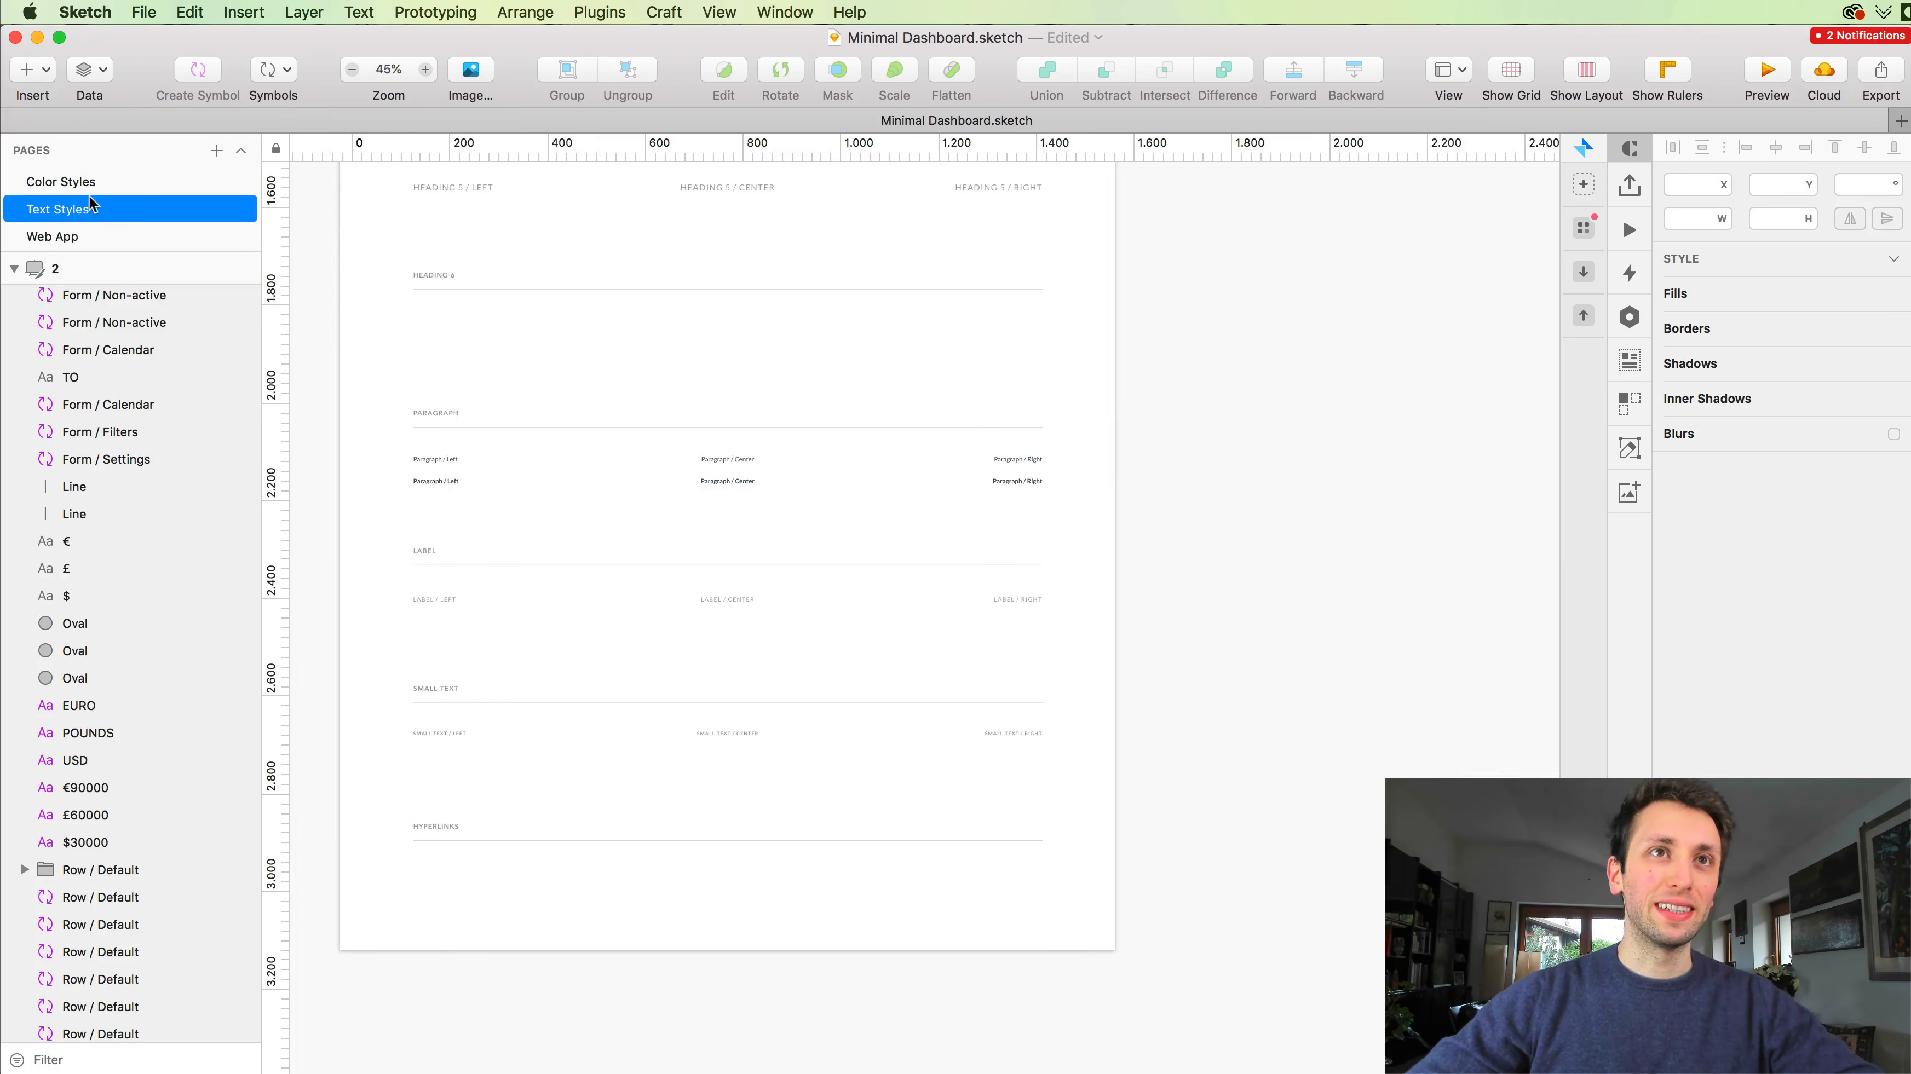
Step: Look over the heading, paragraph, label and small text samples on the Text Styles artboard
{"action": "scroll", "coordinate": [761, 315], "scroll_direction": "left", "scroll_amount": 5}
{"action": "scroll", "coordinate": [761, 318], "scroll_direction": "up", "scroll_amount": 10}
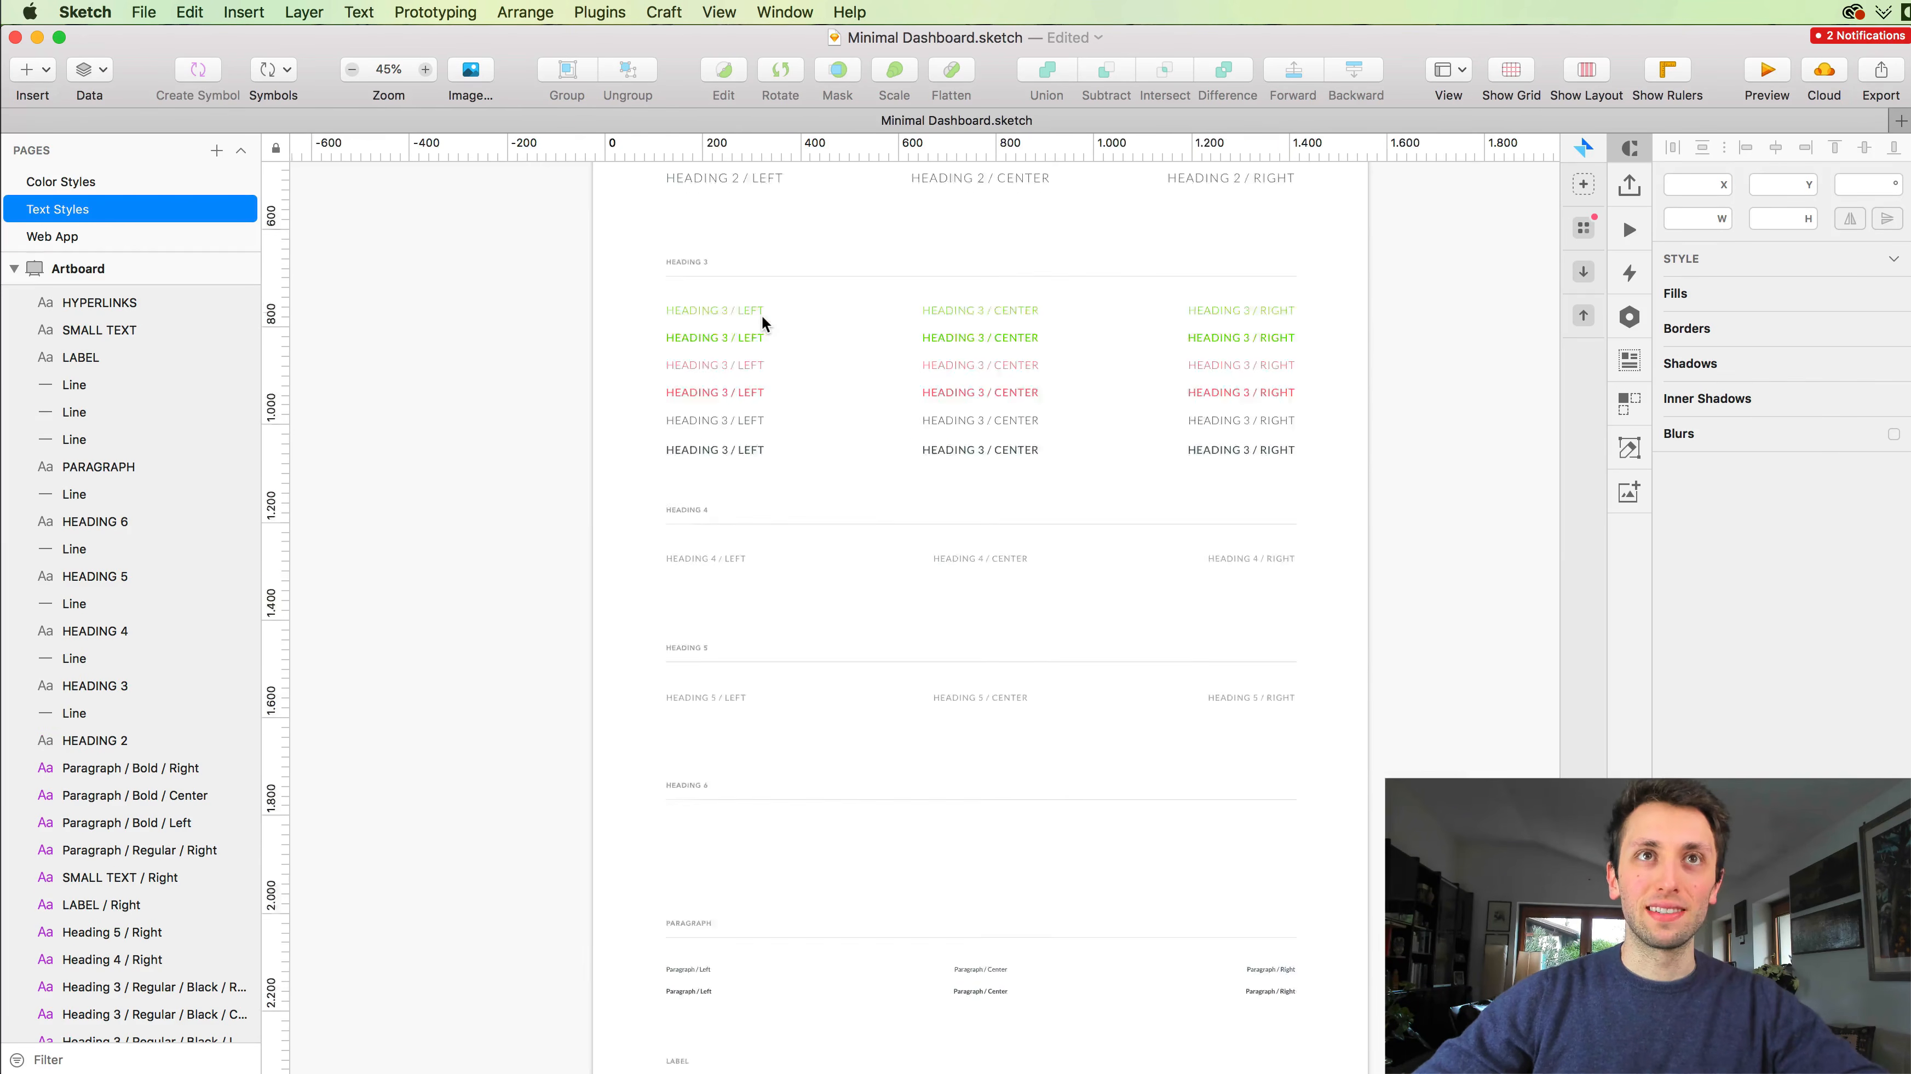
{"action": "scroll", "coordinate": [762, 324], "scroll_direction": "up", "scroll_amount": 3}
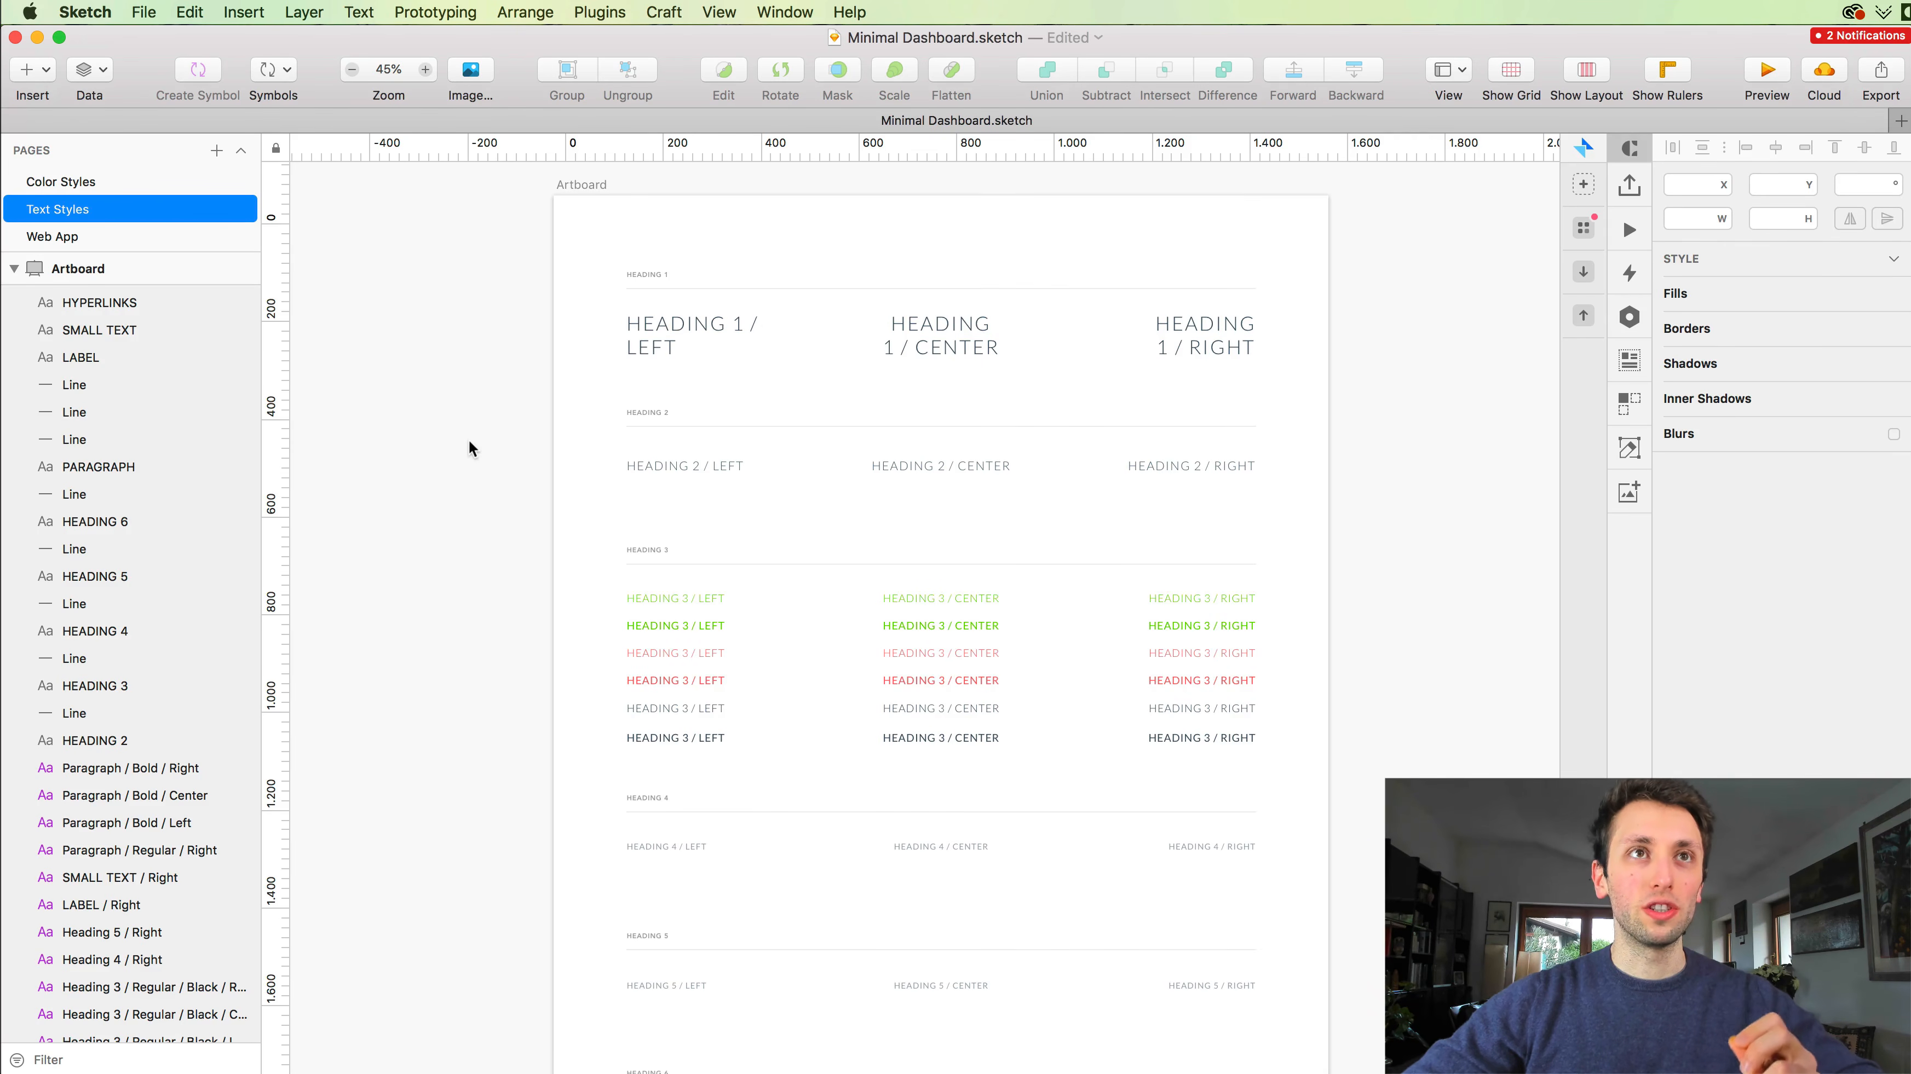
{"action": "scroll", "coordinate": [476, 427], "scroll_direction": "down", "scroll_amount": 2}
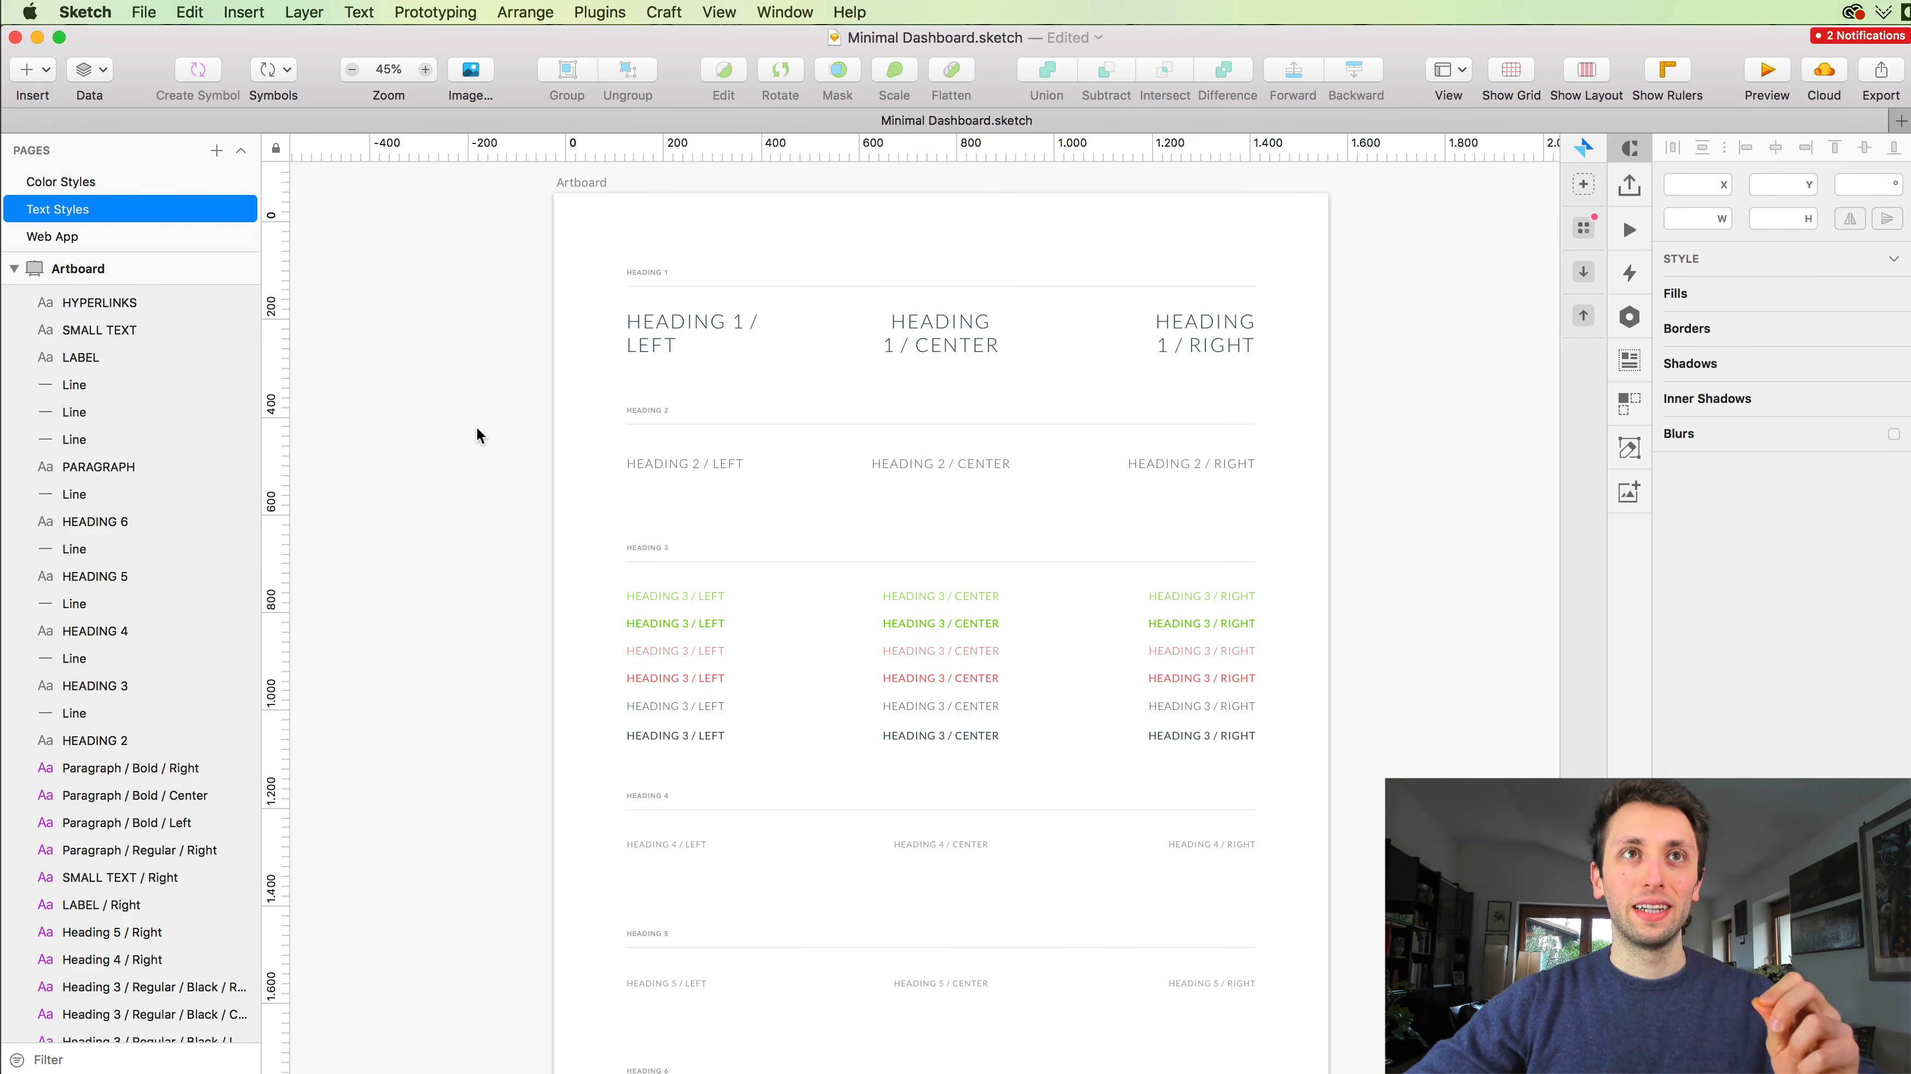
{"action": "scroll", "coordinate": [805, 381], "scroll_direction": "up", "scroll_amount": 1}
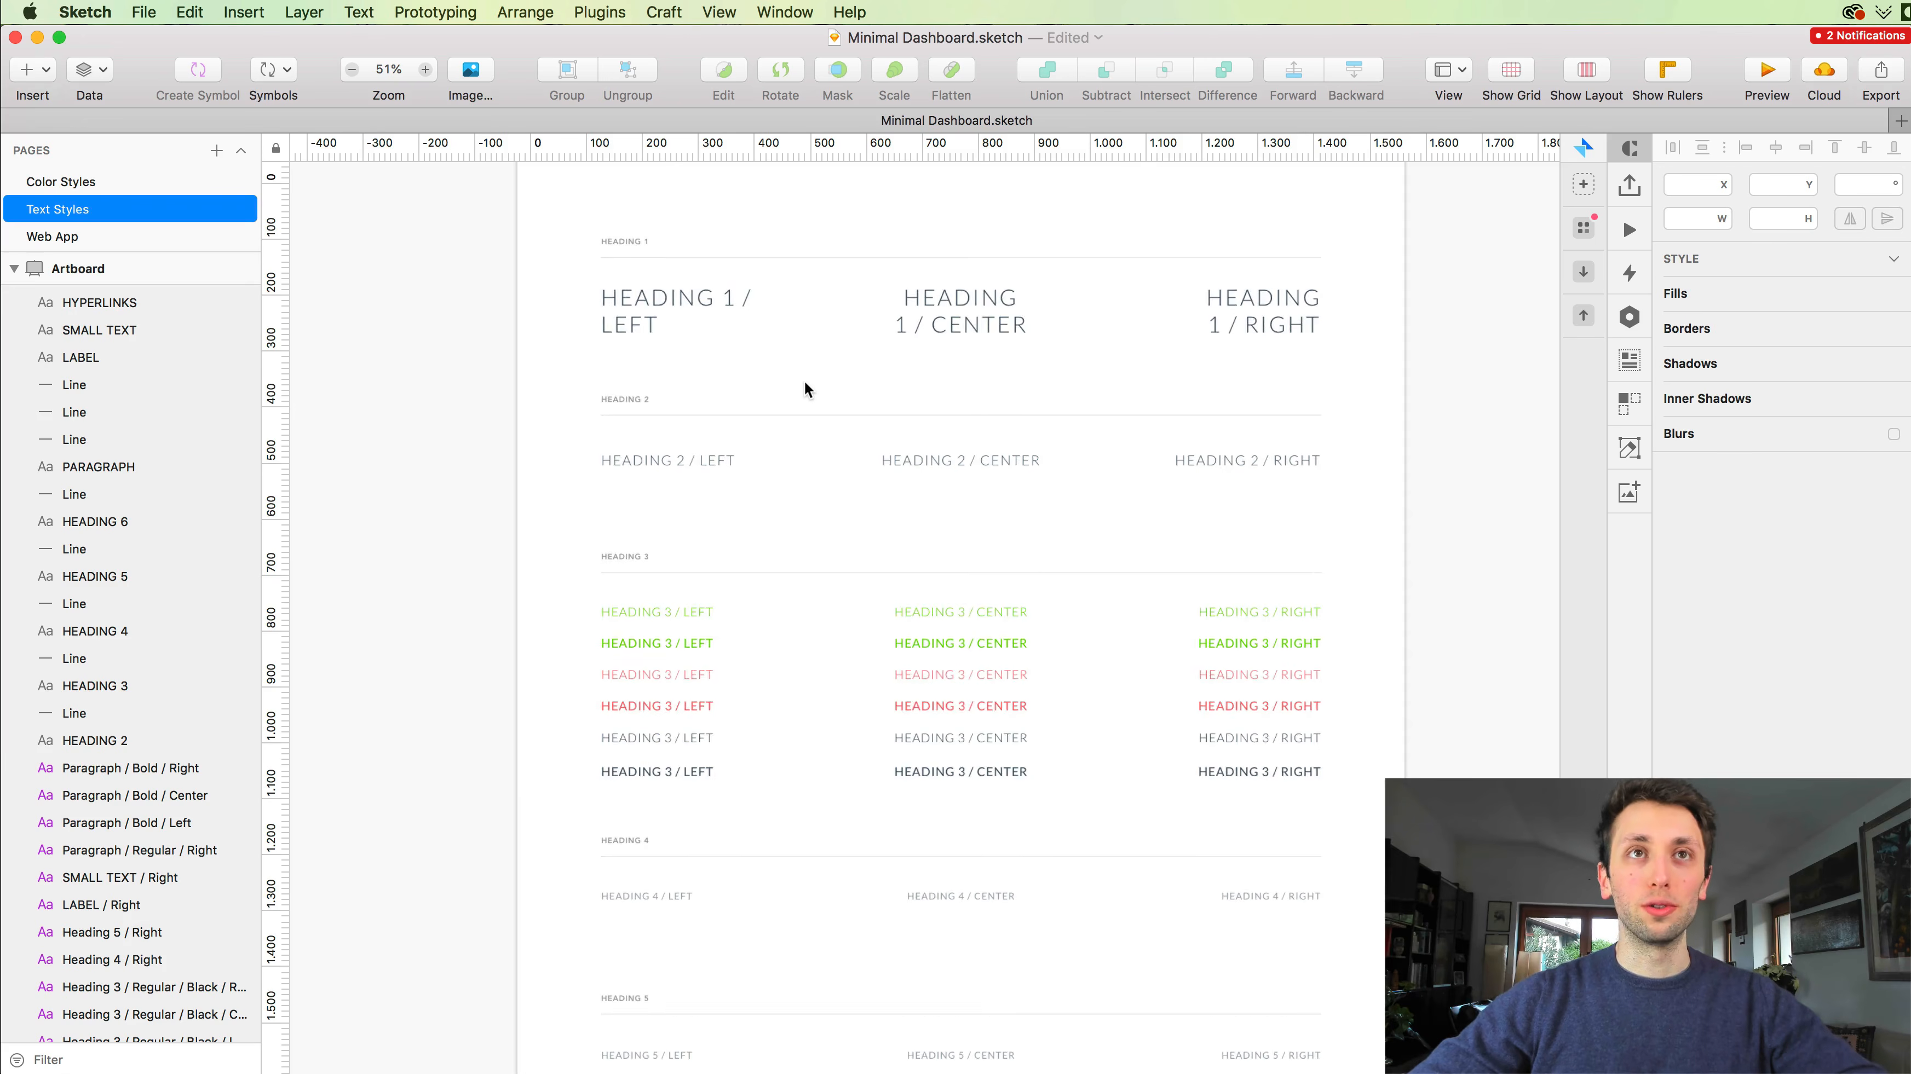
{"action": "scroll", "coordinate": [805, 381], "scroll_direction": "down", "scroll_amount": 2}
{"action": "scroll", "coordinate": [805, 384], "scroll_direction": "down", "scroll_amount": 10}
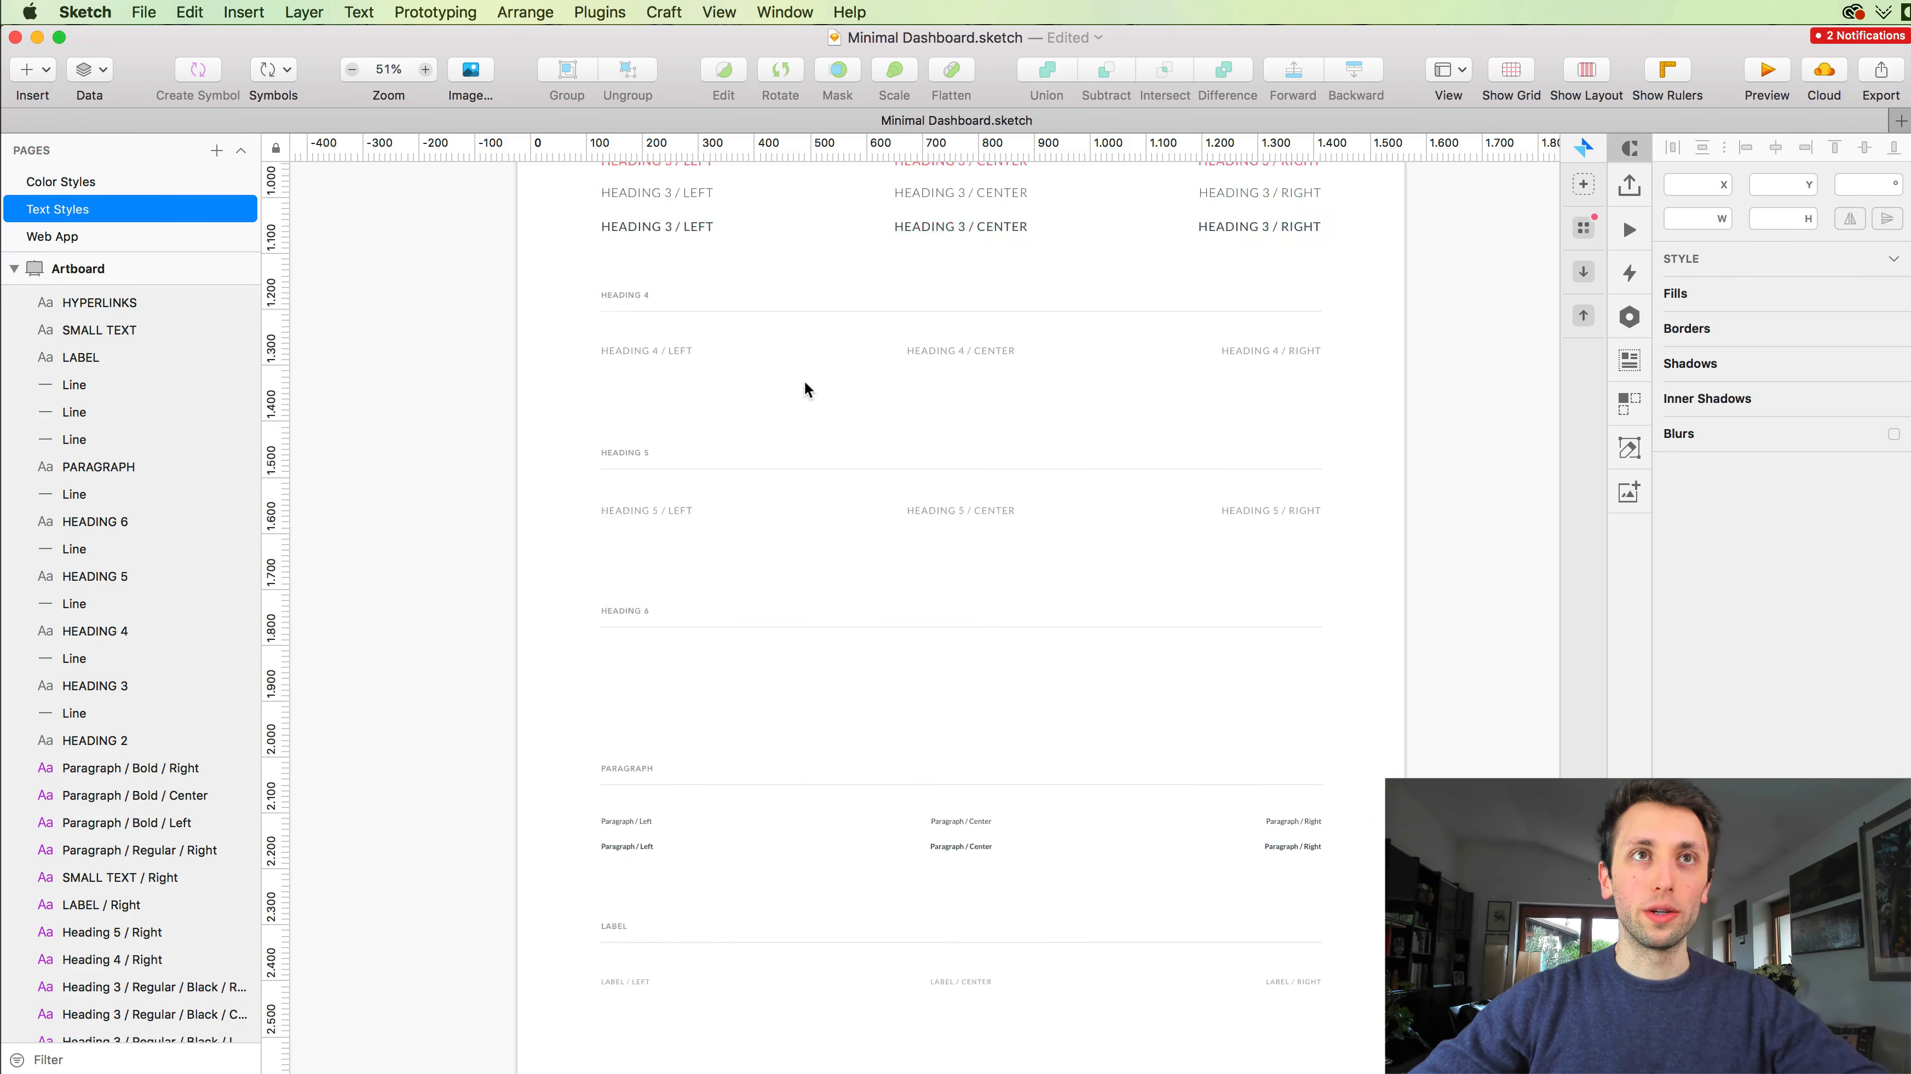
{"action": "scroll", "coordinate": [805, 380], "scroll_direction": "down", "scroll_amount": 1}
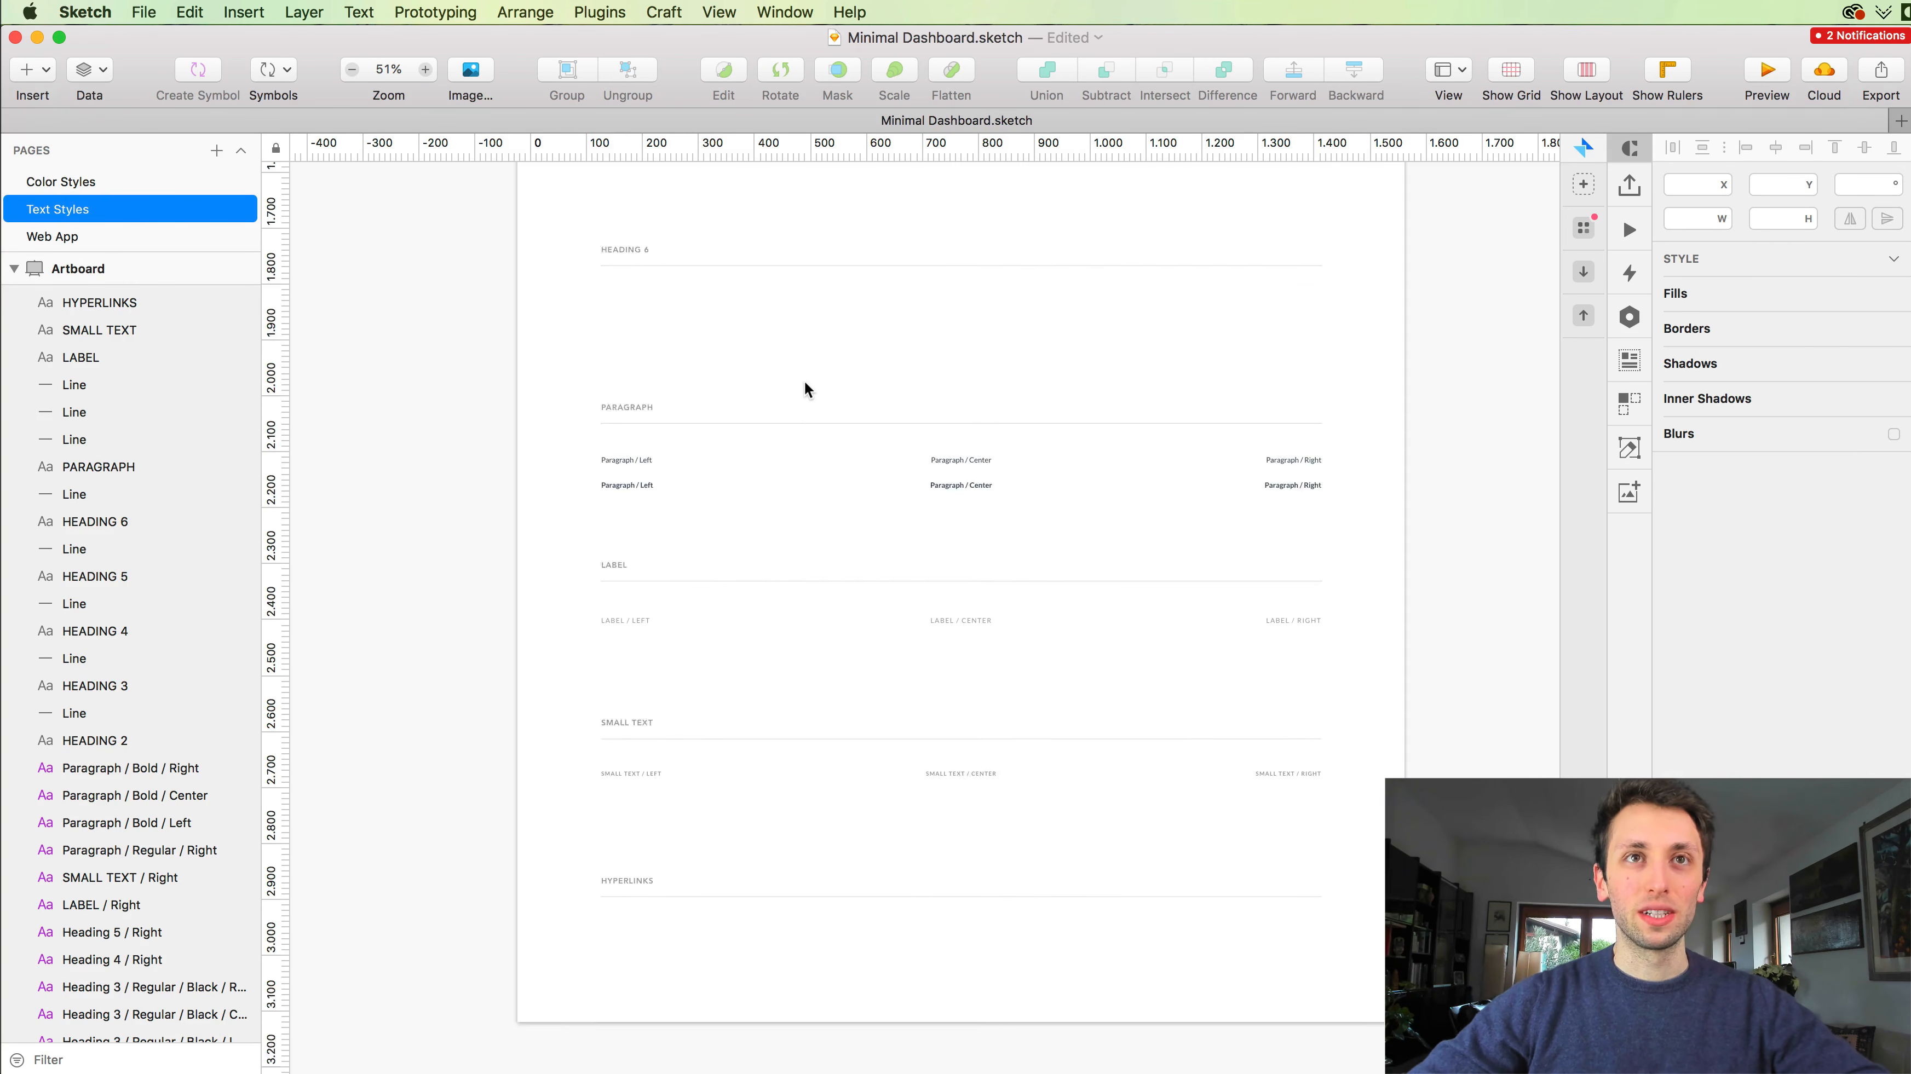
{"action": "scroll", "coordinate": [805, 380], "scroll_direction": "up", "scroll_amount": 2}
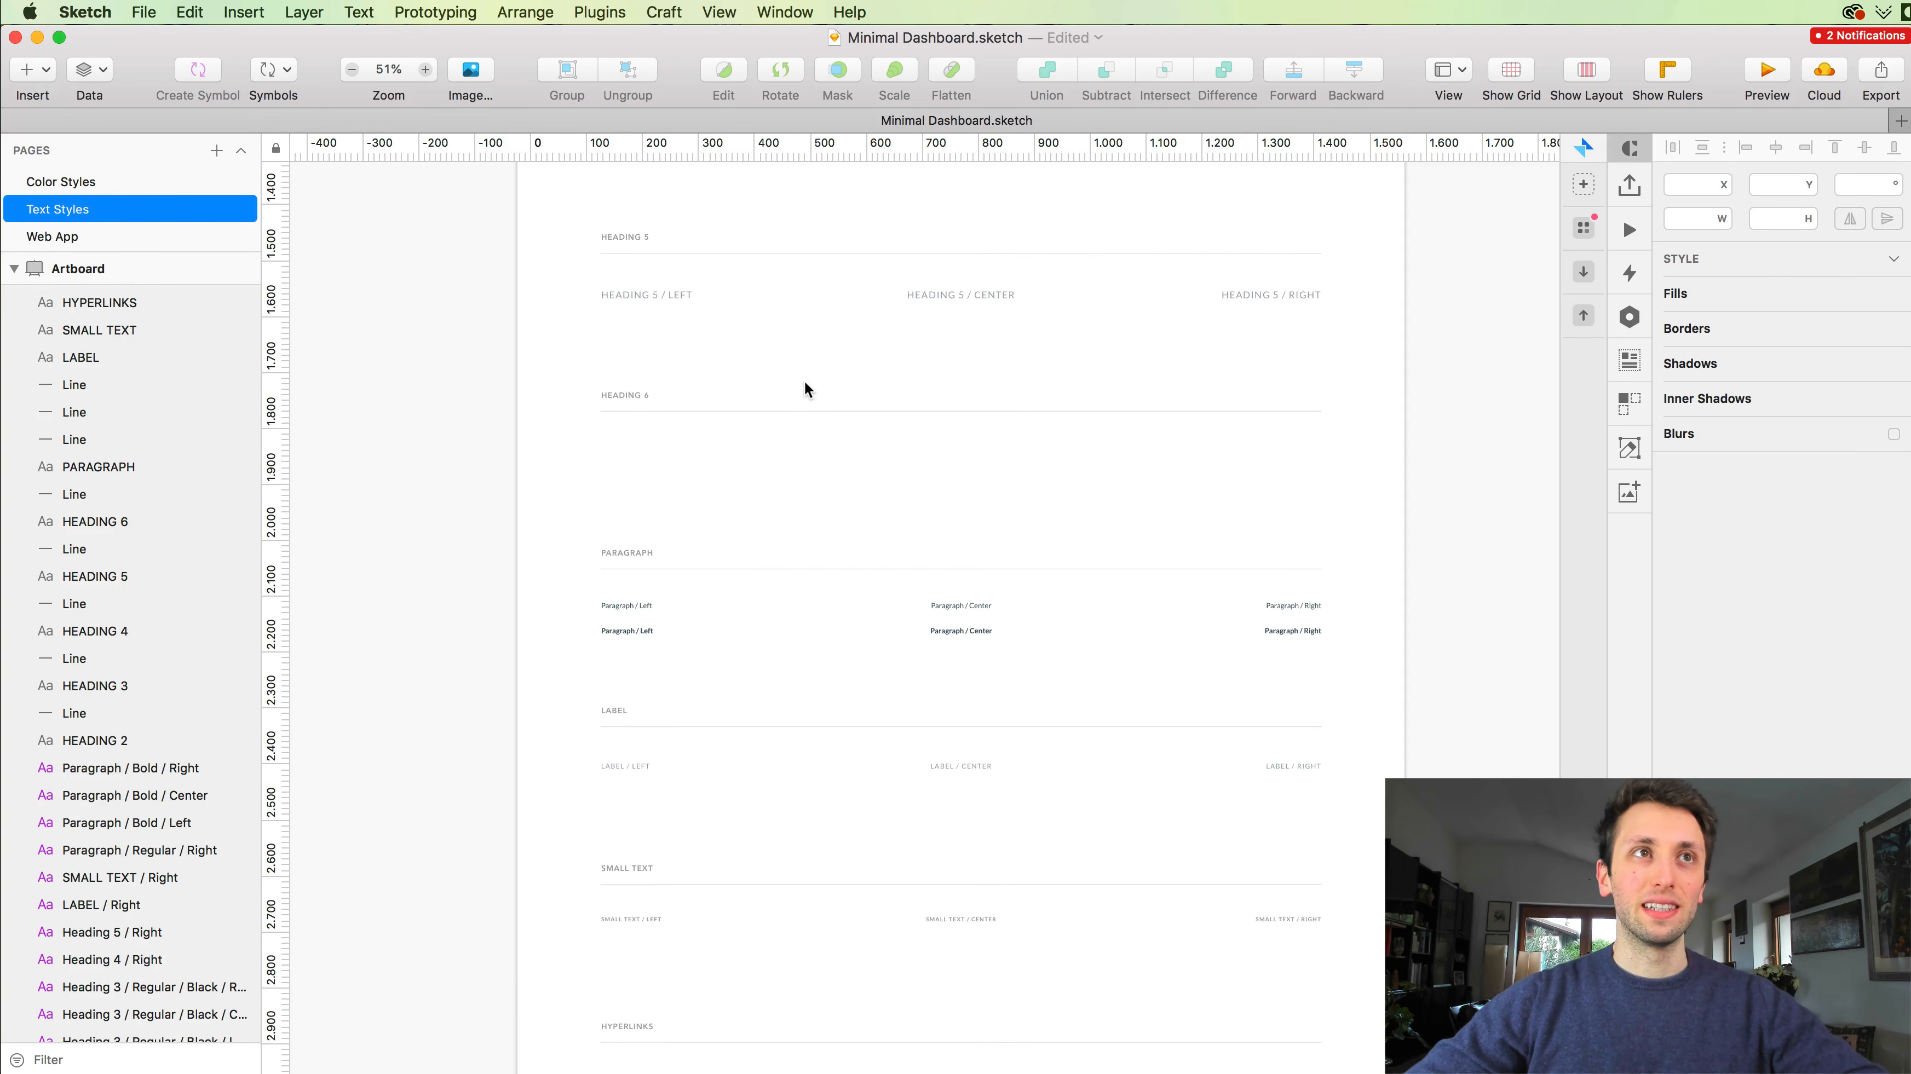
Step: Look up the width of the artboard on the Text Styles page
{"action": "left_click", "coordinate": [132, 185]}
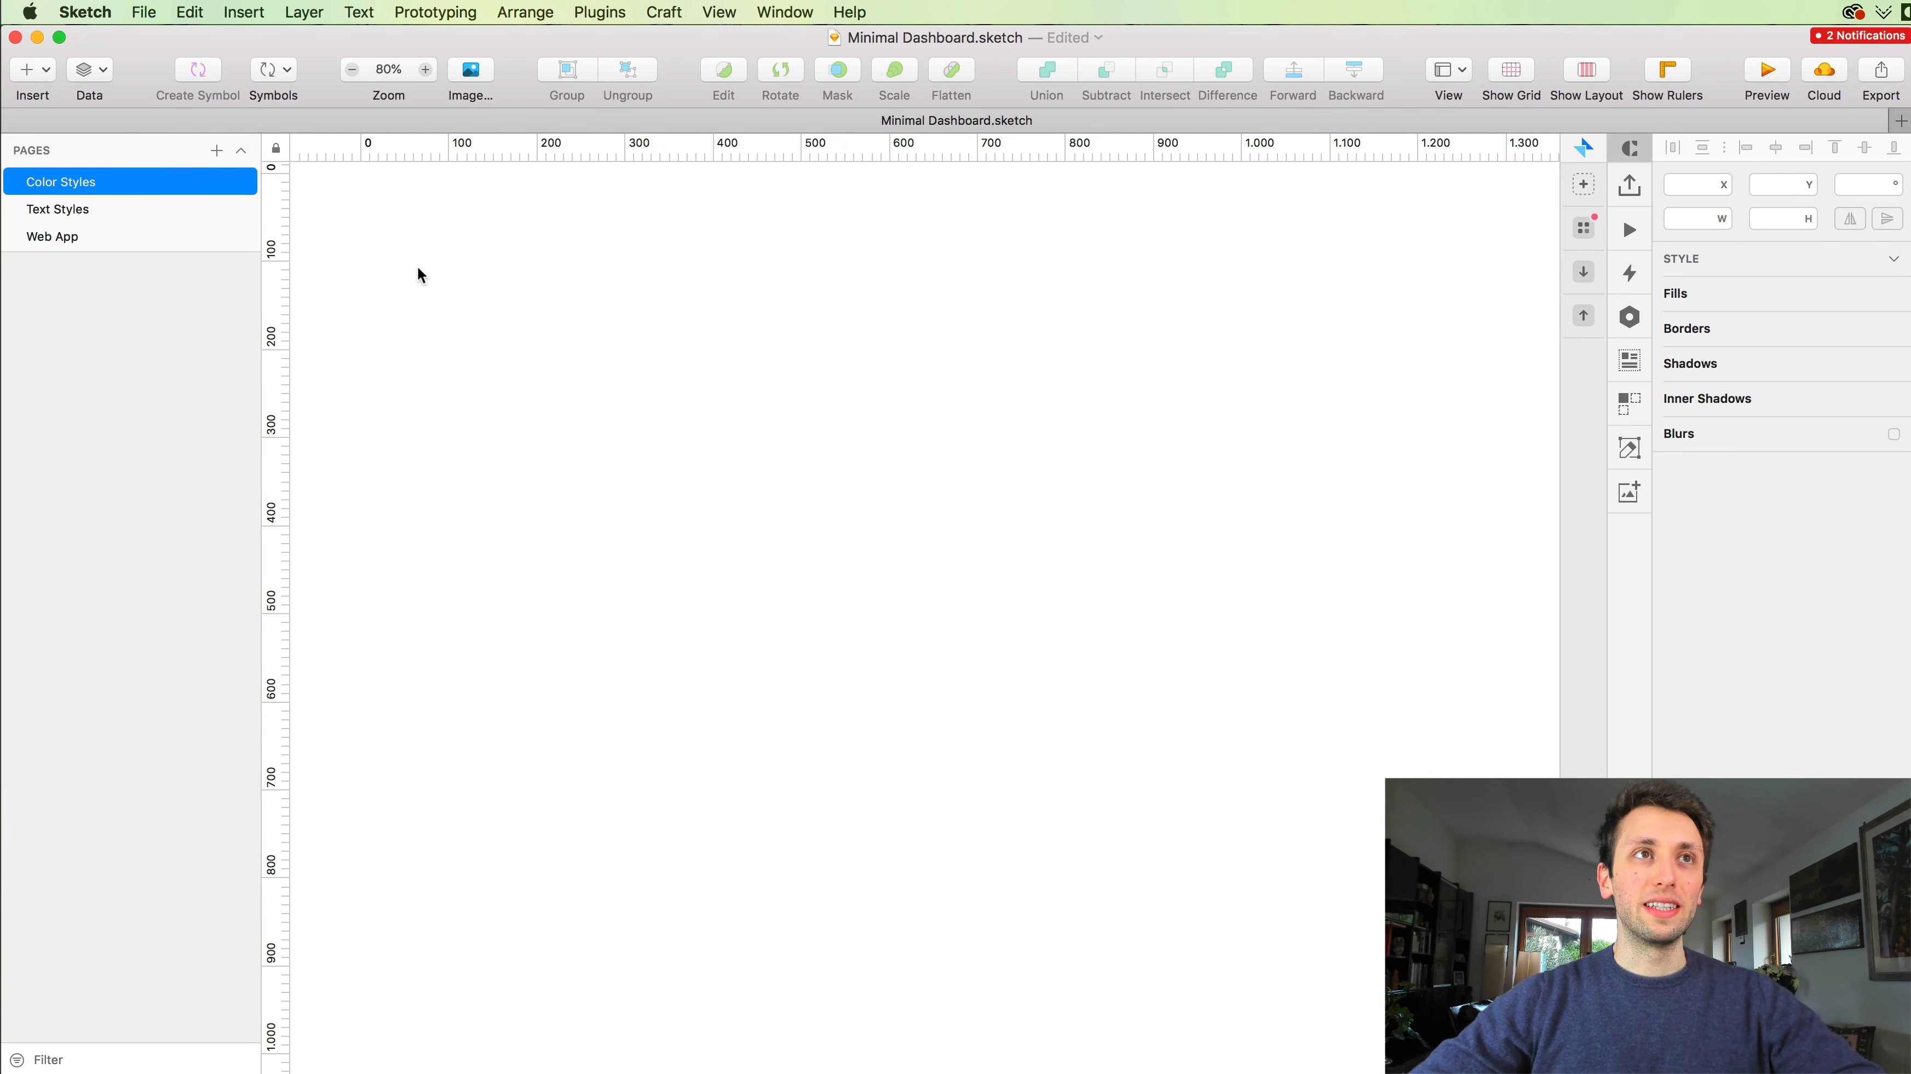
{"action": "scroll", "coordinate": [125, 218], "scroll_direction": "down", "scroll_amount": 1}
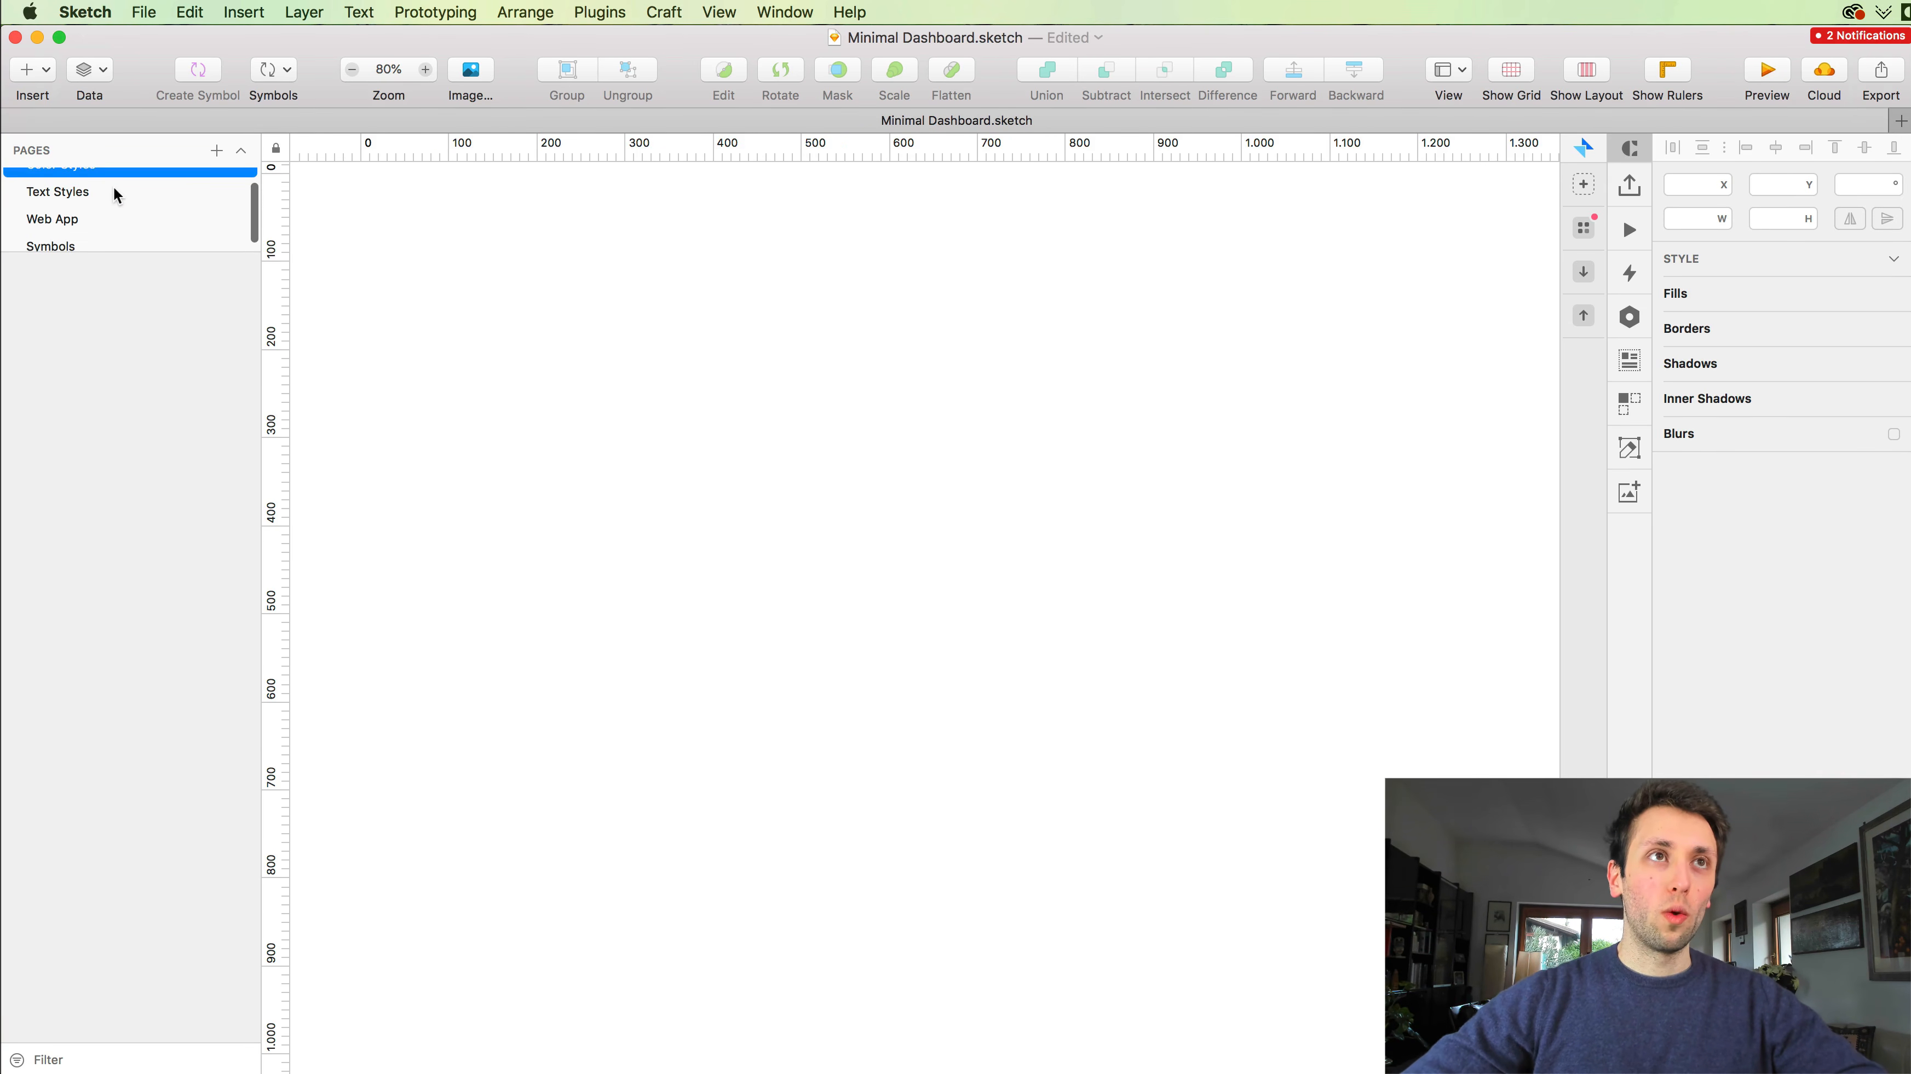
{"action": "left_click", "coordinate": [119, 193]}
{"action": "scroll", "coordinate": [615, 304], "scroll_direction": "up", "scroll_amount": 10}
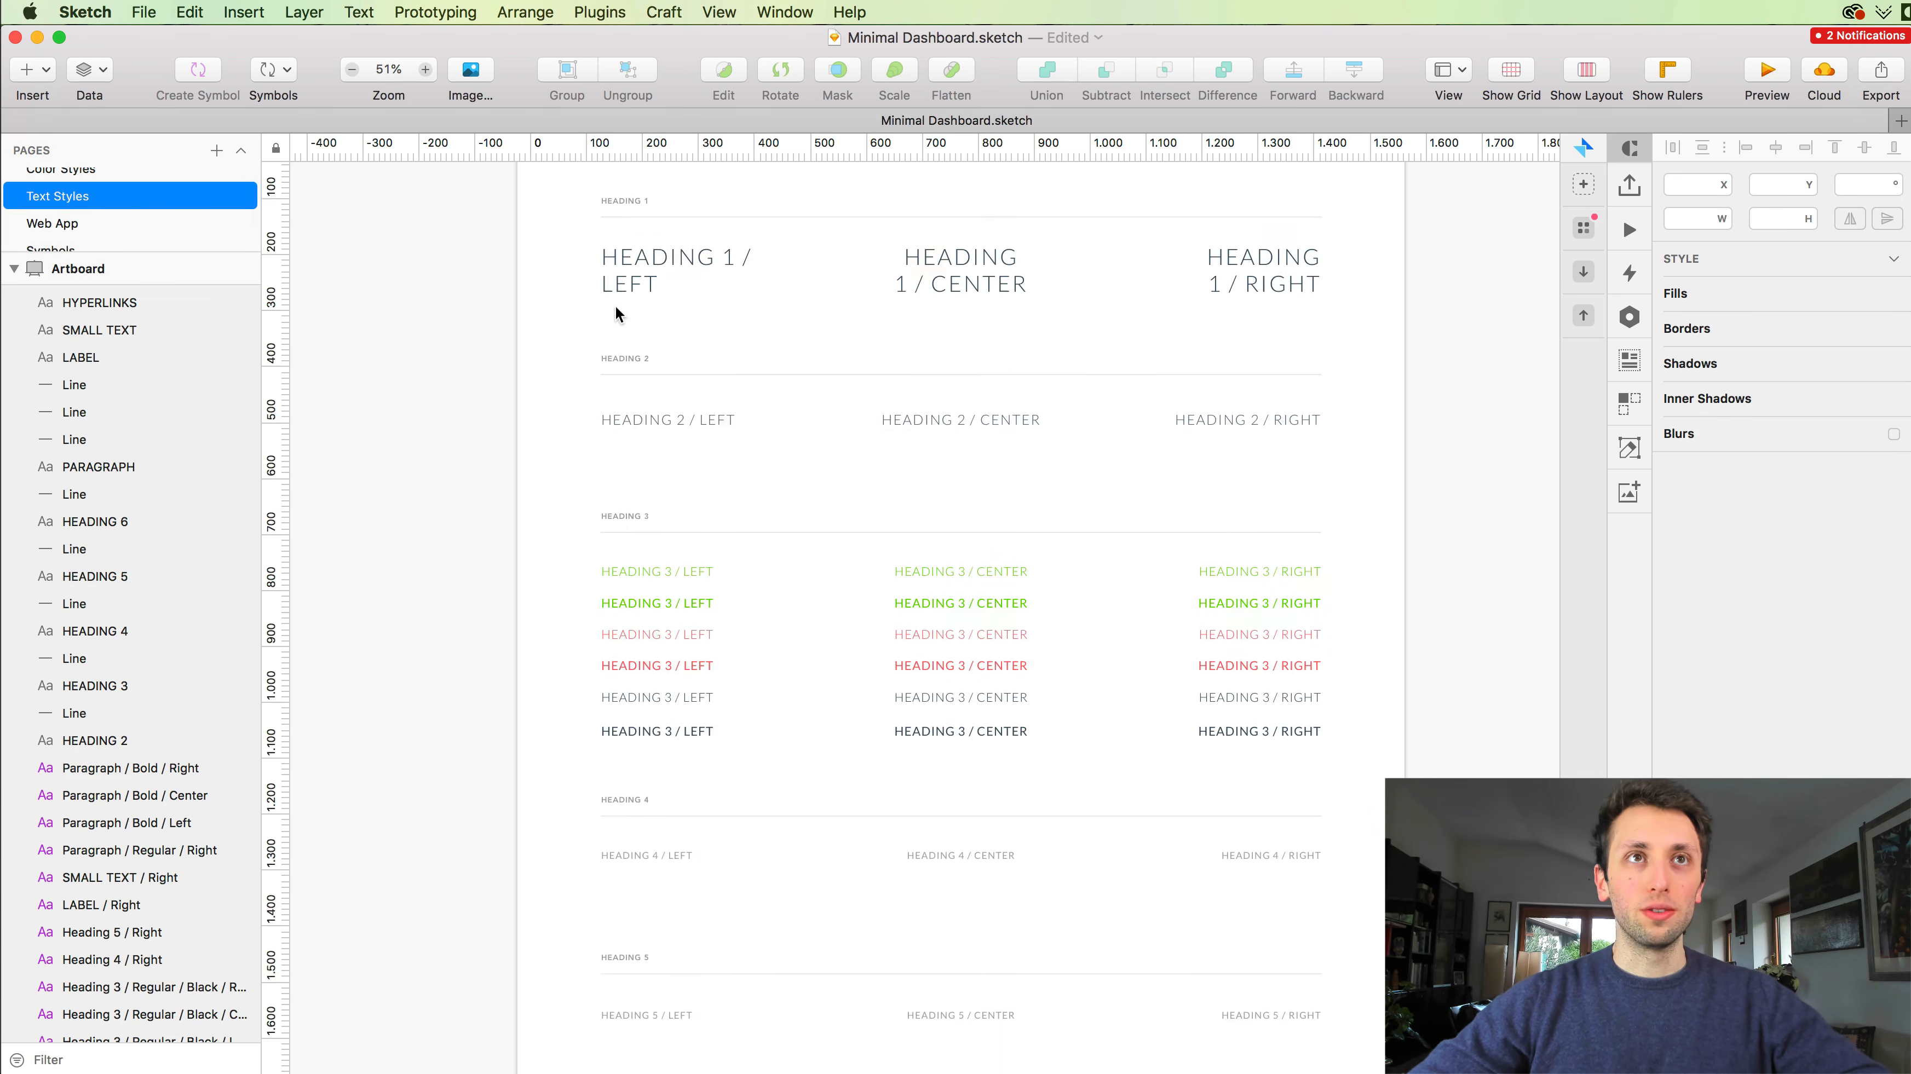
{"action": "left_click", "coordinate": [551, 231]}
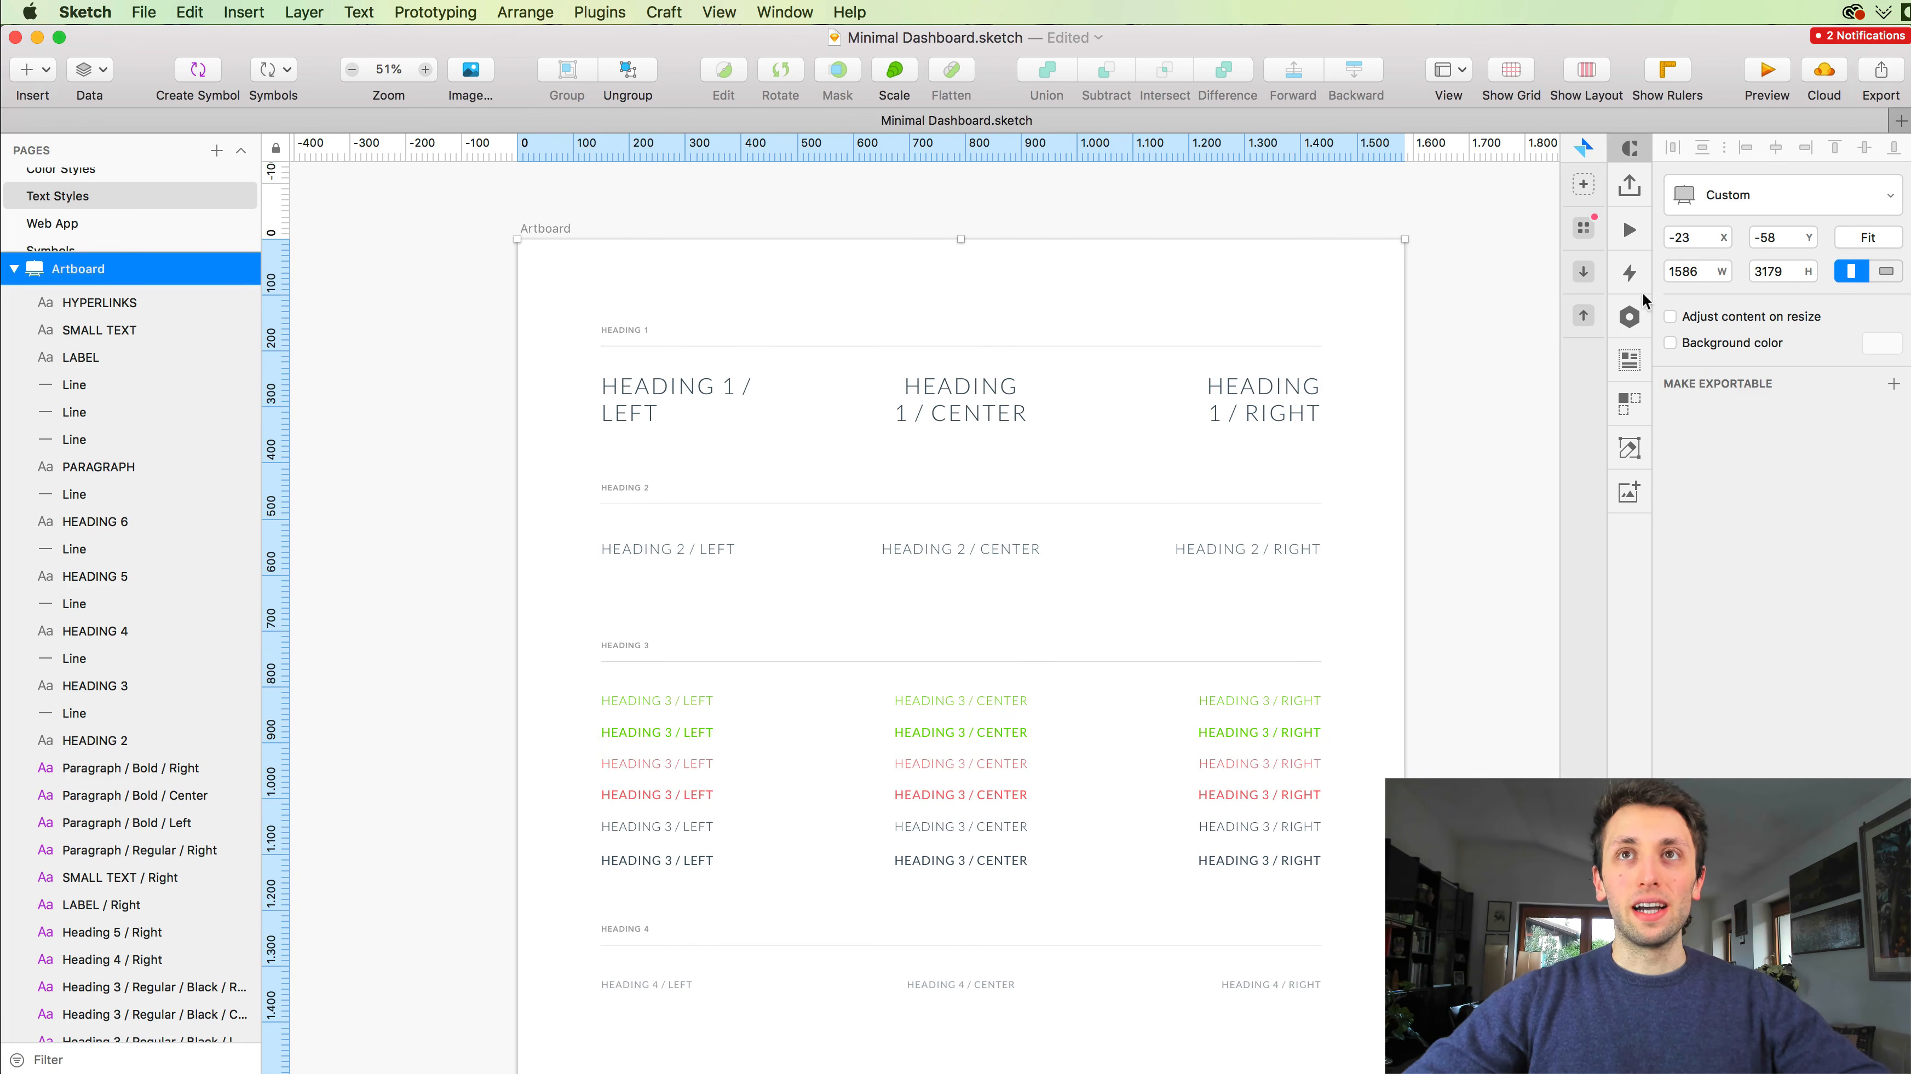
{"action": "left_click", "coordinate": [1676, 271]}
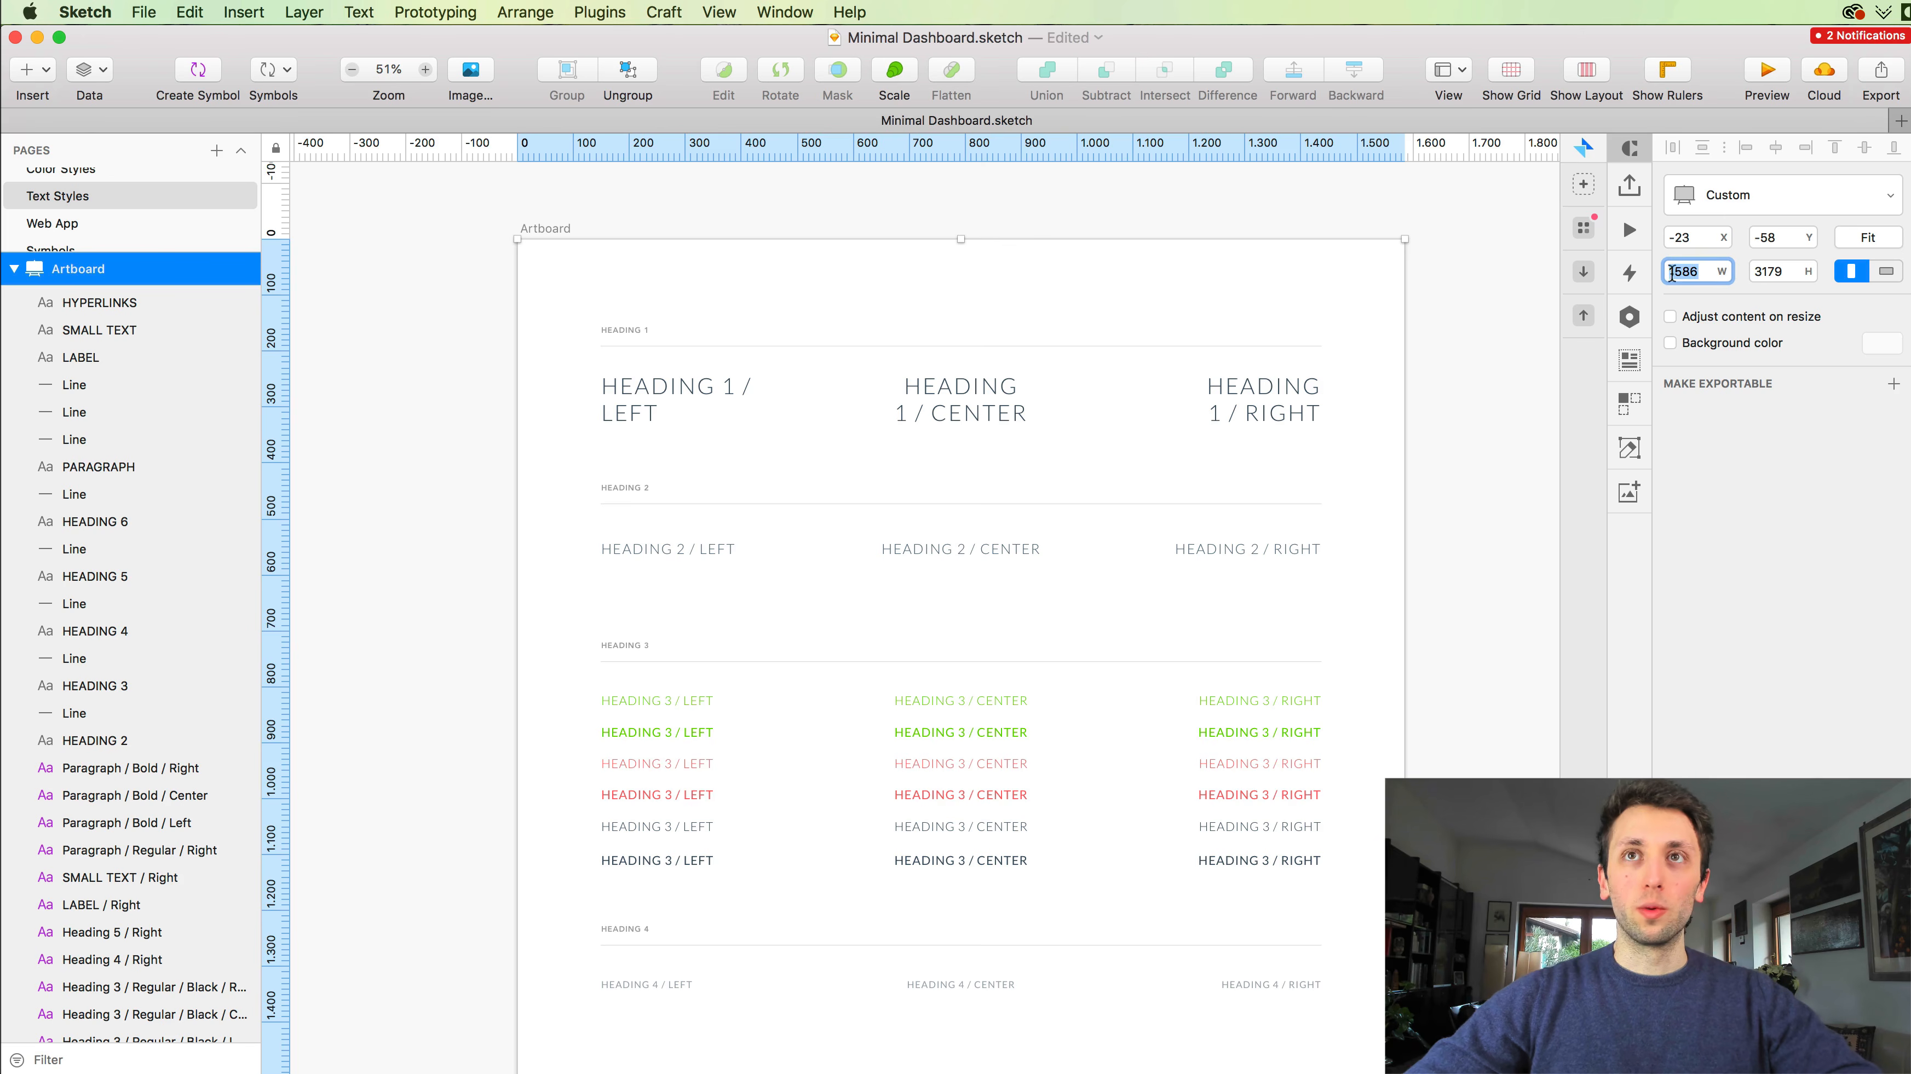
Step: Enlarge the page list and draw an artboard of about 1011 × 879 on the Color Styles page
{"action": "left_click", "coordinate": [117, 174]}
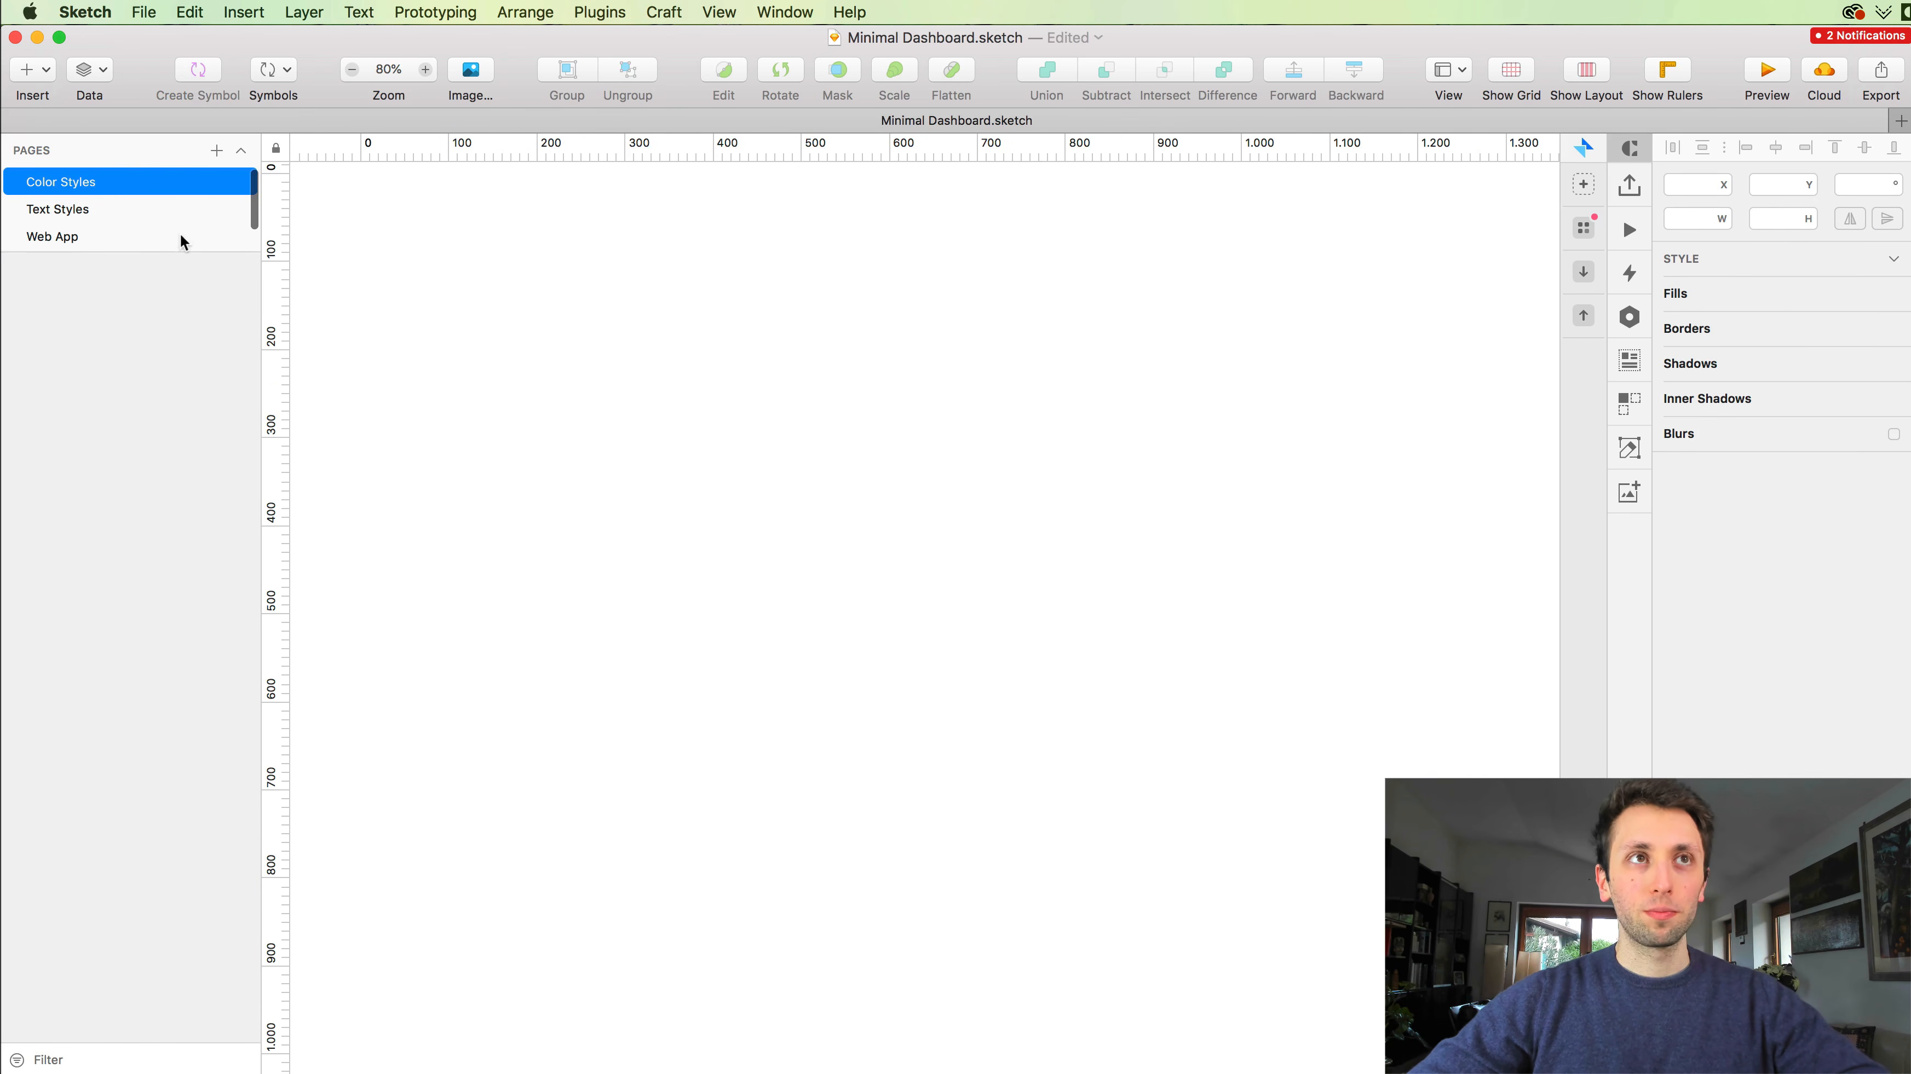
{"action": "left_click_drag", "start_coordinate": [179, 252], "coordinate": [179, 395]}
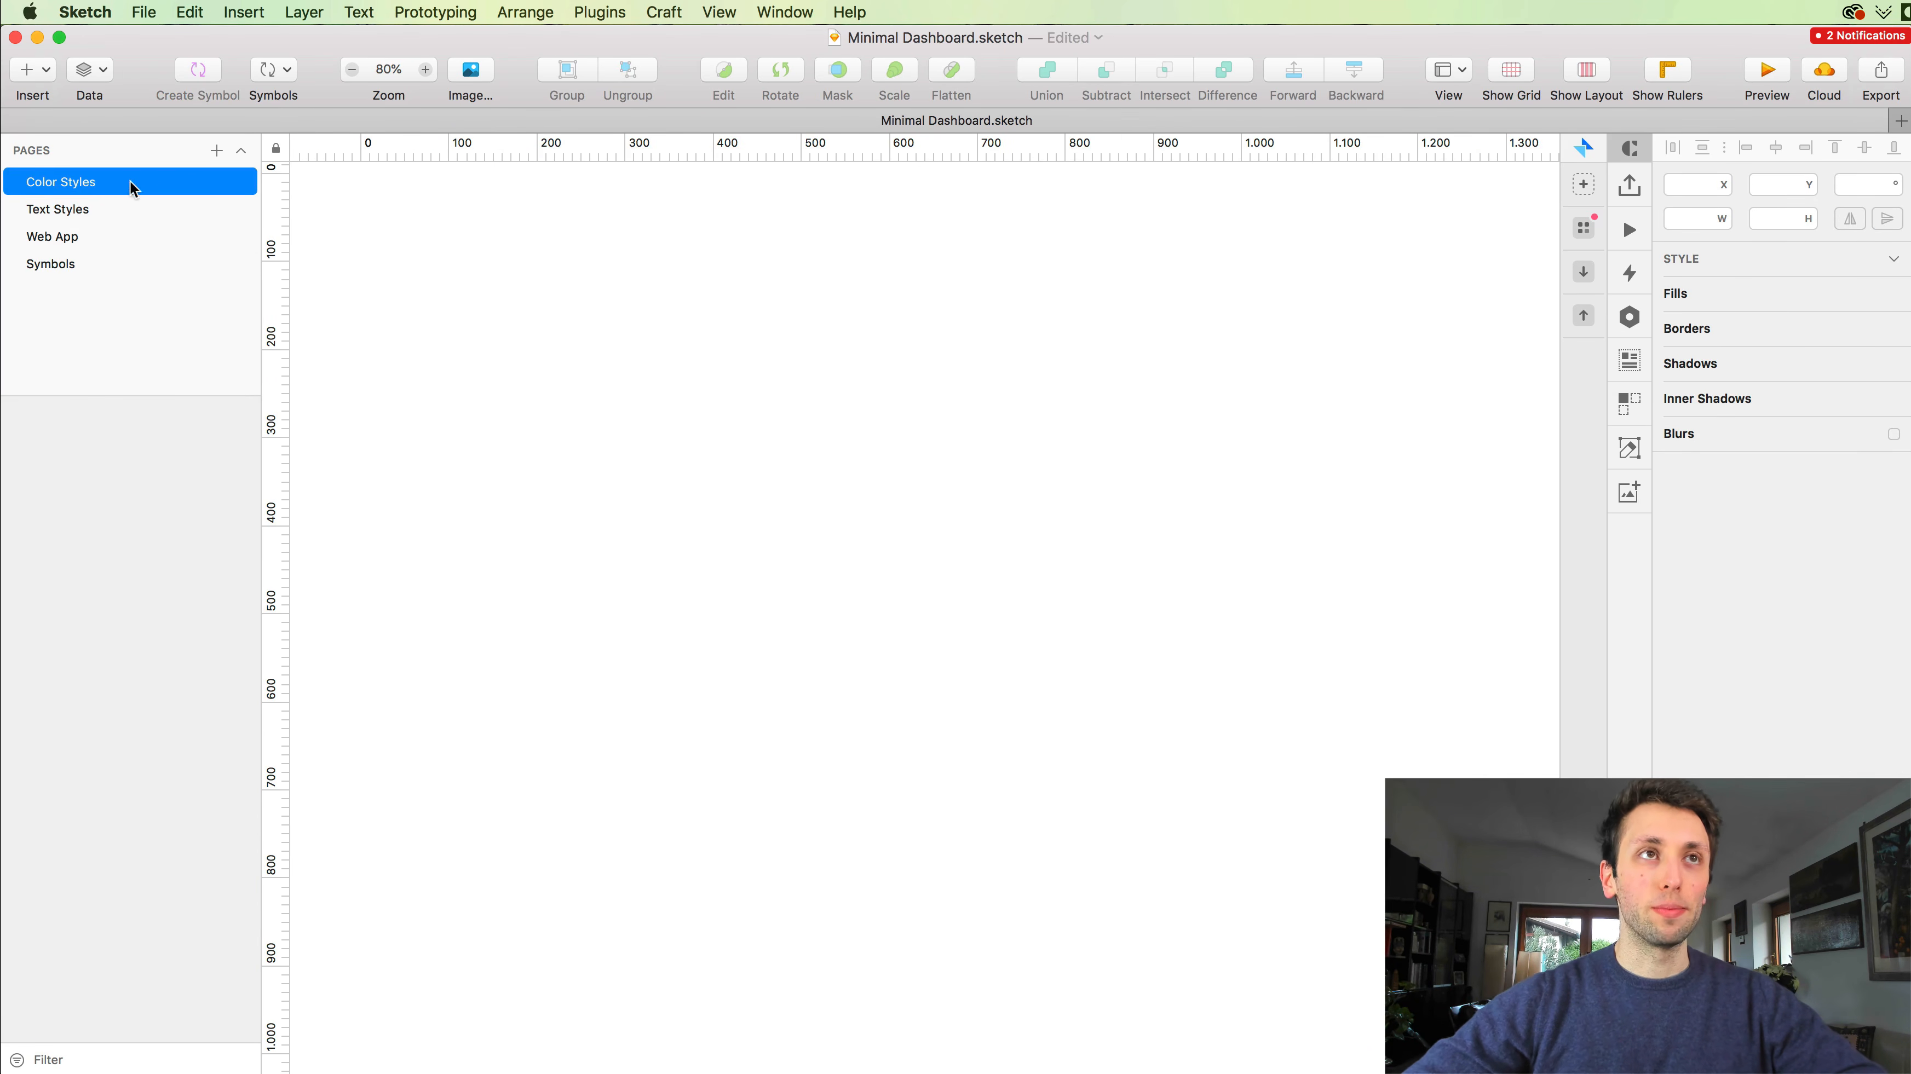
{"action": "left_click", "coordinate": [48, 75]}
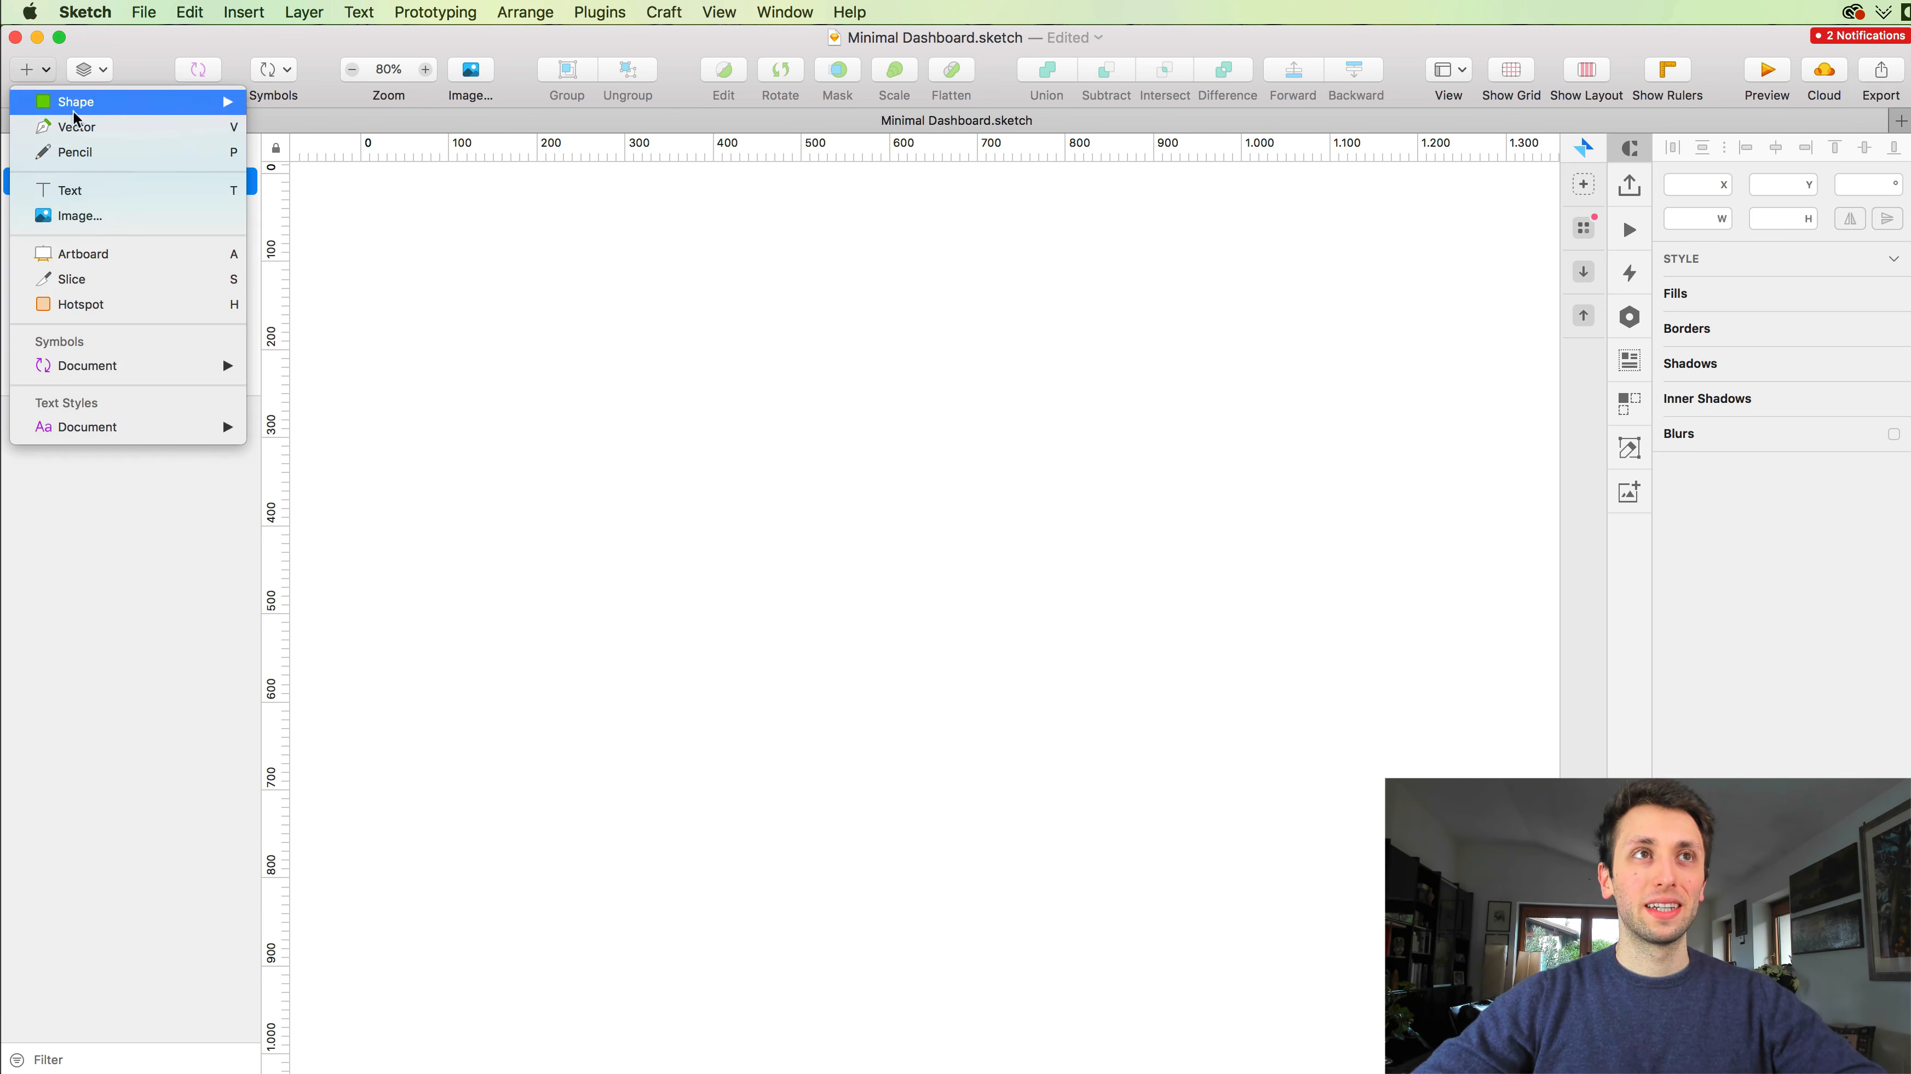
{"action": "left_click", "coordinate": [120, 254]}
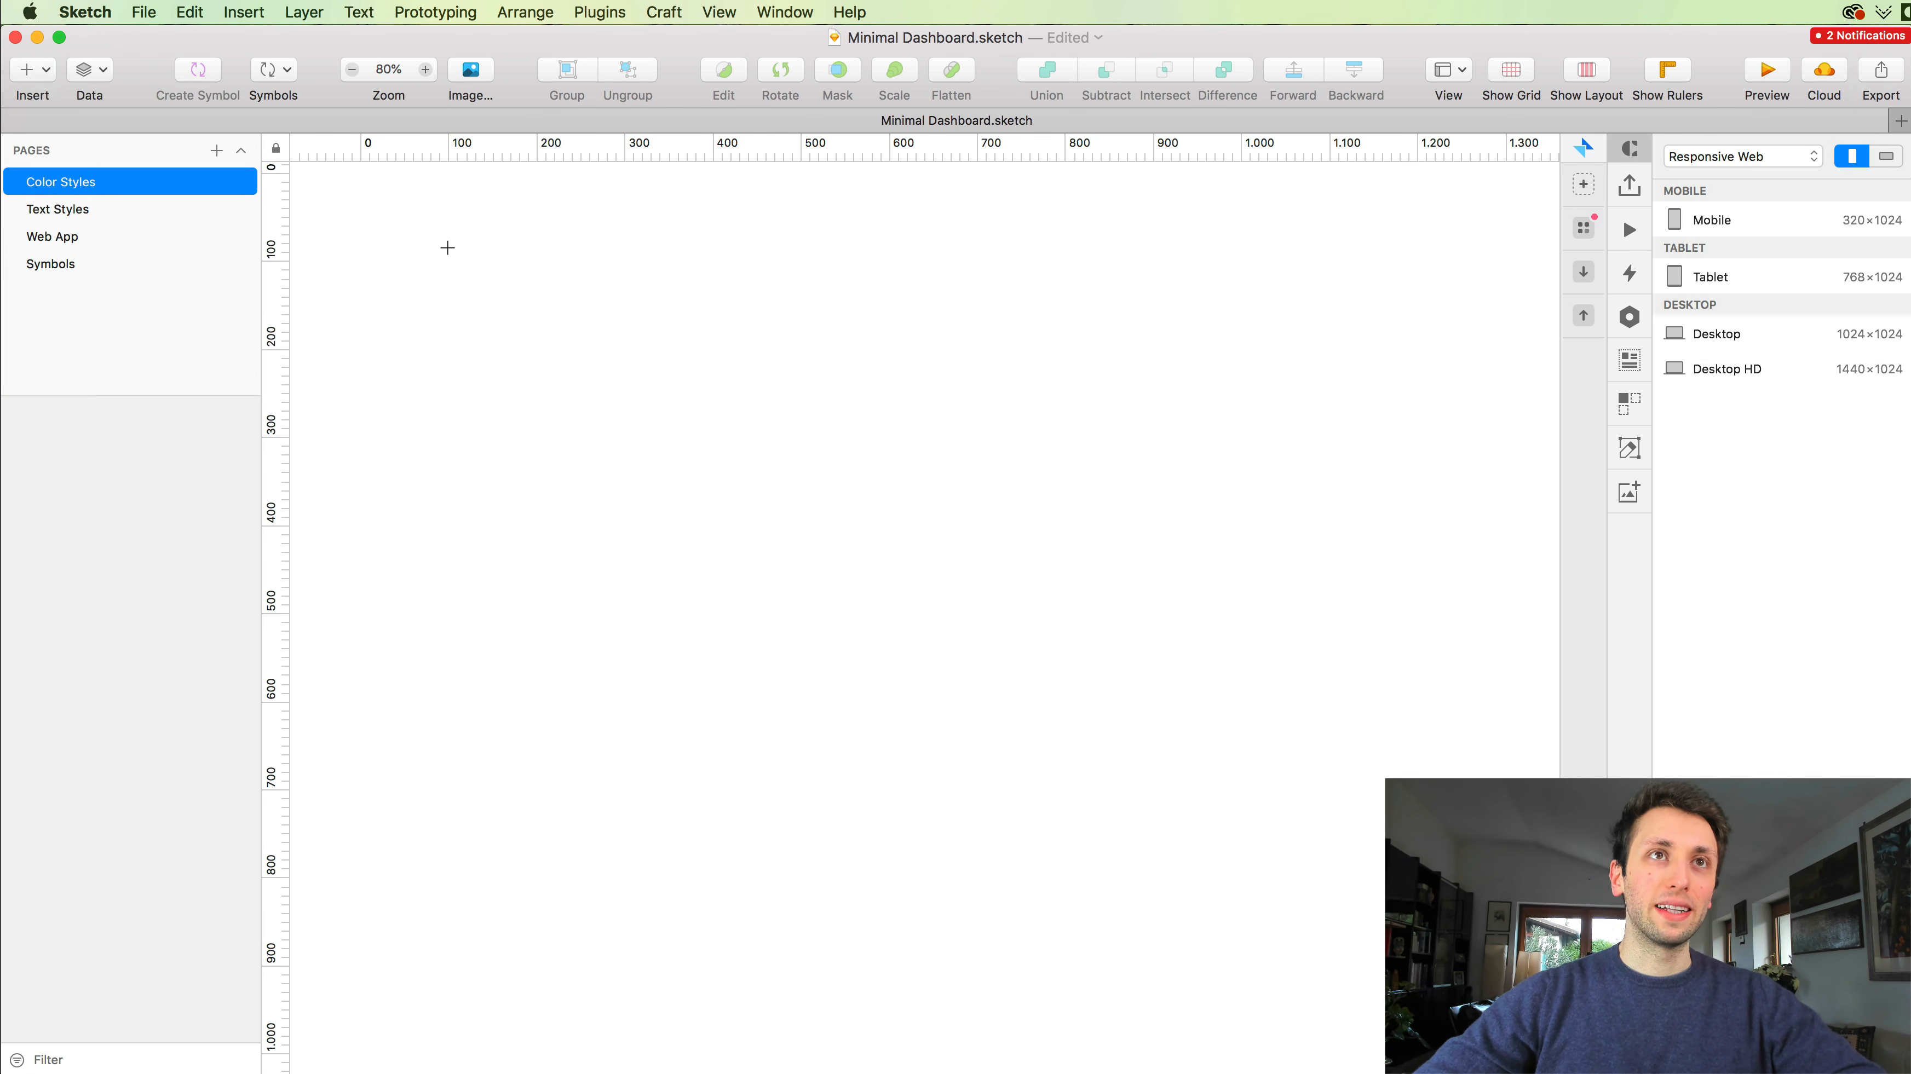
{"action": "left_click_drag", "start_coordinate": [448, 248], "coordinate": [1339, 1023]}
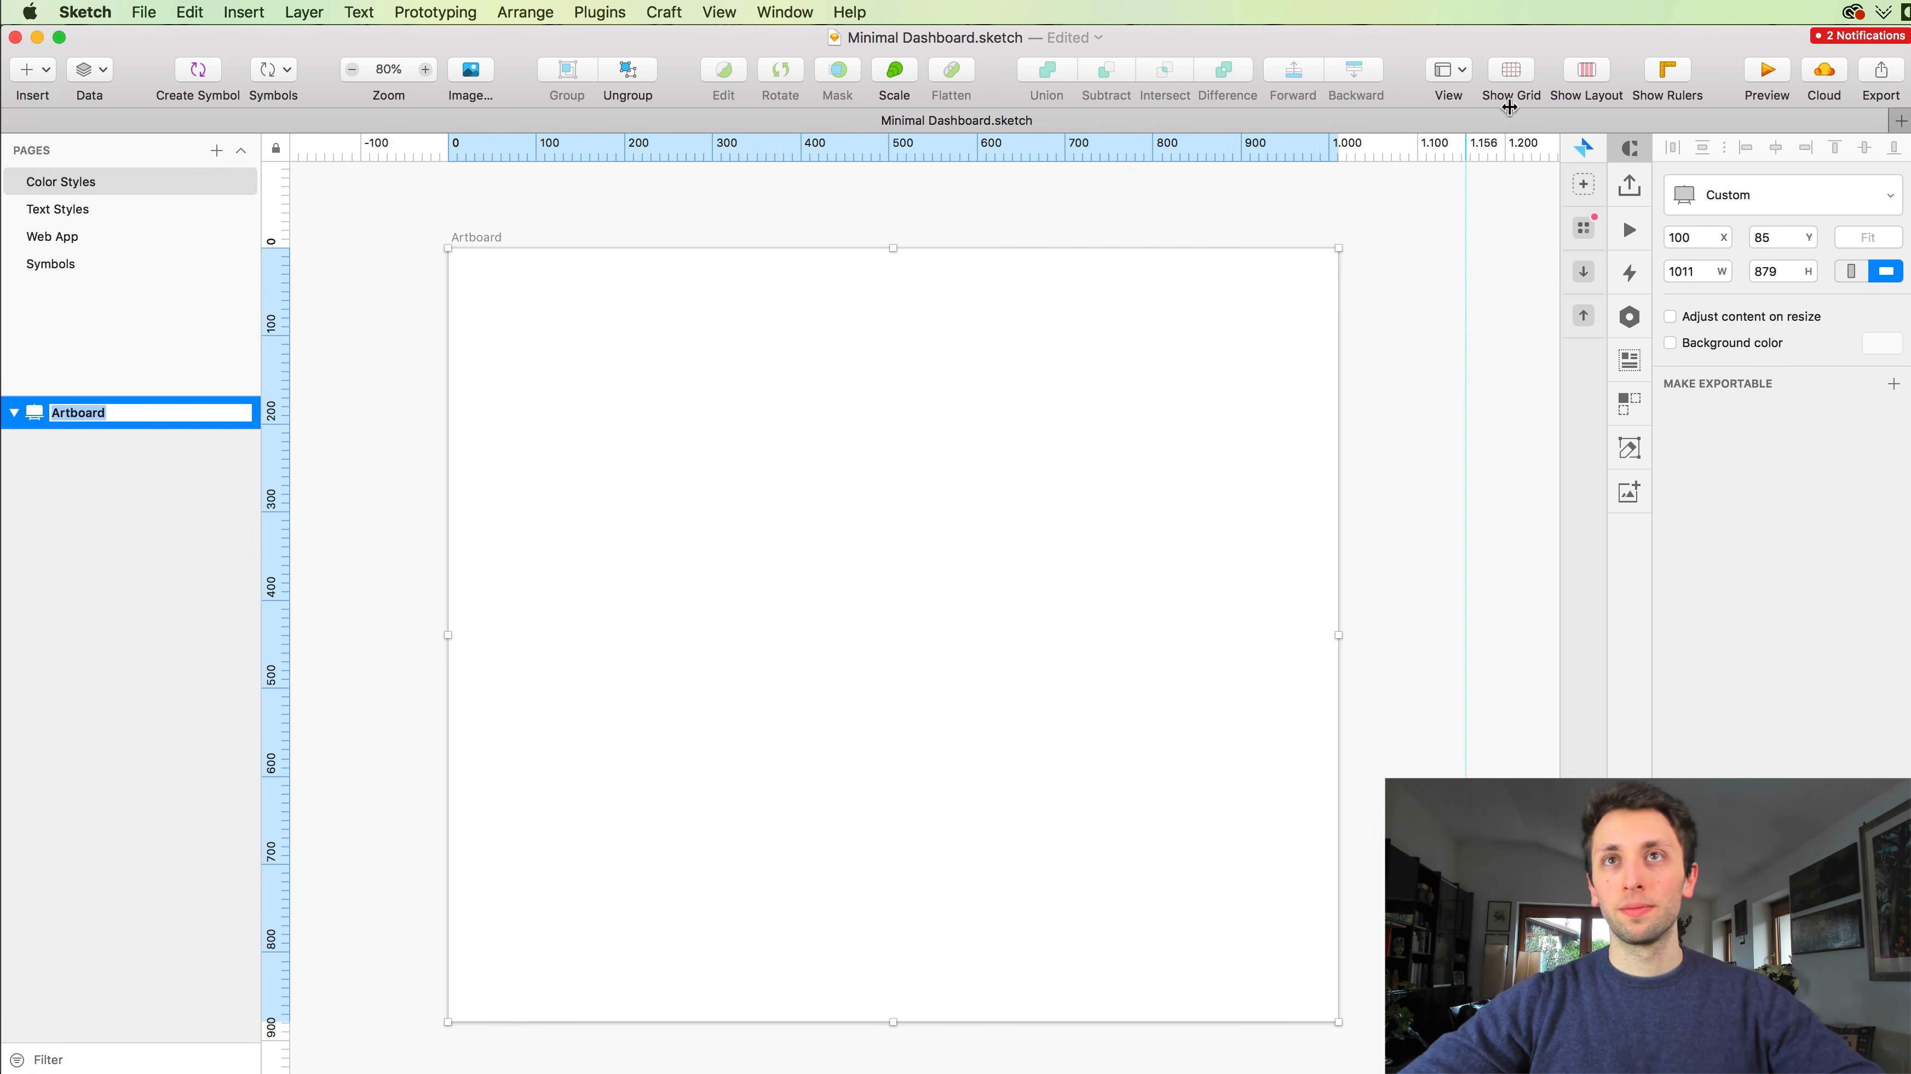
Step: Set the width of the new Color Styles artboard to 1586
{"action": "left_click", "coordinate": [1700, 278]}
{"action": "type", "text": "1586"}
{"action": "key", "text": "Return"}
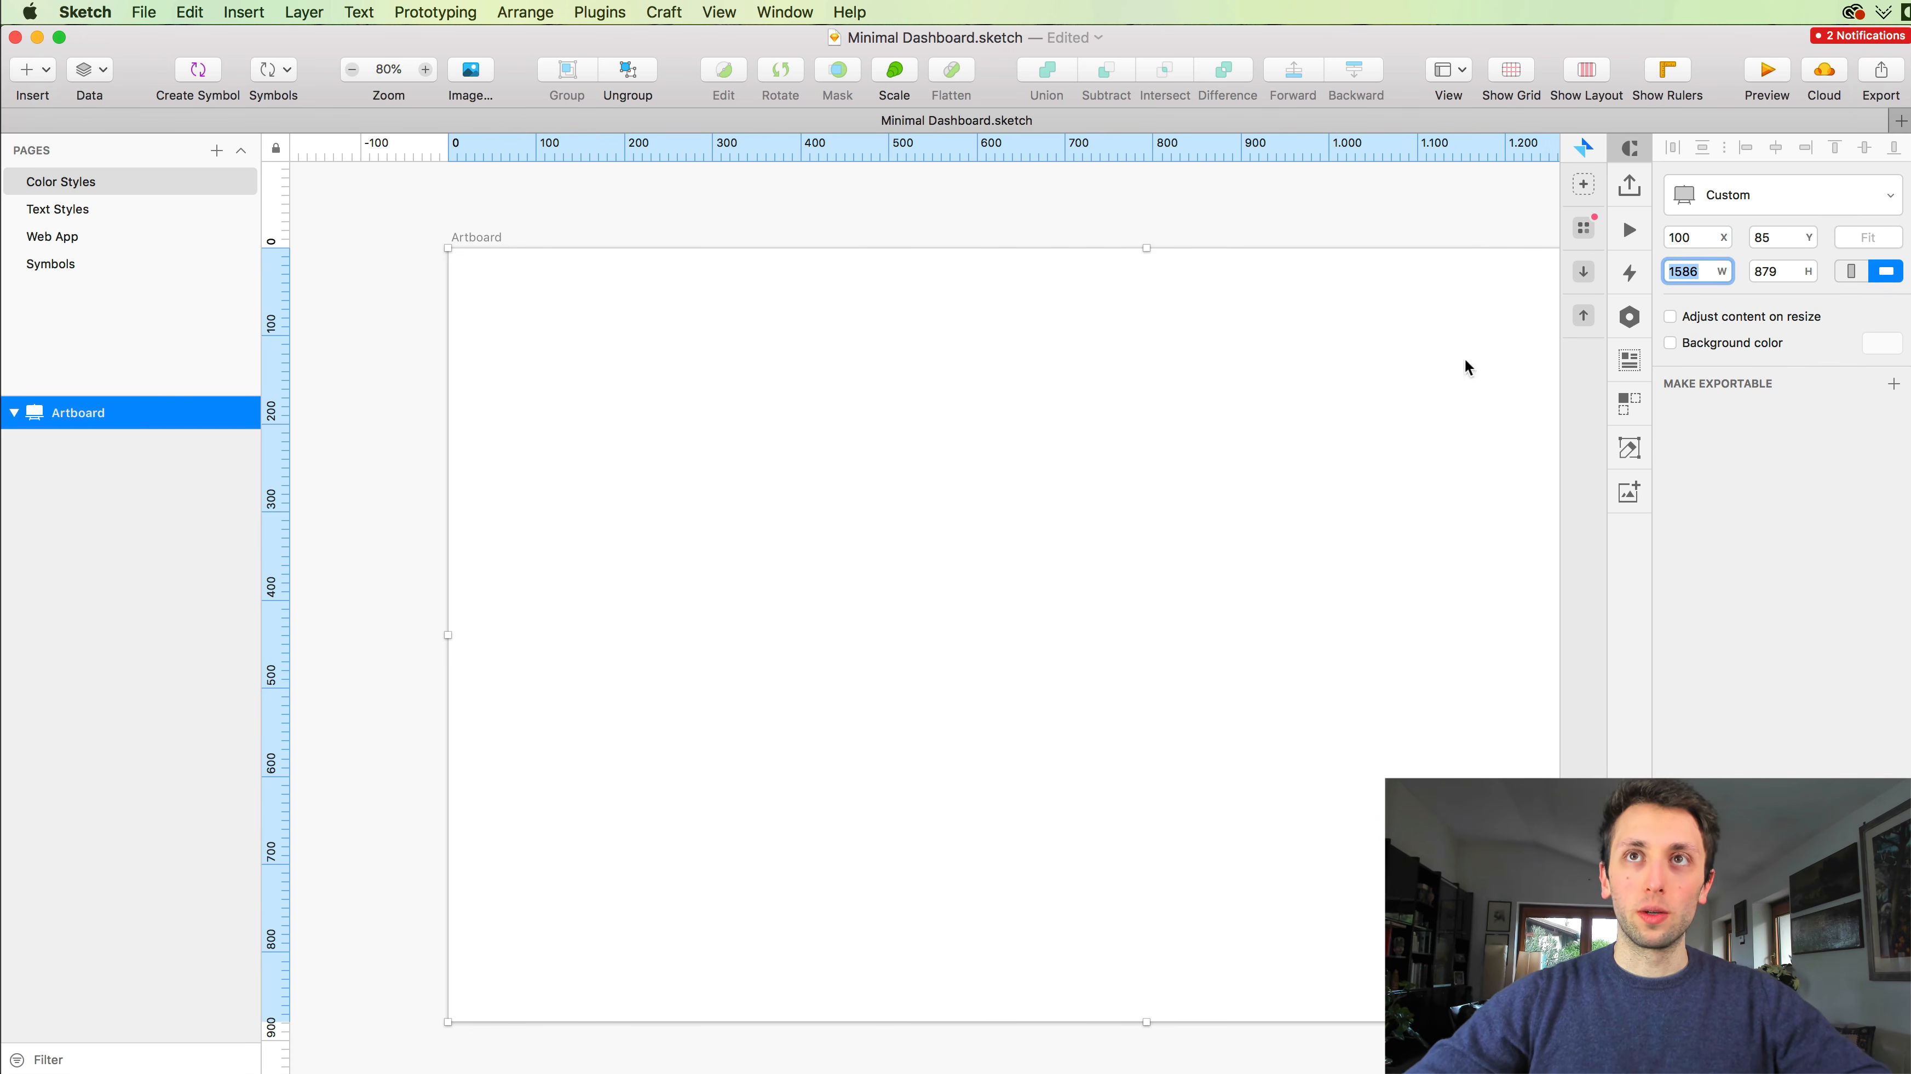
{"action": "scroll", "coordinate": [1159, 469], "scroll_direction": "right", "scroll_amount": 2}
{"action": "key", "text": "super+1"}
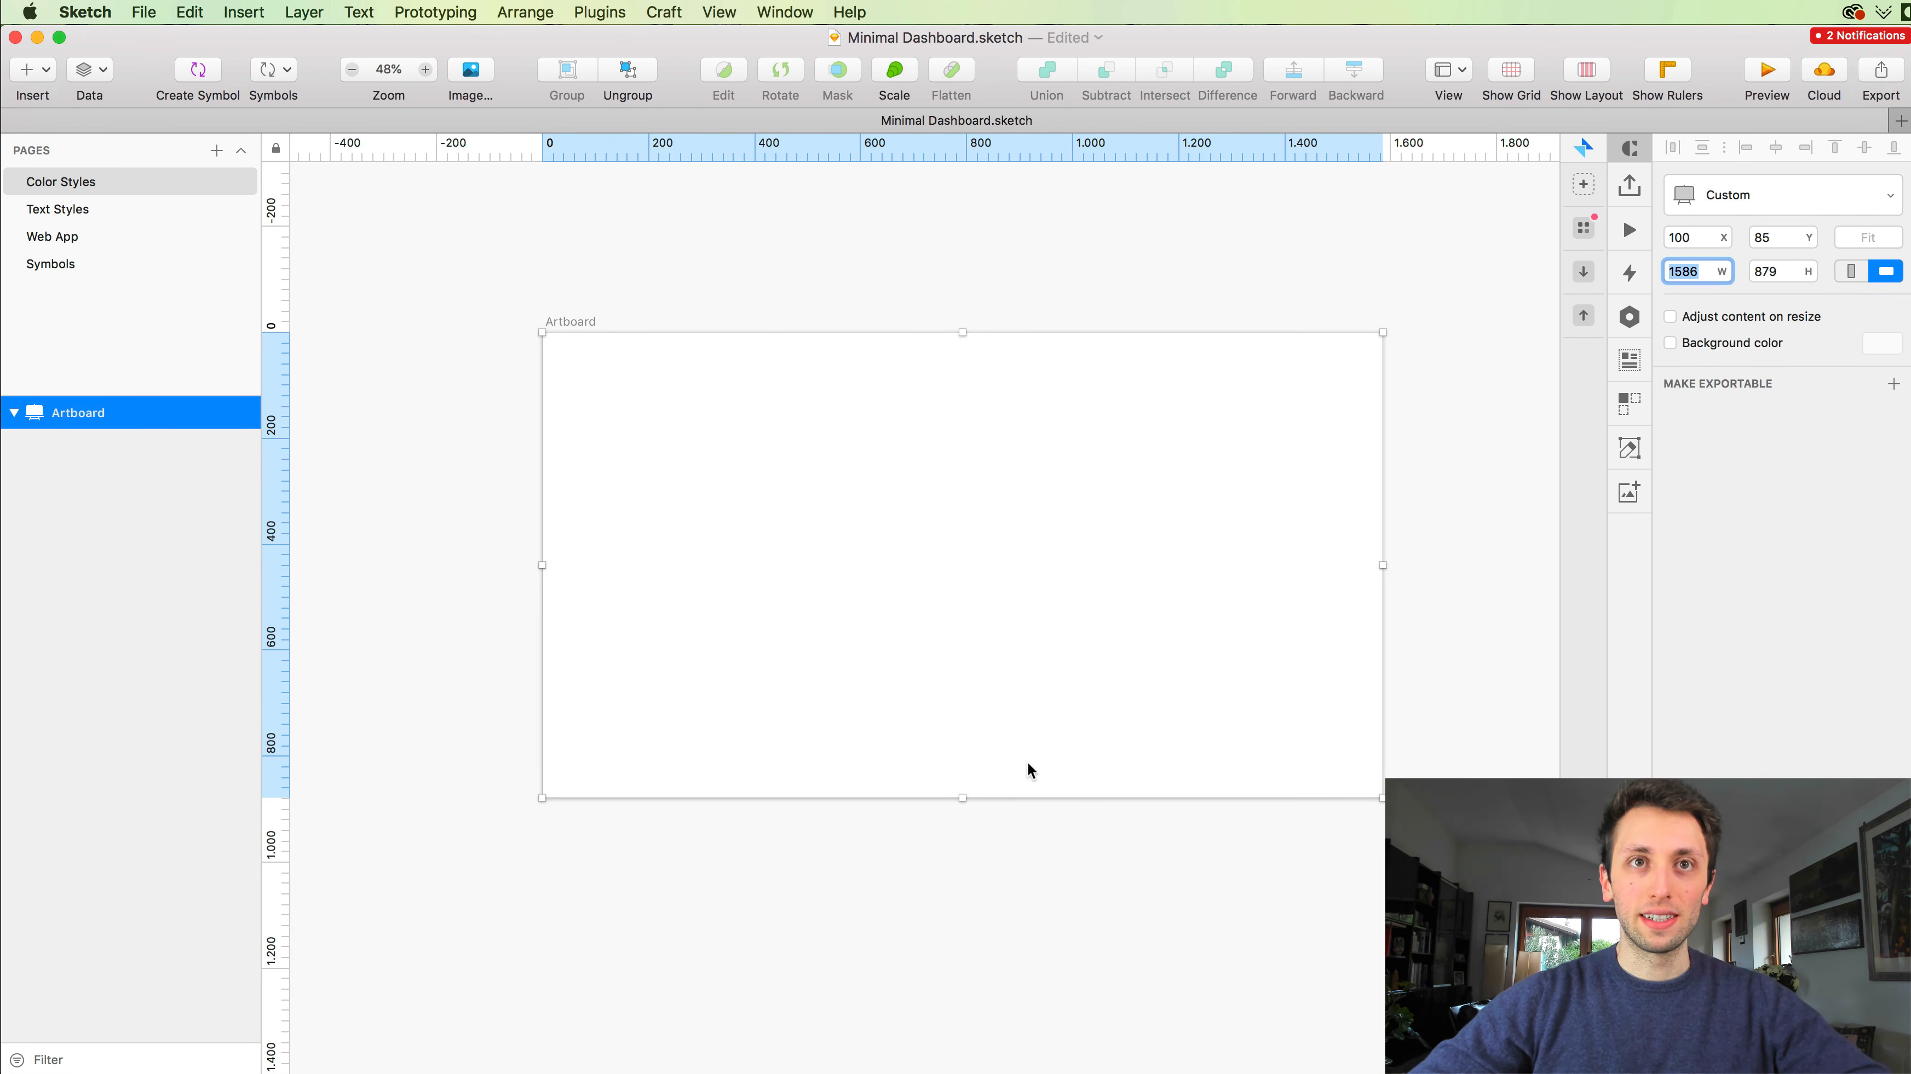
Step: Extend the Color Styles artboard downwards to a height of about 1849
{"action": "scroll", "coordinate": [1027, 761], "scroll_direction": "down", "scroll_amount": 4}
{"action": "left_click_drag", "start_coordinate": [973, 668], "coordinate": [990, 1006]}
{"action": "scroll", "coordinate": [1016, 407], "scroll_direction": "down", "scroll_amount": 3}
{"action": "scroll", "coordinate": [1020, 408], "scroll_direction": "down", "scroll_amount": 4}
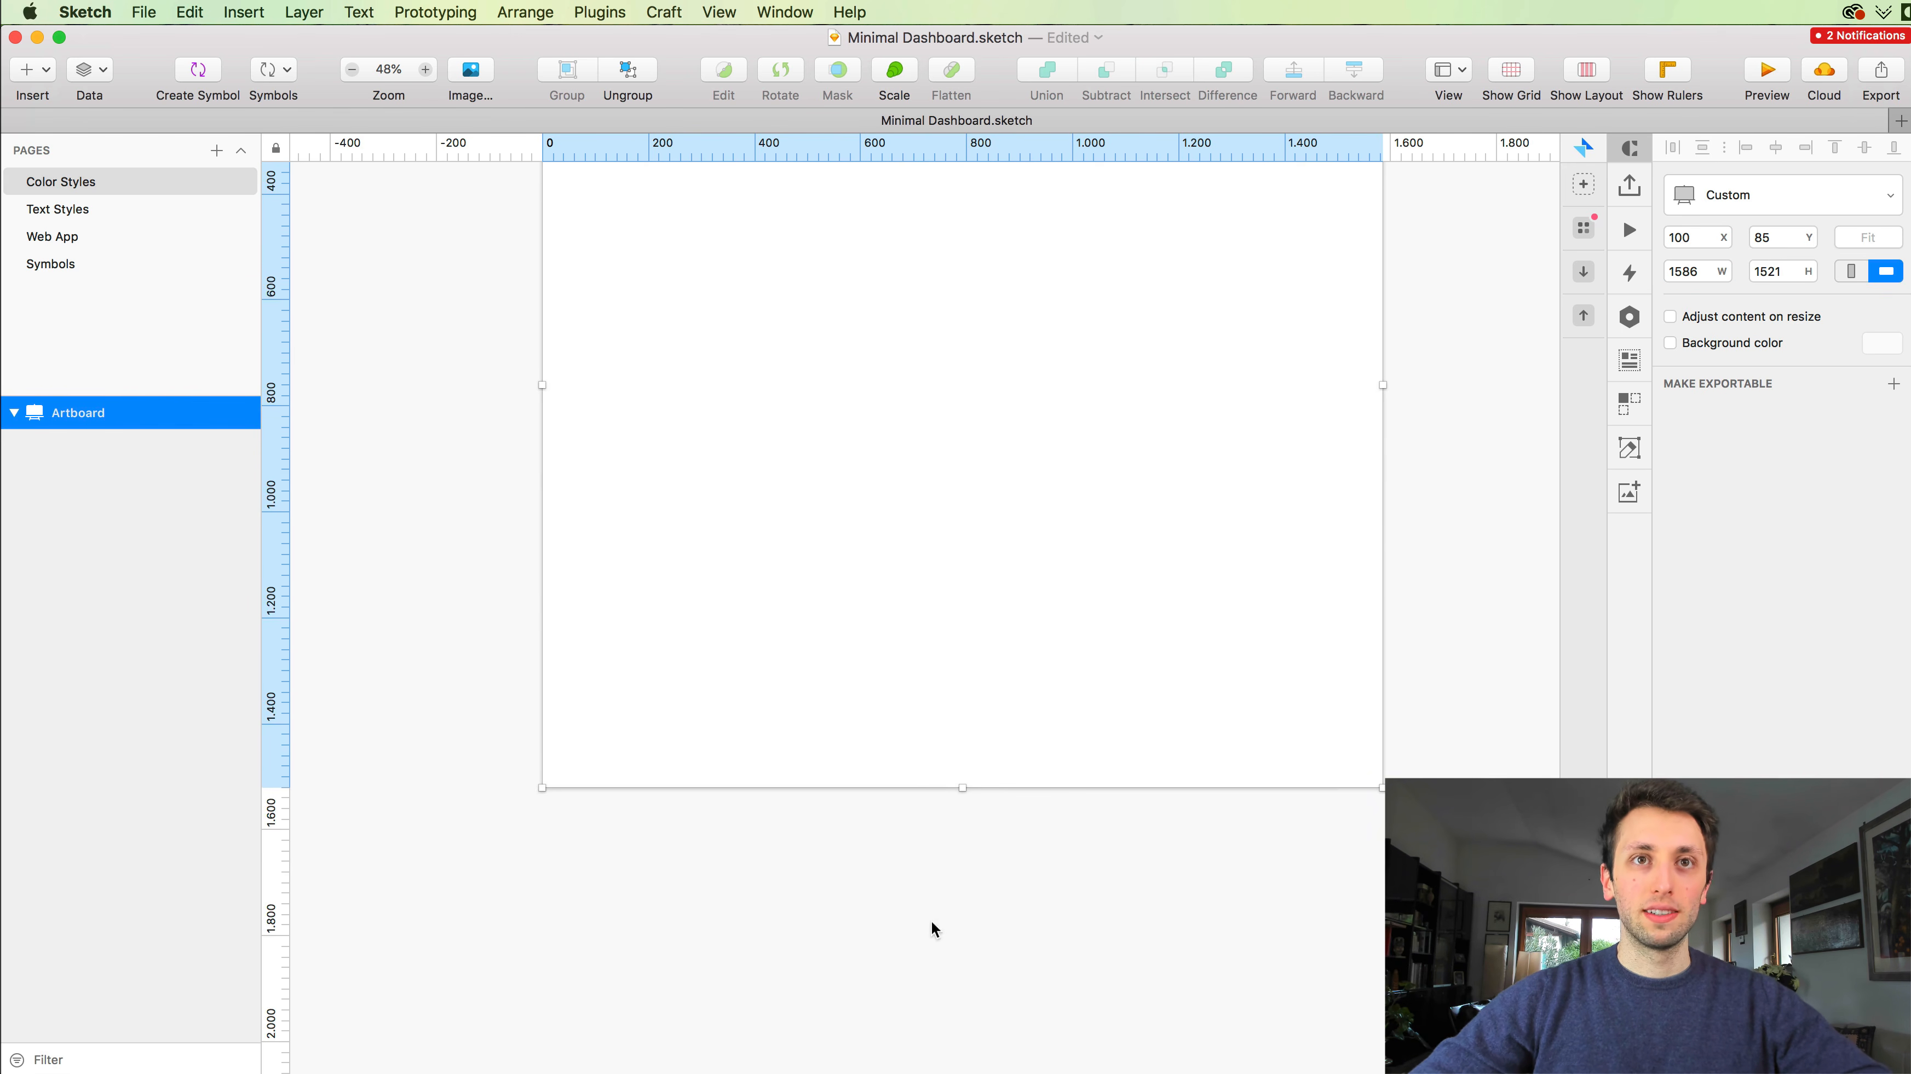
{"action": "left_click_drag", "start_coordinate": [962, 787], "coordinate": [969, 963]}
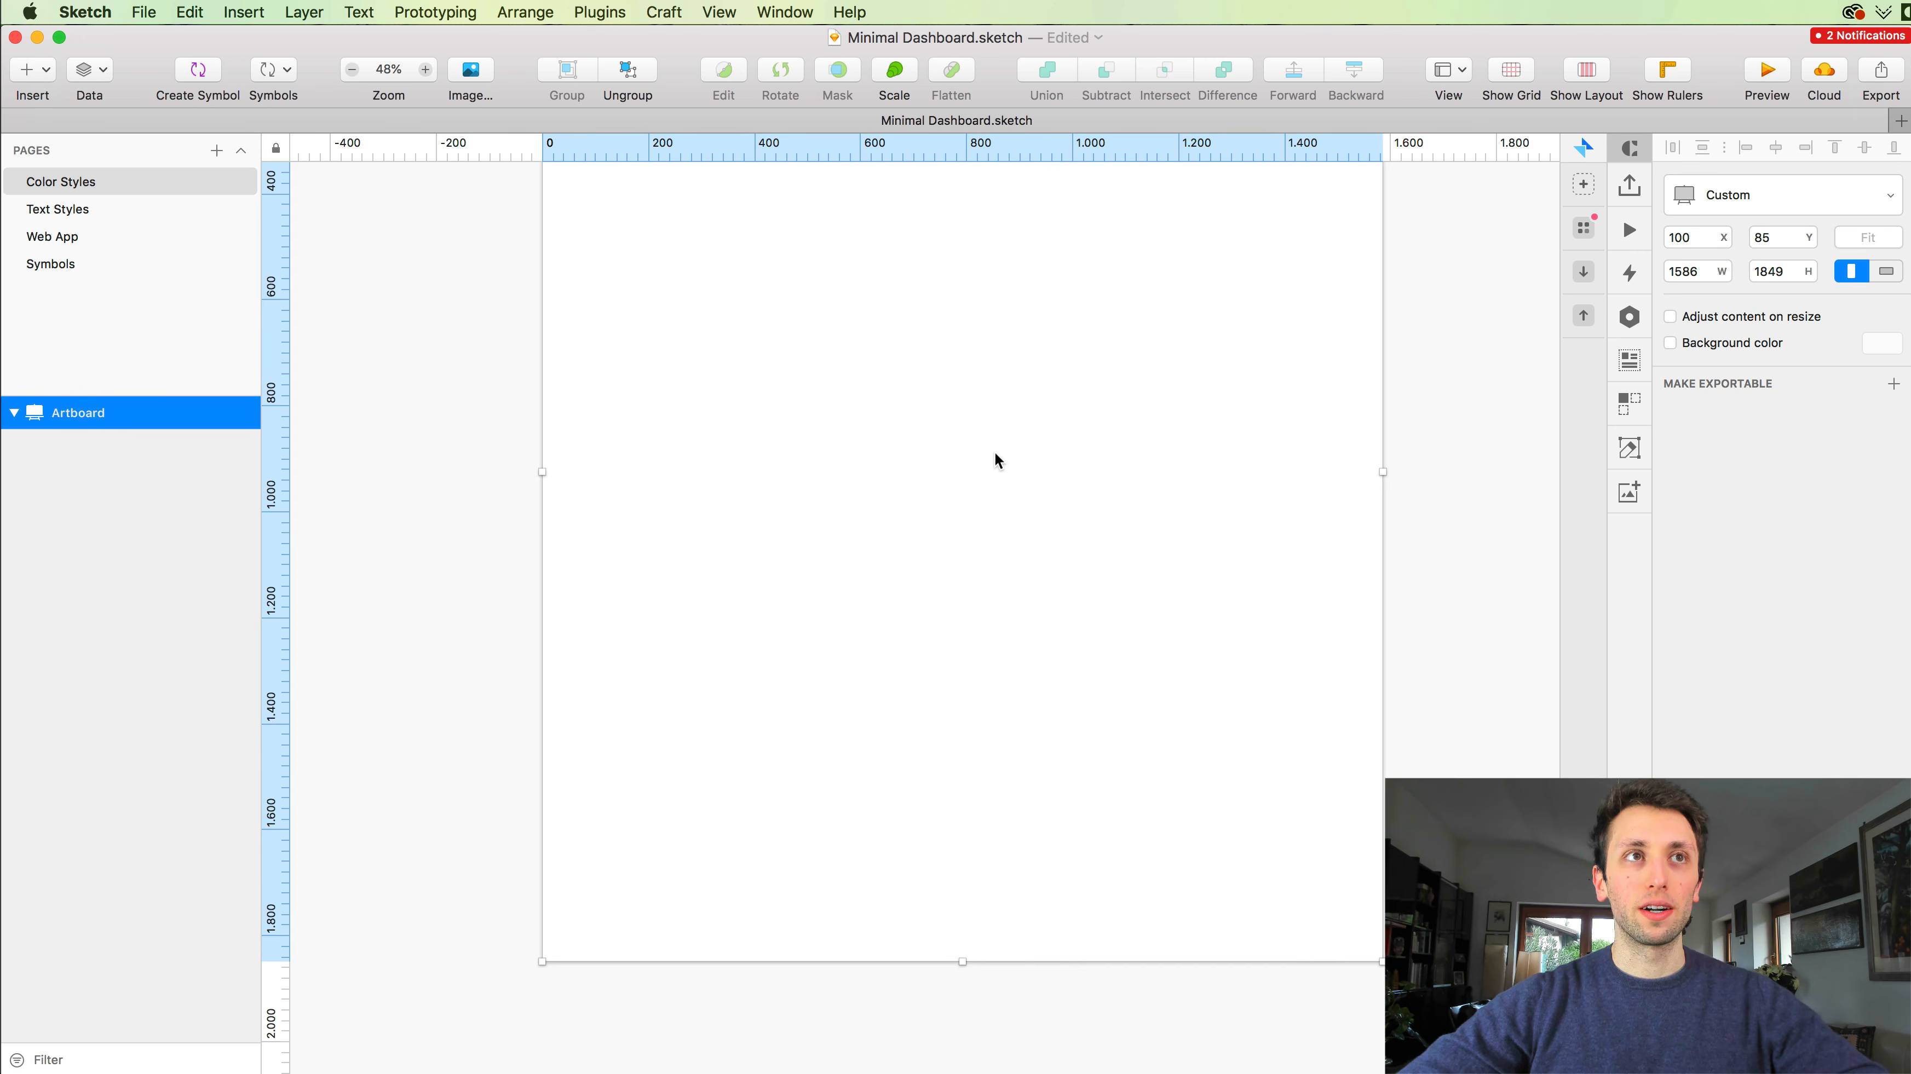
{"action": "scroll", "coordinate": [994, 450], "scroll_direction": "up", "scroll_amount": 8}
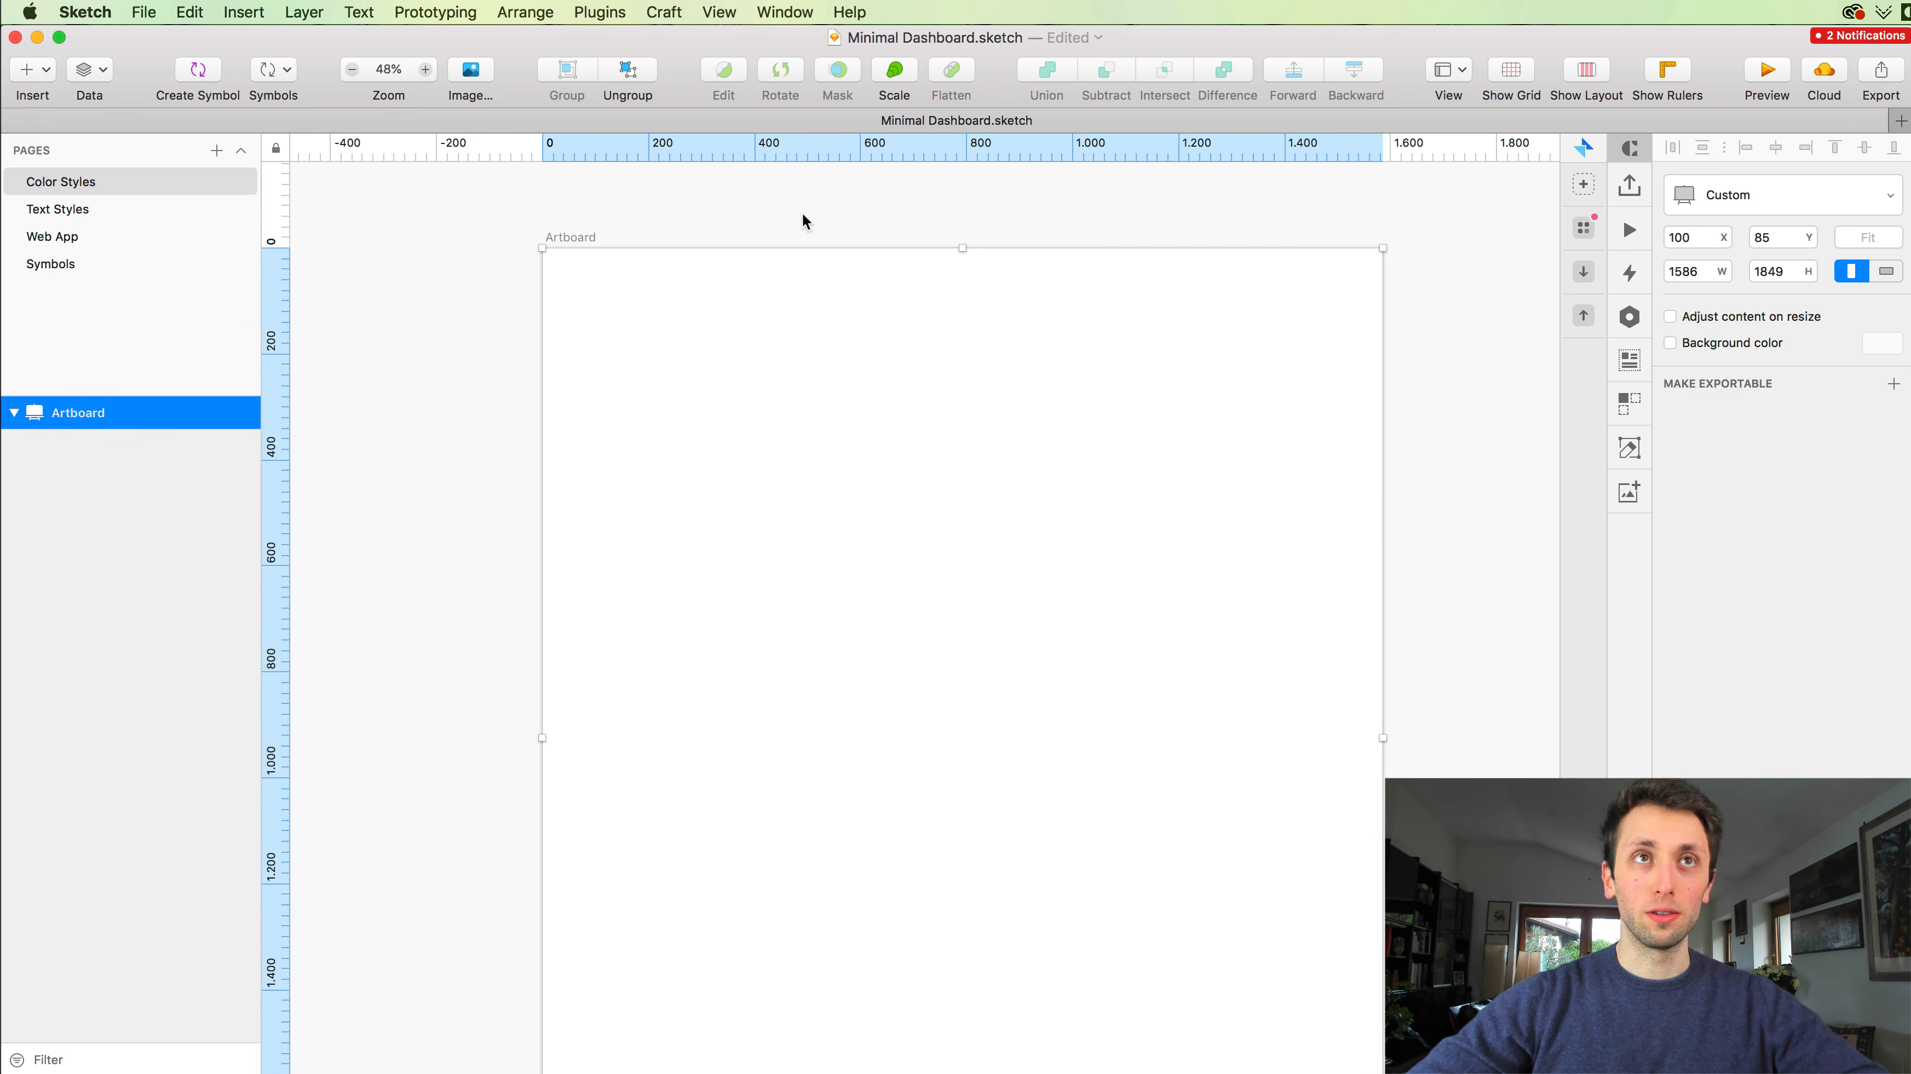
{"action": "left_click", "coordinate": [98, 181]}
{"action": "left_click", "coordinate": [98, 210]}
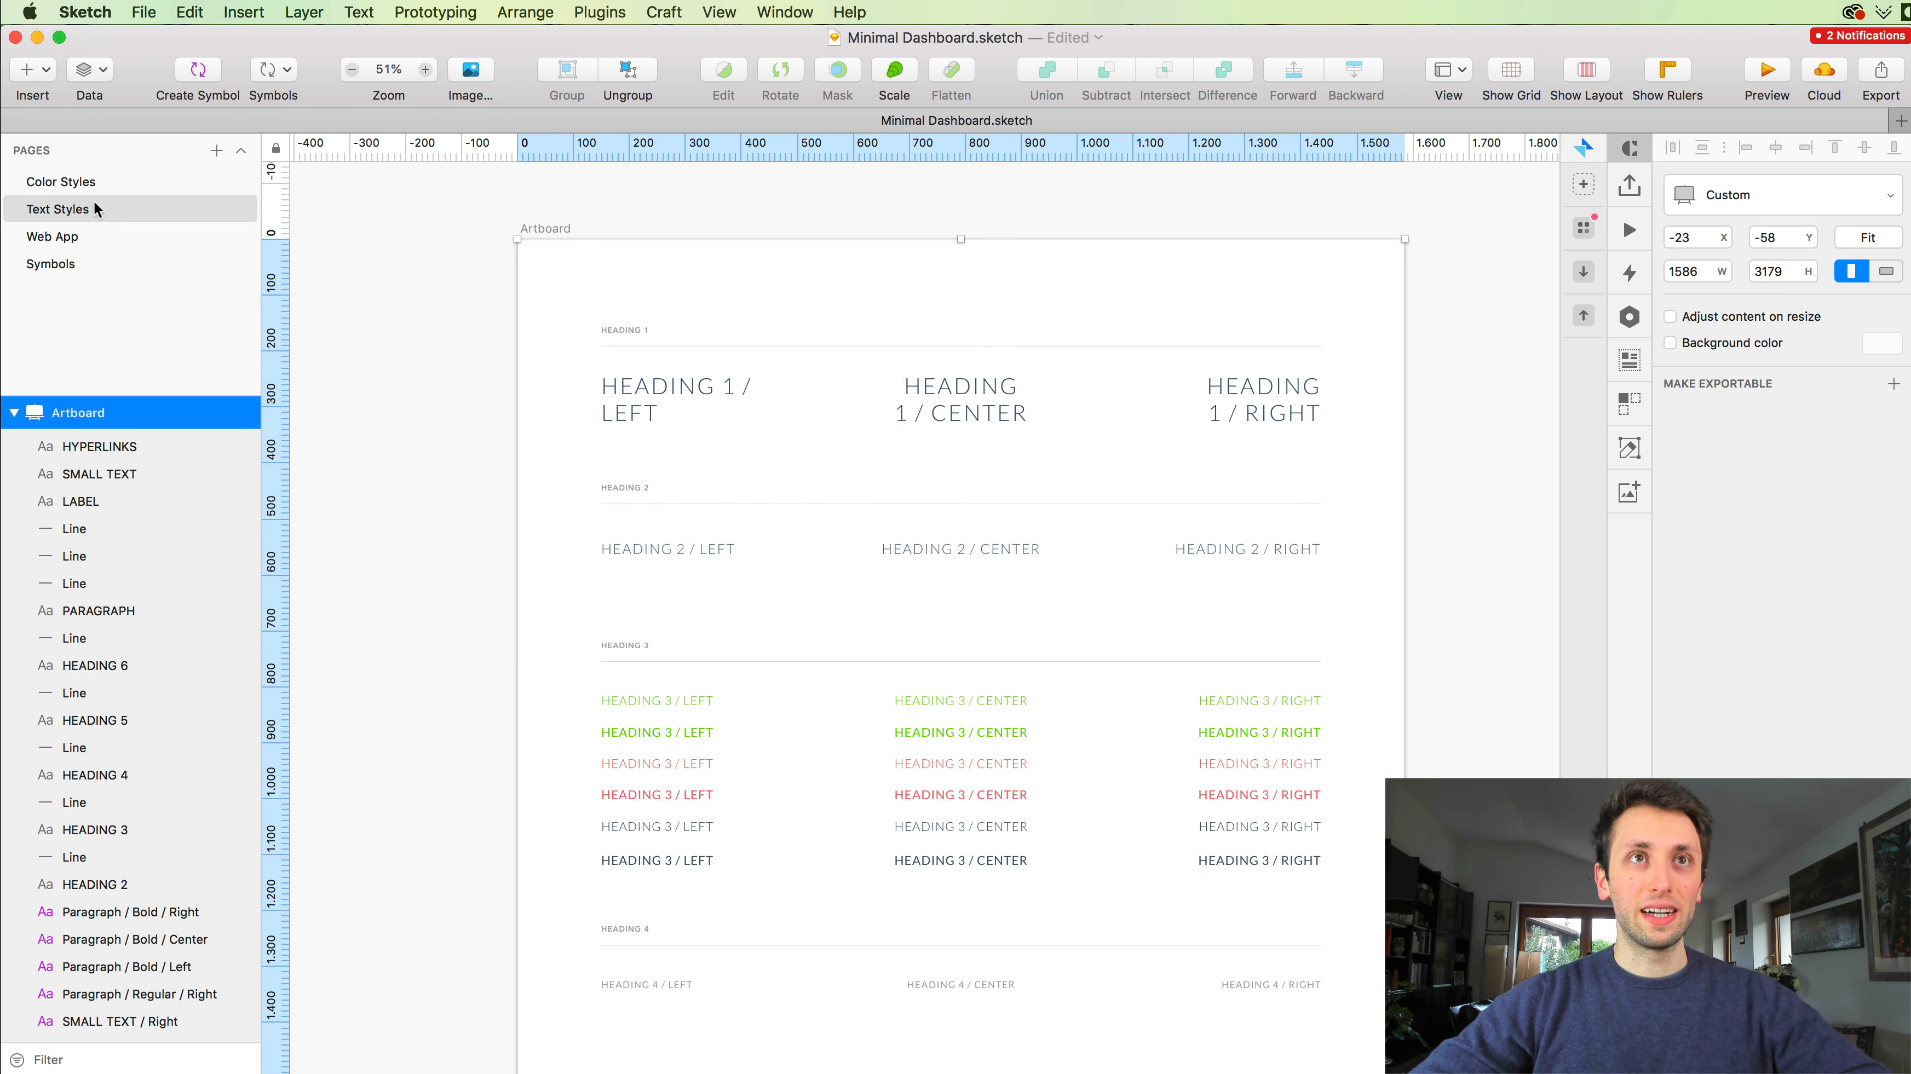
{"action": "left_click", "coordinate": [137, 180]}
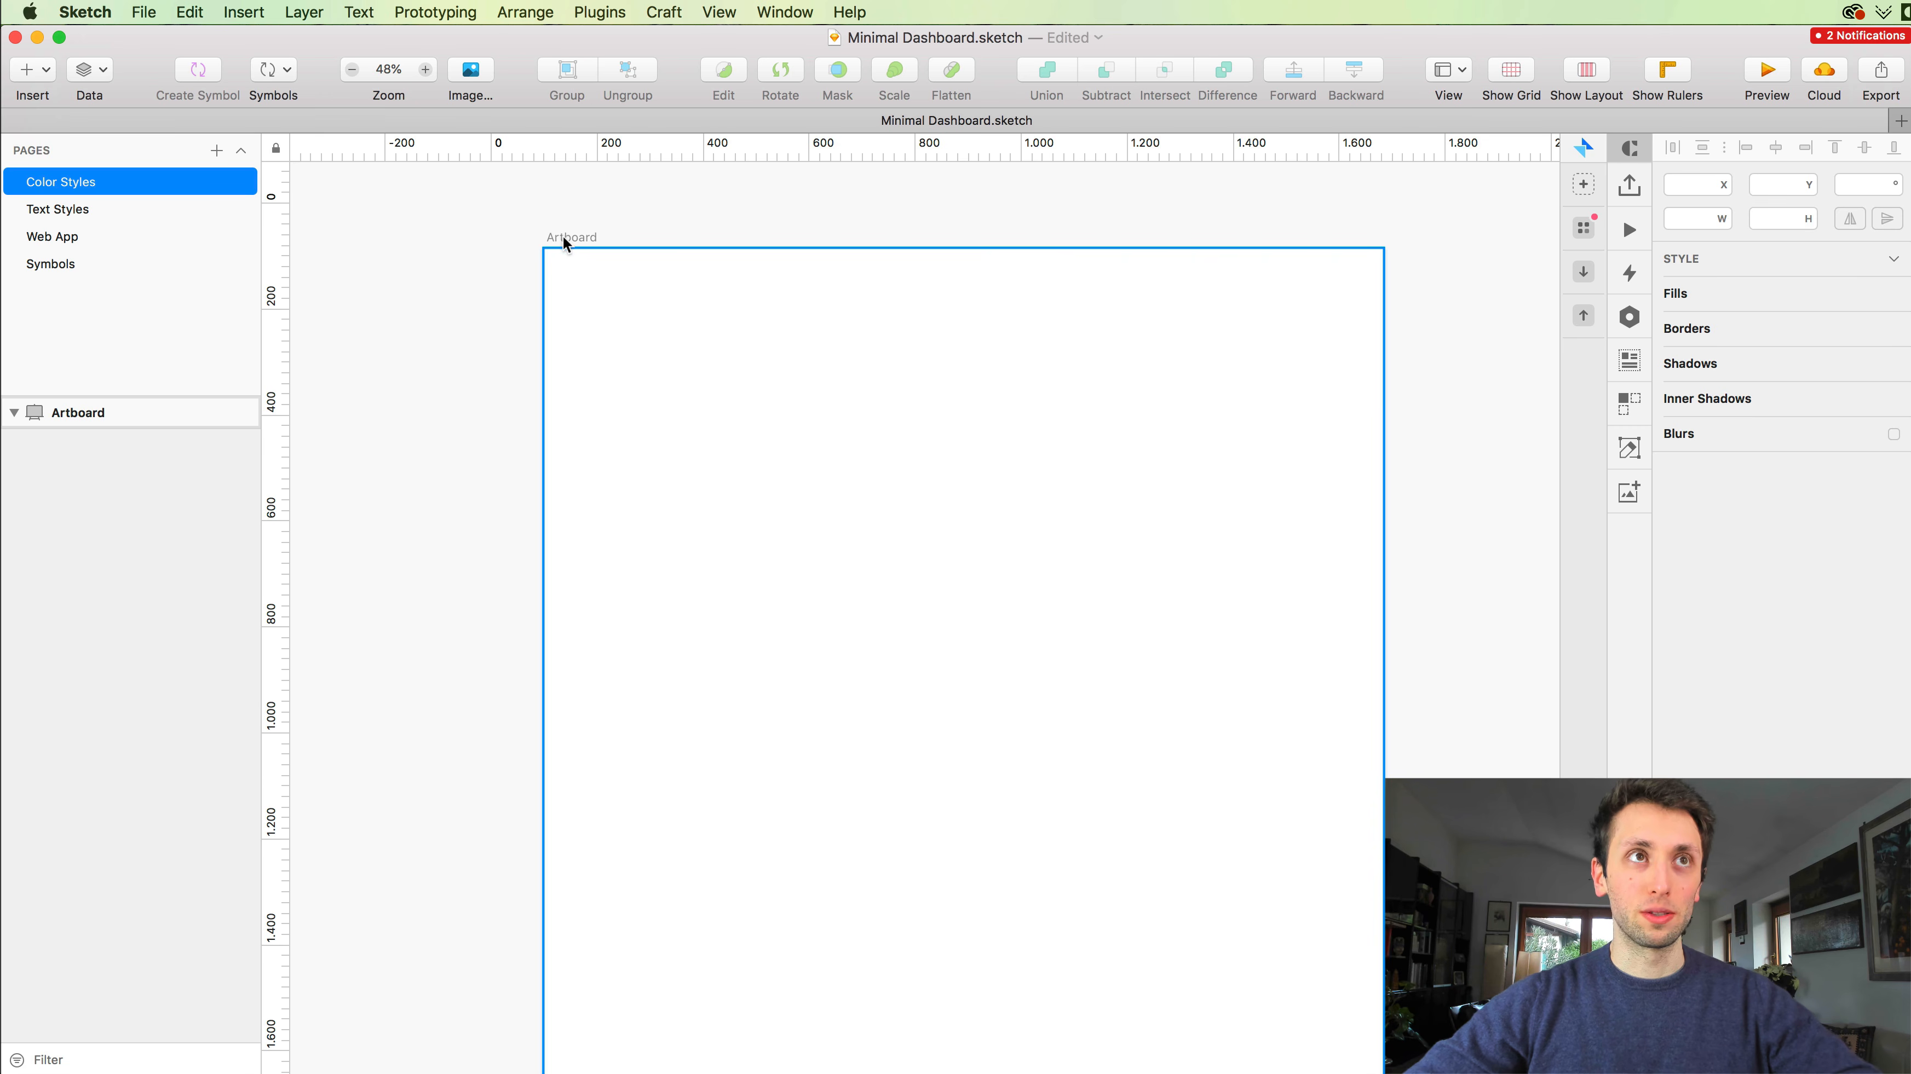
{"action": "left_click", "coordinate": [33, 68]}
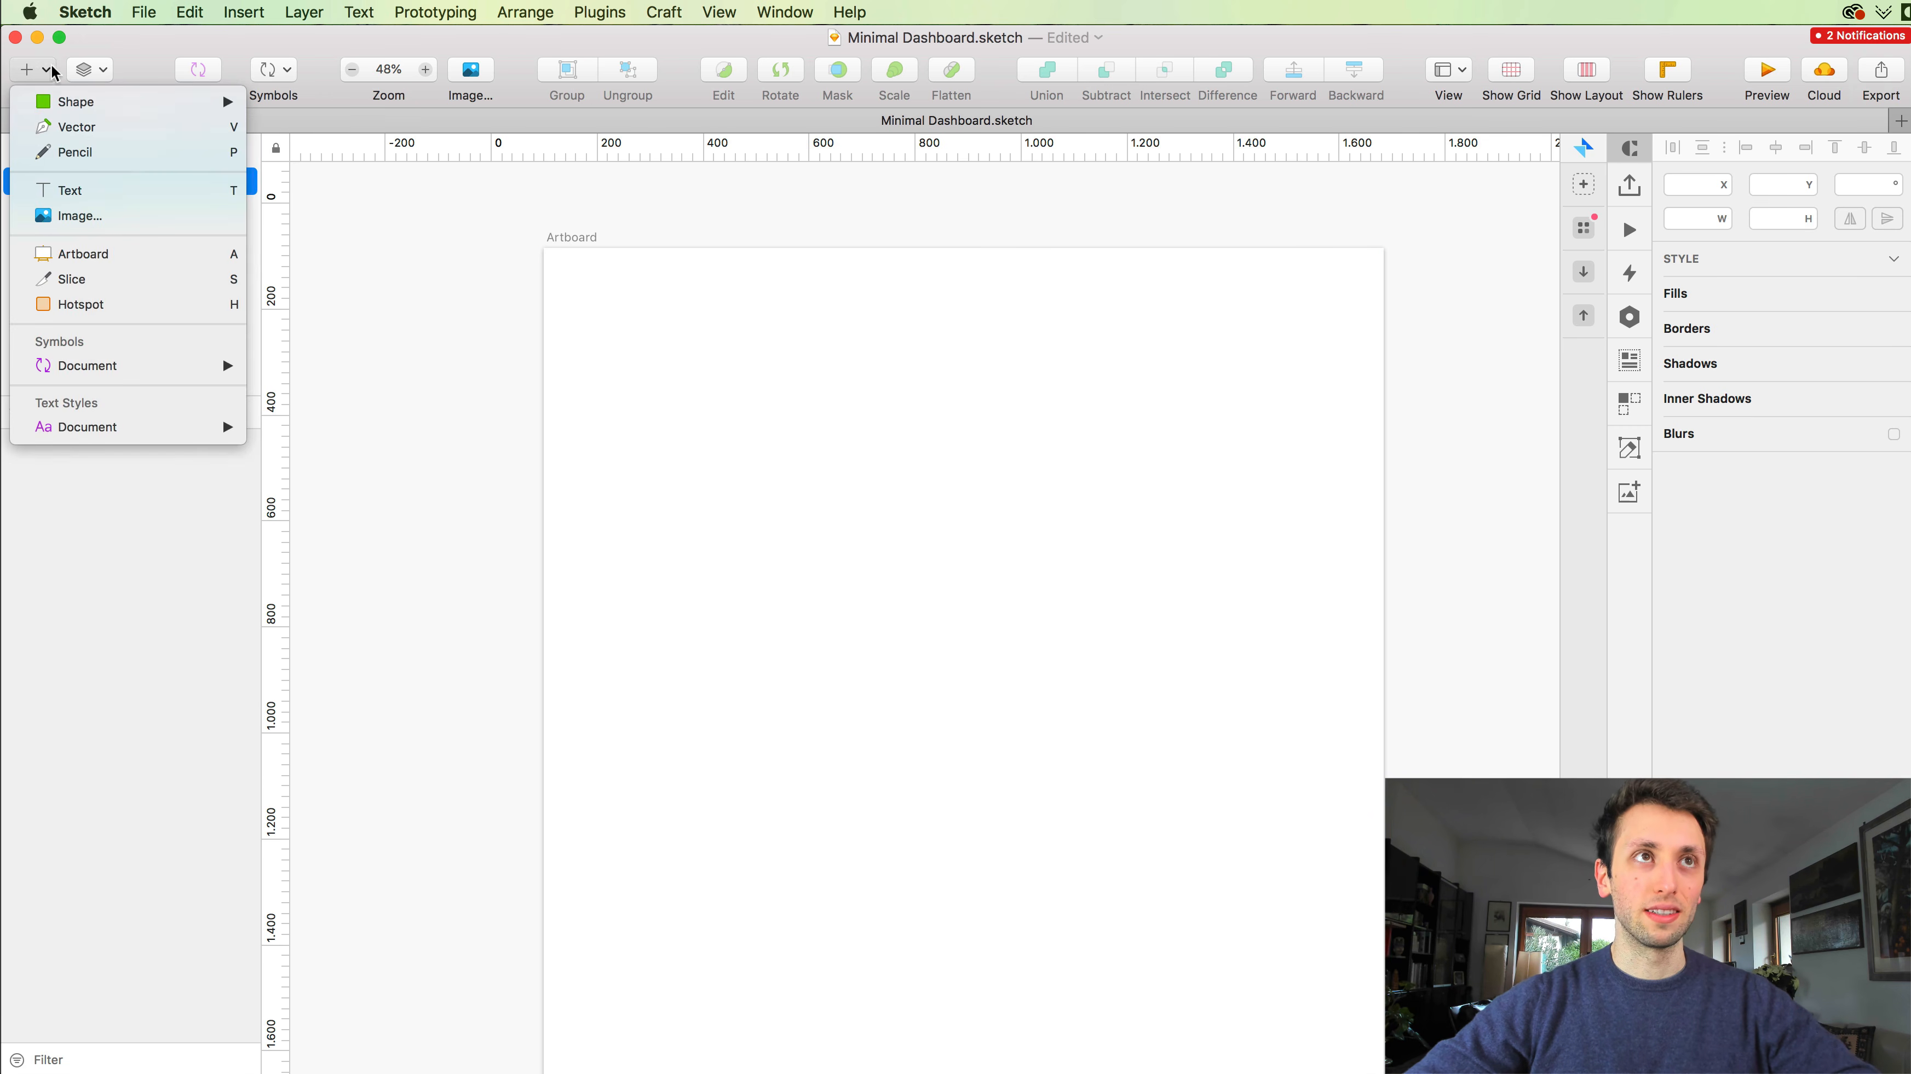
{"action": "mouse_move", "coordinate": [84, 105]}
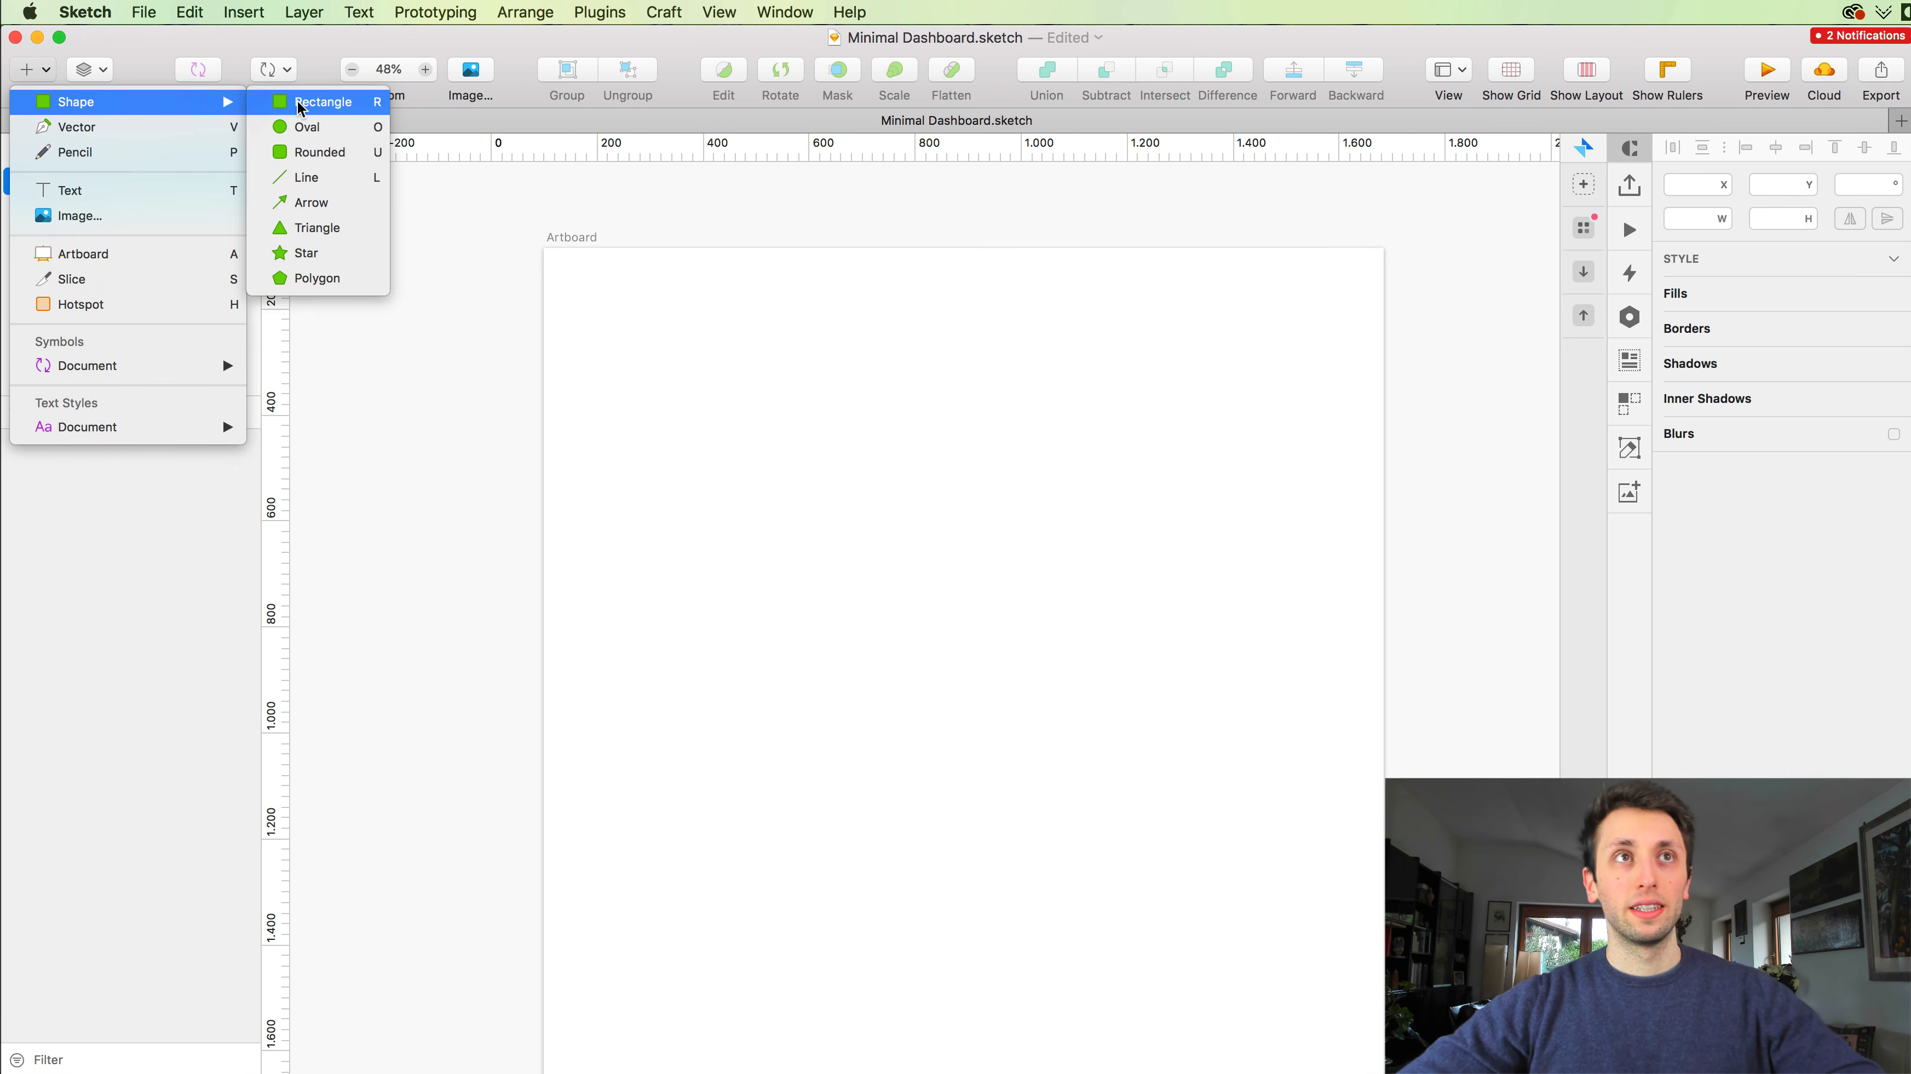
{"action": "left_click", "coordinate": [514, 264]}
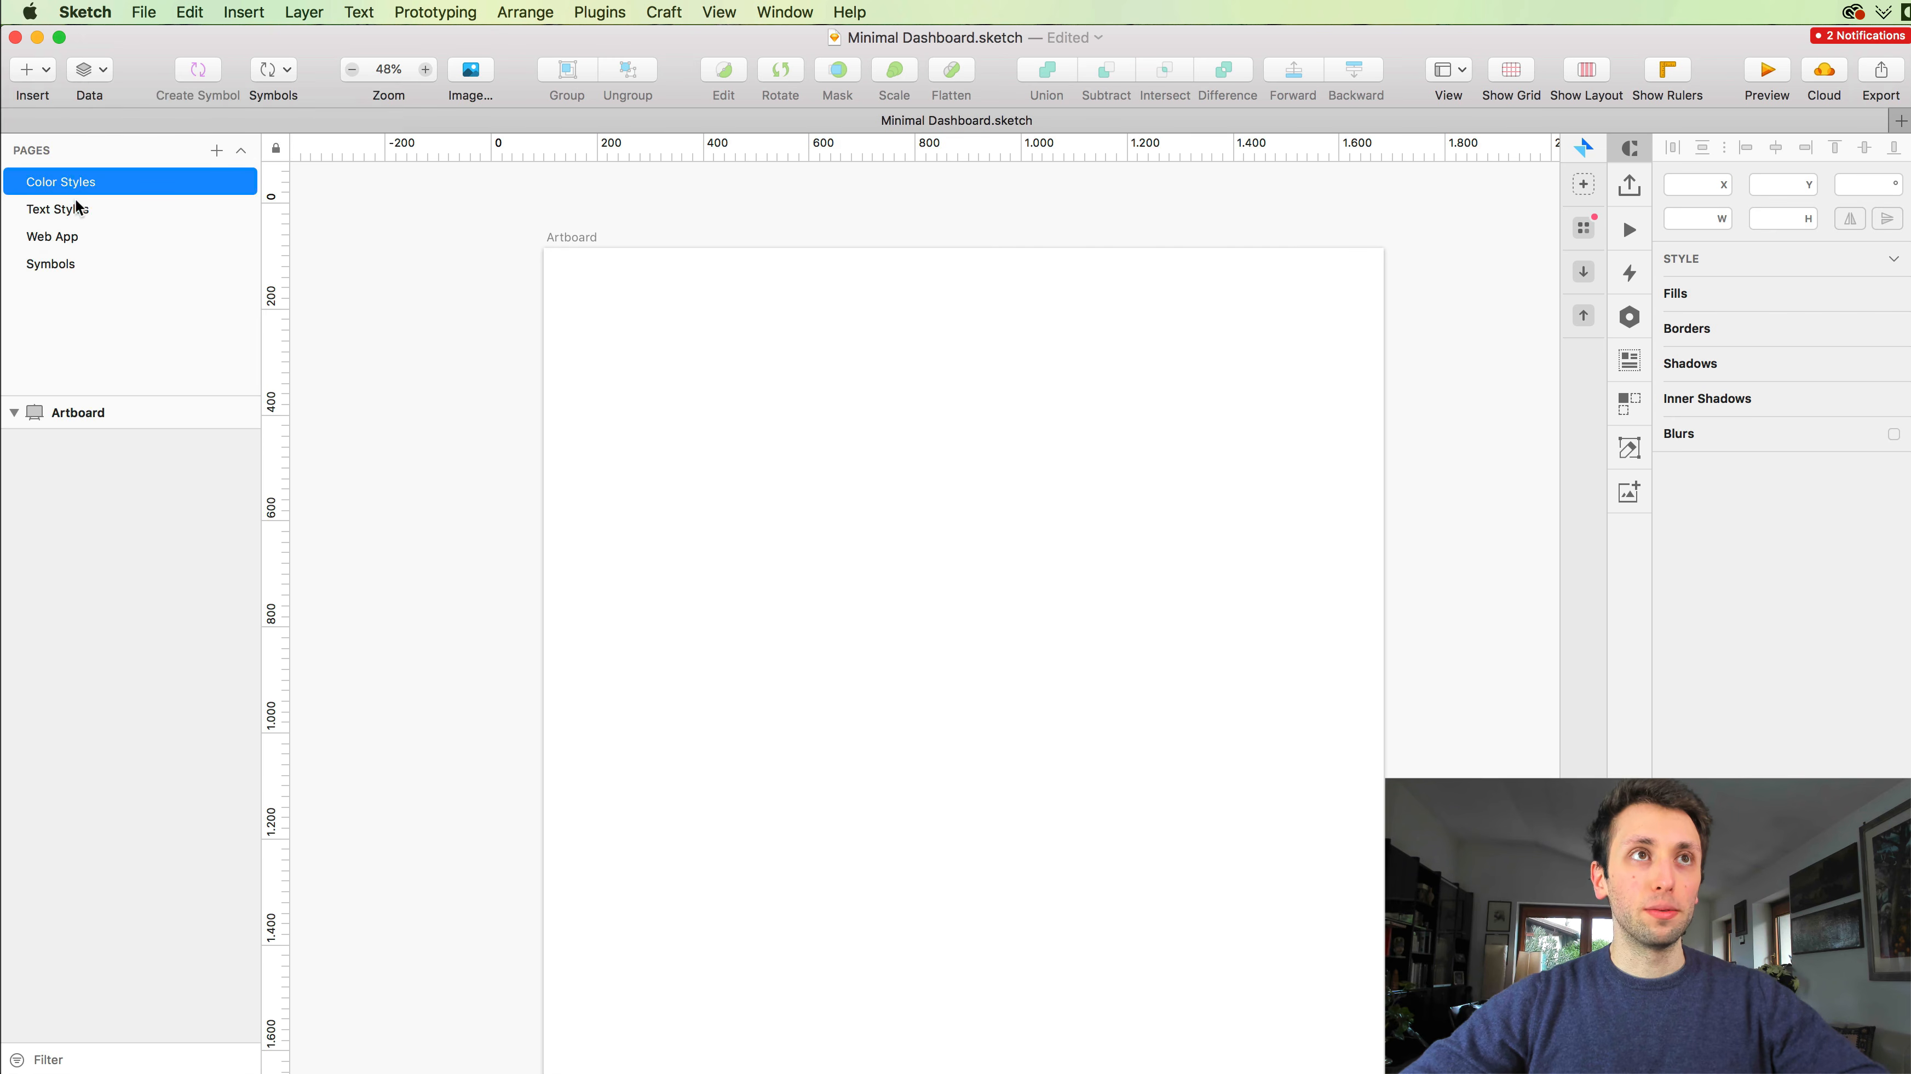
Step: Copy the small HEADING 1 label together with the line beneath it from the Text Styles artboard
{"action": "left_click", "coordinate": [77, 208]}
{"action": "left_click", "coordinate": [690, 330]}
{"action": "scroll", "coordinate": [689, 331], "scroll_direction": "up", "scroll_amount": 5}
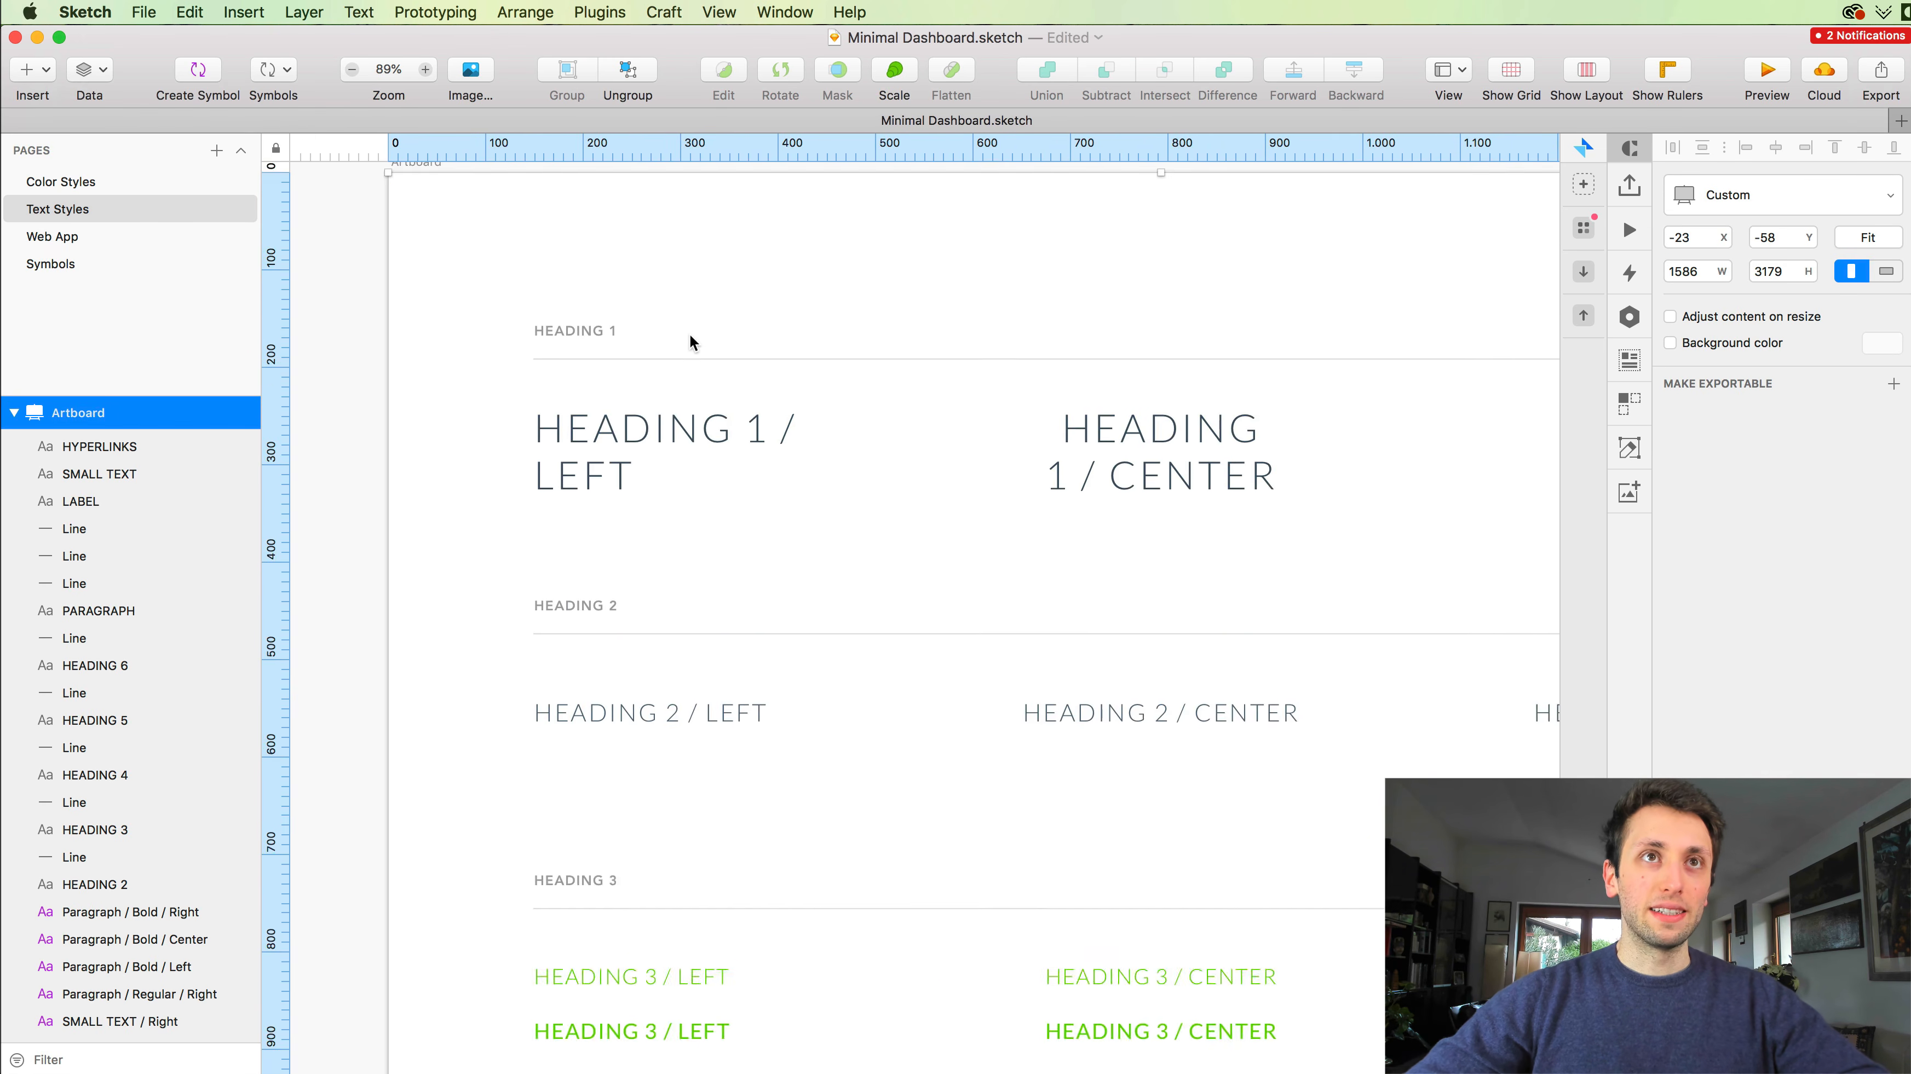
{"action": "scroll", "coordinate": [690, 335], "scroll_direction": "up", "scroll_amount": 3}
{"action": "left_click", "coordinate": [694, 258]}
{"action": "left_click", "coordinate": [597, 463]}
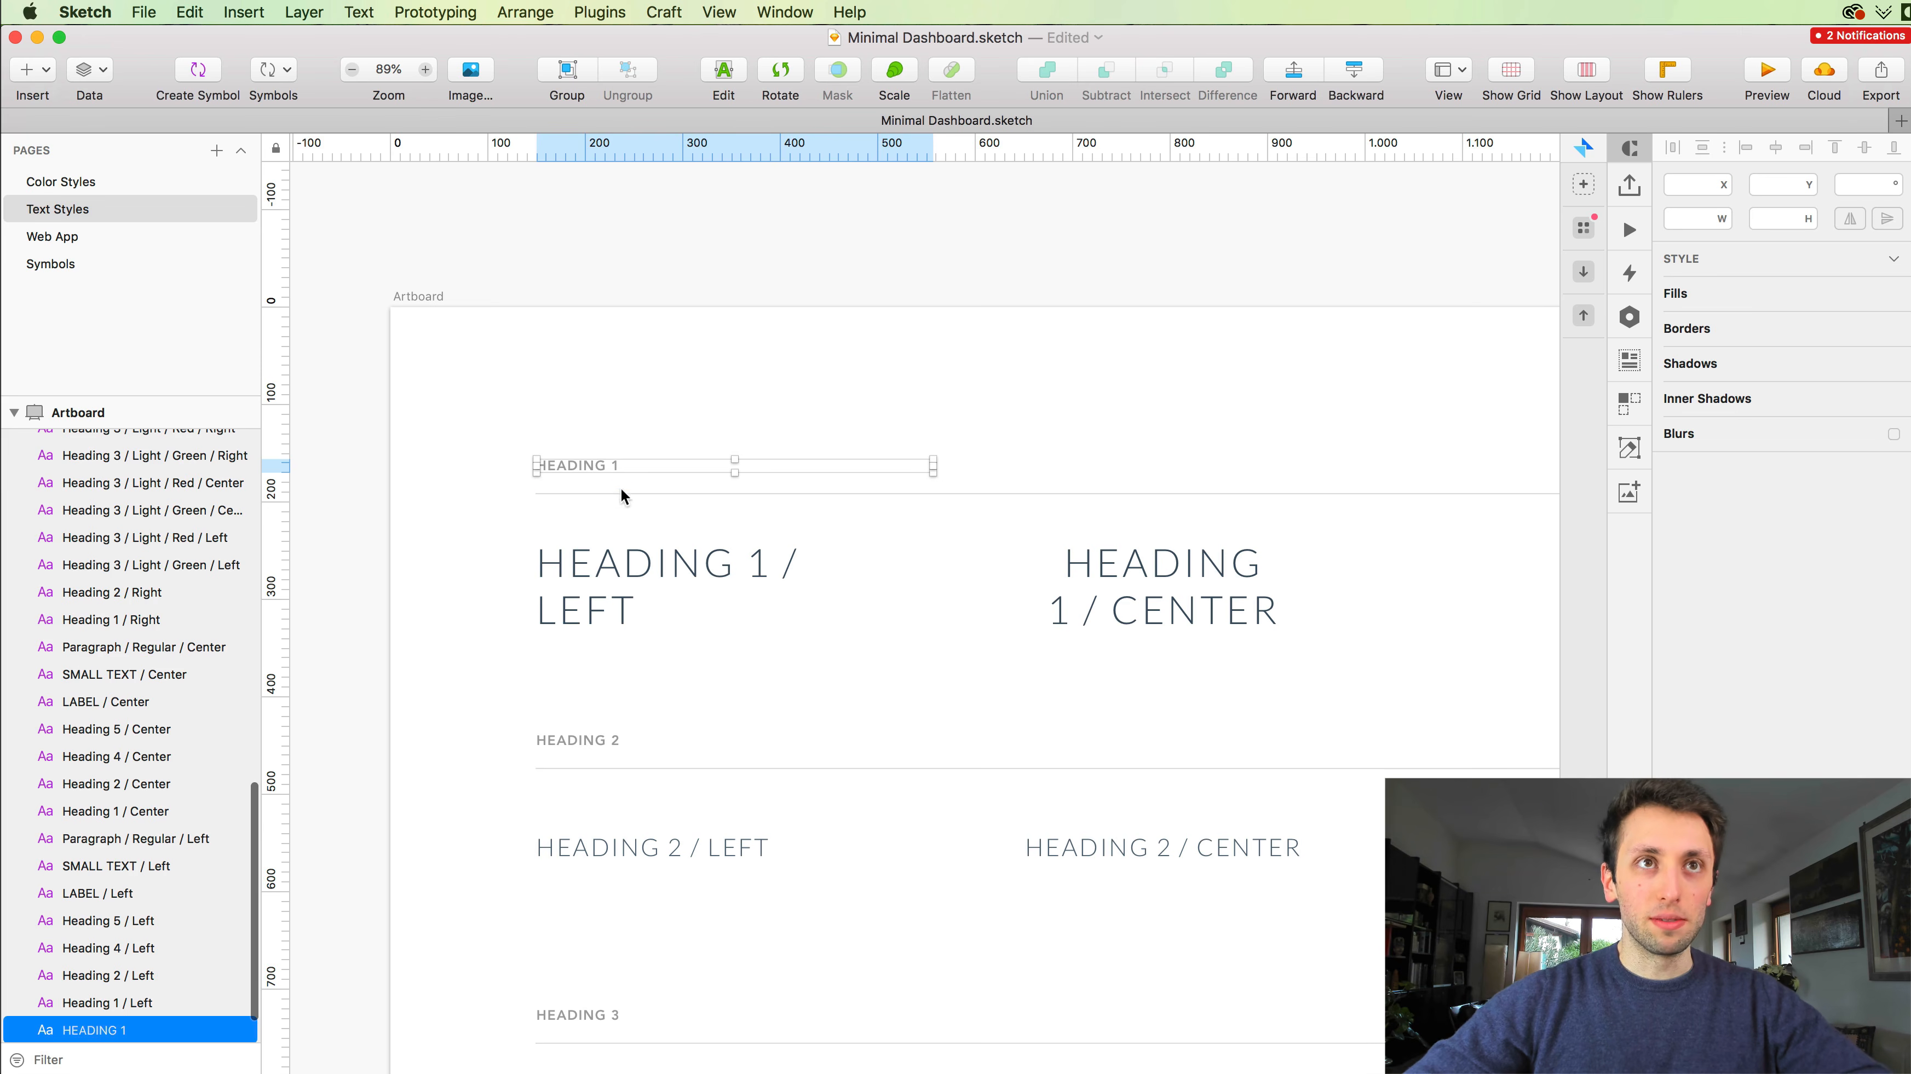
{"action": "left_click", "coordinate": [622, 493], "text": "shift"}
{"action": "scroll", "coordinate": [571, 430], "scroll_direction": "up", "scroll_amount": 2}
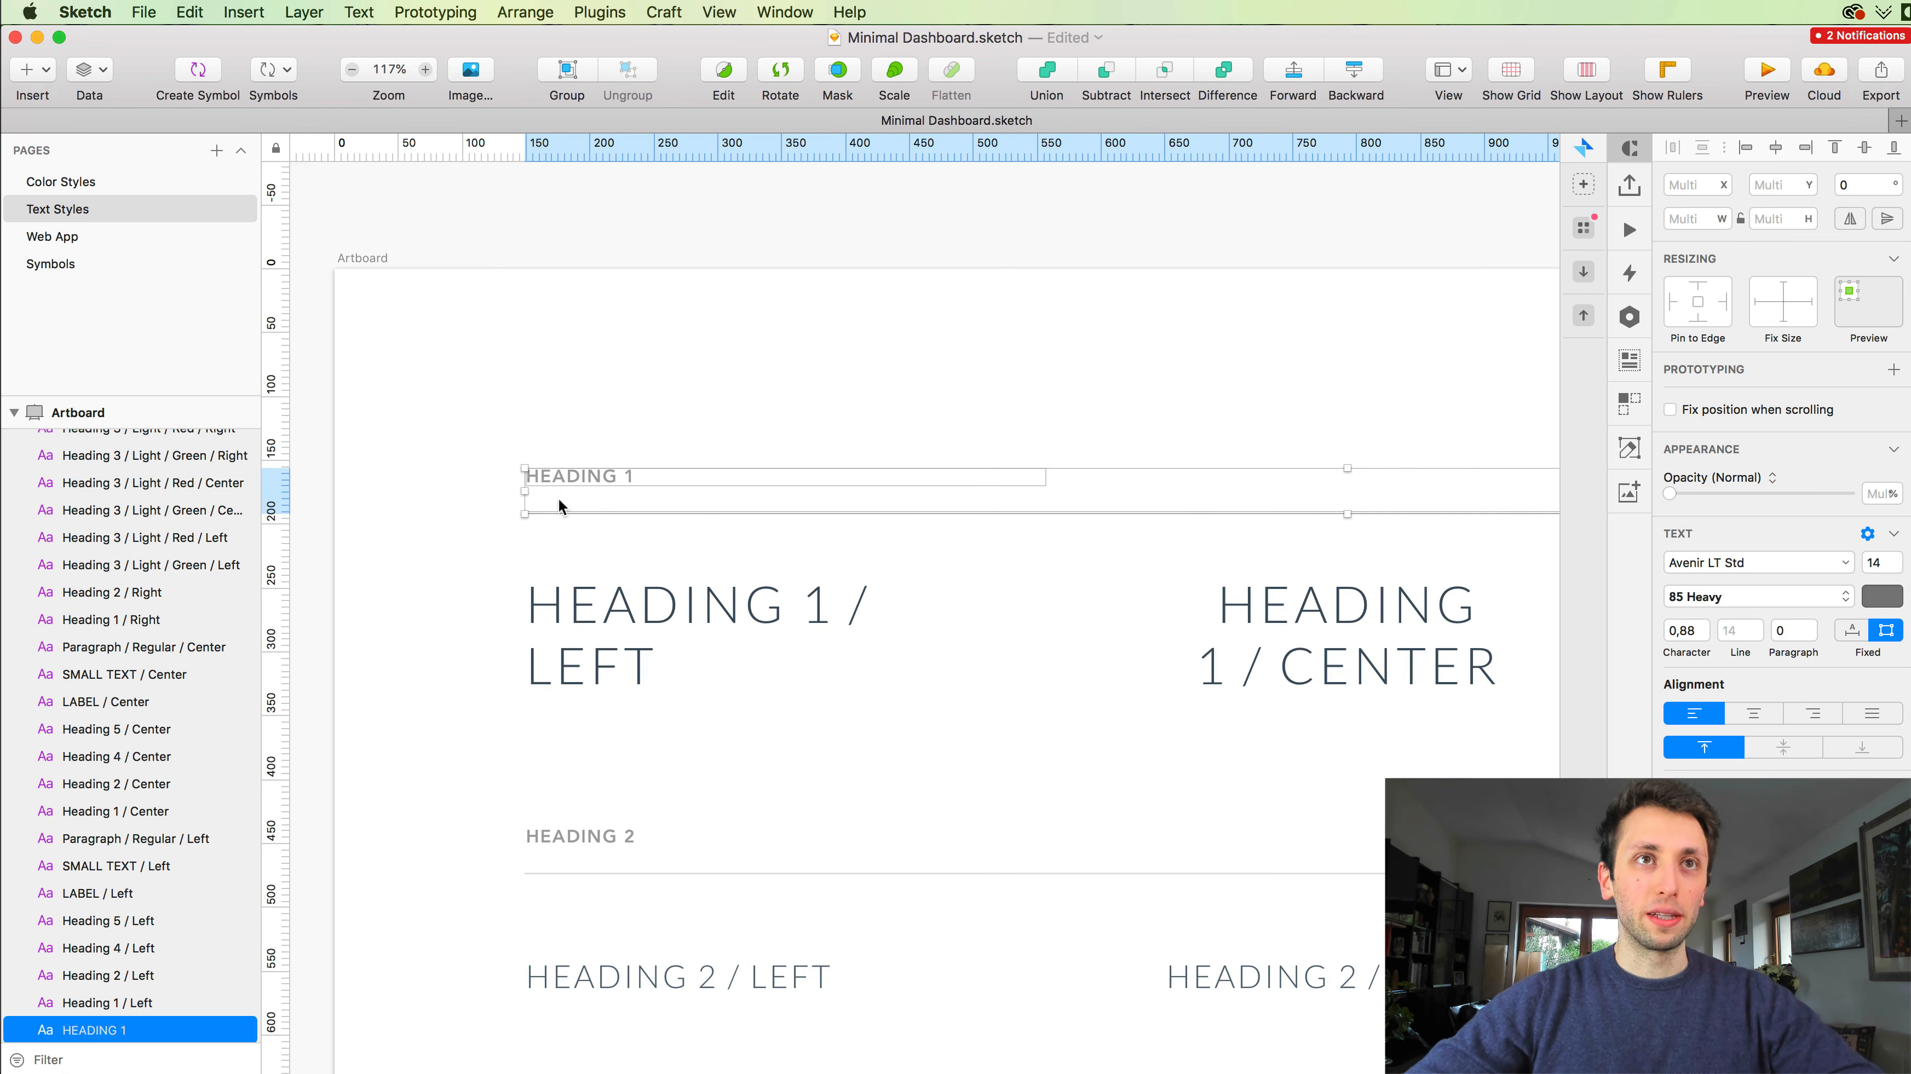
{"action": "scroll", "coordinate": [582, 491], "scroll_direction": "down", "scroll_amount": 4}
{"action": "scroll", "coordinate": [585, 489], "scroll_direction": "up", "scroll_amount": 2}
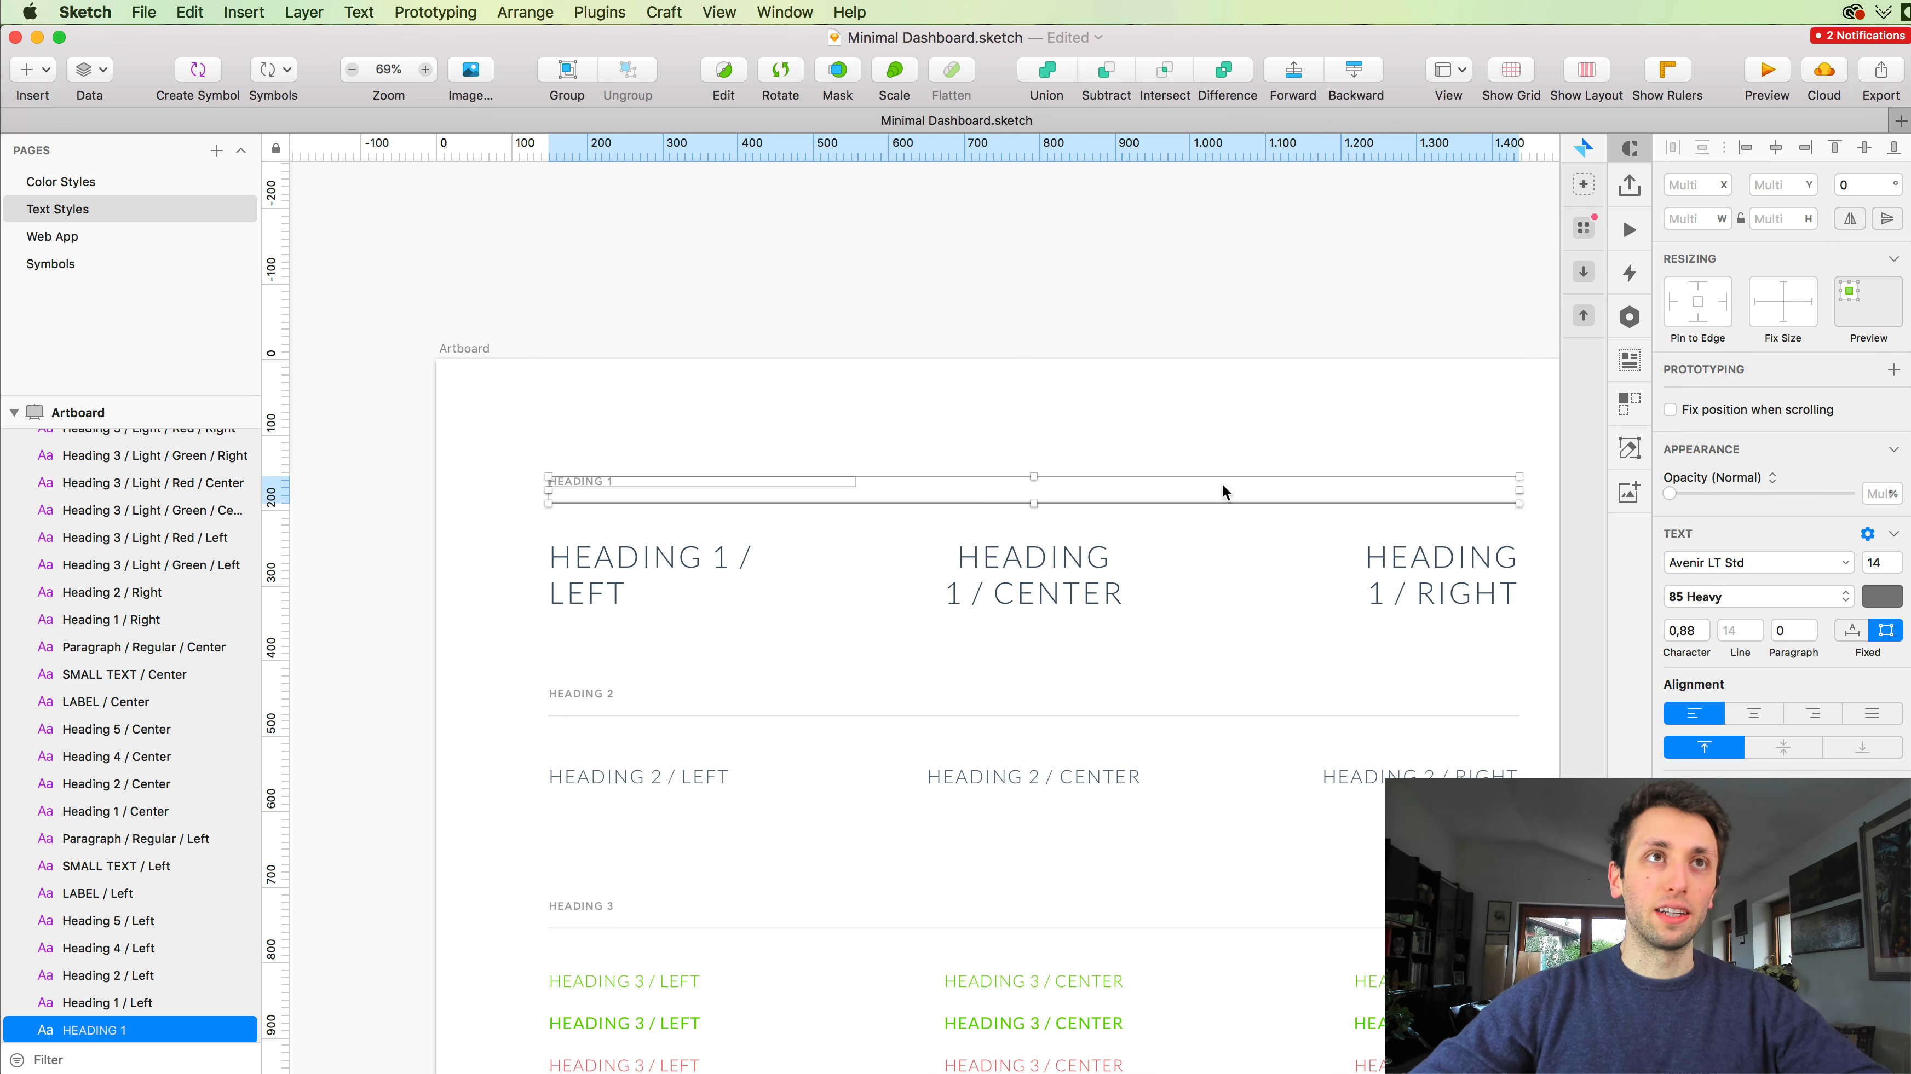
Step: Paste the copied HEADING 1 label and line into the artboard on the Color Styles page
{"action": "left_click", "coordinate": [38, 183]}
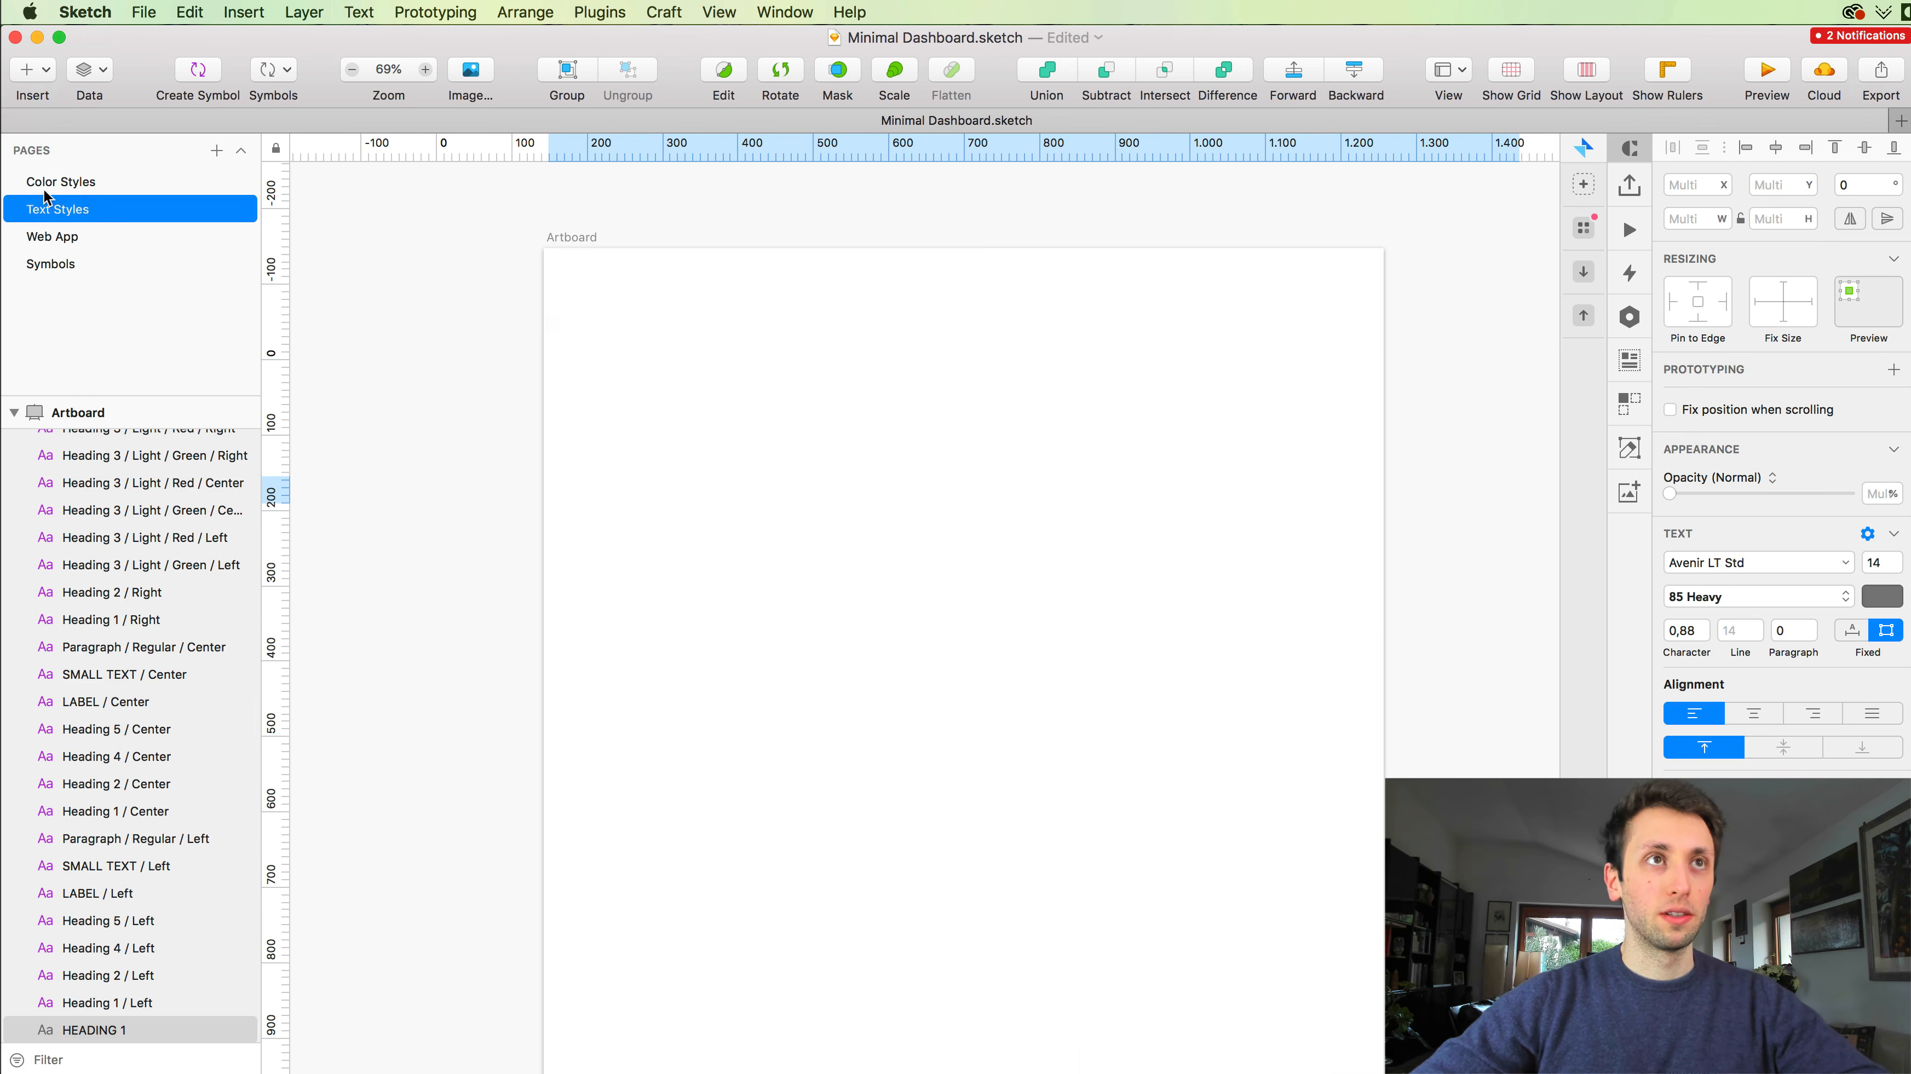
{"action": "left_click", "coordinate": [551, 239]}
{"action": "key", "text": "super+v"}
{"action": "scroll", "coordinate": [829, 278], "scroll_direction": "down", "scroll_amount": 3}
{"action": "left_click", "coordinate": [831, 277]}
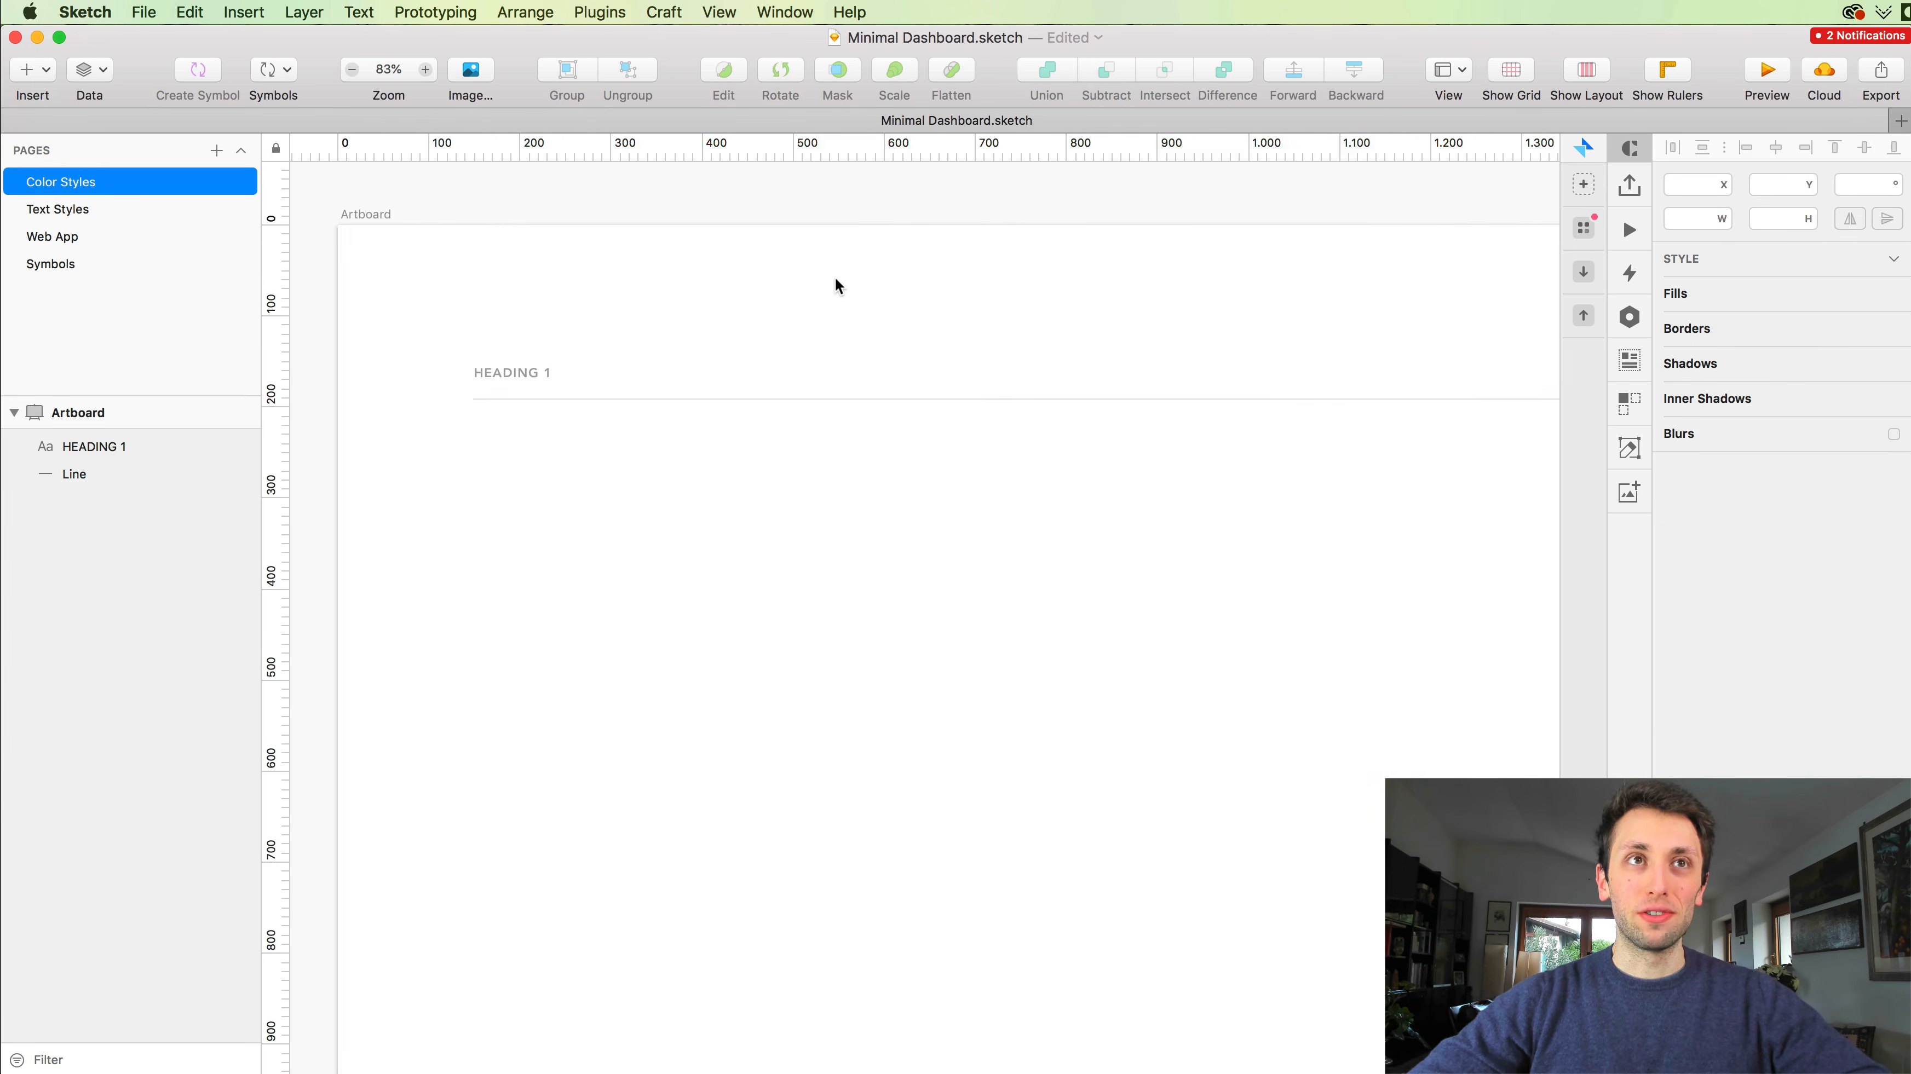
Step: Replace the text of the HEADING 1 label above the divider line with PRIMARY
{"action": "scroll", "coordinate": [834, 276], "scroll_direction": "up", "scroll_amount": 3}
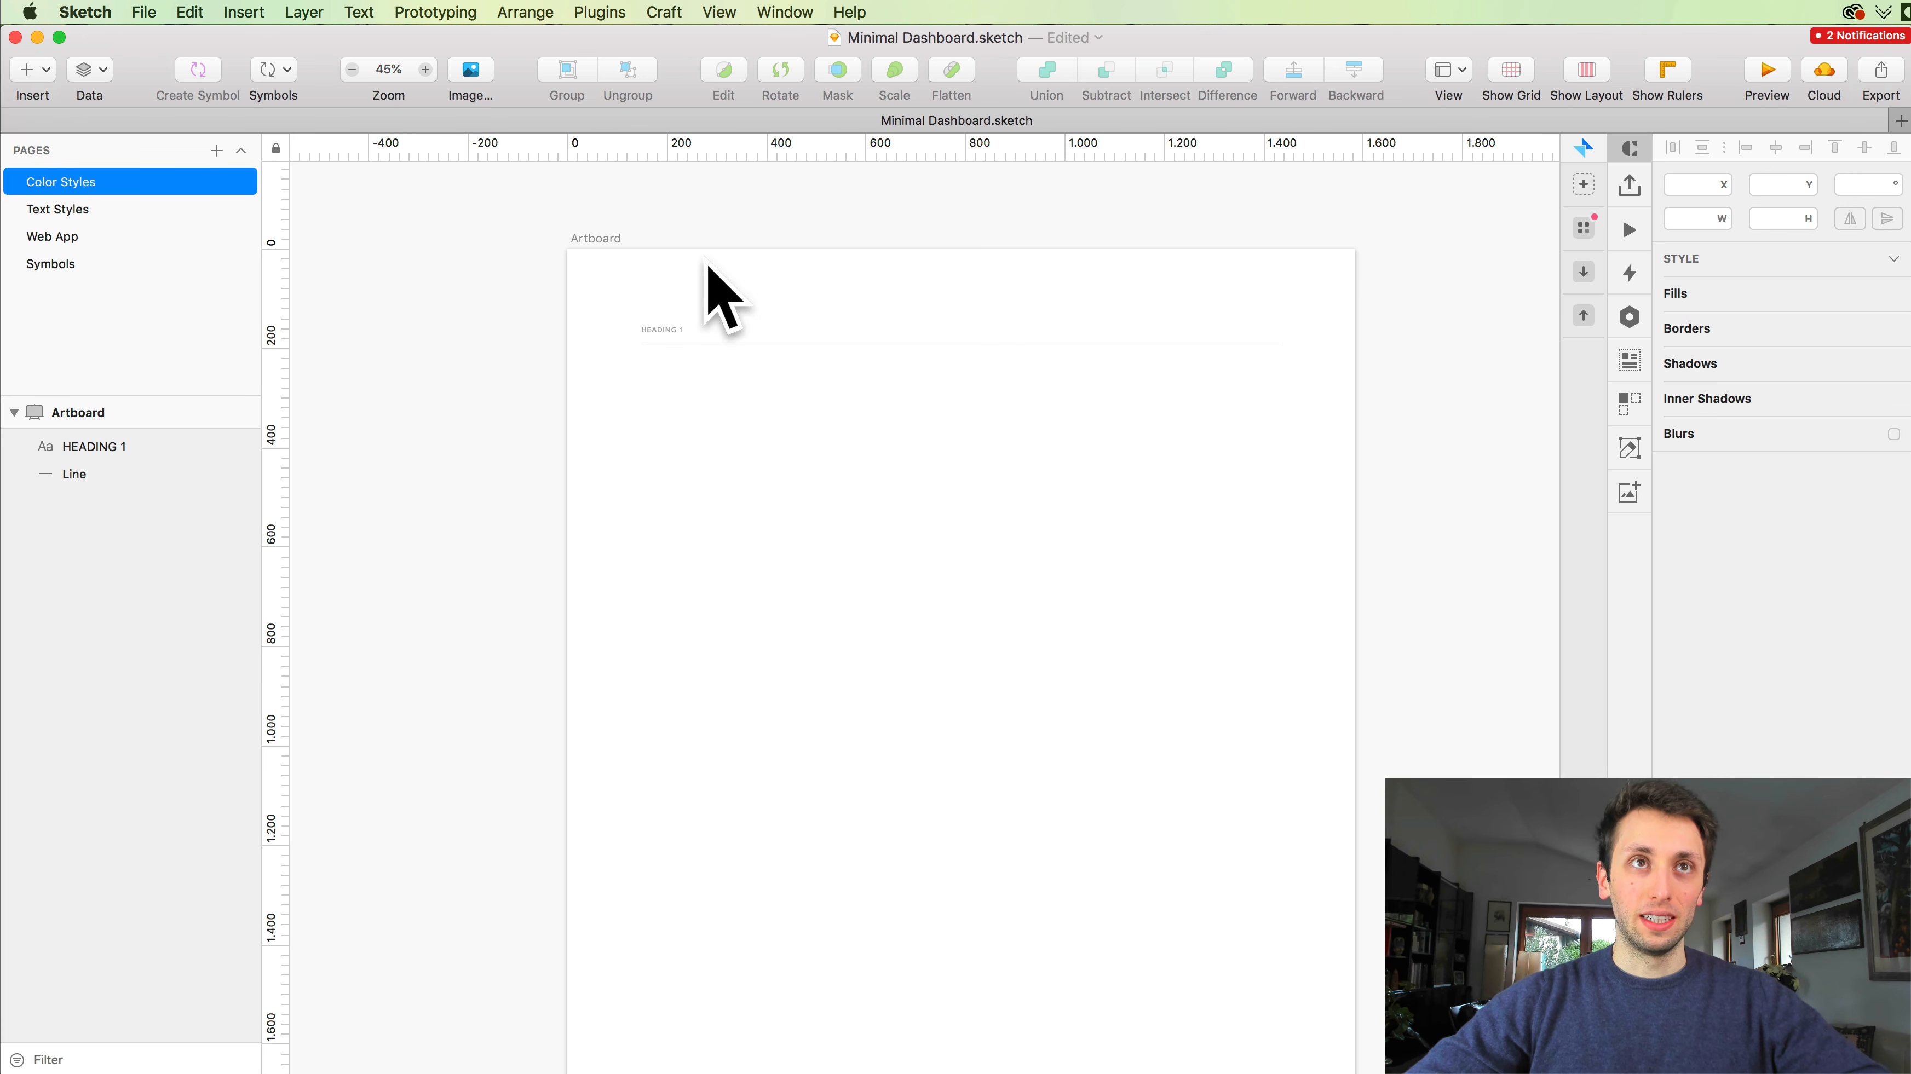
{"action": "scroll", "coordinate": [730, 226], "scroll_direction": "up", "scroll_amount": 1}
{"action": "scroll", "coordinate": [729, 230], "scroll_direction": "up", "scroll_amount": 1}
{"action": "left_click", "coordinate": [639, 342]}
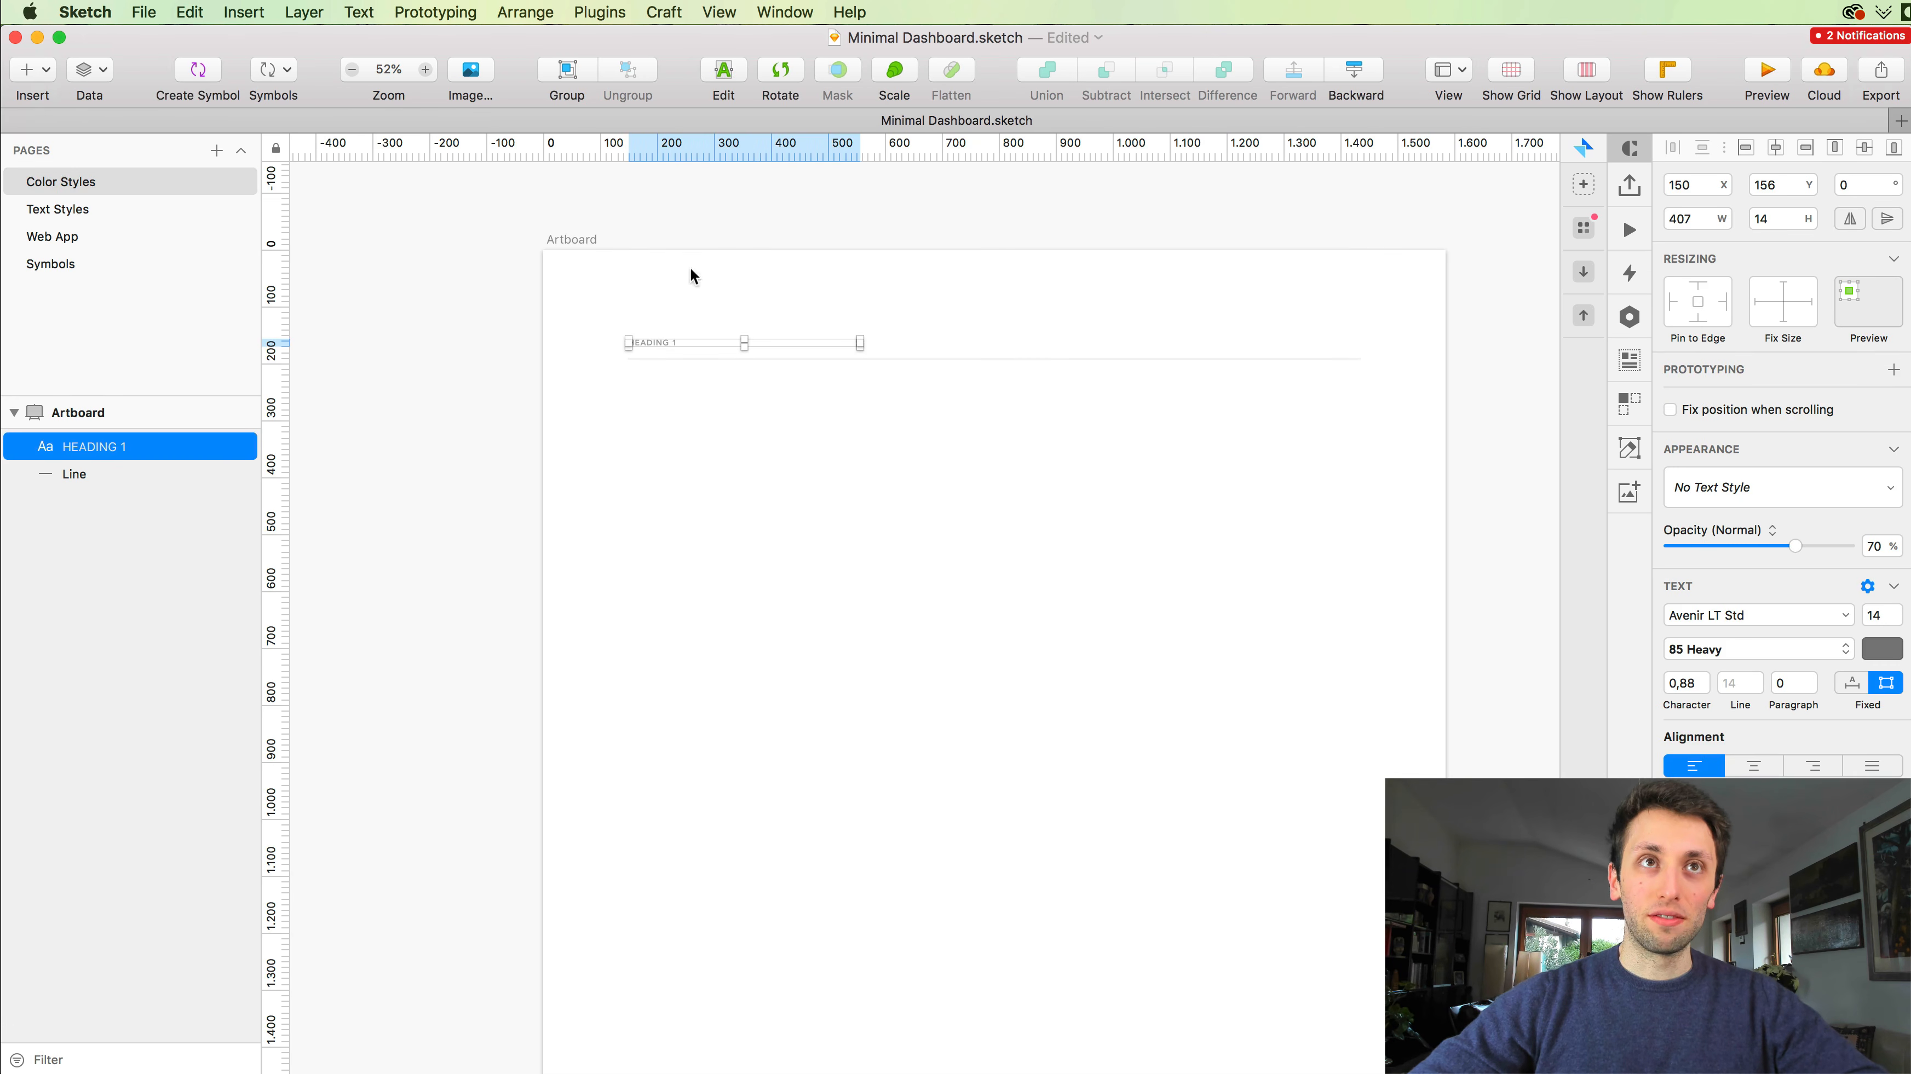
{"action": "key", "text": "Return"}
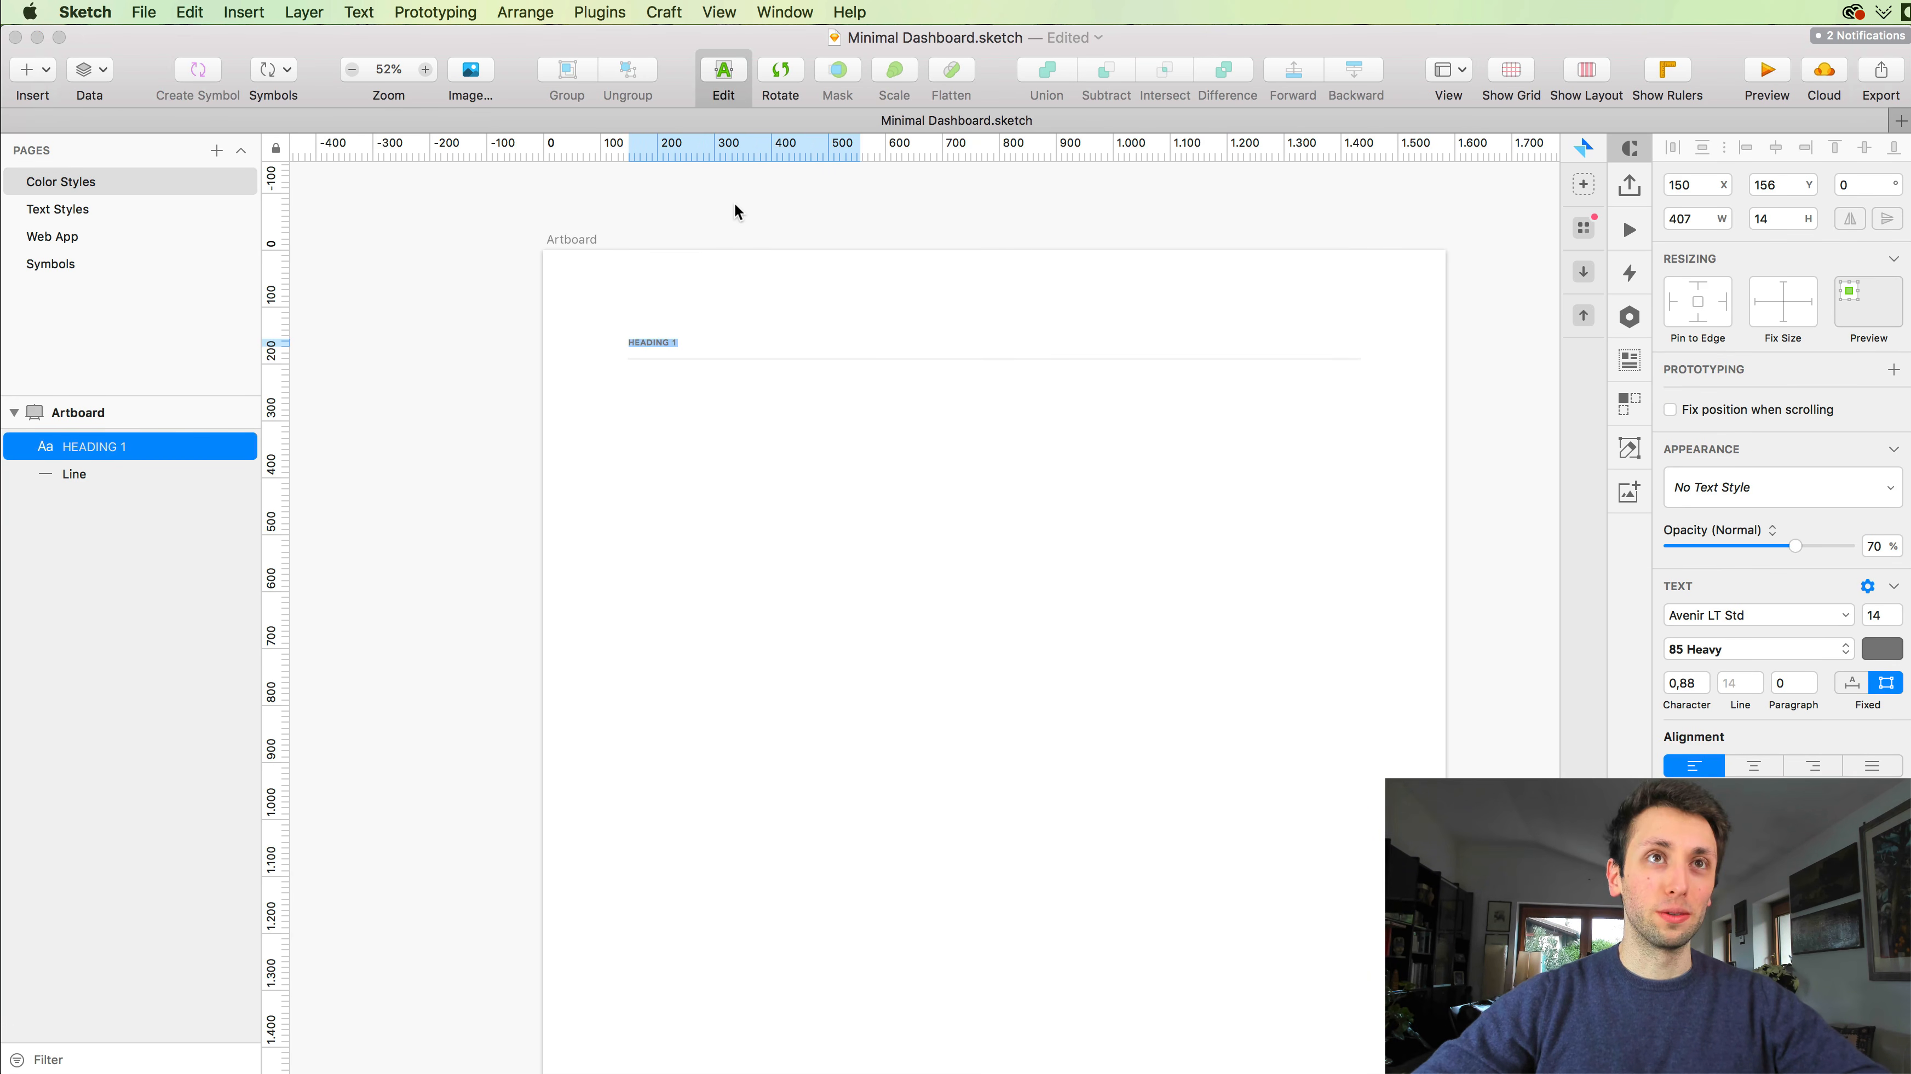
{"action": "scroll", "coordinate": [715, 271], "scroll_direction": "down", "scroll_amount": 1}
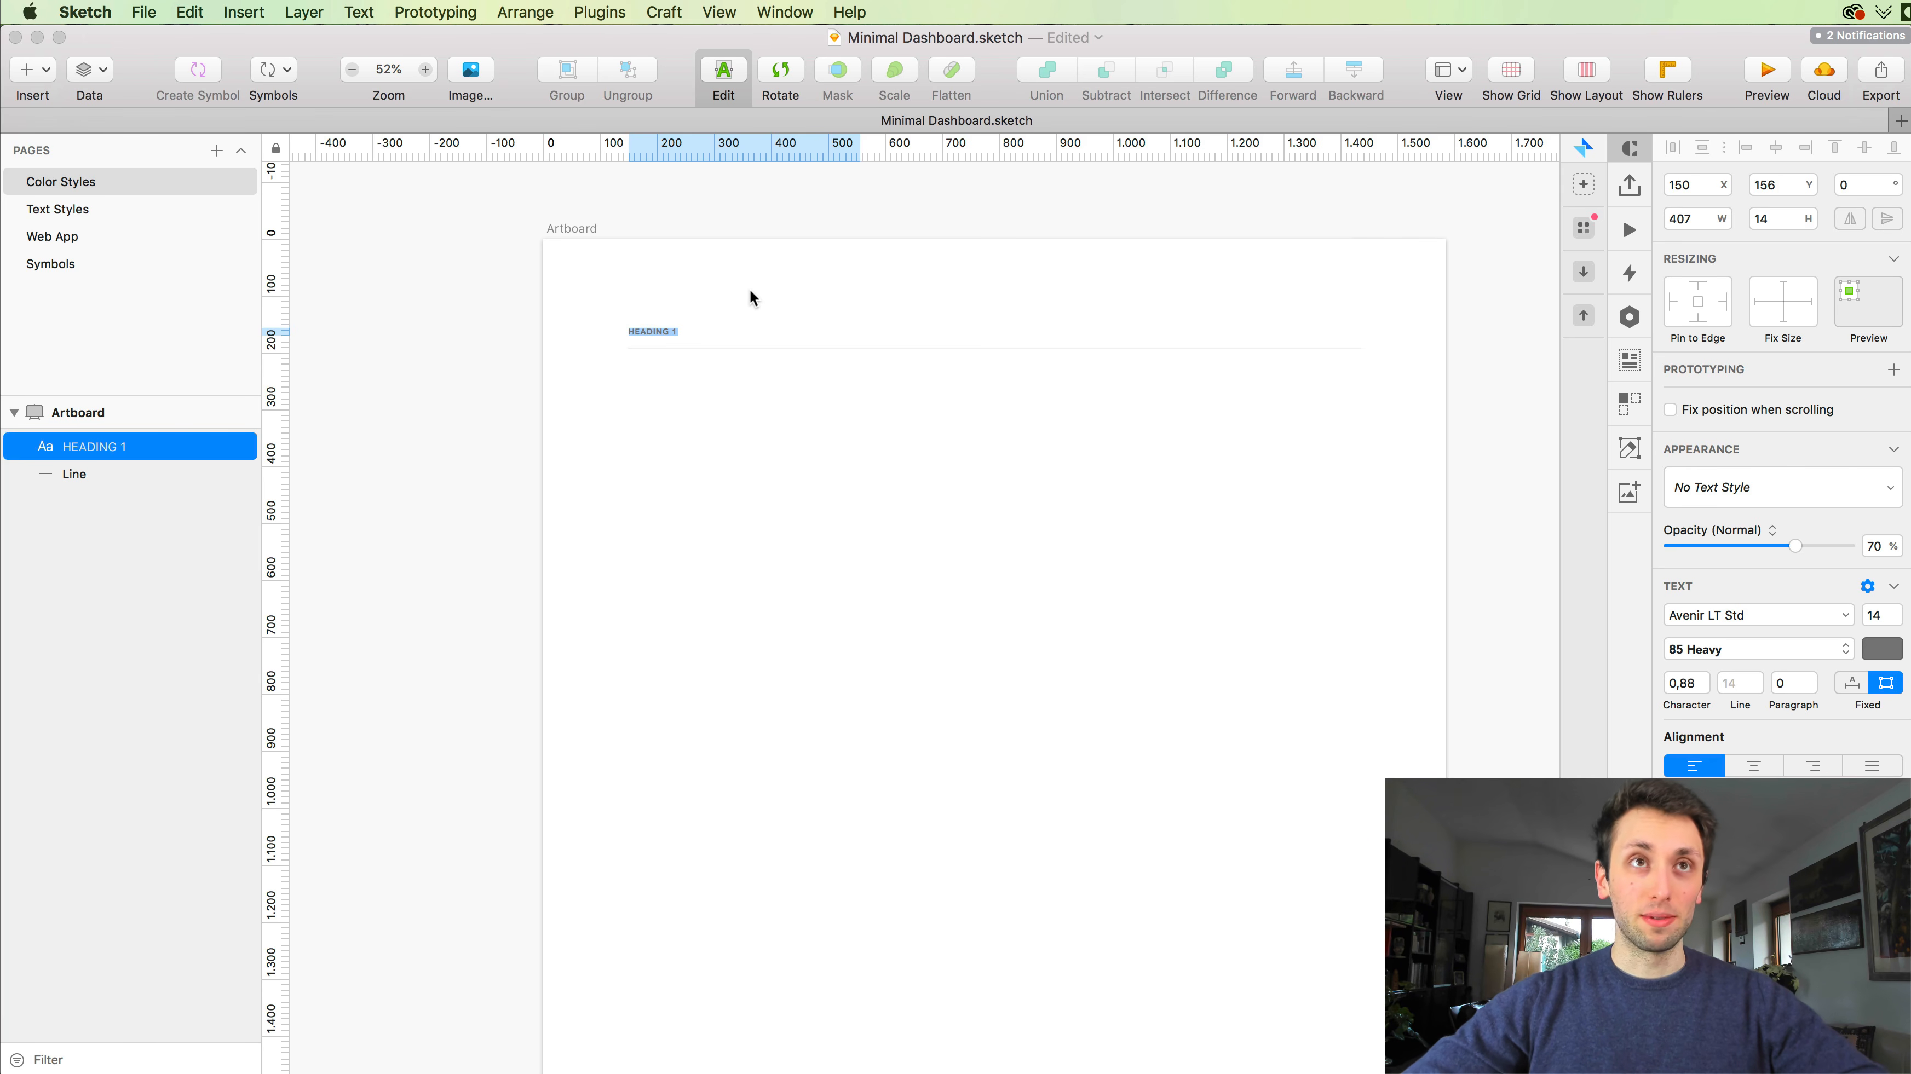
{"action": "scroll", "coordinate": [750, 289], "scroll_direction": "up", "scroll_amount": 4}
{"action": "key", "text": "Escape"}
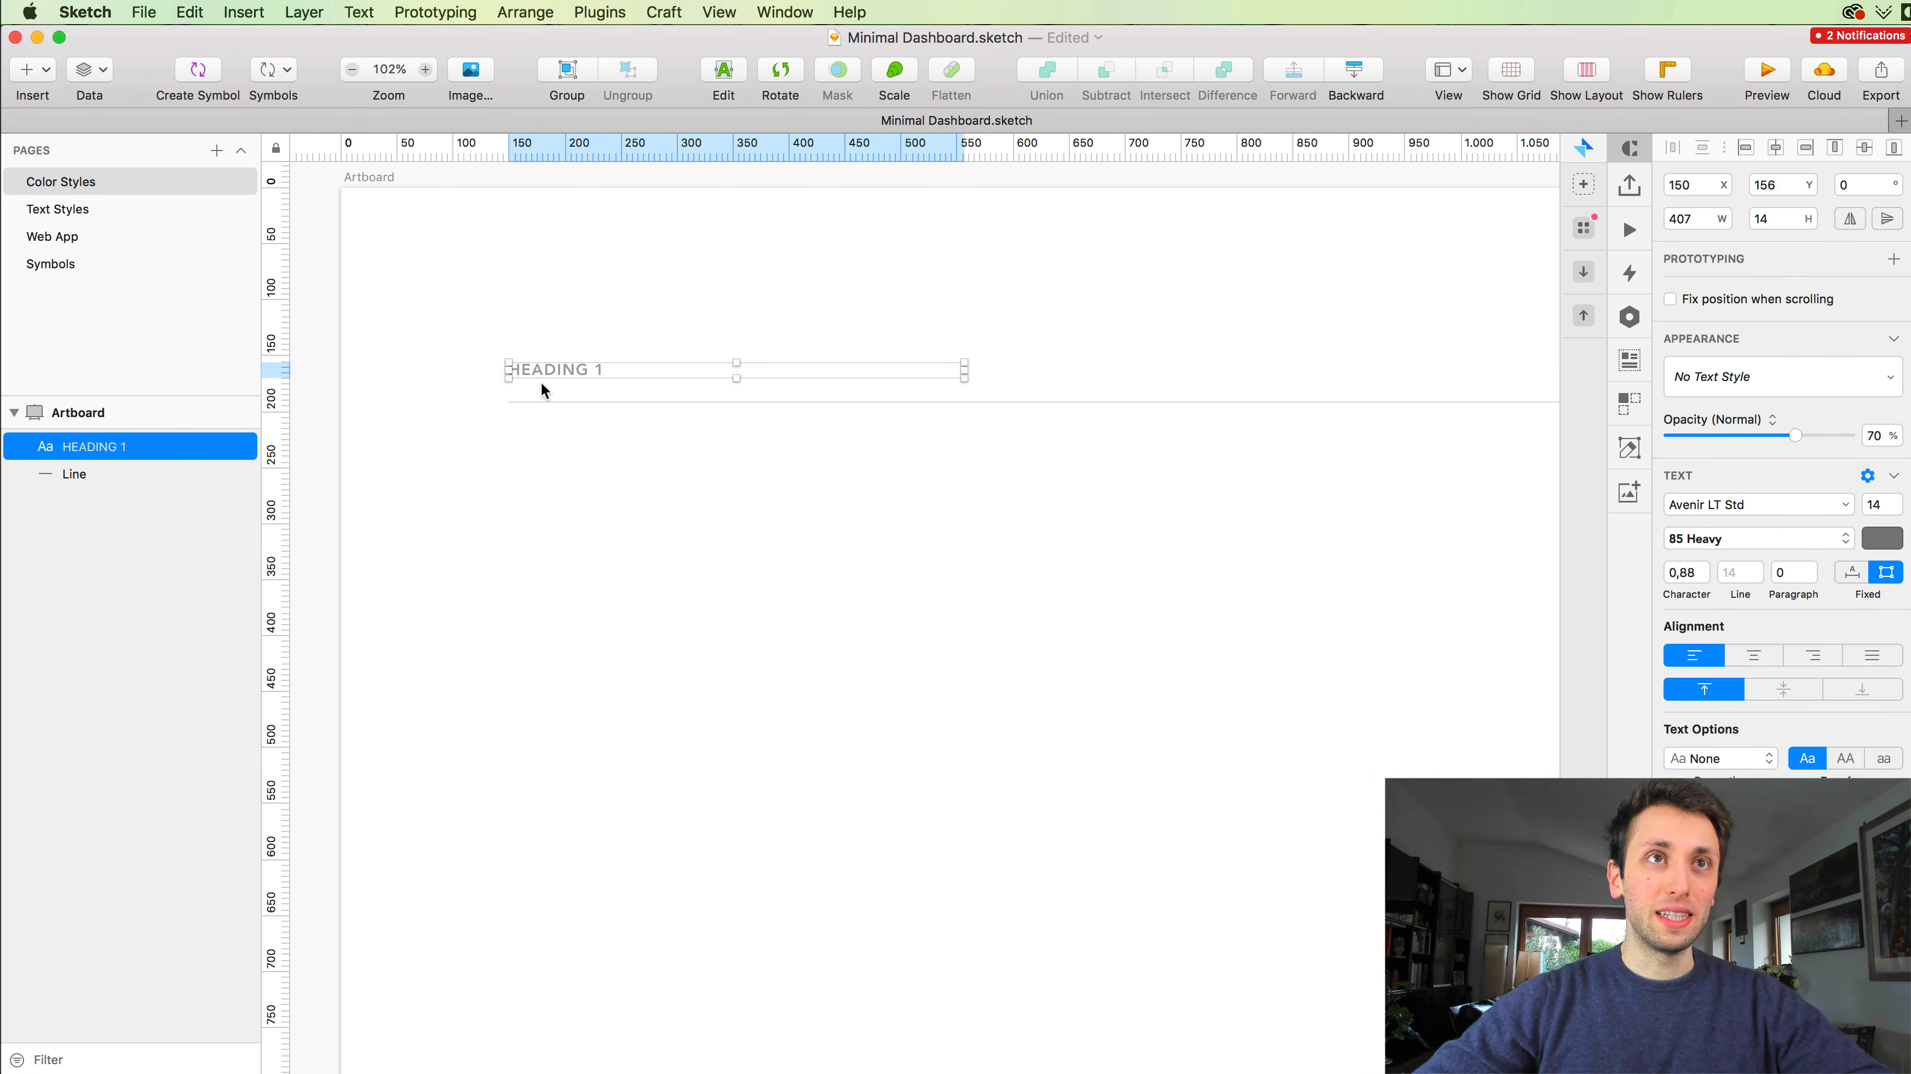
{"action": "key", "text": "Return"}
{"action": "type", "text": "PRI"}
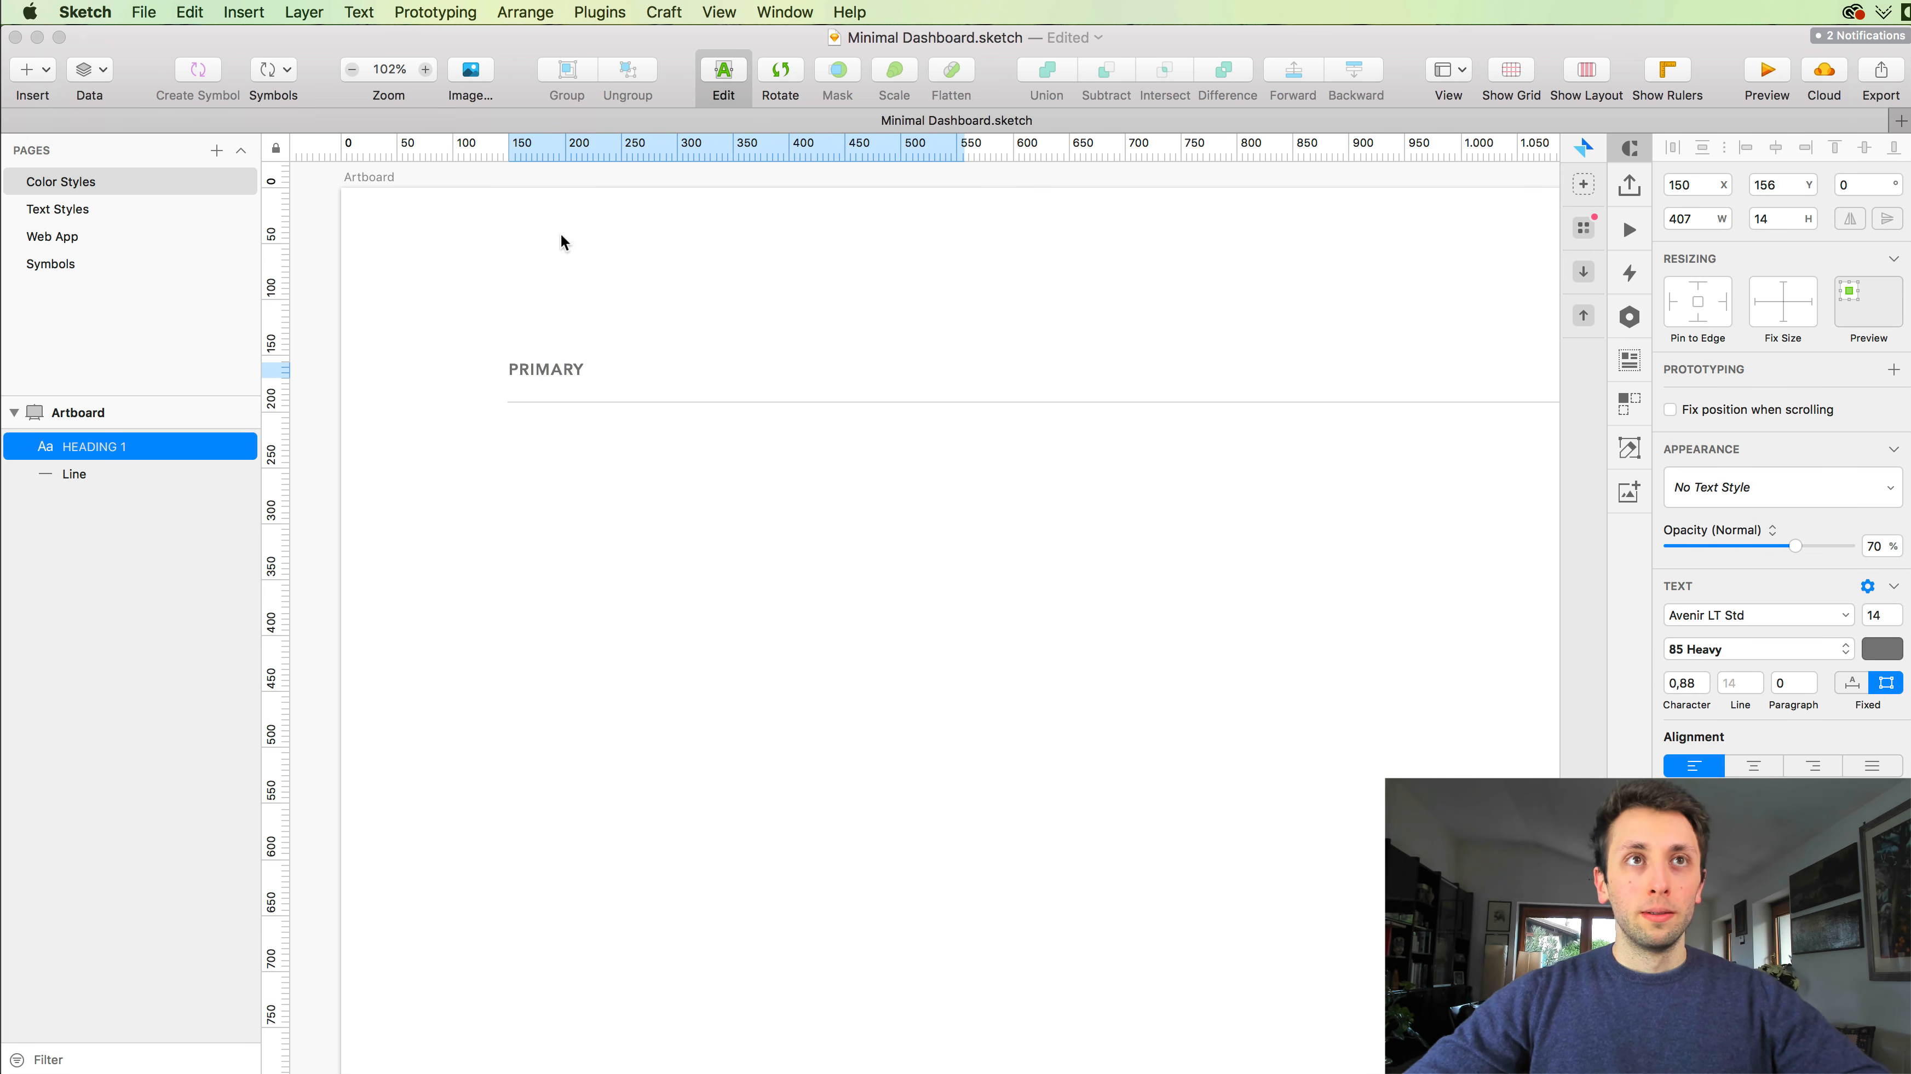
{"action": "type", "text": "MARY"}
{"action": "key", "text": "Escape"}
Step: Draw a square of about 239 by 239 below the divider line, aligned with the start of the PRIMARY label
{"action": "scroll", "coordinate": [685, 326], "scroll_direction": "down", "scroll_amount": 4}
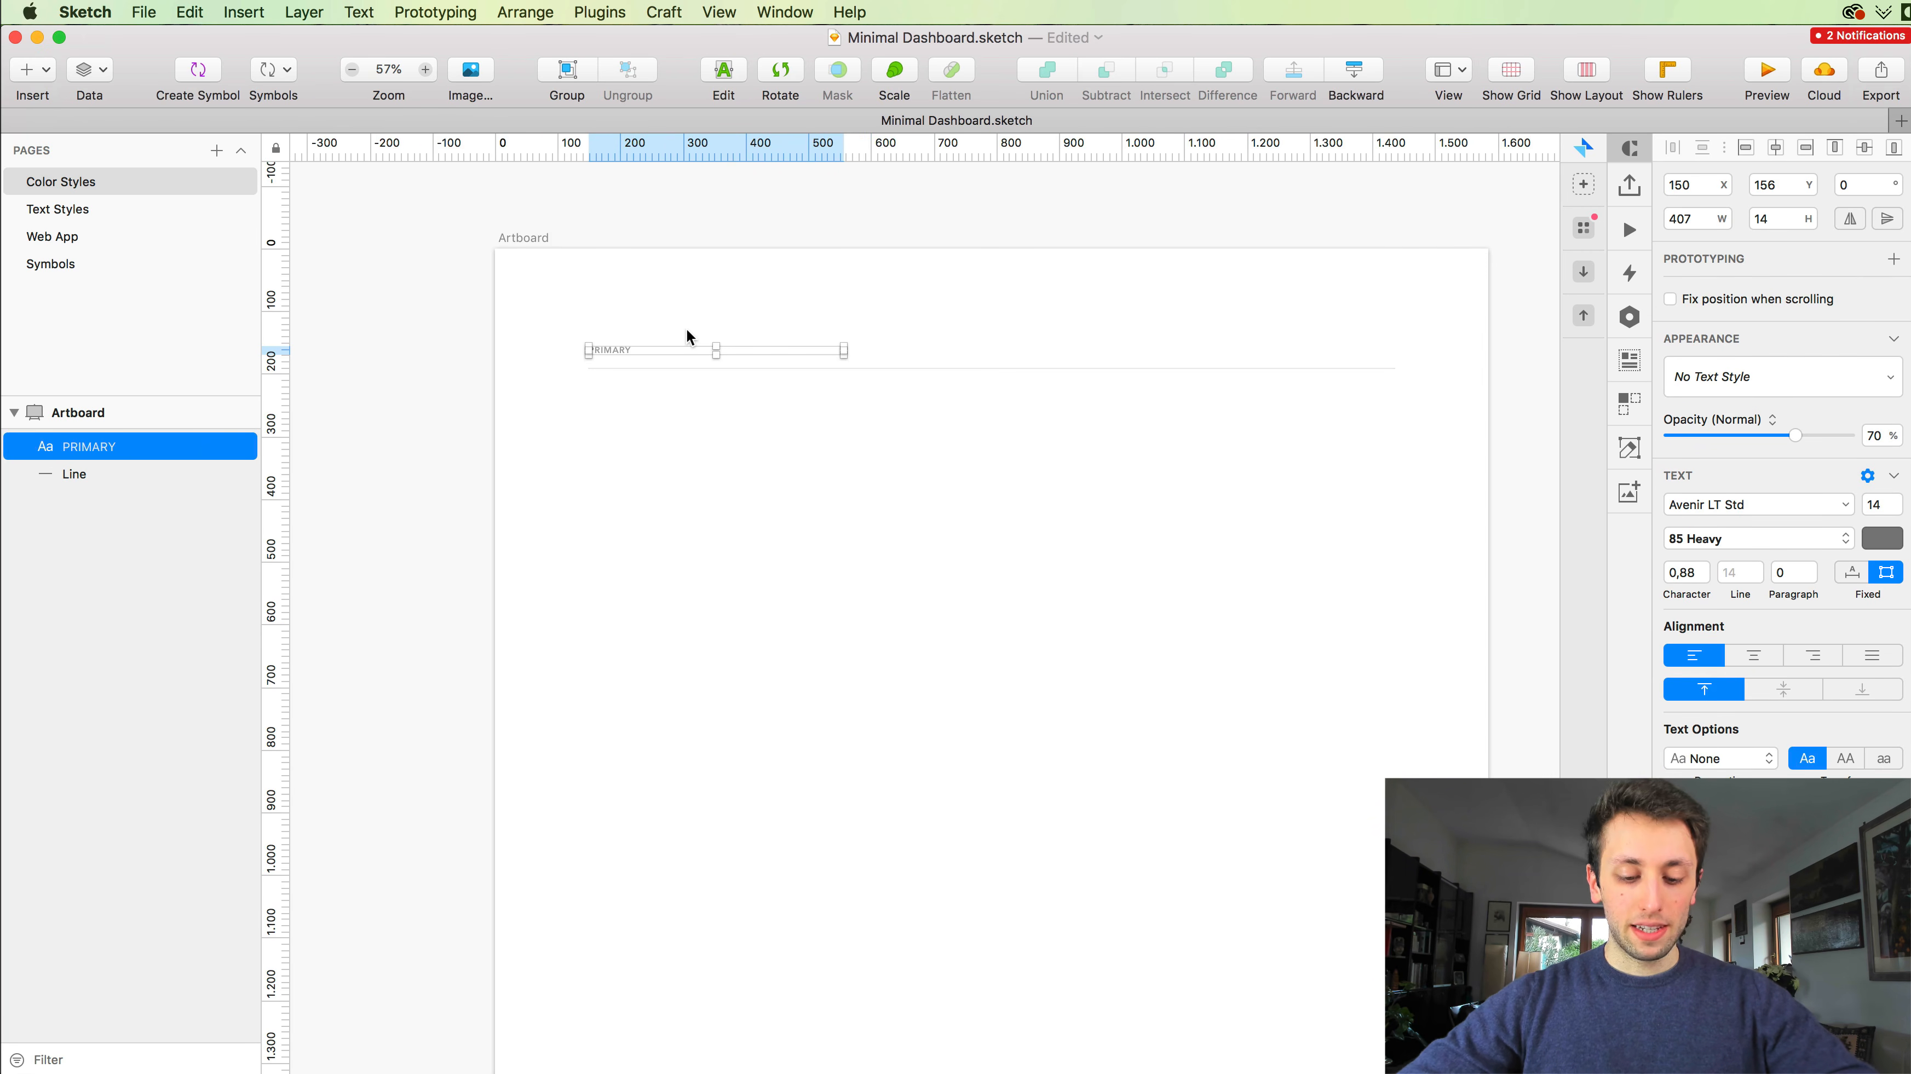
{"action": "left_click", "coordinate": [45, 72]}
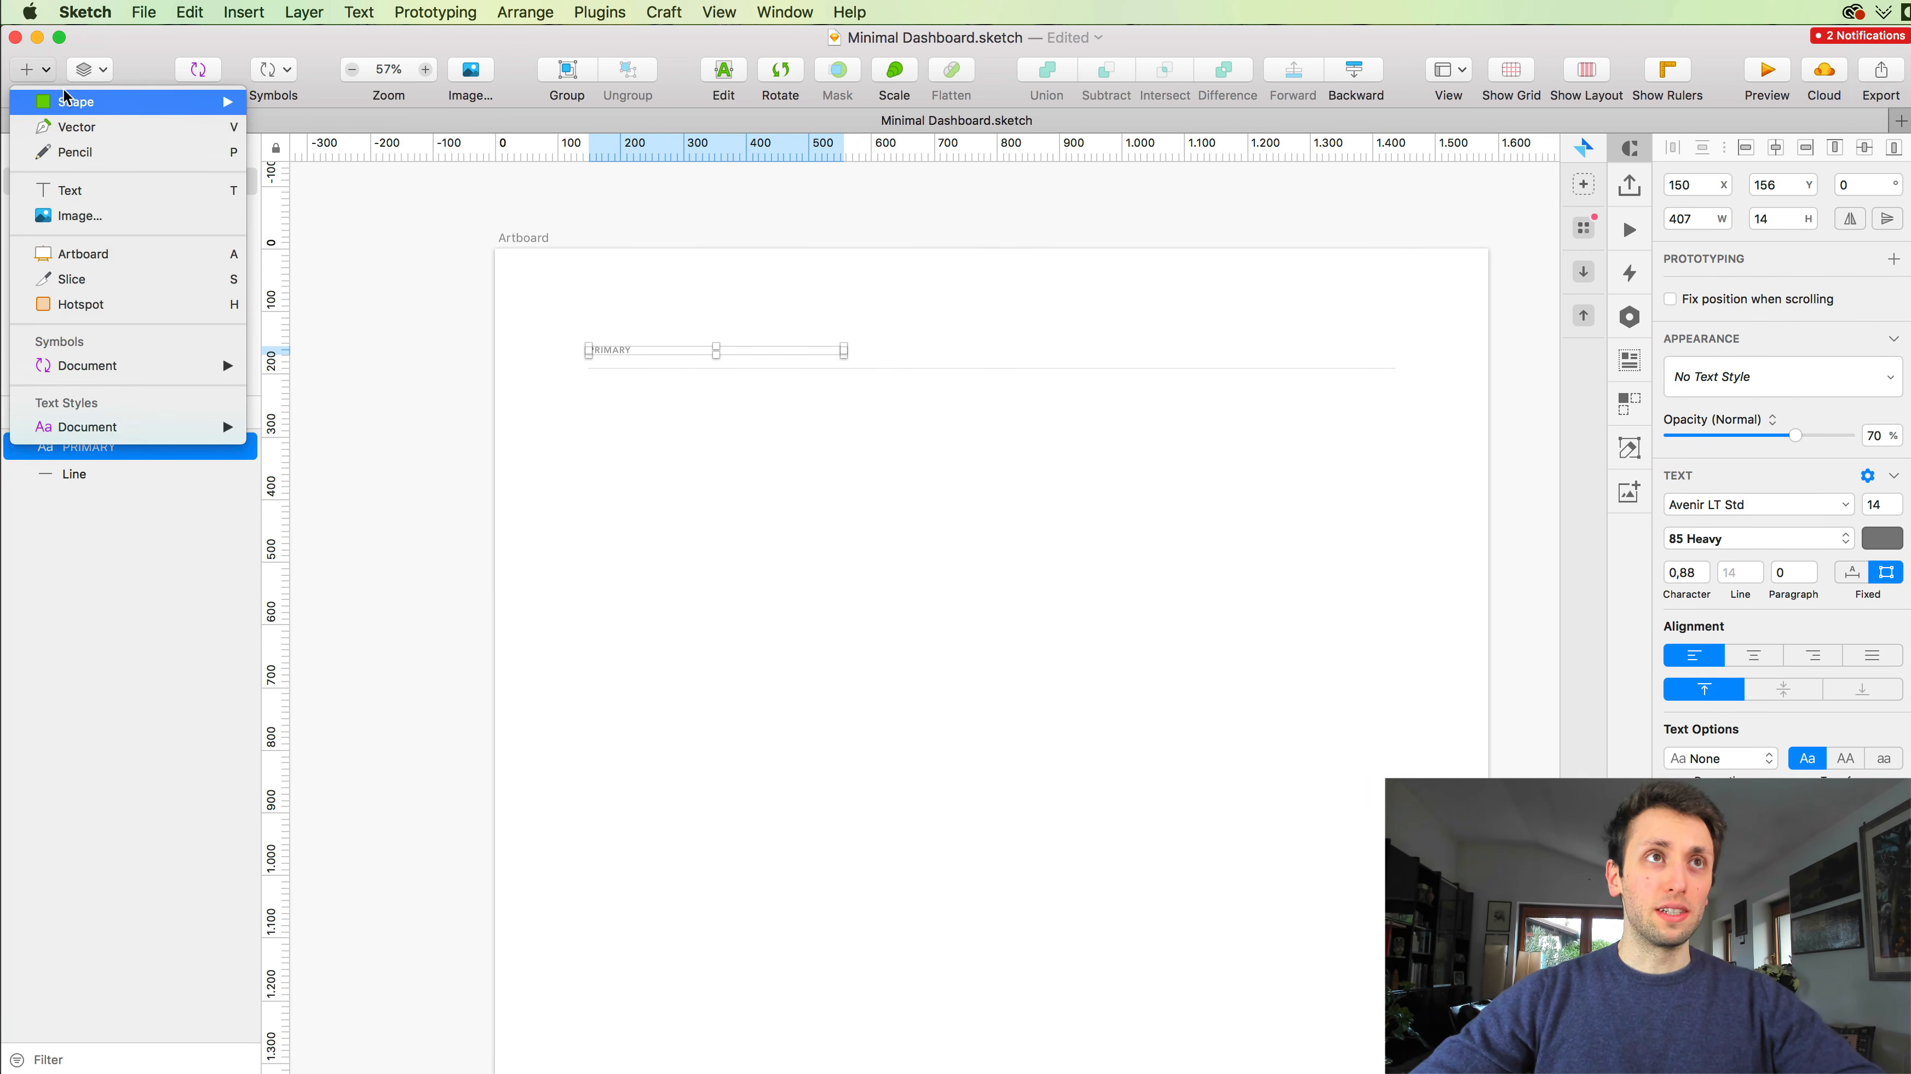
{"action": "mouse_move", "coordinate": [76, 99]}
{"action": "left_click", "coordinate": [320, 100]}
{"action": "scroll", "coordinate": [651, 503], "scroll_direction": "up", "scroll_amount": 2}
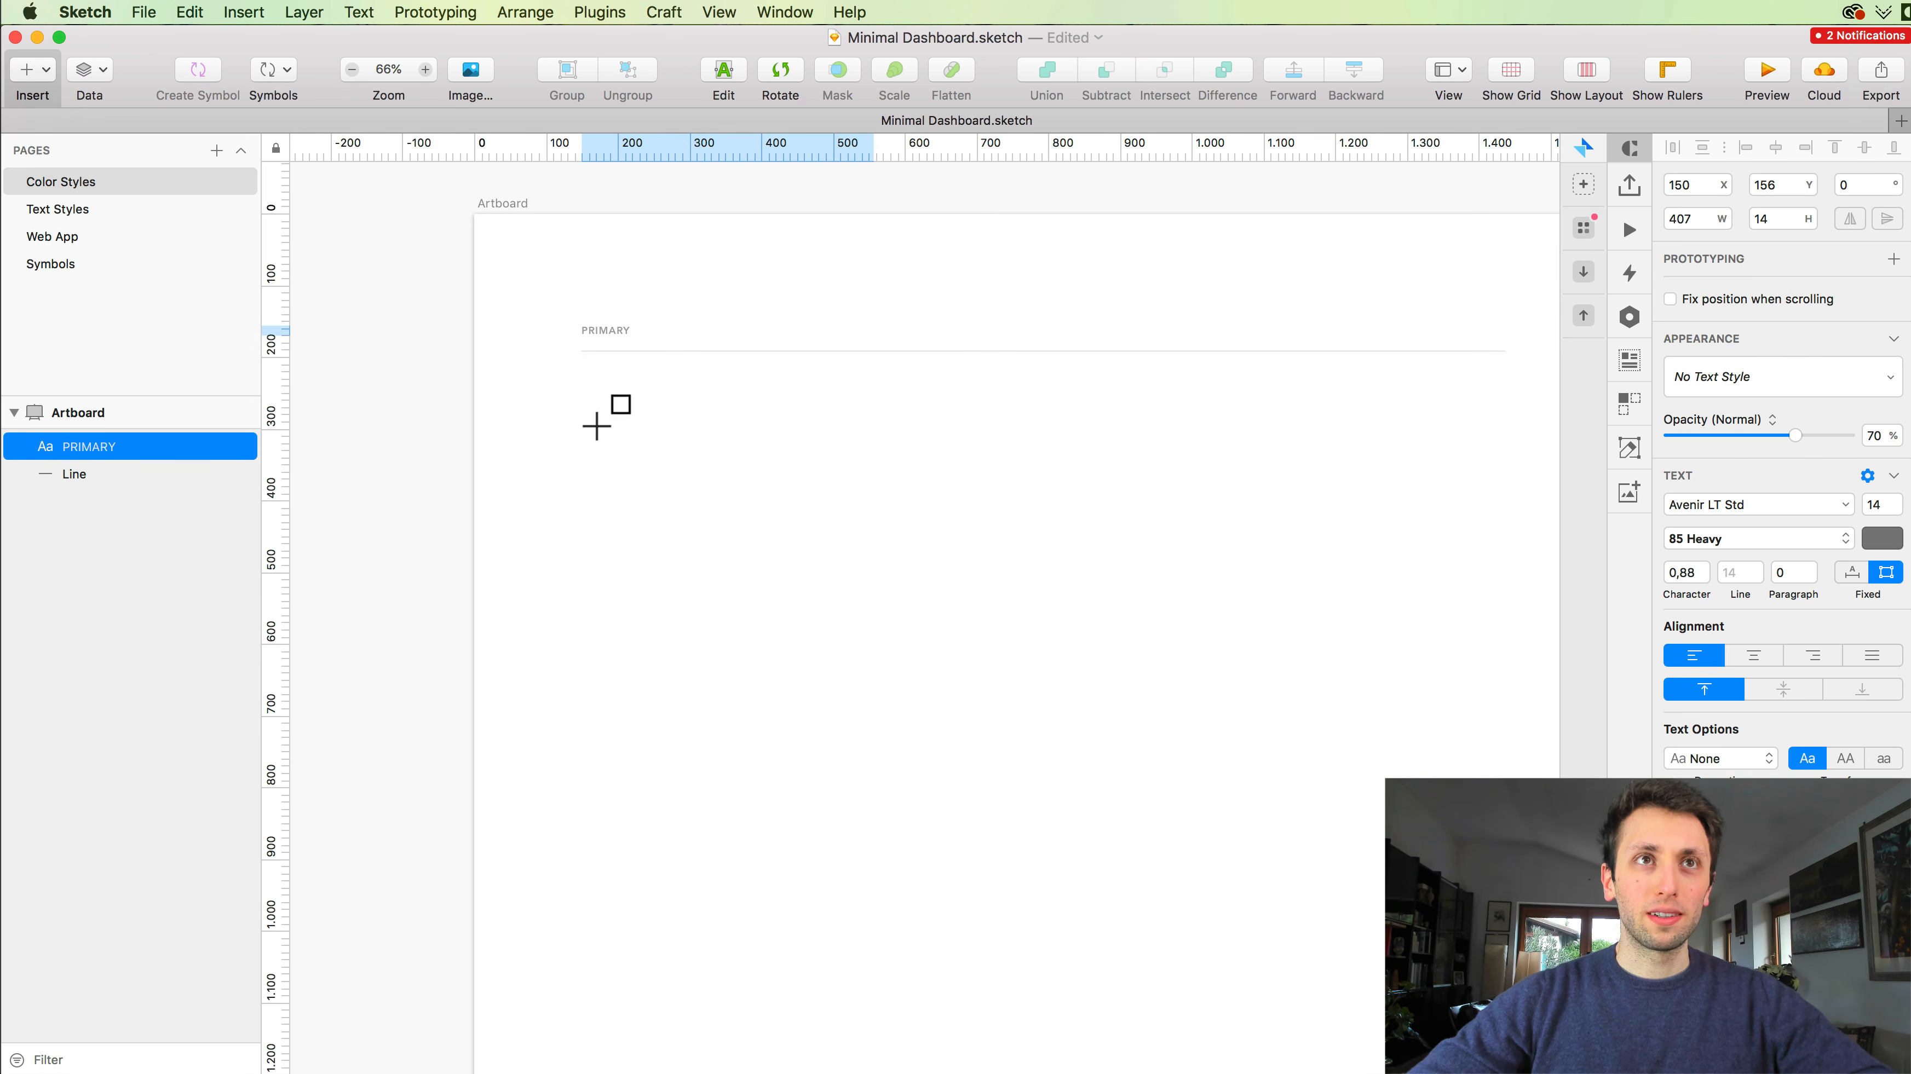
{"action": "left_click_drag", "start_coordinate": [591, 398], "coordinate": [715, 552]}
{"action": "left_click", "coordinate": [831, 479]}
{"action": "left_click", "coordinate": [675, 459]}
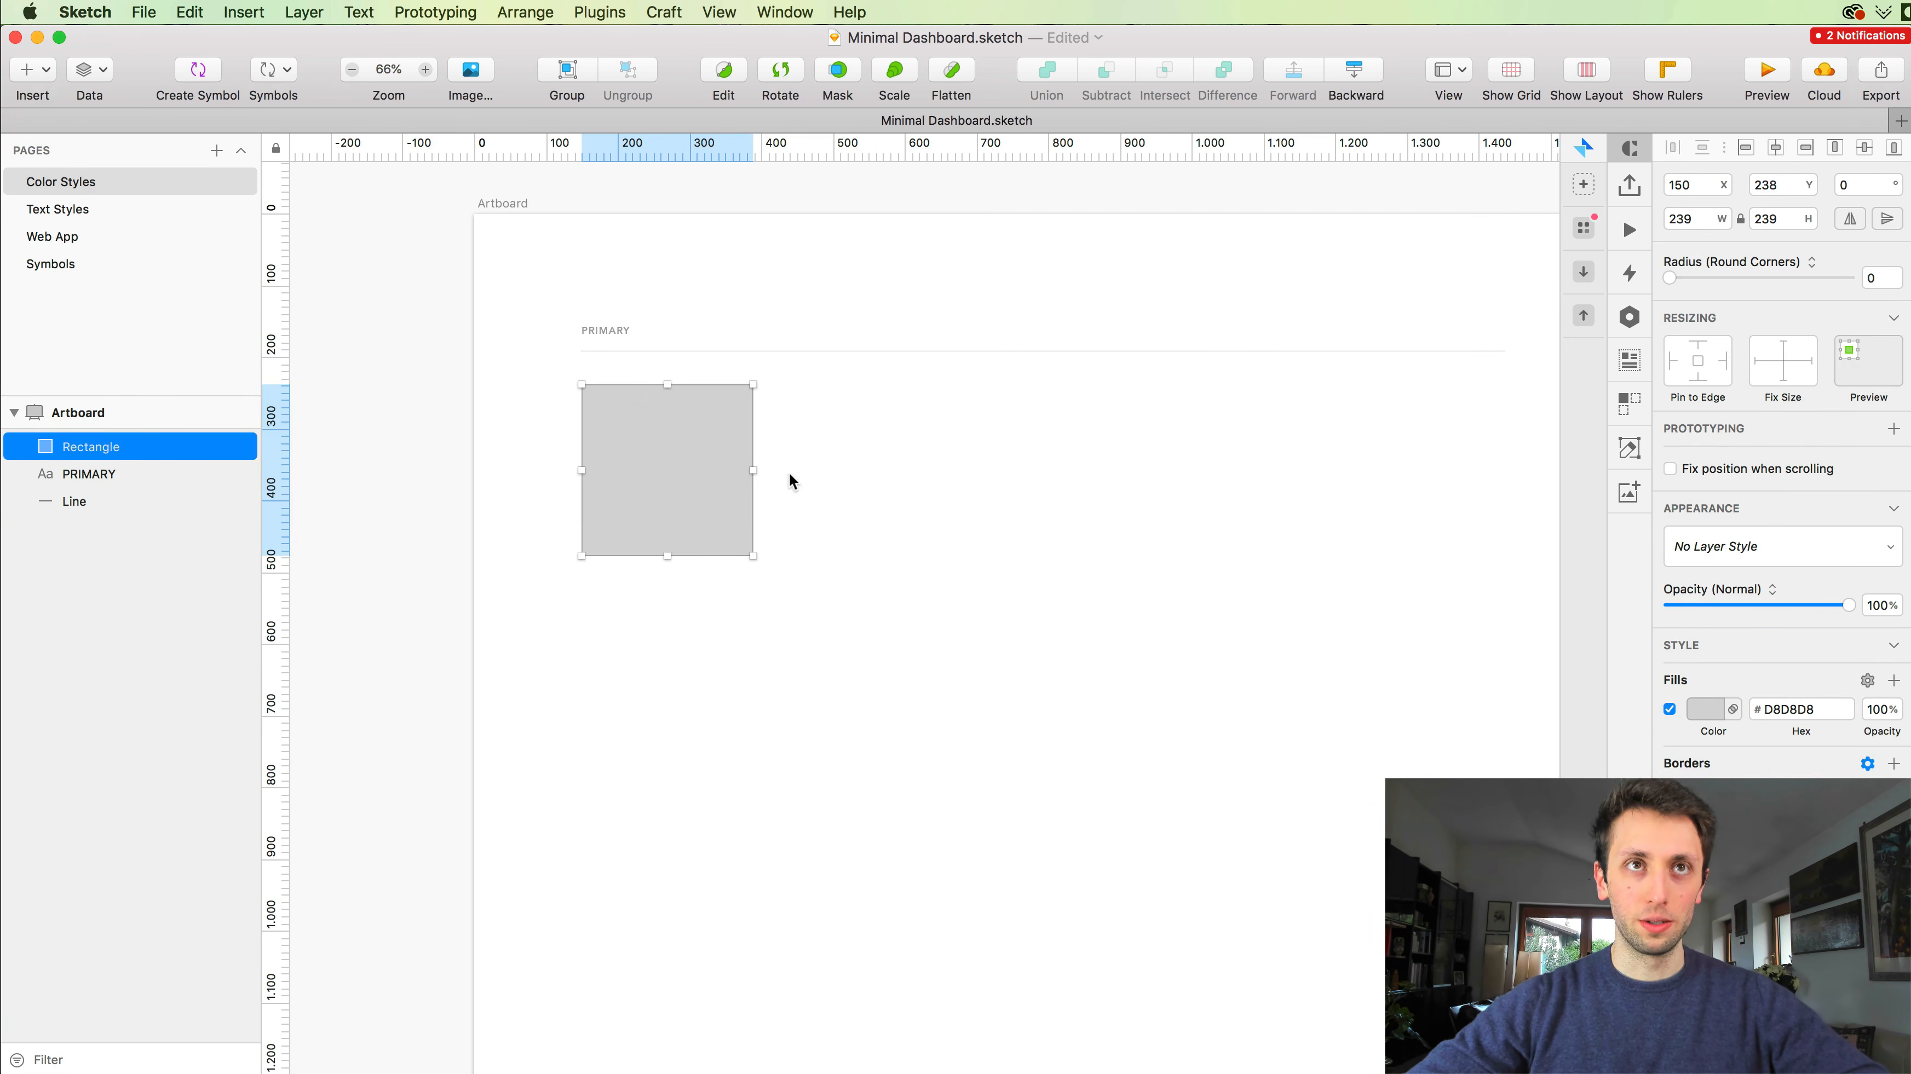
Step: Duplicate the square four times to the right at equal spacing, starting with a copy at X 438
{"action": "left_click_drag", "start_coordinate": [726, 449], "coordinate": [834, 447]}
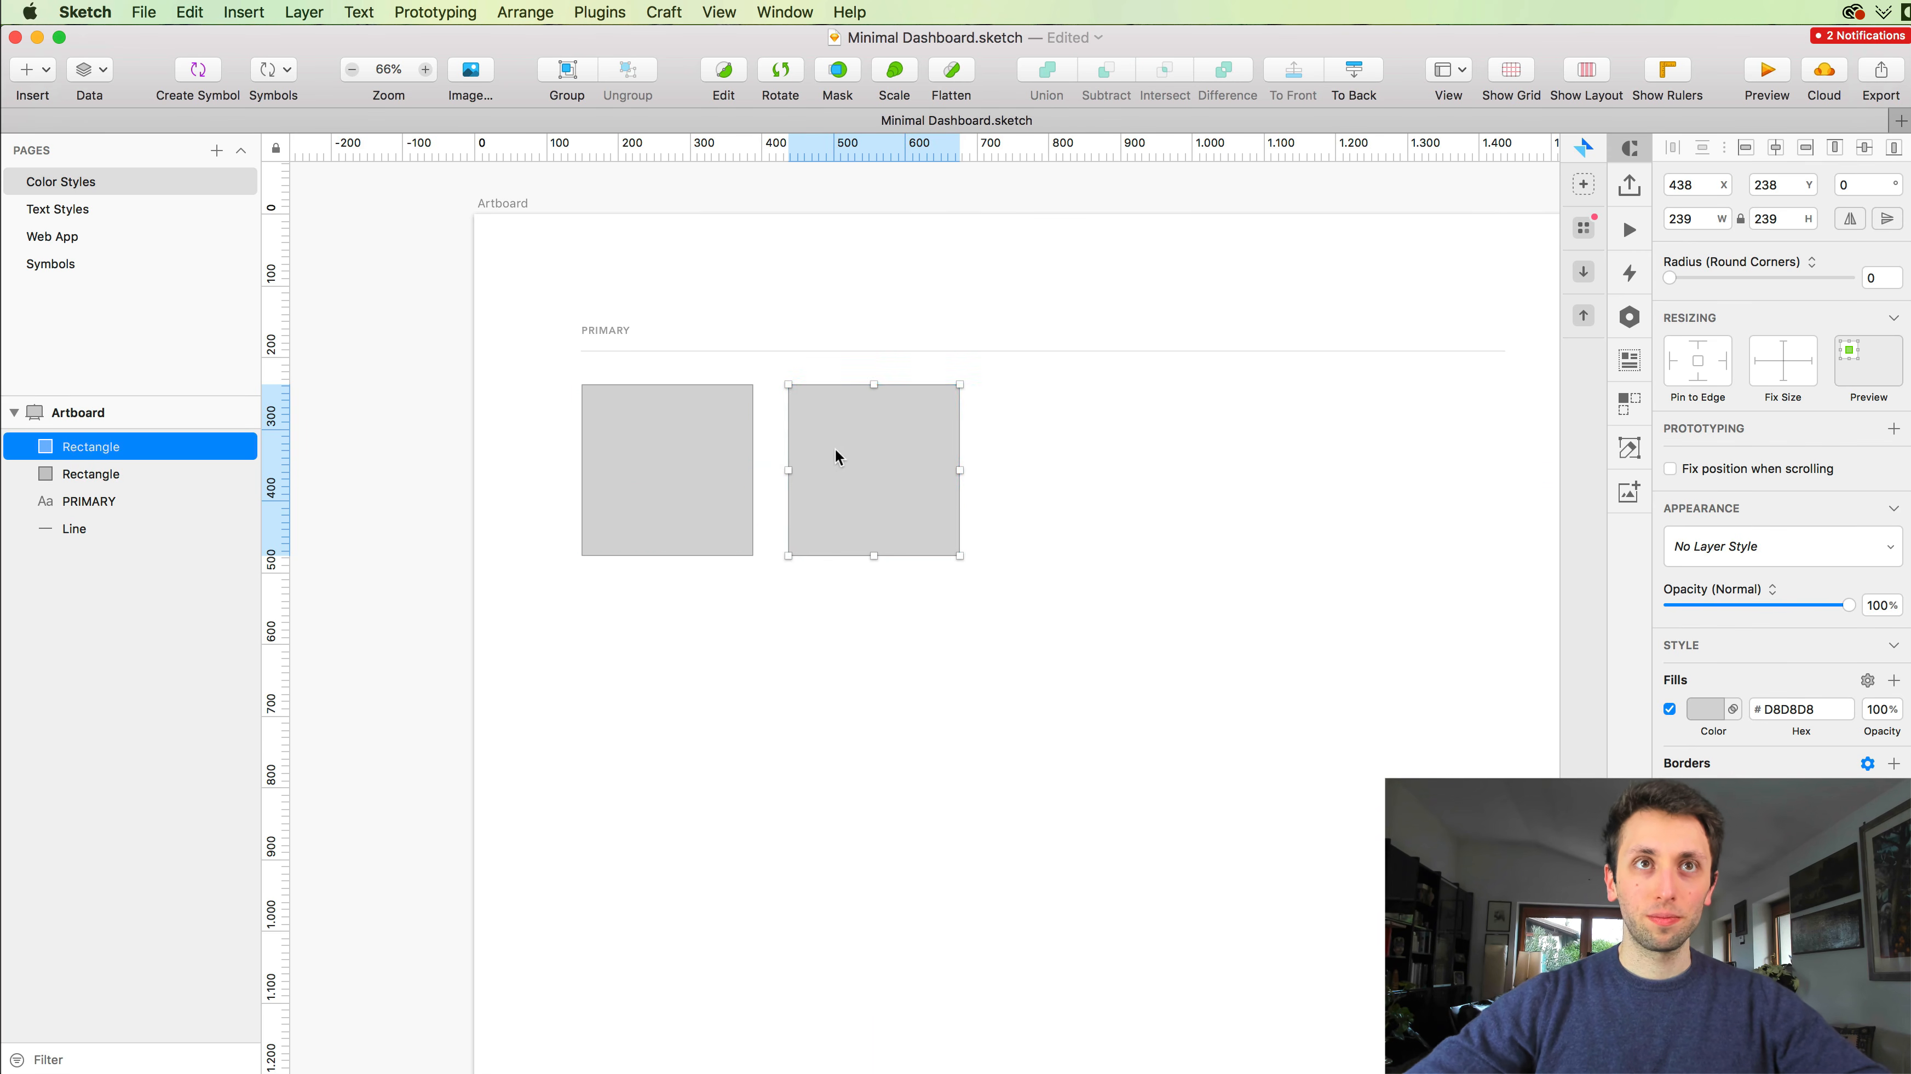
{"action": "scroll", "coordinate": [795, 415], "scroll_direction": "right", "scroll_amount": 2}
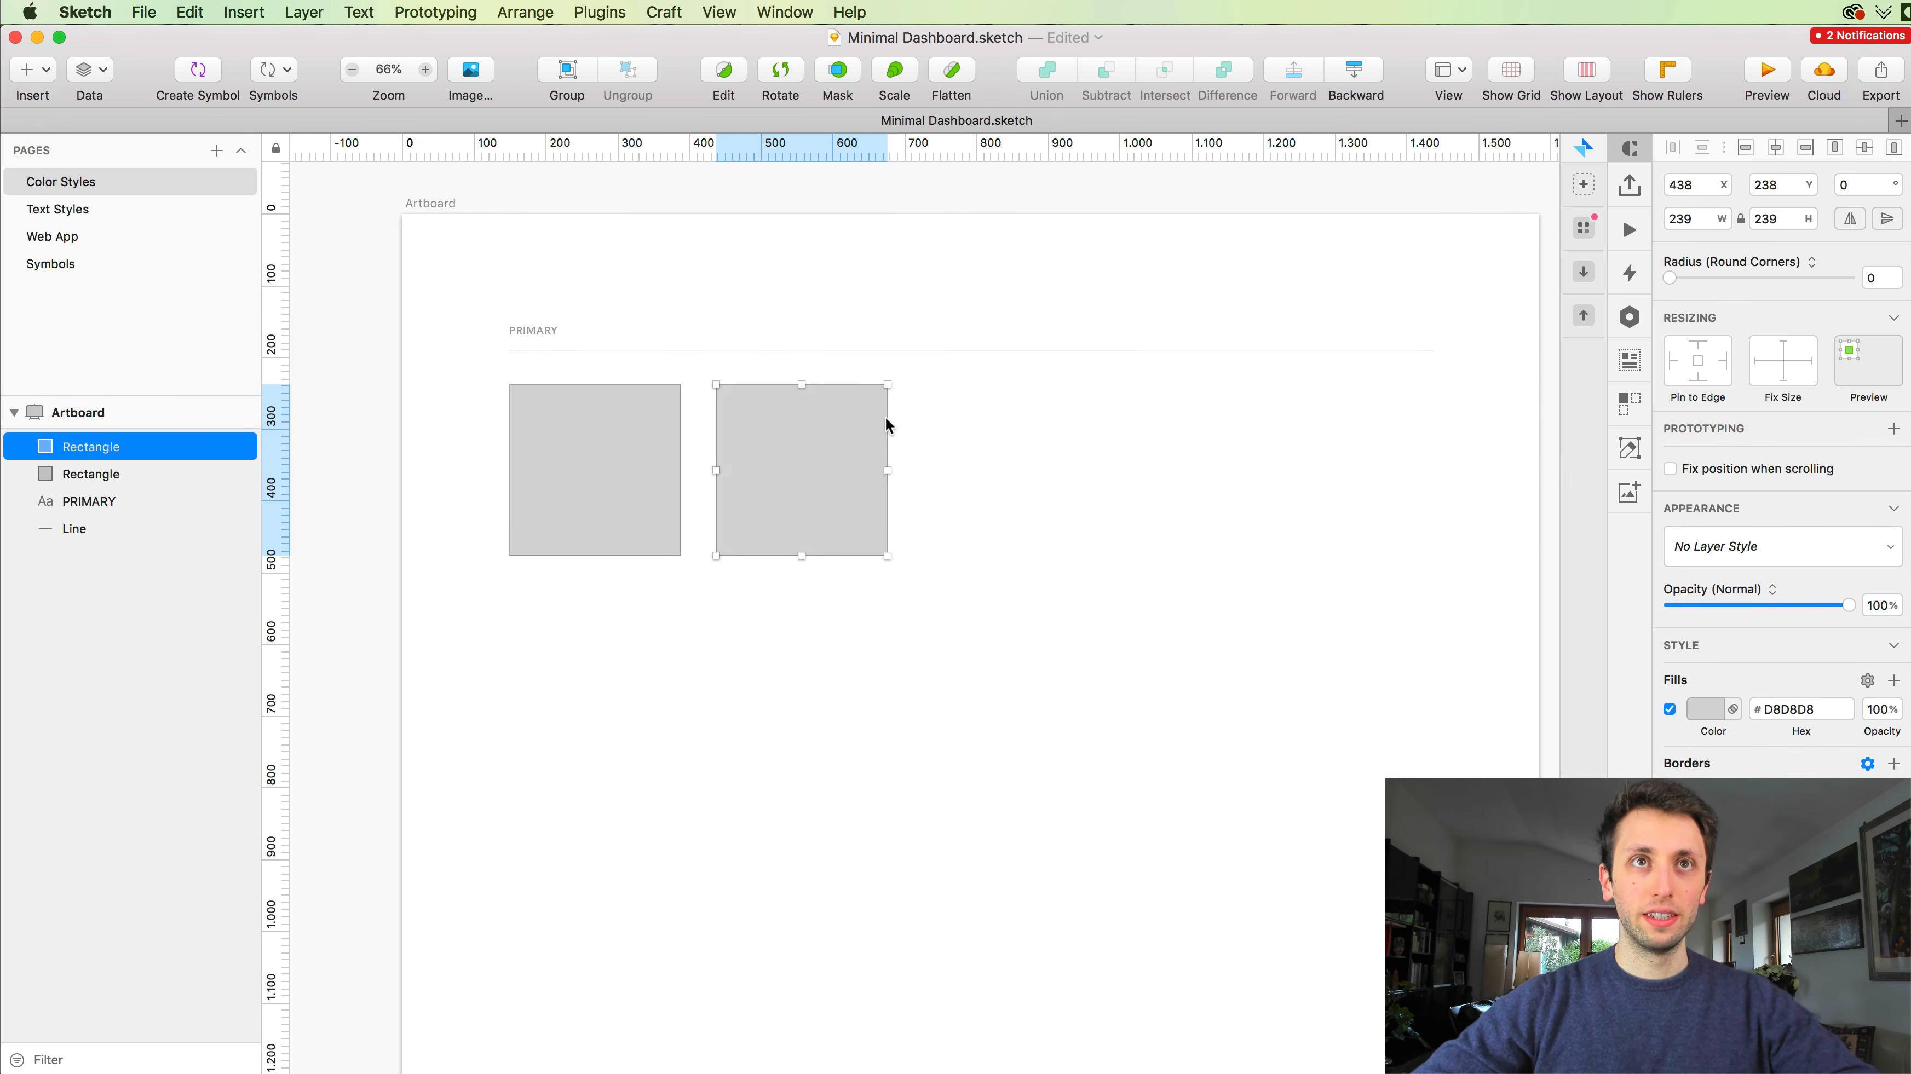
{"action": "key", "text": "super+d"}
{"action": "key", "text": "super+d"}
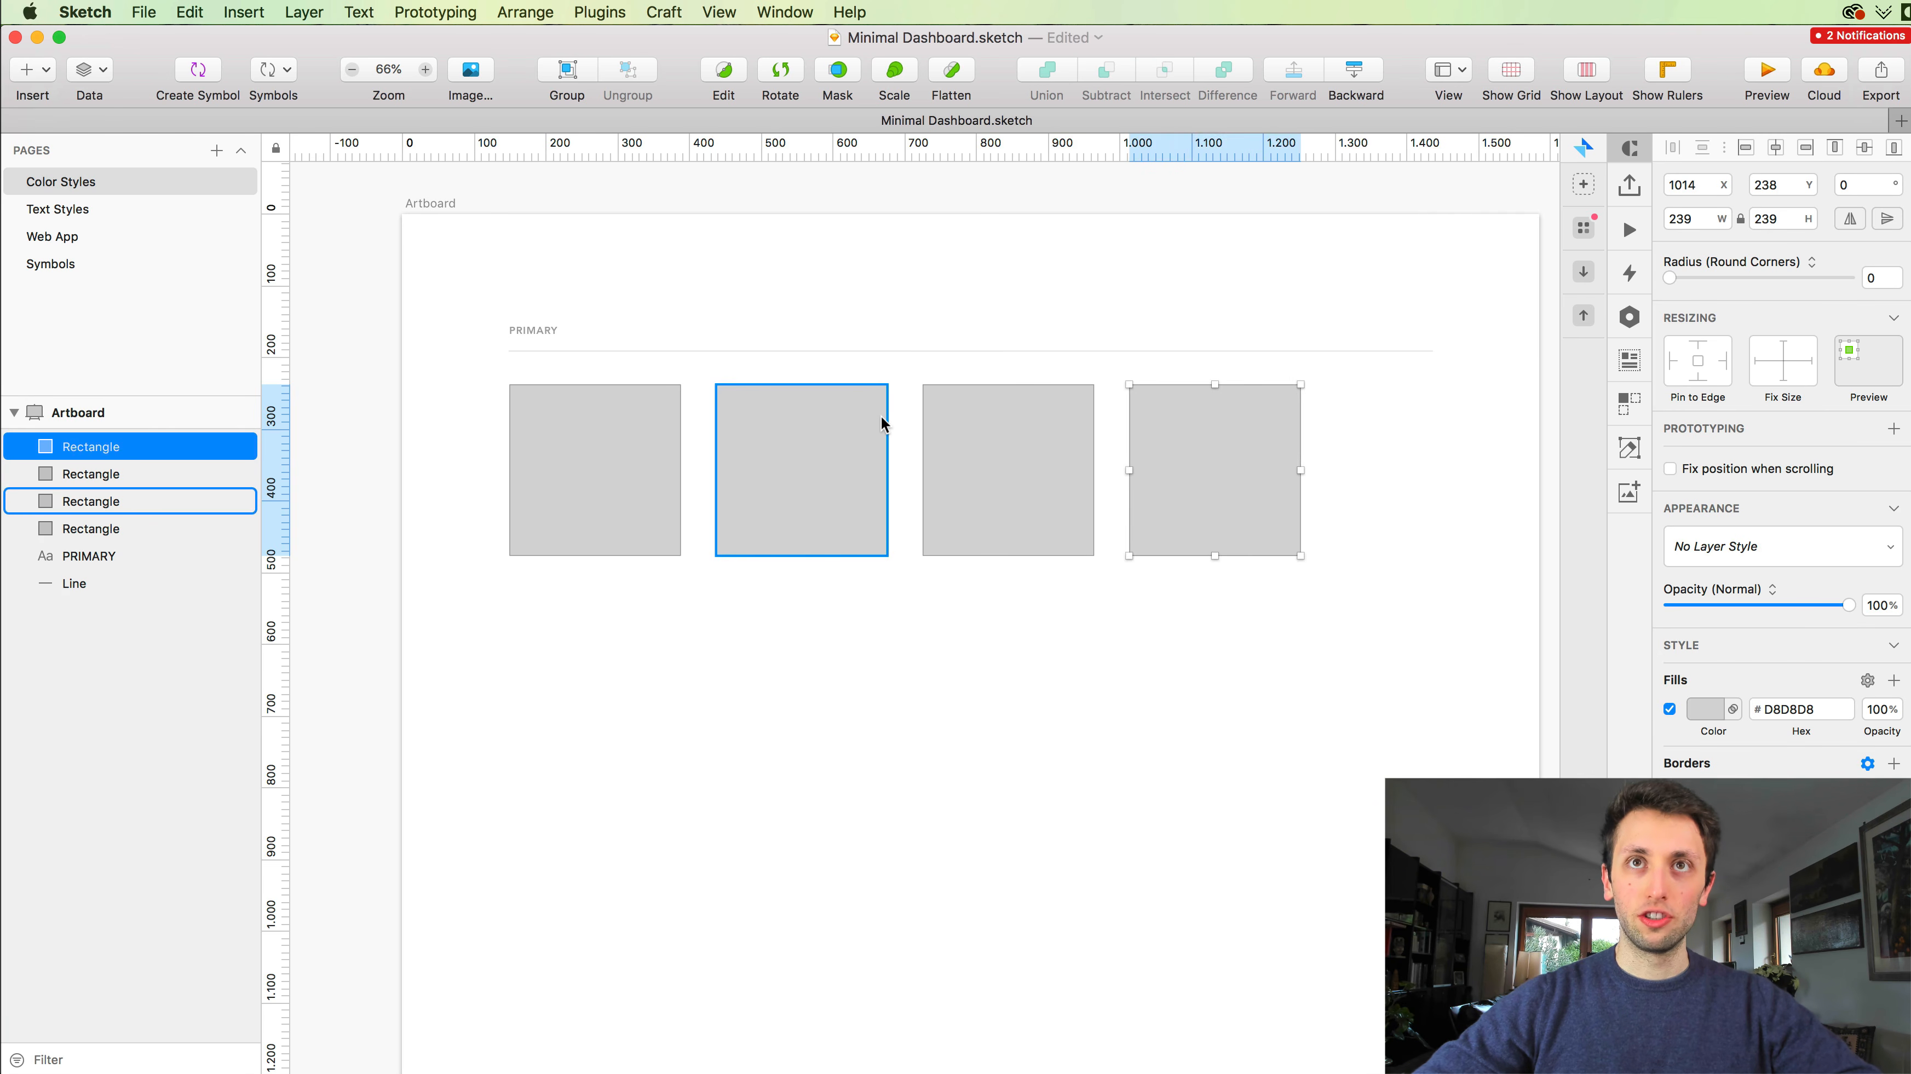
{"action": "key", "text": "super+d"}
{"action": "scroll", "coordinate": [1299, 471], "scroll_direction": "right", "scroll_amount": 2}
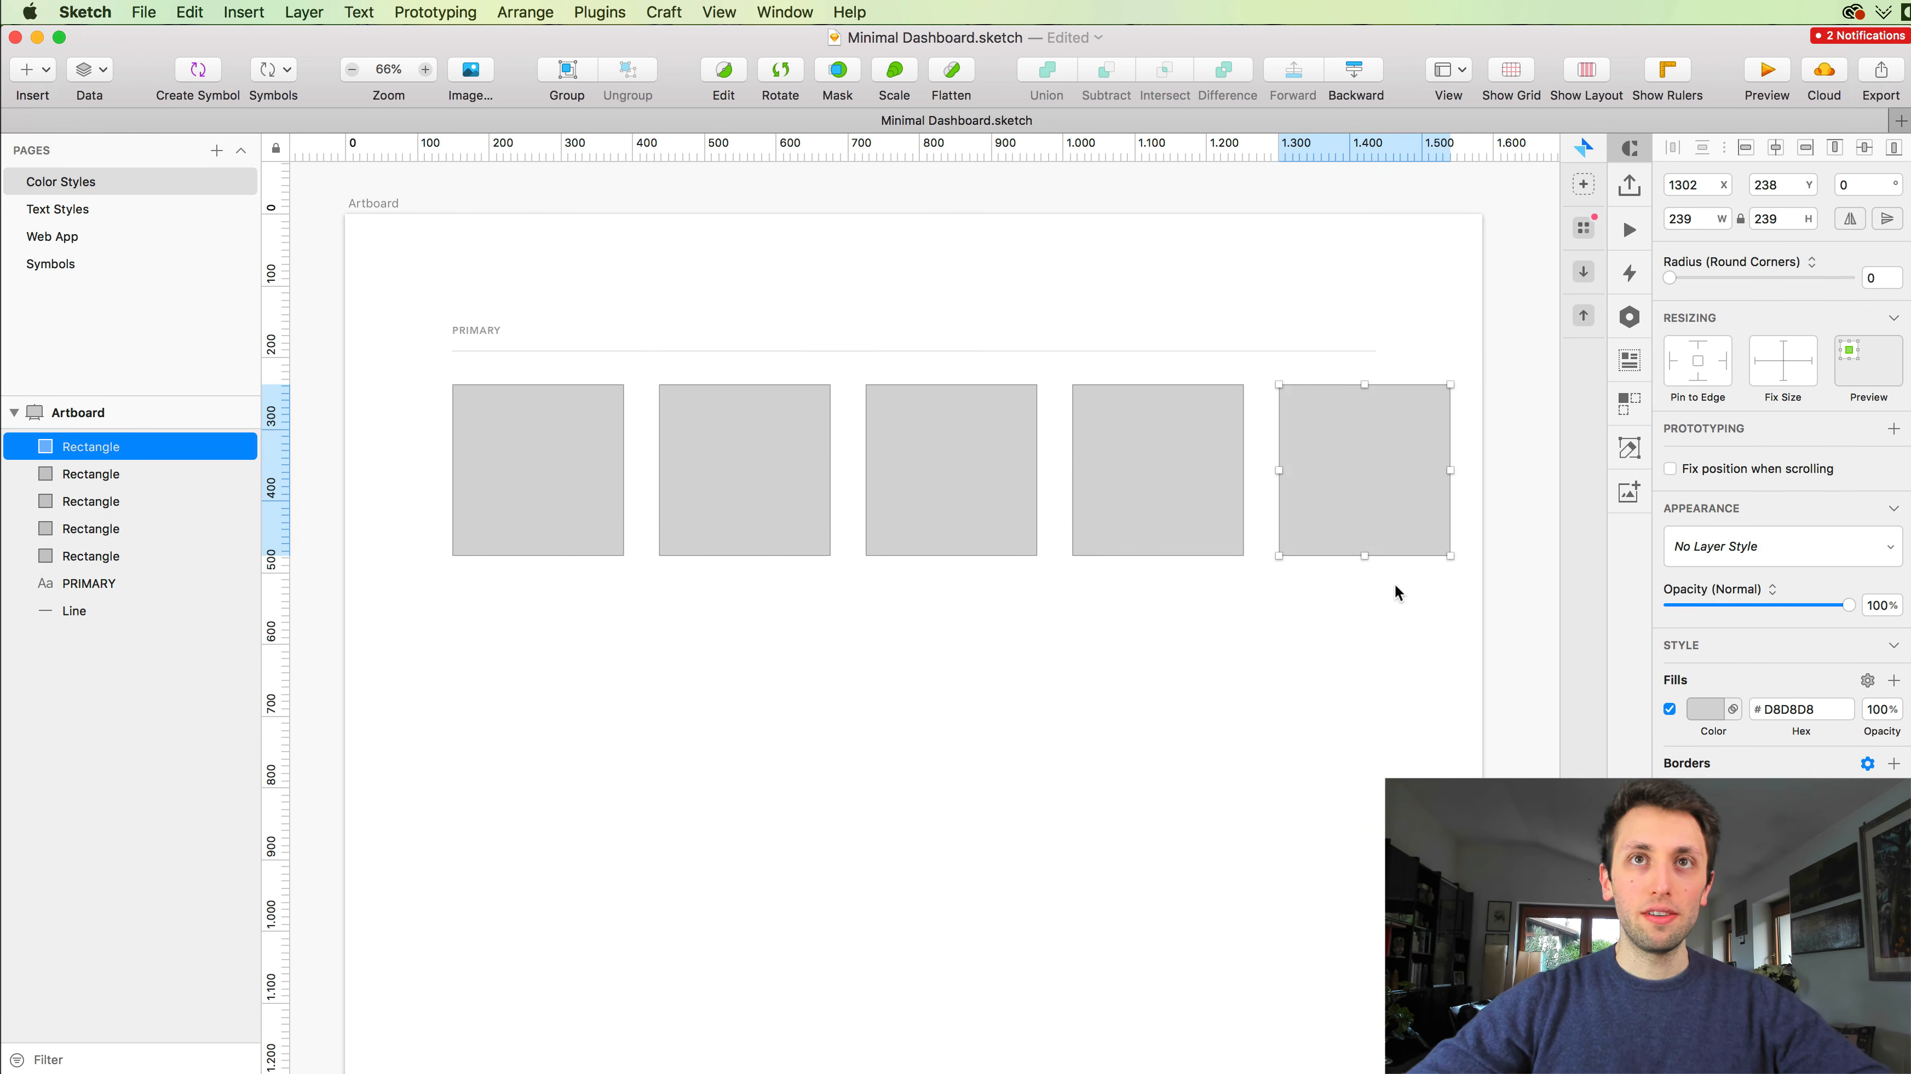
Step: Scale the row of five squares down to the divider line's width and set each square's width to 222
{"action": "left_click_drag", "start_coordinate": [1428, 623], "coordinate": [519, 410]}
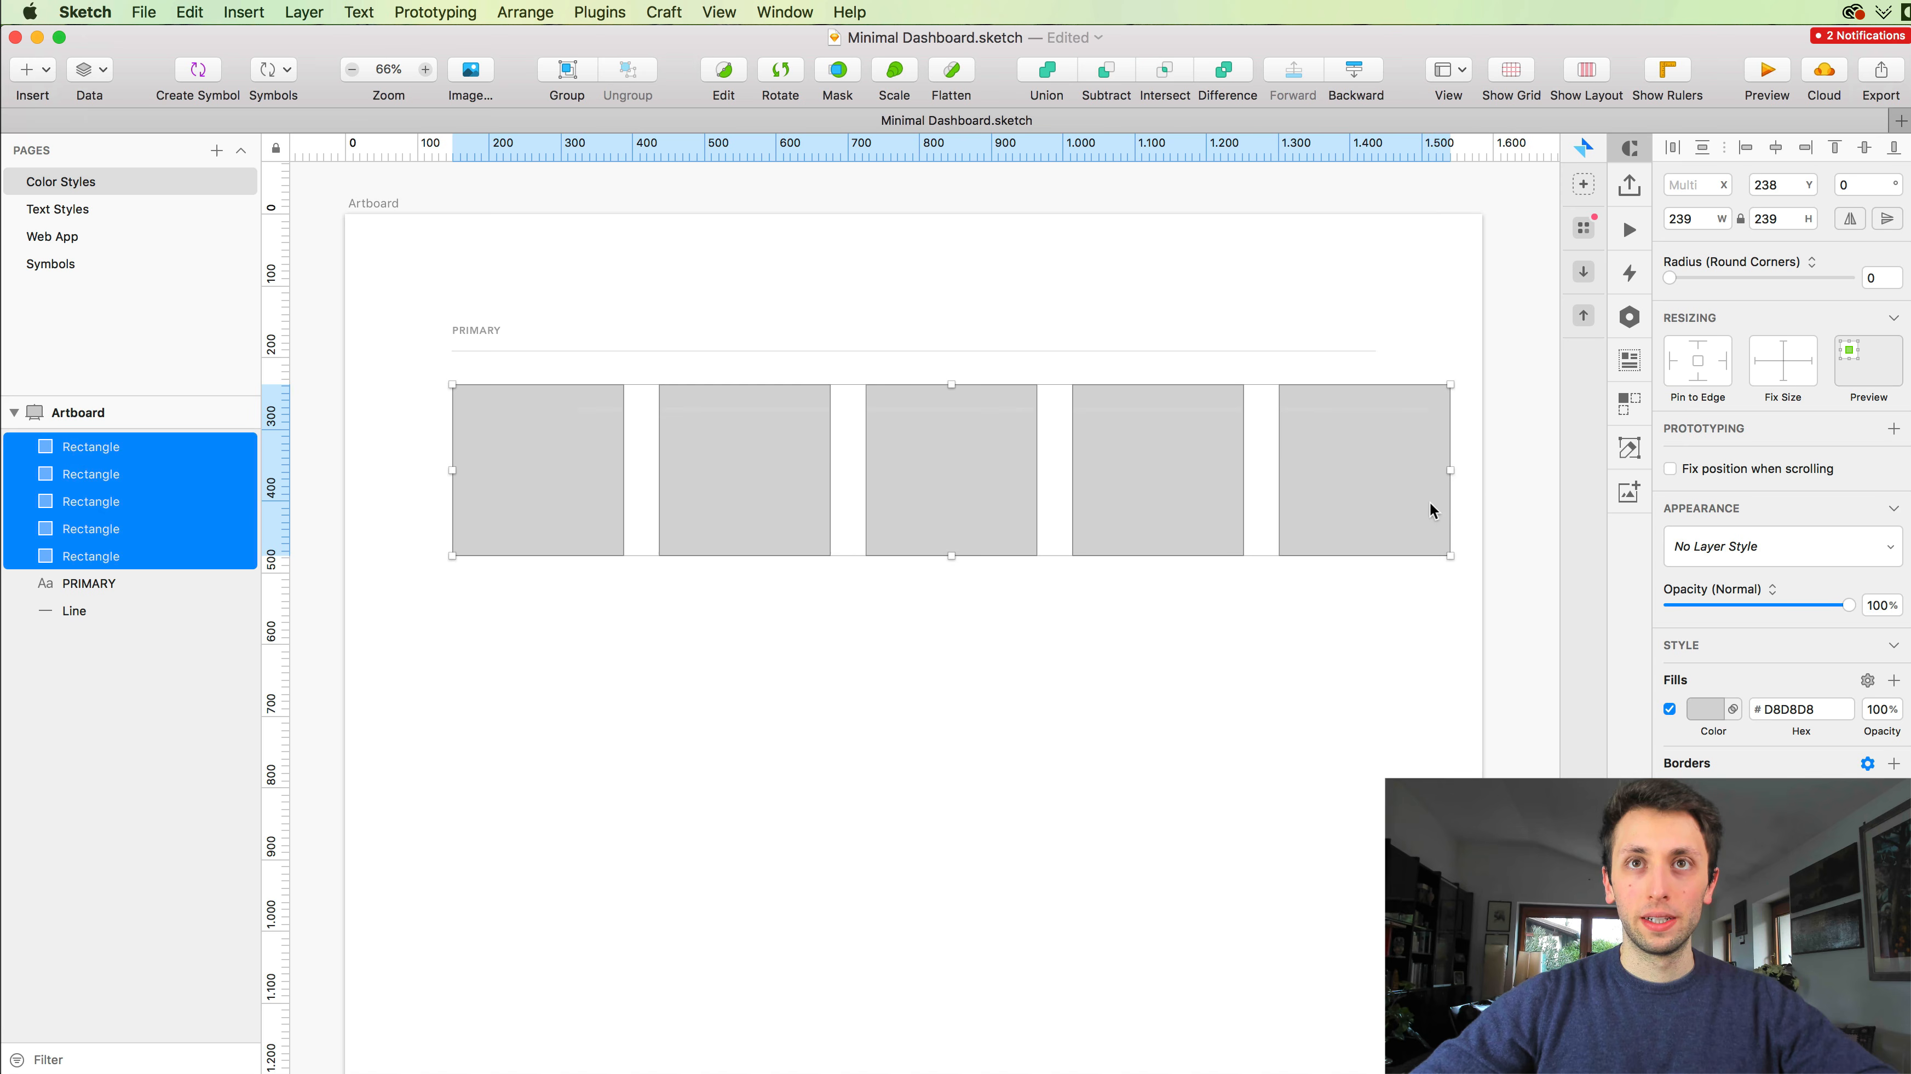
{"action": "left_click_drag", "start_coordinate": [1449, 558], "coordinate": [1396, 547]}
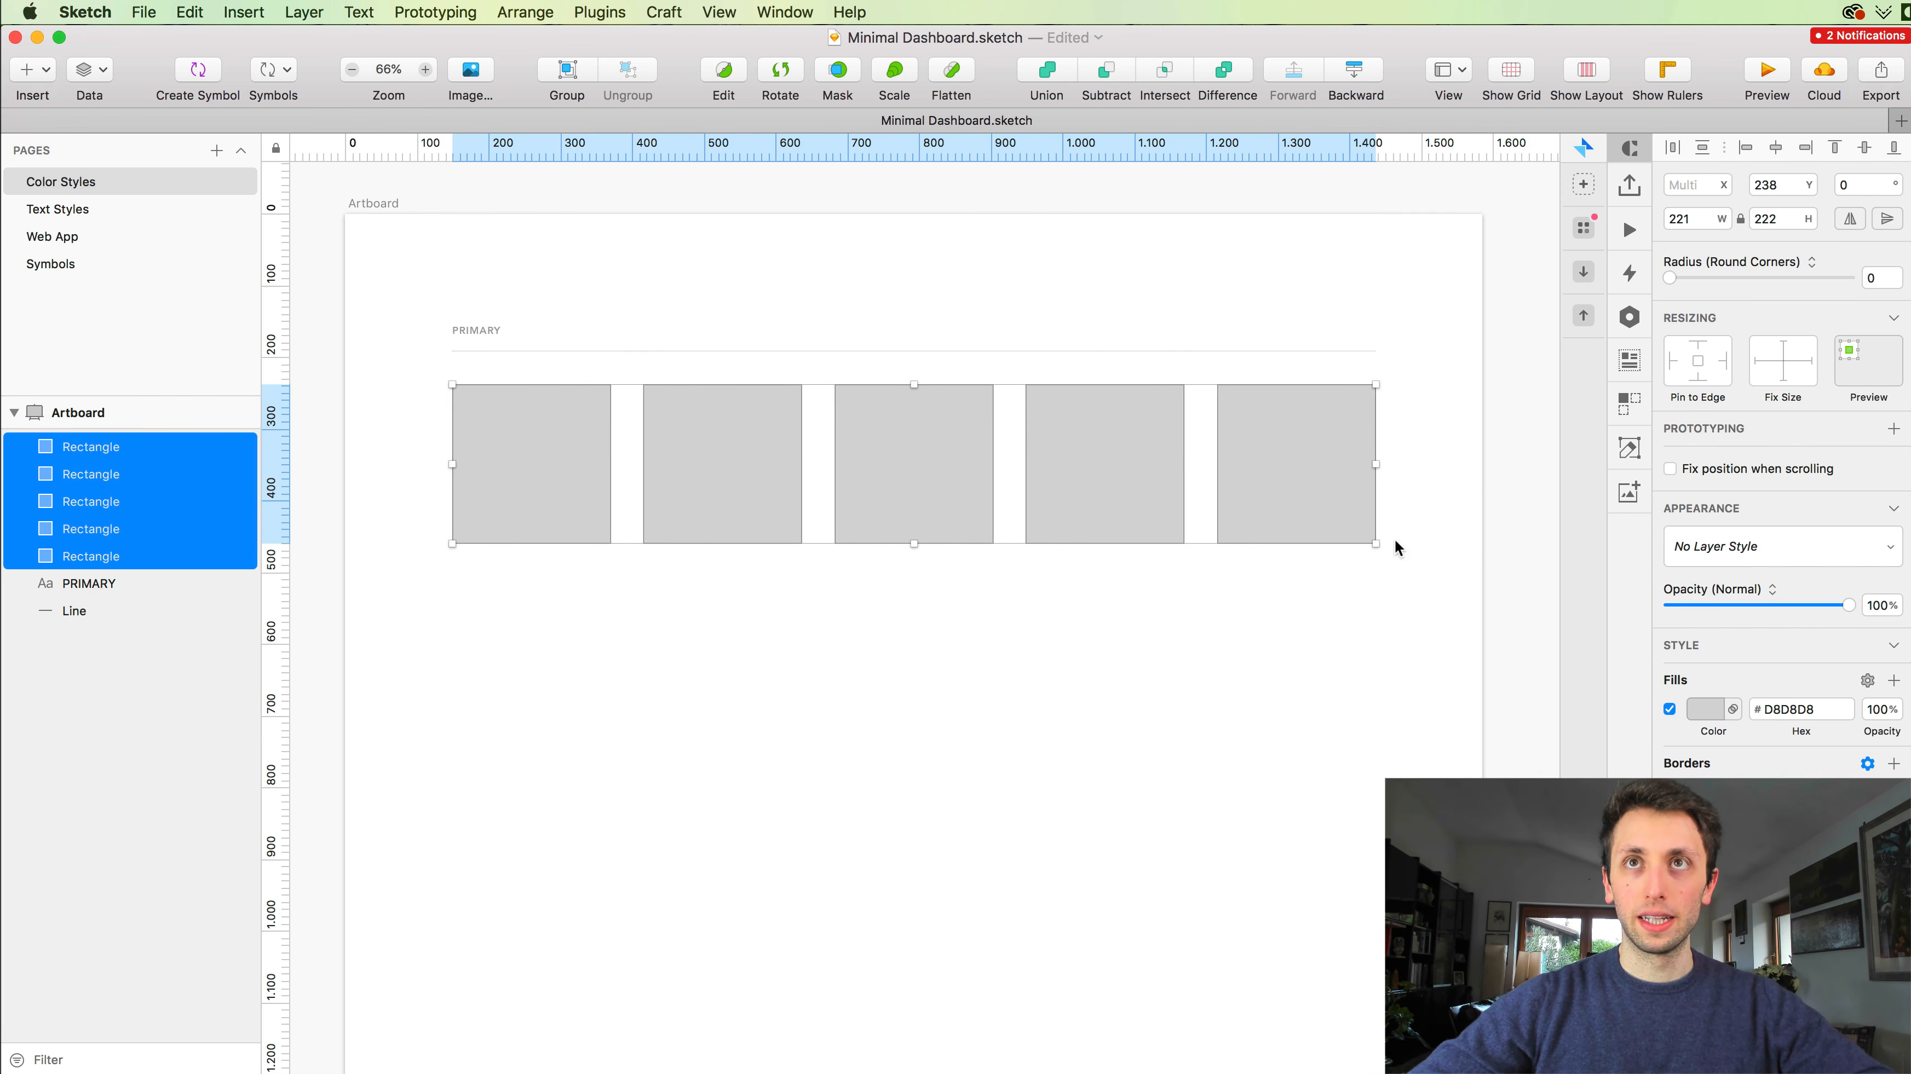
{"action": "left_click", "coordinate": [1689, 218]}
{"action": "key", "text": "BackSpace"}
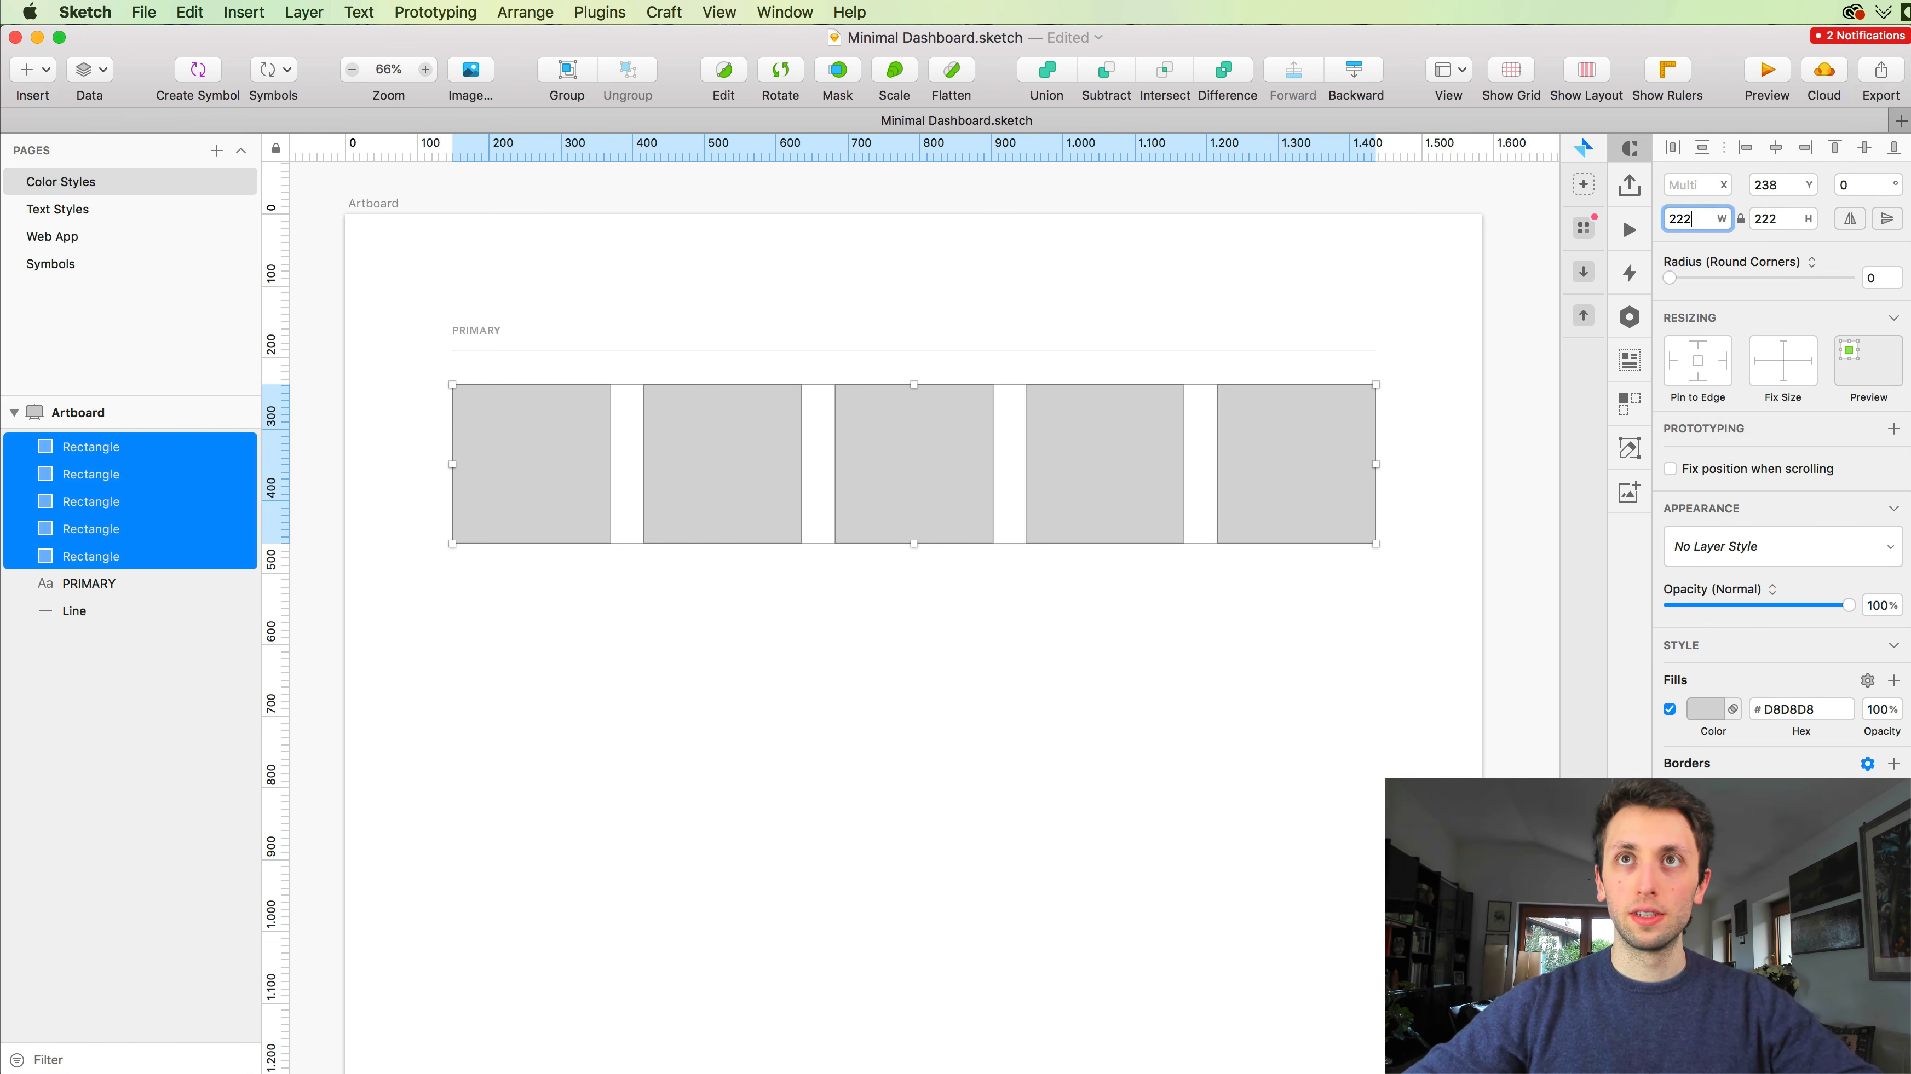
{"action": "key", "text": "Return"}
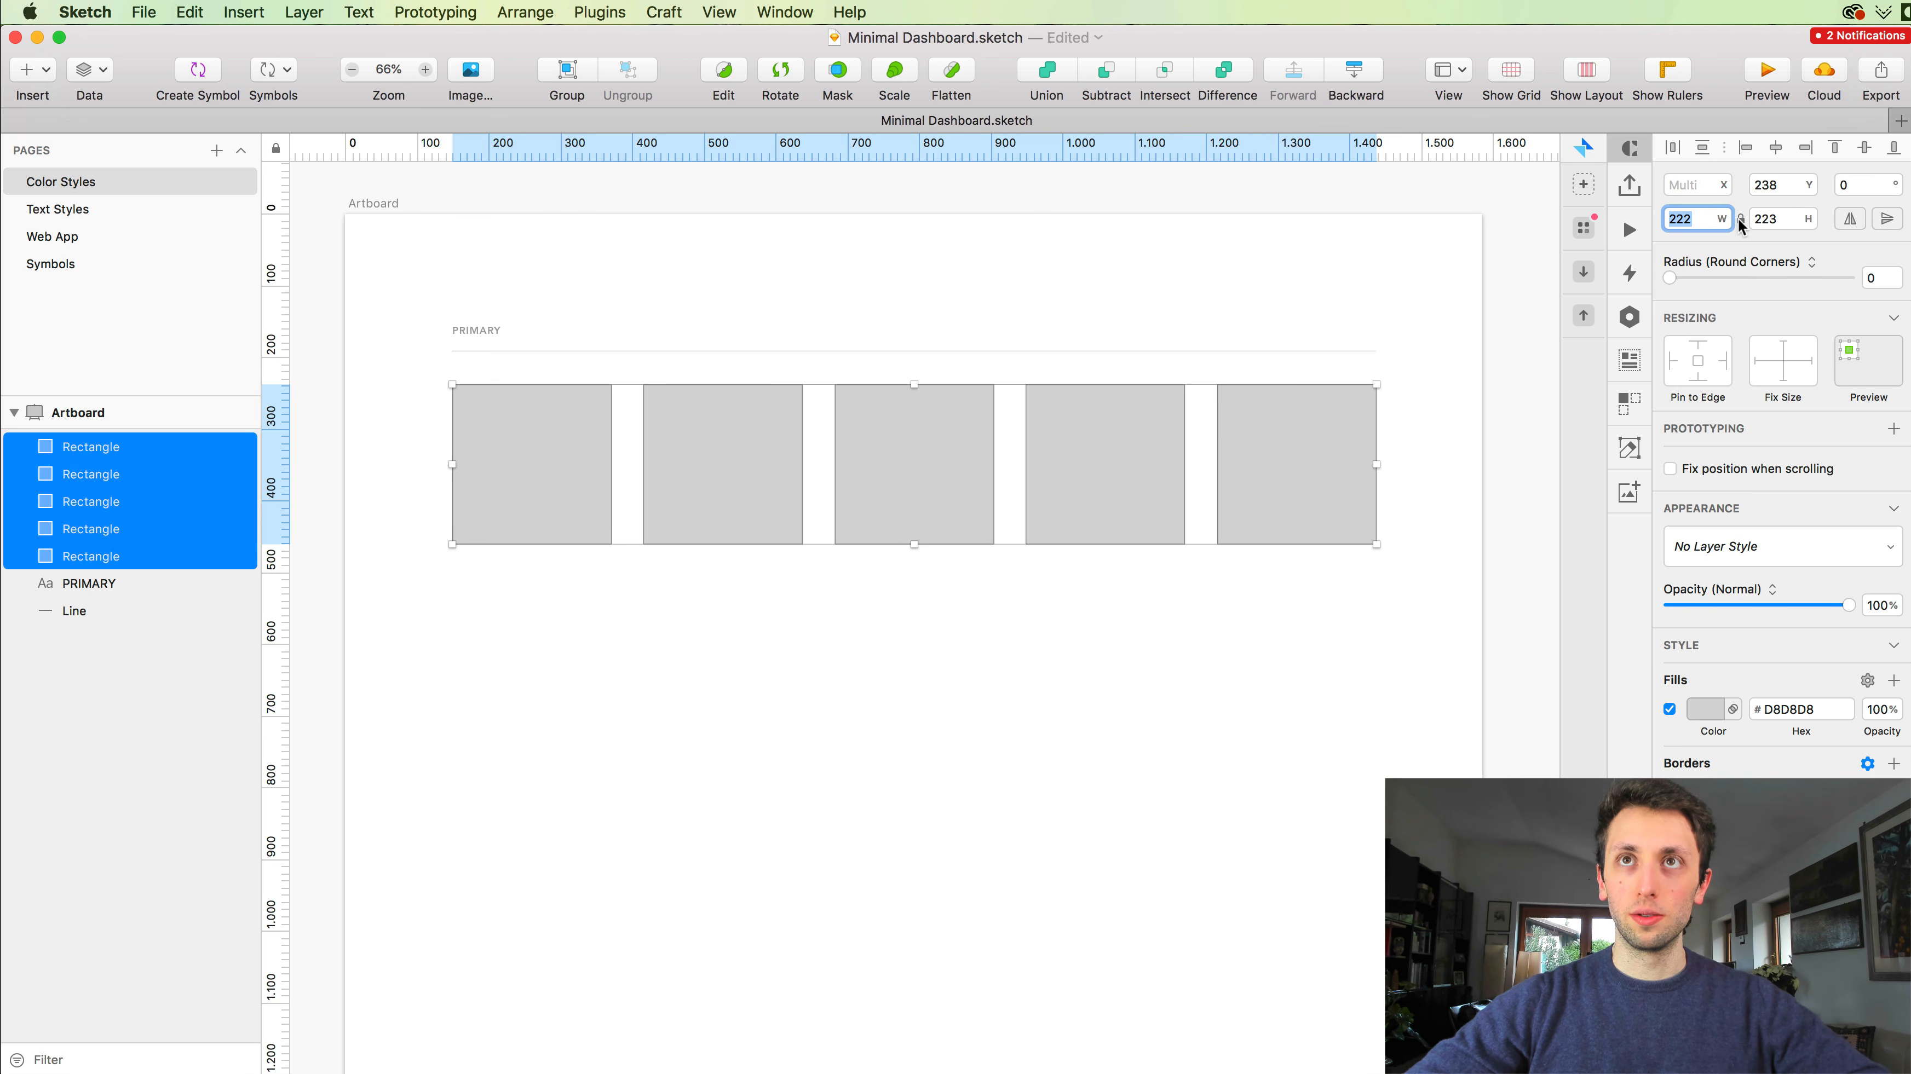
Step: Set the height of the five squares to 222
{"action": "left_click", "coordinate": [1756, 217]}
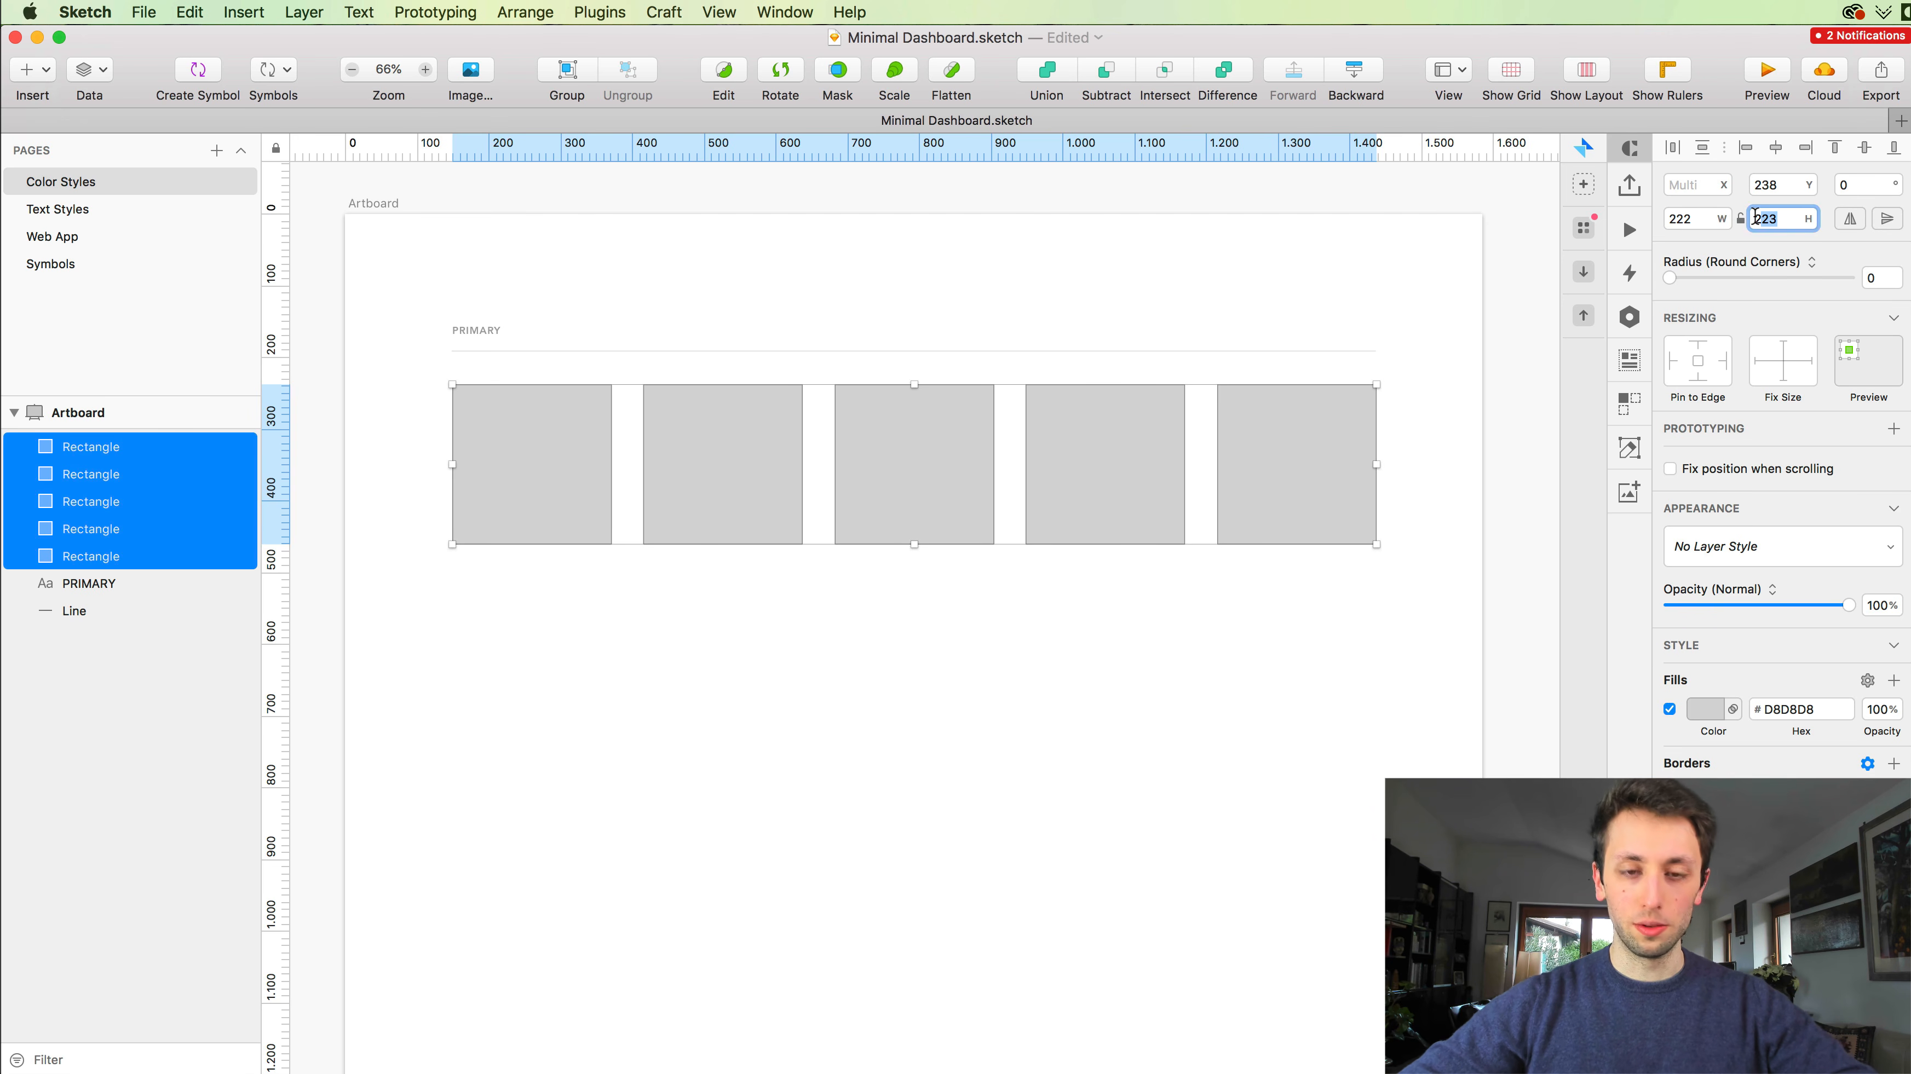
{"action": "type", "text": "2222"}
{"action": "key", "text": "Return"}
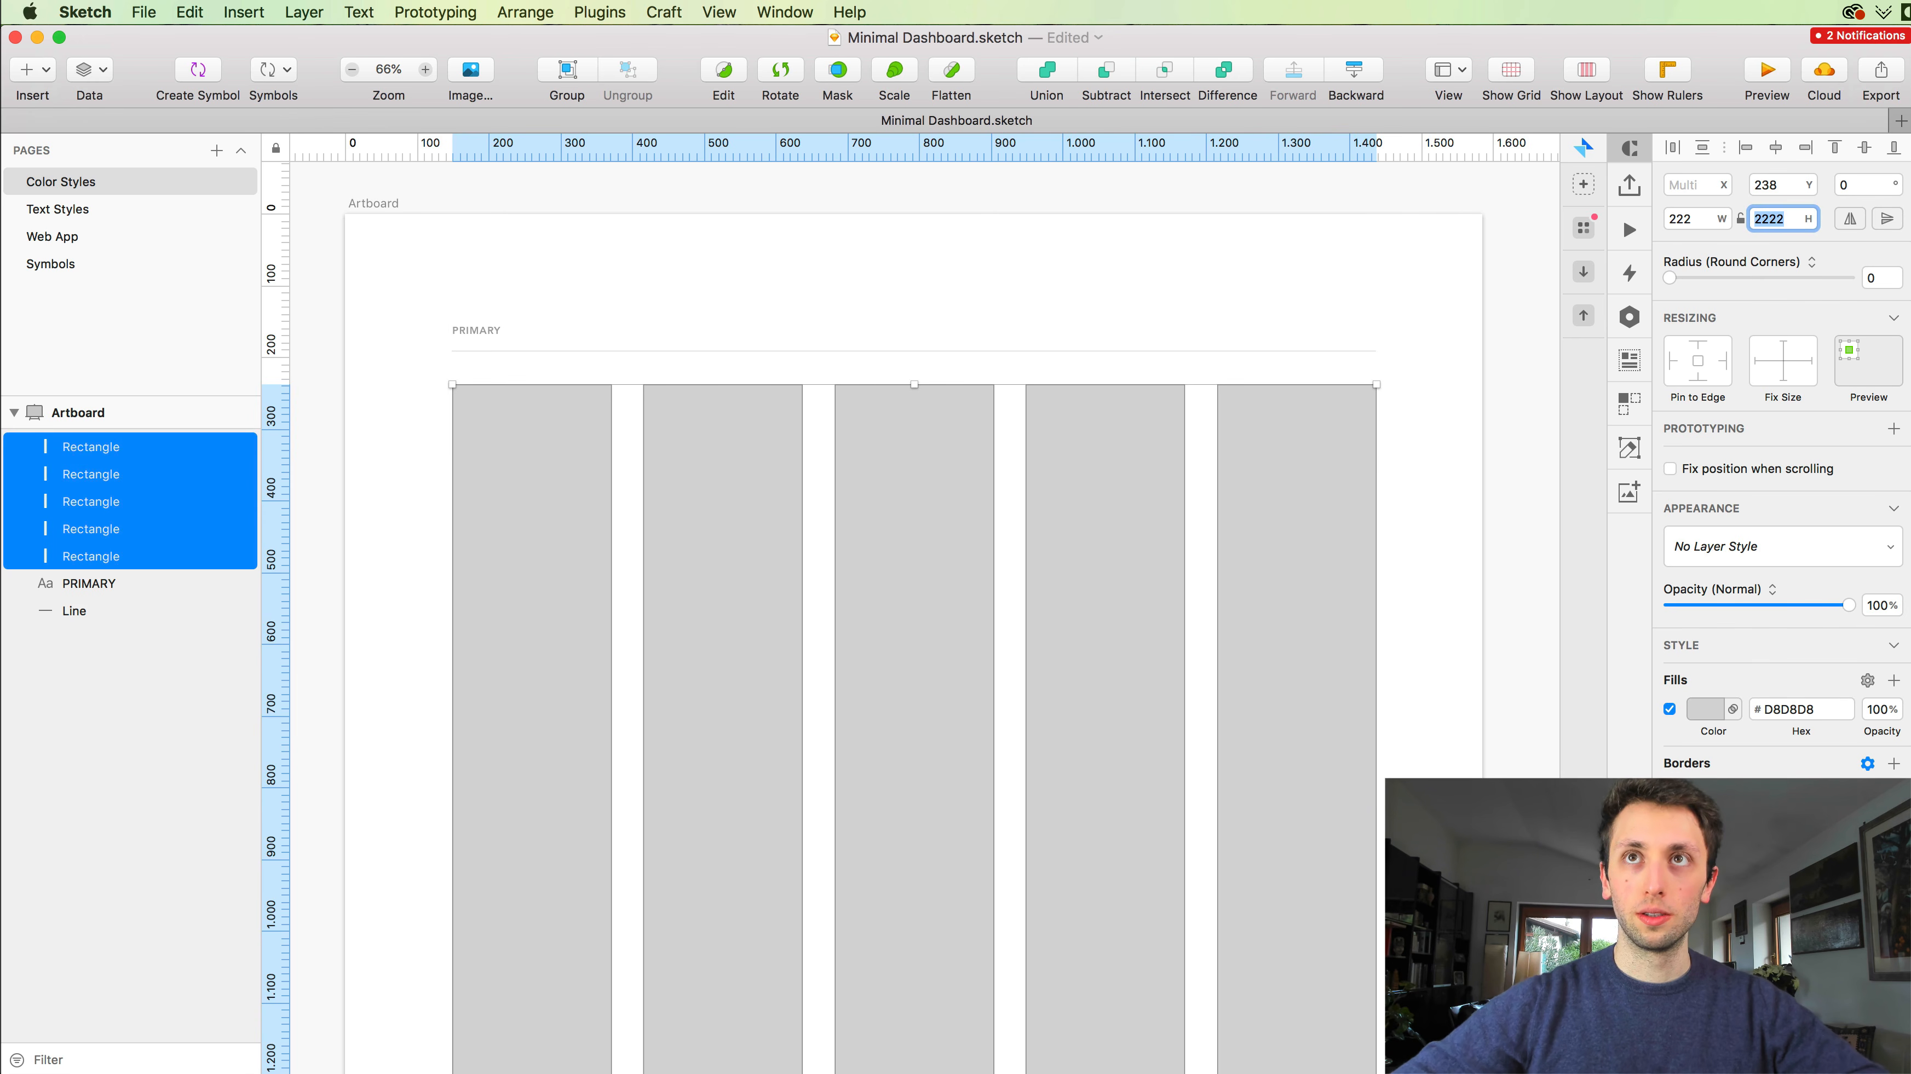
{"action": "type", "text": "222"}
{"action": "key", "text": "Return"}
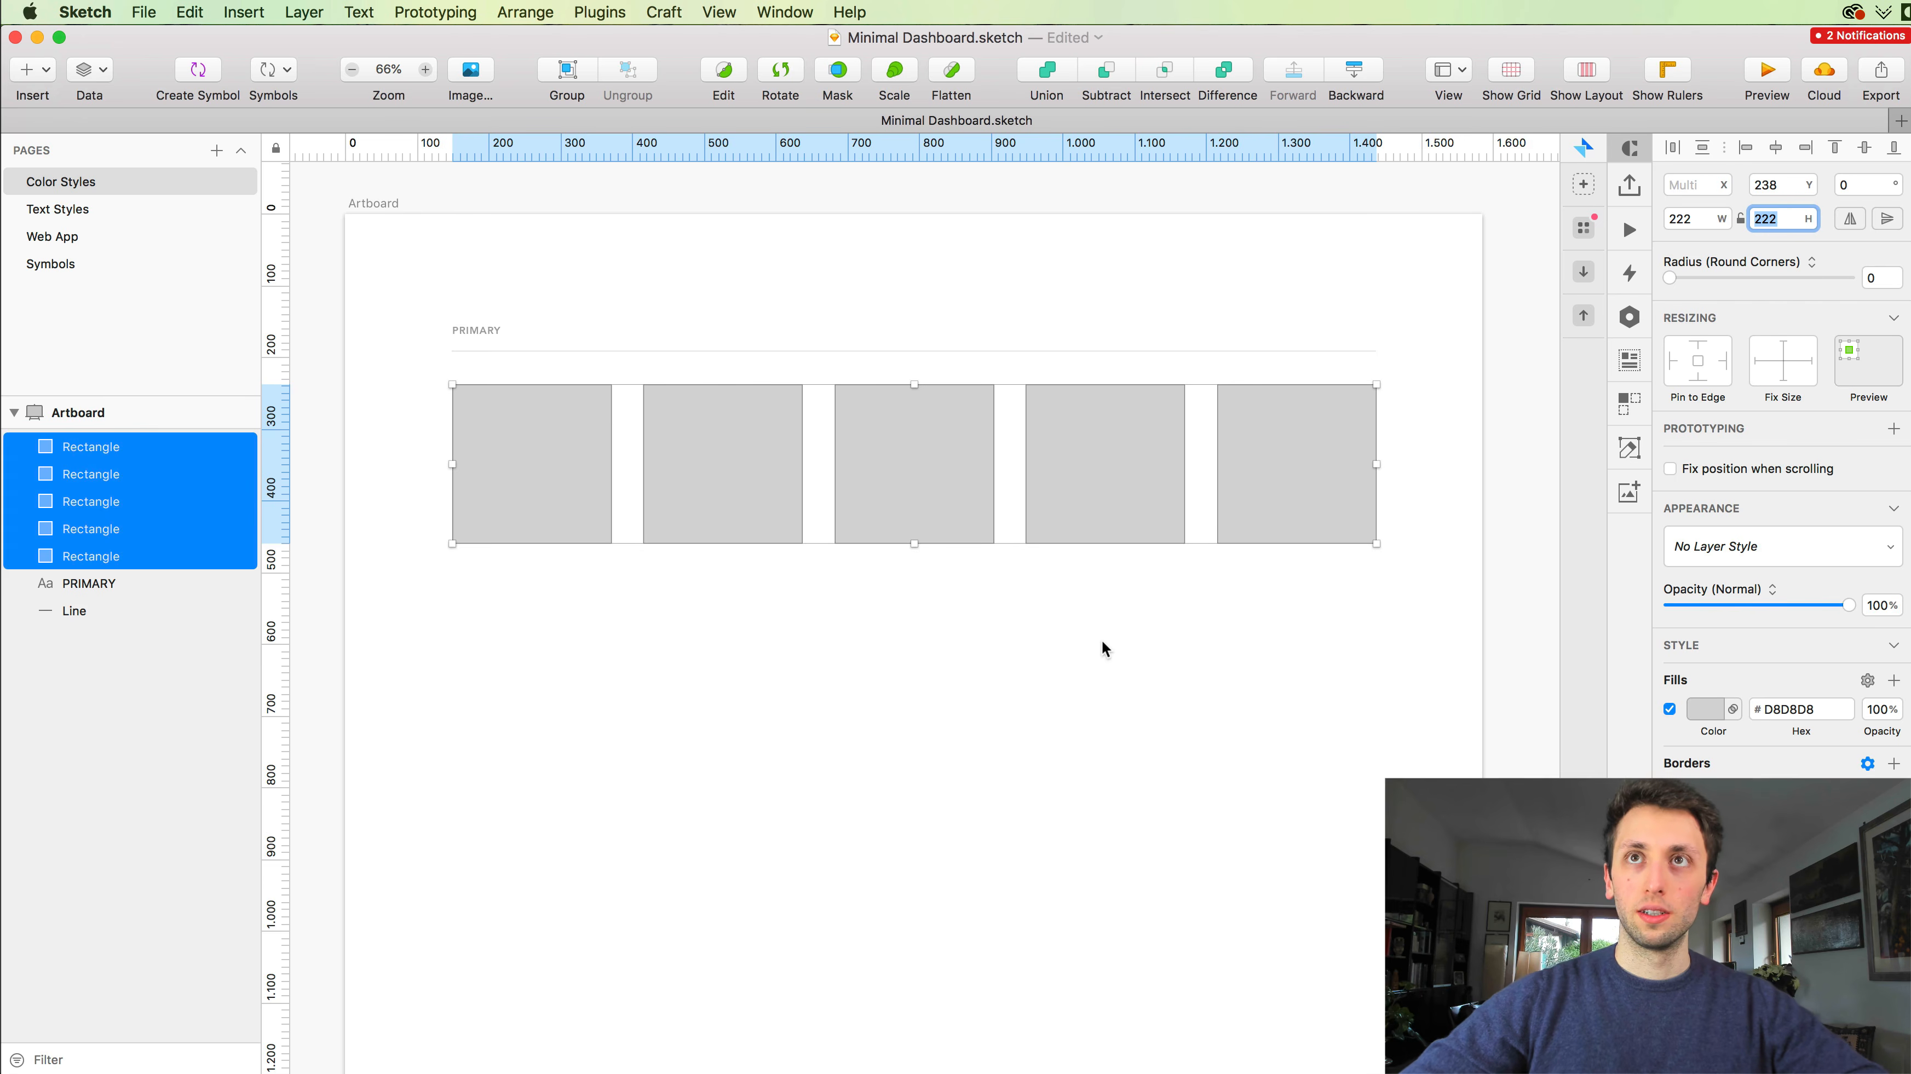
{"action": "left_click", "coordinate": [1064, 610]}
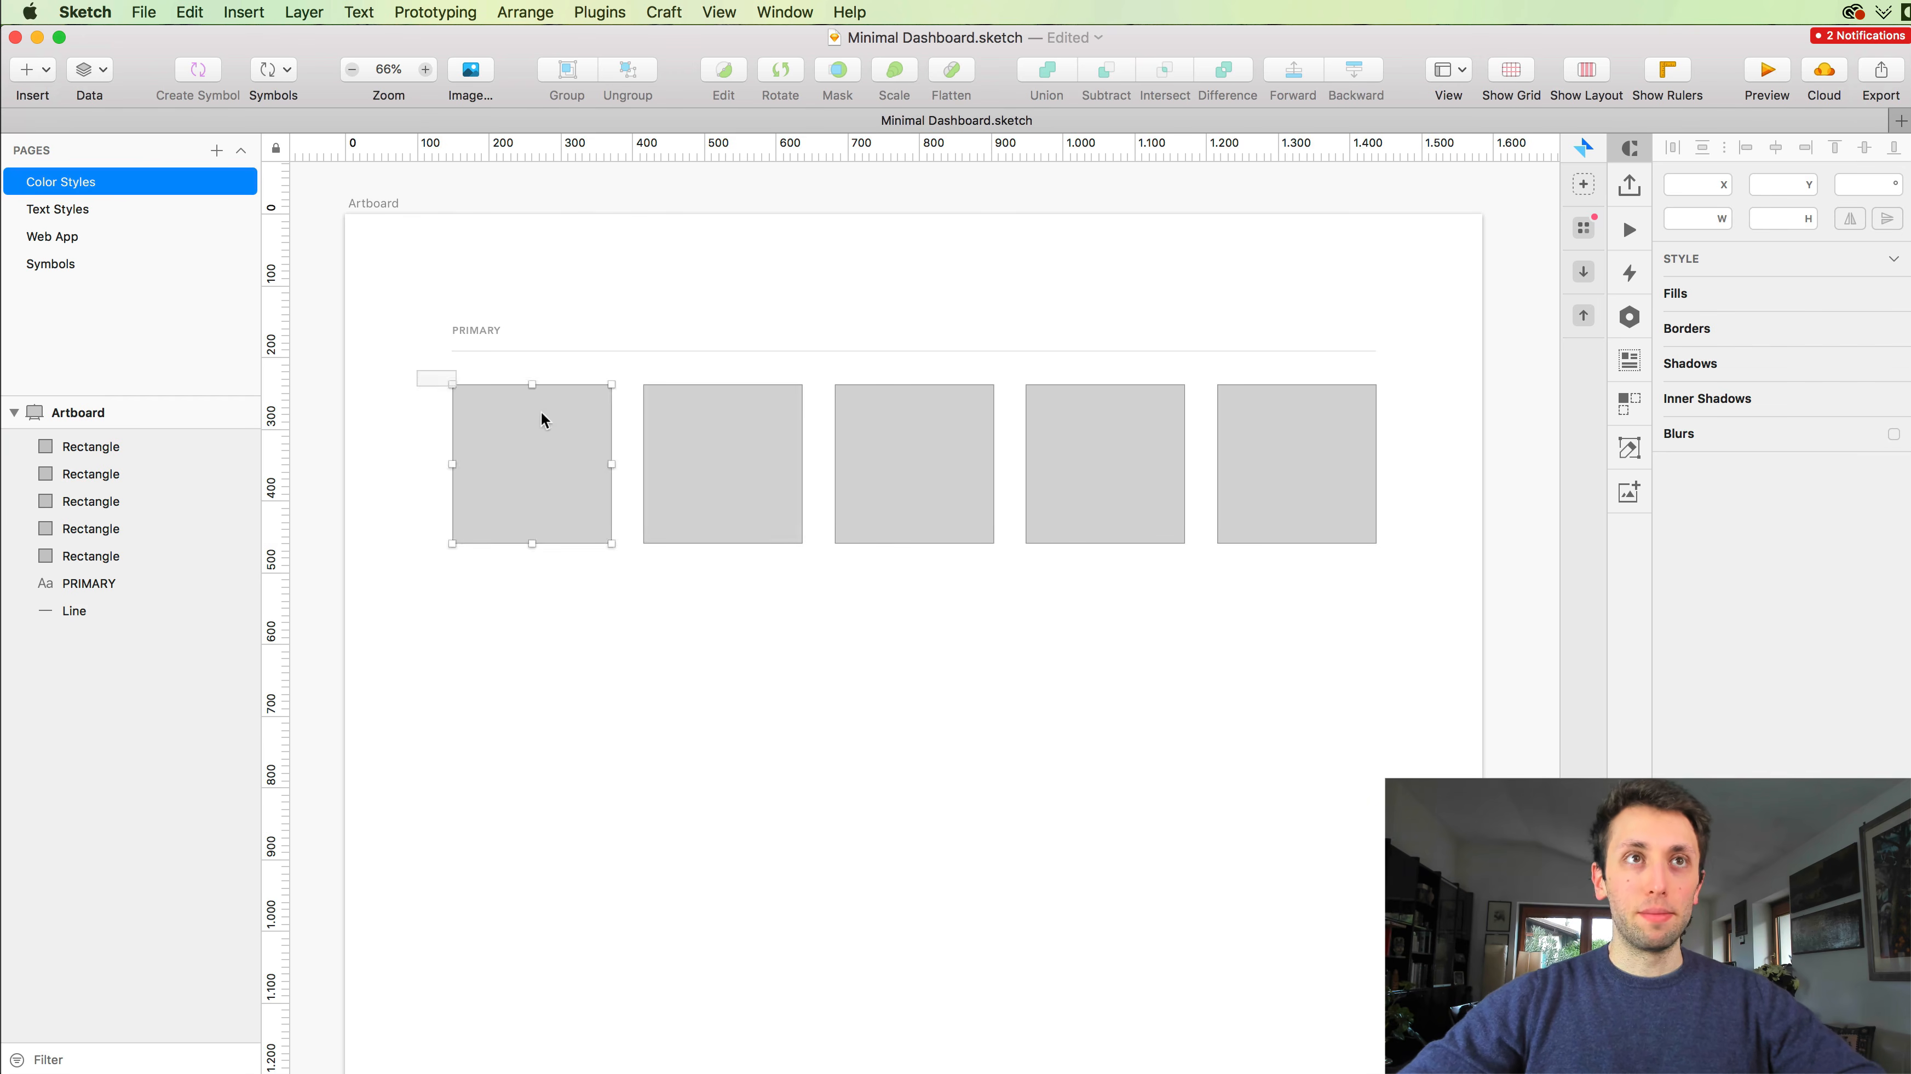
Step: Remove the border from the first square in the row
{"action": "left_click", "coordinate": [552, 420]}
{"action": "scroll", "coordinate": [553, 401], "scroll_direction": "right", "scroll_amount": 1}
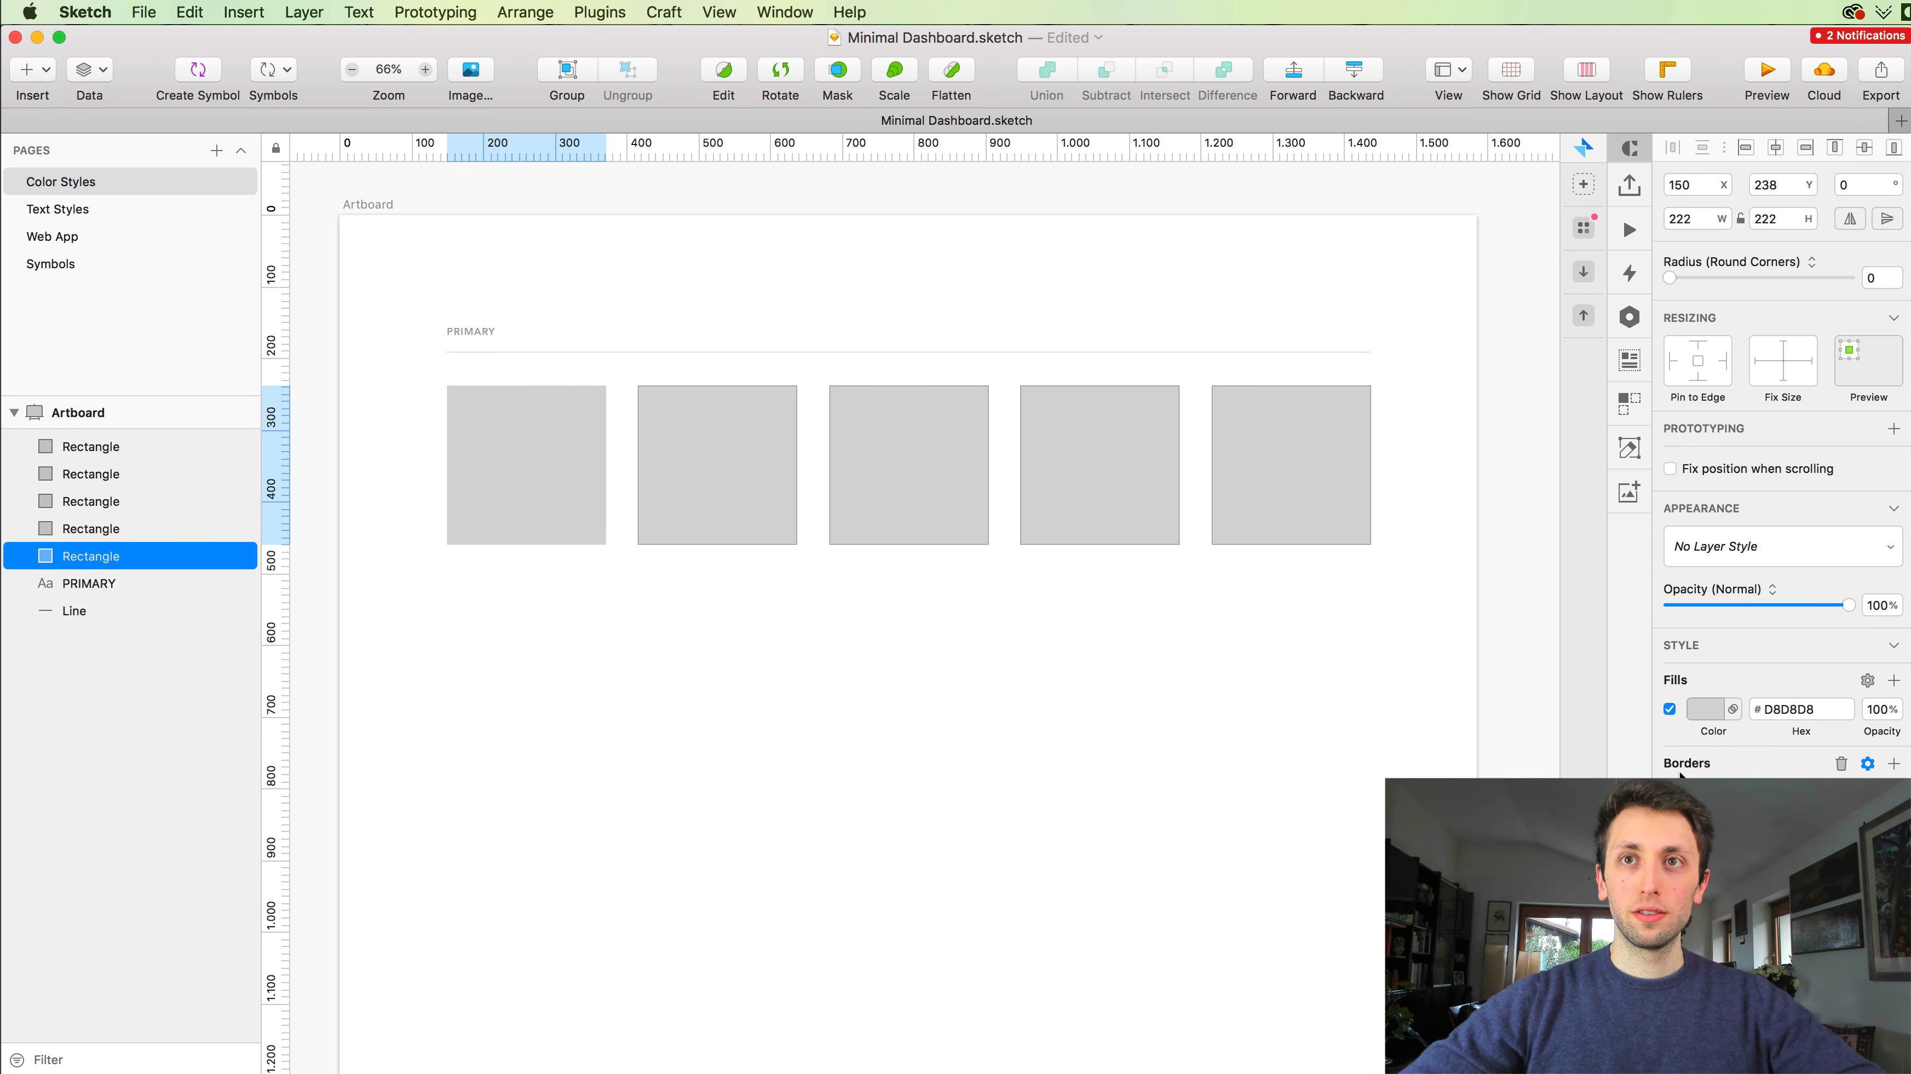
{"action": "left_click", "coordinate": [1705, 709]}
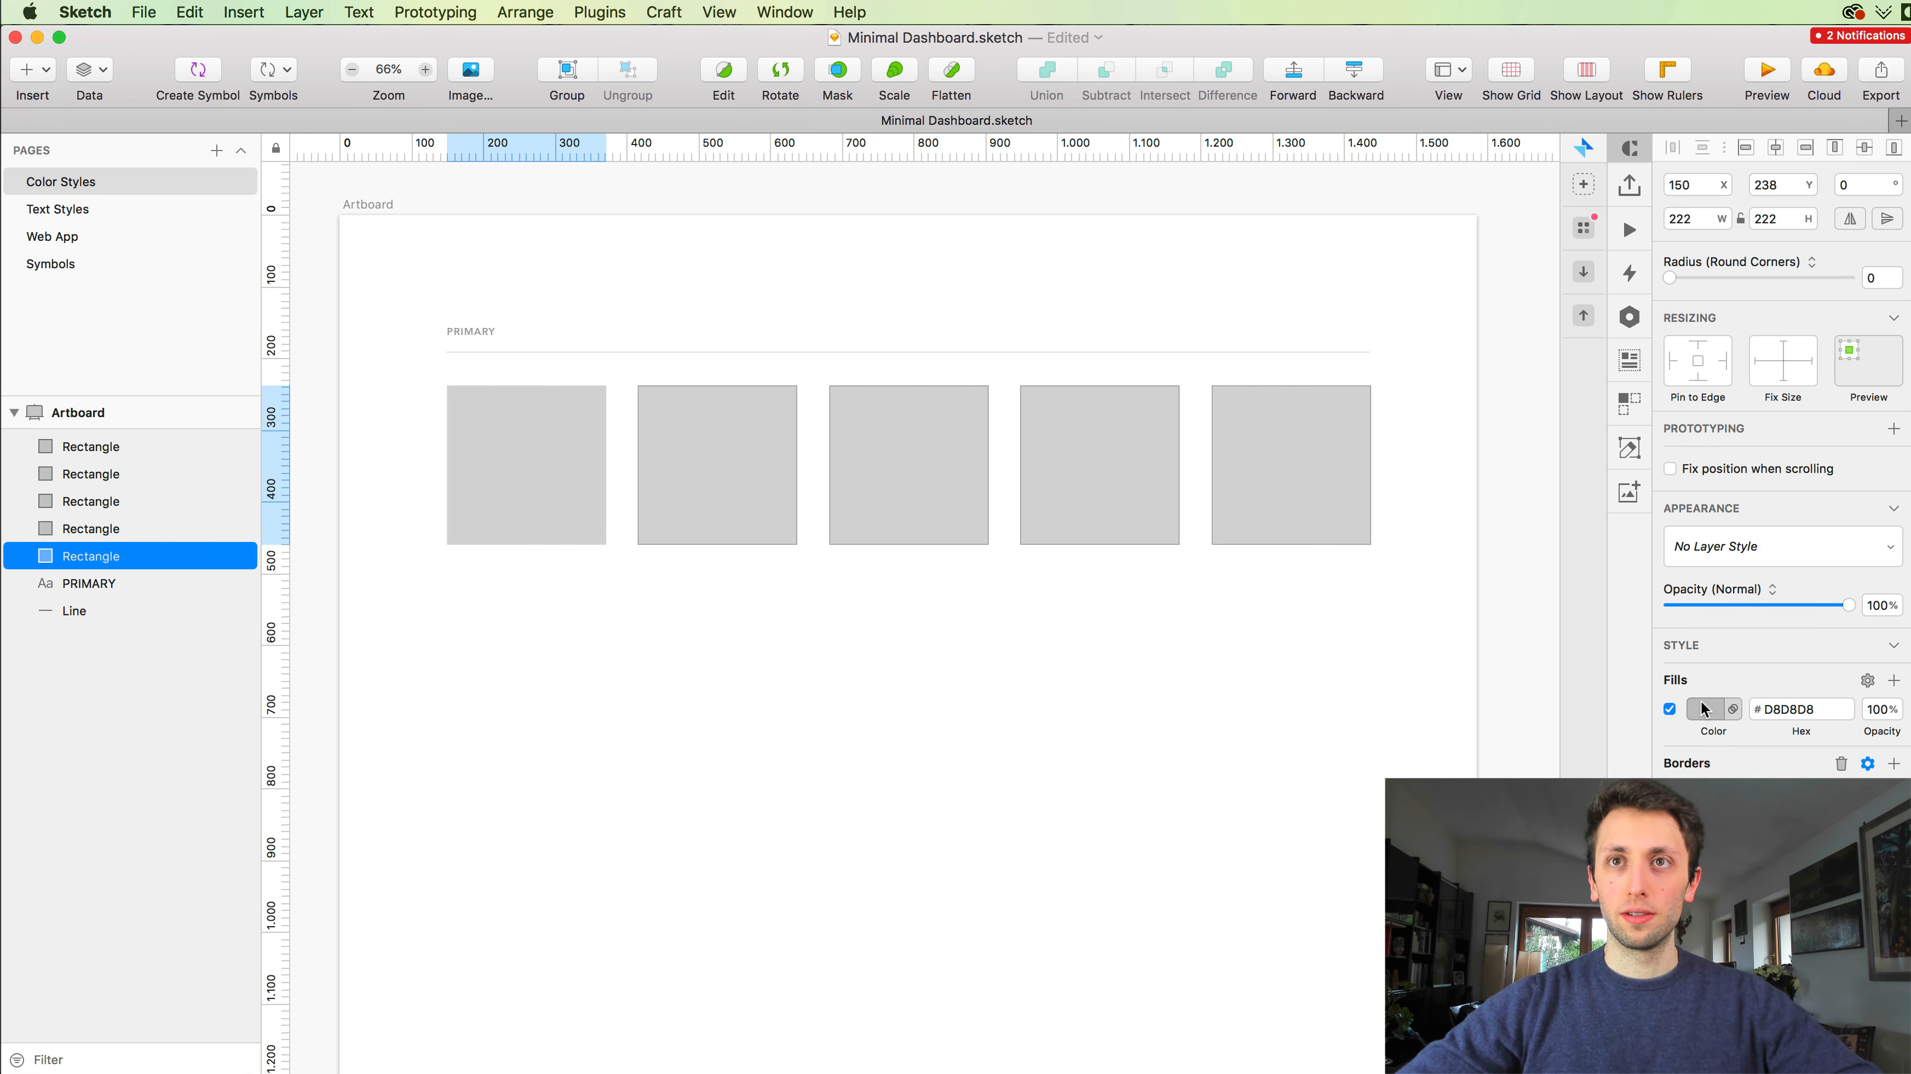
{"action": "left_click", "coordinate": [1339, 729]}
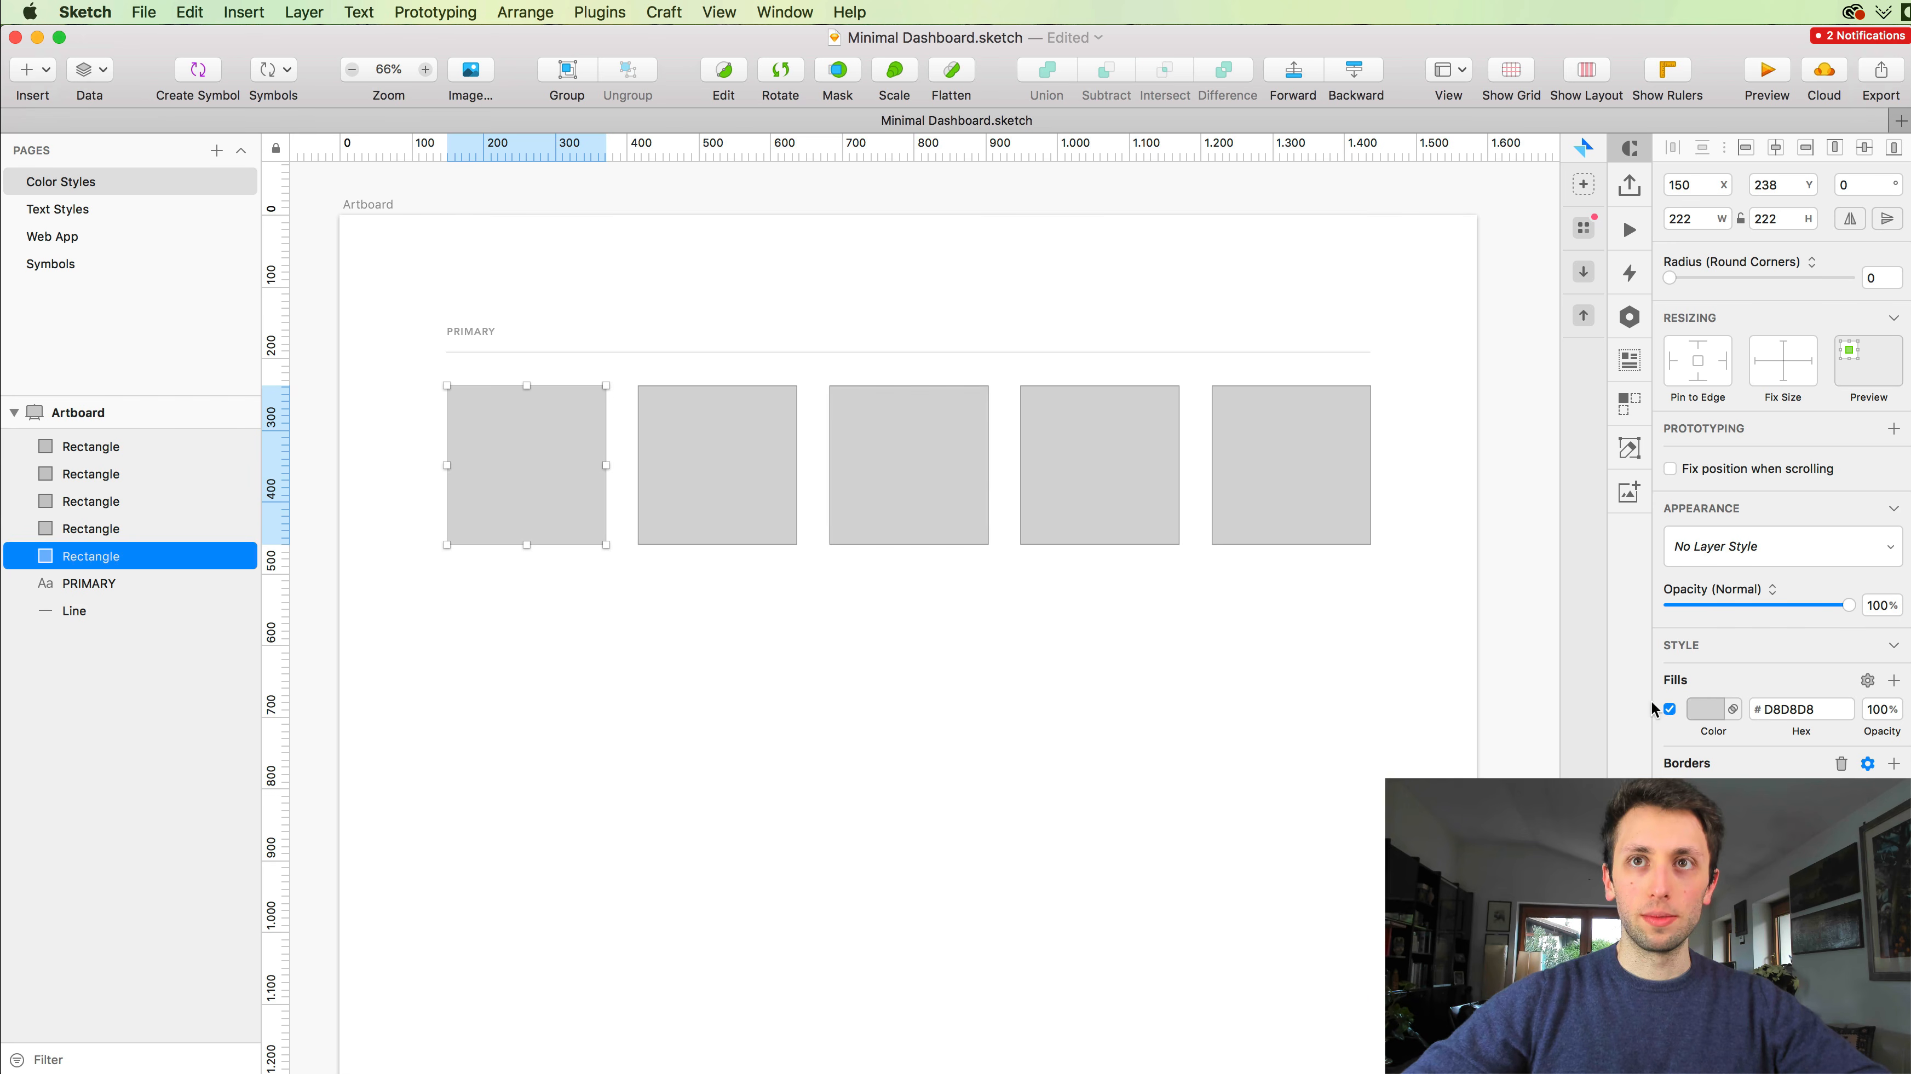
Step: Turn off the fill of the other four squares, leaving only their borders
{"action": "left_click_drag", "start_coordinate": [726, 353], "coordinate": [1382, 487]}
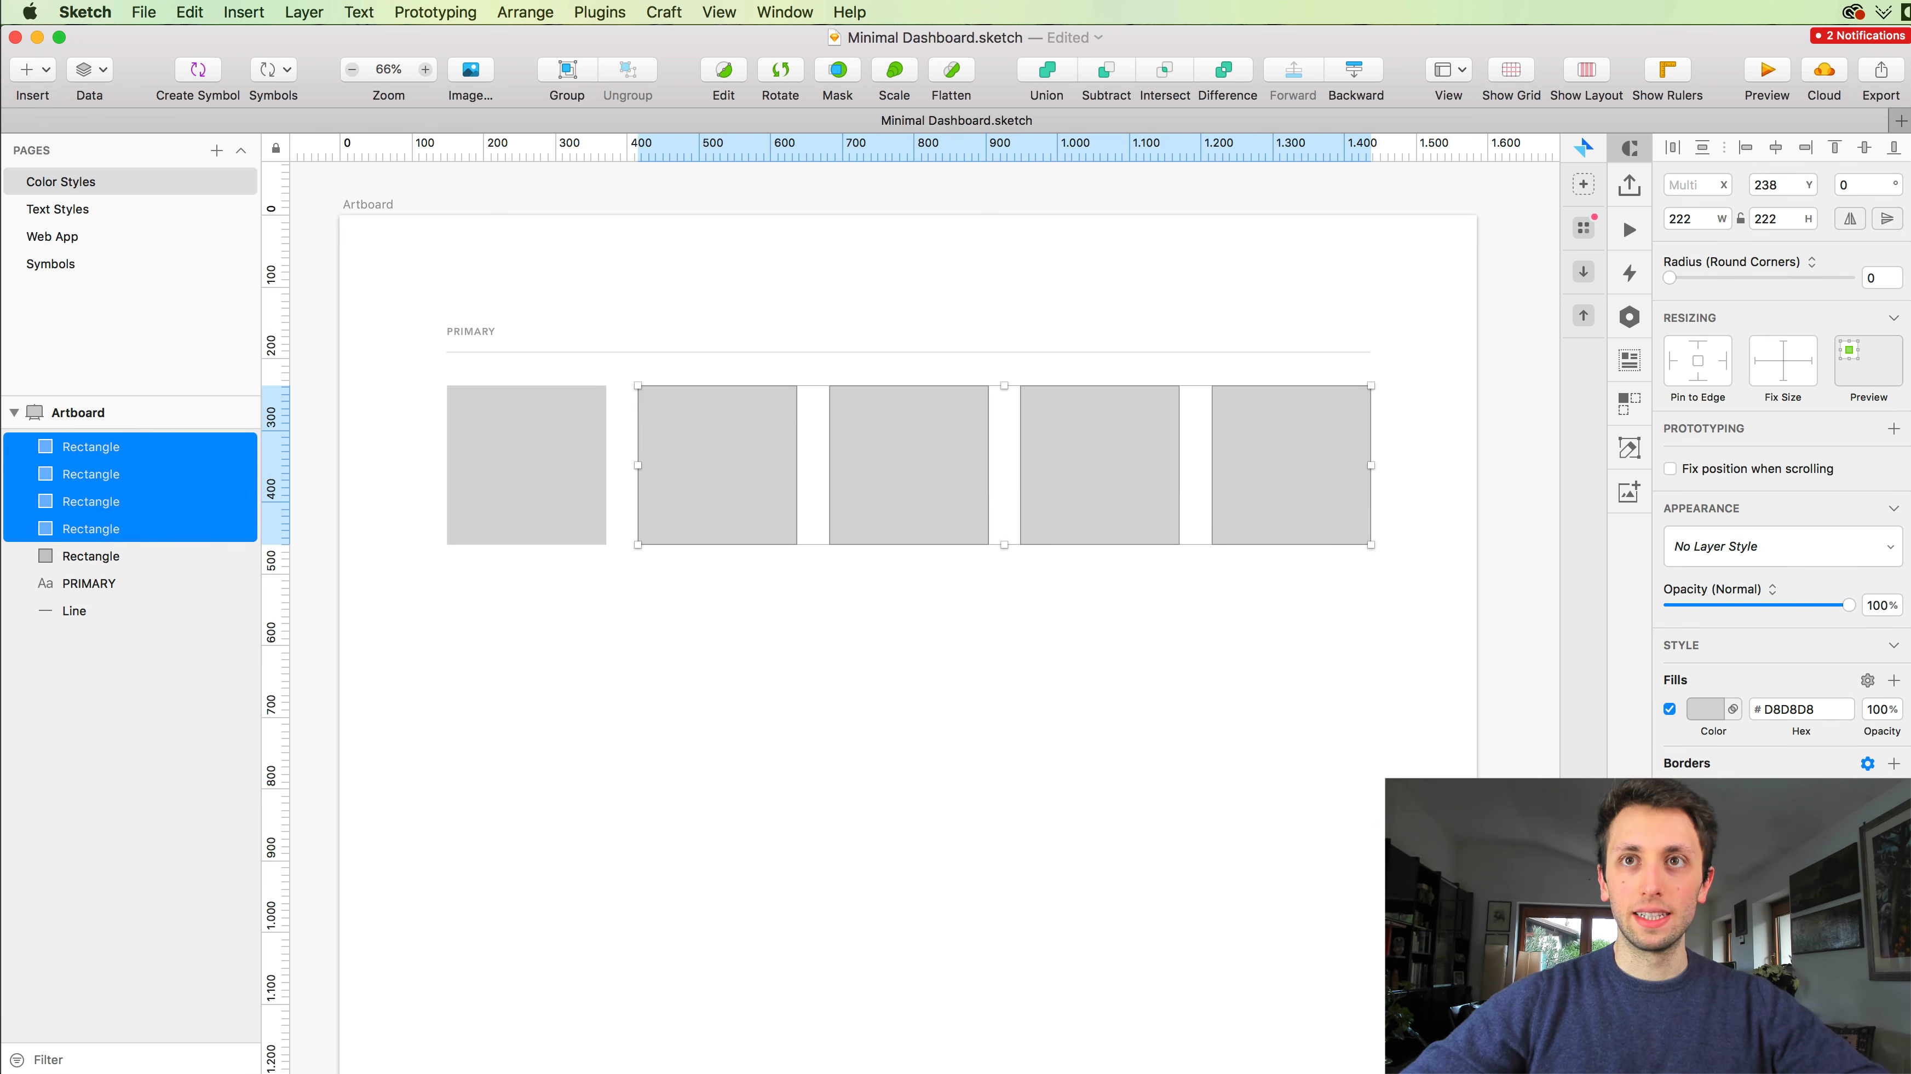
{"action": "left_click", "coordinate": [1668, 709]}
{"action": "left_click", "coordinate": [879, 549]}
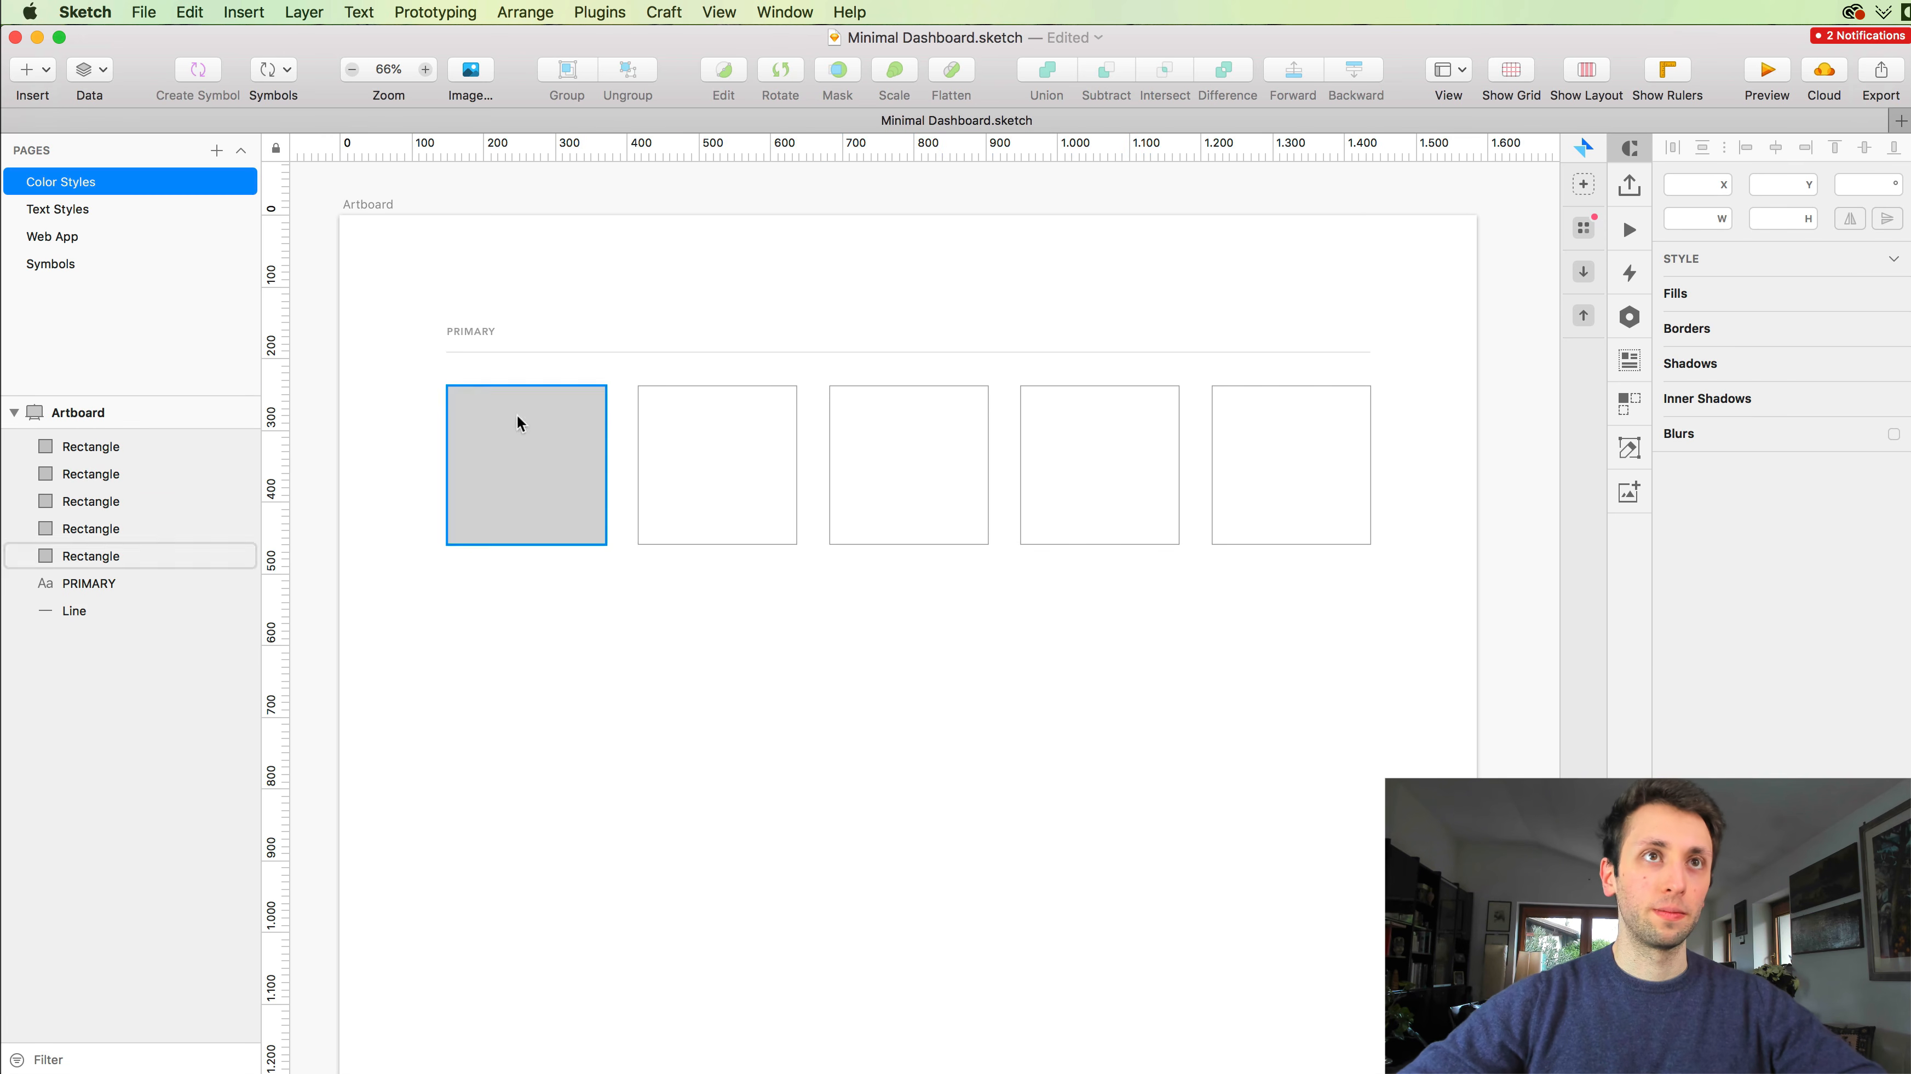
Step: Narrow the PRIMARY label's text box to the first square's width, 222
{"action": "left_click", "coordinate": [455, 332]}
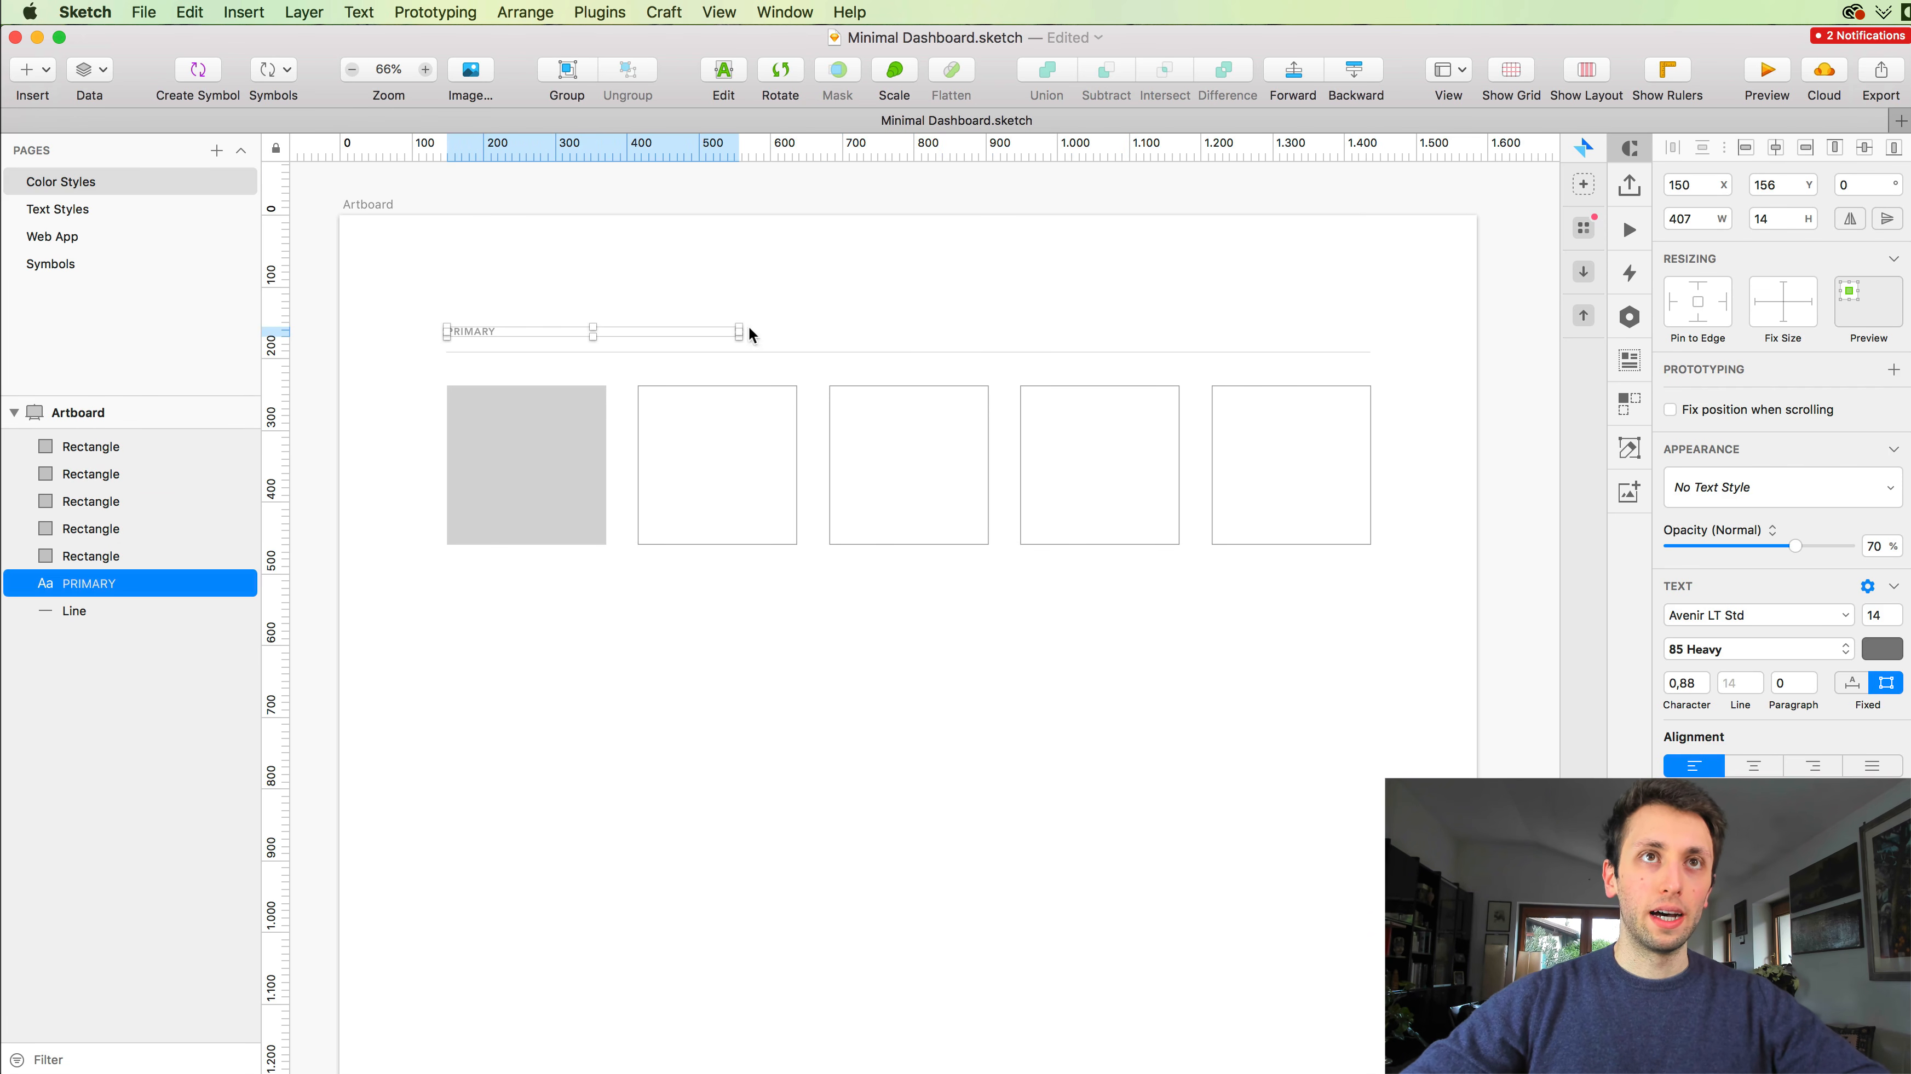
{"action": "scroll", "coordinate": [739, 333], "scroll_direction": "up", "scroll_amount": 5}
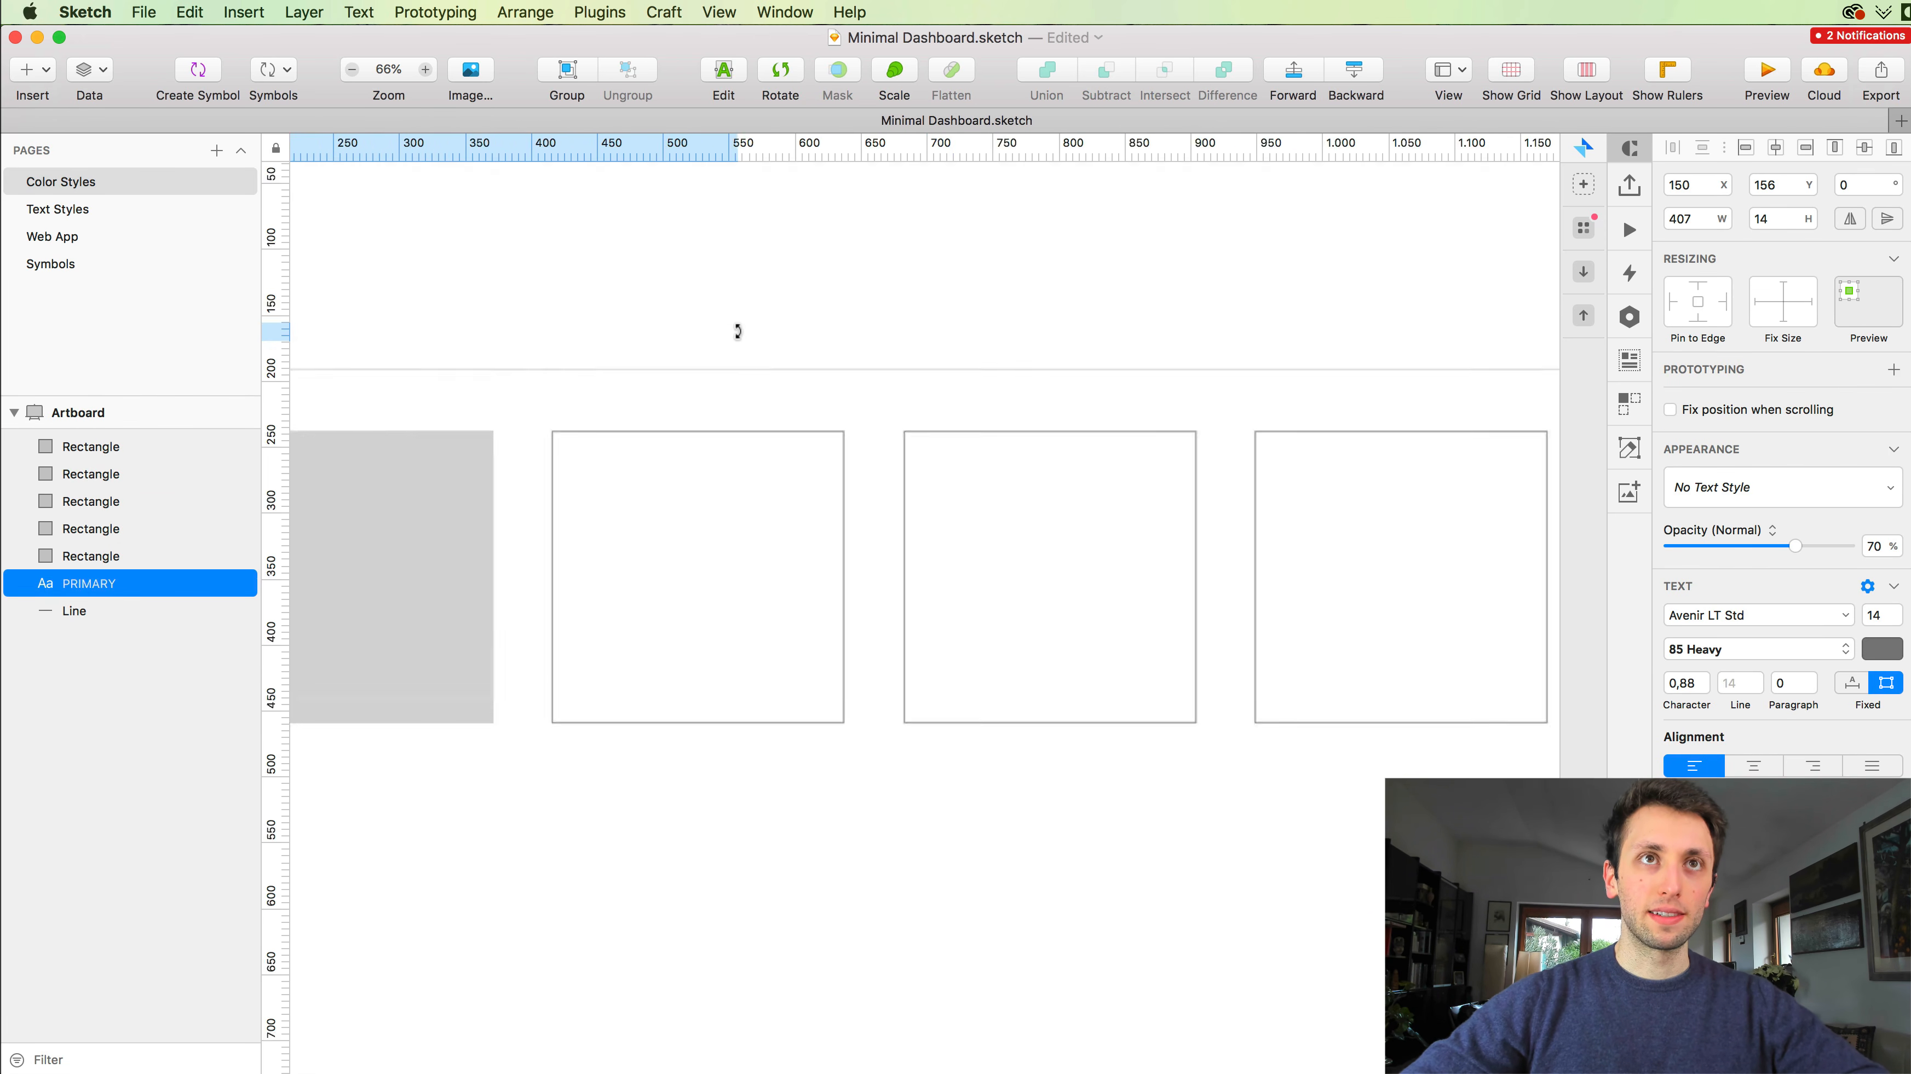
{"action": "left_click_drag", "start_coordinate": [736, 332], "coordinate": [337, 325]}
{"action": "scroll", "coordinate": [337, 325], "scroll_direction": "left", "scroll_amount": 10}
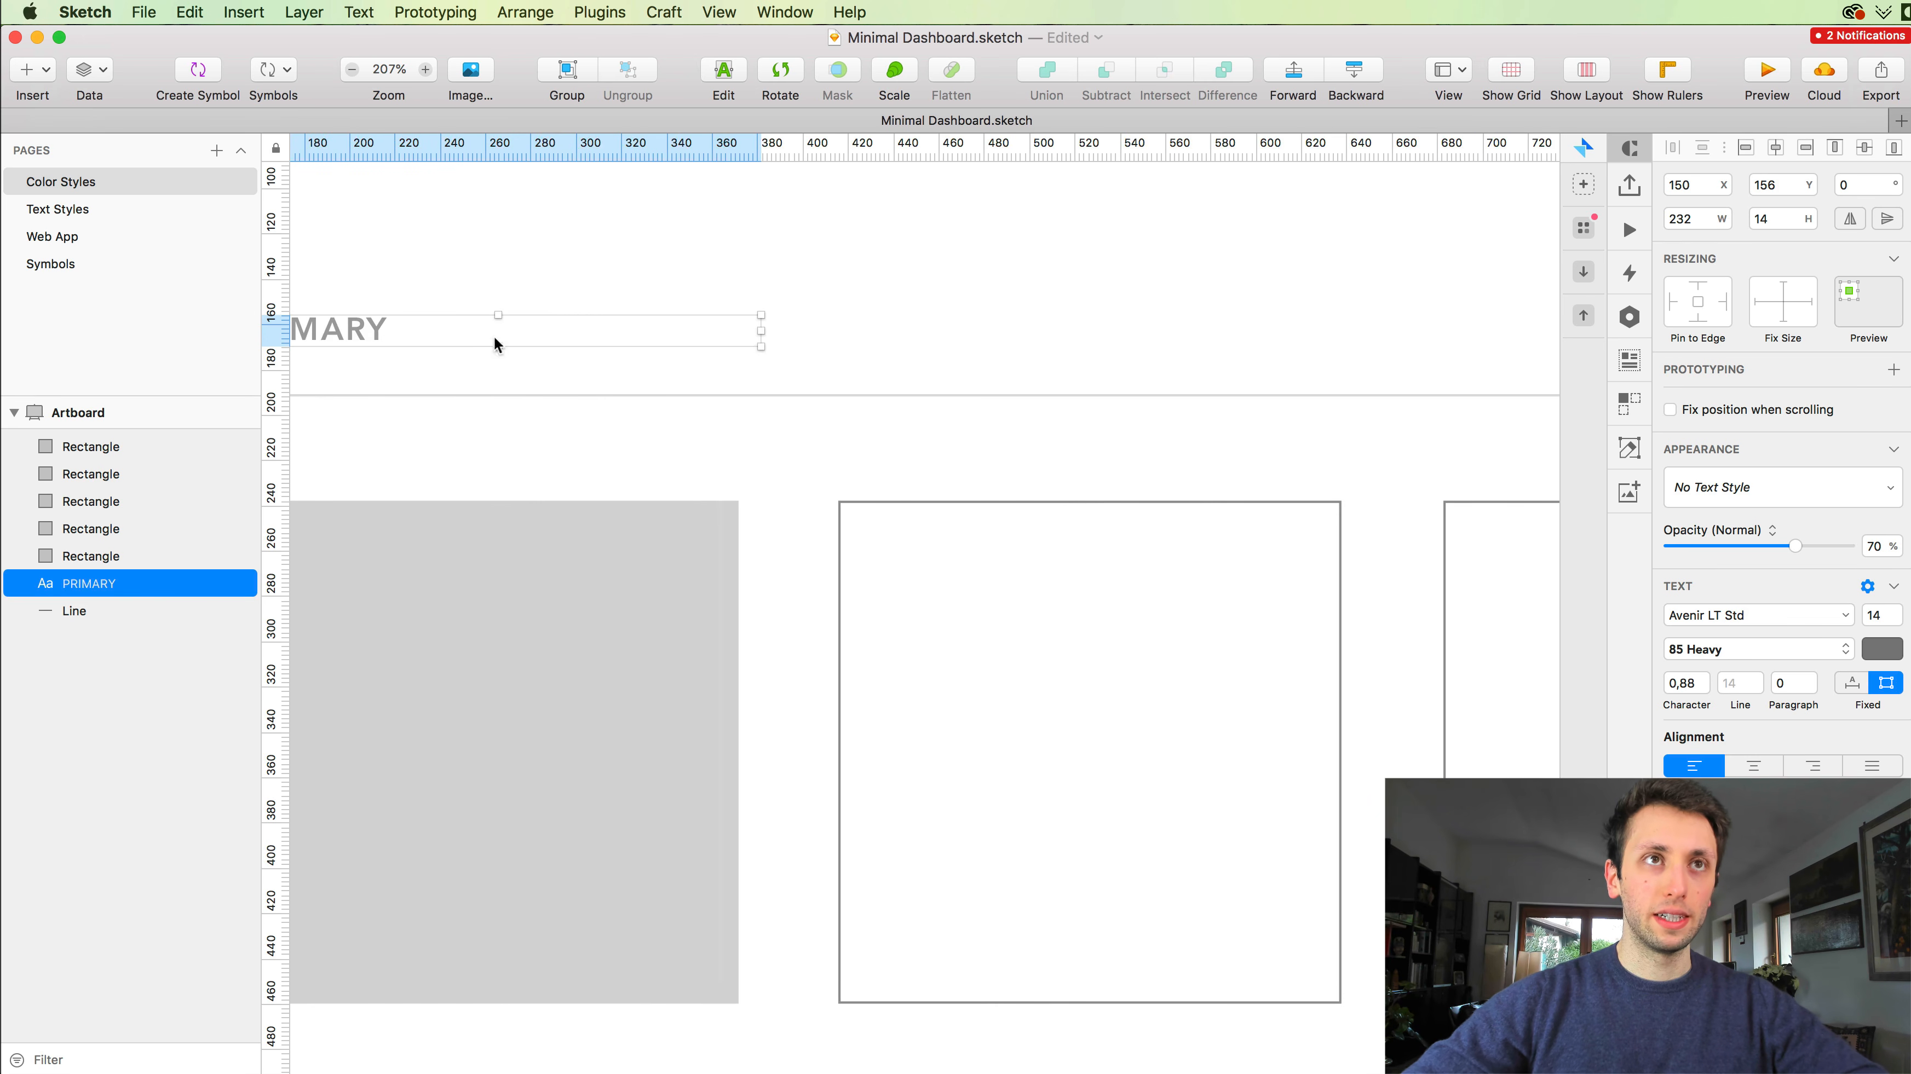
{"action": "left_click_drag", "start_coordinate": [758, 330], "coordinate": [734, 330]}
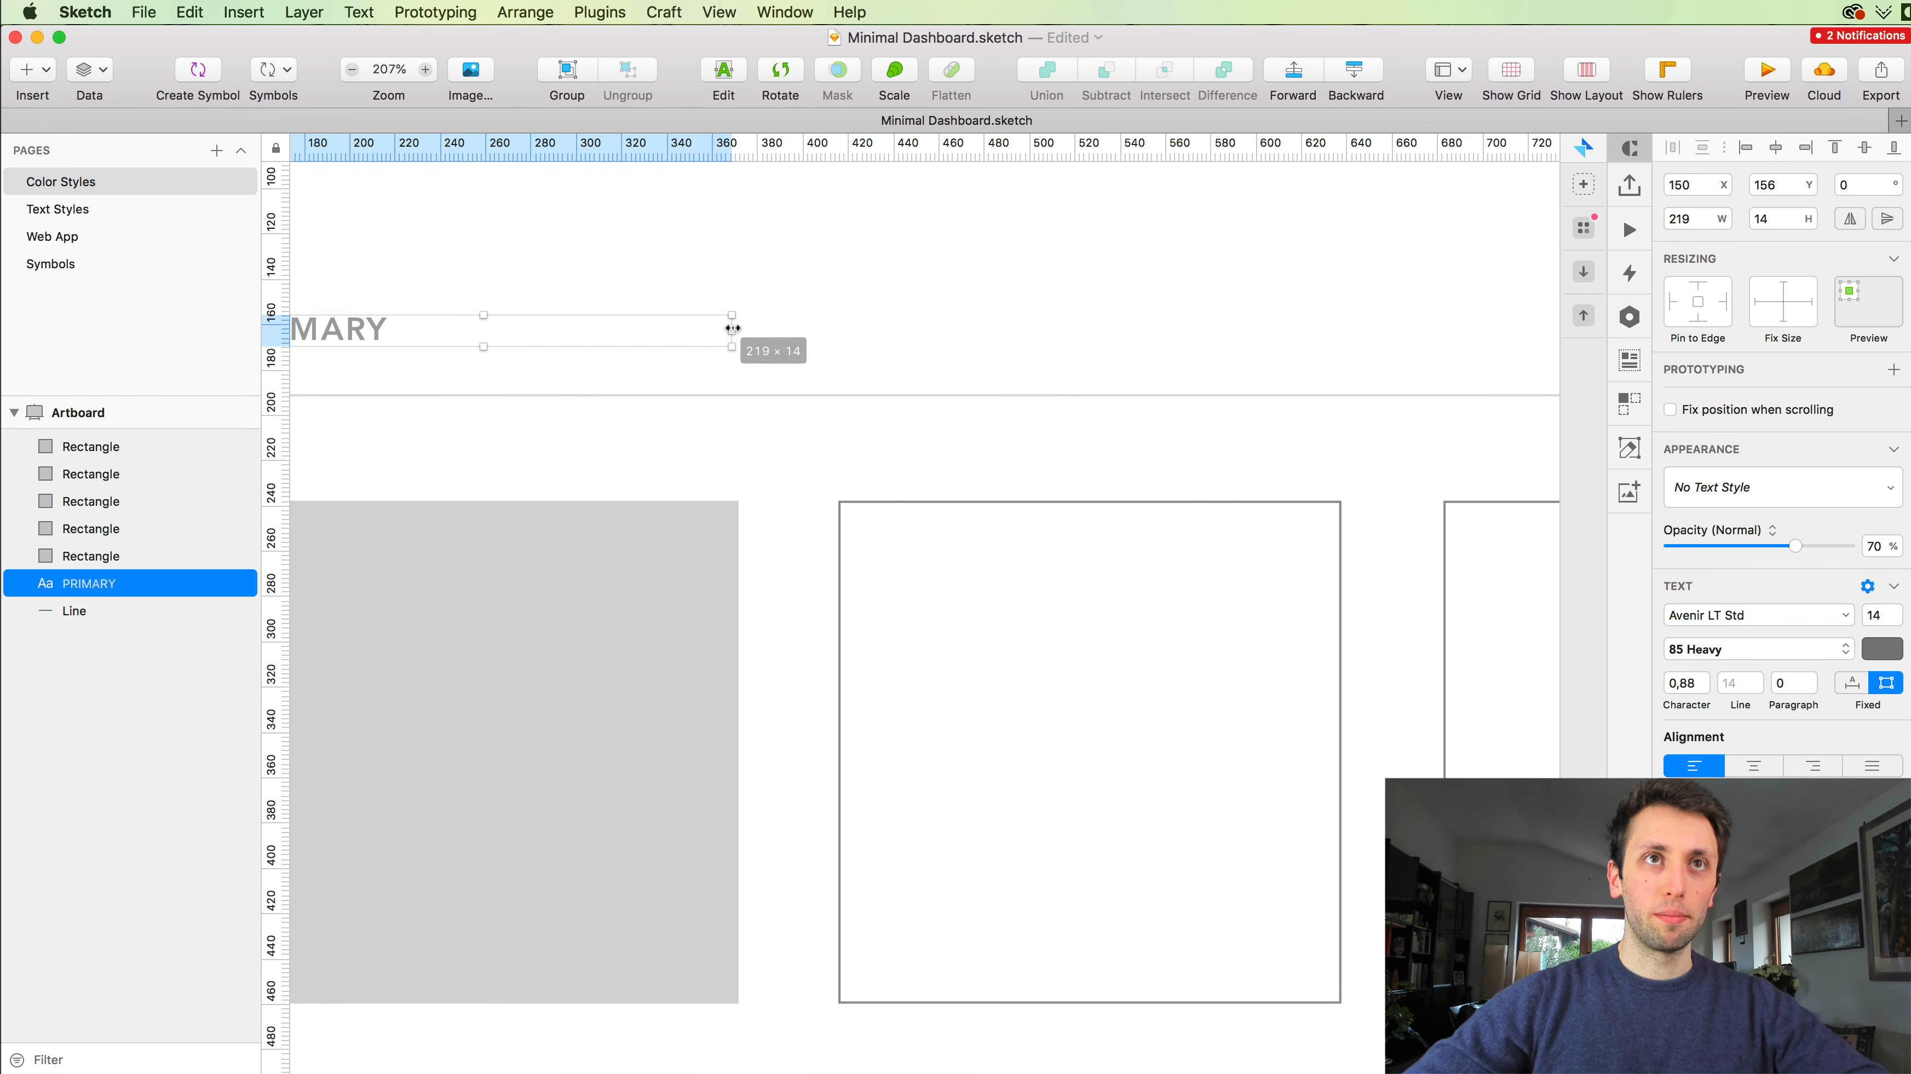
Step: Duplicate the PRIMARY label four times so that one copy sits above each of the other squares
{"action": "key", "text": "super+0"}
{"action": "left_click_drag", "start_coordinate": [521, 330], "coordinate": [813, 333]}
{"action": "key", "text": "super+d"}
{"action": "key", "text": "super+d"}
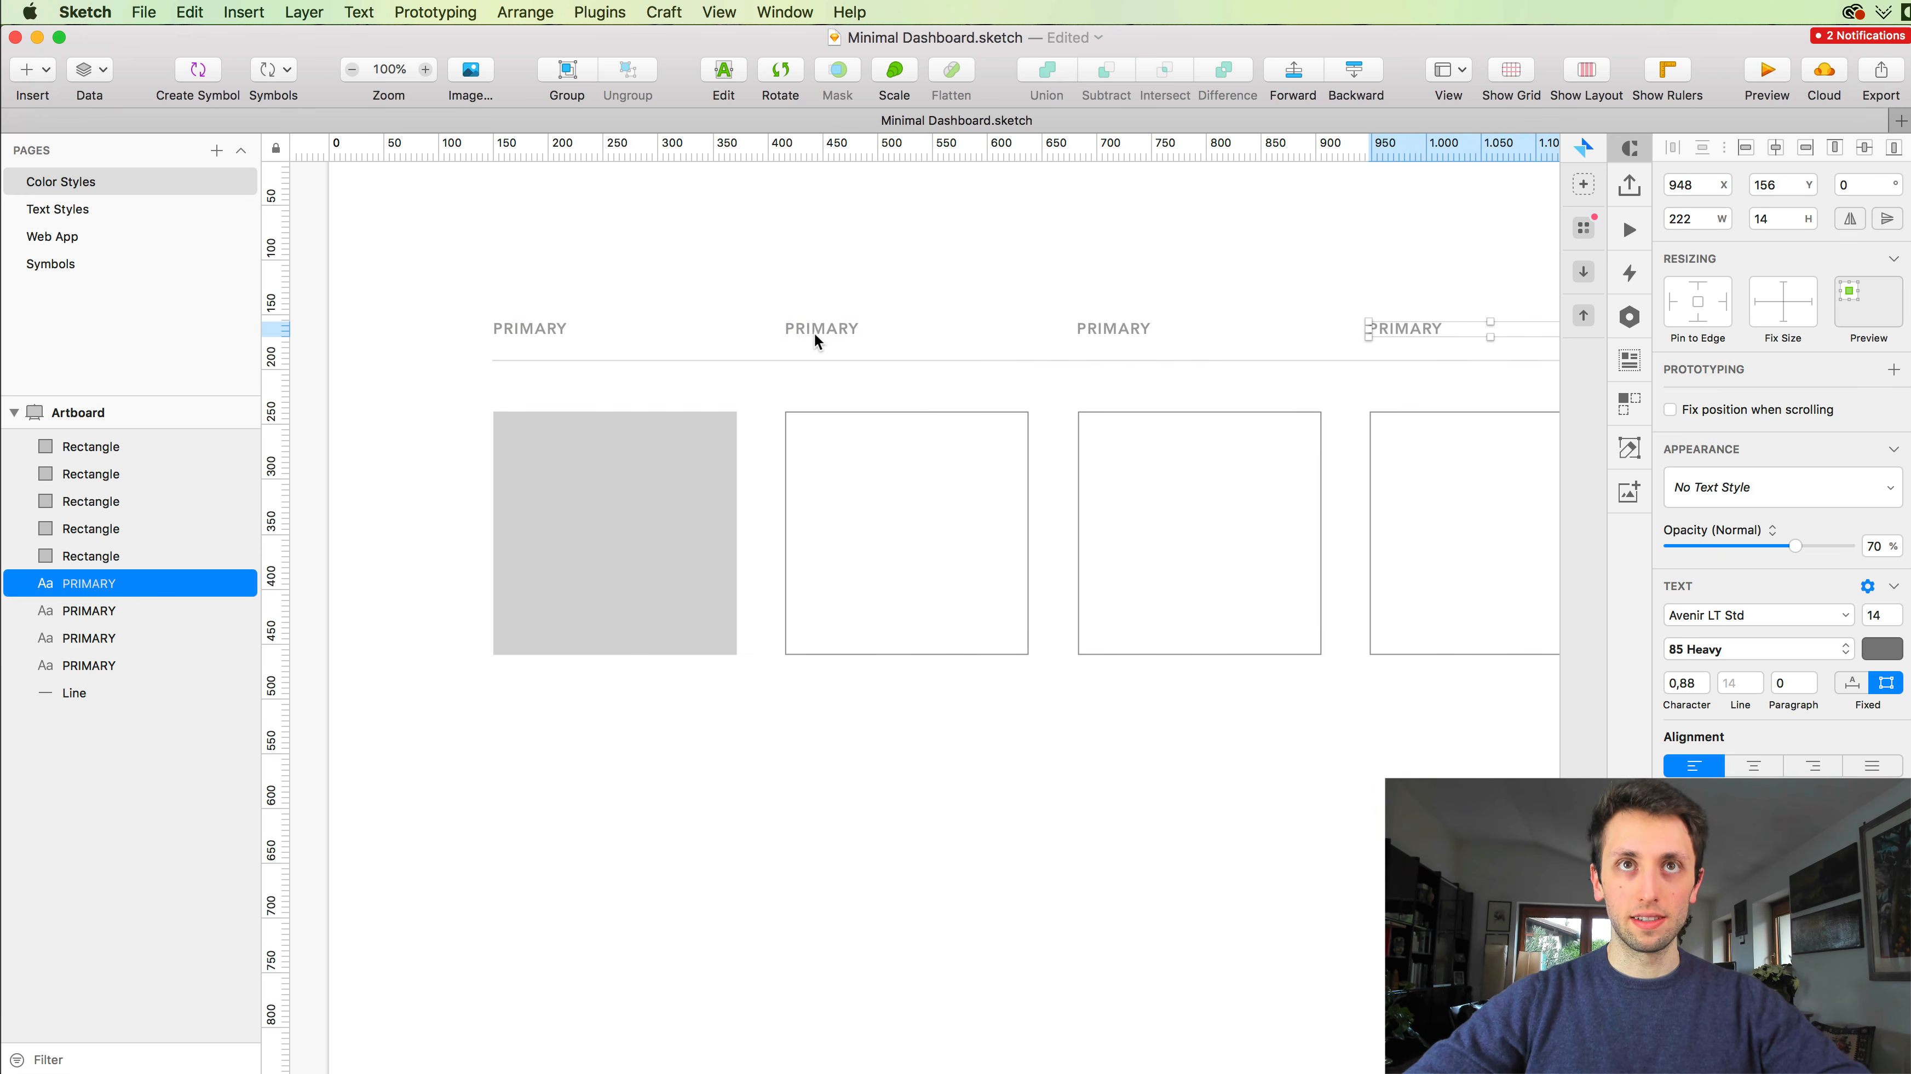
{"action": "scroll", "coordinate": [813, 333], "scroll_direction": "right", "scroll_amount": 8}
{"action": "scroll", "coordinate": [813, 333], "scroll_direction": "left", "scroll_amount": 2}
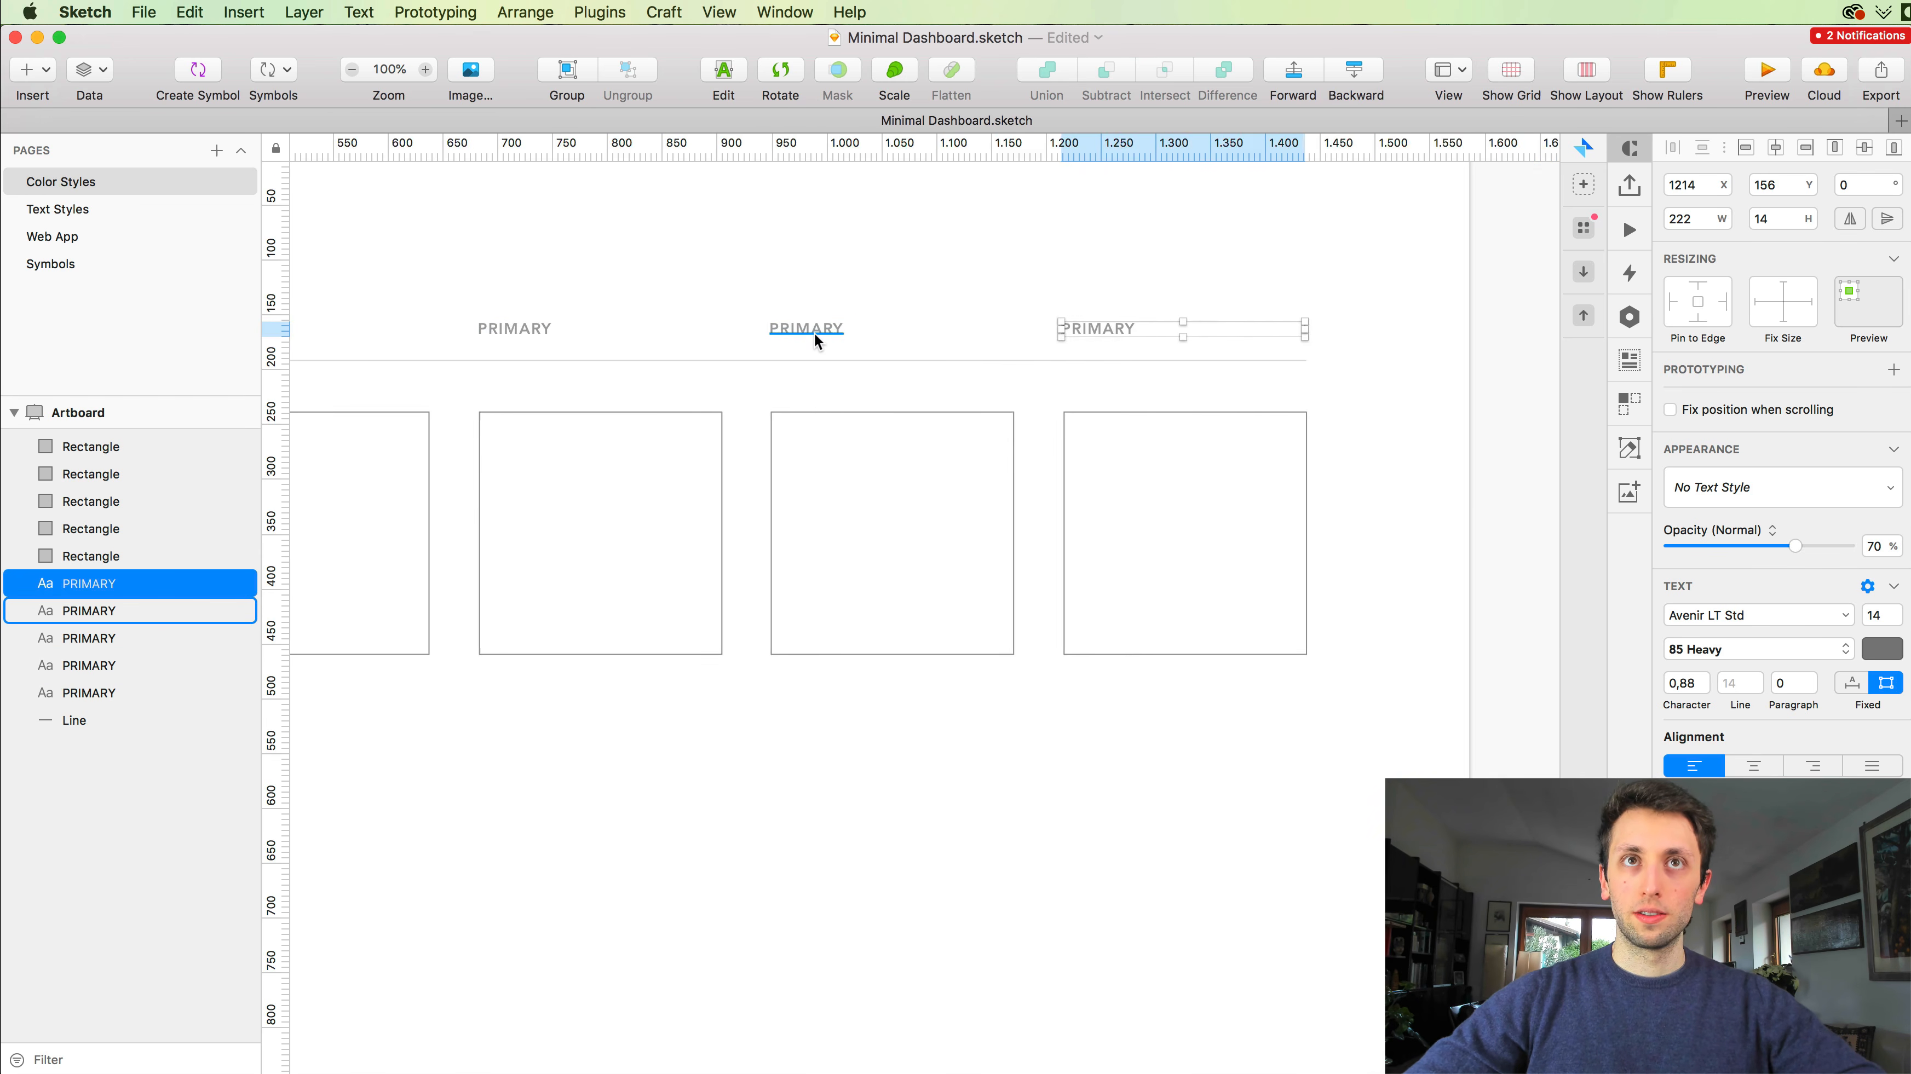
{"action": "scroll", "coordinate": [813, 333], "scroll_direction": "down", "scroll_amount": 4}
{"action": "scroll", "coordinate": [790, 434], "scroll_direction": "up", "scroll_amount": 1}
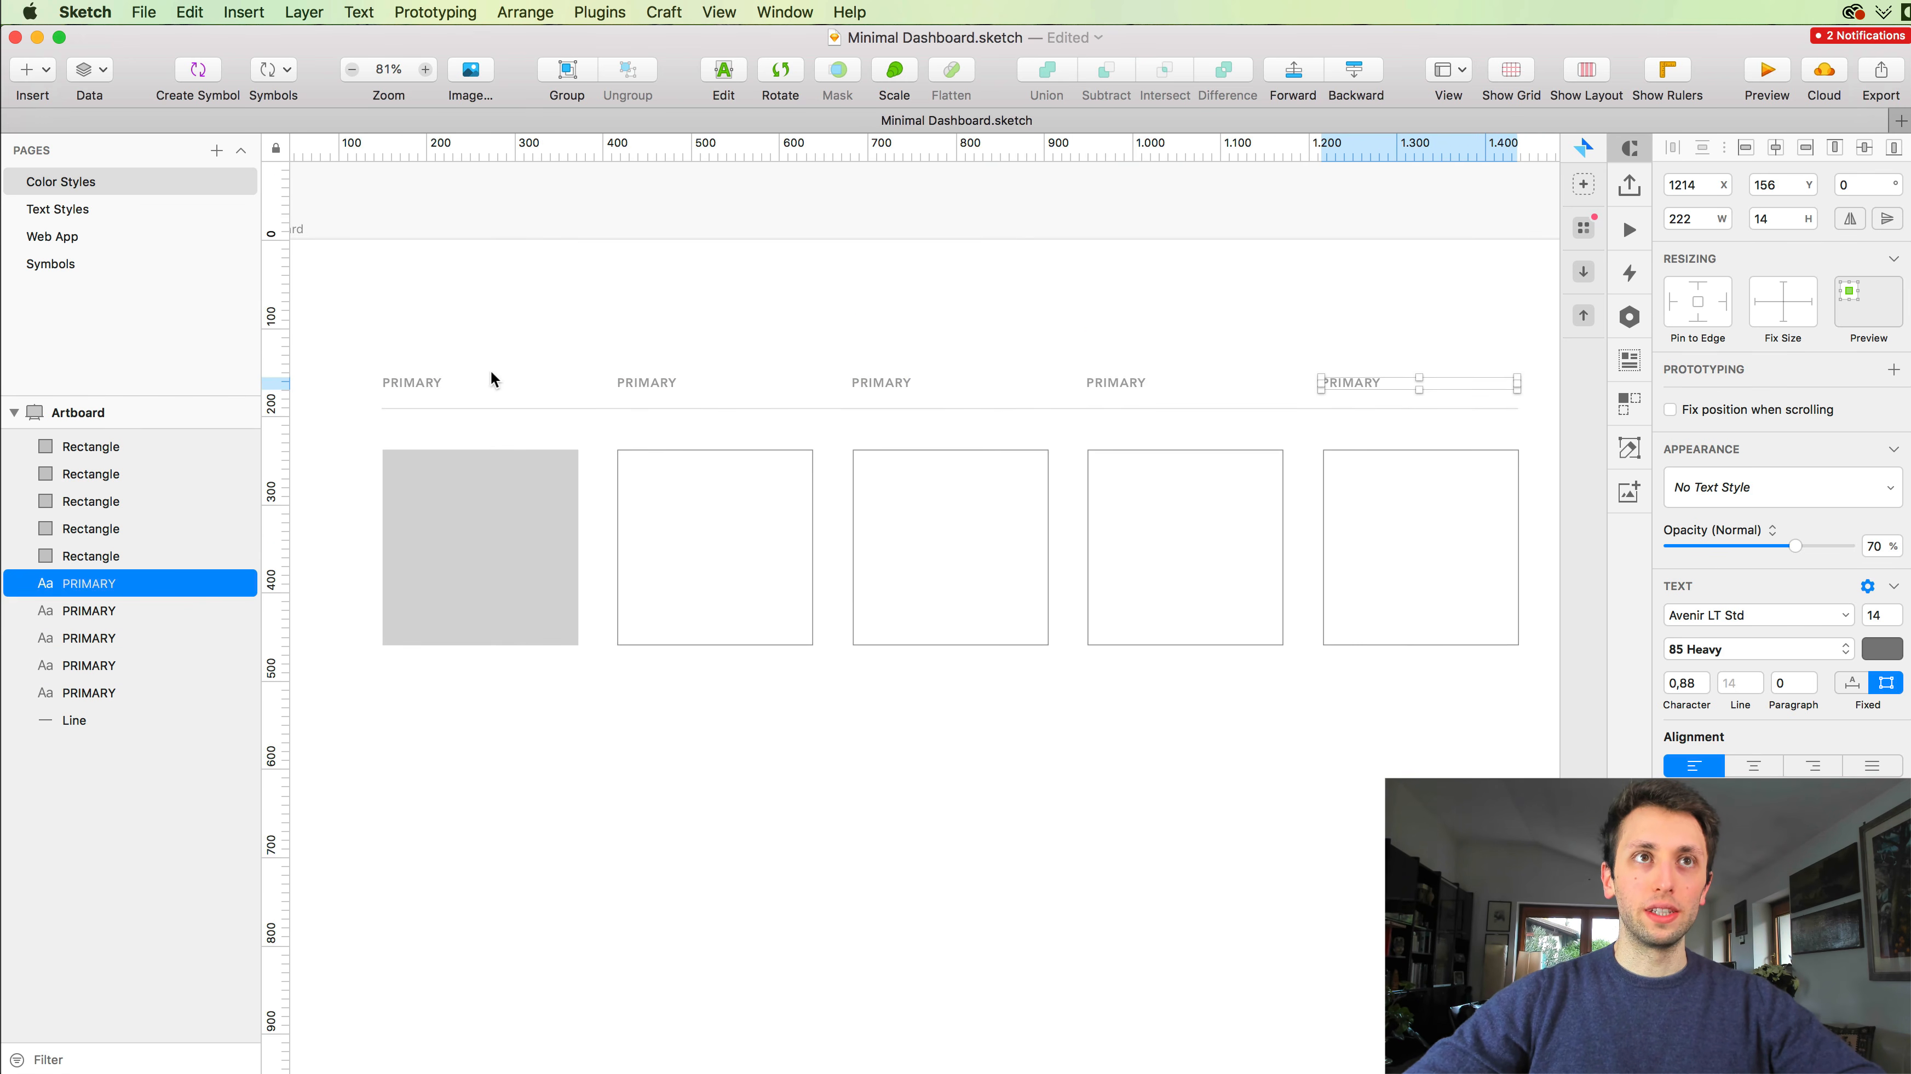
{"action": "left_click", "coordinate": [519, 286]}
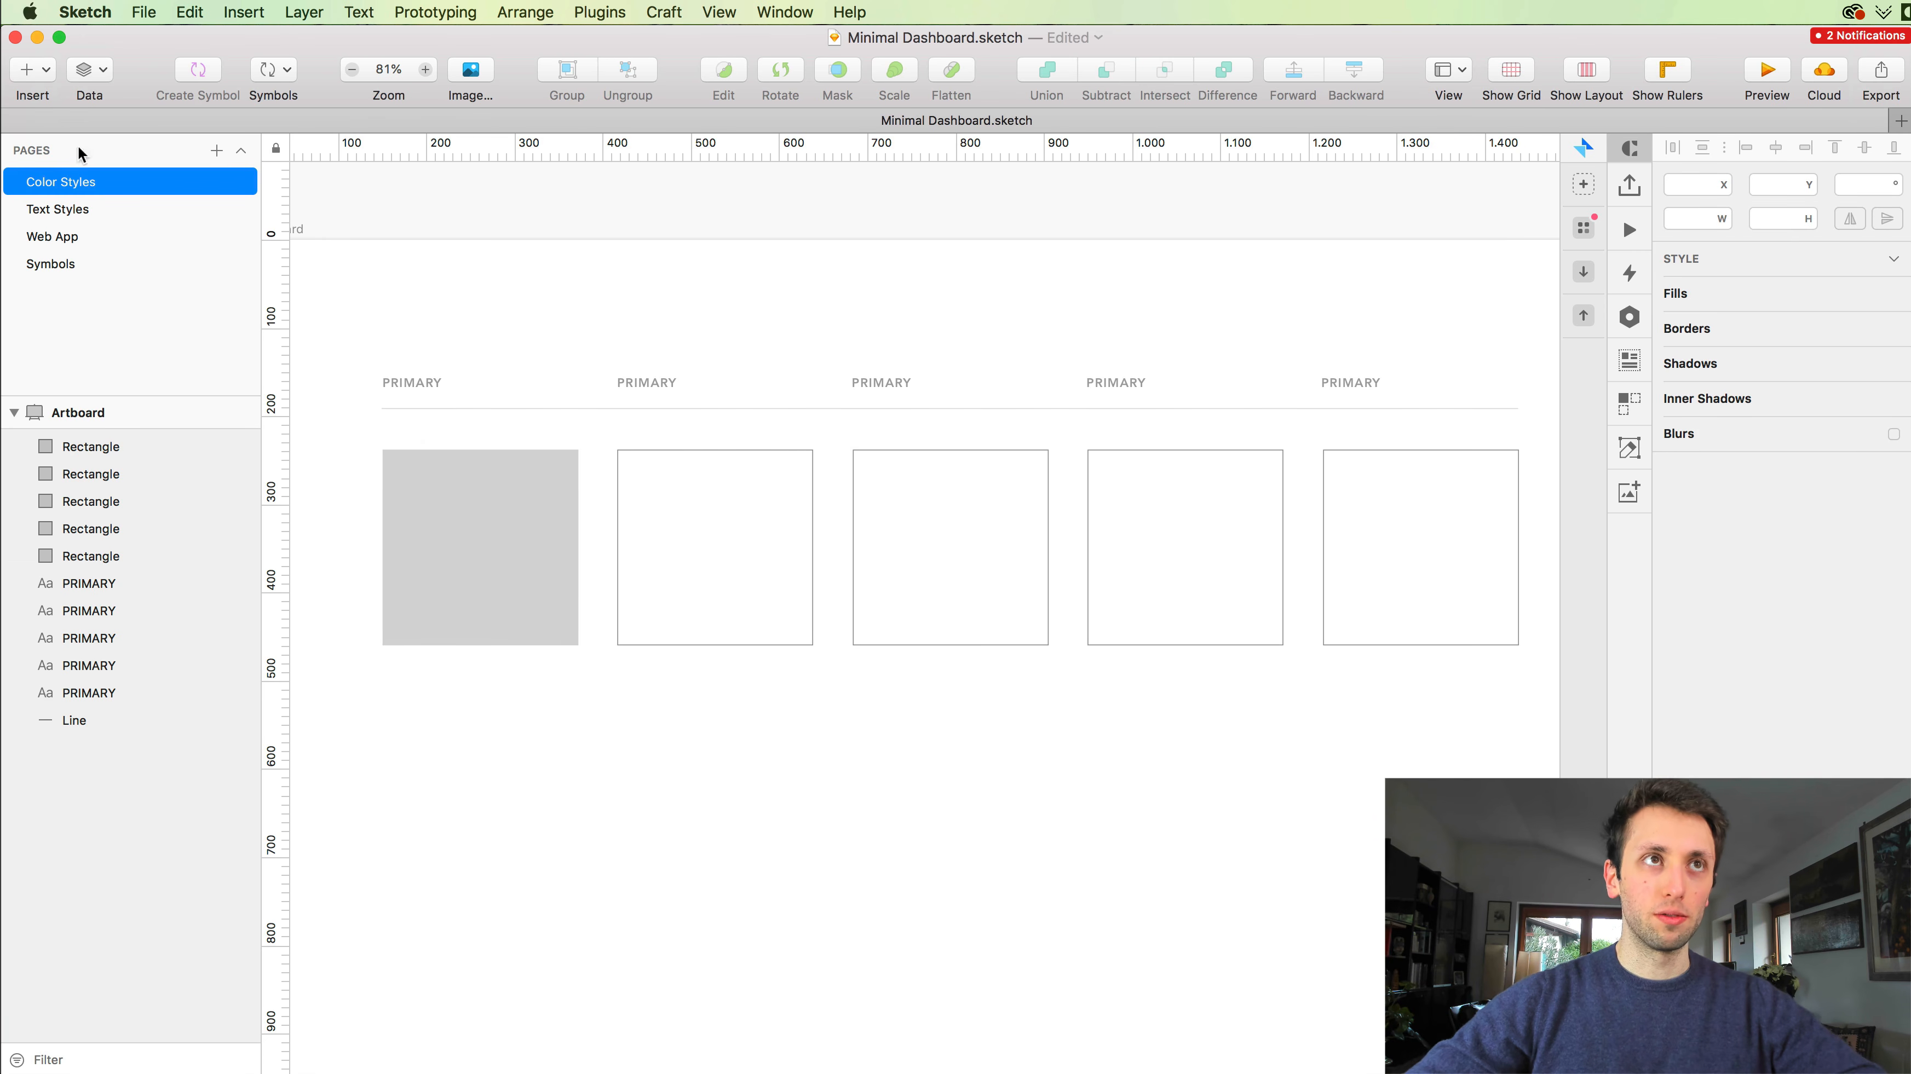
Step: Change the label above the first square to PRIMARY - SOLID
{"action": "left_click", "coordinate": [418, 384]}
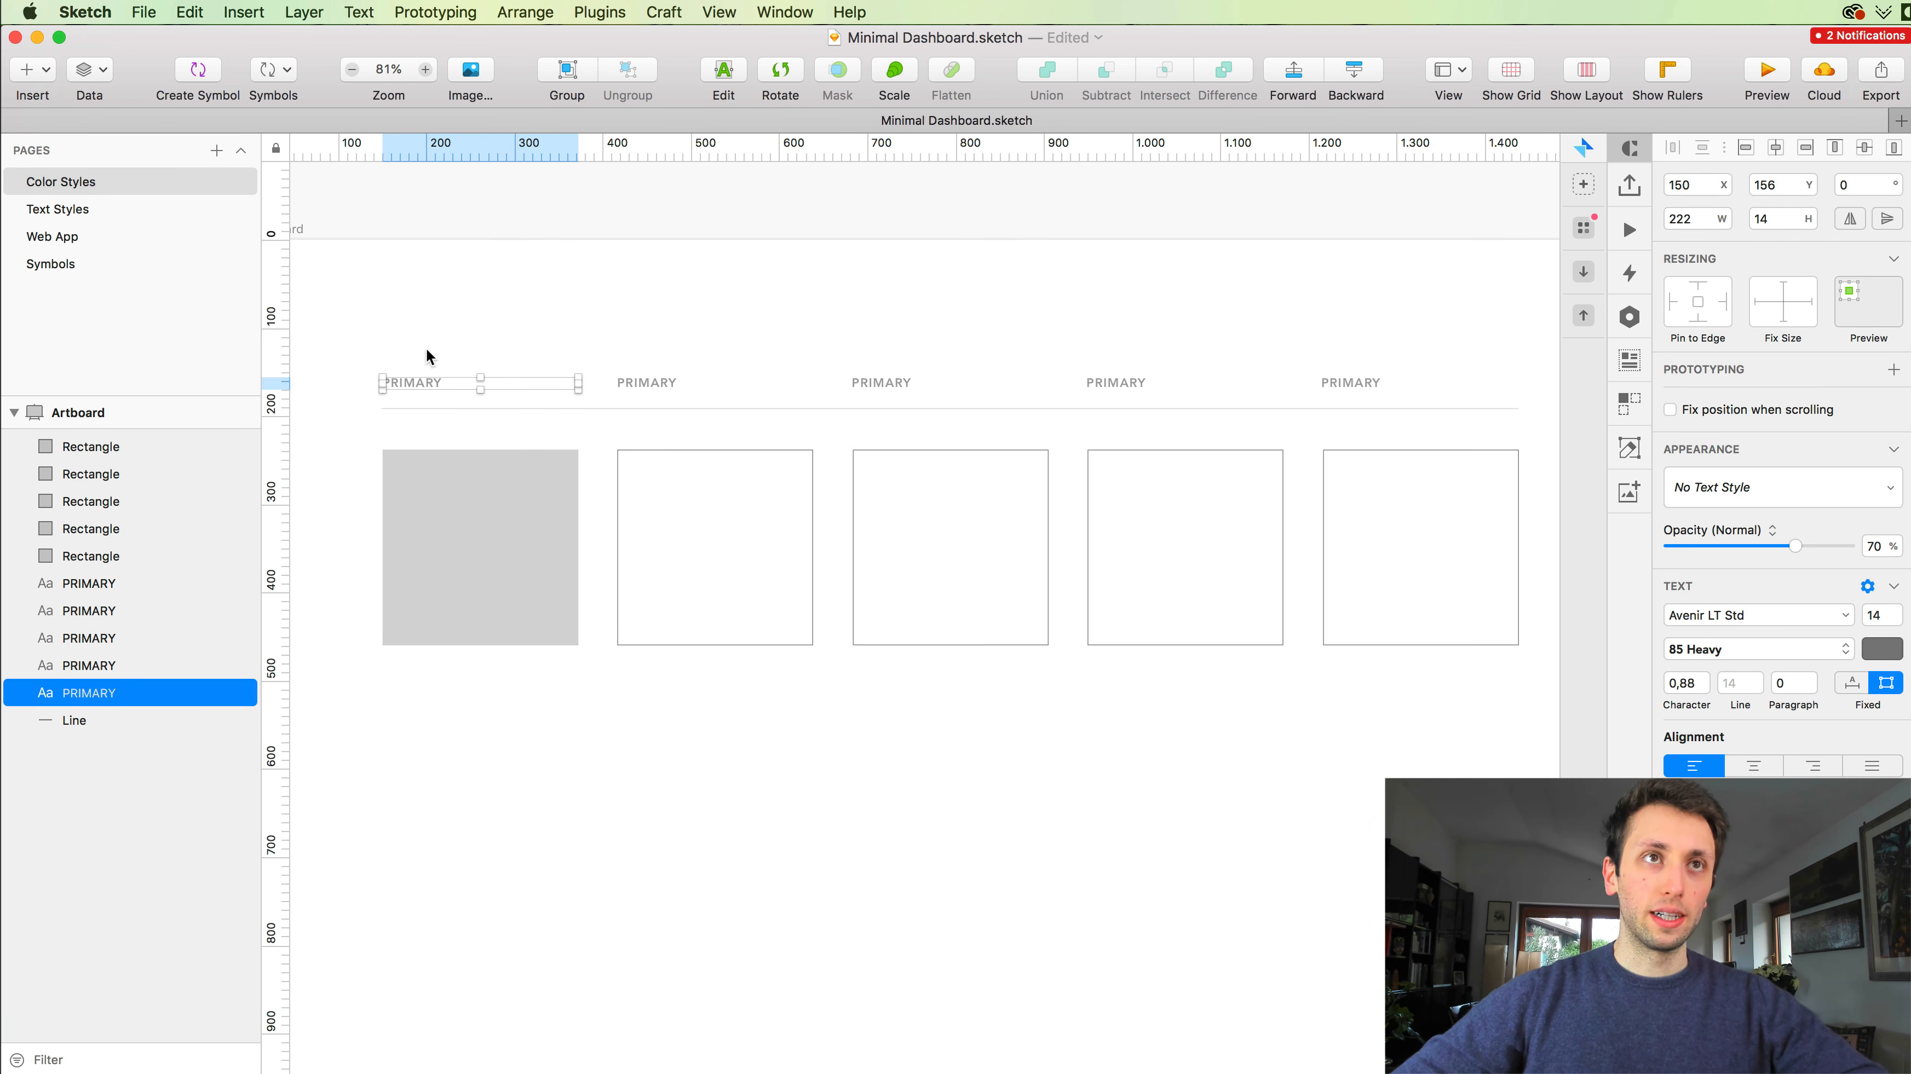
{"action": "key", "text": "Return"}
{"action": "key", "text": "Right"}
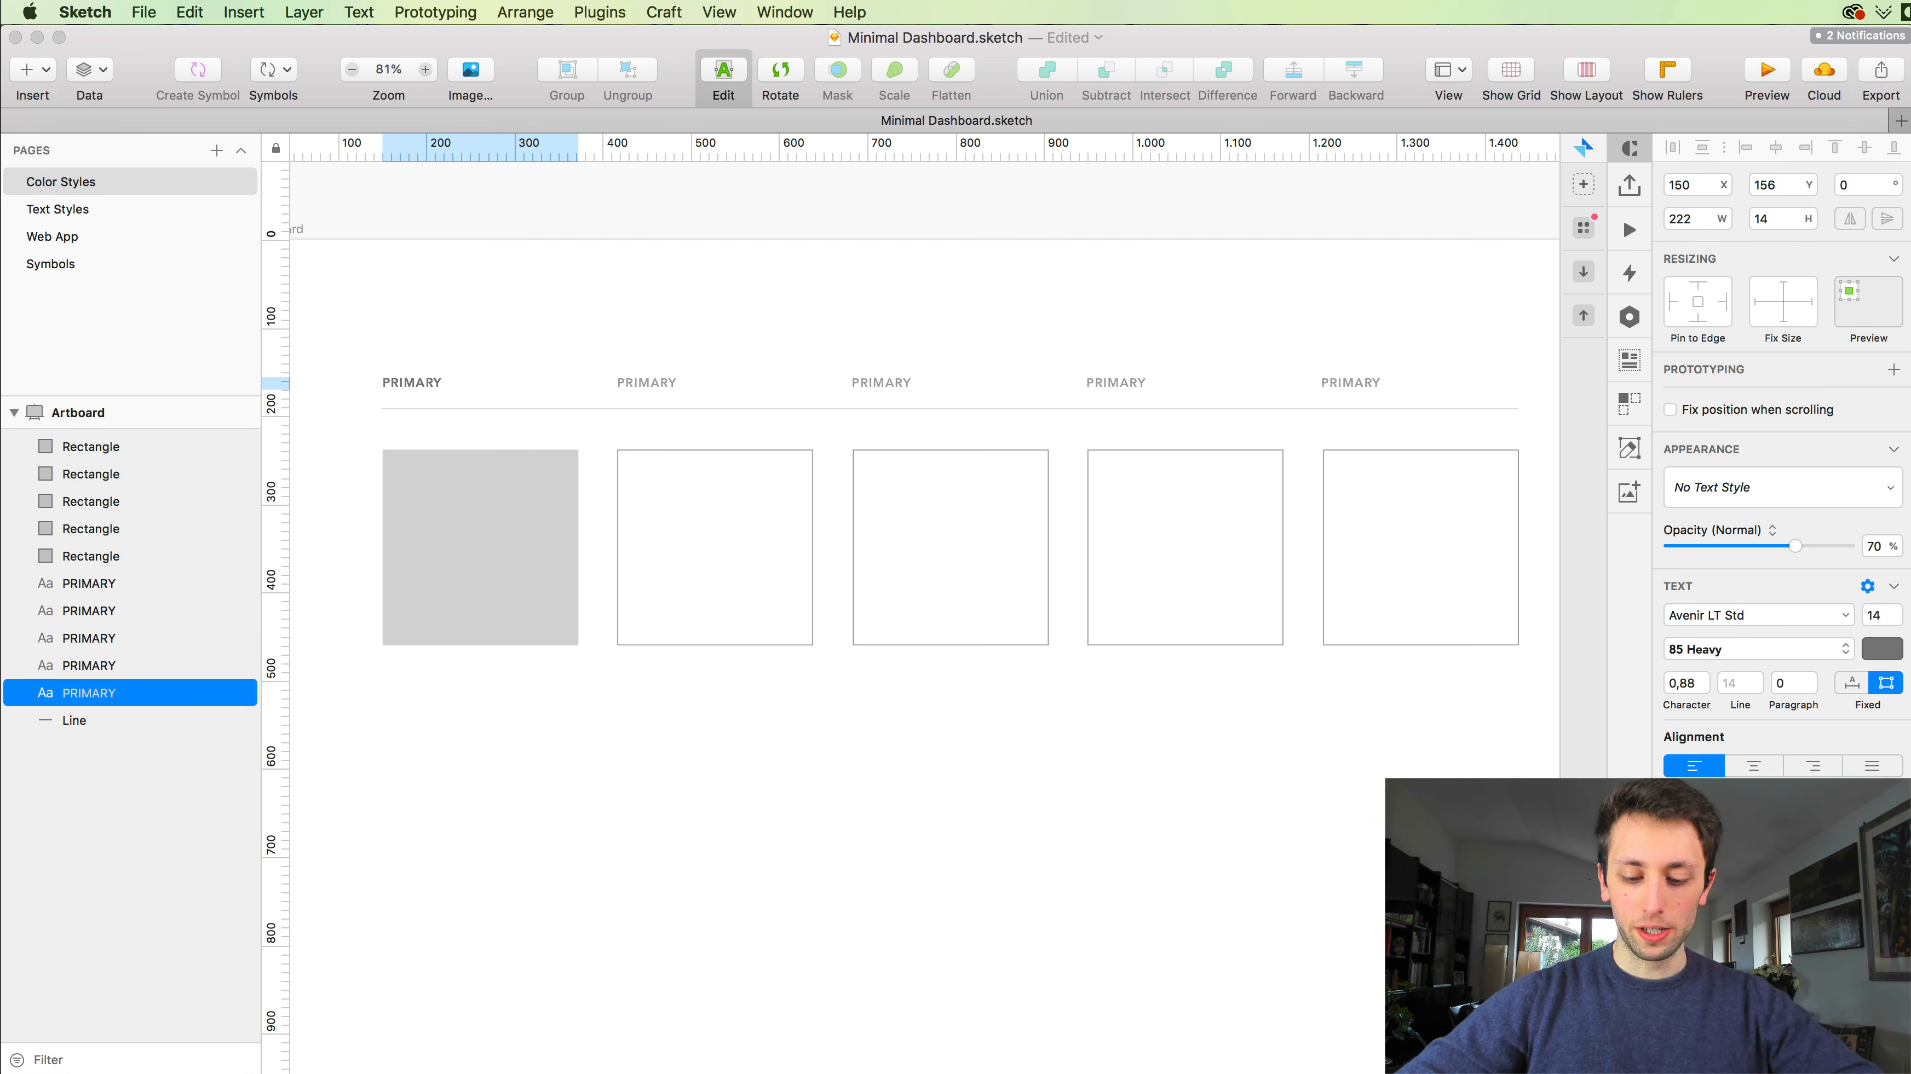
{"action": "type", "text": "- SOLID"}
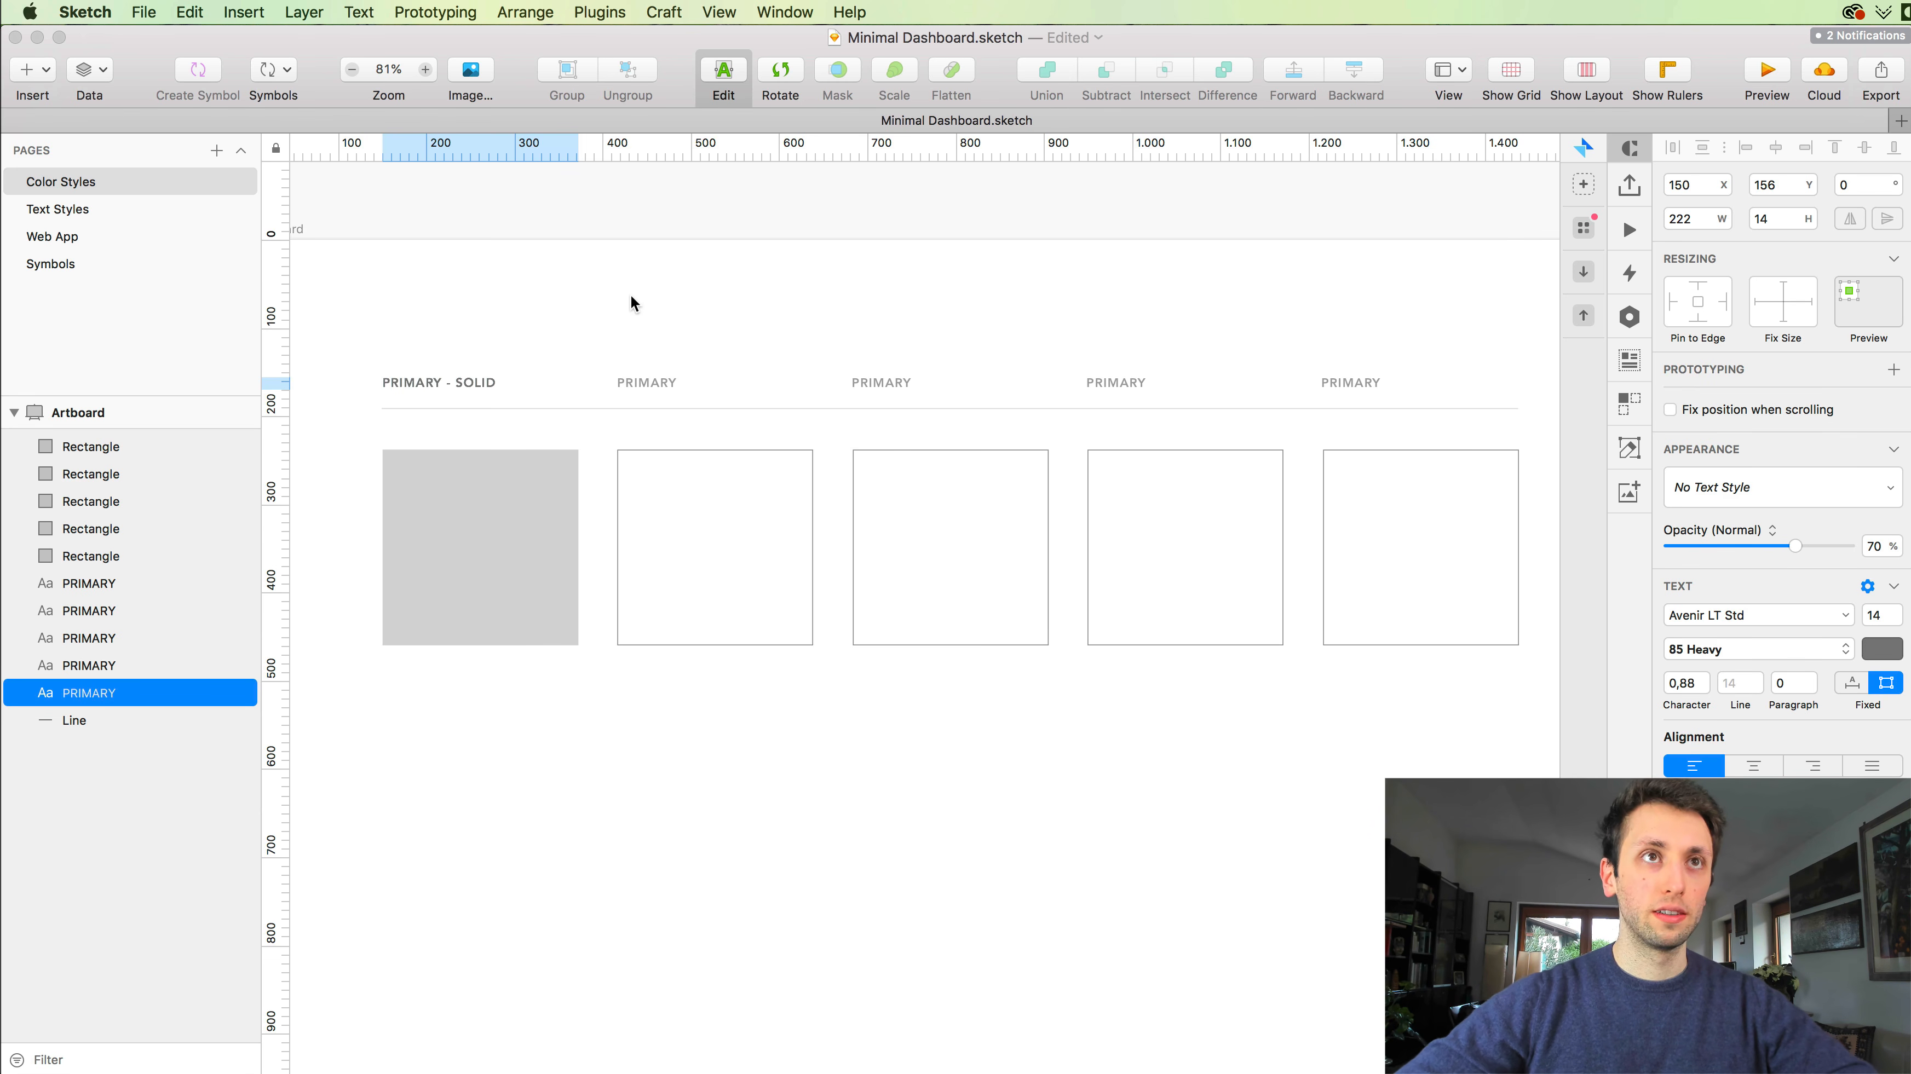
{"action": "key", "text": "Escape"}
Step: Change the label above the second square to PRIMARY - 0.5PX OUTLINE and copy its text
{"action": "left_click", "coordinate": [633, 382]}
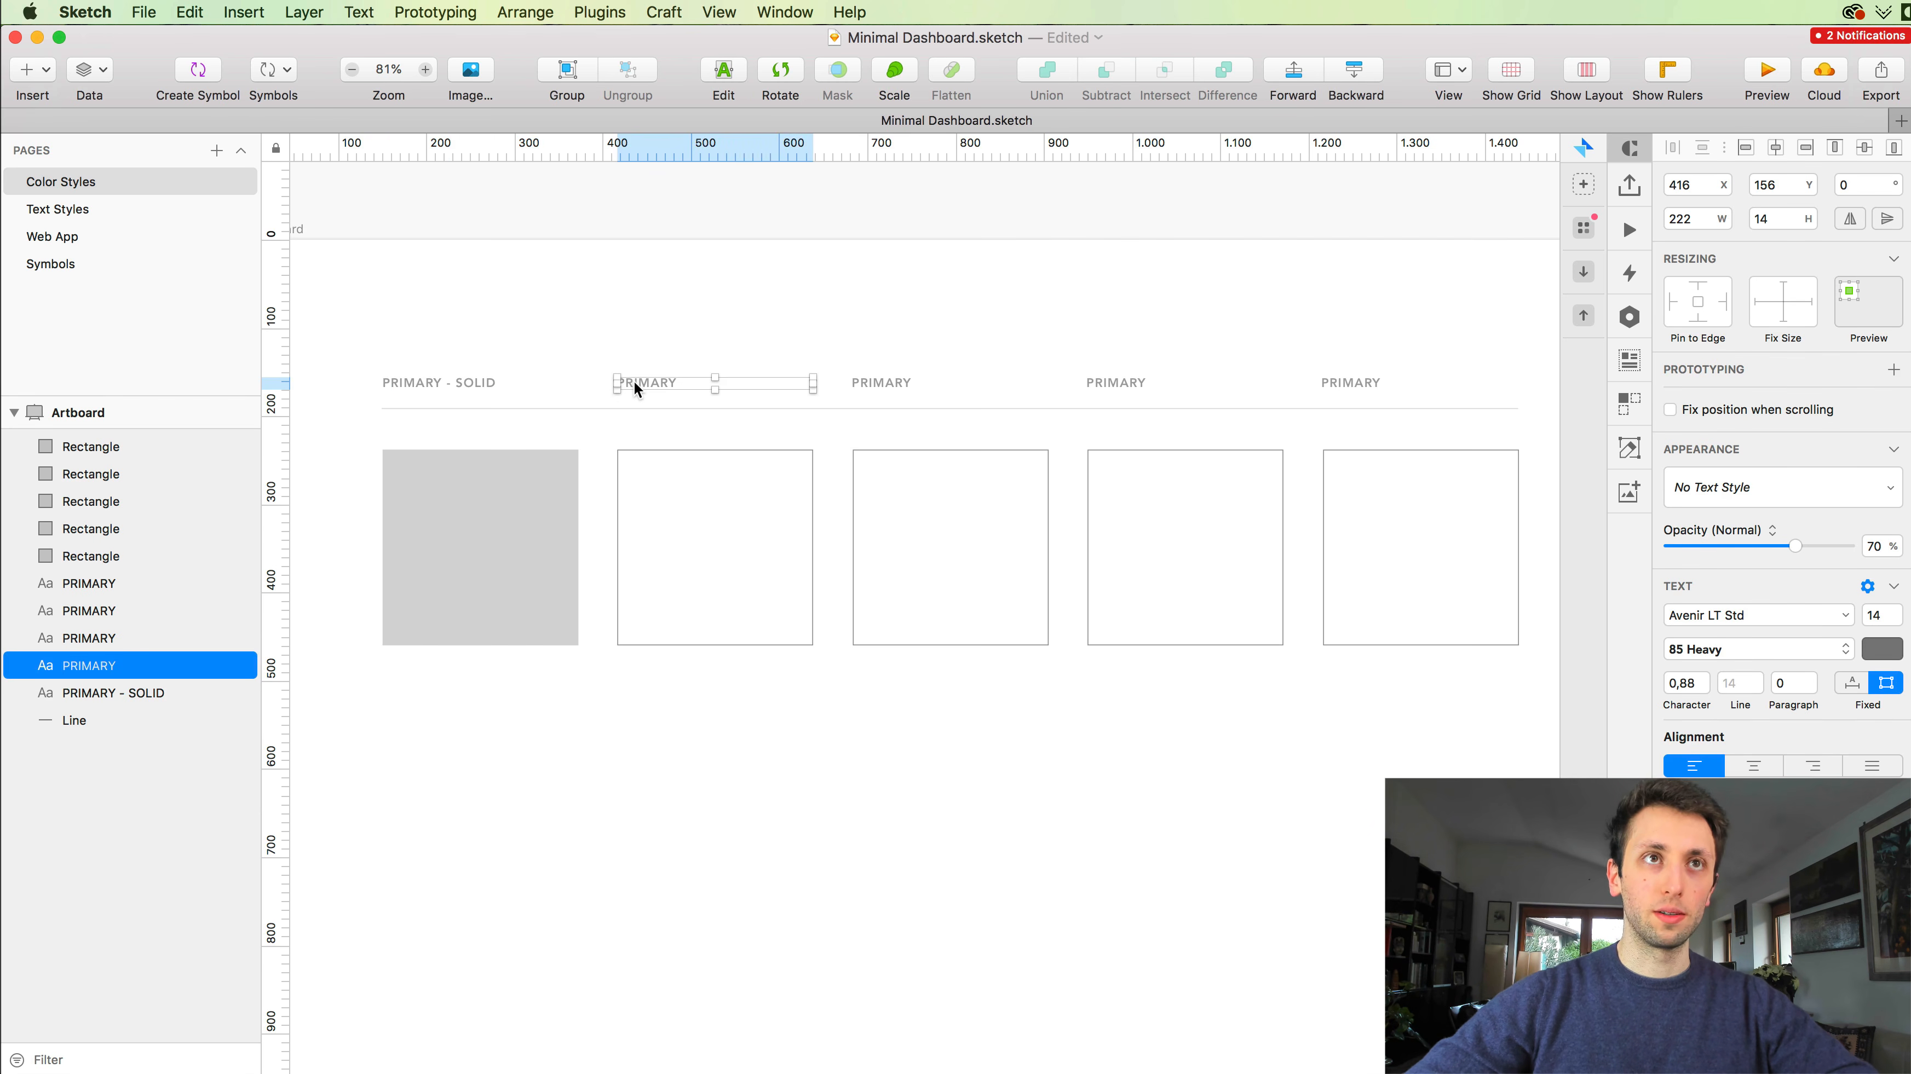
{"action": "key", "text": "Return"}
{"action": "key", "text": "Right"}
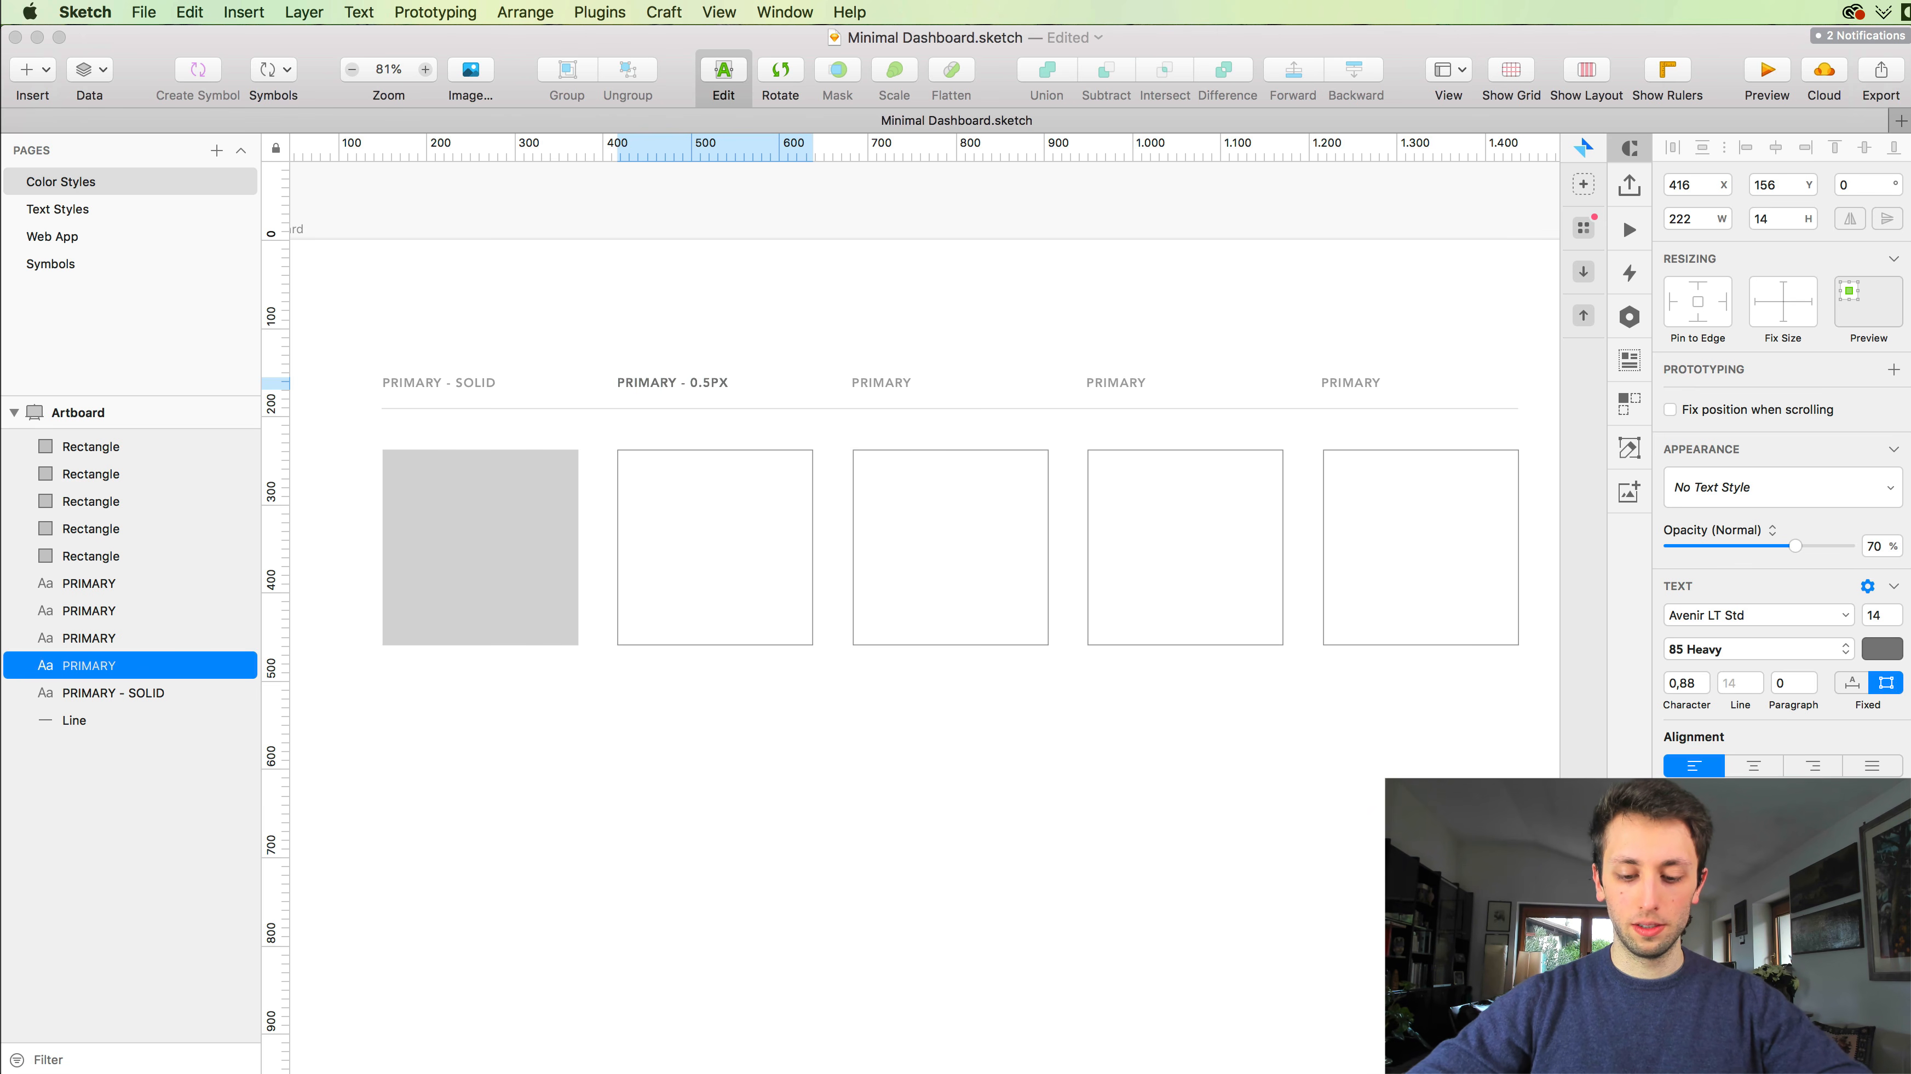
{"action": "key", "text": "super+a"}
{"action": "key", "text": "super+c"}
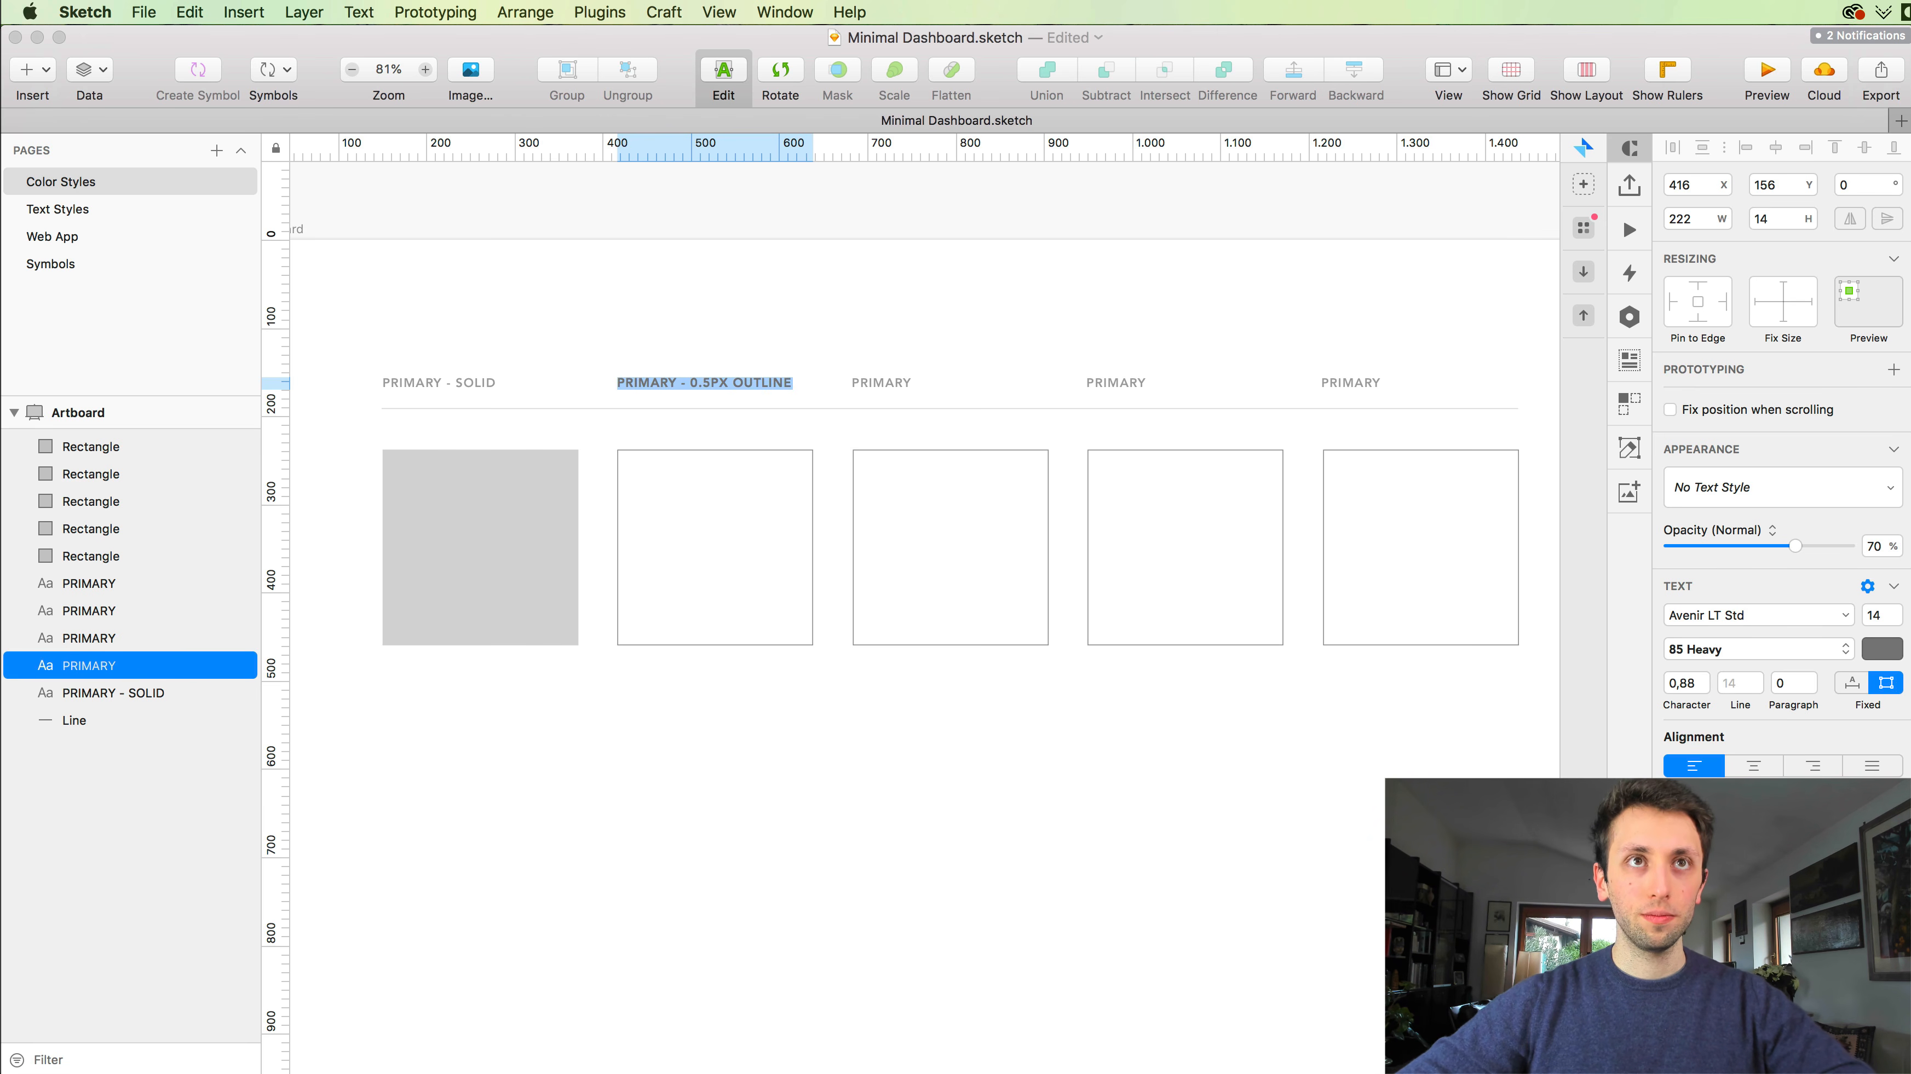
Step: Paste the copied text into the third square's label and edit it to PRIMARY - 1PX OUTLINE
{"action": "left_click", "coordinate": [887, 382]}
{"action": "double_click", "coordinate": [887, 382]}
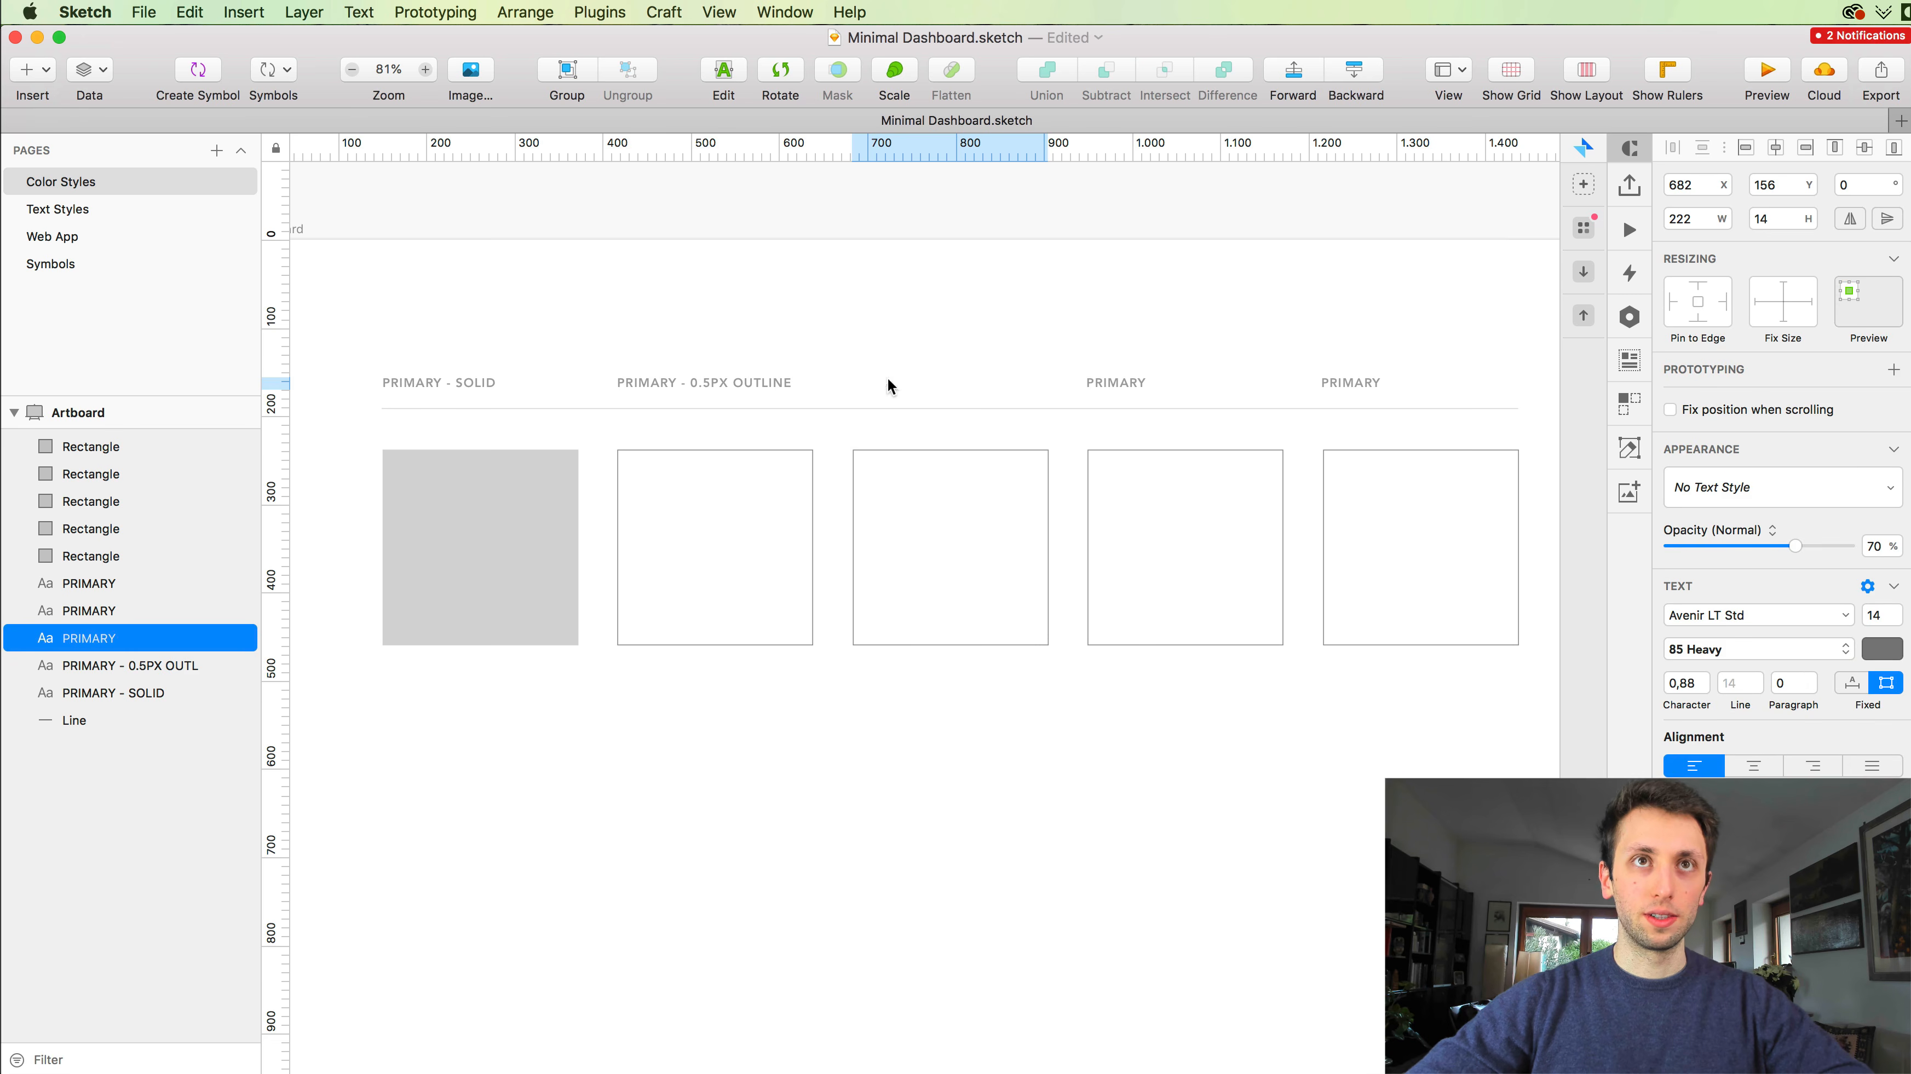
{"action": "key", "text": "super+v"}
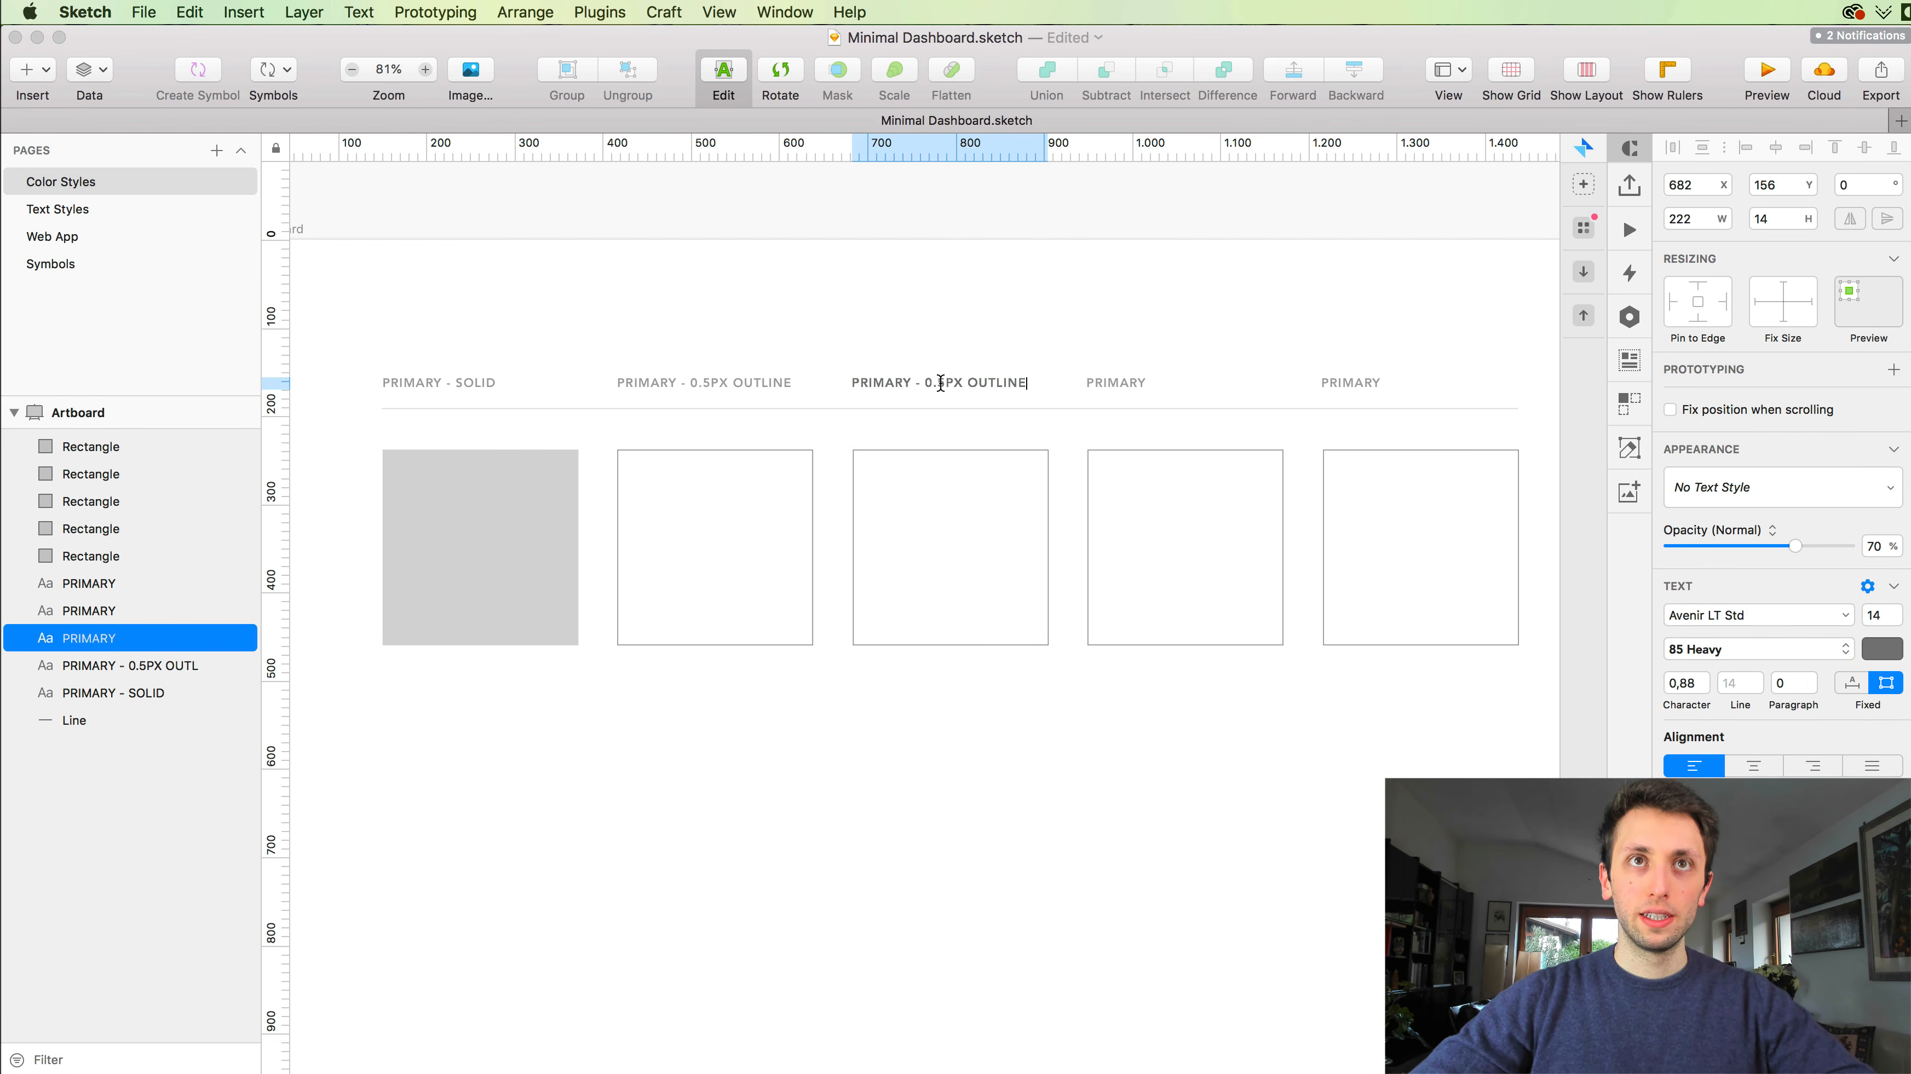
{"action": "left_click_drag", "start_coordinate": [945, 383], "coordinate": [922, 380]}
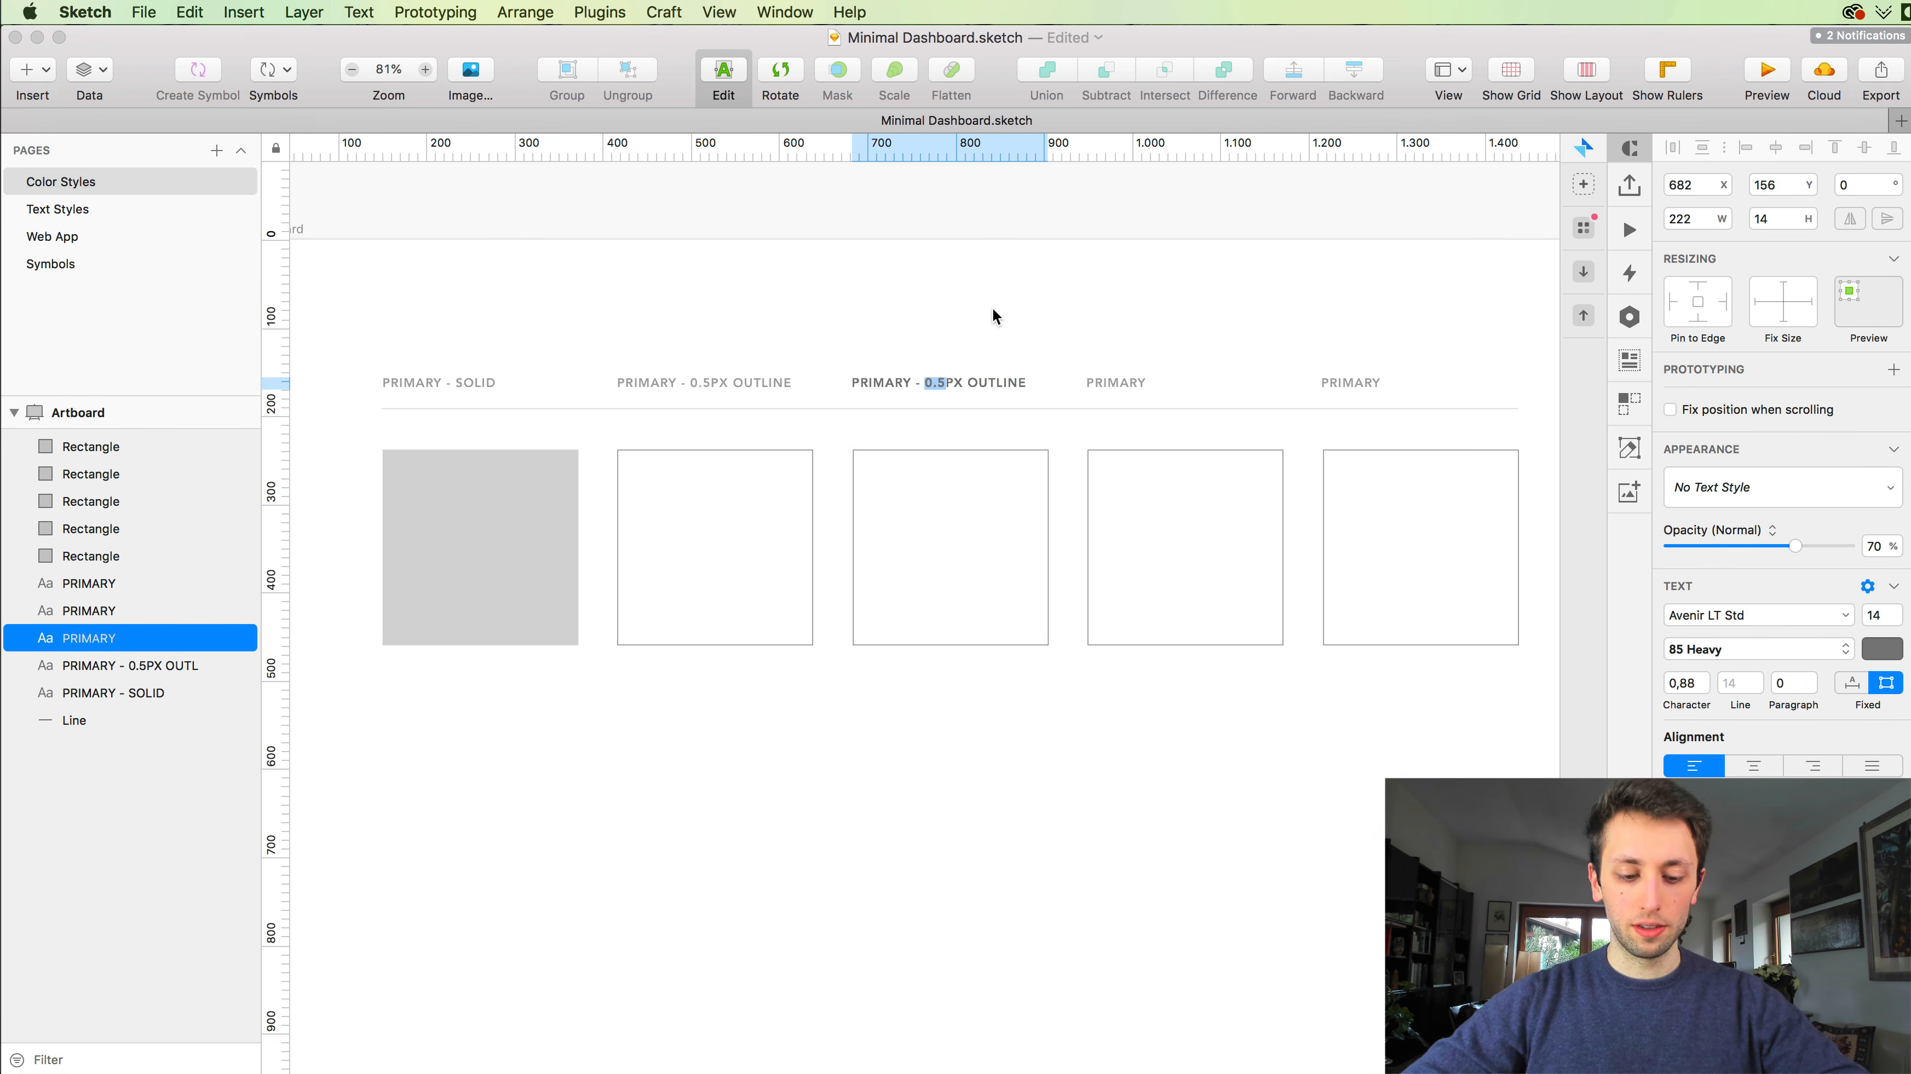
{"action": "type", "text": "1"}
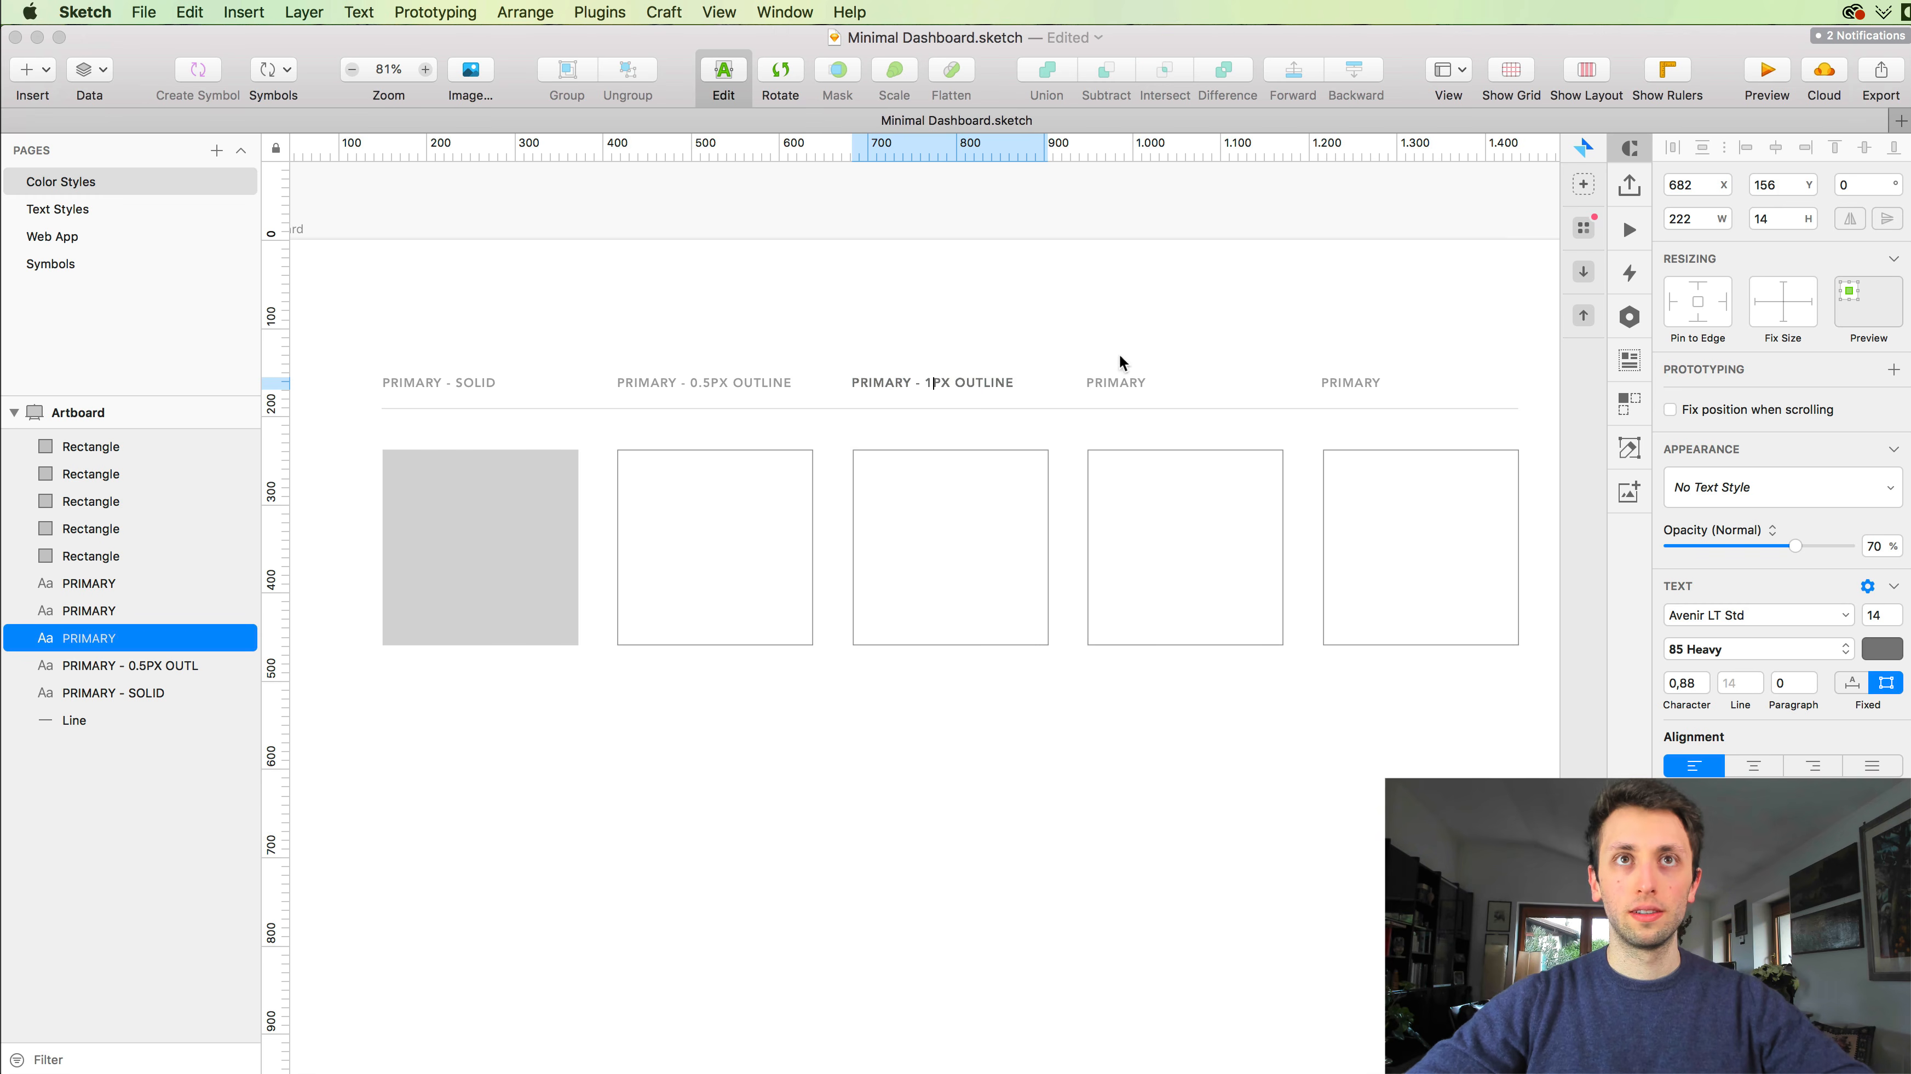
Step: Change the labels above the fourth and fifth squares to PRIMARY - 2PX OUTLINE
{"action": "left_click", "coordinate": [1135, 384]}
{"action": "double_click", "coordinate": [1134, 384]}
{"action": "key", "text": "super+v"}
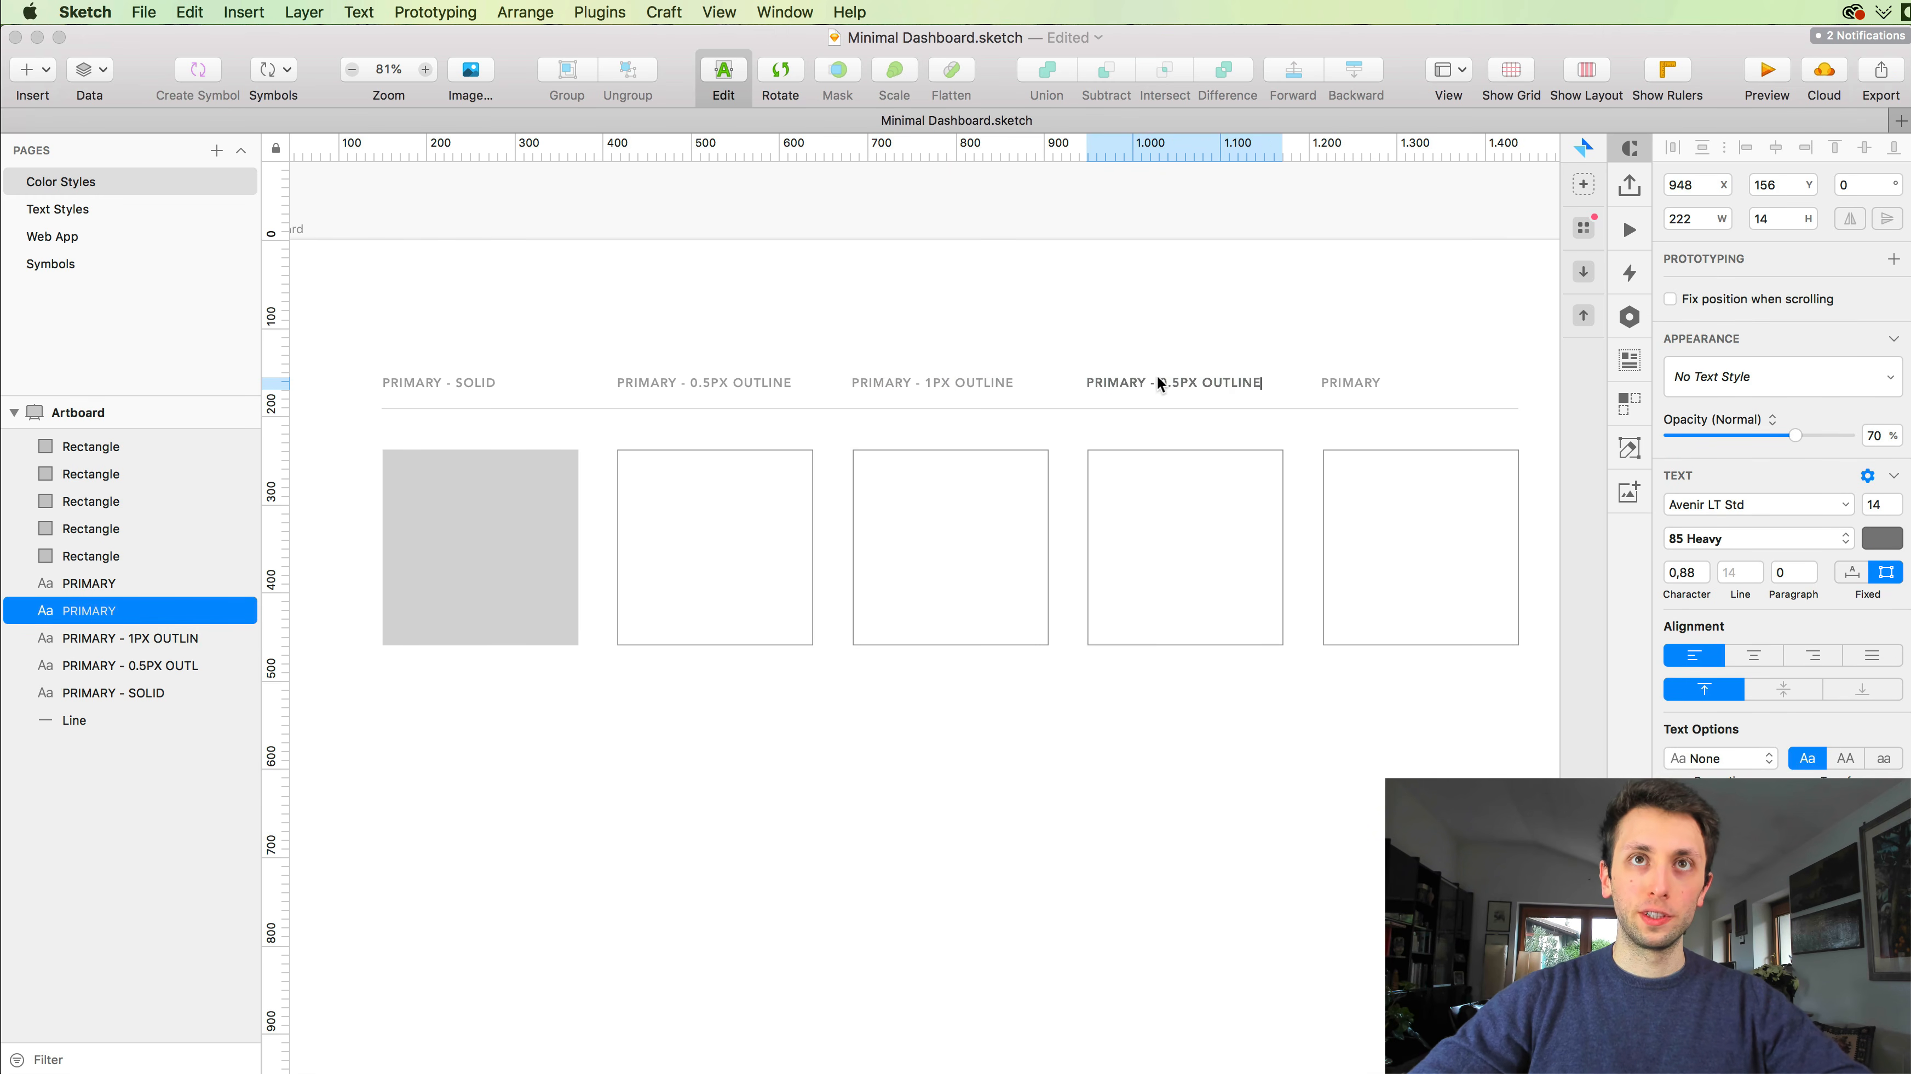
{"action": "type", "text": "2"}
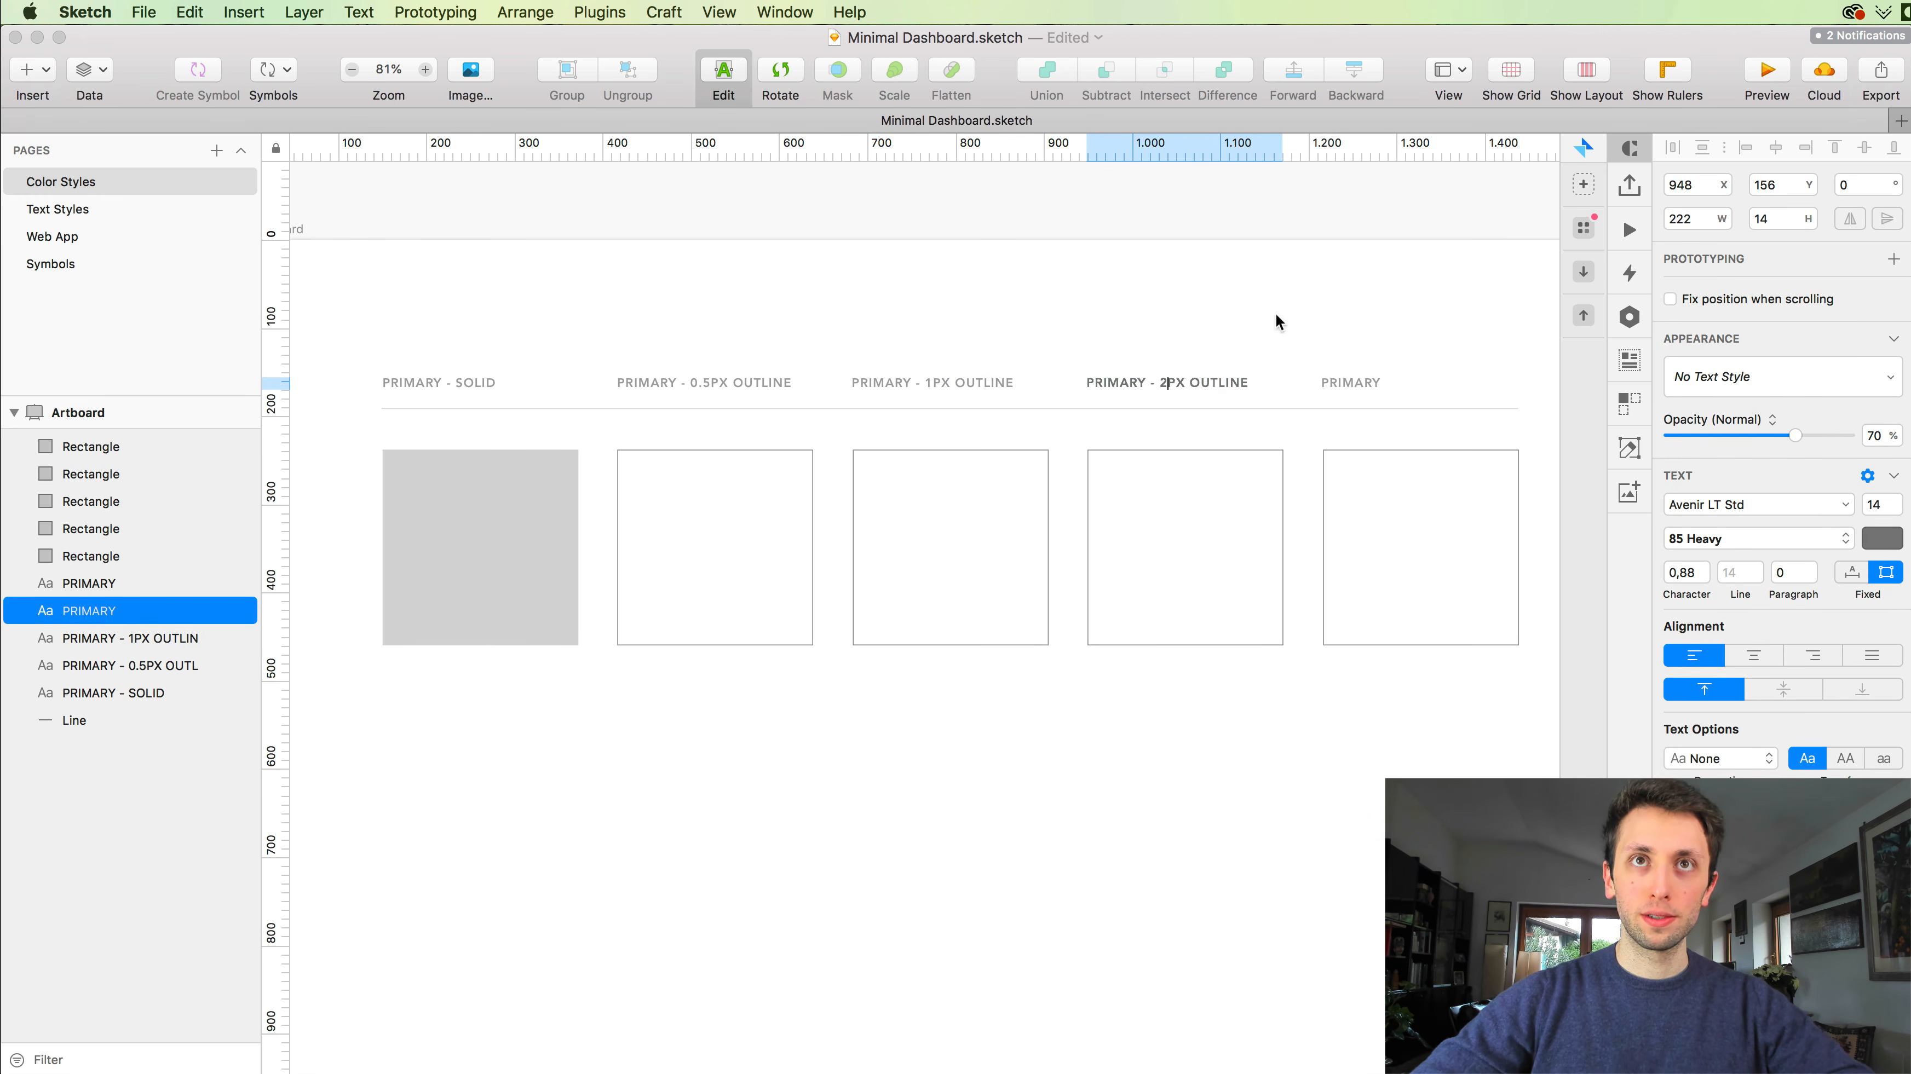
{"action": "left_click", "coordinate": [1335, 384]}
{"action": "double_click", "coordinate": [1335, 382]}
{"action": "key", "text": "super+v"}
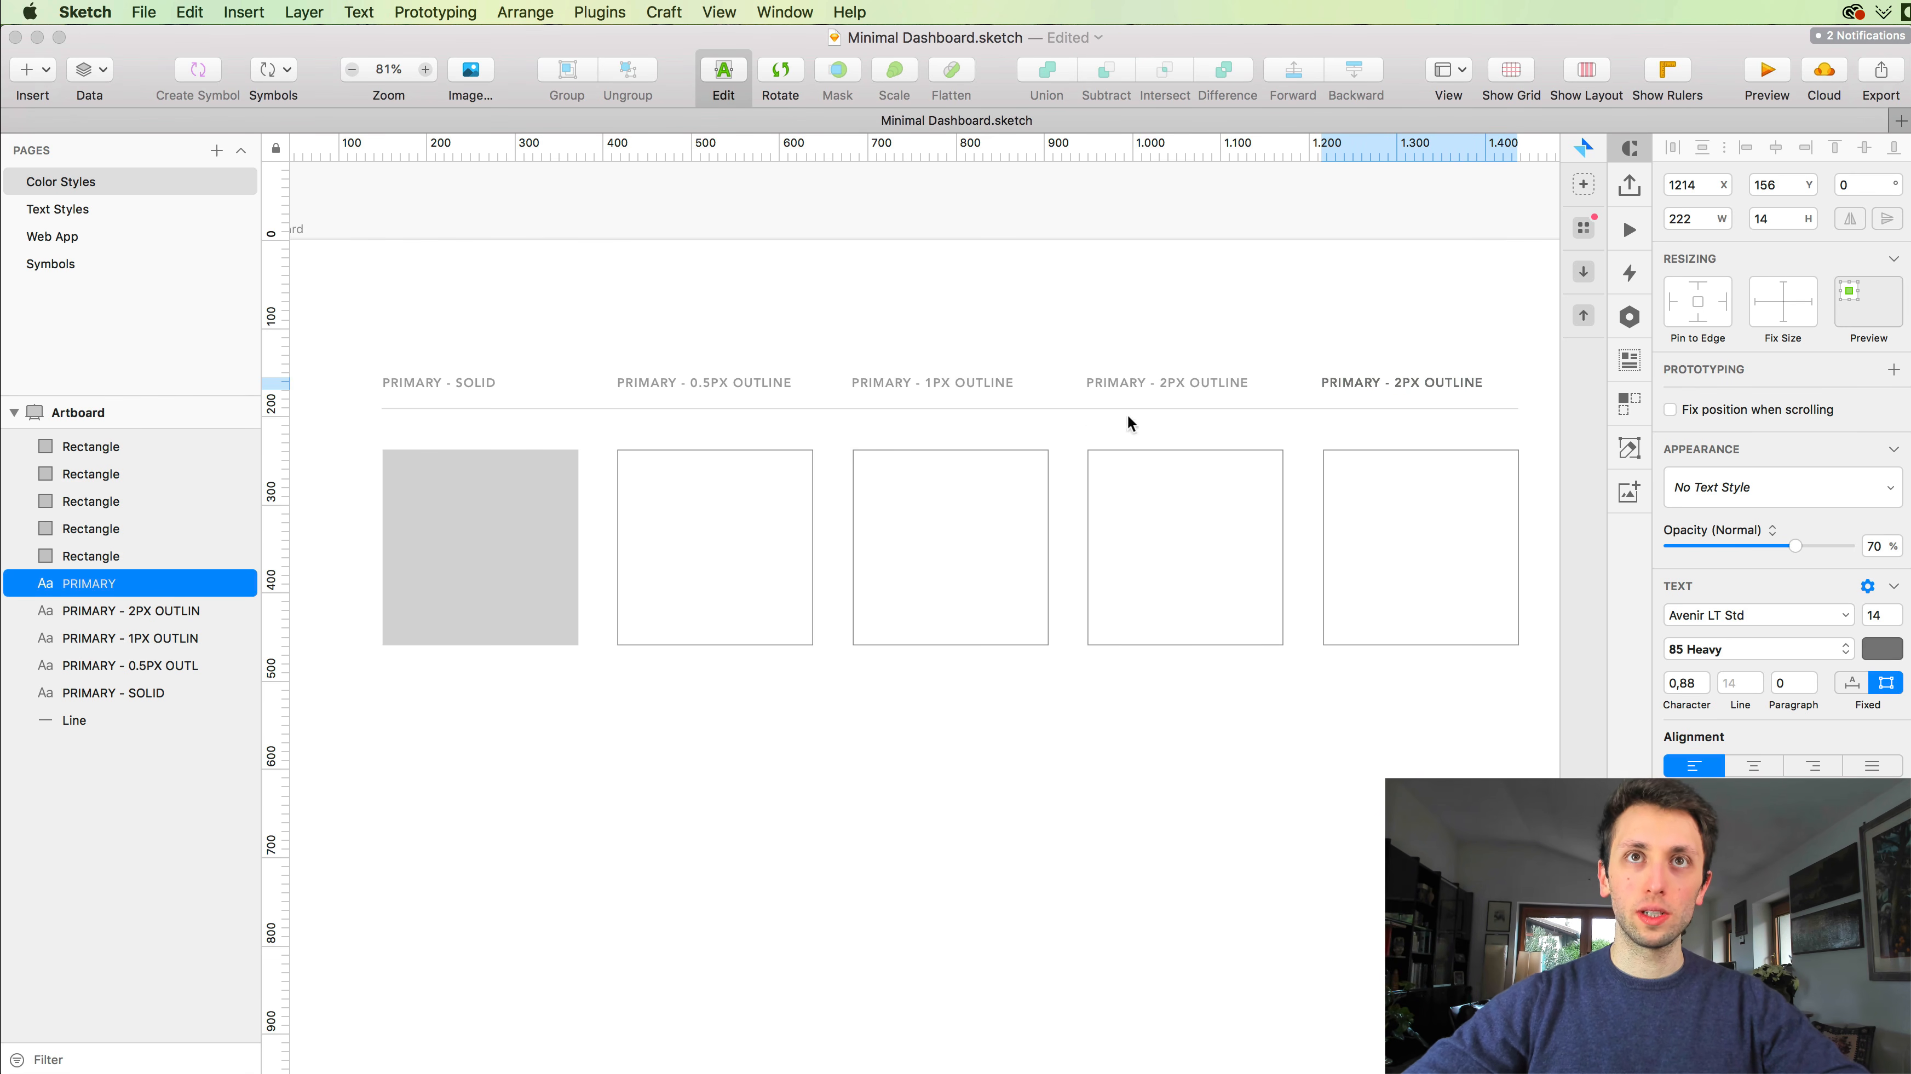
Step: Correct the fourth square's label to PRIMARY - 1.5PX OUTLINE
{"action": "left_click", "coordinate": [1166, 378]}
{"action": "double_click", "coordinate": [1163, 380]}
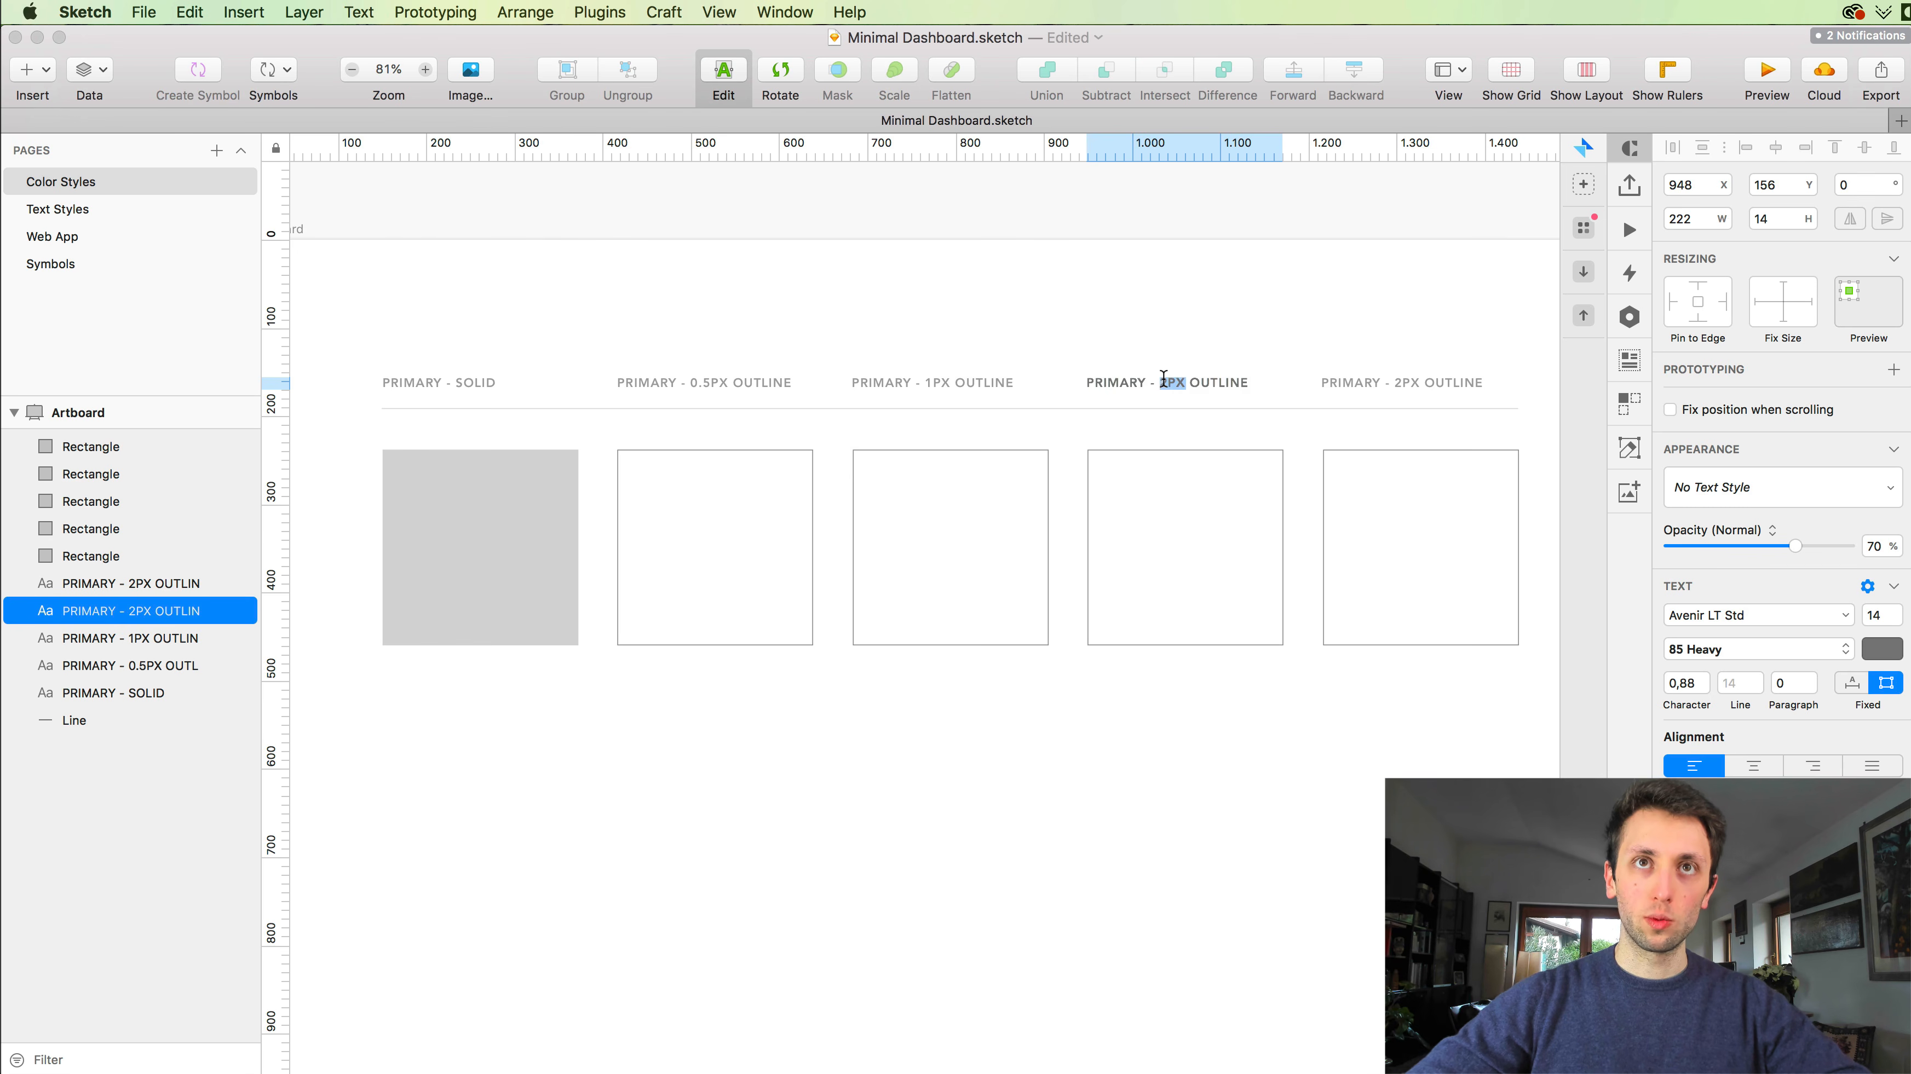
{"action": "type", "text": "1.5PX"}
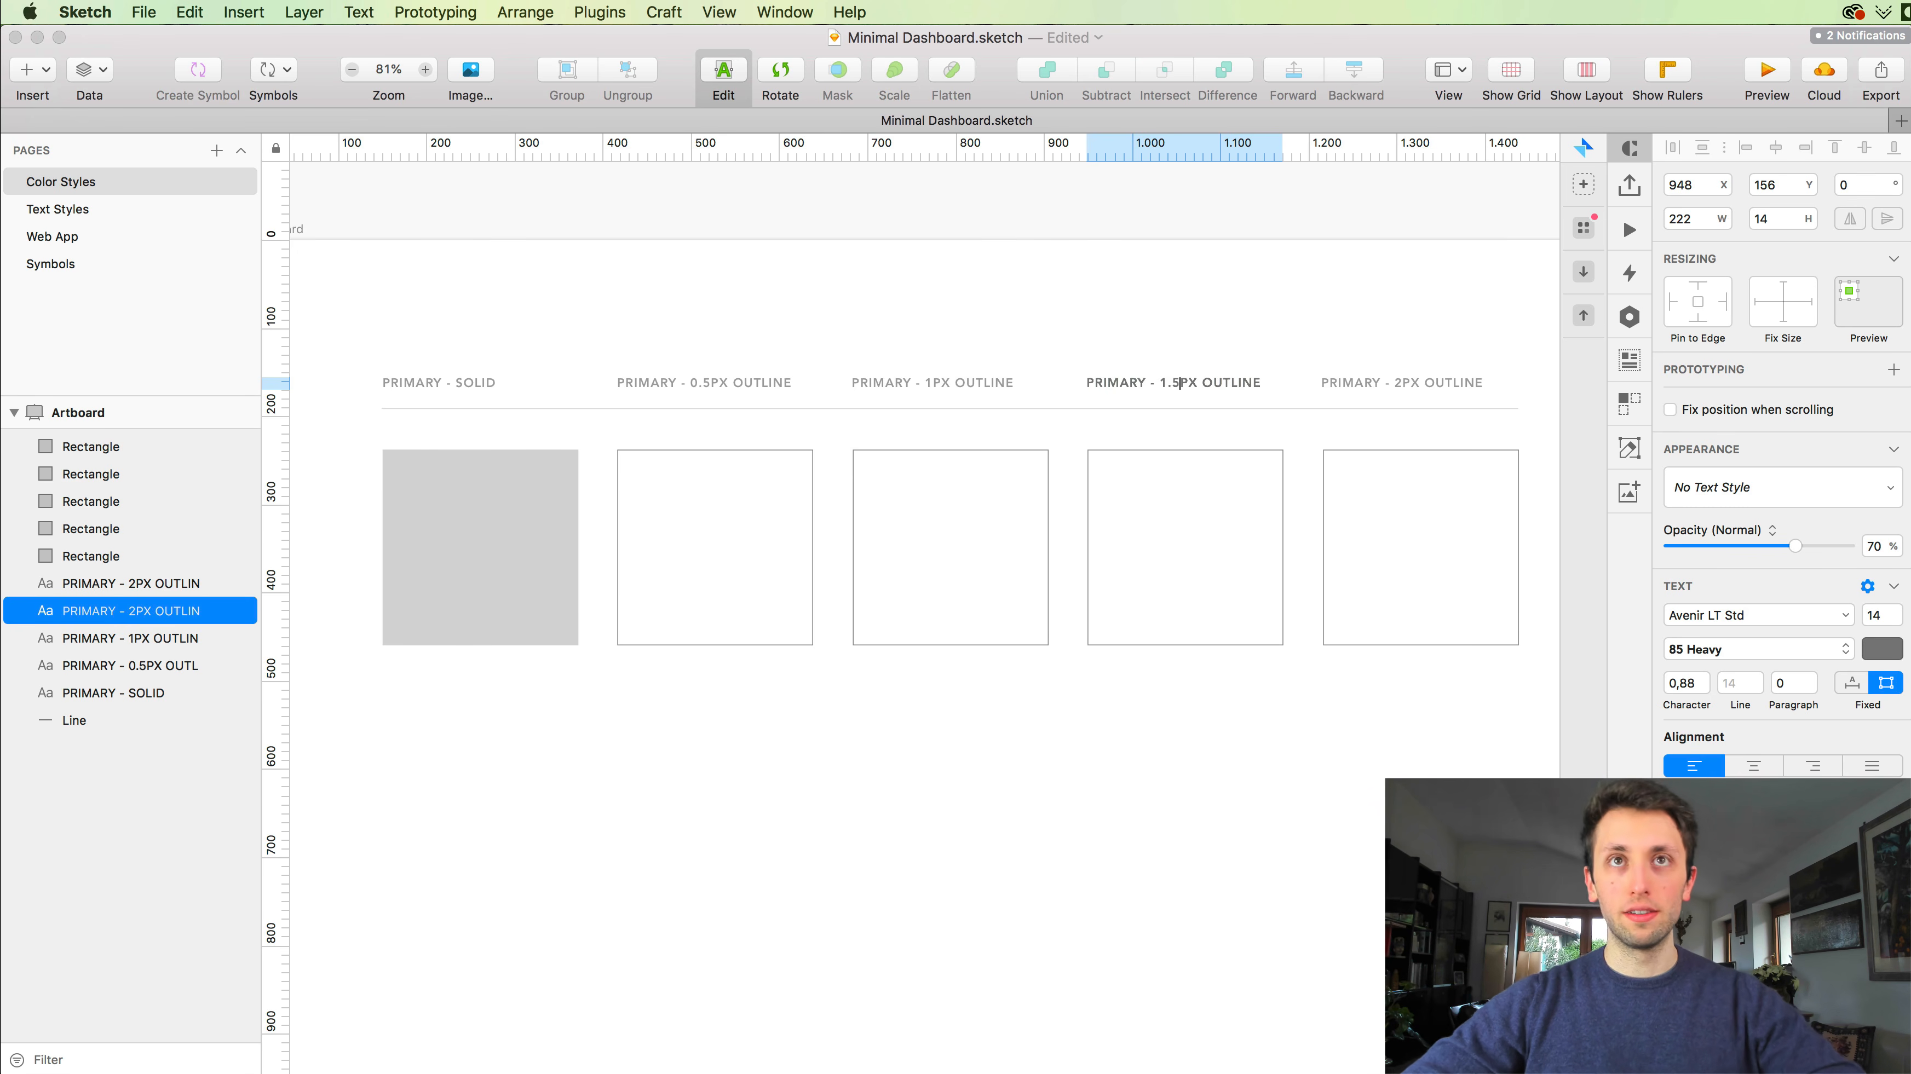
{"action": "scroll", "coordinate": [1178, 386], "scroll_direction": "up", "scroll_amount": 1}
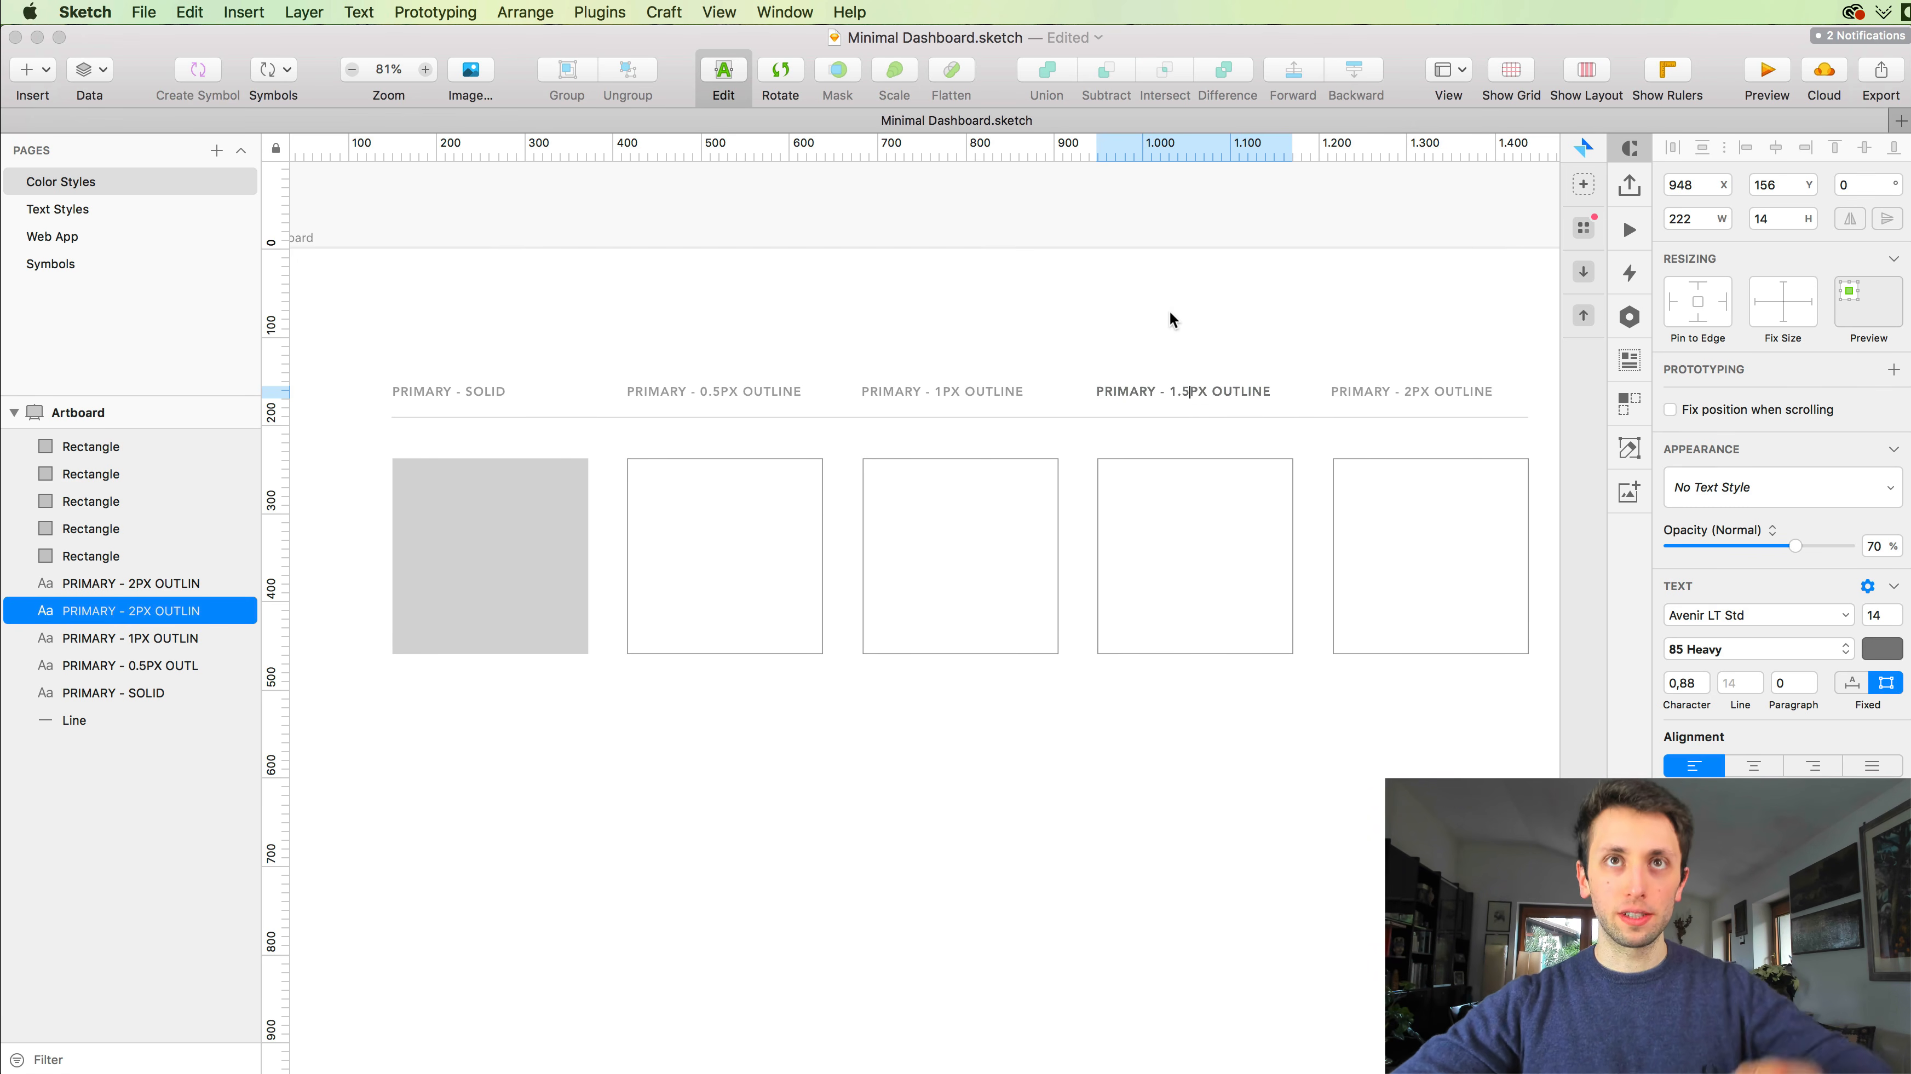
{"action": "key", "text": "Escape"}
Step: Set the border thickness of the square under the PRIMARY - 0.5PX OUTLINE label to 0.5 px
{"action": "scroll", "coordinate": [947, 265], "scroll_direction": "down", "scroll_amount": 2}
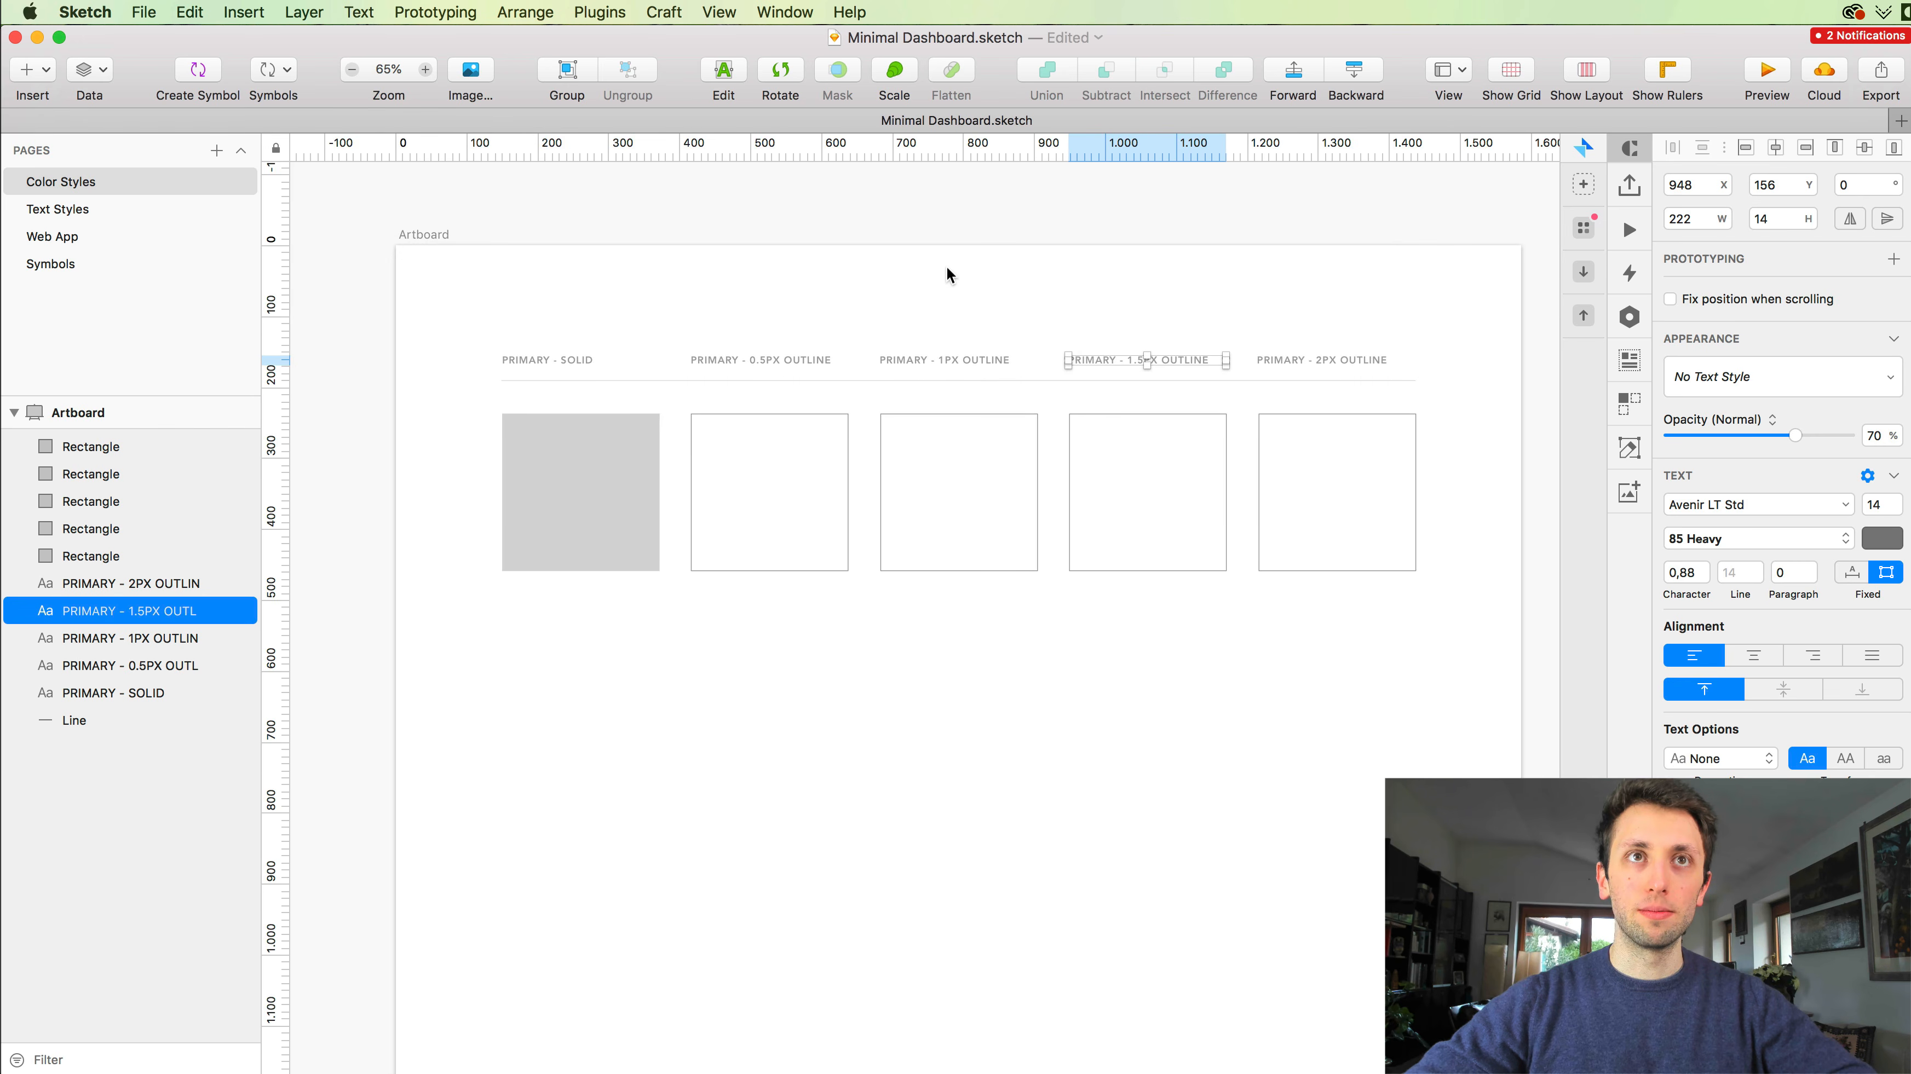
{"action": "scroll", "coordinate": [947, 265], "scroll_direction": "right", "scroll_amount": 1}
{"action": "left_click", "coordinate": [960, 276]}
{"action": "scroll", "coordinate": [966, 345], "scroll_direction": "down", "scroll_amount": 1}
{"action": "scroll", "coordinate": [863, 471], "scroll_direction": "up", "scroll_amount": 5}
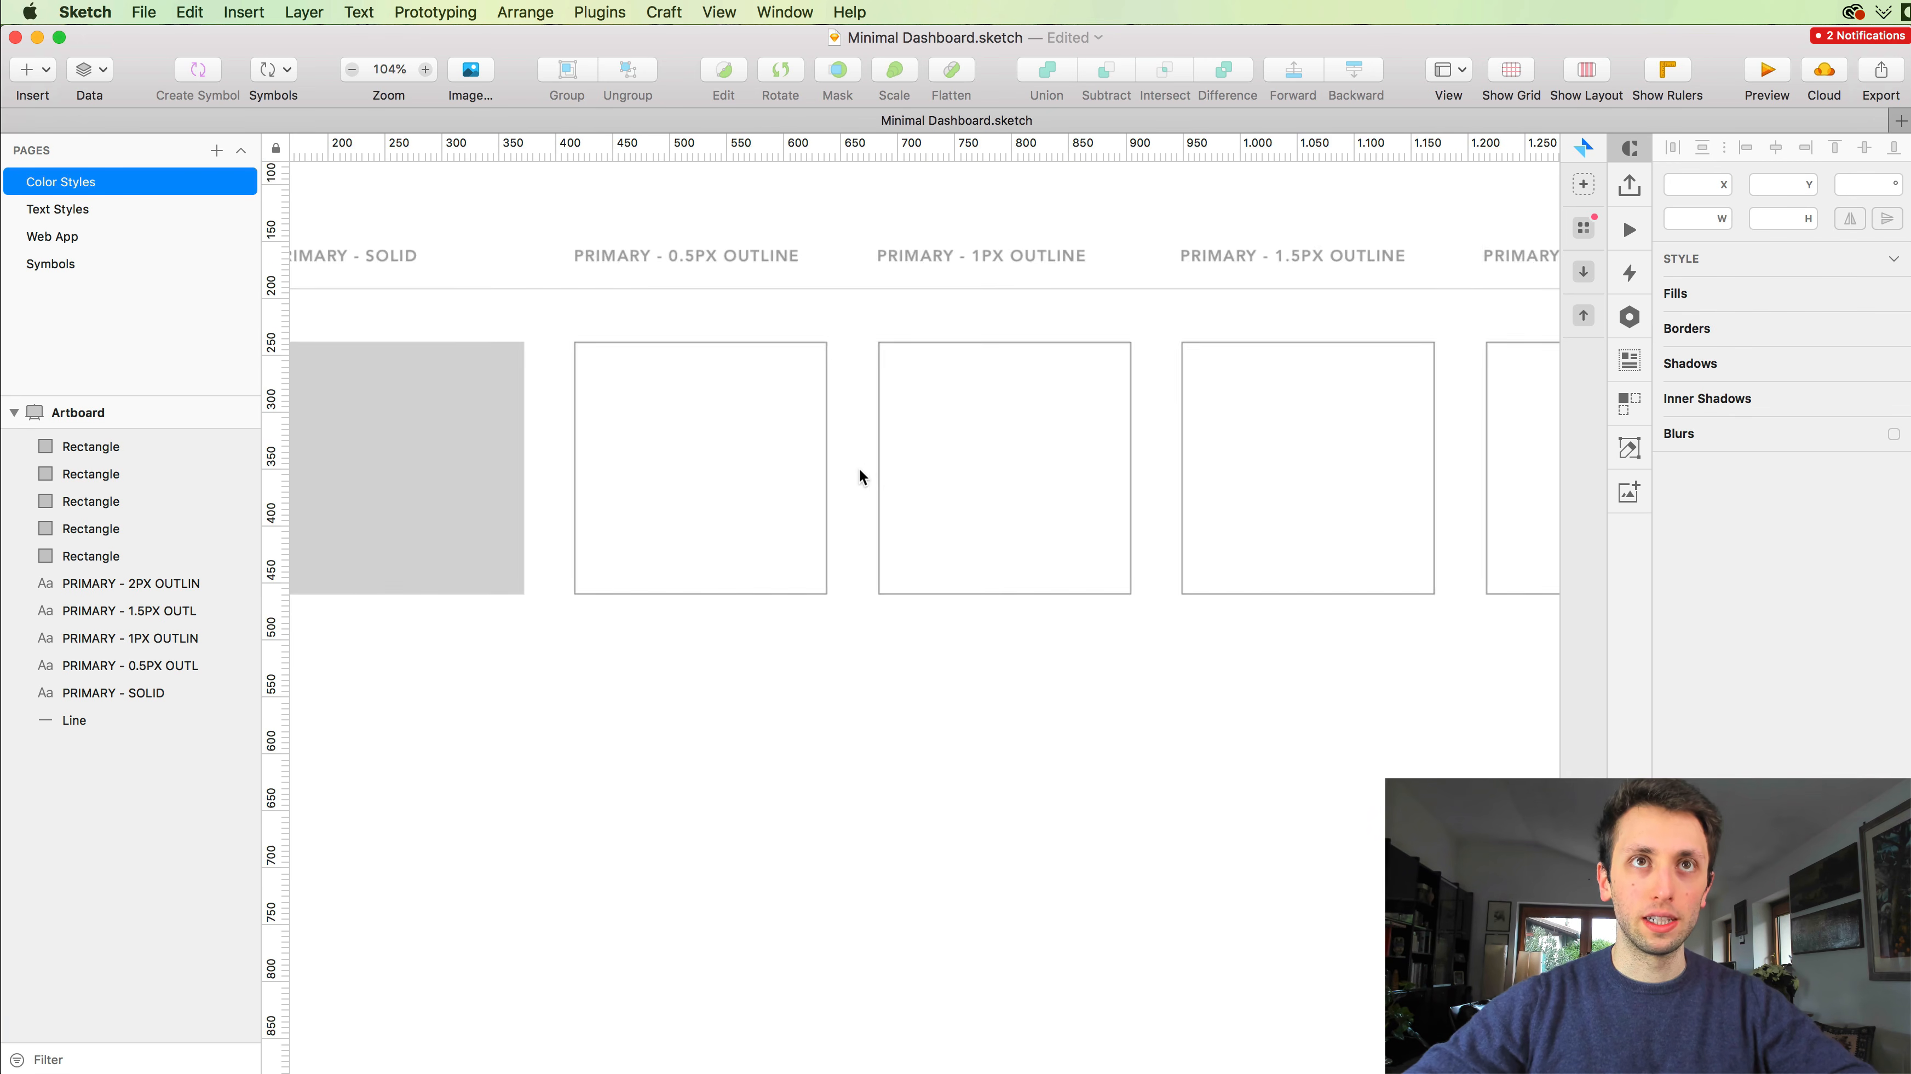
{"action": "scroll", "coordinate": [869, 410], "scroll_direction": "up", "scroll_amount": 3}
{"action": "scroll", "coordinate": [912, 418], "scroll_direction": "right", "scroll_amount": 2}
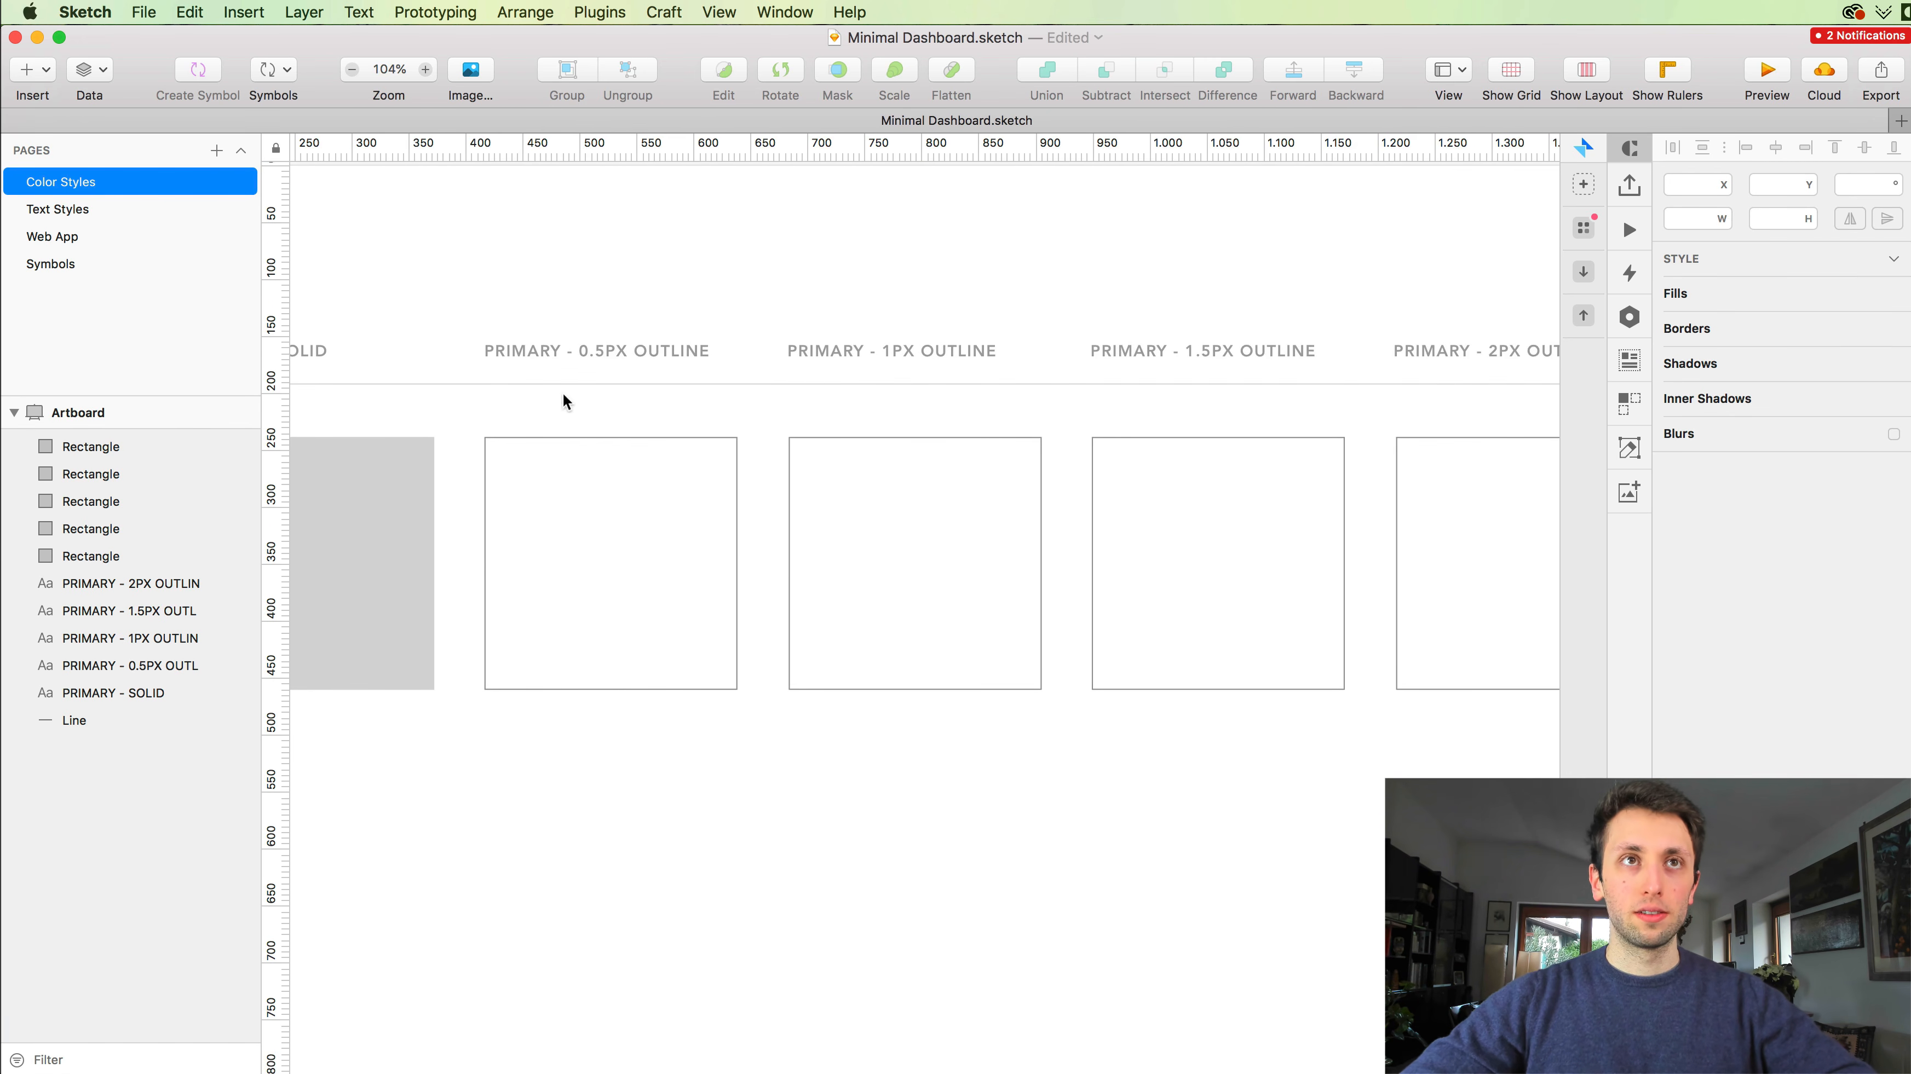
{"action": "left_click_drag", "start_coordinate": [563, 395], "coordinate": [631, 481]}
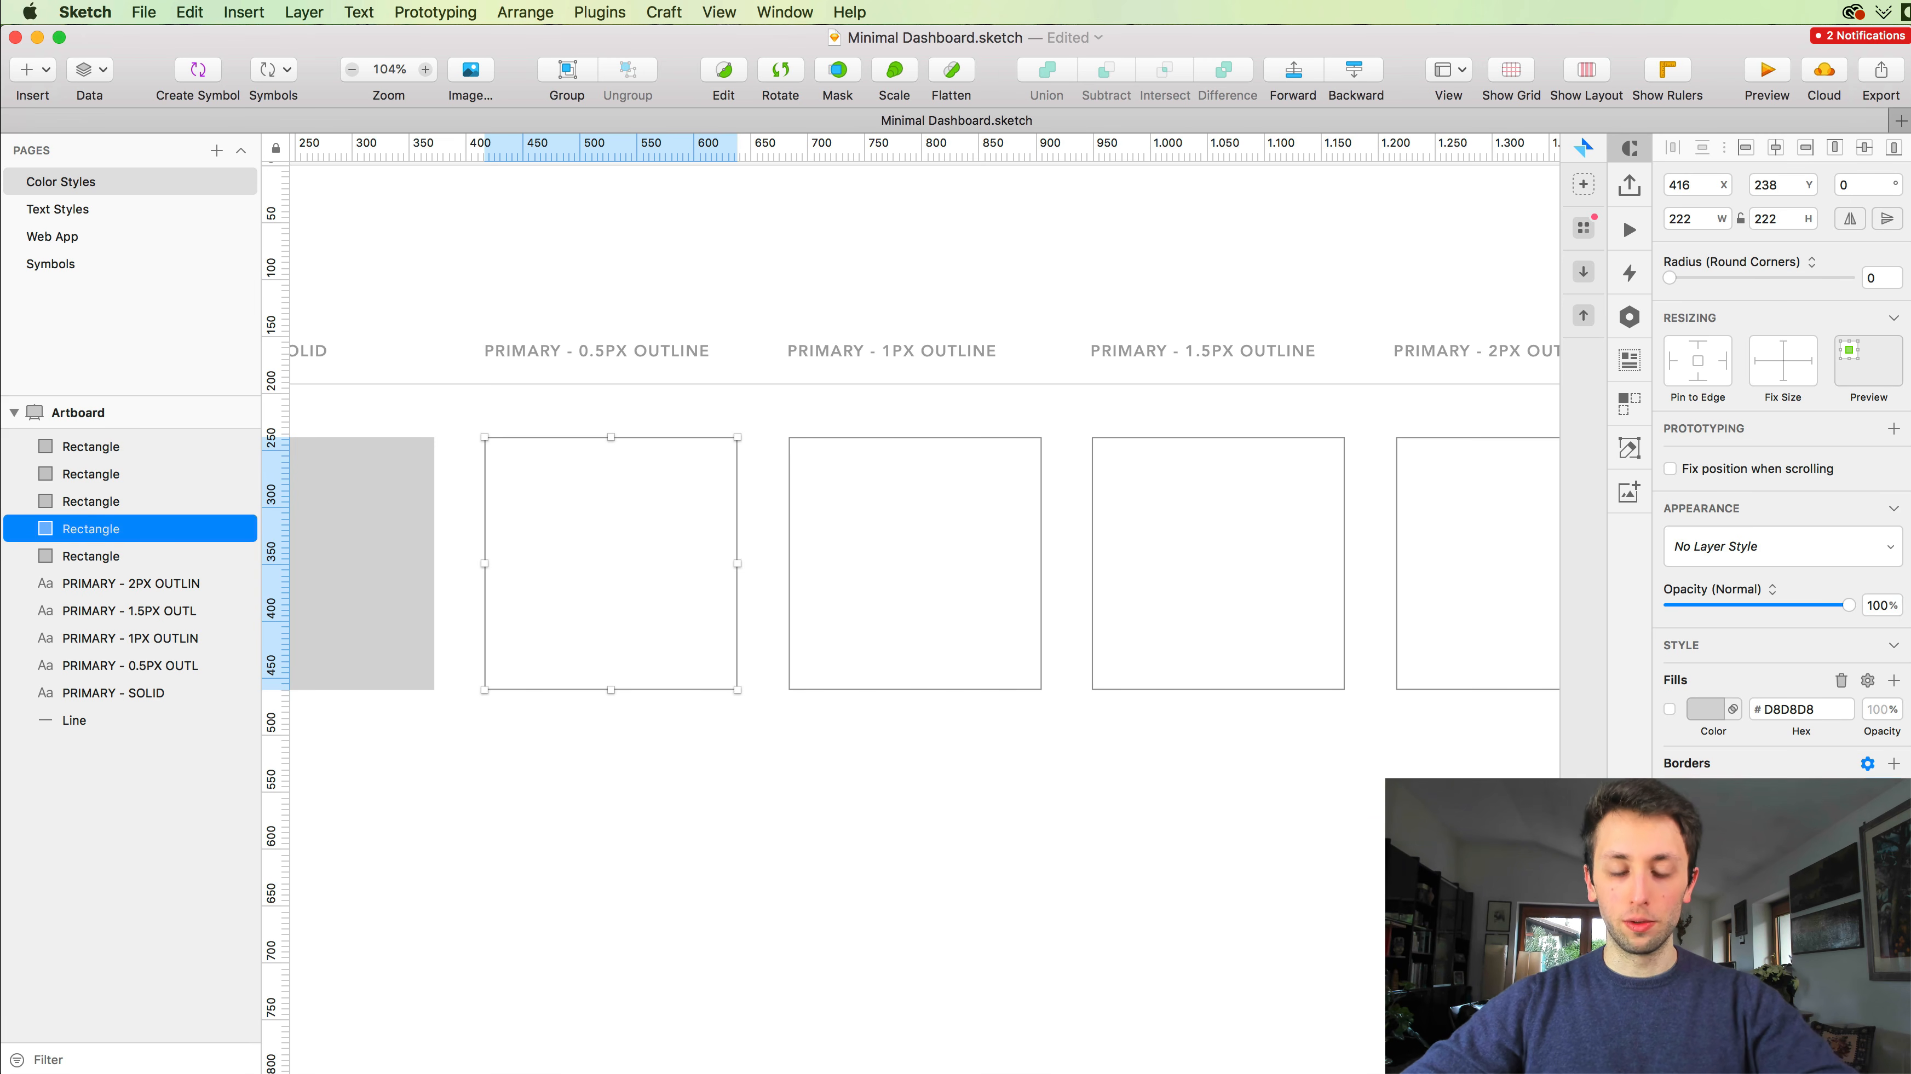
{"action": "key", "text": "Return"}
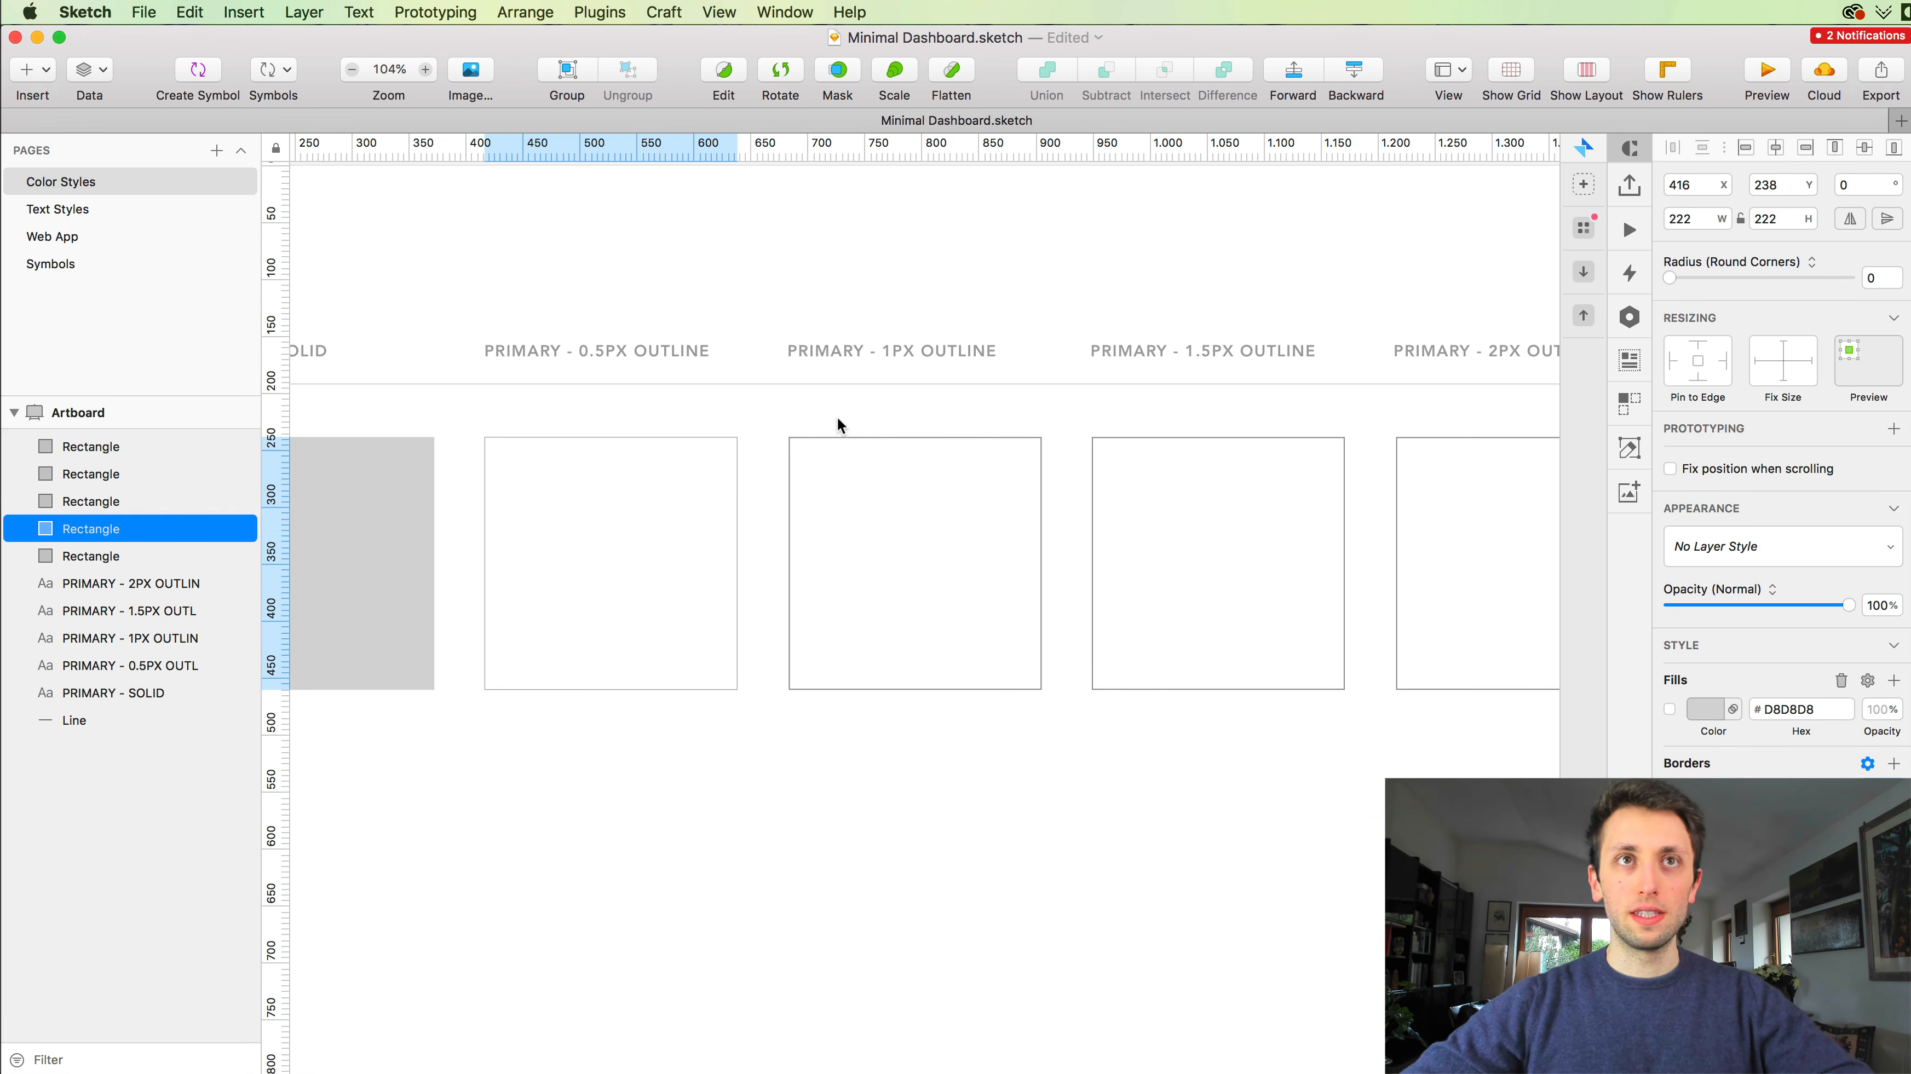
Step: Set the border thickness of the square under the PRIMARY - 1.5PX OUTLINE label to 1.5 px
{"action": "left_click_drag", "start_coordinate": [1186, 461], "coordinate": [1235, 506]}
{"action": "key", "text": "super+z"}
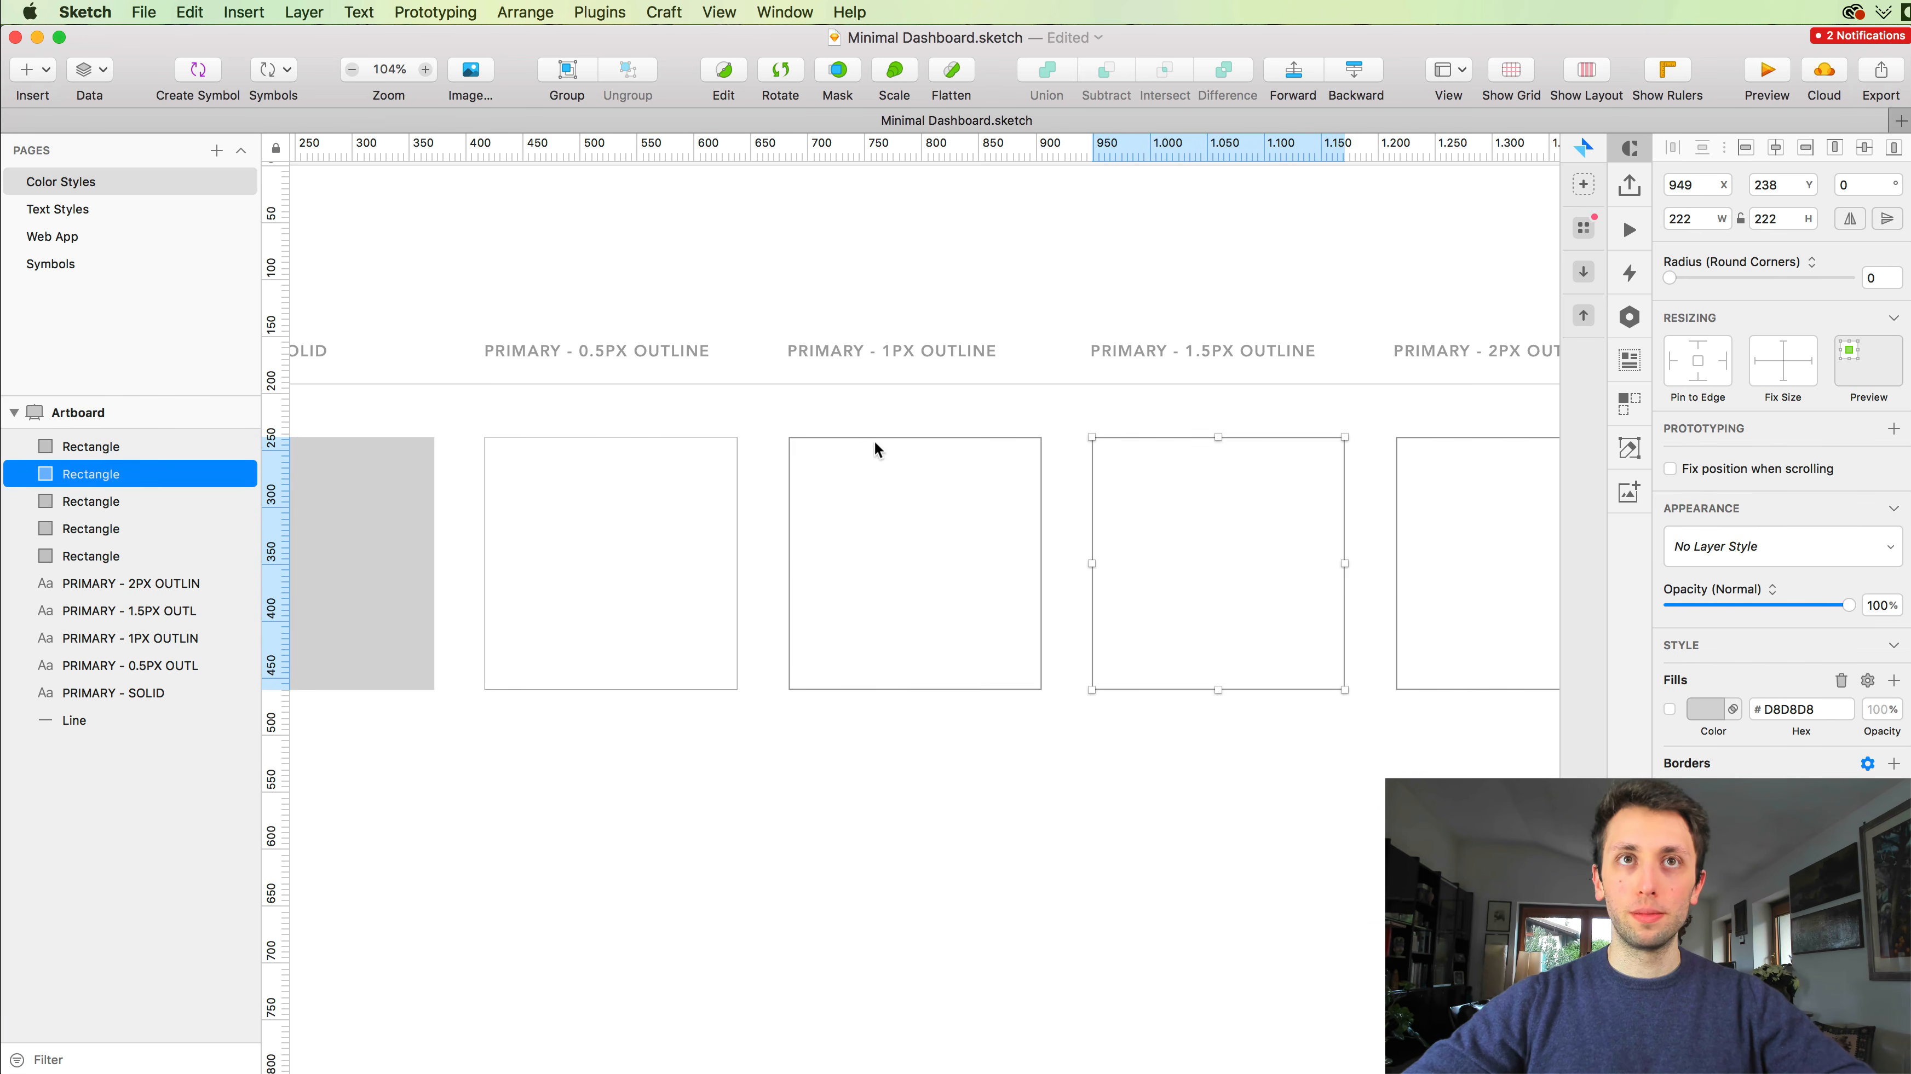
{"action": "left_click", "coordinate": [873, 440]}
{"action": "left_click", "coordinate": [1238, 438]}
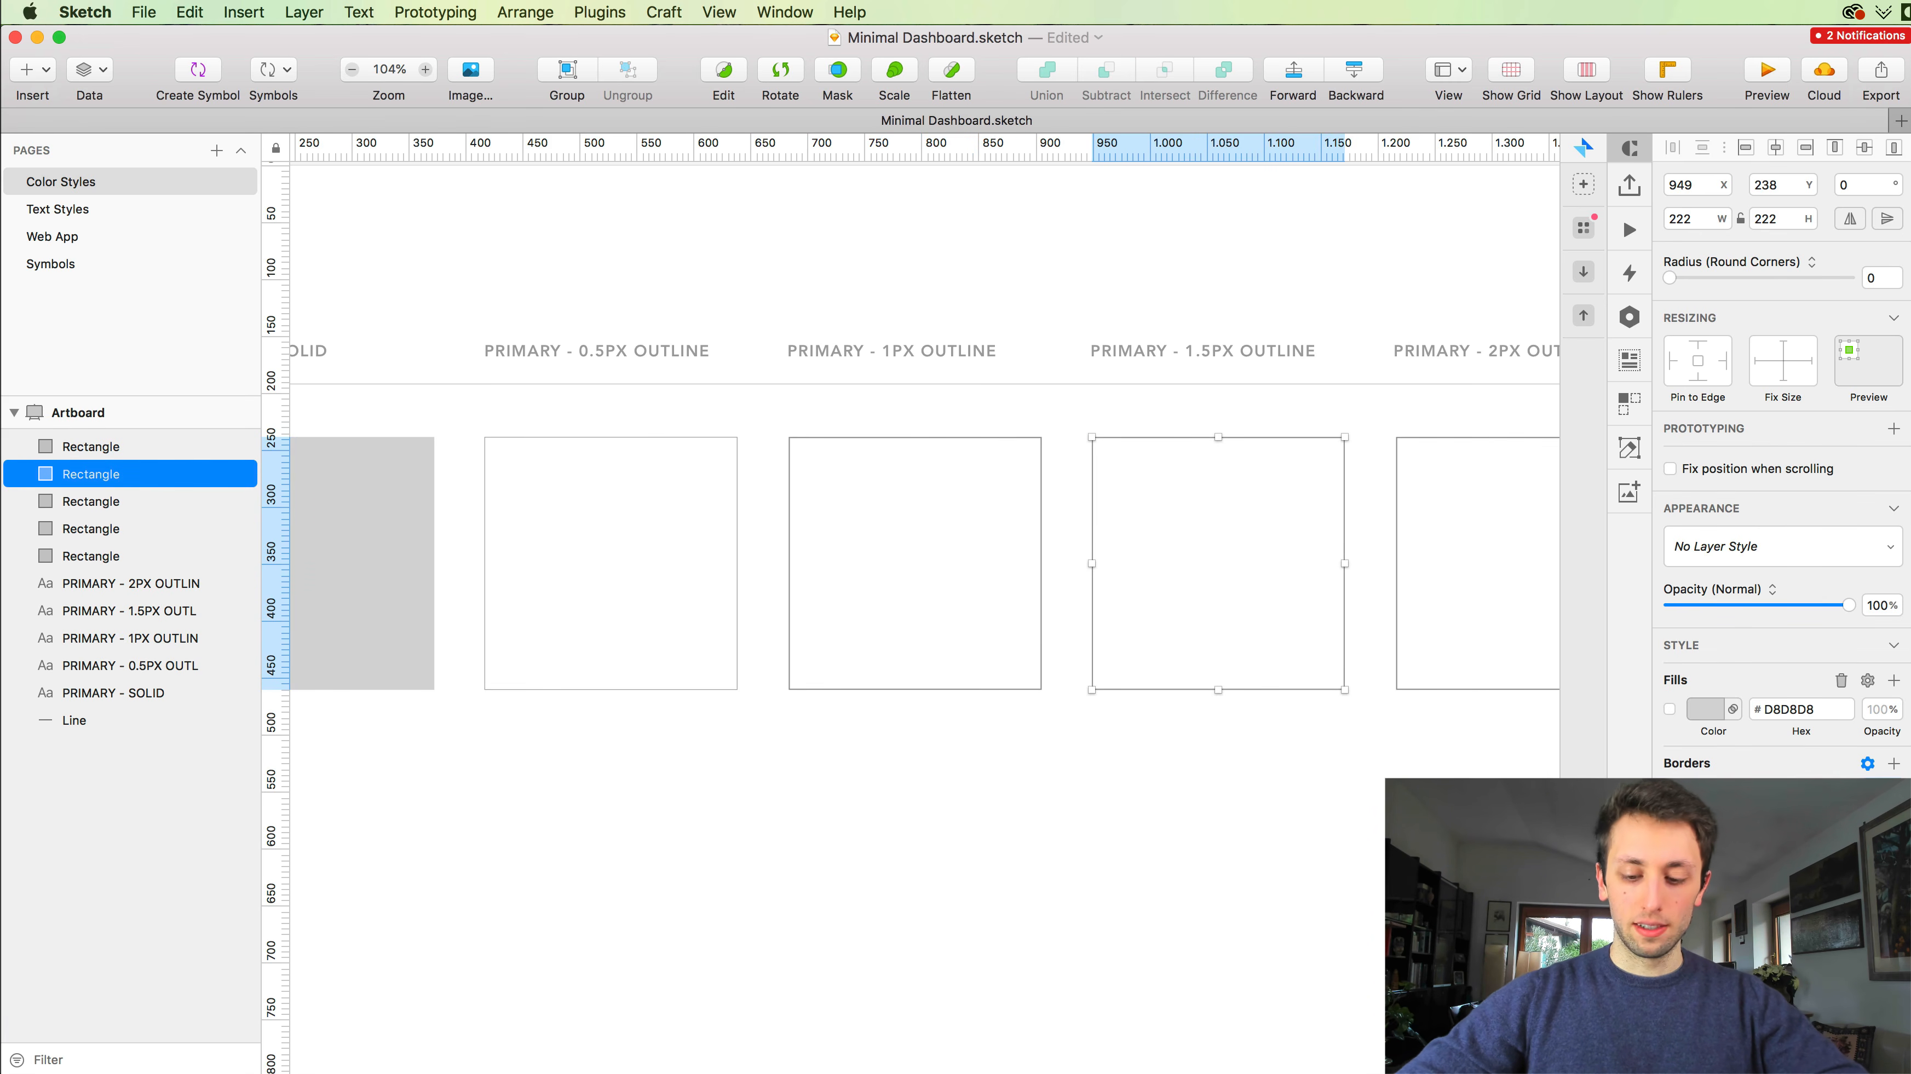
{"action": "key", "text": "Return"}
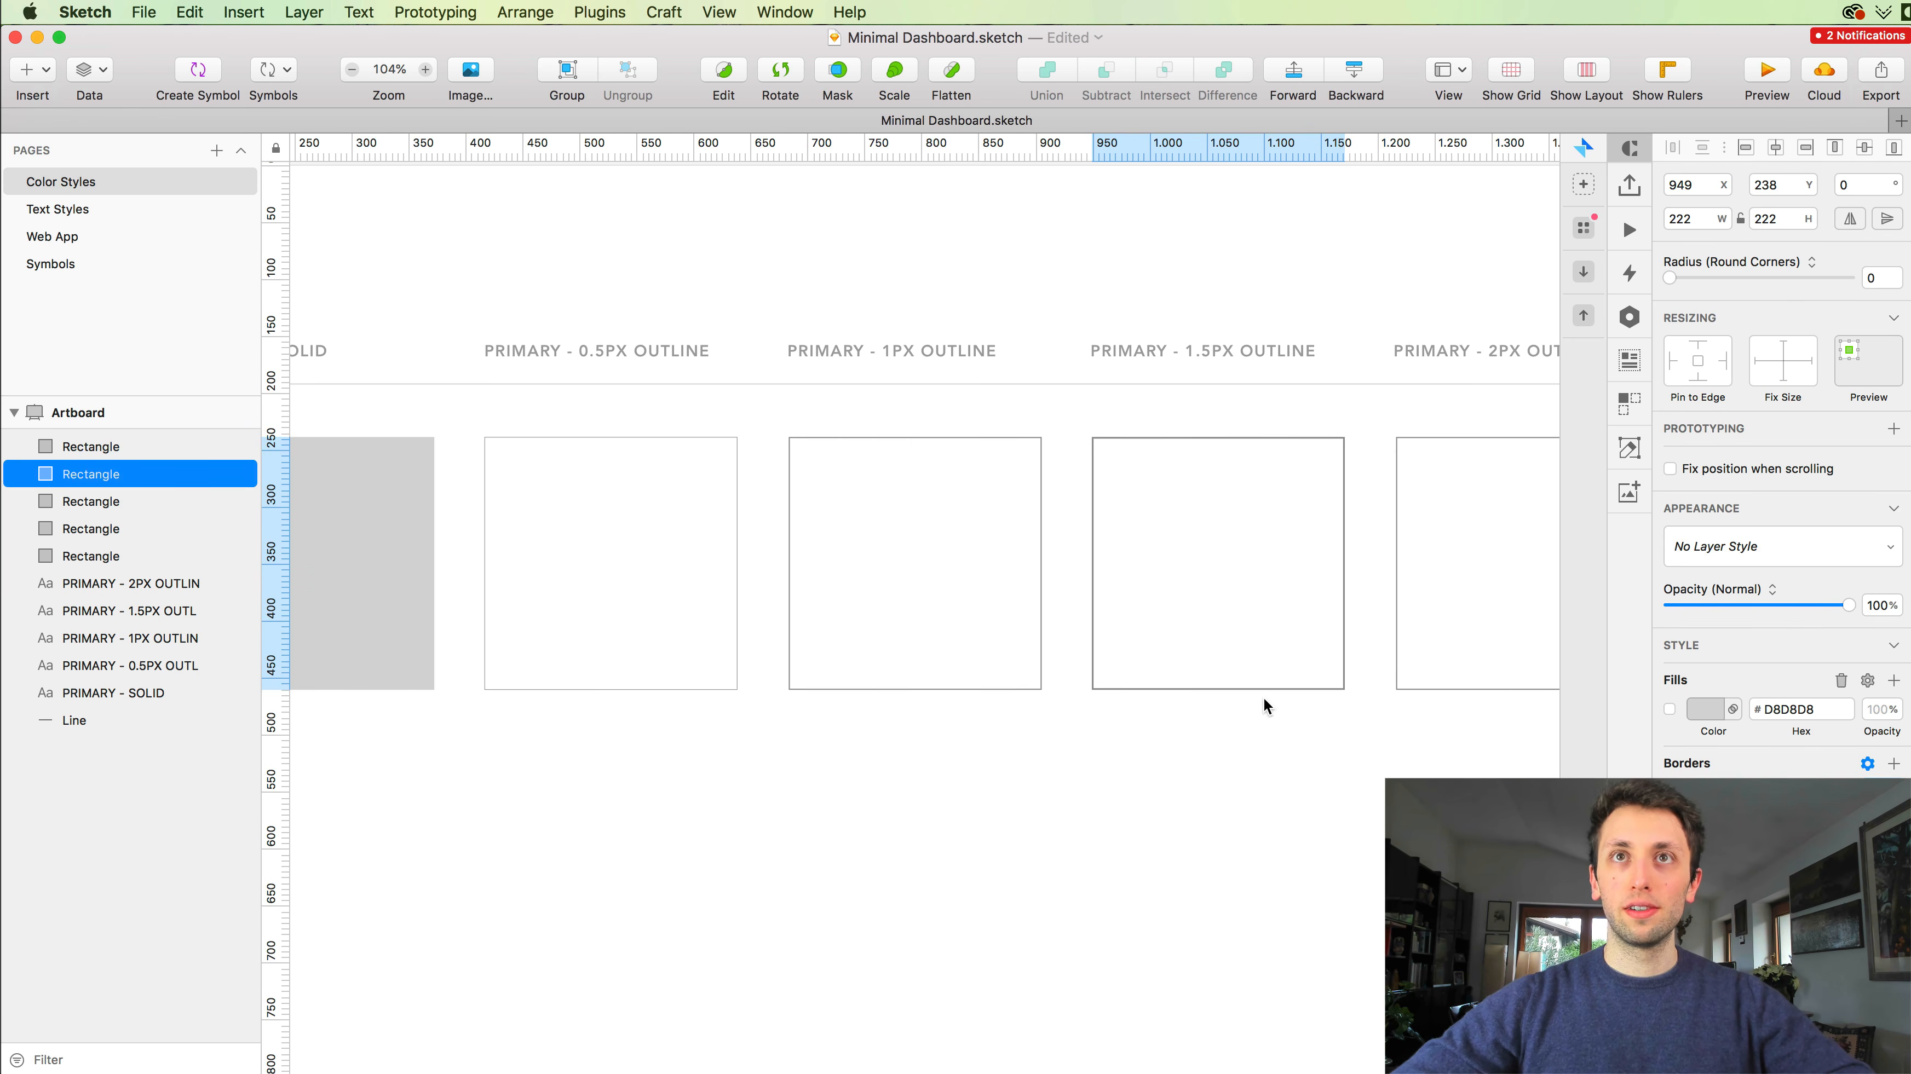
Step: Set the border thickness of the last square, under PRIMARY - 2PX OUTLINE, to 2 px and deselect it
{"action": "scroll", "coordinate": [1263, 698], "scroll_direction": "right", "scroll_amount": 5}
{"action": "left_click", "coordinate": [1213, 448]}
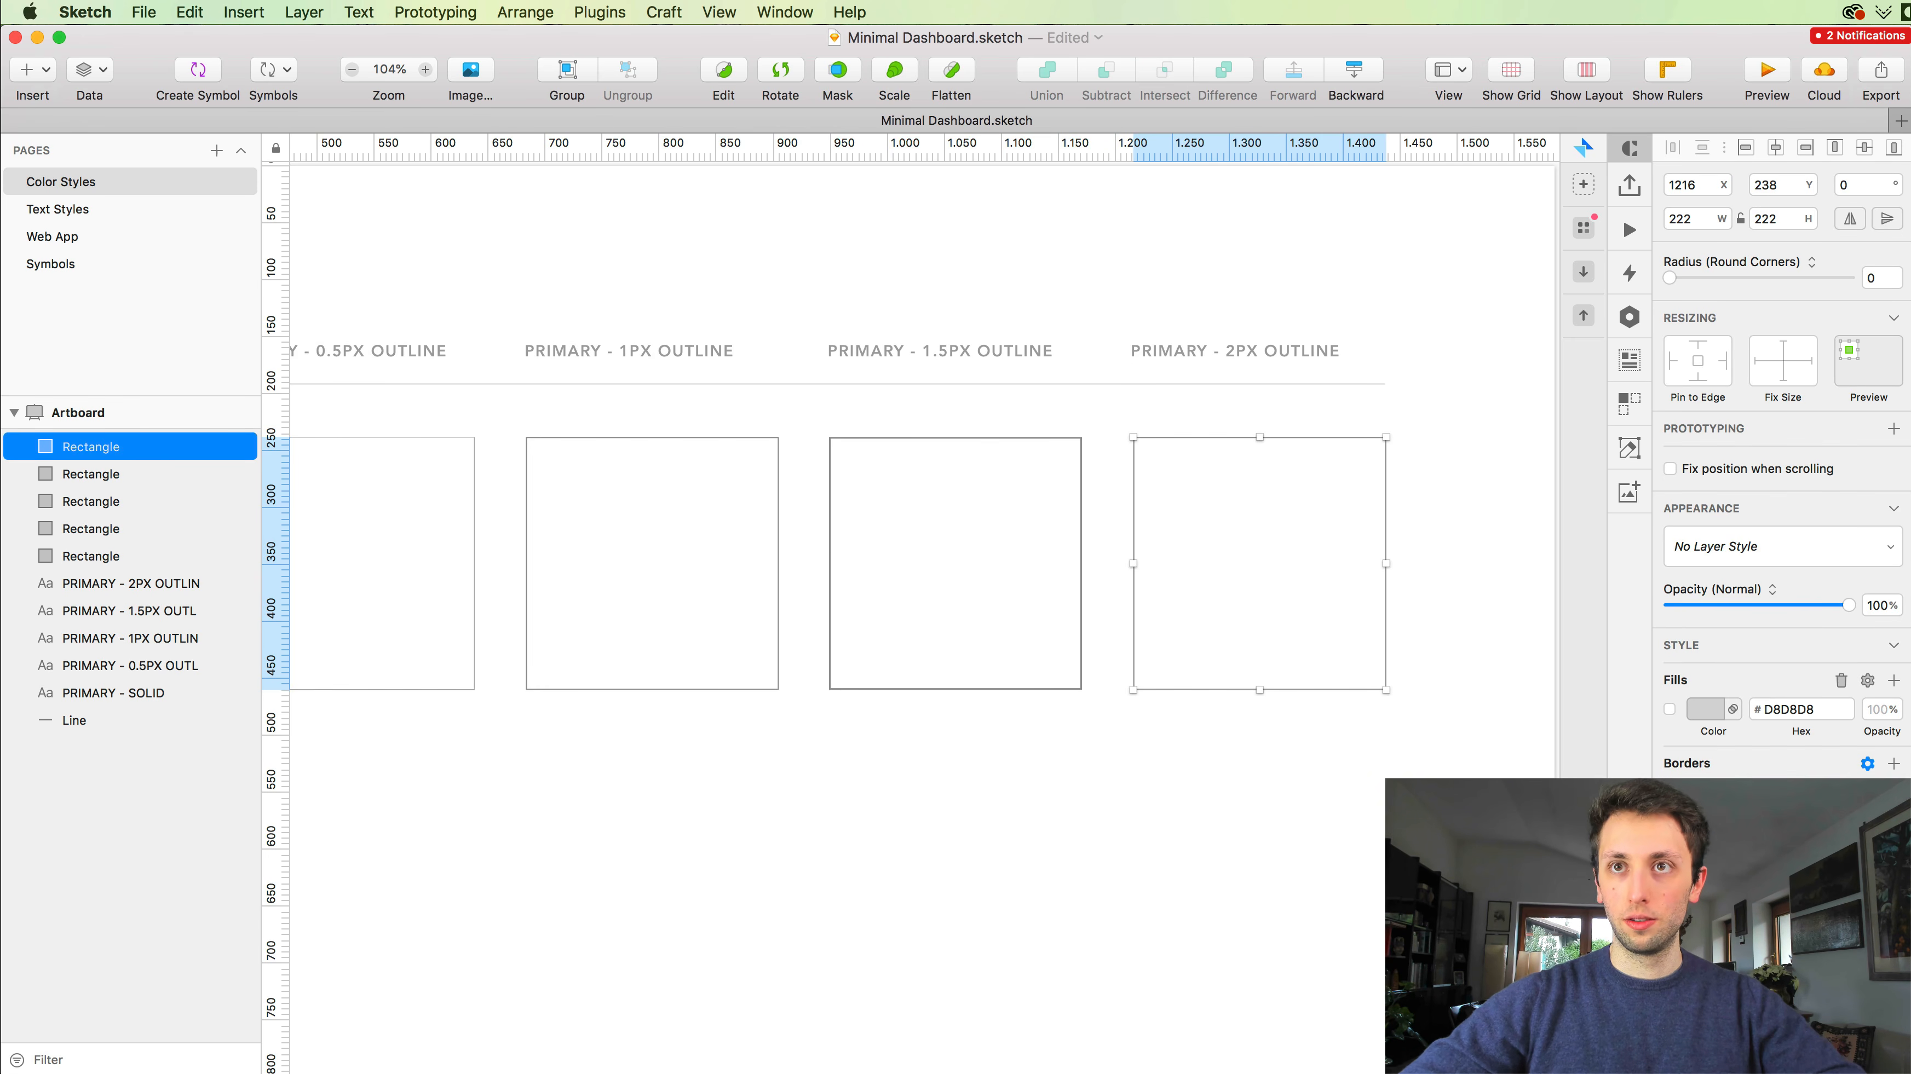
{"action": "key", "text": "Return"}
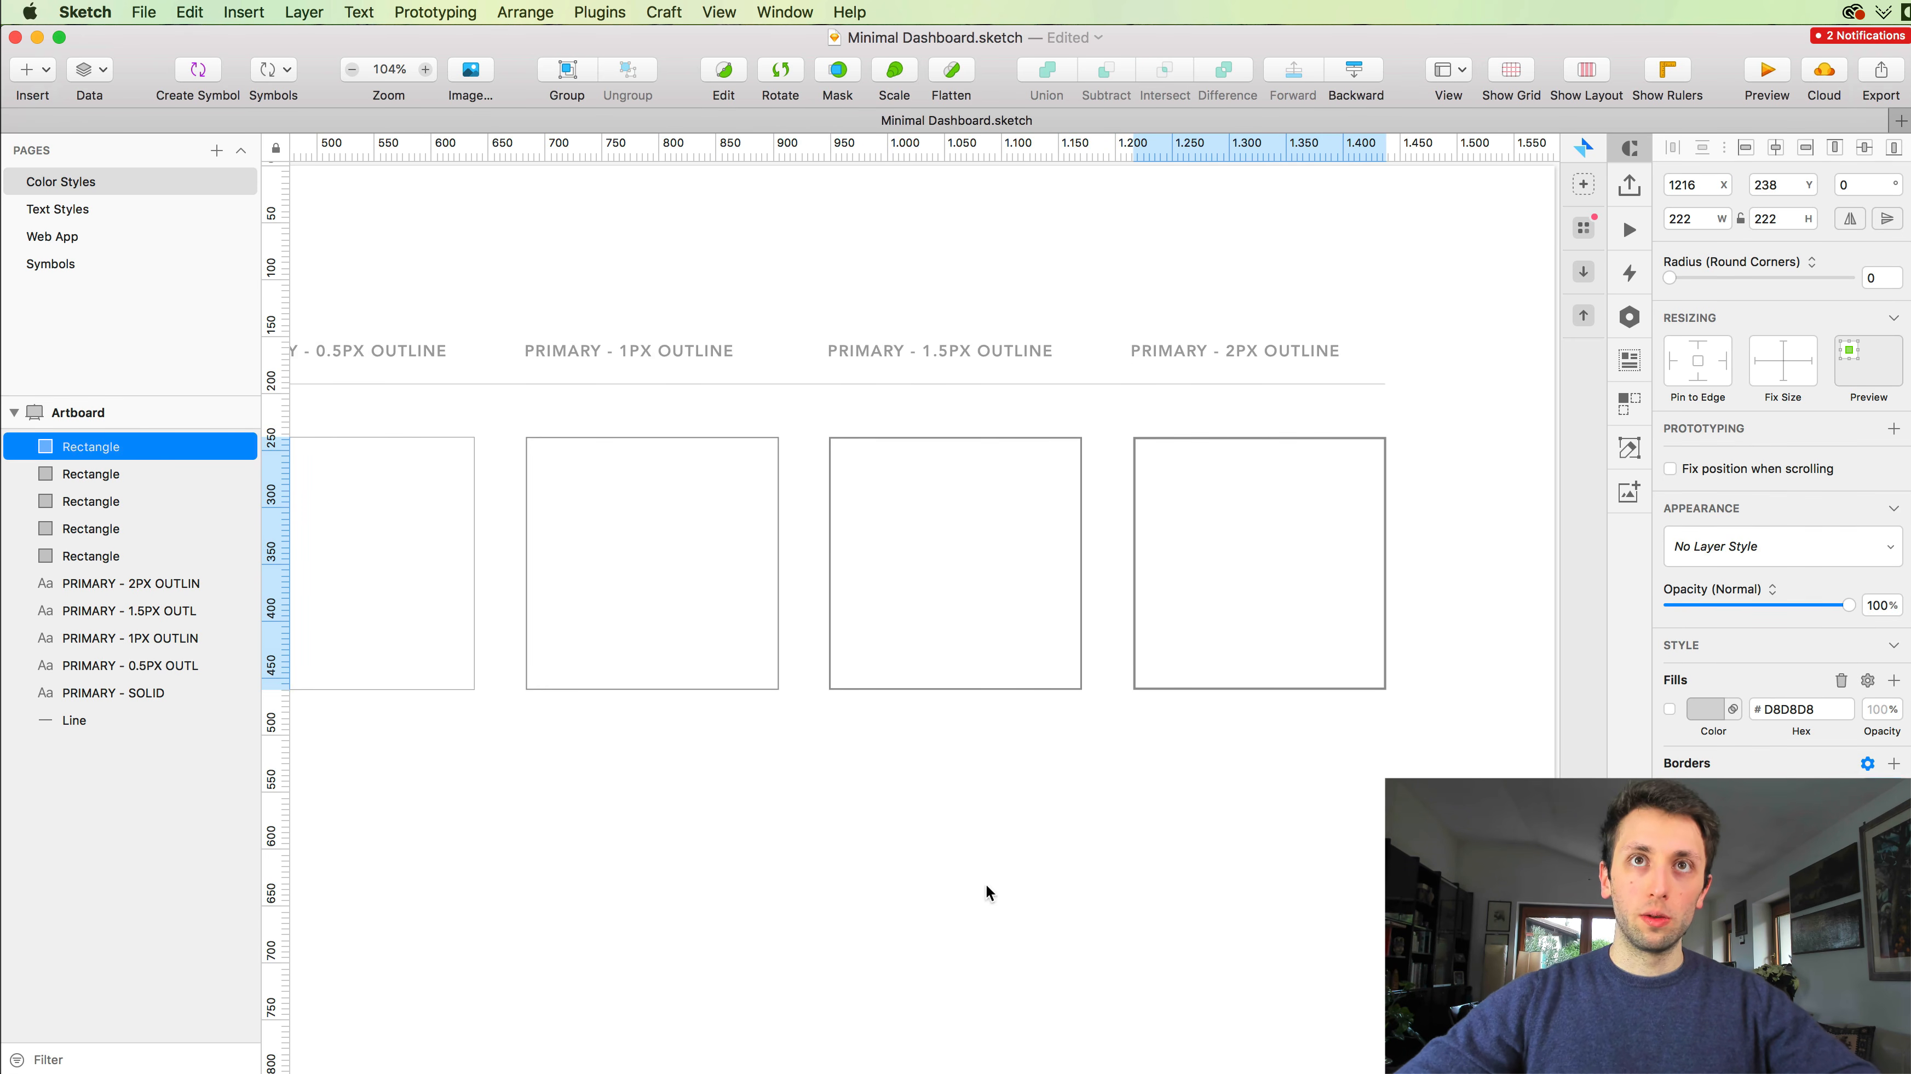
{"action": "left_click", "coordinate": [984, 773]}
{"action": "scroll", "coordinate": [984, 773], "scroll_direction": "down", "scroll_amount": 5}
{"action": "scroll", "coordinate": [984, 773], "scroll_direction": "down", "scroll_amount": 3}
{"action": "scroll", "coordinate": [984, 773], "scroll_direction": "left", "scroll_amount": 3}
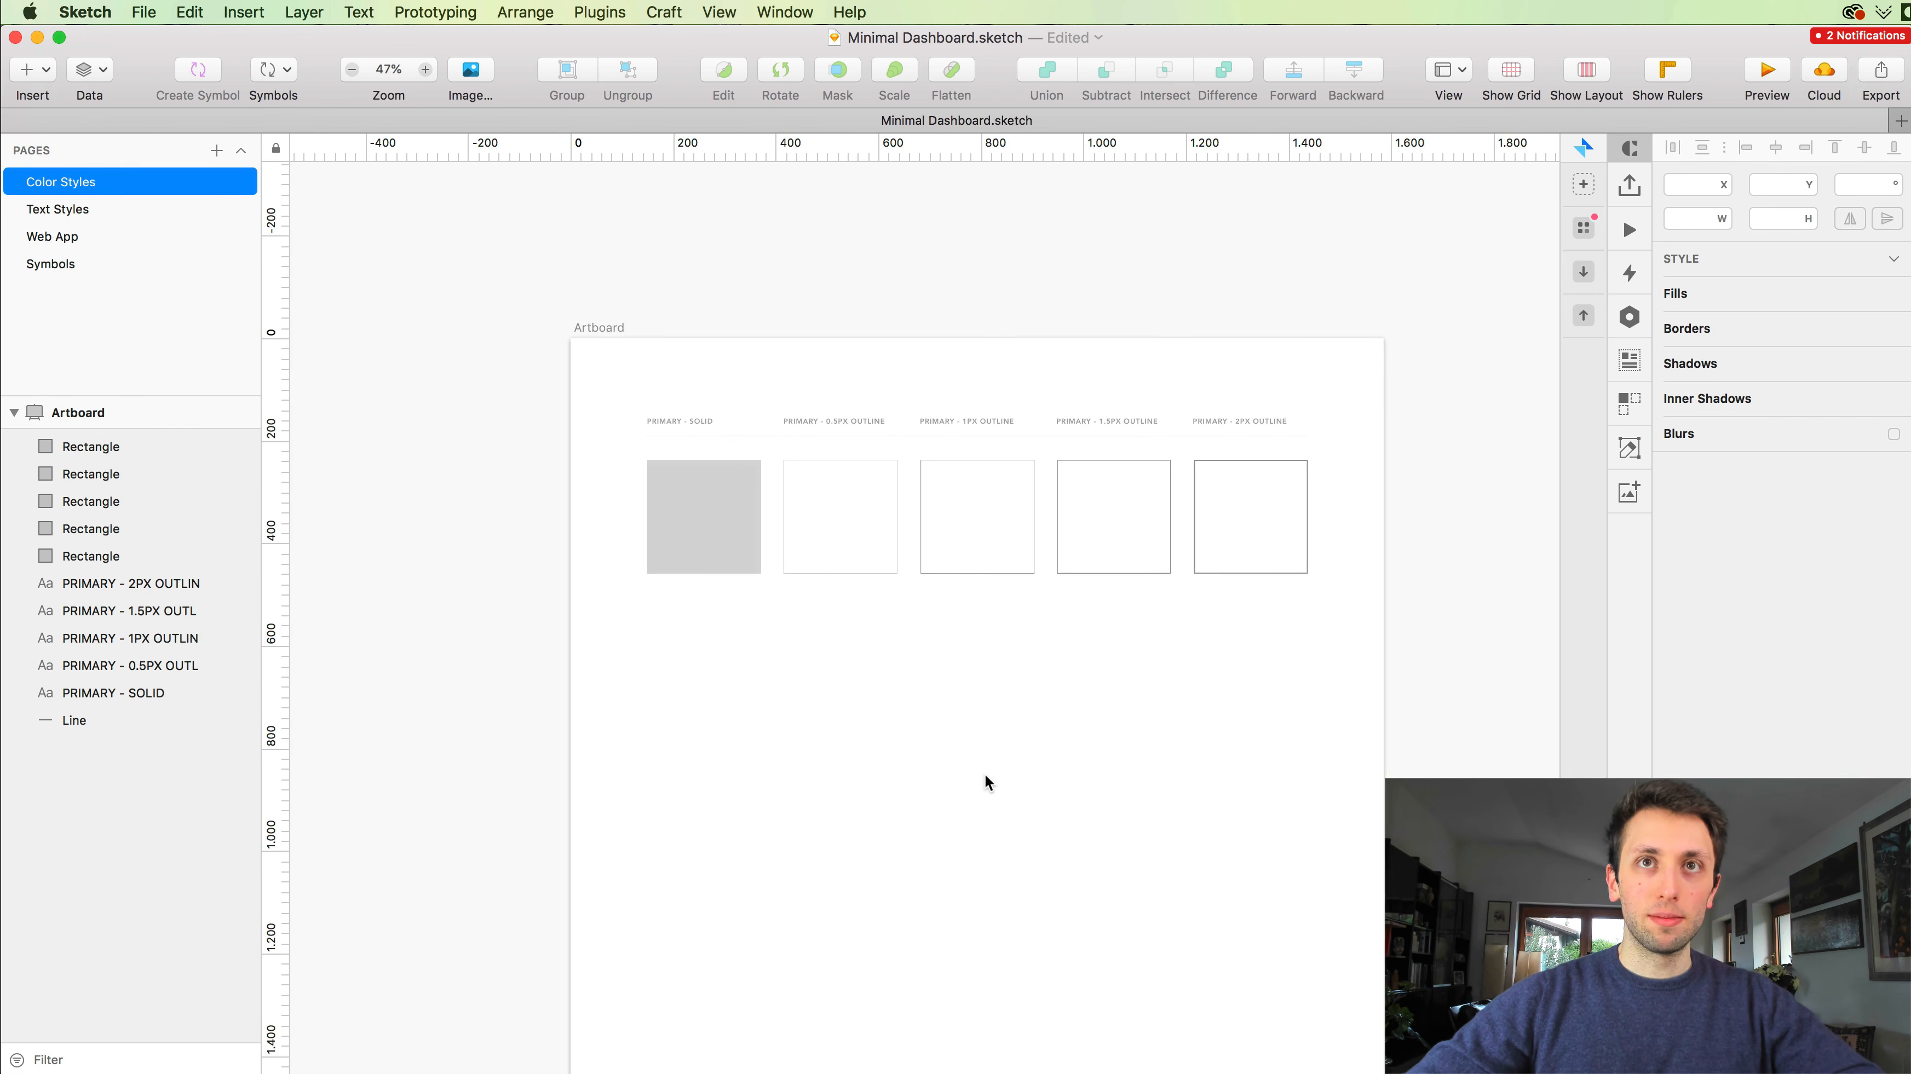
{"action": "scroll", "coordinate": [984, 773], "scroll_direction": "up", "scroll_amount": 3}
{"action": "scroll", "coordinate": [984, 773], "scroll_direction": "up", "scroll_amount": 1}
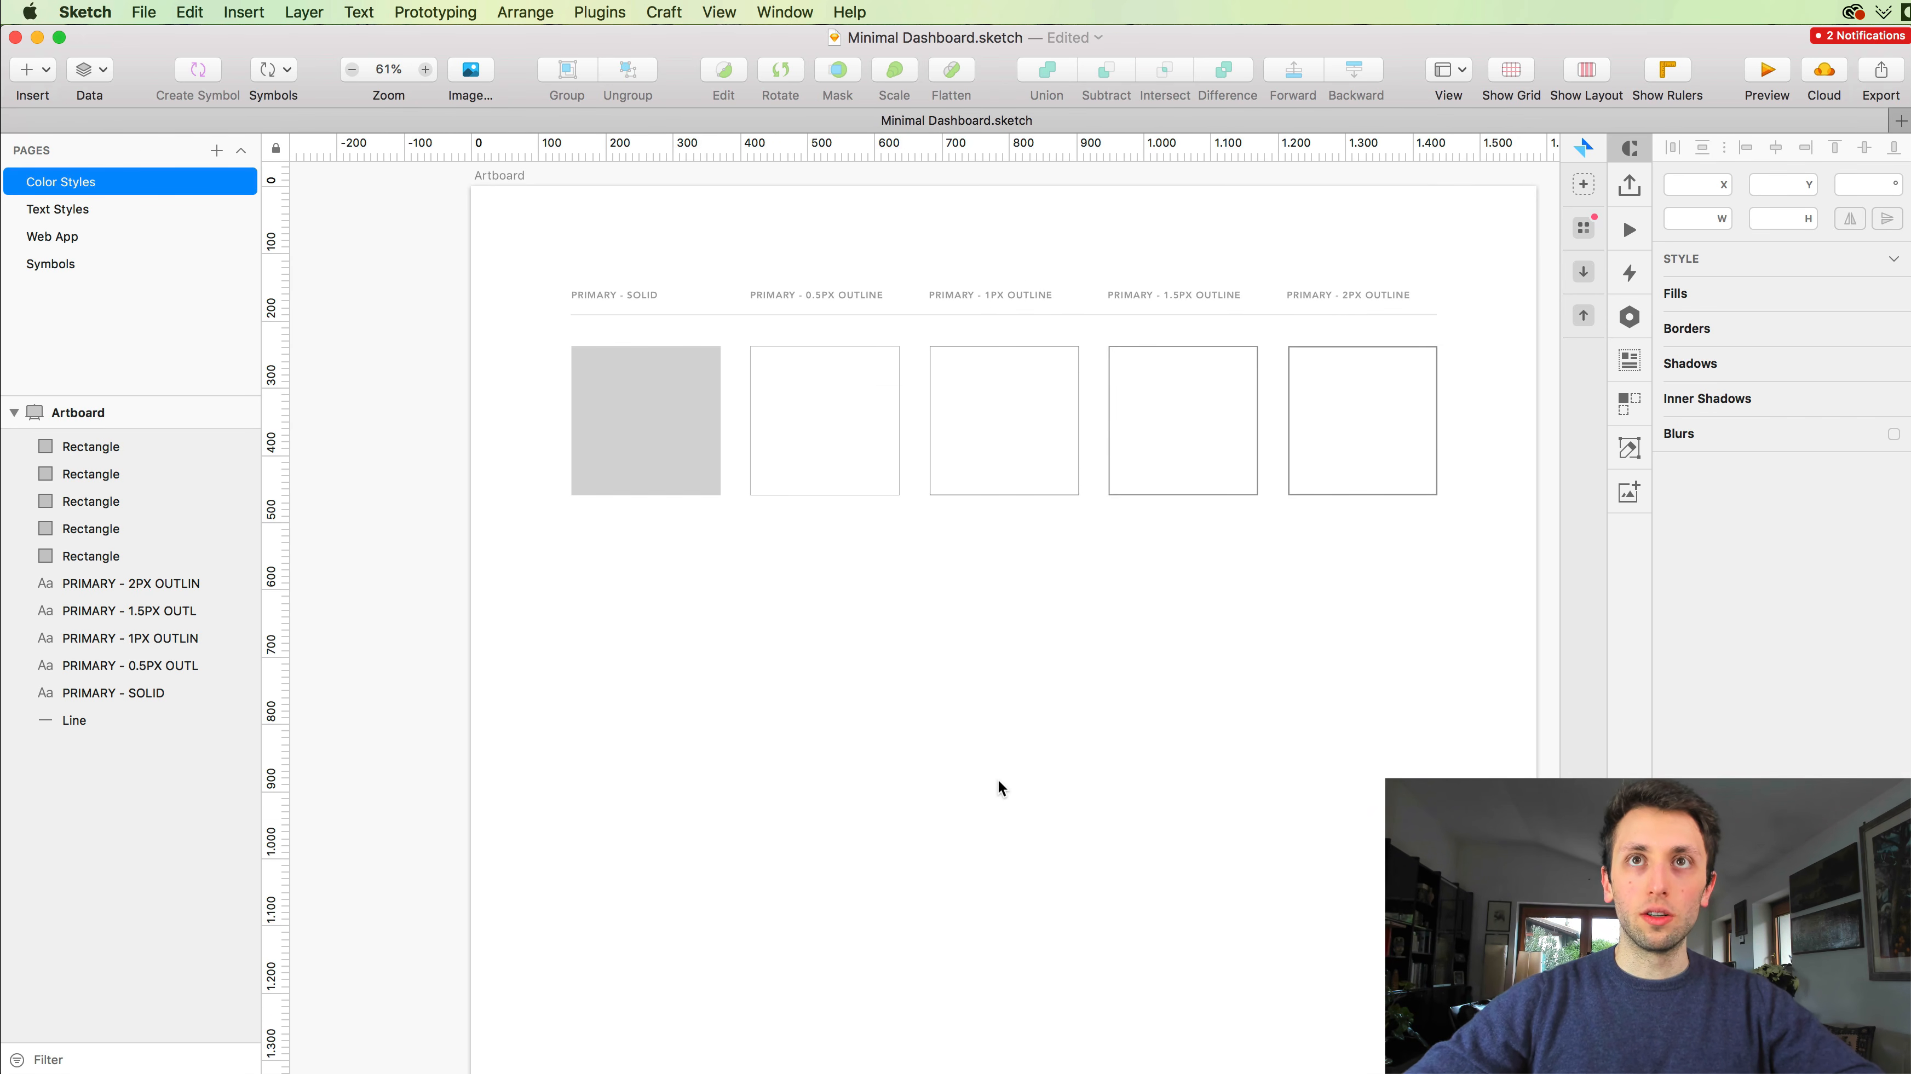
{"action": "scroll", "coordinate": [909, 638], "scroll_direction": "up", "scroll_amount": 2}
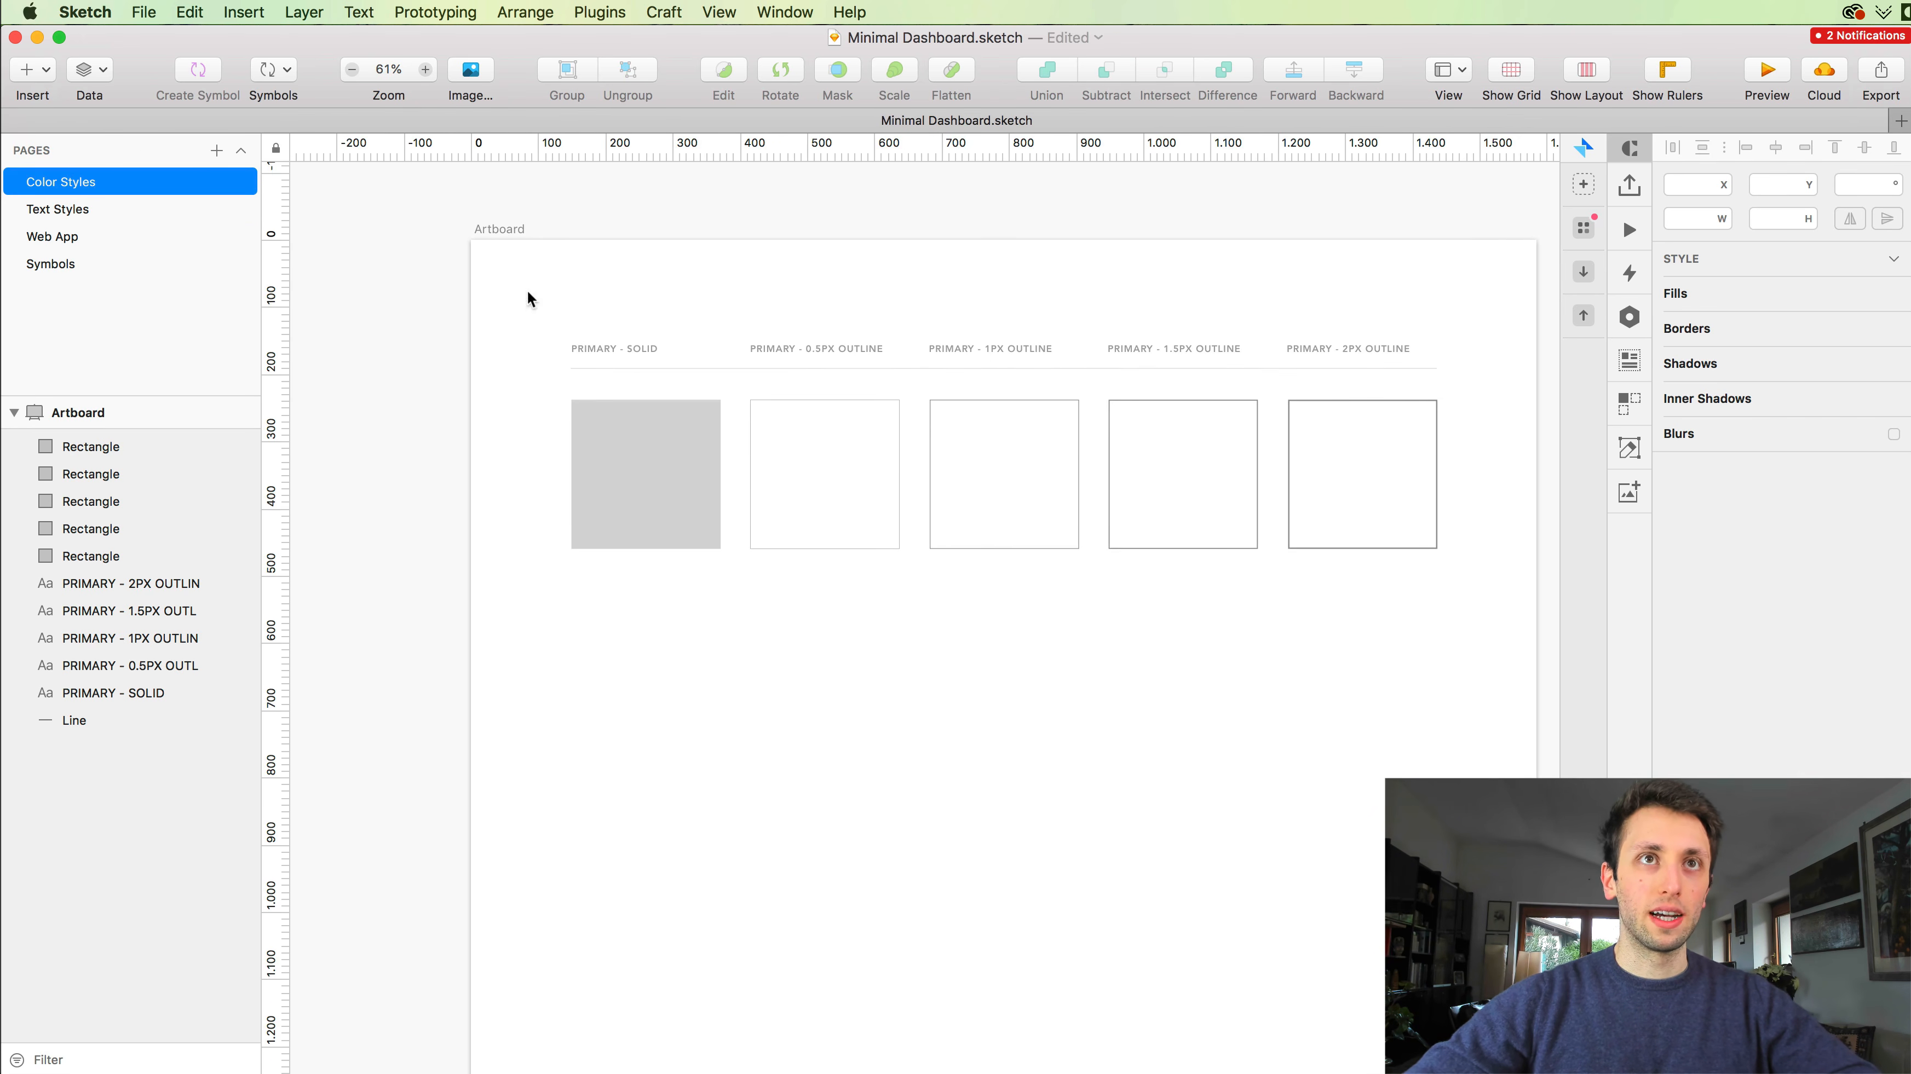
Step: Switch to the Web App page and look over the Balance dashboard on artboard 1
{"action": "left_click", "coordinate": [83, 208]}
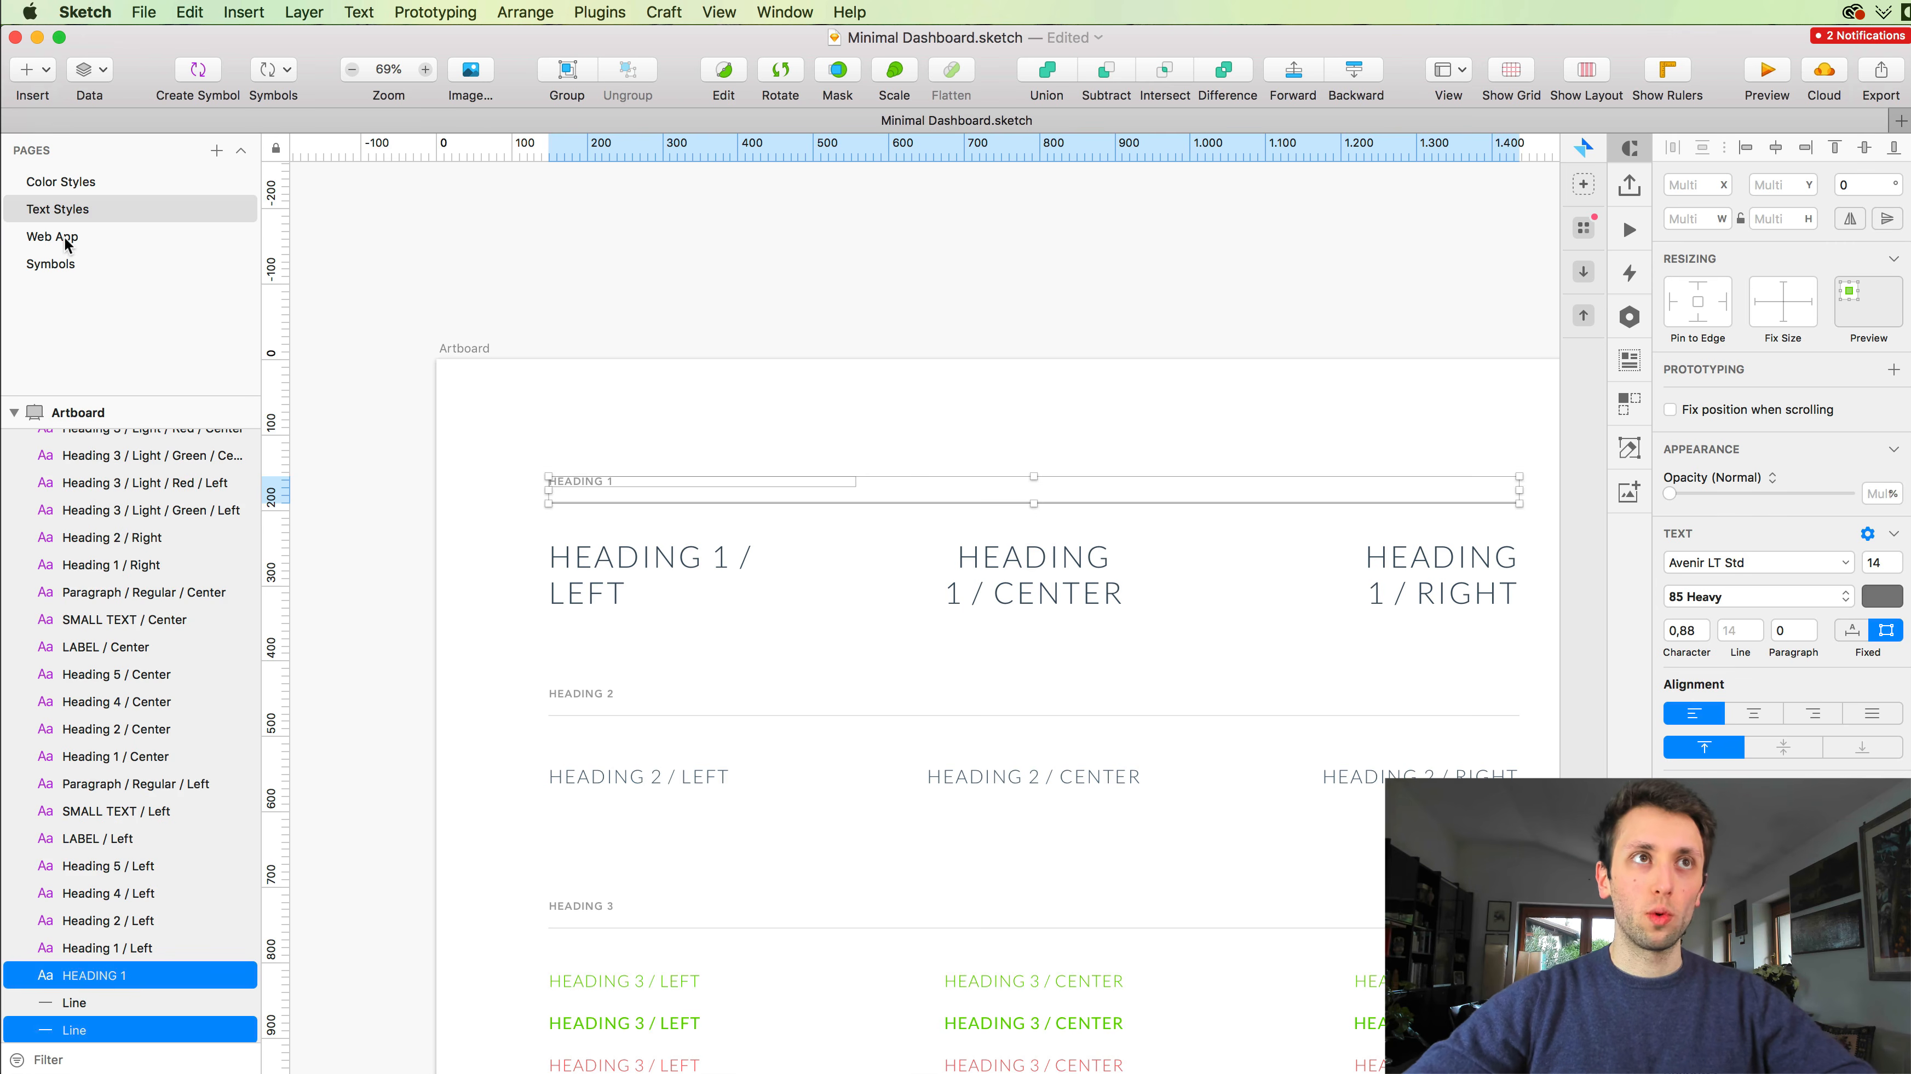
{"action": "left_click", "coordinate": [52, 236]}
{"action": "scroll", "coordinate": [864, 272], "scroll_direction": "up", "scroll_amount": 3}
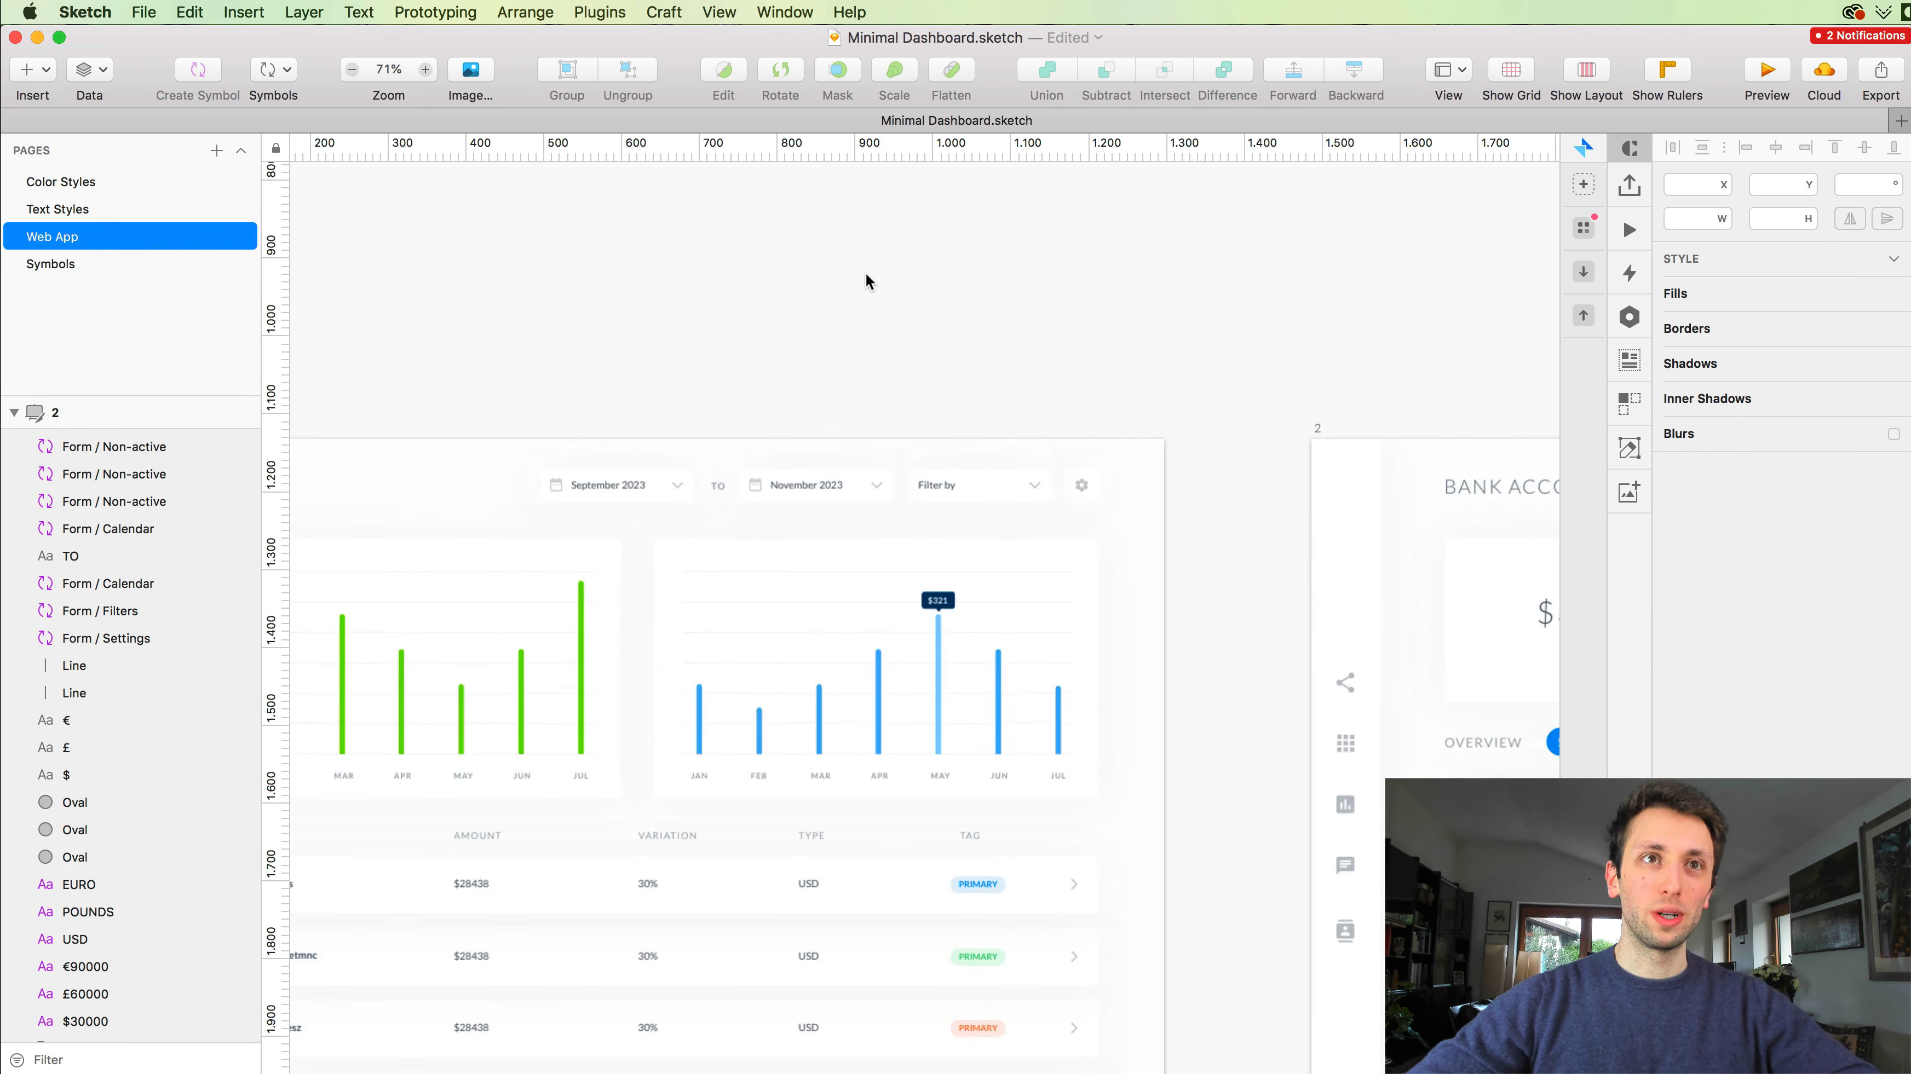
{"action": "scroll", "coordinate": [864, 272], "scroll_direction": "left", "scroll_amount": 5}
{"action": "scroll", "coordinate": [864, 272], "scroll_direction": "down", "scroll_amount": 3}
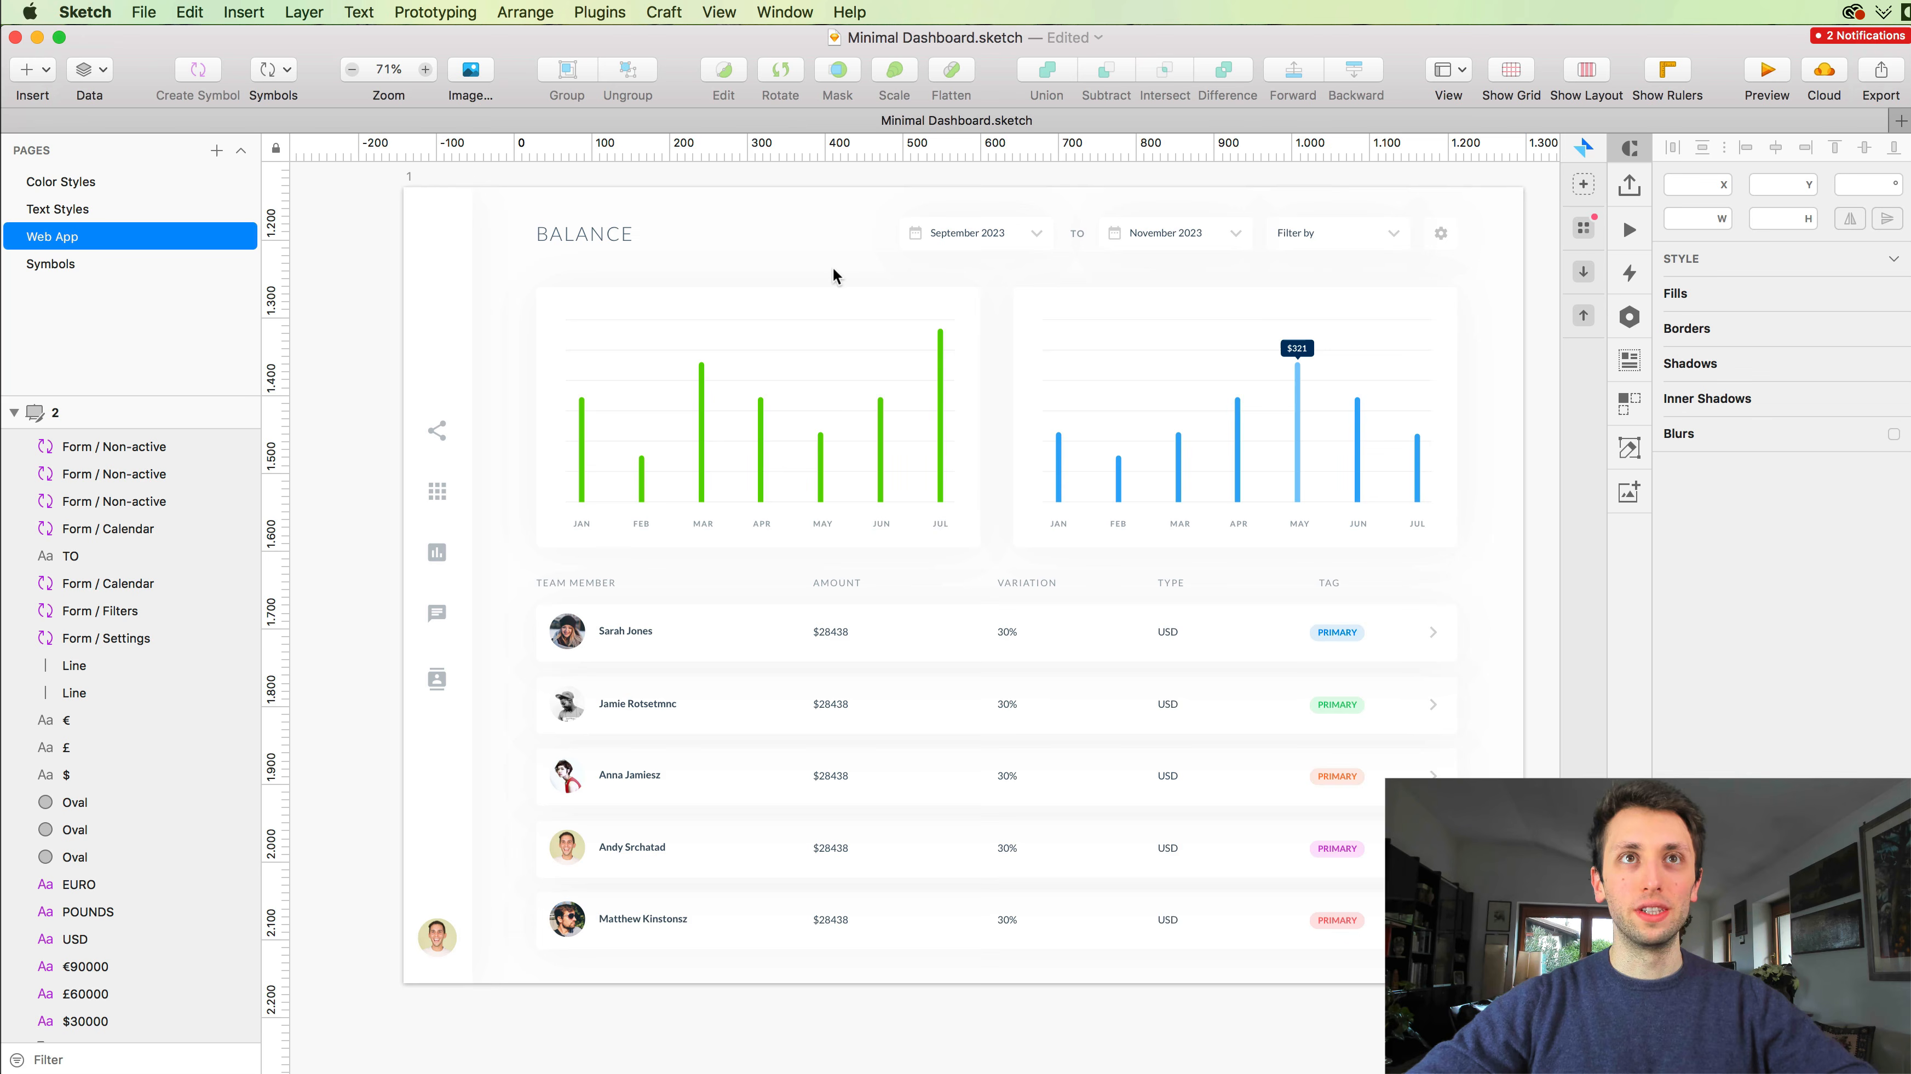
Step: Zoom in on the dashboard's bar graphs and open the source symbol of the blue graph, Graph / 2
{"action": "left_click", "coordinate": [689, 391]}
{"action": "key", "text": "super+2"}
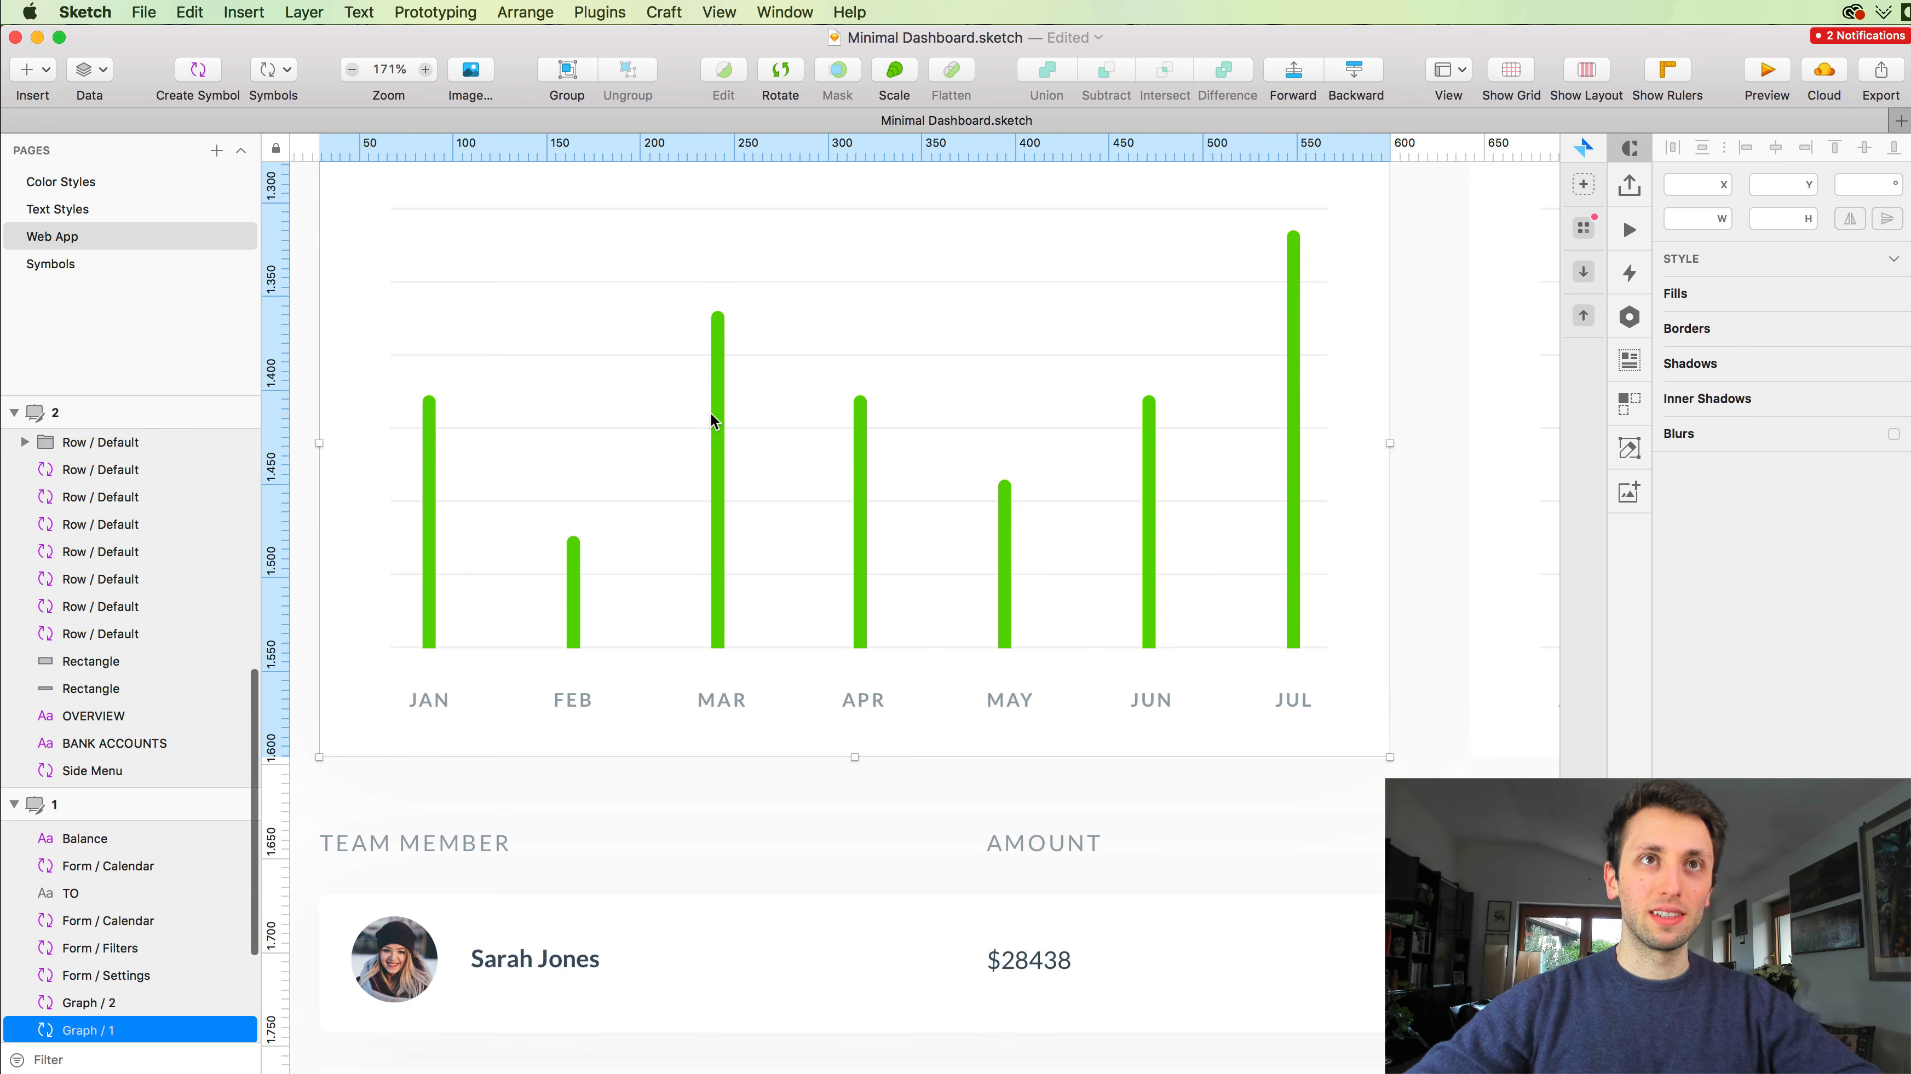
{"action": "scroll", "coordinate": [981, 493], "scroll_direction": "right", "scroll_amount": 5}
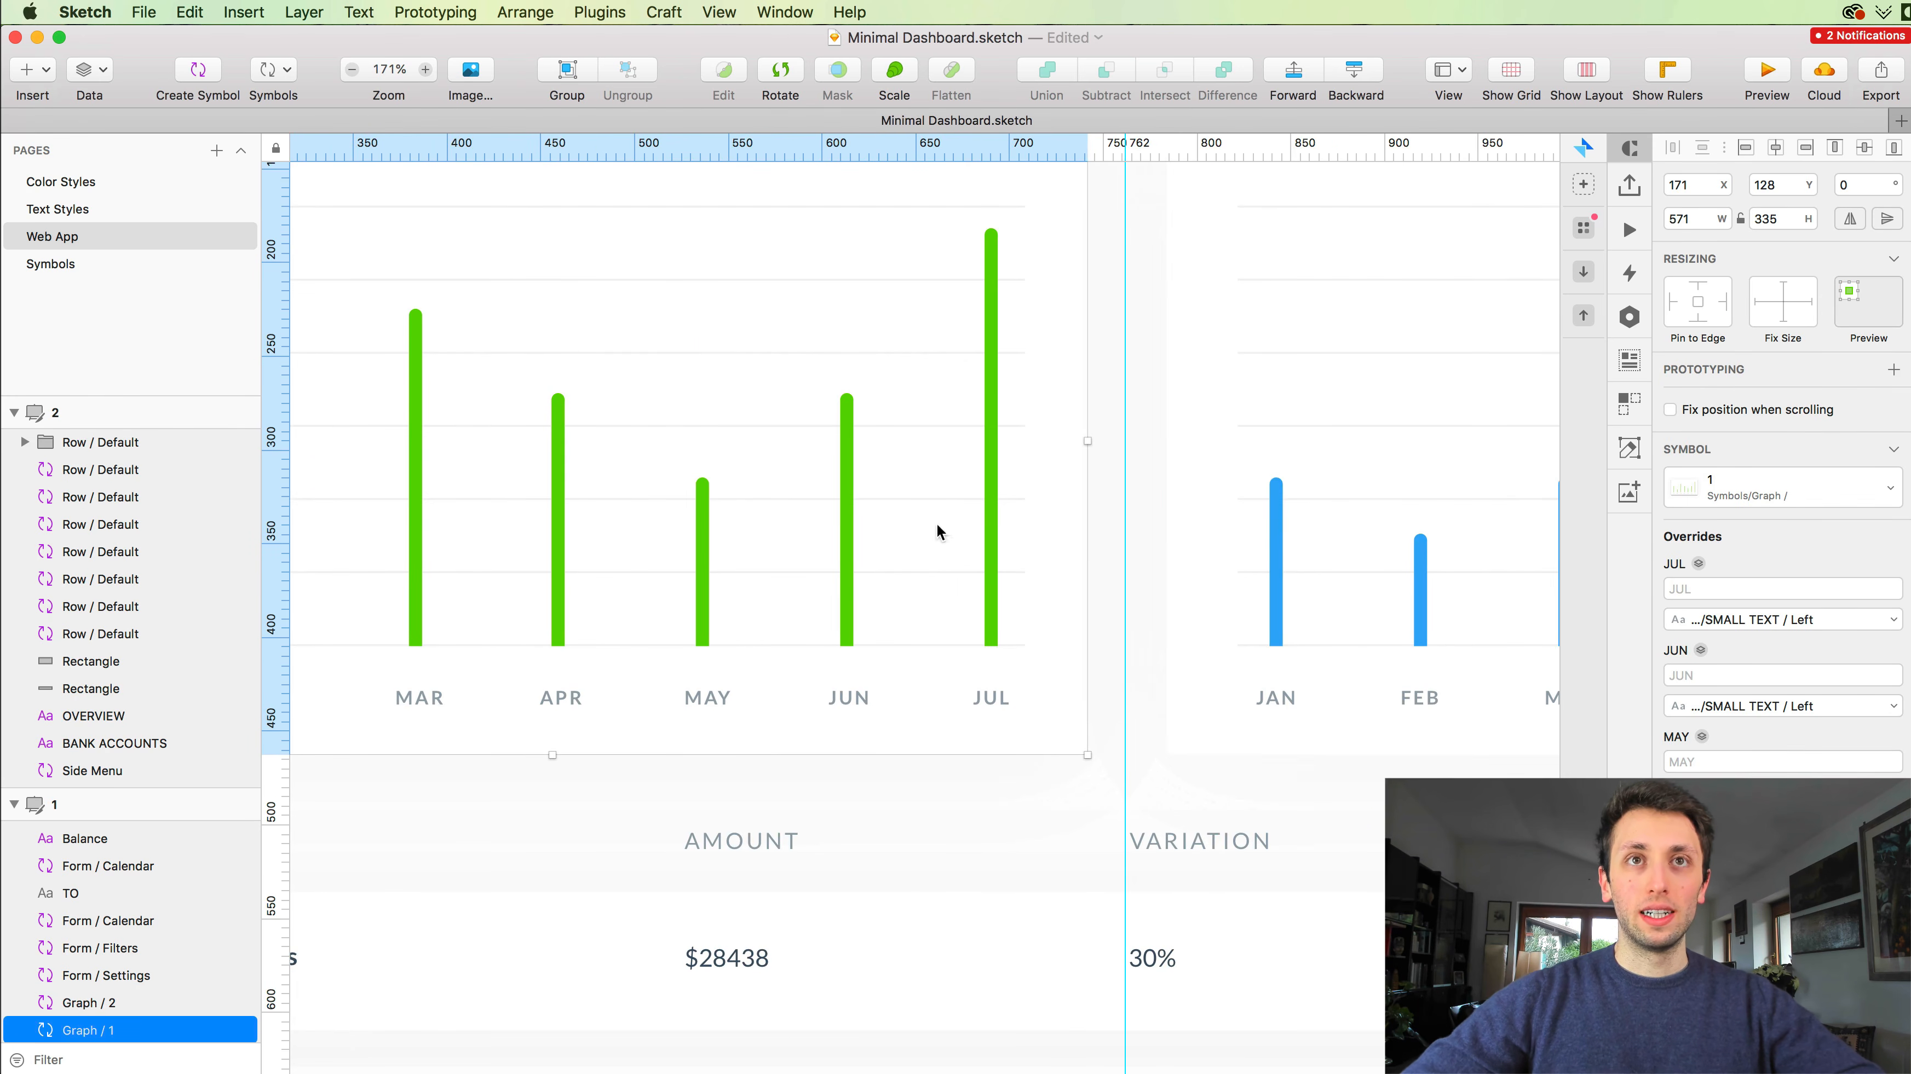
{"action": "double_click", "coordinate": [1275, 564]}
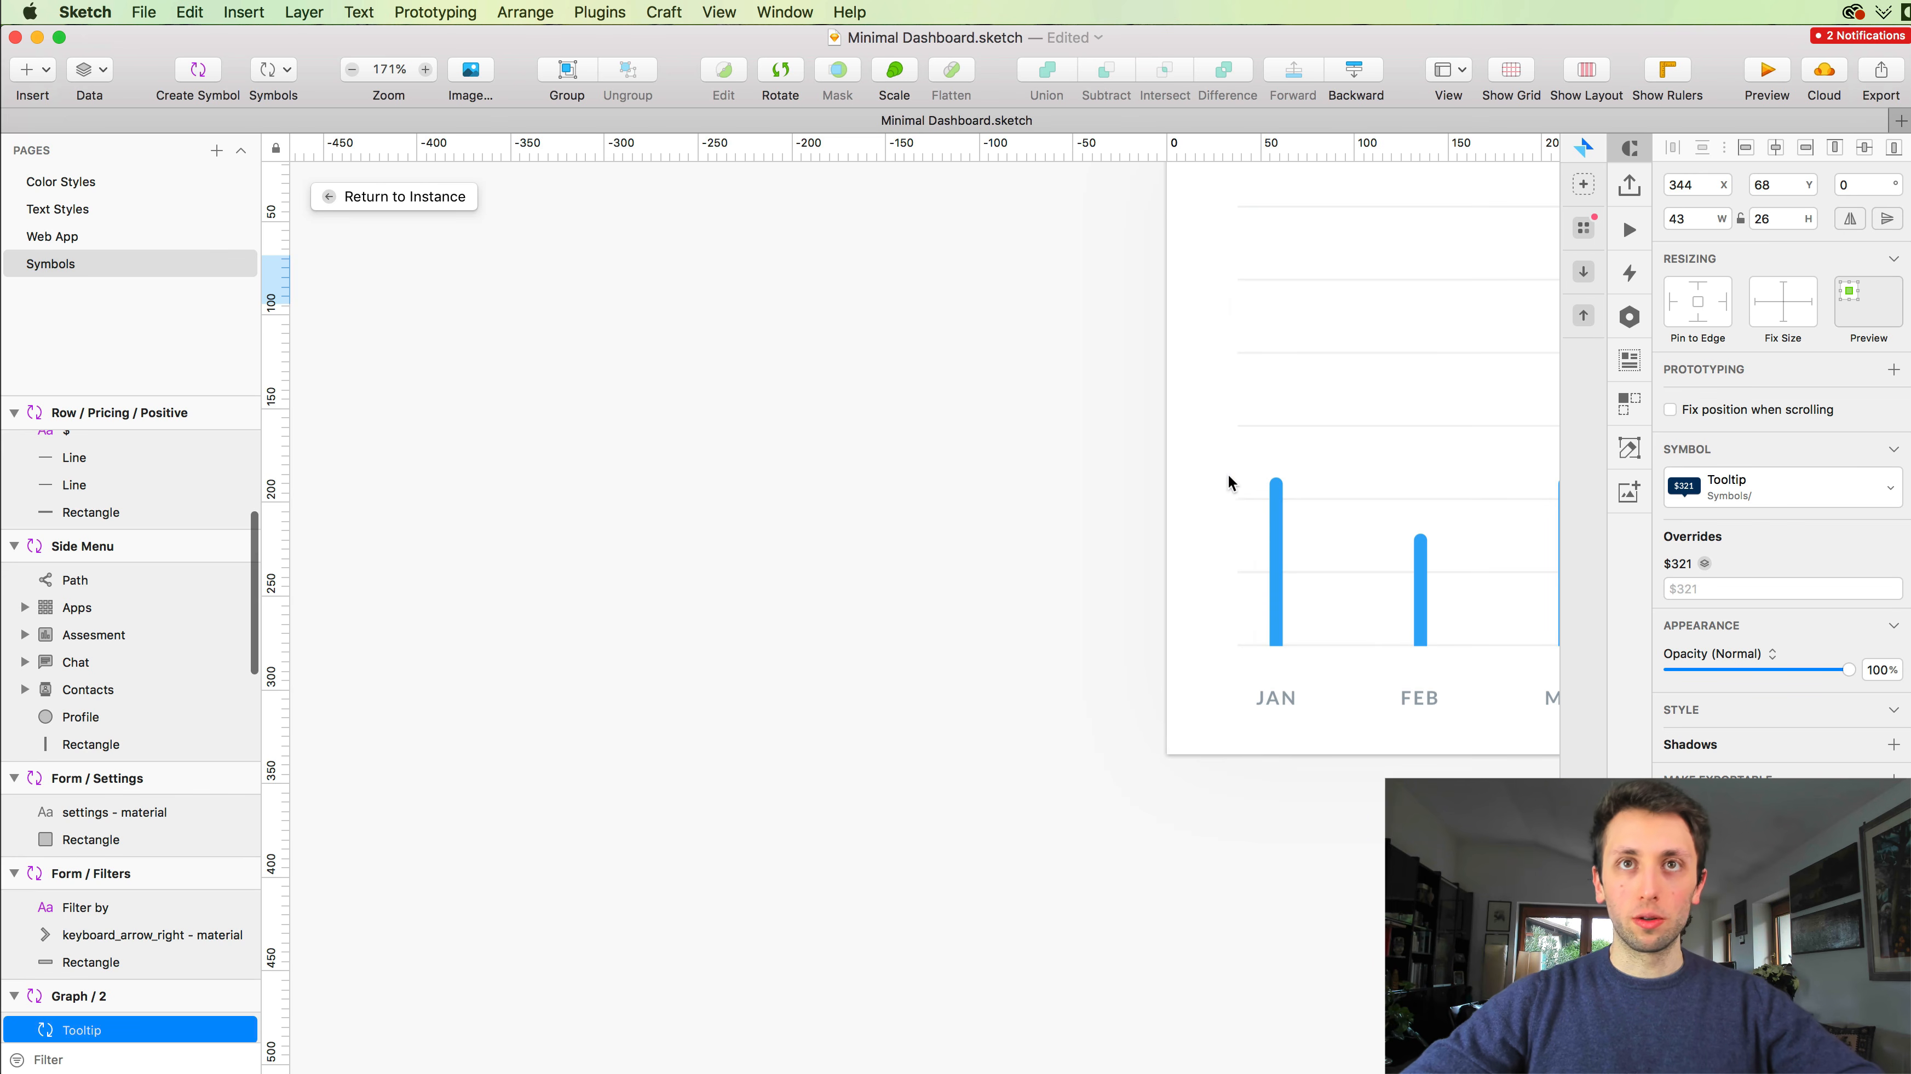
Step: Copy the blue fill colour of the APR bar in the Graph / 2 symbol
{"action": "scroll", "coordinate": [1227, 477], "scroll_direction": "down", "scroll_amount": 3}
{"action": "scroll", "coordinate": [1228, 477], "scroll_direction": "right", "scroll_amount": 6}
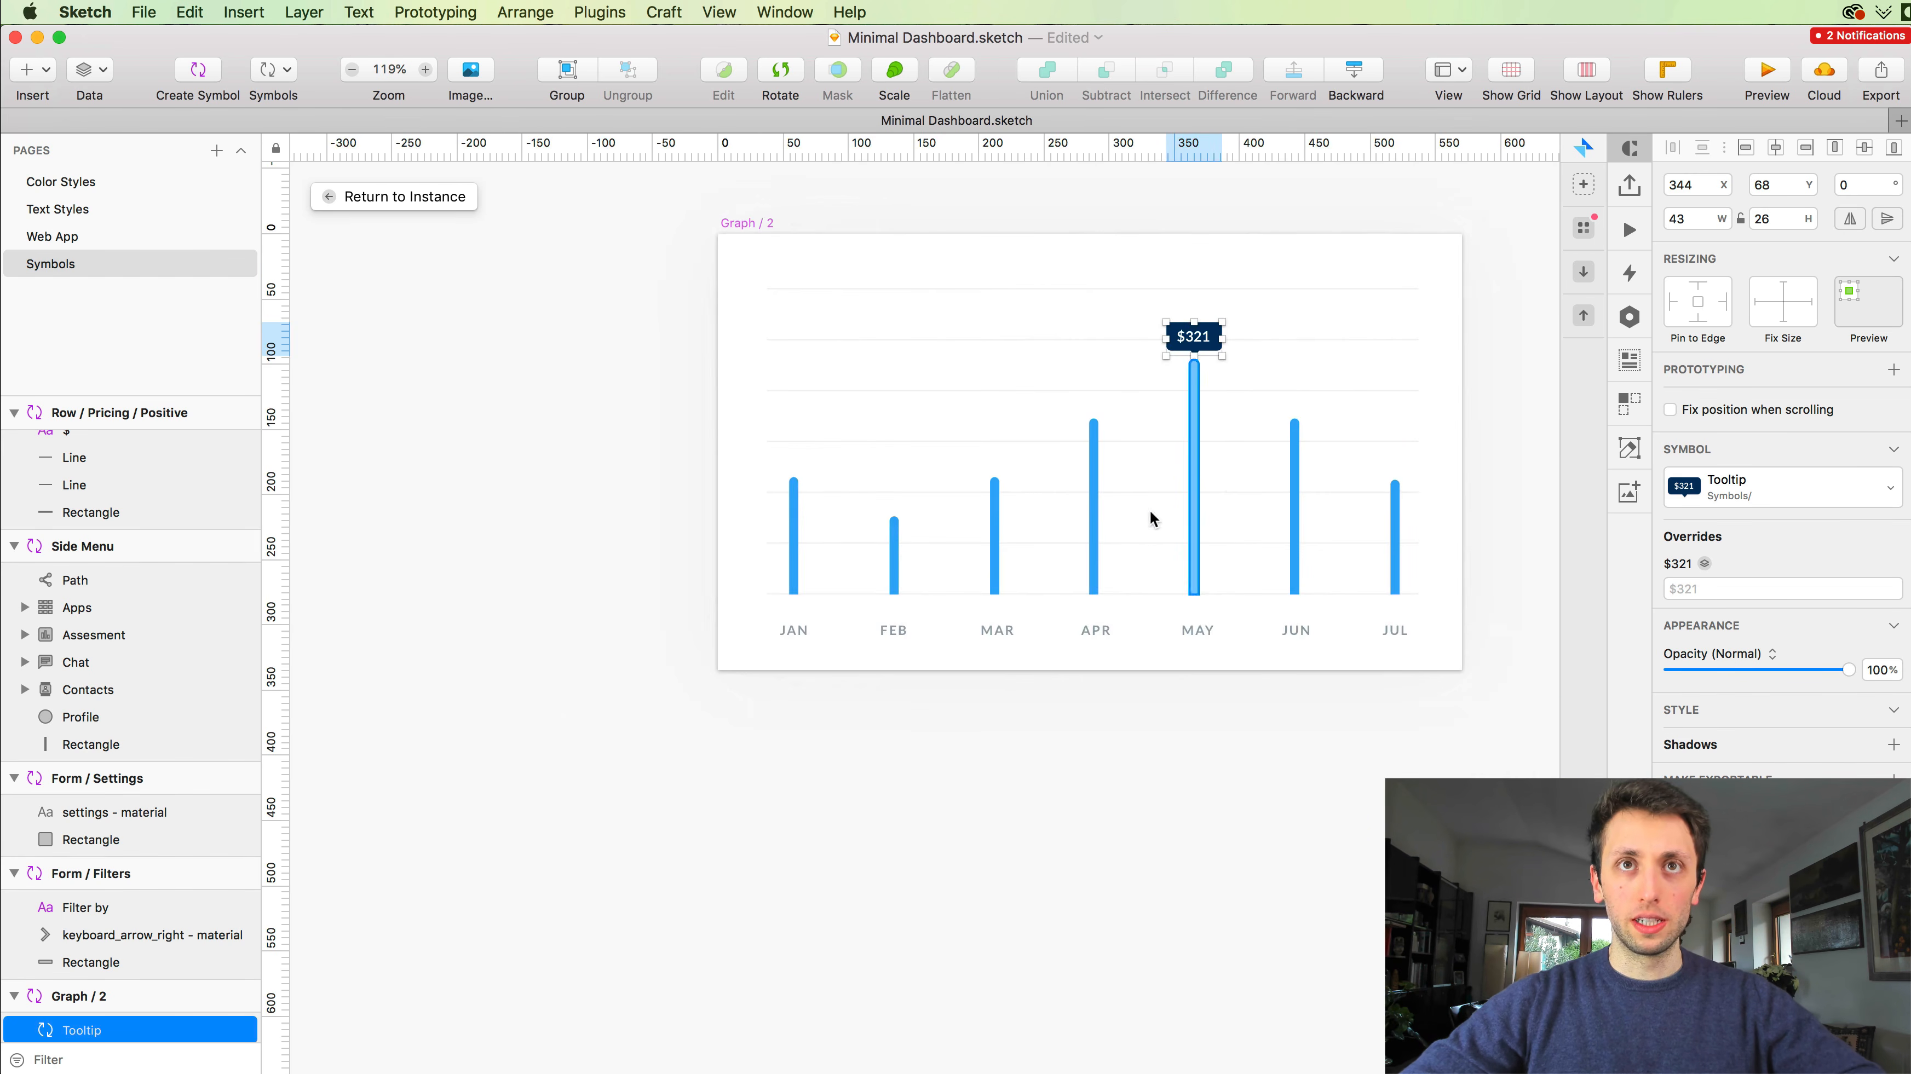
{"action": "scroll", "coordinate": [1150, 512], "scroll_direction": "up", "scroll_amount": 5}
{"action": "left_click", "coordinate": [1020, 514]}
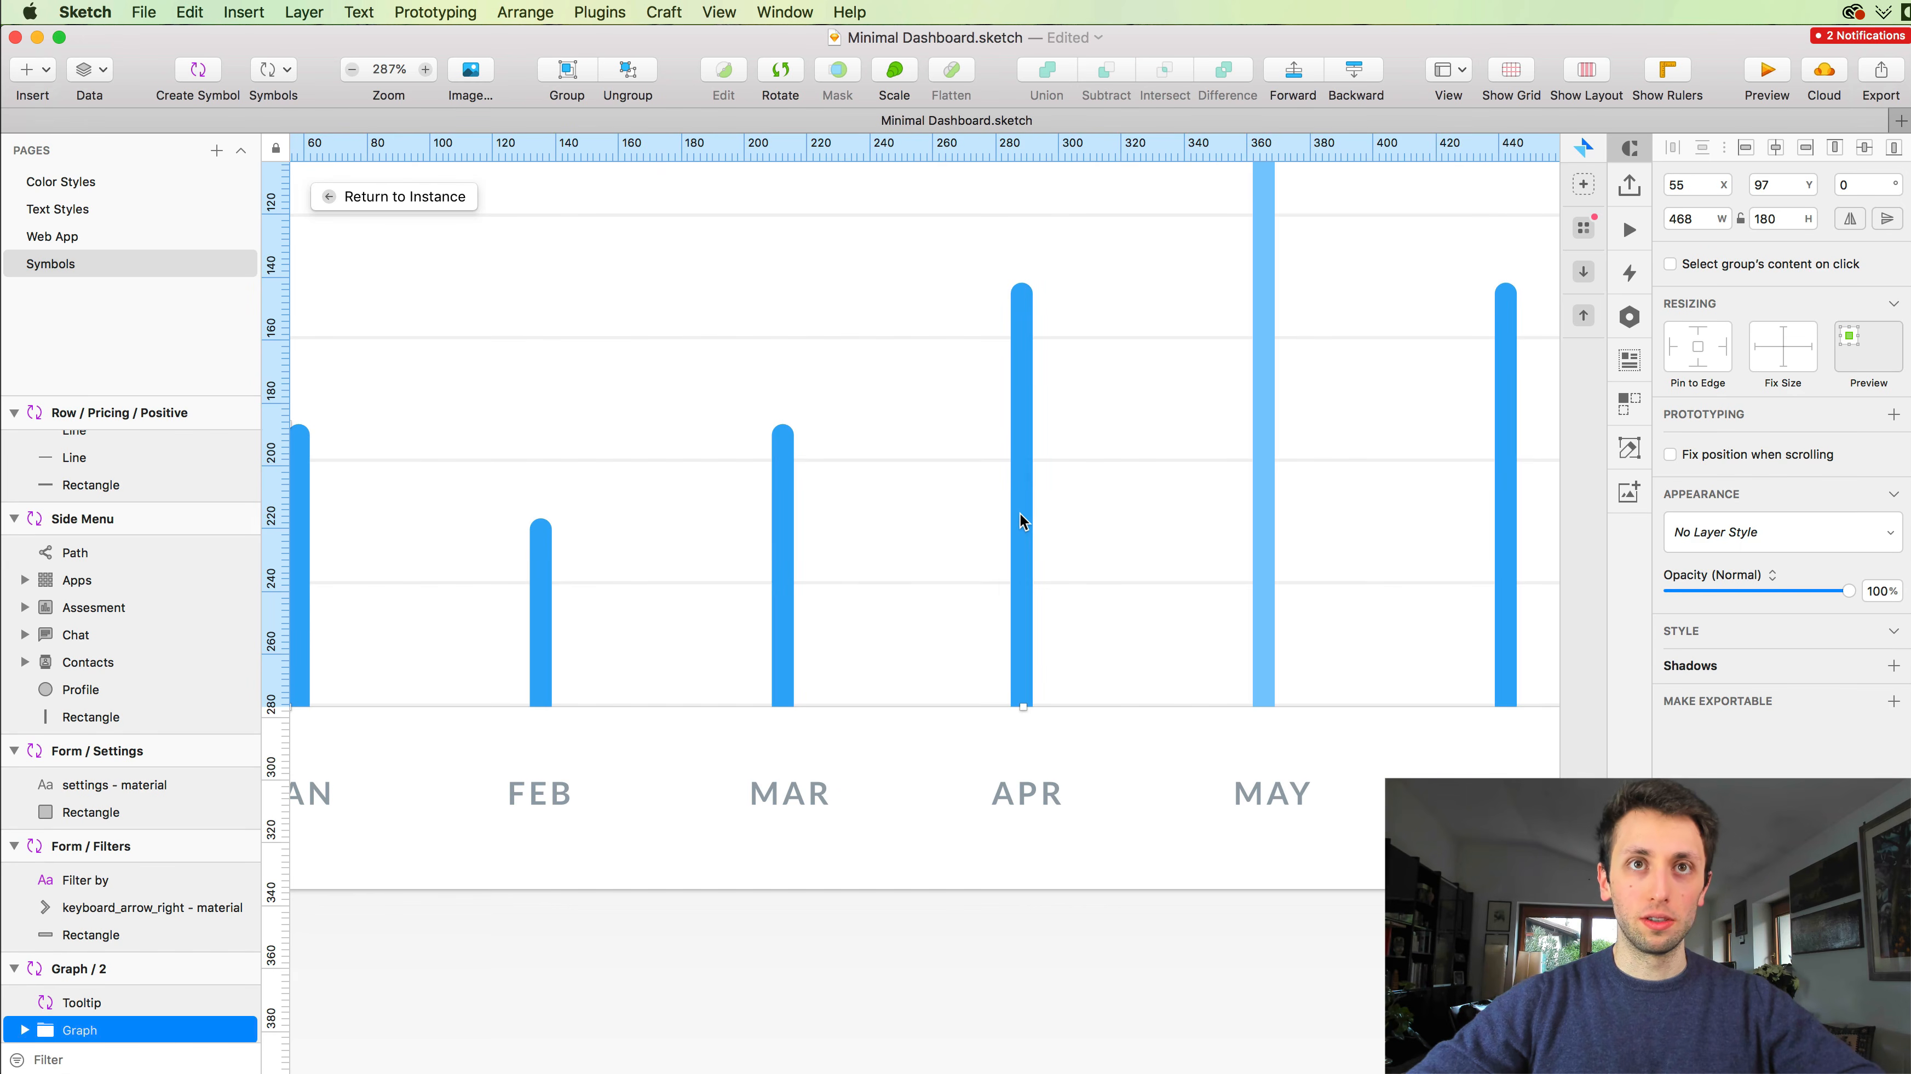
{"action": "double_click", "coordinate": [1020, 518]}
{"action": "left_click", "coordinate": [1706, 710]}
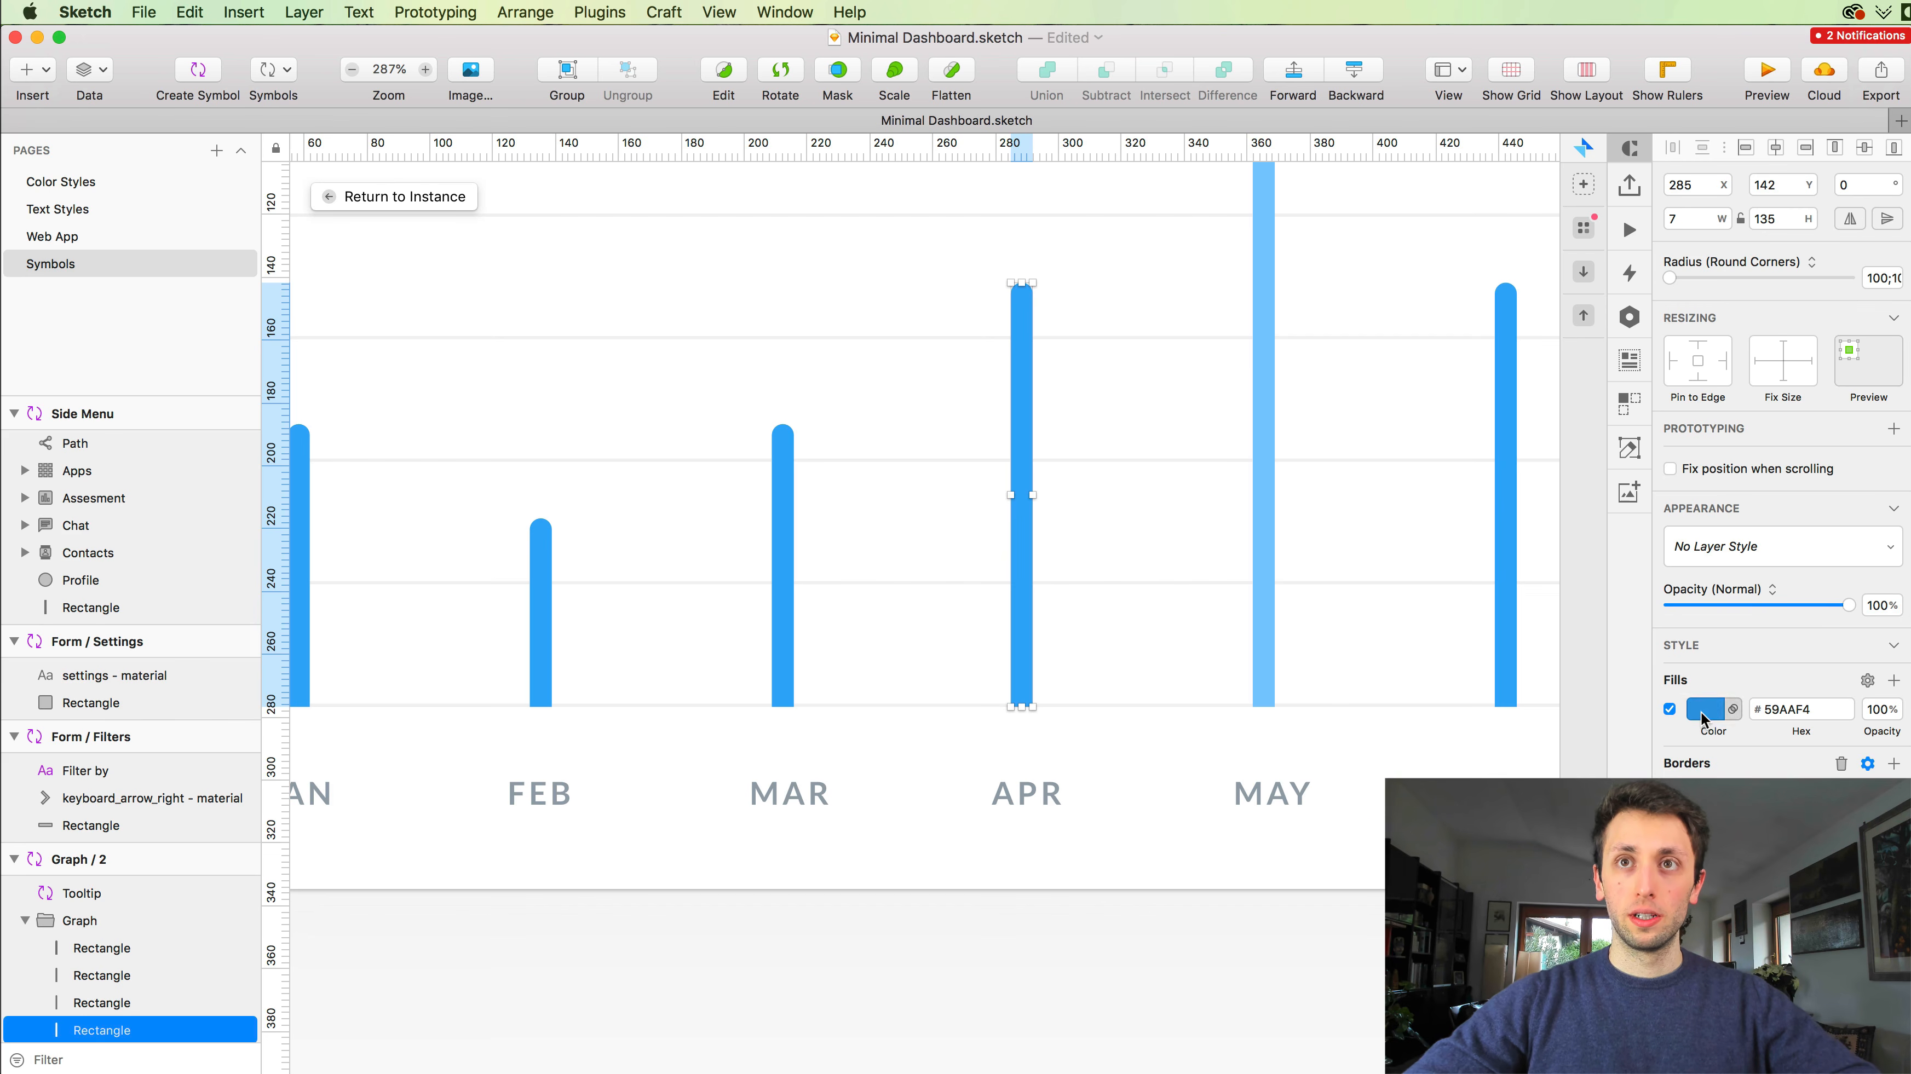
{"action": "left_click", "coordinate": [1119, 951]}
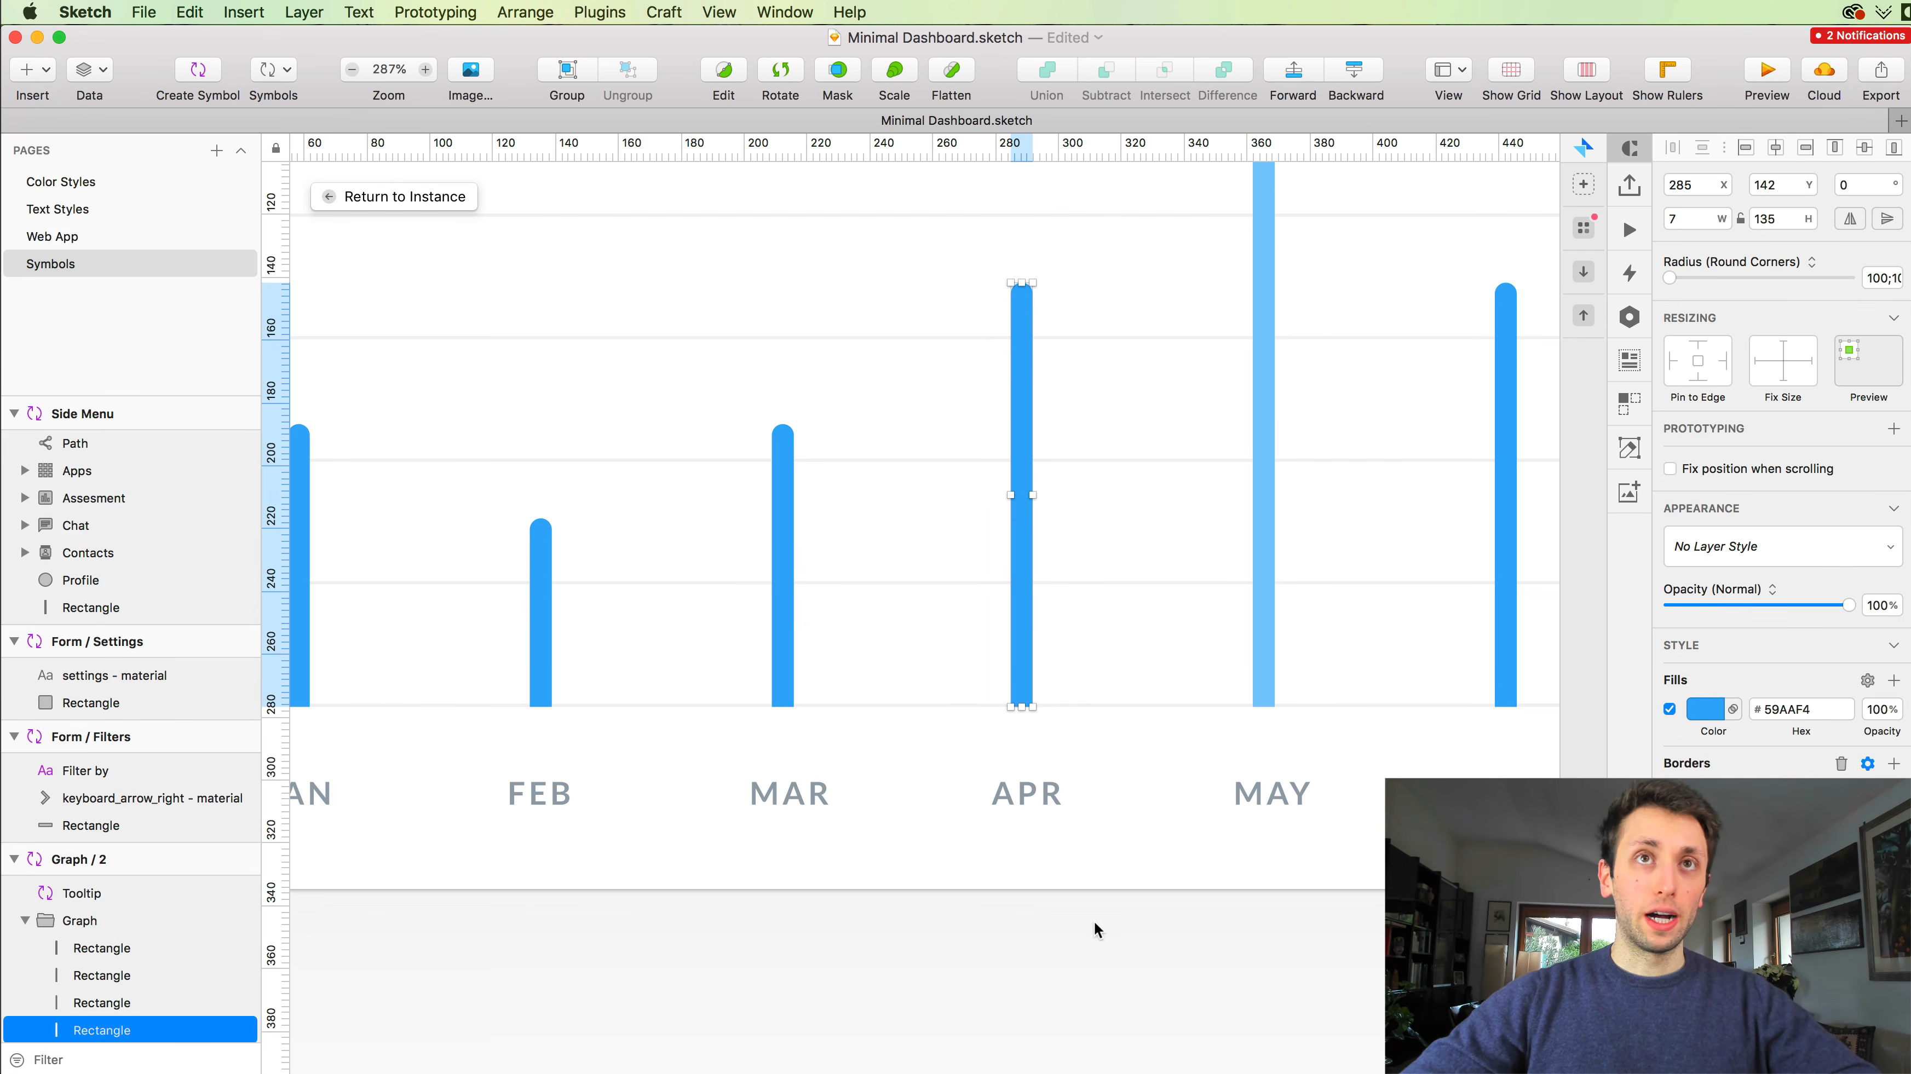
{"action": "scroll", "coordinate": [1103, 921], "scroll_direction": "down", "scroll_amount": 4}
{"action": "scroll", "coordinate": [1103, 921], "scroll_direction": "up", "scroll_amount": 2}
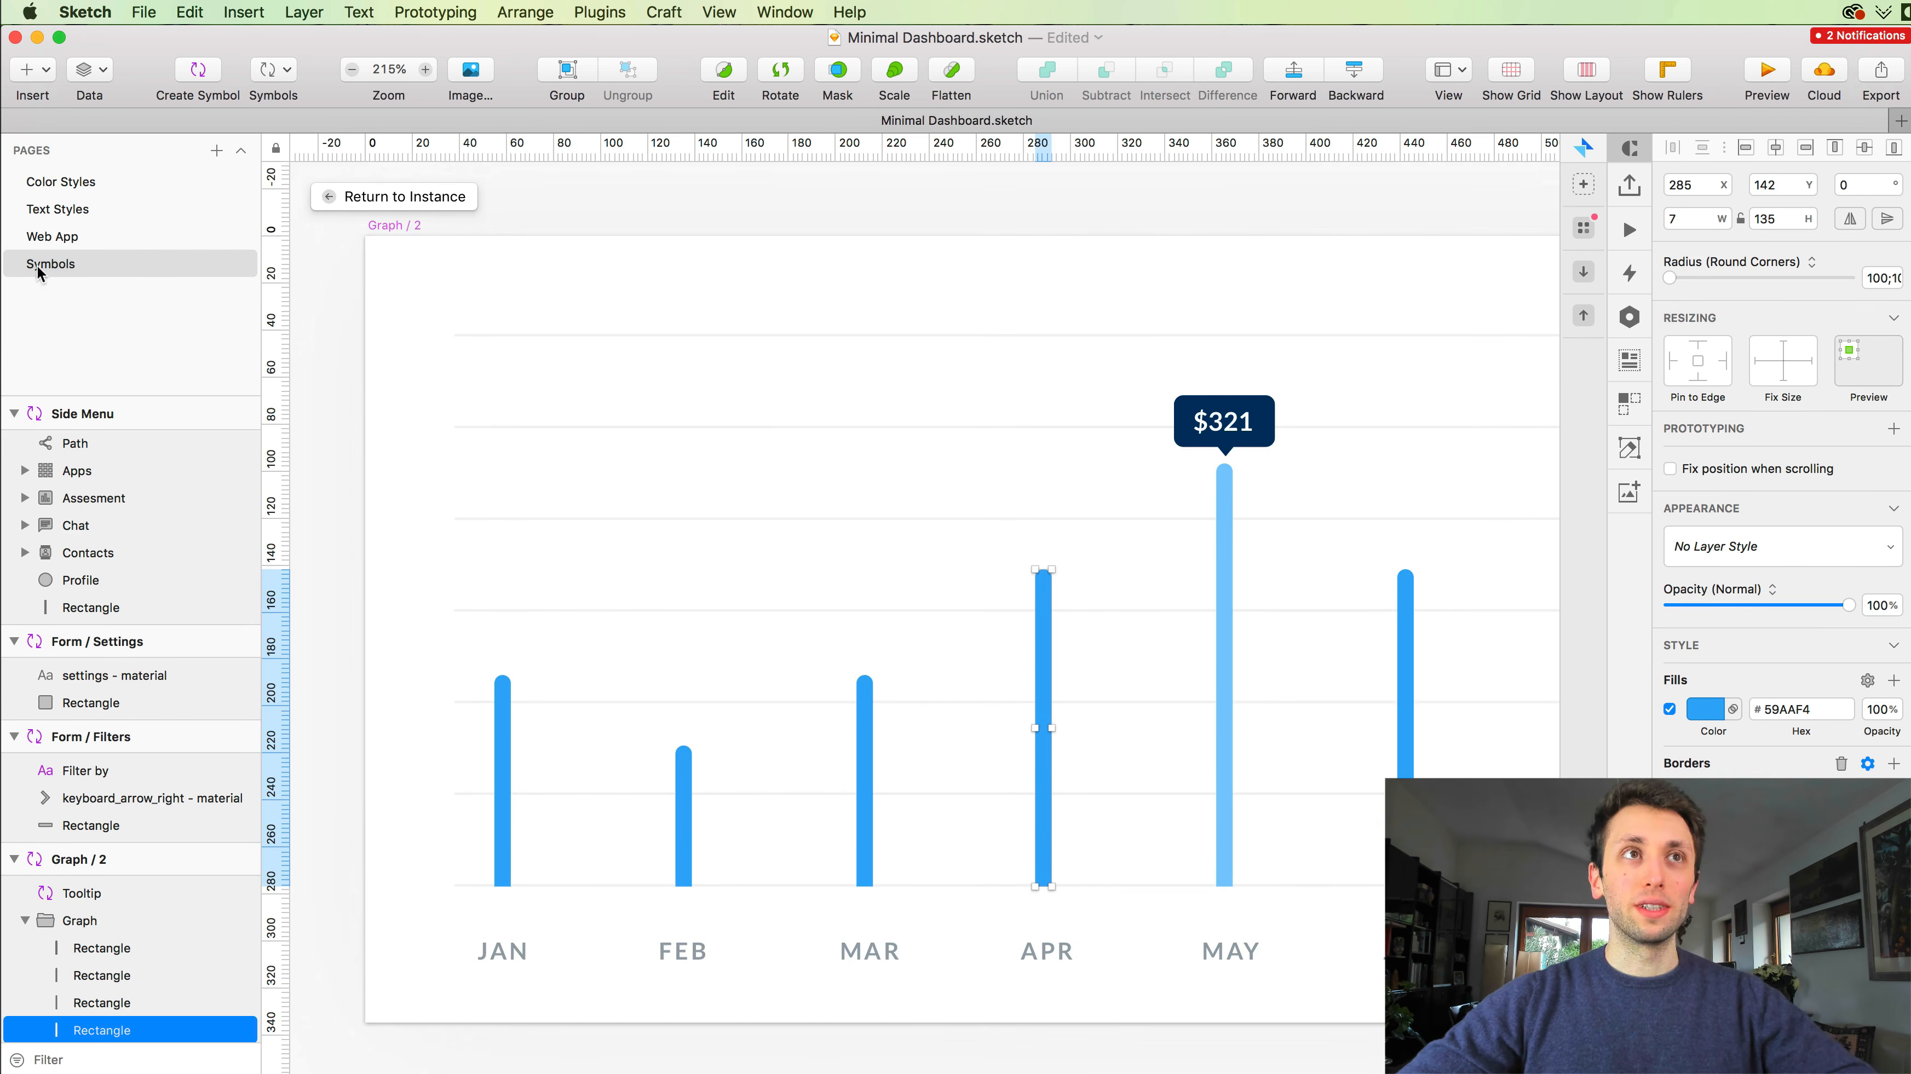
Step: On the Color Styles page, set the fill of the square under PRIMARY - SOLID to #59AAF4
{"action": "left_click", "coordinate": [64, 181]}
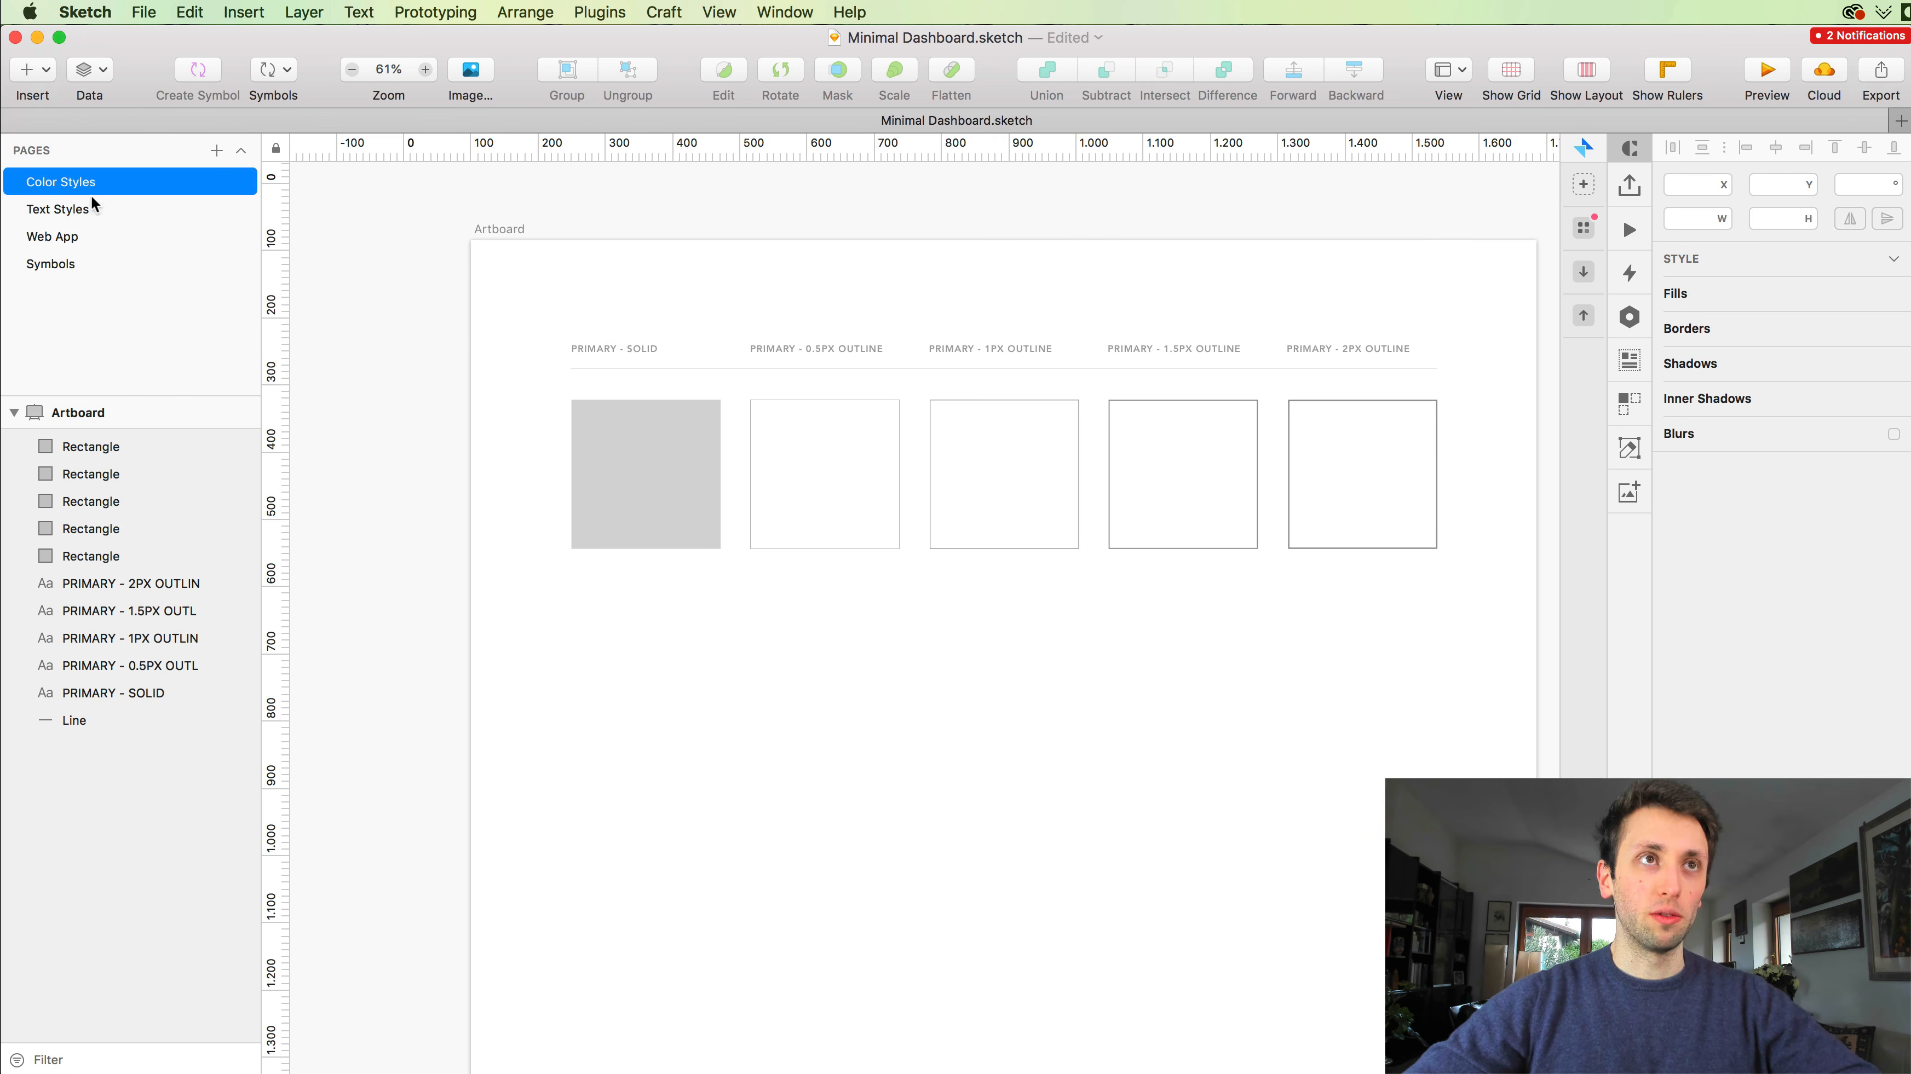
{"action": "scroll", "coordinate": [1201, 776], "scroll_direction": "up", "scroll_amount": 4}
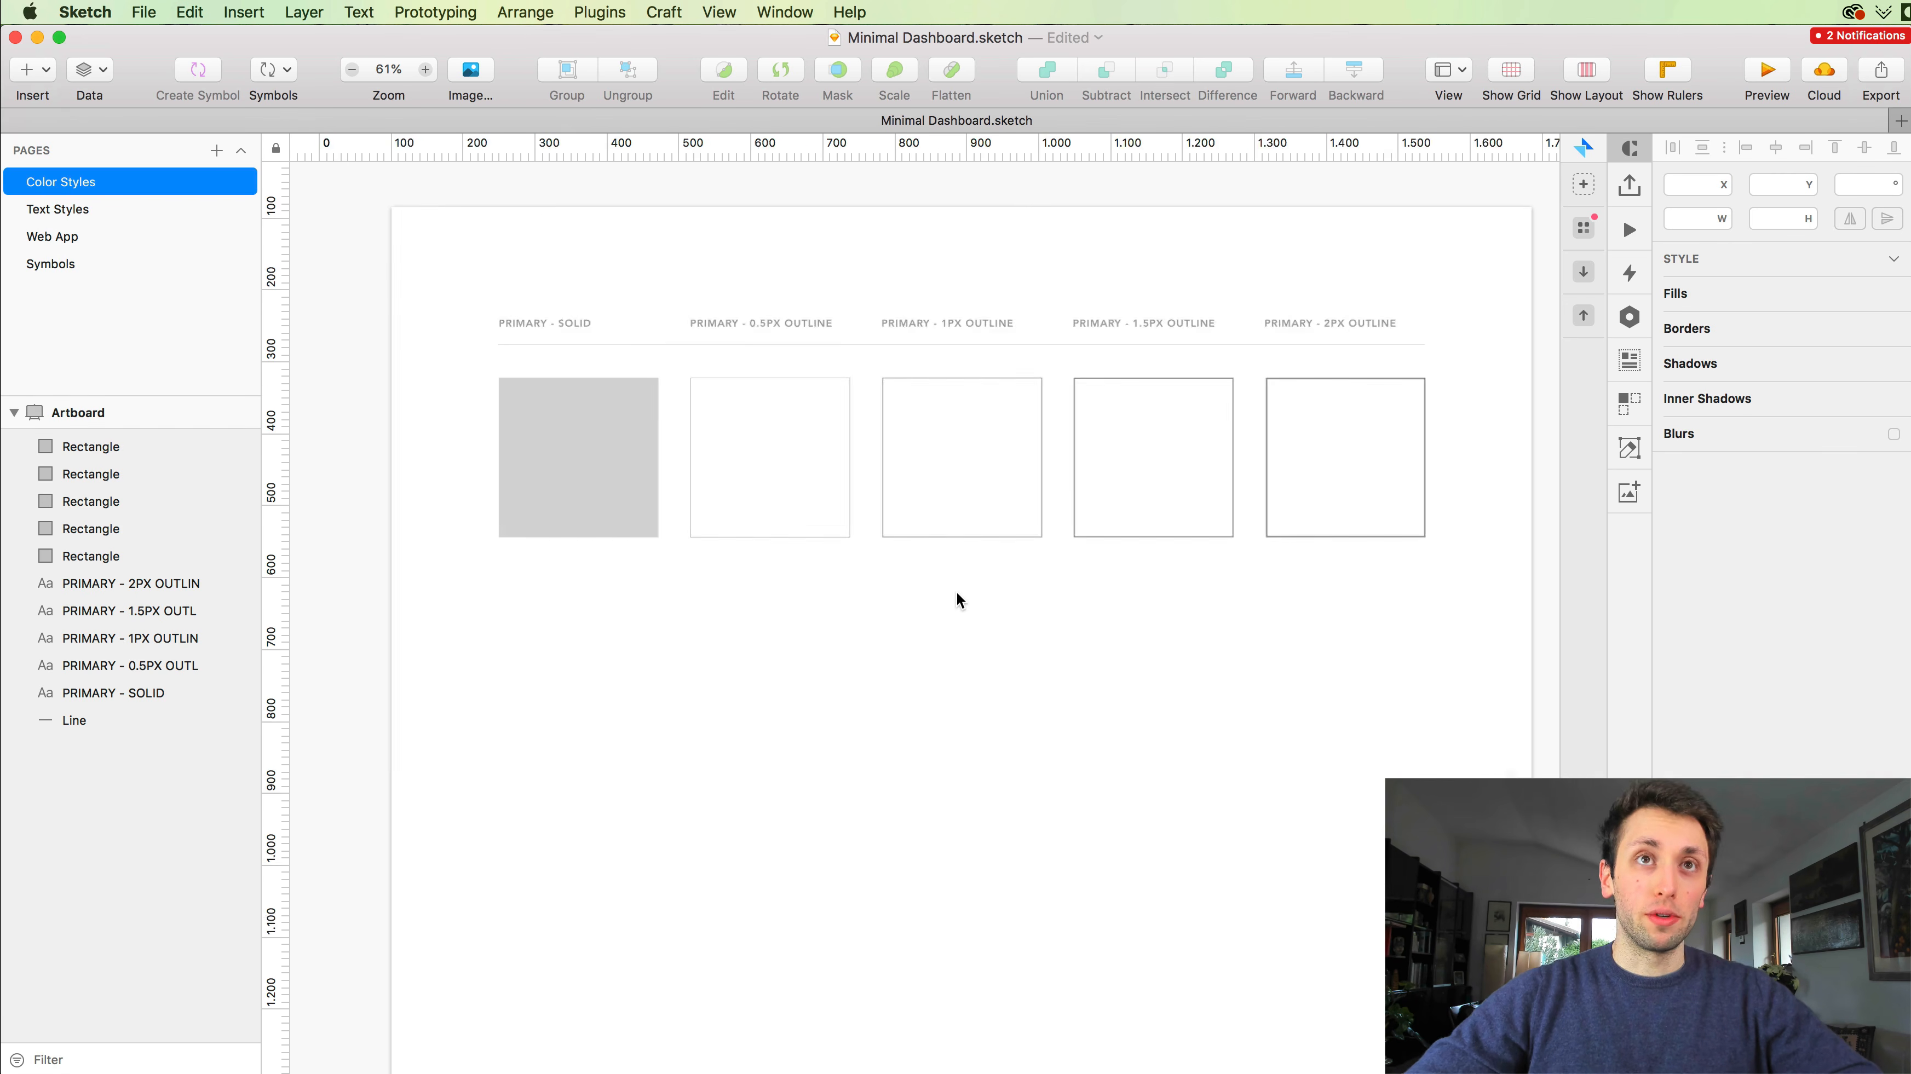
{"action": "left_click", "coordinate": [367, 391]}
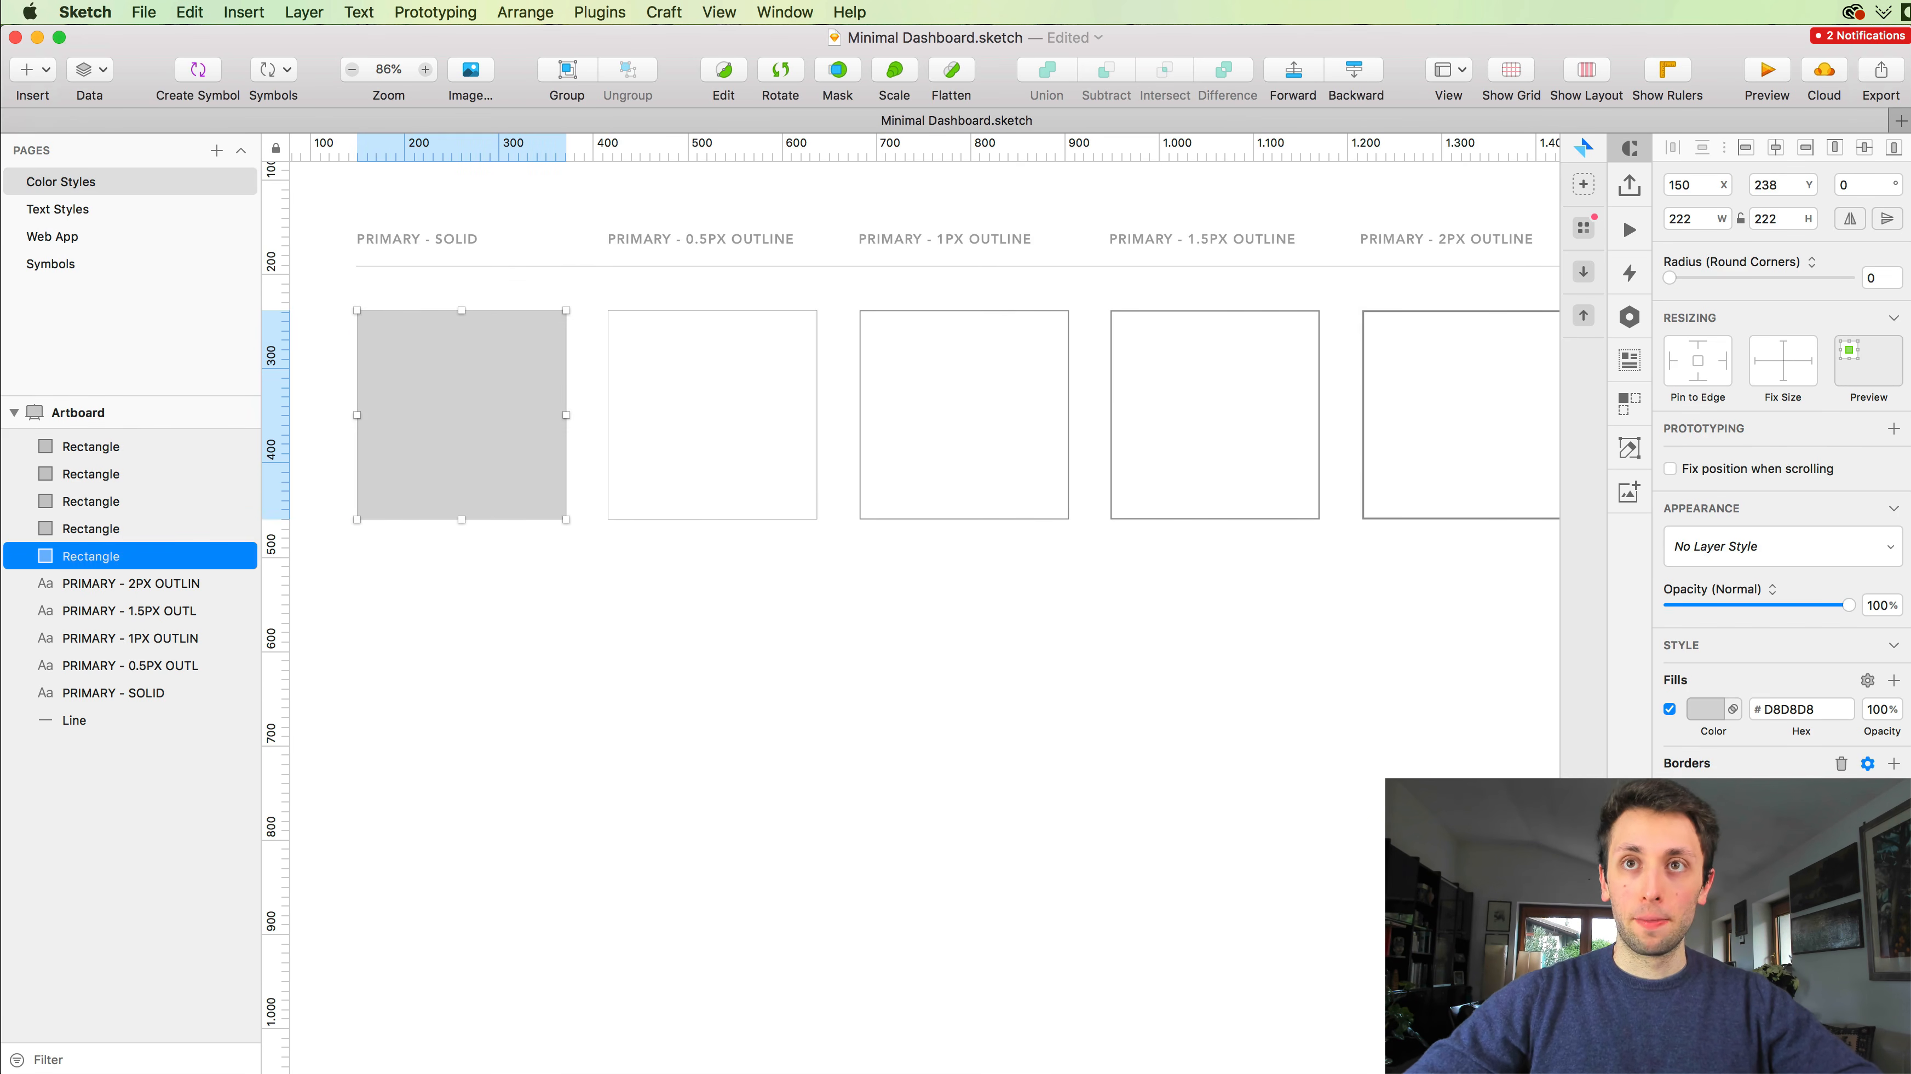
{"action": "left_click", "coordinate": [1706, 710]}
{"action": "left_click", "coordinate": [1698, 1050]}
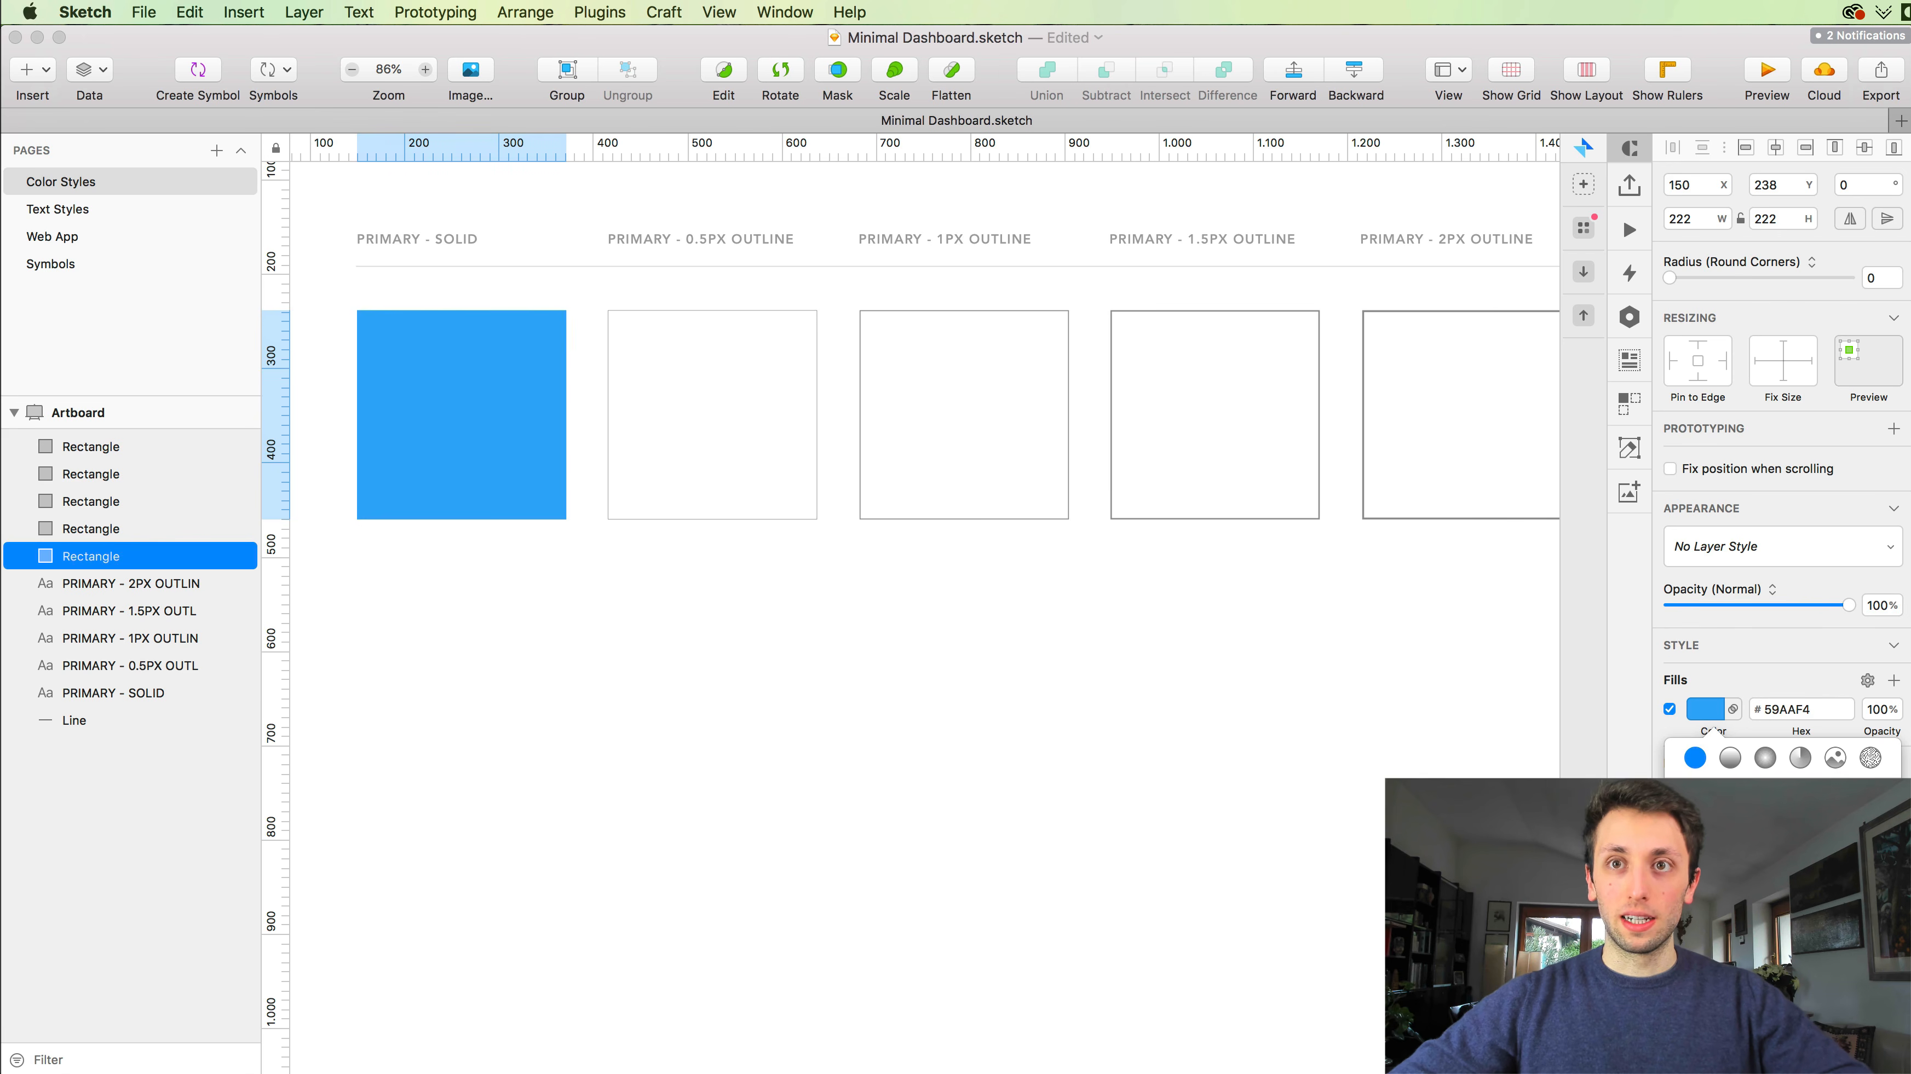
Step: Set the border colour of all four outline squares to the copied blue, #59AAF4, and deselect them
{"action": "scroll", "coordinate": [902, 569], "scroll_direction": "right", "scroll_amount": 3}
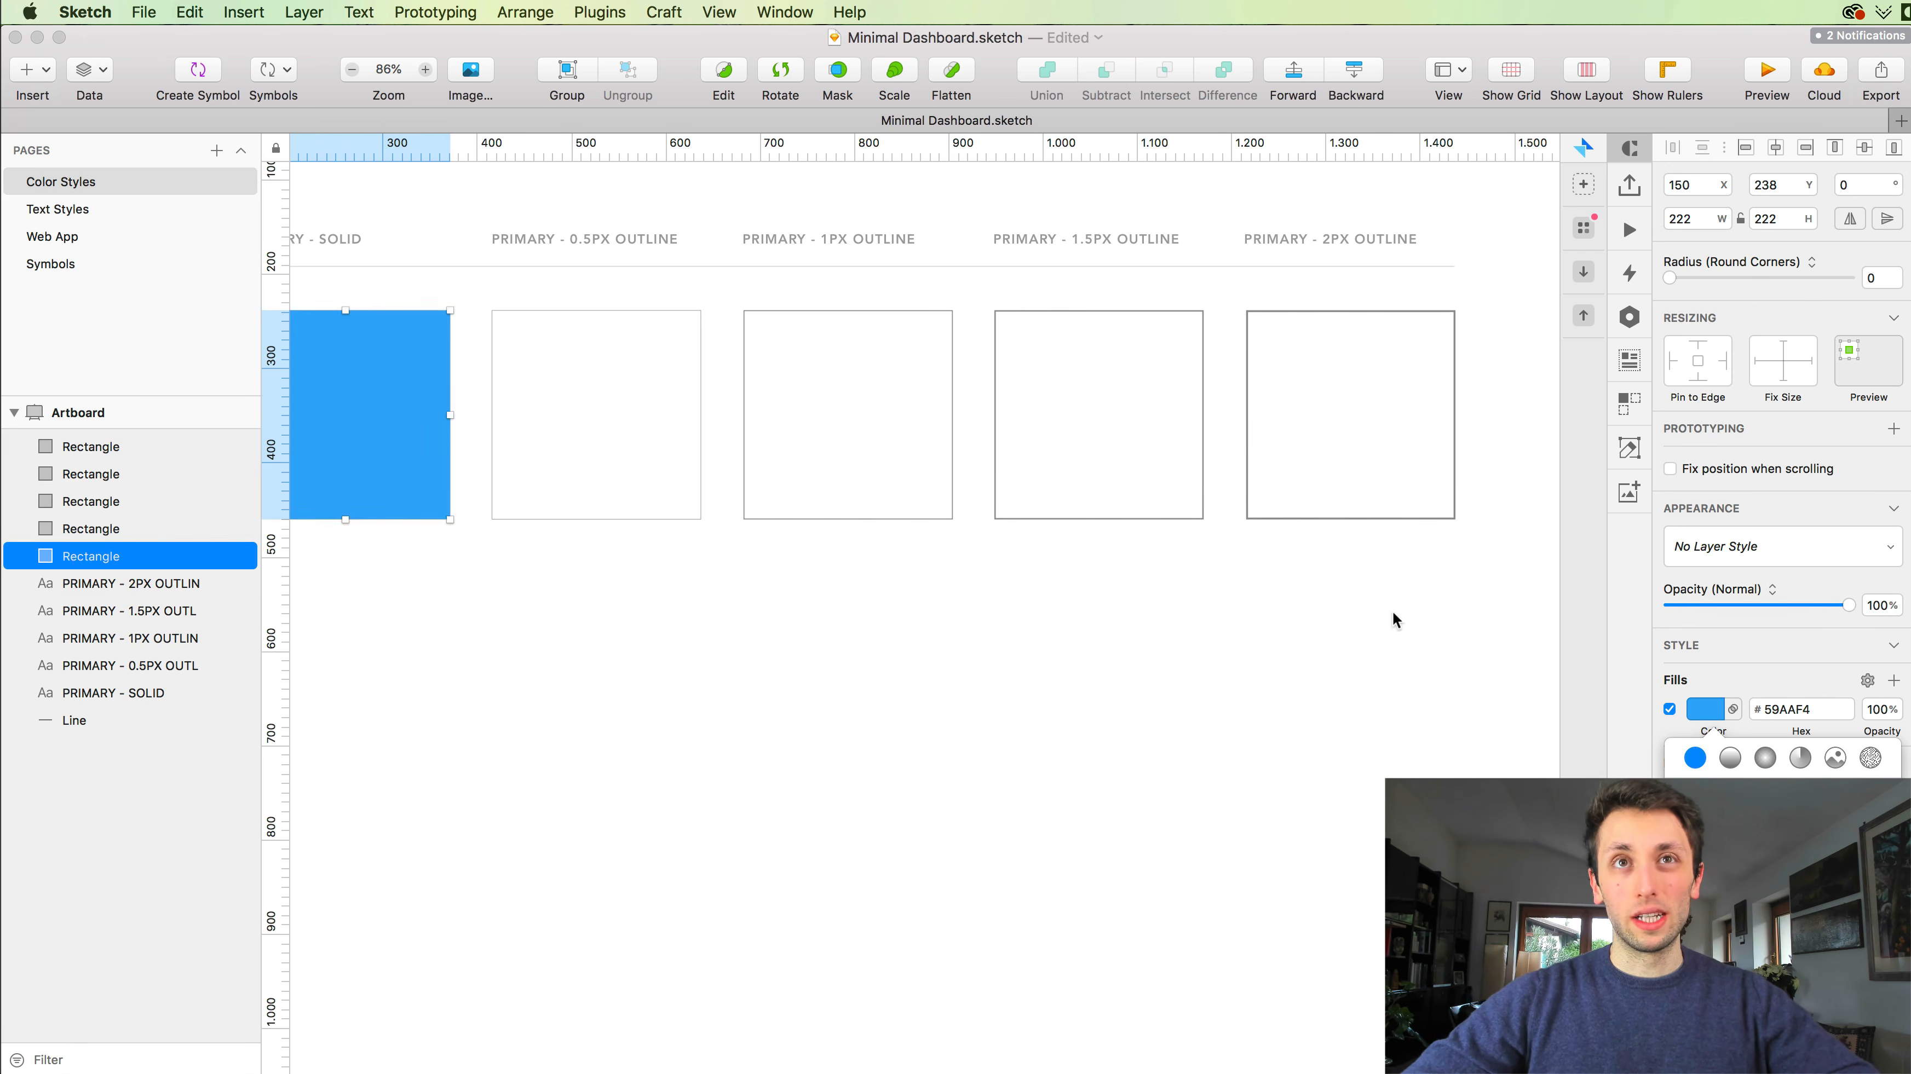
{"action": "left_click_drag", "start_coordinate": [1392, 618], "coordinate": [594, 388]}
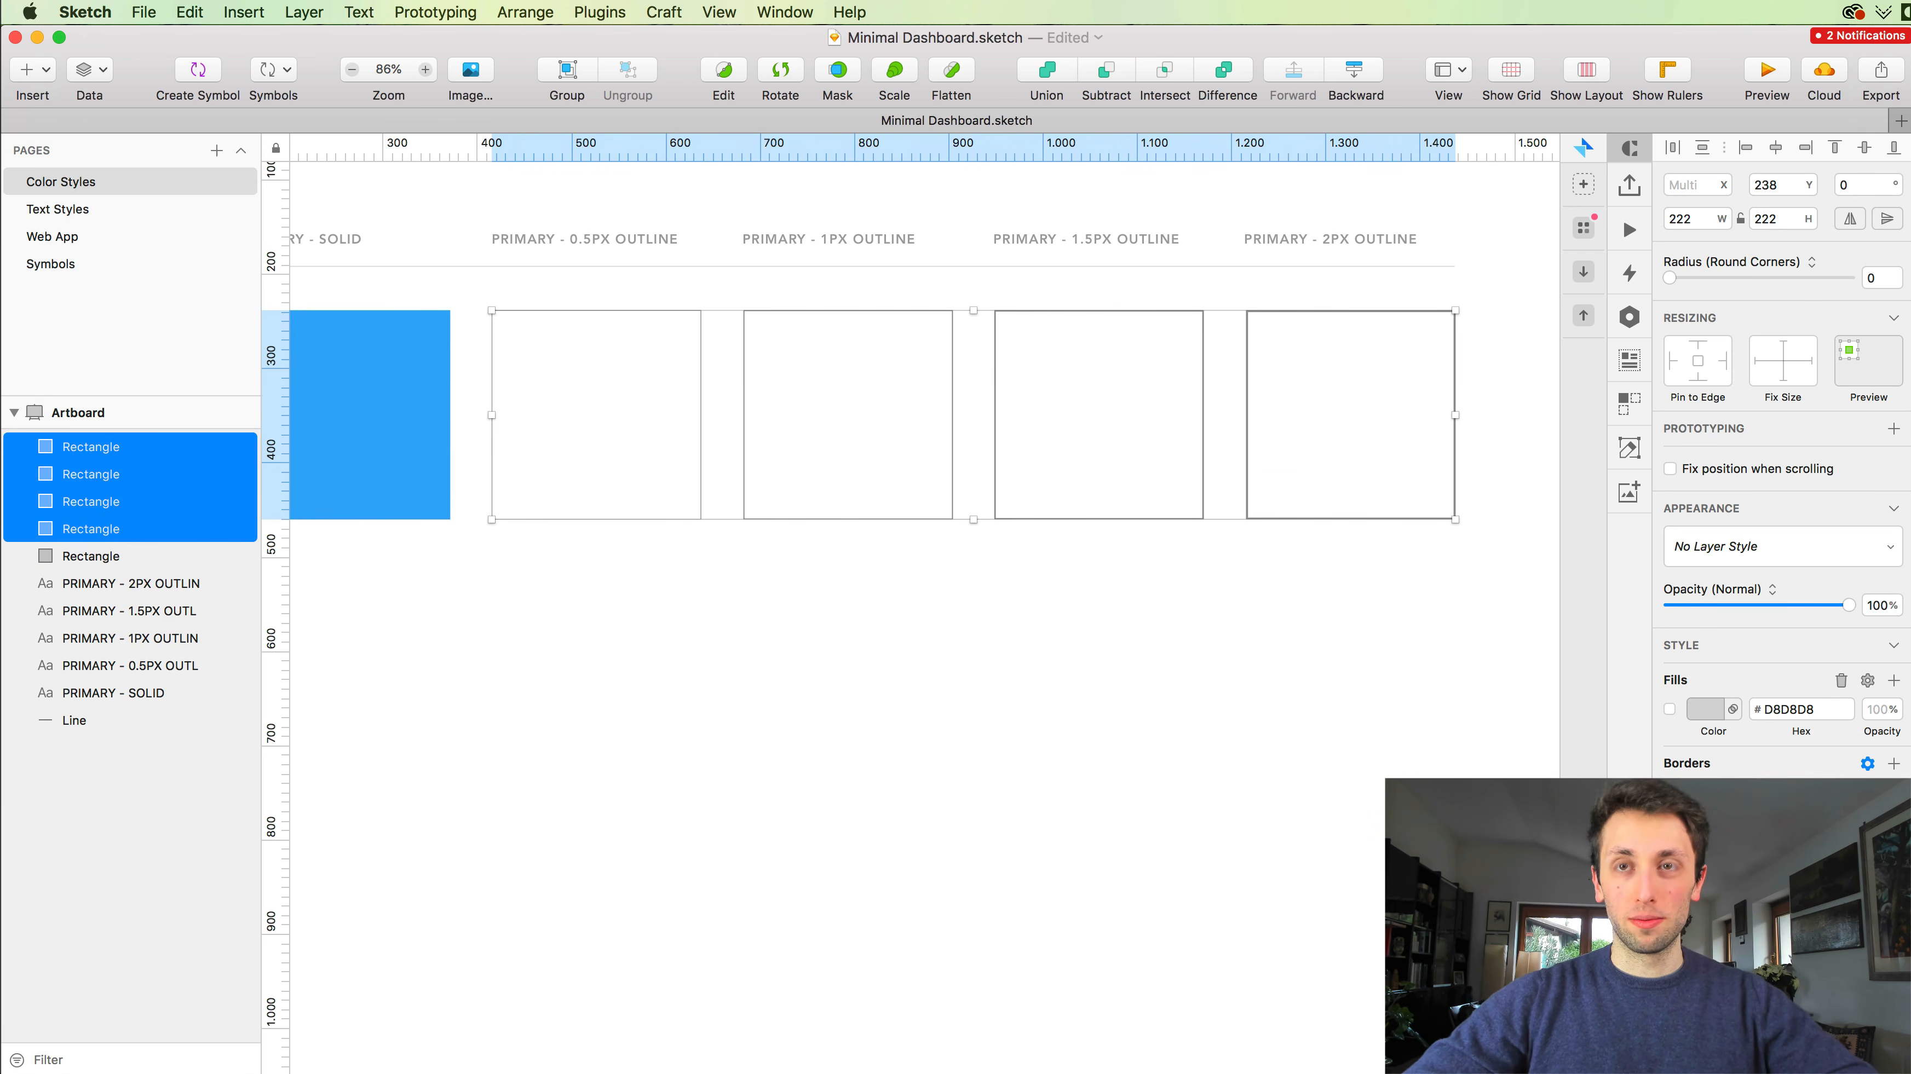
{"action": "left_click", "coordinate": [1705, 793]}
{"action": "key", "text": "super+v"}
{"action": "key", "text": "Return"}
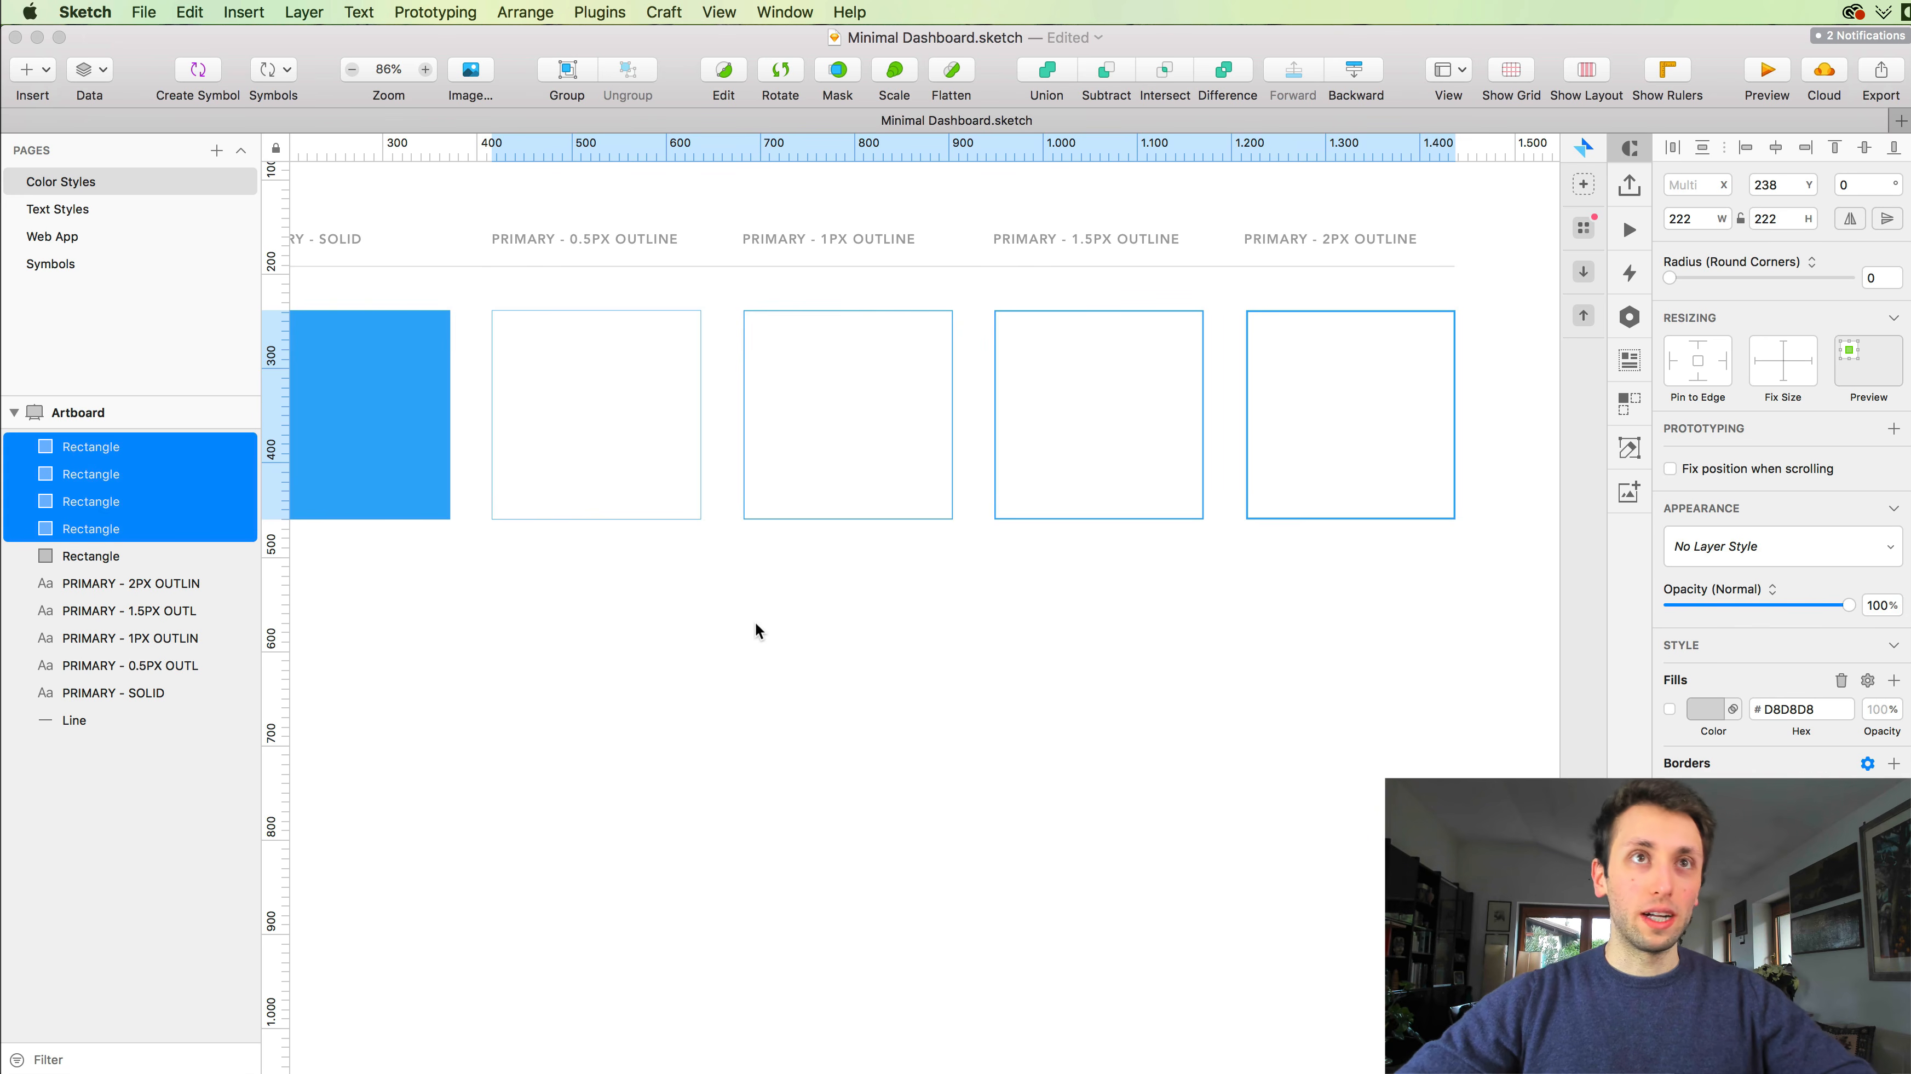
{"action": "key", "text": "super+1"}
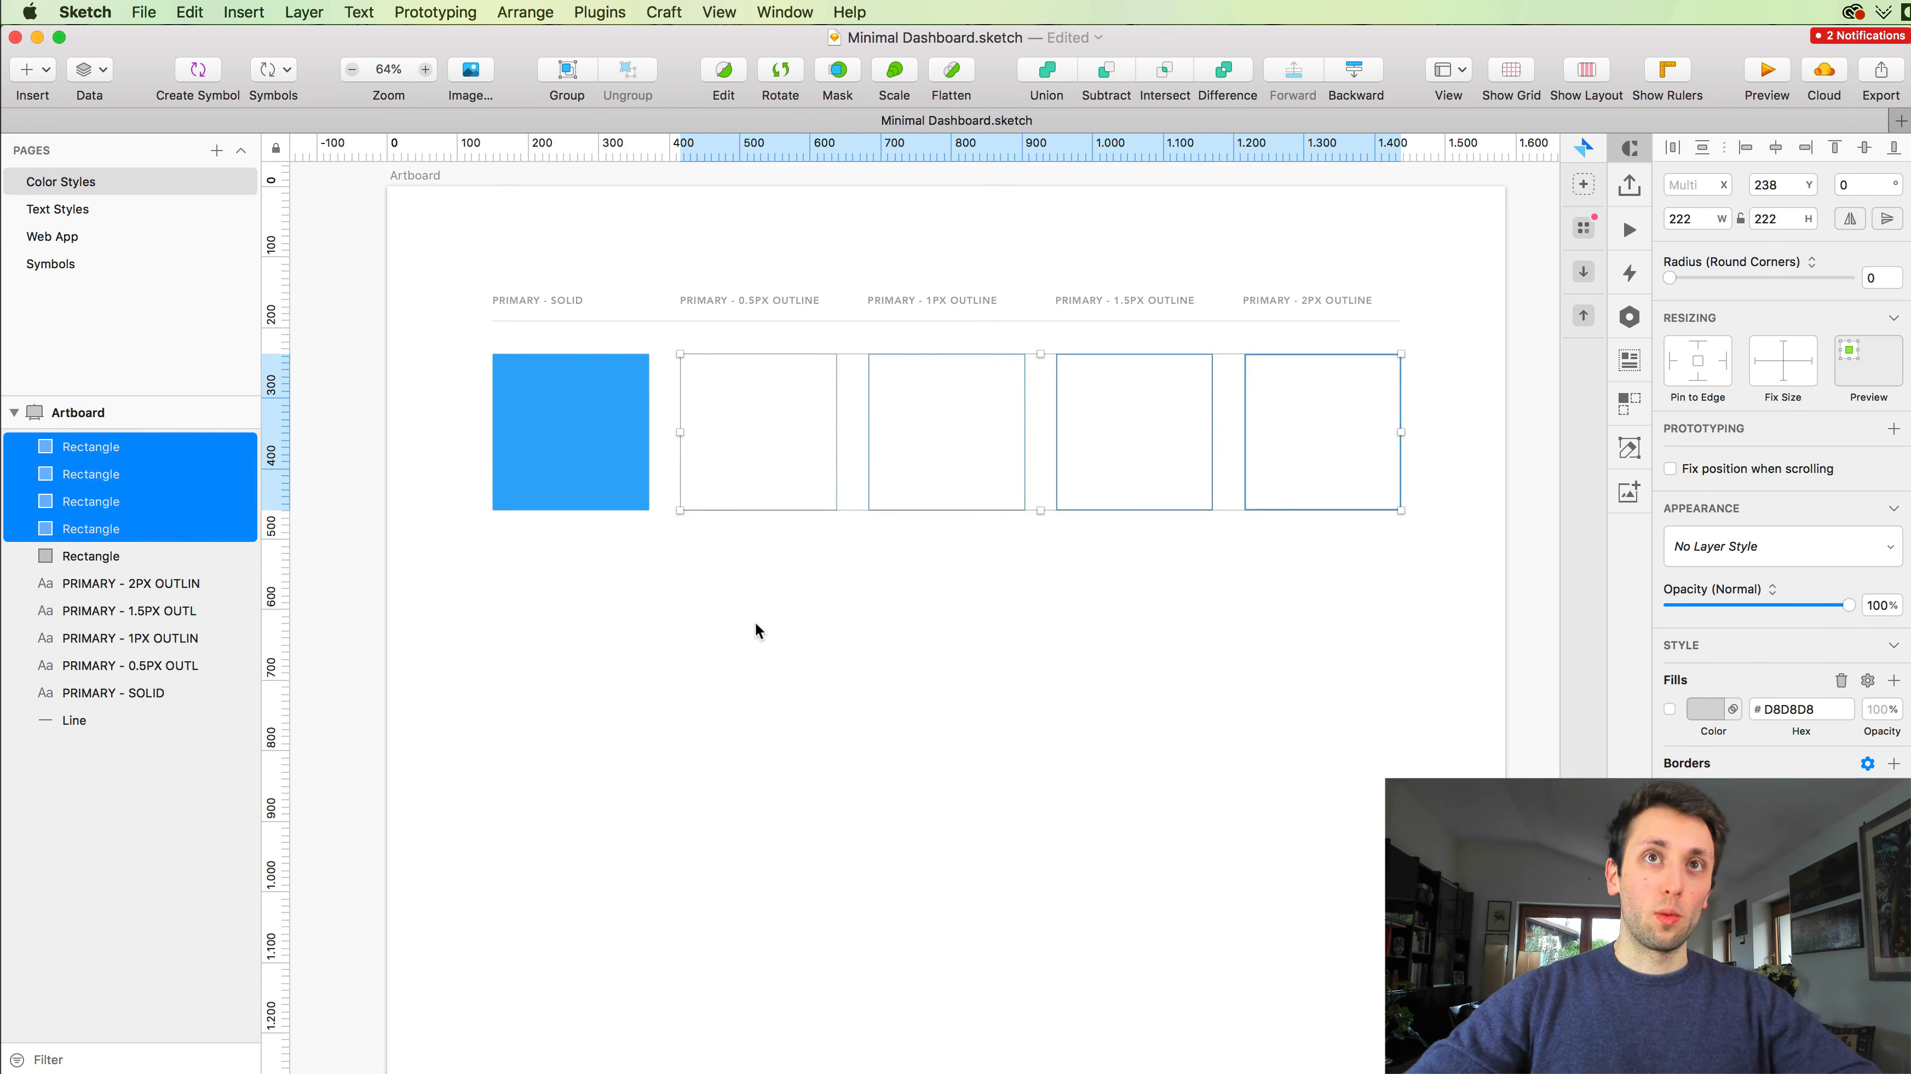
{"action": "left_click", "coordinate": [756, 624]}
{"action": "scroll", "coordinate": [746, 632], "scroll_direction": "left", "scroll_amount": 3}
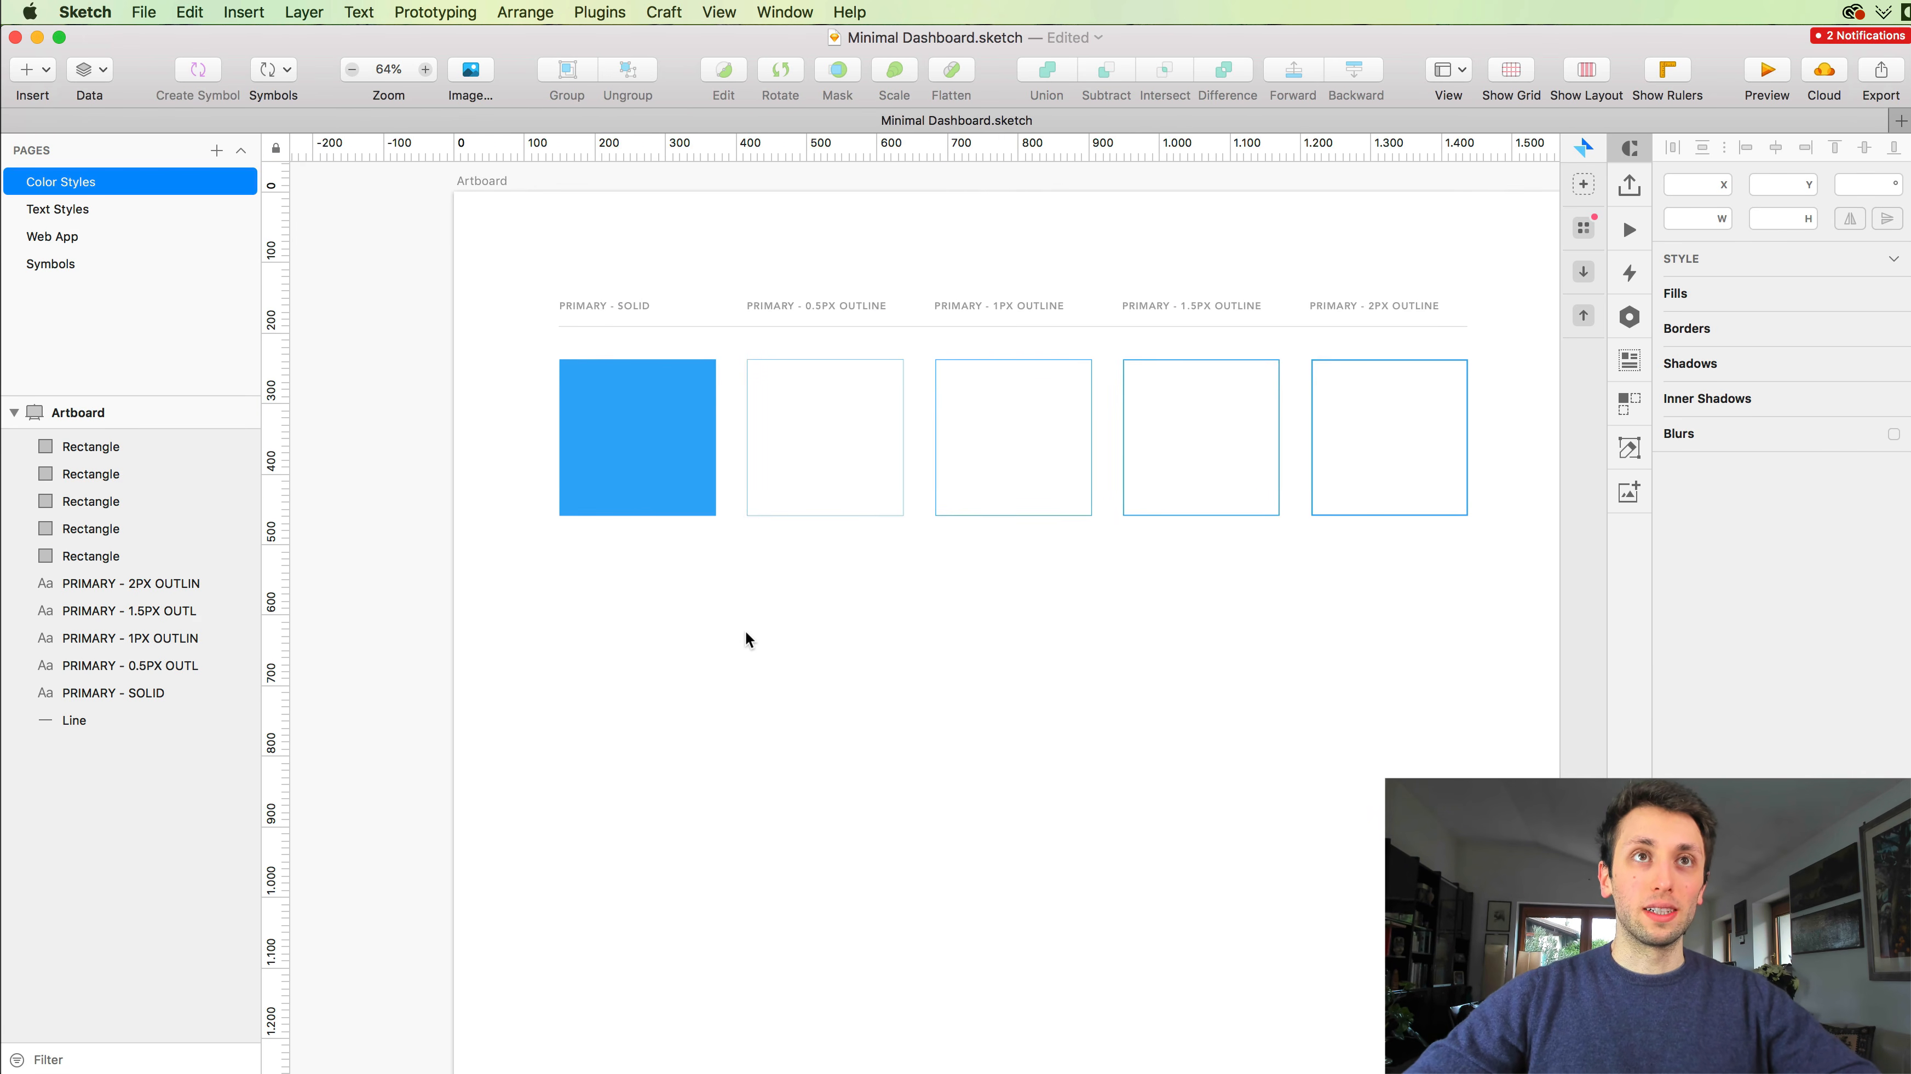
{"action": "scroll", "coordinate": [746, 632], "scroll_direction": "right", "scroll_amount": 1}
{"action": "scroll", "coordinate": [745, 632], "scroll_direction": "right", "scroll_amount": 2}
{"action": "scroll", "coordinate": [745, 631], "scroll_direction": "up", "scroll_amount": 1}
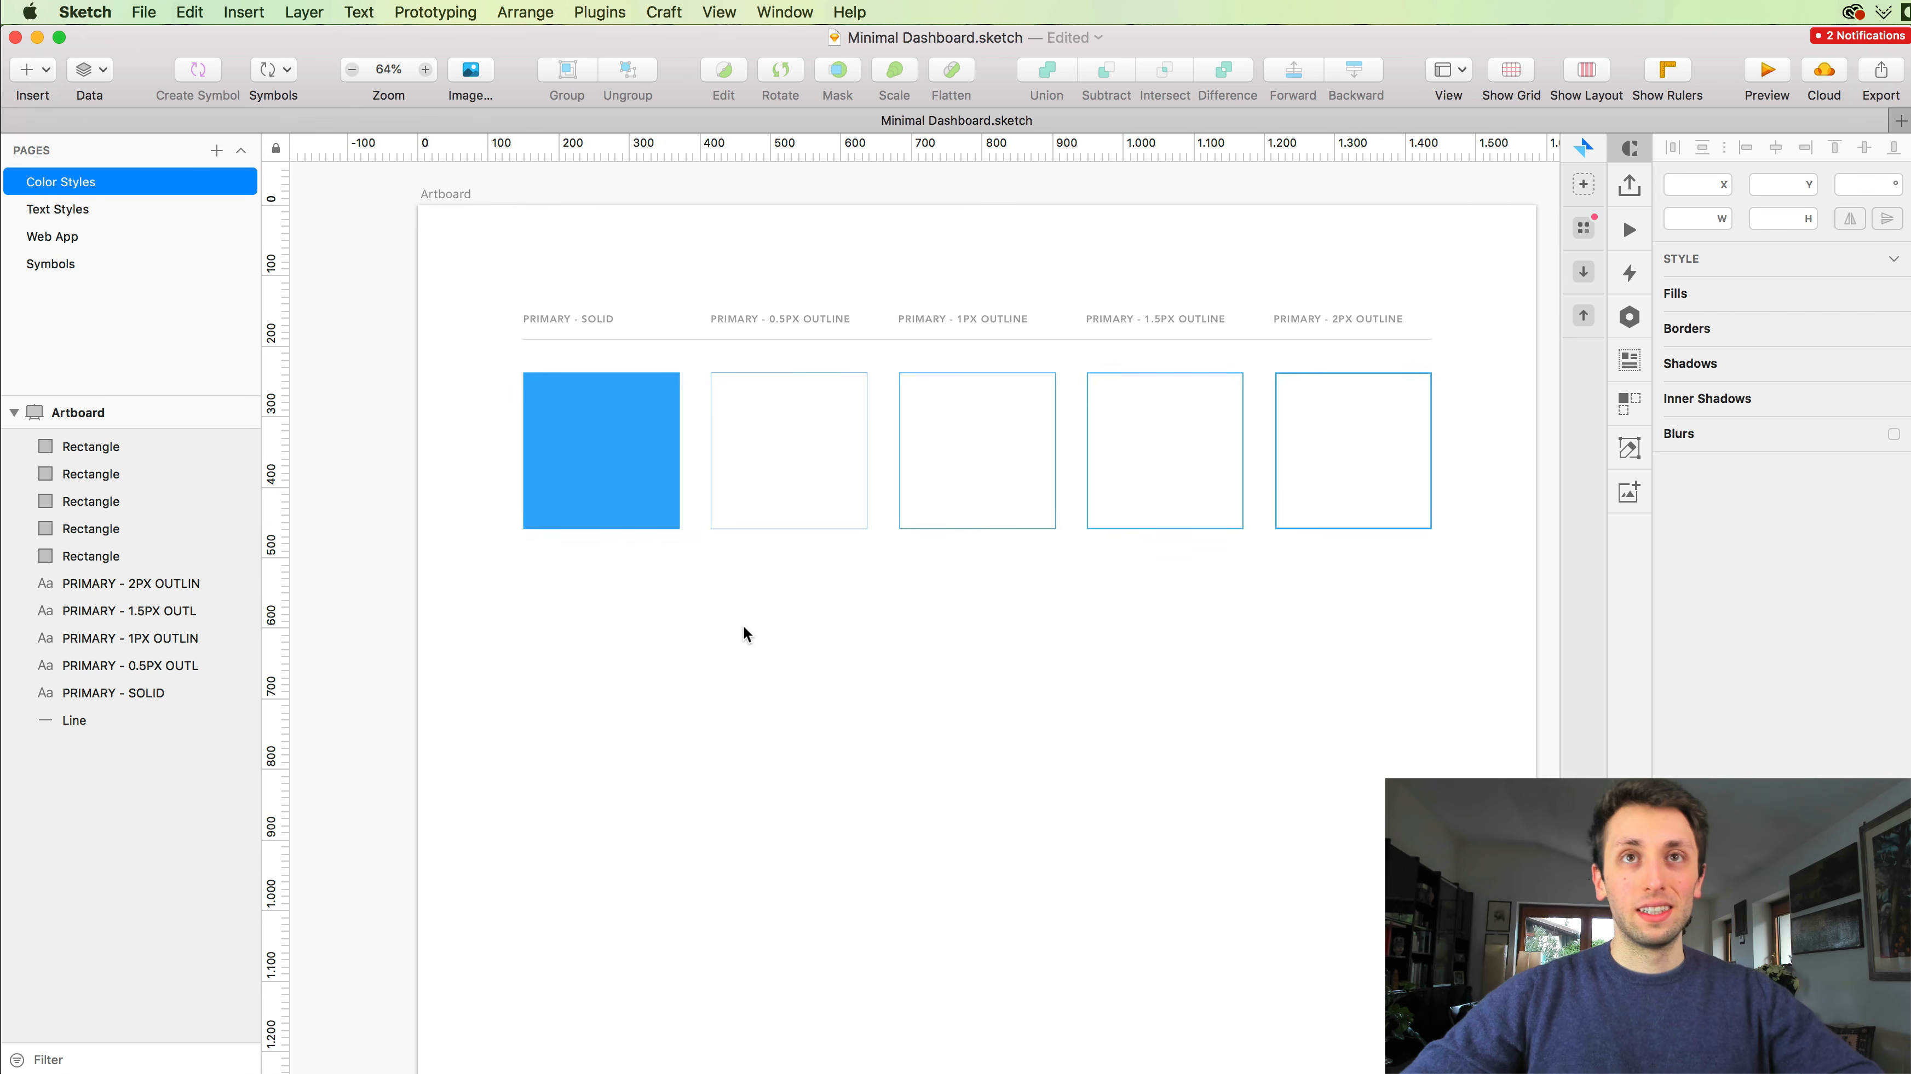
{"action": "scroll", "coordinate": [743, 615], "scroll_direction": "up", "scroll_amount": 1}
{"action": "scroll", "coordinate": [742, 617], "scroll_direction": "left", "scroll_amount": 1}
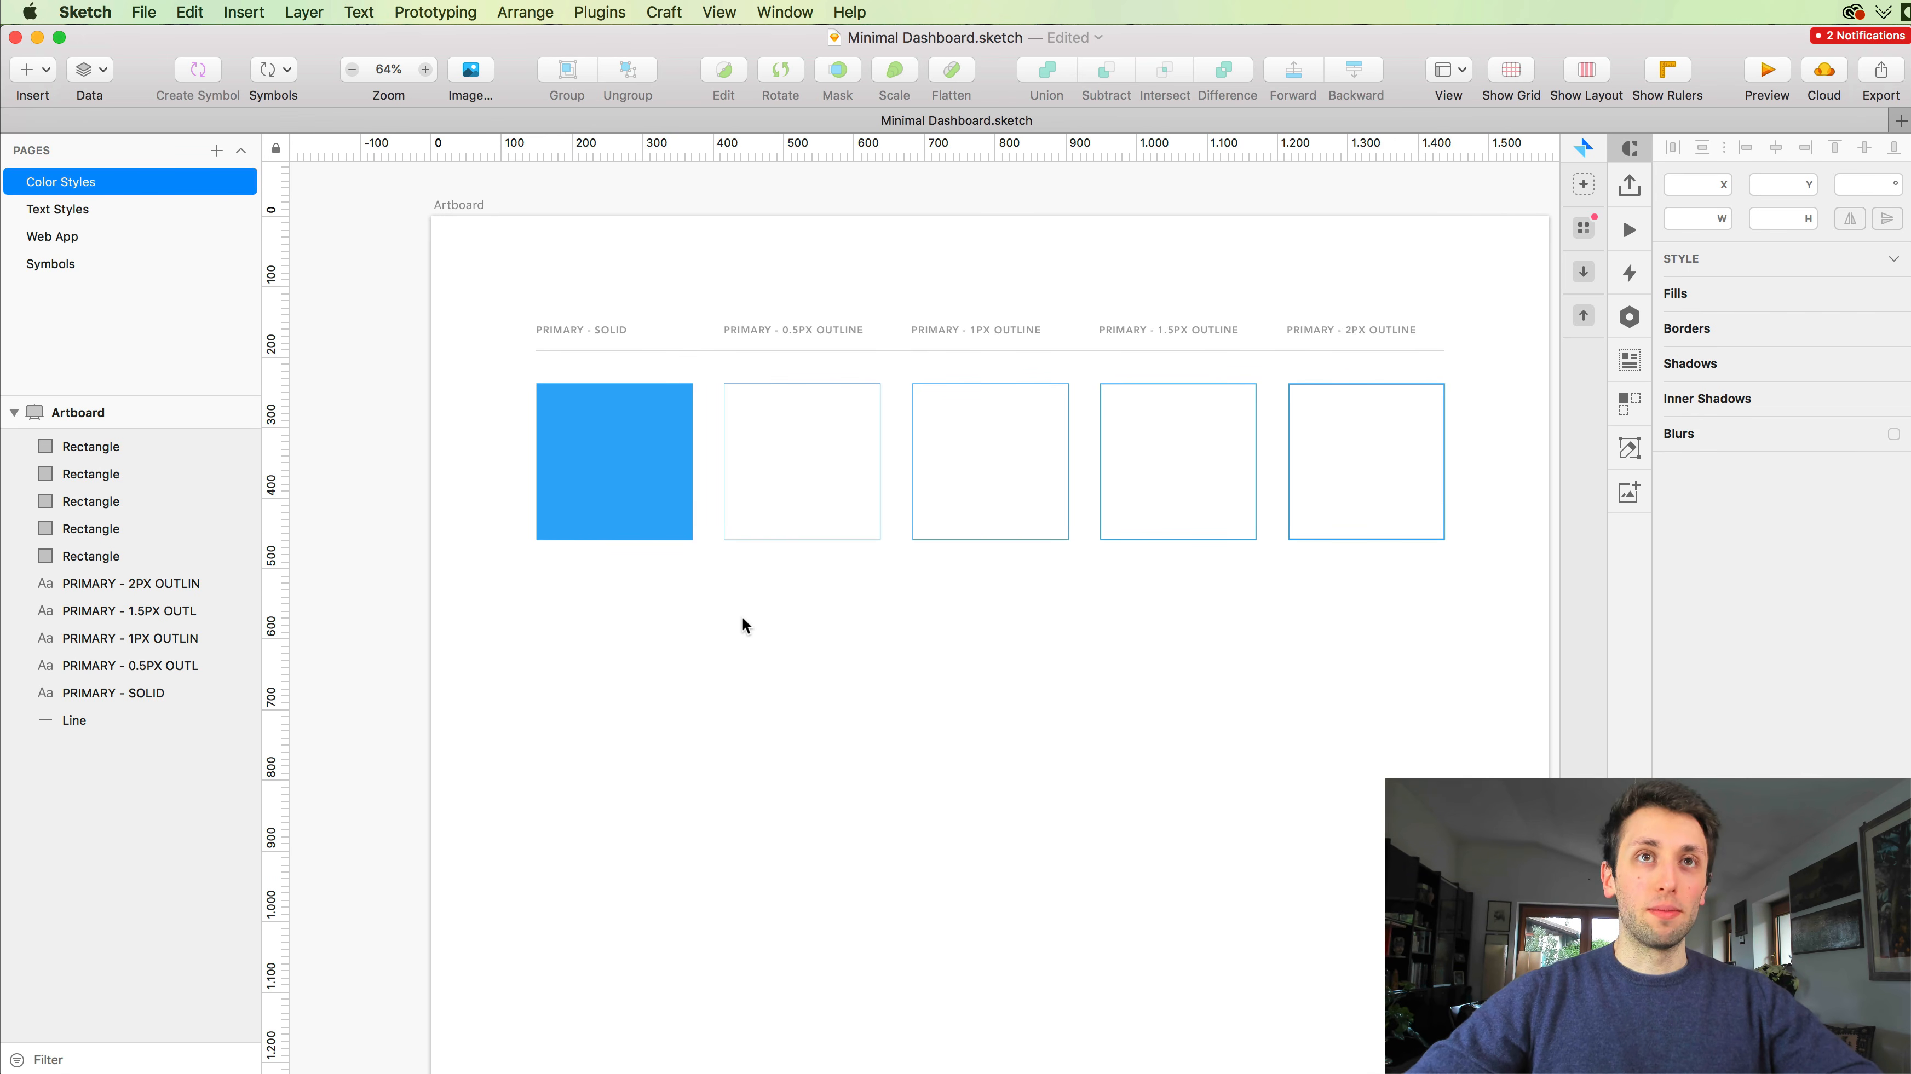
{"action": "scroll", "coordinate": [742, 617], "scroll_direction": "up", "scroll_amount": 1}
{"action": "scroll", "coordinate": [734, 613], "scroll_direction": "up", "scroll_amount": 1}
{"action": "scroll", "coordinate": [735, 613], "scroll_direction": "right", "scroll_amount": 3}
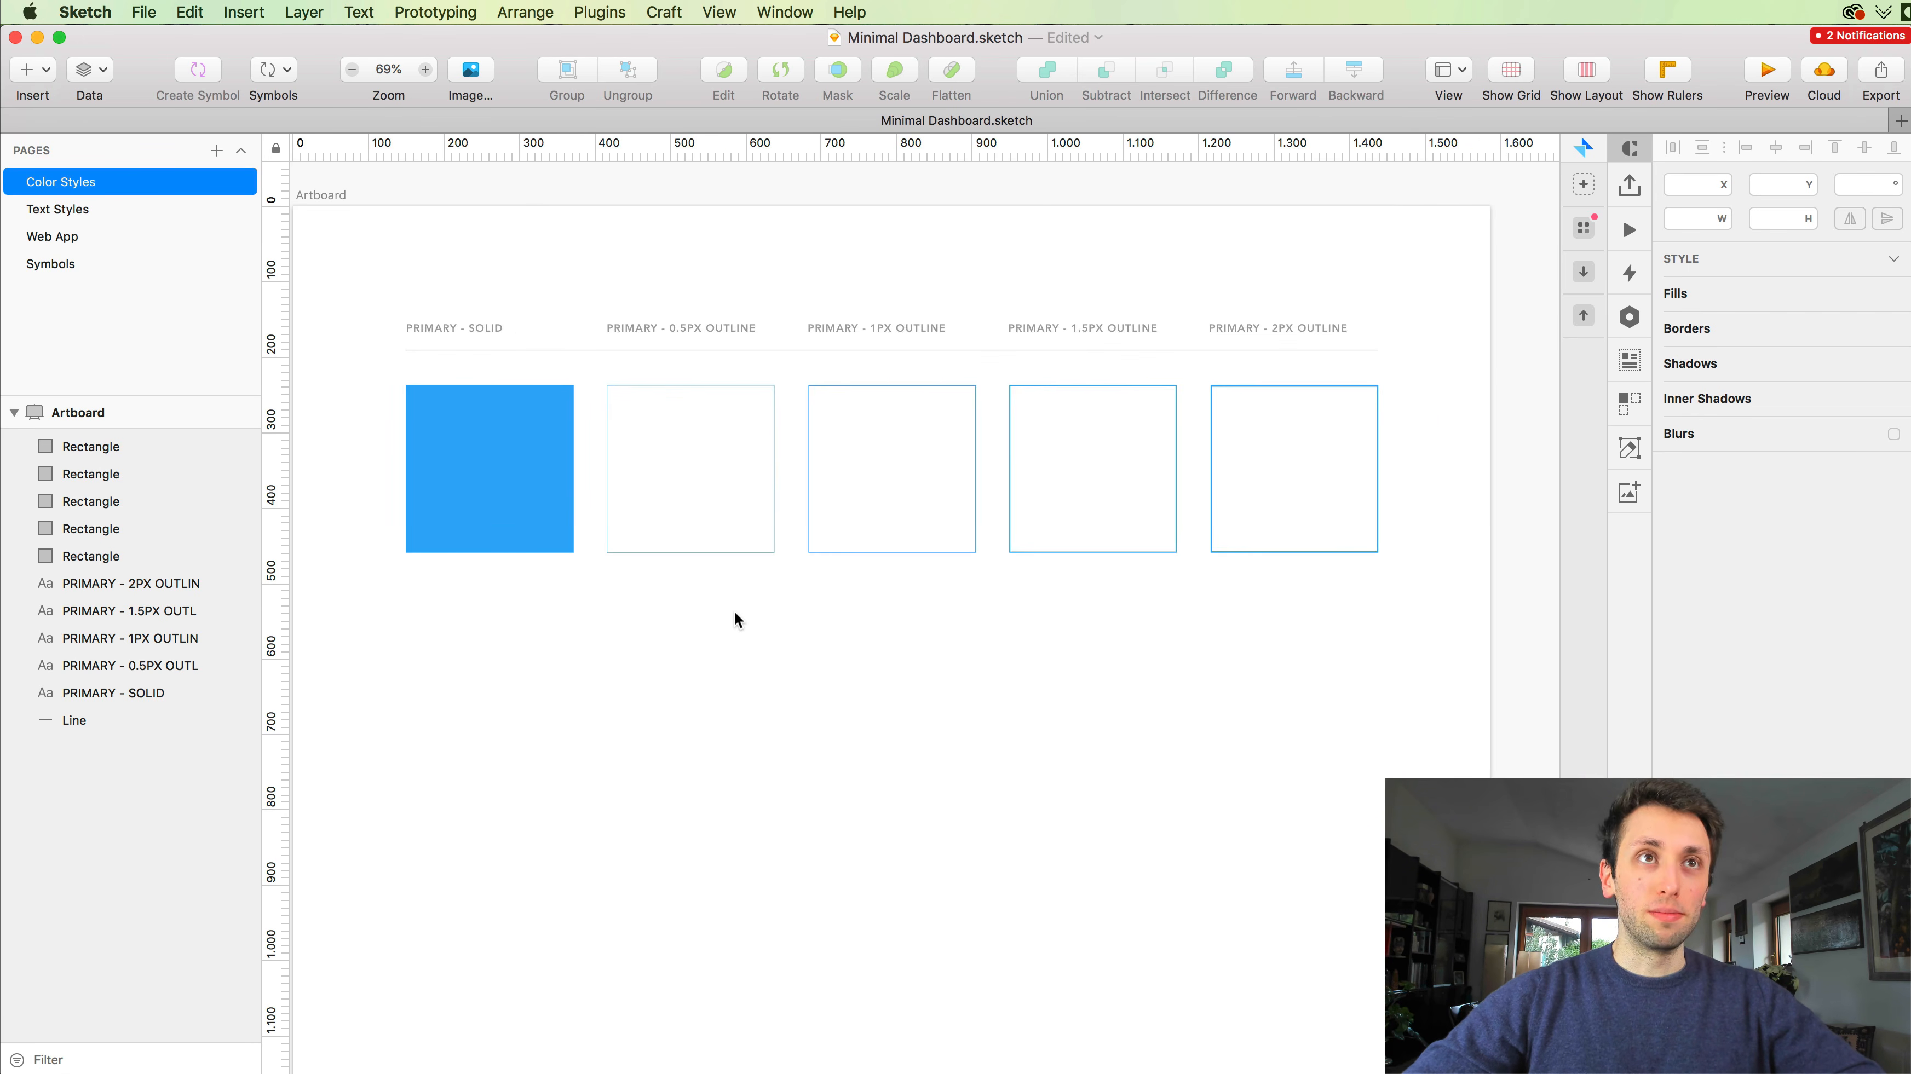
{"action": "scroll", "coordinate": [734, 613], "scroll_direction": "left", "scroll_amount": 2}
{"action": "scroll", "coordinate": [734, 612], "scroll_direction": "up", "scroll_amount": 1}
{"action": "scroll", "coordinate": [735, 612], "scroll_direction": "right", "scroll_amount": 2}
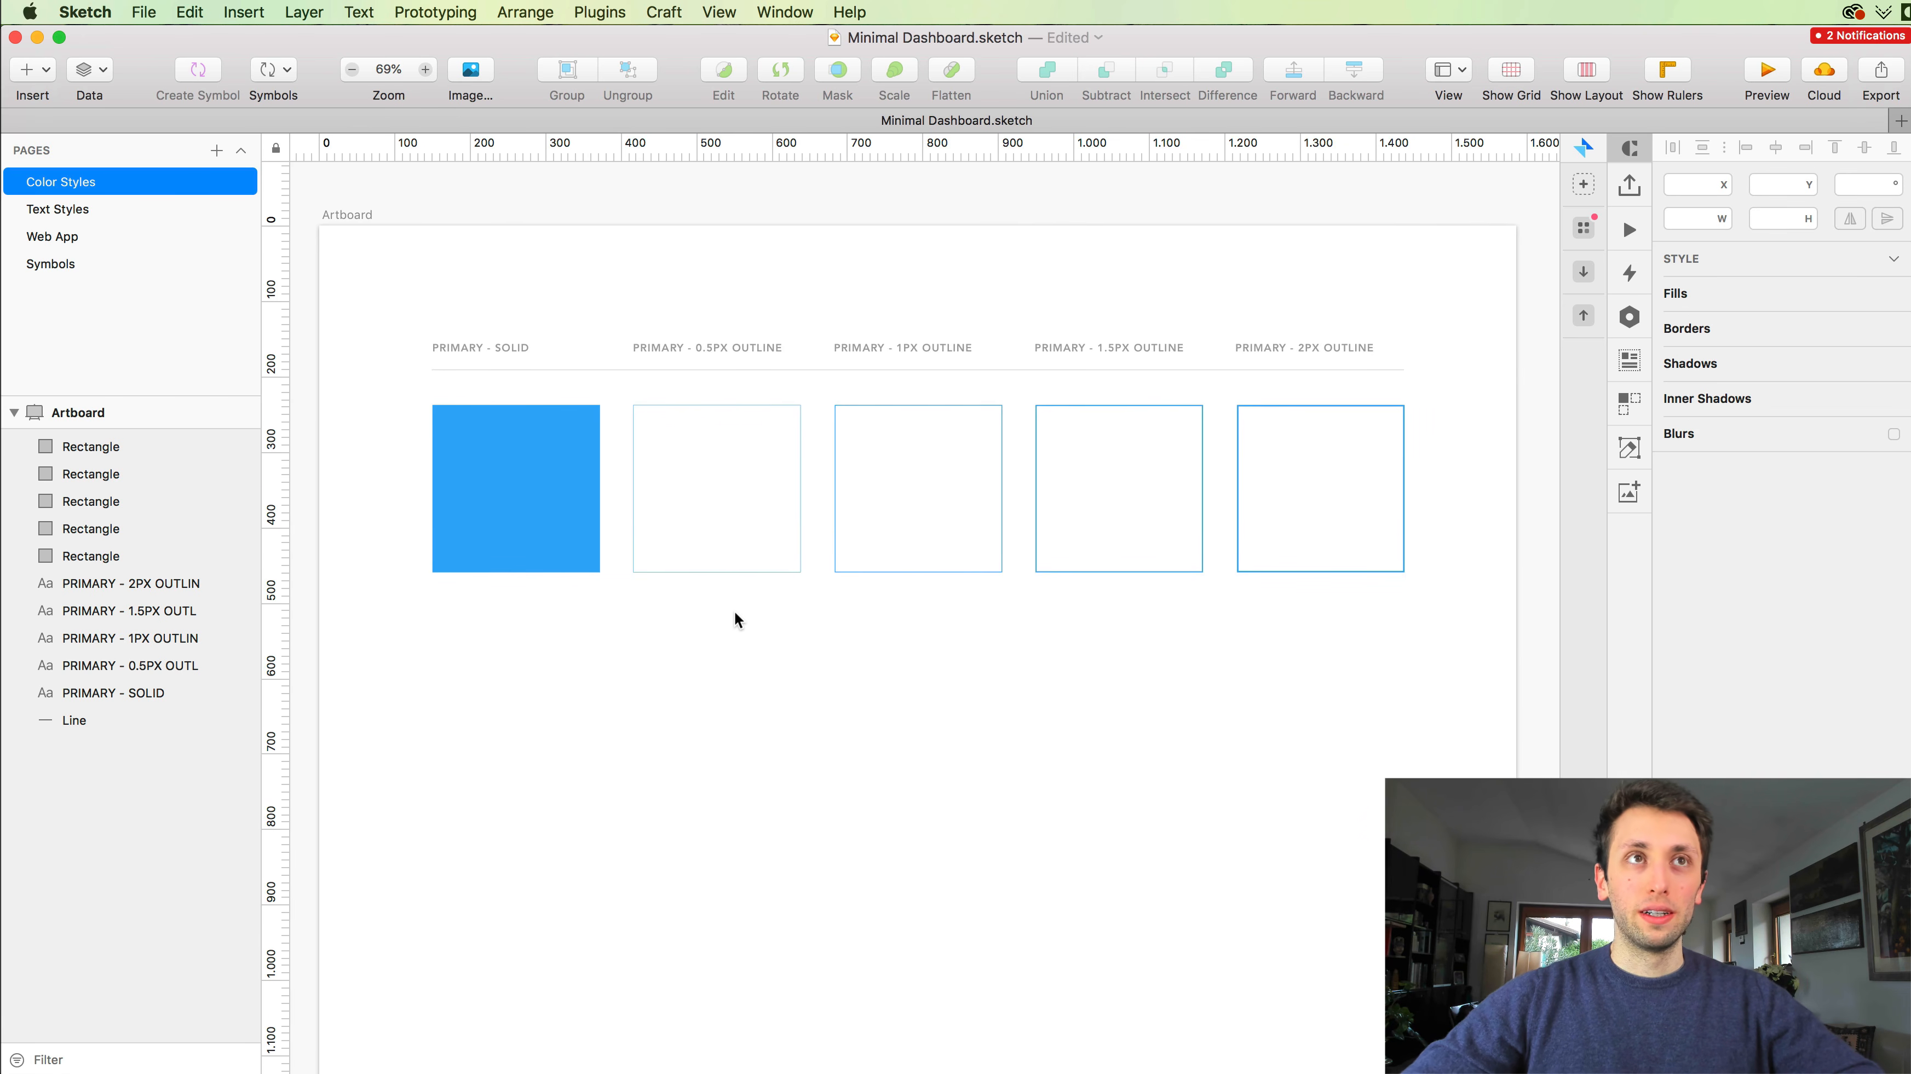
{"action": "scroll", "coordinate": [830, 659], "scroll_direction": "down", "scroll_amount": 2}
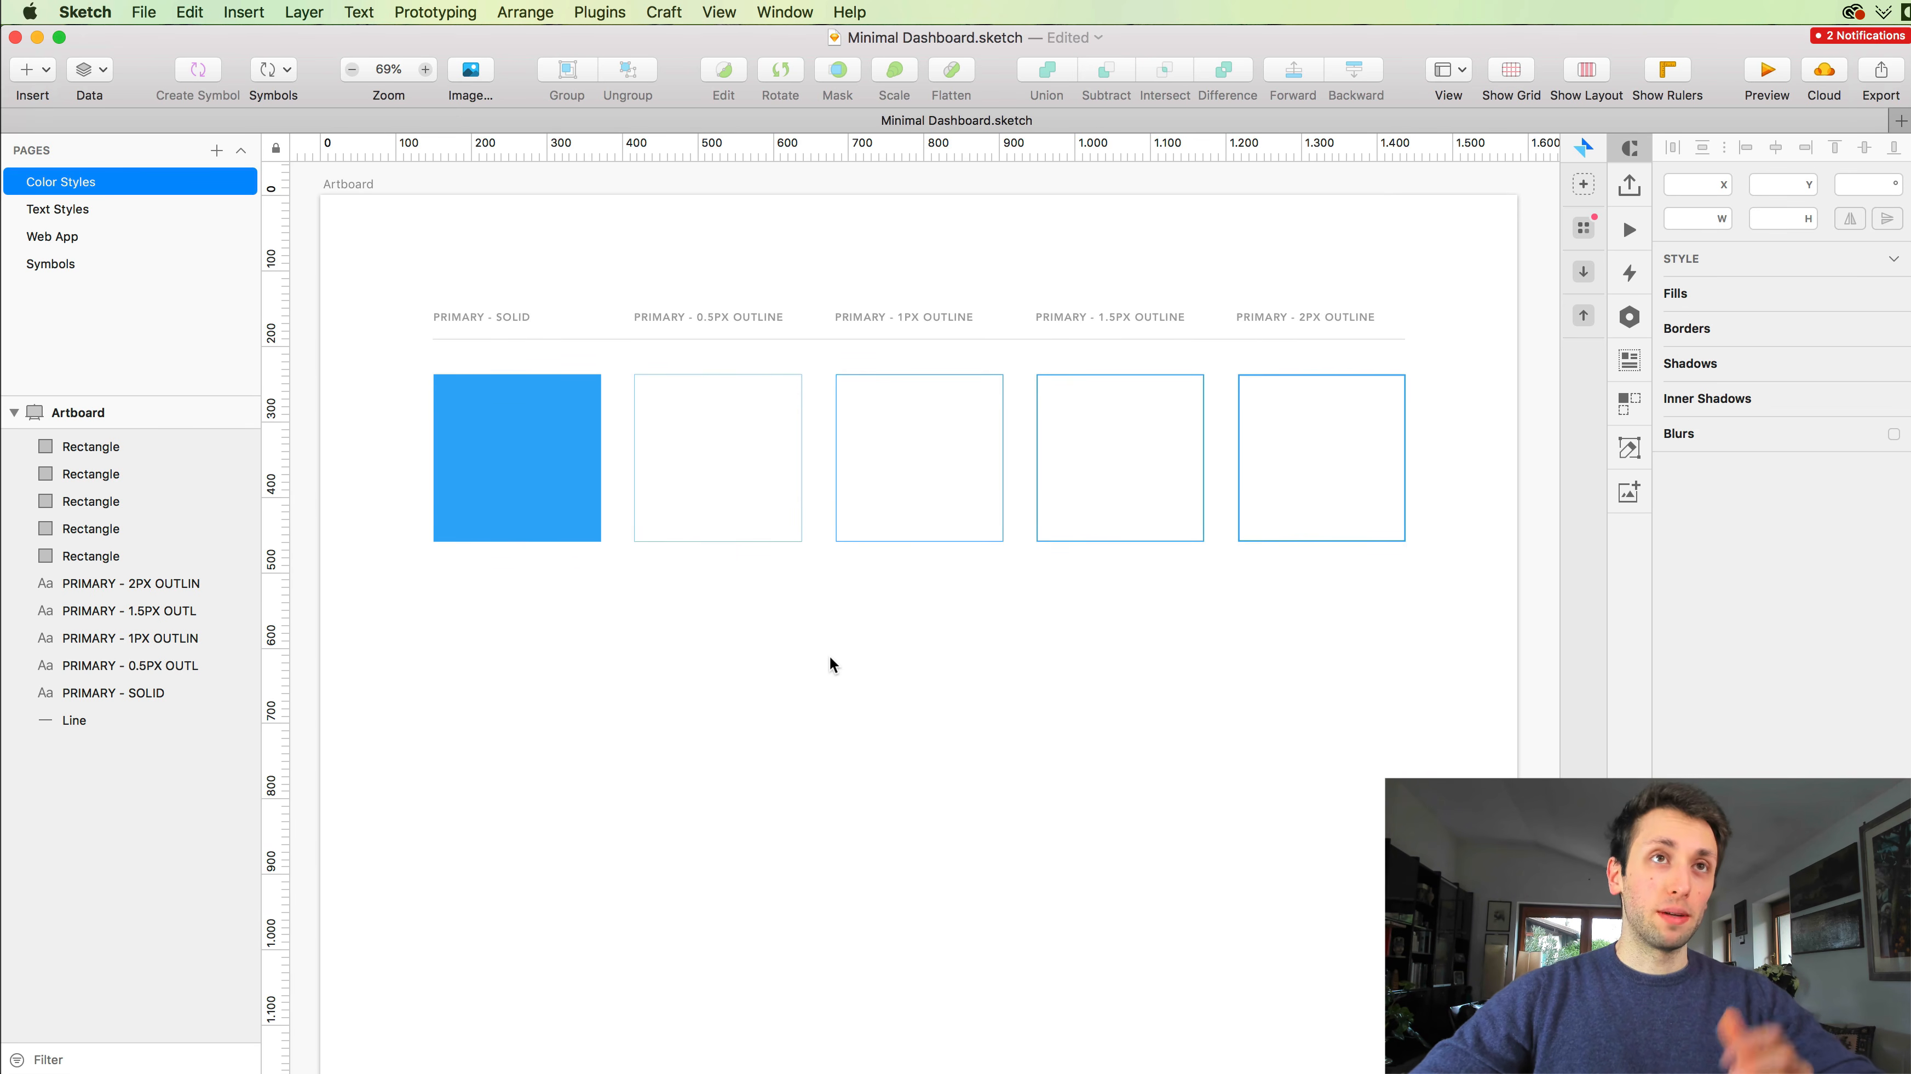
{"action": "scroll", "coordinate": [825, 656], "scroll_direction": "left", "scroll_amount": 1}
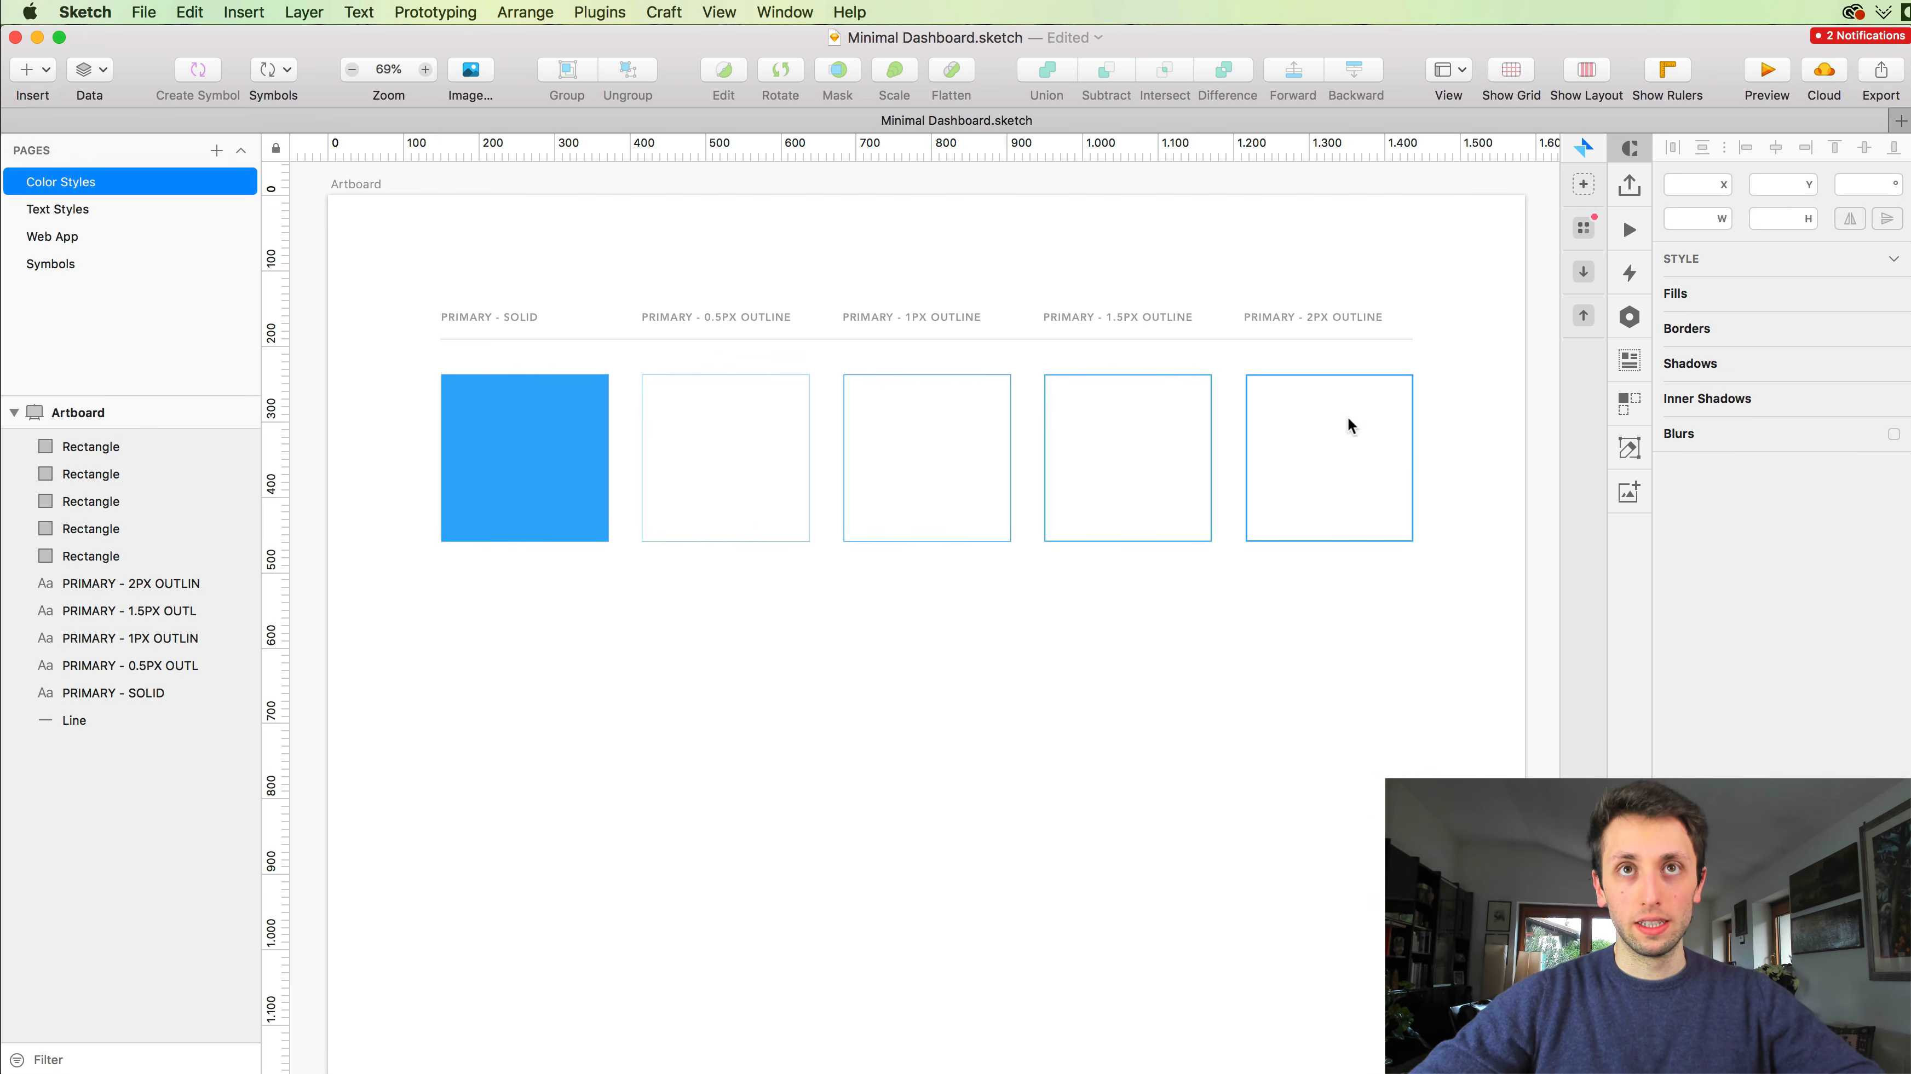
Step: Change the label above the first outline square to PRIMARY - 0.75PX OUTLINE
{"action": "scroll", "coordinate": [796, 625], "scroll_direction": "down", "scroll_amount": 1}
{"action": "scroll", "coordinate": [793, 594], "scroll_direction": "up", "scroll_amount": 2}
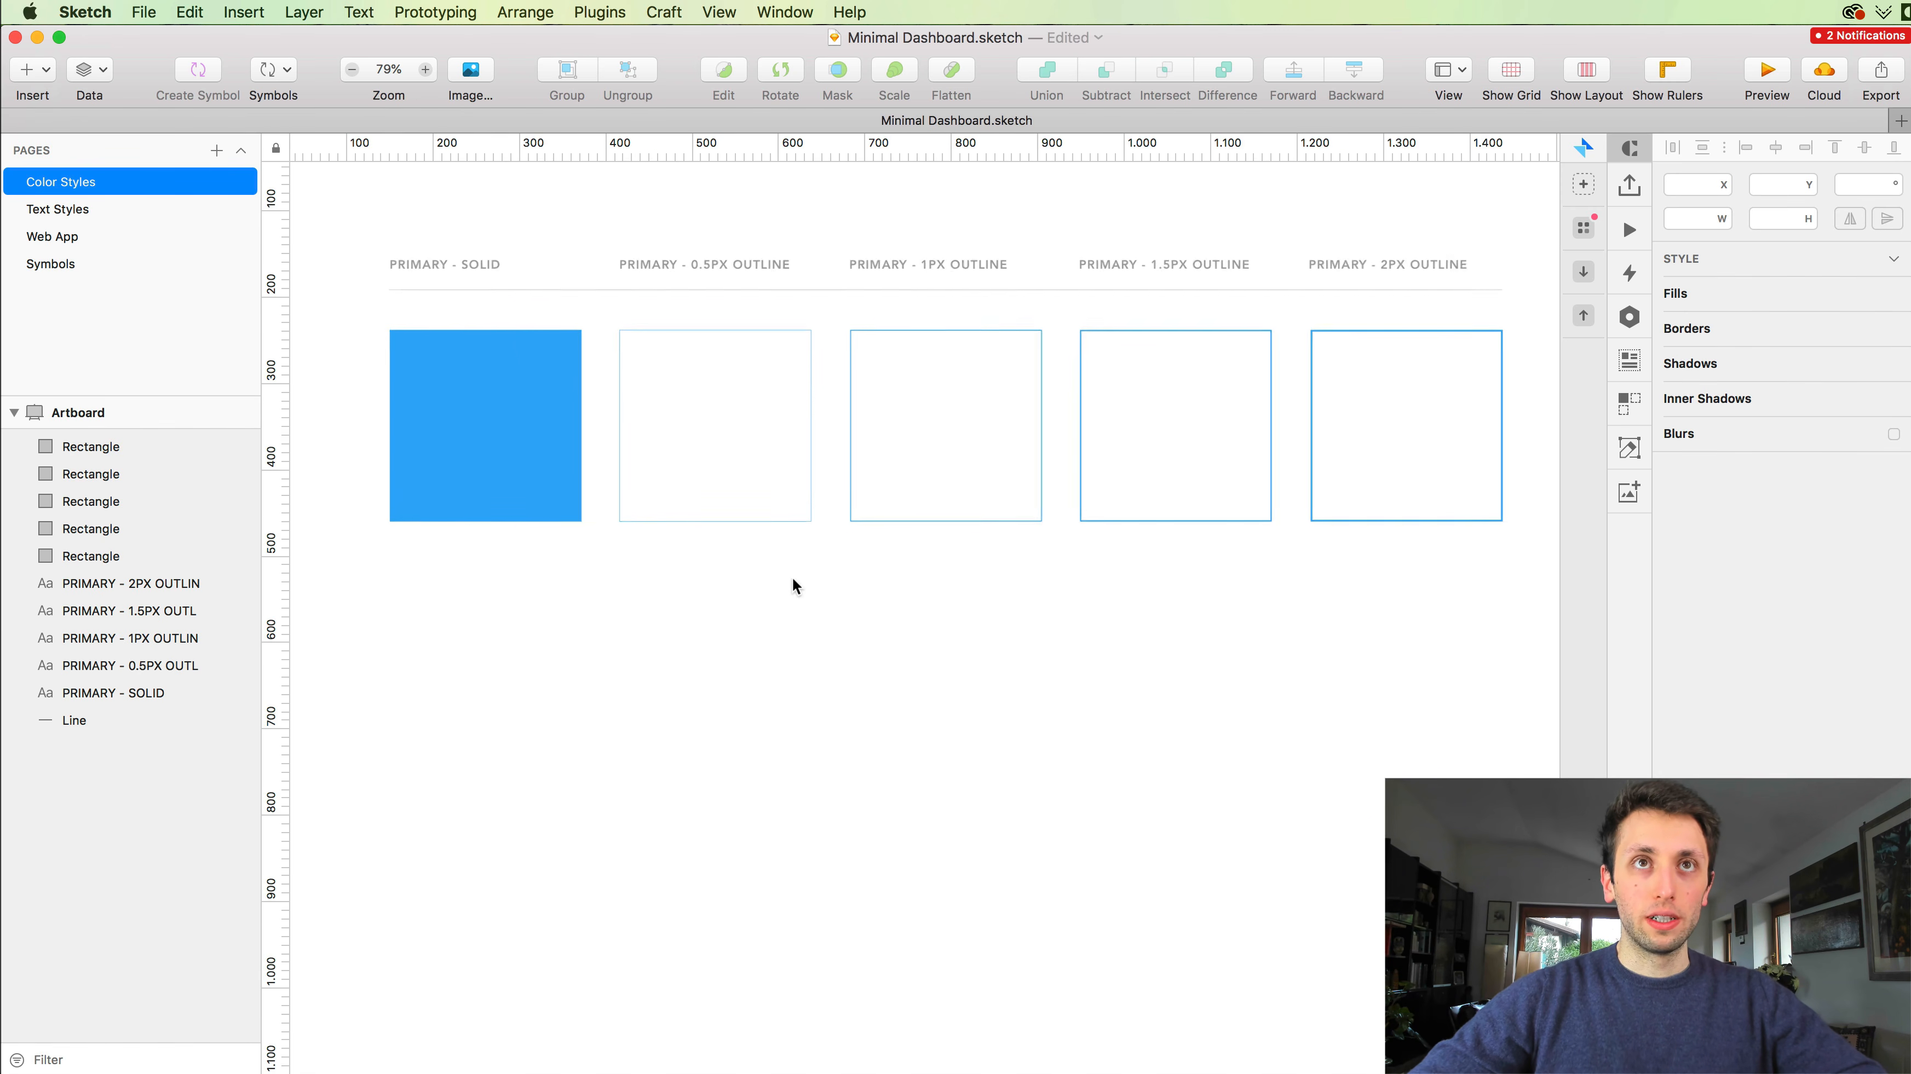
{"action": "scroll", "coordinate": [755, 466], "scroll_direction": "up", "scroll_amount": 2}
{"action": "left_click", "coordinate": [711, 328]}
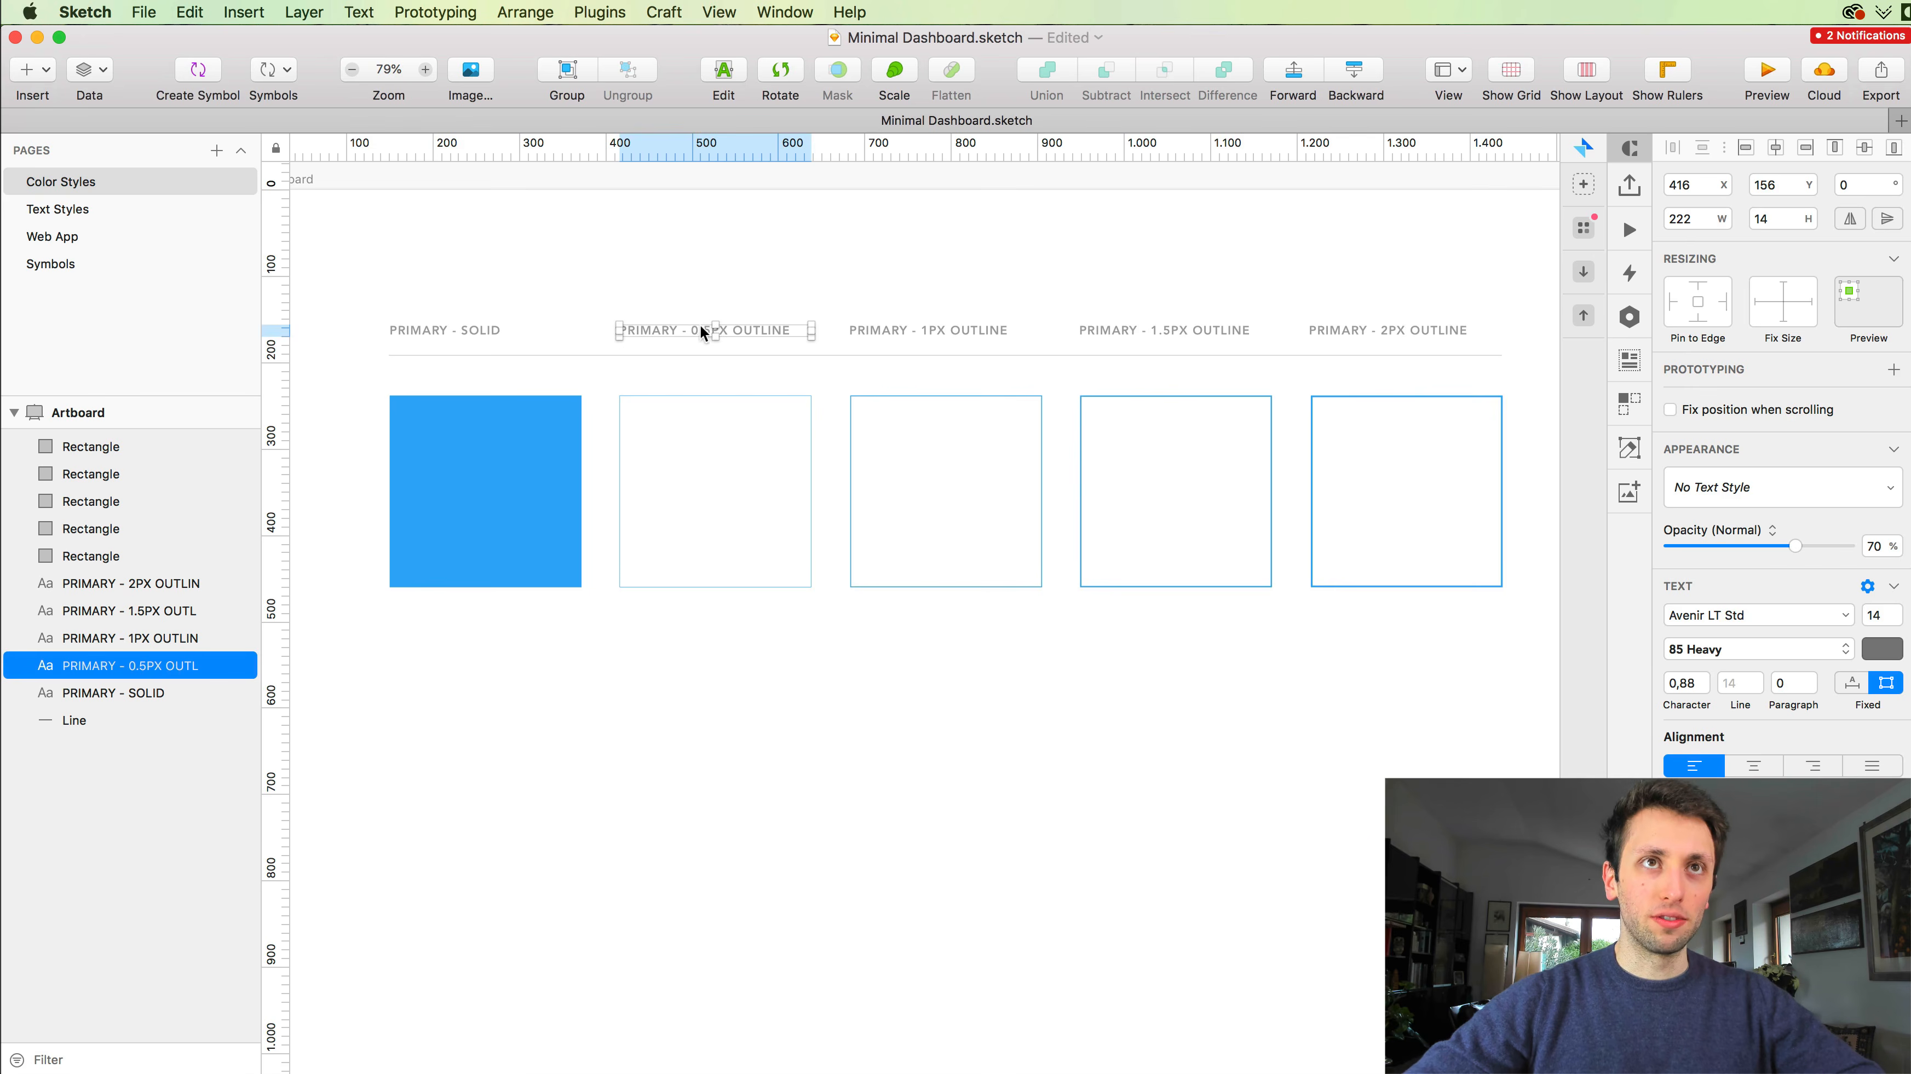
{"action": "double_click", "coordinate": [700, 328]}
{"action": "left_click", "coordinate": [704, 328]}
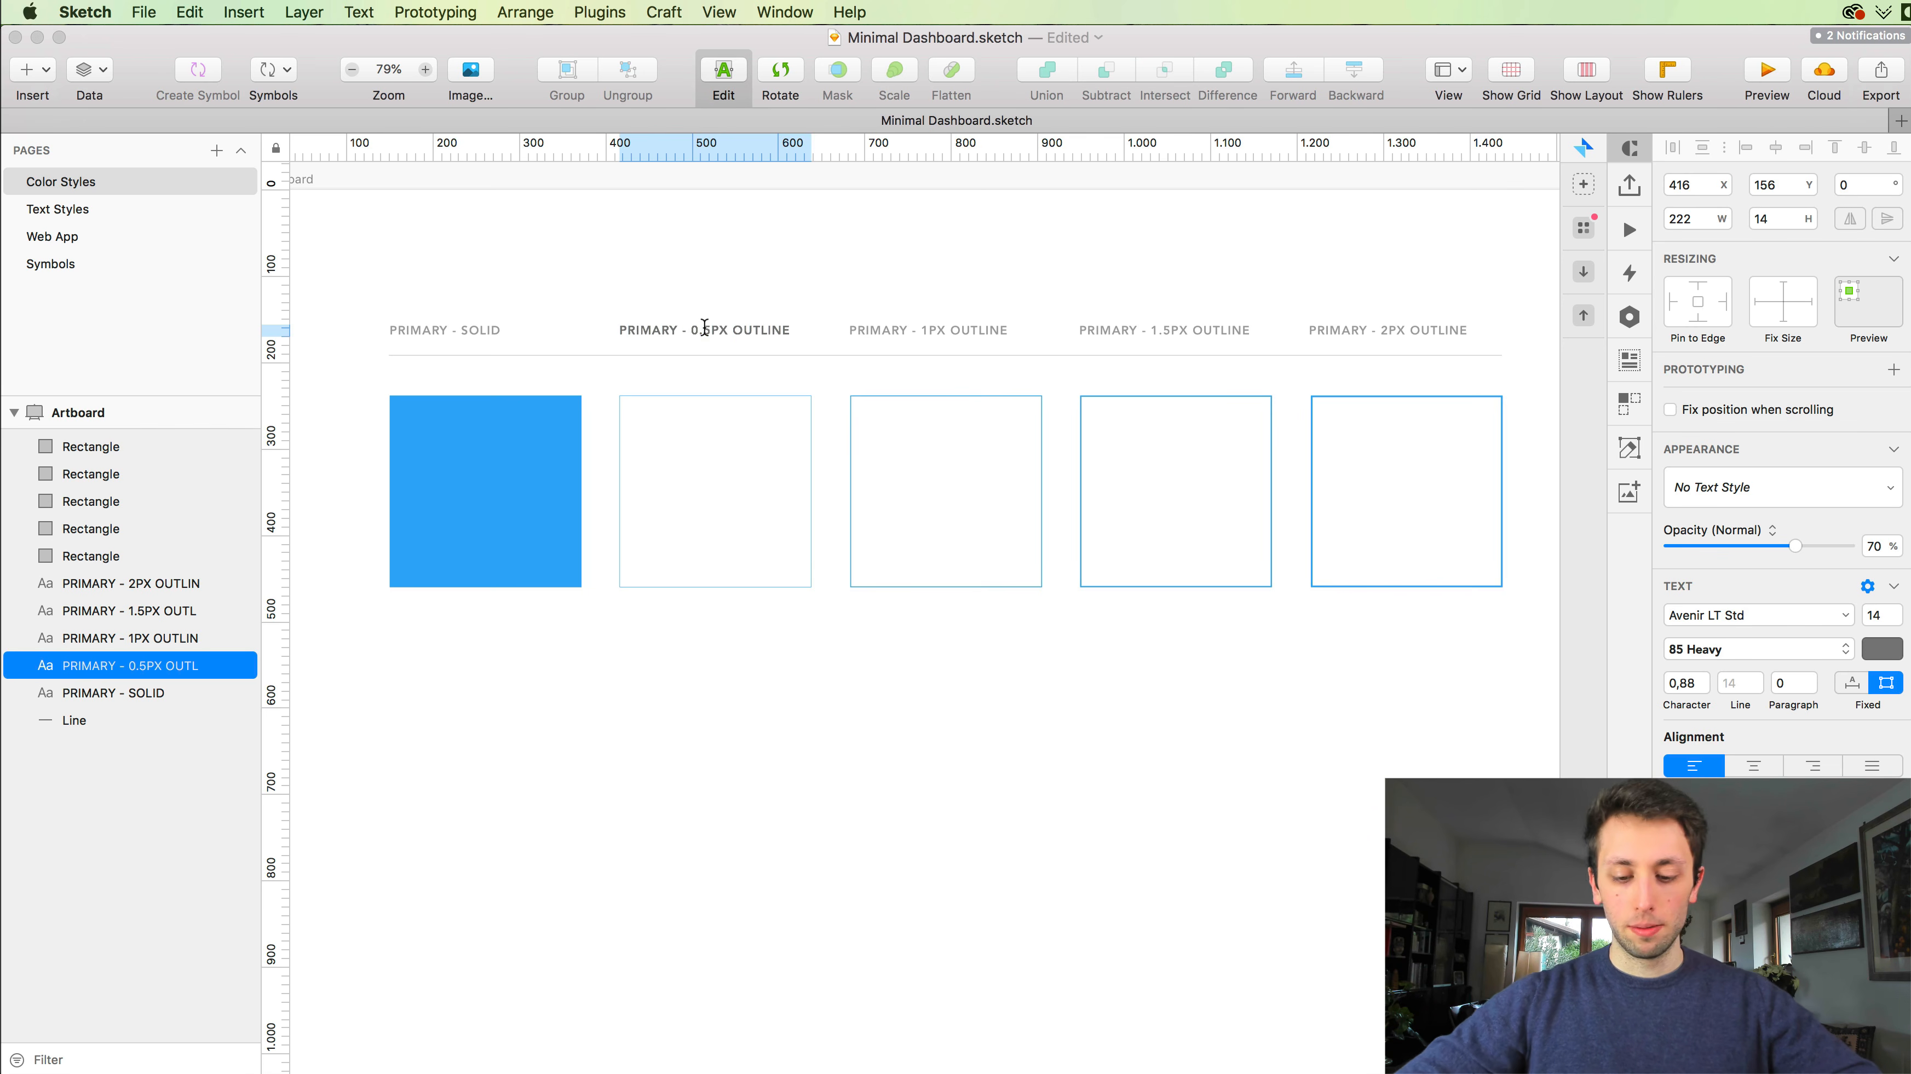
{"action": "type", "text": "7"}
{"action": "key", "text": "Escape"}
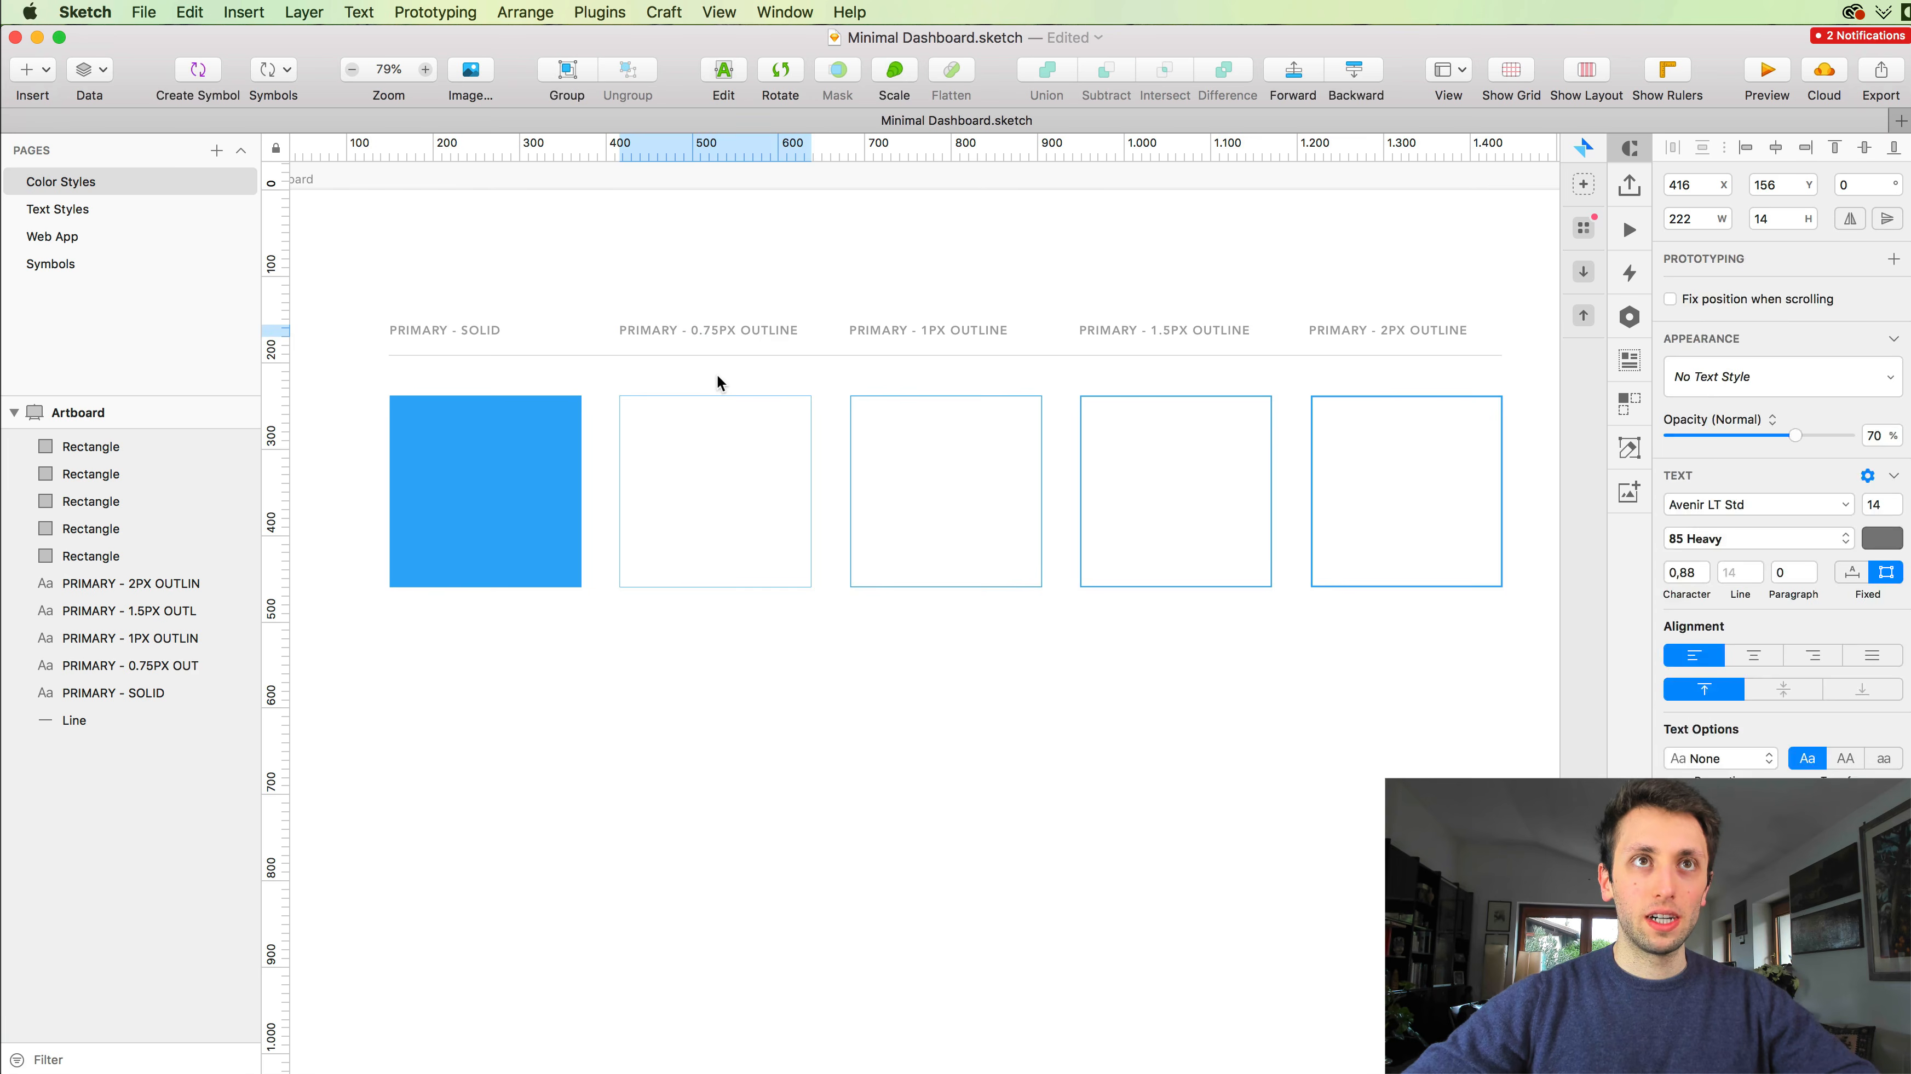
Step: Set the border thickness of the first outline square to 0.75 px and deselect it
{"action": "left_click", "coordinate": [717, 377]}
{"action": "left_click", "coordinate": [753, 409]}
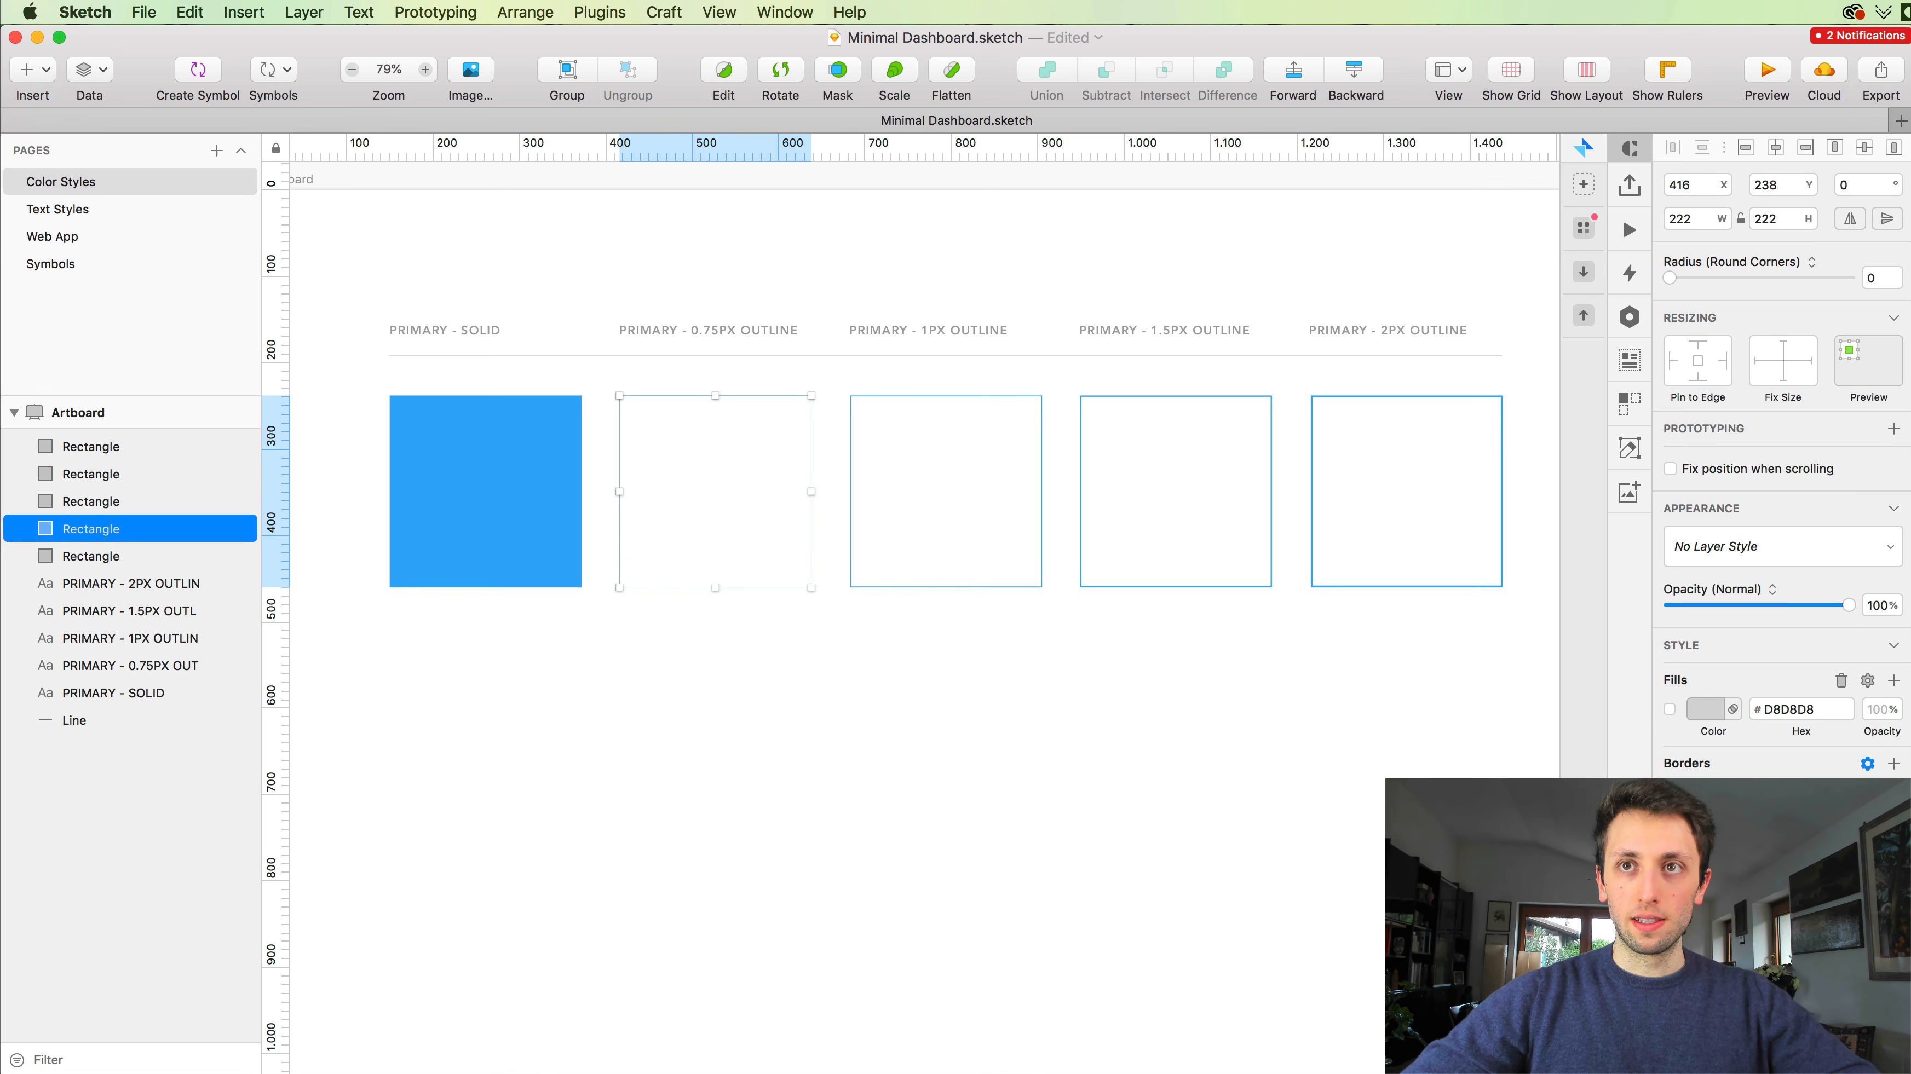
{"action": "type", "text": "0,75"}
{"action": "key", "text": "Return"}
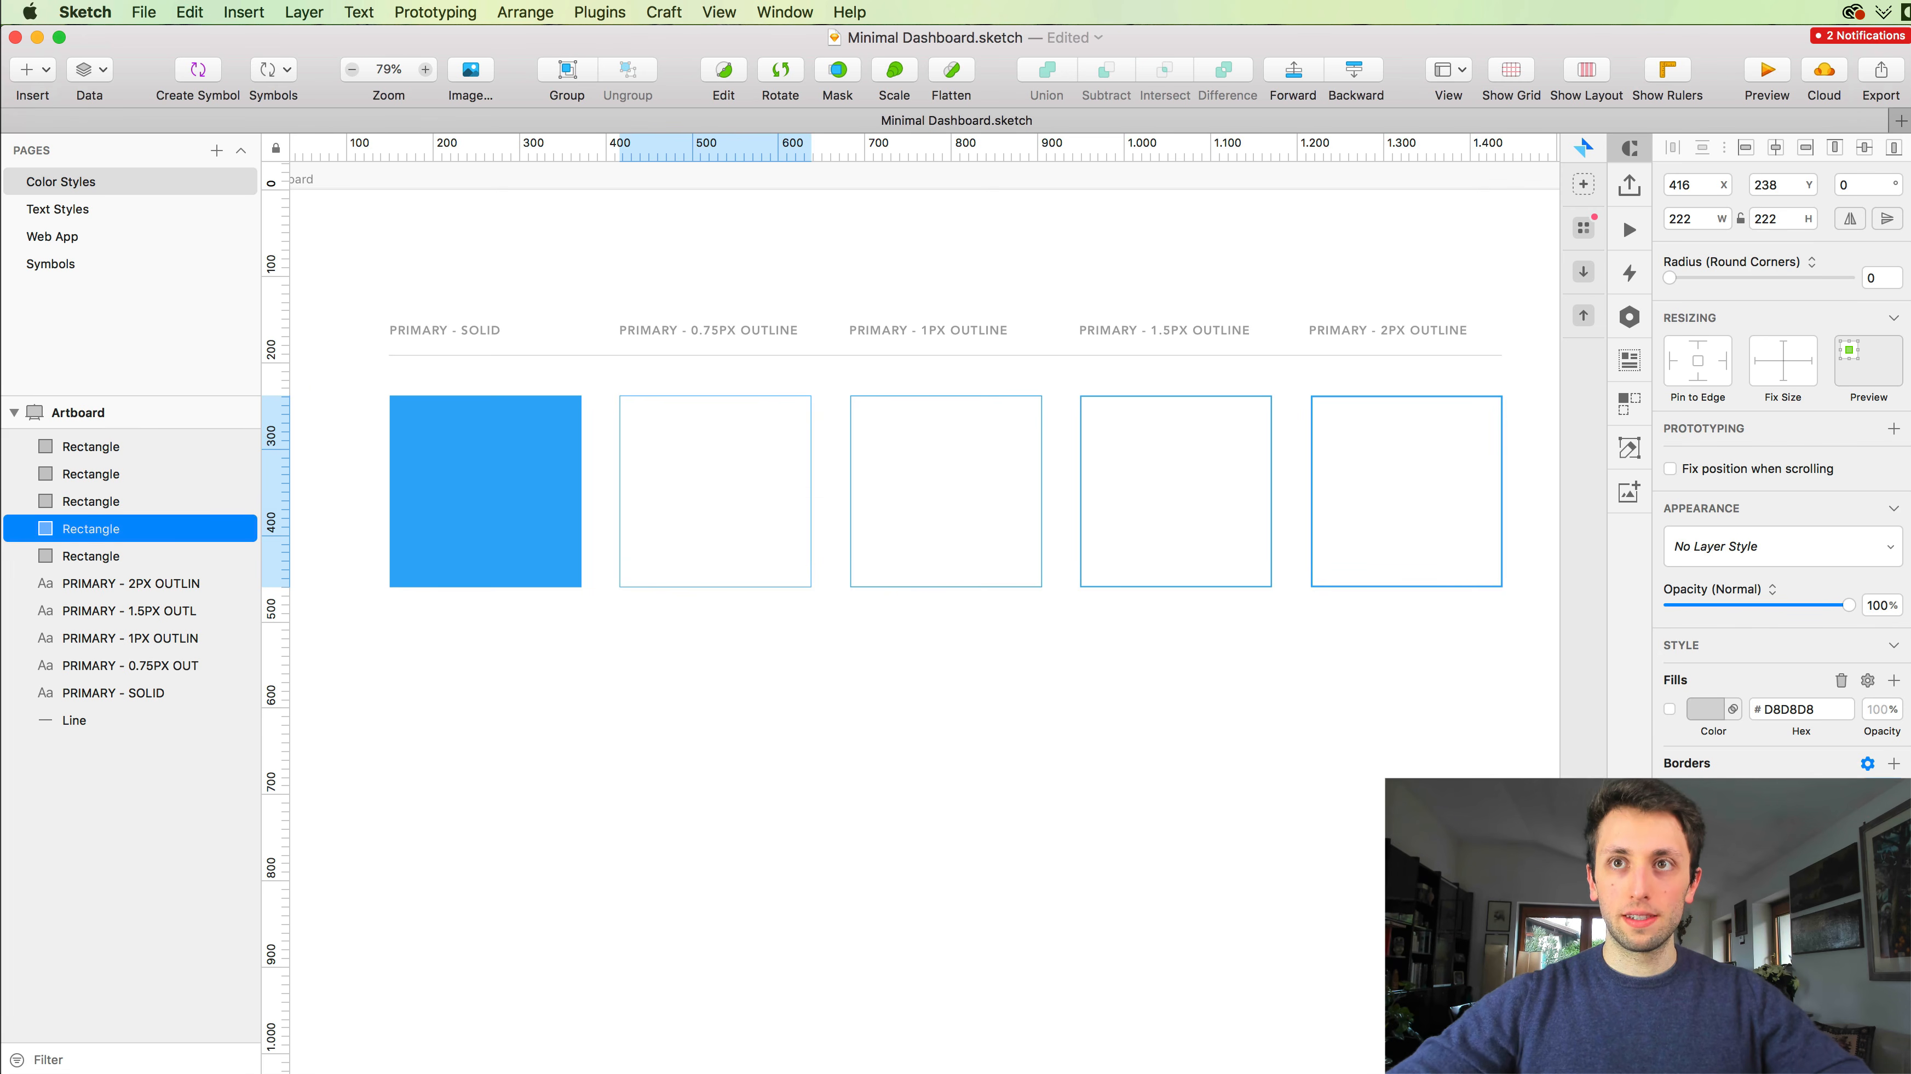
{"action": "left_click", "coordinate": [1023, 796]}
Step: Group the five squares, their five labels and the divider line into one swatch row
{"action": "left_click", "coordinate": [406, 414]}
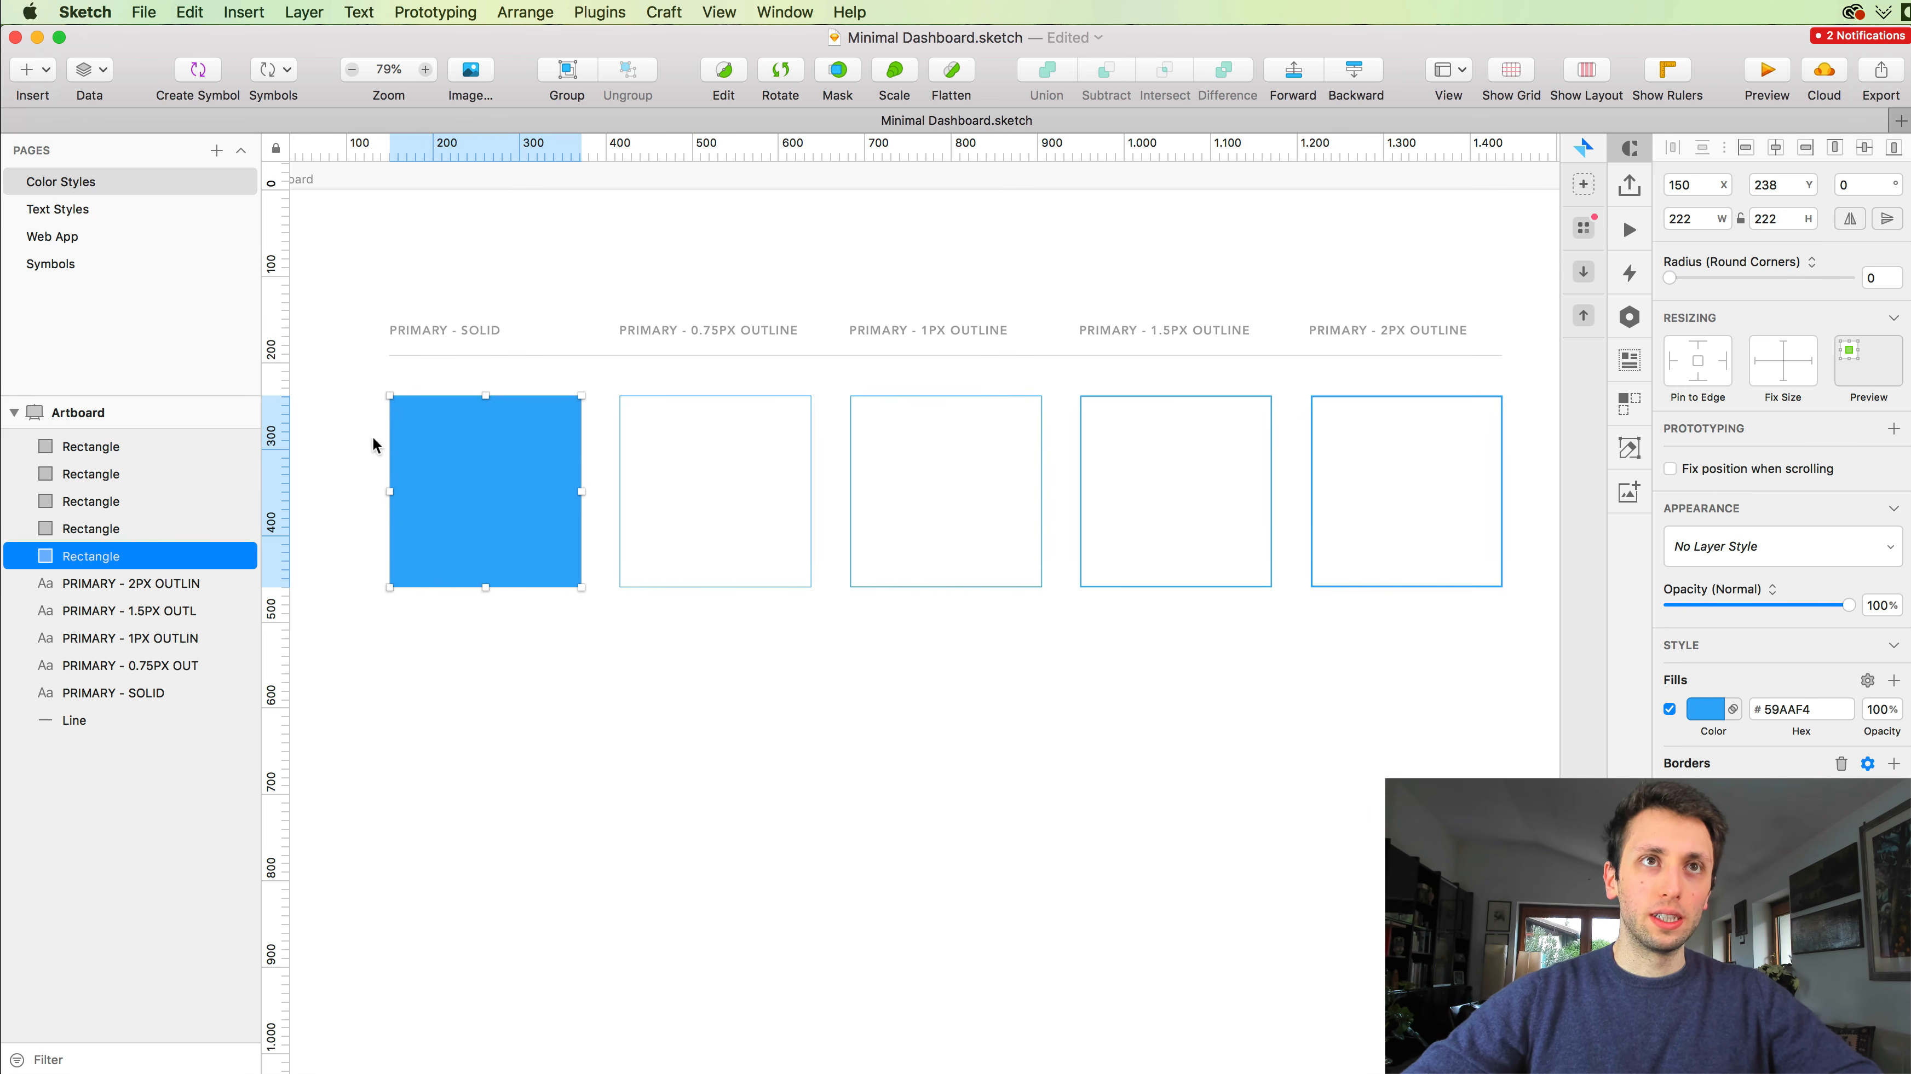
{"action": "scroll", "coordinate": [708, 487], "scroll_direction": "up", "scroll_amount": 2}
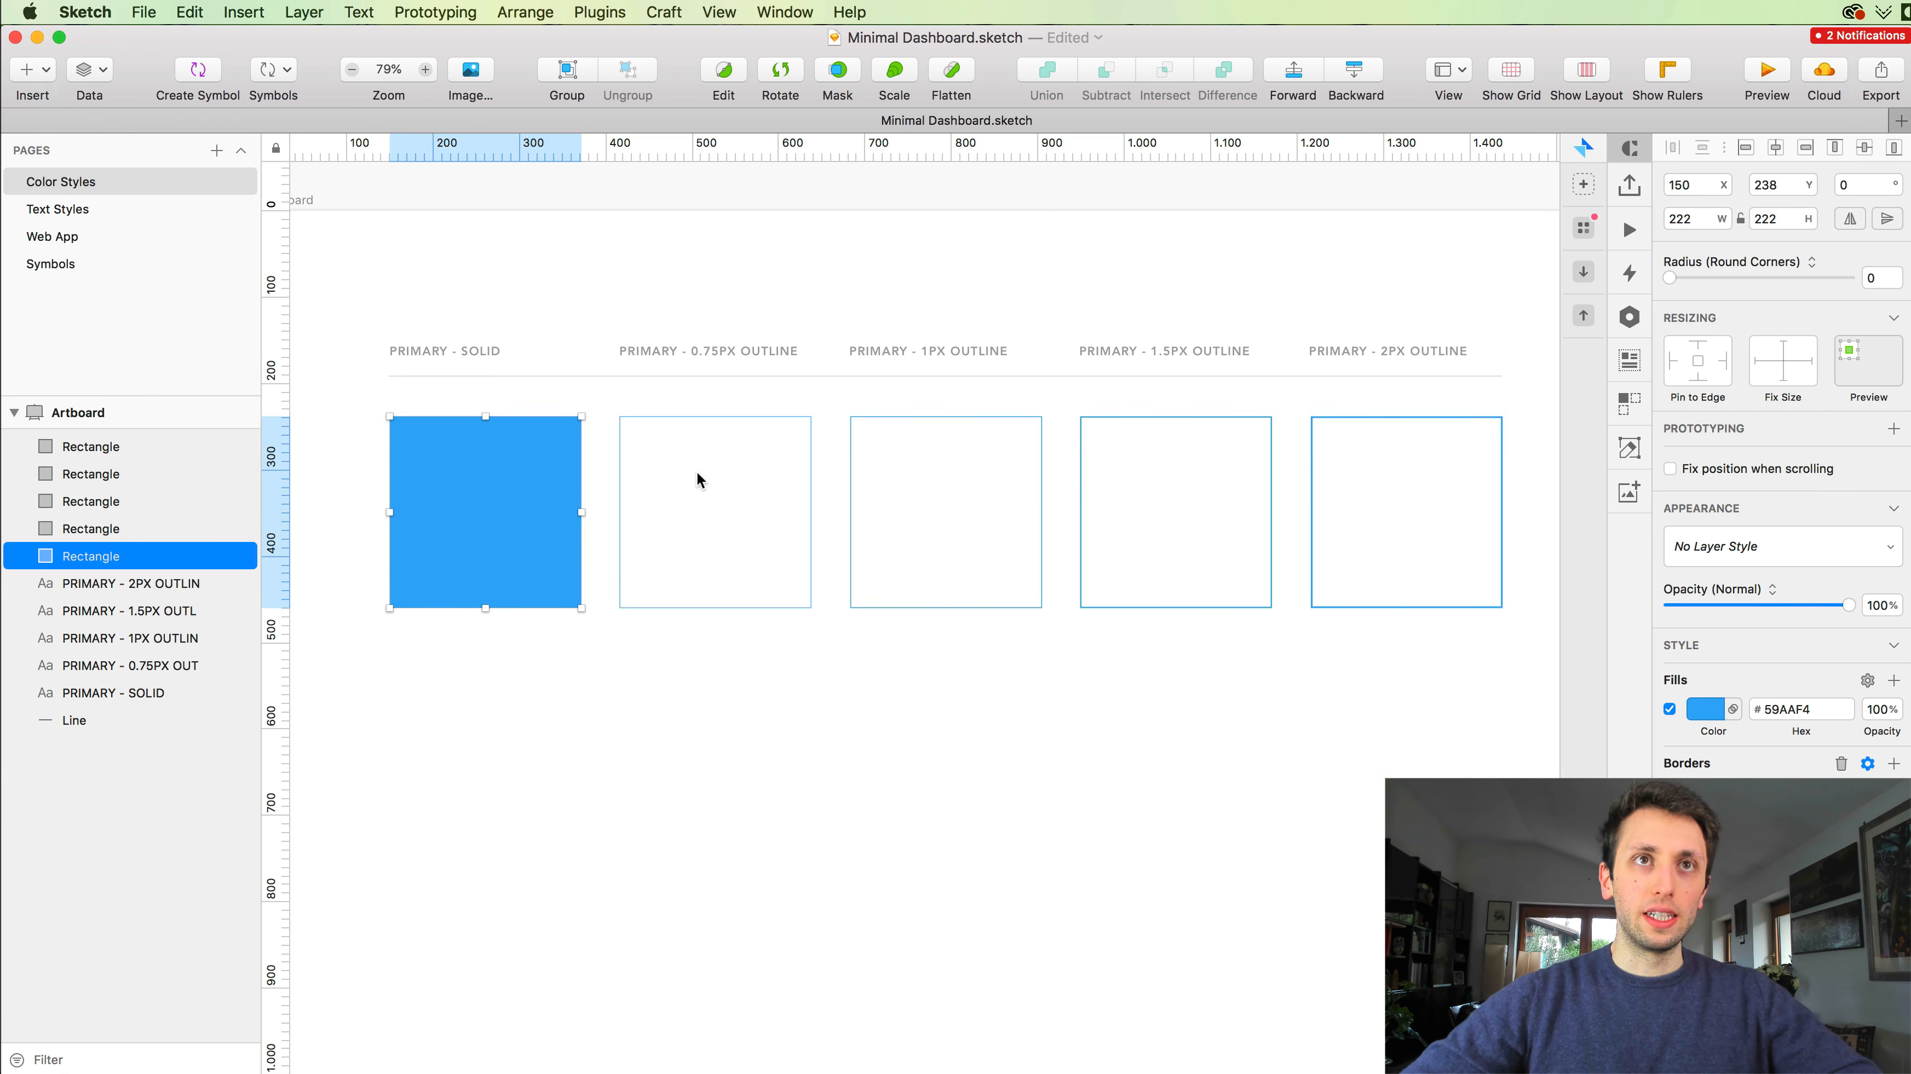
{"action": "scroll", "coordinate": [719, 420], "scroll_direction": "down", "scroll_amount": 5}
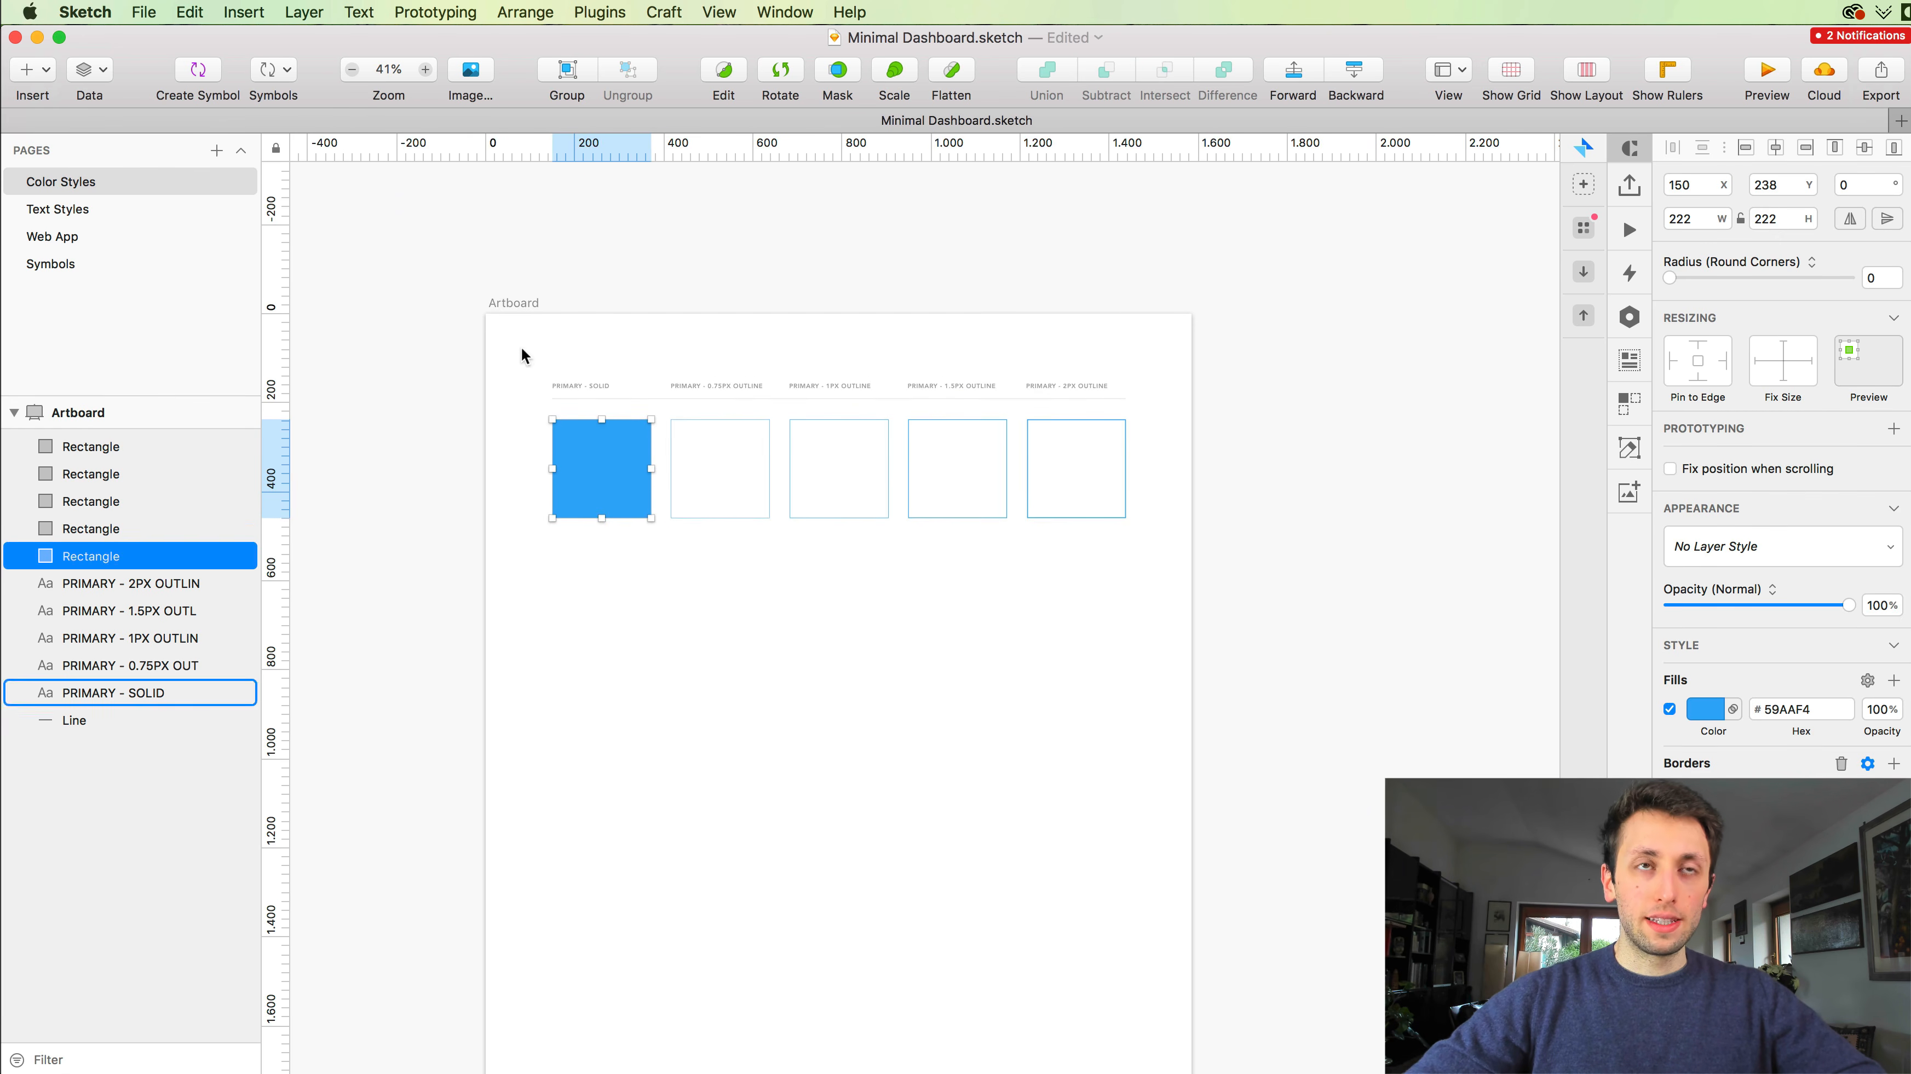
{"action": "left_click", "coordinate": [786, 455]}
{"action": "left_click_drag", "start_coordinate": [575, 371], "coordinate": [1350, 666]}
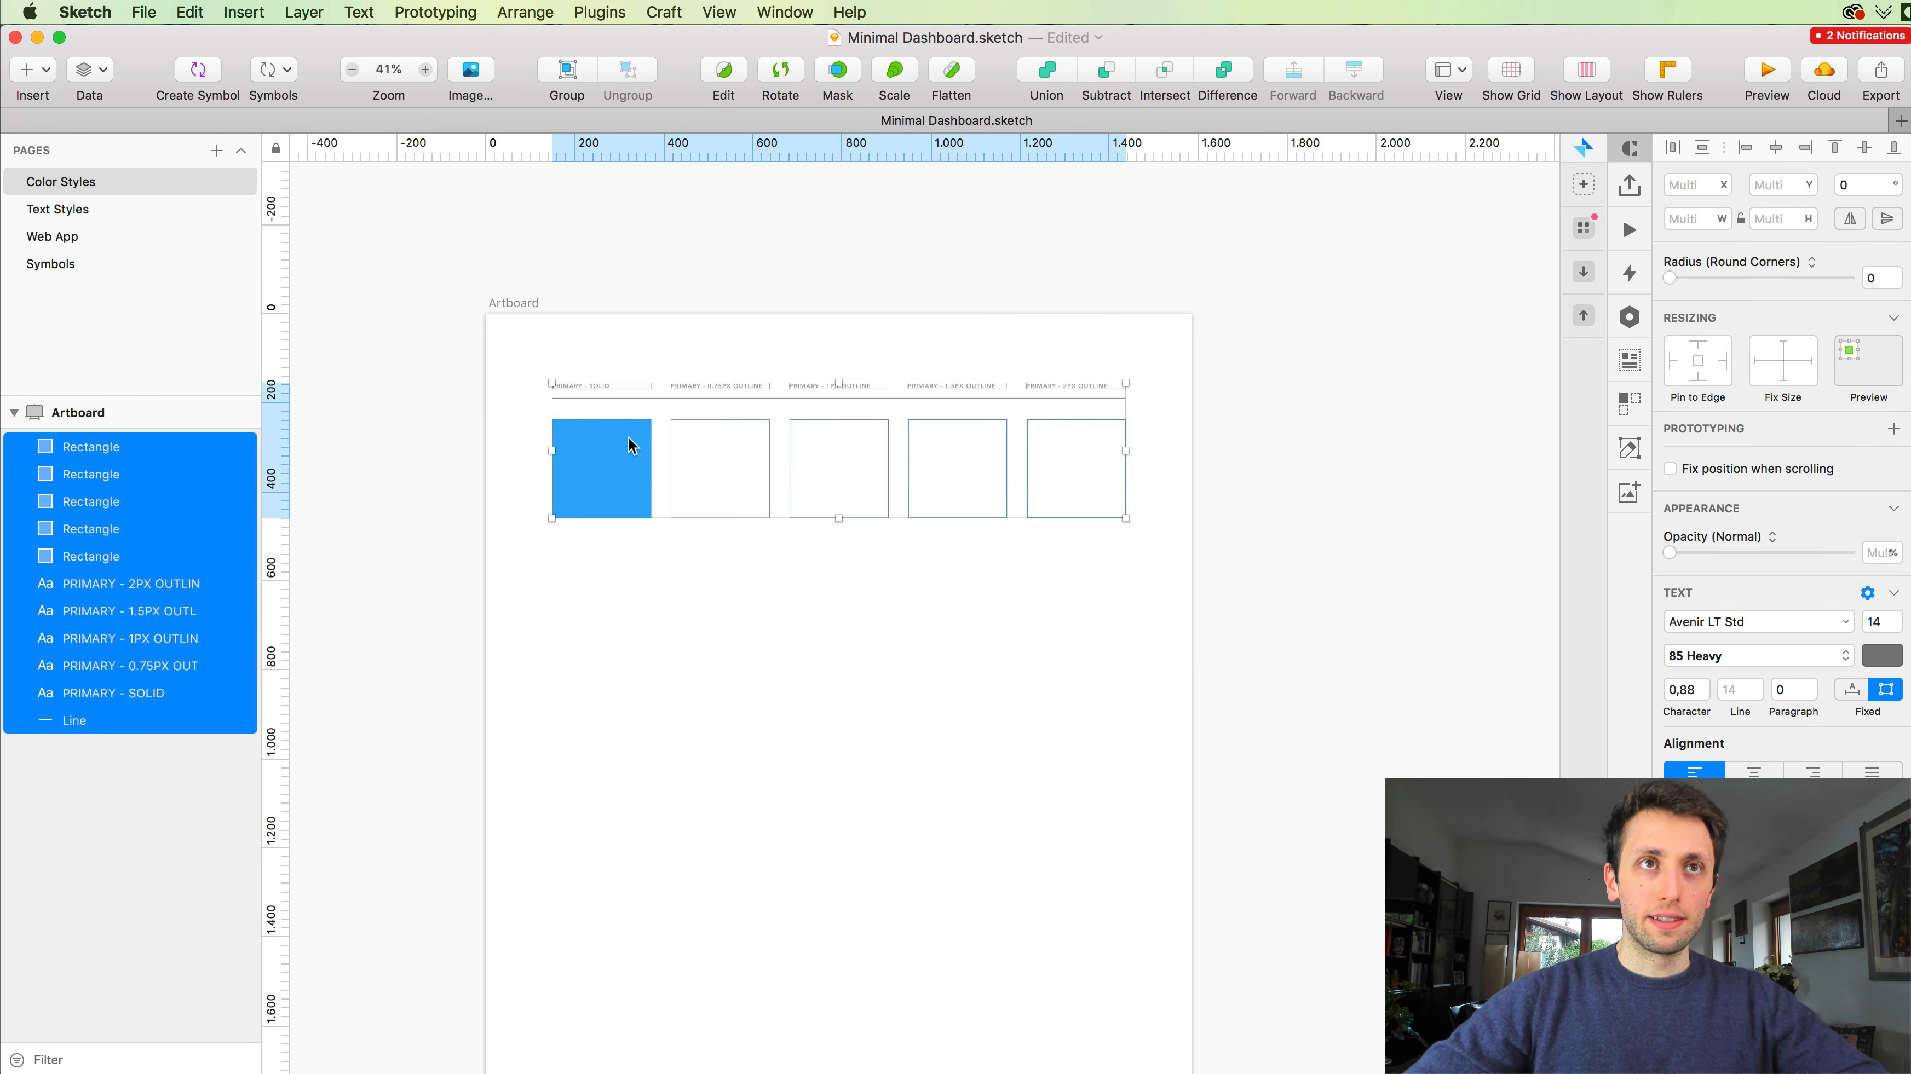
{"action": "key", "text": "super+g"}
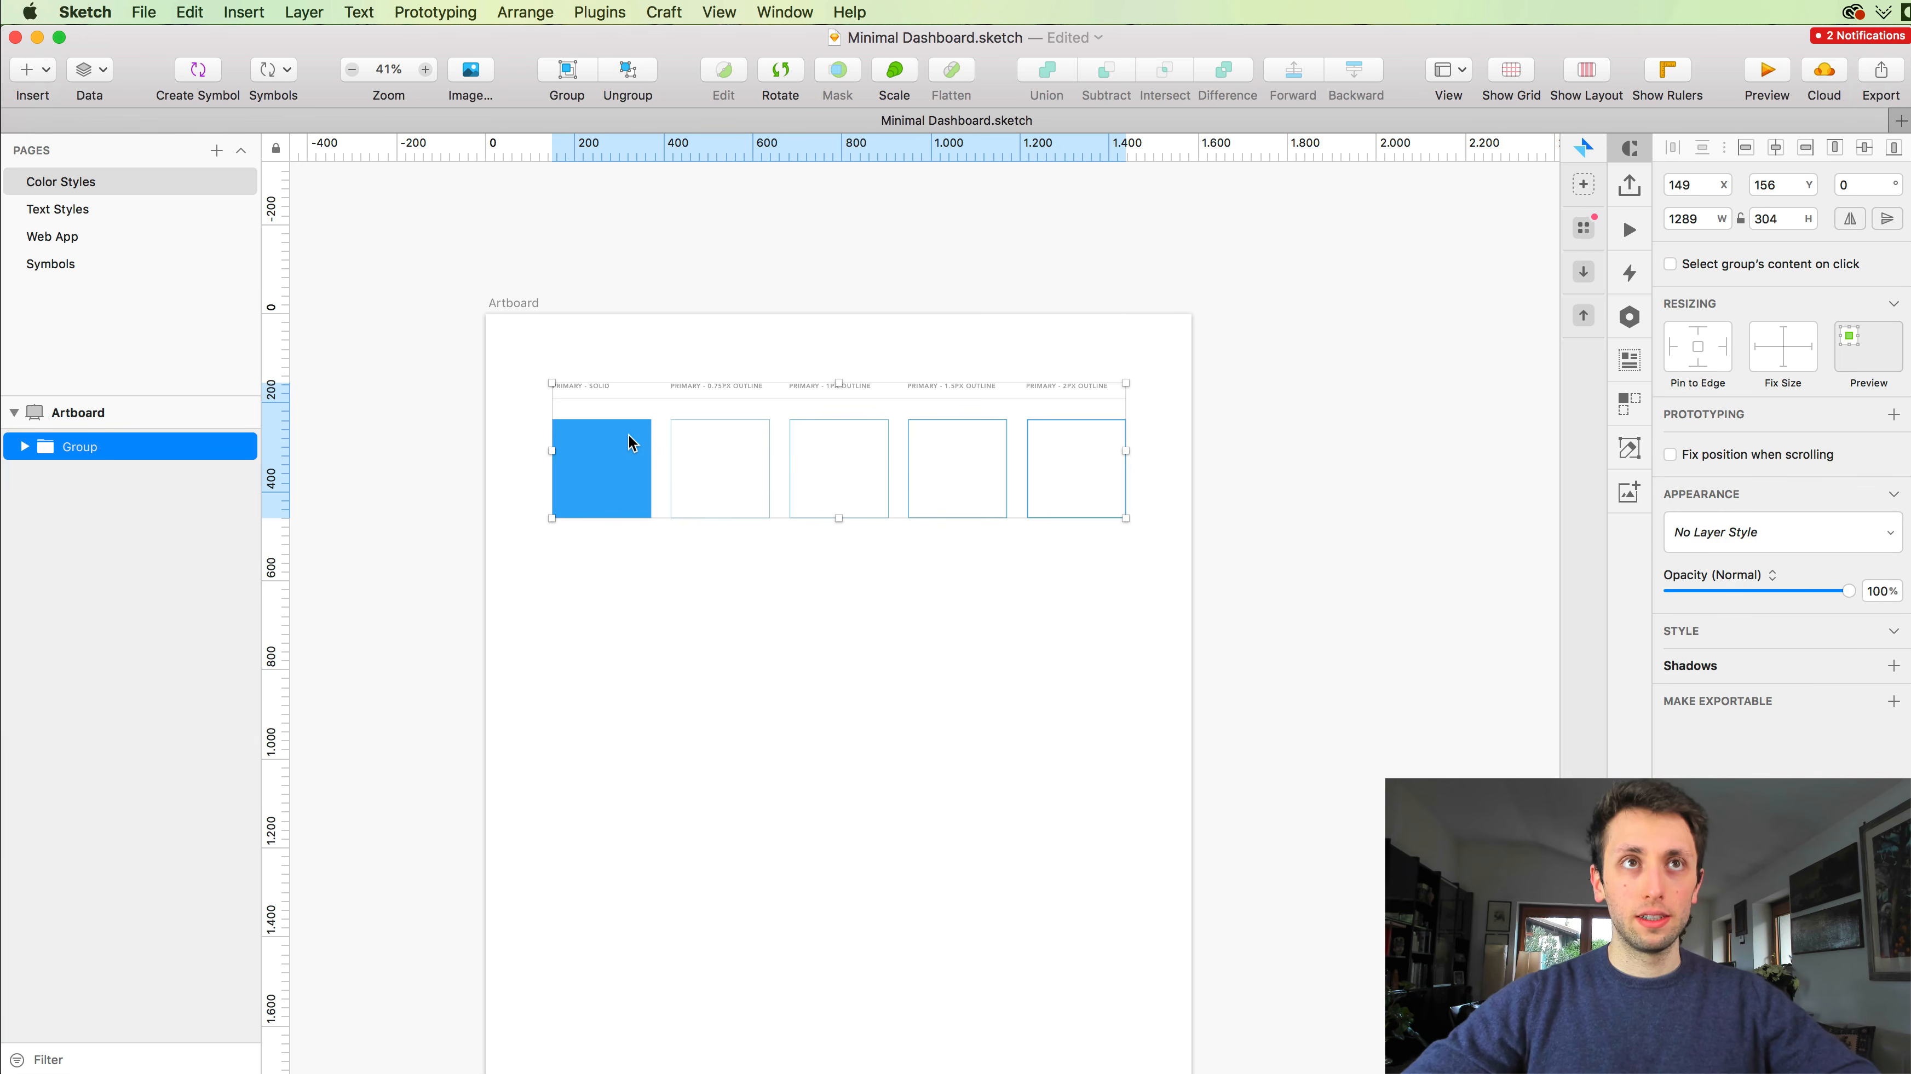
Step: Duplicate the swatch row group straight down at steps of about 371 px to make seven rows
{"action": "left_click_drag", "start_coordinate": [632, 444], "coordinate": [633, 599]}
{"action": "key", "text": "super+d"}
{"action": "key", "text": "super+d"}
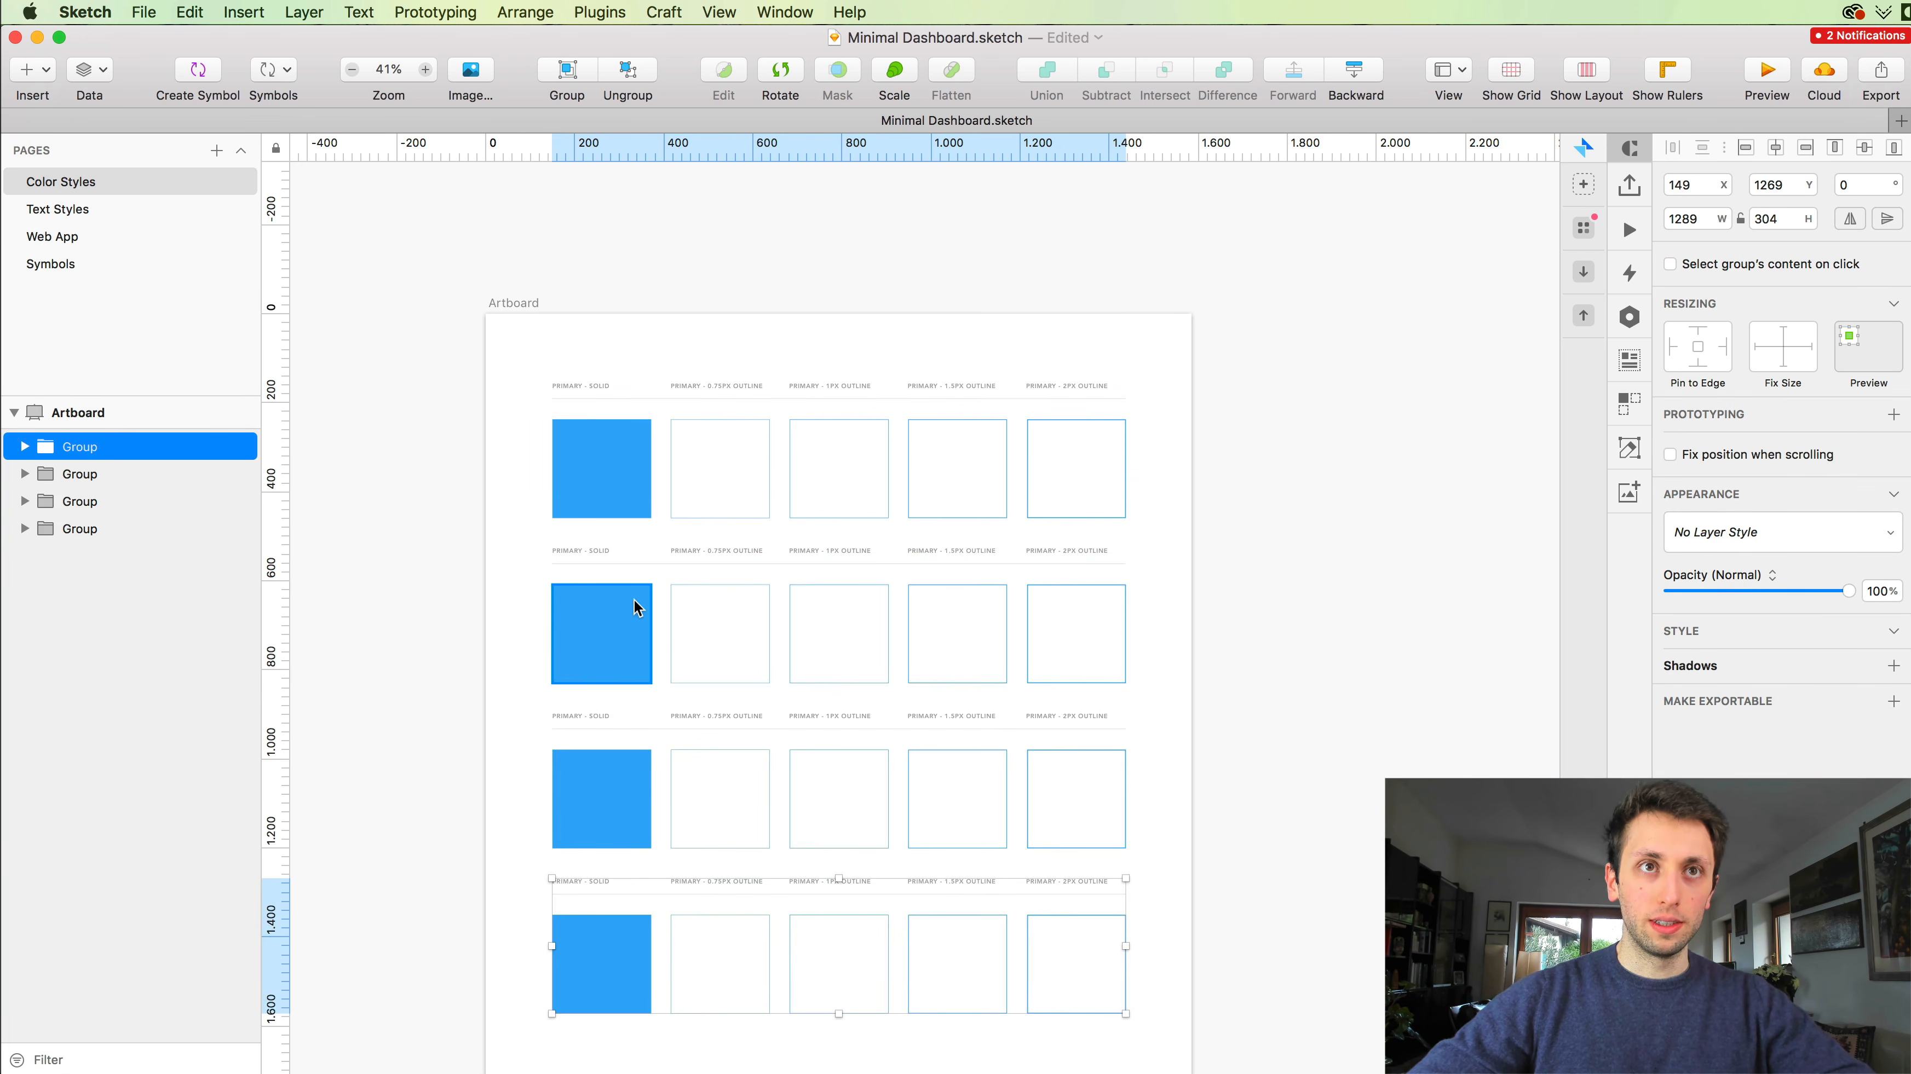
{"action": "key", "text": "super+d"}
{"action": "scroll", "coordinate": [633, 599], "scroll_direction": "up", "scroll_amount": 2}
{"action": "key", "text": "super+d"}
{"action": "scroll", "coordinate": [633, 599], "scroll_direction": "down", "scroll_amount": 6}
{"action": "scroll", "coordinate": [633, 599], "scroll_direction": "down", "scroll_amount": 2}
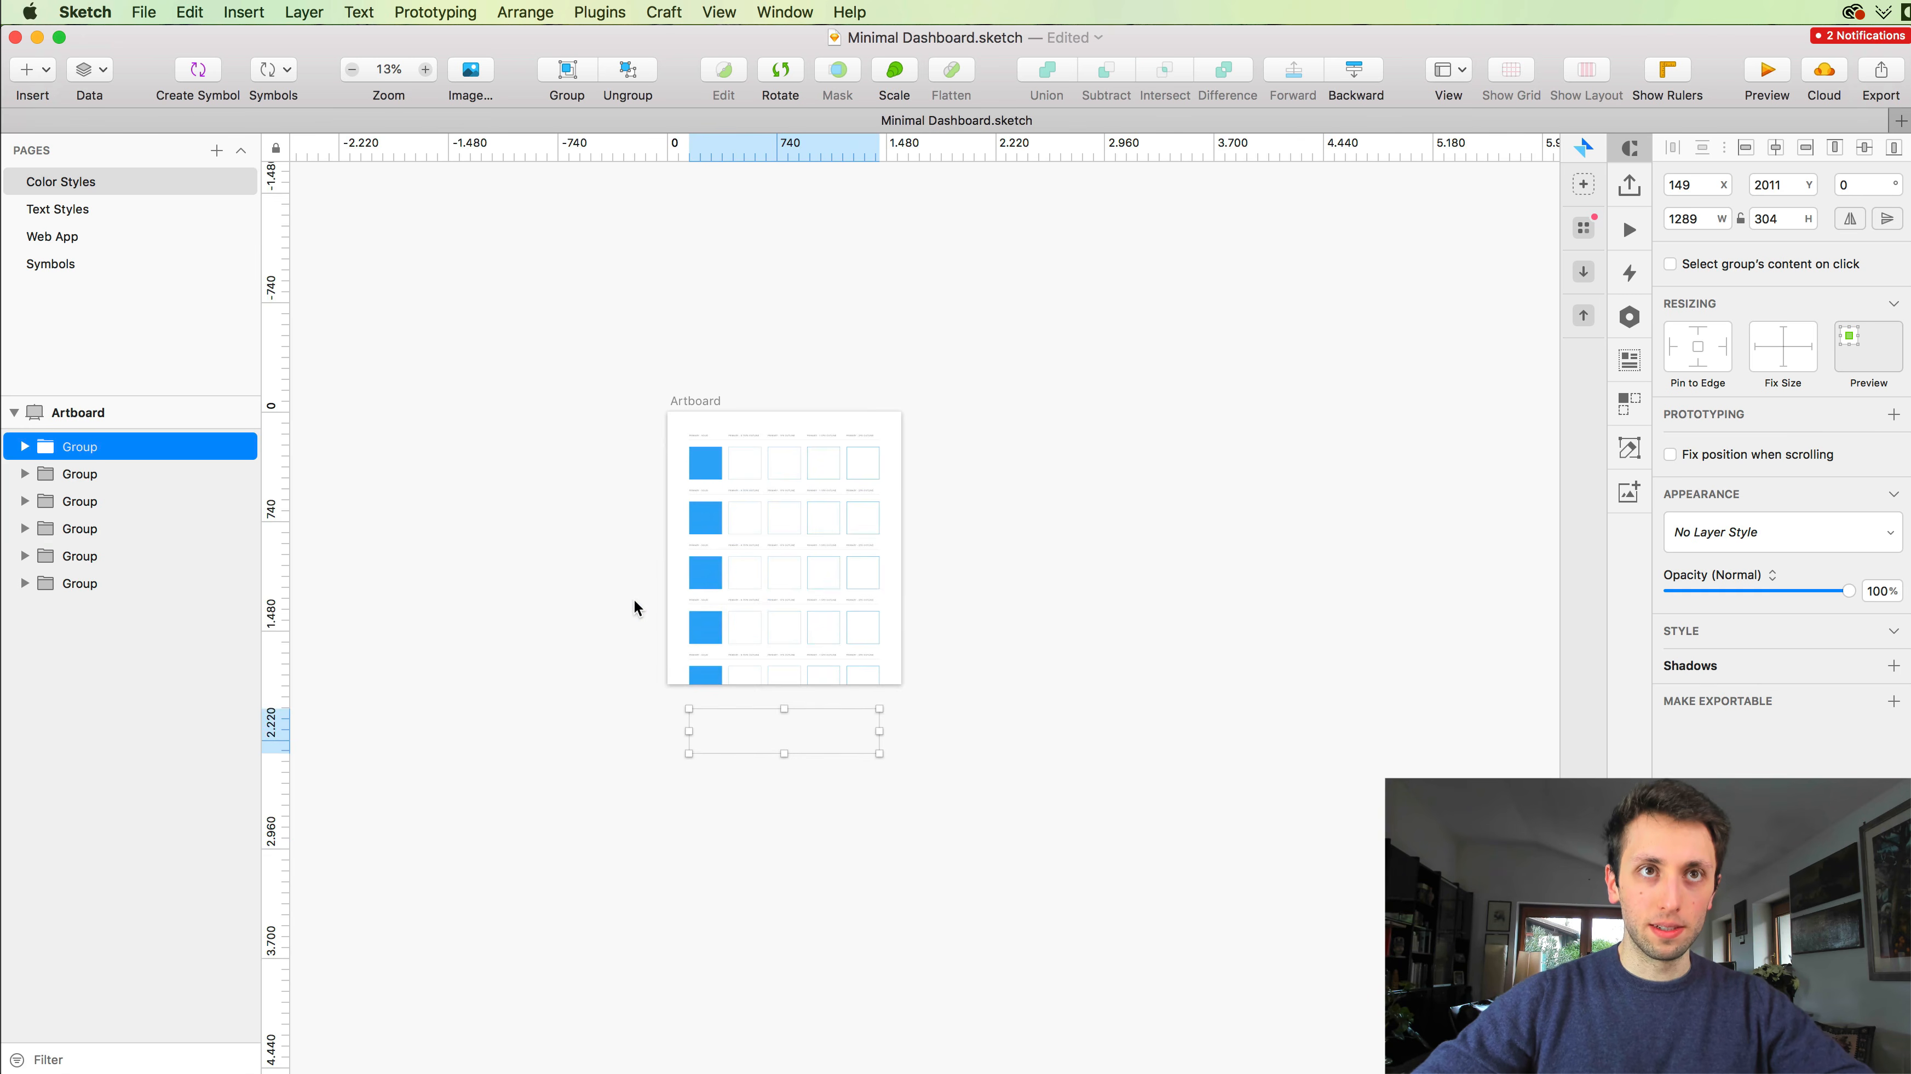
{"action": "key", "text": "super+d"}
Step: Extend the artboard downward to a height of about 2888 px so it encloses all seven swatch rows
{"action": "left_click", "coordinate": [693, 399]}
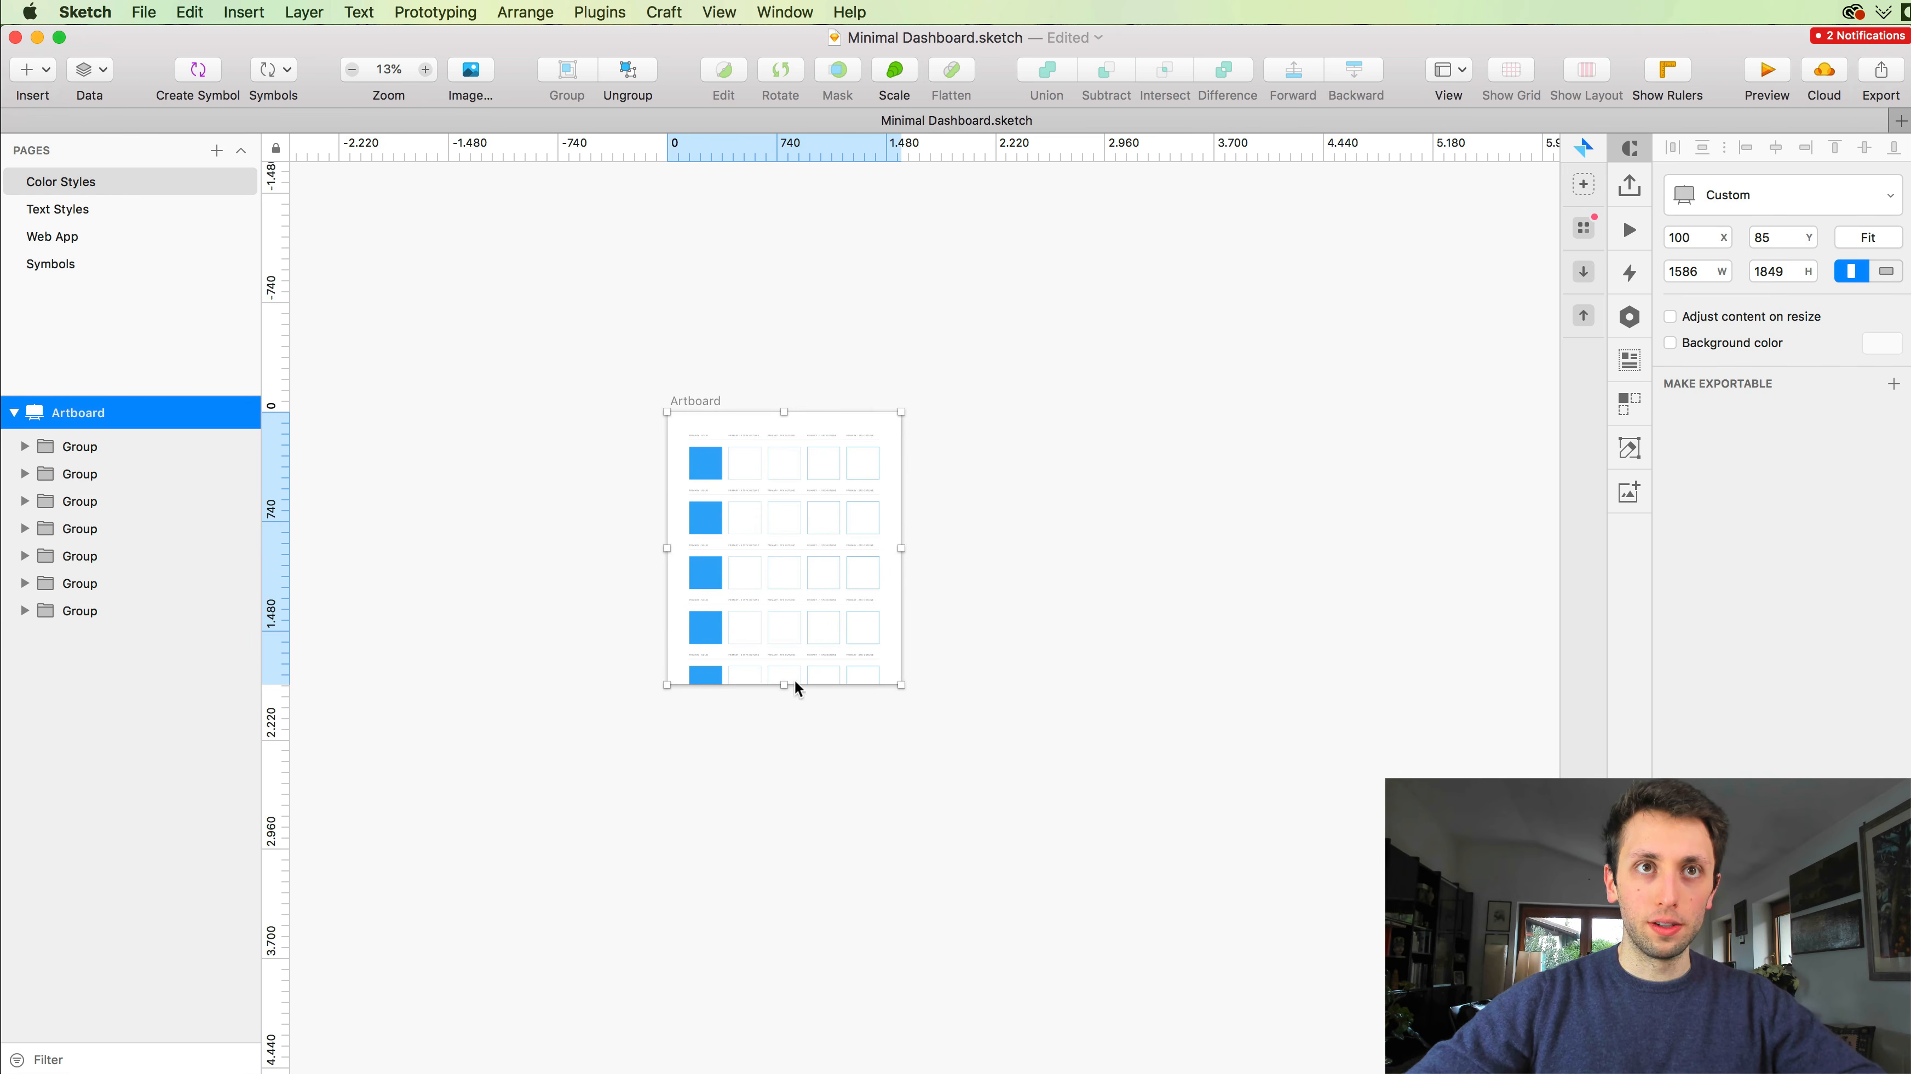
{"action": "left_click_drag", "start_coordinate": [783, 704], "coordinate": [783, 839]}
{"action": "scroll", "coordinate": [745, 698], "scroll_direction": "up", "scroll_amount": 2}
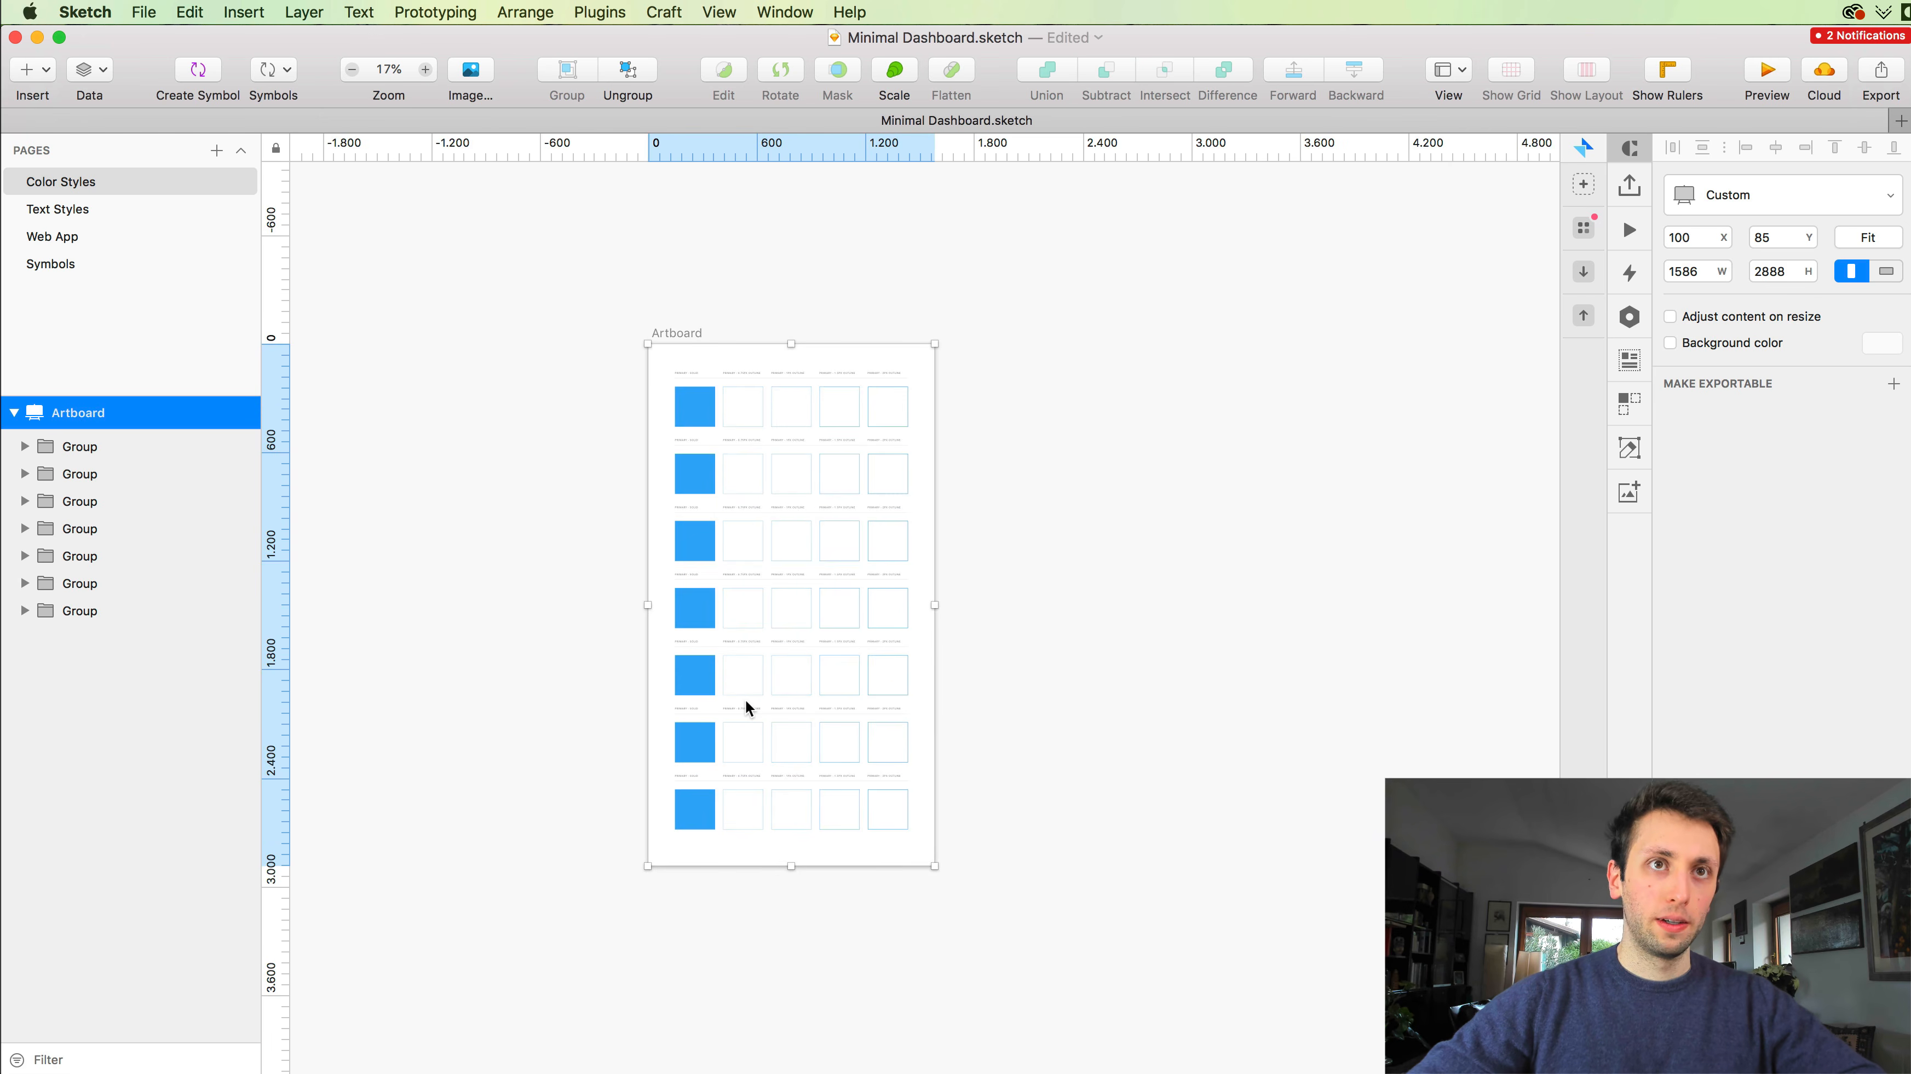
Step: Select all seven swatch row groups on the artboard and ungroup them into separate squares, labels and lines
{"action": "scroll", "coordinate": [744, 699], "scroll_direction": "down", "scroll_amount": 1}
{"action": "left_click", "coordinate": [1117, 657]}
{"action": "scroll", "coordinate": [855, 686], "scroll_direction": "up", "scroll_amount": 5}
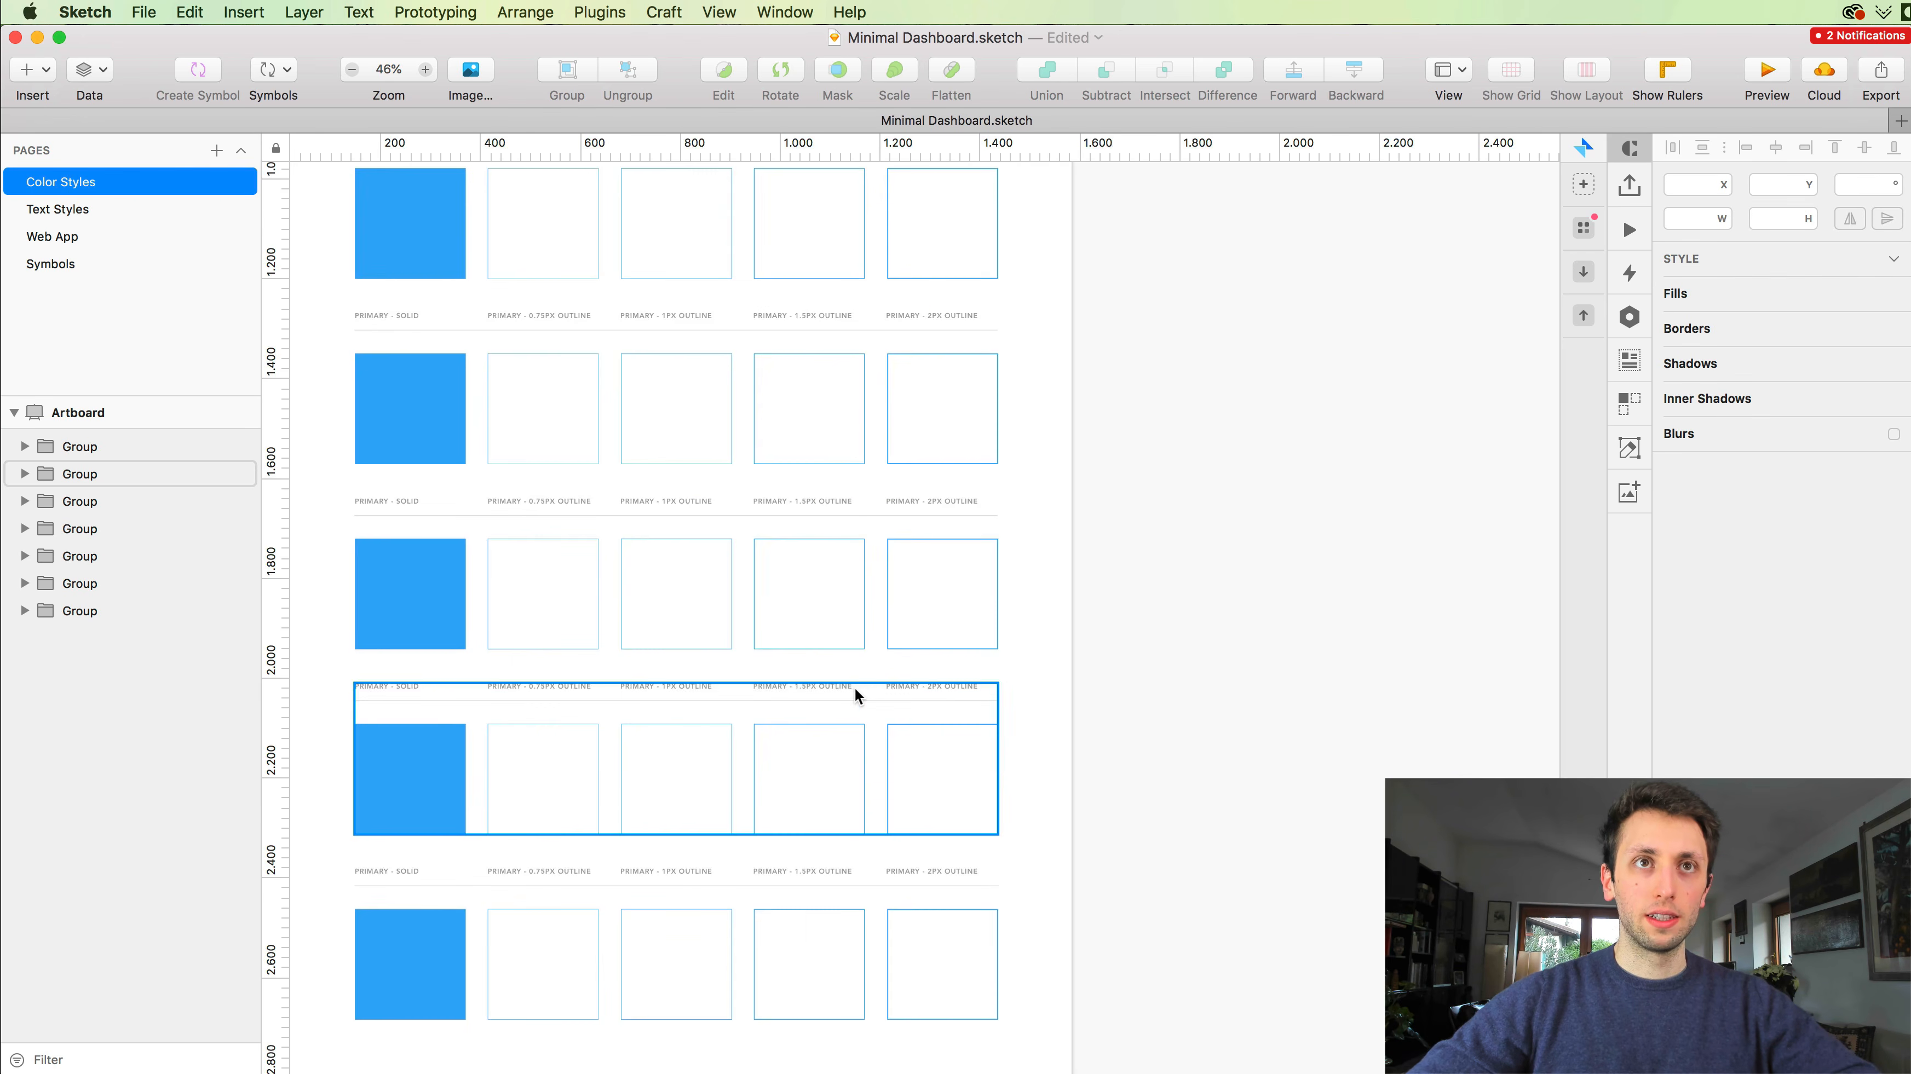
{"action": "scroll", "coordinate": [854, 687], "scroll_direction": "up", "scroll_amount": 3}
{"action": "scroll", "coordinate": [579, 444], "scroll_direction": "up", "scroll_amount": 5}
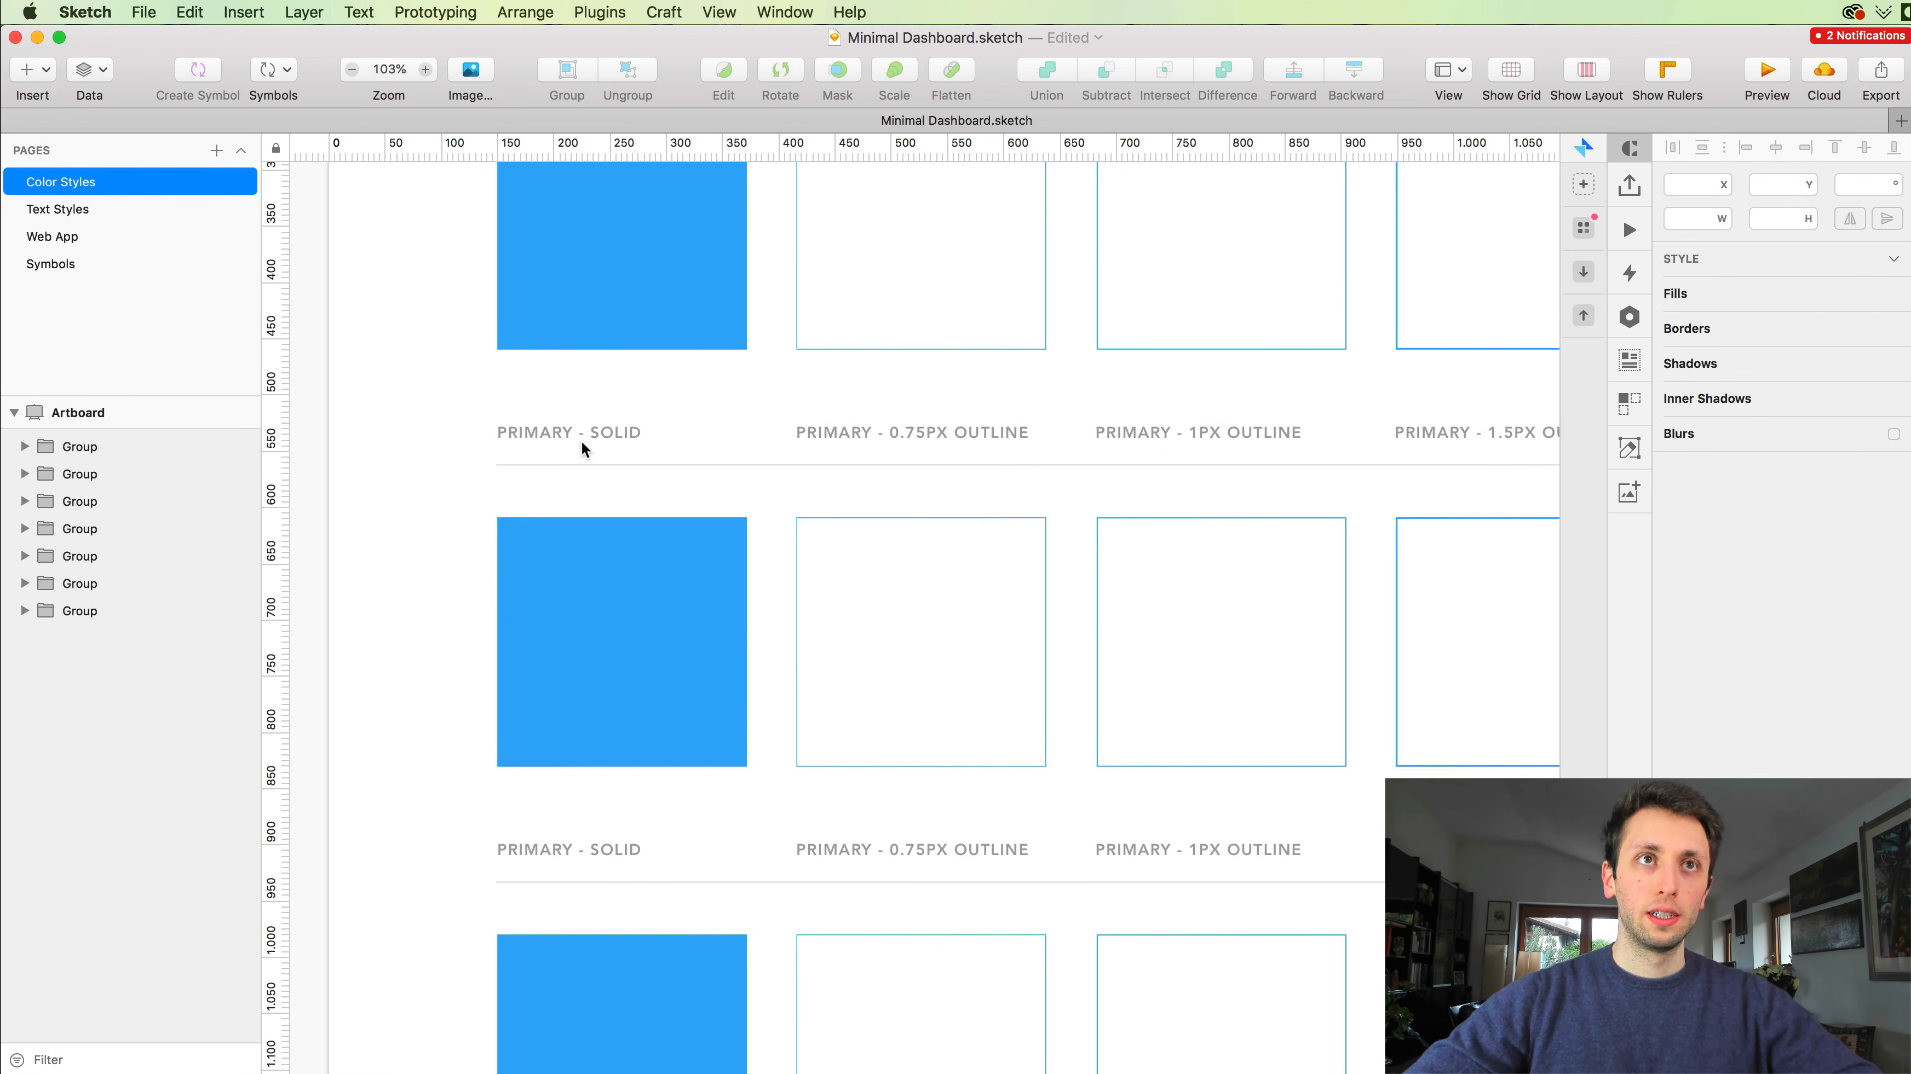
{"action": "scroll", "coordinate": [566, 436], "scroll_direction": "down", "scroll_amount": 3}
{"action": "scroll", "coordinate": [617, 414], "scroll_direction": "up", "scroll_amount": 3}
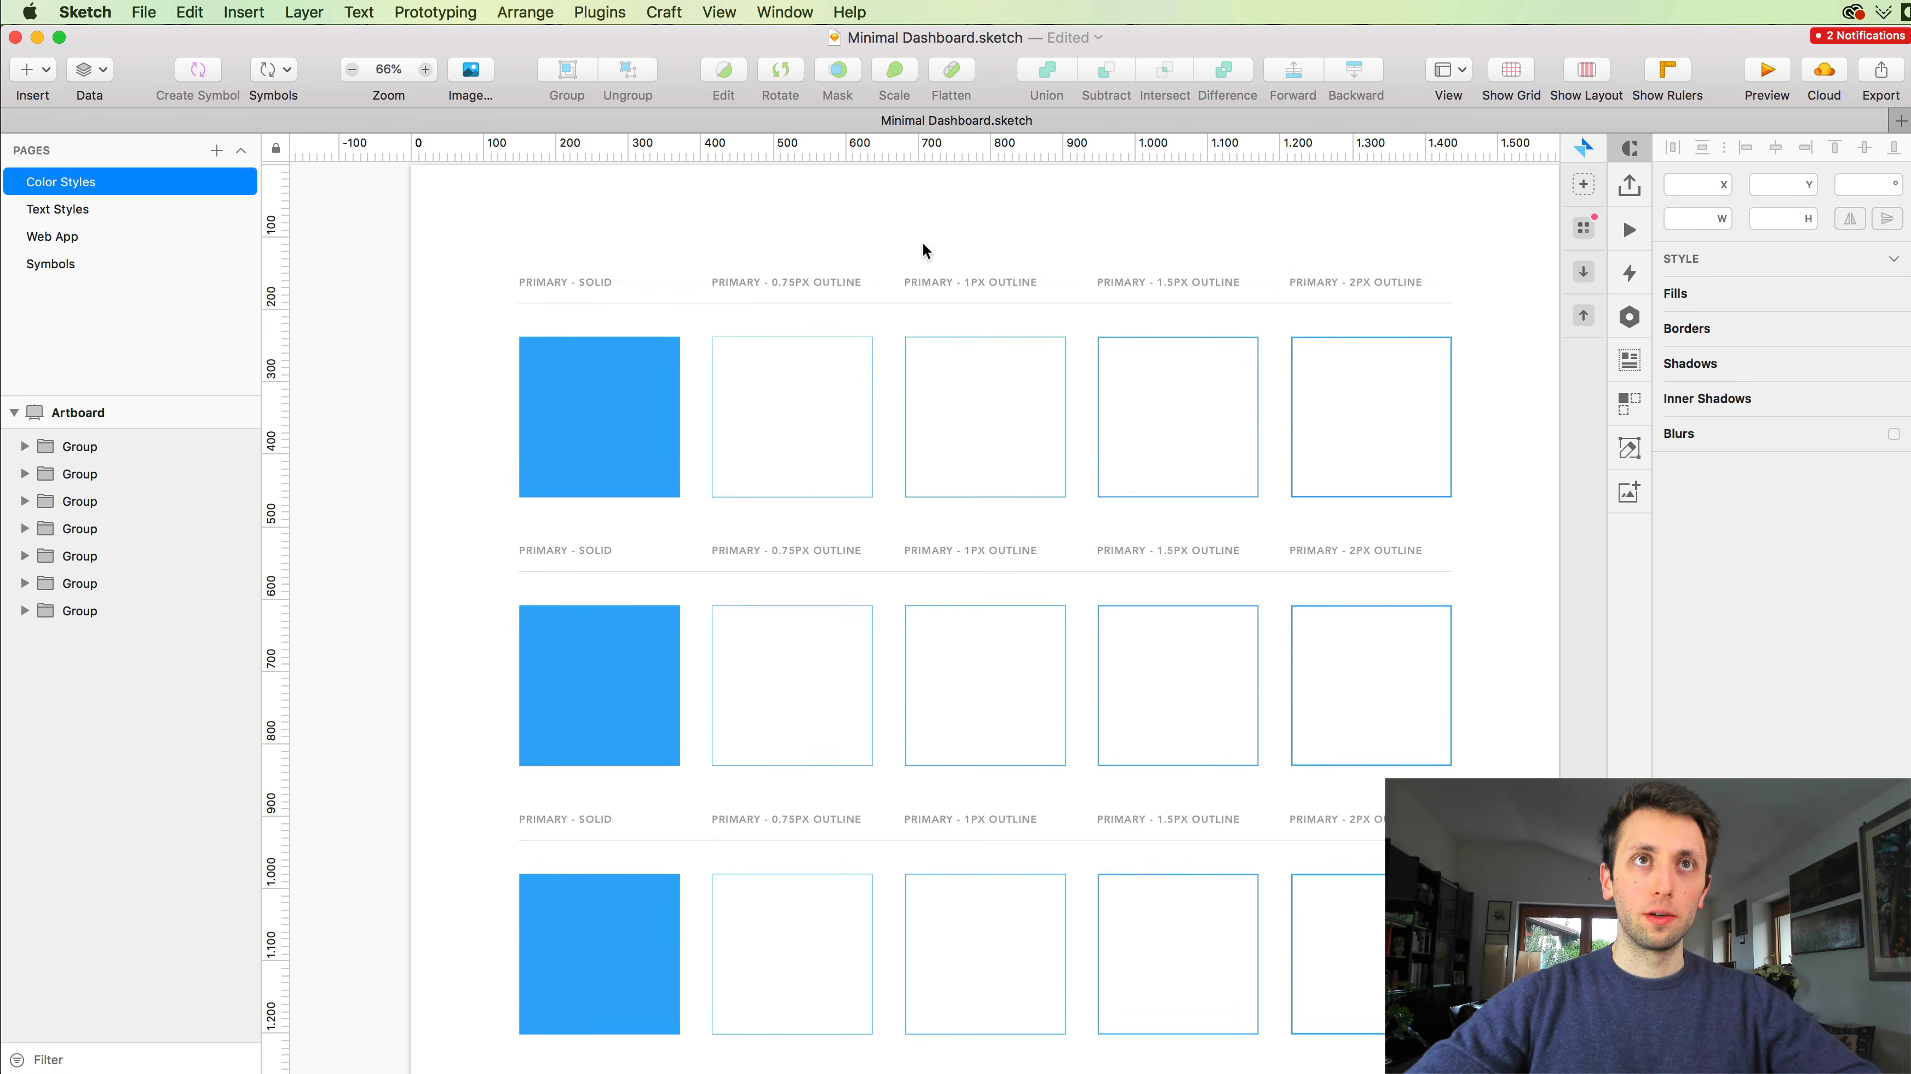
{"action": "scroll", "coordinate": [811, 363], "scroll_direction": "down", "scroll_amount": 5}
{"action": "left_click_drag", "start_coordinate": [686, 294], "coordinate": [884, 1068]}
{"action": "scroll", "coordinate": [930, 545], "scroll_direction": "down", "scroll_amount": 4}
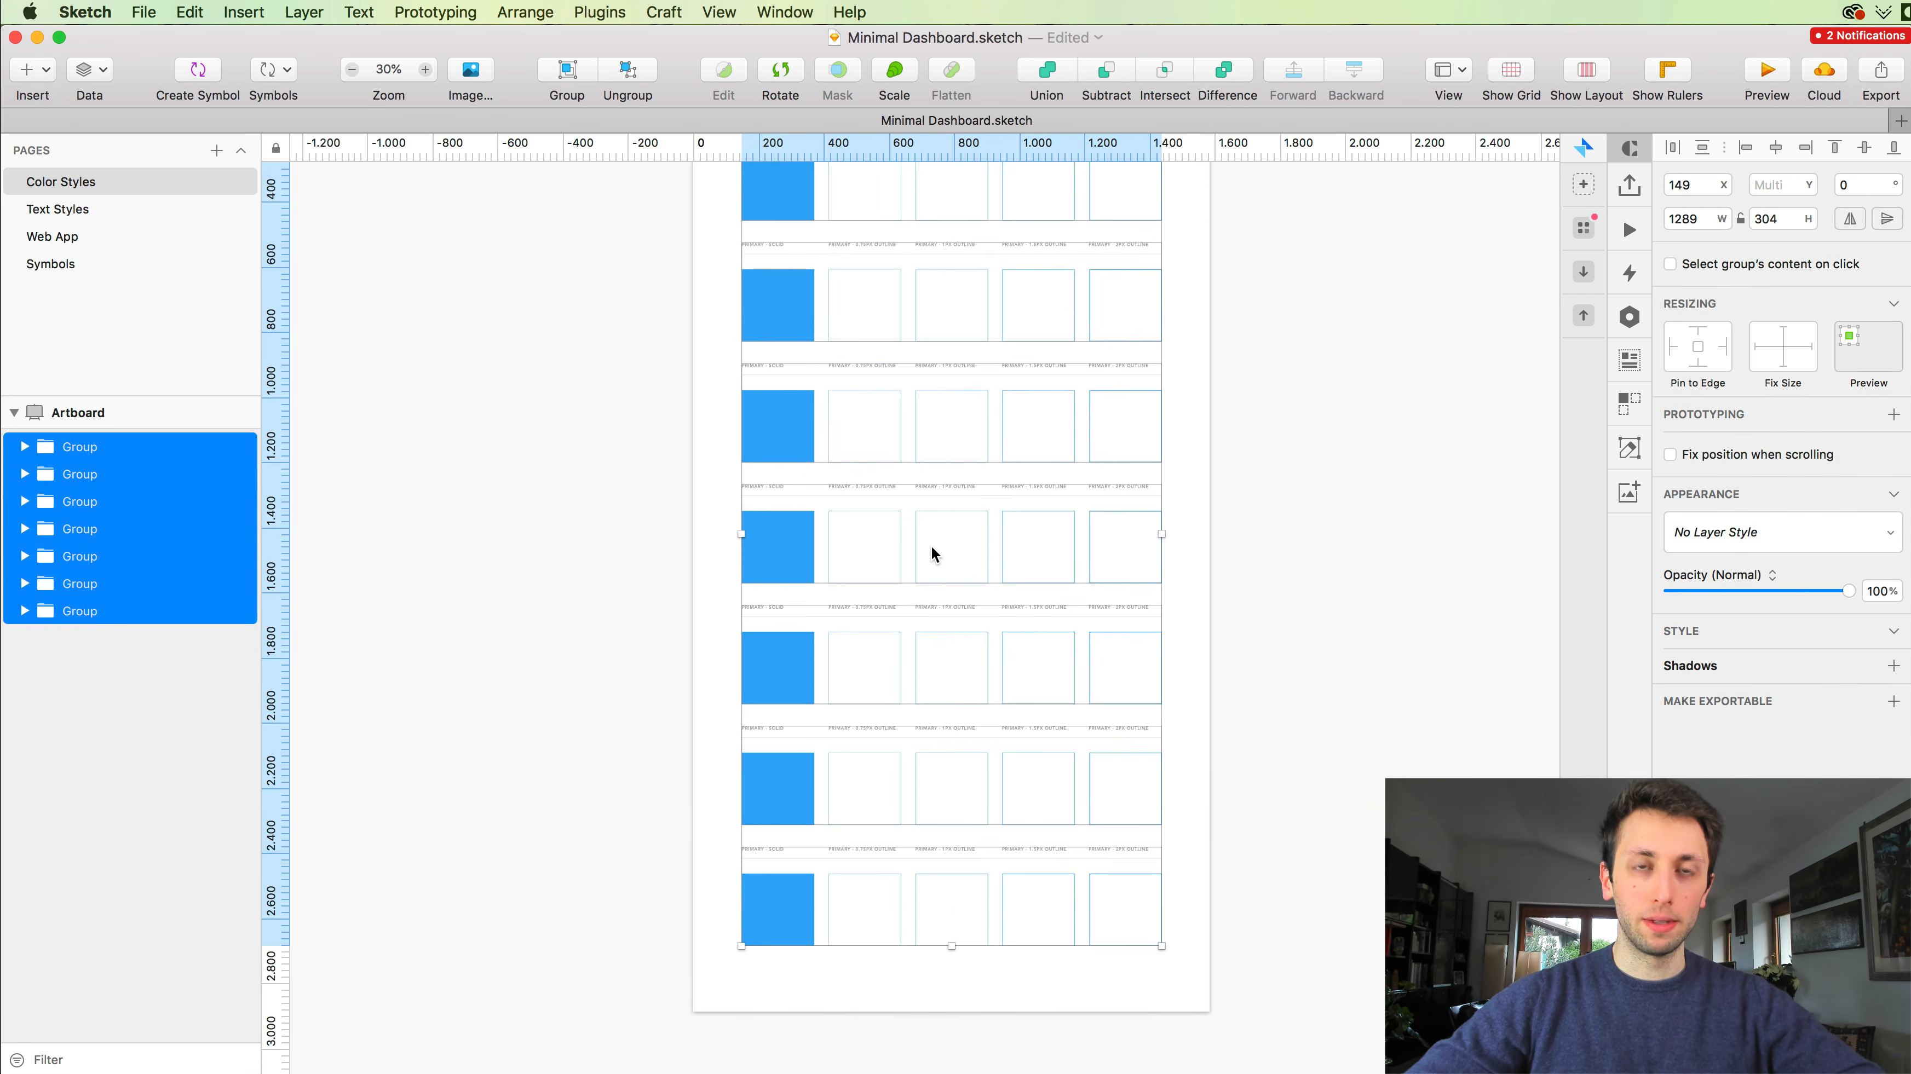
{"action": "key", "text": "super+shift+g"}
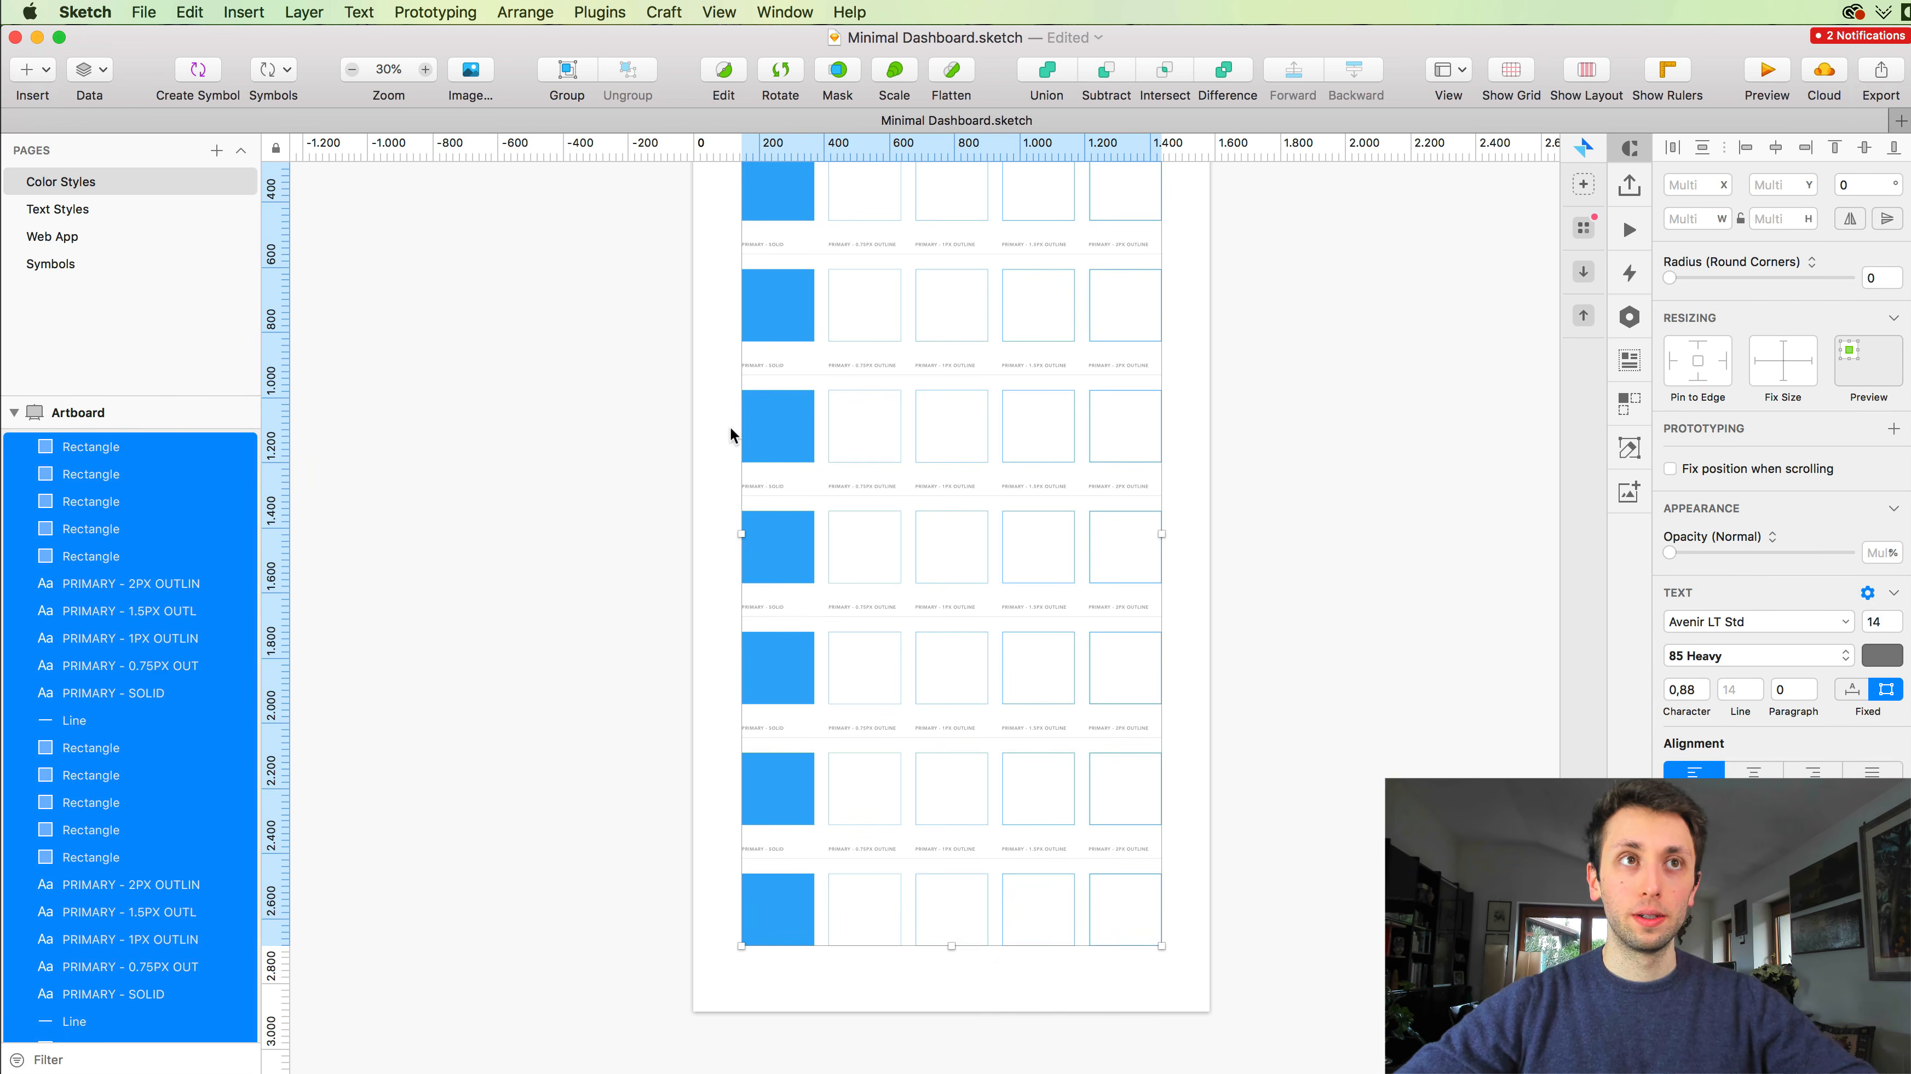
{"action": "left_click", "coordinate": [1018, 335]}
Step: Look over the ungrouped swatch rows, checking the solid and outline squares and their labels
{"action": "scroll", "coordinate": [1018, 335], "scroll_direction": "up", "scroll_amount": 6}
{"action": "scroll", "coordinate": [997, 418], "scroll_direction": "up", "scroll_amount": 8}
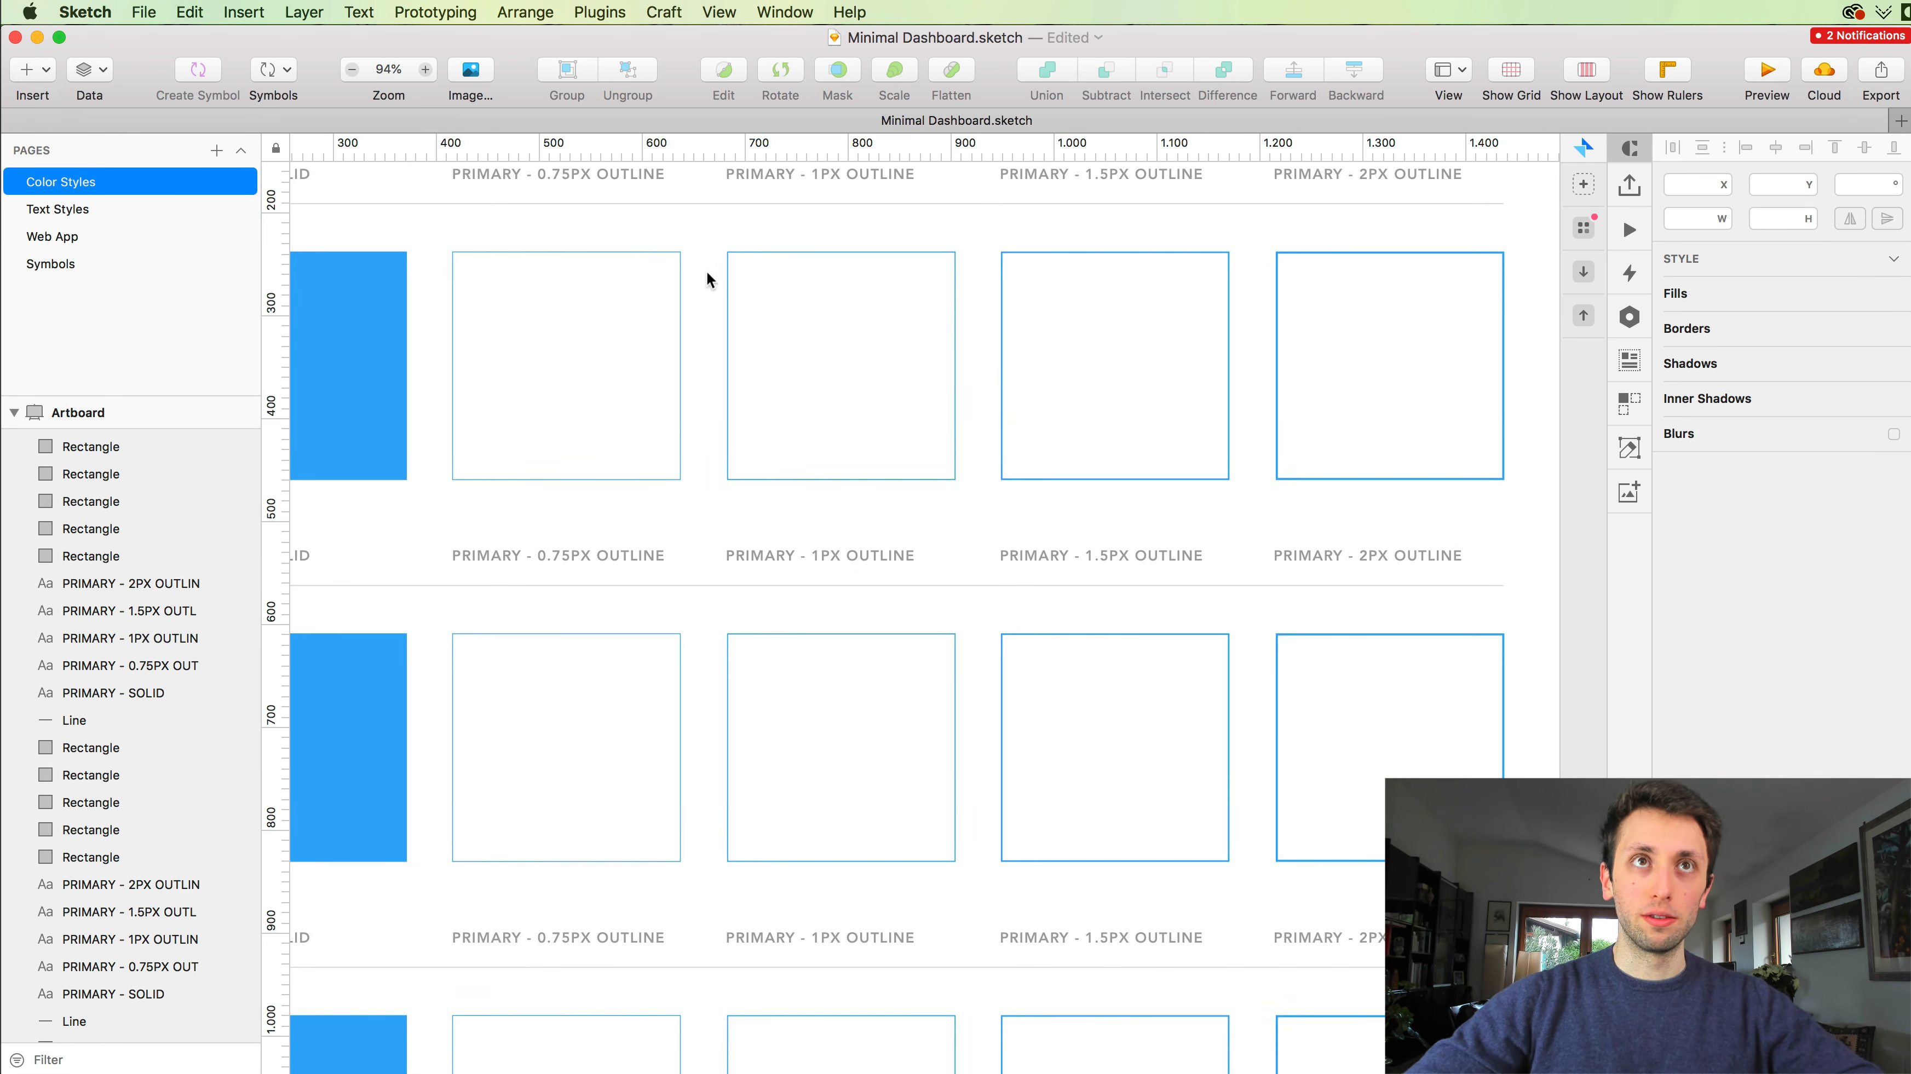
{"action": "scroll", "coordinate": [722, 271], "scroll_direction": "down", "scroll_amount": 3}
{"action": "scroll", "coordinate": [744, 270], "scroll_direction": "left", "scroll_amount": 3}
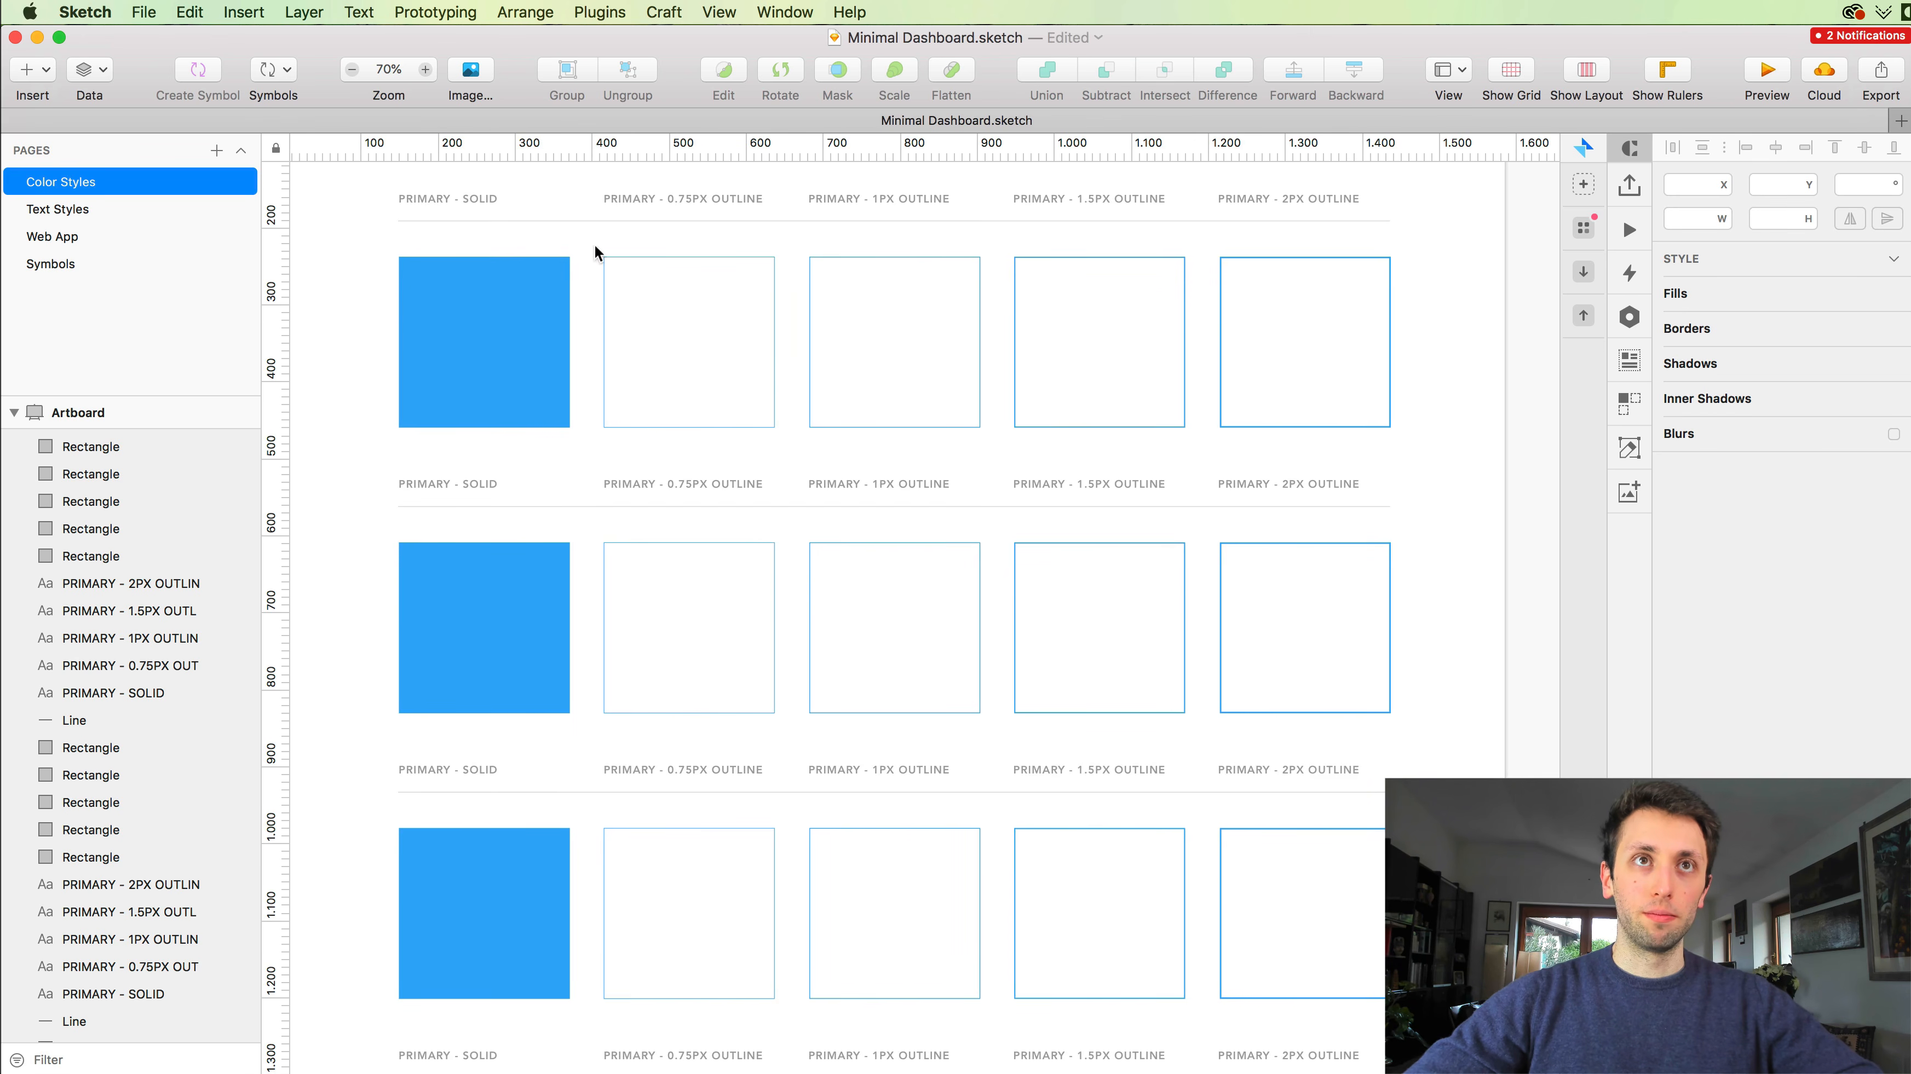
{"action": "scroll", "coordinate": [597, 252], "scroll_direction": "up", "scroll_amount": 2}
{"action": "scroll", "coordinate": [657, 445], "scroll_direction": "up", "scroll_amount": 1}
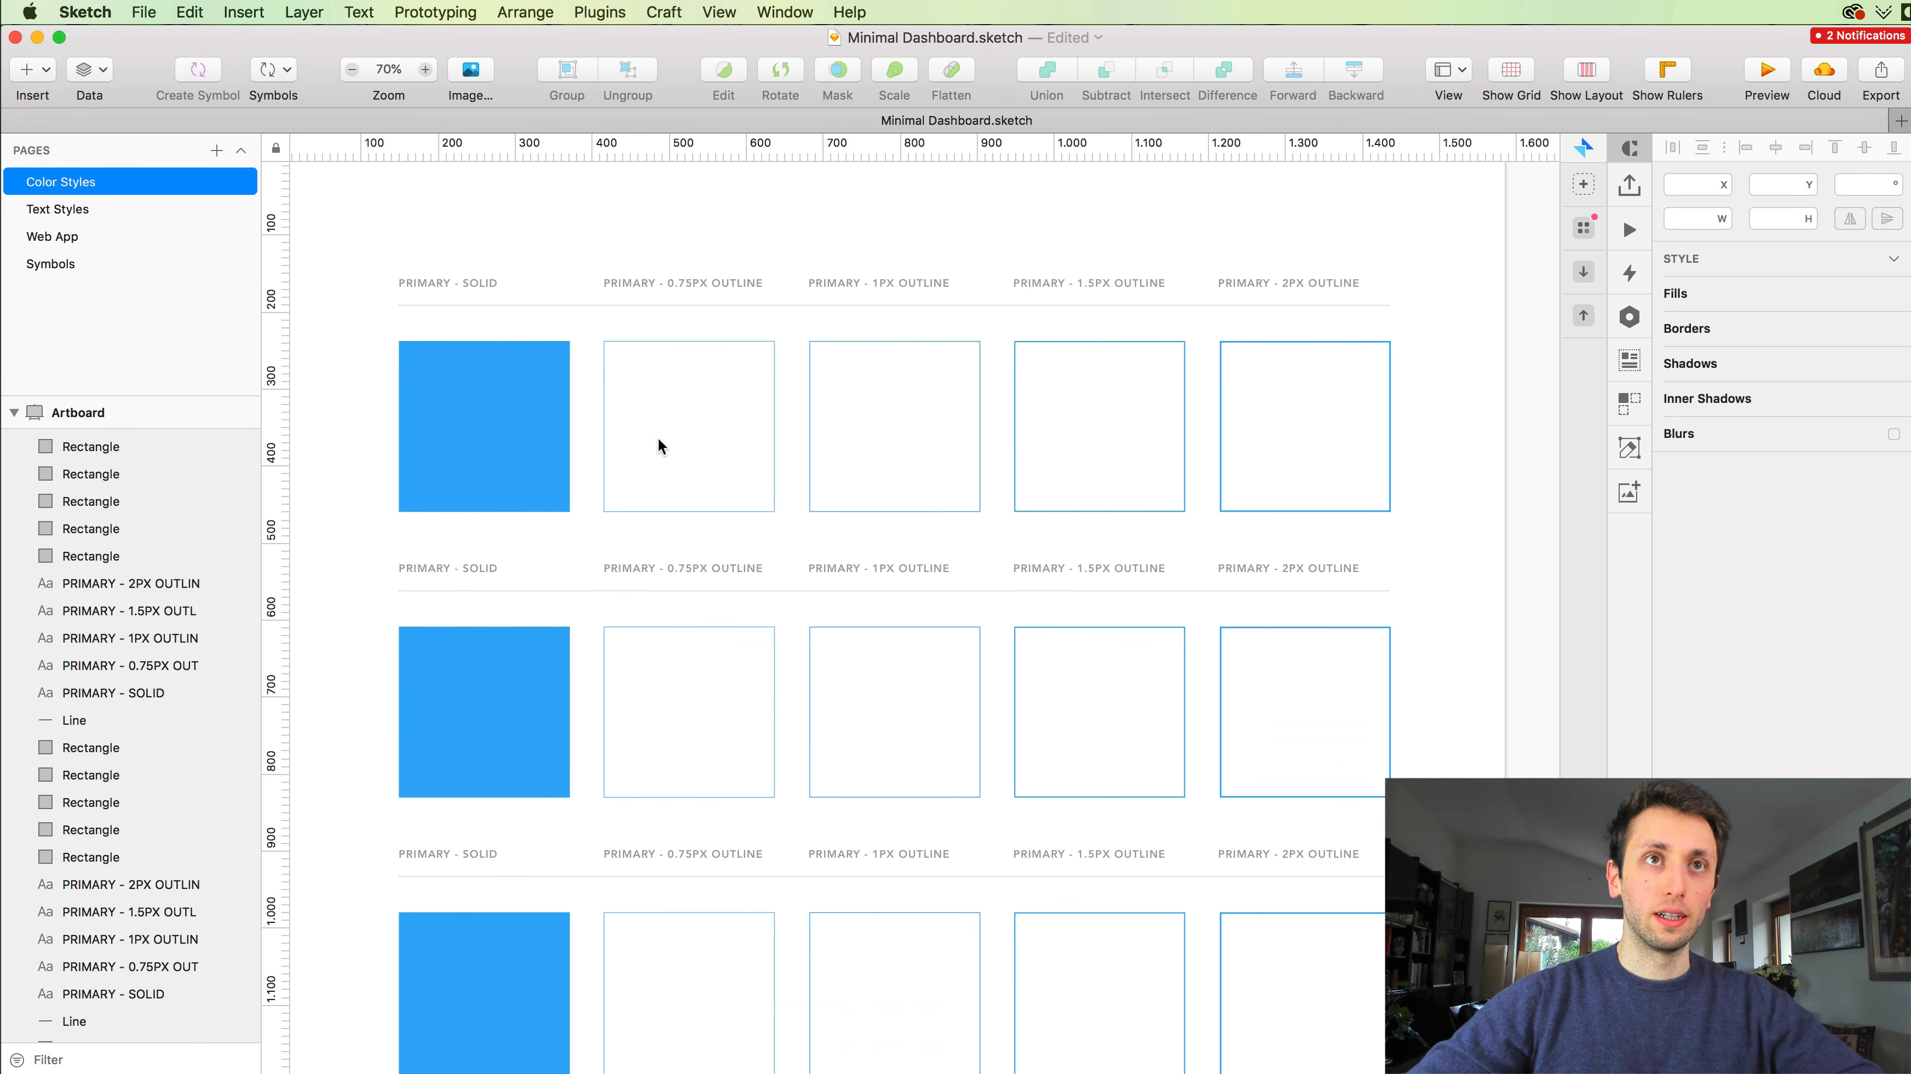
{"action": "scroll", "coordinate": [726, 437], "scroll_direction": "up", "scroll_amount": 1}
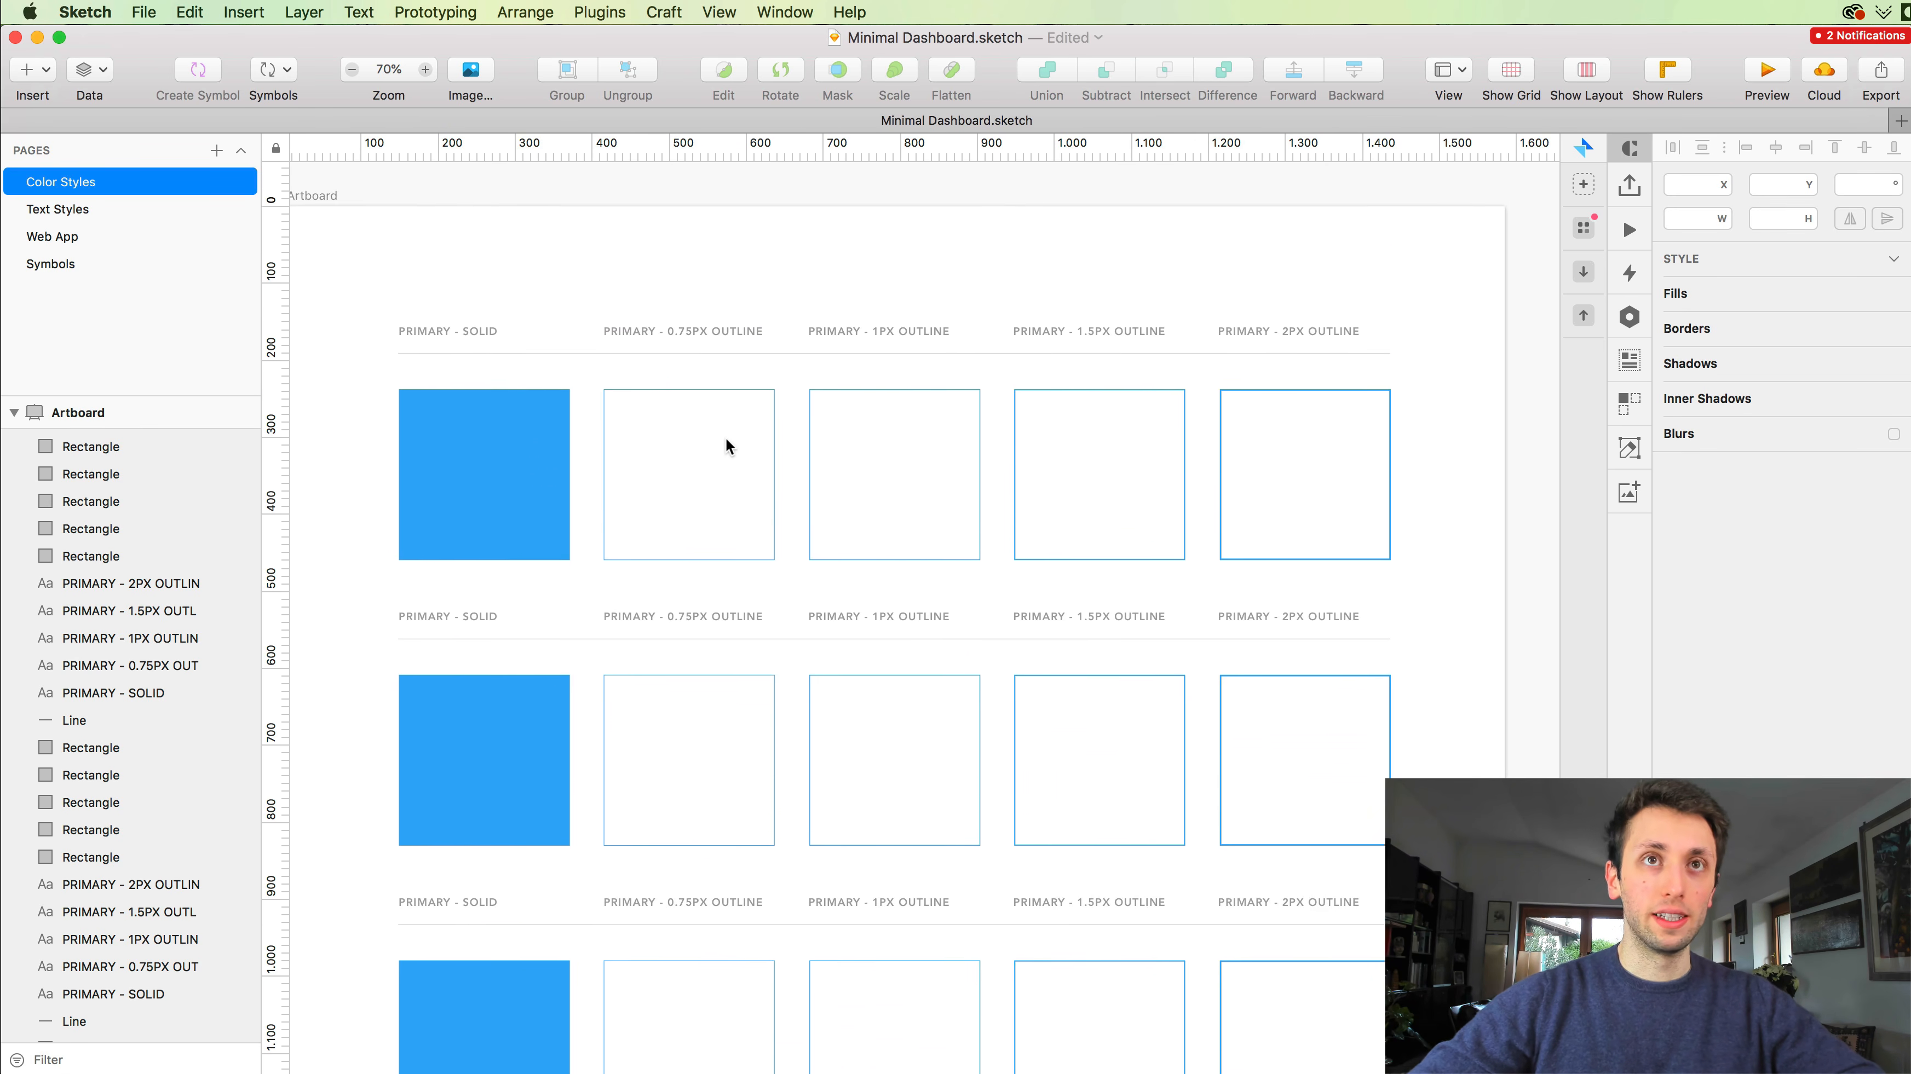
{"action": "scroll", "coordinate": [725, 437], "scroll_direction": "left", "scroll_amount": 1}
{"action": "scroll", "coordinate": [725, 437], "scroll_direction": "up", "scroll_amount": 2}
{"action": "scroll", "coordinate": [725, 437], "scroll_direction": "right", "scroll_amount": 2}
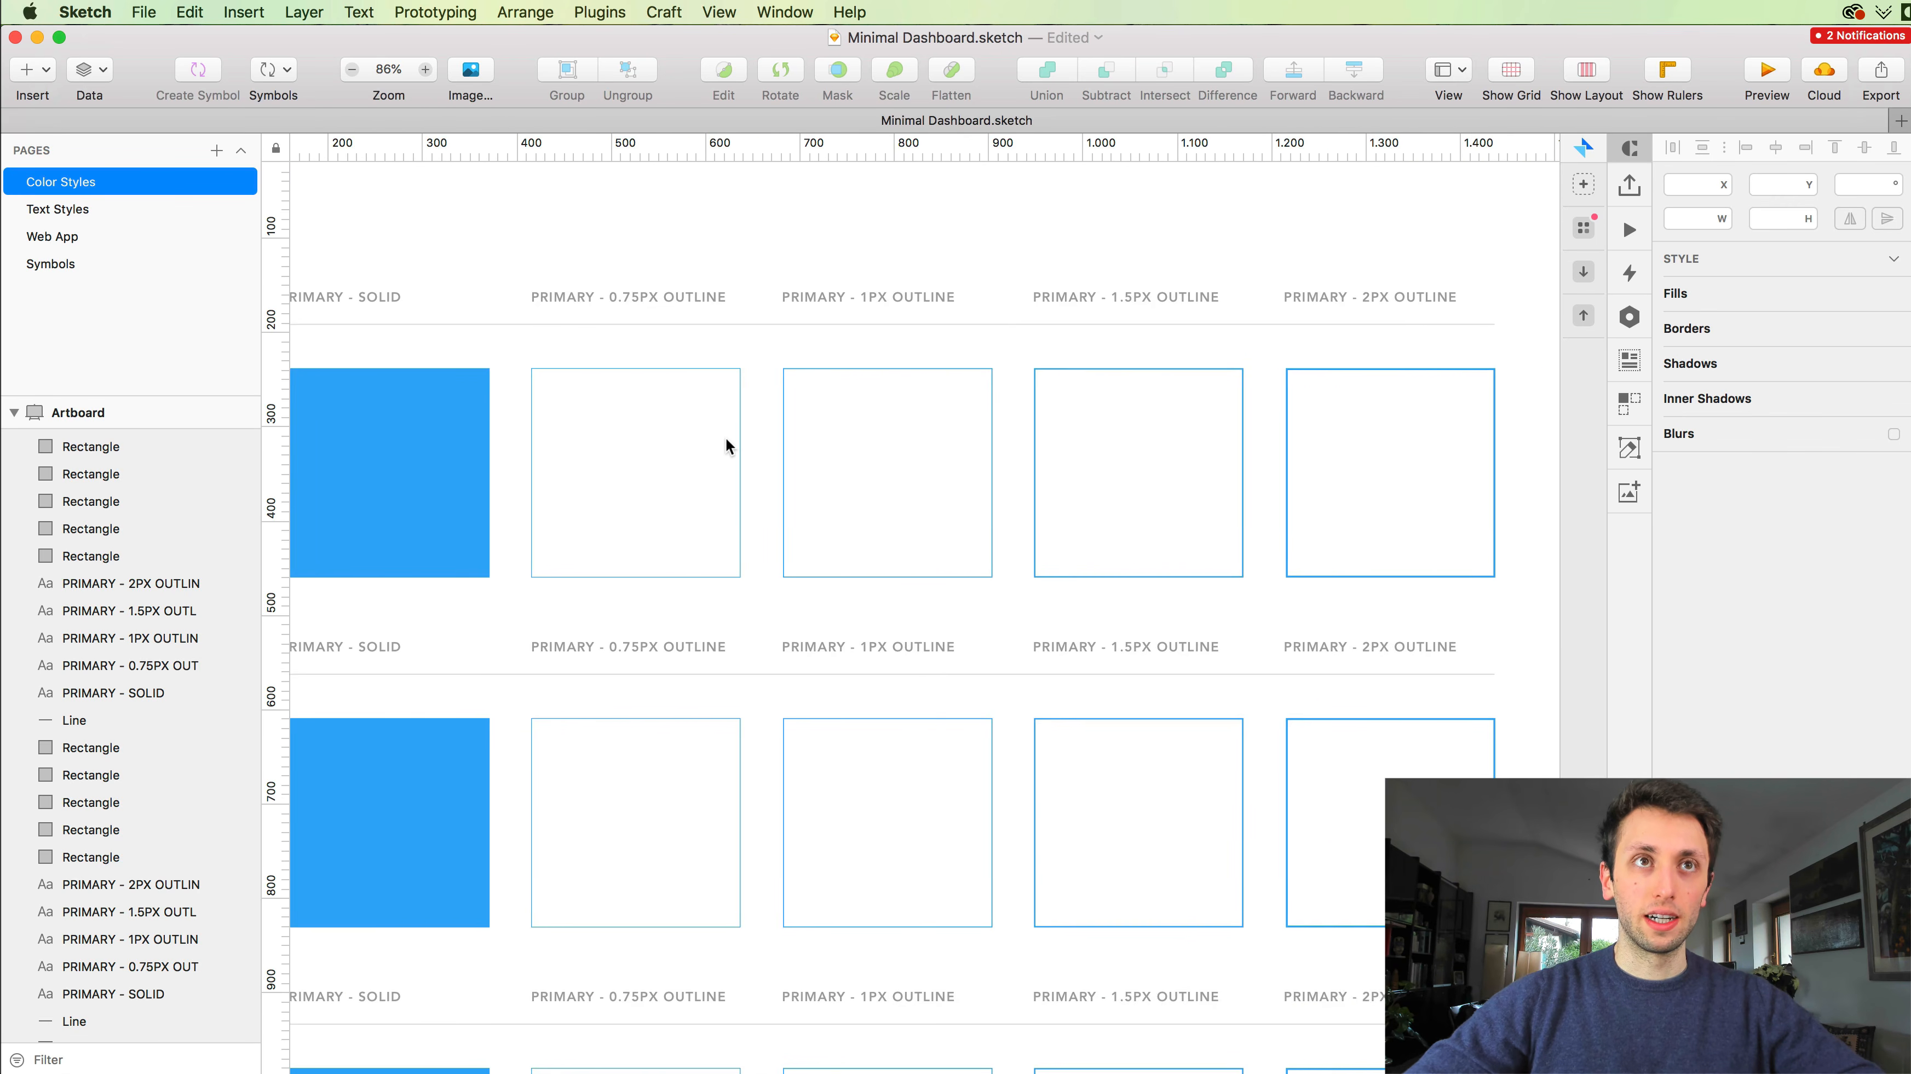
{"action": "scroll", "coordinate": [726, 437], "scroll_direction": "left", "scroll_amount": 1}
{"action": "scroll", "coordinate": [439, 452], "scroll_direction": "down", "scroll_amount": 1}
{"action": "scroll", "coordinate": [440, 453], "scroll_direction": "left", "scroll_amount": 1}
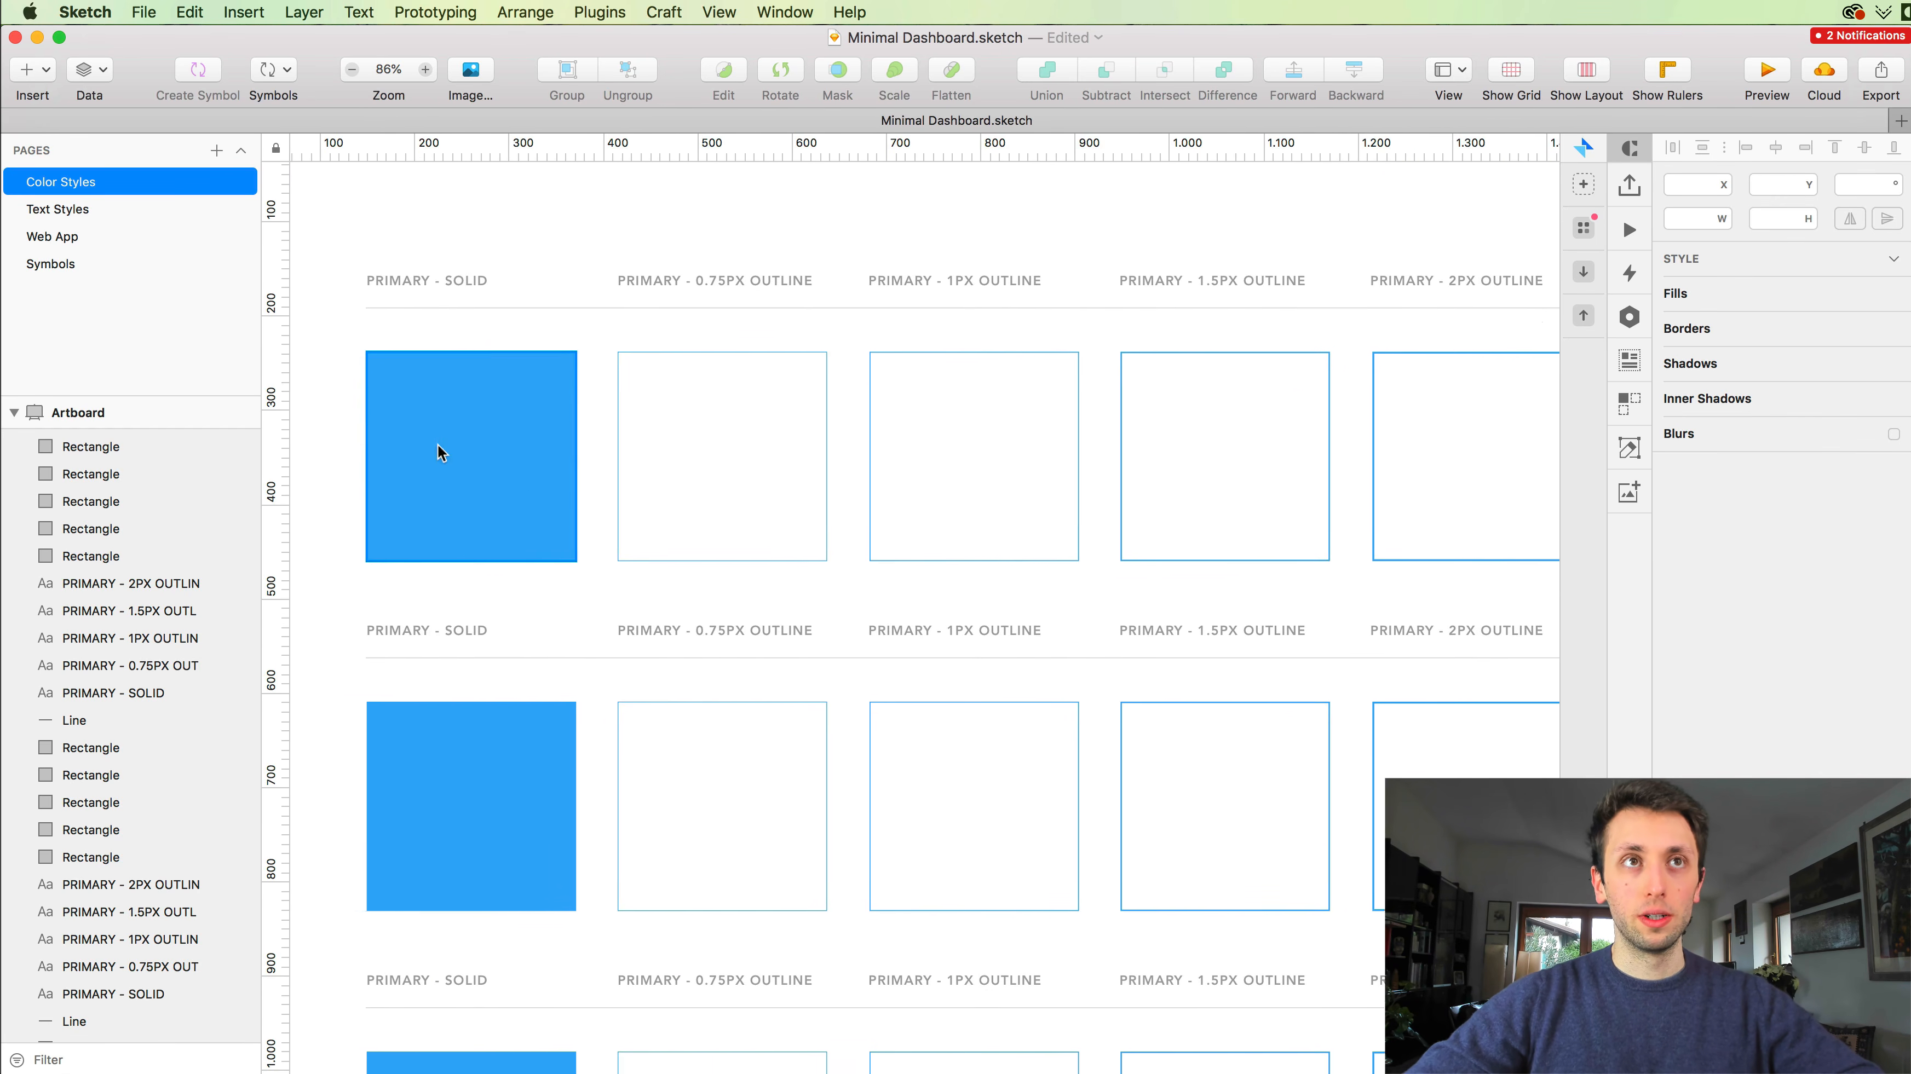
Step: Rename the layer of the first row's solid square to PRIMARY - SOLID, reusing the text of the label above it
{"action": "left_click", "coordinate": [387, 414]}
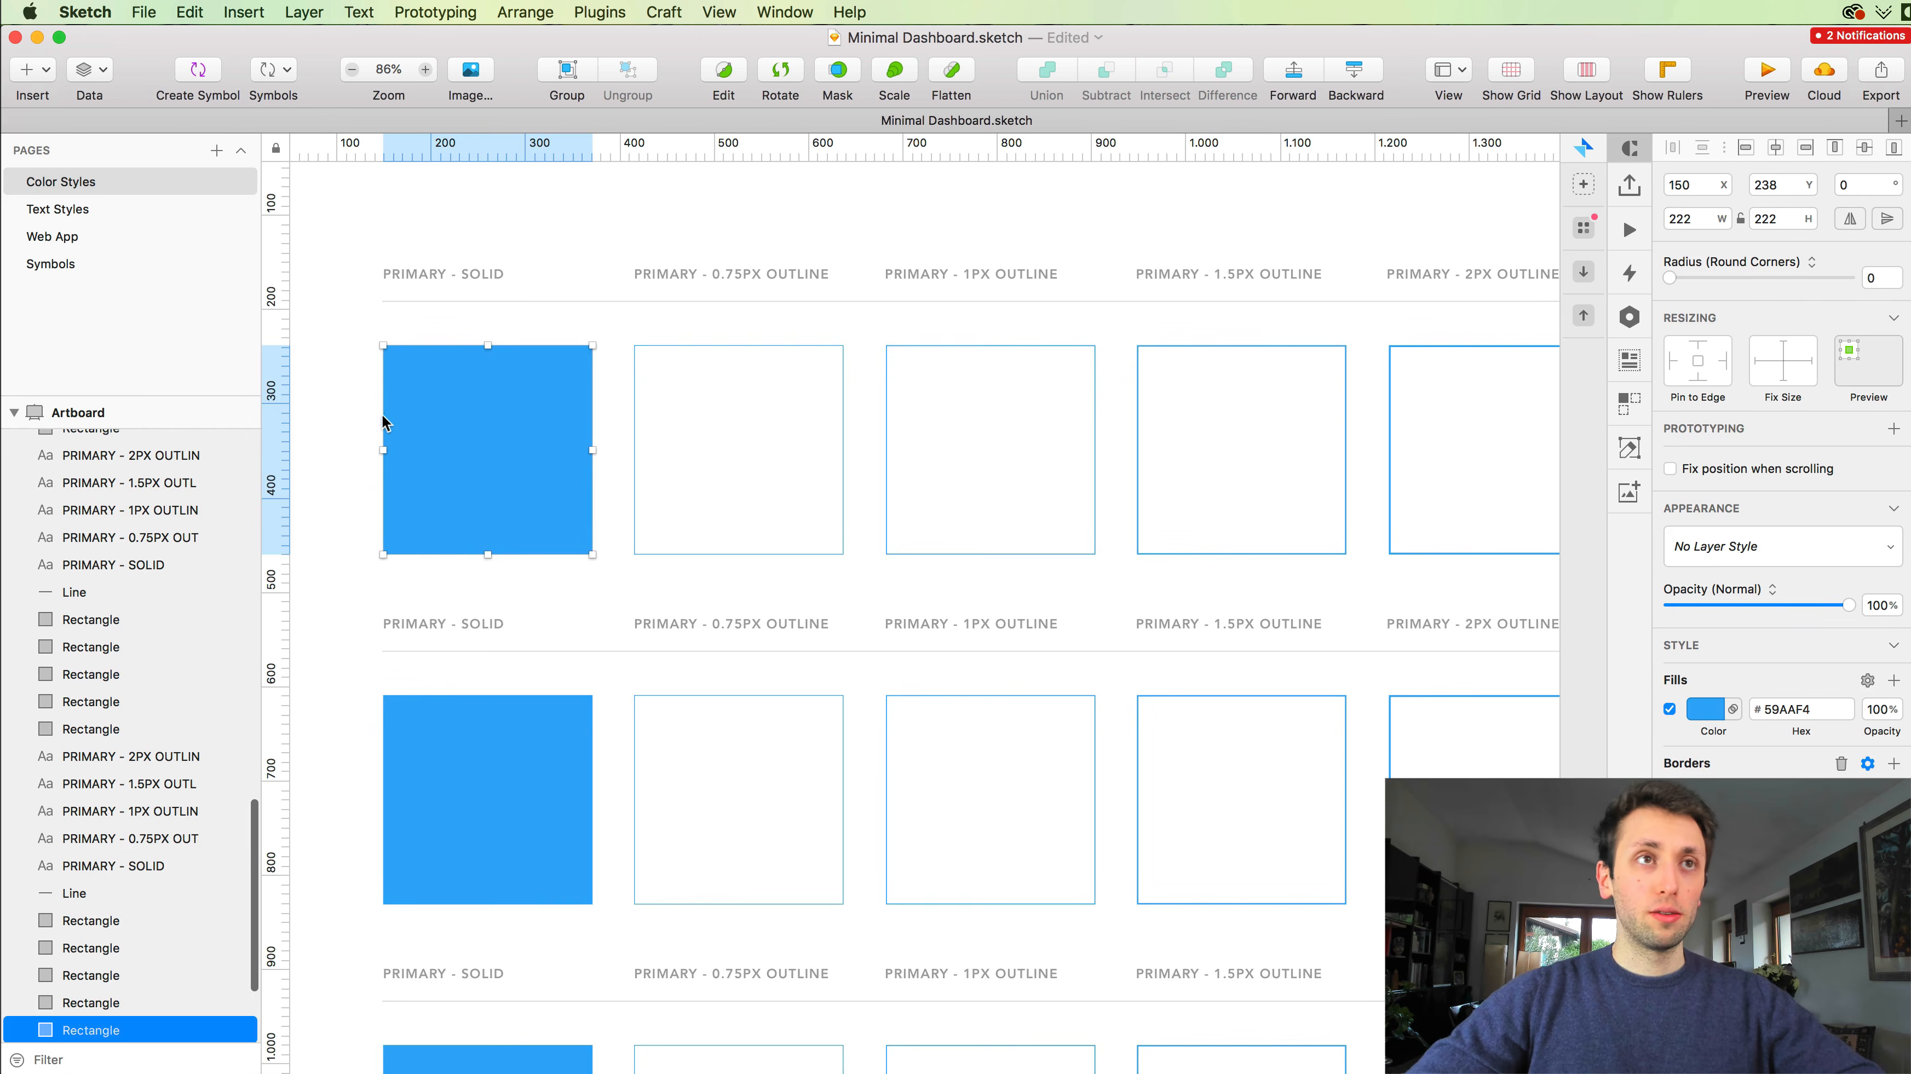
{"action": "double_click", "coordinate": [449, 268]}
{"action": "key", "text": "super+c"}
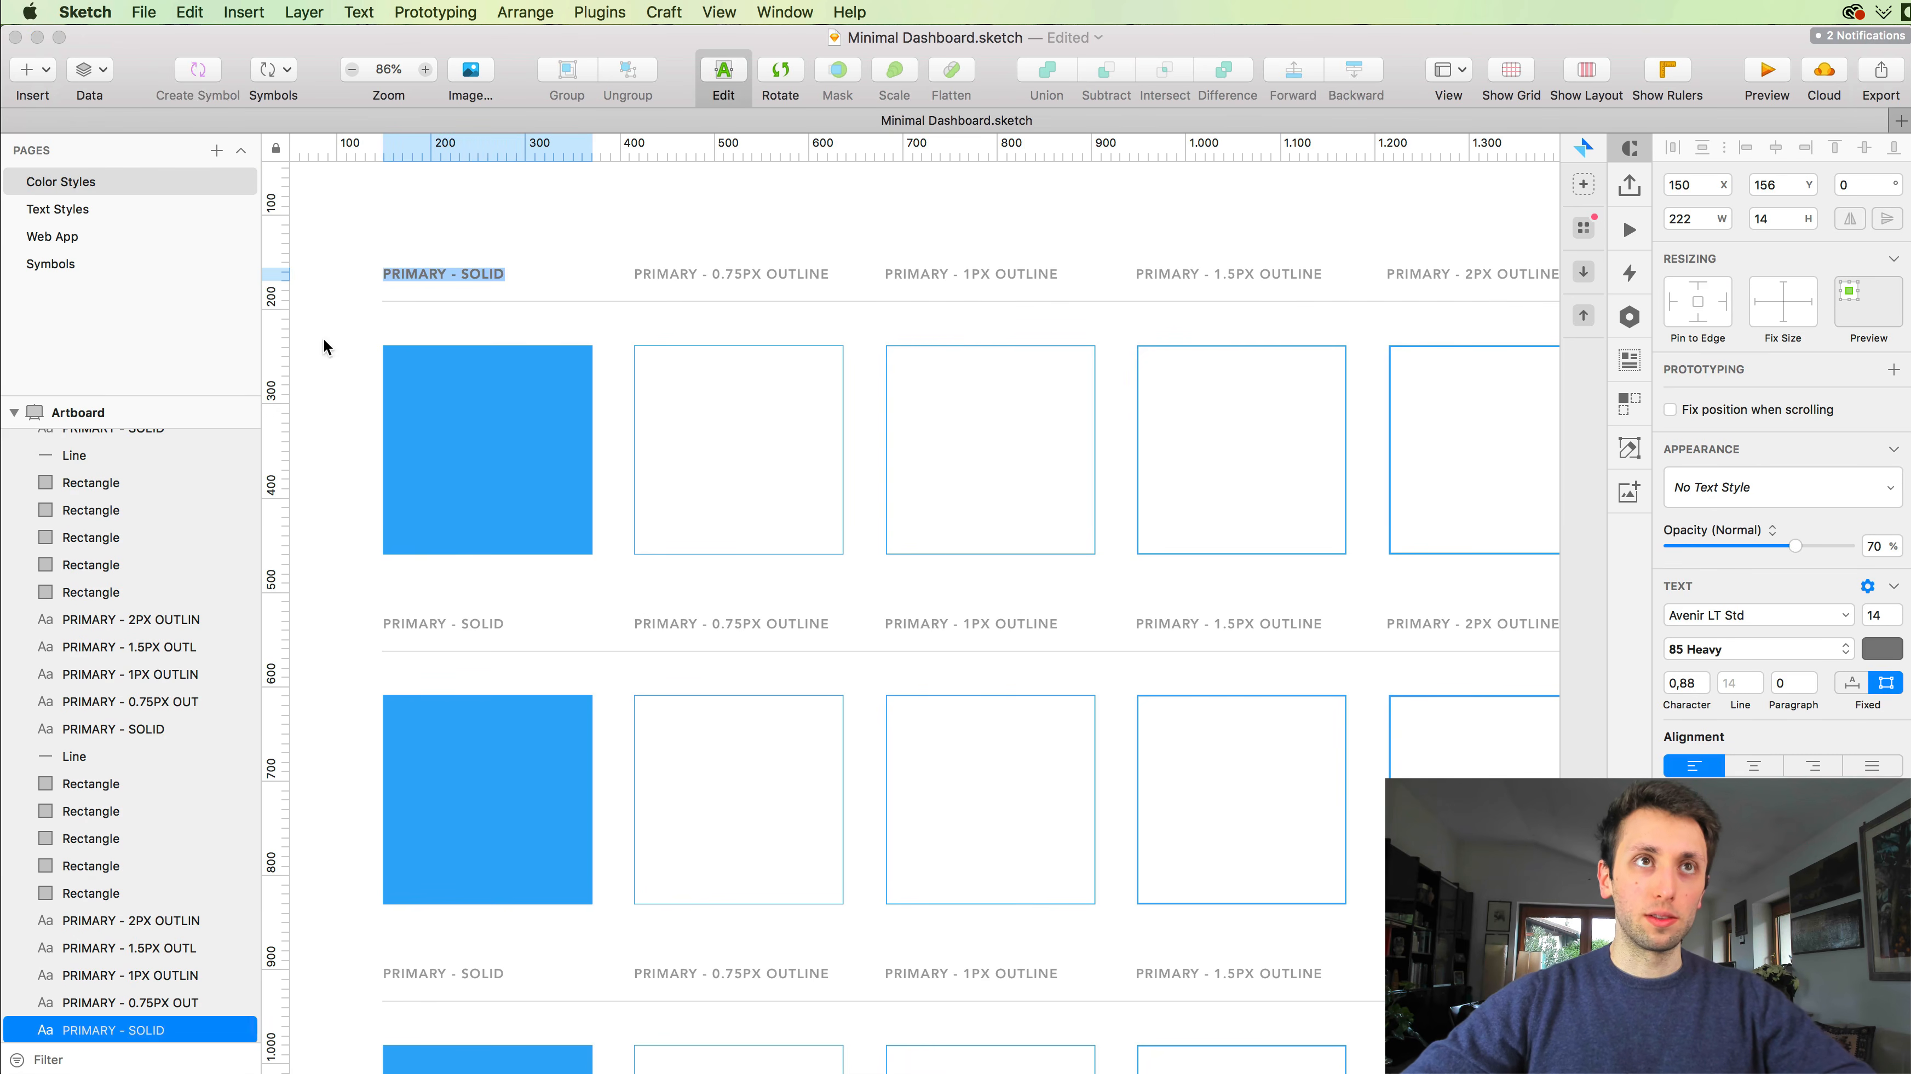
{"action": "left_click", "coordinate": [489, 464]}
{"action": "double_click", "coordinate": [140, 903]}
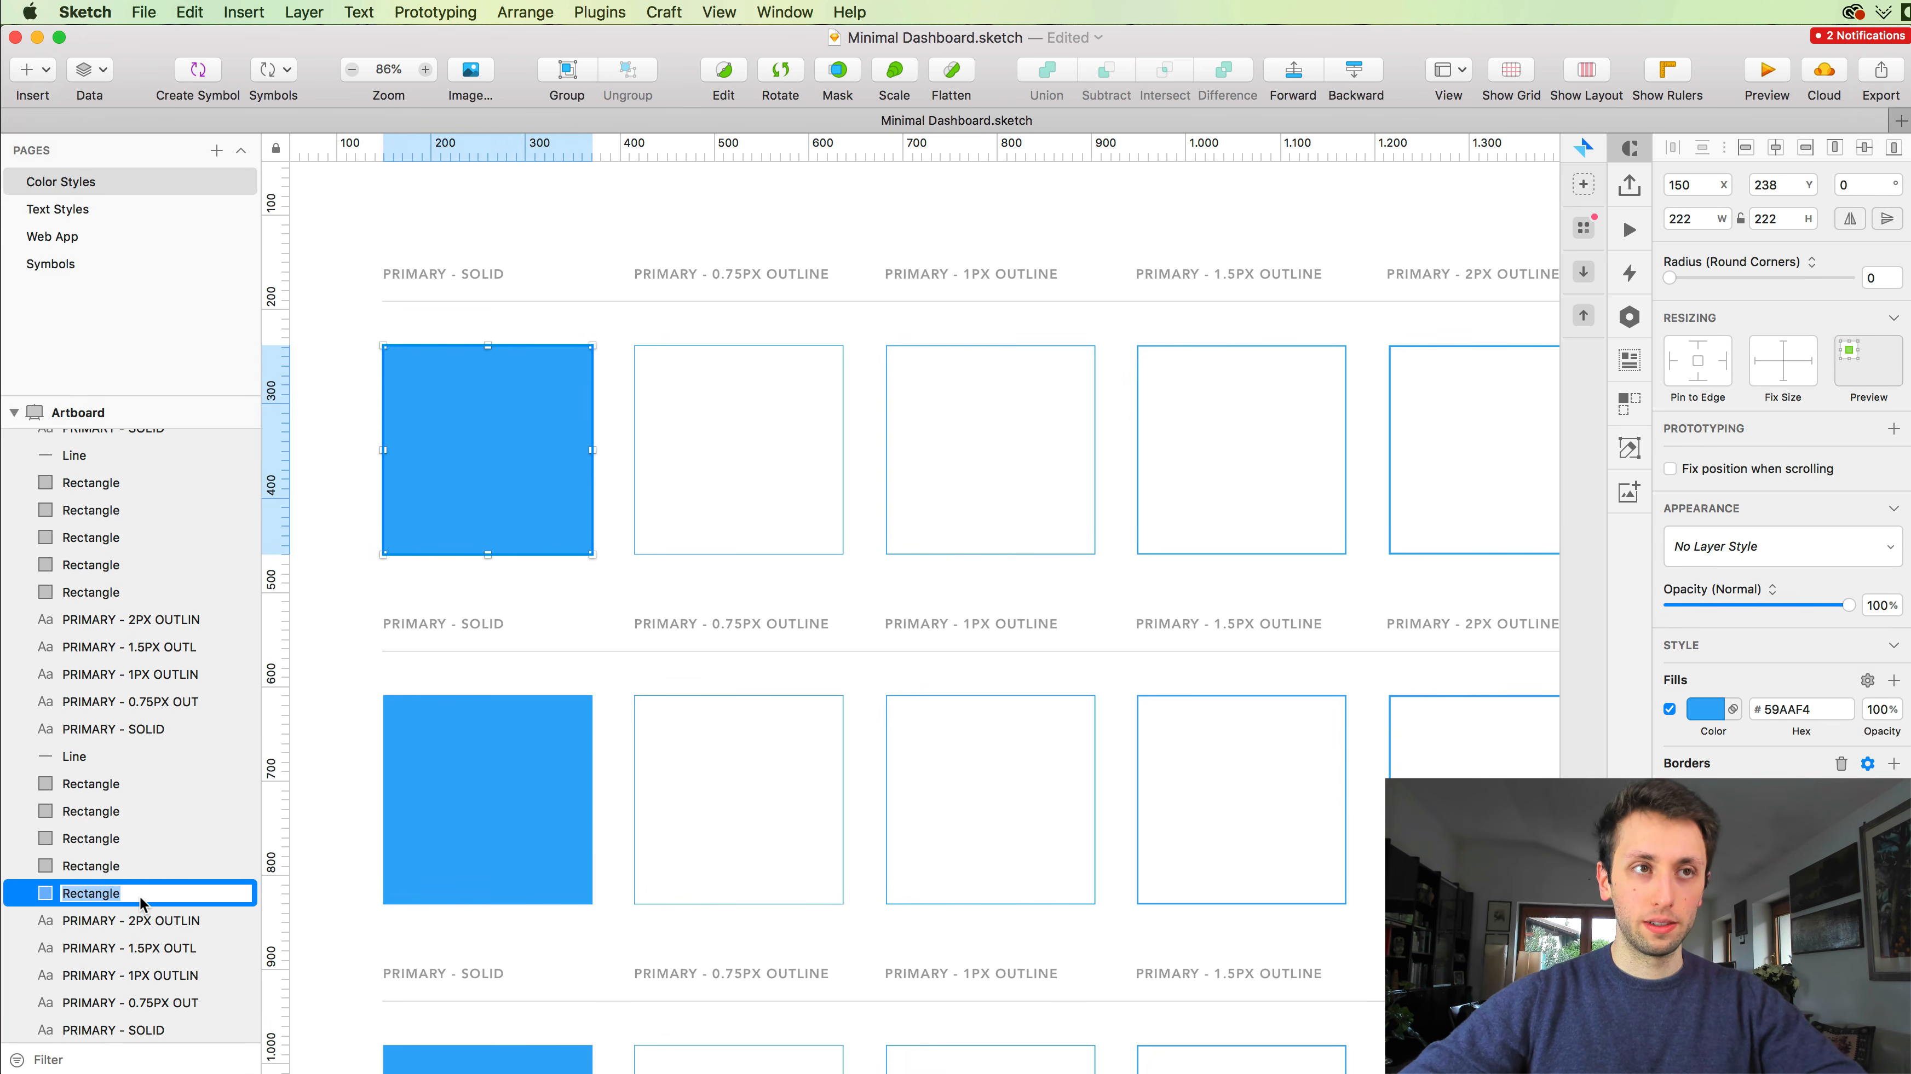
{"action": "key", "text": "super+v"}
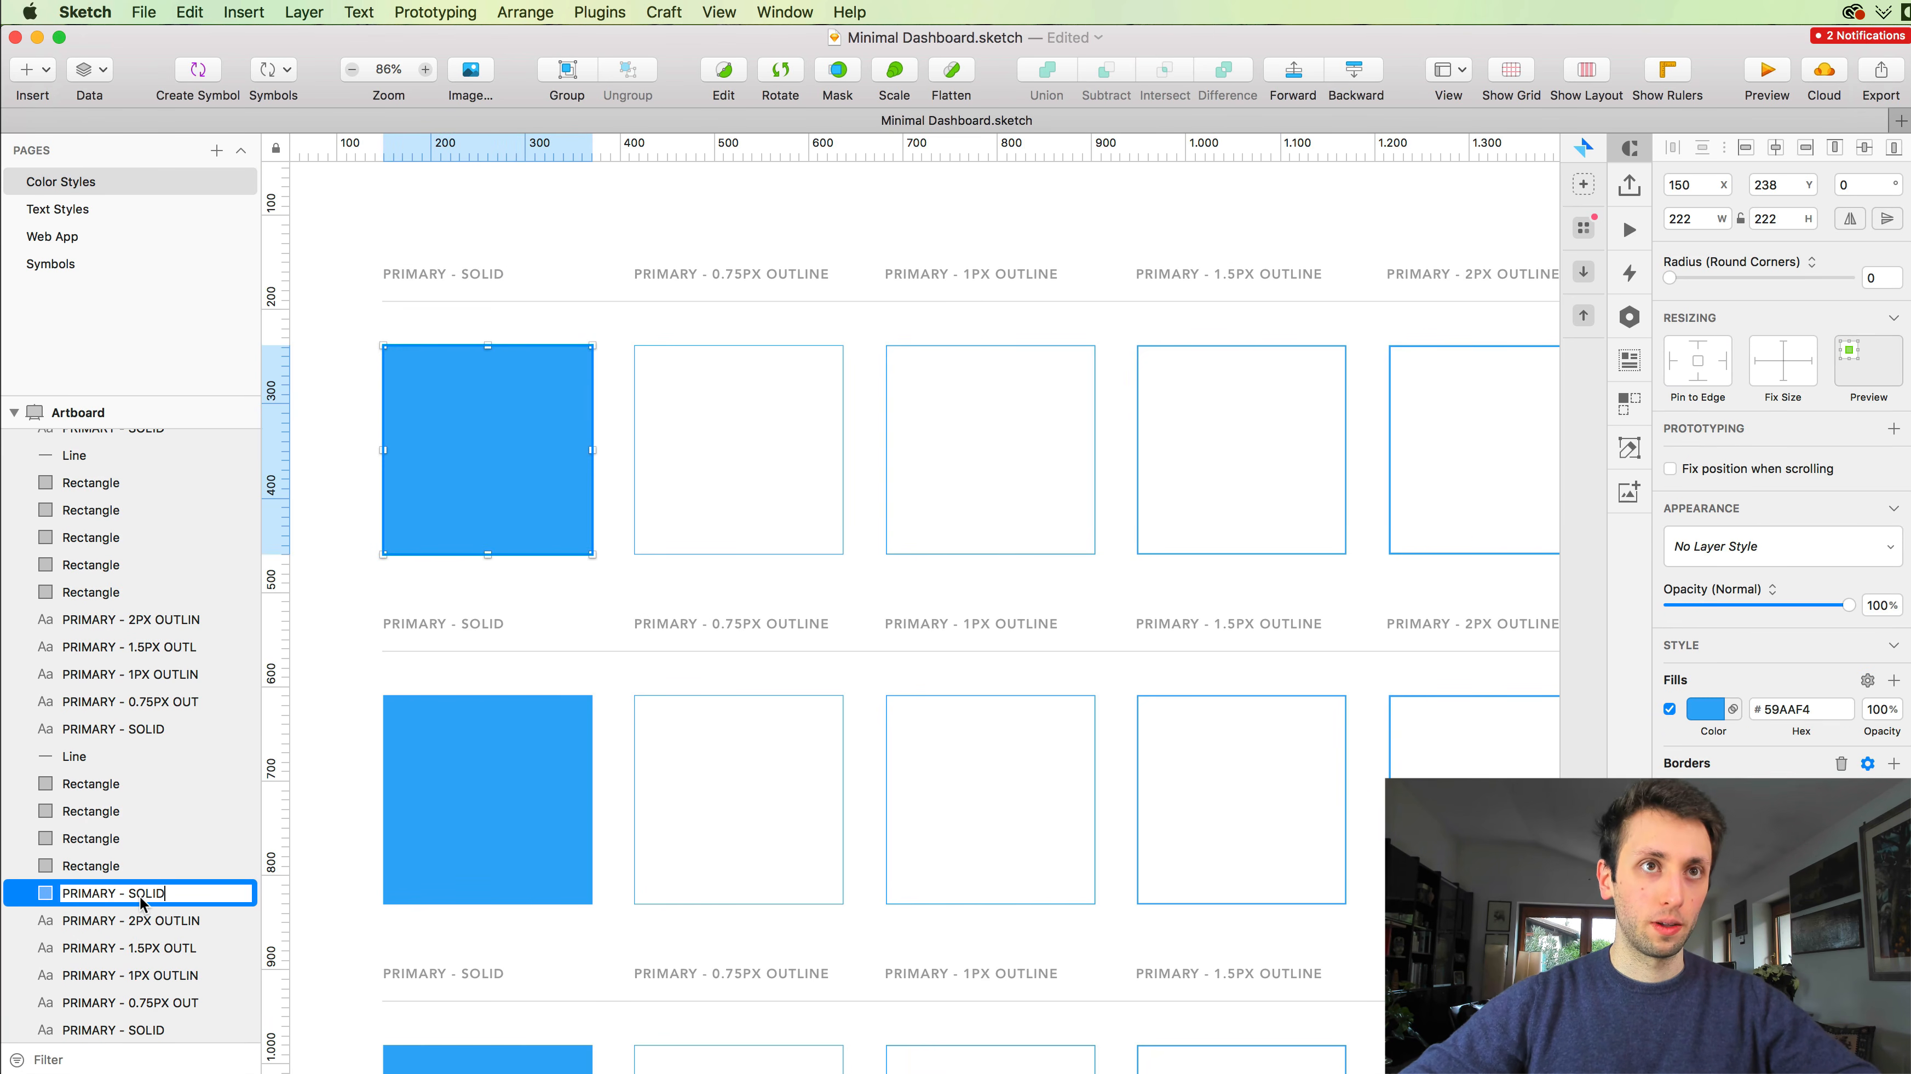
{"action": "scroll", "coordinate": [109, 880], "scroll_direction": "up", "scroll_amount": 1}
{"action": "scroll", "coordinate": [123, 894], "scroll_direction": "down", "scroll_amount": 1}
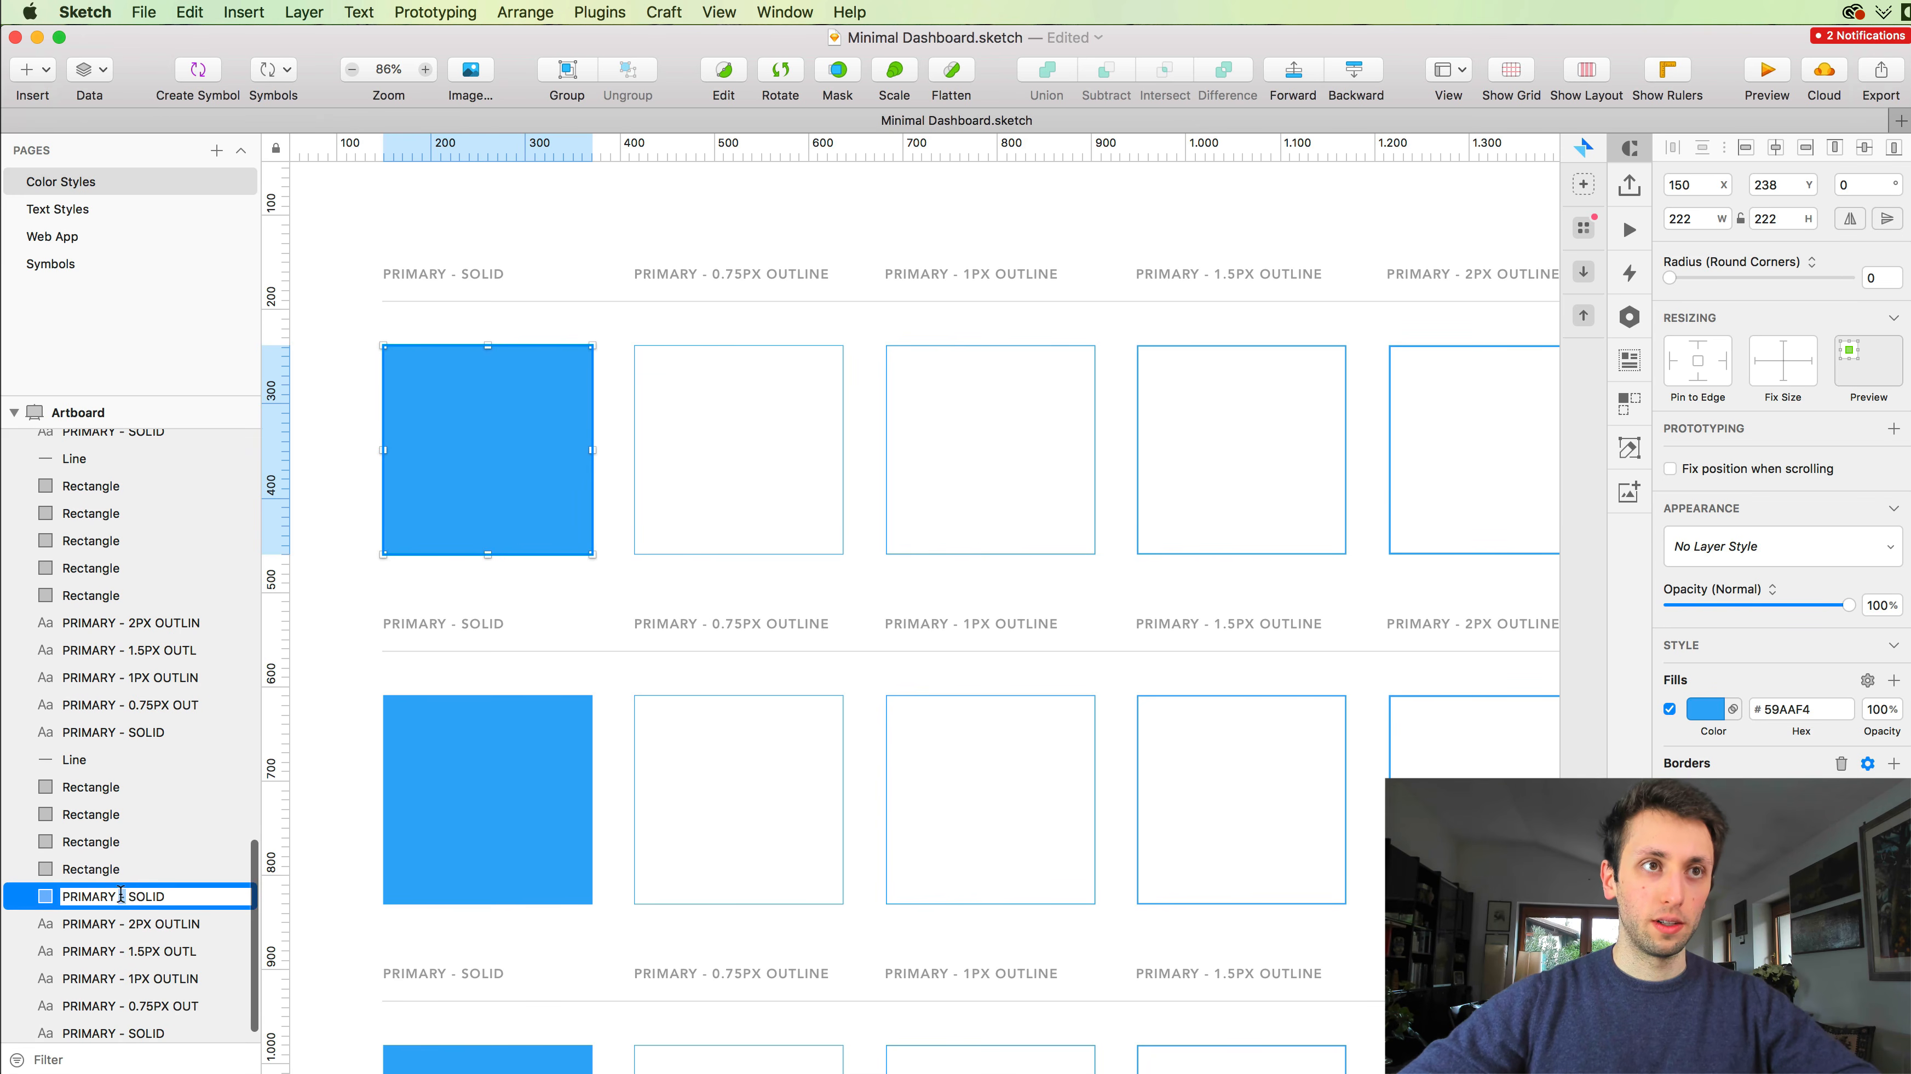
{"action": "left_click", "coordinate": [336, 447]}
{"action": "scroll", "coordinate": [346, 426], "scroll_direction": "down", "scroll_amount": 1}
{"action": "scroll", "coordinate": [346, 423], "scroll_direction": "up", "scroll_amount": 5}
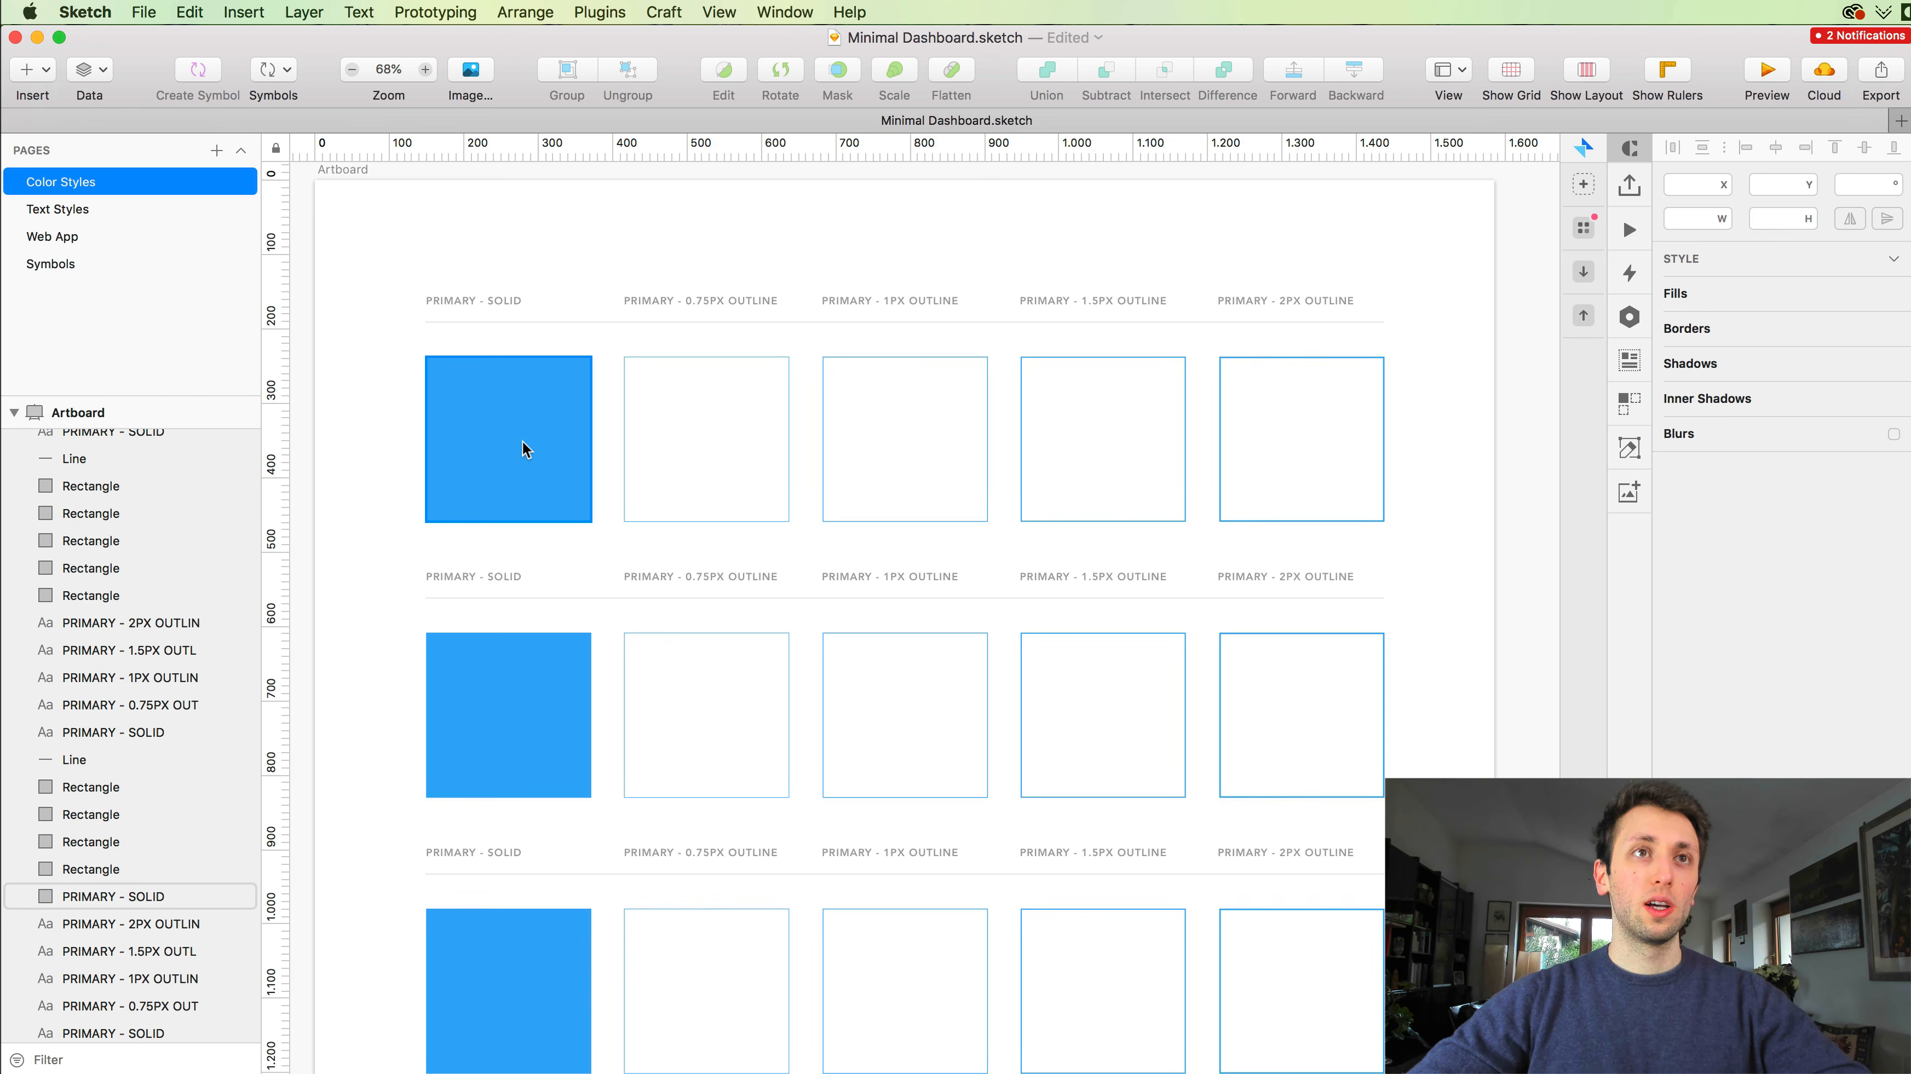
Step: Try creating a layer style named PRIMARY - SOLID Style from the first row's solid square
{"action": "left_click", "coordinate": [514, 448]}
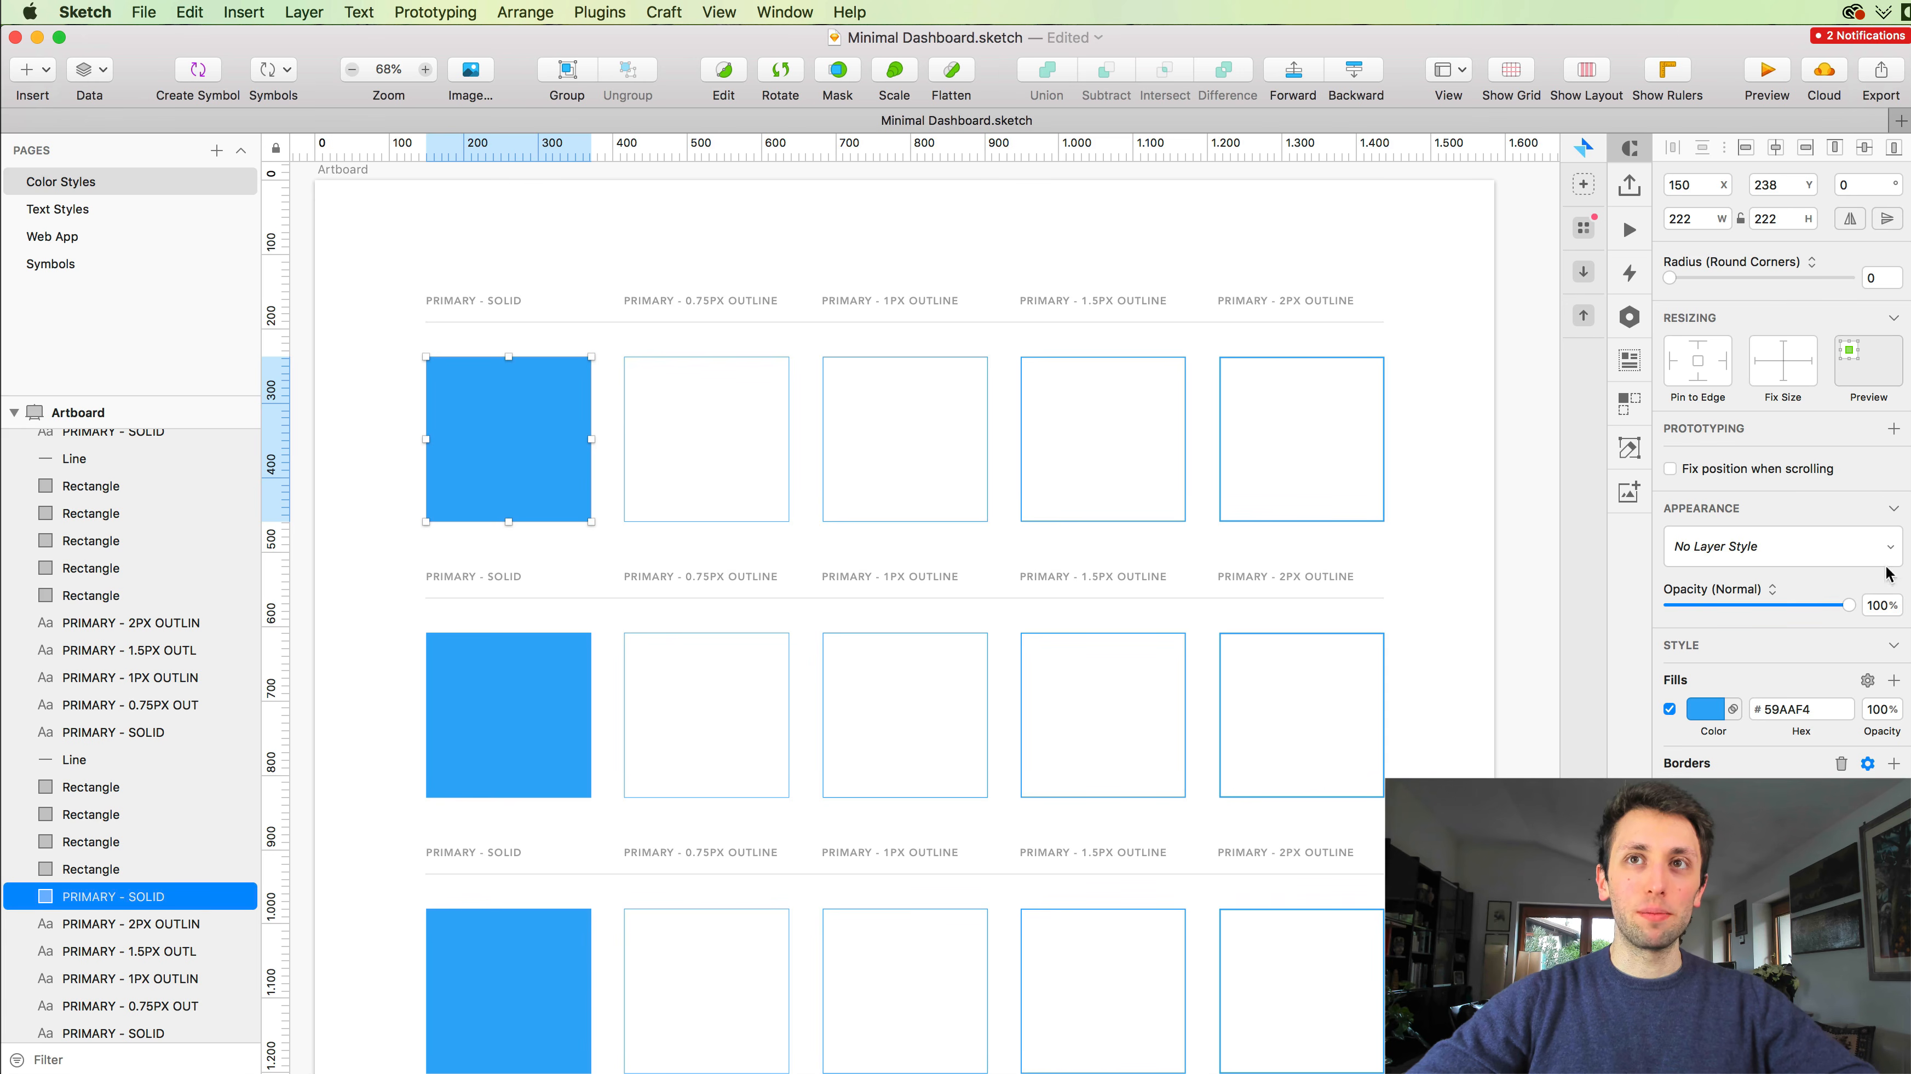
{"action": "left_click", "coordinate": [1753, 549]}
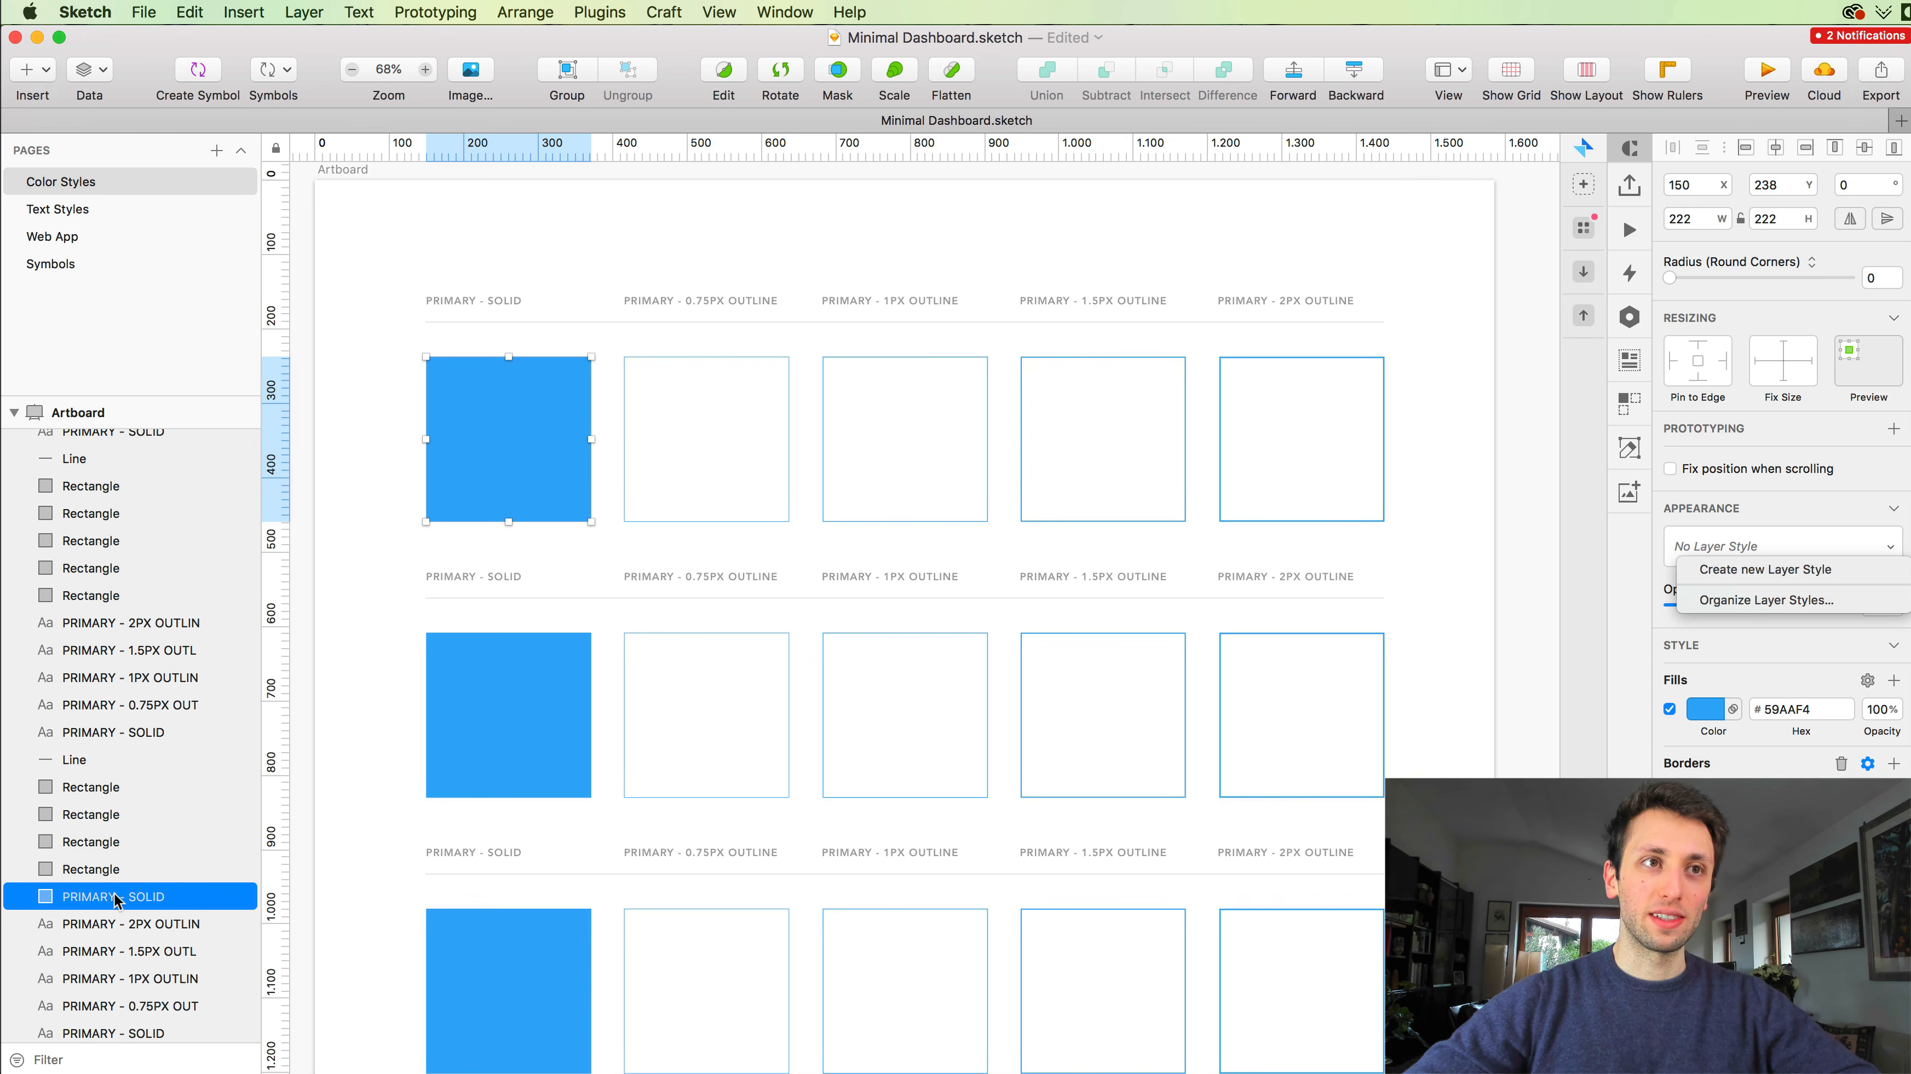
{"action": "left_click", "coordinate": [1738, 569]}
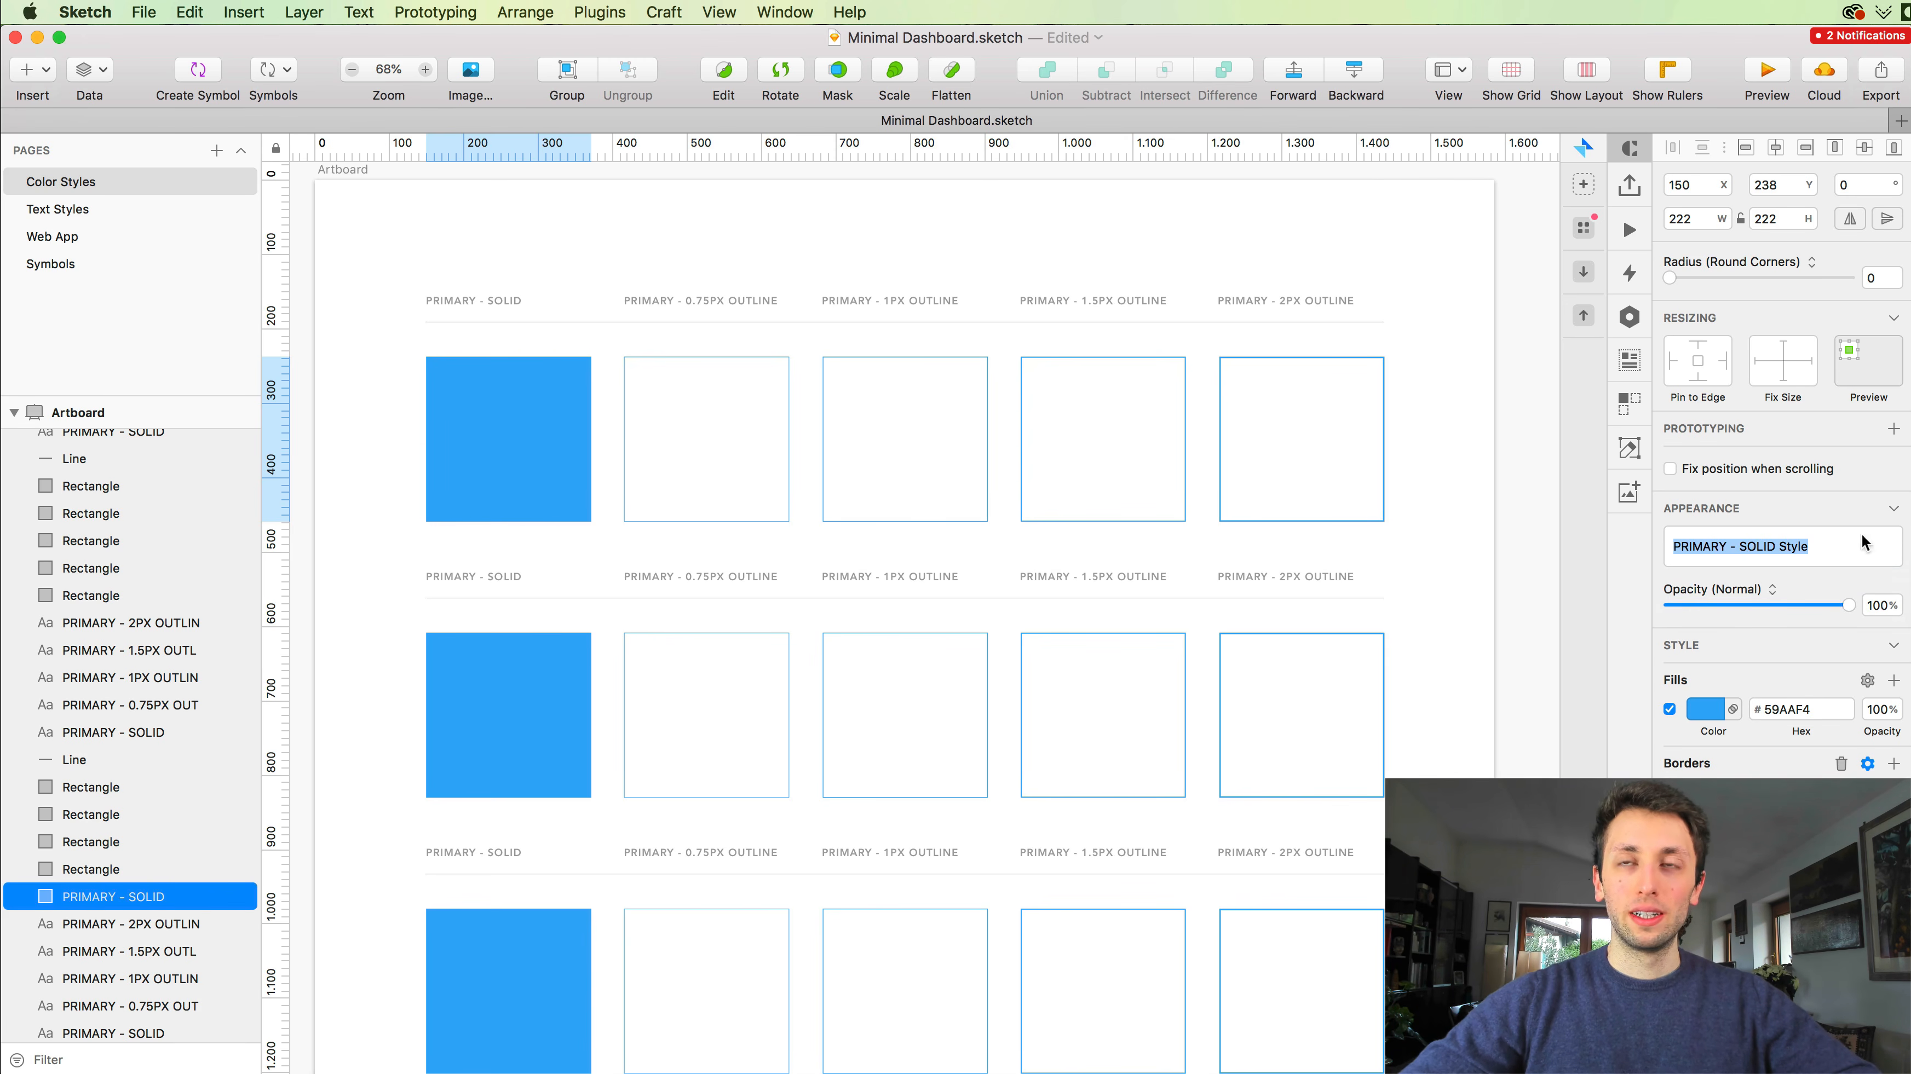
{"action": "key", "text": "Return"}
{"action": "left_click", "coordinate": [1771, 541]}
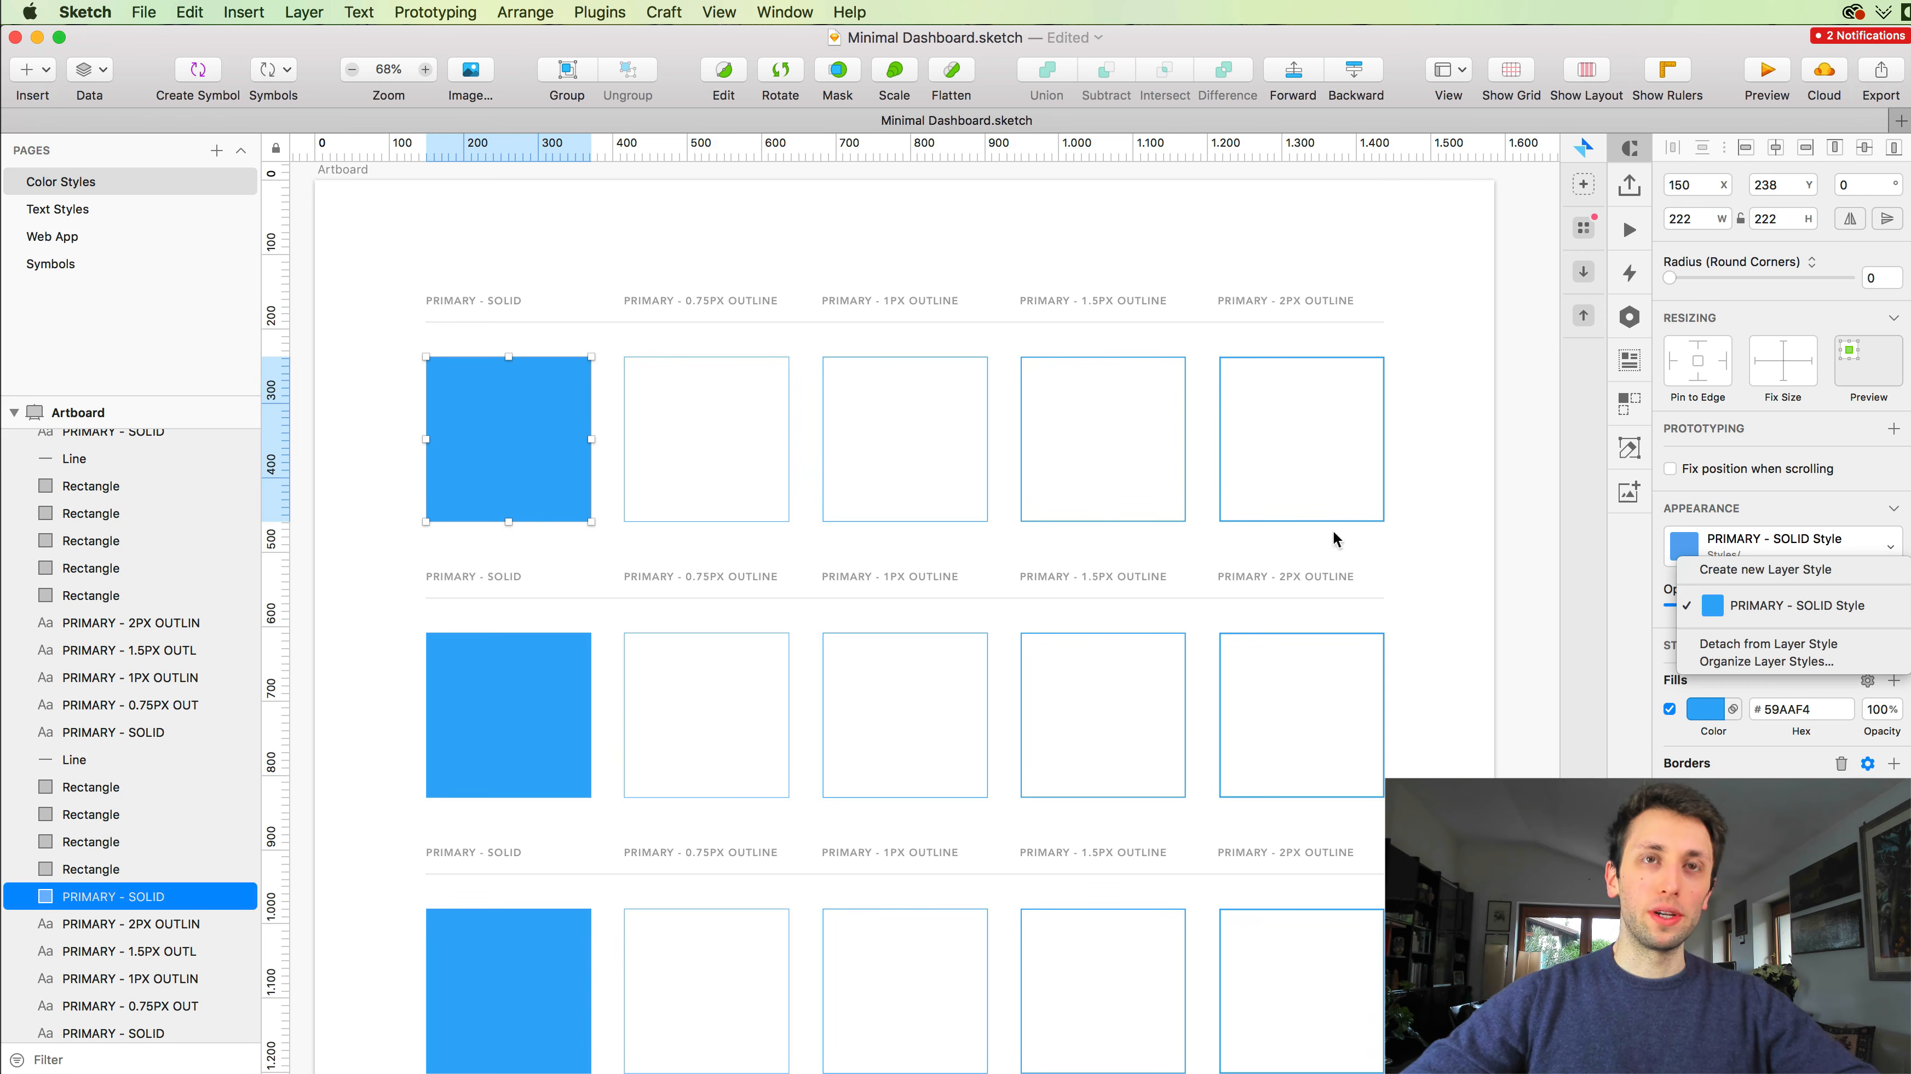
{"action": "left_click", "coordinate": [689, 347]}
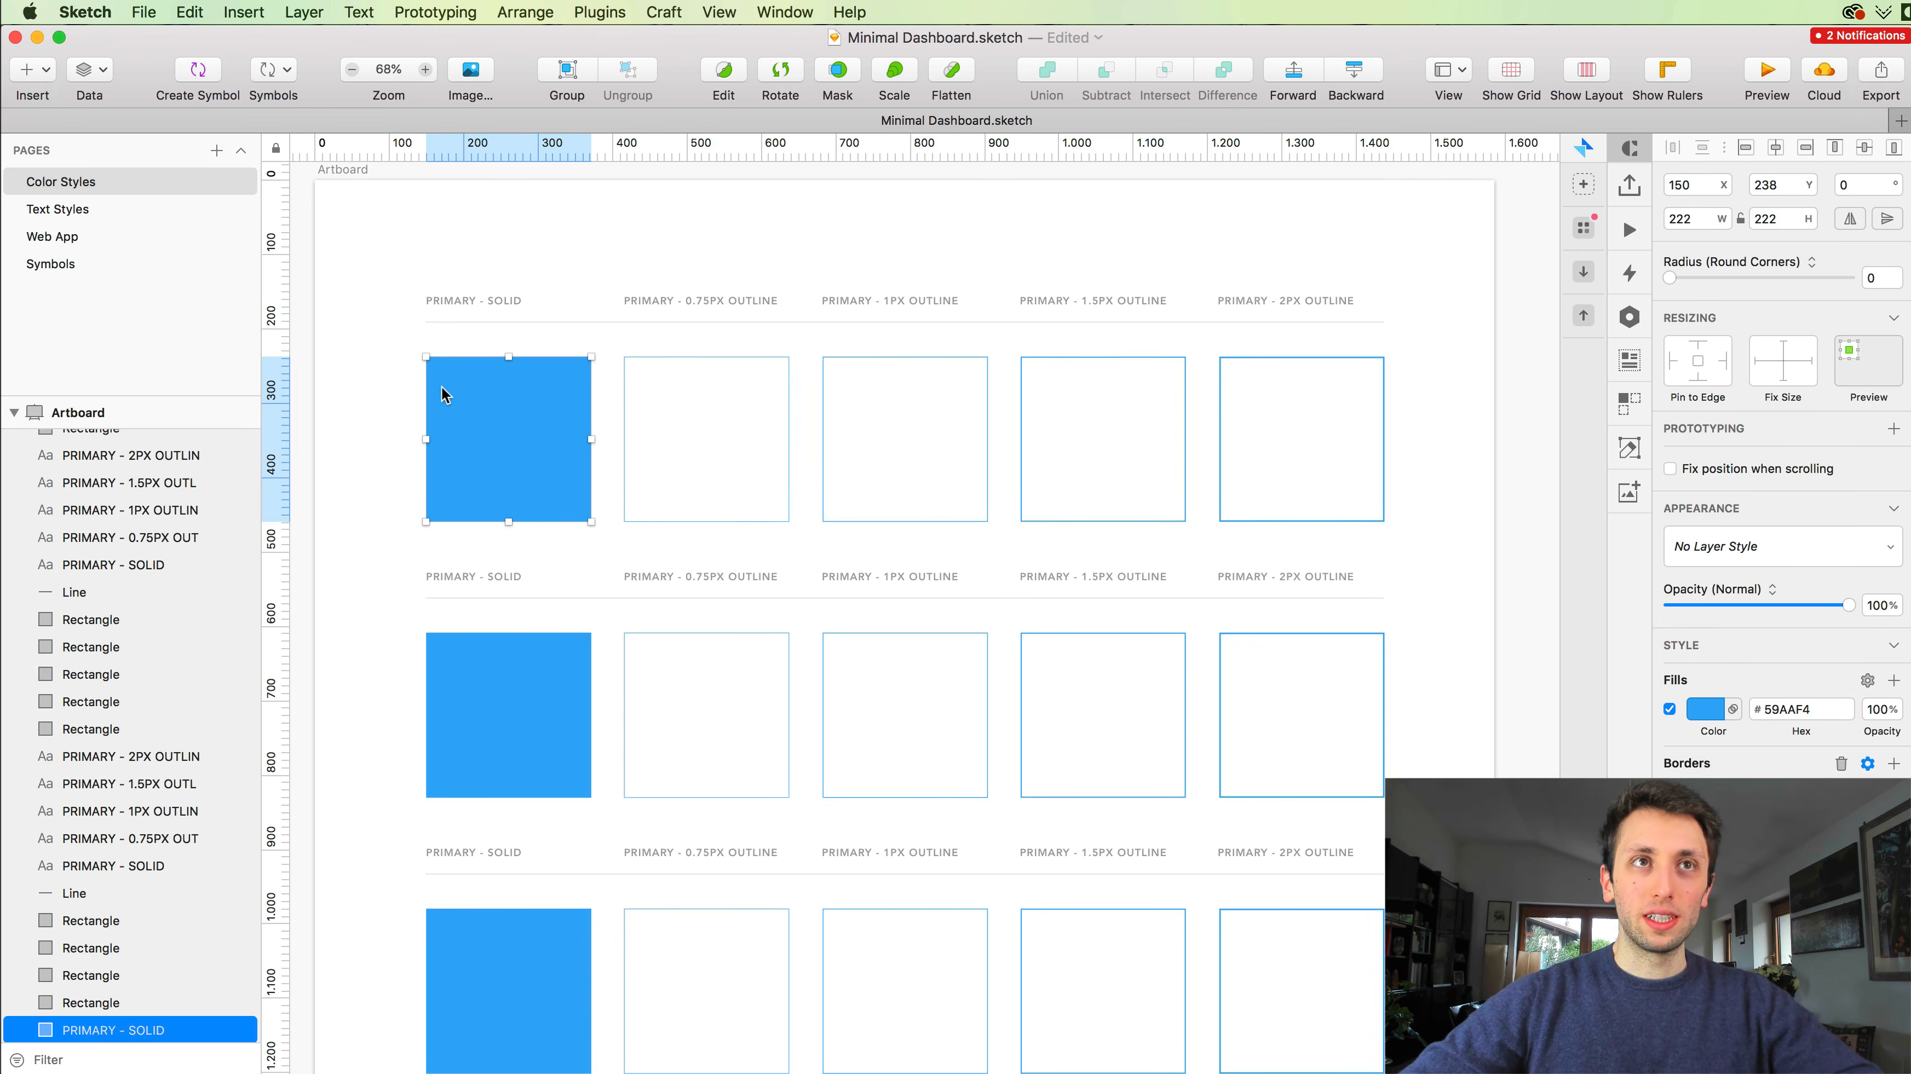
{"action": "left_click", "coordinate": [406, 406]}
Step: Place a copy of the first row's PRIMARY - SOLID label above the artboard, at about X 583, Y -18
{"action": "scroll", "coordinate": [414, 409], "scroll_direction": "down", "scroll_amount": 1}
{"action": "scroll", "coordinate": [414, 409], "scroll_direction": "left", "scroll_amount": 1}
{"action": "scroll", "coordinate": [473, 411], "scroll_direction": "down", "scroll_amount": 2}
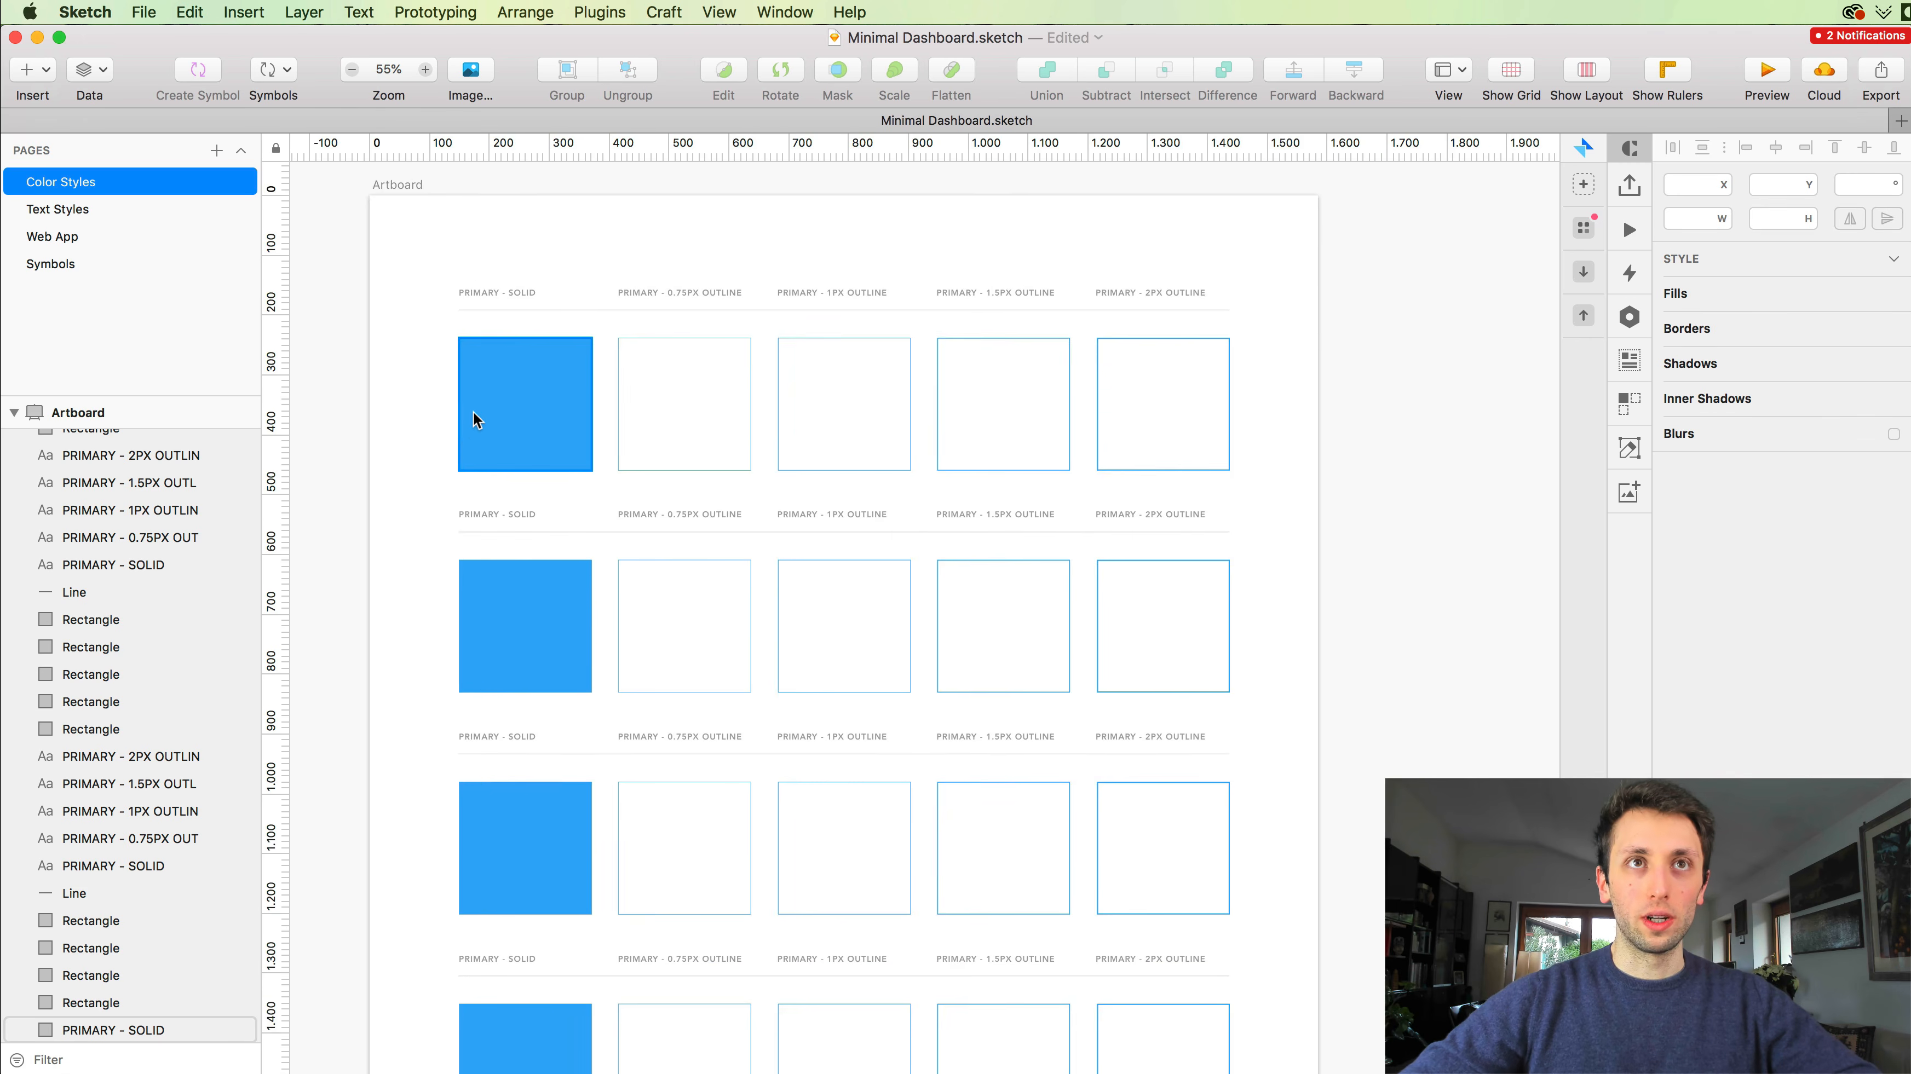
{"action": "scroll", "coordinate": [473, 410], "scroll_direction": "down", "scroll_amount": 4}
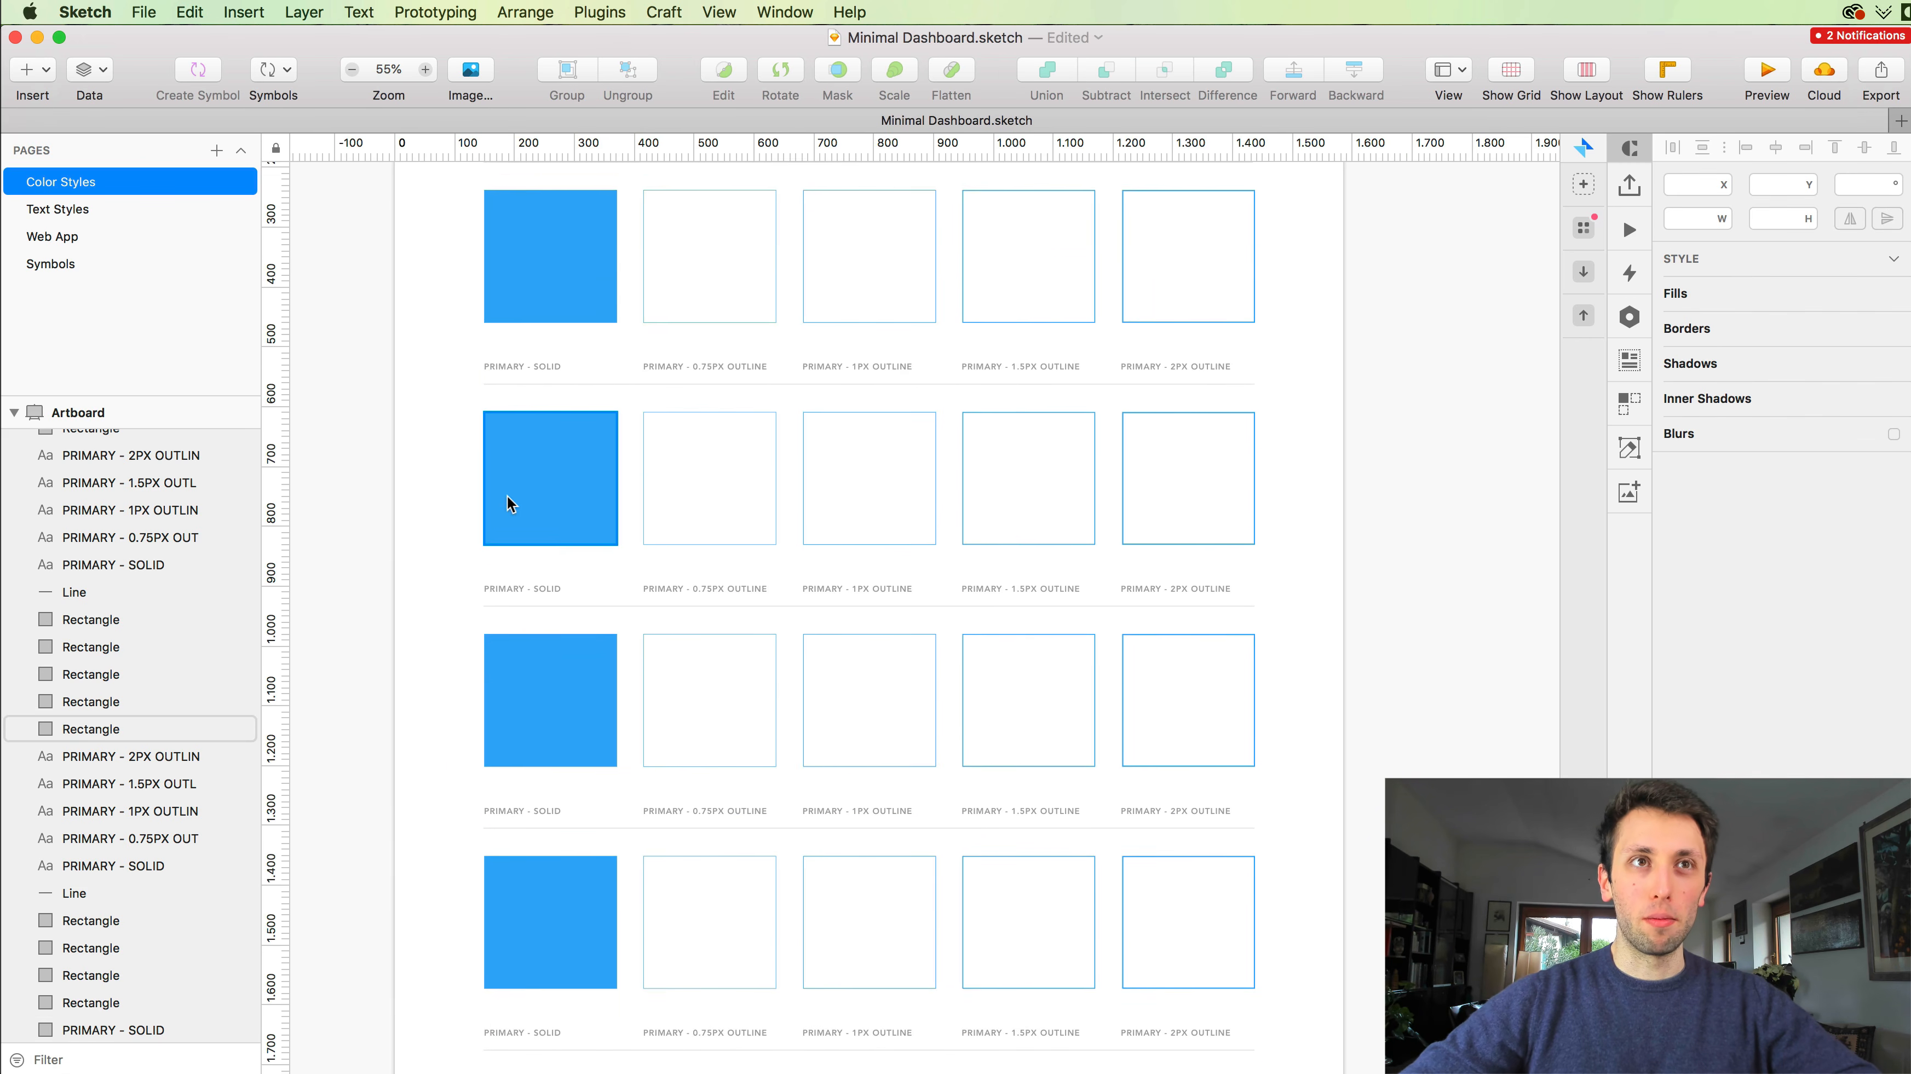
{"action": "scroll", "coordinate": [507, 495], "scroll_direction": "up", "scroll_amount": 8}
{"action": "scroll", "coordinate": [600, 430], "scroll_direction": "up", "scroll_amount": 3}
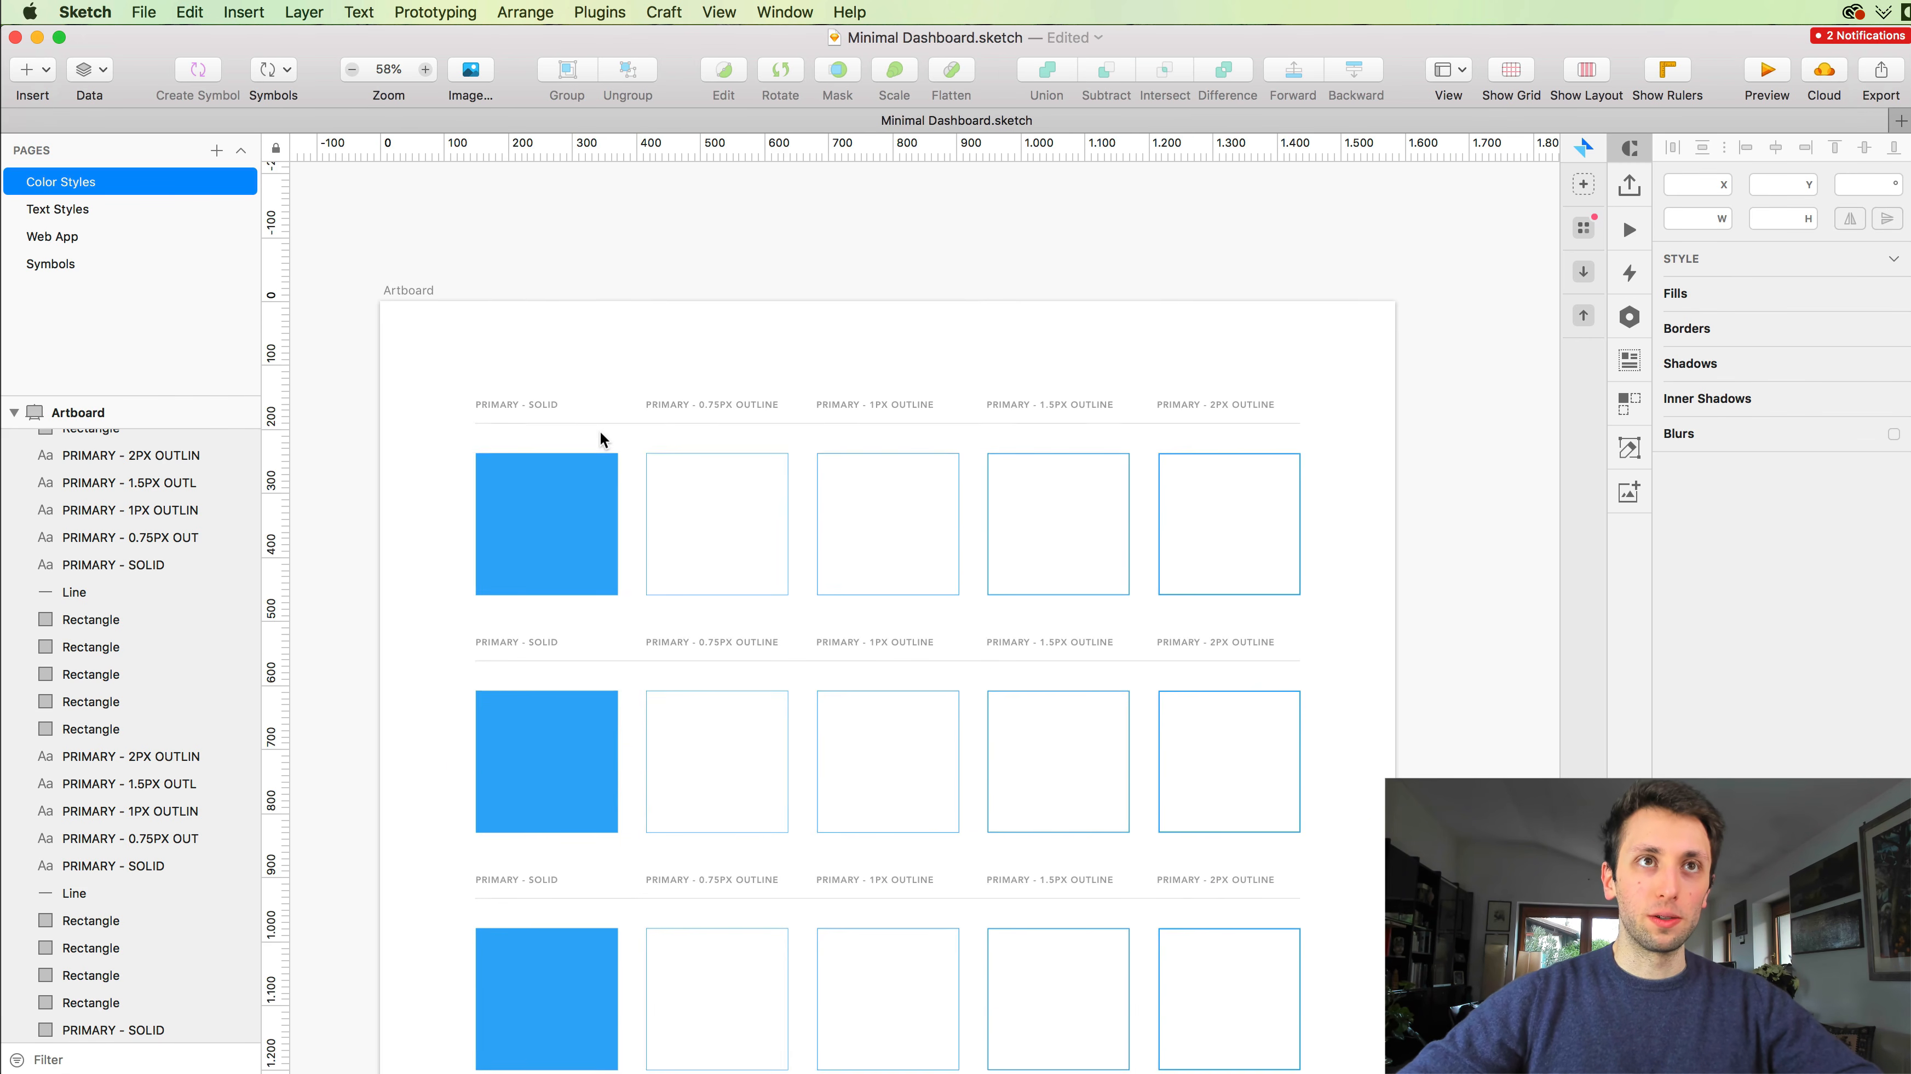
{"action": "left_click_drag", "start_coordinate": [510, 471], "coordinate": [758, 292]}
{"action": "scroll", "coordinate": [764, 278], "scroll_direction": "up", "scroll_amount": 5}
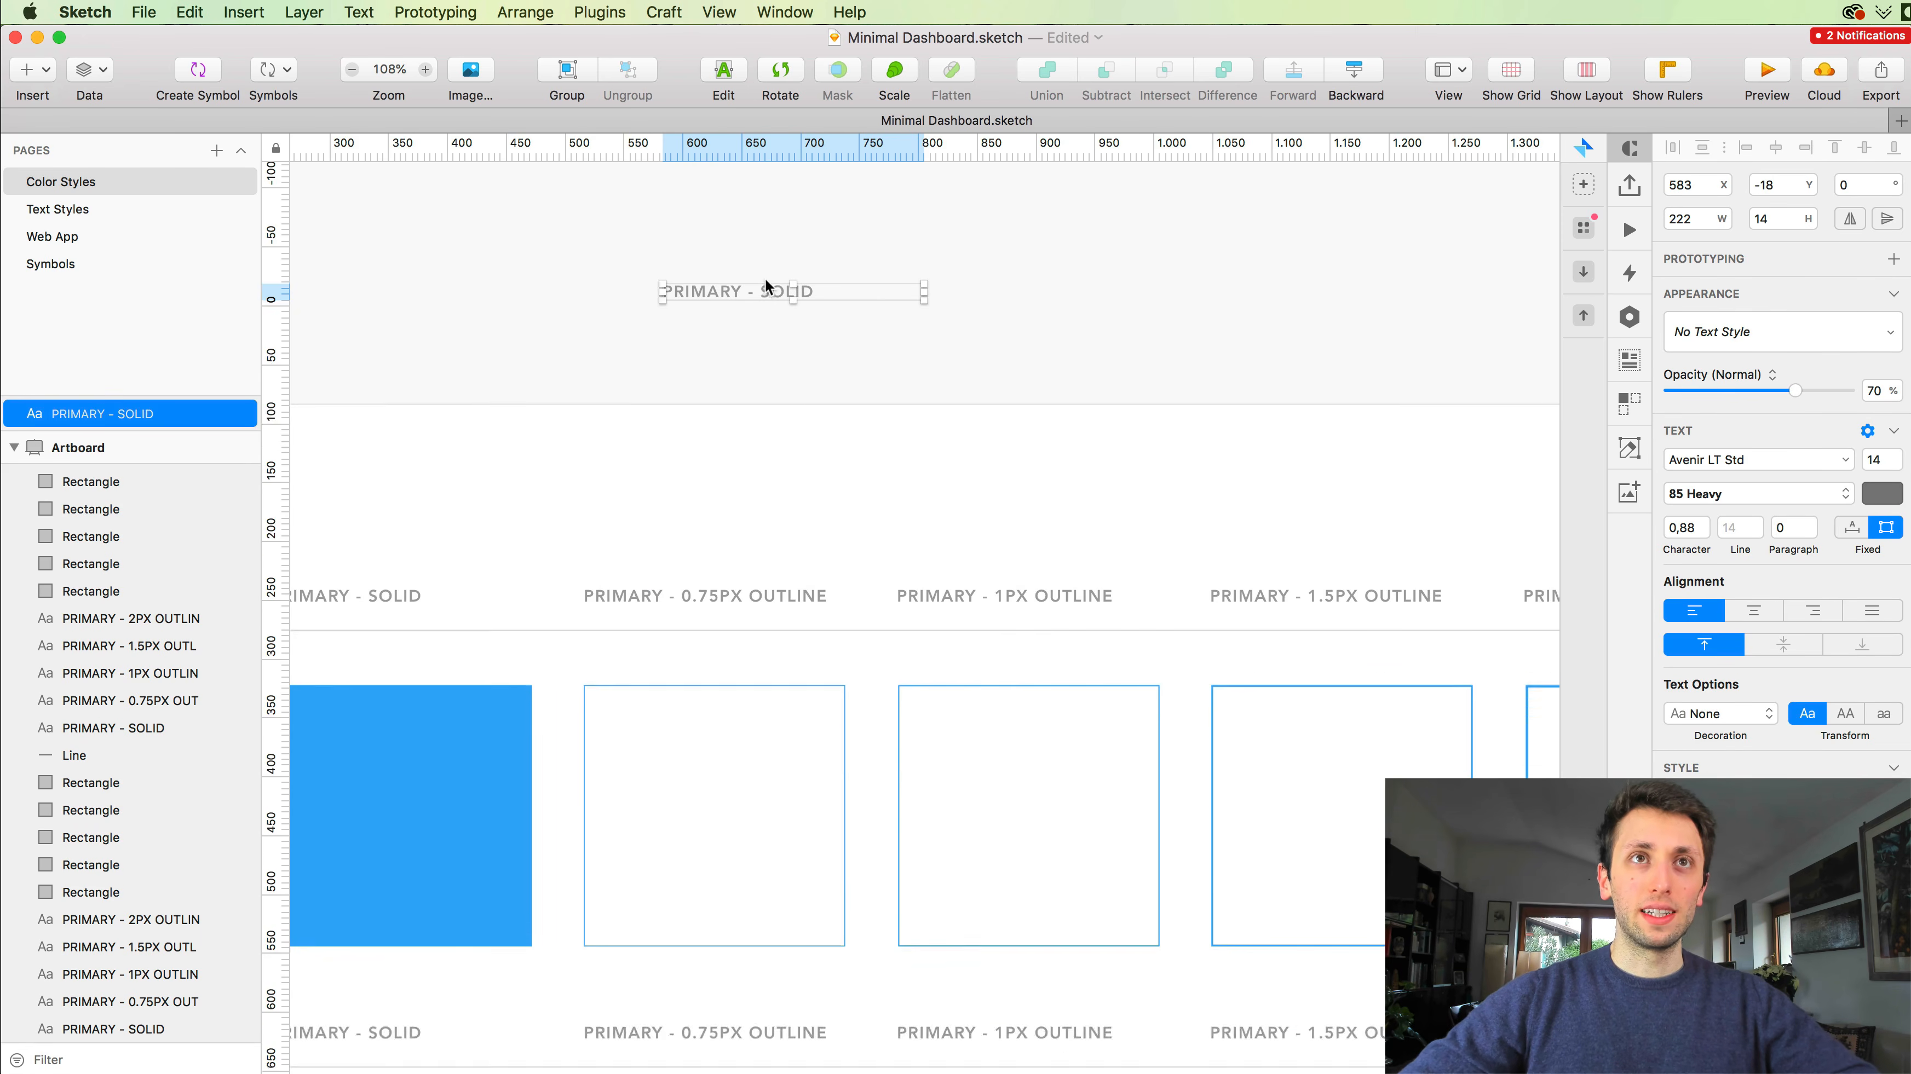
Step: Set the copied label's font size to 54 and widen its text box to about 618 px so it fits on one line
{"action": "left_click", "coordinate": [1884, 459]}
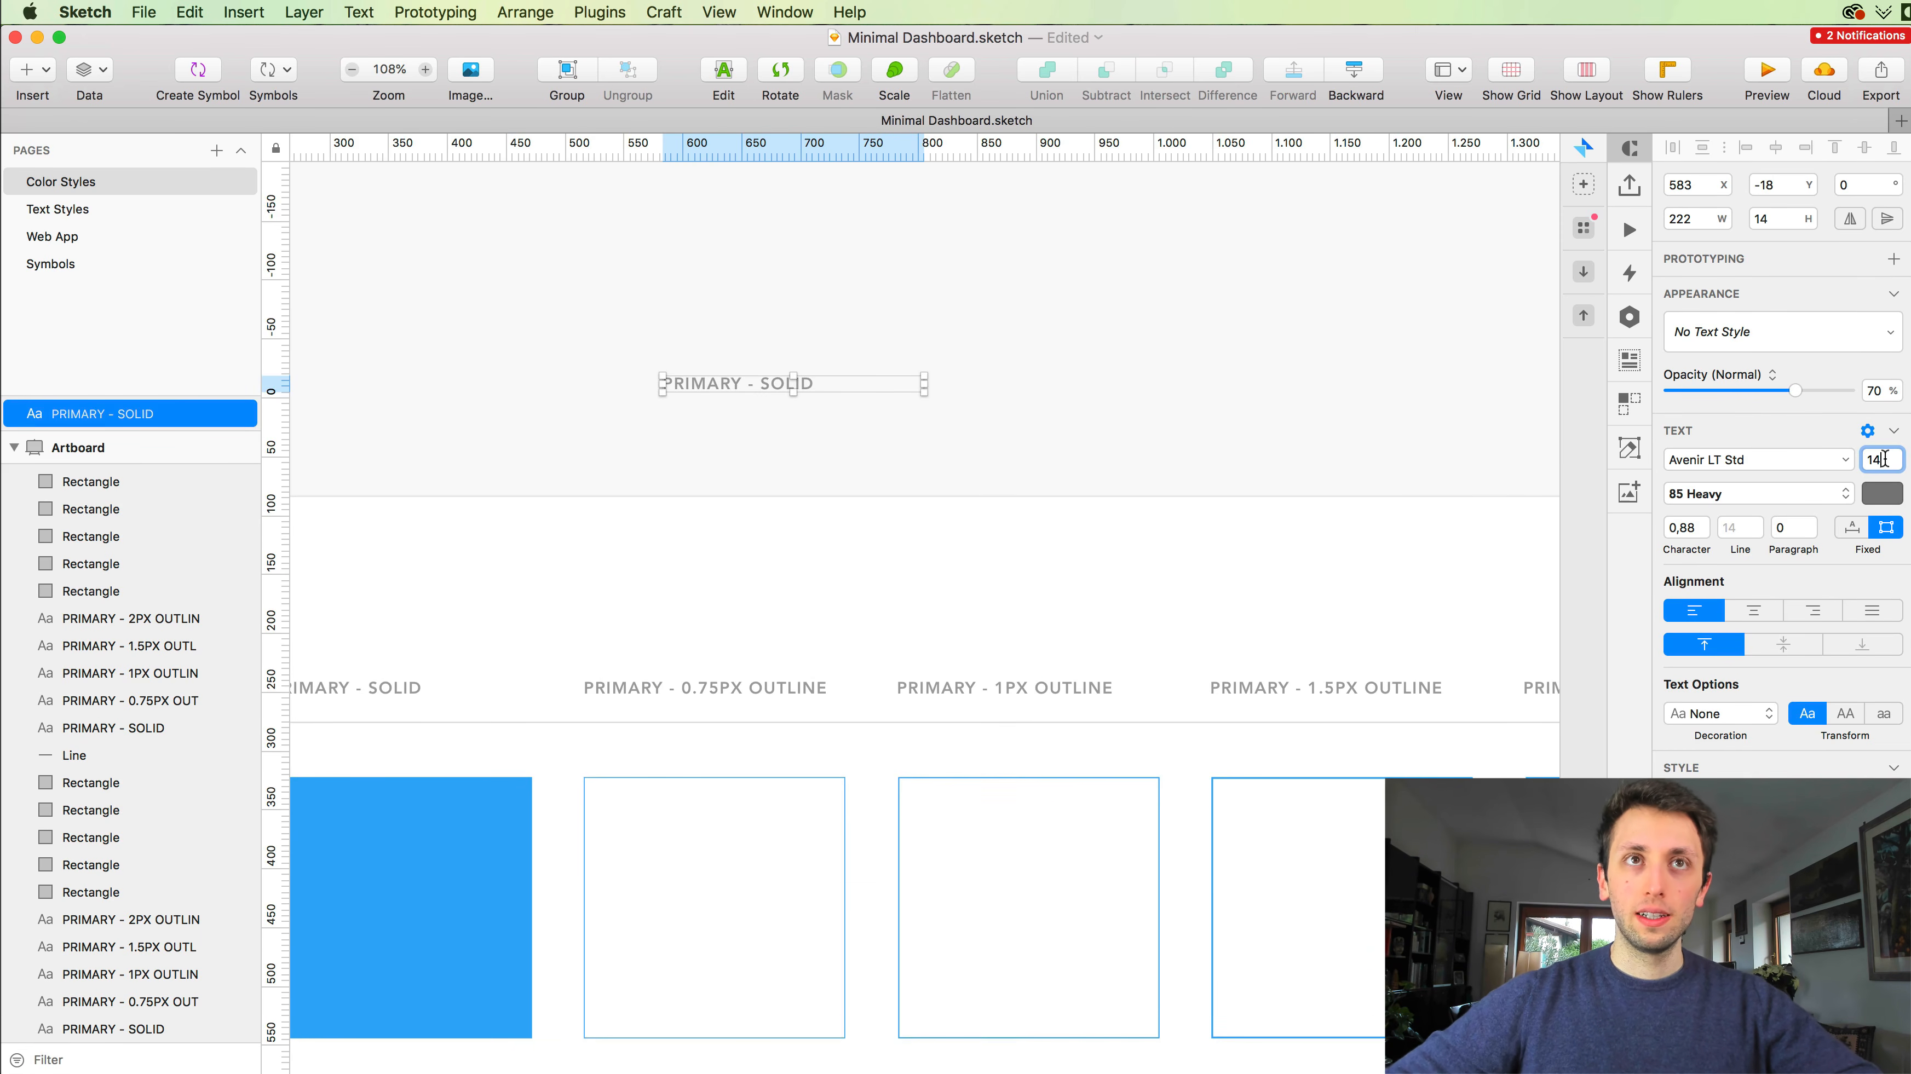
{"action": "key", "text": "shift+Up"}
{"action": "key", "text": "shift+Up"}
{"action": "key", "text": "shift+Up"}
{"action": "key", "text": "shift+Up"}
{"action": "left_click", "coordinate": [529, 314]}
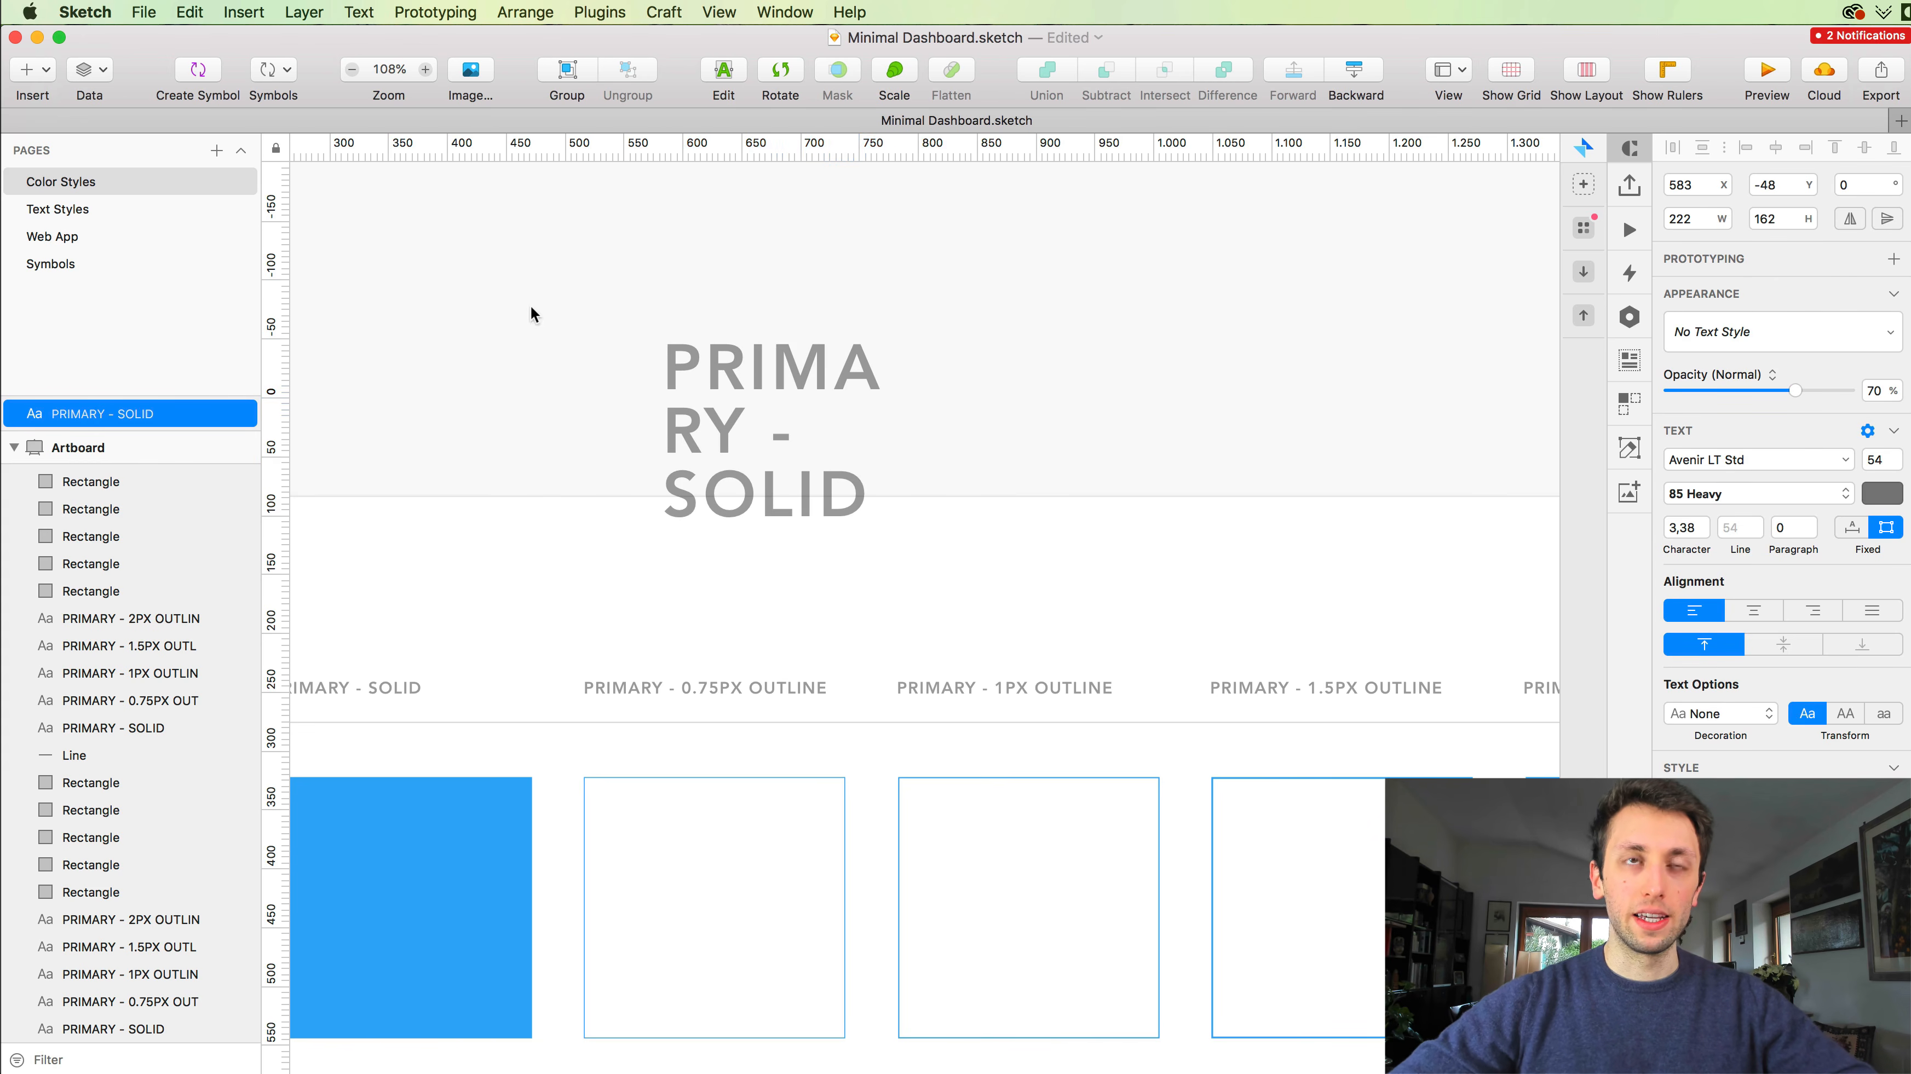
{"action": "left_click", "coordinate": [863, 386]}
{"action": "left_click_drag", "start_coordinate": [931, 431], "coordinate": [1388, 406]}
Step: Replace the text of the large label above the artboard with "Primary / Solid"
{"action": "scroll", "coordinate": [1387, 405], "scroll_direction": "down", "scroll_amount": 5}
{"action": "scroll", "coordinate": [1387, 406], "scroll_direction": "right", "scroll_amount": 4}
{"action": "key", "text": "super+x"}
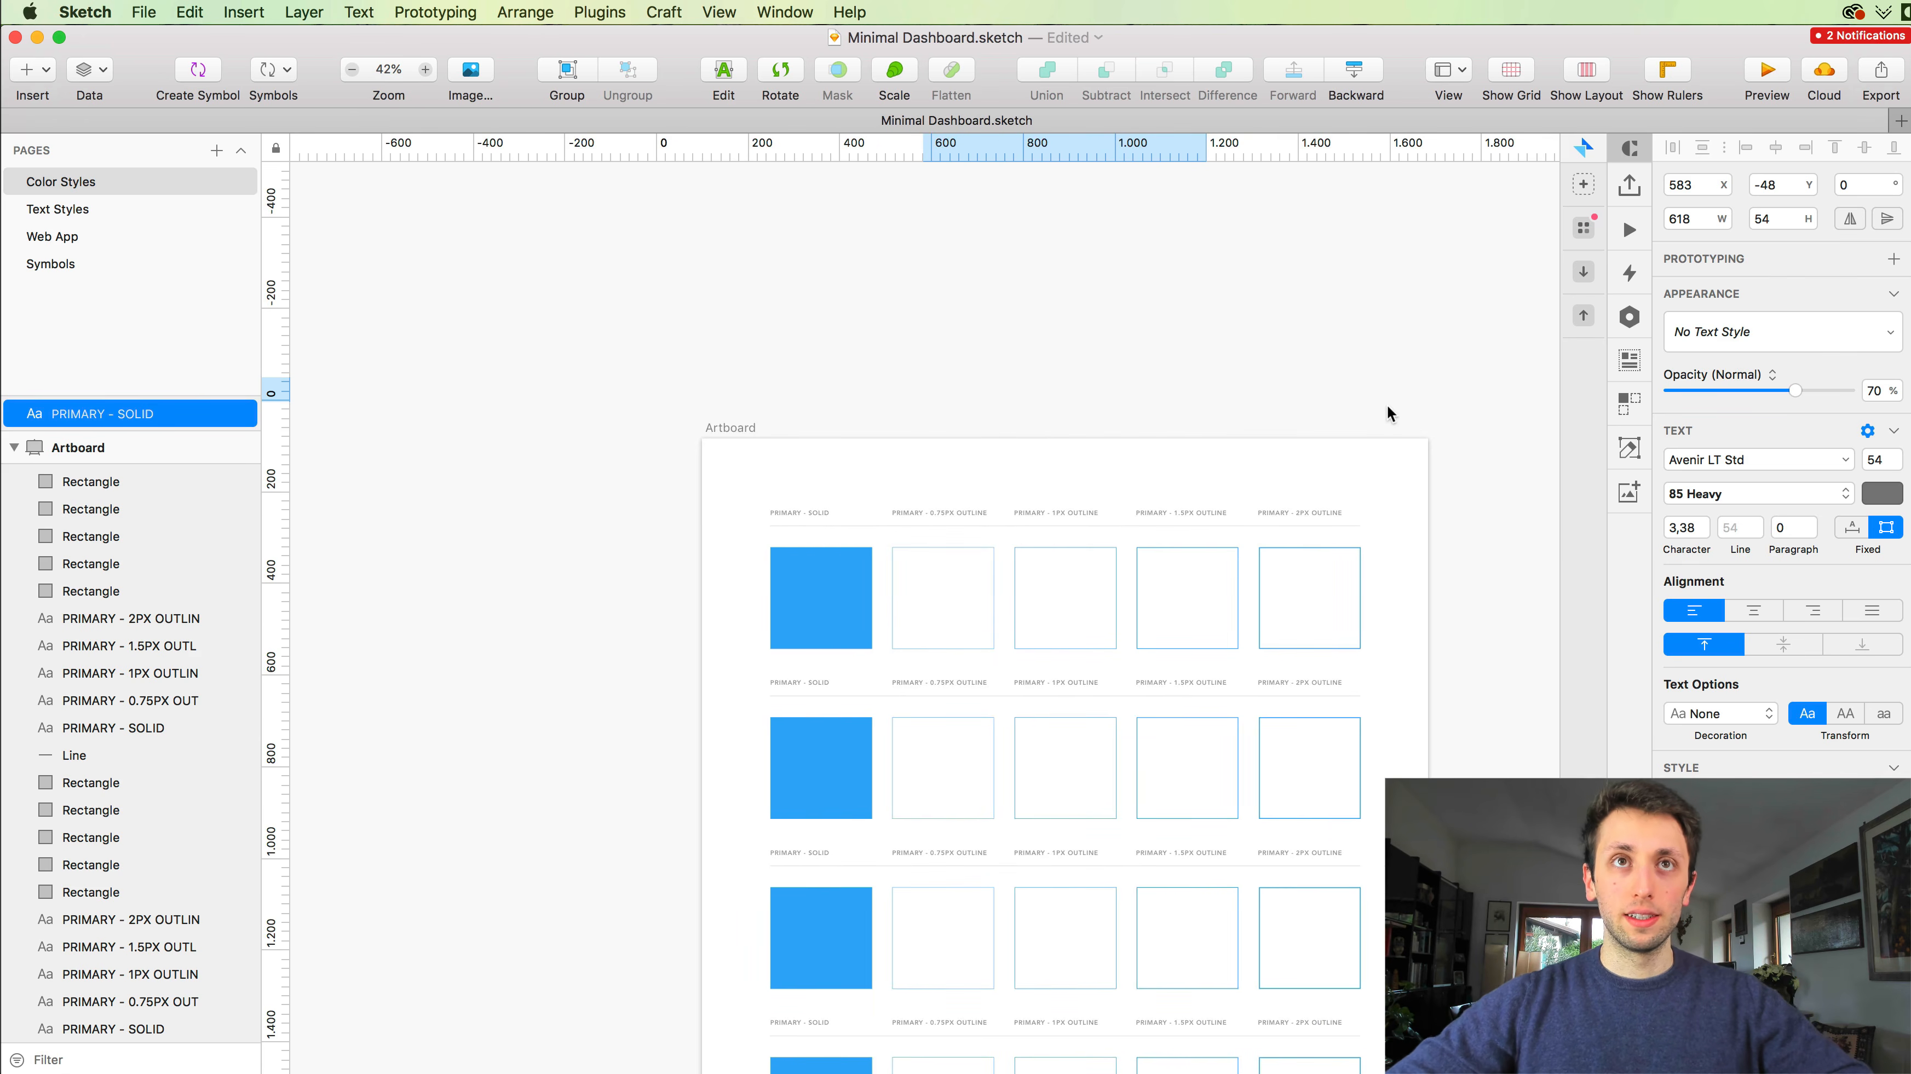
{"action": "key", "text": "Return"}
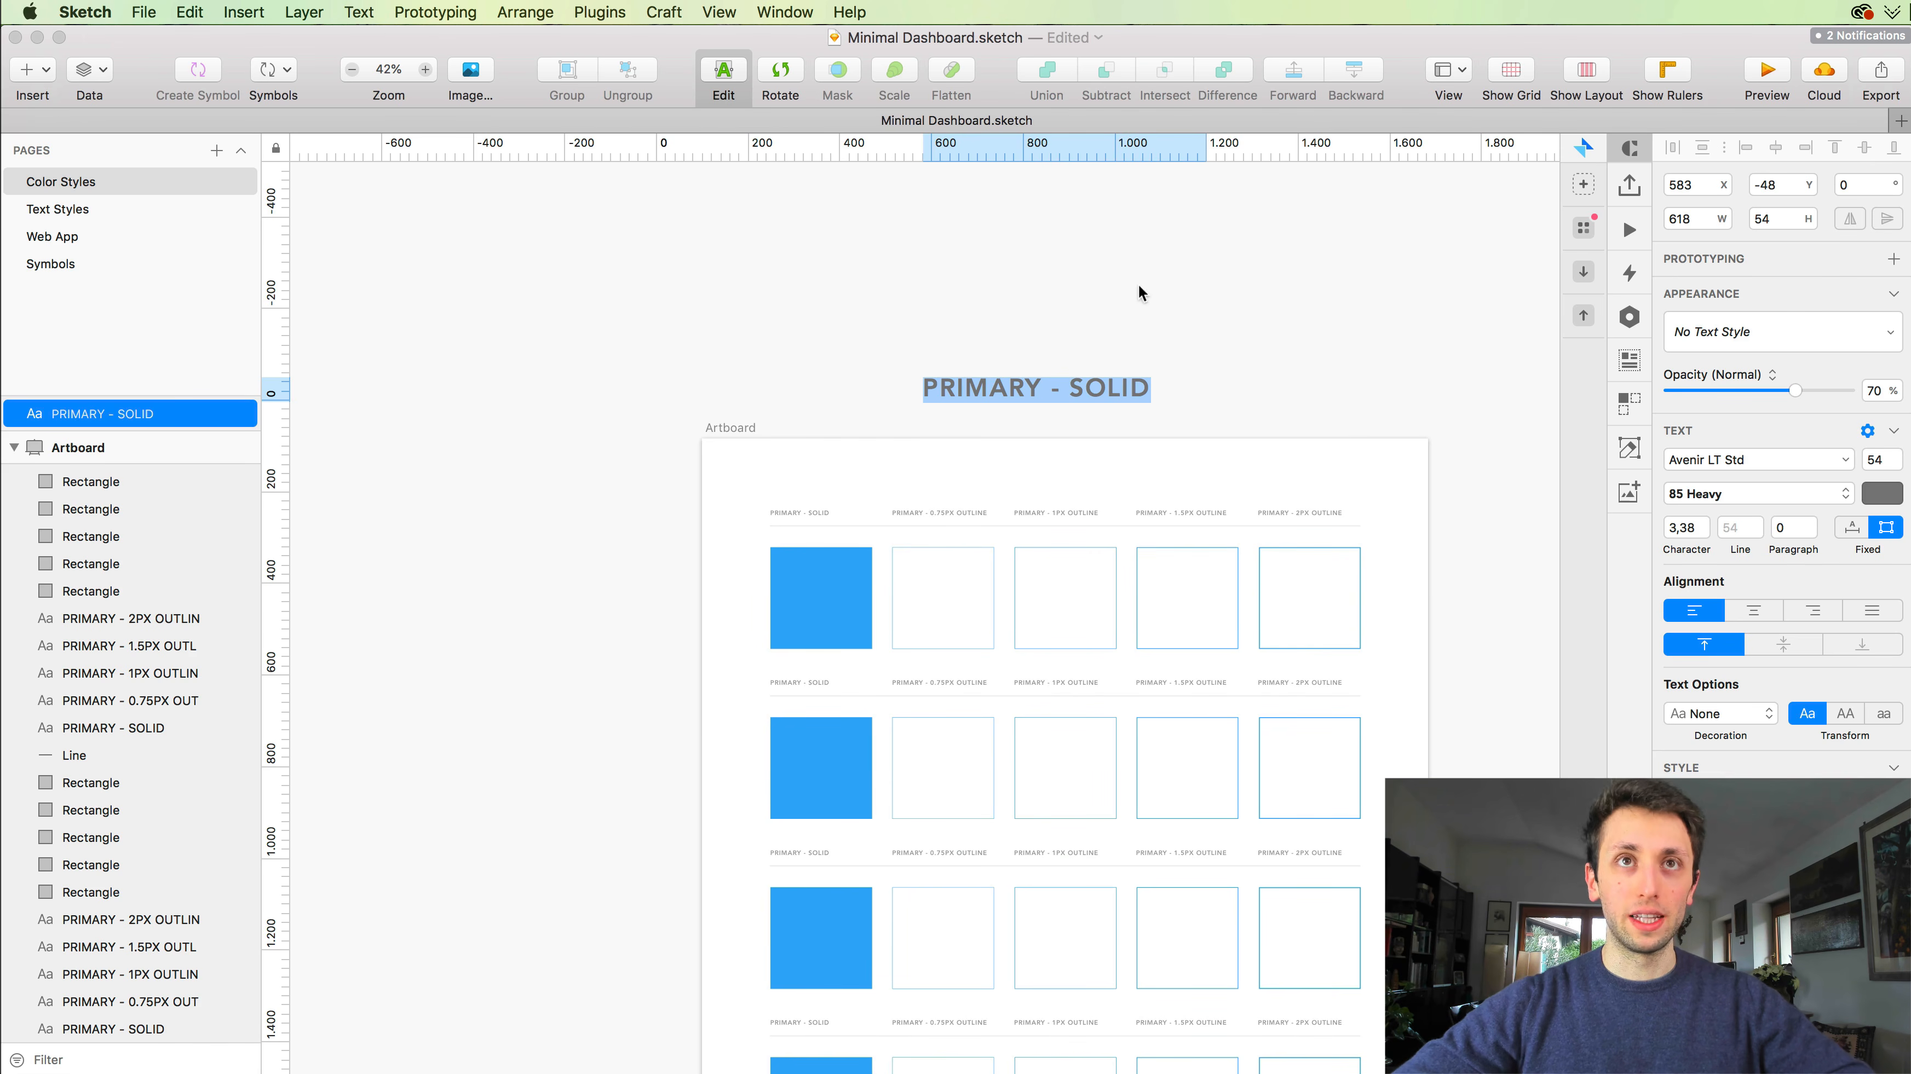
{"action": "scroll", "coordinate": [1251, 318], "scroll_direction": "up", "scroll_amount": 3}
{"action": "key", "text": "Escape"}
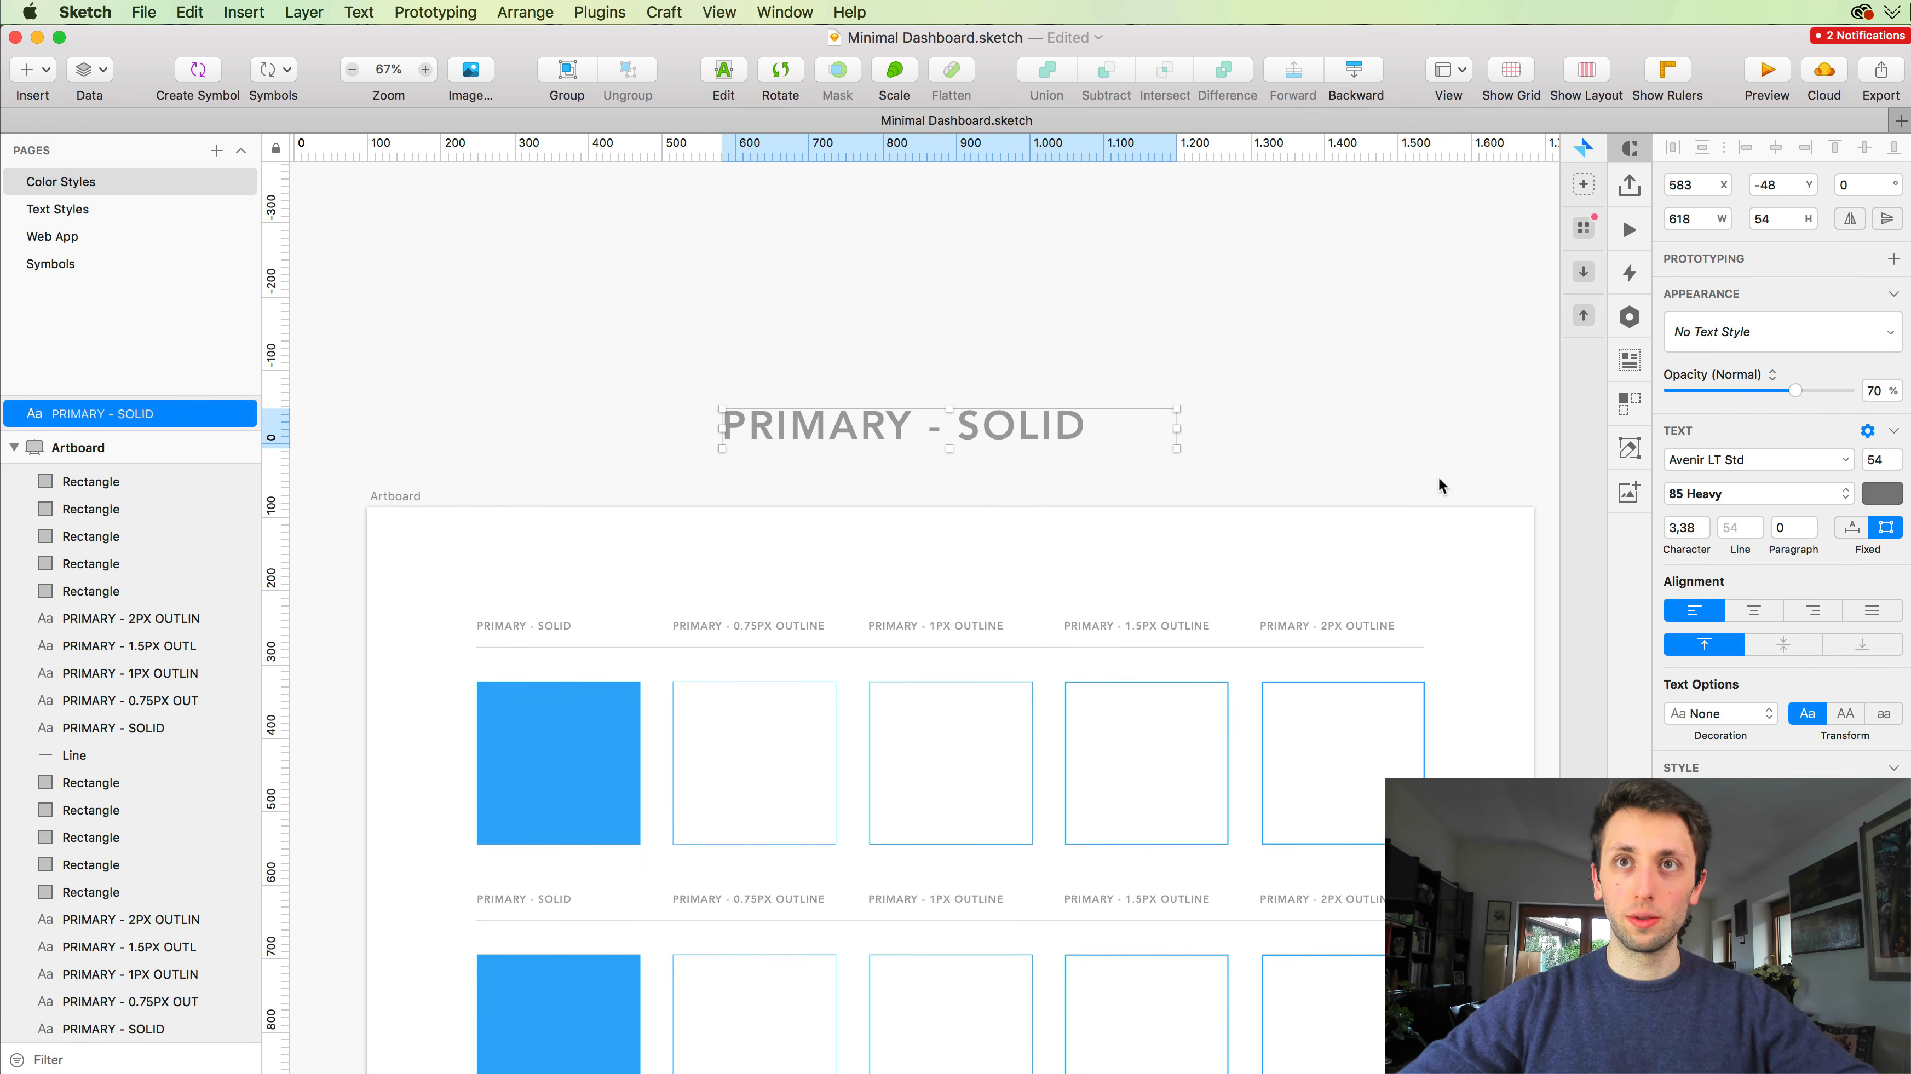
{"action": "key", "text": "Return"}
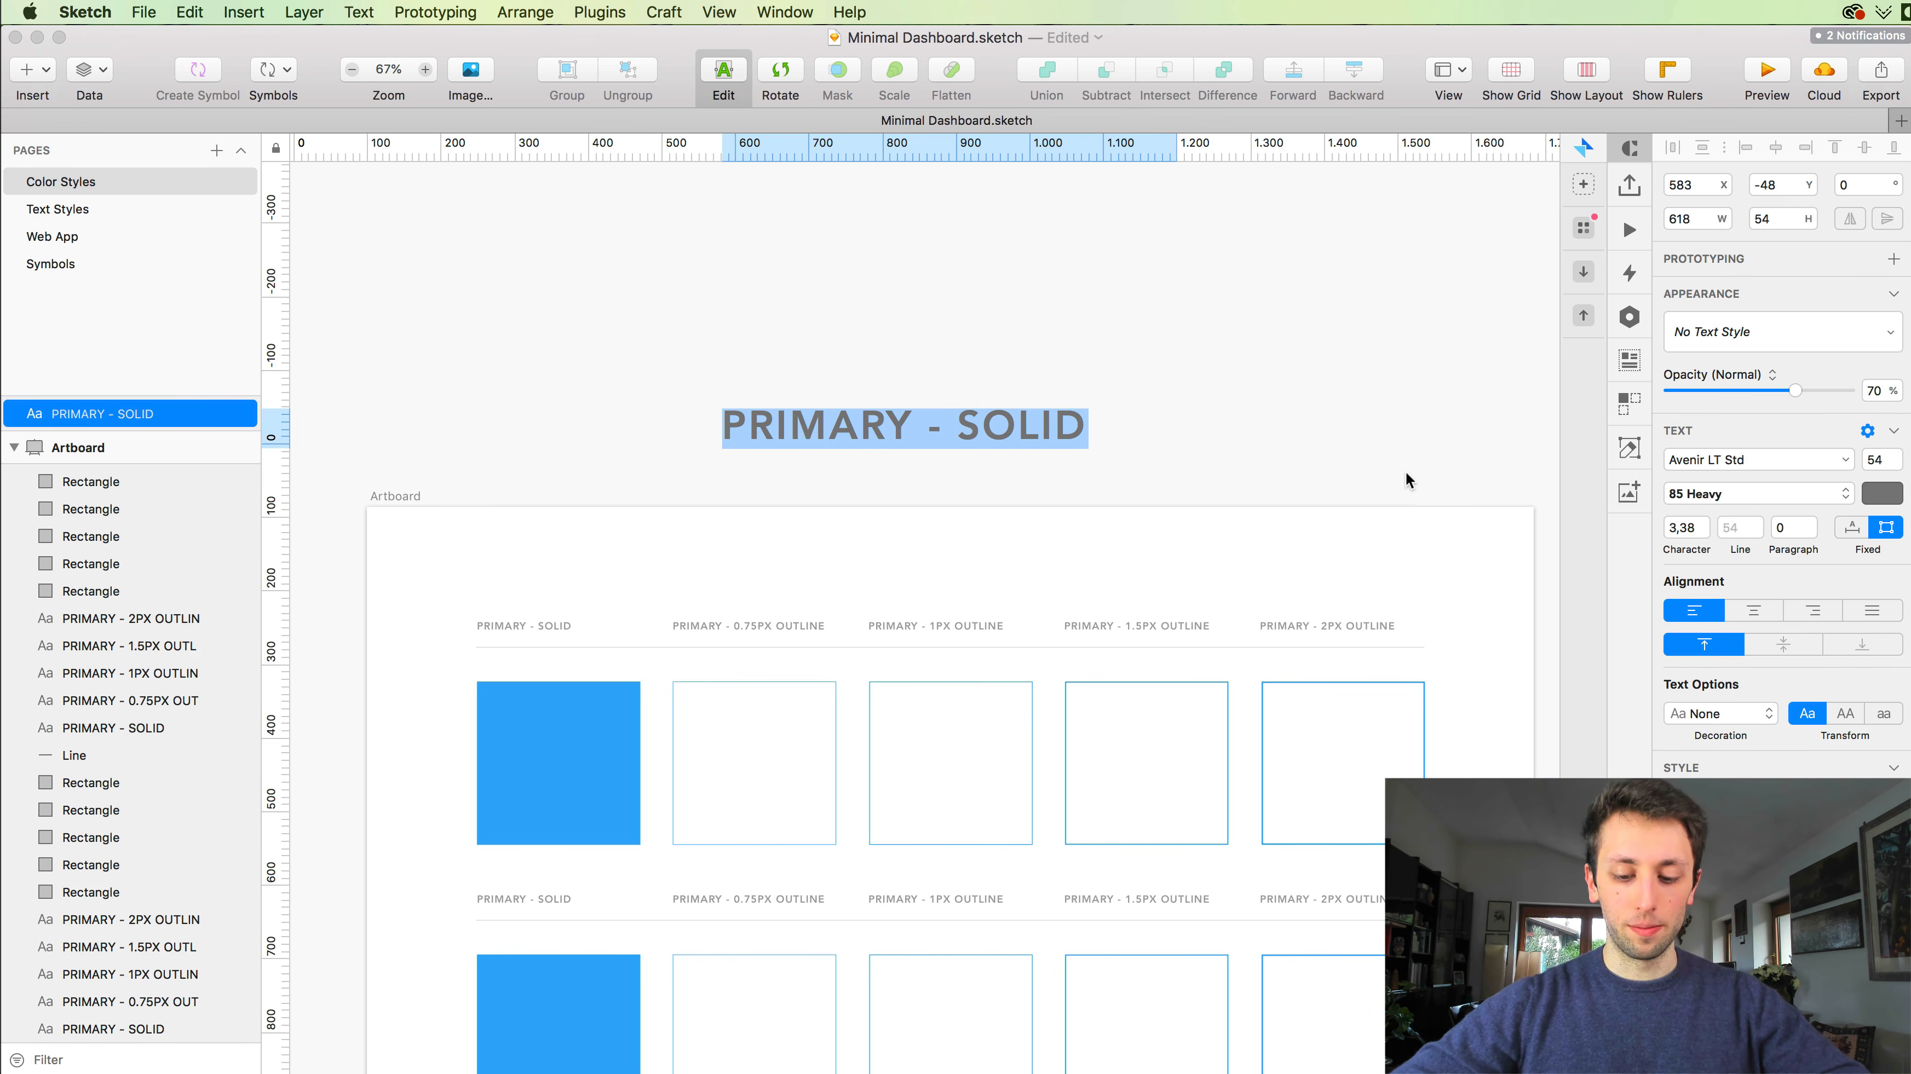
{"action": "type", "text": "Primary /"}
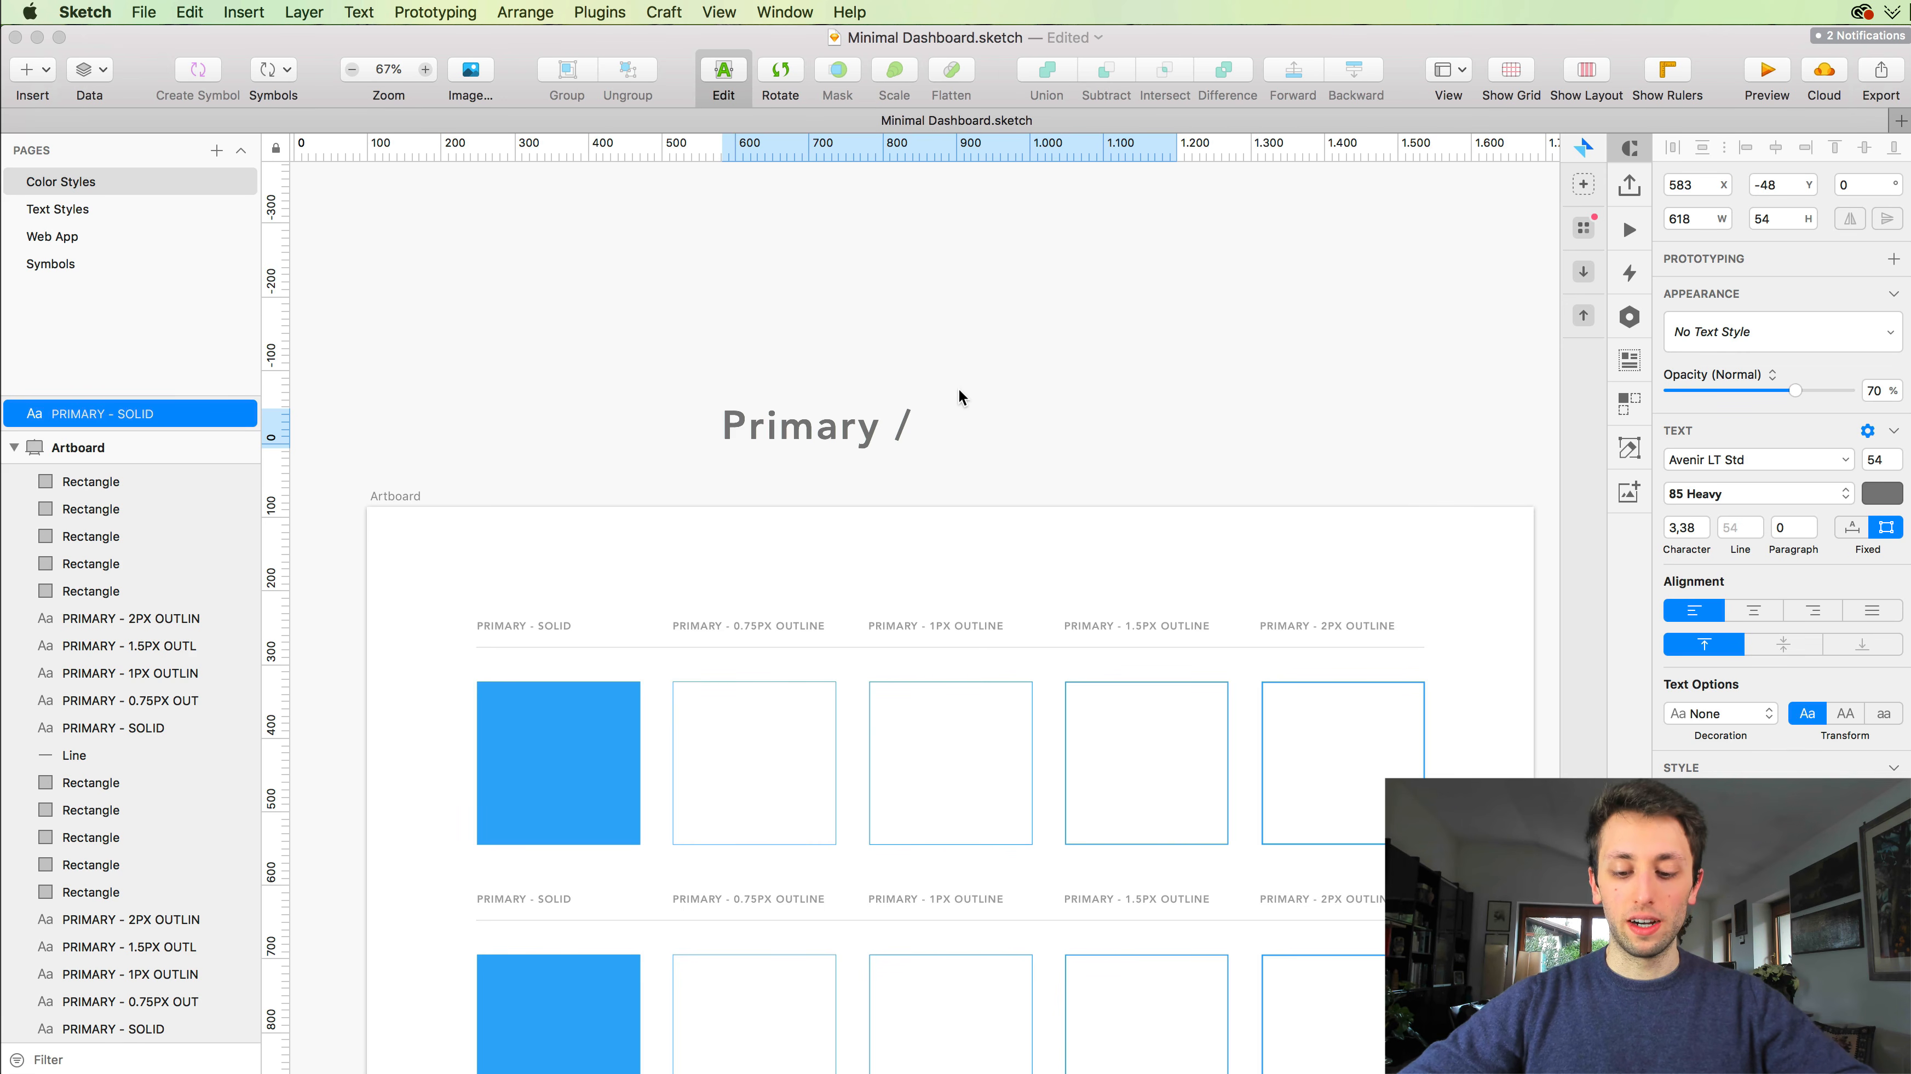
{"action": "type", "text": "So"}
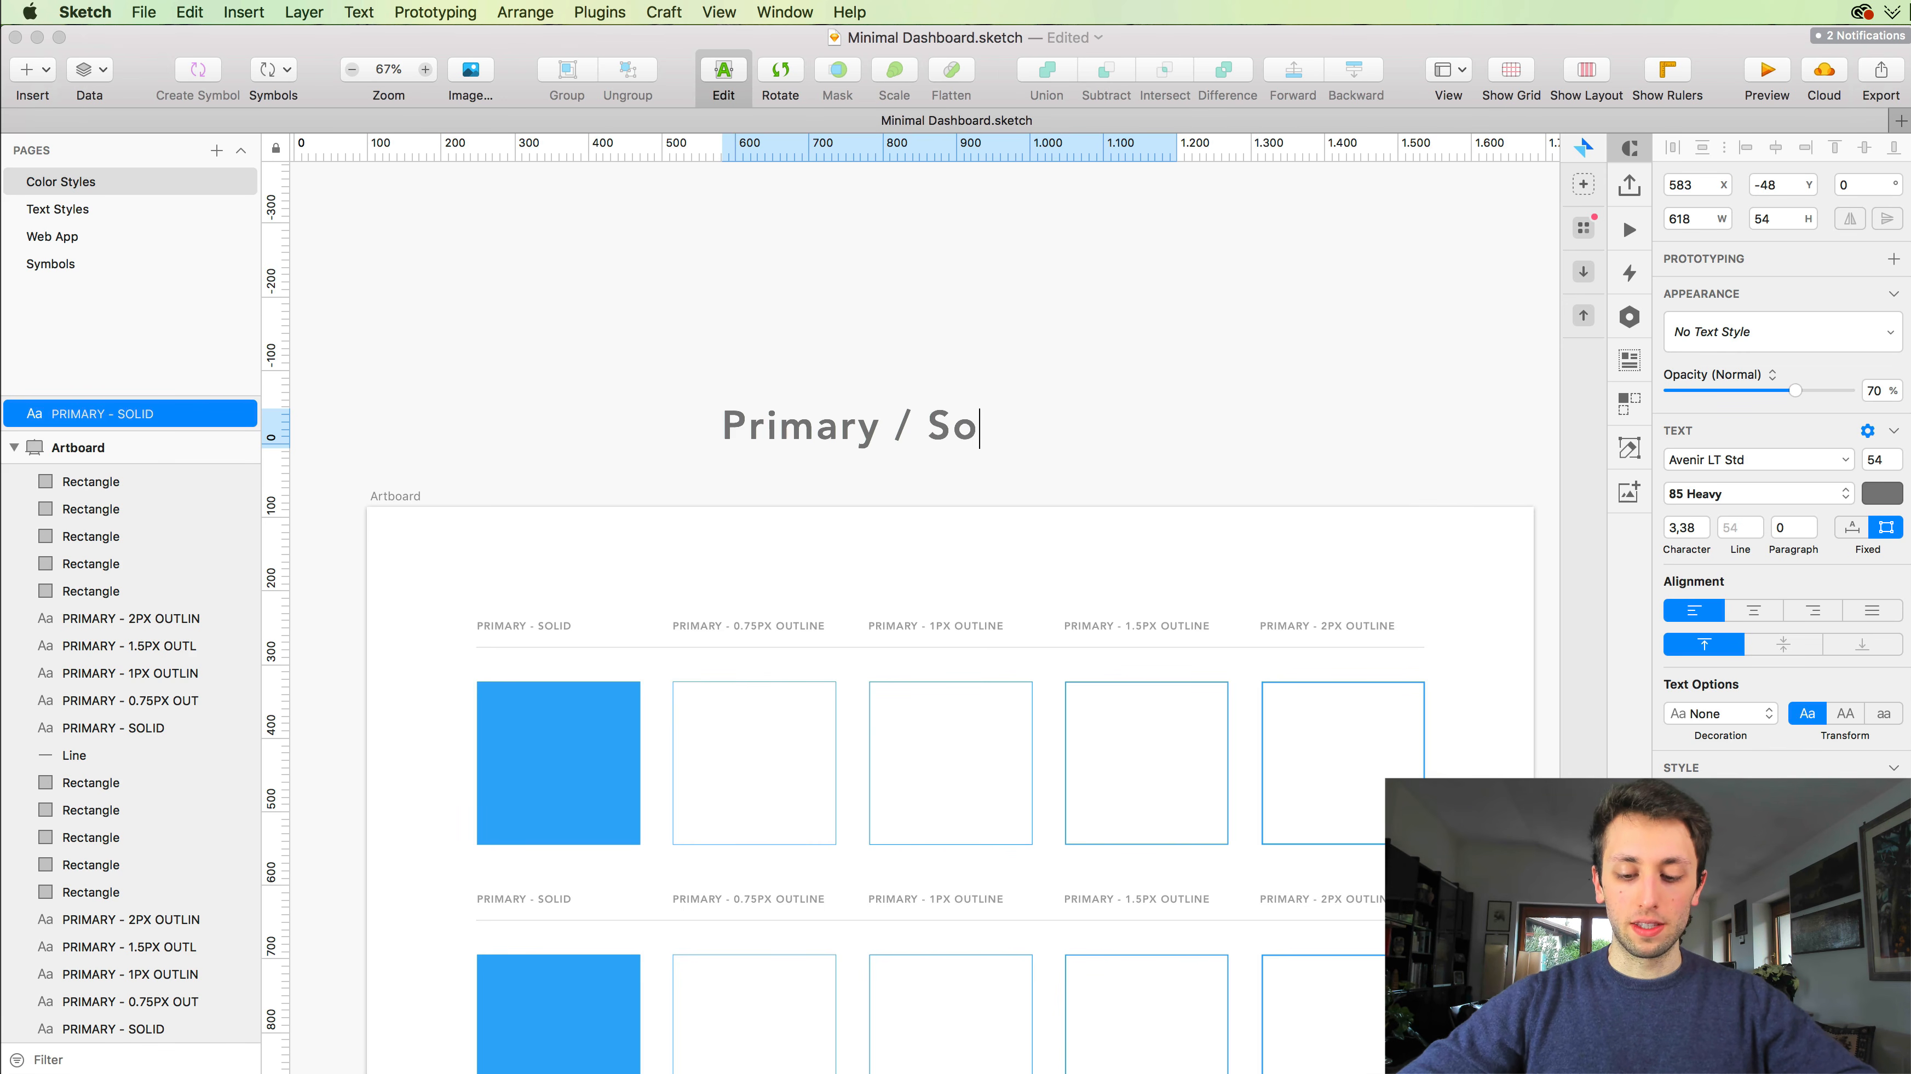
{"action": "type", "text": "lid"}
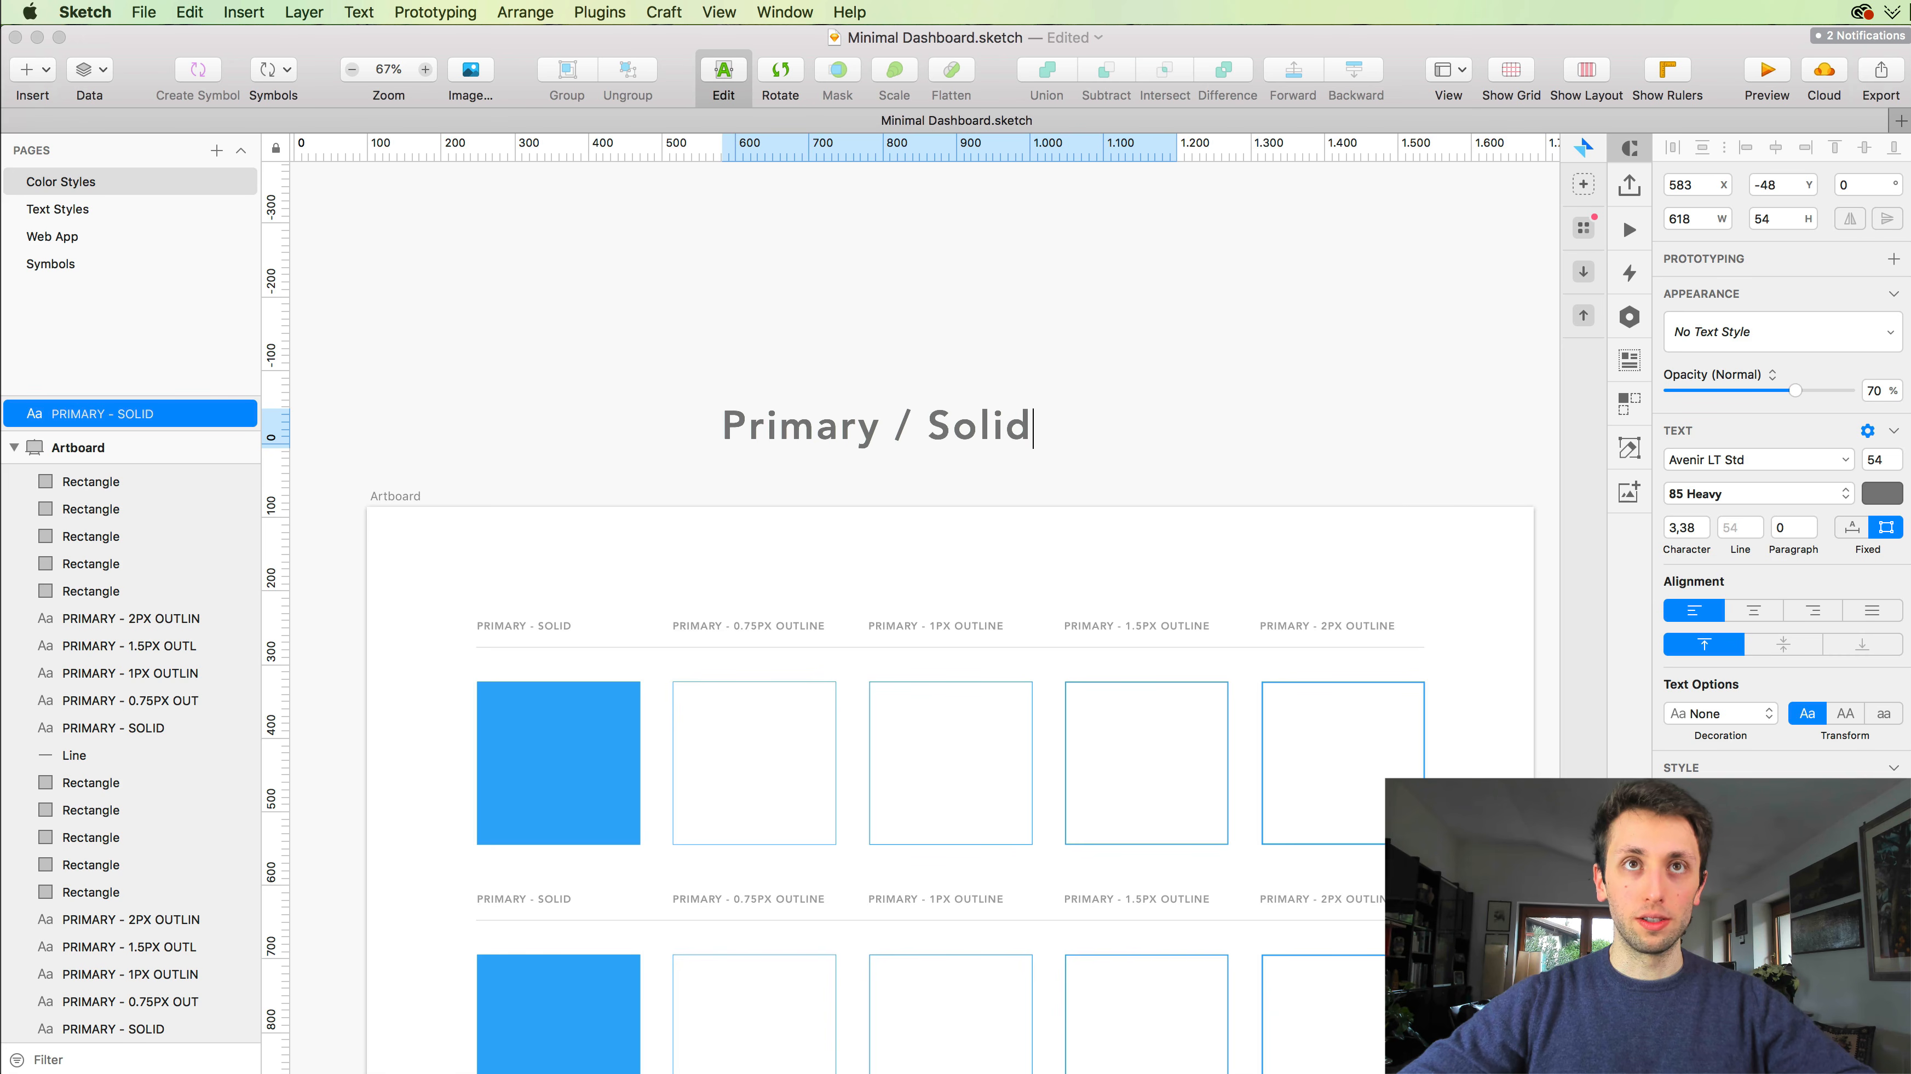
Step: Change the large label above the artboard to read "Primary / Outline / 1.5px"
{"action": "key", "text": "alt+shift+Left"}
{"action": "type", "text": "Outline /"}
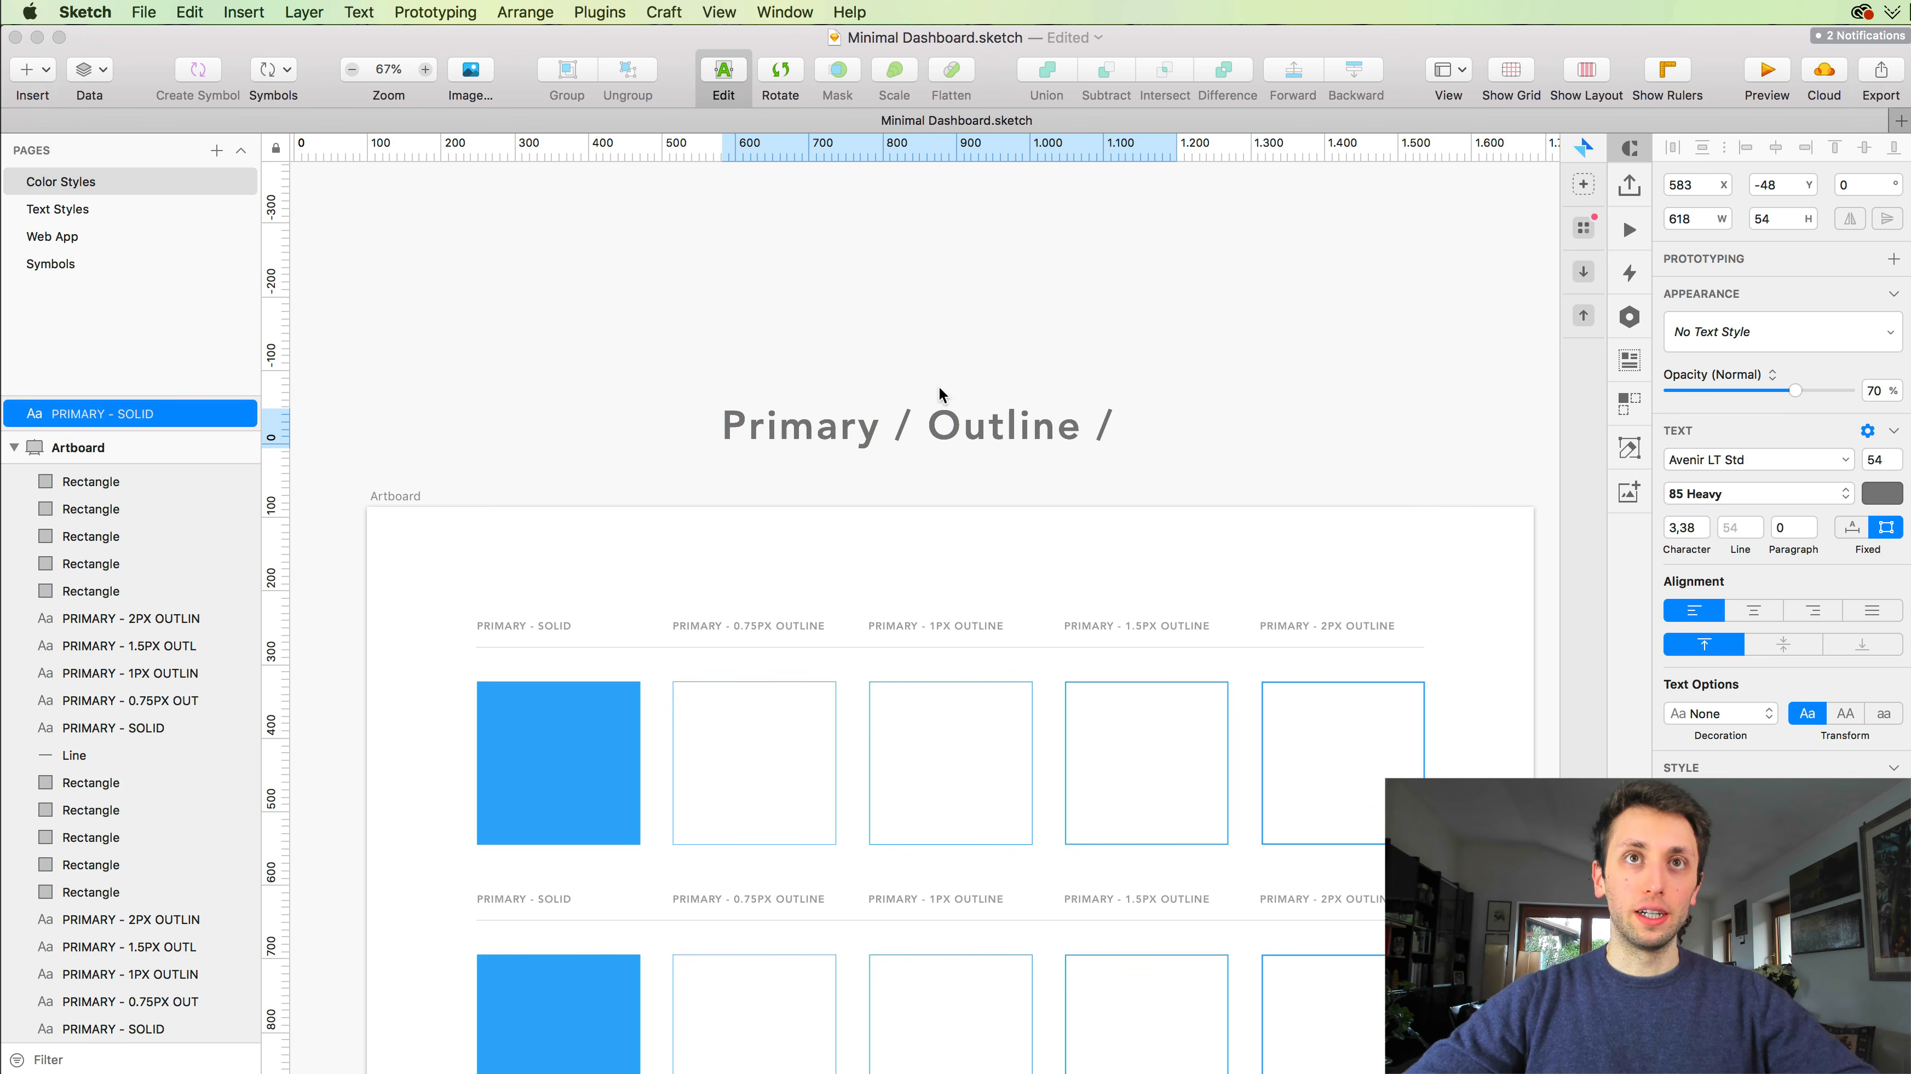
{"action": "type", "text": "1"}
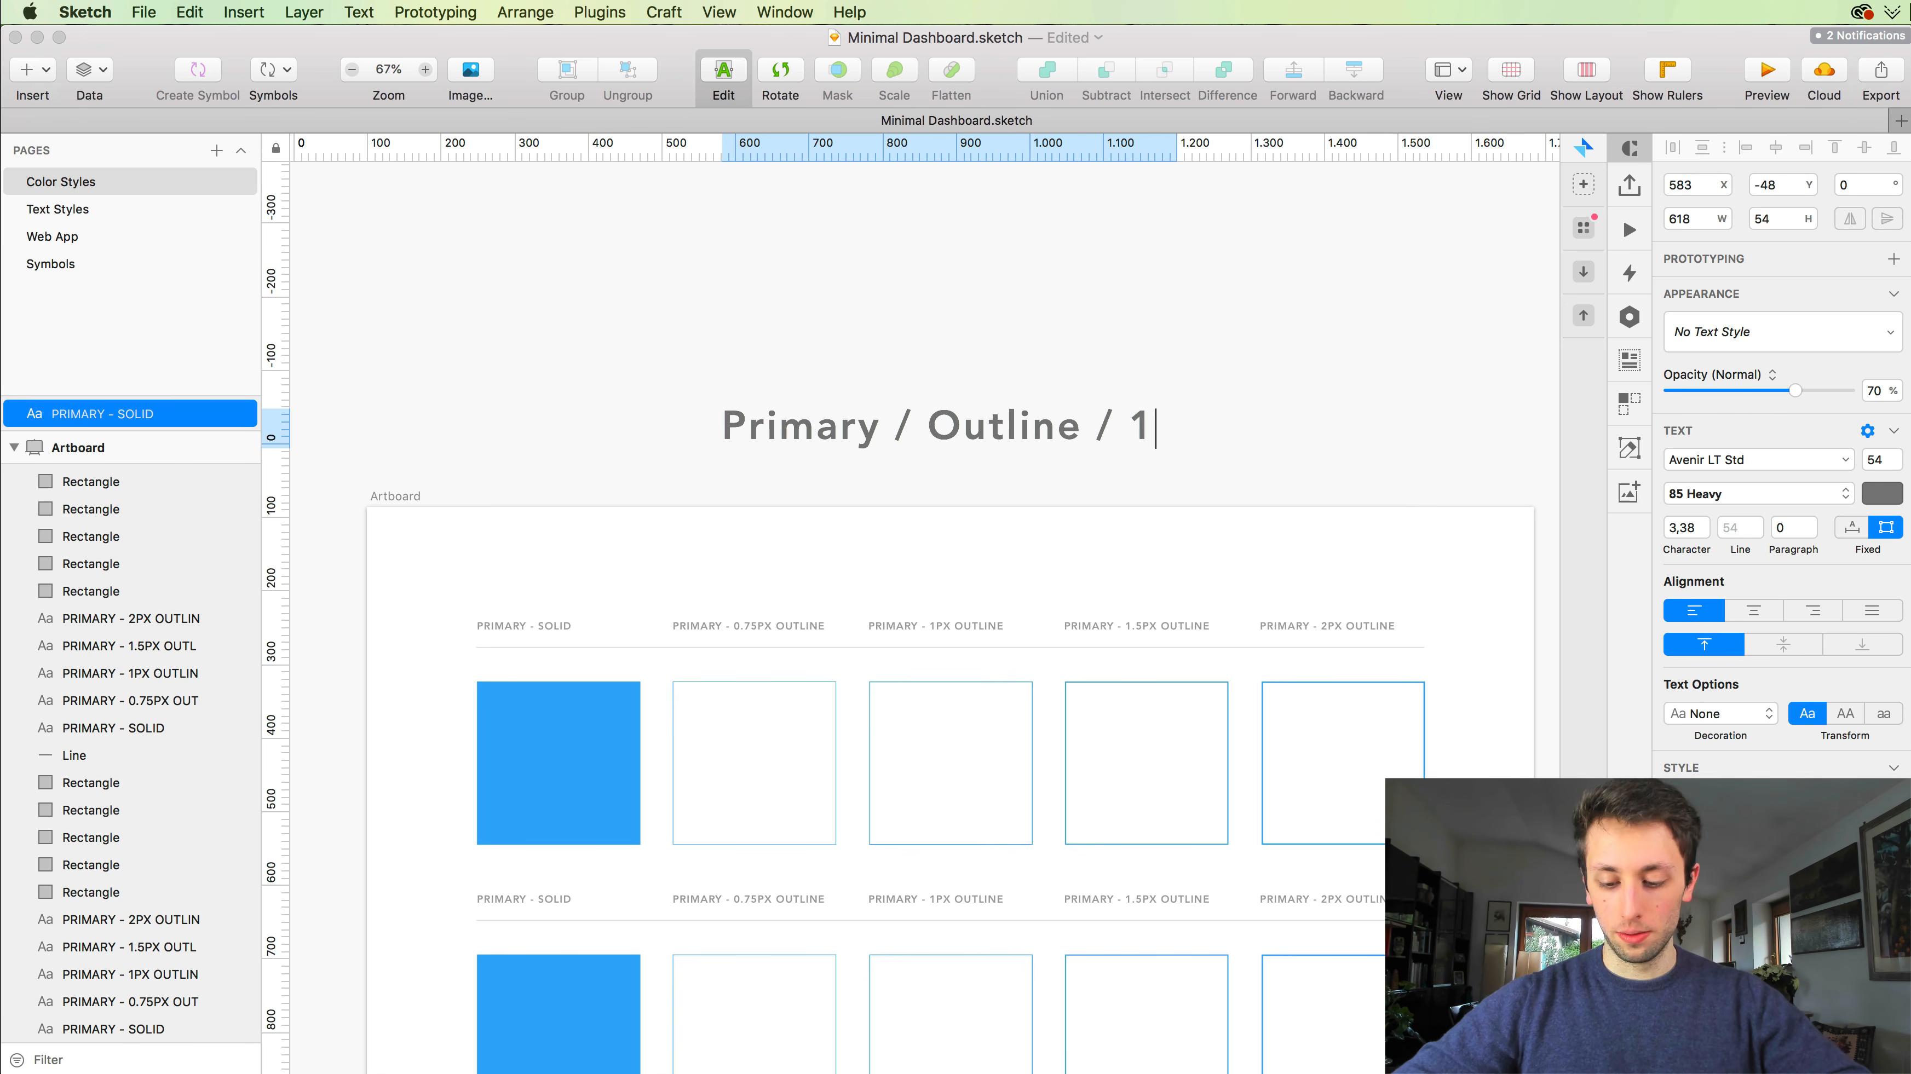
{"action": "type", "text": ".5"}
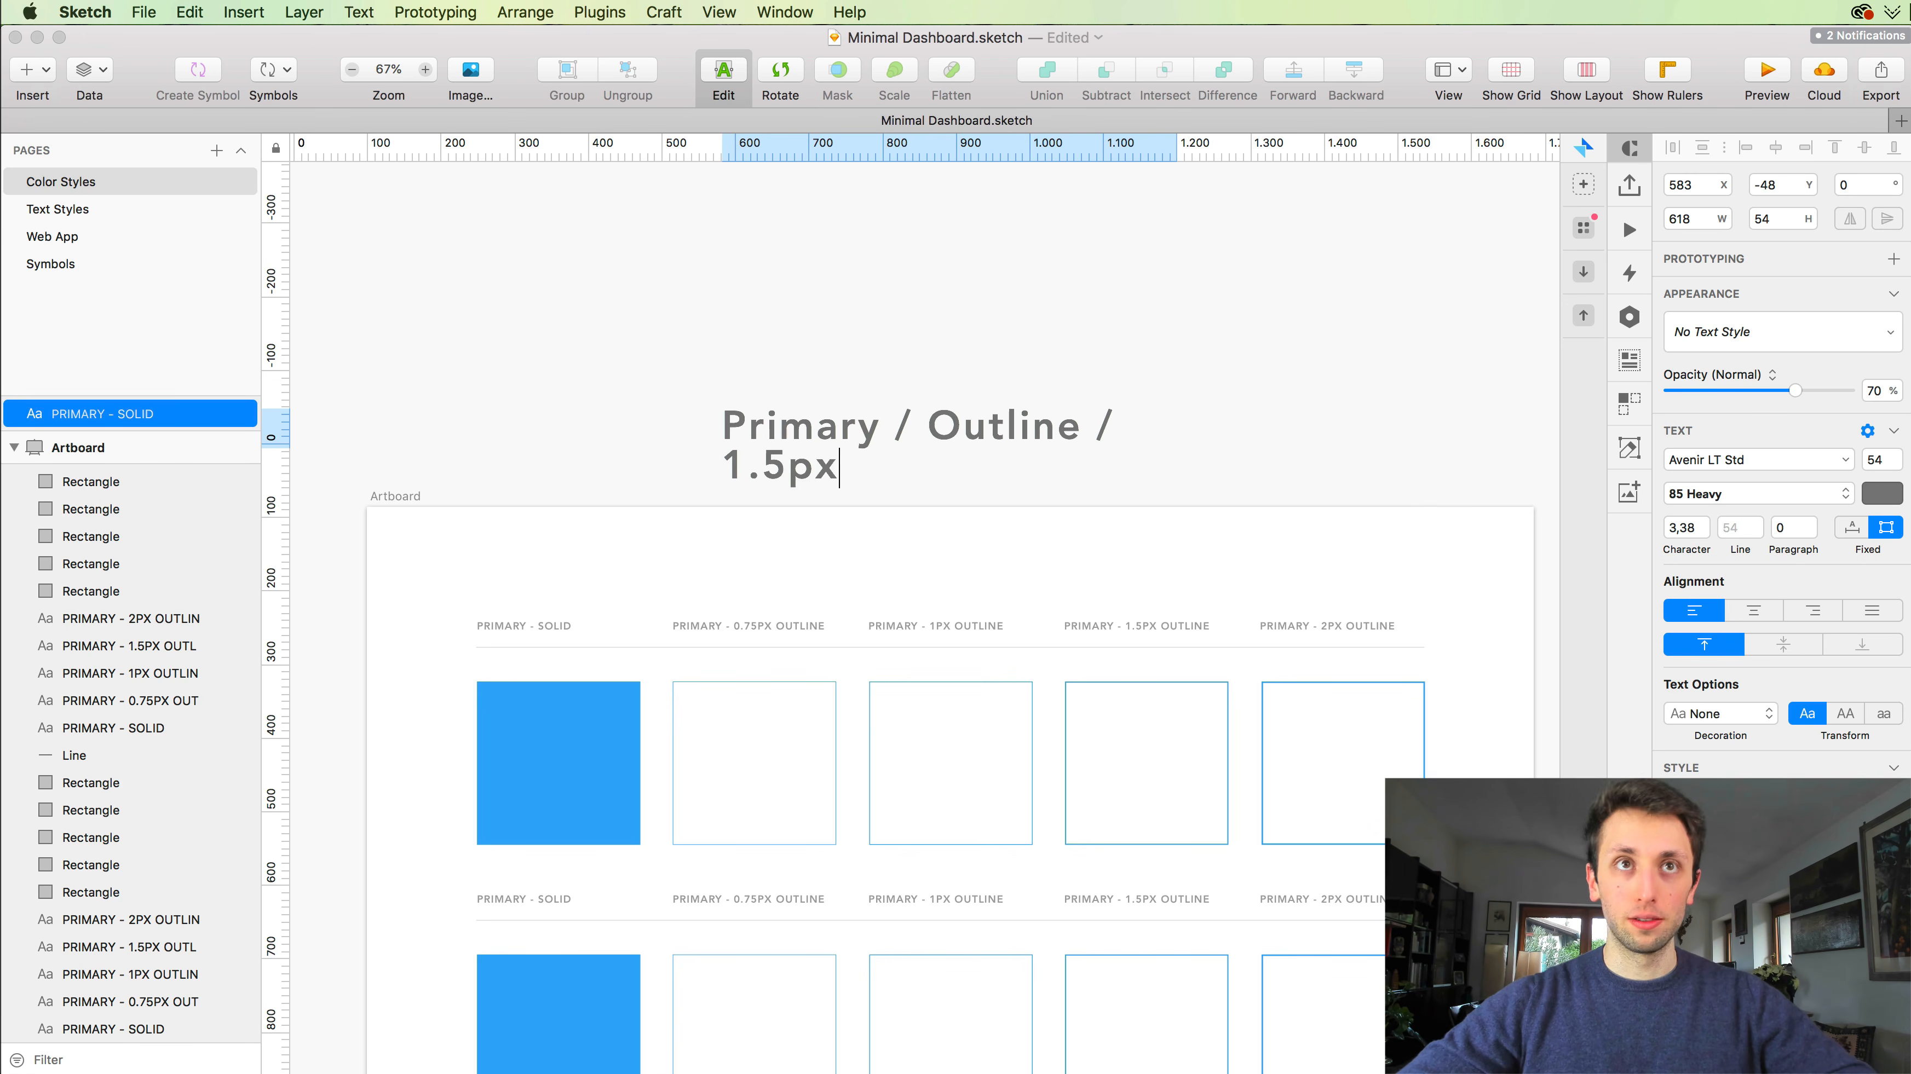
{"action": "type", "text": "px"}
{"action": "key", "text": "Escape"}
Step: Widen the large label's text box to about 920 px and move it to about X 238, Y -48
{"action": "left_click_drag", "start_coordinate": [1175, 444], "coordinate": [1398, 449]}
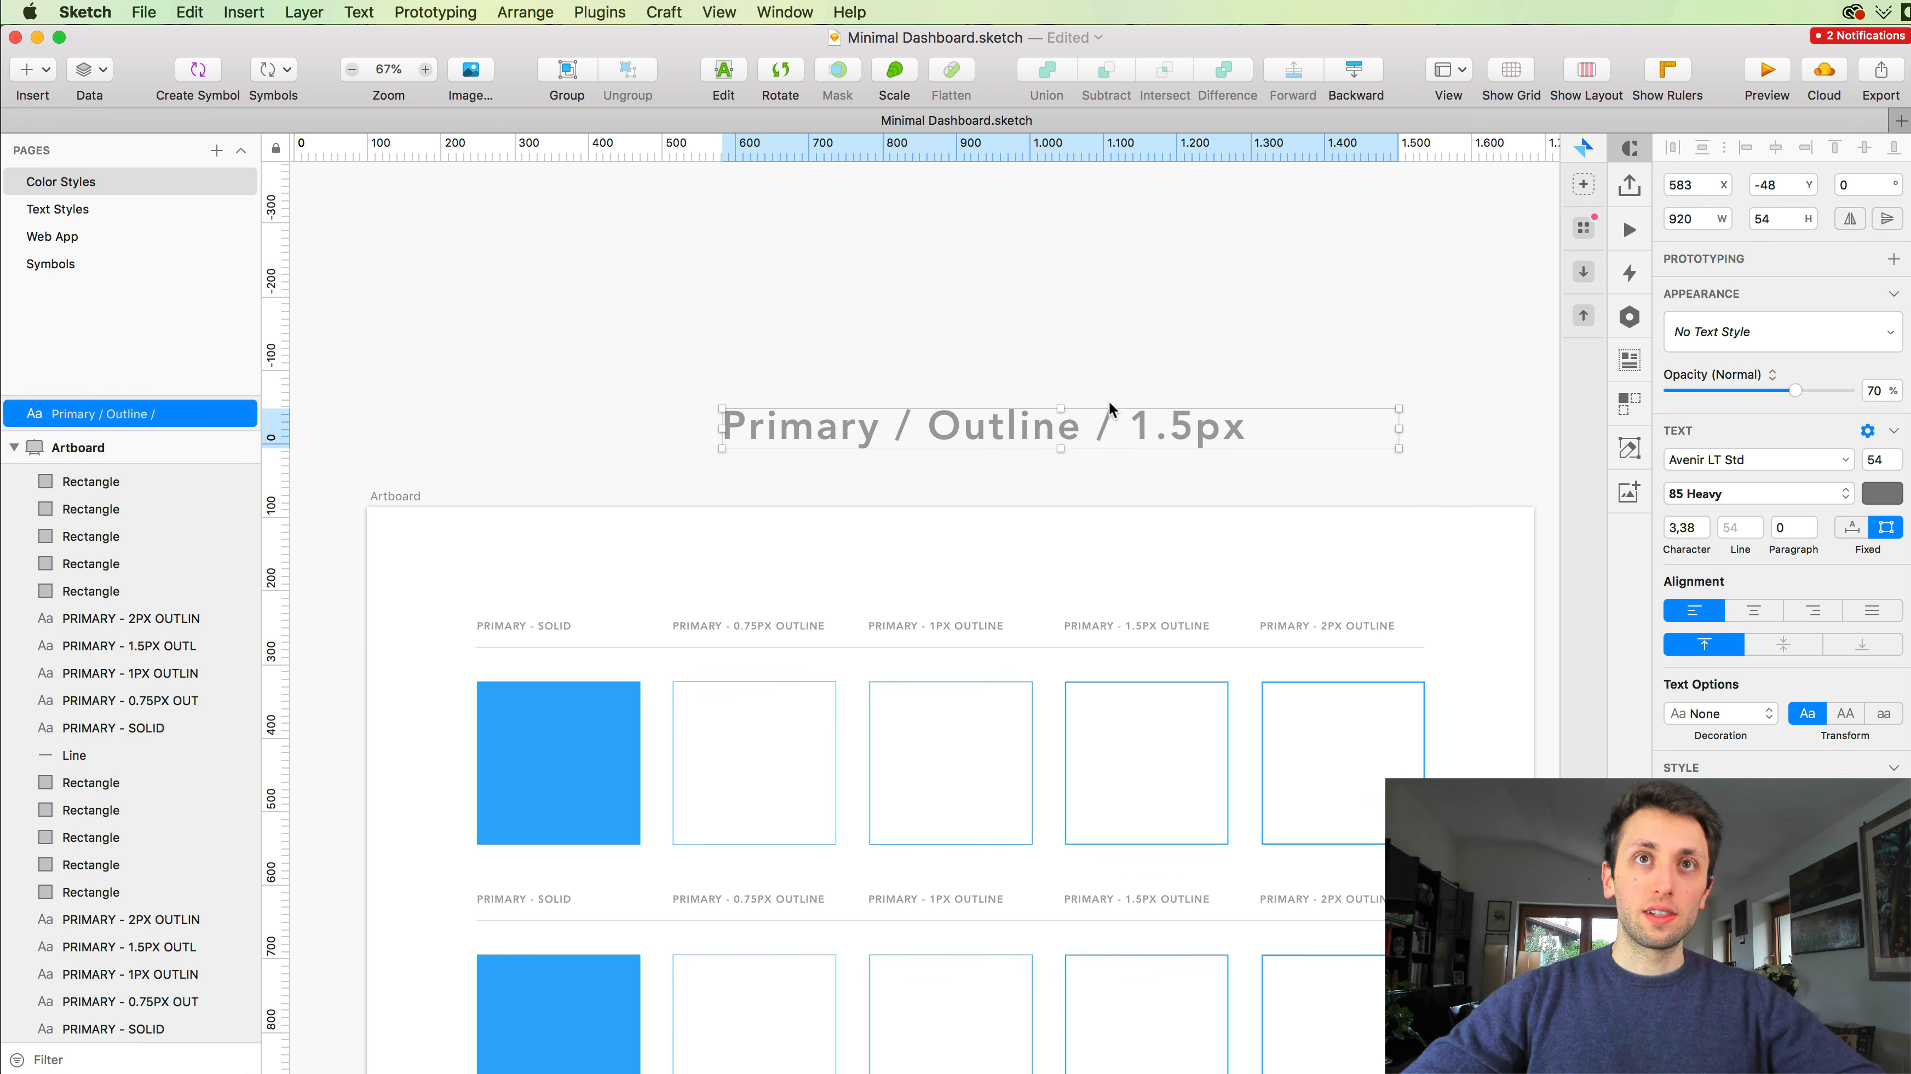
{"action": "left_click_drag", "start_coordinate": [1060, 432], "coordinate": [805, 433]}
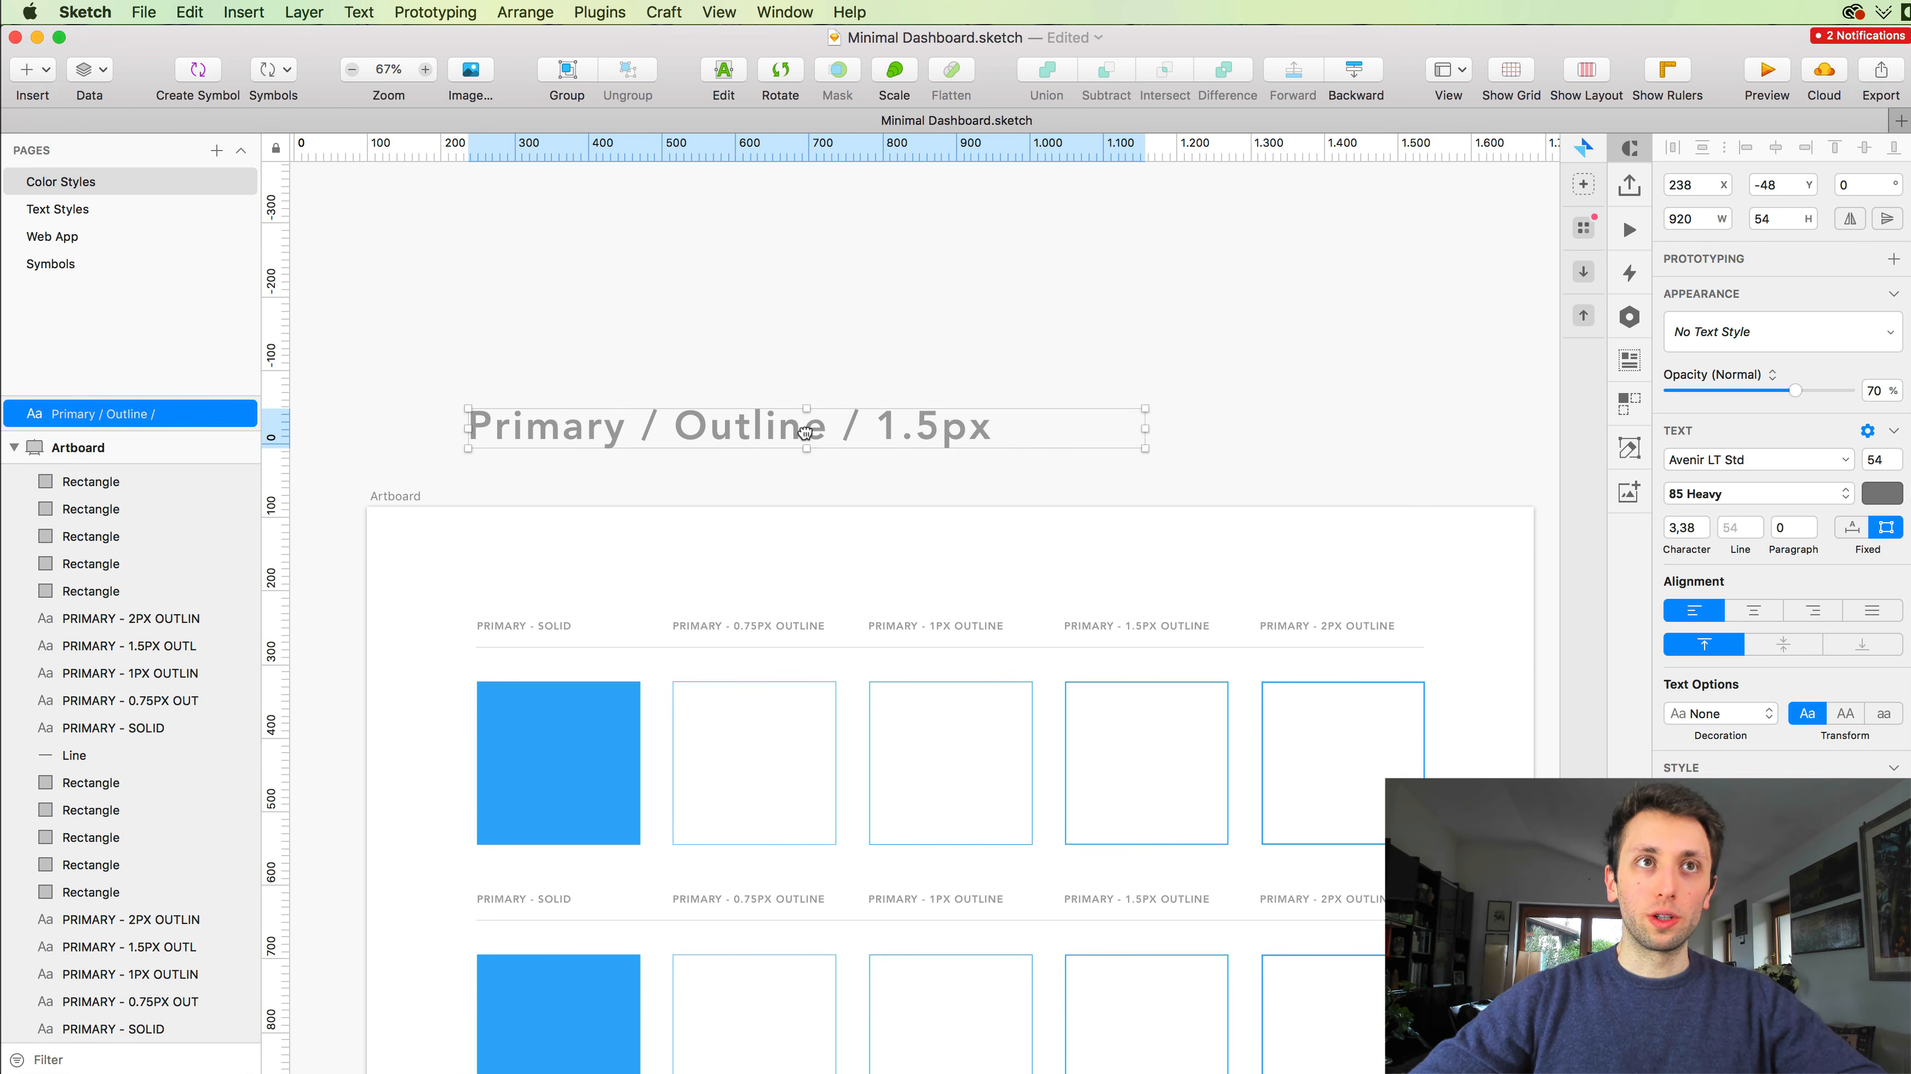
{"action": "scroll", "coordinate": [873, 525], "scroll_direction": "down", "scroll_amount": 4}
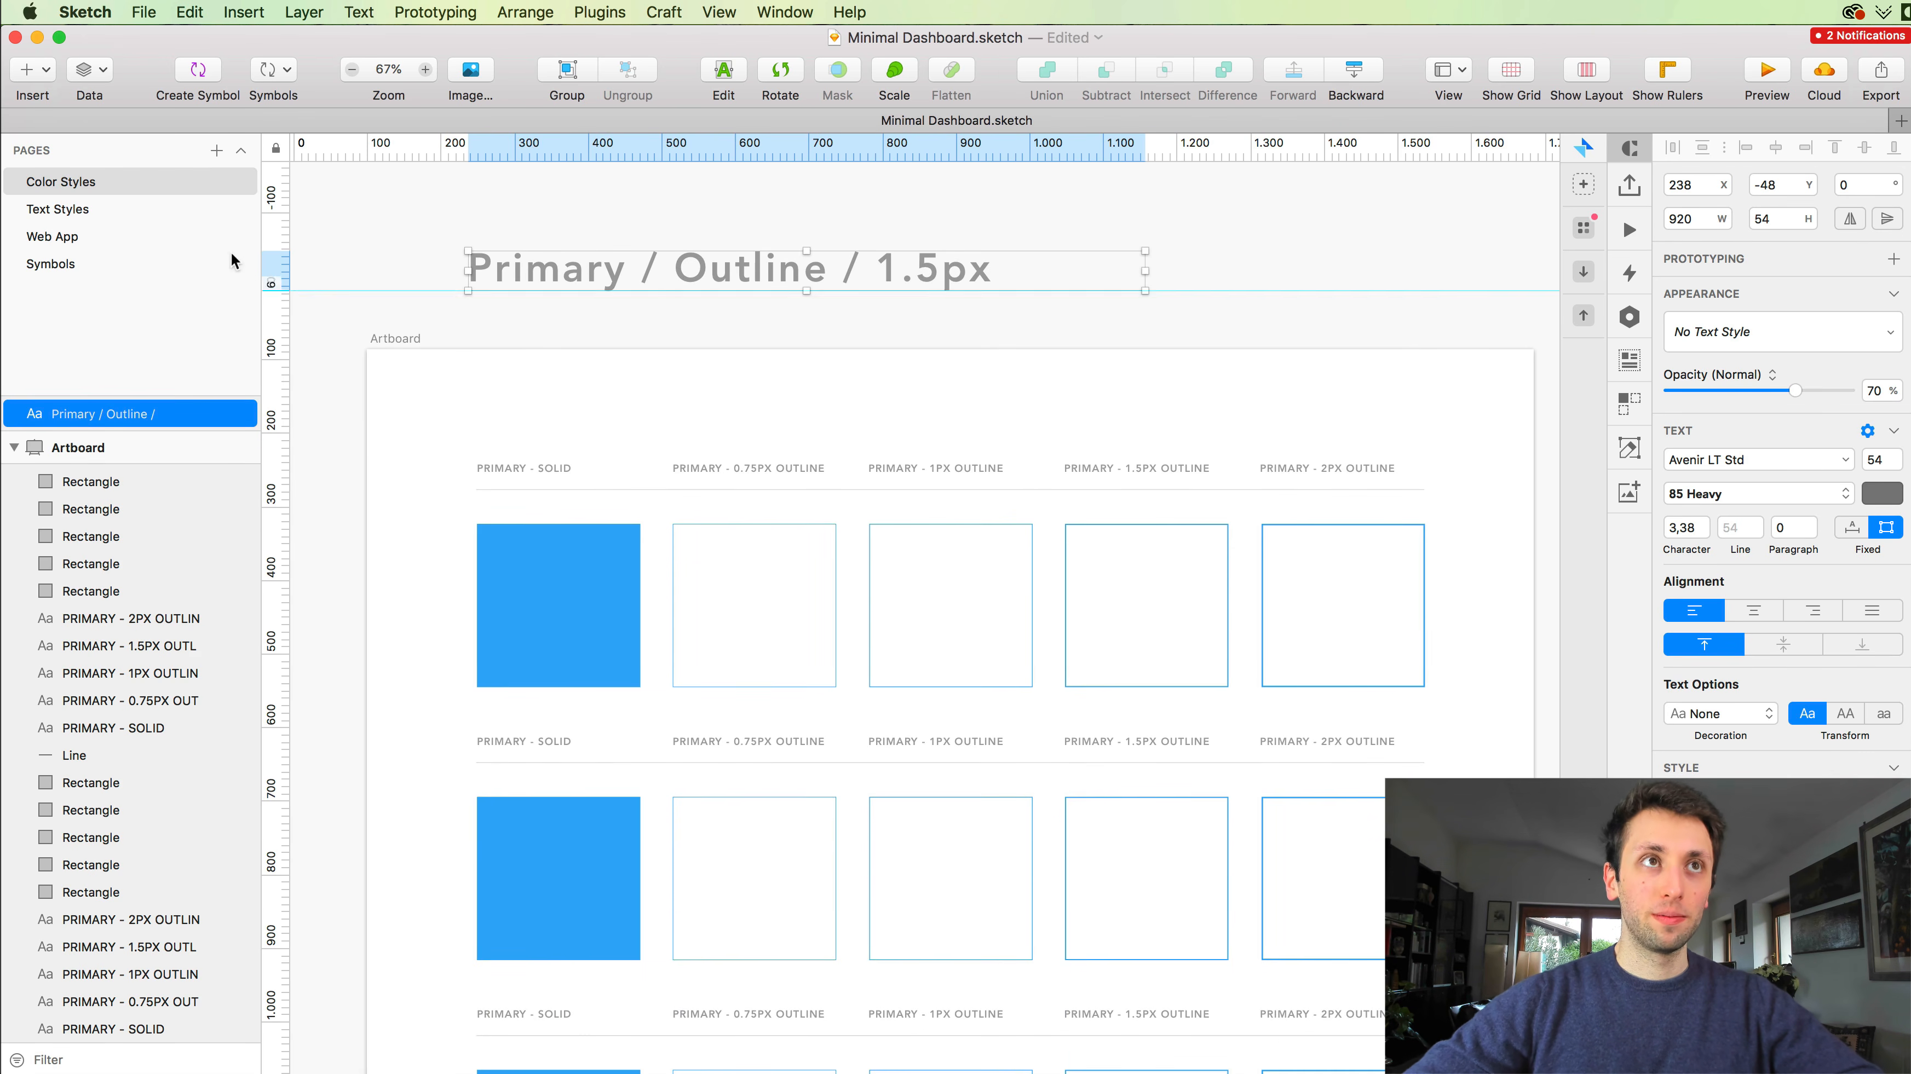
{"action": "left_click", "coordinate": [111, 183]}
{"action": "left_click", "coordinate": [539, 397]}
Step: Change the second row's solid swatch label to "Secondary - SOLID"
{"action": "scroll", "coordinate": [539, 397], "scroll_direction": "down", "scroll_amount": 5}
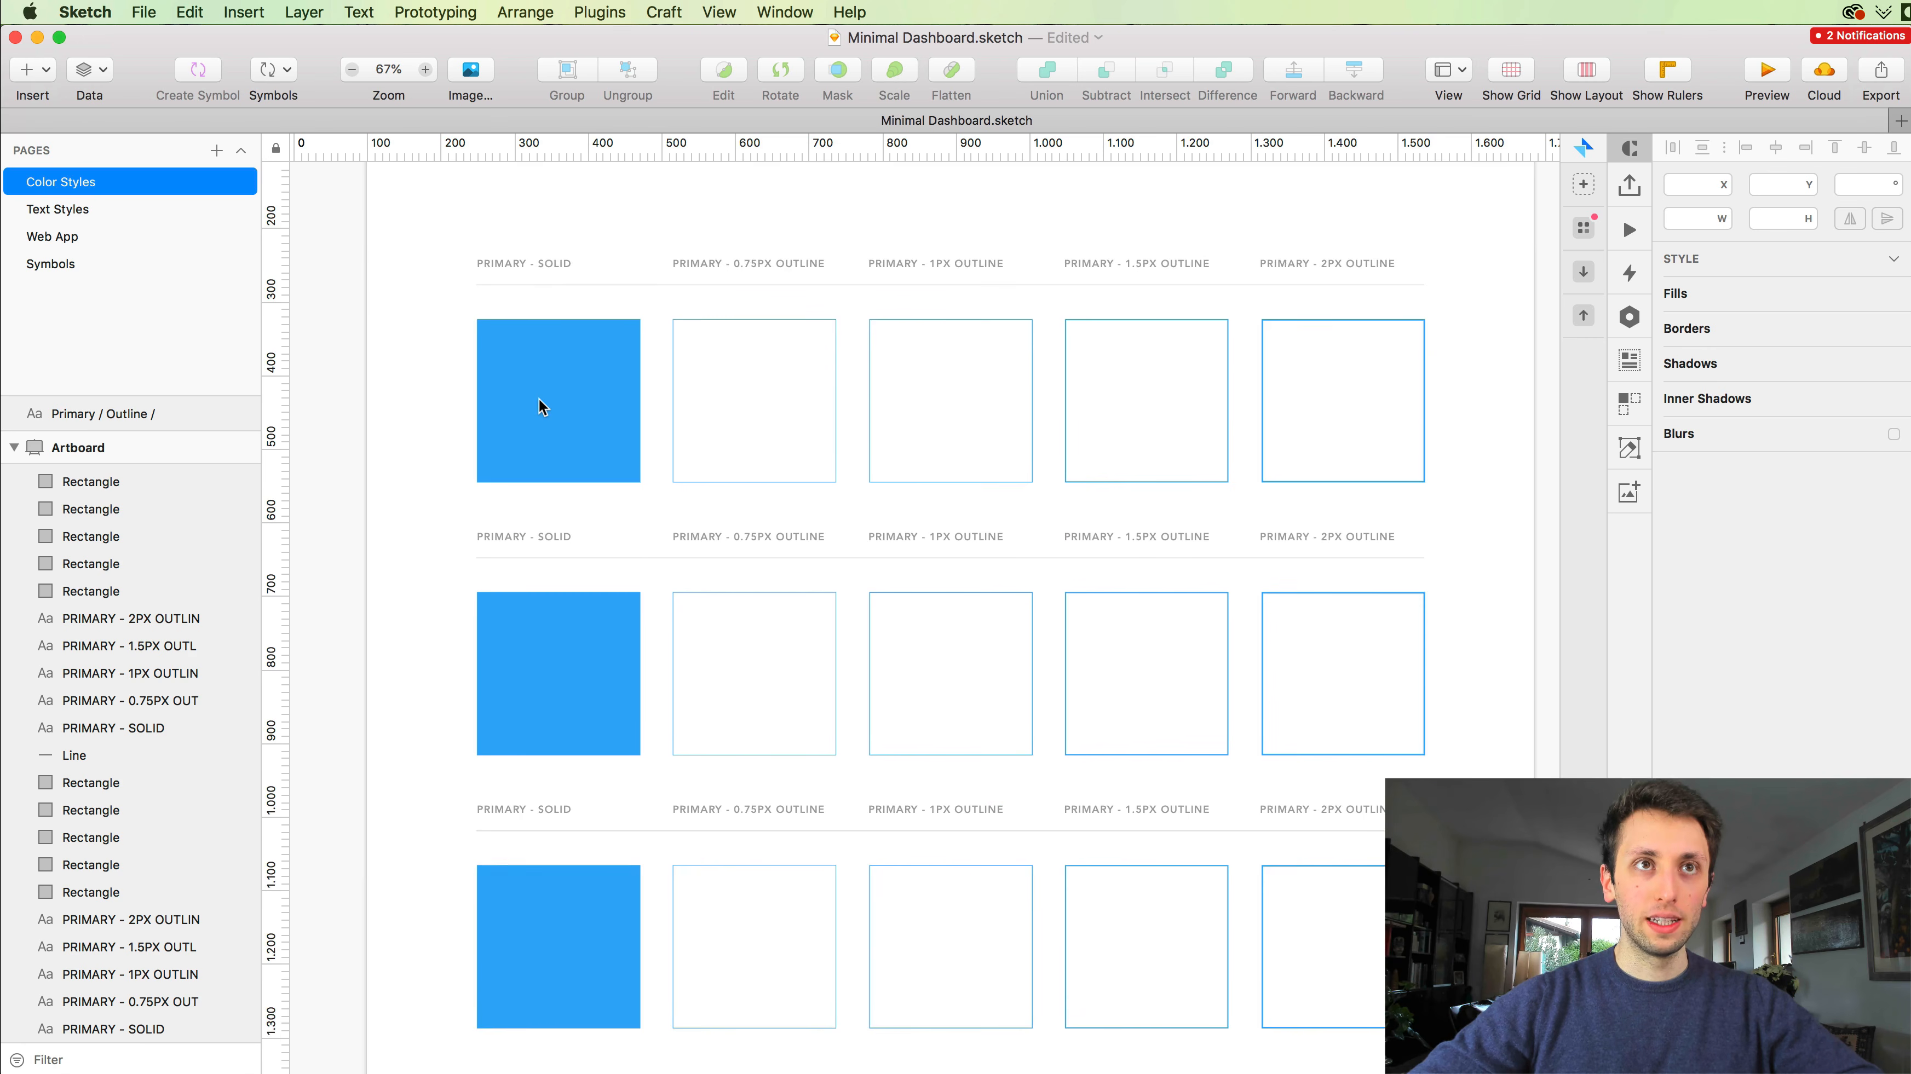
{"action": "scroll", "coordinate": [539, 399], "scroll_direction": "down", "scroll_amount": 3}
{"action": "scroll", "coordinate": [539, 398], "scroll_direction": "down", "scroll_amount": 2}
{"action": "scroll", "coordinate": [538, 399], "scroll_direction": "left", "scroll_amount": 4}
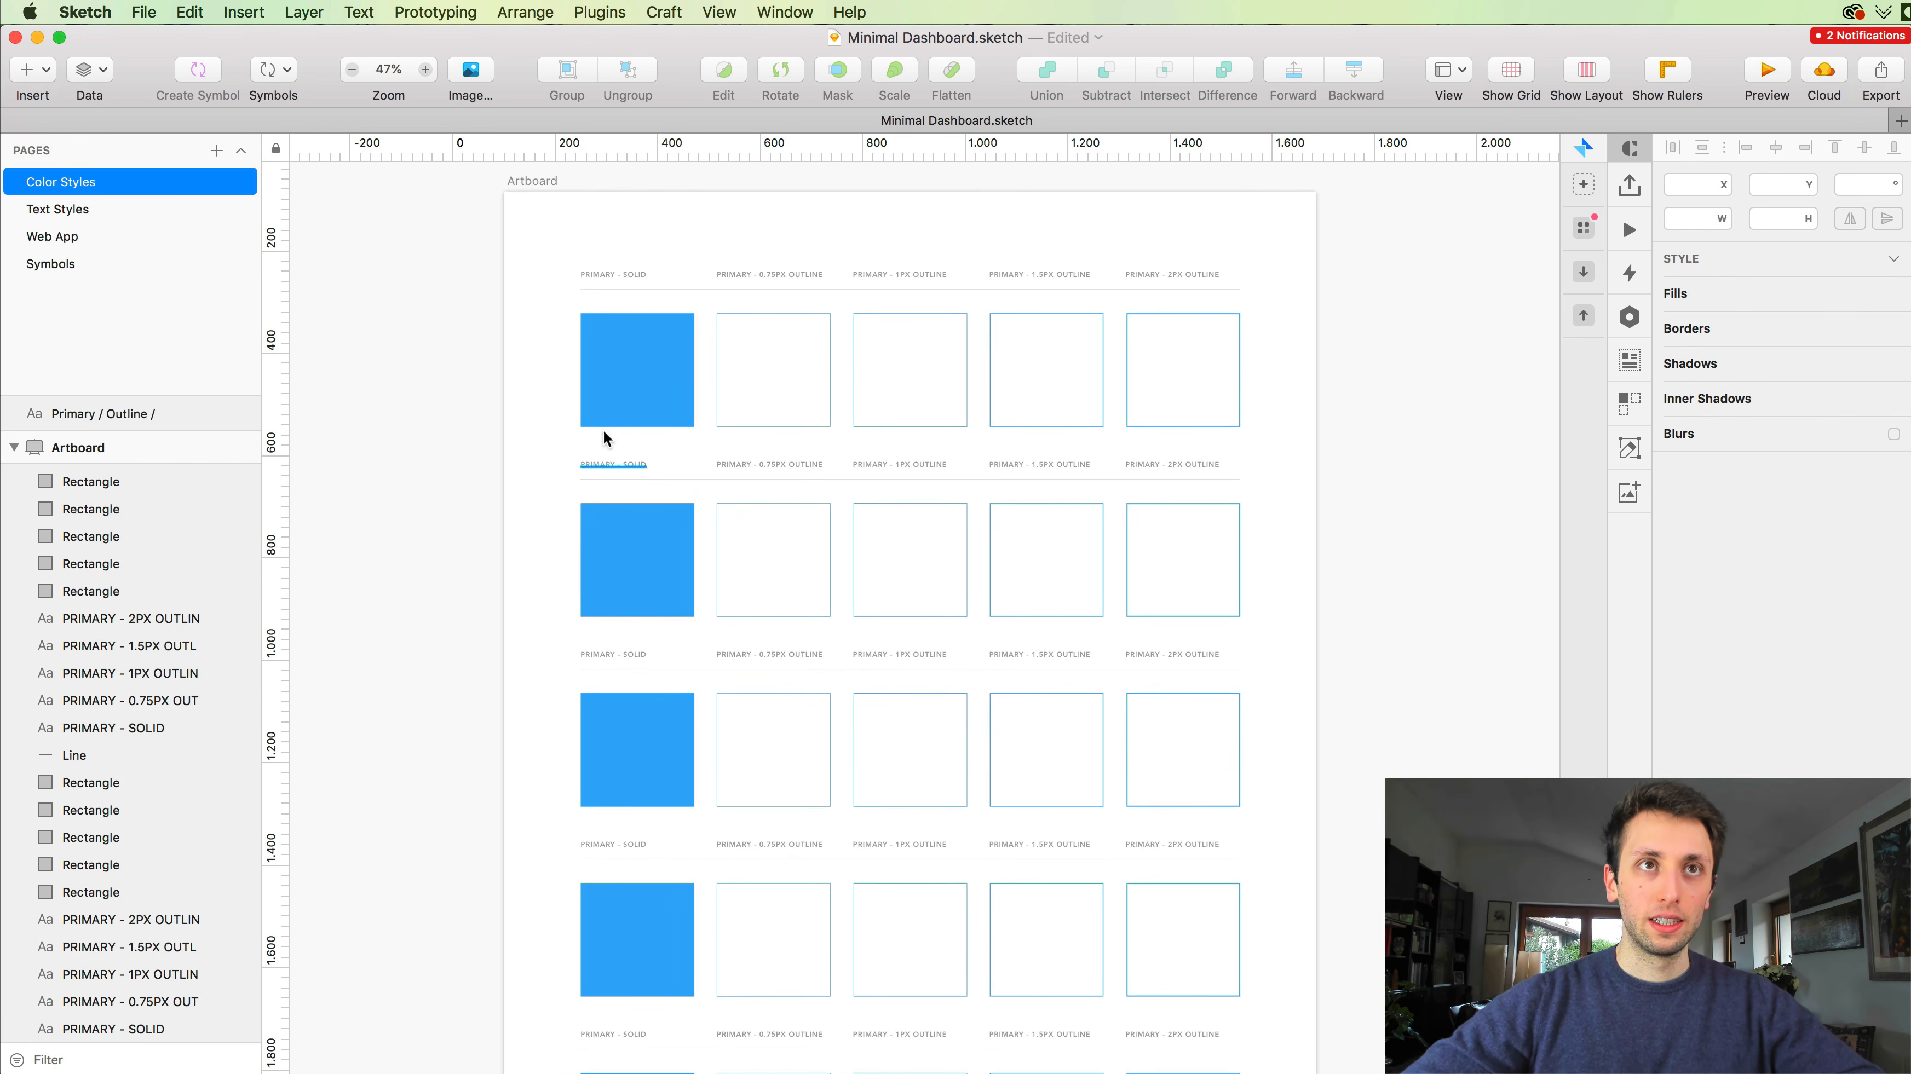
{"action": "scroll", "coordinate": [578, 529], "scroll_direction": "up", "scroll_amount": 5}
{"action": "left_click", "coordinate": [642, 373]}
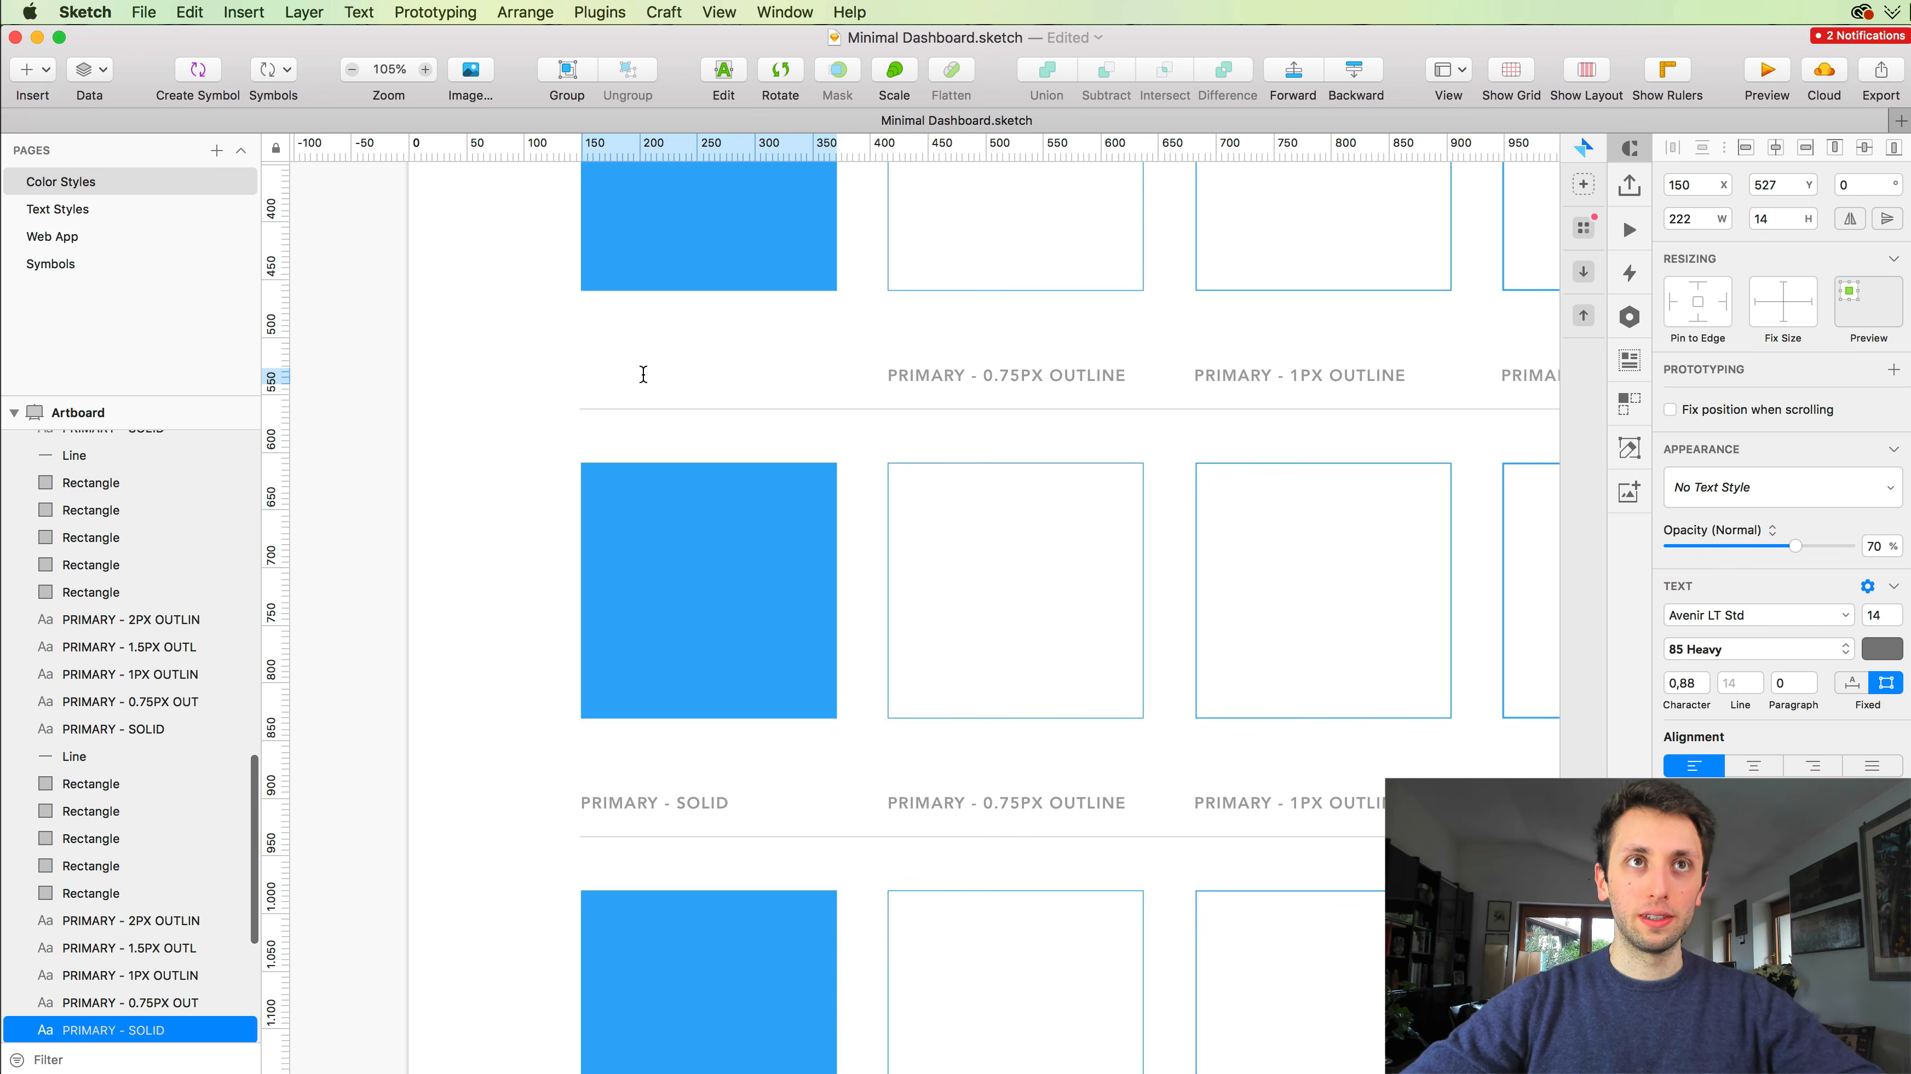
{"action": "double_click", "coordinate": [643, 374]}
{"action": "type", "text": "Secondary - SOLID"}
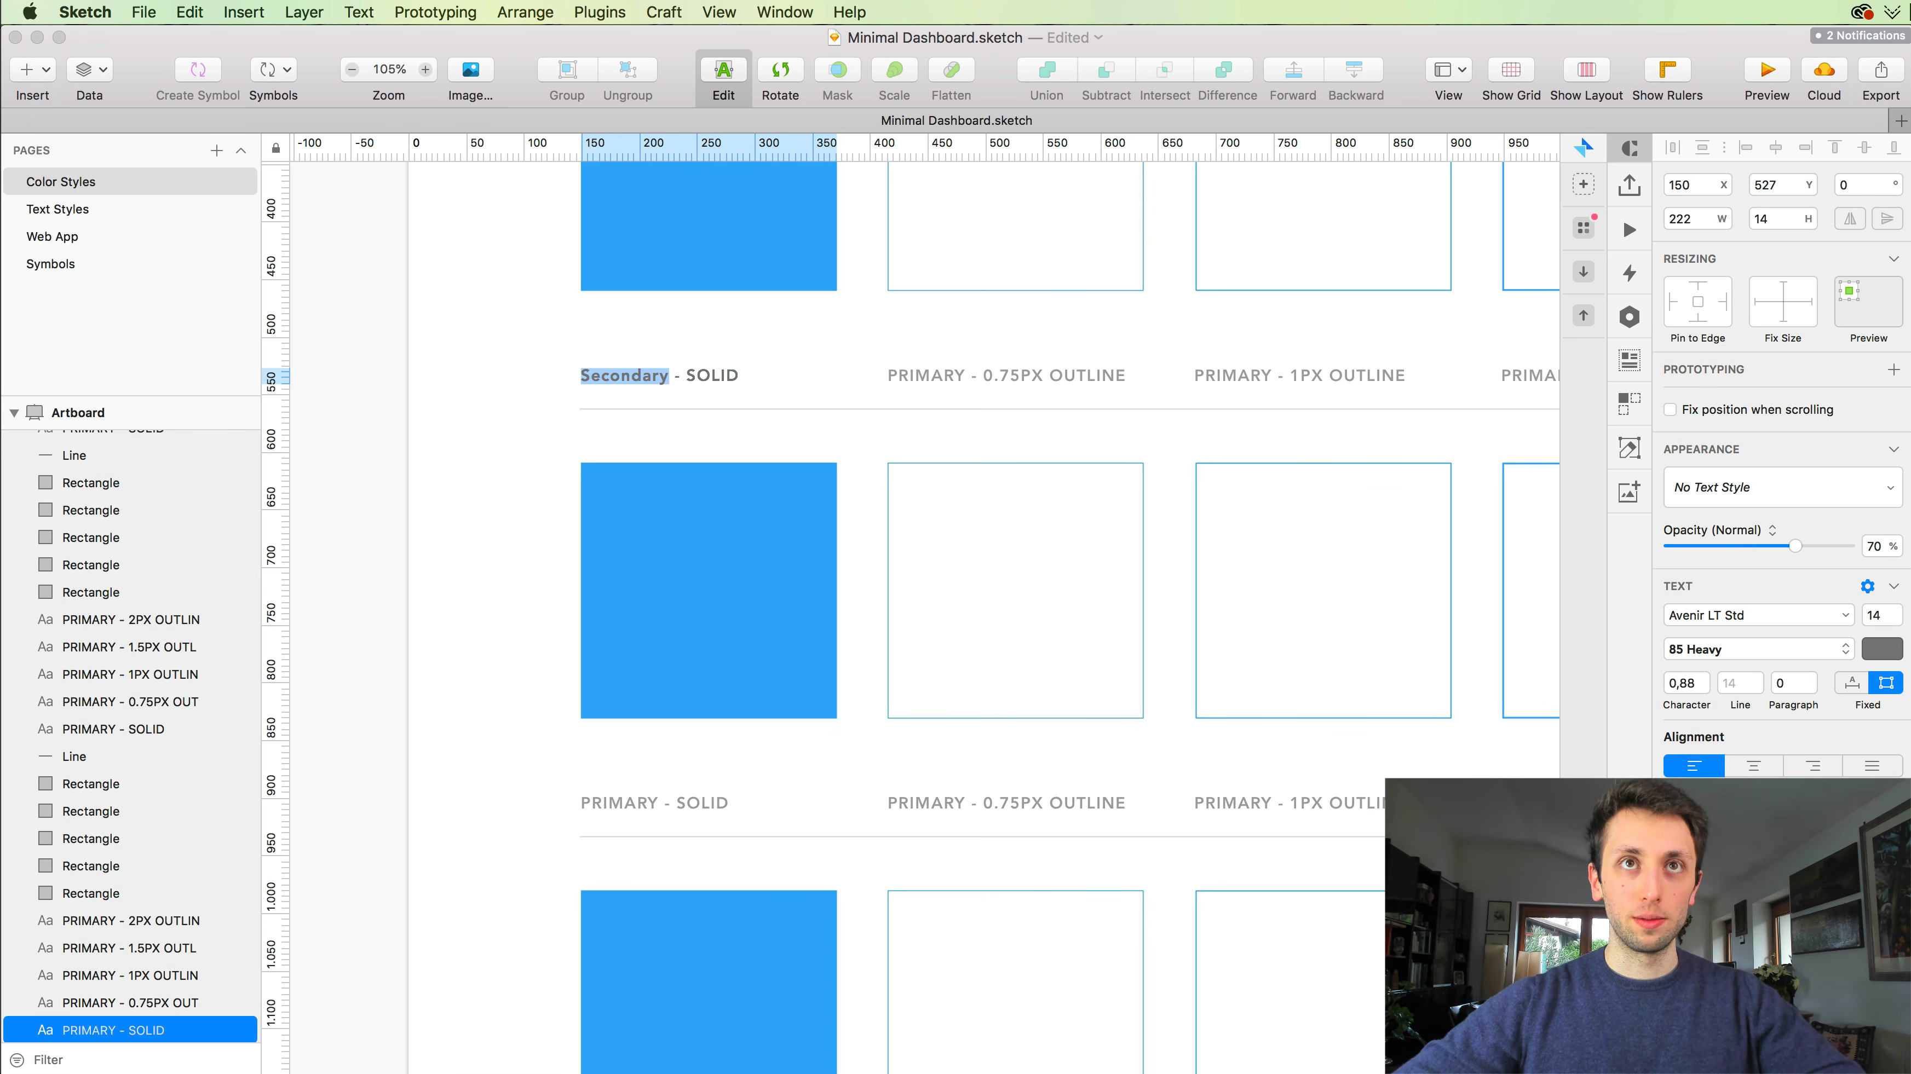
{"action": "key", "text": "Escape"}
Step: Replace PRIMARY with "Secondary" in the second row's 0.75PX and 1PX outline labels
{"action": "double_click", "coordinate": [902, 375]}
{"action": "type", "text": "Secondary"}
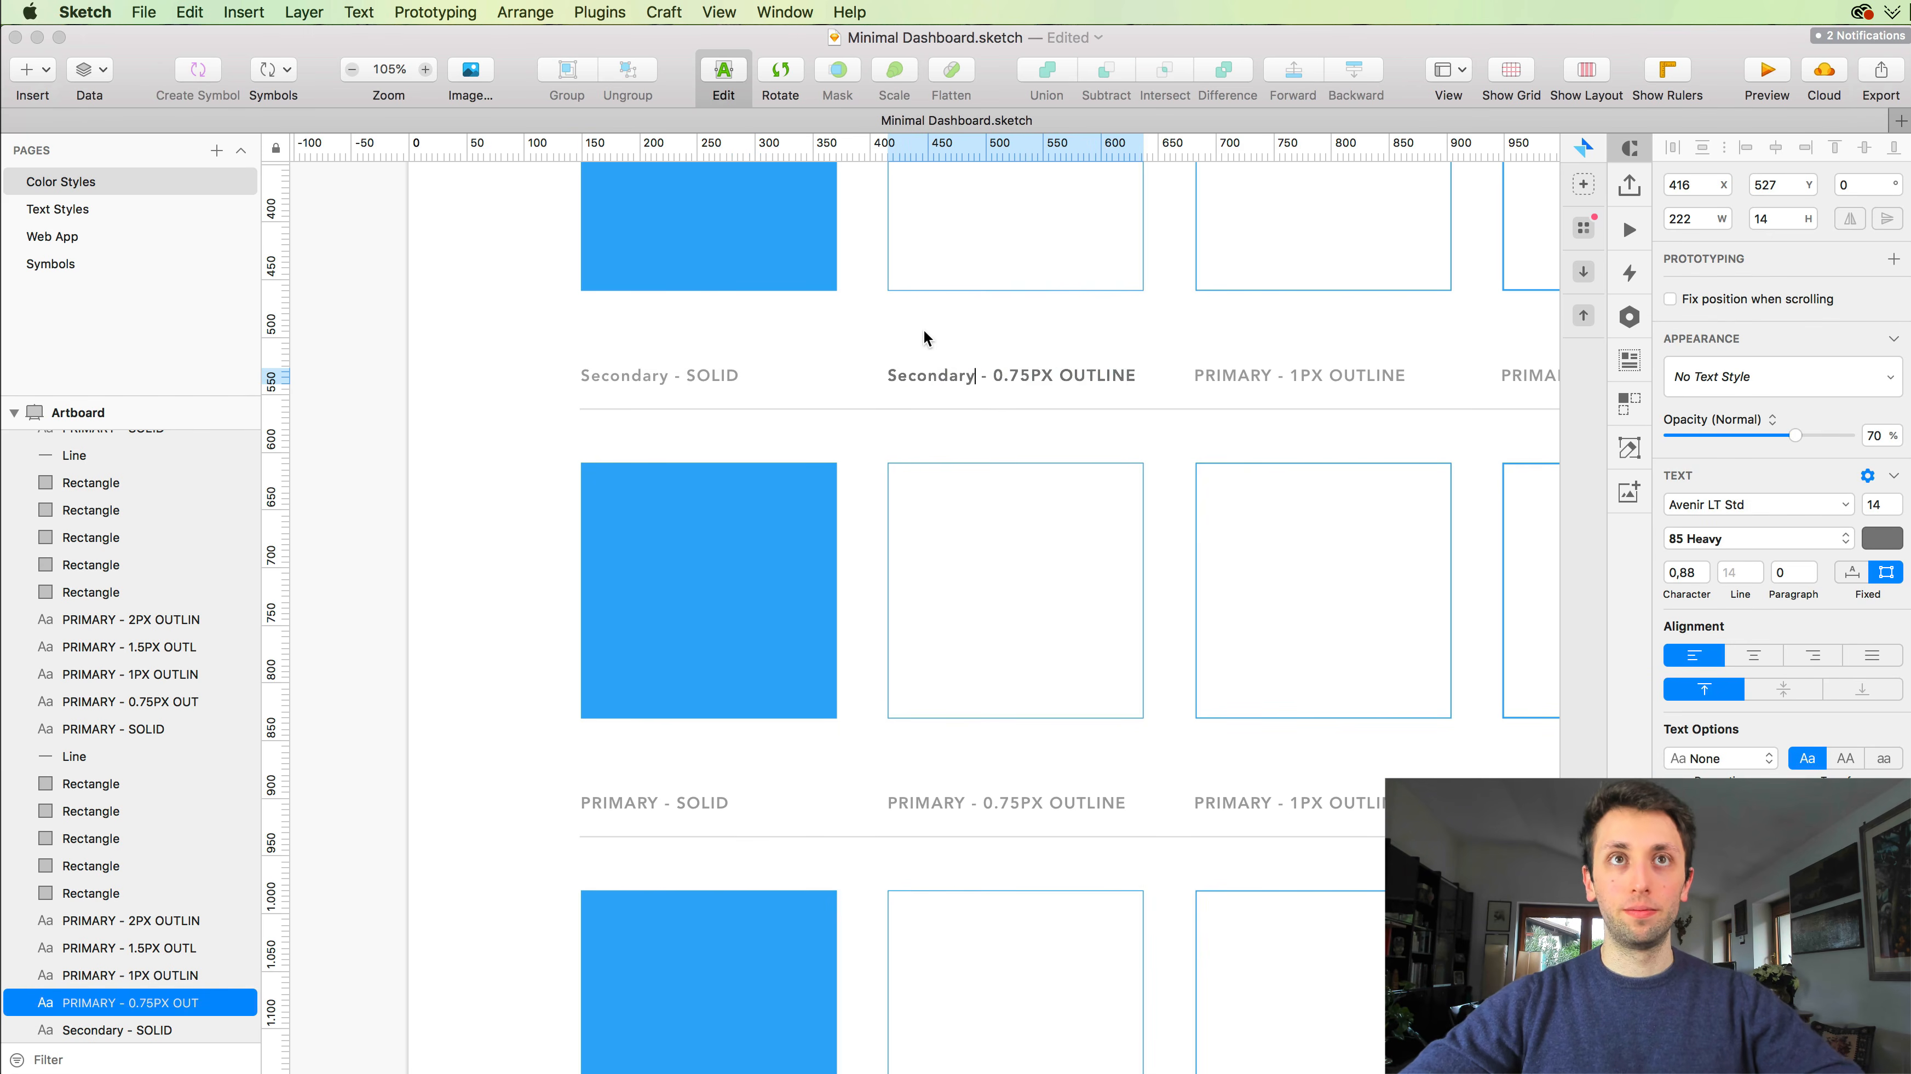
{"action": "key", "text": "Escape"}
{"action": "scroll", "coordinate": [922, 329], "scroll_direction": "right", "scroll_amount": 5}
{"action": "double_click", "coordinate": [968, 374]}
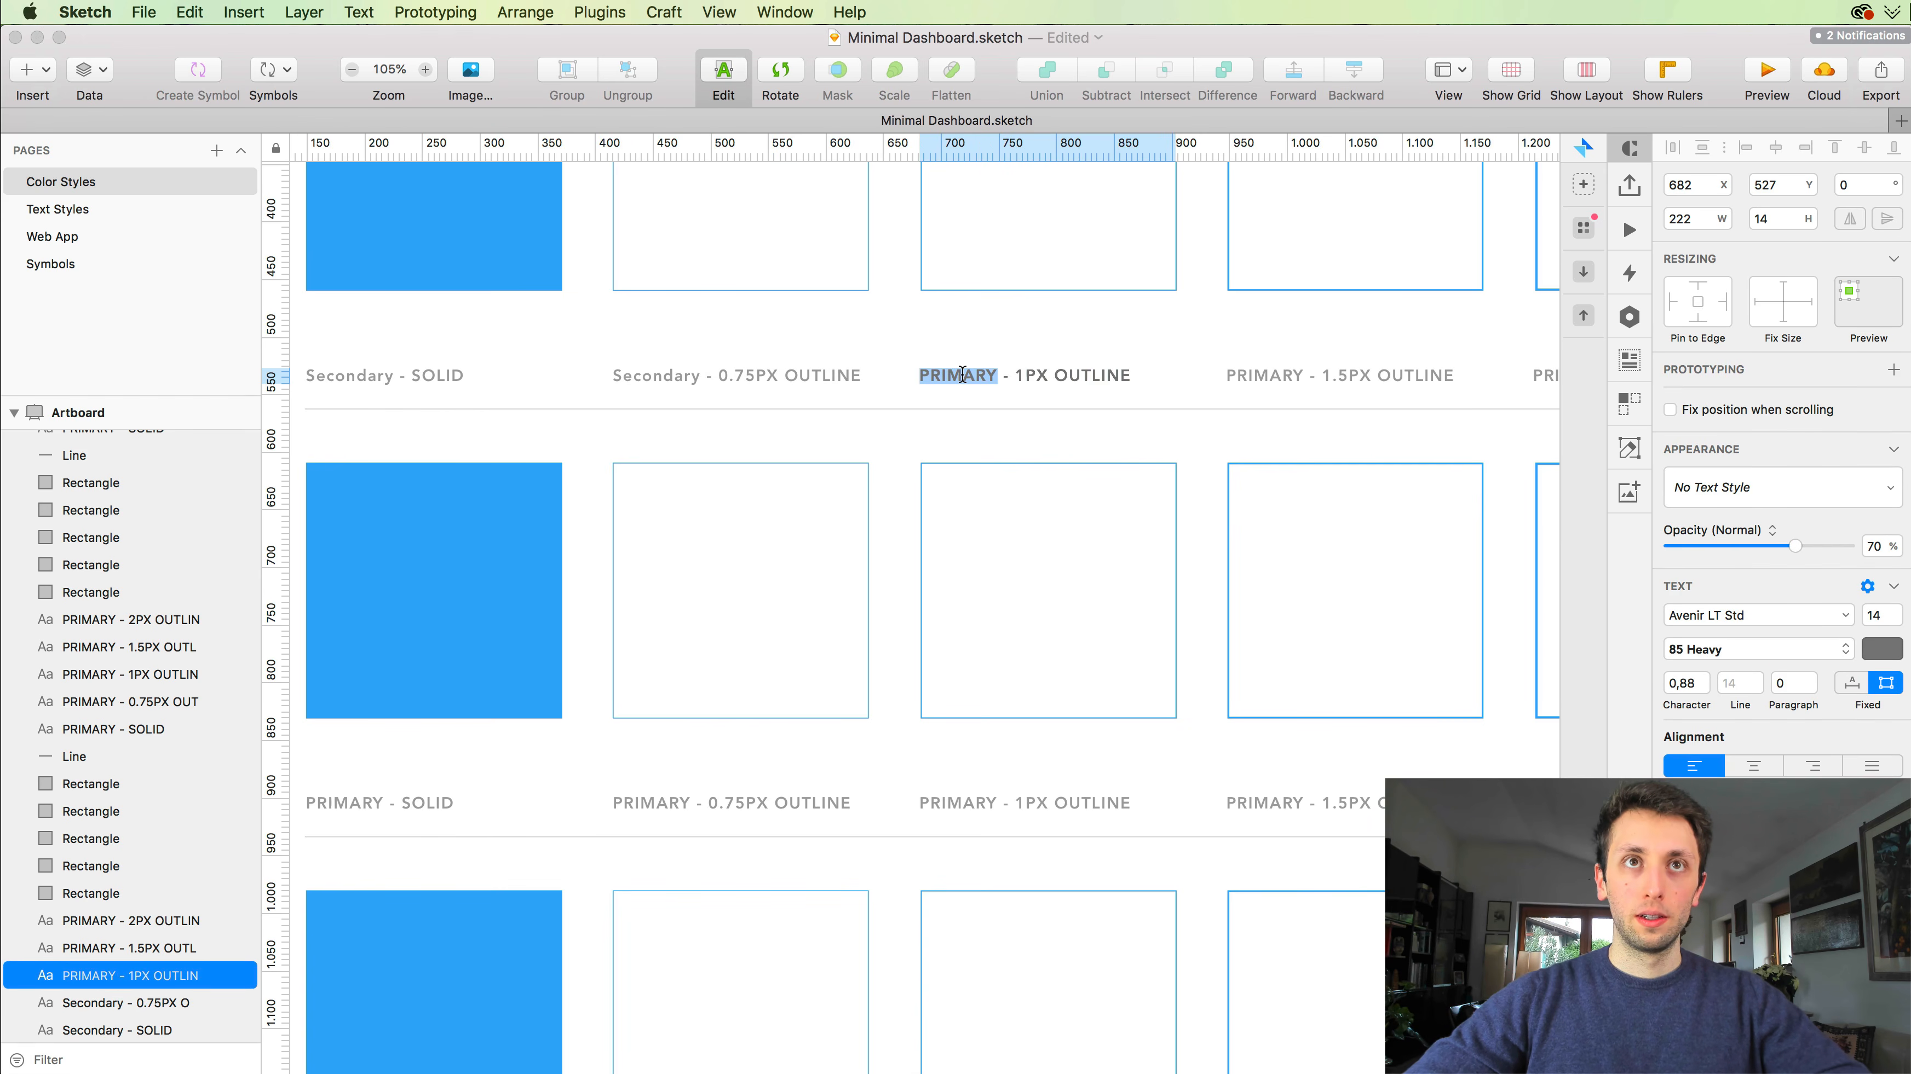
{"action": "type", "text": "Secondary"}
{"action": "key", "text": "Escape"}
Step: Replace PRIMARY with "Secondary" in the second row's 1.5PX and 2PX outline labels
{"action": "scroll", "coordinate": [961, 345], "scroll_direction": "right", "scroll_amount": 2}
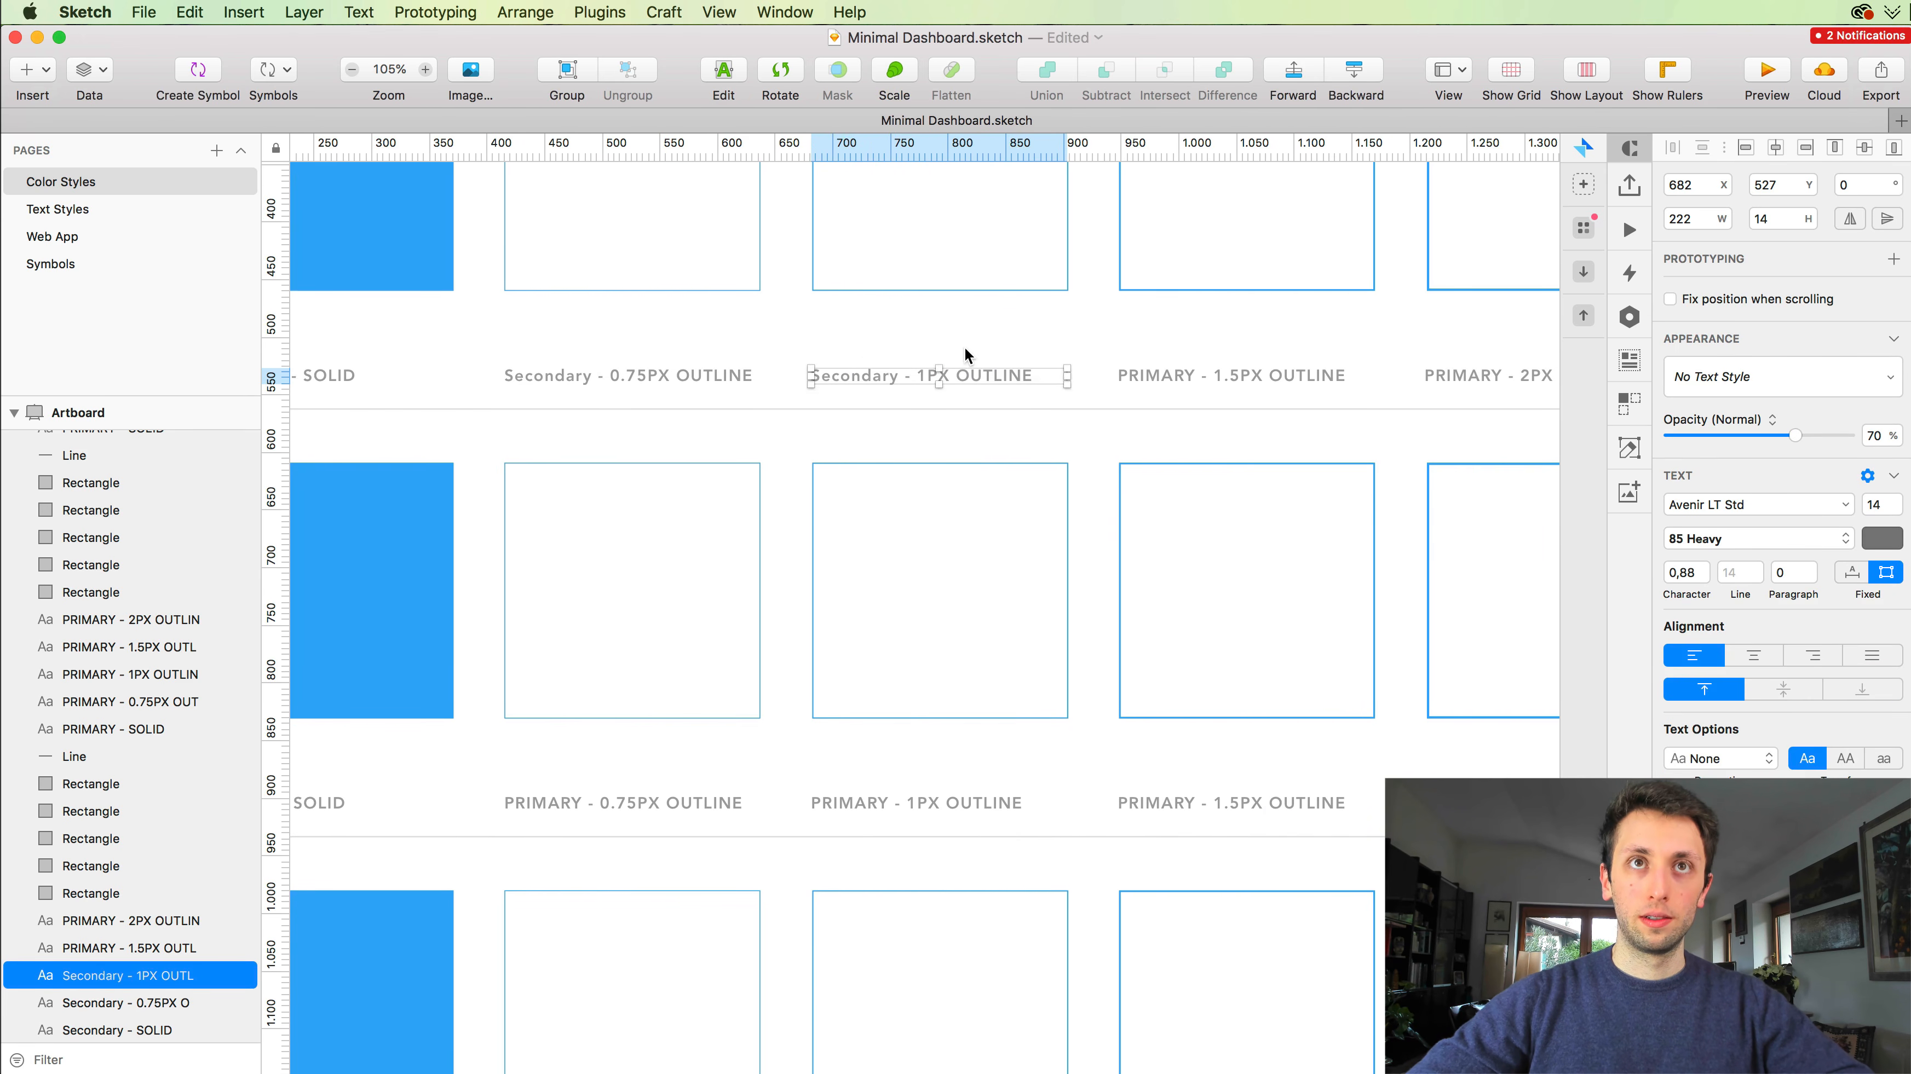
{"action": "double_click", "coordinate": [1138, 375]}
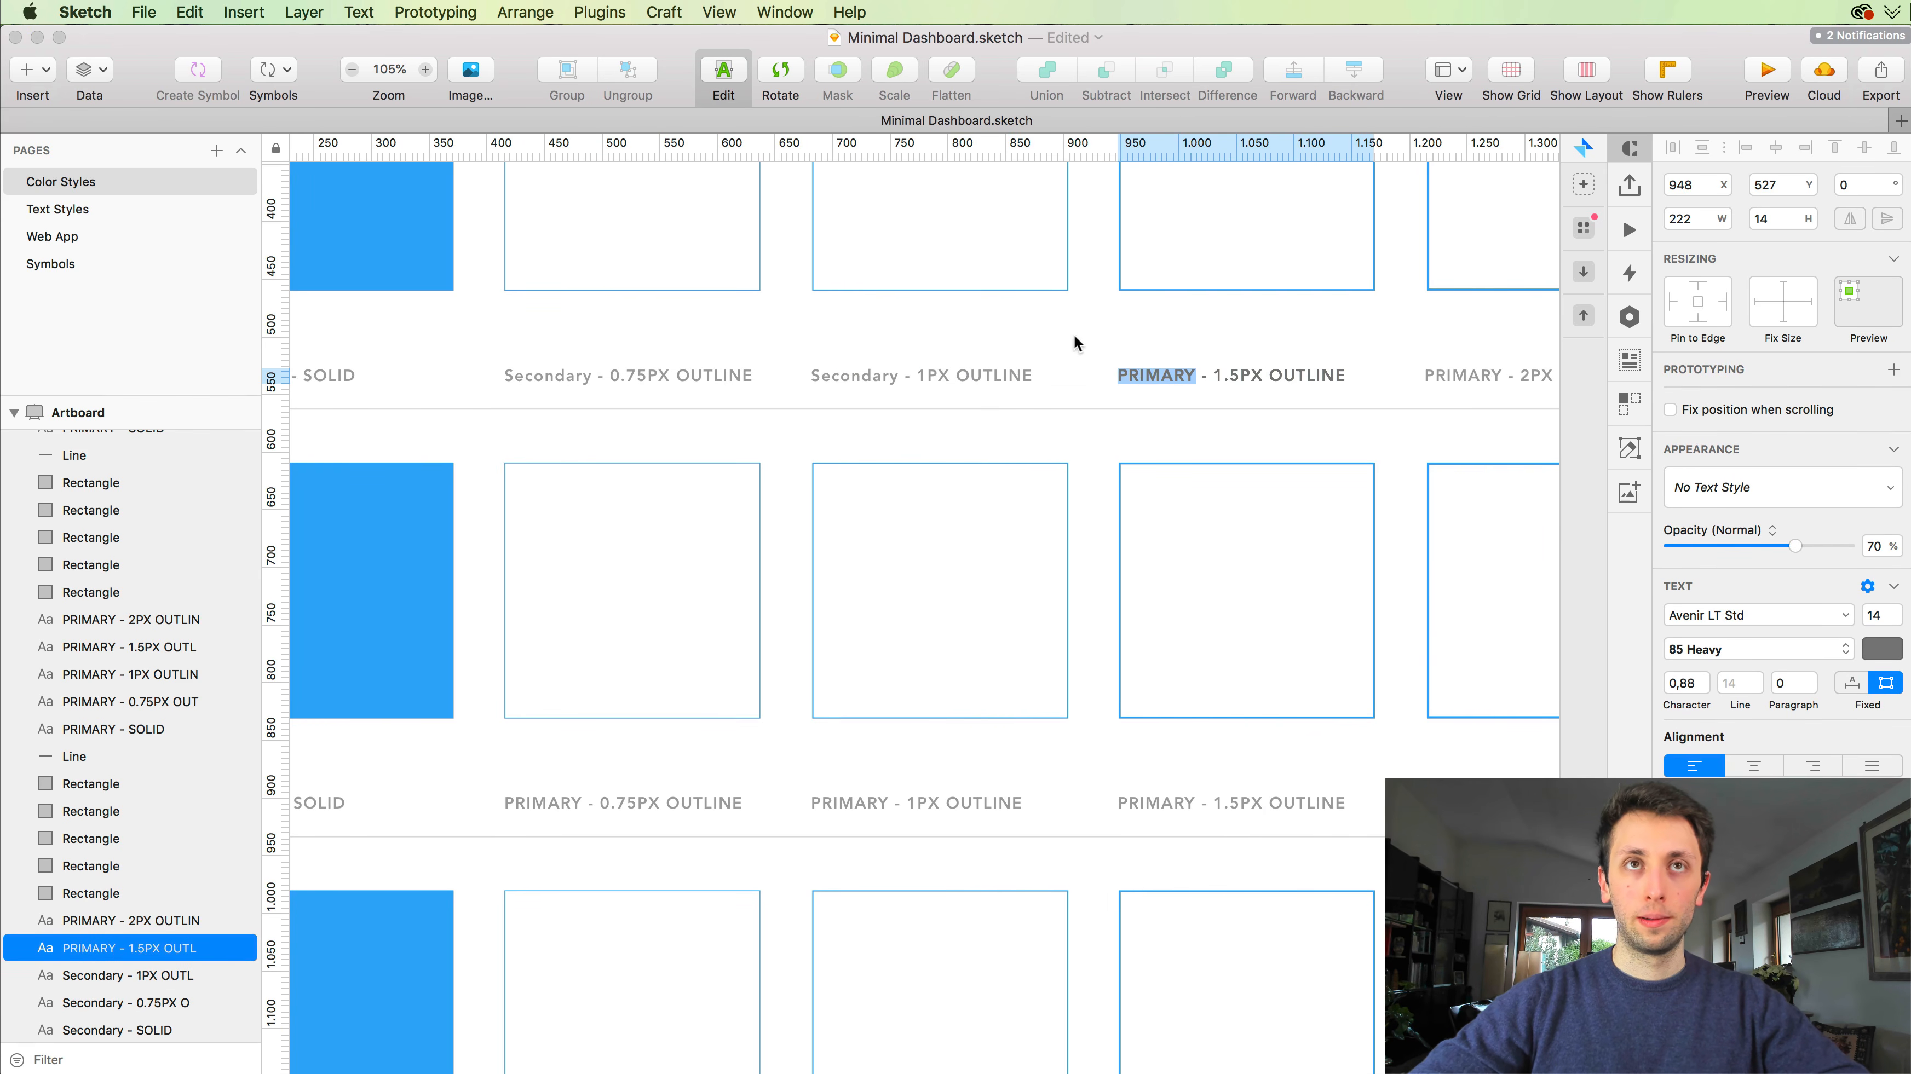
{"action": "type", "text": "Secondary"}
{"action": "key", "text": "Escape"}
{"action": "scroll", "coordinate": [1173, 329], "scroll_direction": "right", "scroll_amount": 1}
{"action": "scroll", "coordinate": [1173, 322], "scroll_direction": "right", "scroll_amount": 3}
{"action": "double_click", "coordinate": [1326, 369]}
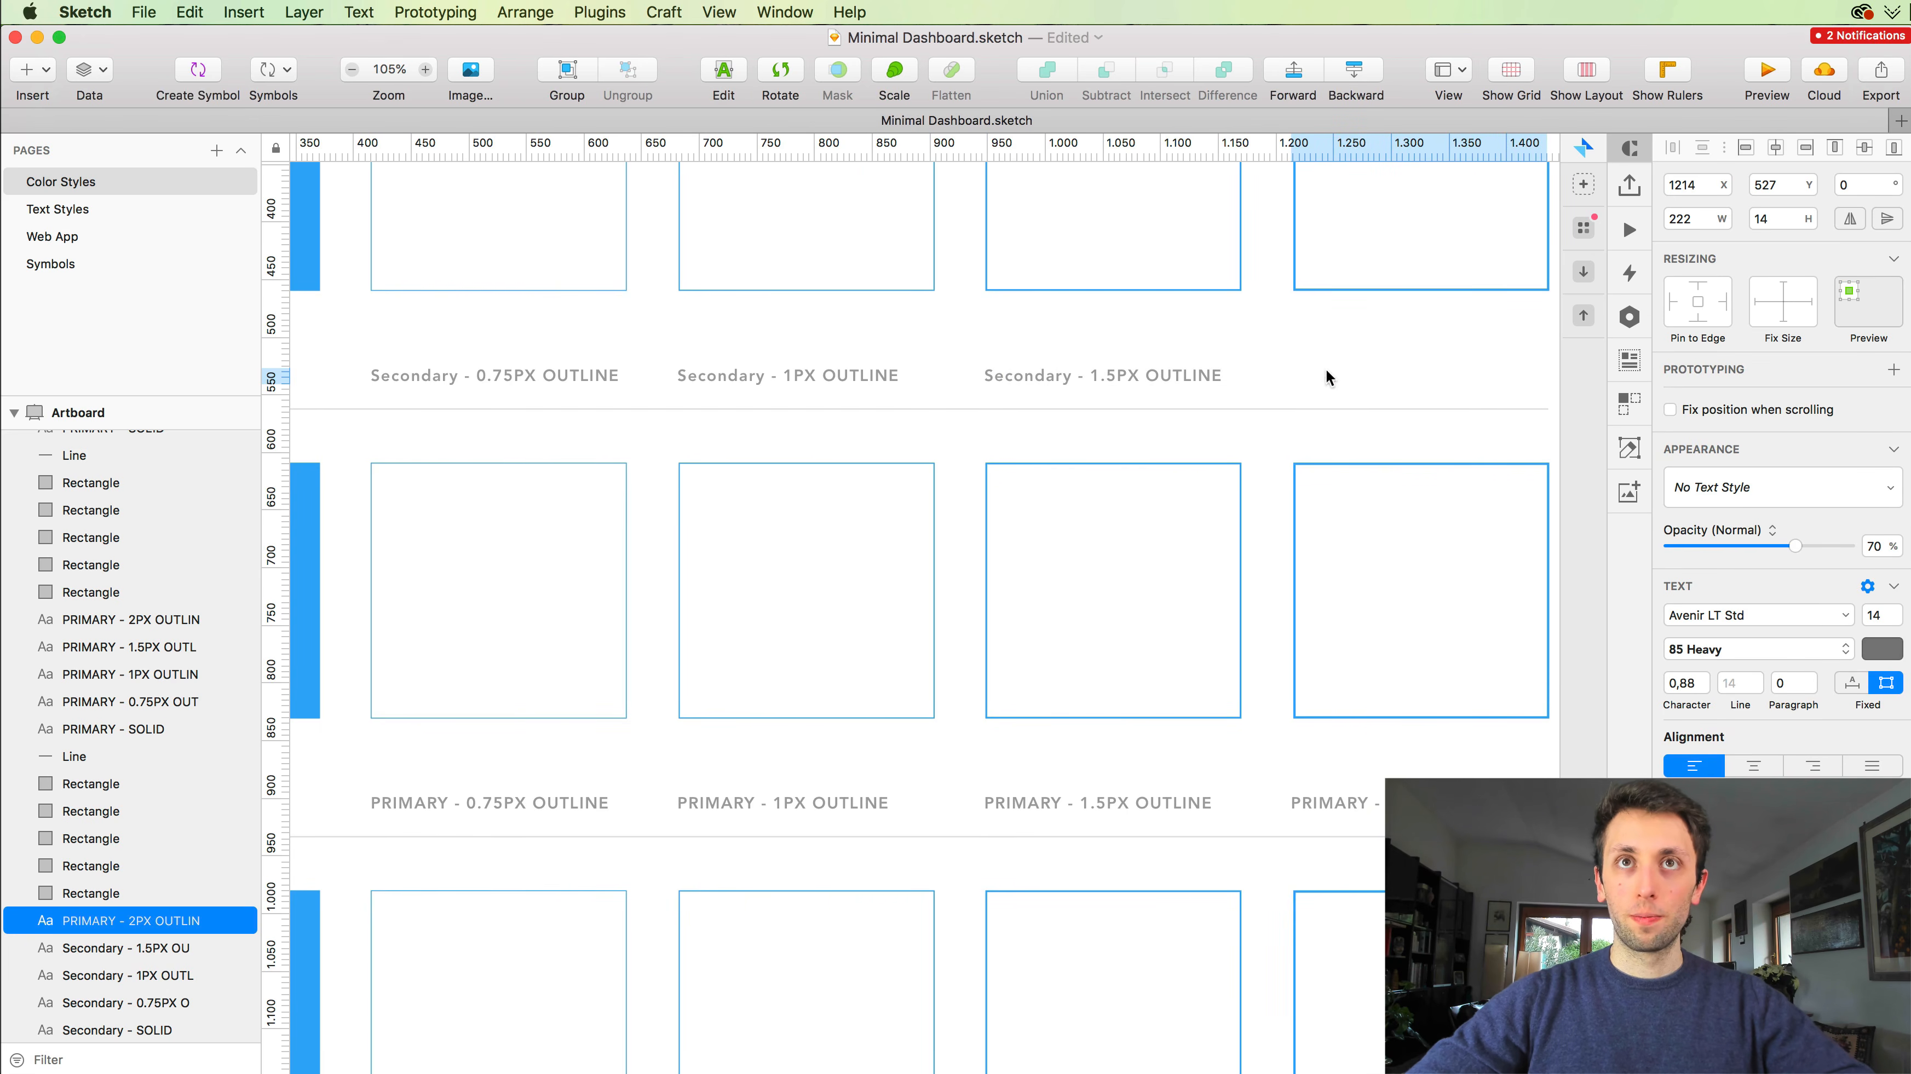
{"action": "type", "text": "Secondary"}
{"action": "key", "text": "Escape"}
Step: Try converting all five Secondary labels in the second row to uppercase
{"action": "scroll", "coordinate": [1289, 339], "scroll_direction": "left", "scroll_amount": 3}
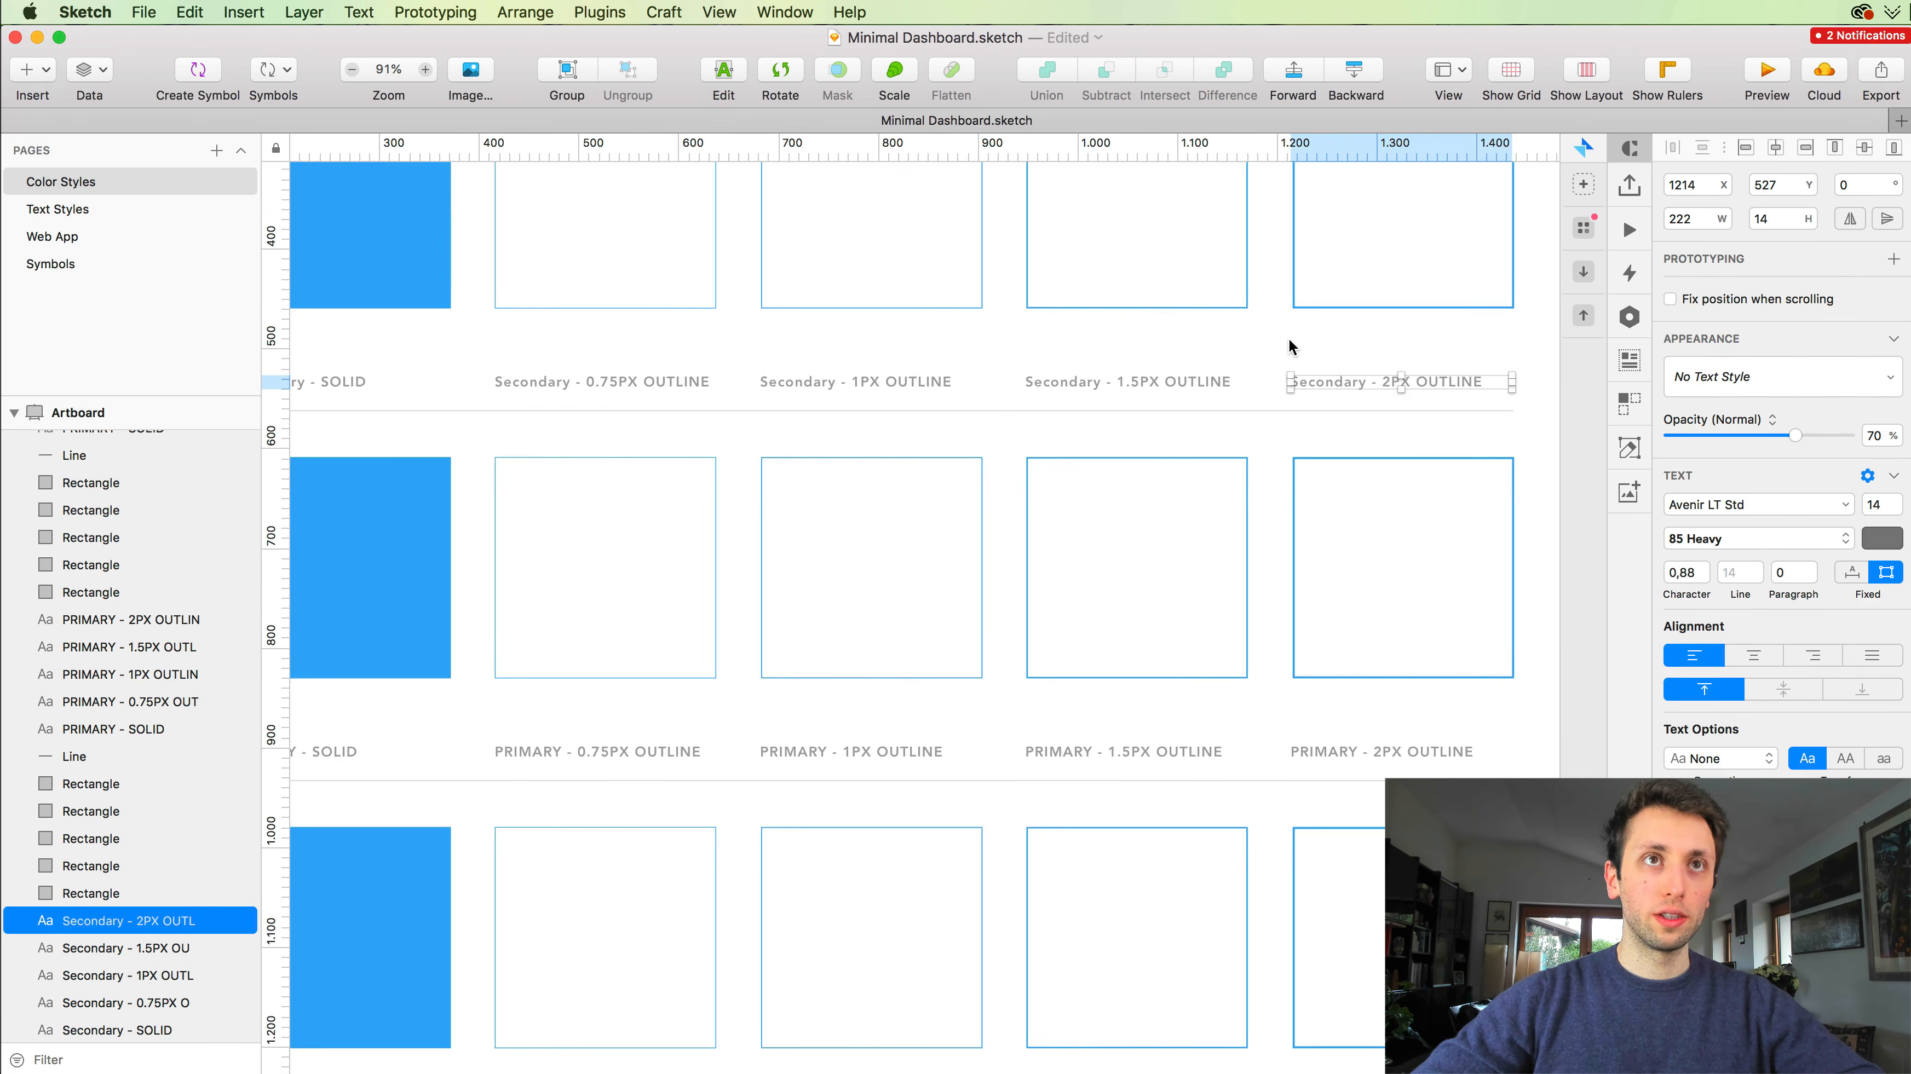
{"action": "scroll", "coordinate": [1289, 339], "scroll_direction": "down", "scroll_amount": 3}
{"action": "scroll", "coordinate": [1289, 346], "scroll_direction": "up", "scroll_amount": 2}
{"action": "left_click_drag", "start_coordinate": [507, 397], "coordinate": [1471, 427]}
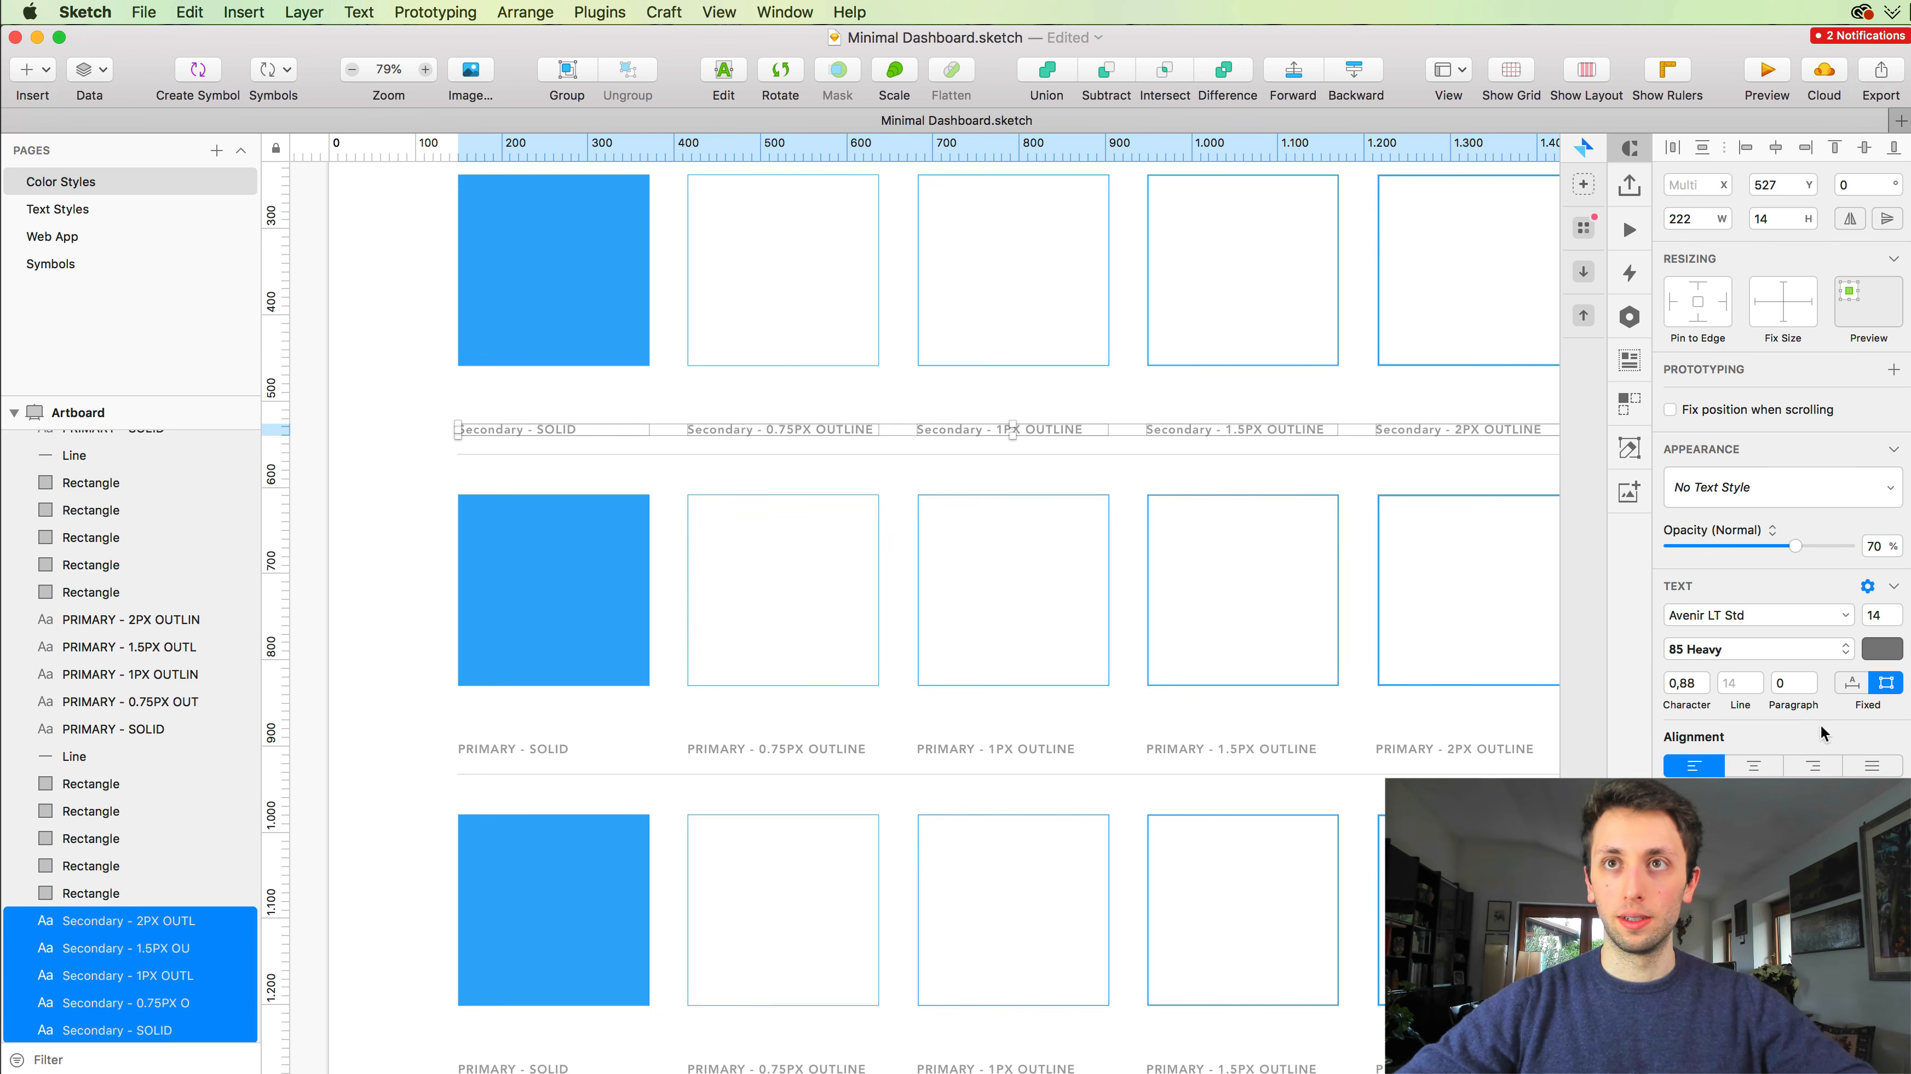
{"action": "key", "text": "super+shift+u"}
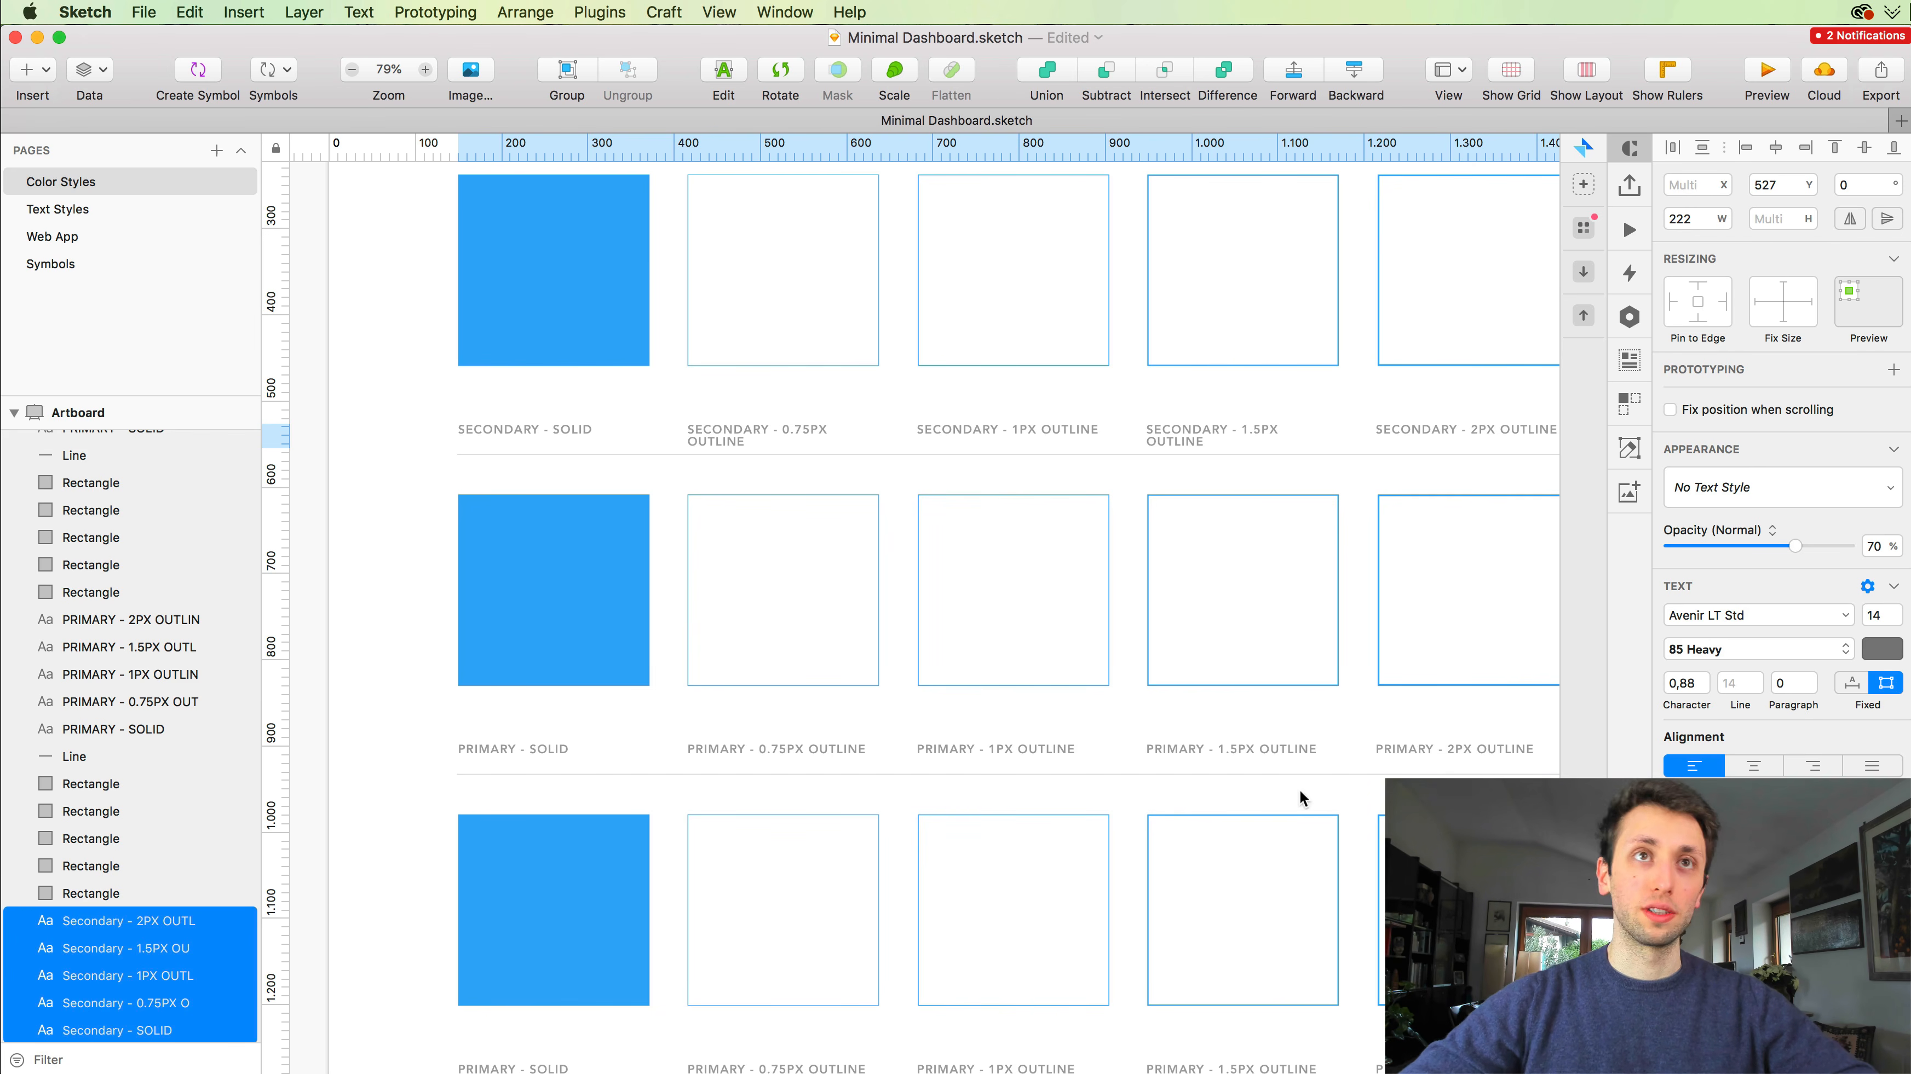
{"action": "scroll", "coordinate": [927, 405], "scroll_direction": "right", "scroll_amount": 2}
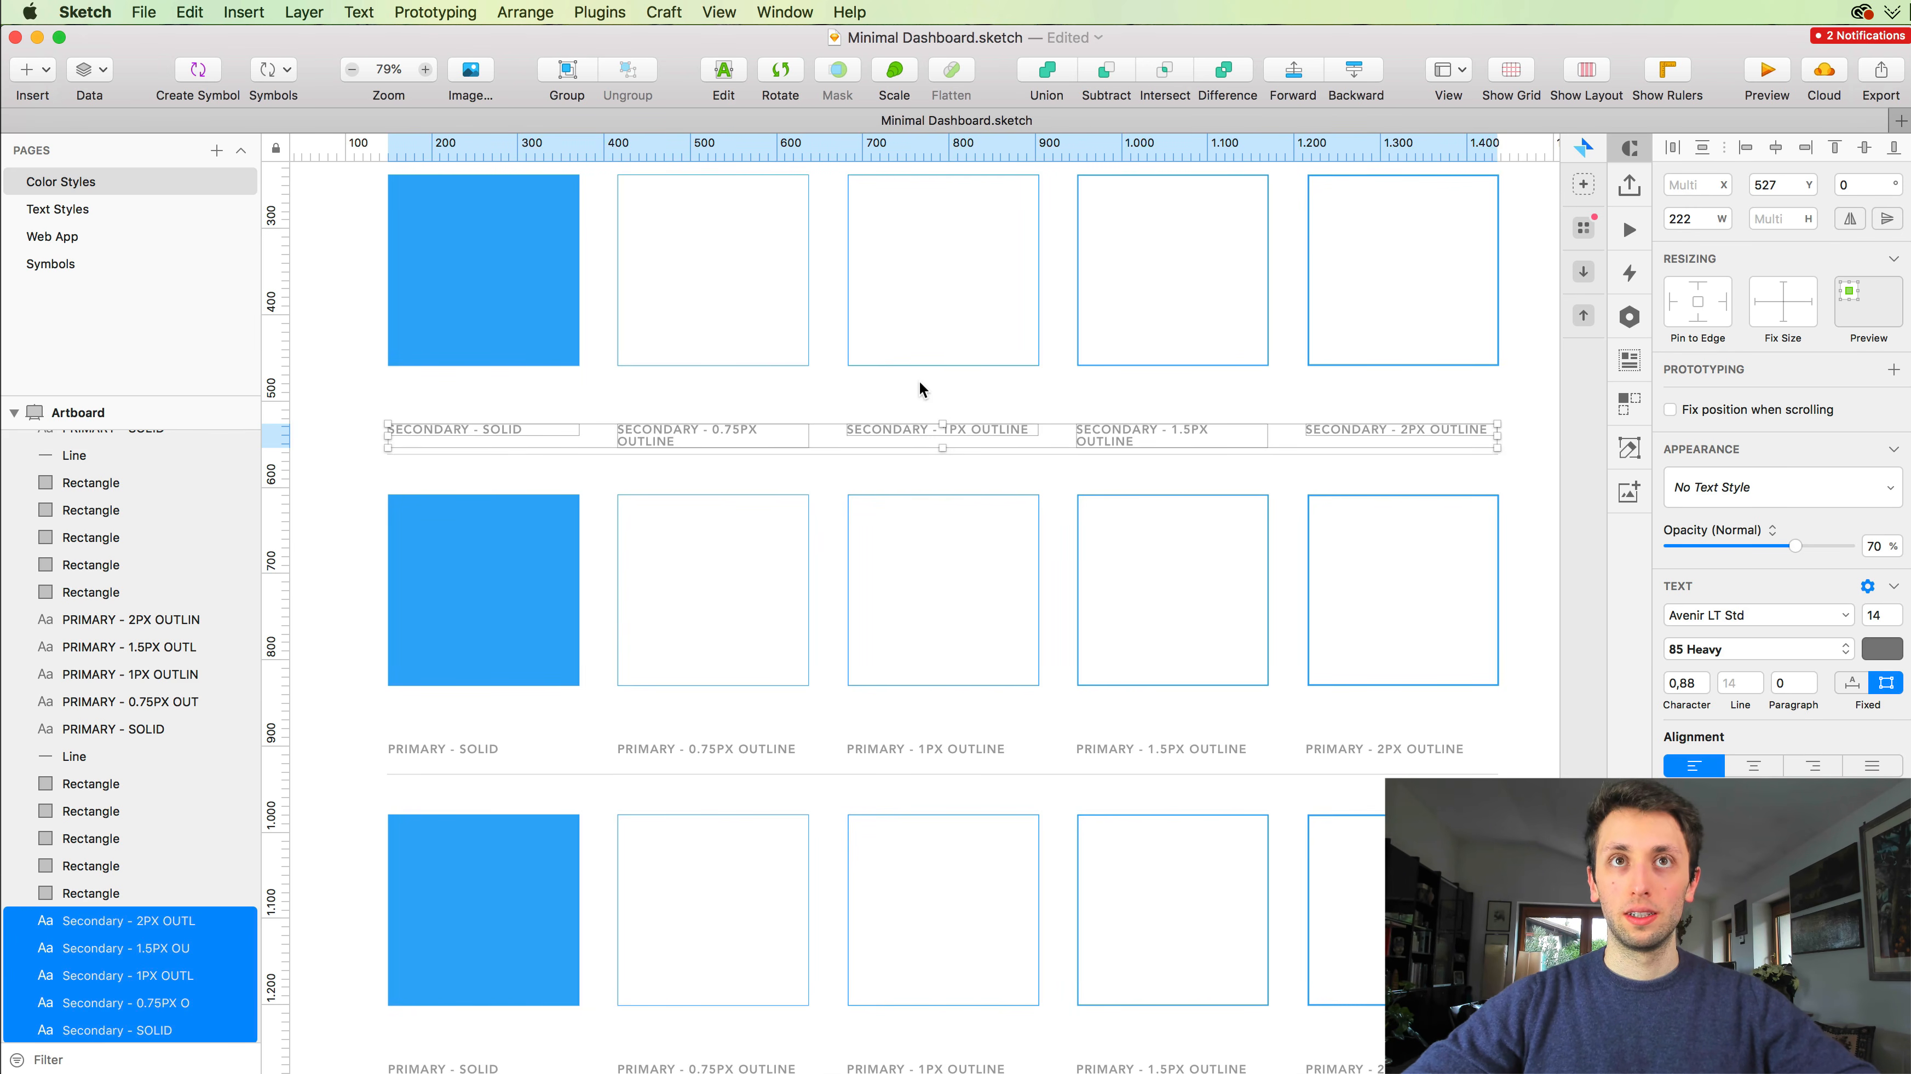
{"action": "key", "text": "super+z"}
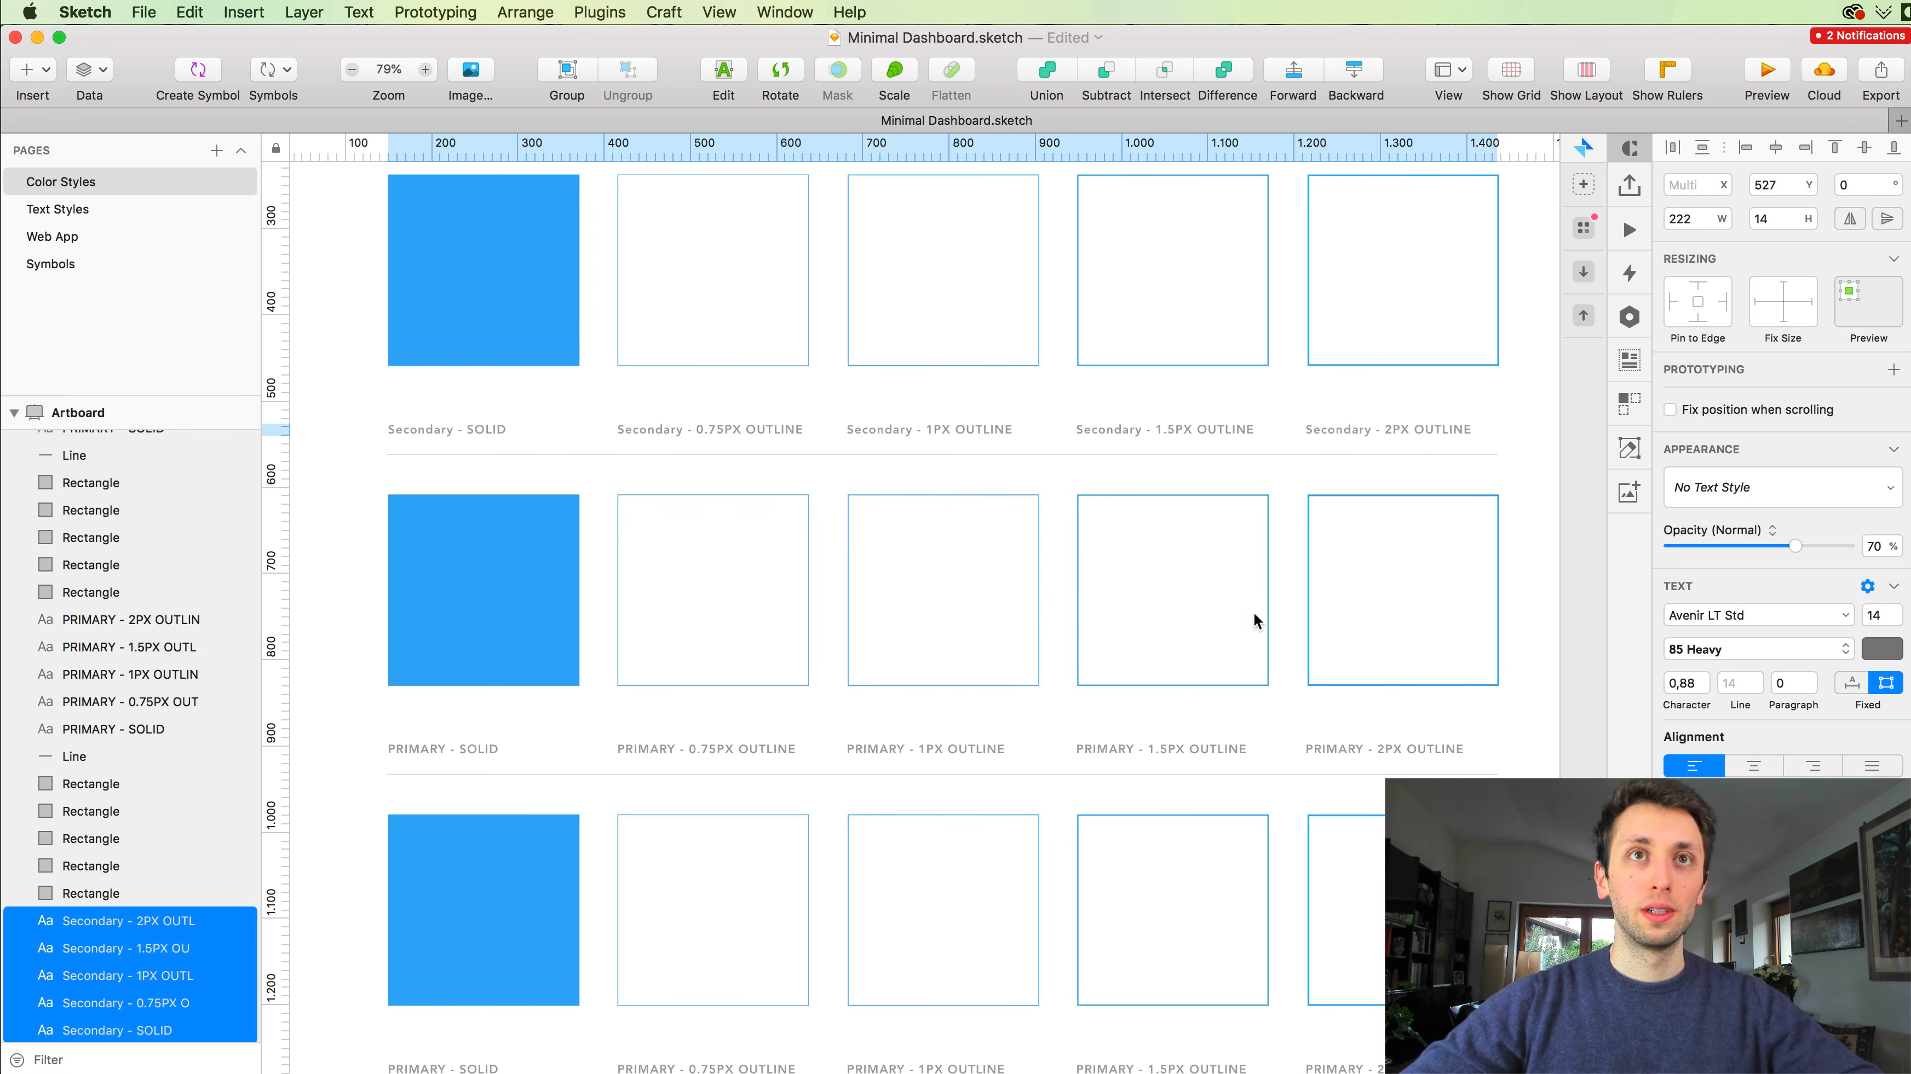
{"action": "left_click", "coordinate": [851, 397]}
Step: Change the third row's solid swatch label to "Tertiary - SOLID"
{"action": "scroll", "coordinate": [851, 397], "scroll_direction": "left", "scroll_amount": 2}
{"action": "scroll", "coordinate": [850, 397], "scroll_direction": "down", "scroll_amount": 1}
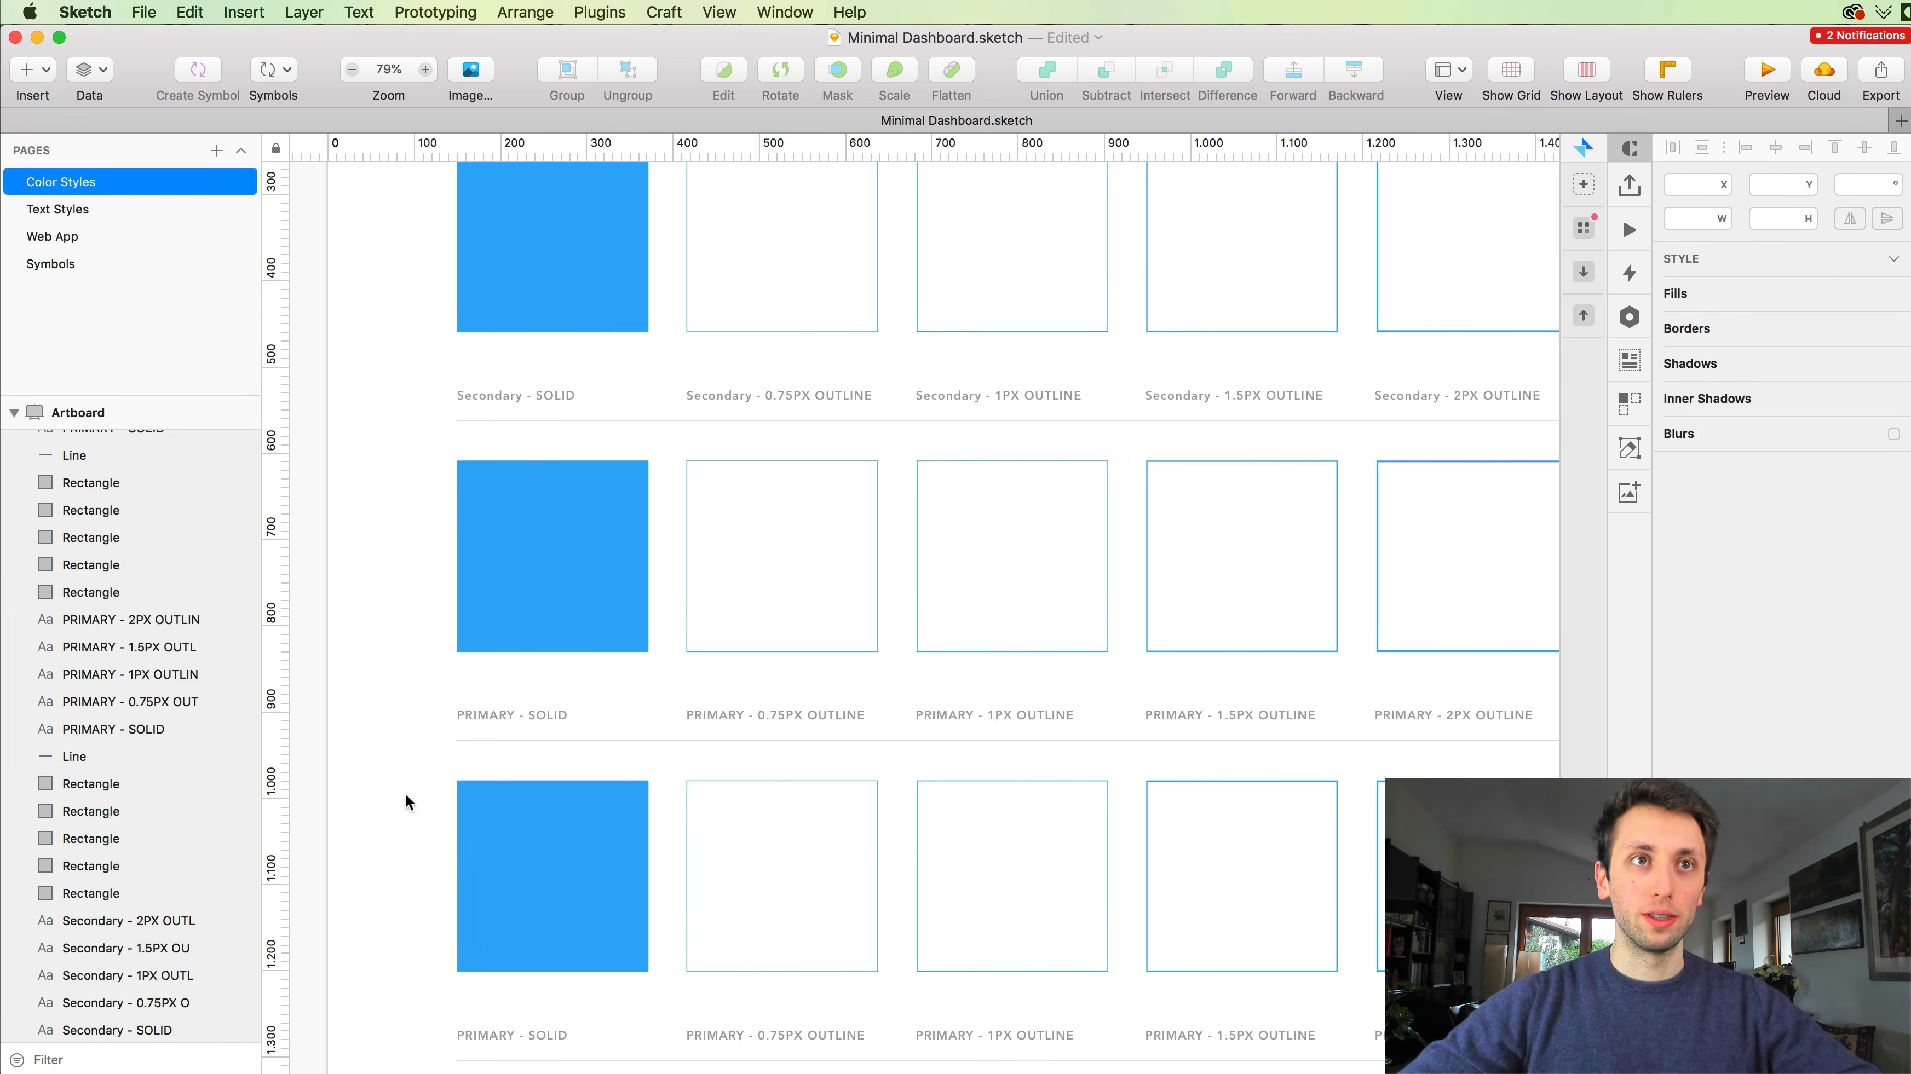
{"action": "left_click", "coordinate": [479, 715]}
{"action": "double_click", "coordinate": [479, 716]}
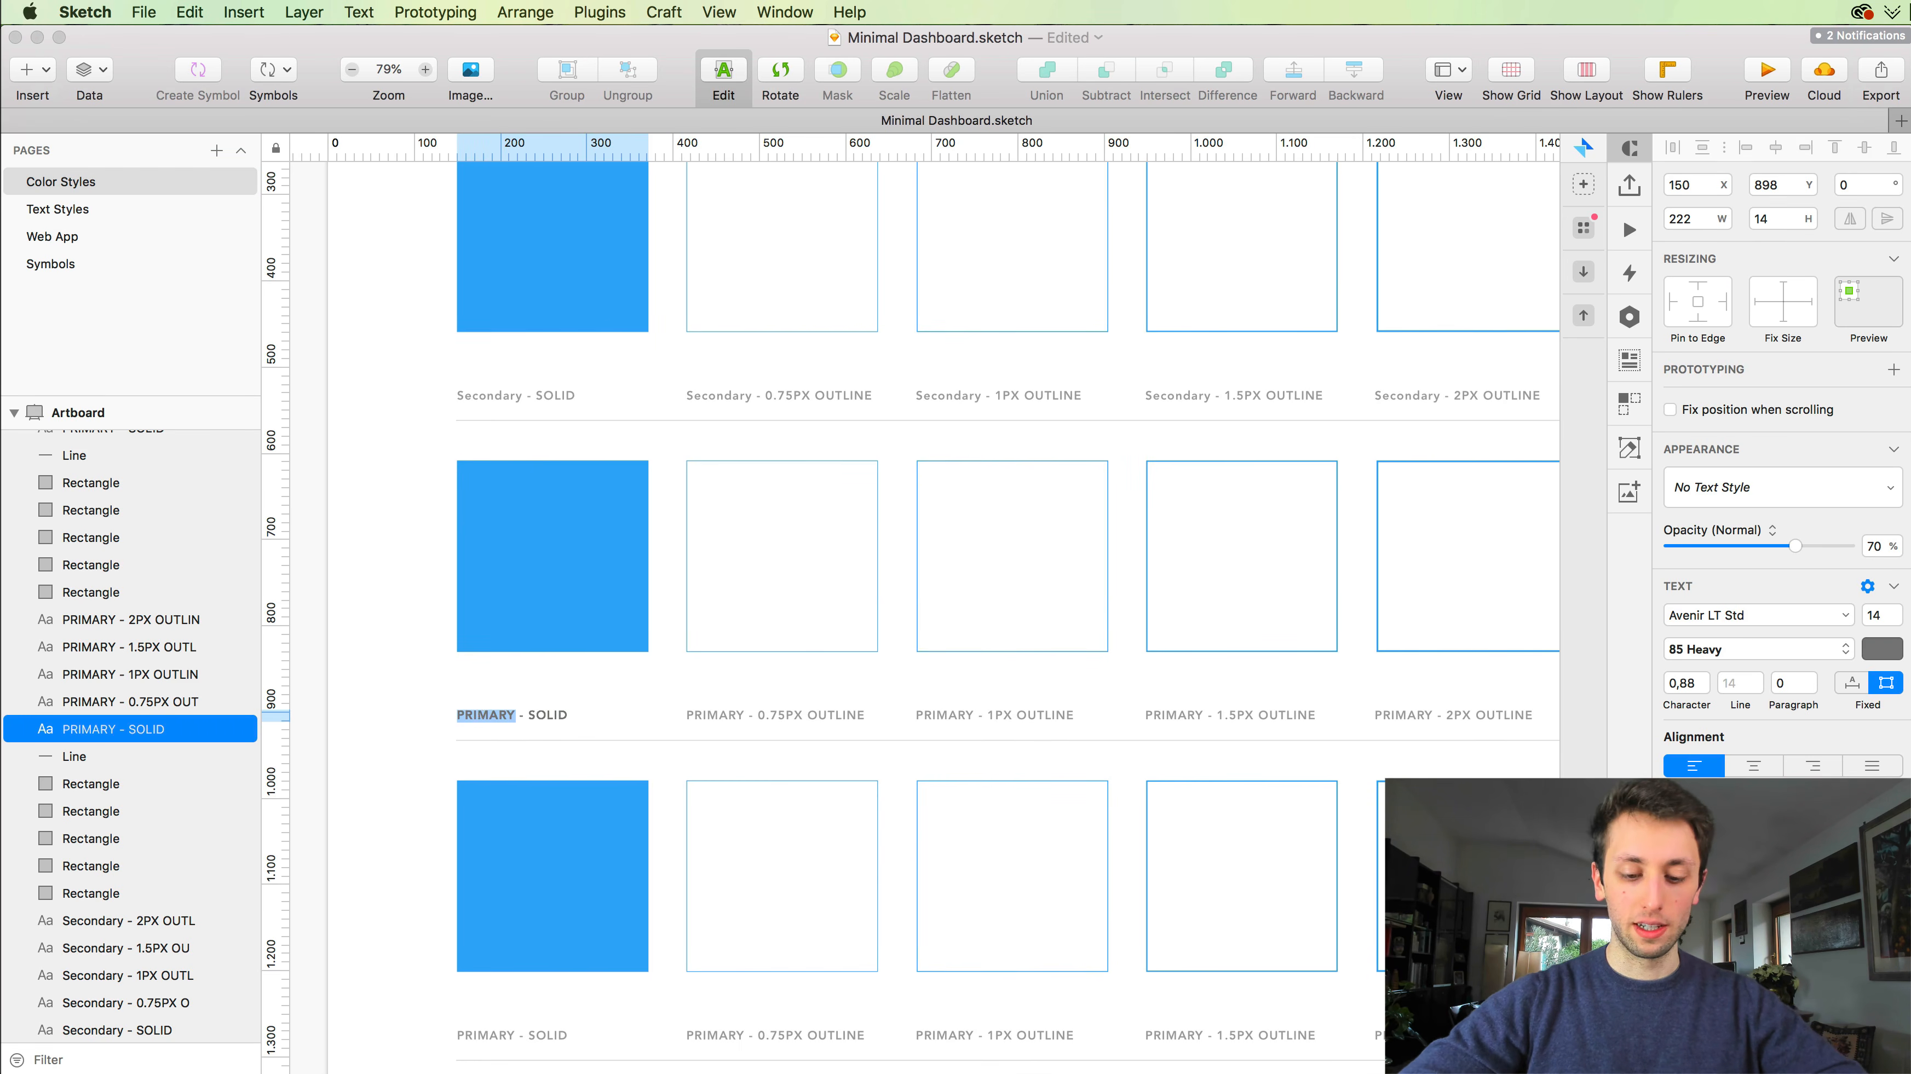
{"action": "type", "text": "Tertiary"}
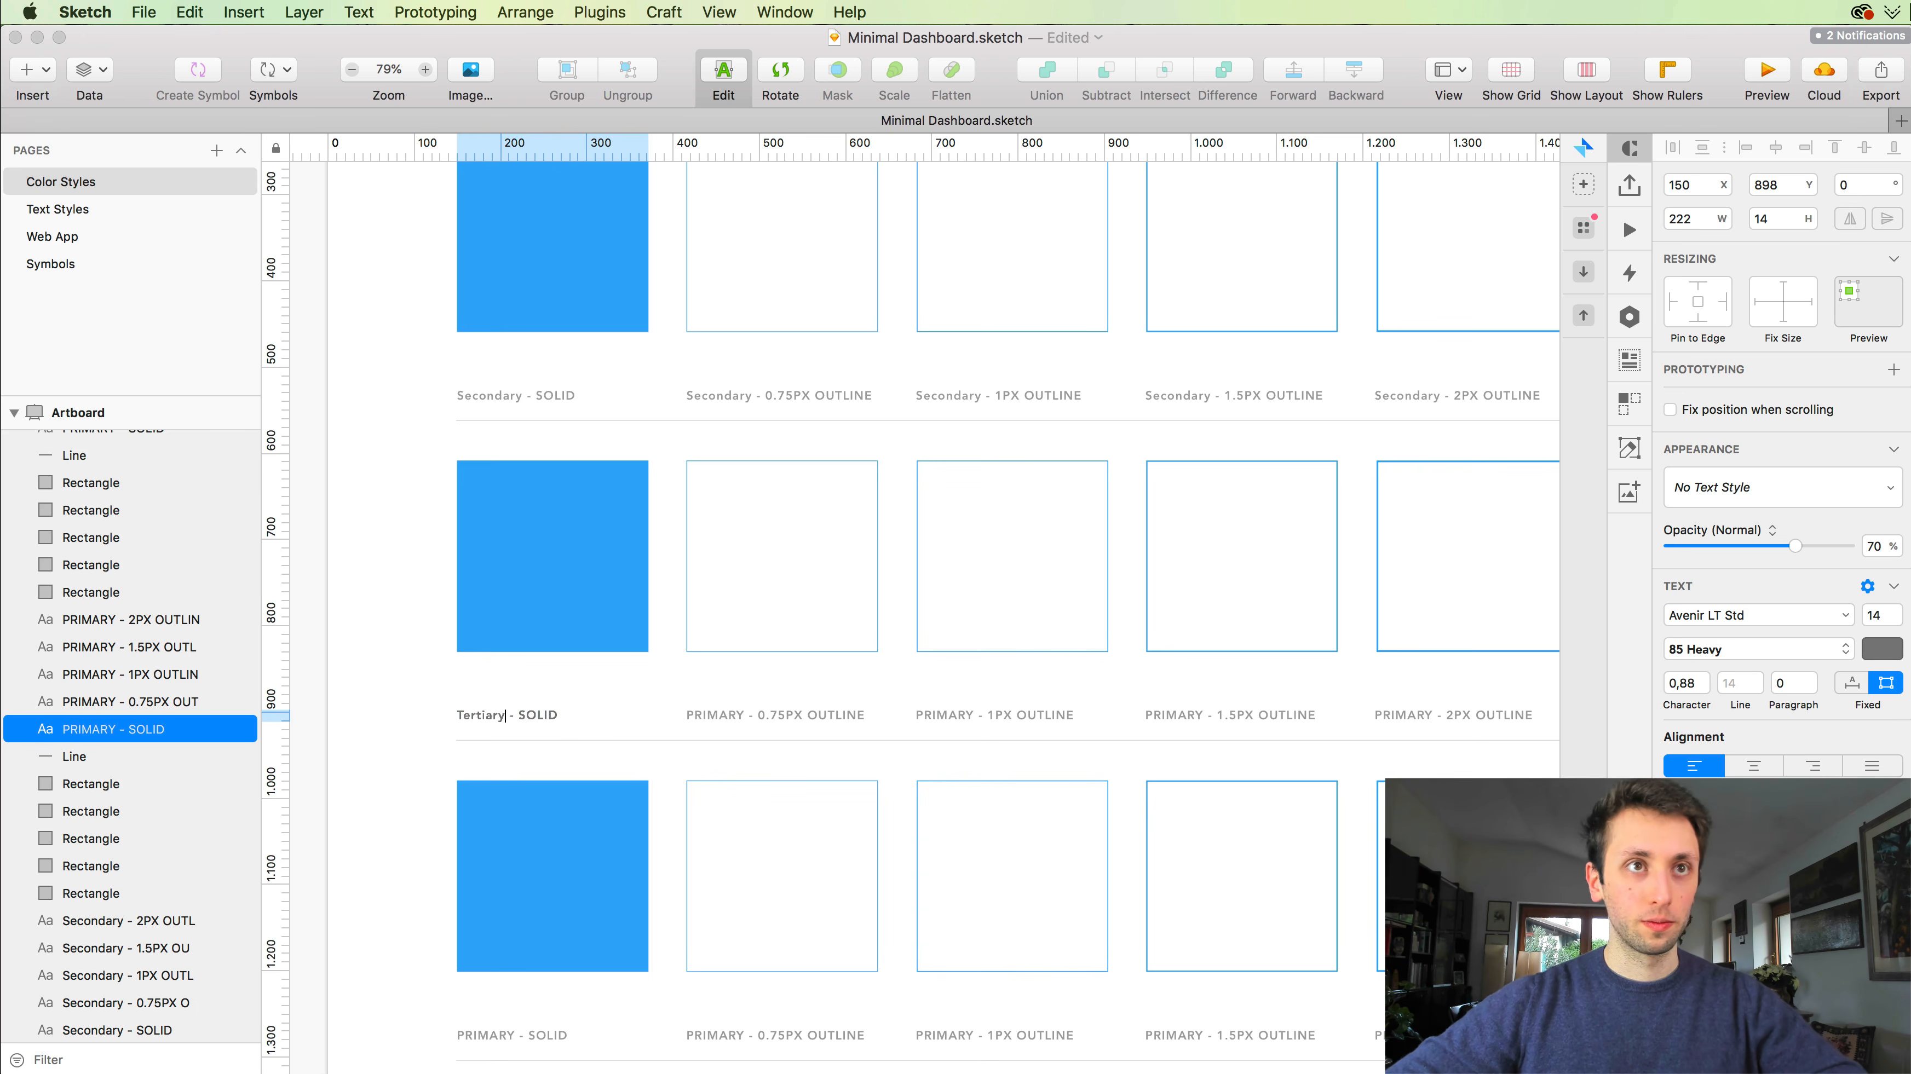
Step: Copy the word "Tertiary" and paste it over PRIMARY in the third row's 0.75PX and 1PX outline labels
{"action": "key", "text": "alt+shift+Left"}
{"action": "key", "text": "super+c"}
{"action": "left_click", "coordinate": [724, 716]}
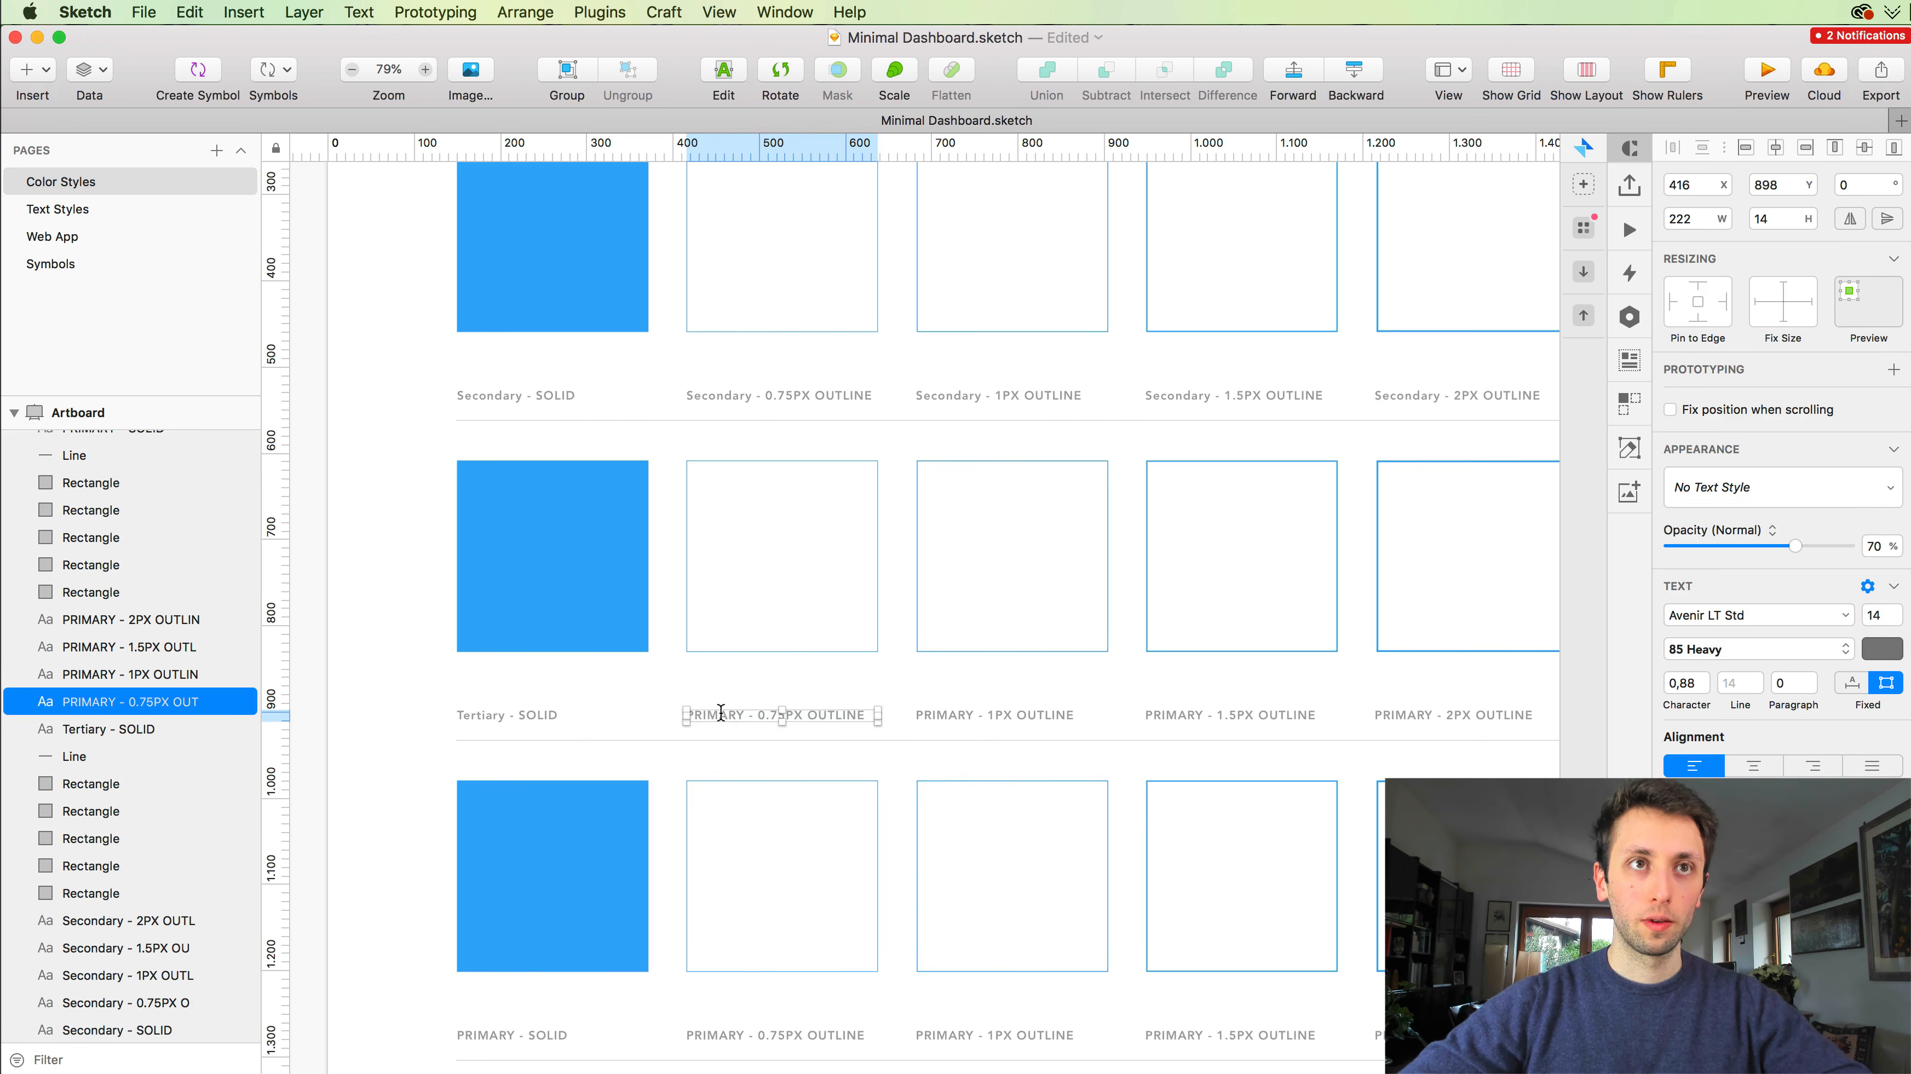
{"action": "double_click", "coordinate": [715, 715]}
{"action": "key", "text": "super+v"}
{"action": "left_click", "coordinate": [967, 716]}
{"action": "double_click", "coordinate": [967, 715]}
{"action": "key", "text": "super+v"}
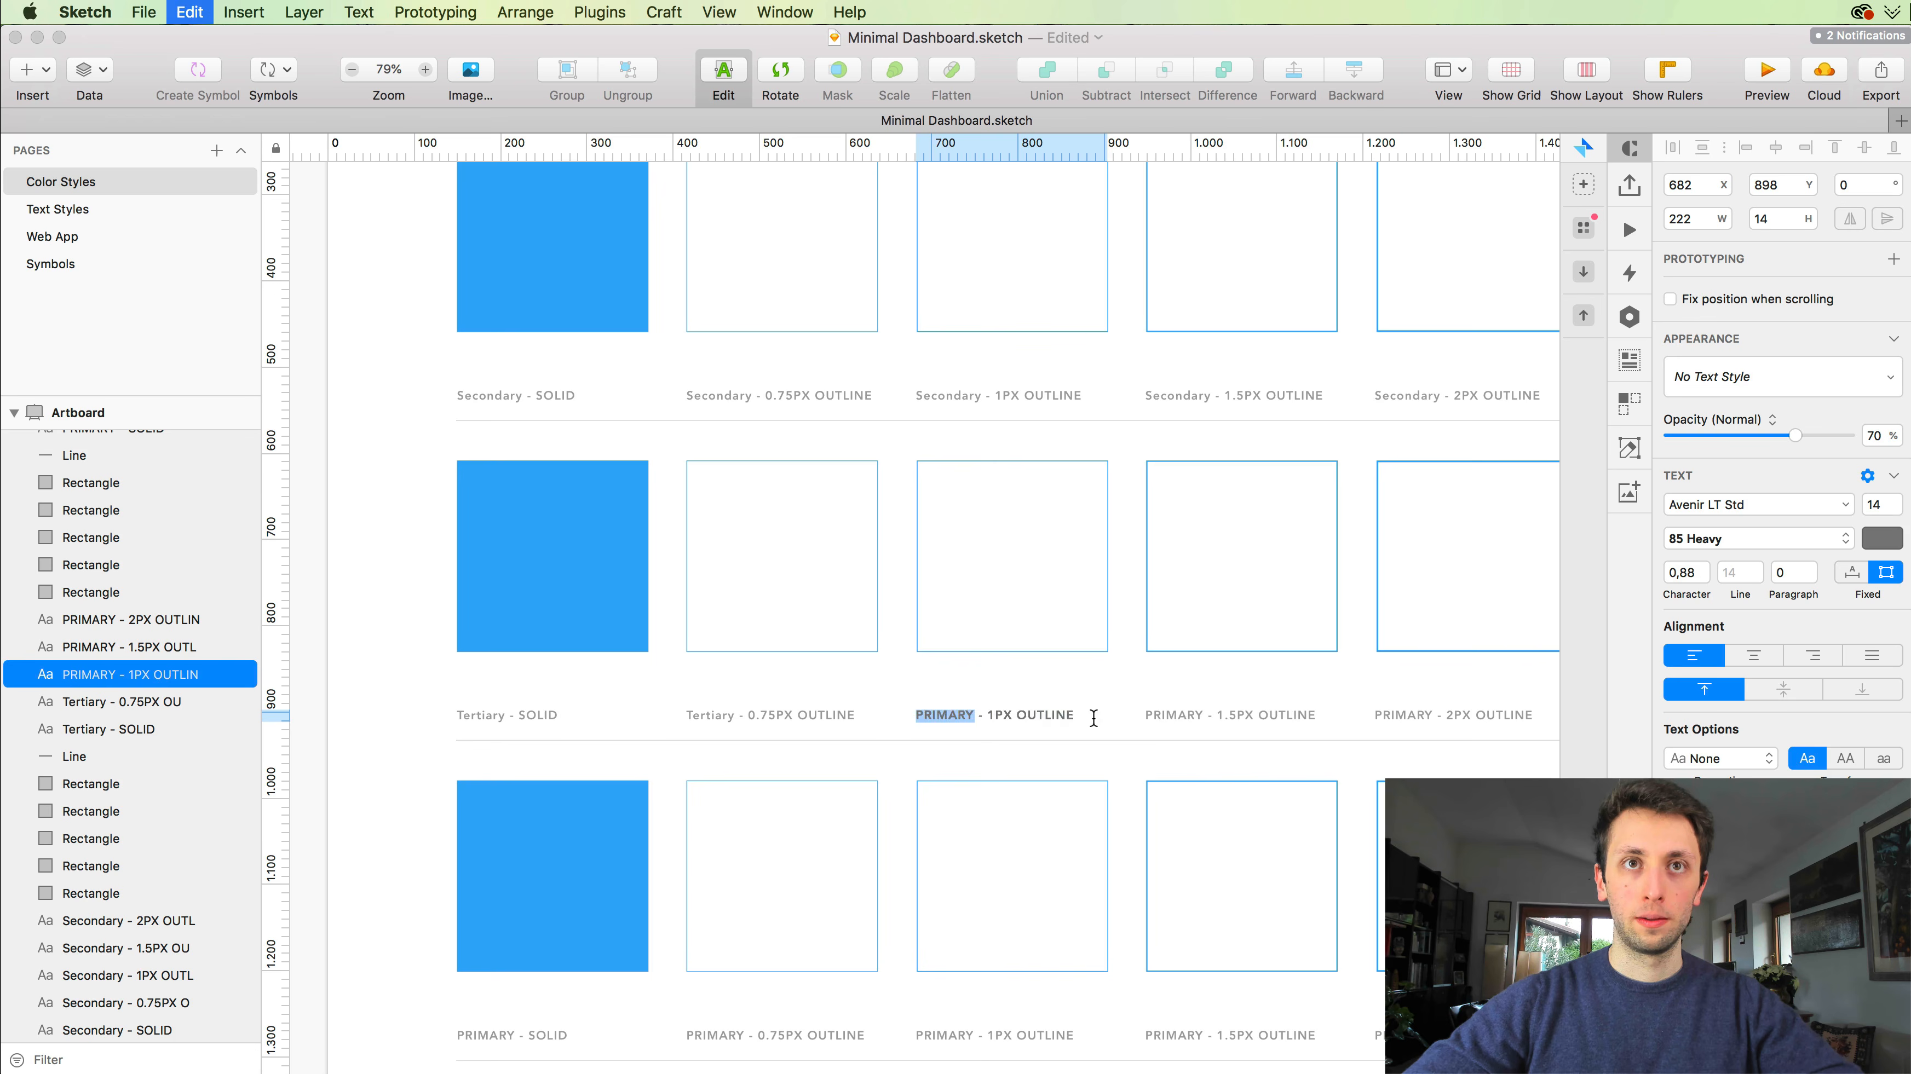
Step: Paste "Tertiary" over PRIMARY in the third row's 1.5PX and 2PX outline labels
{"action": "left_click", "coordinate": [1162, 716]}
{"action": "double_click", "coordinate": [1162, 716]}
{"action": "key", "text": "super+v"}
{"action": "key", "text": "Escape"}
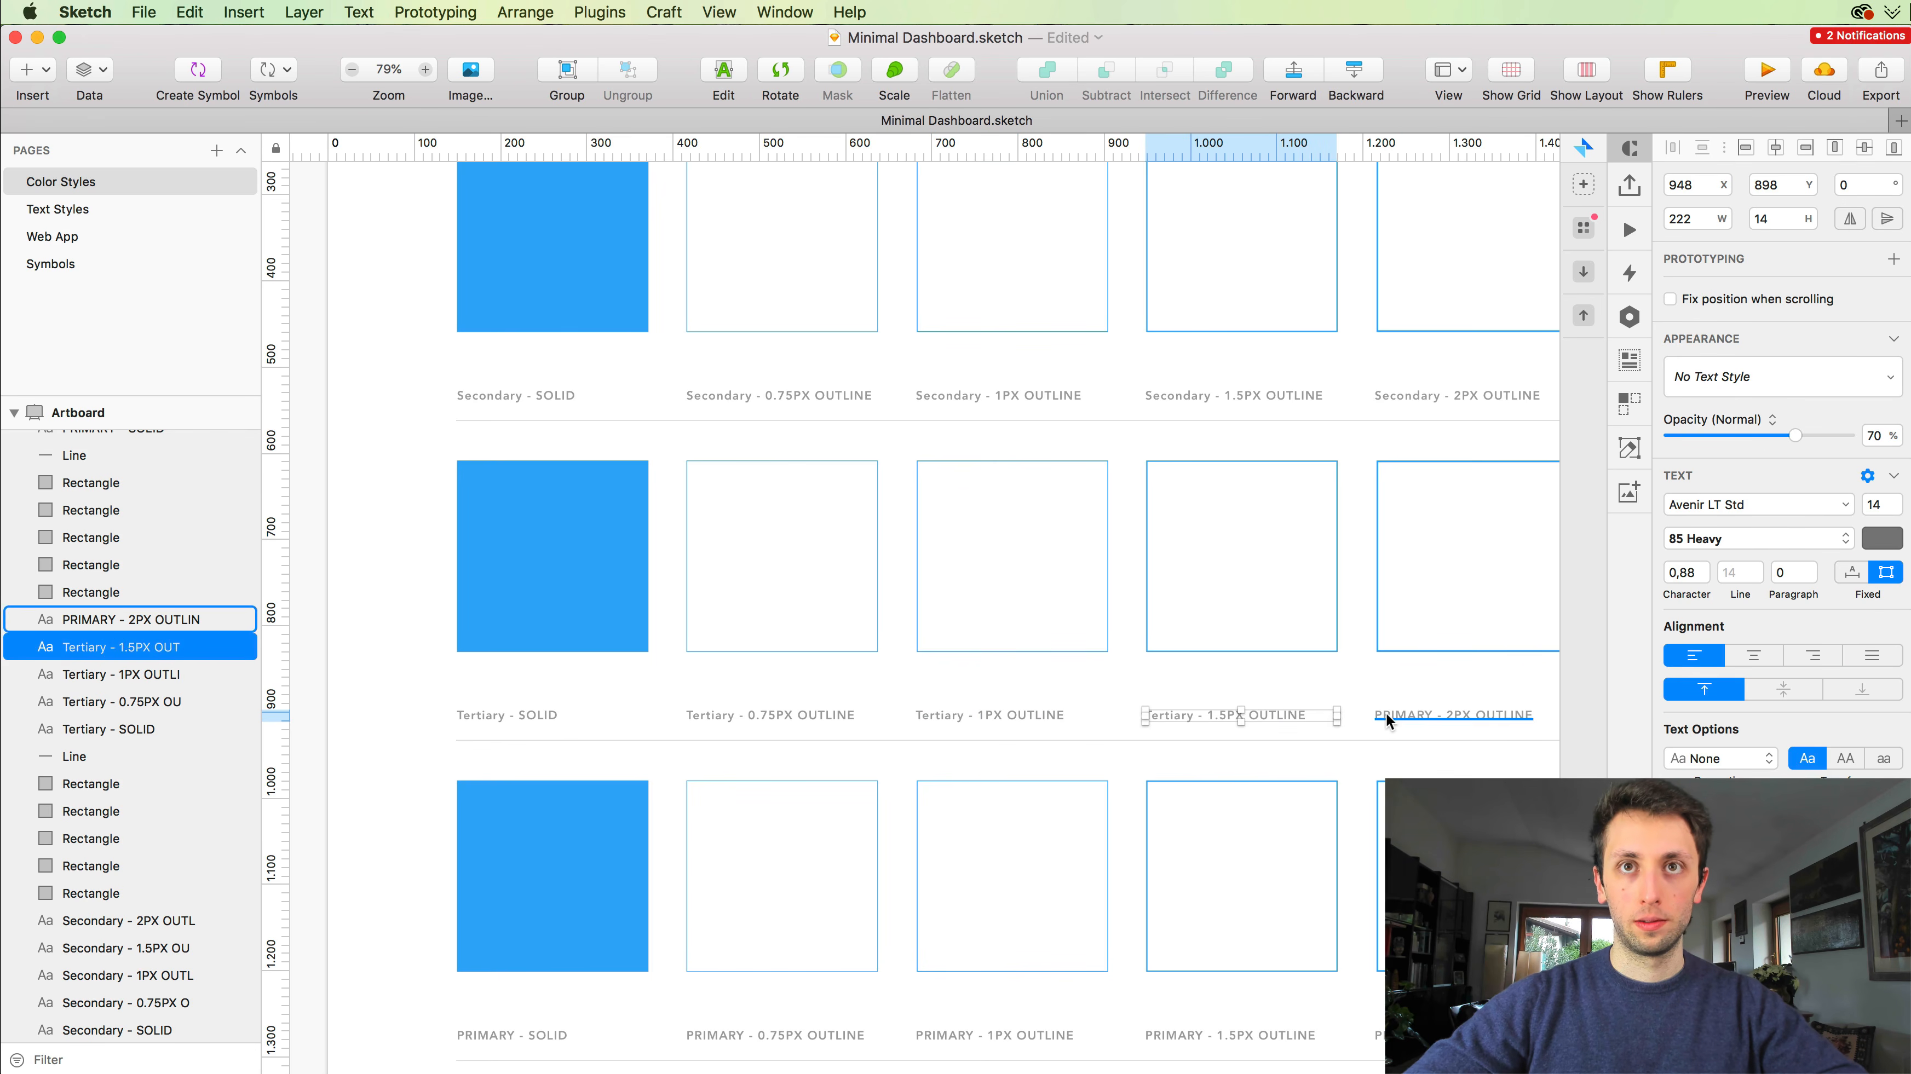
{"action": "left_click", "coordinate": [1388, 716]}
{"action": "double_click", "coordinate": [1398, 715]}
{"action": "key", "text": "super+v"}
{"action": "key", "text": "Escape"}
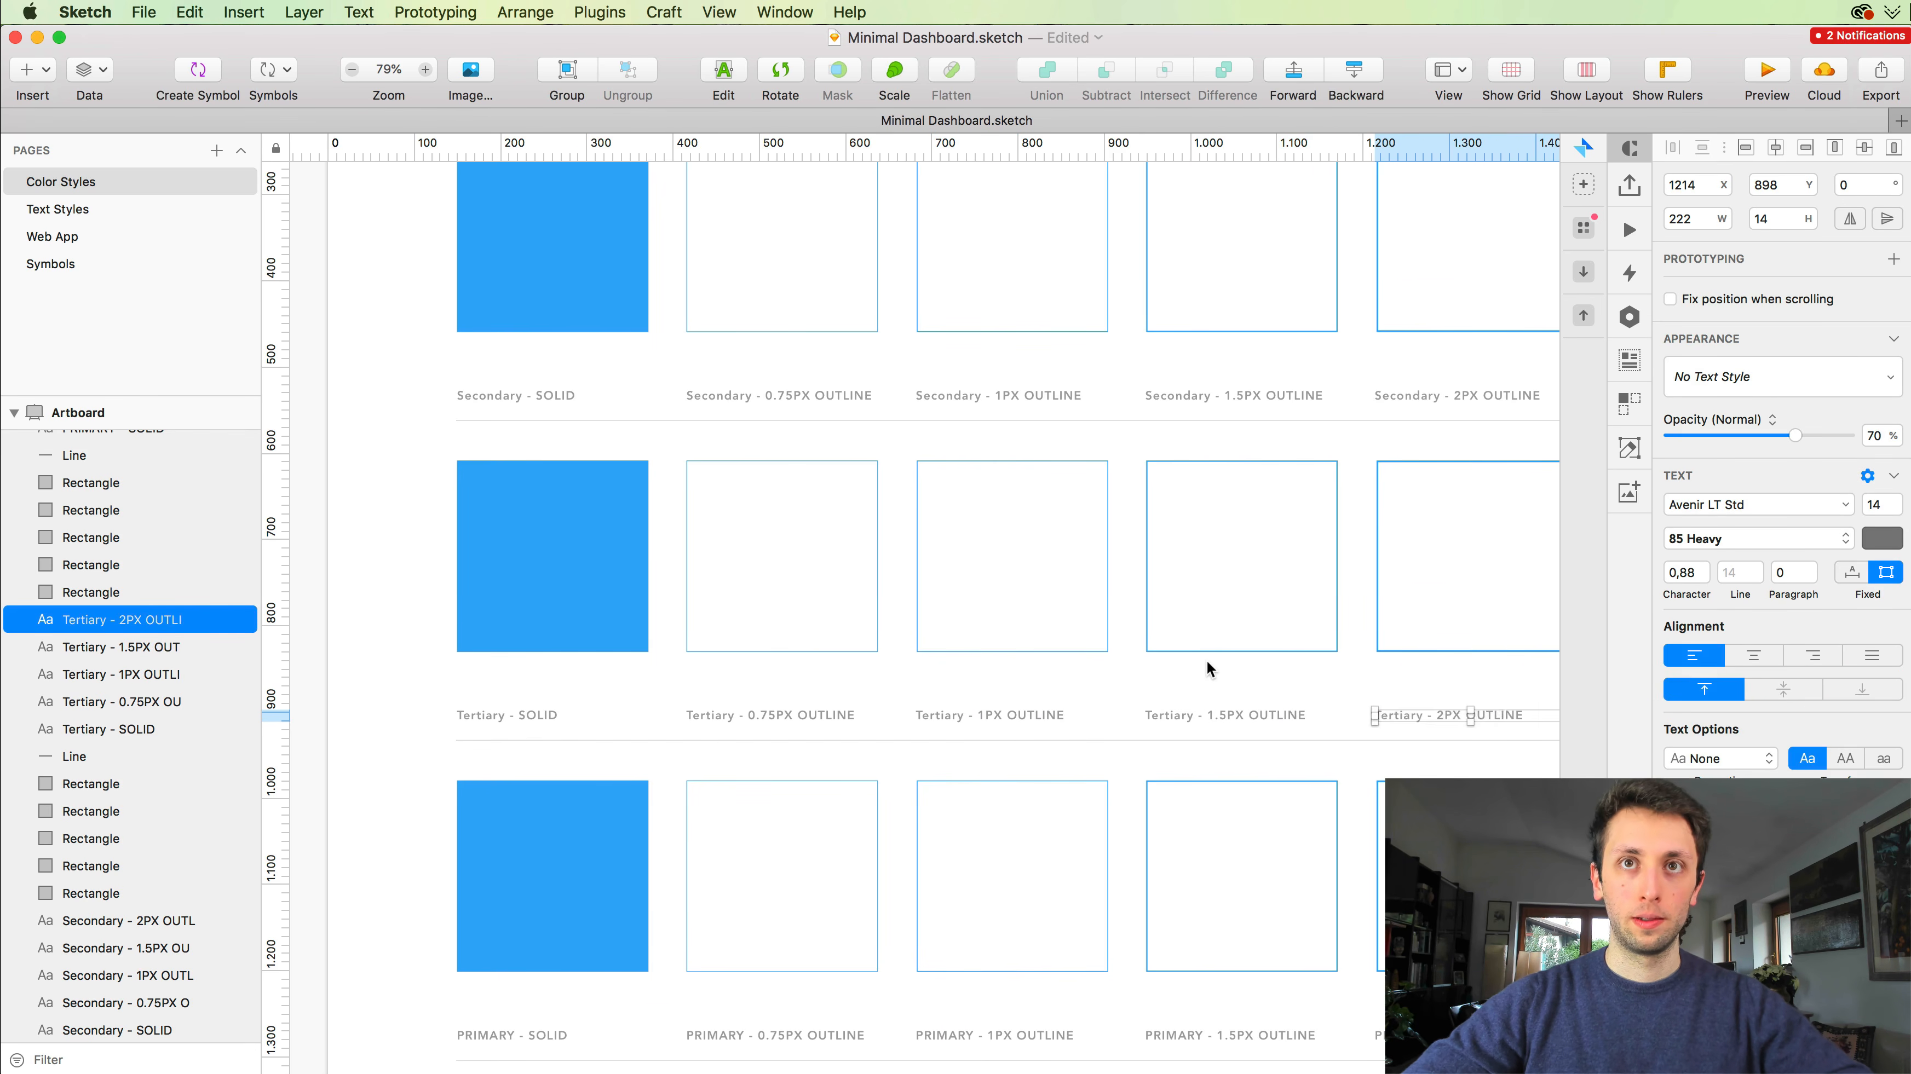
Step: Change the fourth row's solid swatch label to "Quaternary - SOLID"
{"action": "scroll", "coordinate": [1206, 660], "scroll_direction": "down", "scroll_amount": 3}
{"action": "scroll", "coordinate": [1207, 660], "scroll_direction": "right", "scroll_amount": 1}
{"action": "scroll", "coordinate": [1206, 660], "scroll_direction": "down", "scroll_amount": 3}
{"action": "scroll", "coordinate": [1206, 660], "scroll_direction": "left", "scroll_amount": 1}
{"action": "left_click", "coordinate": [460, 741]}
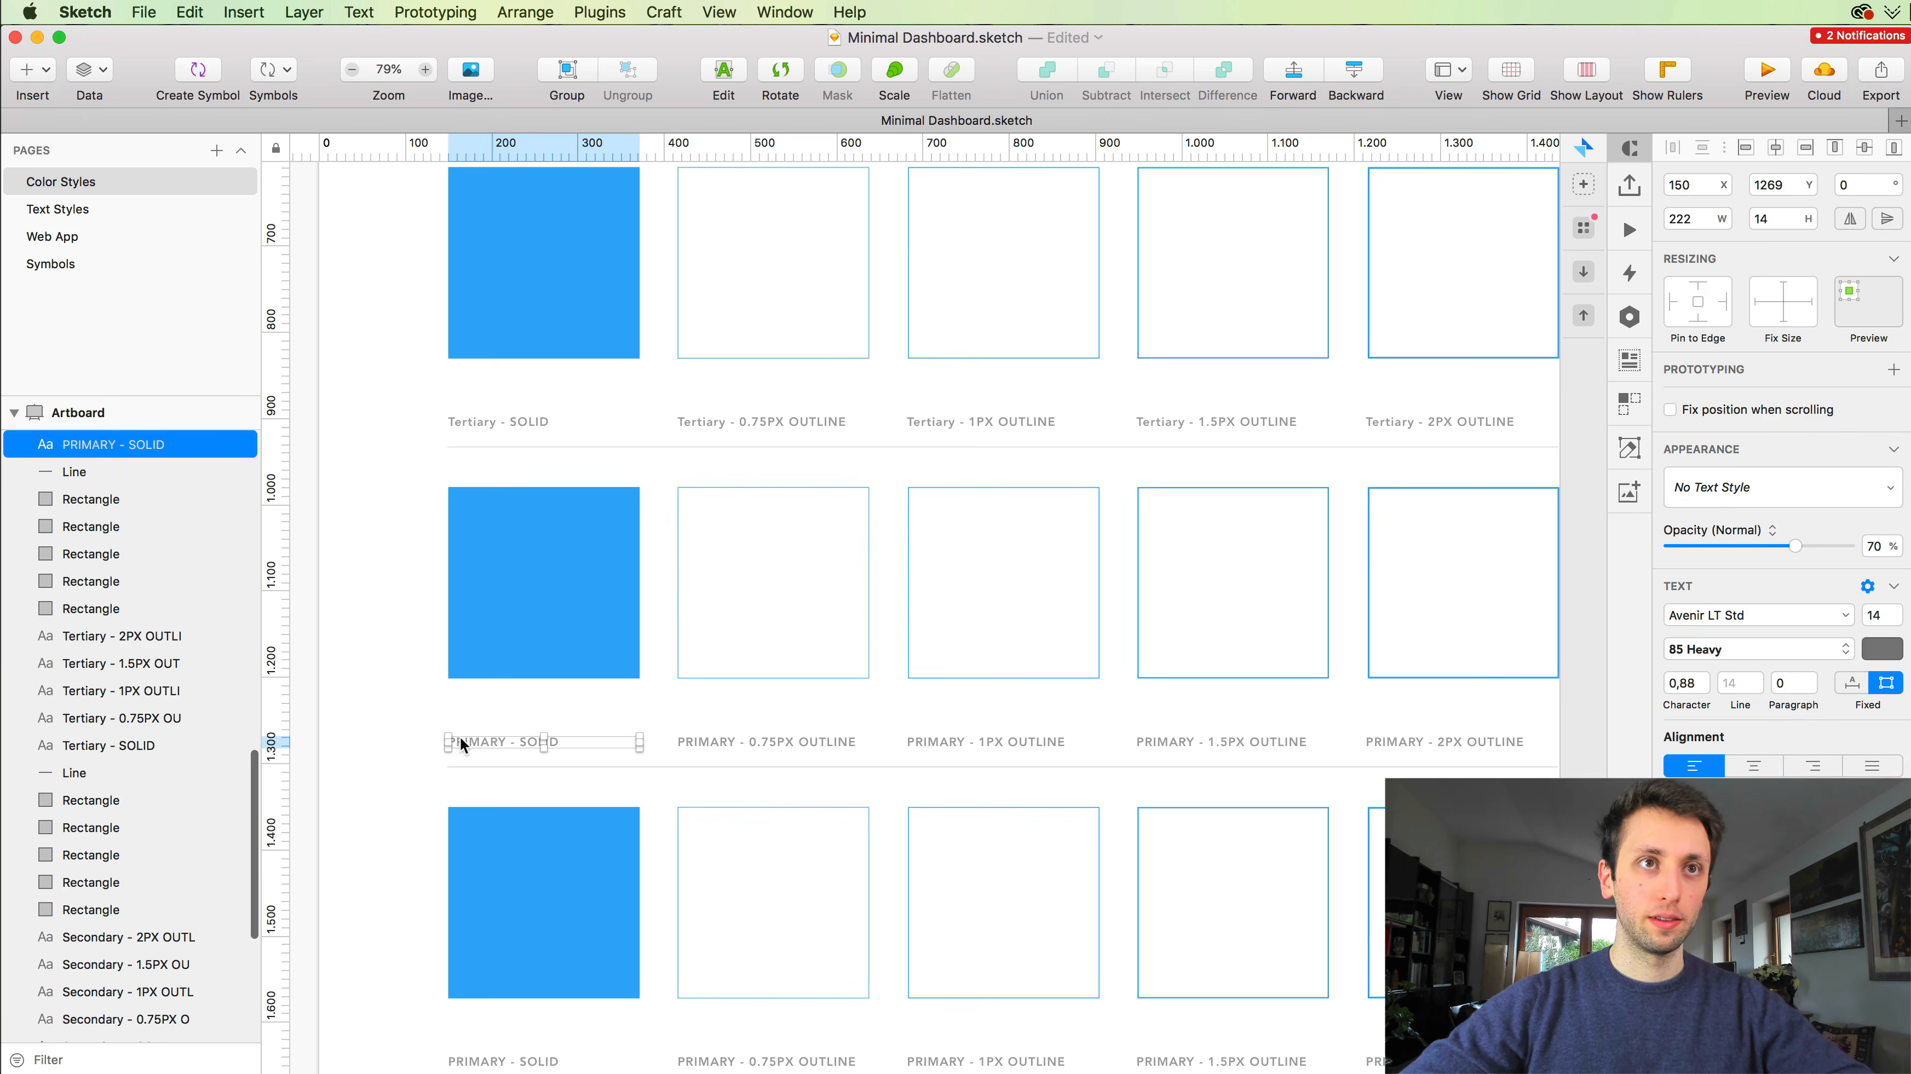
{"action": "double_click", "coordinate": [460, 740]}
{"action": "type", "text": "Quaternary"}
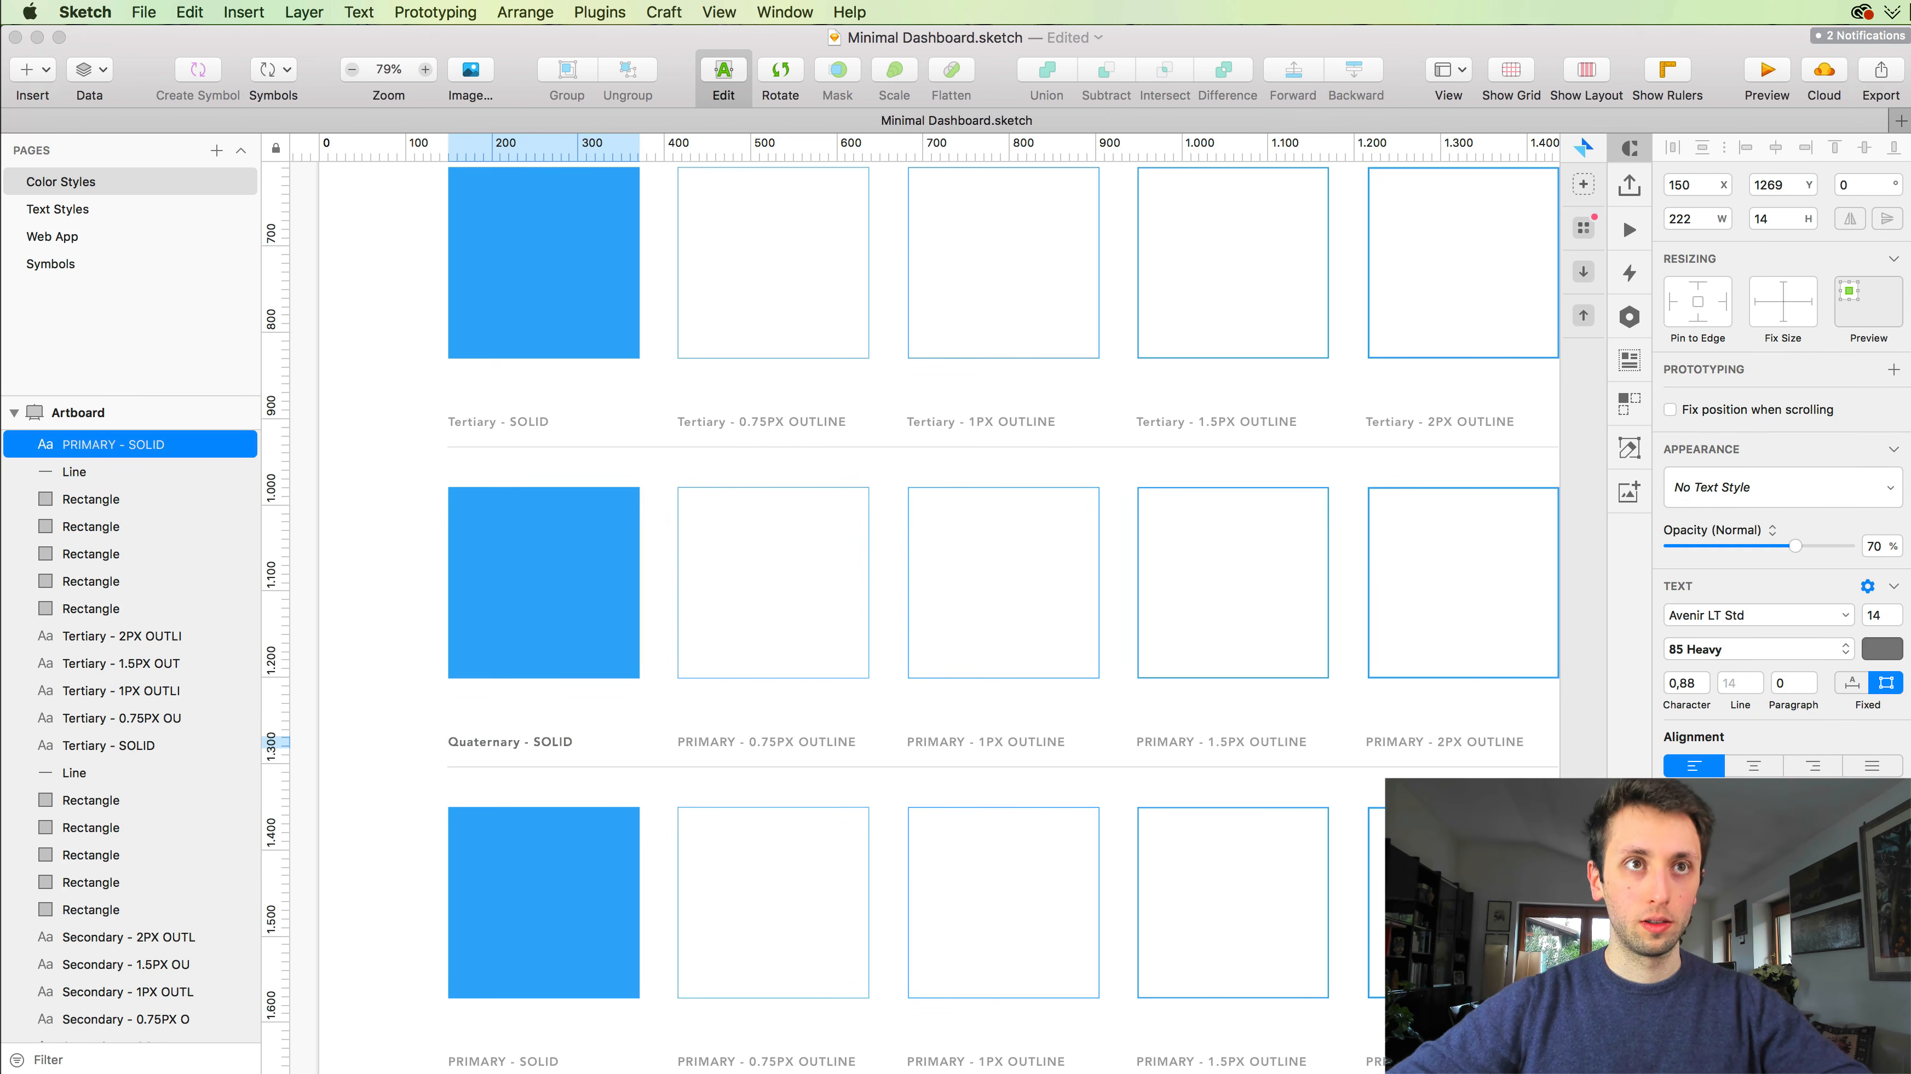
{"action": "key", "text": "alt+shift+Left"}
{"action": "key", "text": "Escape"}
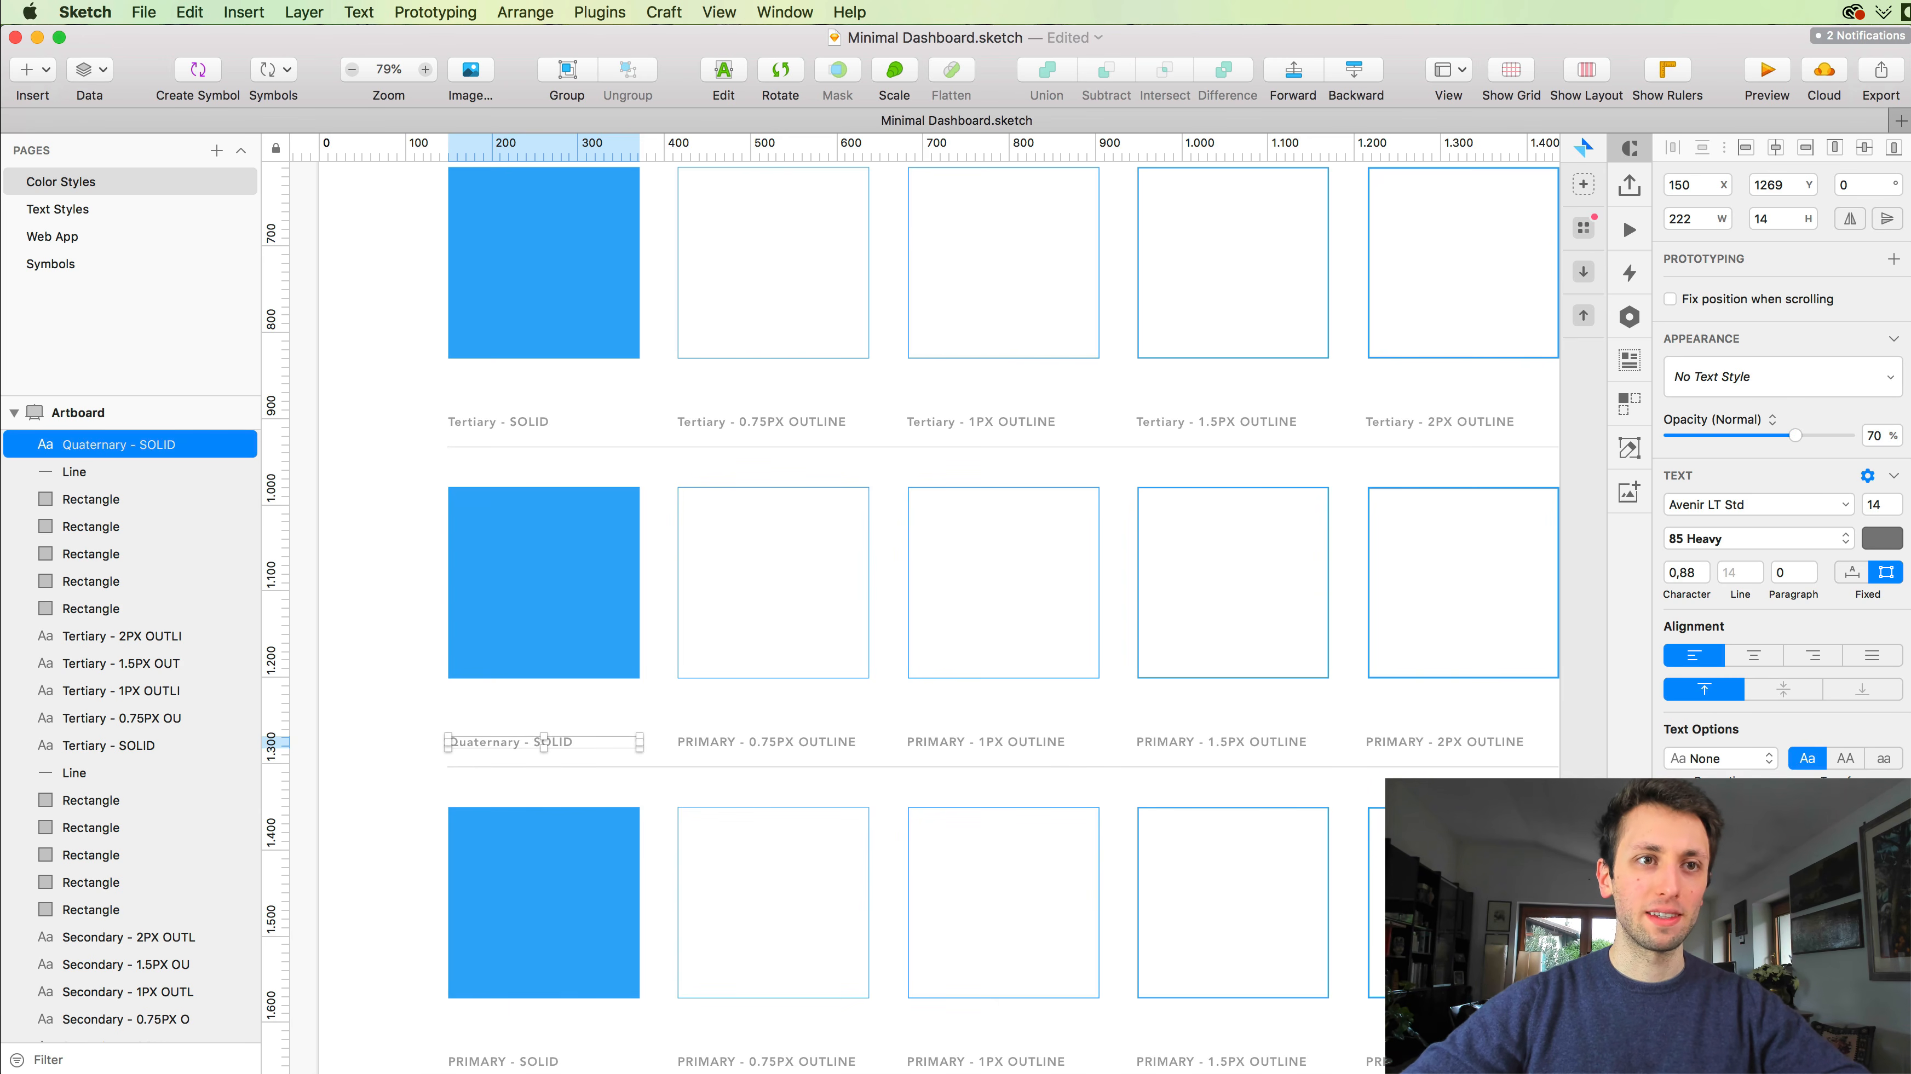
Step: Switch to Chrome and search Google for "primary secondary tertiary" to check the ordinal term for the fourth row
{"action": "key", "text": "super+Tab"}
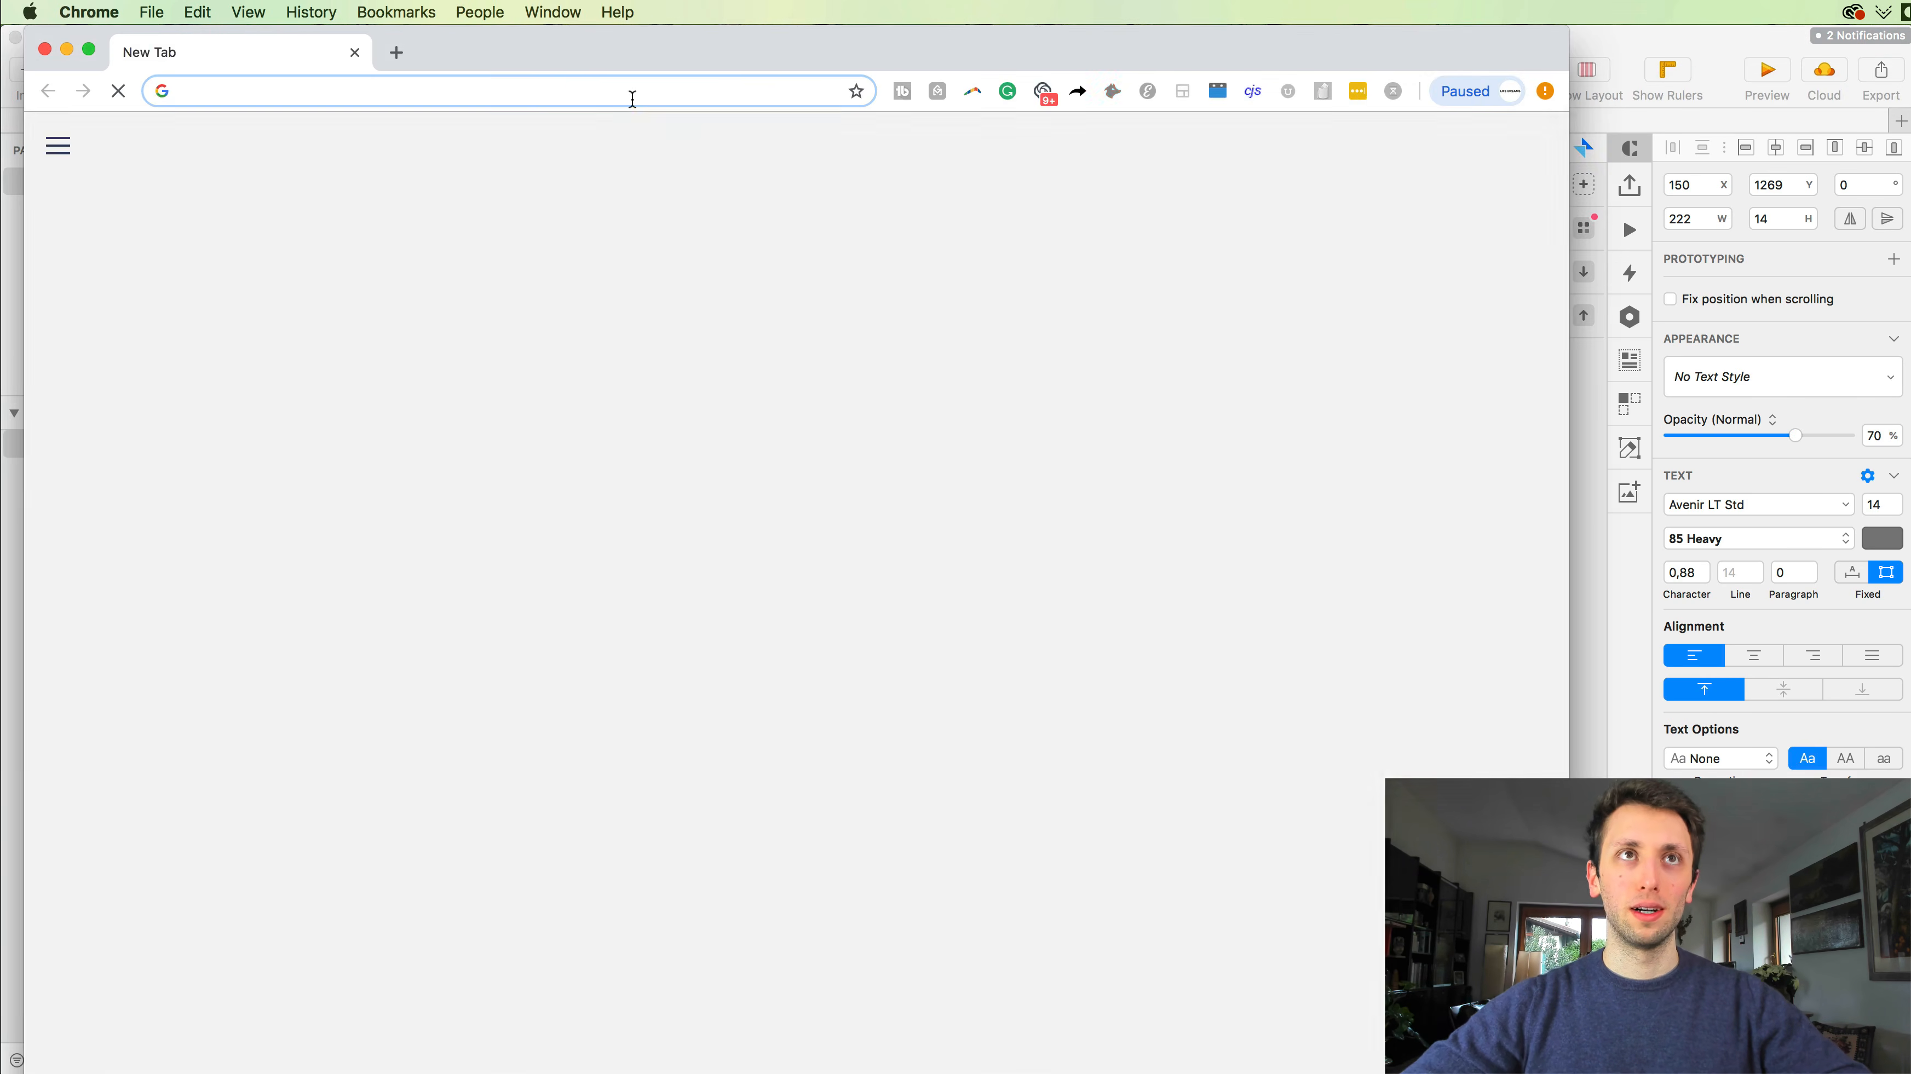
{"action": "type", "text": "pri"}
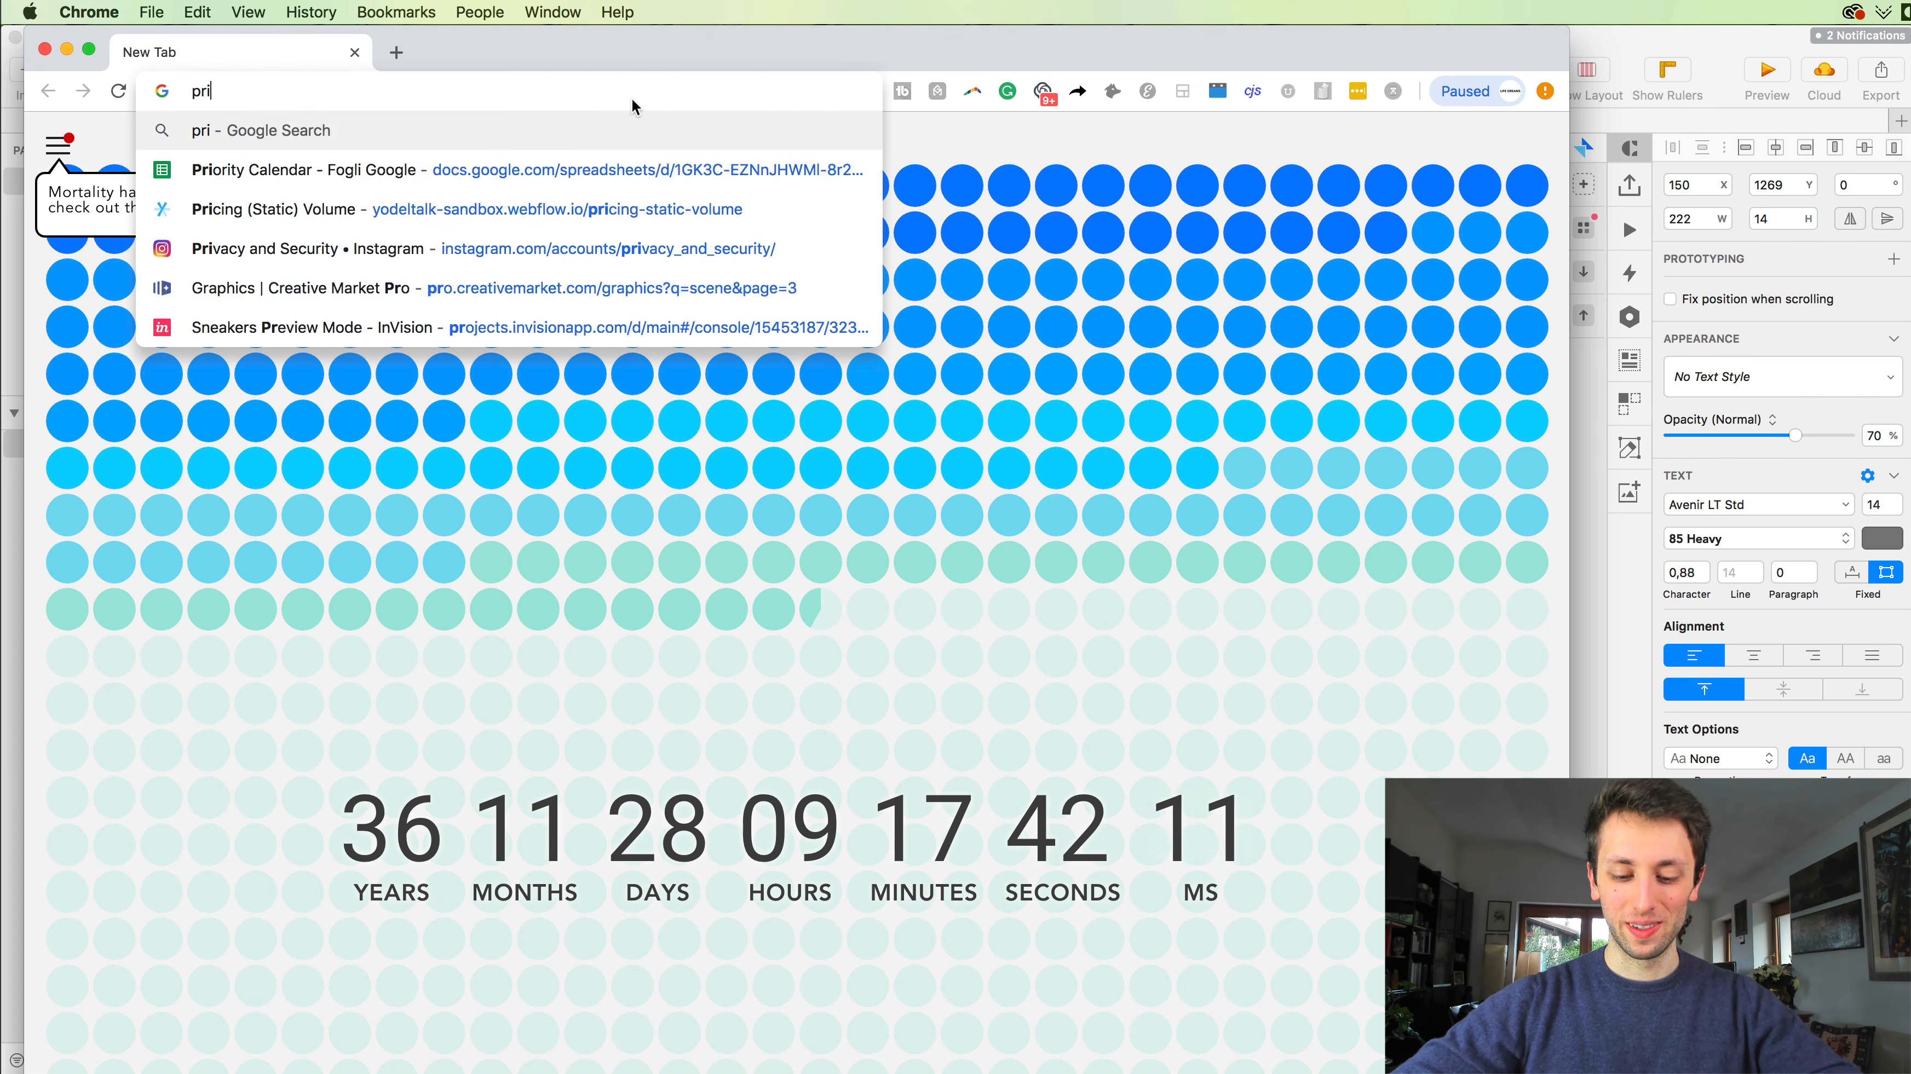
{"action": "type", "text": "mary seconda"}
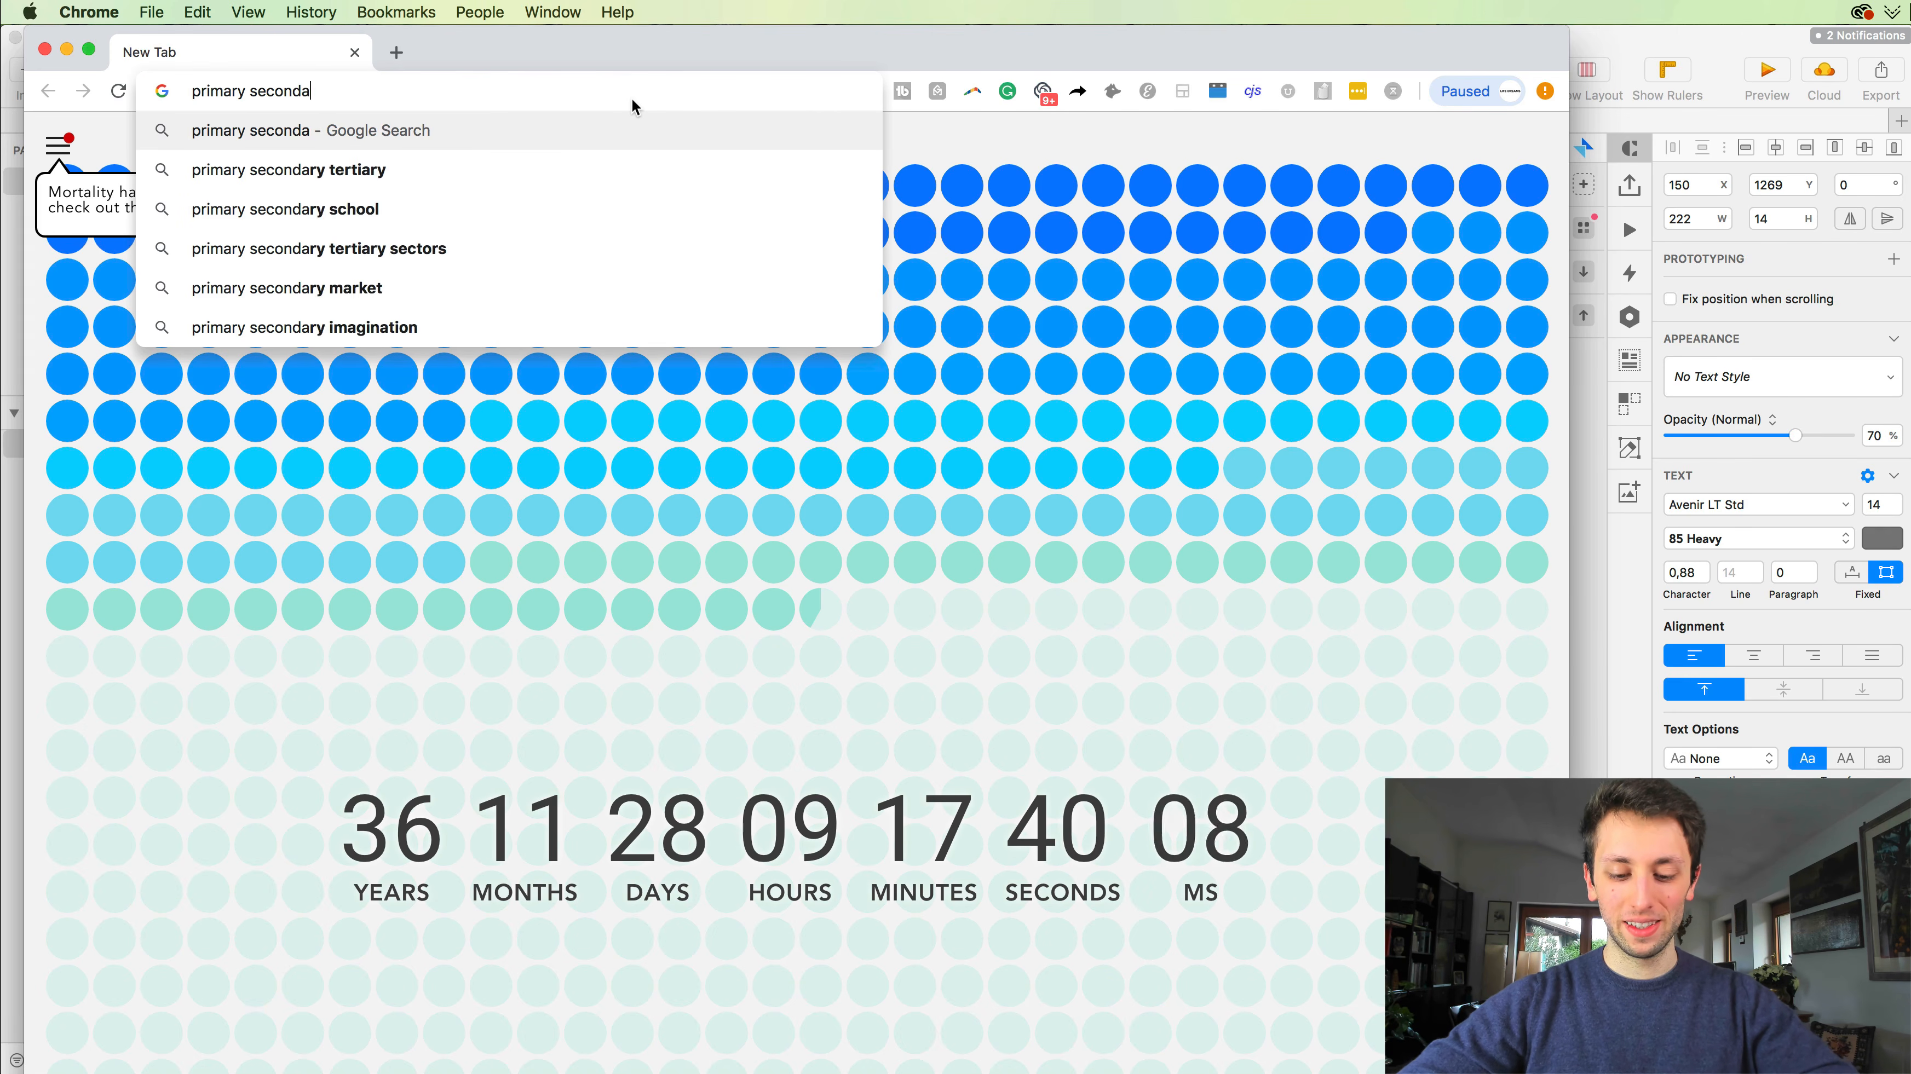
{"action": "type", "text": "ry tertiary"}
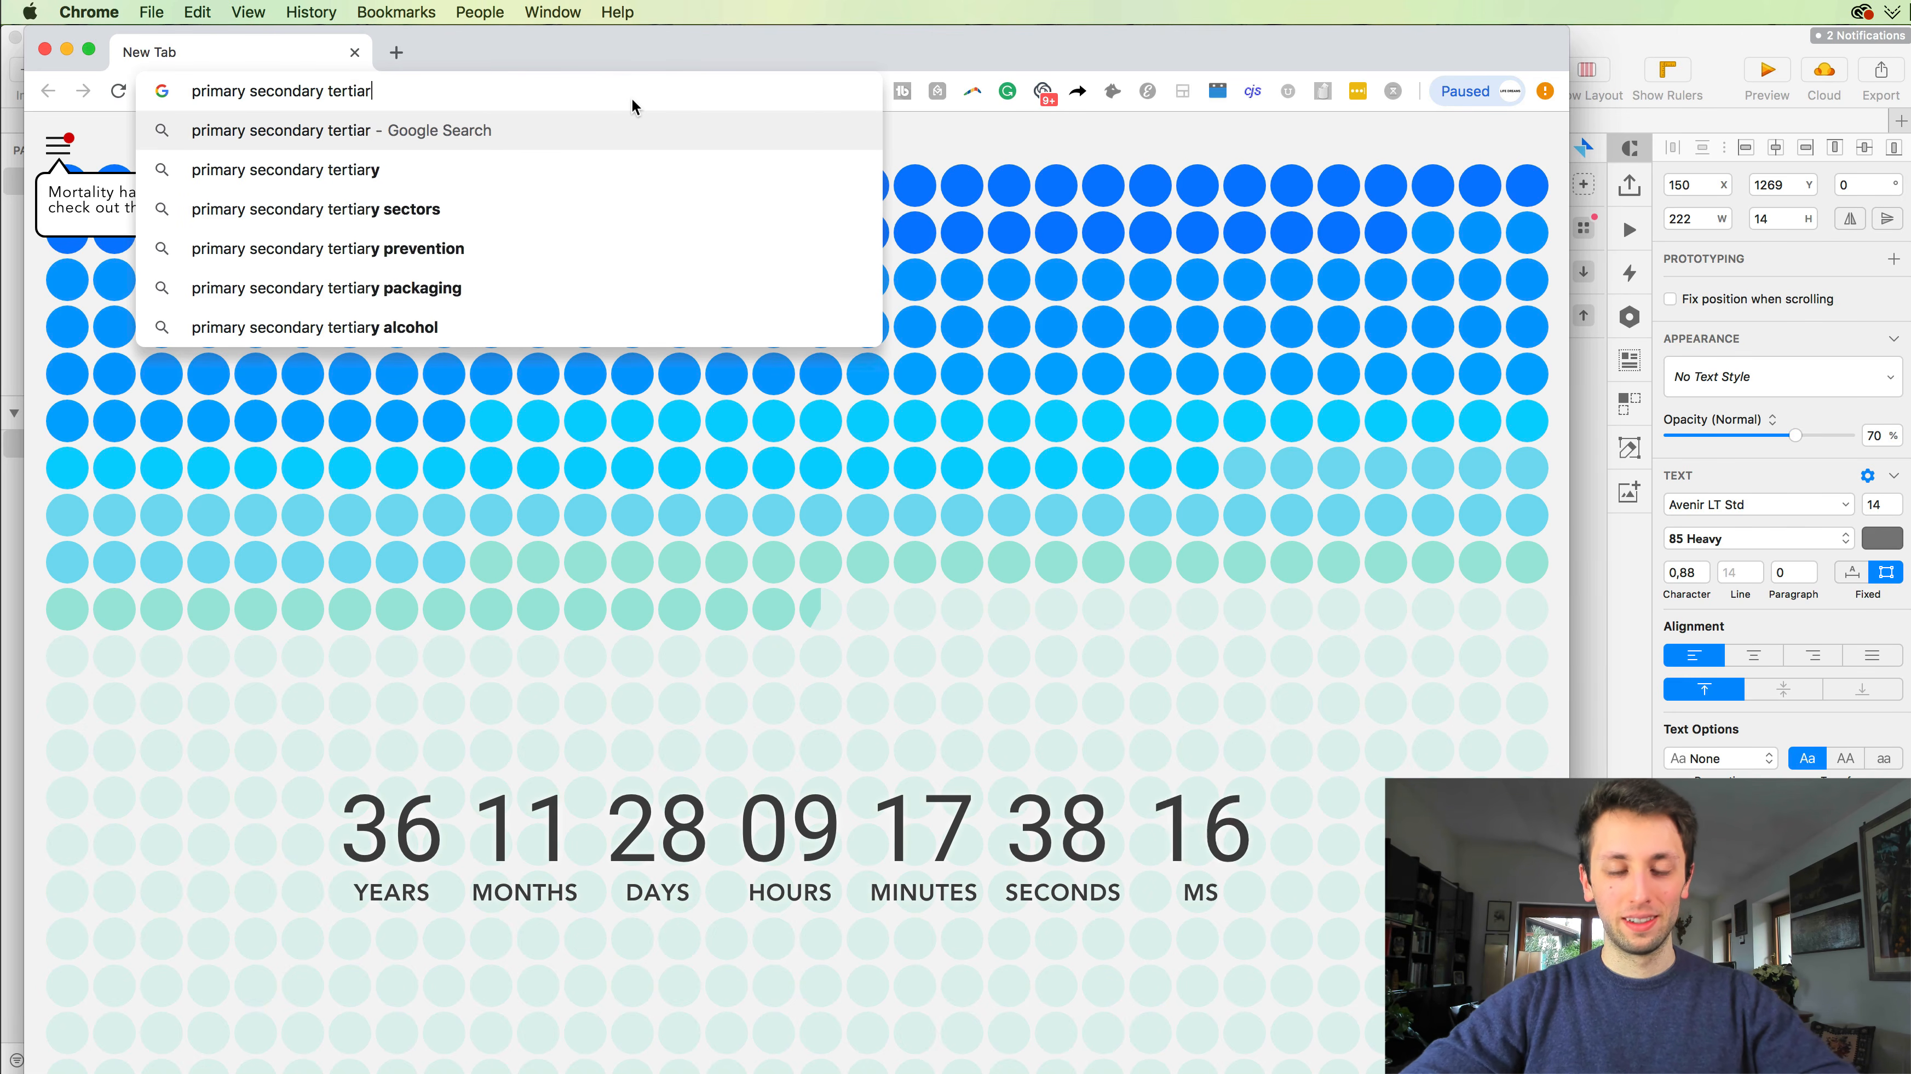
{"action": "key", "text": "Return"}
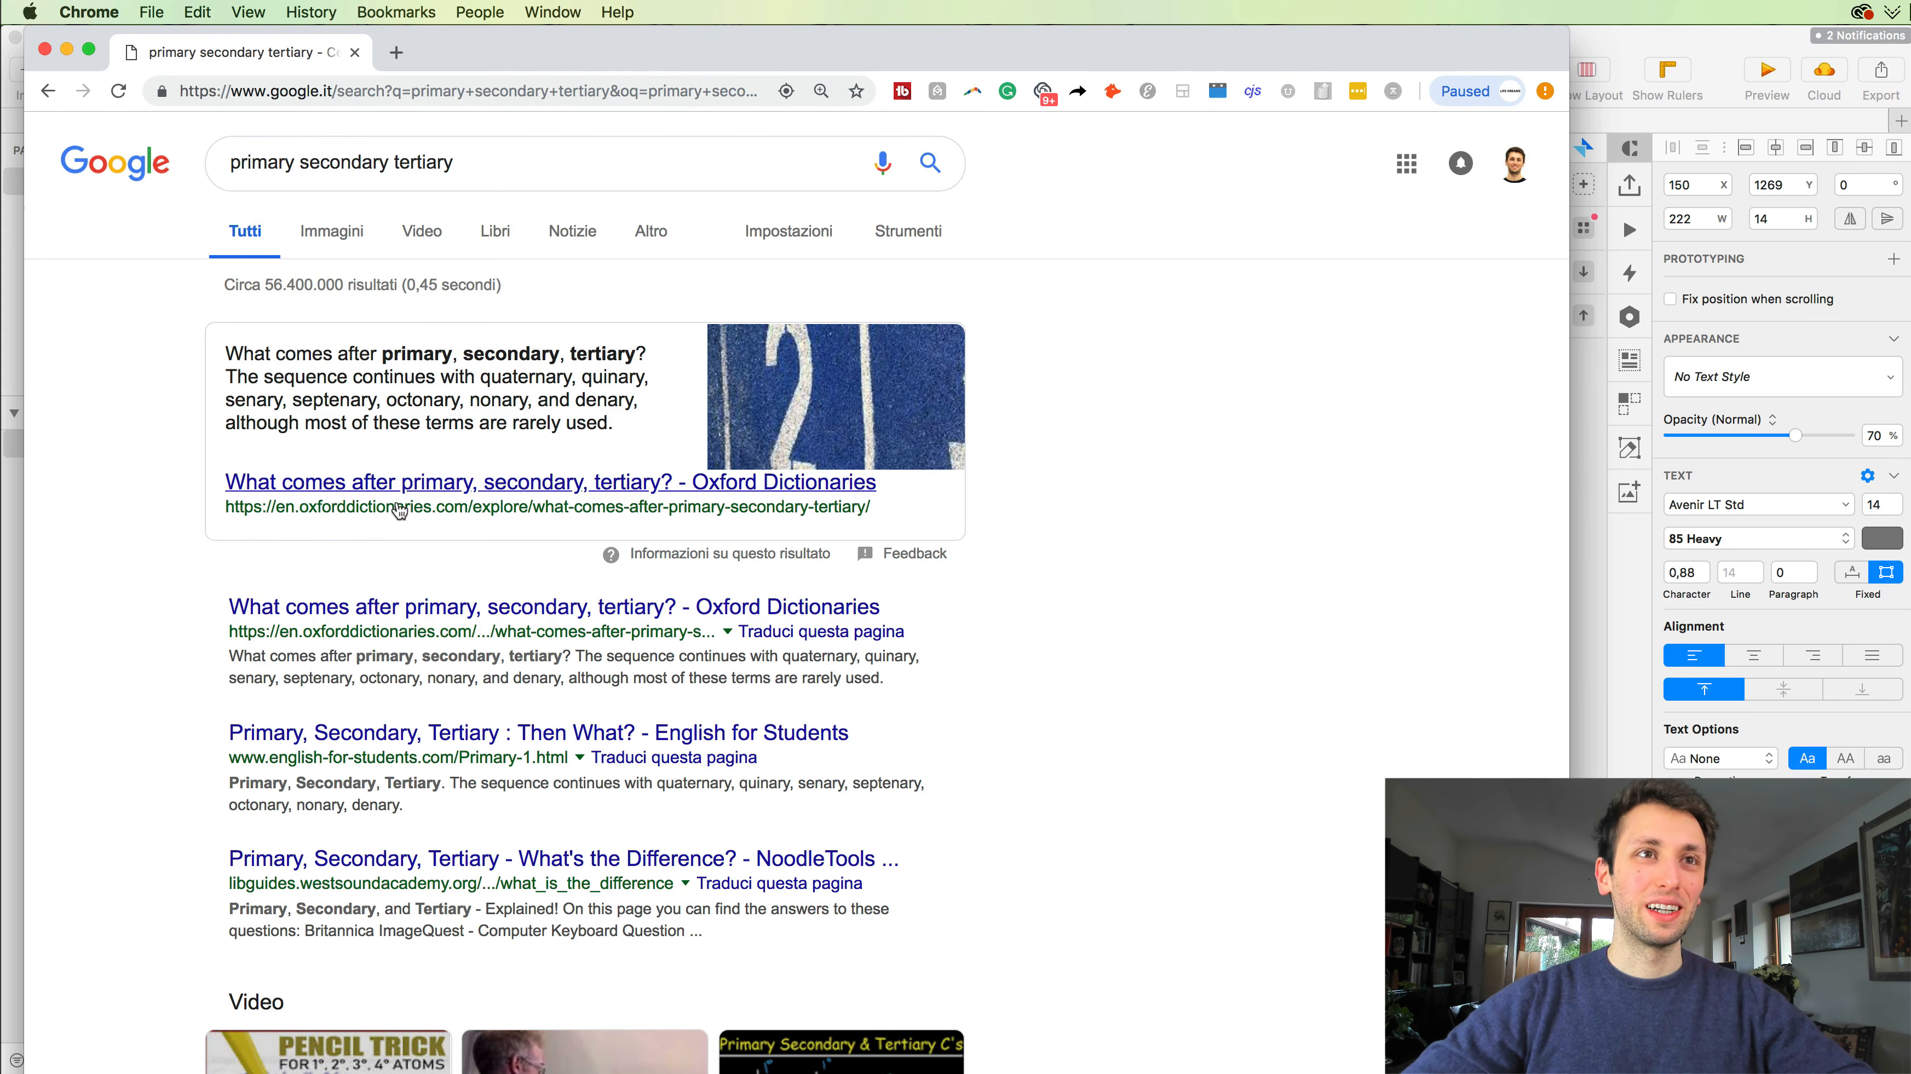
Step: Open the Oxford Dictionaries article on what comes after tertiary, copy the word "quinary" from it, and switch back to Sketch
{"action": "left_click", "coordinate": [474, 623]}
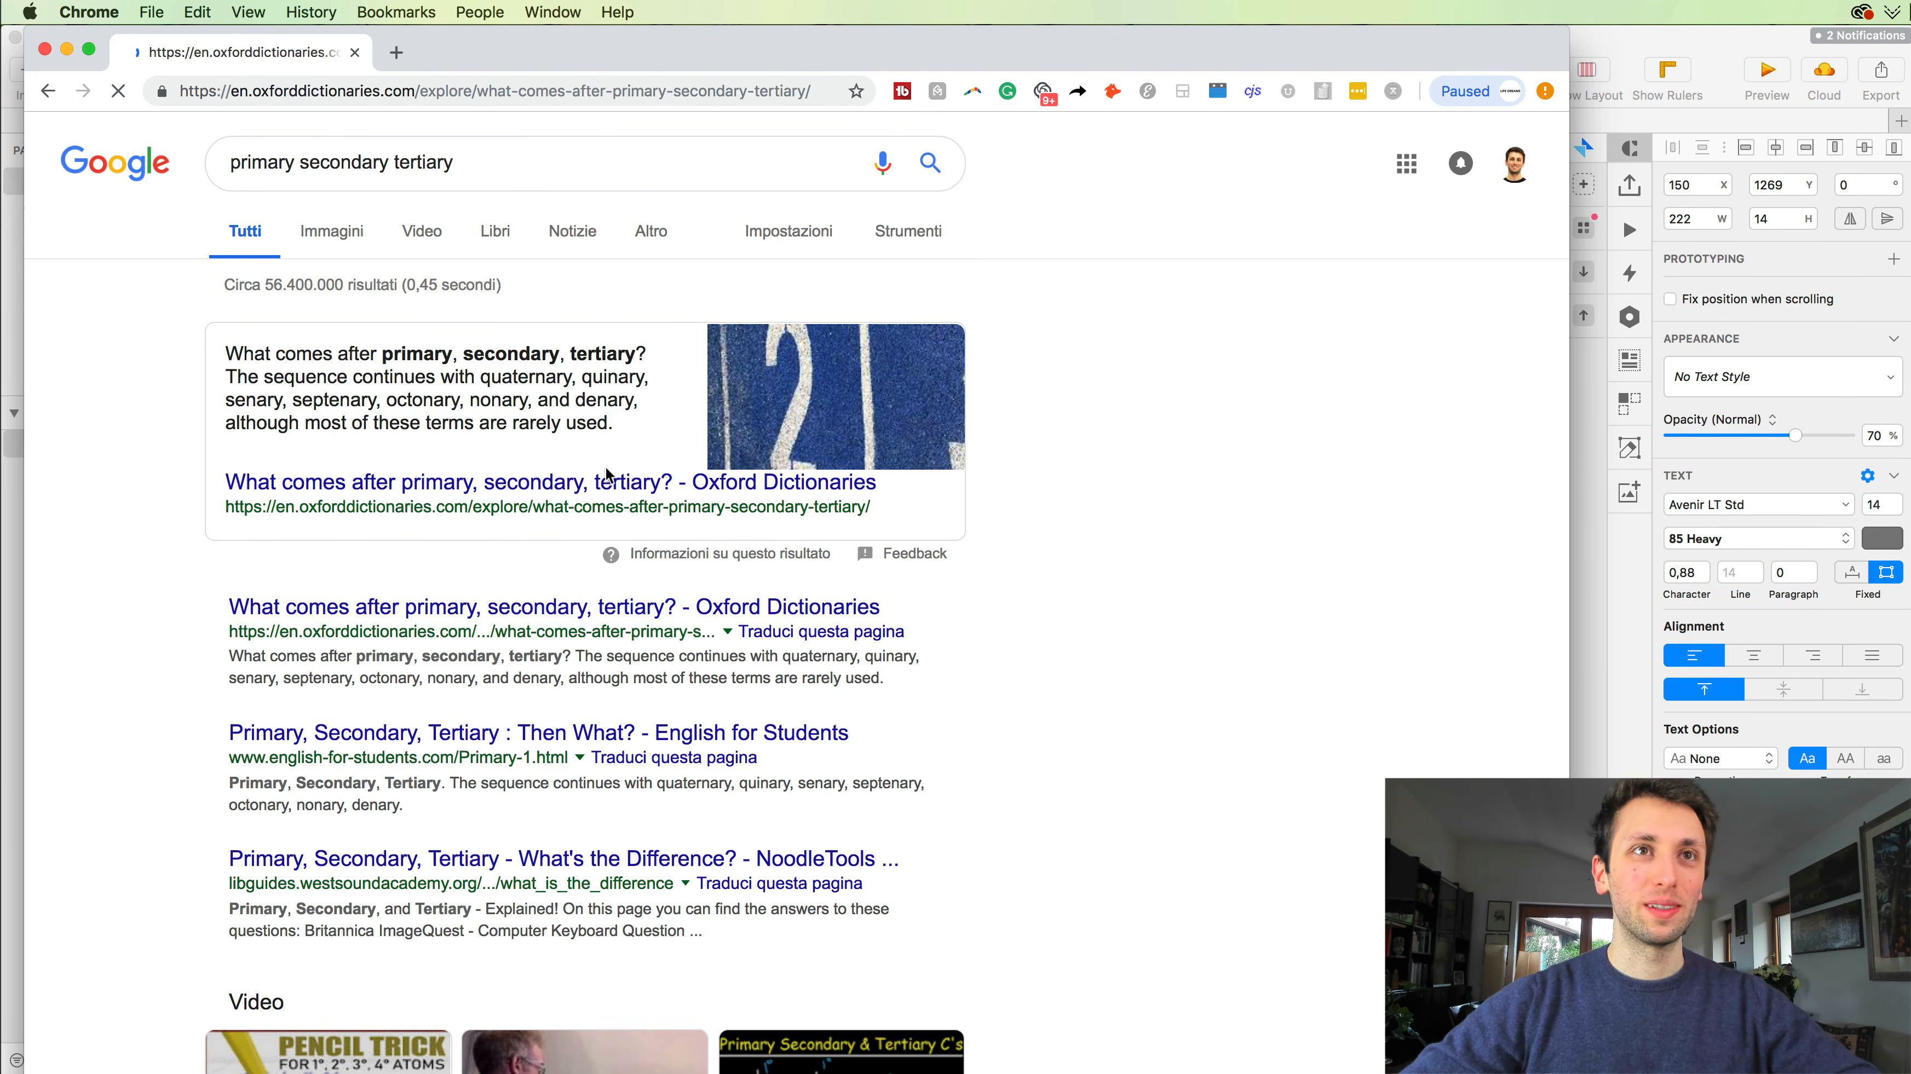
{"action": "scroll", "coordinate": [617, 639], "scroll_direction": "down", "scroll_amount": 5}
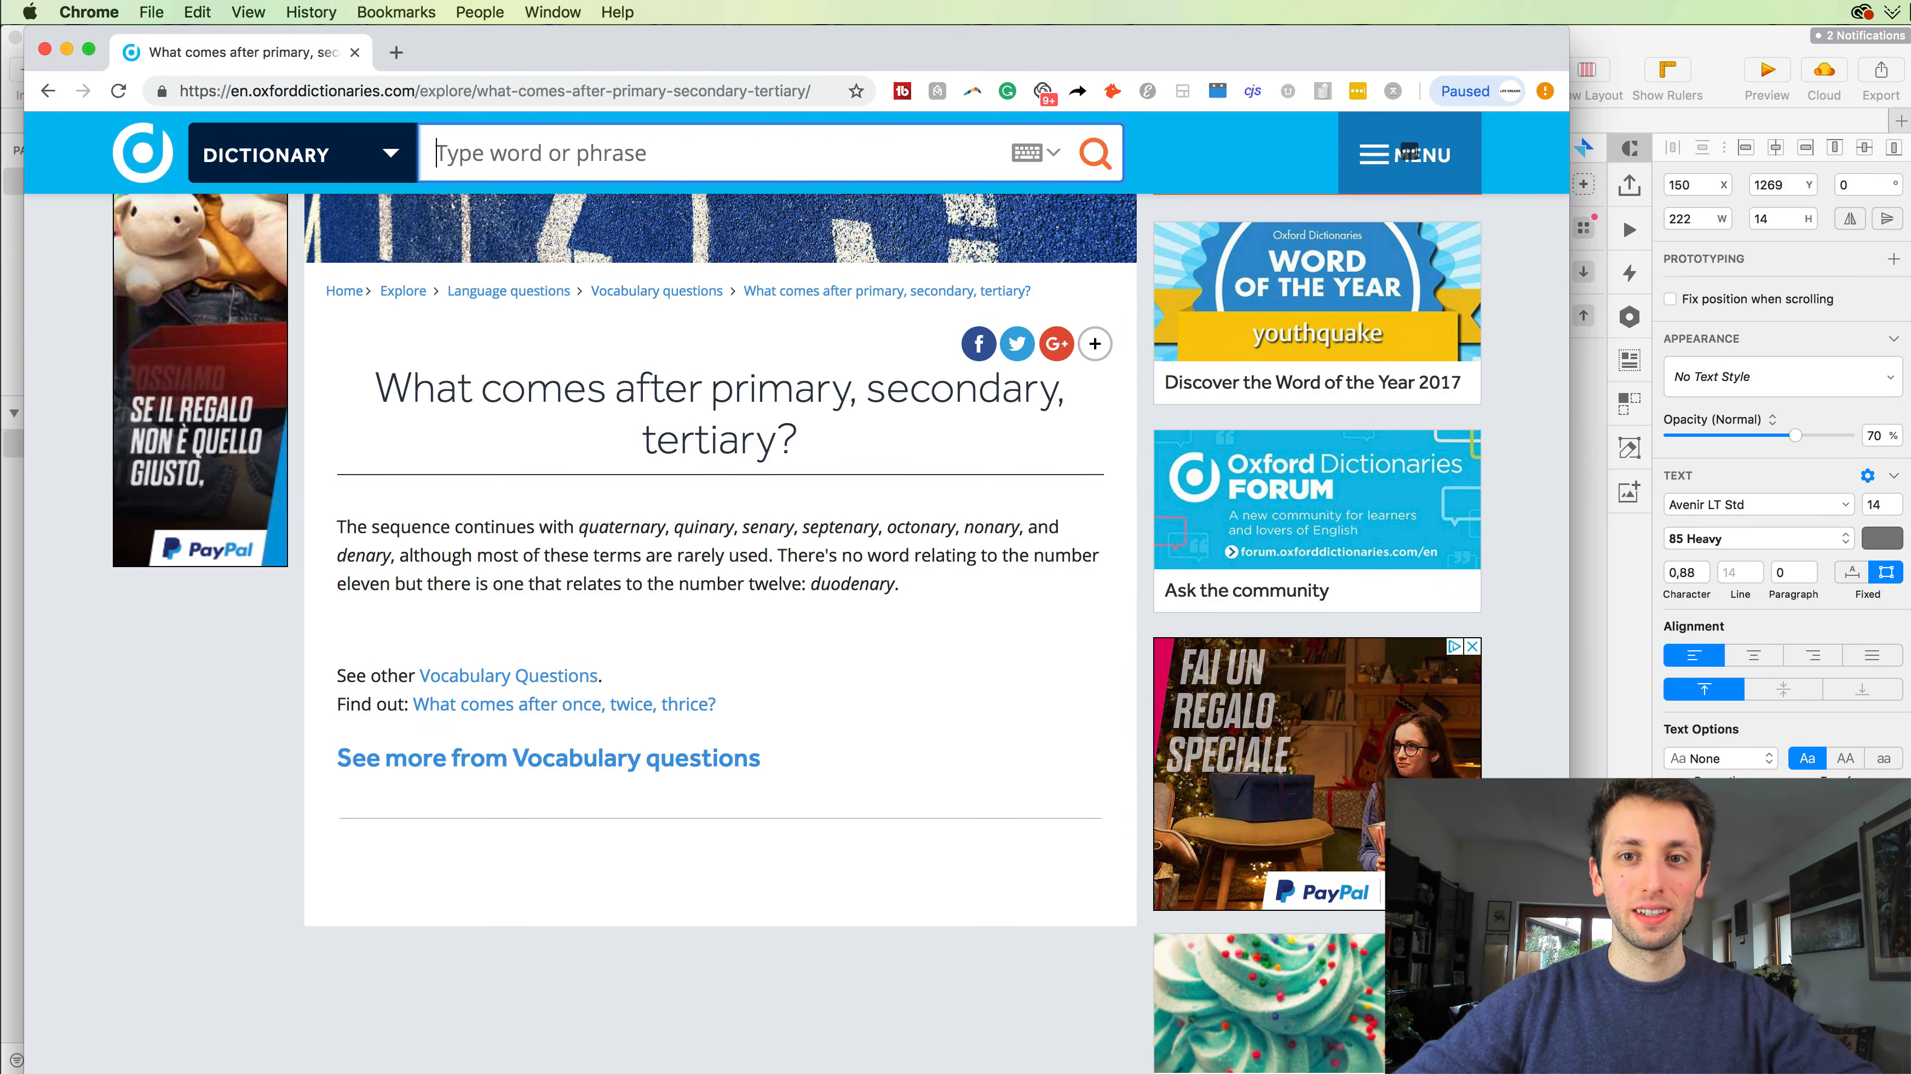
{"action": "left_click_drag", "start_coordinate": [1569, 1073], "coordinate": [1481, 1038]}
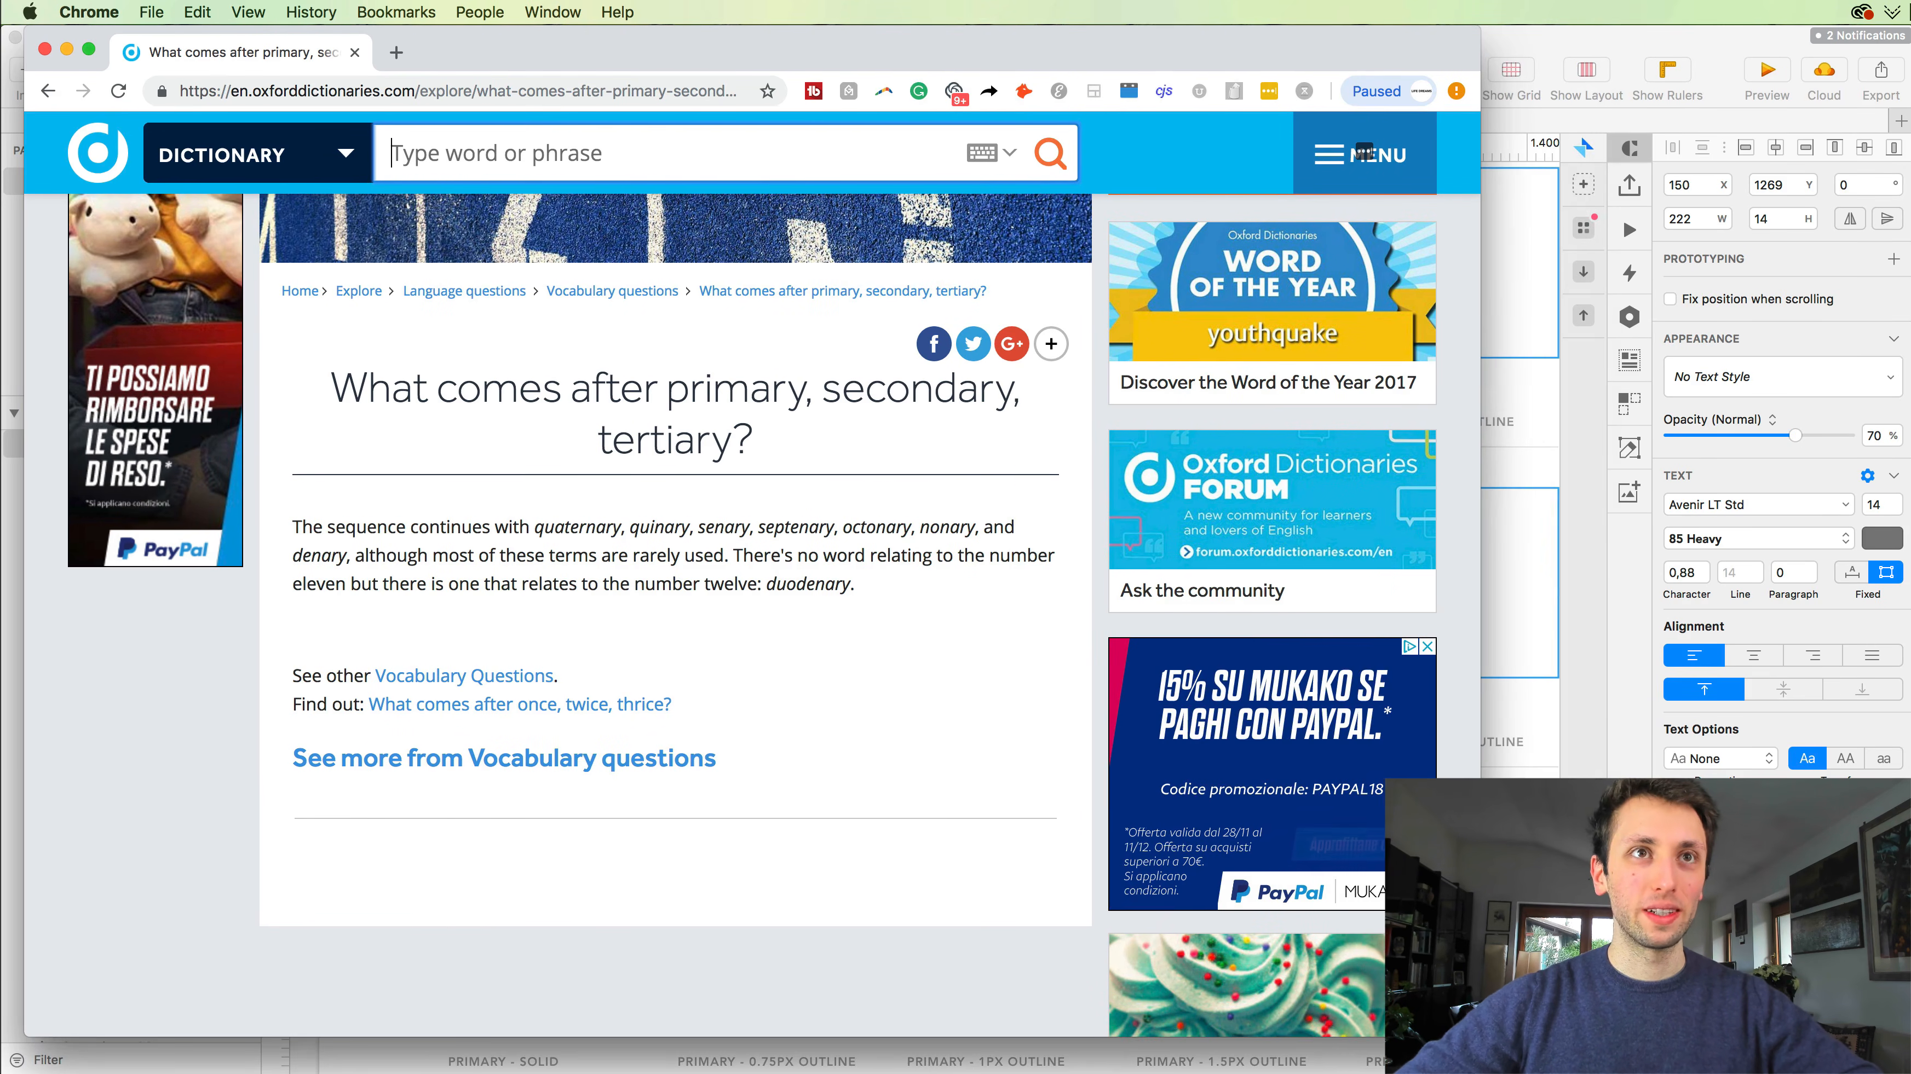
{"action": "double_click", "coordinate": [660, 527]}
{"action": "left_click", "coordinate": [1551, 422]}
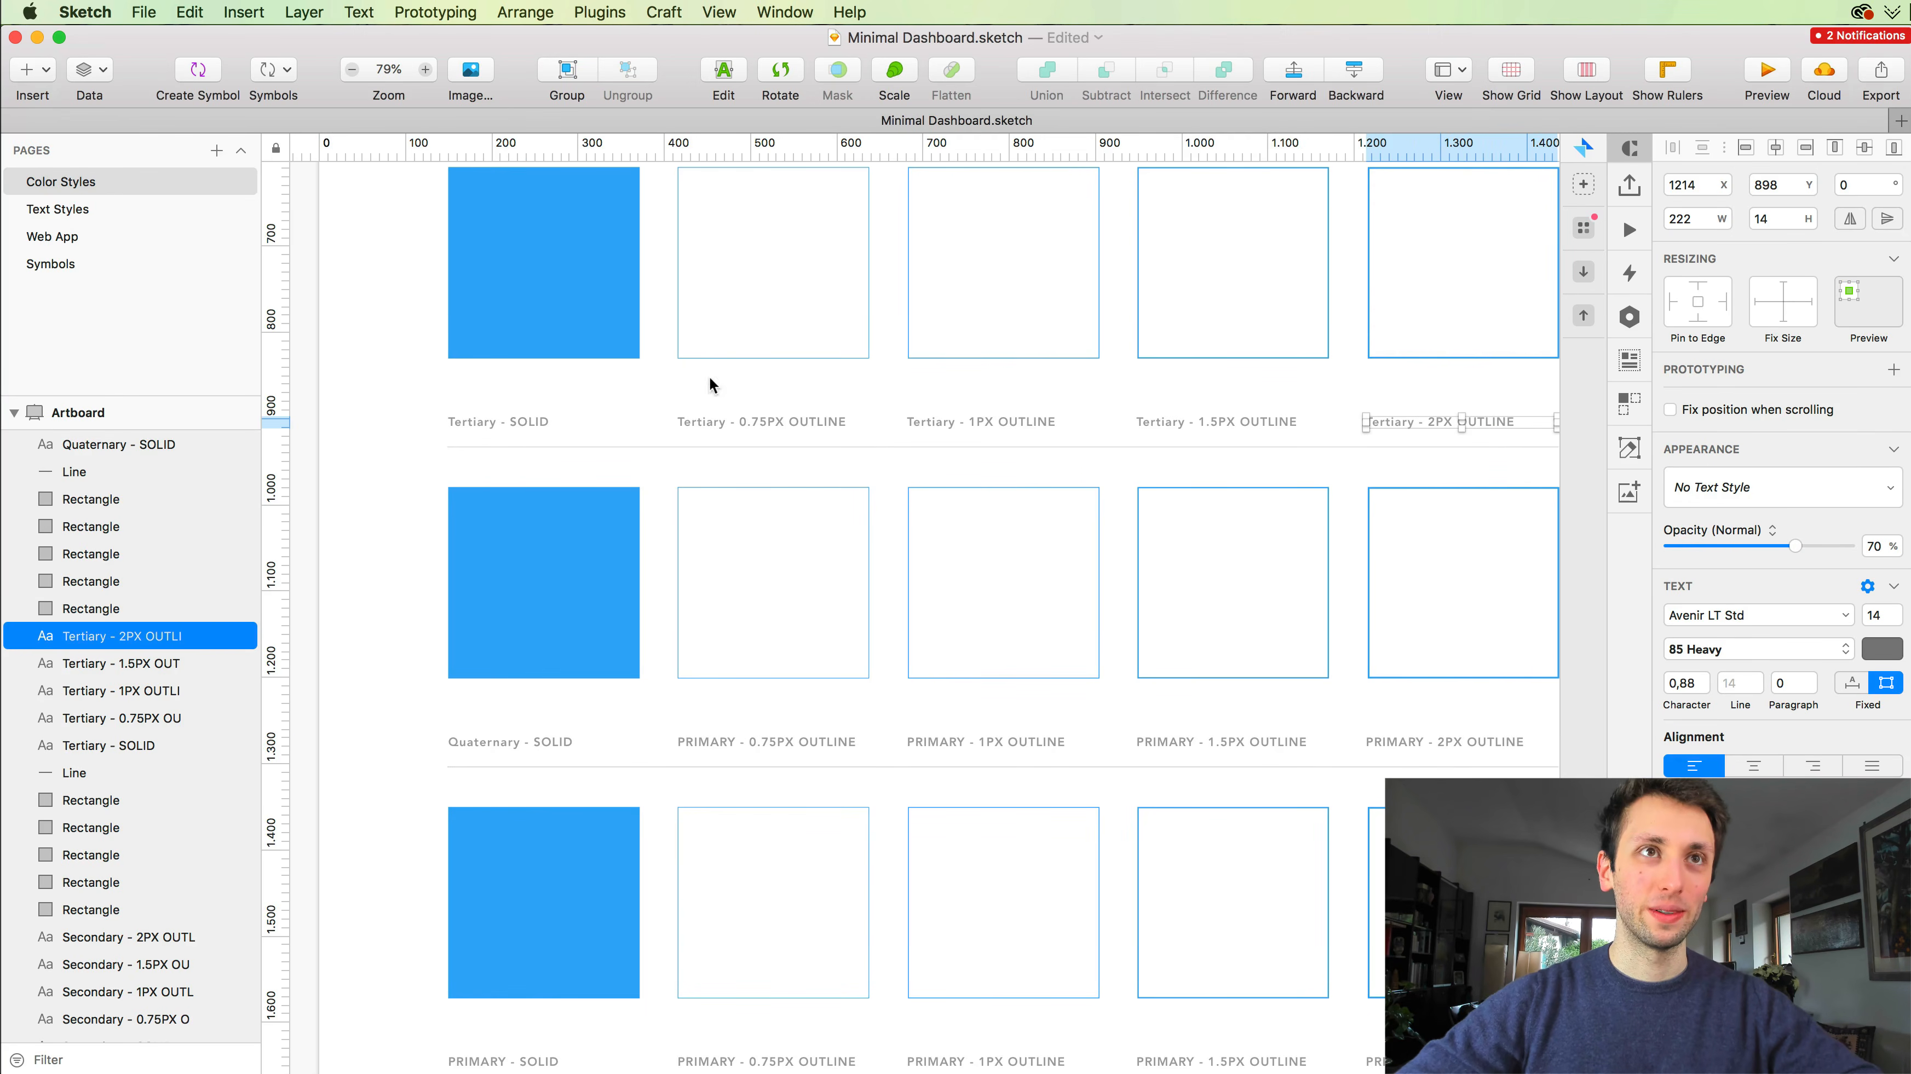
Step: Paste "quinary" over PRIMARY in the fifth row's solid swatch label
{"action": "scroll", "coordinate": [745, 780], "scroll_direction": "down", "scroll_amount": 3}
{"action": "left_click", "coordinate": [475, 933]}
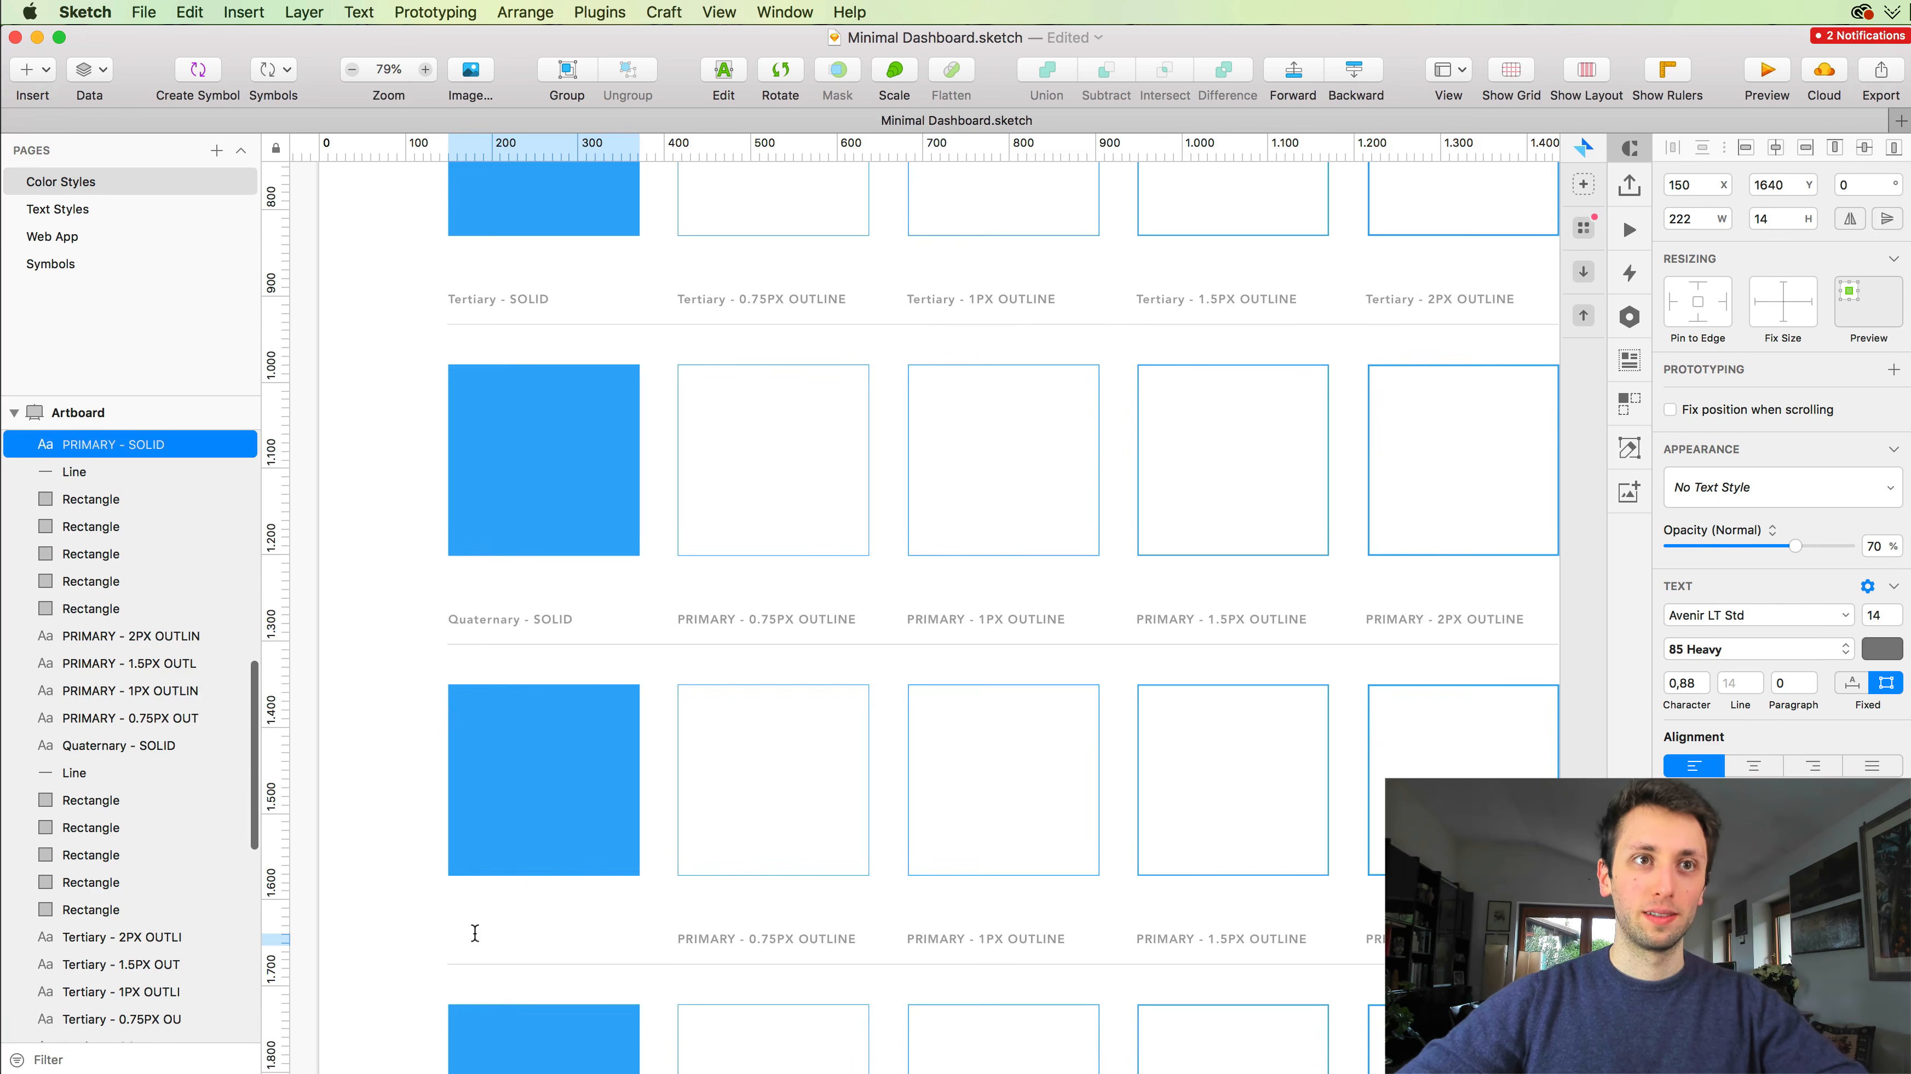
{"action": "double_click", "coordinate": [474, 933]}
{"action": "key", "text": "super+v"}
{"action": "left_click", "coordinate": [702, 619]}
{"action": "double_click", "coordinate": [702, 619]}
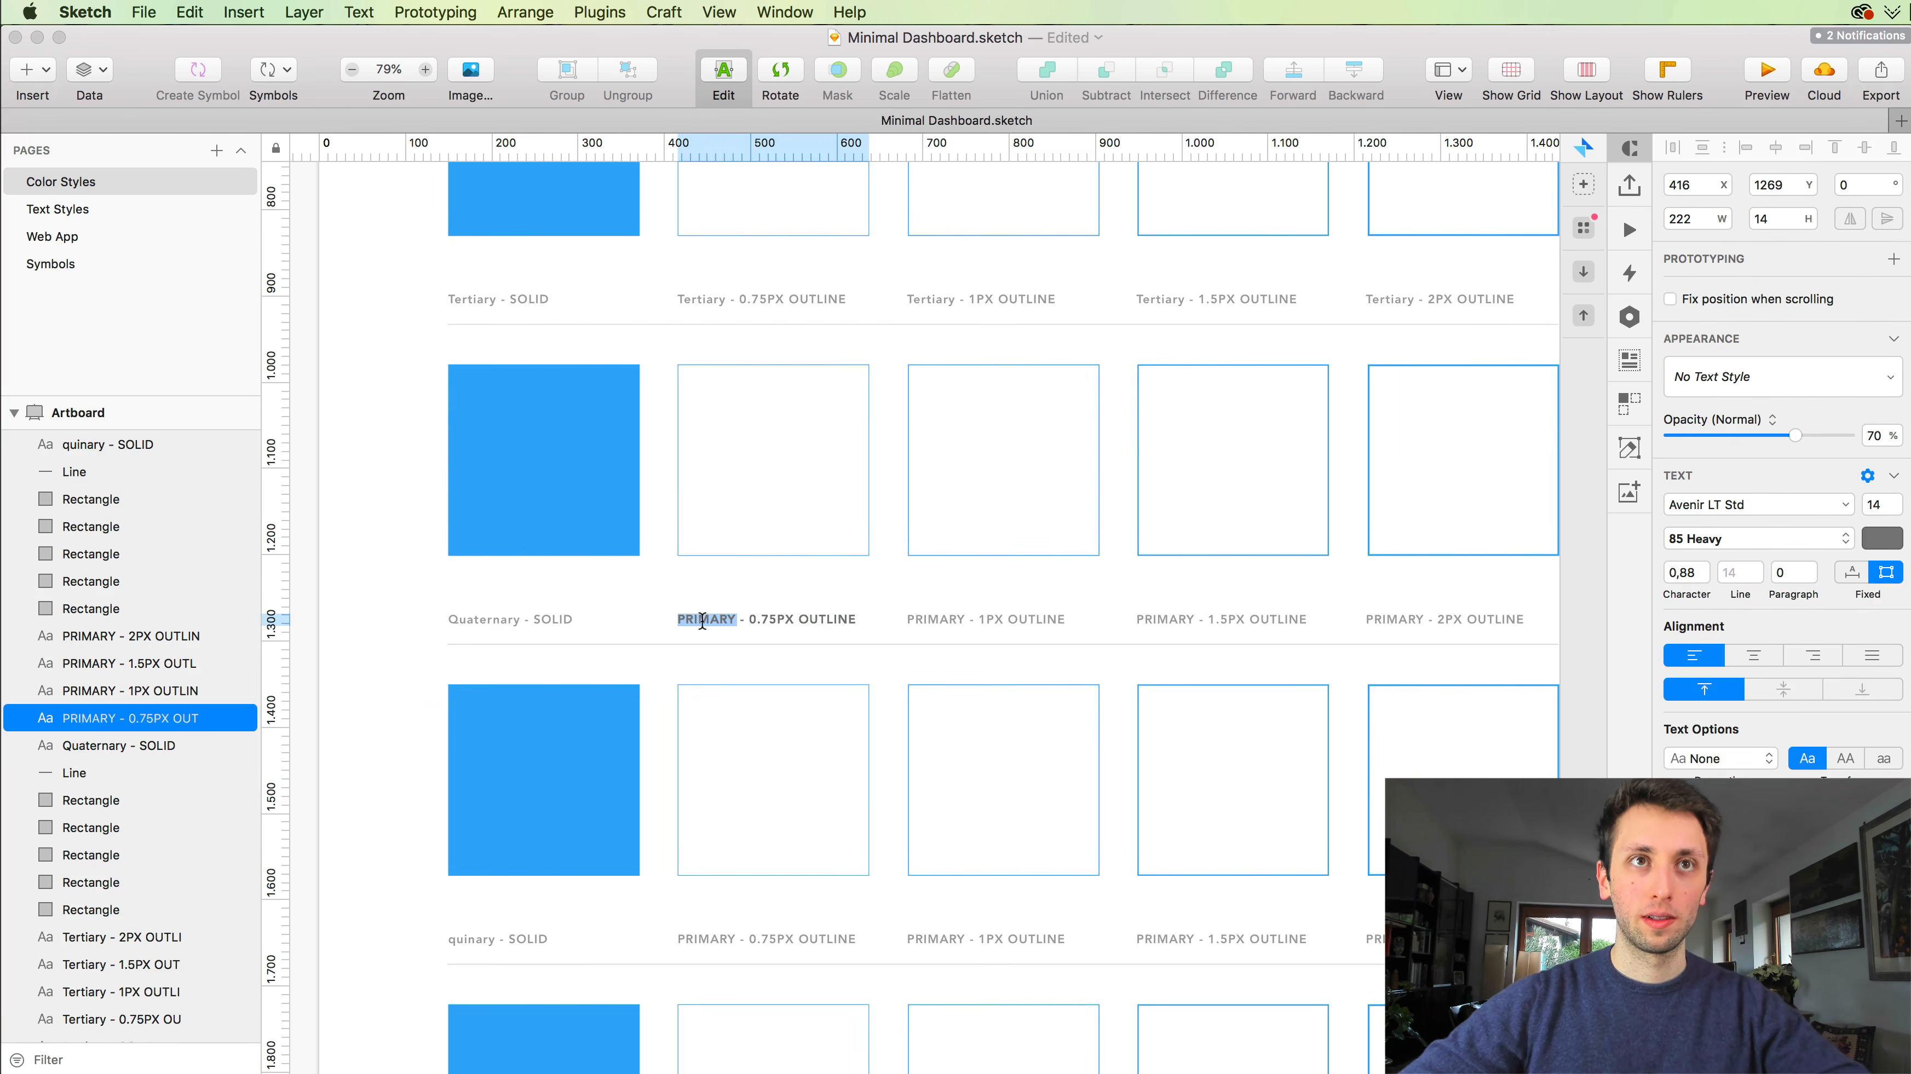
{"action": "key", "text": "Escape"}
Step: Copy "Quaternary" from the fourth row's solid label and paste it over PRIMARY in that row's 0.75PX outline label
{"action": "left_click", "coordinate": [494, 620]}
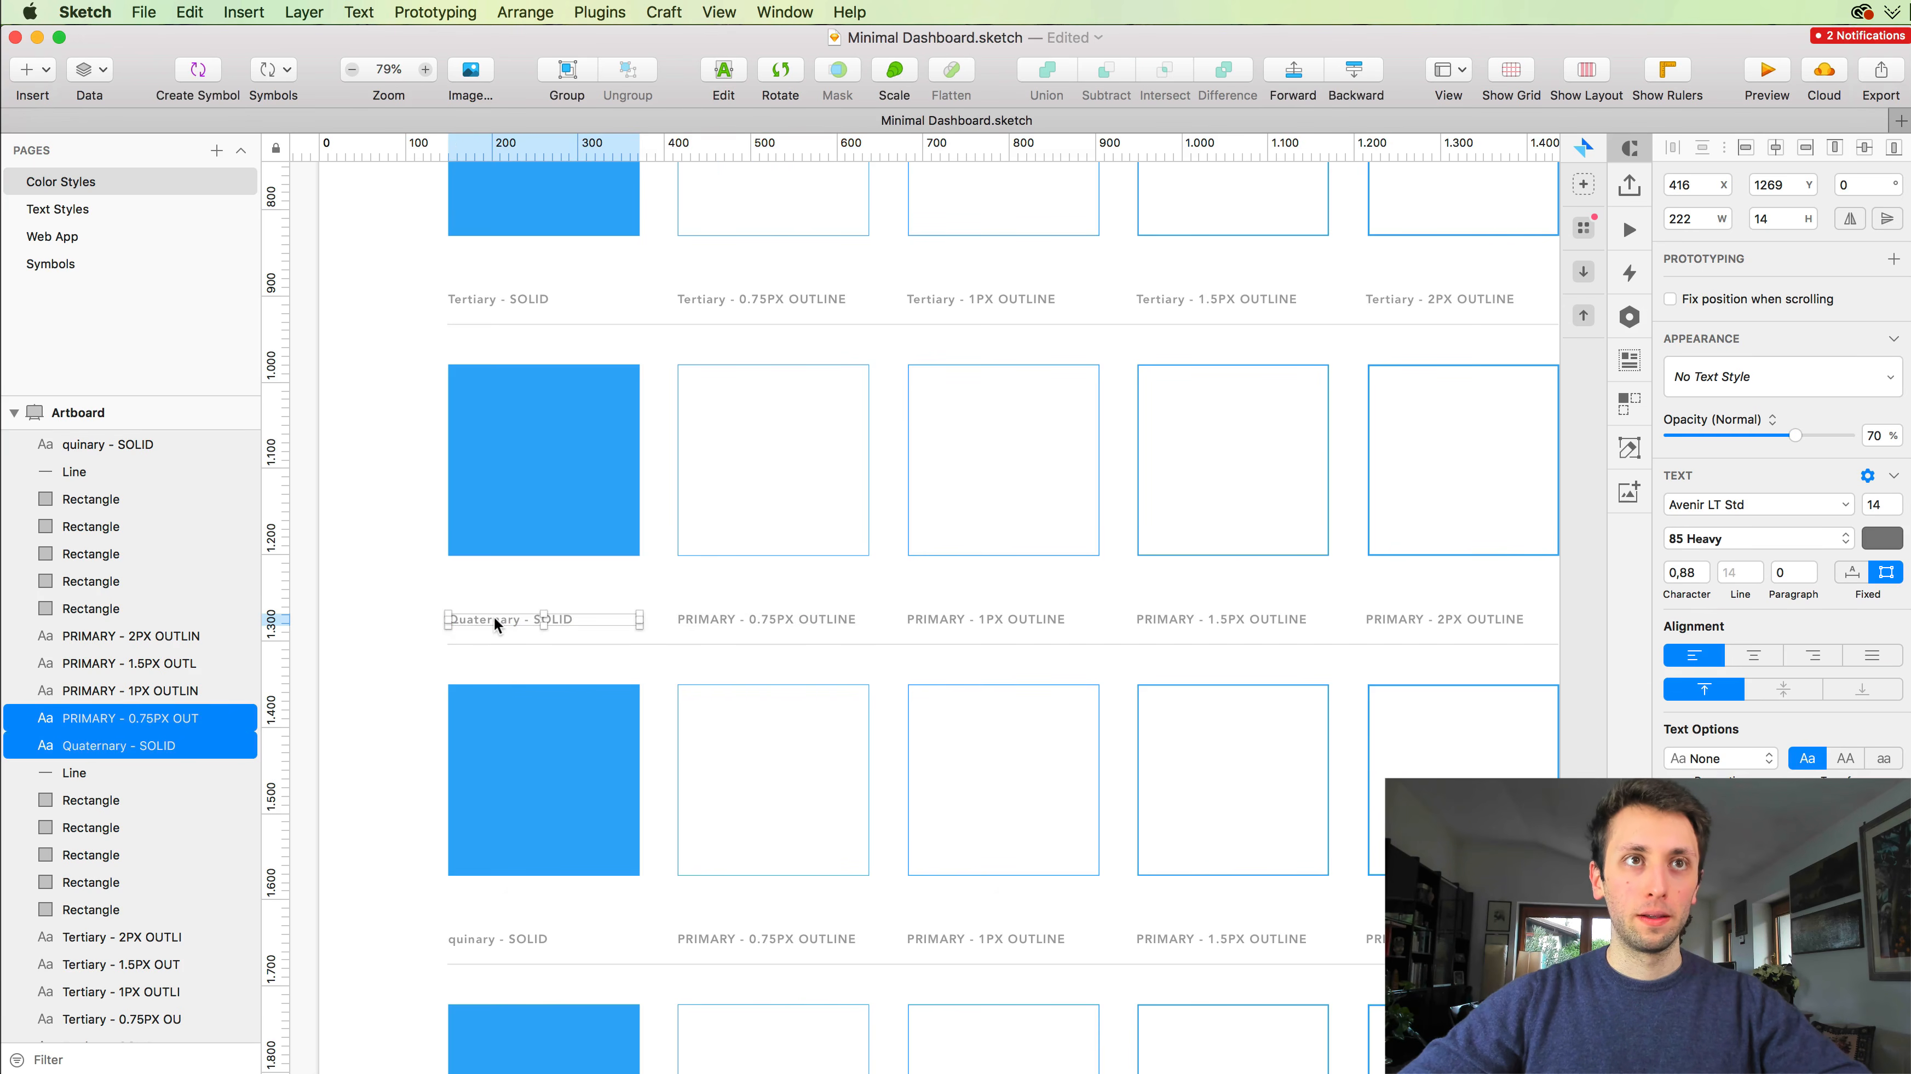
{"action": "double_click", "coordinate": [494, 620]}
{"action": "left_click", "coordinate": [708, 622]}
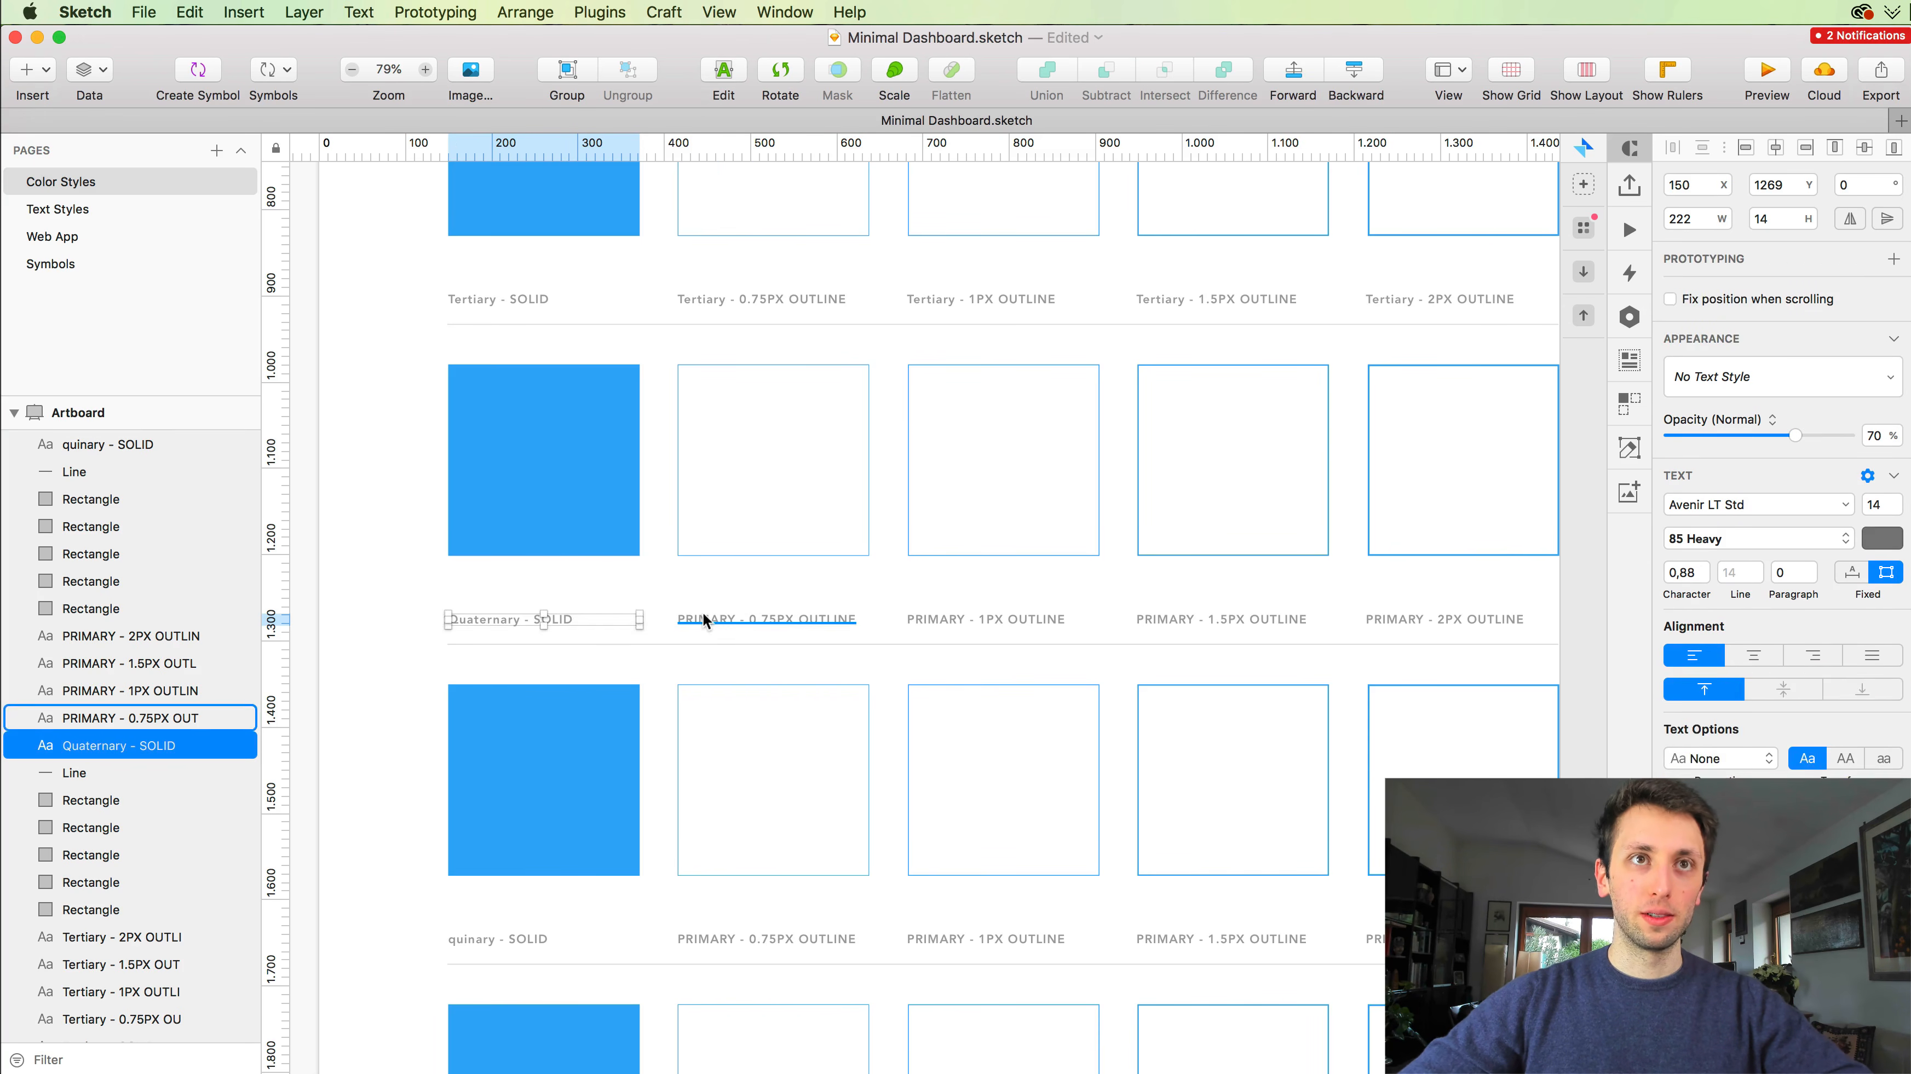
{"action": "double_click", "coordinate": [704, 614]}
{"action": "key", "text": "super+v"}
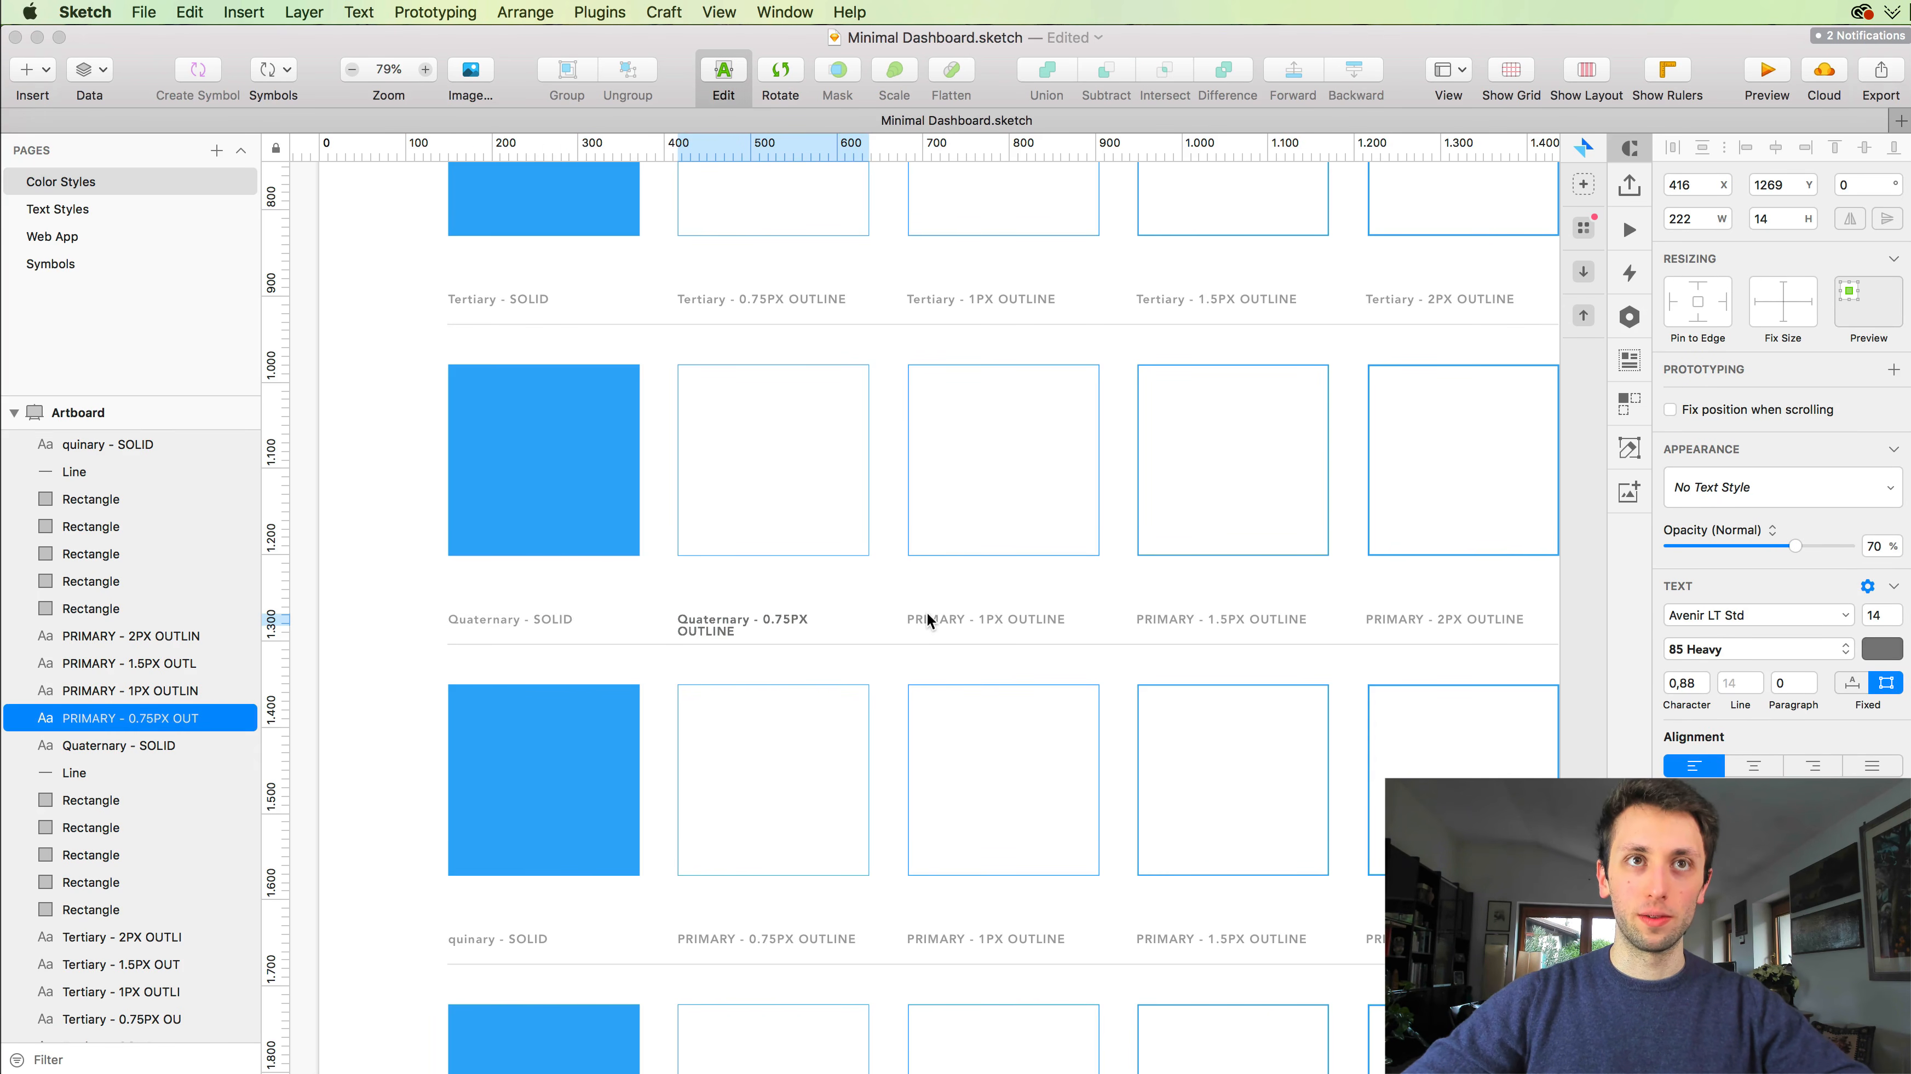
{"action": "key", "text": "Escape"}
Step: Paste "Quaternary" over PRIMARY in the fourth row's 1PX and 1.5PX outline labels
{"action": "left_click", "coordinate": [929, 621]}
{"action": "double_click", "coordinate": [925, 618]}
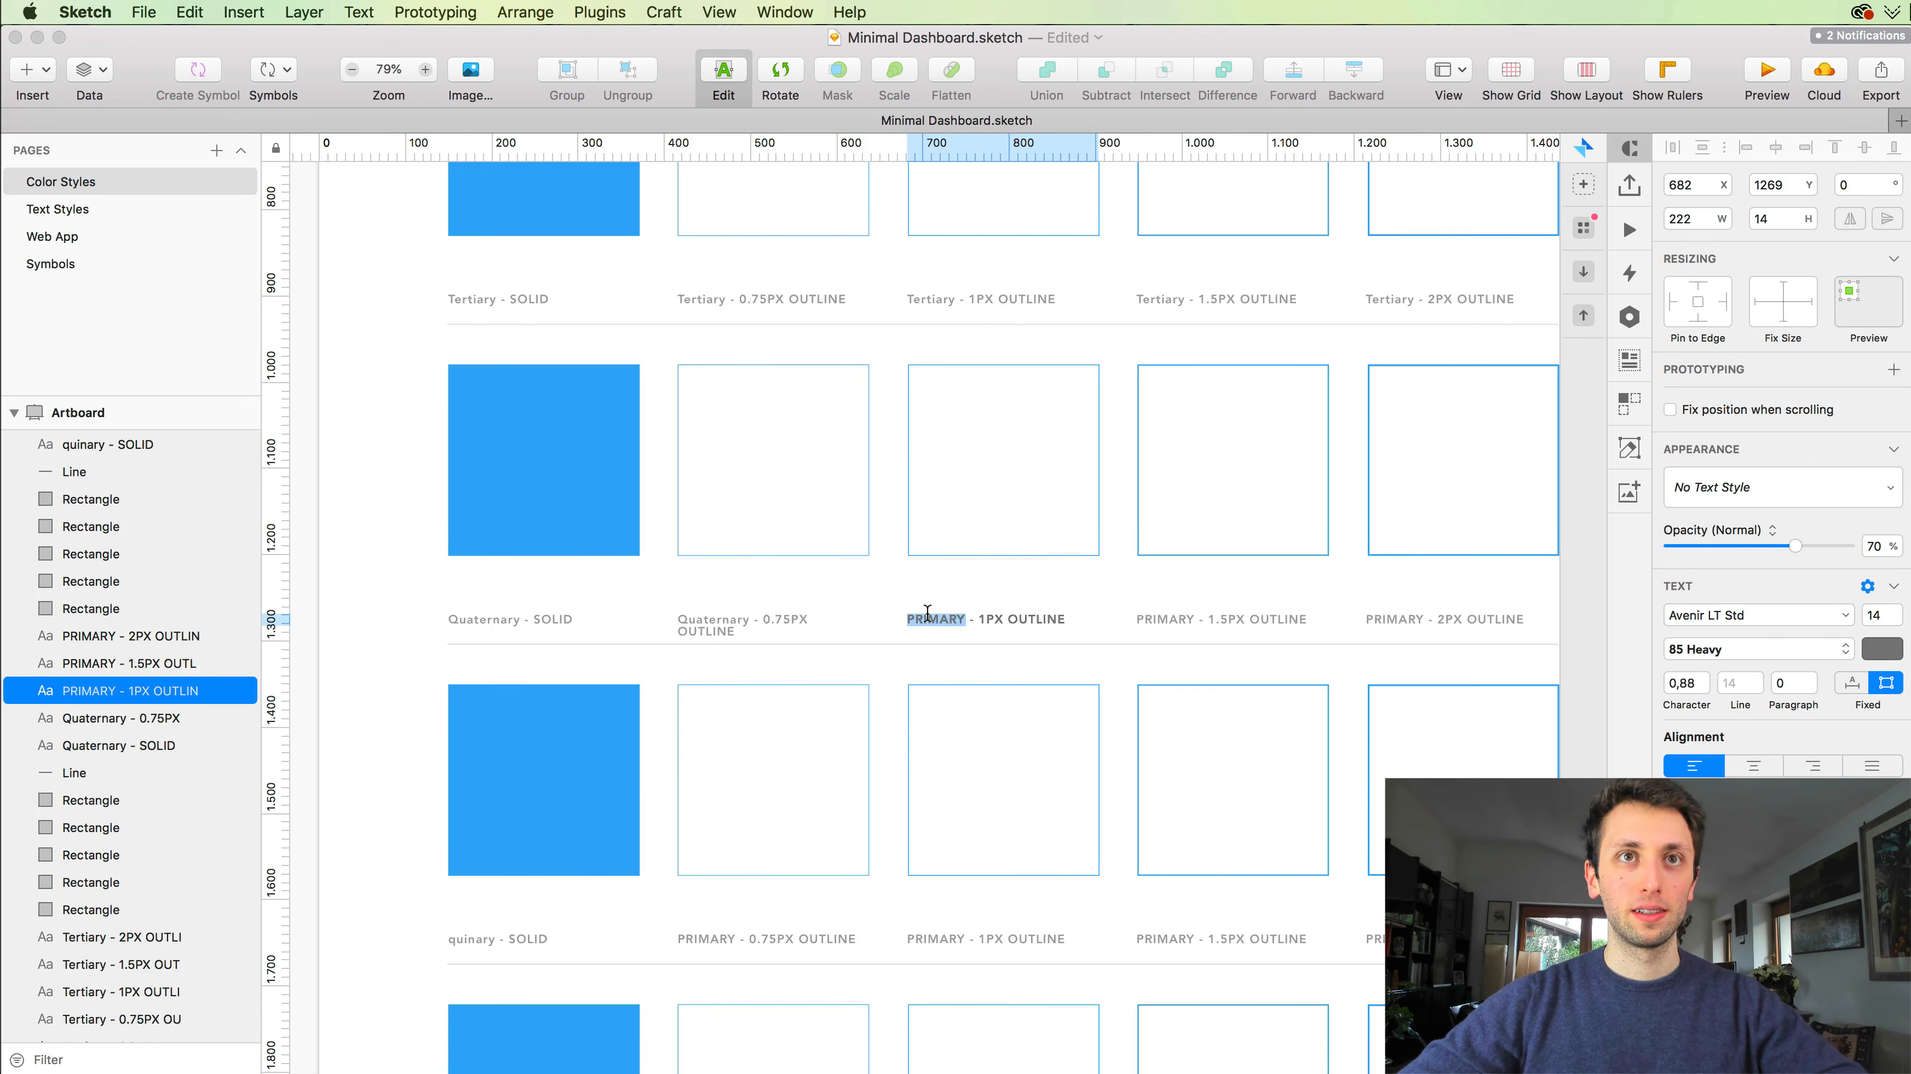
{"action": "key", "text": "super+v"}
{"action": "key", "text": "Escape"}
{"action": "scroll", "coordinate": [941, 598], "scroll_direction": "right", "scroll_amount": 5}
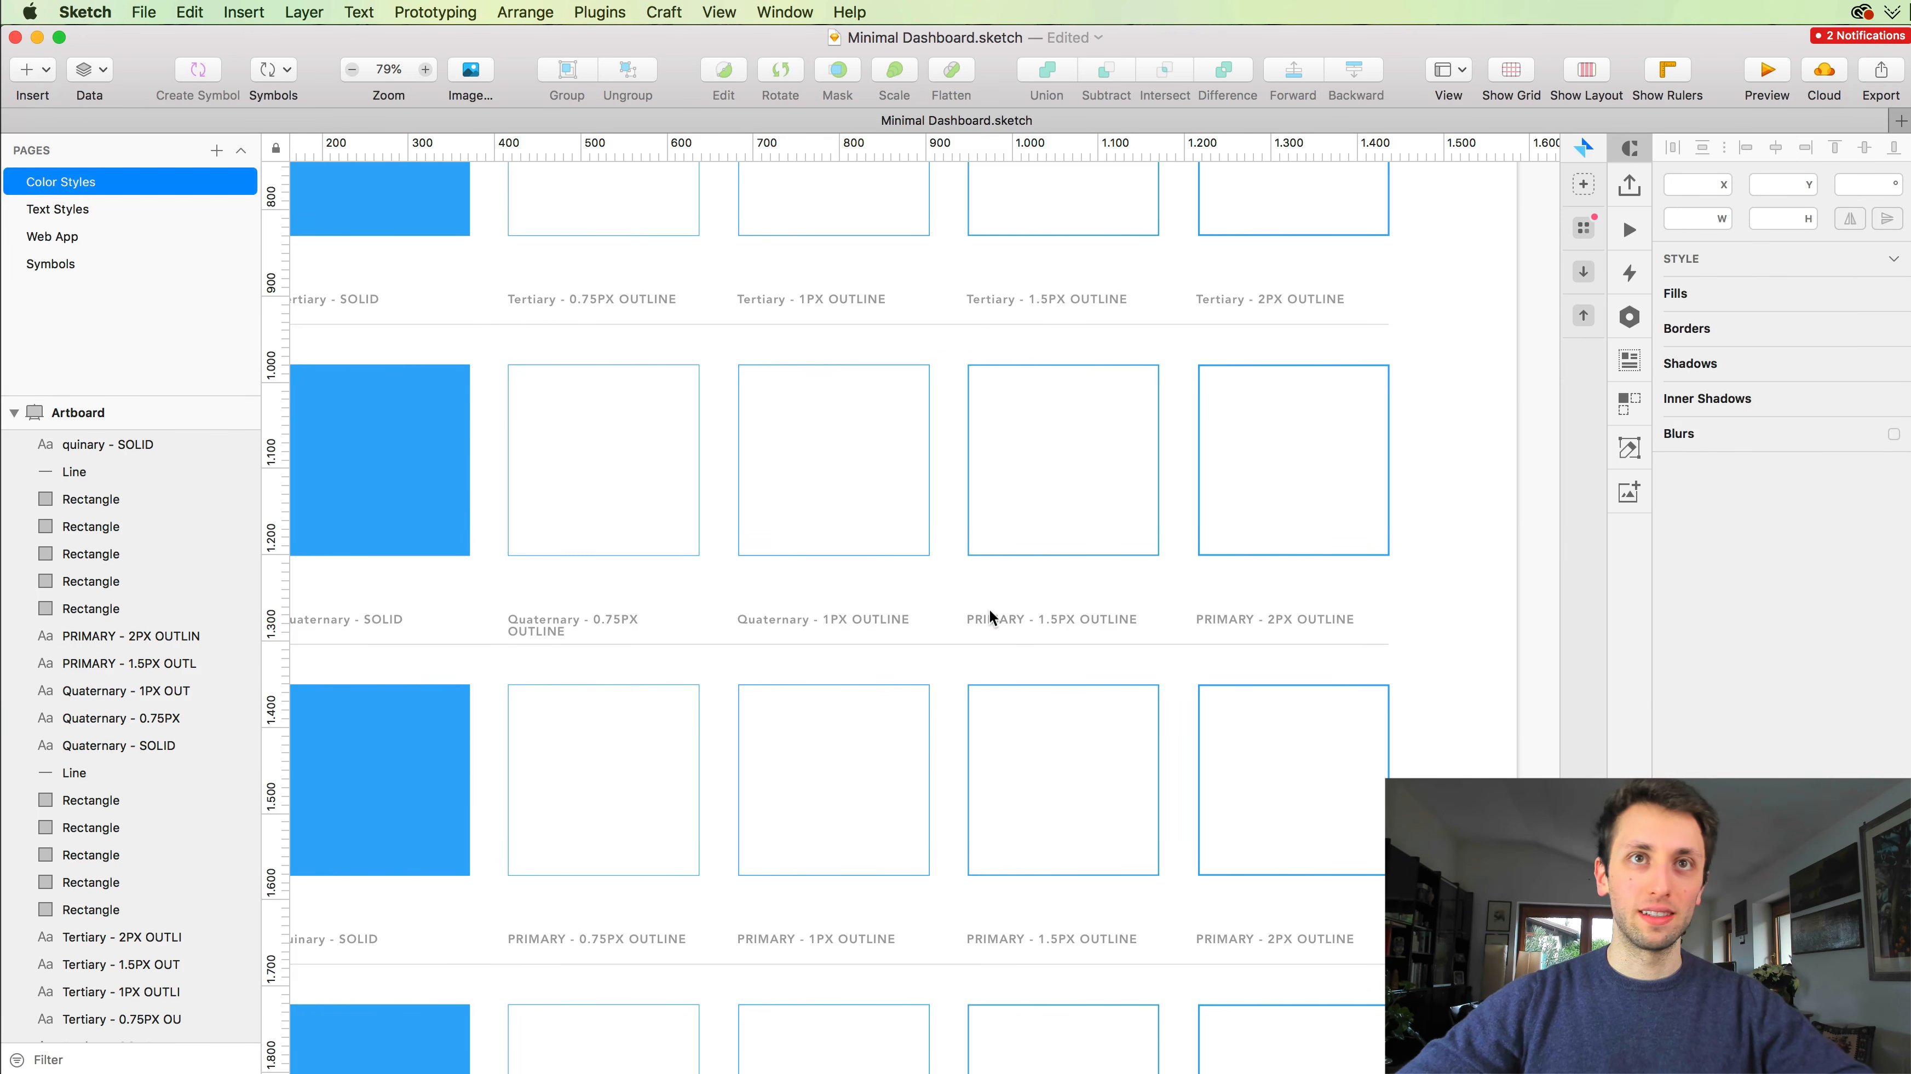
{"action": "left_click", "coordinate": [989, 609]}
{"action": "double_click", "coordinate": [992, 614]}
{"action": "key", "text": "super+v"}
{"action": "key", "text": "Escape"}
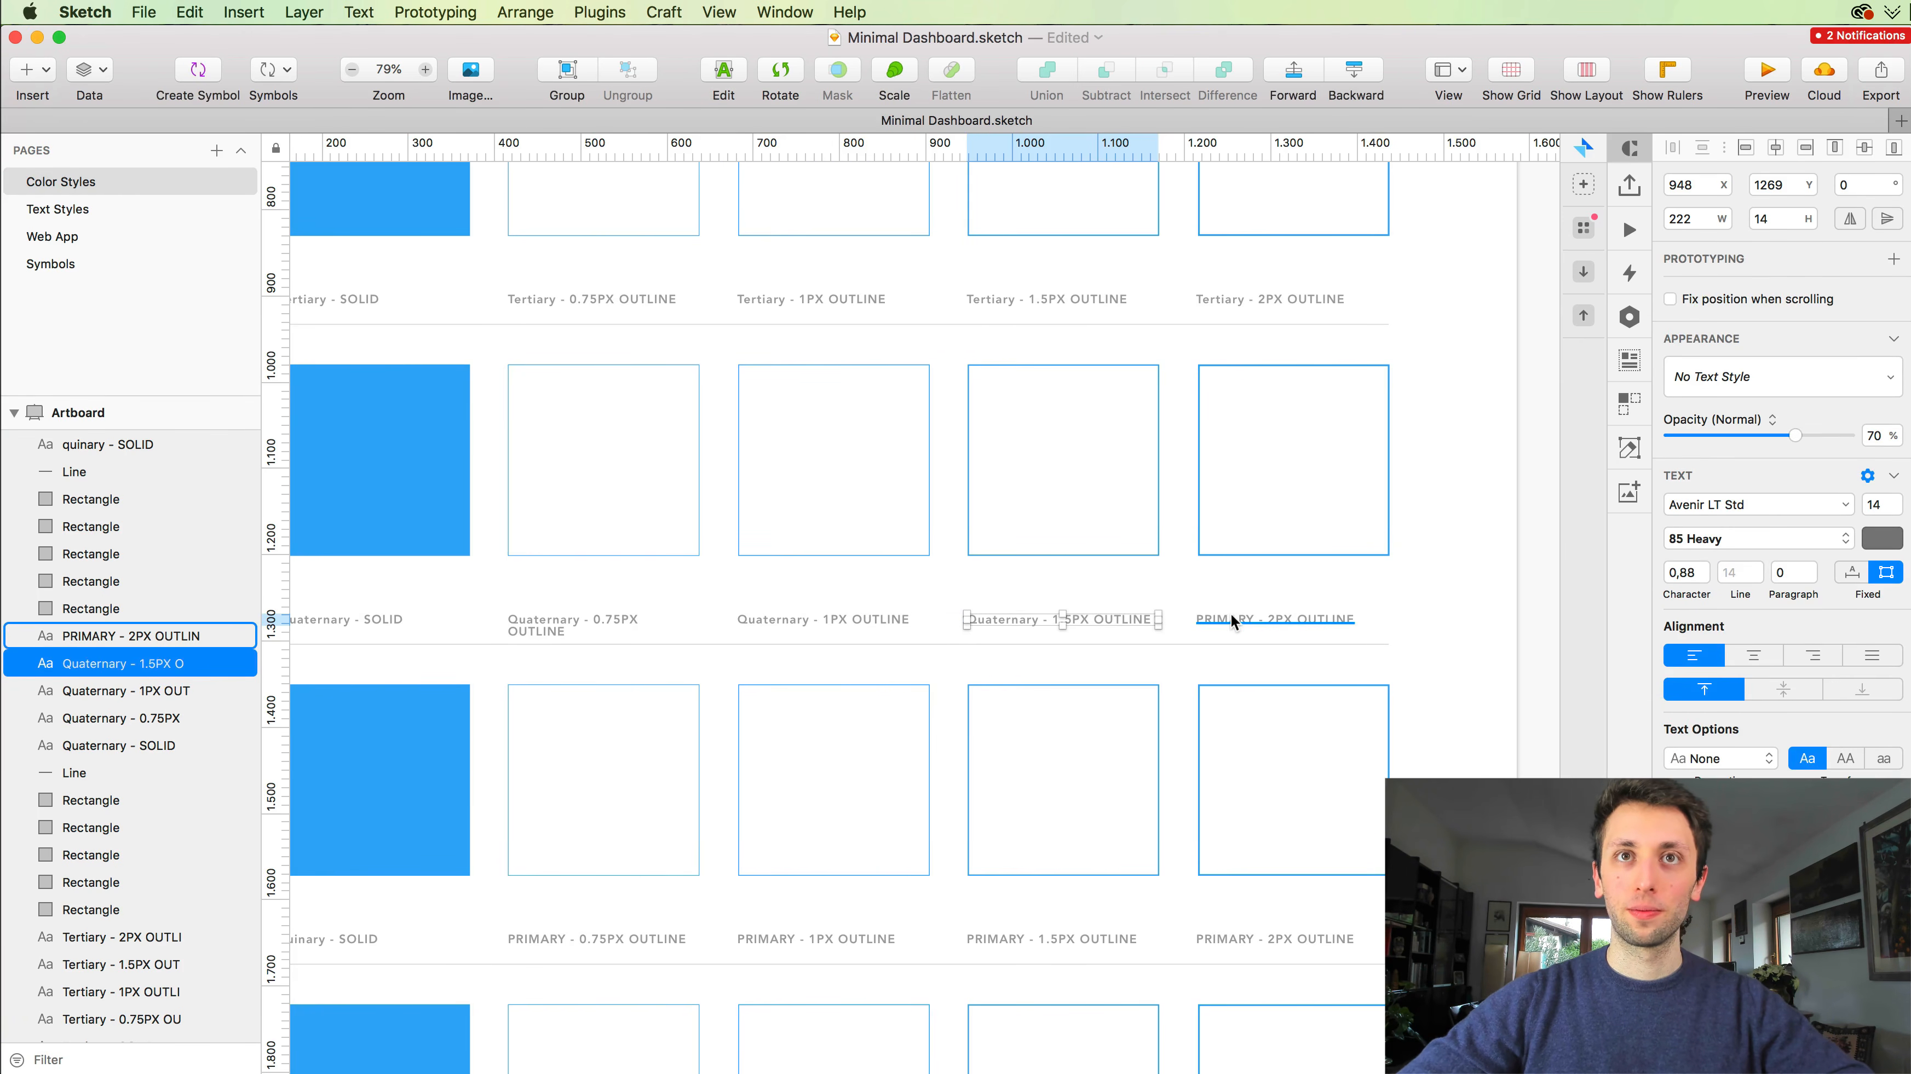
Step: Paste "Quaternary" into the fourth row's 2PX outline label and widen that row's 0.75PX label box to about 235 so its text fits one line
{"action": "left_click", "coordinate": [1232, 612]}
{"action": "double_click", "coordinate": [1229, 615]}
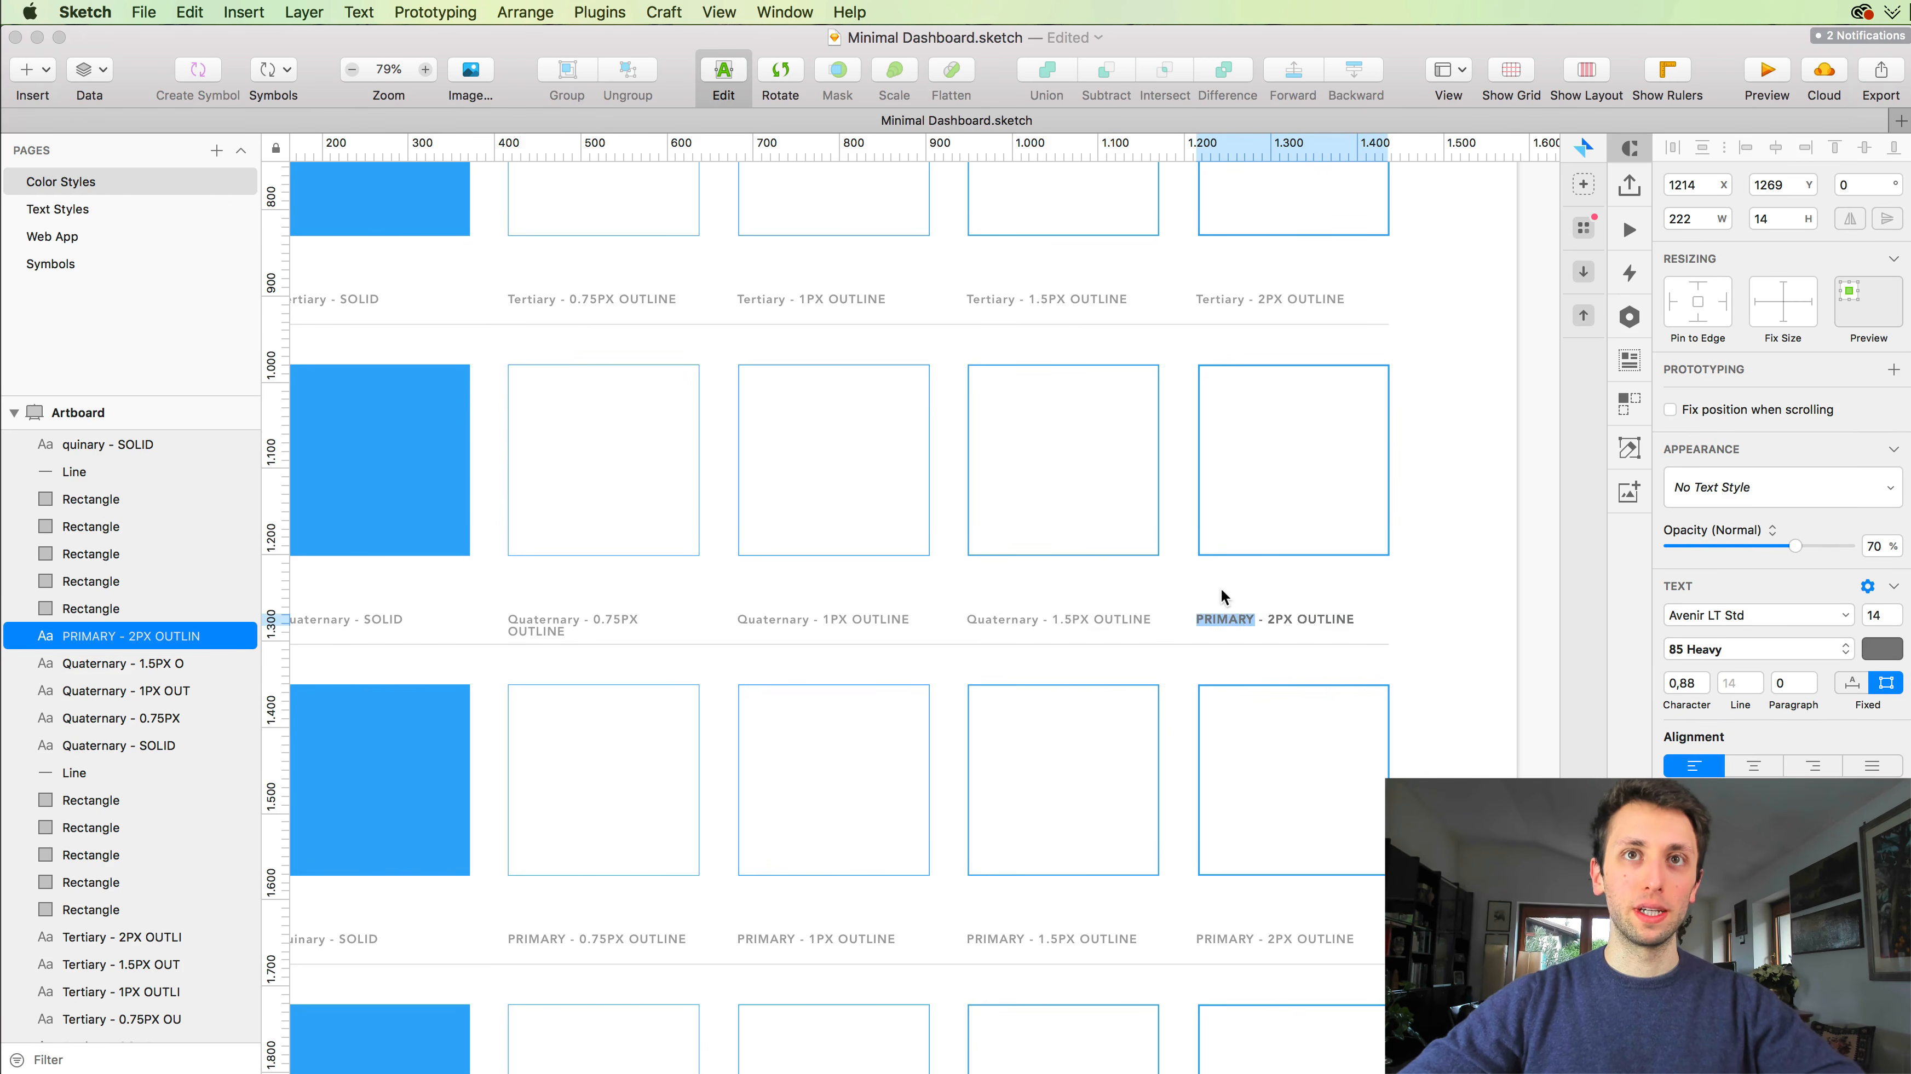
{"action": "key", "text": "super+v"}
{"action": "key", "text": "Escape"}
{"action": "left_click", "coordinate": [631, 614]}
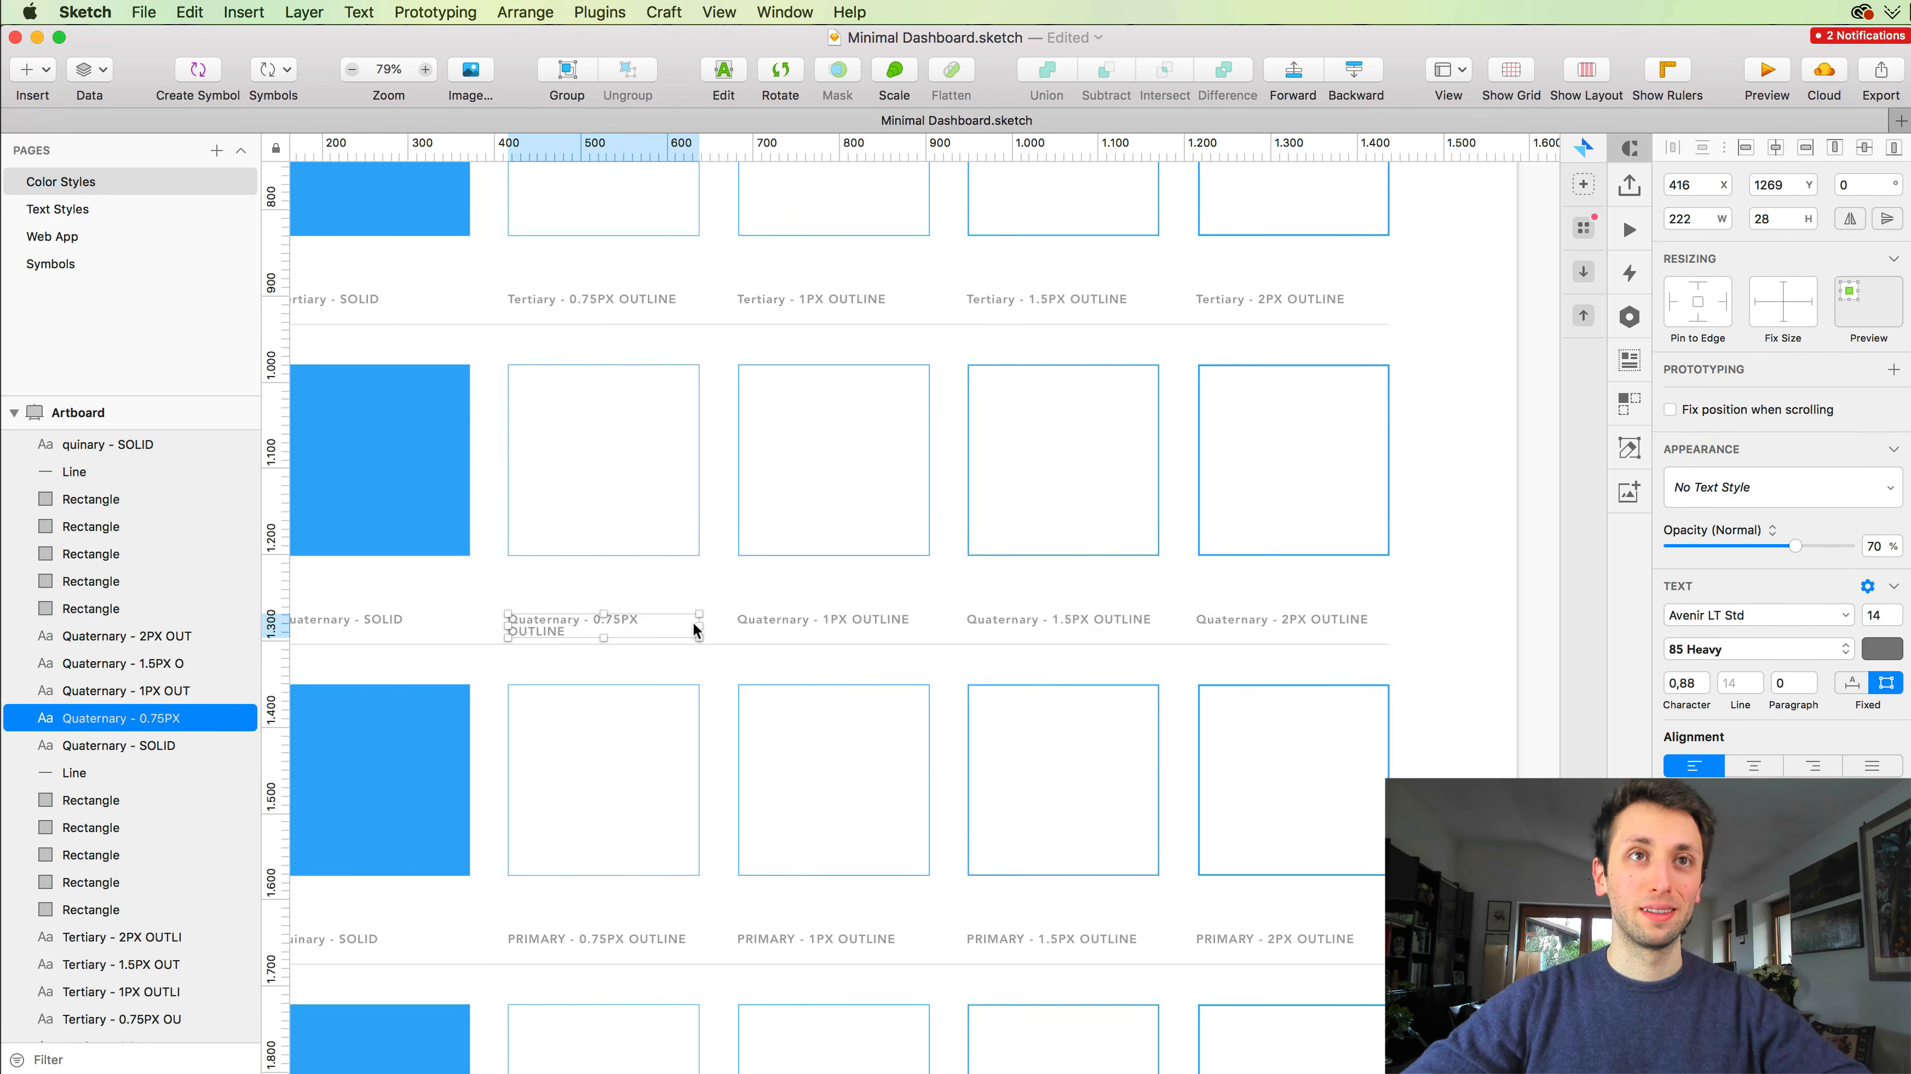
{"action": "left_click_drag", "start_coordinate": [699, 623], "coordinate": [711, 622]}
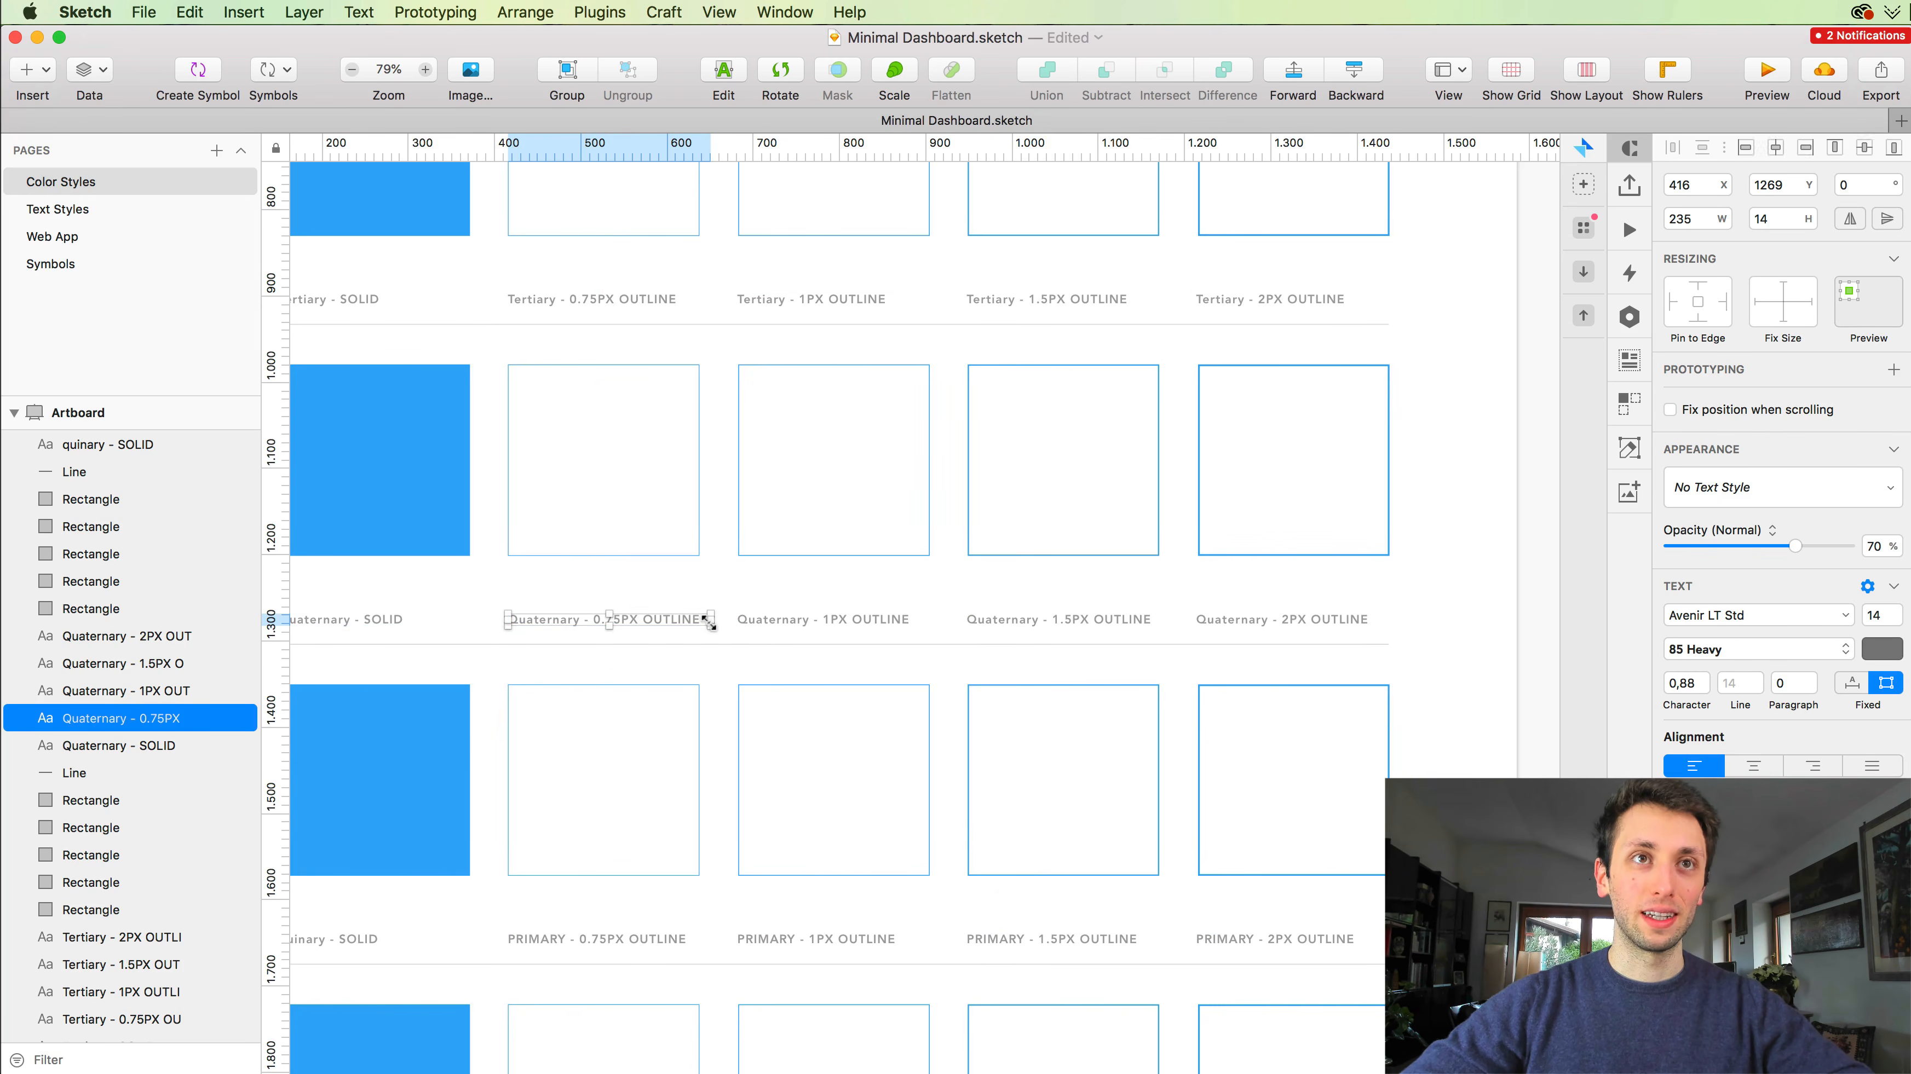
Step: Capitalise the fifth row's solid label to read "Quinary - SOLID" and copy the word "Quinary"
{"action": "scroll", "coordinate": [700, 626], "scroll_direction": "left", "scroll_amount": 5}
{"action": "scroll", "coordinate": [700, 625], "scroll_direction": "down", "scroll_amount": 3}
{"action": "left_click", "coordinate": [521, 809]}
{"action": "double_click", "coordinate": [521, 809]}
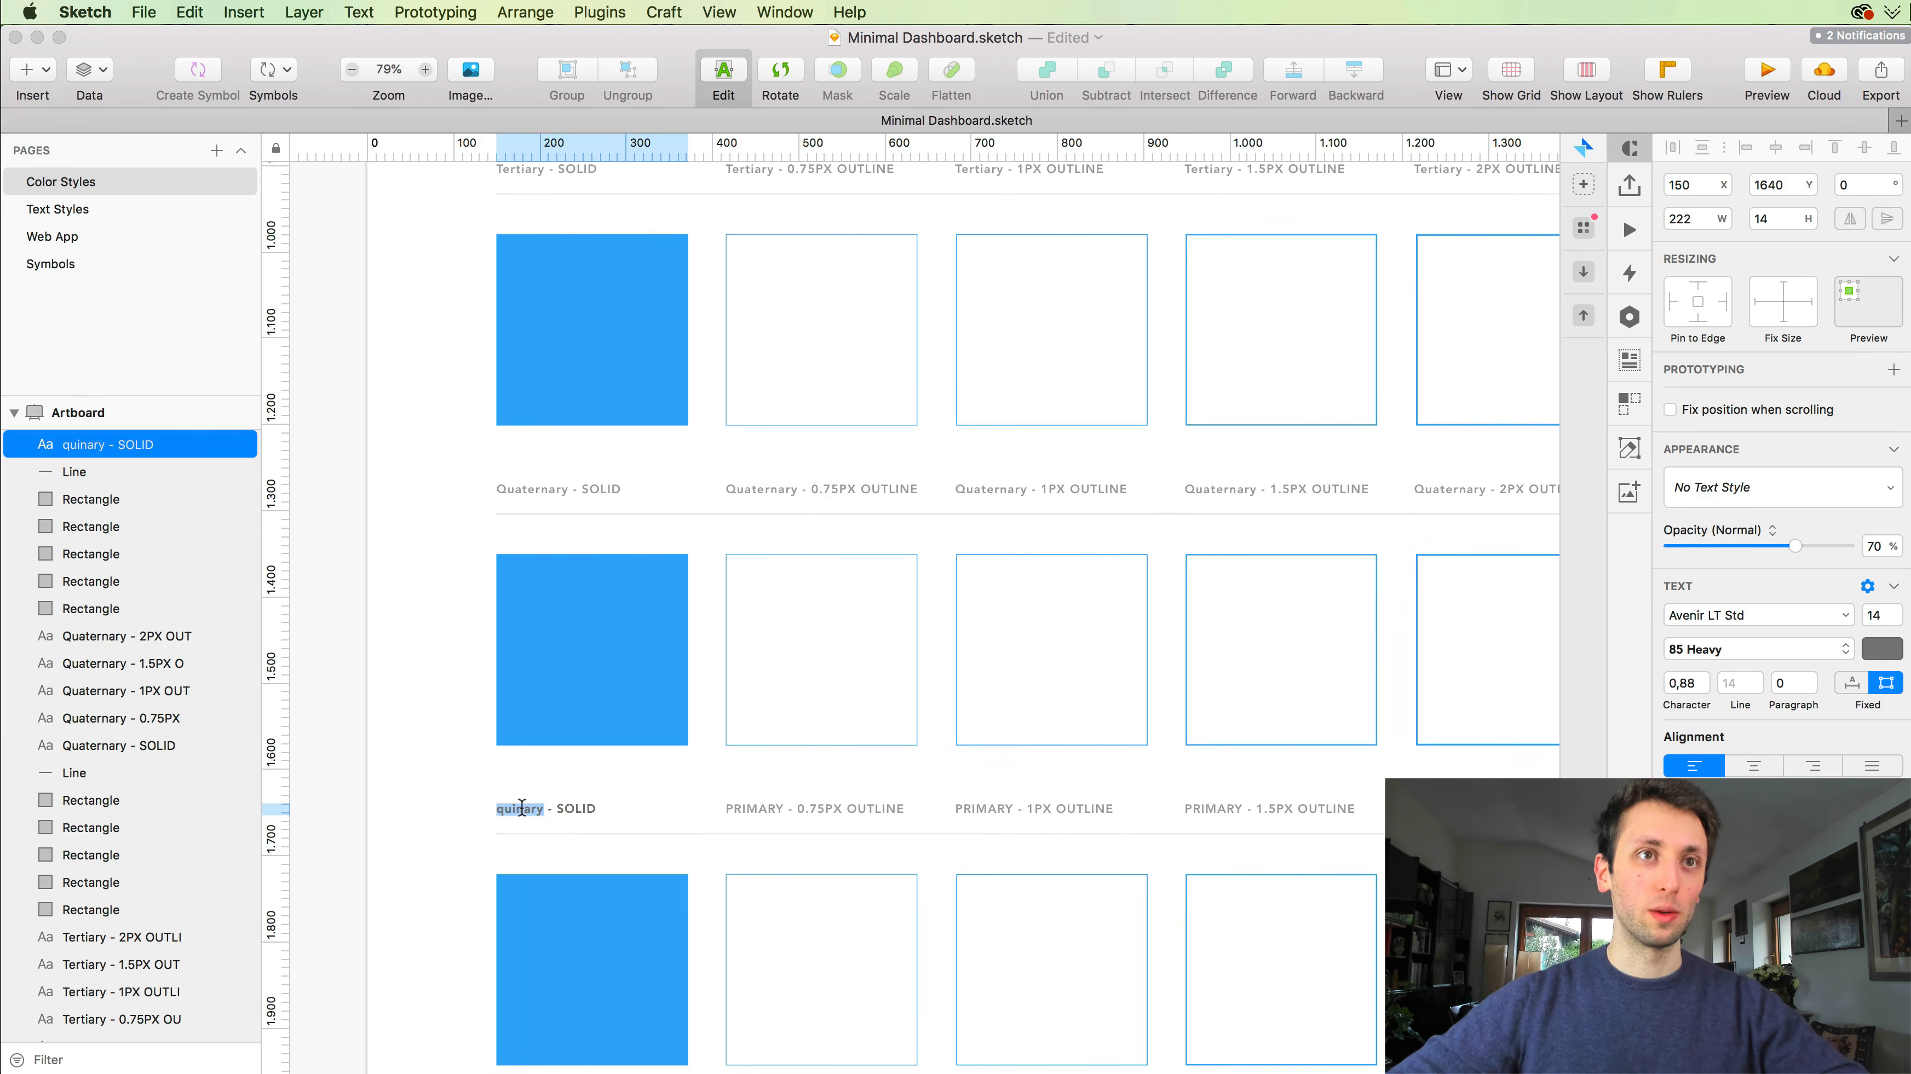
{"action": "double_click", "coordinate": [506, 809]}
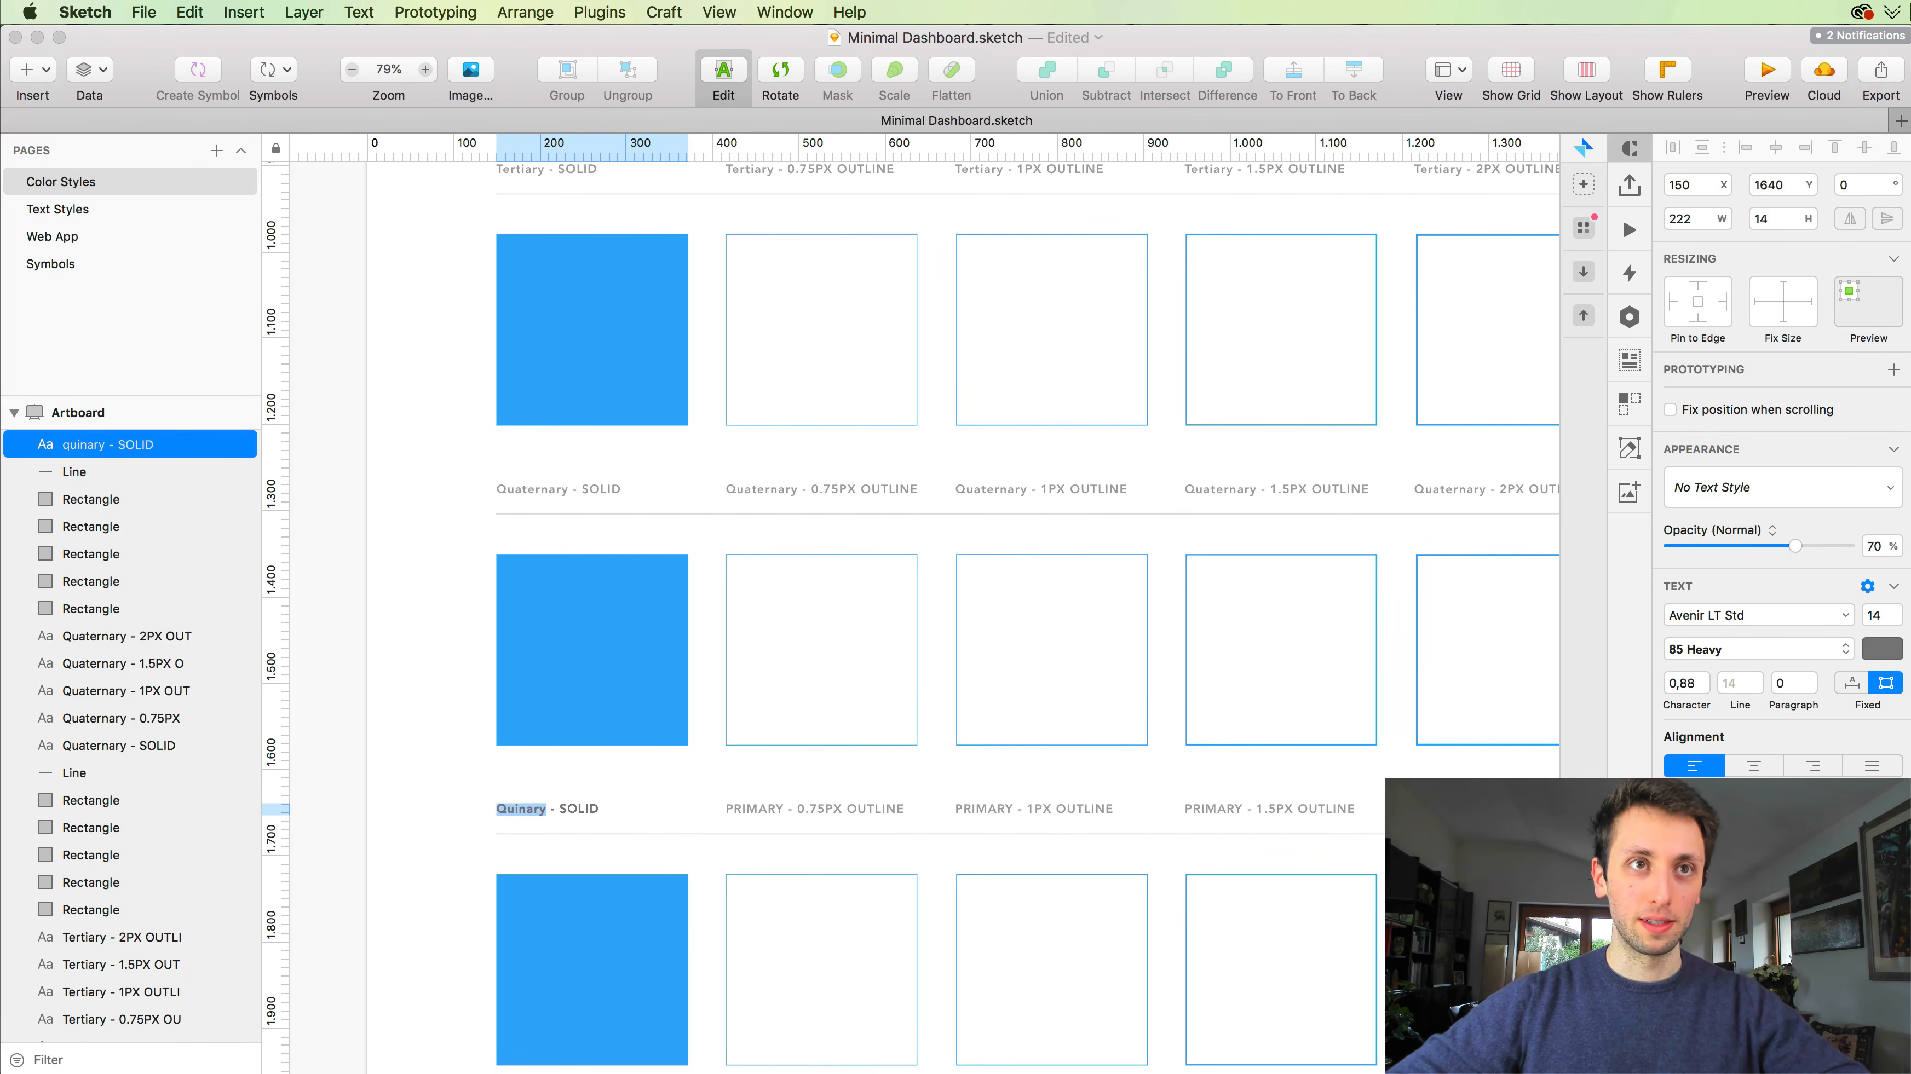
{"action": "key", "text": "super+c"}
{"action": "key", "text": "Escape"}
Step: Paste "Quinary" over PRIMARY in the fifth row's 0.75PX and 1PX outline labels
{"action": "double_click", "coordinate": [741, 809]}
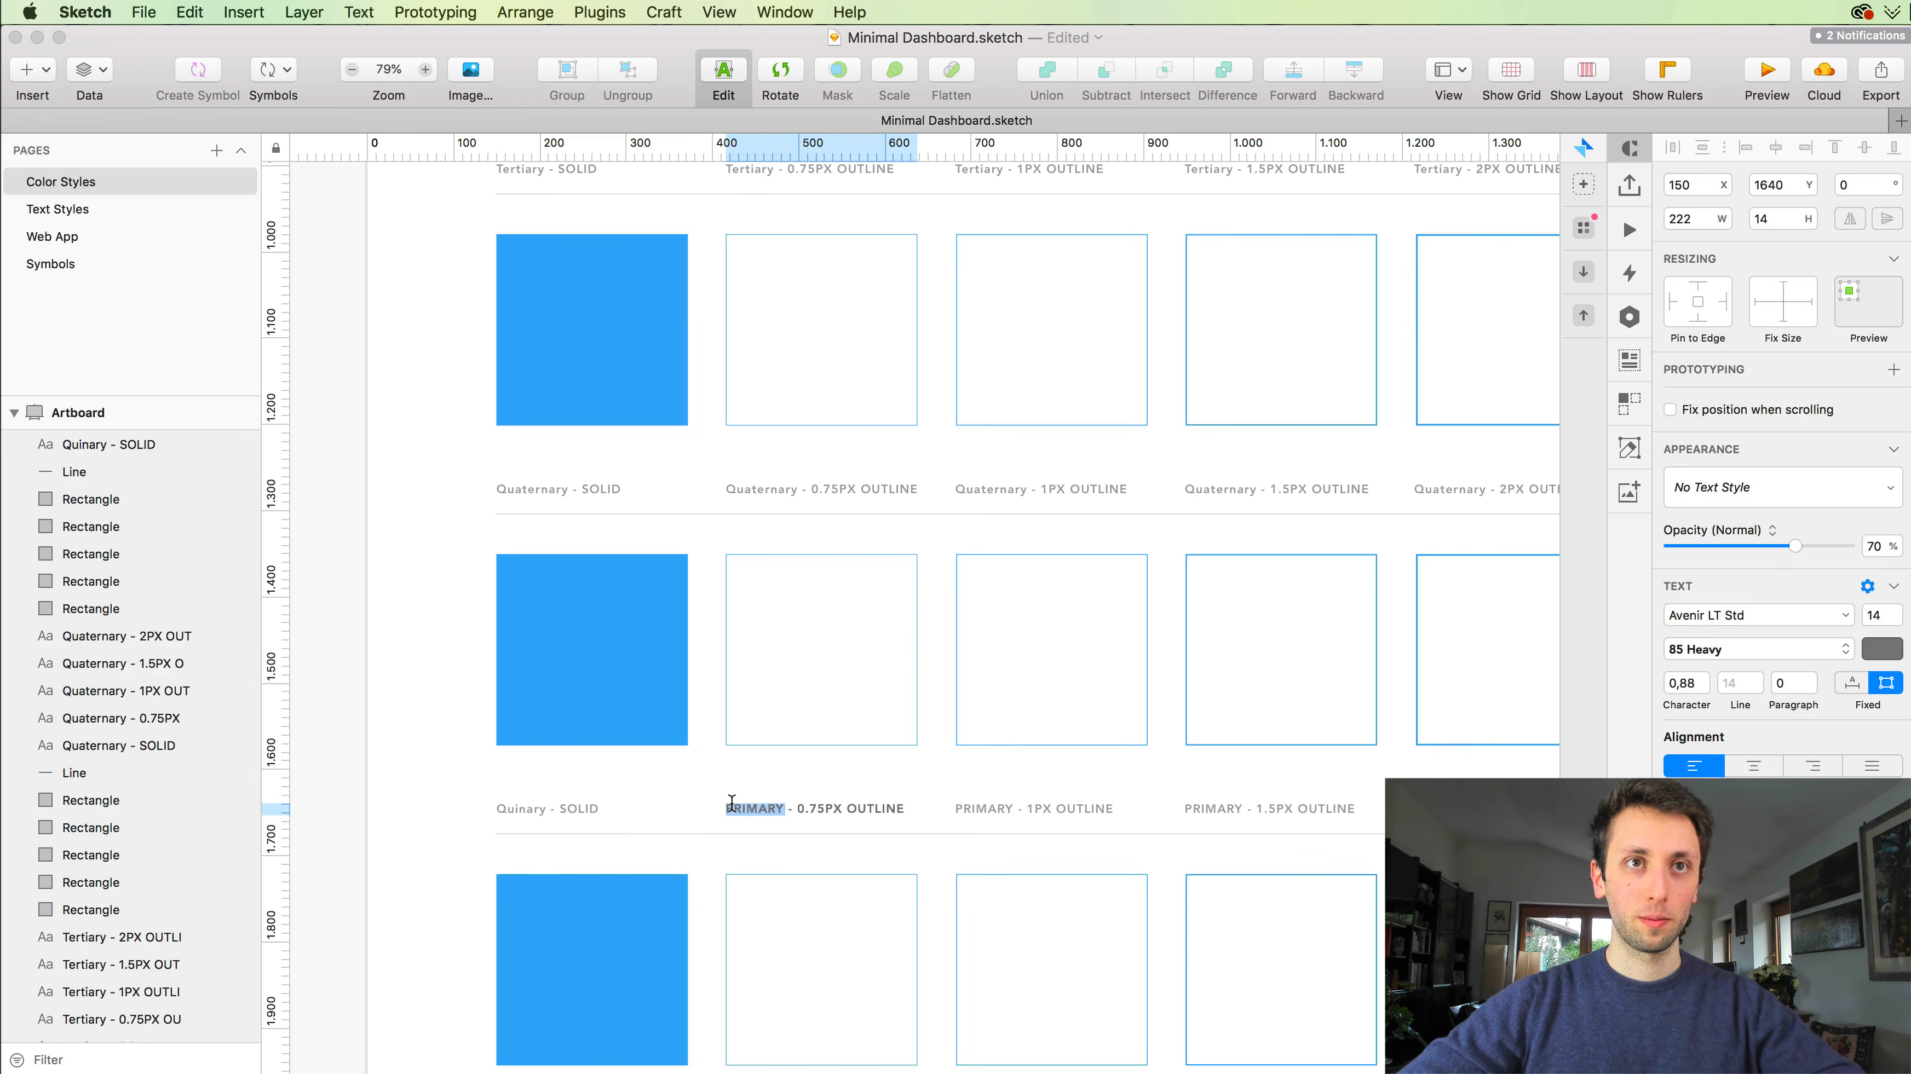
{"action": "key", "text": "super+v"}
{"action": "key", "text": "Escape"}
{"action": "double_click", "coordinate": [990, 808]}
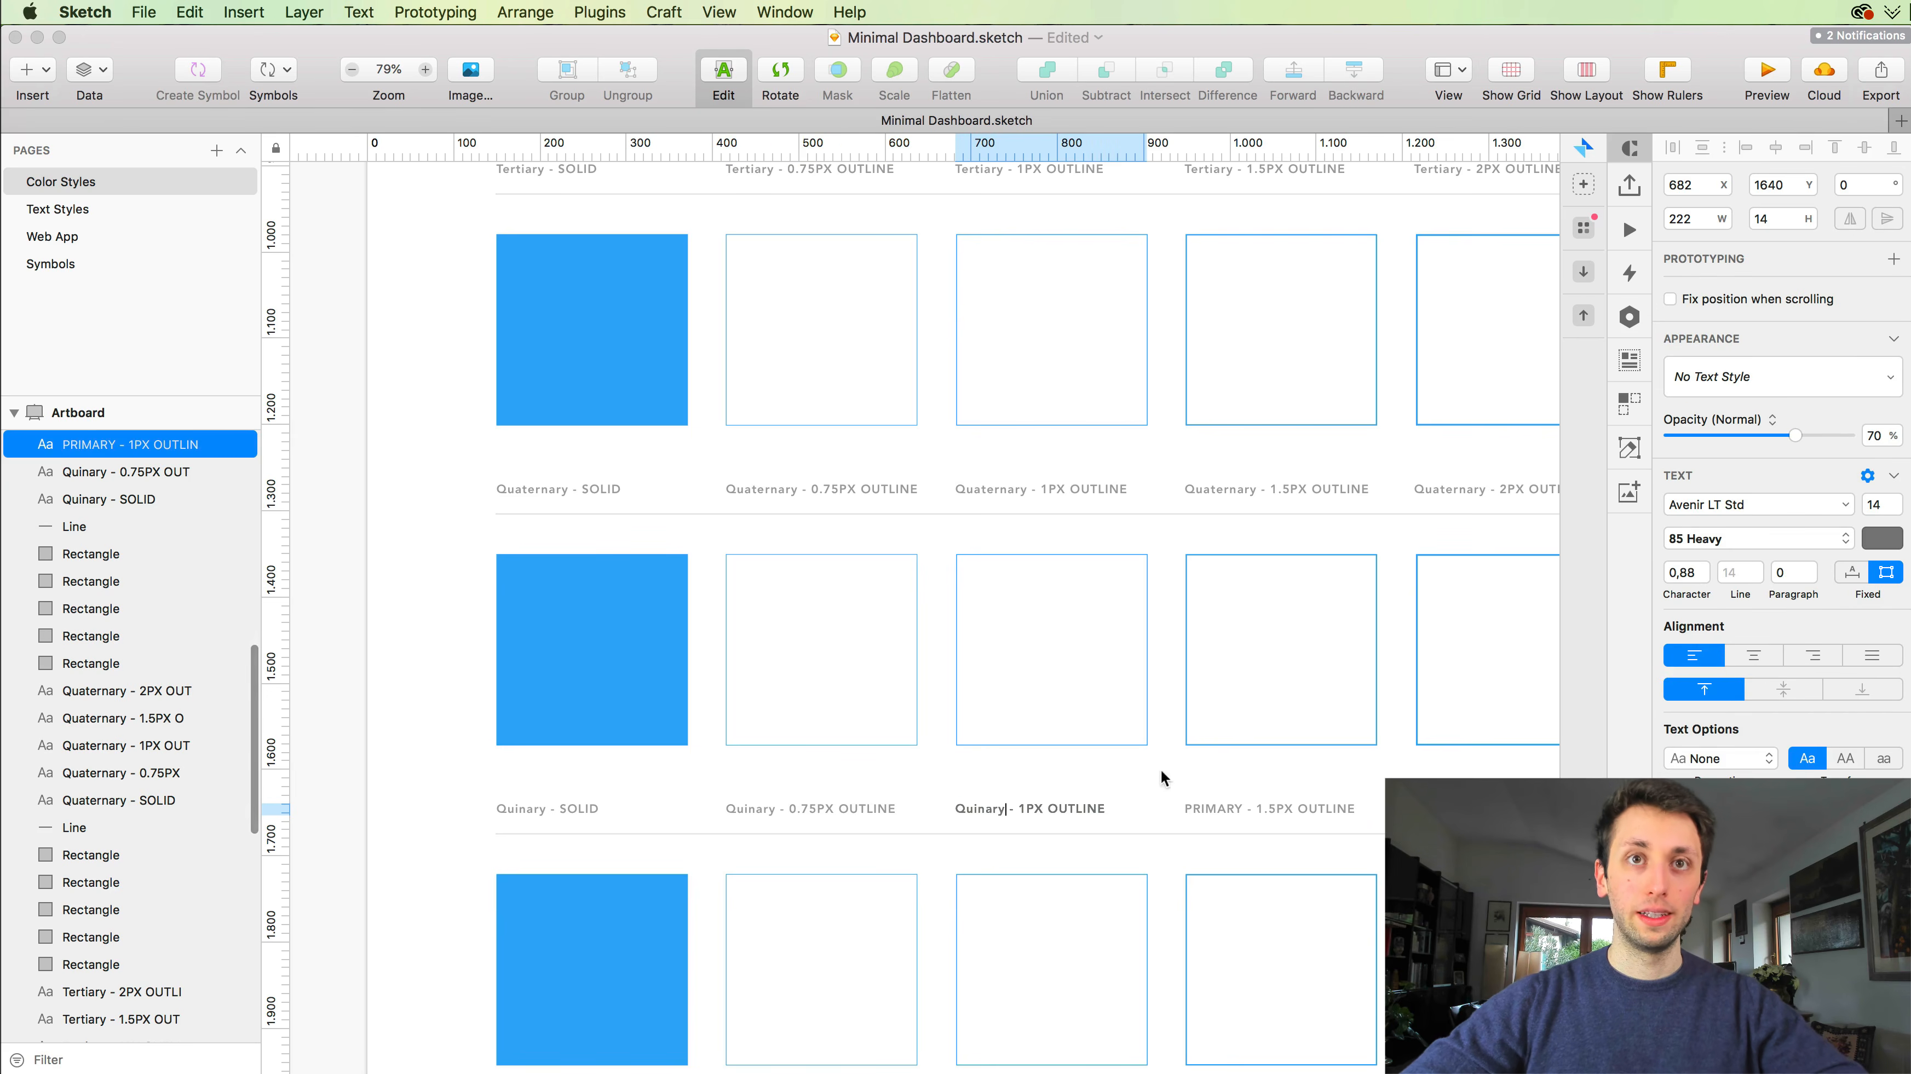
{"action": "key", "text": "Escape"}
Step: Paste "Quinary" over PRIMARY in the fifth row's 1.5PX and 2PX outline labels
{"action": "double_click", "coordinate": [1208, 809]}
{"action": "key", "text": "super+v"}
{"action": "key", "text": "Escape"}
{"action": "scroll", "coordinate": [1219, 773], "scroll_direction": "right", "scroll_amount": 1}
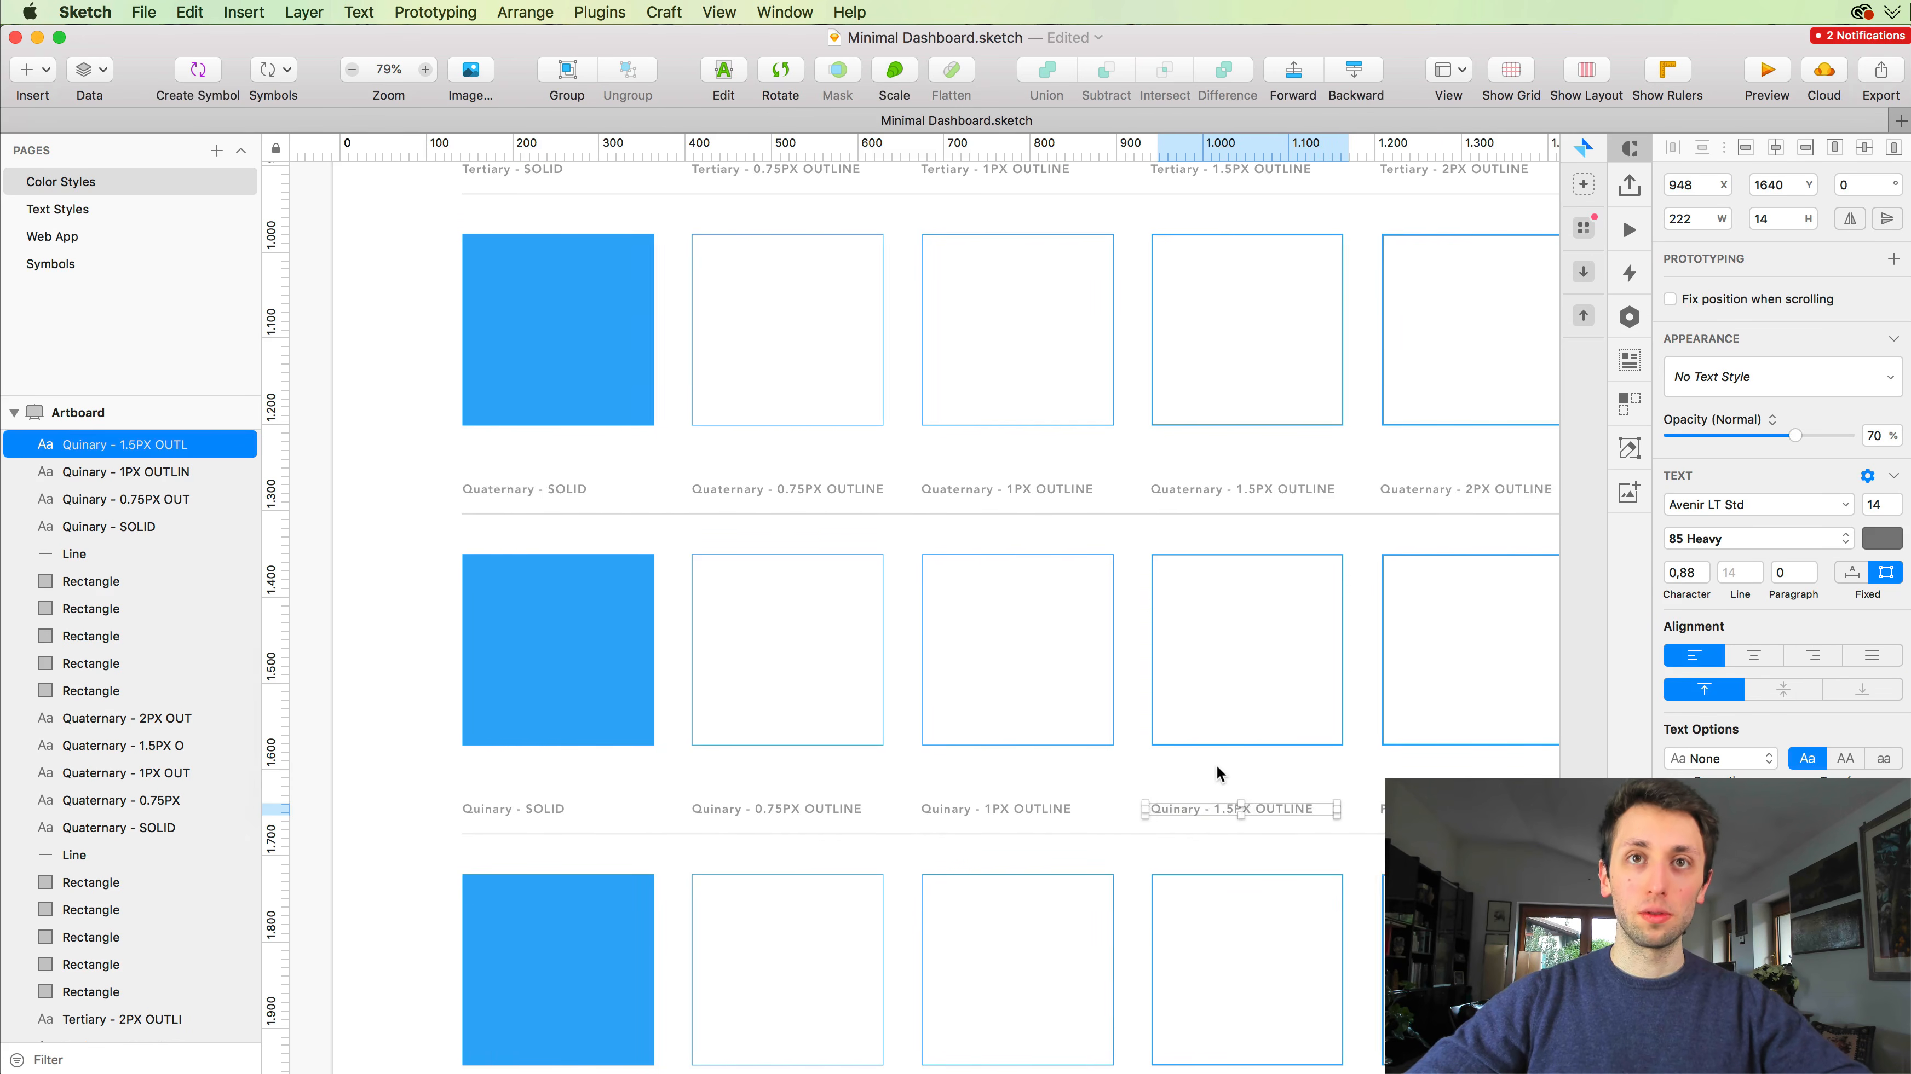
{"action": "scroll", "coordinate": [1234, 760], "scroll_direction": "down", "scroll_amount": 2}
{"action": "scroll", "coordinate": [1264, 749], "scroll_direction": "right", "scroll_amount": 3}
{"action": "left_click", "coordinate": [1305, 731]}
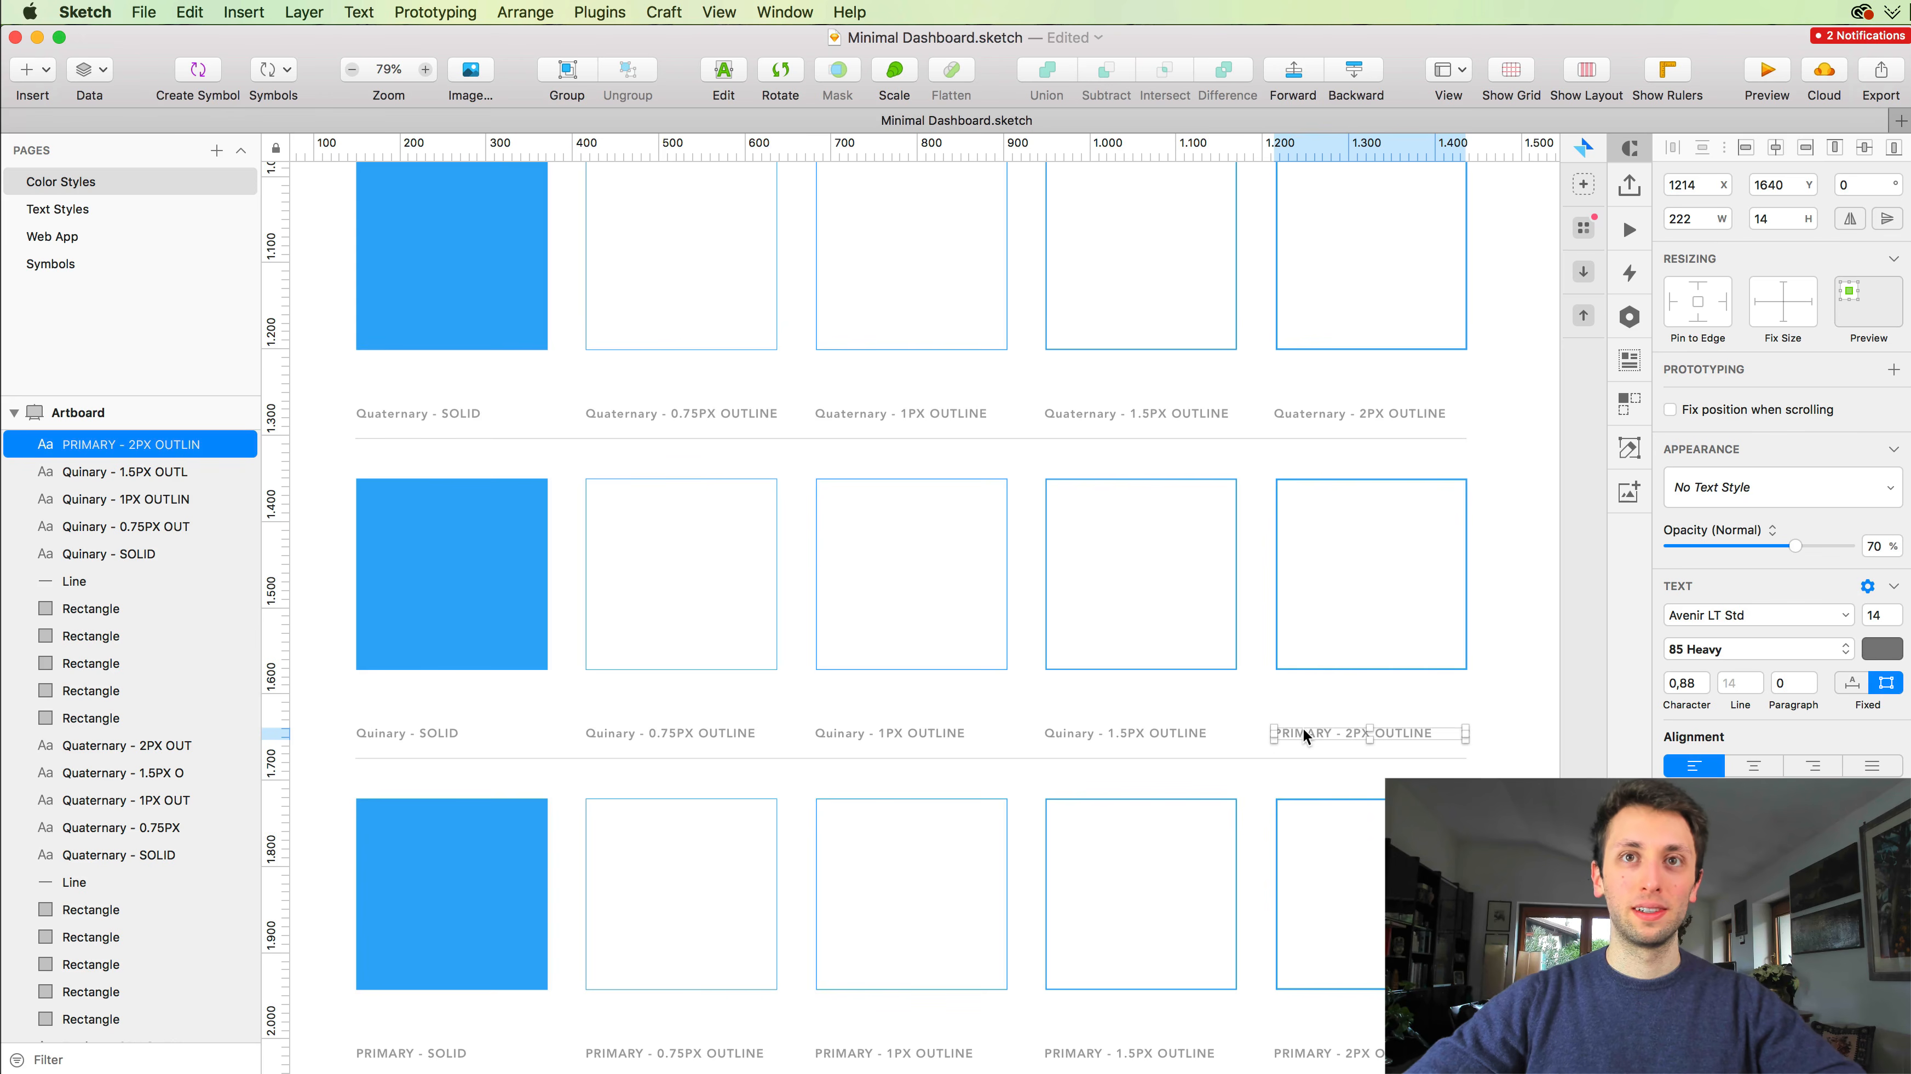
{"action": "double_click", "coordinate": [1305, 734]}
{"action": "key", "text": "super+v"}
{"action": "key", "text": "Escape"}
Step: Change the sixth row's solid swatch label to "Border - SOLID" and copy the word "Border"
{"action": "scroll", "coordinate": [1232, 696], "scroll_direction": "down", "scroll_amount": 5}
{"action": "scroll", "coordinate": [1233, 696], "scroll_direction": "left", "scroll_amount": 2}
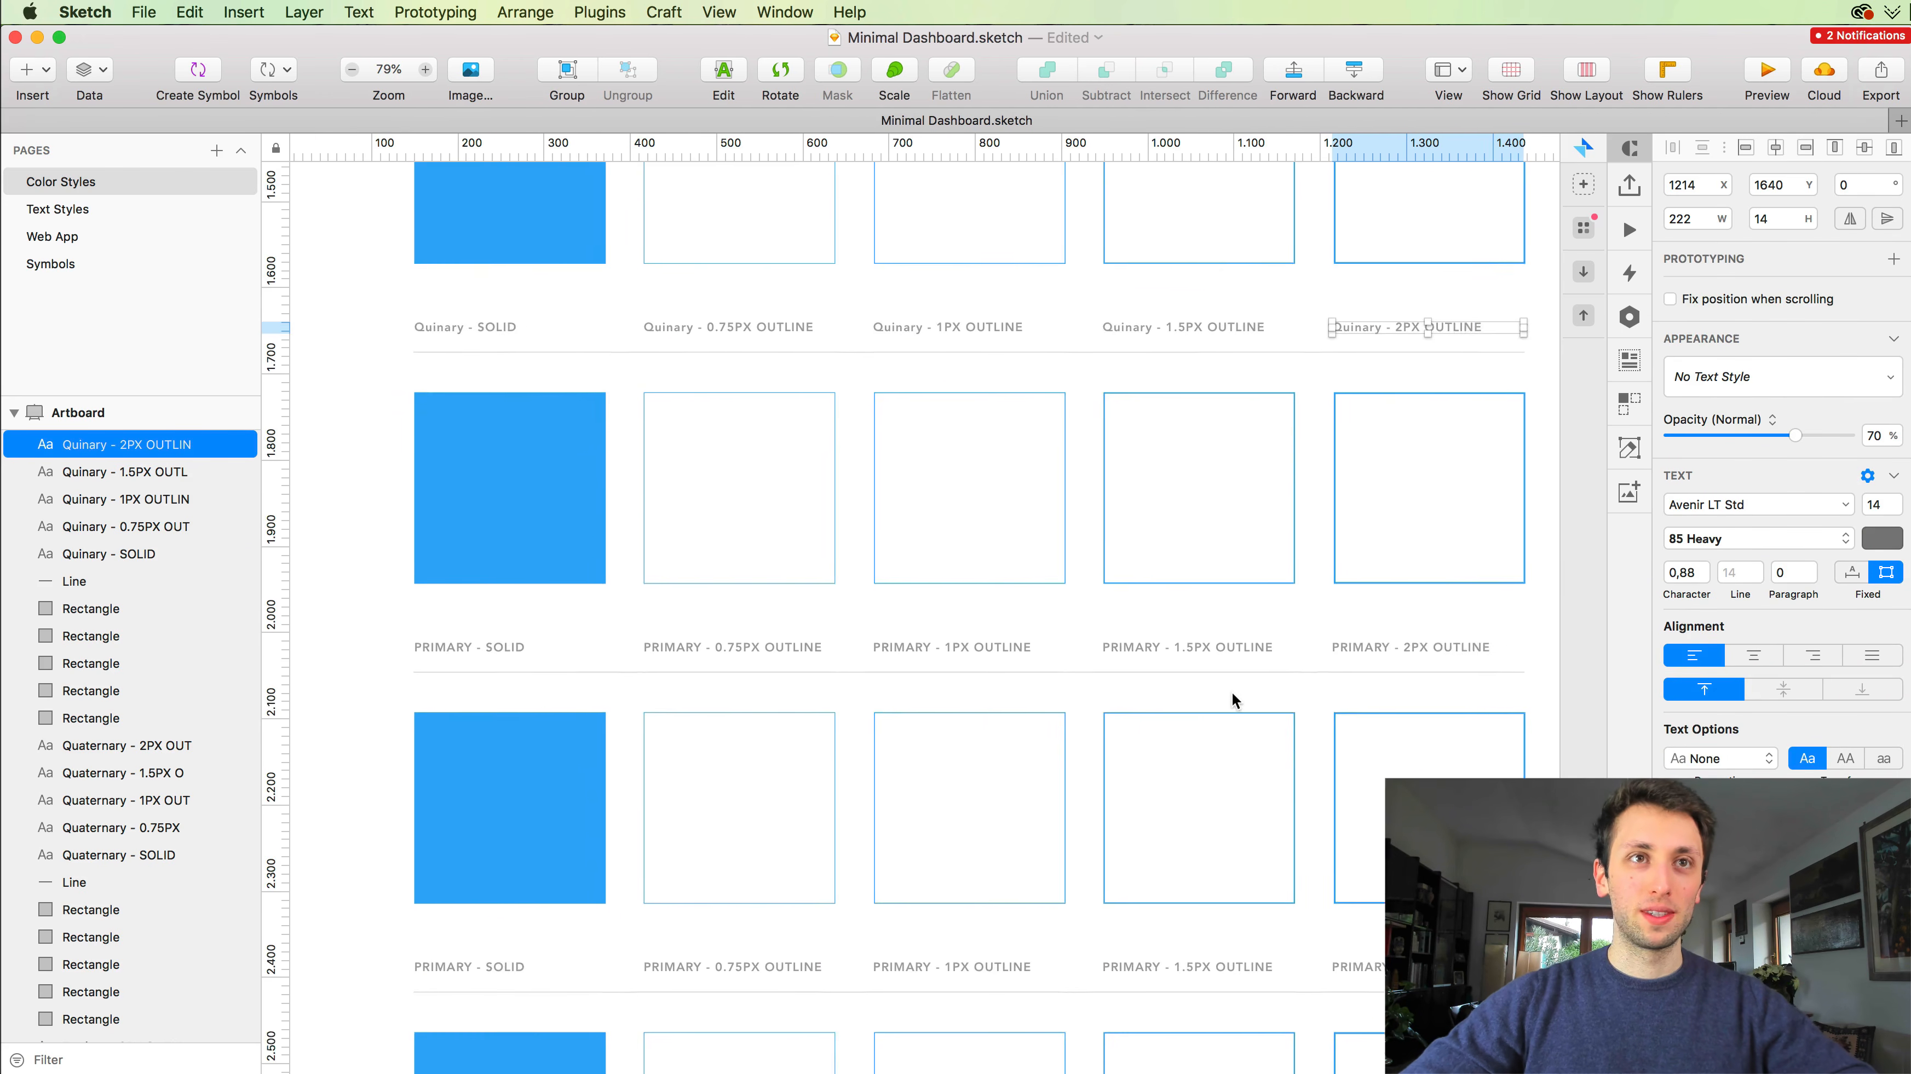
{"action": "scroll", "coordinate": [483, 635], "scroll_direction": "down", "scroll_amount": 5}
{"action": "scroll", "coordinate": [483, 635], "scroll_direction": "up", "scroll_amount": 4}
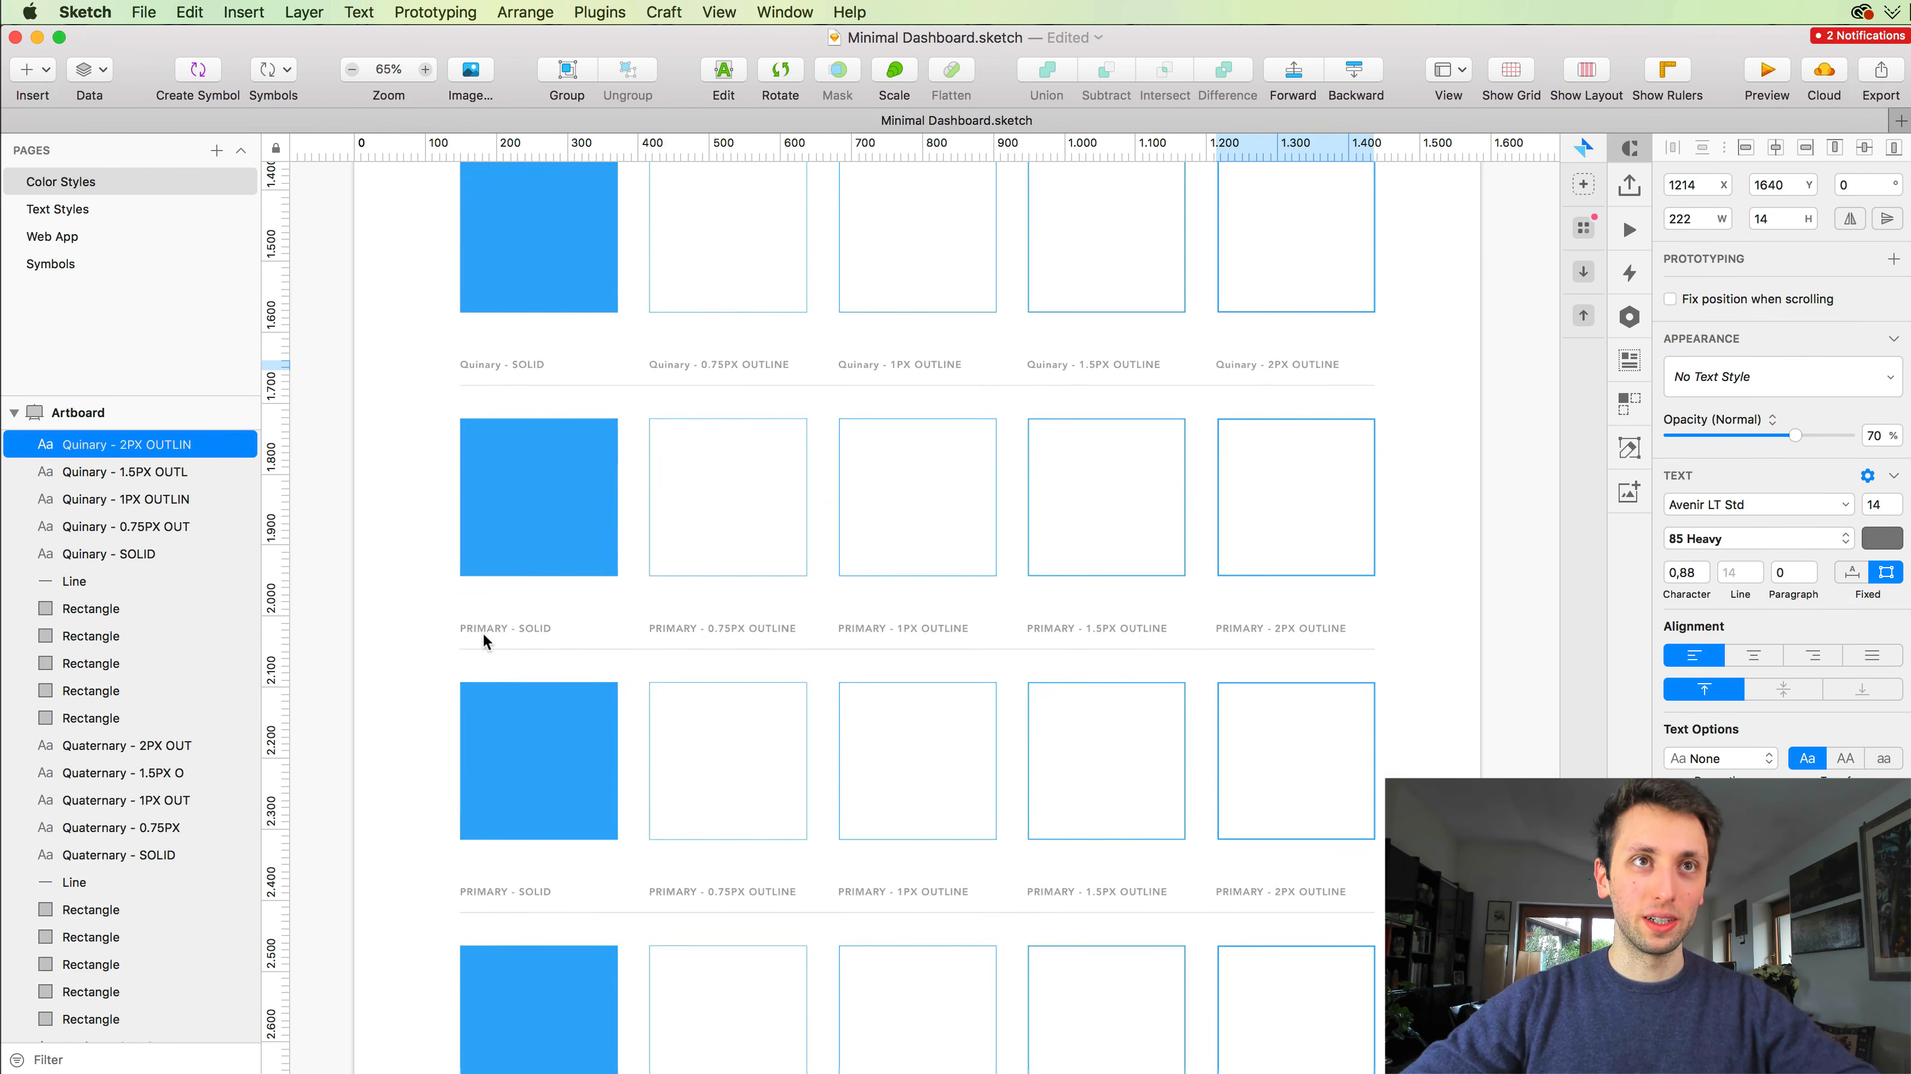
{"action": "left_click", "coordinate": [483, 628]}
{"action": "double_click", "coordinate": [482, 627]}
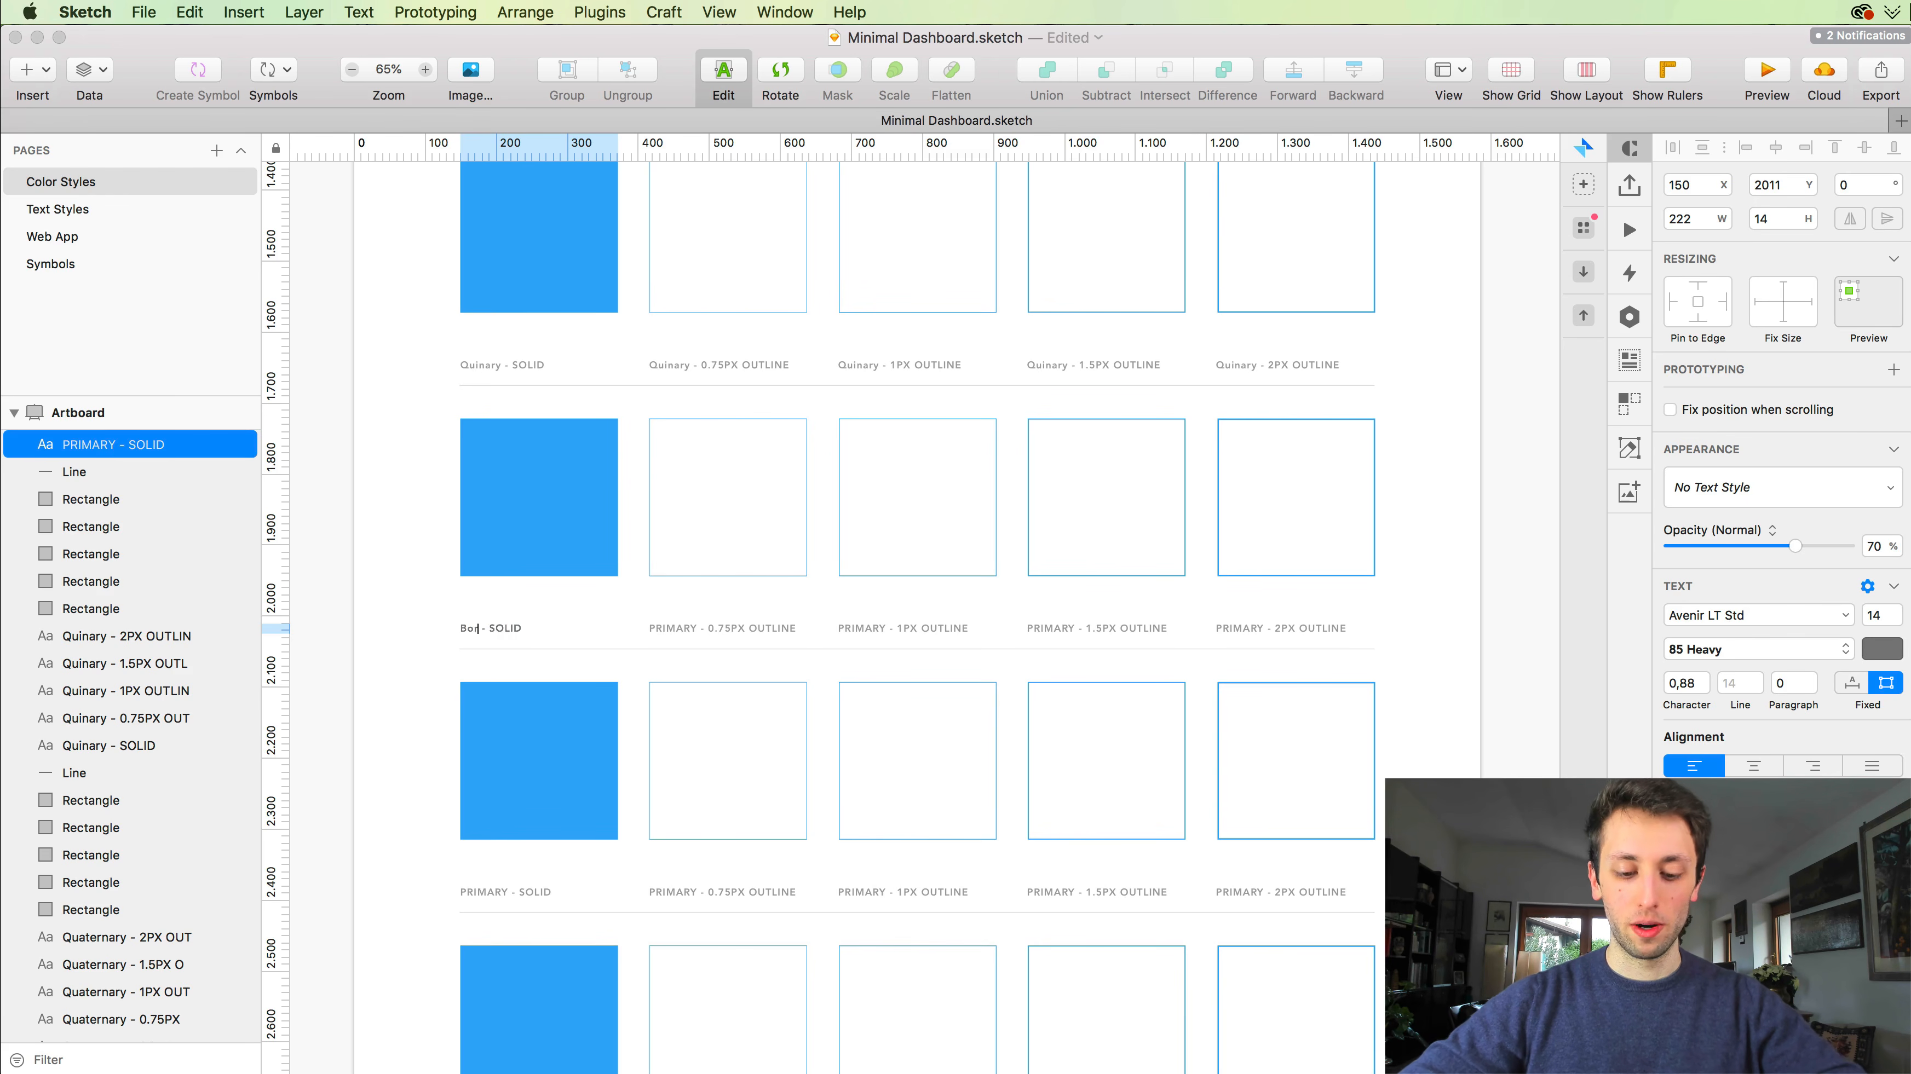
{"action": "double_click", "coordinate": [490, 628]}
{"action": "key", "text": "super+c"}
{"action": "scroll", "coordinate": [491, 628], "scroll_direction": "up", "scroll_amount": 1}
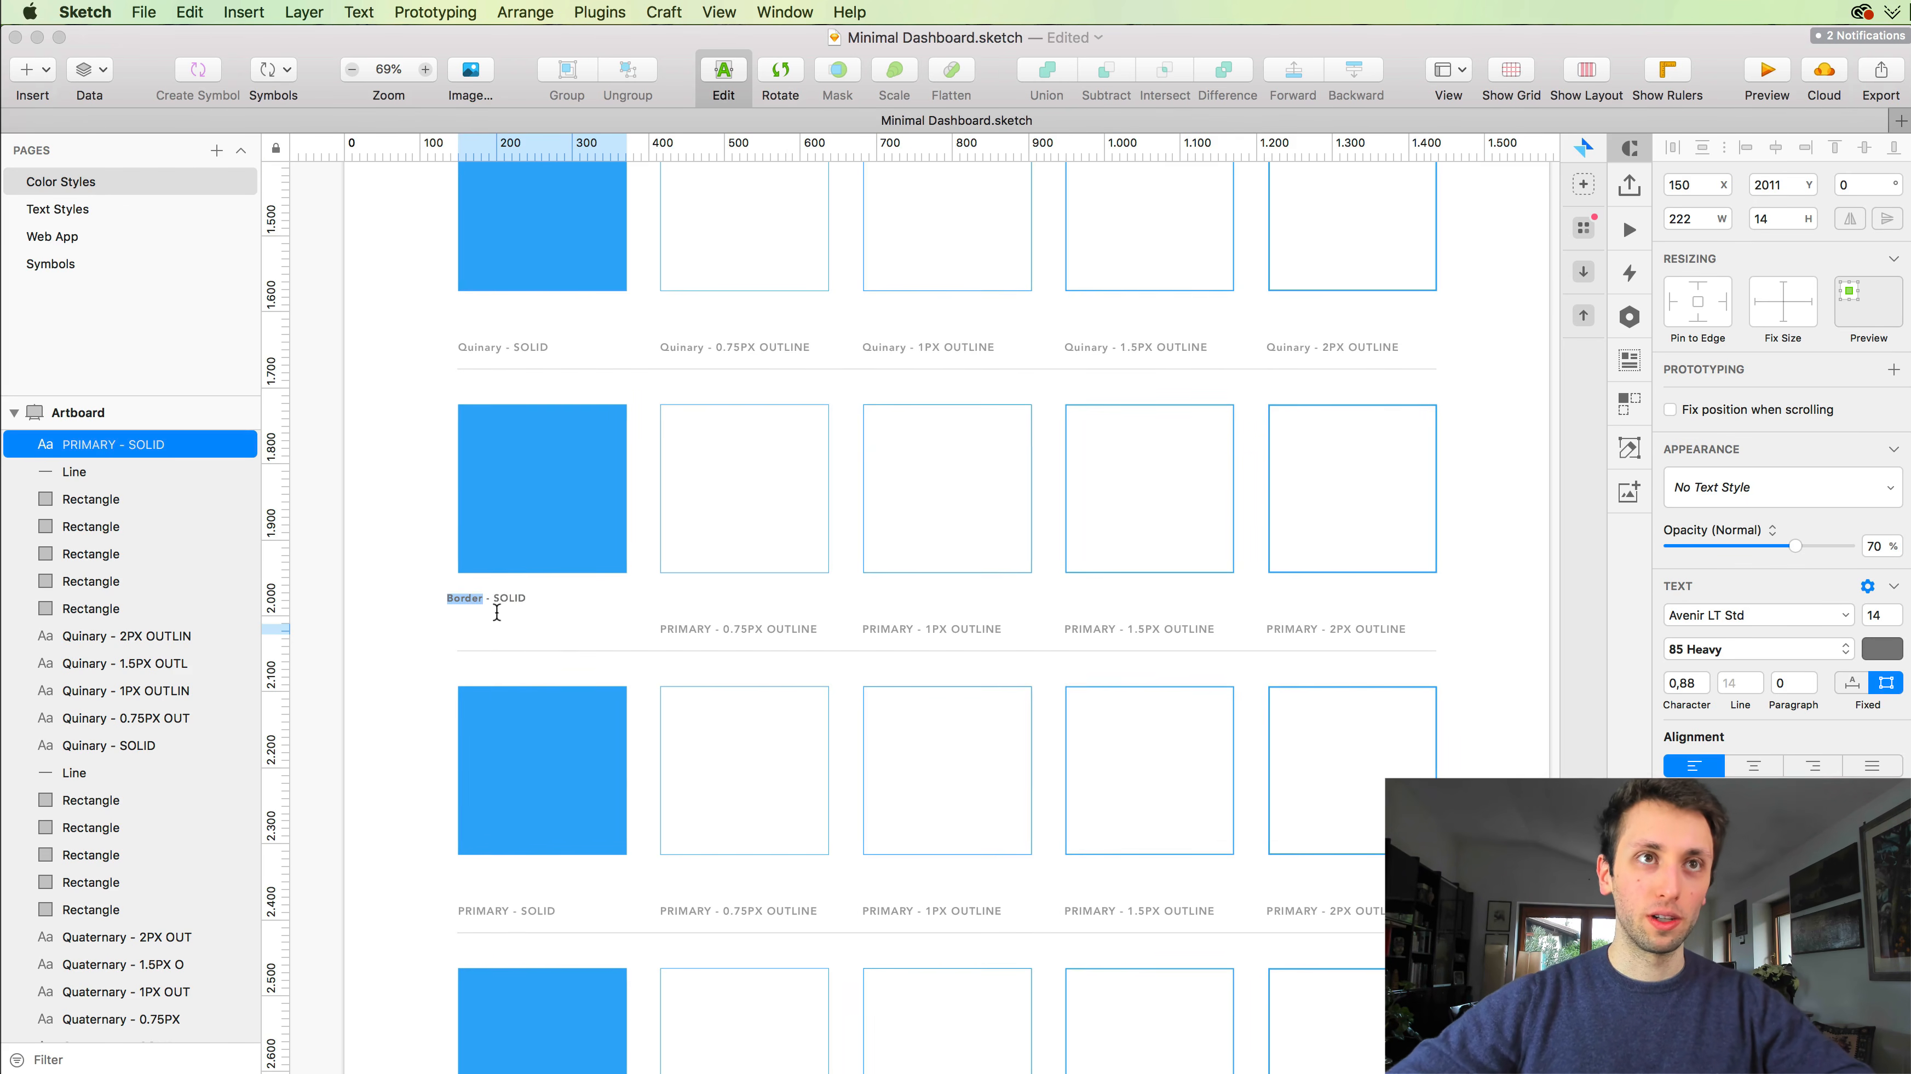
{"action": "key", "text": "Escape"}
Step: Paste "Border" over PRIMARY in the sixth row's 0.75PX and 1PX outline labels
{"action": "scroll", "coordinate": [654, 606], "scroll_direction": "up", "scroll_amount": 5}
{"action": "left_click", "coordinate": [685, 626]}
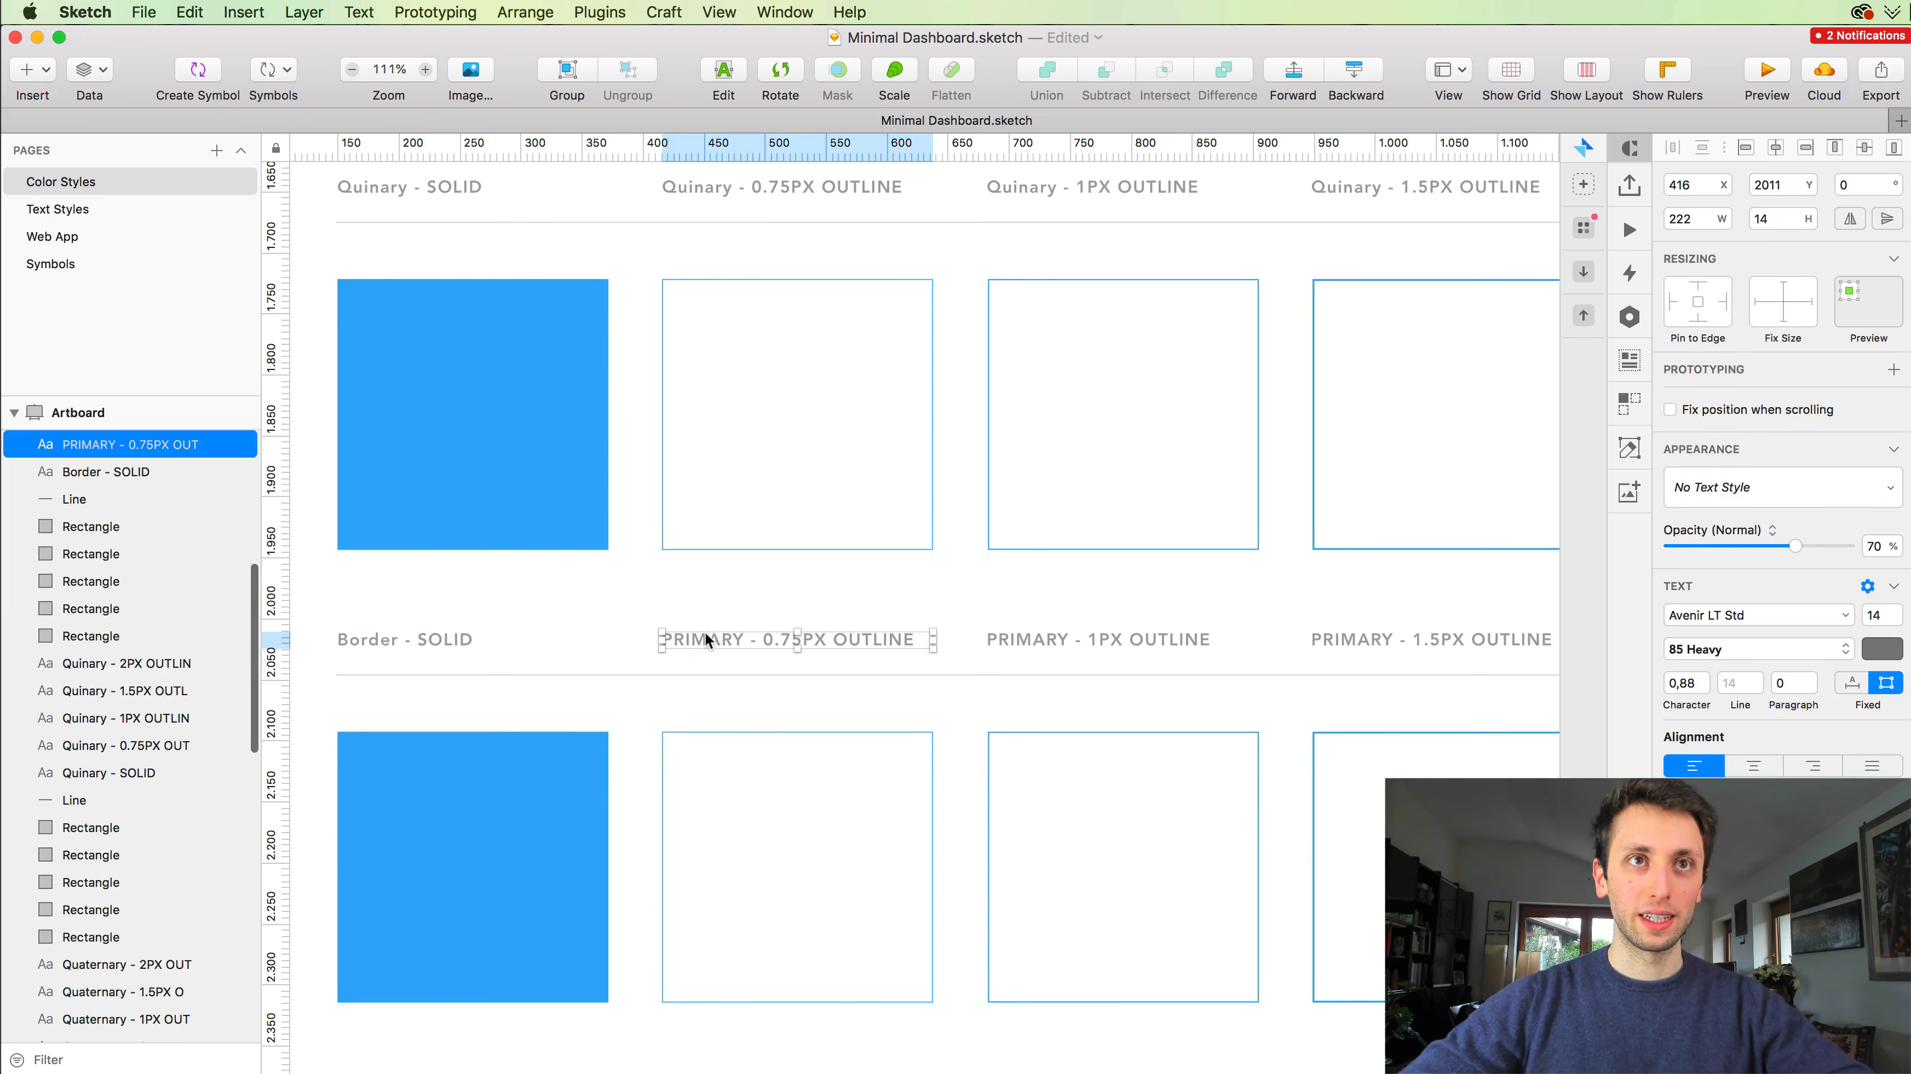
{"action": "double_click", "coordinate": [705, 640]}
{"action": "key", "text": "super+v"}
{"action": "double_click", "coordinate": [1028, 636]}
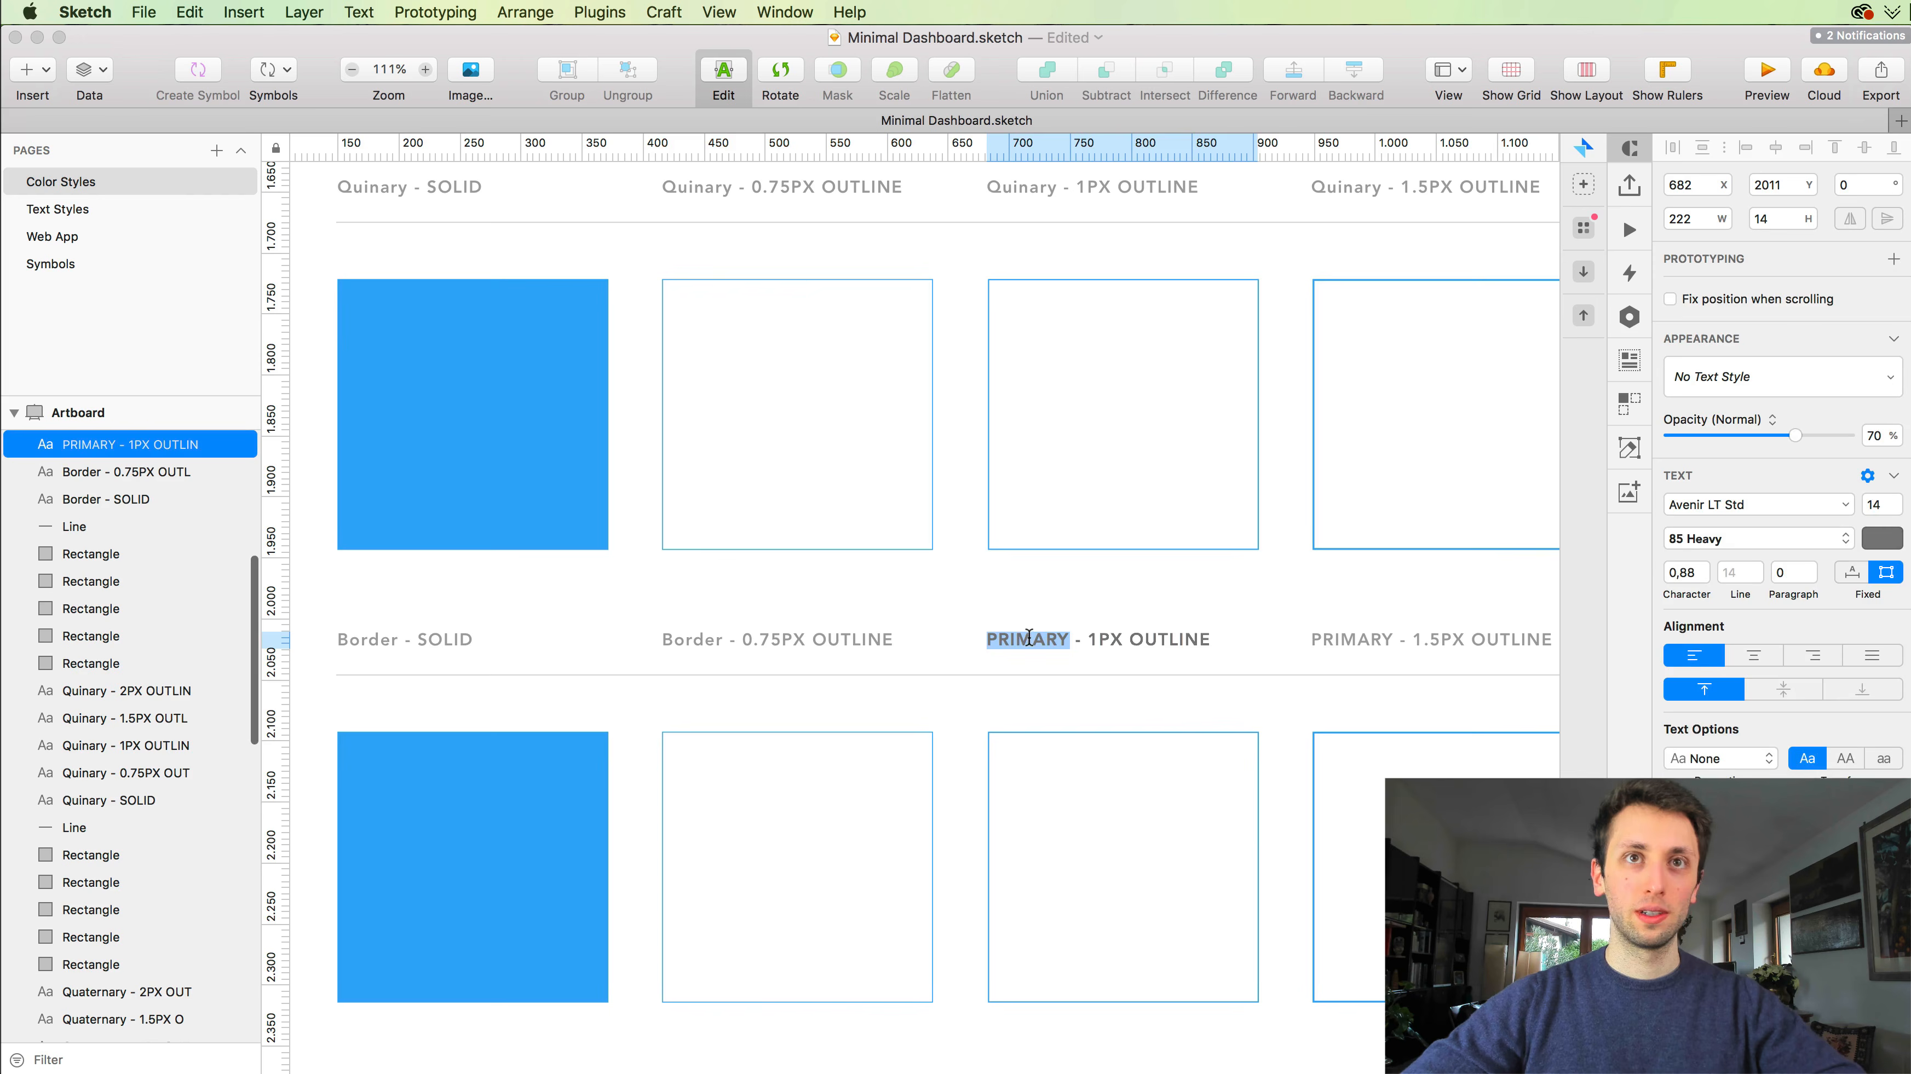
{"action": "key", "text": "super+v"}
Step: Paste "Border" over PRIMARY in the sixth row's 1.5PX and 2PX outline labels
{"action": "double_click", "coordinate": [1358, 640]}
{"action": "key", "text": "super+v"}
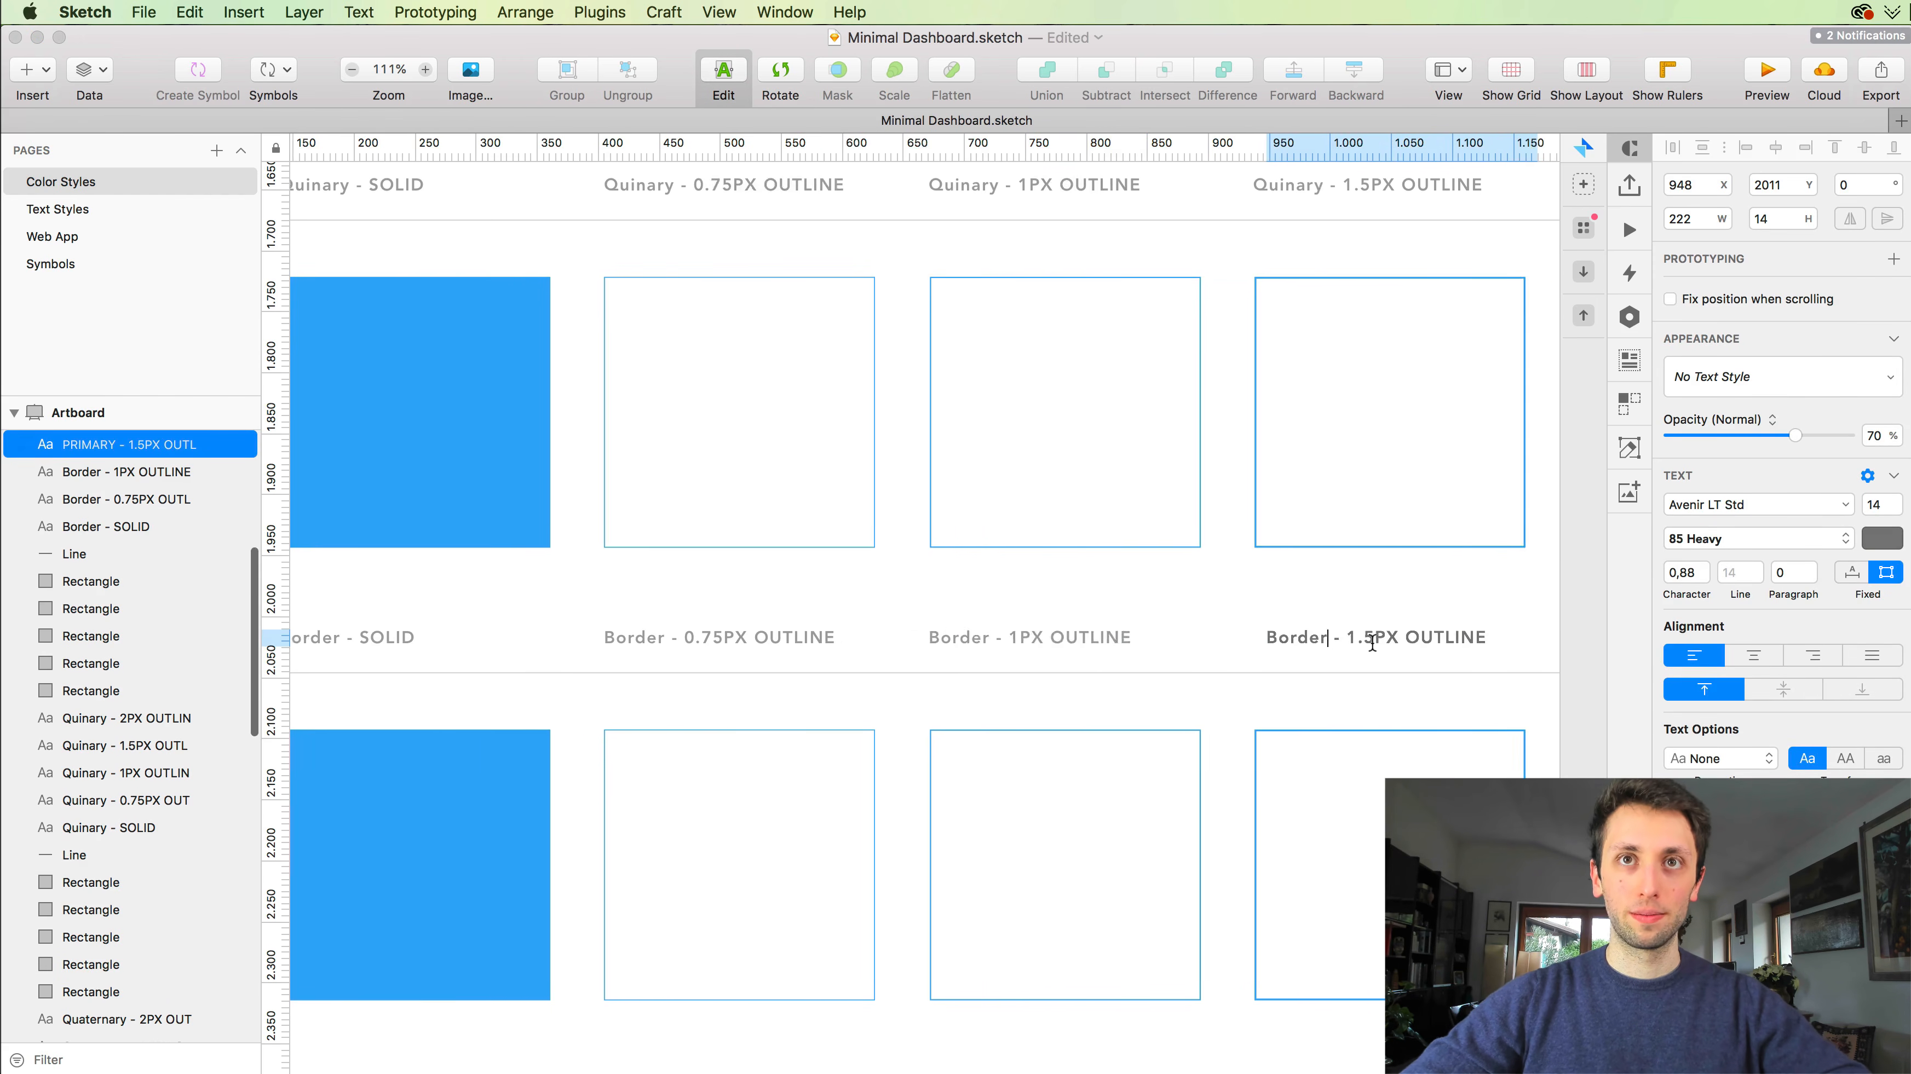
{"action": "scroll", "coordinate": [1372, 644], "scroll_direction": "right", "scroll_amount": 3}
{"action": "key", "text": "Escape"}
{"action": "double_click", "coordinate": [1498, 634]}
{"action": "key", "text": "super+v"}
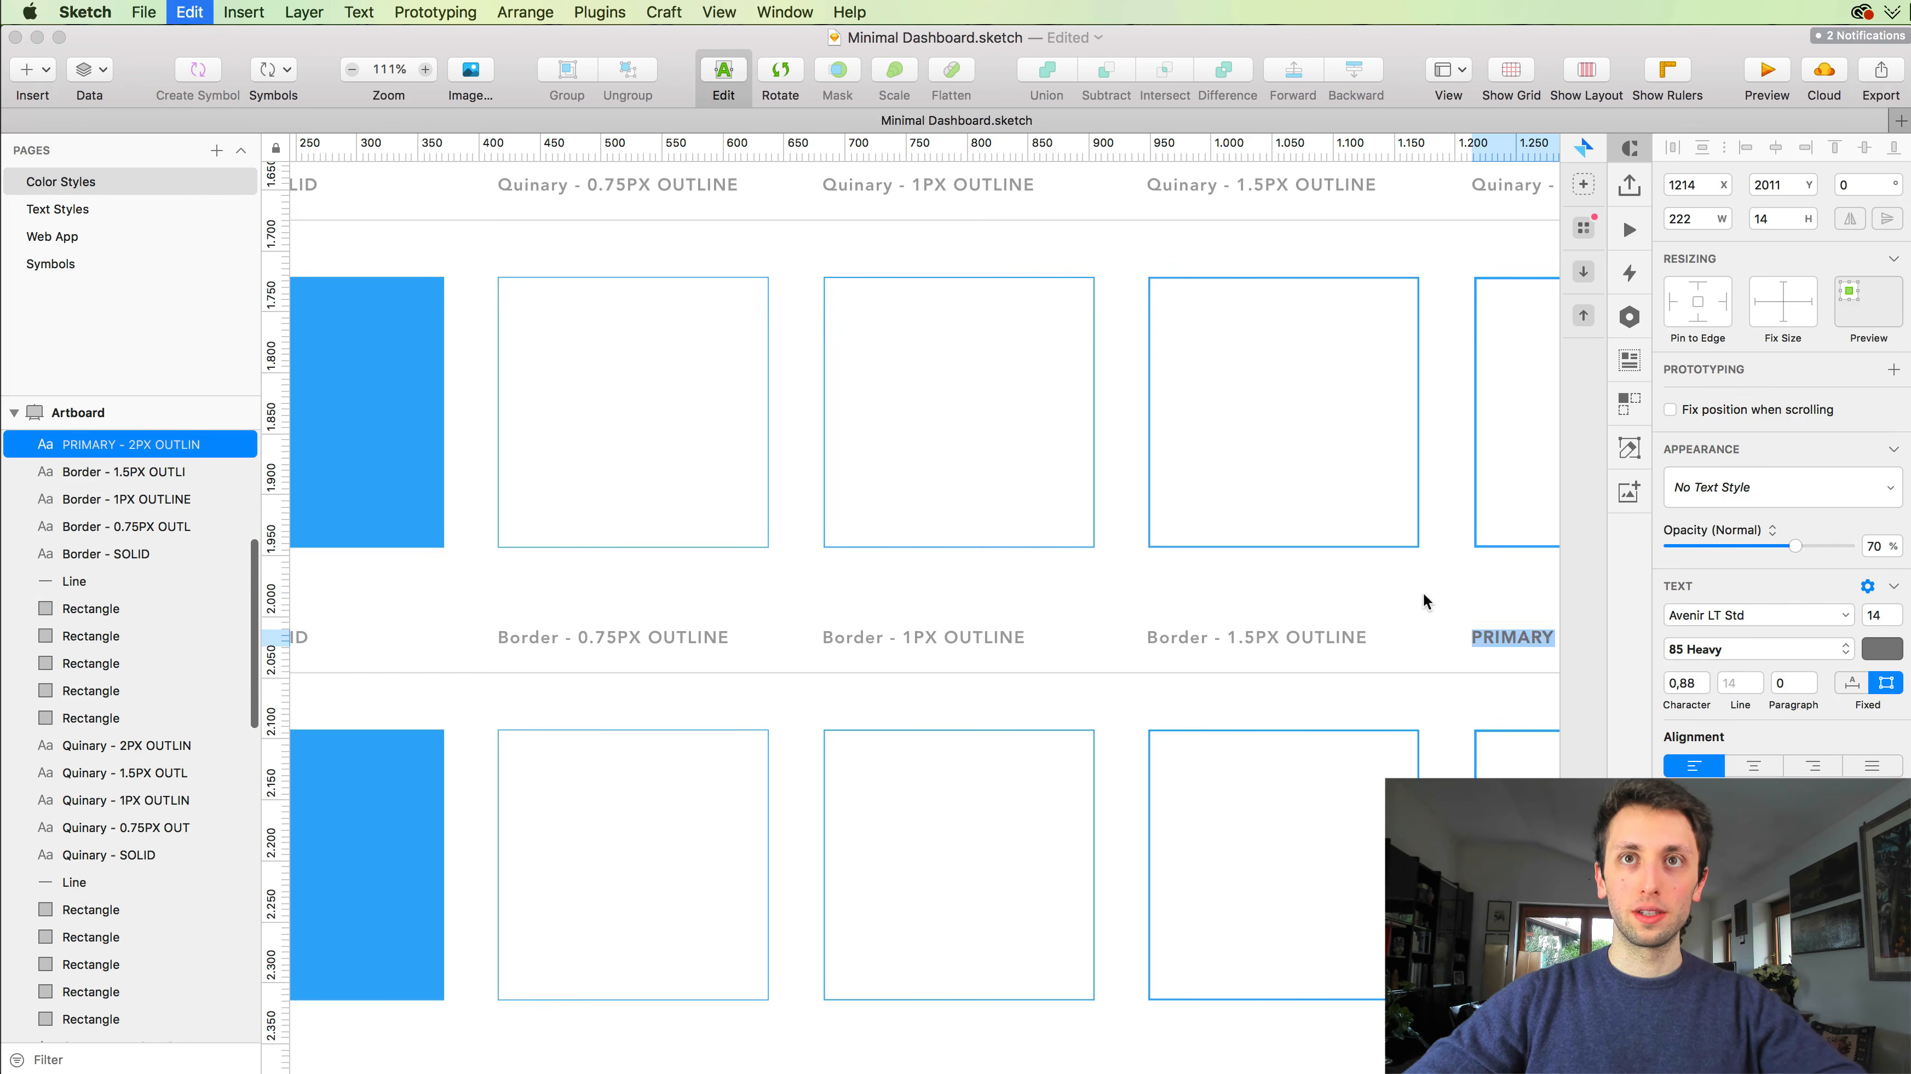
{"action": "key", "text": "Escape"}
Step: Replace the seventh row's first swatch label with "Success" and its second label with "Failure"
{"action": "scroll", "coordinate": [1426, 600], "scroll_direction": "right", "scroll_amount": 5}
{"action": "scroll", "coordinate": [1426, 600], "scroll_direction": "down", "scroll_amount": 4}
{"action": "scroll", "coordinate": [1426, 600], "scroll_direction": "left", "scroll_amount": 4}
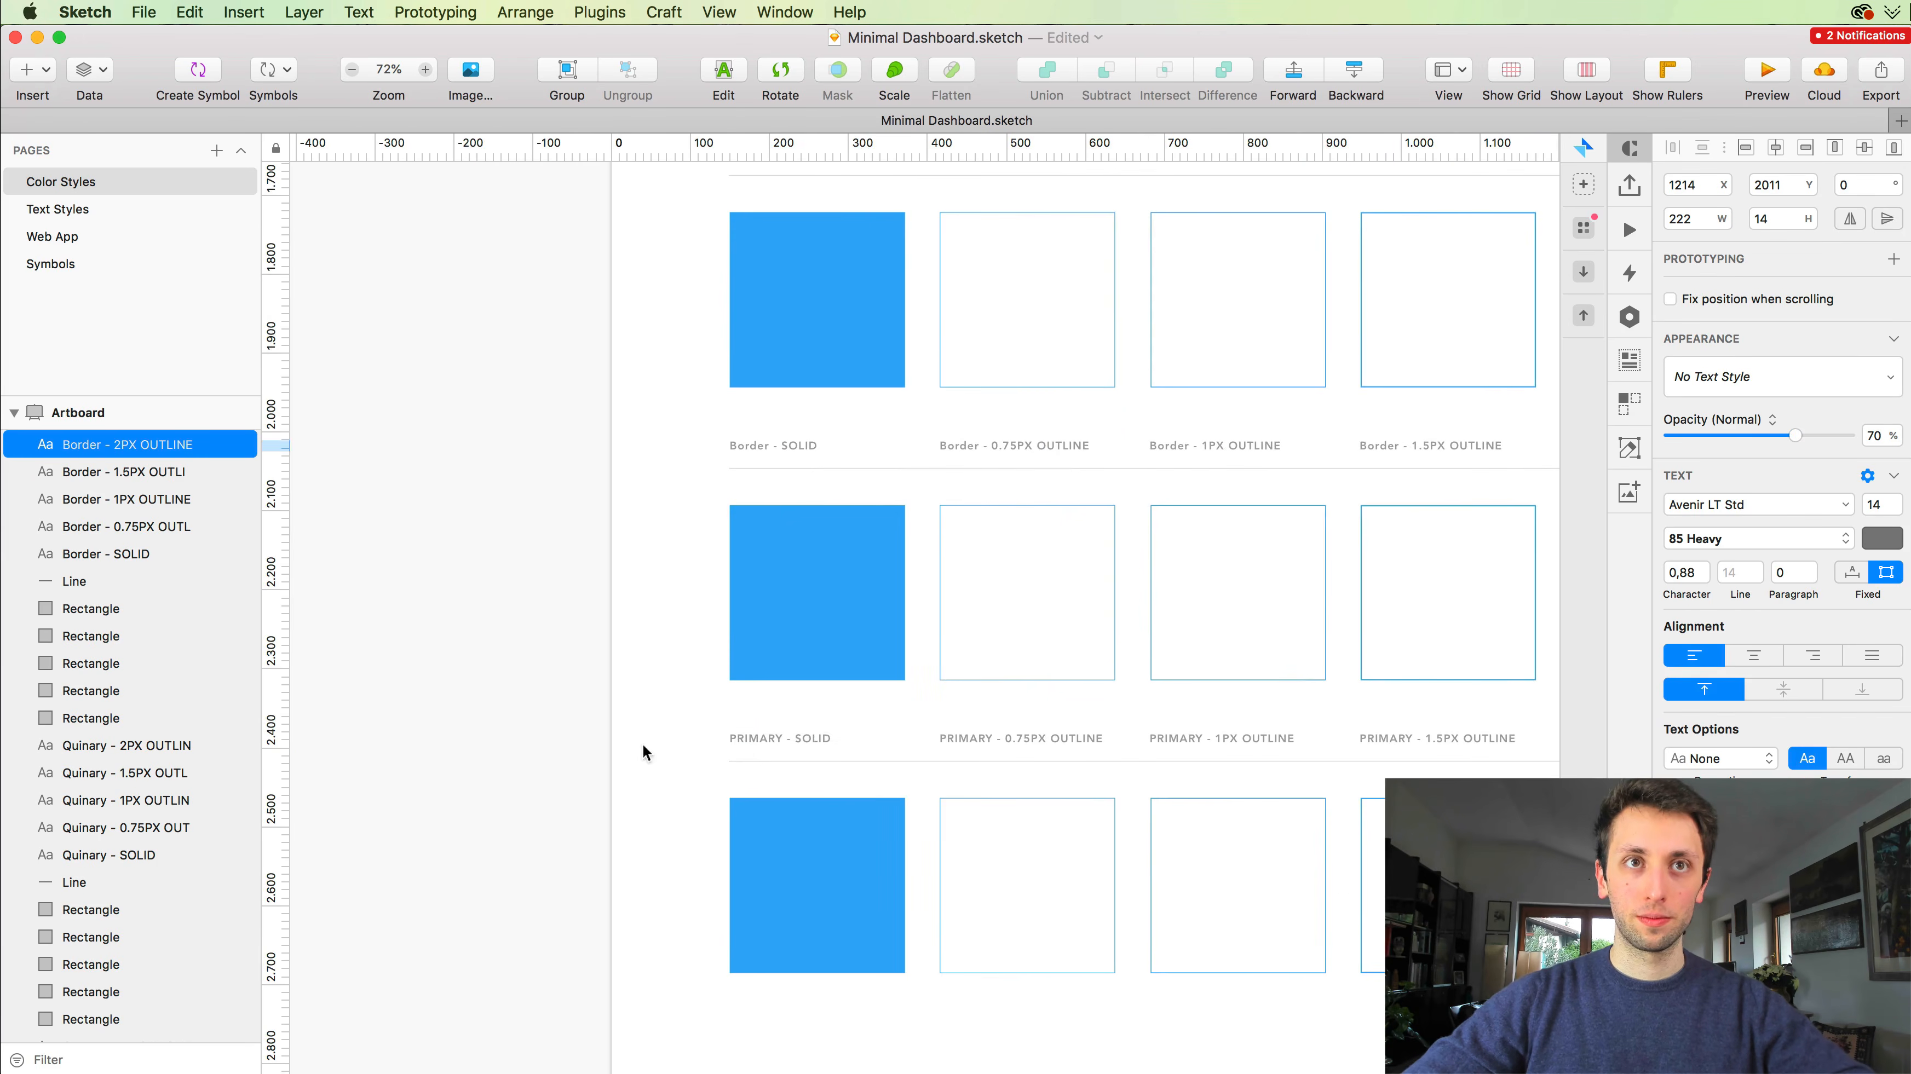
{"action": "double_click", "coordinate": [744, 741]}
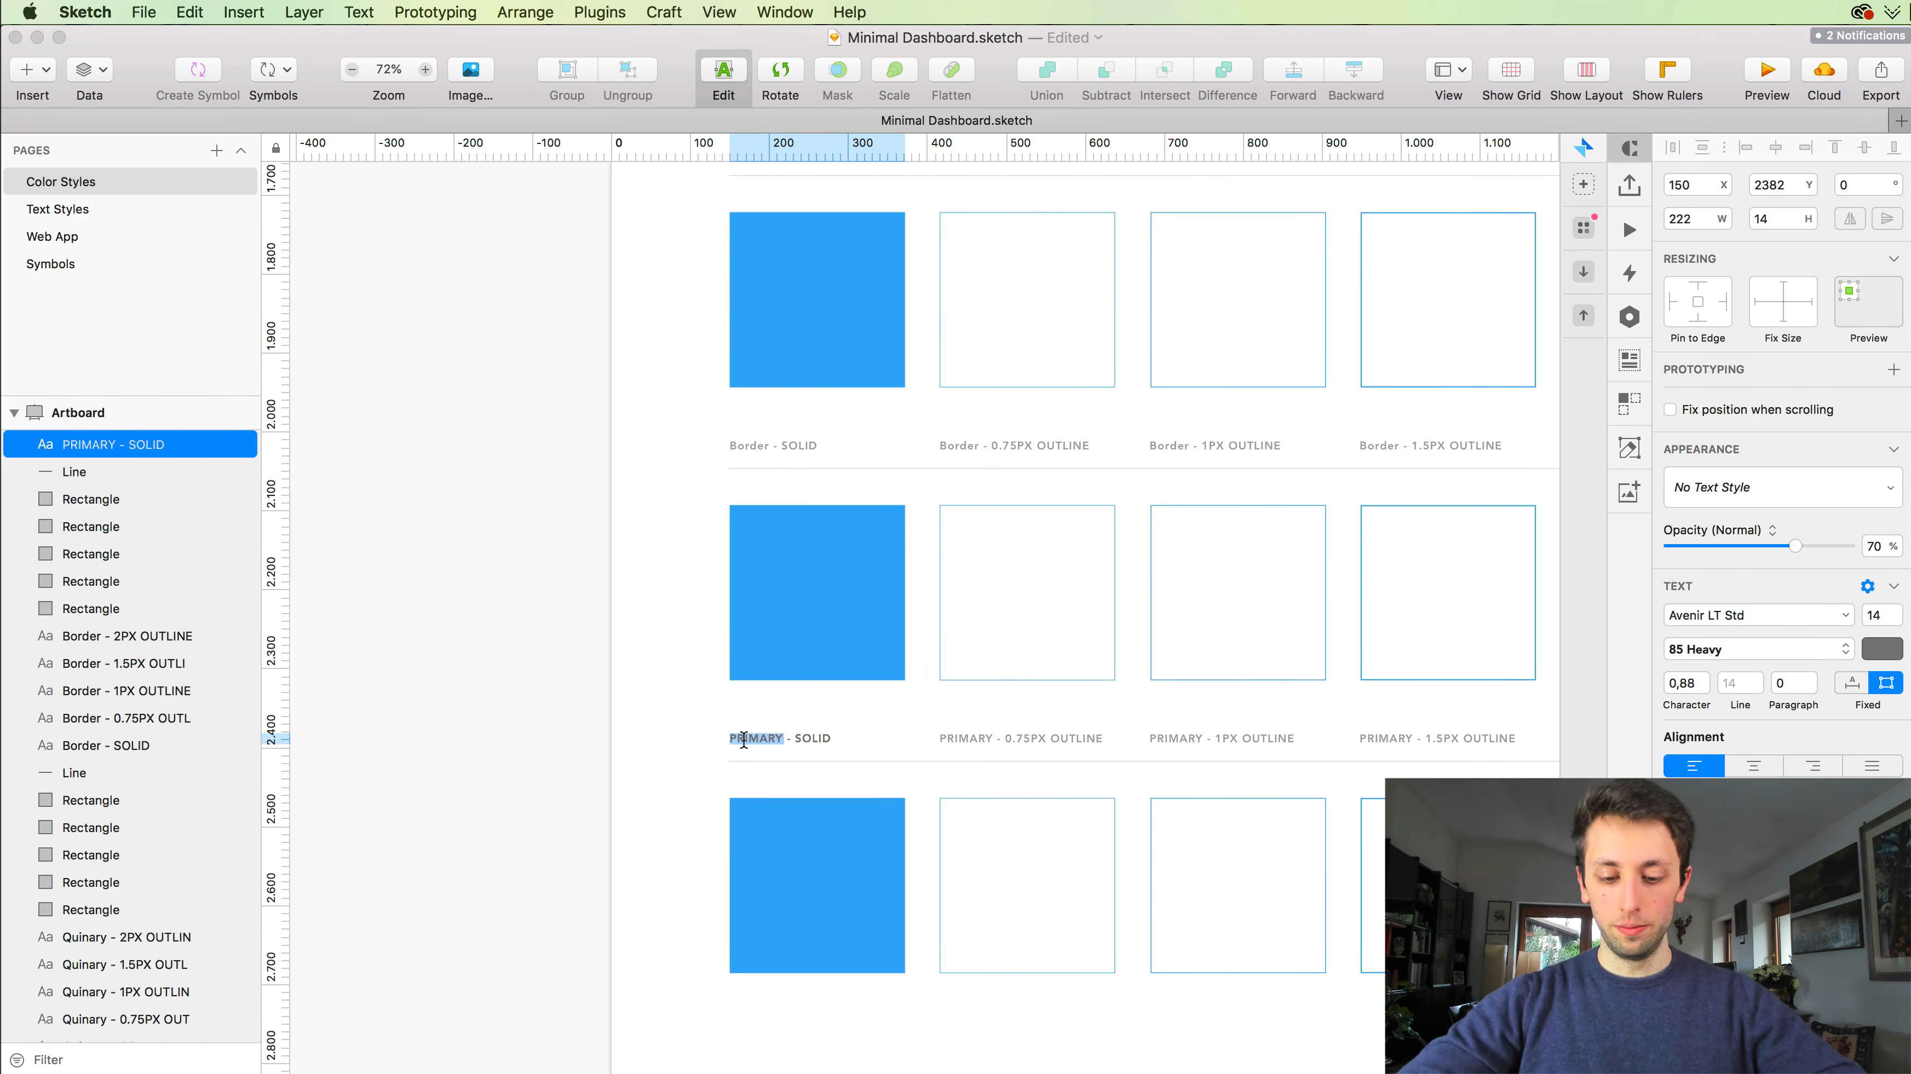
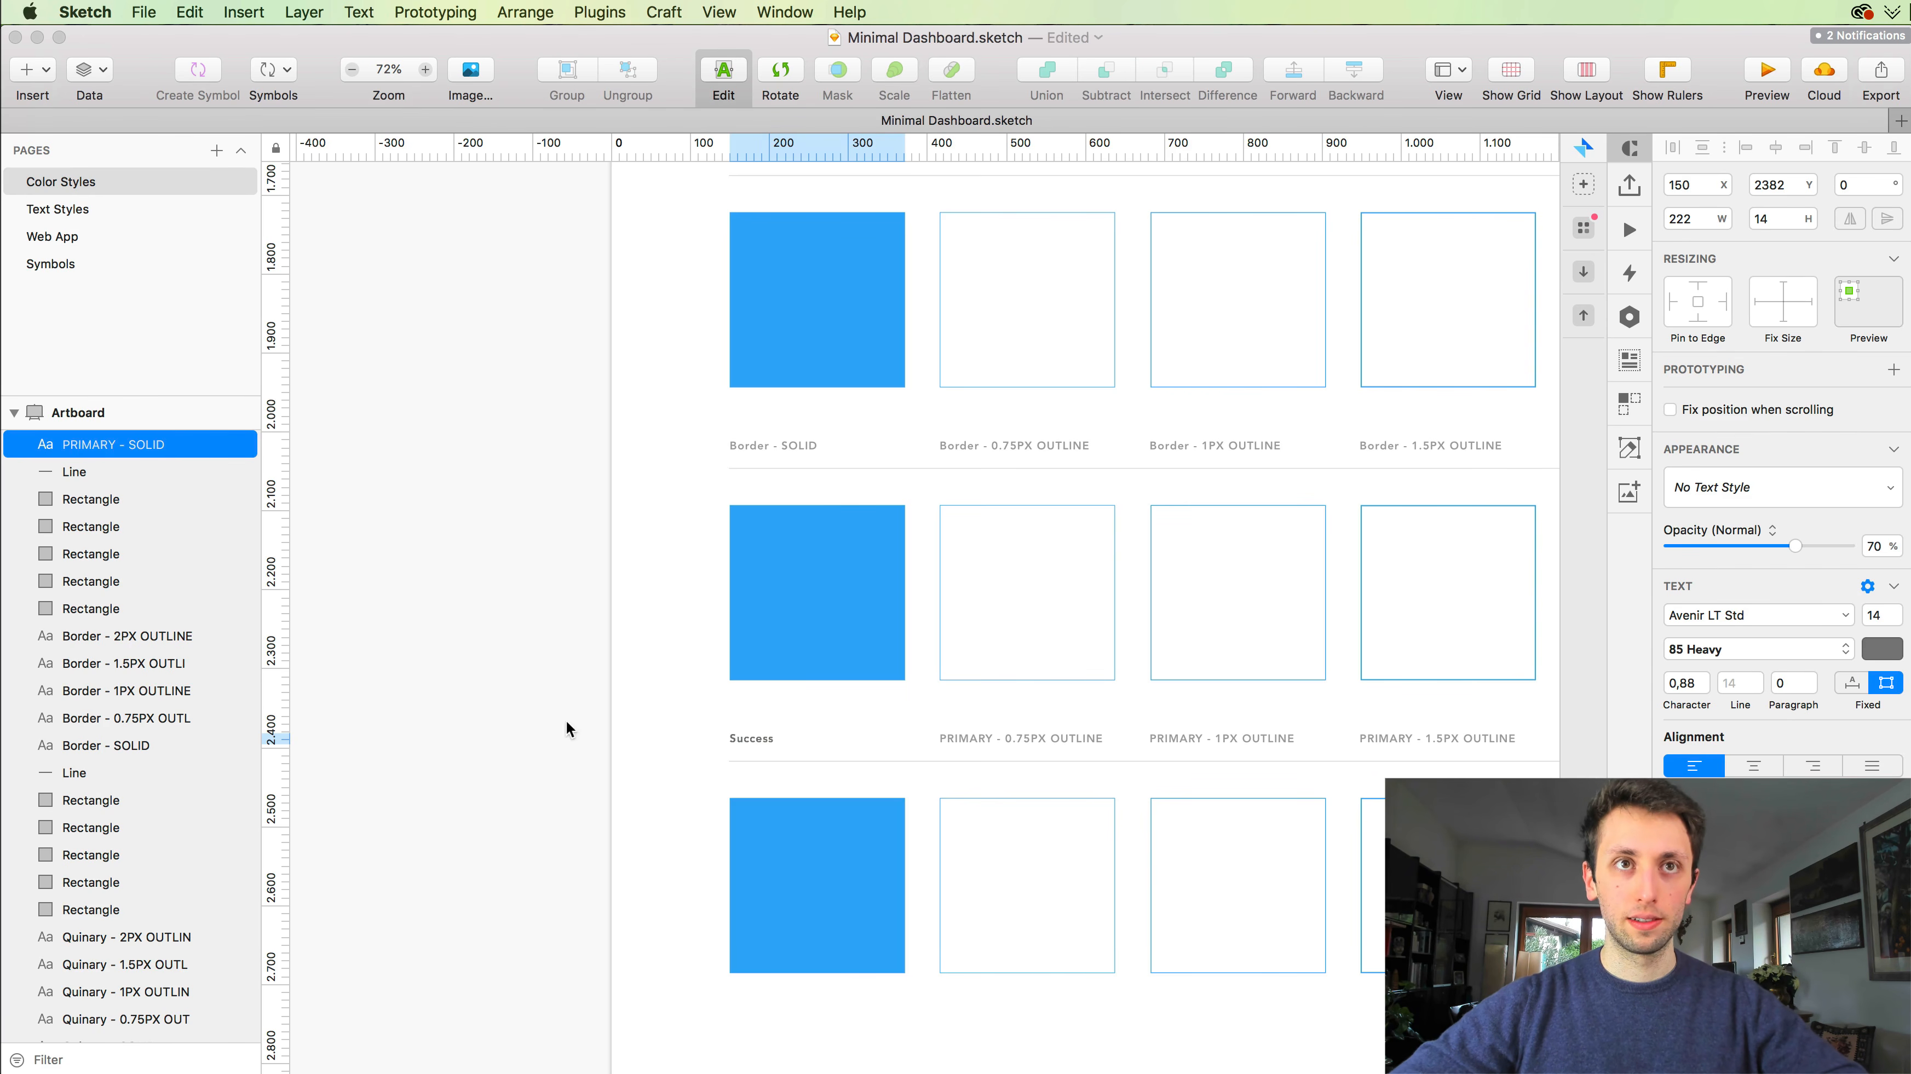
{"action": "double_click", "coordinate": [1009, 733]}
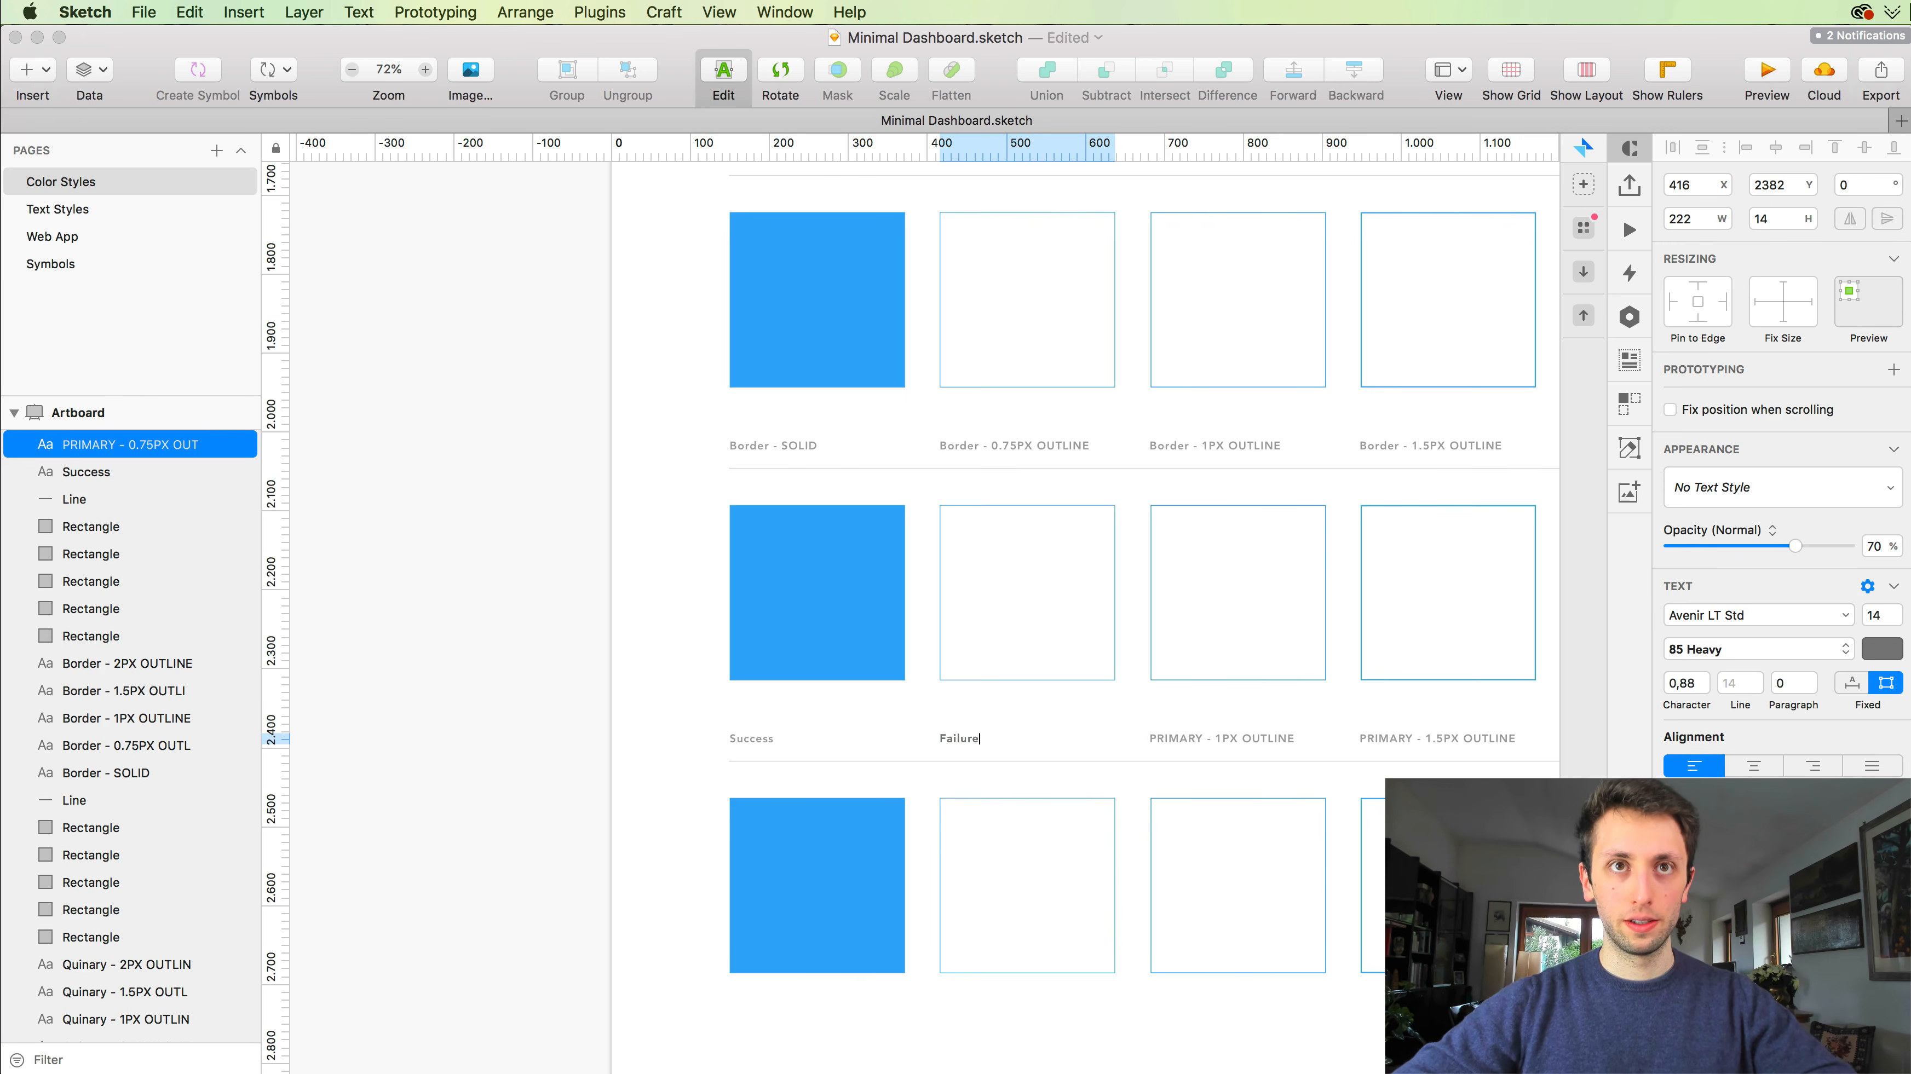
{"action": "key", "text": "Escape"}
Step: Replace the seventh row's third swatch label with "Active" and its fourth label with "Hover"
{"action": "scroll", "coordinate": [1086, 687], "scroll_direction": "right", "scroll_amount": 5}
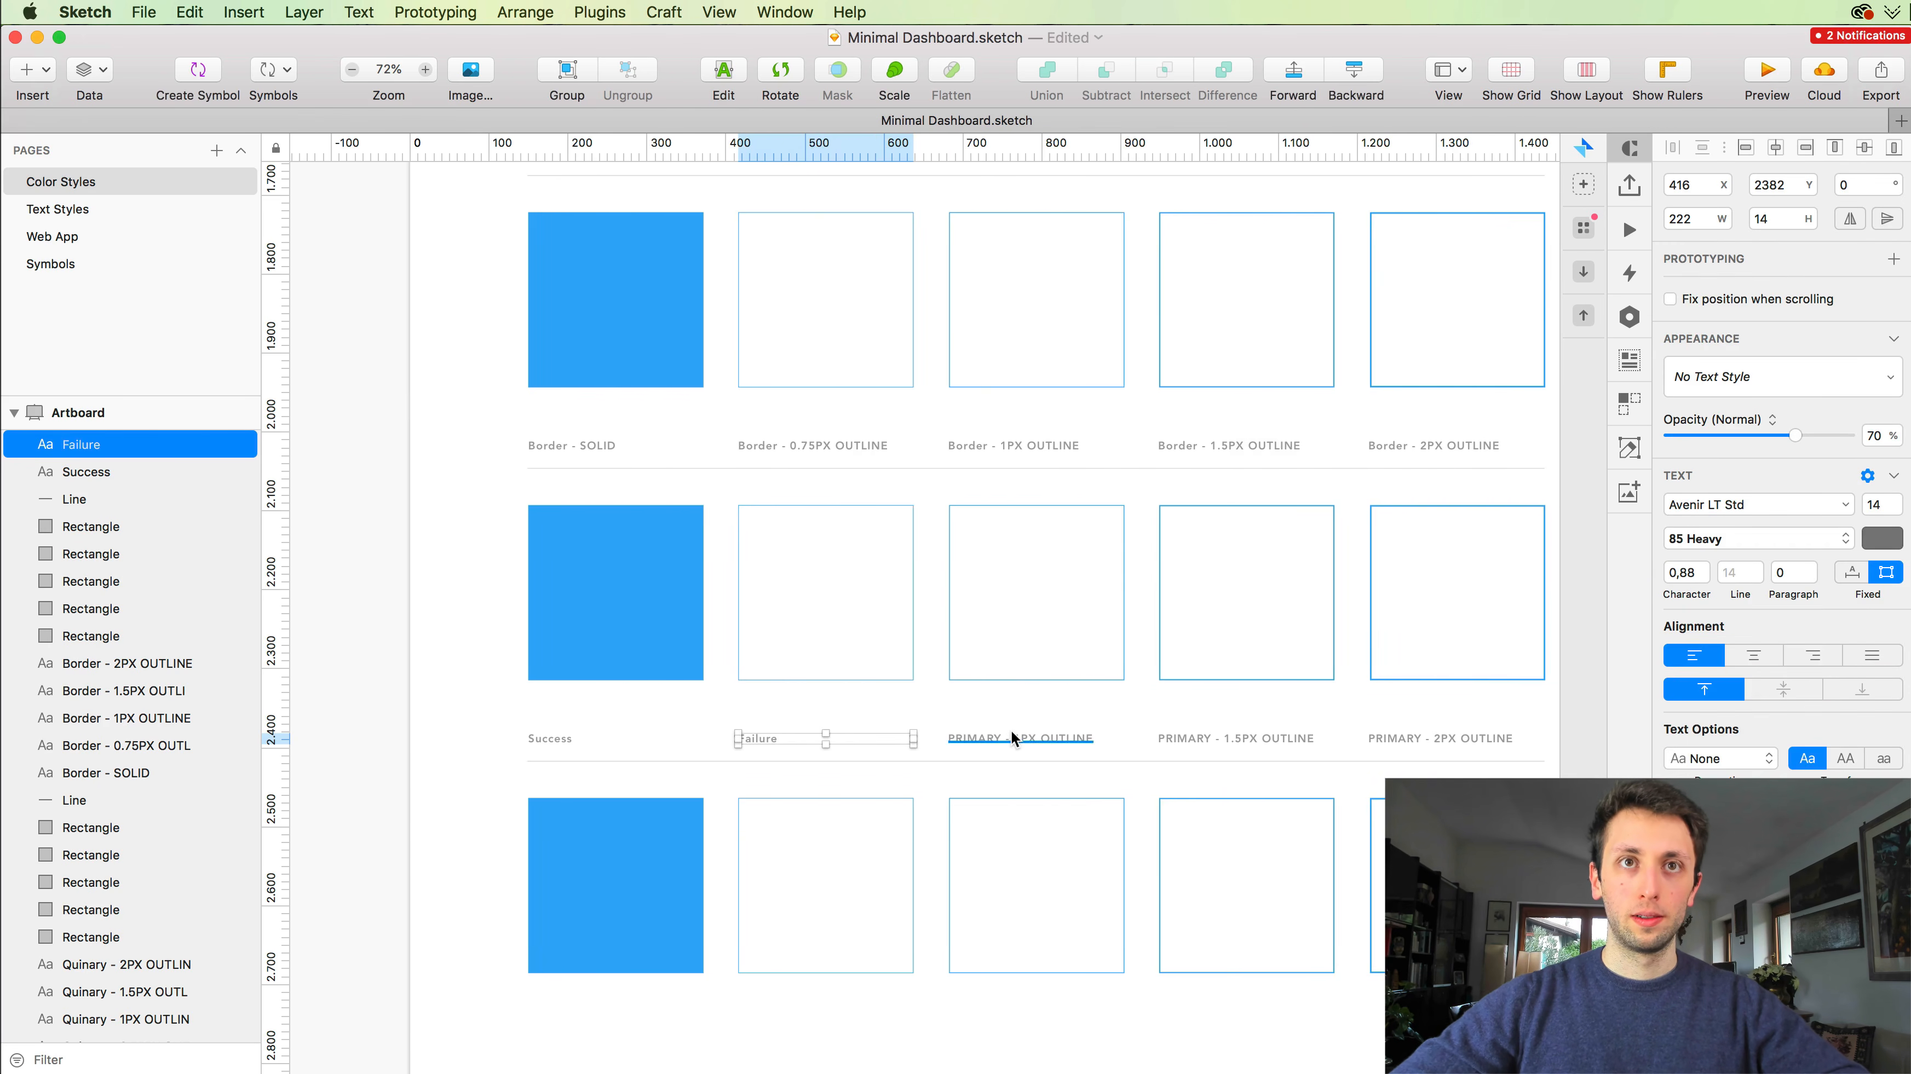
{"action": "double_click", "coordinate": [1012, 731]}
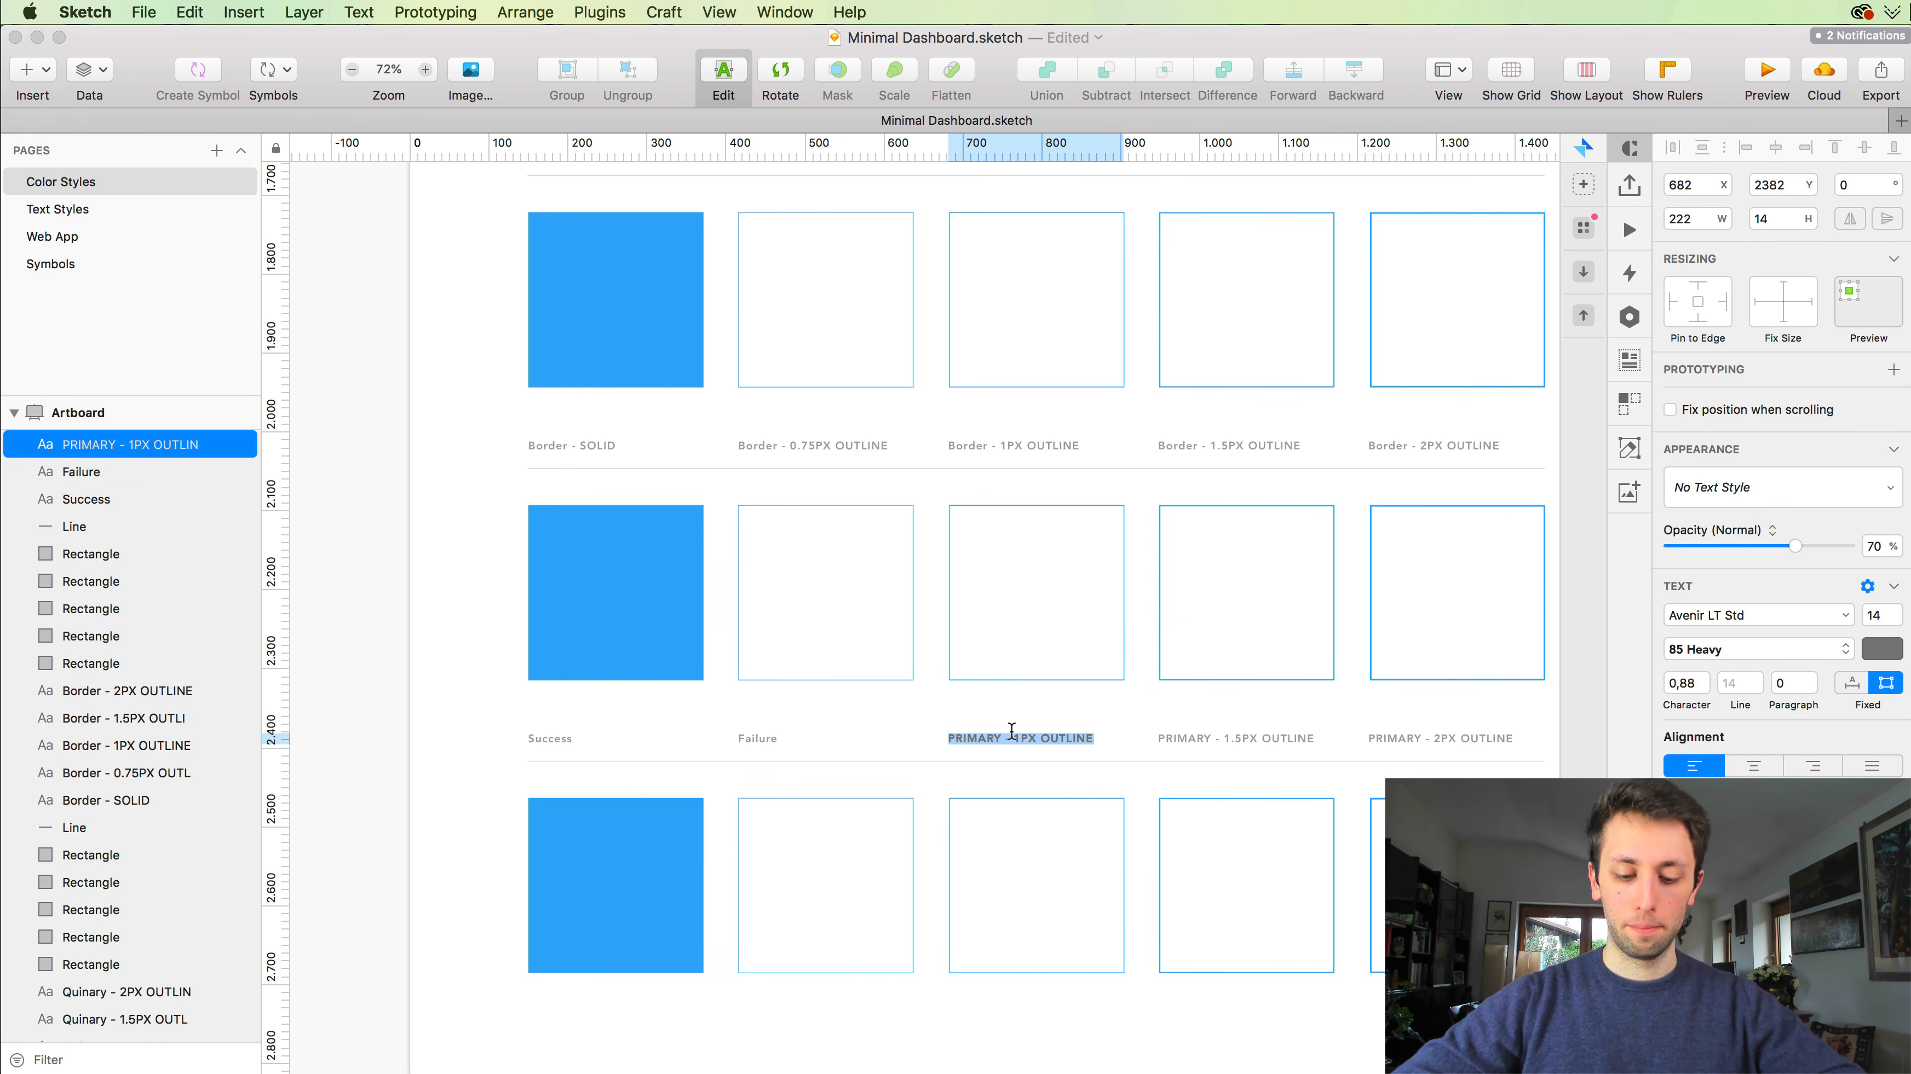
{"action": "key", "text": "Escape"}
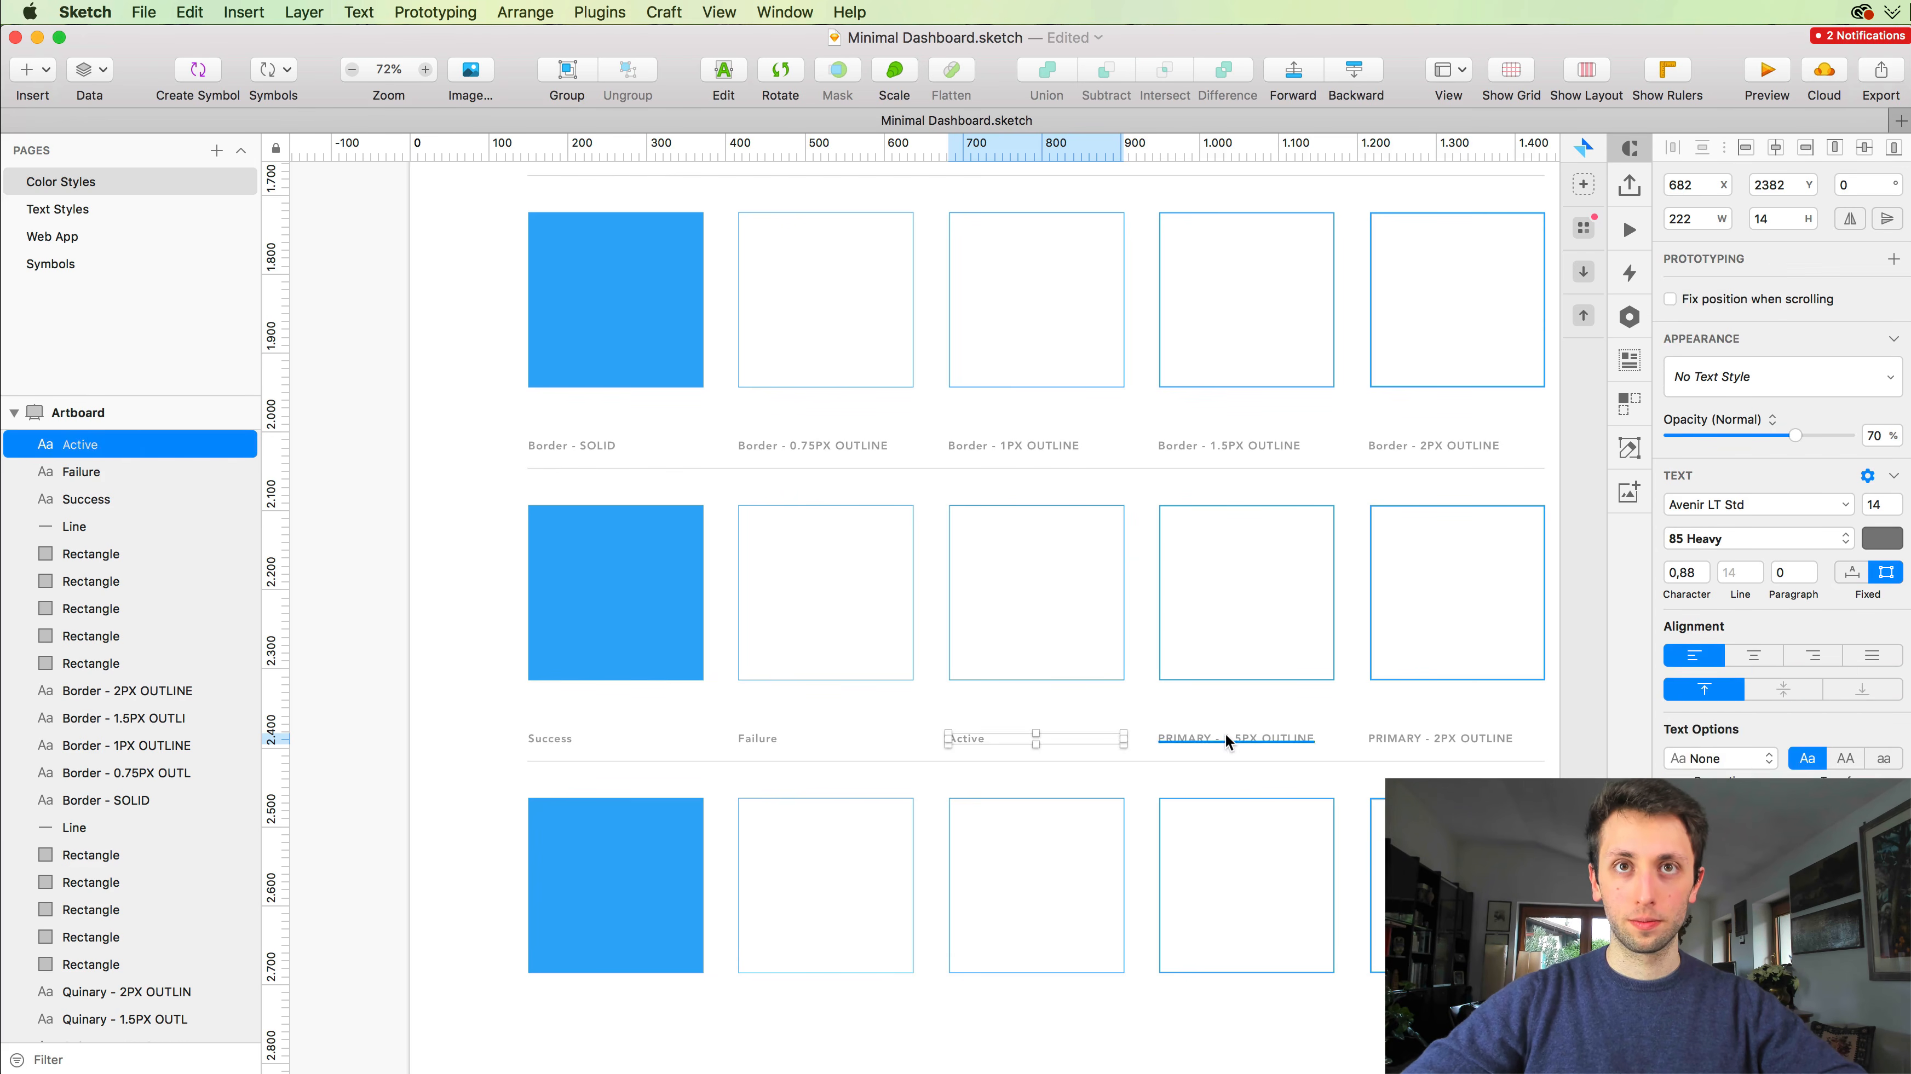
{"action": "double_click", "coordinate": [1224, 732]}
{"action": "type", "text": "Hov"}
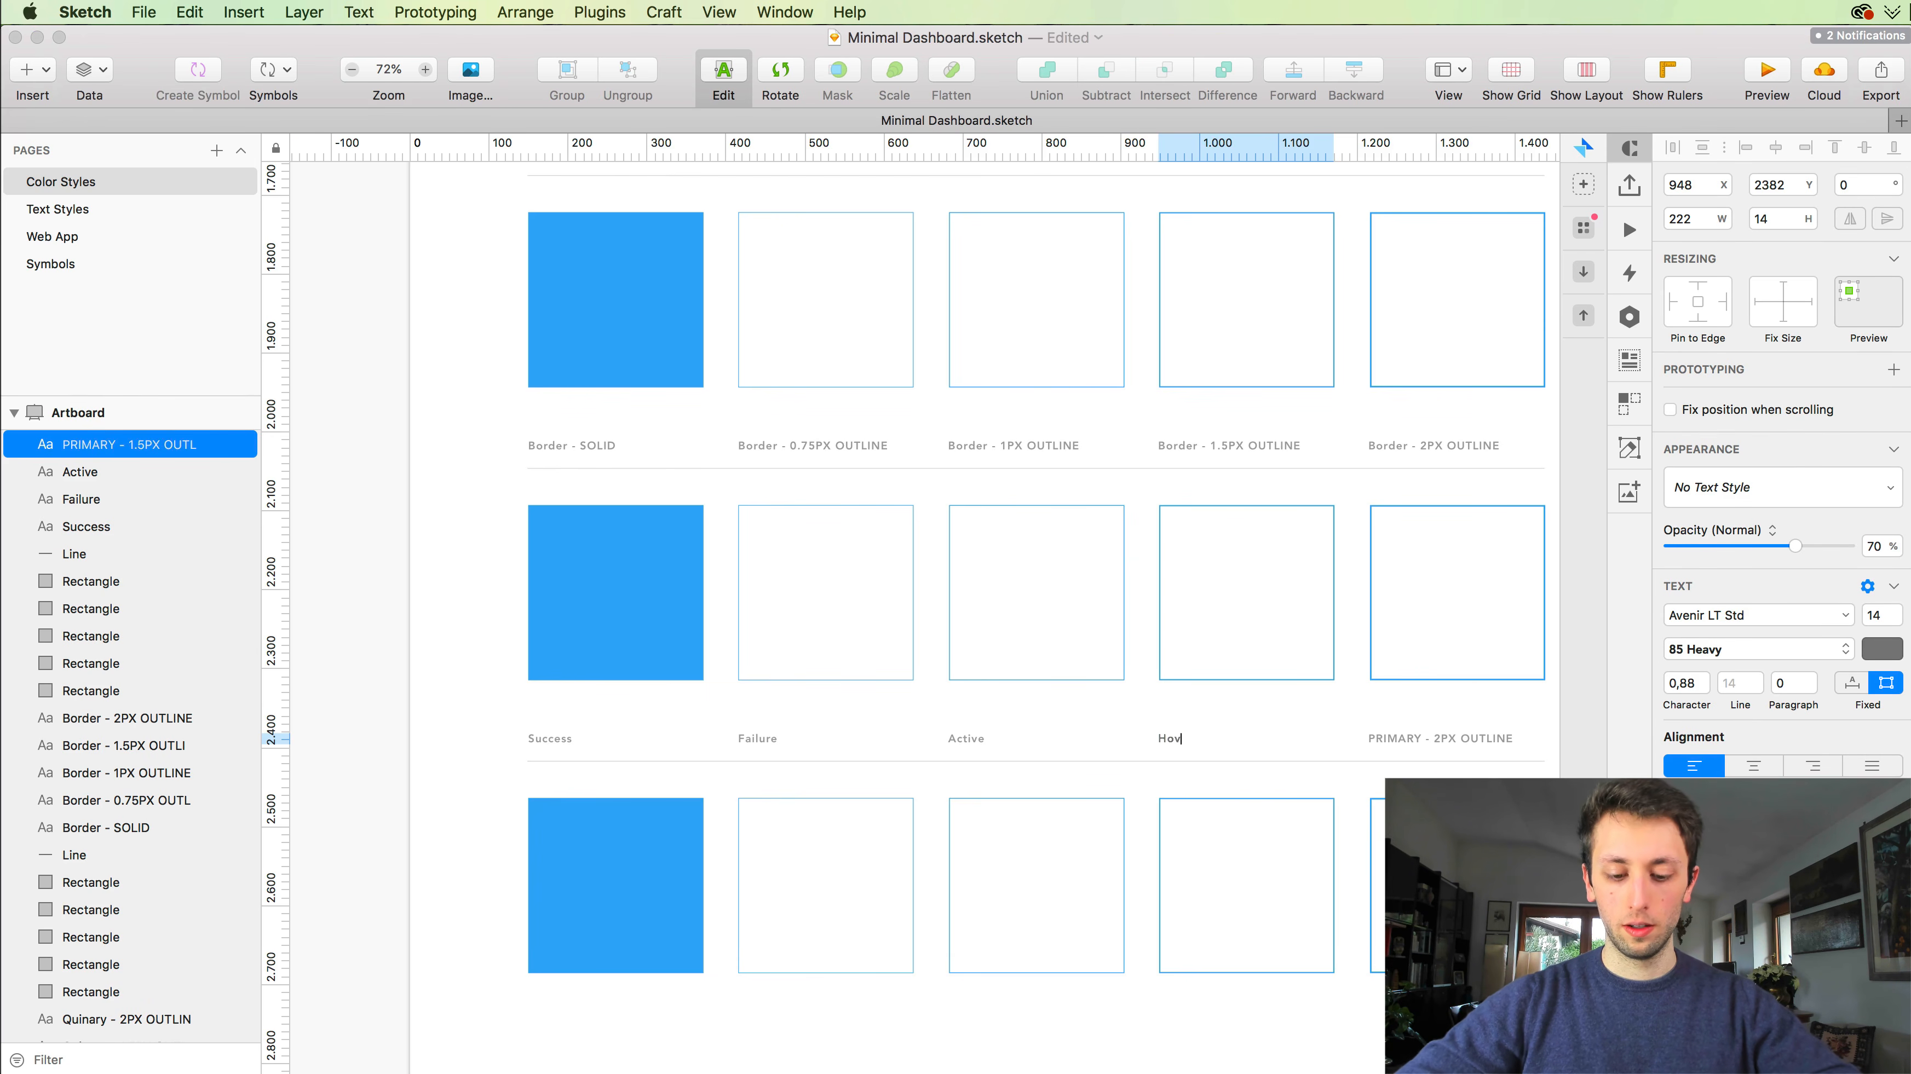
{"action": "type", "text": "er"}
{"action": "key", "text": "Escape"}
Step: Replace the seventh row's last swatch label with "Shadow" and clear the selection
{"action": "double_click", "coordinate": [1459, 734]}
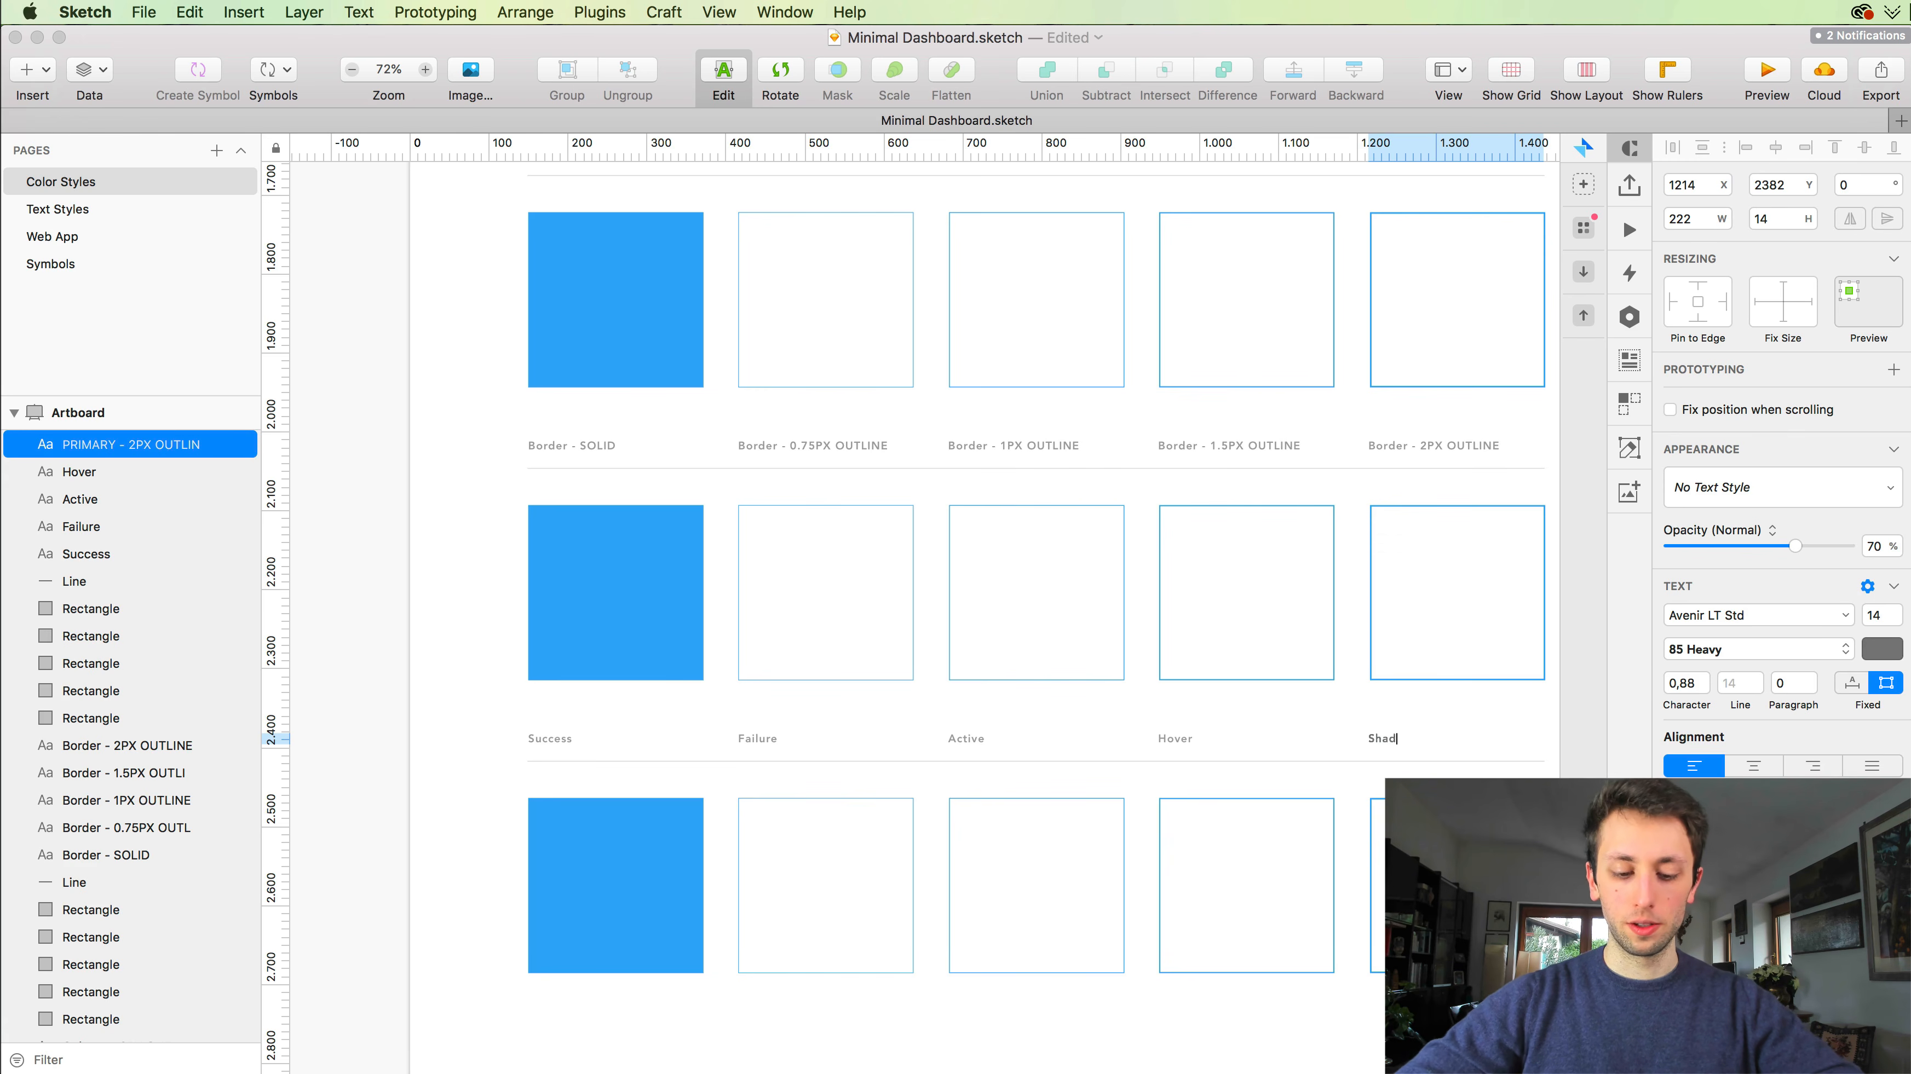
{"action": "key", "text": "Escape"}
{"action": "scroll", "coordinate": [1410, 702], "scroll_direction": "right", "scroll_amount": 2}
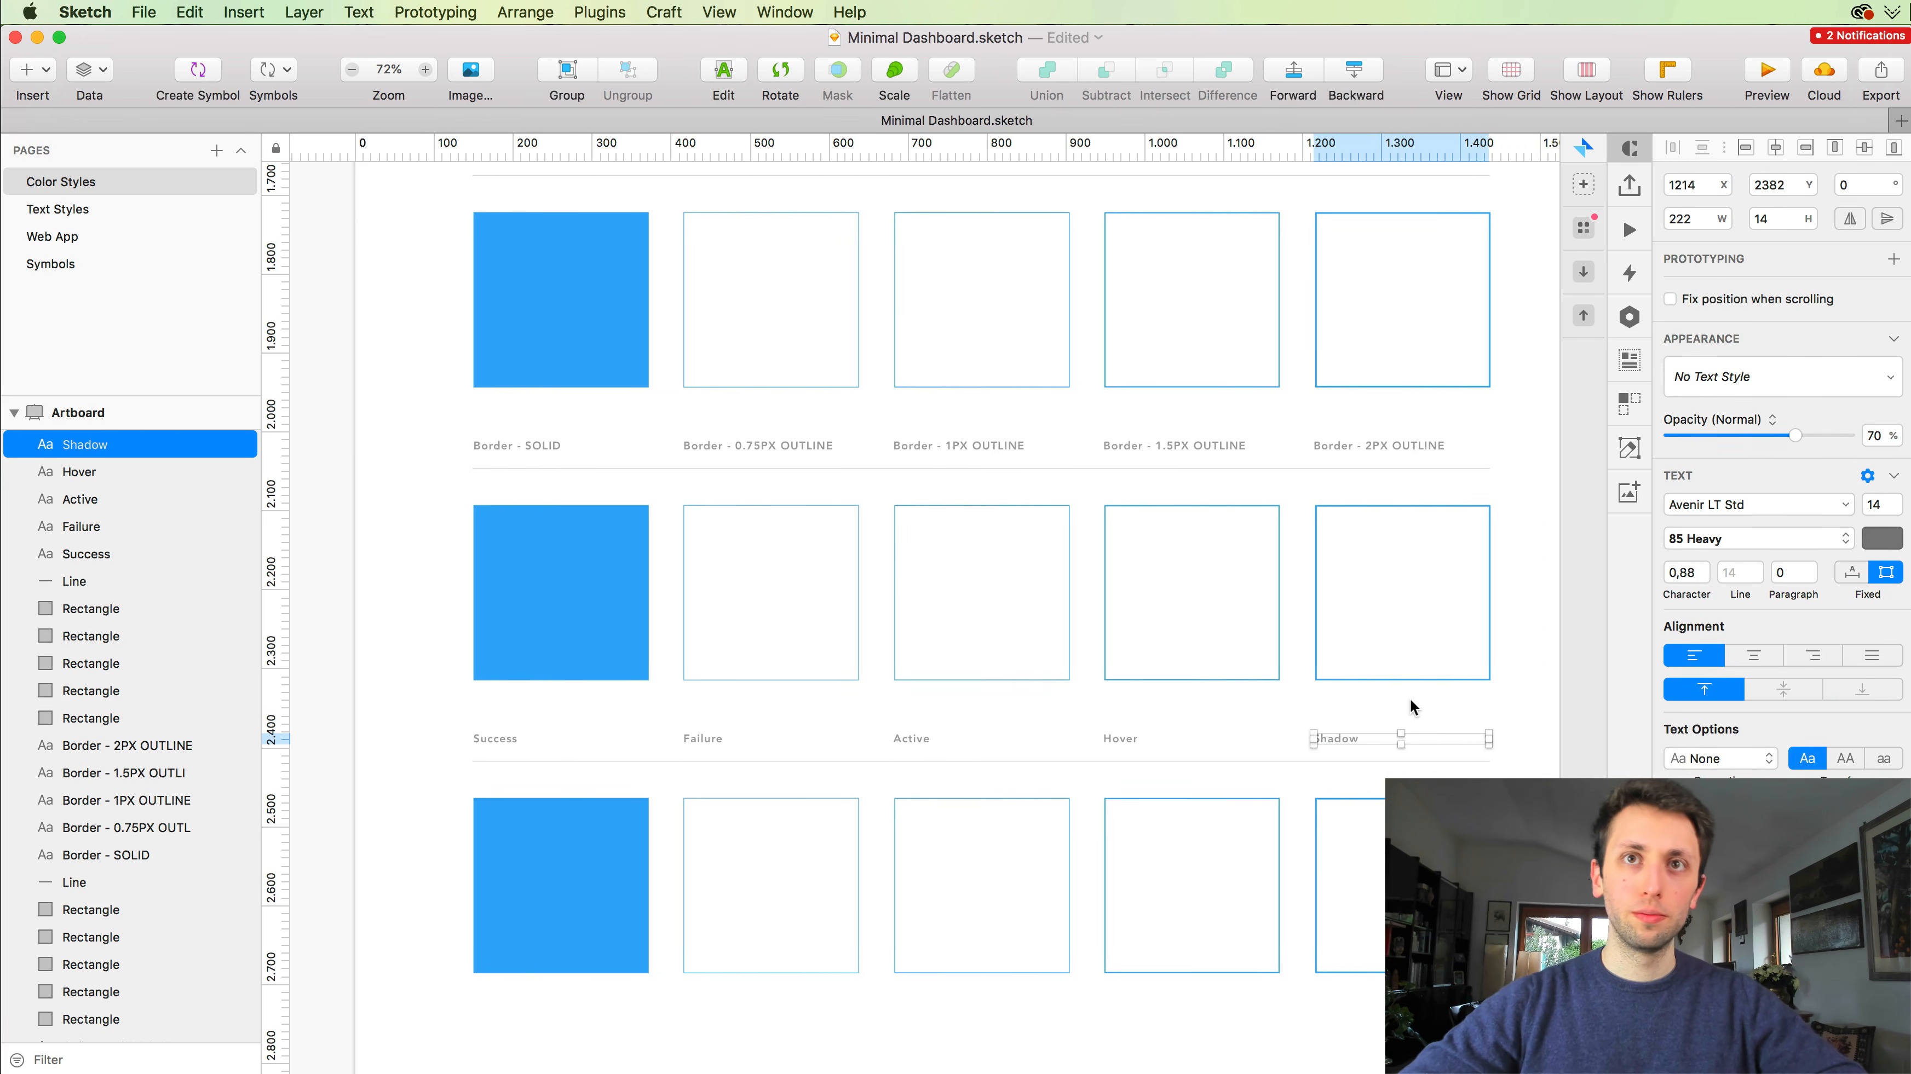
{"action": "left_click", "coordinate": [1297, 708]}
Step: Select and copy the Balance dashboard artboard "1" from the Web App page
{"action": "scroll", "coordinate": [1297, 707], "scroll_direction": "down", "scroll_amount": 1}
{"action": "scroll", "coordinate": [1297, 707], "scroll_direction": "up", "scroll_amount": 2}
{"action": "scroll", "coordinate": [1297, 713], "scroll_direction": "up", "scroll_amount": 15}
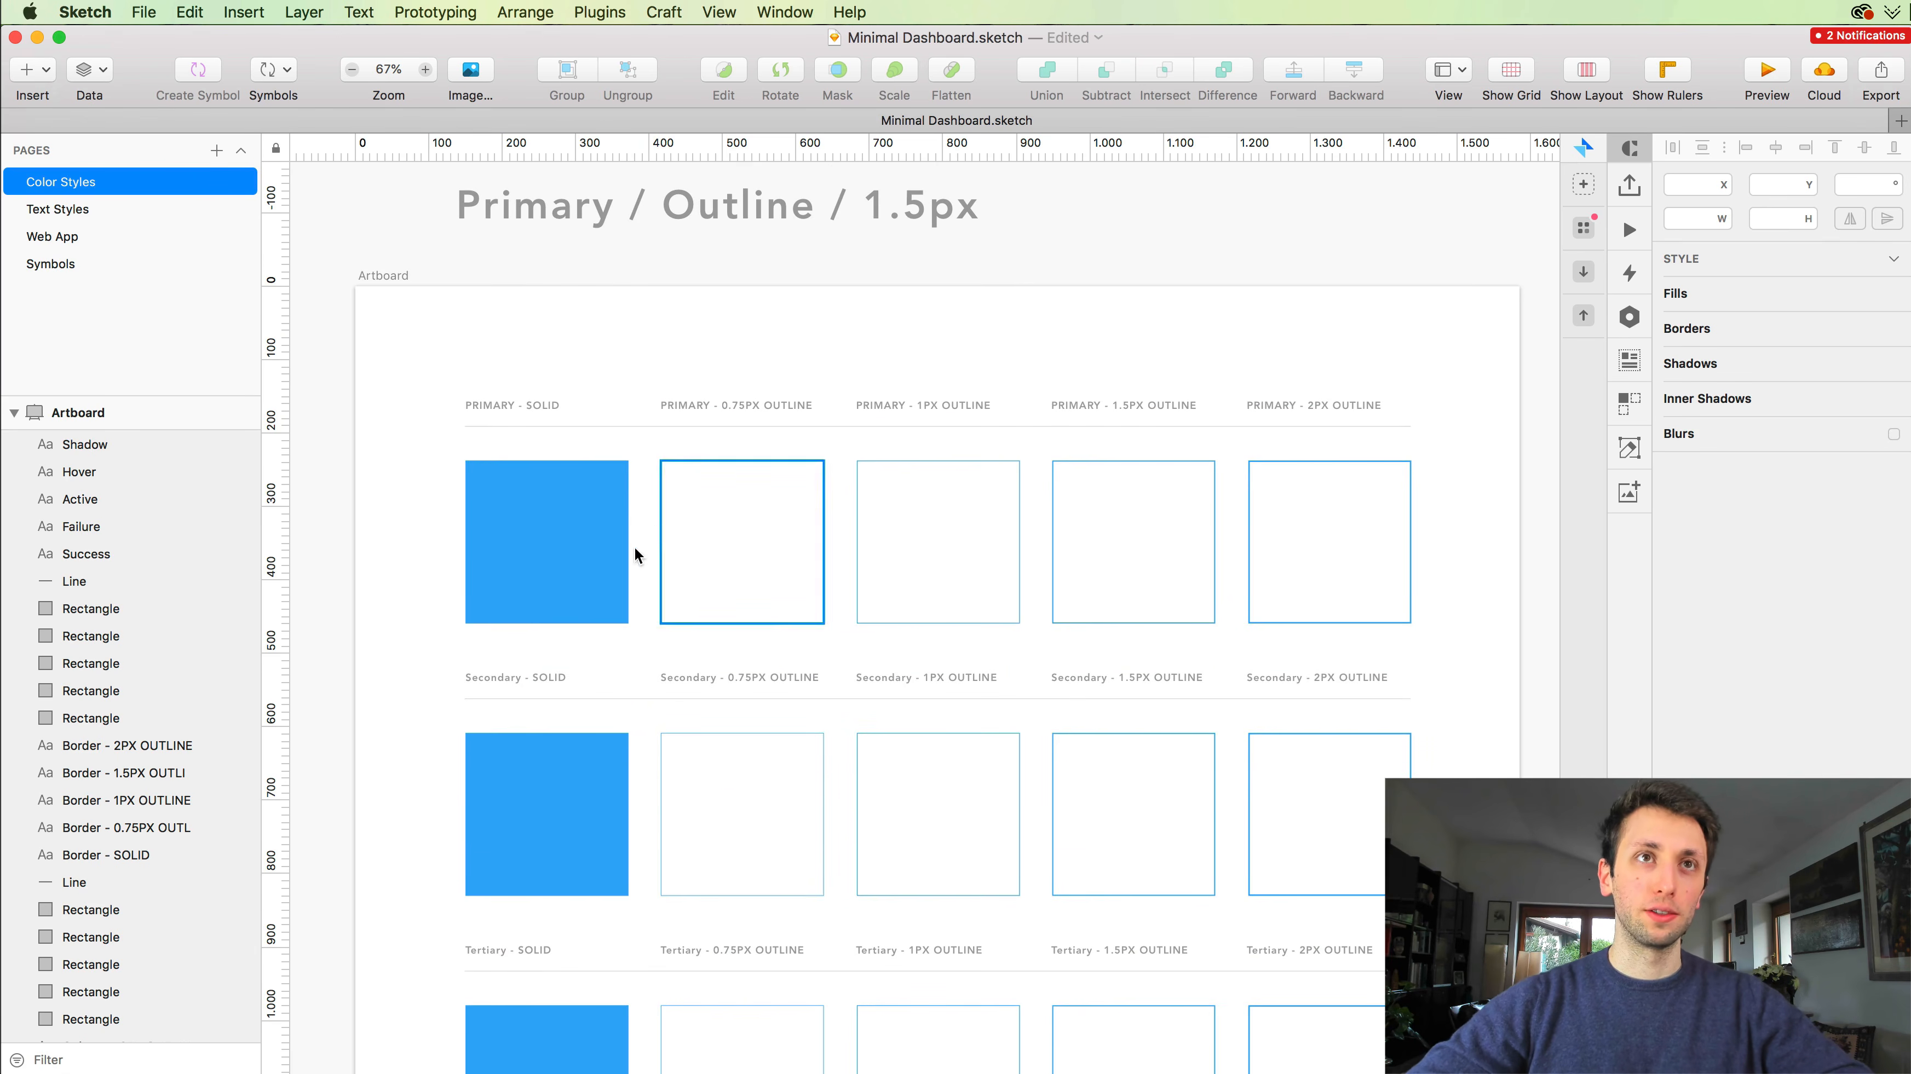
{"action": "scroll", "coordinate": [457, 484], "scroll_direction": "down", "scroll_amount": 1}
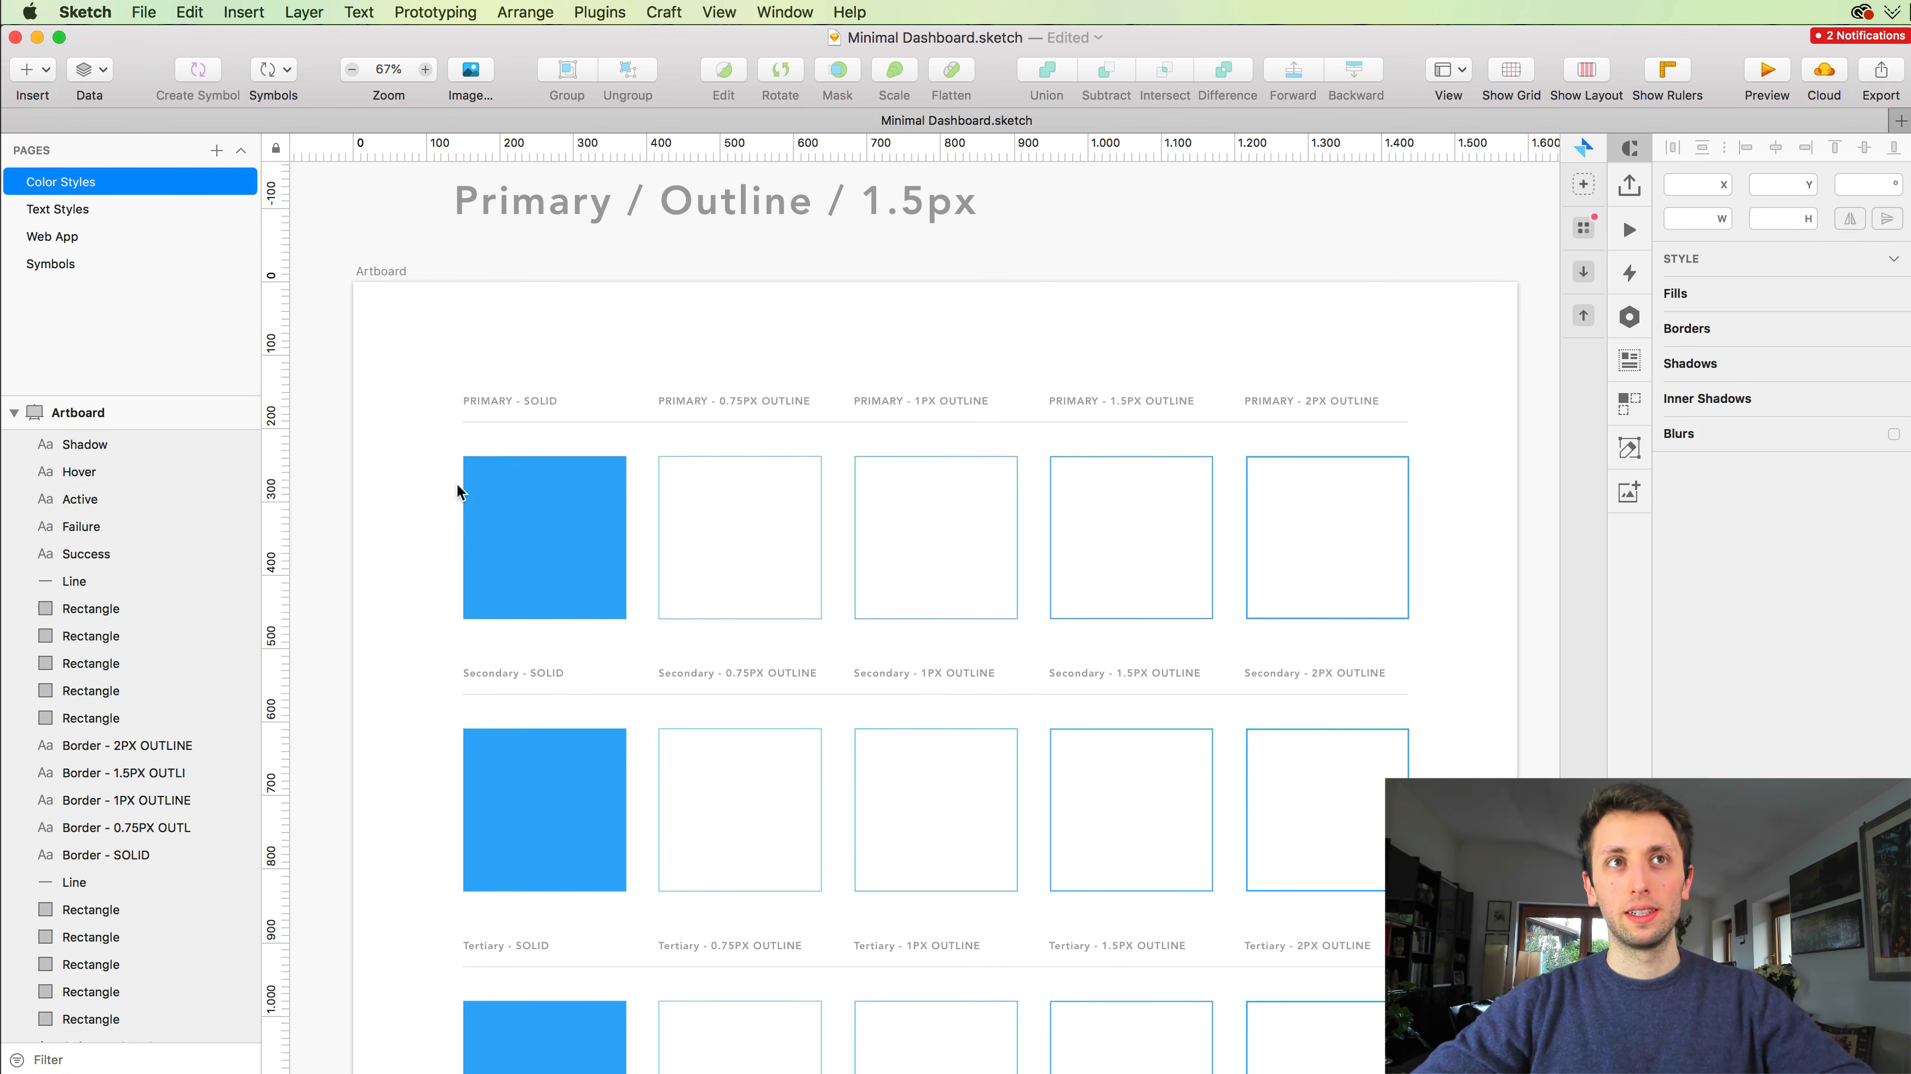
{"action": "scroll", "coordinate": [457, 484], "scroll_direction": "down", "scroll_amount": 4}
{"action": "scroll", "coordinate": [457, 485], "scroll_direction": "left", "scroll_amount": 1}
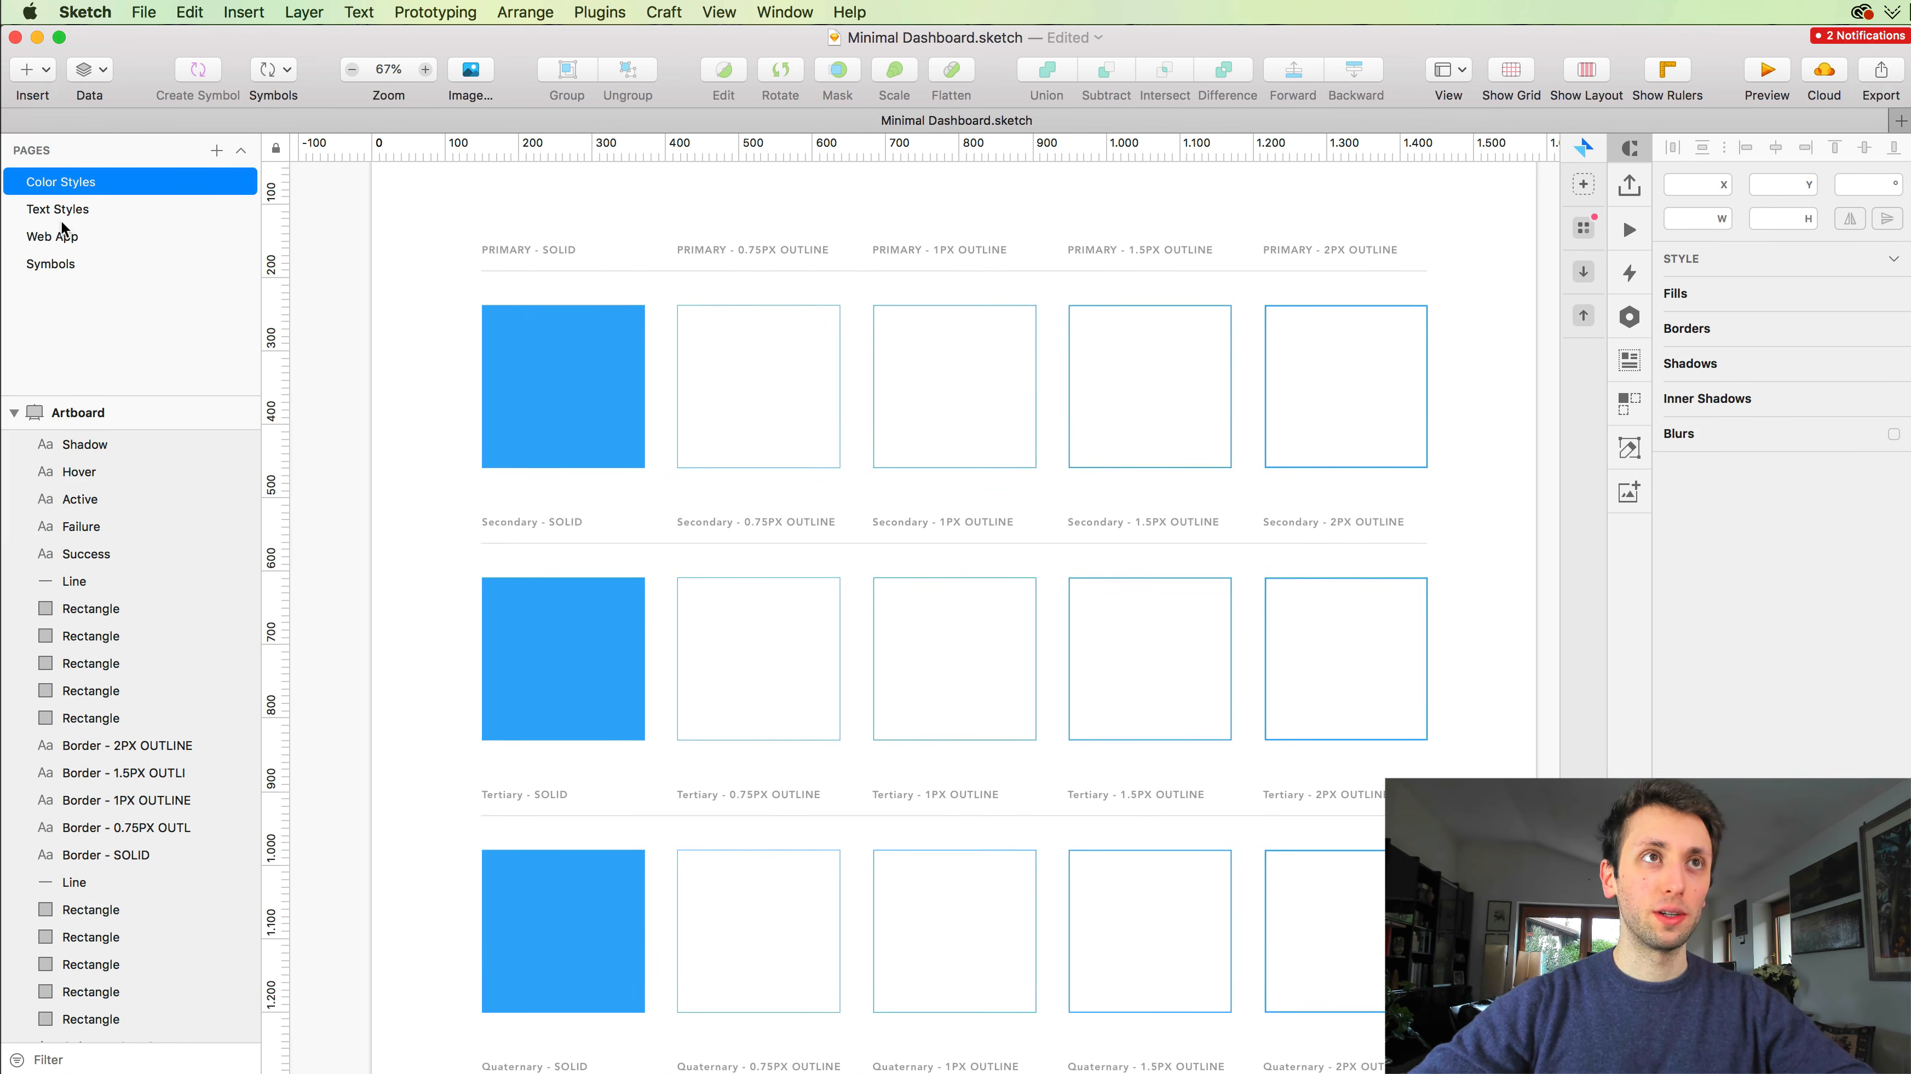
{"action": "left_click", "coordinate": [65, 240]}
{"action": "scroll", "coordinate": [753, 377], "scroll_direction": "down", "scroll_amount": 10}
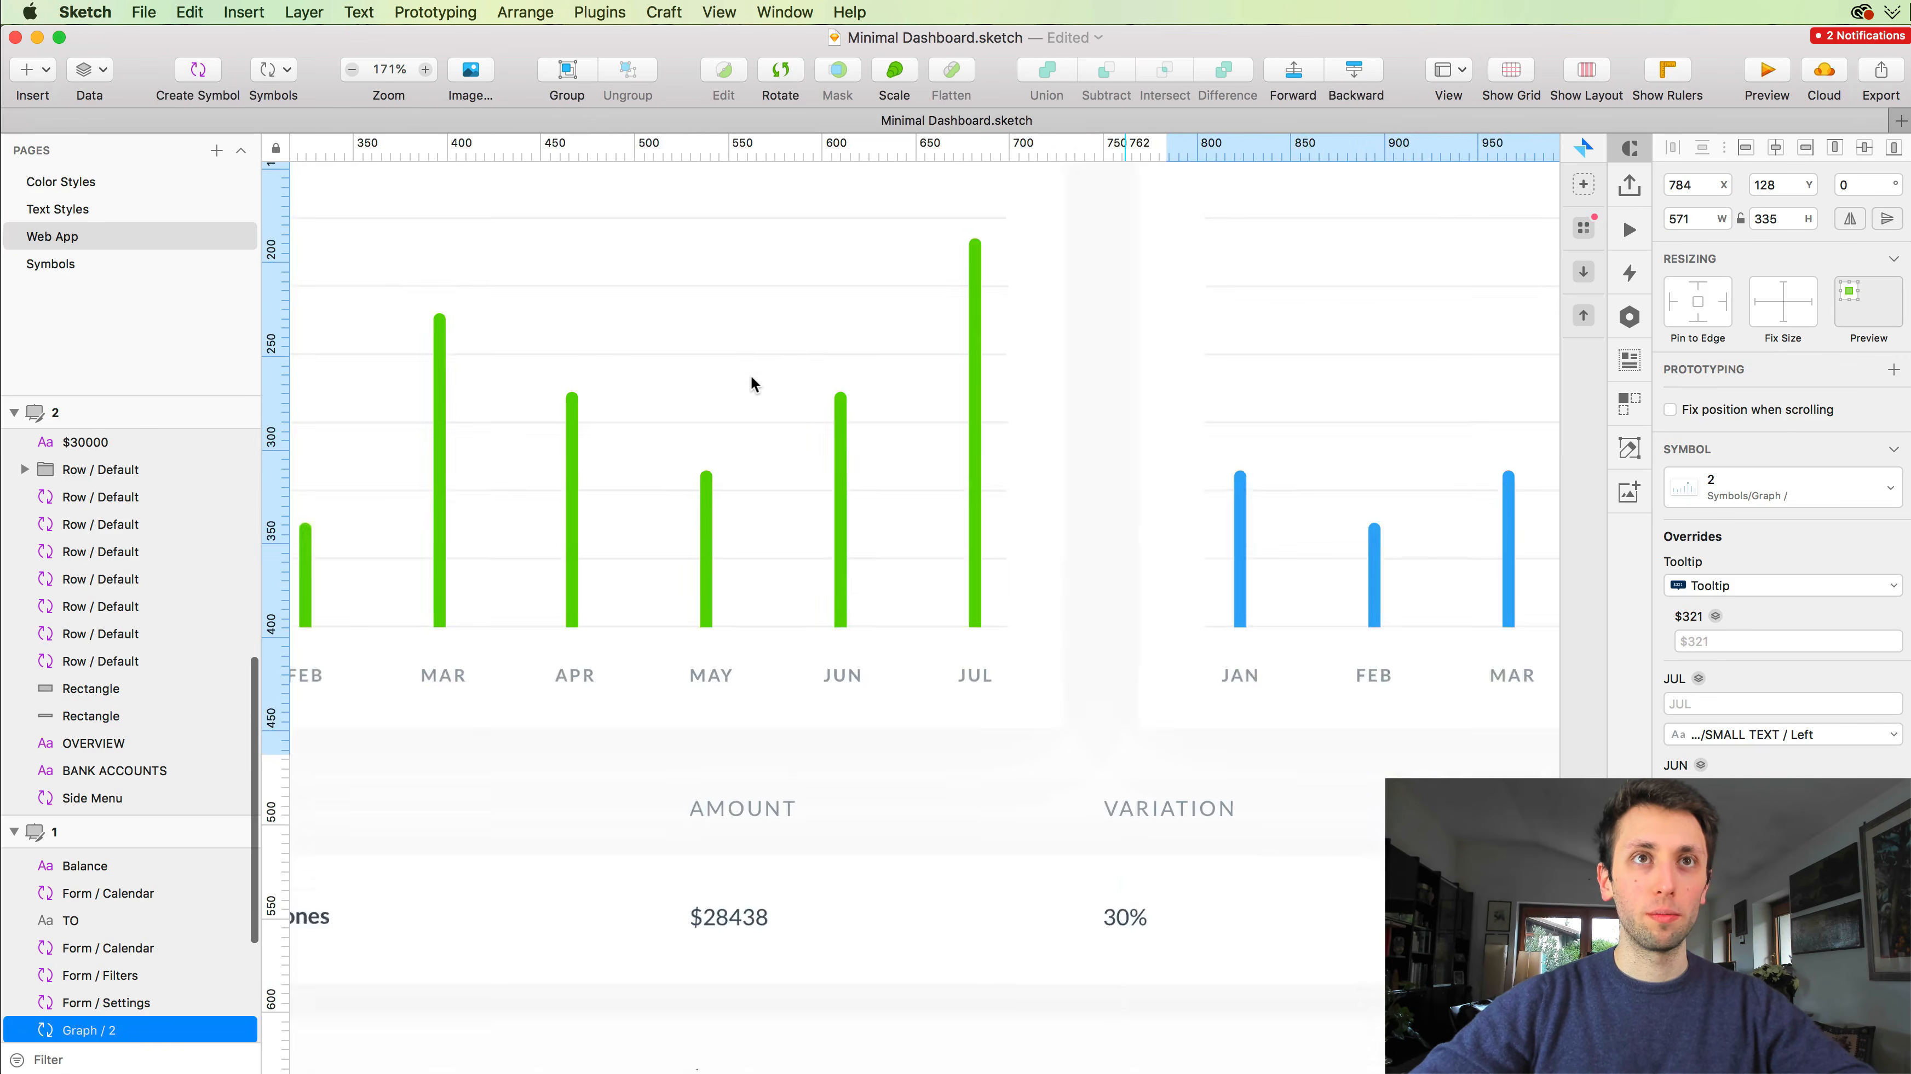
{"action": "scroll", "coordinate": [753, 378], "scroll_direction": "up", "scroll_amount": 4}
{"action": "left_click", "coordinate": [750, 374]}
{"action": "scroll", "coordinate": [895, 409], "scroll_direction": "up", "scroll_amount": 5}
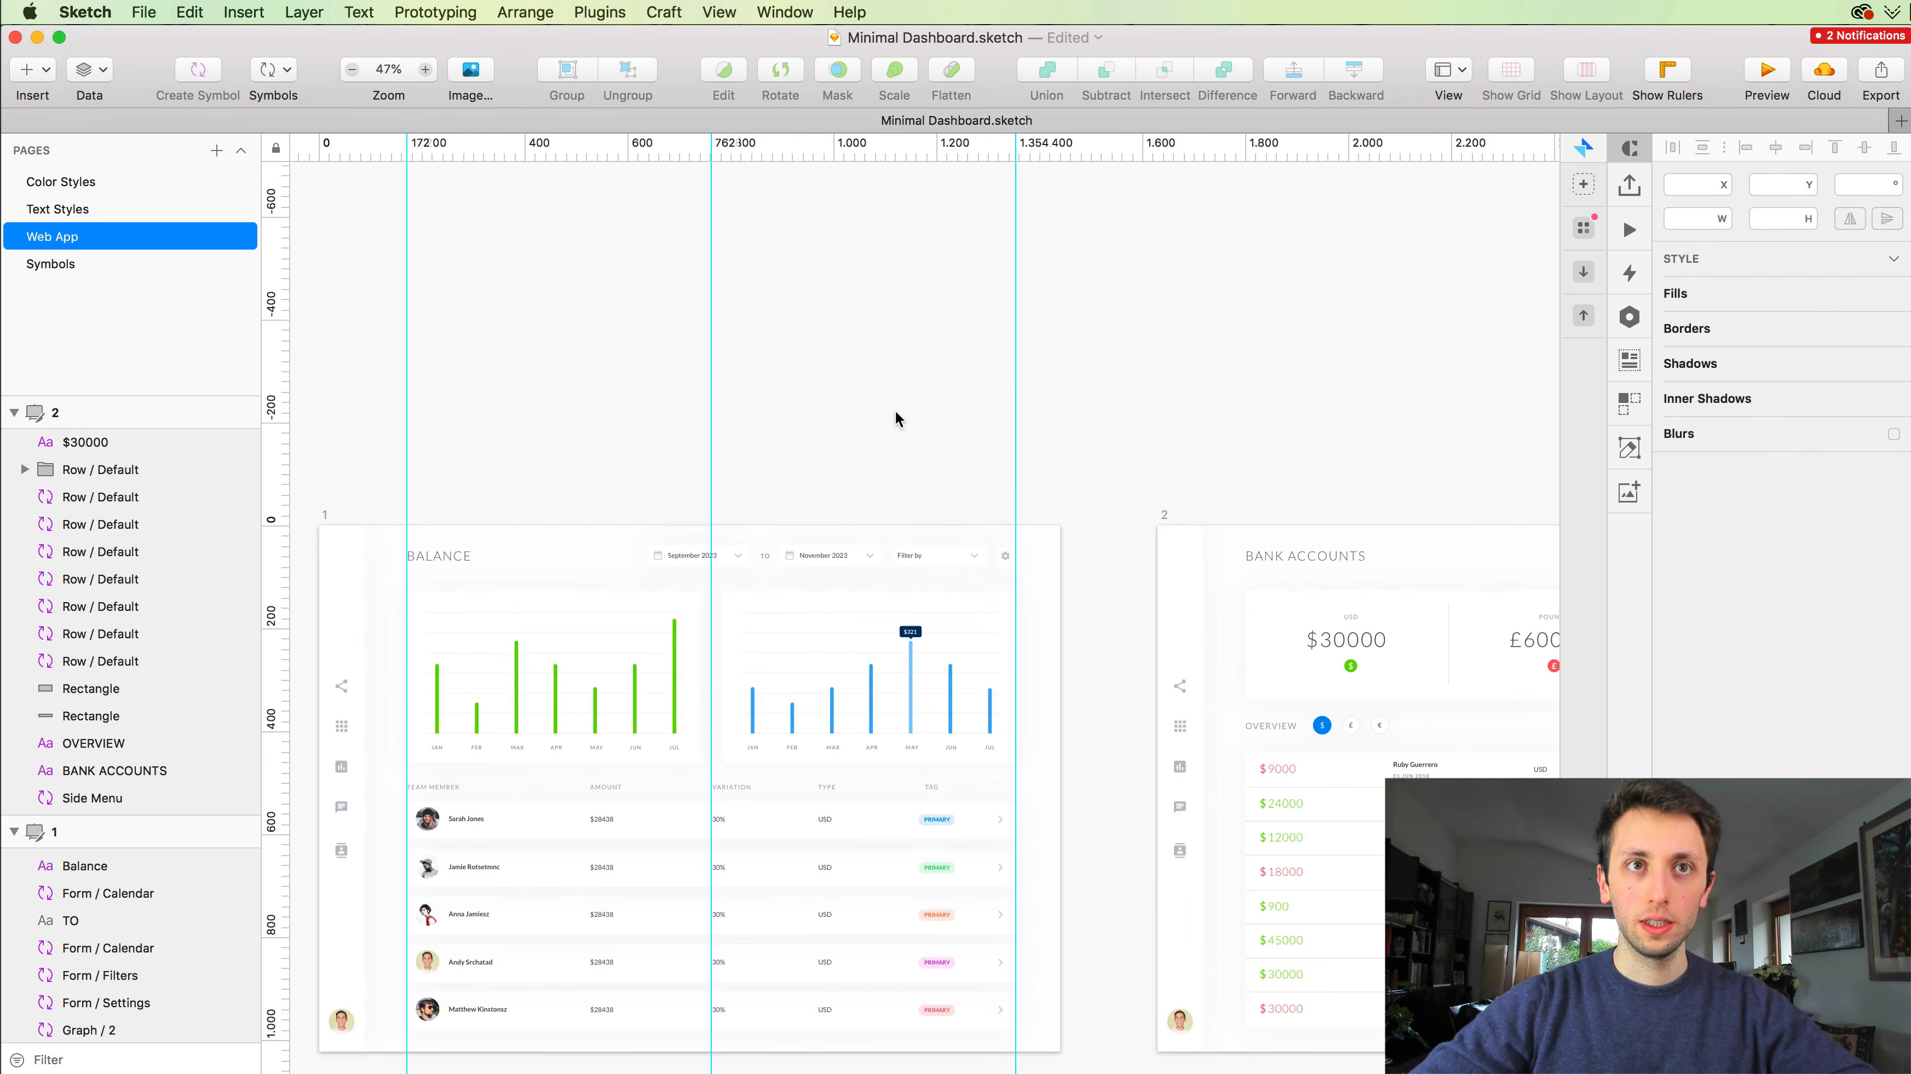
{"action": "scroll", "coordinate": [895, 411], "scroll_direction": "left", "scroll_amount": 2}
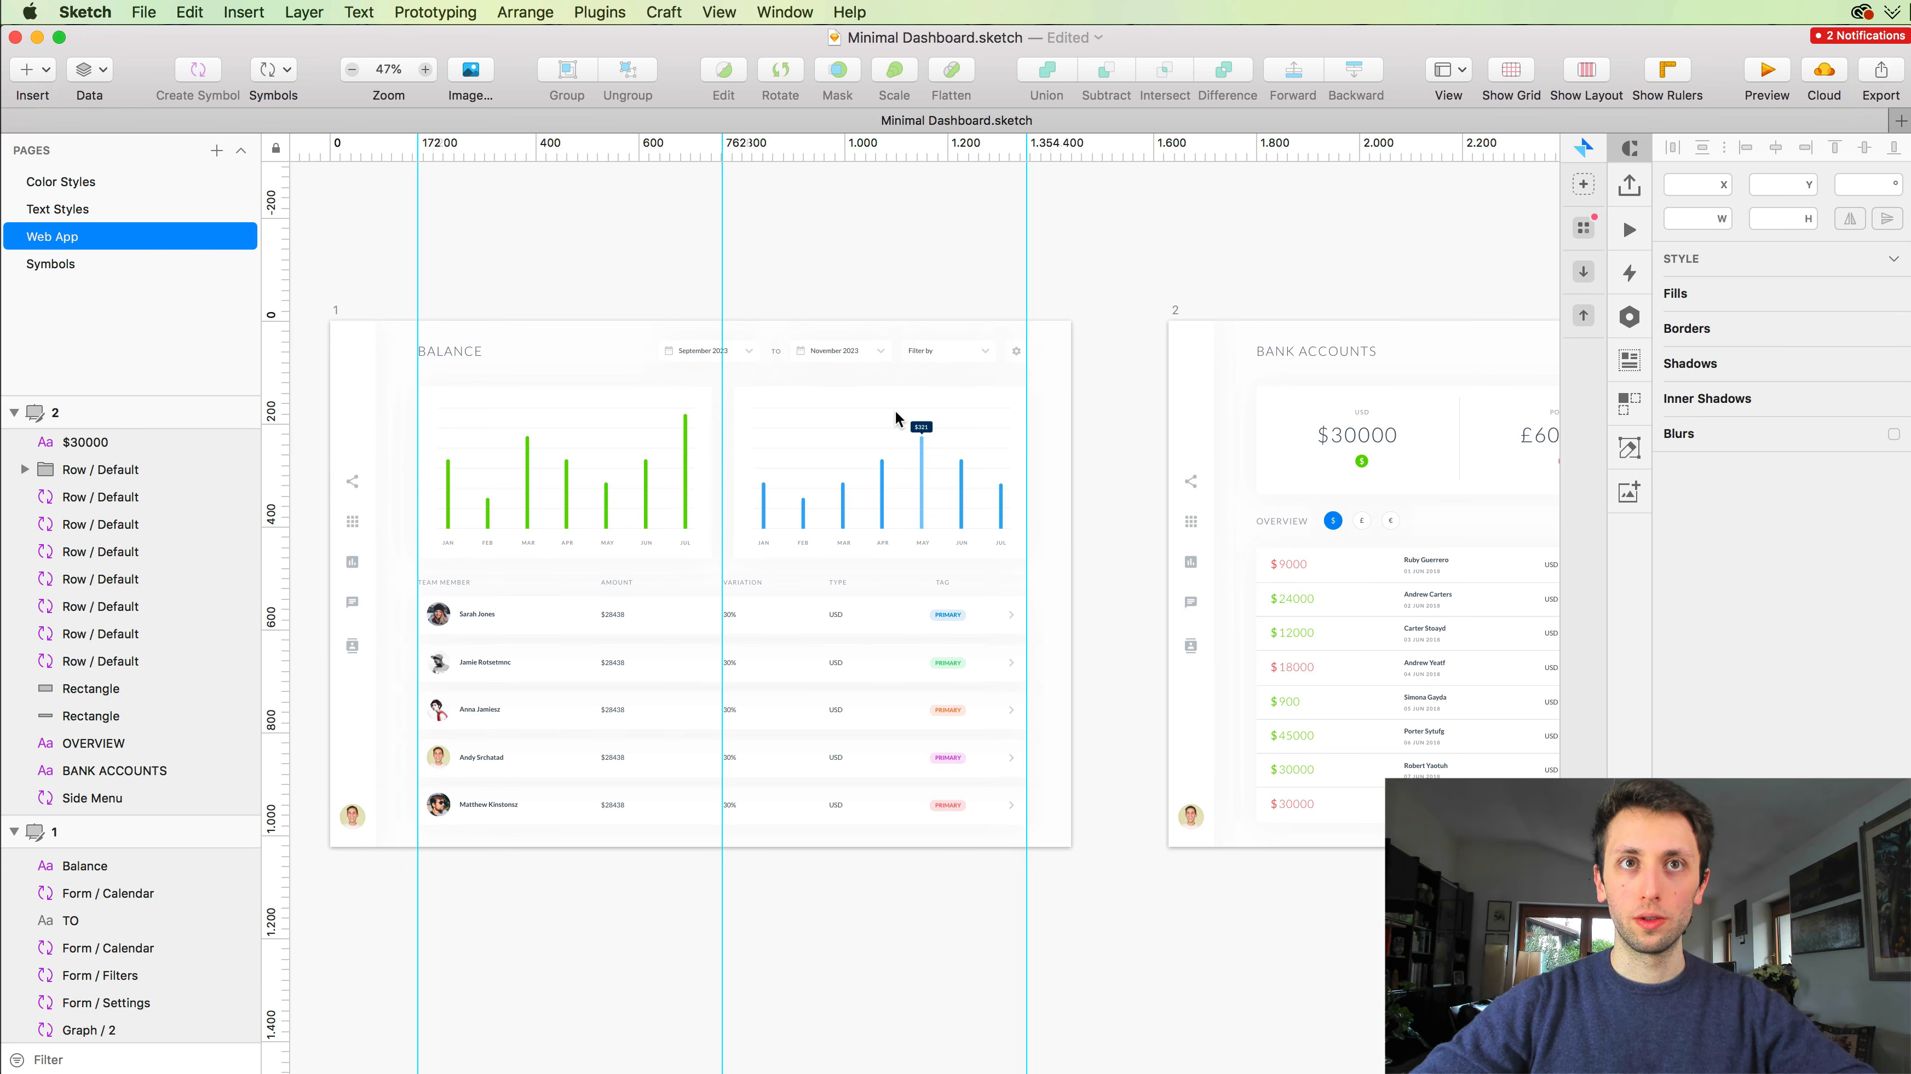
{"action": "left_click", "coordinate": [342, 317]}
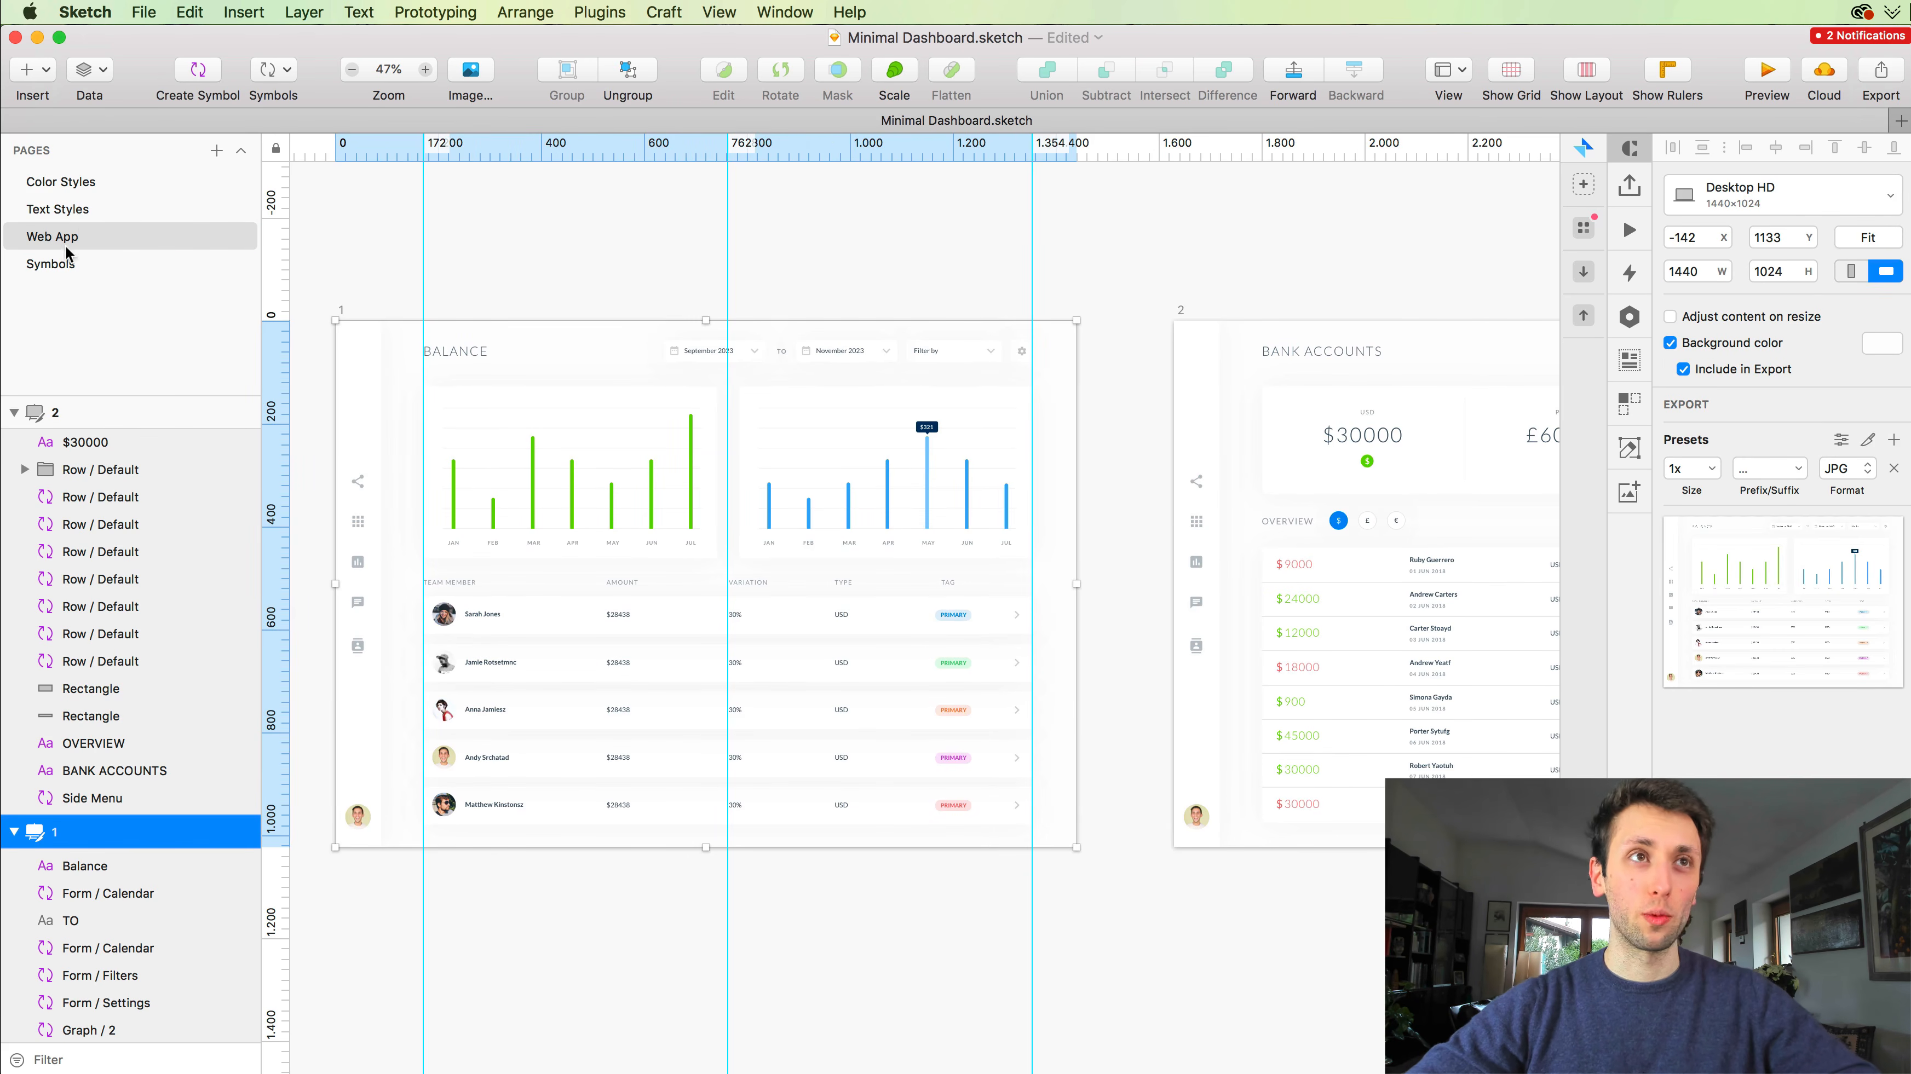
Step: Paste the copied dashboard artboard on the Color Styles page beside the swatch artboard, at about X 1774, Y 85
{"action": "left_click", "coordinate": [68, 182]}
{"action": "scroll", "coordinate": [715, 443], "scroll_direction": "down", "scroll_amount": 5}
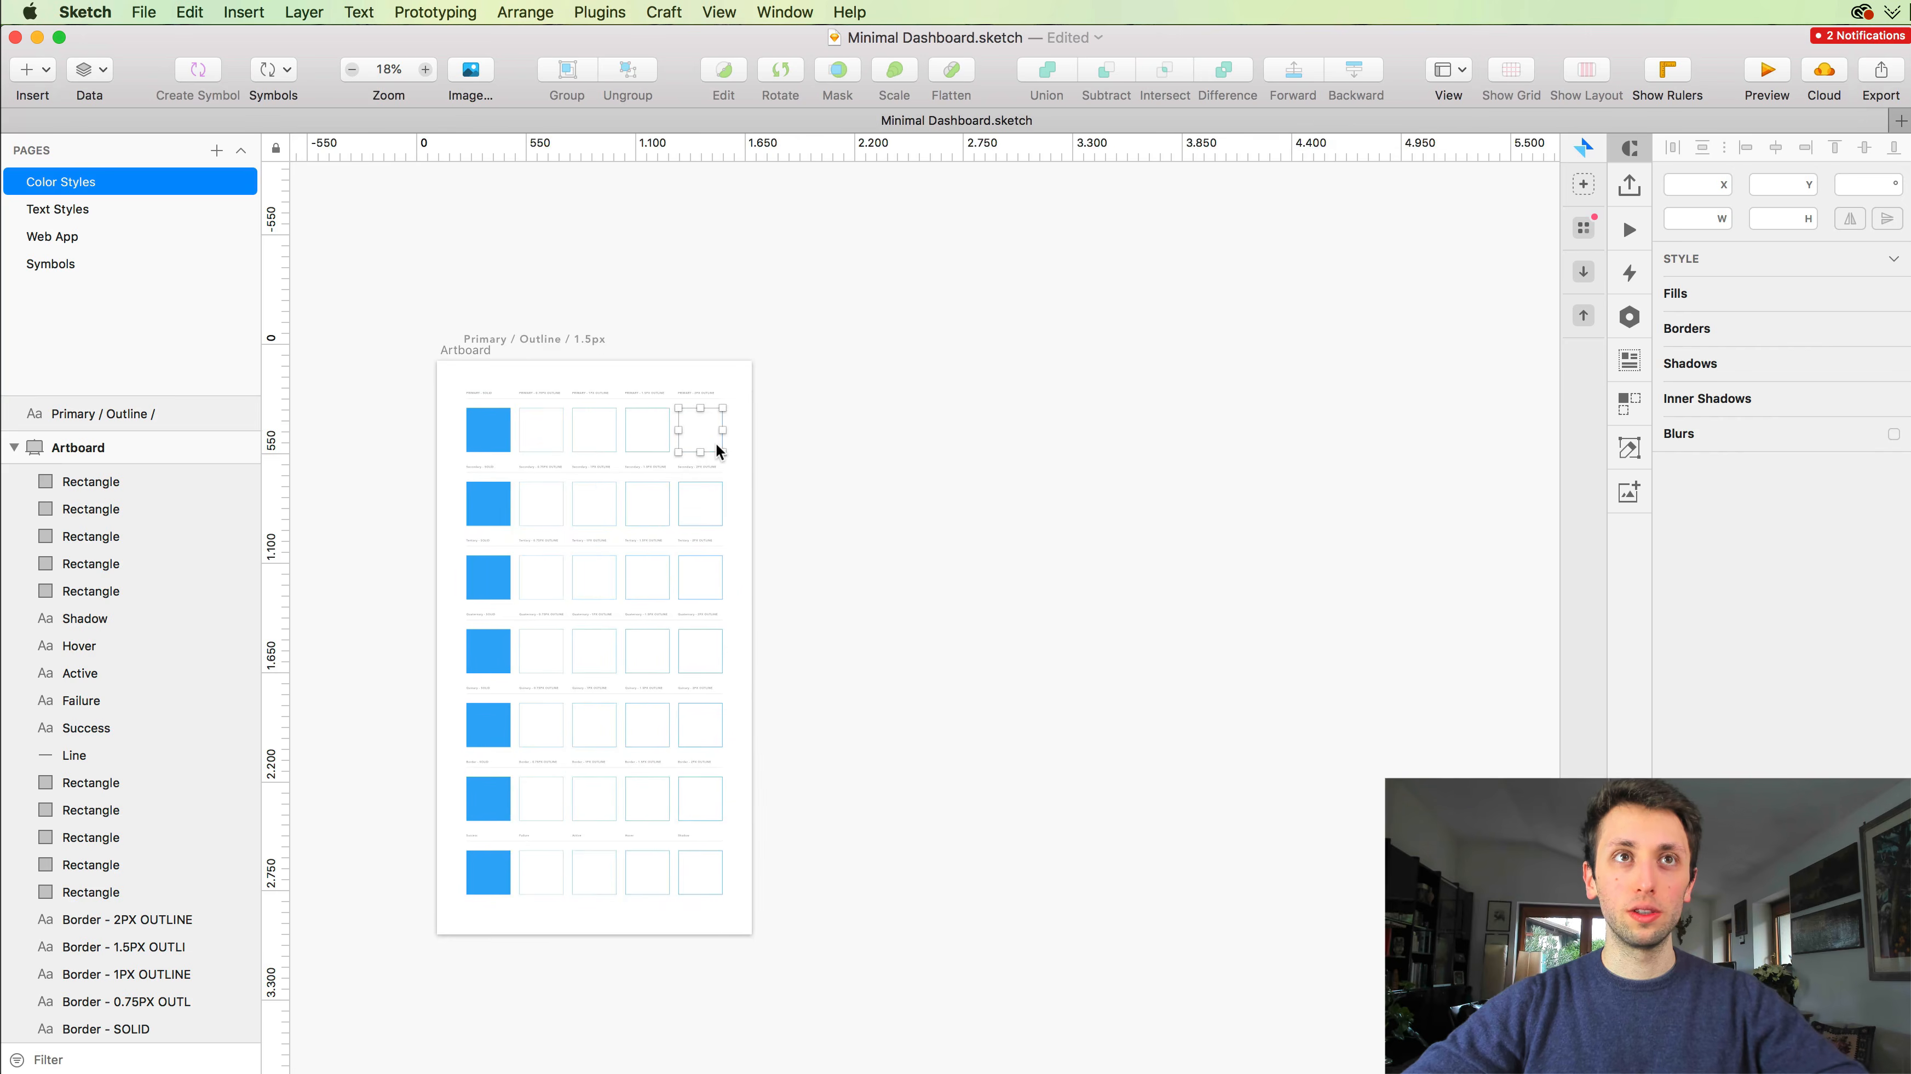
{"action": "left_click", "coordinate": [824, 408]}
{"action": "key", "text": "super+v"}
{"action": "left_click_drag", "start_coordinate": [826, 420], "coordinate": [823, 418]}
{"action": "scroll", "coordinate": [775, 422], "scroll_direction": "up", "scroll_amount": 5}
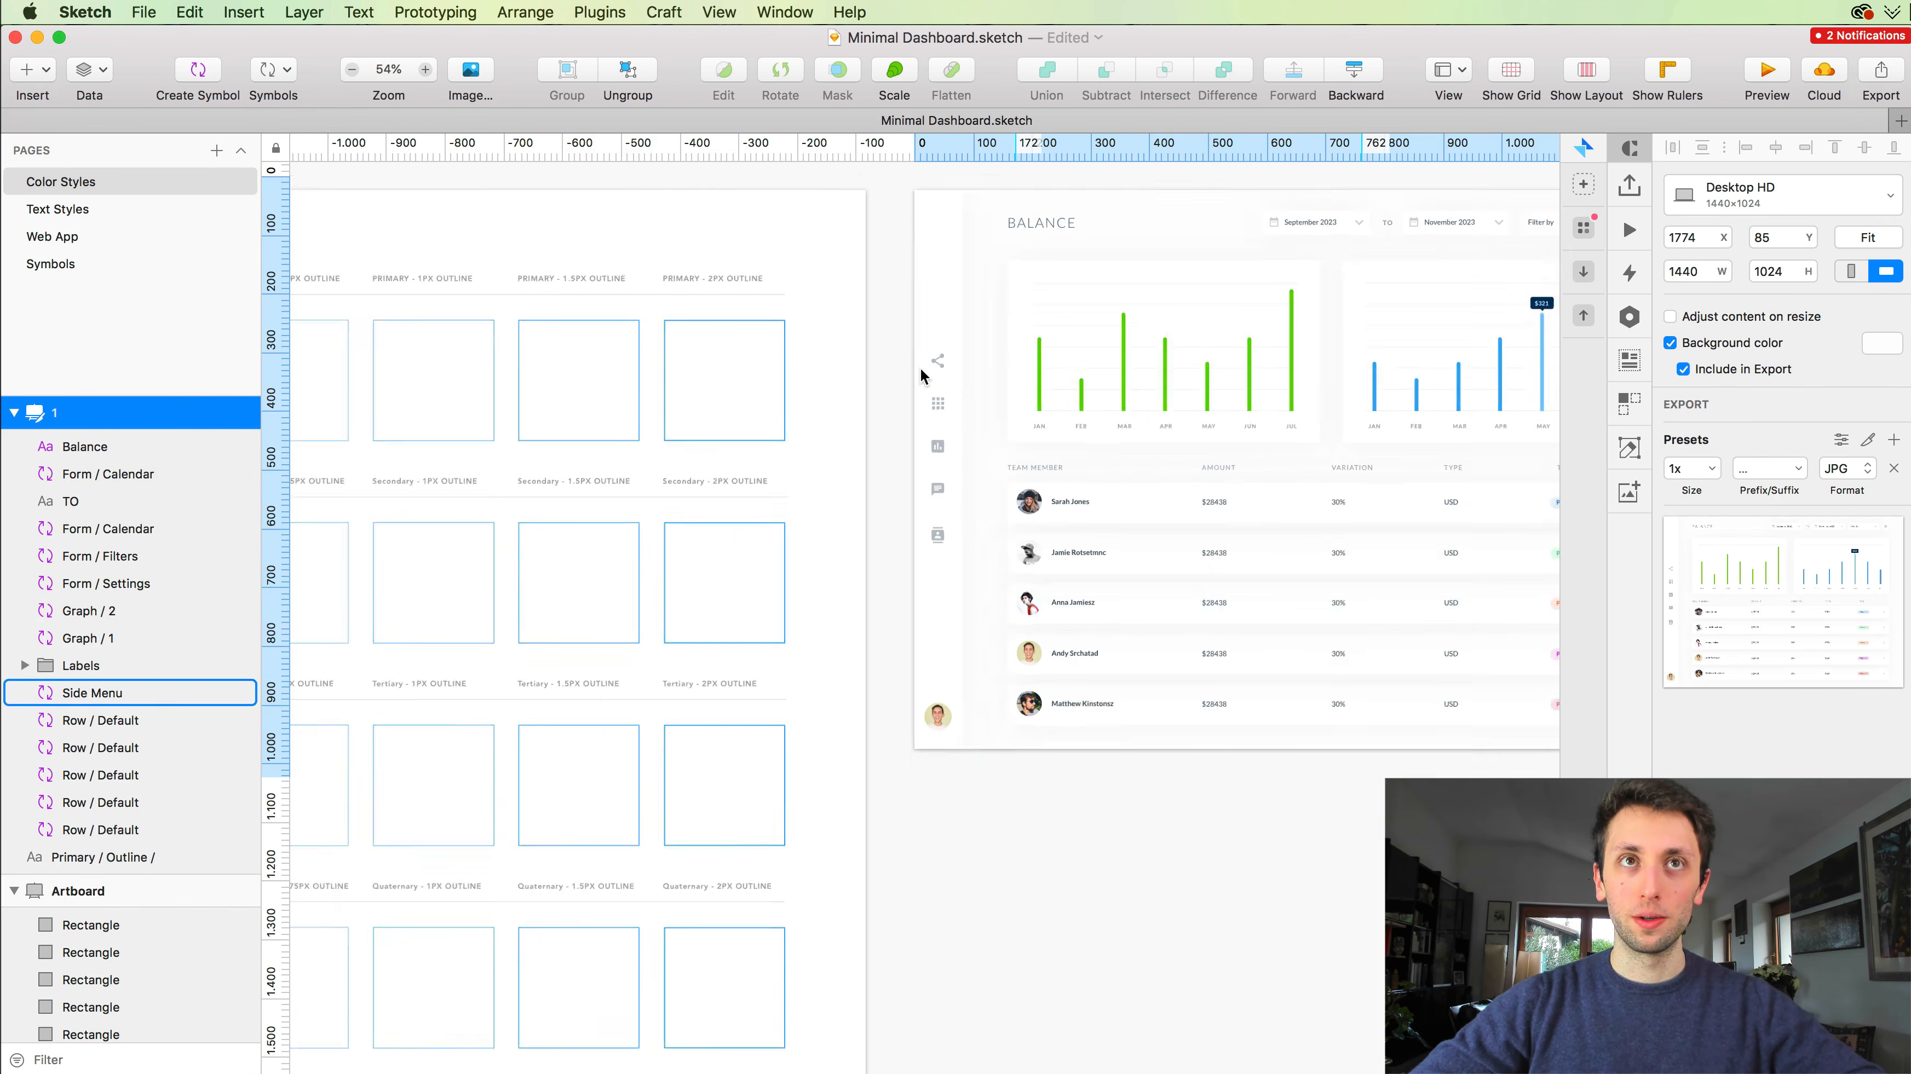
Step: Fill the Secondary solid swatch with the green #7ED321 sampled from the dashboard's bar chart
{"action": "scroll", "coordinate": [922, 376], "scroll_direction": "down", "scroll_amount": 3}
{"action": "scroll", "coordinate": [827, 448], "scroll_direction": "left", "scroll_amount": 5}
{"action": "left_click", "coordinate": [553, 540]}
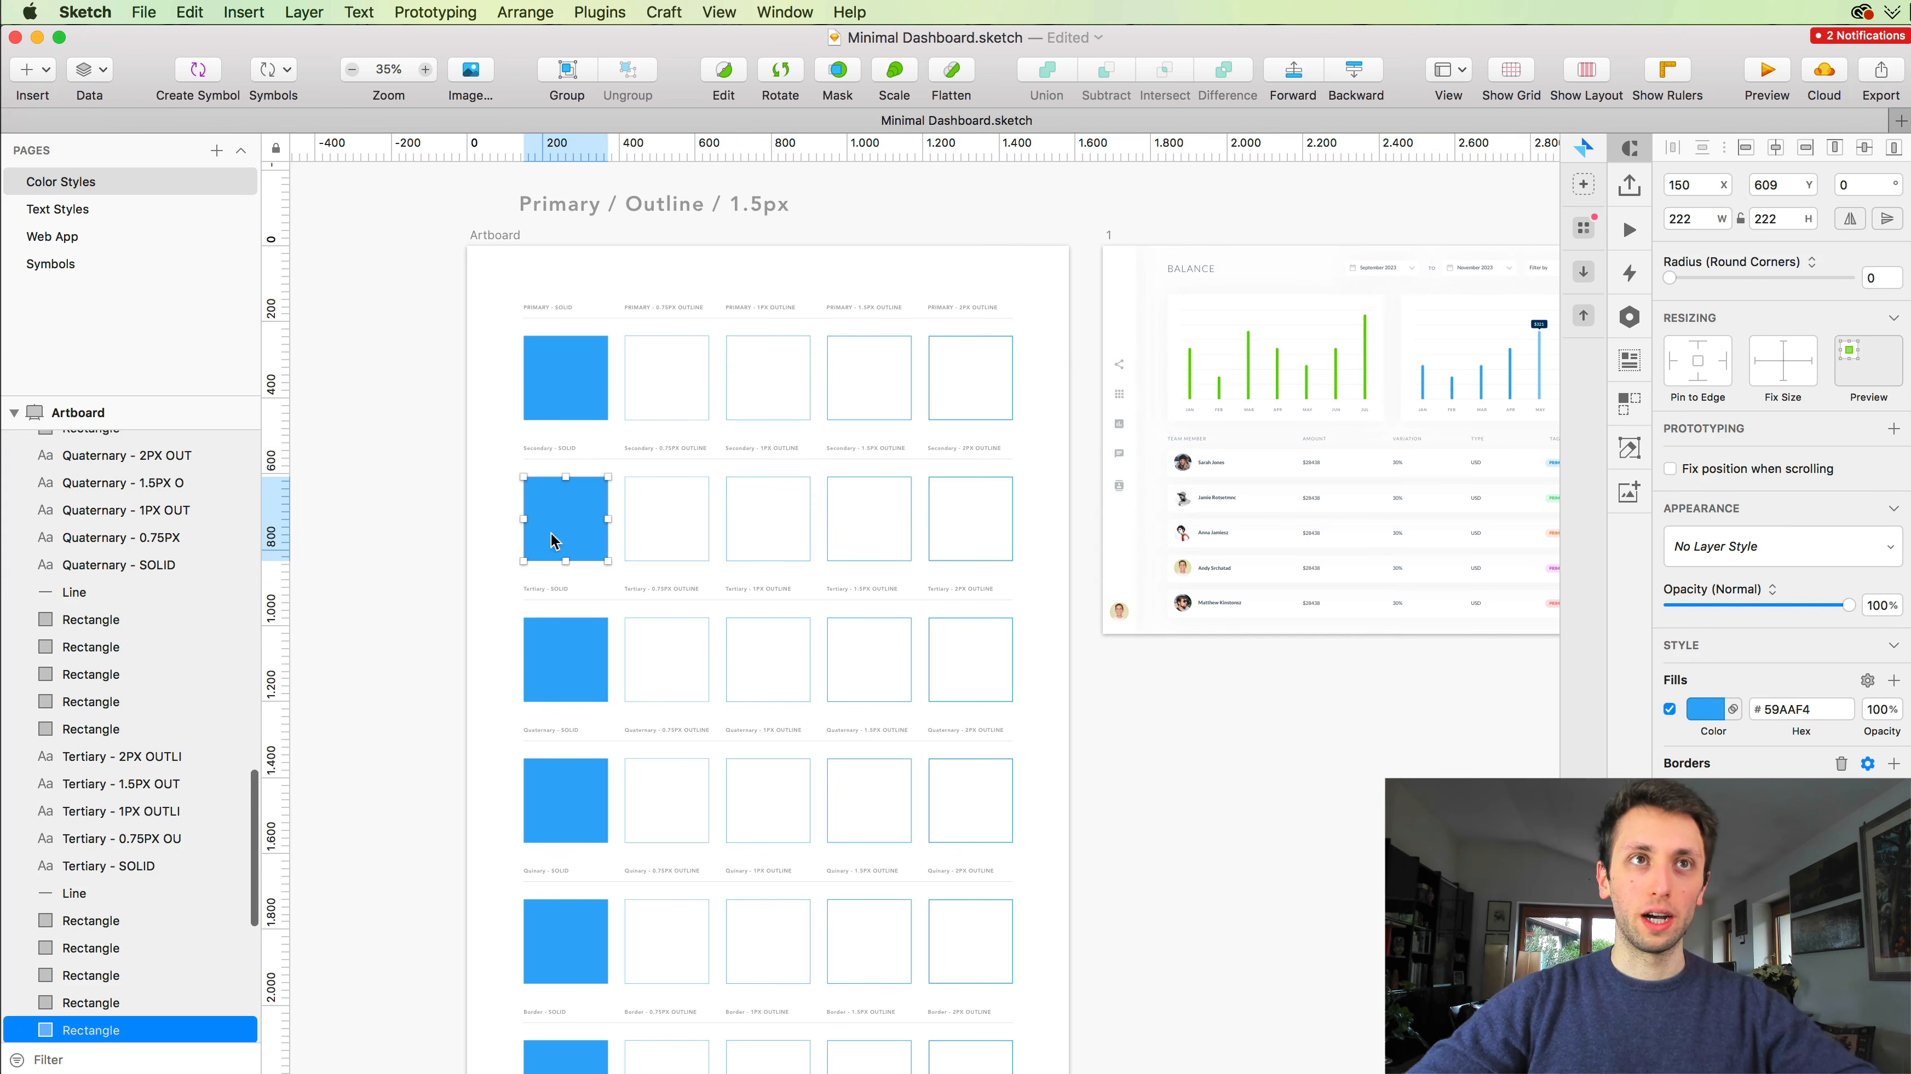
{"action": "left_click", "coordinate": [1706, 712]}
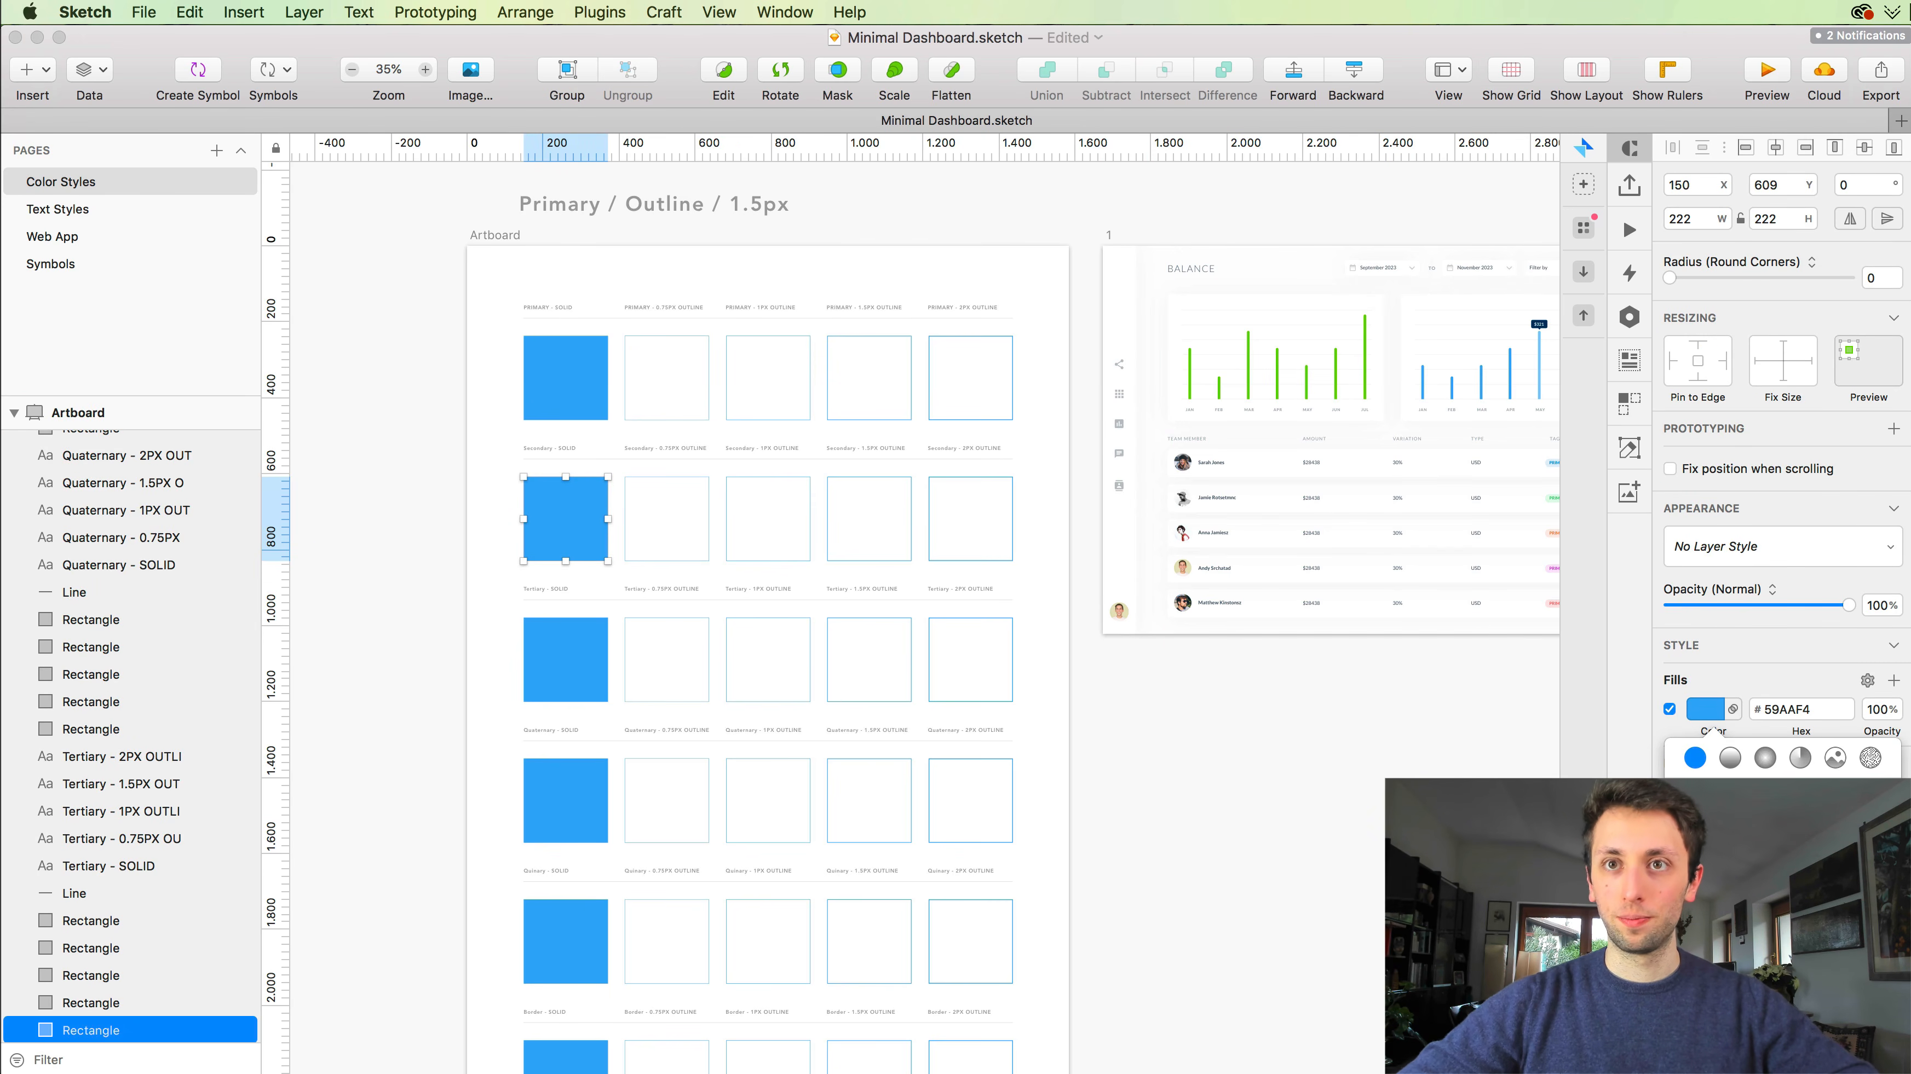
{"action": "key", "text": "ctrl+c"}
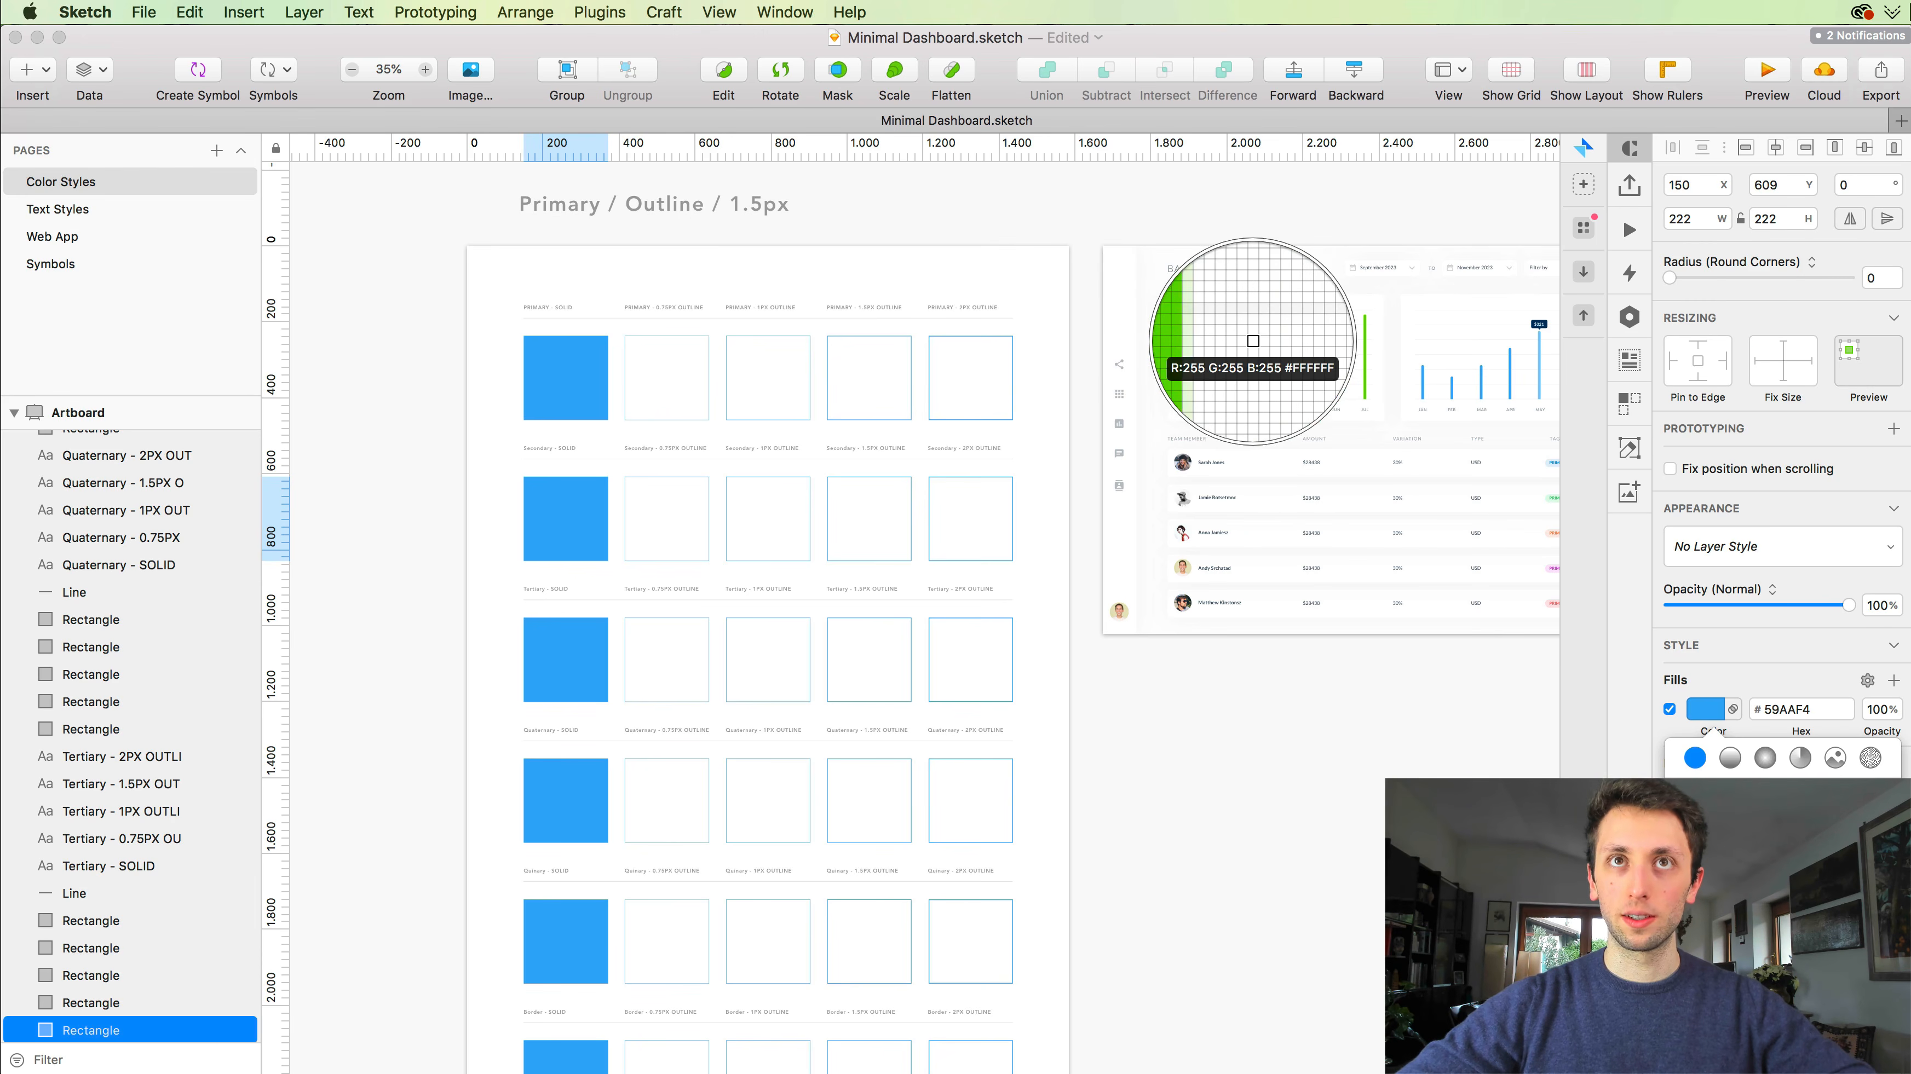
{"action": "left_click", "coordinate": [1248, 340]}
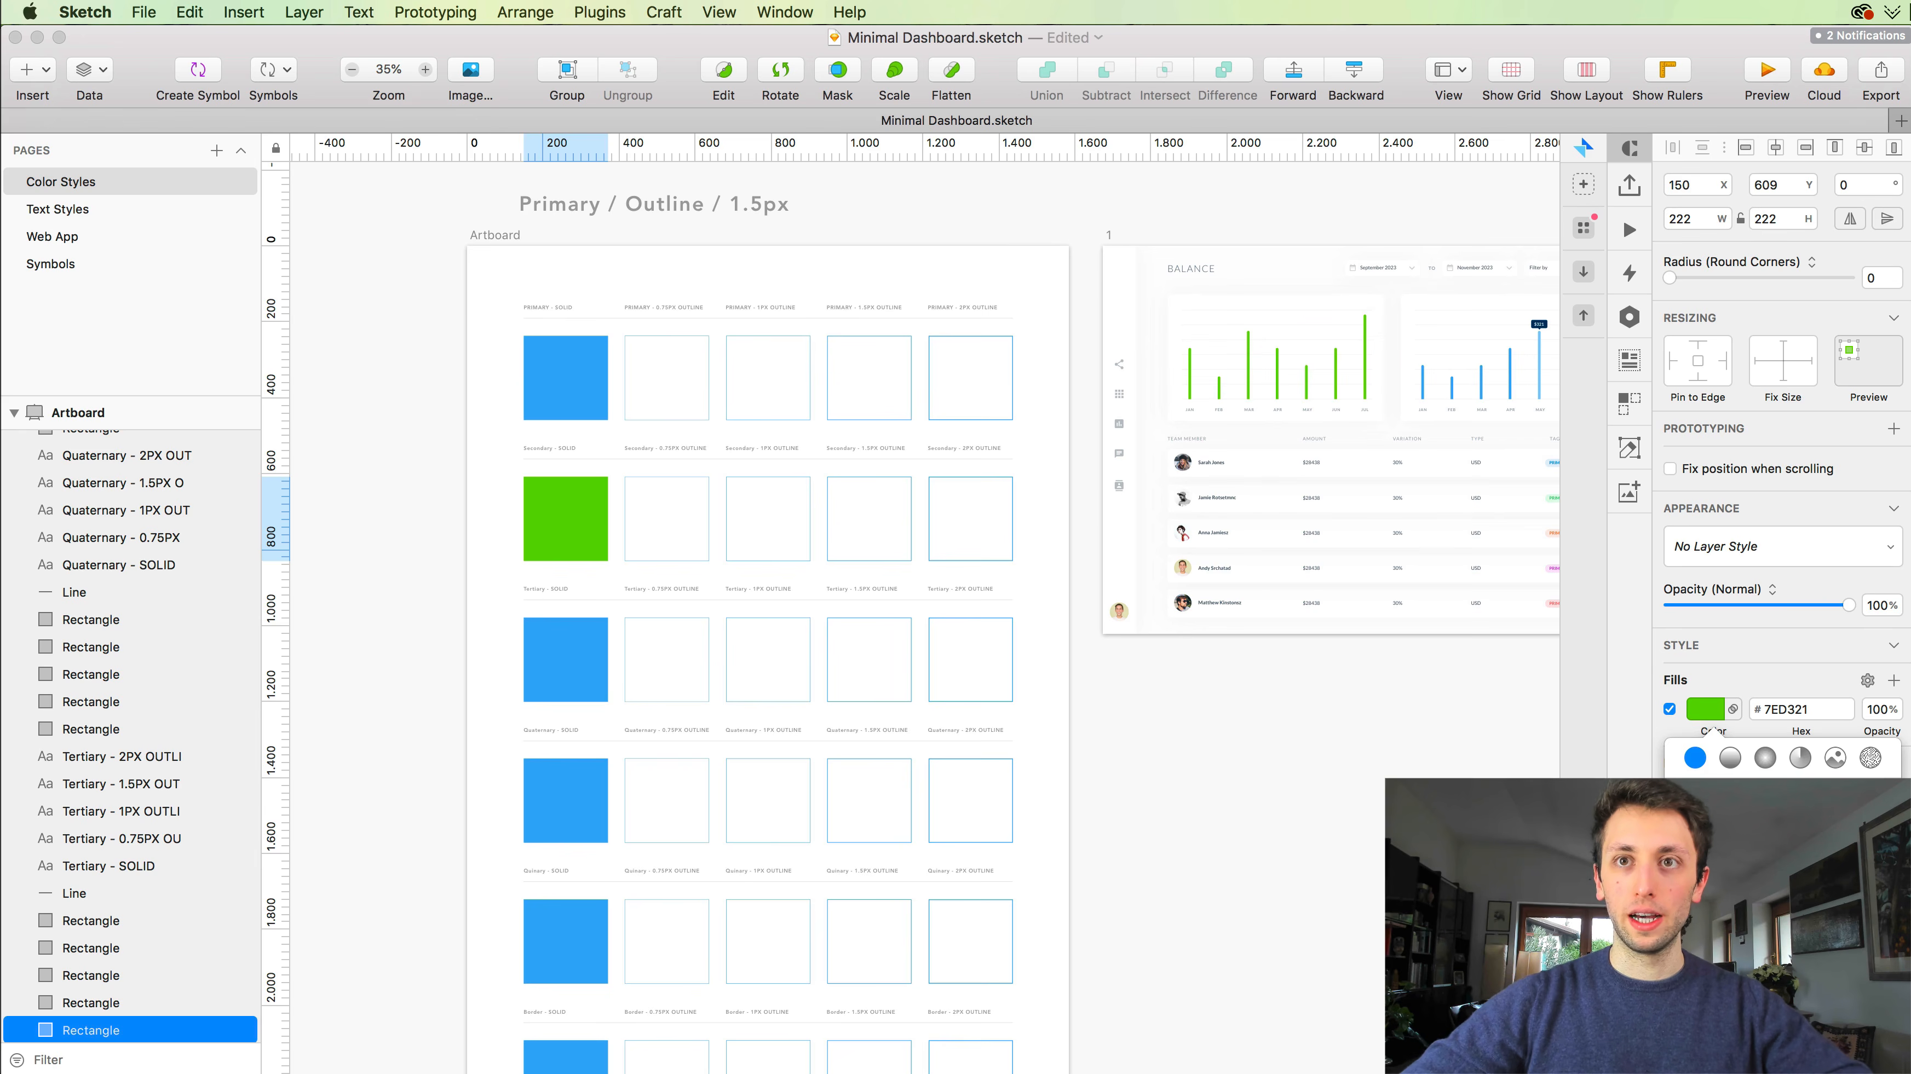
Step: Colour the borders of the four Secondary outline swatches with the green sampled from the Secondary solid swatch
{"action": "left_click_drag", "start_coordinate": [1037, 517], "coordinate": [678, 536]}
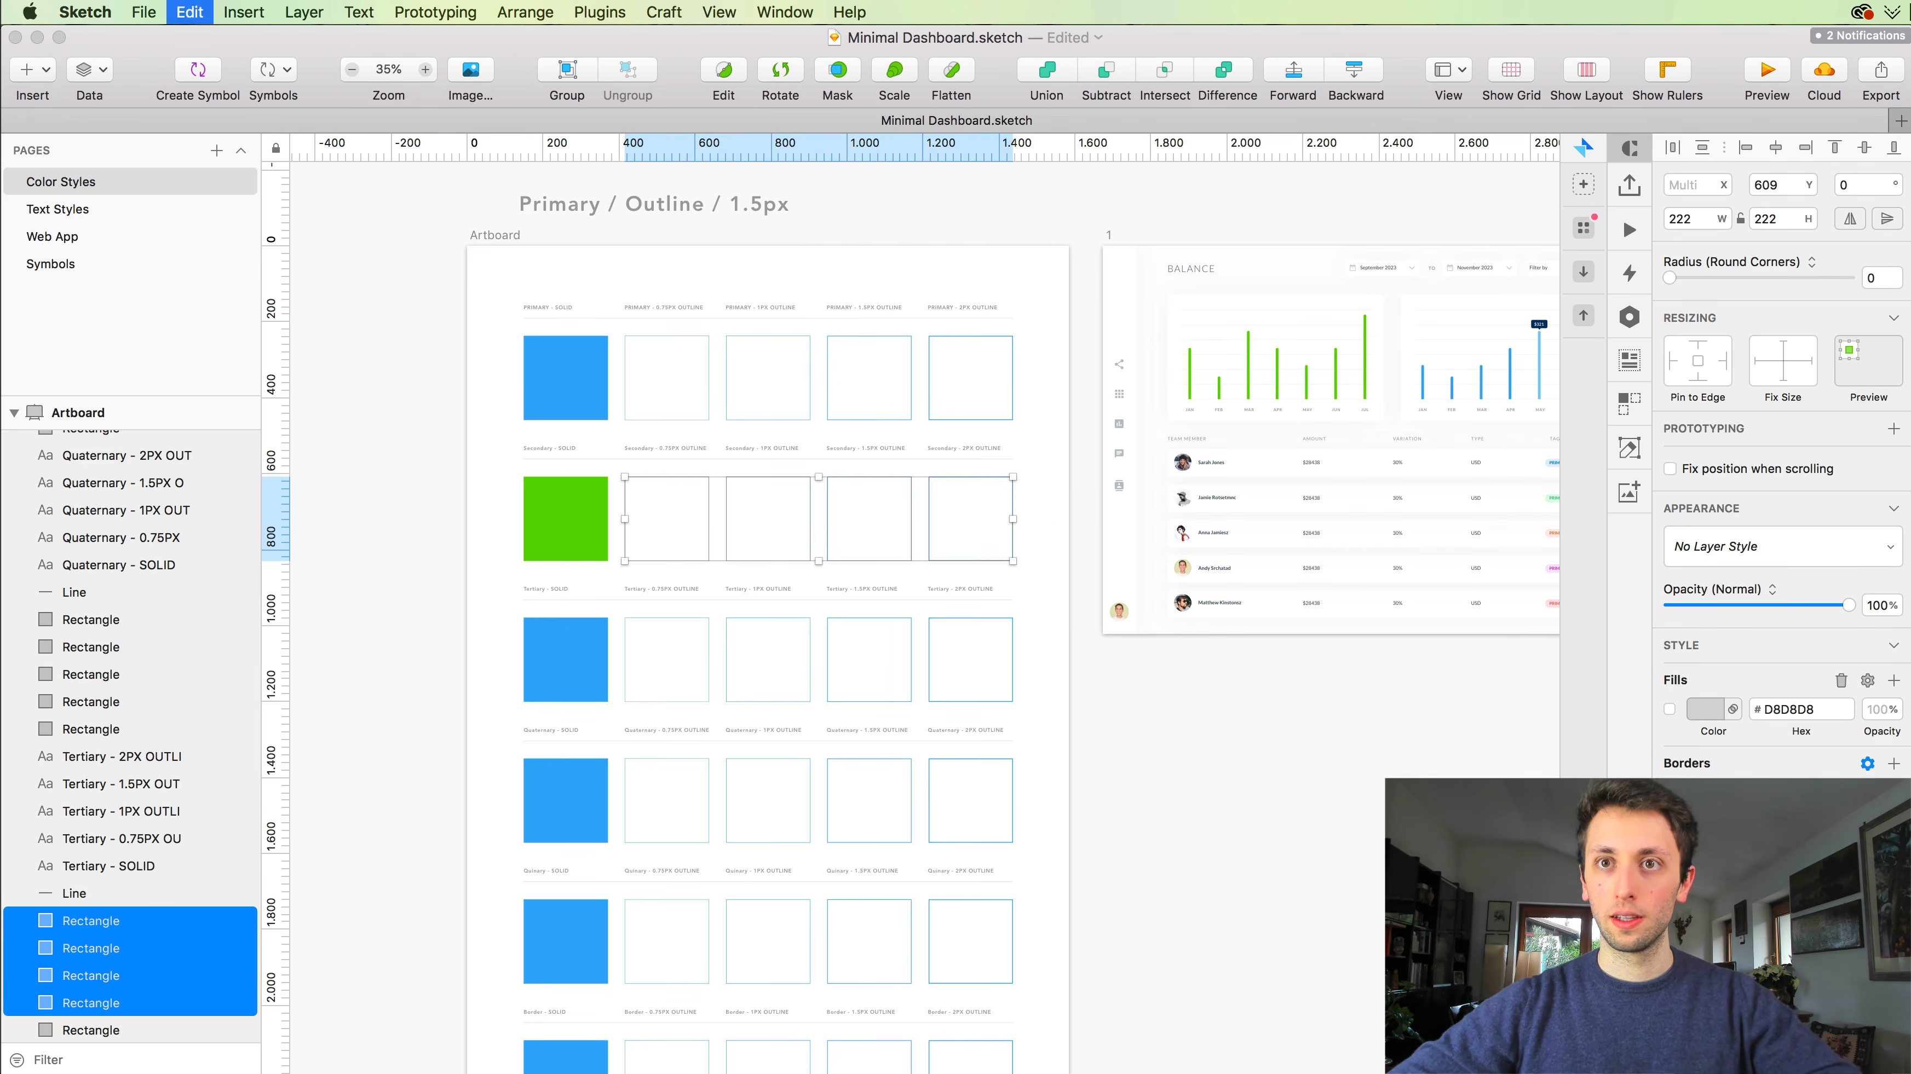
{"action": "left_click", "coordinate": [1550, 903]}
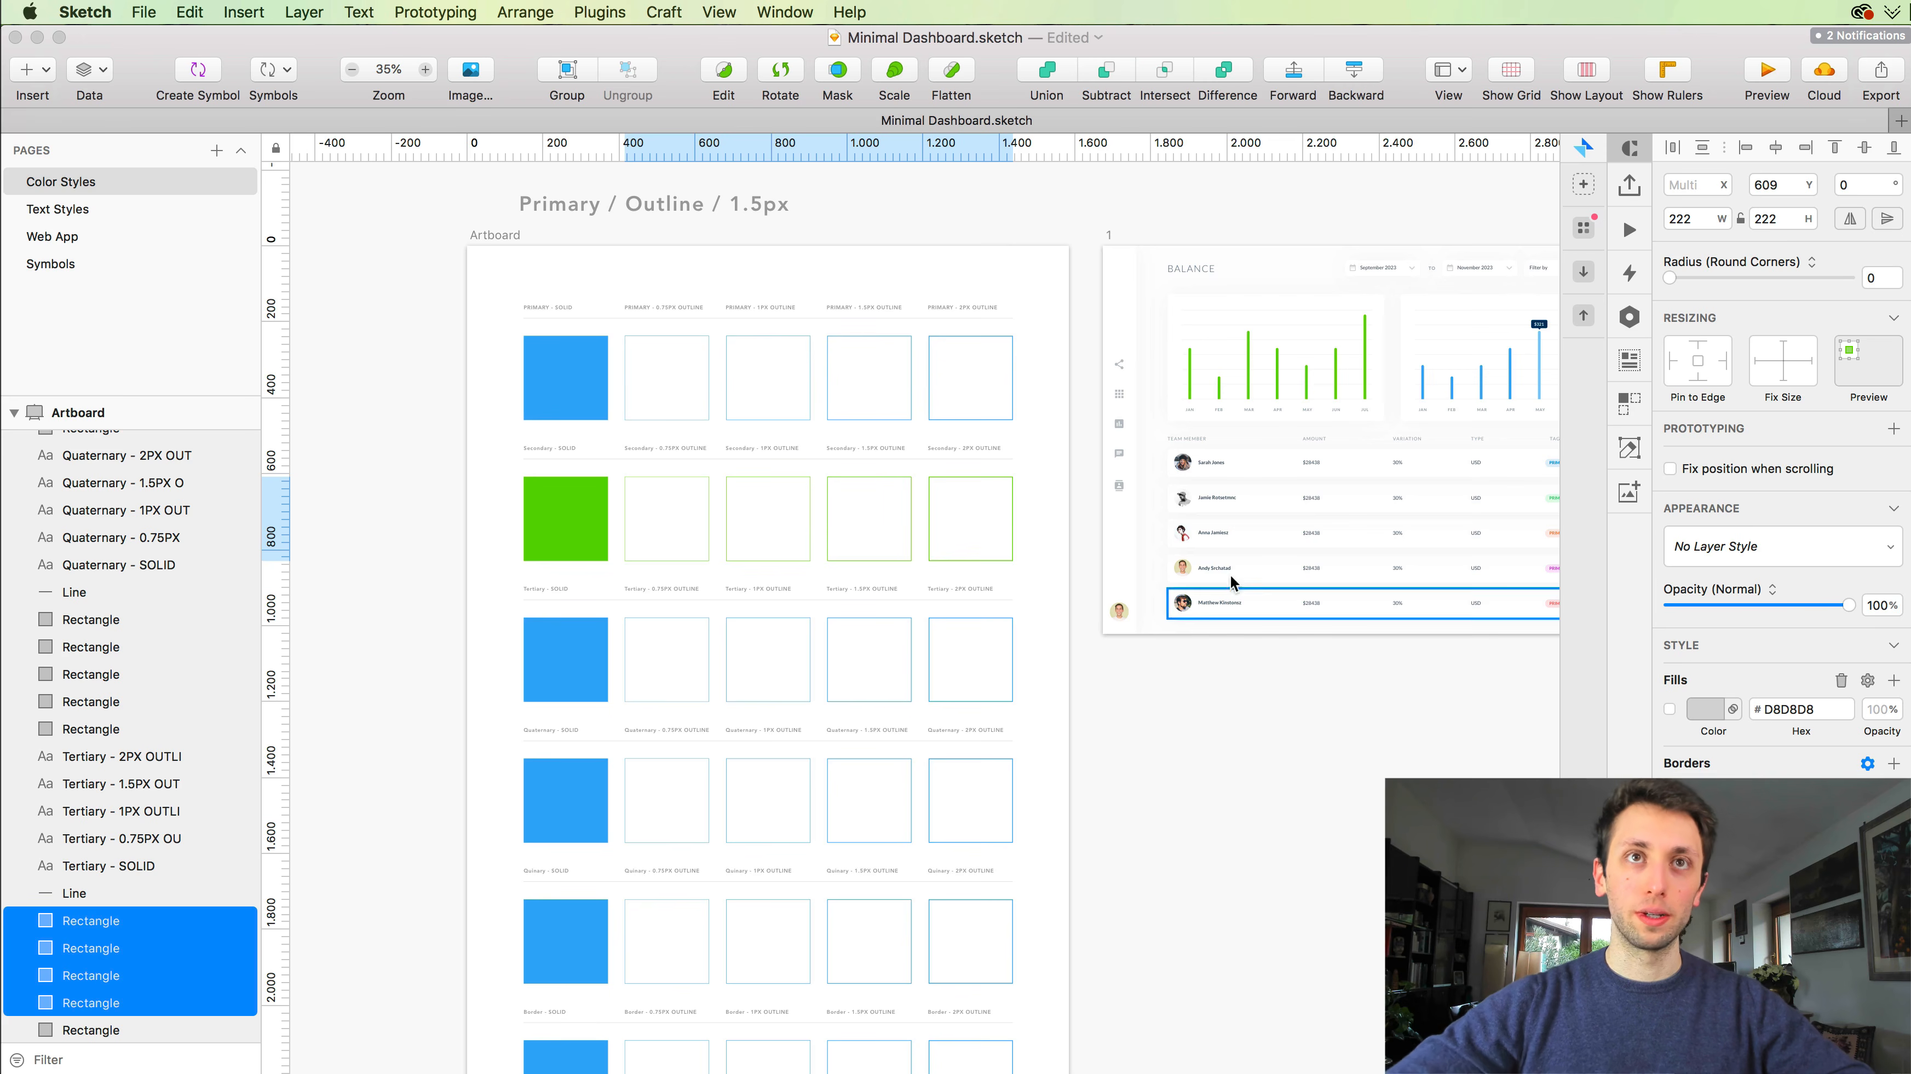
{"action": "left_click", "coordinate": [1044, 573]}
Step: Fill the Tertiary solid swatch with the green #59C773 sampled from the PRIMARY tag in the dashboard table's second row
{"action": "scroll", "coordinate": [1043, 573], "scroll_direction": "down", "scroll_amount": 2}
{"action": "scroll", "coordinate": [1044, 573], "scroll_direction": "down", "scroll_amount": 1}
{"action": "scroll", "coordinate": [1044, 574], "scroll_direction": "up", "scroll_amount": 2}
{"action": "scroll", "coordinate": [1043, 574], "scroll_direction": "up", "scroll_amount": 3}
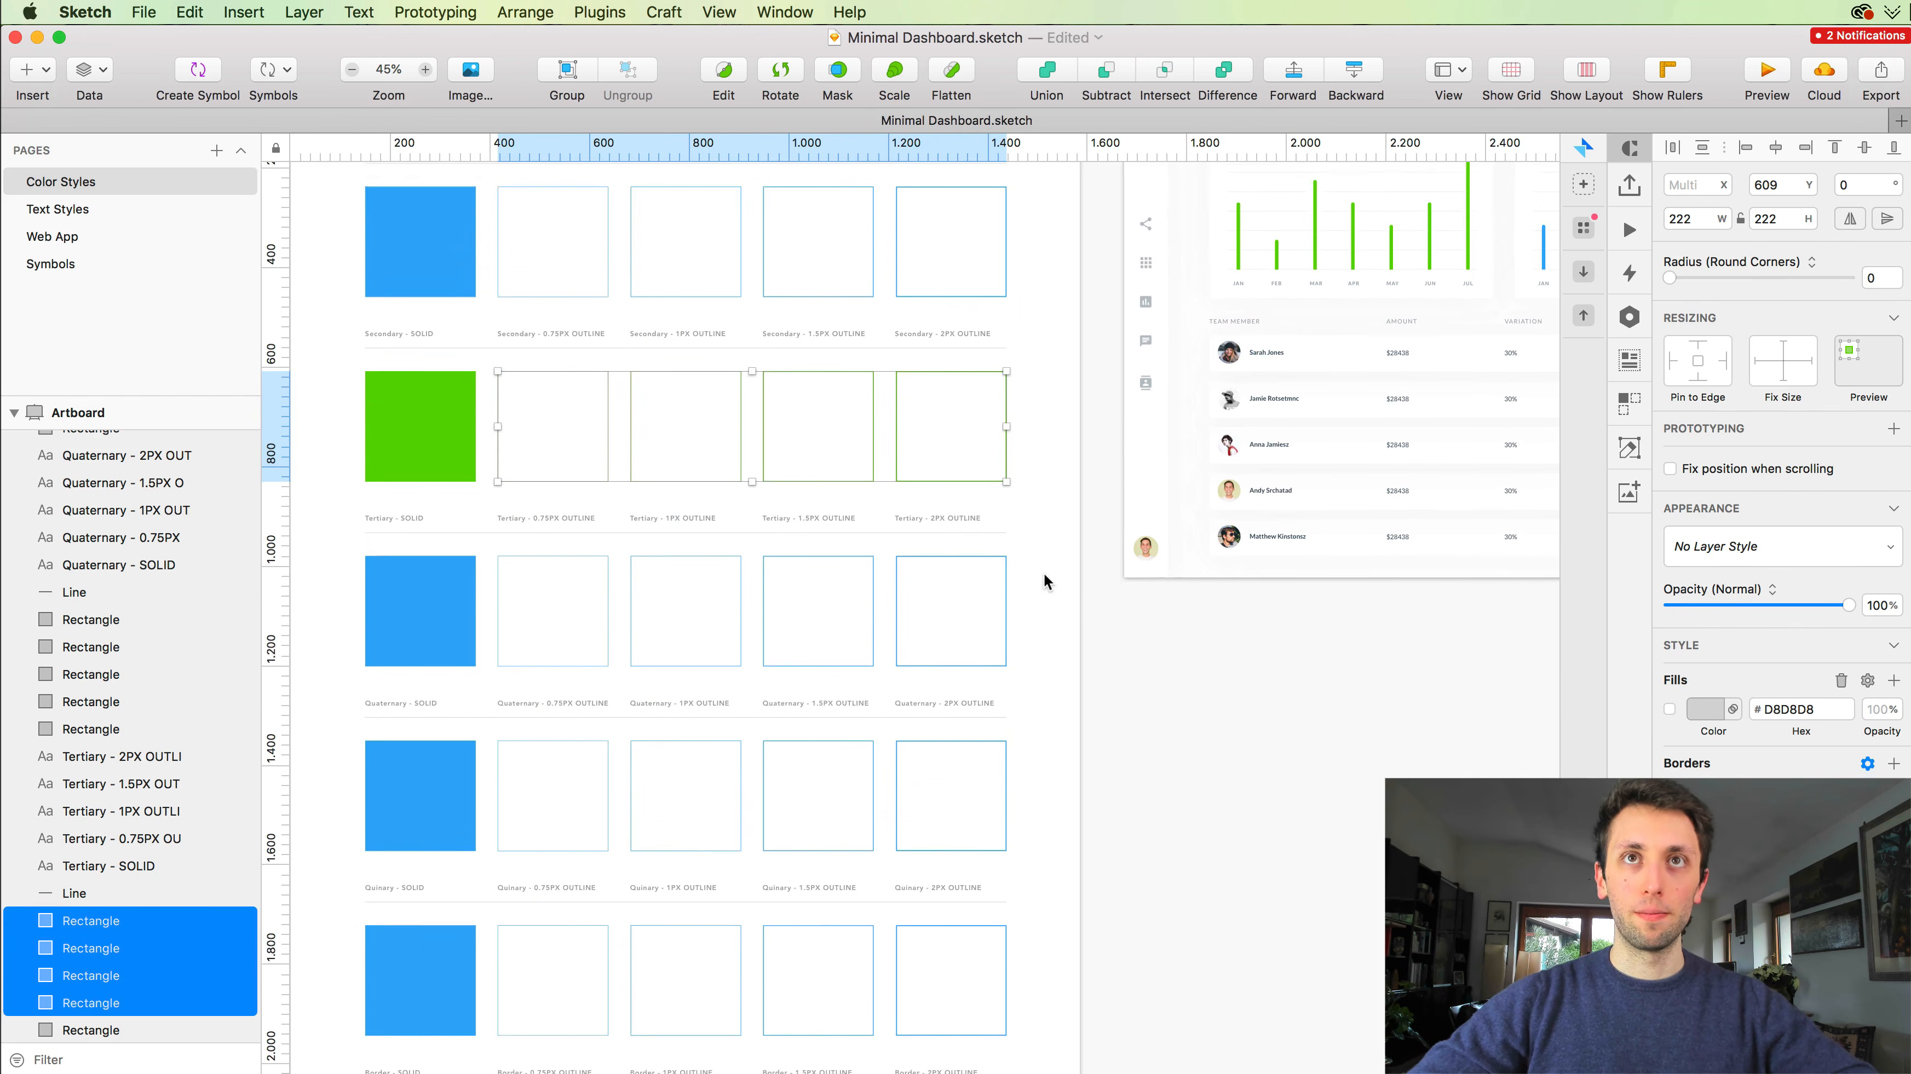
{"action": "scroll", "coordinate": [1044, 574], "scroll_direction": "right", "scroll_amount": 8}
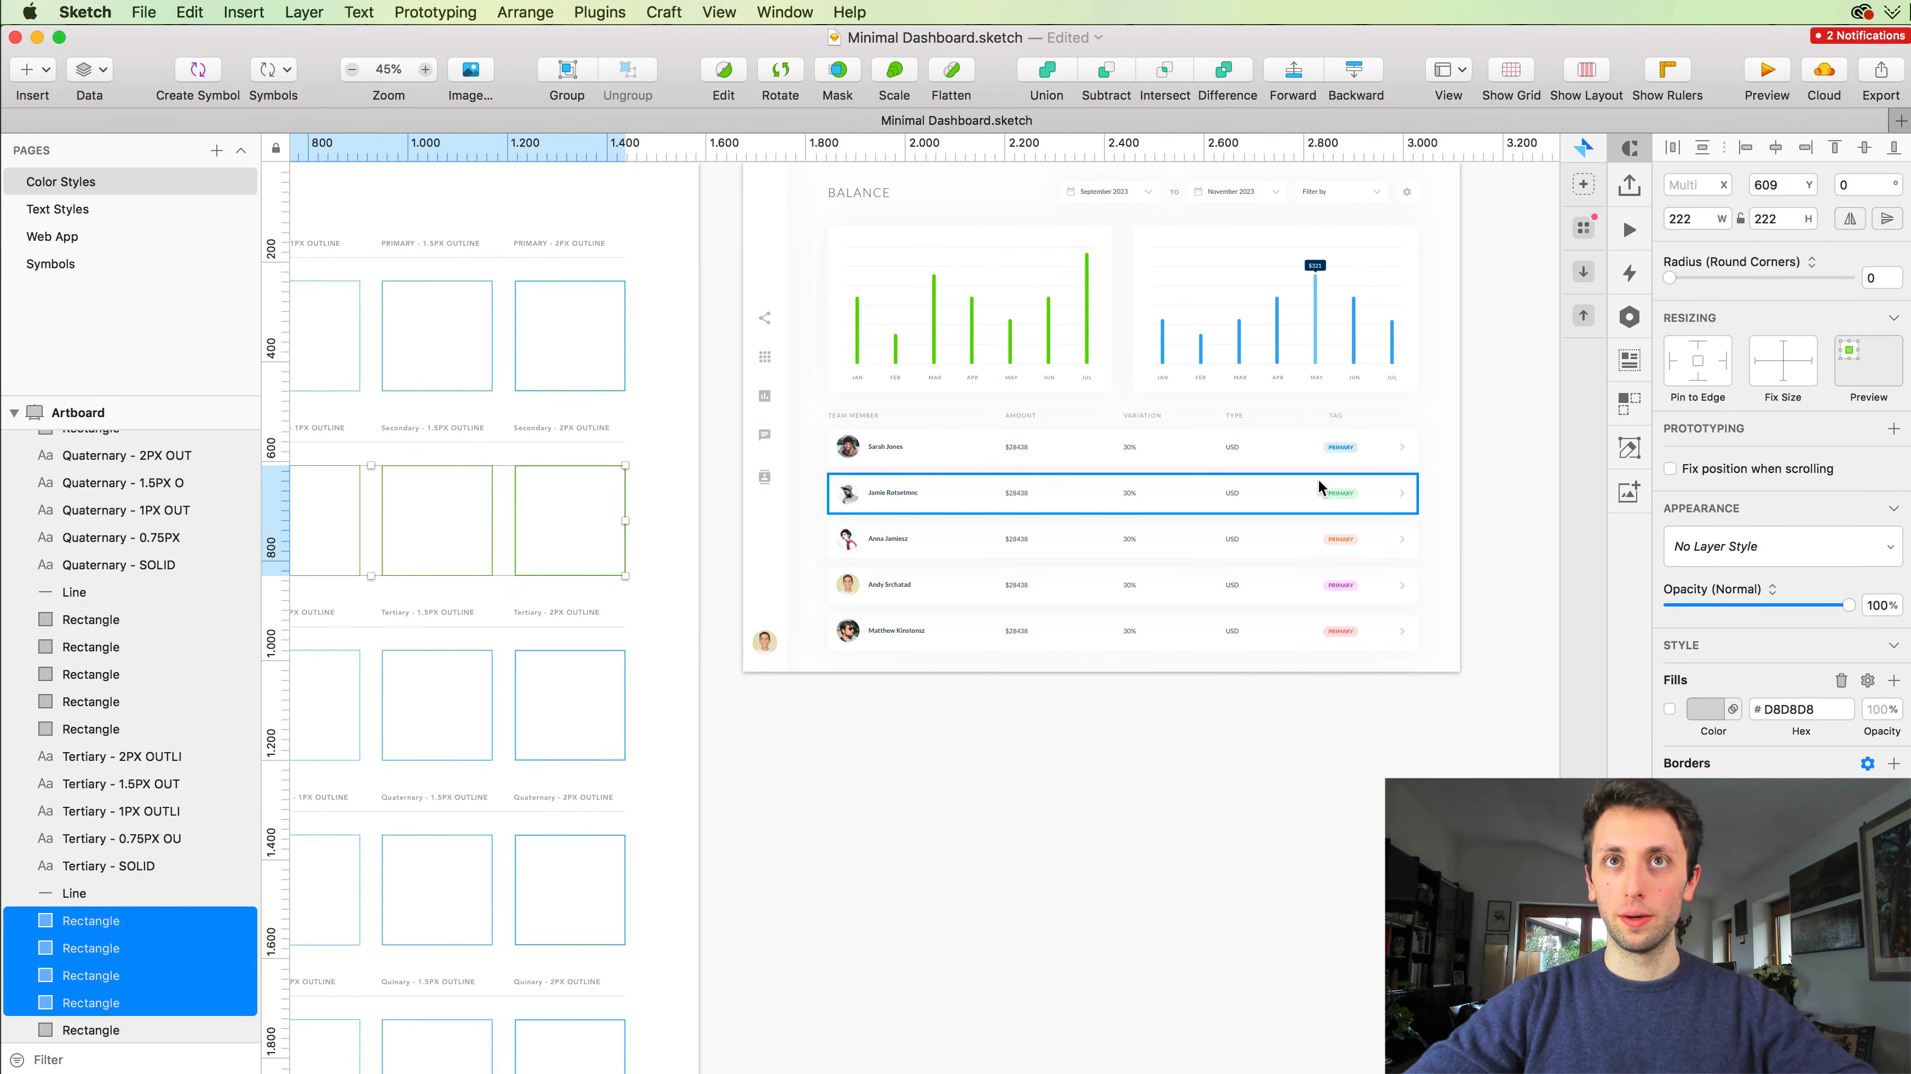
{"action": "scroll", "coordinate": [1317, 492], "scroll_direction": "left", "scroll_amount": 5}
{"action": "left_click", "coordinate": [372, 692]}
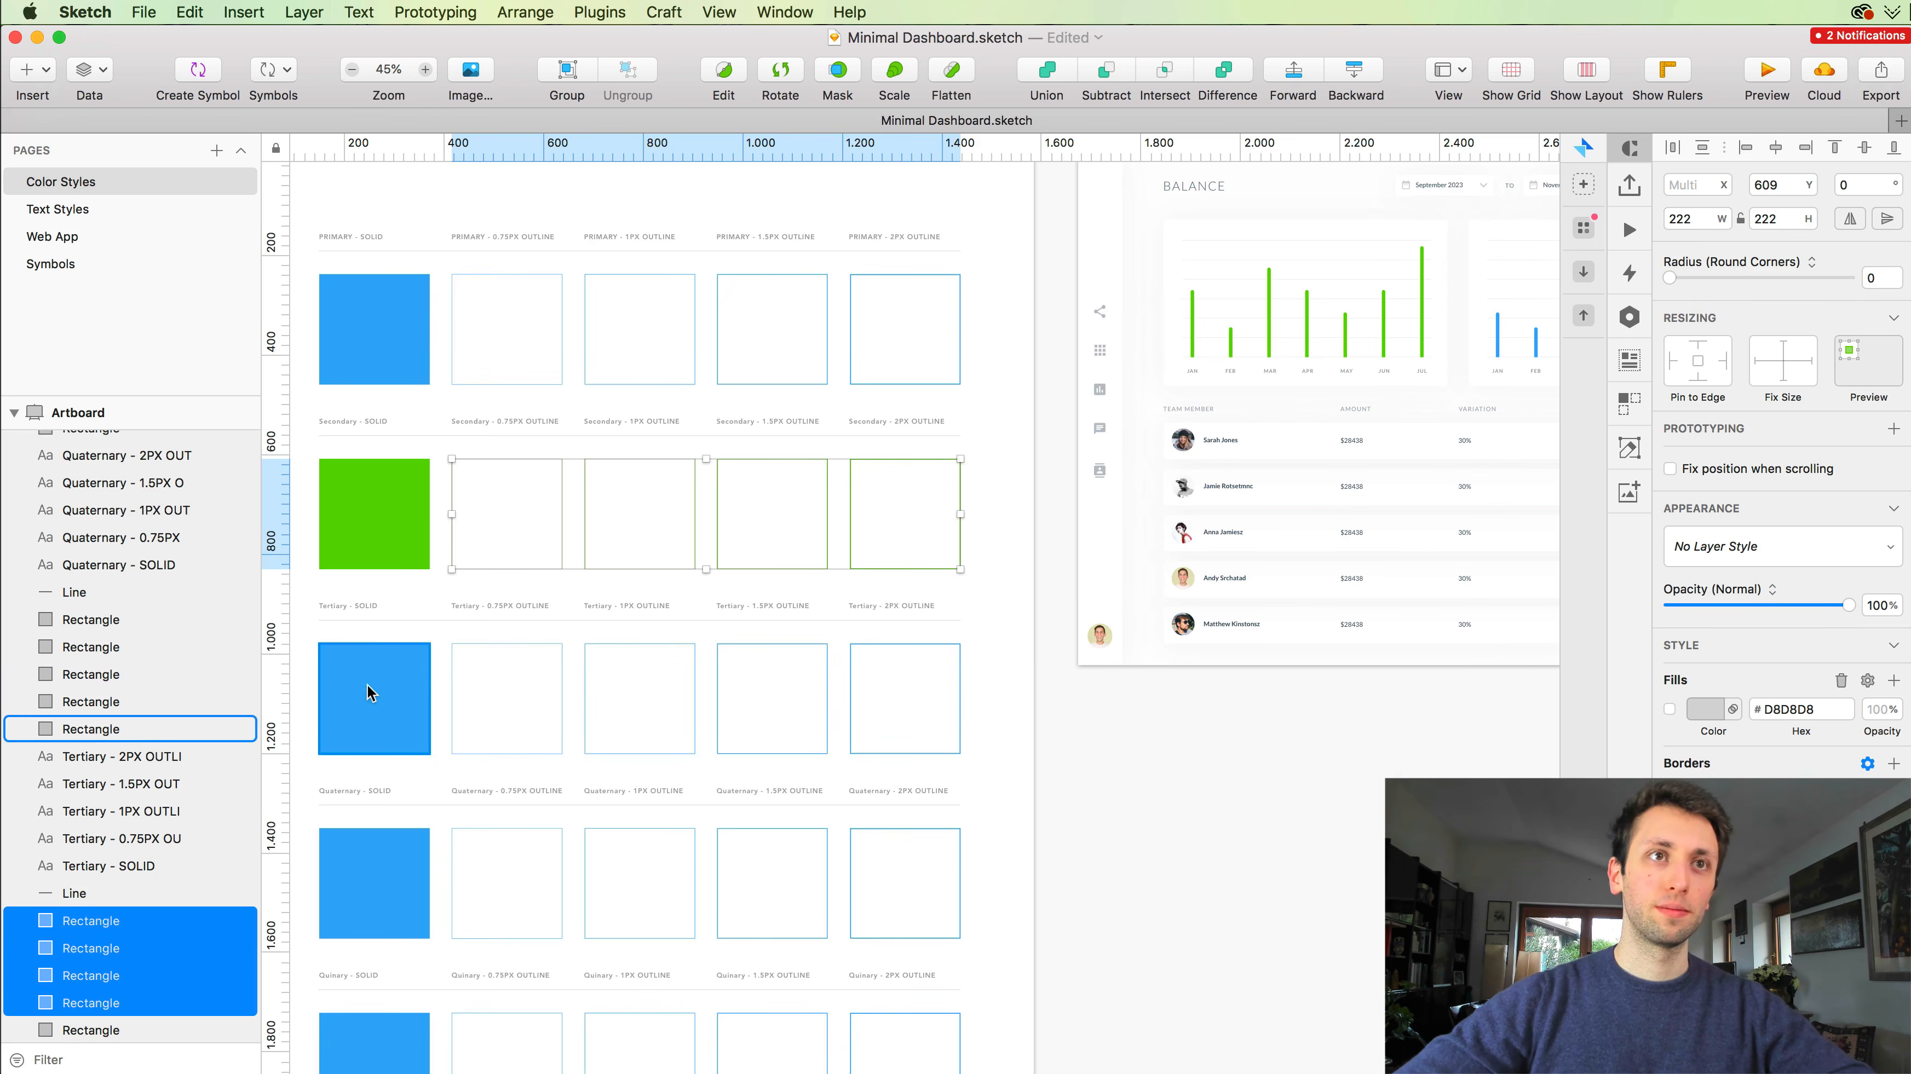
{"action": "scroll", "coordinate": [1233, 662], "scroll_direction": "right", "scroll_amount": 6}
{"action": "scroll", "coordinate": [1233, 536], "scroll_direction": "up", "scroll_amount": 6}
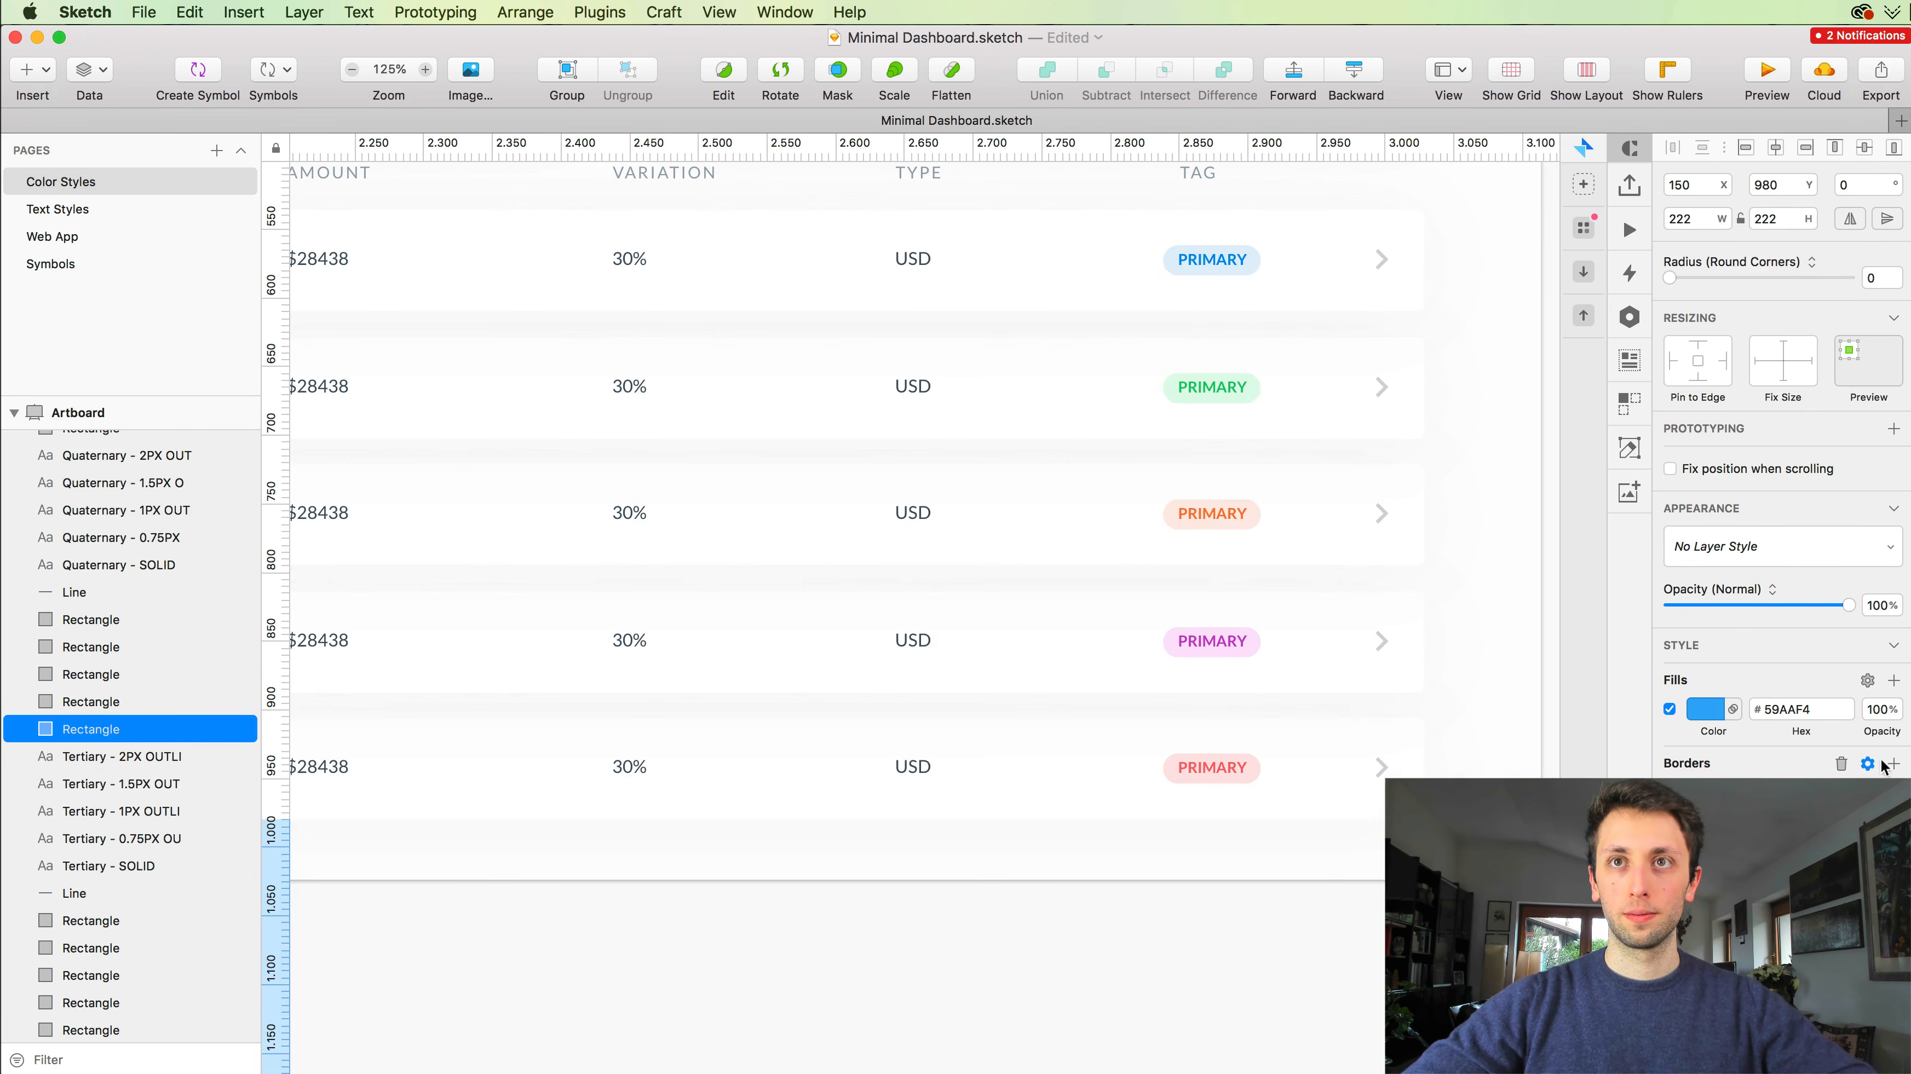
{"action": "left_click", "coordinate": [1706, 711]}
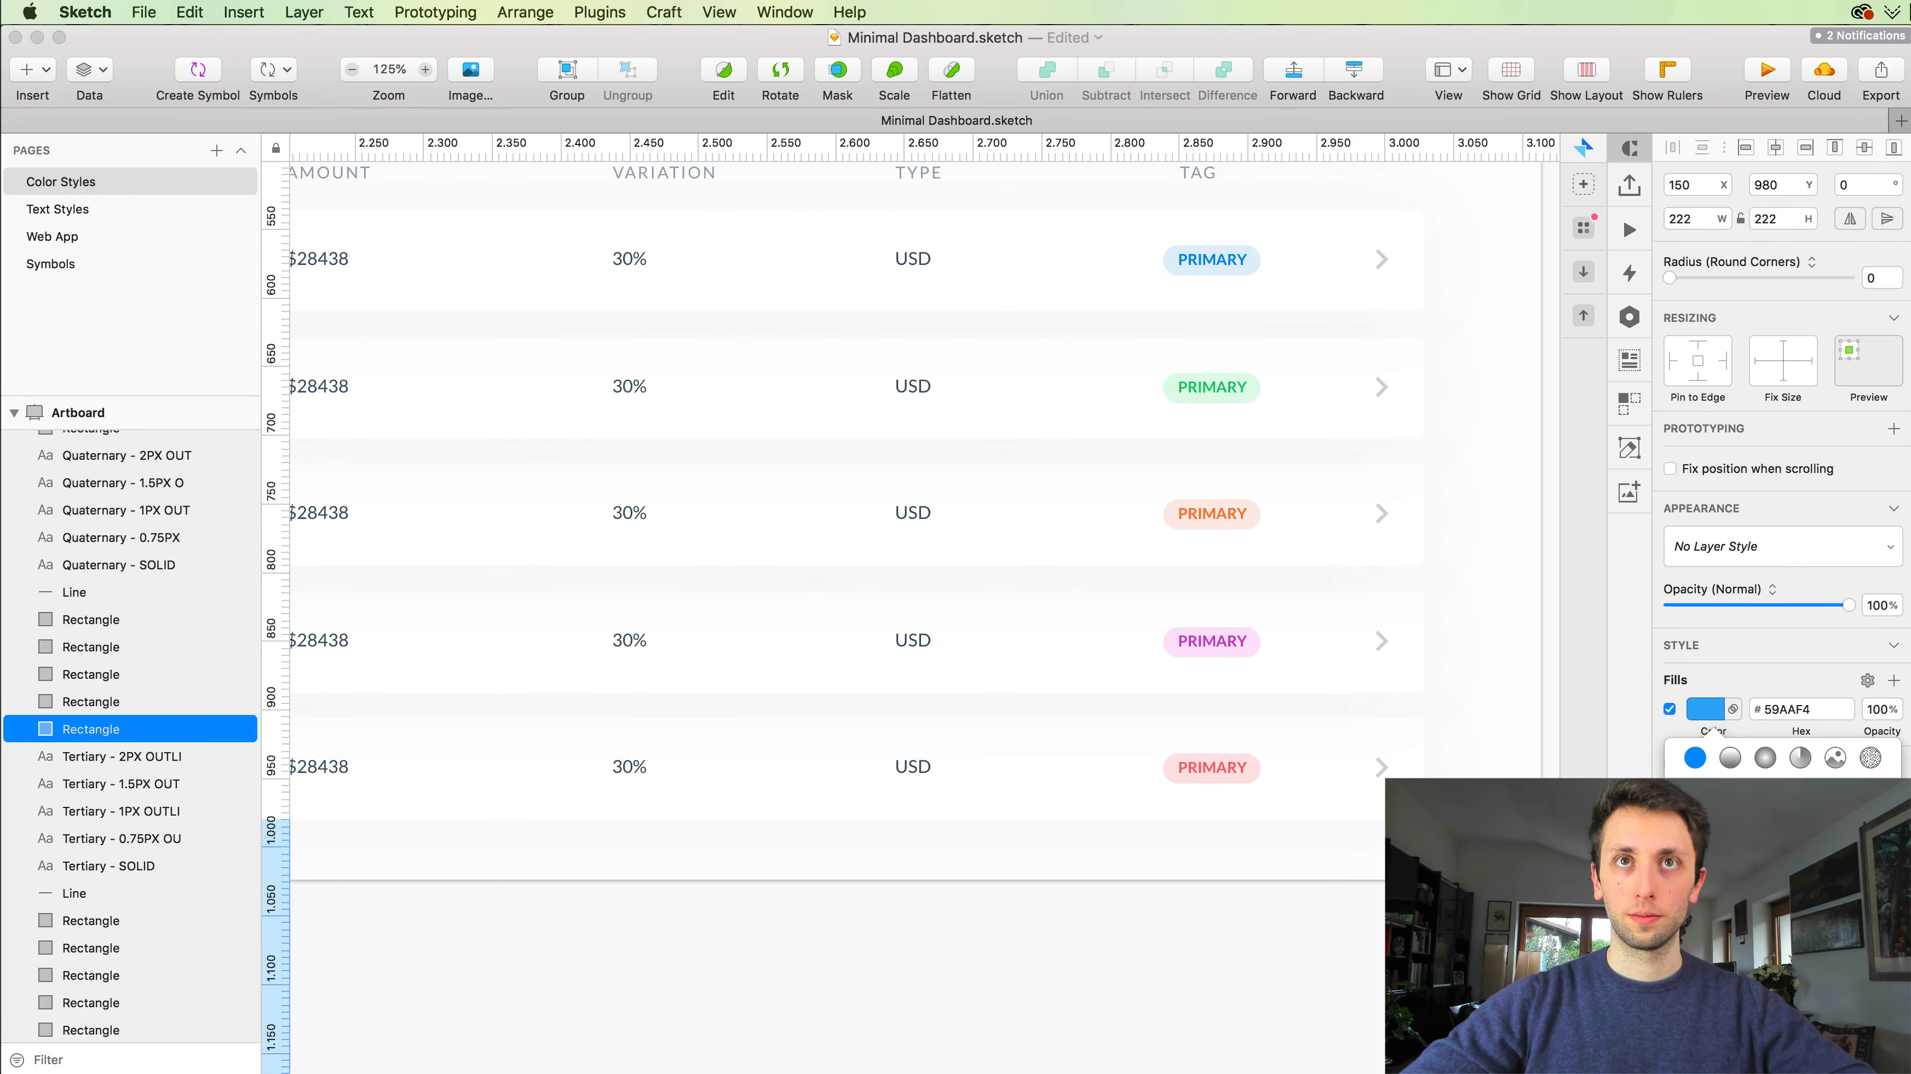
{"action": "key", "text": "ctrl+c"}
{"action": "left_click", "coordinate": [1179, 386]}
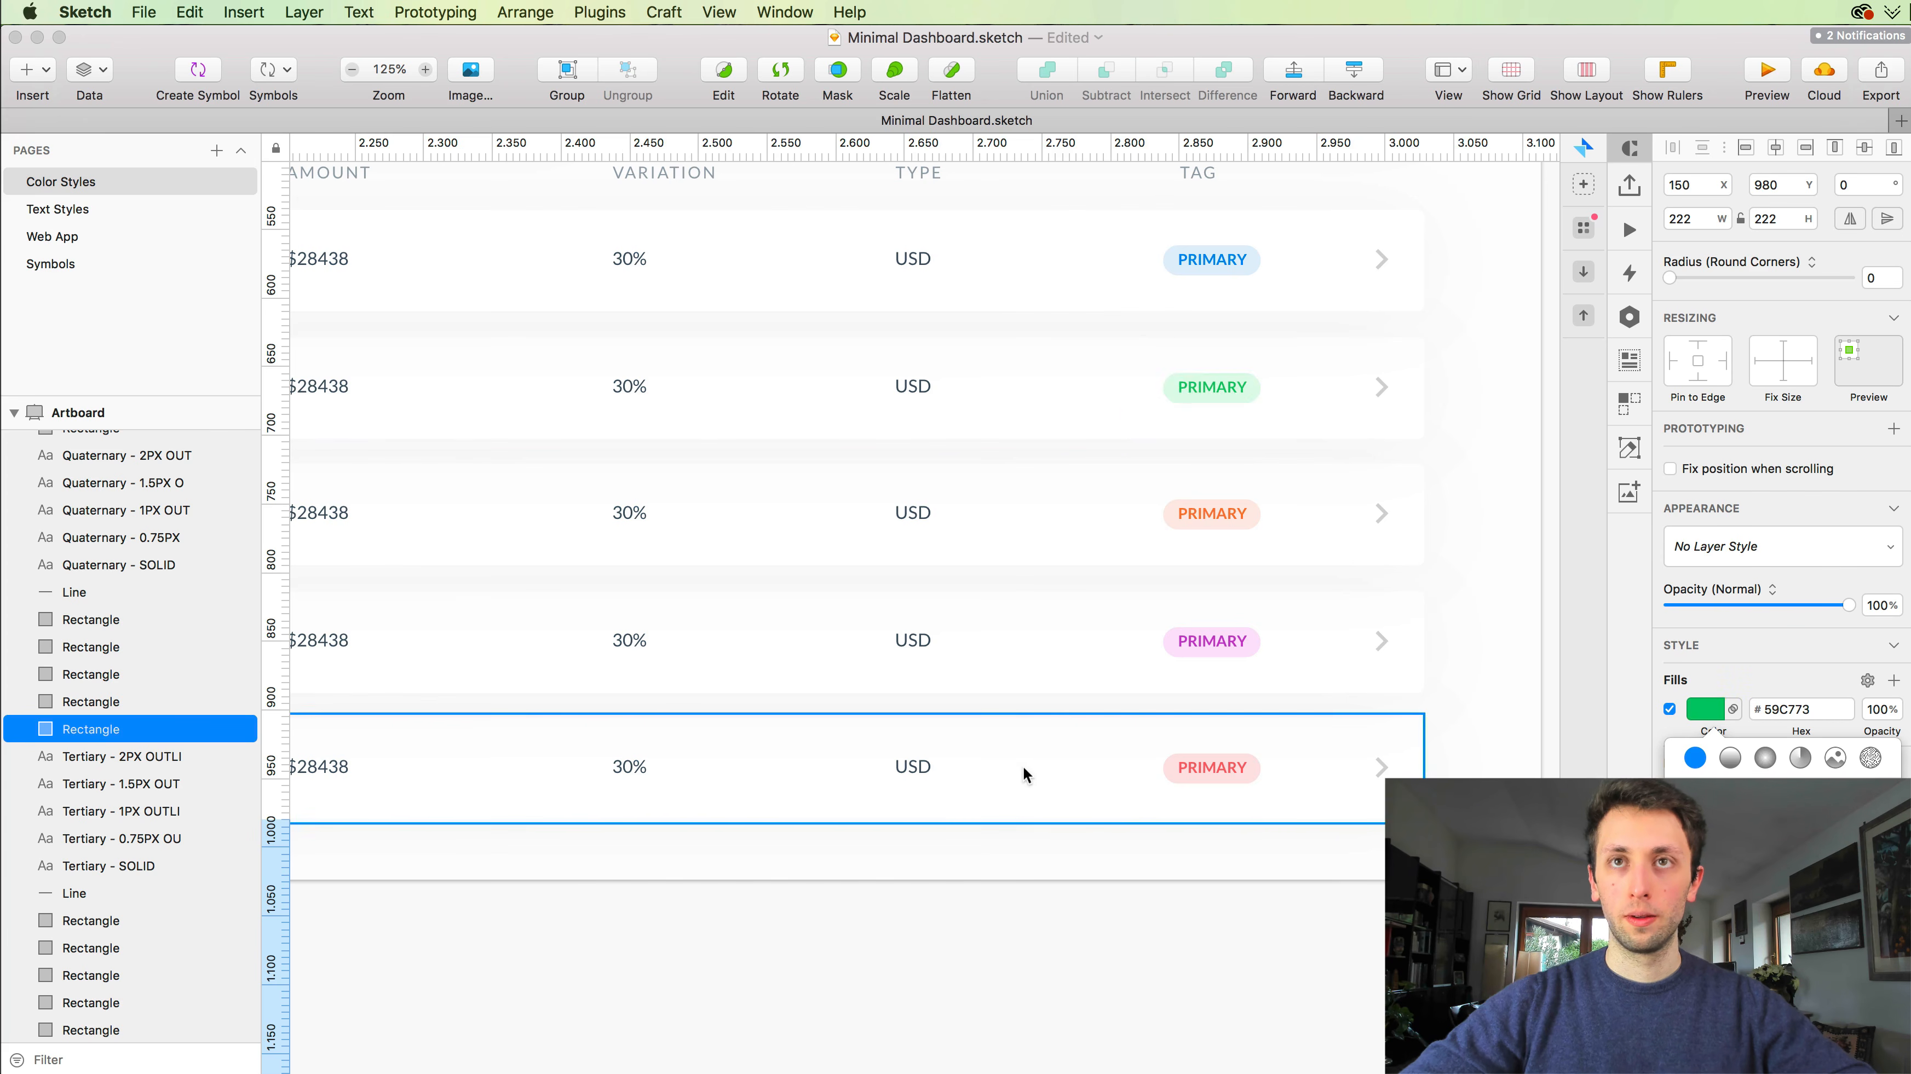
Step: Colour the borders of the four Tertiary outline swatches with #59C773 sampled from the Tertiary solid swatch
{"action": "scroll", "coordinate": [1027, 776], "scroll_direction": "down", "scroll_amount": 6}
{"action": "scroll", "coordinate": [1028, 776], "scroll_direction": "left", "scroll_amount": 9}
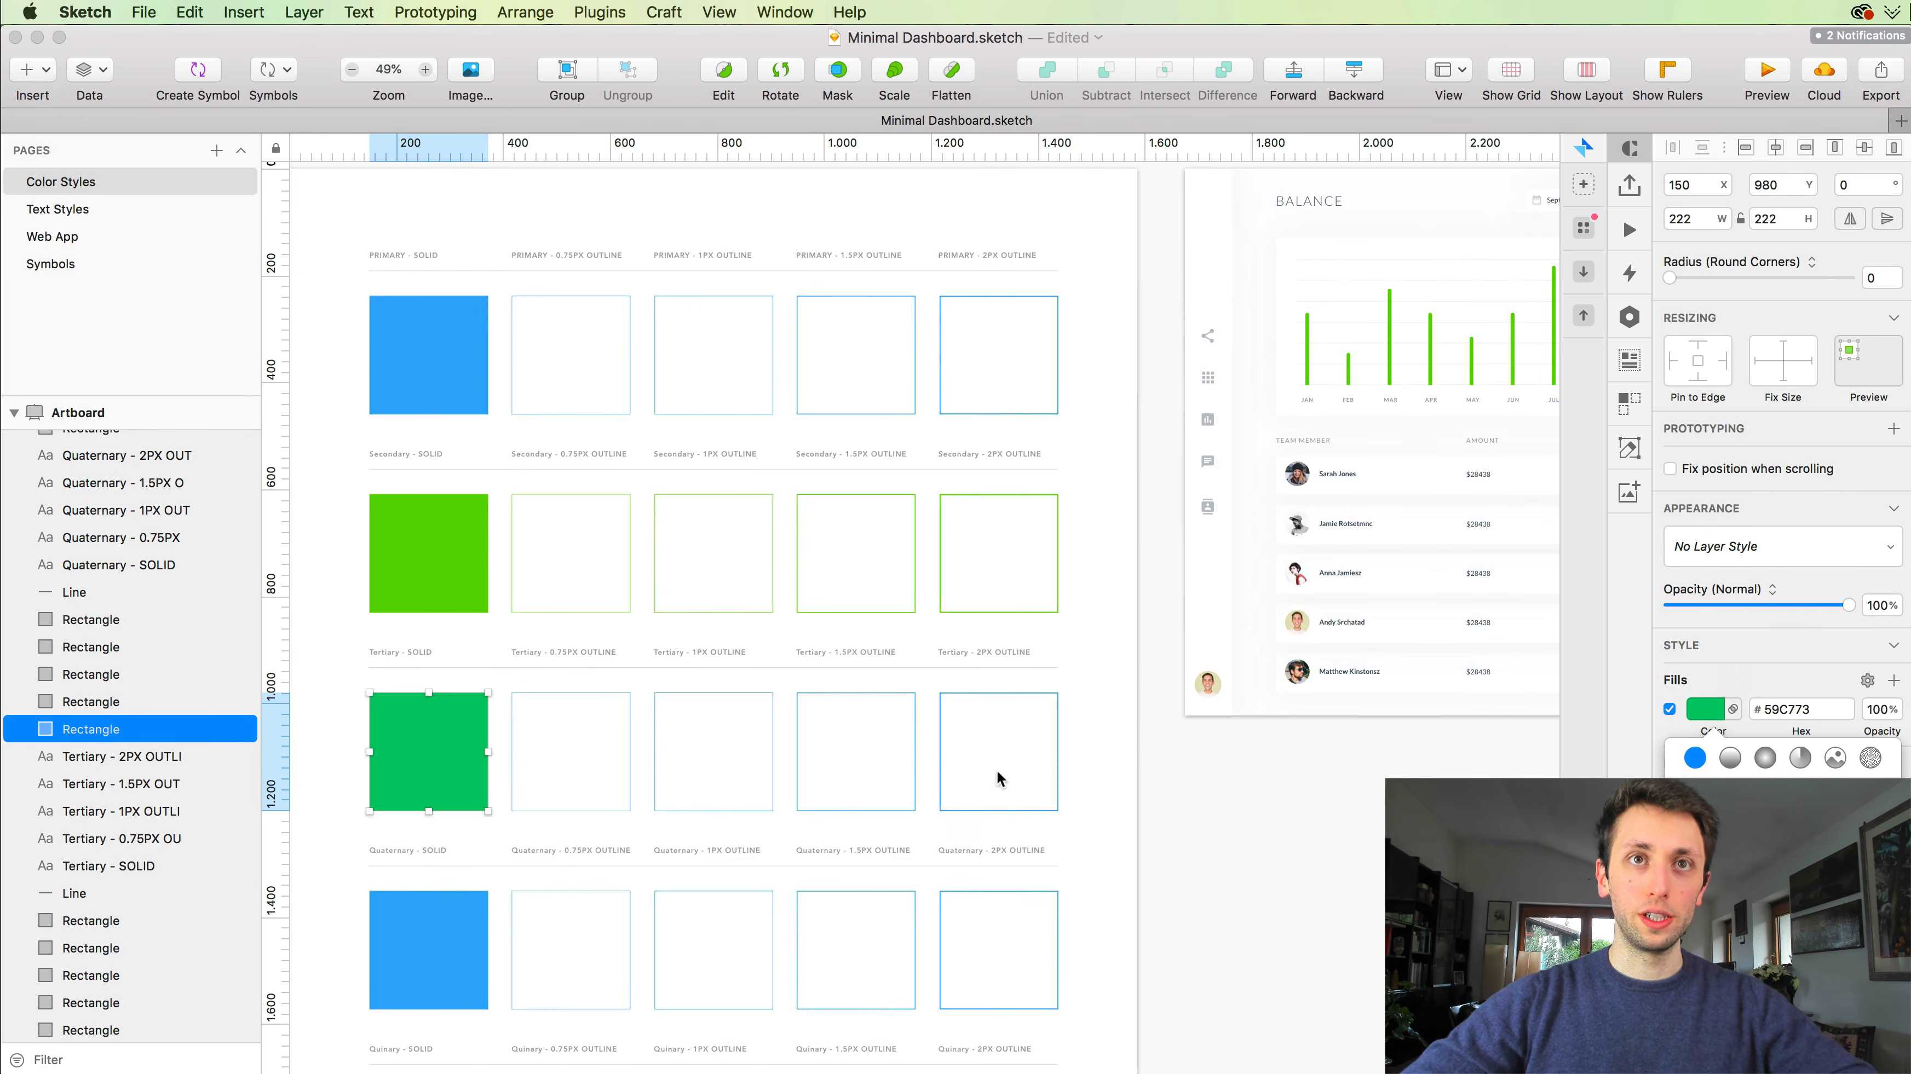
{"action": "left_click_drag", "start_coordinate": [998, 778], "coordinate": [523, 783]}
{"action": "key", "text": "ctrl+c"}
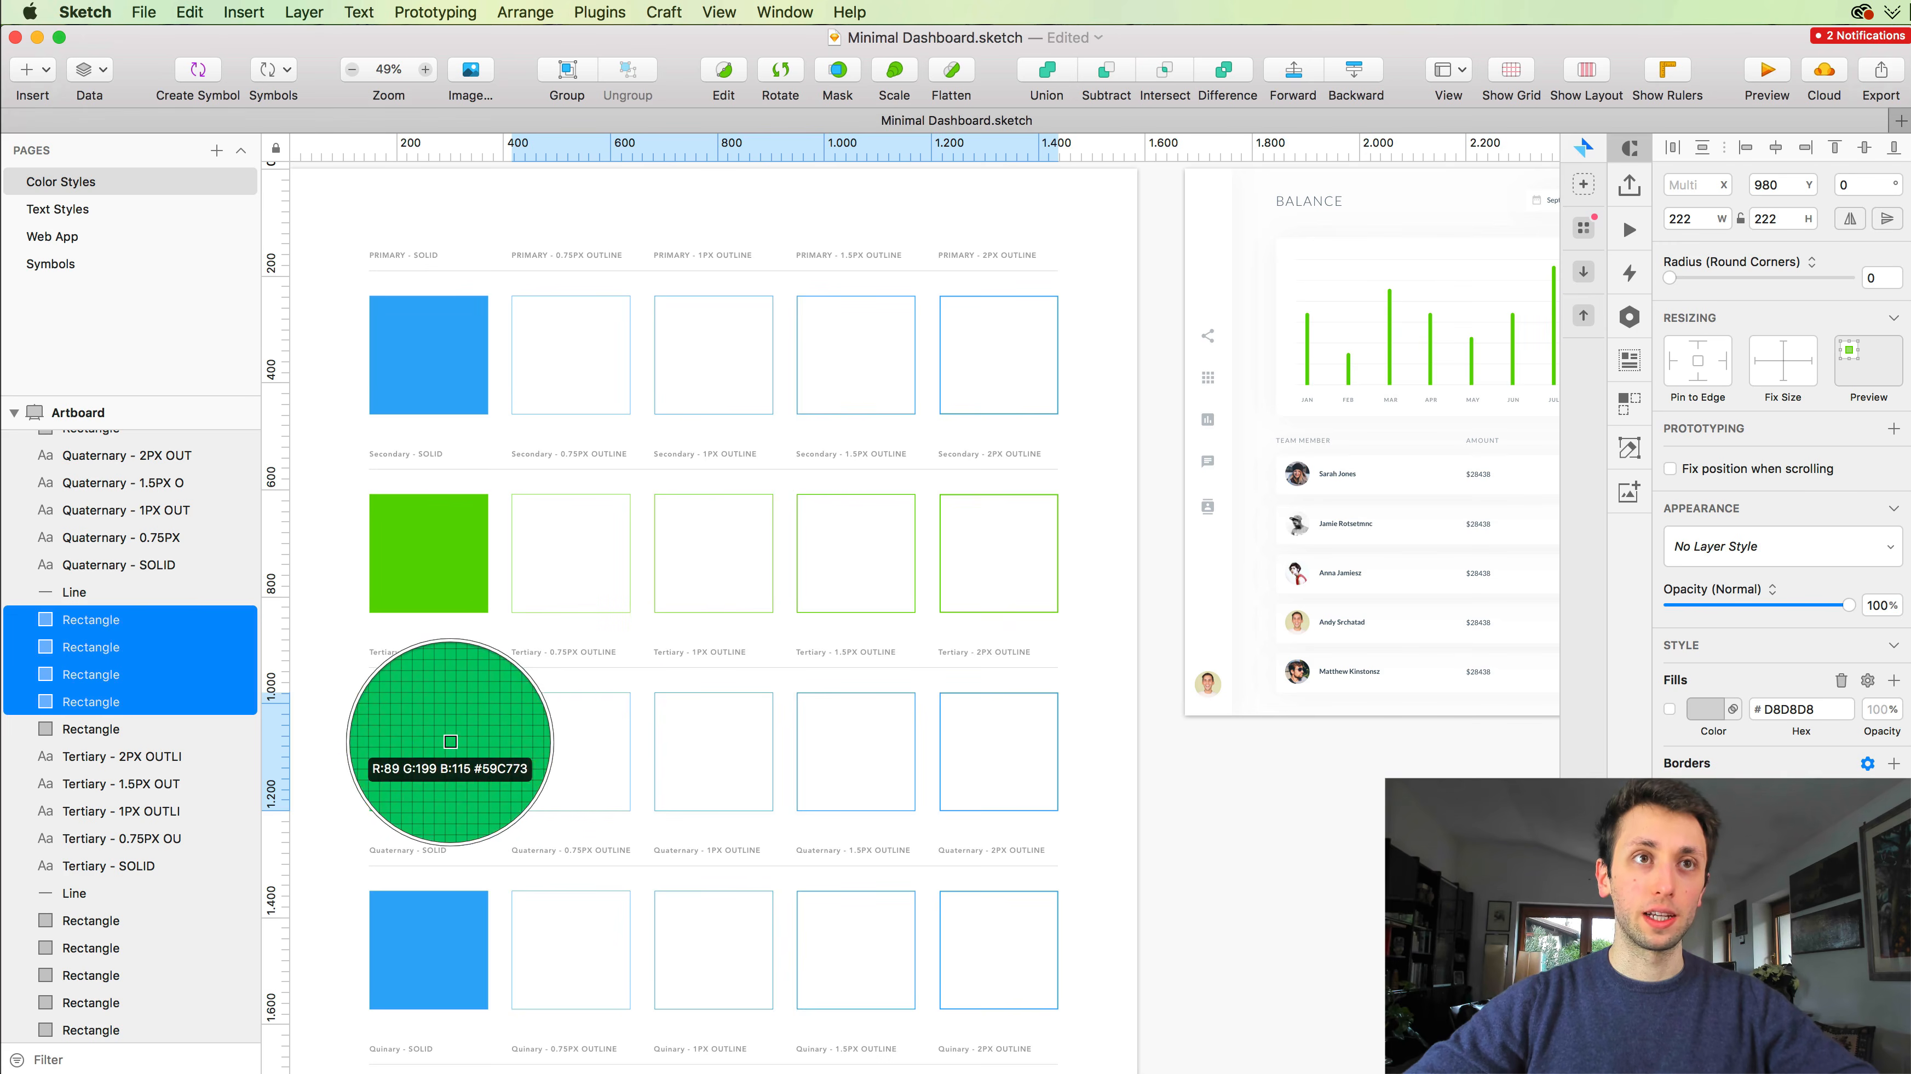
{"action": "left_click", "coordinate": [450, 742]}
{"action": "left_click", "coordinate": [1112, 765]}
{"action": "scroll", "coordinate": [1112, 765], "scroll_direction": "up", "scroll_amount": 5}
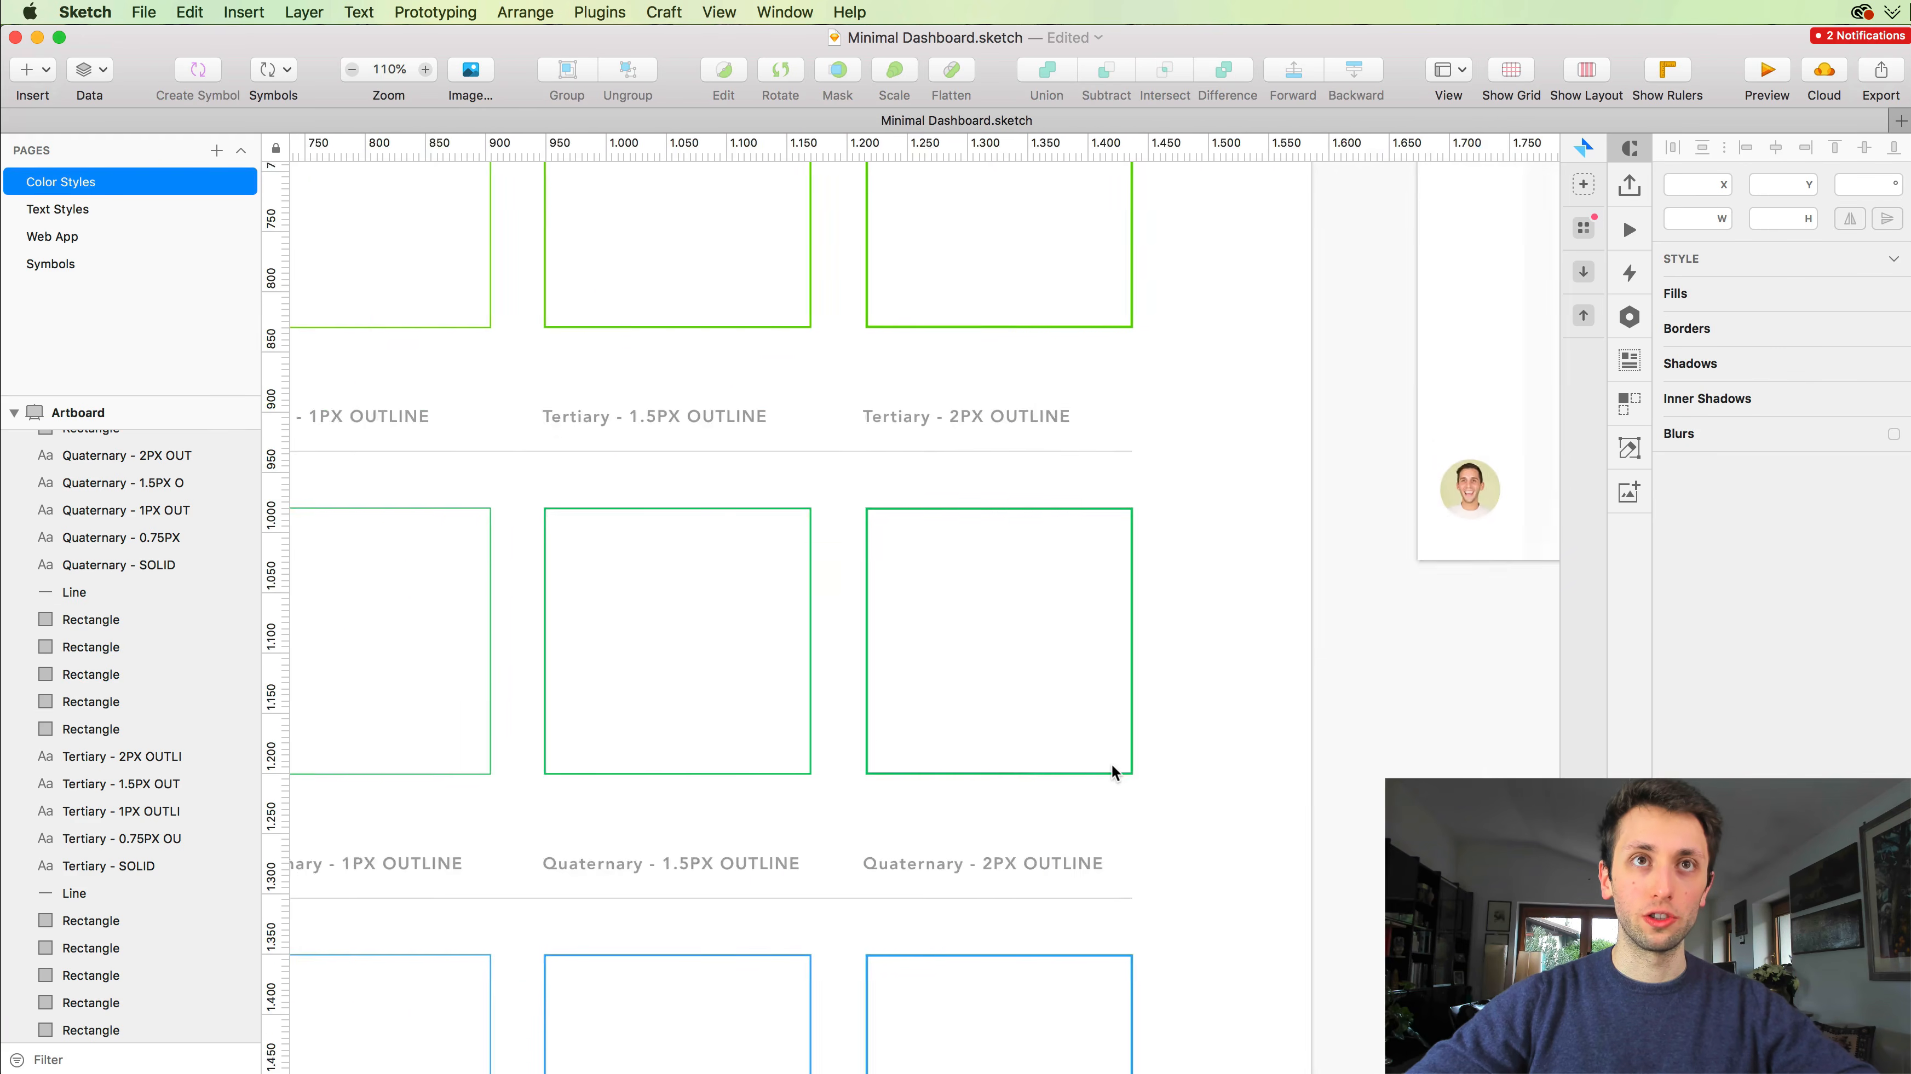
Step: Fill the Quaternary solid swatch with the orange #F57E42 sampled from the PRIMARY tag in the dashboard table's third row
{"action": "scroll", "coordinate": [1112, 764], "scroll_direction": "down", "scroll_amount": 5}
{"action": "scroll", "coordinate": [1112, 764], "scroll_direction": "down", "scroll_amount": 2}
{"action": "scroll", "coordinate": [1112, 765], "scroll_direction": "down", "scroll_amount": 2}
{"action": "left_click", "coordinate": [534, 666]}
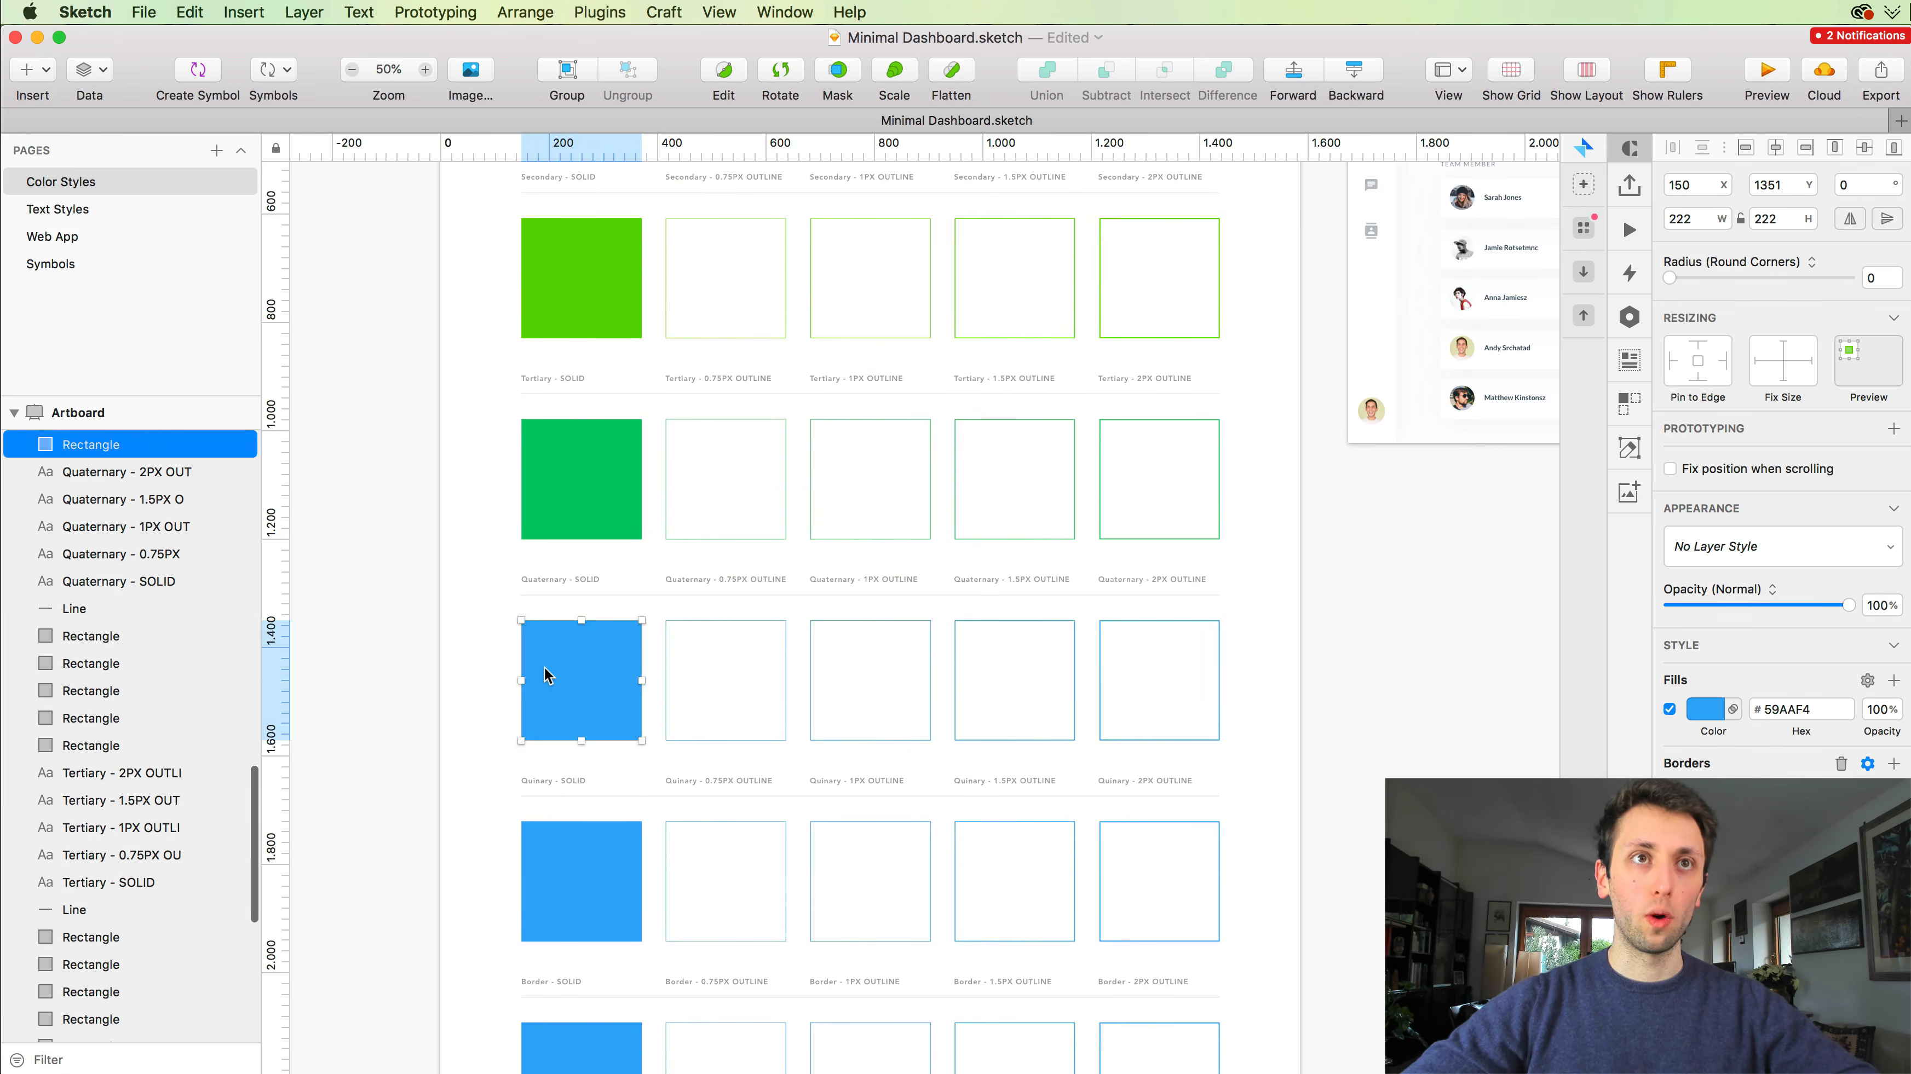
{"action": "scroll", "coordinate": [541, 669], "scroll_direction": "down", "scroll_amount": 5}
{"action": "scroll", "coordinate": [541, 670], "scroll_direction": "right", "scroll_amount": 2}
{"action": "scroll", "coordinate": [951, 501], "scroll_direction": "up", "scroll_amount": 8}
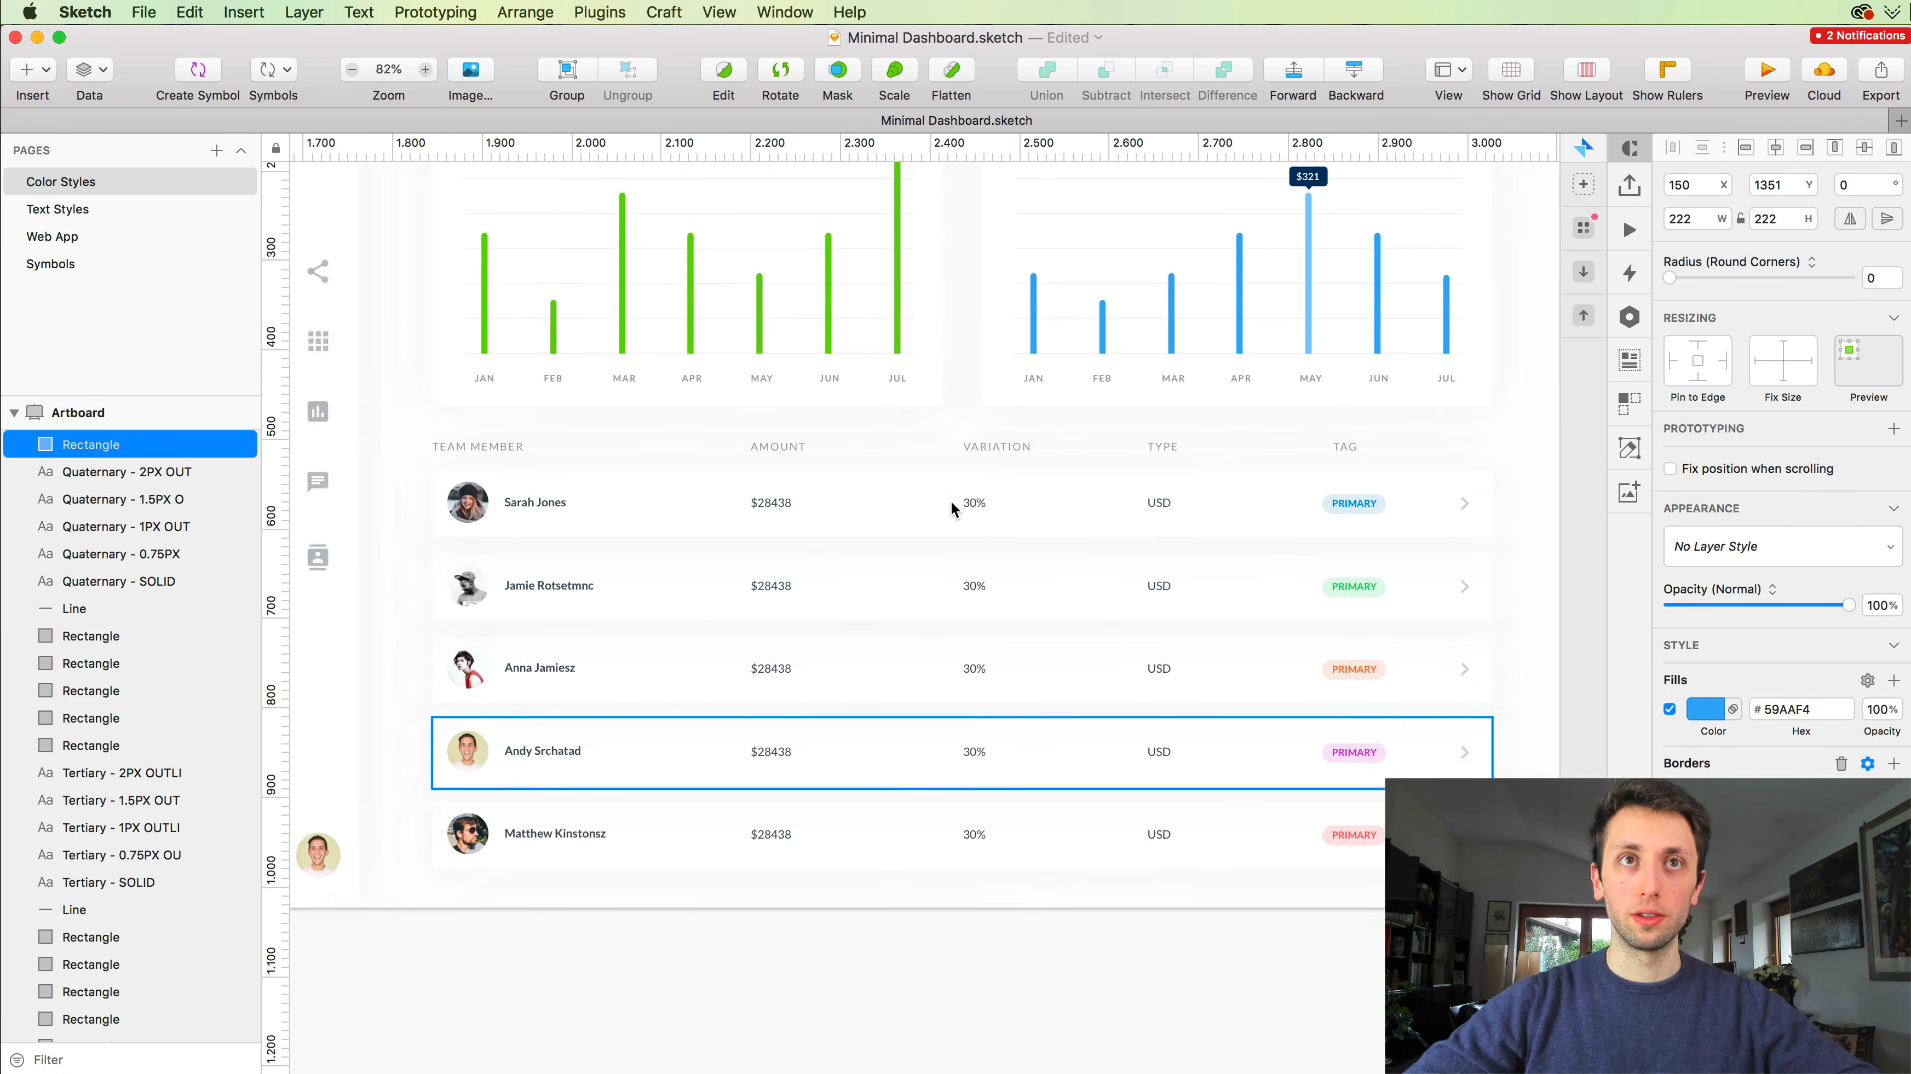
{"action": "left_click", "coordinate": [1706, 708]}
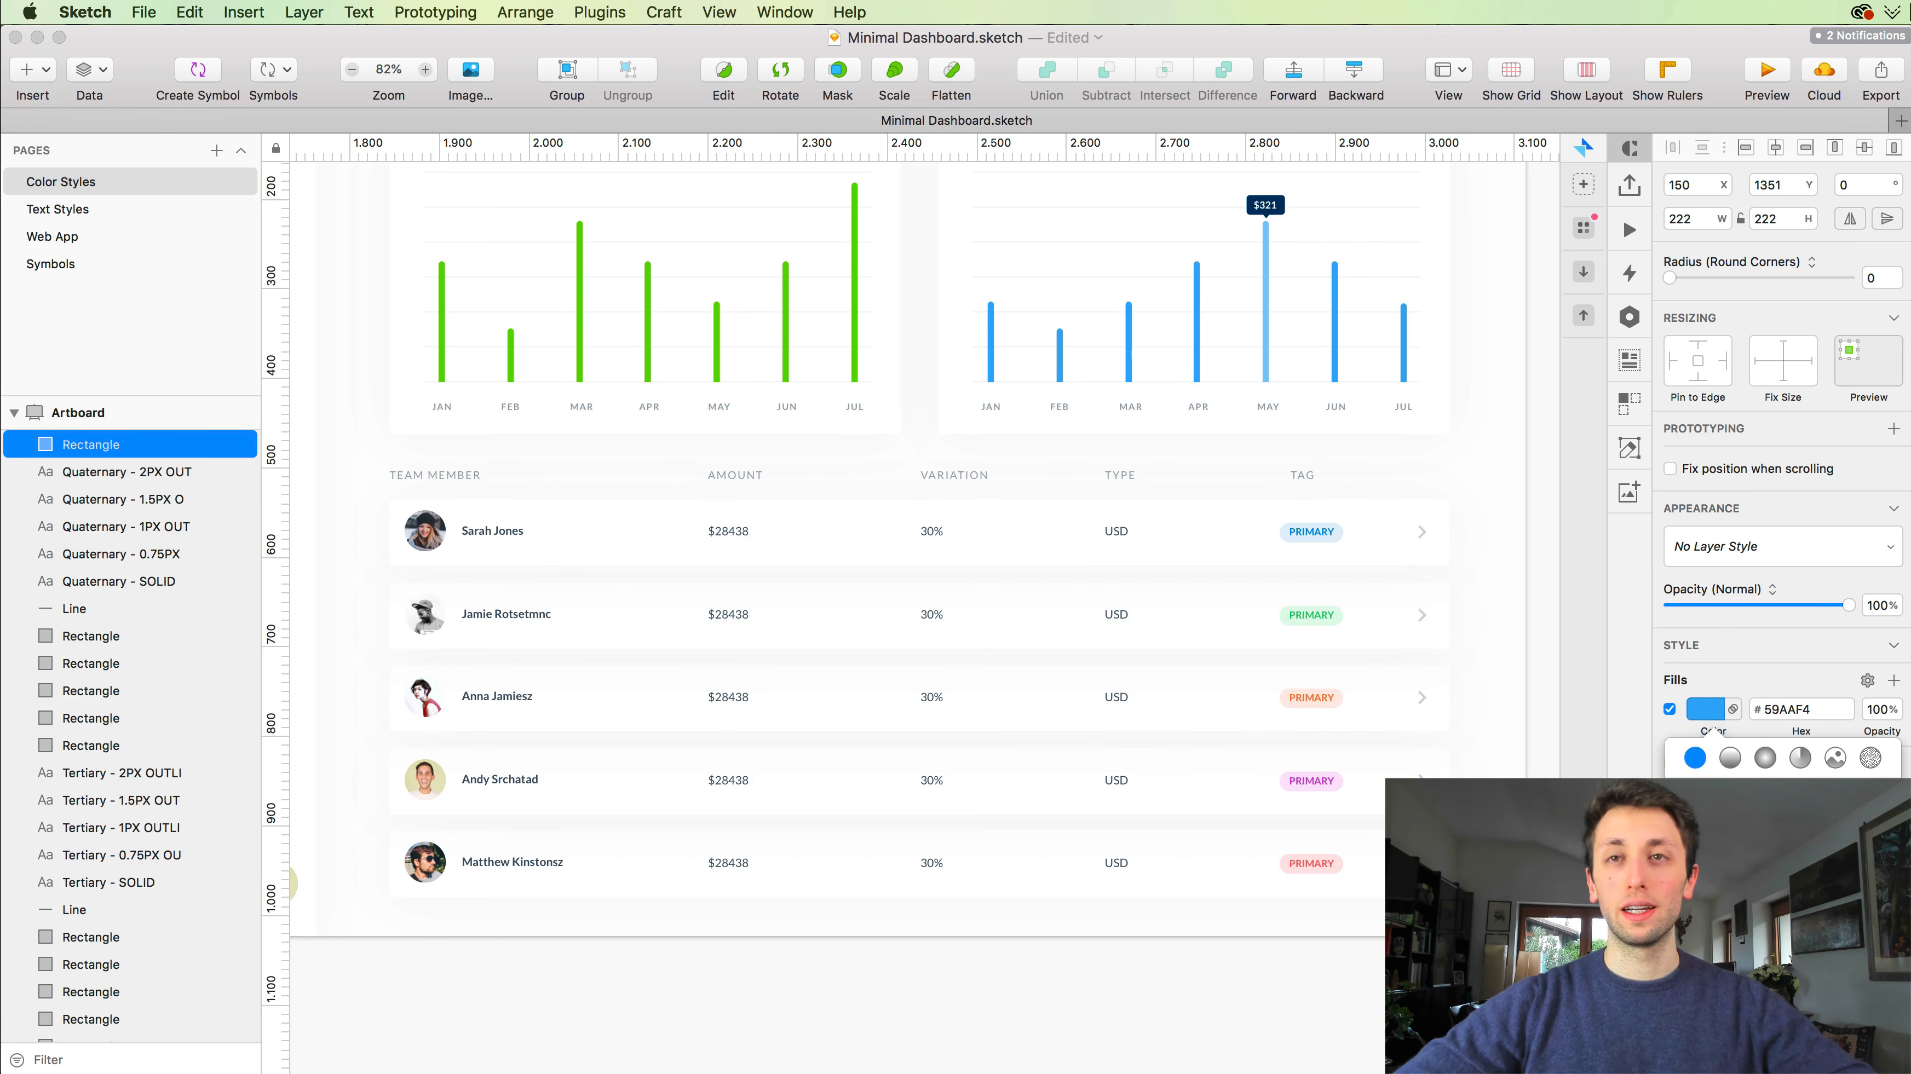
{"action": "key", "text": "ctrl+c"}
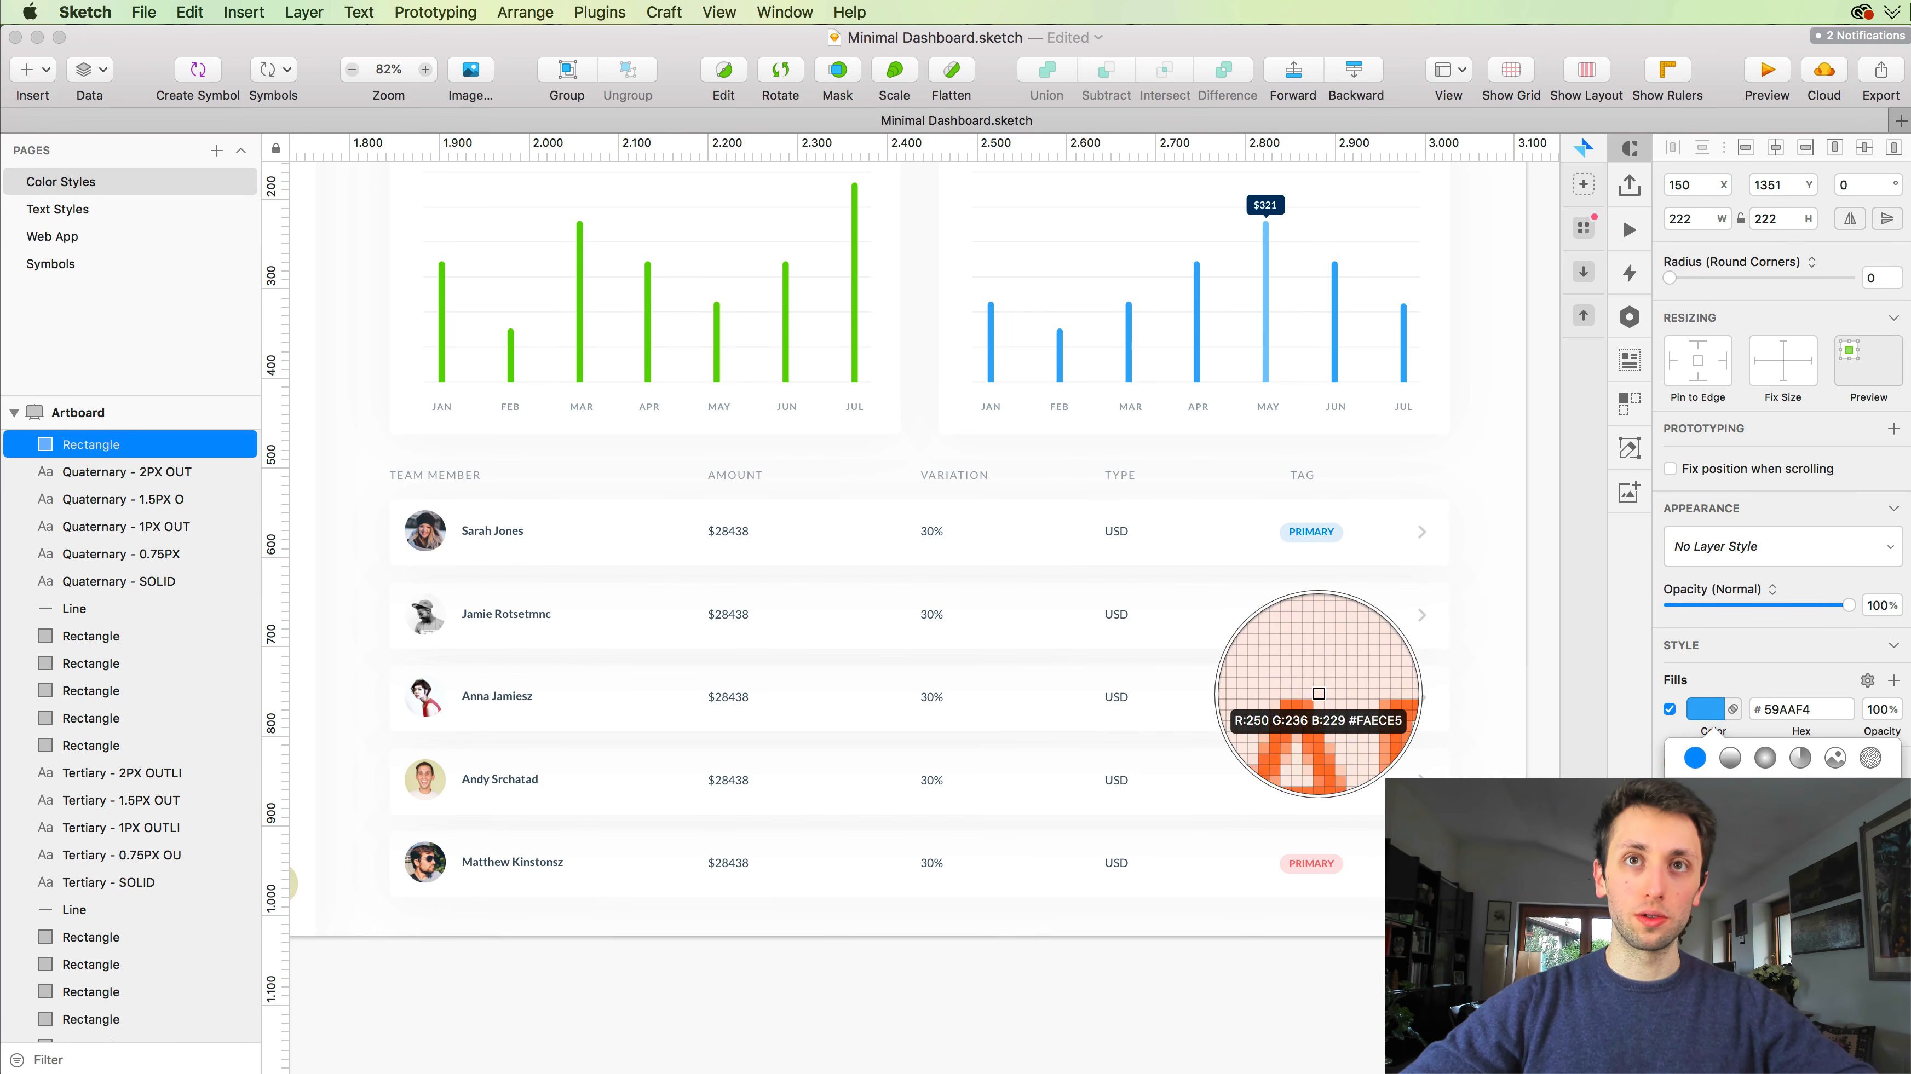
{"action": "left_click", "coordinate": [1317, 696]}
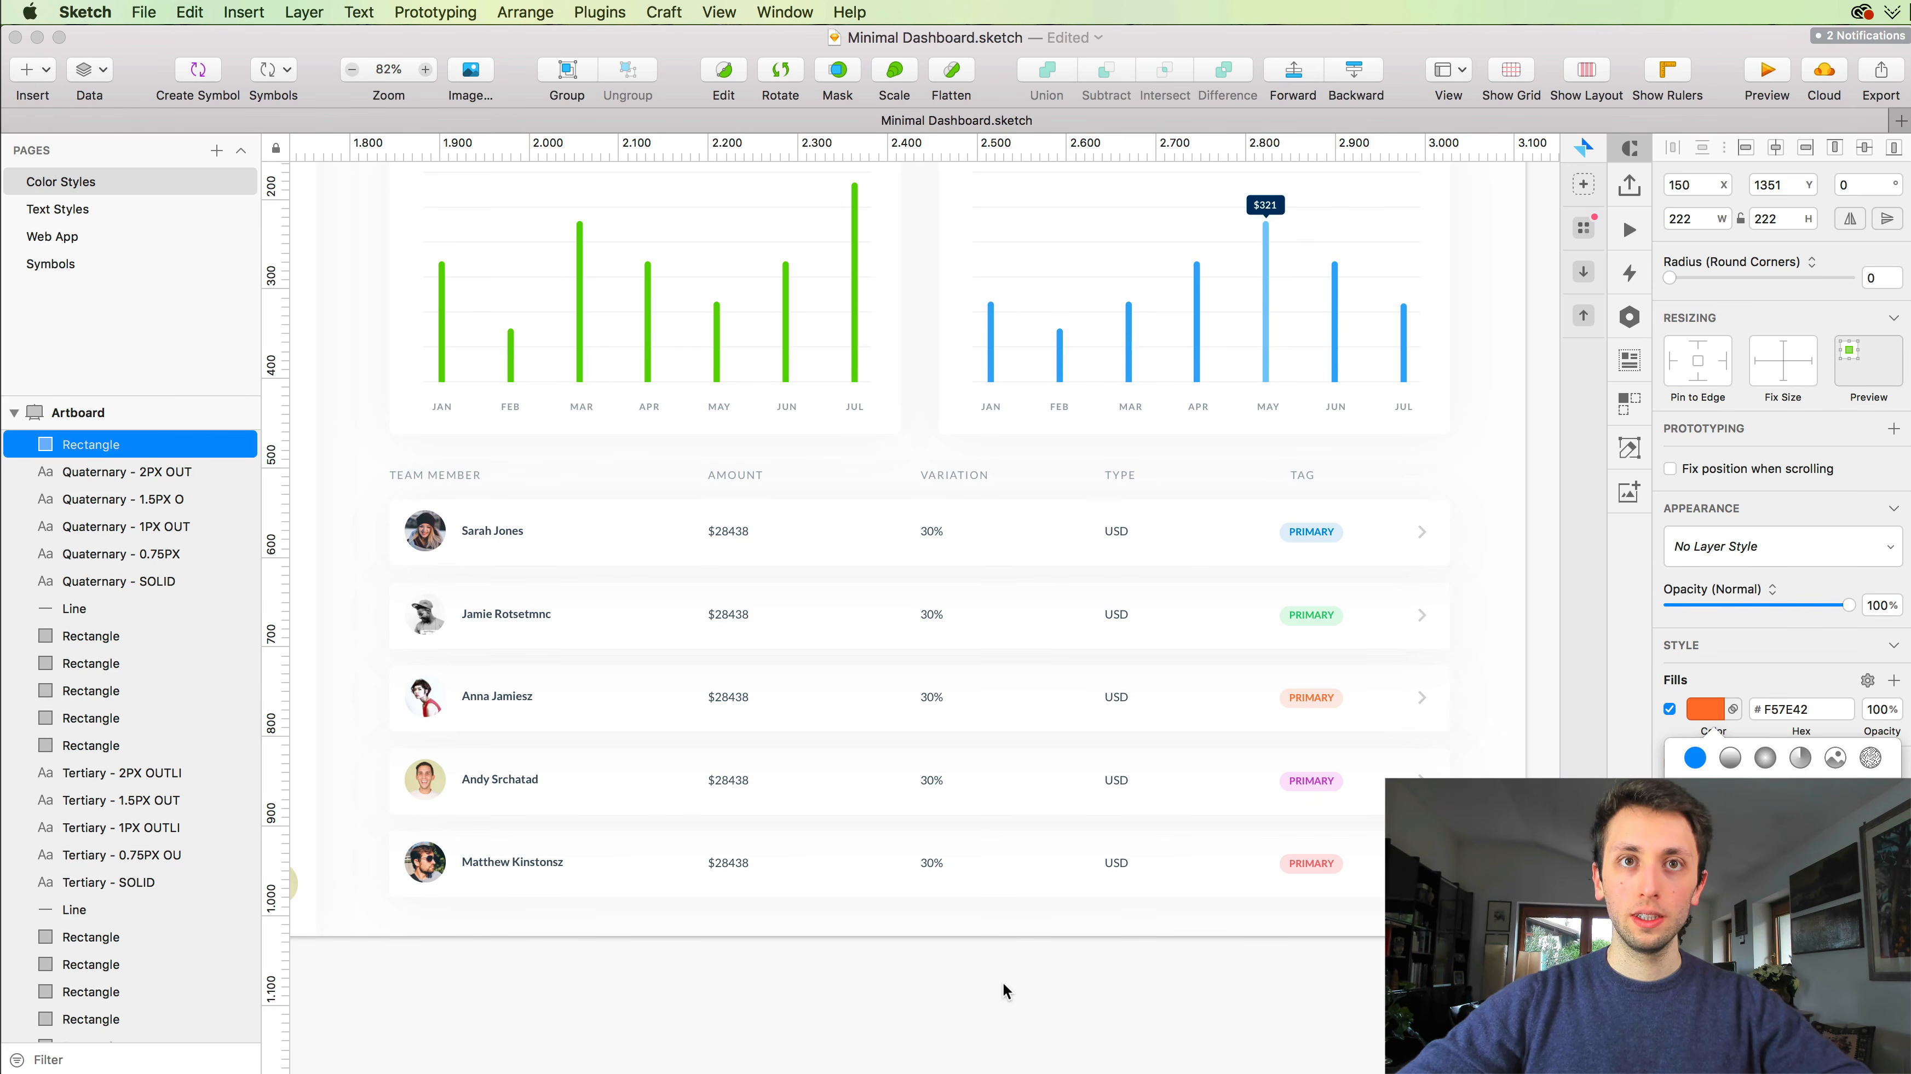
Step: Colour the borders of the four Quaternary outline swatches with the orange of the Quaternary solid swatch
{"action": "key", "text": "Escape"}
{"action": "scroll", "coordinate": [1000, 982], "scroll_direction": "down", "scroll_amount": 5}
{"action": "scroll", "coordinate": [1001, 983], "scroll_direction": "left", "scroll_amount": 5}
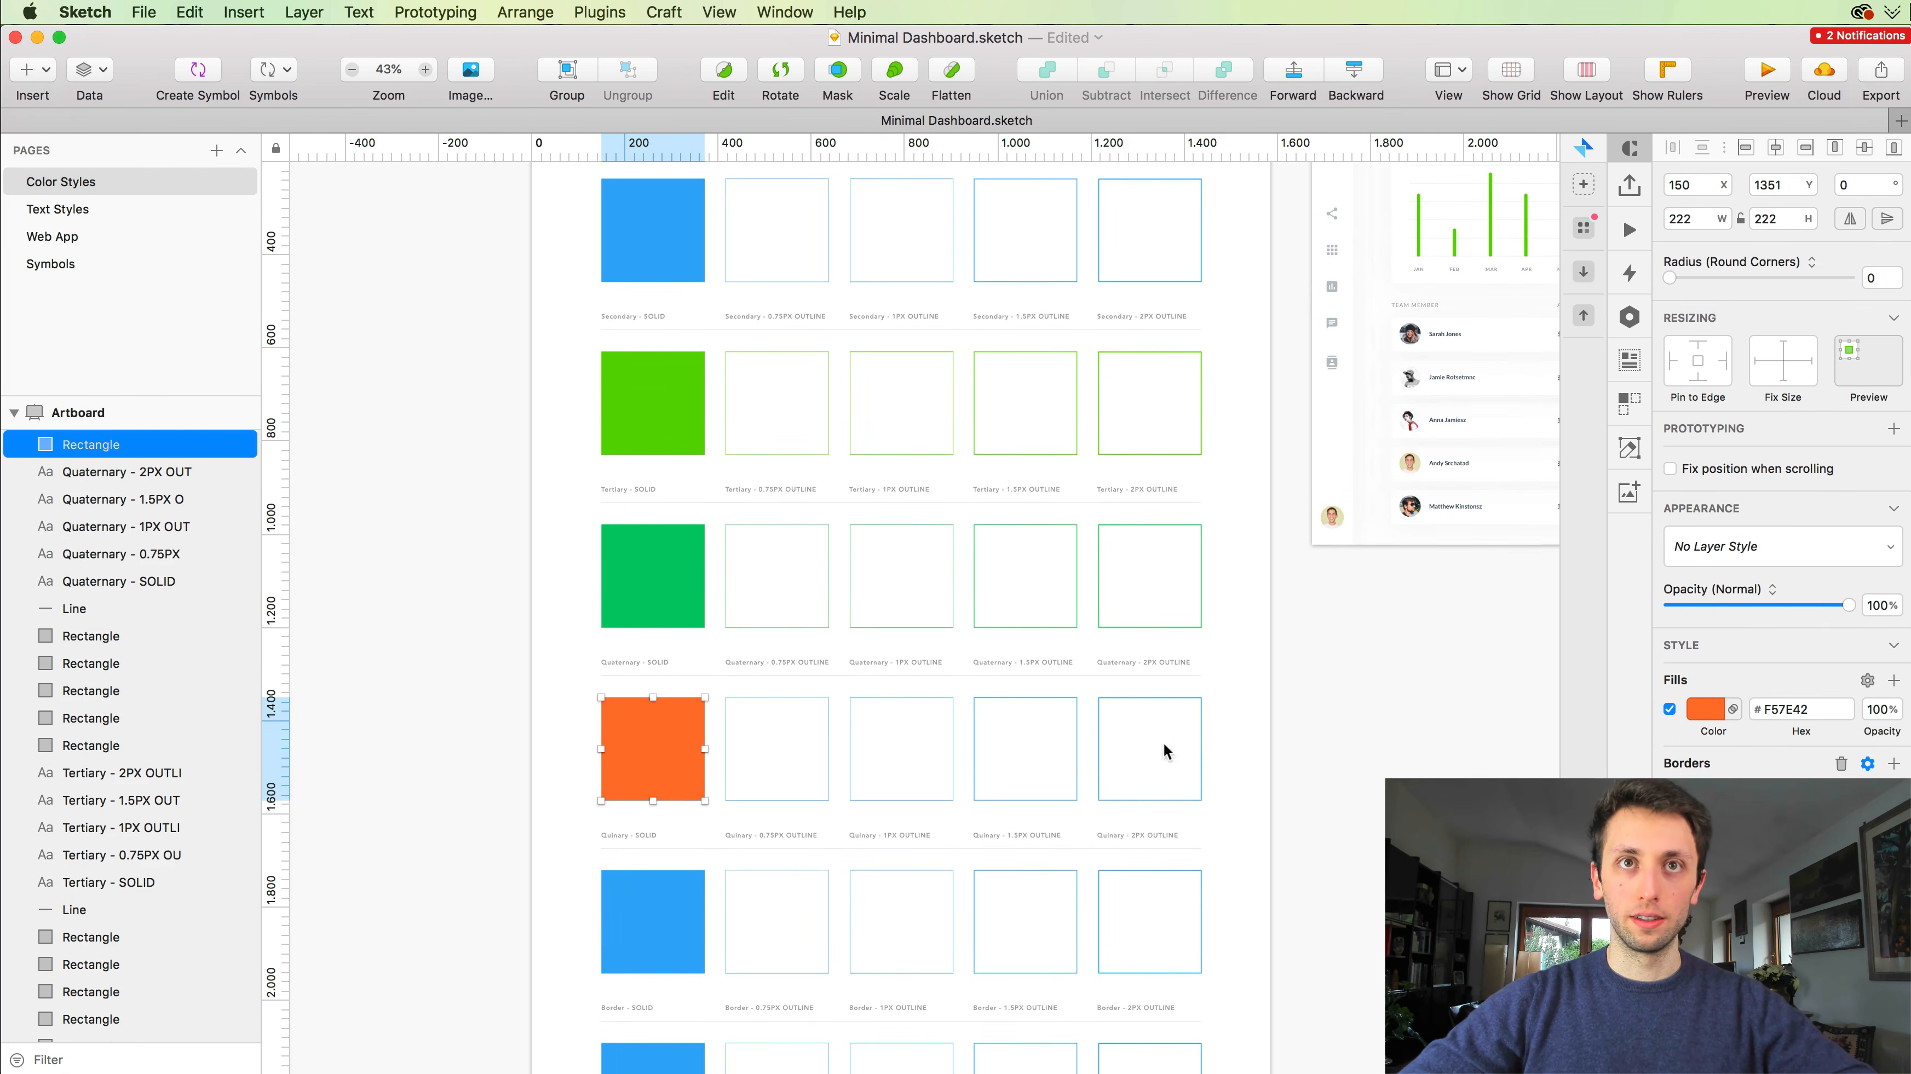
{"action": "left_click_drag", "start_coordinate": [1163, 742], "coordinate": [767, 773]}
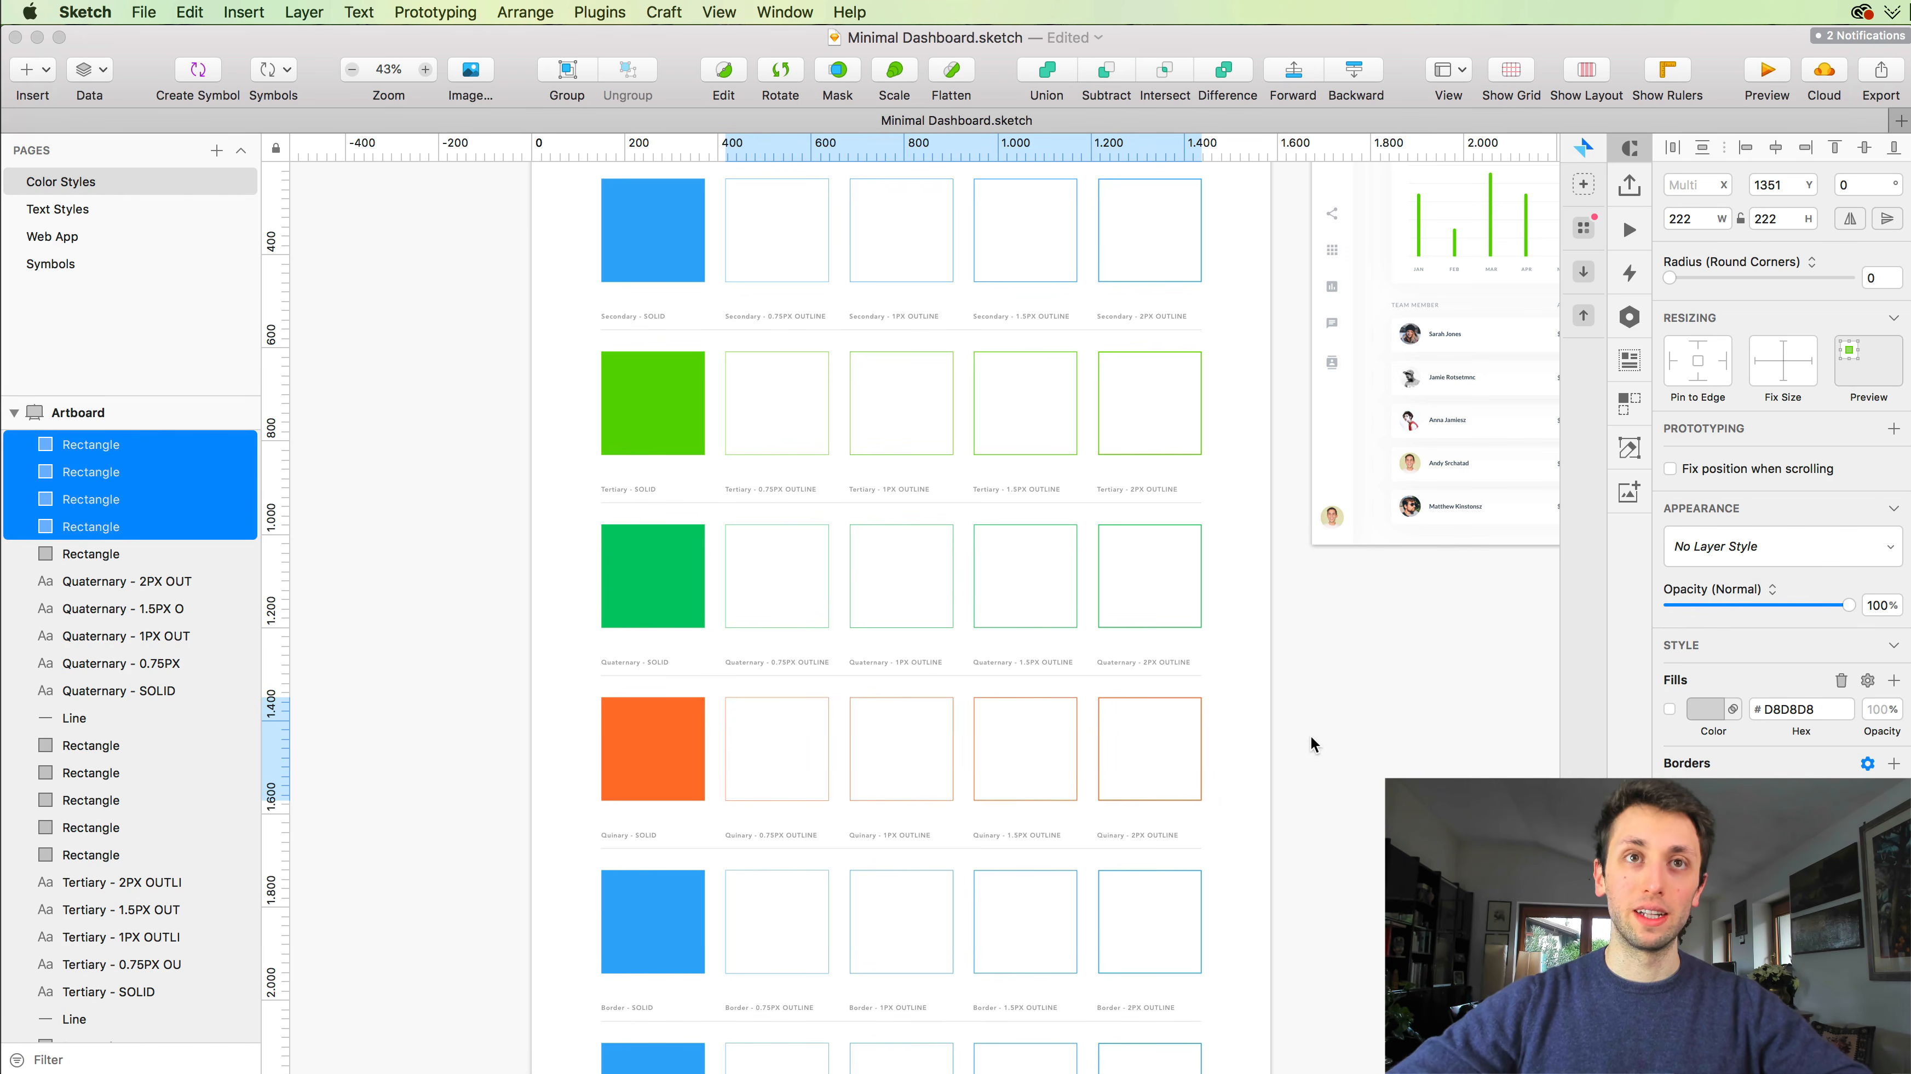
Step: Fill the Quinary solid swatch with the purple #B846C4 sampled from the PRIMARY tag in the dashboard table's fourth row
{"action": "scroll", "coordinate": [1354, 751], "scroll_direction": "down", "scroll_amount": 3}
{"action": "left_click", "coordinate": [709, 810]}
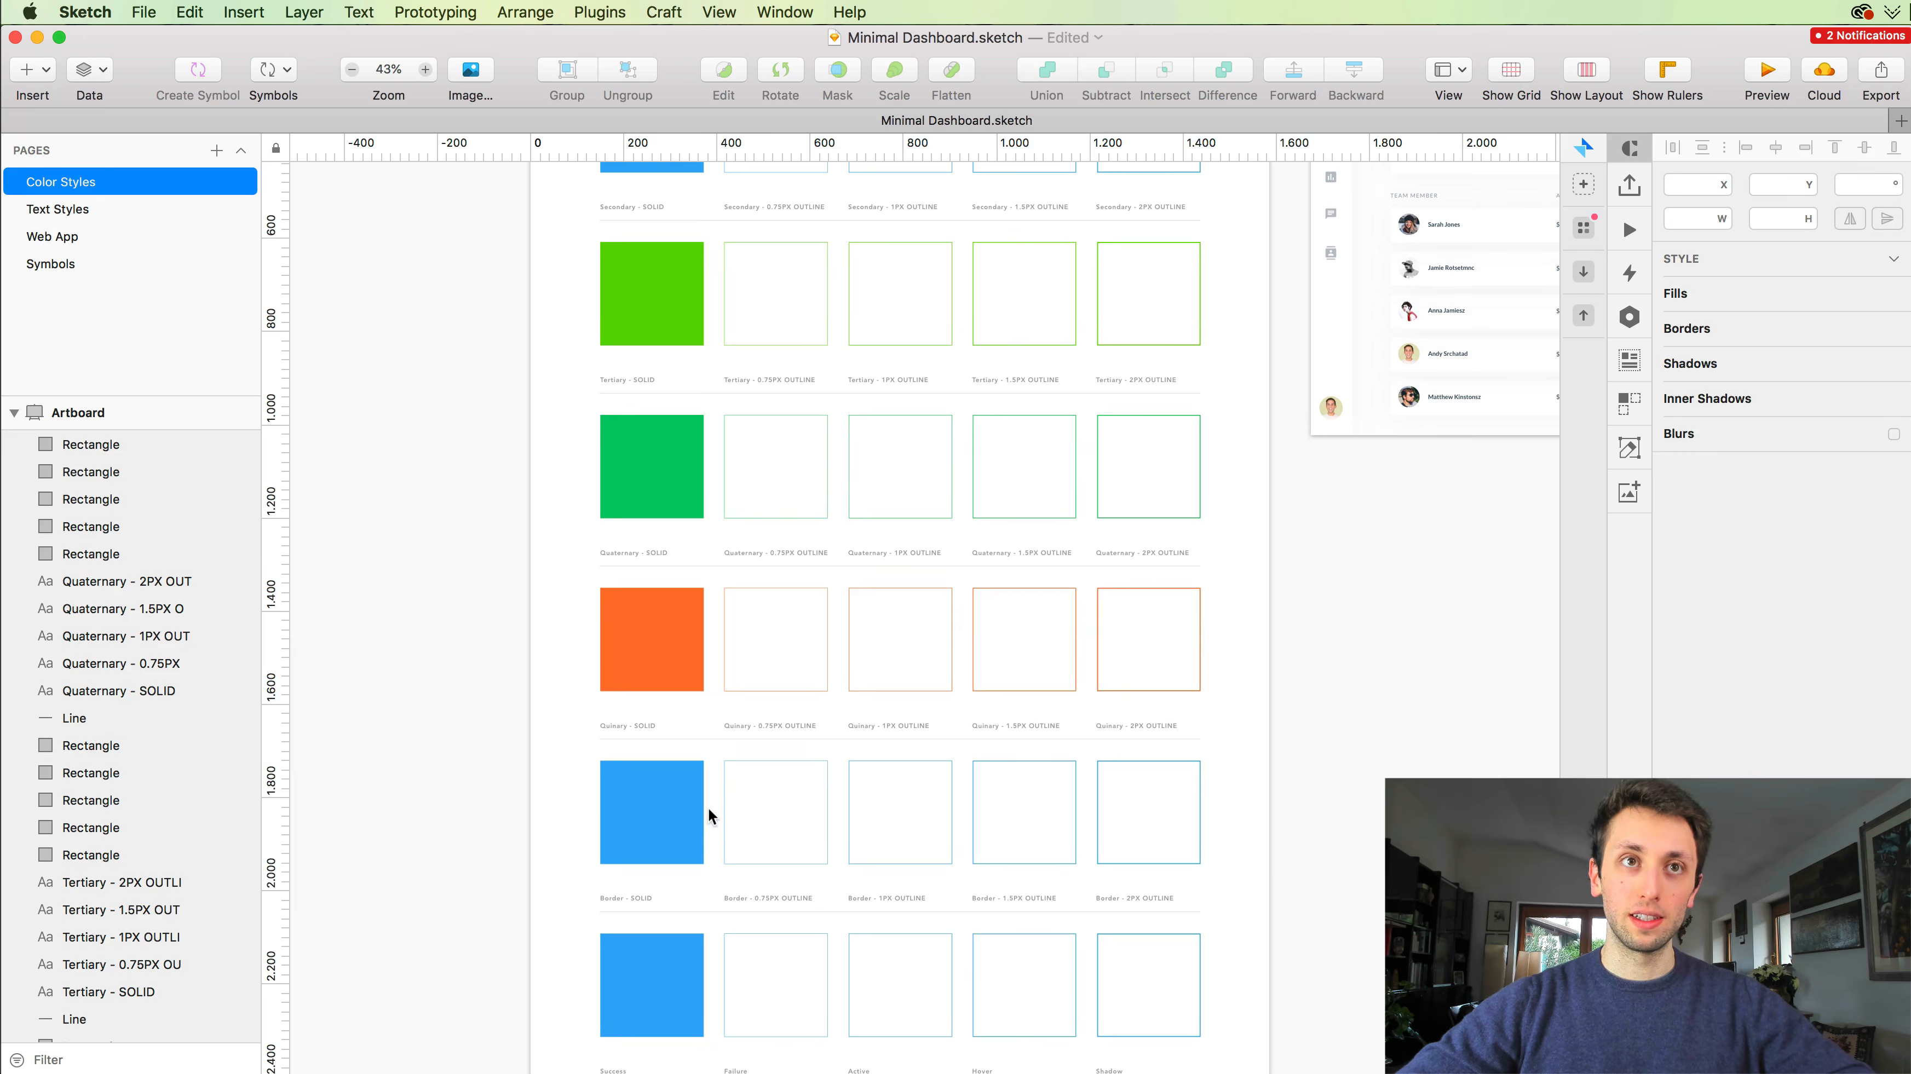
{"action": "left_click", "coordinate": [694, 809]}
{"action": "scroll", "coordinate": [1088, 708], "scroll_direction": "right", "scroll_amount": 10}
{"action": "scroll", "coordinate": [1088, 708], "scroll_direction": "up", "scroll_amount": 5}
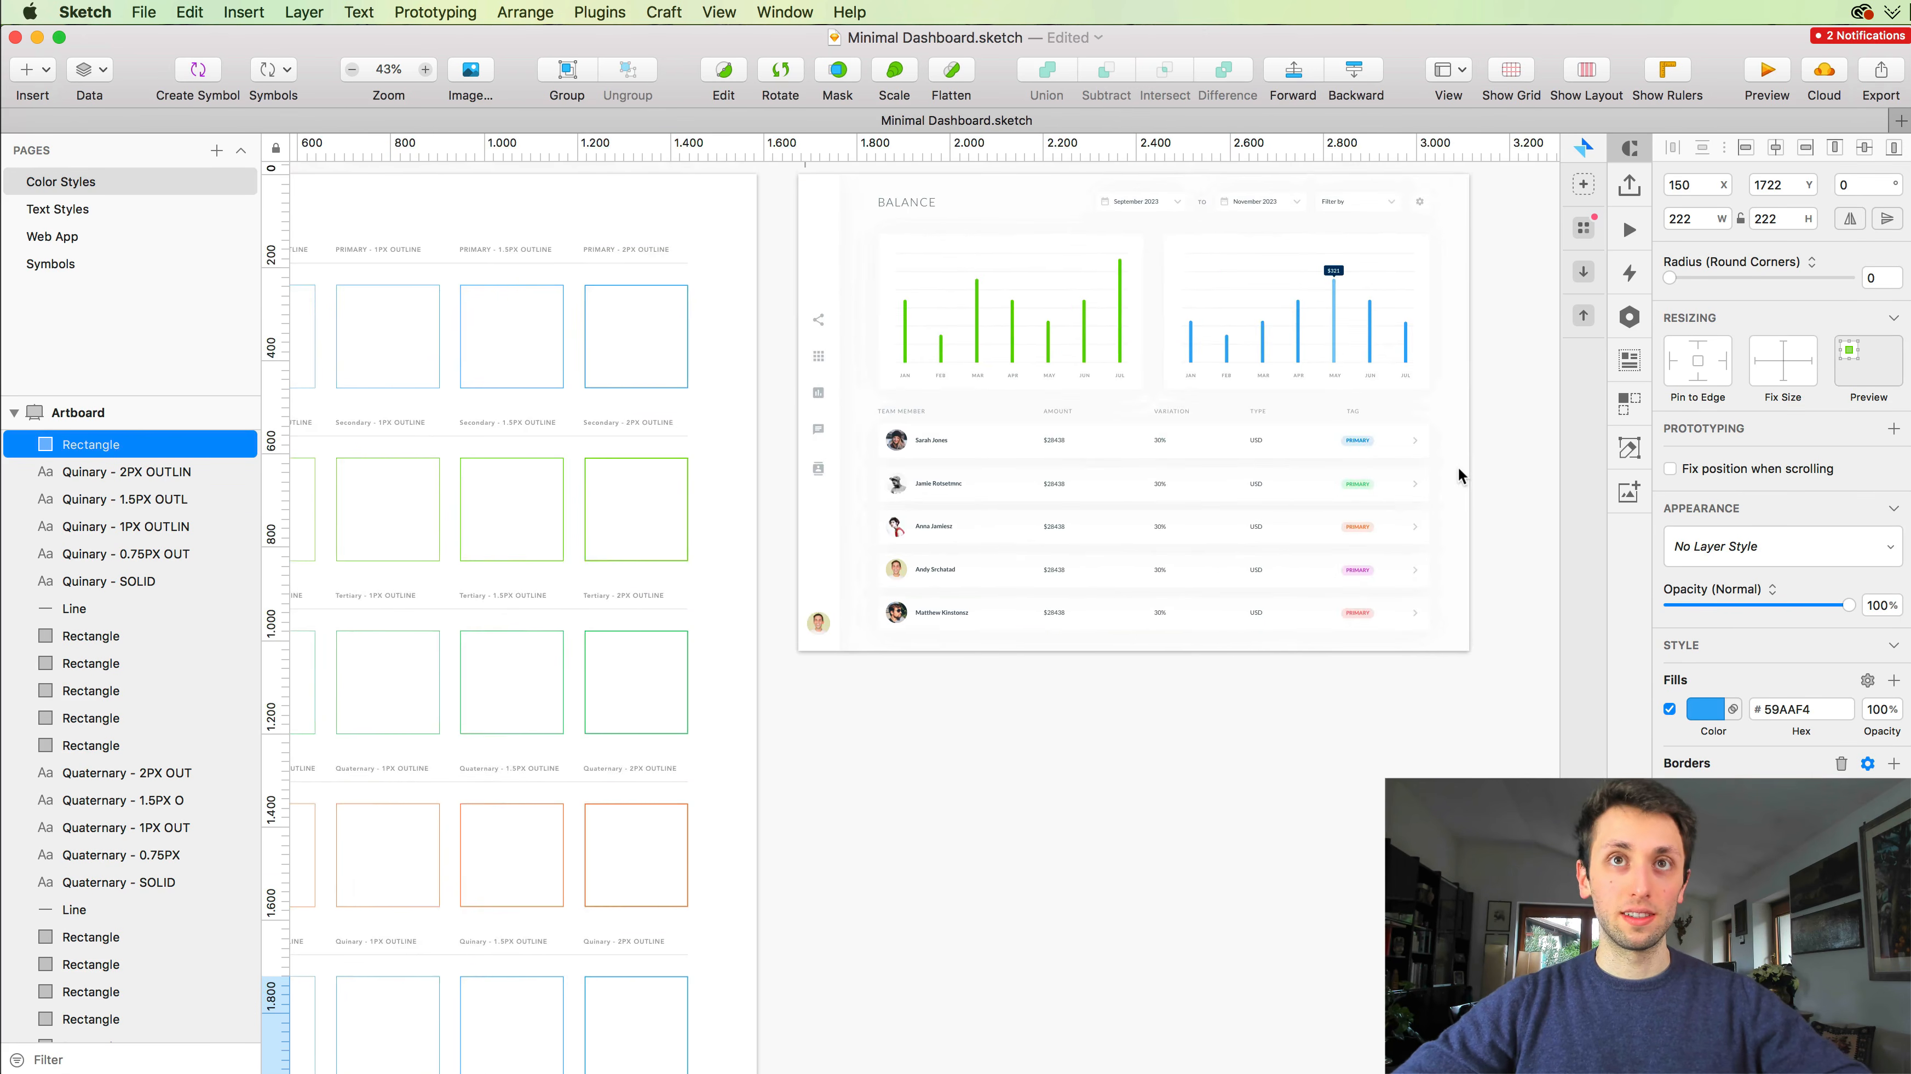
{"action": "scroll", "coordinate": [1457, 481], "scroll_direction": "up", "scroll_amount": 5}
{"action": "left_click", "coordinate": [1703, 712]}
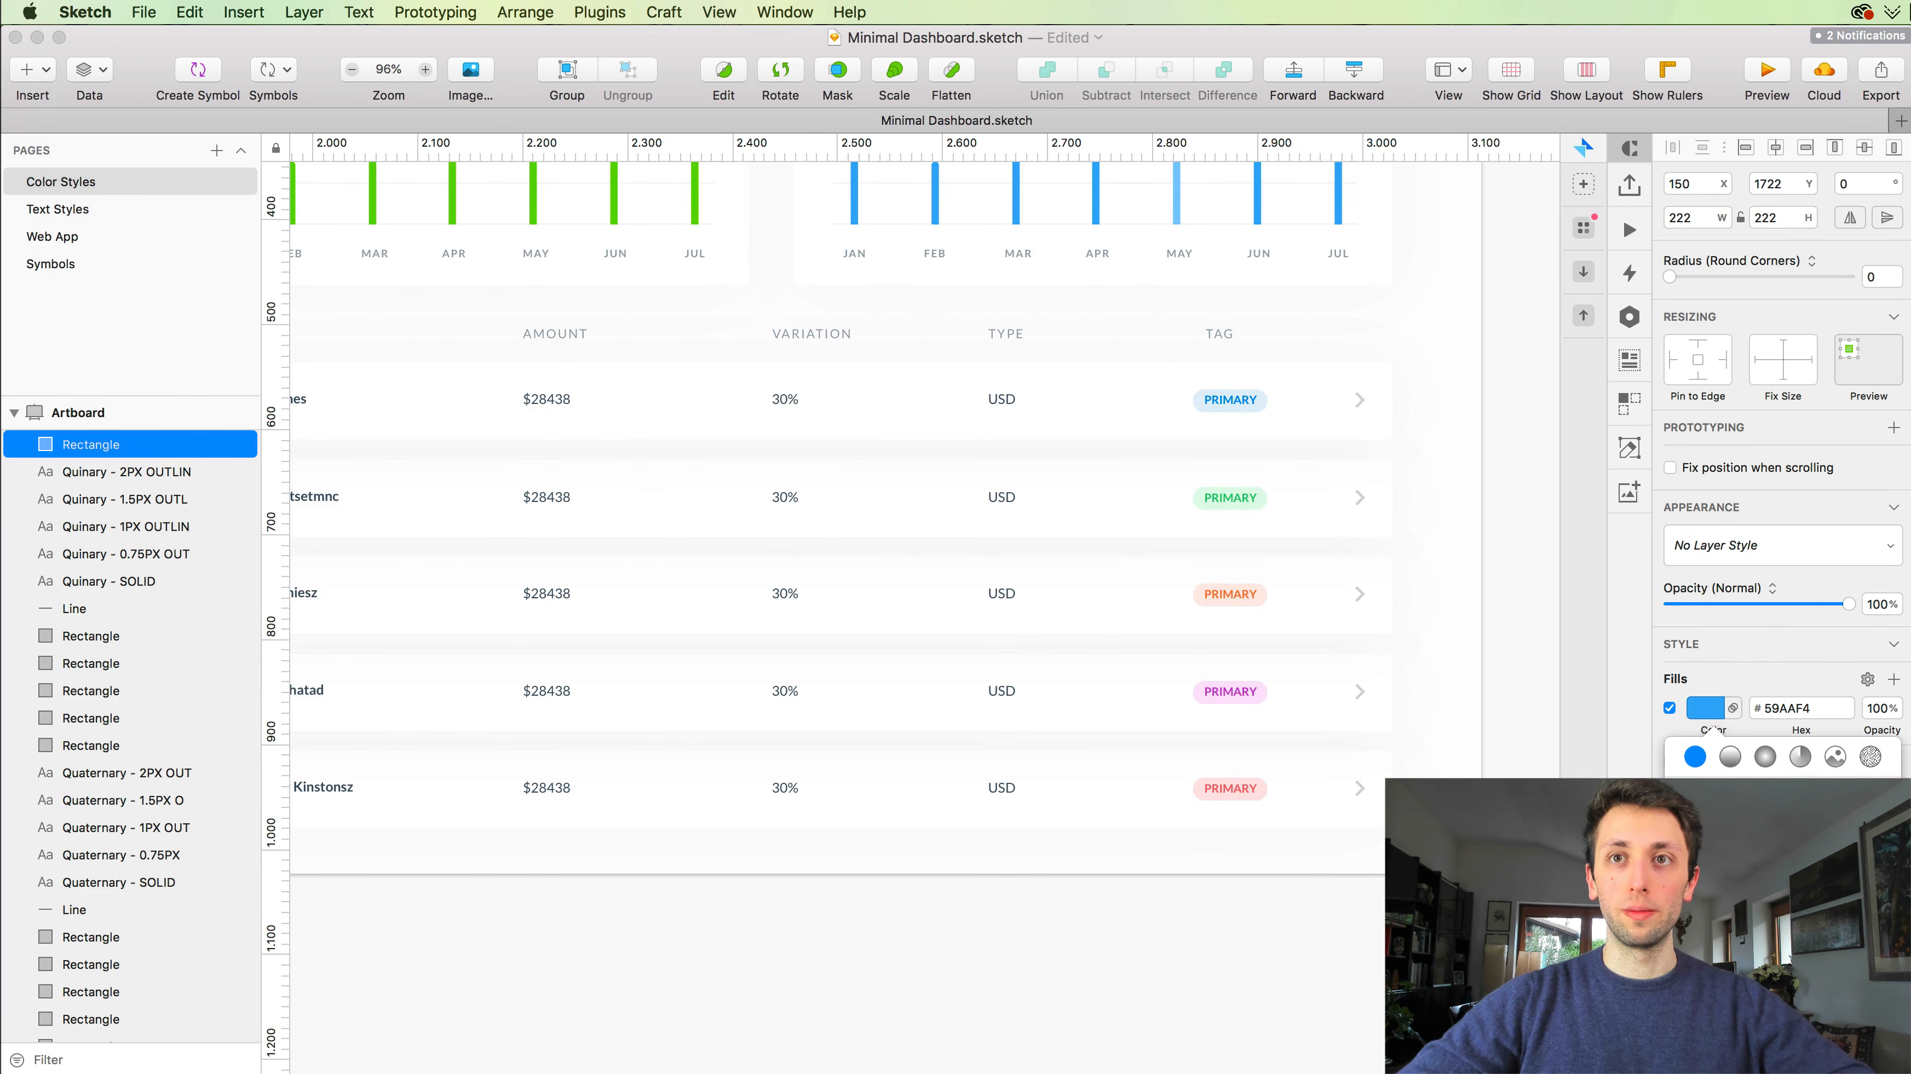
{"action": "key", "text": "ctrl+c"}
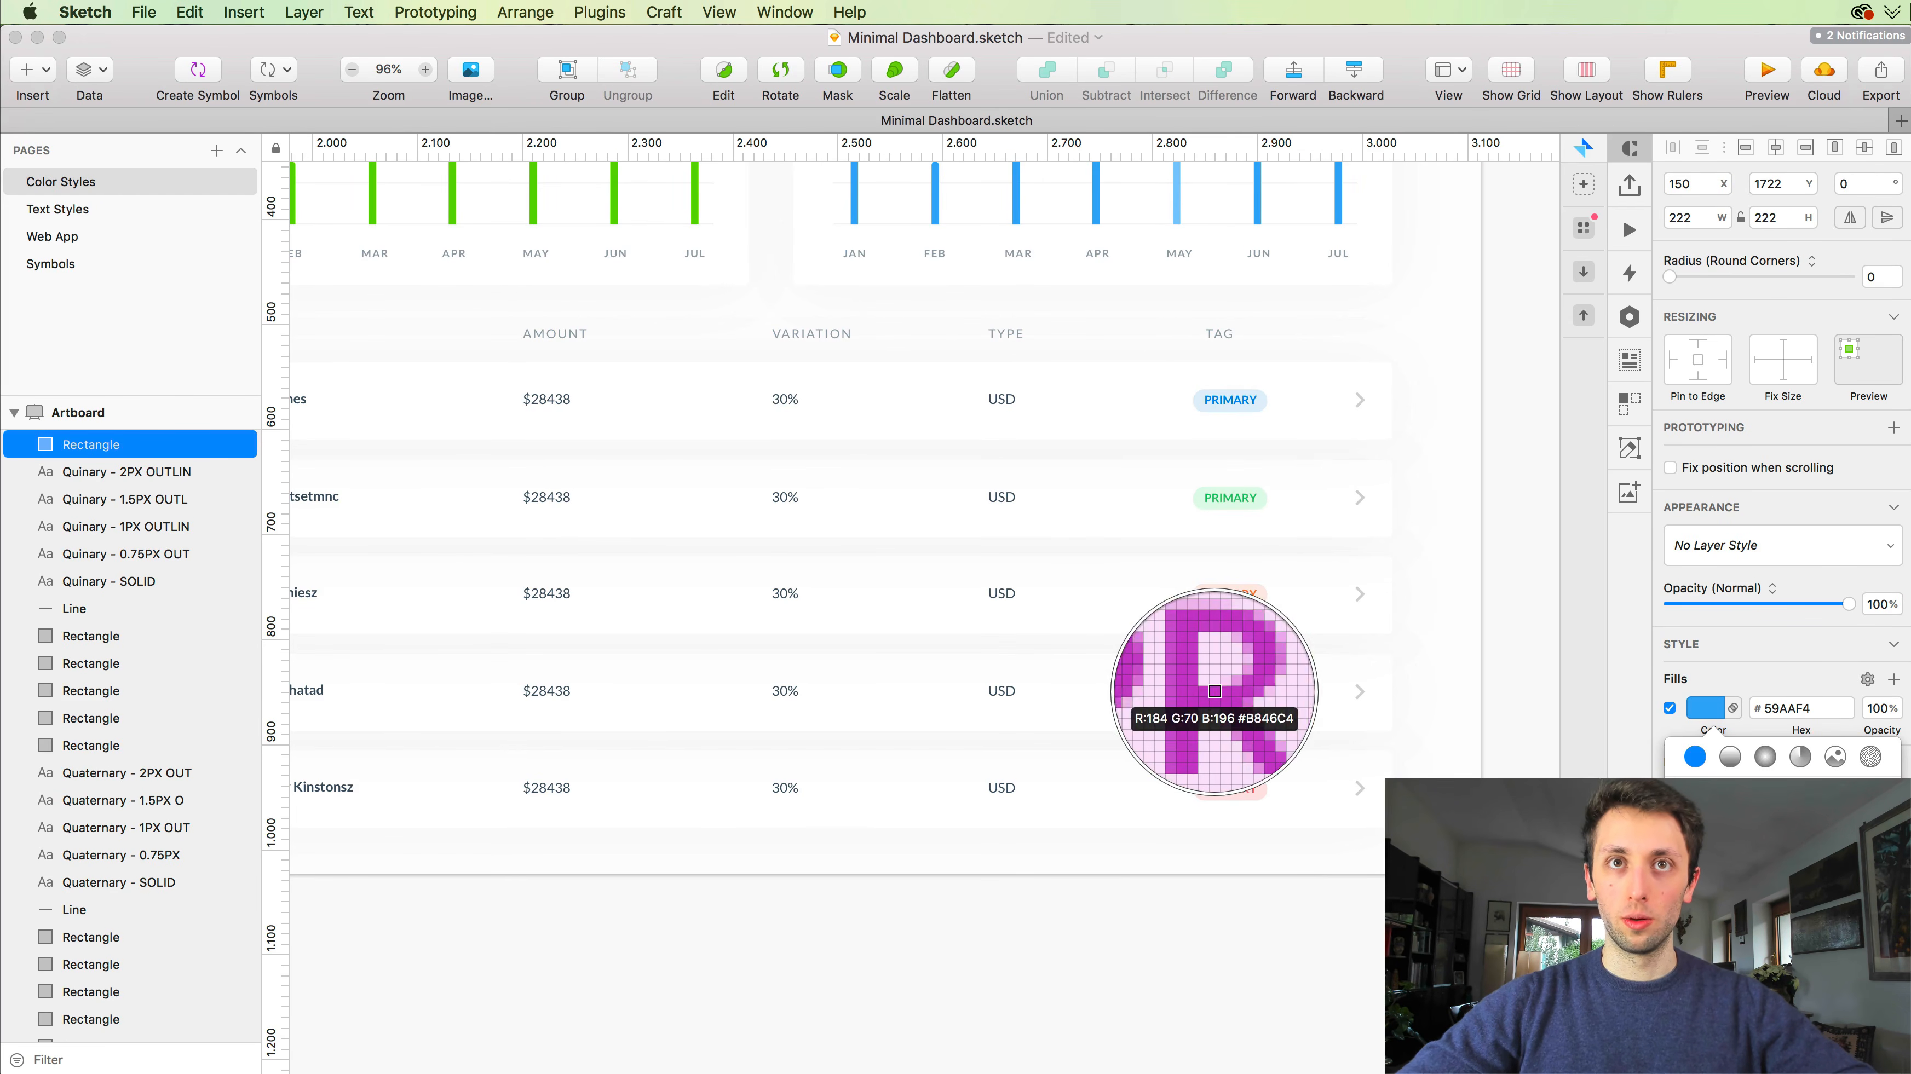
{"action": "left_click", "coordinate": [1212, 691]}
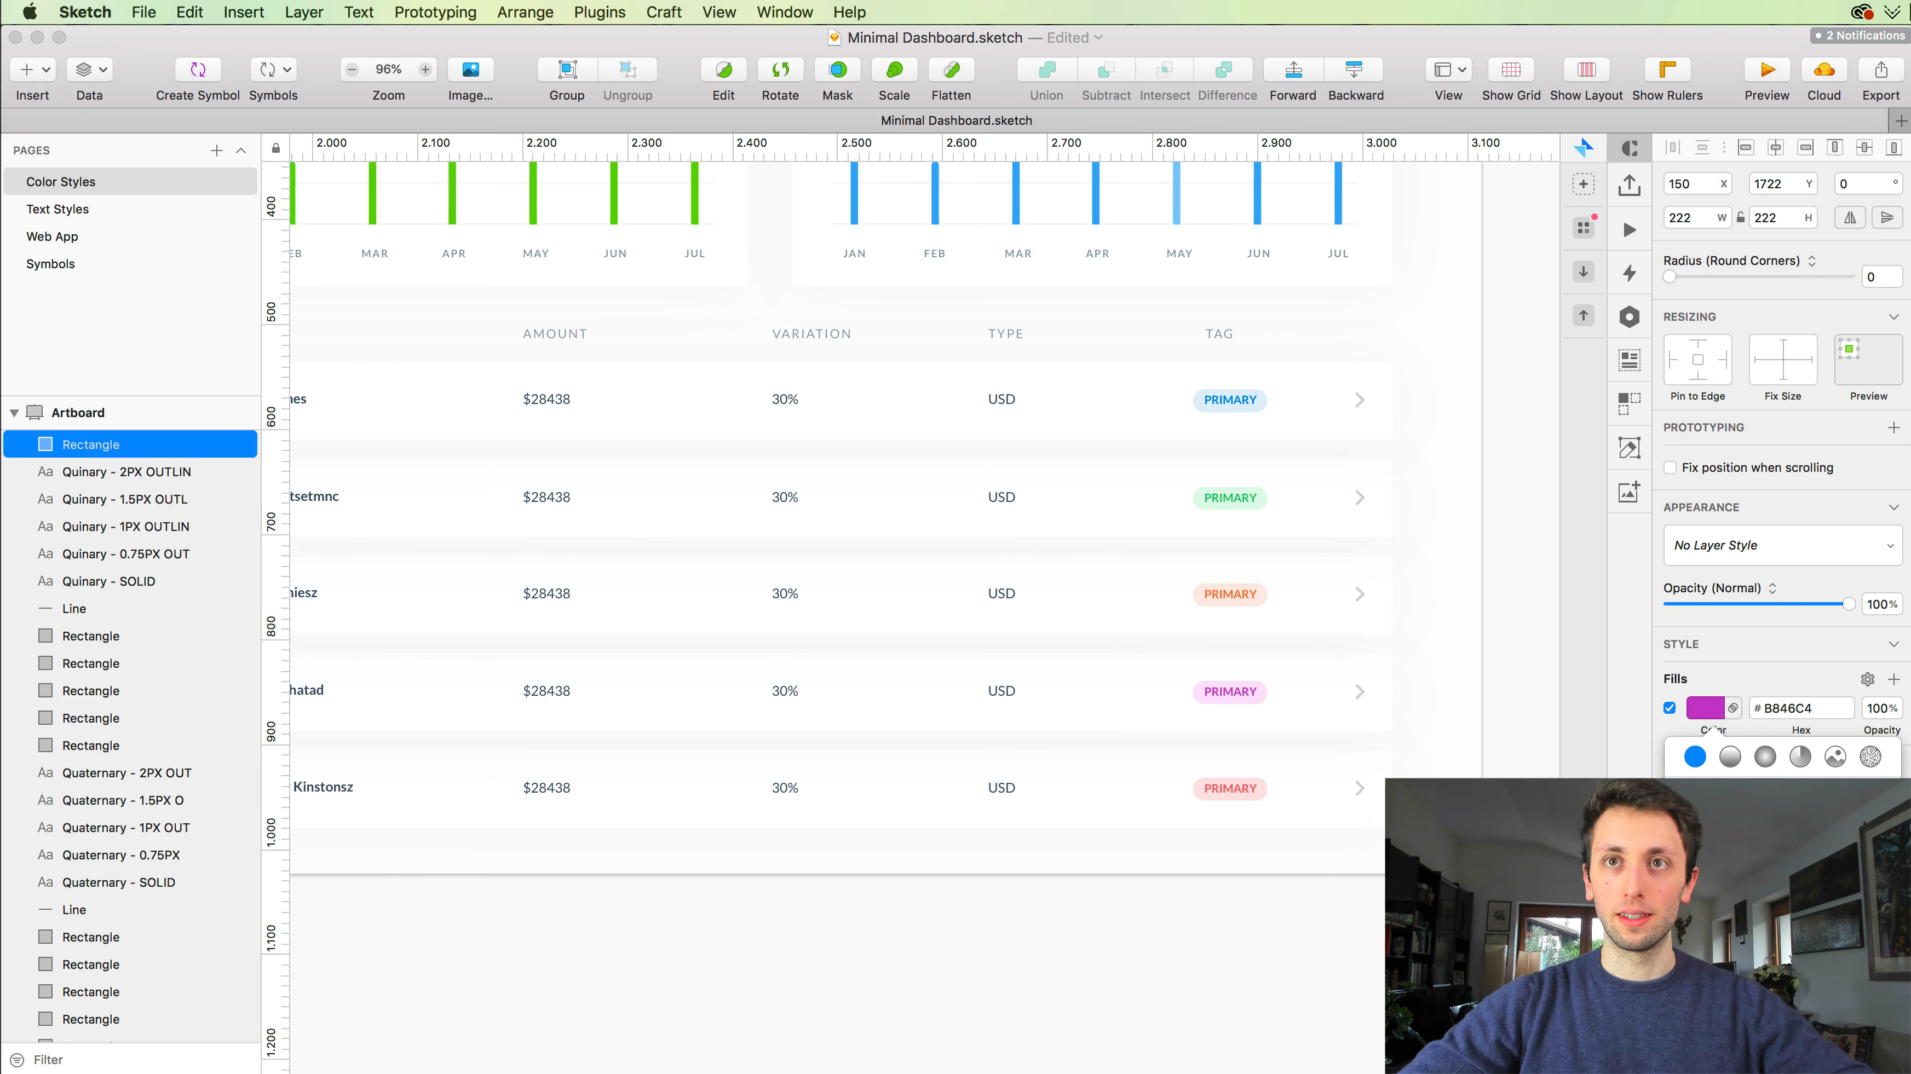
{"action": "left_click", "coordinate": [908, 942]}
Step: Colour the borders of the four Quinary outline swatches with the purple sampled from the Quinary solid swatch
{"action": "scroll", "coordinate": [909, 941], "scroll_direction": "down", "scroll_amount": 5}
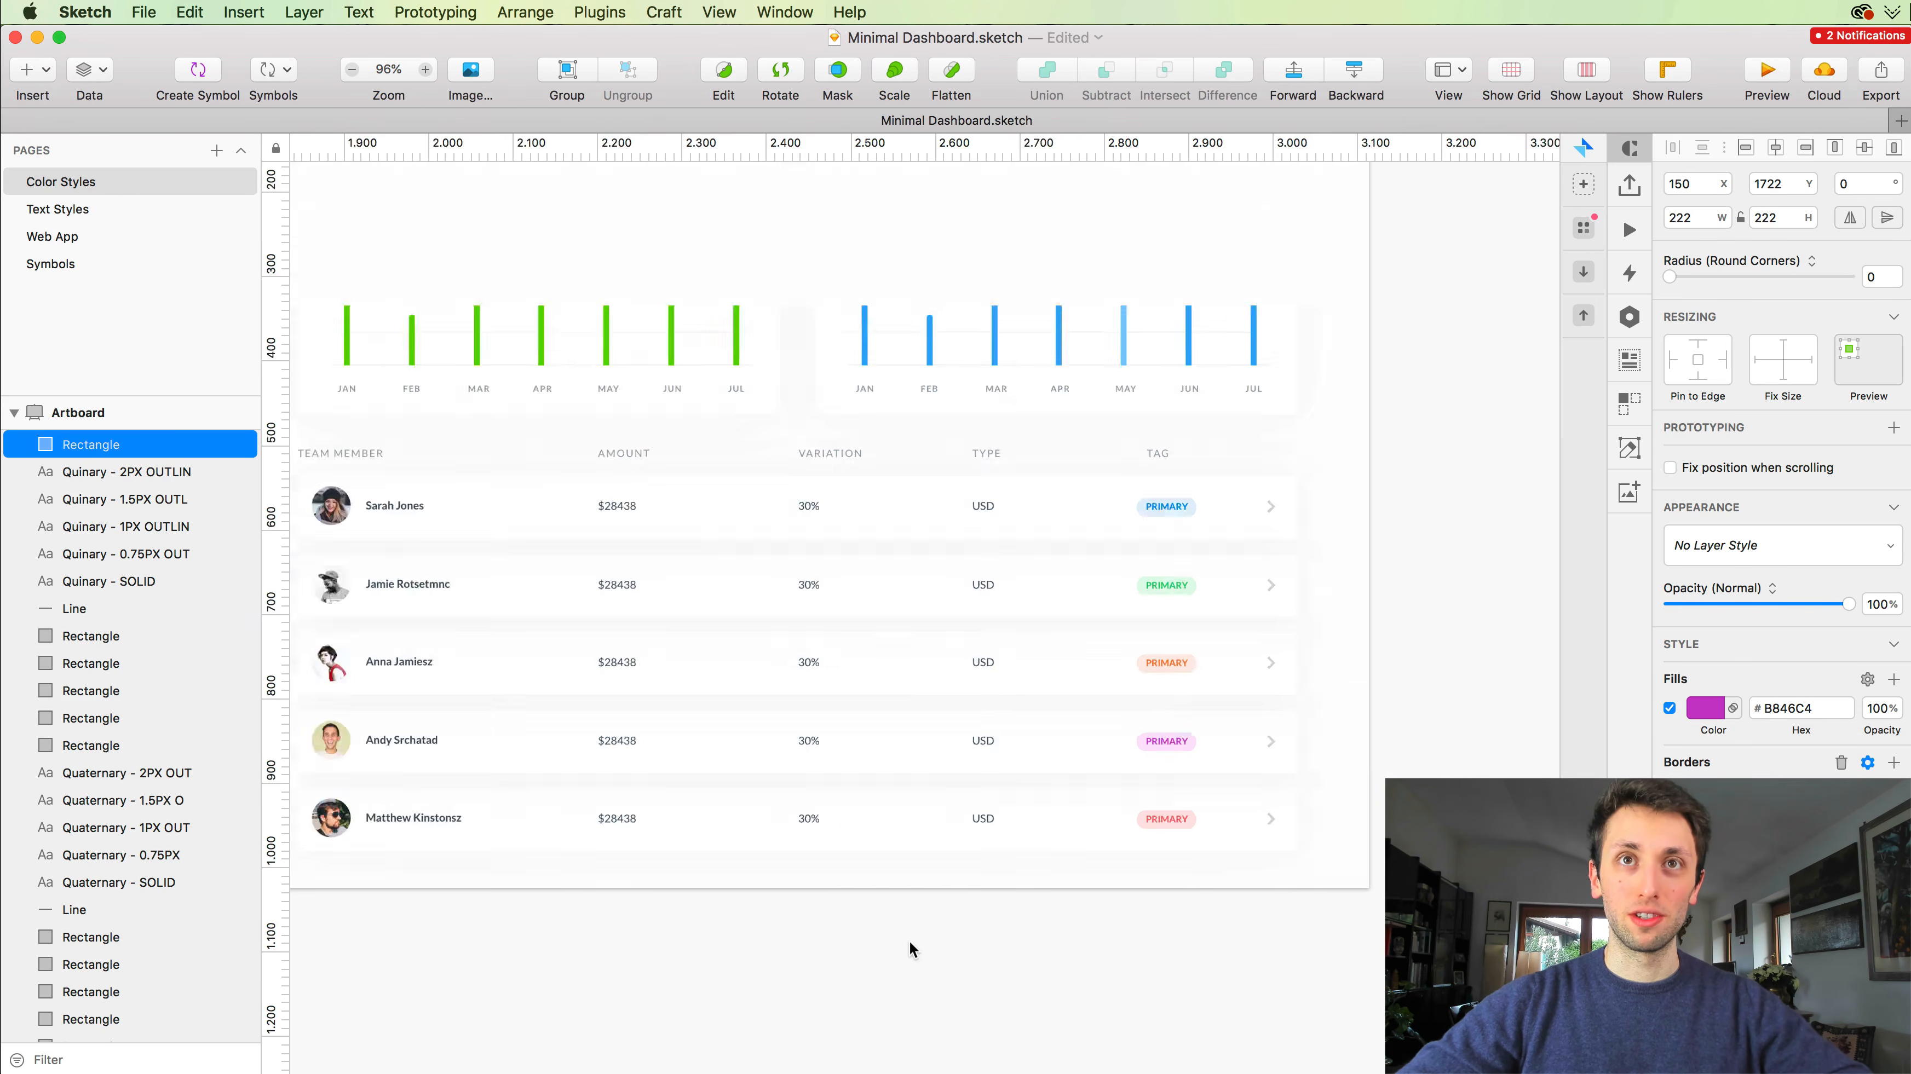
{"action": "scroll", "coordinate": [909, 942], "scroll_direction": "left", "scroll_amount": 8}
{"action": "scroll", "coordinate": [909, 942], "scroll_direction": "down", "scroll_amount": 5}
{"action": "scroll", "coordinate": [911, 939], "scroll_direction": "left", "scroll_amount": 2}
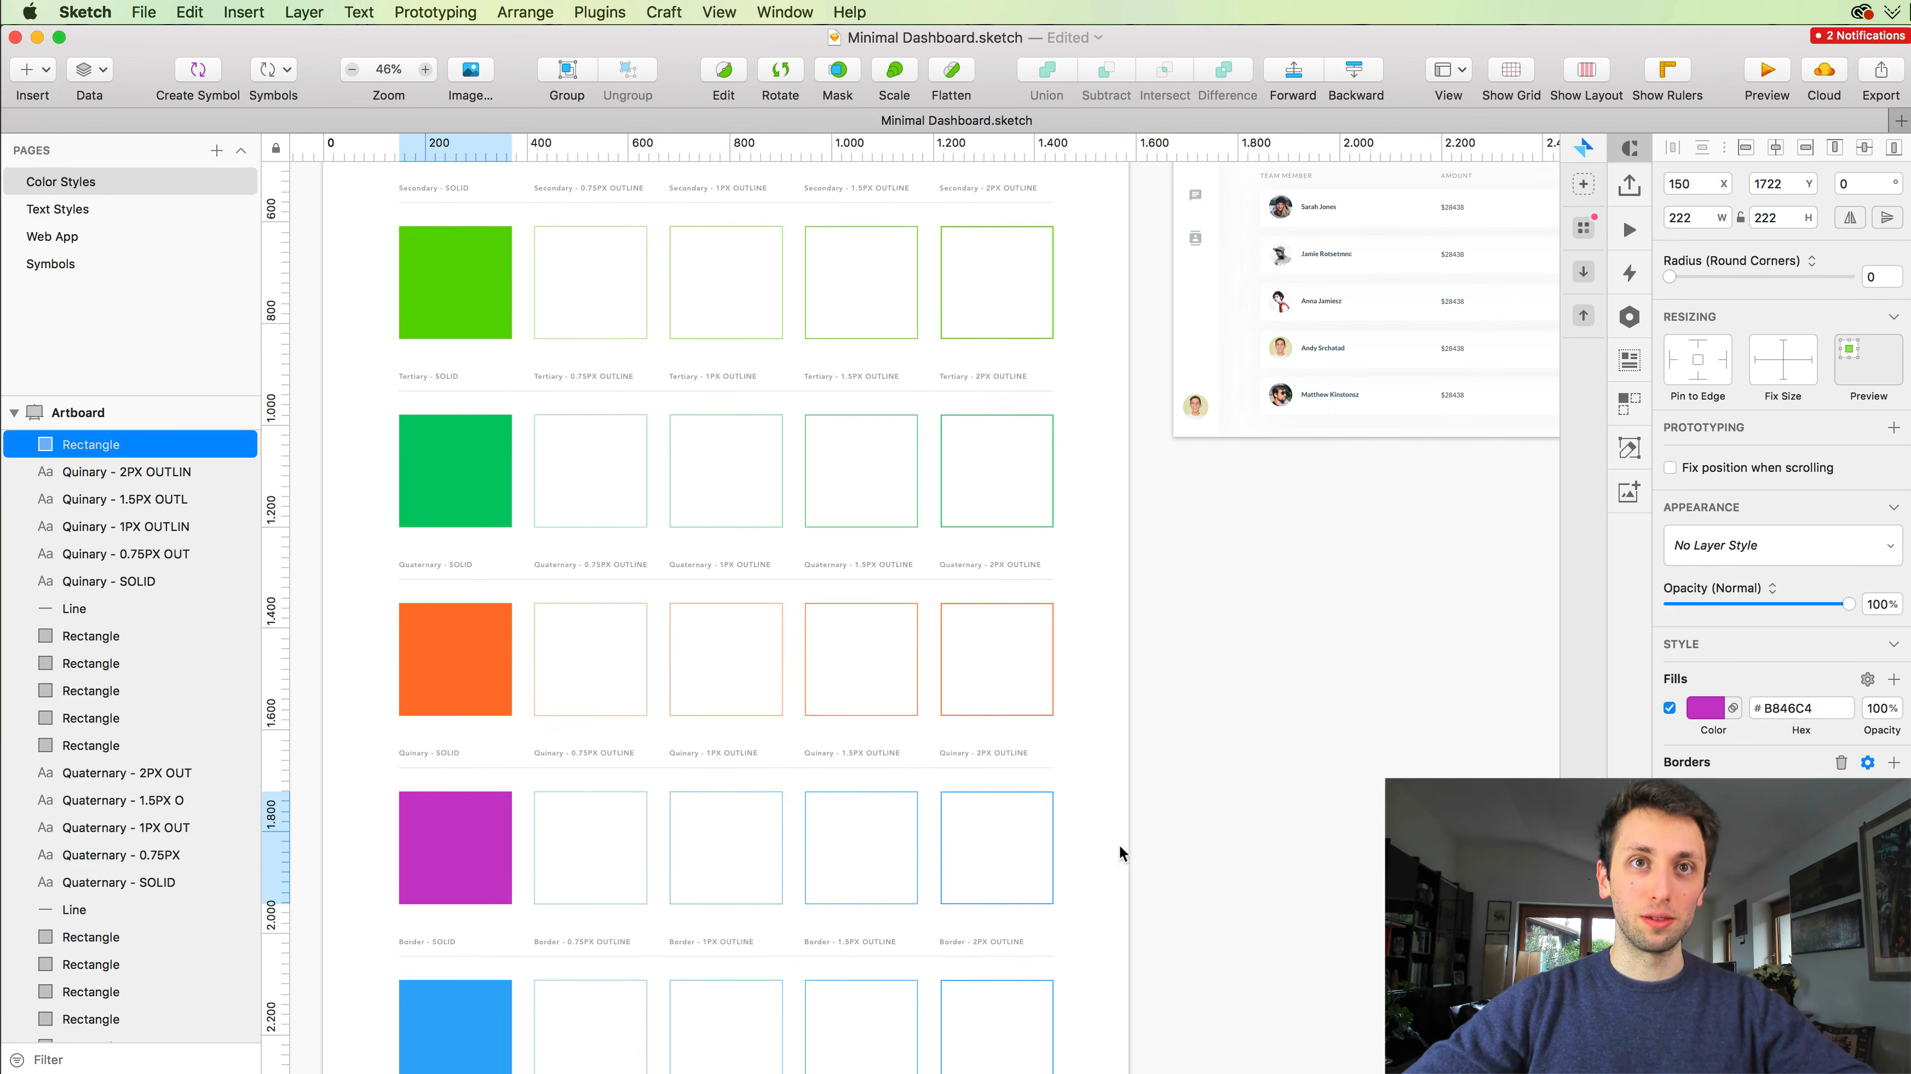
{"action": "left_click_drag", "start_coordinate": [1122, 853], "coordinate": [541, 866]}
{"action": "left_click", "coordinate": [1706, 793]}
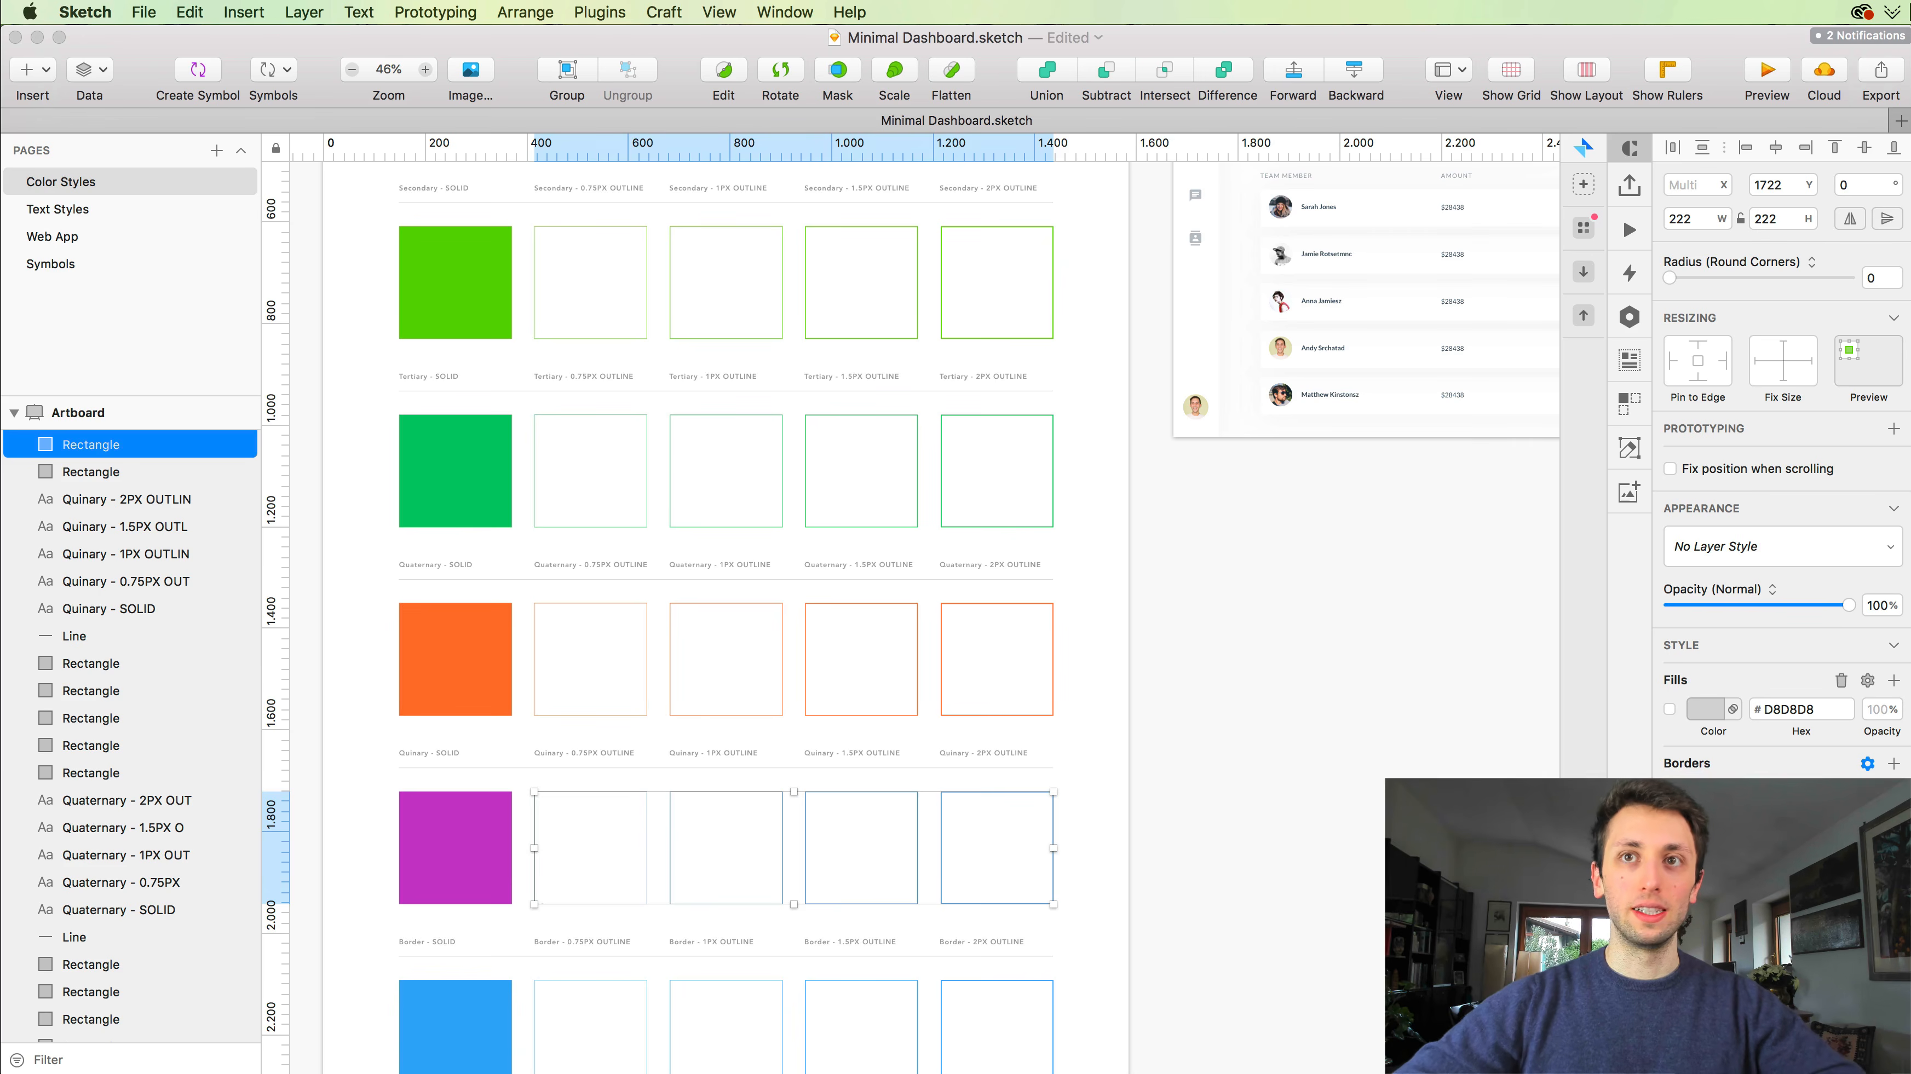
{"action": "left_click", "coordinate": [1493, 1031]}
{"action": "left_click", "coordinate": [1303, 753]}
Step: Fill the Border solid swatch with the light grey #F2F2F2 sampled from a gridline in the dashboard's blue bar chart
{"action": "scroll", "coordinate": [1303, 753], "scroll_direction": "down", "scroll_amount": 5}
{"action": "scroll", "coordinate": [1220, 753], "scroll_direction": "left", "scroll_amount": 1}
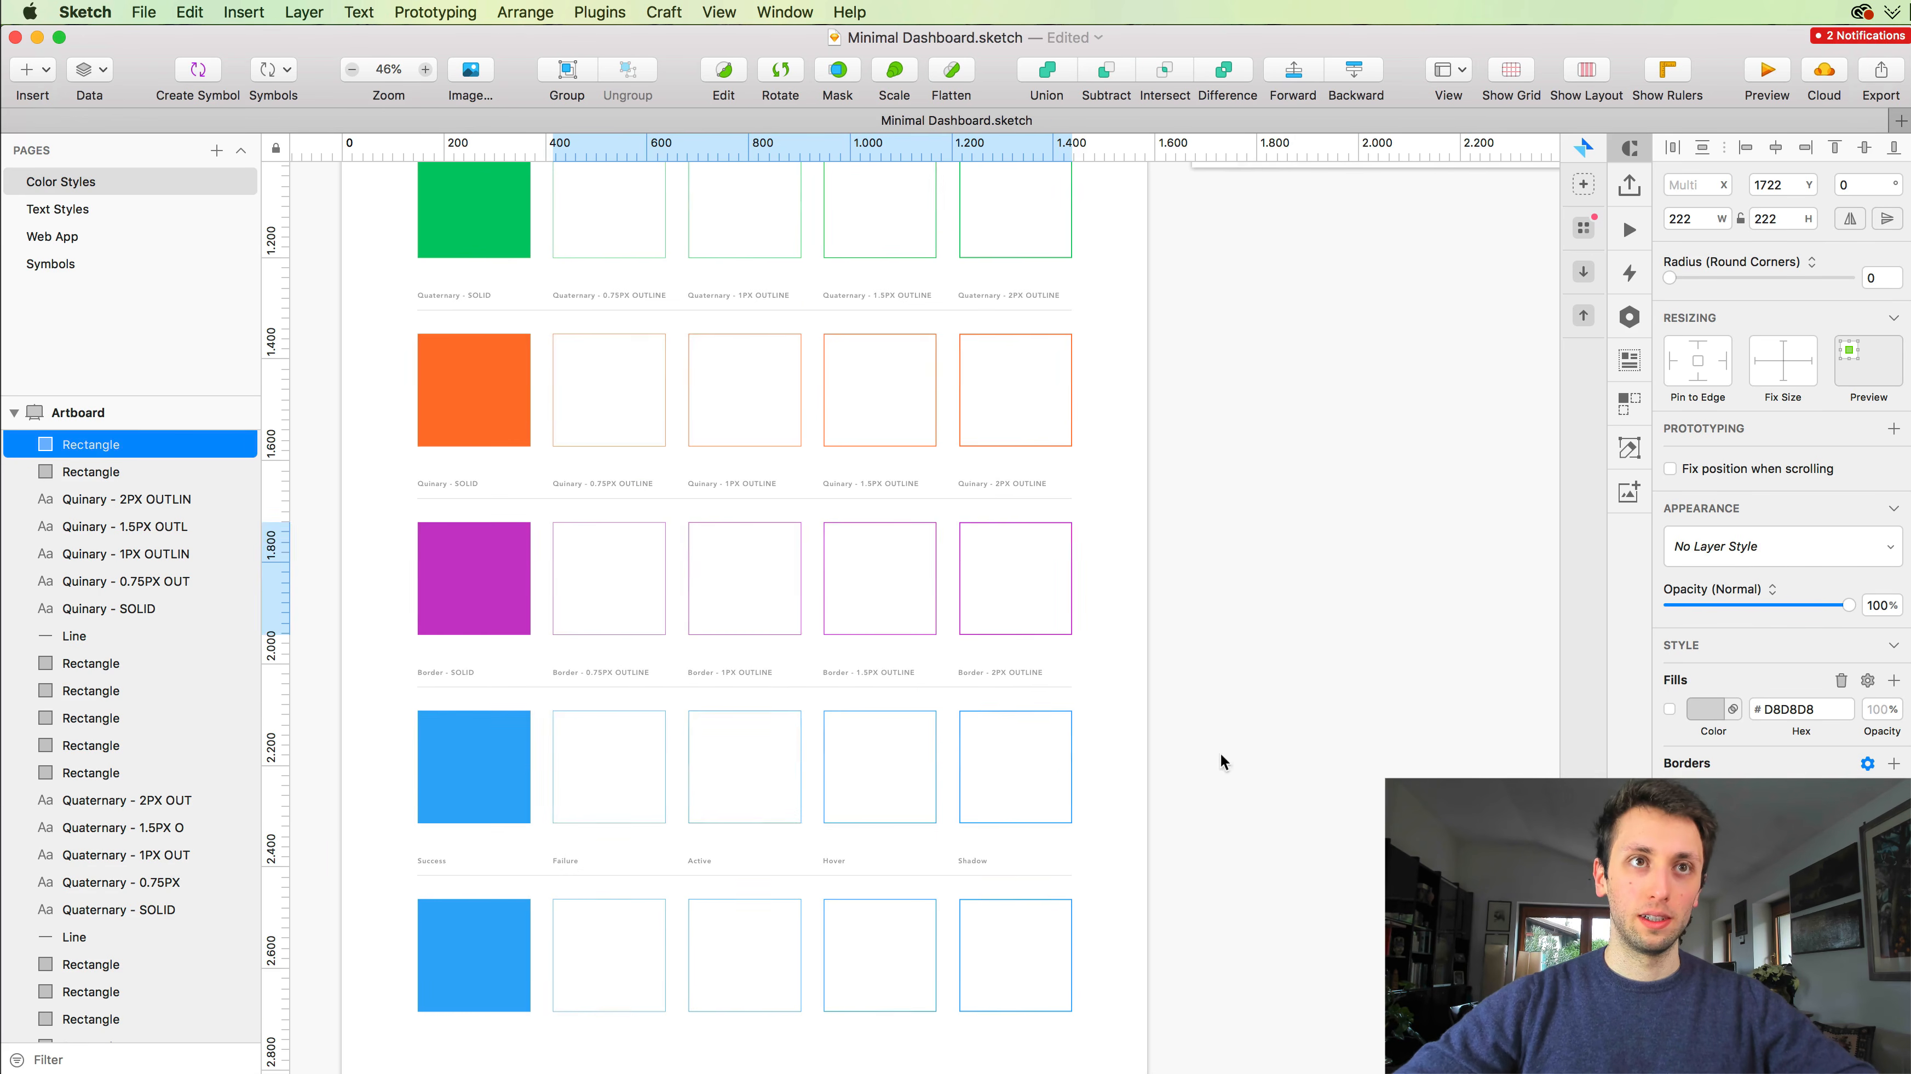
{"action": "left_click", "coordinate": [440, 737]}
{"action": "scroll", "coordinate": [1388, 638], "scroll_direction": "up", "scroll_amount": 10}
{"action": "scroll", "coordinate": [1388, 638], "scroll_direction": "right", "scroll_amount": 12}
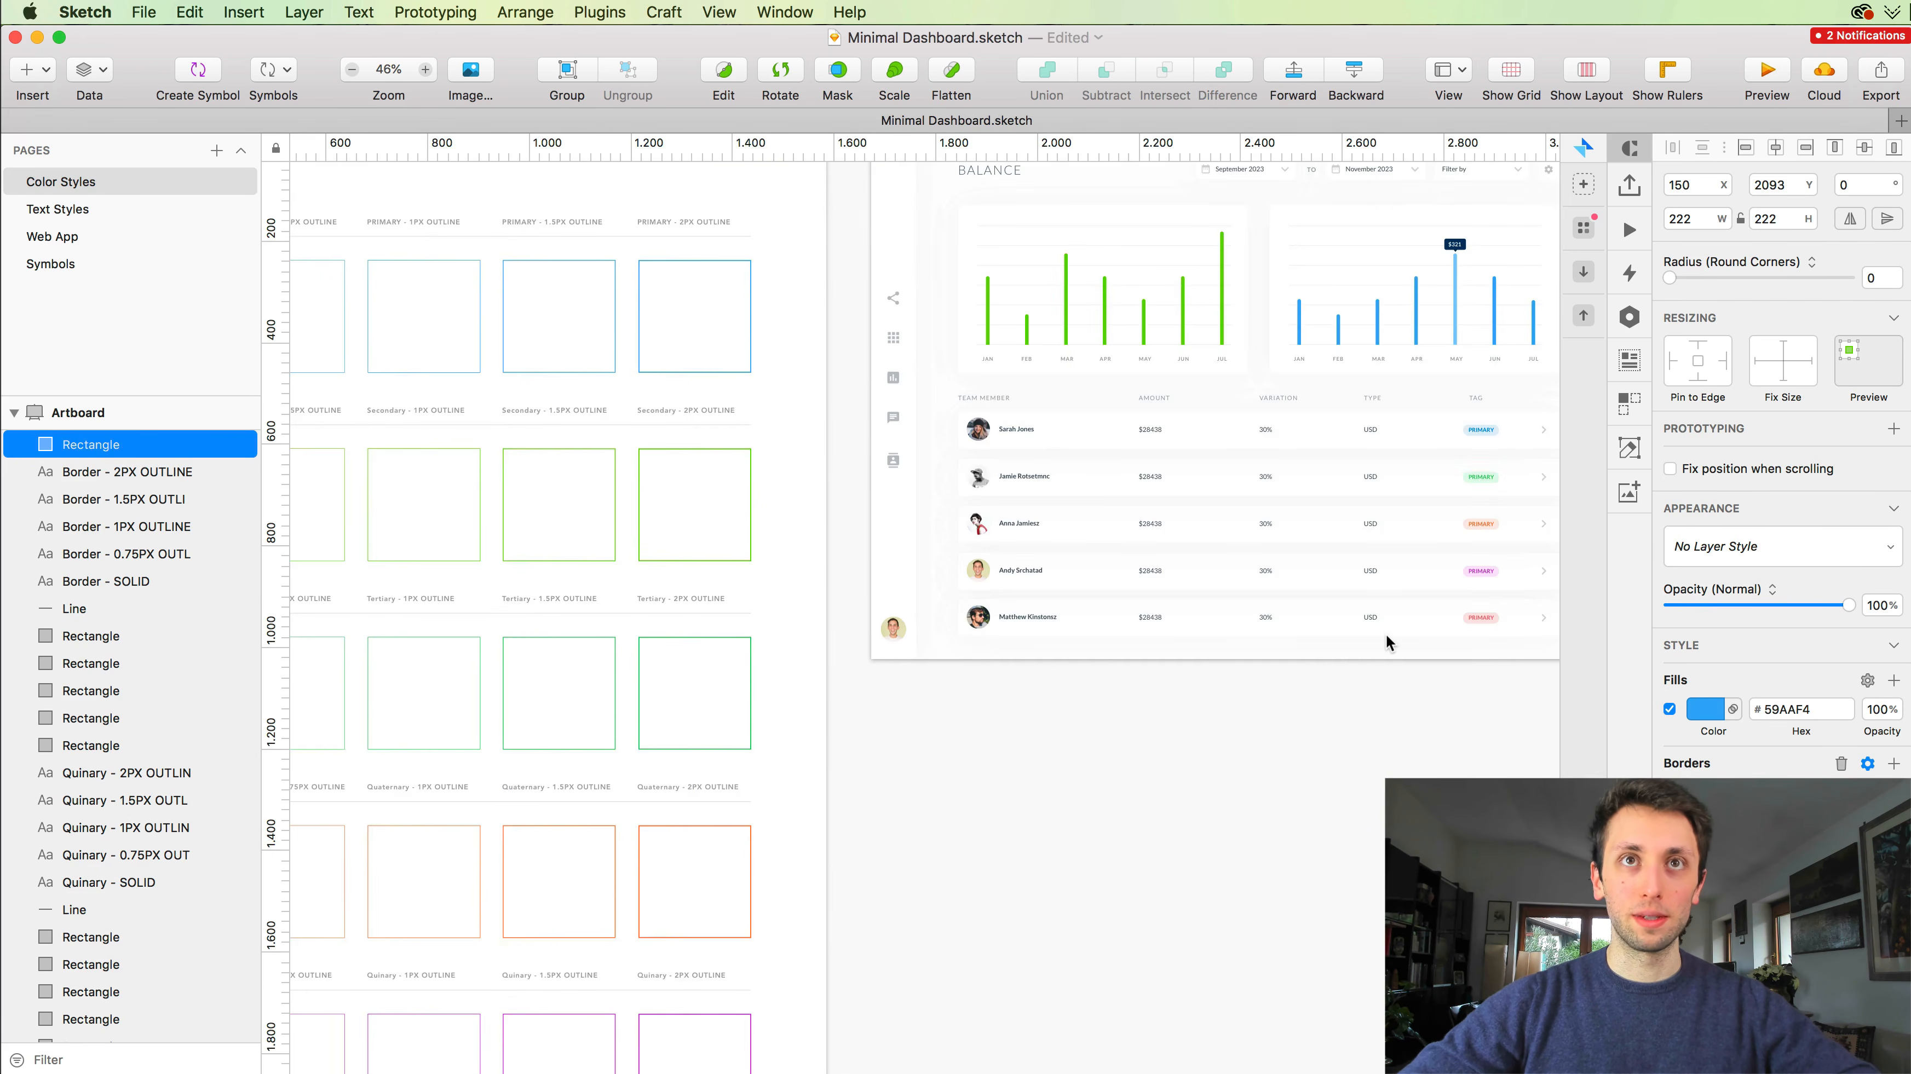
{"action": "scroll", "coordinate": [1386, 634], "scroll_direction": "up", "scroll_amount": 5}
{"action": "scroll", "coordinate": [1386, 635], "scroll_direction": "up", "scroll_amount": 6}
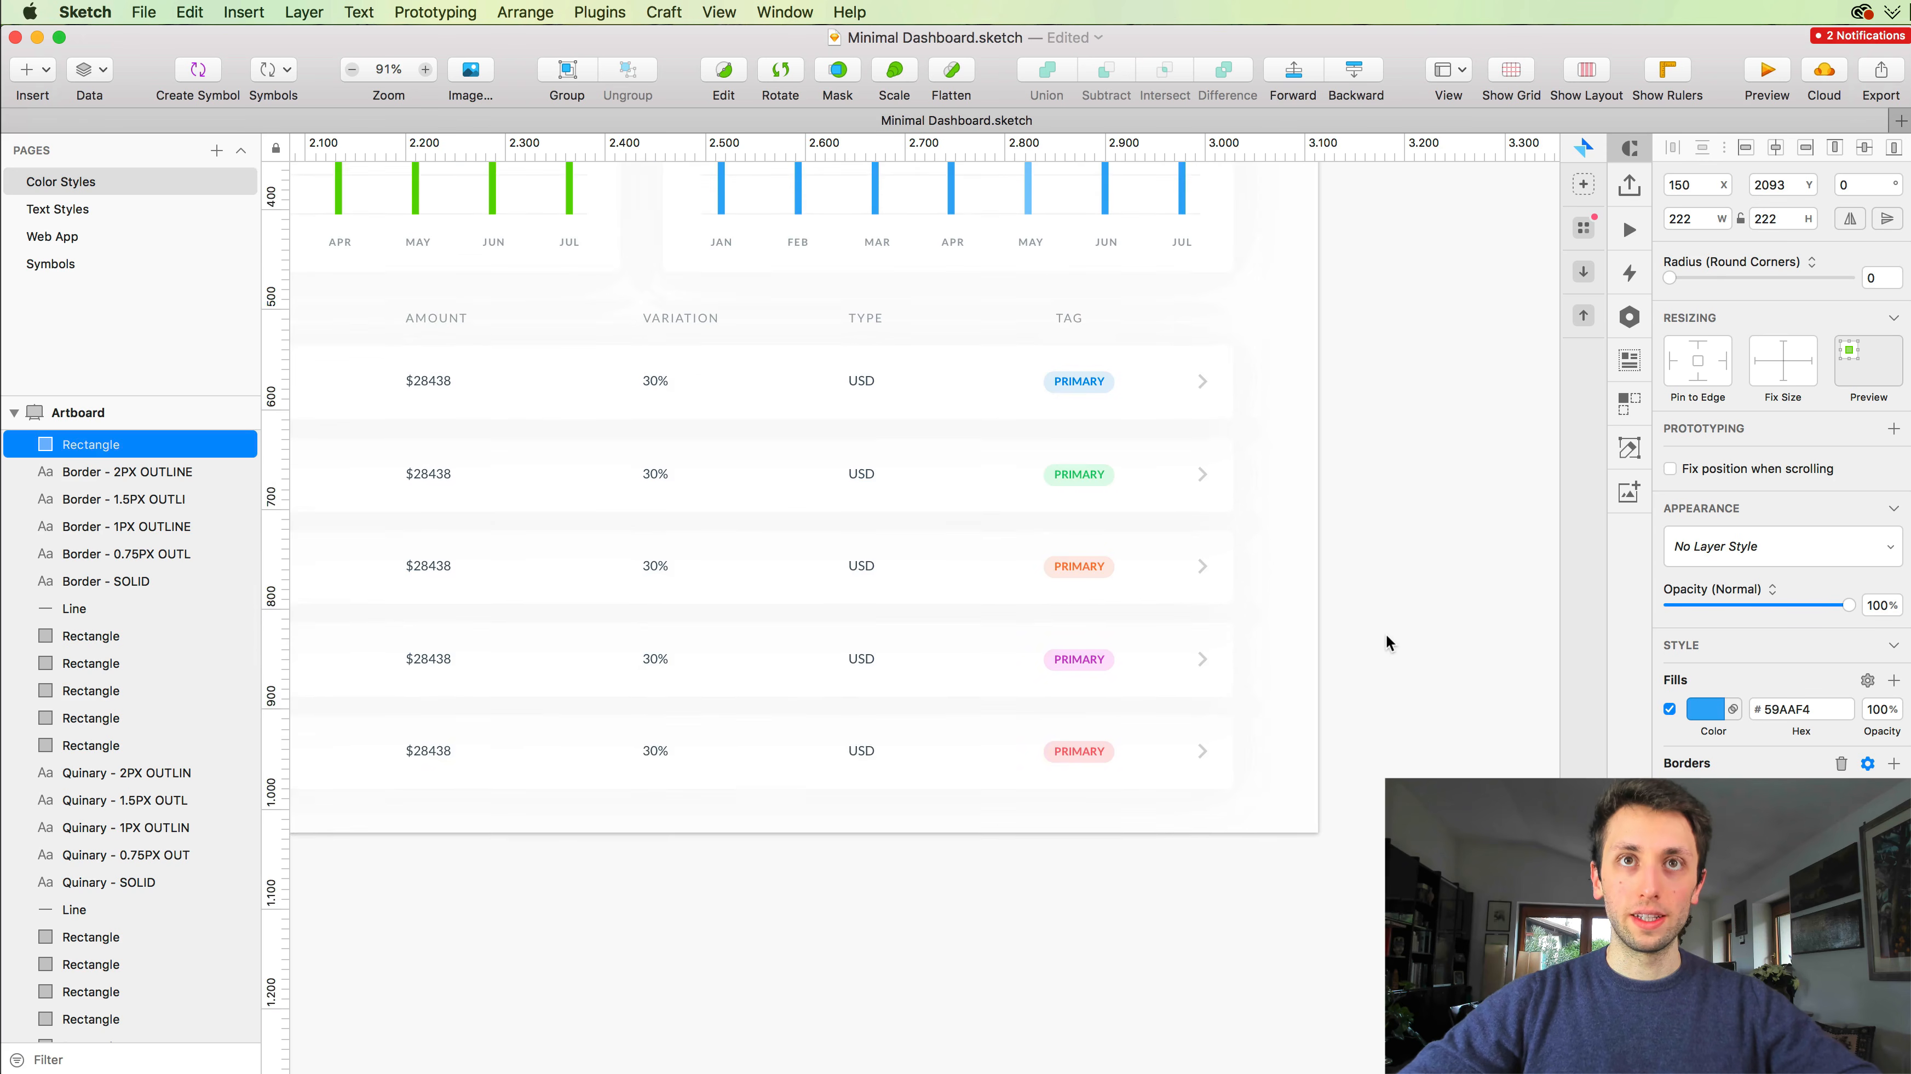
{"action": "scroll", "coordinate": [1260, 657], "scroll_direction": "up", "scroll_amount": 5}
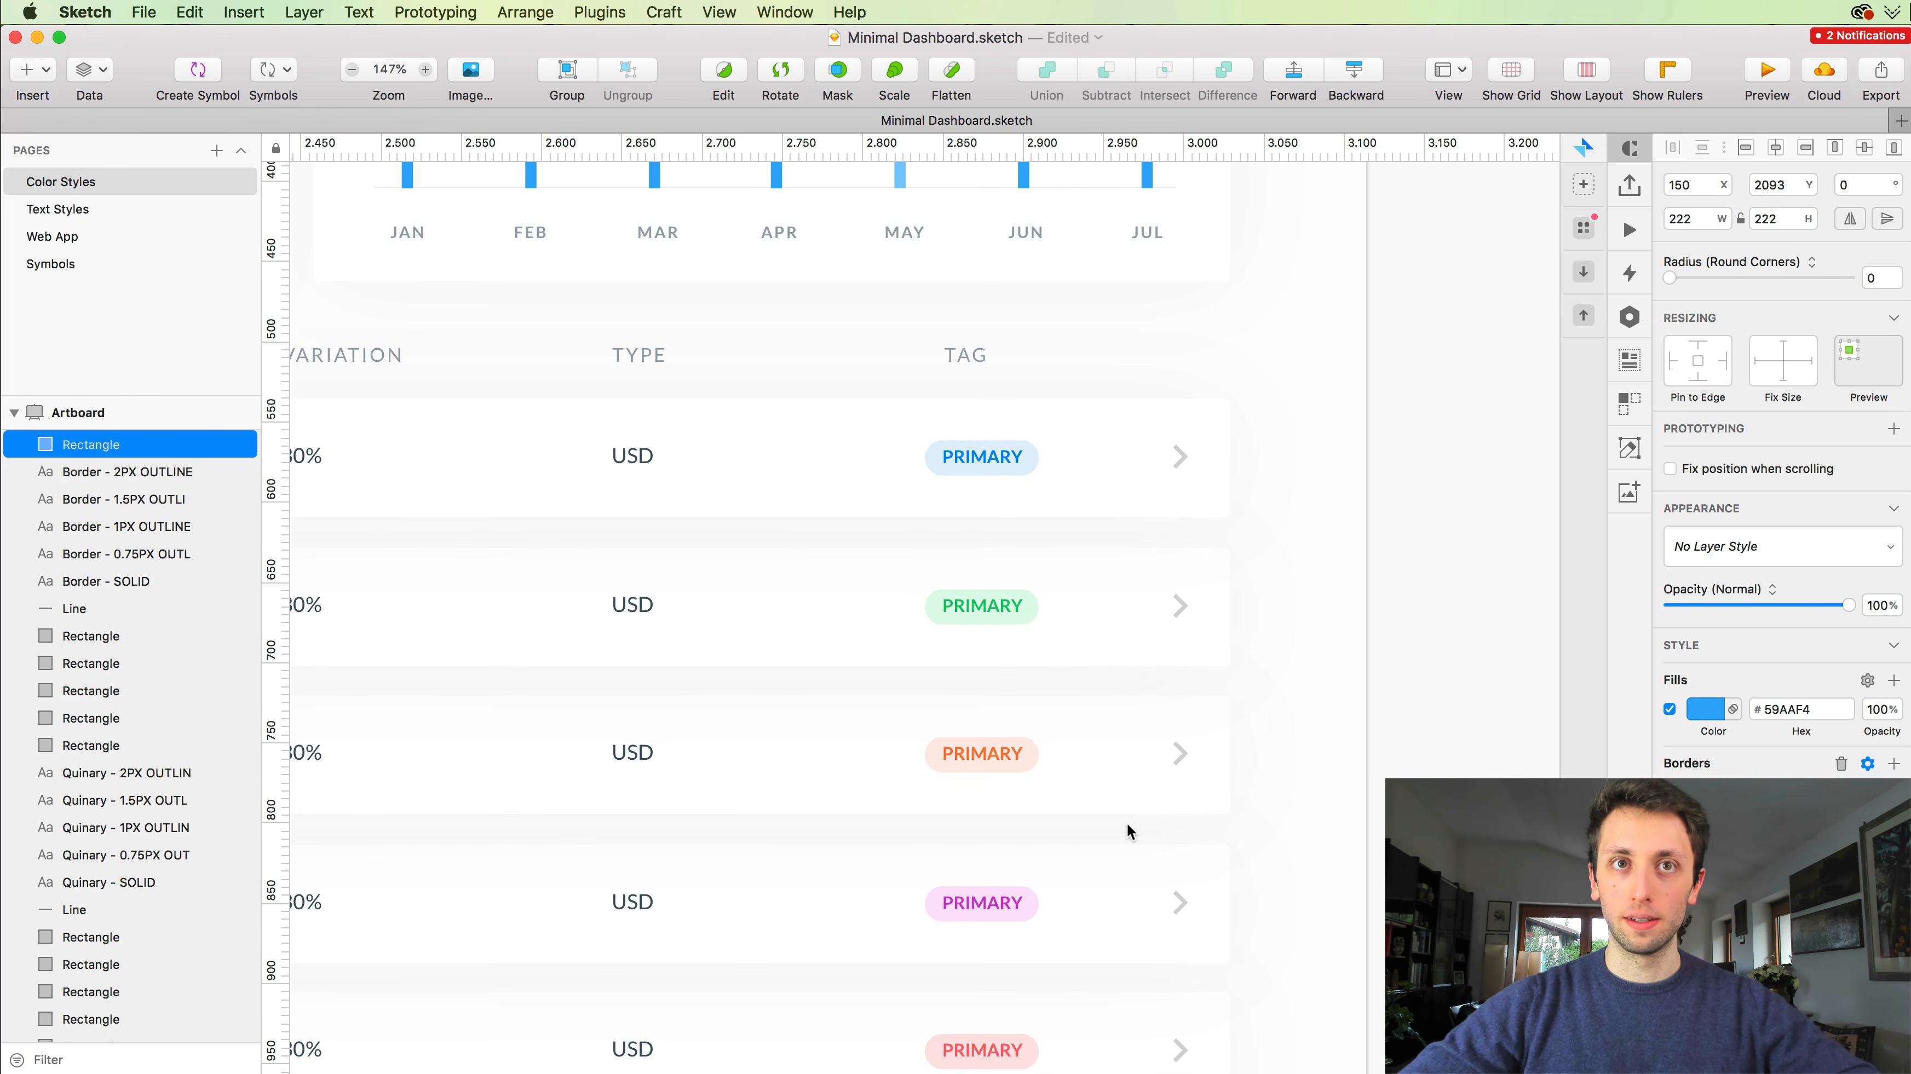
{"action": "scroll", "coordinate": [1124, 822], "scroll_direction": "down", "scroll_amount": 6}
{"action": "scroll", "coordinate": [1124, 822], "scroll_direction": "down", "scroll_amount": 10}
{"action": "scroll", "coordinate": [1124, 822], "scroll_direction": "left", "scroll_amount": 8}
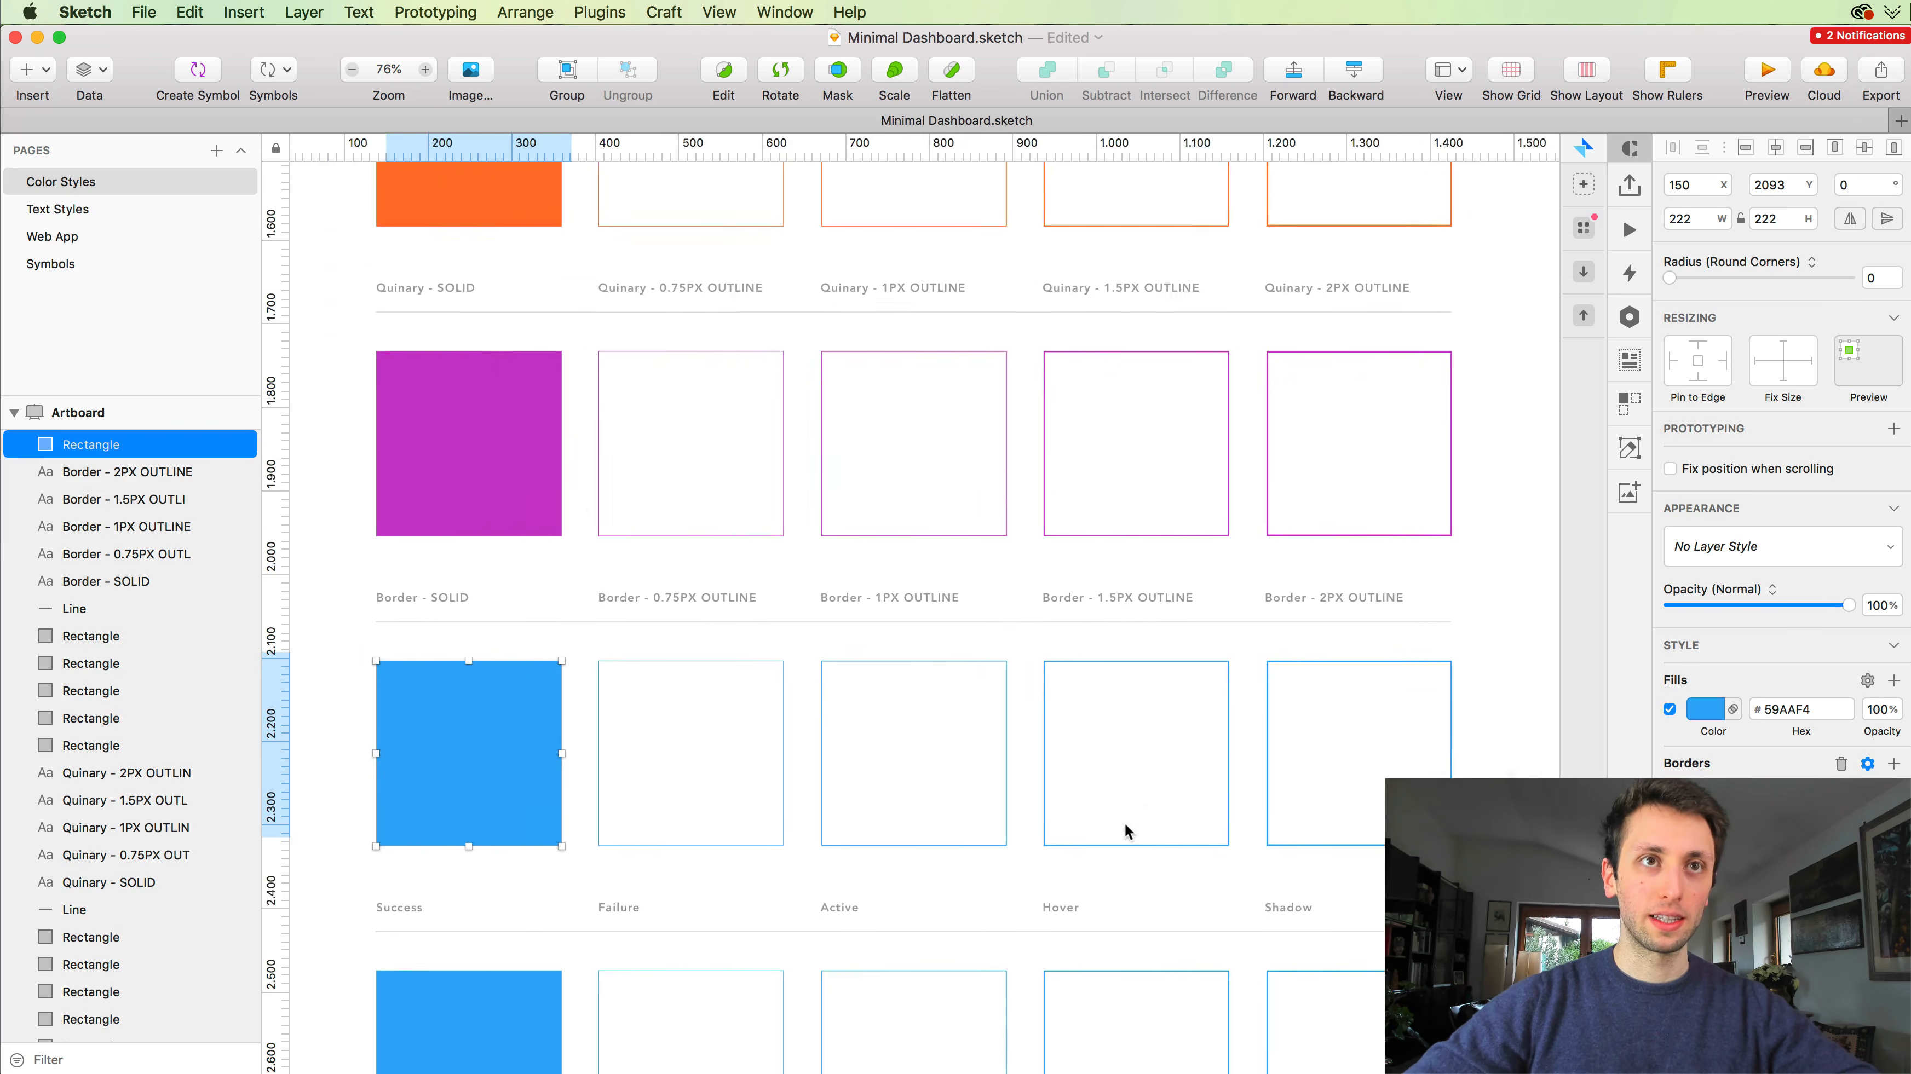
{"action": "scroll", "coordinate": [1124, 823], "scroll_direction": "up", "scroll_amount": 15}
{"action": "scroll", "coordinate": [1124, 822], "scroll_direction": "right", "scroll_amount": 15}
{"action": "scroll", "coordinate": [1125, 823], "scroll_direction": "up", "scroll_amount": 5}
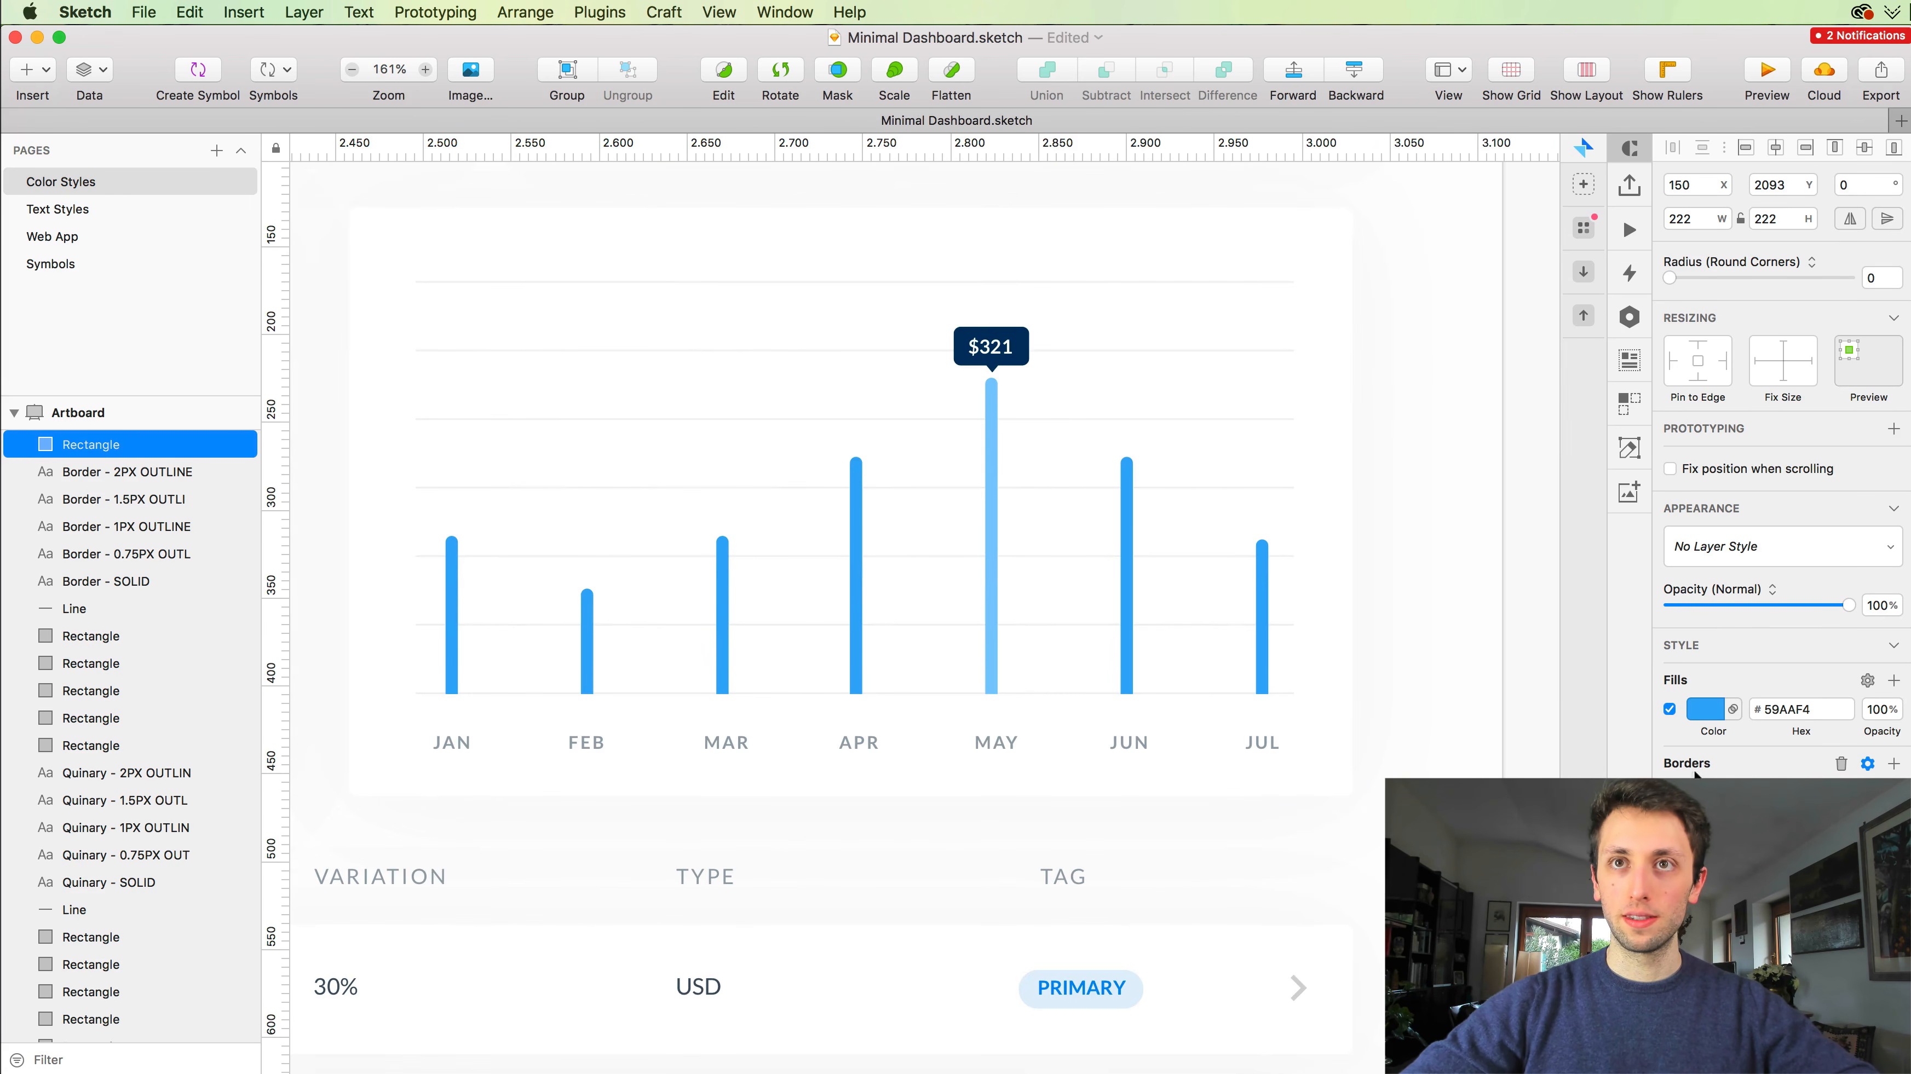
{"action": "left_click", "coordinate": [1705, 709]}
{"action": "key", "text": "ctrl+c"}
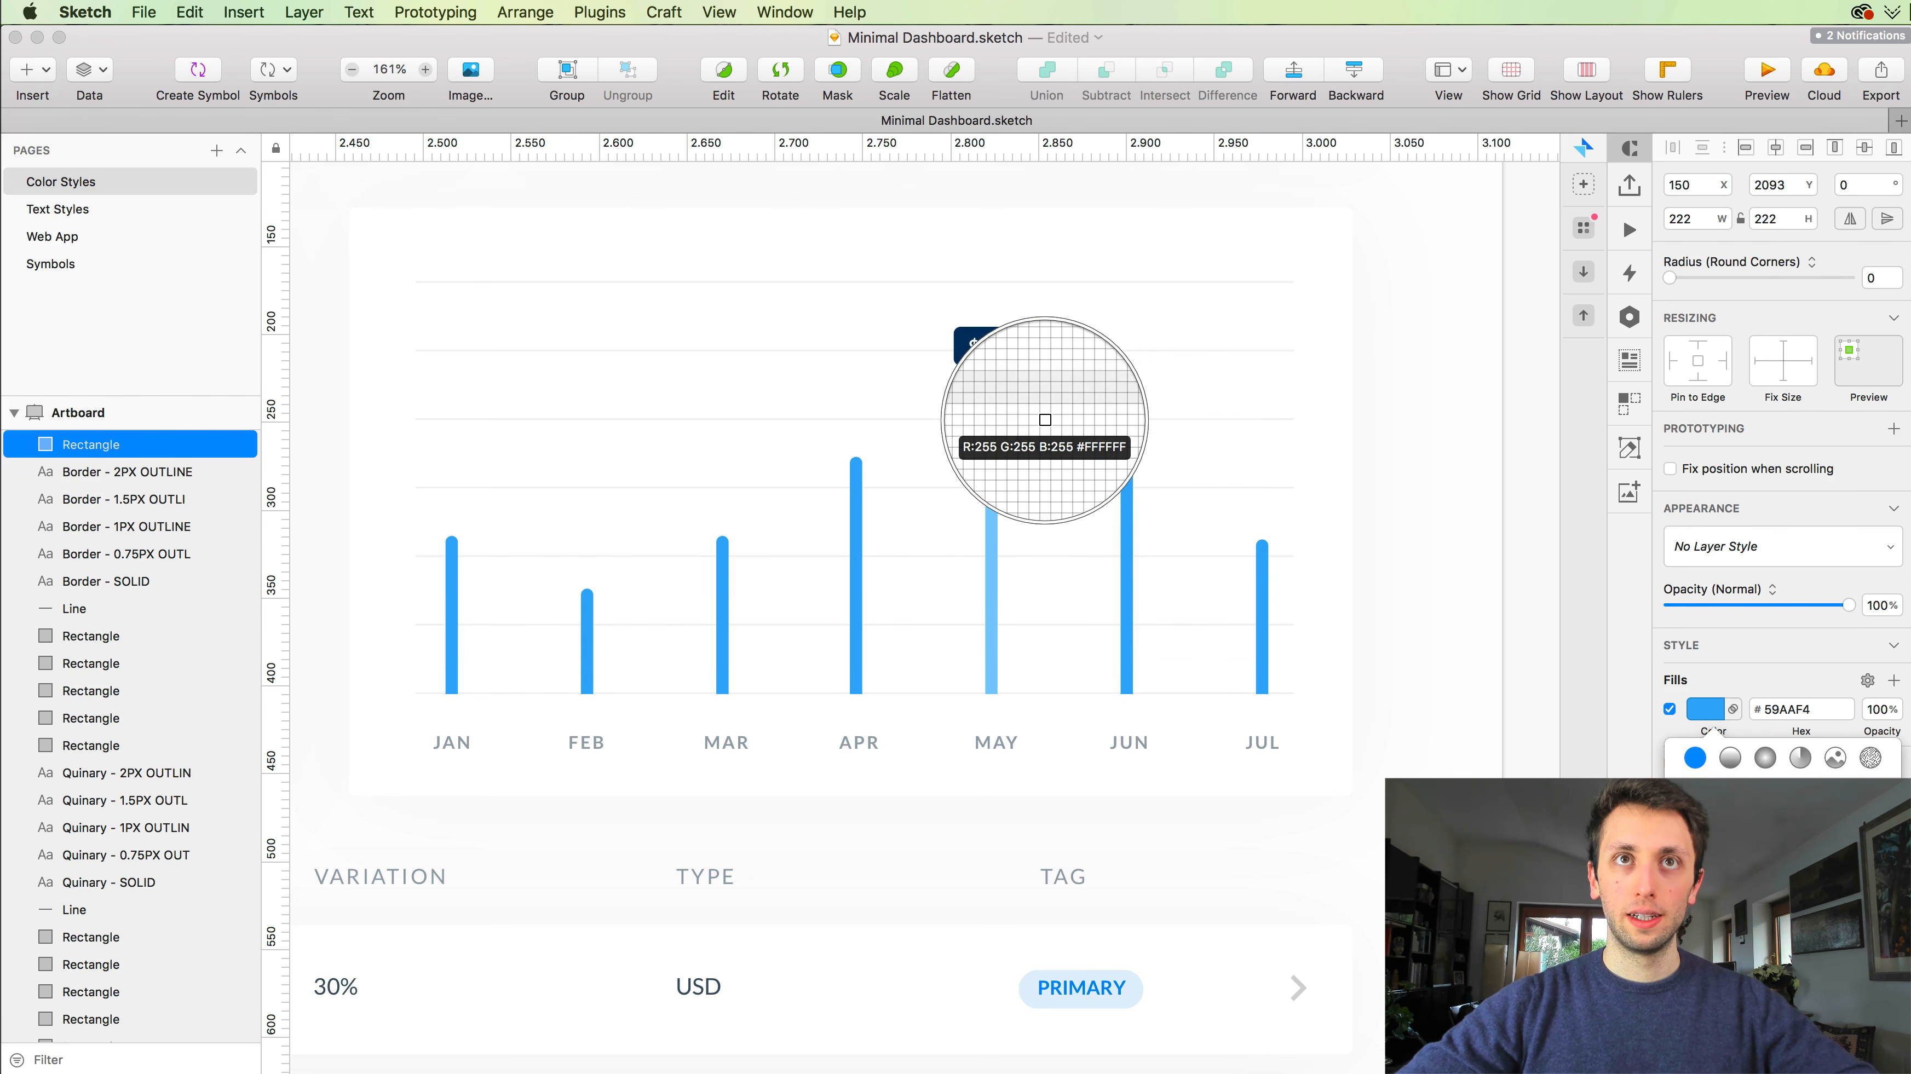
{"action": "left_click", "coordinate": [1045, 418]}
{"action": "scroll", "coordinate": [1075, 707], "scroll_direction": "down", "scroll_amount": 5}
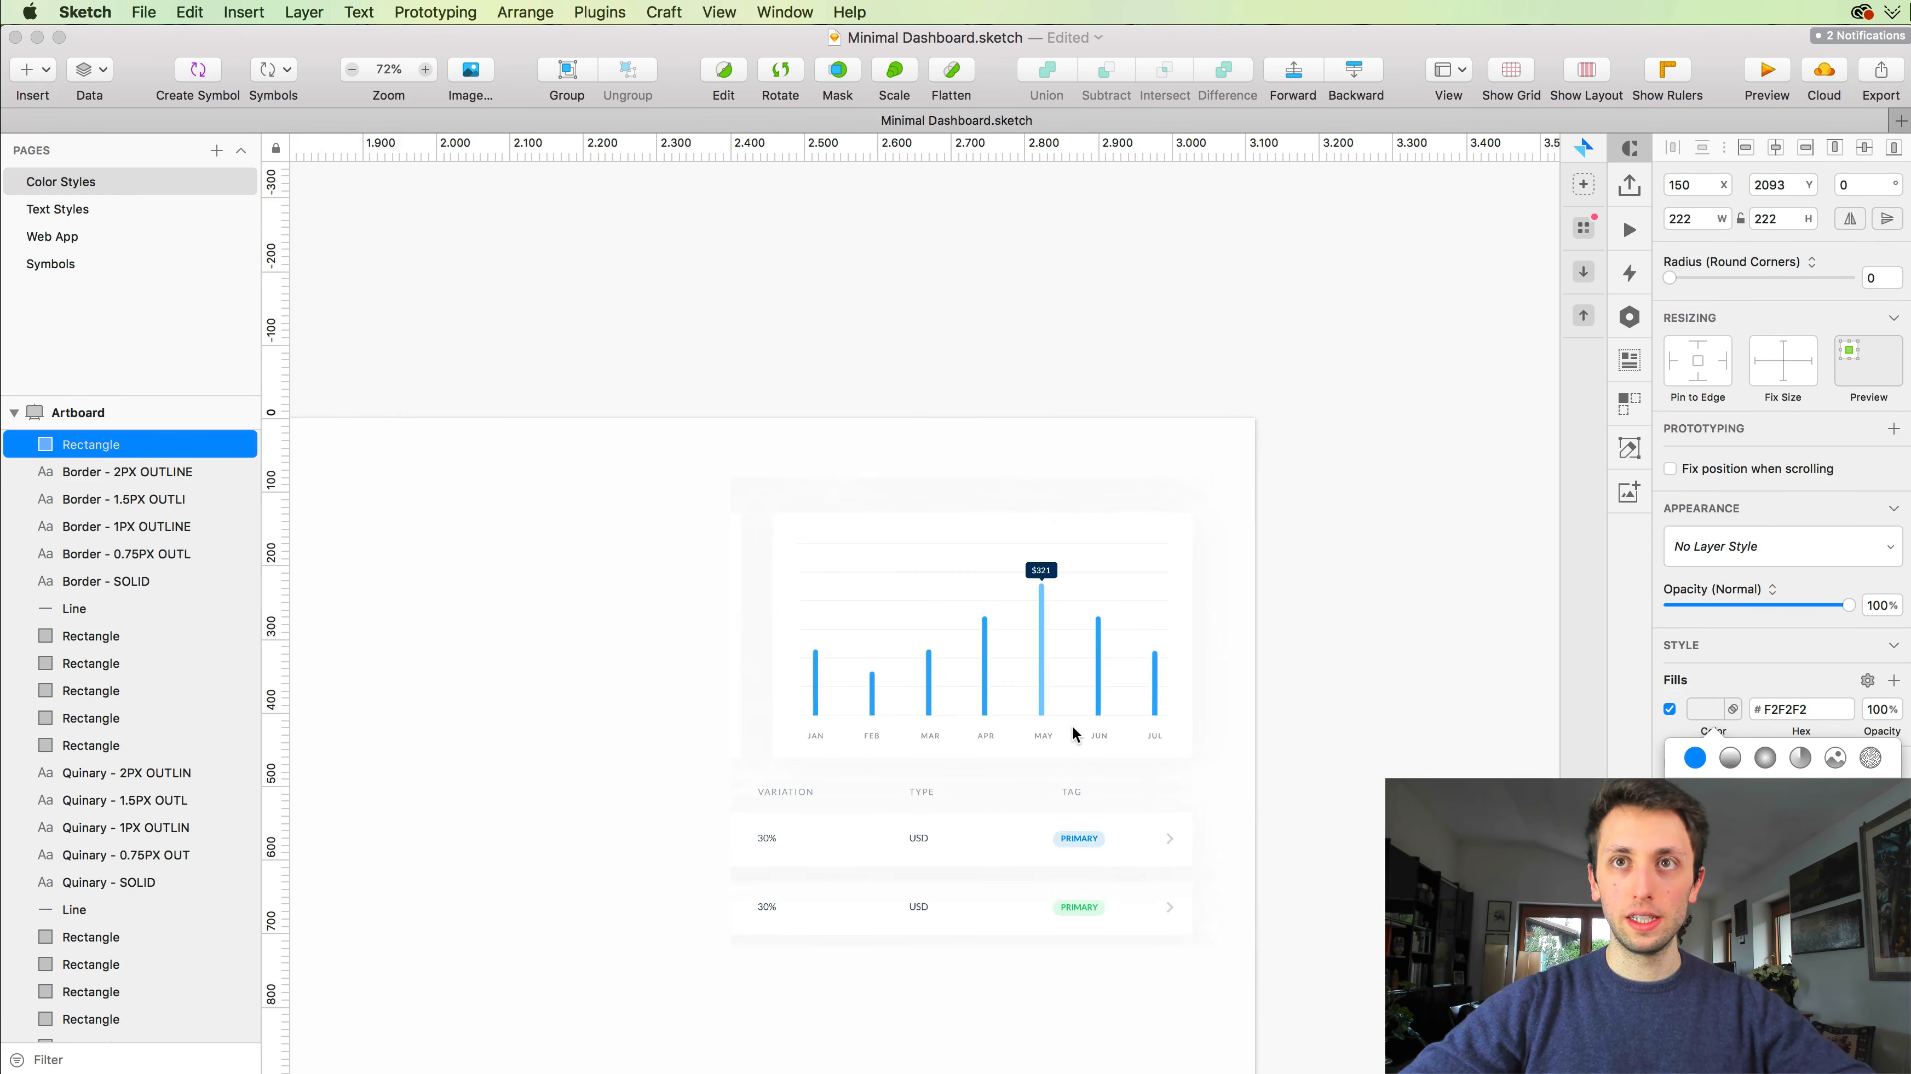
Step: Colour the borders of the four Border outline swatches with the light grey of the Border solid swatch
{"action": "scroll", "coordinate": [1076, 735], "scroll_direction": "left", "scroll_amount": 4}
{"action": "scroll", "coordinate": [1076, 734], "scroll_direction": "down", "scroll_amount": 3}
{"action": "scroll", "coordinate": [1076, 735], "scroll_direction": "down", "scroll_amount": 15}
{"action": "scroll", "coordinate": [1076, 735], "scroll_direction": "left", "scroll_amount": 10}
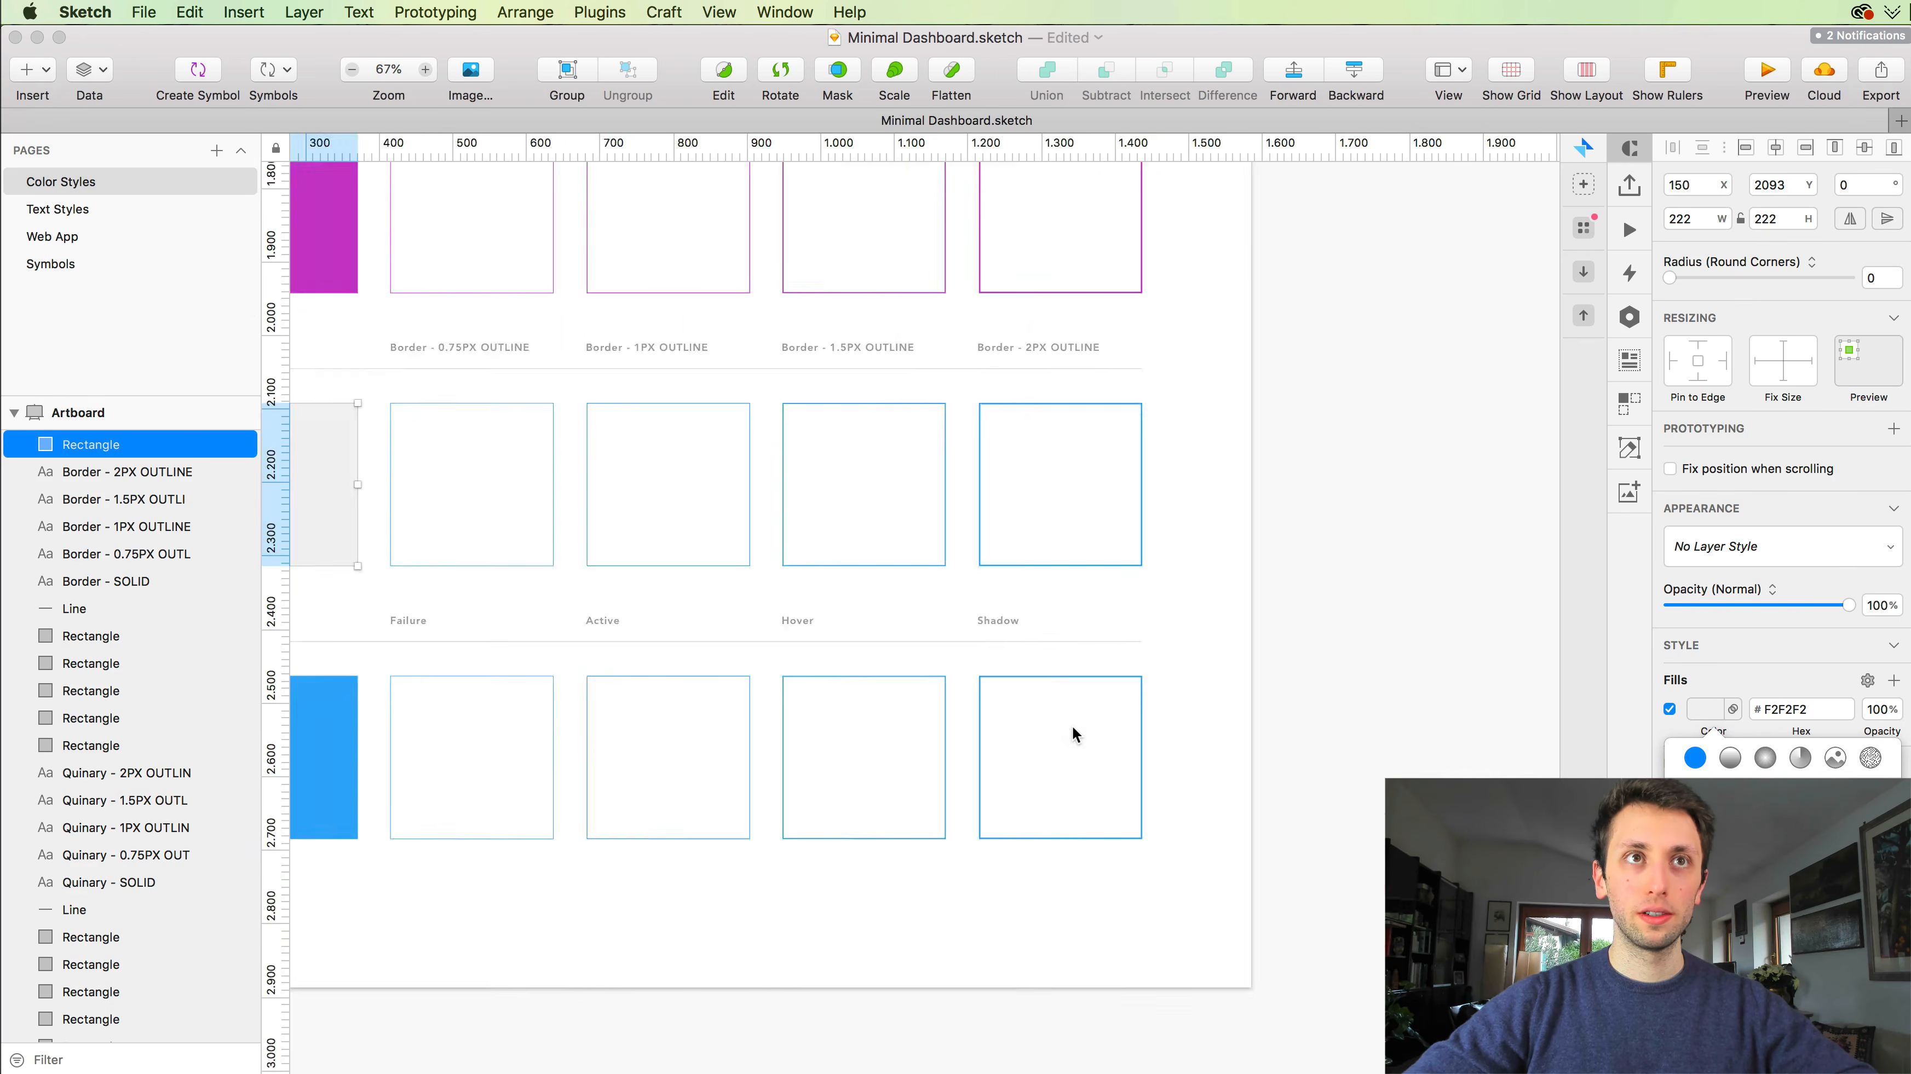
{"action": "scroll", "coordinate": [1072, 734], "scroll_direction": "left", "scroll_amount": 5}
{"action": "scroll", "coordinate": [1072, 735], "scroll_direction": "up", "scroll_amount": 2}
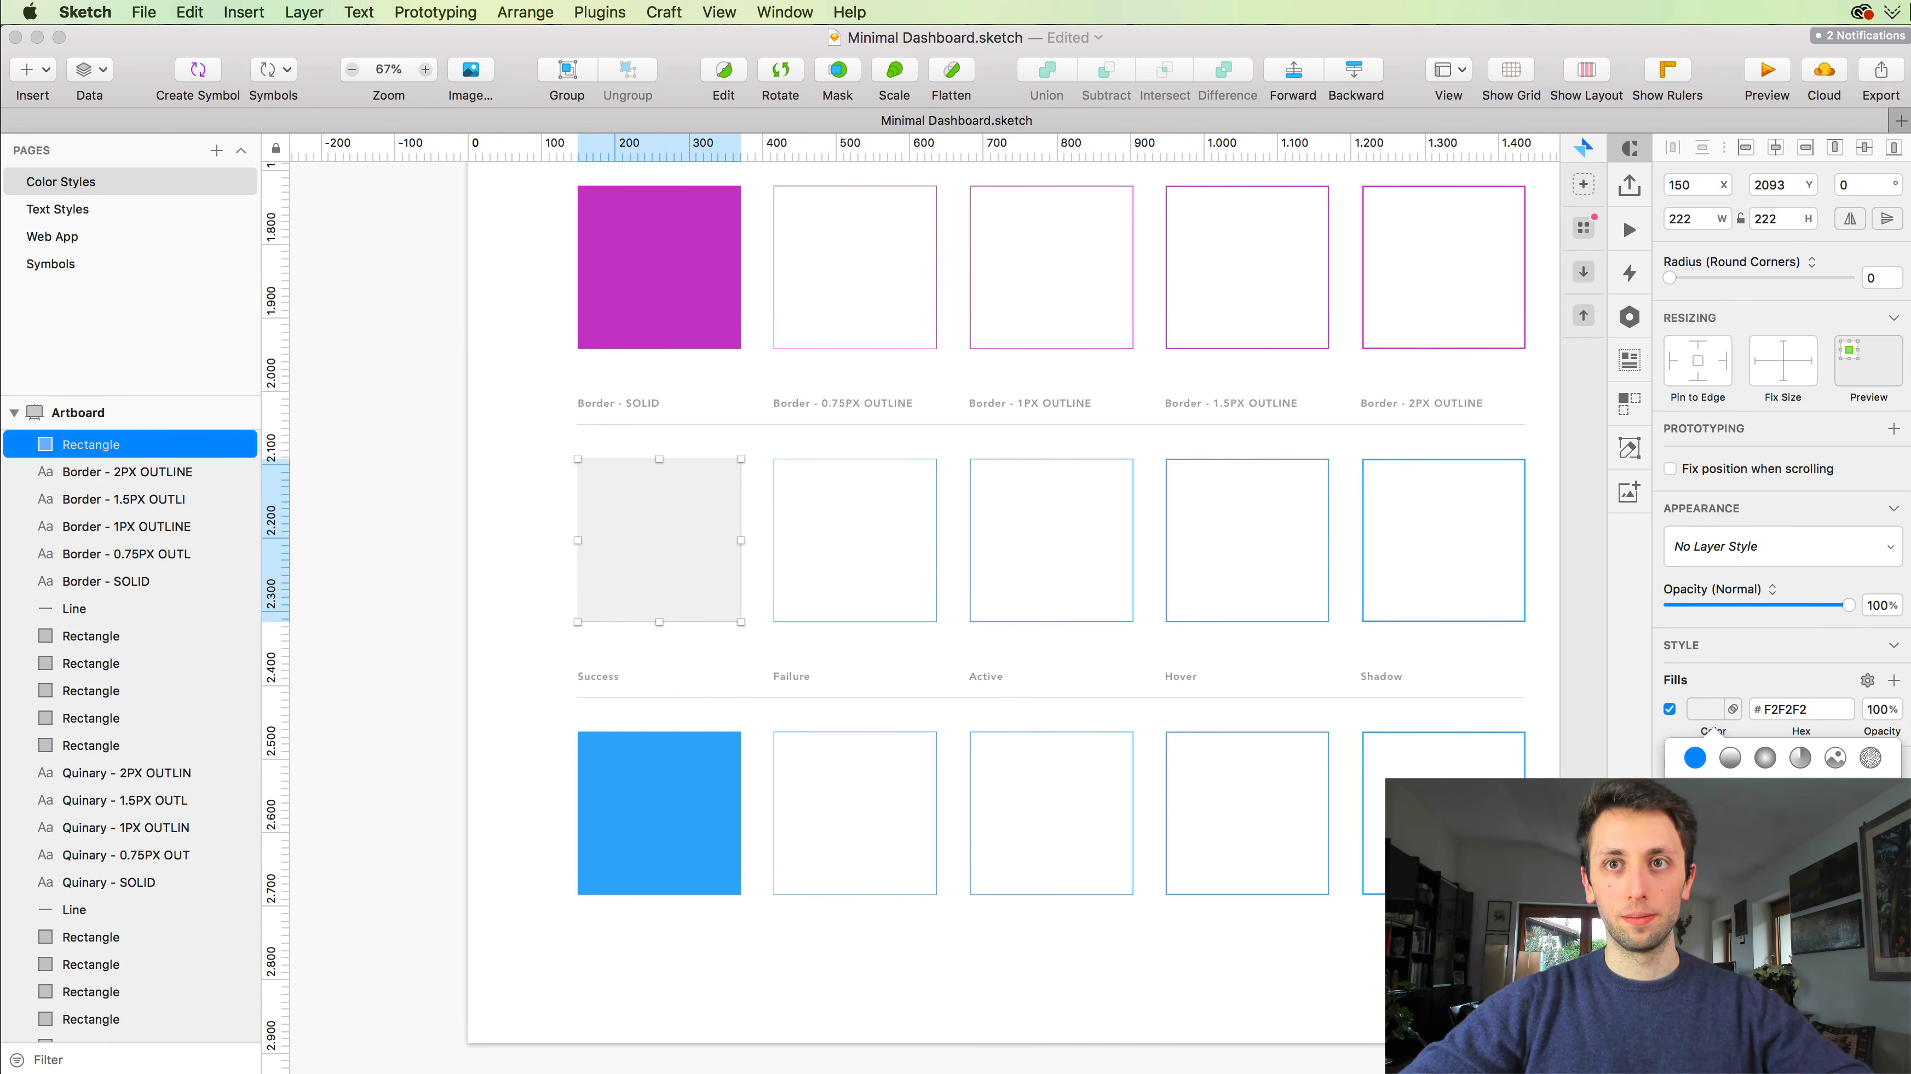
{"action": "key", "text": "super+d"}
{"action": "left_click_drag", "start_coordinate": [757, 453], "coordinate": [1523, 602]}
{"action": "key", "text": "ctrl+c"}
{"action": "left_click", "coordinate": [681, 549]}
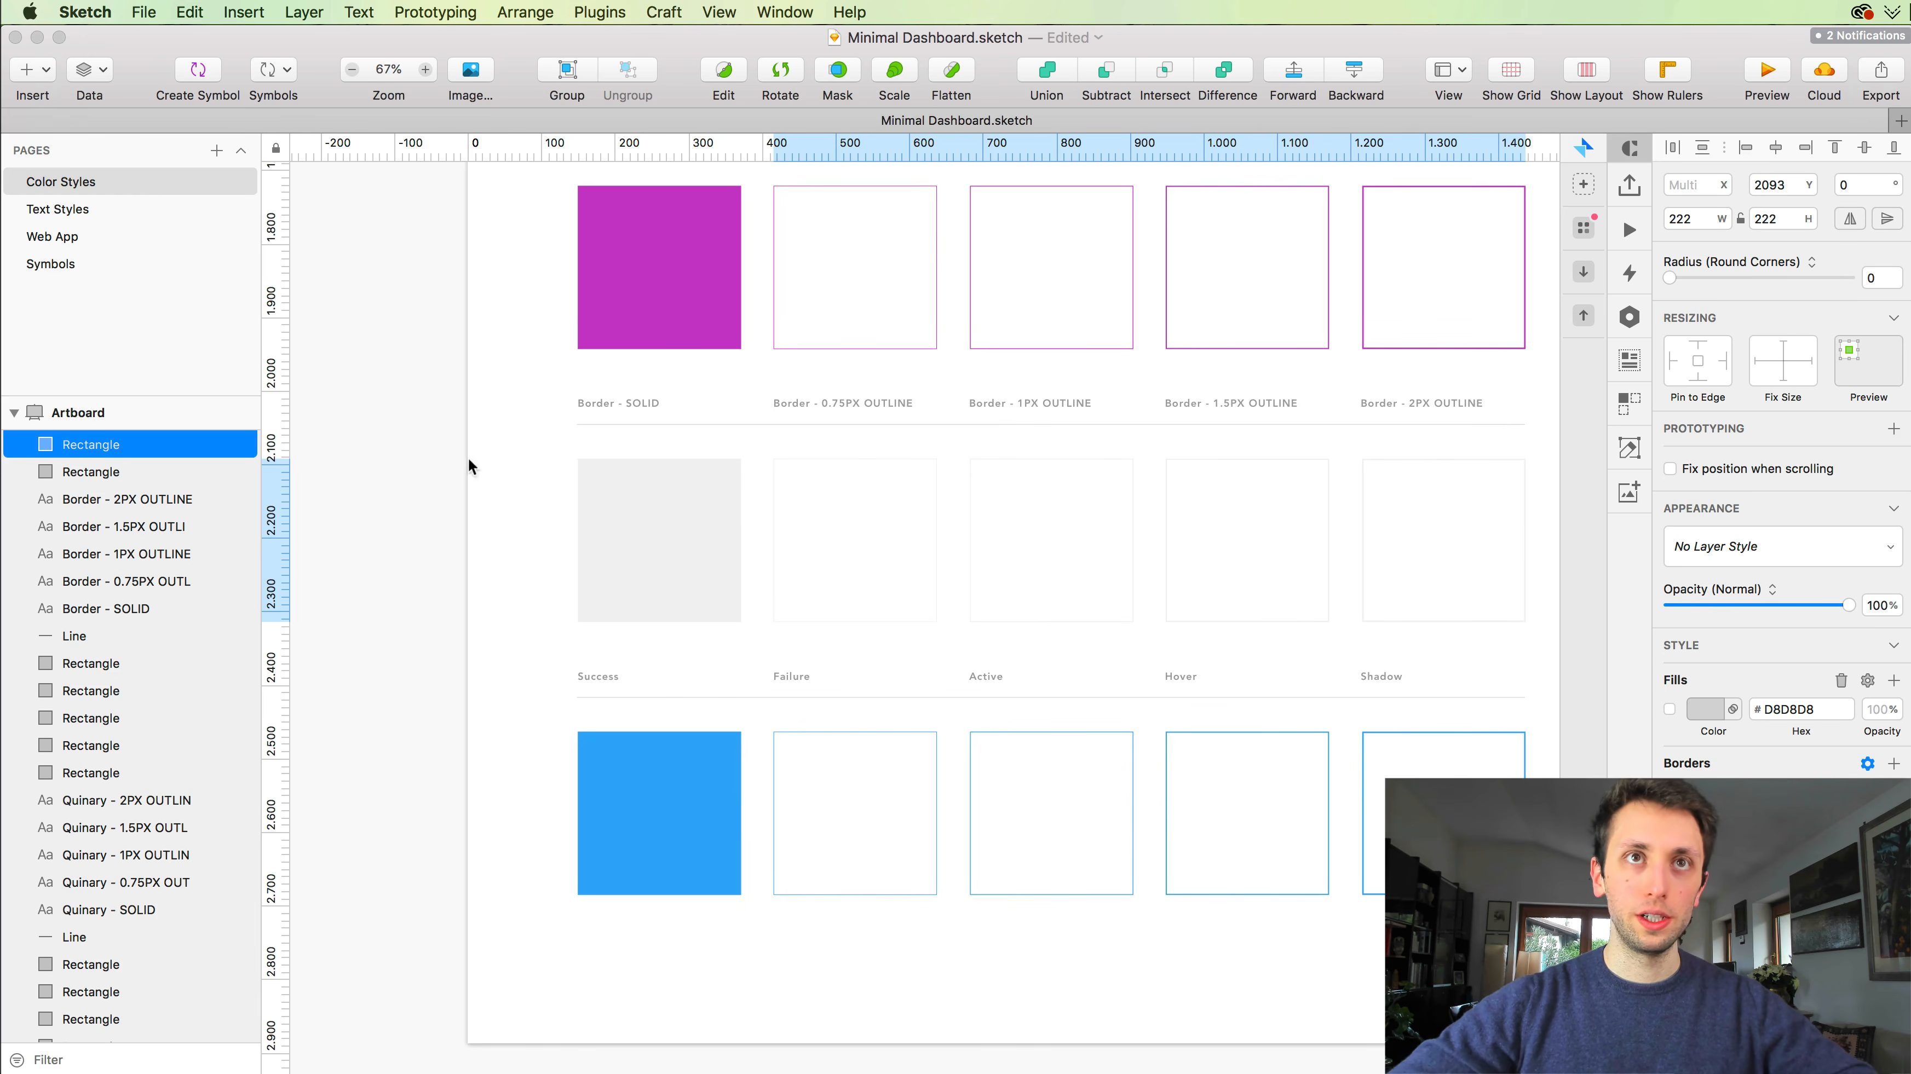
{"action": "left_click", "coordinate": [392, 451]}
Step: Extend the artboard downward to a height of about 3357 and move the Success row down to free space for another row
{"action": "scroll", "coordinate": [394, 452], "scroll_direction": "down", "scroll_amount": 3}
{"action": "scroll", "coordinate": [394, 452], "scroll_direction": "up", "scroll_amount": 3}
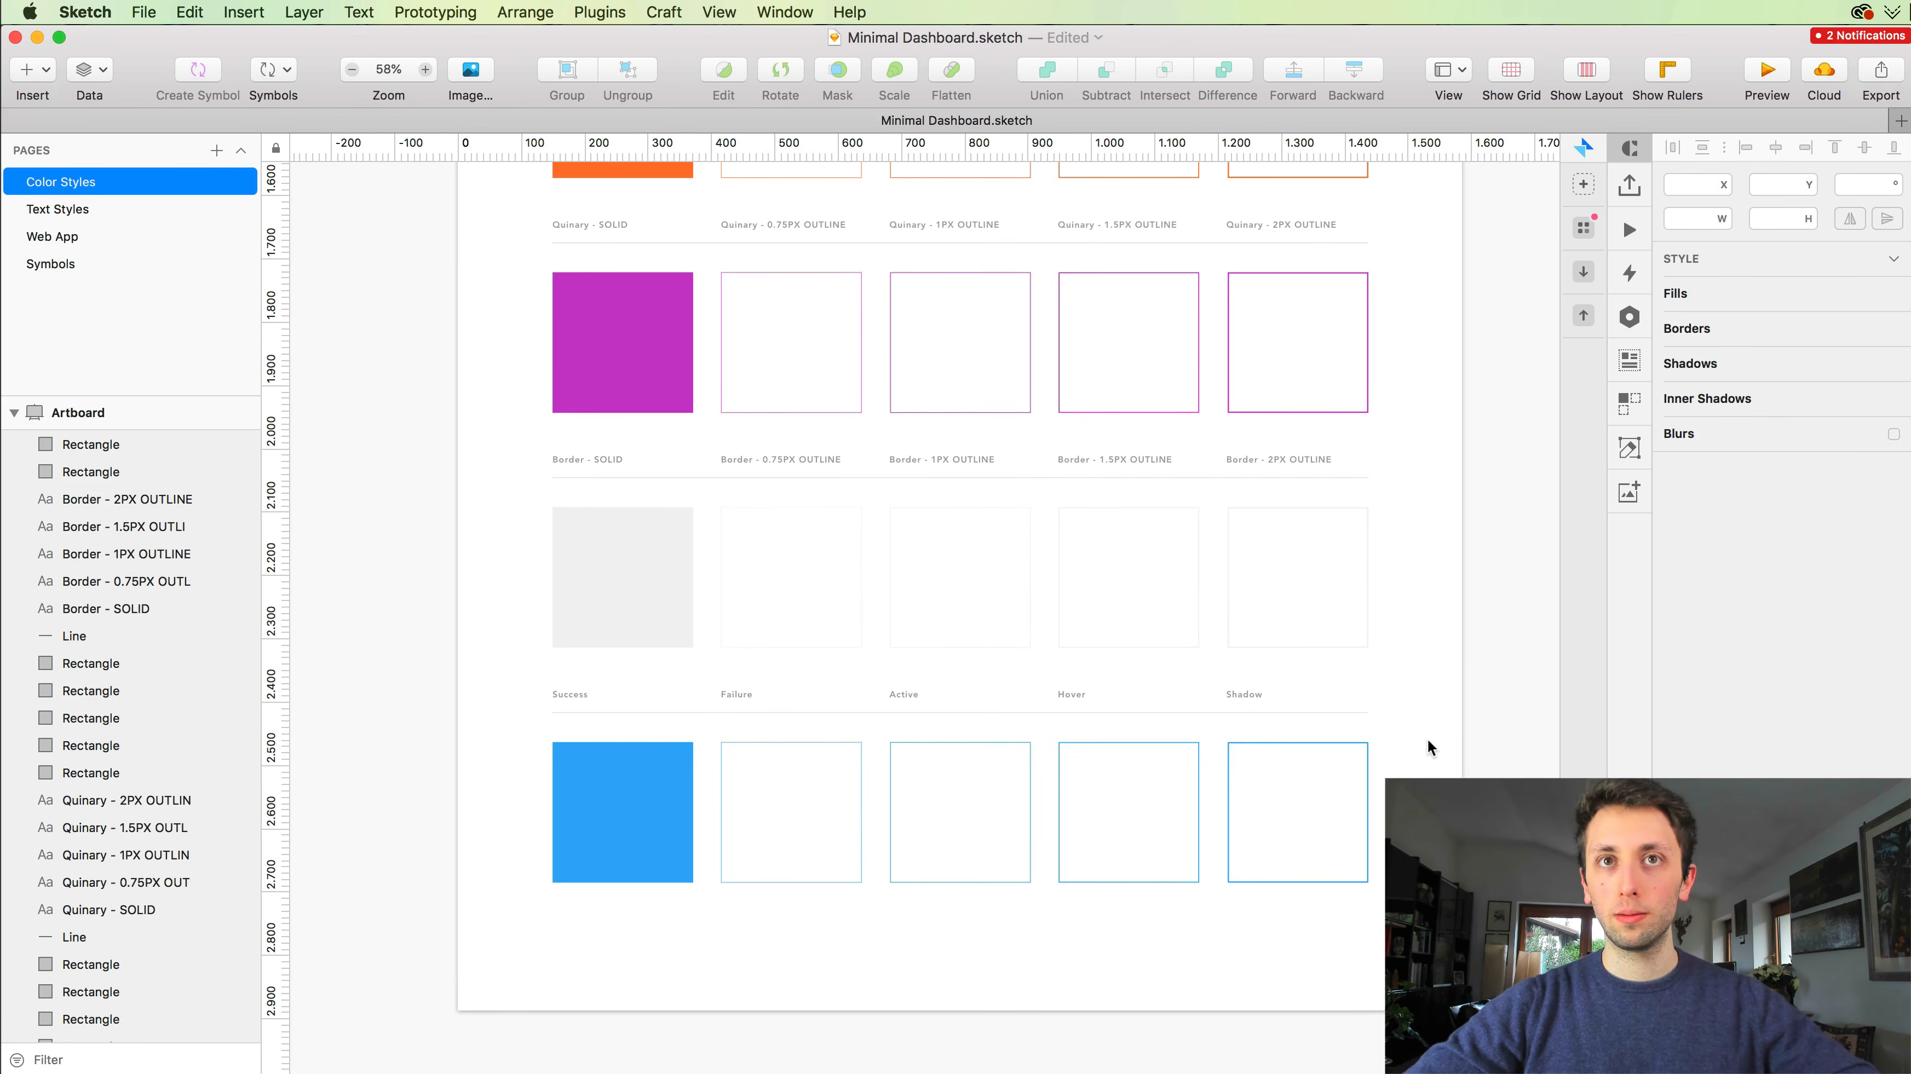
{"action": "scroll", "coordinate": [1434, 730], "scroll_direction": "up", "scroll_amount": 2}
{"action": "scroll", "coordinate": [1346, 752], "scroll_direction": "down", "scroll_amount": 1}
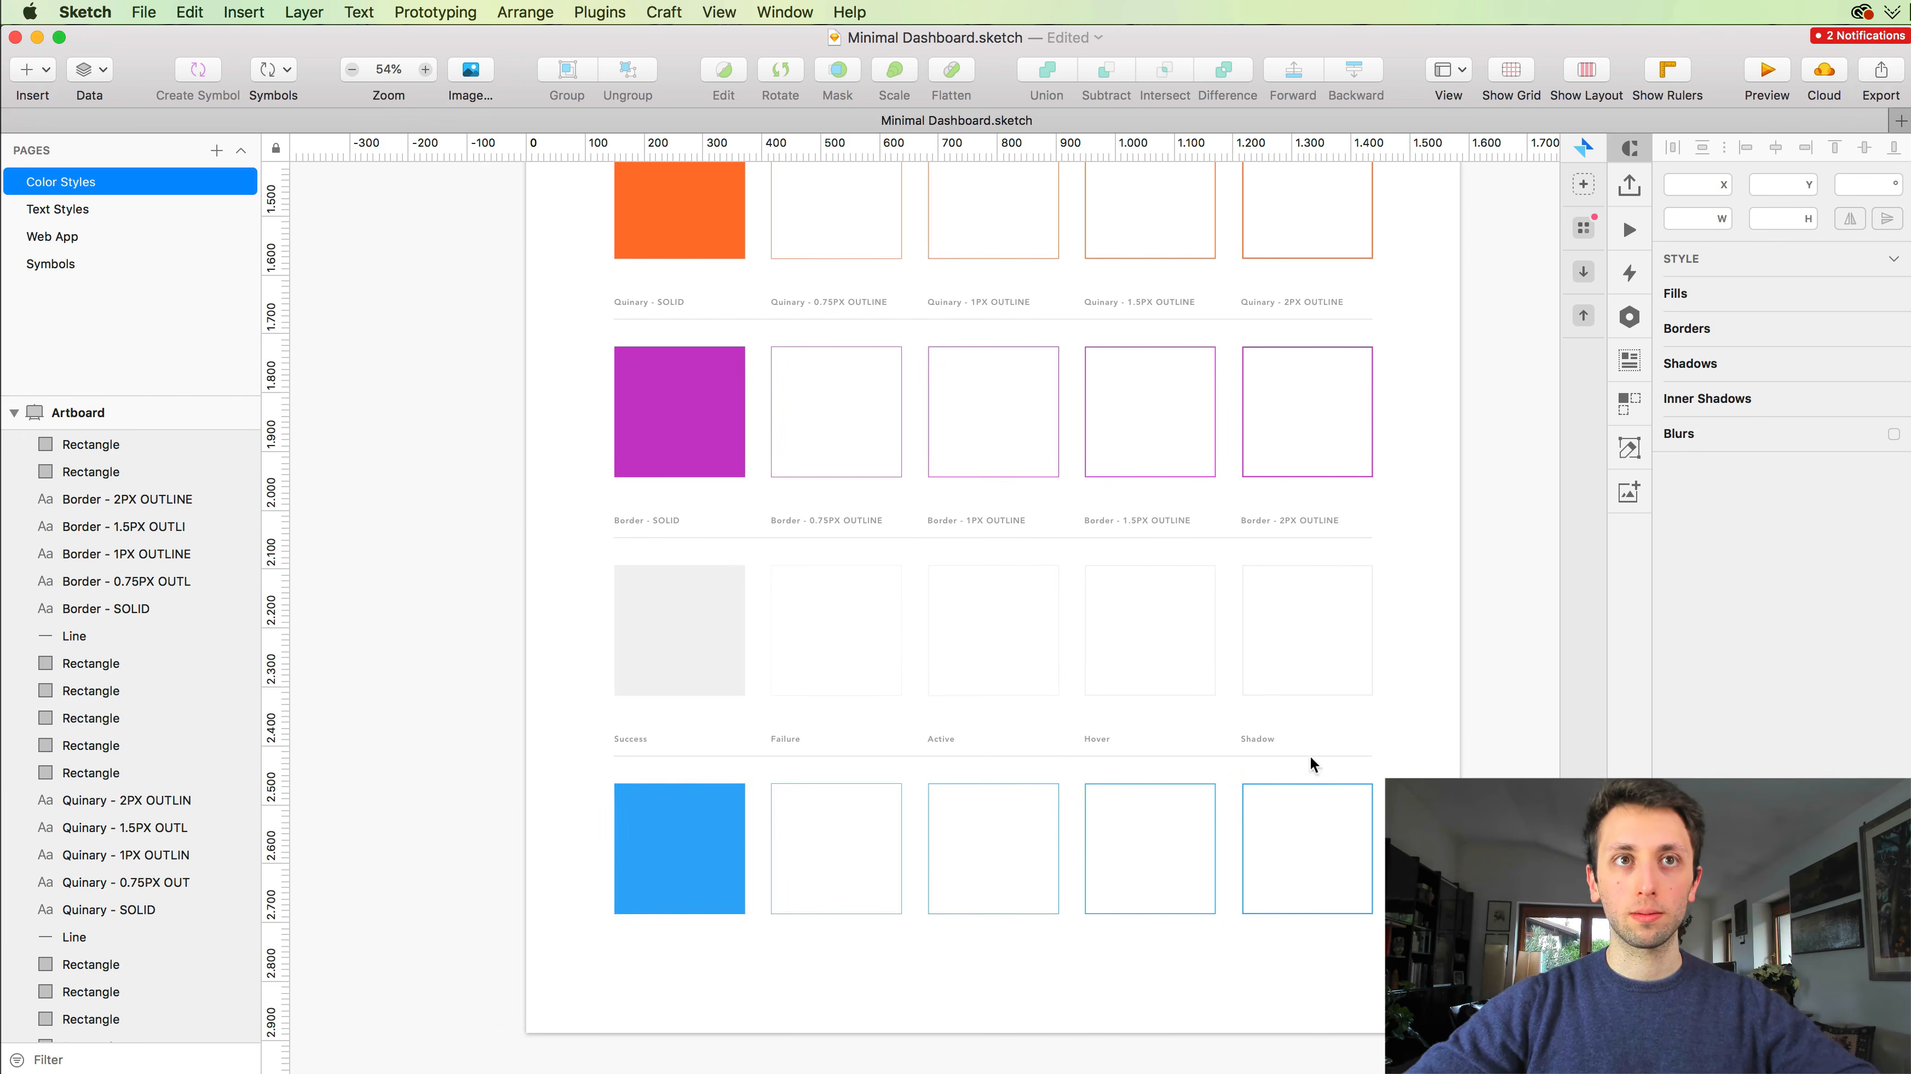
{"action": "left_click", "coordinate": [672, 790]}
{"action": "scroll", "coordinate": [1002, 950], "scroll_direction": "up", "scroll_amount": 6}
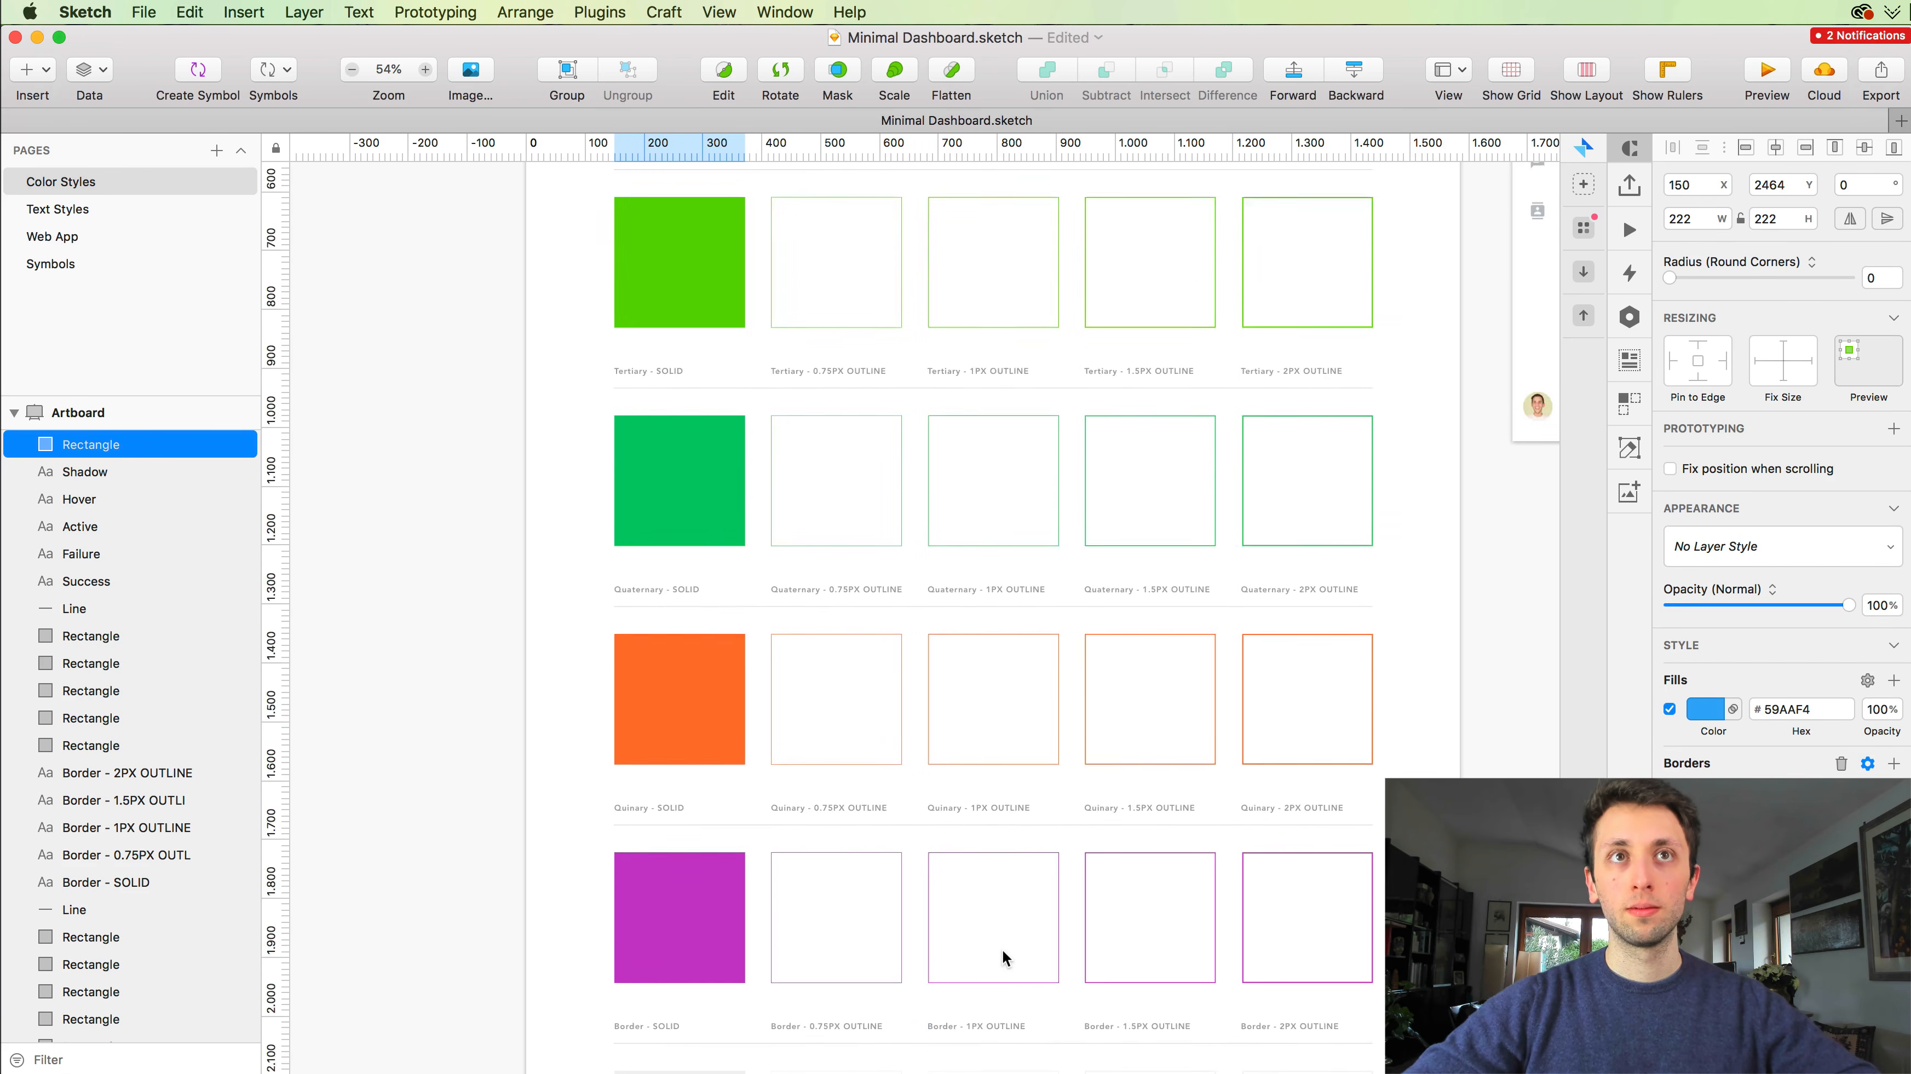
{"action": "scroll", "coordinate": [1002, 950], "scroll_direction": "up", "scroll_amount": 5}
{"action": "left_click", "coordinate": [547, 198]}
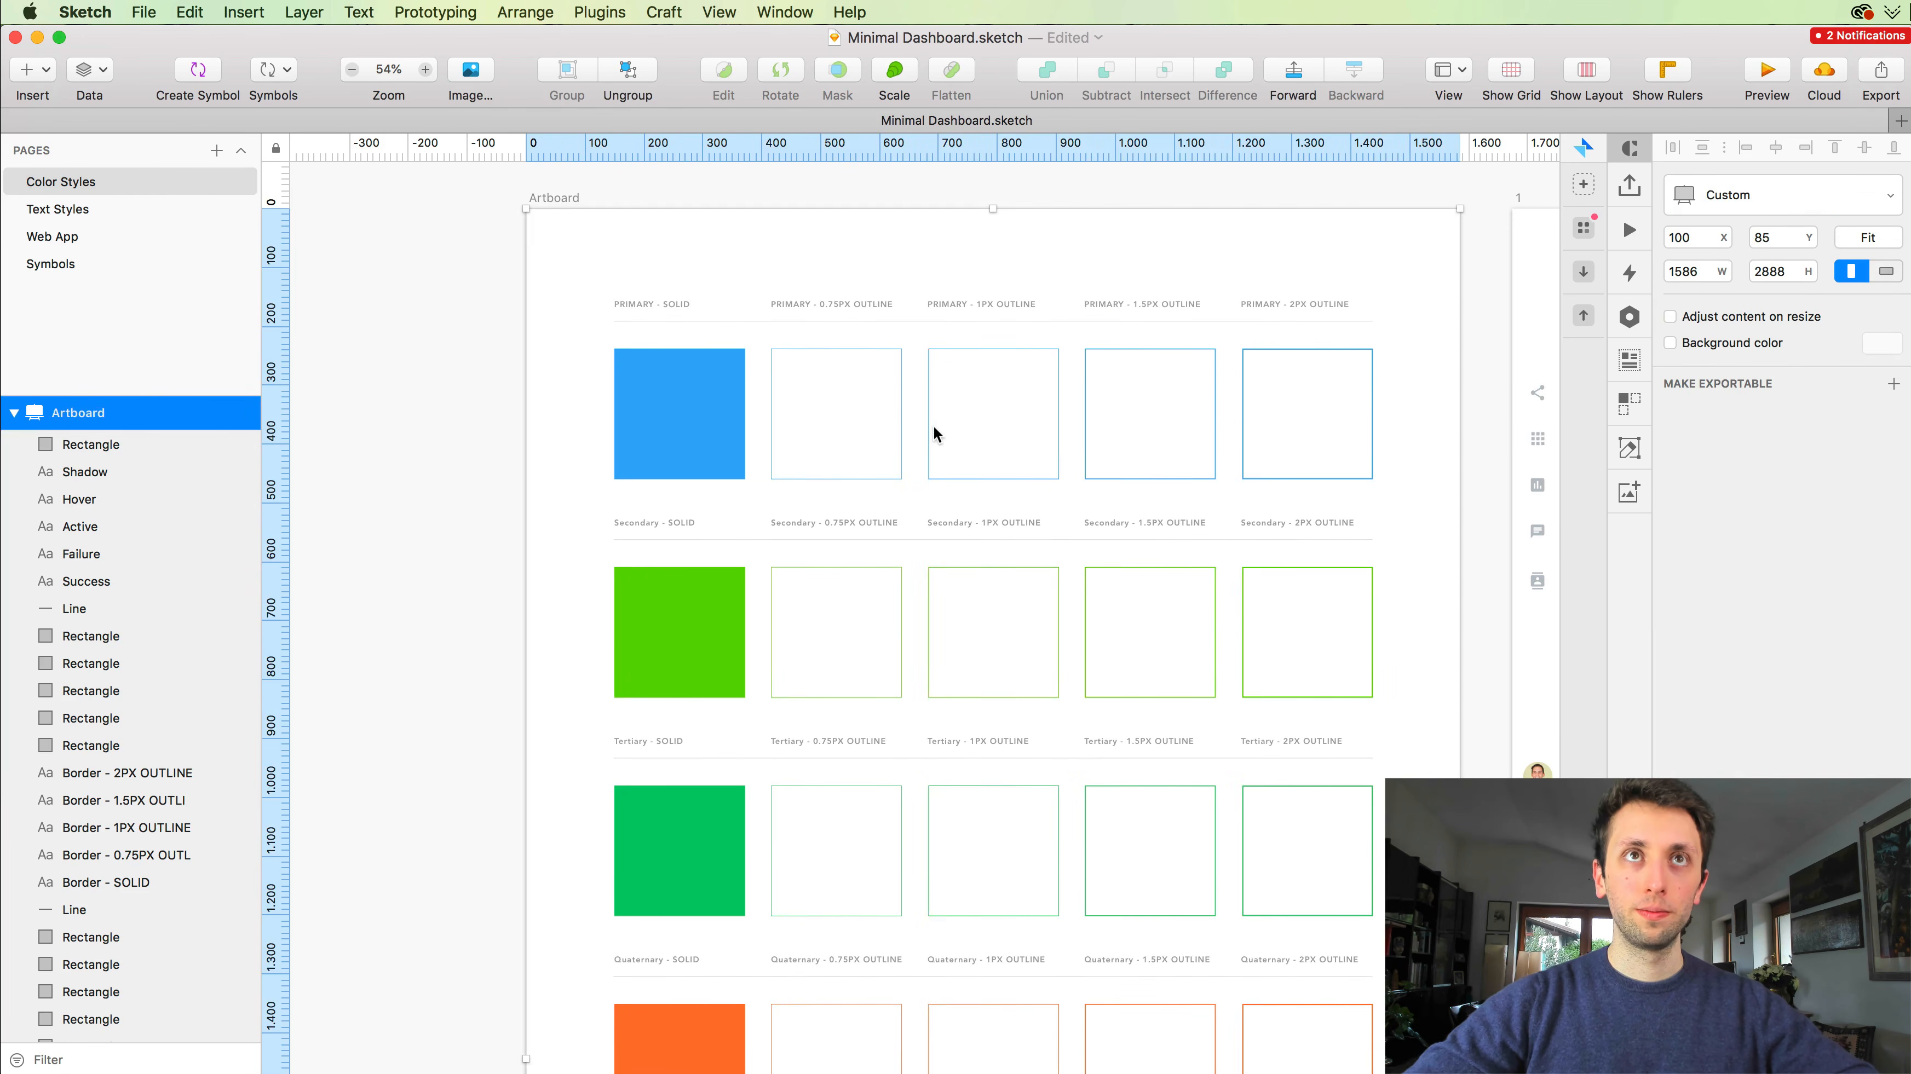
{"action": "scroll", "coordinate": [933, 426], "scroll_direction": "down", "scroll_amount": 5}
{"action": "scroll", "coordinate": [933, 426], "scroll_direction": "down", "scroll_amount": 5}
{"action": "scroll", "coordinate": [933, 426], "scroll_direction": "down", "scroll_amount": 2}
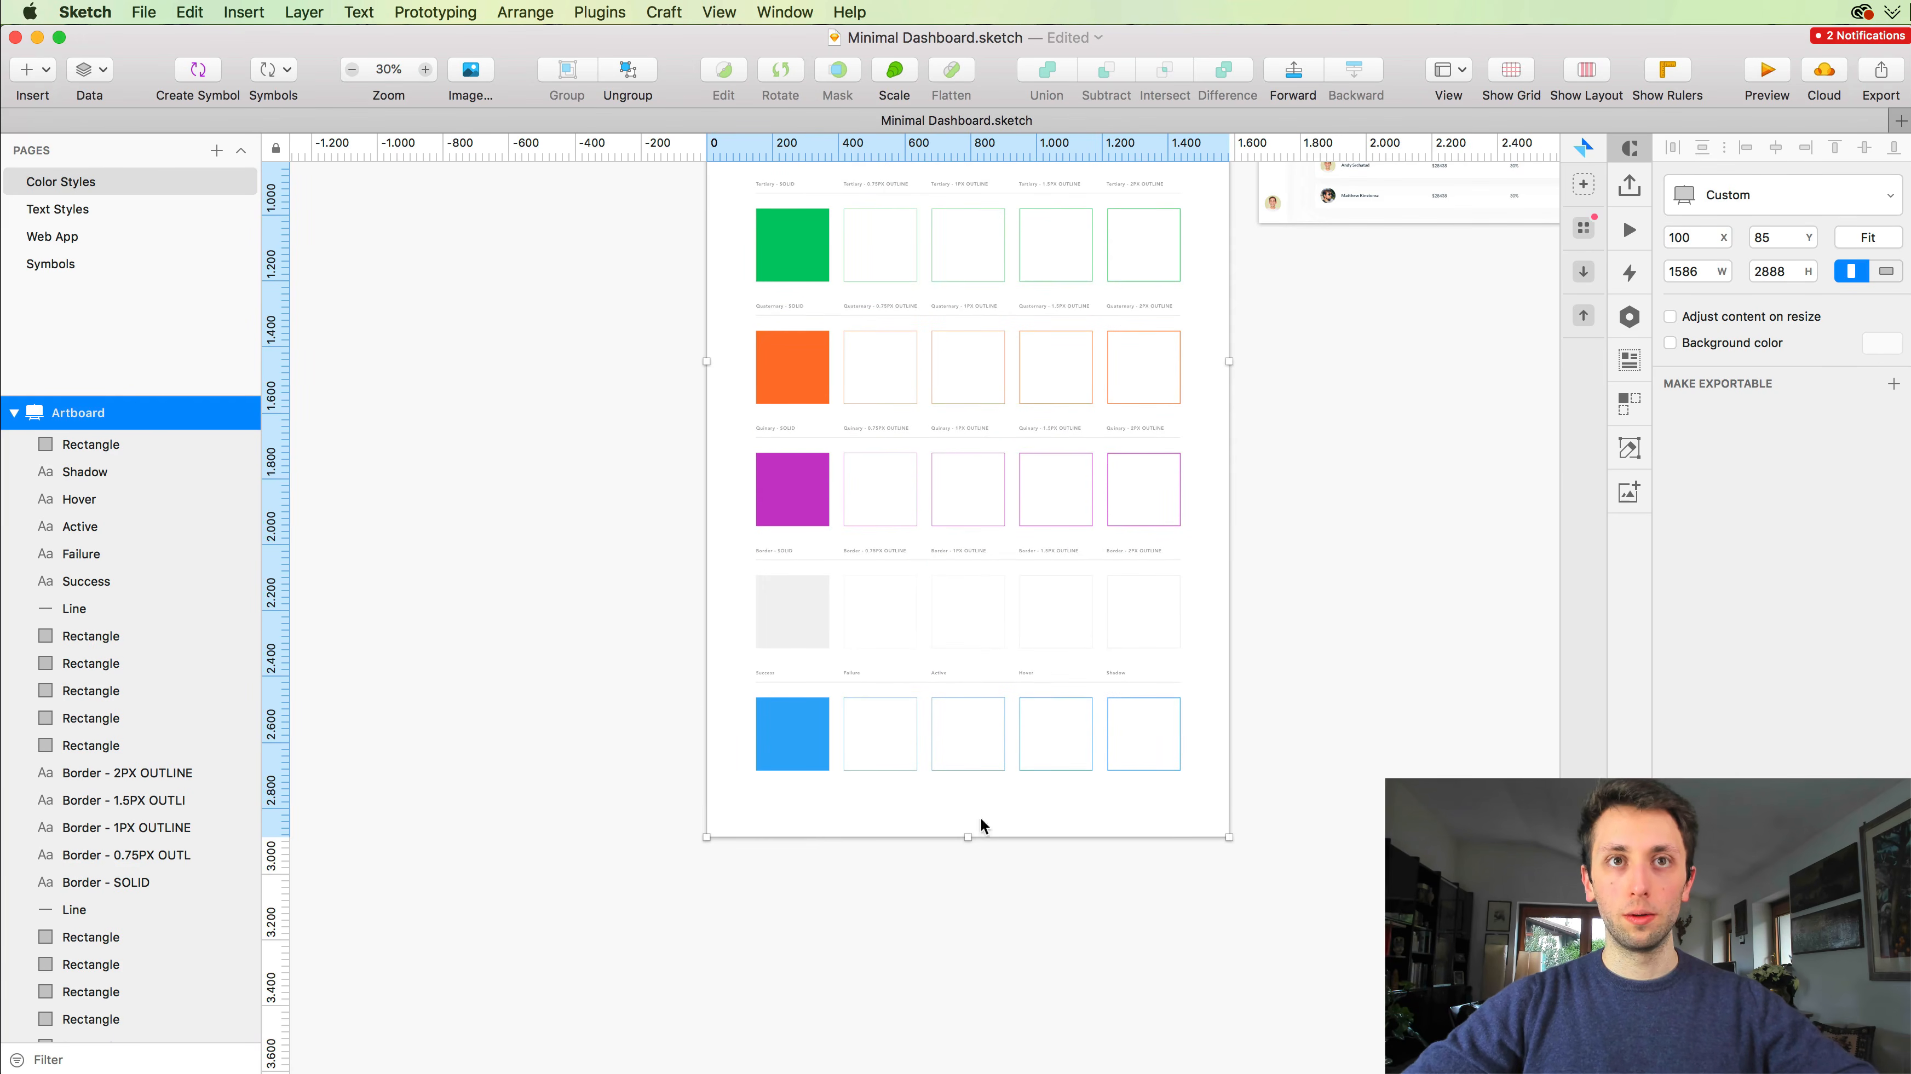
{"action": "left_click_drag", "start_coordinate": [966, 837], "coordinate": [966, 992]}
{"action": "left_click", "coordinate": [1190, 656]}
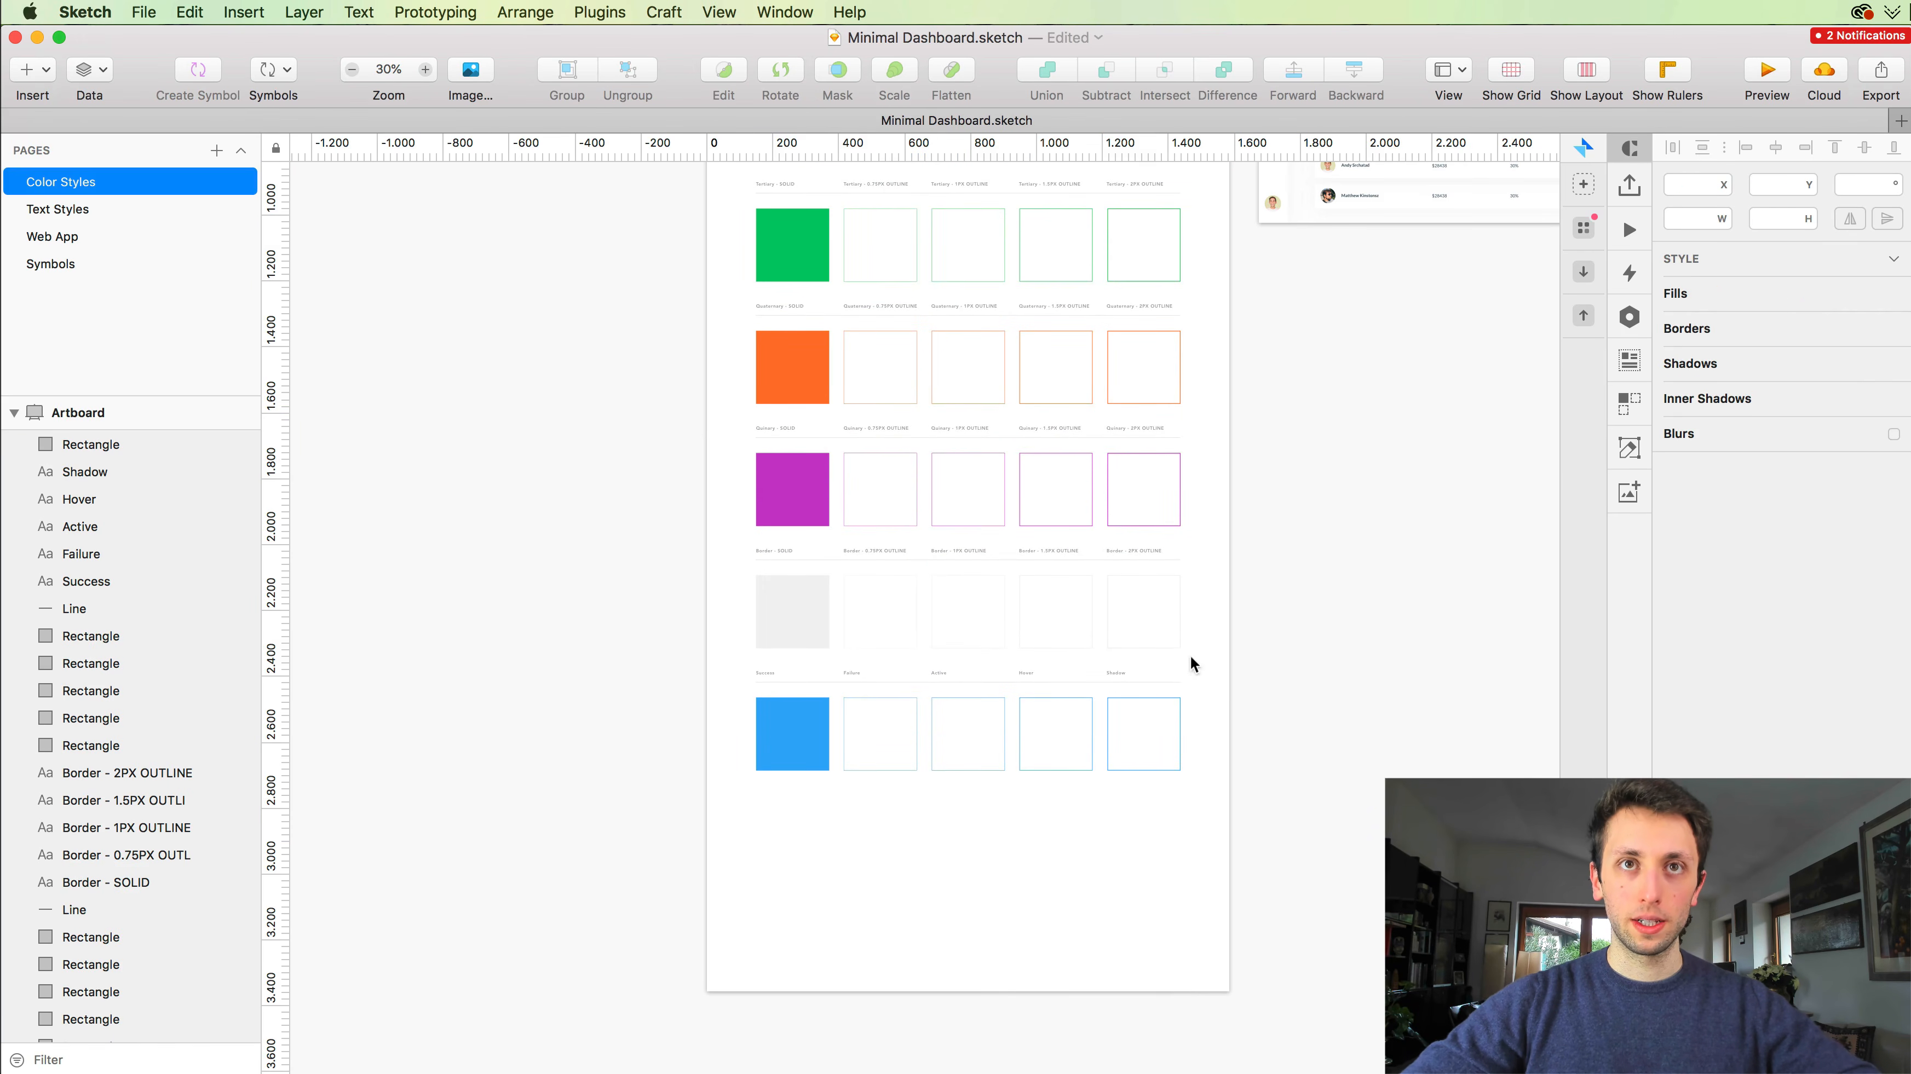
{"action": "left_click_drag", "start_coordinate": [1220, 660], "coordinate": [781, 877]}
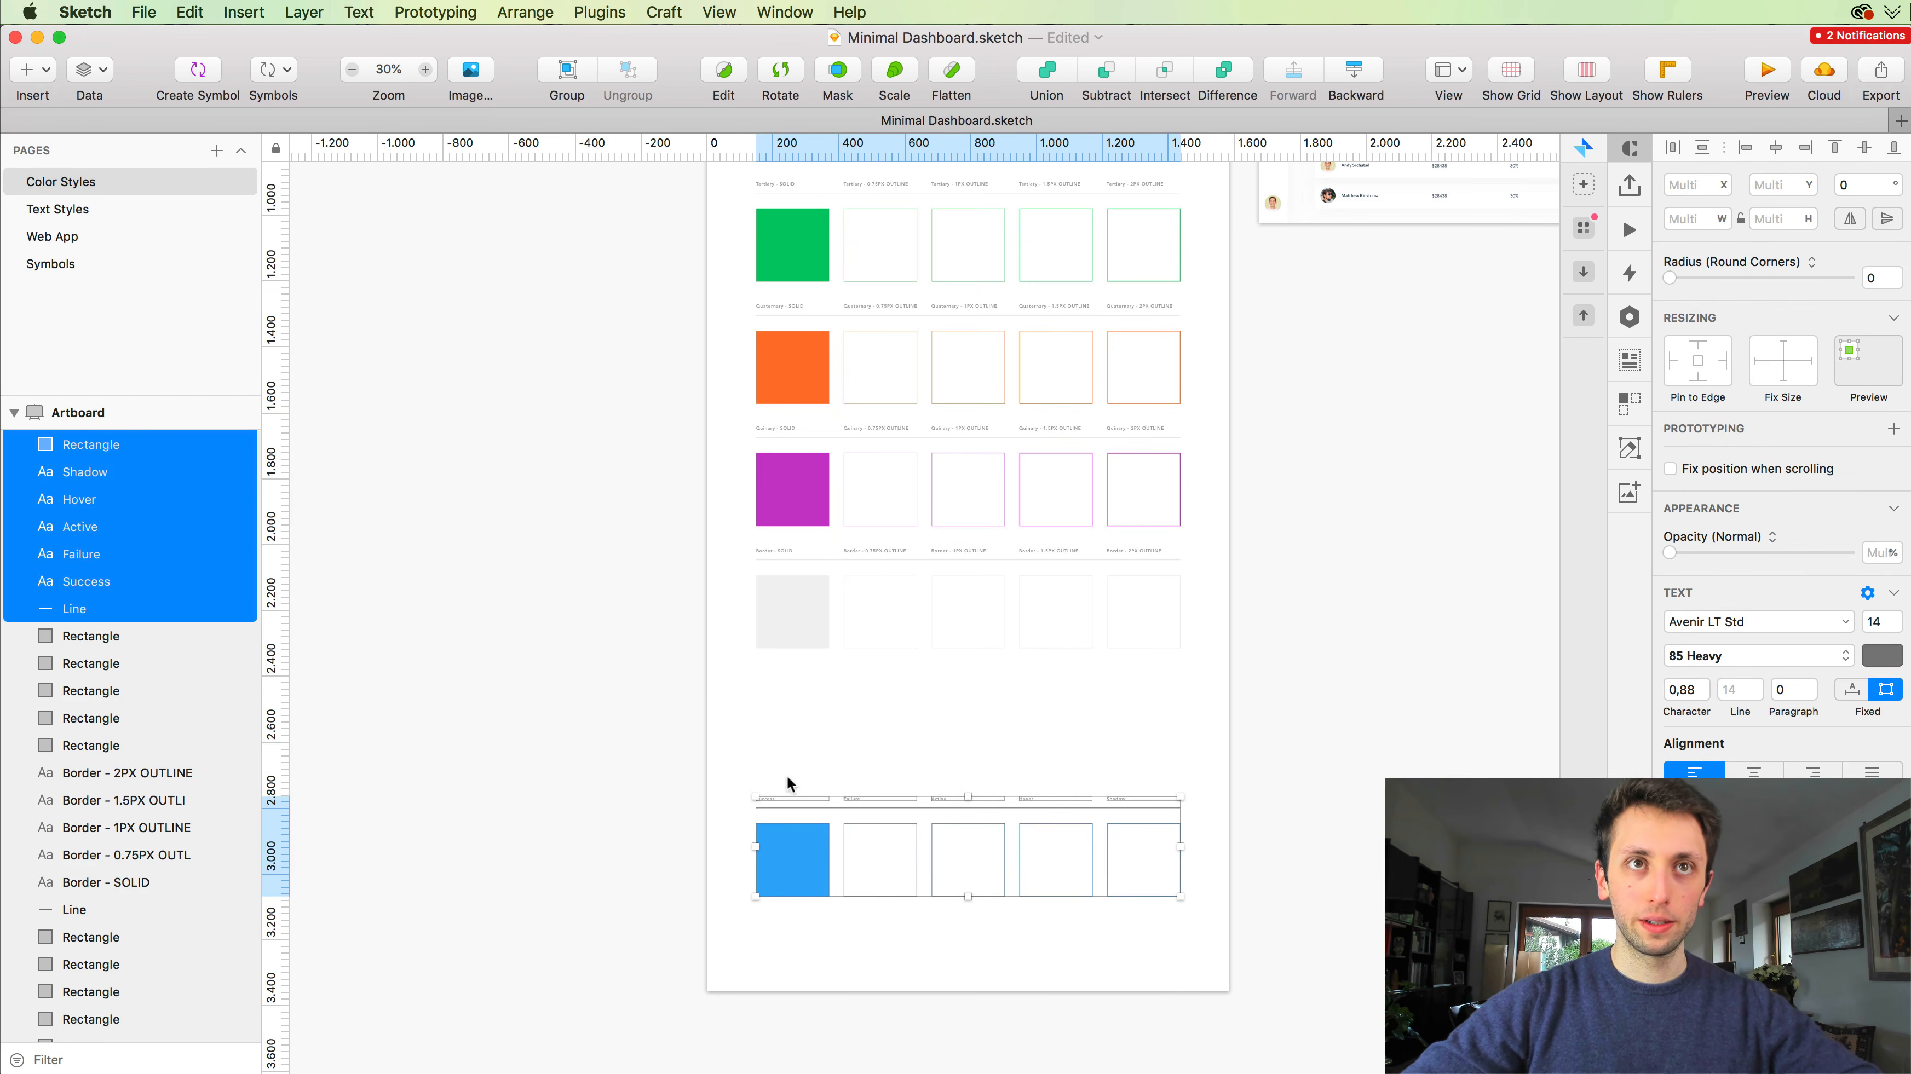
Step: Group the Border row's labels, line and swatches and duplicate the group directly below with a 67 px gap
{"action": "left_click_drag", "start_coordinate": [742, 531], "coordinate": [813, 562]}
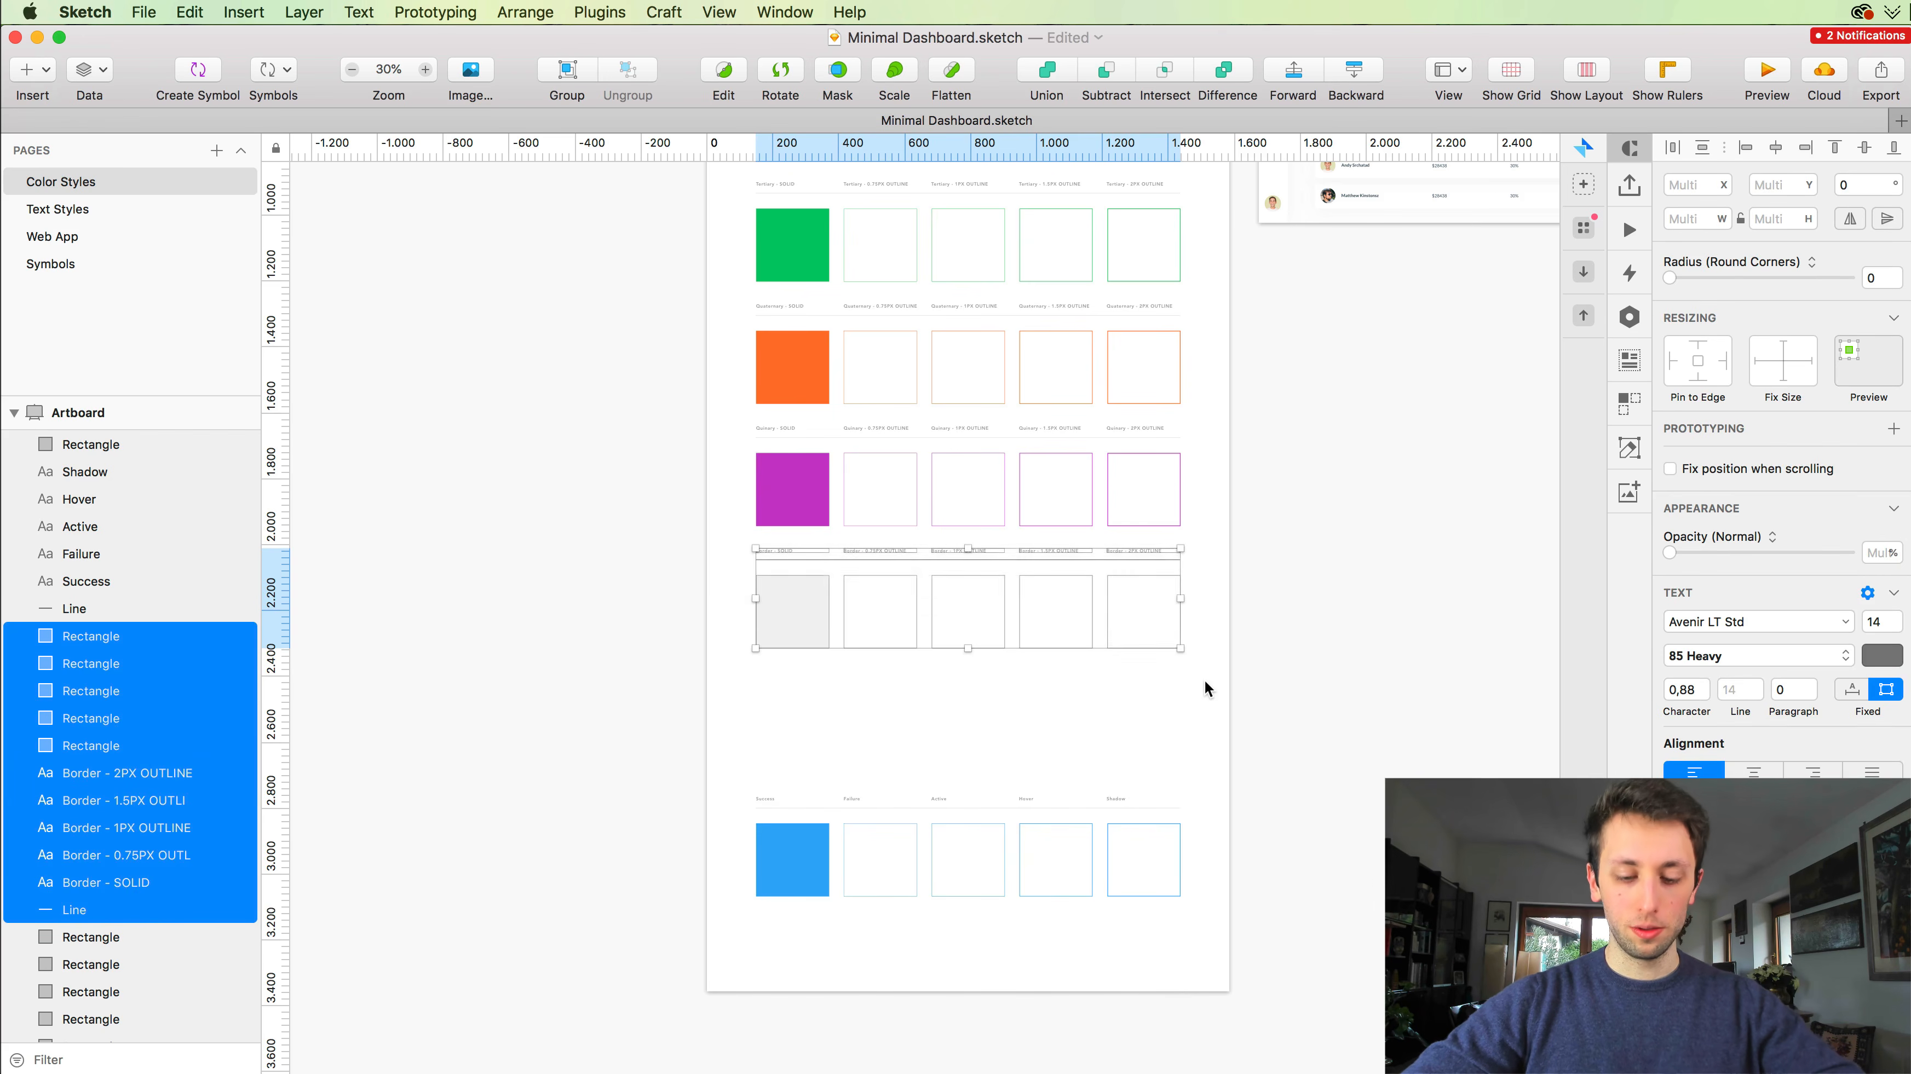
{"action": "key", "text": "super+g"}
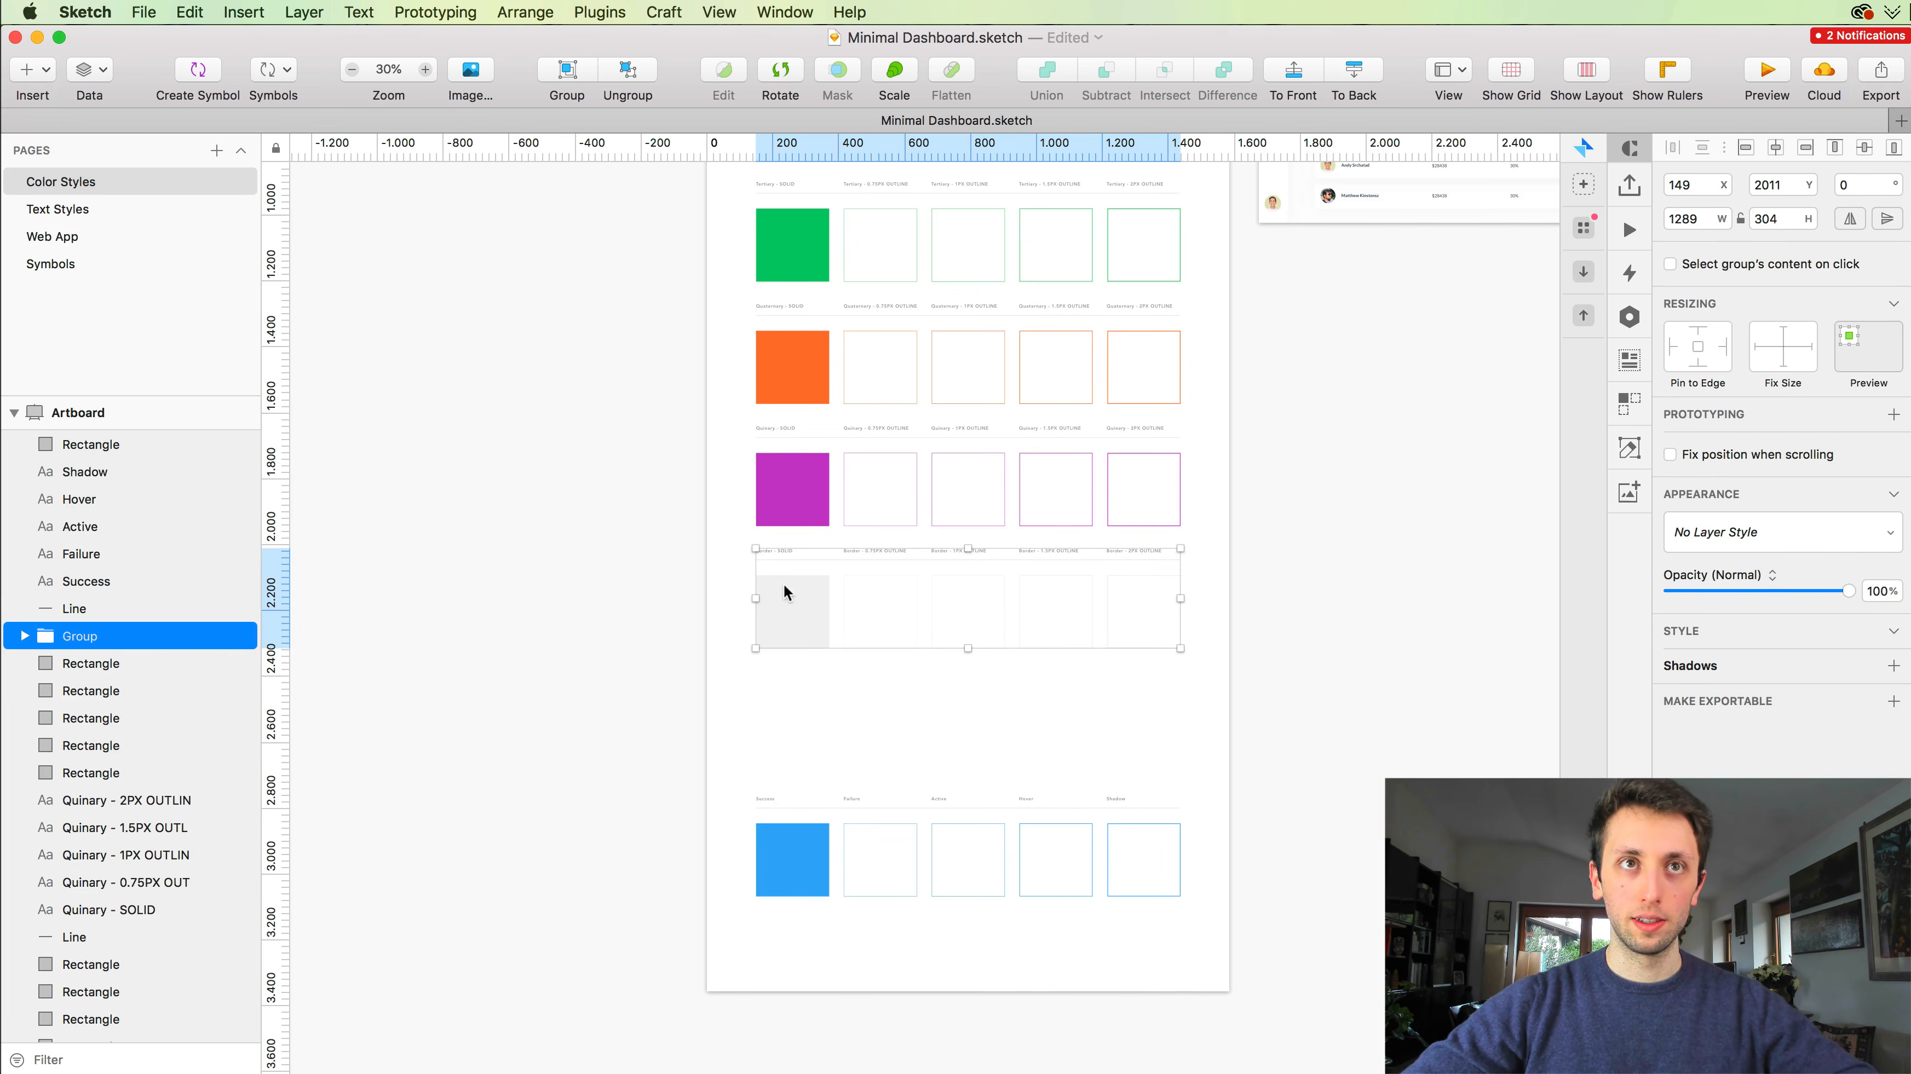
{"action": "left_click_drag", "start_coordinate": [776, 589], "coordinate": [777, 712]}
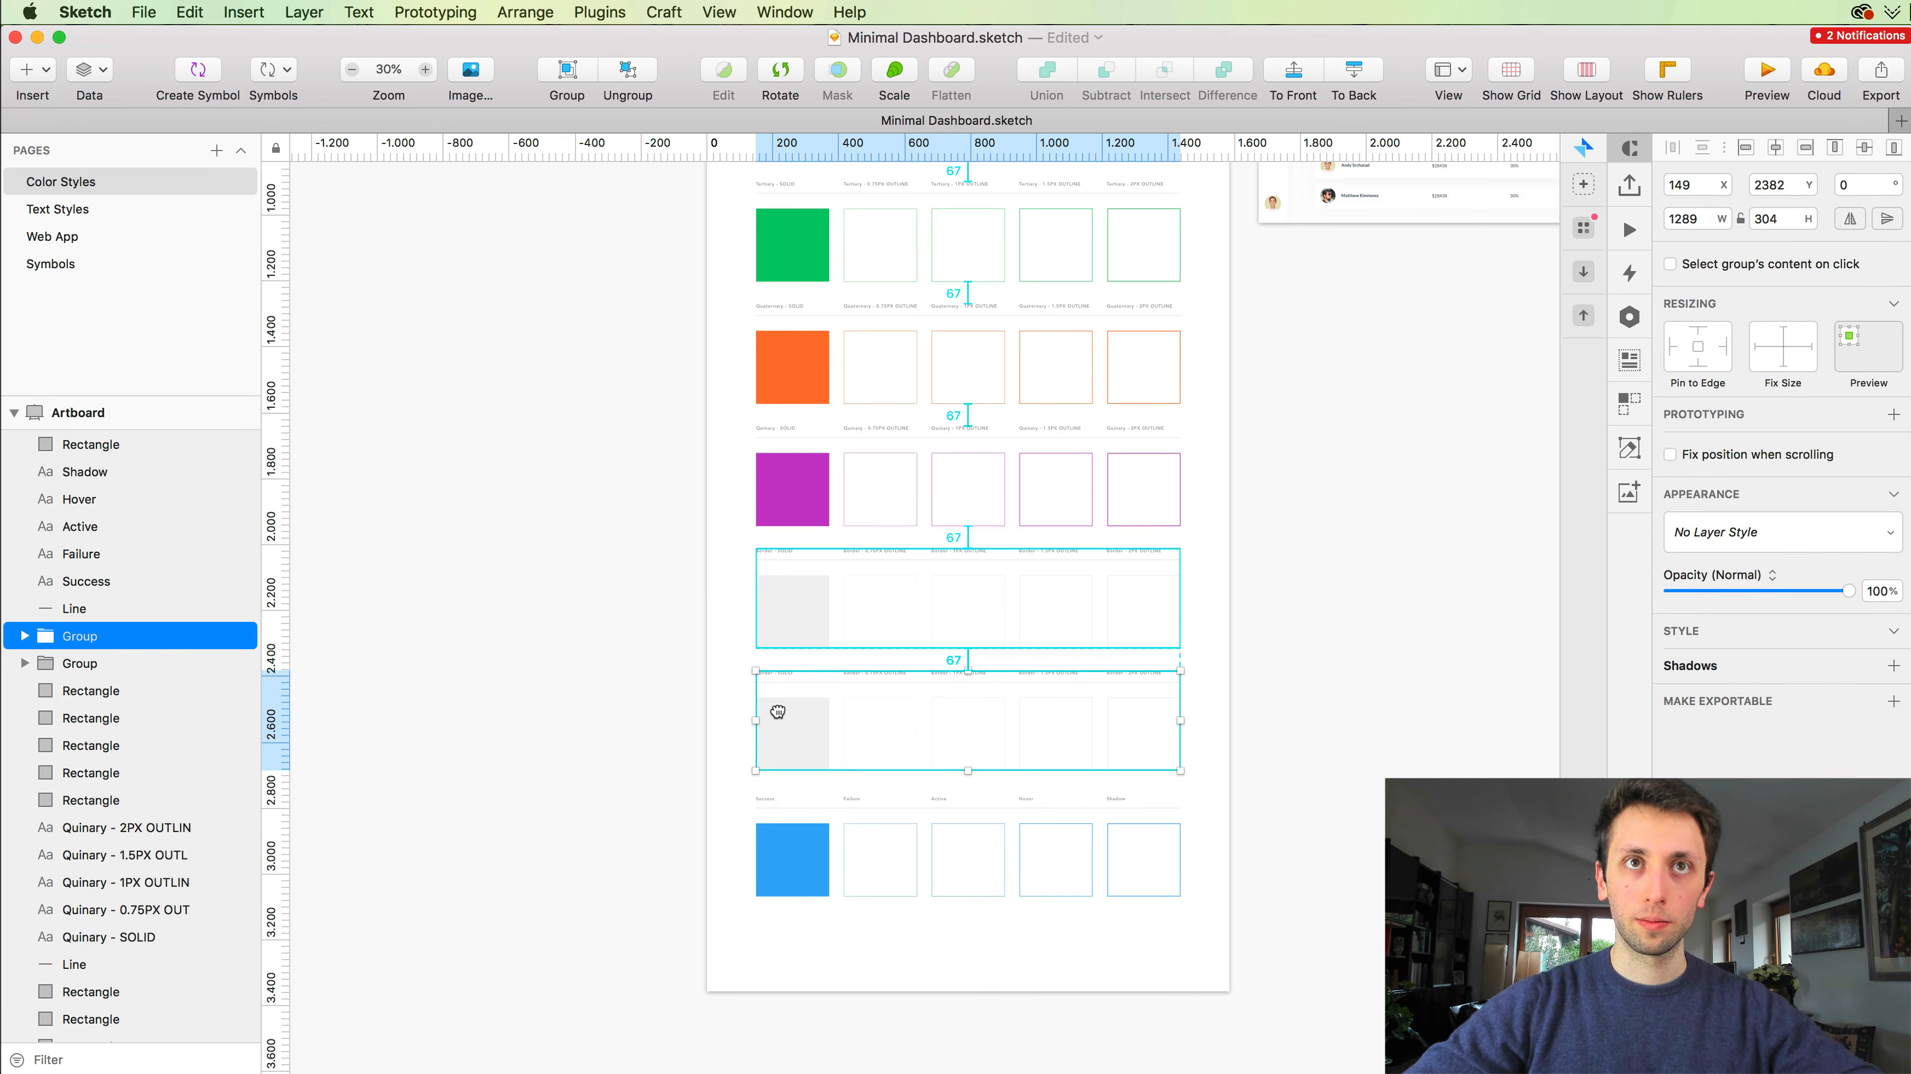
Step: Move the Success row up slightly so its spacing matches the rows above
{"action": "left_click_drag", "start_coordinate": [704, 781], "coordinate": [1210, 946]}
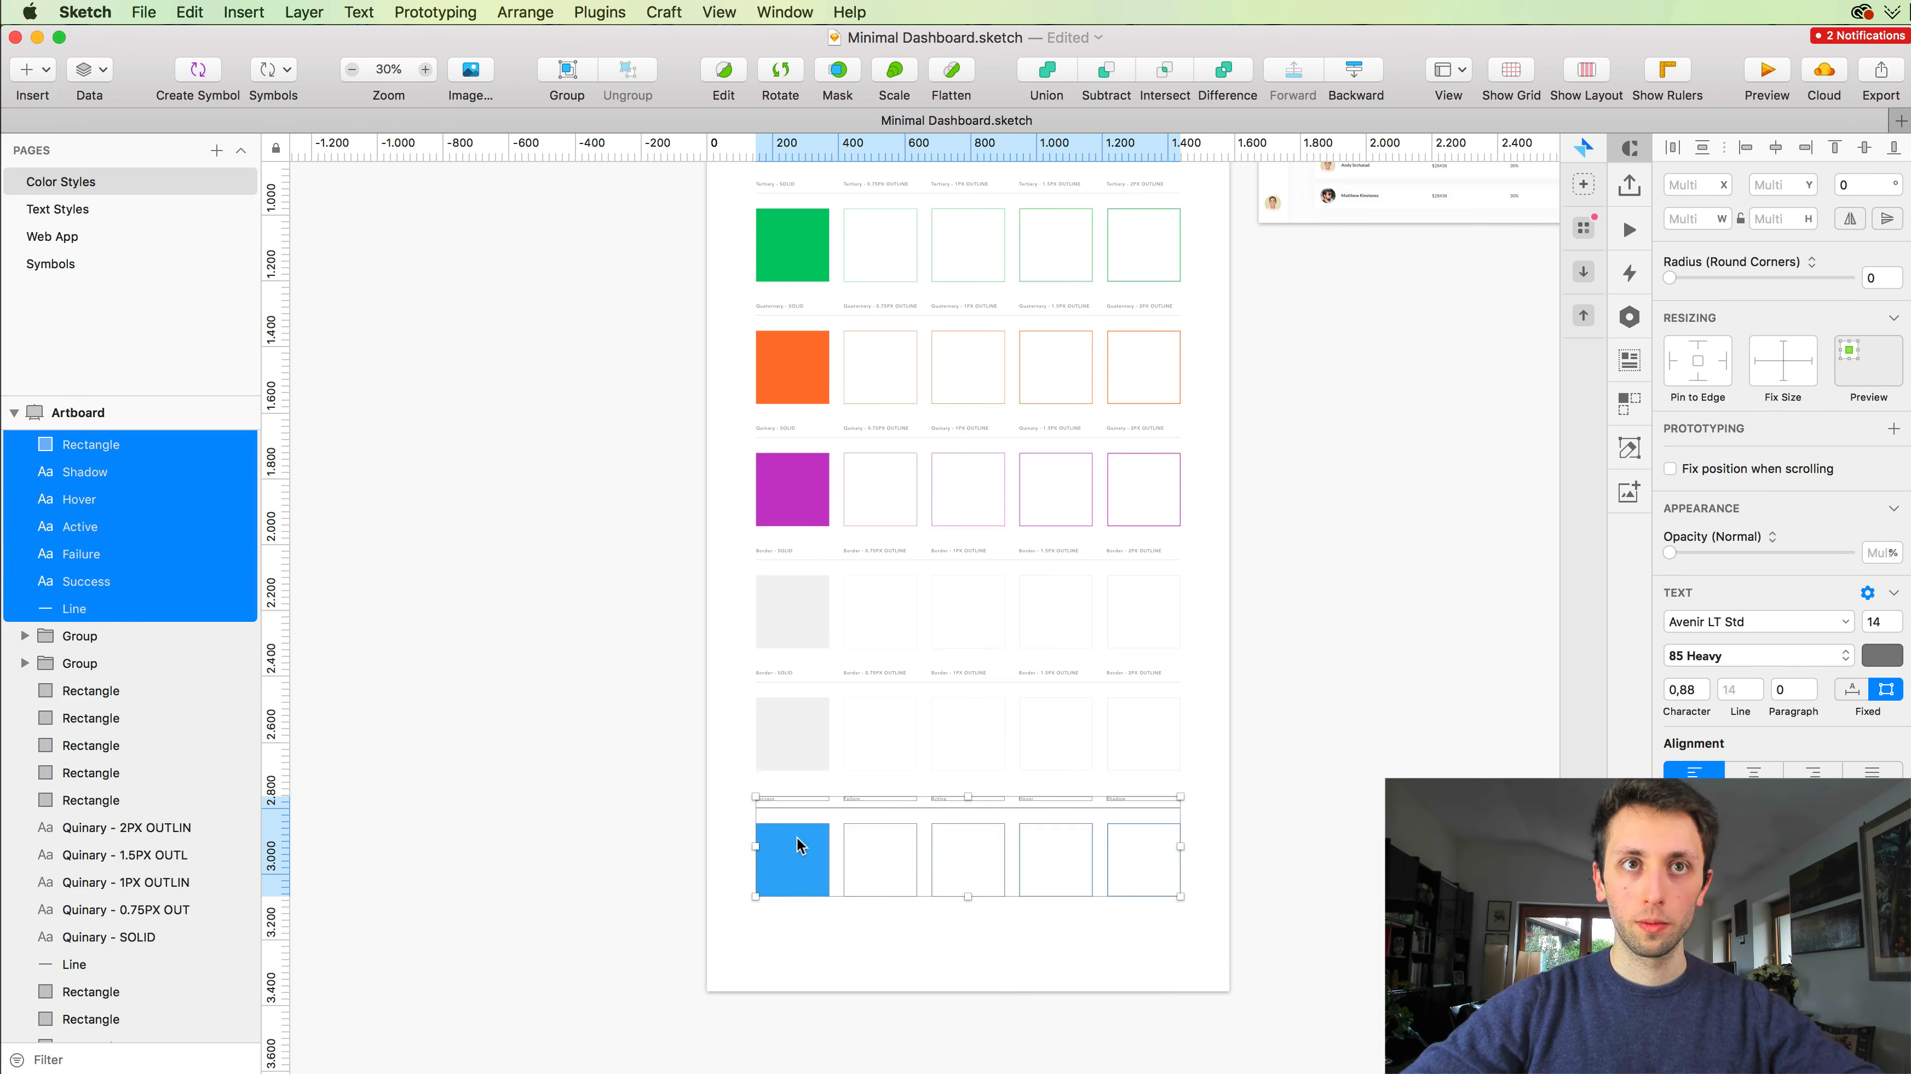
{"action": "left_click_drag", "start_coordinate": [797, 839], "coordinate": [774, 842]}
{"action": "left_click", "coordinate": [1383, 627]}
Step: Shorten the artboard from its lower edge to a height of about 3227
{"action": "scroll", "coordinate": [1383, 627], "scroll_direction": "up", "scroll_amount": 10}
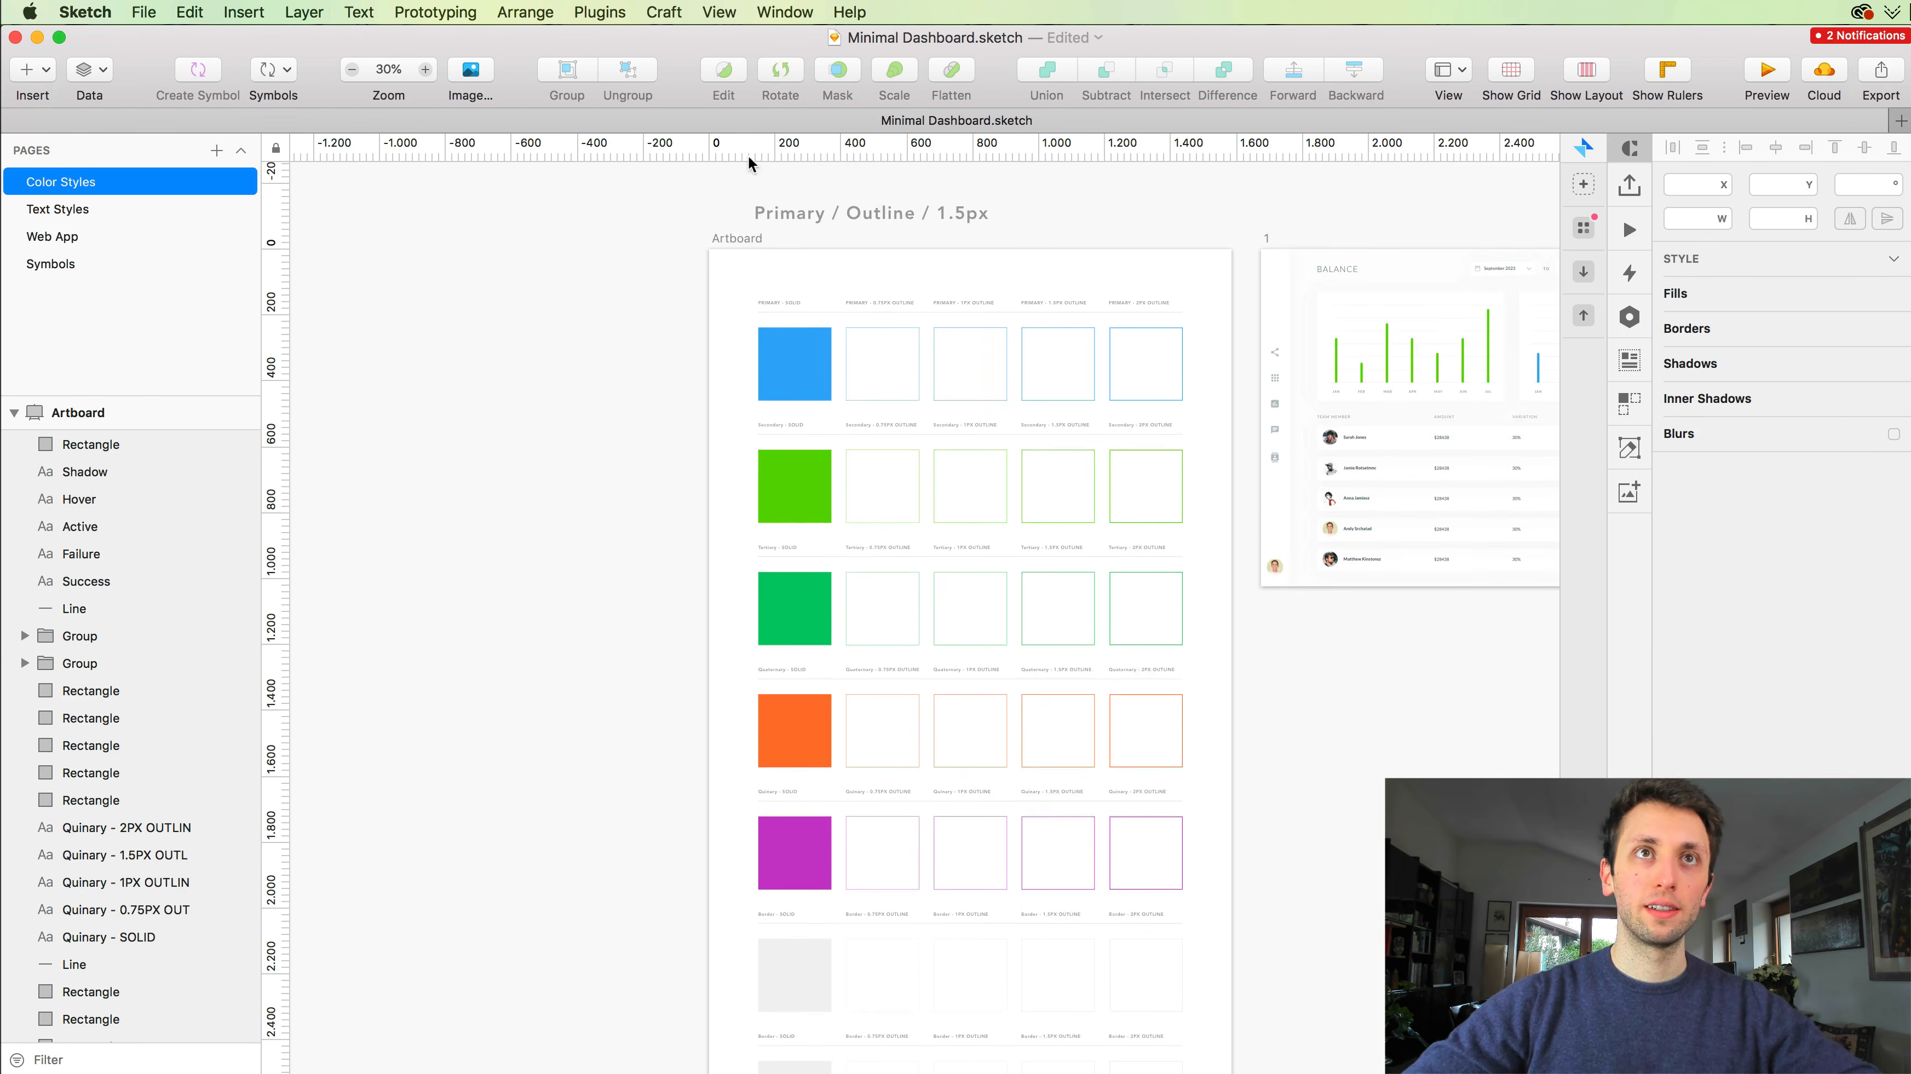
{"action": "left_click", "coordinate": [1013, 411]}
{"action": "scroll", "coordinate": [1013, 411], "scroll_direction": "down", "scroll_amount": 8}
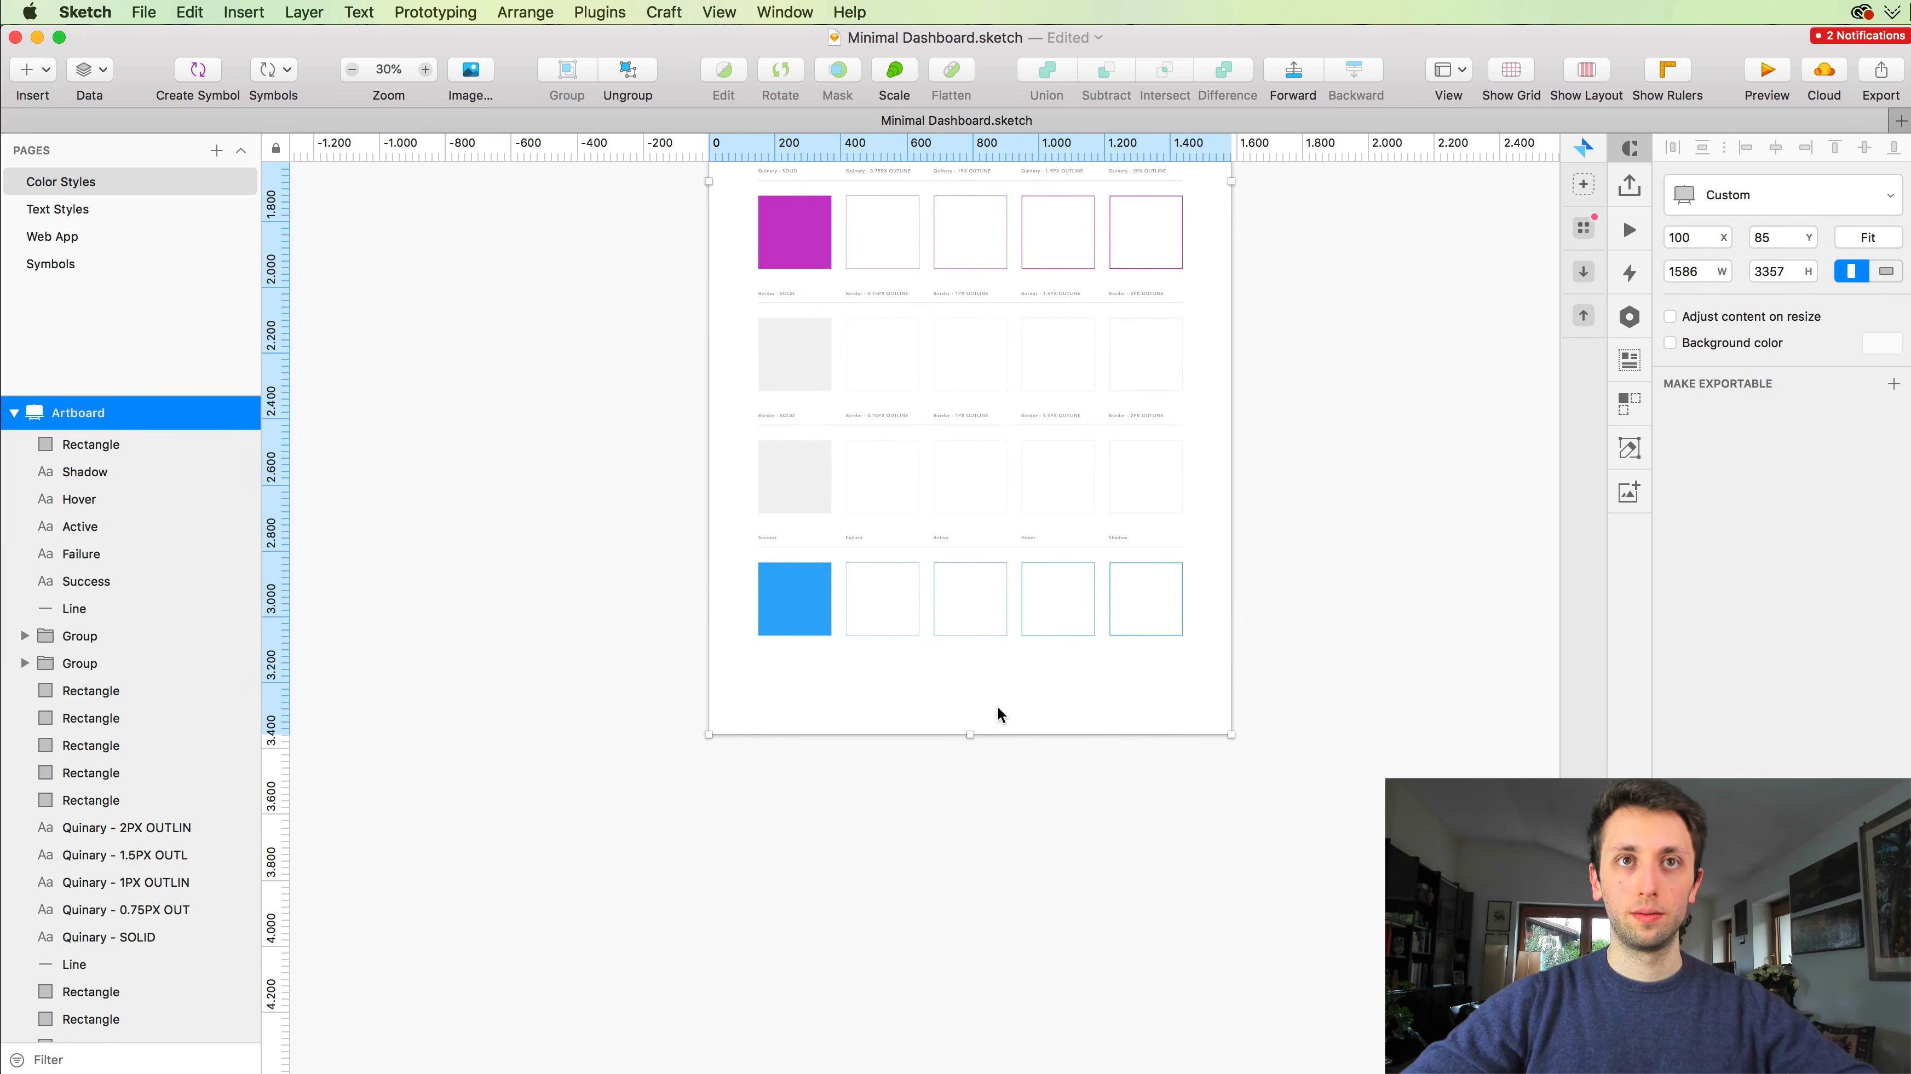
{"action": "left_click_drag", "start_coordinate": [970, 735], "coordinate": [970, 690]}
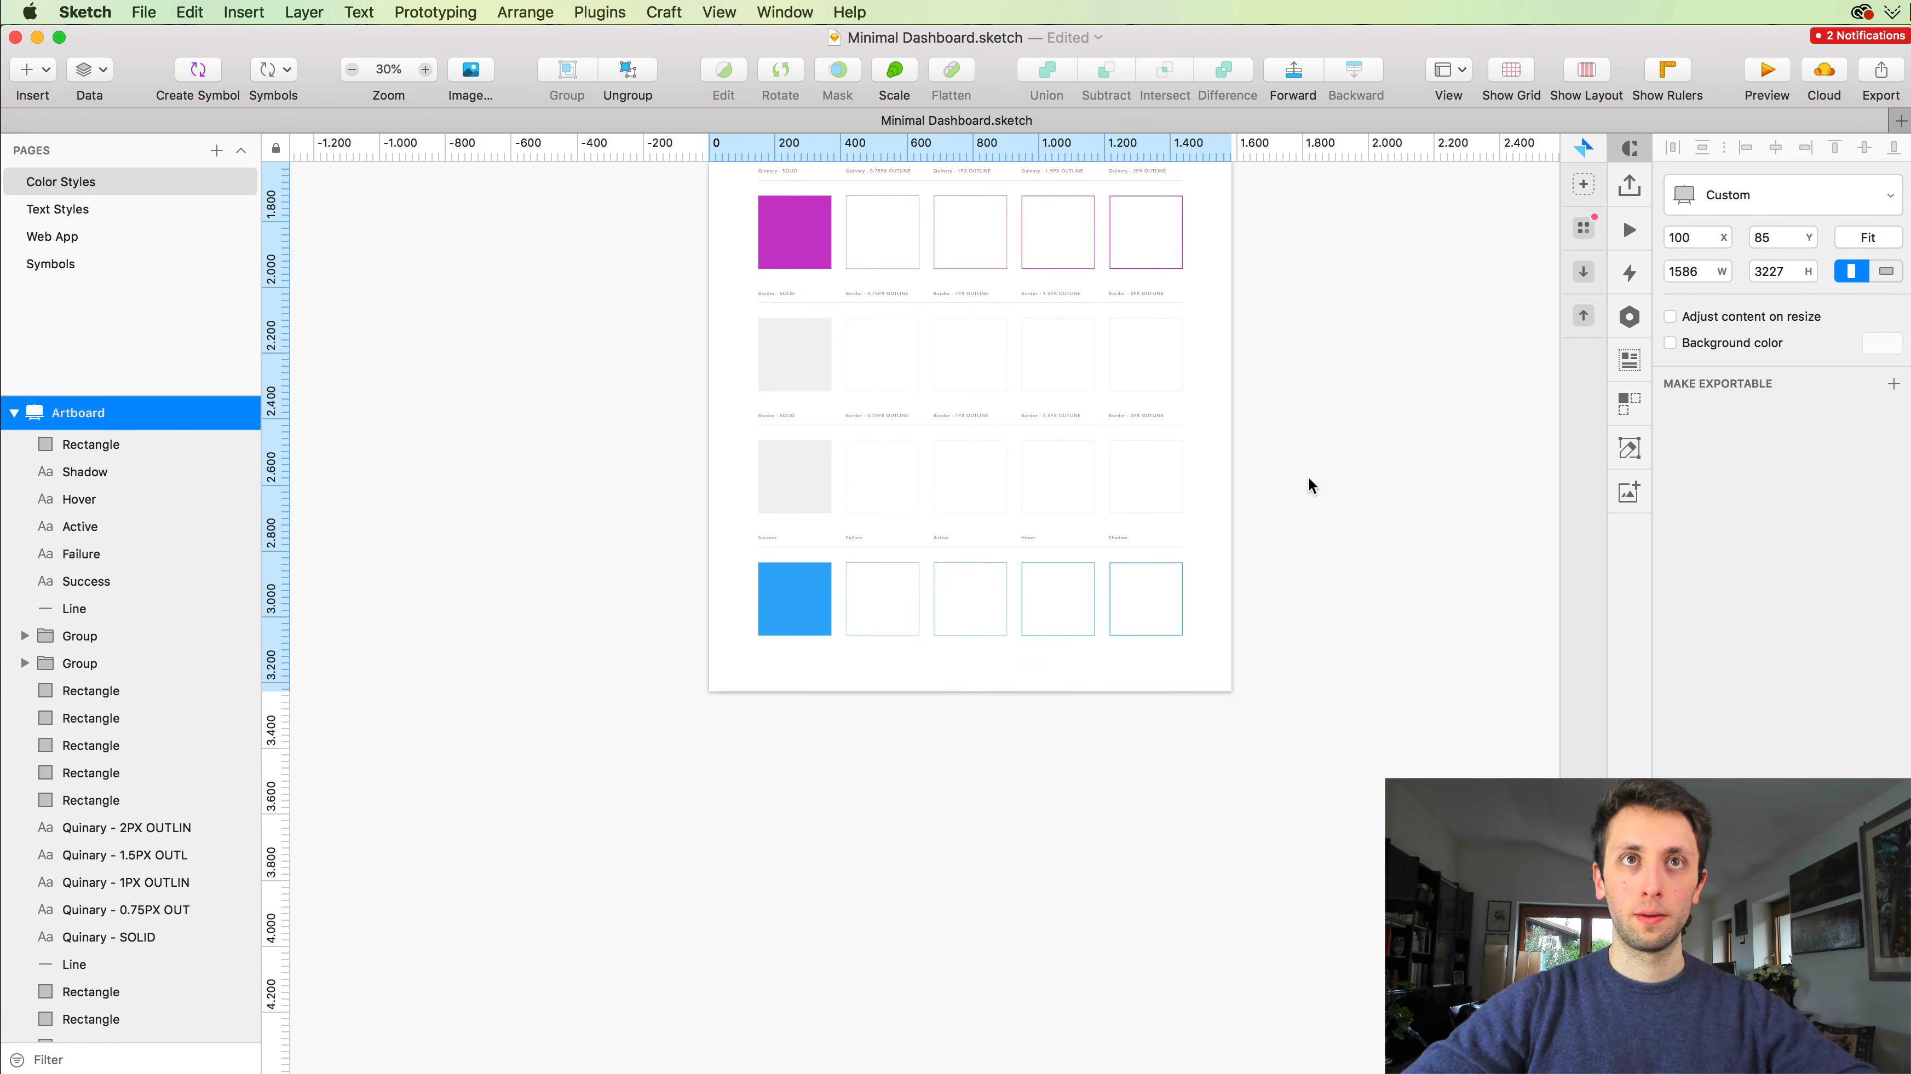
Step: Fill the solid swatch of the upper Border row with grey #D4D4D4 sampled from the first table row's arrow on the dashboard
{"action": "left_click", "coordinate": [1309, 482]}
{"action": "scroll", "coordinate": [791, 337], "scroll_direction": "up", "scroll_amount": 8}
{"action": "scroll", "coordinate": [818, 350], "scroll_direction": "up", "scroll_amount": 2}
{"action": "scroll", "coordinate": [818, 349], "scroll_direction": "right", "scroll_amount": 2}
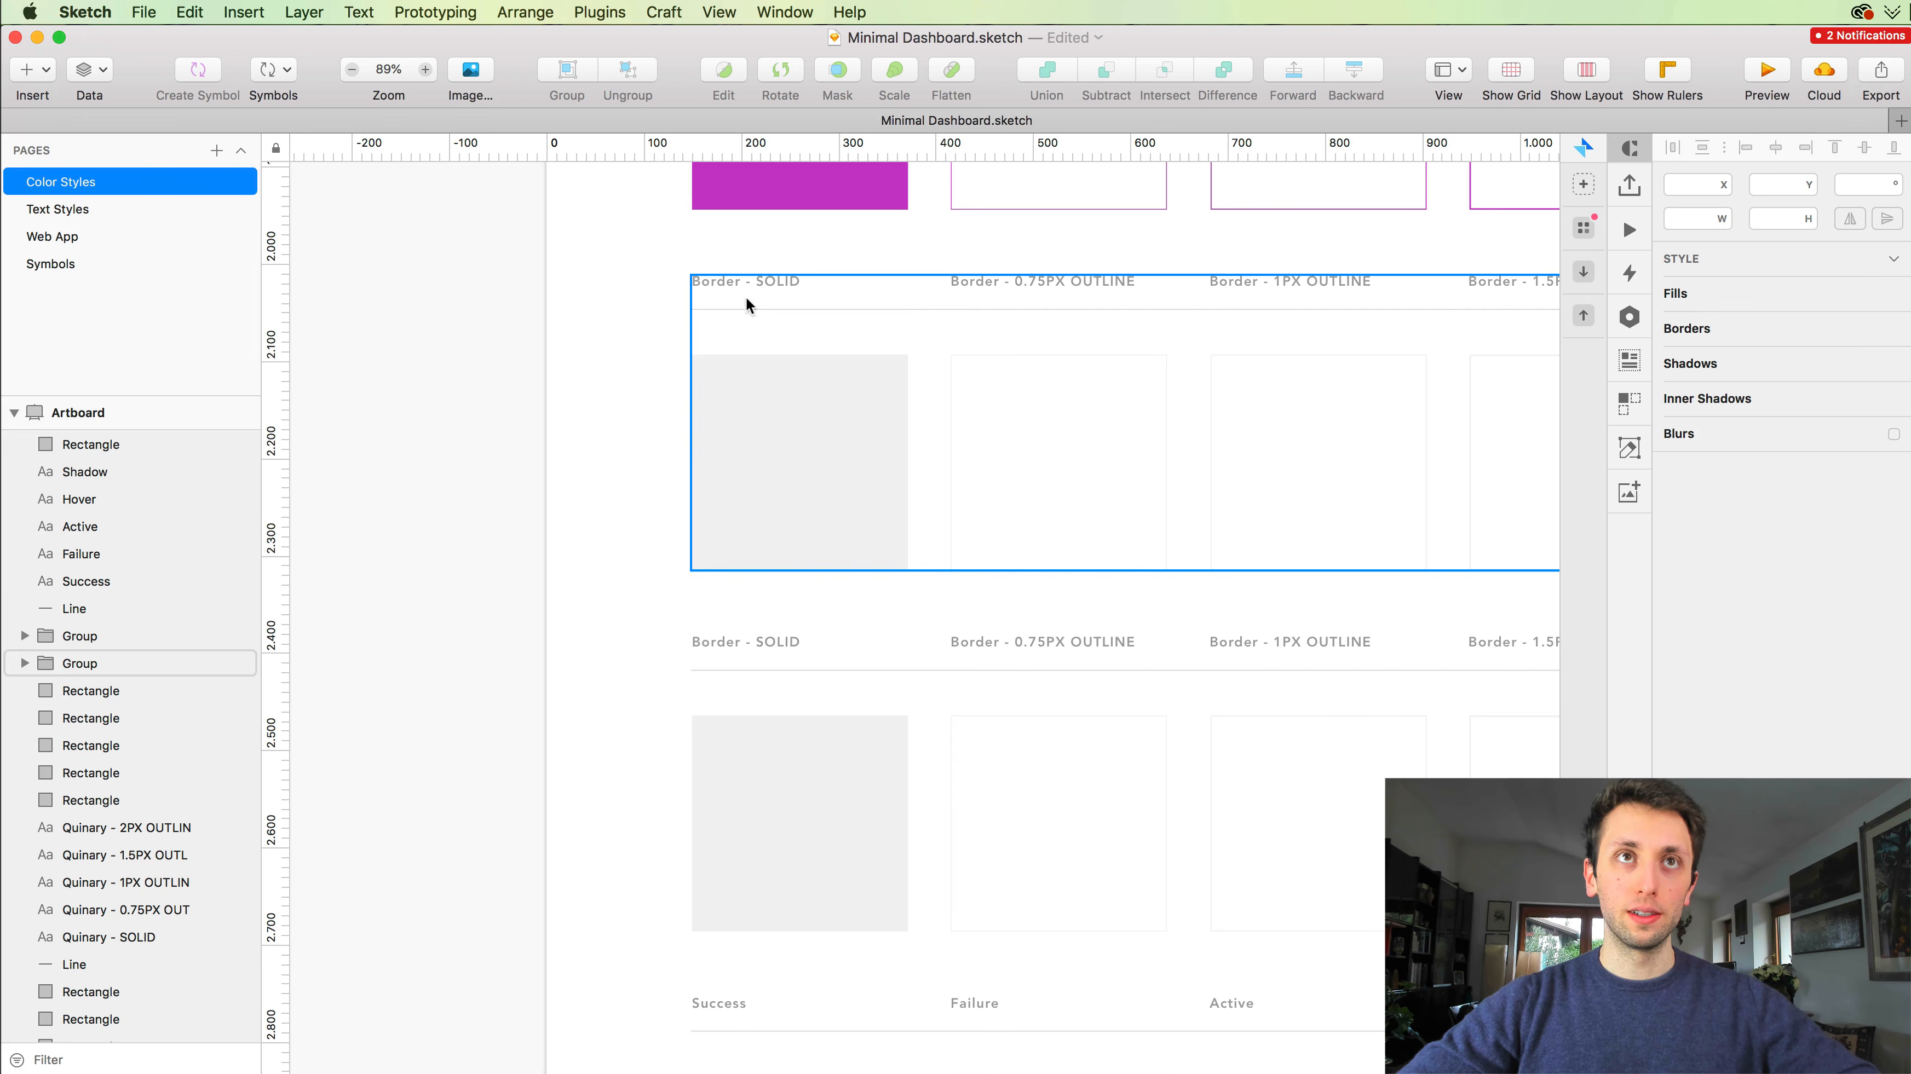
{"action": "left_click", "coordinate": [798, 459]}
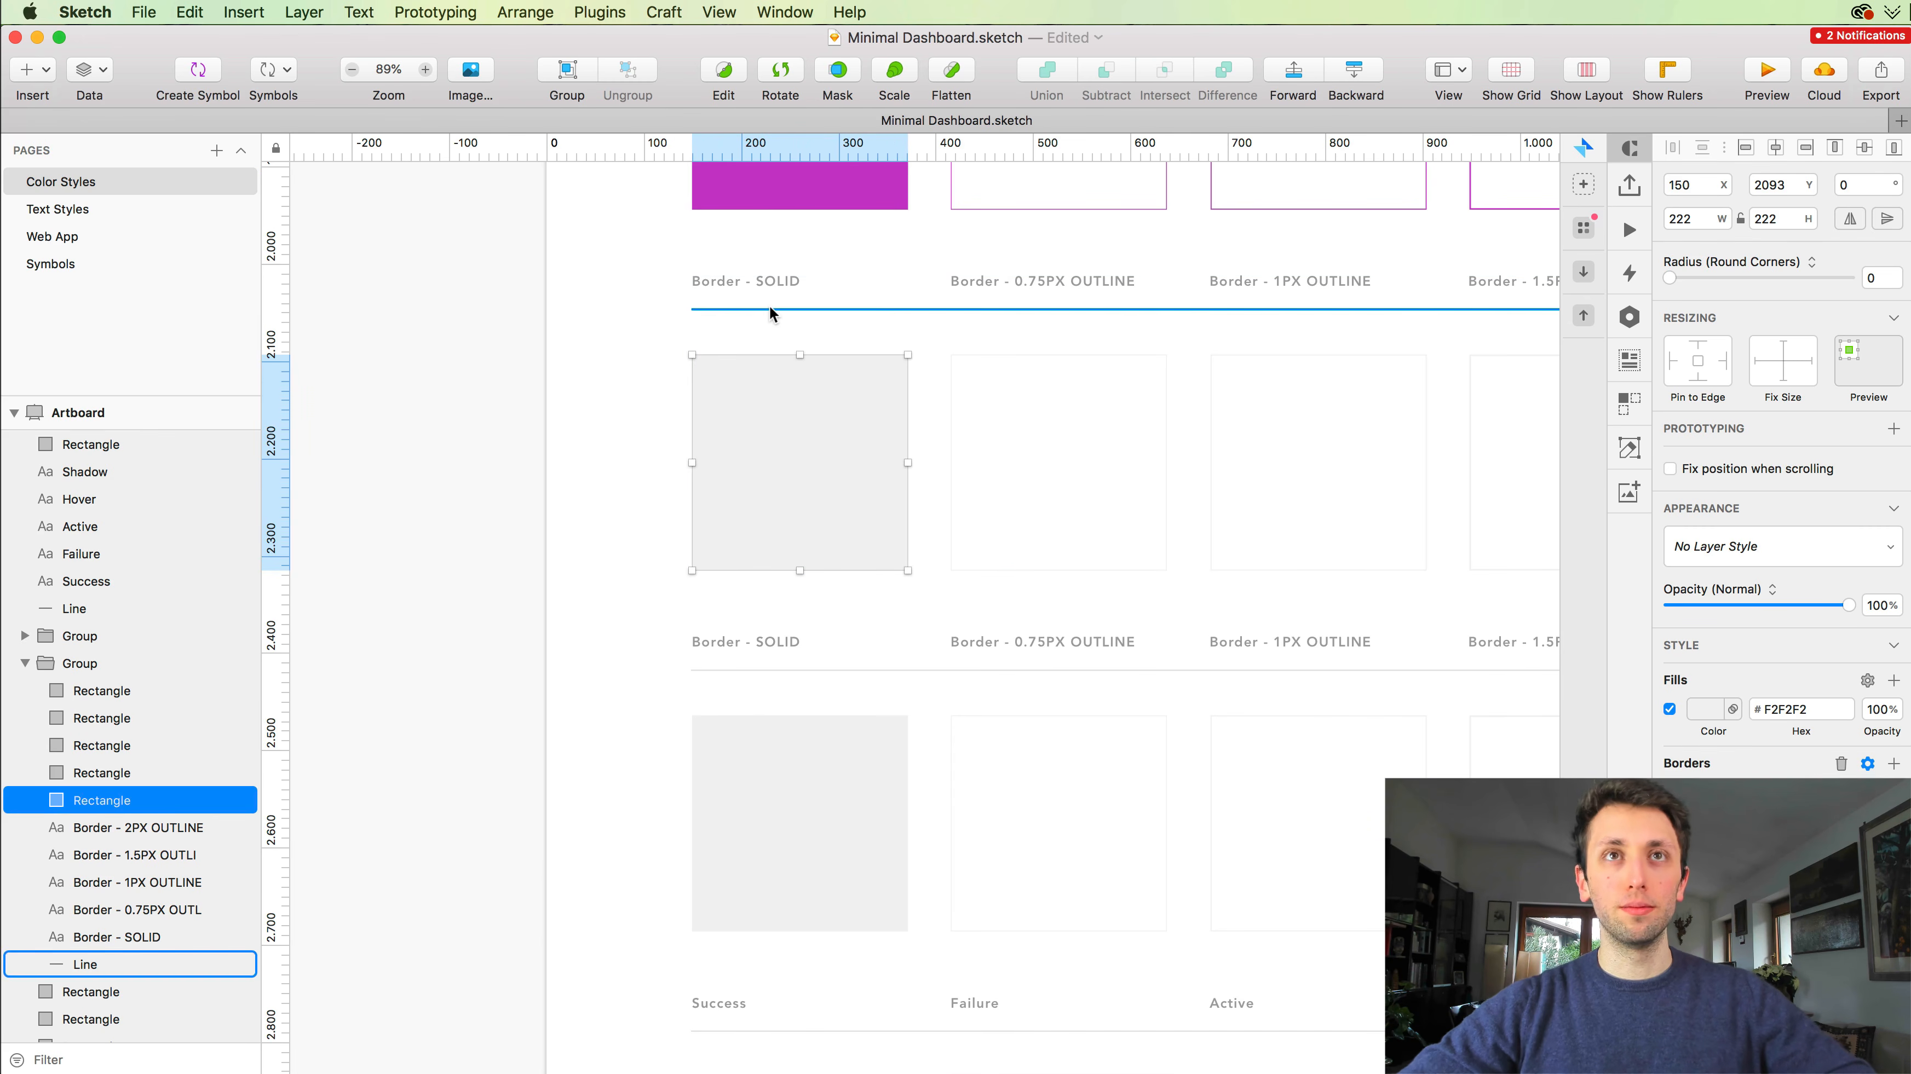
{"action": "scroll", "coordinate": [835, 413], "scroll_direction": "down", "scroll_amount": 3}
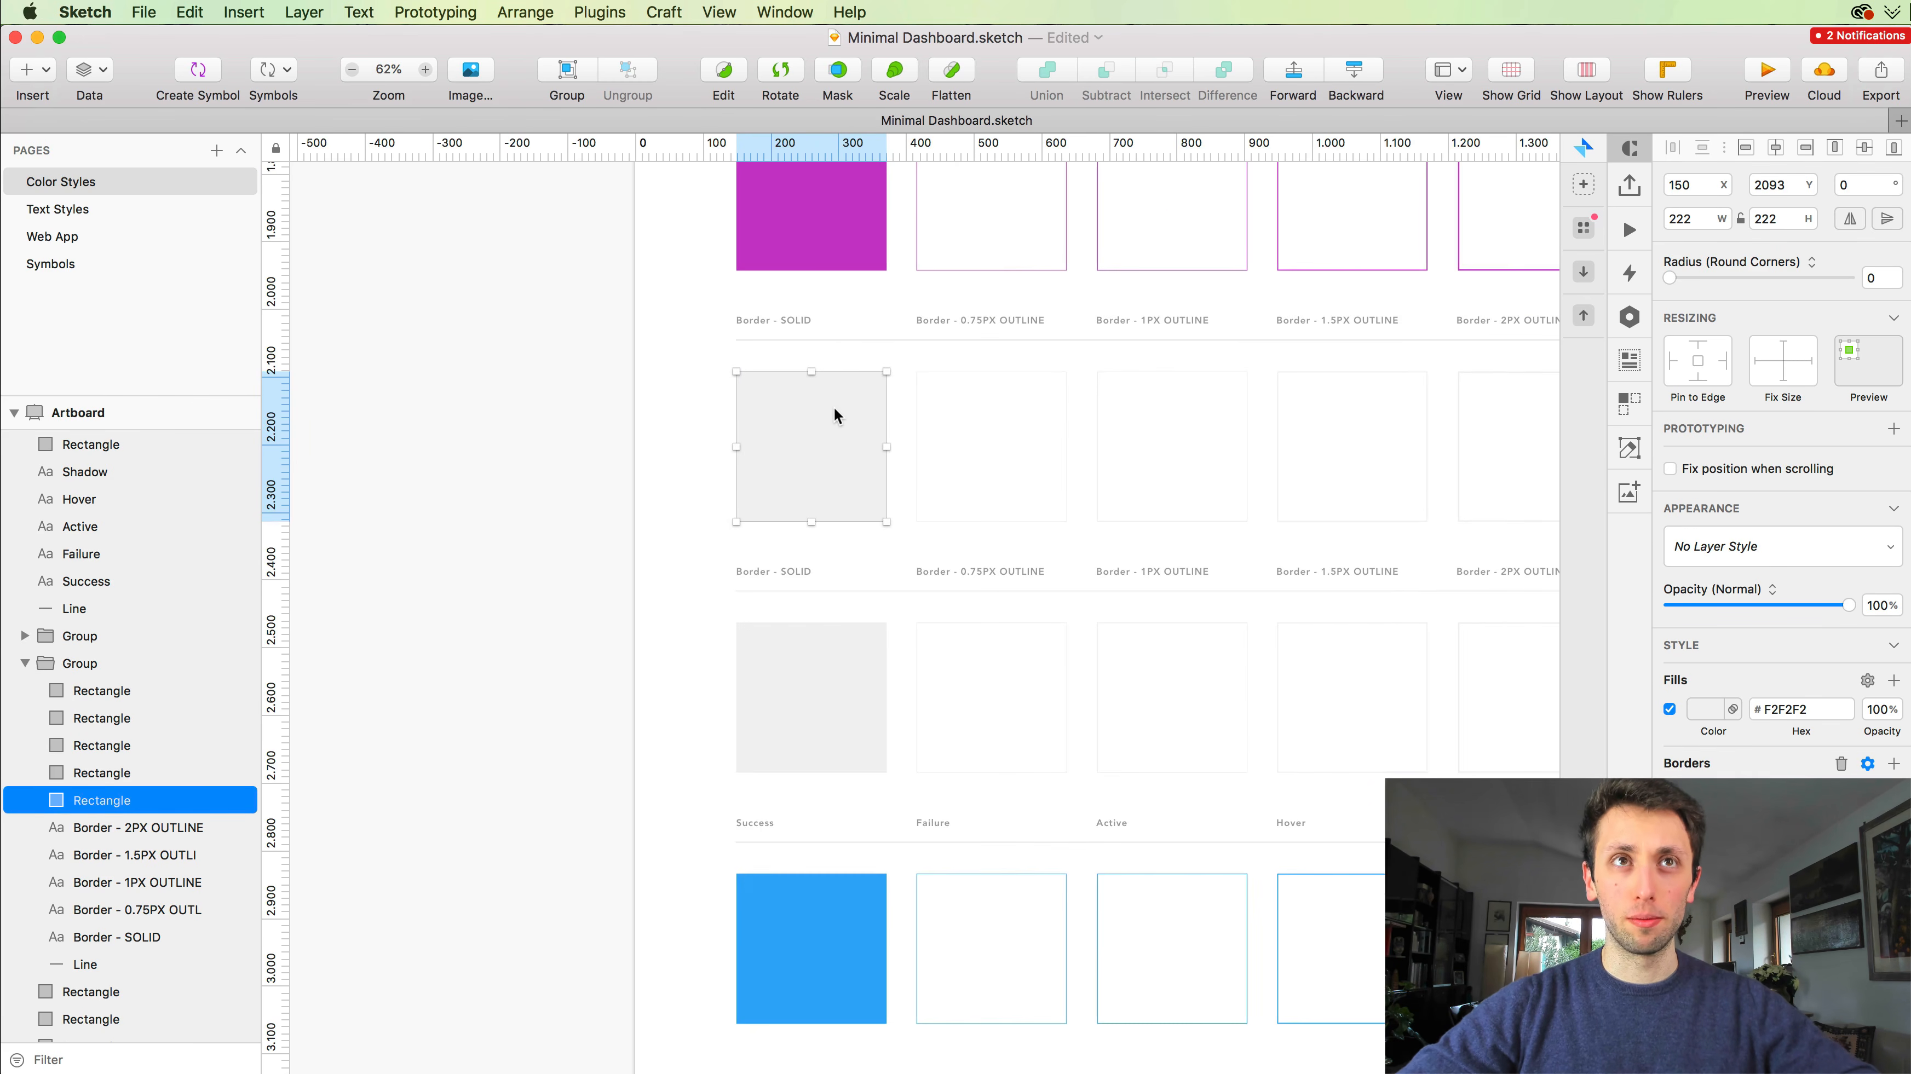
{"action": "scroll", "coordinate": [825, 416], "scroll_direction": "up", "scroll_amount": 3}
{"action": "scroll", "coordinate": [826, 417], "scroll_direction": "right", "scroll_amount": 2}
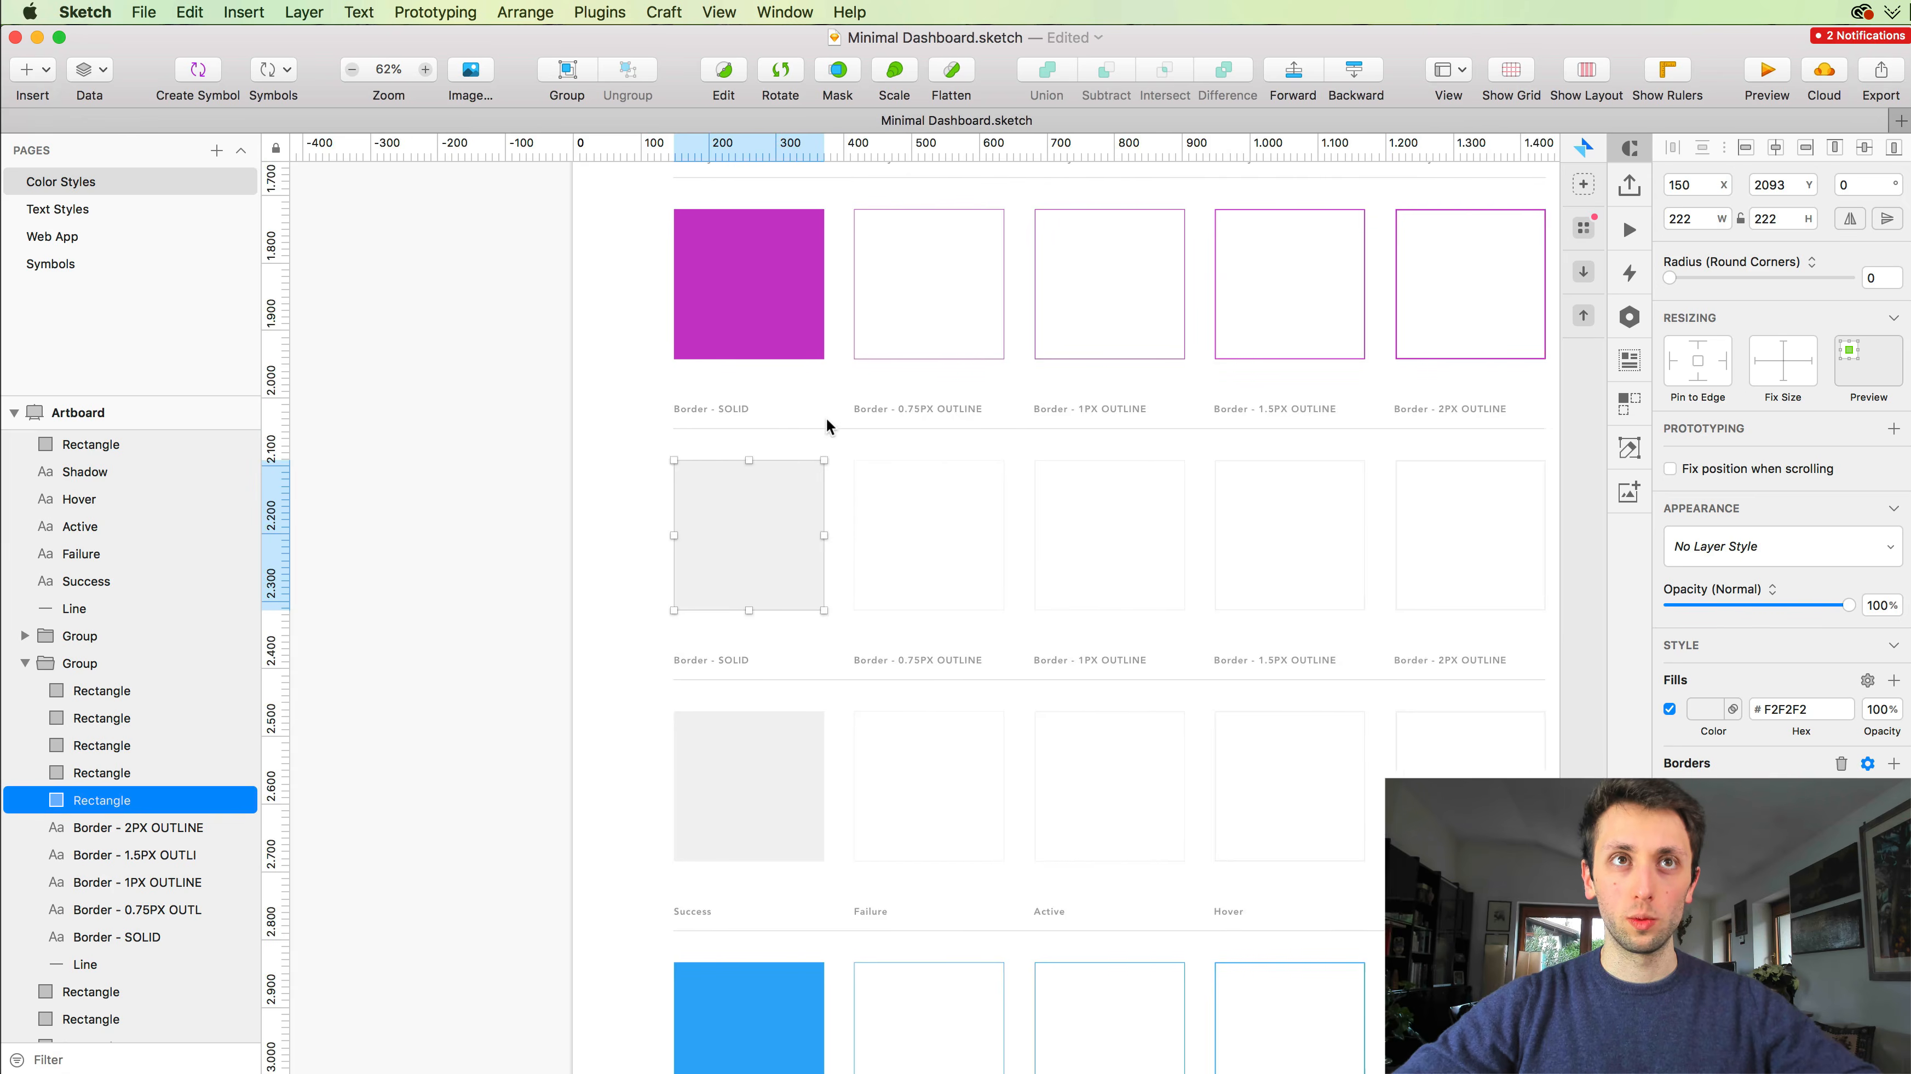
{"action": "scroll", "coordinate": [825, 416], "scroll_direction": "right", "scroll_amount": 2}
{"action": "scroll", "coordinate": [825, 417], "scroll_direction": "down", "scroll_amount": 1}
{"action": "scroll", "coordinate": [825, 417], "scroll_direction": "up", "scroll_amount": 20}
{"action": "scroll", "coordinate": [825, 417], "scroll_direction": "right", "scroll_amount": 15}
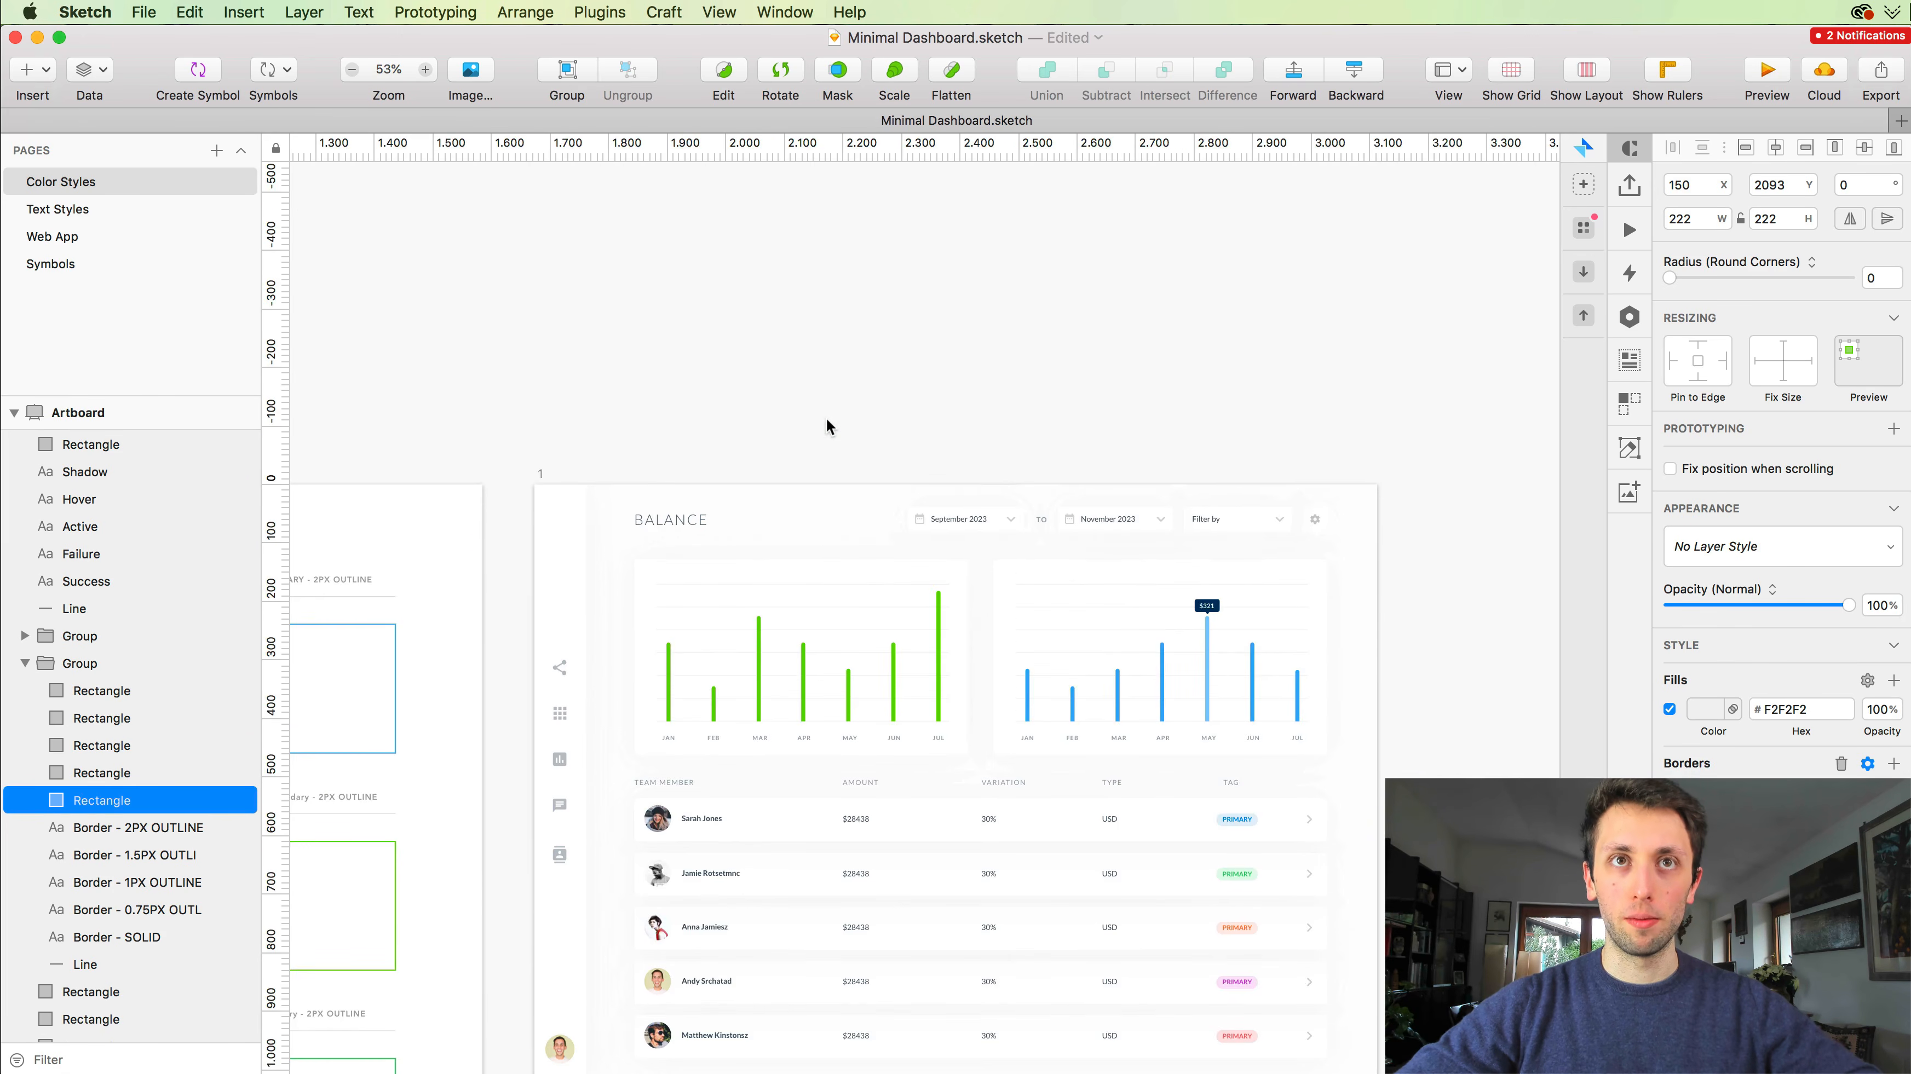
{"action": "scroll", "coordinate": [825, 417], "scroll_direction": "down", "scroll_amount": 5}
{"action": "scroll", "coordinate": [1116, 582], "scroll_direction": "up", "scroll_amount": 5}
{"action": "scroll", "coordinate": [1116, 582], "scroll_direction": "down", "scroll_amount": 3}
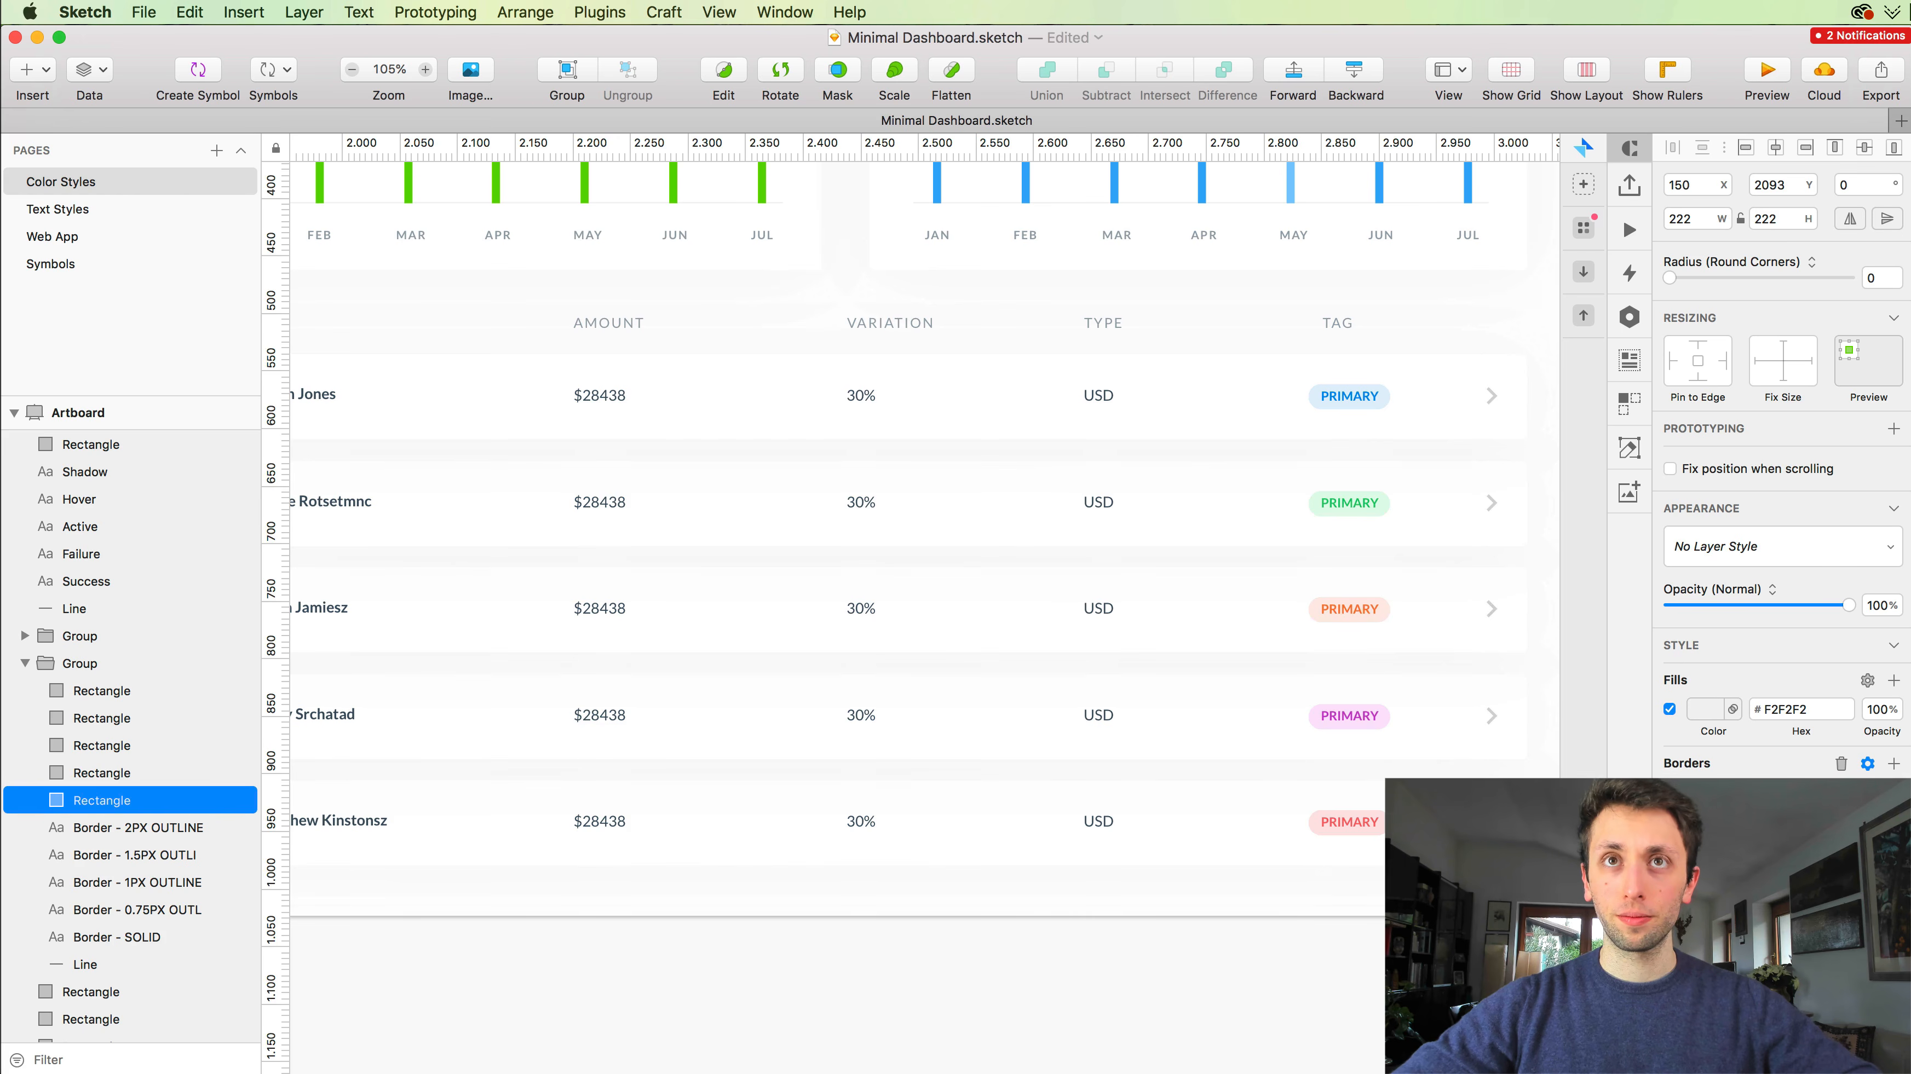
{"action": "key", "text": "ctrl+c"}
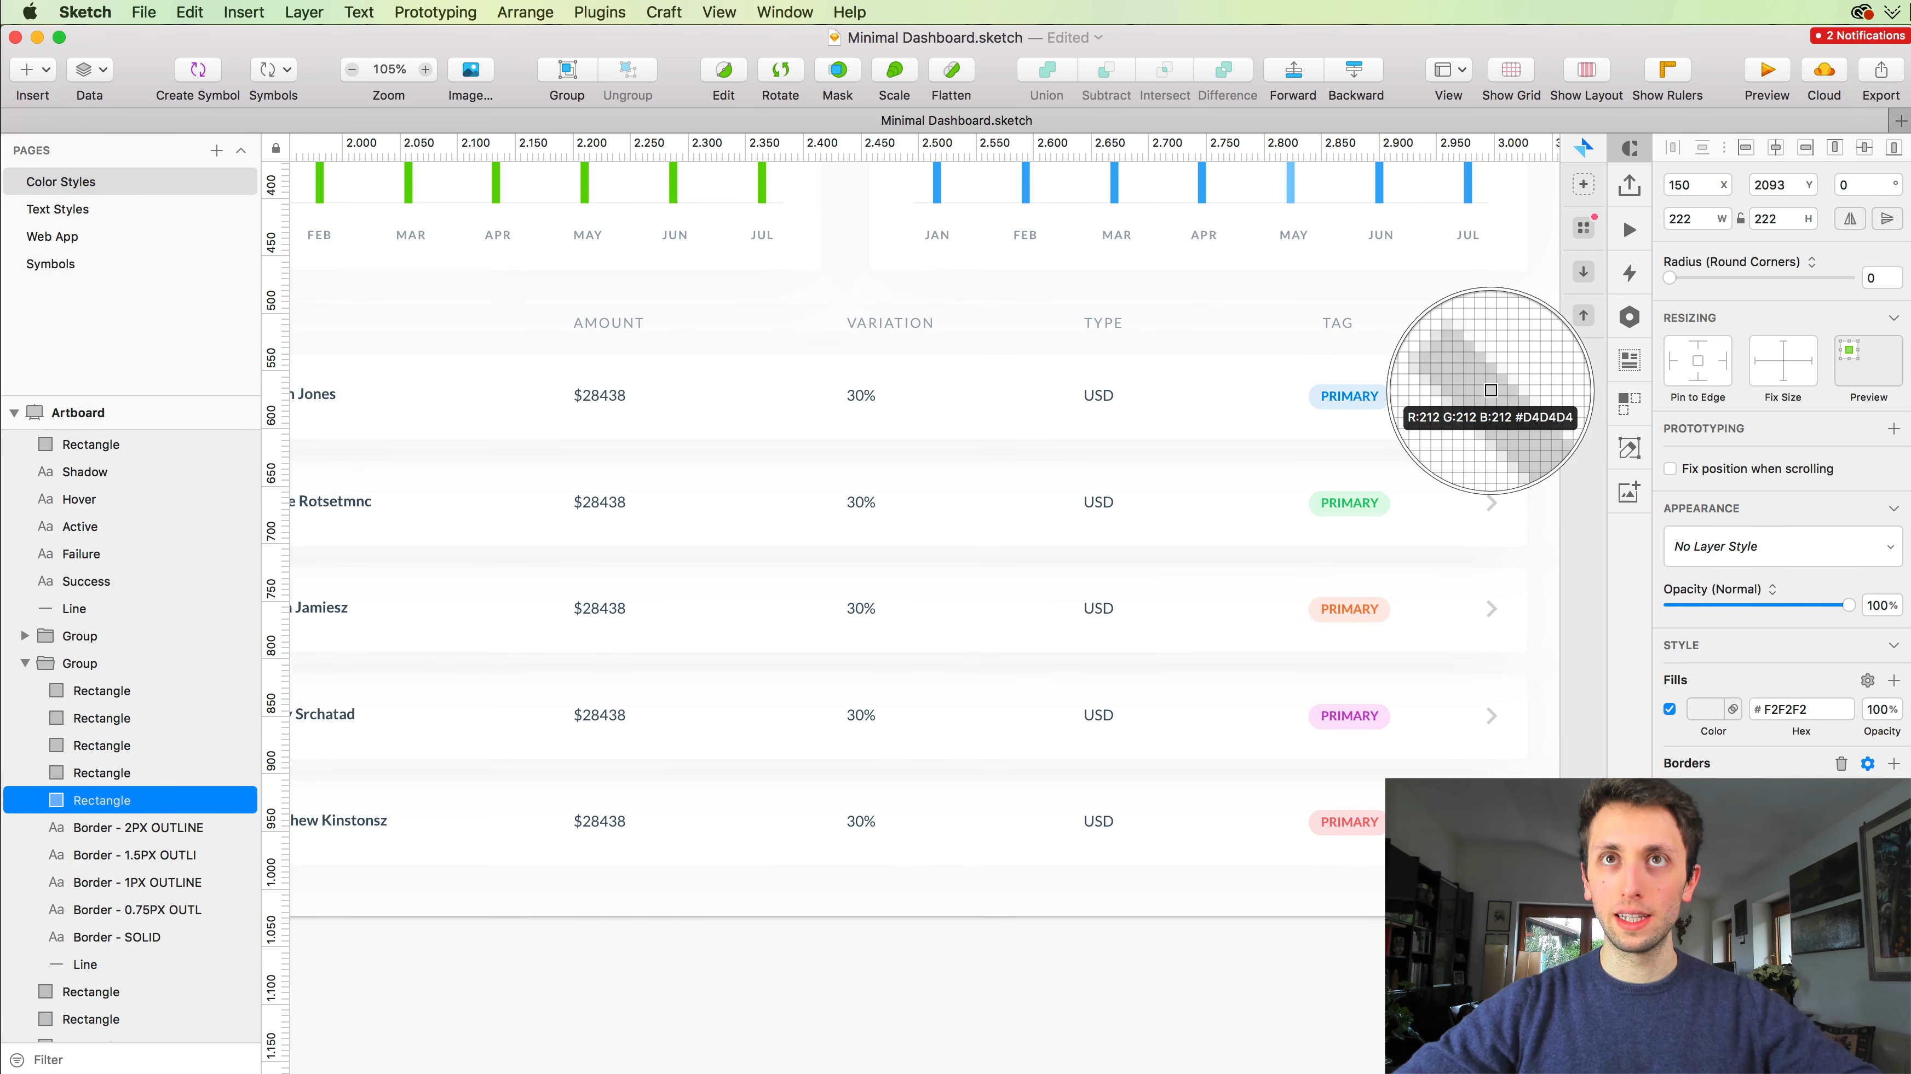
{"action": "left_click", "coordinate": [1490, 390]}
Step: Ungroup the upper Border row so its labels, line and swatches can be edited individually
{"action": "scroll", "coordinate": [1163, 648], "scroll_direction": "down", "scroll_amount": 5}
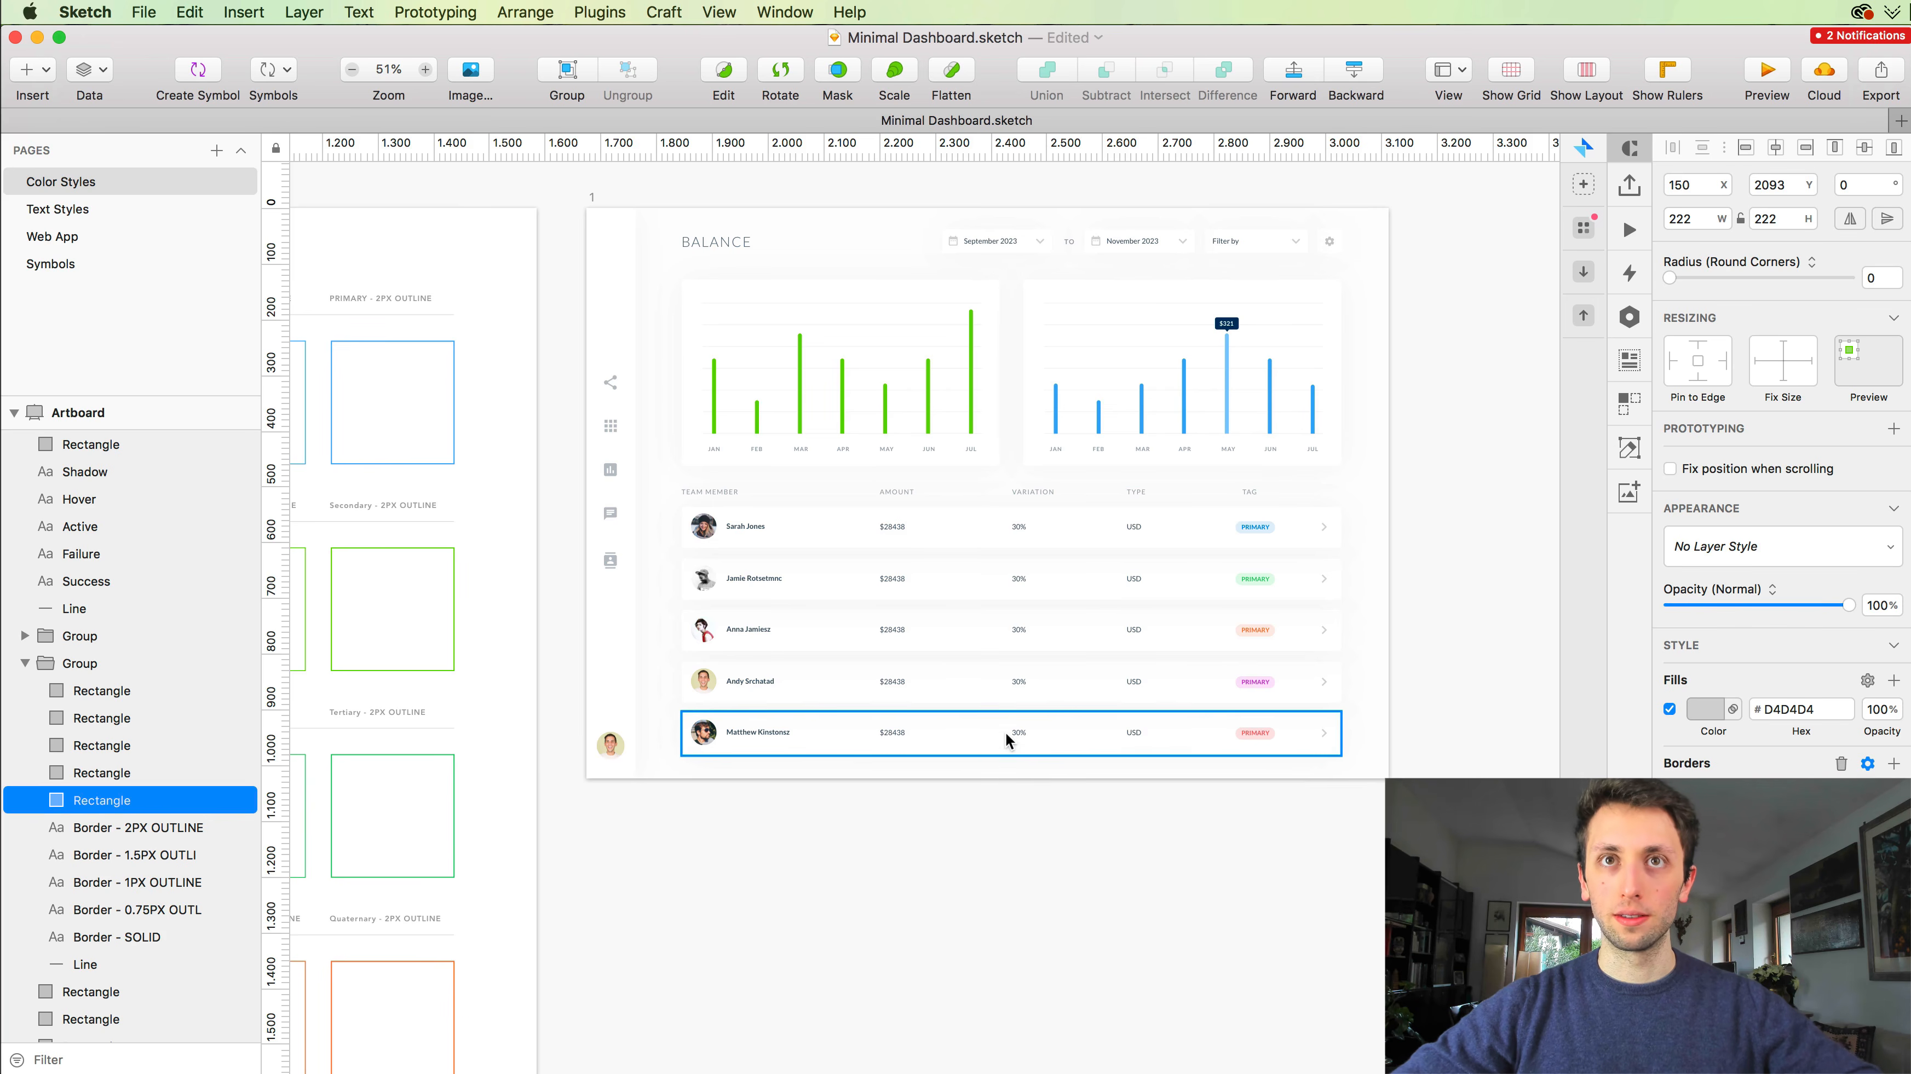
{"action": "scroll", "coordinate": [1005, 731], "scroll_direction": "up", "scroll_amount": 5}
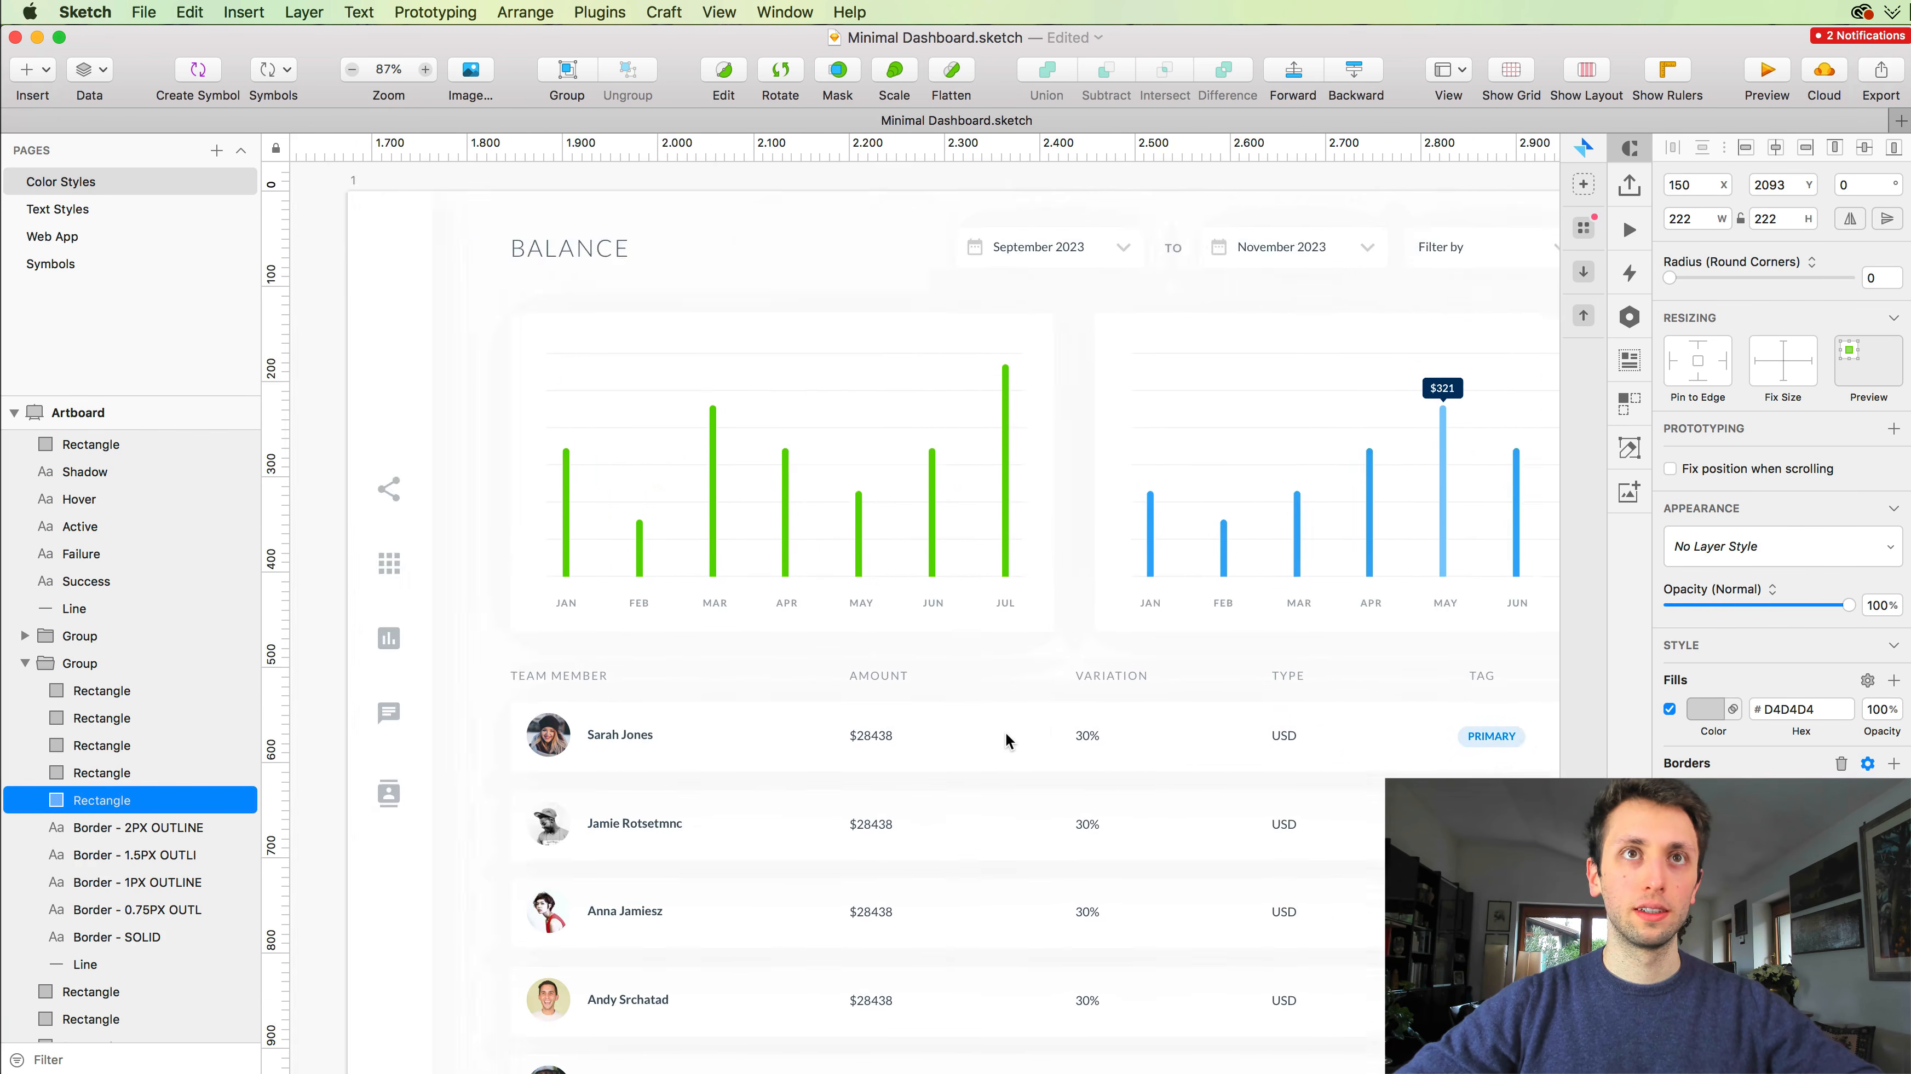
{"action": "scroll", "coordinate": [1006, 734], "scroll_direction": "right", "scroll_amount": 3}
{"action": "scroll", "coordinate": [1006, 734], "scroll_direction": "left", "scroll_amount": 20}
{"action": "scroll", "coordinate": [1005, 734], "scroll_direction": "down", "scroll_amount": 20}
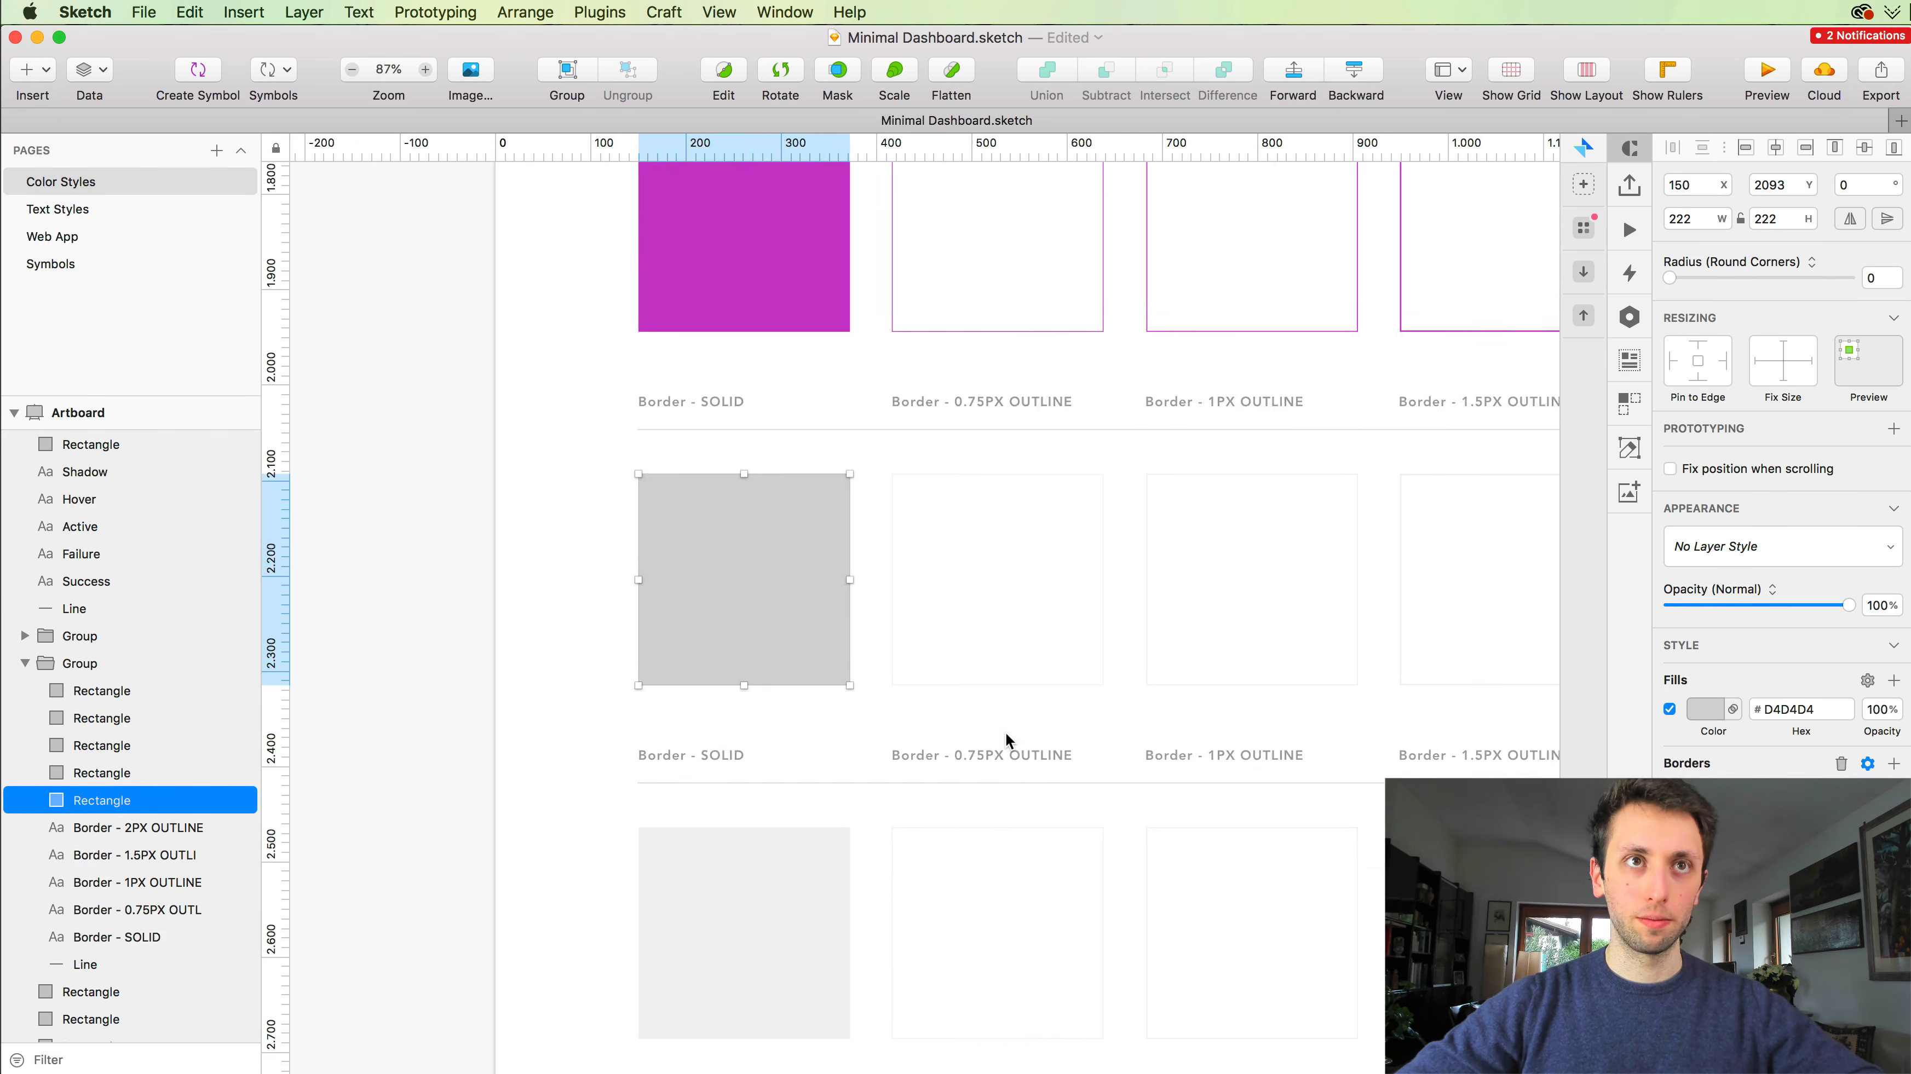
{"action": "scroll", "coordinate": [1004, 731], "scroll_direction": "down", "scroll_amount": 5}
{"action": "scroll", "coordinate": [1004, 731], "scroll_direction": "left", "scroll_amount": 1}
{"action": "left_click", "coordinate": [1672, 721]}
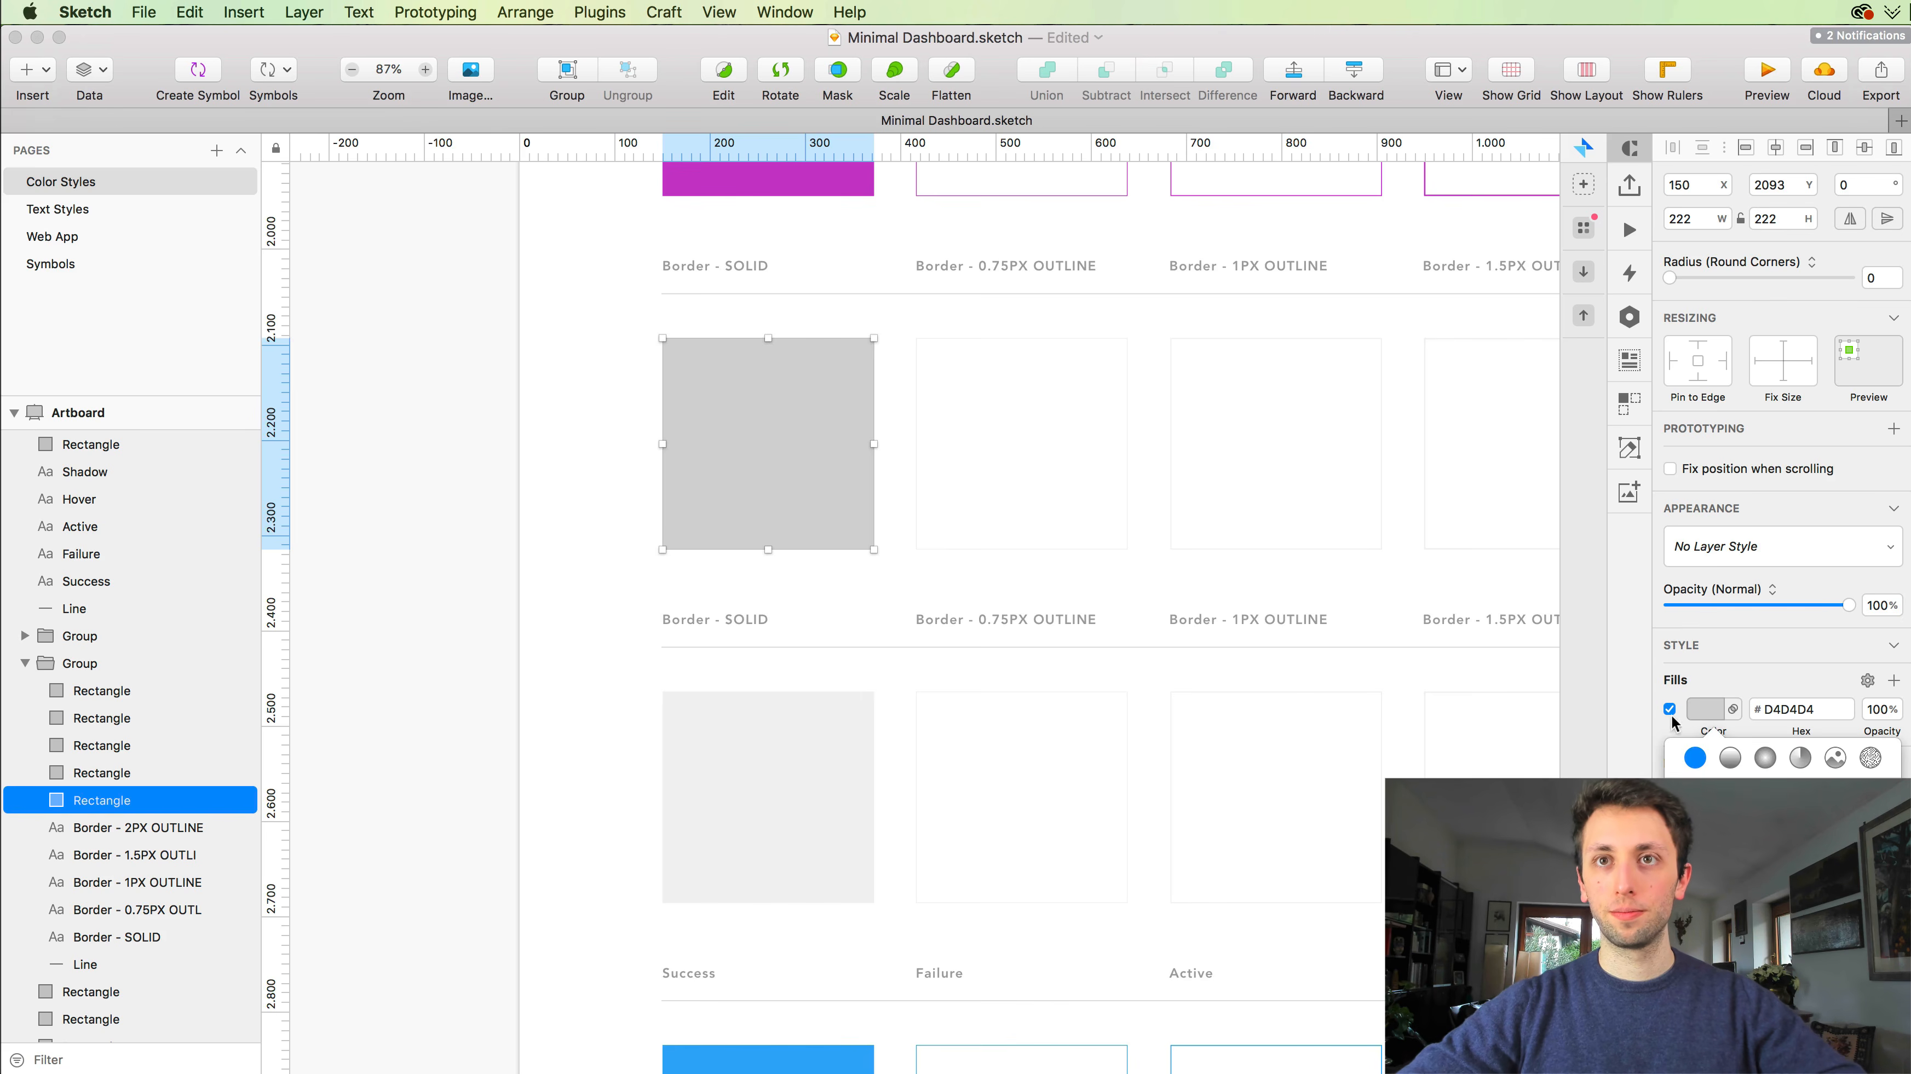
{"action": "scroll", "coordinate": [1216, 575], "scroll_direction": "right", "scroll_amount": 10}
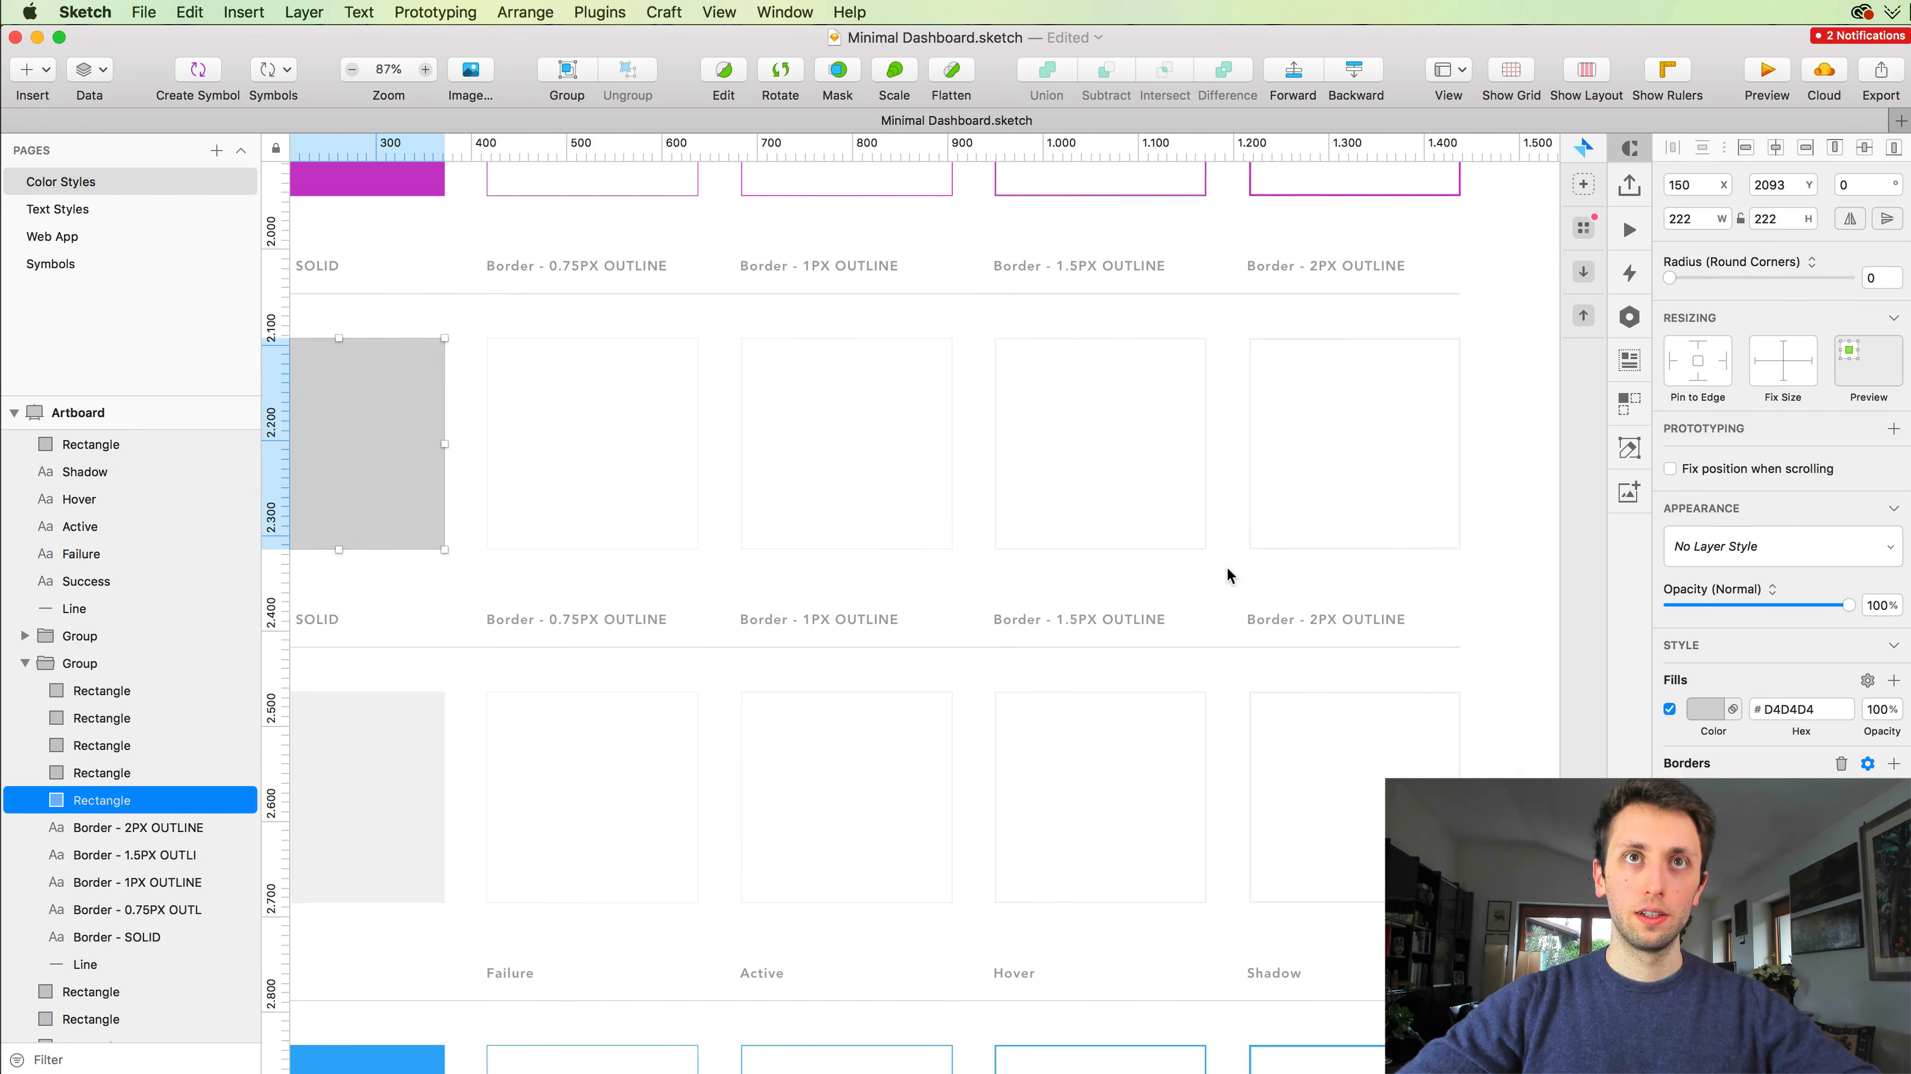
{"action": "left_click_drag", "start_coordinate": [1489, 554], "coordinate": [581, 458]}
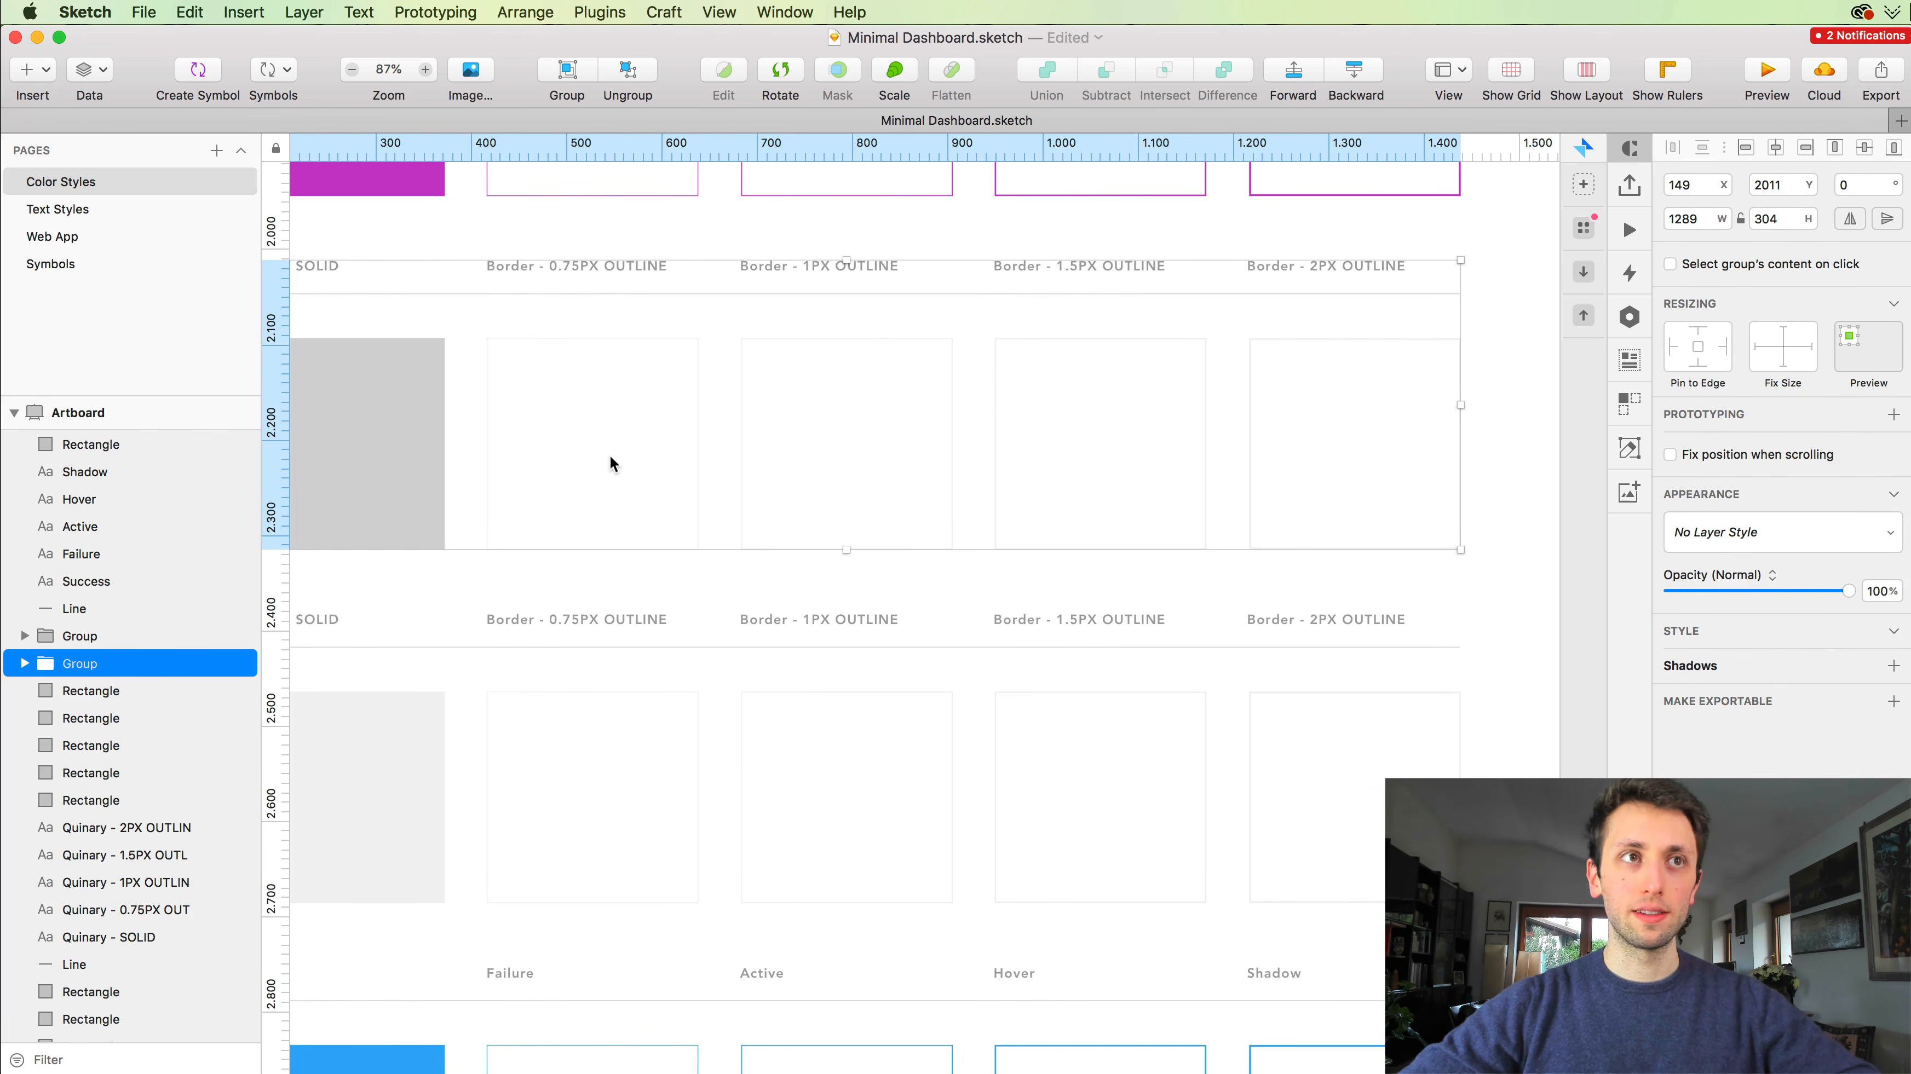
{"action": "key", "text": "super+shift+g"}
Step: Recolour the borders of the four outline swatches in the upper Border row with the darker grey
{"action": "scroll", "coordinate": [1356, 350], "scroll_direction": "right", "scroll_amount": 1}
{"action": "left_click_drag", "start_coordinate": [1495, 392], "coordinate": [533, 426]}
{"action": "left_click", "coordinate": [1705, 793]}
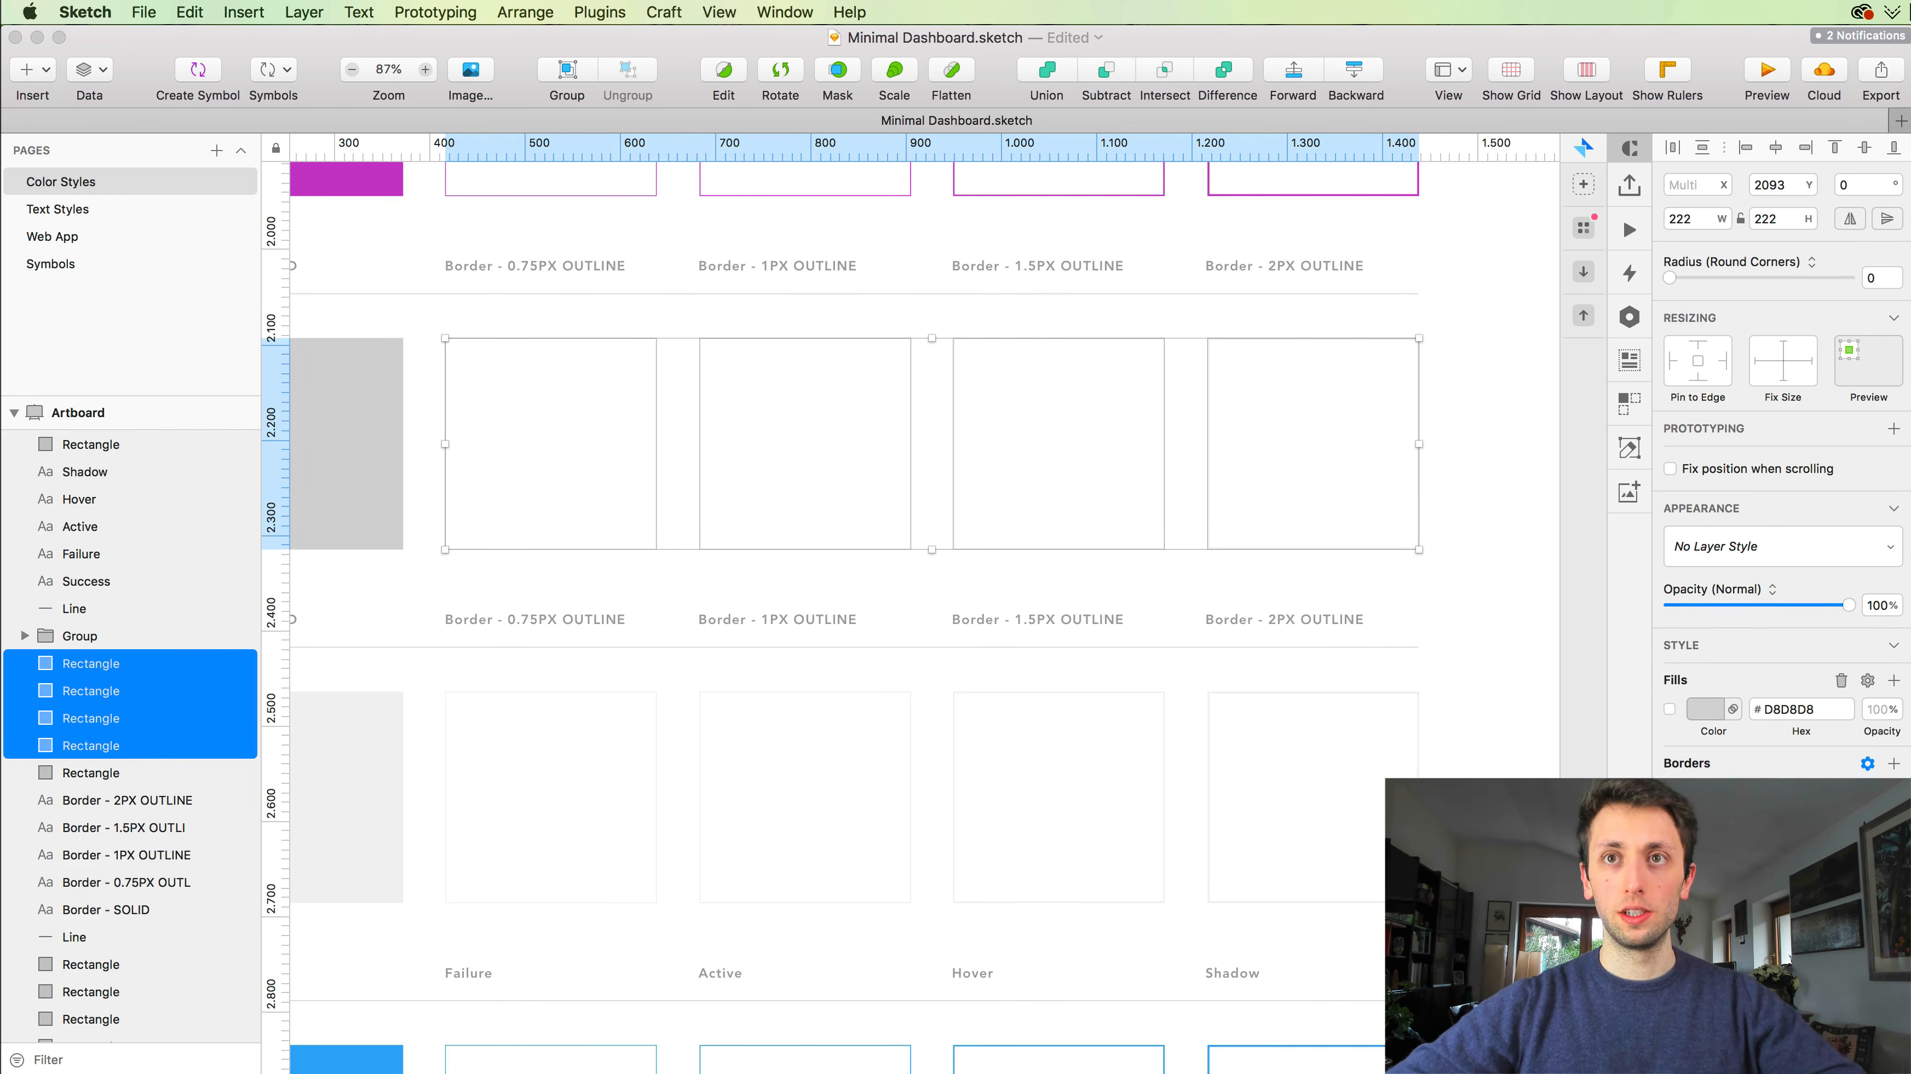
{"action": "left_click", "coordinate": [1510, 458]}
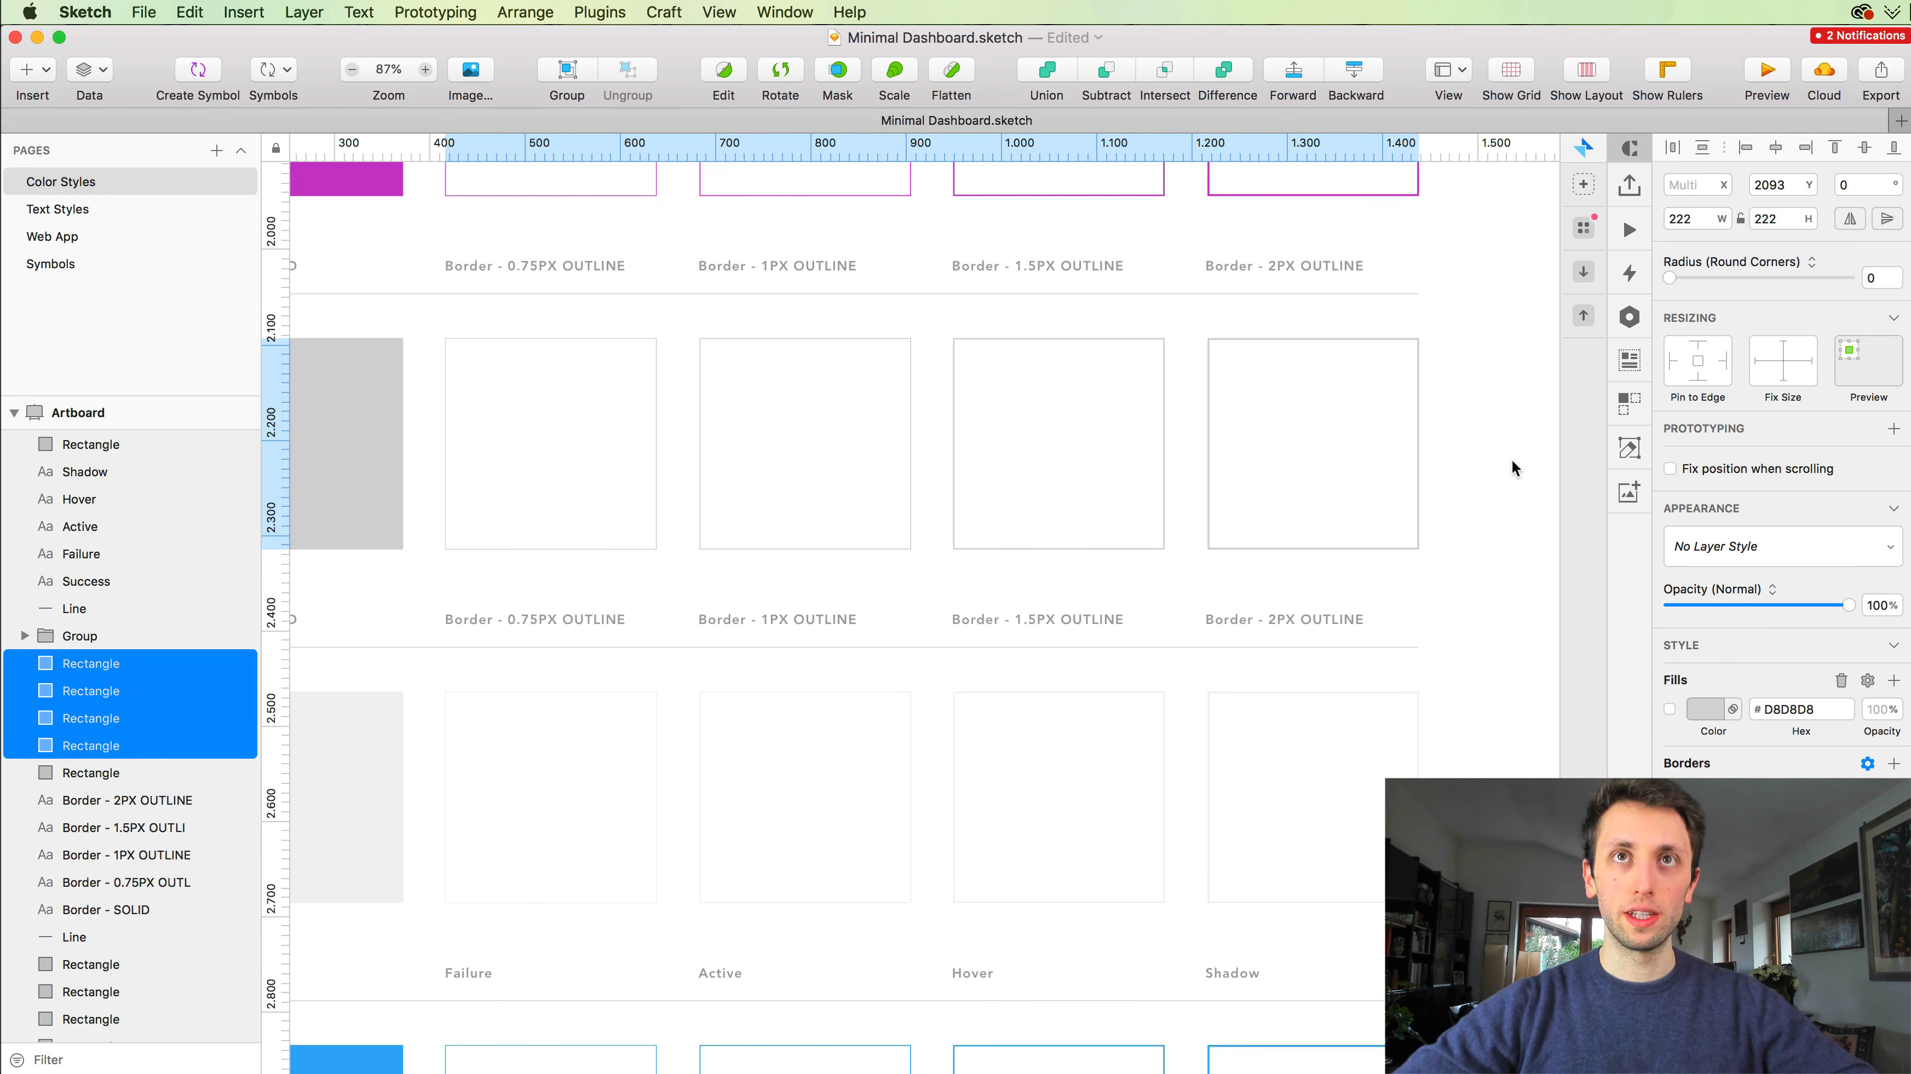
Step: Ungroup the lower Border row into separate labels, line and swatches
{"action": "scroll", "coordinate": [1510, 458], "scroll_direction": "down", "scroll_amount": 3}
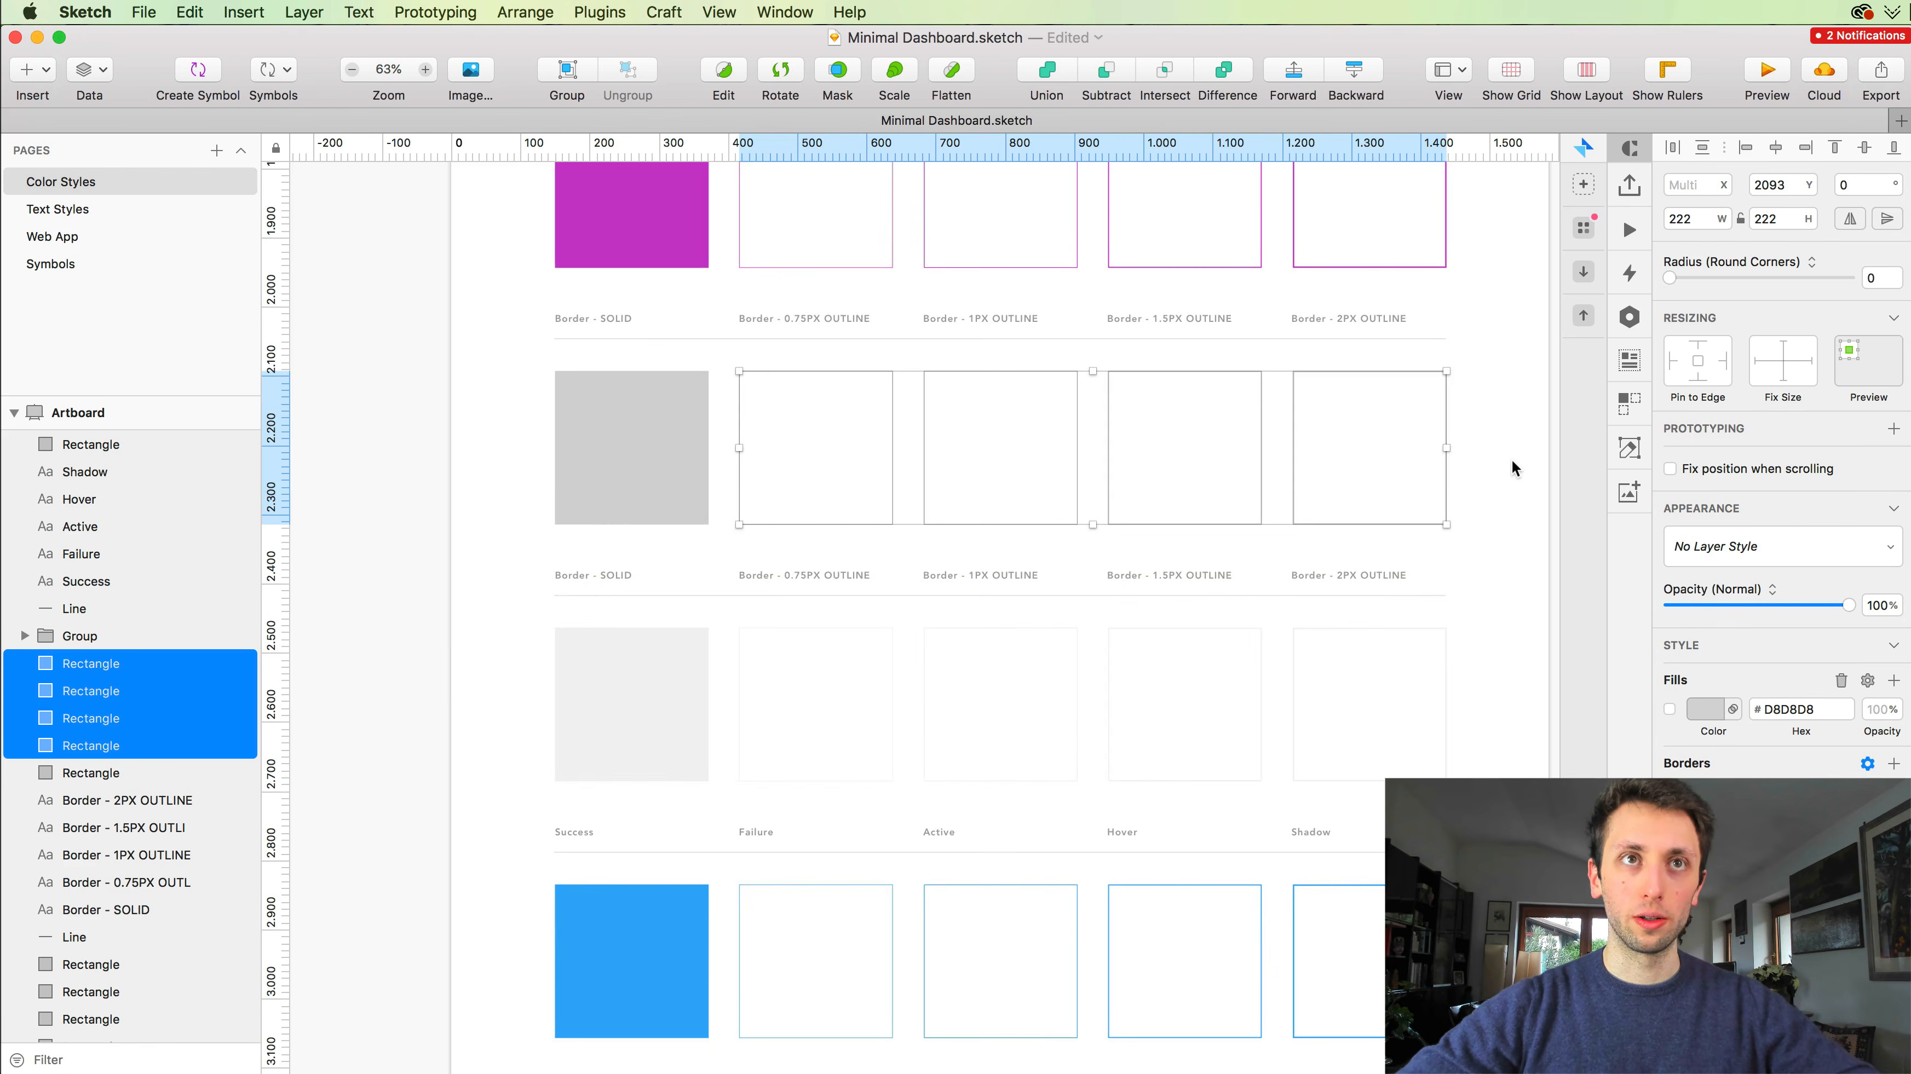
{"action": "double_click", "coordinate": [575, 575]}
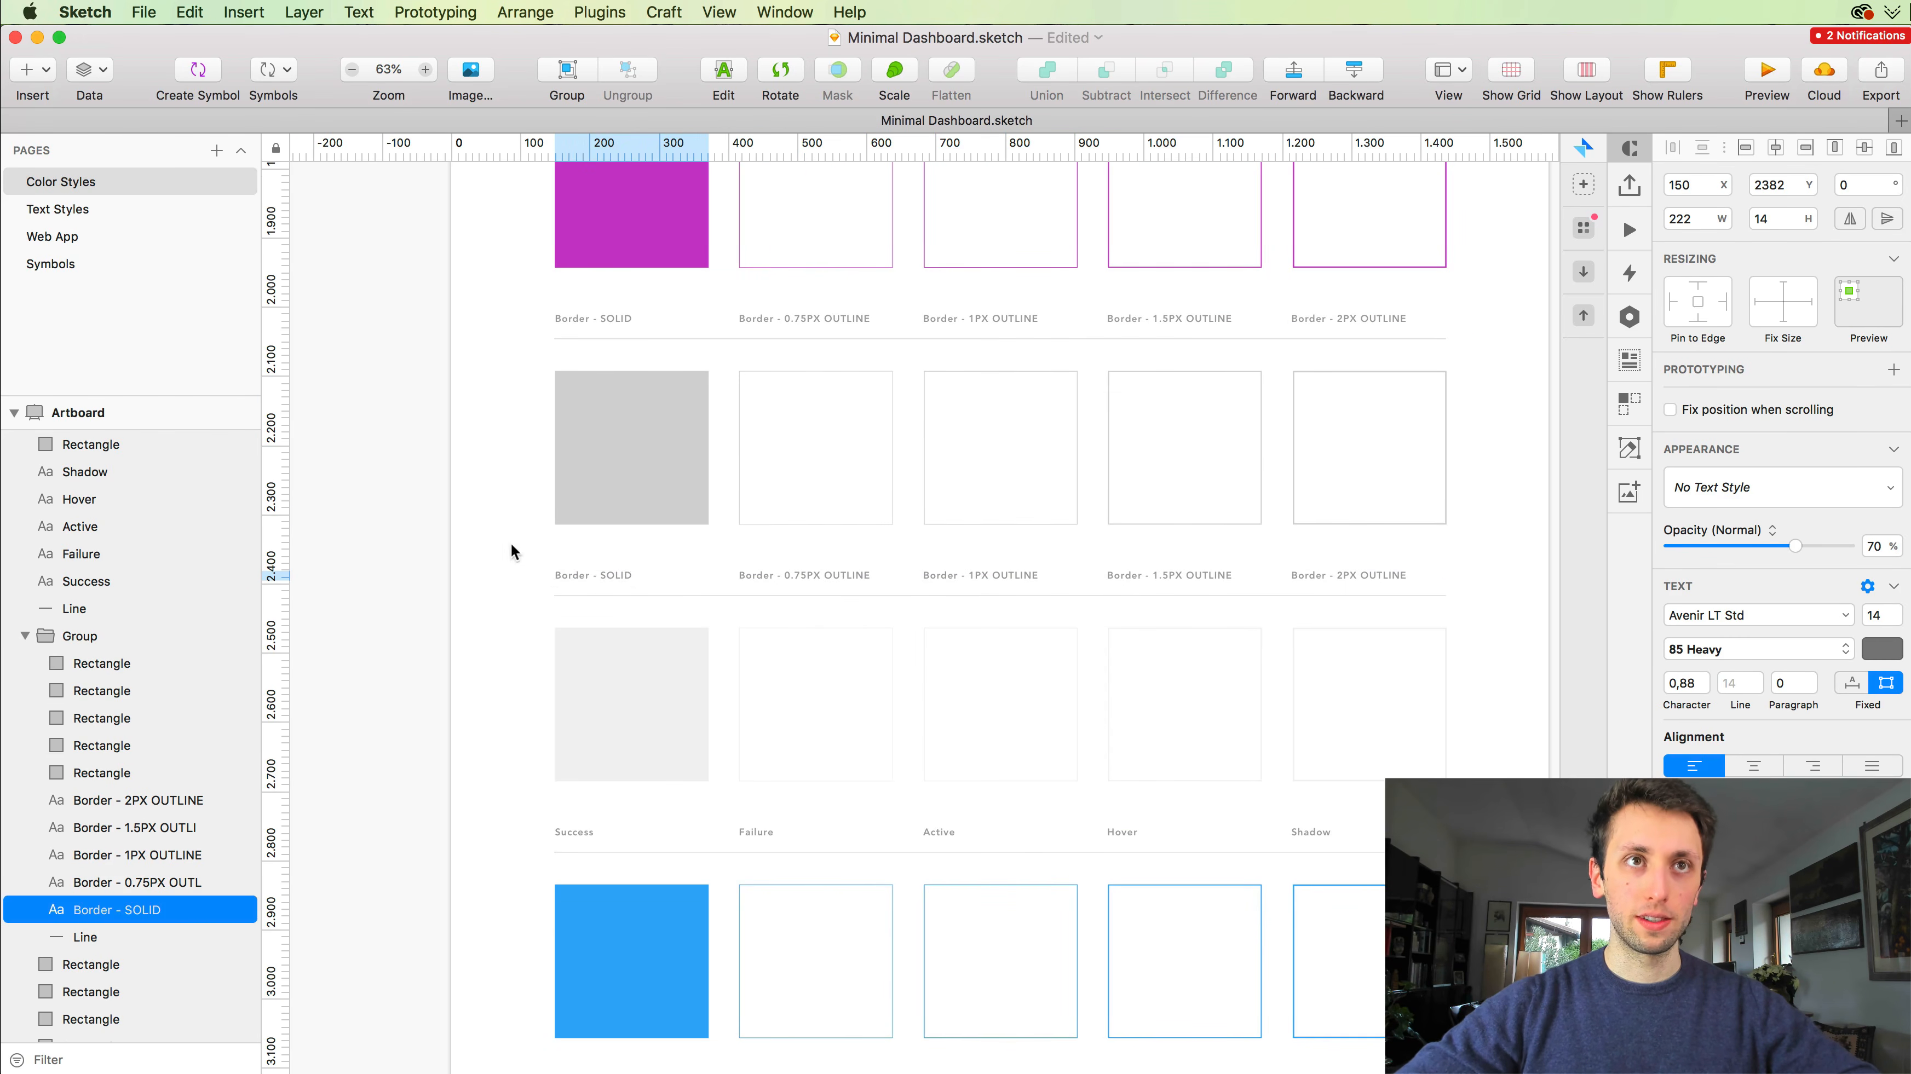
{"action": "left_click", "coordinate": [666, 638]}
{"action": "key", "text": "super+shift+g"}
Step: Rename the lower Border row's first two labels as "Border 2 - SOLID" and "Border 2 - 0.75PX OUTLINE"
{"action": "scroll", "coordinate": [666, 638], "scroll_direction": "up", "scroll_amount": 5}
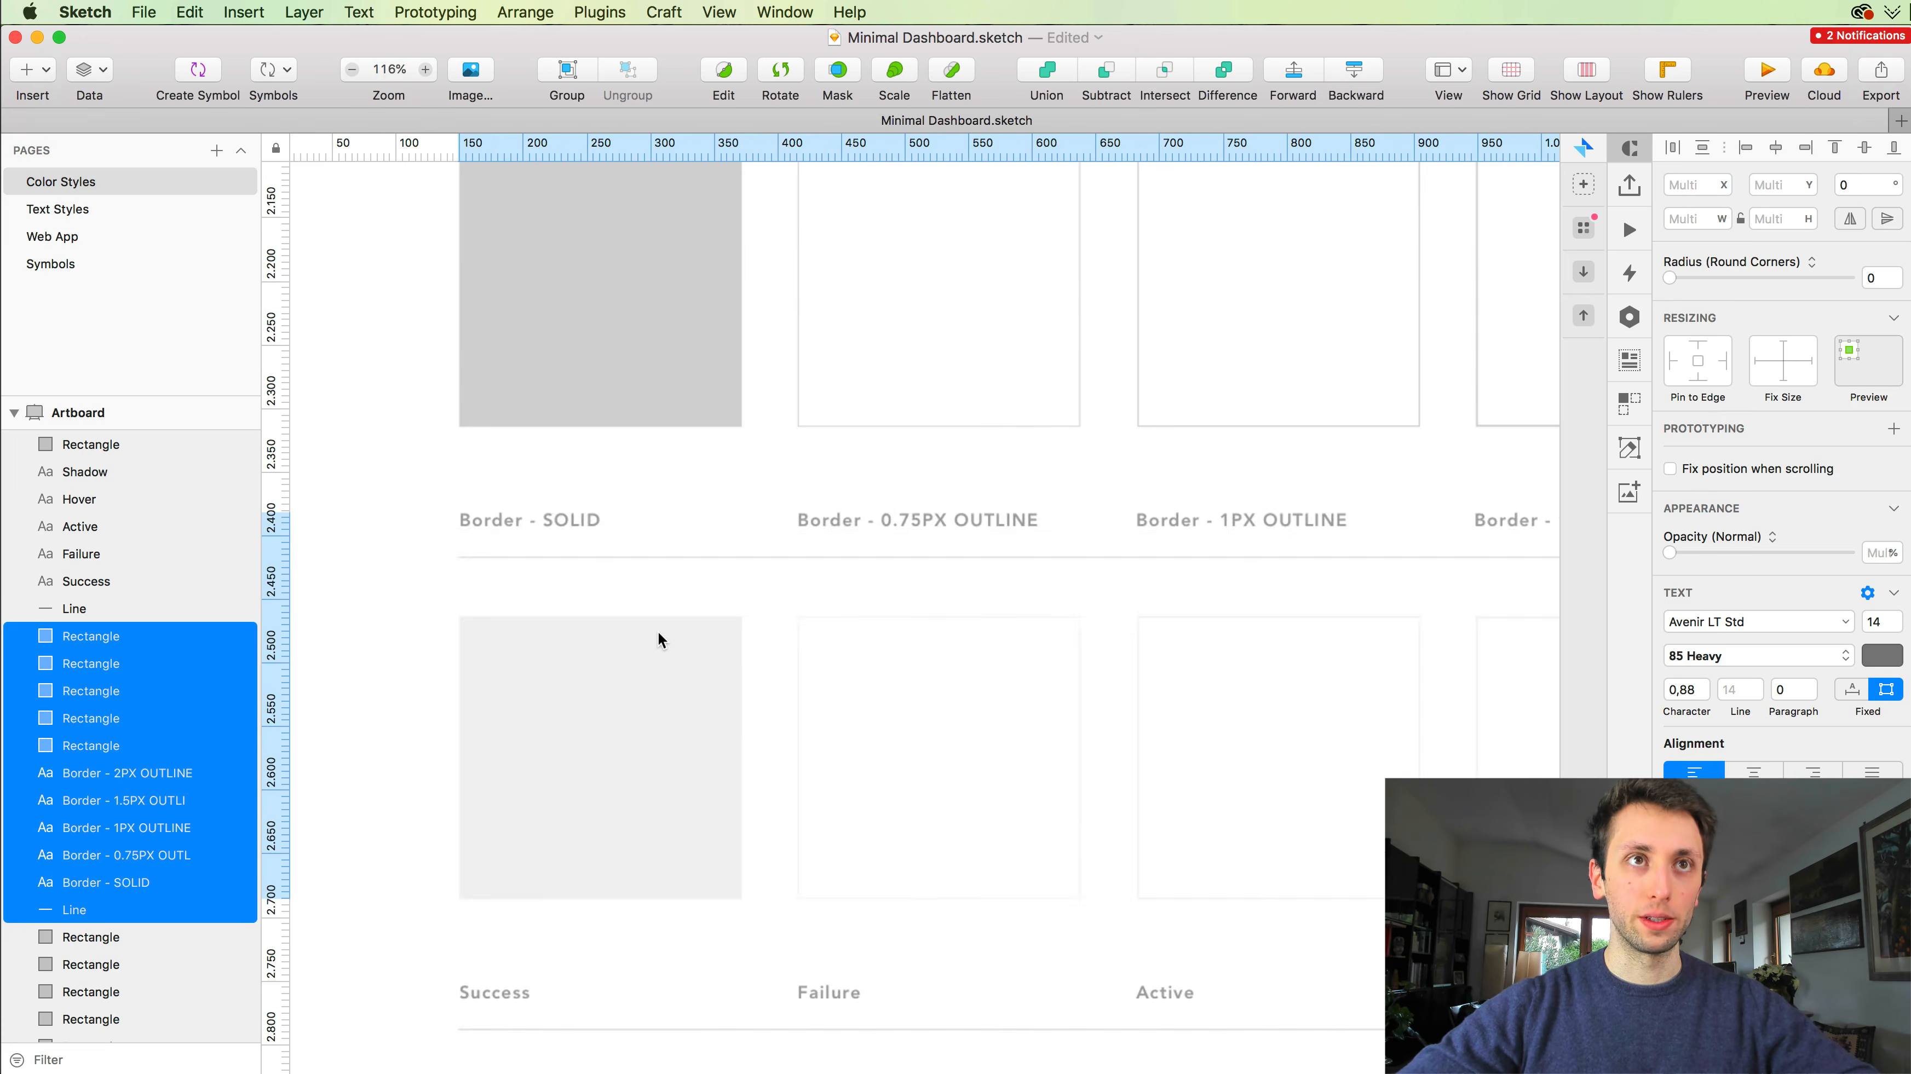
{"action": "double_click", "coordinate": [514, 511]}
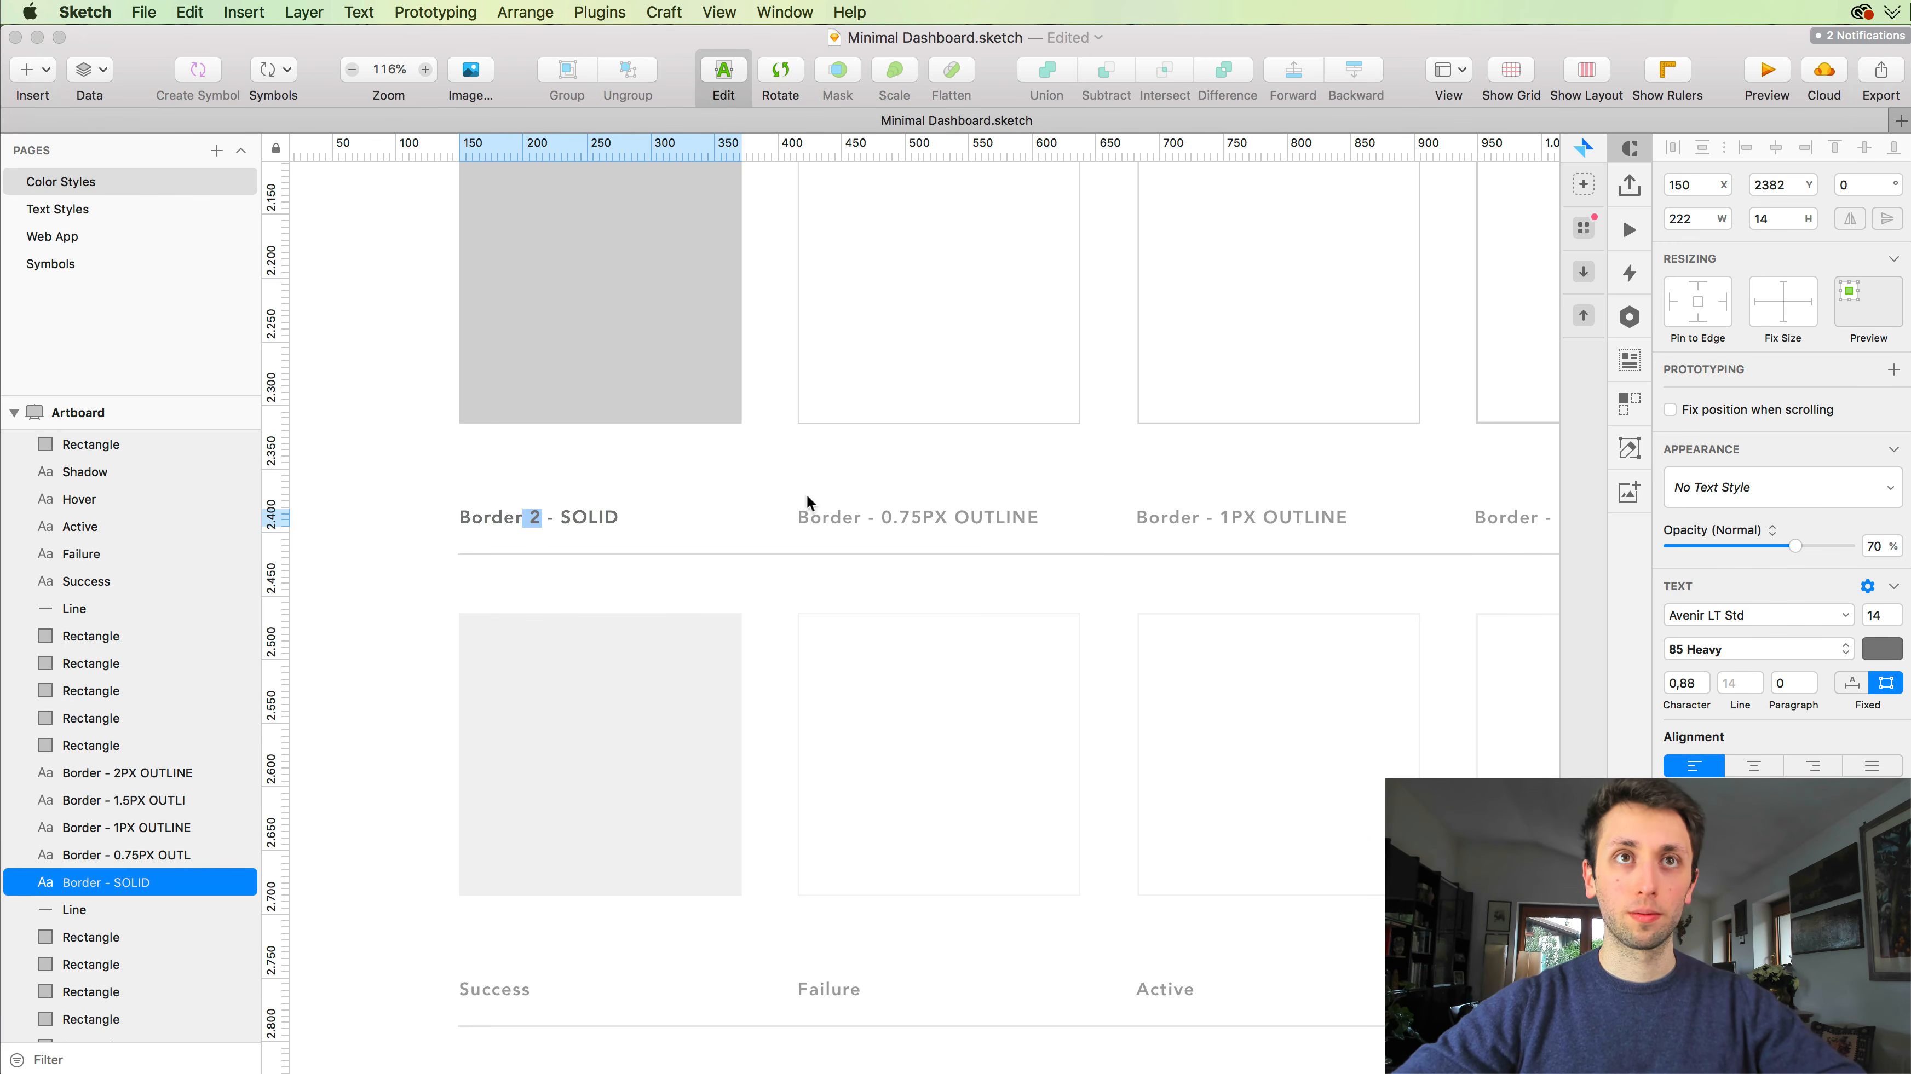
{"action": "left_click", "coordinate": [813, 516]}
{"action": "double_click", "coordinate": [859, 514]}
{"action": "type", "text": "2"}
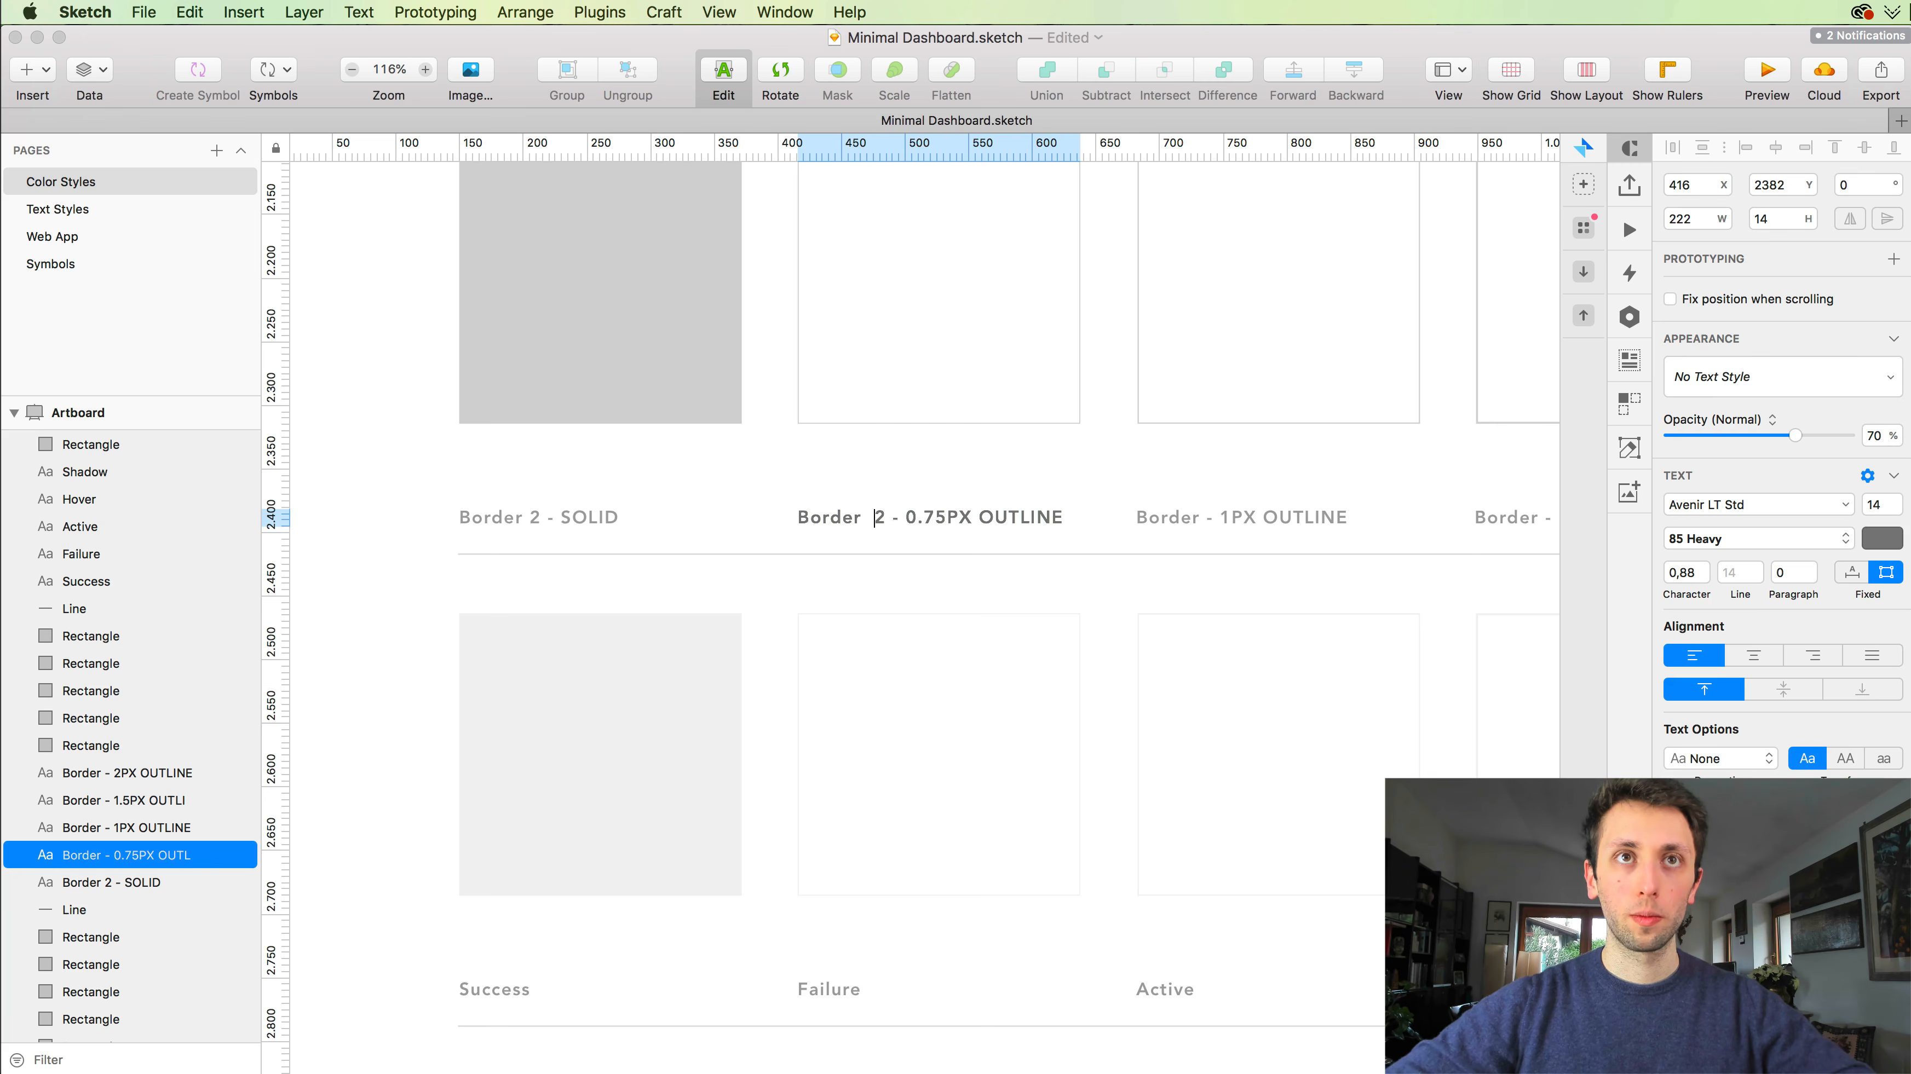
{"action": "key", "text": "BackSpace"}
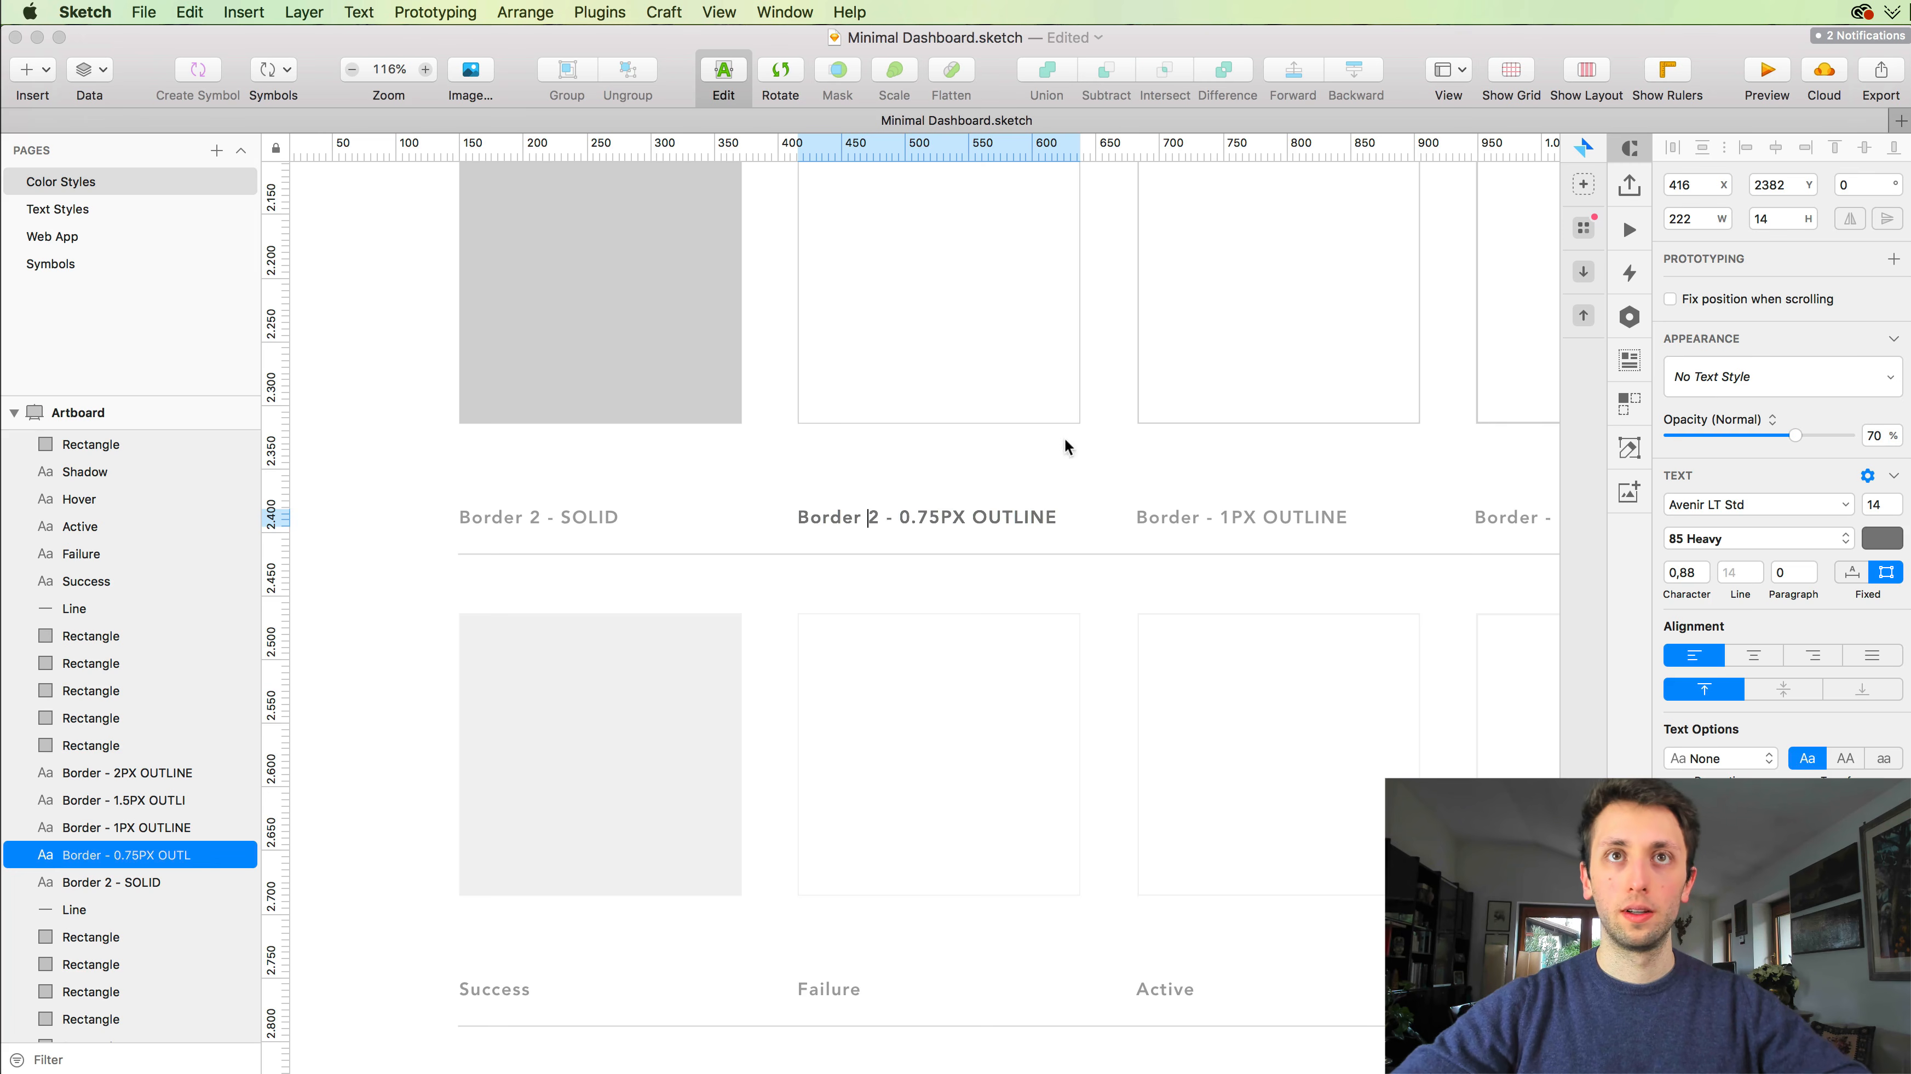
Step: Rename the lower row's third label as "Border 2 - 1PX OUTLINE" and select the 1.5PX OUTLINE label beside it
{"action": "left_click", "coordinate": [1197, 520]}
{"action": "double_click", "coordinate": [1197, 516]}
{"action": "type", "text": "2"}
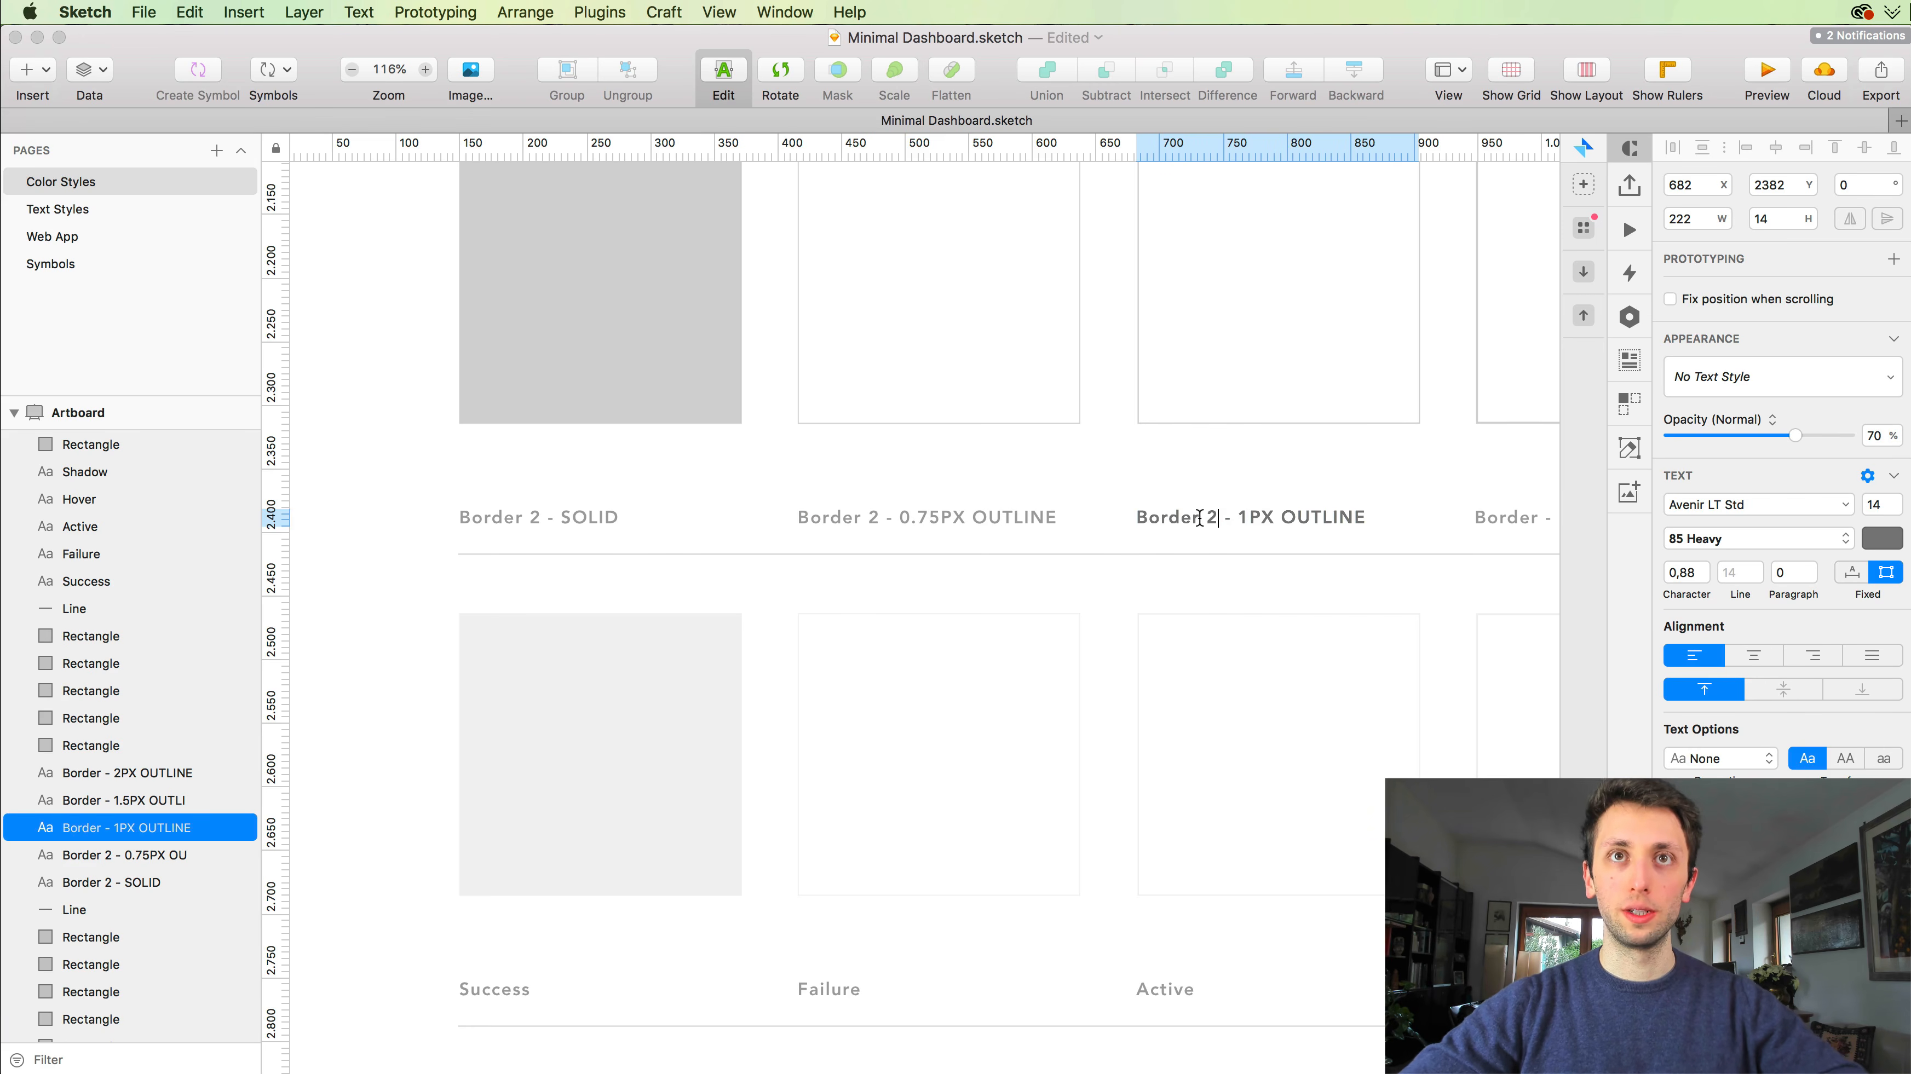
{"action": "scroll", "coordinate": [1201, 517], "scroll_direction": "right", "scroll_amount": 10}
{"action": "key", "text": "Escape"}
{"action": "left_click", "coordinate": [1193, 512]}
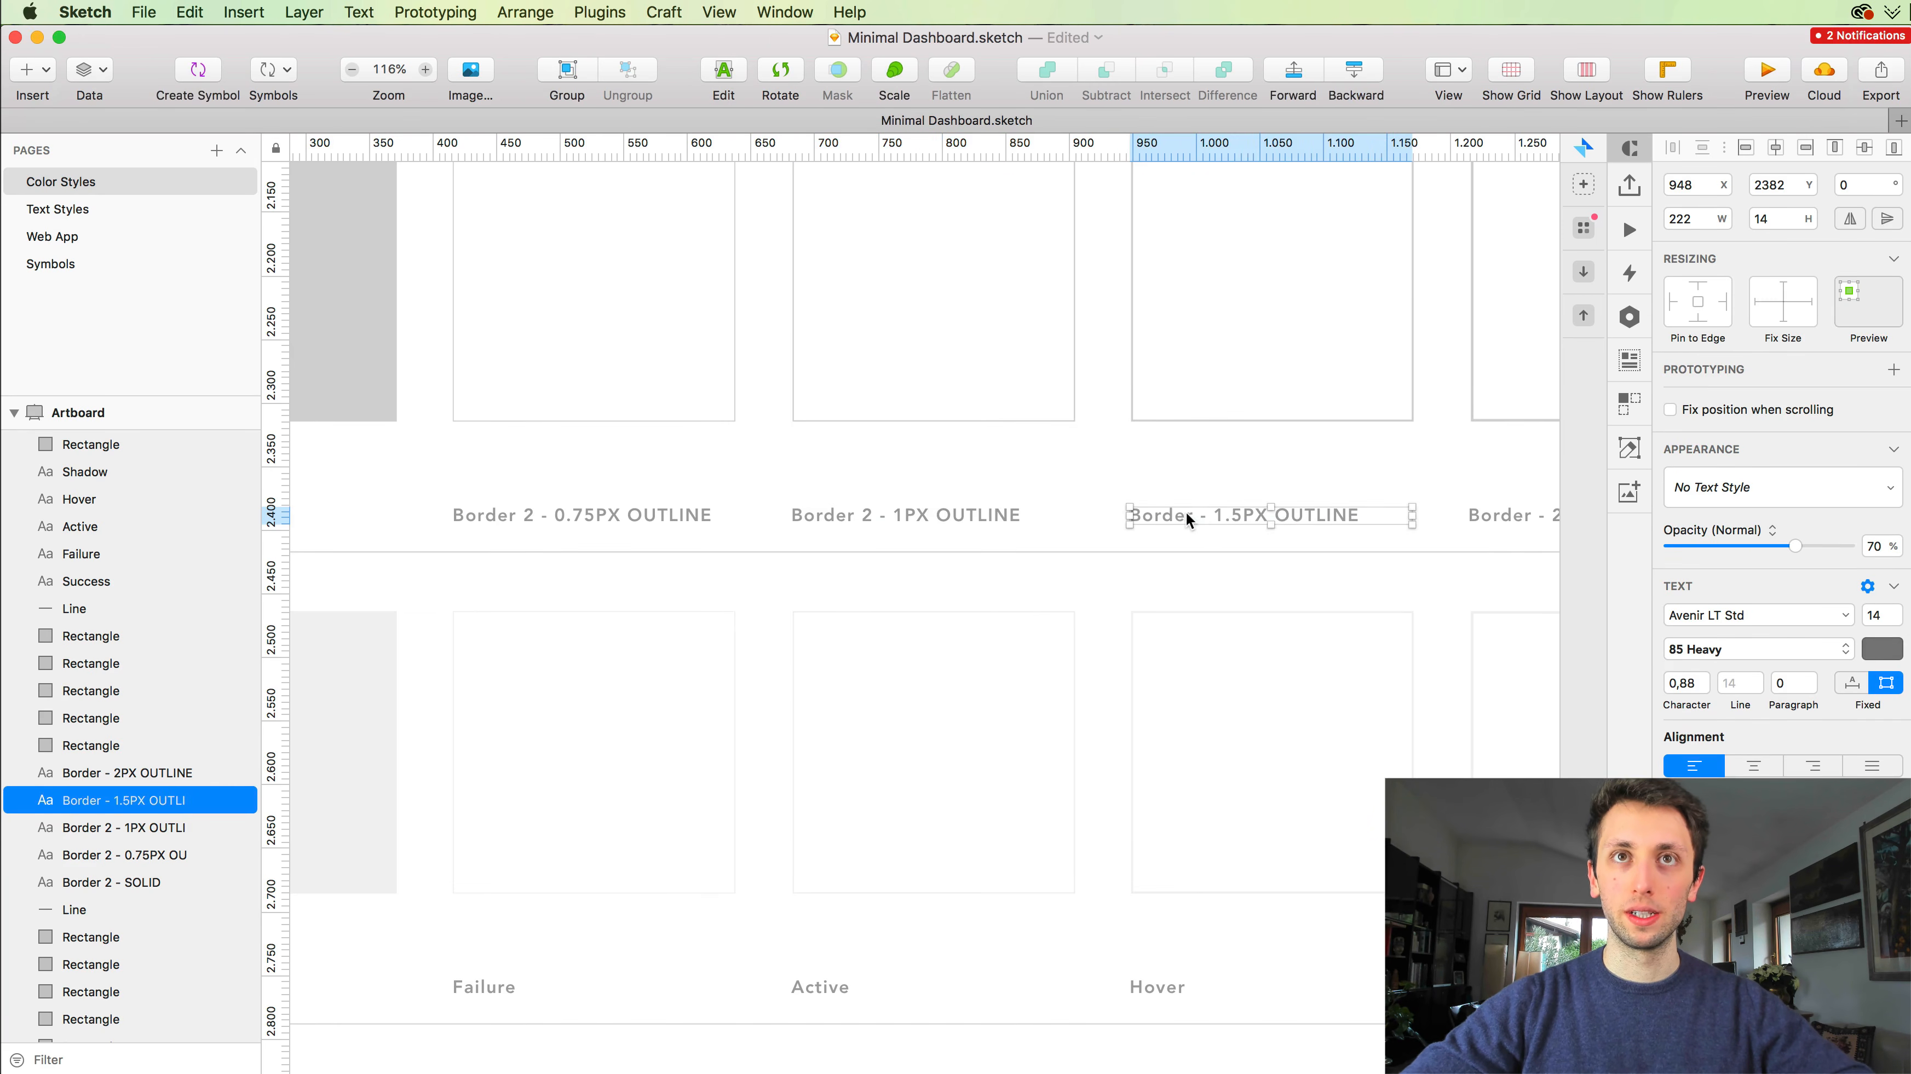
Step: Change the 1.5PX outline label above the light grey swatches to "Border 2 - 1.5PX OUTLINE"
{"action": "double_click", "coordinate": [1189, 513]}
{"action": "type", "text": "2"}
{"action": "scroll", "coordinate": [1234, 557], "scroll_direction": "right", "scroll_amount": 5}
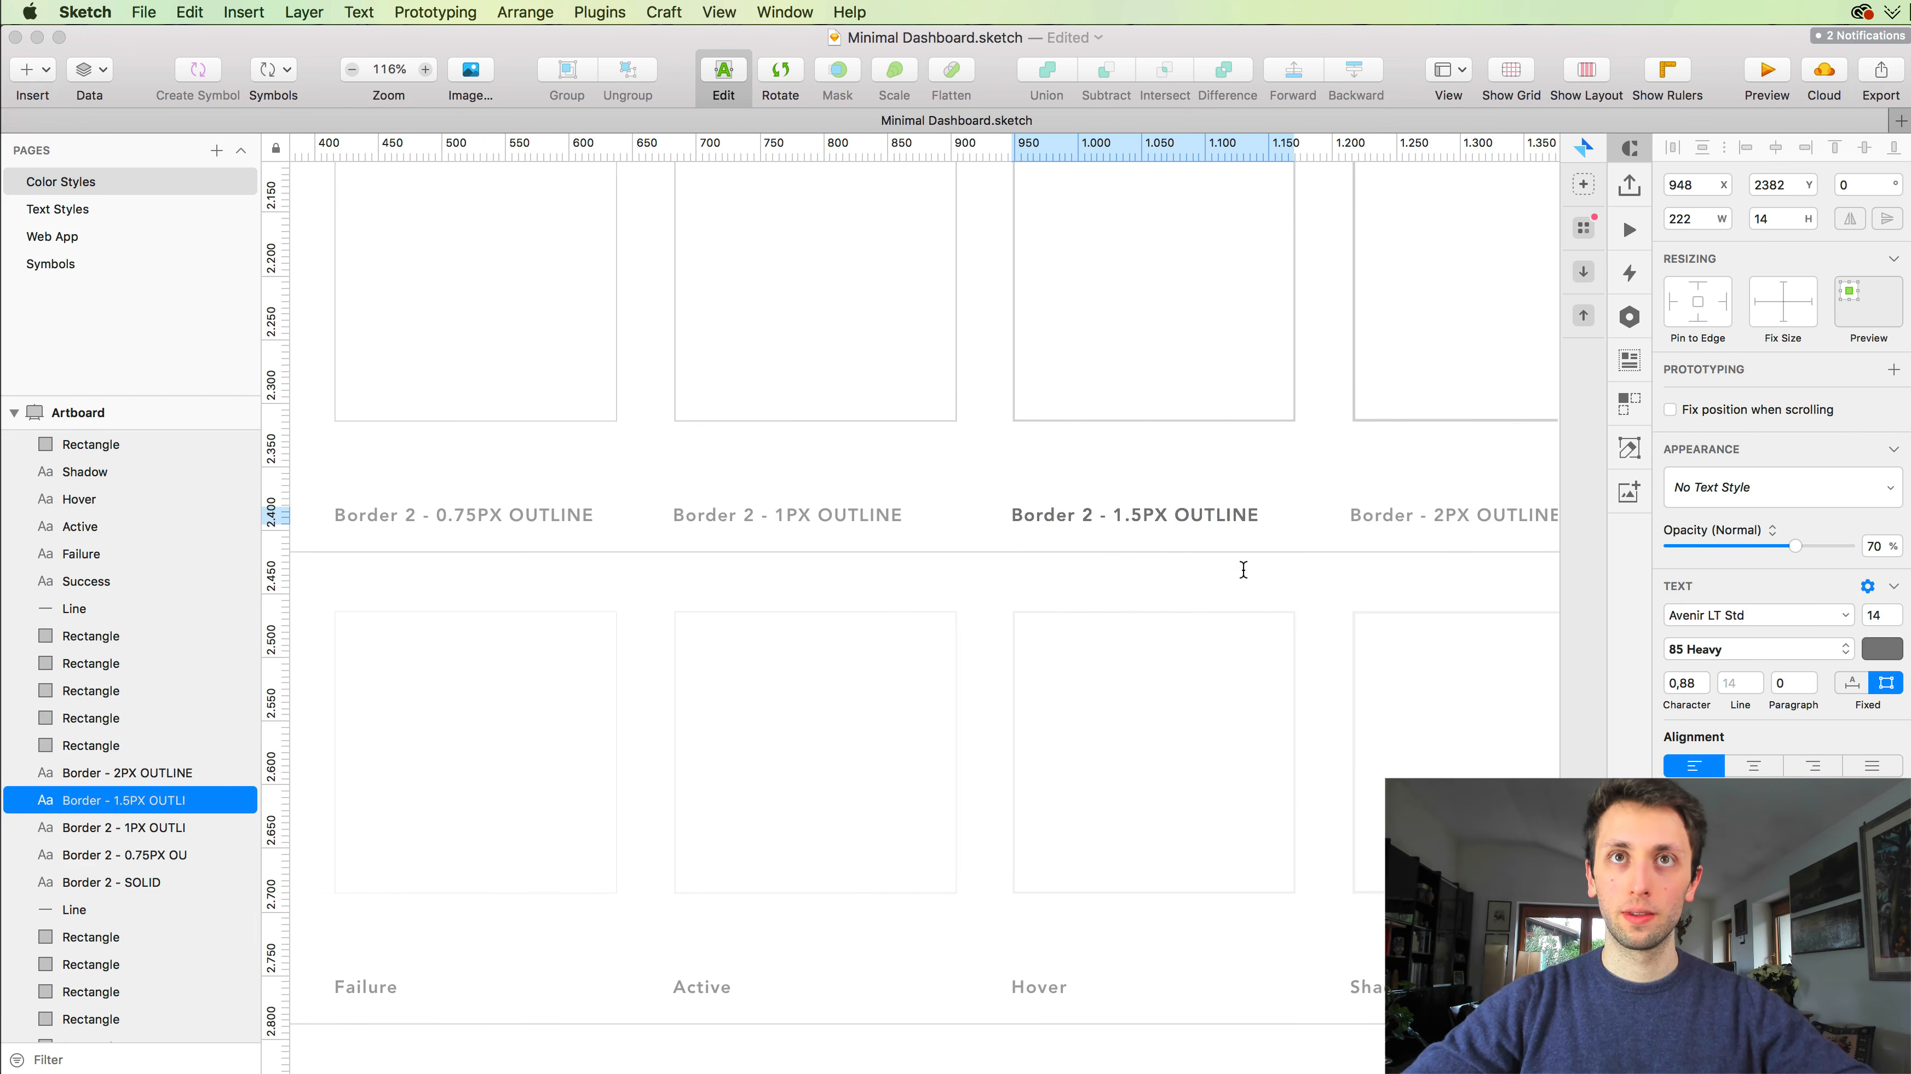
{"action": "key", "text": "Escape"}
Step: Change the 2PX outline label in the same row to "Border 2 - 2PX OUTLINE"
{"action": "double_click", "coordinate": [1380, 516]}
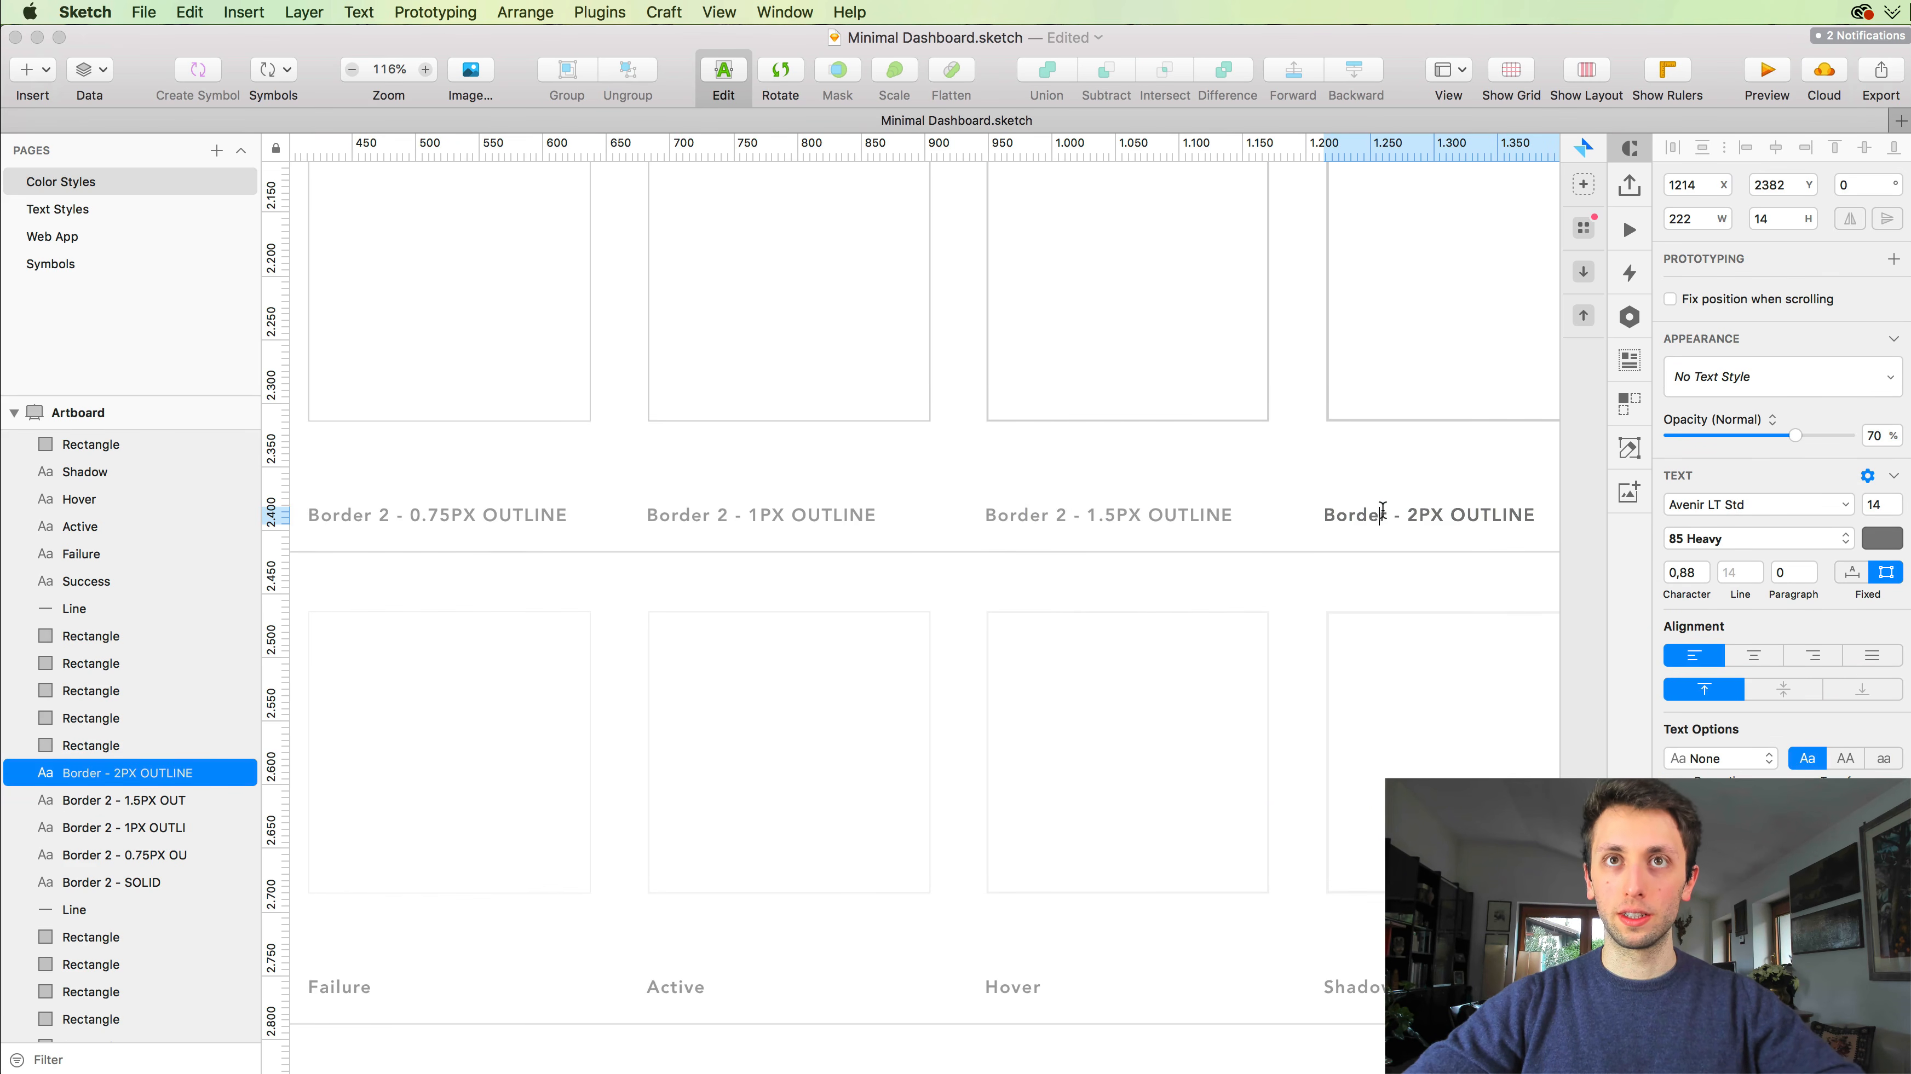
{"action": "type", "text": "2"}
{"action": "scroll", "coordinate": [1373, 512], "scroll_direction": "right", "scroll_amount": 10}
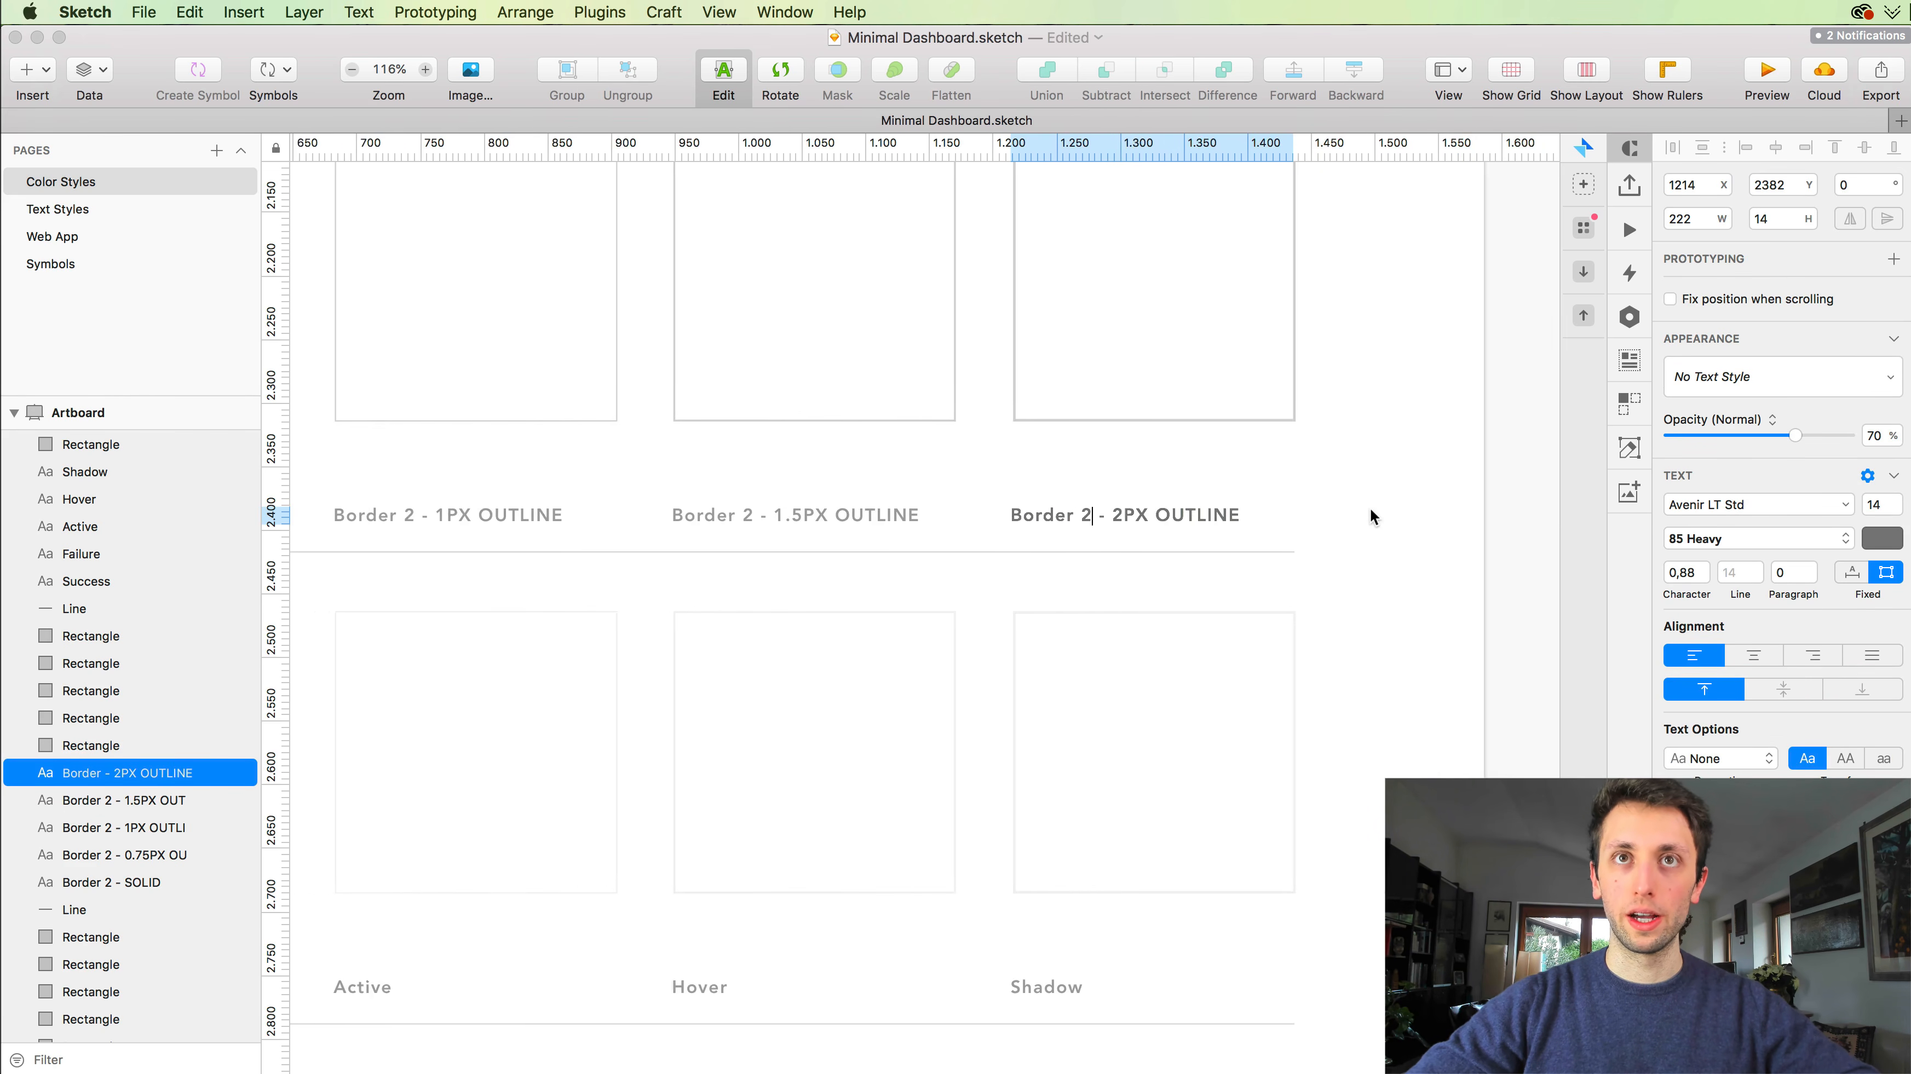
{"action": "key", "text": "Escape"}
{"action": "scroll", "coordinate": [1376, 512], "scroll_direction": "down", "scroll_amount": 5}
{"action": "scroll", "coordinate": [1376, 511], "scroll_direction": "up", "scroll_amount": 3}
{"action": "key", "text": "Escape"}
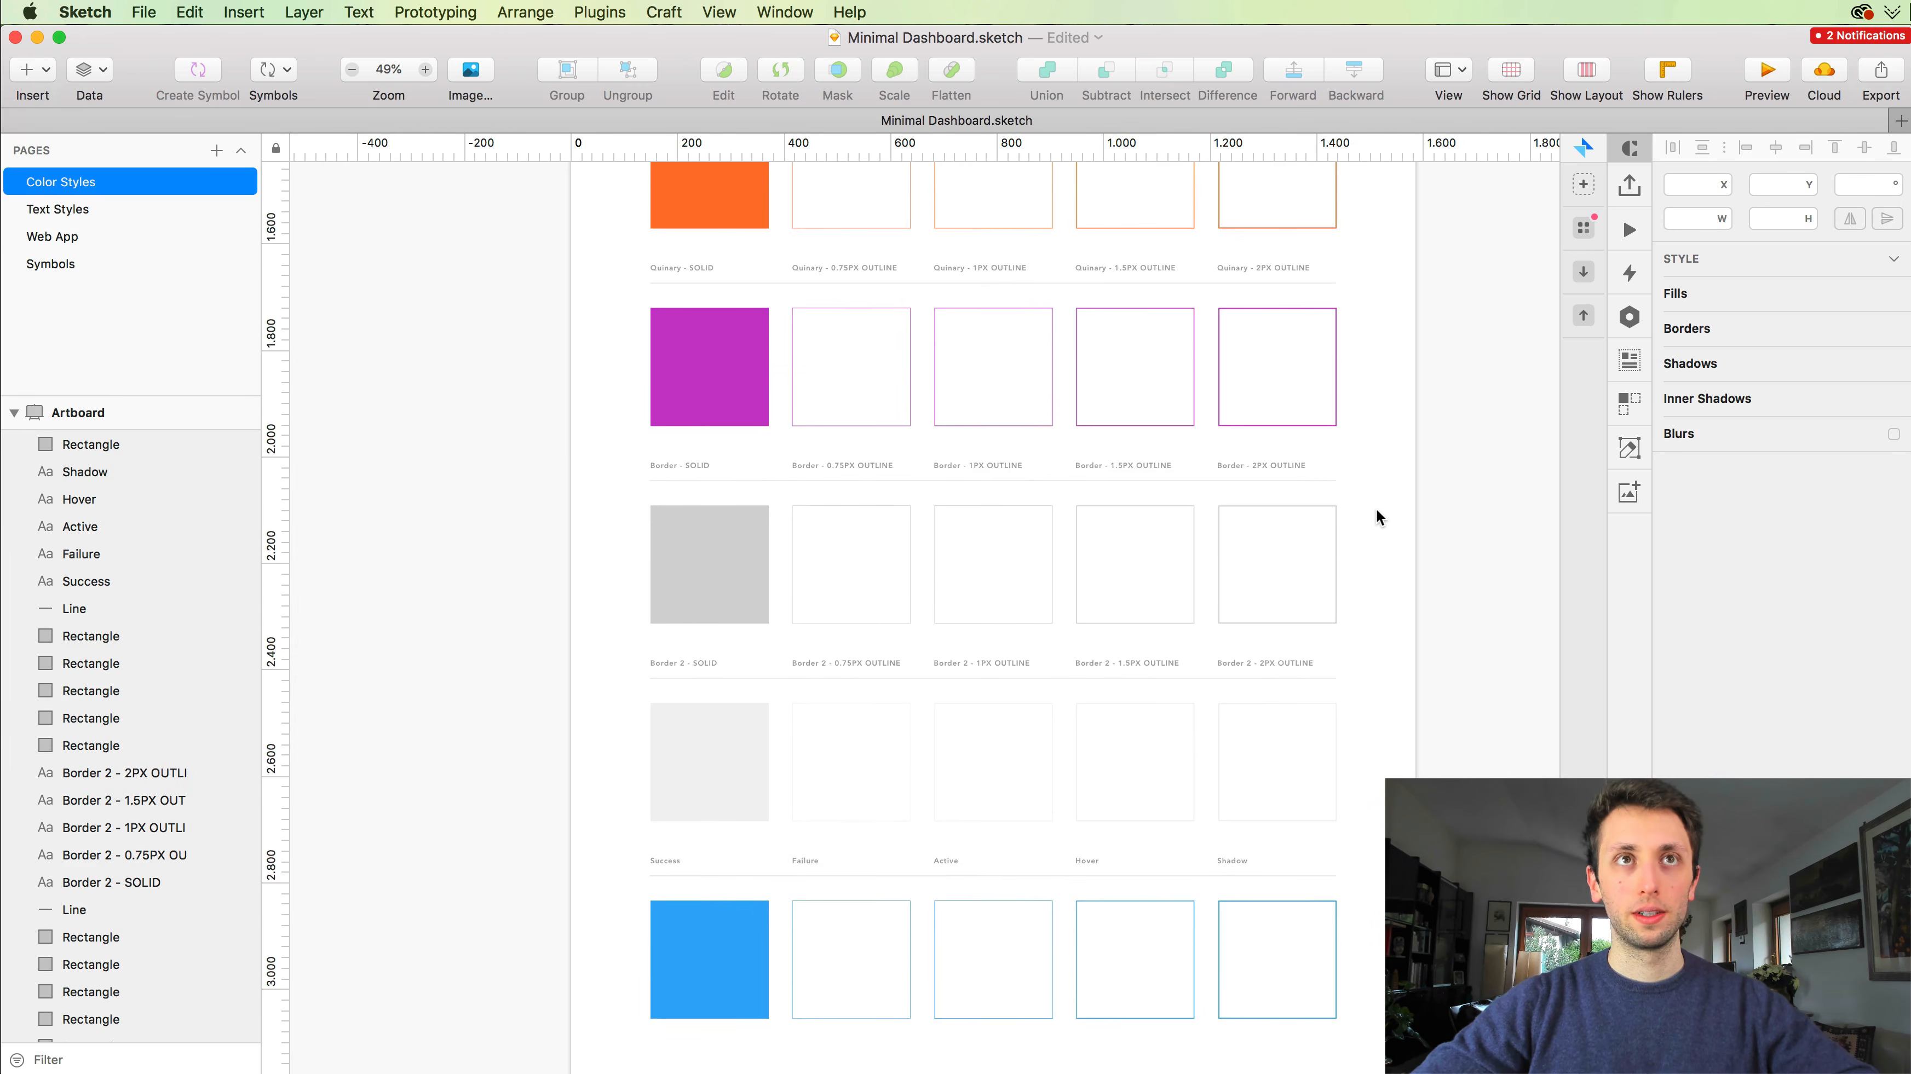
Step: Examine the primary and secondary swatch rows and check the layer style options for the selected secondary rectangles
{"action": "scroll", "coordinate": [1376, 511], "scroll_direction": "up", "scroll_amount": 10}
{"action": "scroll", "coordinate": [1376, 511], "scroll_direction": "up", "scroll_amount": 10}
{"action": "scroll", "coordinate": [1377, 511], "scroll_direction": "down", "scroll_amount": 3}
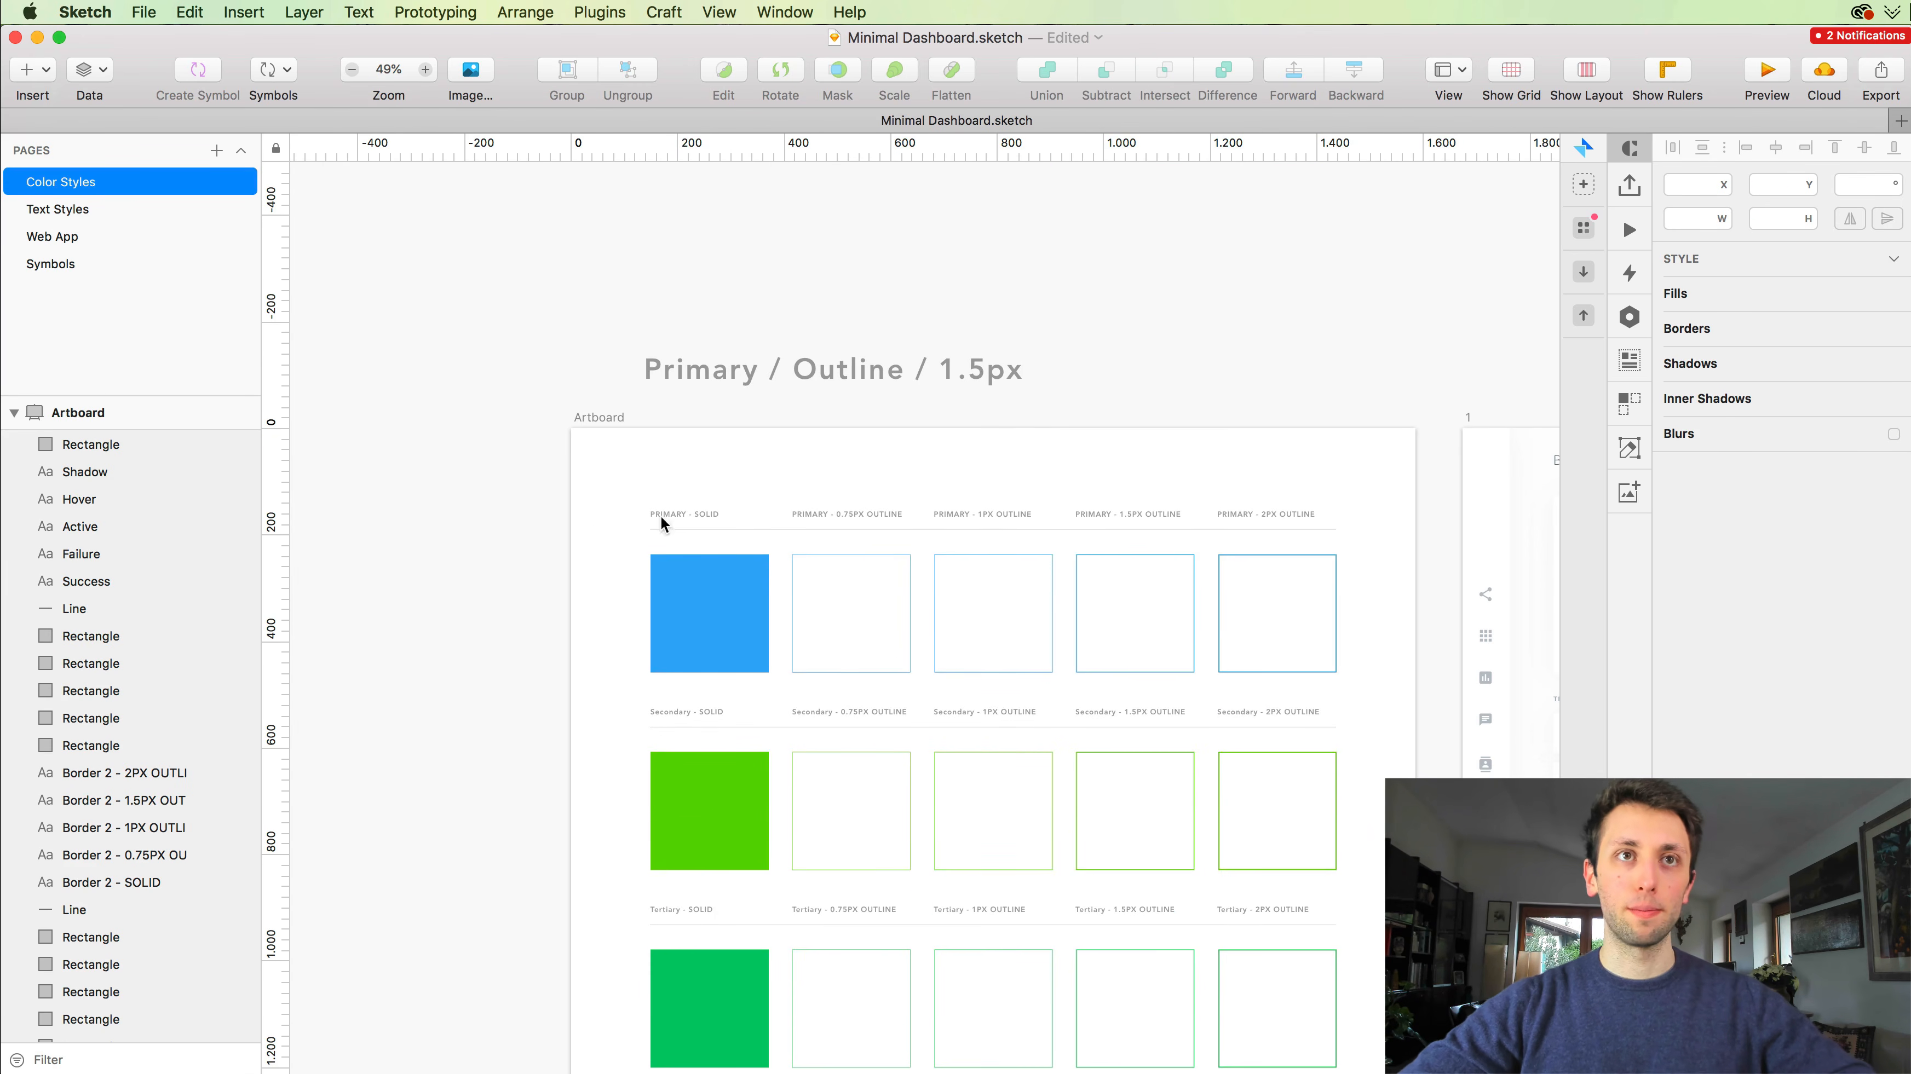
{"action": "left_click_drag", "start_coordinate": [611, 566], "coordinate": [1267, 662]}
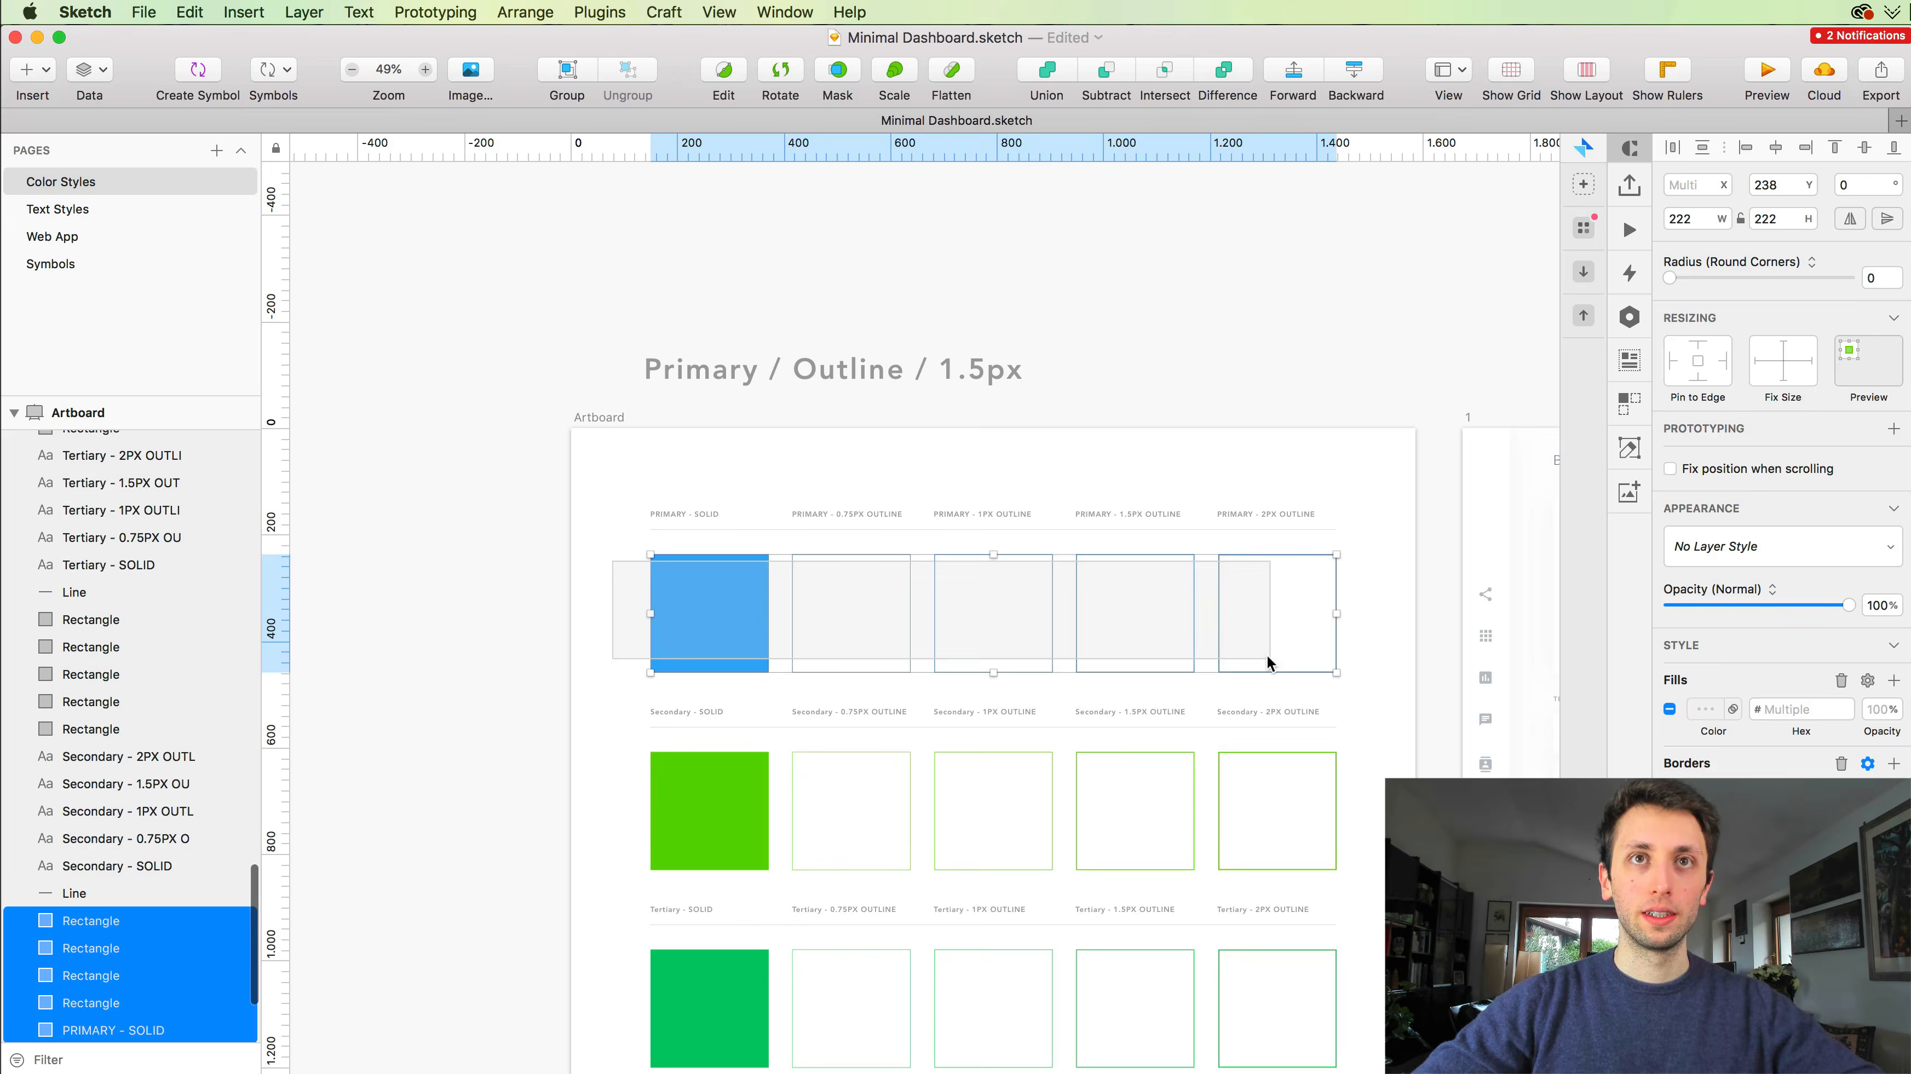
{"action": "scroll", "coordinate": [1267, 662], "scroll_direction": "down", "scroll_amount": 2}
{"action": "scroll", "coordinate": [1267, 662], "scroll_direction": "right", "scroll_amount": 2}
{"action": "scroll", "coordinate": [1268, 680], "scroll_direction": "down", "scroll_amount": 2}
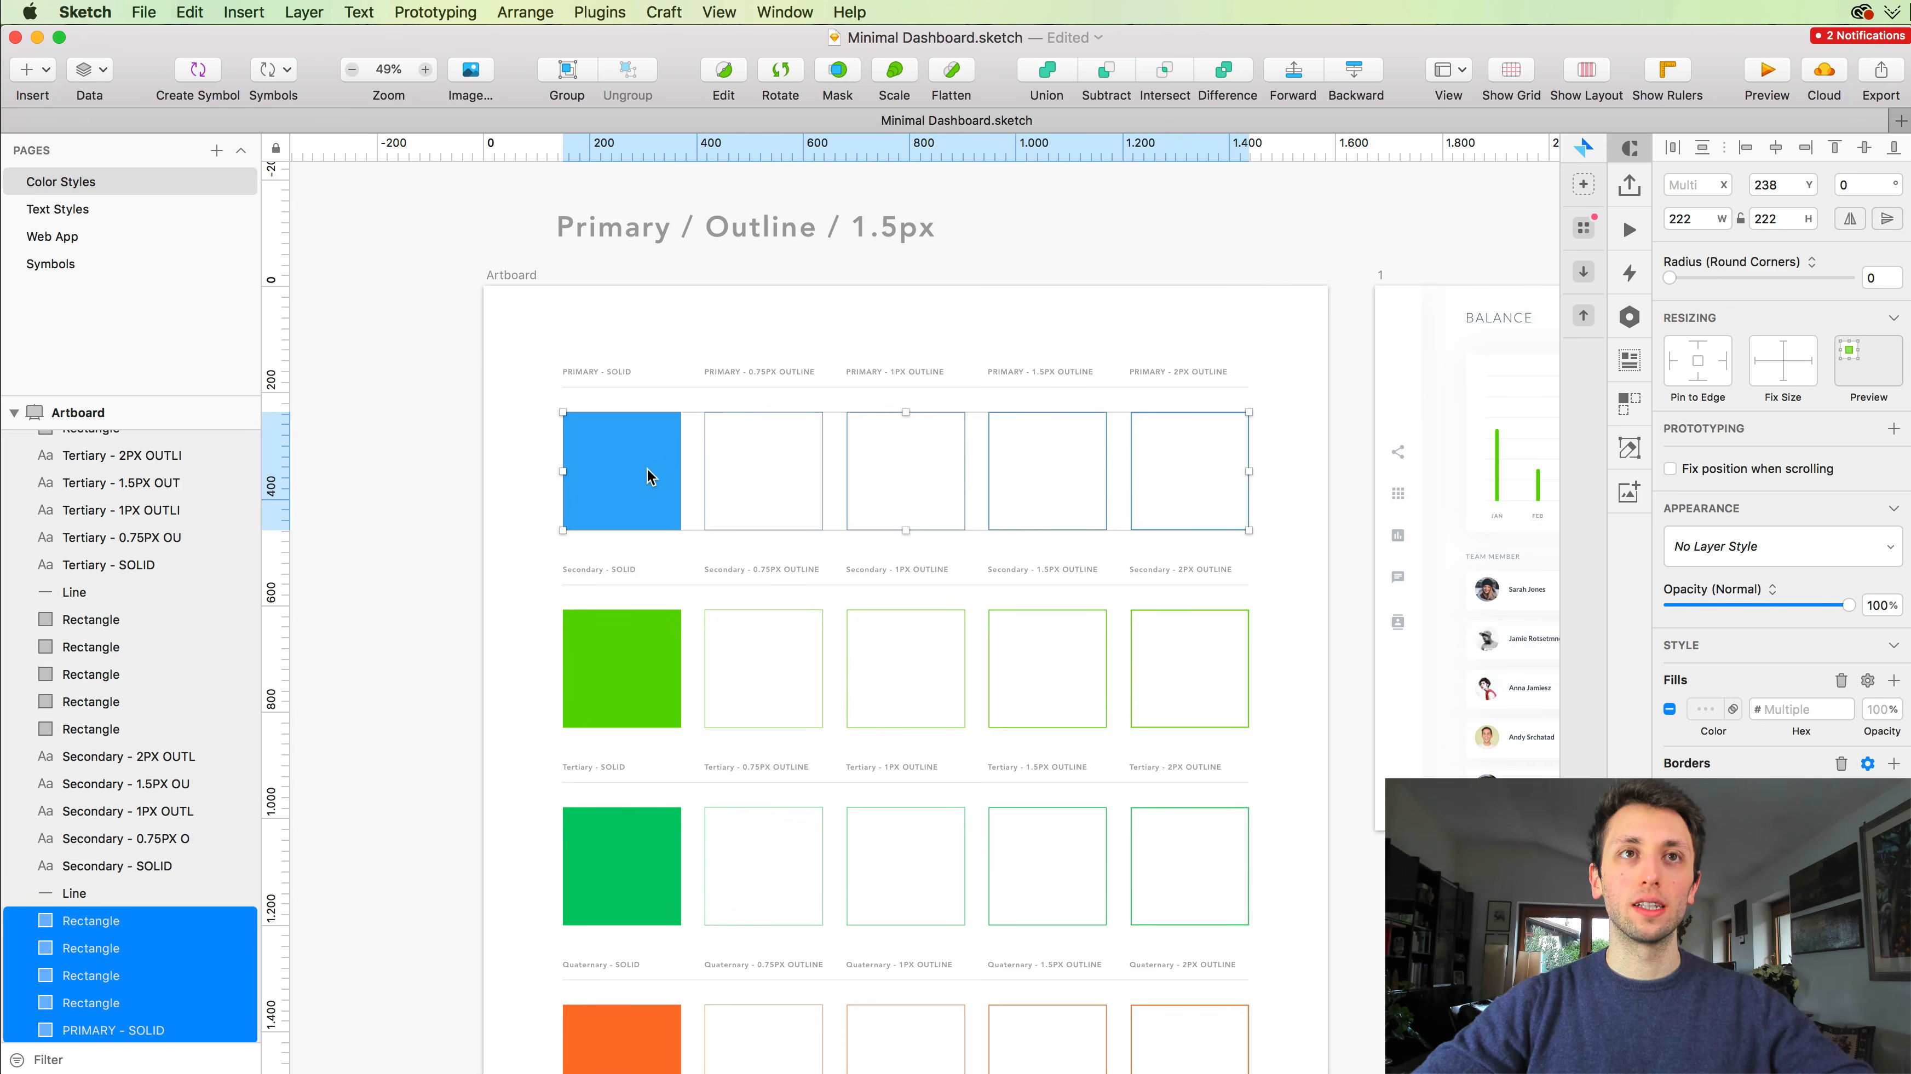
{"action": "scroll", "coordinate": [648, 475], "scroll_direction": "down", "scroll_amount": 2}
{"action": "left_click_drag", "start_coordinate": [523, 619], "coordinate": [1157, 658]}
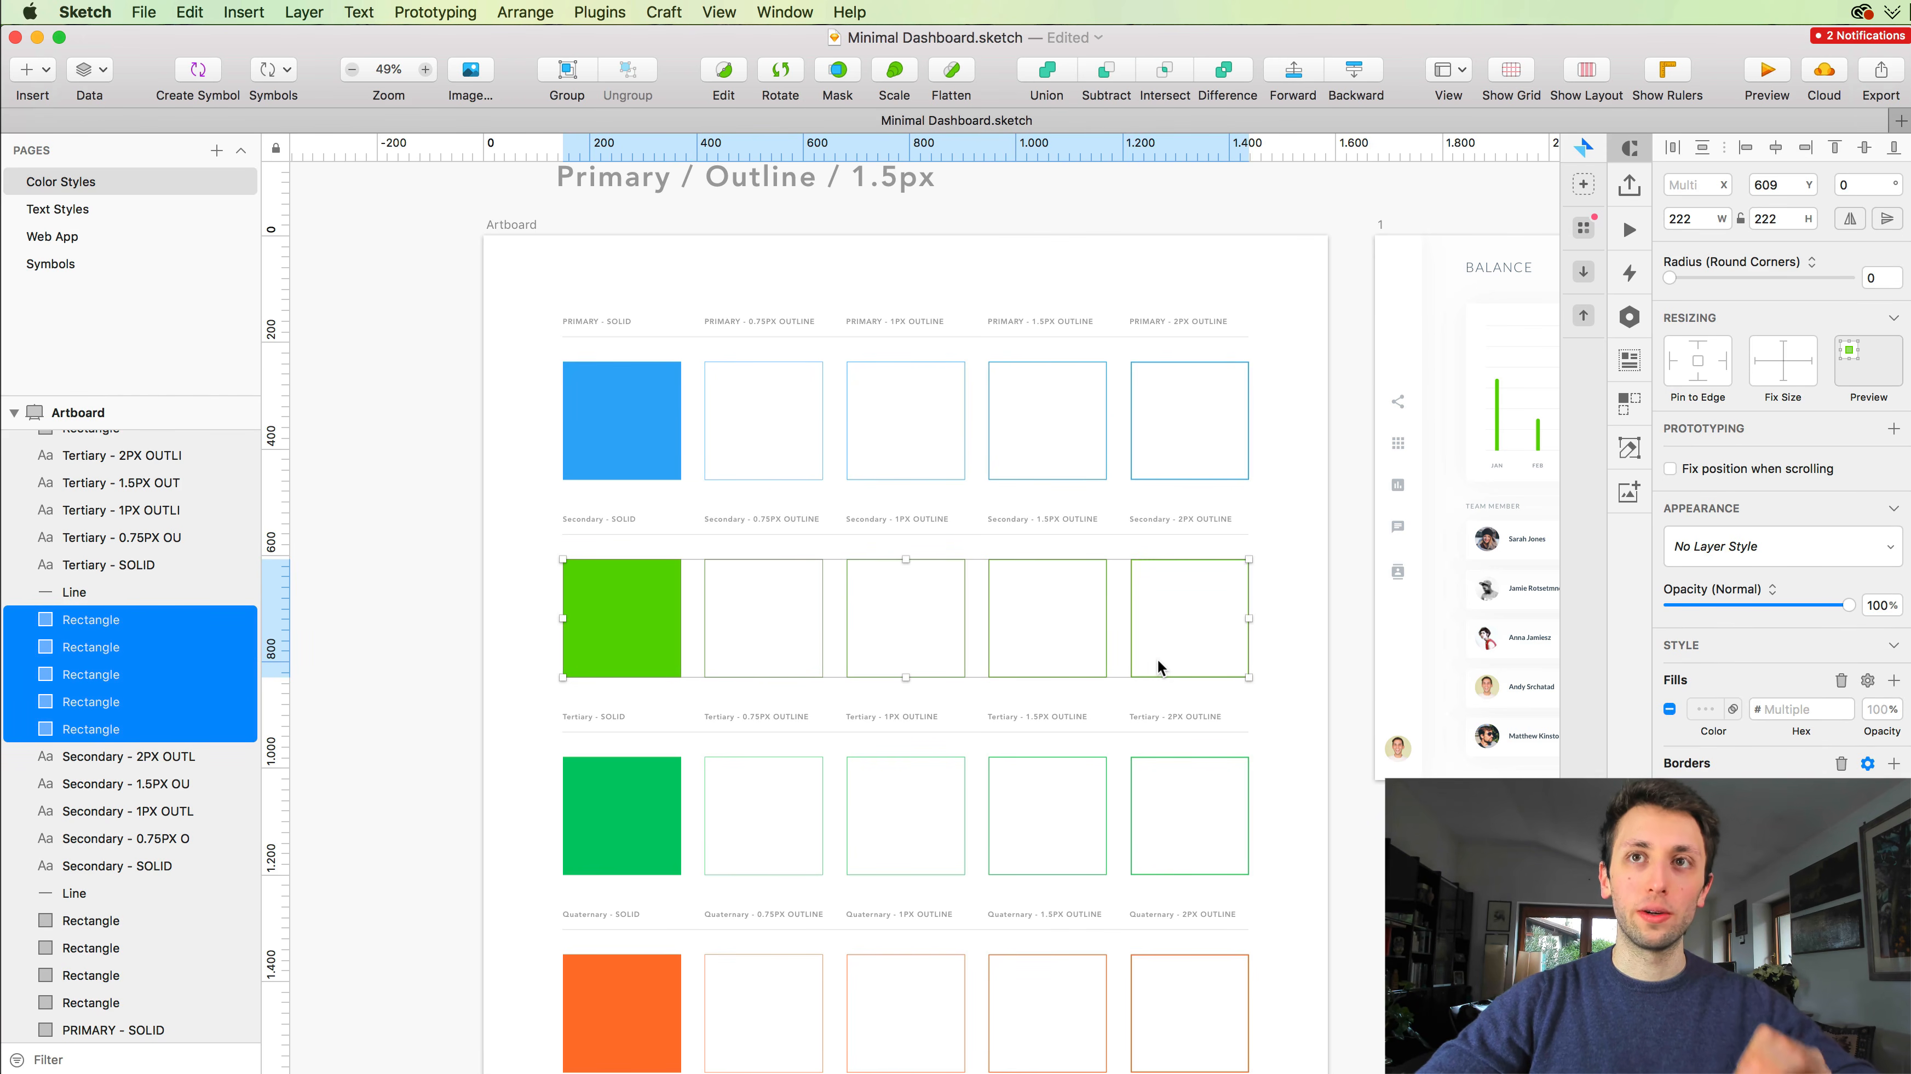
{"action": "scroll", "coordinate": [1158, 670], "scroll_direction": "down", "scroll_amount": 2}
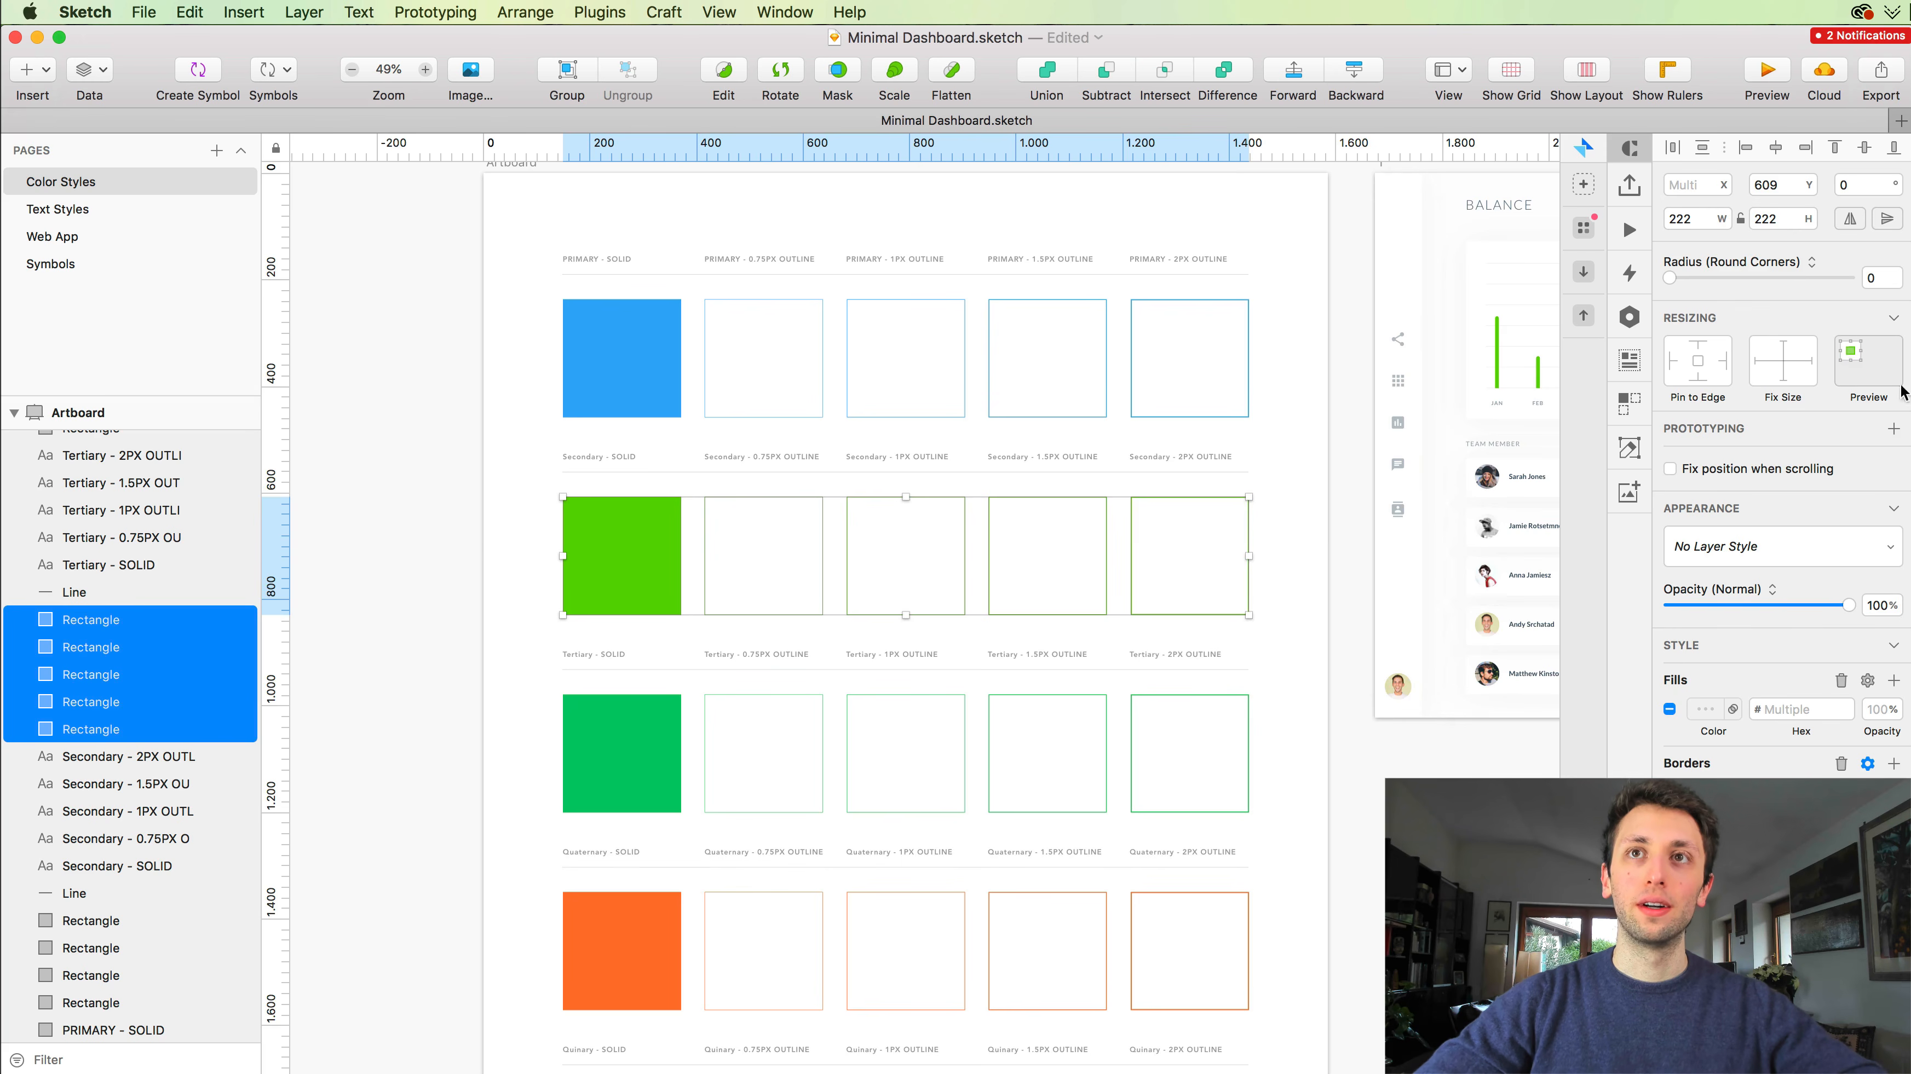
{"action": "left_click", "coordinate": [1722, 545]}
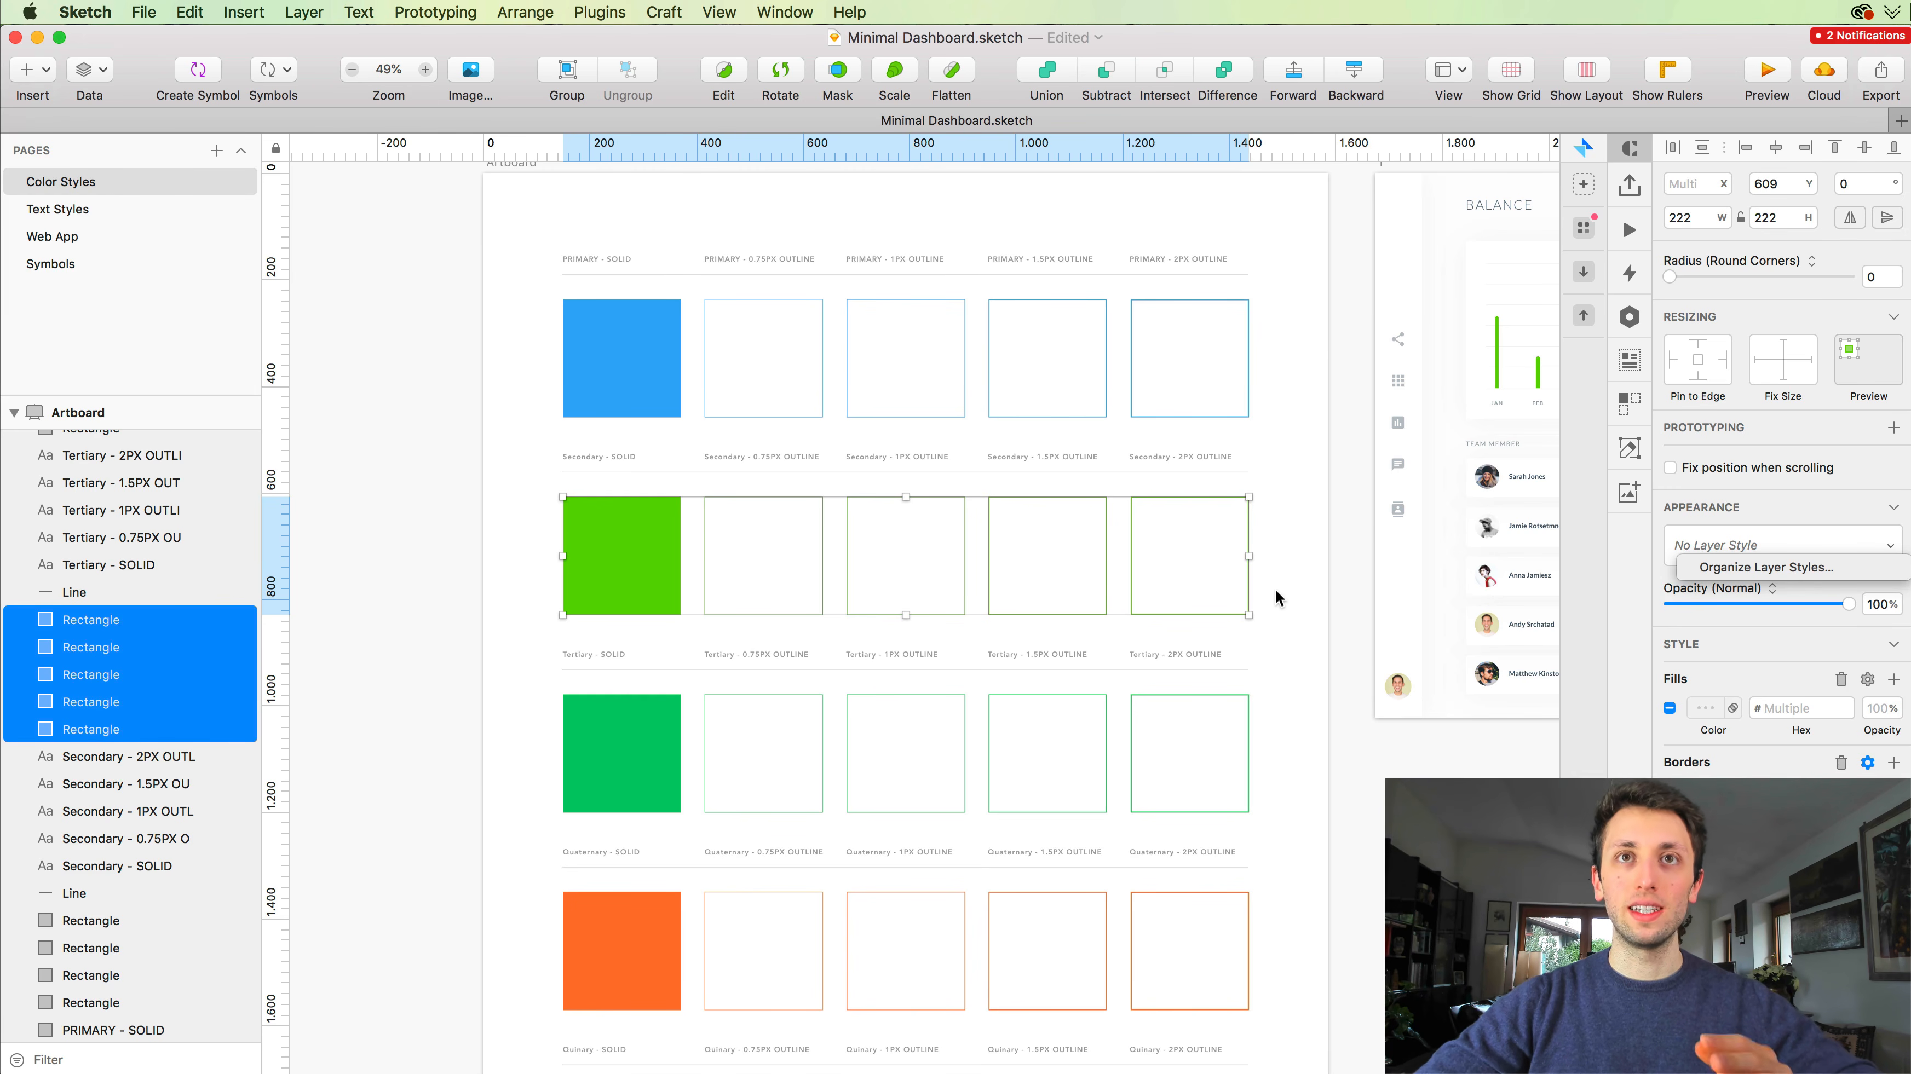
Step: Review the remaining swatch rows down to the Success, Failure, Active, Hover and Shadow row, and the dashboard artboard beside them
{"action": "scroll", "coordinate": [1311, 719], "scroll_direction": "down", "scroll_amount": 10}
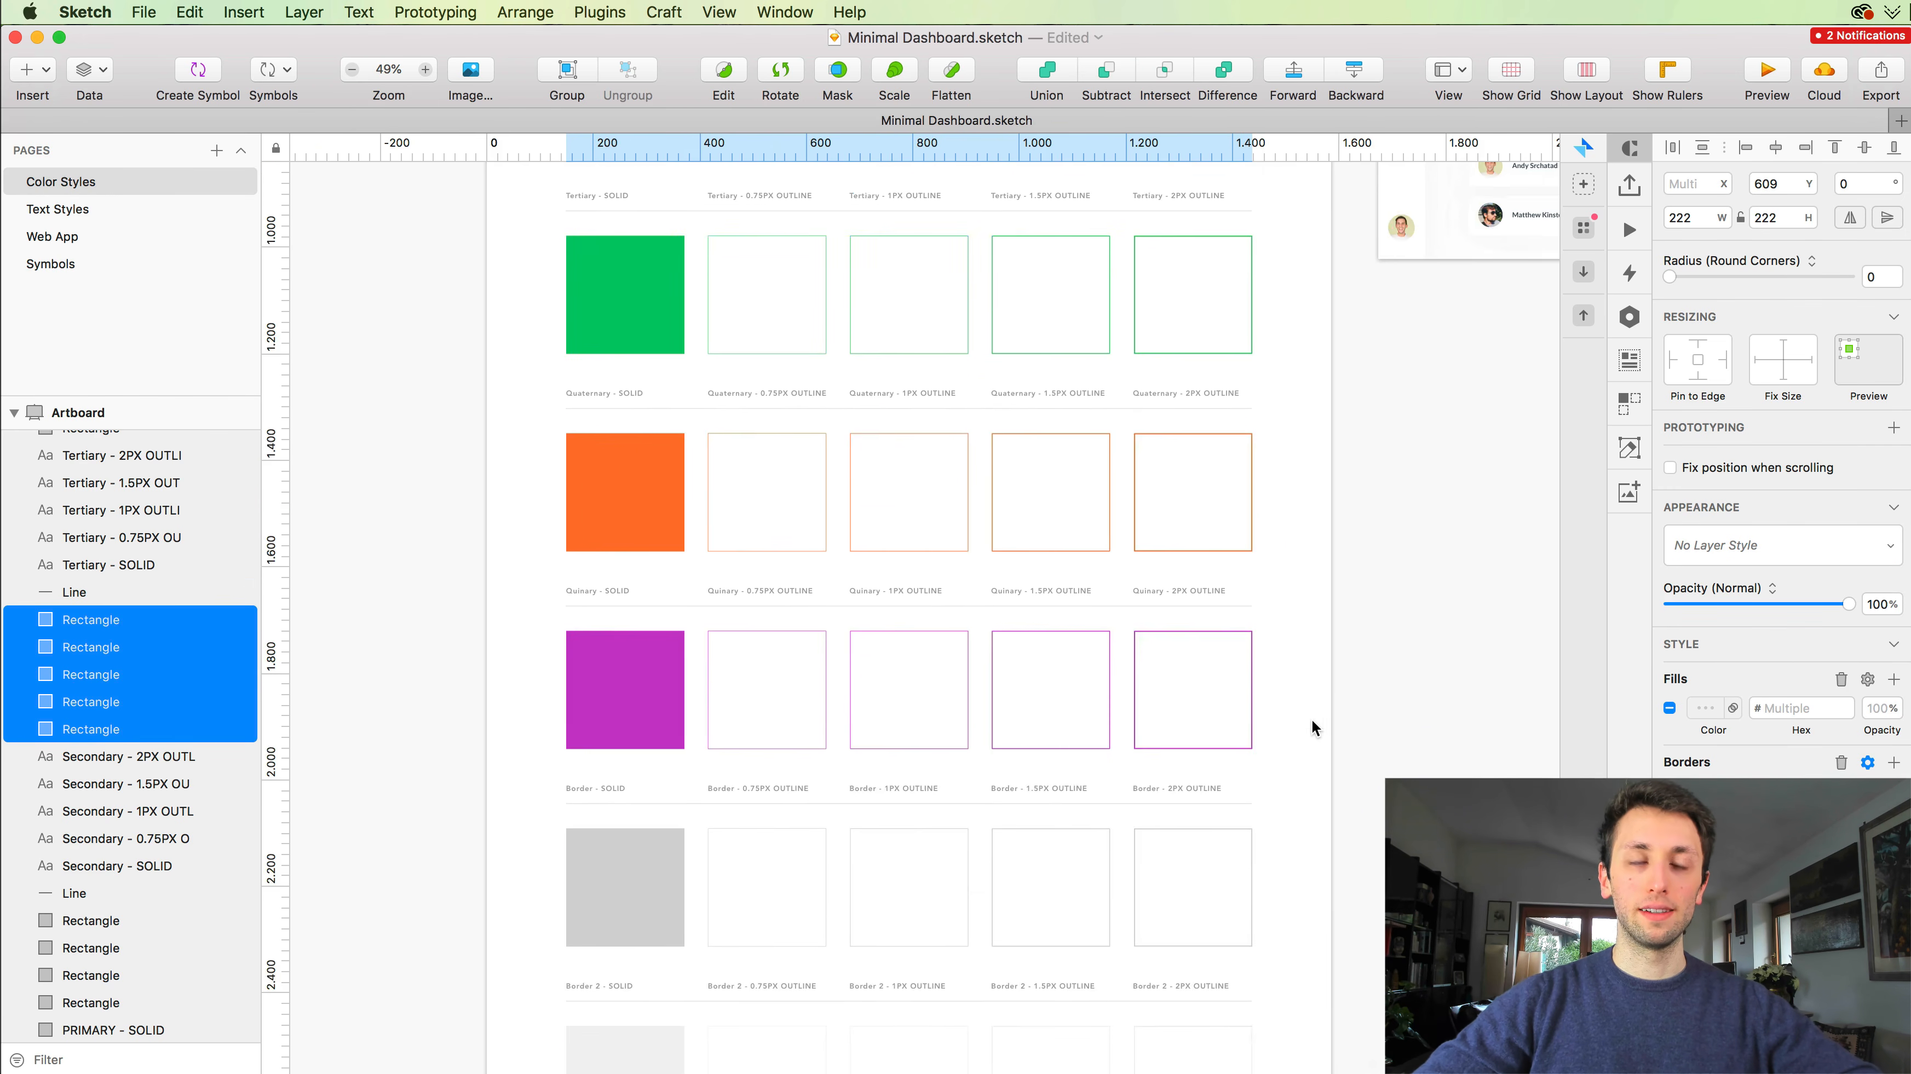
{"action": "scroll", "coordinate": [1310, 719], "scroll_direction": "down", "scroll_amount": 8}
{"action": "scroll", "coordinate": [1311, 719], "scroll_direction": "right", "scroll_amount": 3}
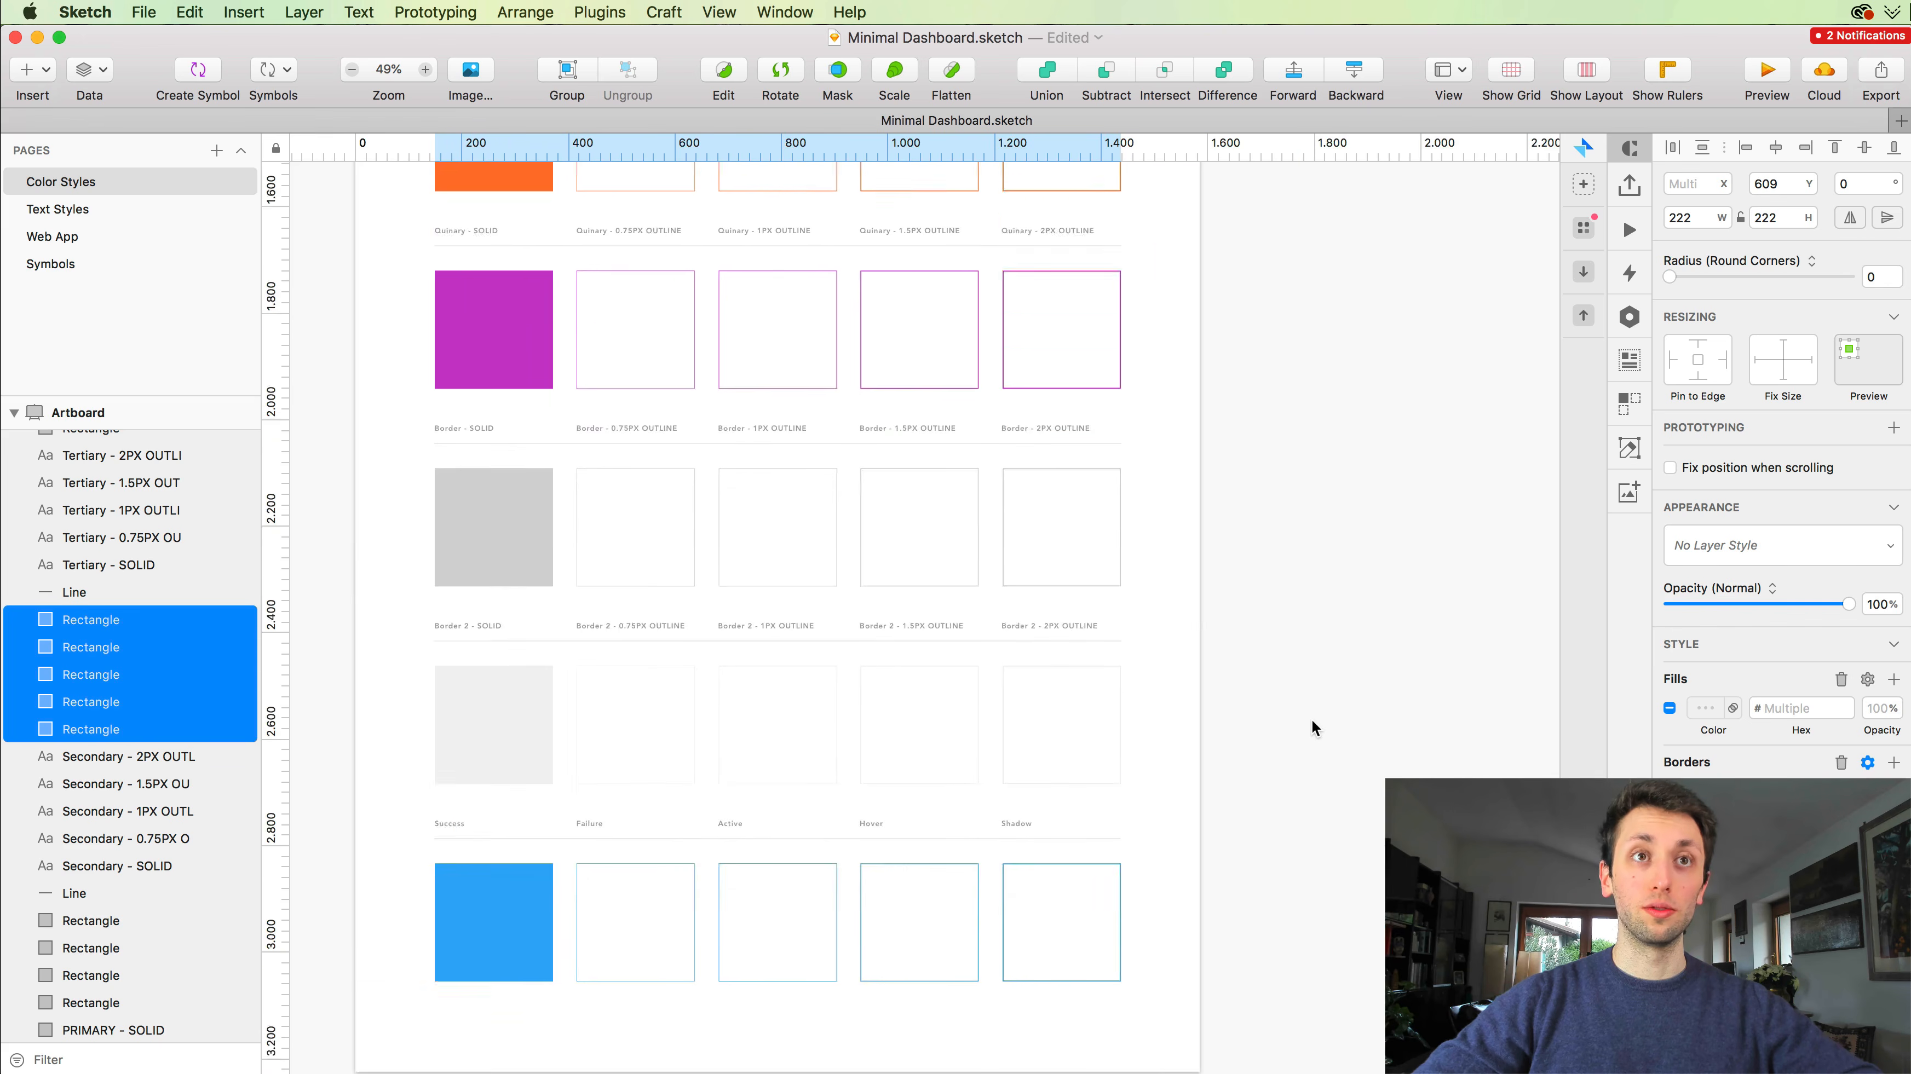
{"action": "scroll", "coordinate": [1312, 726], "scroll_direction": "up", "scroll_amount": 15}
{"action": "scroll", "coordinate": [1312, 726], "scroll_direction": "right", "scroll_amount": 5}
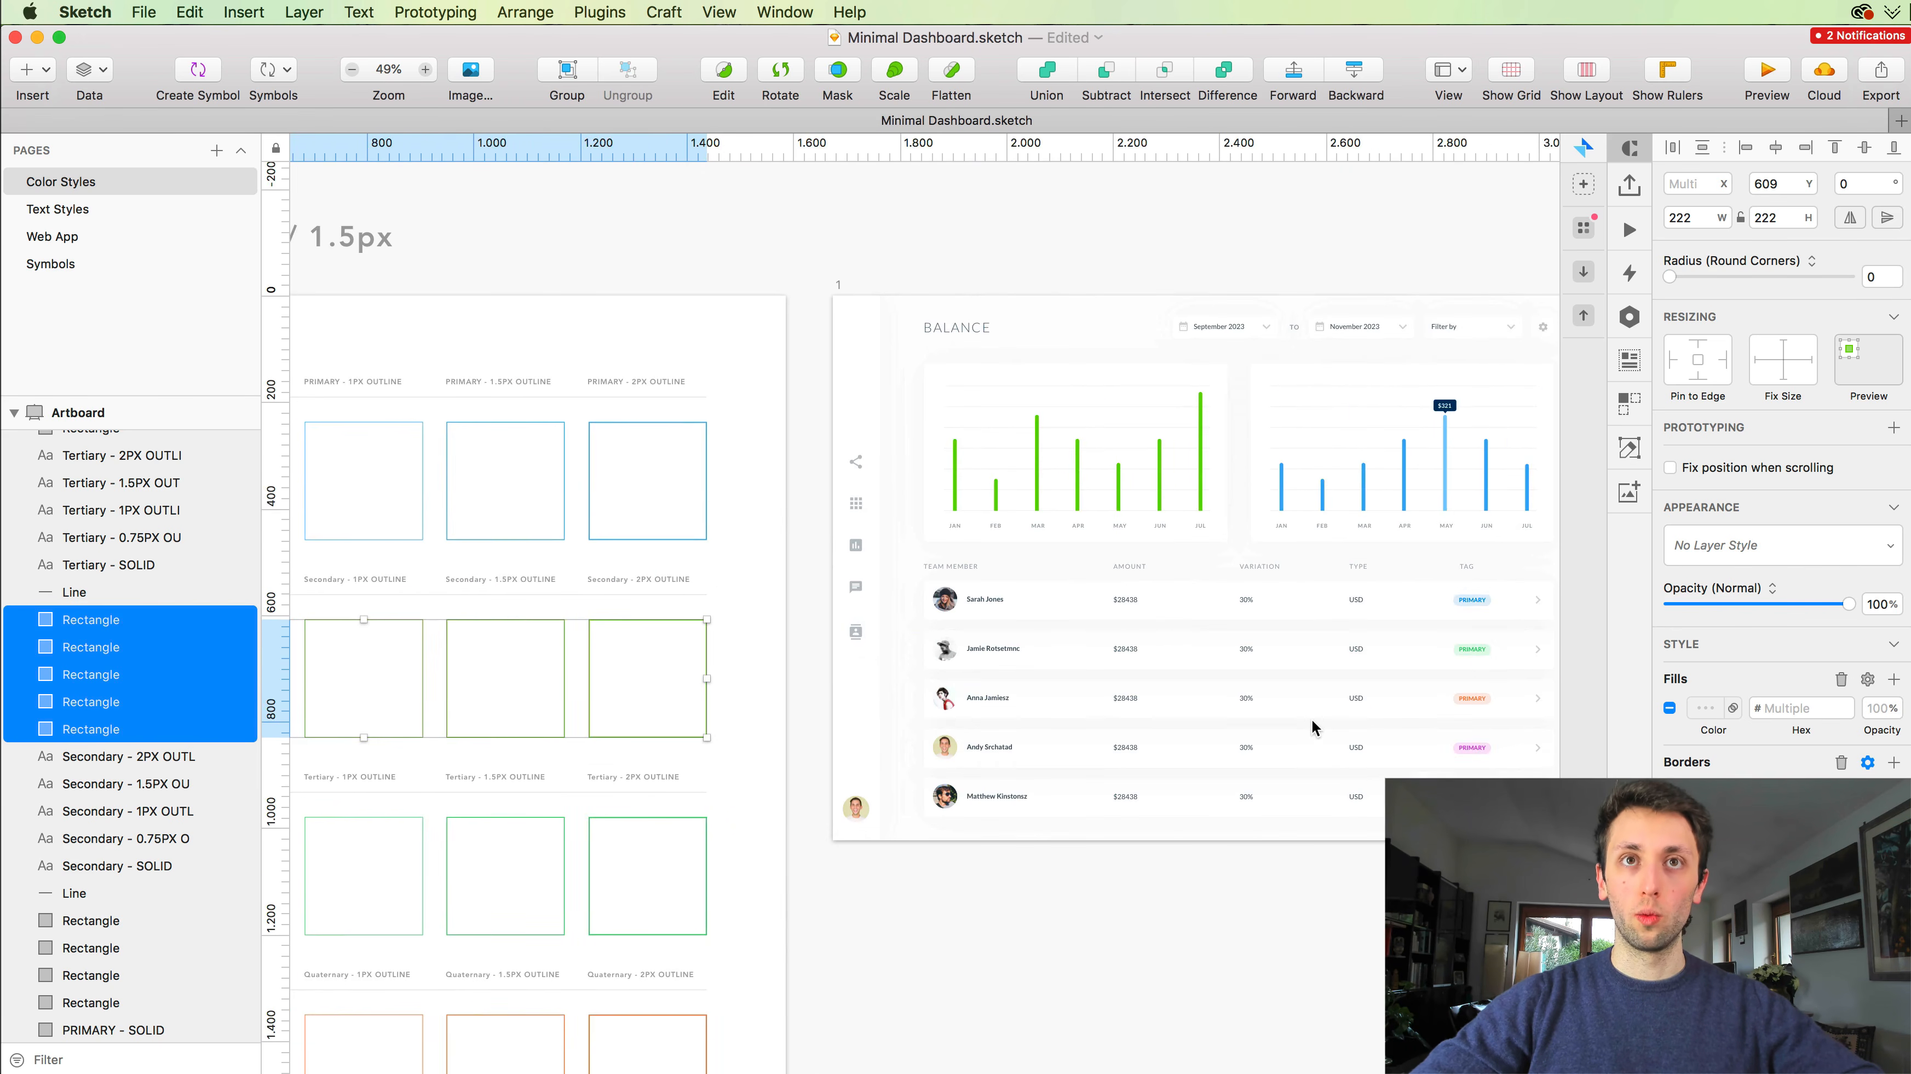
{"action": "scroll", "coordinate": [1311, 719], "scroll_direction": "down", "scroll_amount": 20}
{"action": "scroll", "coordinate": [1311, 719], "scroll_direction": "left", "scroll_amount": 12}
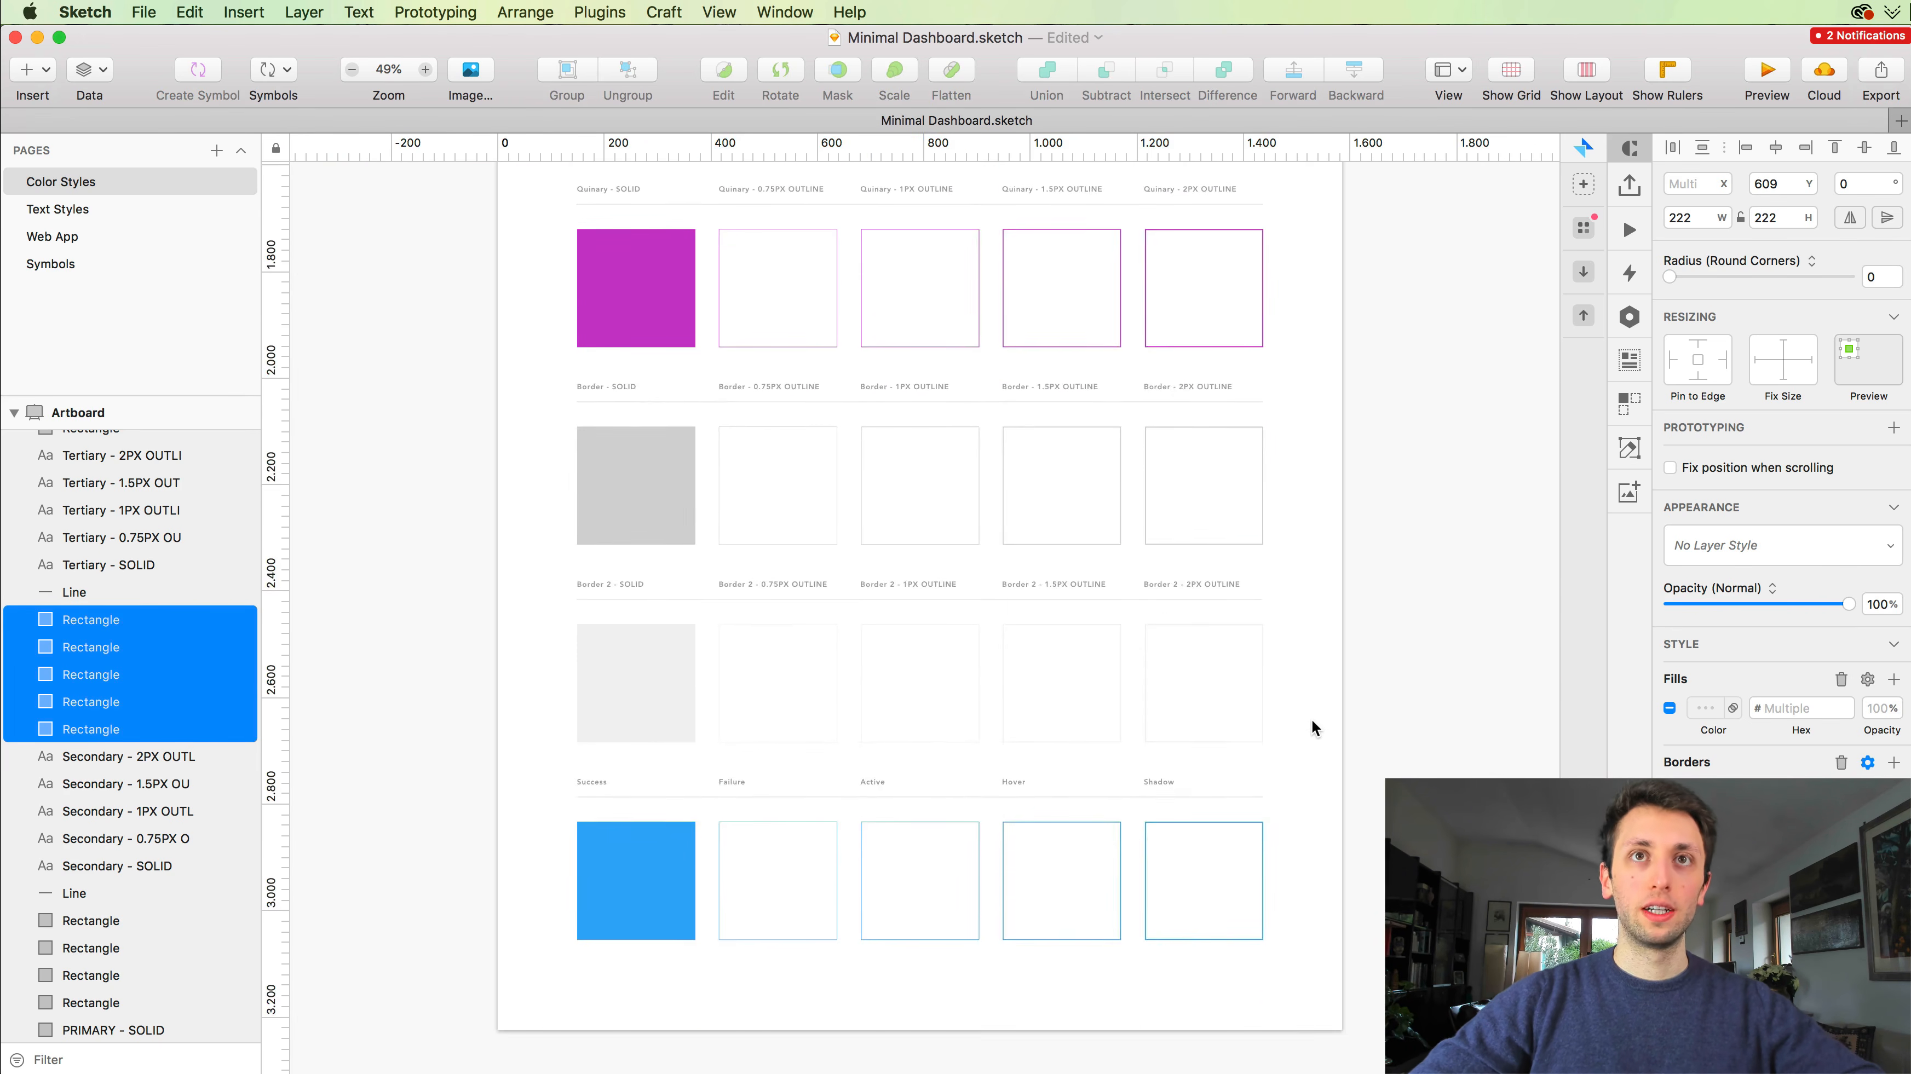
{"action": "scroll", "coordinate": [1311, 719], "scroll_direction": "up", "scroll_amount": 5}
{"action": "left_click", "coordinate": [1311, 719]}
{"action": "scroll", "coordinate": [1310, 719], "scroll_direction": "up", "scroll_amount": 10}
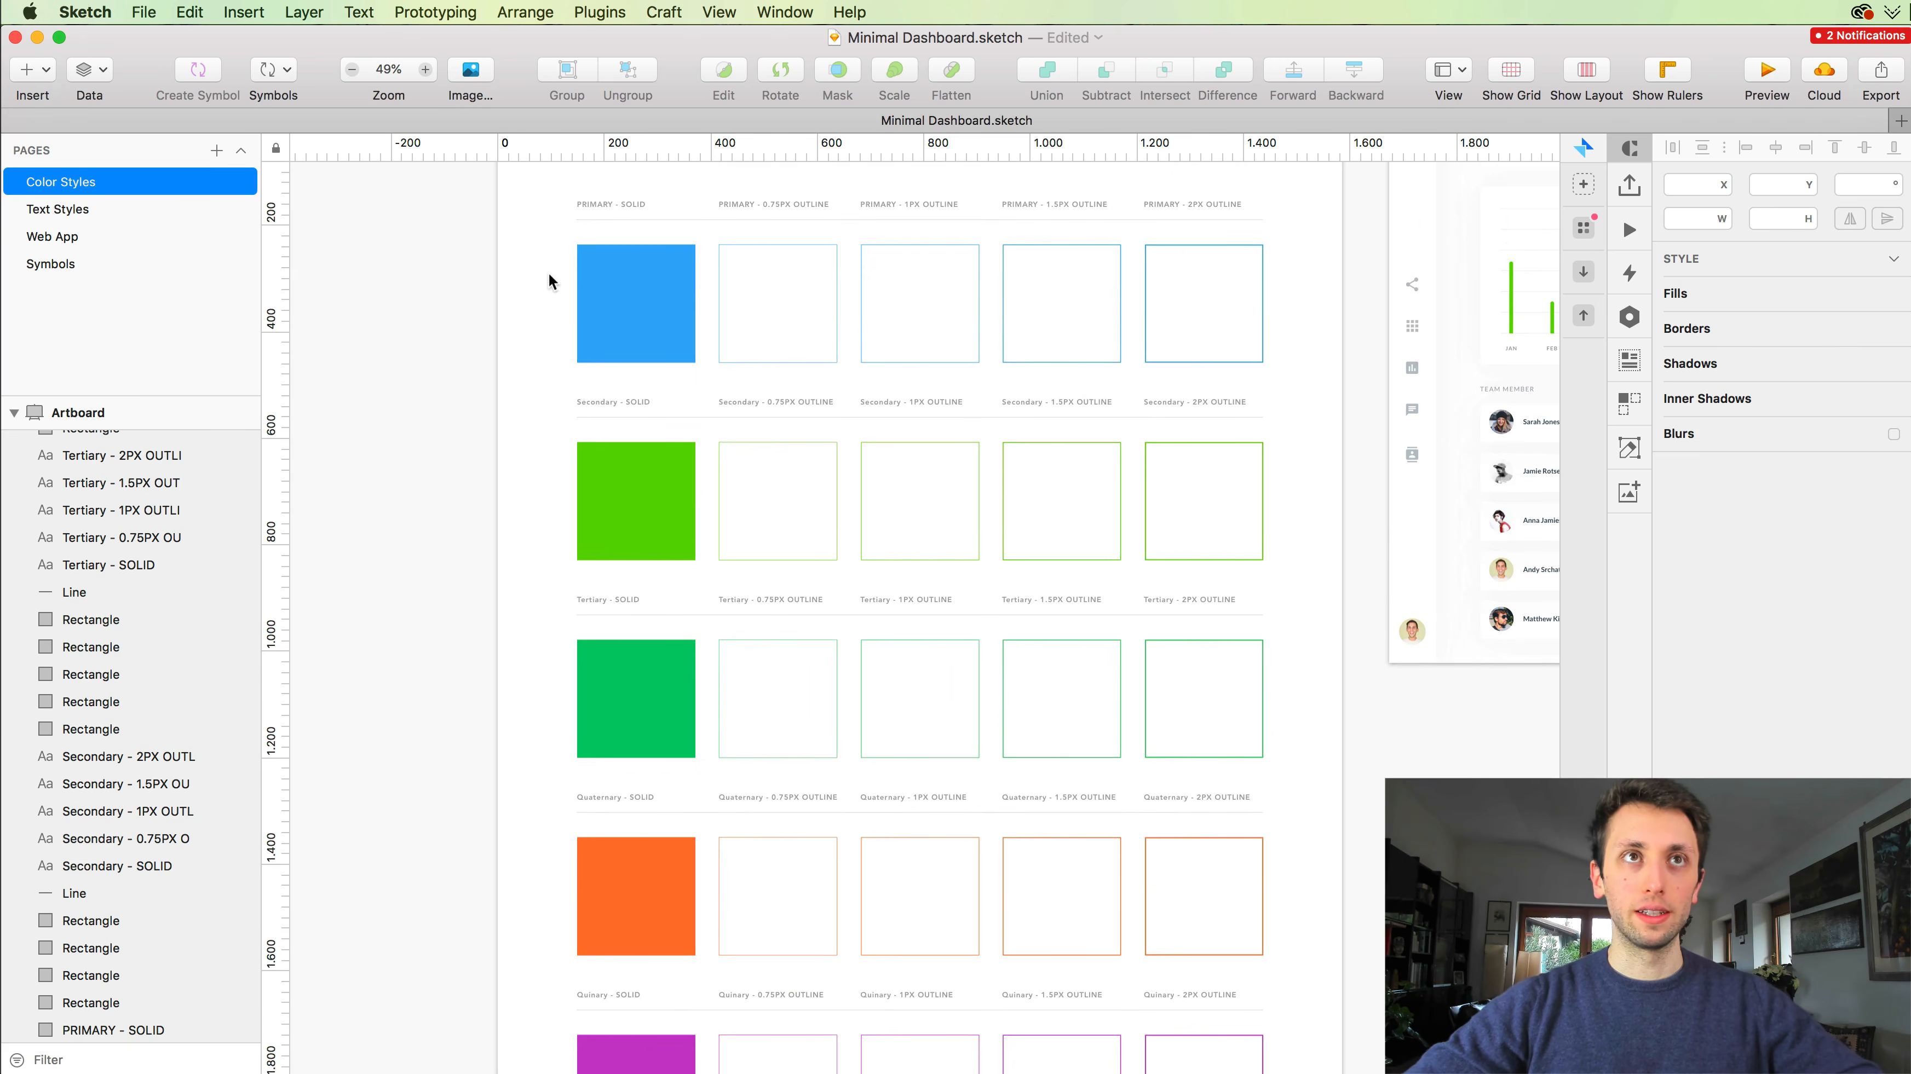
Step: Batch-rename the five blue primary swatch rectangles to "Primary /" with the Rename It plugin
{"action": "left_click_drag", "start_coordinate": [550, 276], "coordinate": [1259, 361]}
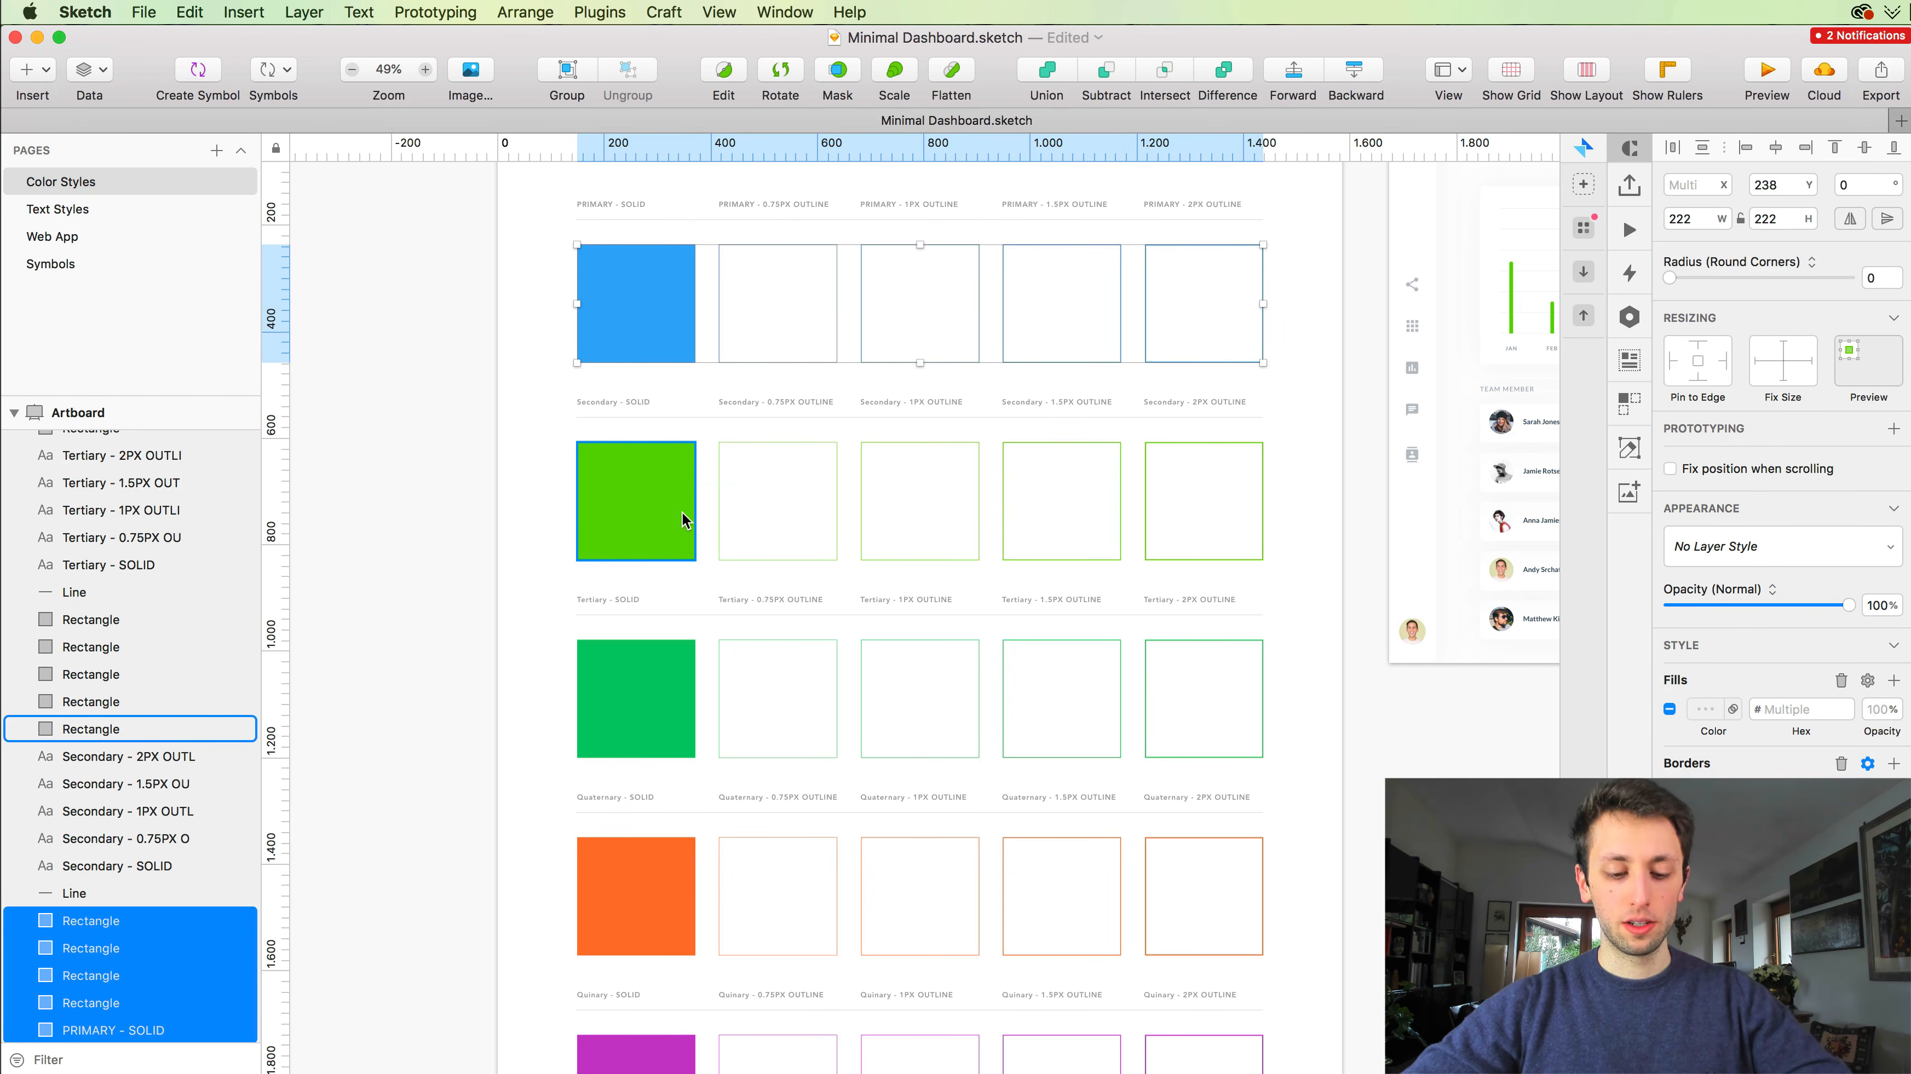
{"action": "left_click", "coordinate": [599, 12]}
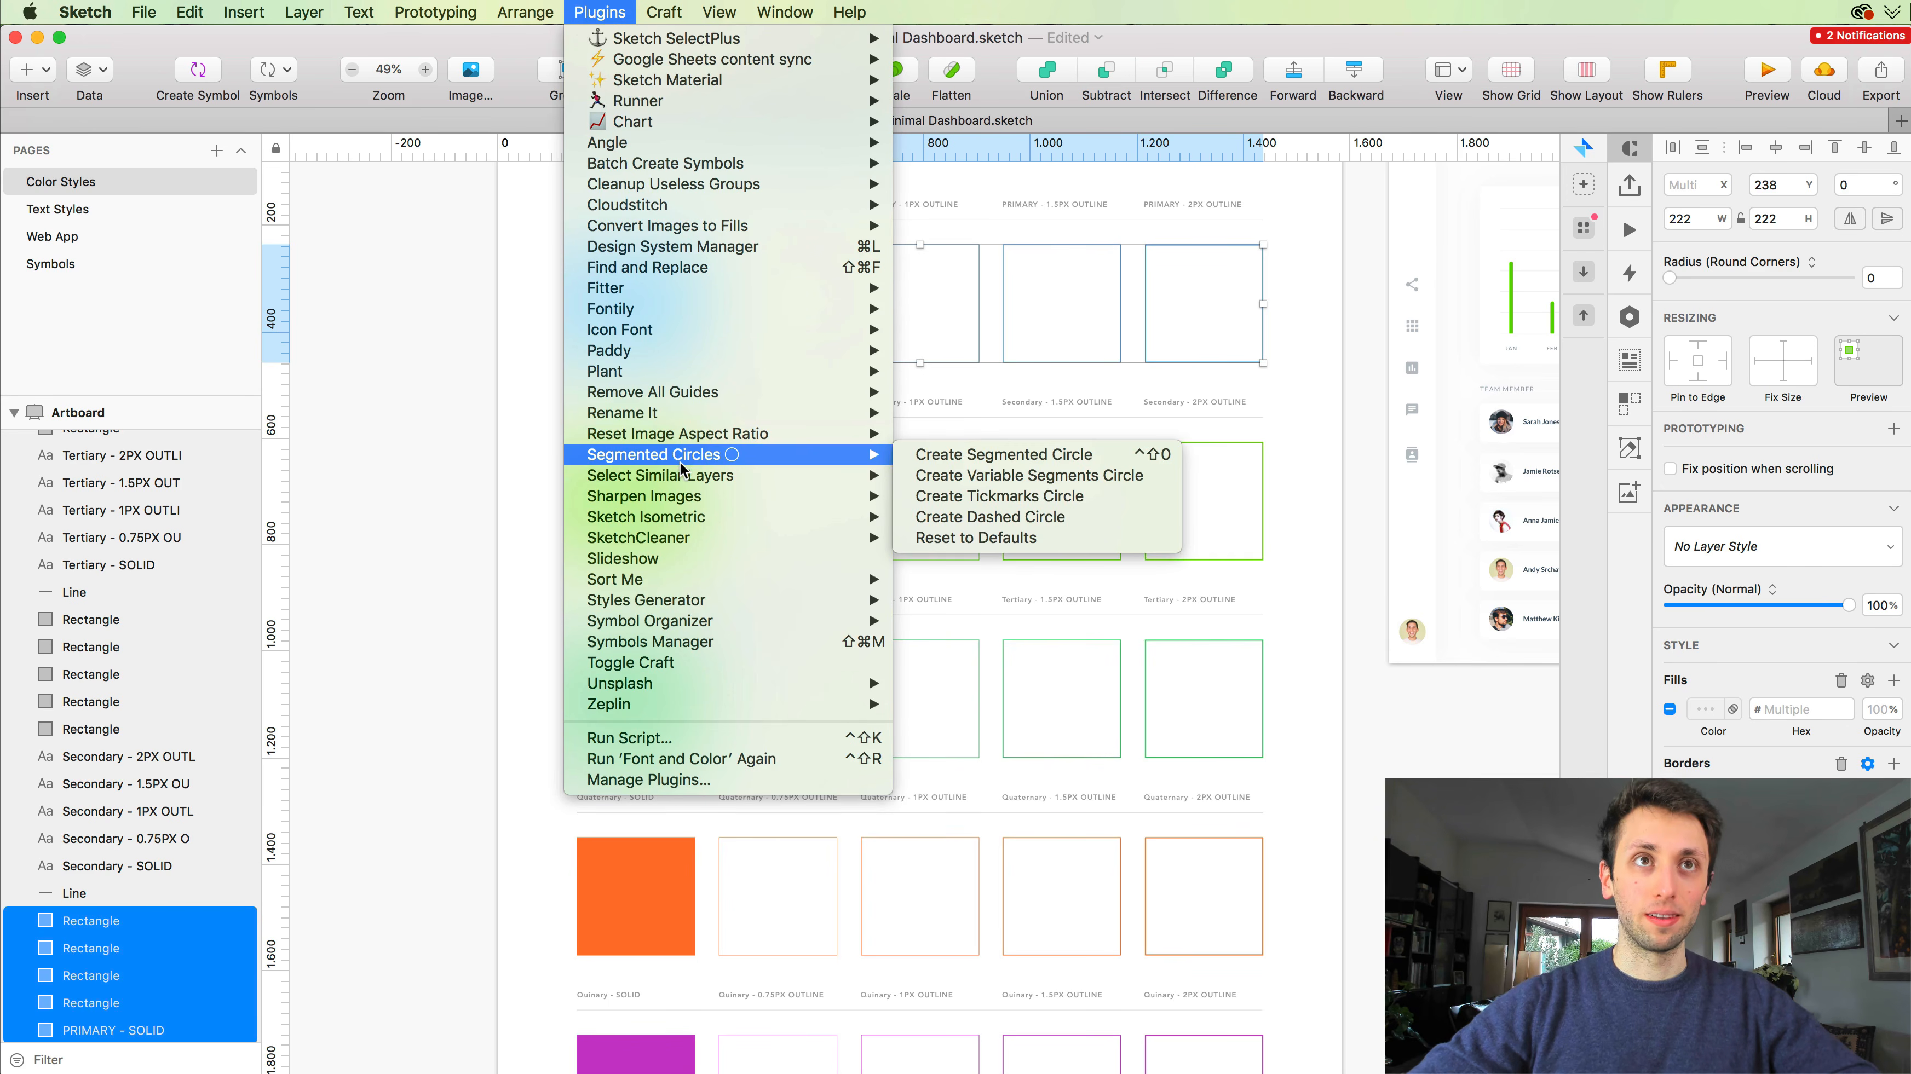
{"action": "mouse_move", "coordinate": [671, 417]}
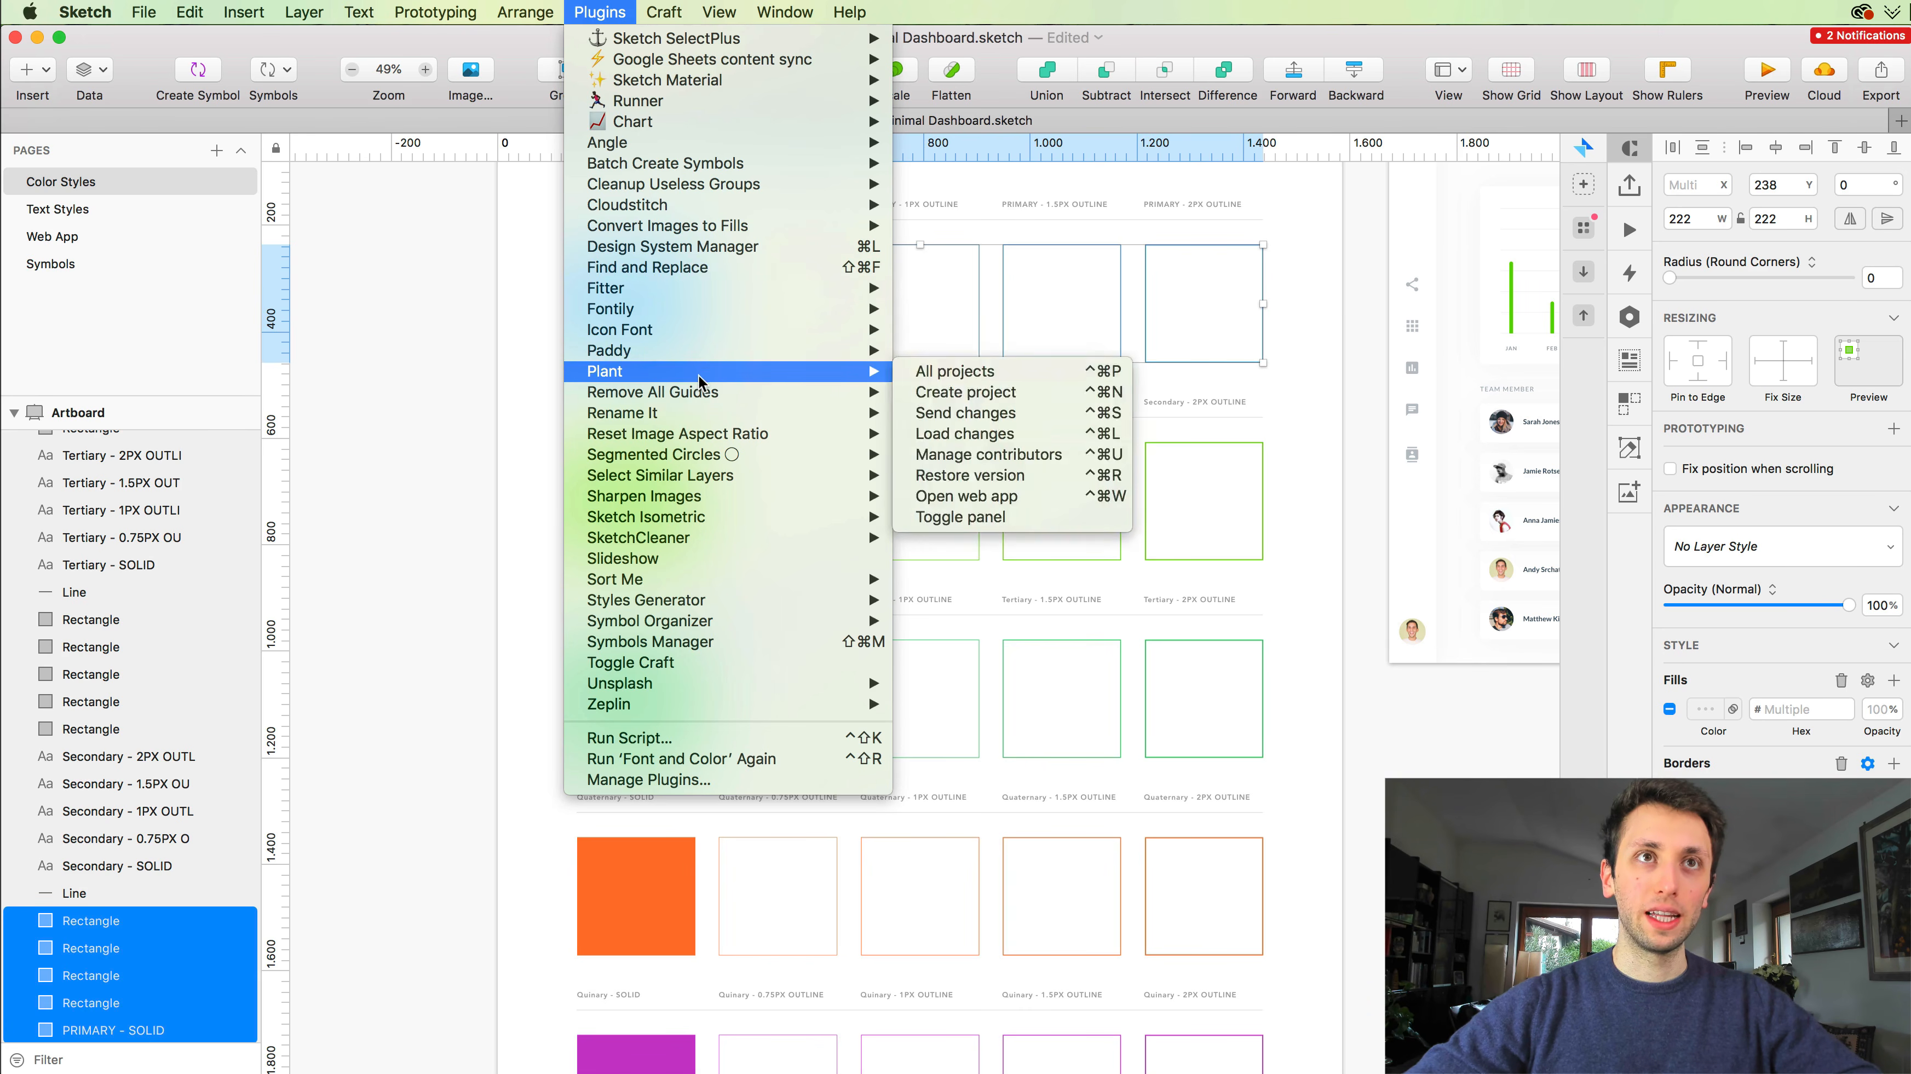
{"action": "left_click", "coordinate": [1021, 415]}
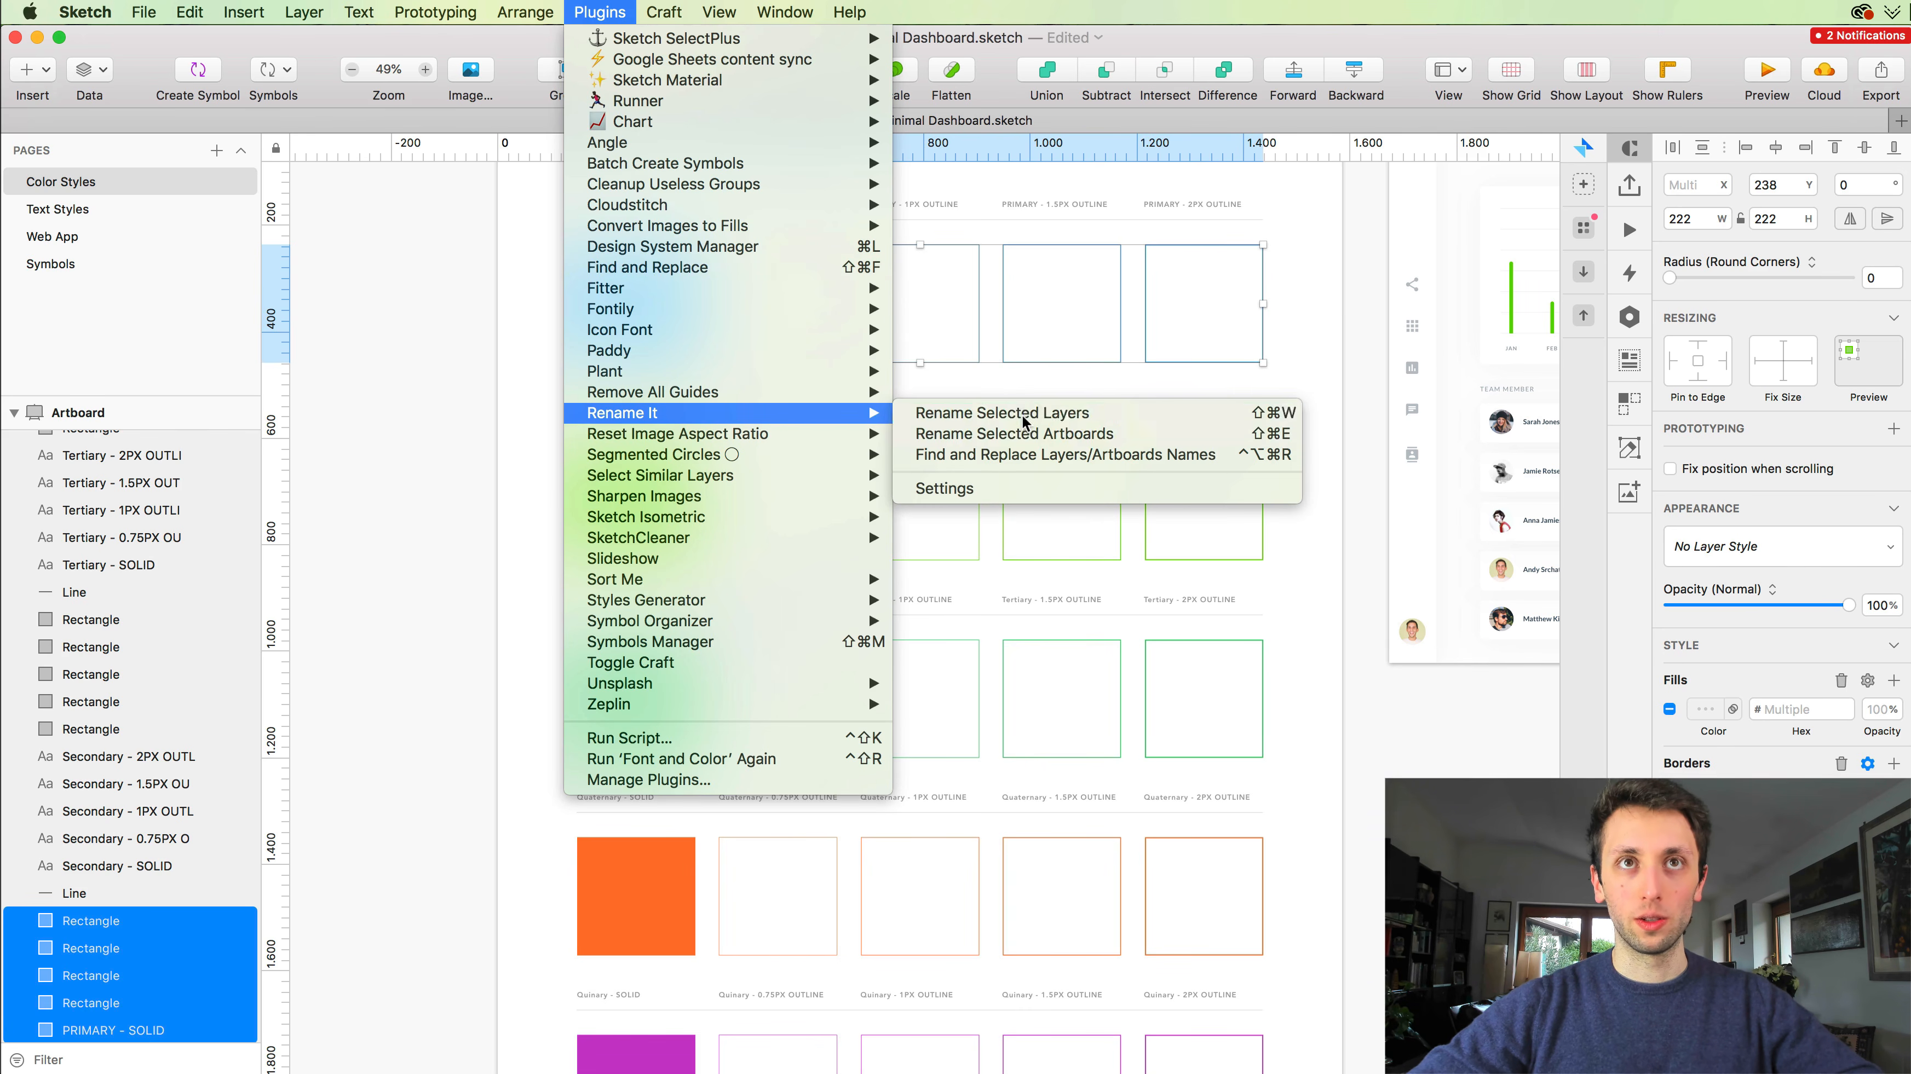
{"action": "scroll", "coordinate": [933, 411], "scroll_direction": "up", "scroll_amount": 5}
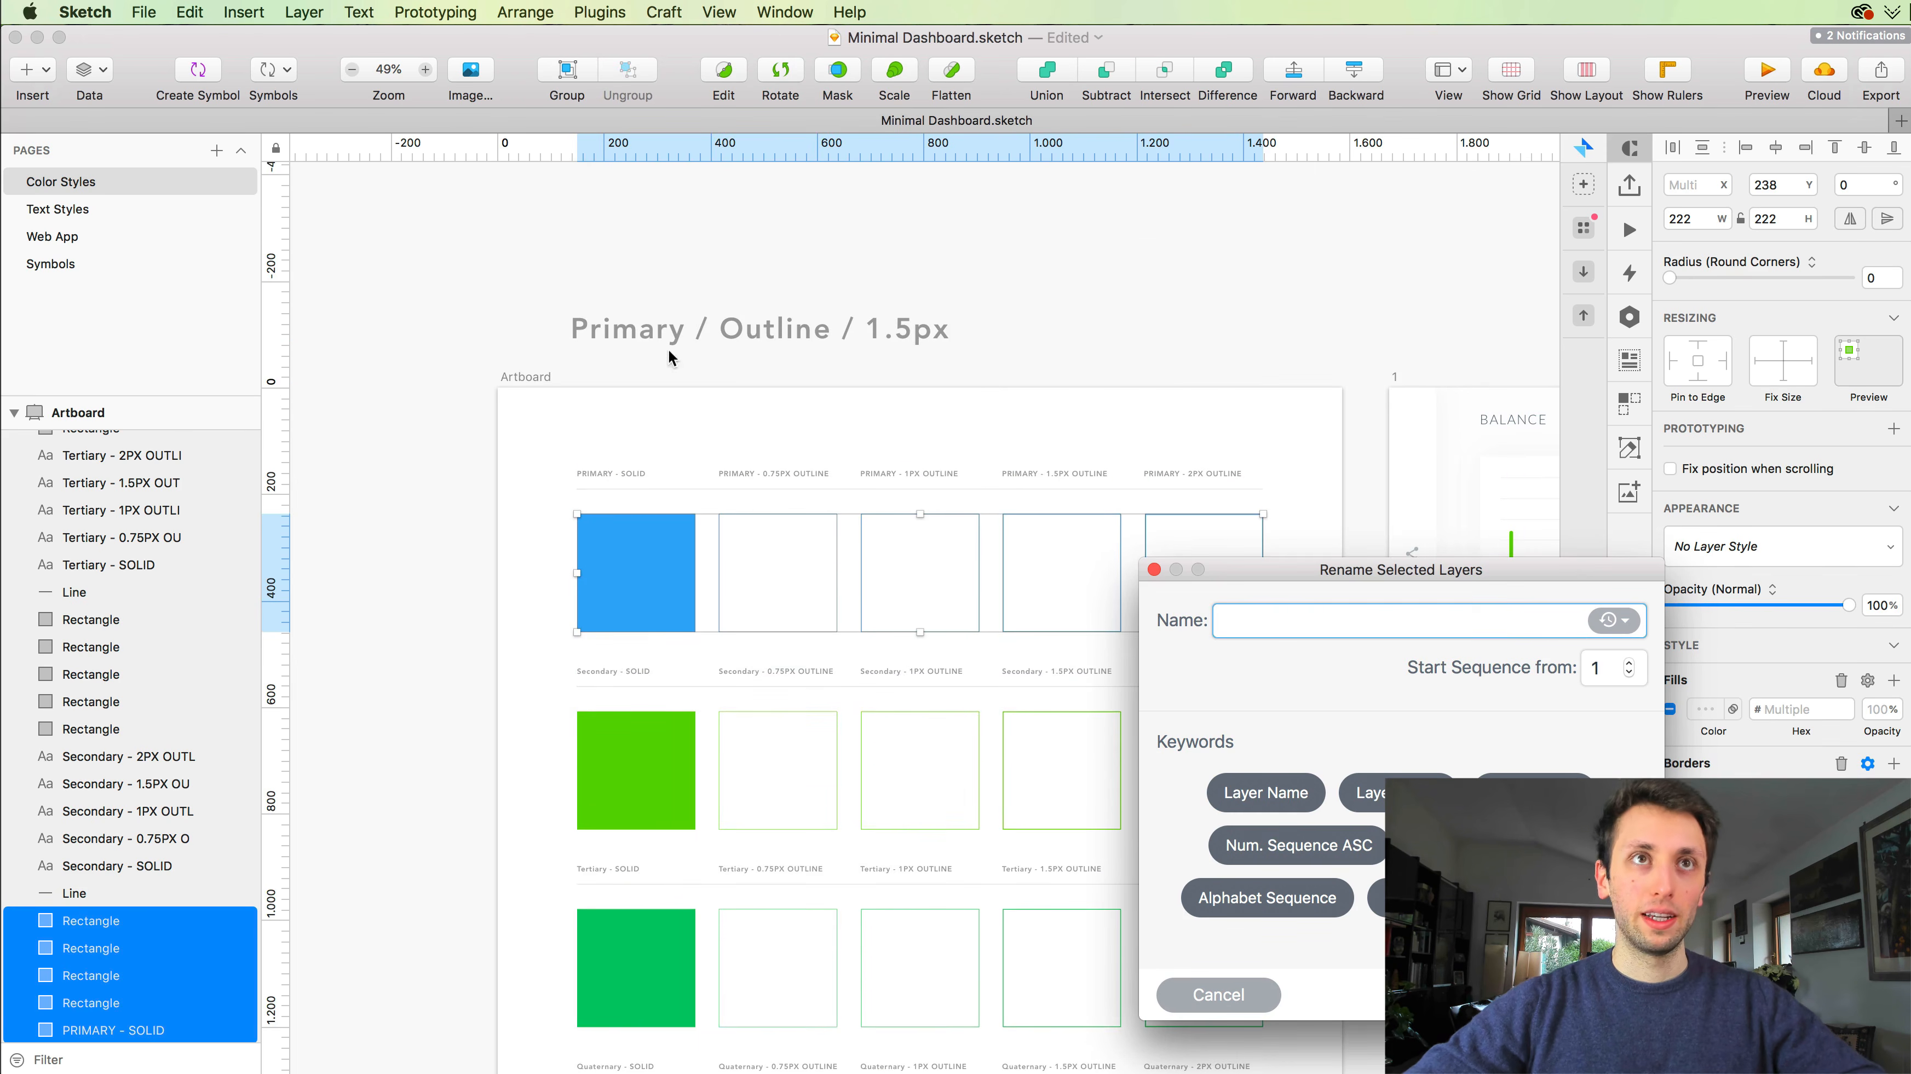
{"action": "scroll", "coordinate": [575, 294], "scroll_direction": "up", "scroll_amount": 5}
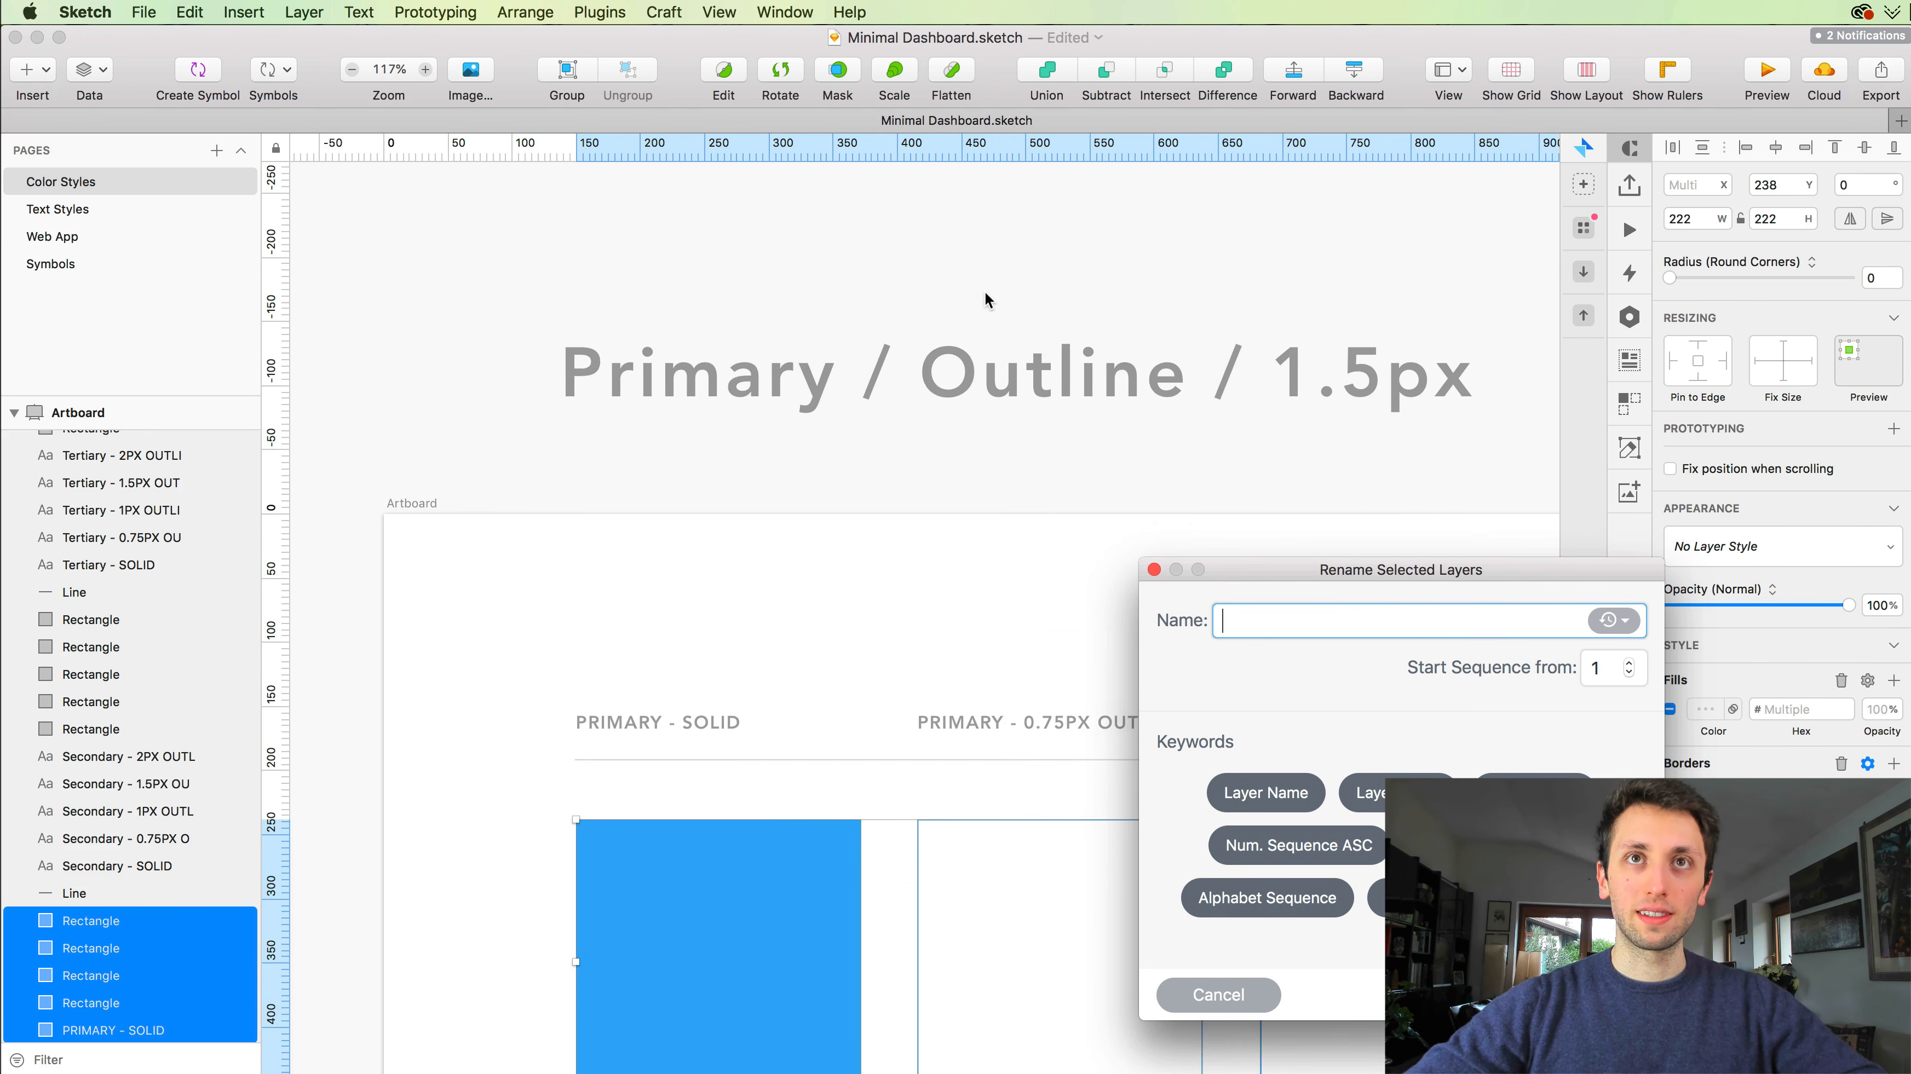
{"action": "scroll", "coordinate": [986, 299], "scroll_direction": "up", "scroll_amount": 2}
{"action": "scroll", "coordinate": [986, 299], "scroll_direction": "right", "scroll_amount": 1}
{"action": "scroll", "coordinate": [654, 750], "scroll_direction": "down", "scroll_amount": 1}
{"action": "scroll", "coordinate": [653, 751], "scroll_direction": "right", "scroll_amount": 1}
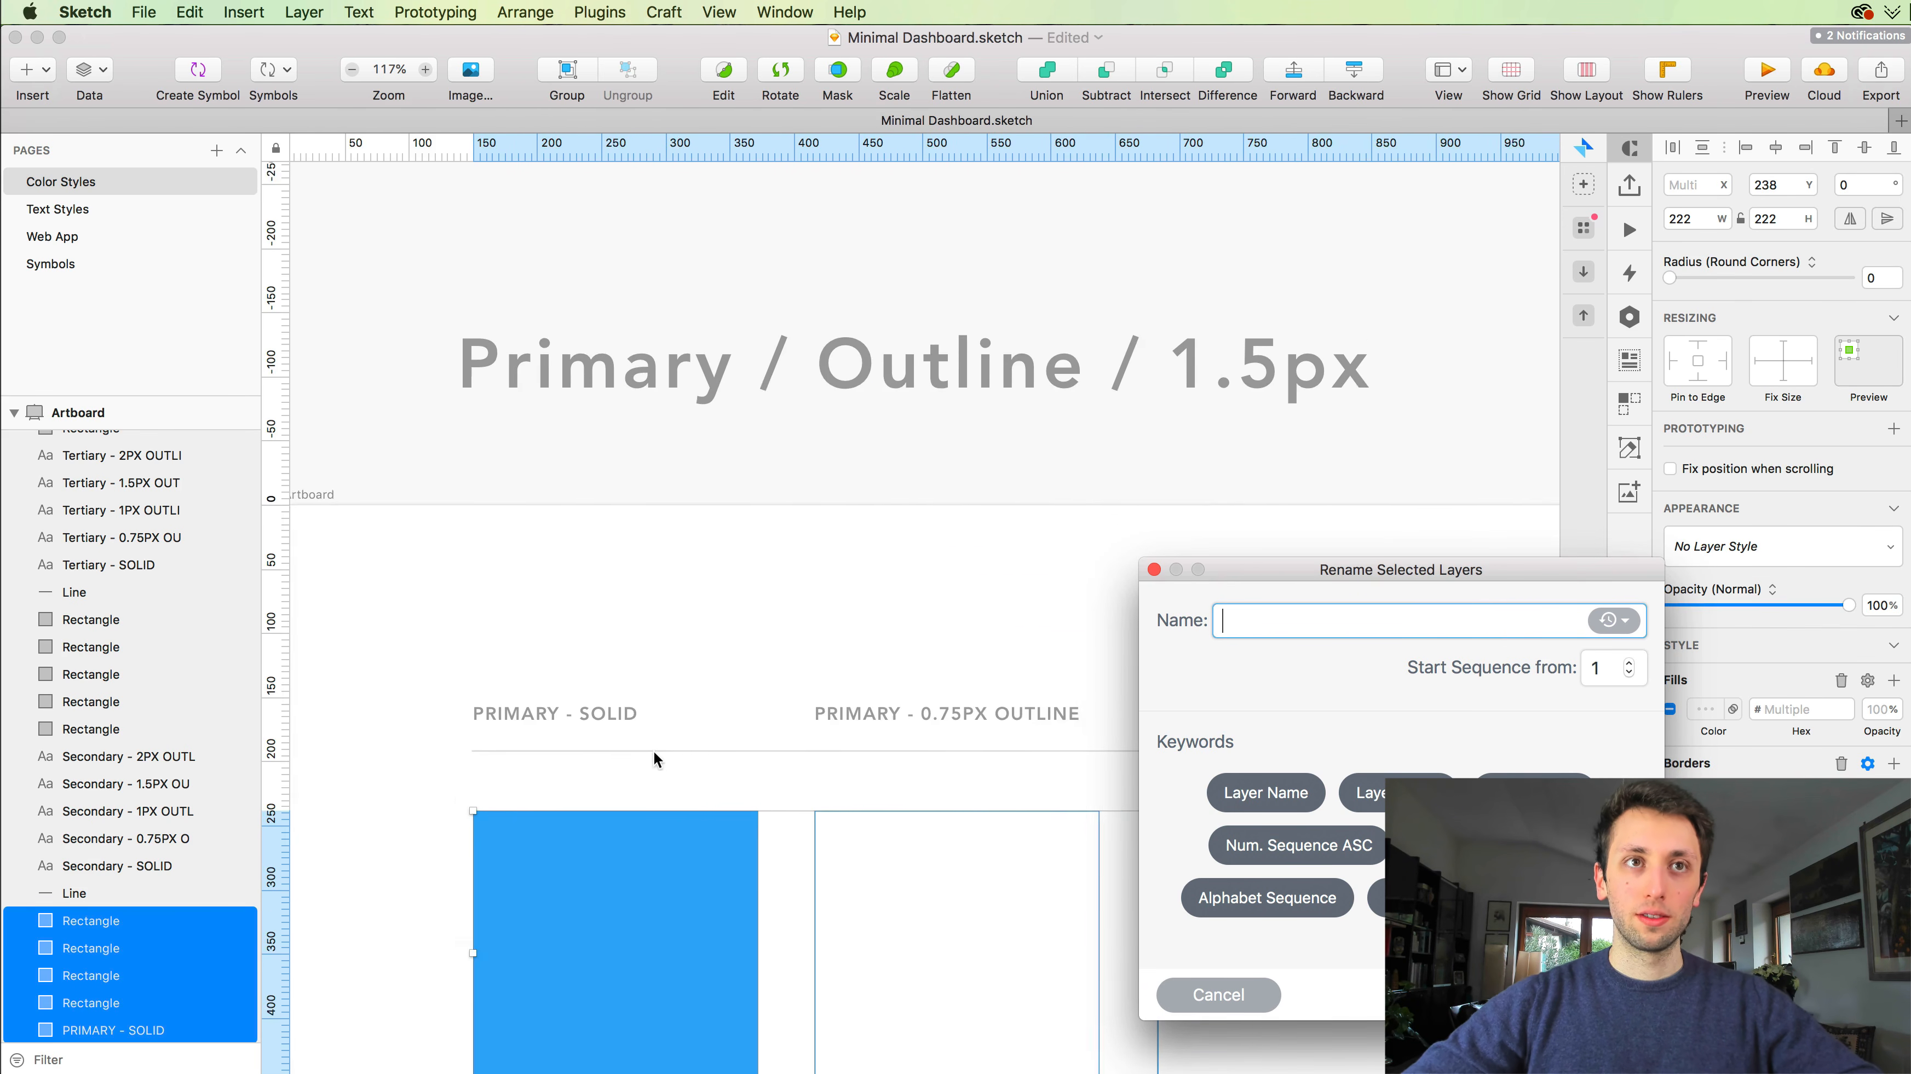
{"action": "scroll", "coordinate": [662, 746], "scroll_direction": "down", "scroll_amount": 2}
{"action": "scroll", "coordinate": [768, 640], "scroll_direction": "down", "scroll_amount": 2}
{"action": "scroll", "coordinate": [769, 640], "scroll_direction": "down", "scroll_amount": 2}
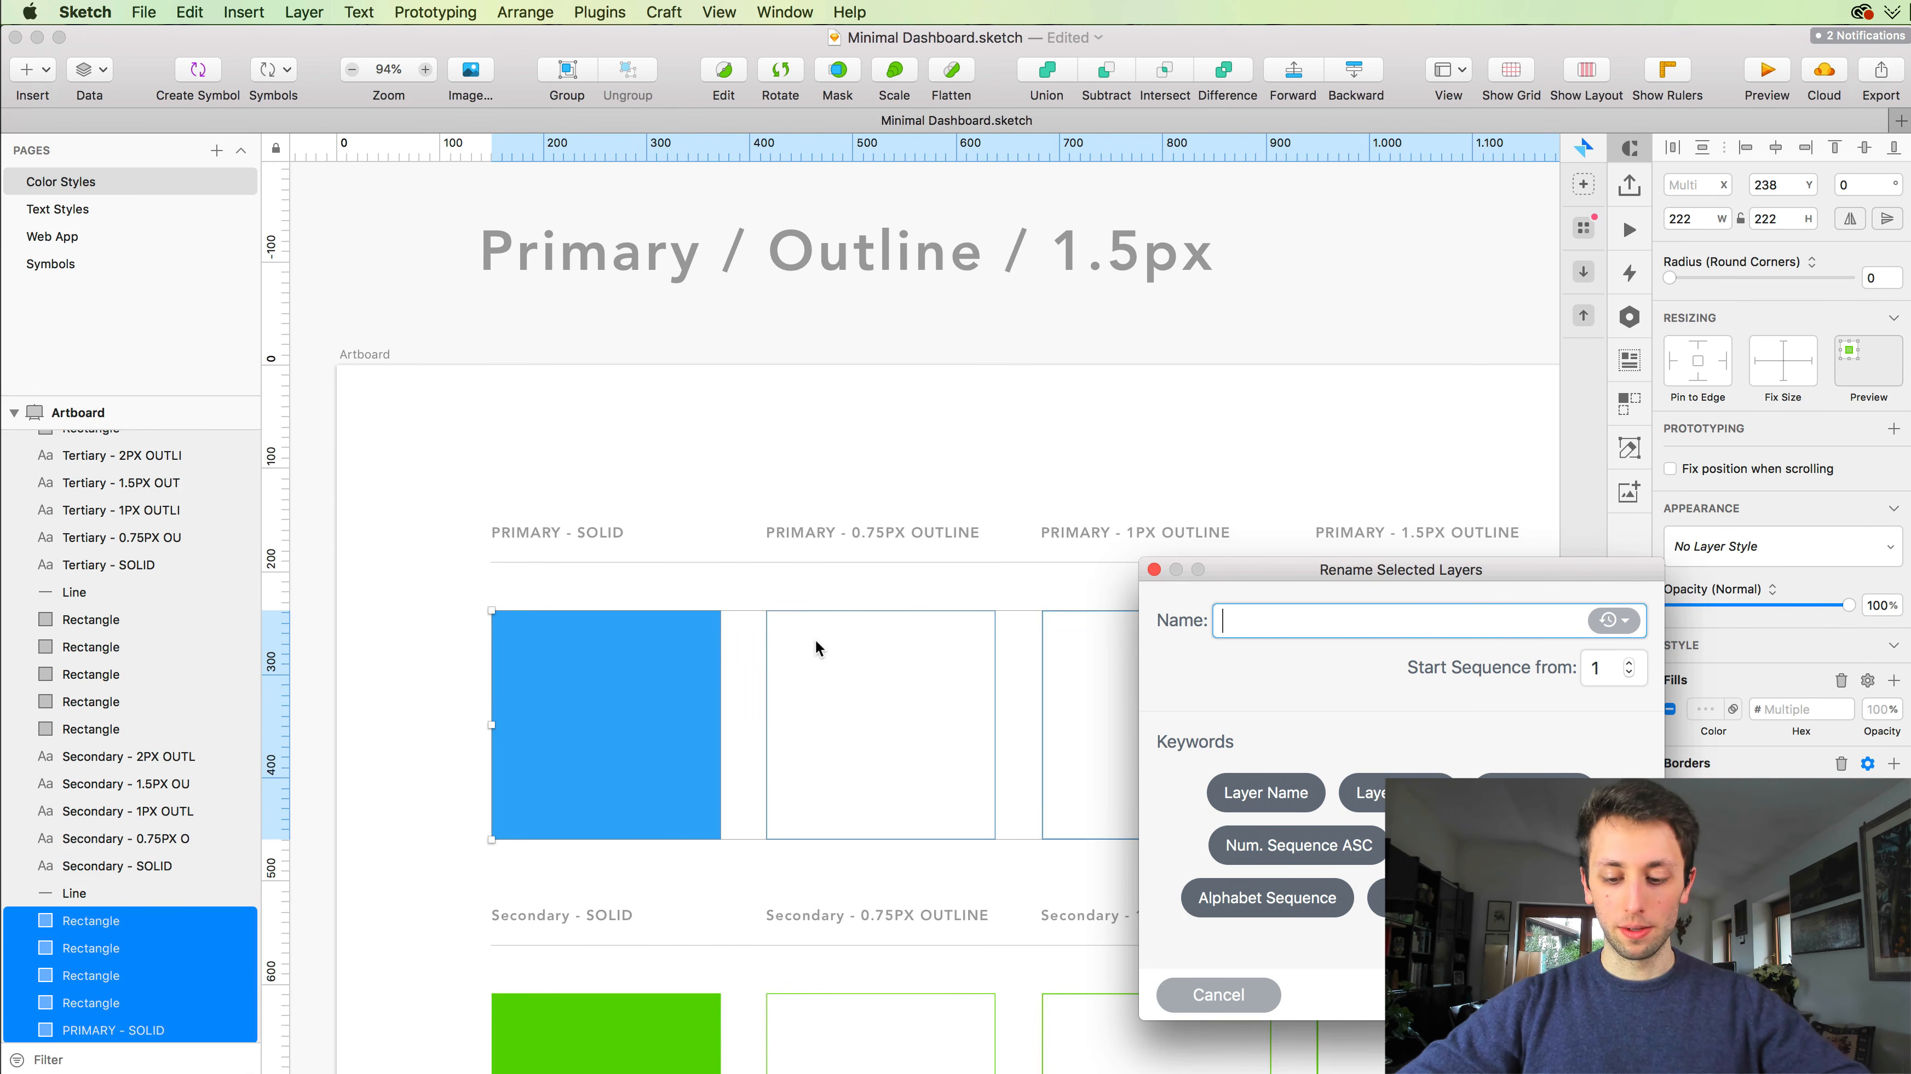
{"action": "type", "text": "mary"}
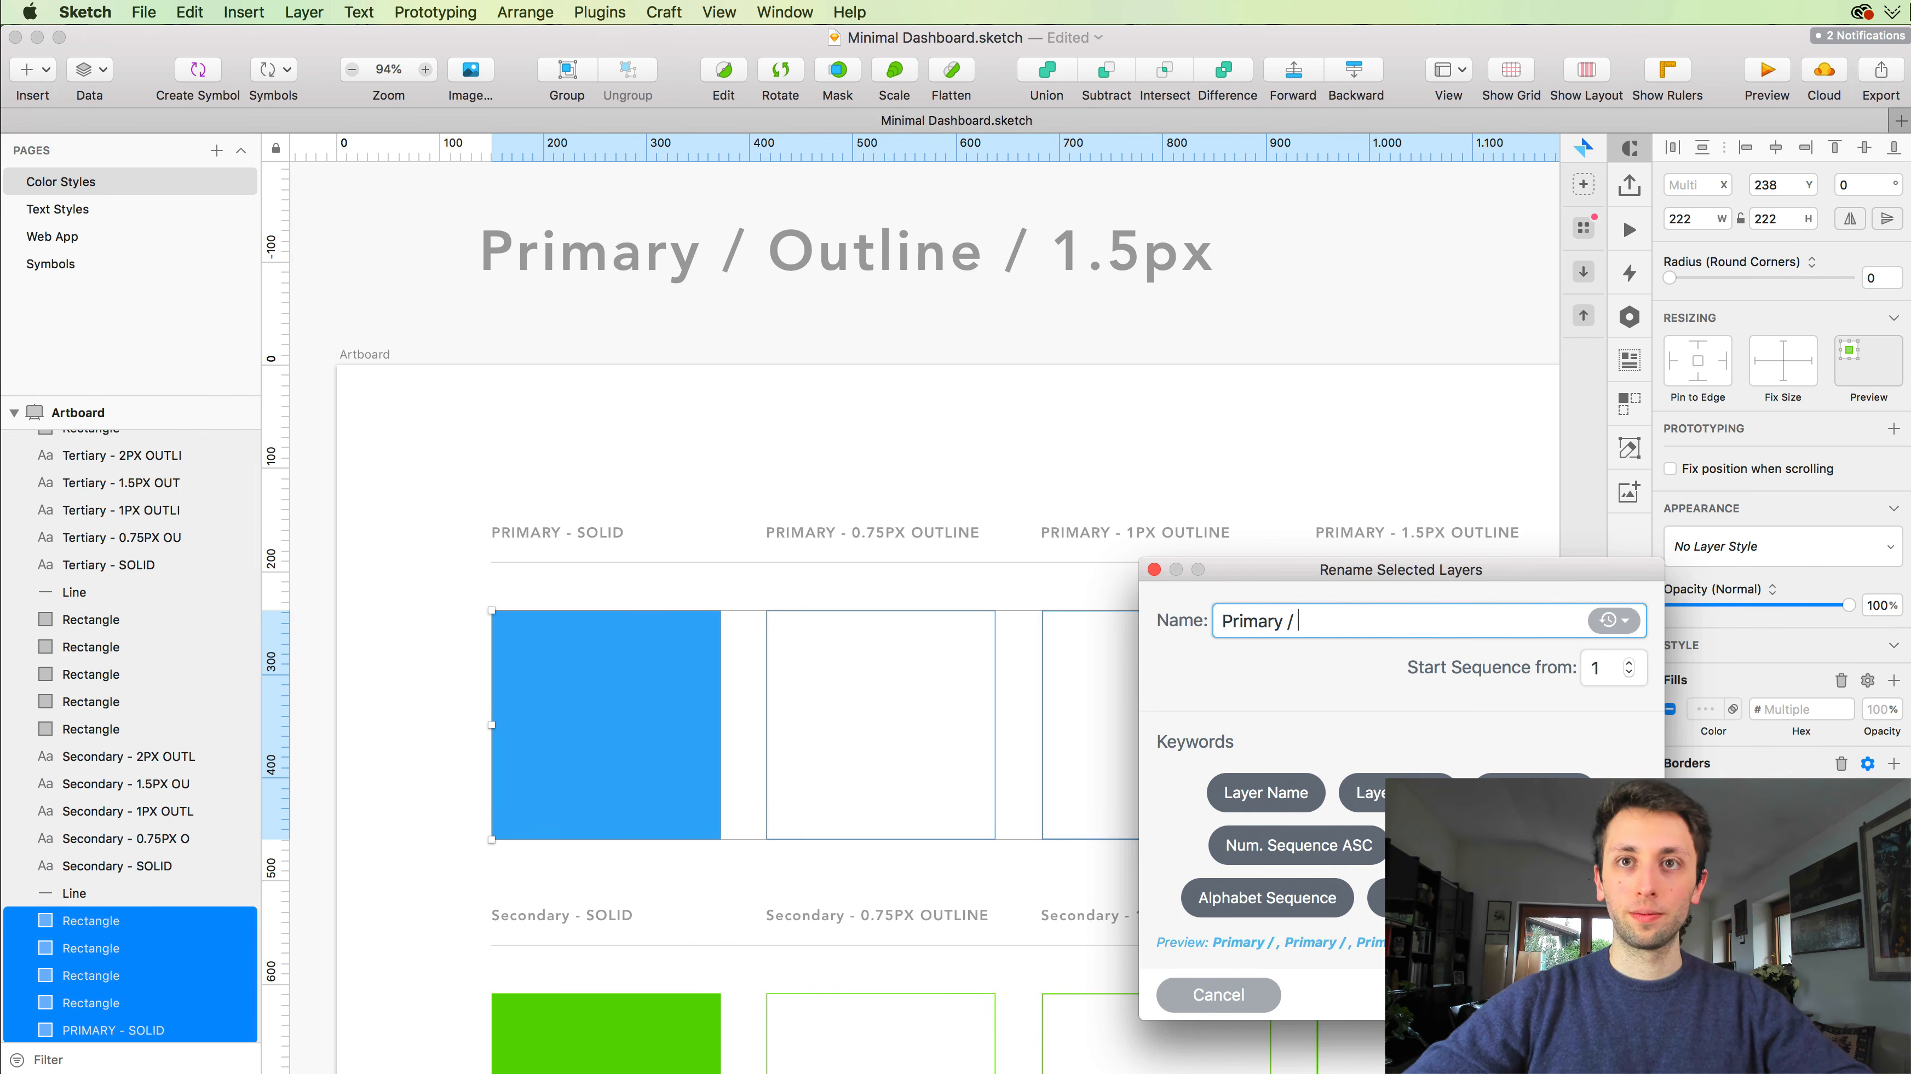
{"action": "type", "text": " /"}
{"action": "key", "text": "Return"}
Step: Batch-rename the five light green swatch rectangles in the secondary row to "Secondary /"
{"action": "scroll", "coordinate": [1121, 533], "scroll_direction": "down", "scroll_amount": 4}
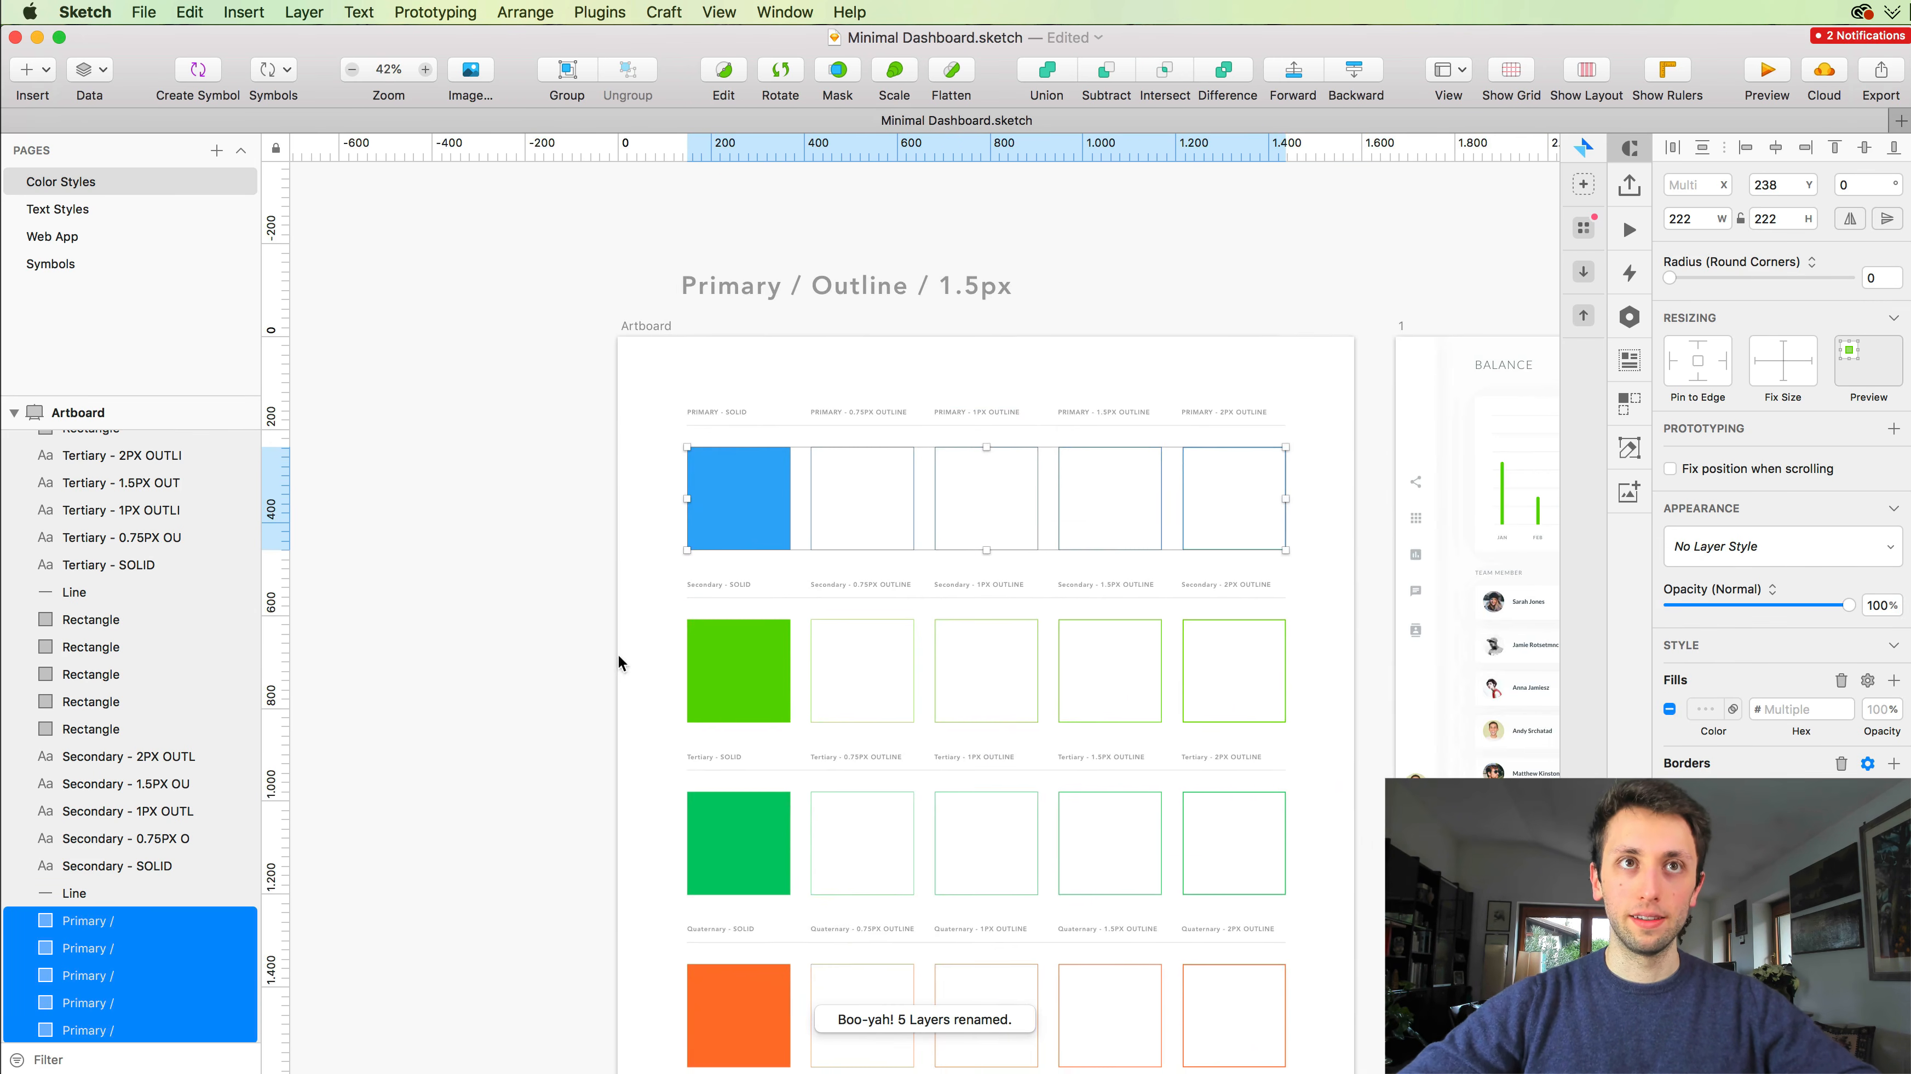
{"action": "left_click_drag", "start_coordinate": [619, 656], "coordinate": [1266, 693]}
{"action": "scroll", "coordinate": [1266, 693], "scroll_direction": "down", "scroll_amount": 5}
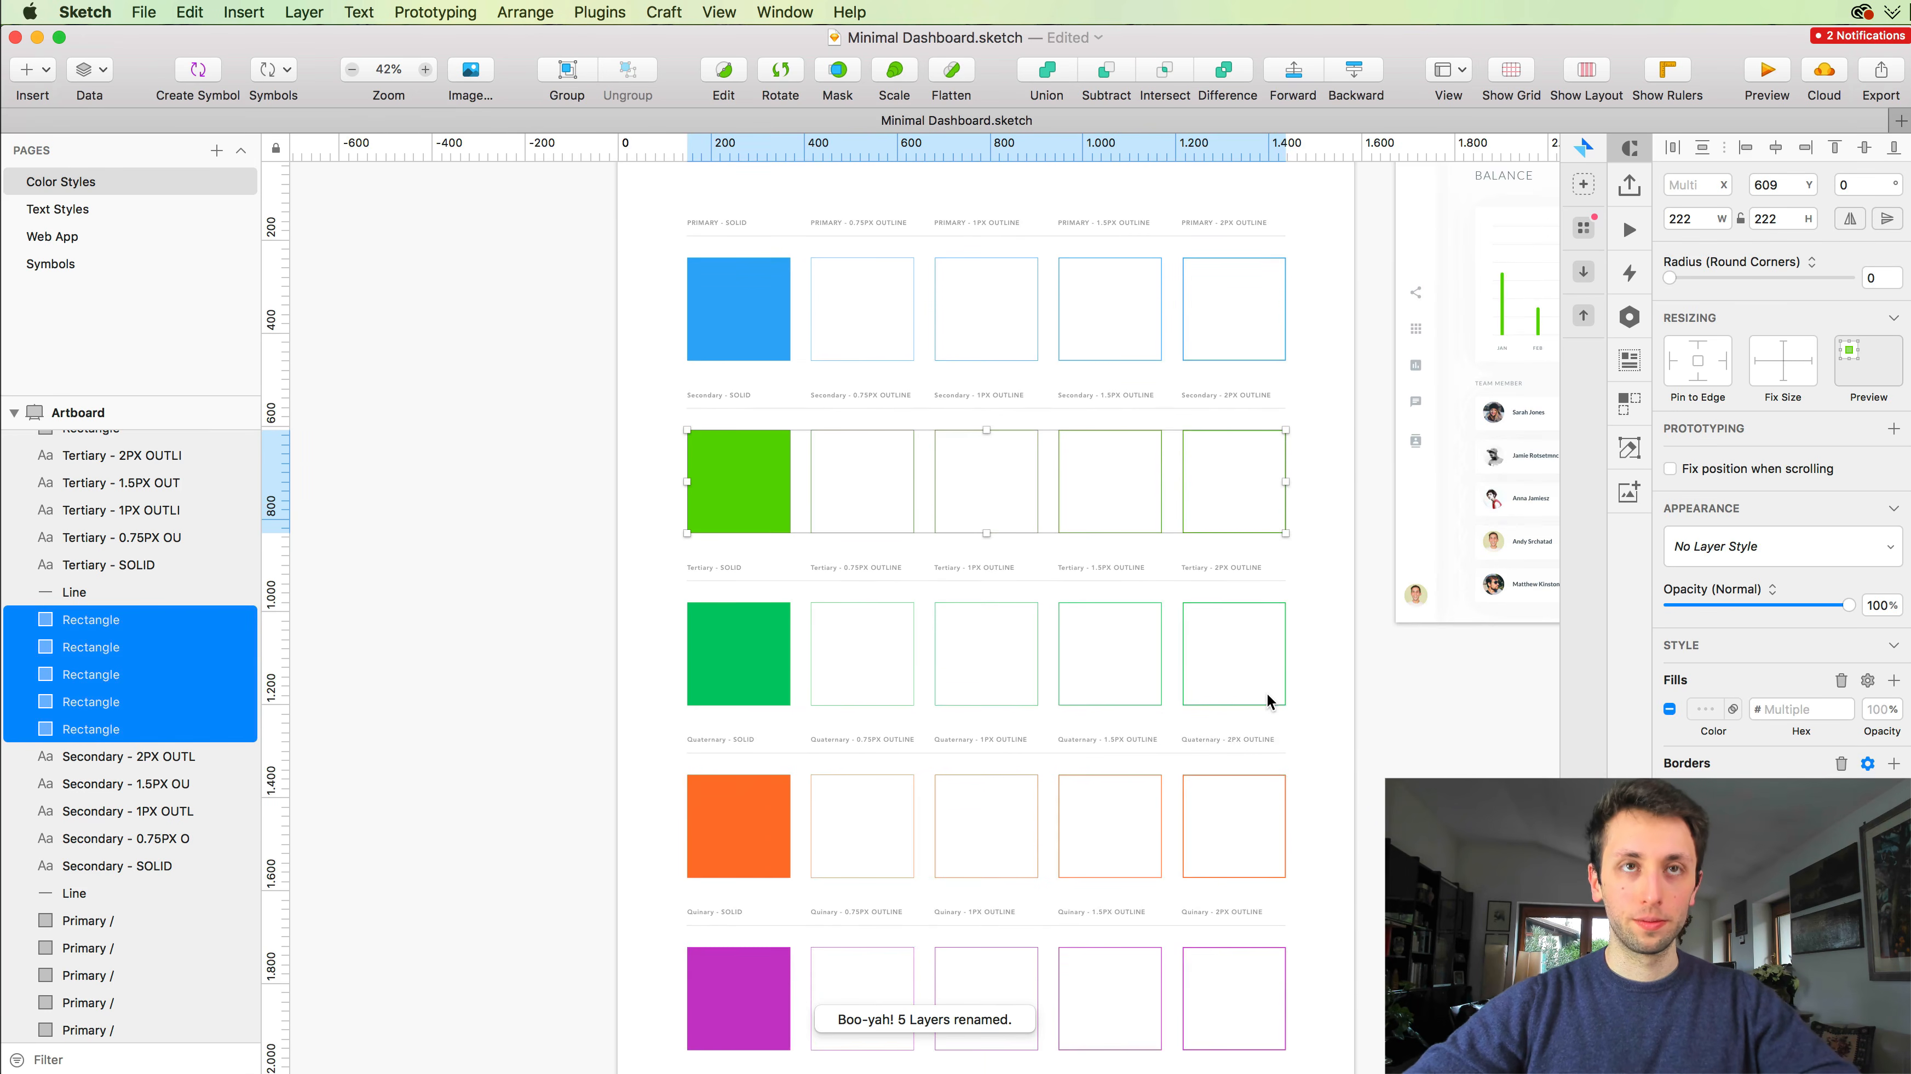
{"action": "key", "text": "super+shift+r"}
{"action": "scroll", "coordinate": [1130, 515], "scroll_direction": "up", "scroll_amount": 3}
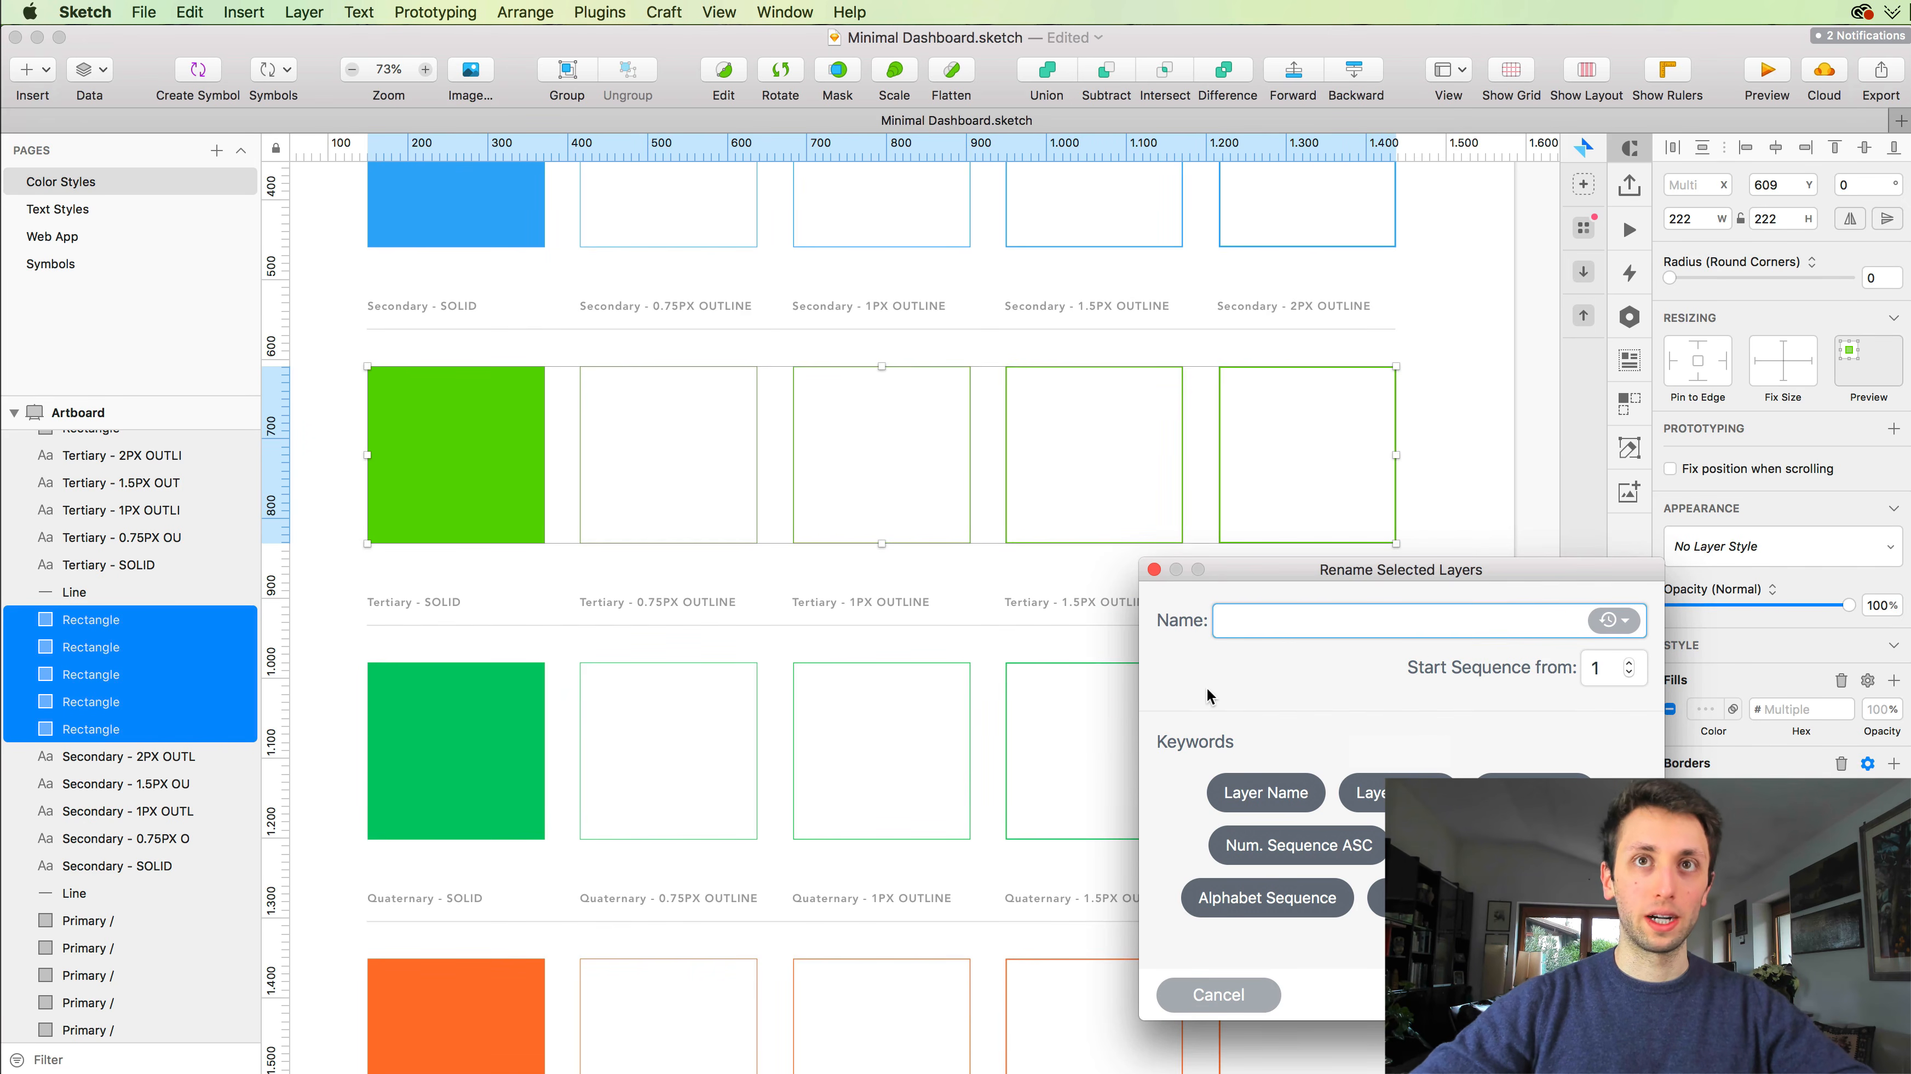
{"action": "type", "text": "Secondary /"}
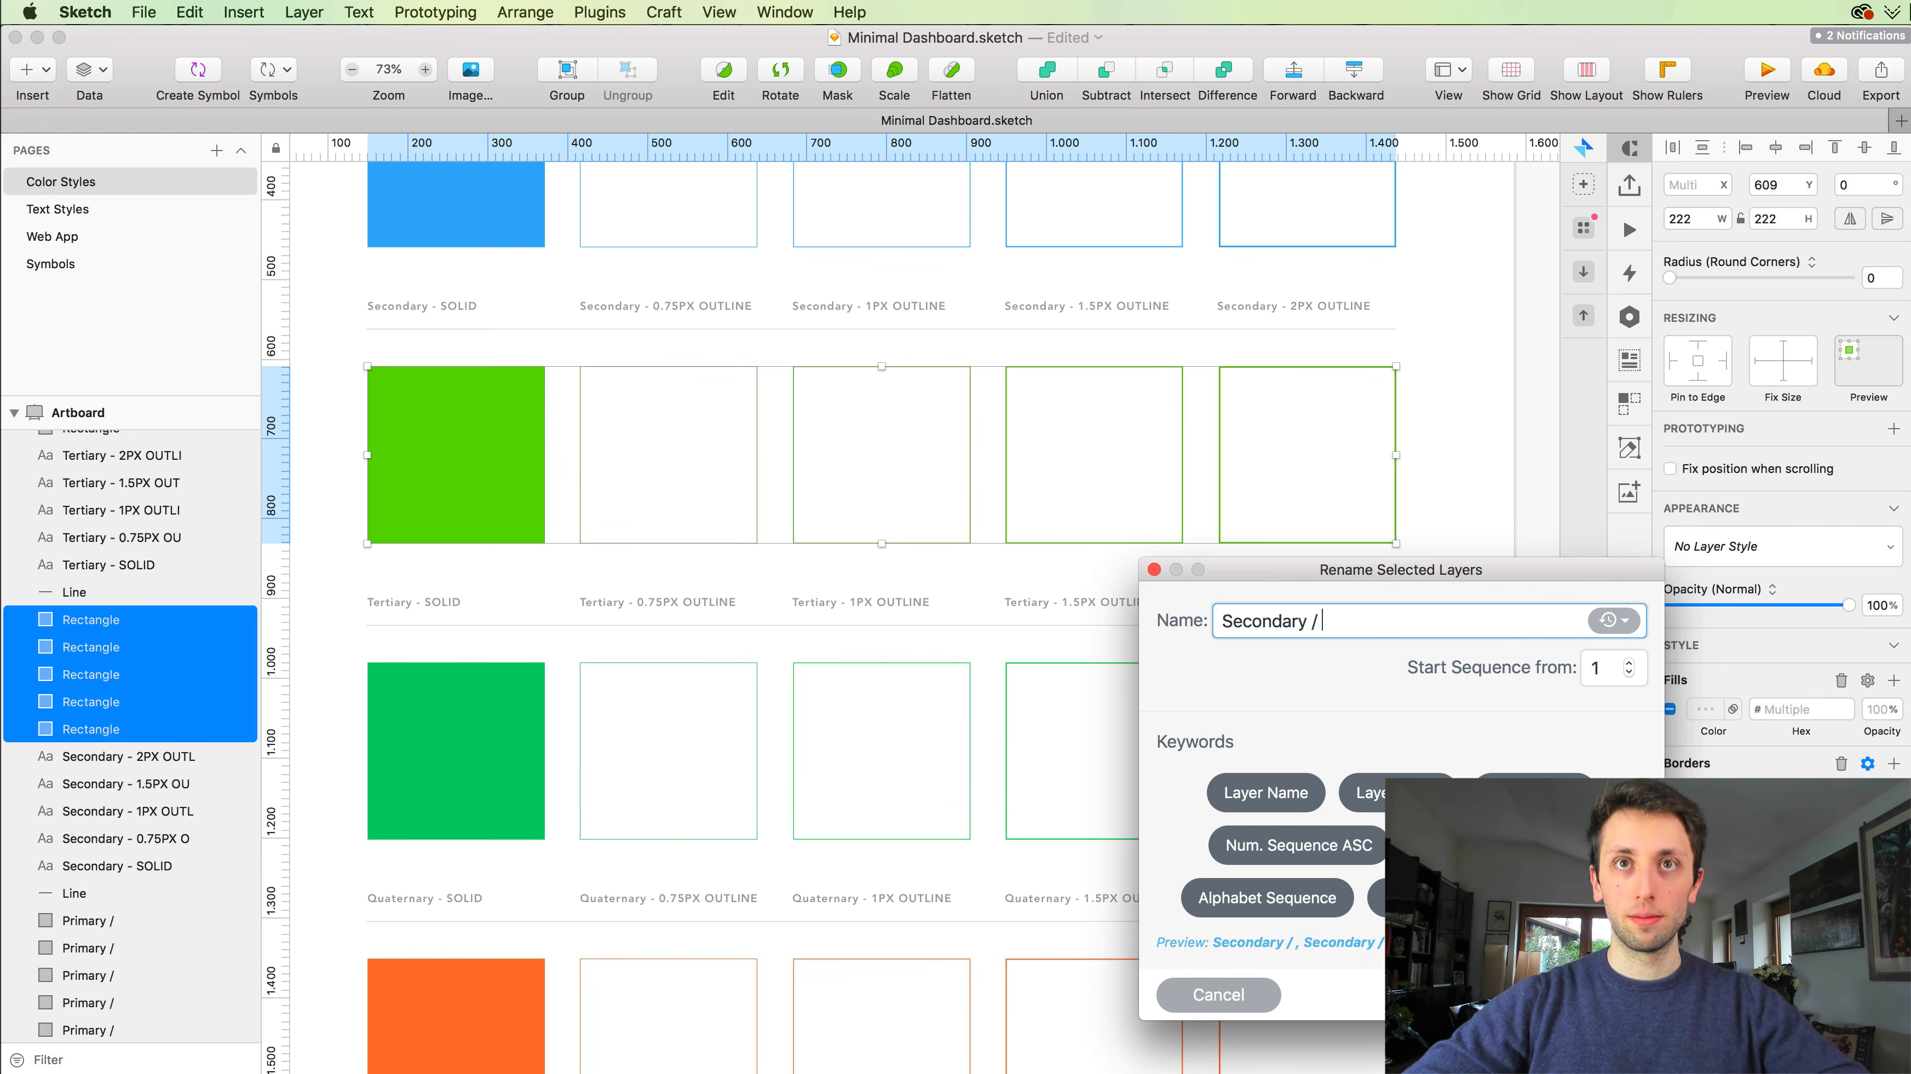
{"action": "key", "text": "Return"}
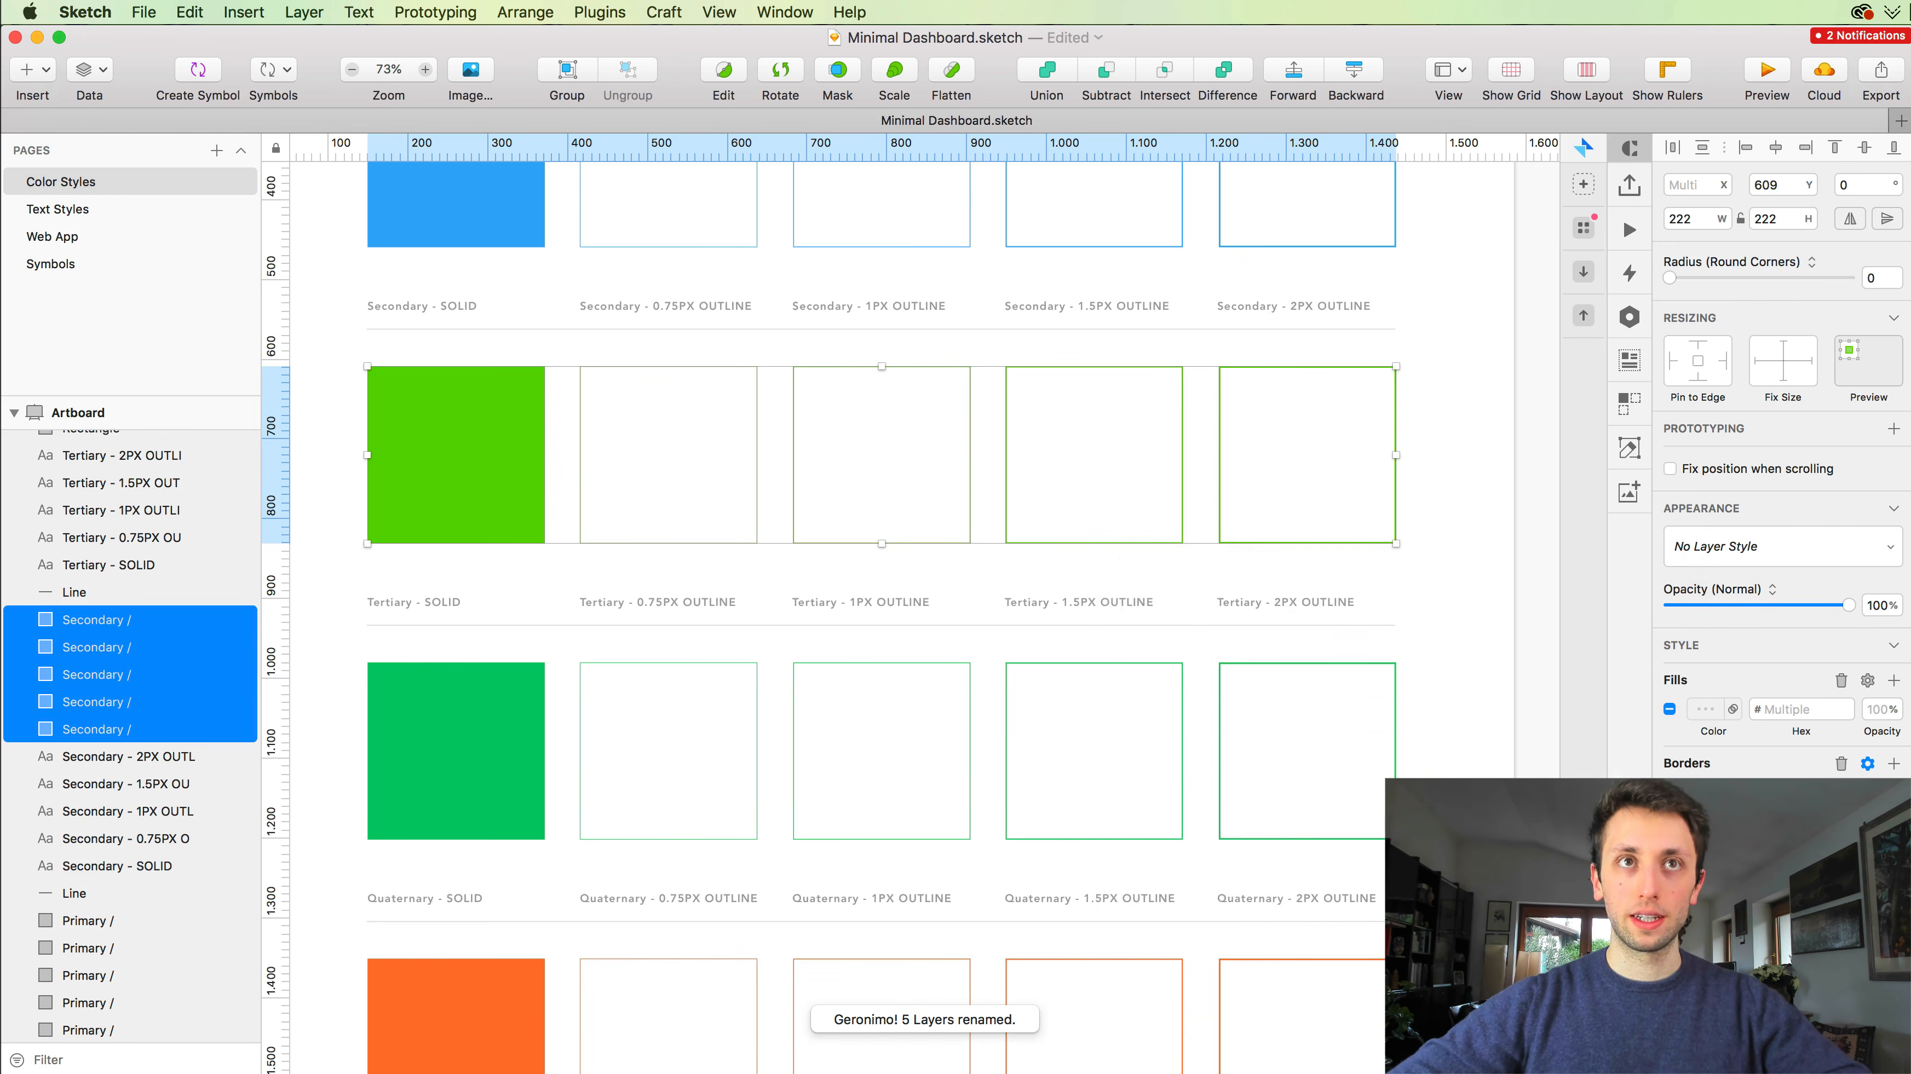
Step: Batch-rename the five green swatch rectangles in the tertiary row to "Tertiary"
{"action": "scroll", "coordinate": [542, 627], "scroll_direction": "down", "scroll_amount": 5}
{"action": "left_click_drag", "start_coordinate": [341, 519], "coordinate": [1332, 603]}
{"action": "key", "text": "super+shift+r"}
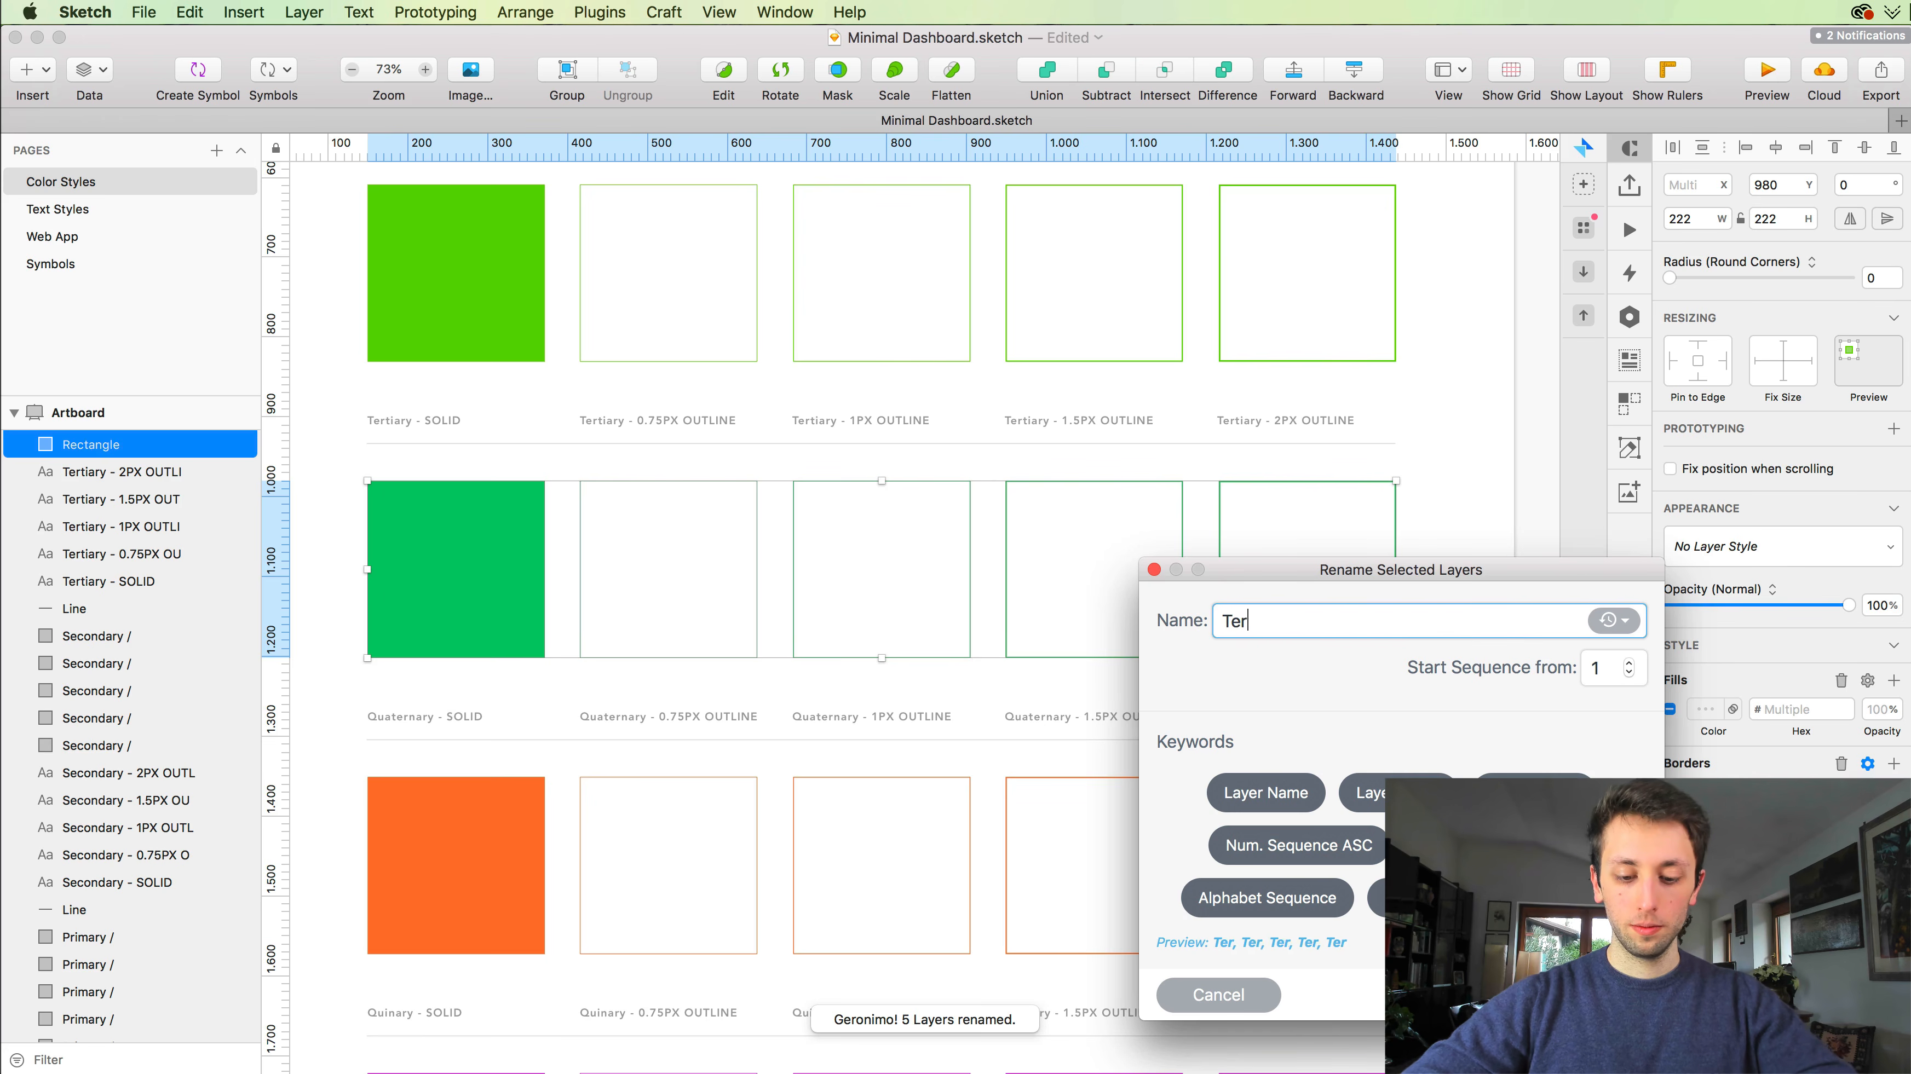
{"action": "type", "text": "Tertiary"}
{"action": "key", "text": "Return"}
Step: Batch-rename the five orange swatch rectangles in the quaternary row to "Quaternary /"
{"action": "scroll", "coordinate": [910, 602], "scroll_direction": "down", "scroll_amount": 5}
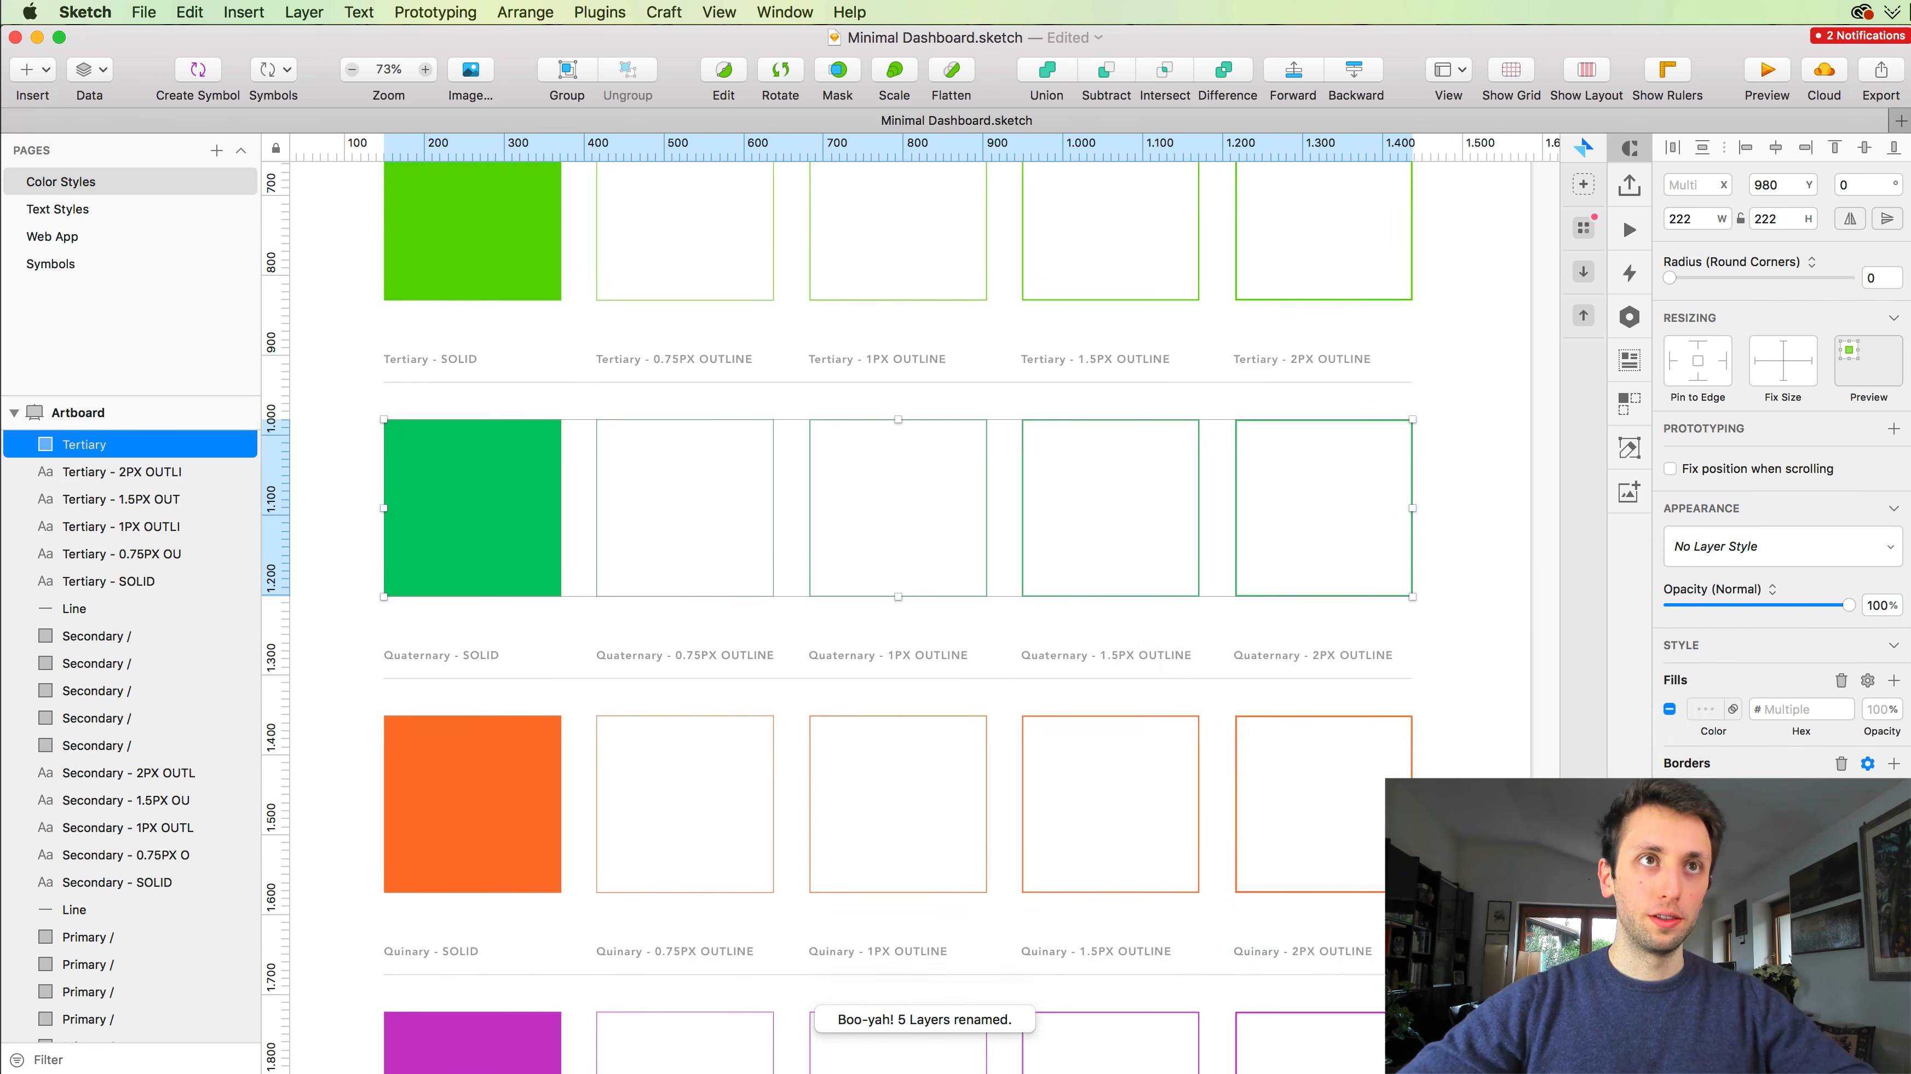
{"action": "left_click_drag", "start_coordinate": [277, 533], "coordinate": [1529, 626]}
{"action": "key", "text": "super+shift+r"}
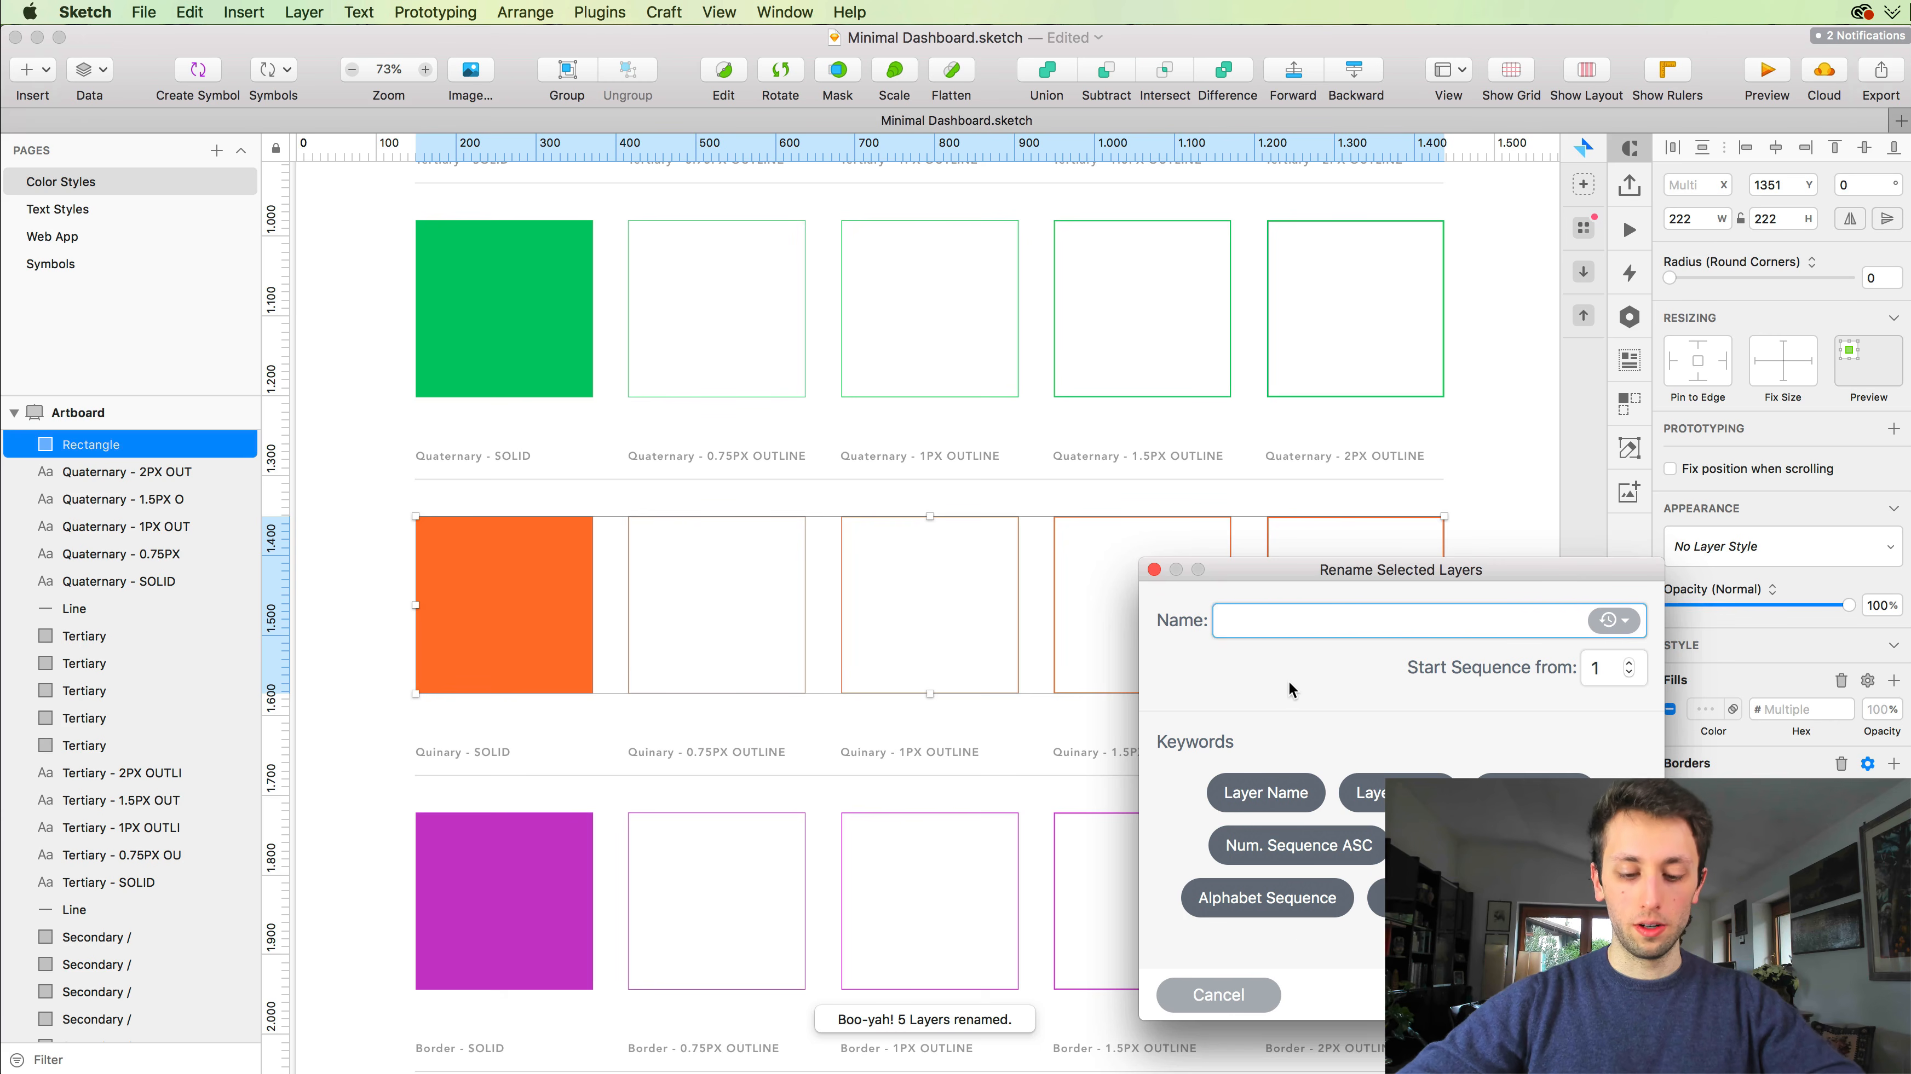
{"action": "type", "text": "Quaternary"}
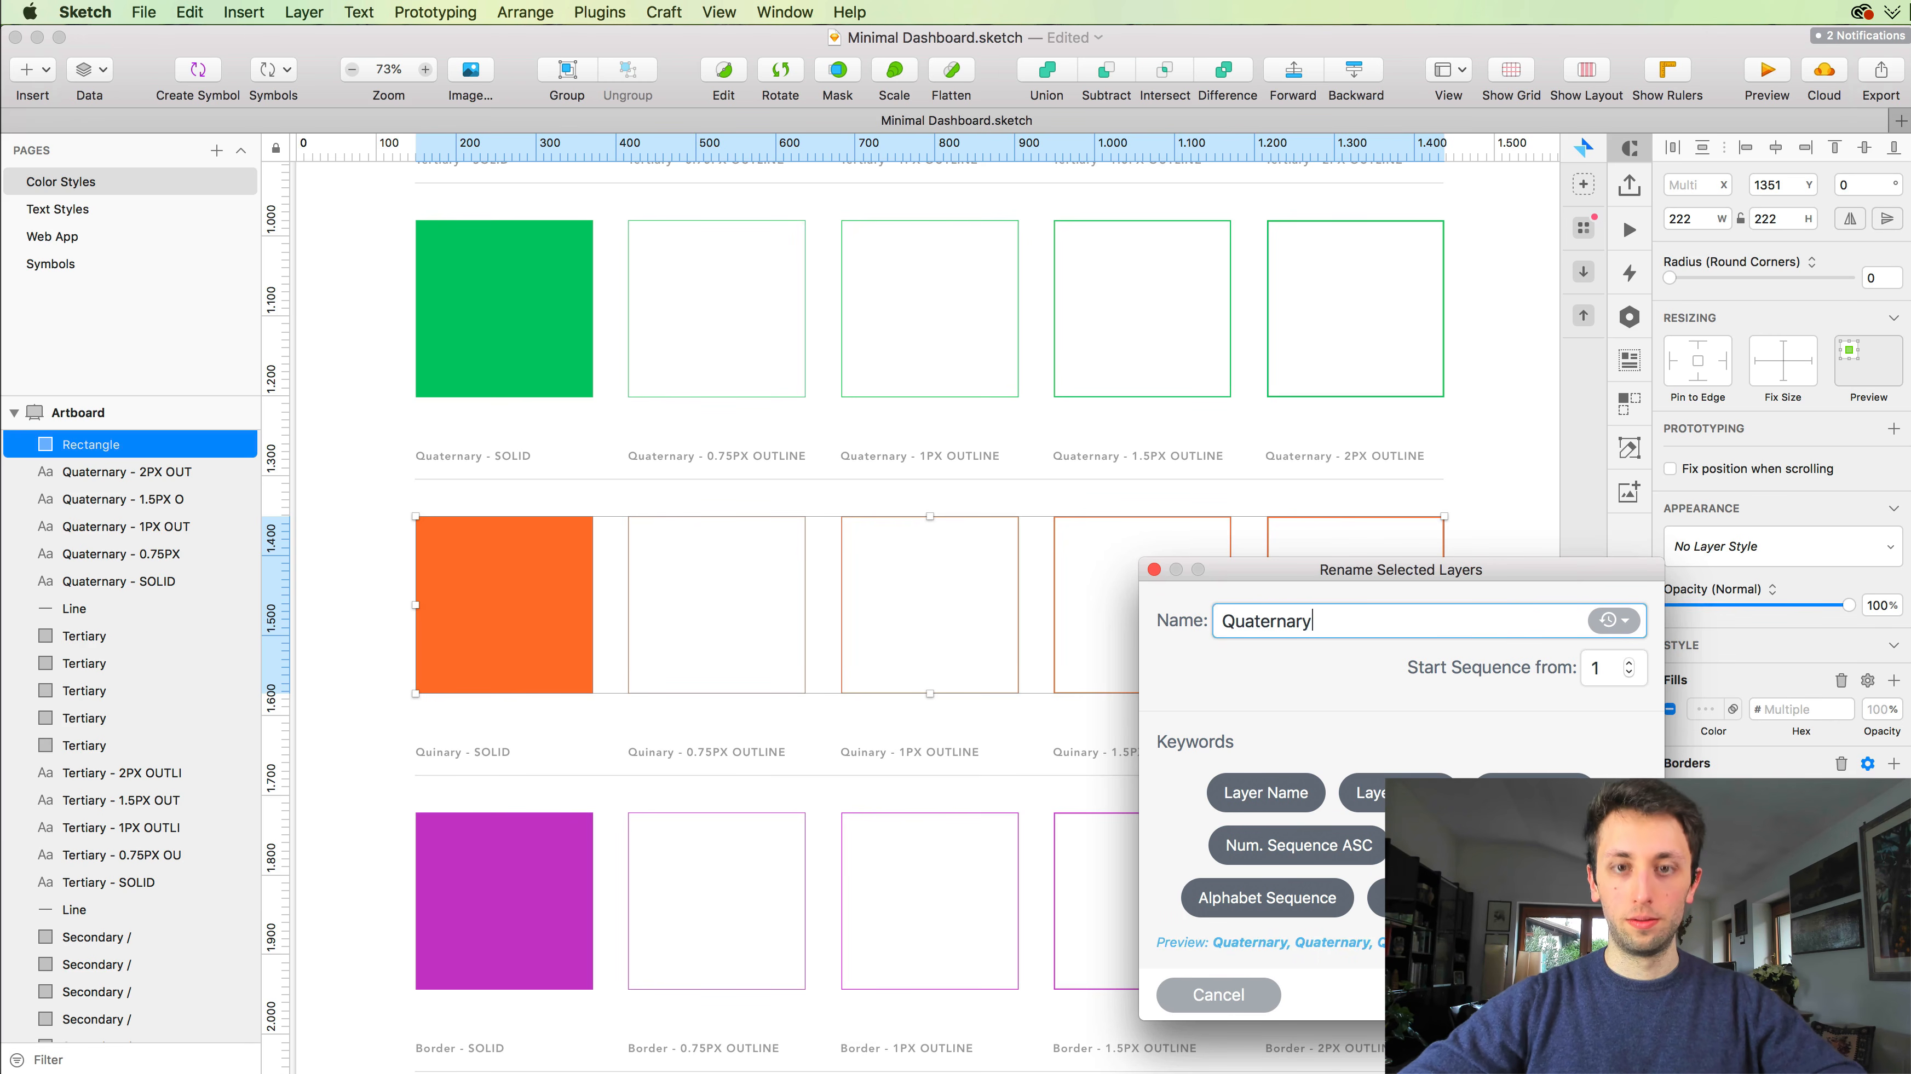
{"action": "type", "text": " /"}
{"action": "key", "text": "Return"}
Step: Batch-rename the five purple swatch rectangles in the quinary row to "Quinary /"
{"action": "scroll", "coordinate": [791, 497], "scroll_direction": "down", "scroll_amount": 7}
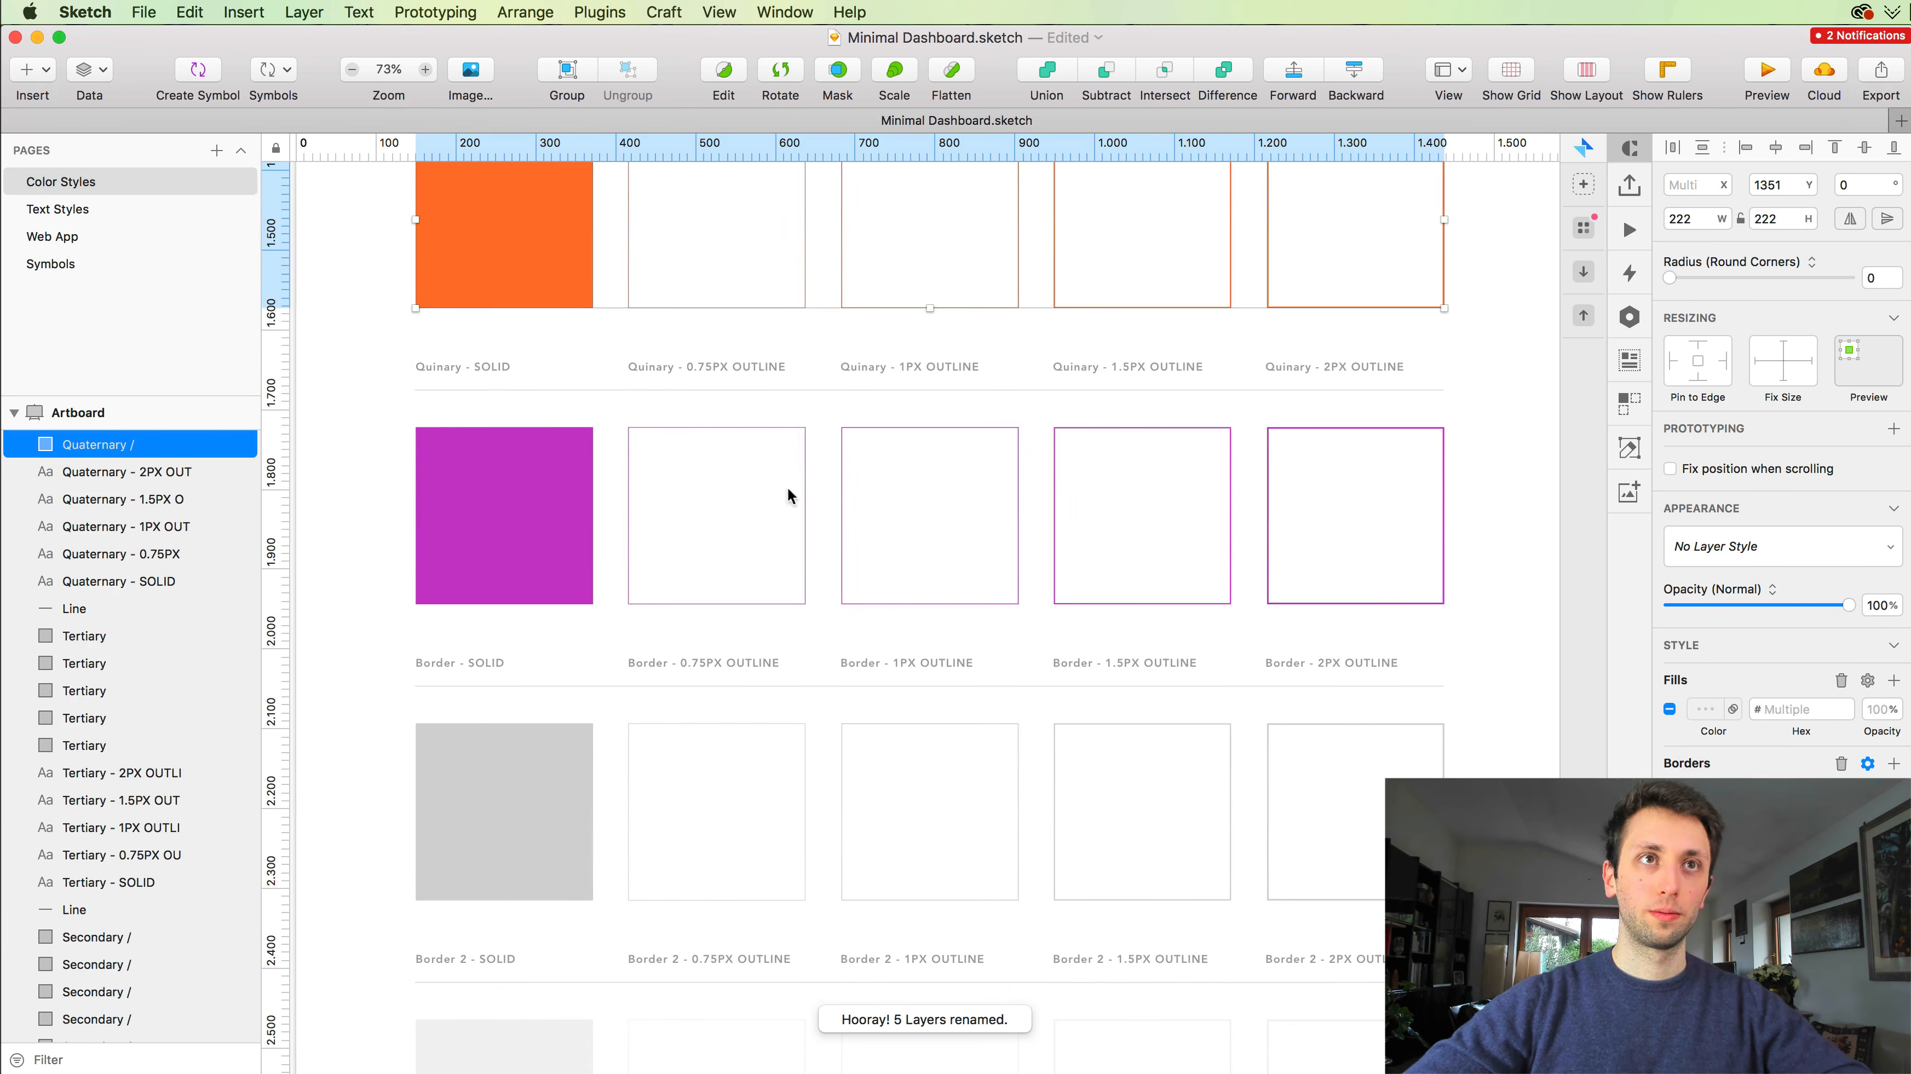
{"action": "left_click_drag", "start_coordinate": [370, 426], "coordinate": [1380, 499]}
{"action": "key", "text": "super+shift+r"}
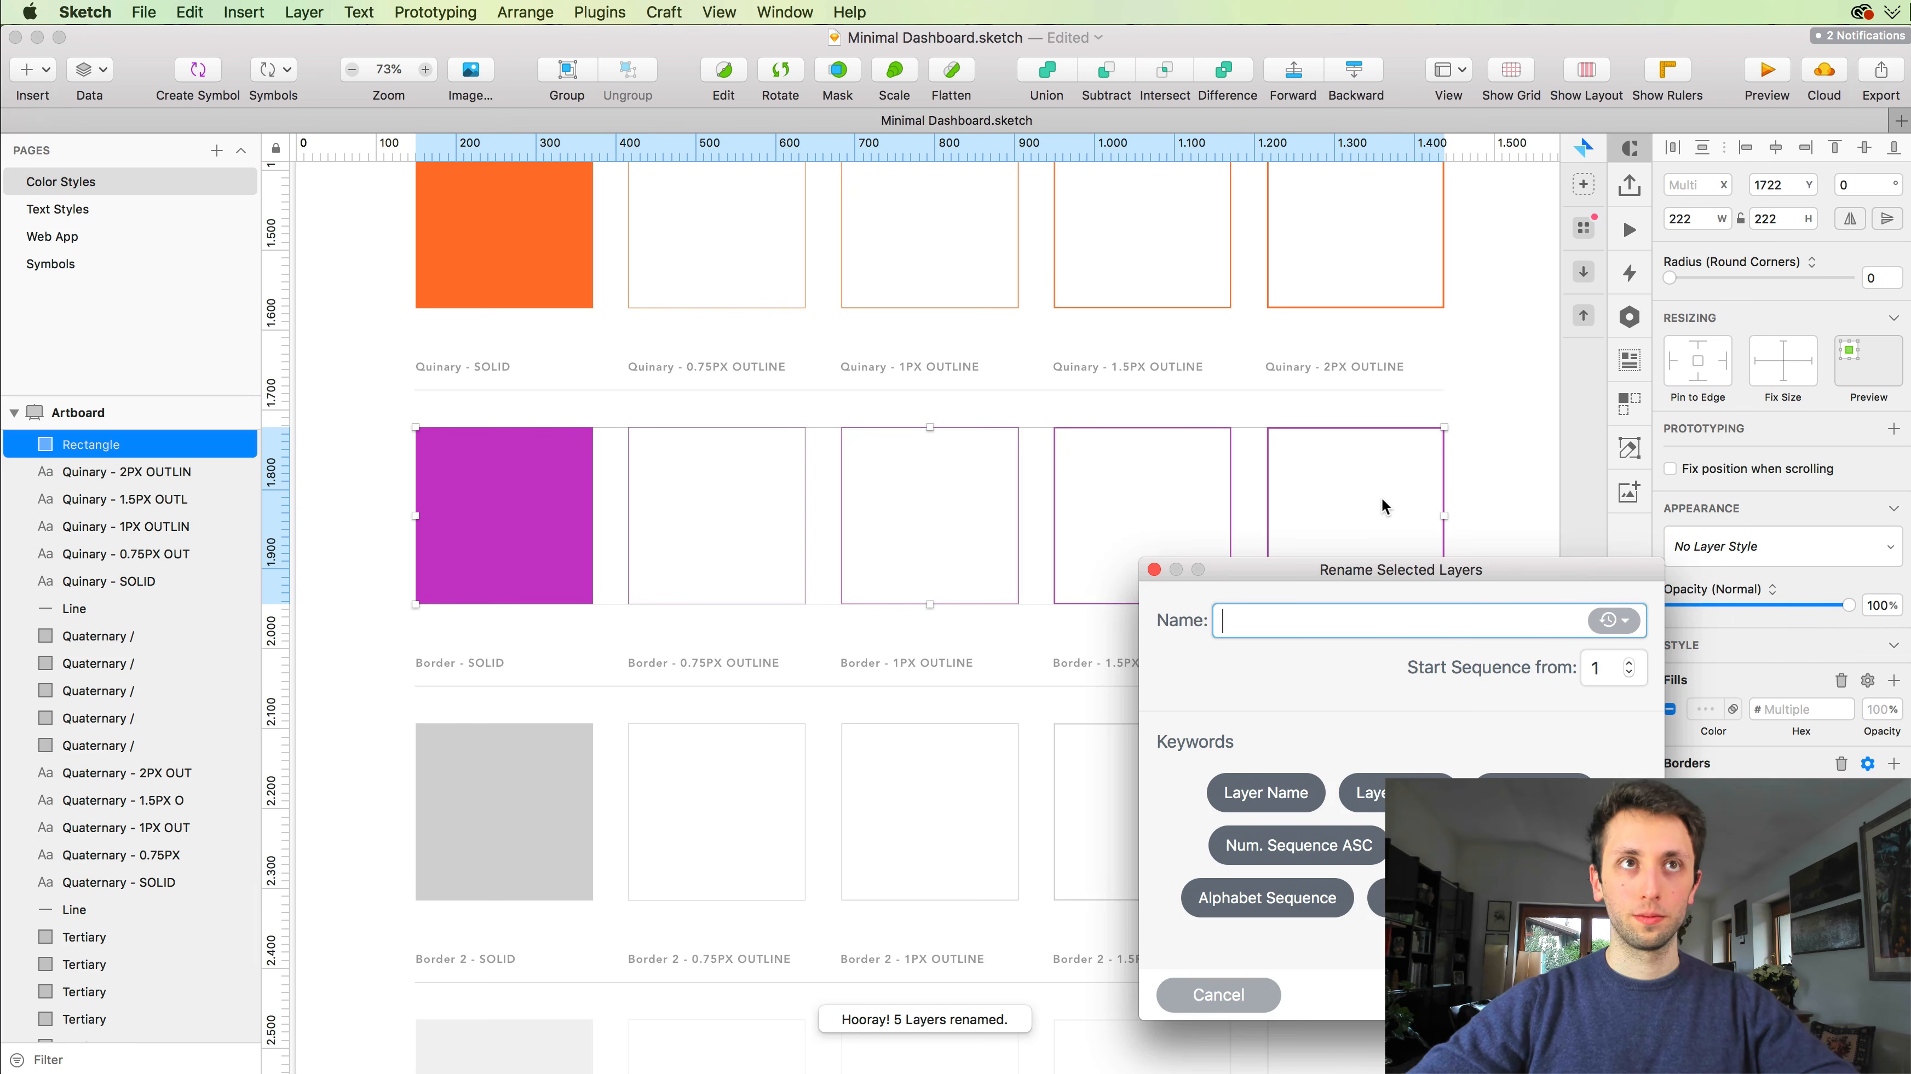
{"action": "type", "text": "Quinary"}
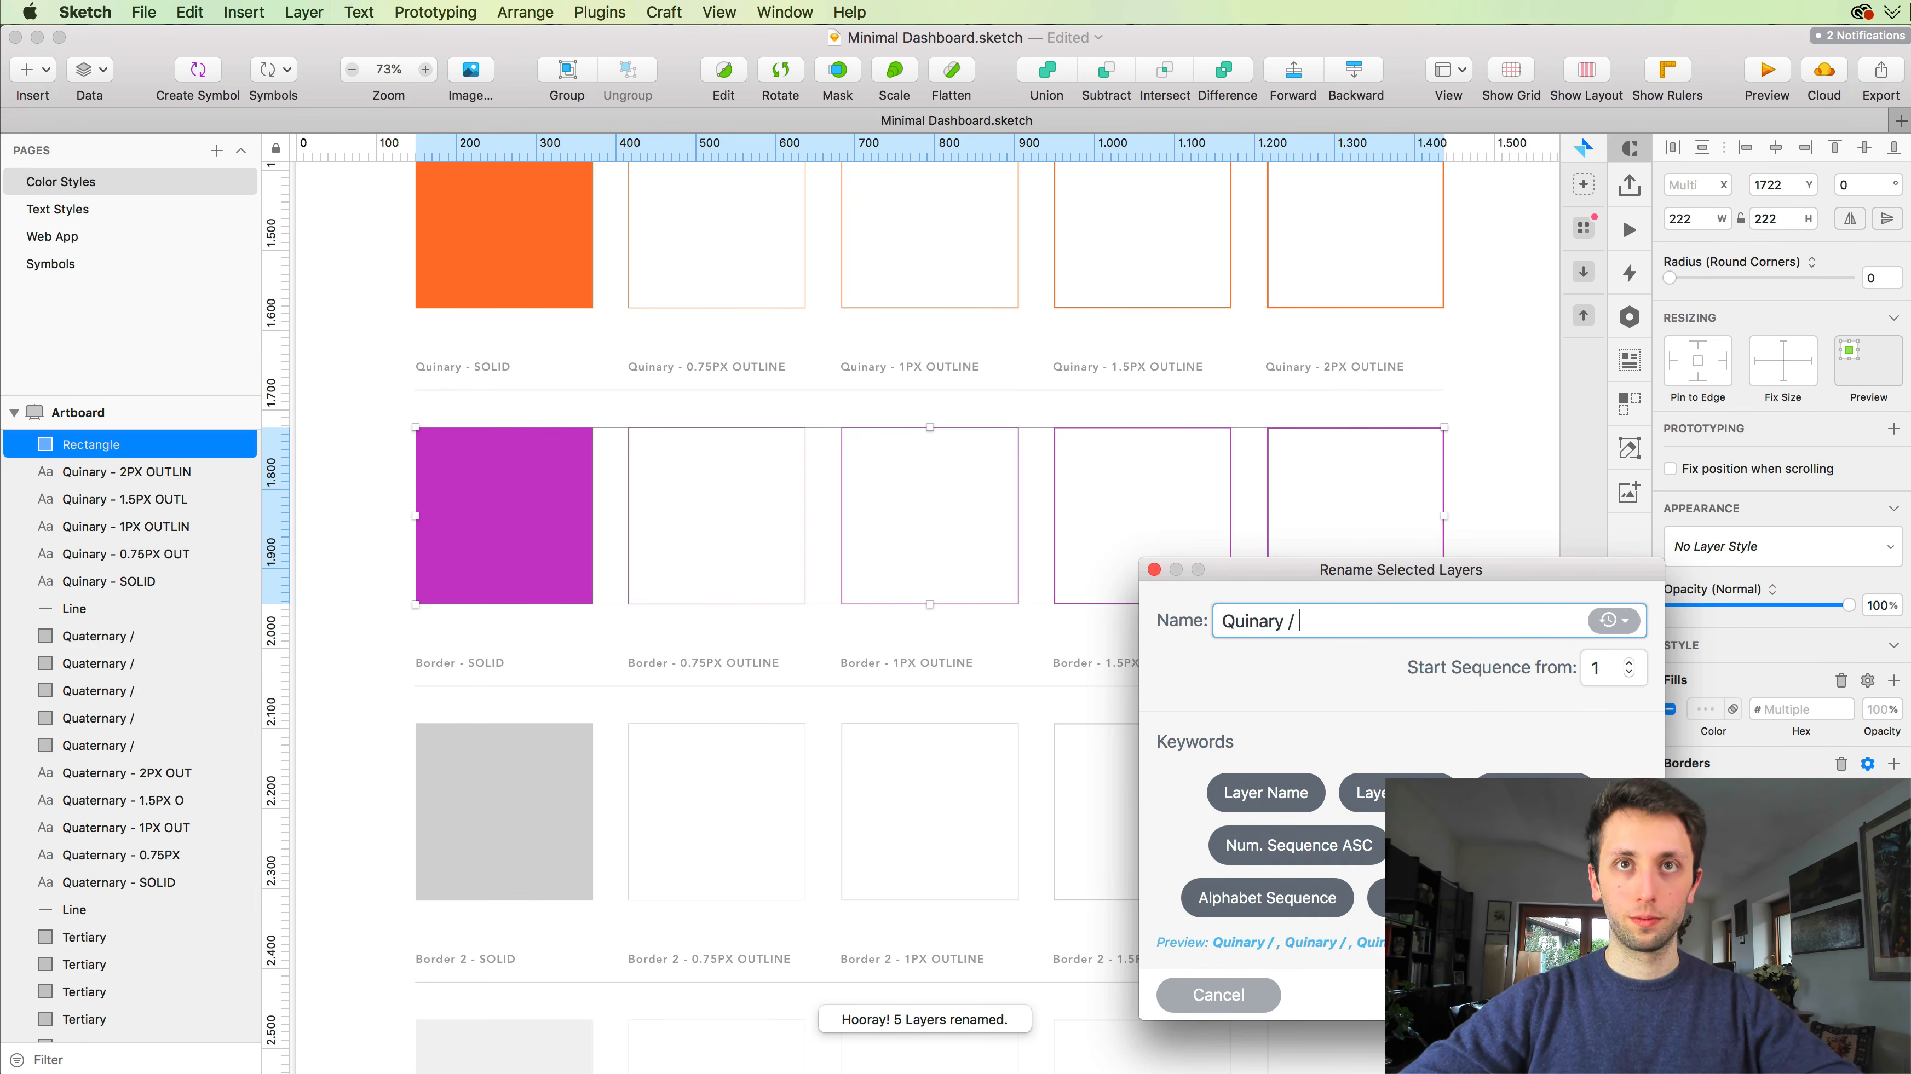
{"action": "type", "text": " /"}
{"action": "key", "text": "Return"}
Step: Batch-rename the five darker grey swatch rectangles in the border row to "Border /"
{"action": "scroll", "coordinate": [1310, 497], "scroll_direction": "down", "scroll_amount": 5}
{"action": "left_click_drag", "start_coordinate": [385, 425], "coordinate": [1357, 555]}
{"action": "key", "text": "super+shift+r"}
{"action": "type", "text": "B"}
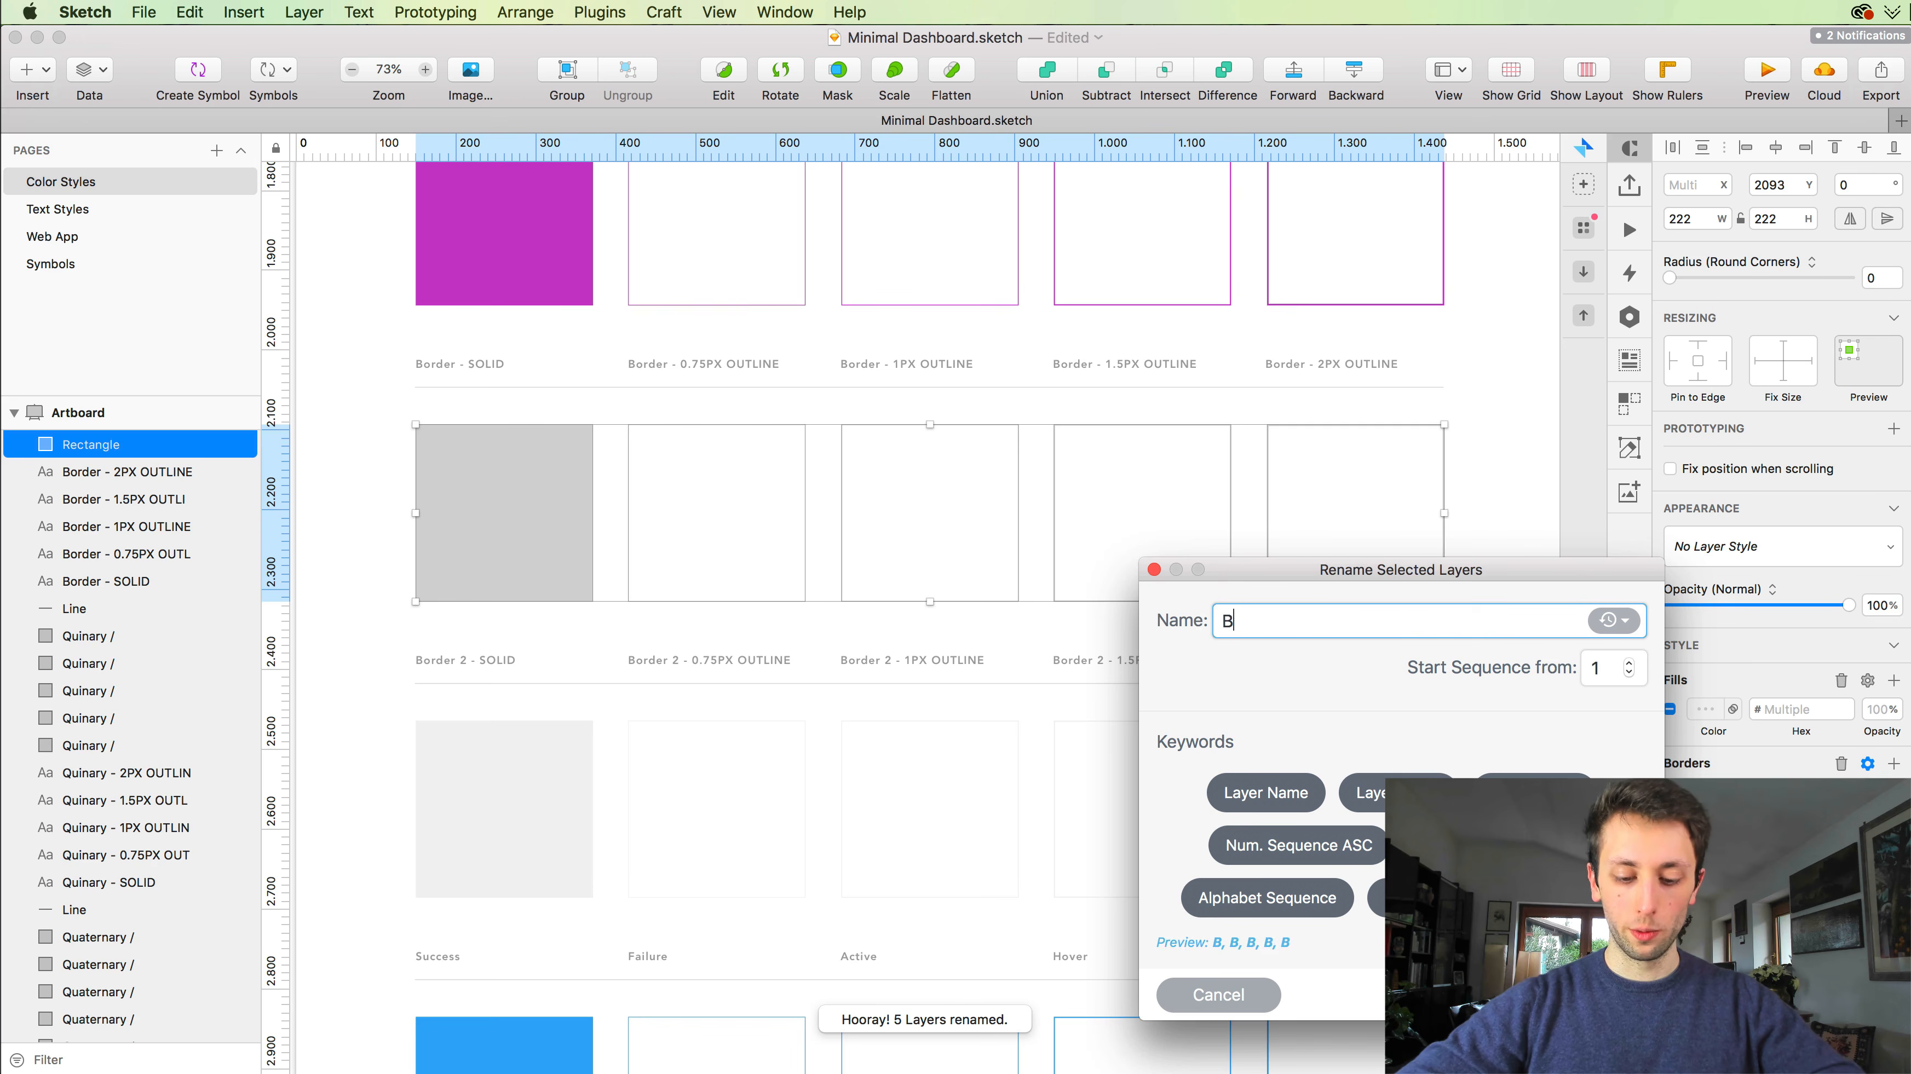
{"action": "type", "text": "order /"}
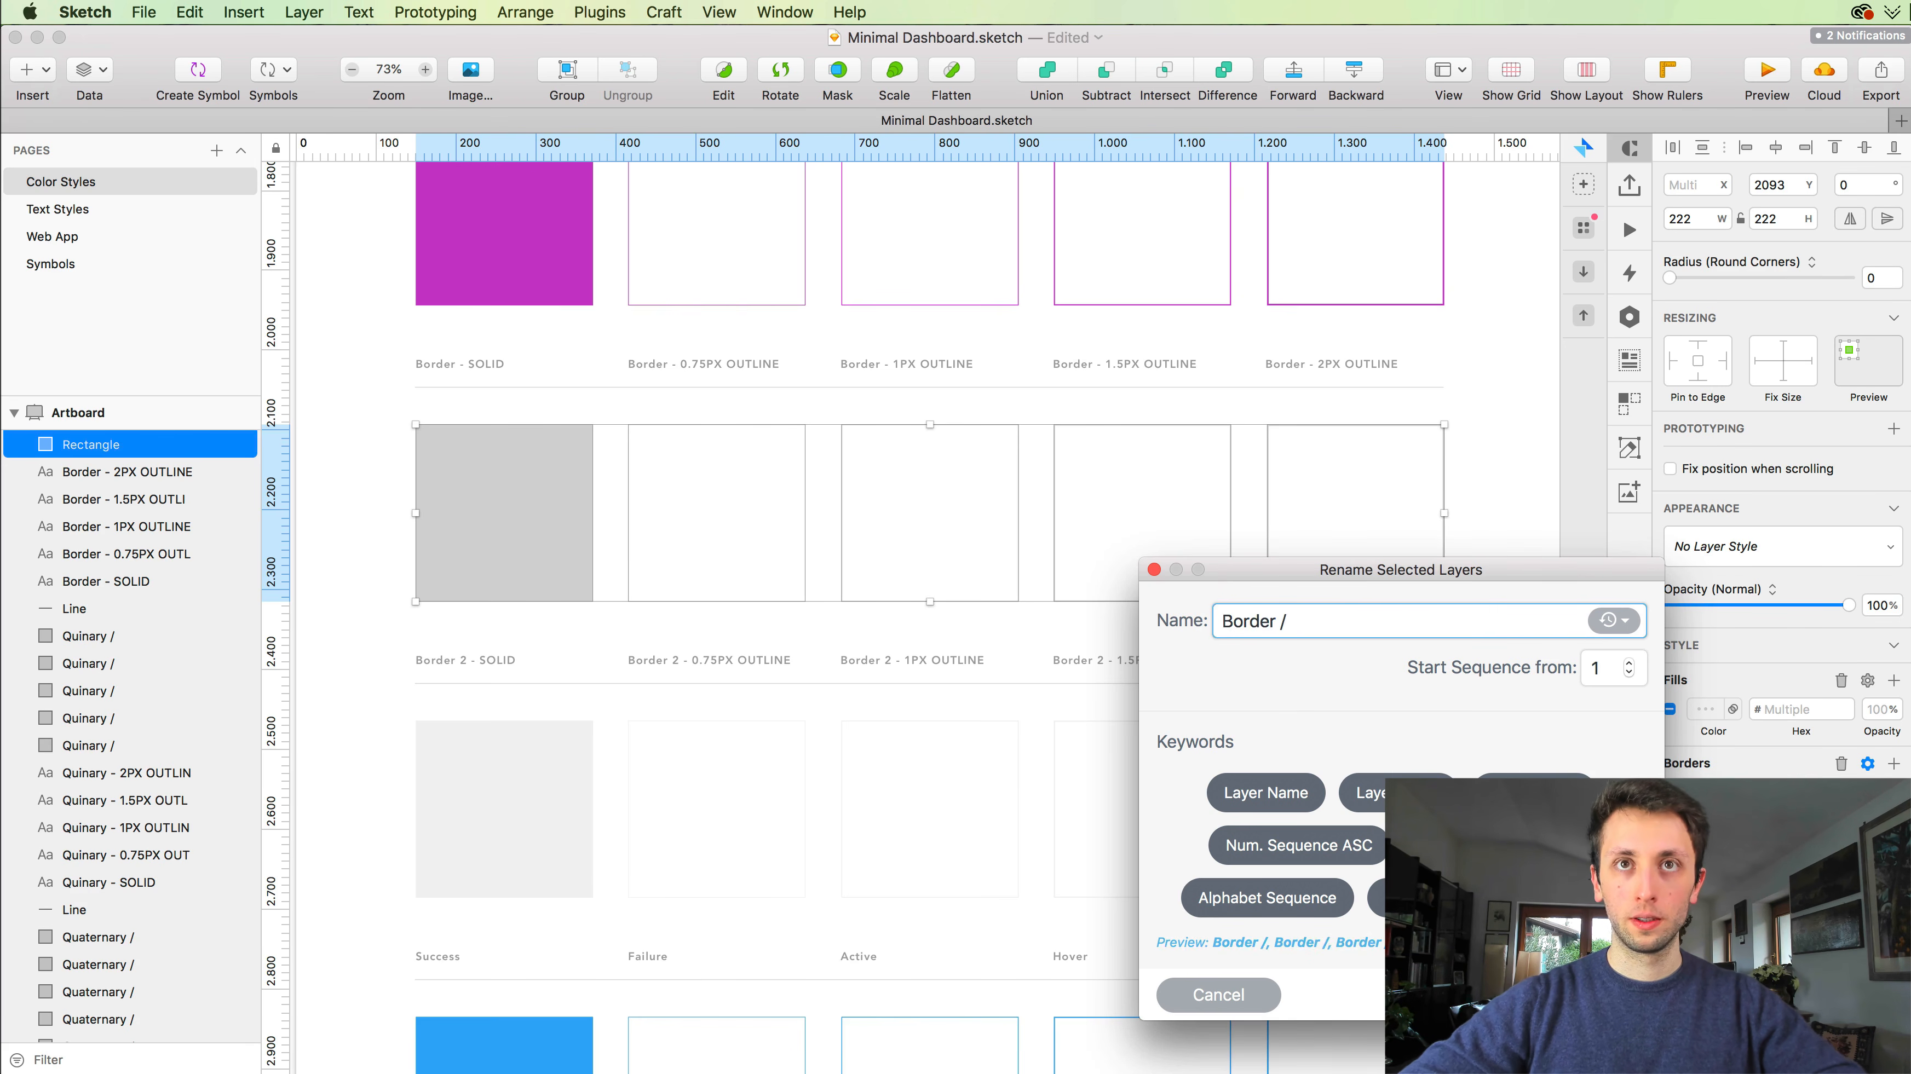
{"action": "key", "text": "Return"}
Step: Batch-rename the five light grey swatch rectangles in the second border row to "Border 2 /"
{"action": "scroll", "coordinate": [930, 601], "scroll_direction": "down", "scroll_amount": 3}
{"action": "left_click_drag", "start_coordinate": [404, 641], "coordinate": [1392, 719]}
{"action": "key", "text": "super+r"}
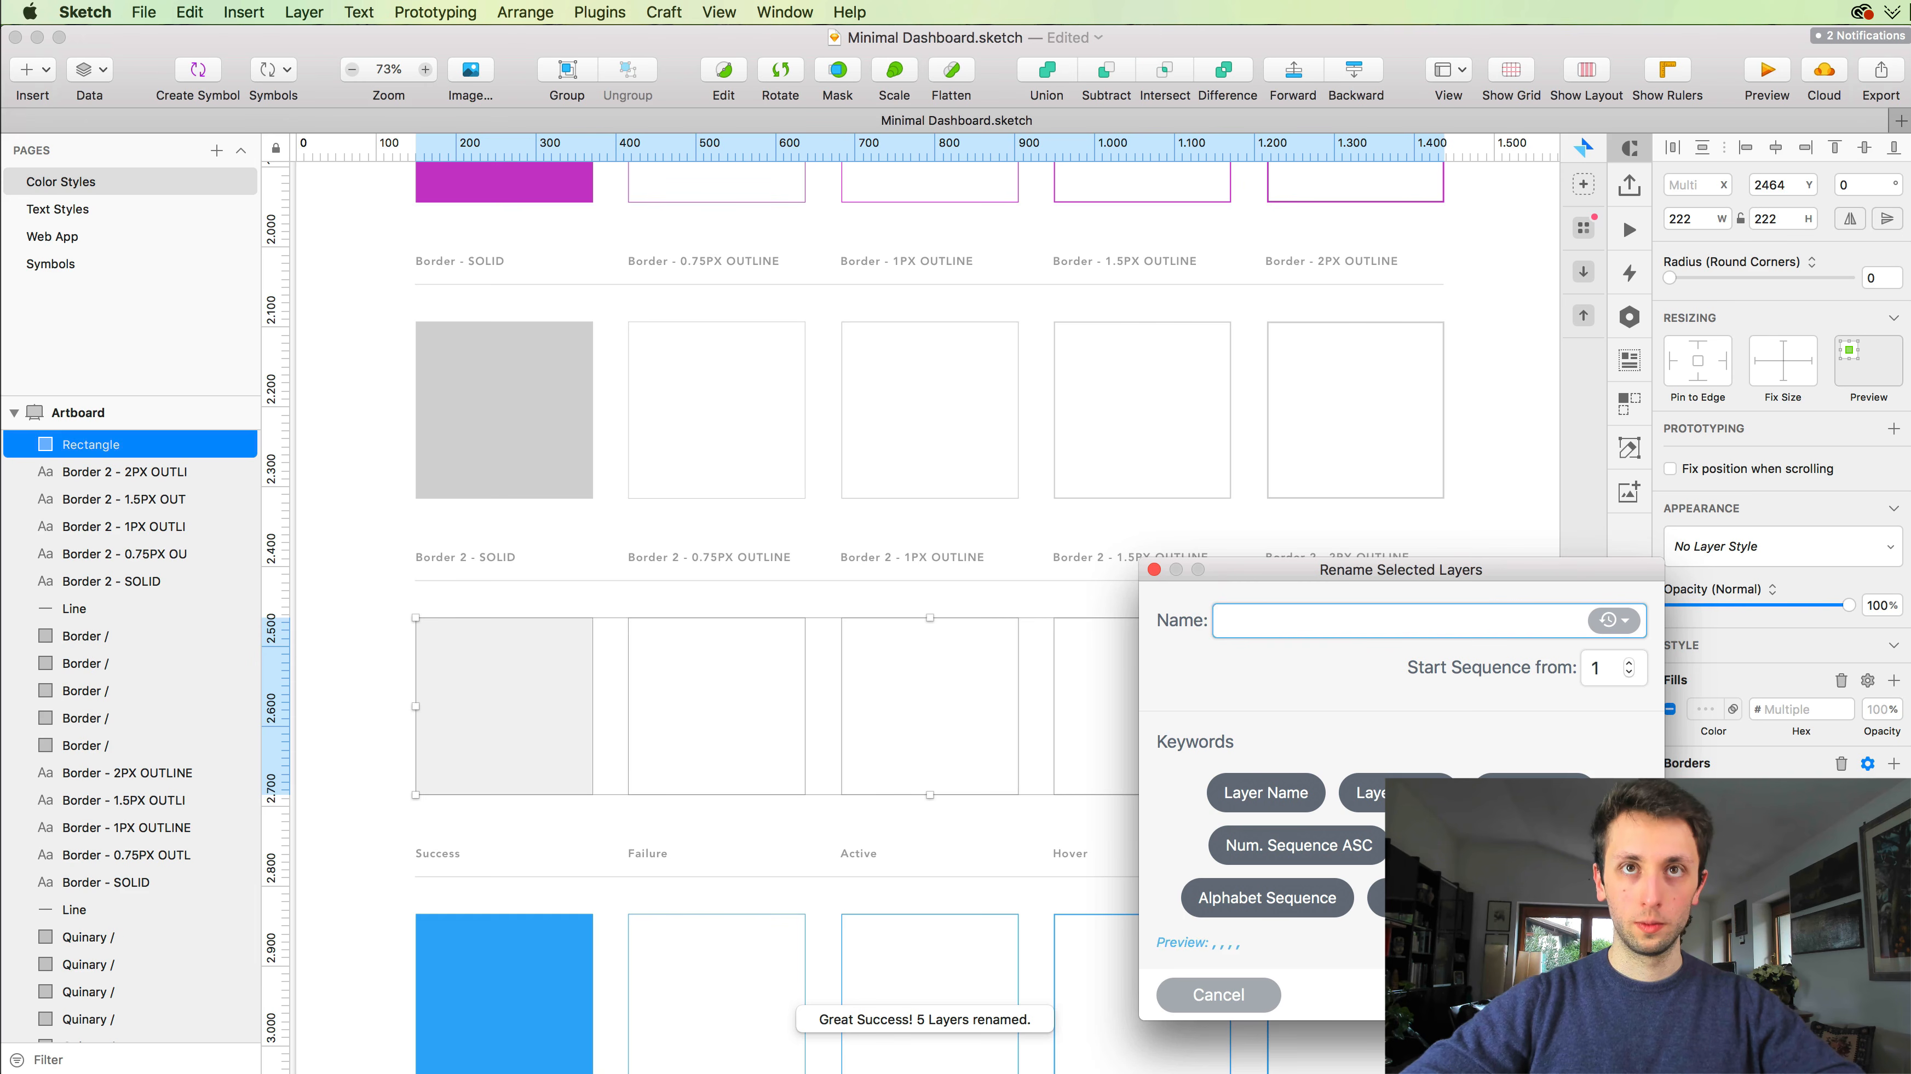
{"action": "type", "text": "Border 2 /"}
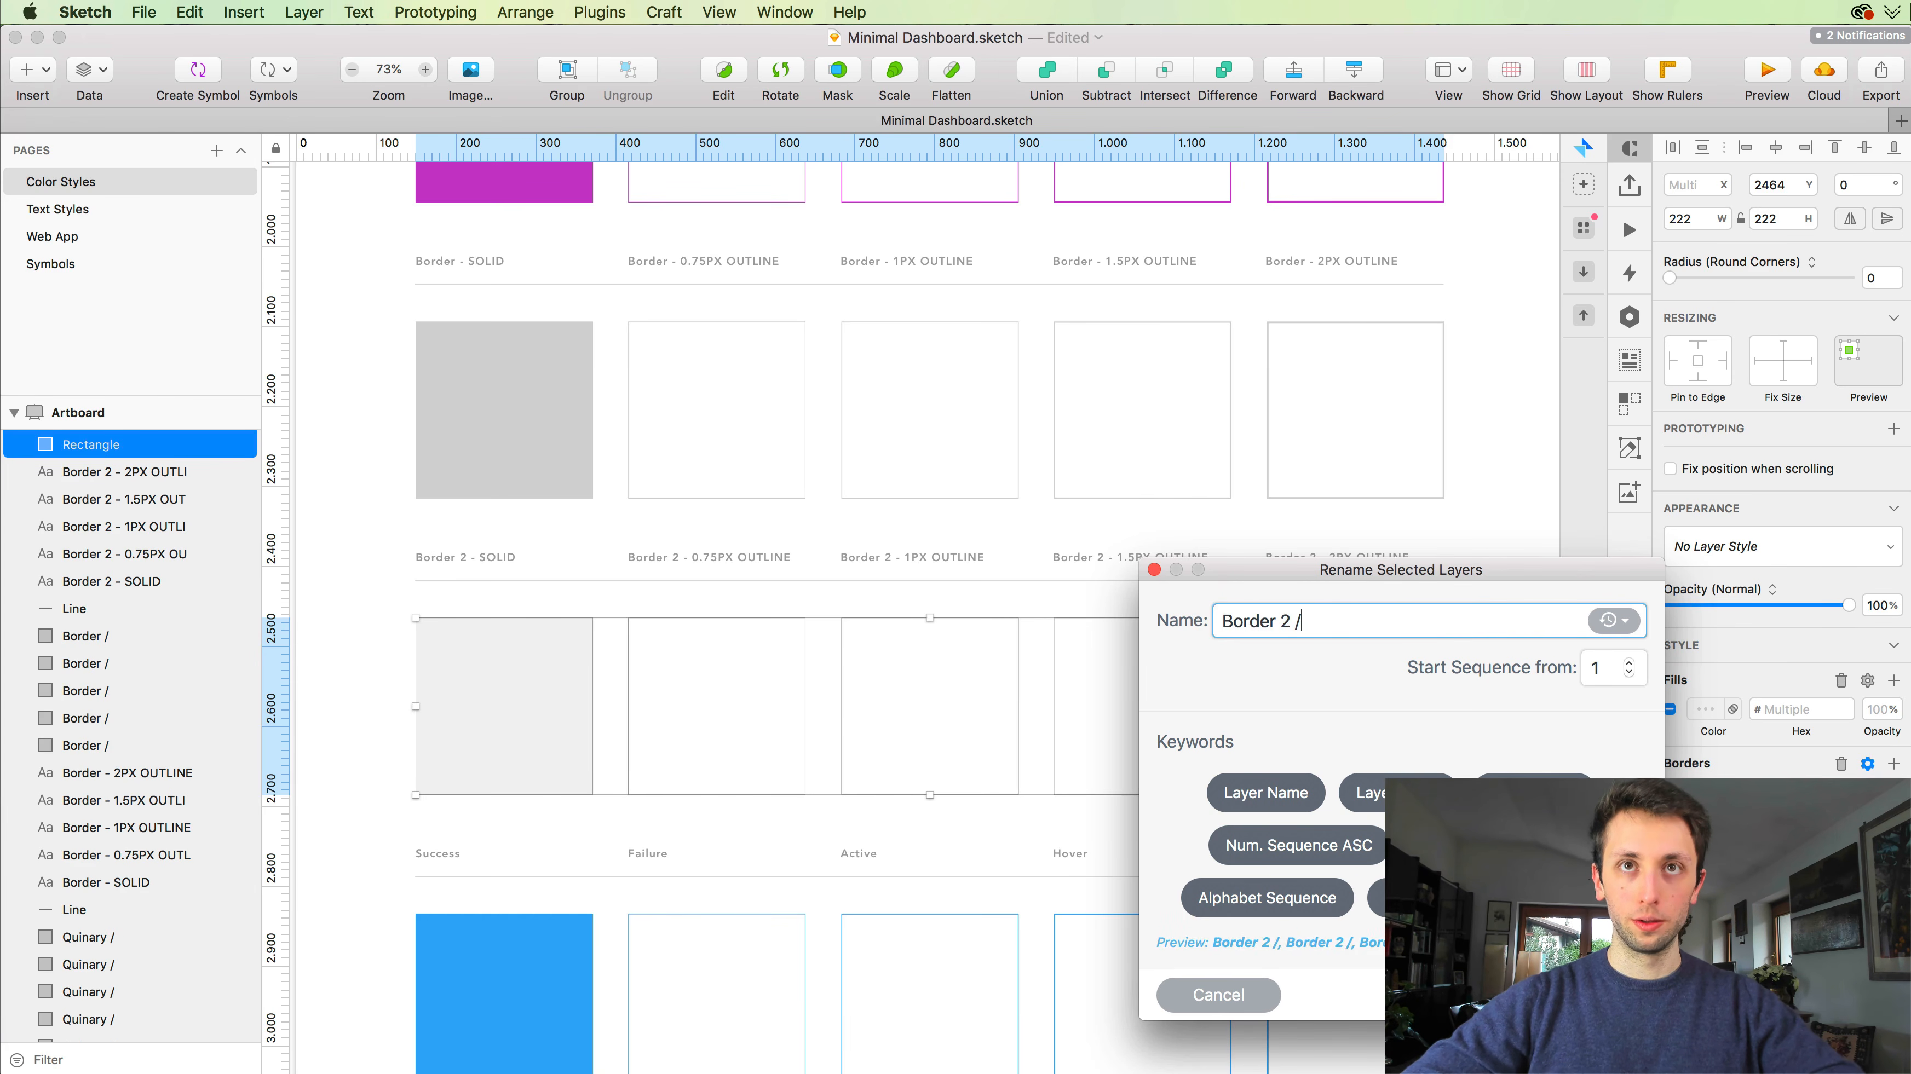
{"action": "key", "text": "Return"}
{"action": "scroll", "coordinate": [412, 665], "scroll_direction": "down", "scroll_amount": 5}
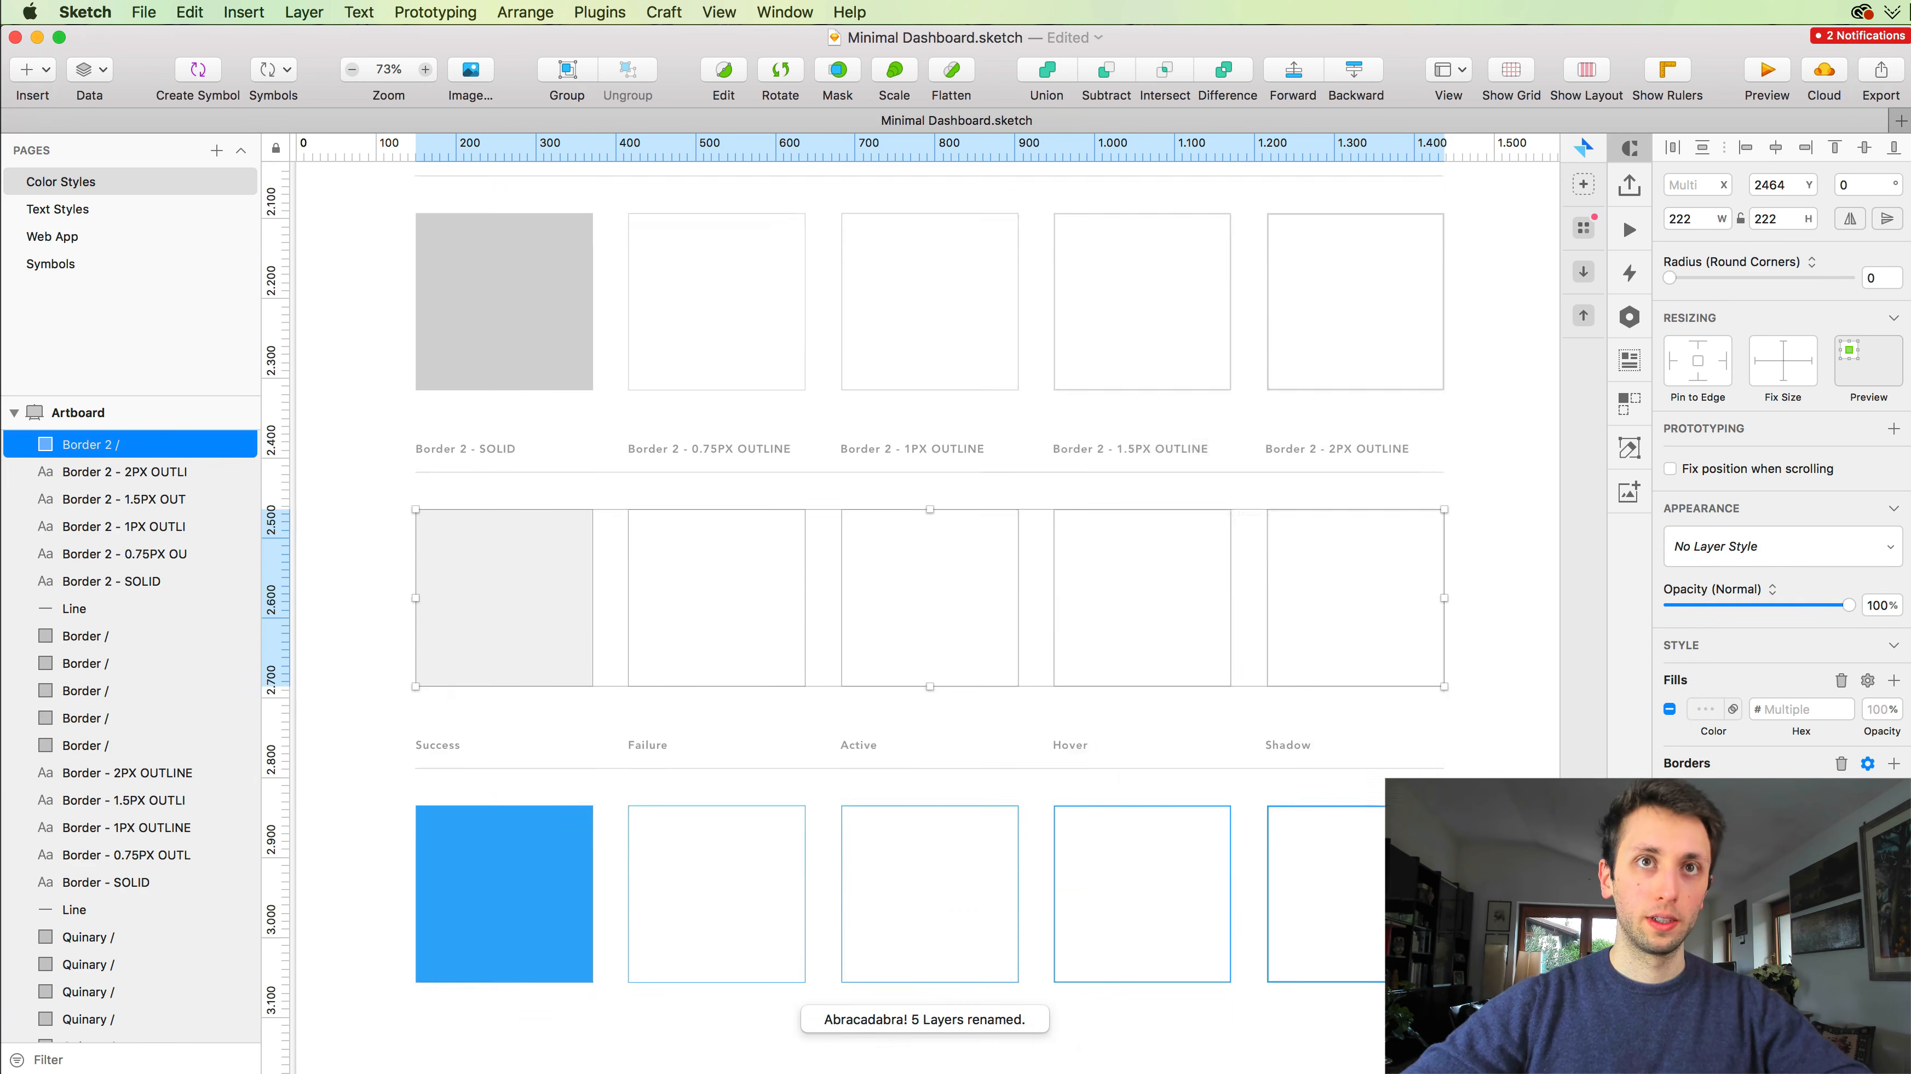
{"action": "left_click_drag", "start_coordinate": [412, 664], "coordinate": [1354, 781]}
{"action": "left_click", "coordinate": [1305, 839]}
{"action": "scroll", "coordinate": [1305, 839], "scroll_direction": "left", "scroll_amount": 2}
{"action": "scroll", "coordinate": [1304, 839], "scroll_direction": "up", "scroll_amount": 1}
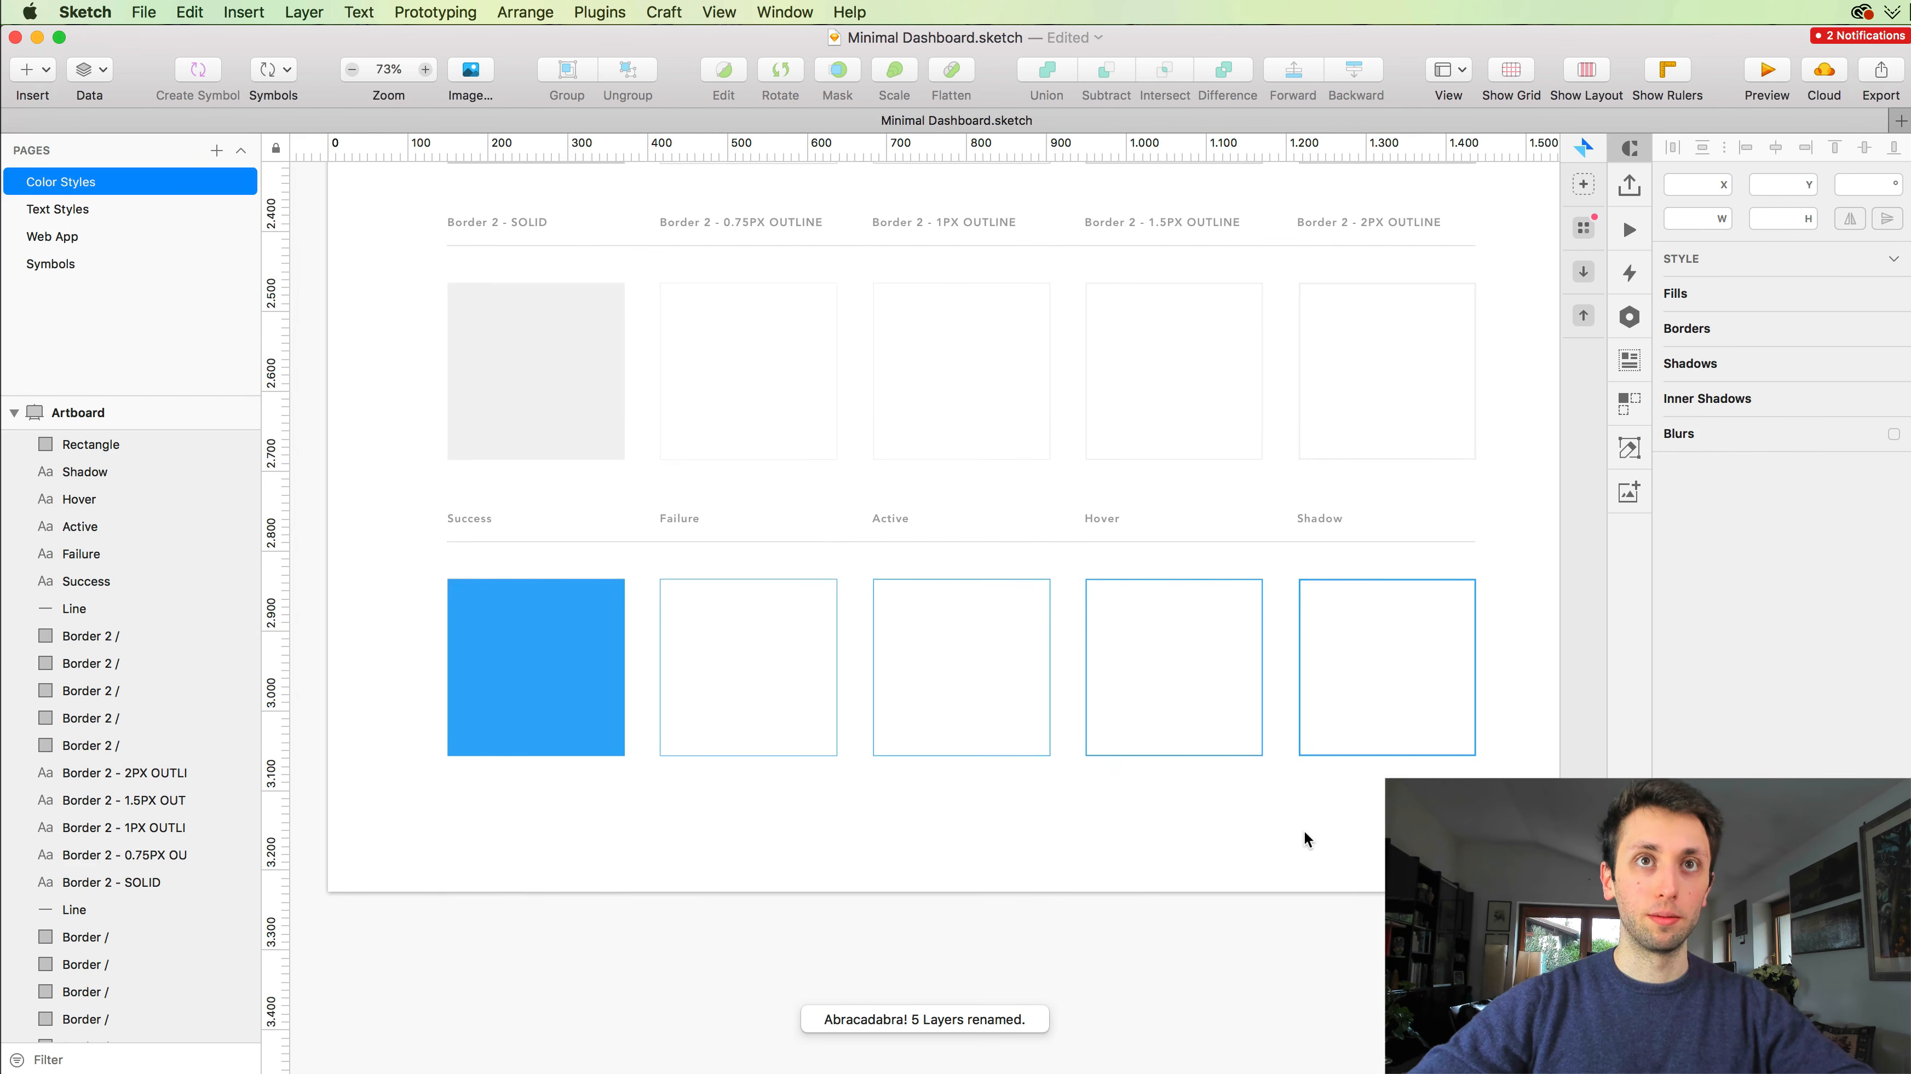
{"action": "left_click_drag", "start_coordinate": [413, 558], "coordinate": [1505, 818]}
{"action": "left_click", "coordinate": [1030, 884]}
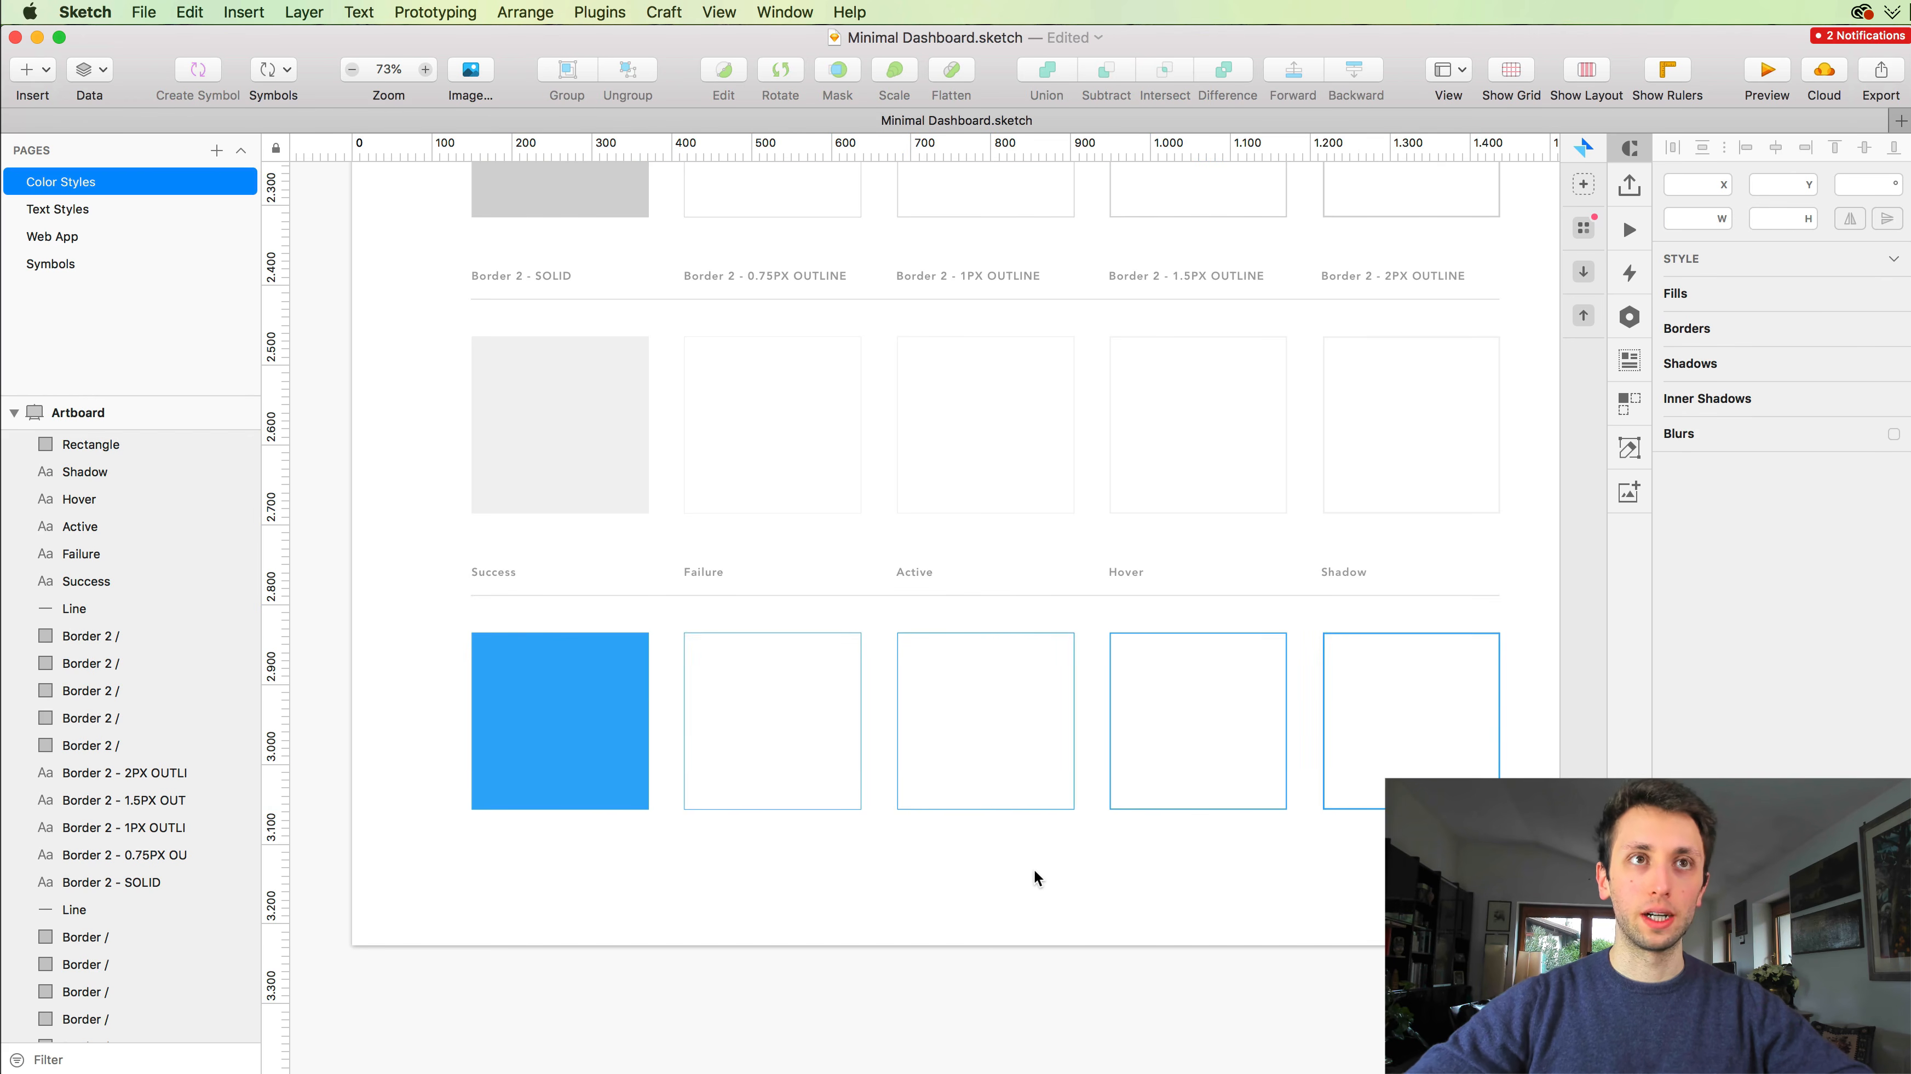
{"action": "scroll", "coordinate": [1023, 836], "scroll_direction": "up", "scroll_amount": 1}
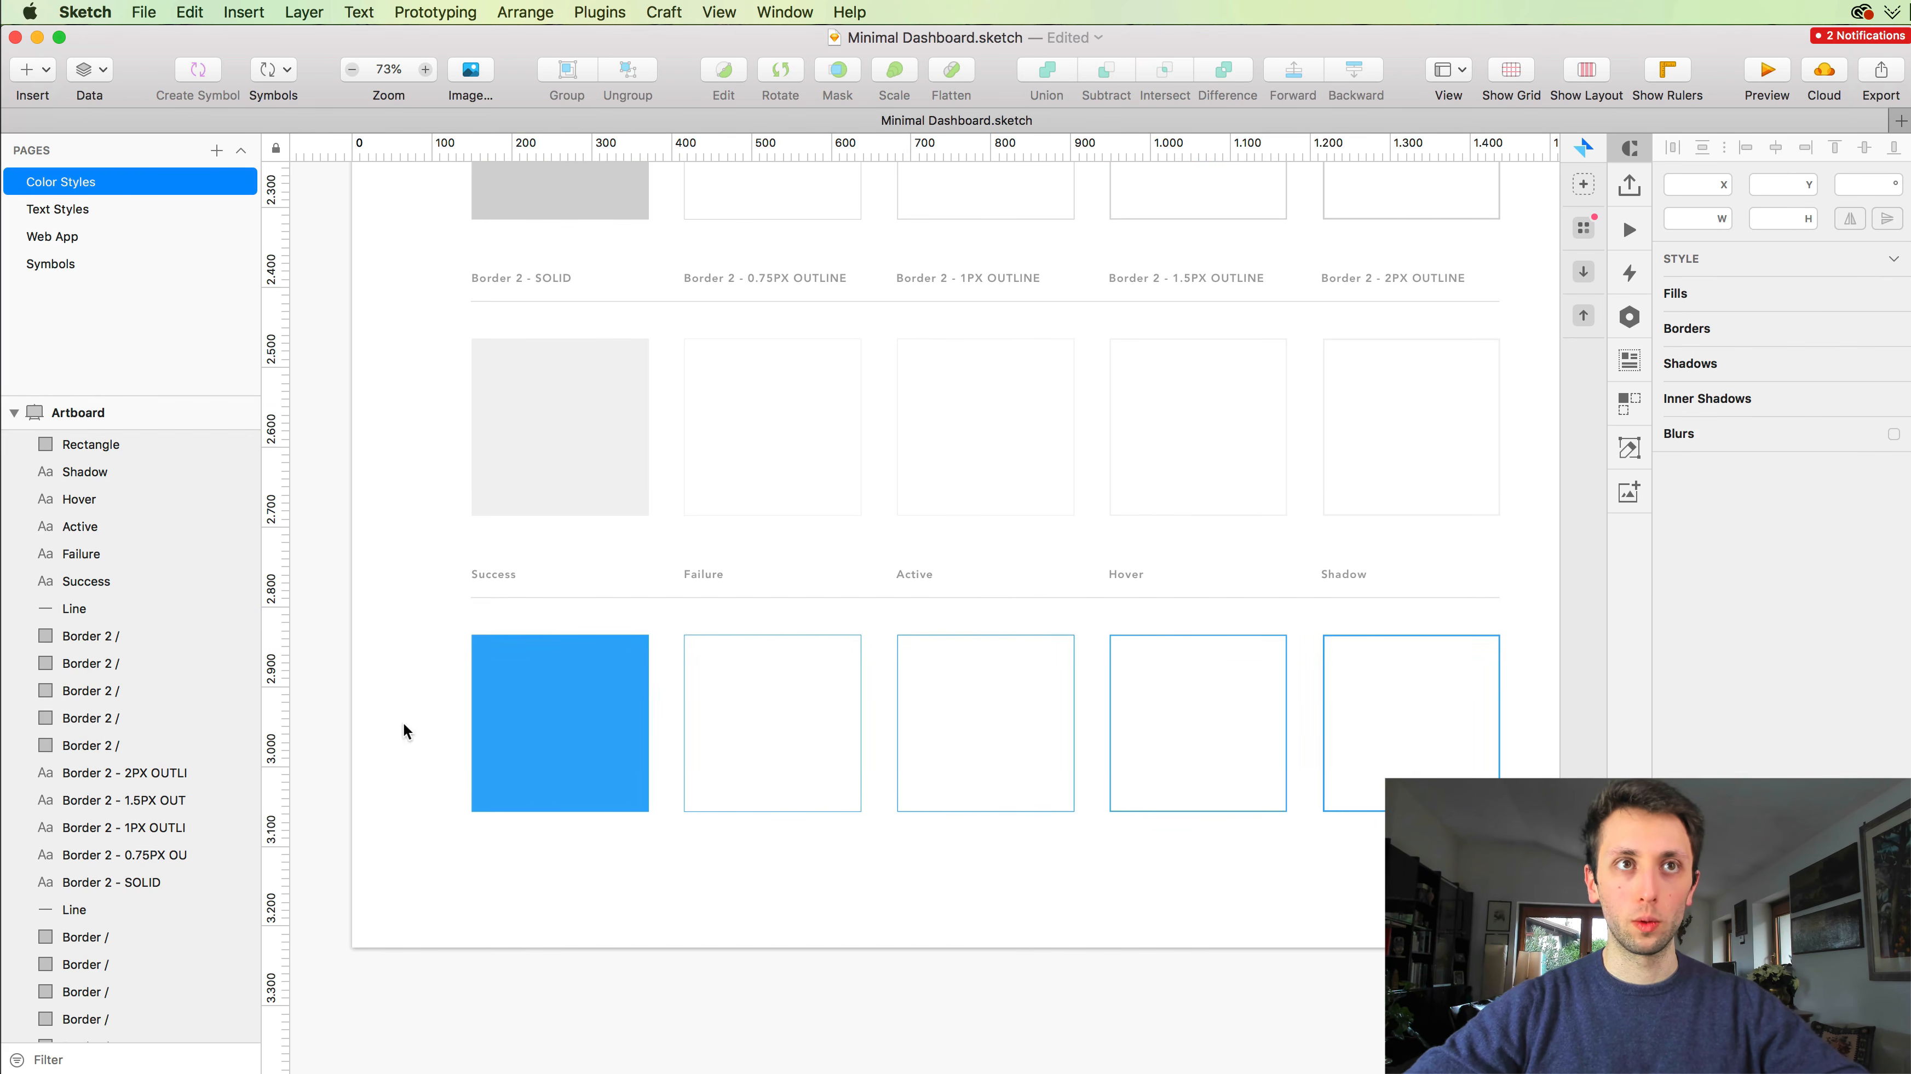
Step: Rename the solid blue rectangle under the Success label to "Success"
{"action": "left_click", "coordinate": [570, 726]}
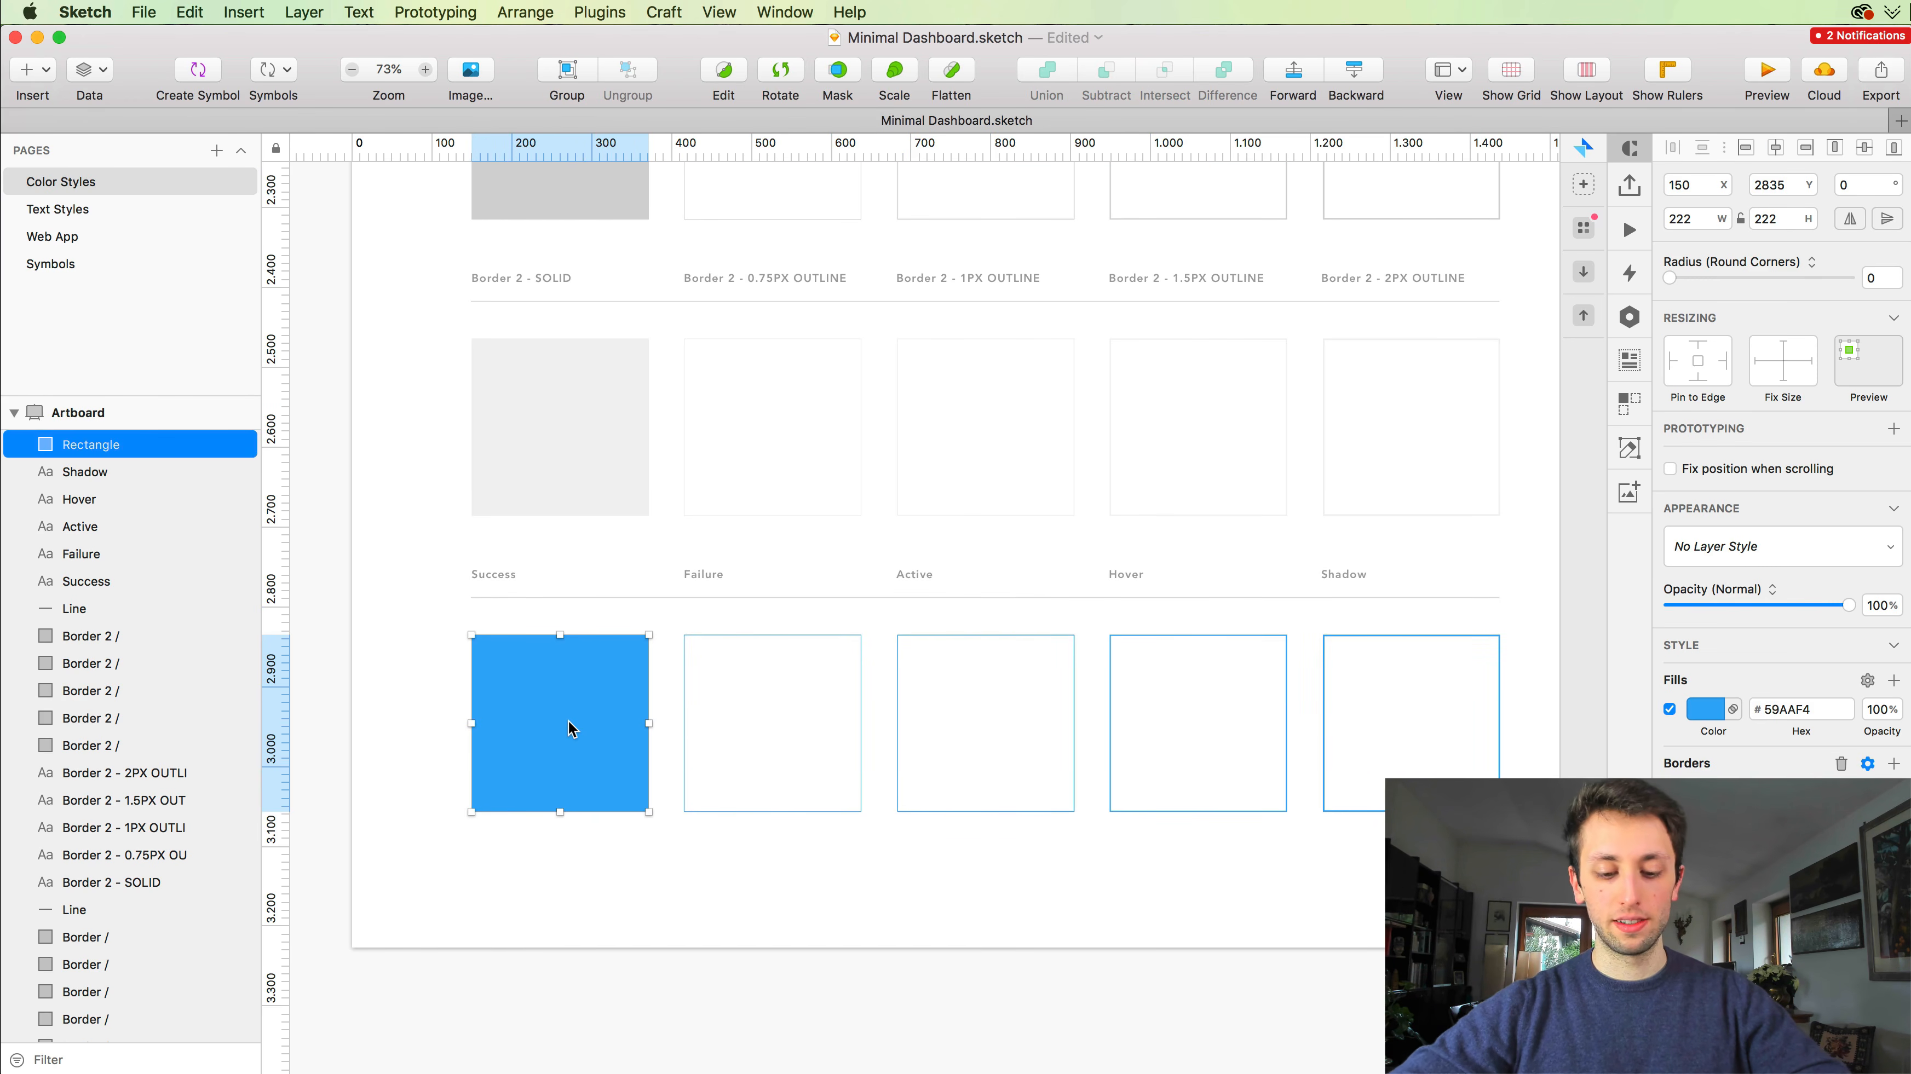
{"action": "key", "text": "super+r"}
{"action": "type", "text": "Su"}
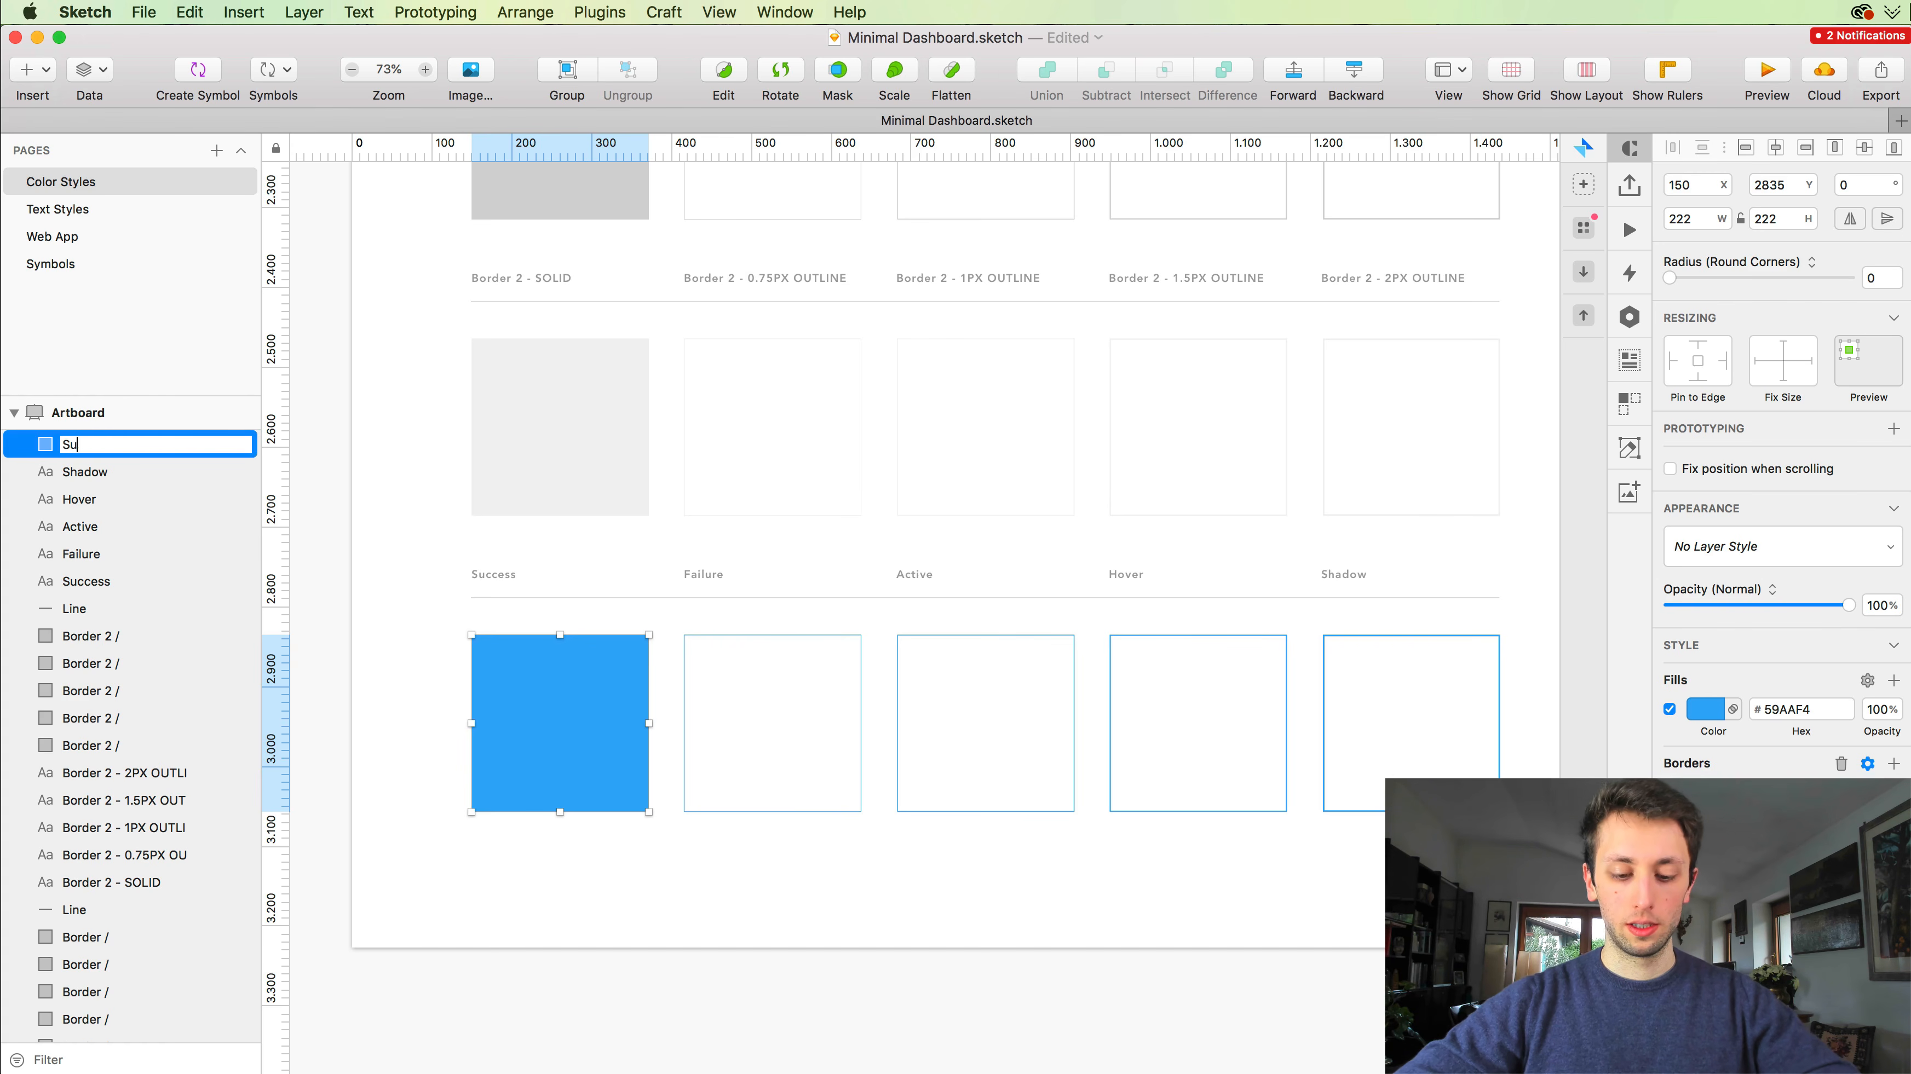
{"action": "key", "text": "Return"}
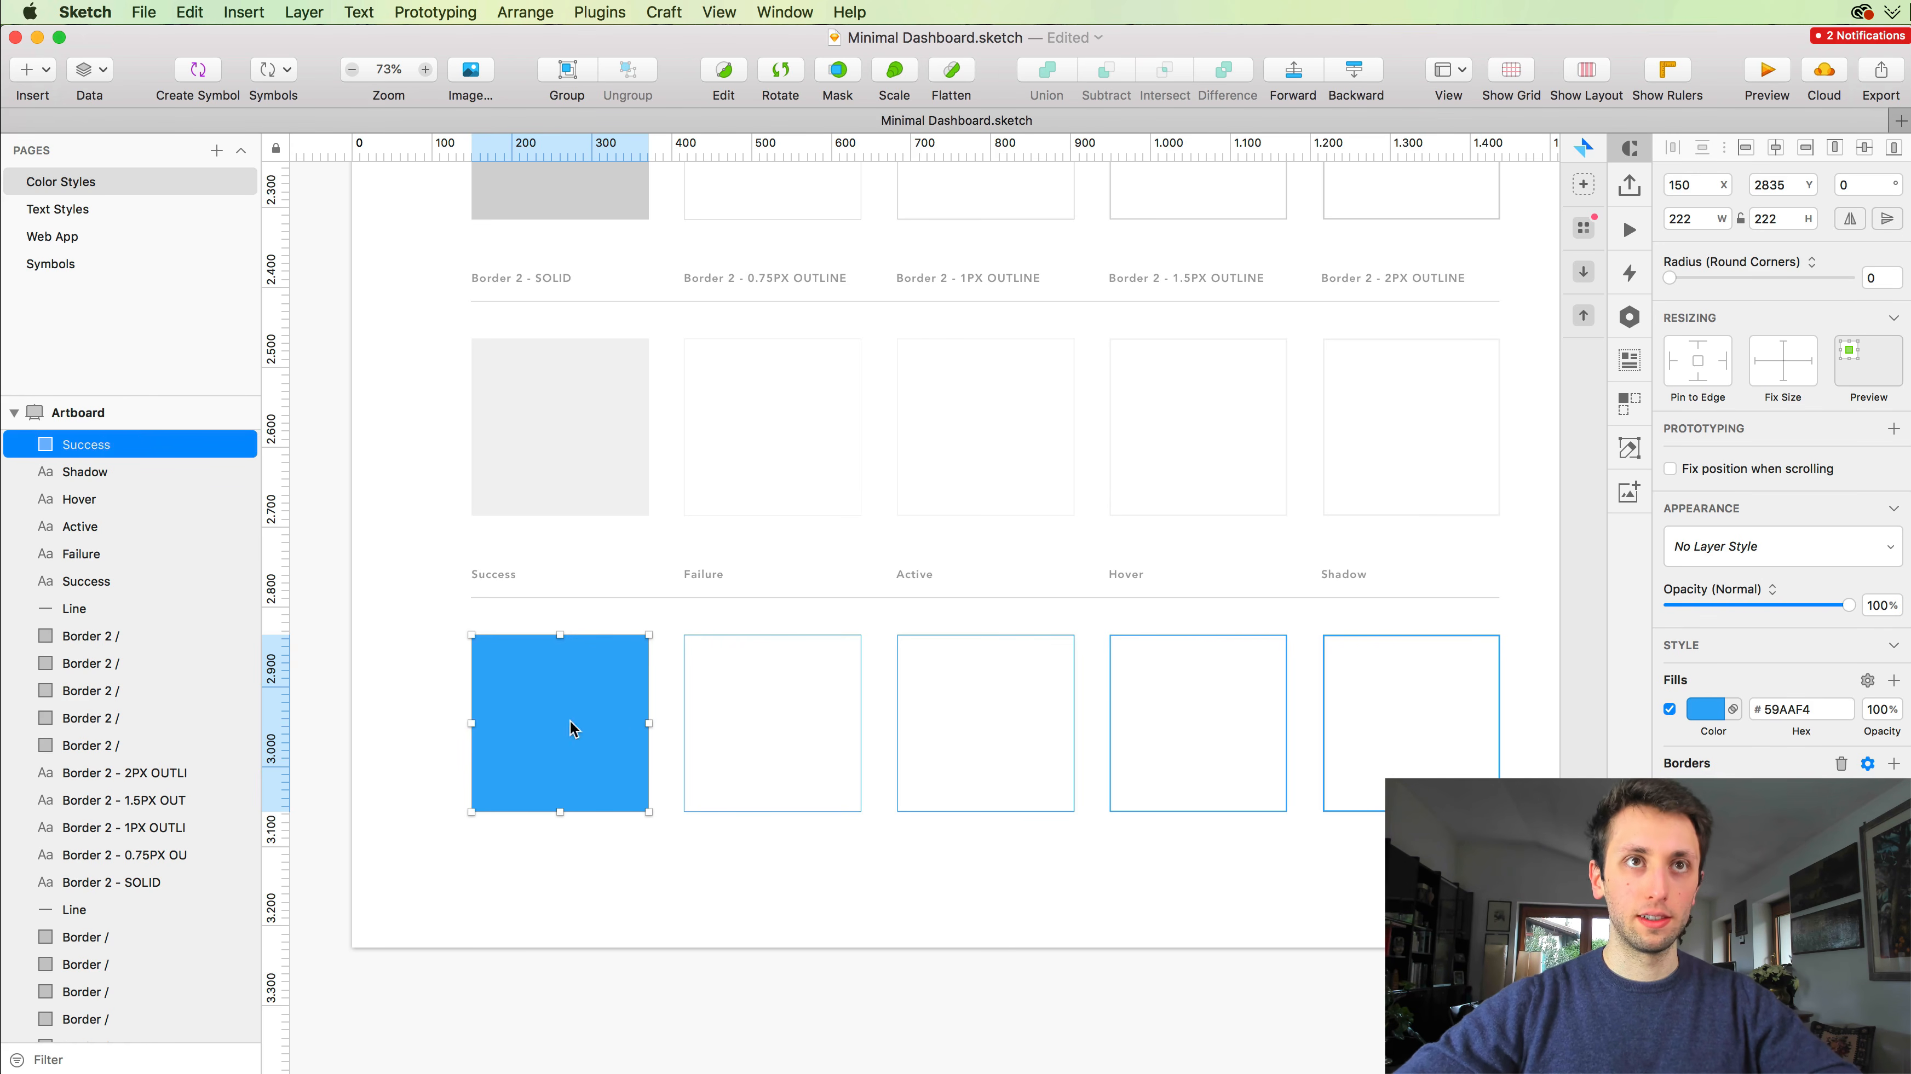
{"action": "left_click", "coordinate": [376, 656]}
{"action": "left_click", "coordinate": [609, 734]}
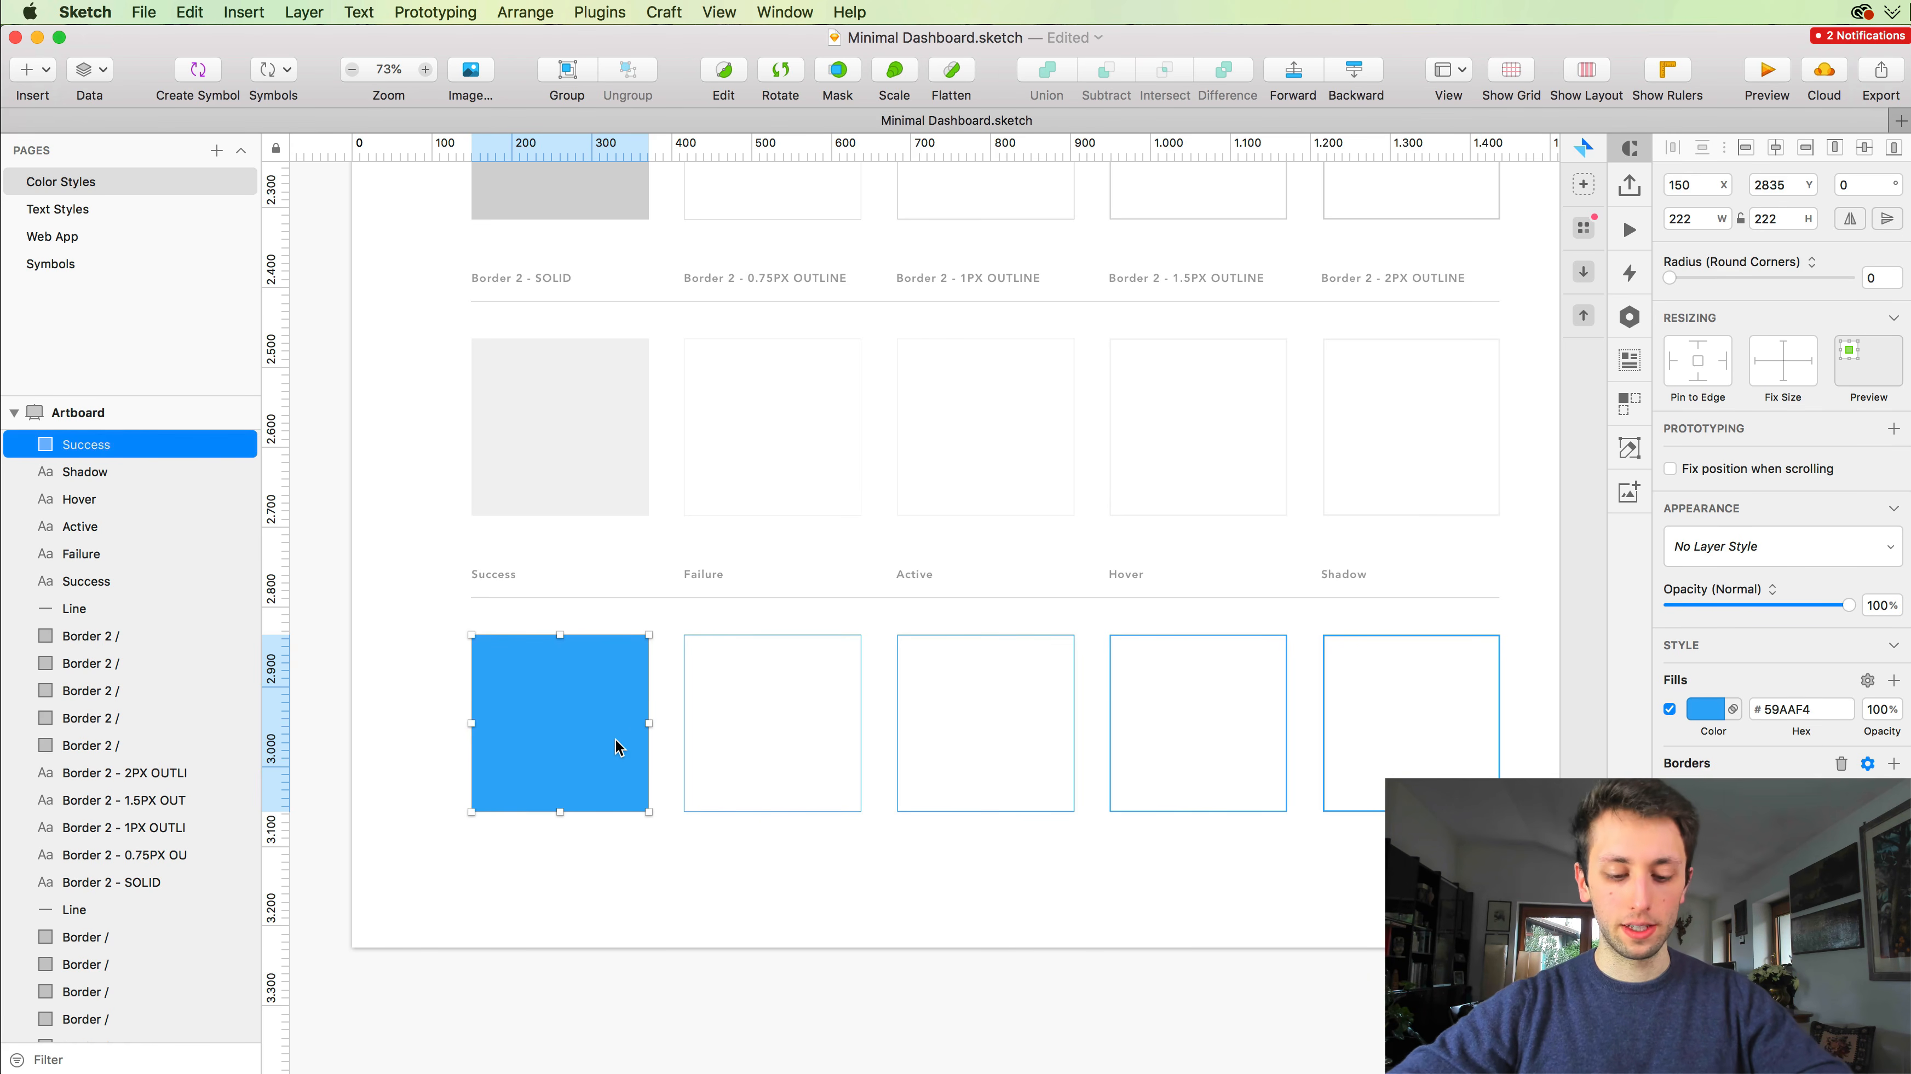
{"action": "left_click_drag", "start_coordinate": [392, 660], "coordinate": [1561, 846]}
{"action": "left_click", "coordinate": [1549, 851]}
{"action": "scroll", "coordinate": [1493, 734], "scroll_direction": "up", "scroll_amount": 2}
{"action": "key", "text": "super+r"}
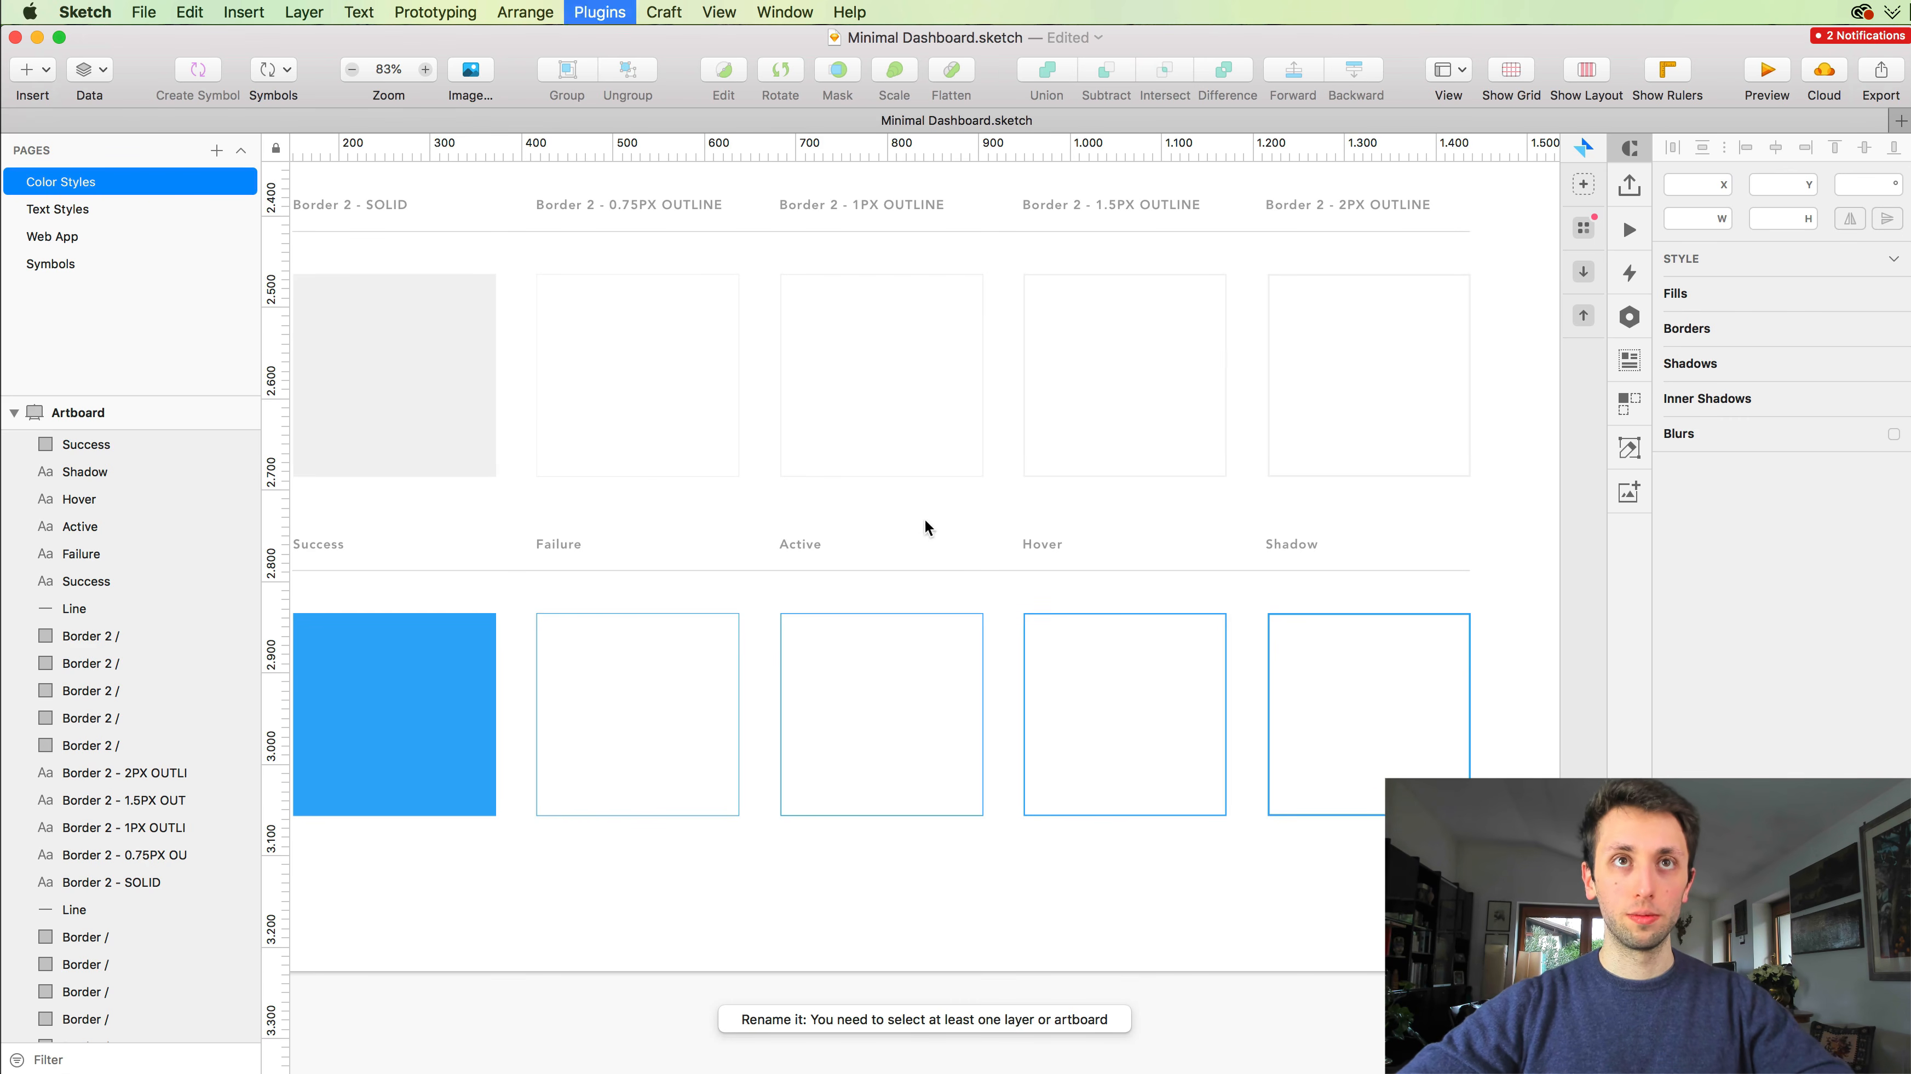
{"action": "scroll", "coordinate": [887, 547], "scroll_direction": "left", "scroll_amount": 5}
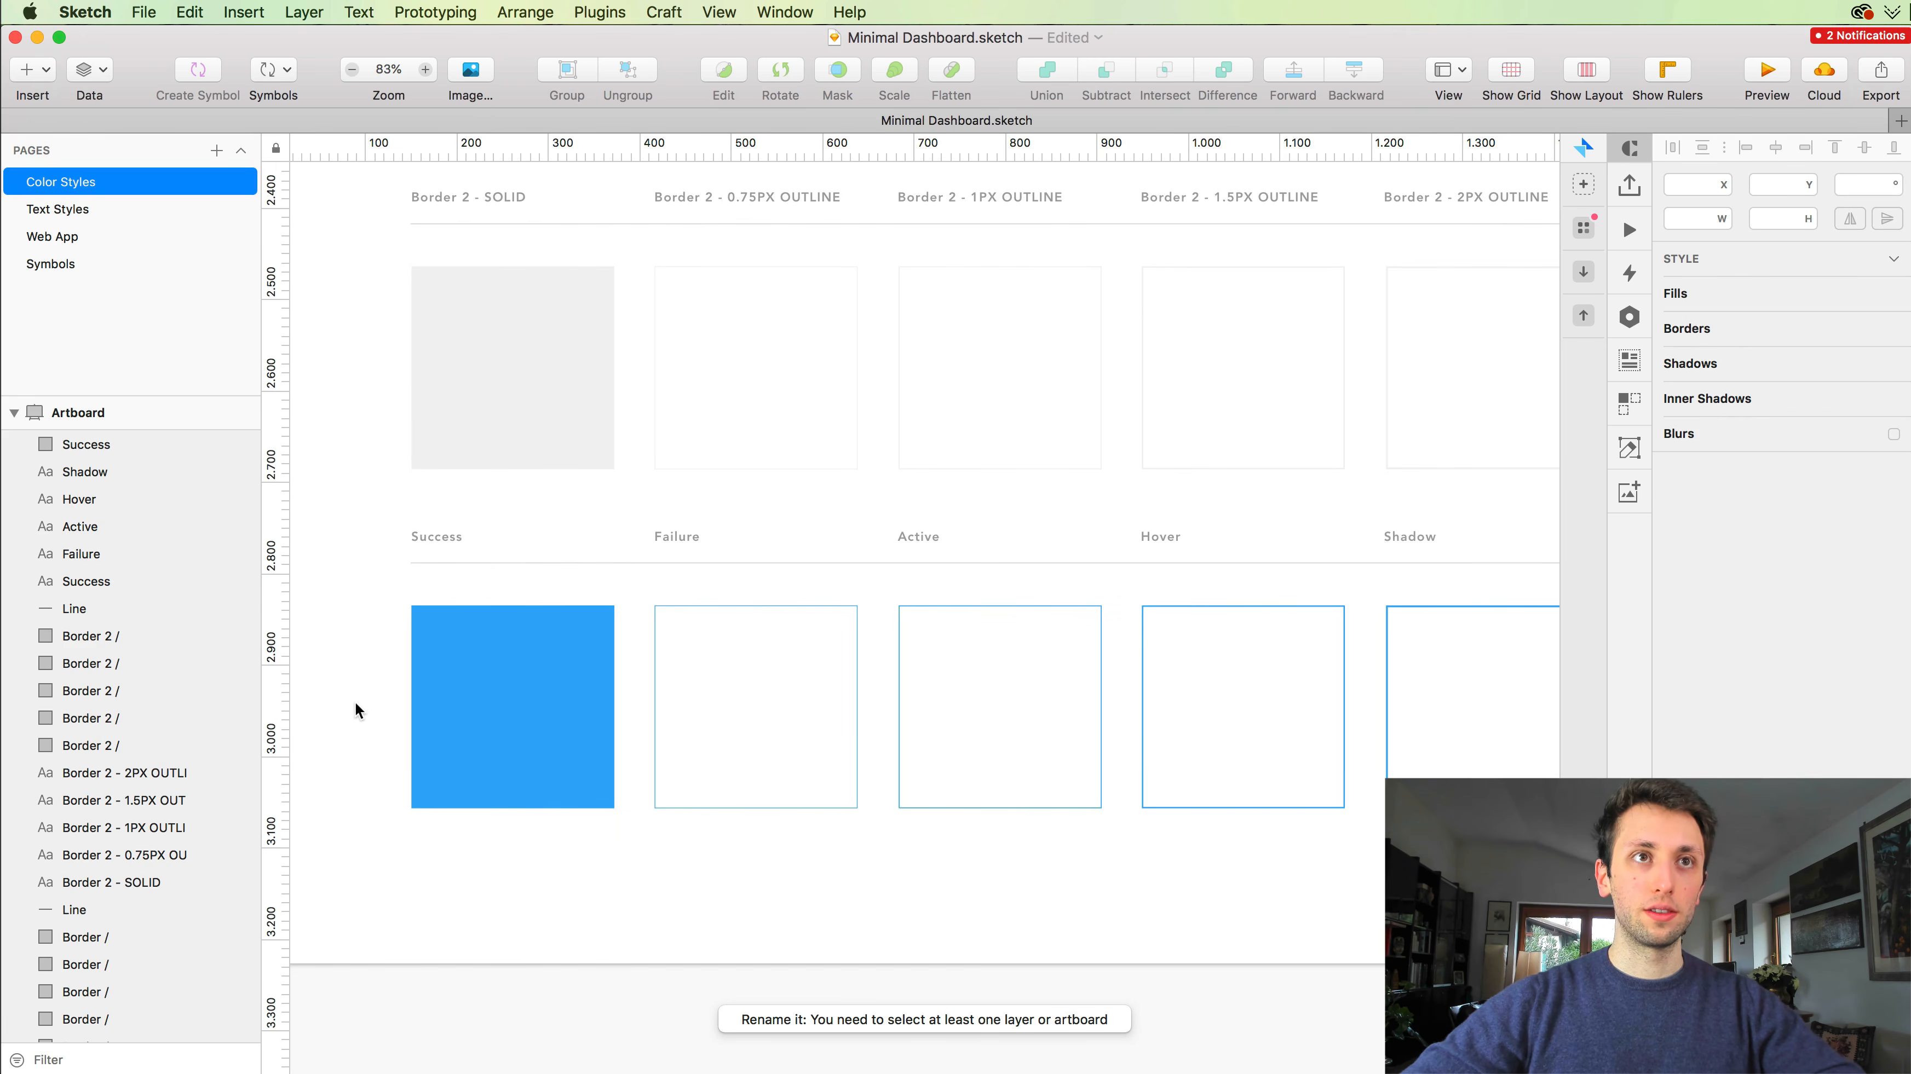
Step: Batch-rename the five blue rectangles in the last row, under Success to Shadow, to "UI States /"
{"action": "scroll", "coordinate": [357, 593], "scroll_direction": "down", "scroll_amount": 3}
{"action": "left_click_drag", "start_coordinate": [346, 585], "coordinate": [1247, 706]}
{"action": "key", "text": "super+r"}
{"action": "type", "text": "U"}
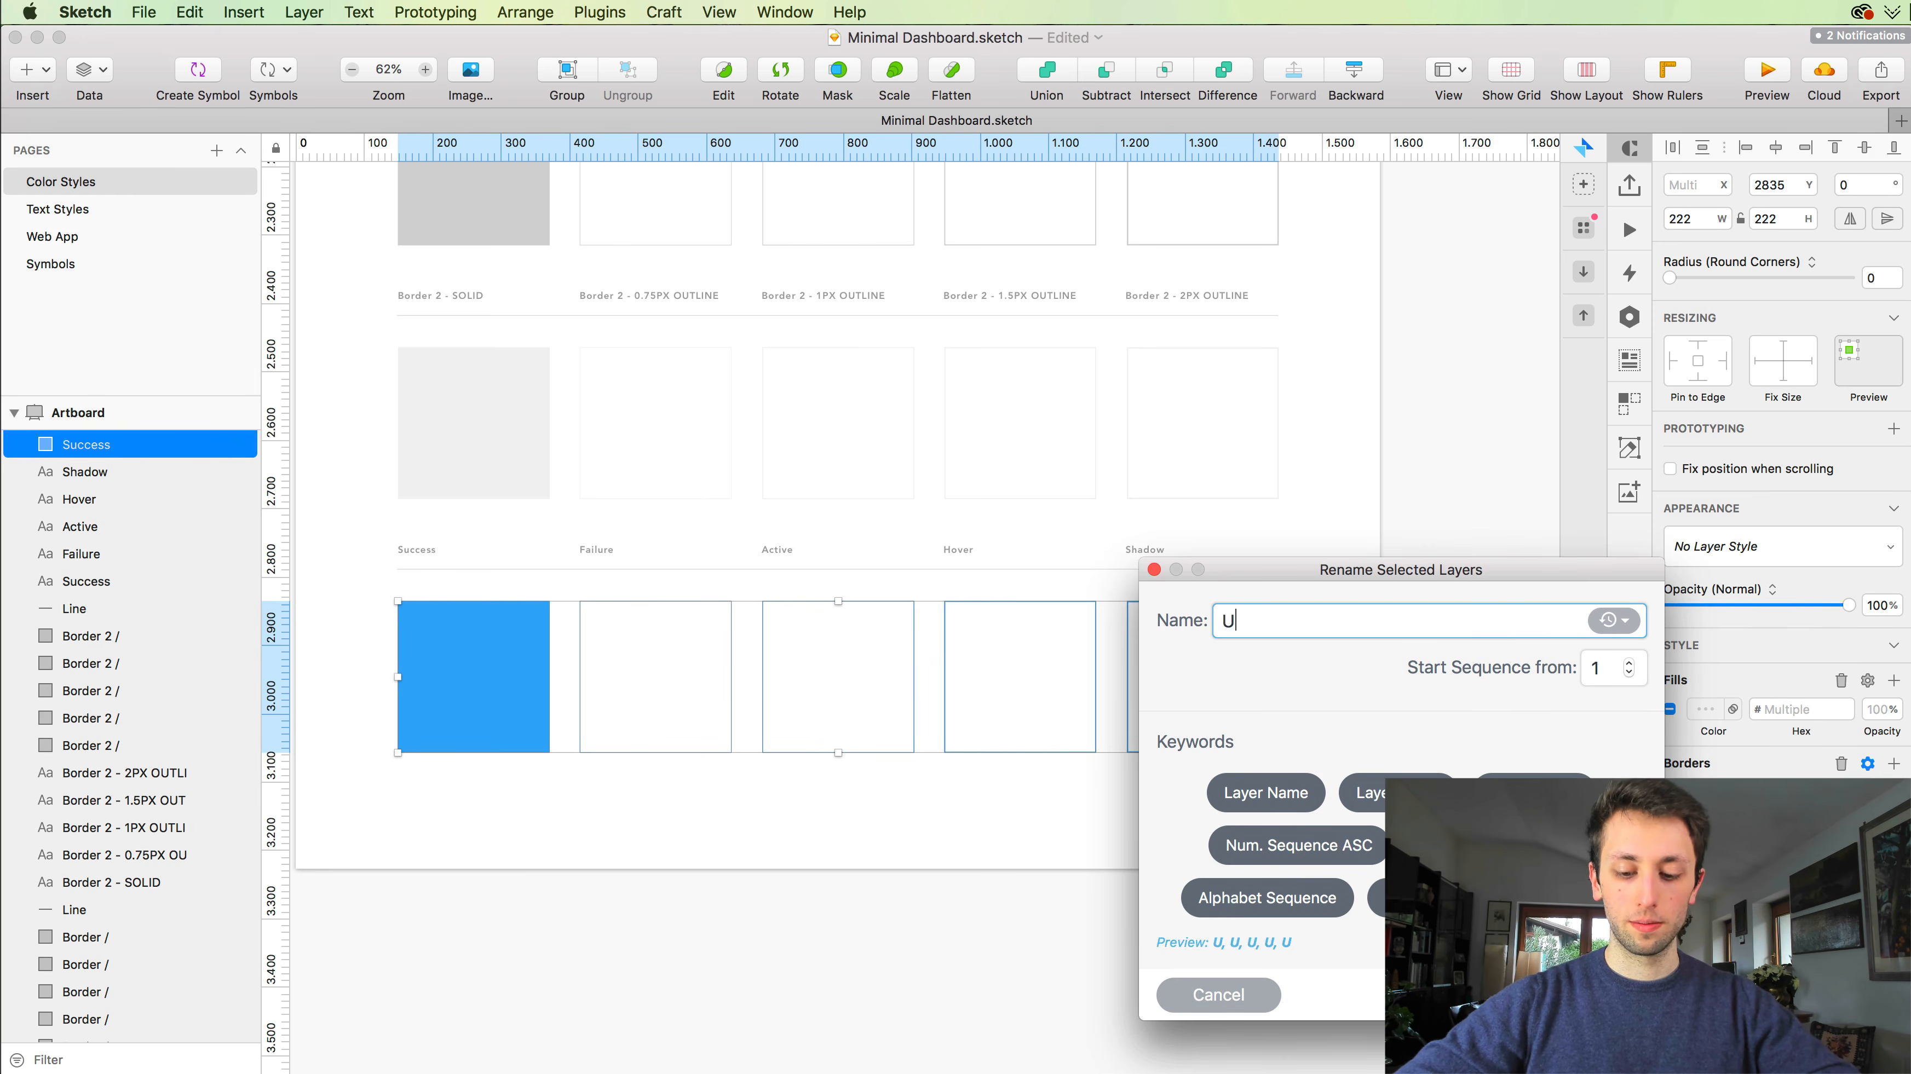
{"action": "type", "text": "I States /"}
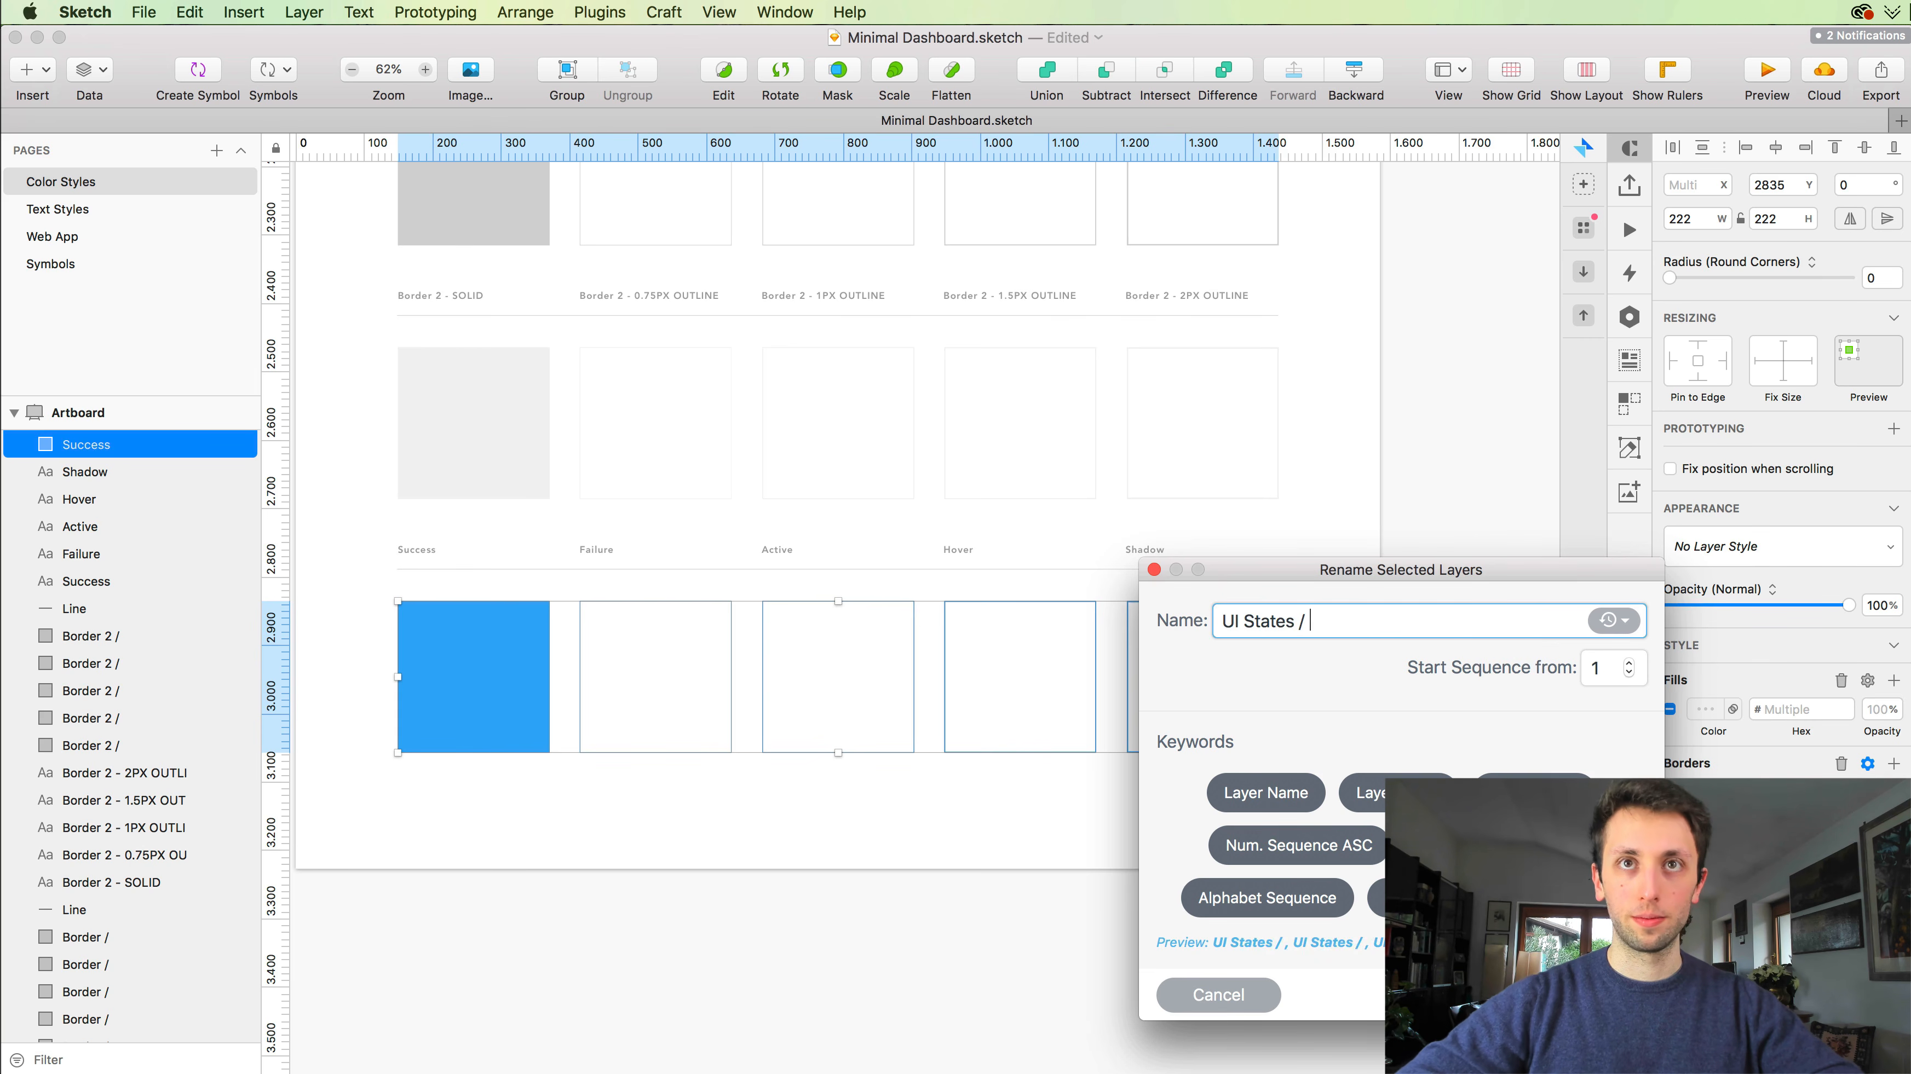
{"action": "key", "text": "Return"}
{"action": "left_click", "coordinate": [1103, 778]}
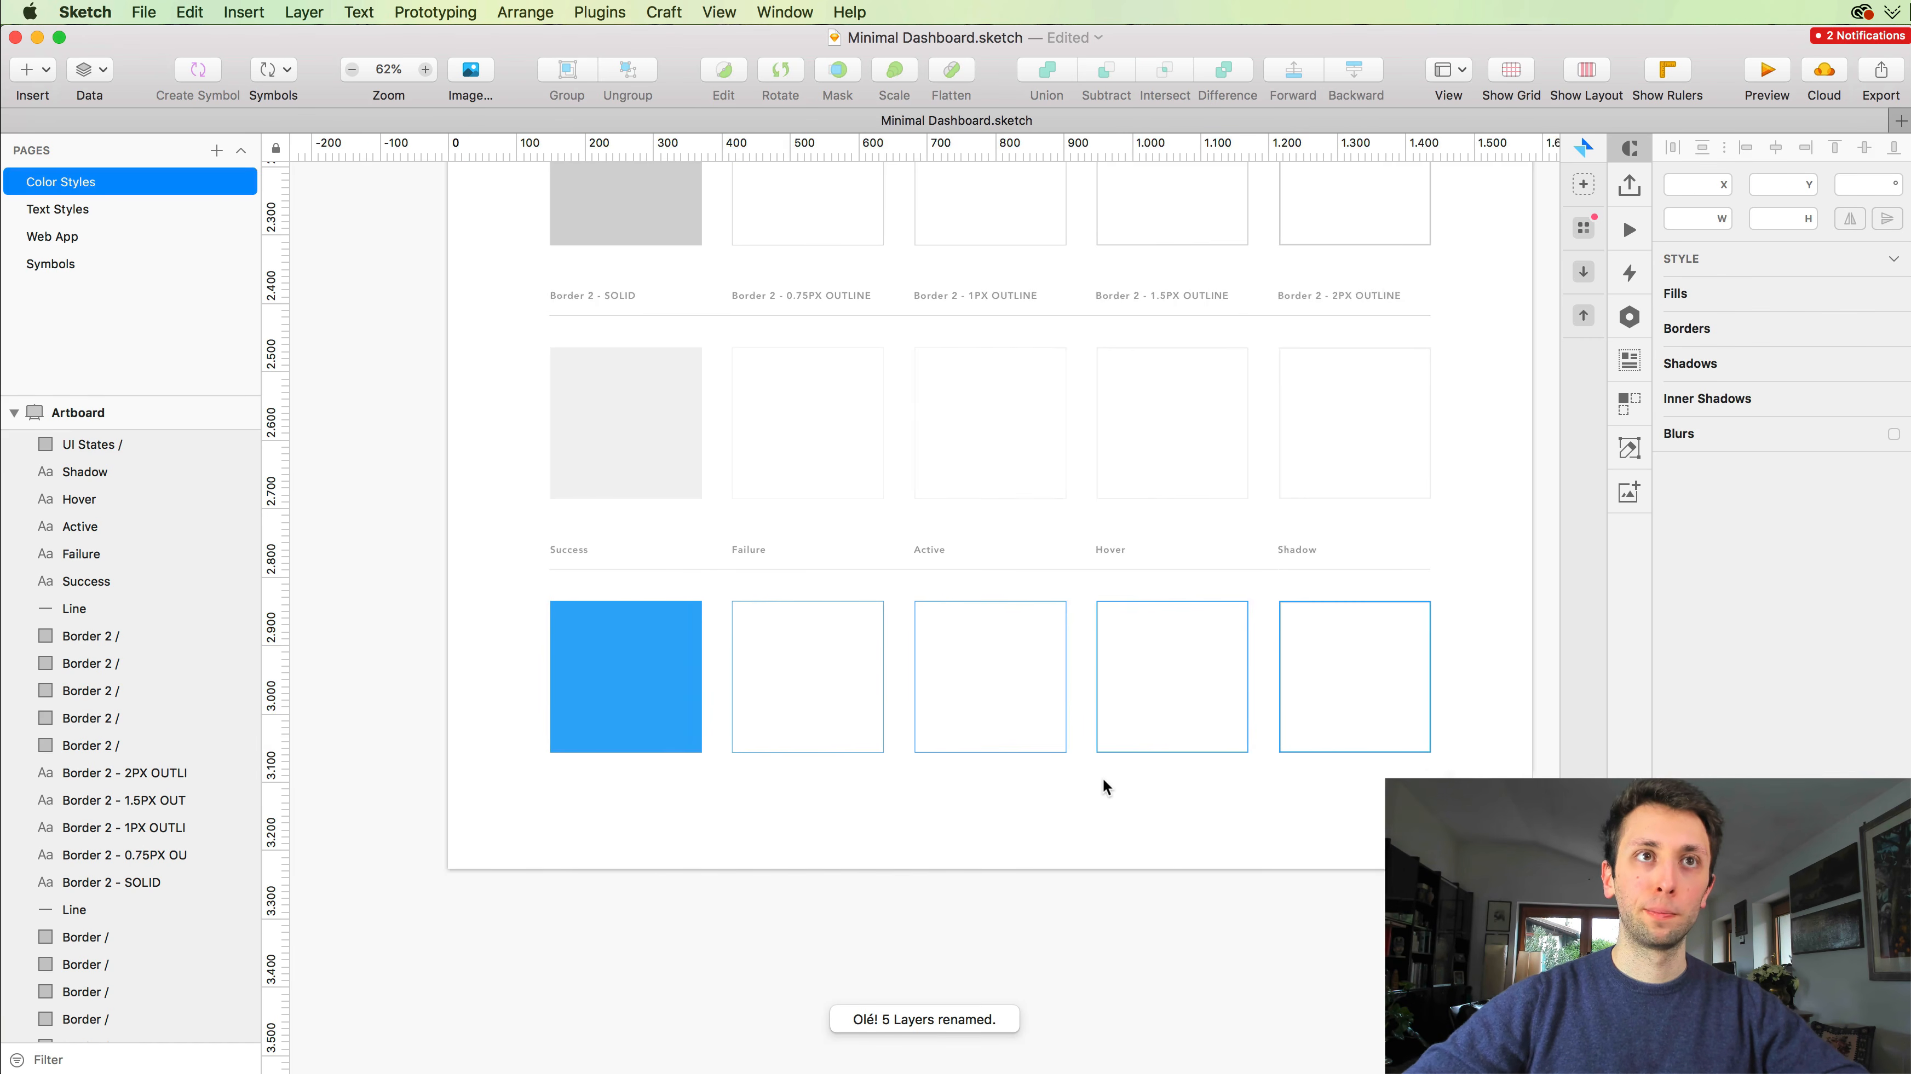
Step: Batch-rename the seven solid swatch rectangles from the primary to the Border 2 row, keeping each layer name and appending "Solid /"
{"action": "scroll", "coordinate": [1103, 778], "scroll_direction": "up", "scroll_amount": 20}
{"action": "scroll", "coordinate": [1102, 778], "scroll_direction": "left", "scroll_amount": 3}
{"action": "scroll", "coordinate": [1103, 778], "scroll_direction": "down", "scroll_amount": 1}
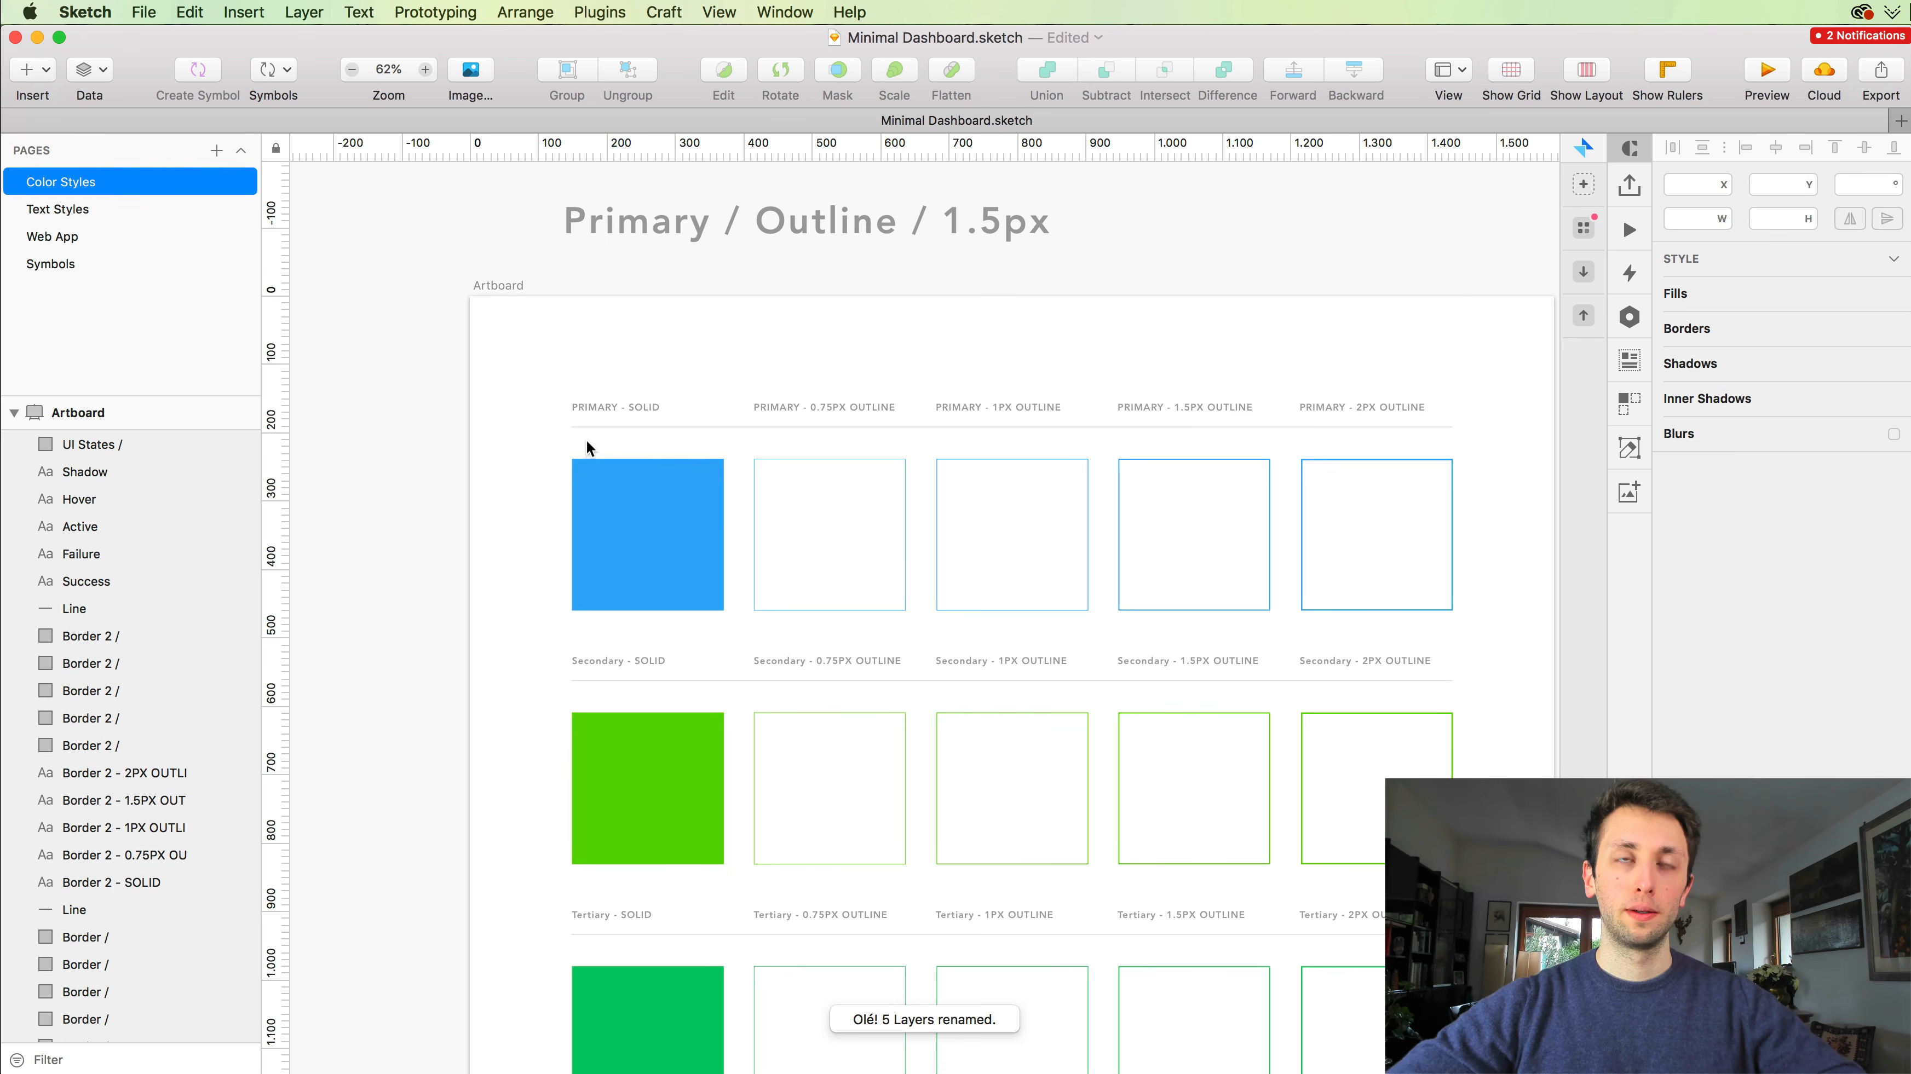
{"action": "left_click", "coordinate": [694, 572]}
{"action": "scroll", "coordinate": [692, 563], "scroll_direction": "down", "scroll_amount": 5}
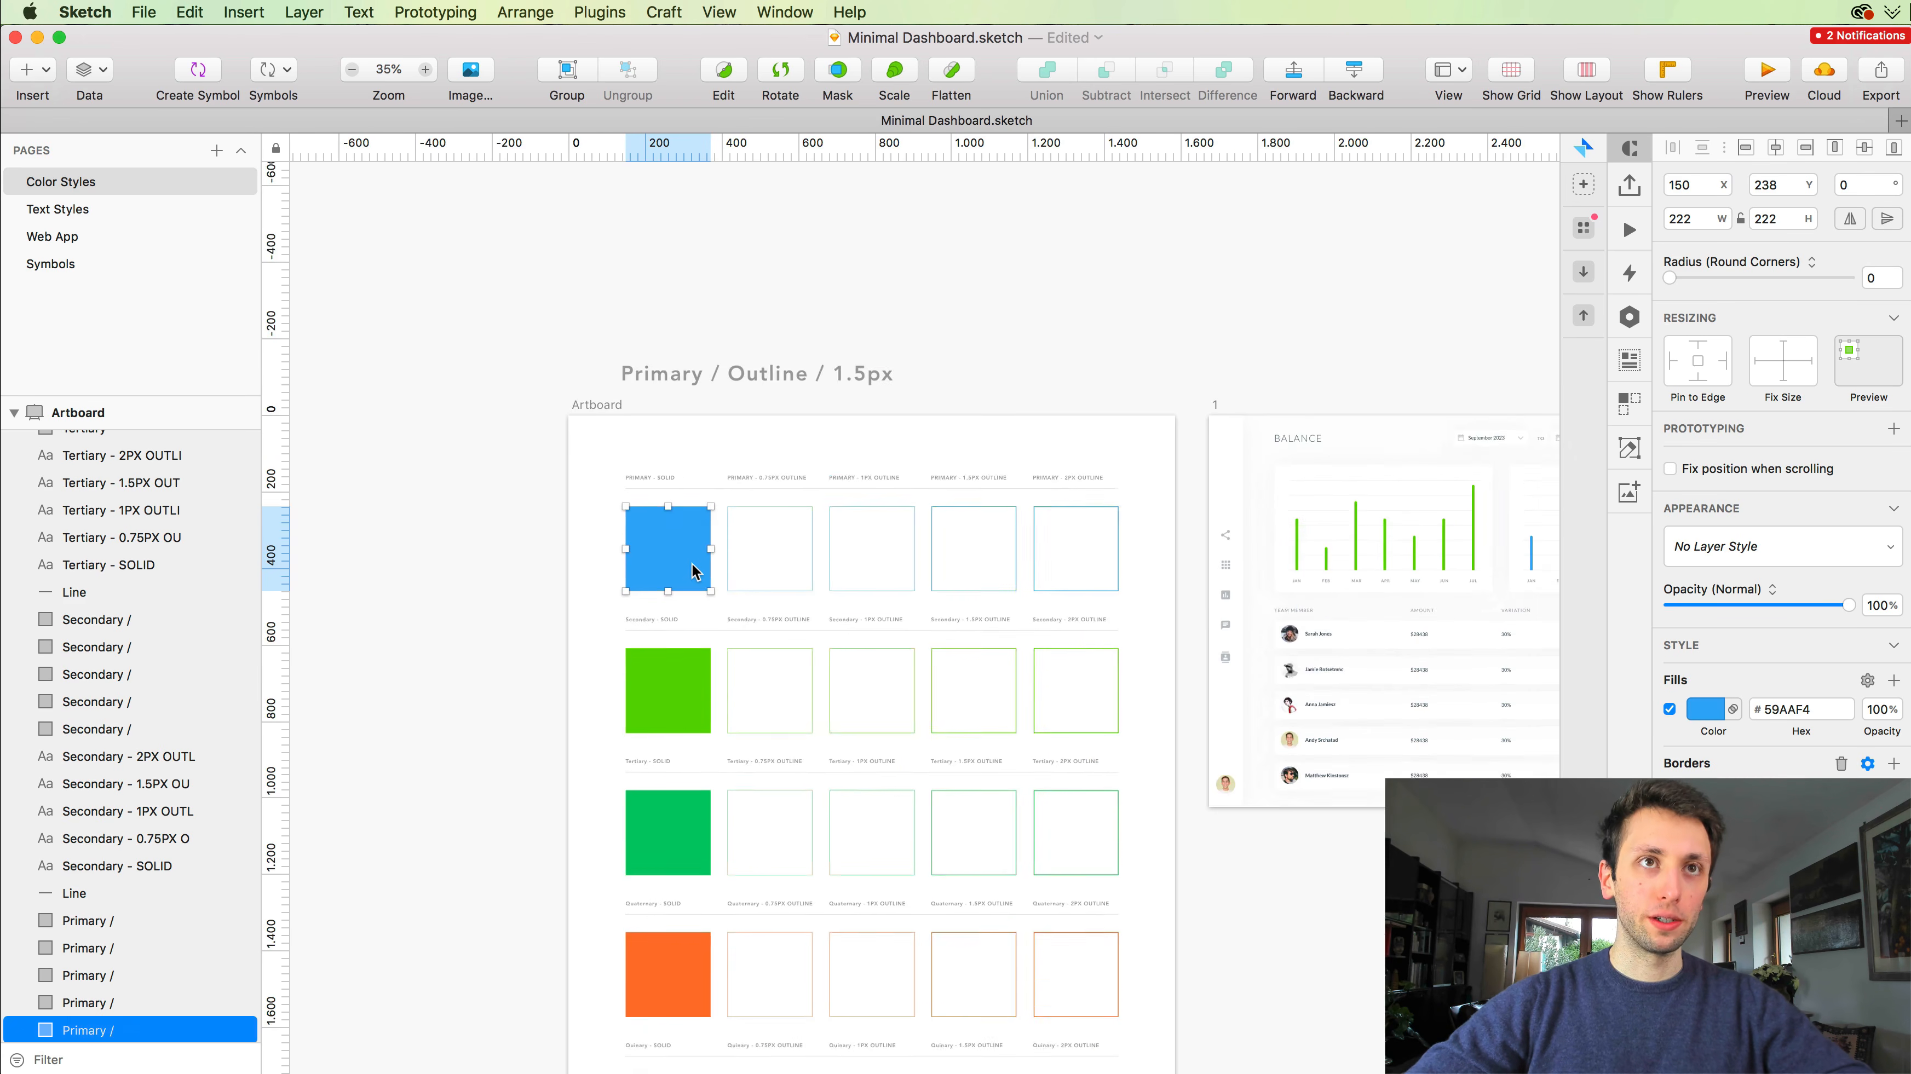
{"action": "scroll", "coordinate": [691, 563], "scroll_direction": "down", "scroll_amount": 3}
{"action": "scroll", "coordinate": [657, 421], "scroll_direction": "down", "scroll_amount": 3}
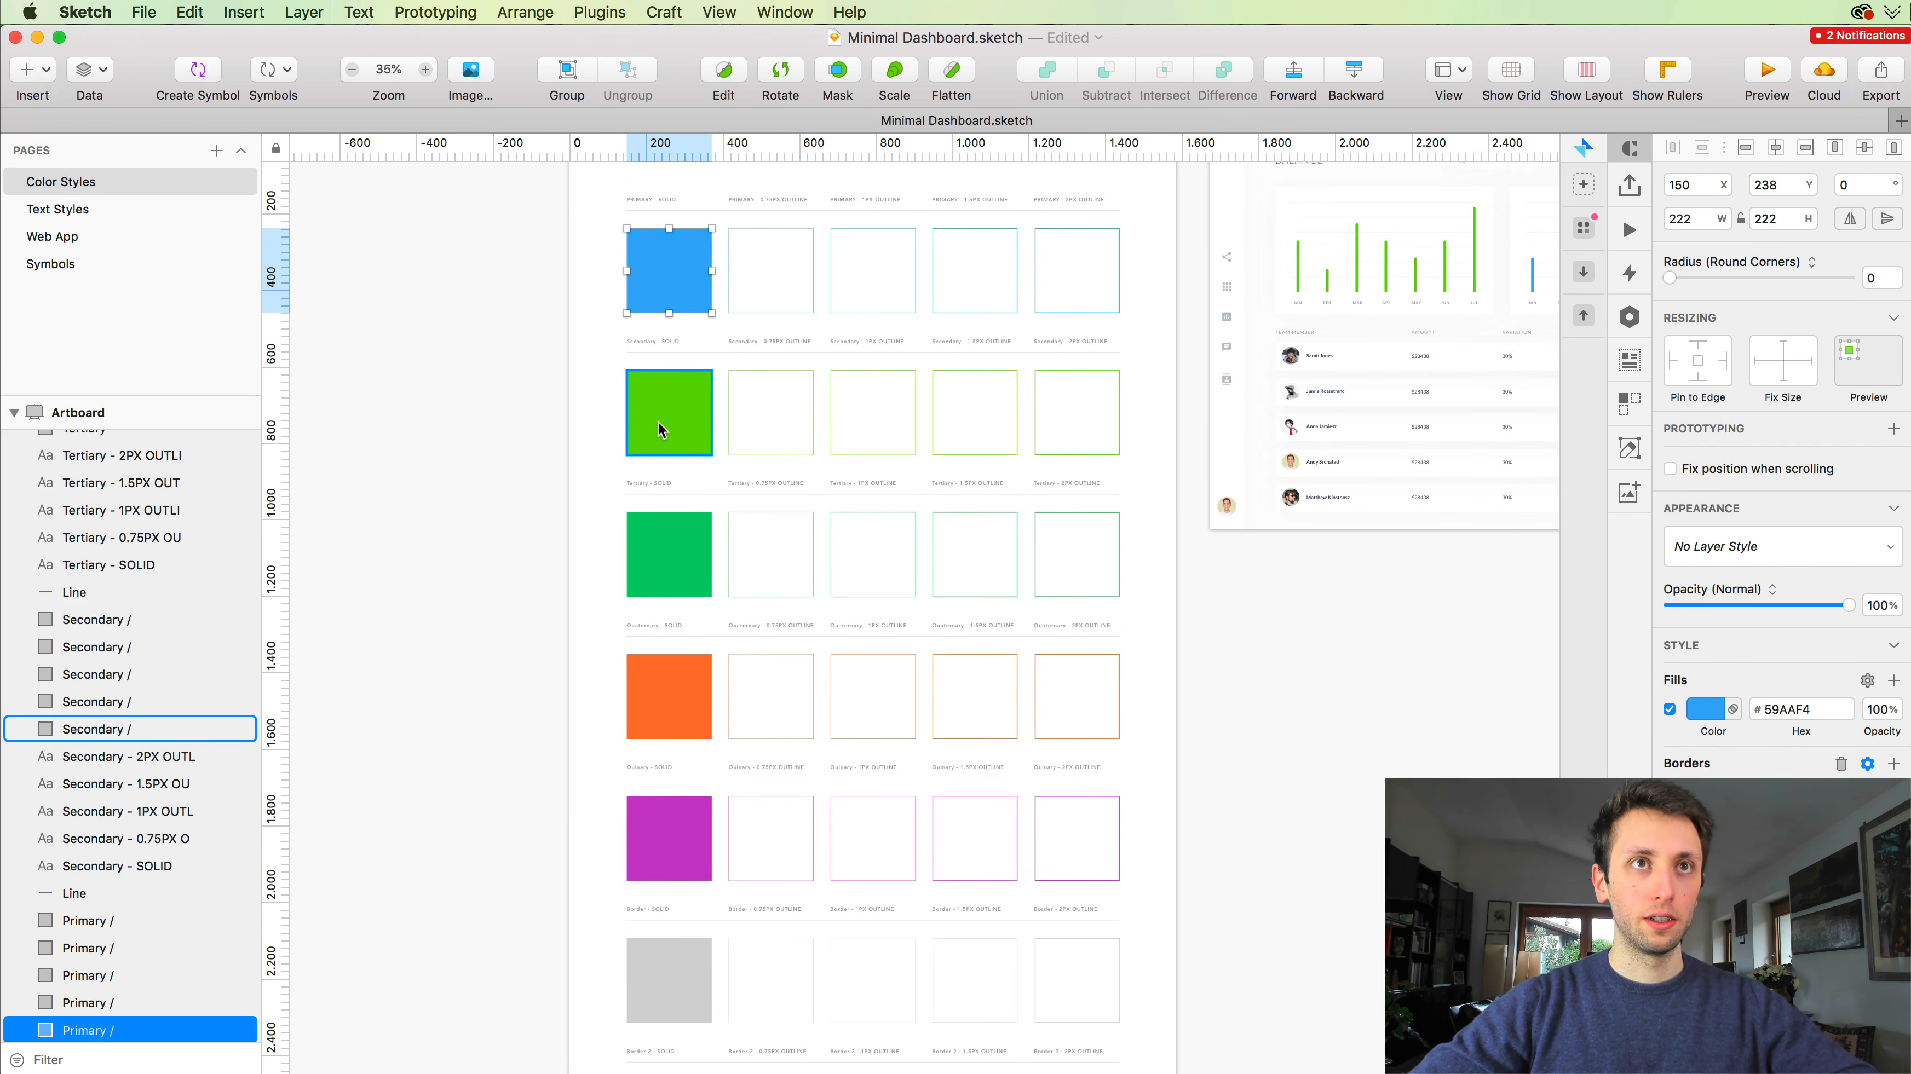
{"action": "left_click", "coordinate": [645, 361], "text": "shift"}
{"action": "left_click", "coordinate": [660, 493], "text": "shift"}
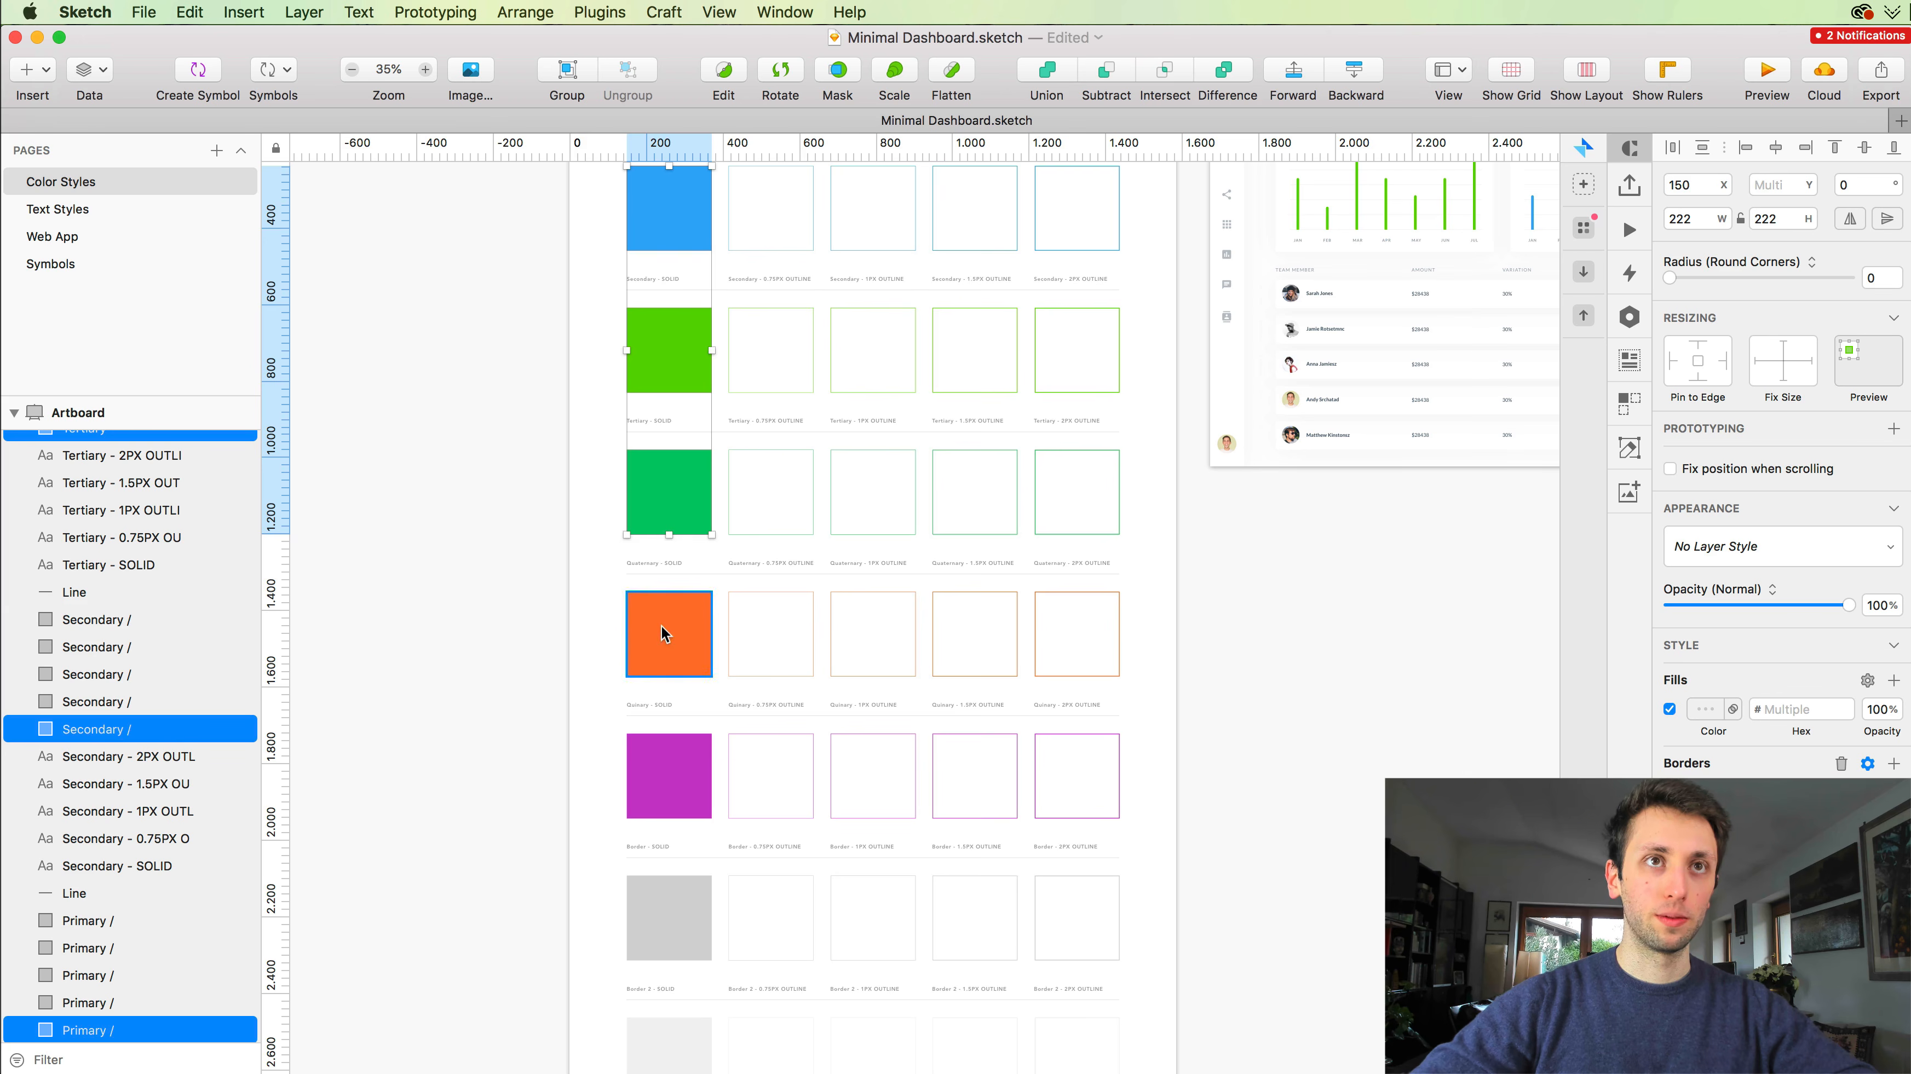
{"action": "left_click", "coordinate": [661, 626], "text": "shift"}
{"action": "left_click", "coordinate": [669, 775], "text": "shift"}
{"action": "scroll", "coordinate": [669, 773], "scroll_direction": "down", "scroll_amount": 12}
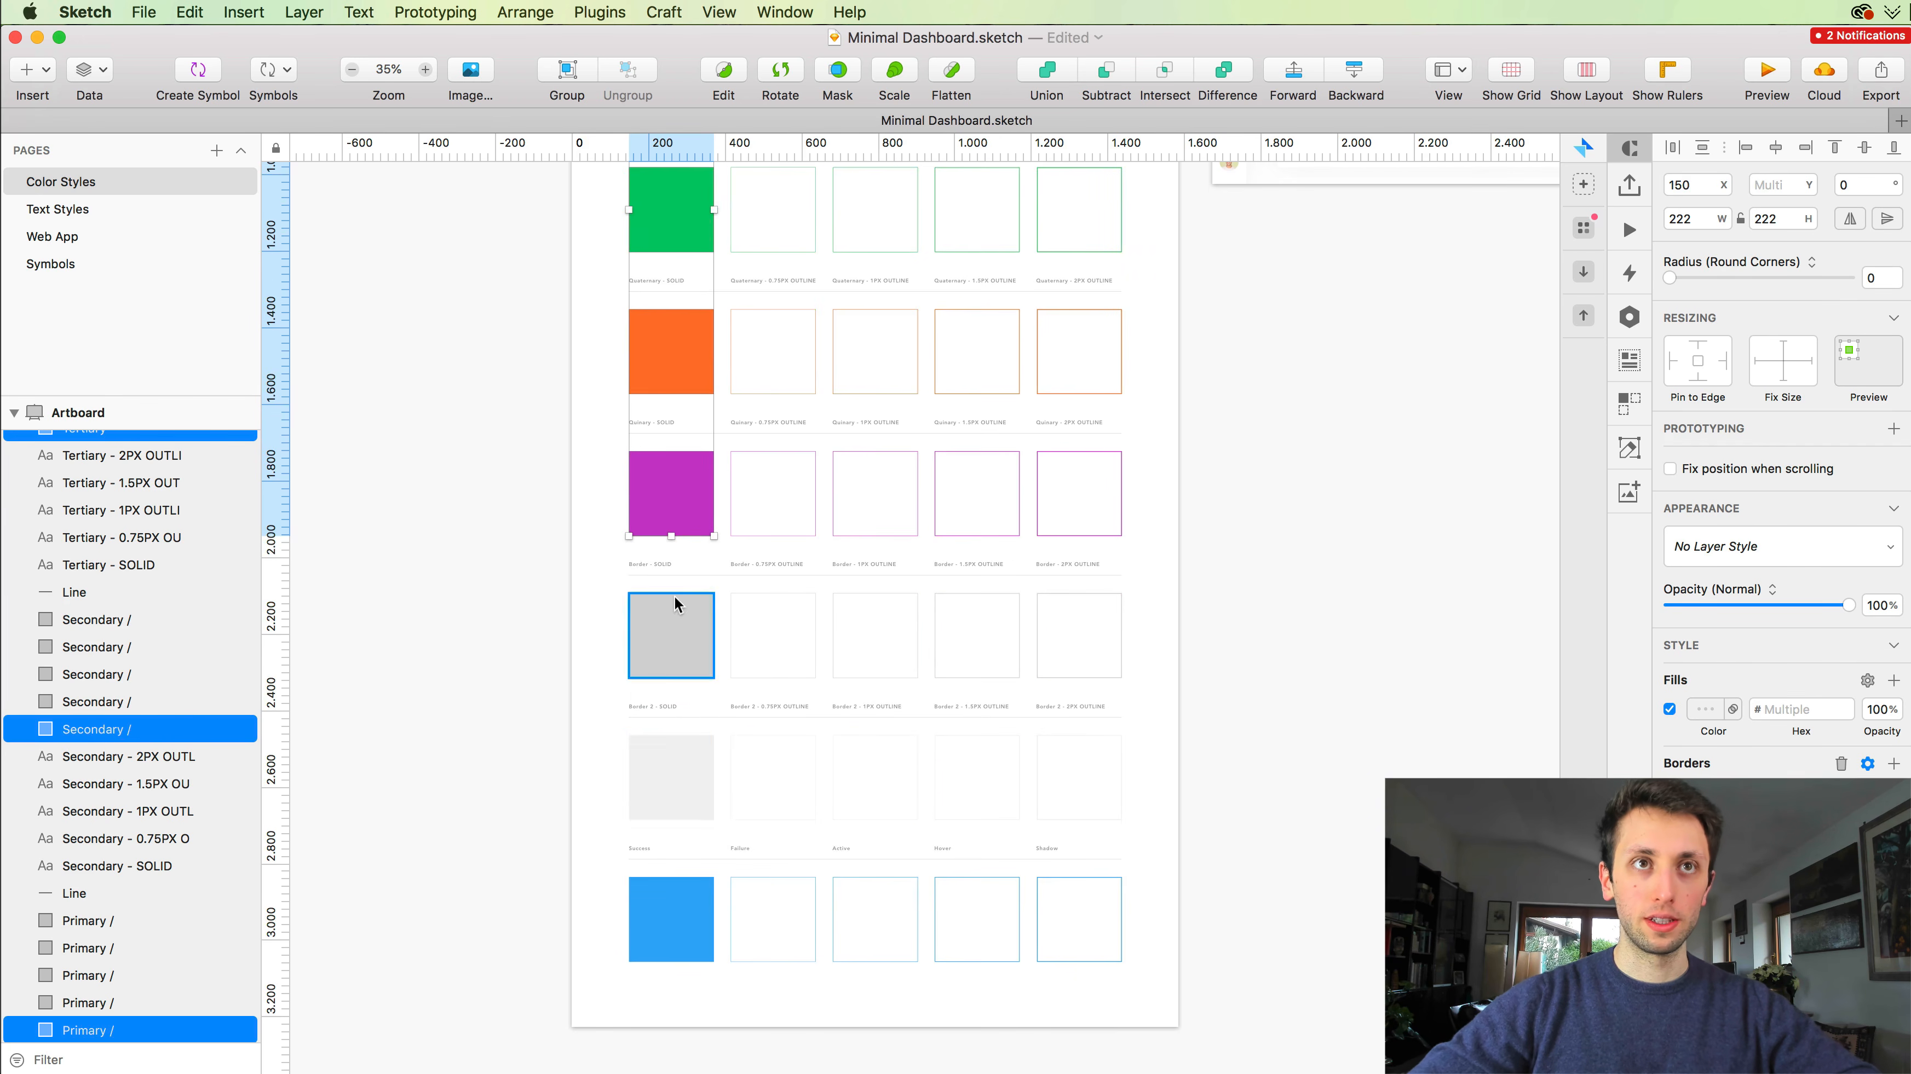
{"action": "left_click", "coordinate": [663, 632], "text": "shift"}
{"action": "left_click", "coordinate": [669, 780], "text": "shift"}
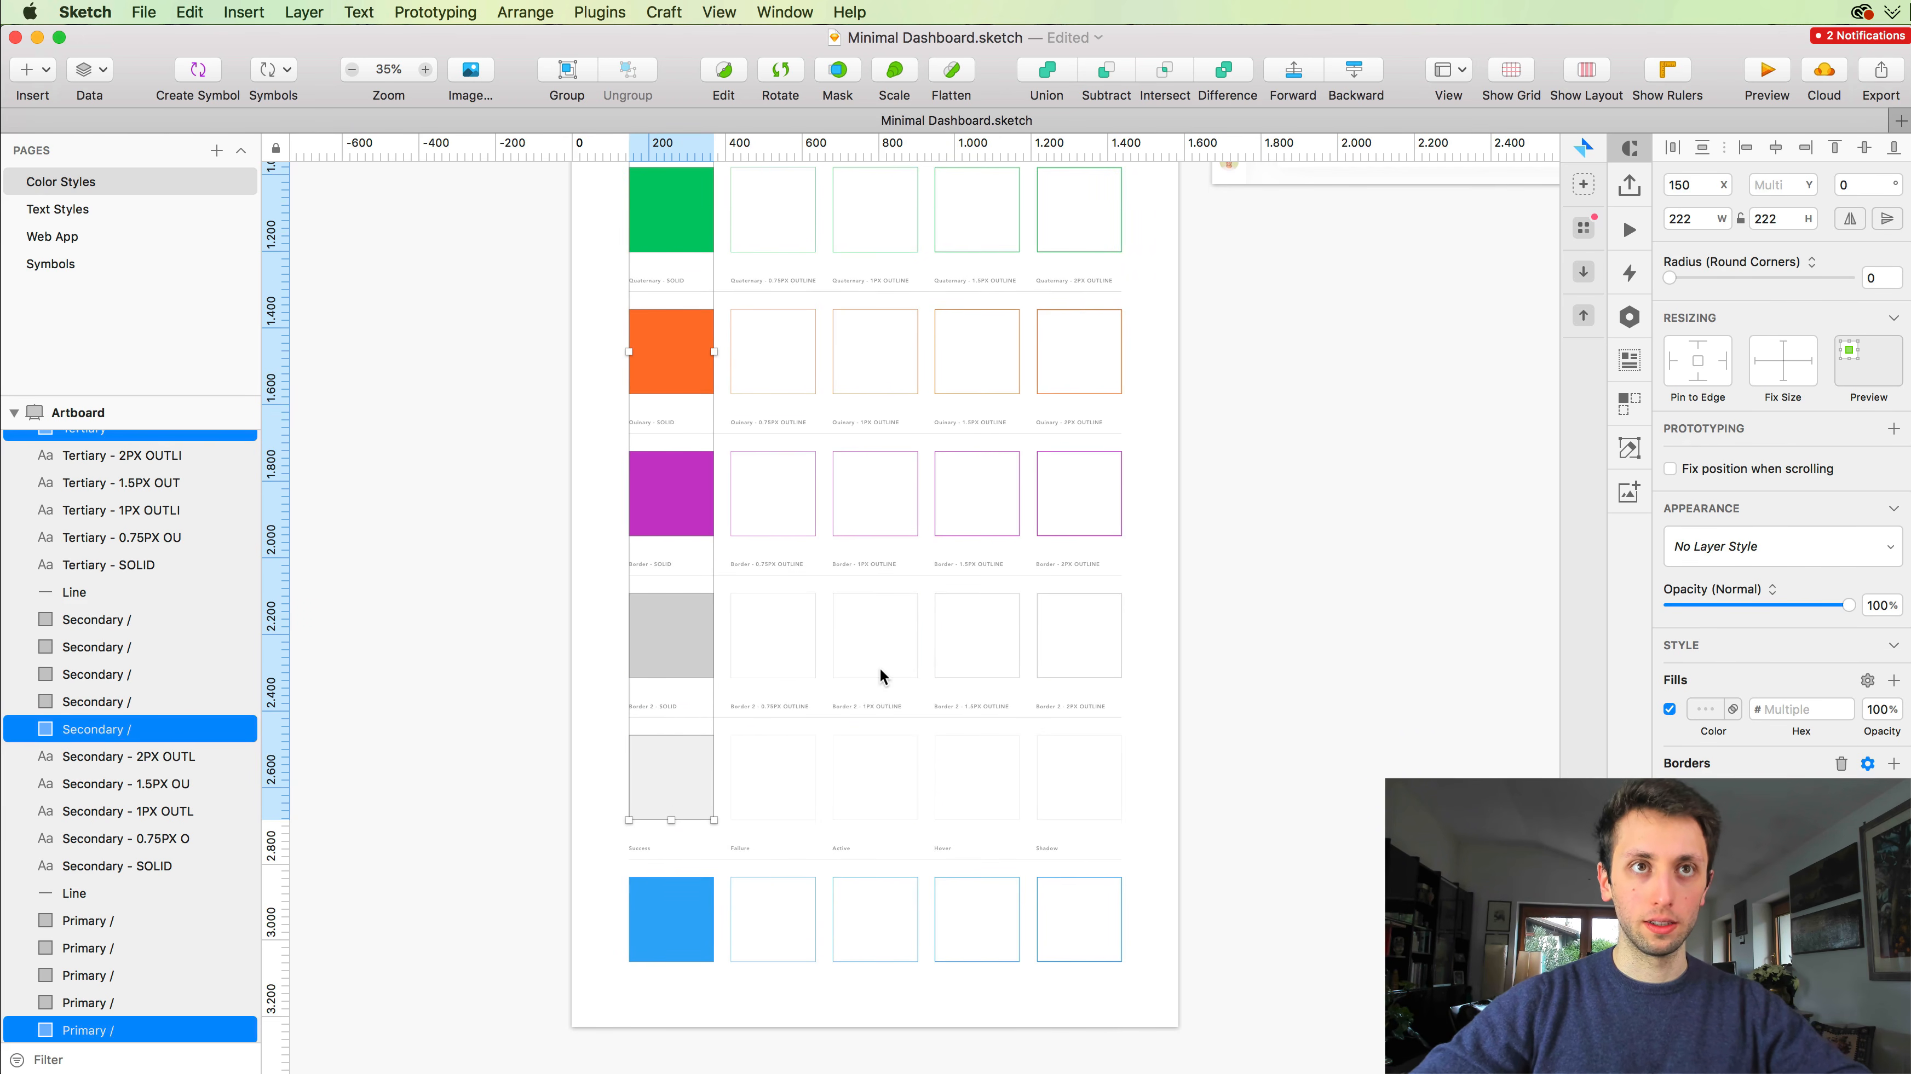
{"action": "scroll", "coordinate": [880, 667], "scroll_direction": "up", "scroll_amount": 7}
{"action": "key", "text": "super+shift+r"}
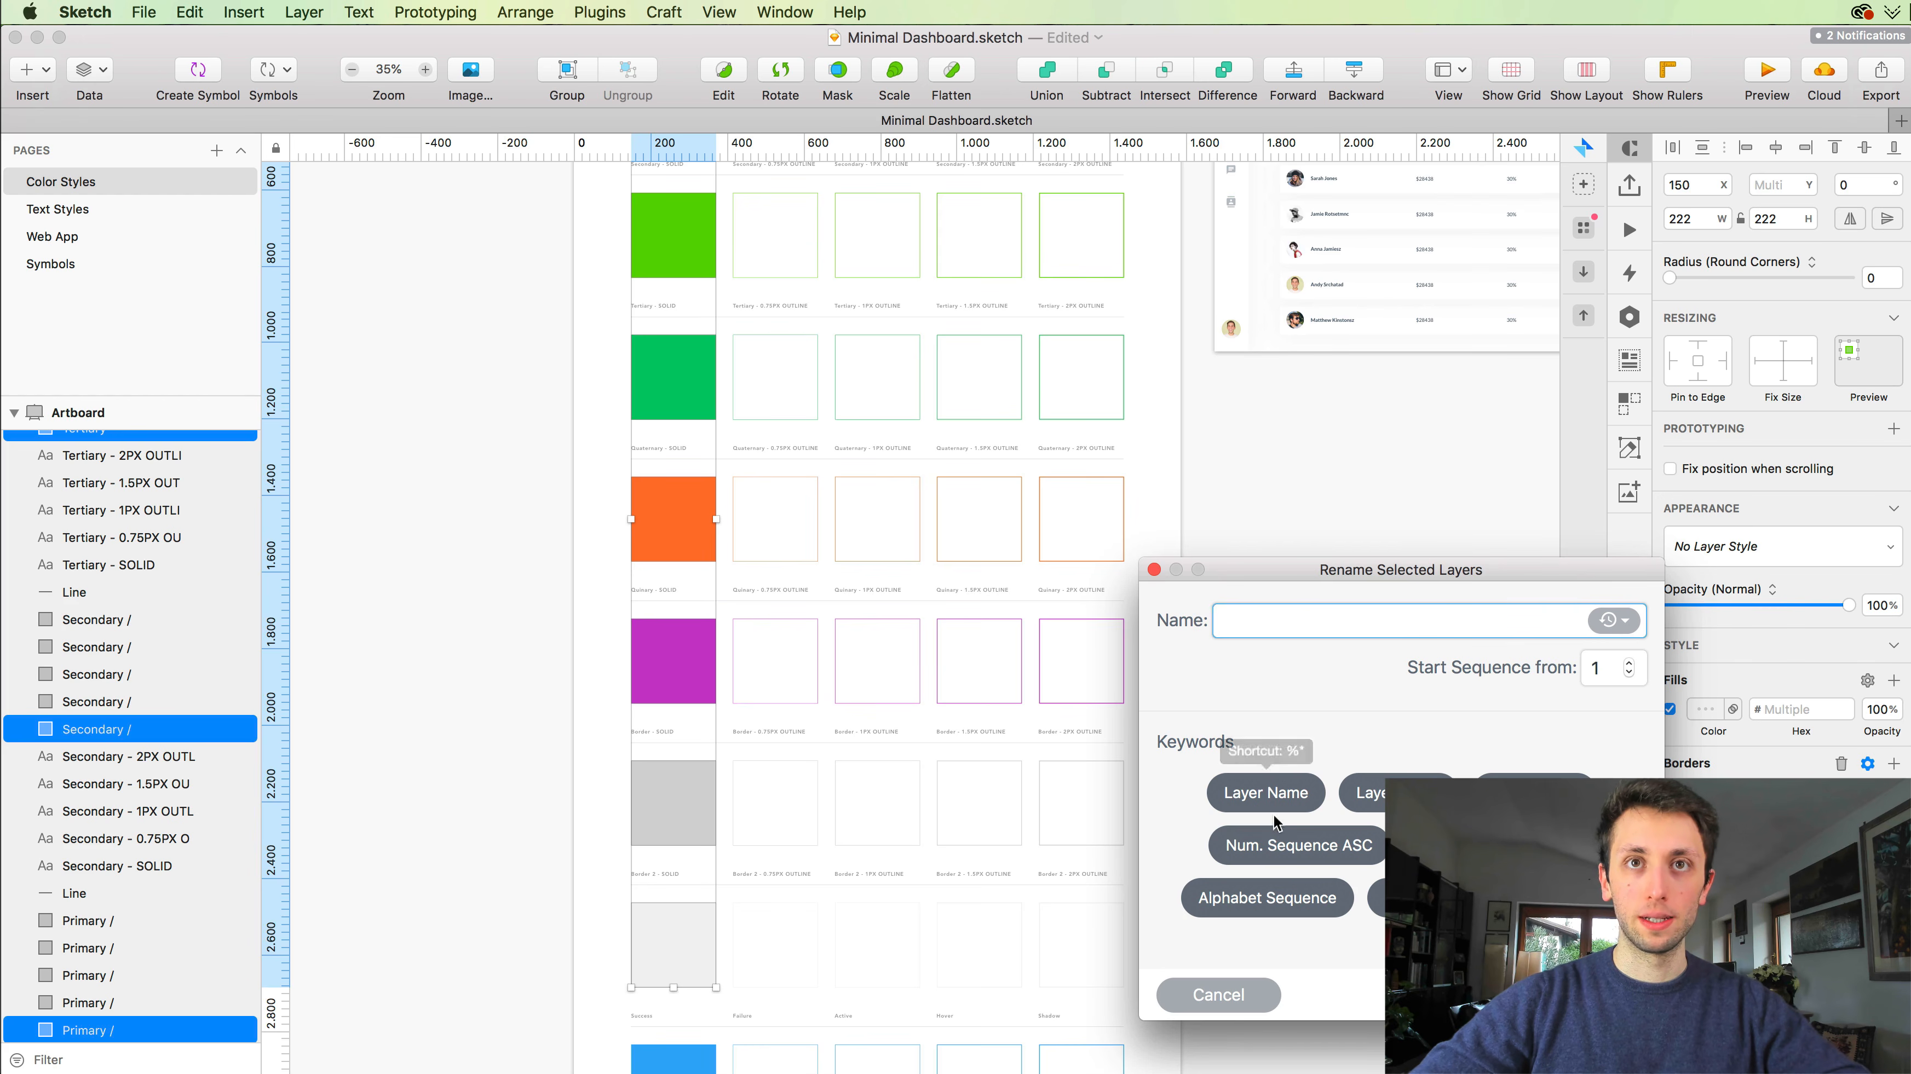
{"action": "left_click", "coordinate": [1262, 788]}
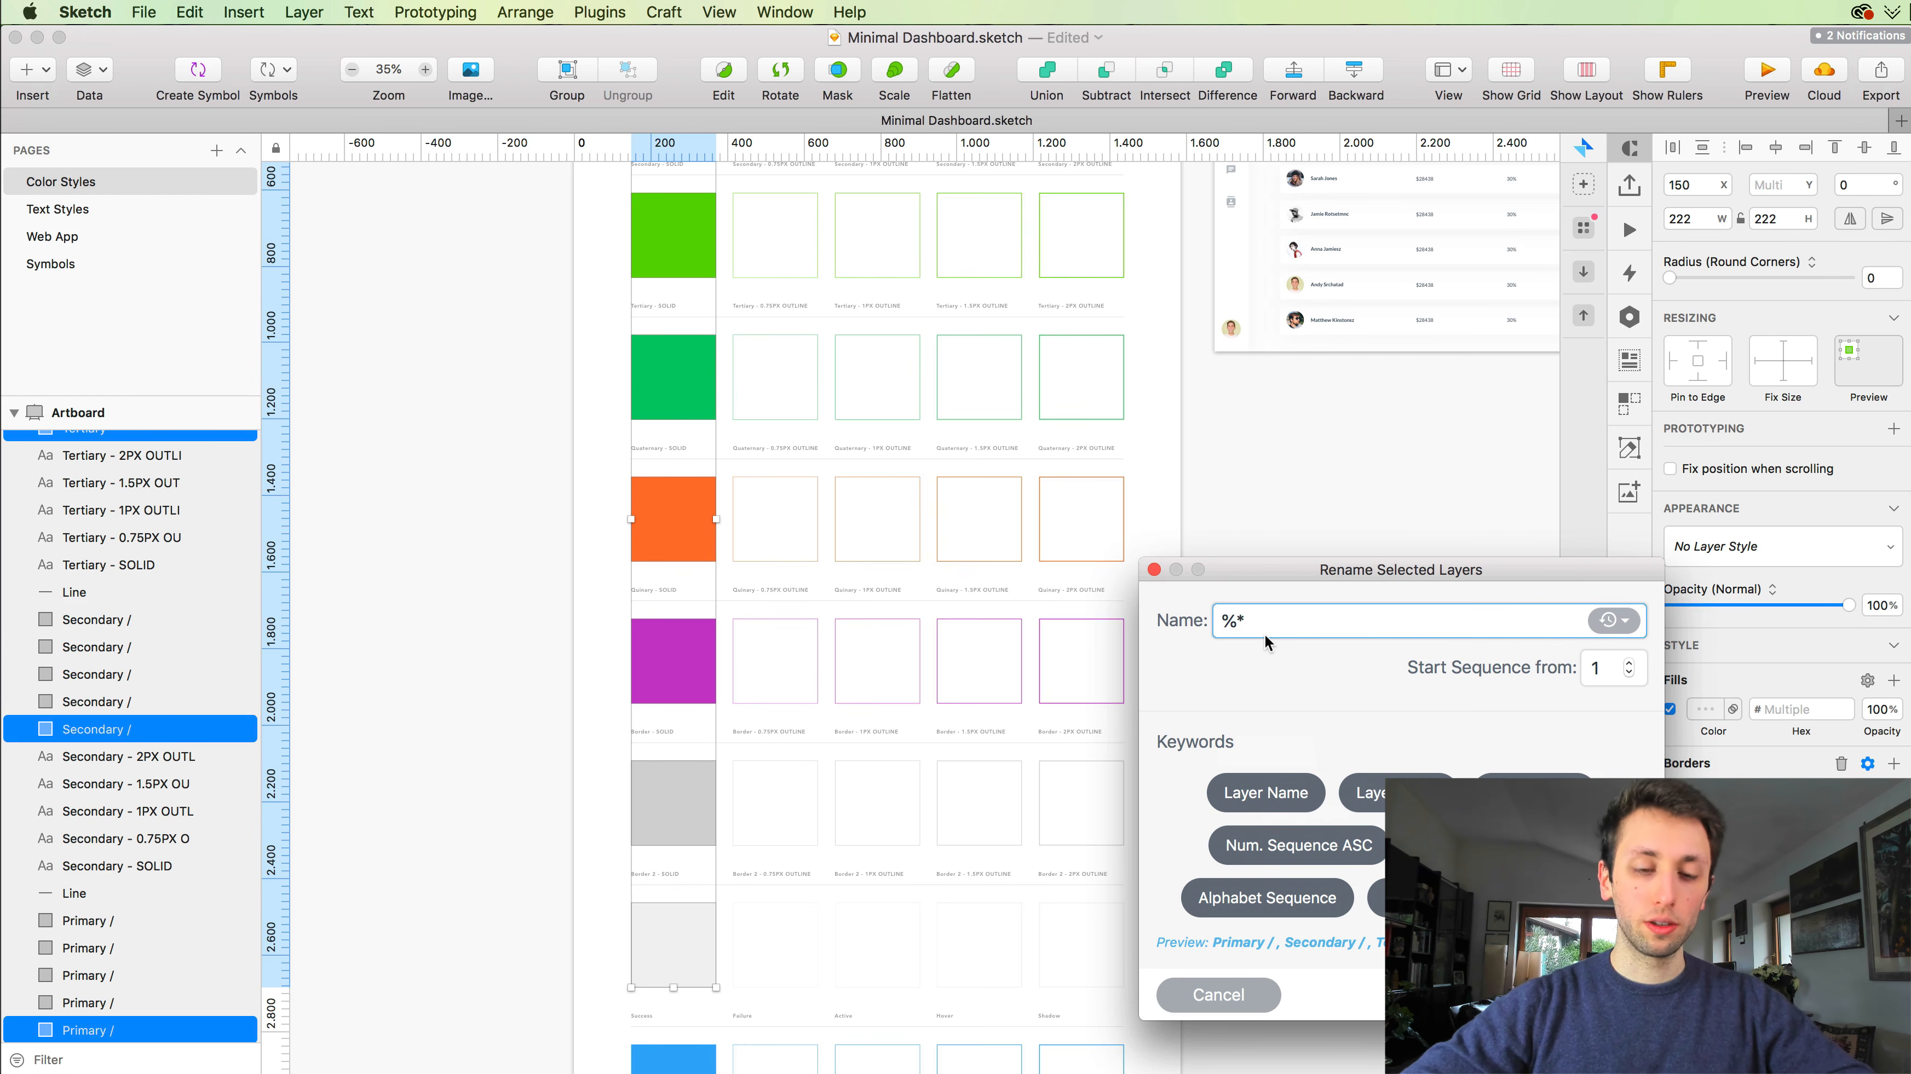
{"action": "type", "text": "Solic"}
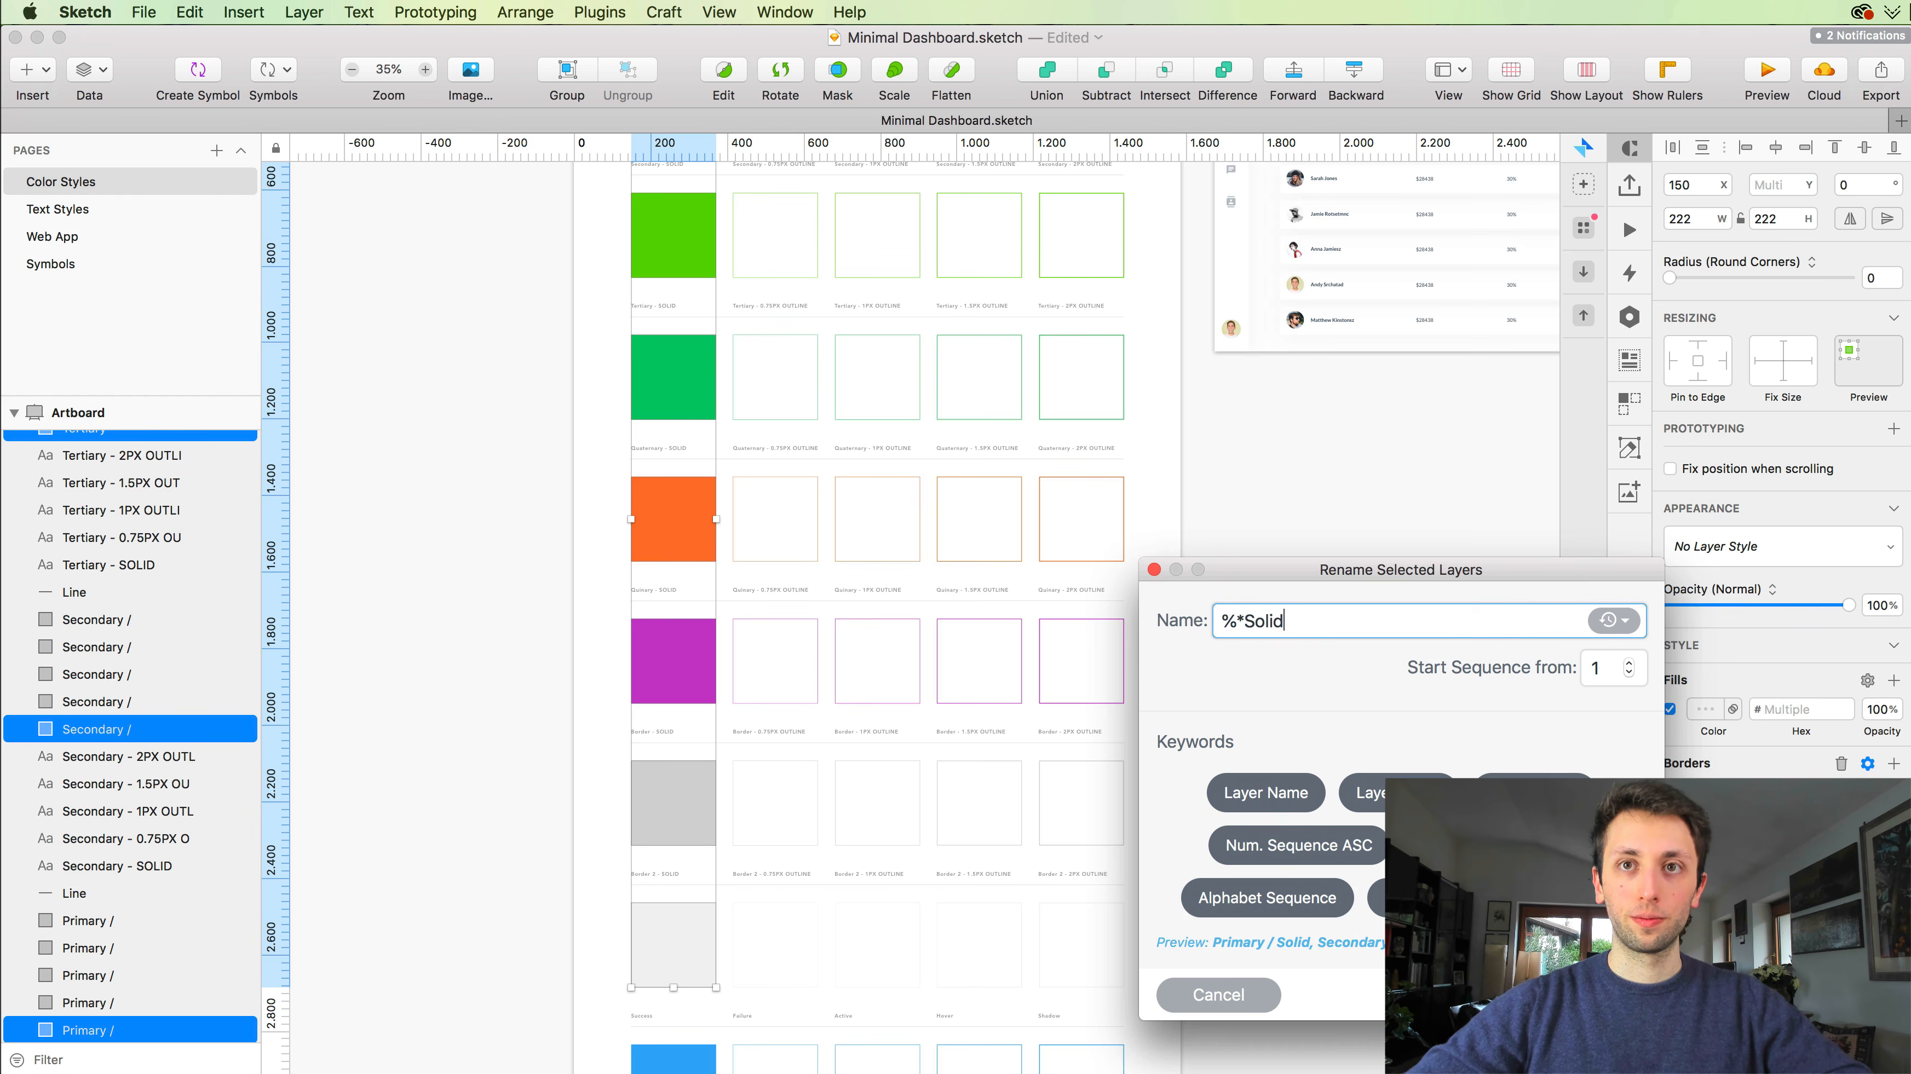
{"action": "type", "text": " /"}
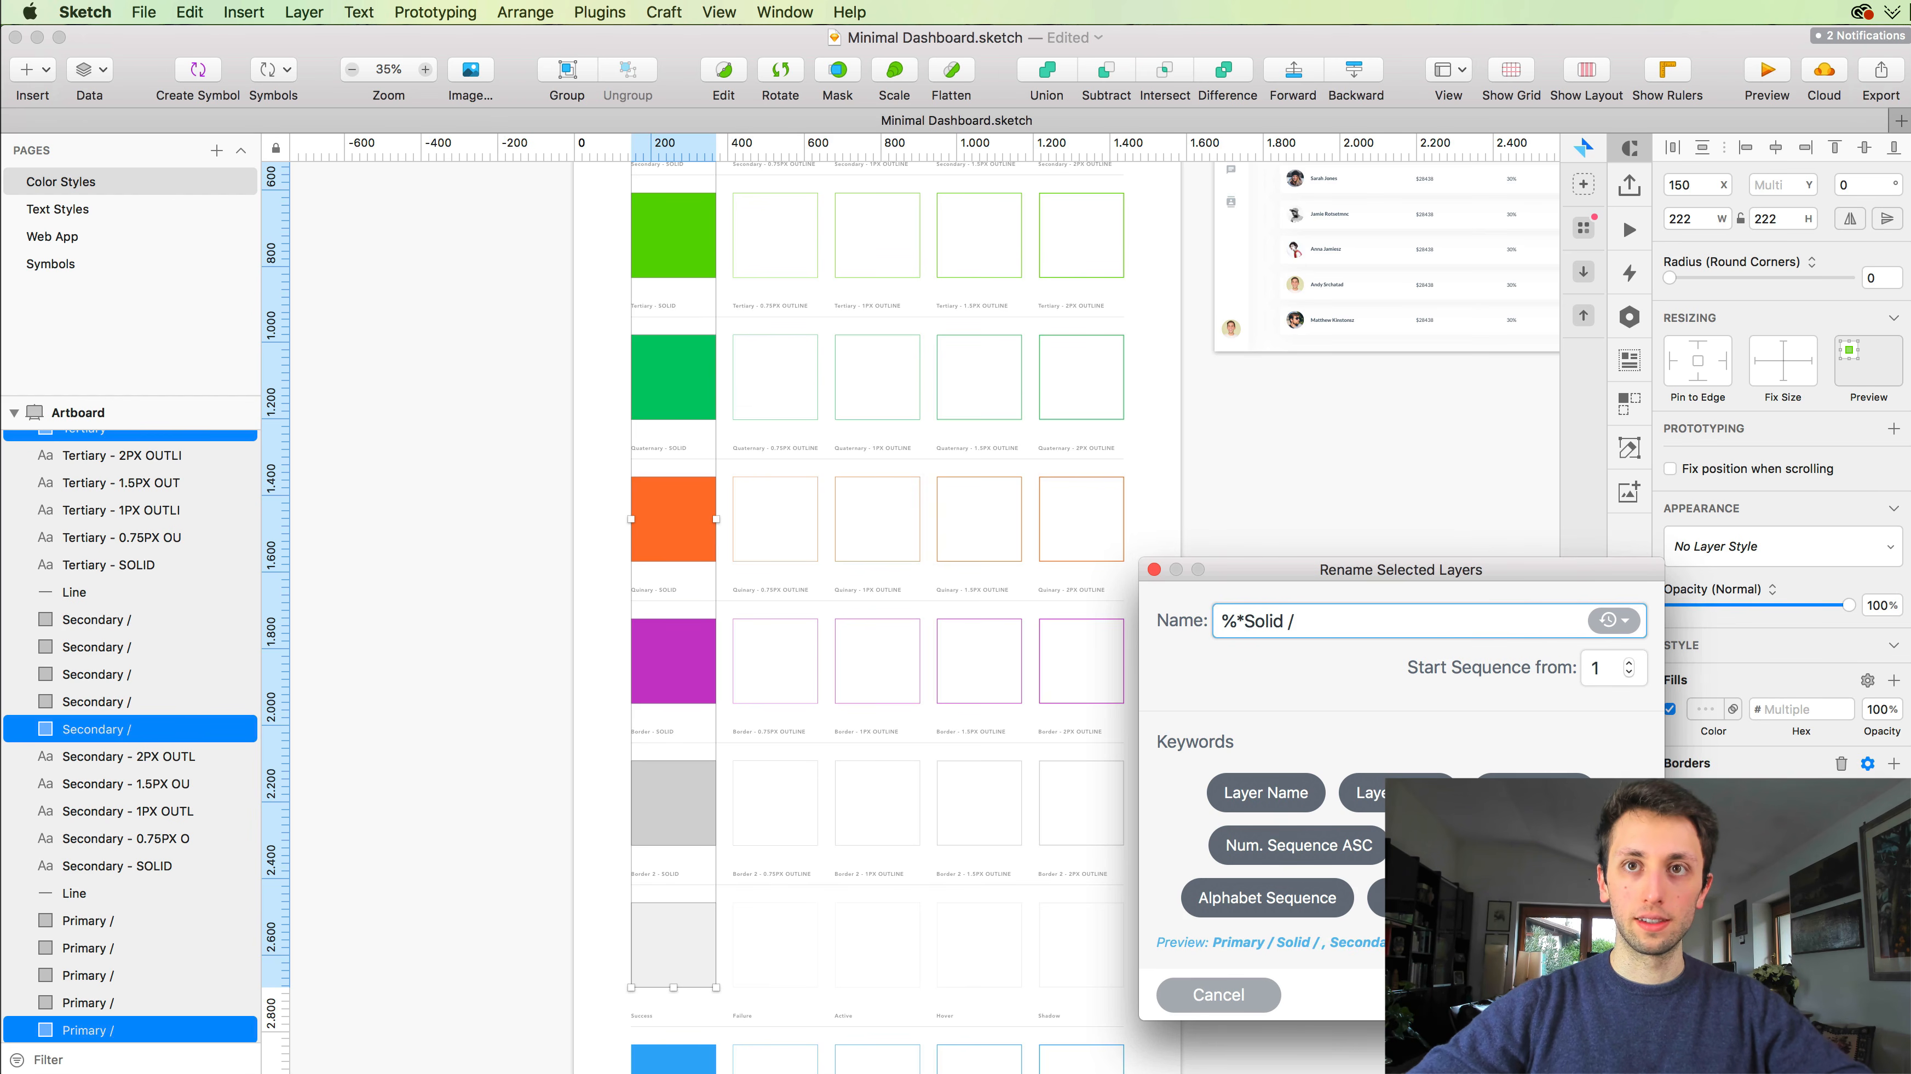
{"action": "key", "text": "Return"}
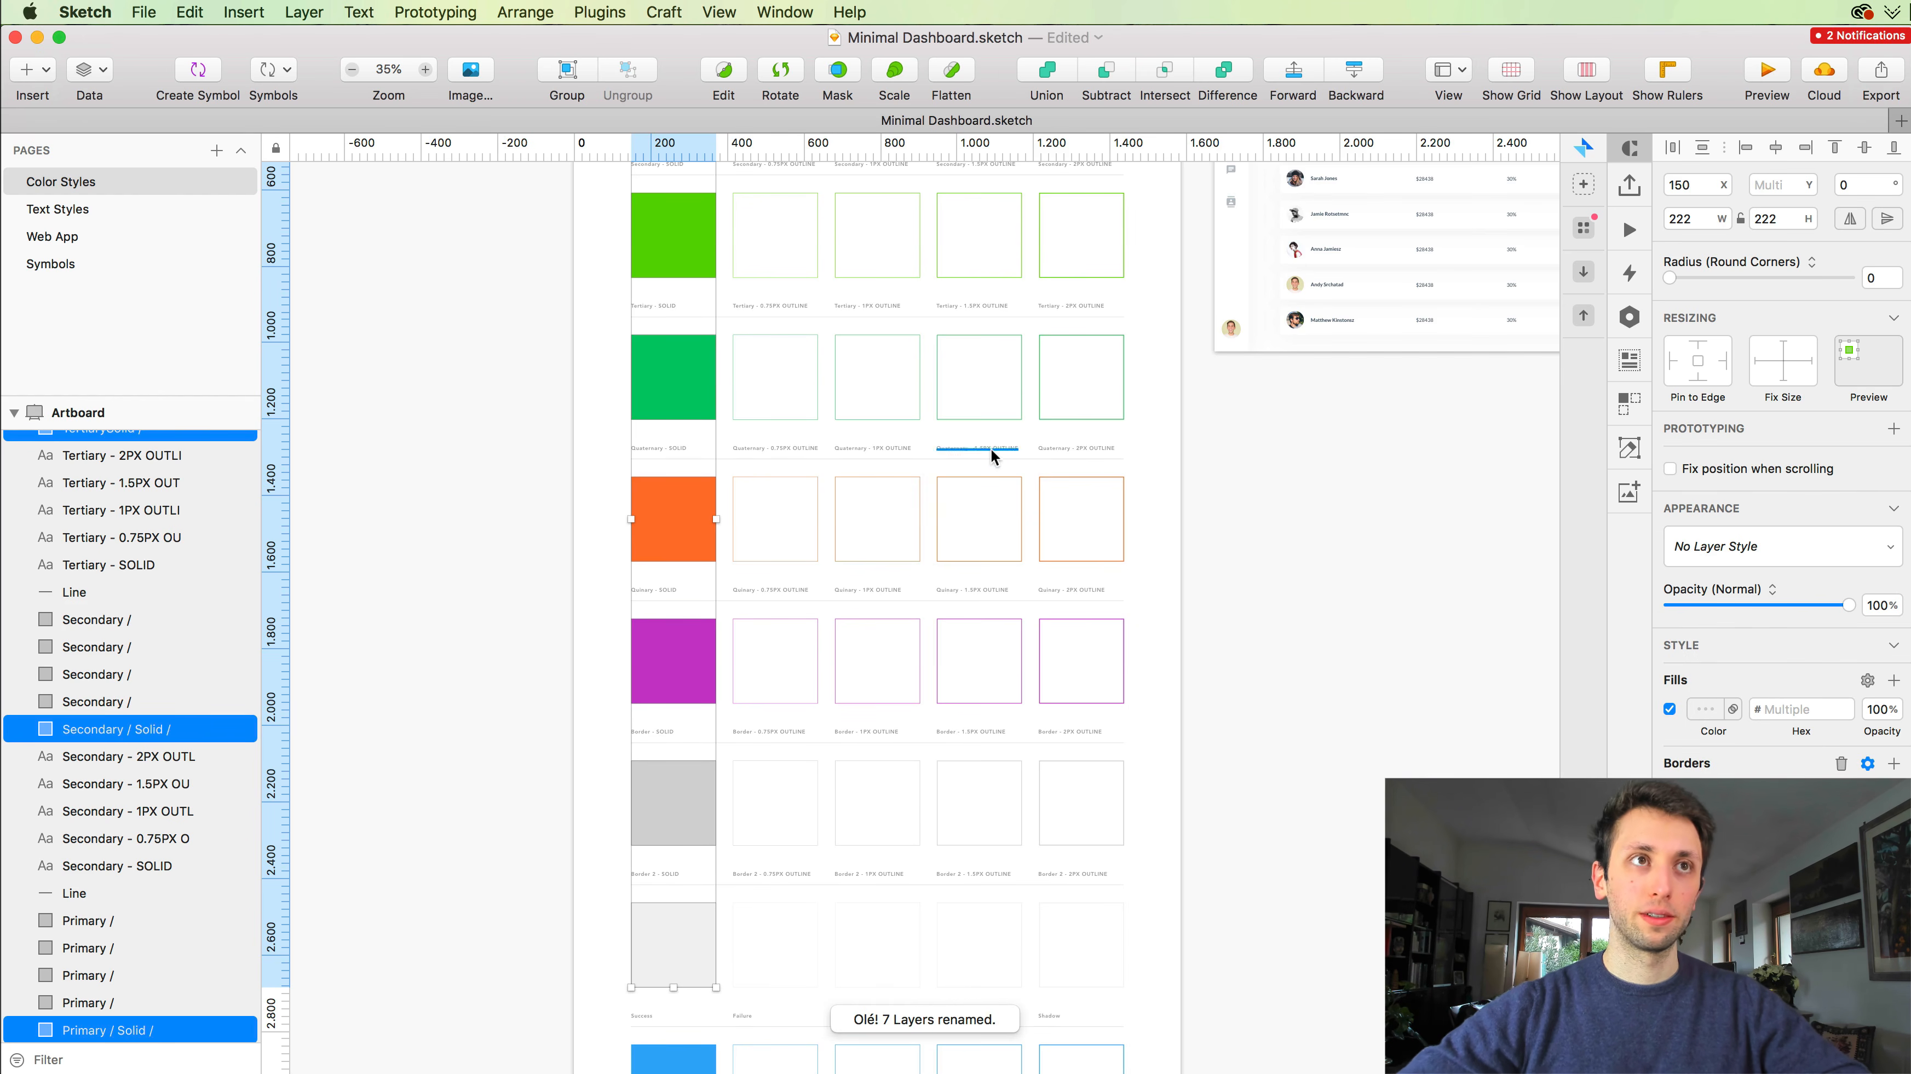
Step: Batch-rename the seven 0.75px outline rectangles from the primary to the Border 2 row, keeping each layer name and appending "Outline / 0.75px"
{"action": "scroll", "coordinate": [990, 459], "scroll_direction": "up", "scroll_amount": 5}
{"action": "scroll", "coordinate": [989, 457], "scroll_direction": "up", "scroll_amount": 3}
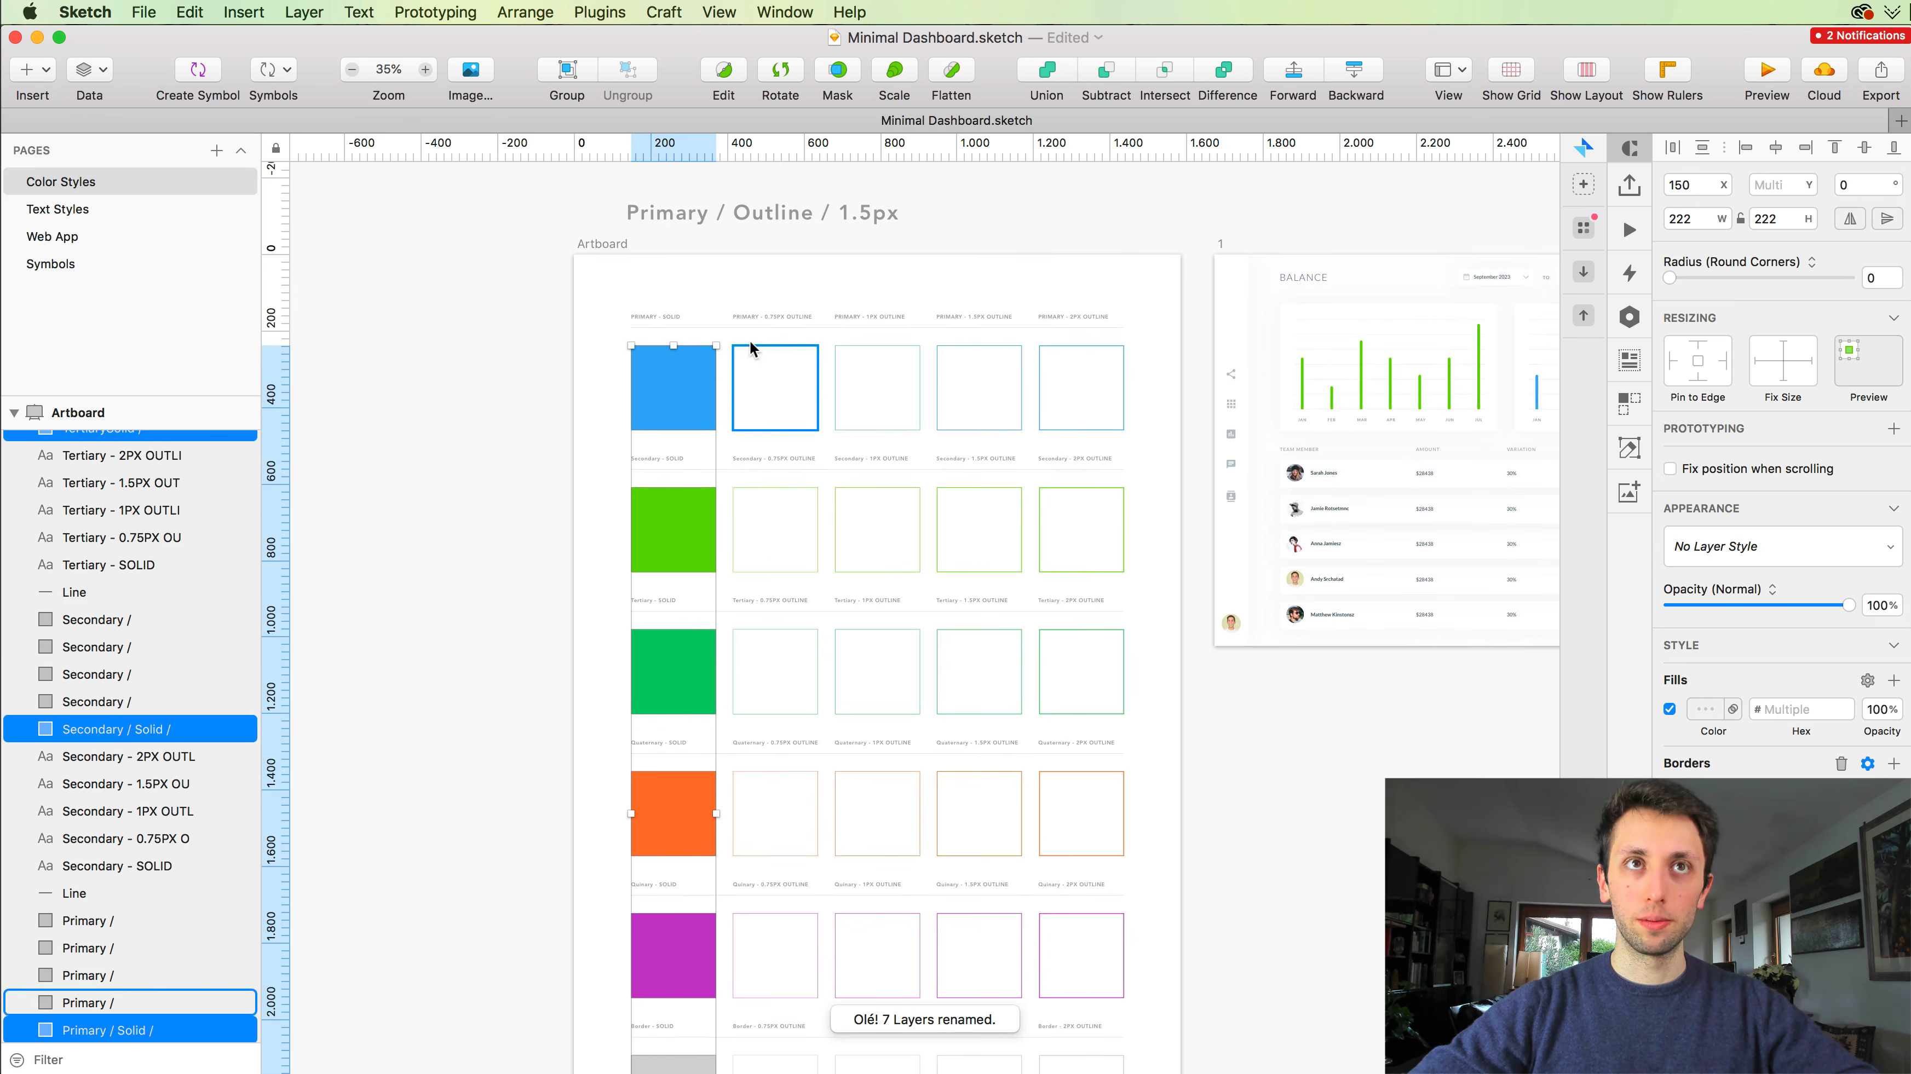
{"action": "scroll", "coordinate": [762, 340], "scroll_direction": "up", "scroll_amount": 5}
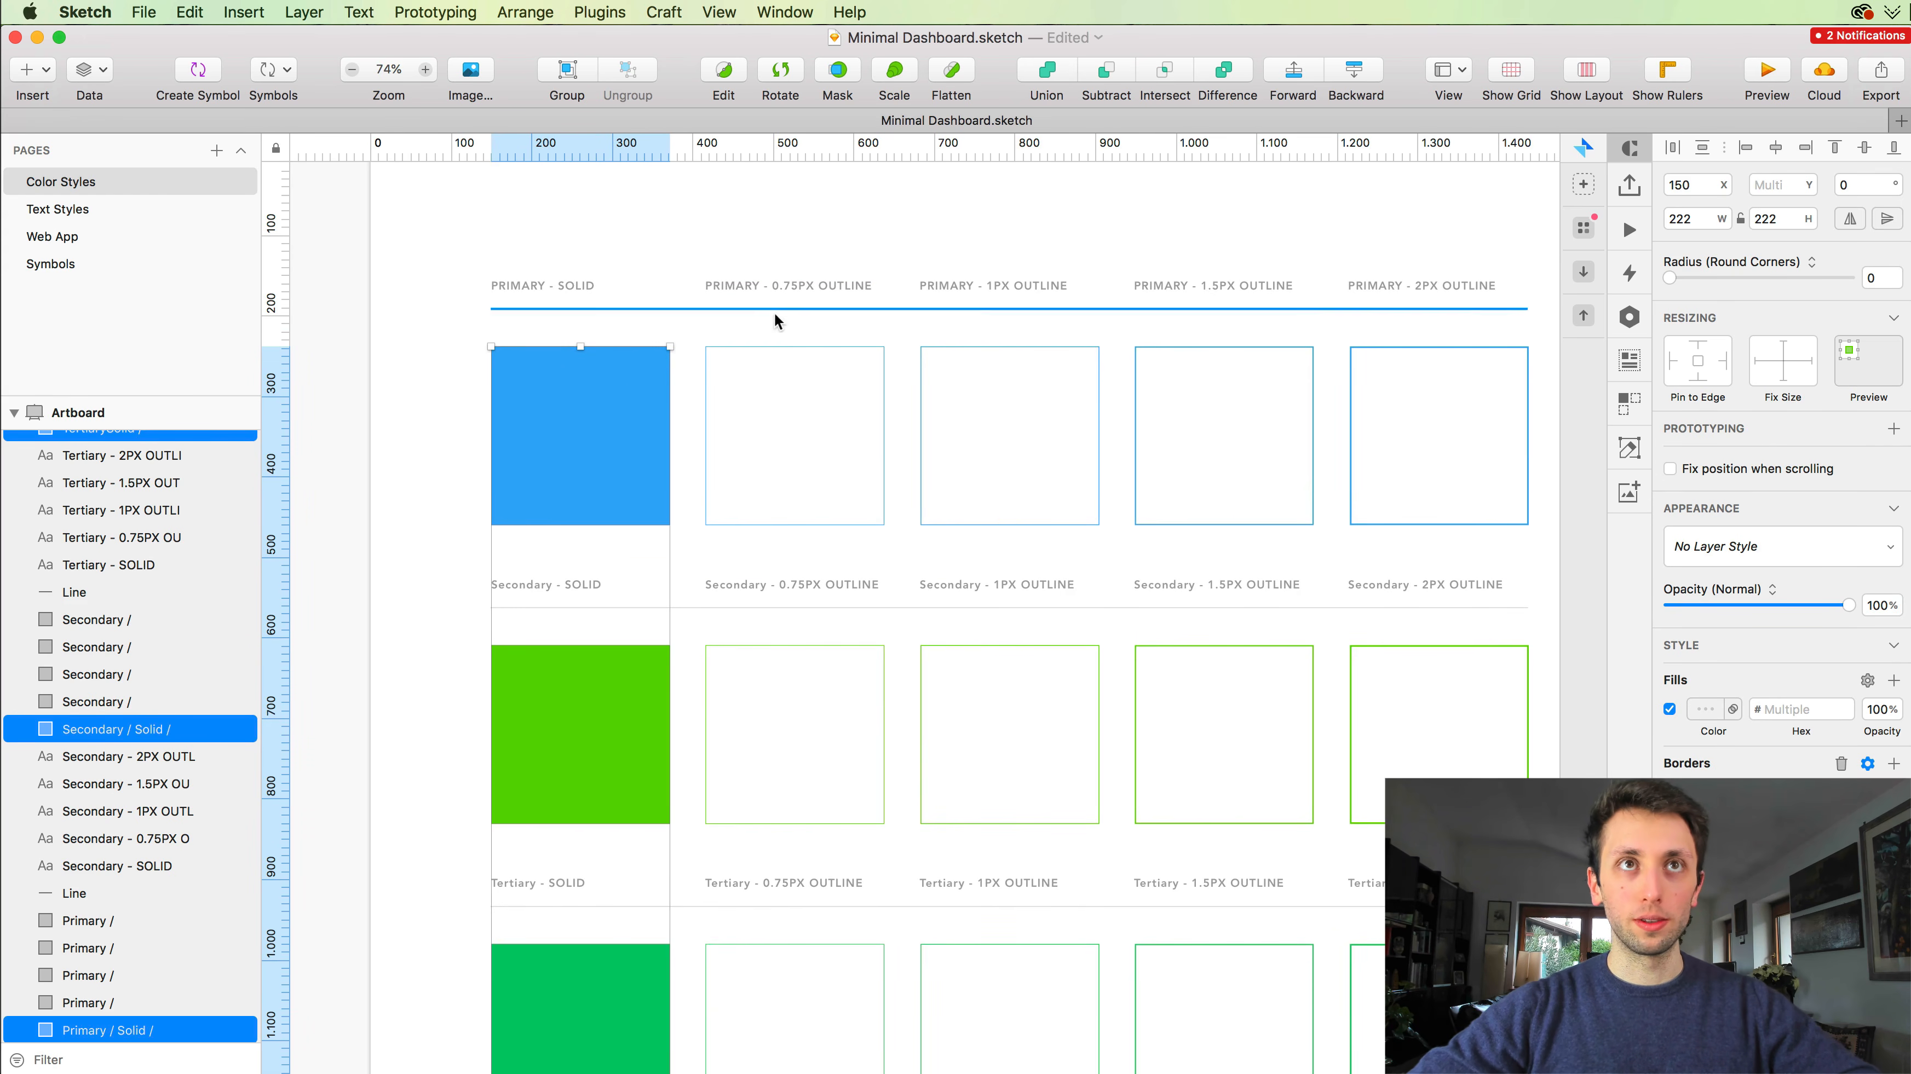
{"action": "left_click", "coordinate": [841, 398]}
{"action": "left_click", "coordinate": [841, 398]}
{"action": "scroll", "coordinate": [865, 475], "scroll_direction": "down", "scroll_amount": 4}
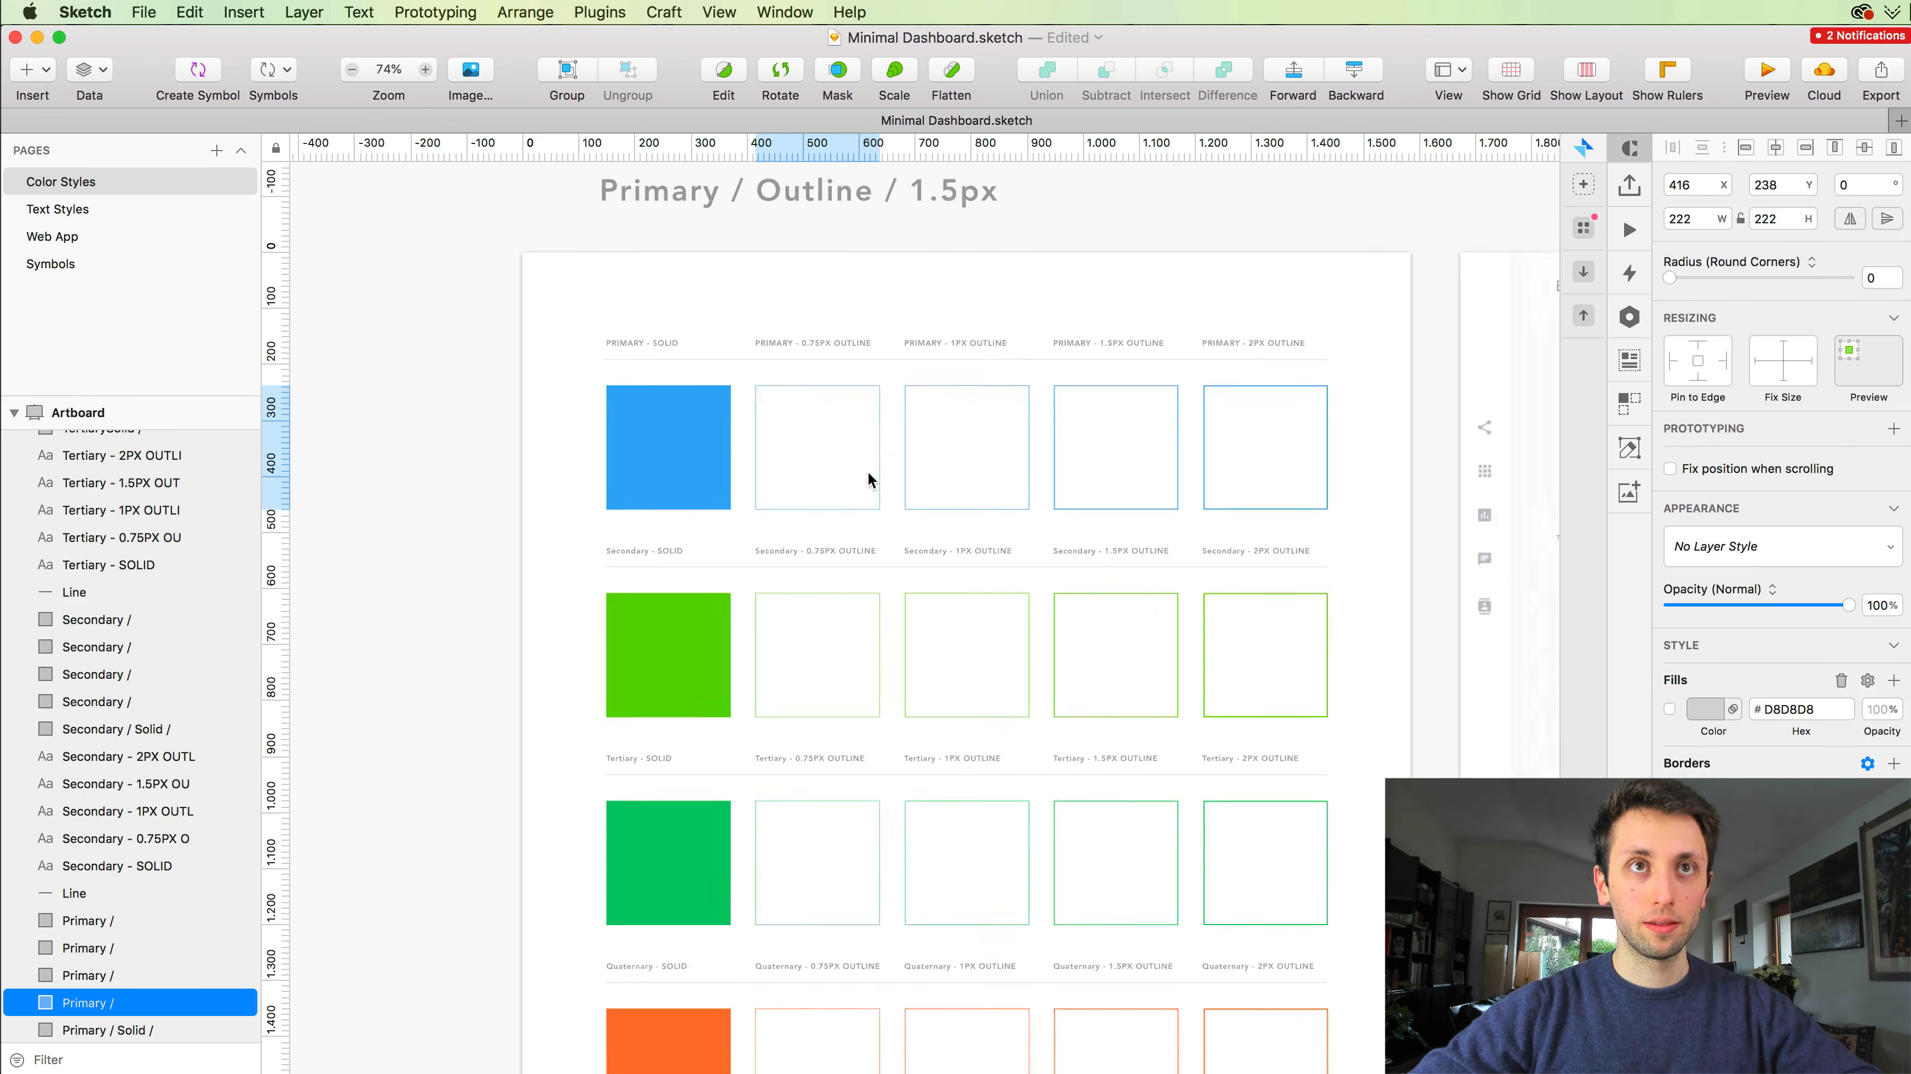
{"action": "scroll", "coordinate": [867, 470], "scroll_direction": "down", "scroll_amount": 2}
{"action": "left_click", "coordinate": [864, 470], "text": "shift"}
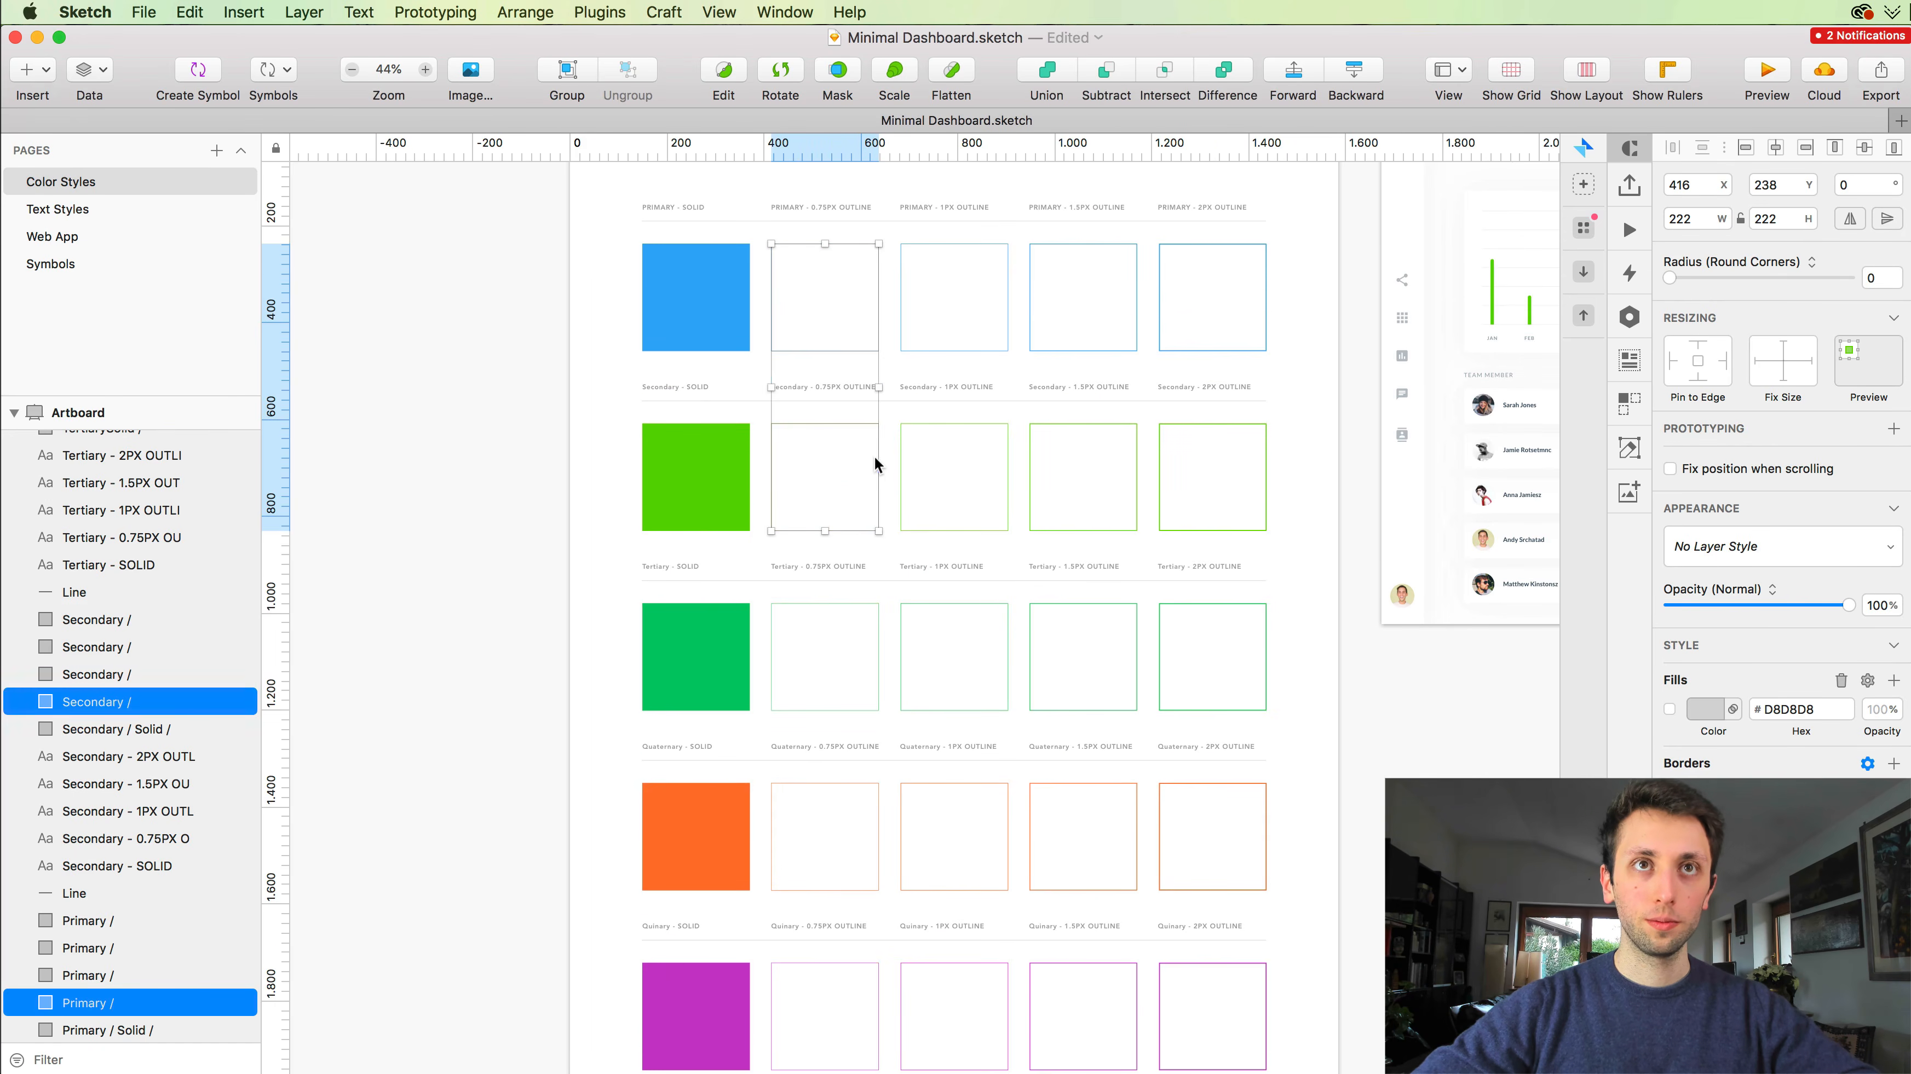
{"action": "left_click", "coordinate": [872, 625], "text": "shift"}
{"action": "scroll", "coordinate": [871, 626], "scroll_direction": "down", "scroll_amount": 5}
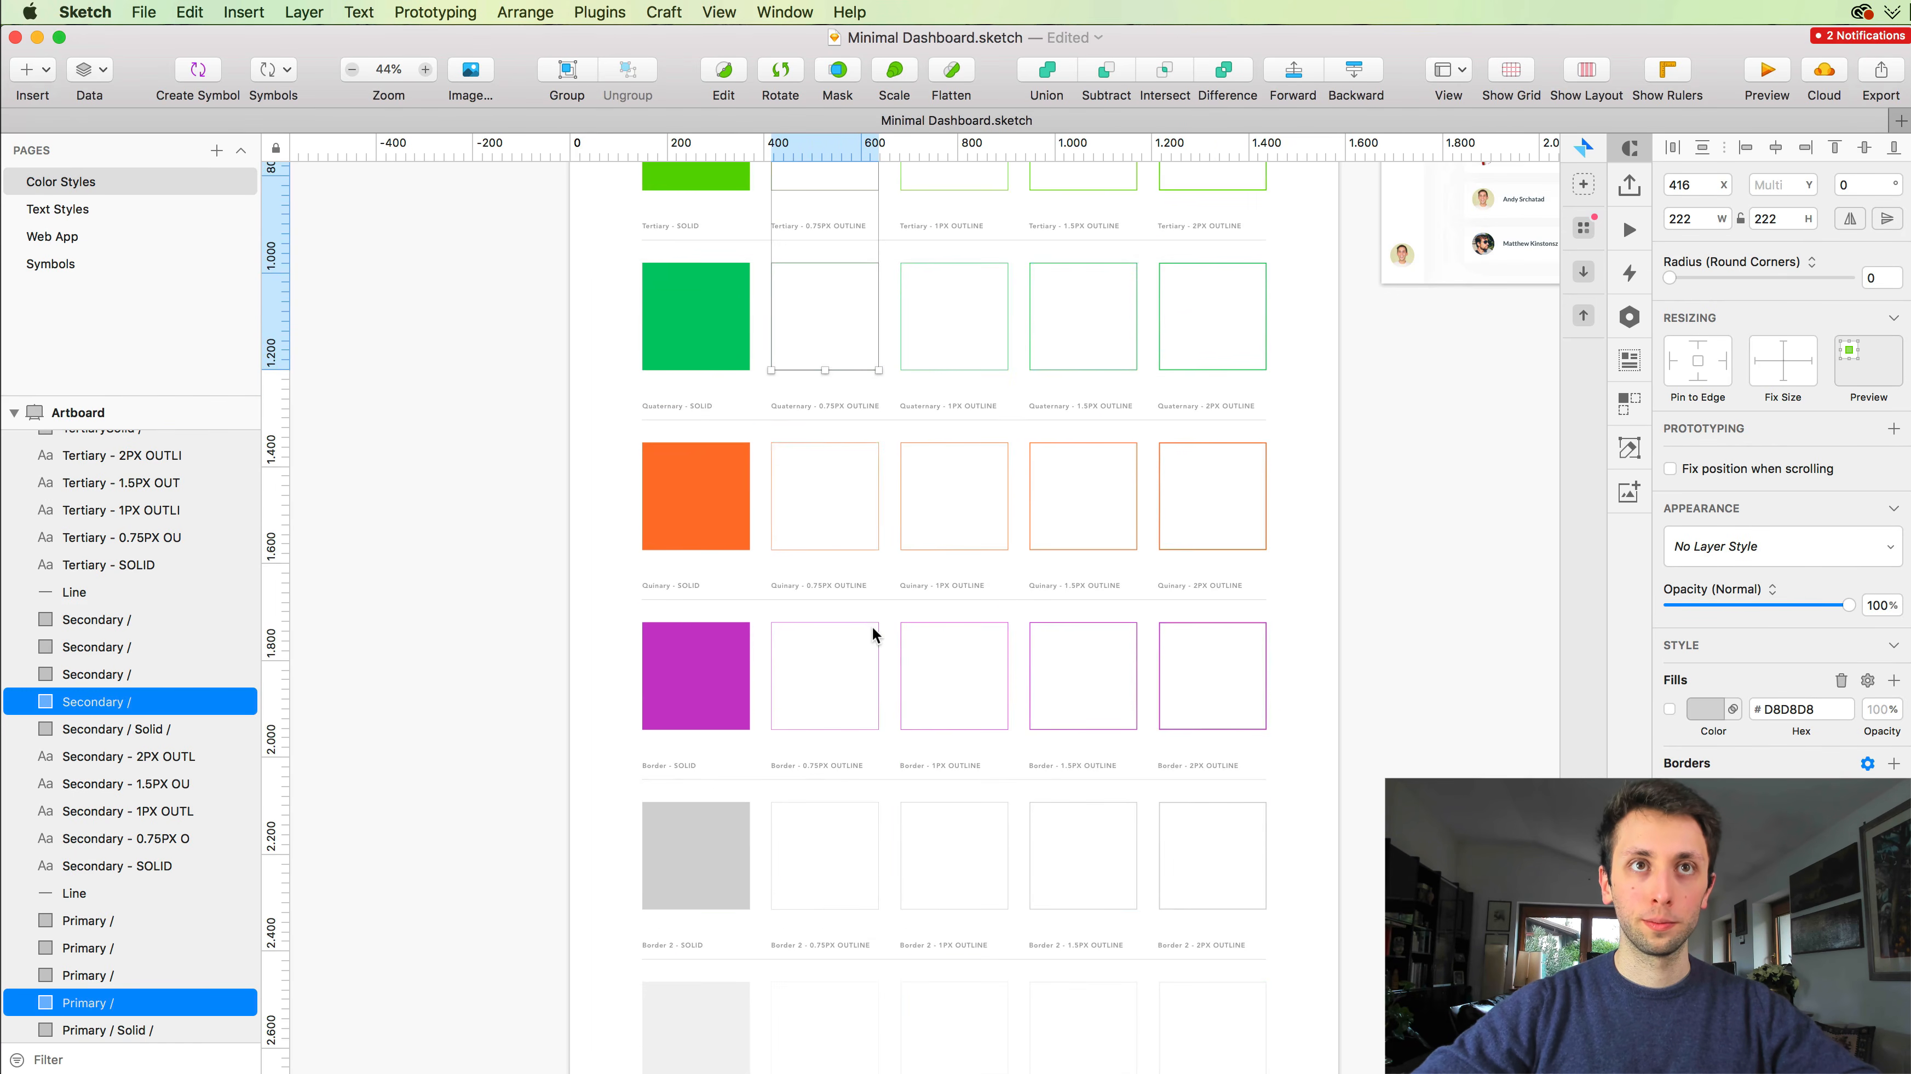
{"action": "left_click", "coordinate": [875, 470], "text": "shift"}
{"action": "left_click", "coordinate": [865, 676], "text": "shift"}
{"action": "scroll", "coordinate": [860, 678], "scroll_direction": "down", "scroll_amount": 4}
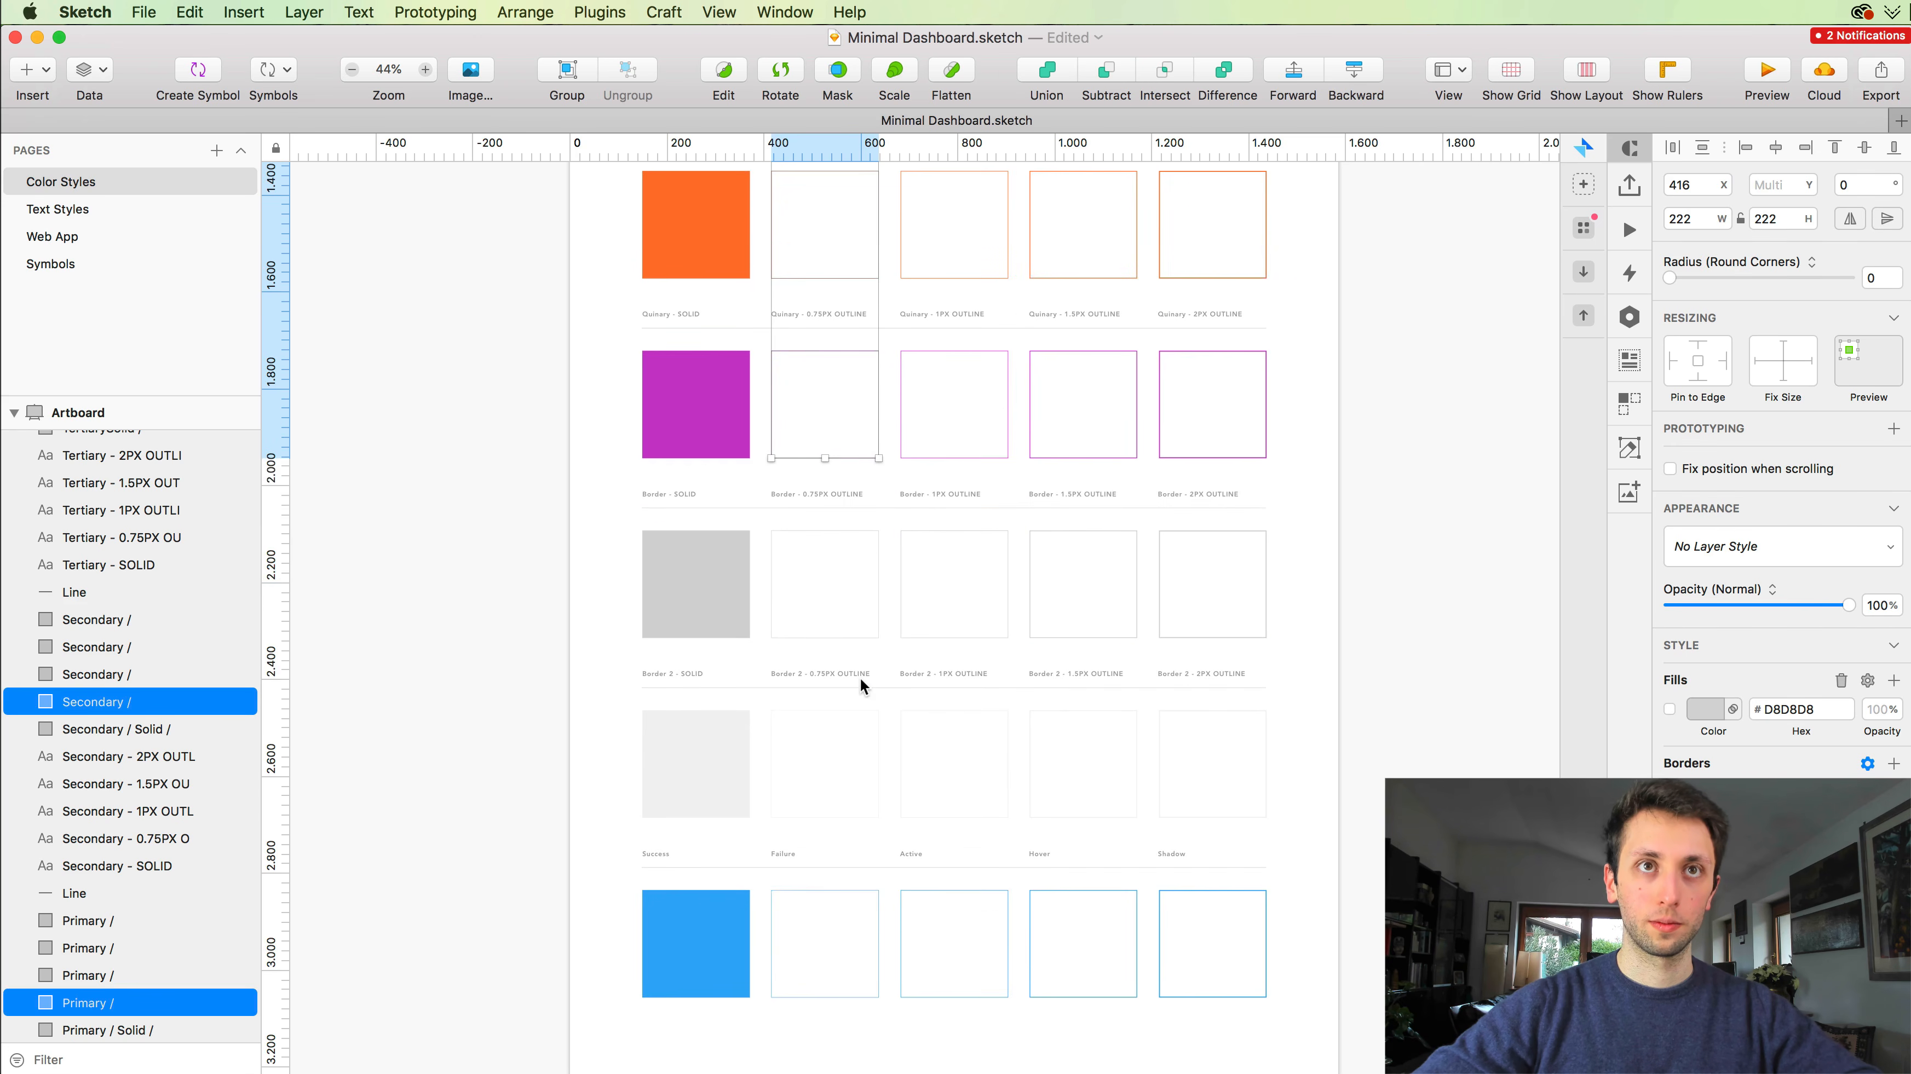
{"action": "left_click", "coordinate": [876, 557], "text": "shift"}
{"action": "left_click", "coordinate": [872, 763], "text": "shift"}
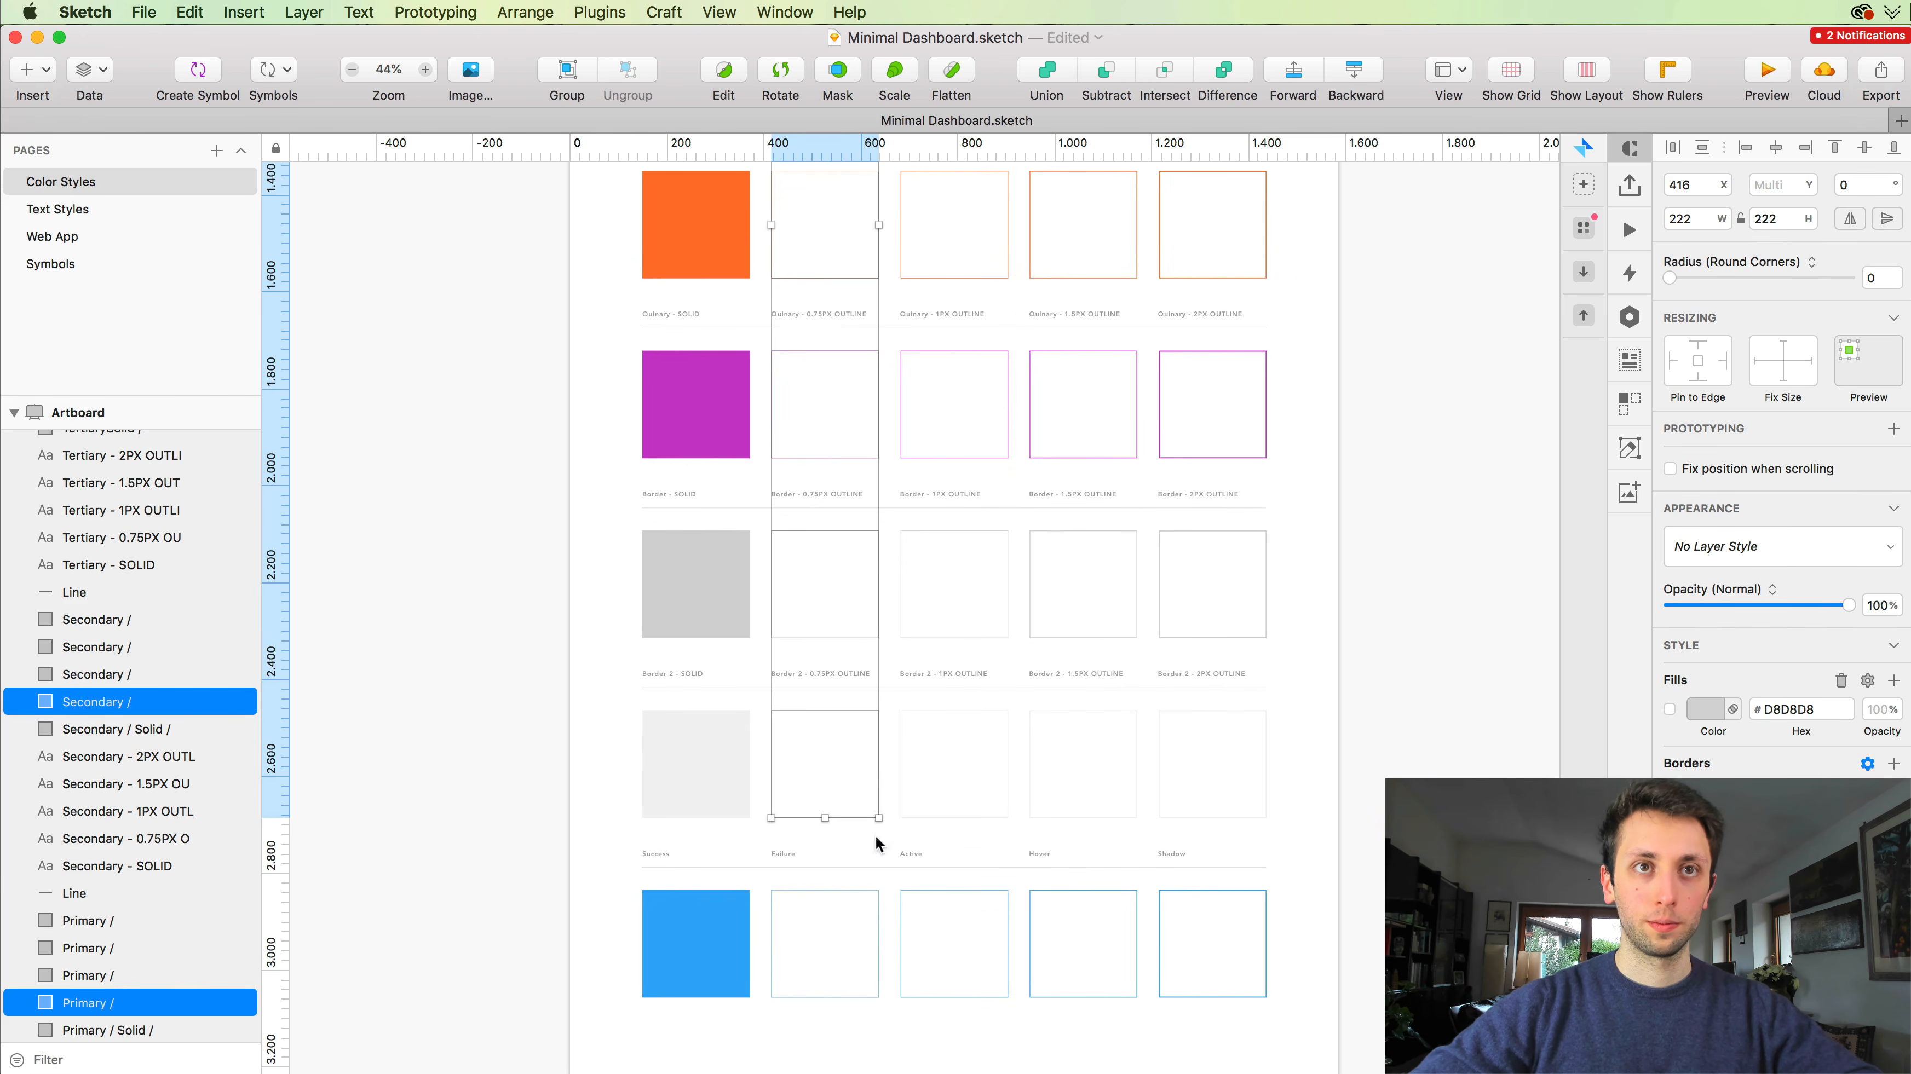
{"action": "key", "text": "super+shift+r"}
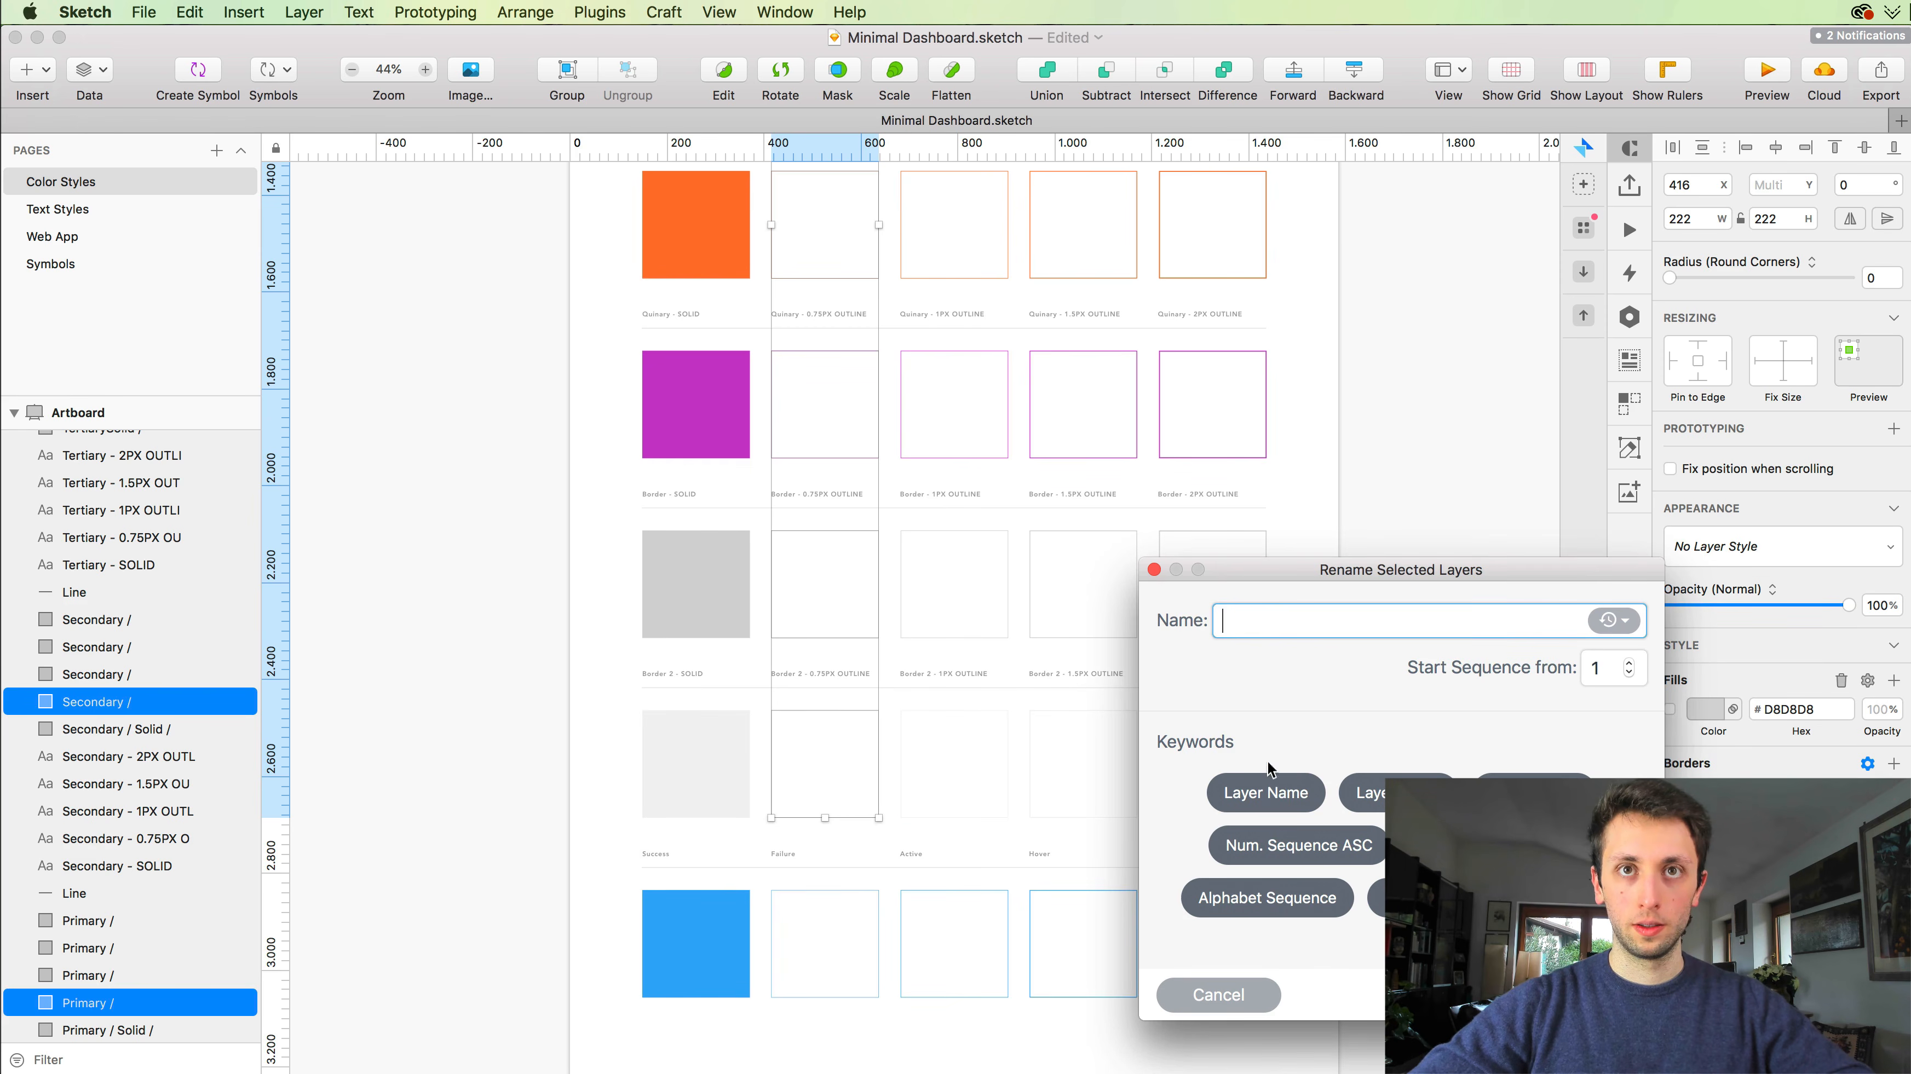
{"action": "left_click", "coordinate": [1266, 793]}
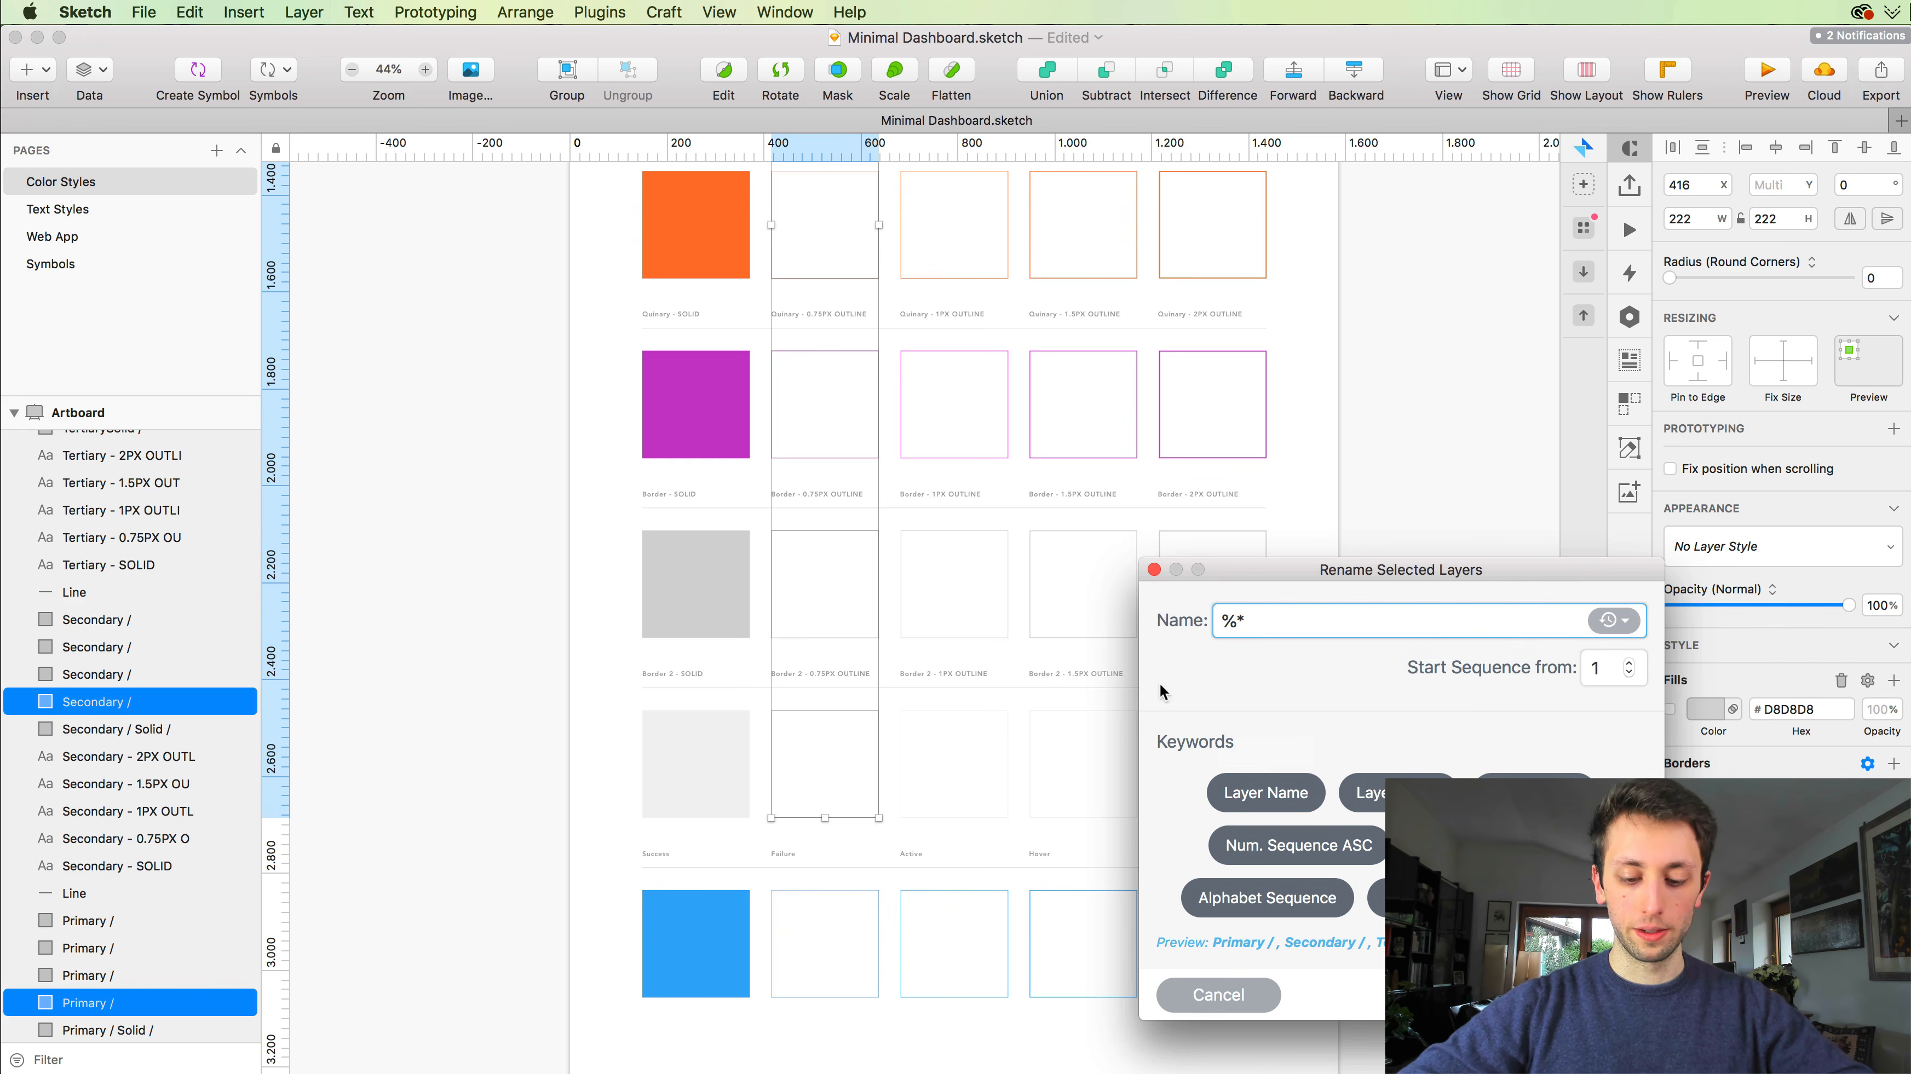
{"action": "type", "text": "Outlien / "}
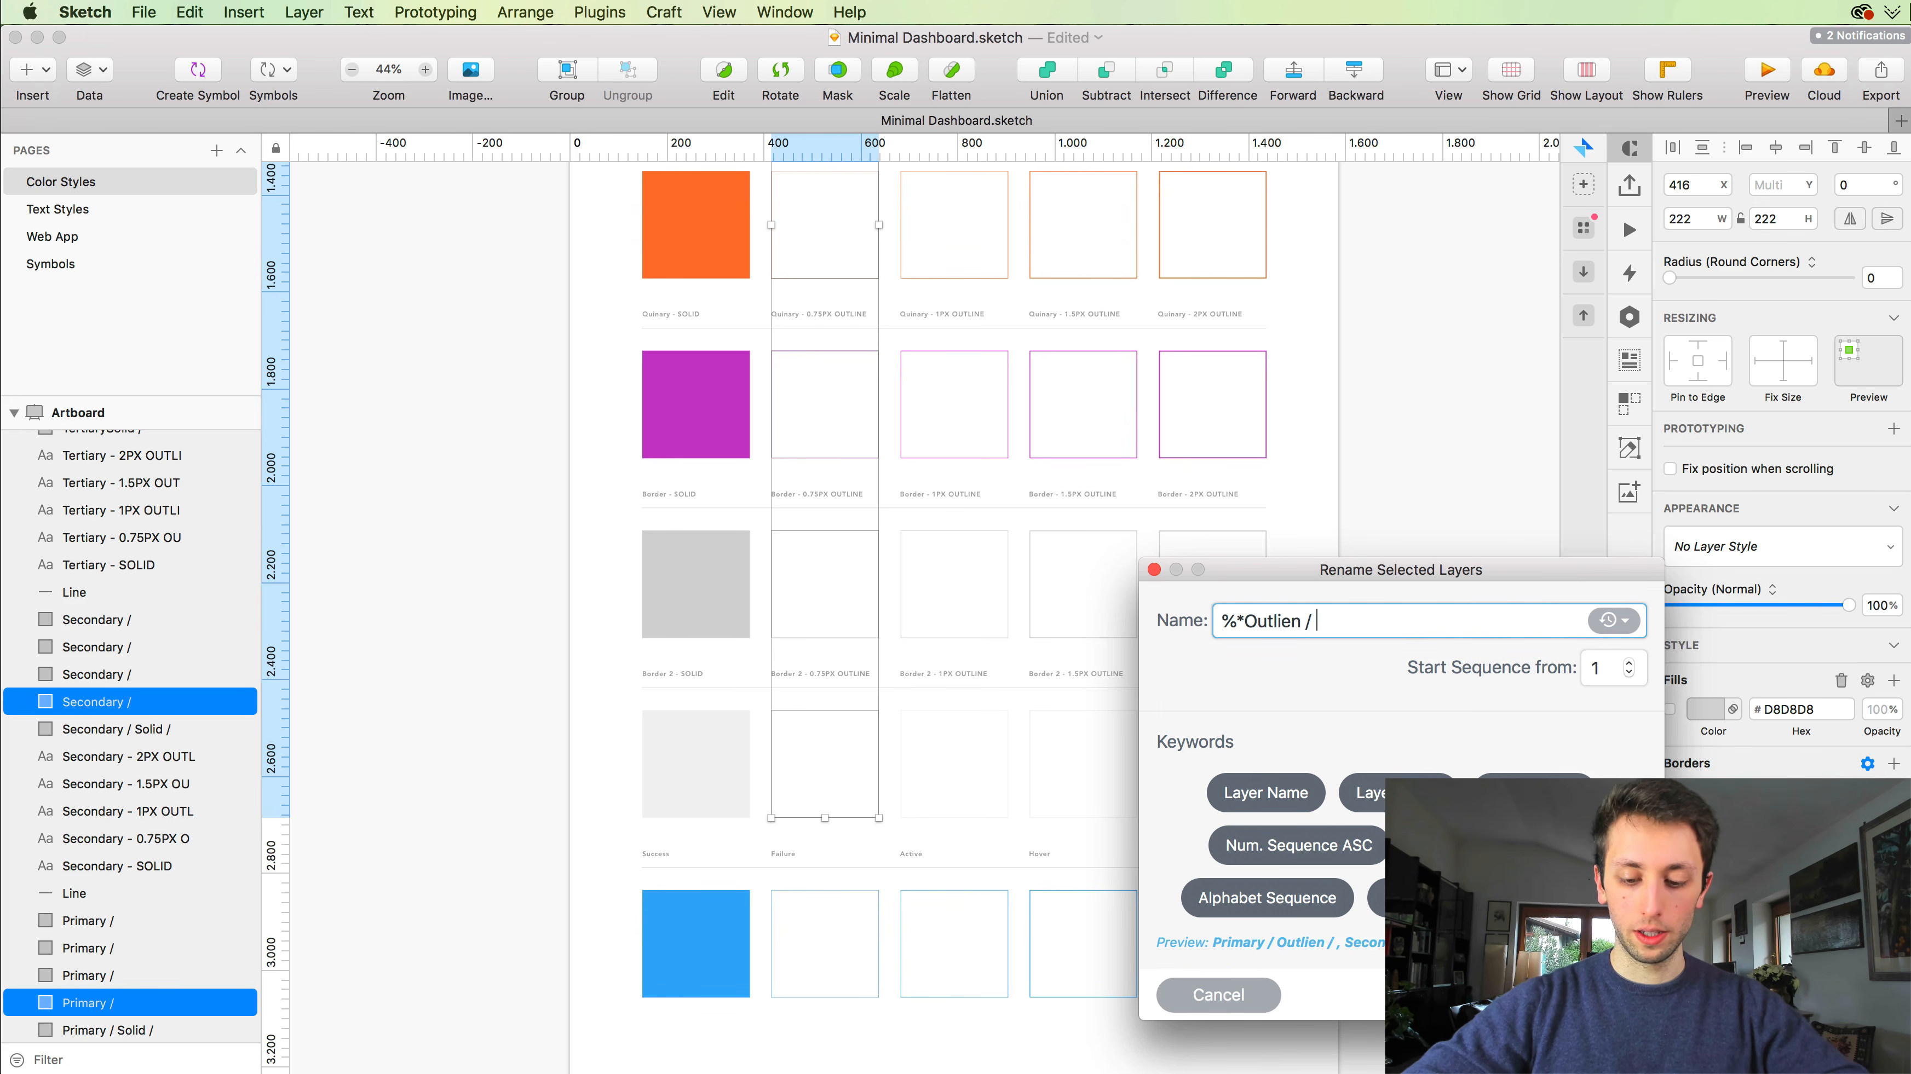
{"action": "type", "text": "0.75px"}
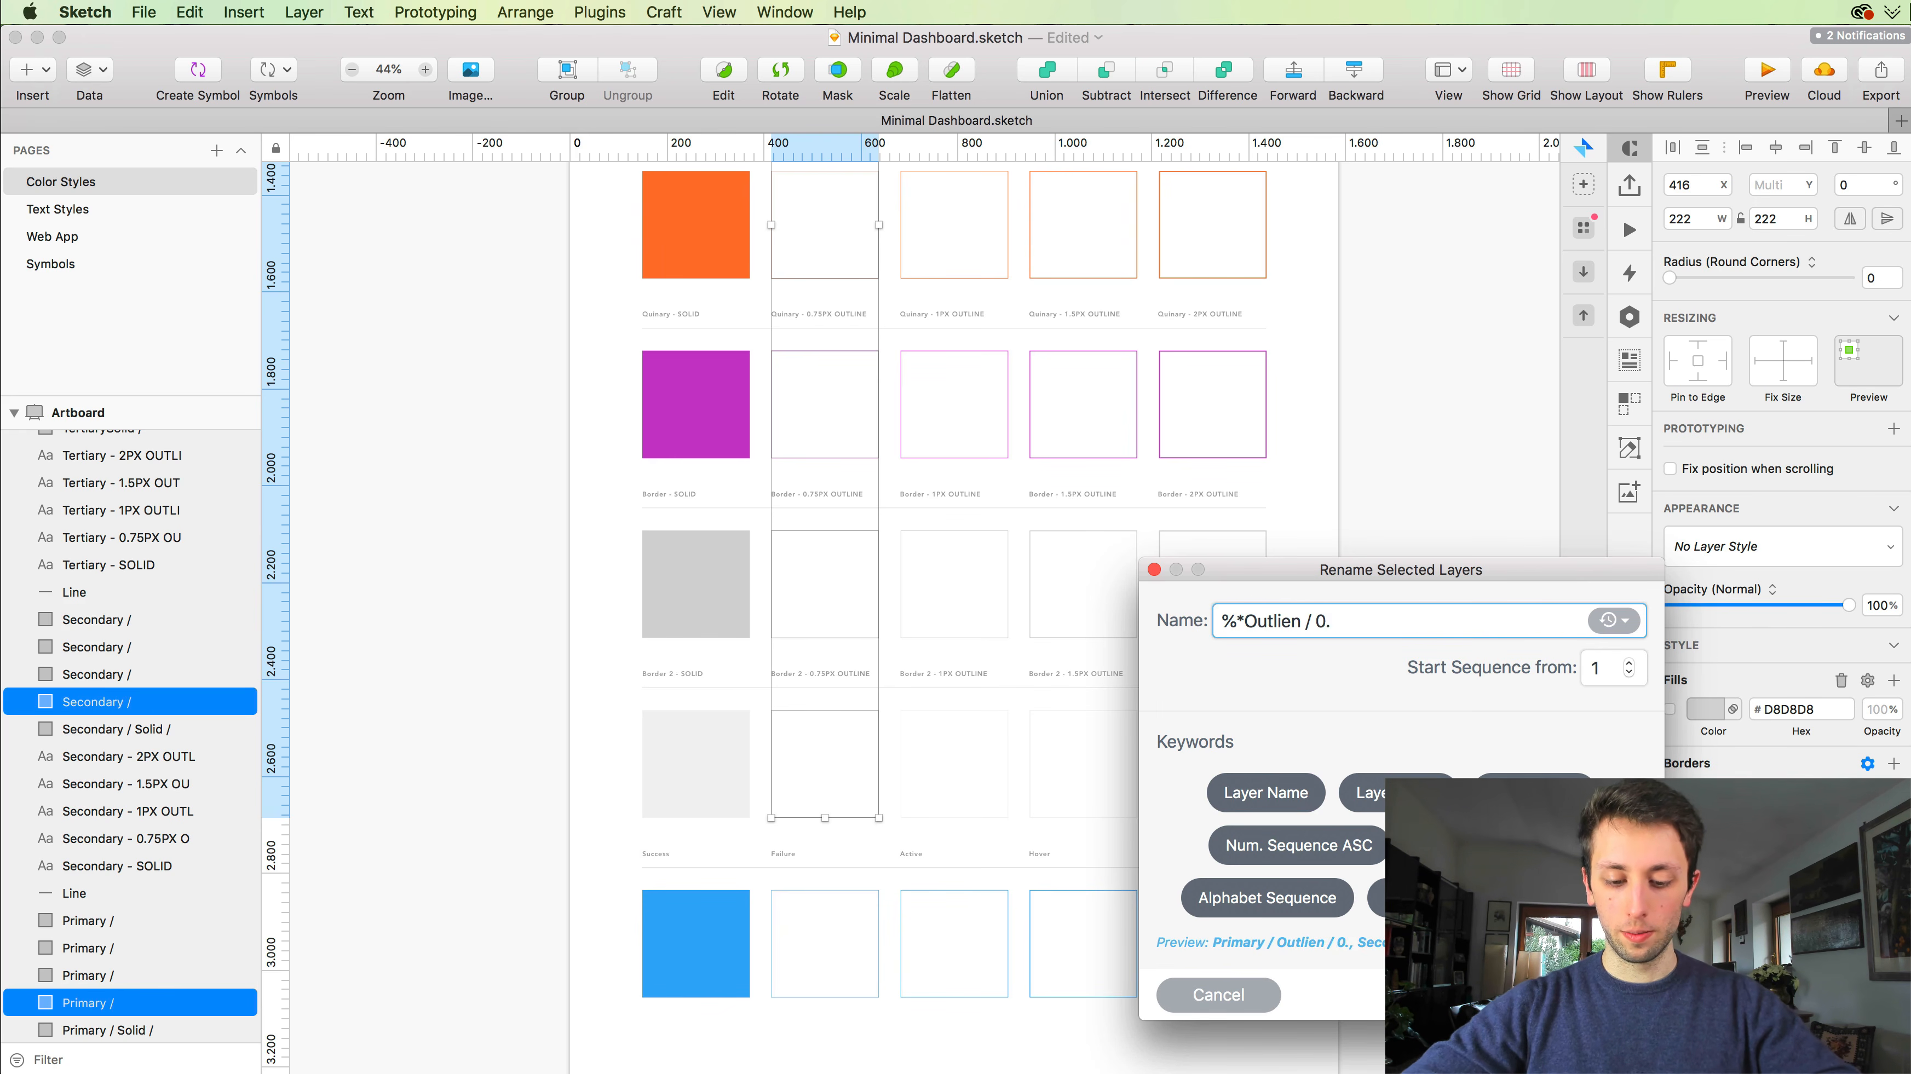
{"action": "key", "text": "alt+shift+Left"}
{"action": "key", "text": "alt+shift+Left"}
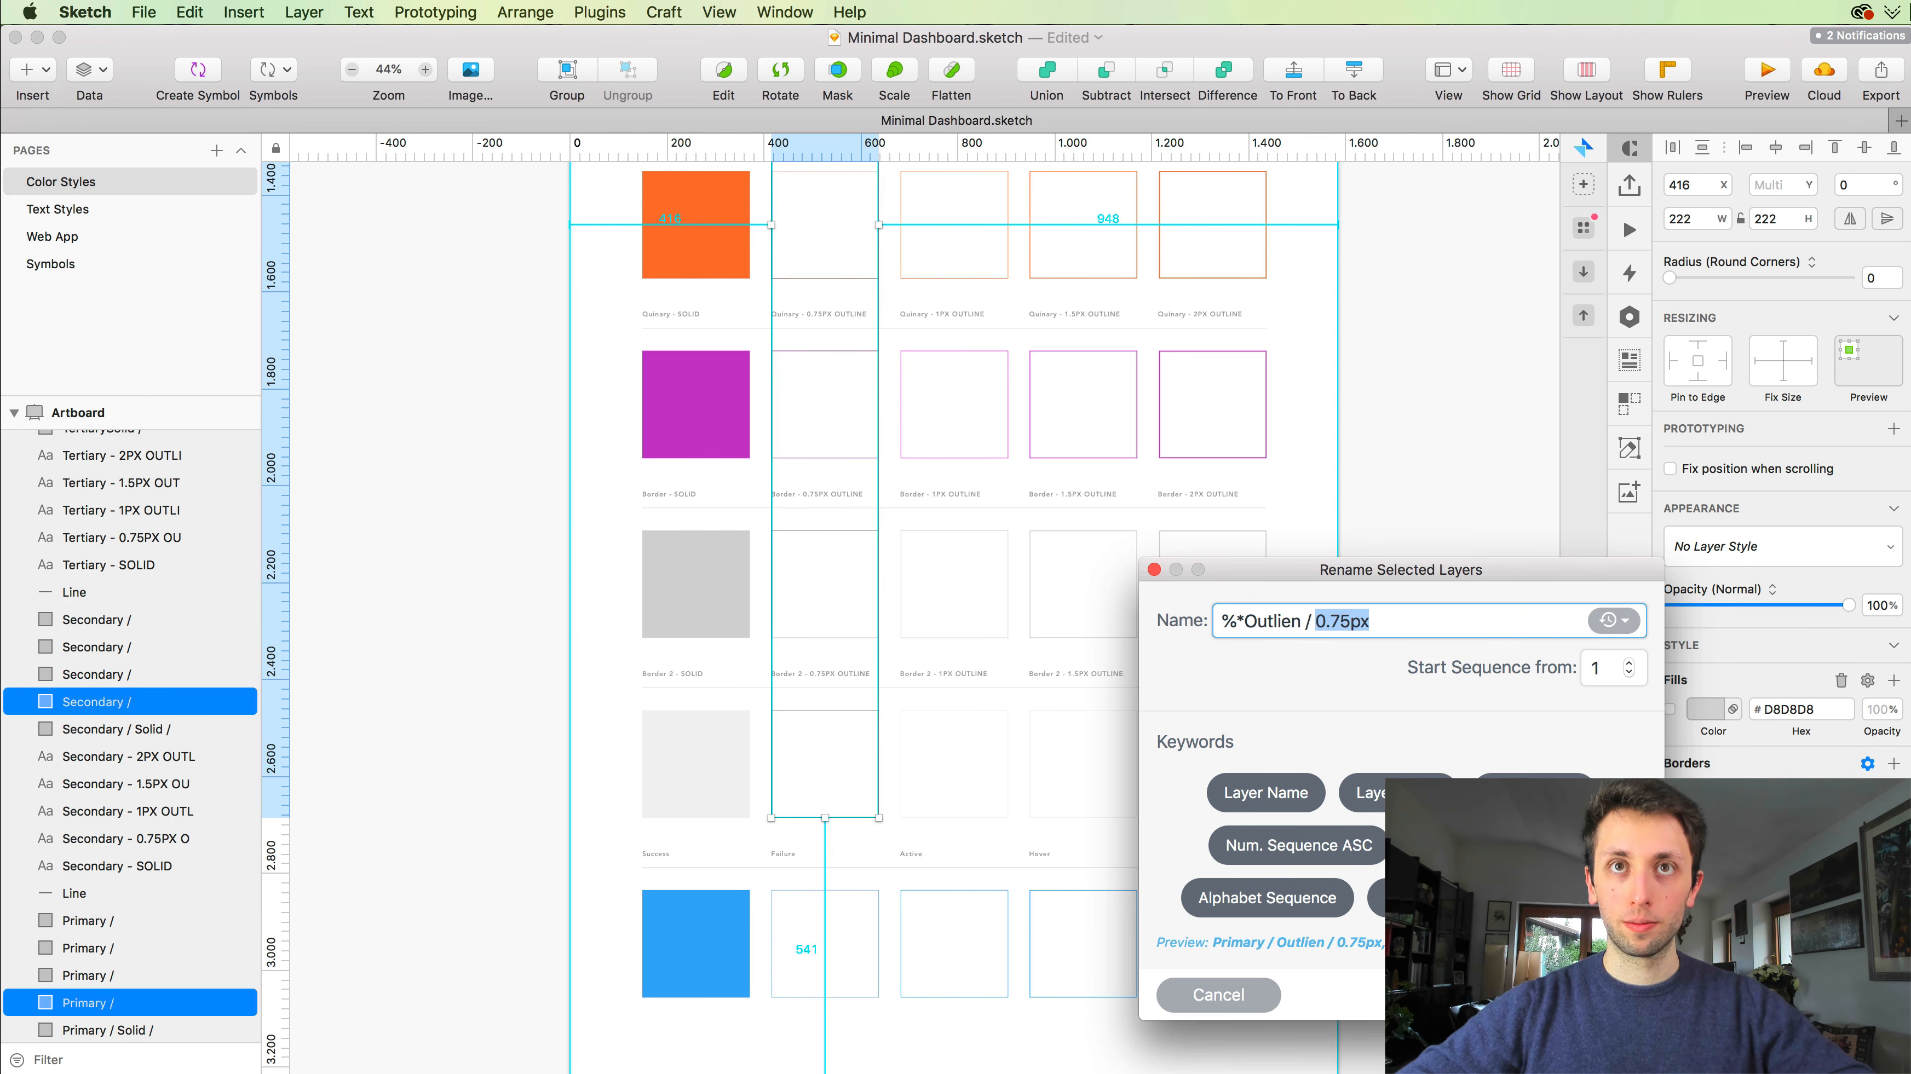
{"action": "key", "text": "Right"}
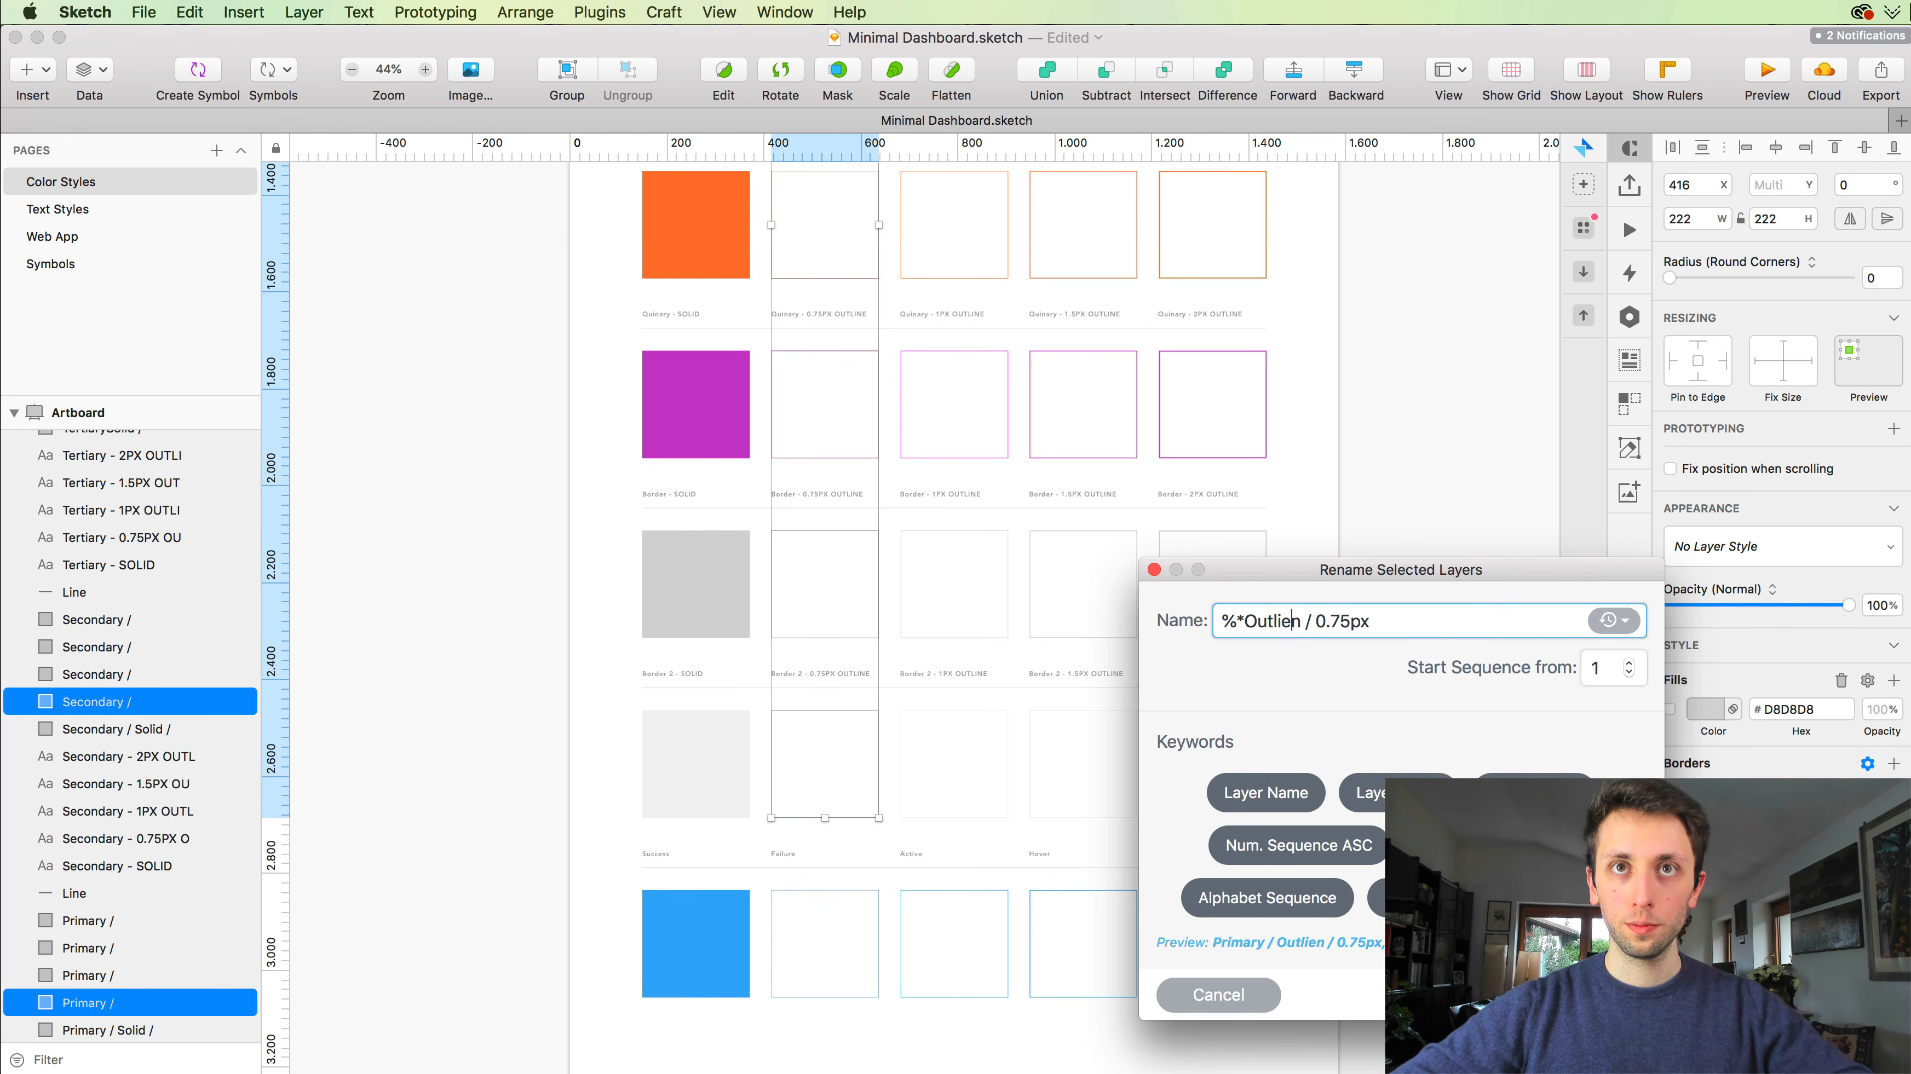
{"action": "key", "text": "BackSpace"}
{"action": "key", "text": "Right"}
{"action": "type", "text": "e"}
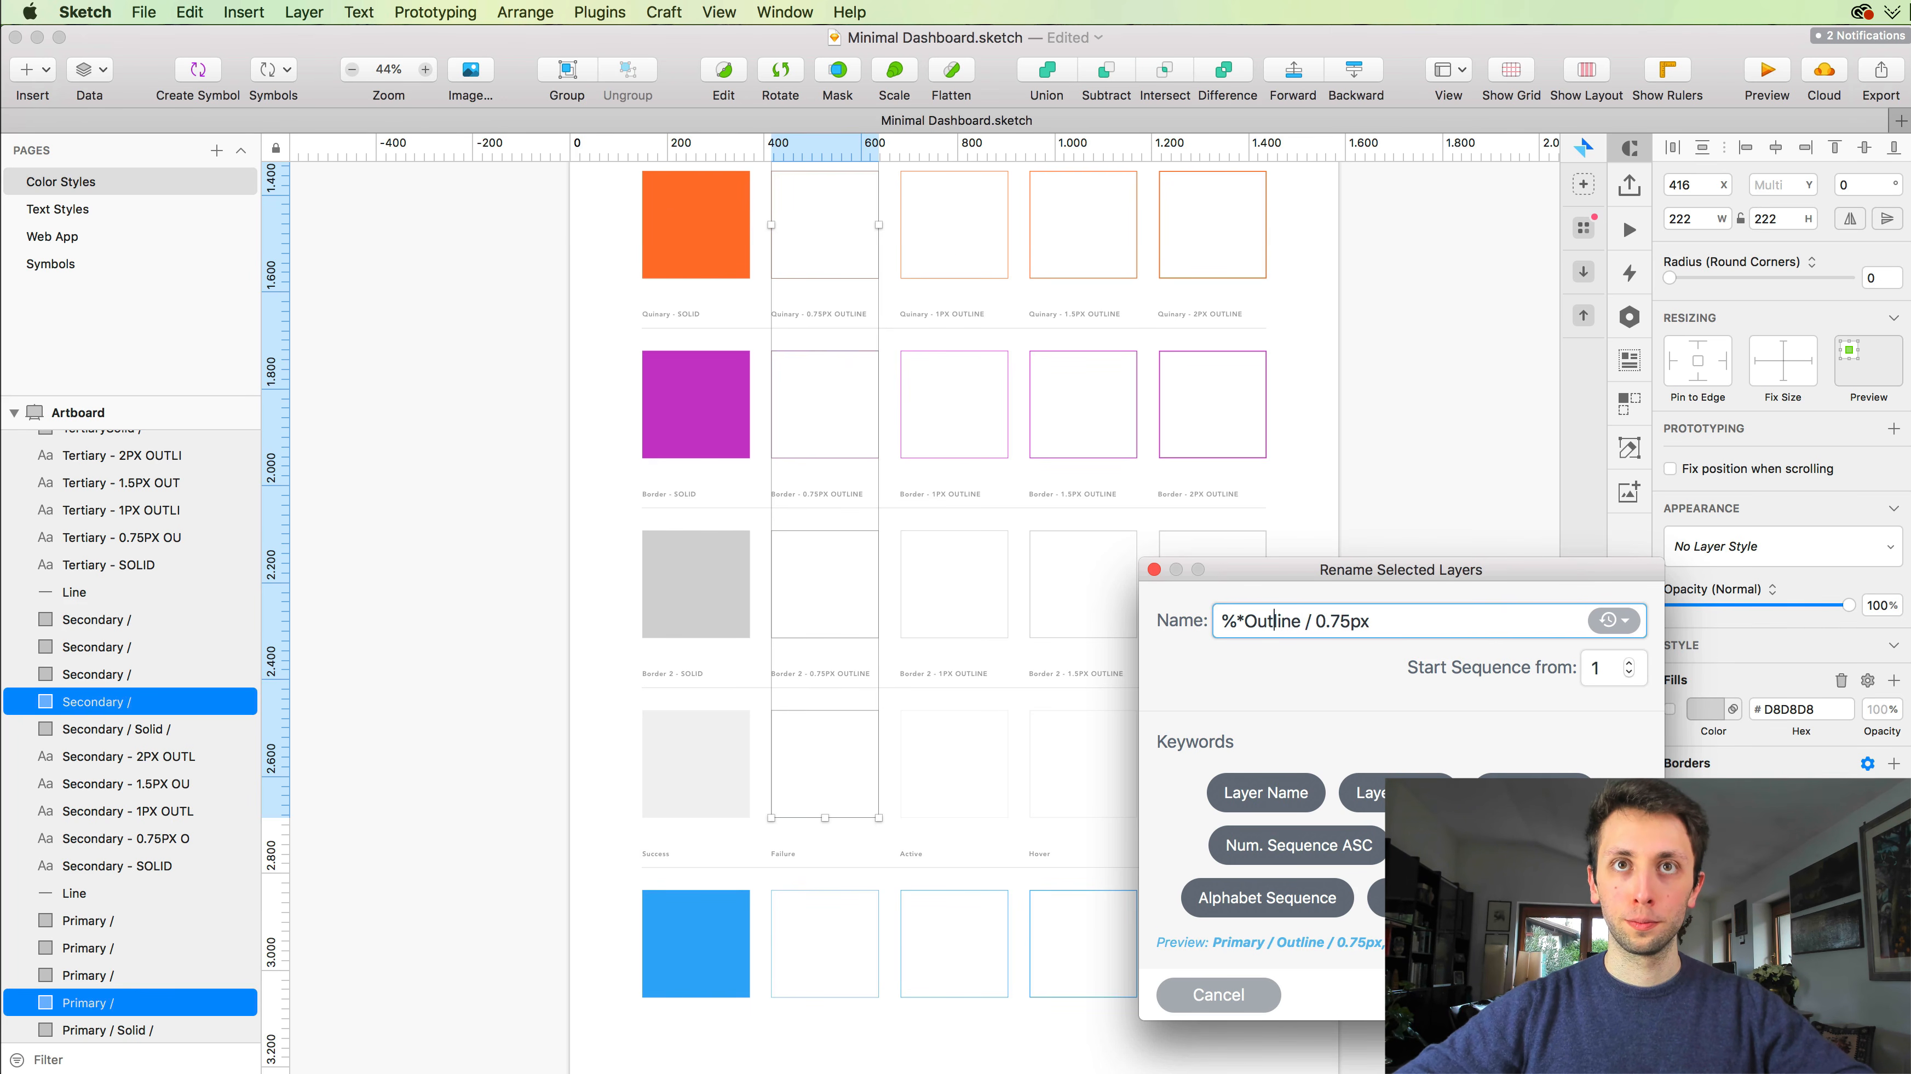
{"action": "key", "text": "Left"}
{"action": "key", "text": "super+shift+Right"}
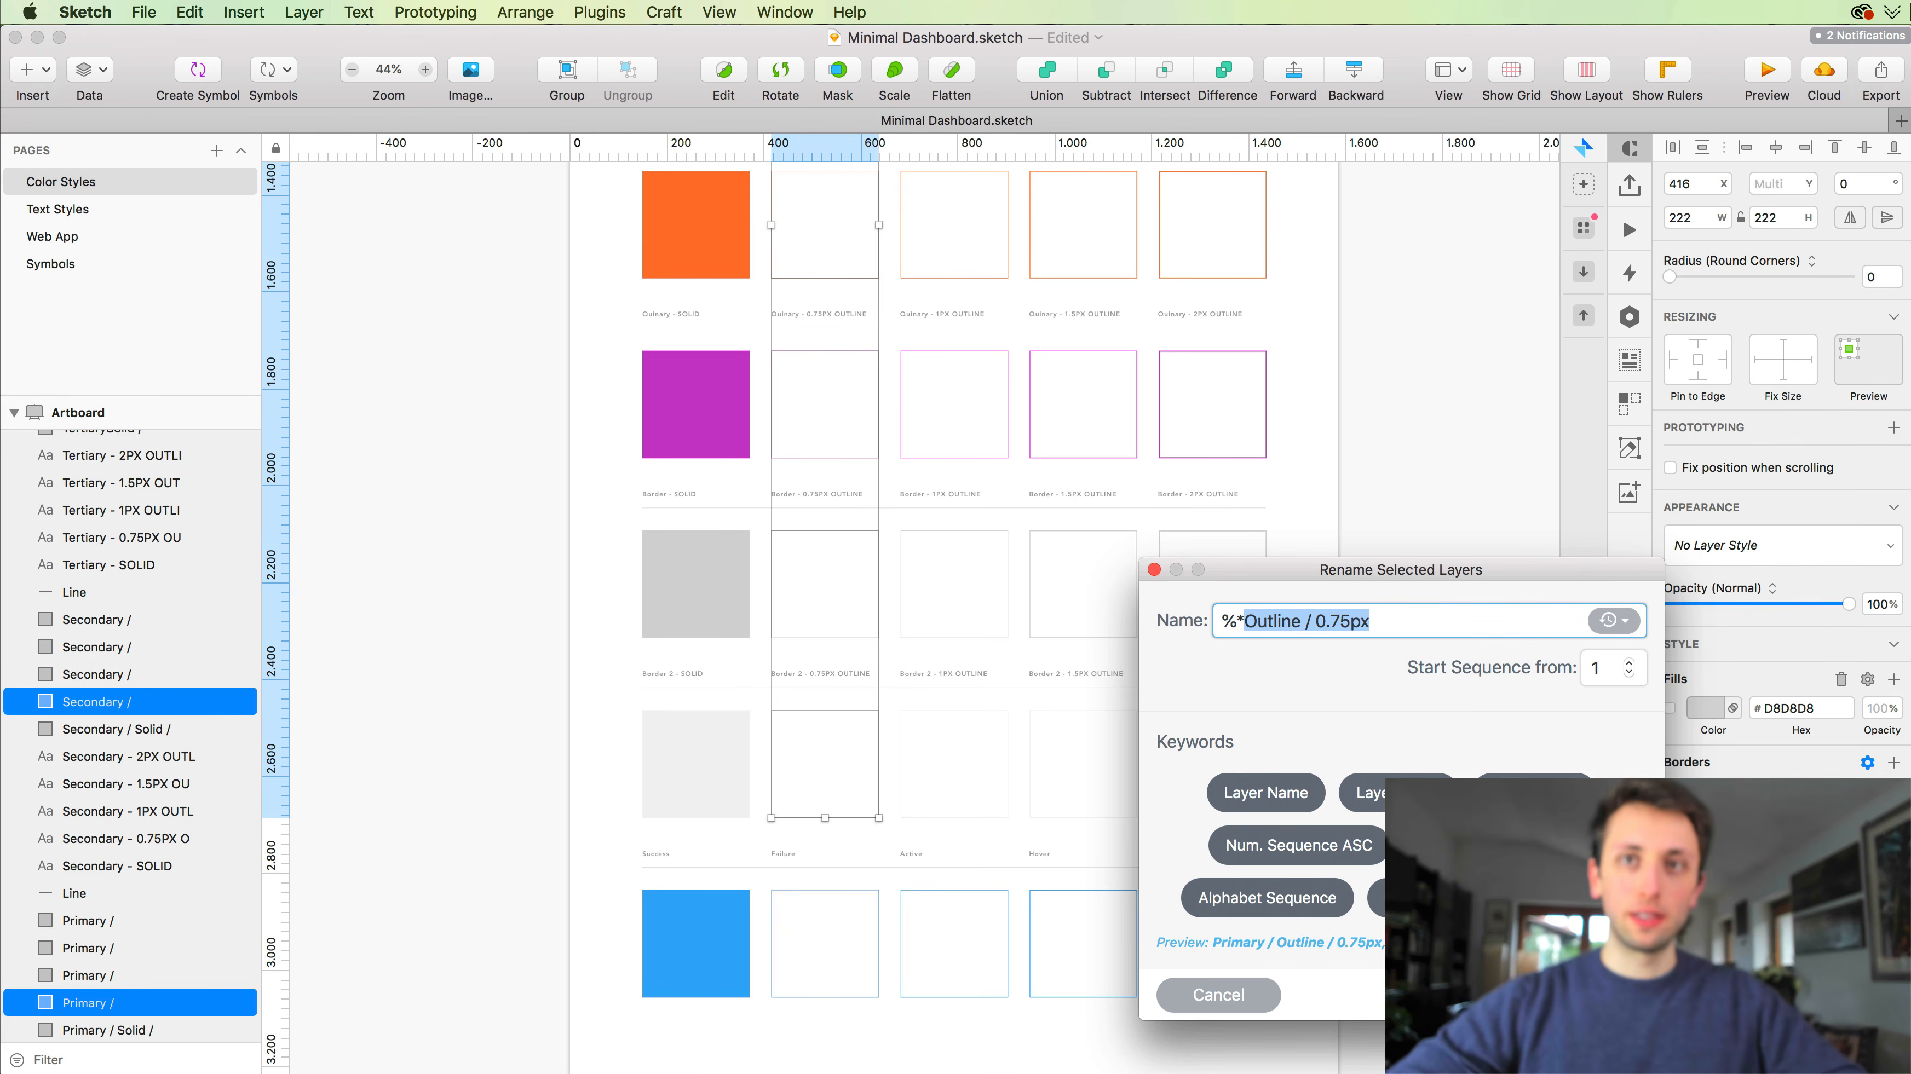
{"action": "key", "text": "Return"}
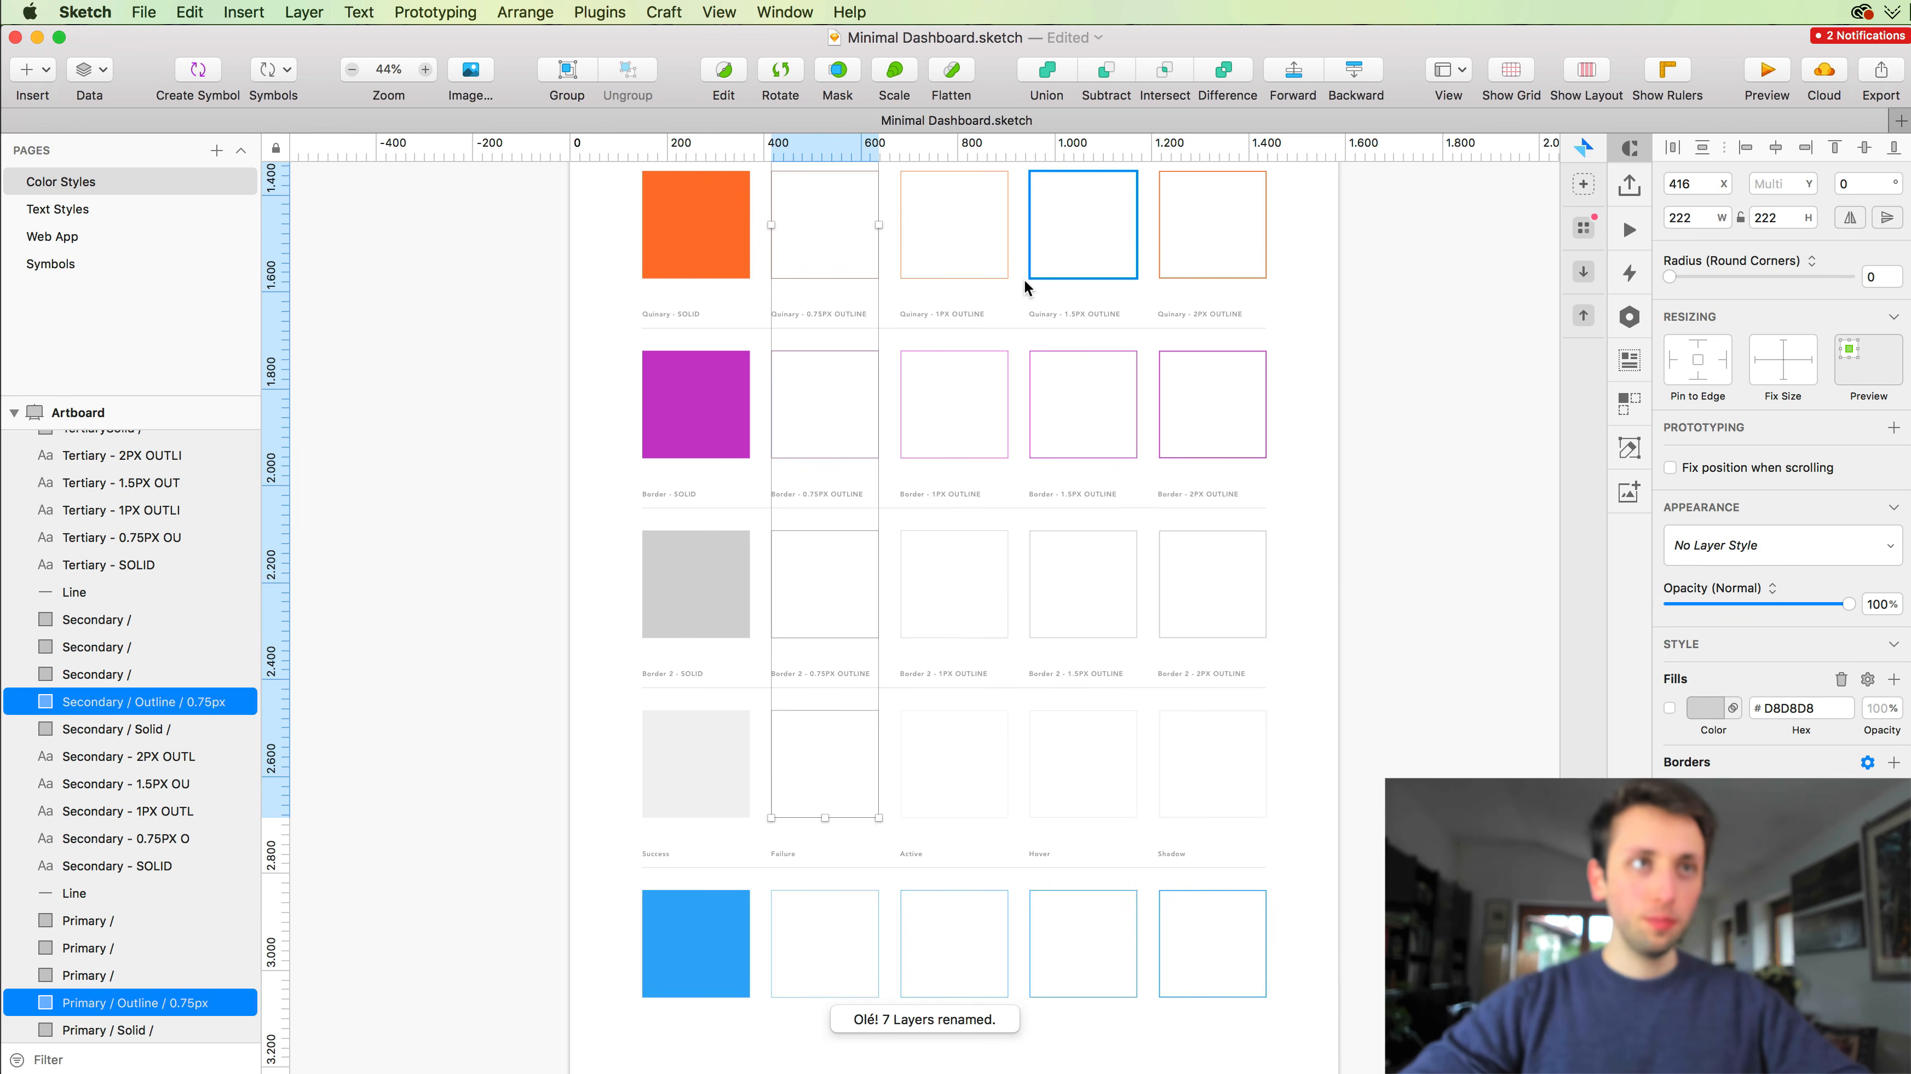
{"action": "scroll", "coordinate": [1024, 287], "scroll_direction": "up", "scroll_amount": 15}
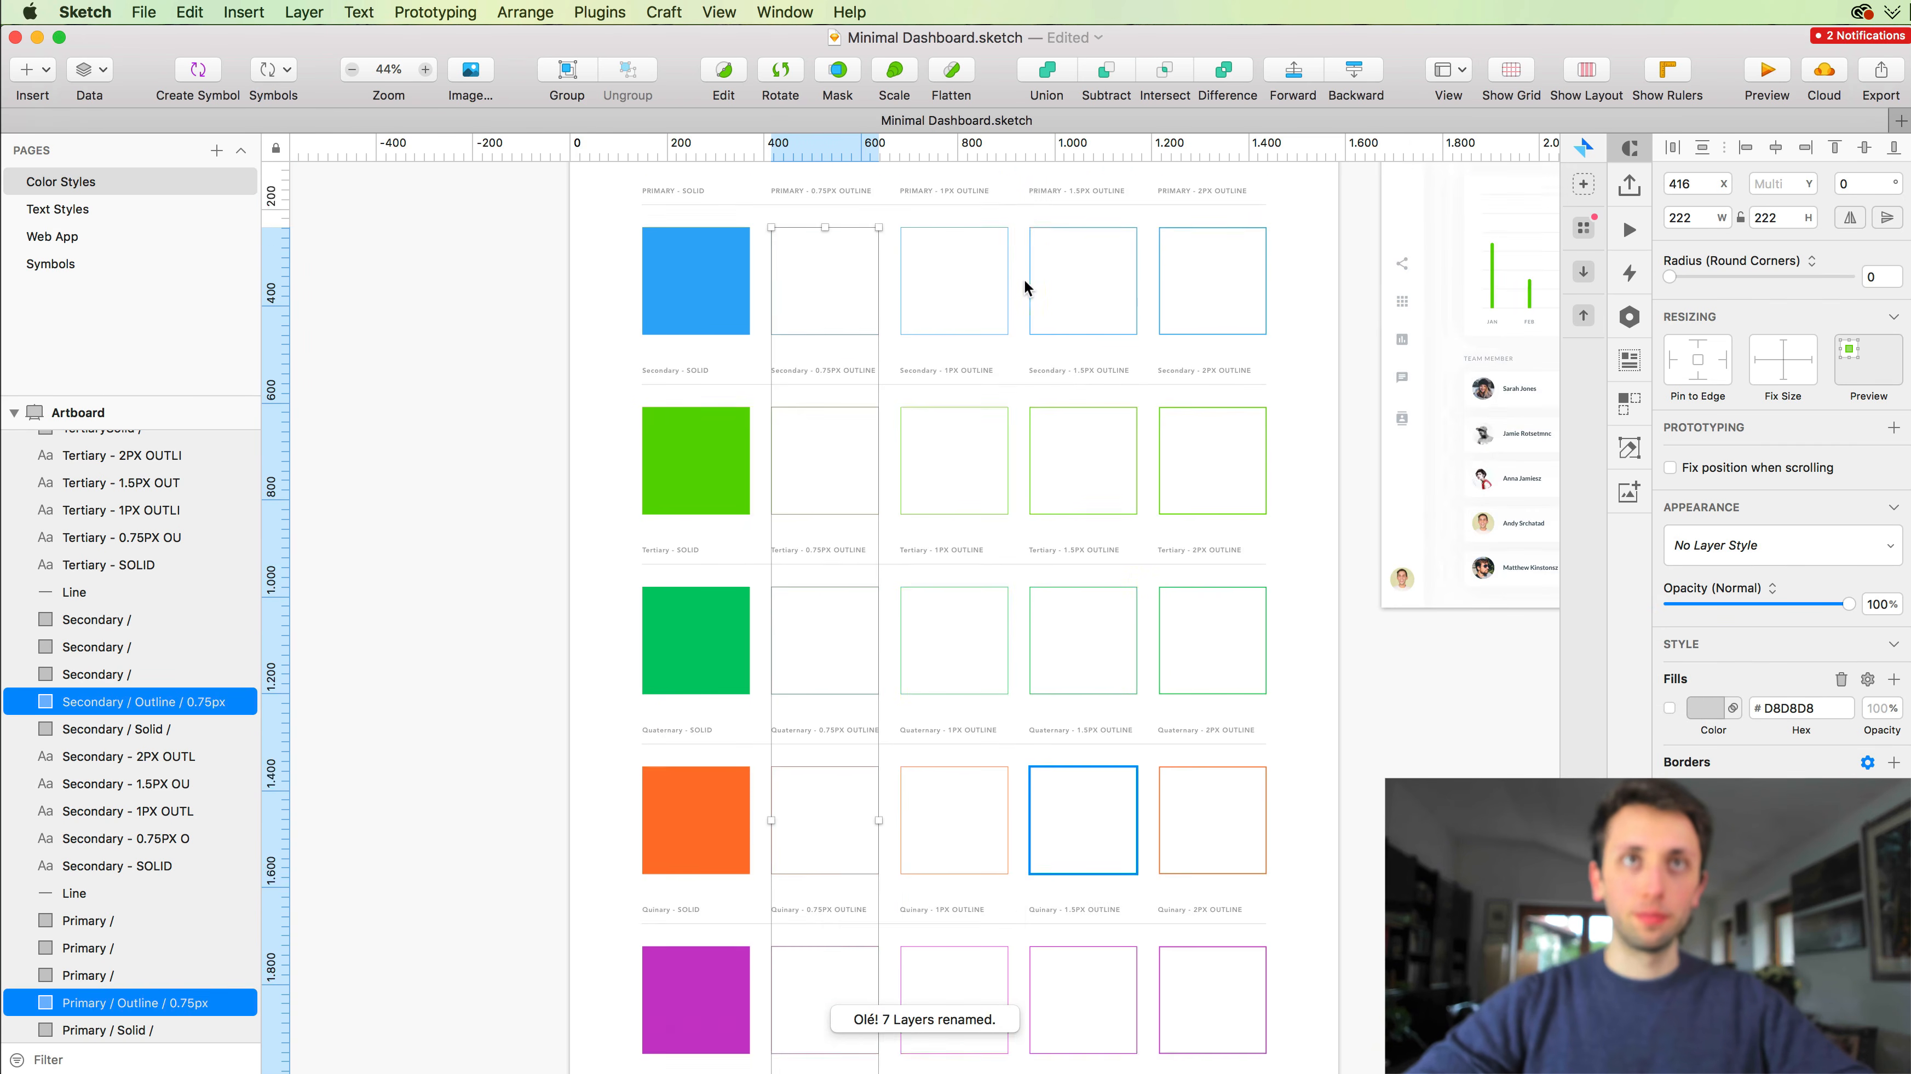
{"action": "left_click", "coordinate": [1007, 330]}
{"action": "scroll", "coordinate": [1007, 323], "scroll_direction": "down", "scroll_amount": 1}
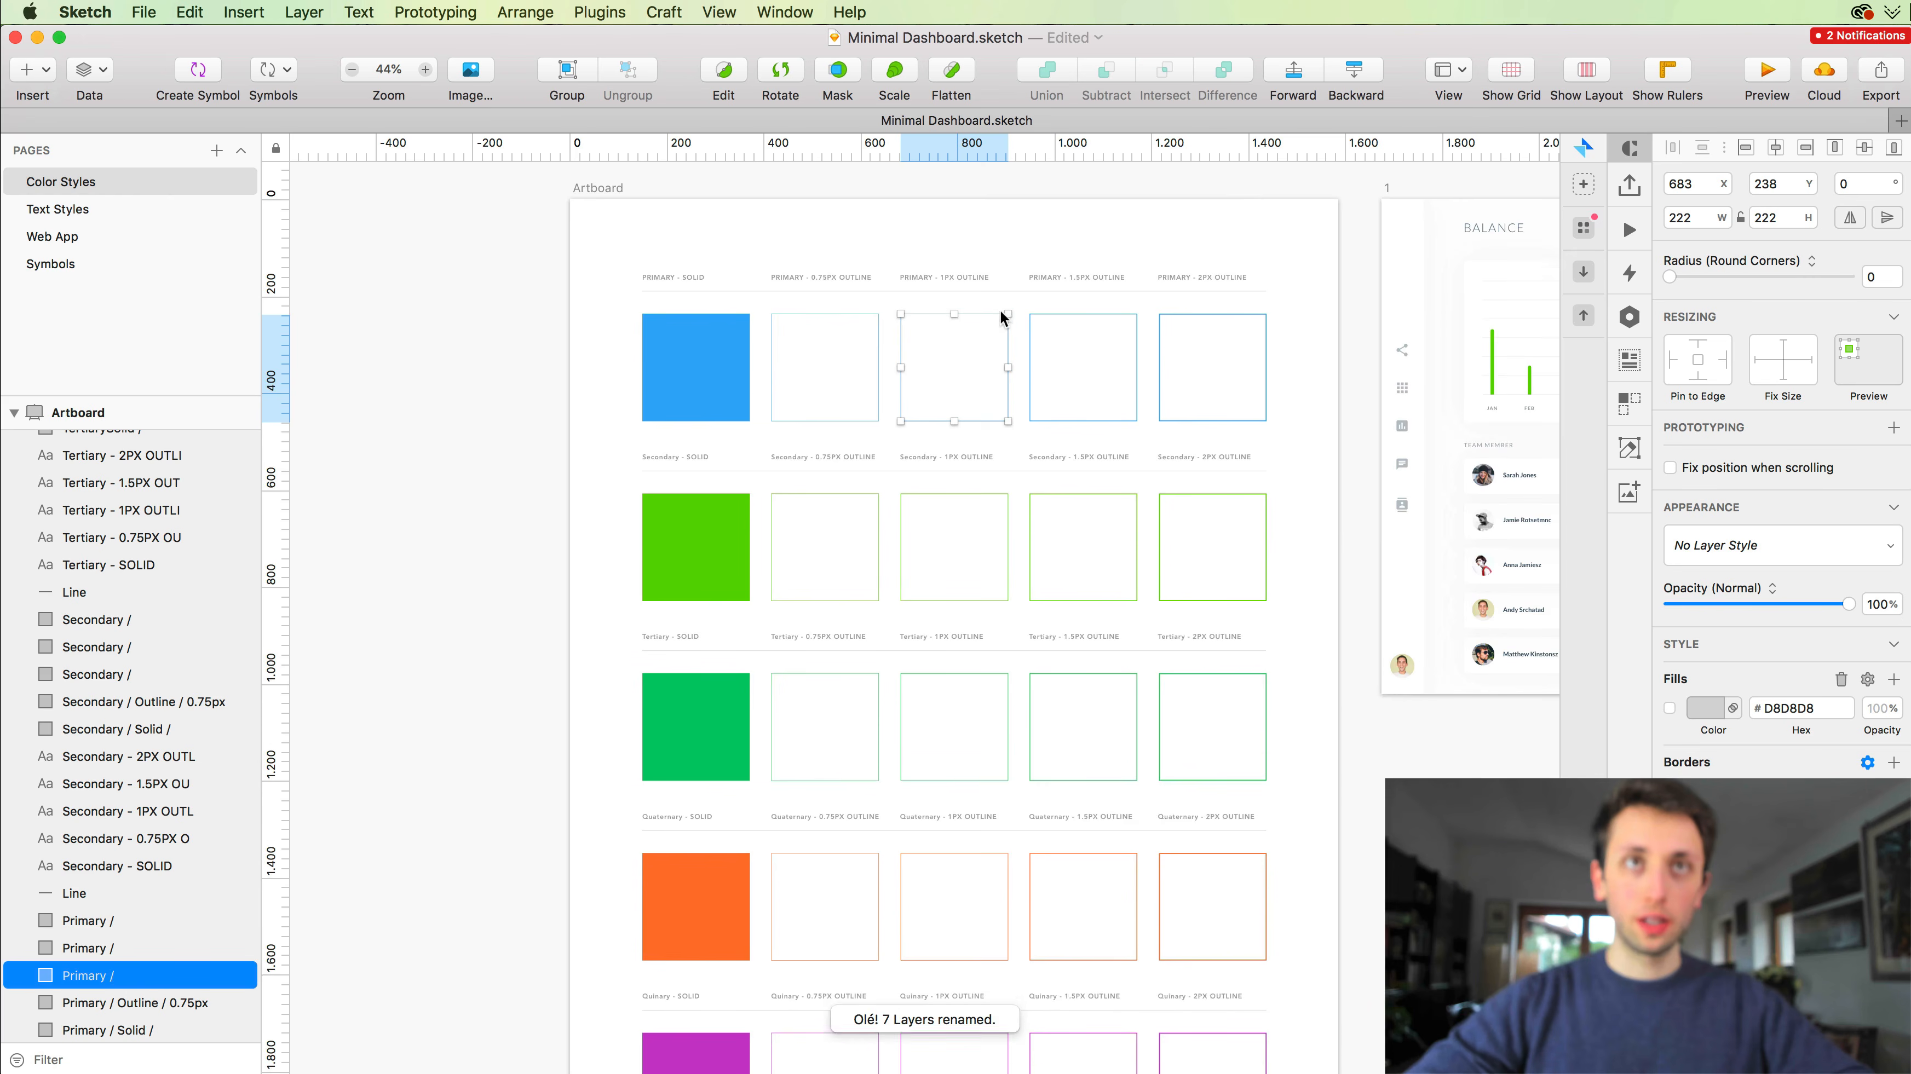
{"action": "left_click", "coordinate": [999, 505], "text": "shift"}
{"action": "scroll", "coordinate": [1002, 503], "scroll_direction": "down", "scroll_amount": 10}
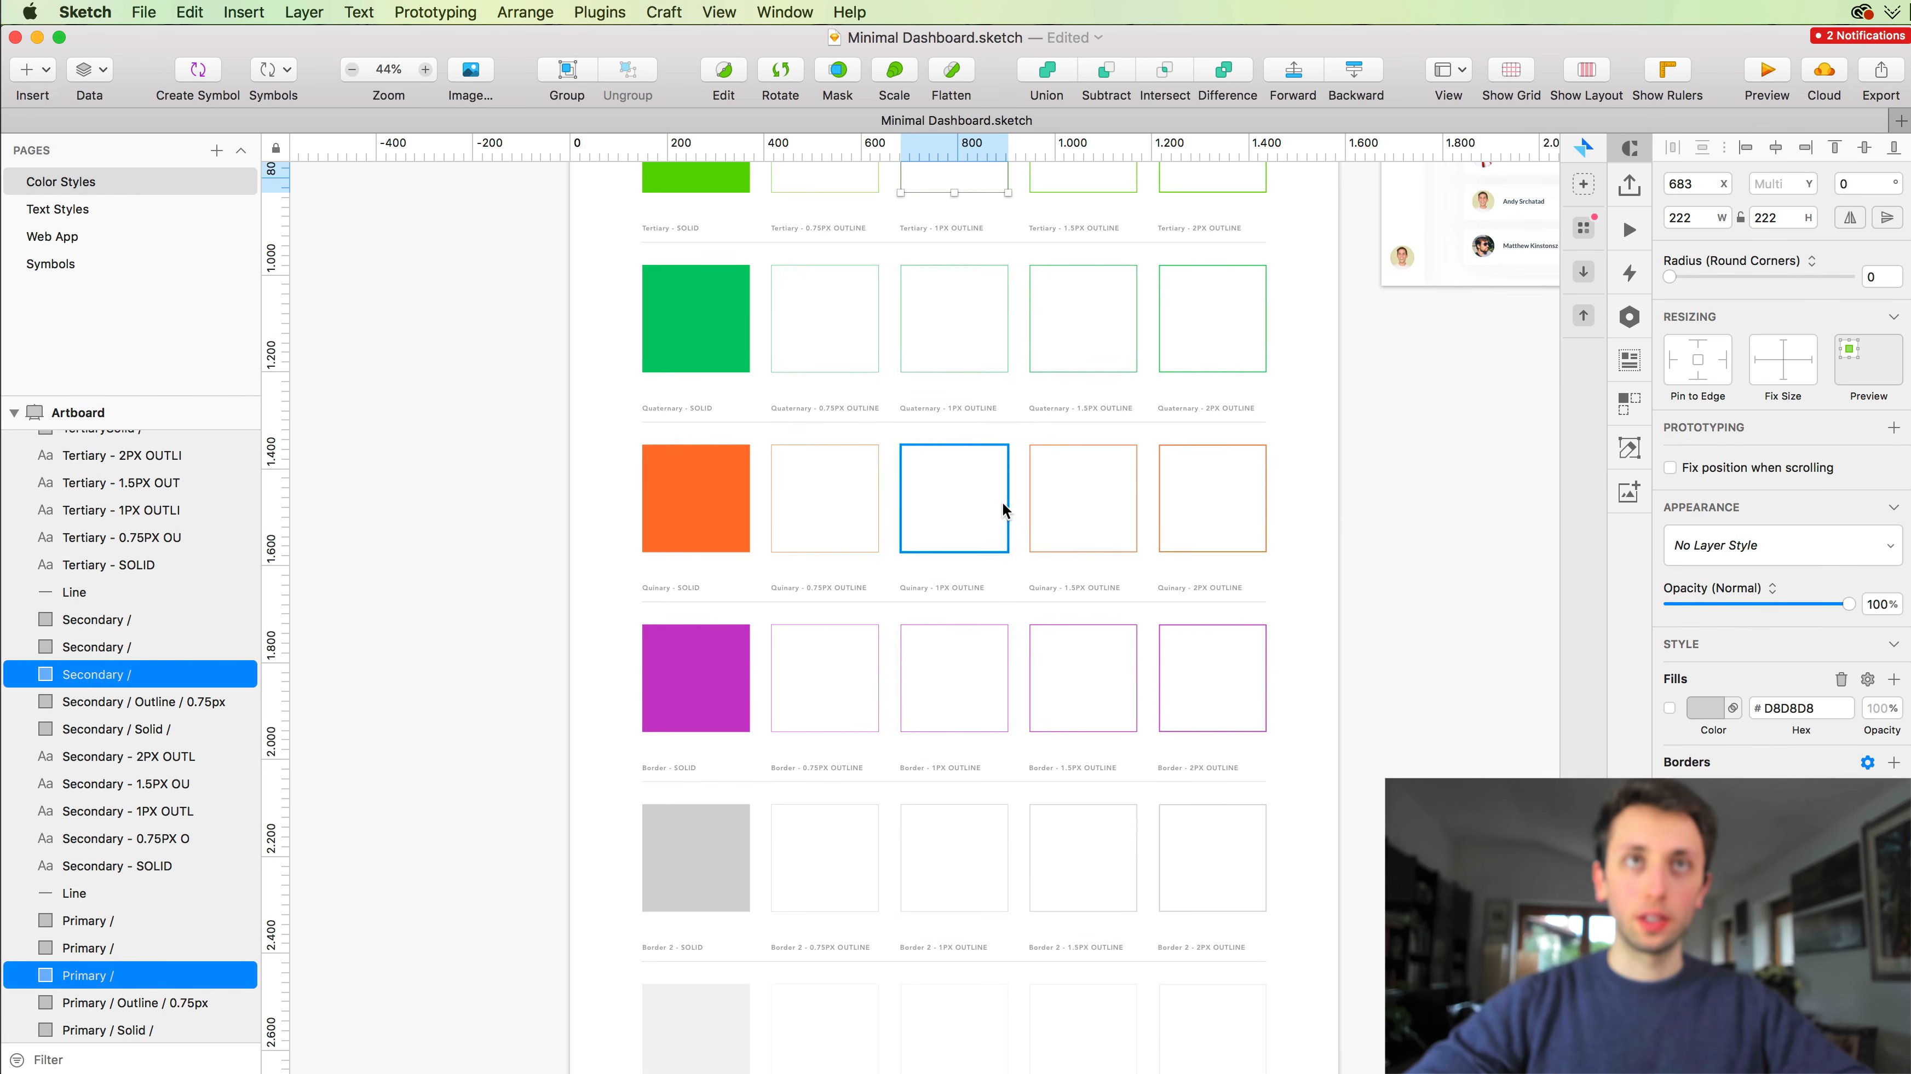
{"action": "left_click", "coordinate": [1007, 324], "text": "shift"}
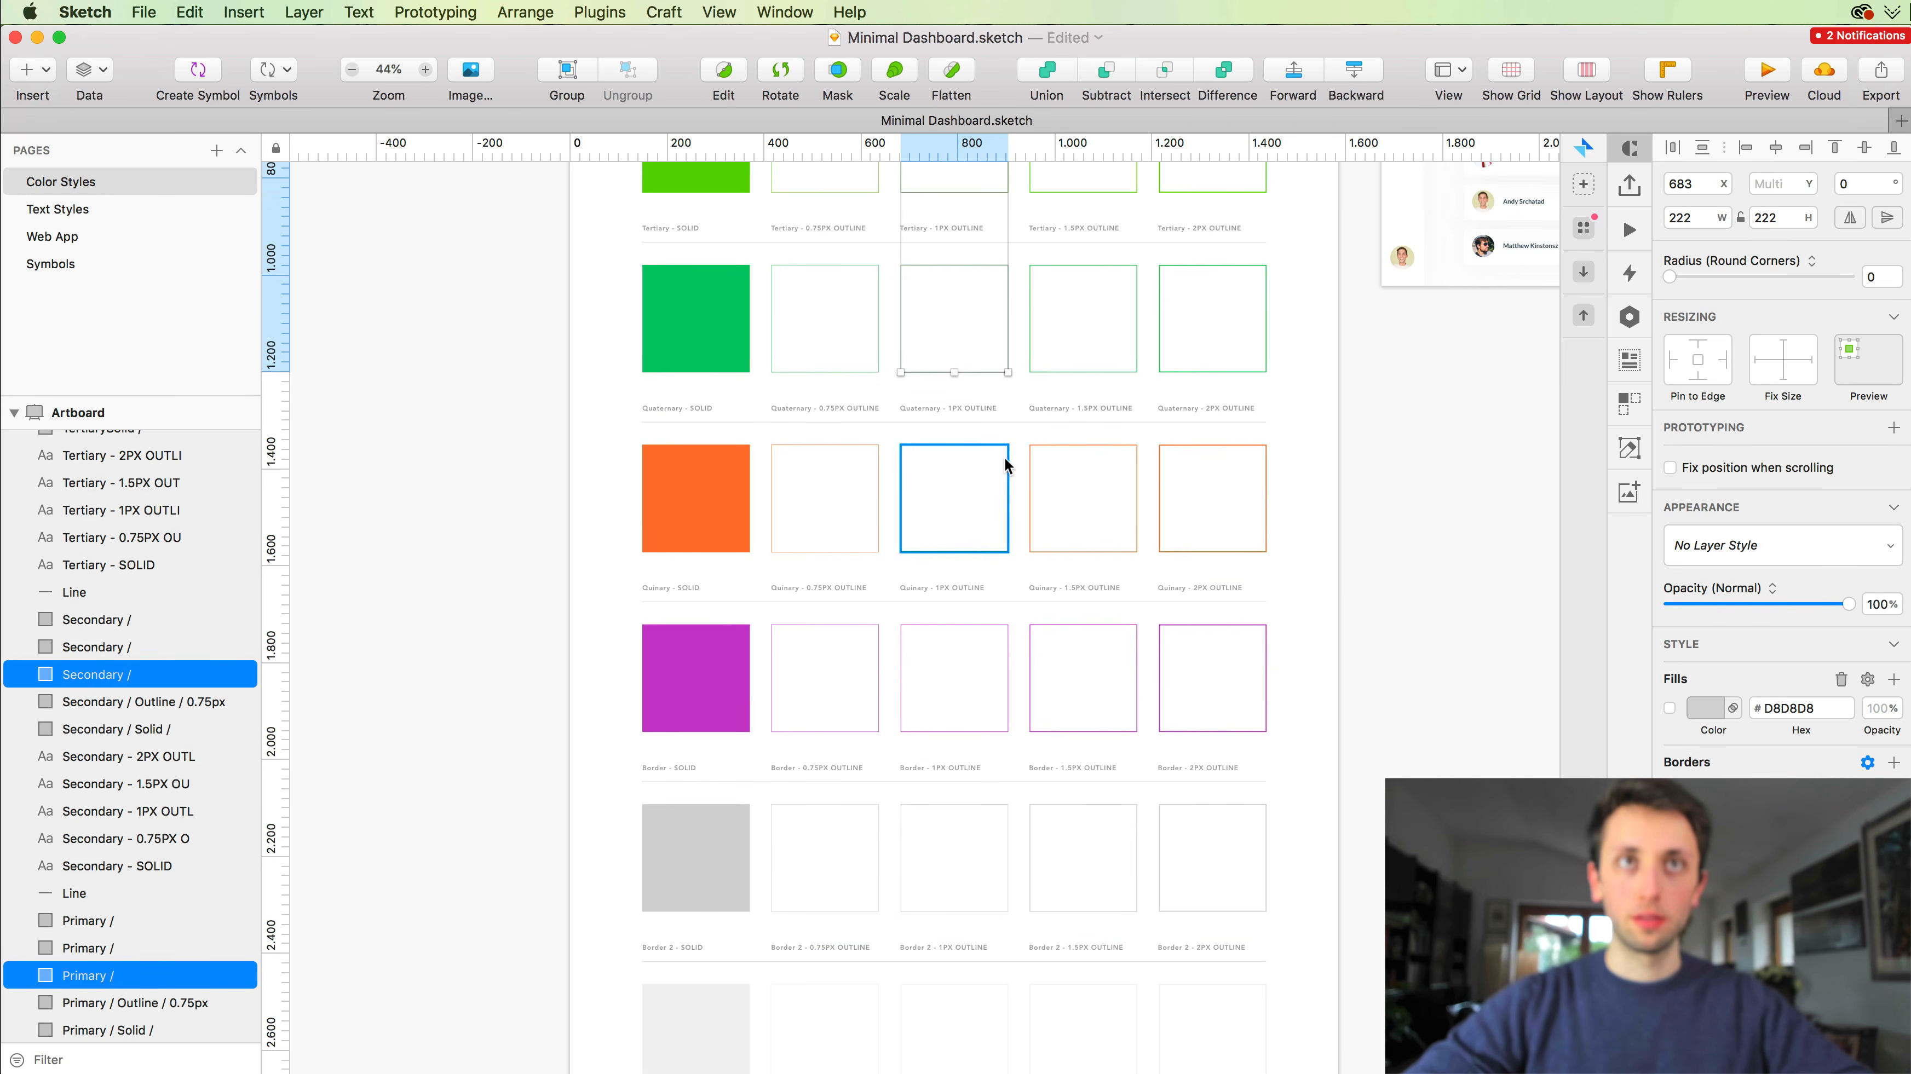
{"action": "left_click", "coordinate": [1008, 481], "text": "shift"}
{"action": "left_click", "coordinate": [1004, 644], "text": "shift"}
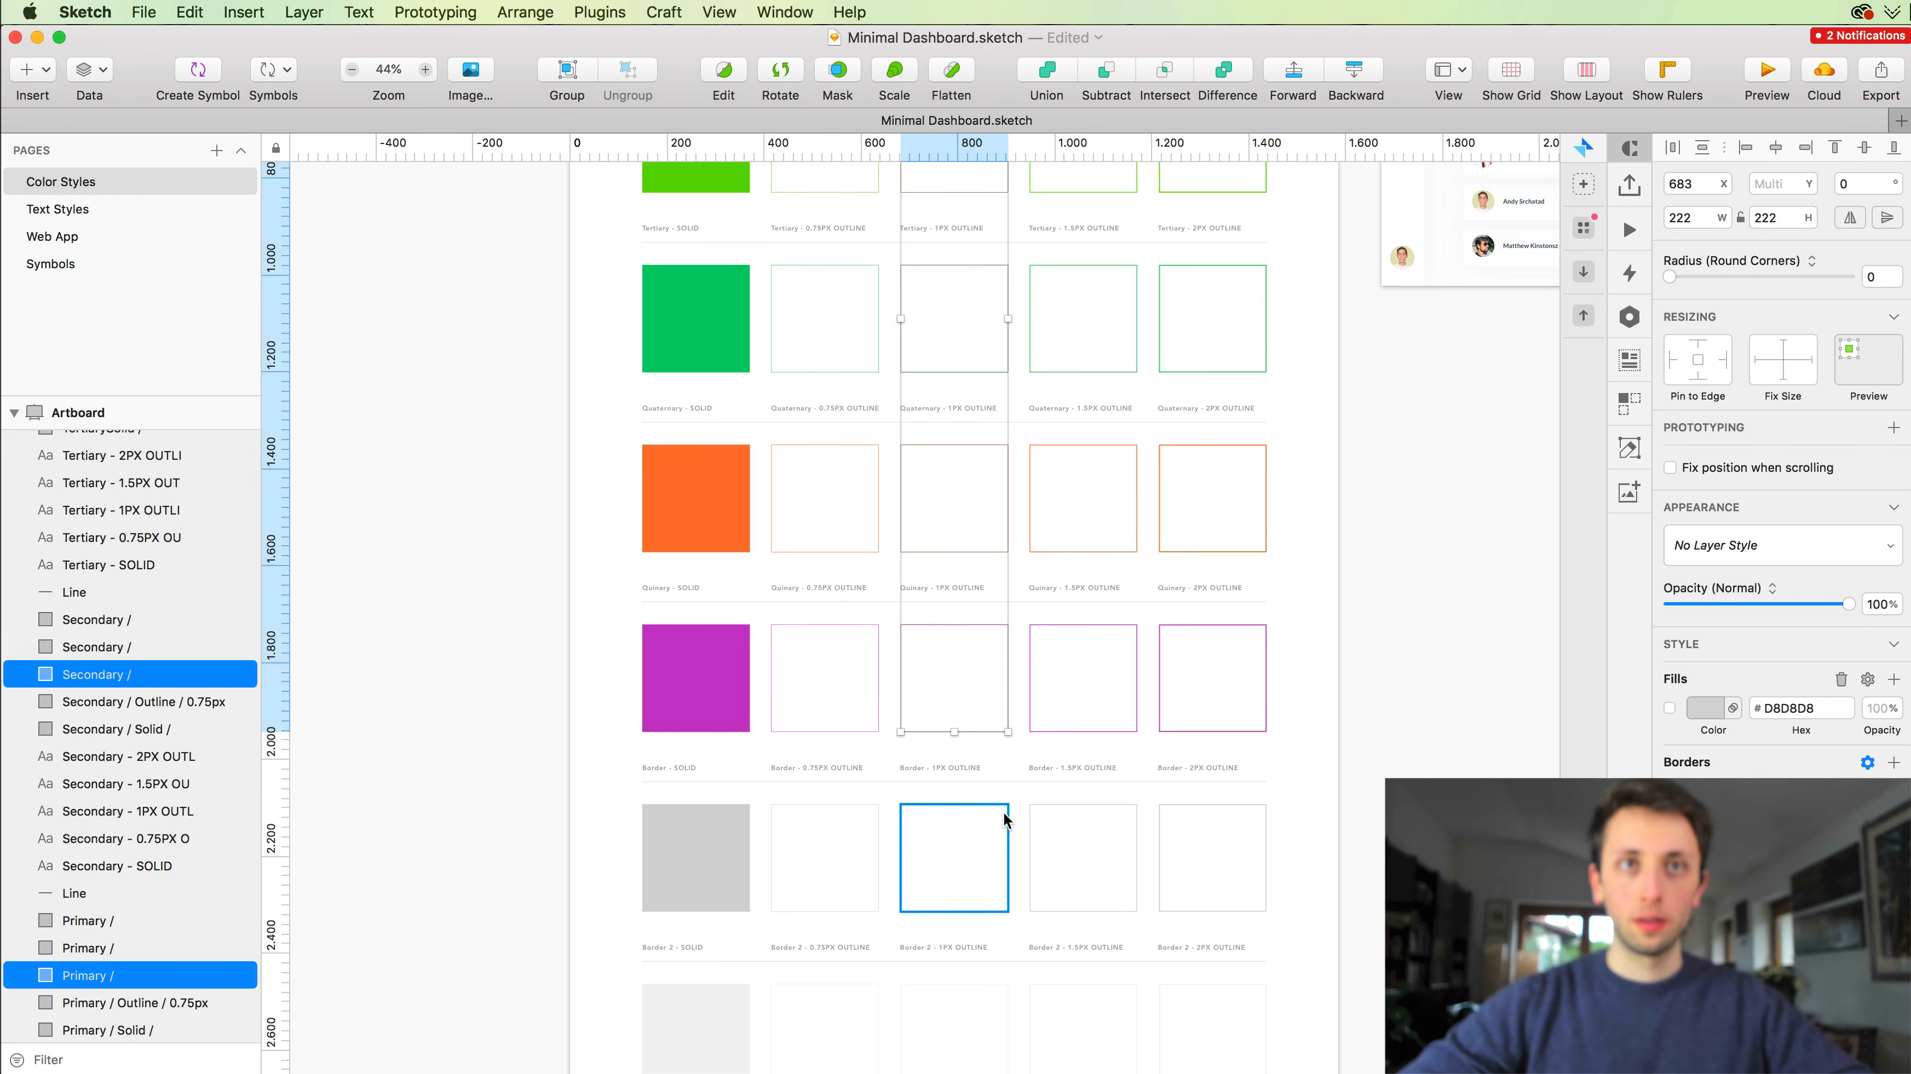
{"action": "left_click", "coordinate": [1007, 812], "text": "shift"}
{"action": "scroll", "coordinate": [1006, 817], "scroll_direction": "down", "scroll_amount": 2}
{"action": "scroll", "coordinate": [1006, 820], "scroll_direction": "down", "scroll_amount": 6}
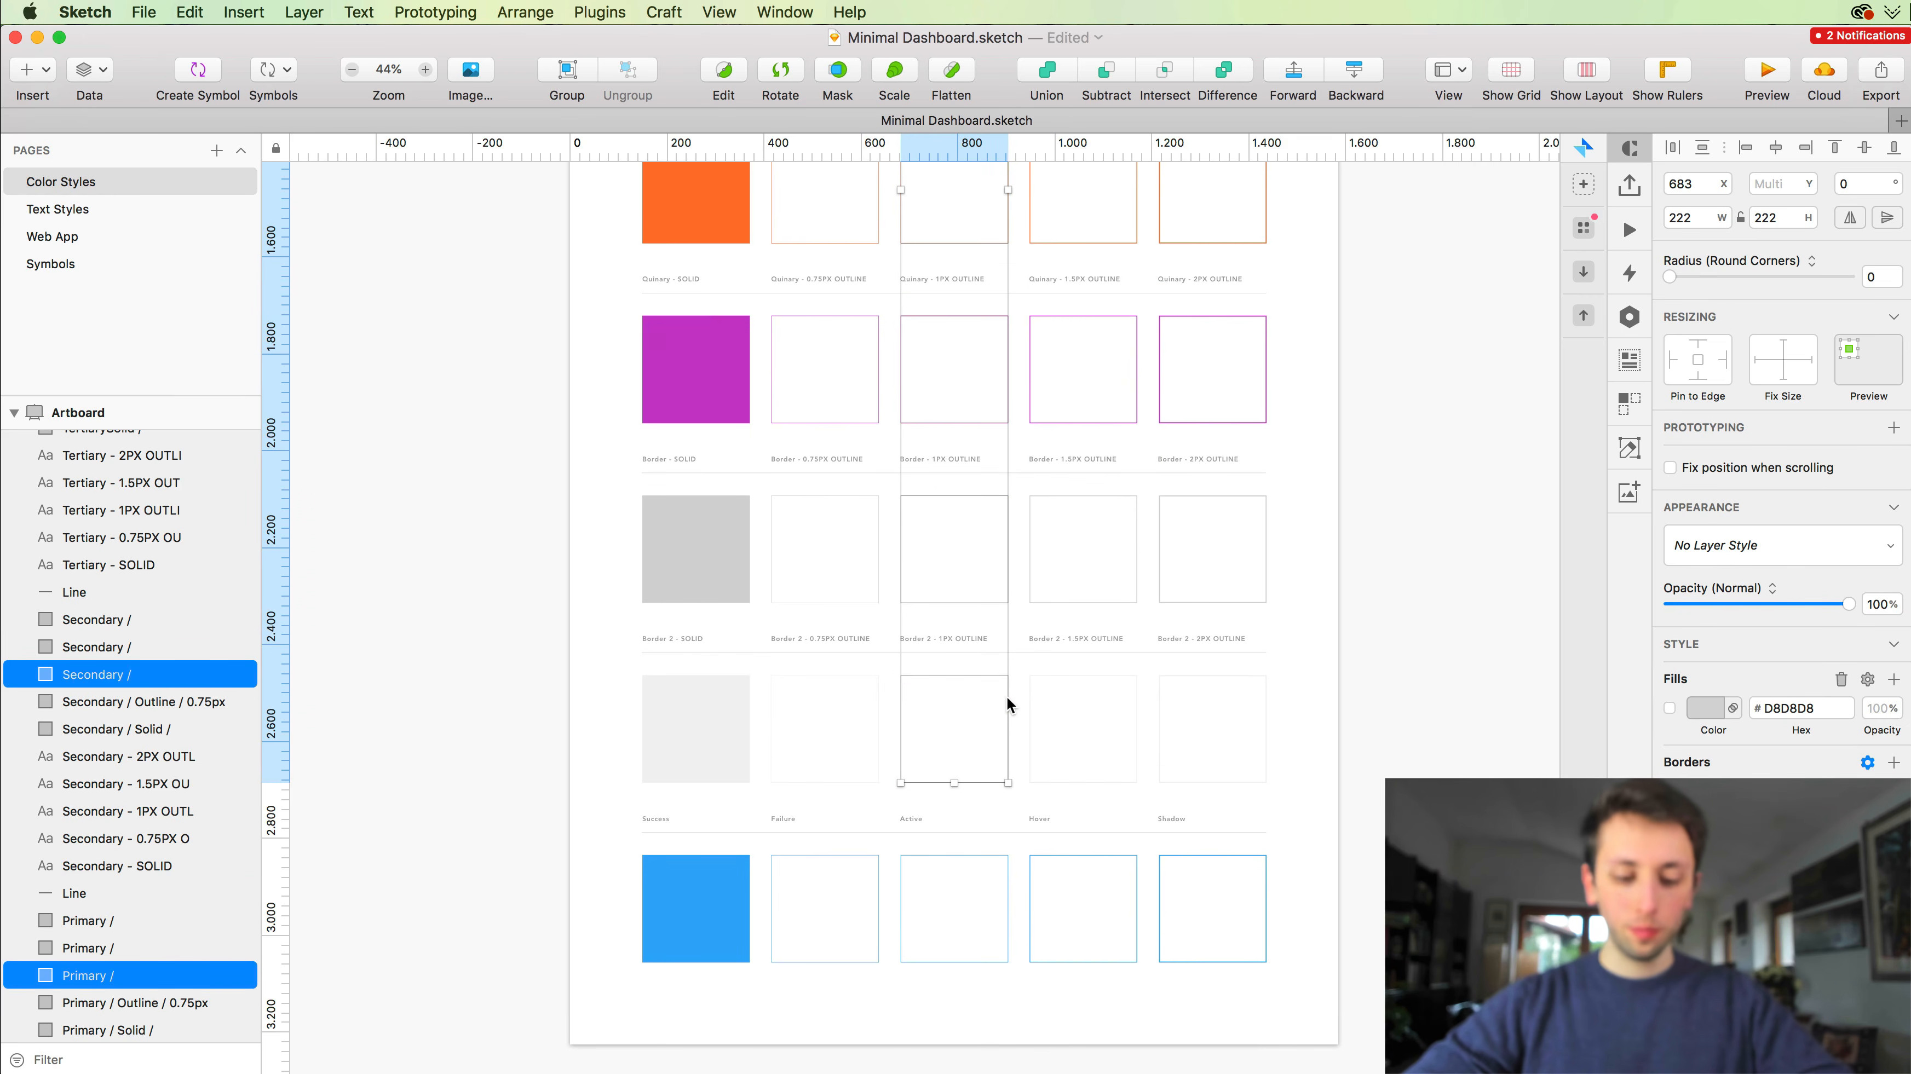
{"action": "key", "text": "super+r"}
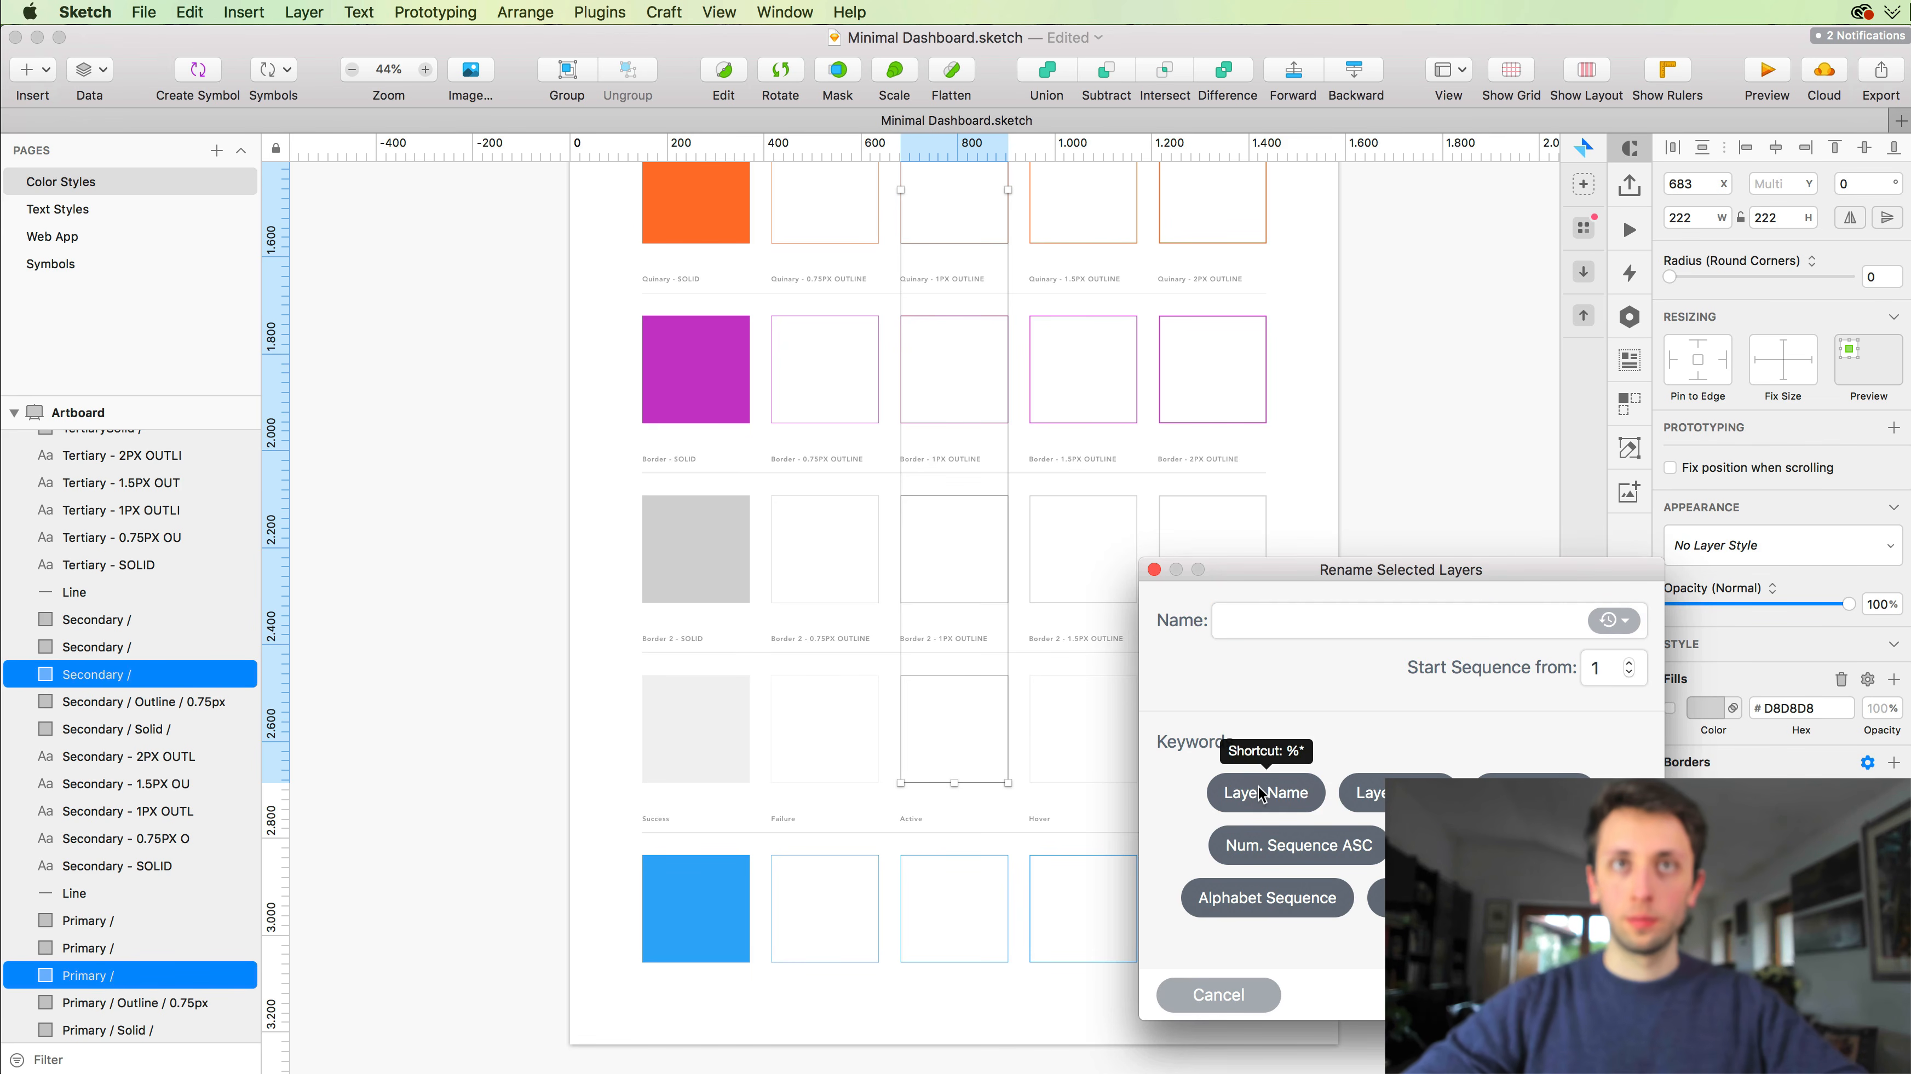
{"action": "left_click", "coordinate": [1264, 791]}
{"action": "type", "text": "1"}
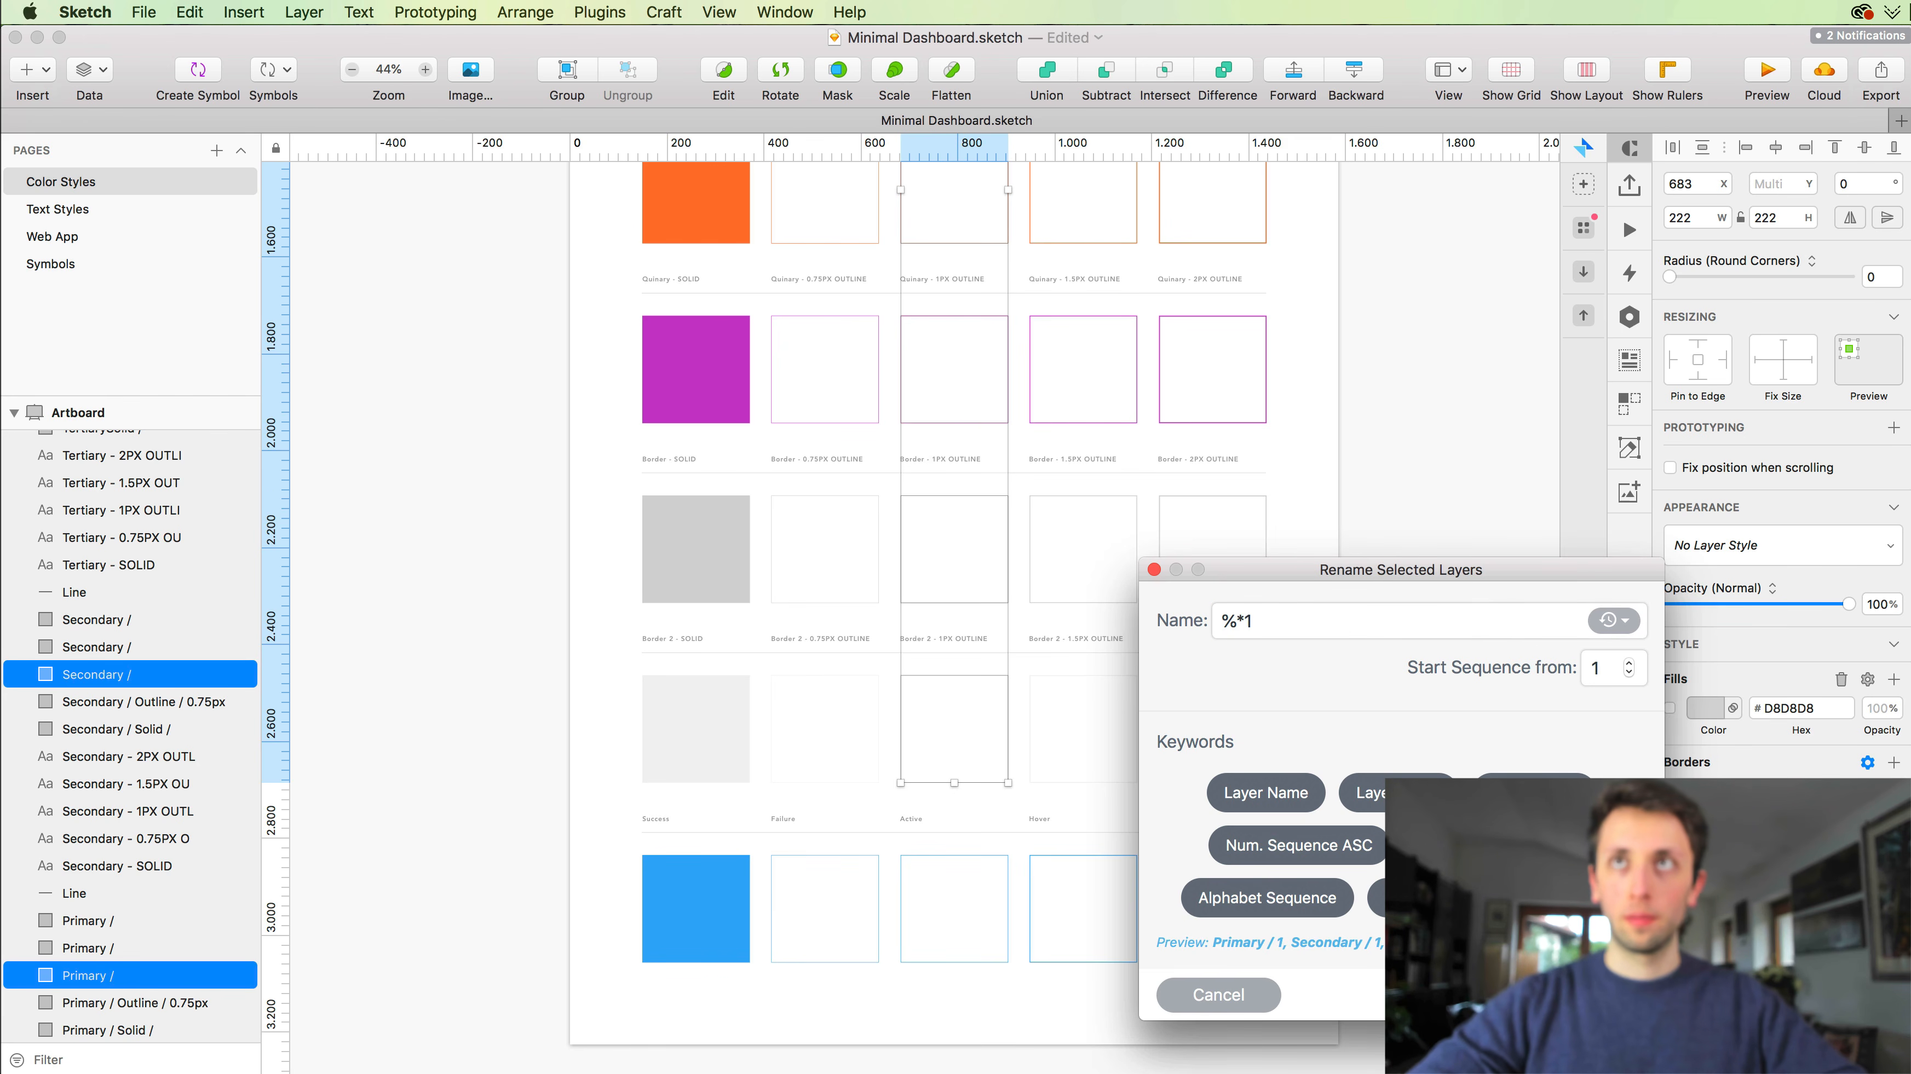
{"action": "left_click", "coordinate": [1295, 610]}
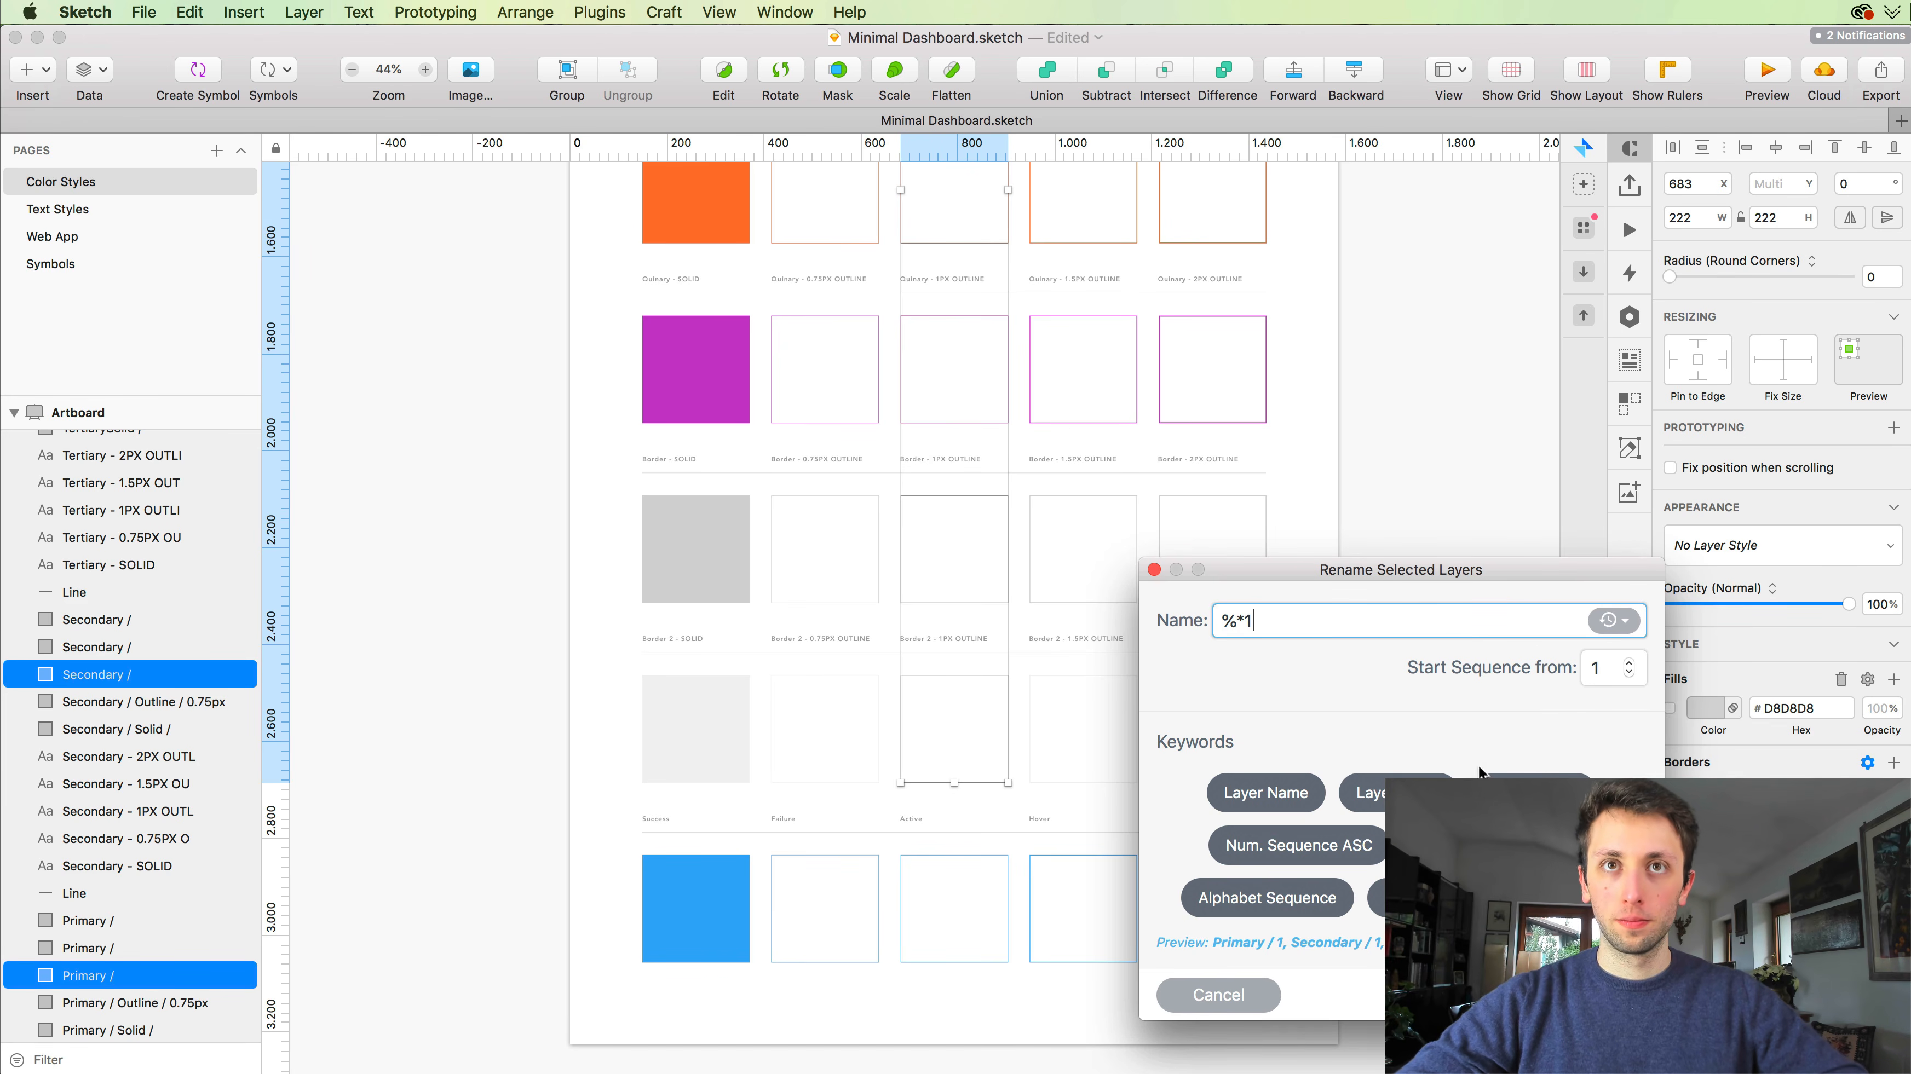
{"action": "key", "text": "BackSpace"}
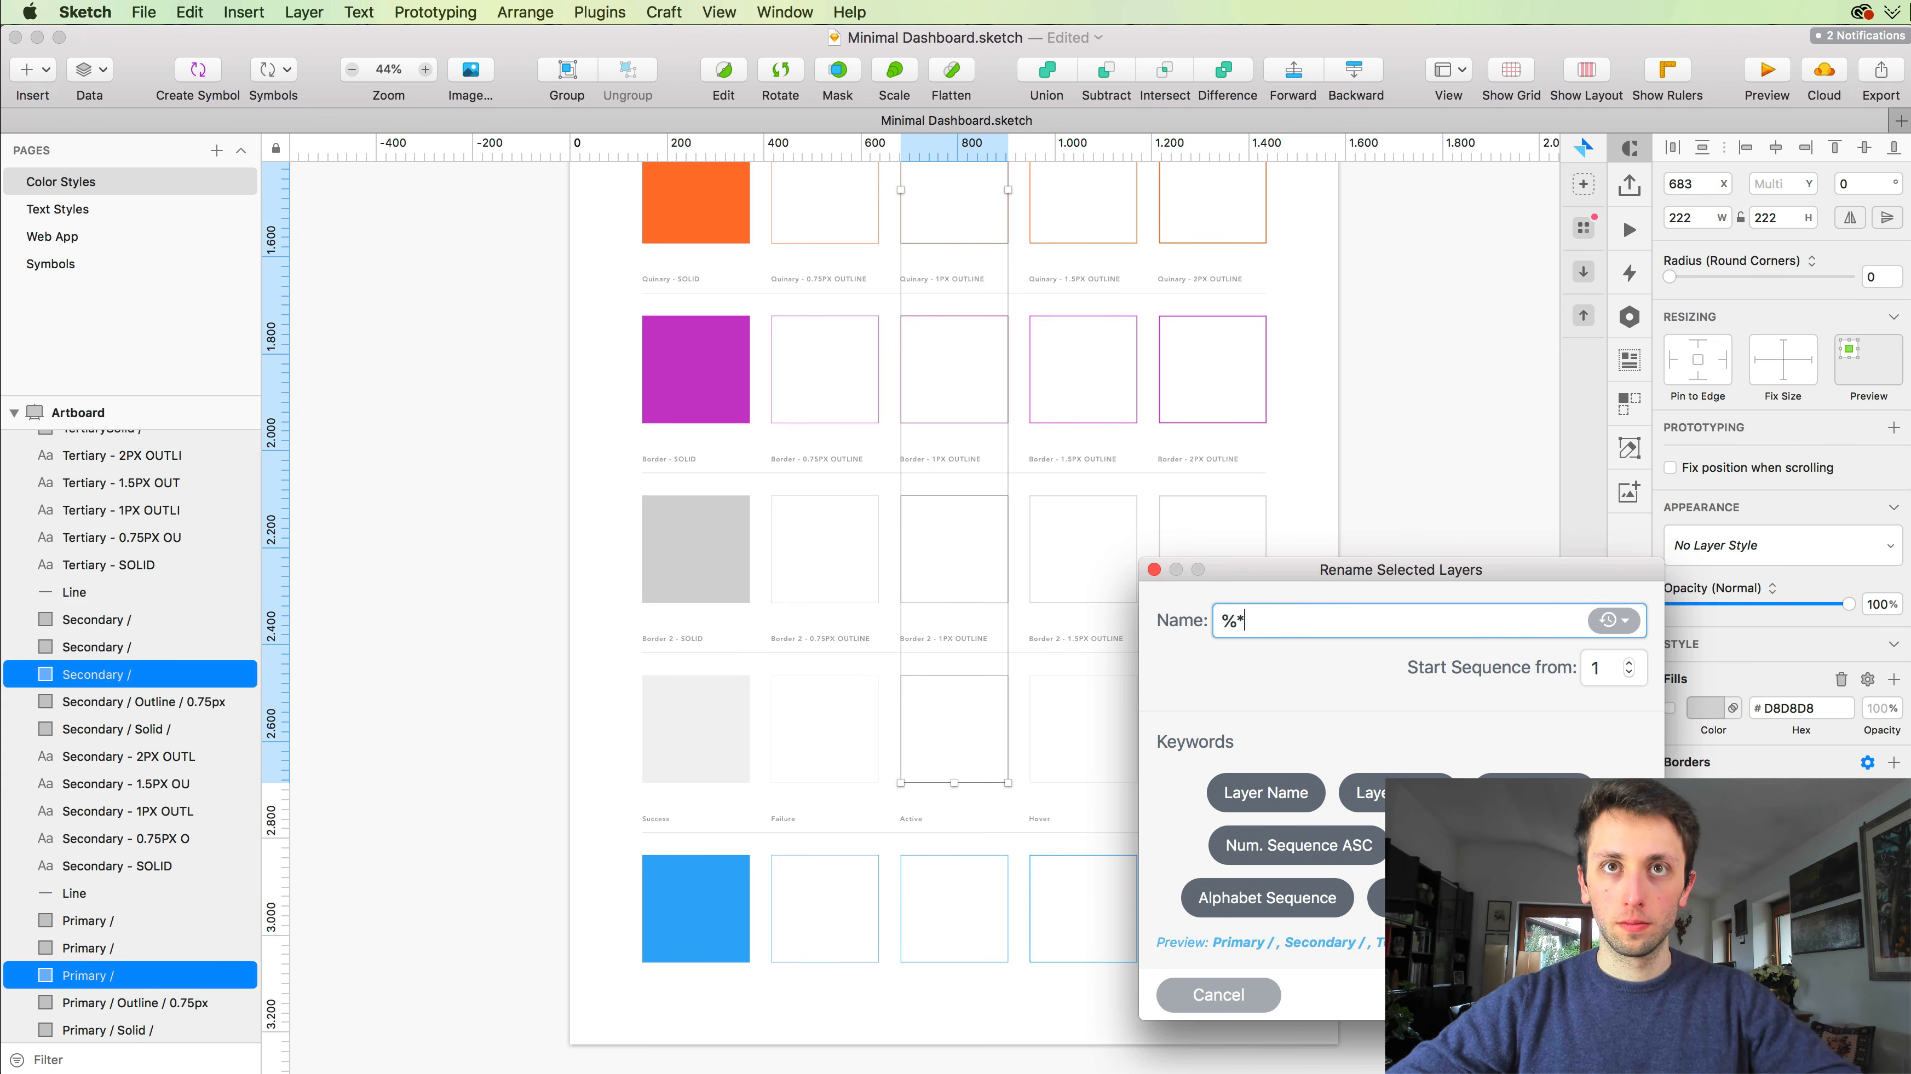
{"action": "type", "text": "2"}
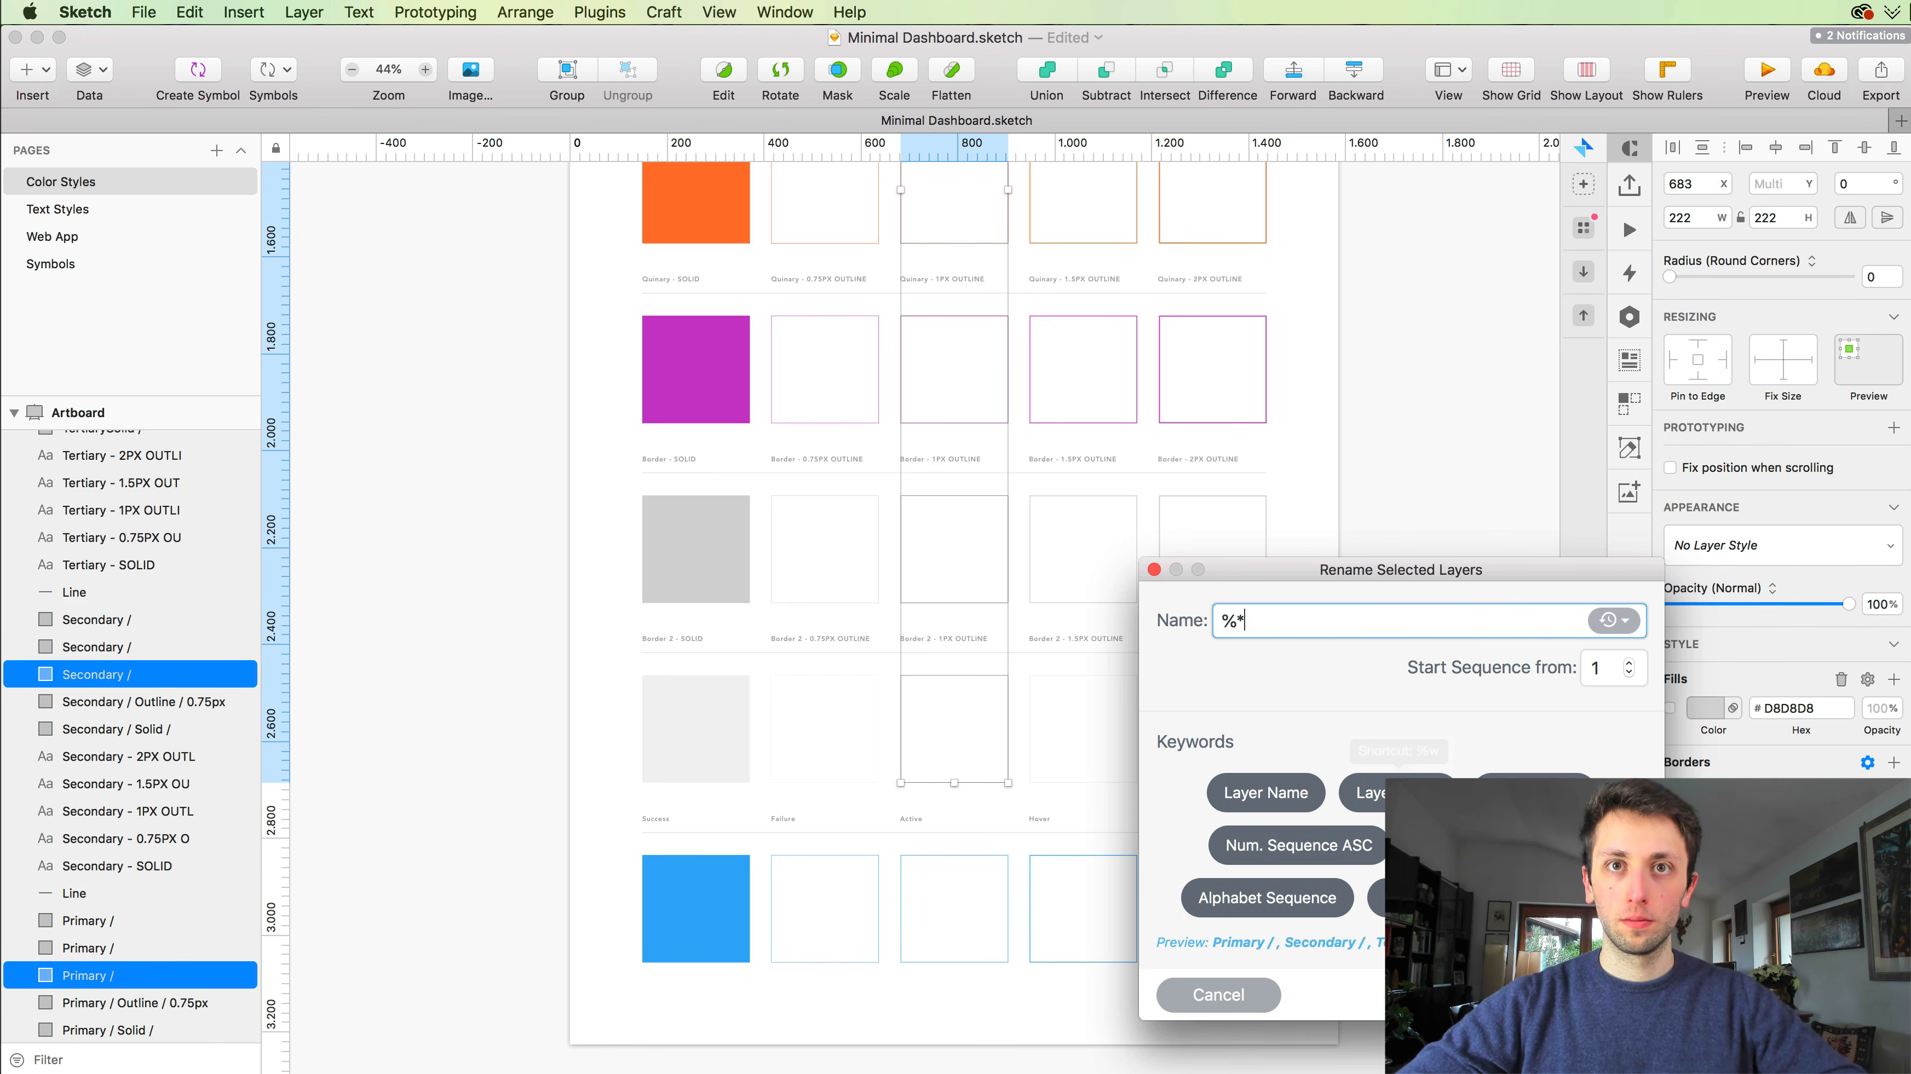
{"action": "left_click", "coordinate": [1246, 1000]}
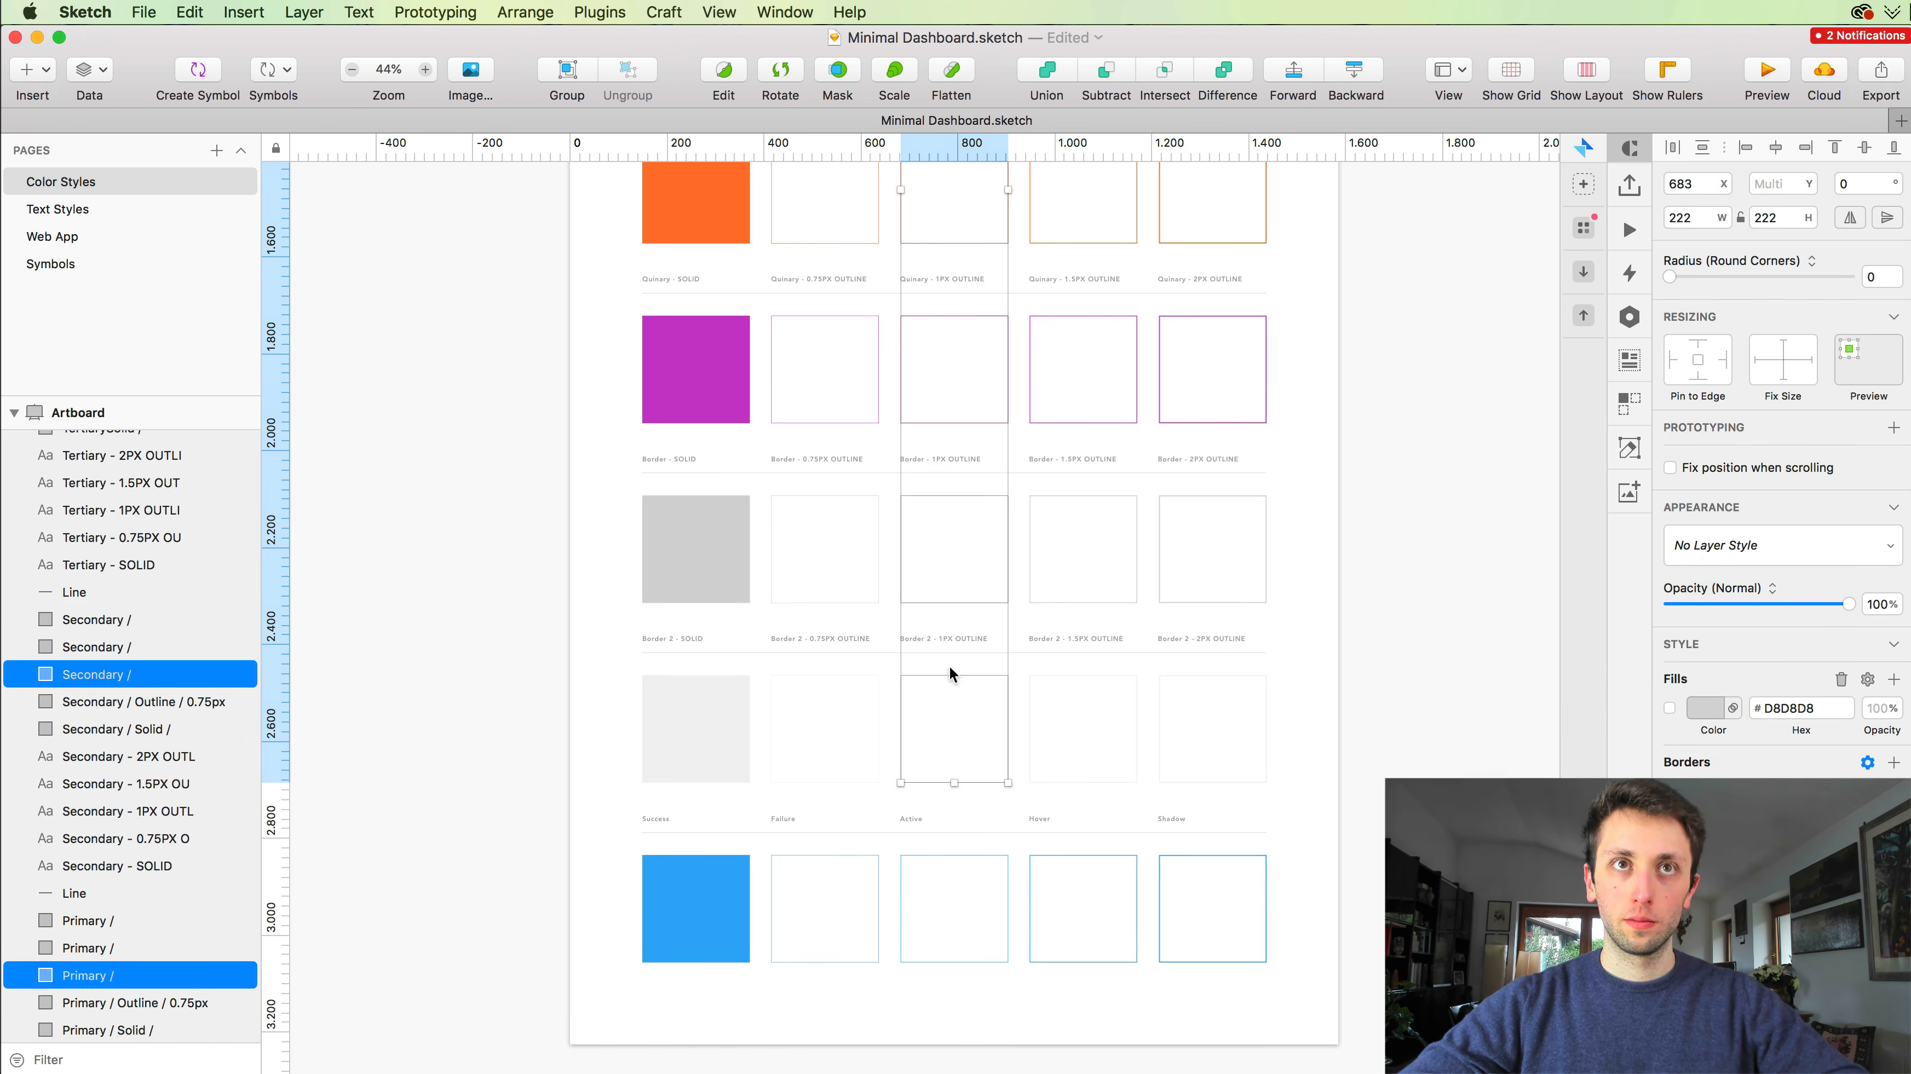
Step: Copy the "Outline / 0.75px" part of the layer name of the Border row's 0.75px outline rectangle
{"action": "left_click", "coordinate": [847, 504]}
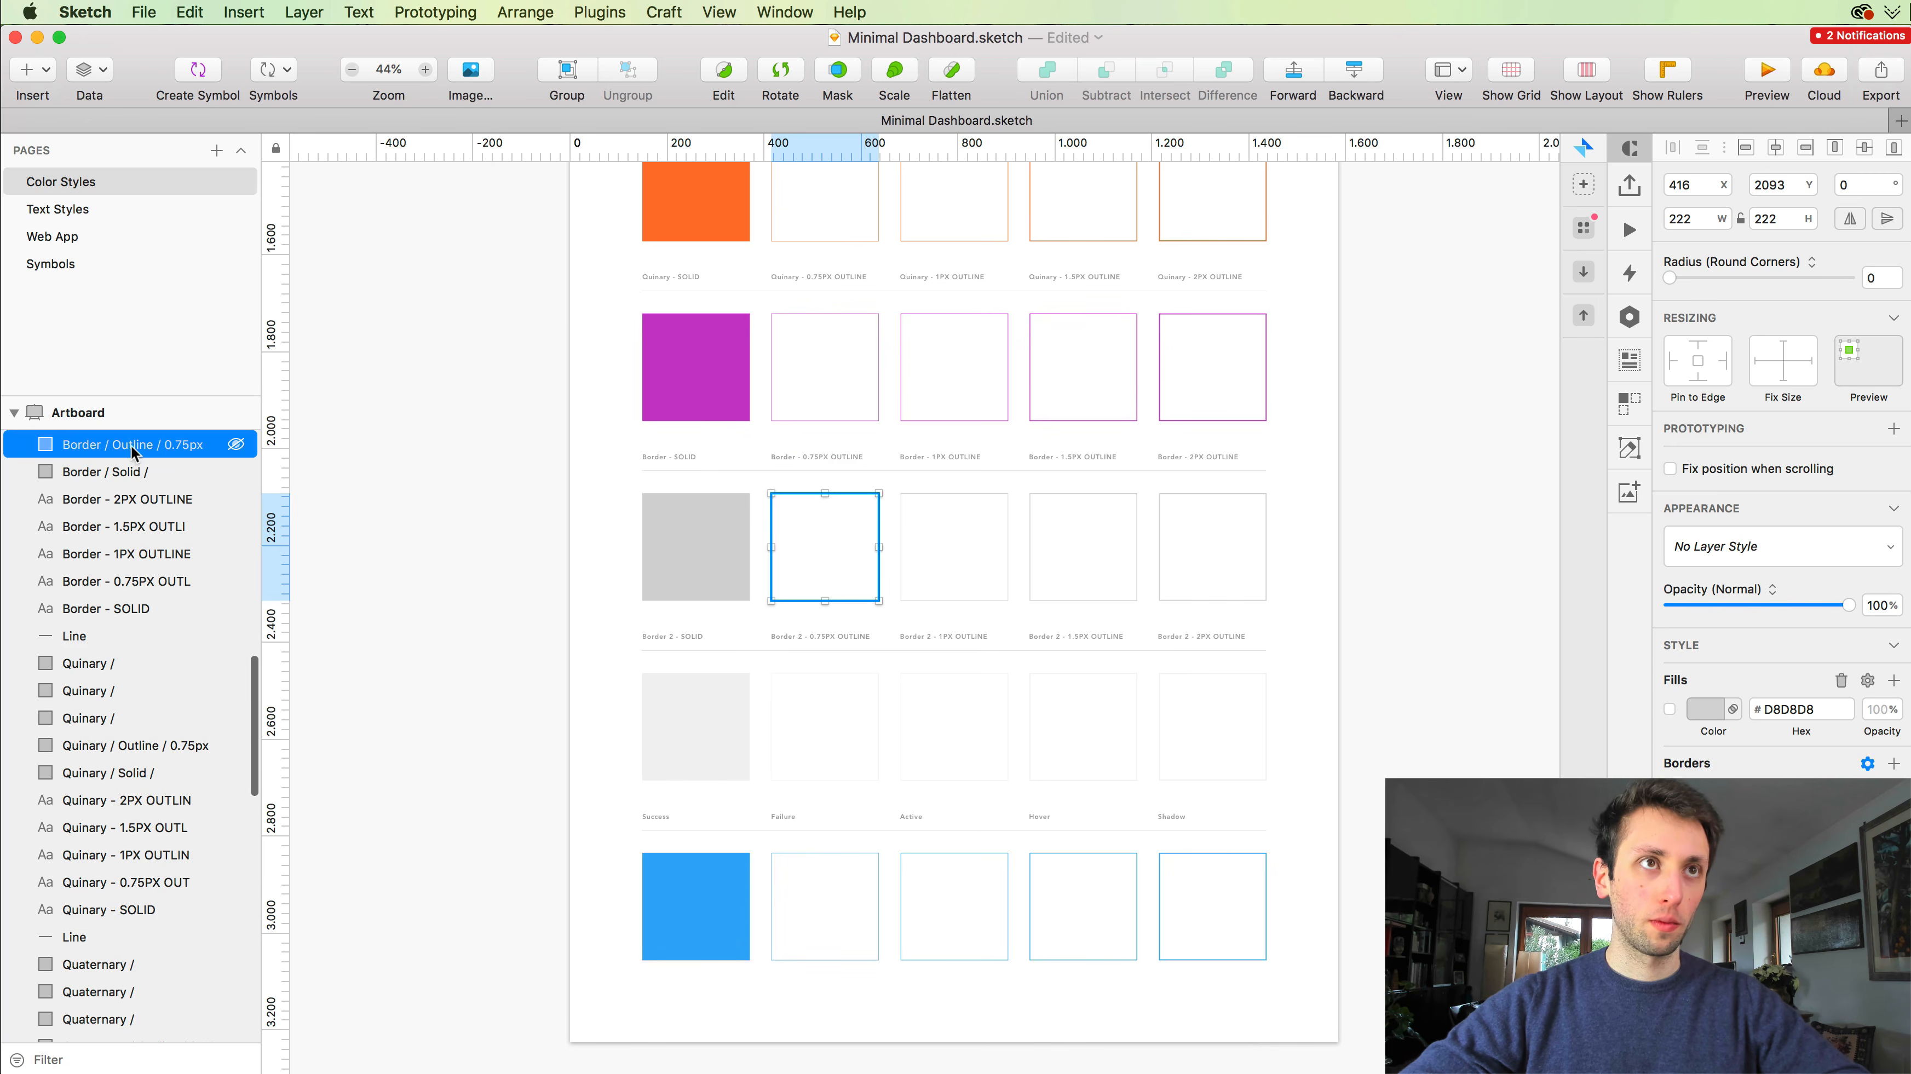
{"action": "double_click", "coordinate": [86, 444]}
{"action": "left_click_drag", "start_coordinate": [109, 460], "coordinate": [225, 456]}
{"action": "key", "text": "super+c"}
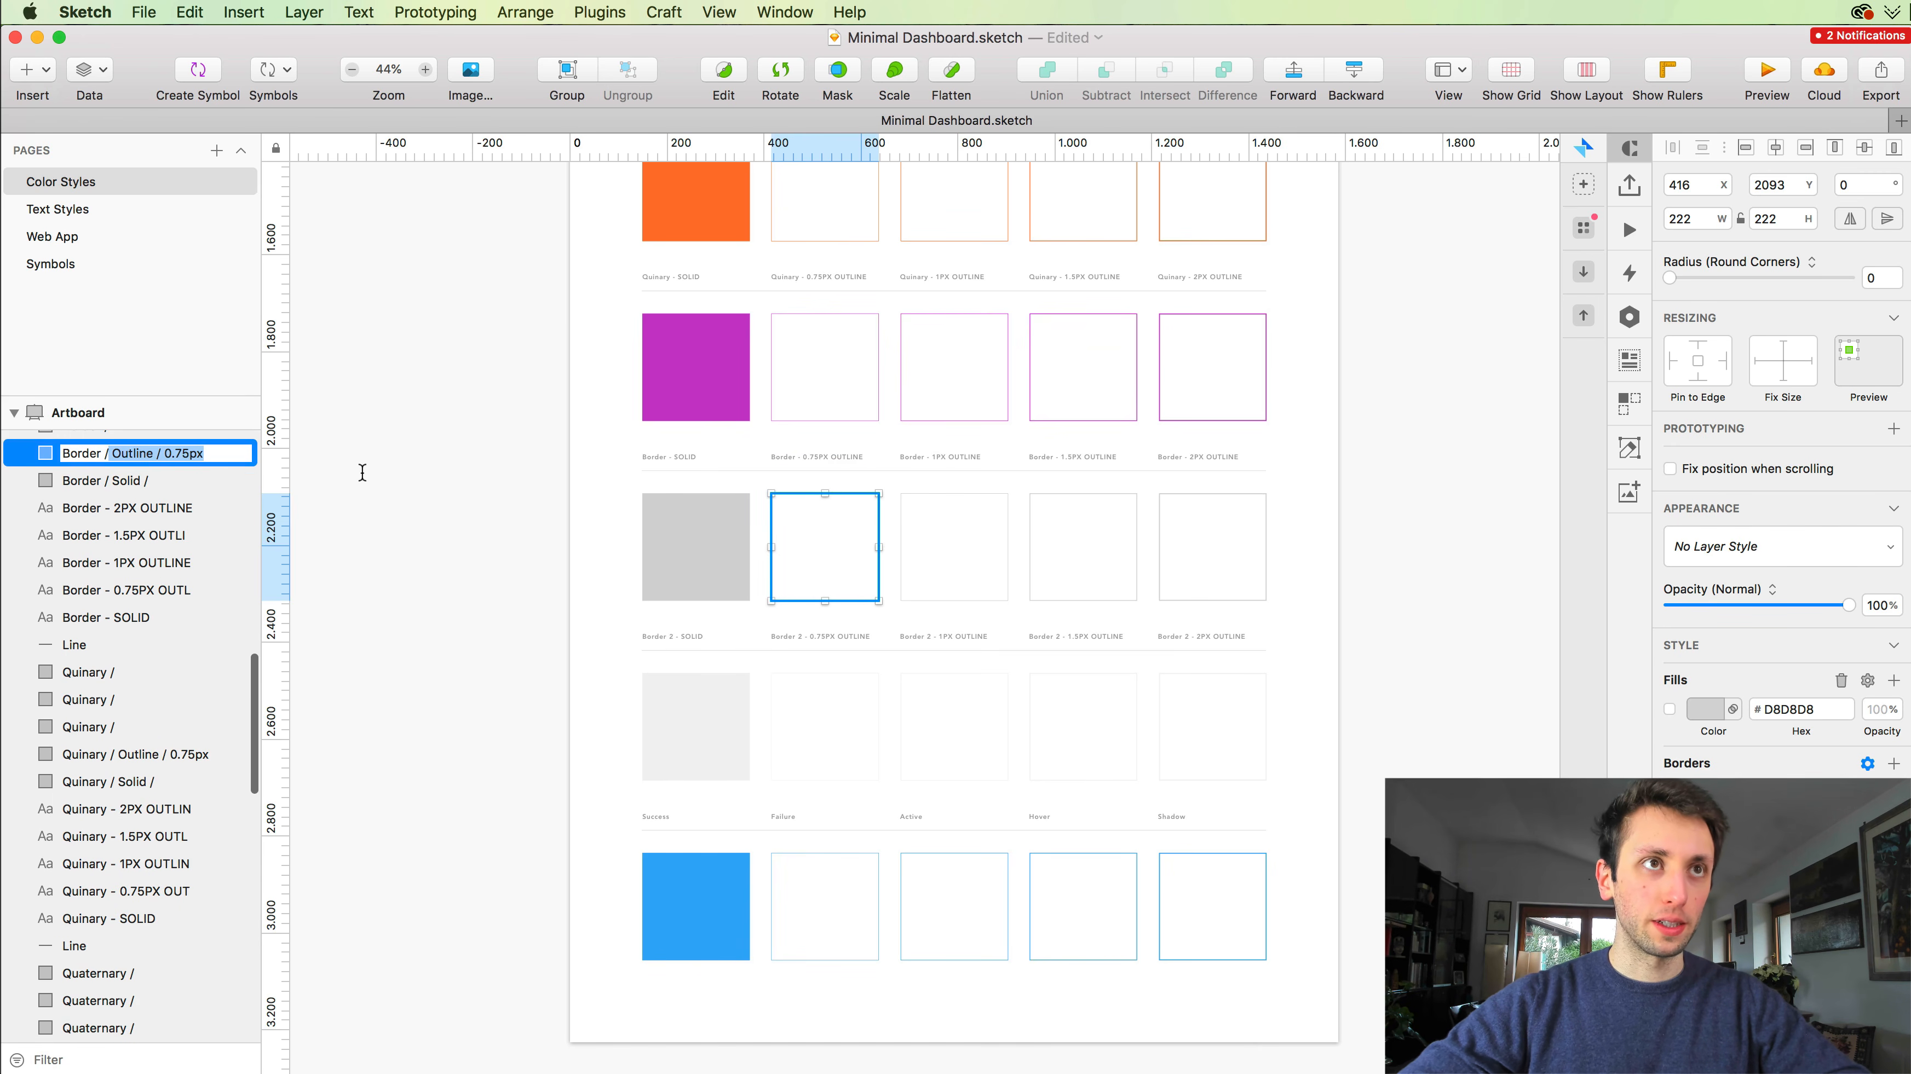
{"action": "left_click", "coordinate": [1329, 455]}
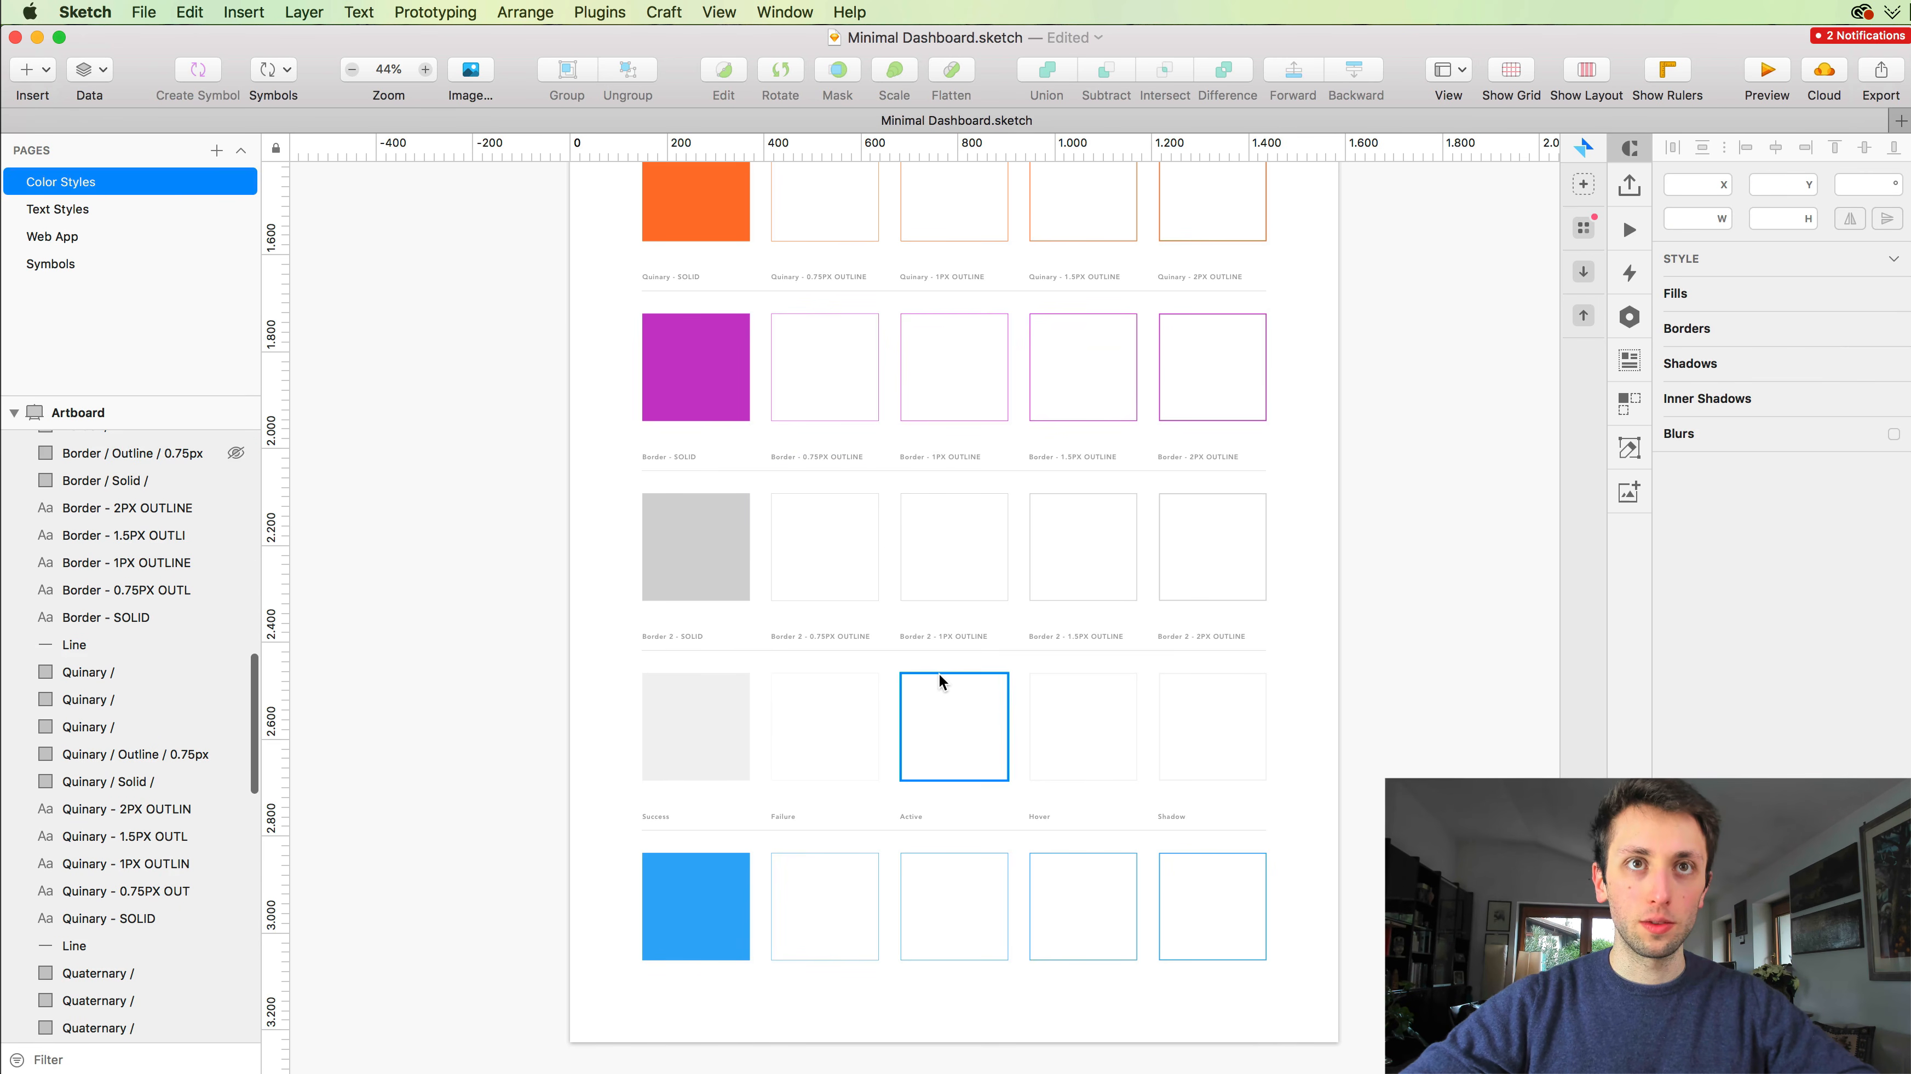
Step: Batch-rename the seven 1px outline rectangles from the Border 2 row up to the primary row, keeping each layer name and appending "Outline / 1px"
{"action": "left_click", "coordinate": [939, 674]}
{"action": "left_click", "coordinate": [976, 496], "text": "shift"}
{"action": "scroll", "coordinate": [975, 496], "scroll_direction": "up", "scroll_amount": 5}
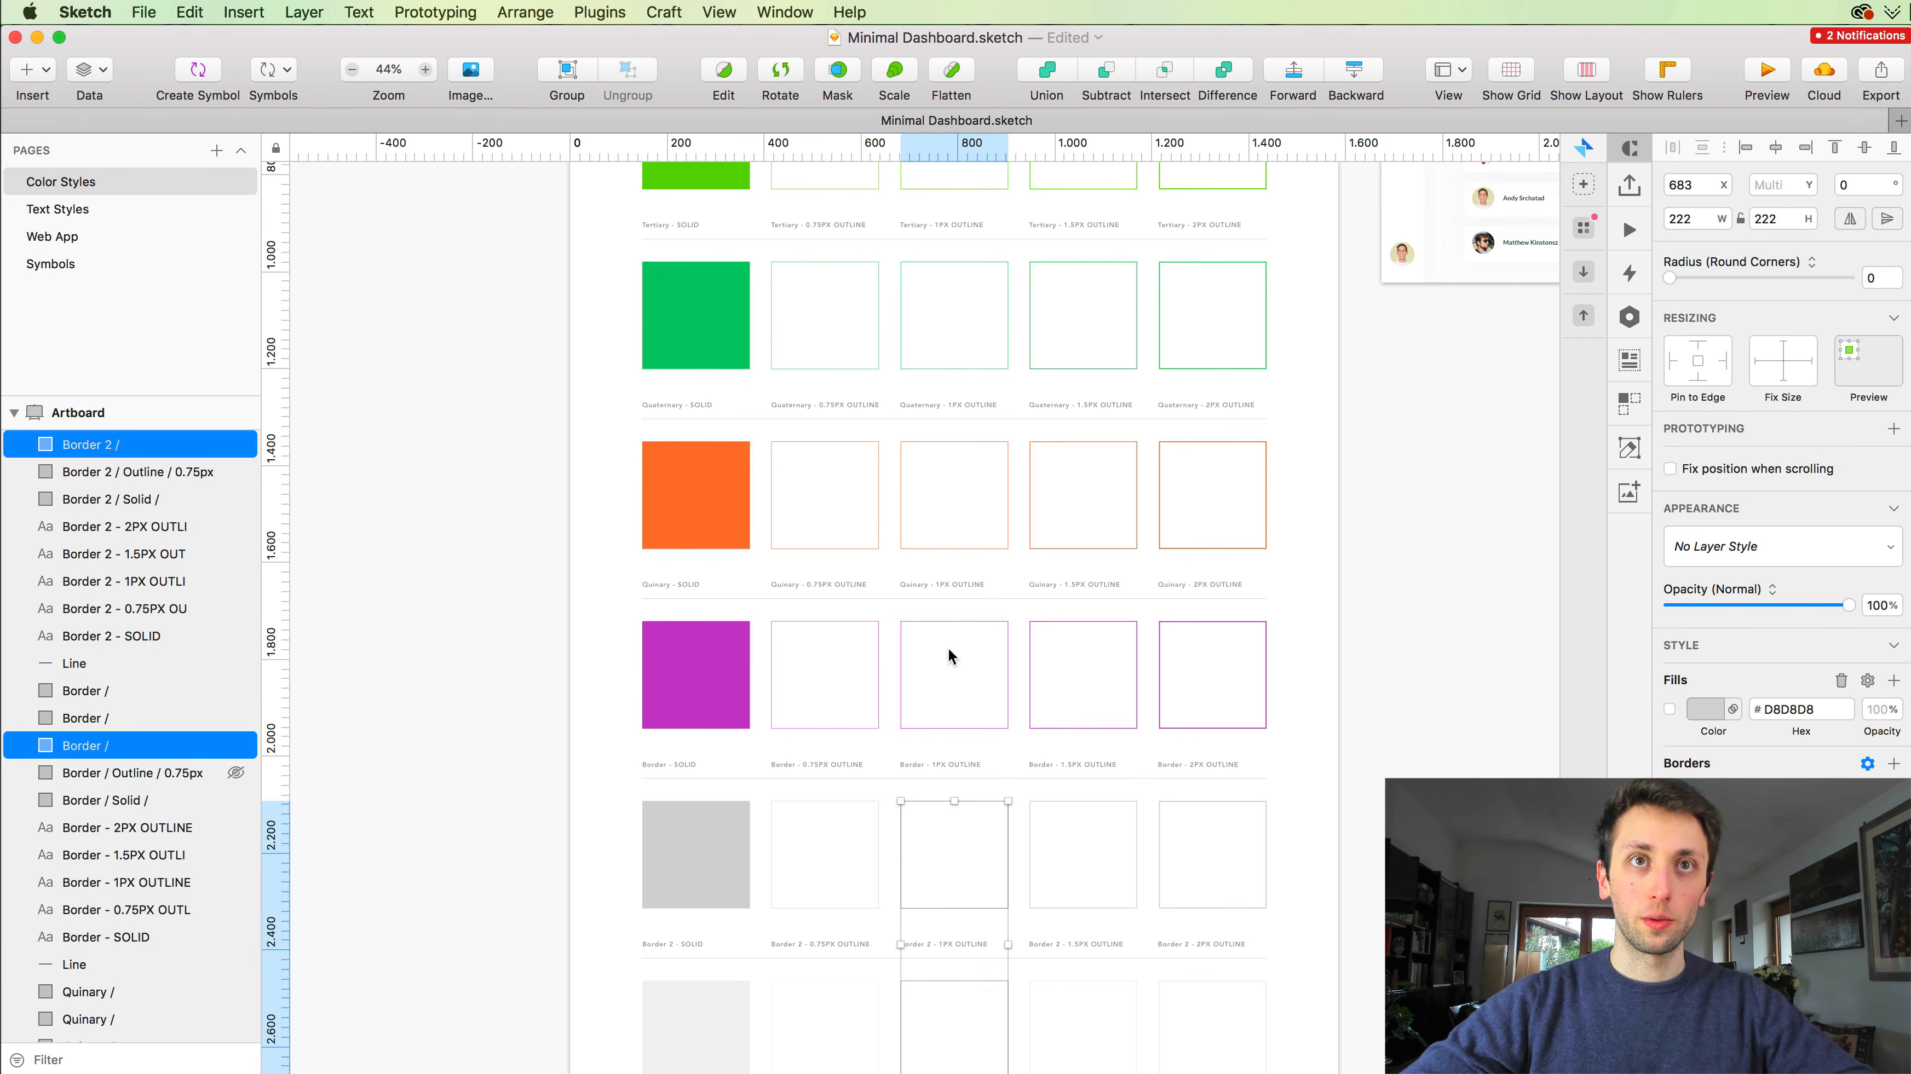
{"action": "left_click", "coordinate": [955, 626], "text": "shift"}
{"action": "left_click", "coordinate": [944, 445], "text": "shift"}
{"action": "left_click", "coordinate": [949, 265], "text": "shift"}
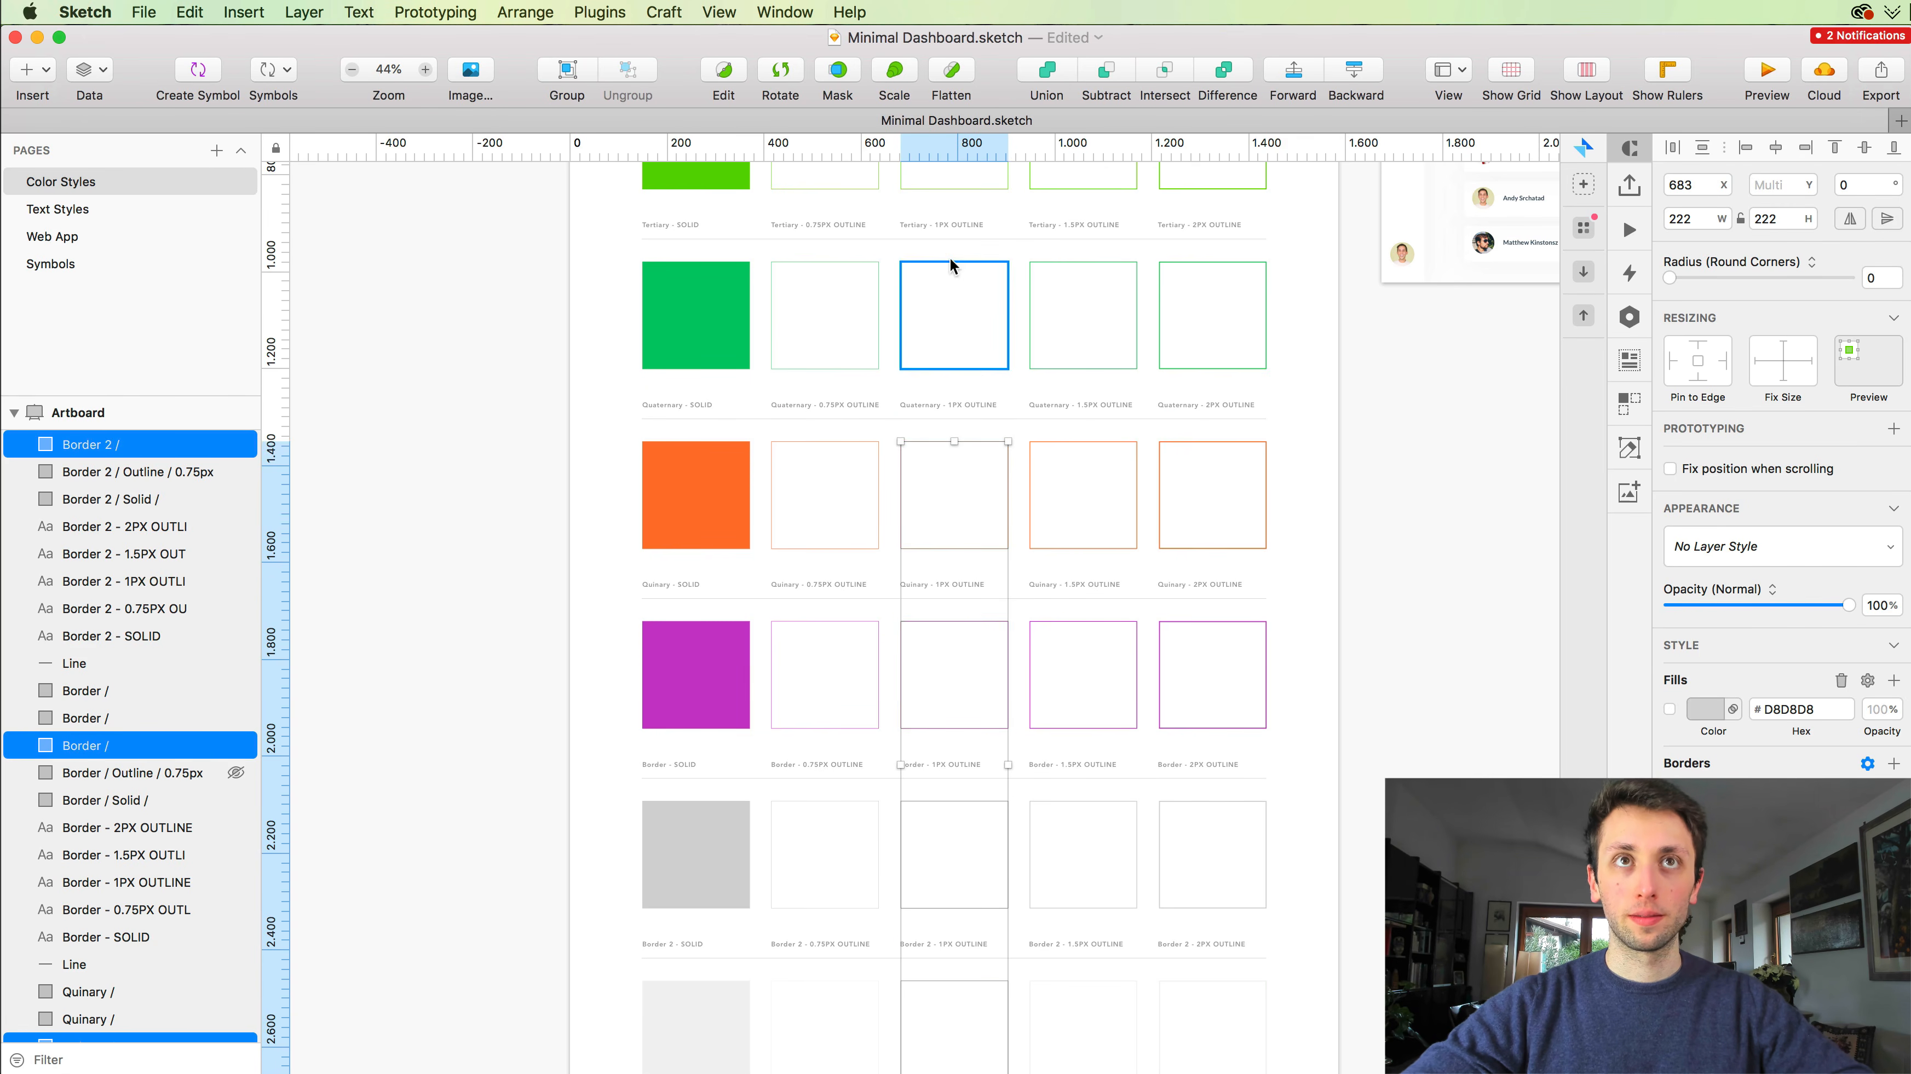
{"action": "scroll", "coordinate": [956, 337], "scroll_direction": "up", "scroll_amount": 4}
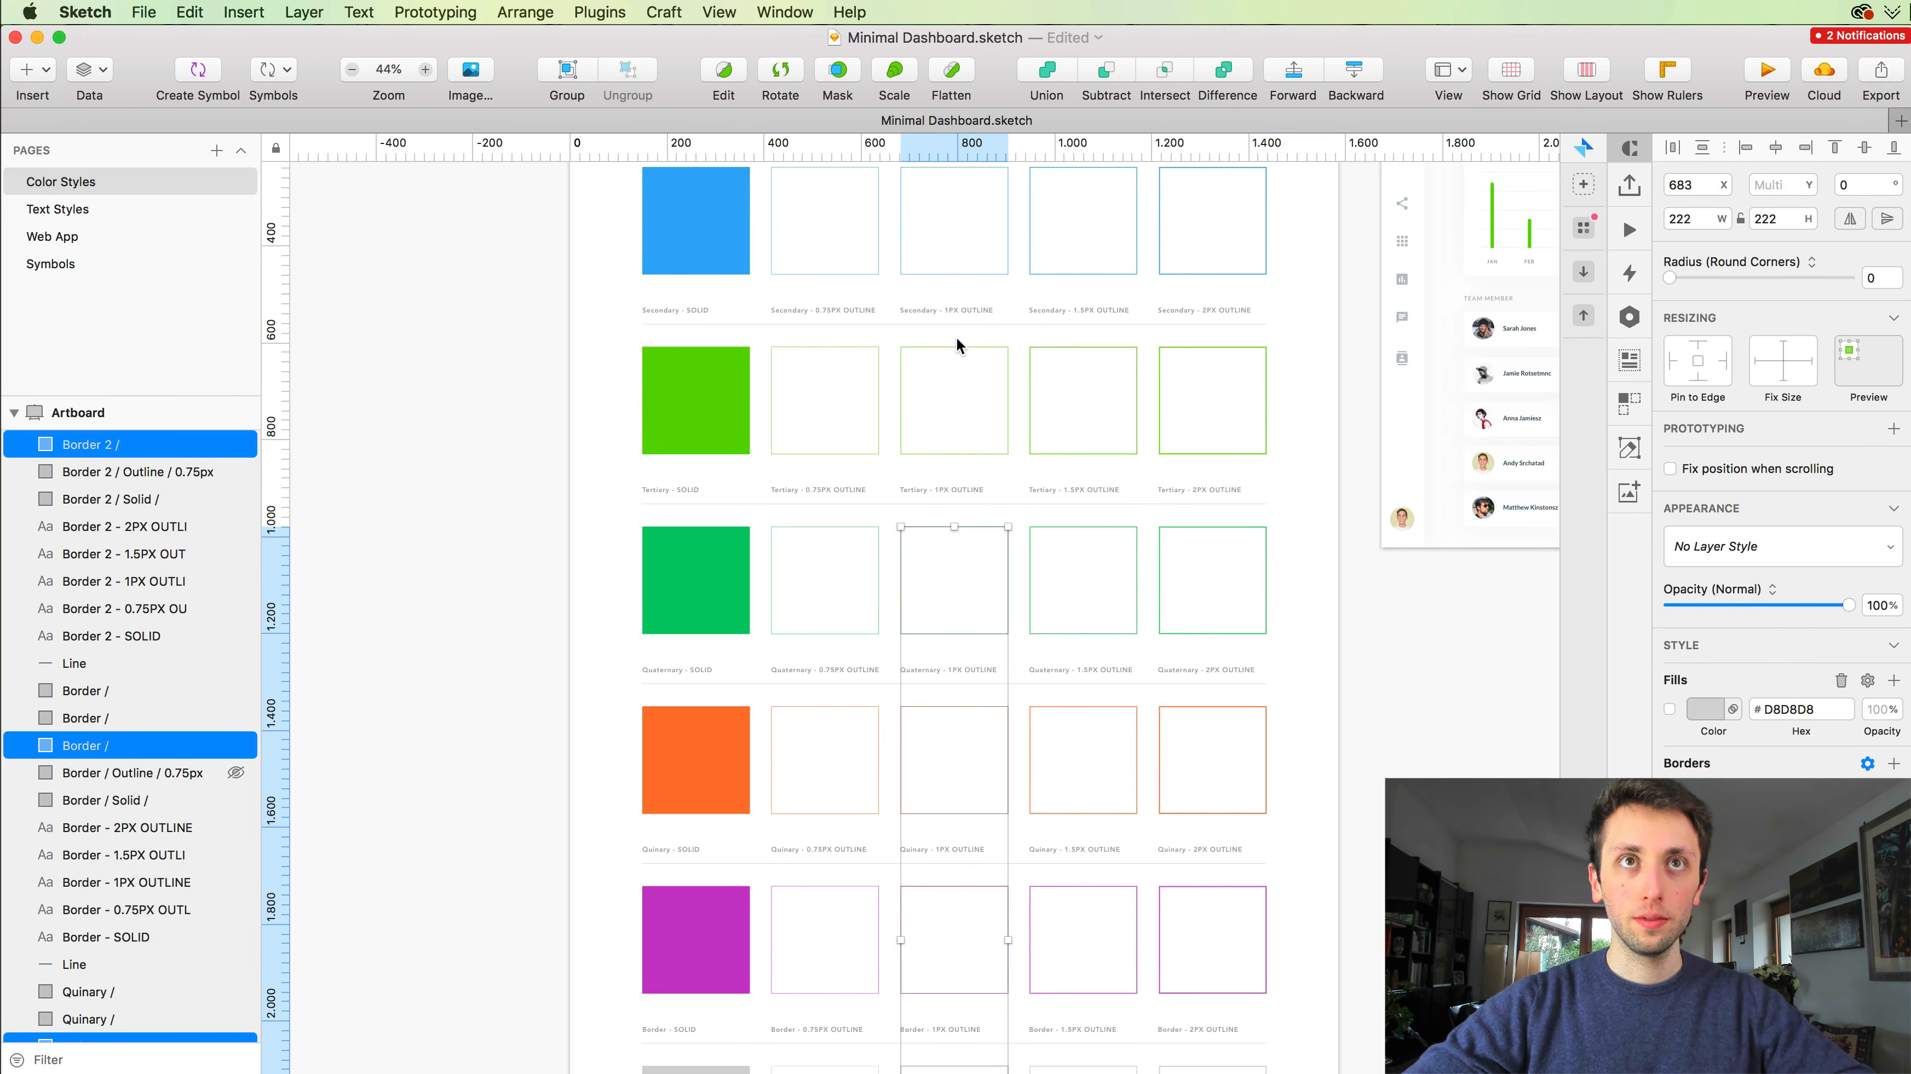
{"action": "left_click", "coordinate": [956, 270], "text": "shift"}
{"action": "scroll", "coordinate": [956, 269], "scroll_direction": "up", "scroll_amount": 4}
{"action": "key", "text": "super+shift+r"}
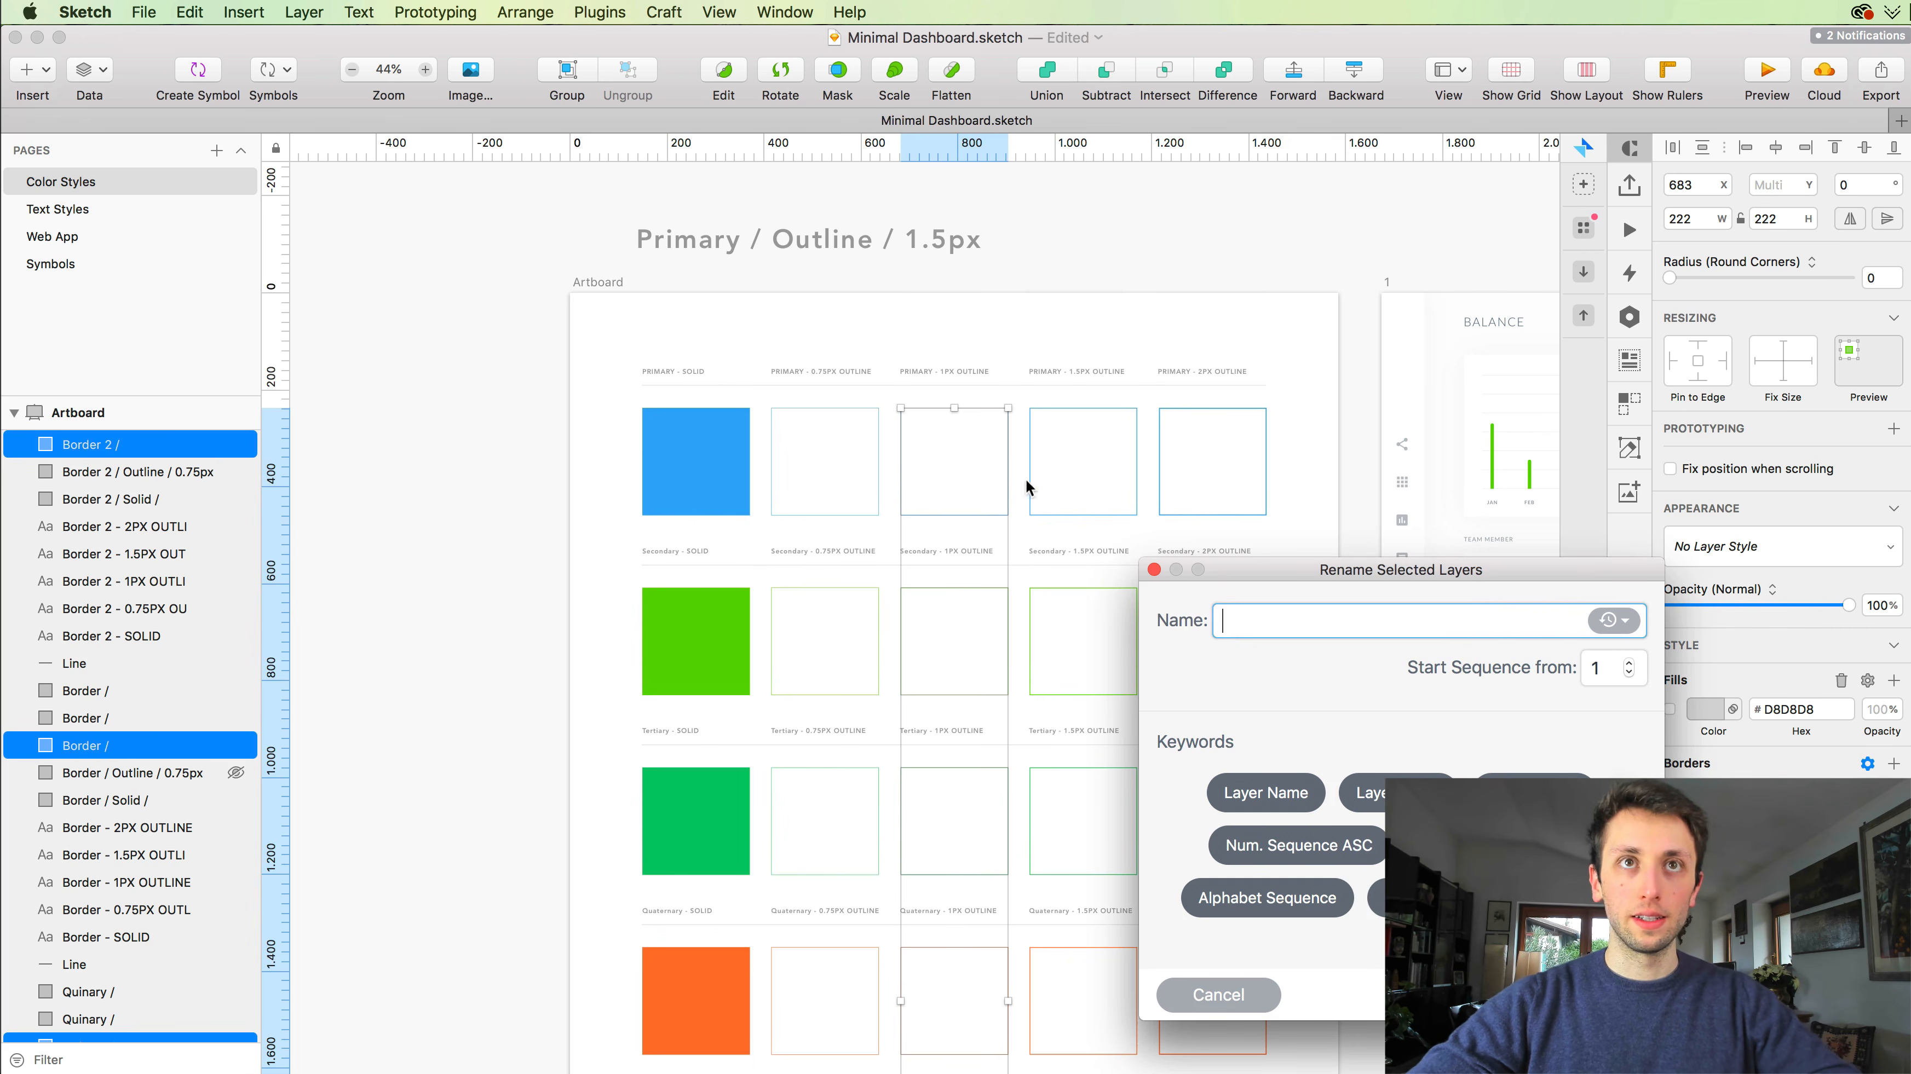
{"action": "left_click", "coordinate": [1266, 792]}
{"action": "type", "text": "Outline / 0.75px"}
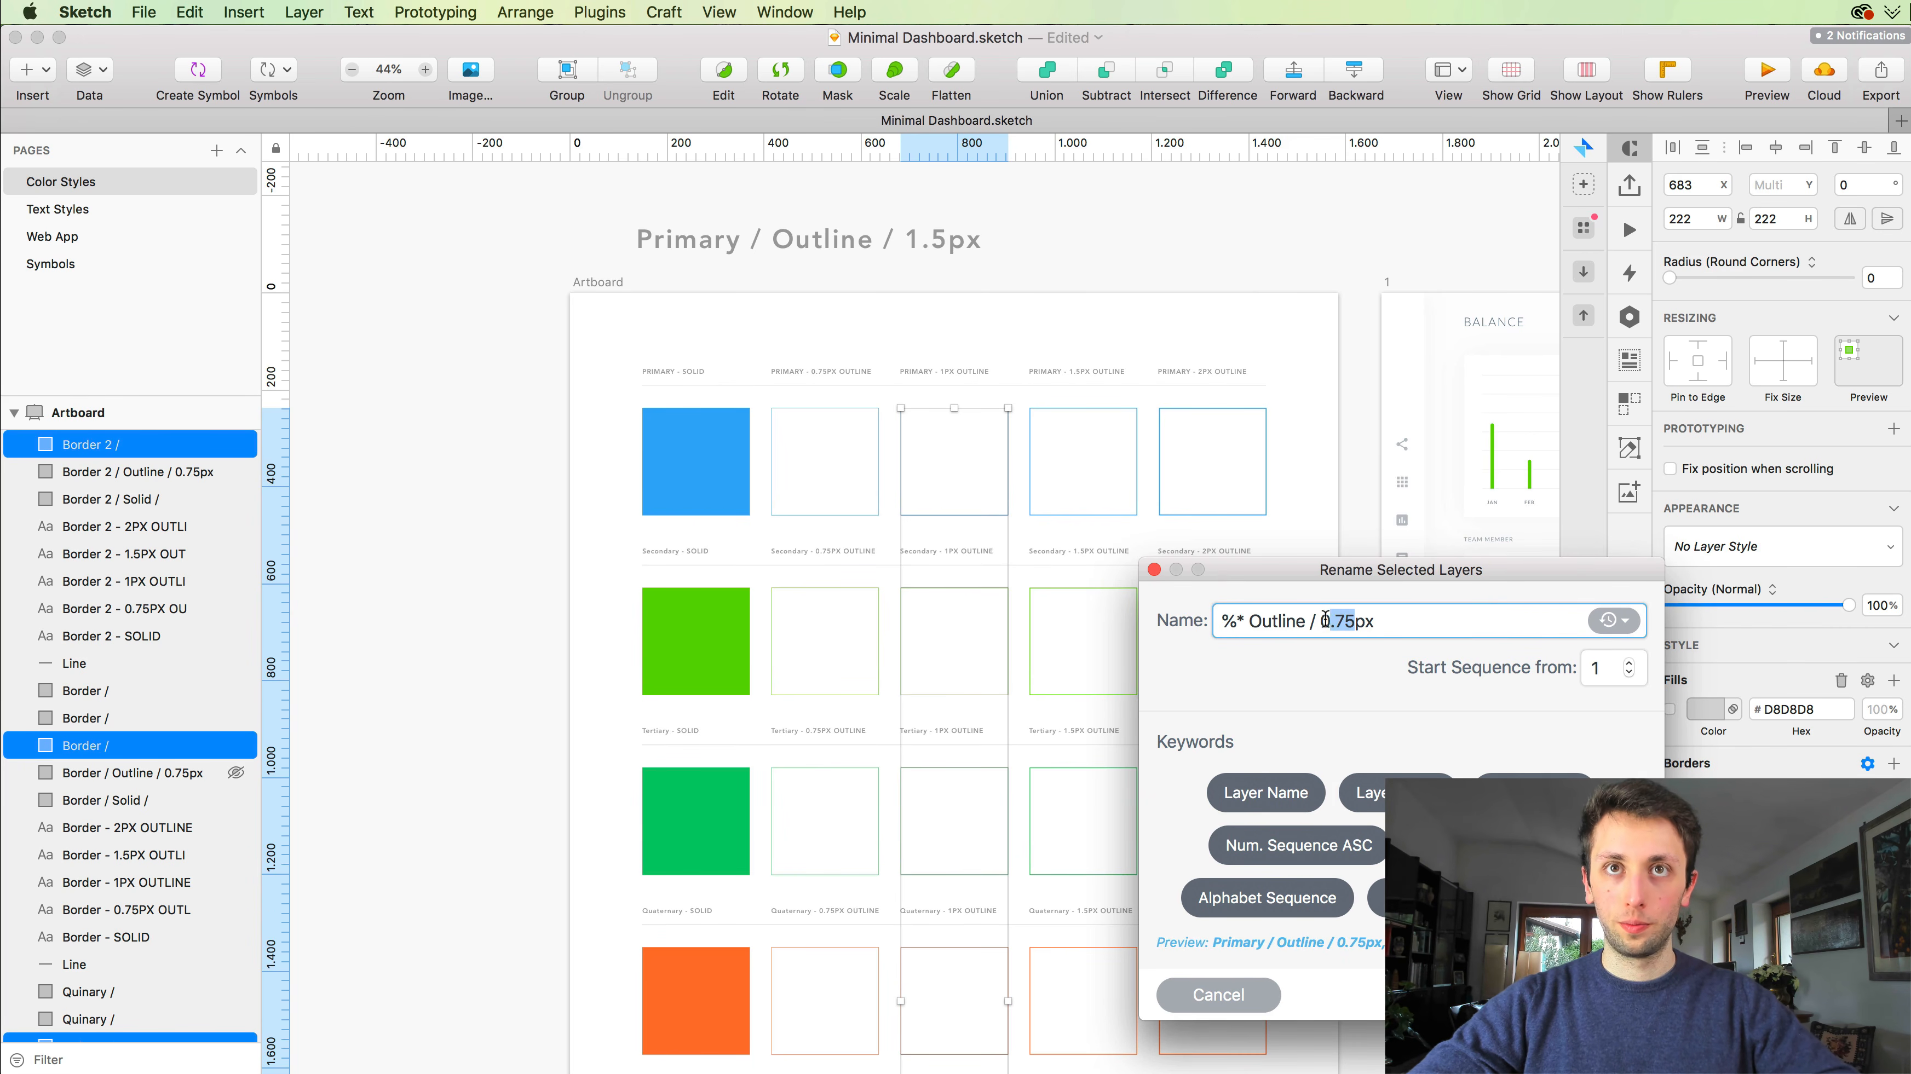
{"action": "type", "text": "1"}
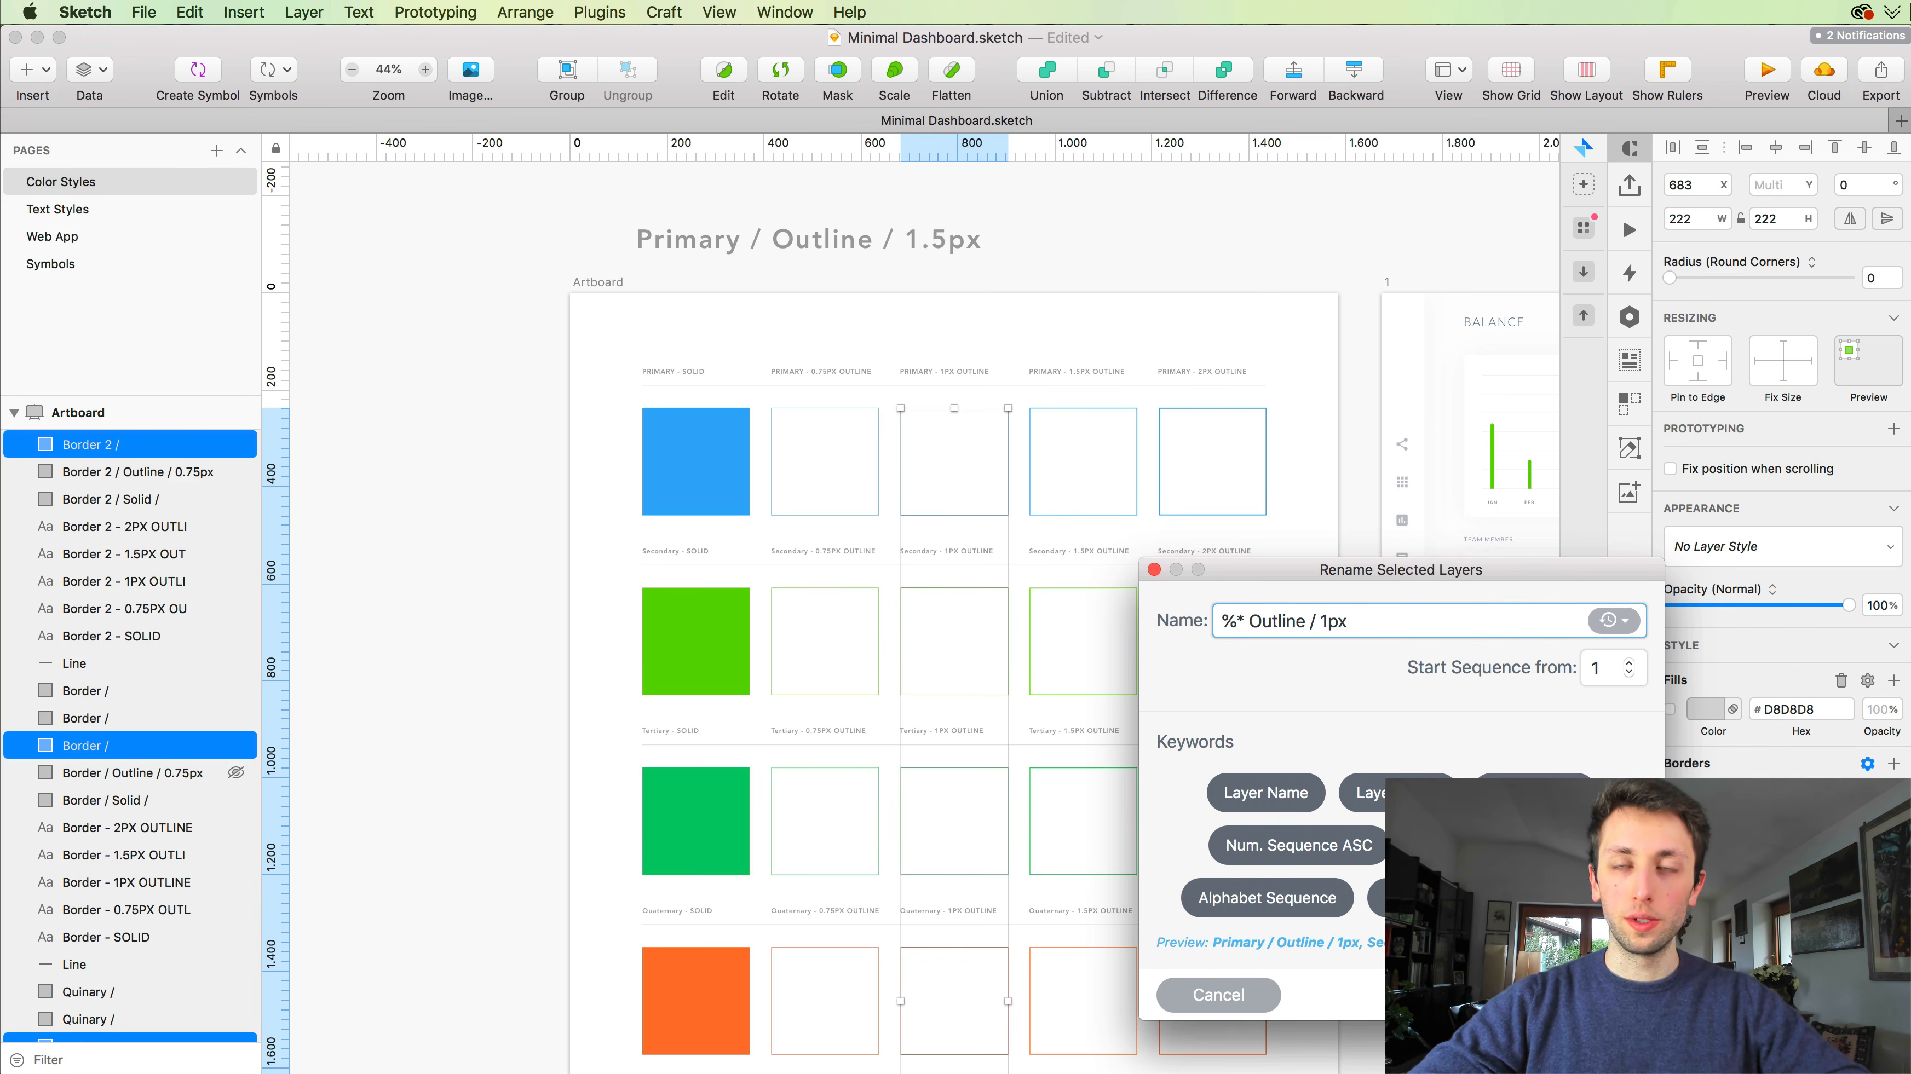
{"action": "key", "text": "Return"}
Step: Batch-rename the seven 1.5px outline rectangles from the primary to the Border 2 row, keeping each layer name and appending "Outline / 1.5px"
{"action": "scroll", "coordinate": [1359, 678], "scroll_direction": "down", "scroll_amount": 3}
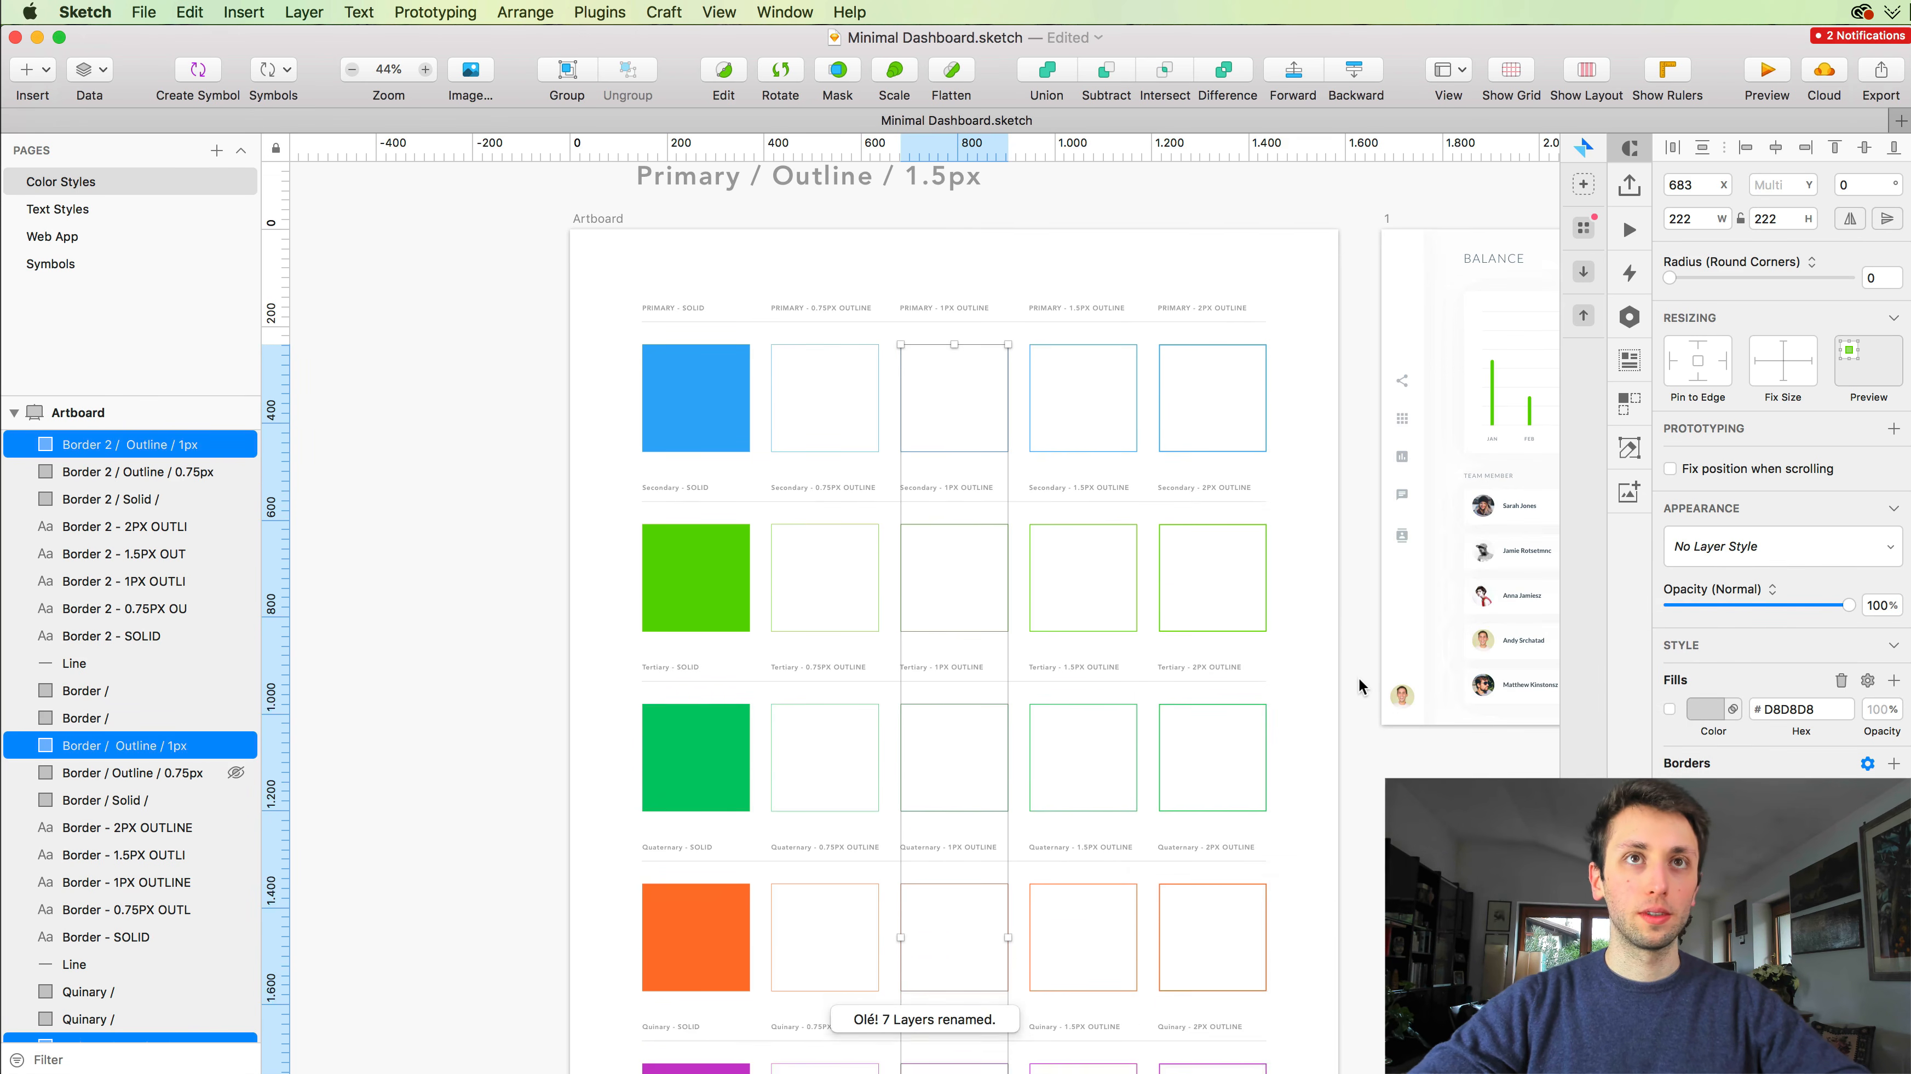
{"action": "left_click", "coordinate": [1078, 298]}
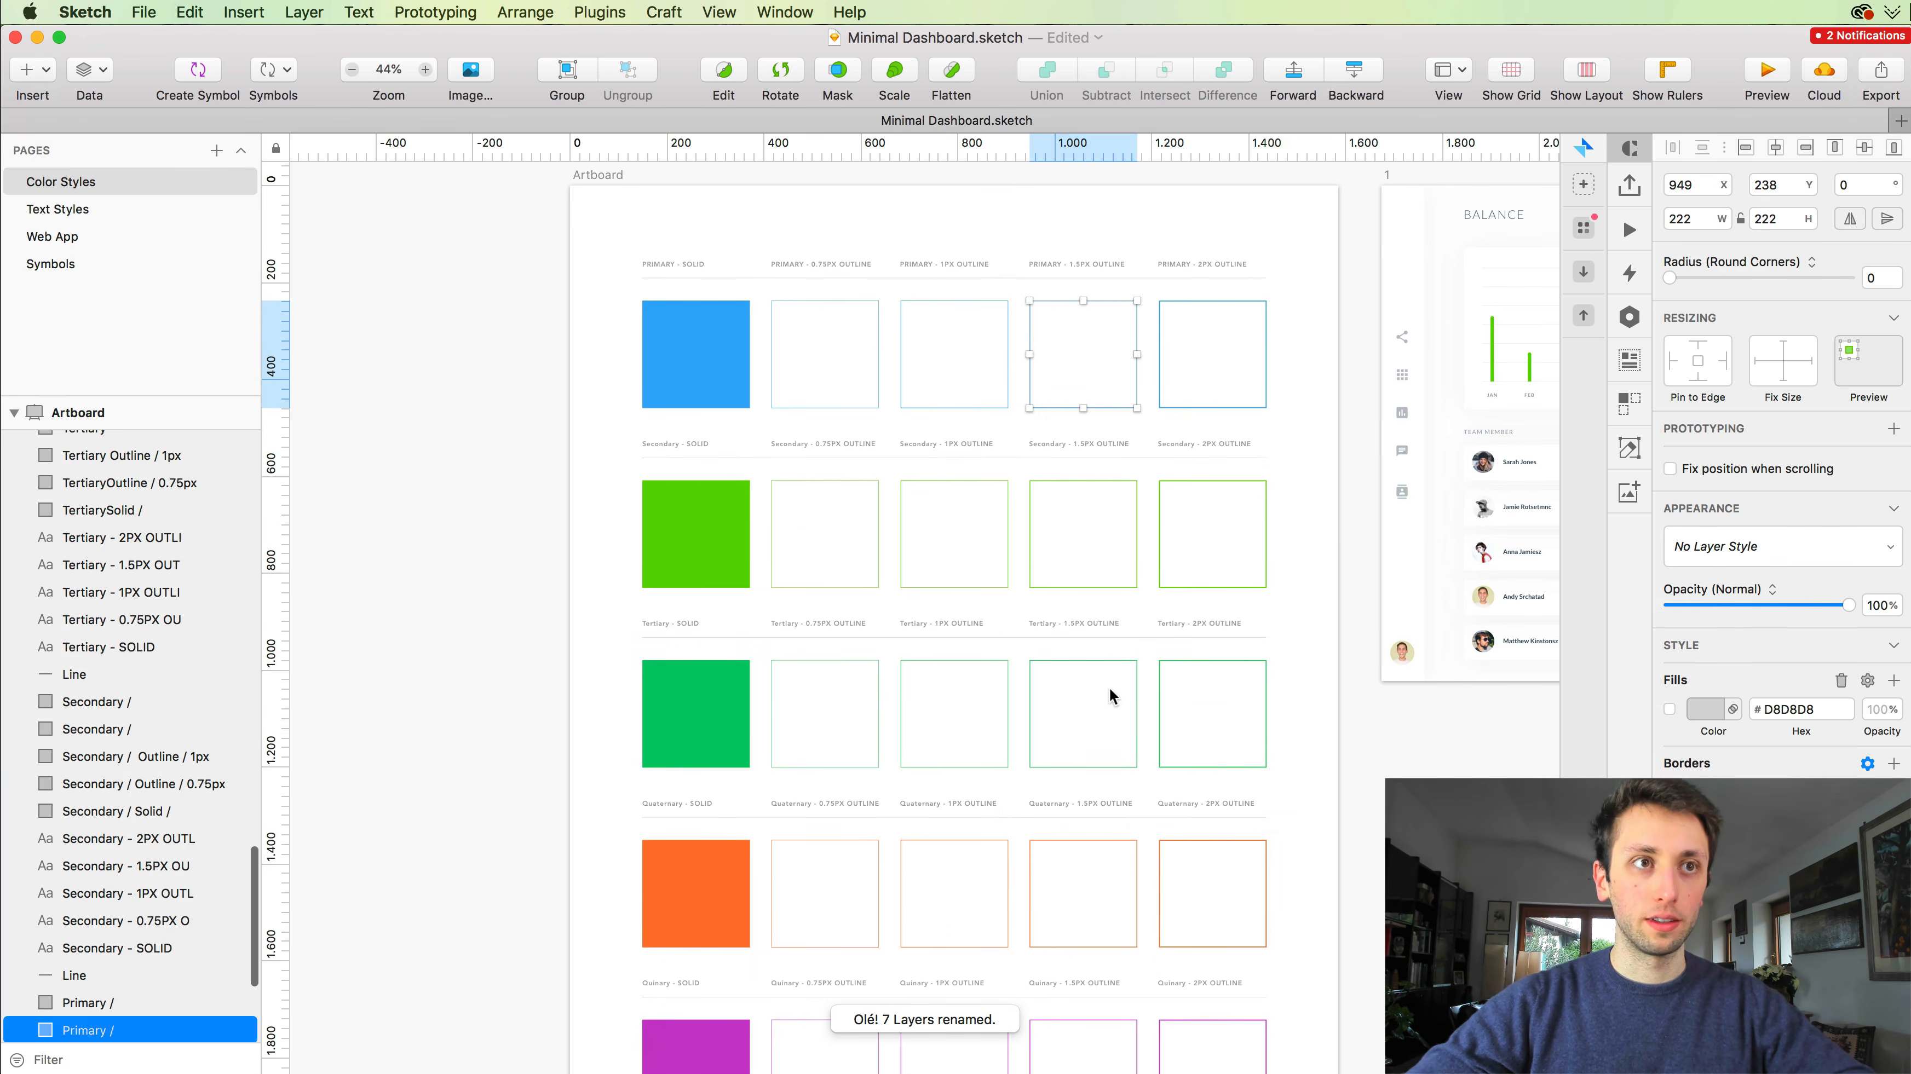
{"action": "scroll", "coordinate": [1109, 687], "scroll_direction": "down", "scroll_amount": 6}
{"action": "left_click", "coordinate": [1064, 358], "text": "shift"}
{"action": "left_click", "coordinate": [1071, 440], "text": "shift"}
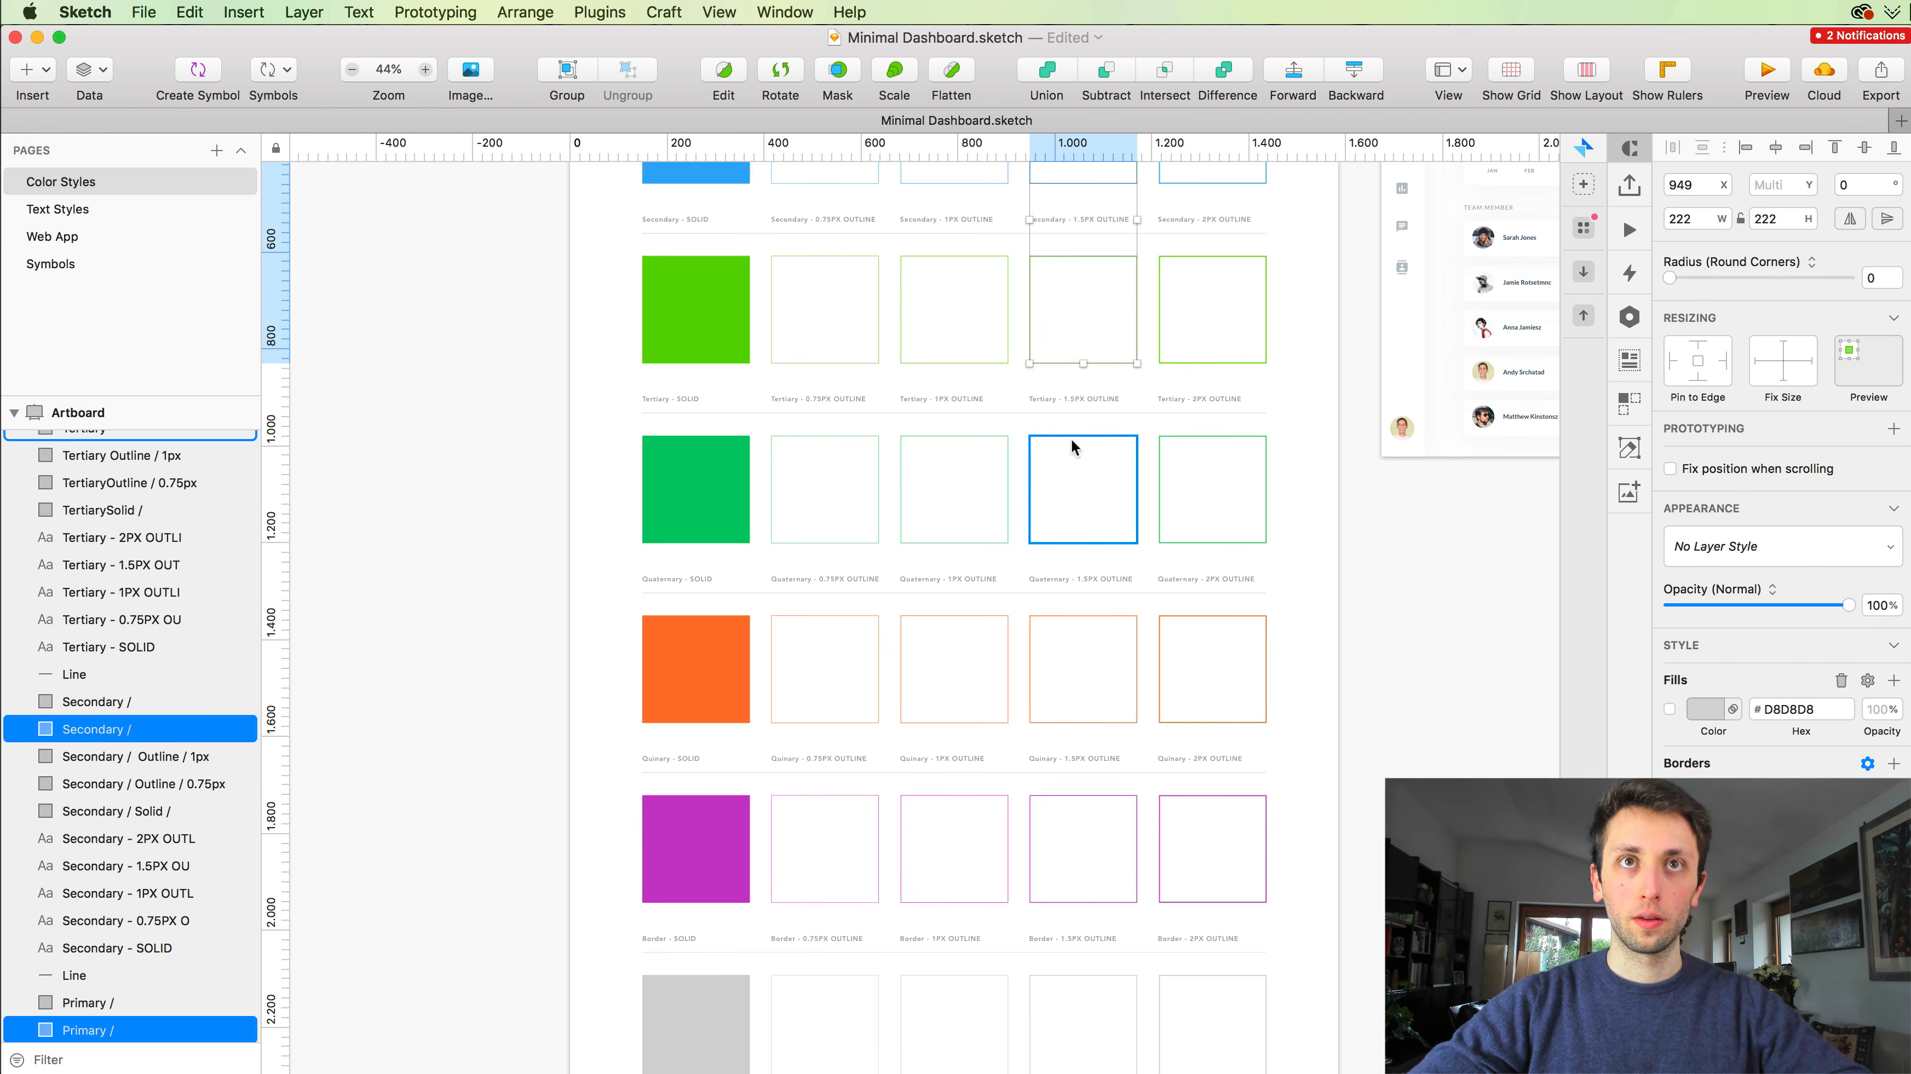
{"action": "left_click", "coordinate": [1086, 620], "text": "shift"}
{"action": "scroll", "coordinate": [1087, 615], "scroll_direction": "down", "scroll_amount": 6}
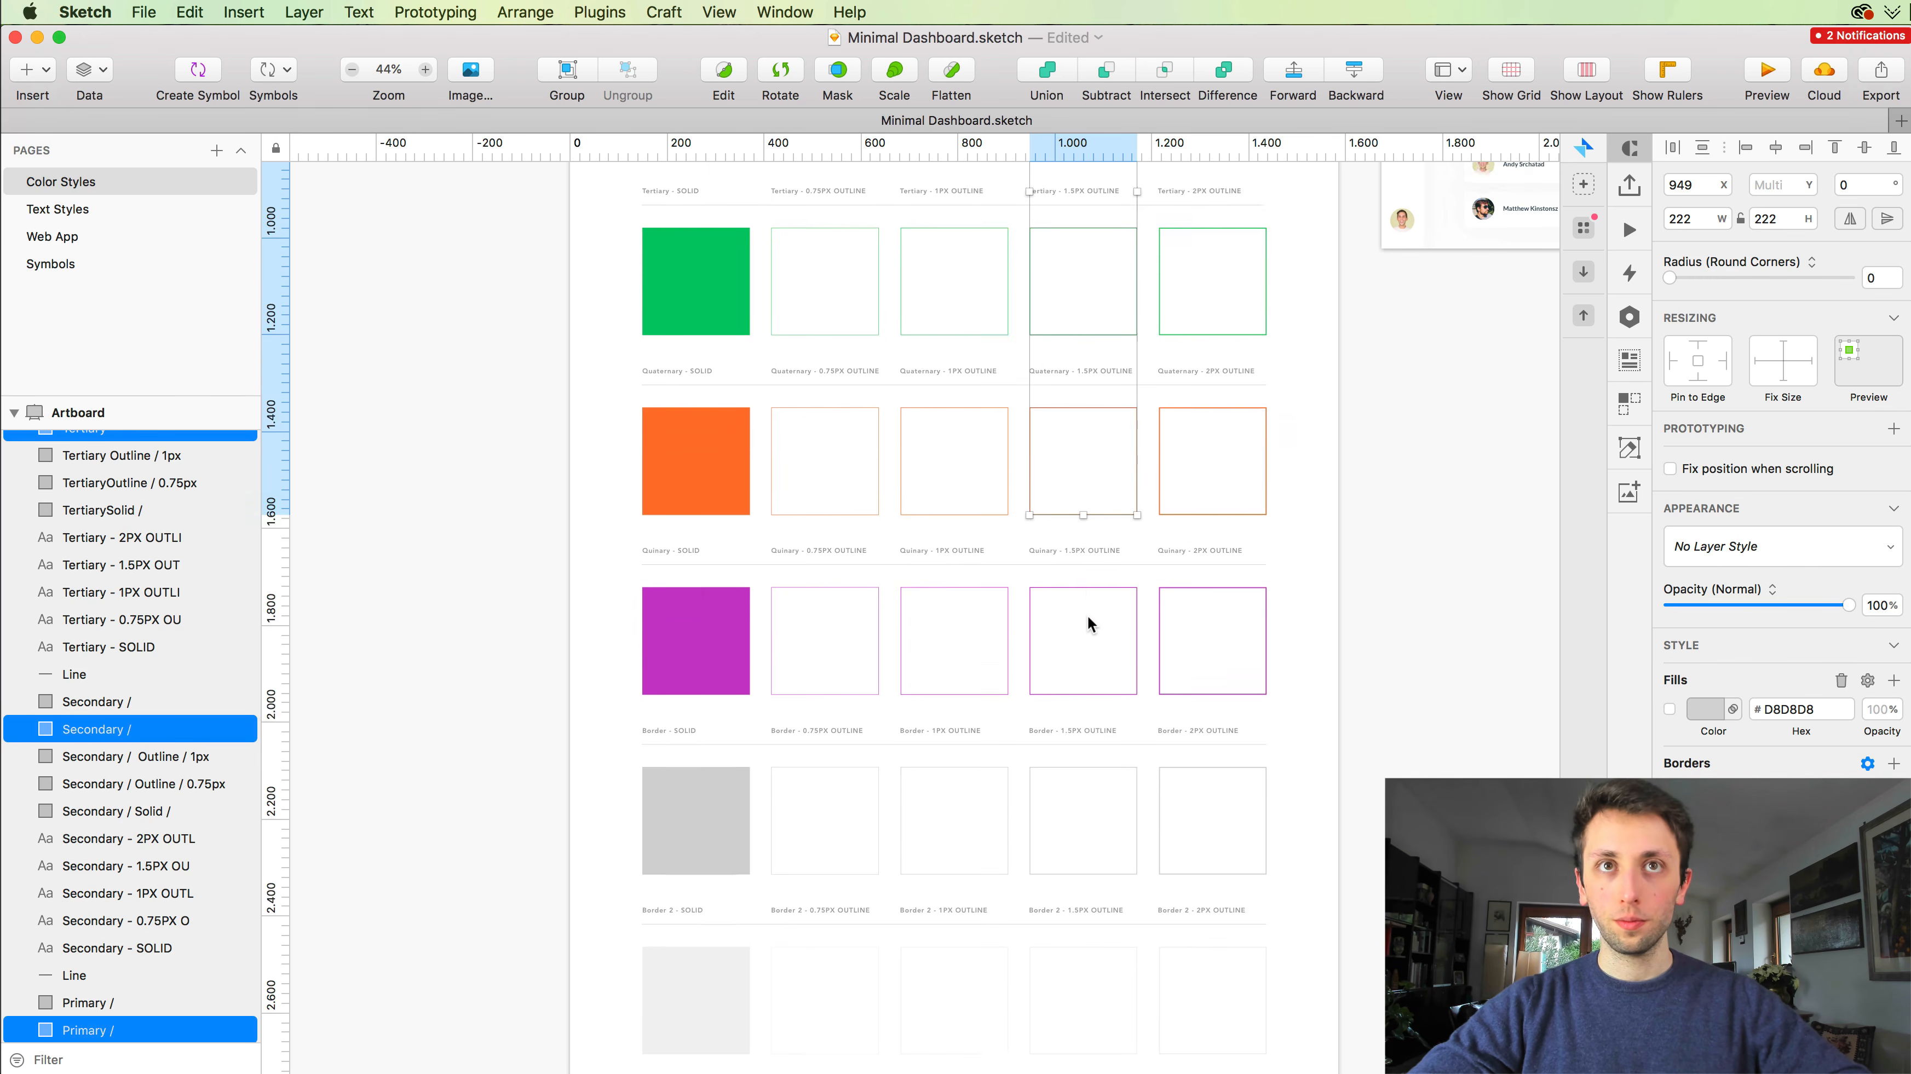
{"action": "left_click", "coordinate": [1078, 561], "text": "shift"}
{"action": "scroll", "coordinate": [1090, 631], "scroll_direction": "down", "scroll_amount": 4}
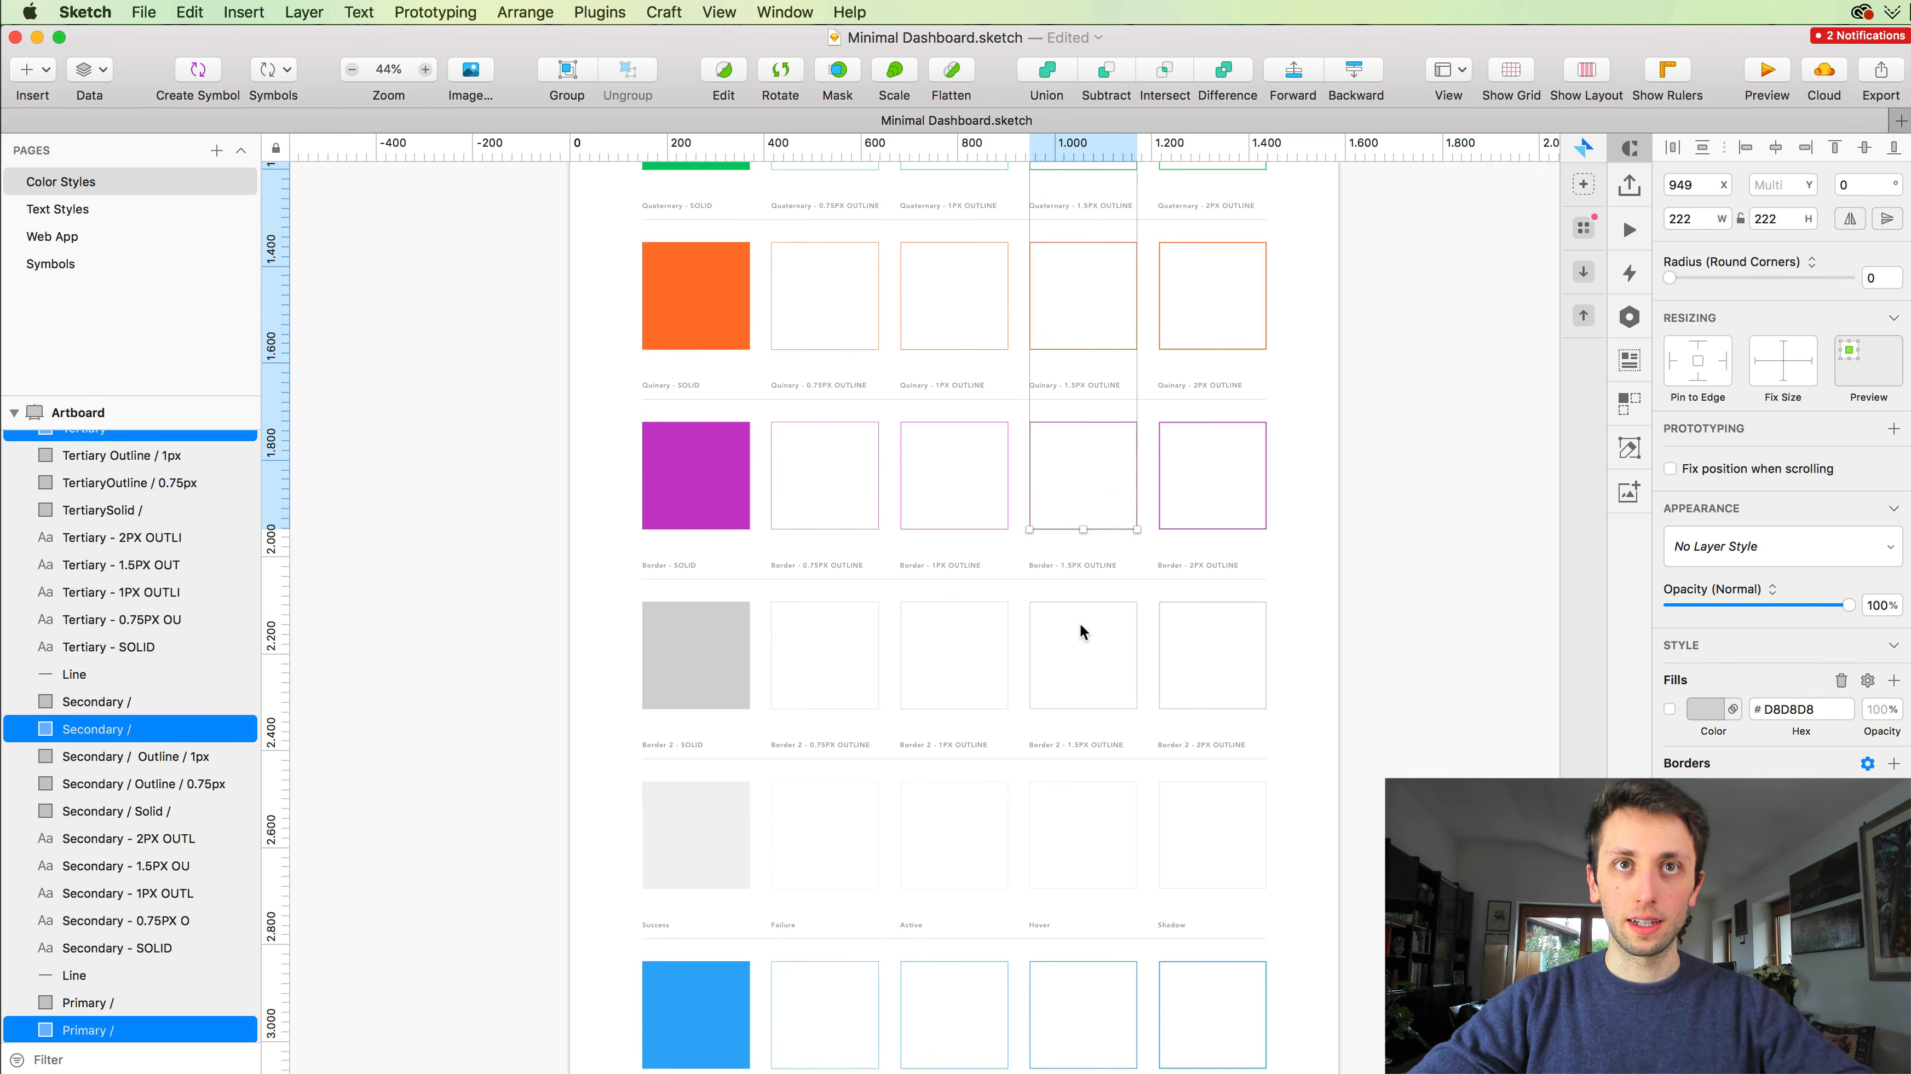
{"action": "left_click", "coordinate": [1075, 602], "text": "shift"}
{"action": "left_click", "coordinate": [1076, 777], "text": "shift"}
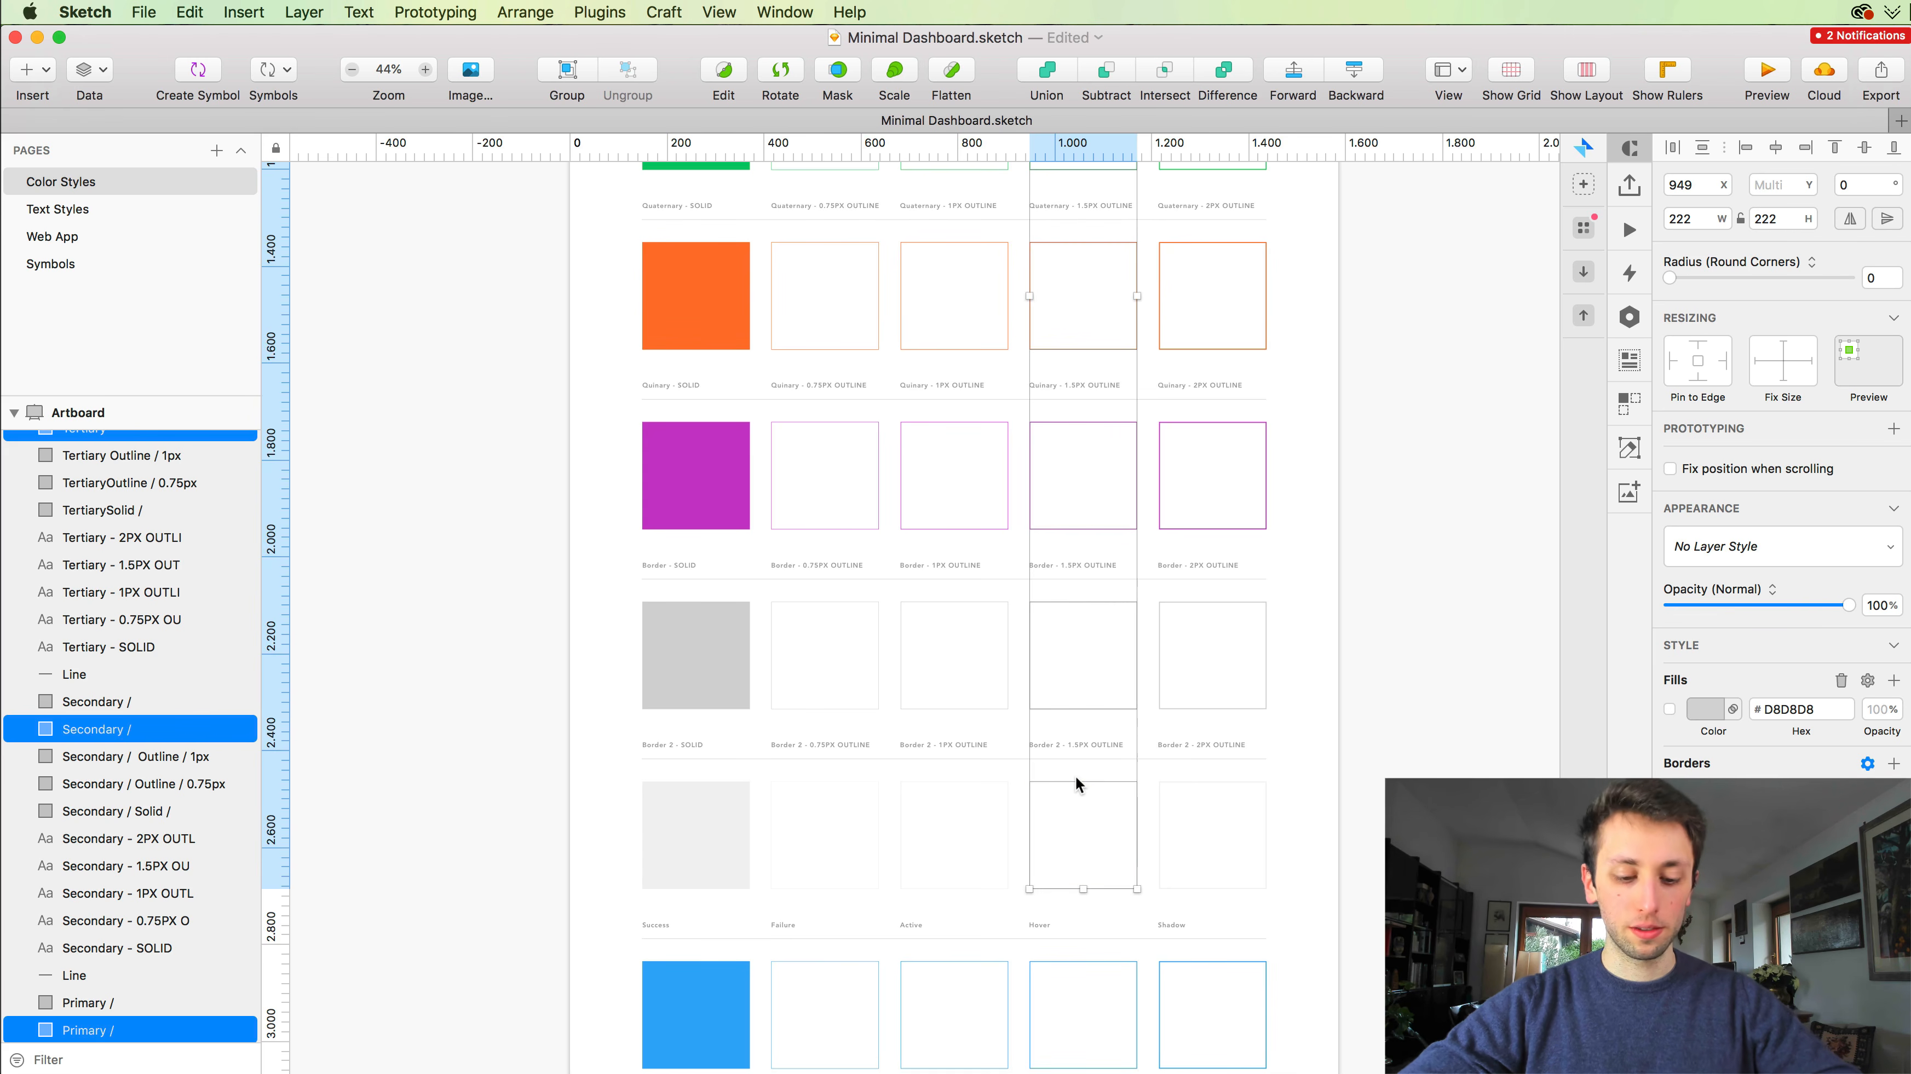
{"action": "key", "text": "super+r"}
{"action": "left_click", "coordinate": [1277, 785]}
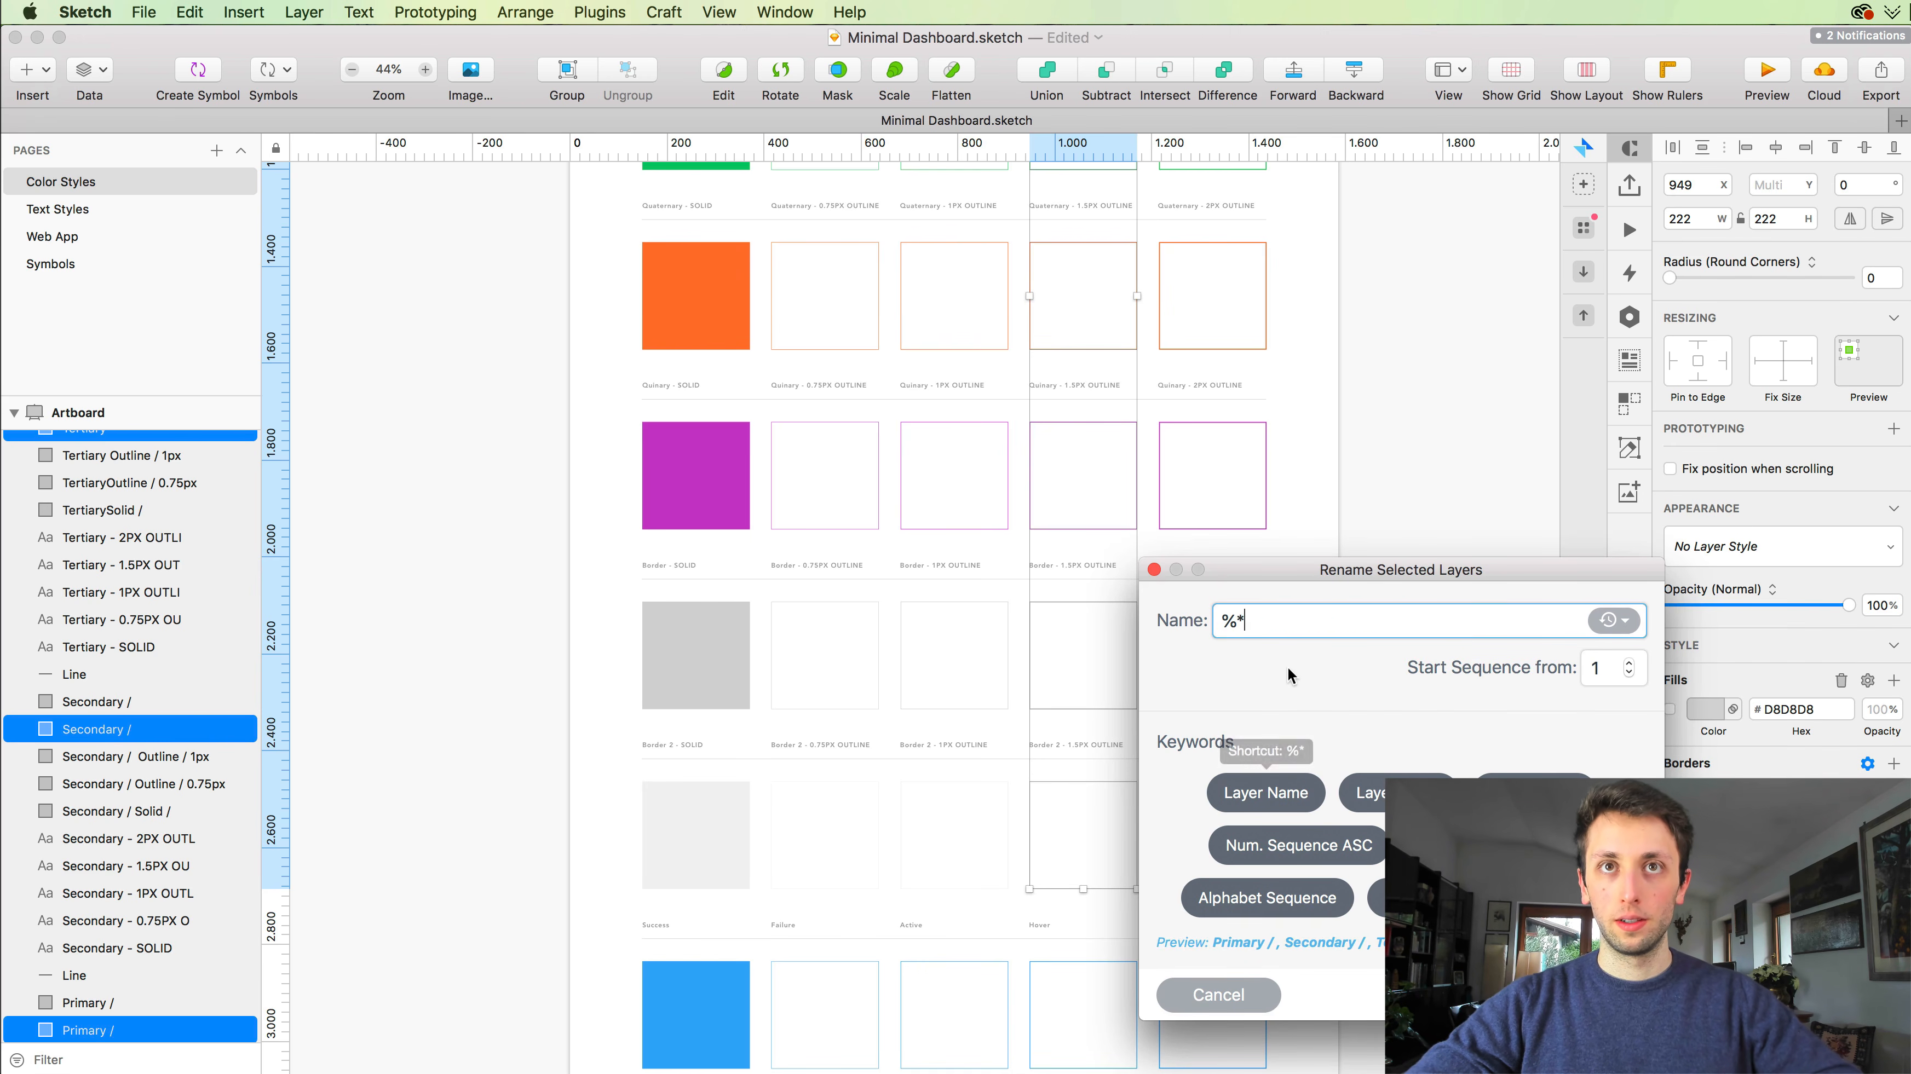
{"action": "key", "text": "super+v"}
{"action": "double_click", "coordinate": [1344, 617]}
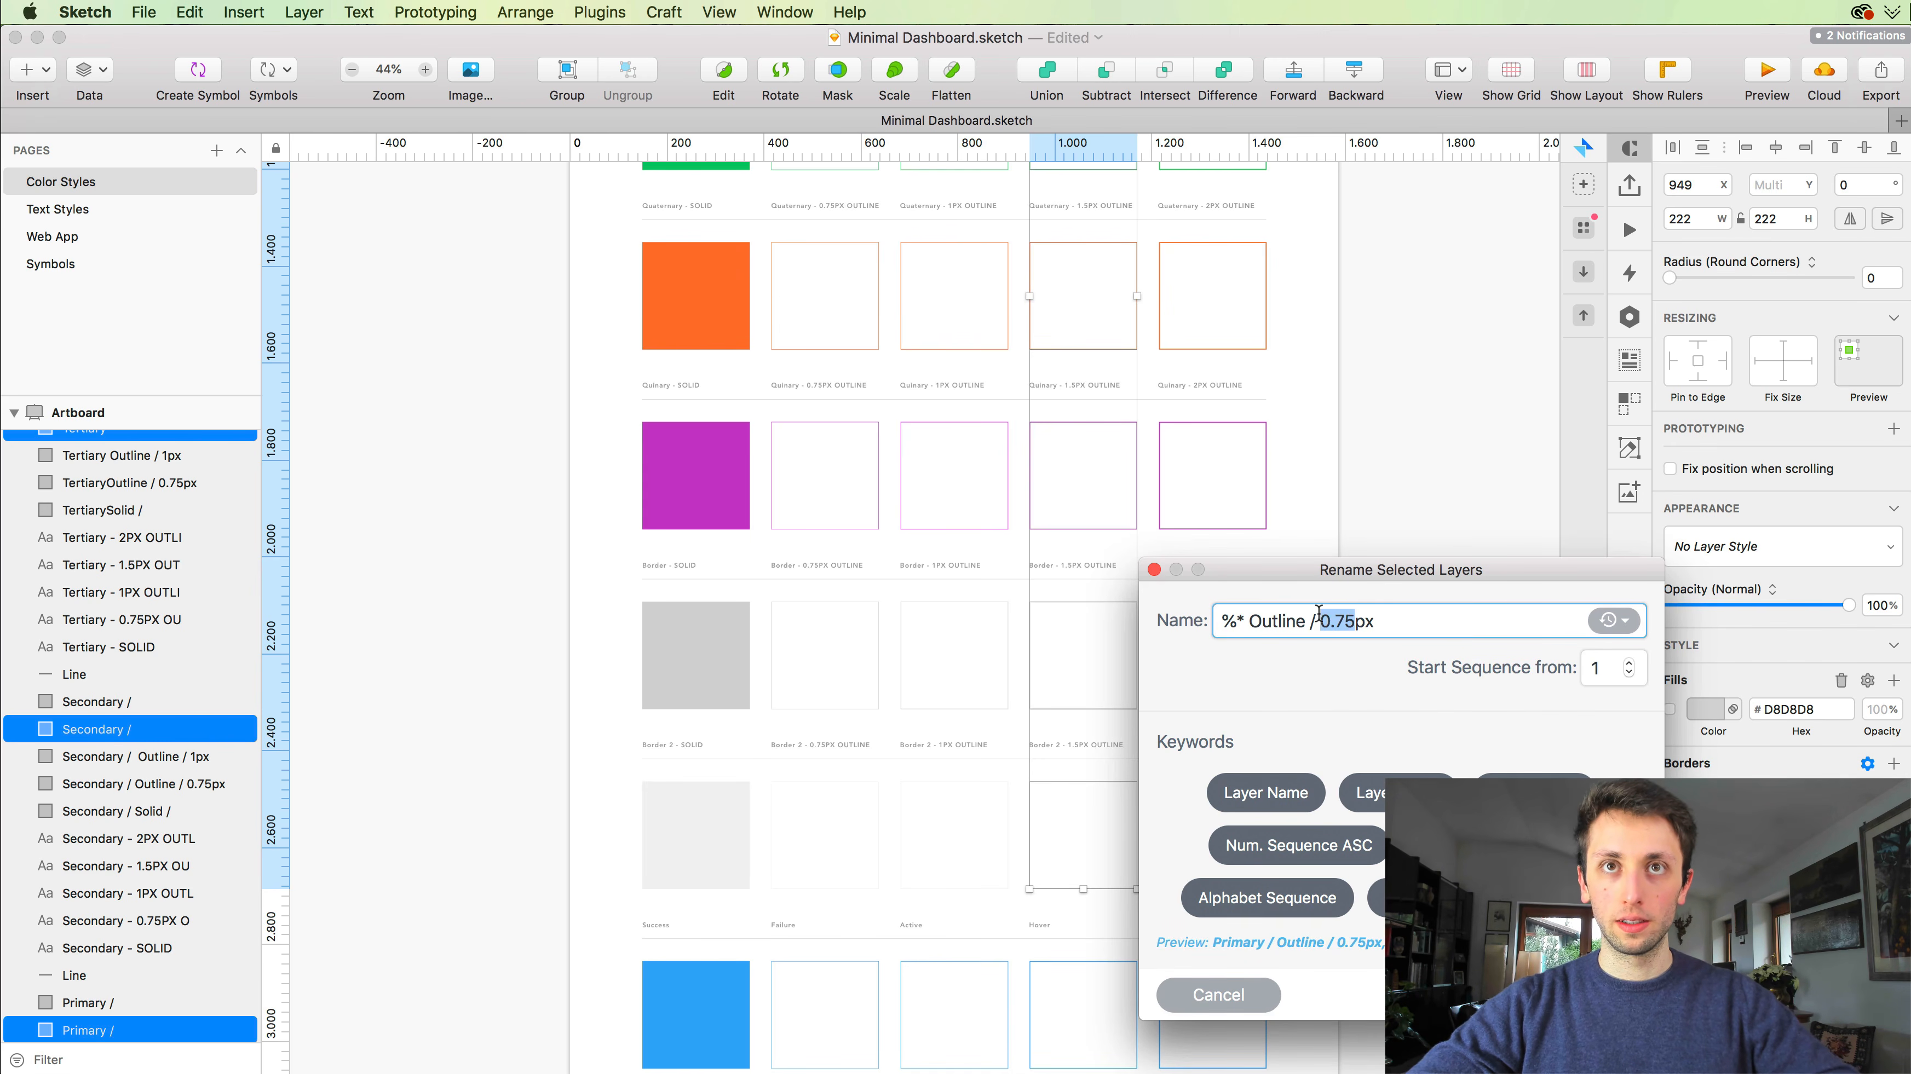
{"action": "type", "text": "1.5"}
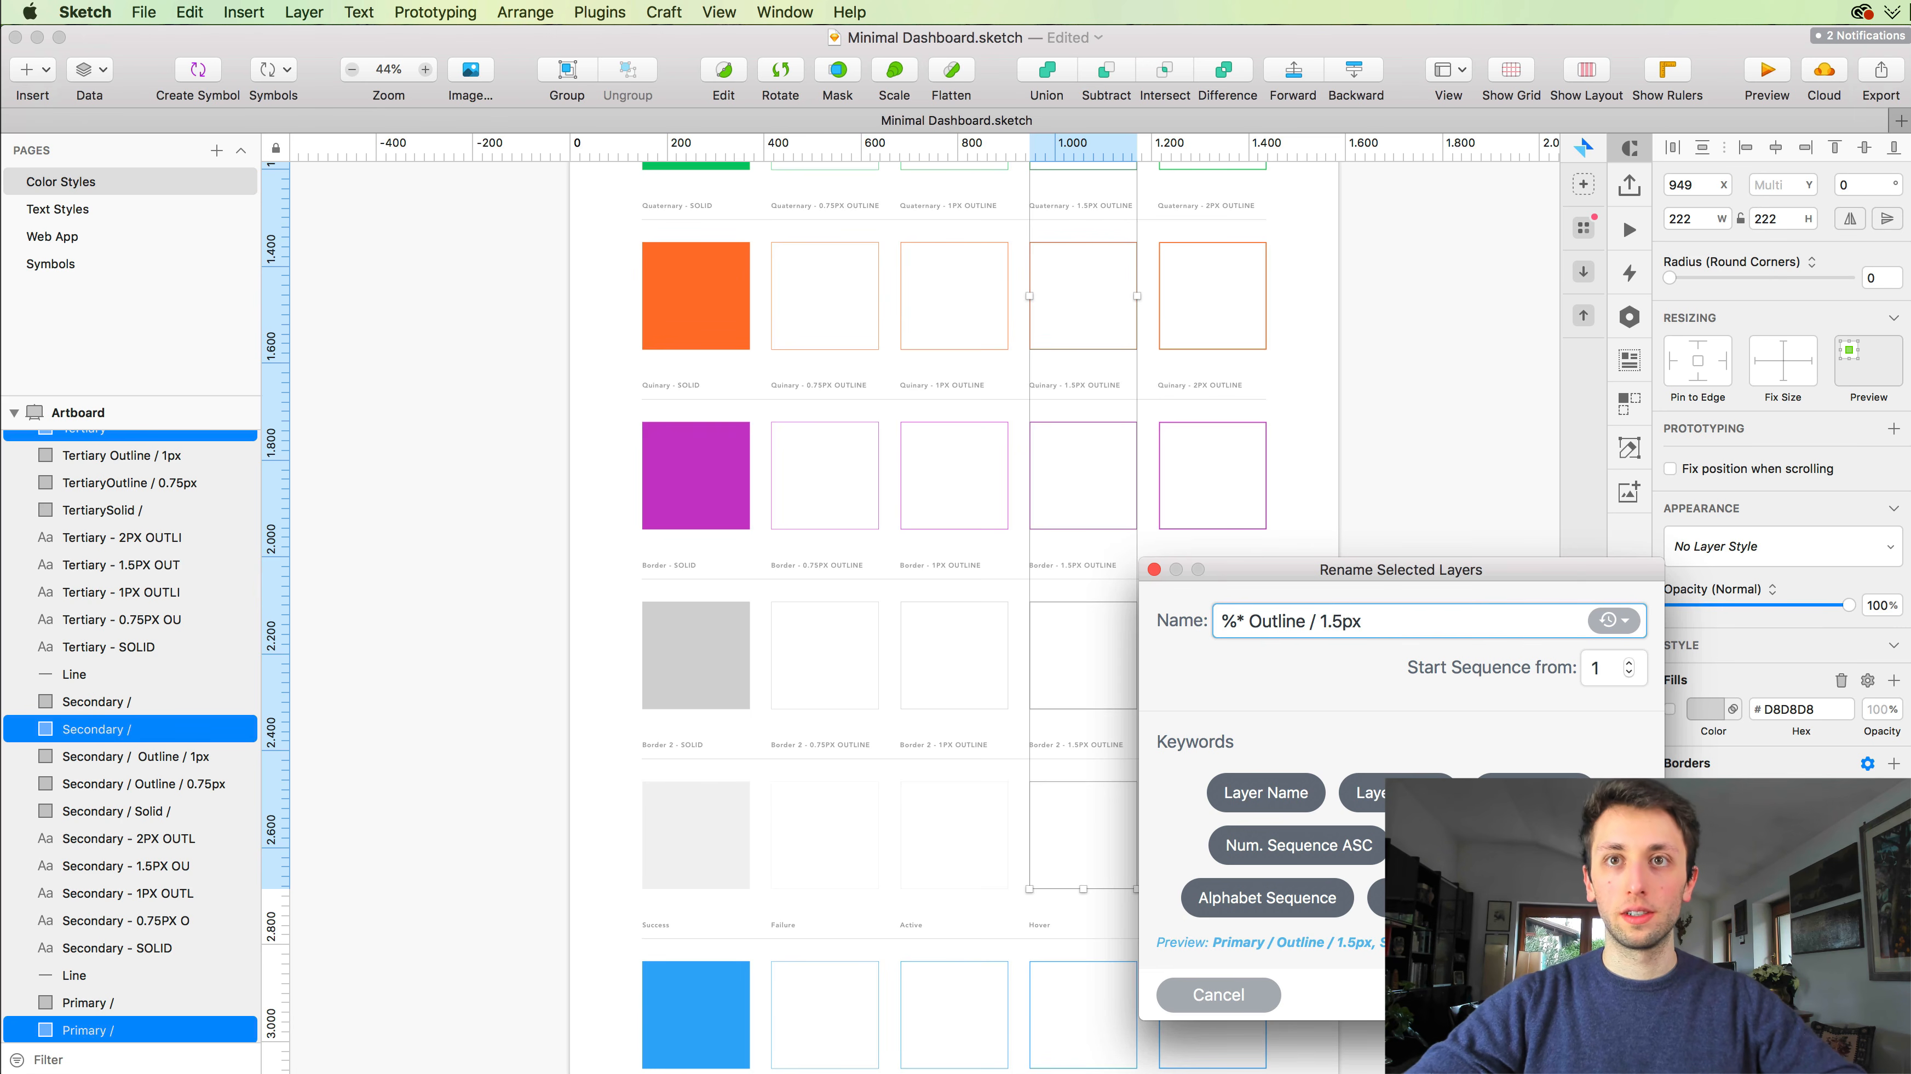
{"action": "key", "text": "Return"}
Step: Batch-rename the seven 2px outline rectangles from the Border 2 row up to the primary row, keeping each layer name and appending "Outline / 2px"
{"action": "left_click", "coordinate": [1249, 803]}
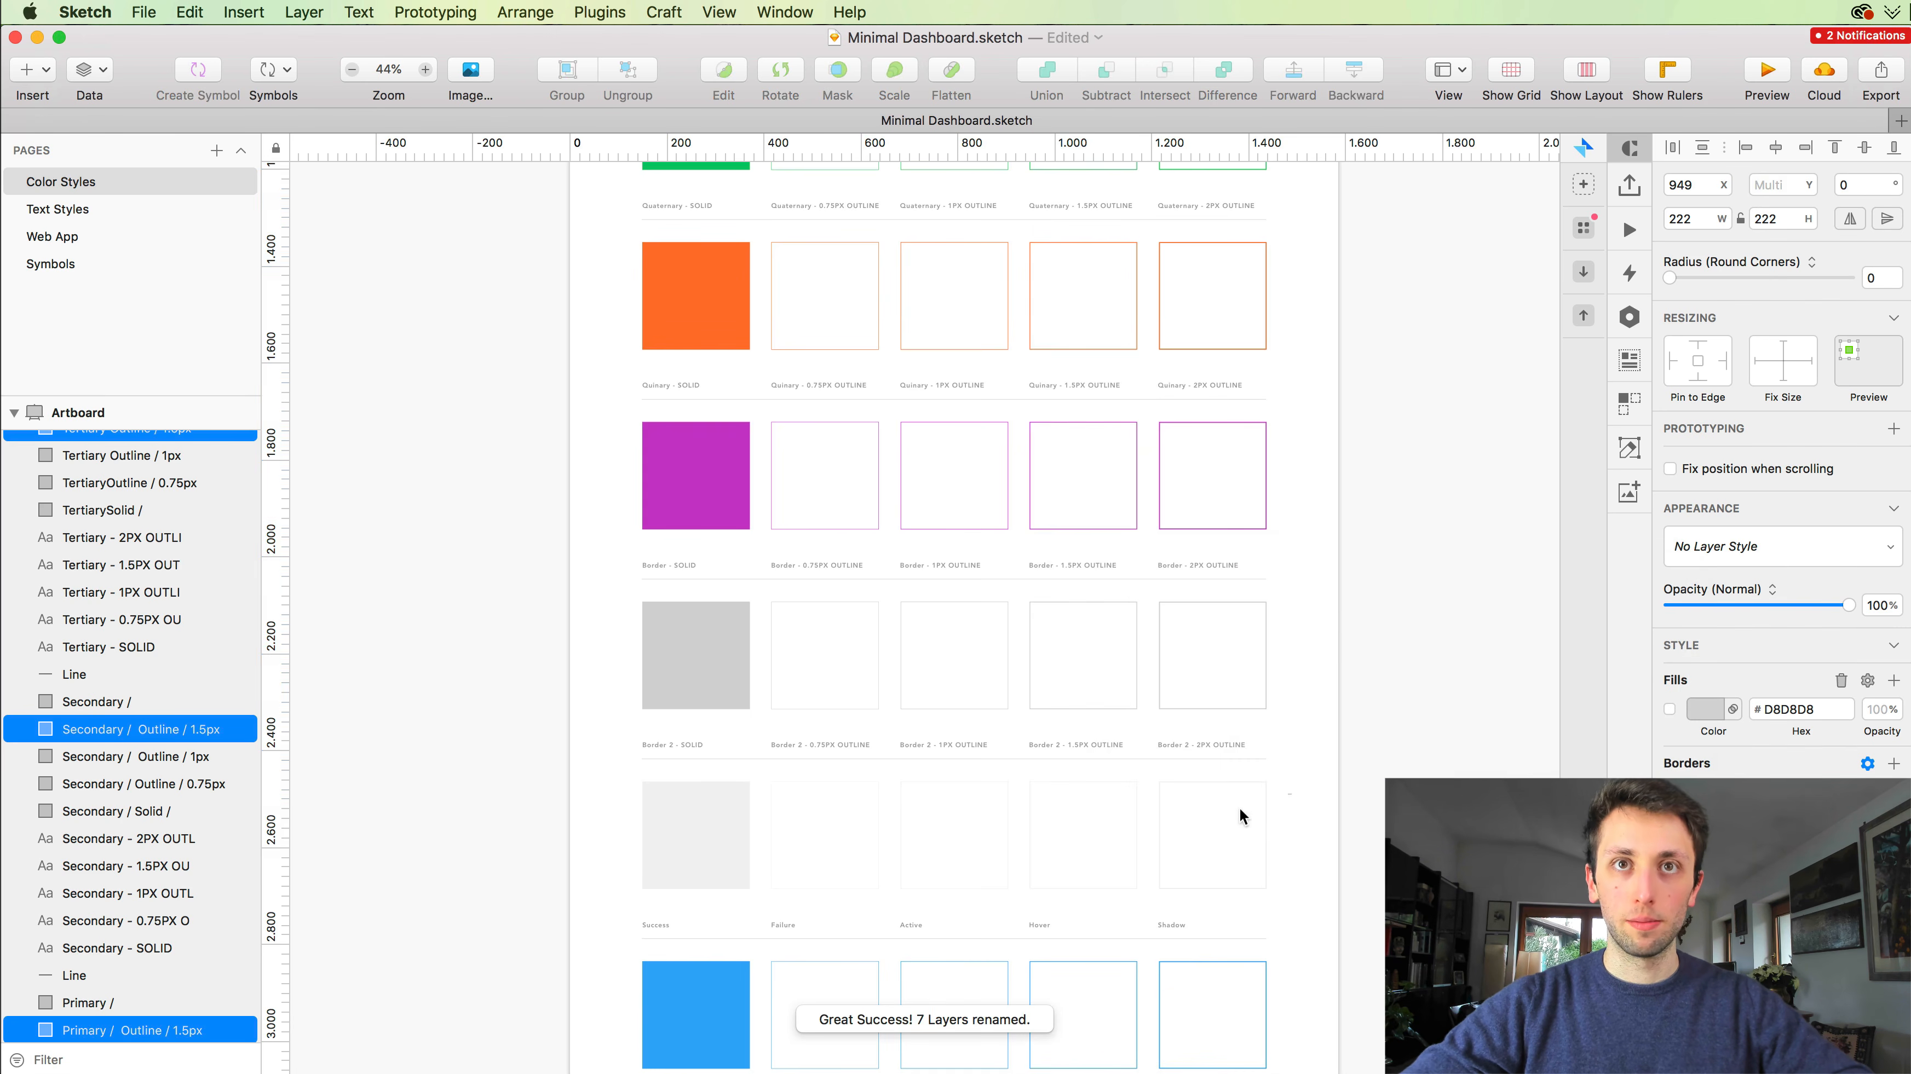
{"action": "left_click", "coordinate": [1236, 626], "text": "shift"}
{"action": "scroll", "coordinate": [1259, 610], "scroll_direction": "up", "scroll_amount": 4}
{"action": "left_click", "coordinate": [1236, 595], "text": "shift"}
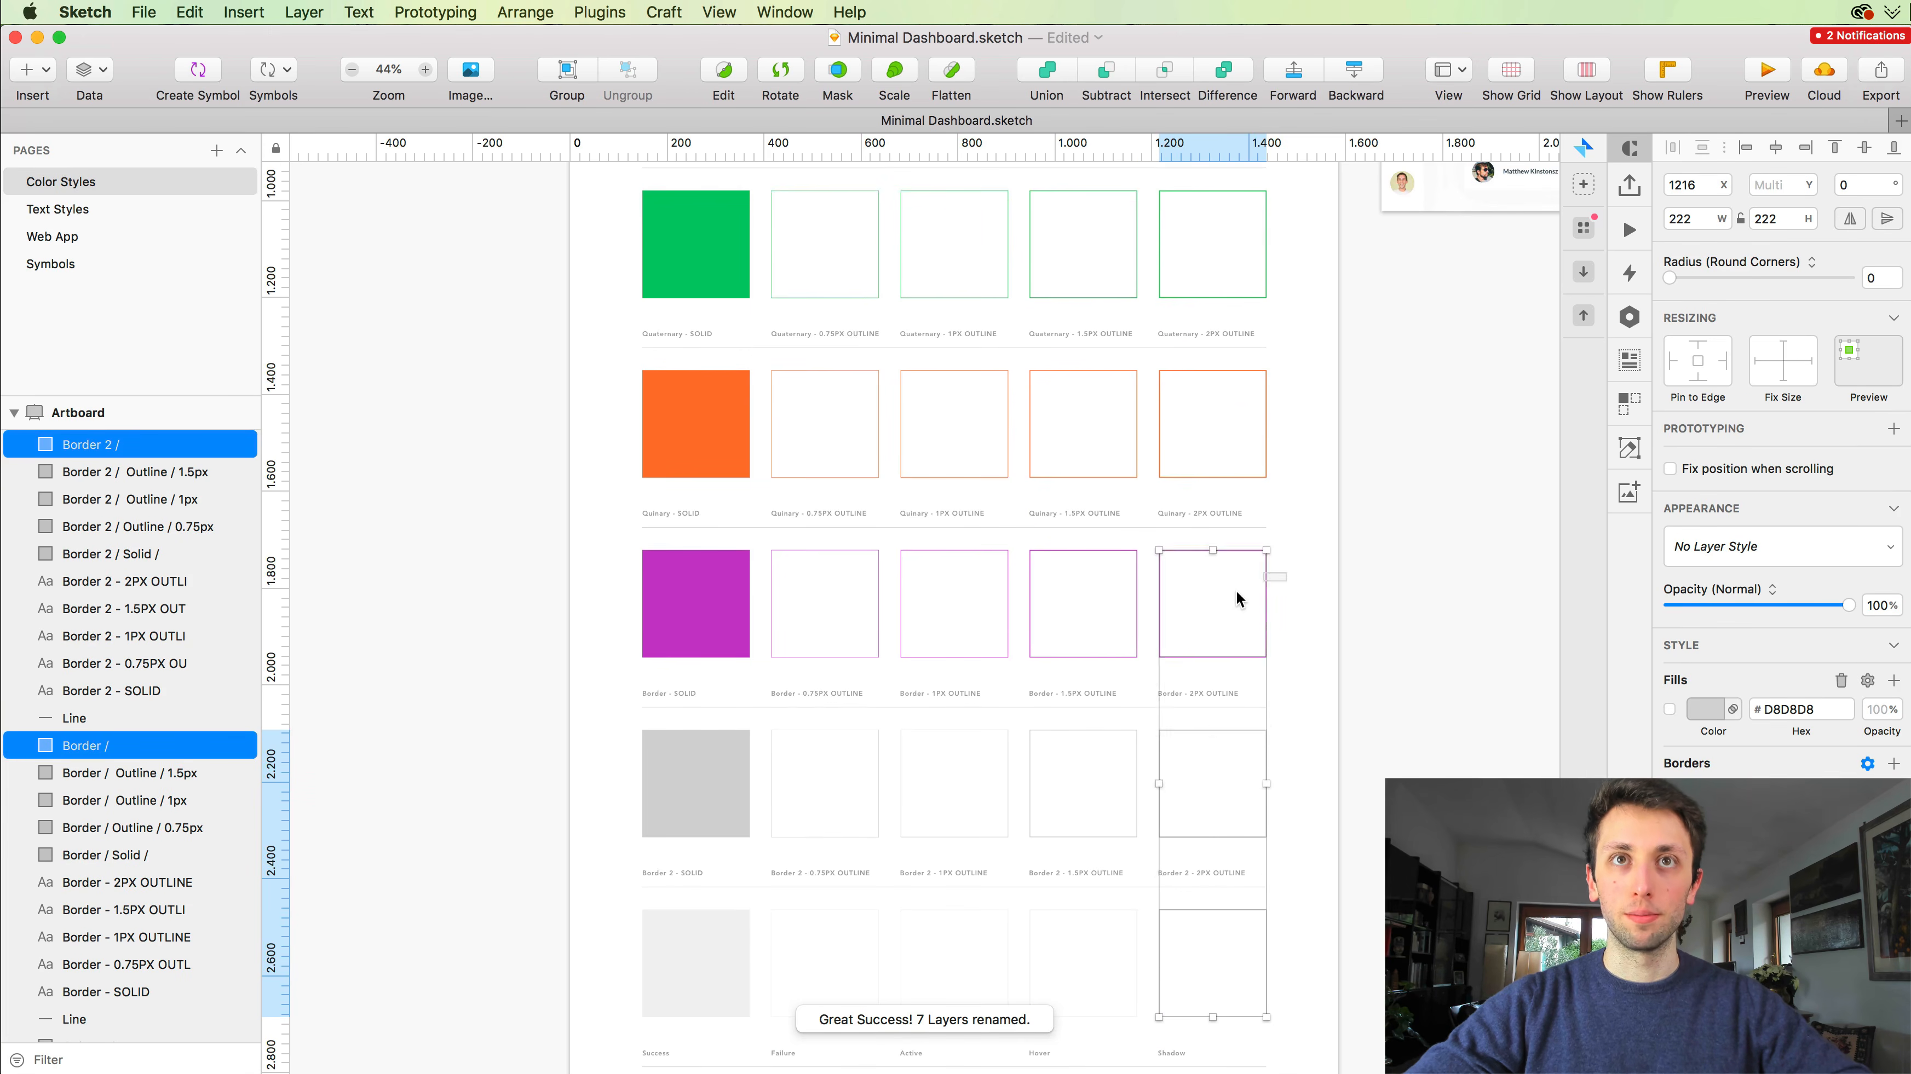
{"action": "scroll", "coordinate": [1264, 587], "scroll_direction": "up", "scroll_amount": 6}
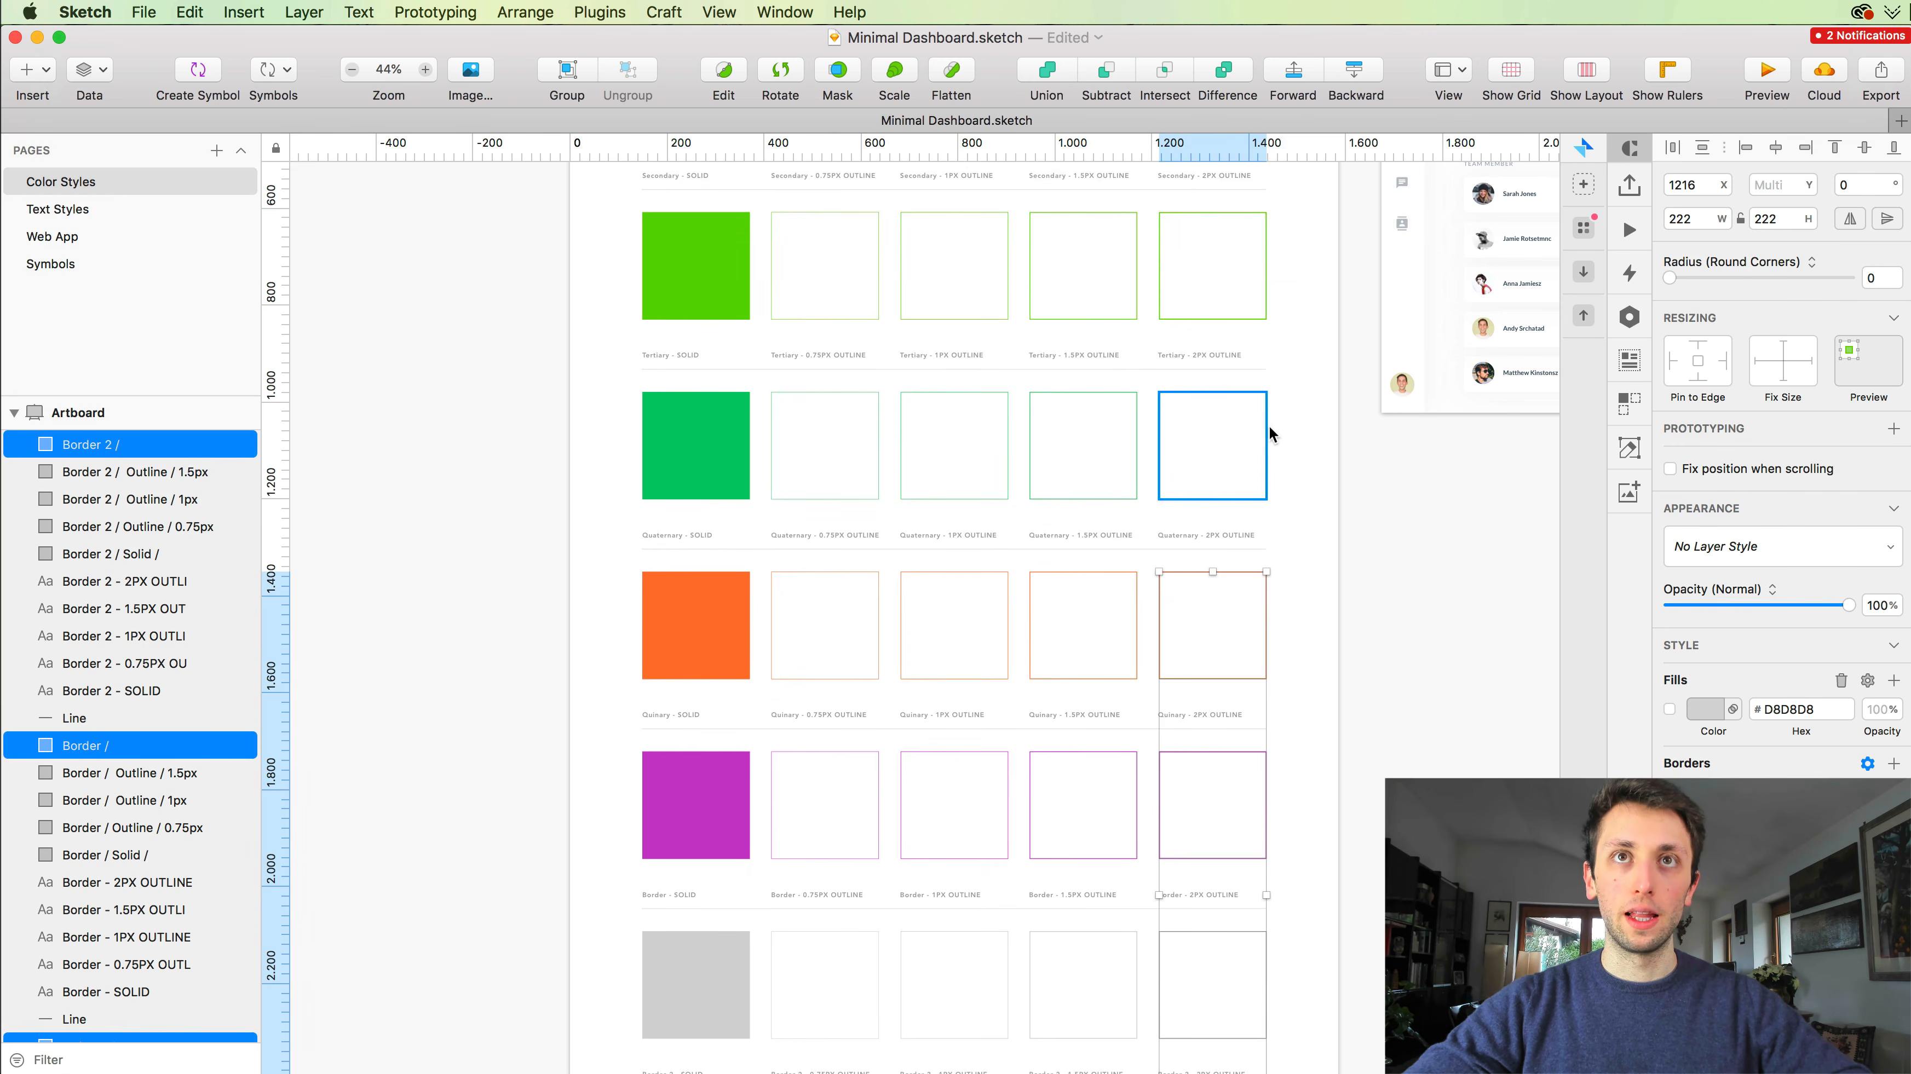
{"action": "left_click", "coordinate": [1232, 445], "text": "shift"}
{"action": "left_click", "coordinate": [1251, 240], "text": "shift"}
{"action": "scroll", "coordinate": [1251, 239], "scroll_direction": "up", "scroll_amount": 5}
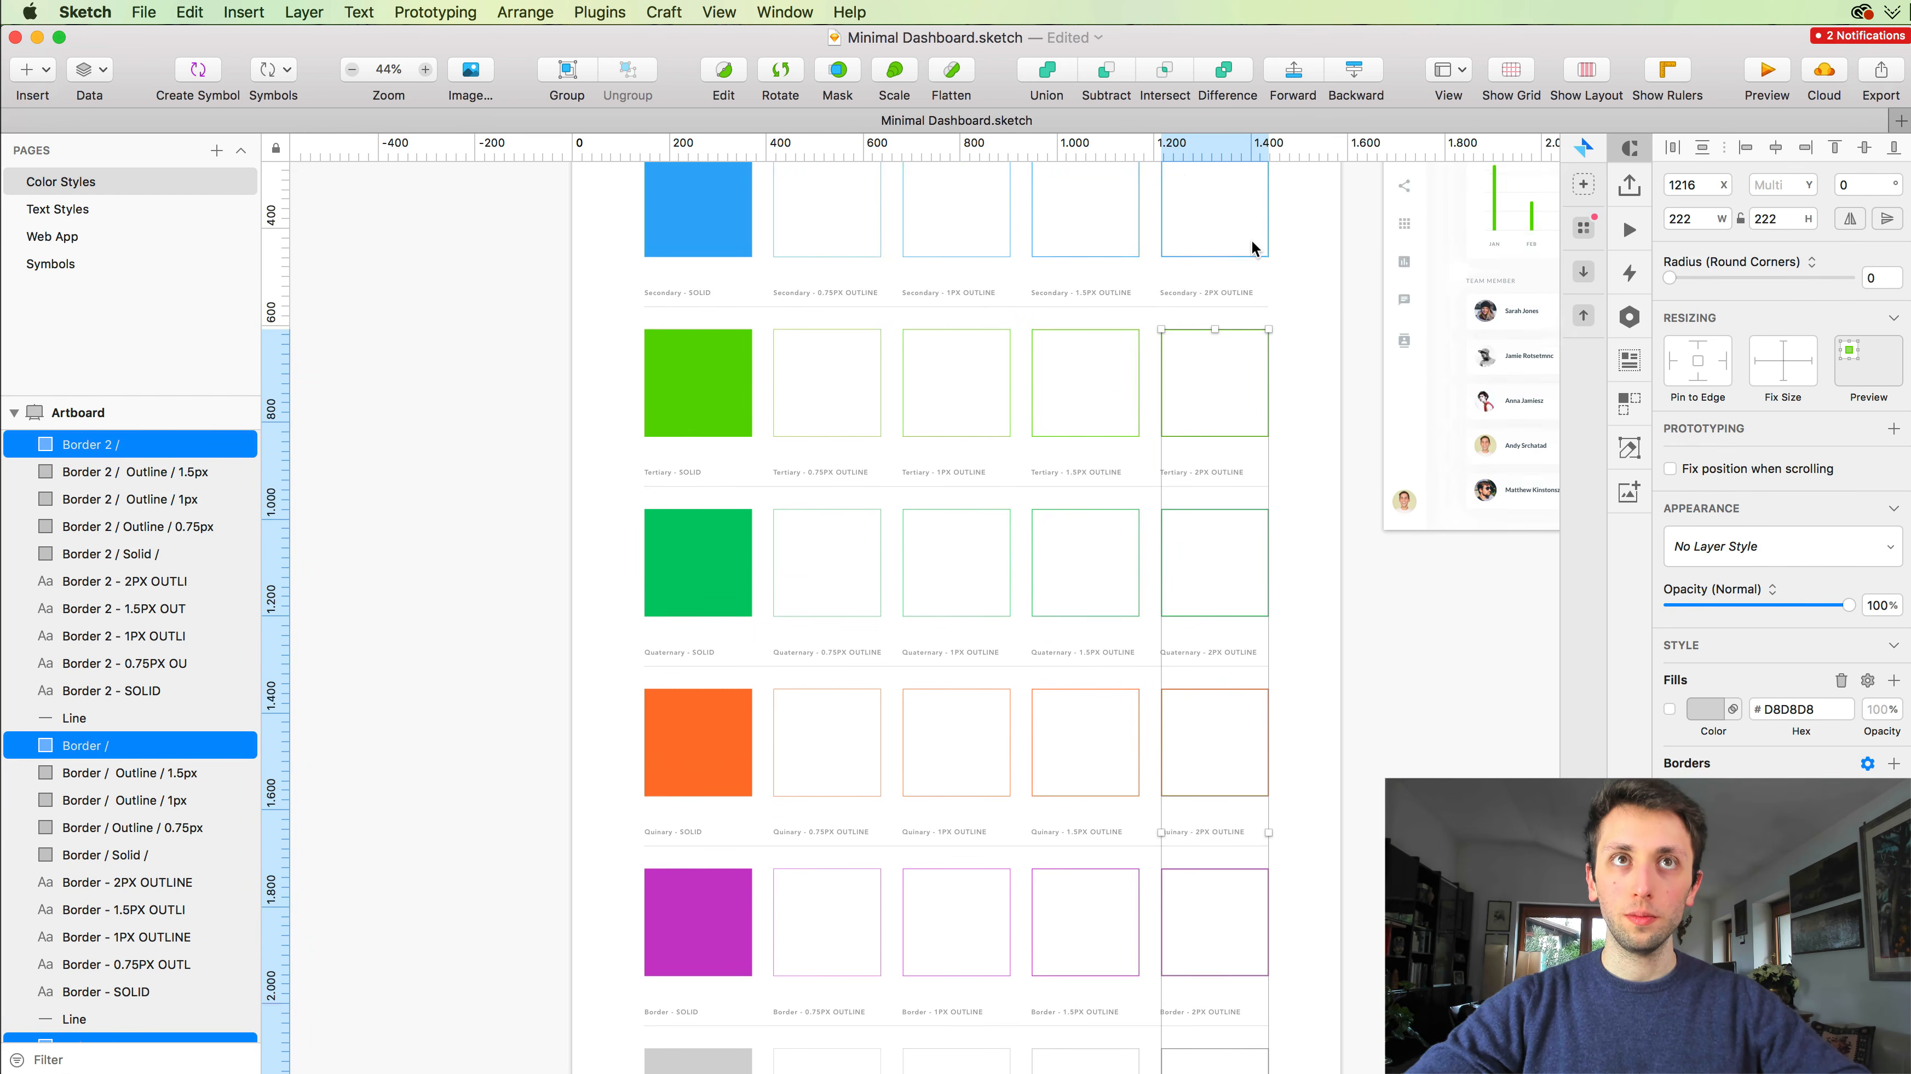
{"action": "left_click", "coordinate": [1266, 276], "text": "shift"}
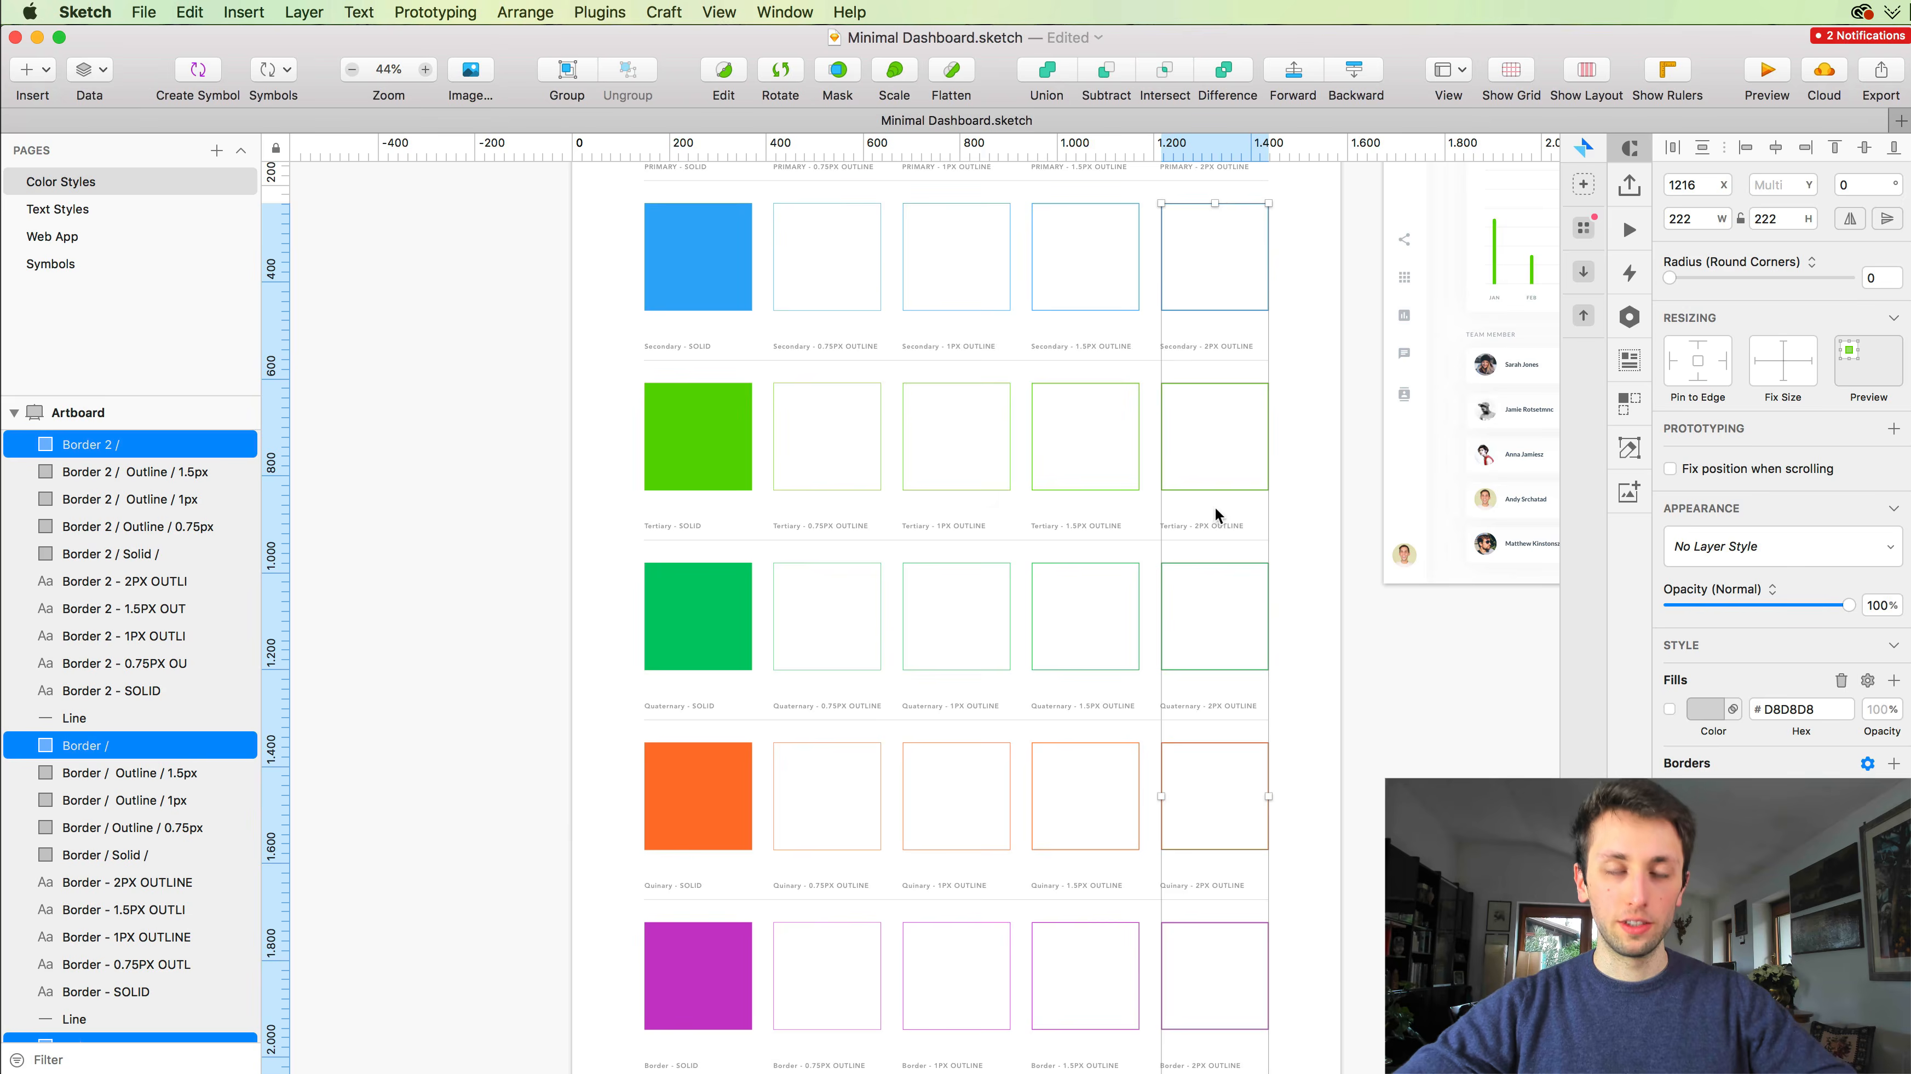
{"action": "key", "text": "super+shift+r"}
{"action": "left_click", "coordinate": [1266, 793]}
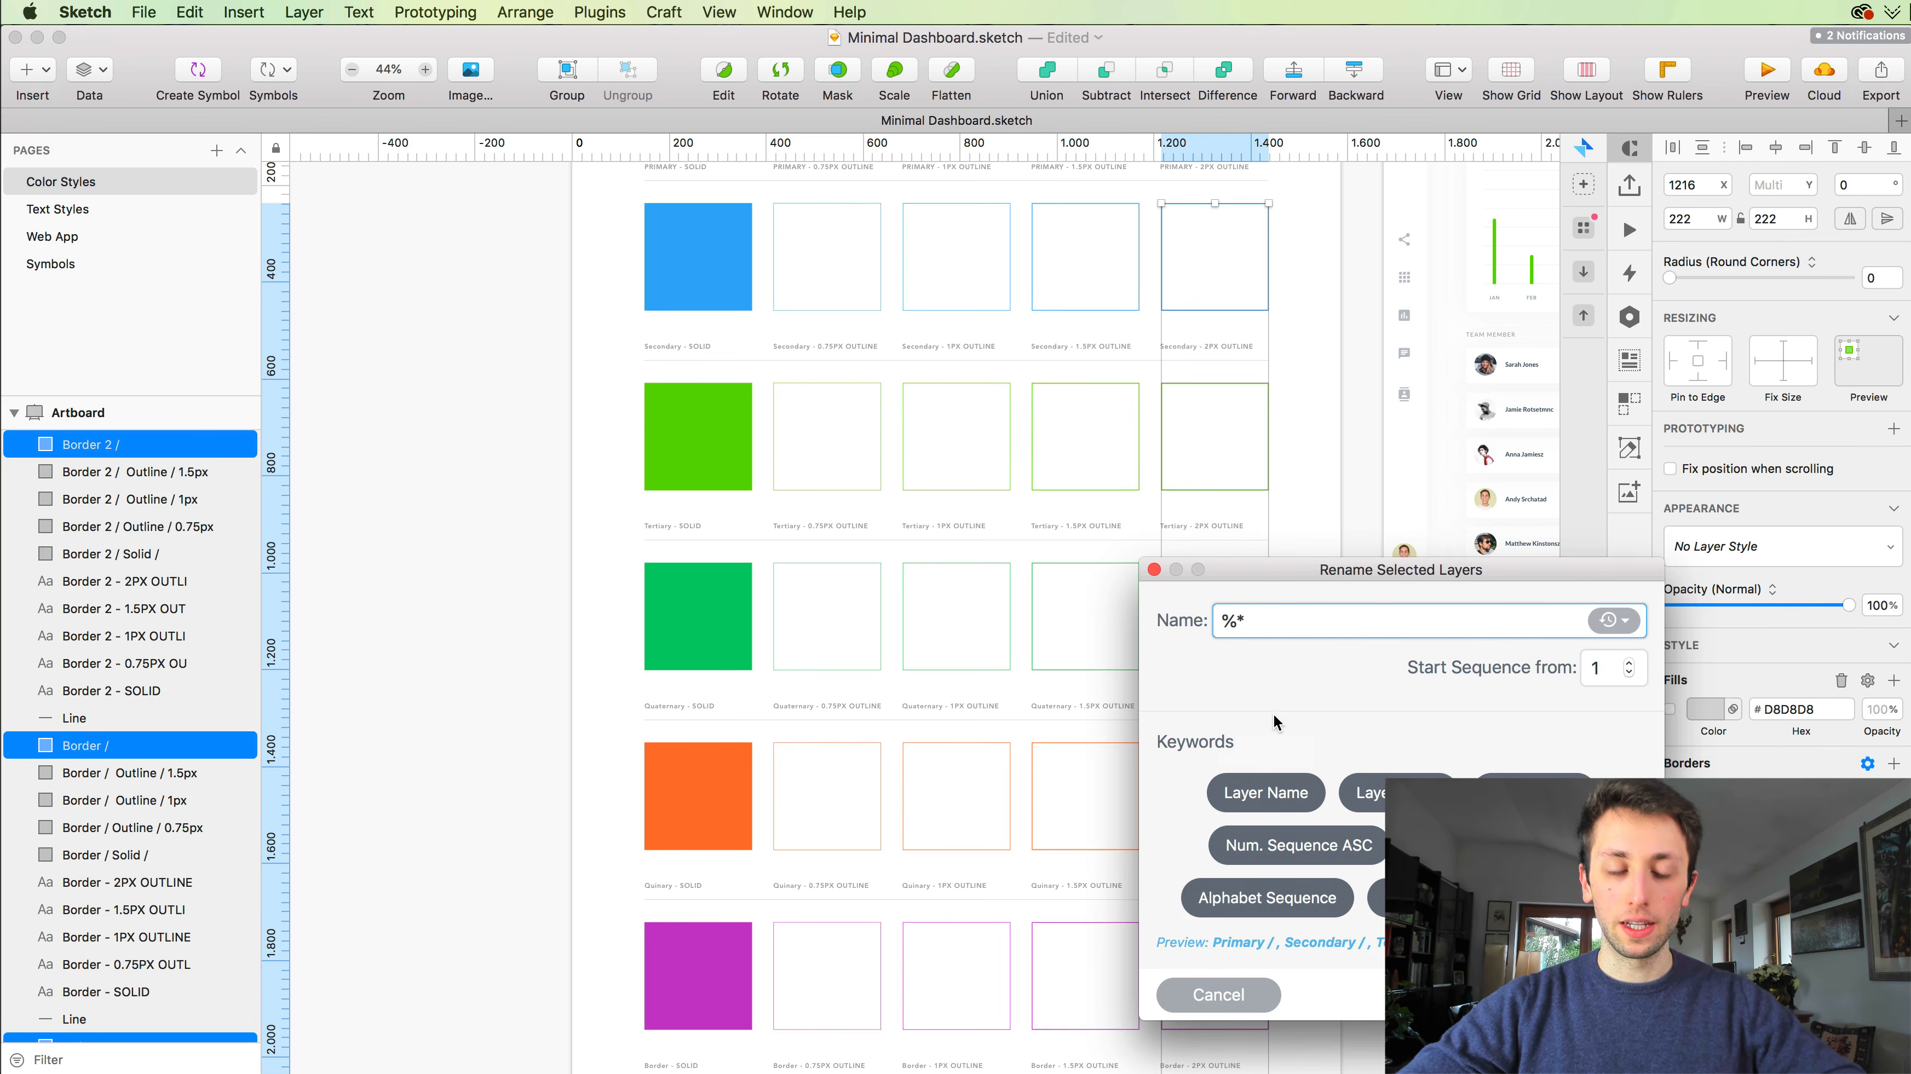
{"action": "key", "text": "super+v"}
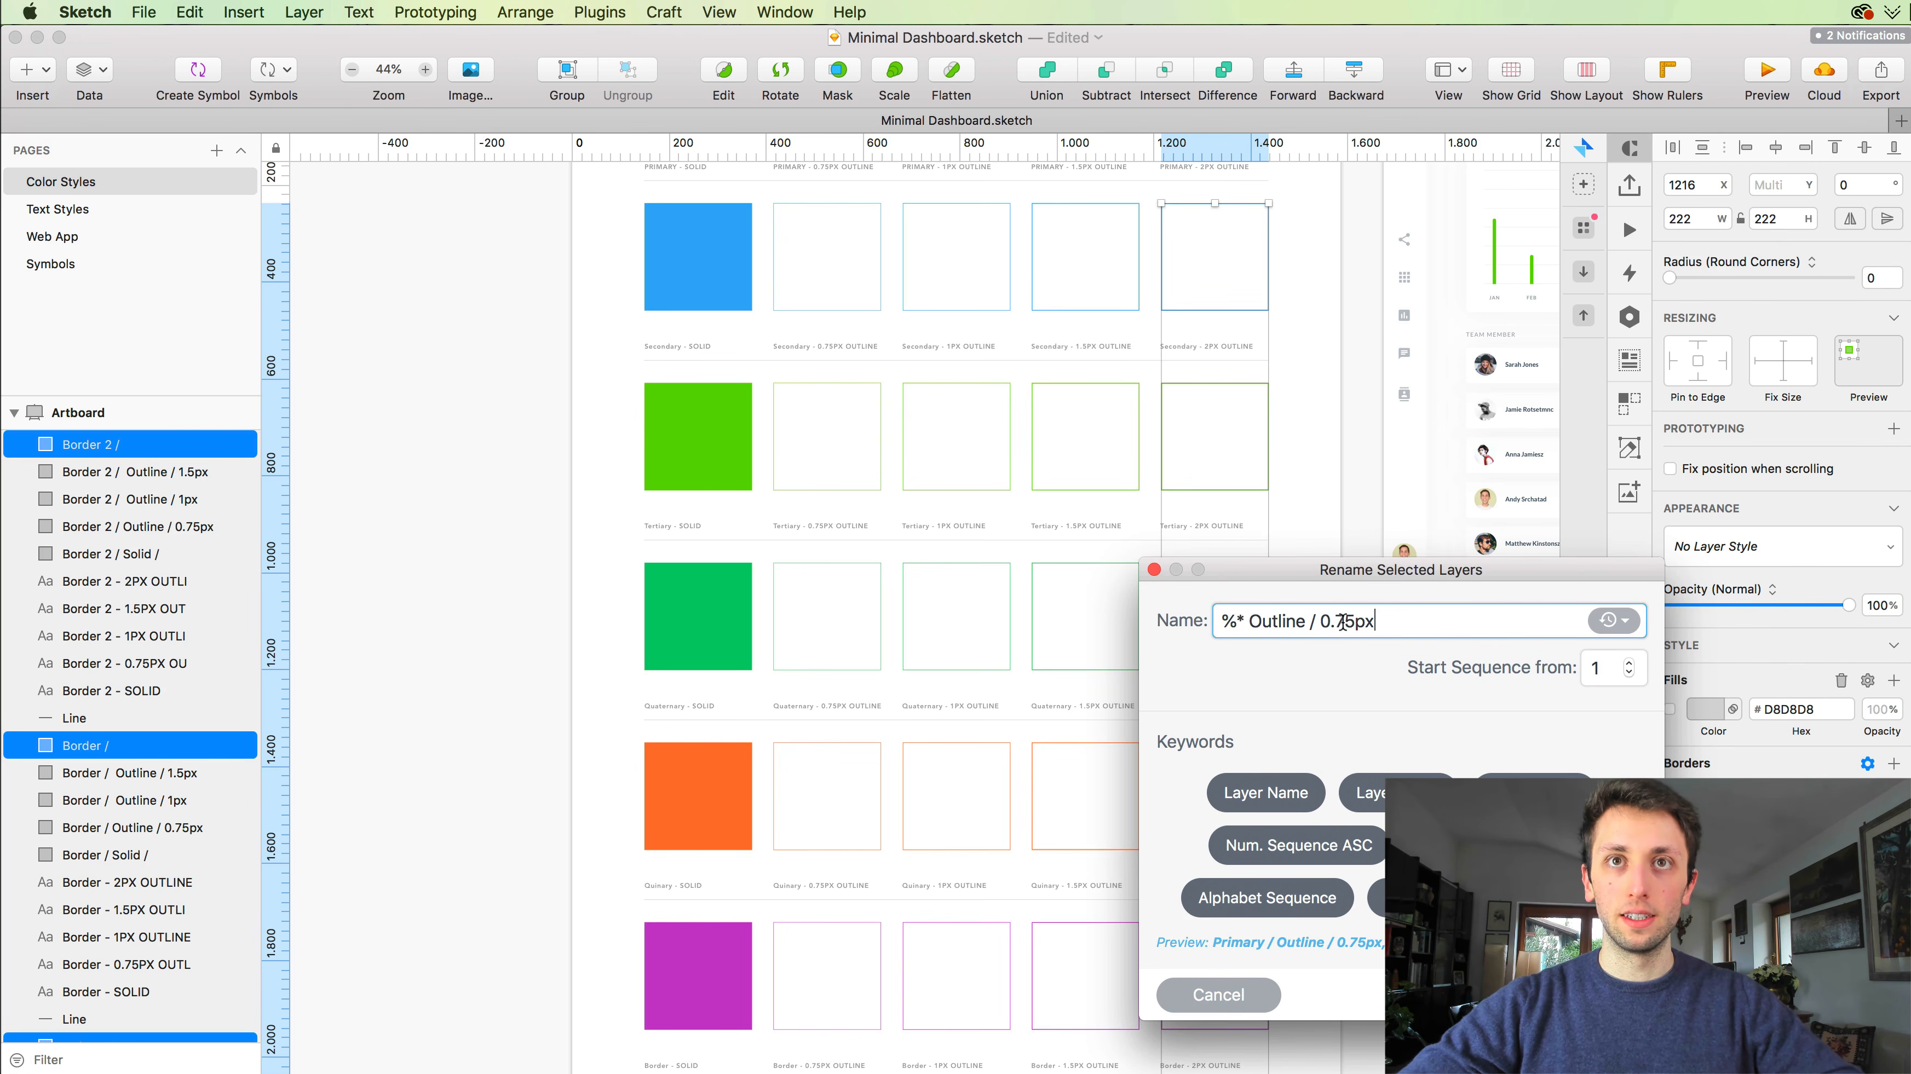
{"action": "type", "text": "2"}
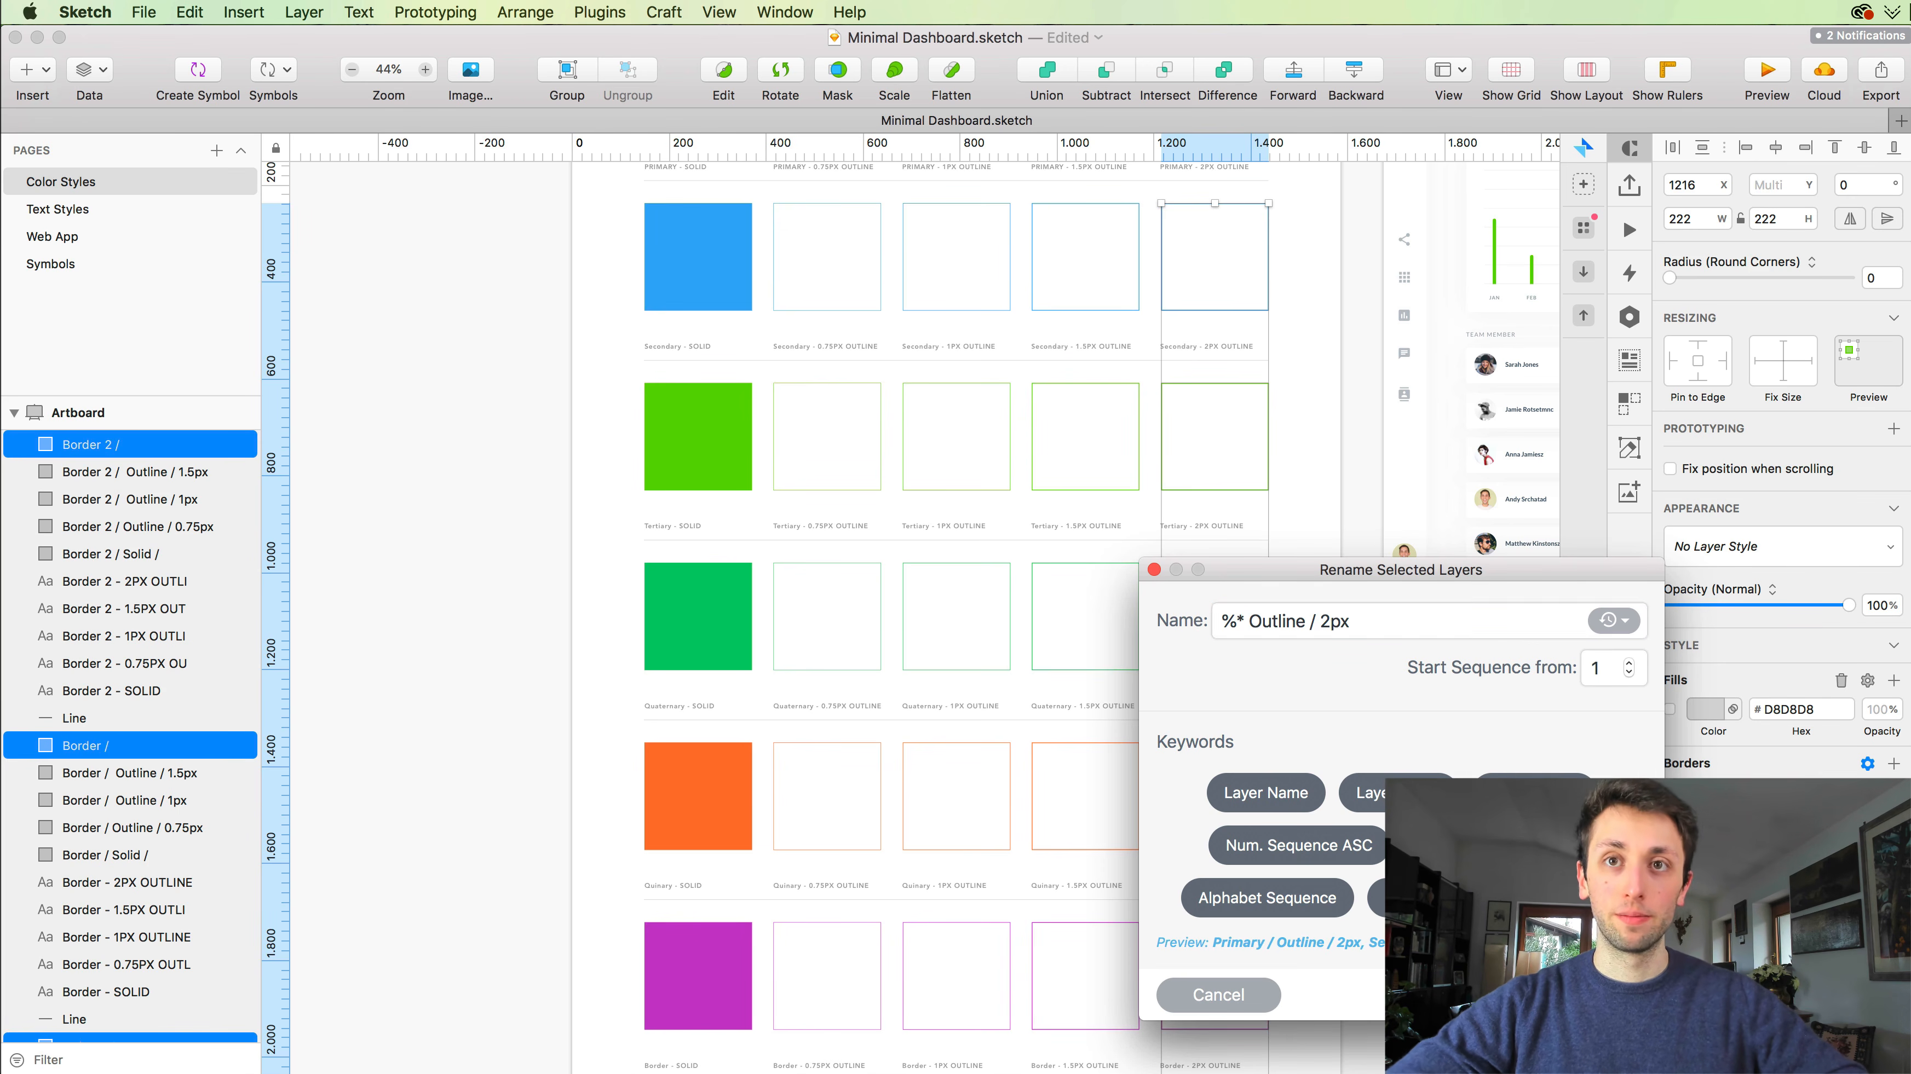
{"action": "key", "text": "Return"}
Step: Rename the solid blue rectangle under the Success label in the last row as "UI States / Success"
{"action": "scroll", "coordinate": [1245, 489], "scroll_direction": "down", "scroll_amount": 10}
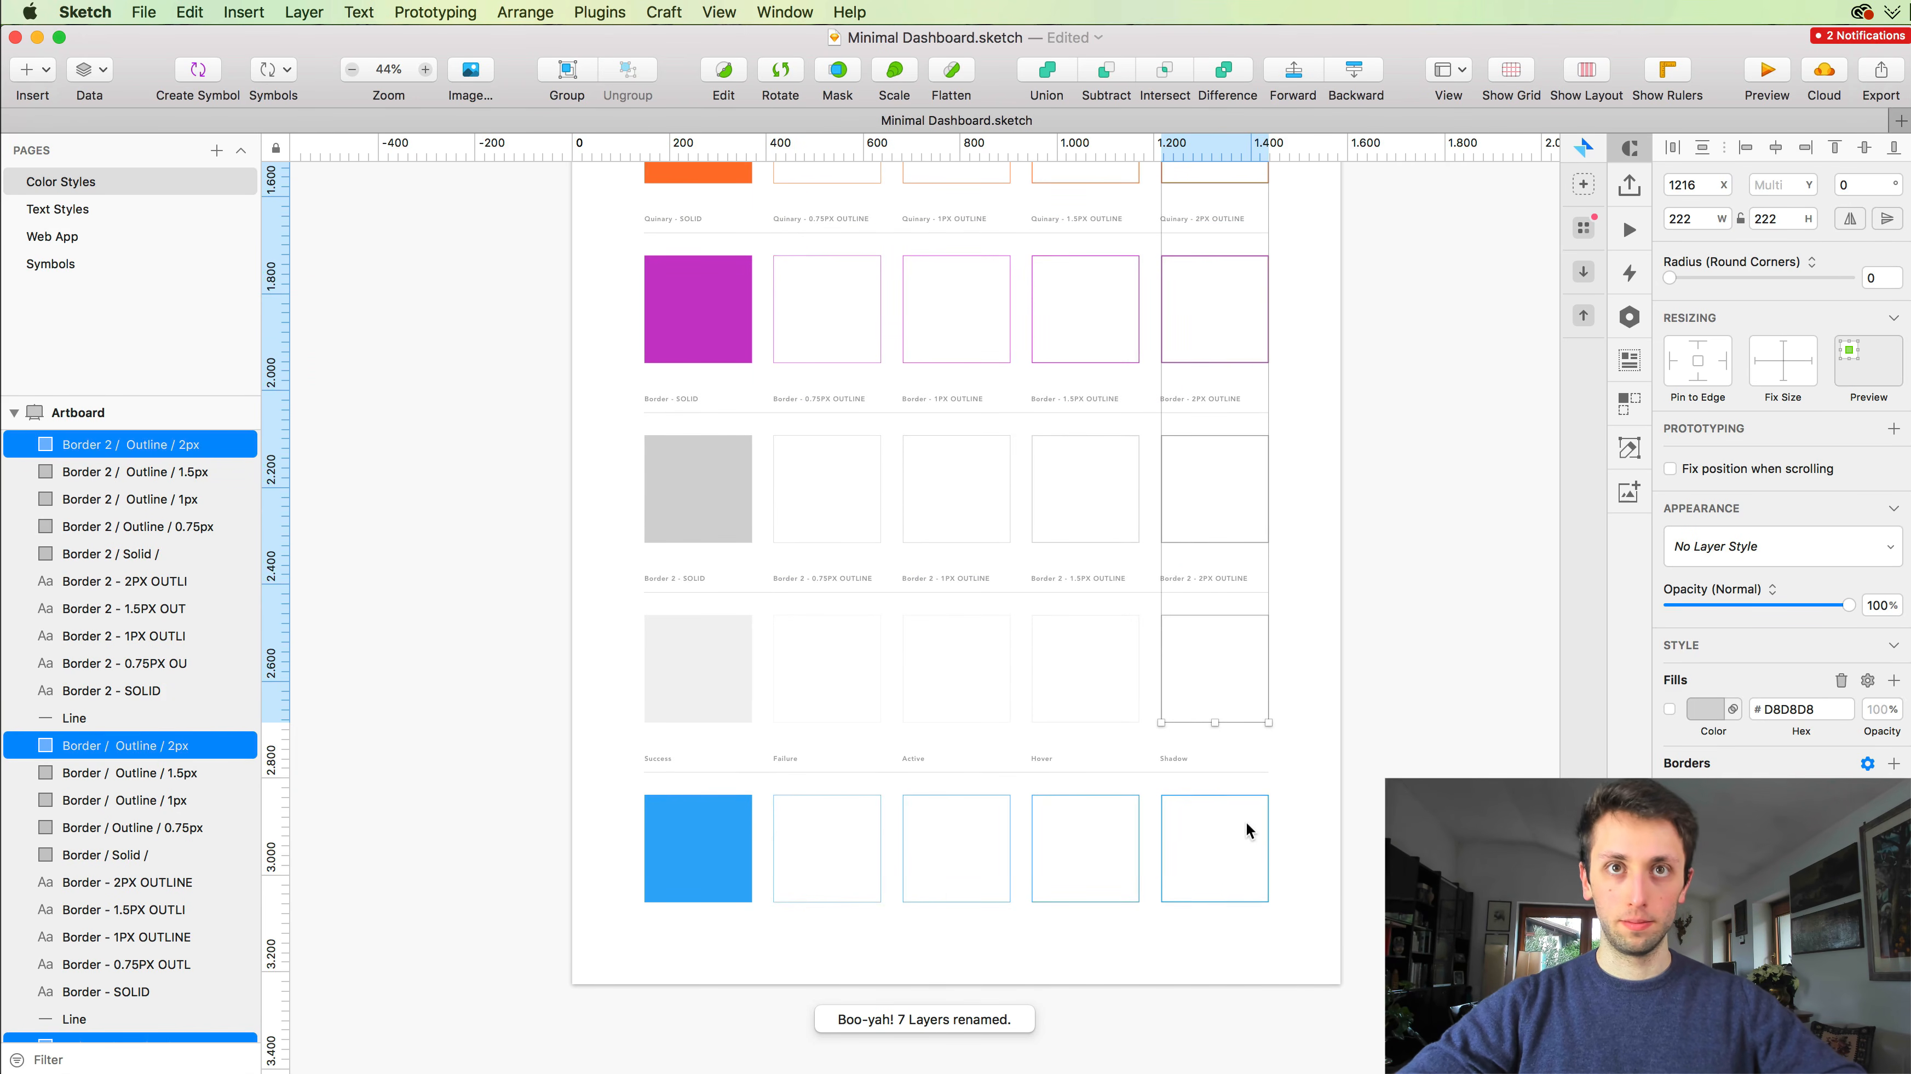
{"action": "left_click", "coordinate": [1233, 796]}
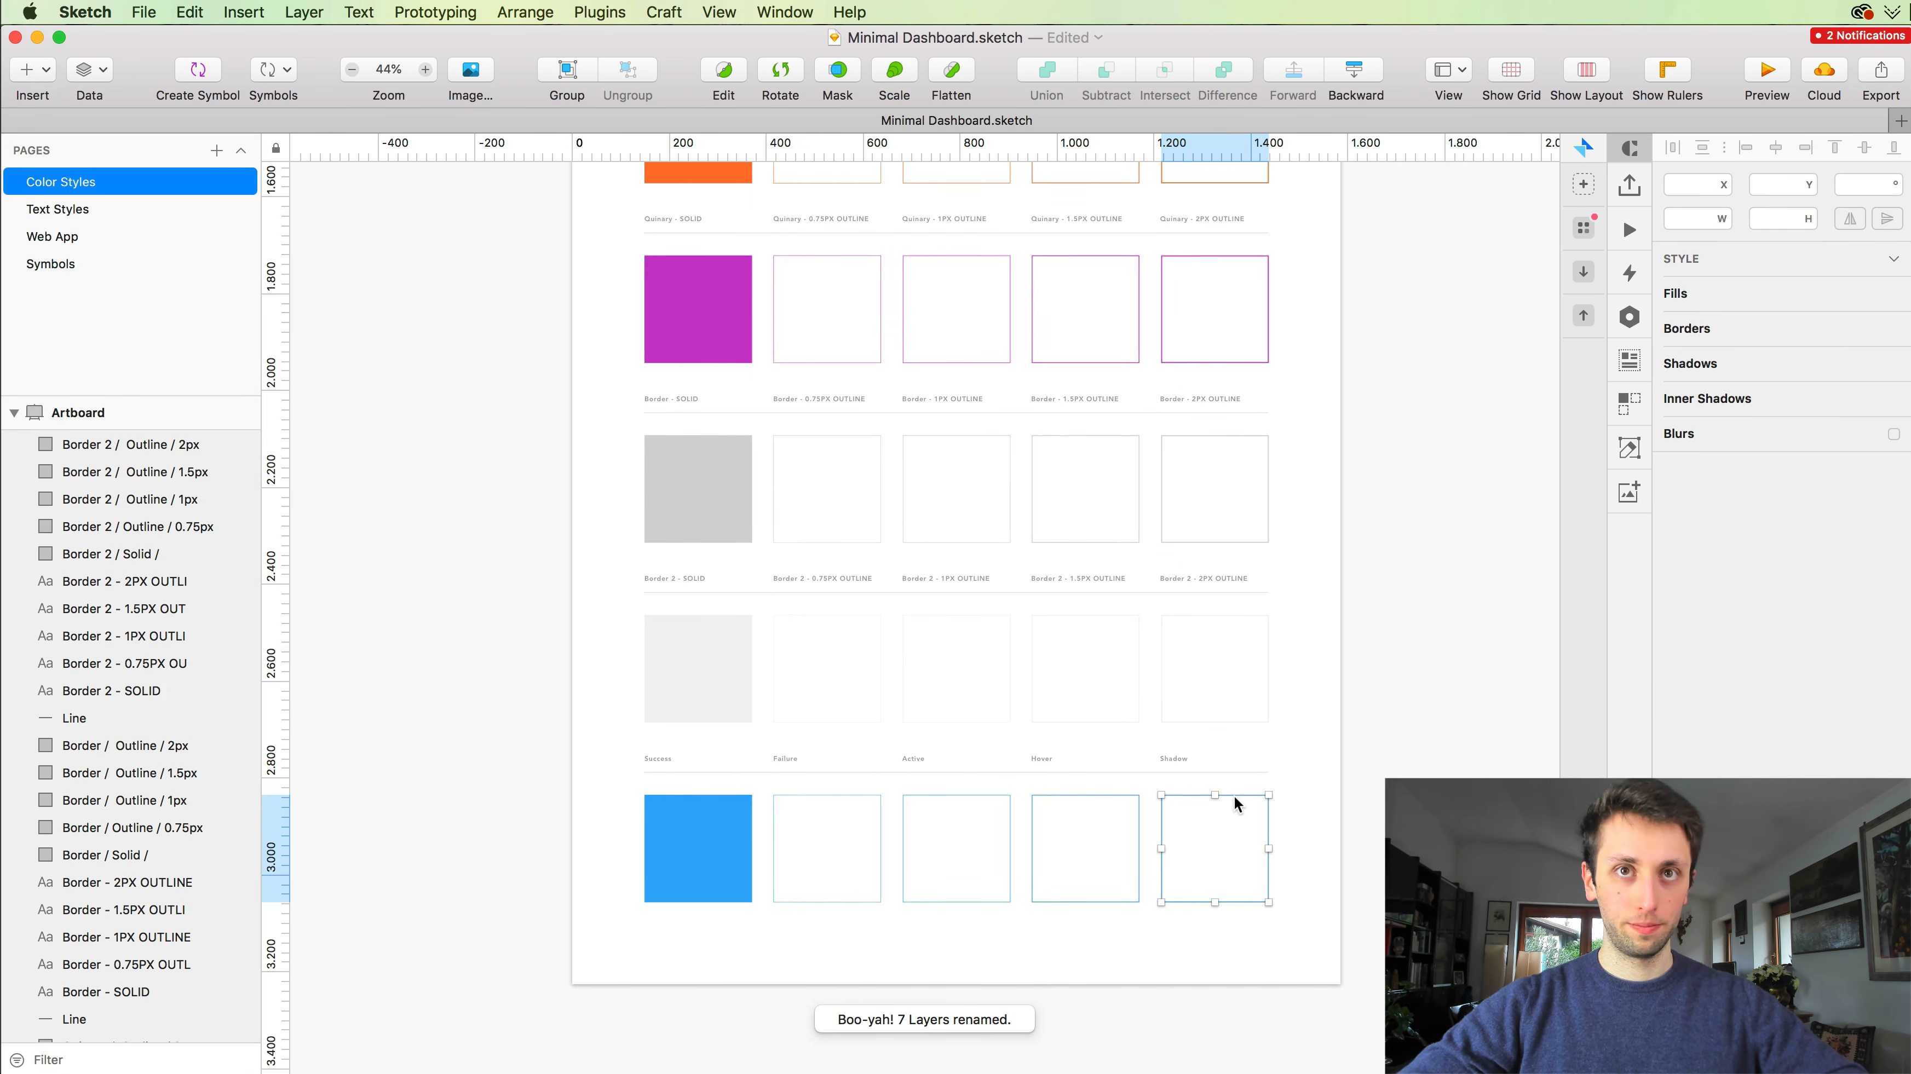
{"action": "left_click", "coordinate": [705, 847]}
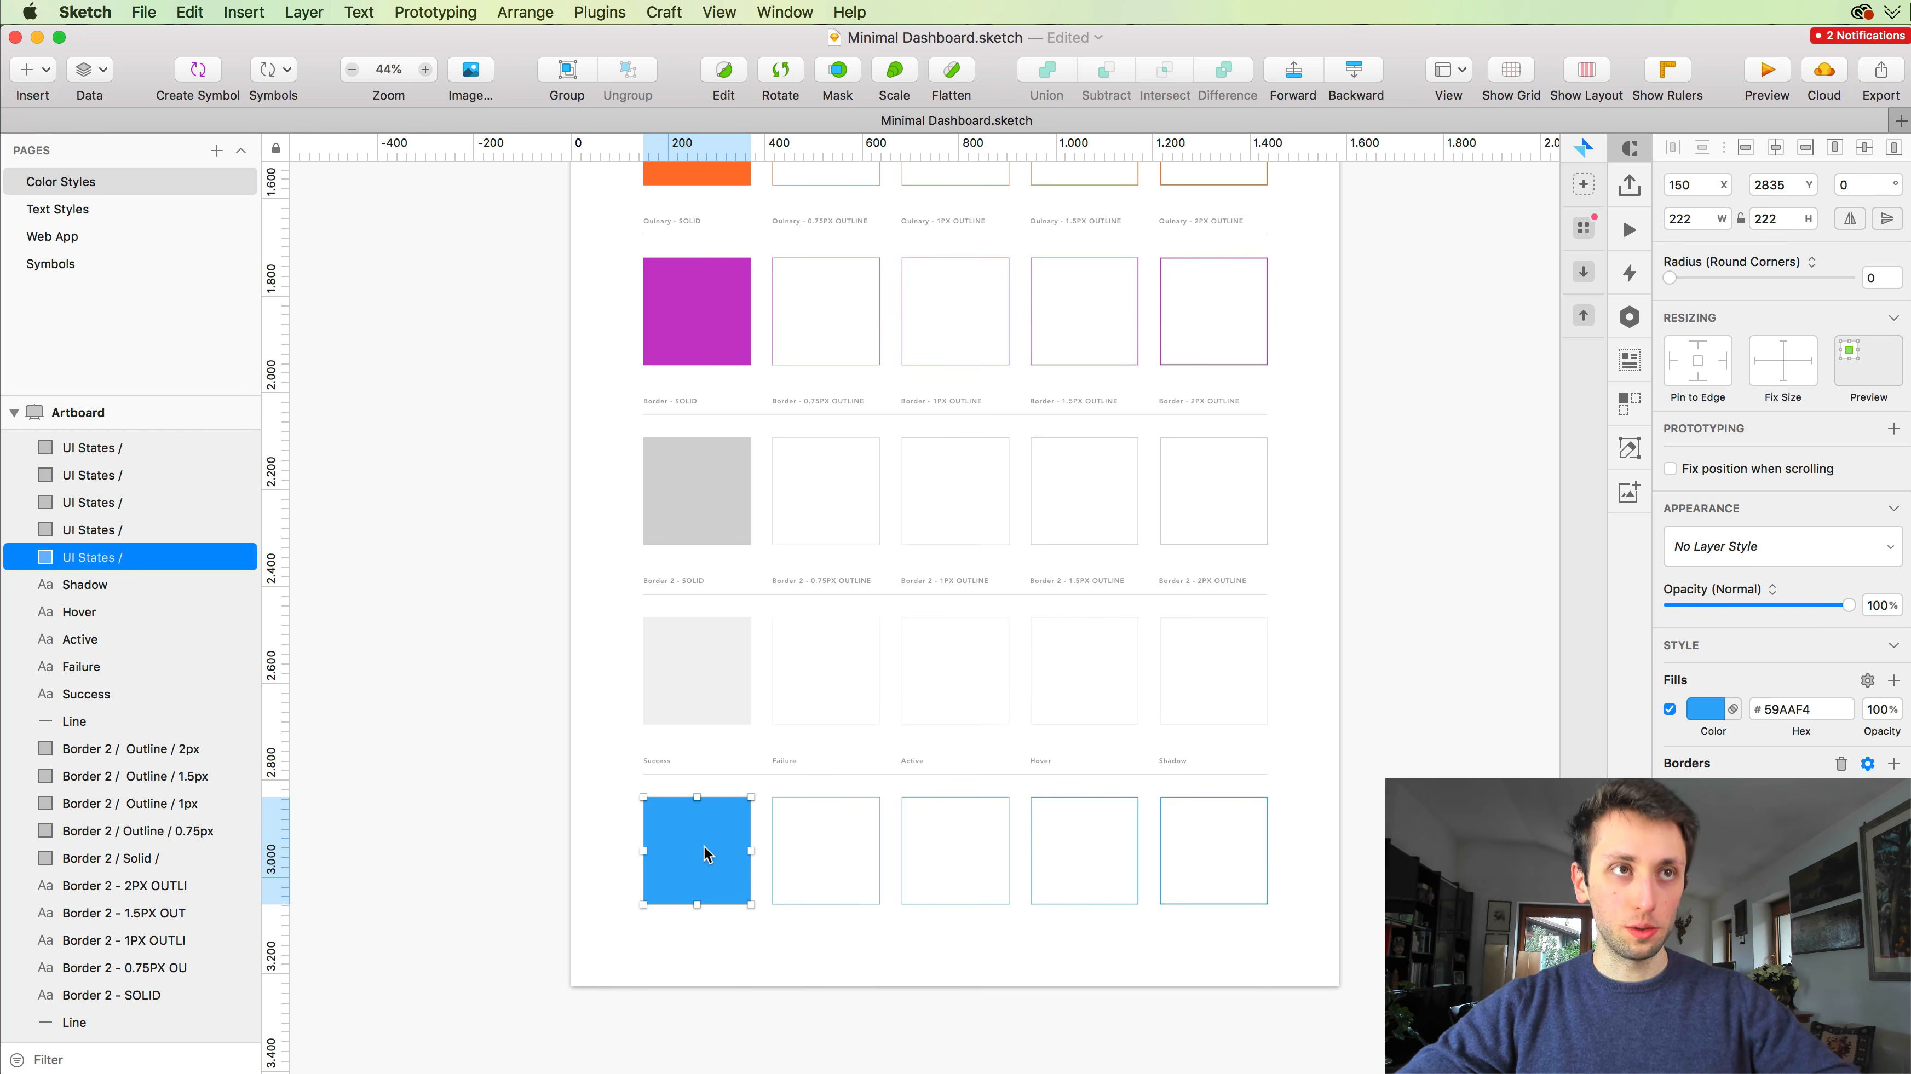
{"action": "key", "text": "super+r"}
{"action": "key", "text": "Right"}
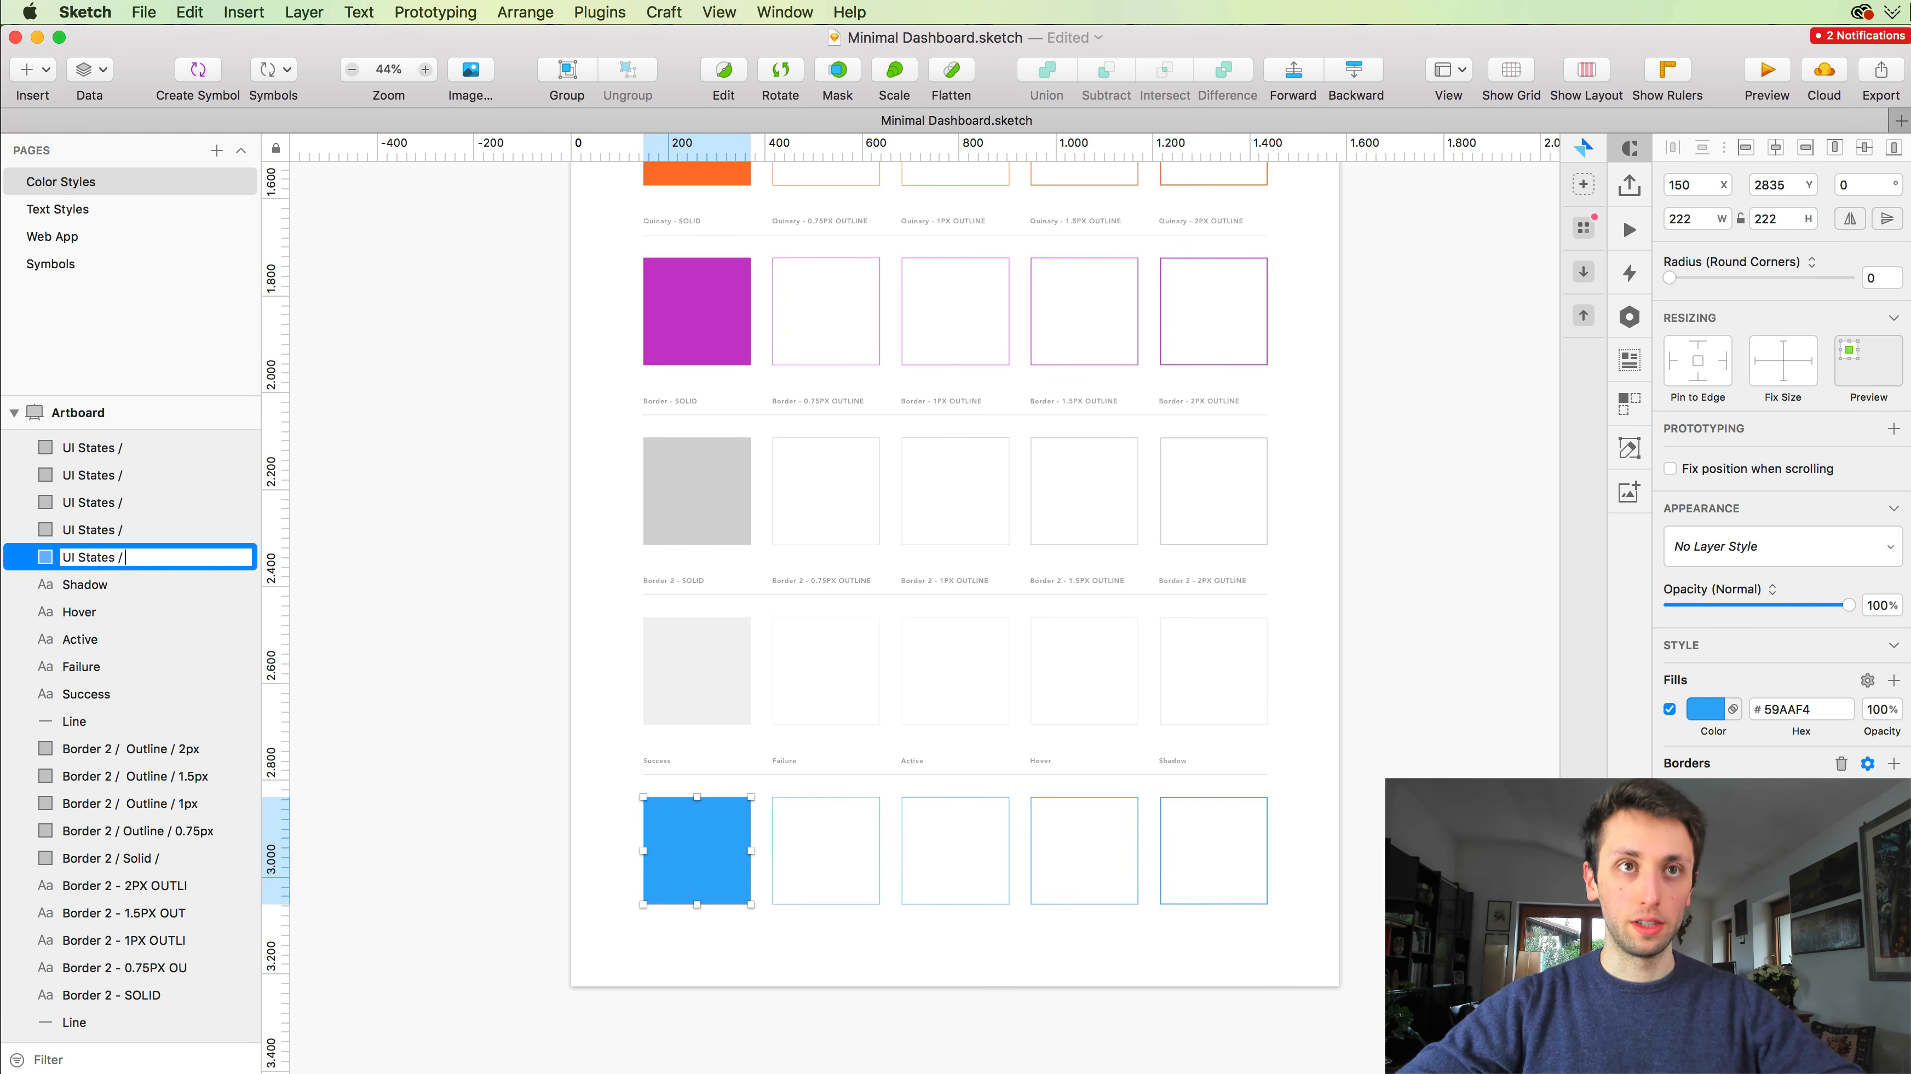
{"action": "type", "text": "Success"}
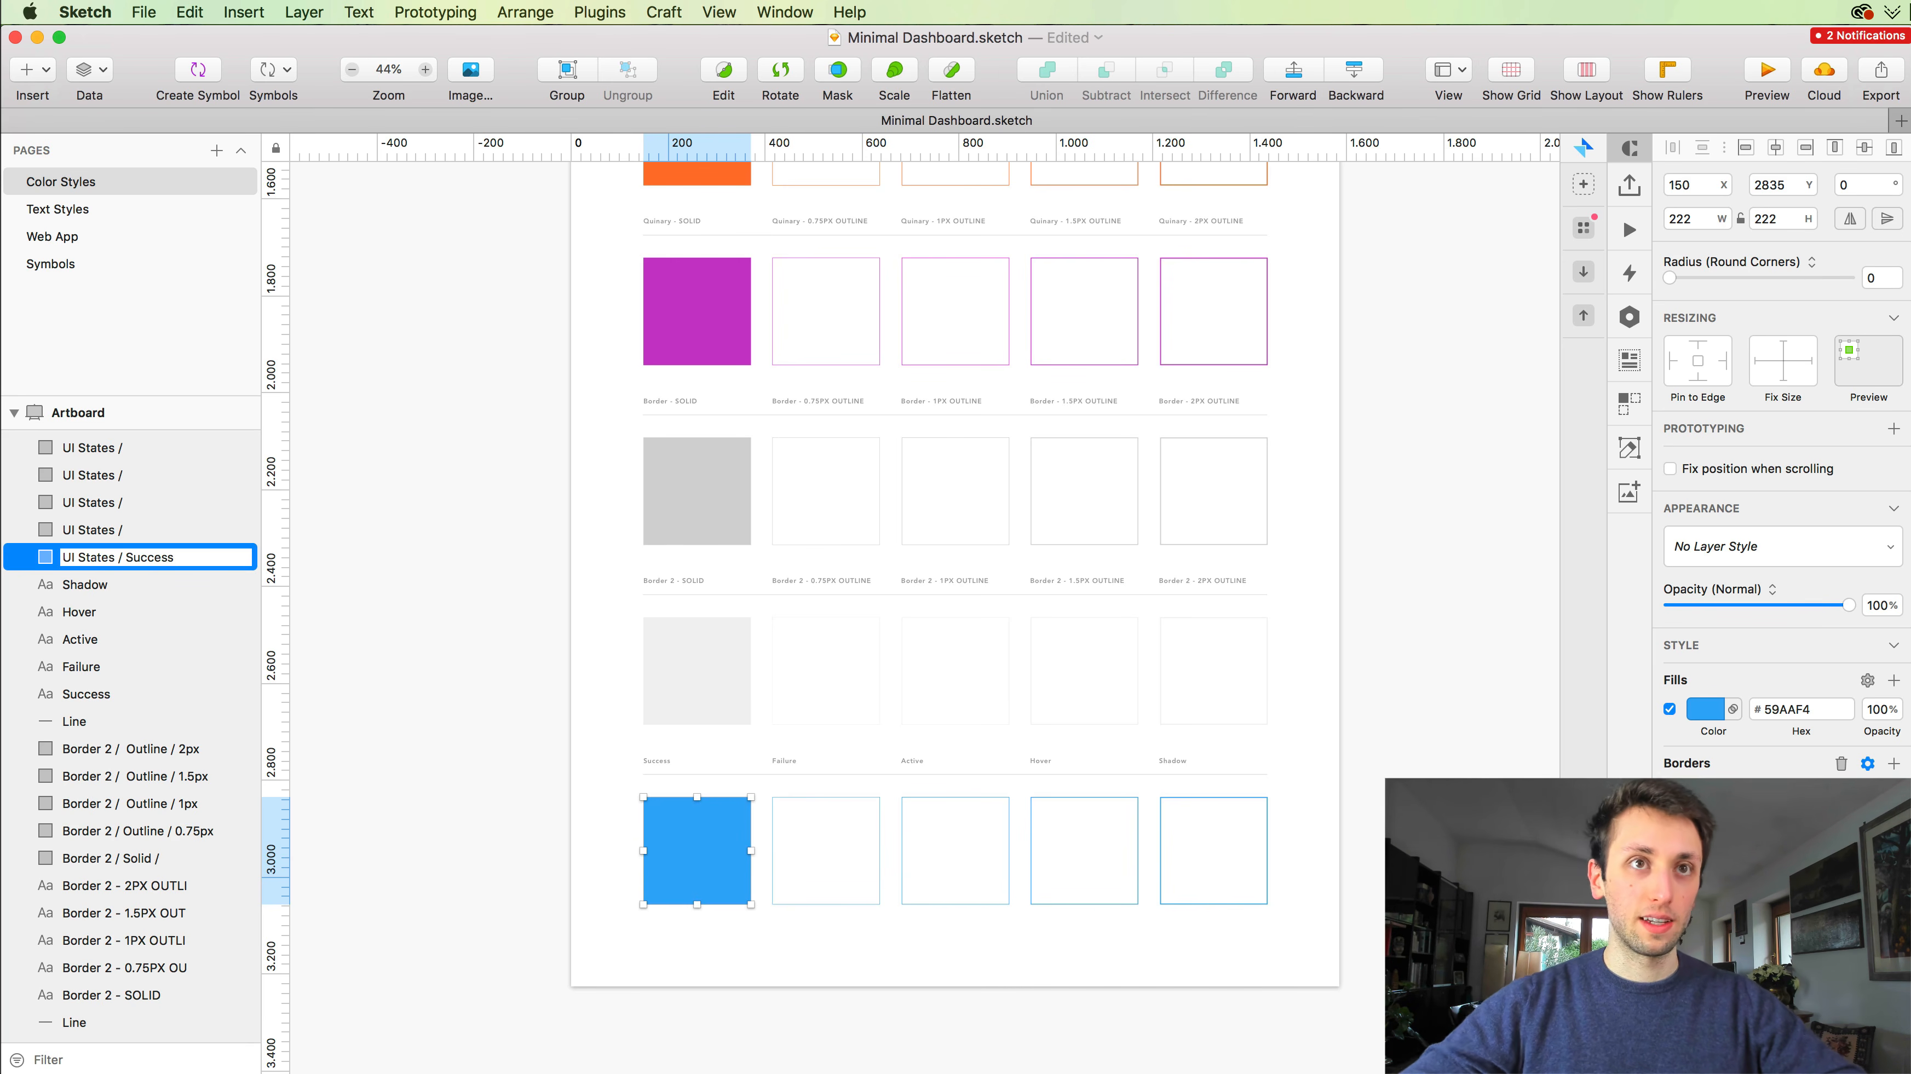
{"action": "key", "text": "Return"}
Step: Rename the outline rectangle under the Failure label in the last row as "UI States / Failure"
{"action": "scroll", "coordinate": [874, 916], "scroll_direction": "right", "scroll_amount": 2}
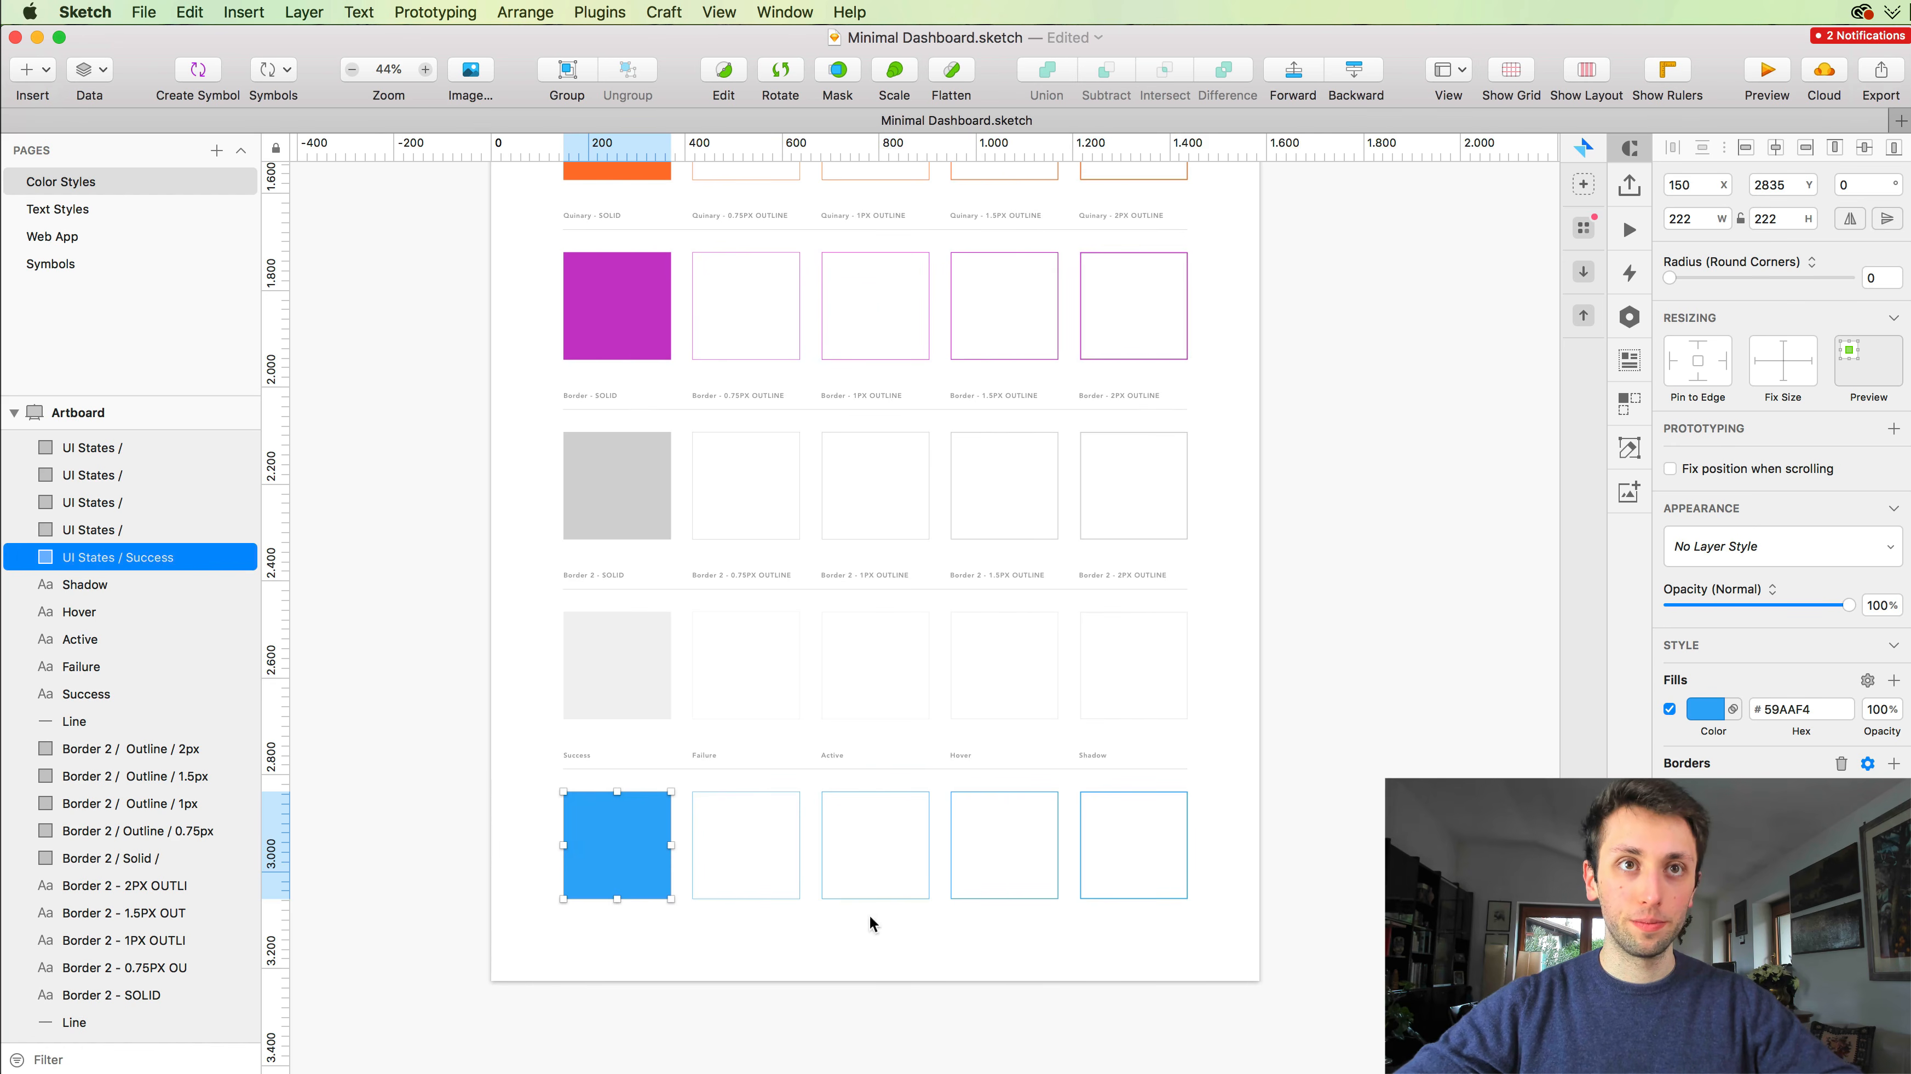
{"action": "left_click", "coordinate": [749, 797]}
{"action": "key", "text": "super+r"}
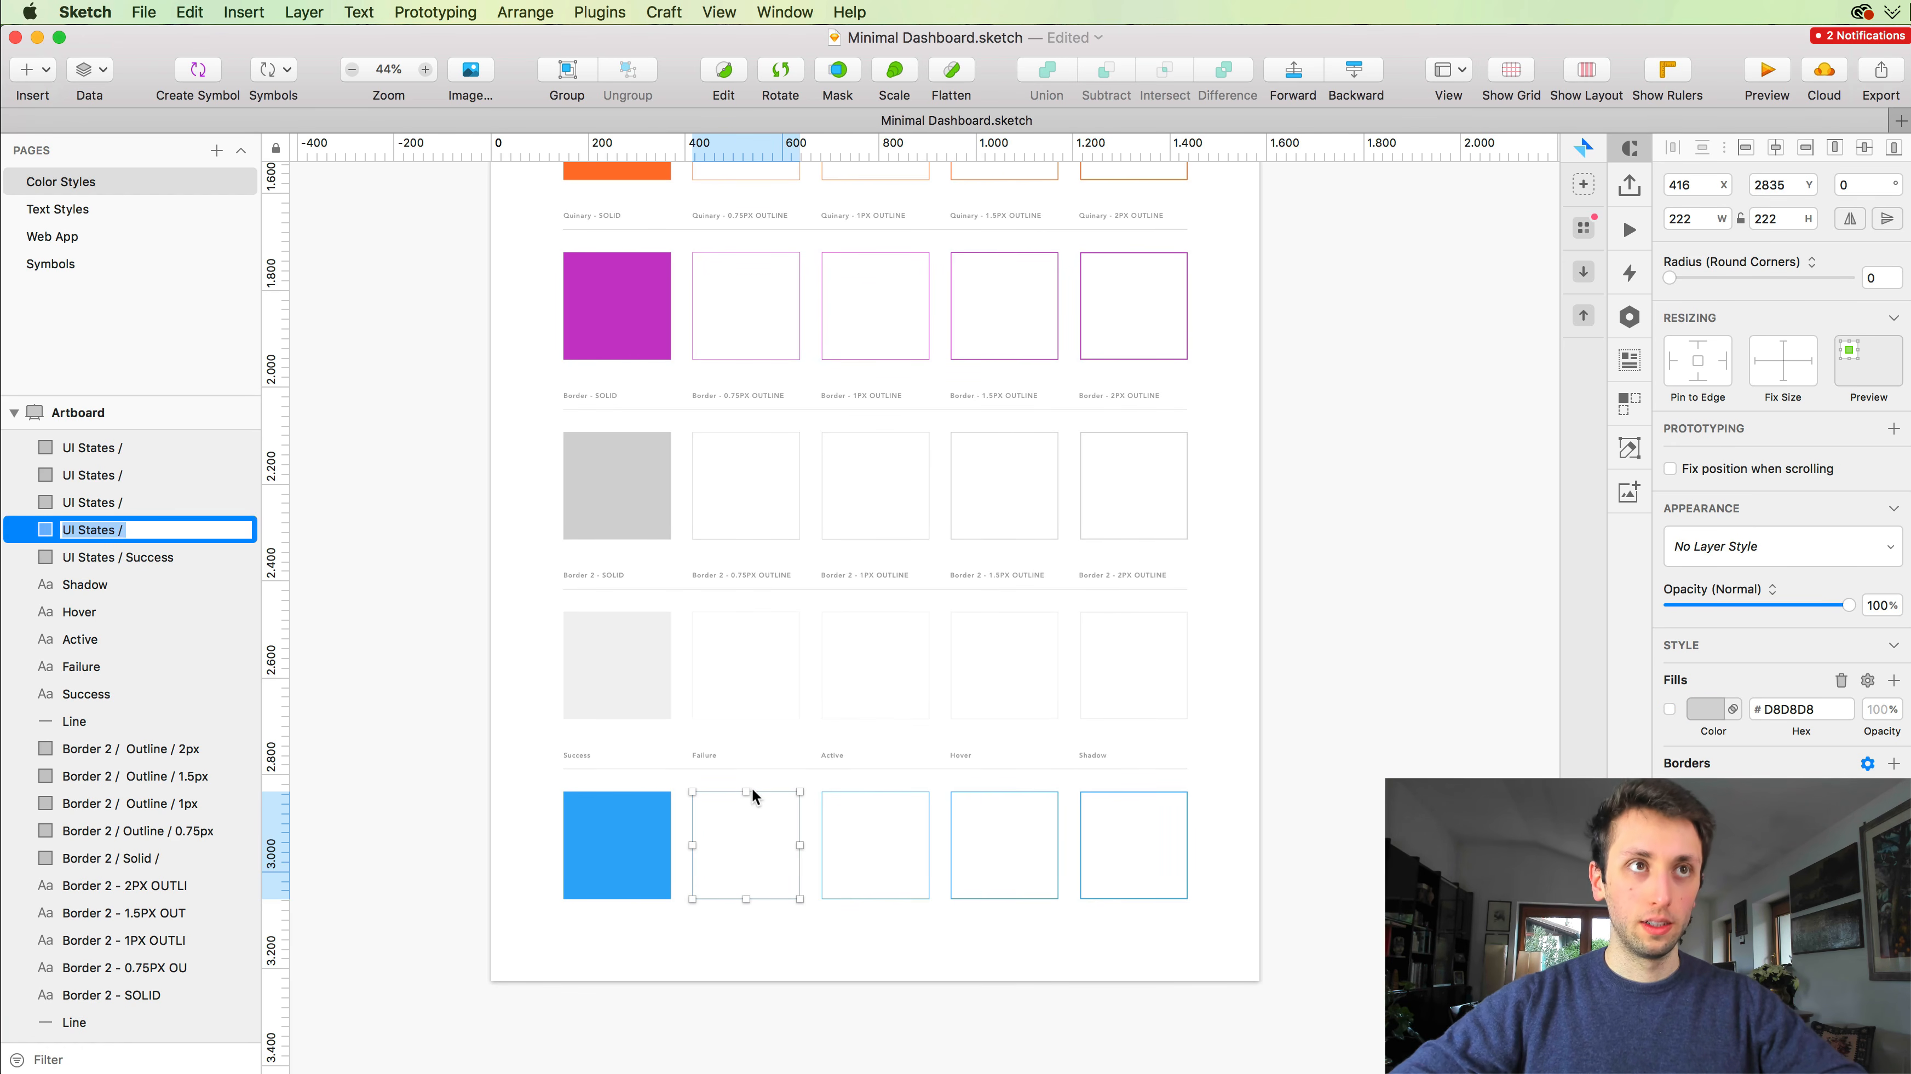
{"action": "key", "text": "Right"}
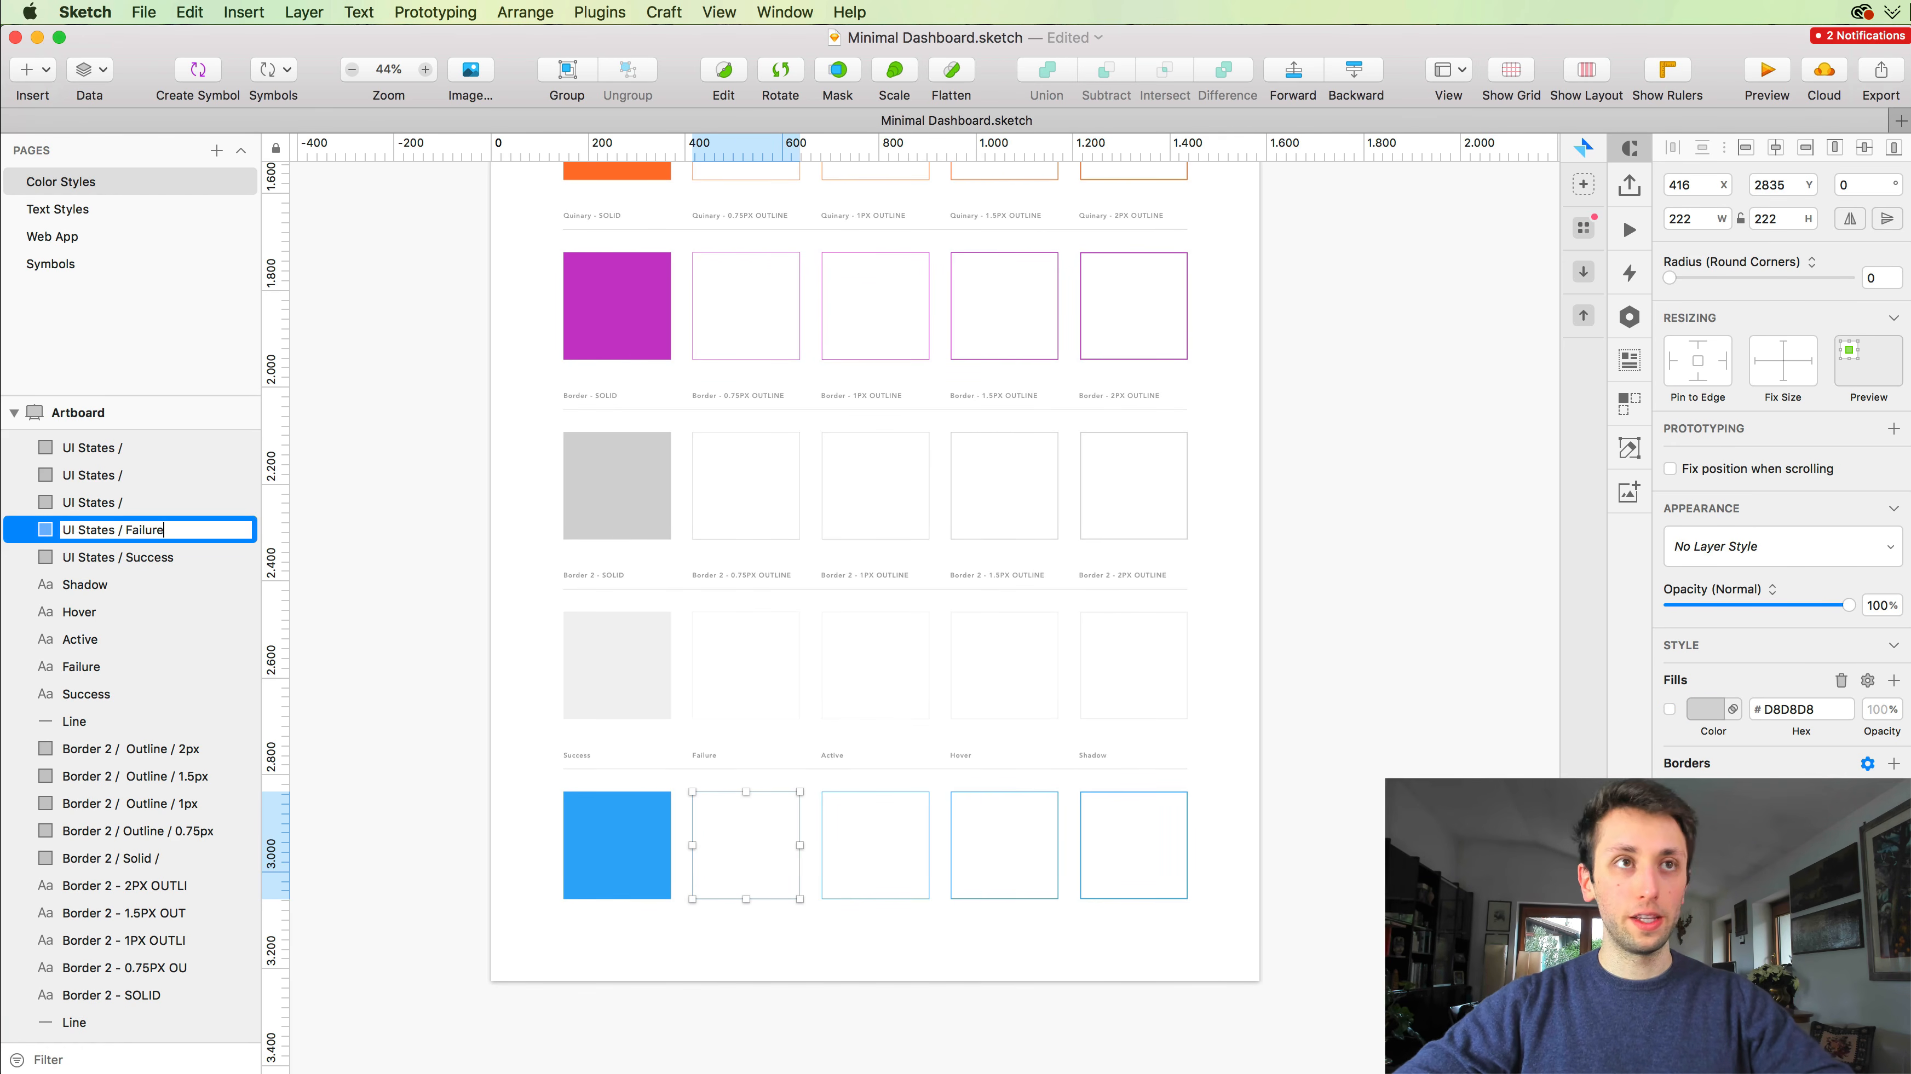
{"action": "key", "text": "Return"}
Step: Rename the outline rectangle under the Active label in the last row as "UI States / Active"
{"action": "left_click", "coordinate": [890, 799]}
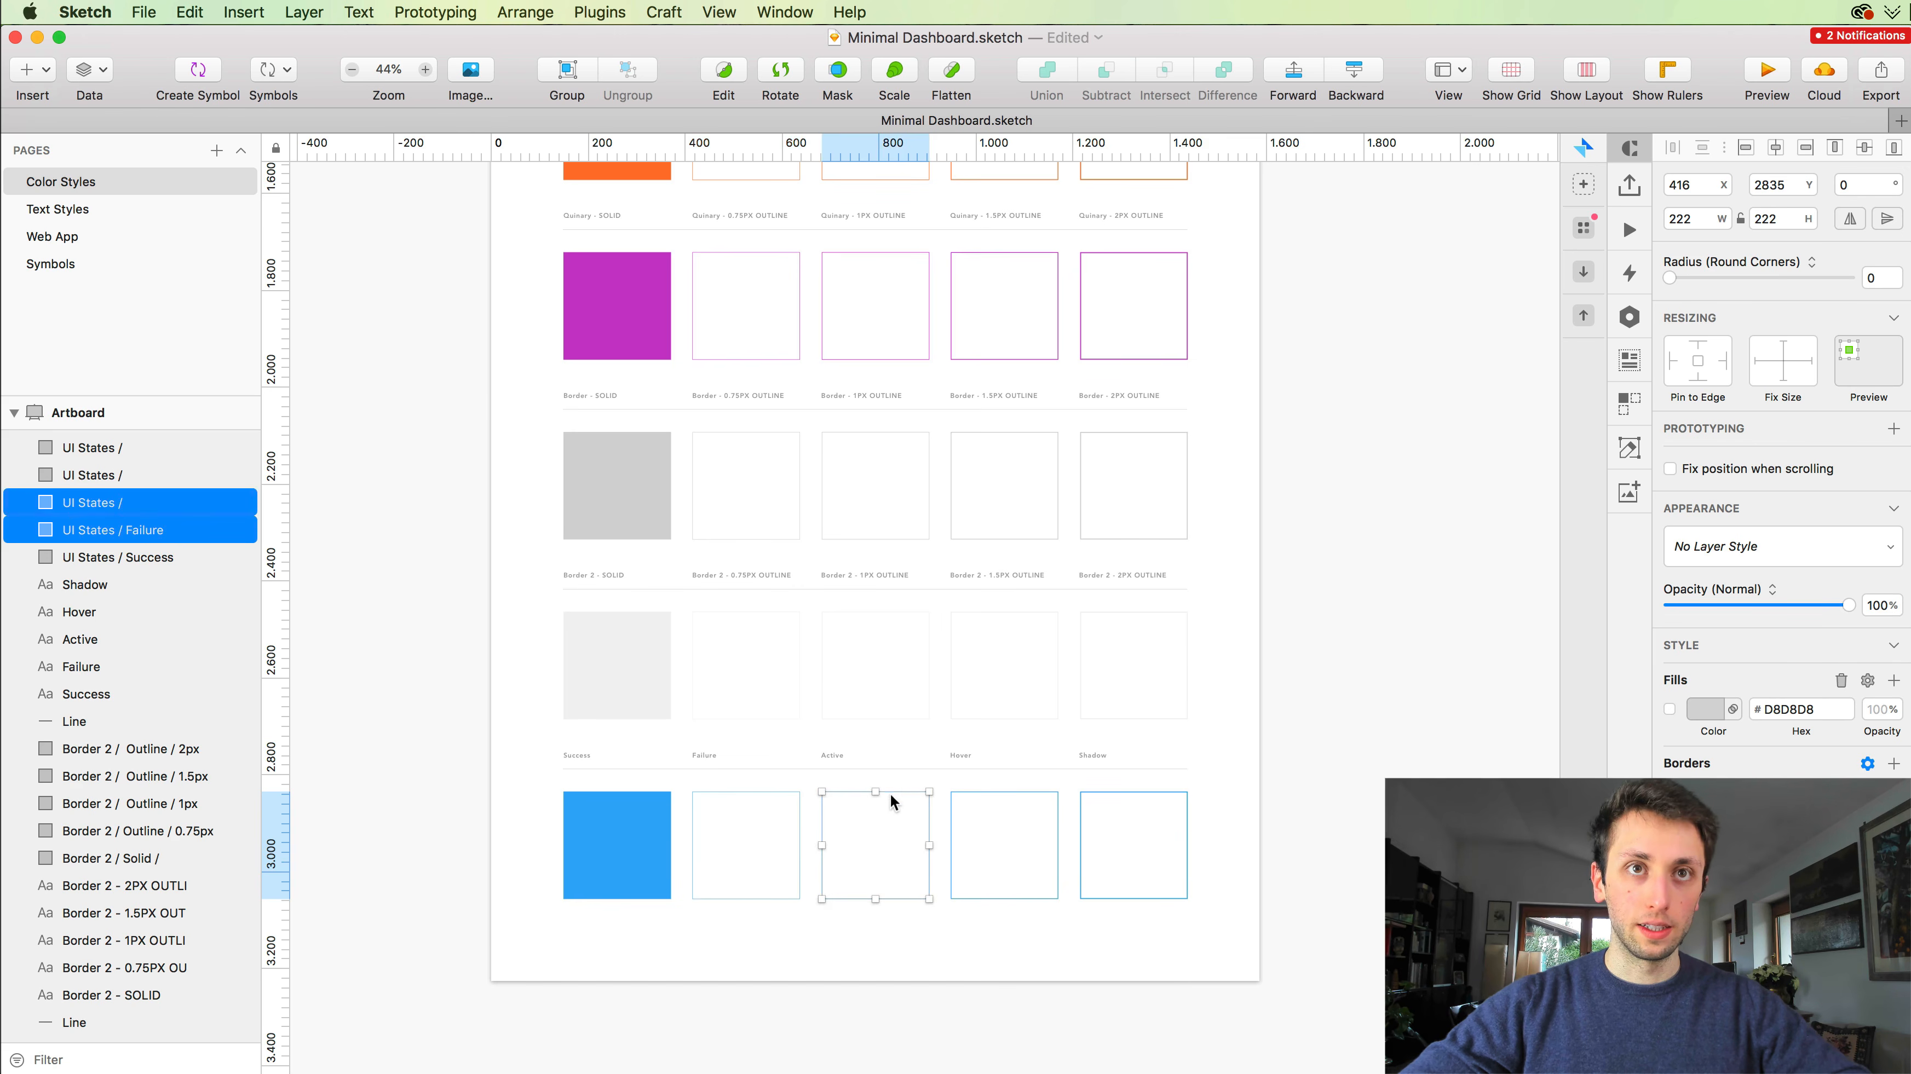
{"action": "scroll", "coordinate": [839, 828], "scroll_direction": "up", "scroll_amount": 10}
{"action": "scroll", "coordinate": [839, 828], "scroll_direction": "down", "scroll_amount": 3}
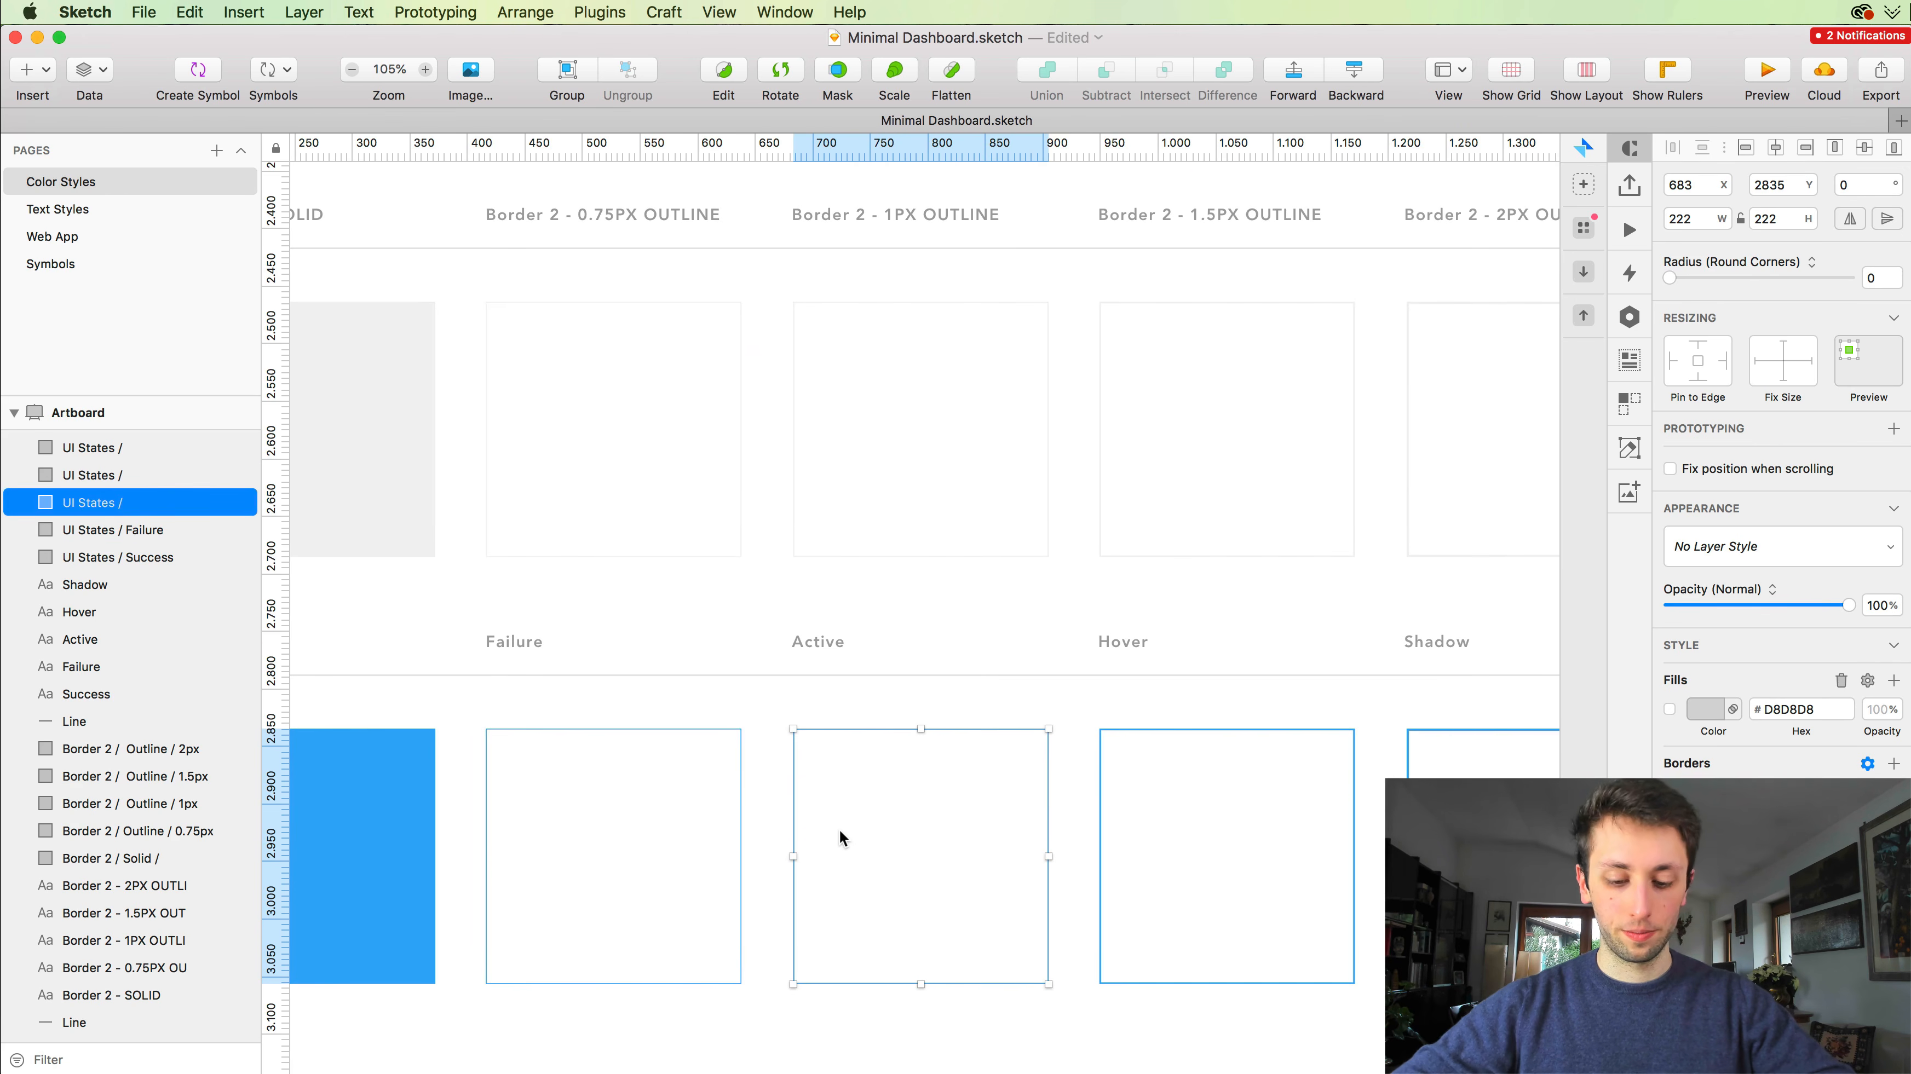
{"action": "key", "text": "super+r"}
{"action": "type", "text": "Activ"}
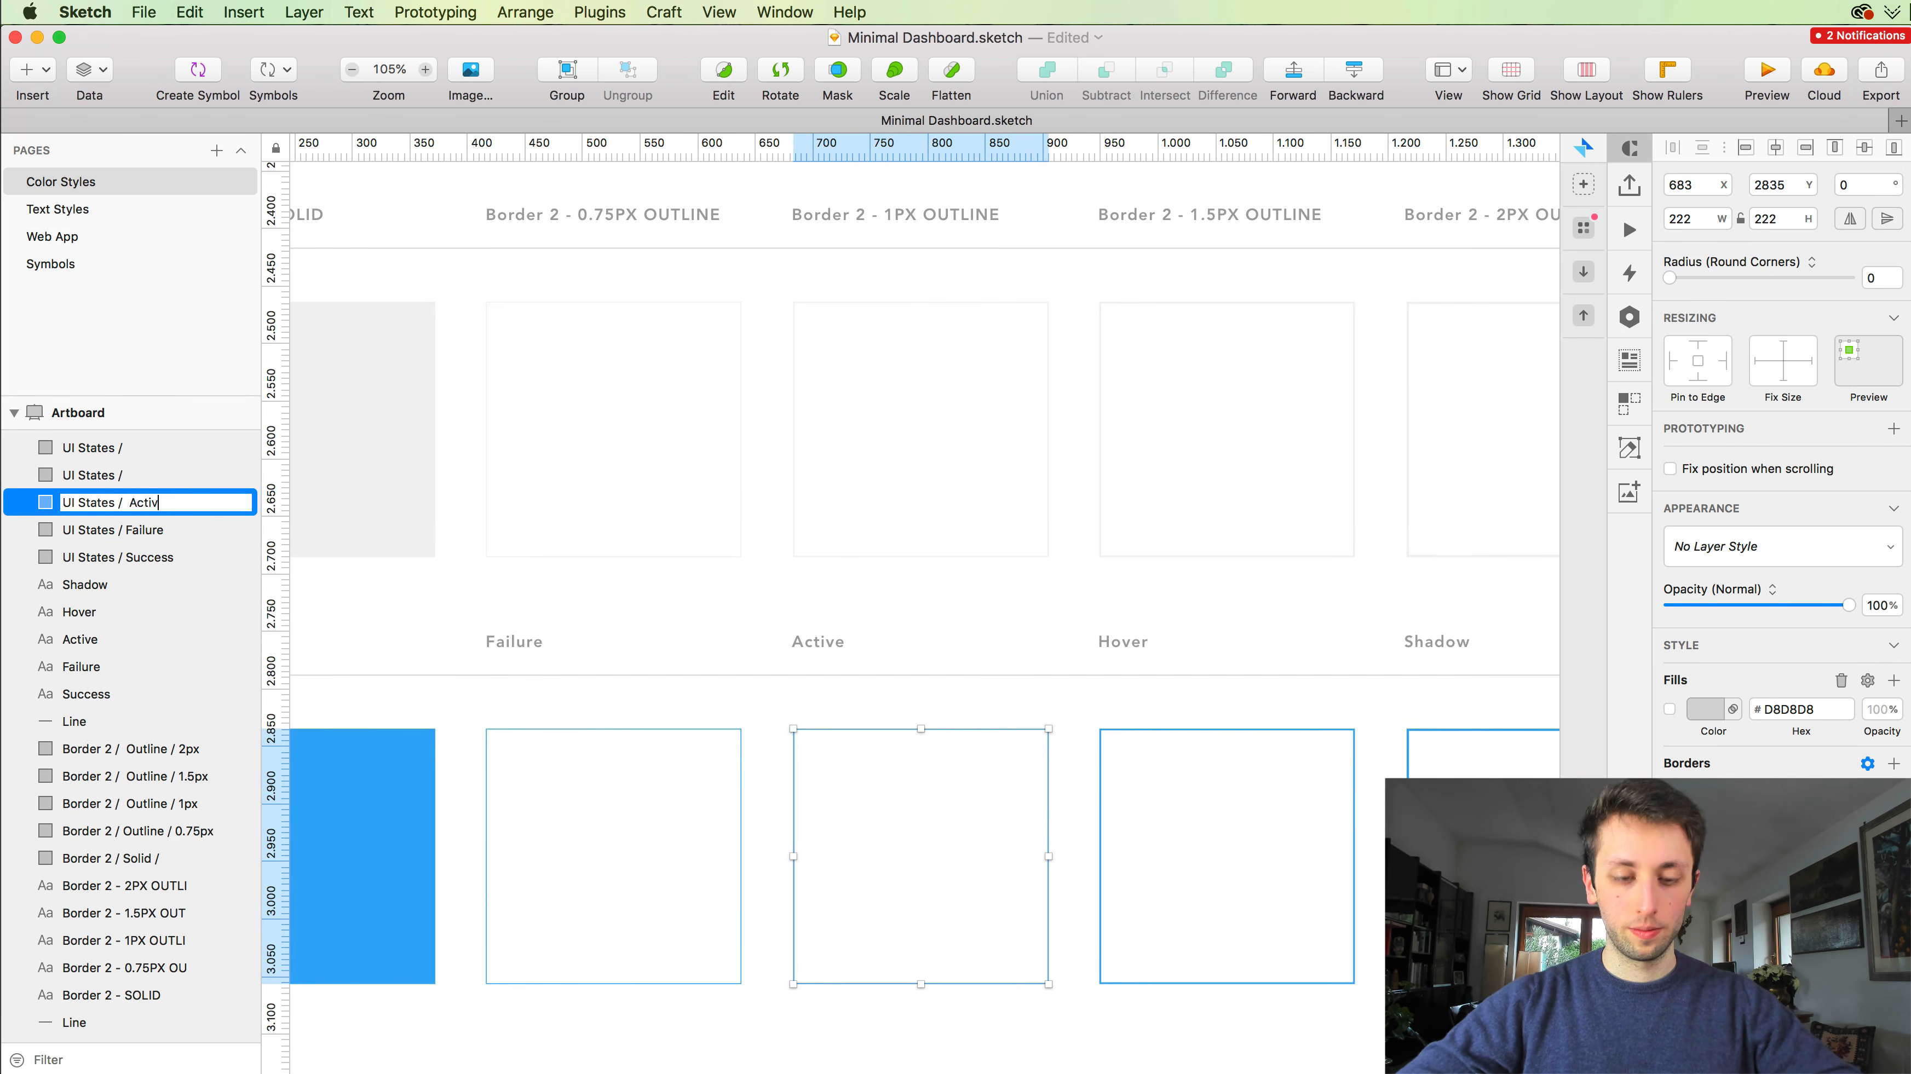
{"action": "type", "text": "e"}
{"action": "key", "text": "Return"}
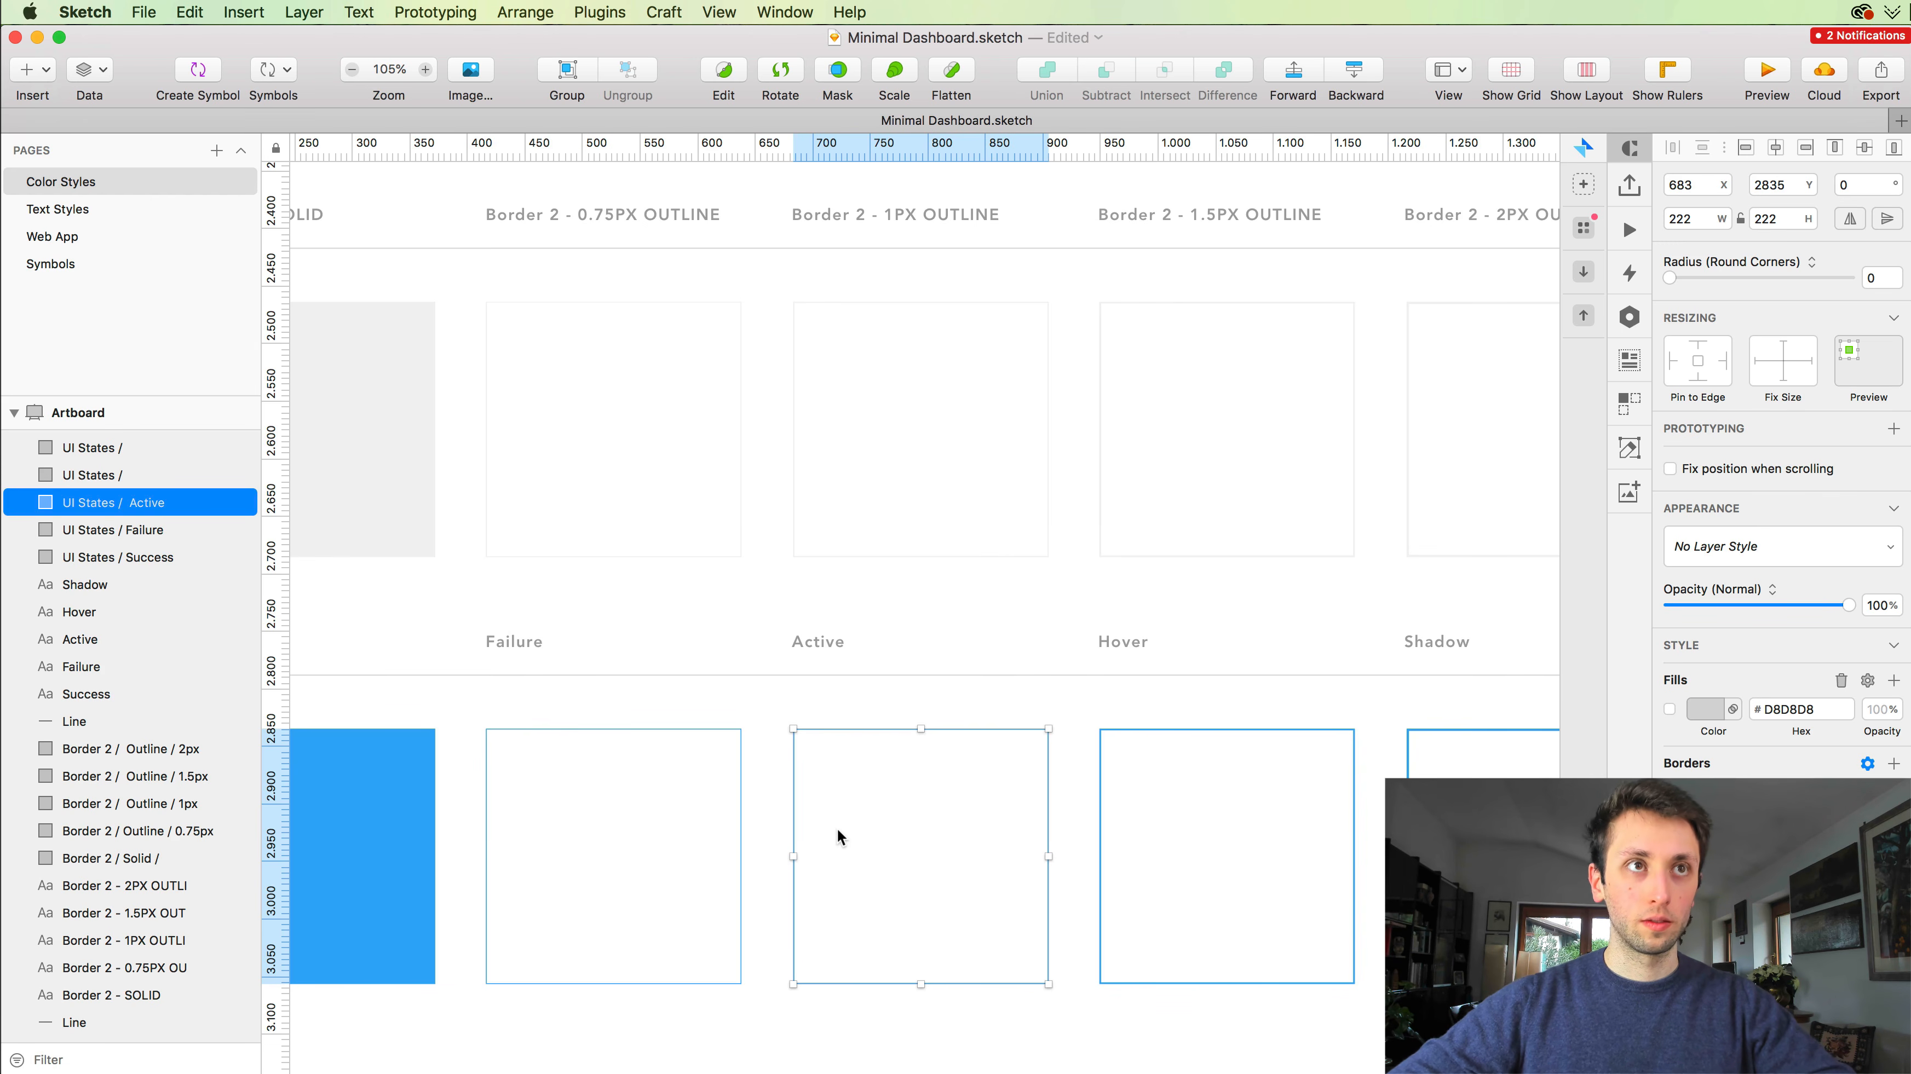
Step: Remove the extra space before "Active" so the layer name reads "UI States / Active"
{"action": "key", "text": "super+r"}
{"action": "key", "text": "Left"}
{"action": "key", "text": "alt+Right"}
{"action": "key", "text": "alt+Right"}
{"action": "key", "text": "alt+Right"}
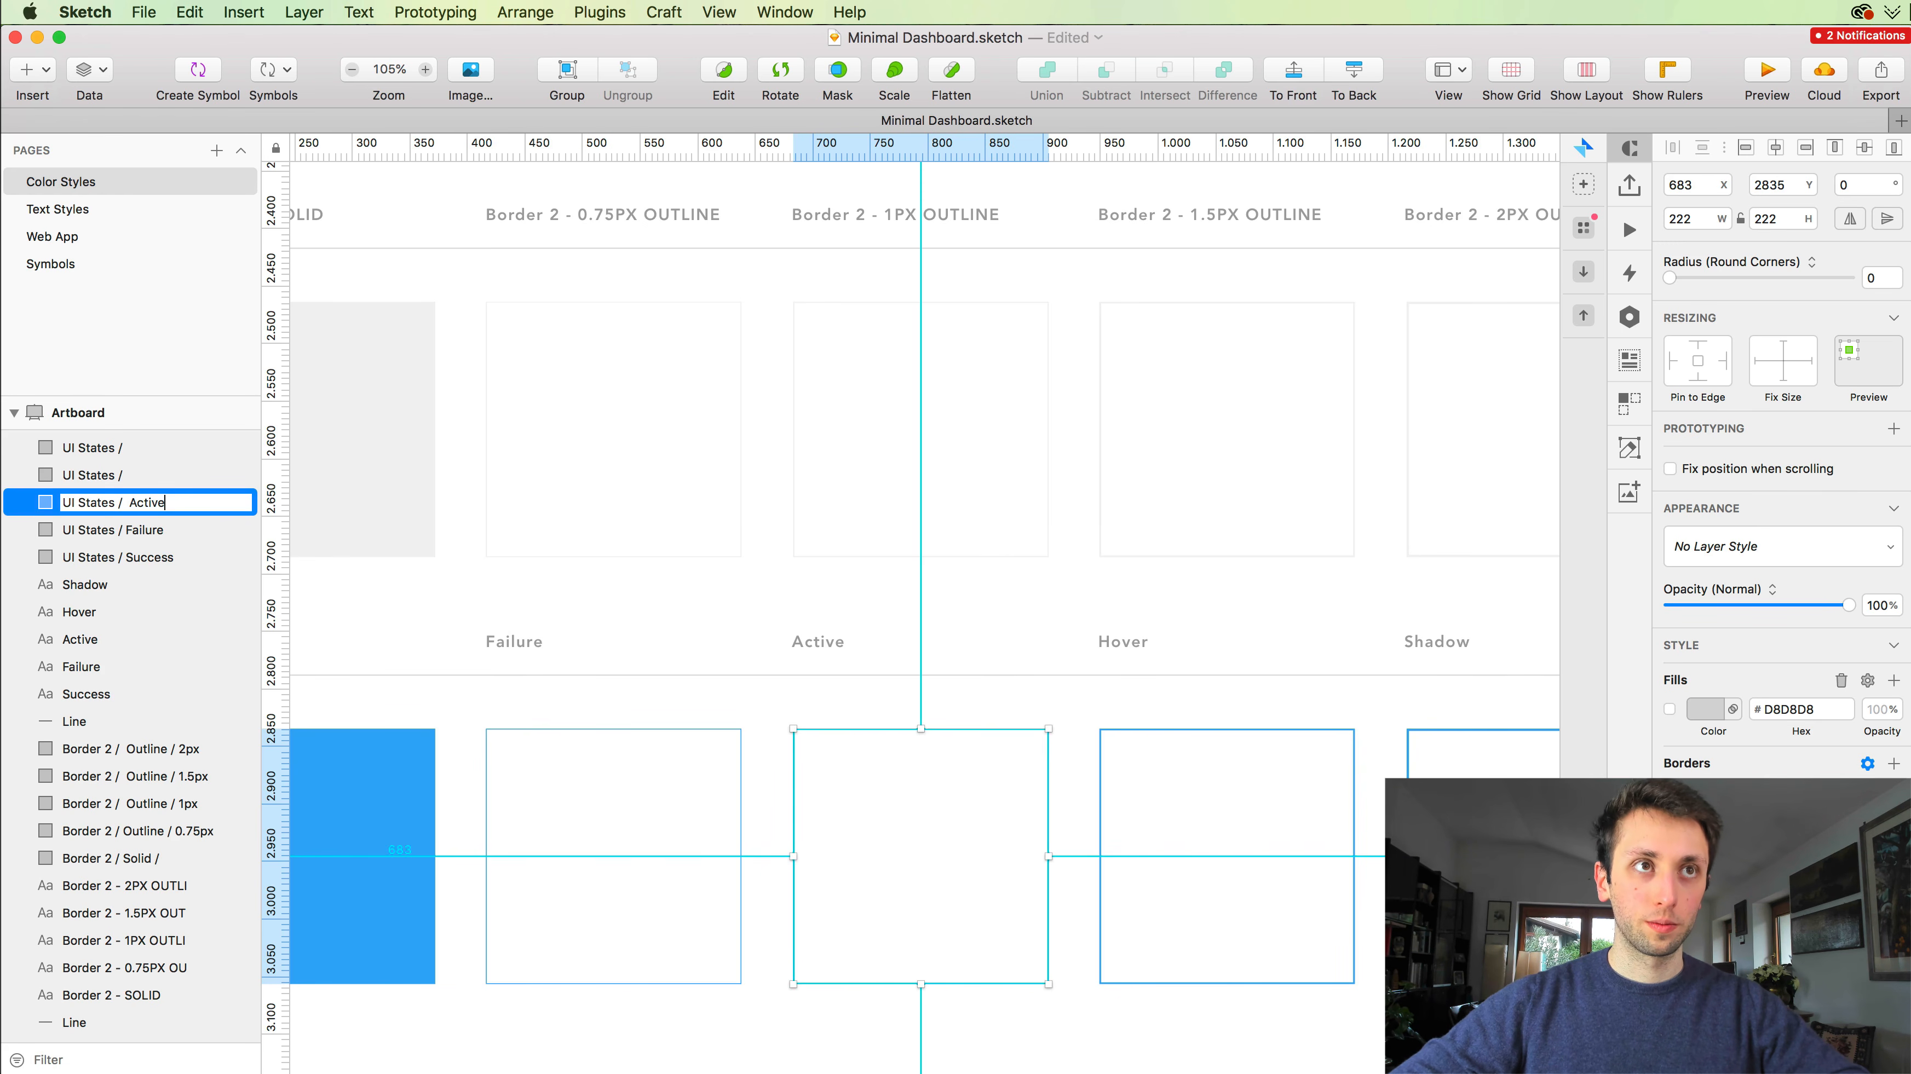
{"action": "key", "text": "Return"}
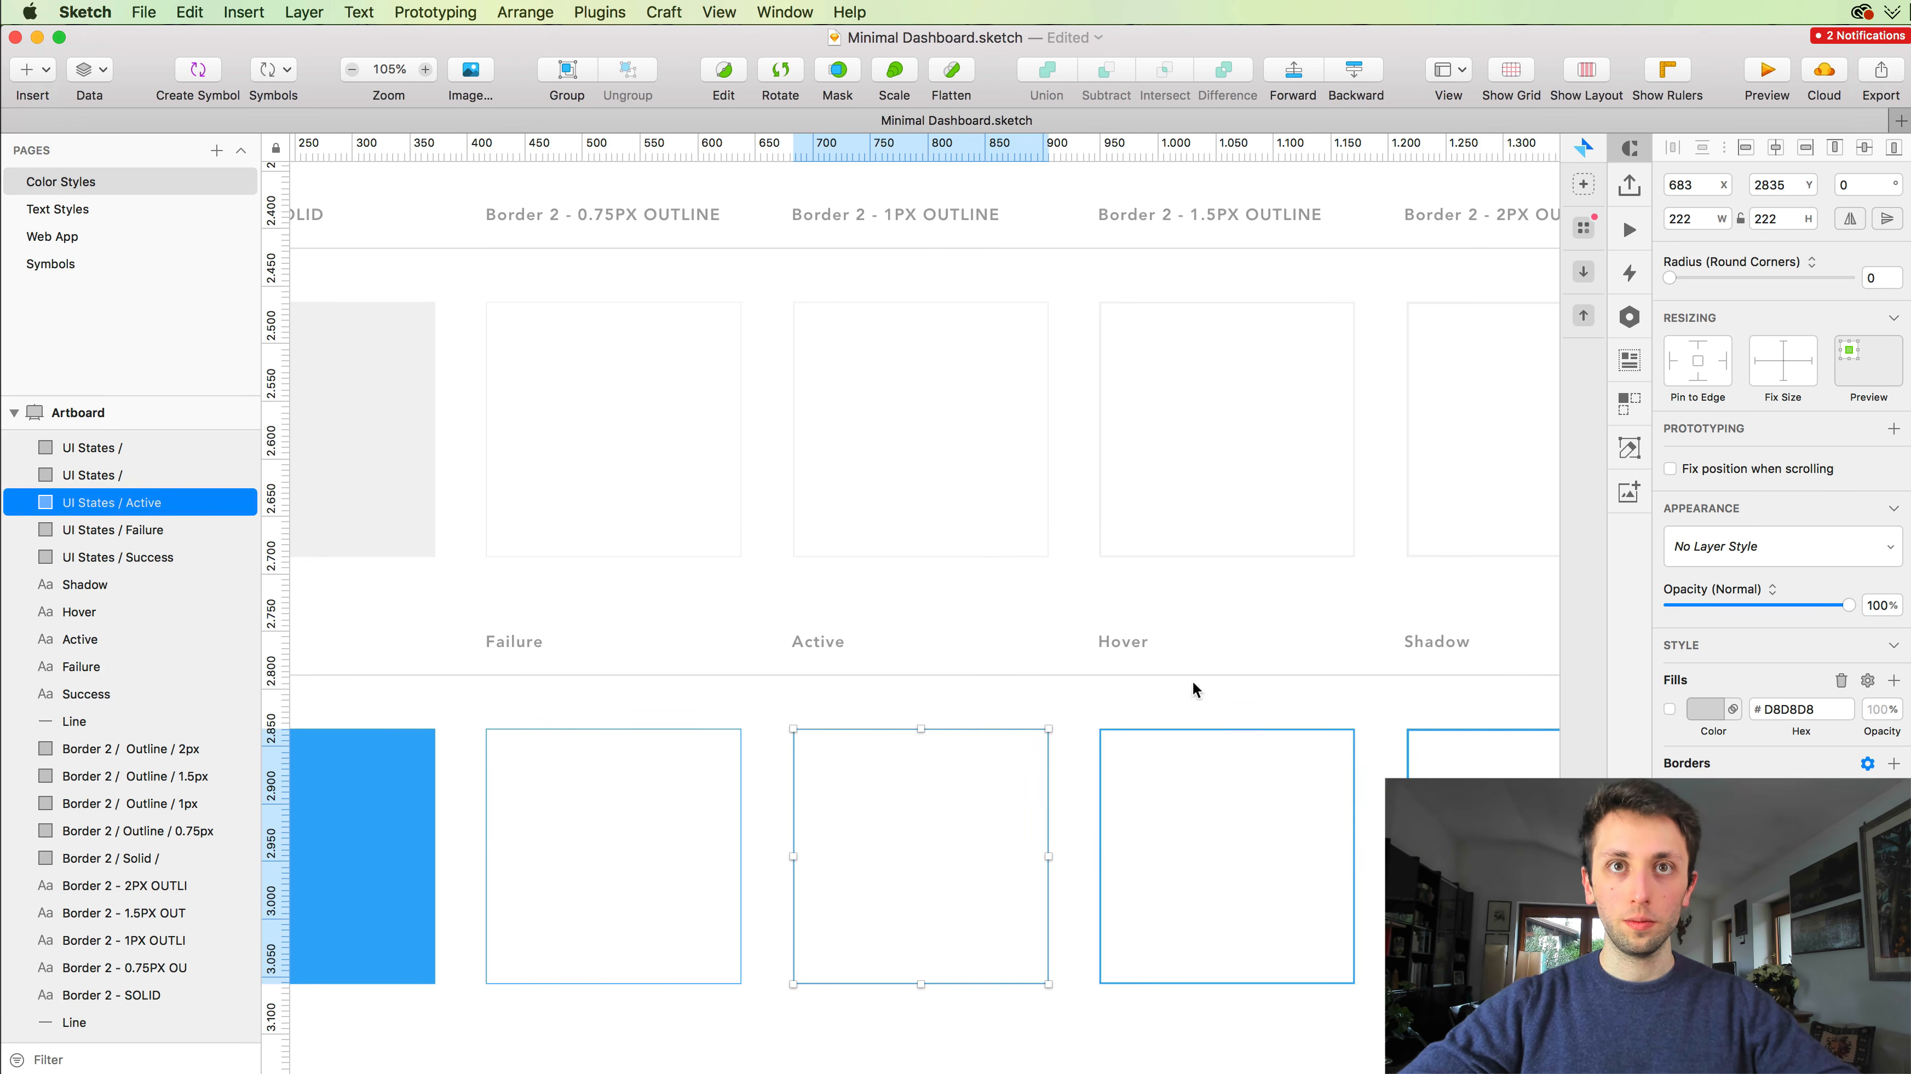
Step: Rename the outline rectangle under the Hover label in the last row as "UI States / Hover"
{"action": "left_click", "coordinate": [1182, 728]}
{"action": "key", "text": "super+r"}
{"action": "key", "text": "Right"}
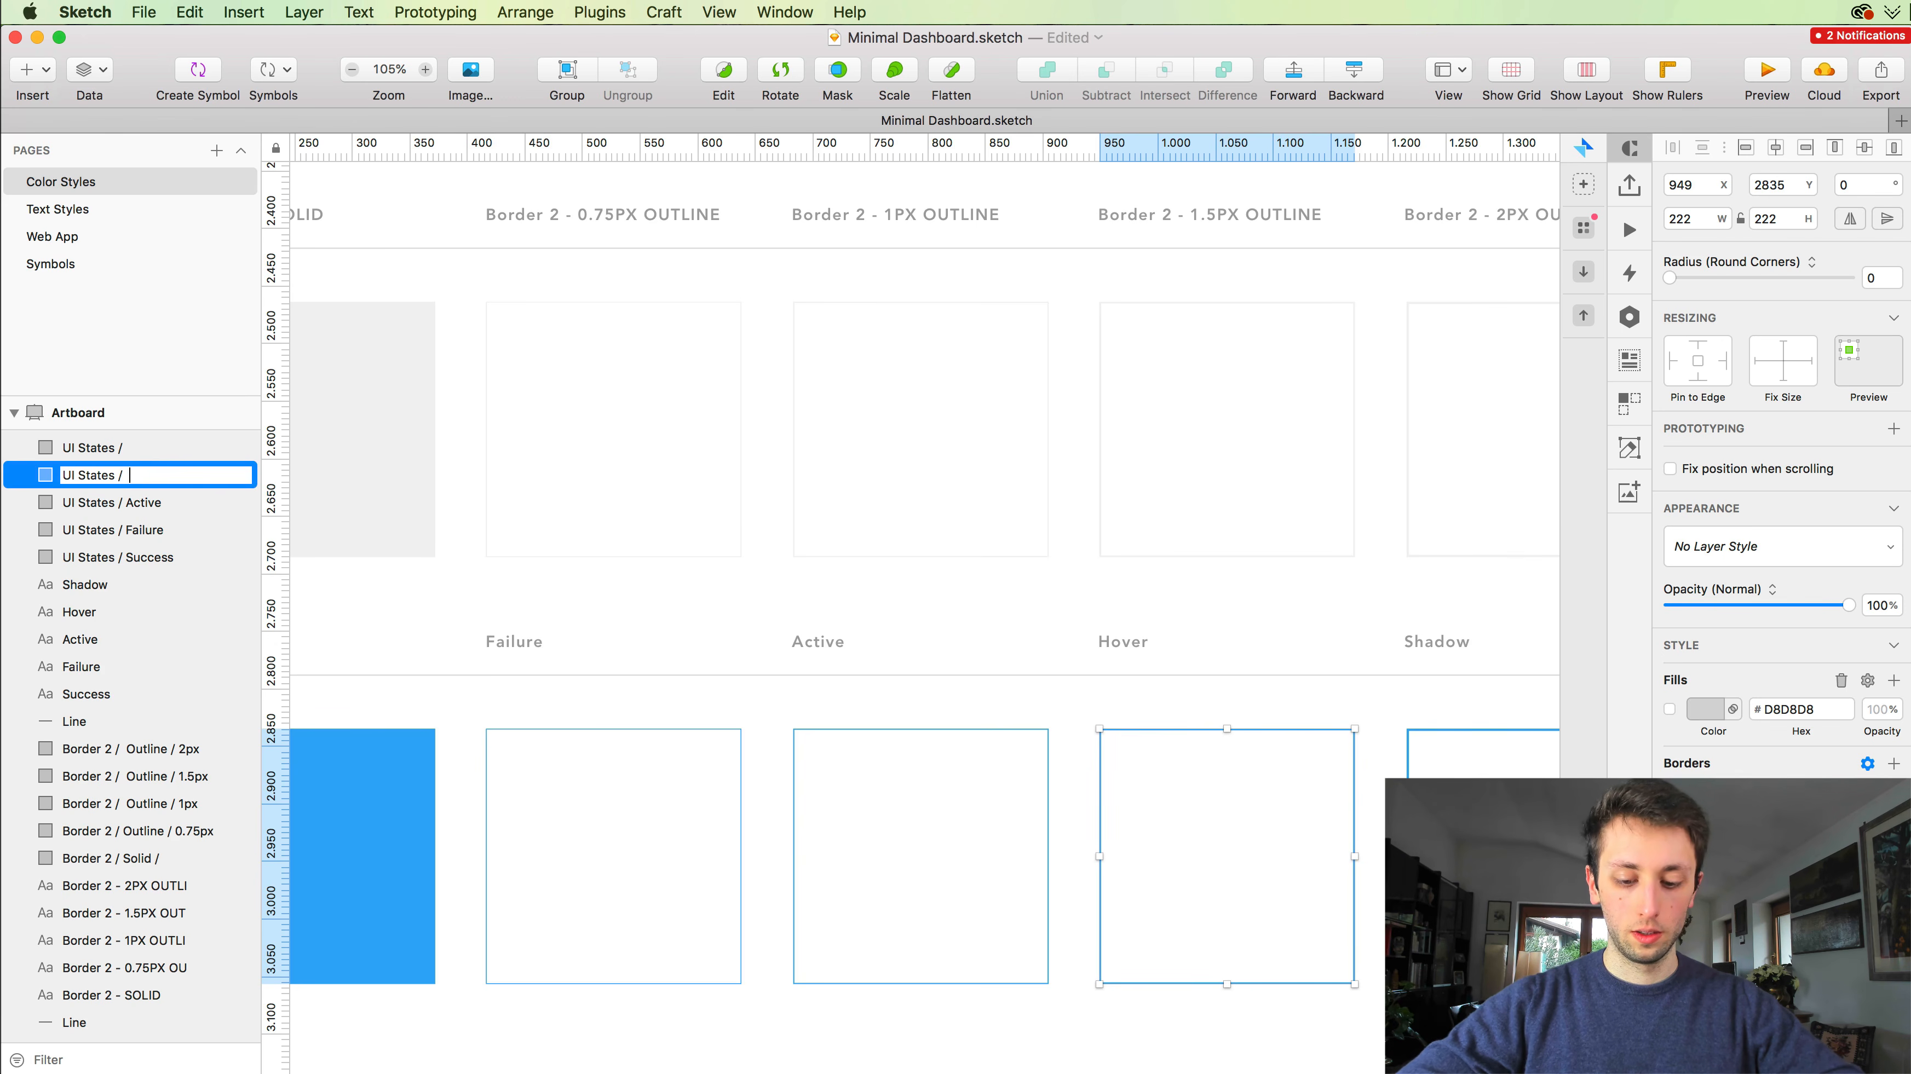
{"action": "type", "text": "Hover"}
{"action": "key", "text": "Return"}
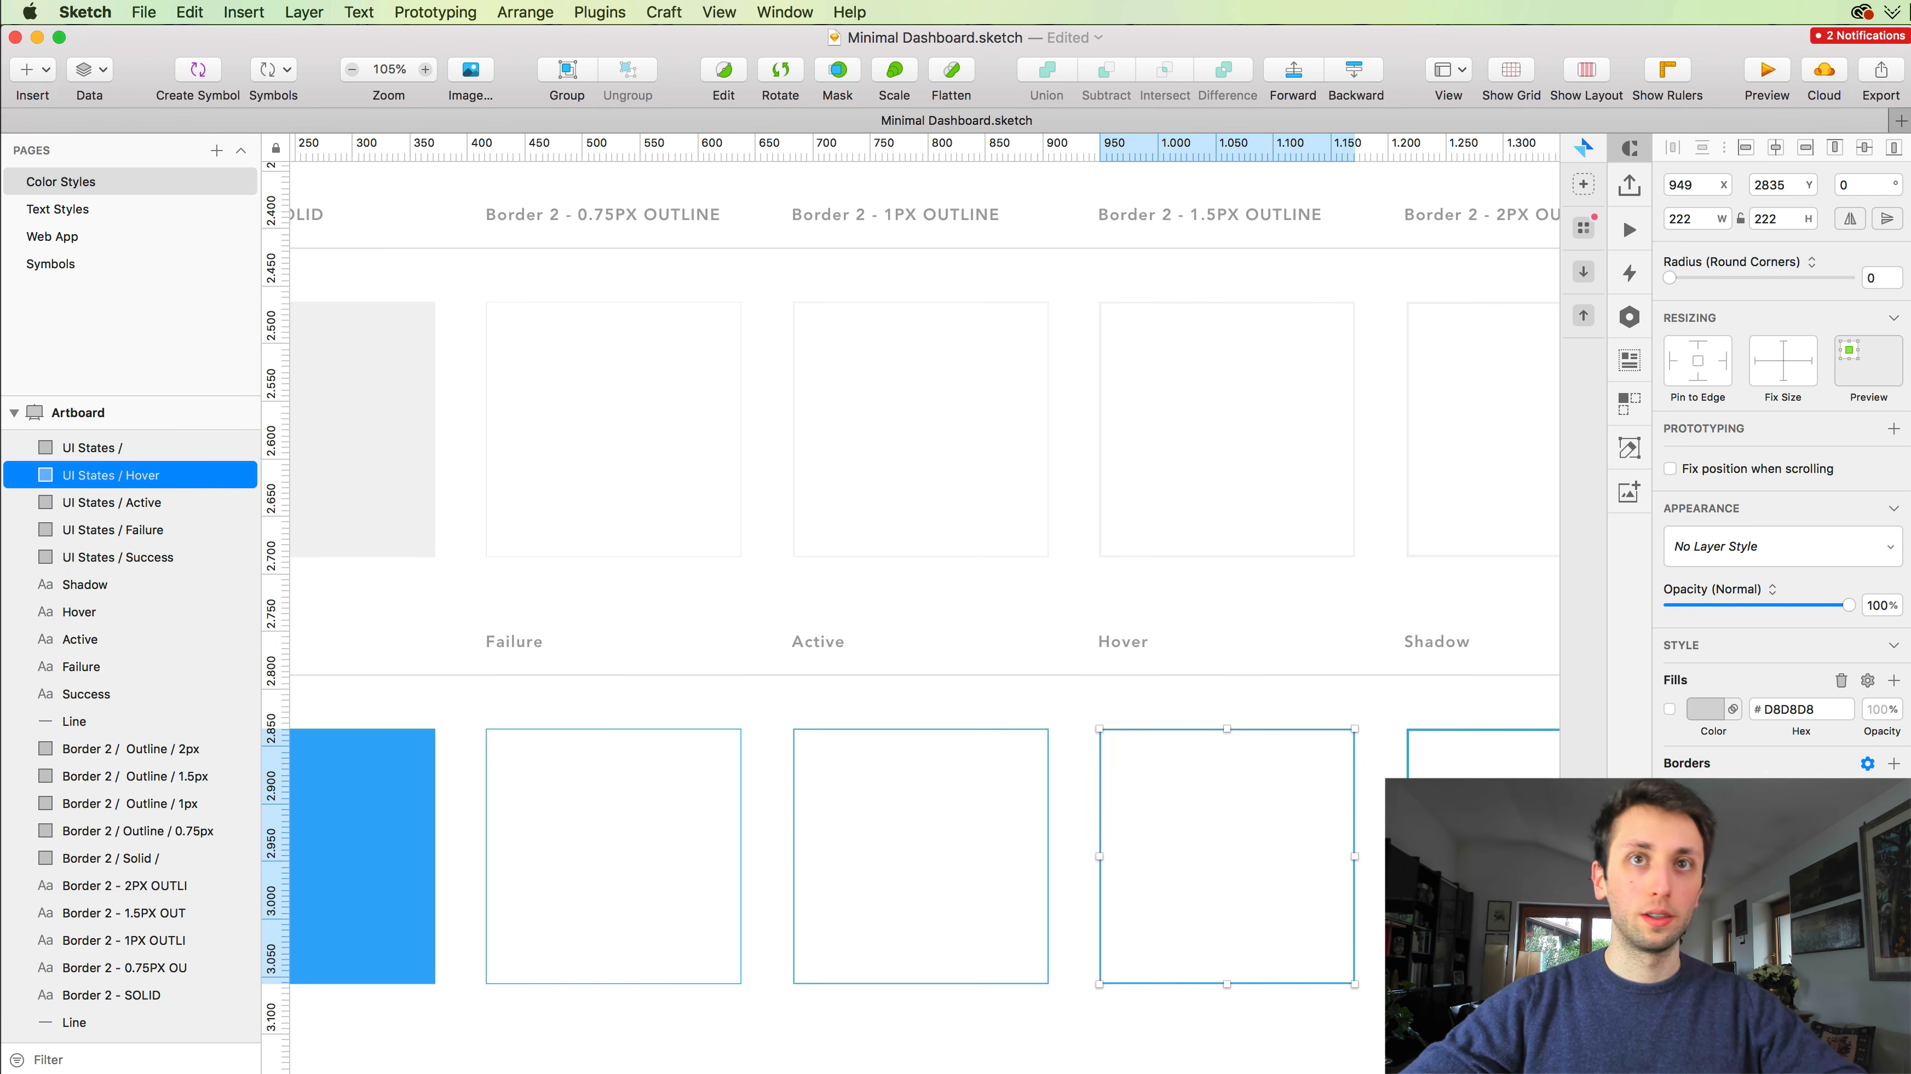
Step: Rename the outline rectangle under the Shadow label in the last row as "UI States / Shadow"
{"action": "scroll", "coordinate": [1431, 698], "scroll_direction": "right", "scroll_amount": 2}
{"action": "scroll", "coordinate": [1430, 697], "scroll_direction": "right", "scroll_amount": 7}
{"action": "left_click", "coordinate": [1289, 737]}
{"action": "key", "text": "super+r"}
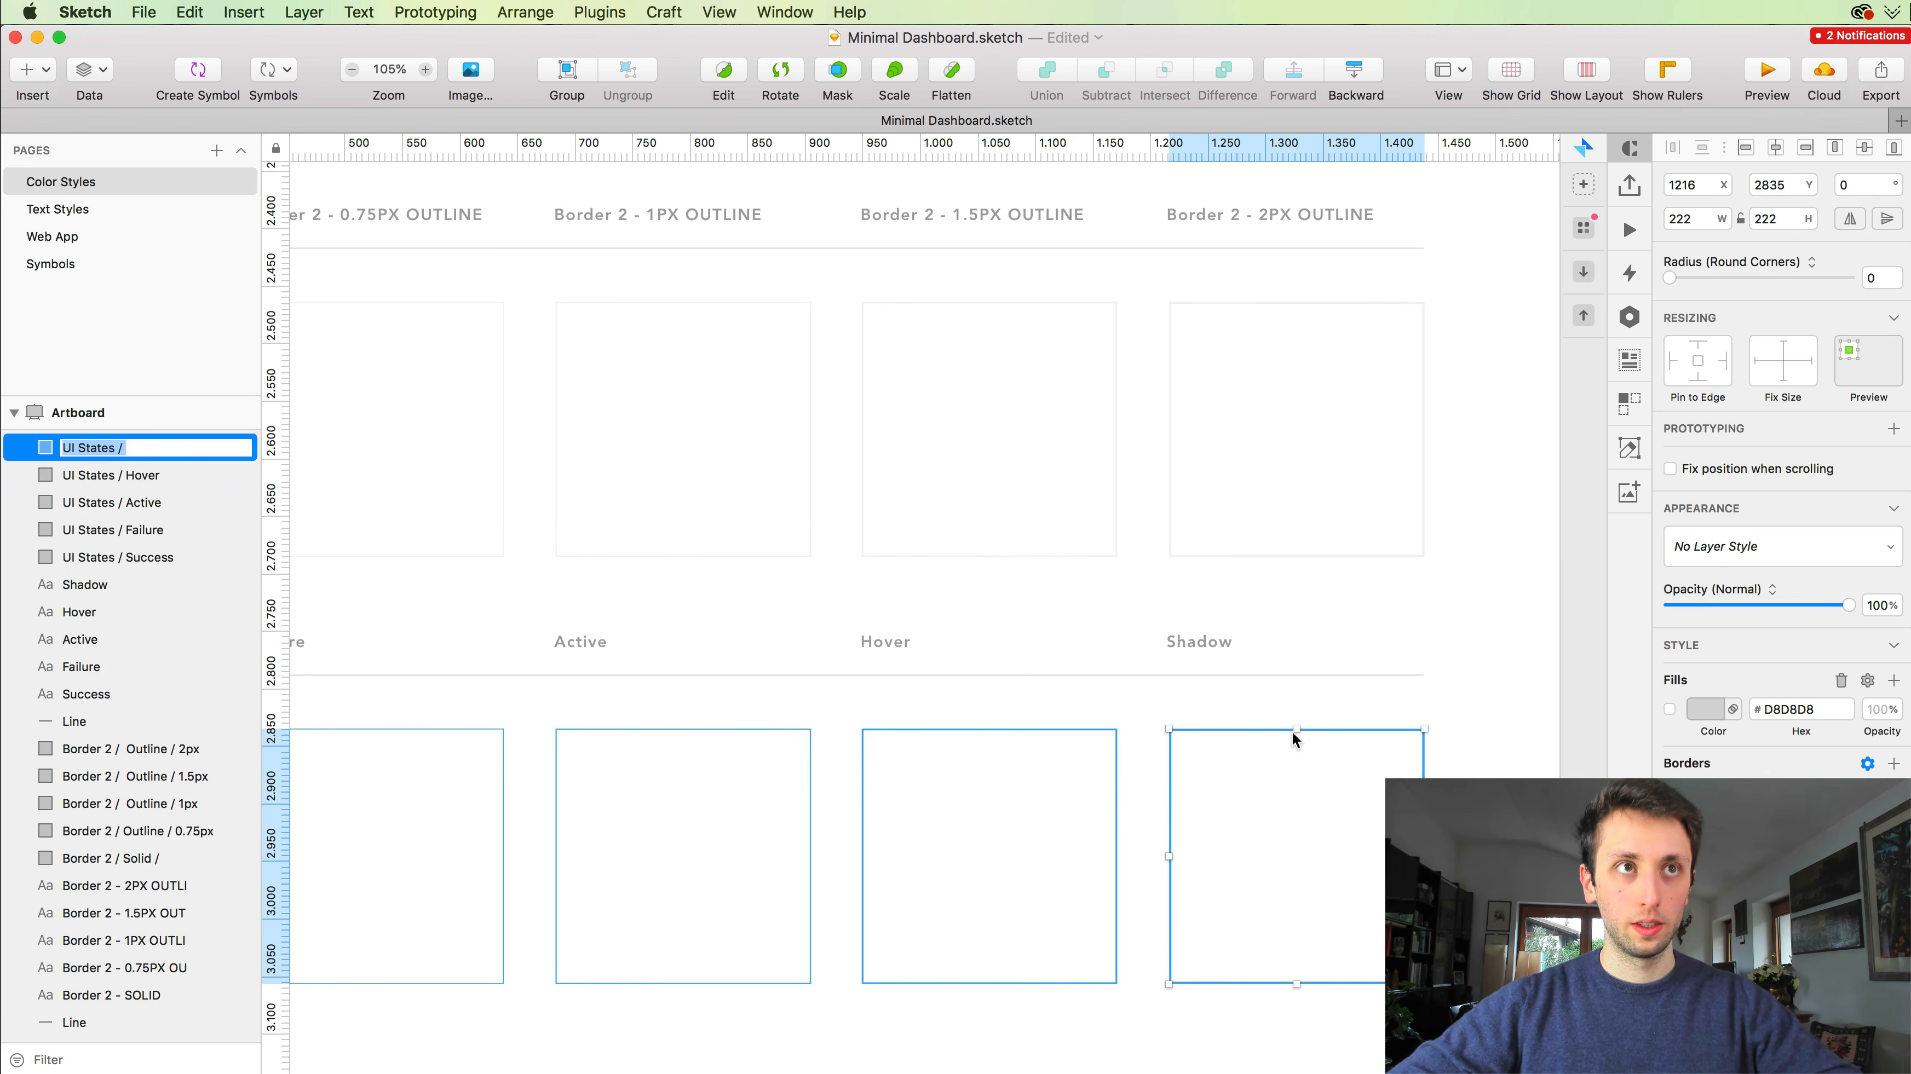
{"action": "key", "text": "Right"}
{"action": "type", "text": "Shadow"}
{"action": "key", "text": "Return"}
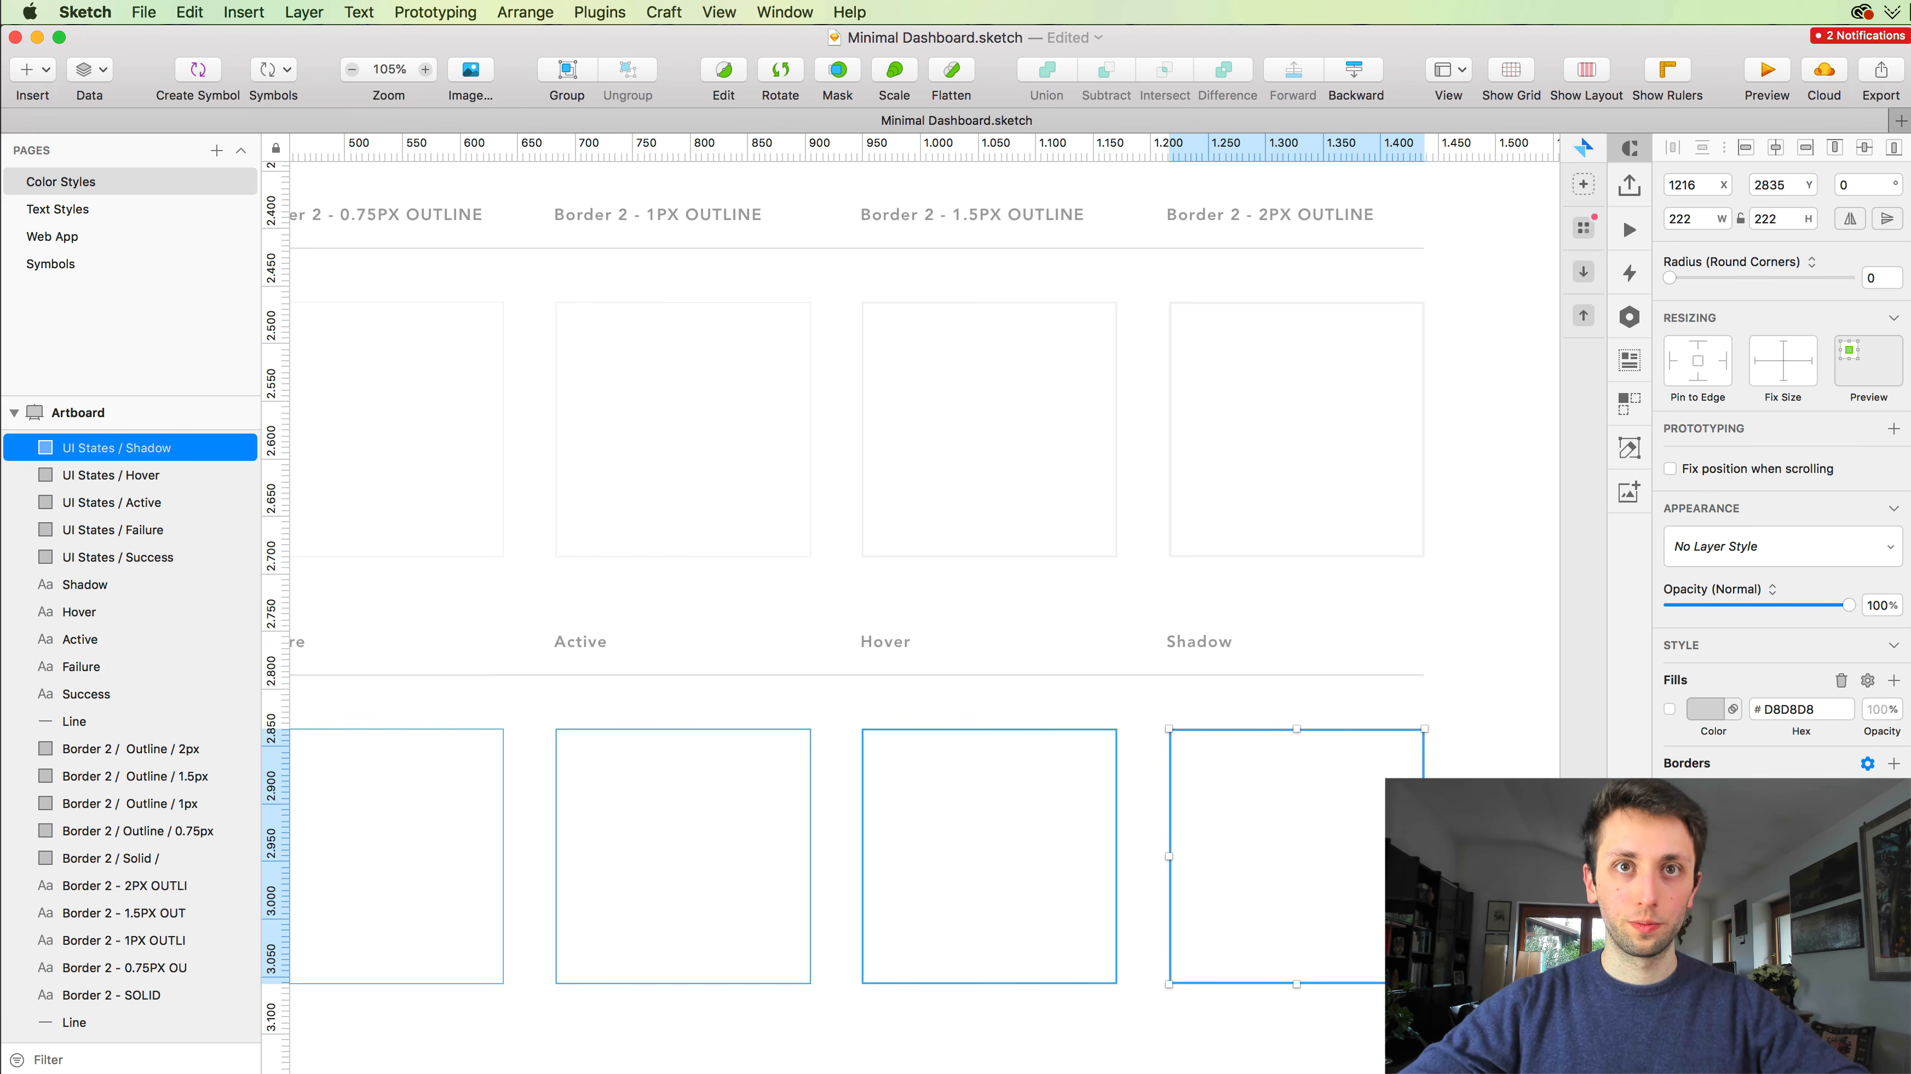
Step: Open the Row / Default symbol from the dashboard's table and copy the style of its white background rectangle
{"action": "scroll", "coordinate": [1309, 489], "scroll_direction": "down", "scroll_amount": 5}
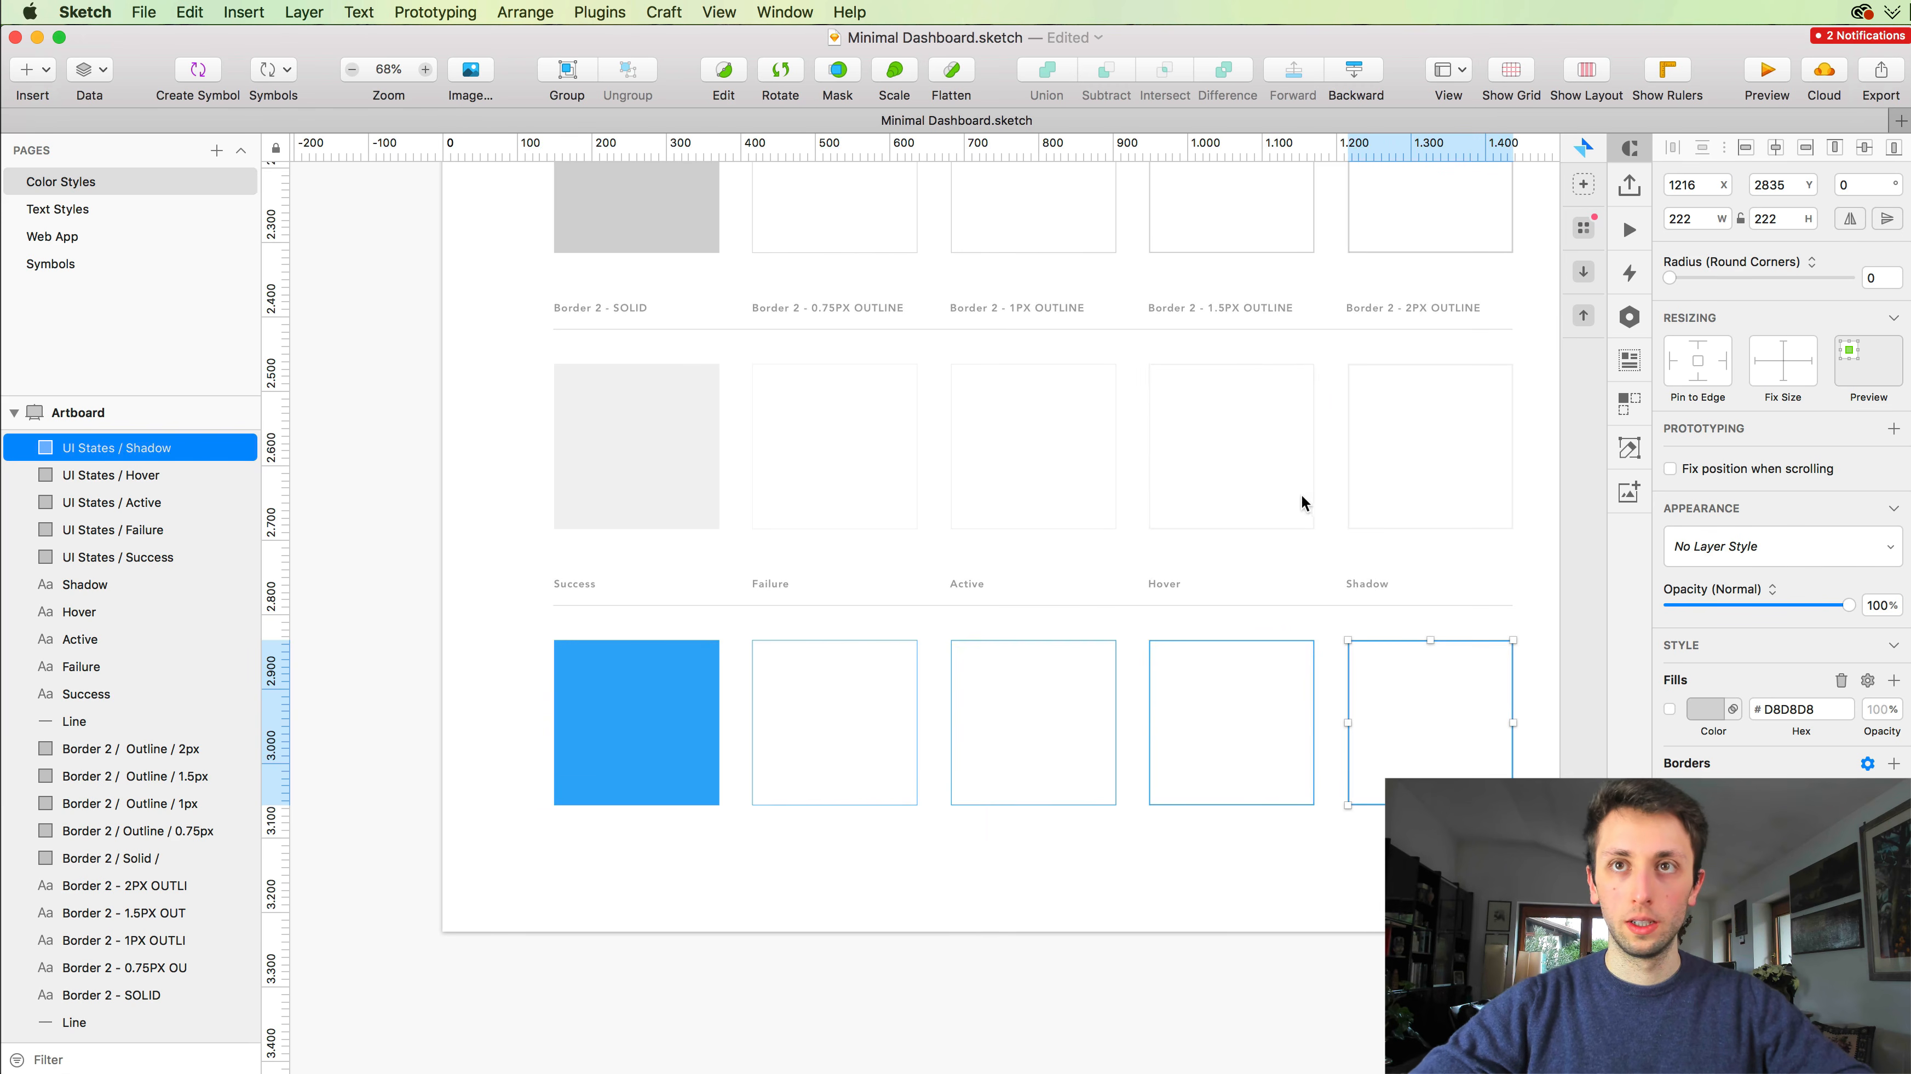
{"action": "scroll", "coordinate": [1689, 719], "scroll_direction": "down", "scroll_amount": 1}
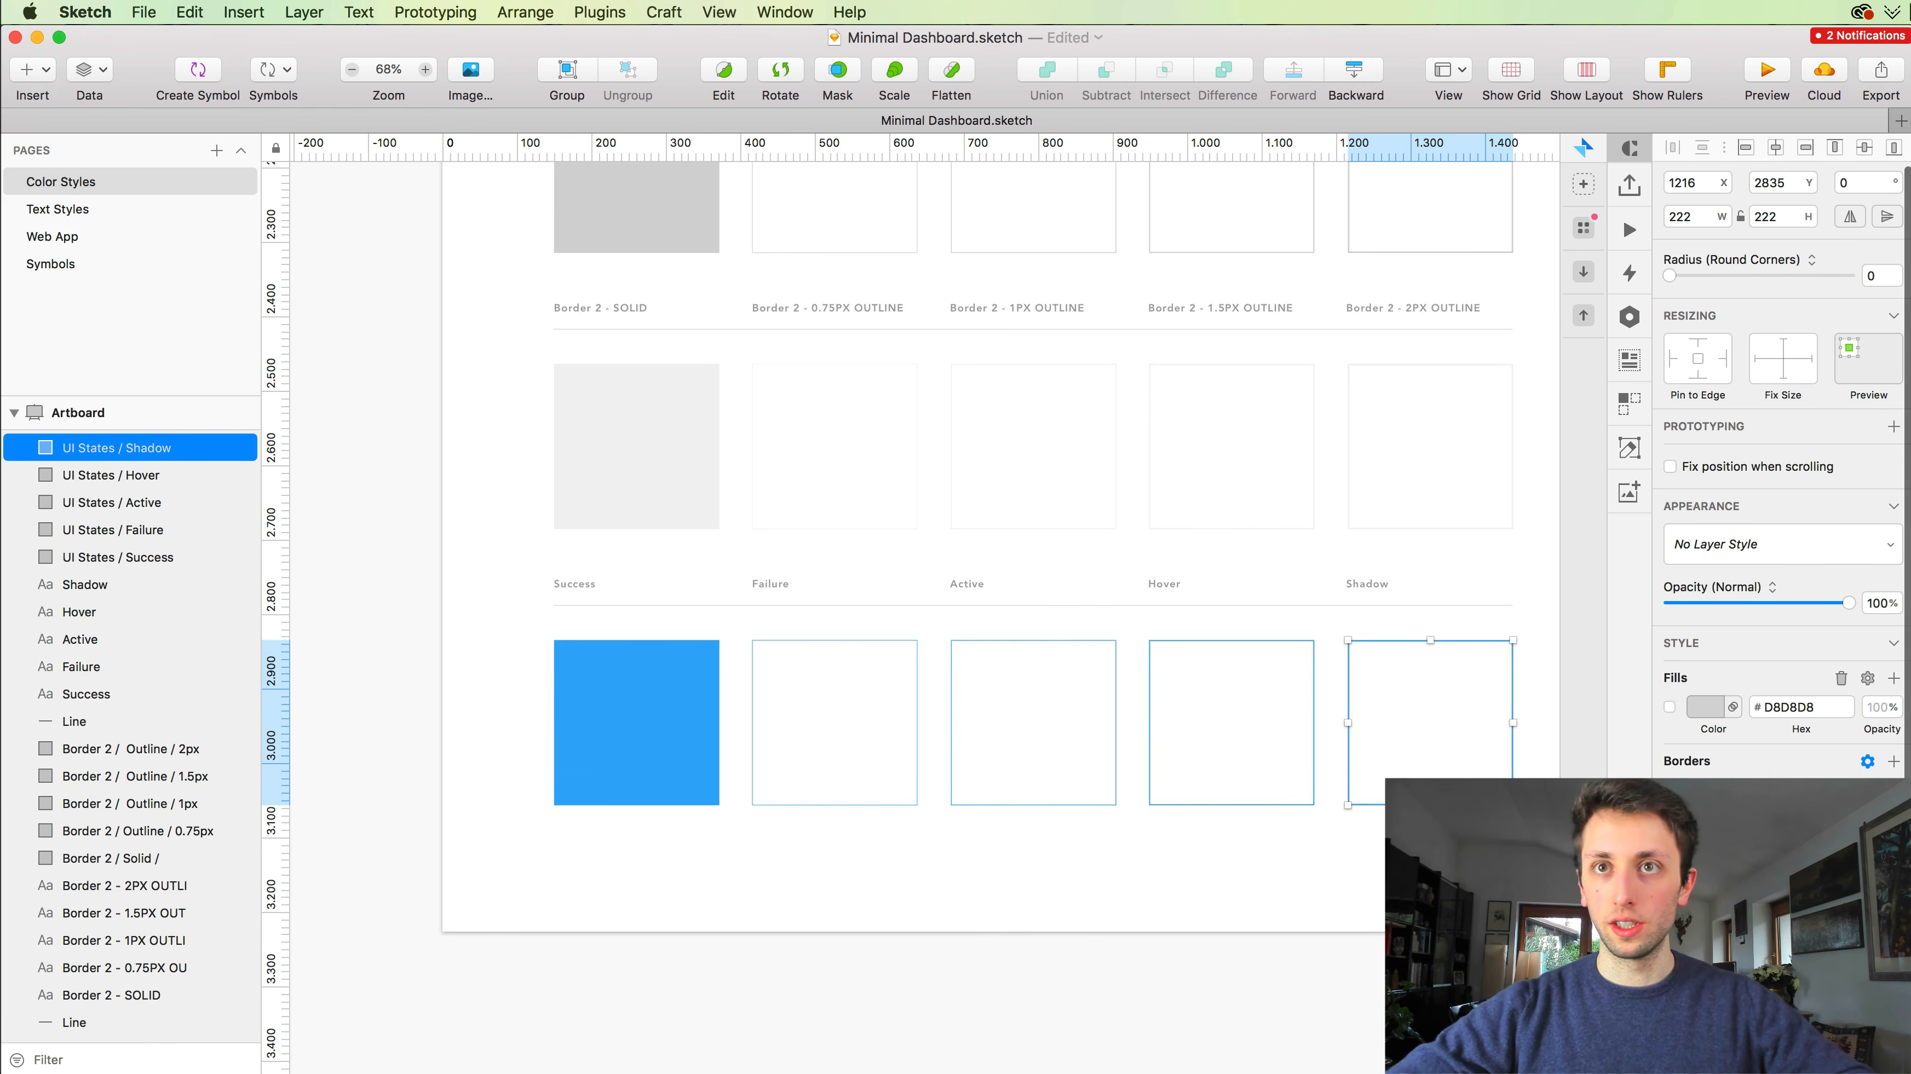
{"action": "scroll", "coordinate": [1506, 716], "scroll_direction": "right", "scroll_amount": 4}
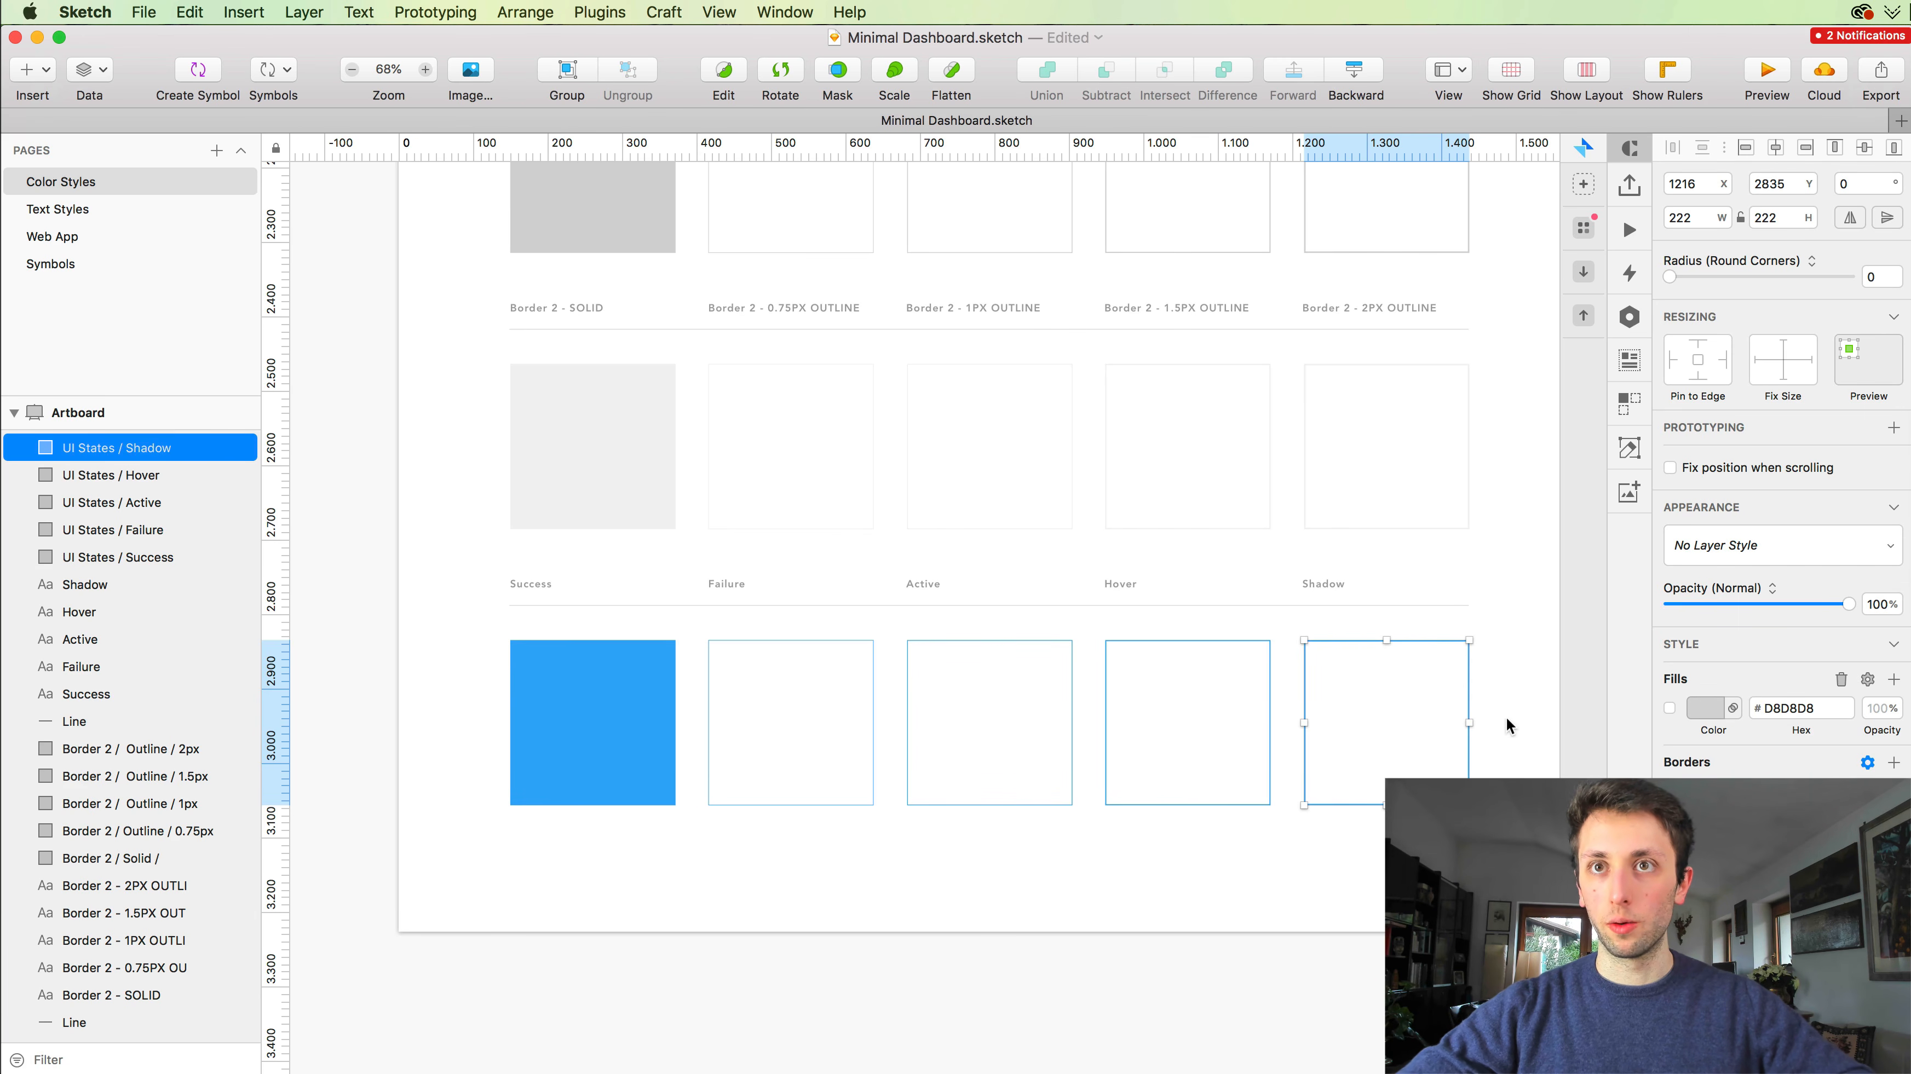
{"action": "scroll", "coordinate": [1530, 737], "scroll_direction": "down", "scroll_amount": 5}
{"action": "scroll", "coordinate": [1531, 737], "scroll_direction": "up", "scroll_amount": 11}
{"action": "scroll", "coordinate": [1531, 737], "scroll_direction": "right", "scroll_amount": 8}
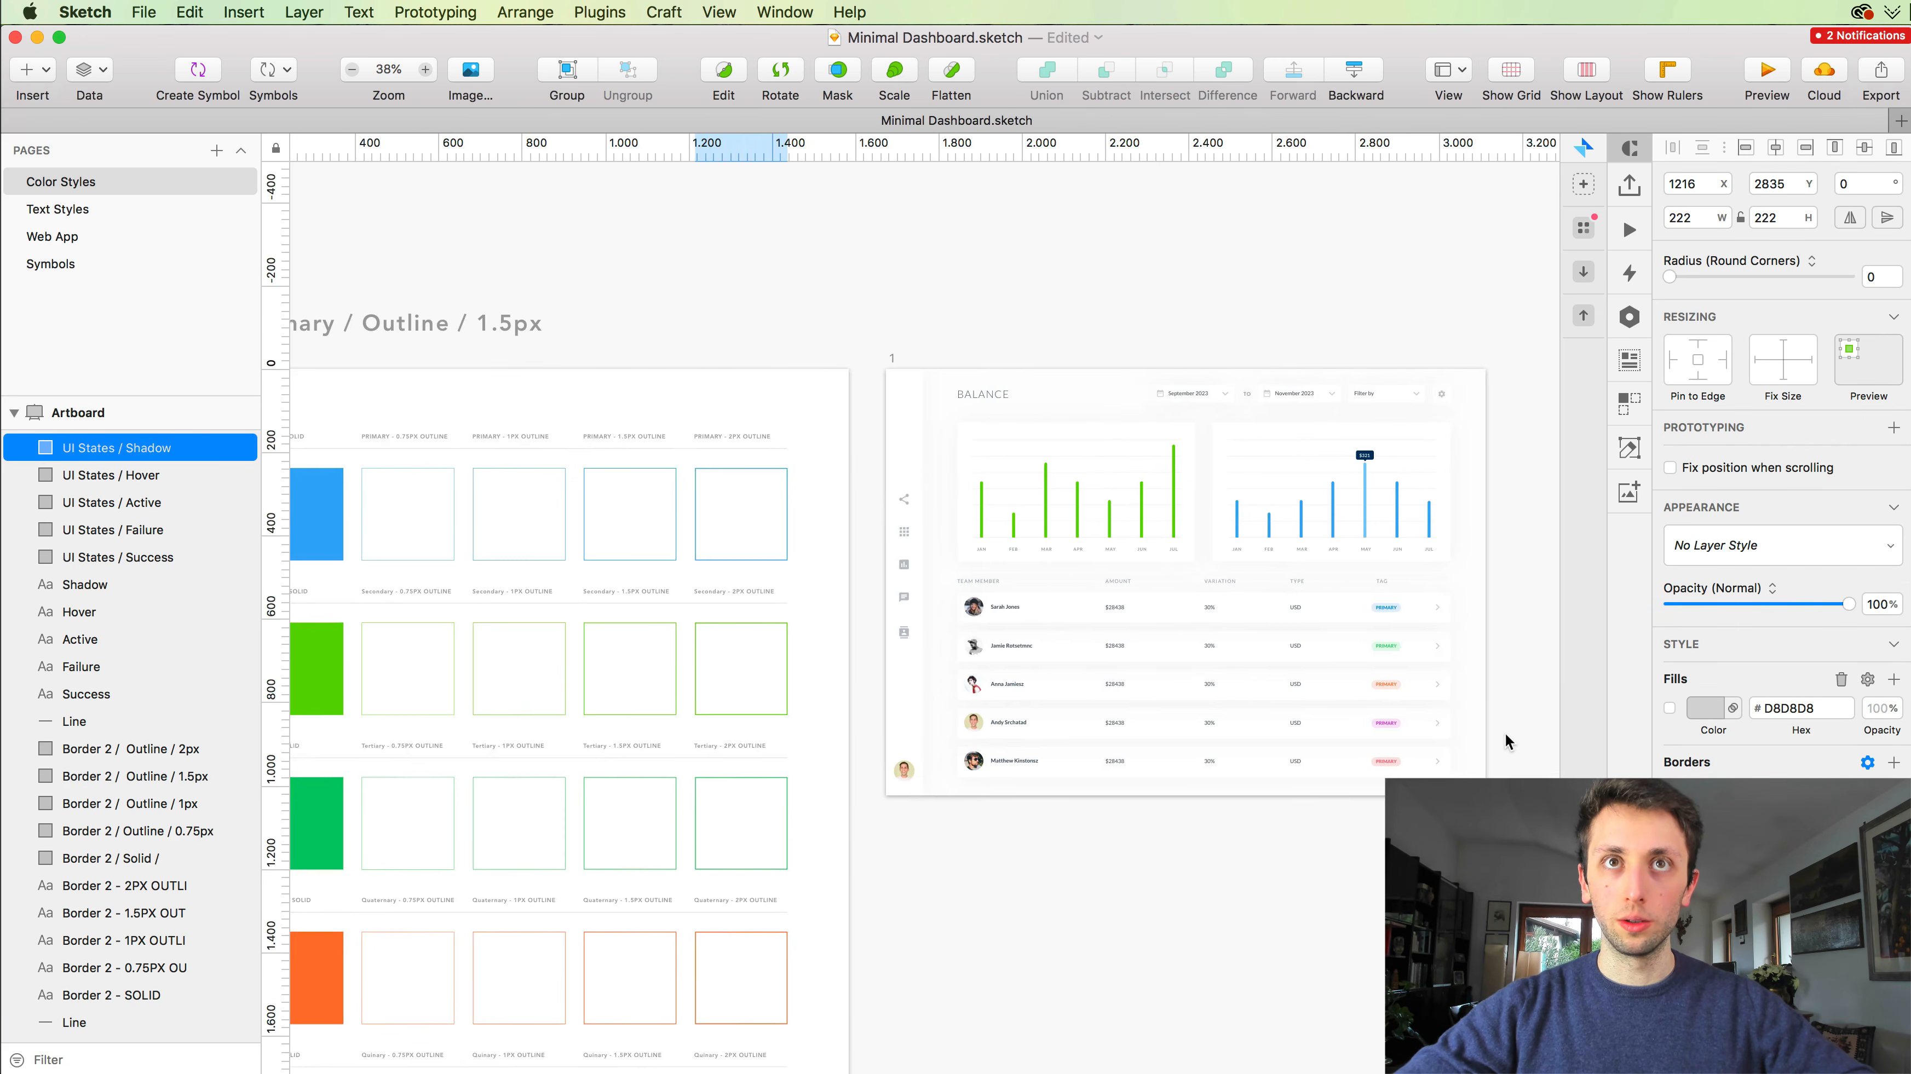
{"action": "scroll", "coordinate": [1209, 576], "scroll_direction": "up", "scroll_amount": 5}
{"action": "scroll", "coordinate": [1209, 576], "scroll_direction": "up", "scroll_amount": 3}
{"action": "double_click", "coordinate": [1046, 618]}
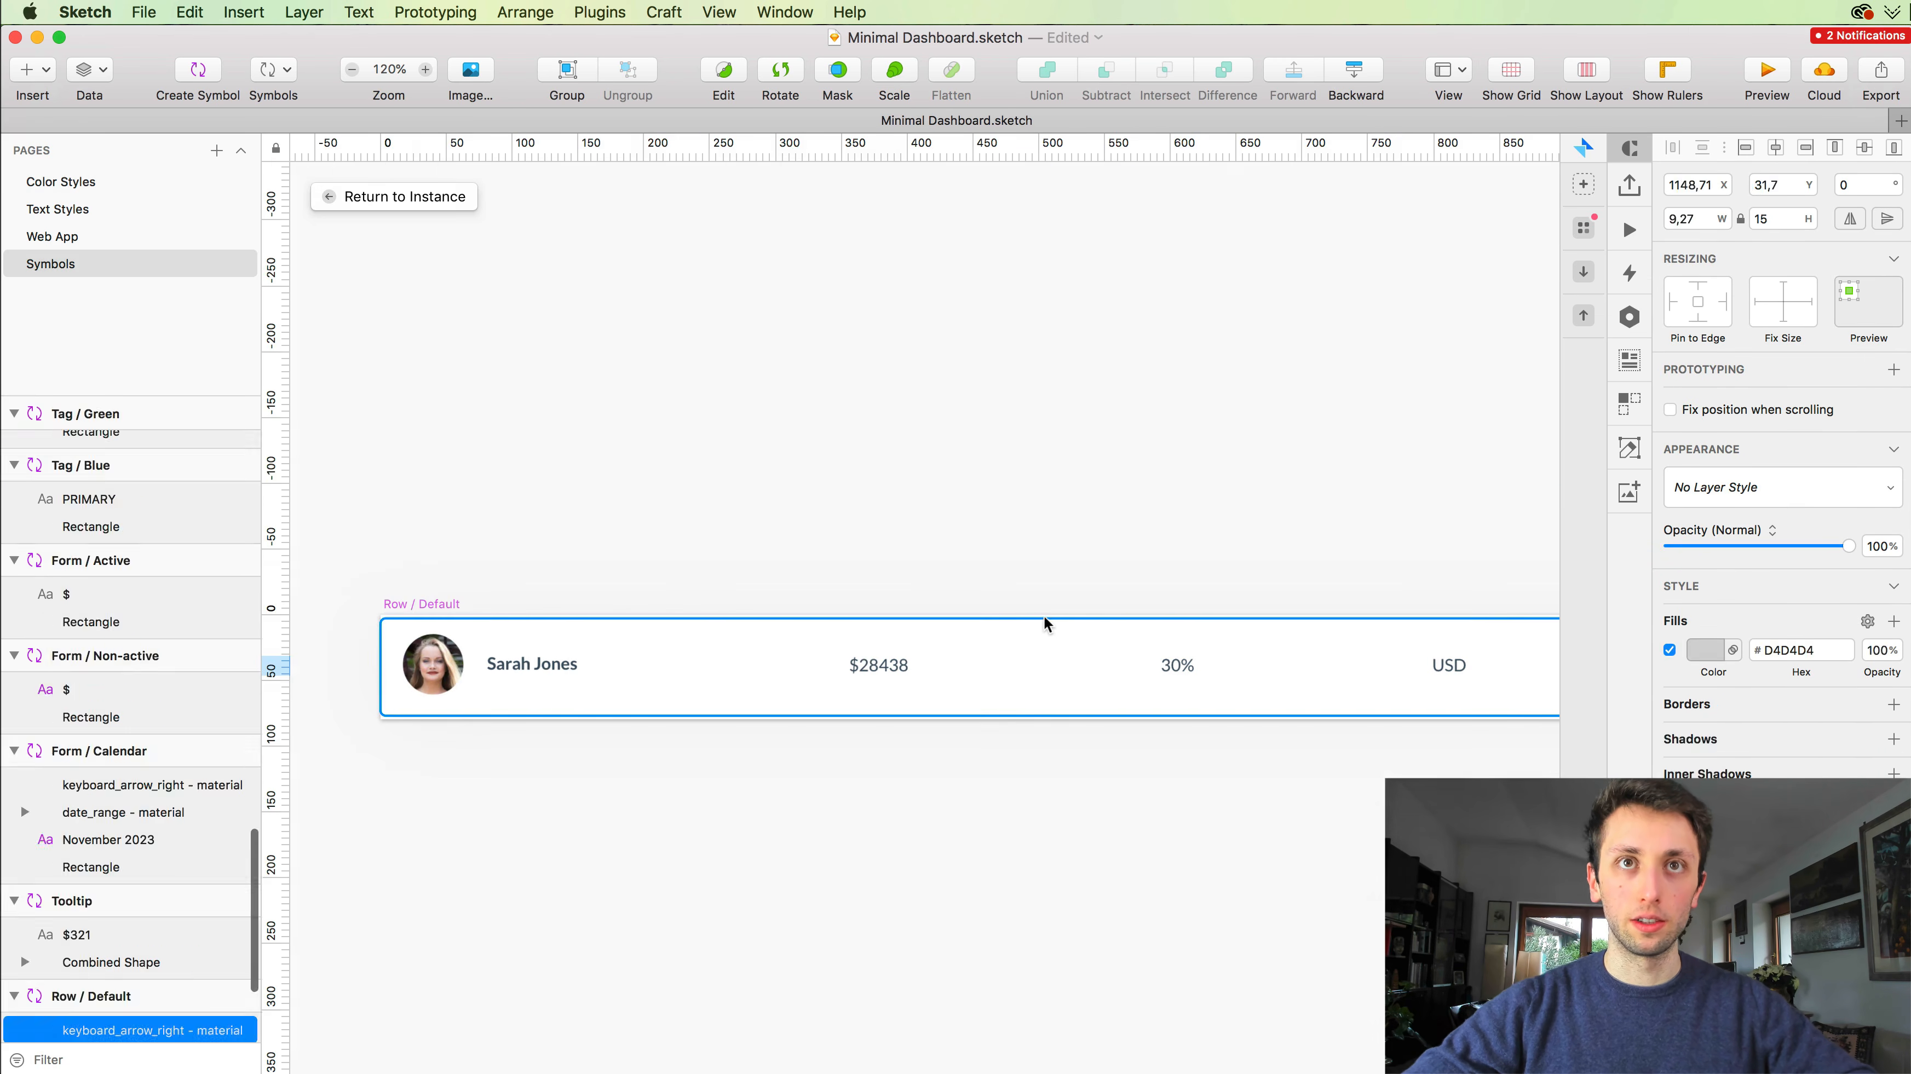
{"action": "left_click", "coordinate": [1042, 620]}
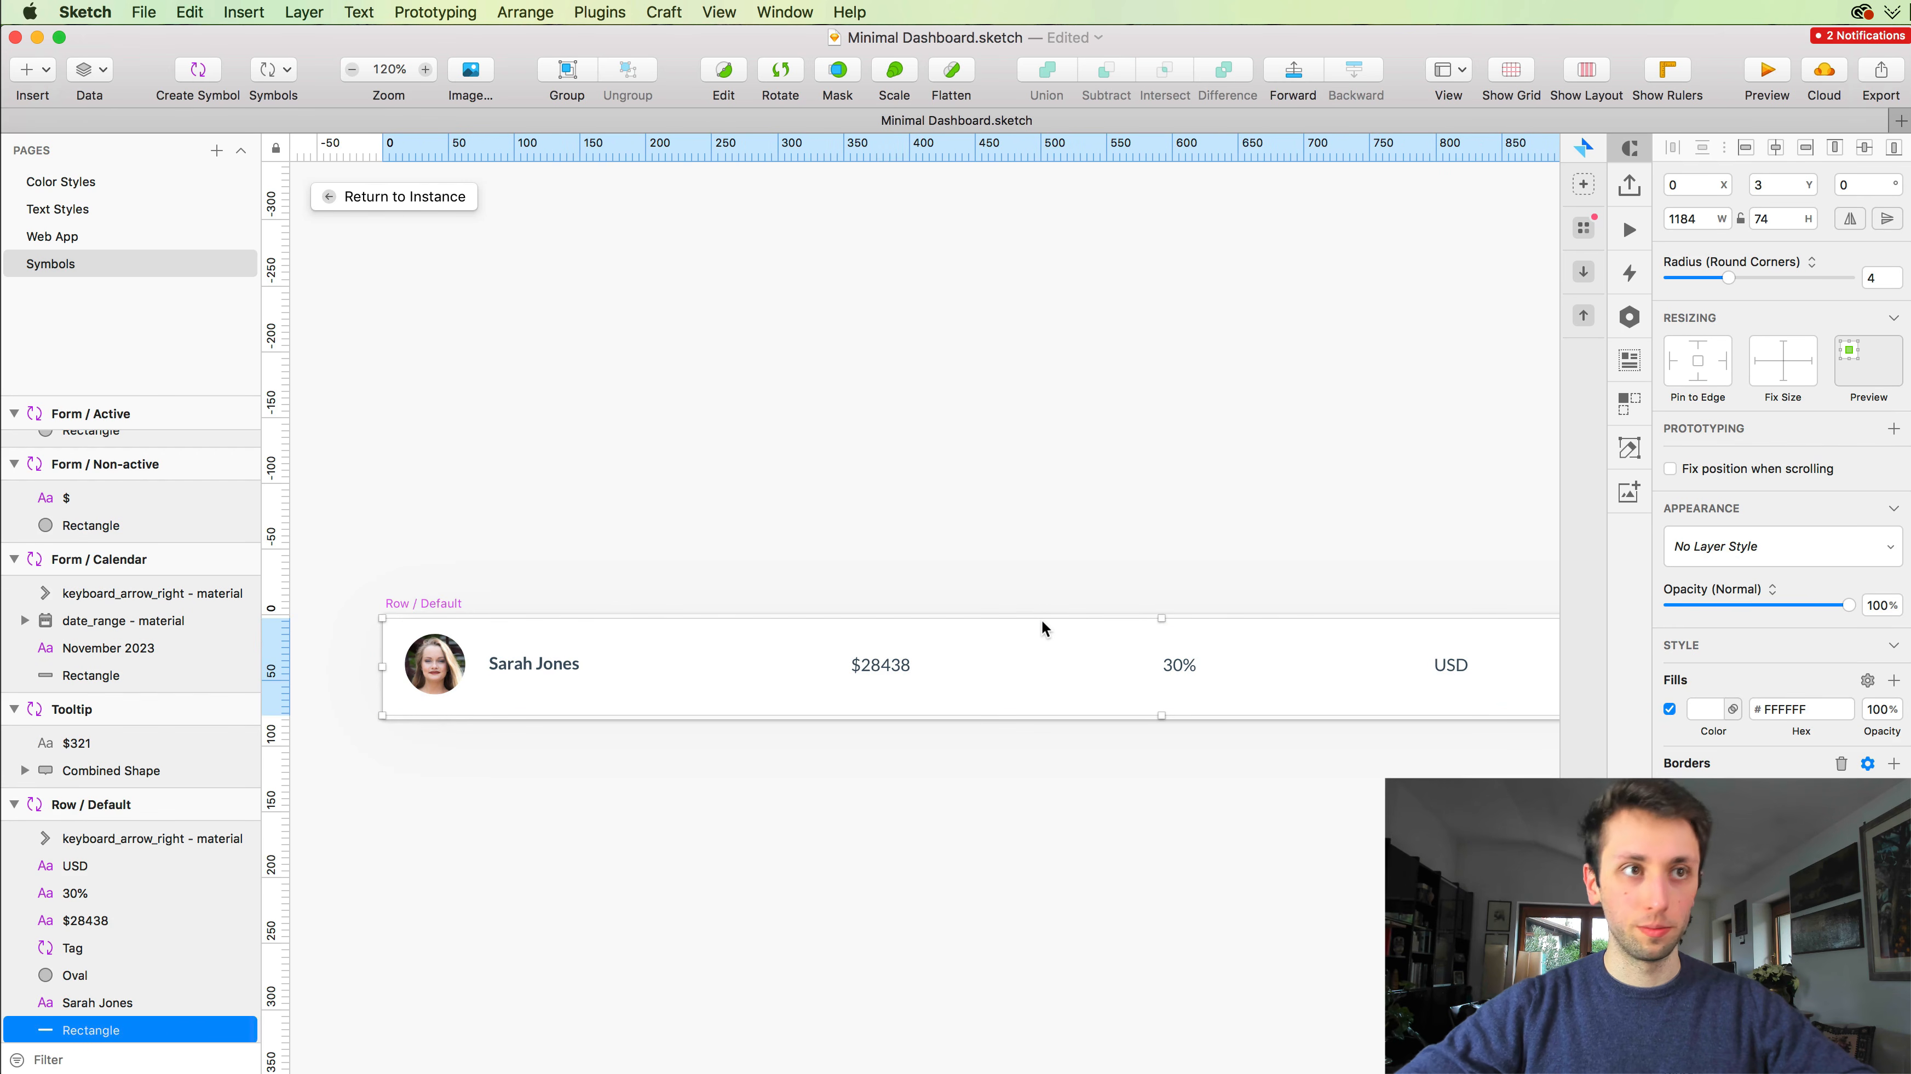
Step: Return to the Color Styles page and paste the copied row style onto the UI States / Shadow rectangle
{"action": "left_click", "coordinate": [68, 181]}
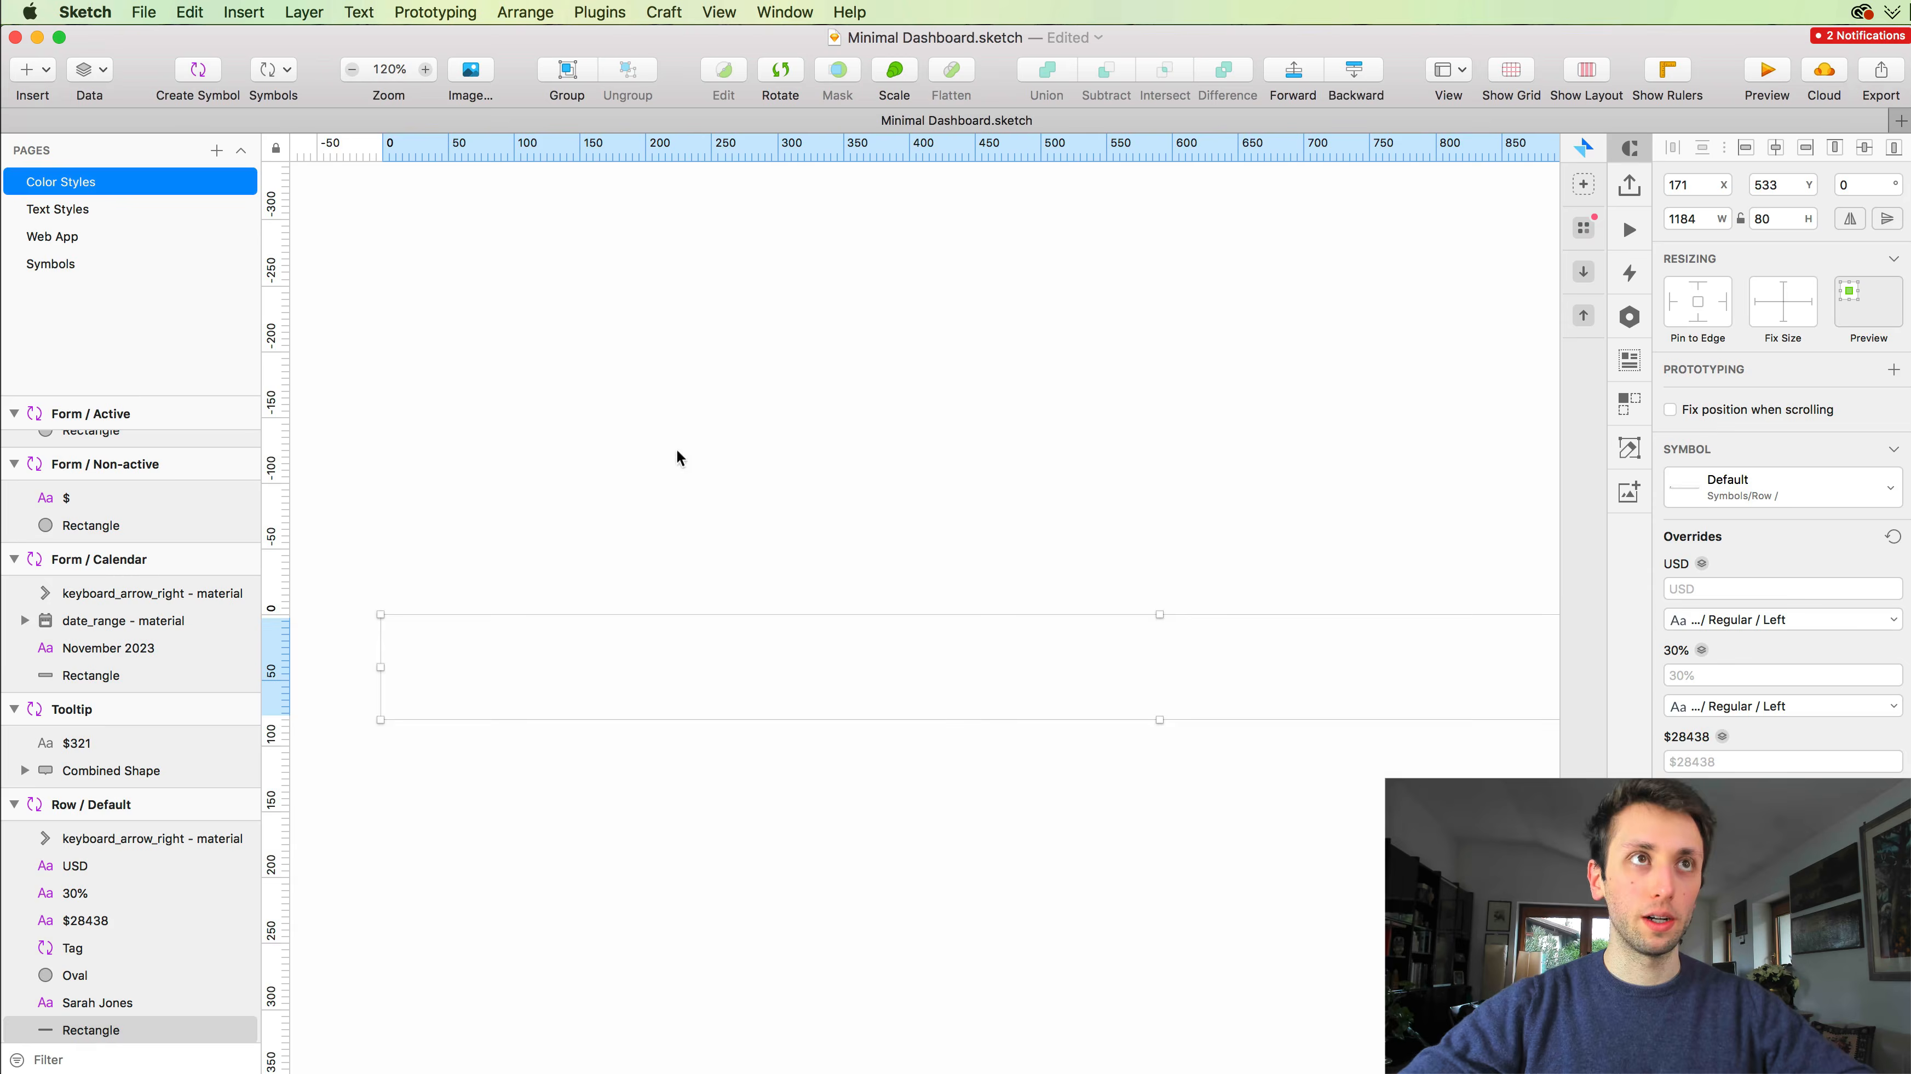
{"action": "scroll", "coordinate": [735, 388], "scroll_direction": "down", "scroll_amount": 5}
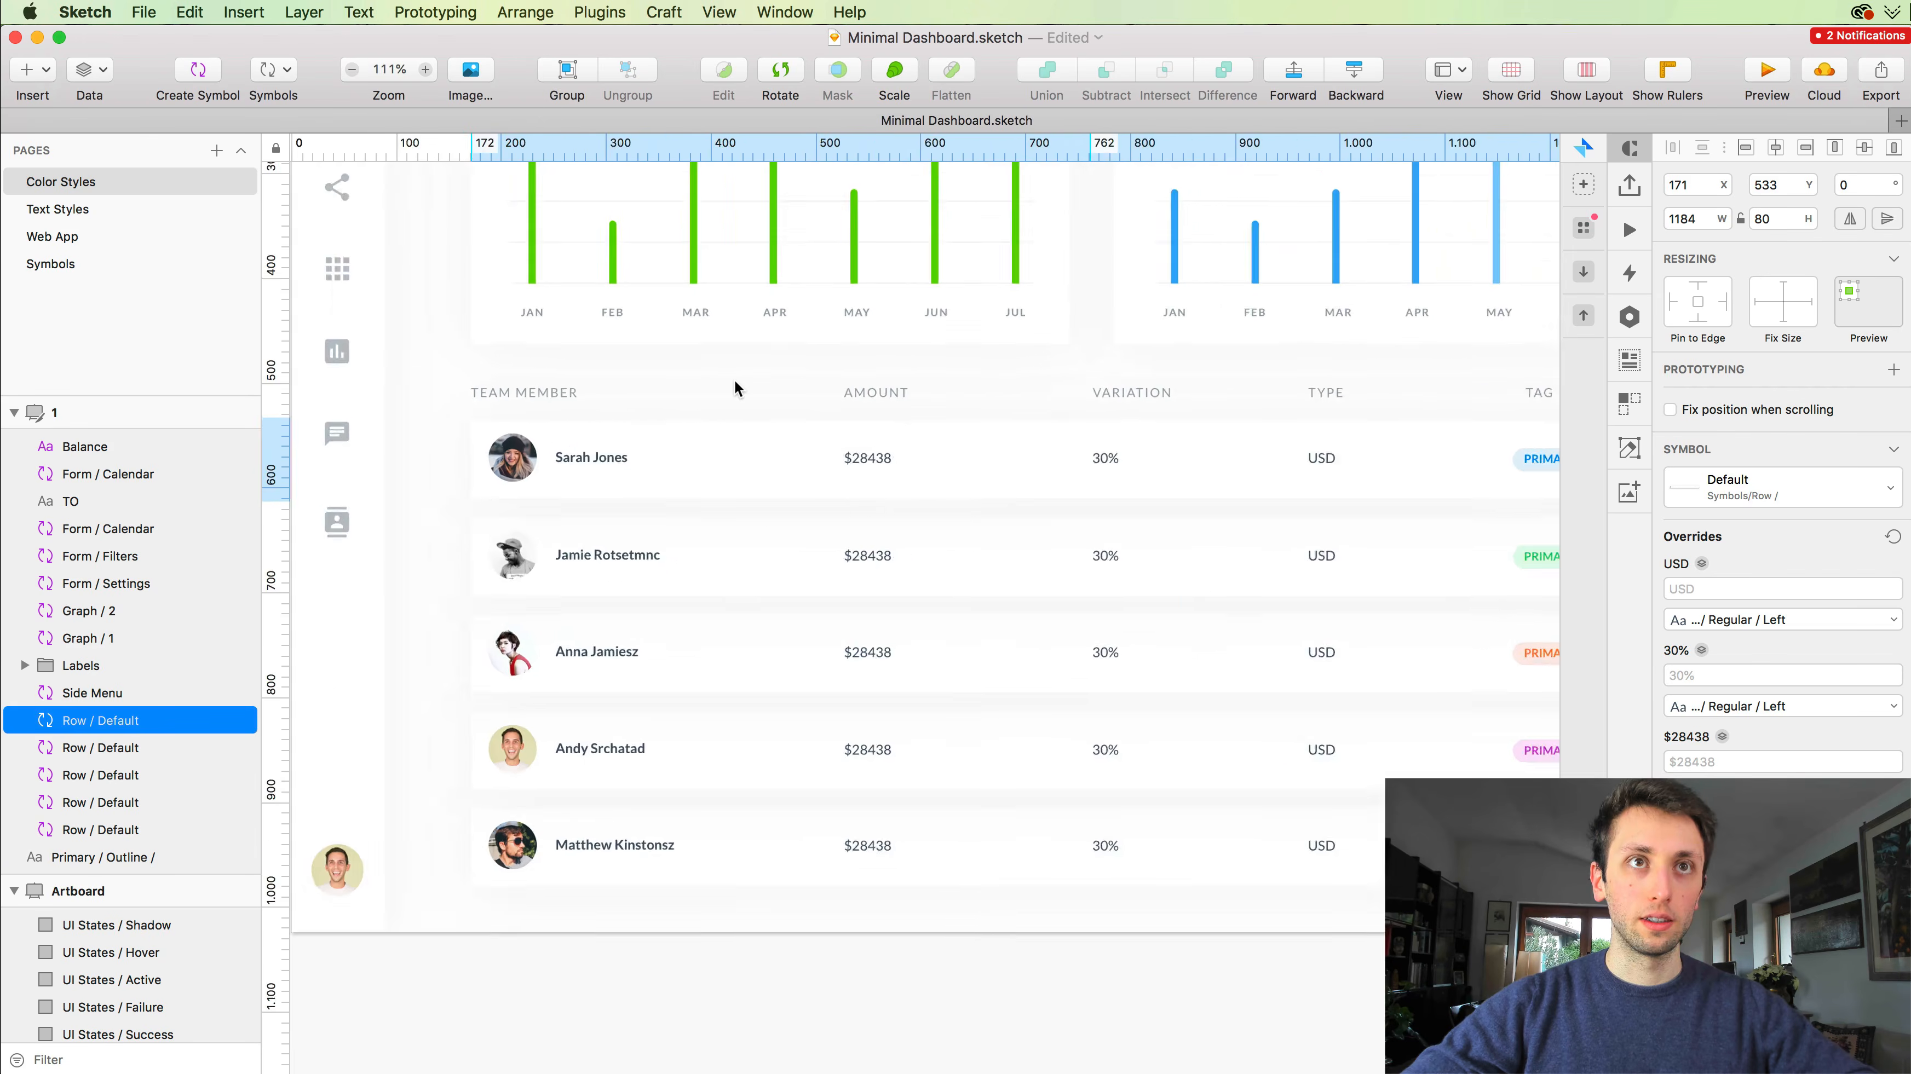
{"action": "scroll", "coordinate": [735, 388], "scroll_direction": "down", "scroll_amount": 10}
{"action": "left_click", "coordinate": [1077, 877]}
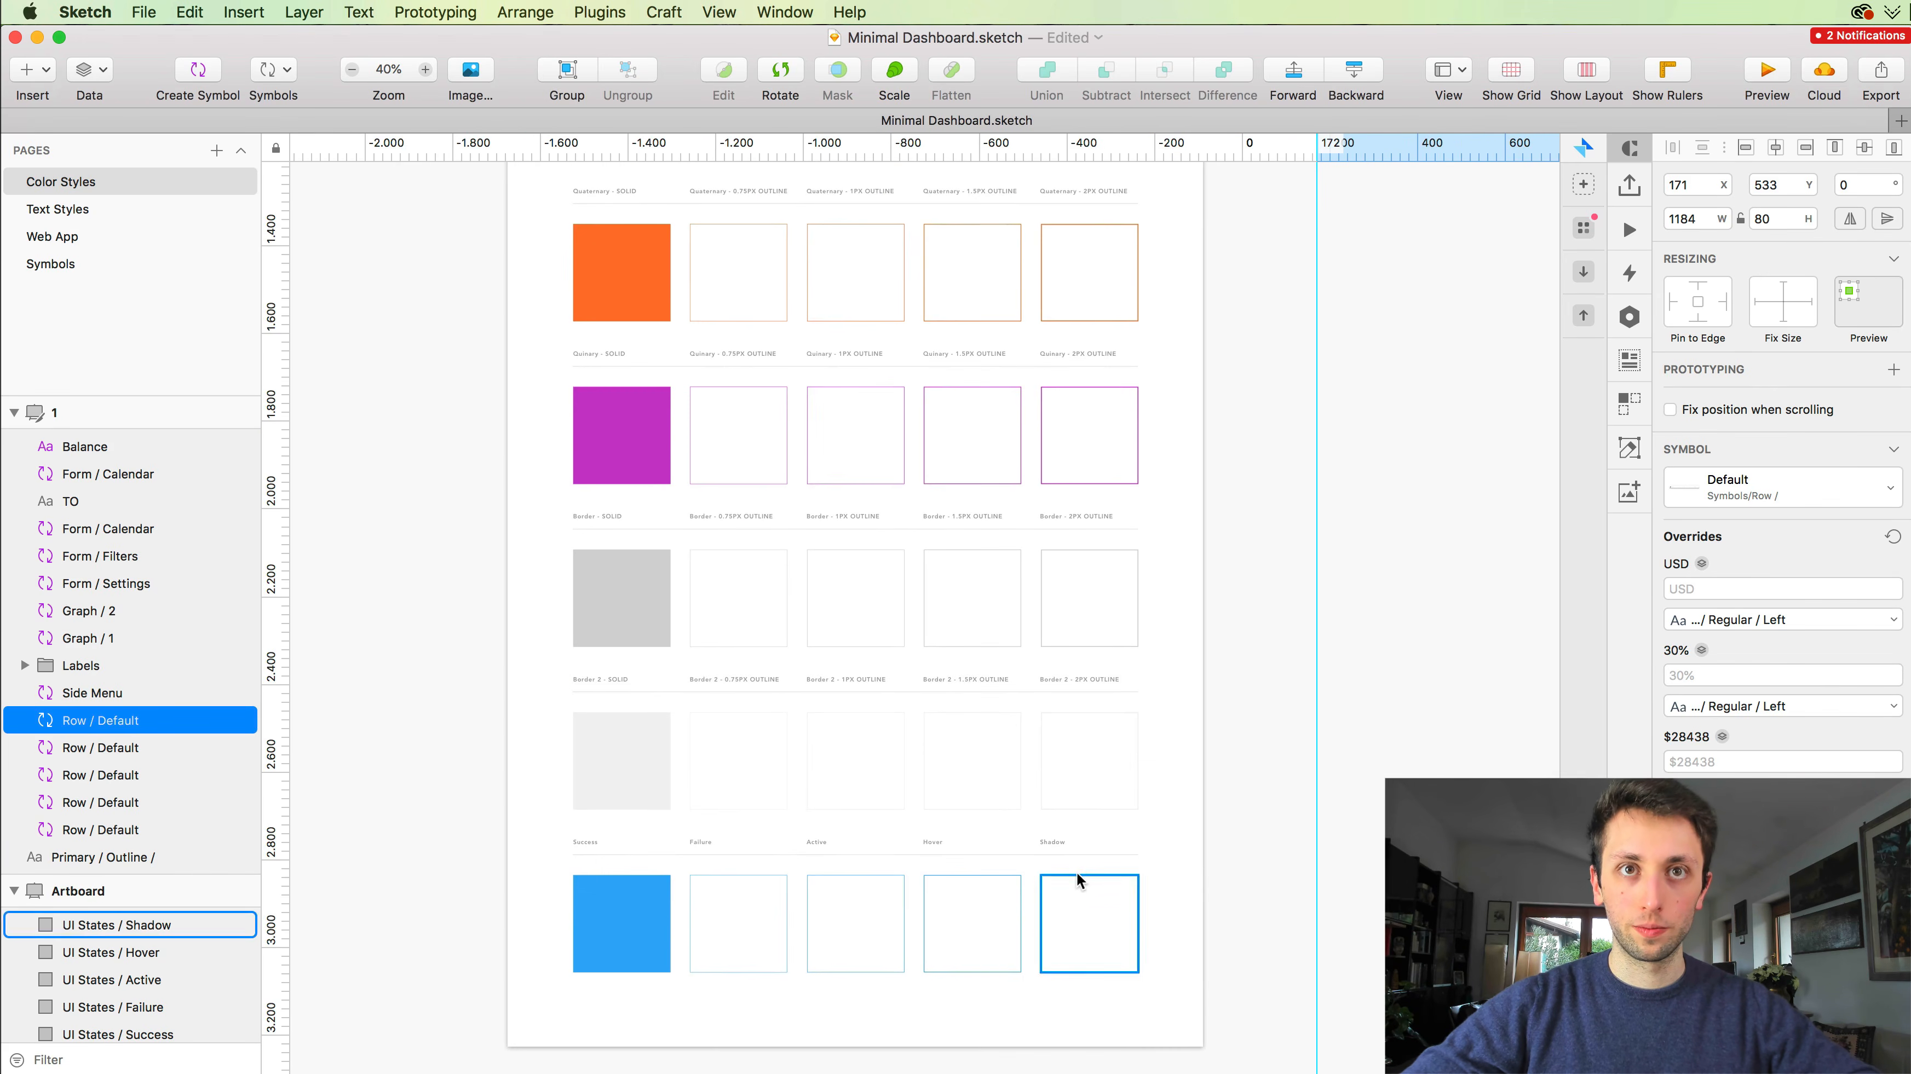
{"action": "scroll", "coordinate": [1076, 872], "scroll_direction": "up", "scroll_amount": 5}
{"action": "scroll", "coordinate": [1077, 872], "scroll_direction": "down", "scroll_amount": 5}
{"action": "key", "text": "alt+super+v"}
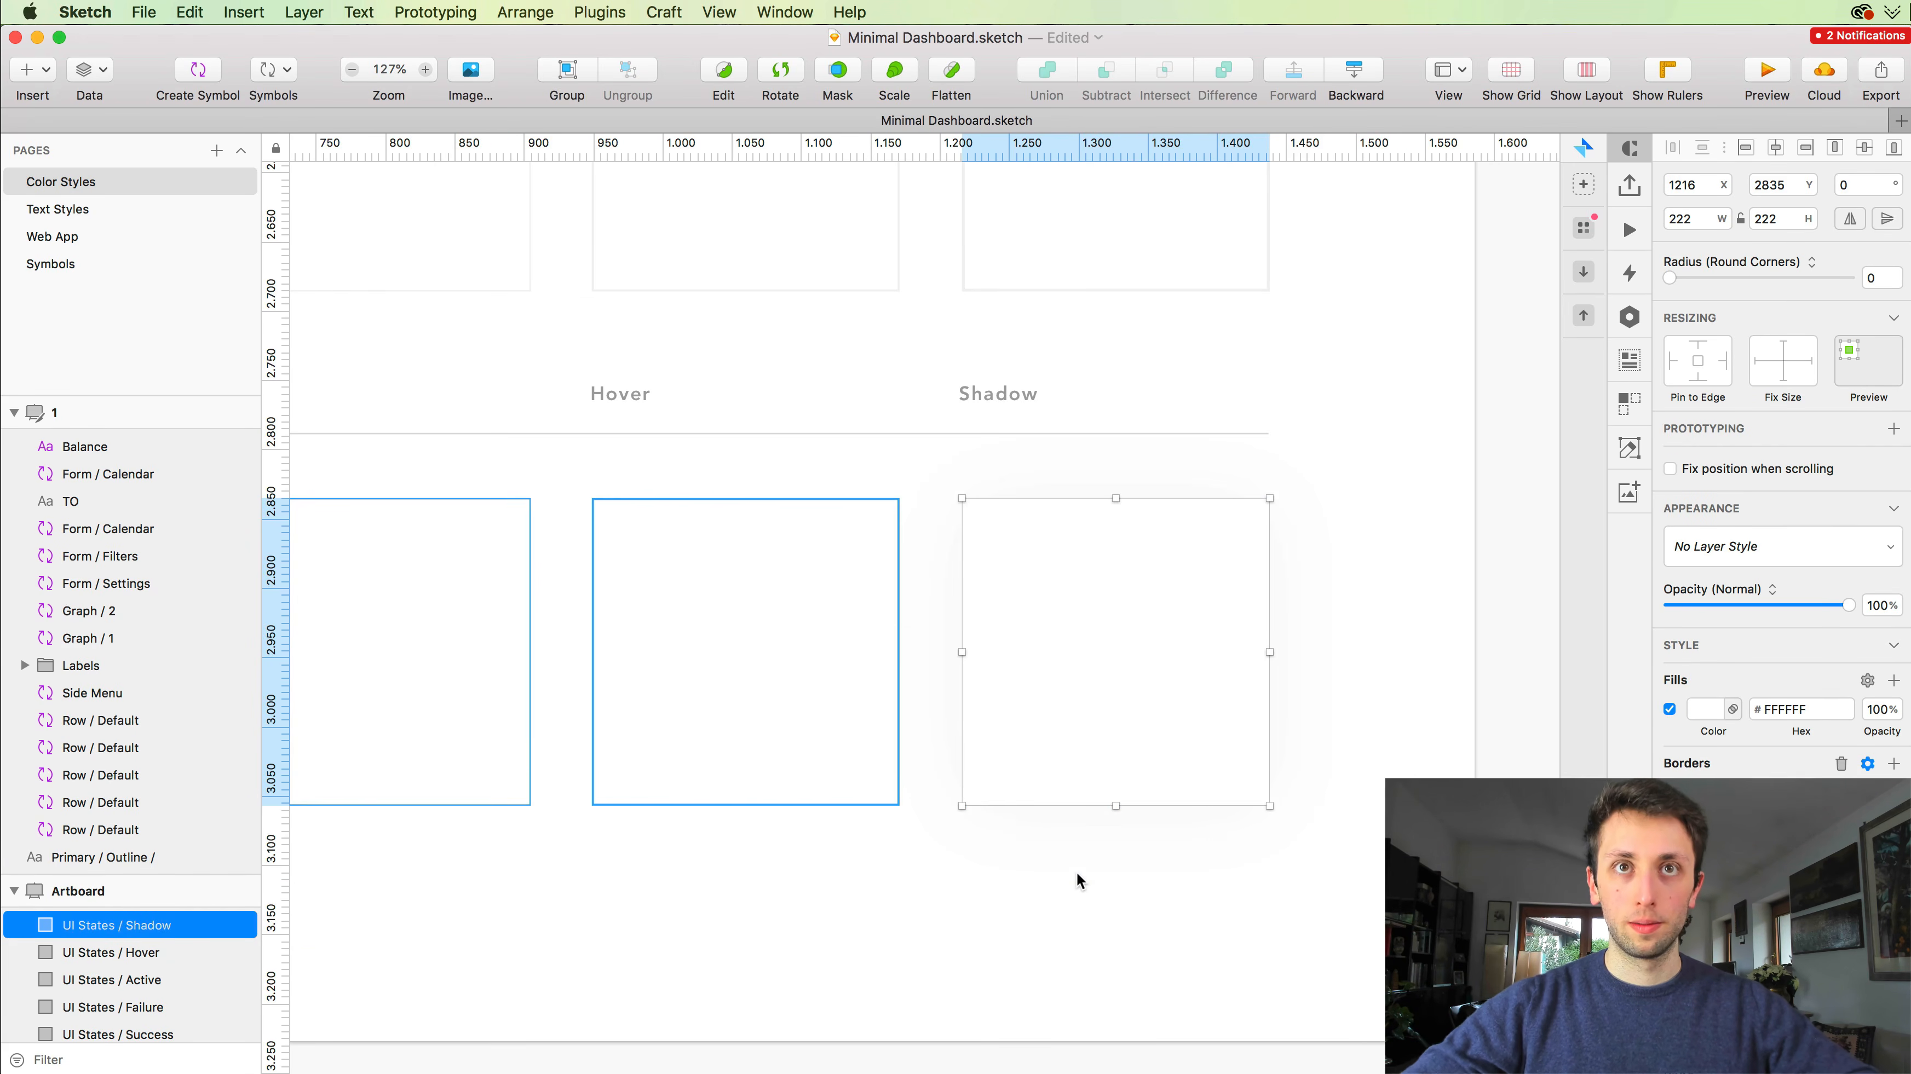
{"action": "left_click", "coordinate": [981, 837]}
Step: Turn off the blue fill of the UI States / Success rectangle and enable its border
{"action": "scroll", "coordinate": [844, 605], "scroll_direction": "left", "scroll_amount": 5}
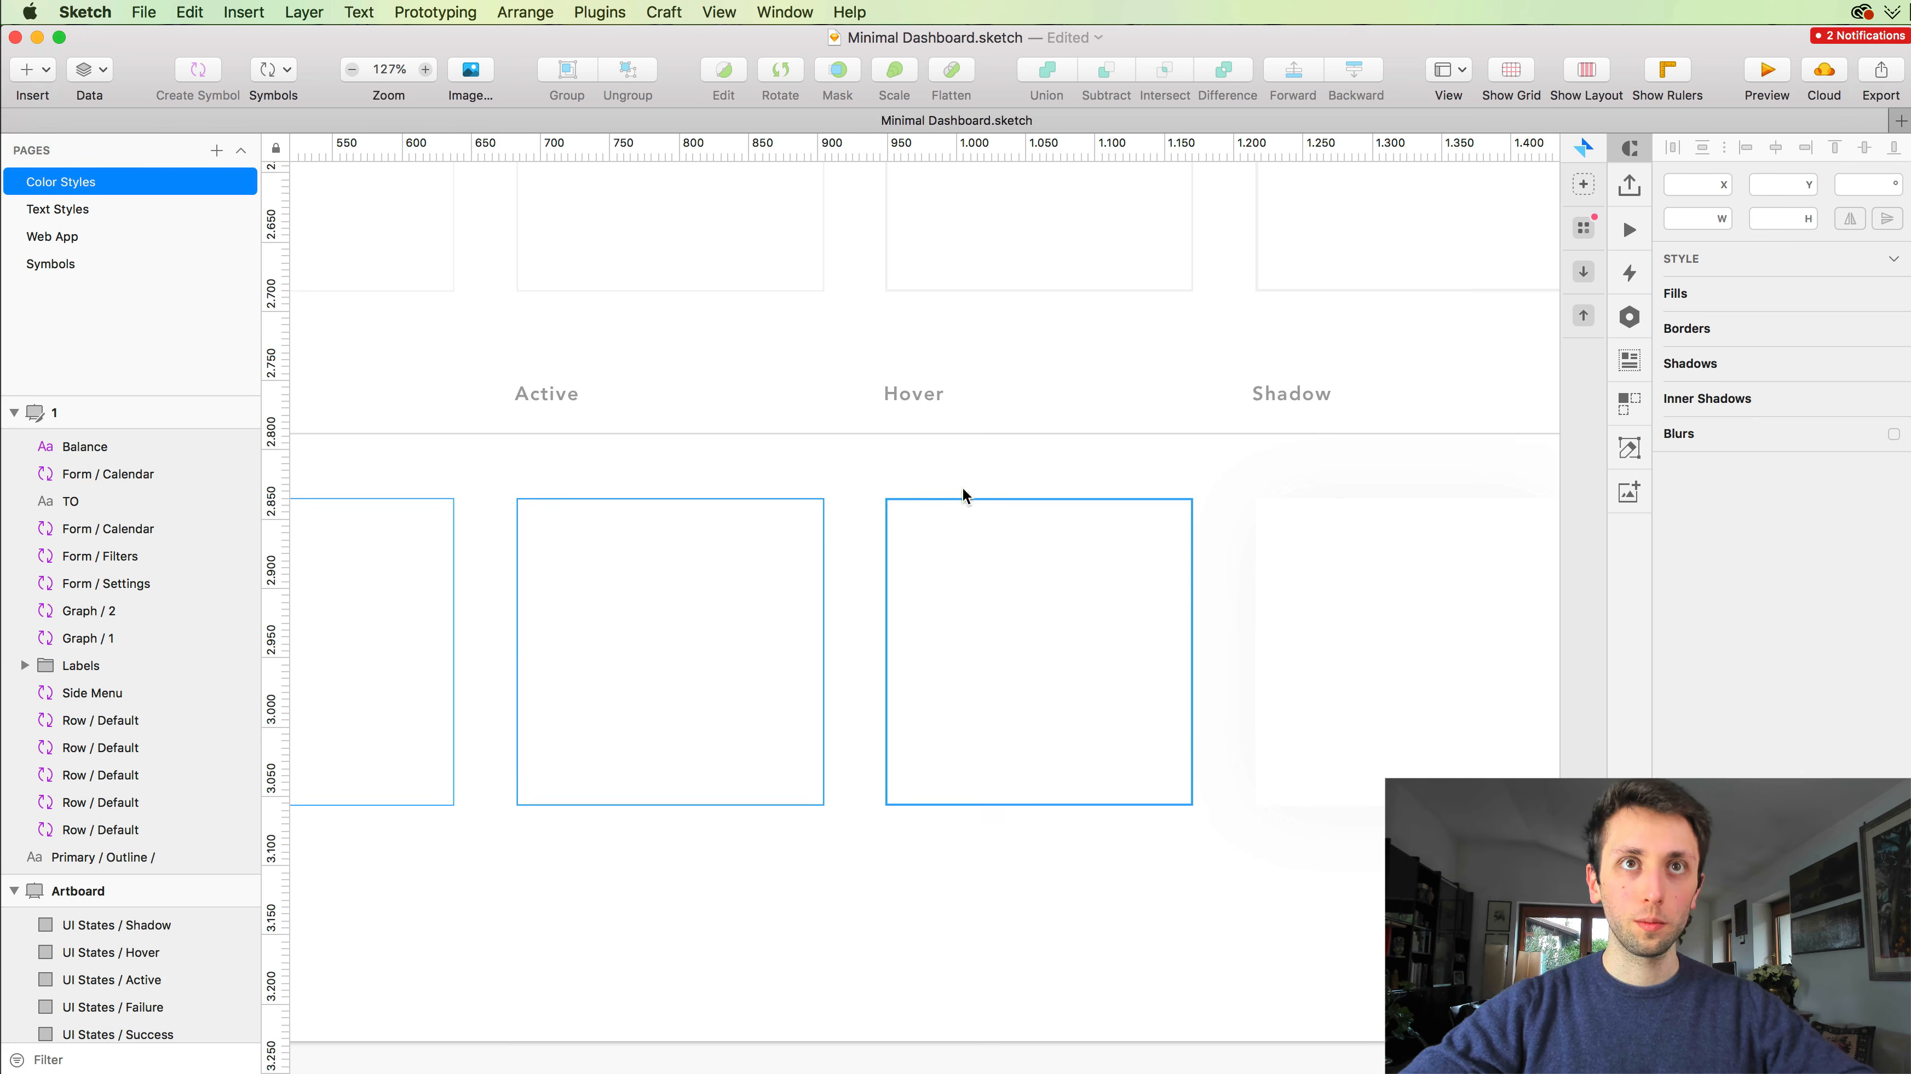
{"action": "scroll", "coordinate": [953, 503], "scroll_direction": "down", "scroll_amount": 5}
{"action": "scroll", "coordinate": [767, 519], "scroll_direction": "left", "scroll_amount": 3}
{"action": "left_click", "coordinate": [588, 533]}
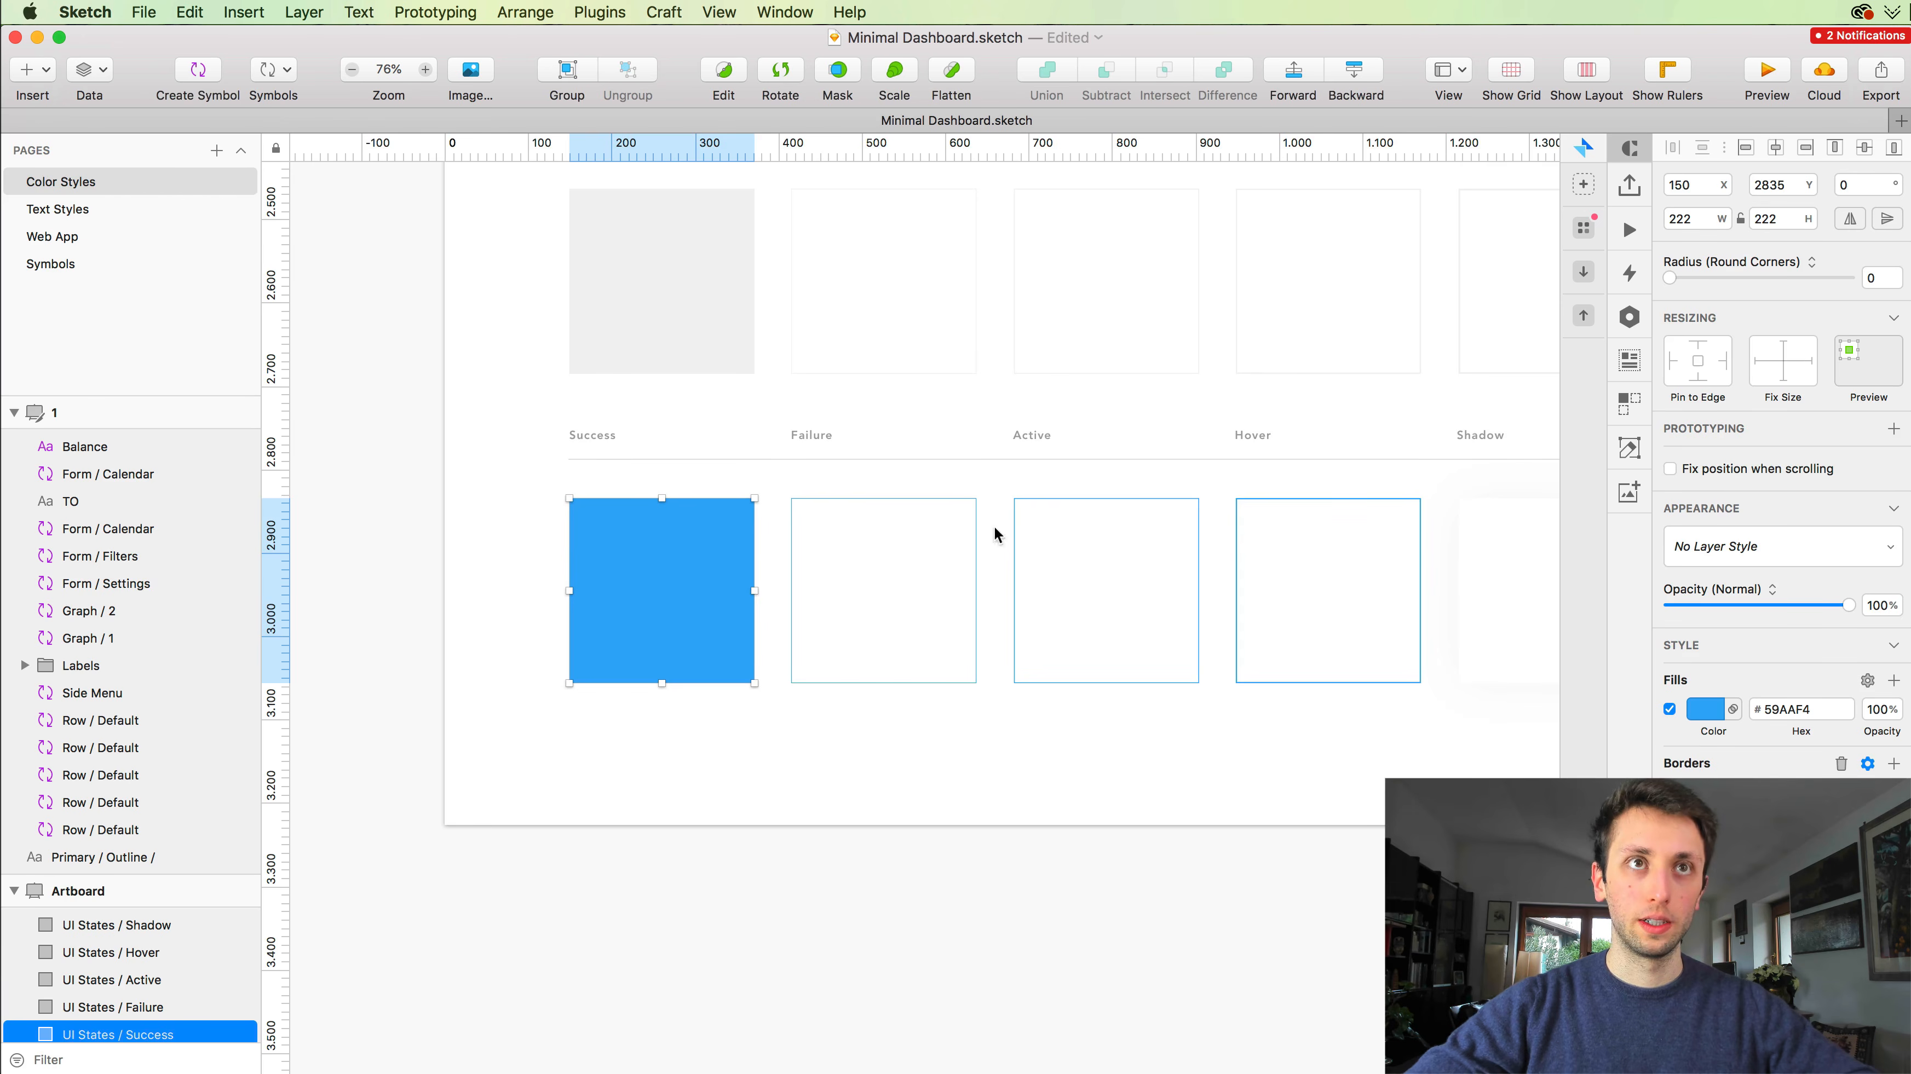
{"action": "left_click", "coordinate": [1669, 710]}
{"action": "left_click", "coordinate": [1669, 793]}
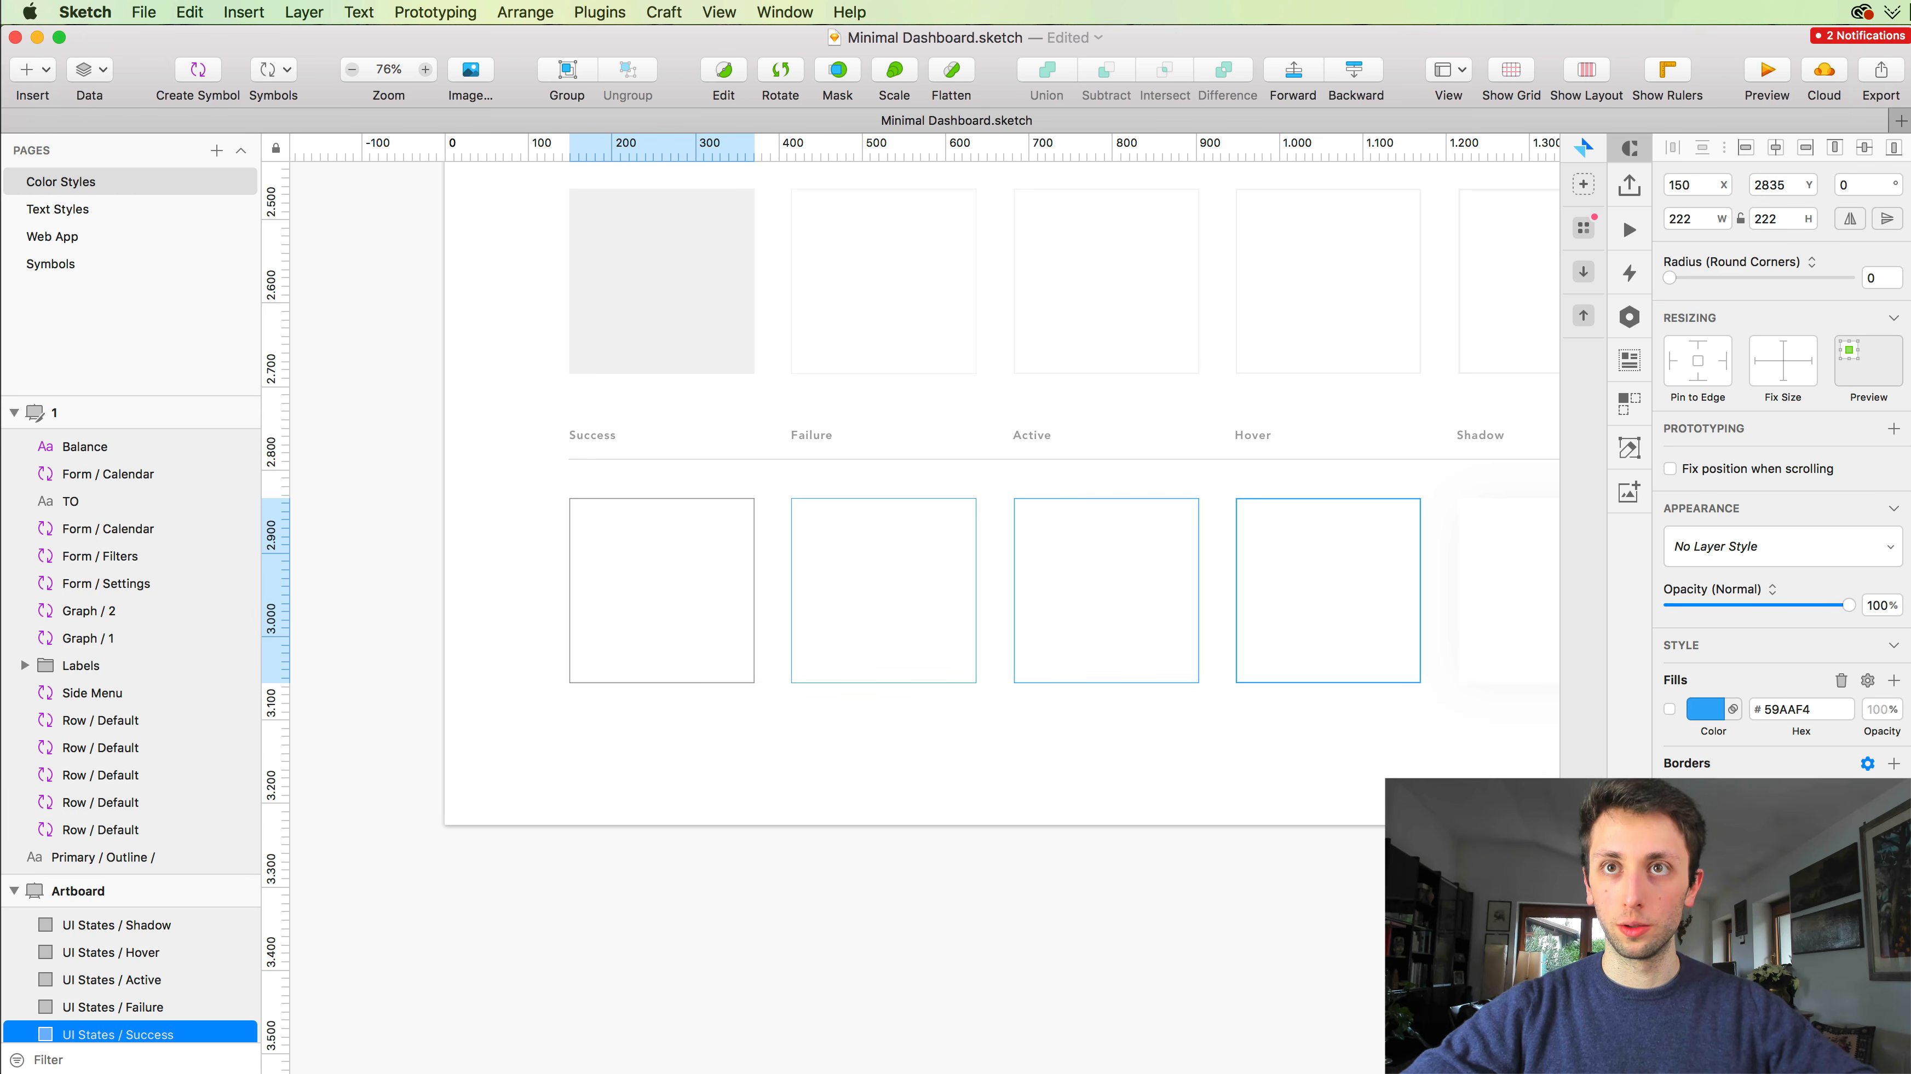
Step: Colour the Success rectangle's border green and increase its thickness by two increments
{"action": "left_click", "coordinate": [1705, 793]}
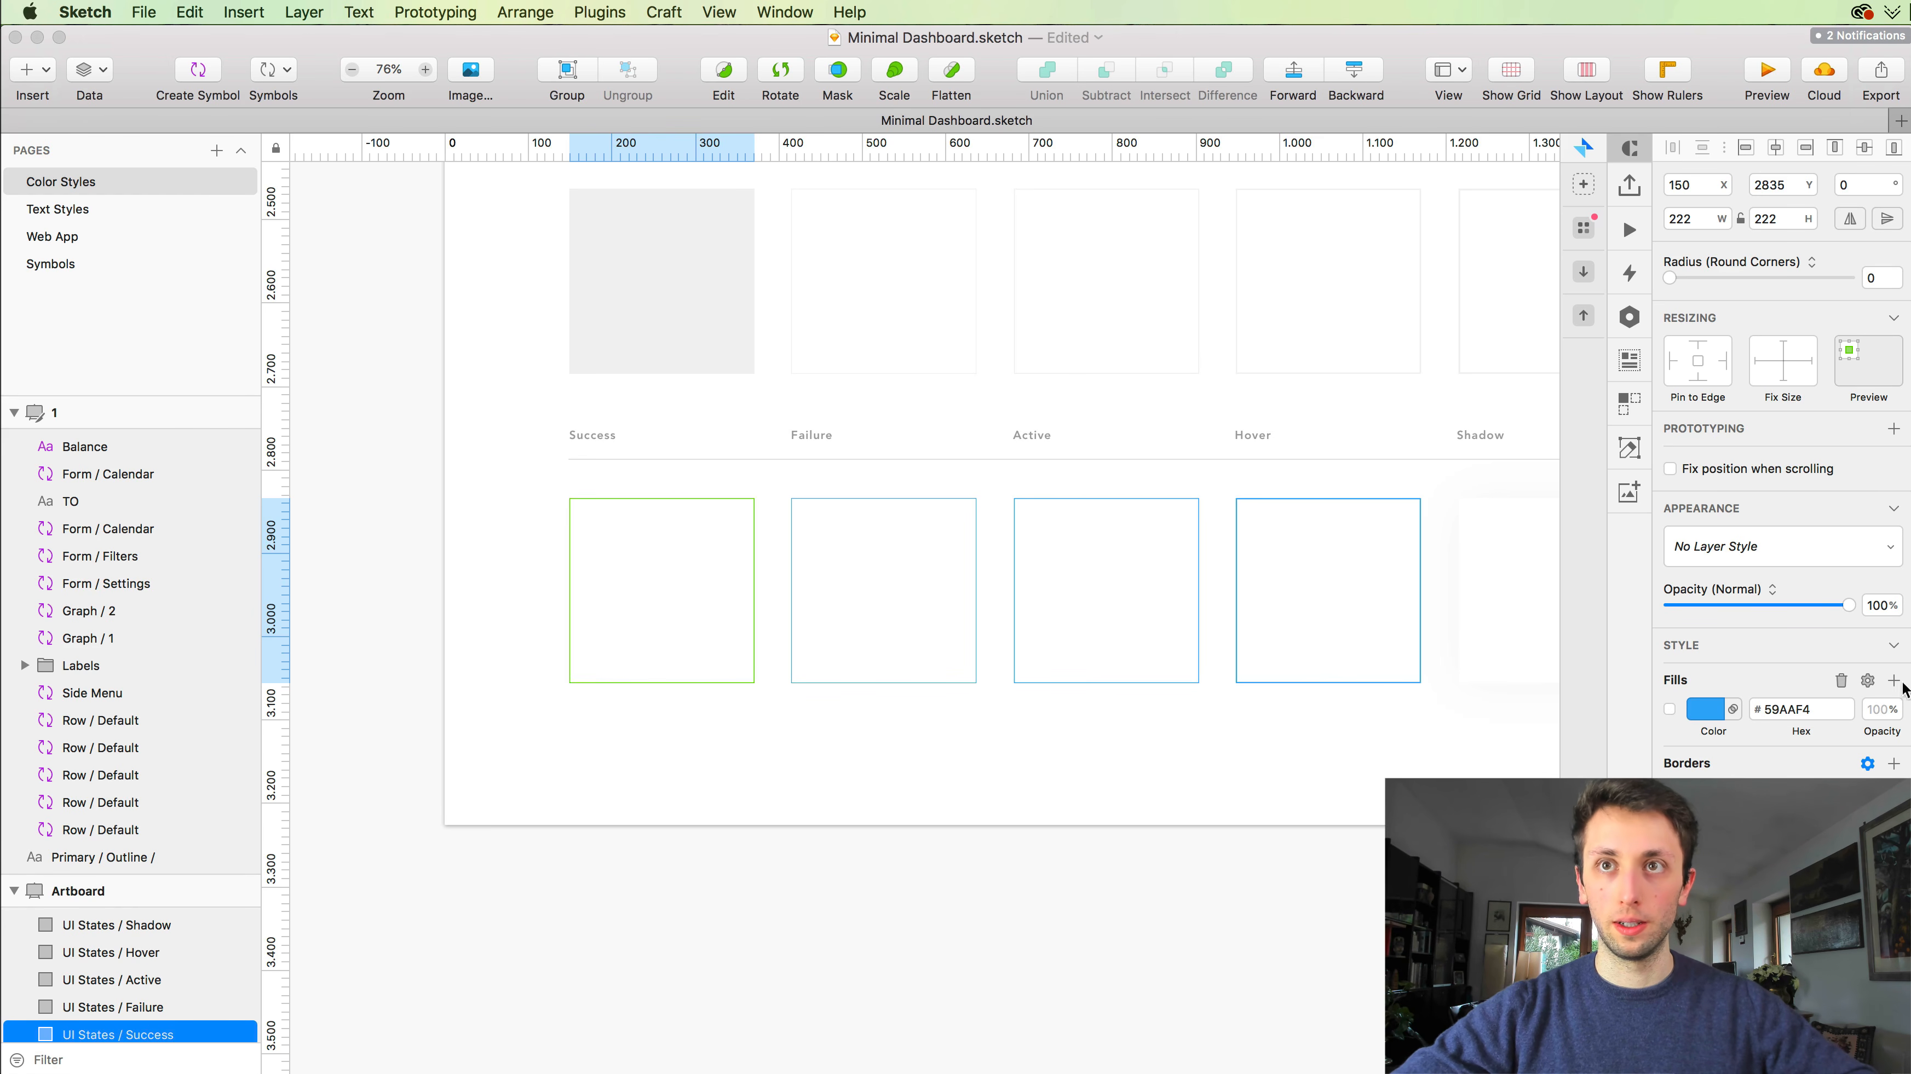
{"action": "left_click", "coordinate": [1895, 789]}
{"action": "left_click", "coordinate": [1895, 789]}
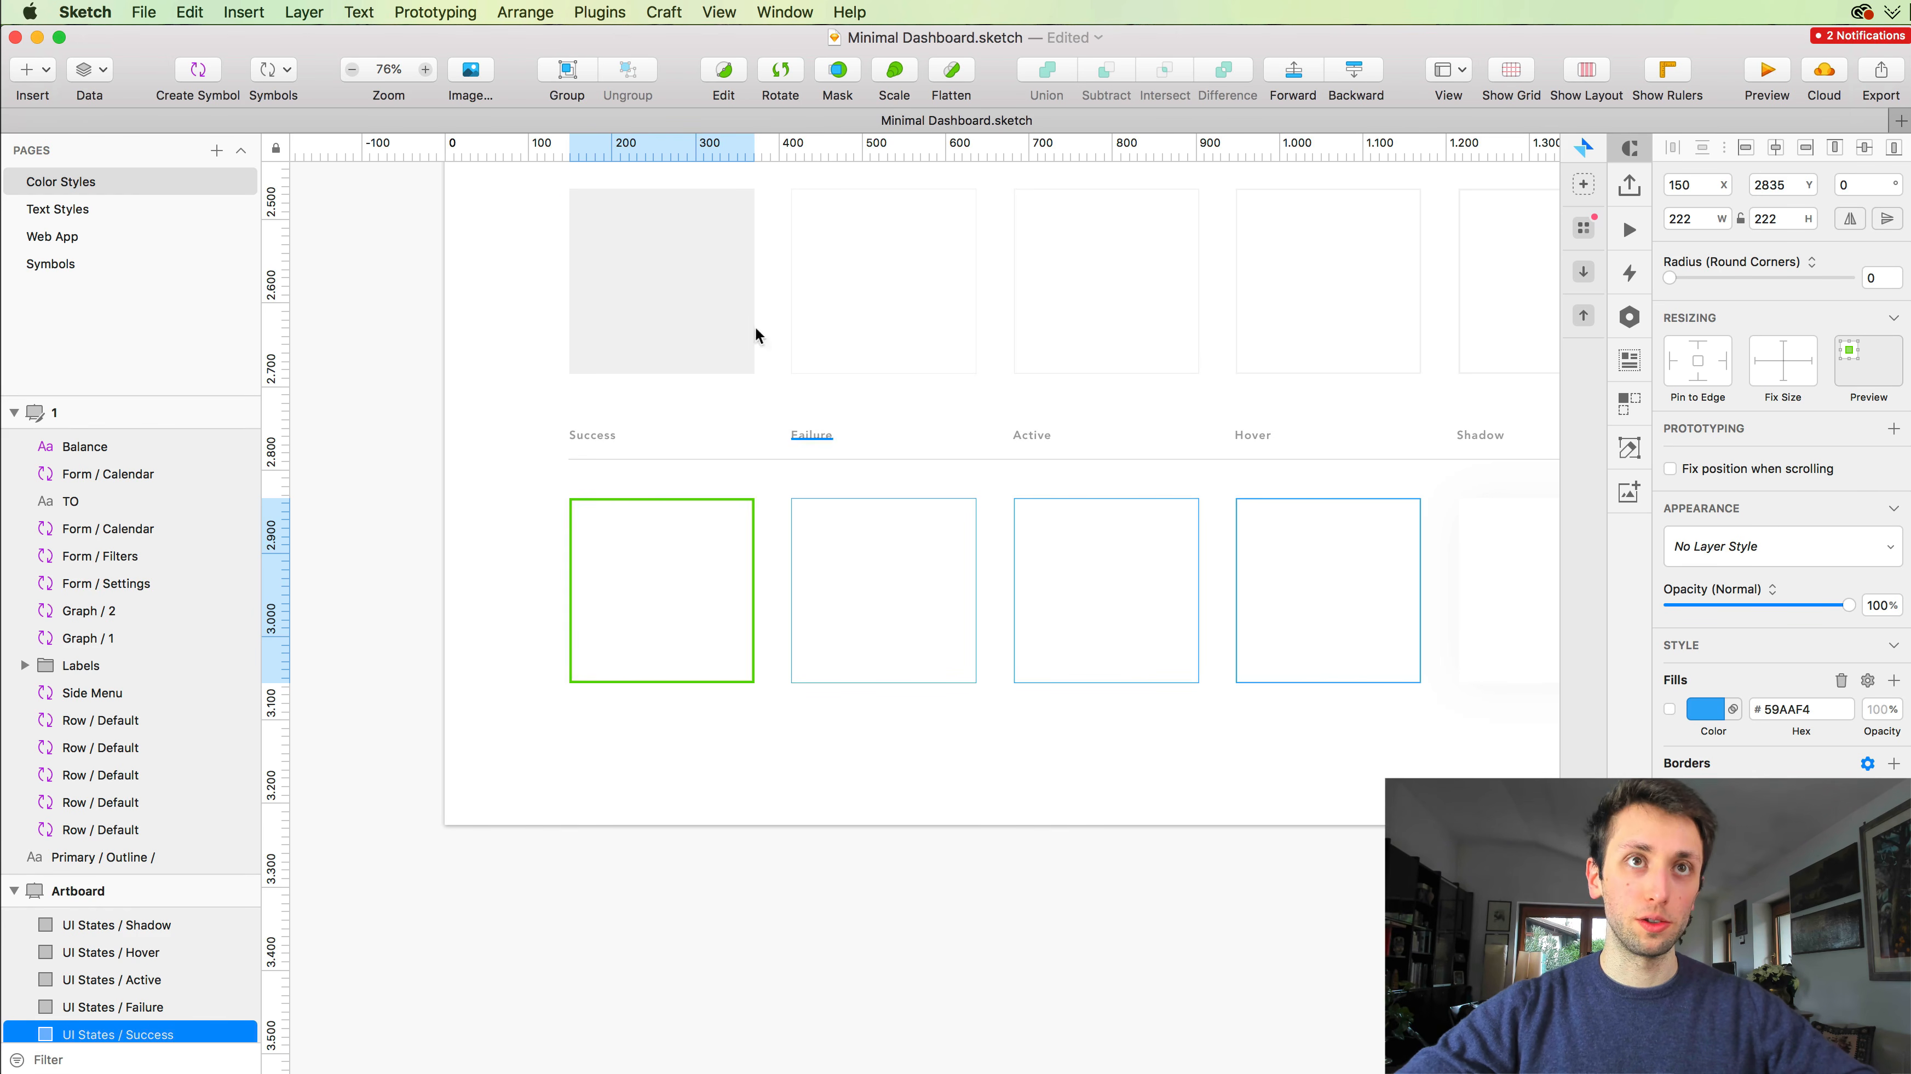
Step: Colour the UI States / Failure rectangle's border red and thicken it by two increments
{"action": "left_click", "coordinate": [878, 505]}
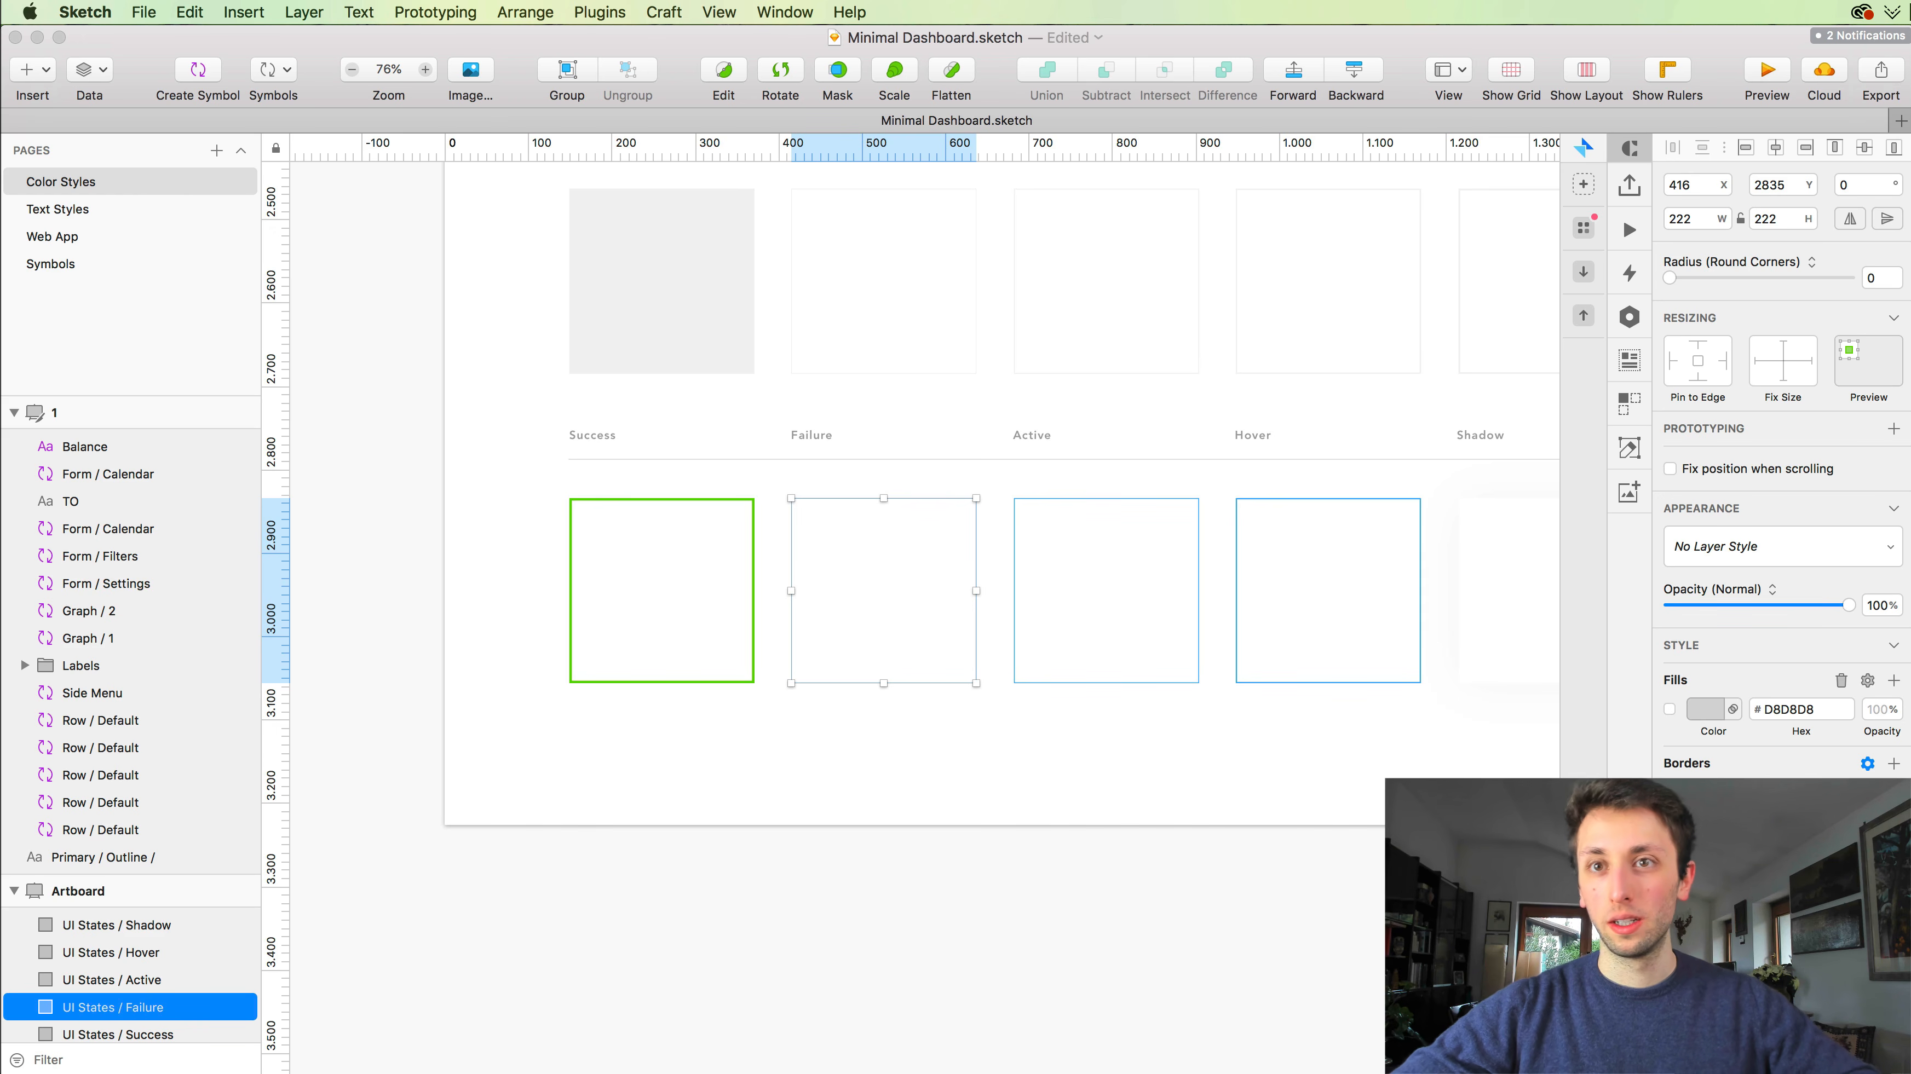
{"action": "left_click", "coordinate": [1648, 970]}
{"action": "left_click", "coordinate": [1655, 940]}
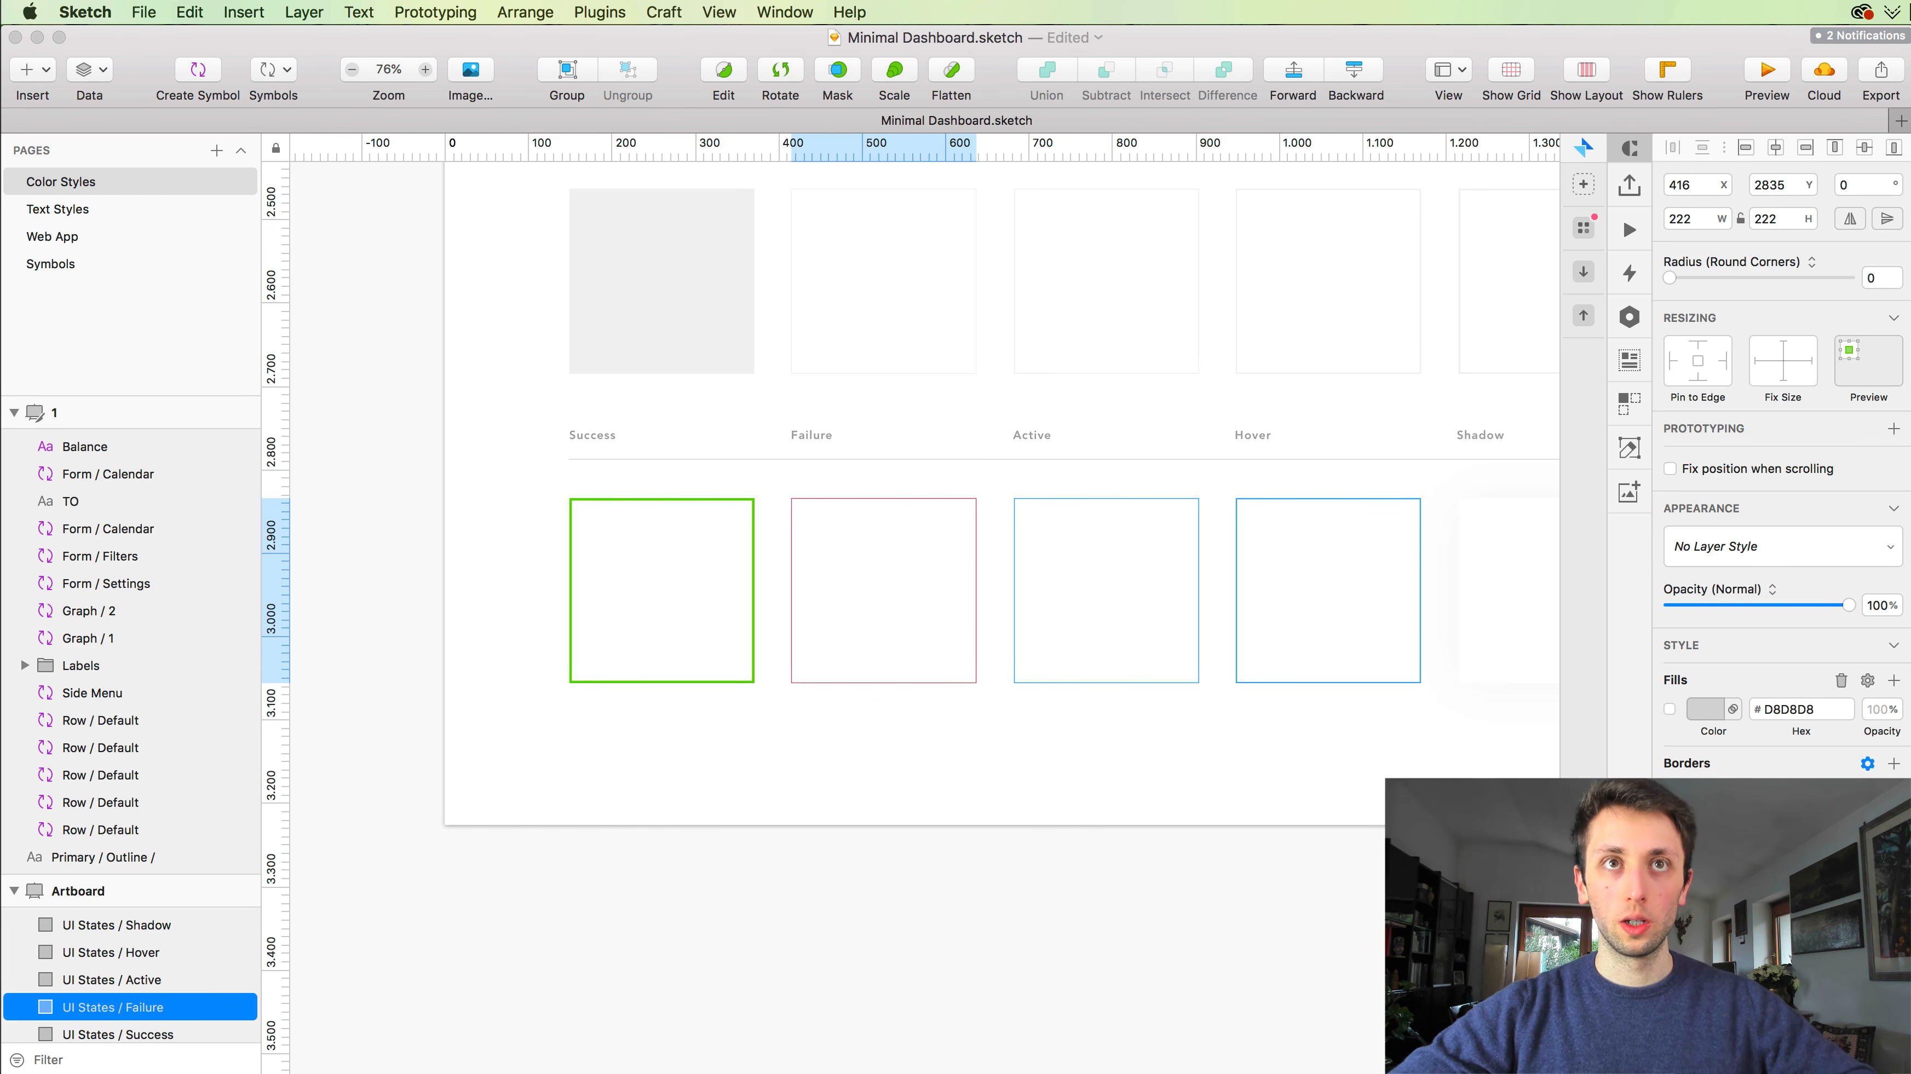
{"action": "double_click", "coordinate": [1895, 785]}
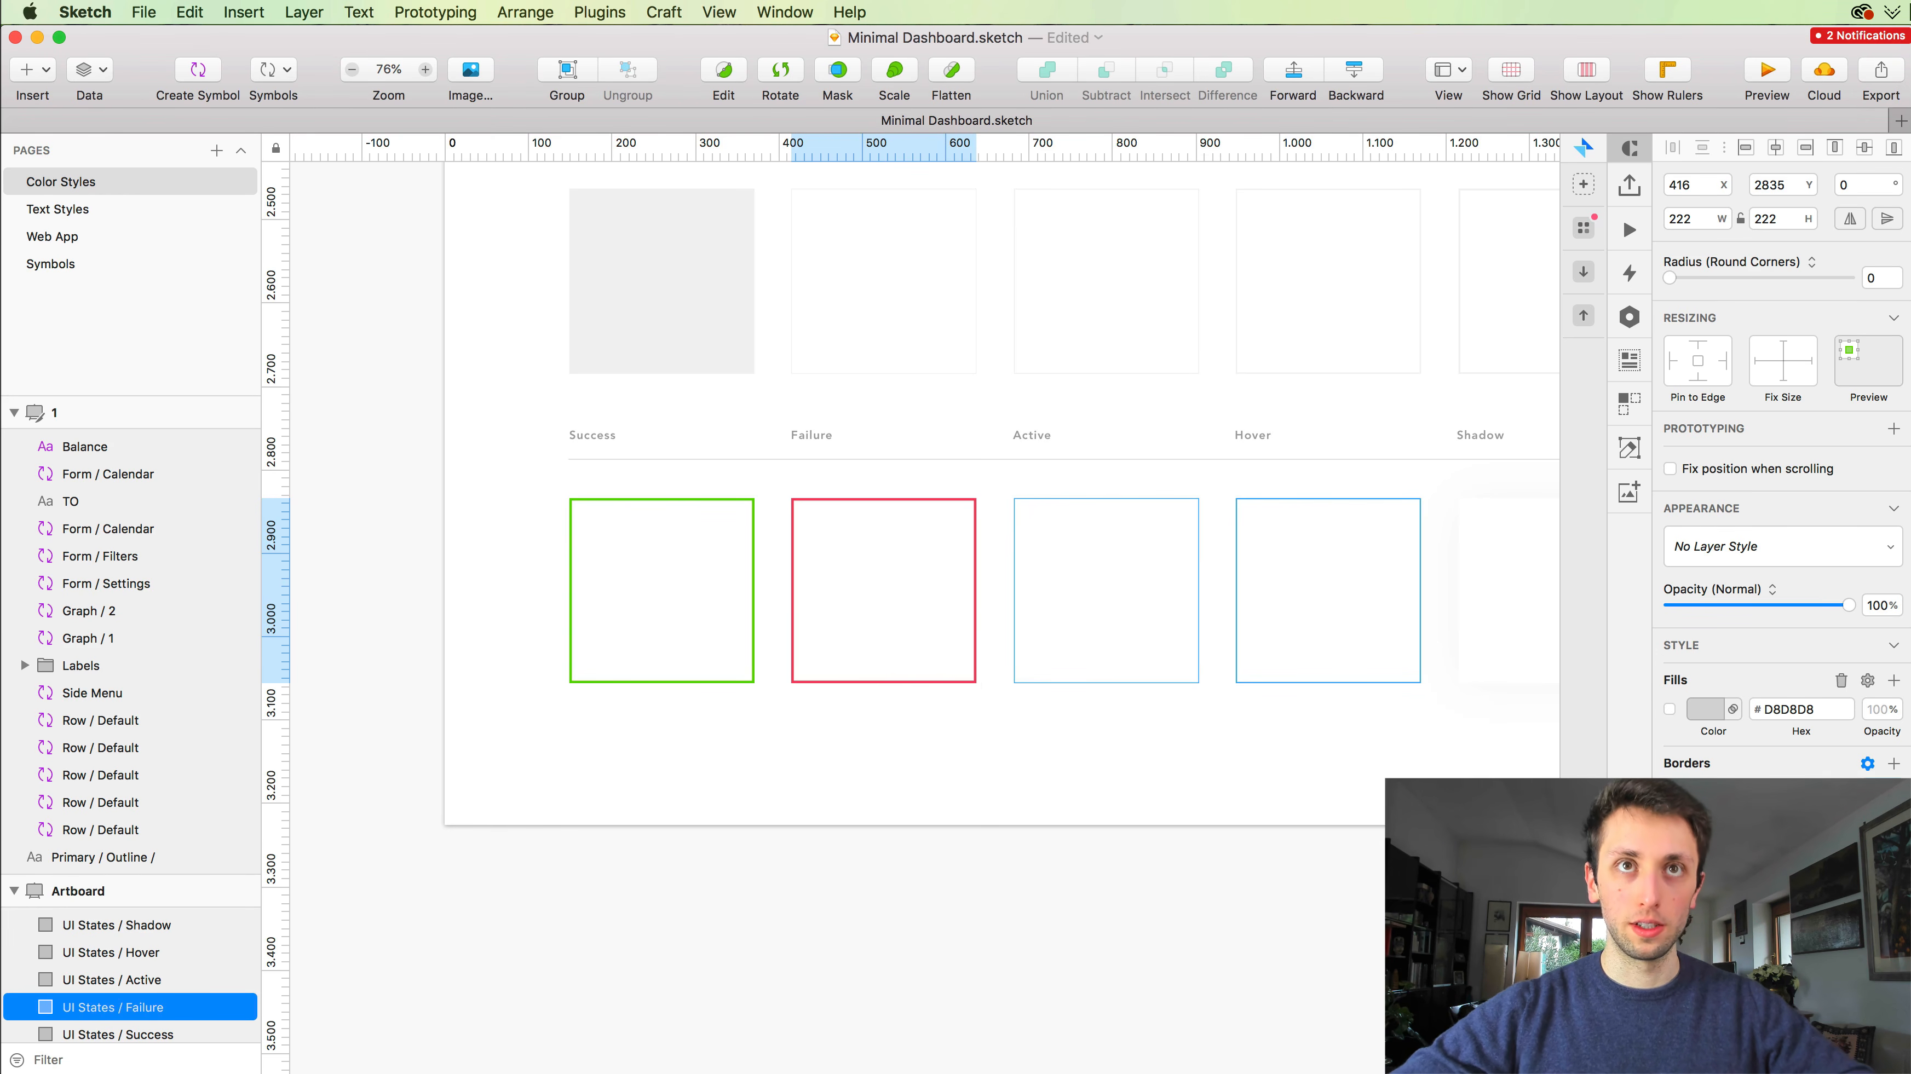
Step: Thicken the blue border of the UI States / Active rectangle by two increments, then deselect it
{"action": "left_click", "coordinate": [1109, 501]}
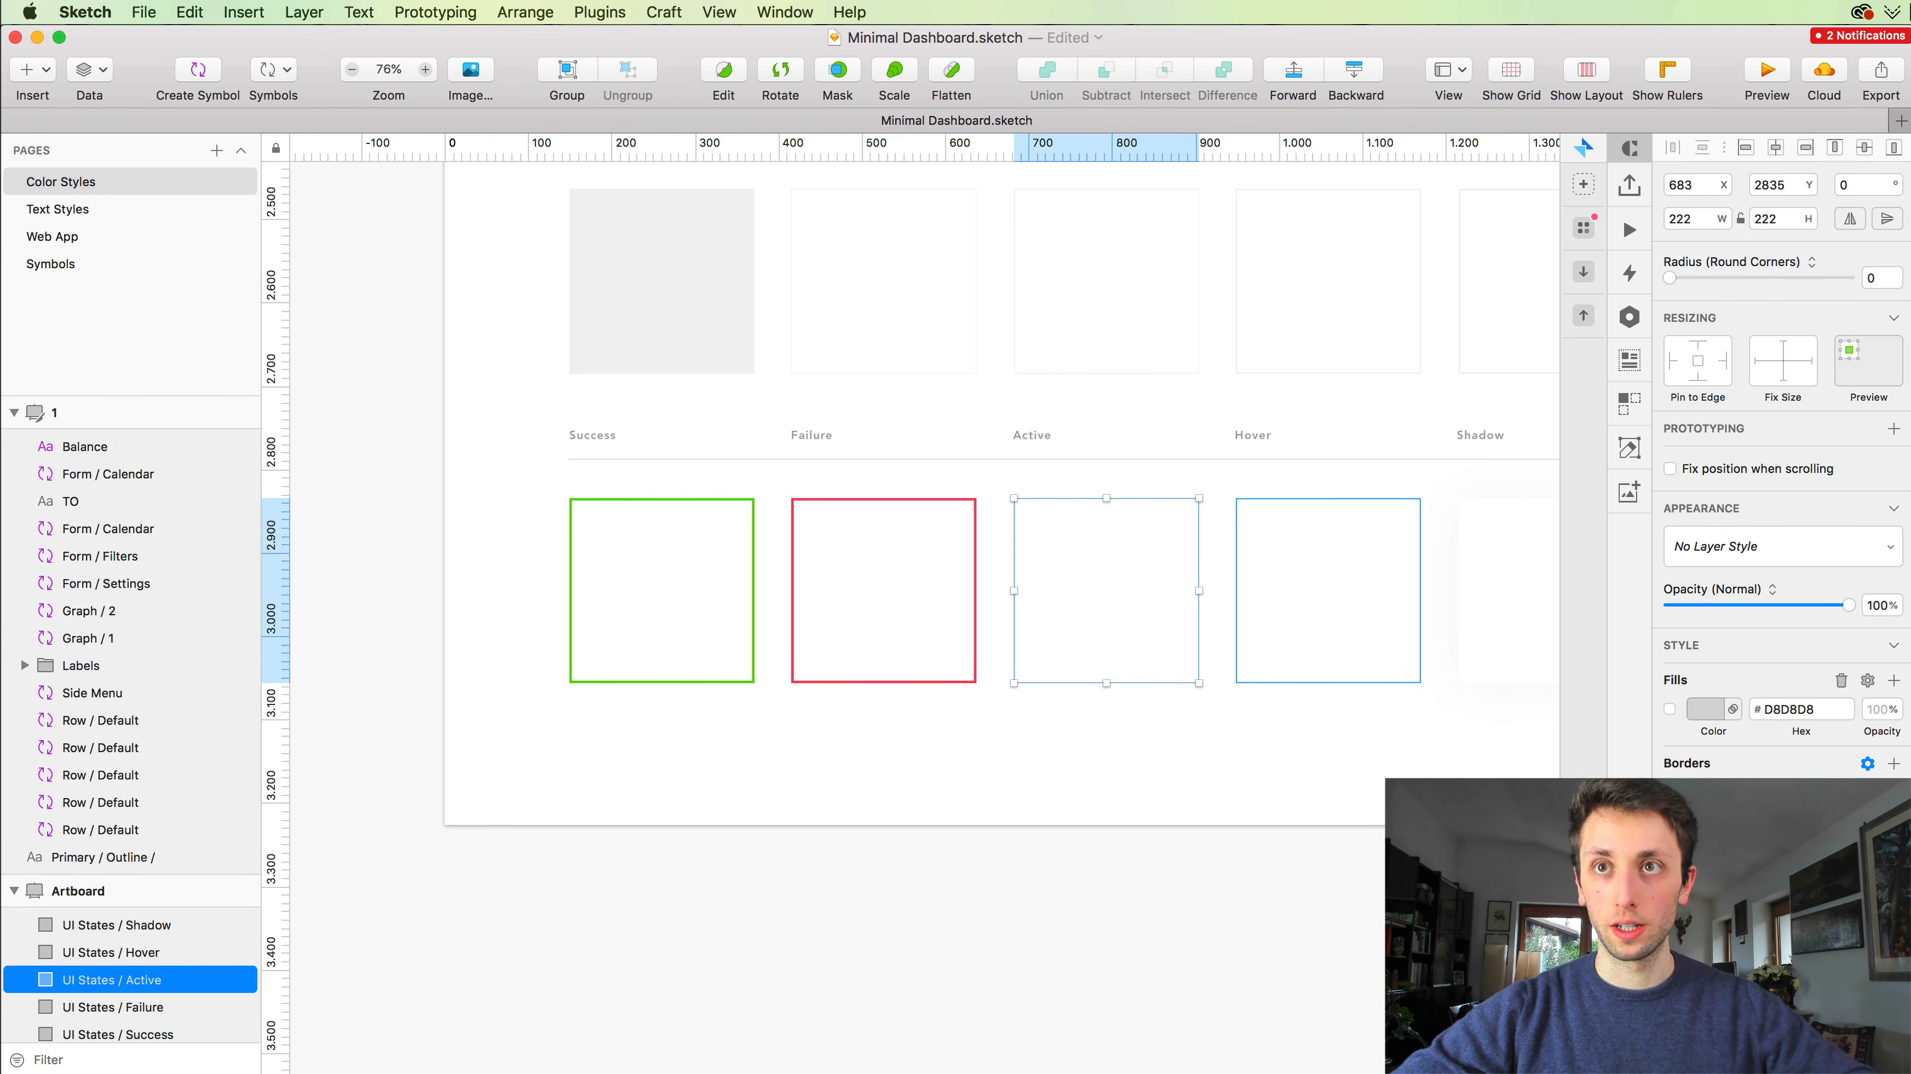
{"action": "left_click", "coordinate": [1894, 786]}
{"action": "left_click", "coordinate": [1894, 785]}
{"action": "left_click", "coordinate": [1121, 794]}
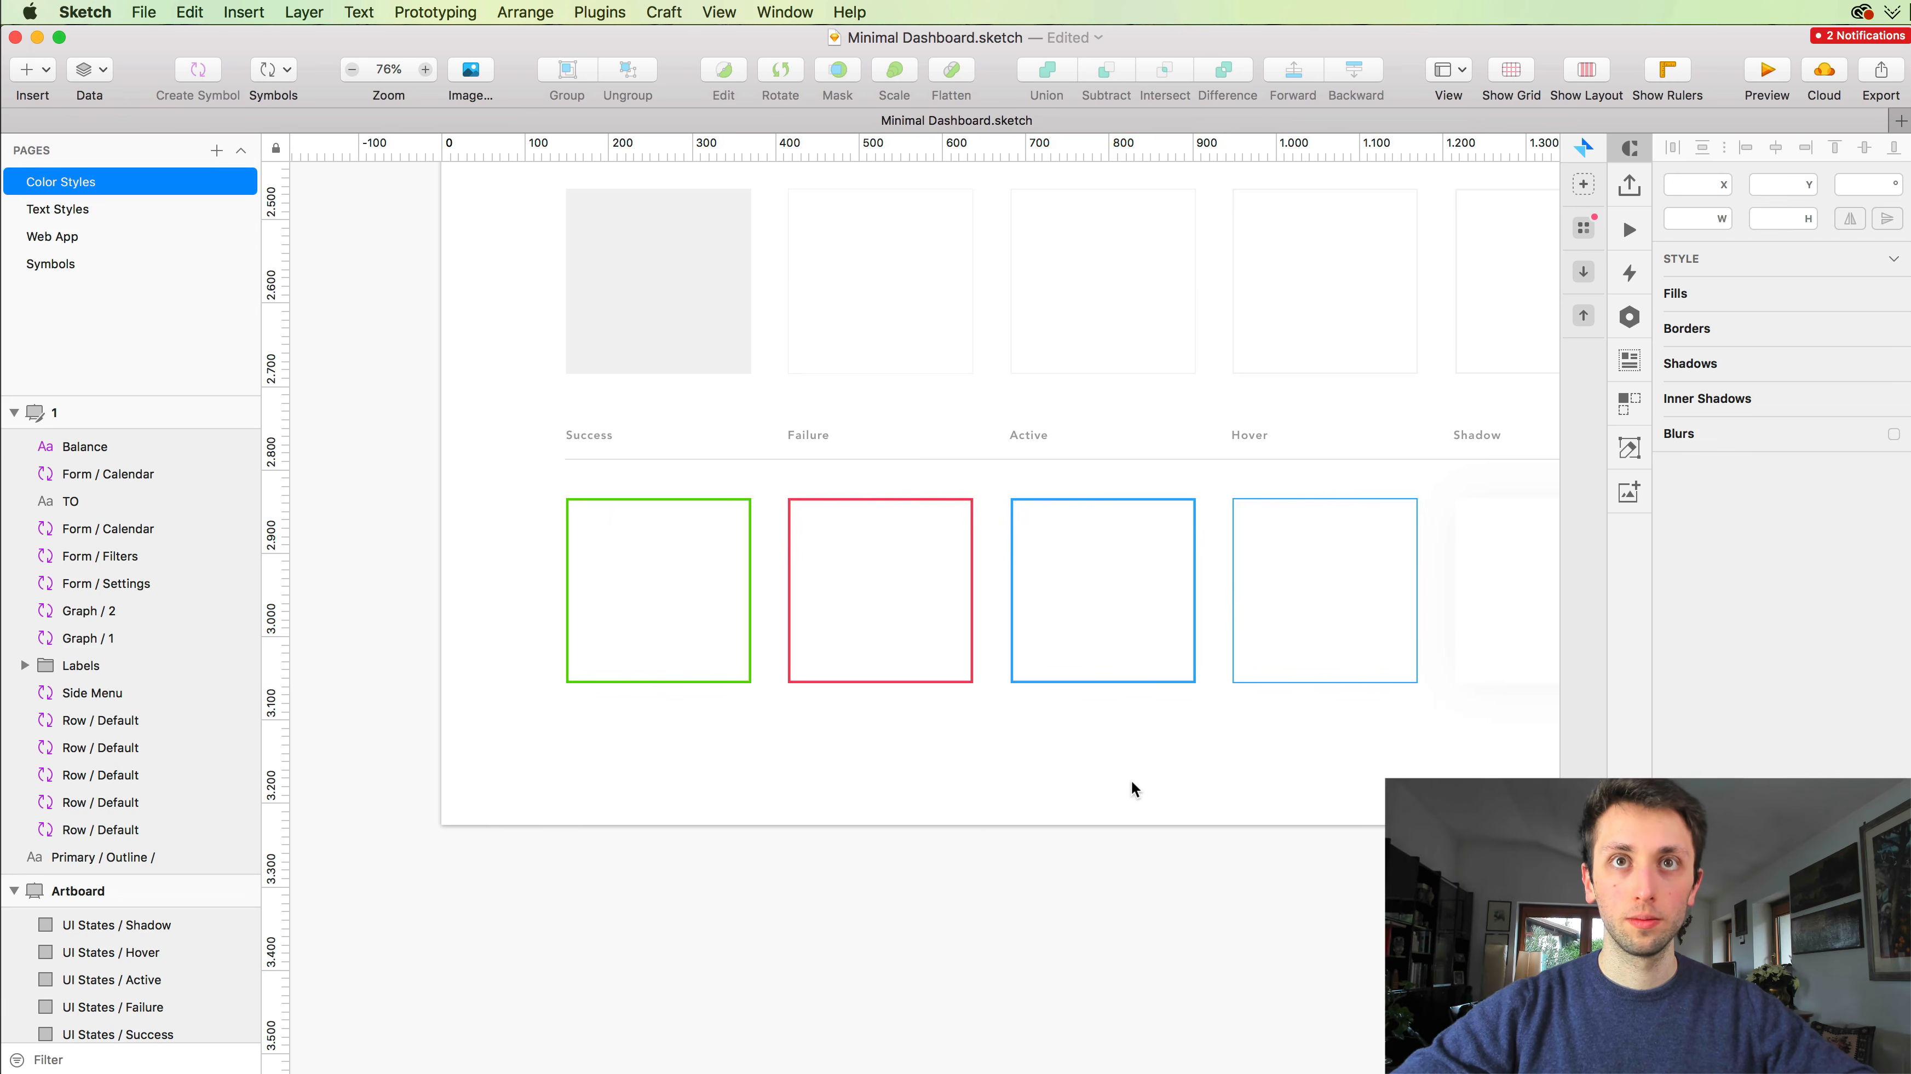
Step: Select the five UI state rectangles in the last row and add the five Border 2 rectangles to the selection
{"action": "scroll", "coordinate": [1130, 785], "scroll_direction": "down", "scroll_amount": 5}
{"action": "scroll", "coordinate": [1133, 789], "scroll_direction": "up", "scroll_amount": 4}
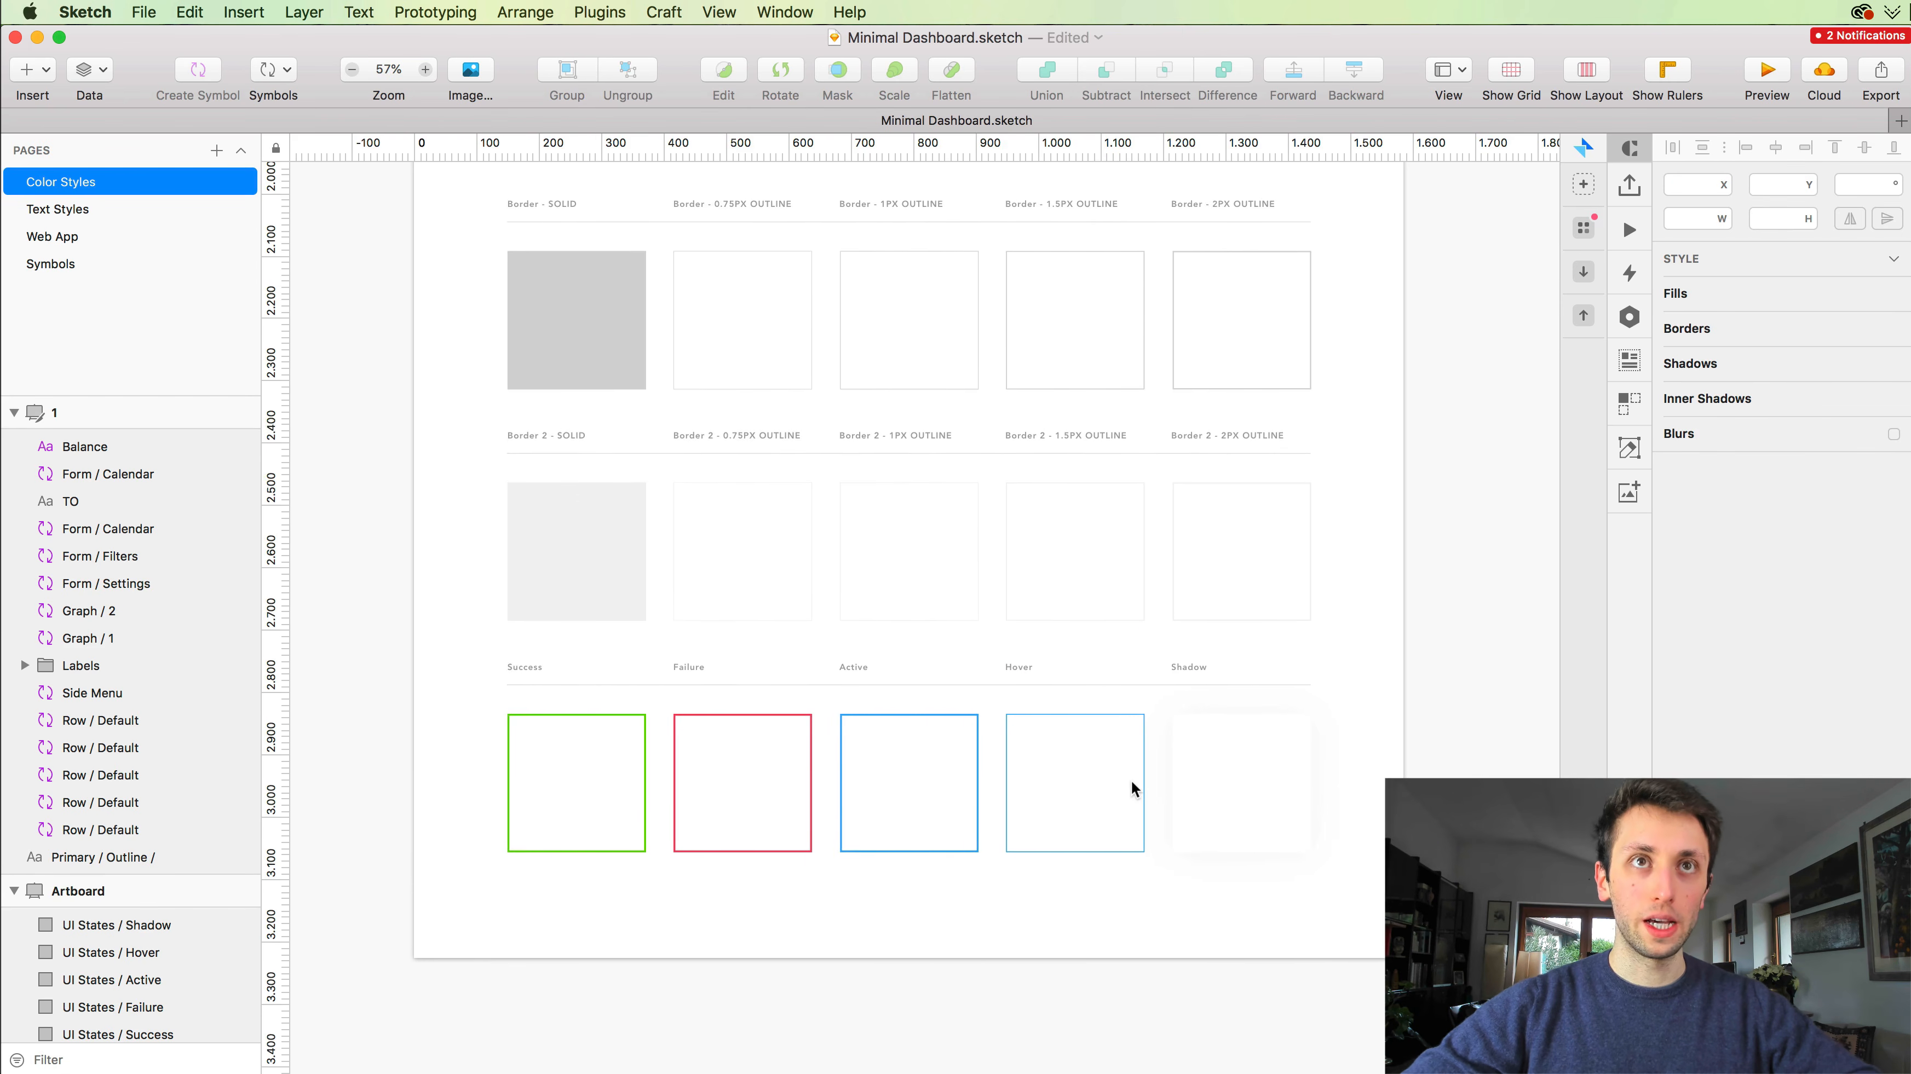
{"action": "scroll", "coordinate": [1130, 789], "scroll_direction": "left", "scroll_amount": 2}
{"action": "key", "text": "super+a"}
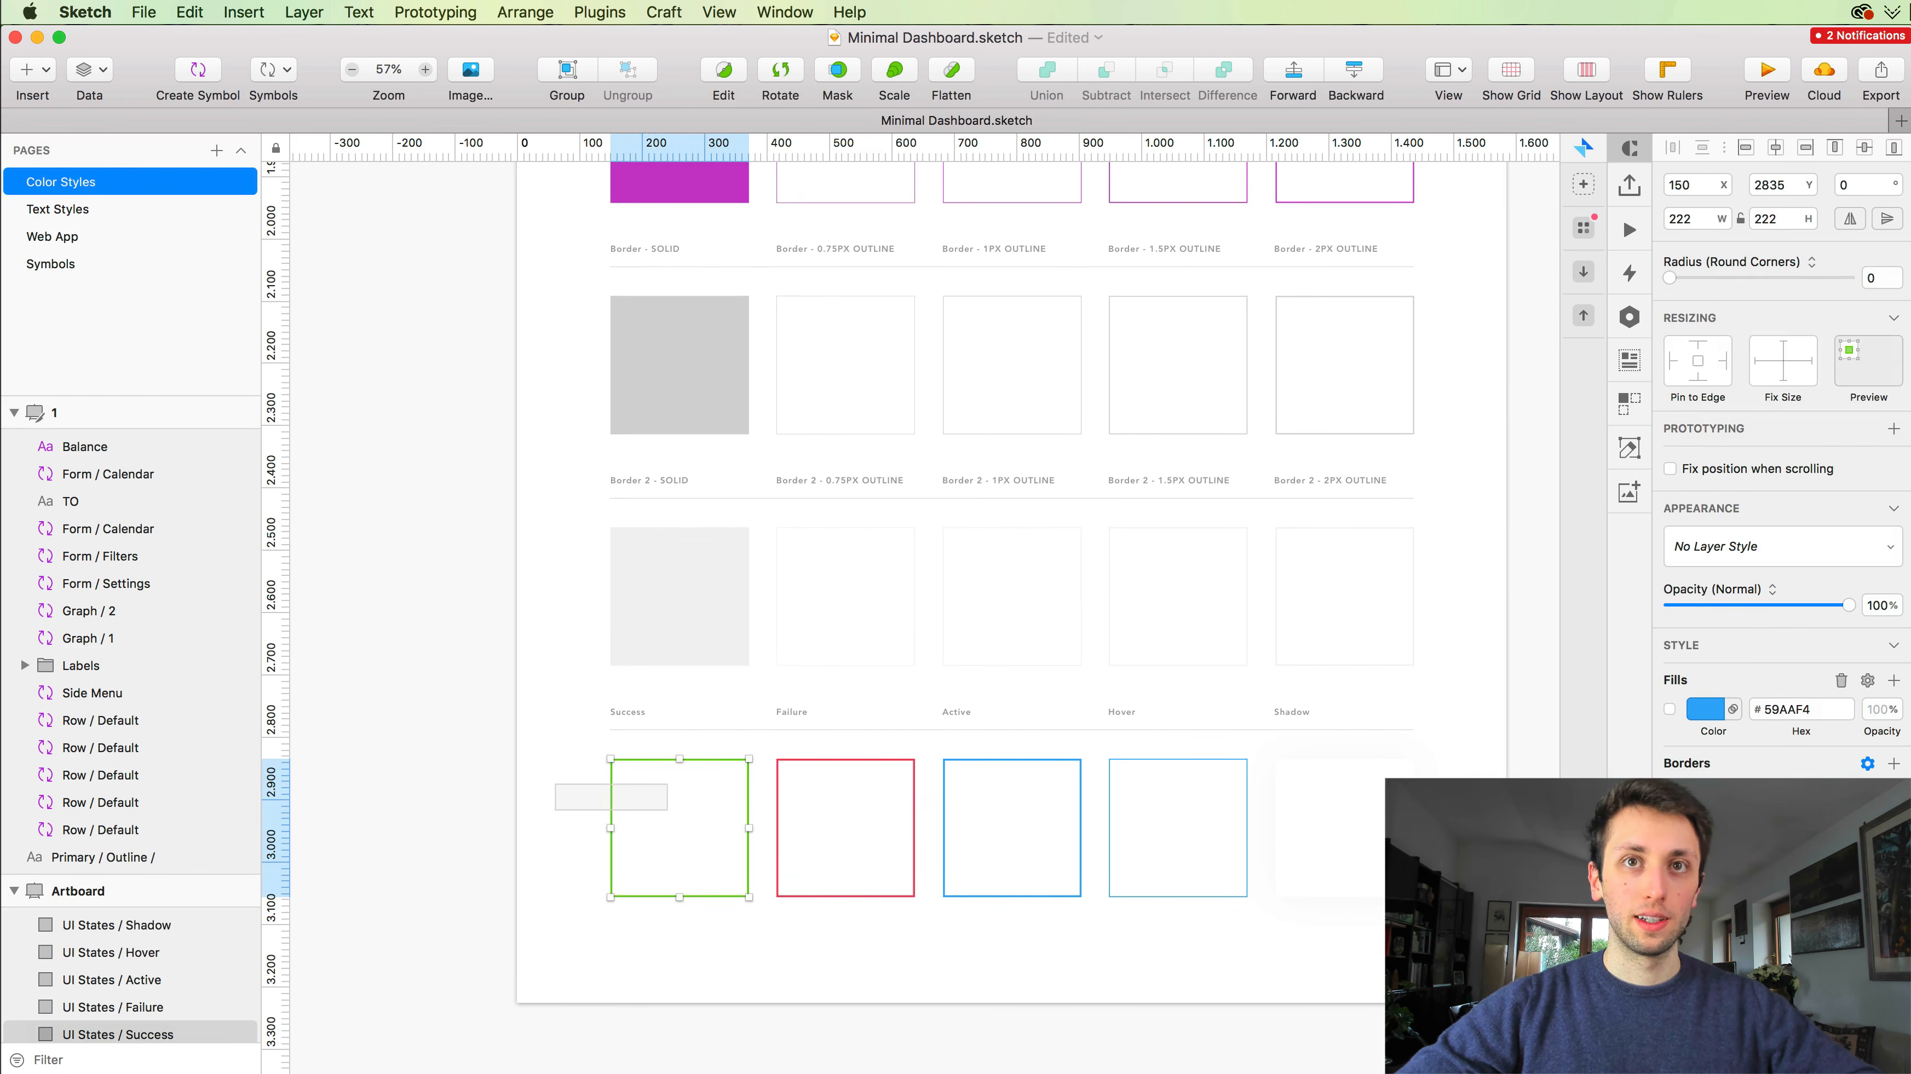
{"action": "scroll", "coordinate": [527, 767], "scroll_direction": "up", "scroll_amount": 3}
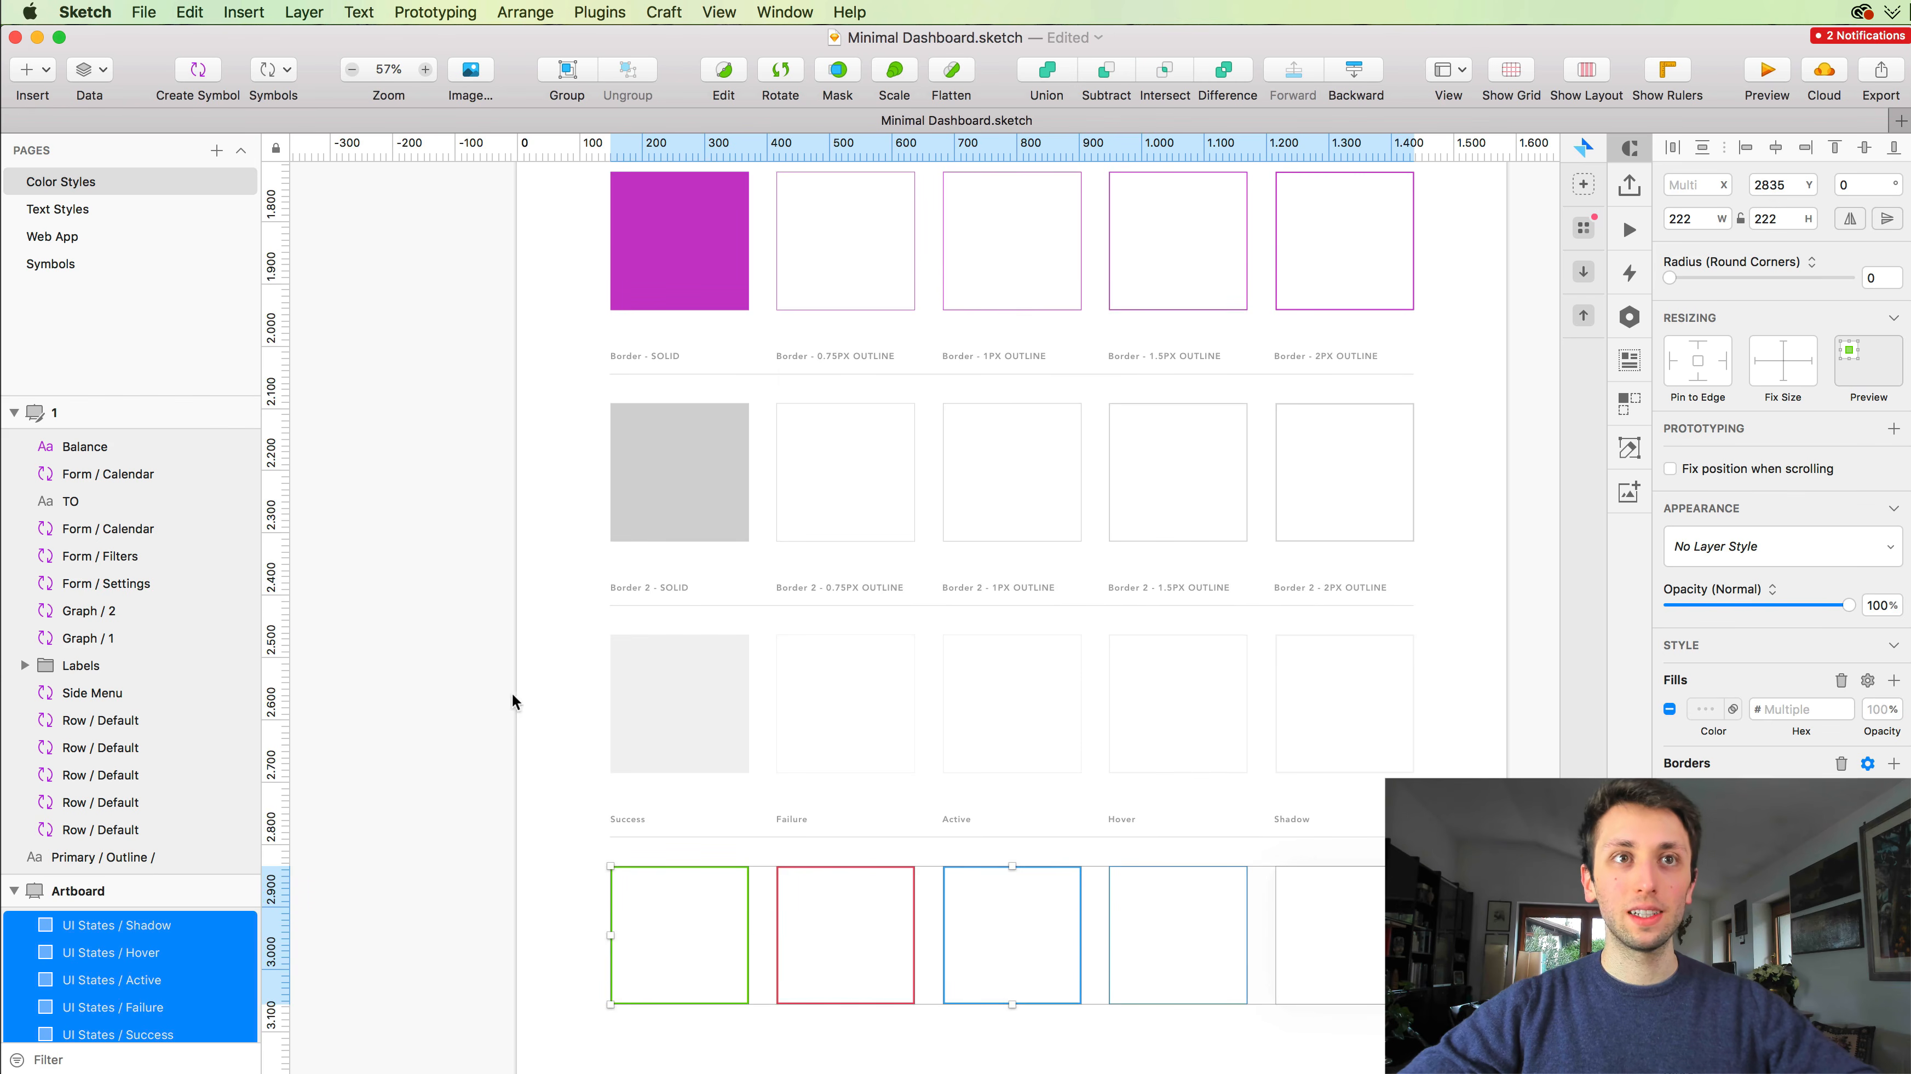
{"action": "left_click_drag", "start_coordinate": [514, 701], "coordinate": [1390, 740]}
{"action": "scroll", "coordinate": [1390, 740], "scroll_direction": "up", "scroll_amount": 4}
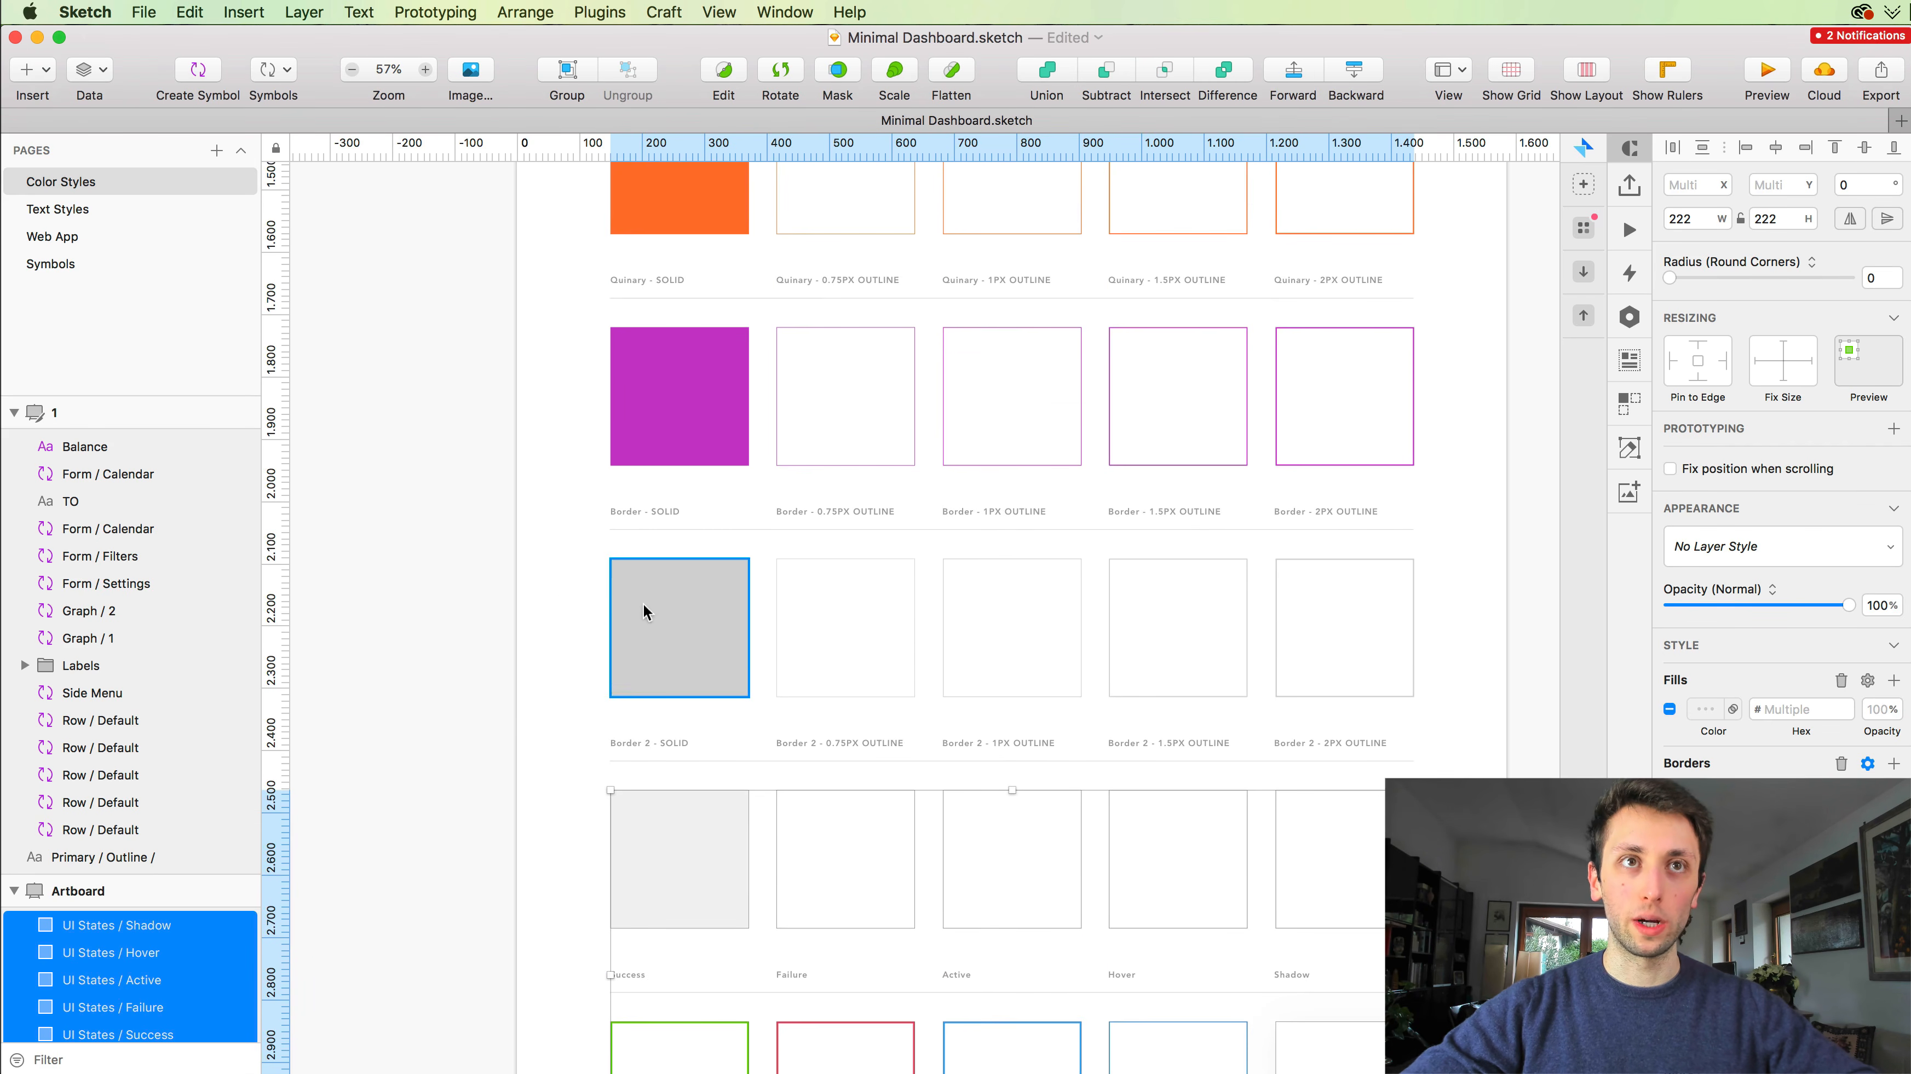
Step: Add the gray Border, purple Quinary, orange Quaternary, dark green Tertiary and light green Secondary rows of rectangles to the selection
{"action": "left_click", "coordinate": [645, 611], "text": "shift"}
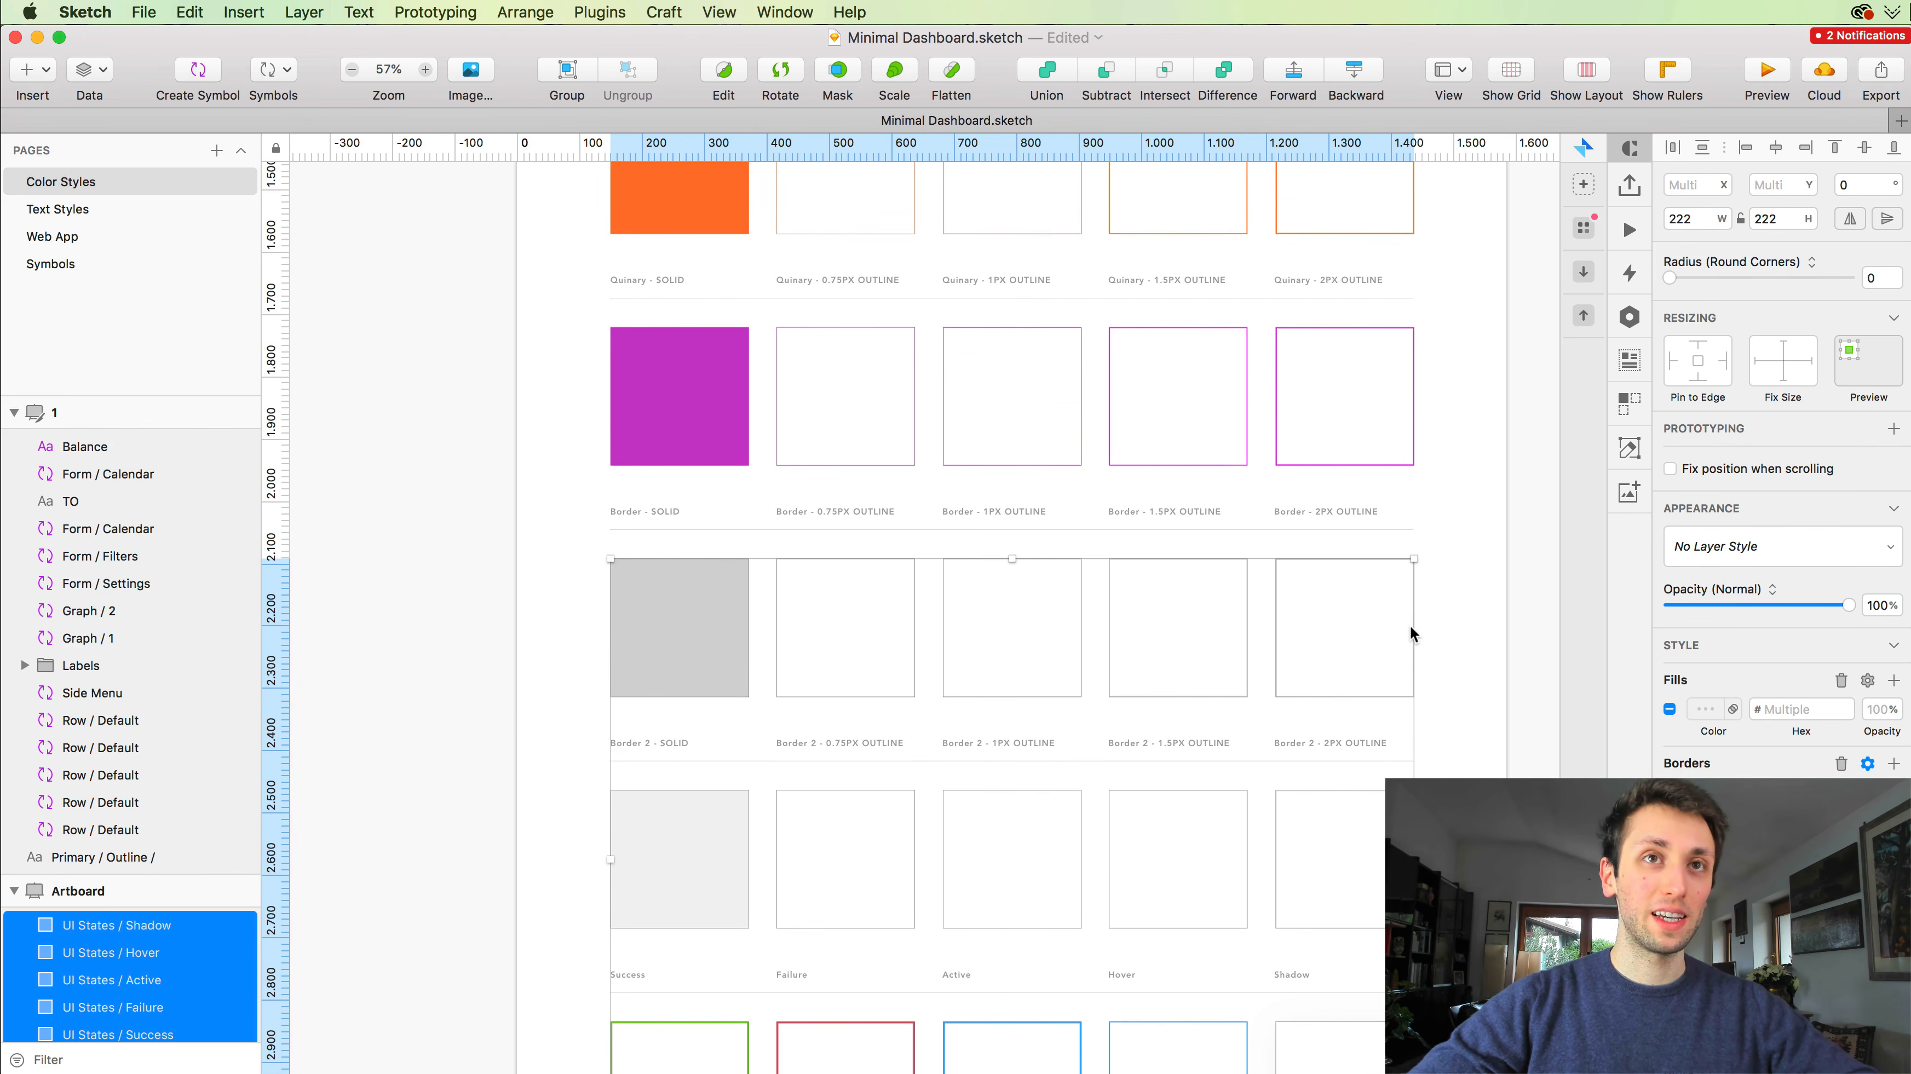
{"action": "scroll", "coordinate": [1410, 625], "scroll_direction": "up", "scroll_amount": 3}
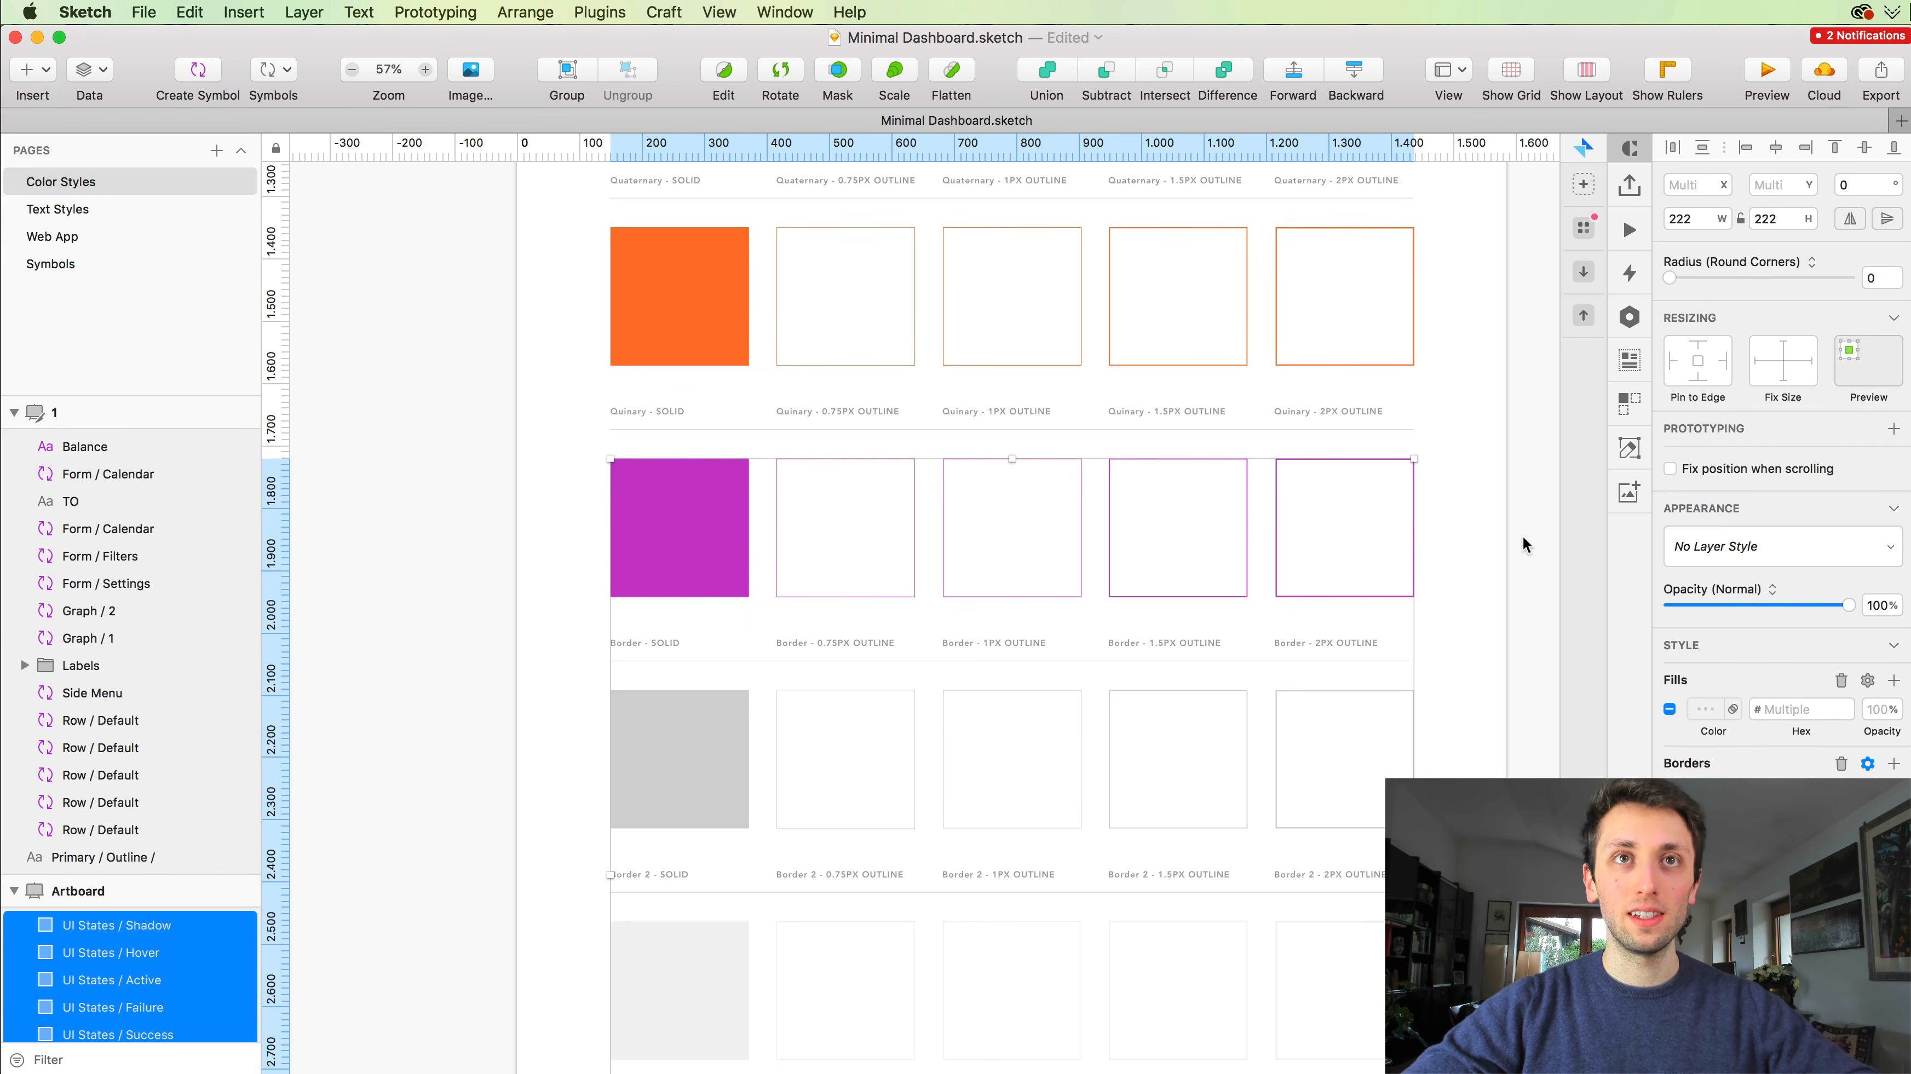
{"action": "scroll", "coordinate": [848, 660], "scroll_direction": "up", "scroll_amount": 10}
{"action": "left_click_drag", "start_coordinate": [548, 666], "coordinate": [1402, 737]}
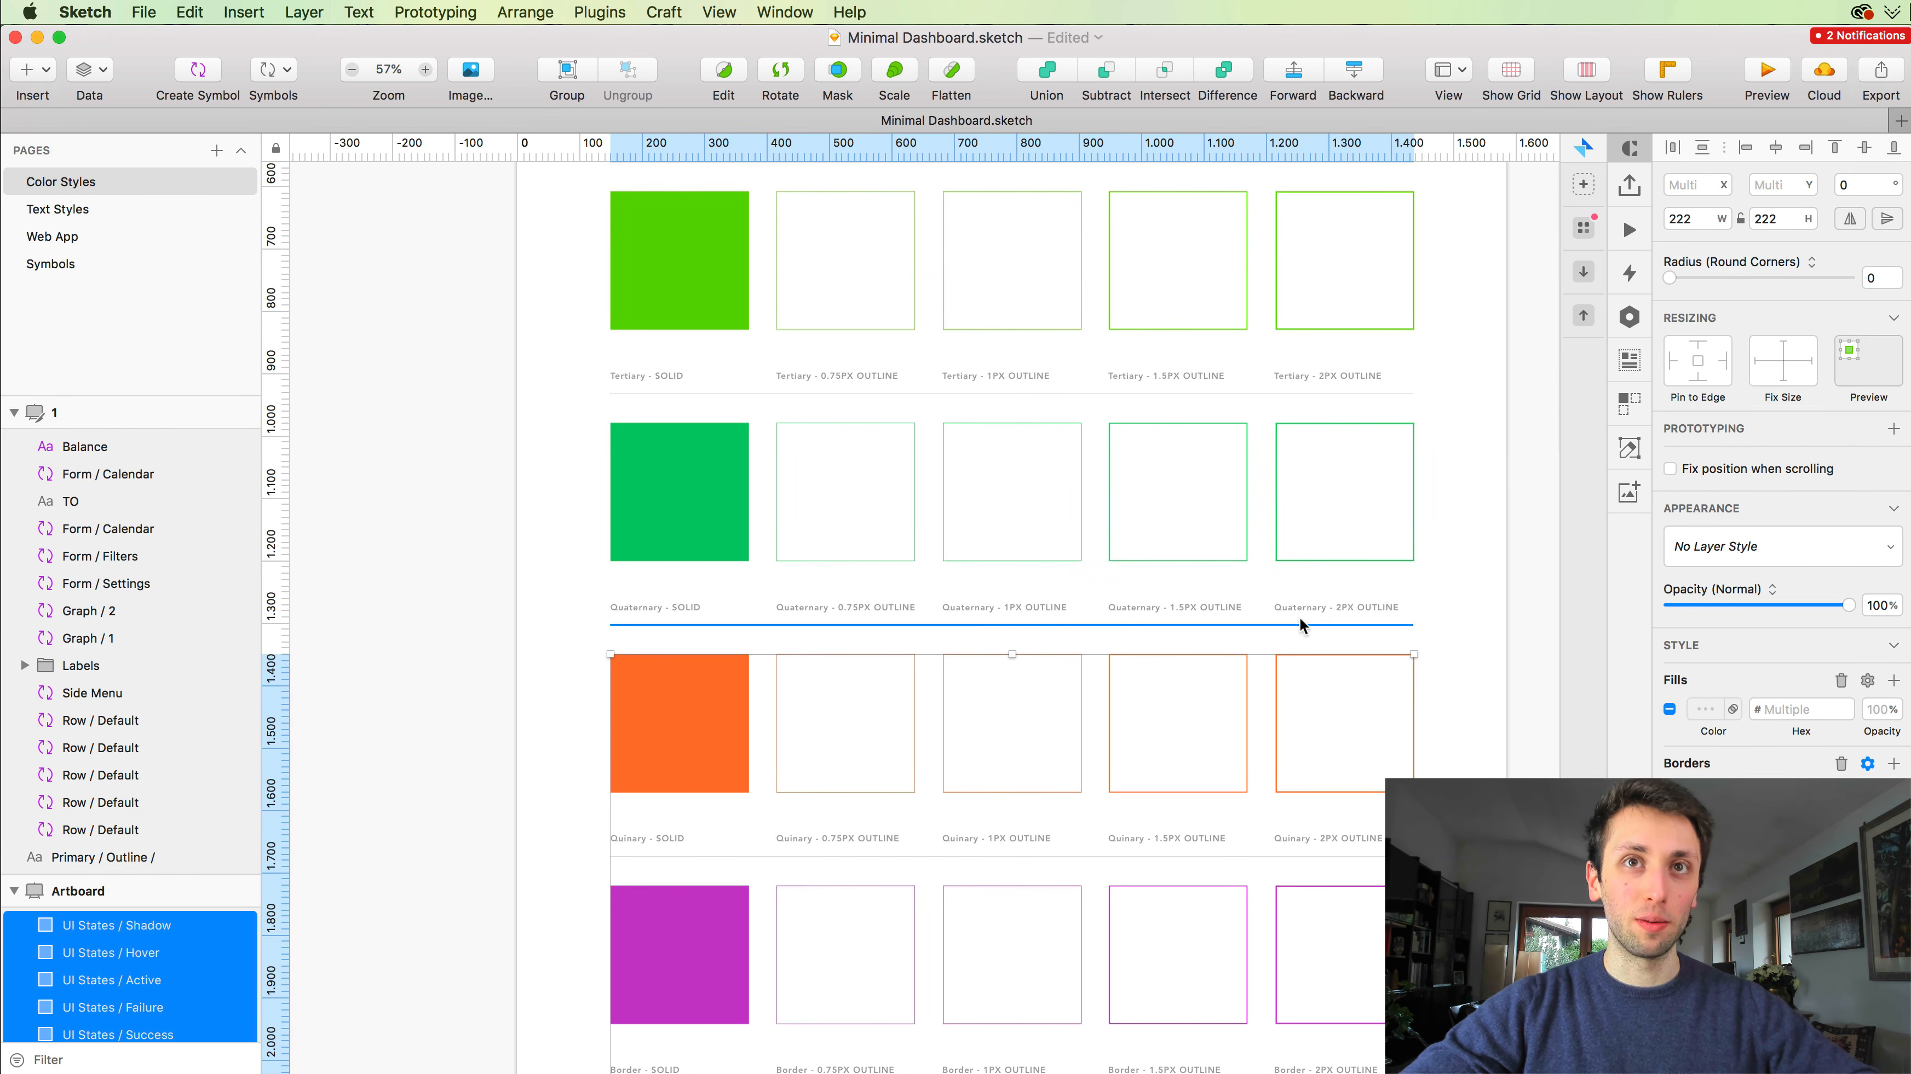
{"action": "scroll", "coordinate": [1182, 605], "scroll_direction": "up", "scroll_amount": 2}
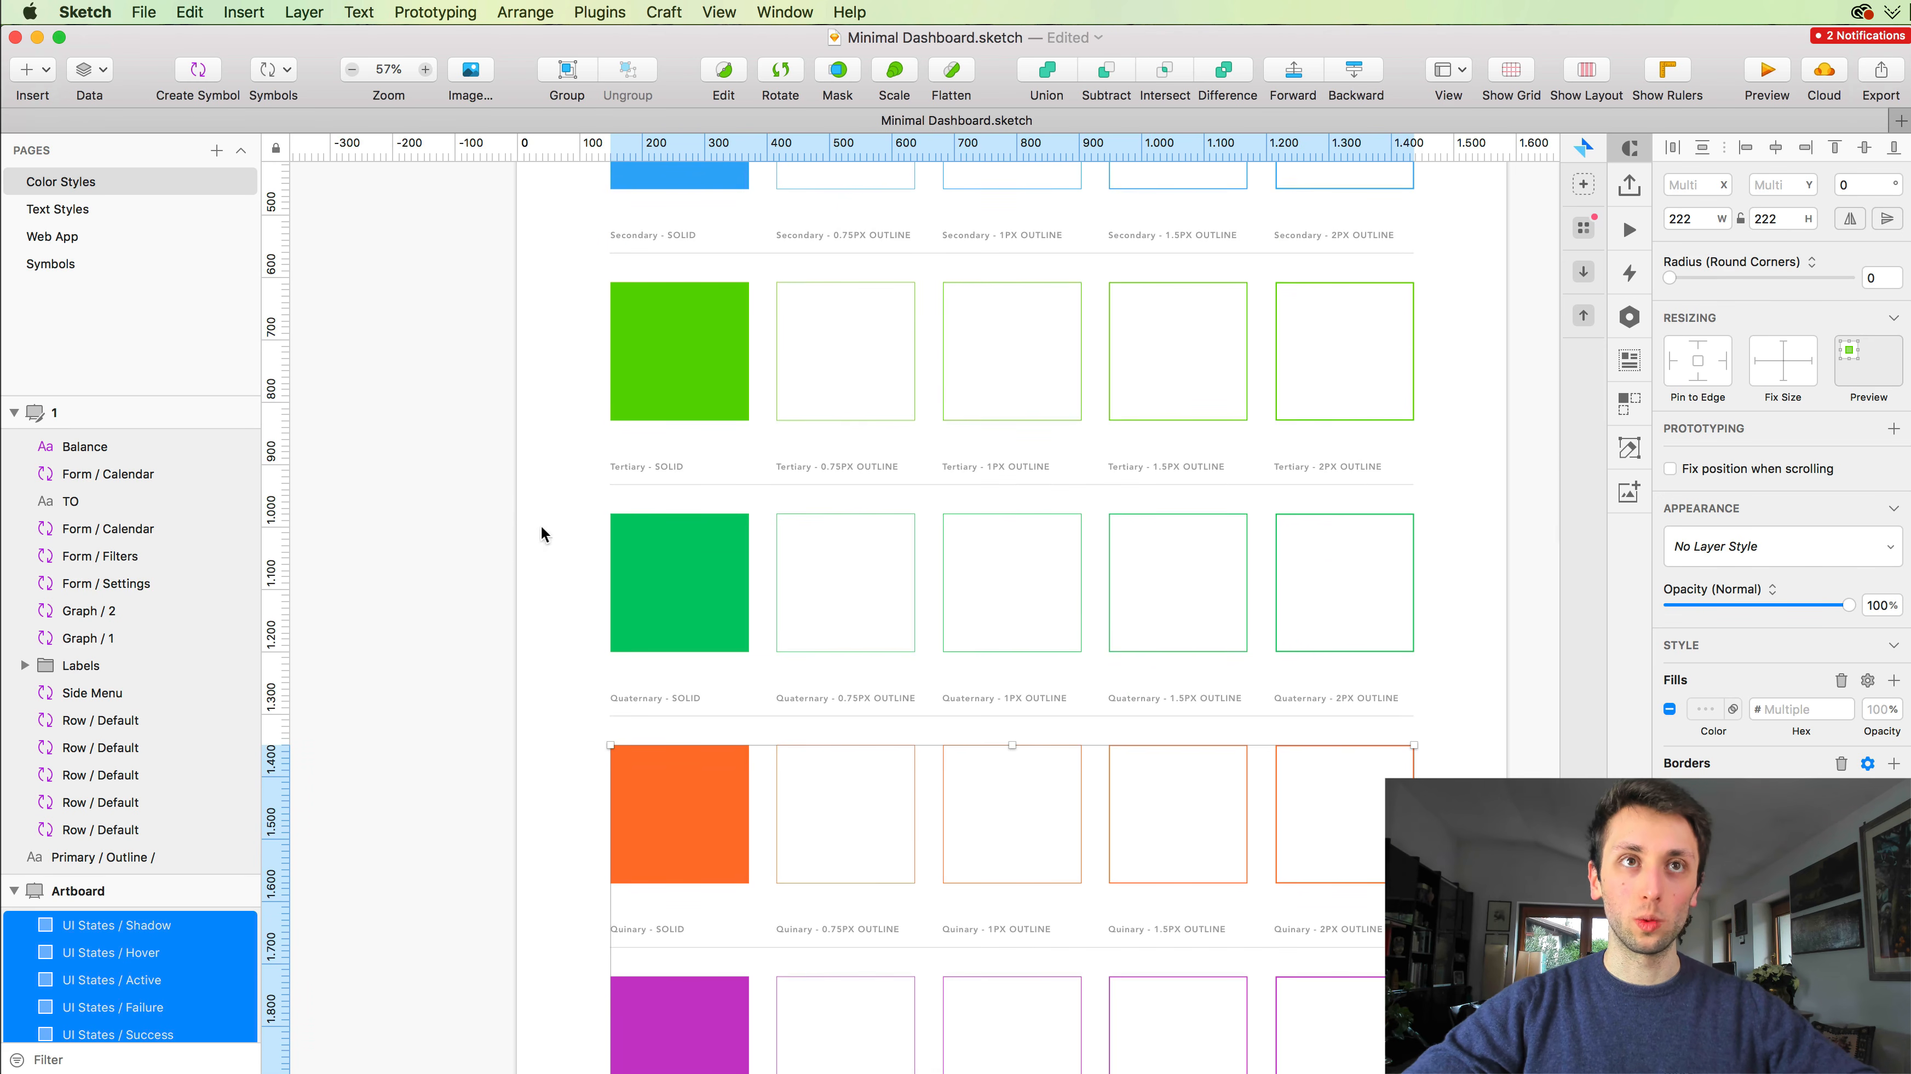
{"action": "left_click_drag", "start_coordinate": [539, 527], "coordinate": [1324, 622]}
{"action": "scroll", "coordinate": [1324, 622], "scroll_direction": "up", "scroll_amount": 4}
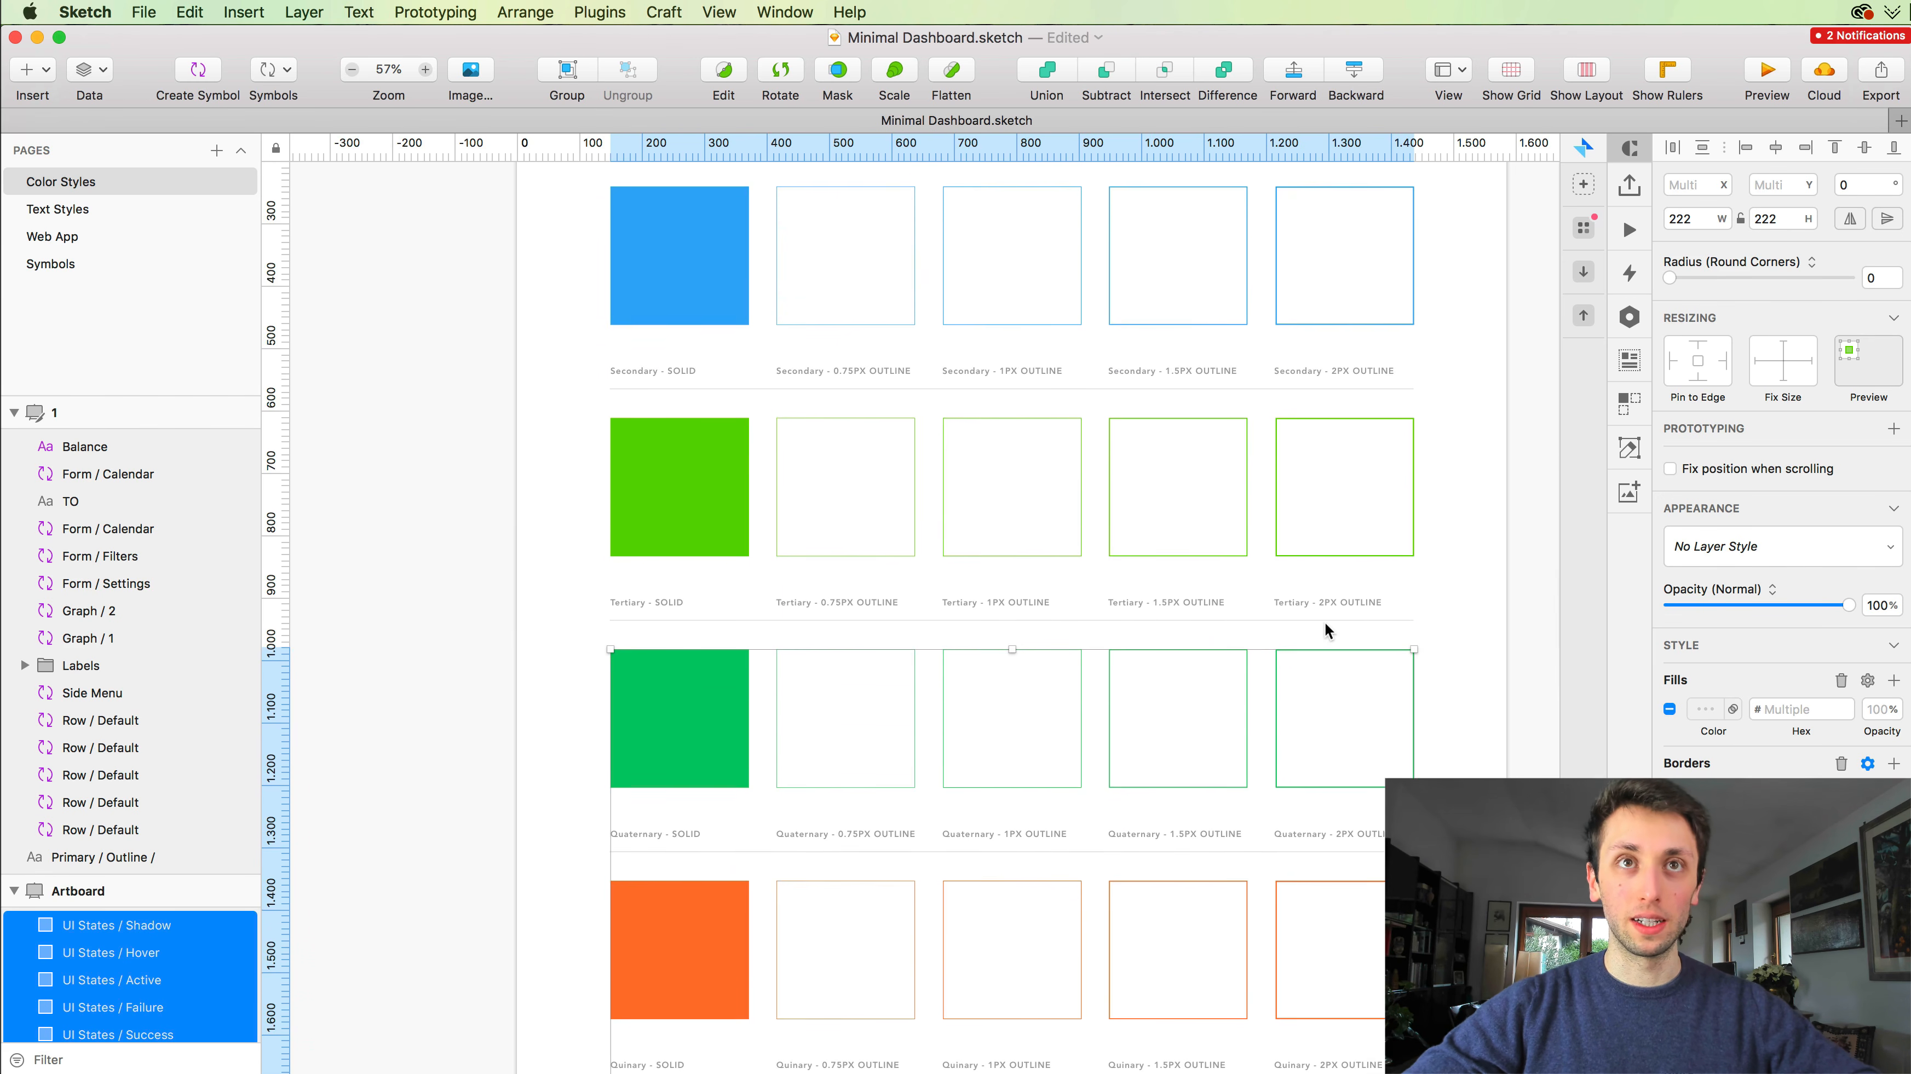
{"action": "left_click_drag", "start_coordinate": [535, 493], "coordinate": [1345, 521]}
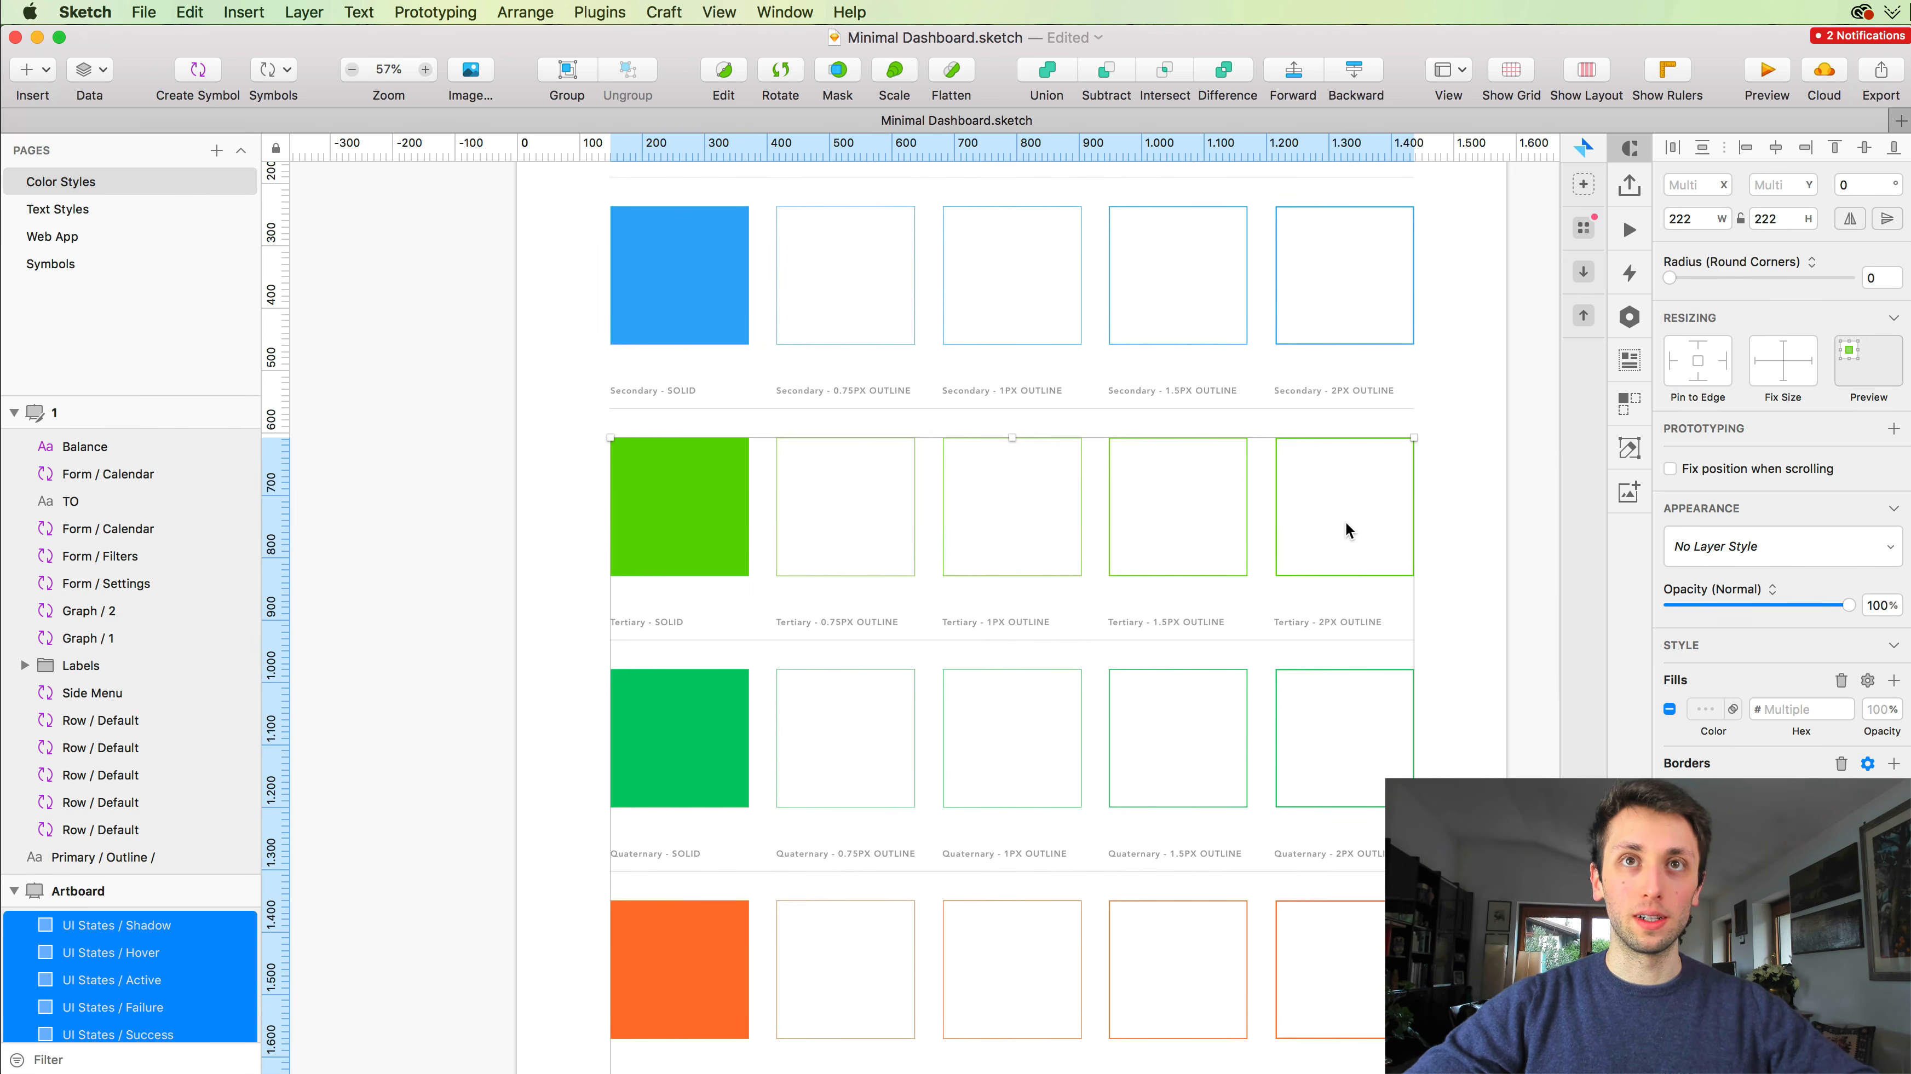
{"action": "scroll", "coordinate": [1345, 525], "scroll_direction": "up", "scroll_amount": 3}
{"action": "scroll", "coordinate": [1346, 525], "scroll_direction": "up", "scroll_amount": 5}
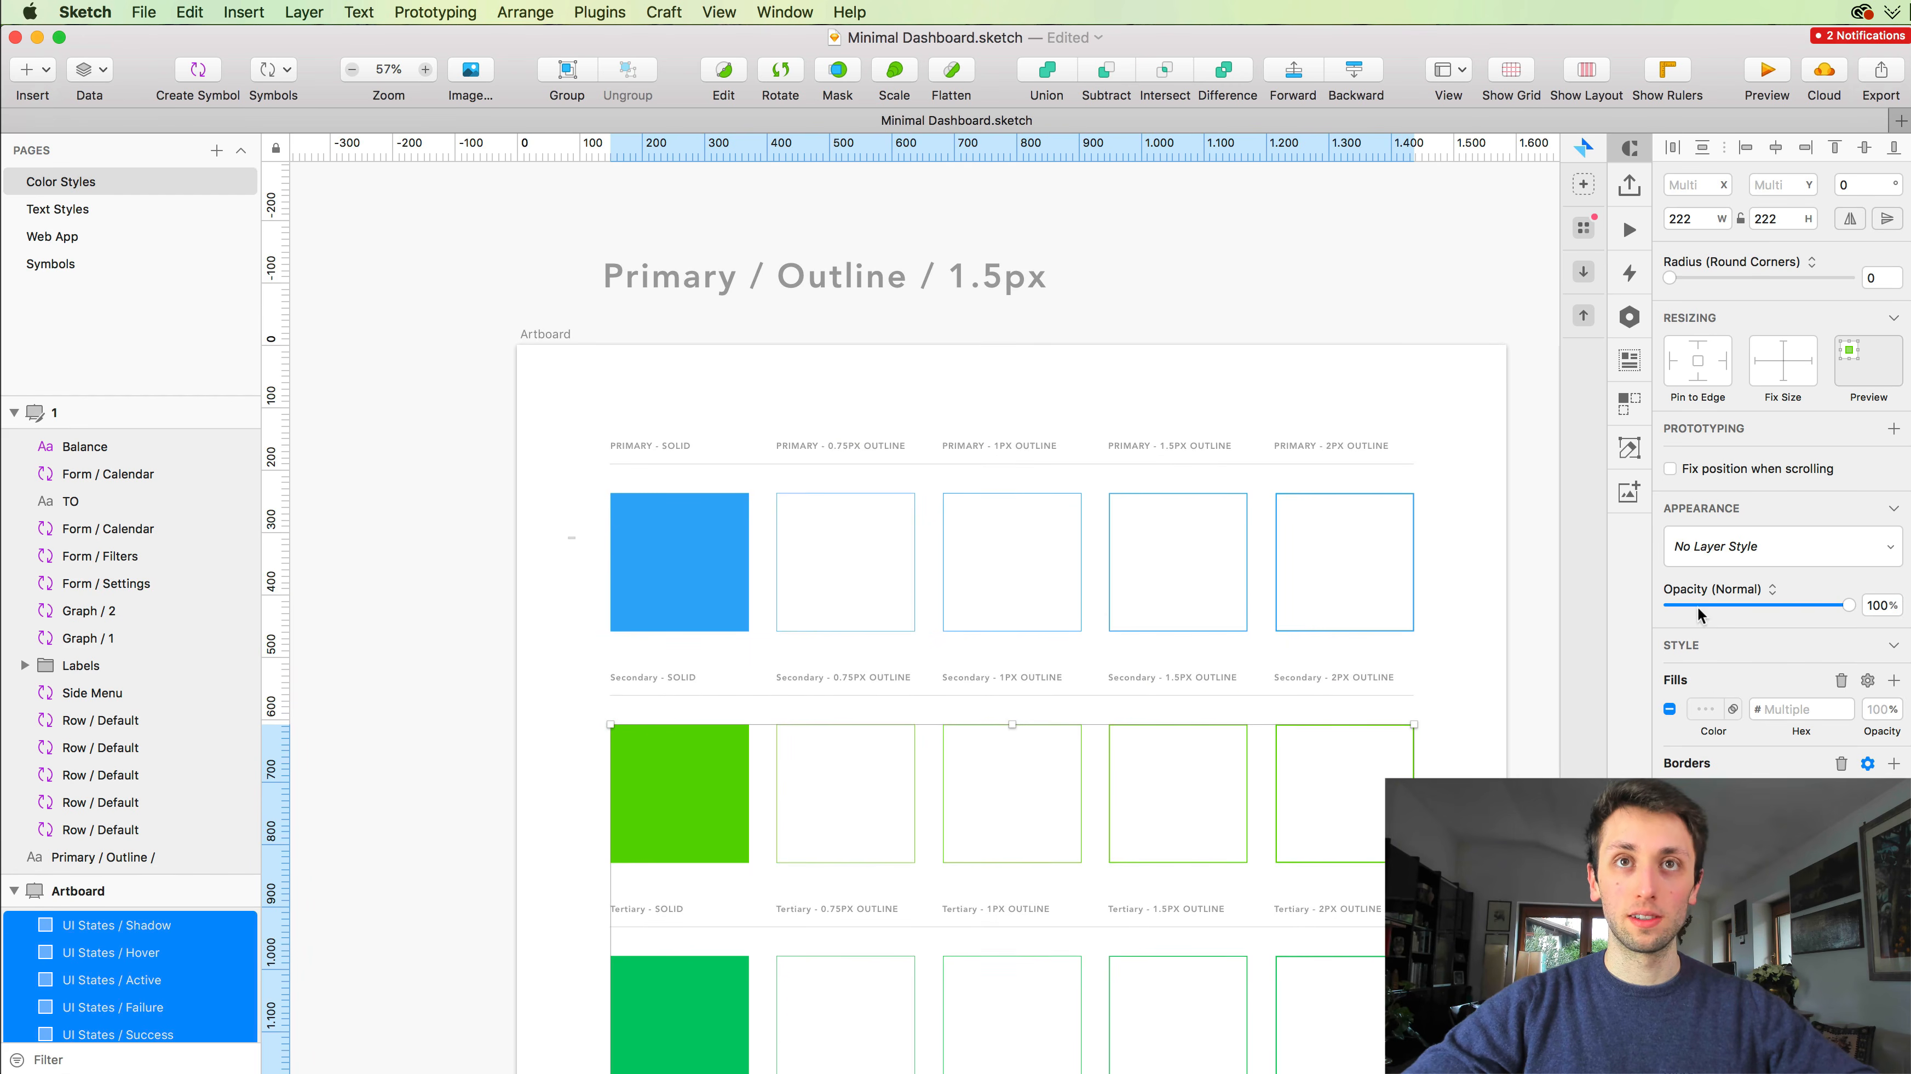
Step: Add the five blue Primary rectangles to the selection, keeping the Side Menu symbol on the neighbouring artboard out of it
{"action": "left_click_drag", "start_coordinate": [1697, 606], "coordinate": [1571, 610]}
{"action": "scroll", "coordinate": [1339, 578], "scroll_direction": "right", "scroll_amount": 4}
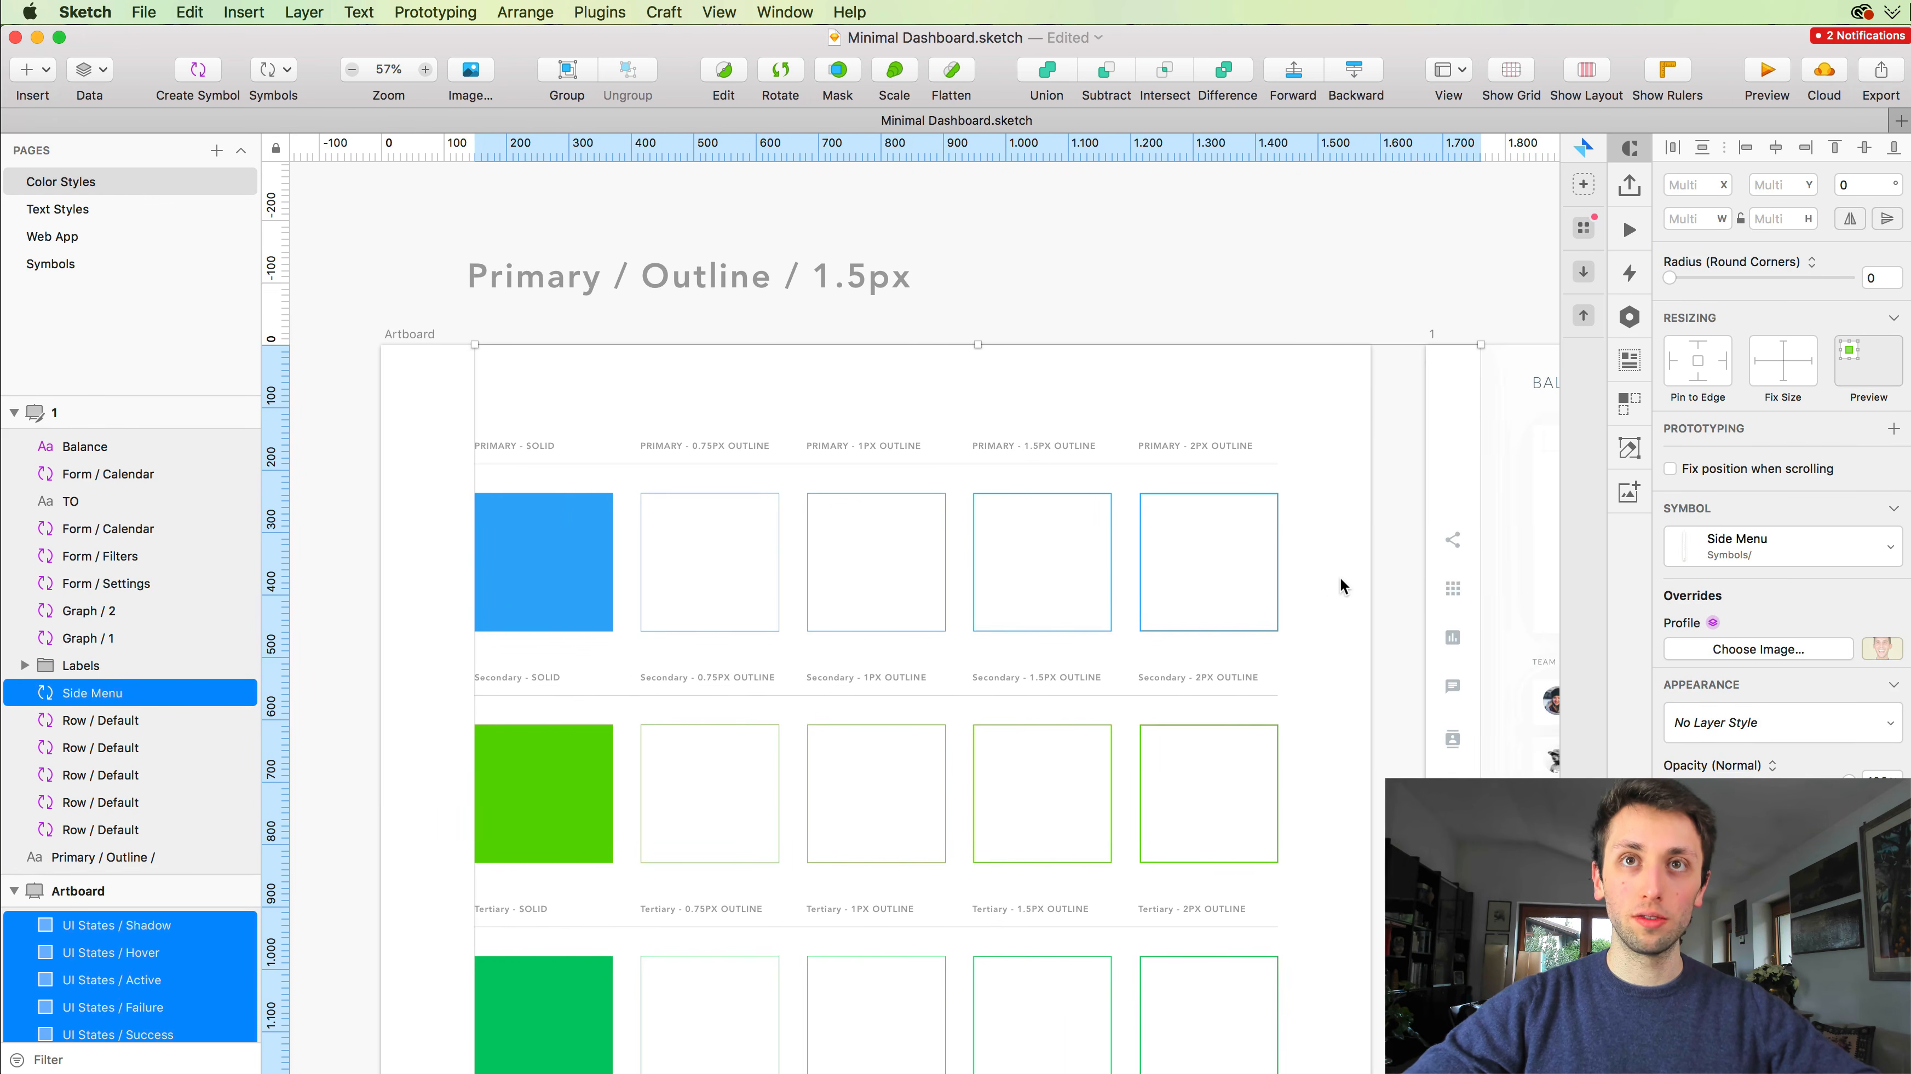
{"action": "scroll", "coordinate": [1337, 572], "scroll_direction": "right", "scroll_amount": 2}
{"action": "left_click", "coordinate": [1396, 575], "text": "shift"}
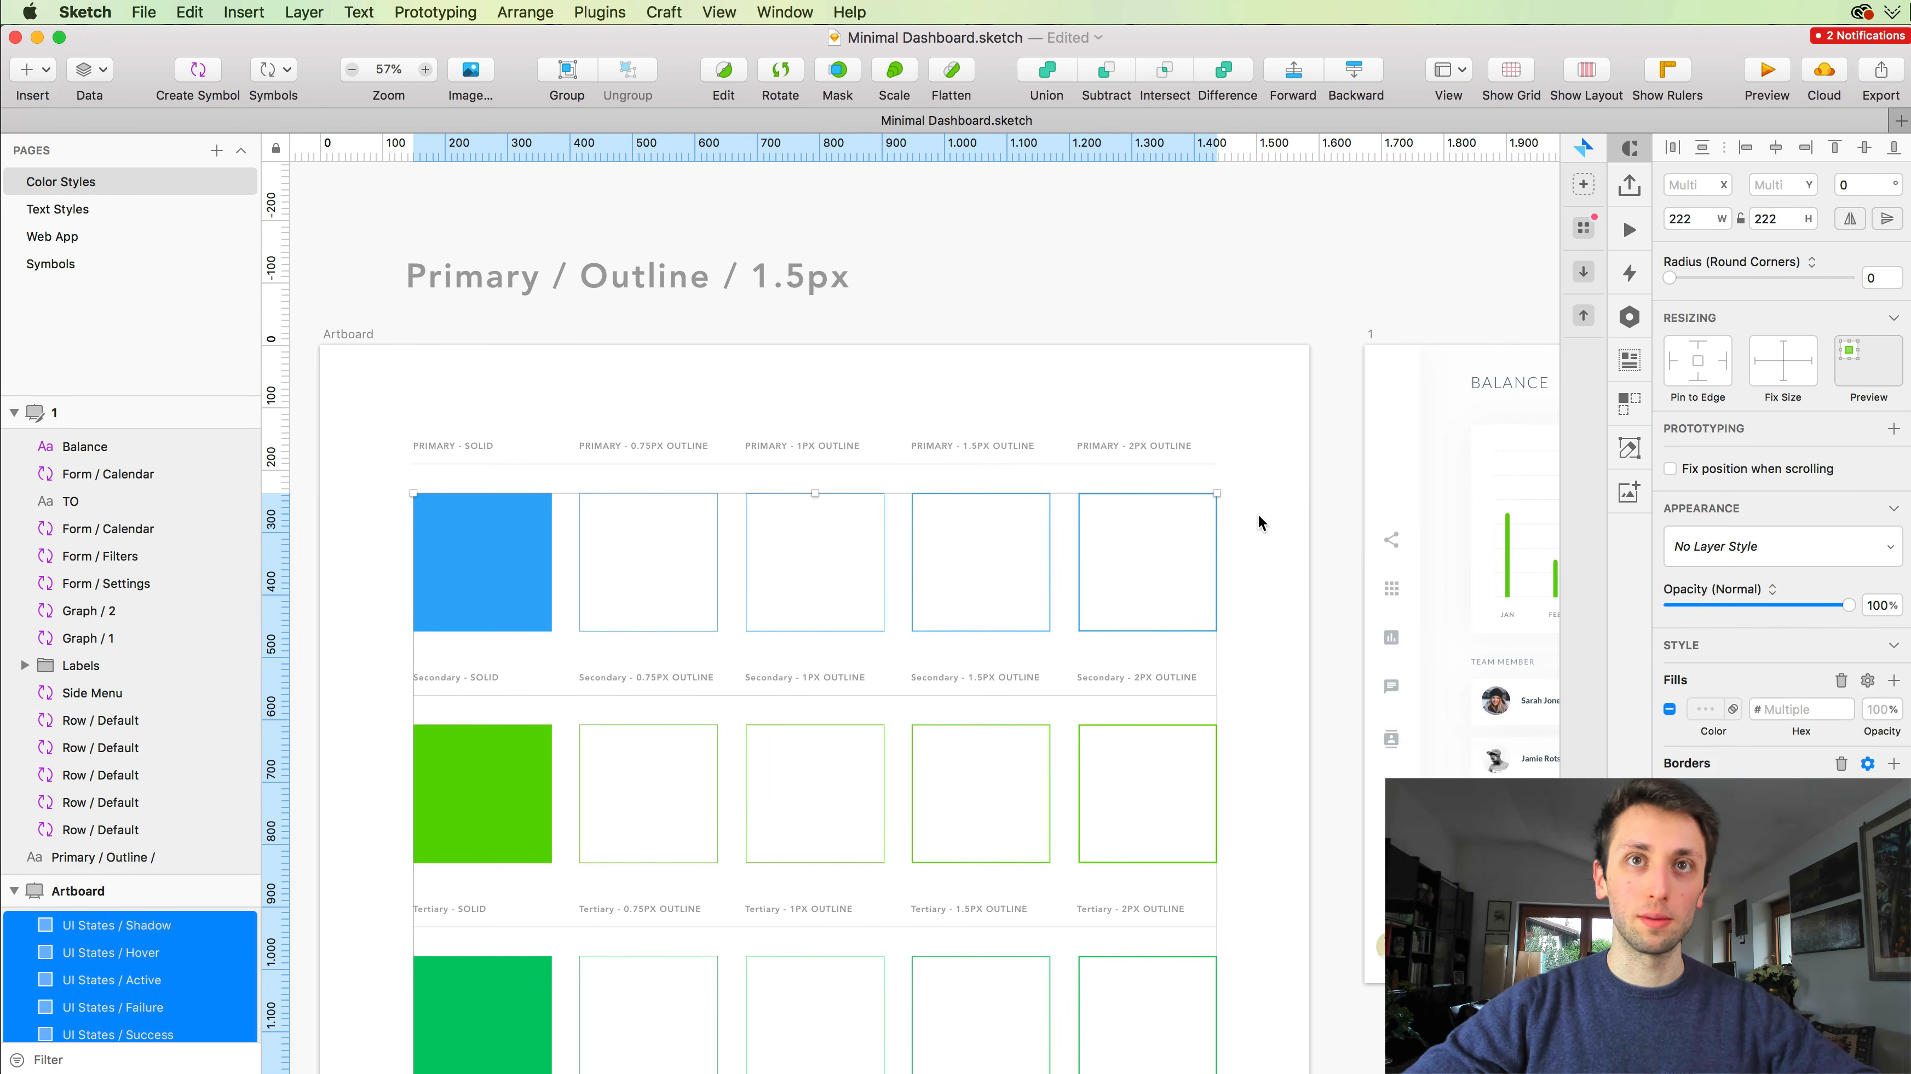
Step: Save the document and generate shared styles from all selected rectangles with the Styles Generator plugin
{"action": "scroll", "coordinate": [1257, 514], "scroll_direction": "down", "scroll_amount": 3}
{"action": "scroll", "coordinate": [1257, 514], "scroll_direction": "left", "scroll_amount": 2}
{"action": "key", "text": "super+s"}
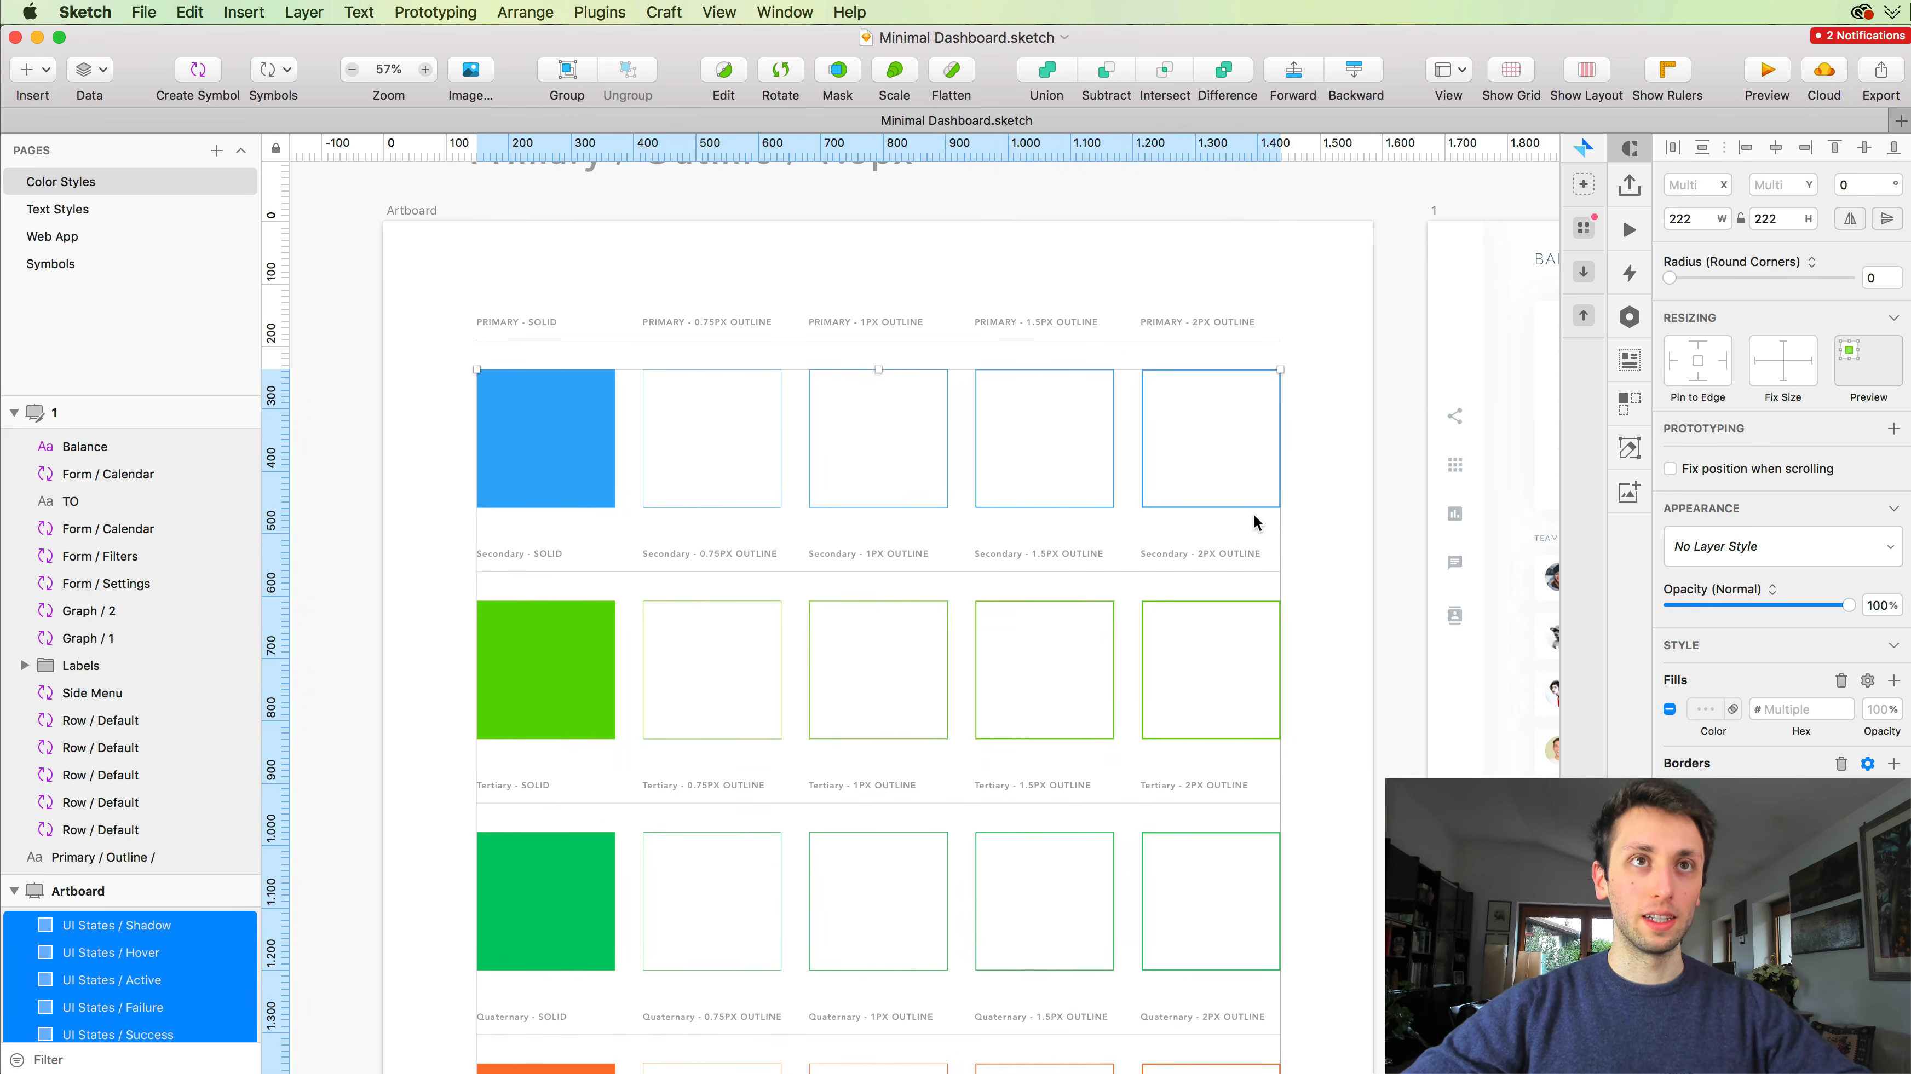
{"action": "left_click", "coordinate": [601, 10]}
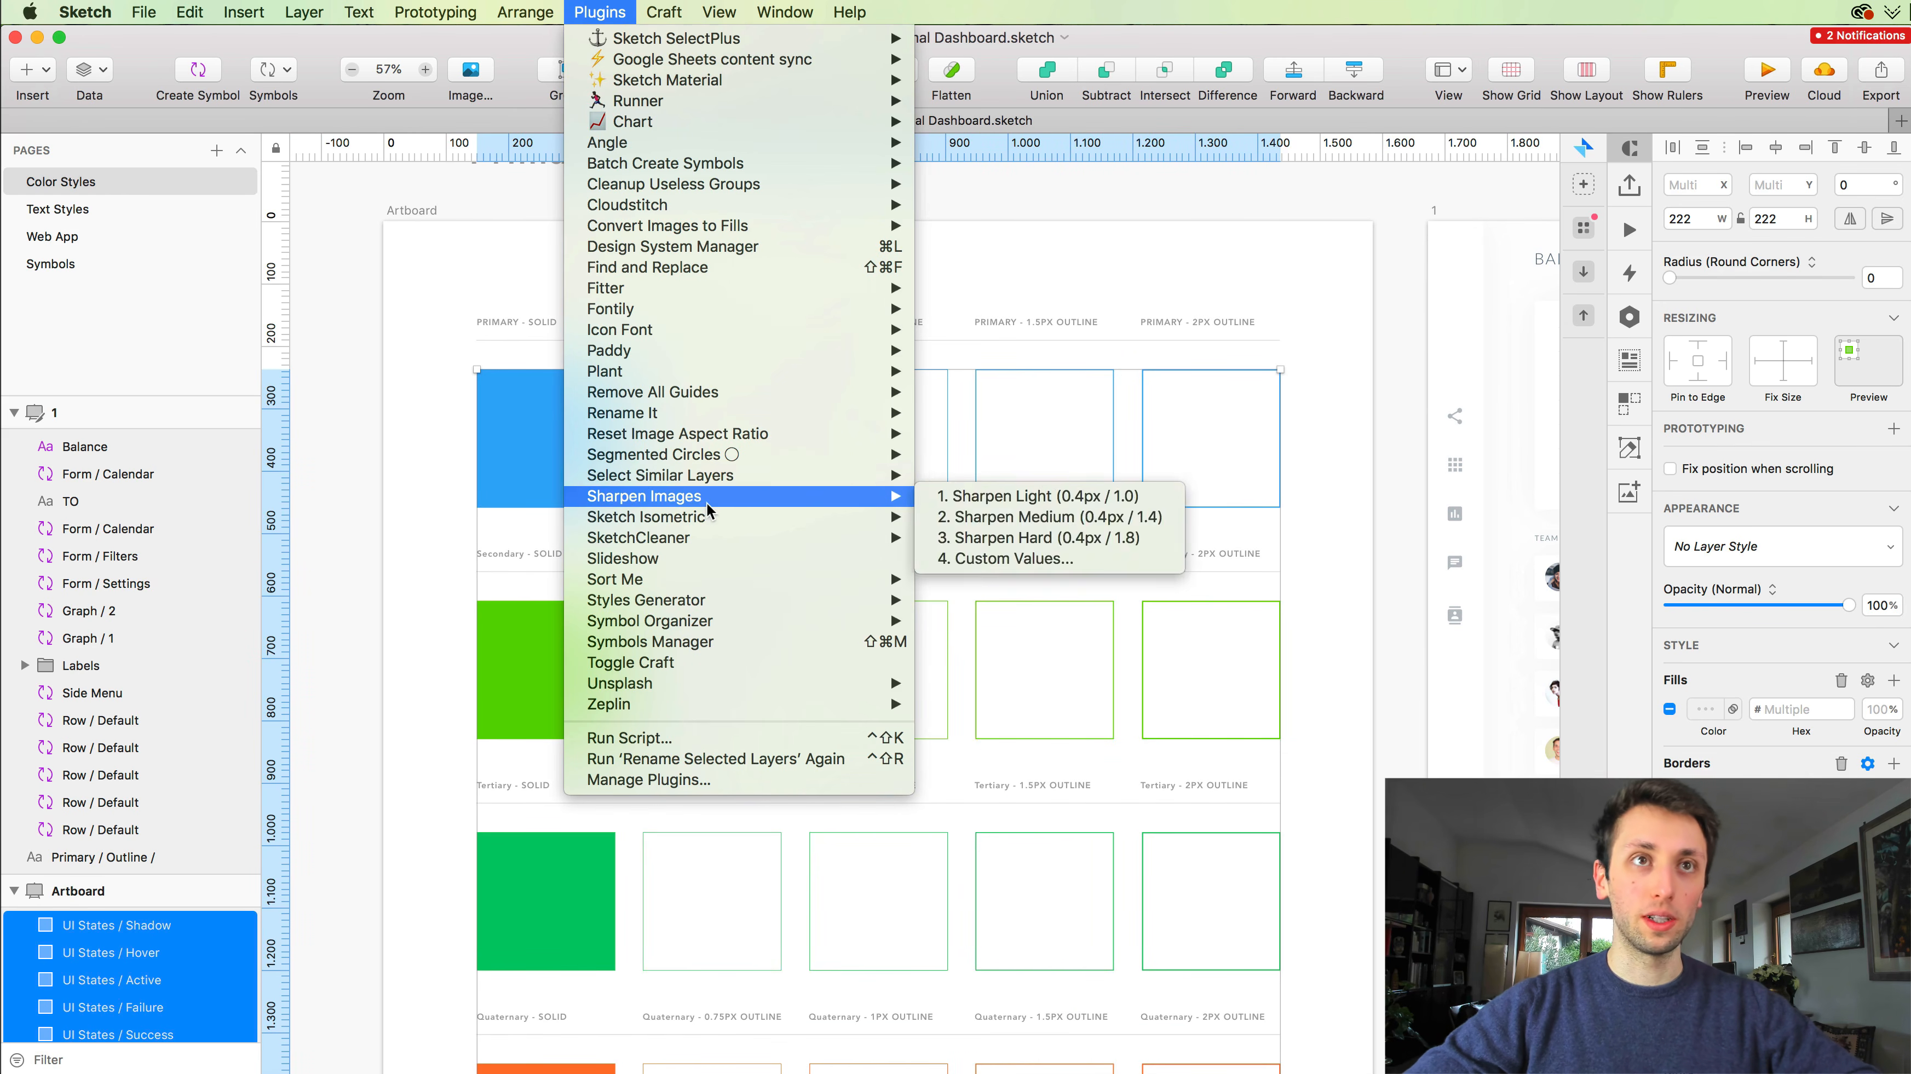
{"action": "mouse_move", "coordinate": [721, 599]}
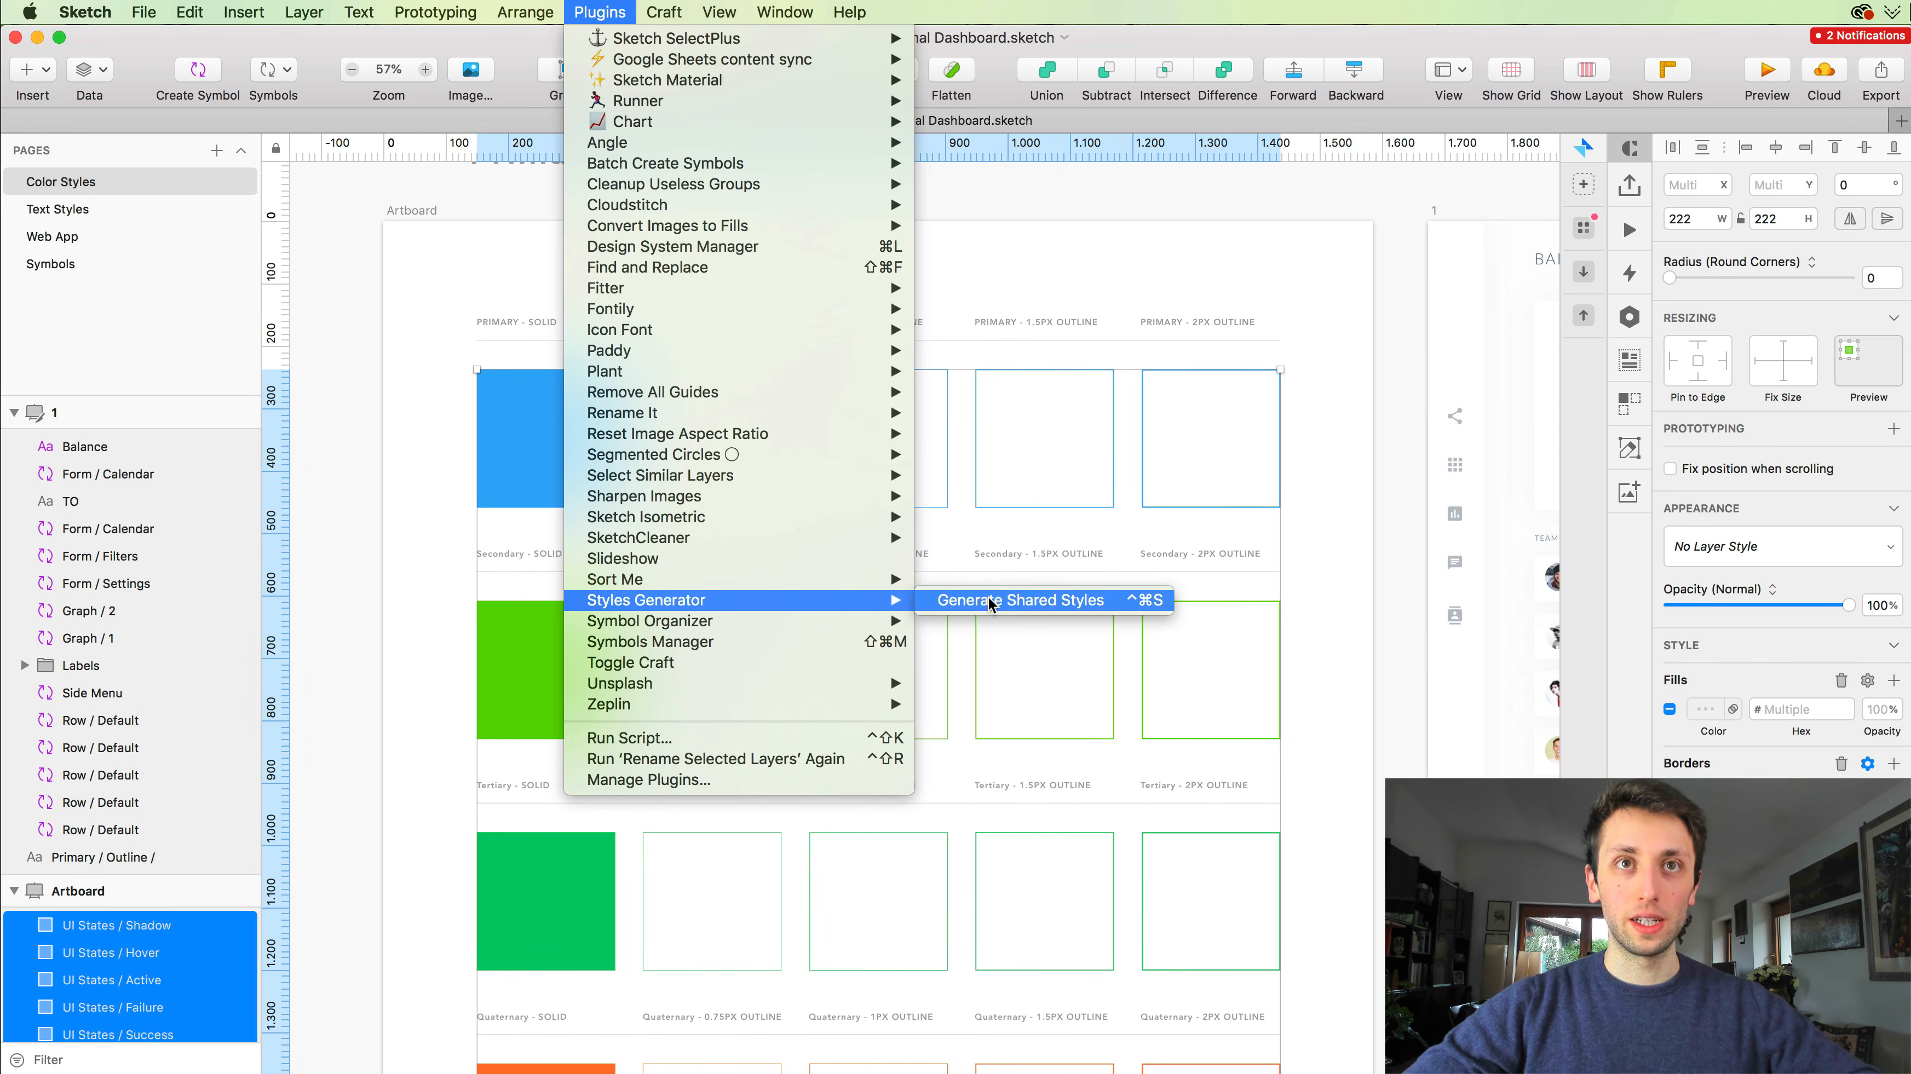
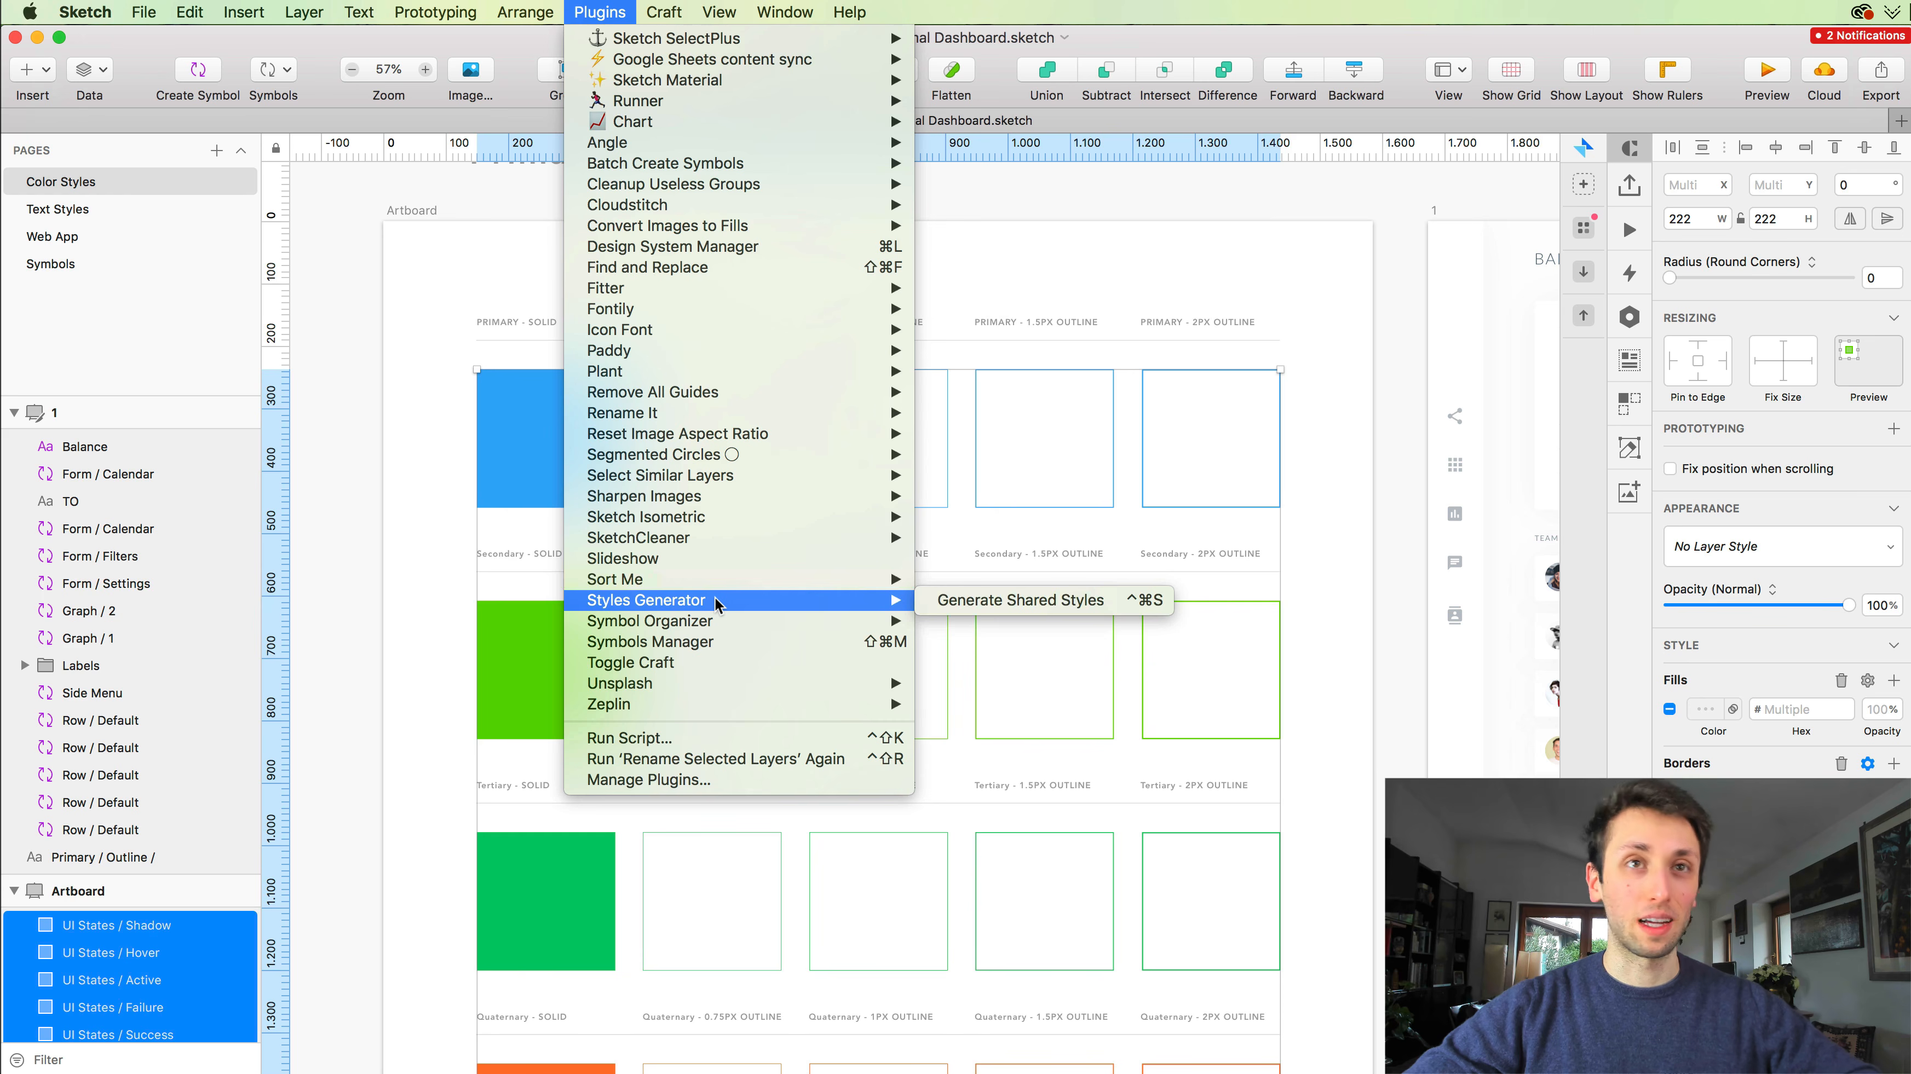
{"action": "left_click", "coordinate": [1049, 598]}
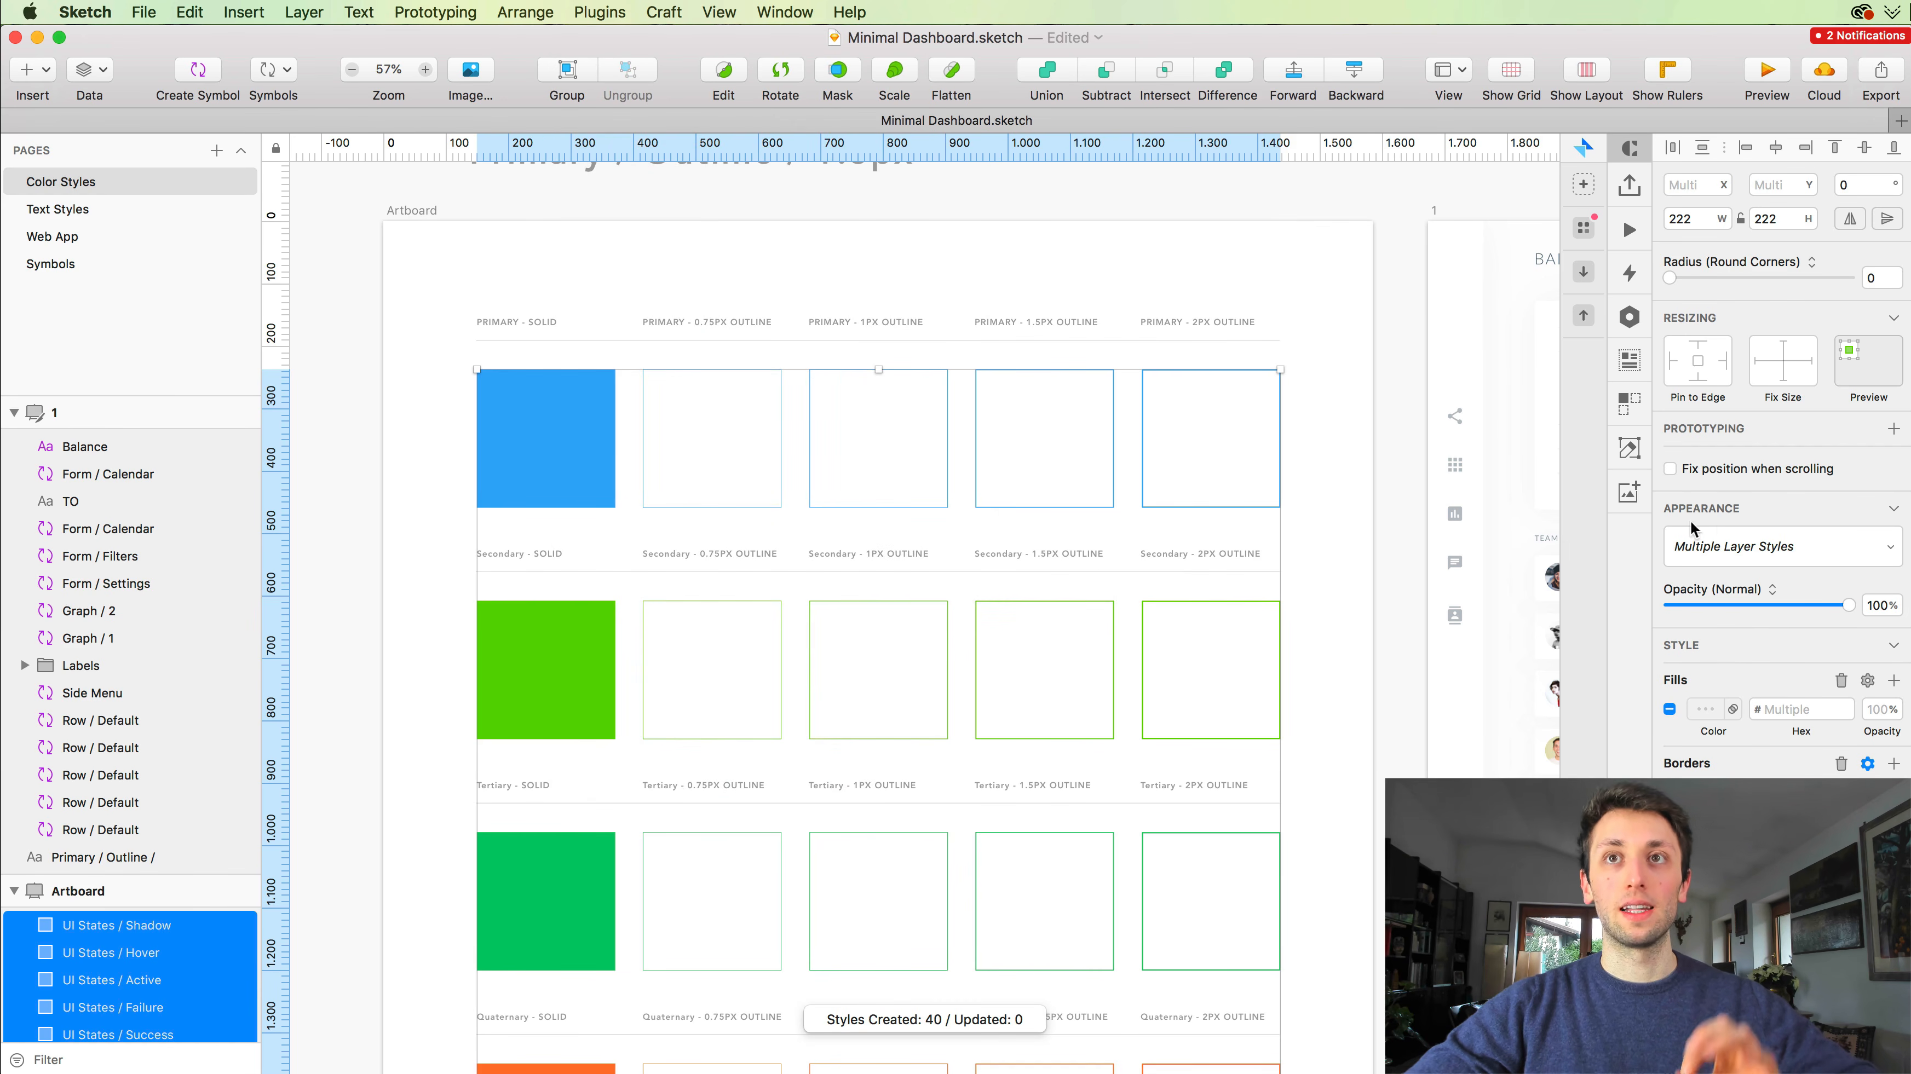
Step: Review the list of generated layer styles, then narrow the document window to leave space beside the inspector
{"action": "left_click", "coordinate": [1727, 546]}
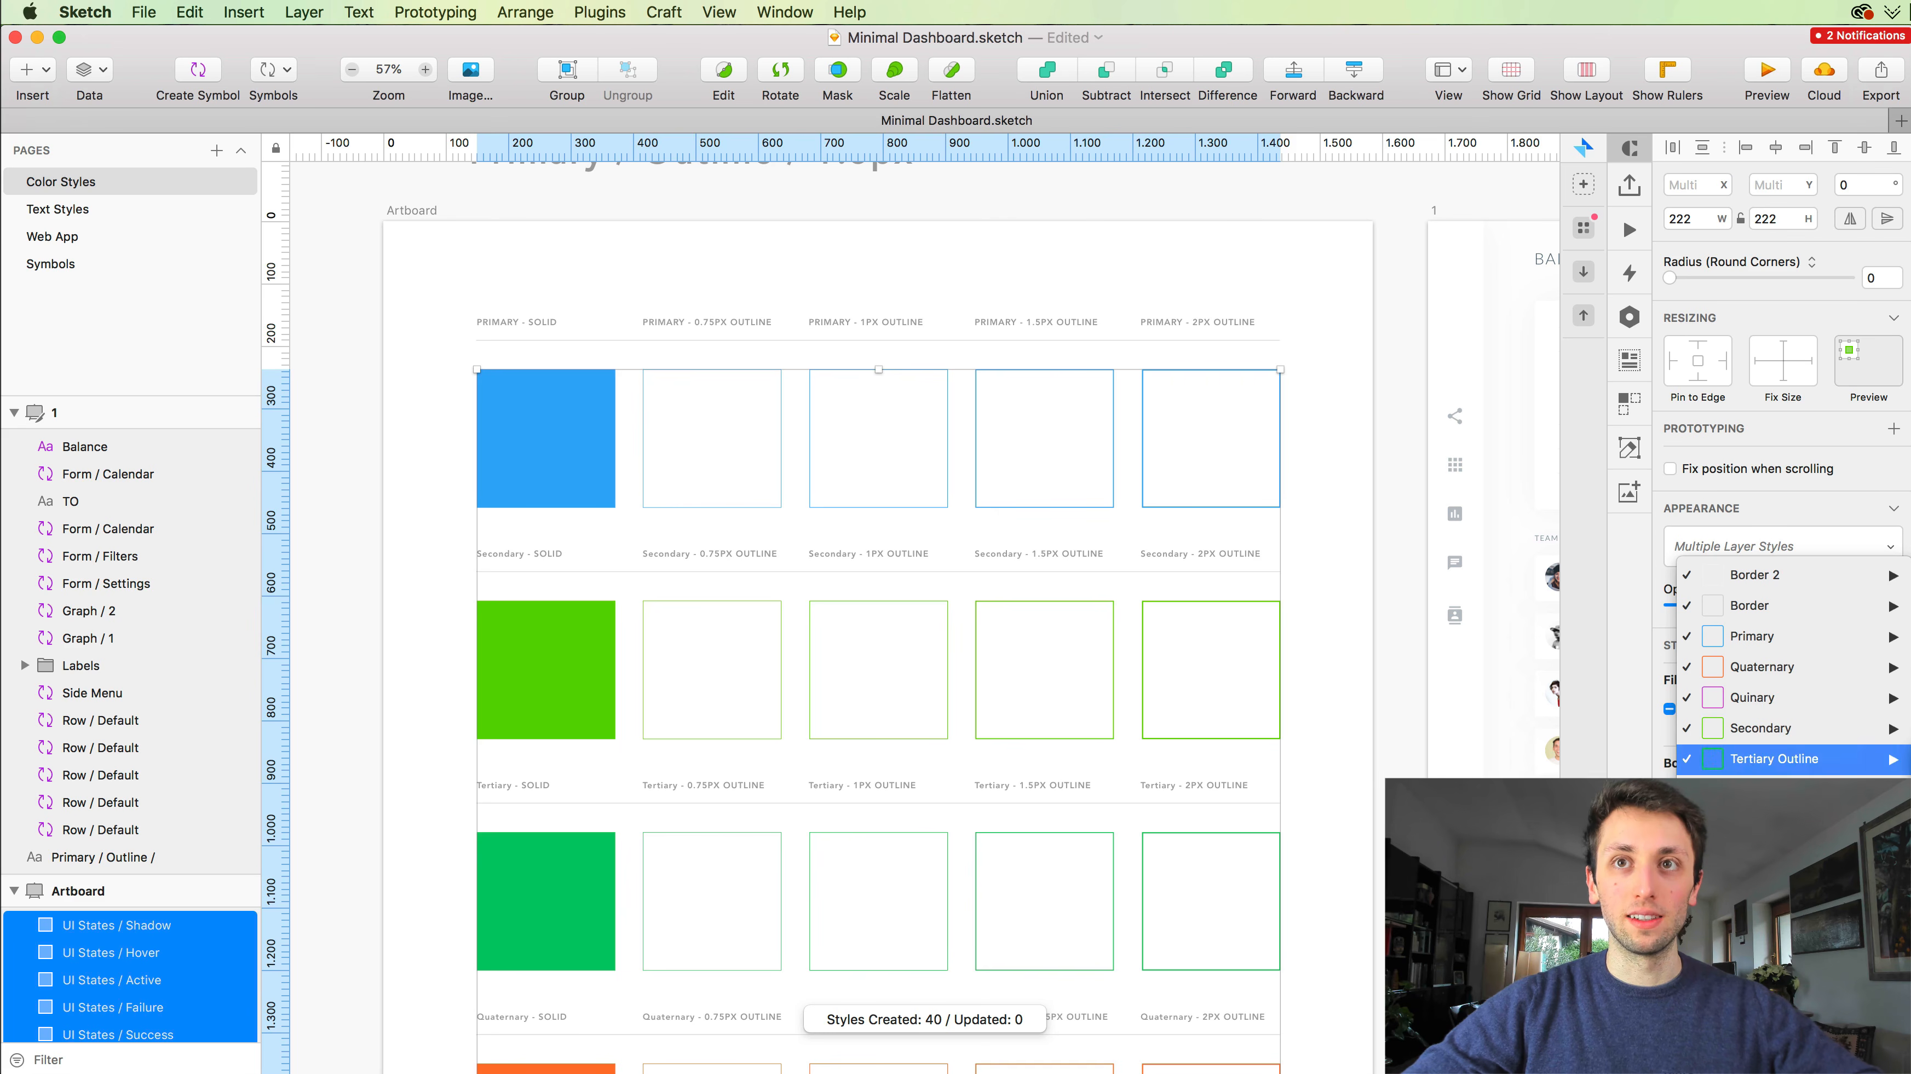
{"action": "left_click", "coordinate": [1311, 499]}
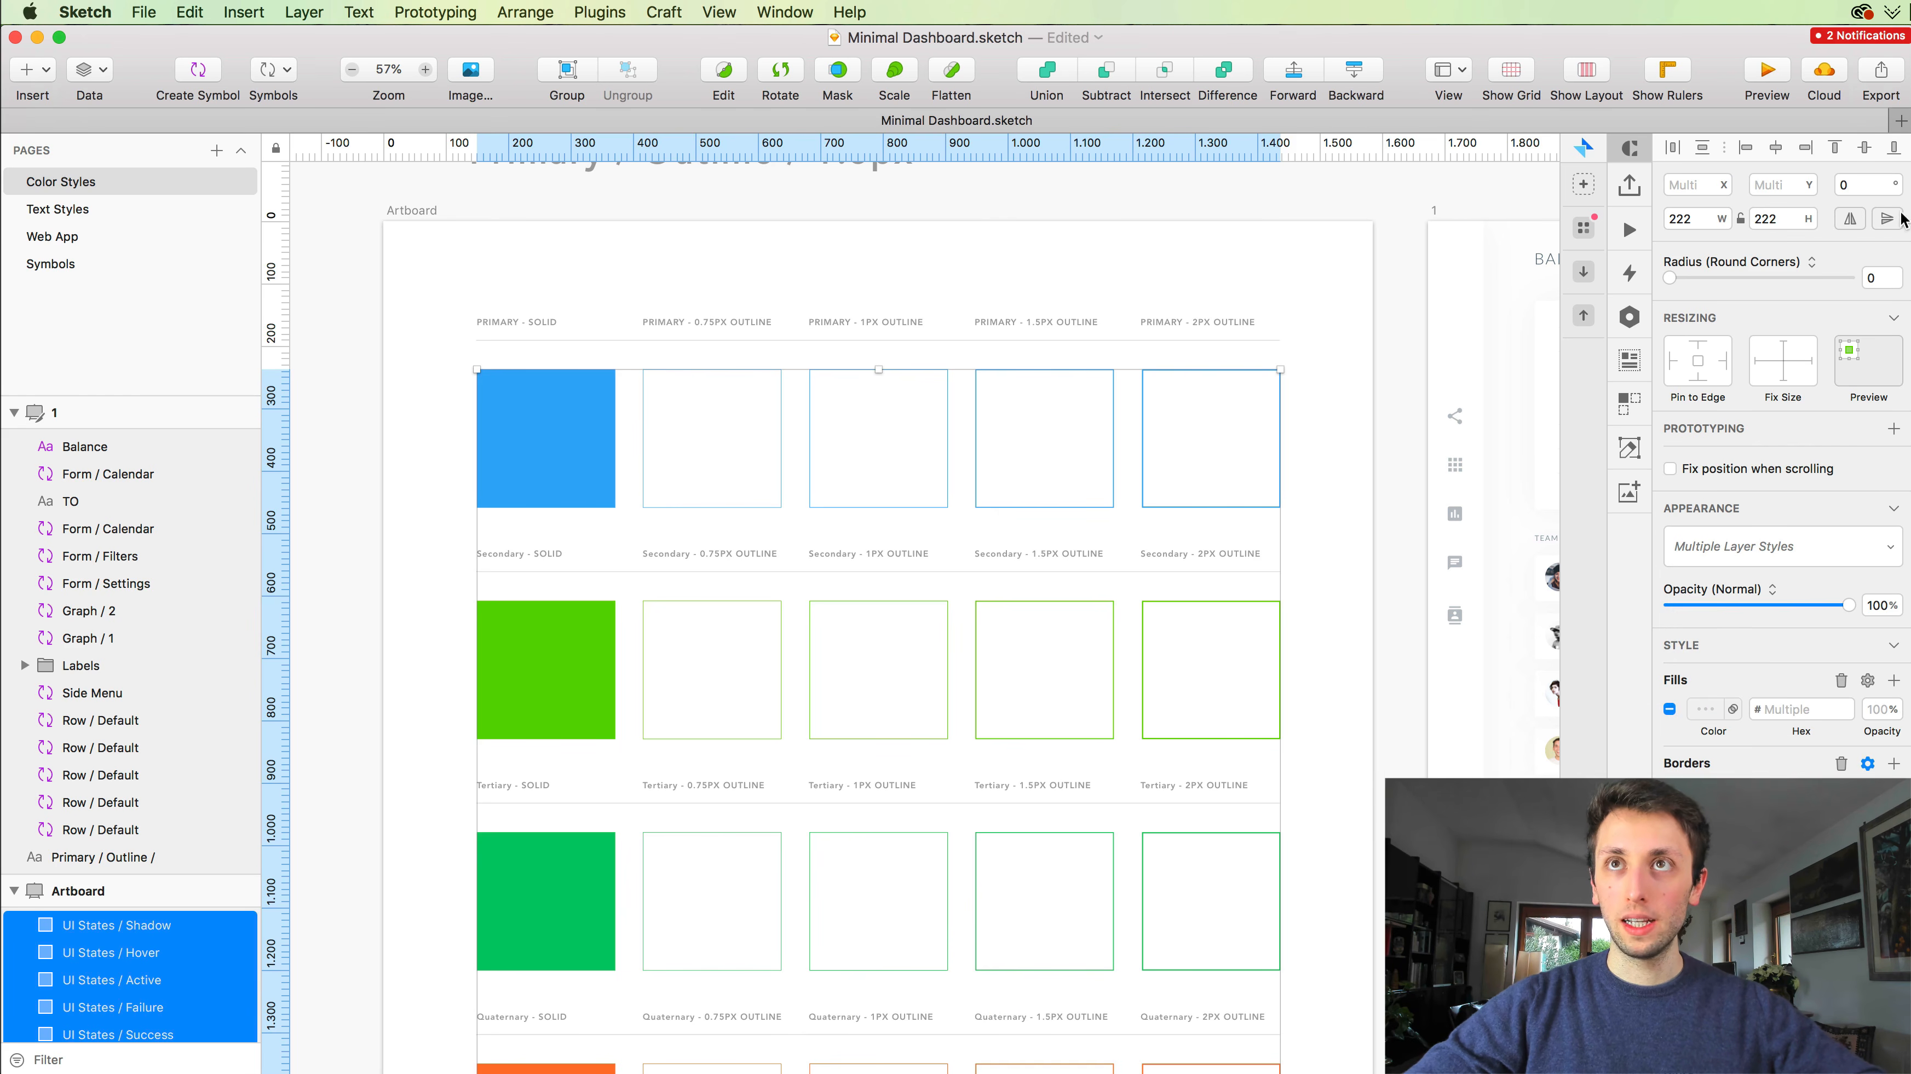
{"action": "mouse_move", "coordinate": [1908, 214]}
{"action": "left_mouse_down"}
{"action": "mouse_move", "coordinate": [1383, 242]}
{"action": "mouse_move", "coordinate": [1481, 242]}
{"action": "left_mouse_up"}
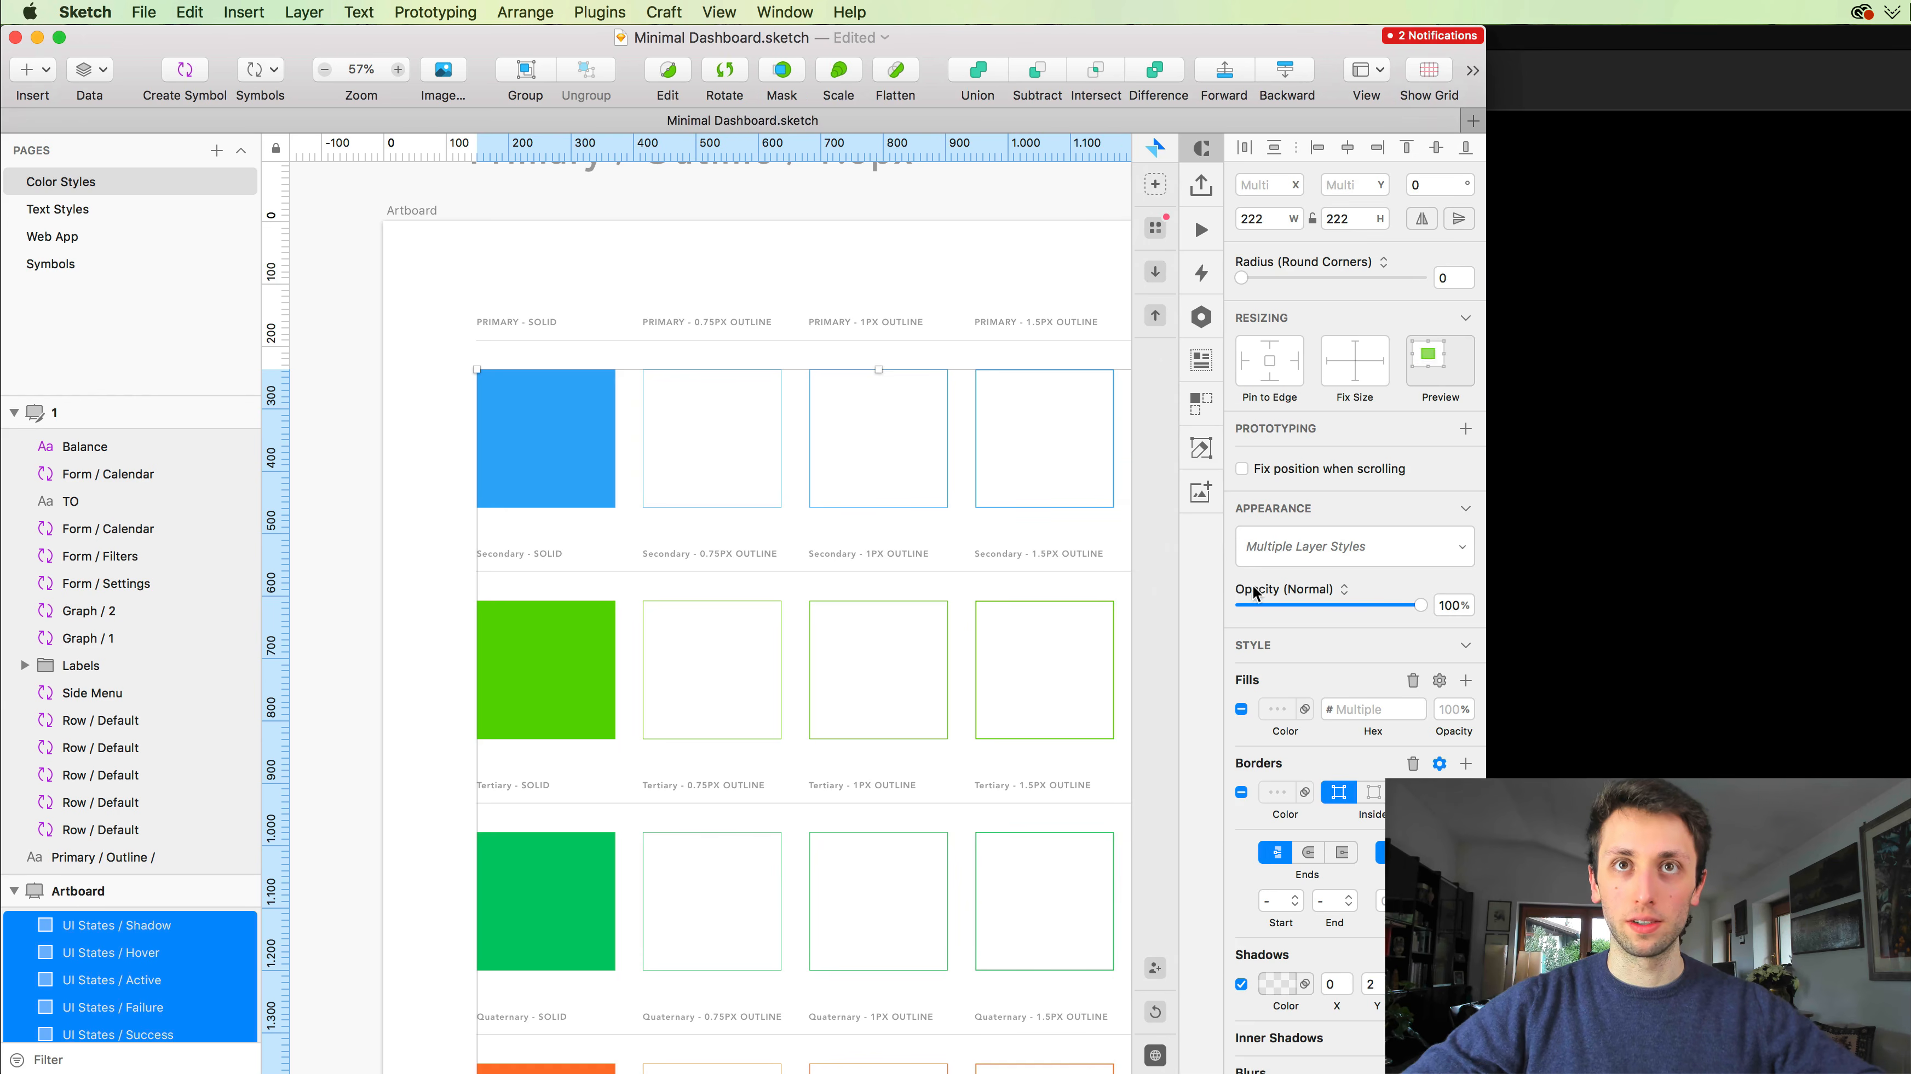
Step: Select sample rectangles in the Primary, Secondary, Tertiary and Quinary rows to check the layer style assigned to each
{"action": "left_click", "coordinate": [387, 357]}
{"action": "left_click", "coordinate": [532, 407]}
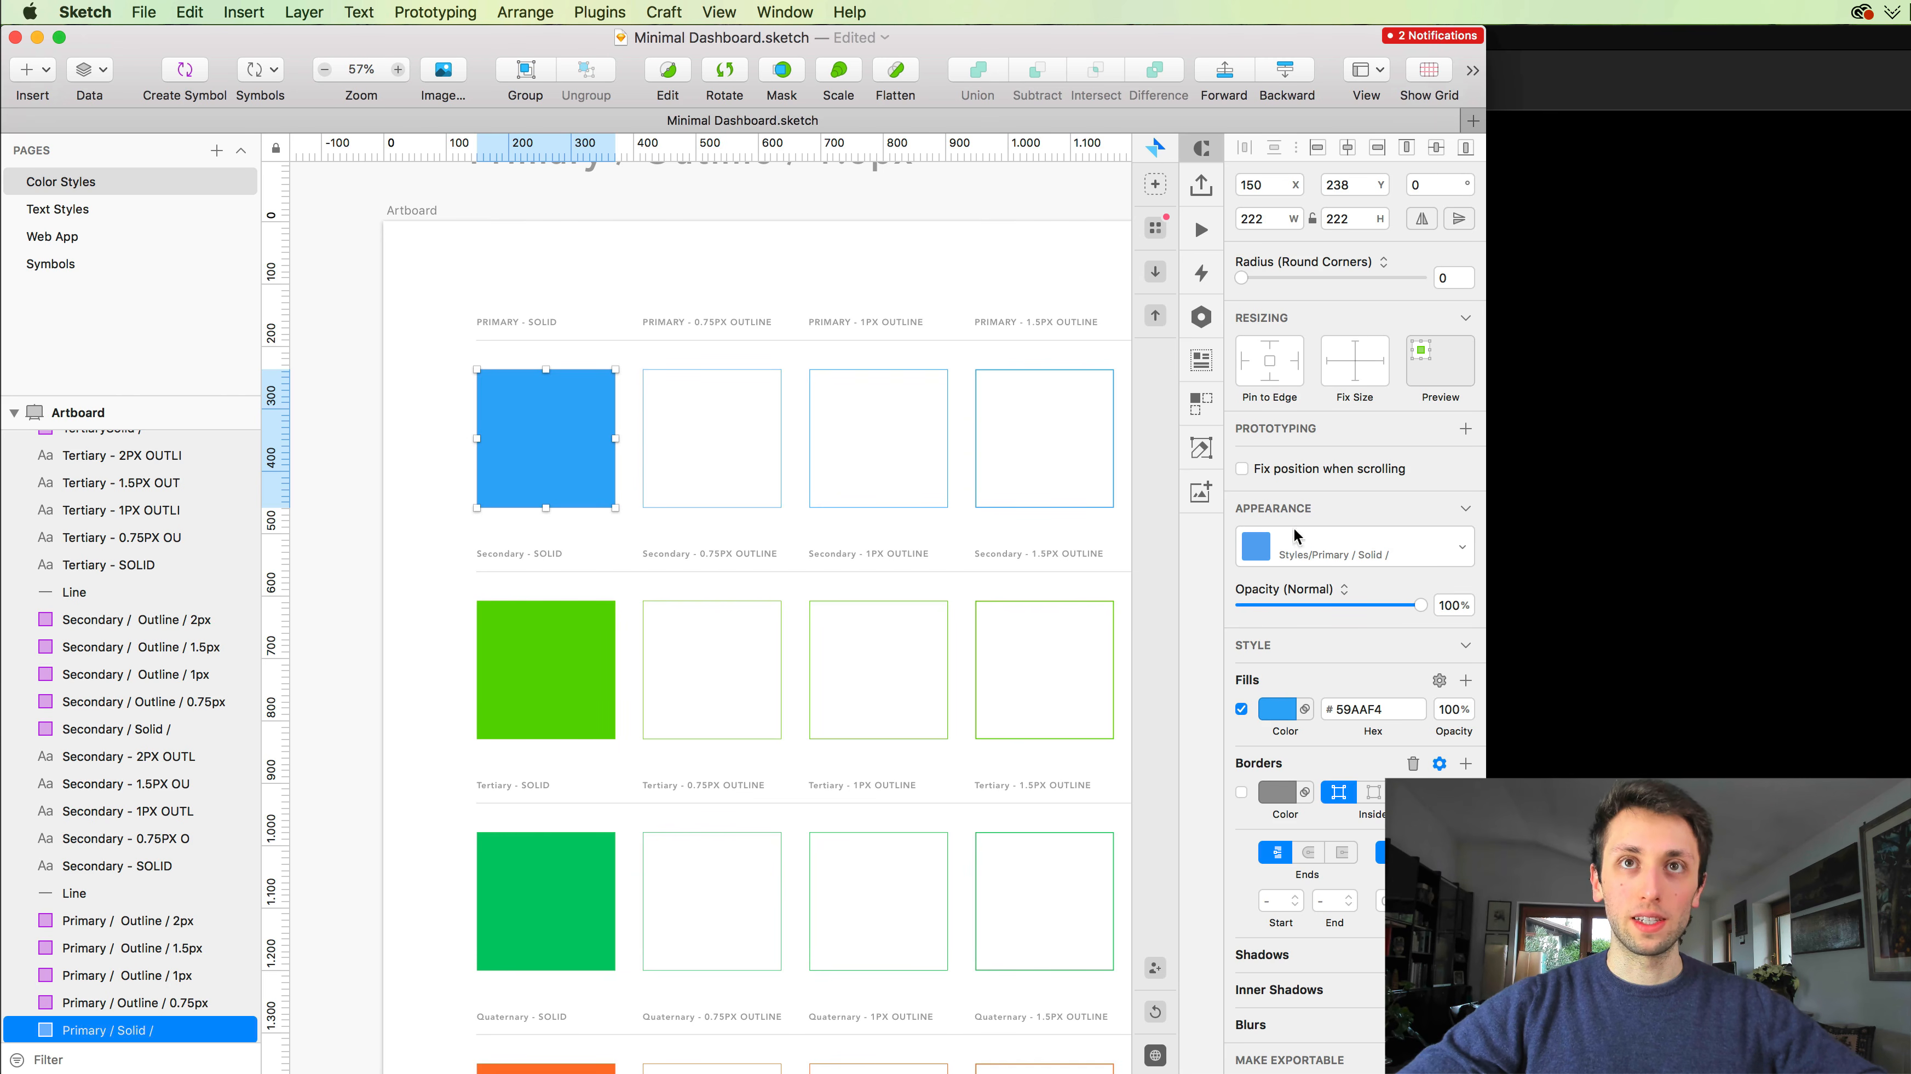
{"action": "left_click", "coordinate": [713, 606]}
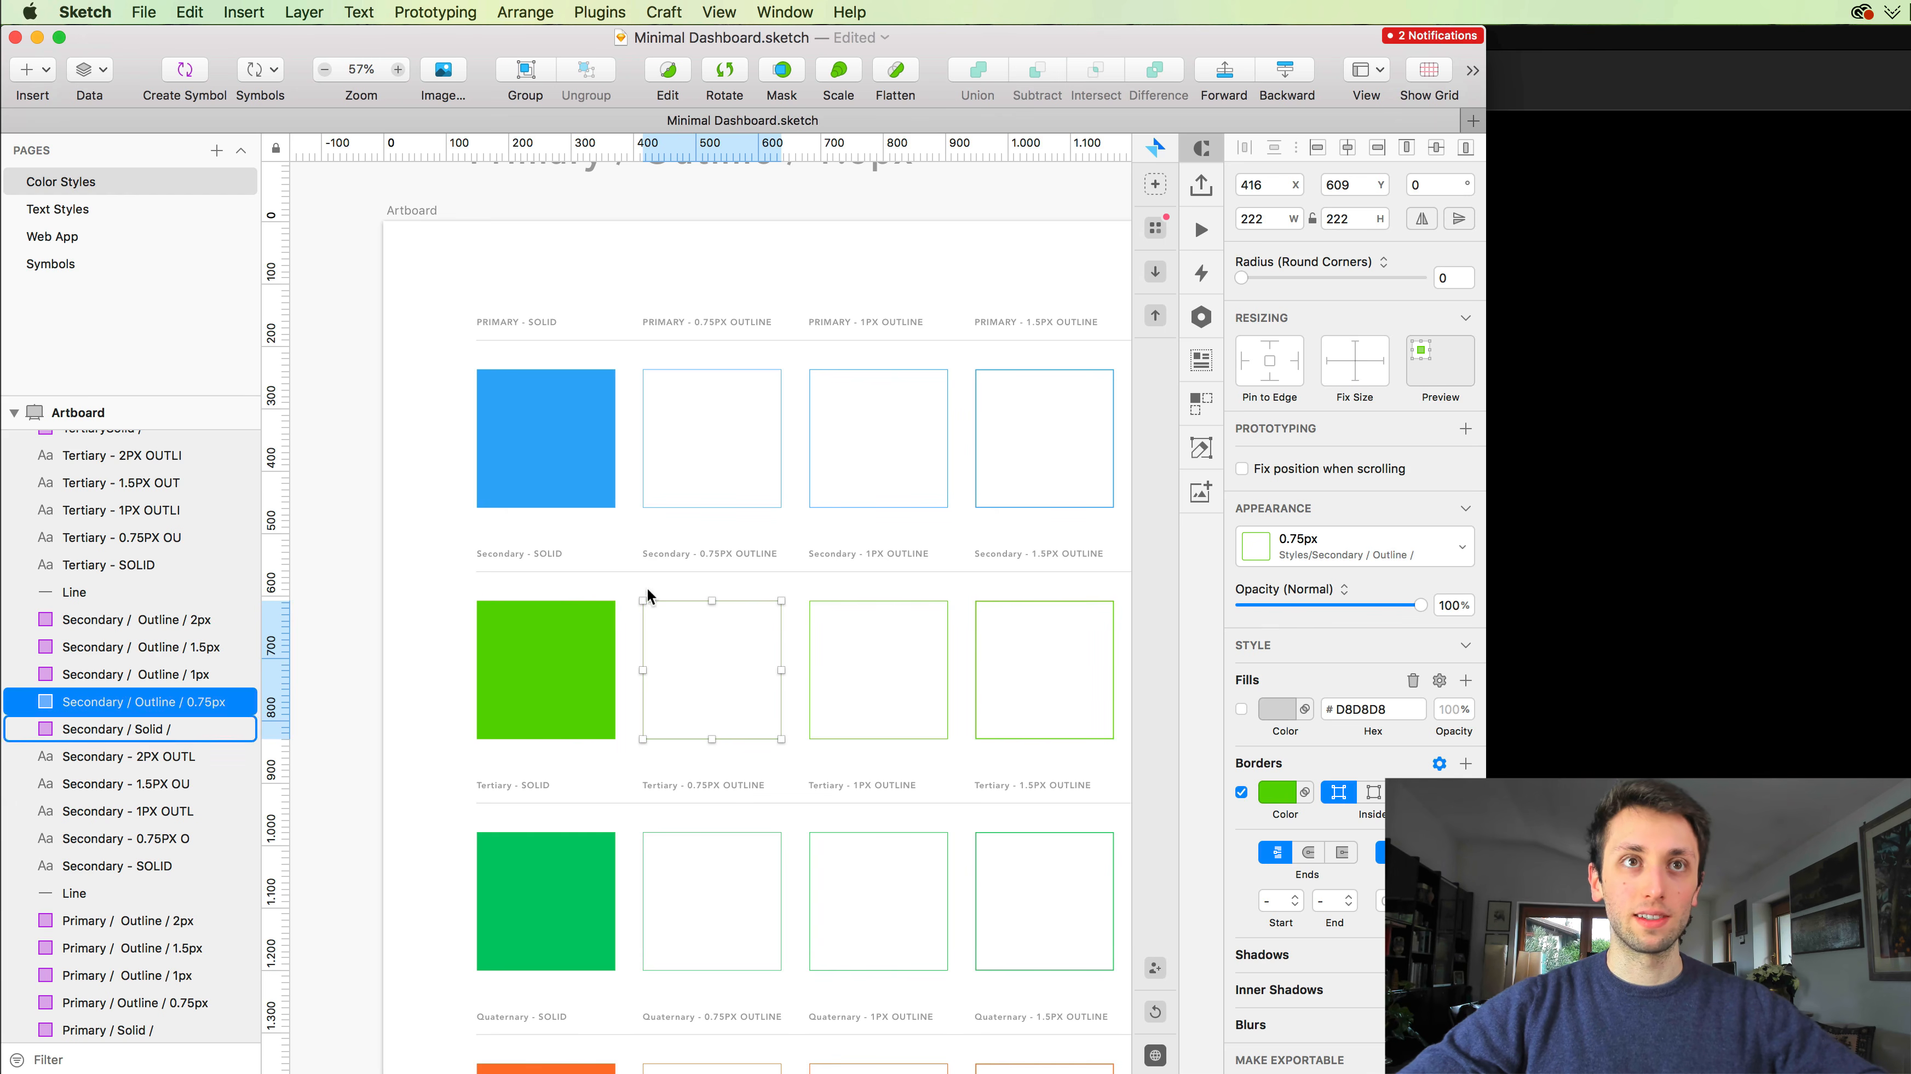
{"action": "left_click", "coordinate": [864, 372]}
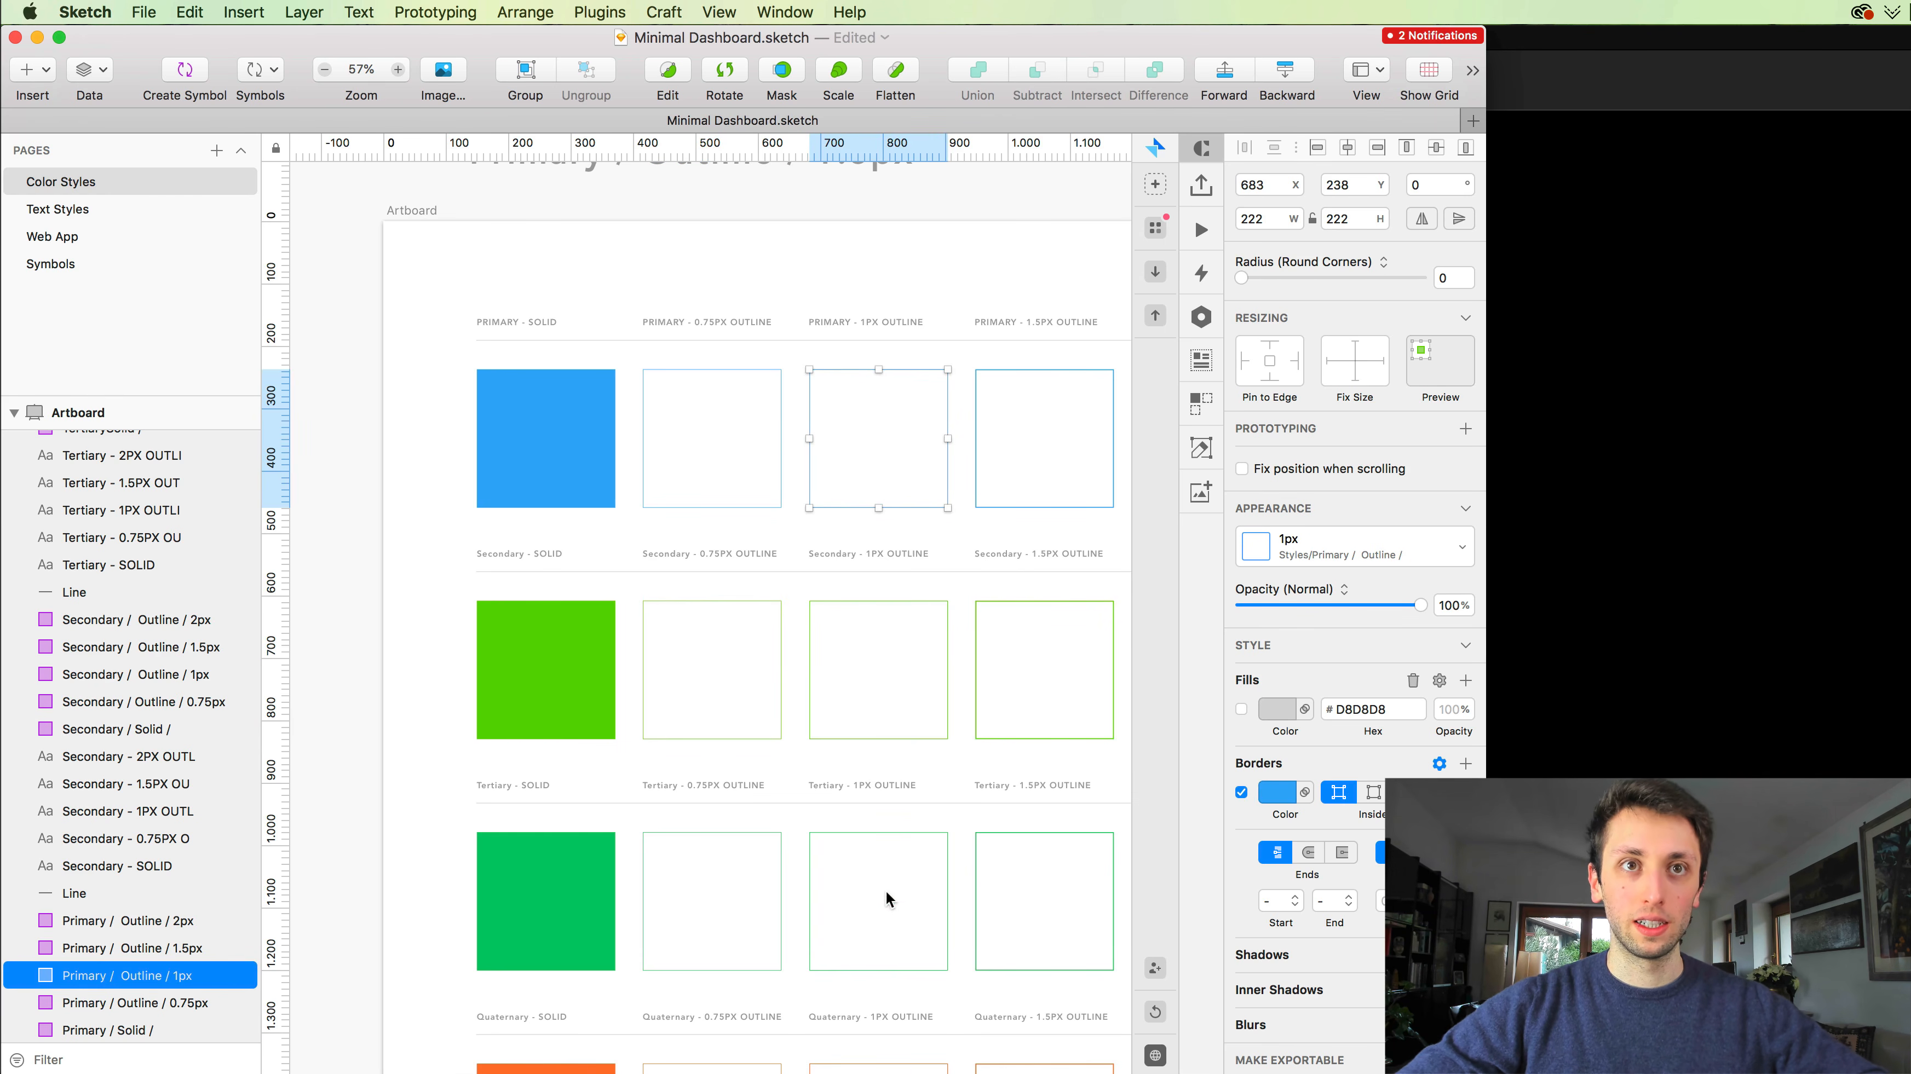
{"action": "left_click", "coordinate": [921, 831]}
{"action": "scroll", "coordinate": [921, 831], "scroll_direction": "down", "scroll_amount": 5}
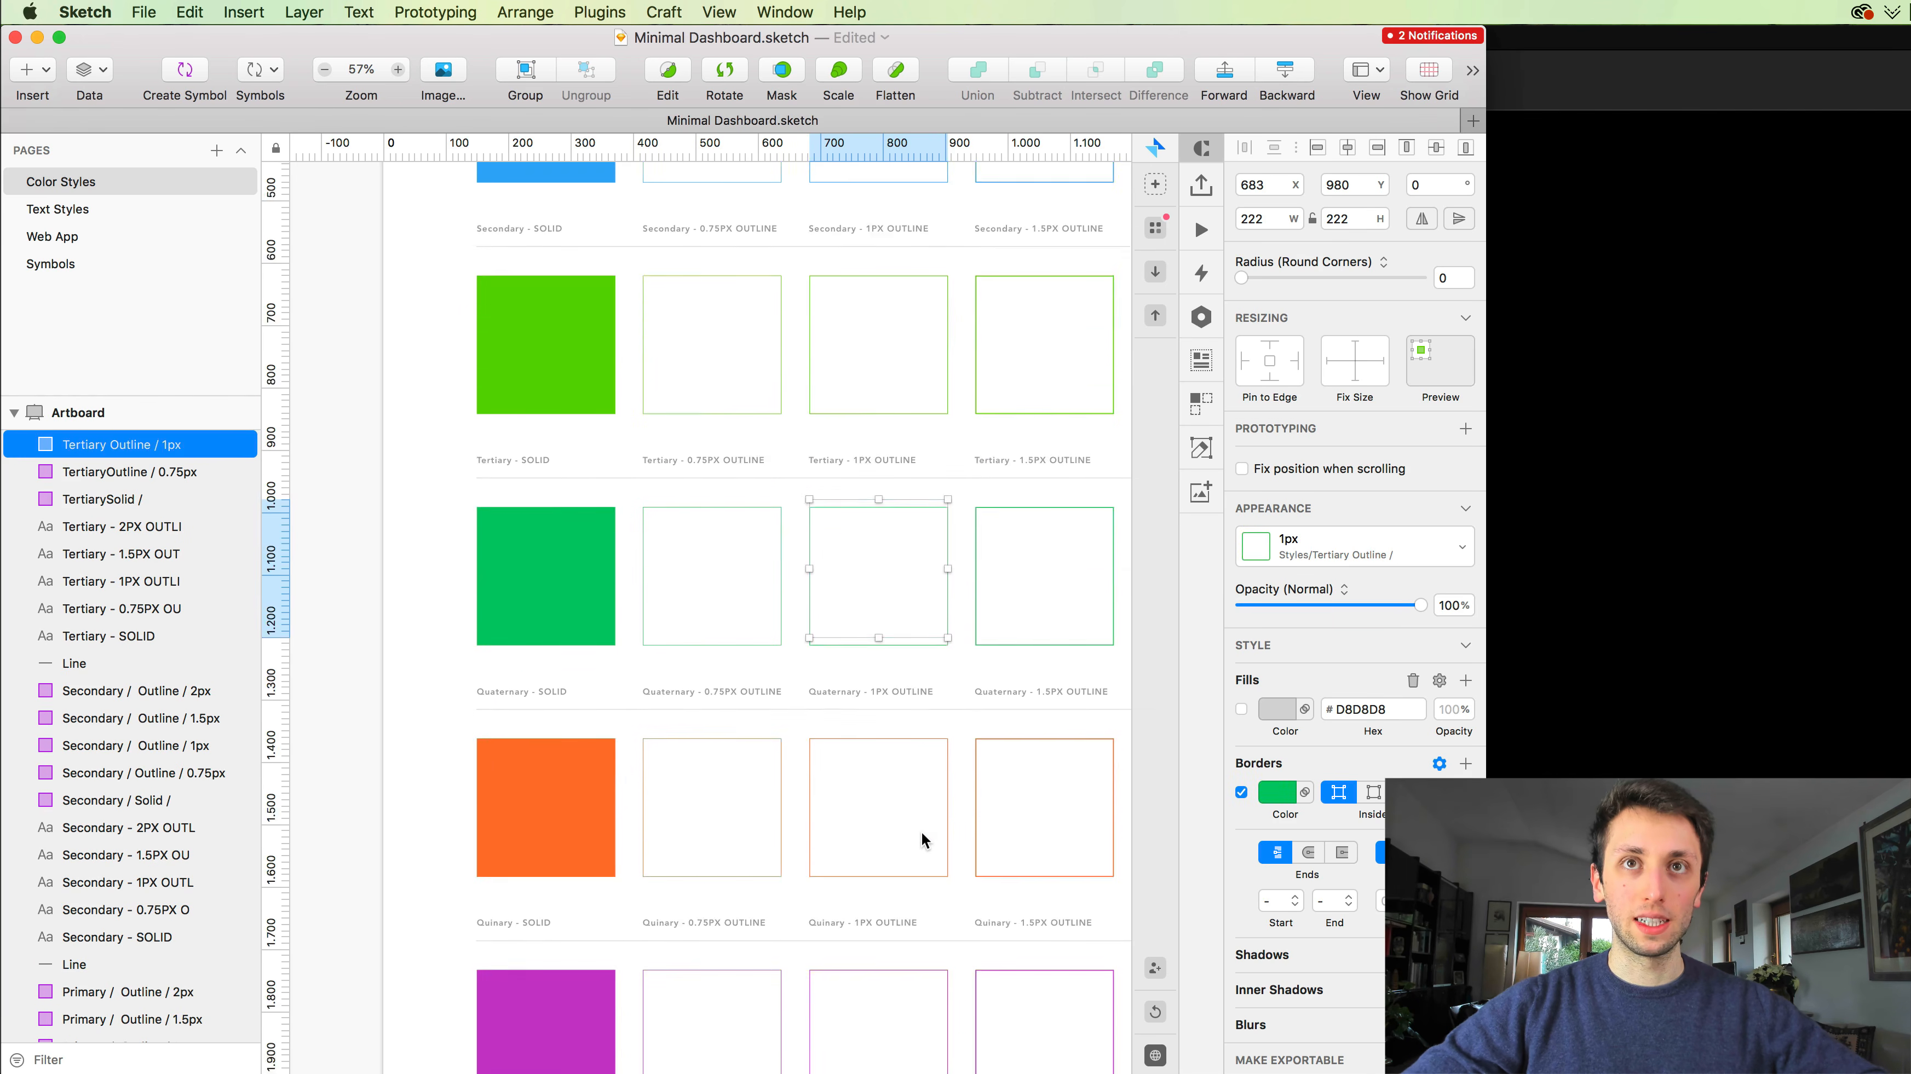
{"action": "scroll", "coordinate": [921, 831], "scroll_direction": "down", "scroll_amount": 4}
{"action": "left_click", "coordinate": [905, 831]}
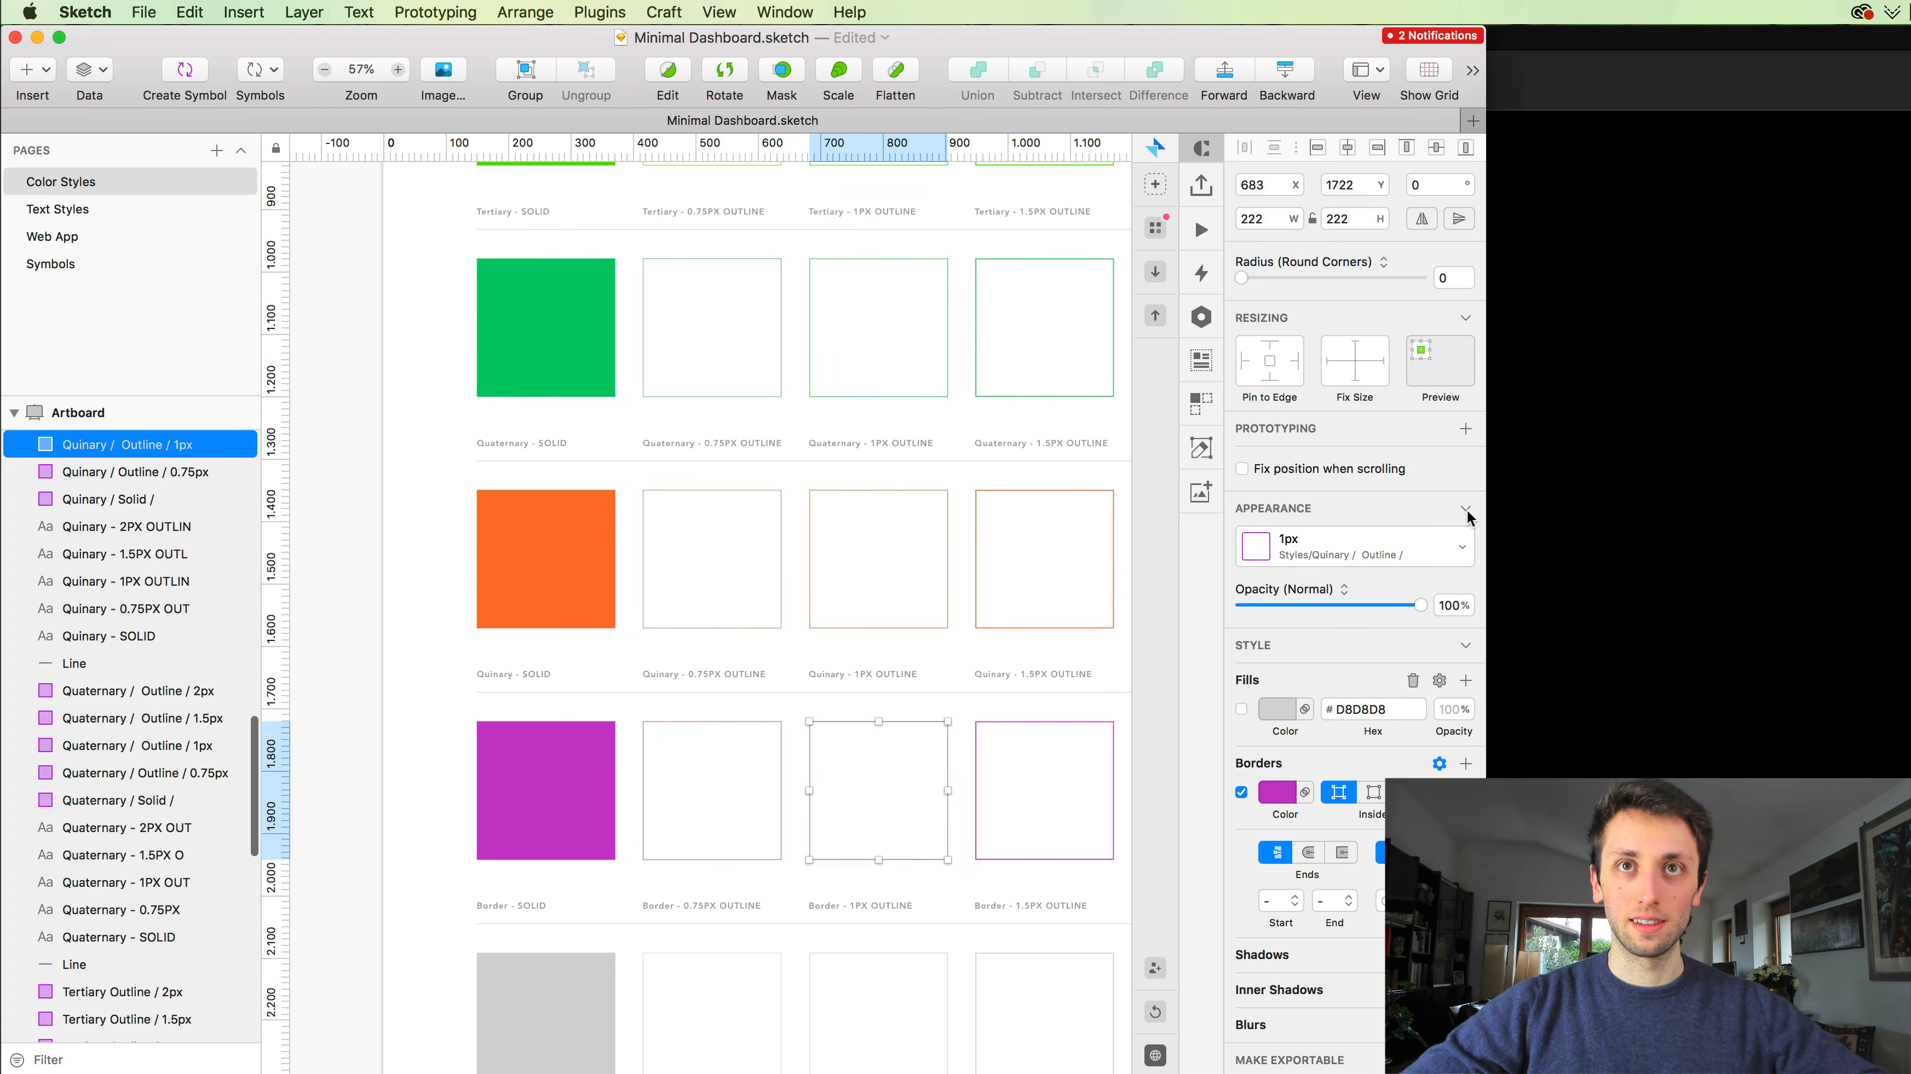
Step: Examine the layer style list for the purple 1px outline rectangle, including the Outline and Solid entries under Border 2
{"action": "left_click", "coordinate": [1393, 544]}
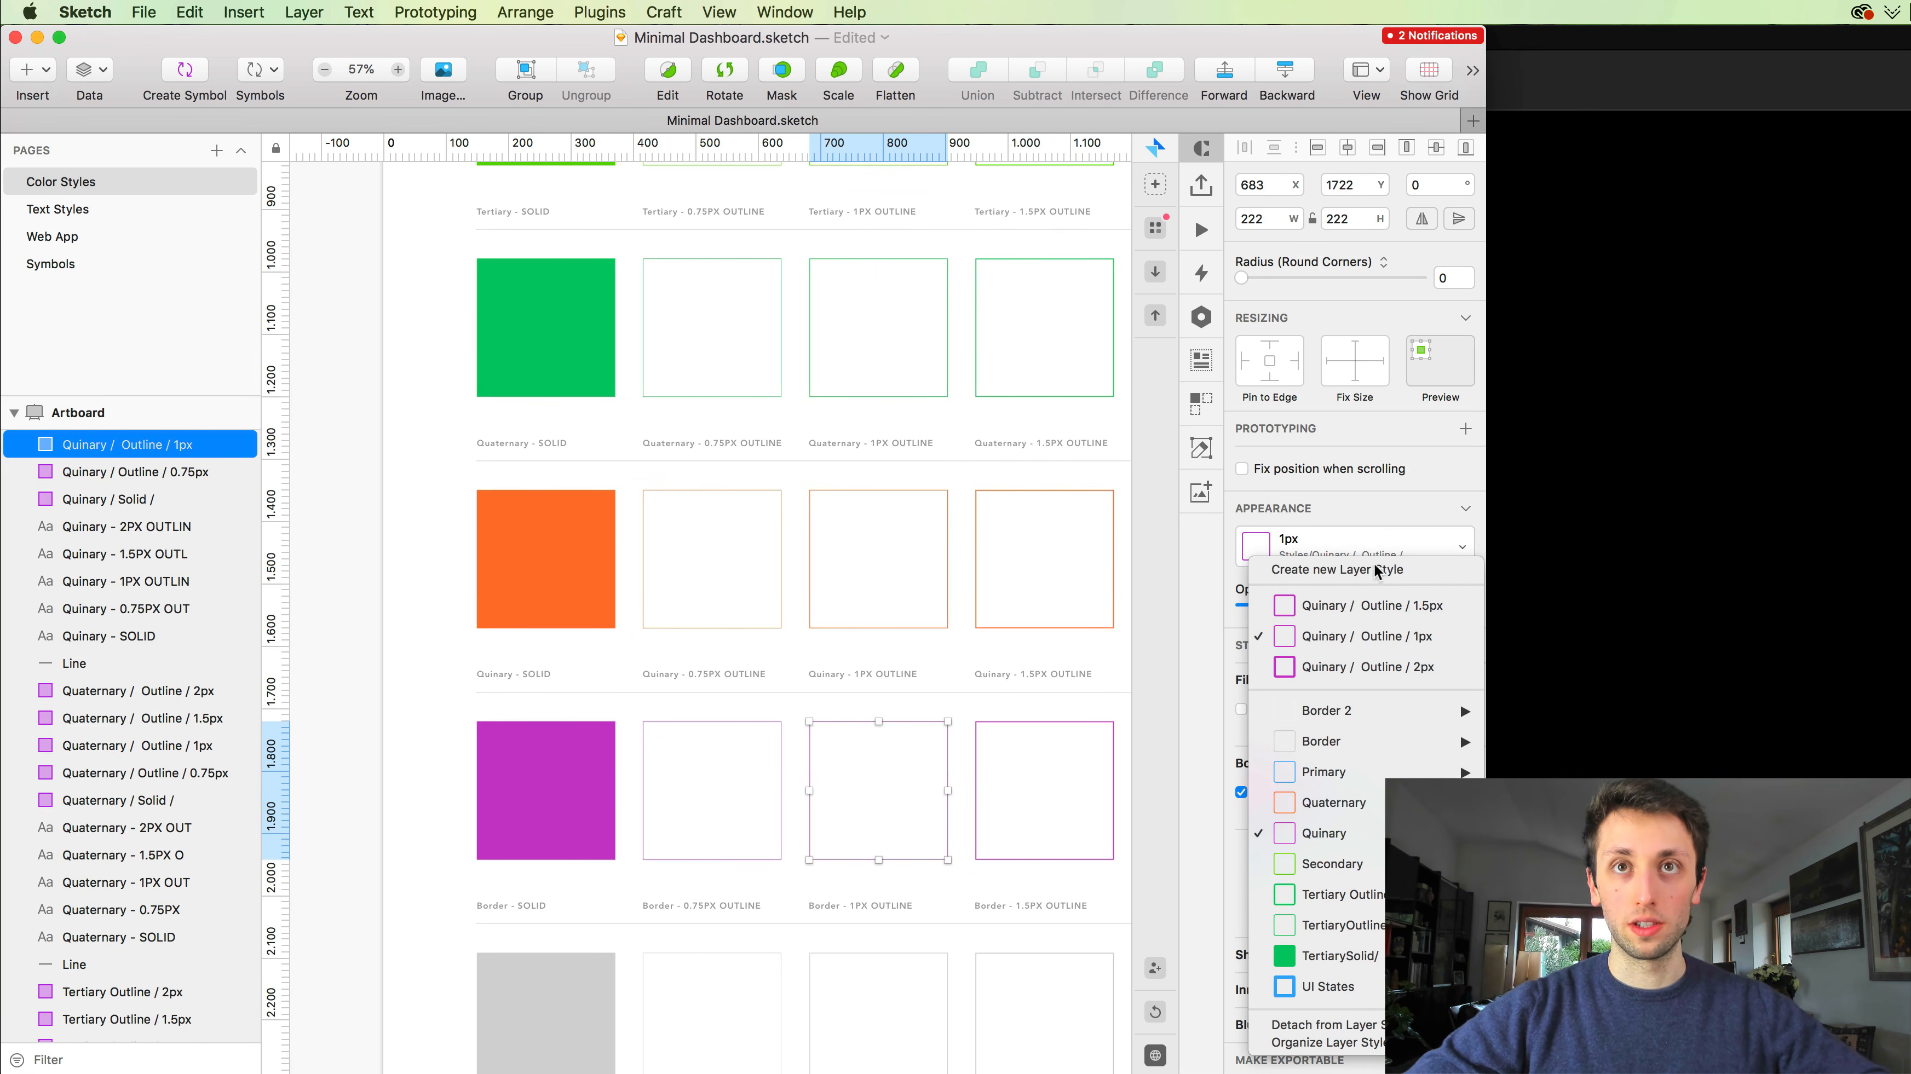
{"action": "mouse_move", "coordinate": [1354, 714]}
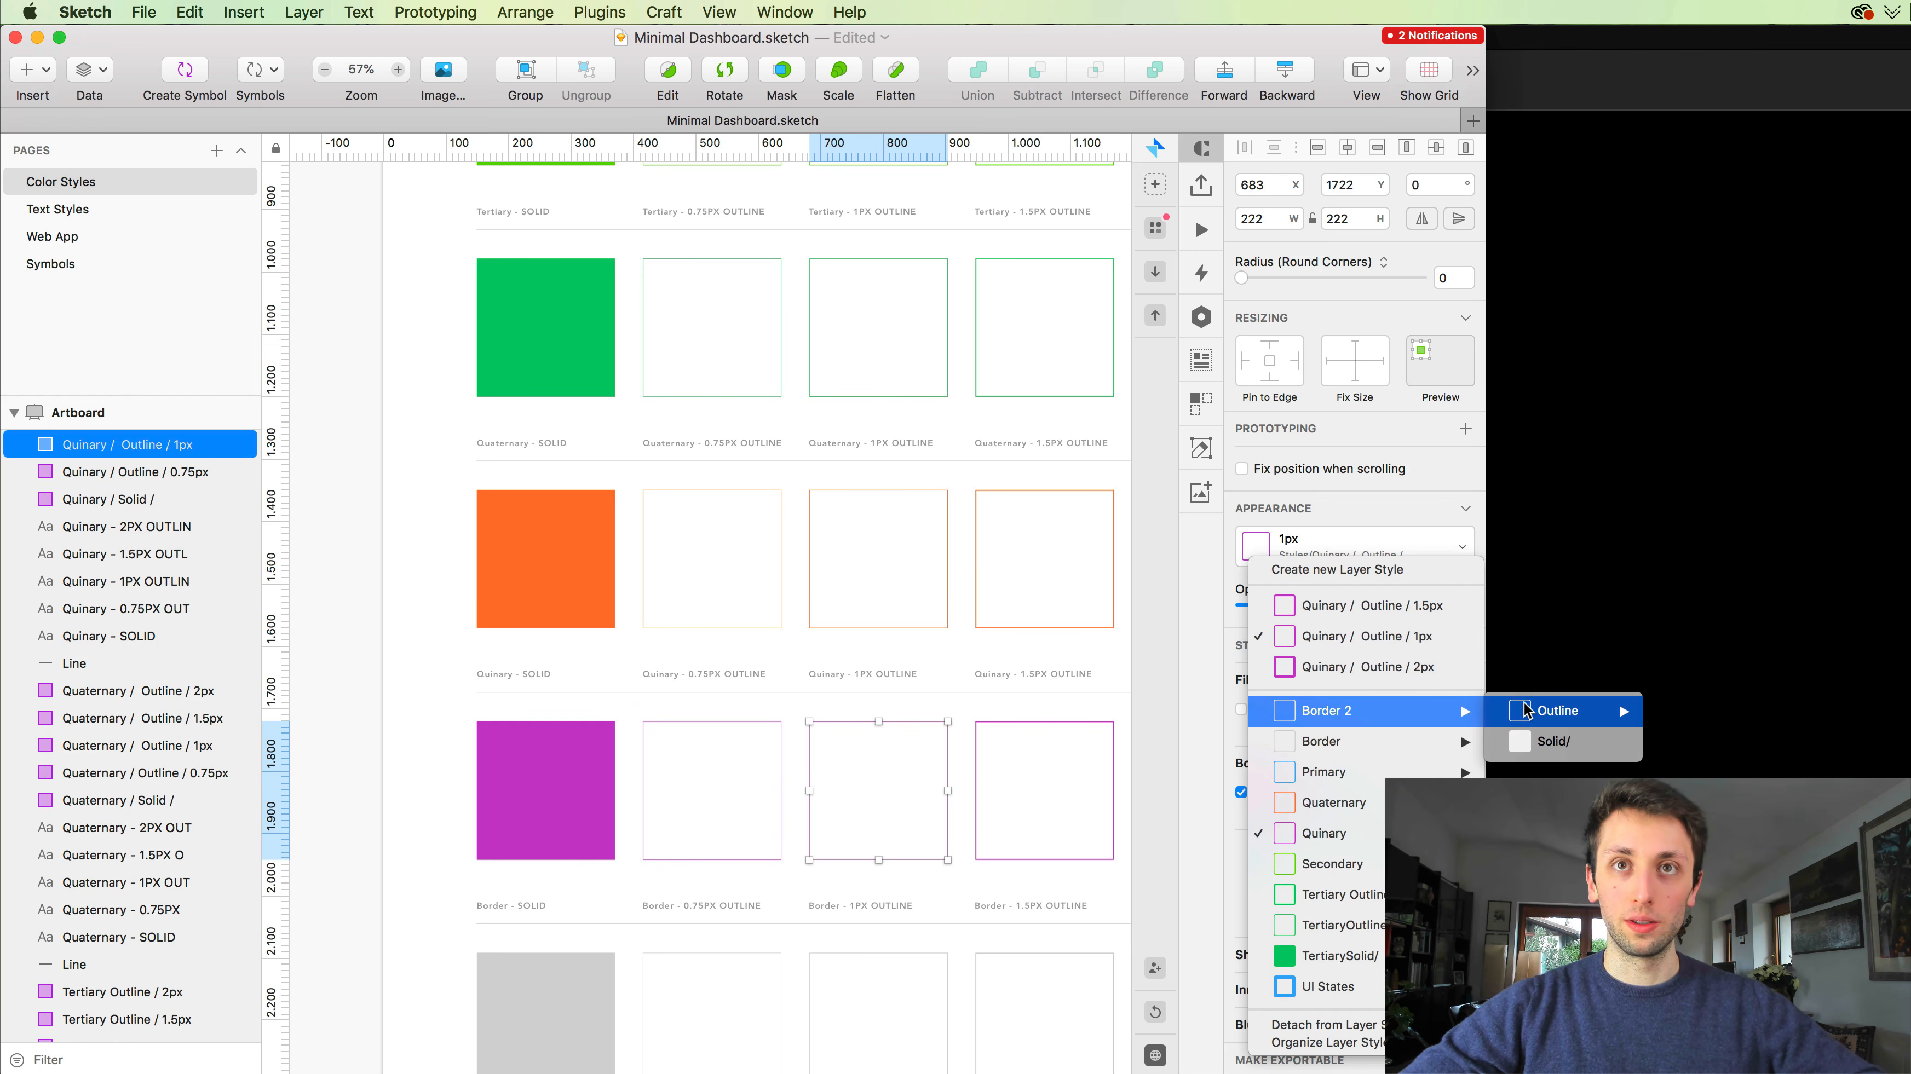
{"action": "mouse_move", "coordinate": [1527, 711]}
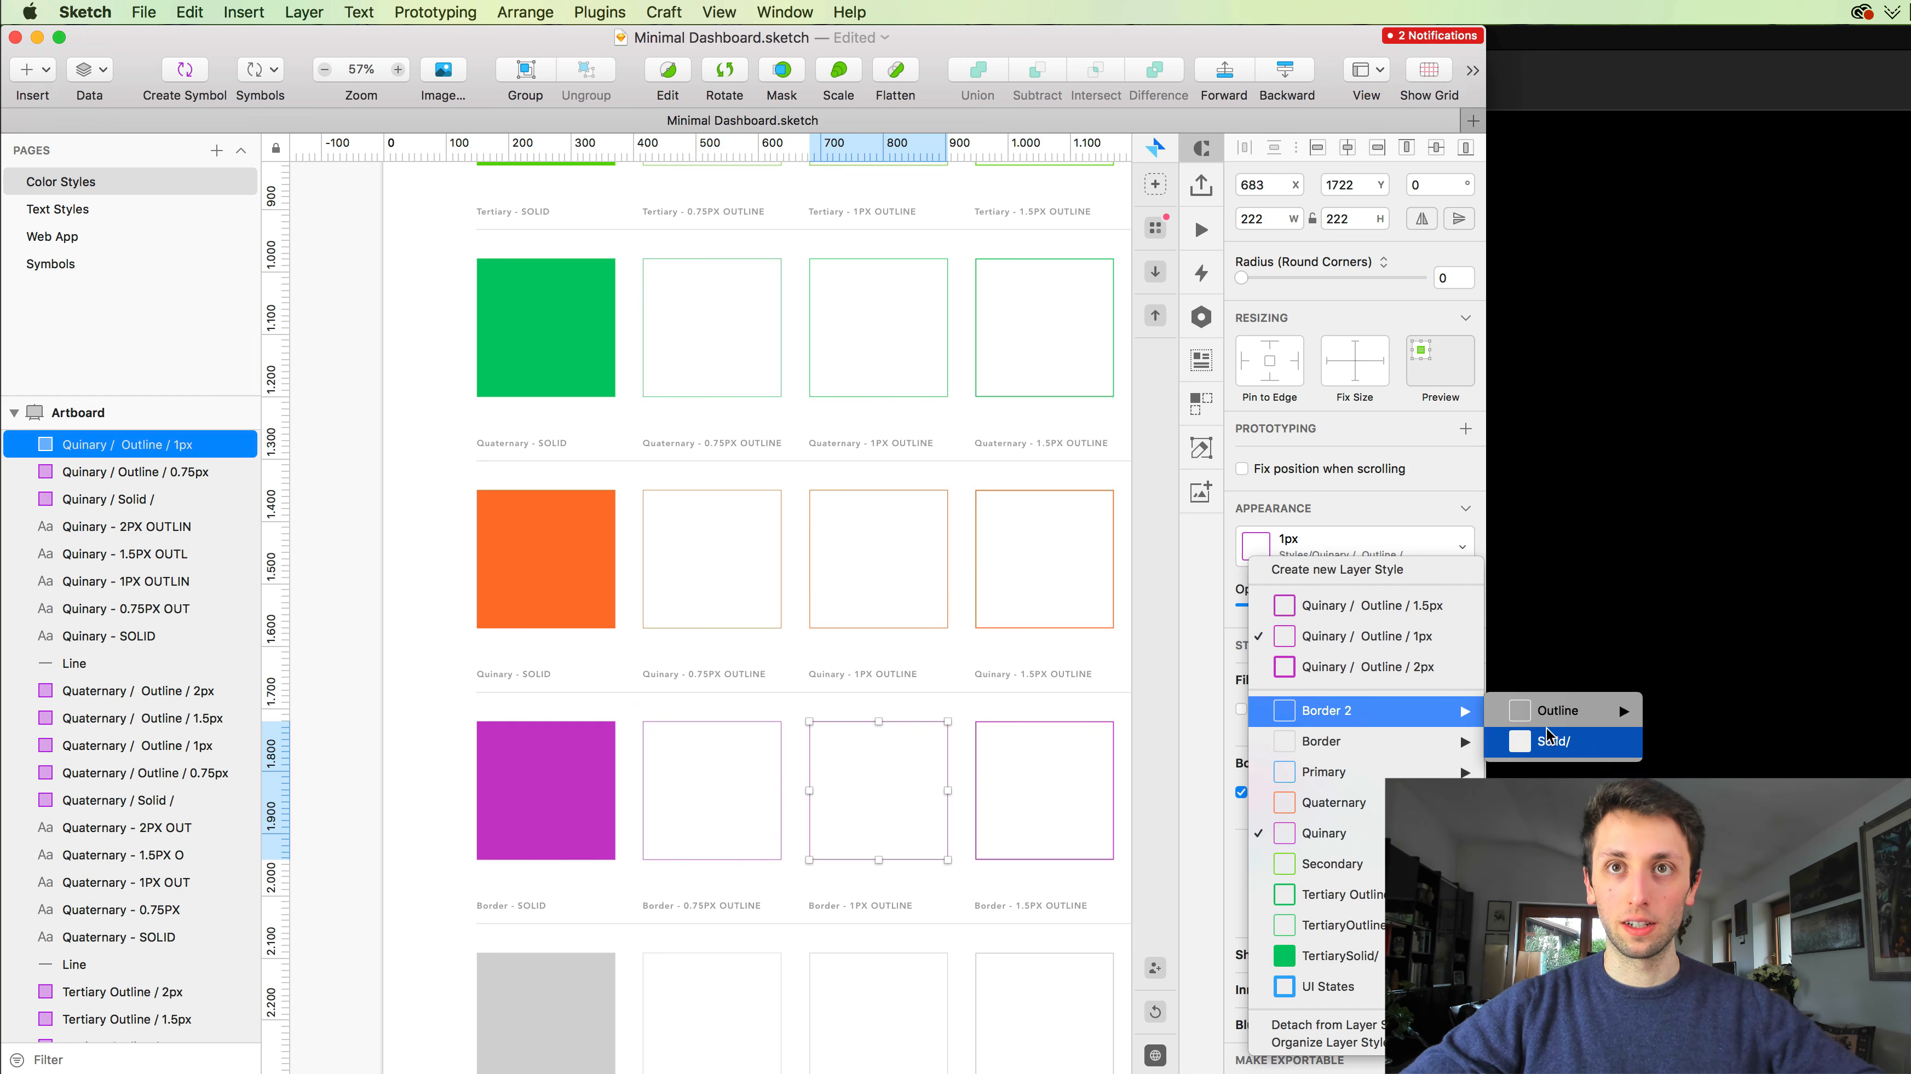
{"action": "mouse_move", "coordinate": [1393, 750]}
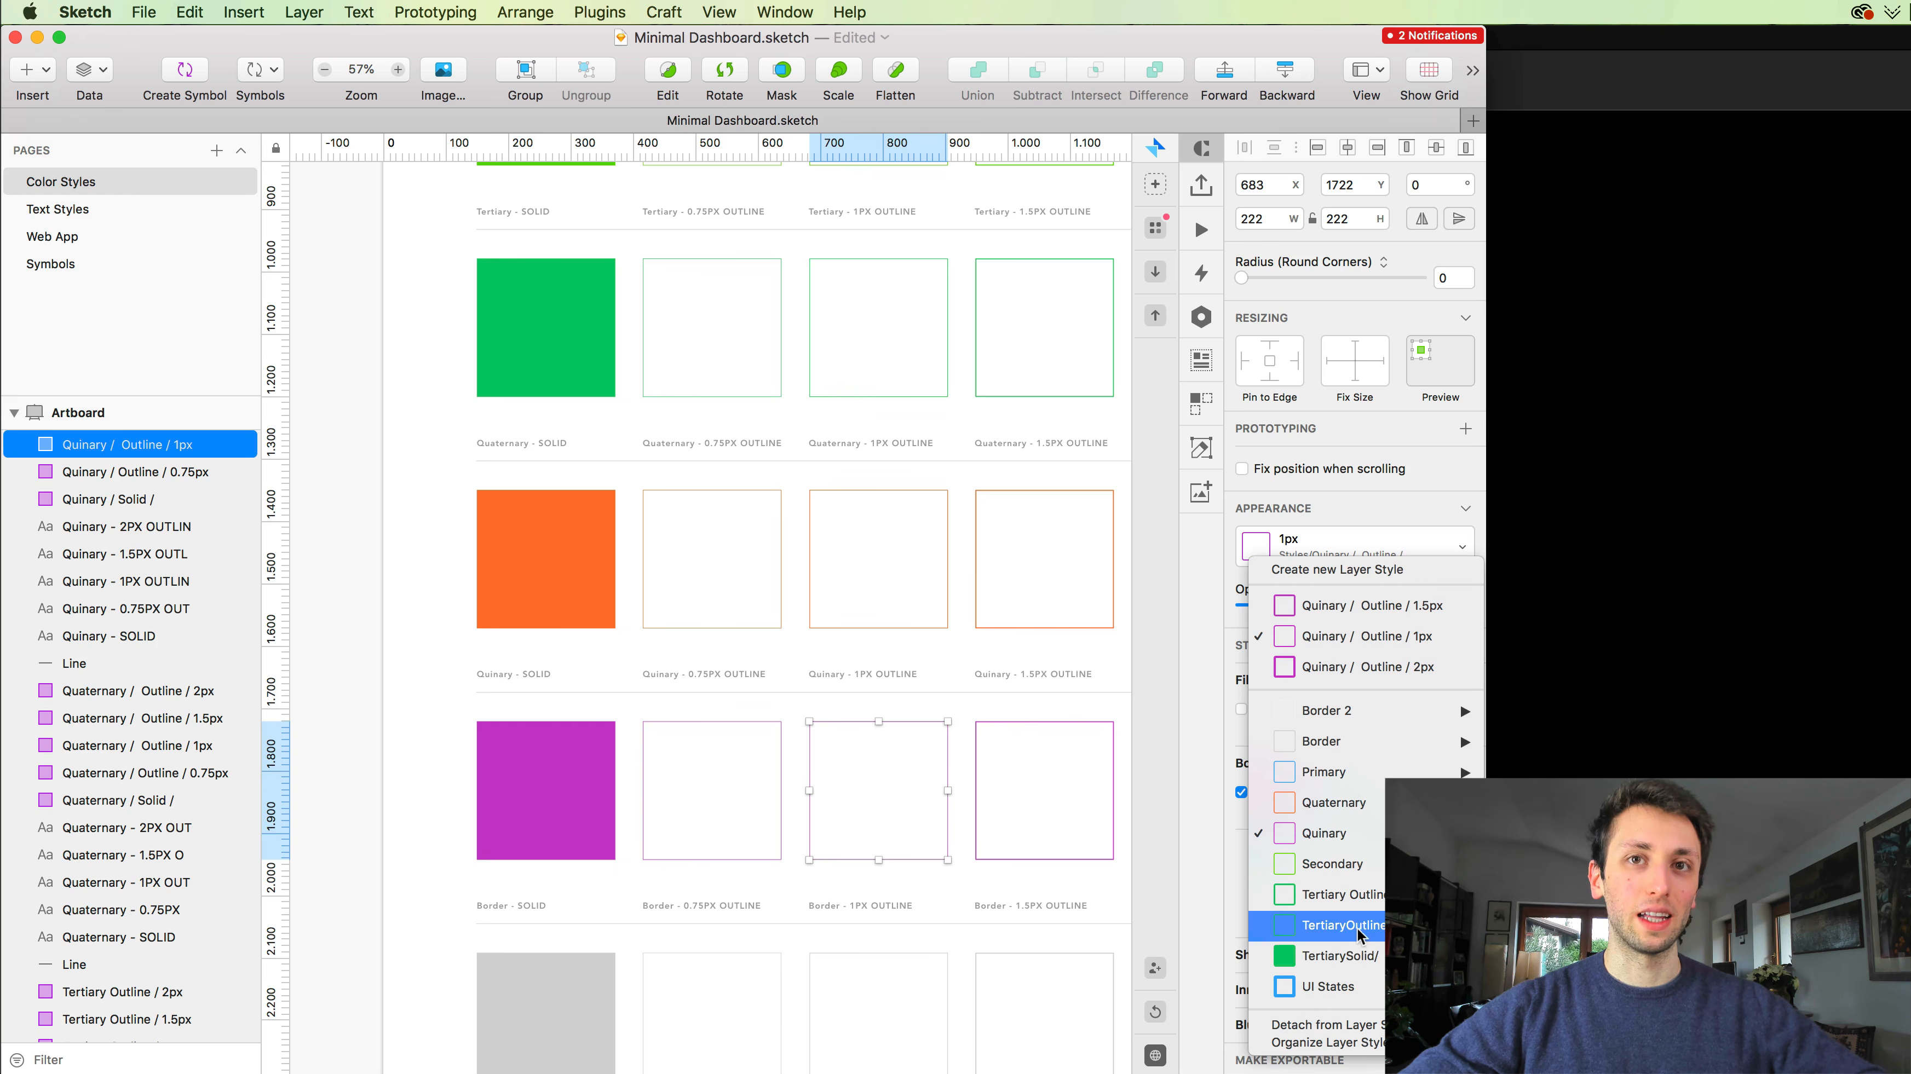
{"action": "left_click", "coordinate": [802, 393]}
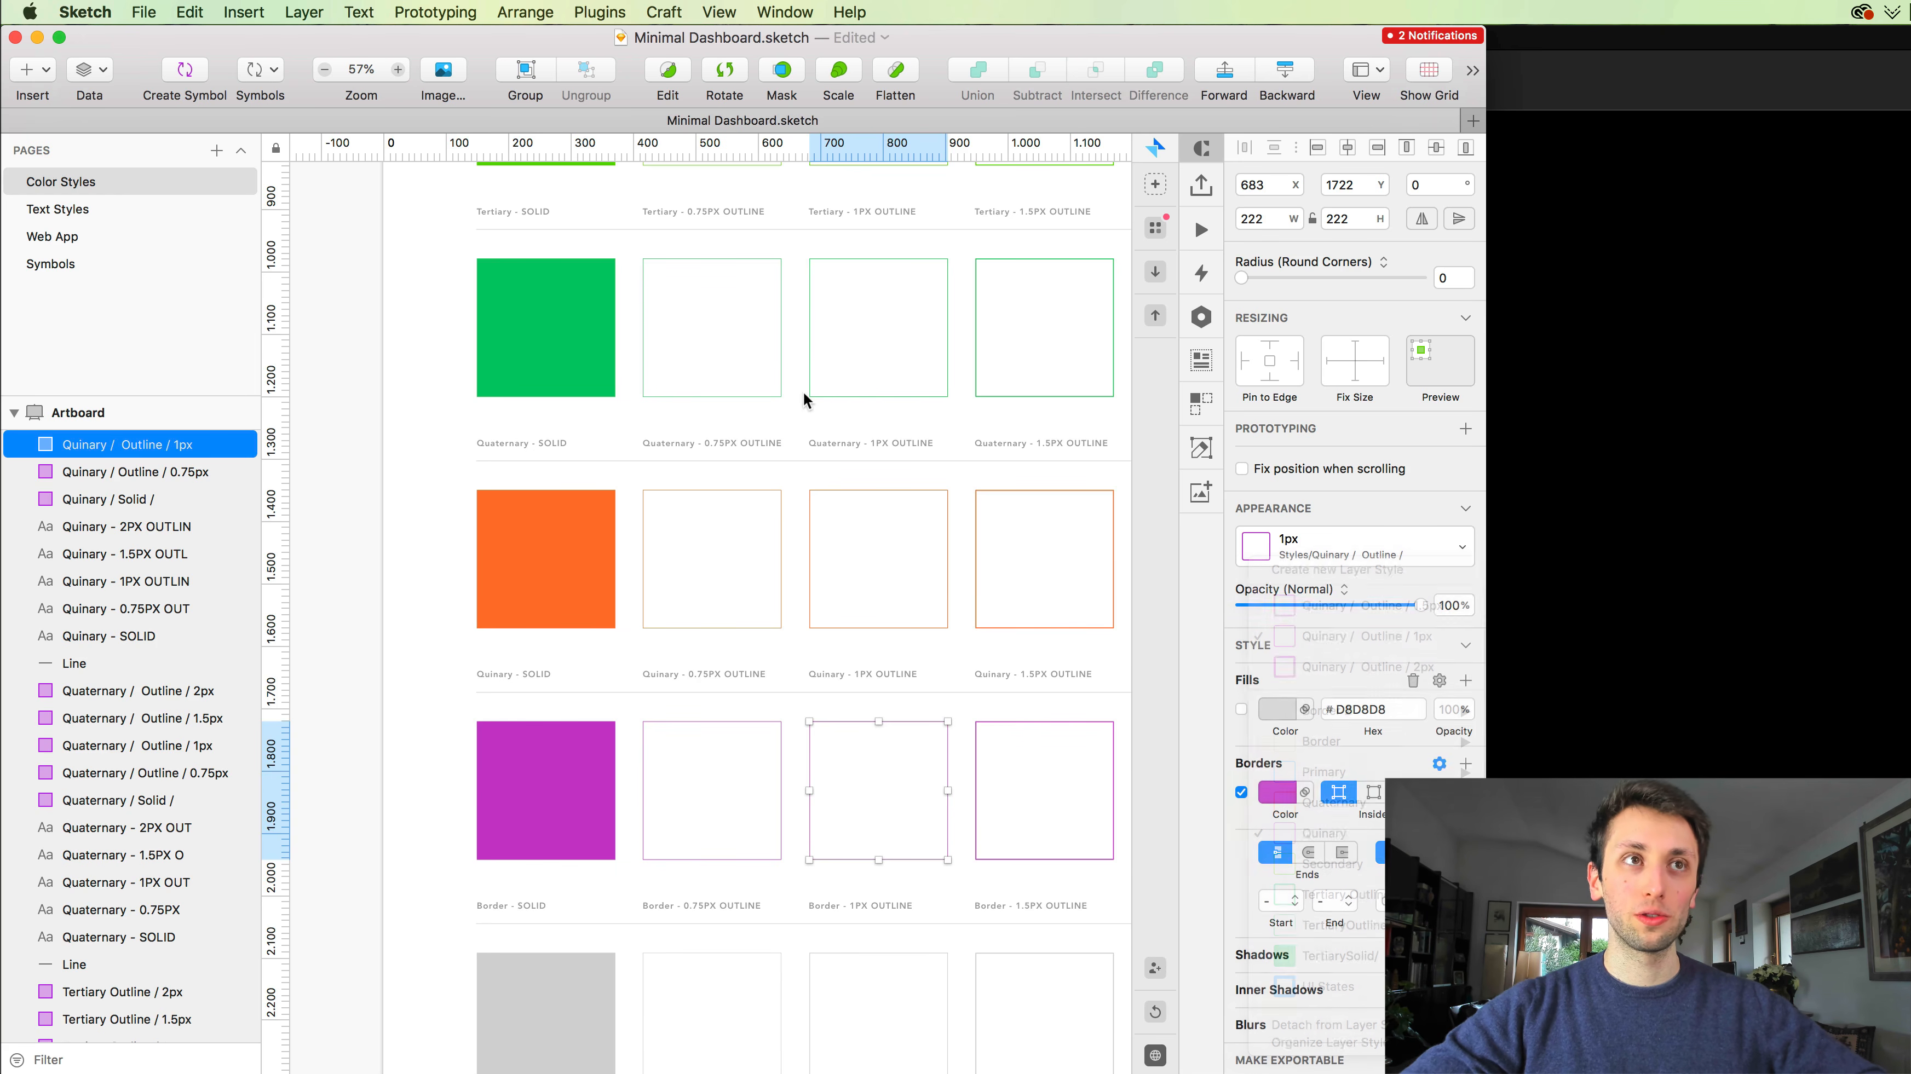
Step: Select the solid dark green Tertiary rectangle and compare its row's layer names with the Tertiary entries among the layer styles
{"action": "scroll", "coordinate": [796, 451], "scroll_direction": "up", "scroll_amount": 5}
{"action": "left_click", "coordinate": [570, 489]}
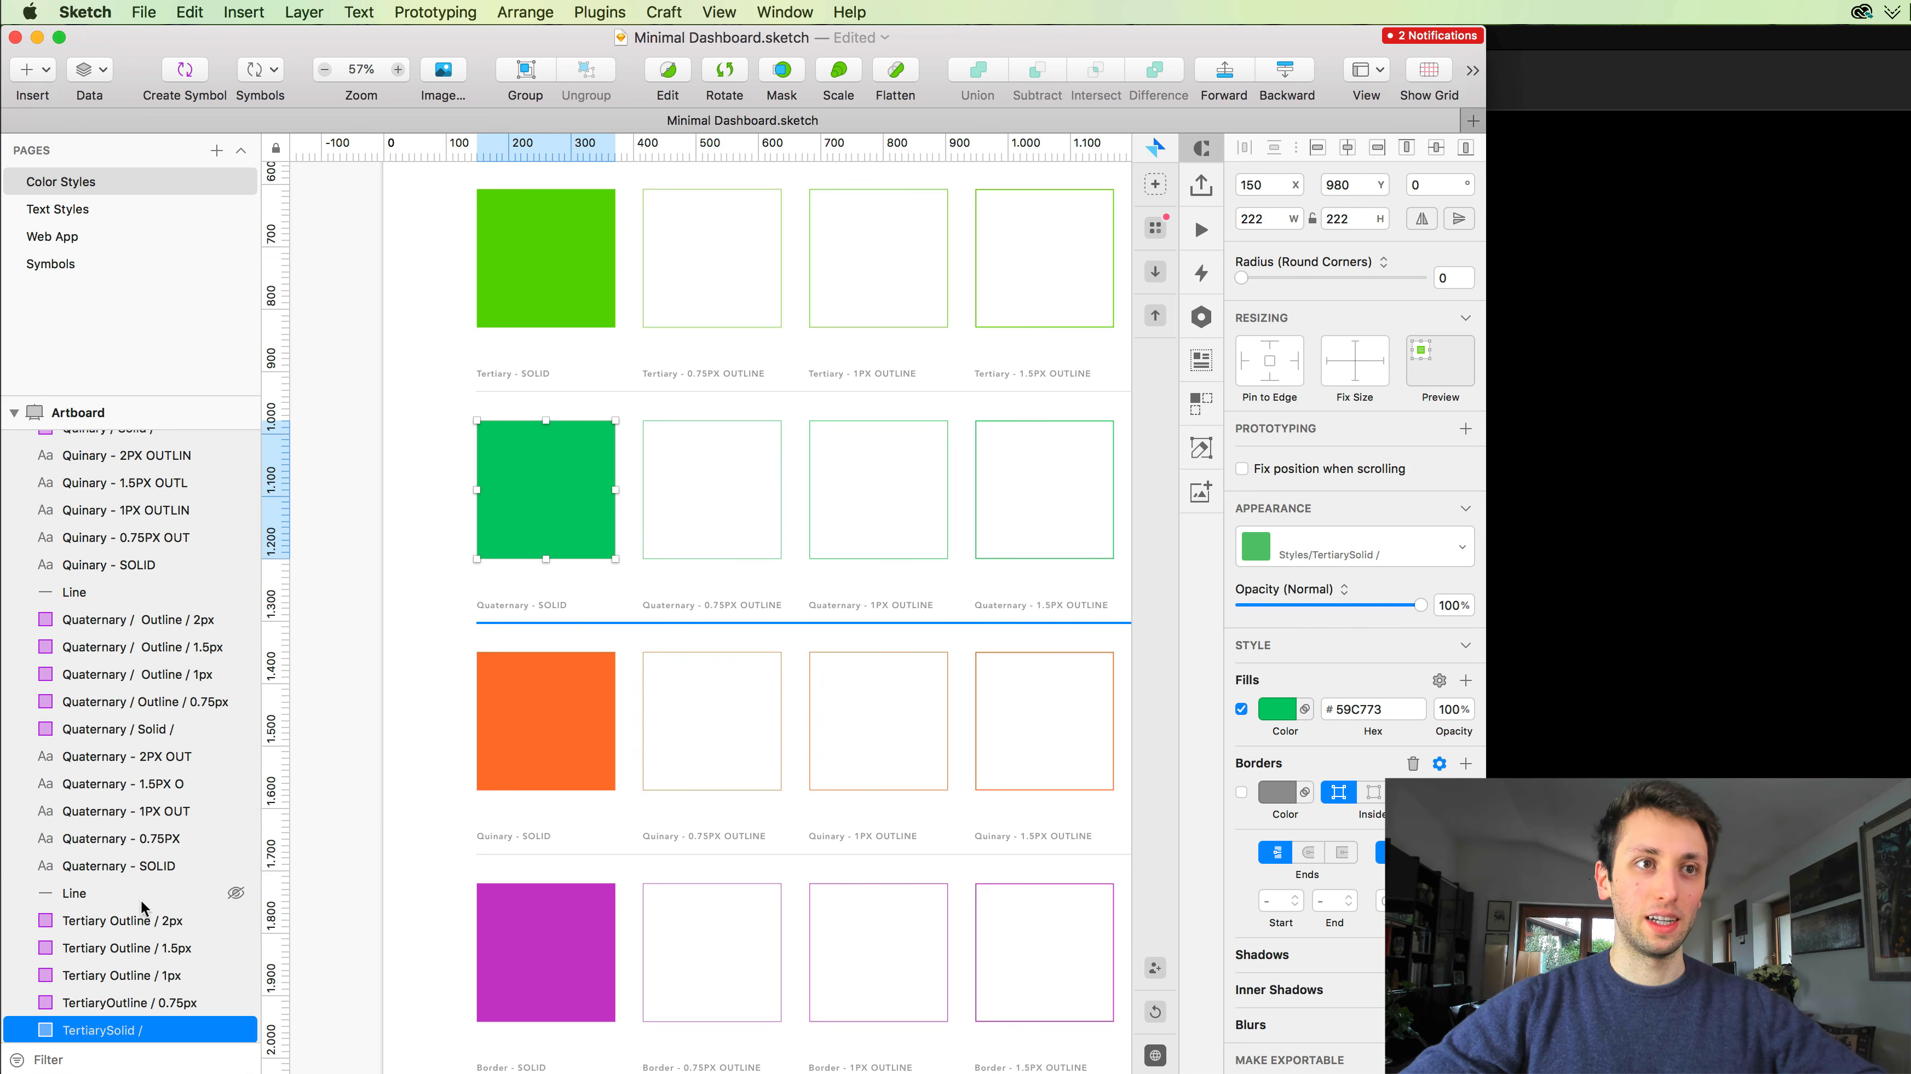
{"action": "scroll", "coordinate": [131, 888], "scroll_direction": "down", "scroll_amount": 3}
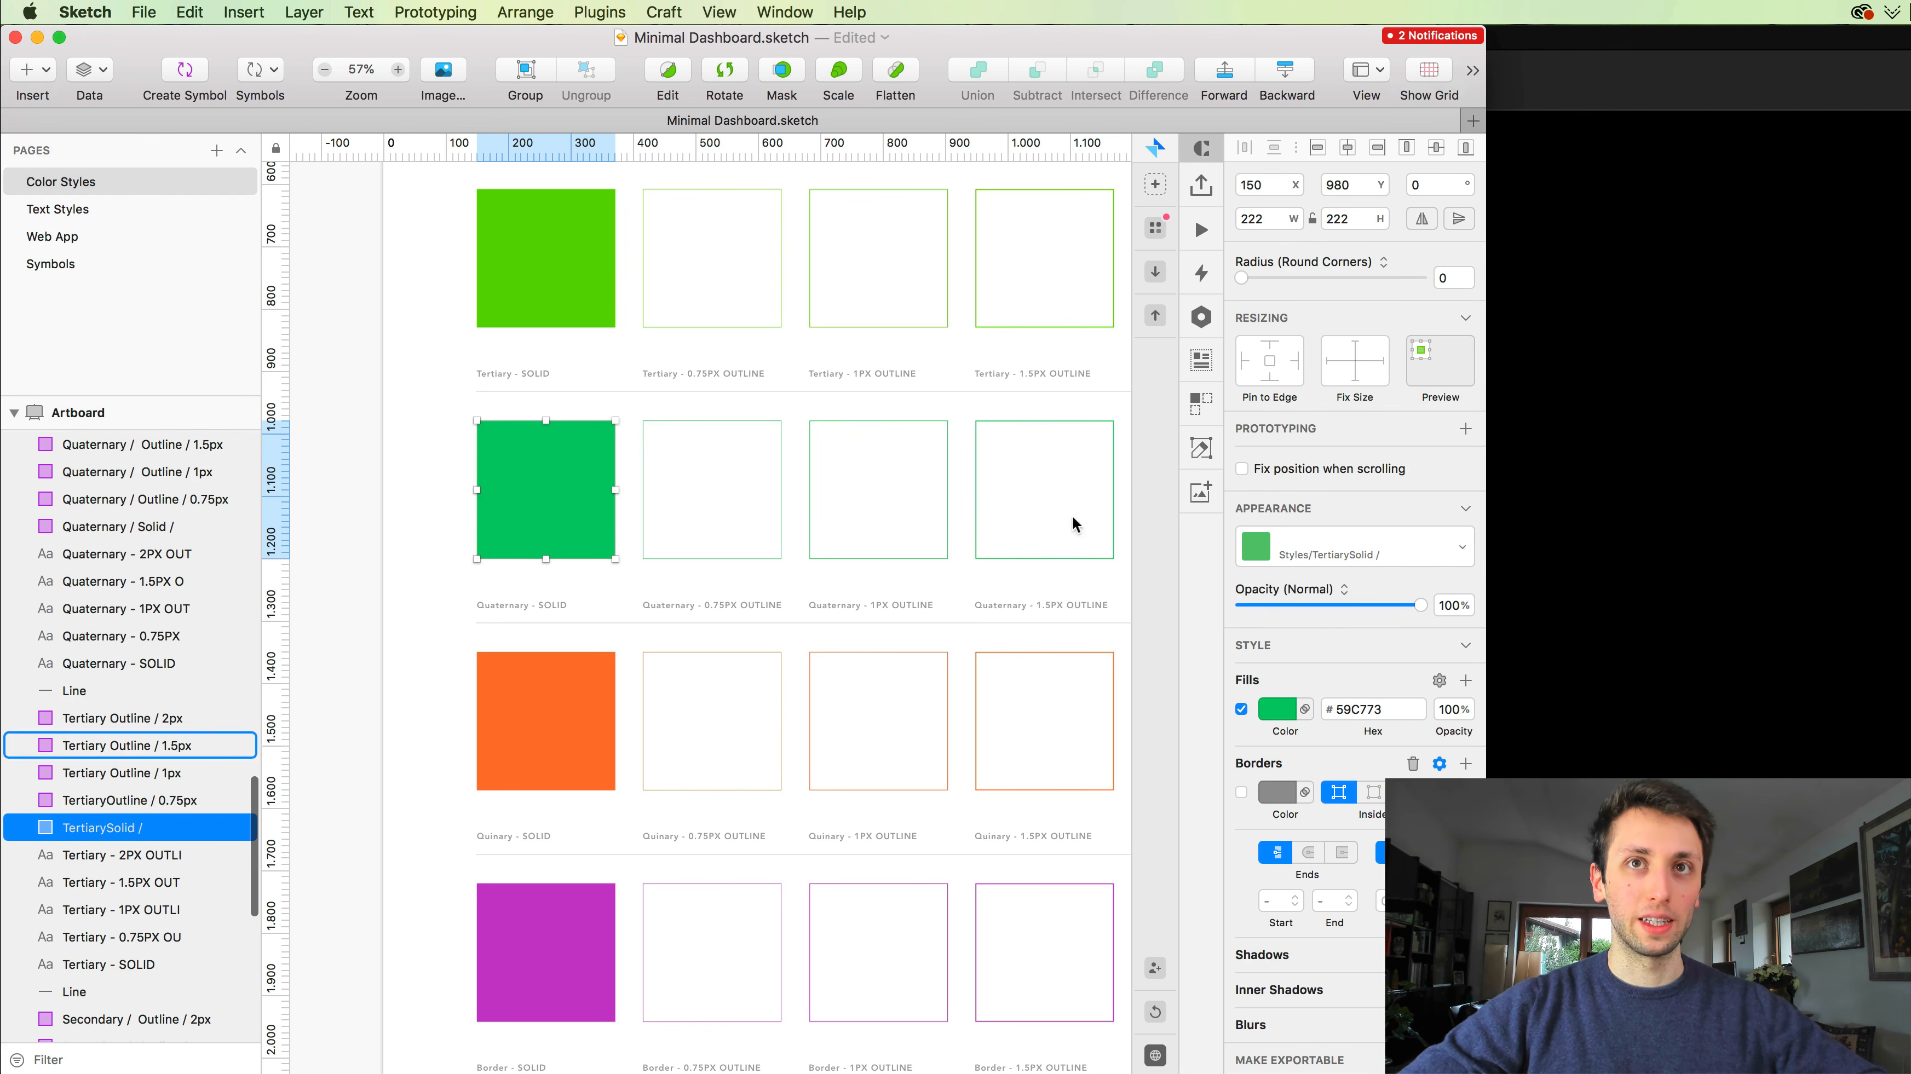
{"action": "left_click", "coordinate": [1313, 545]}
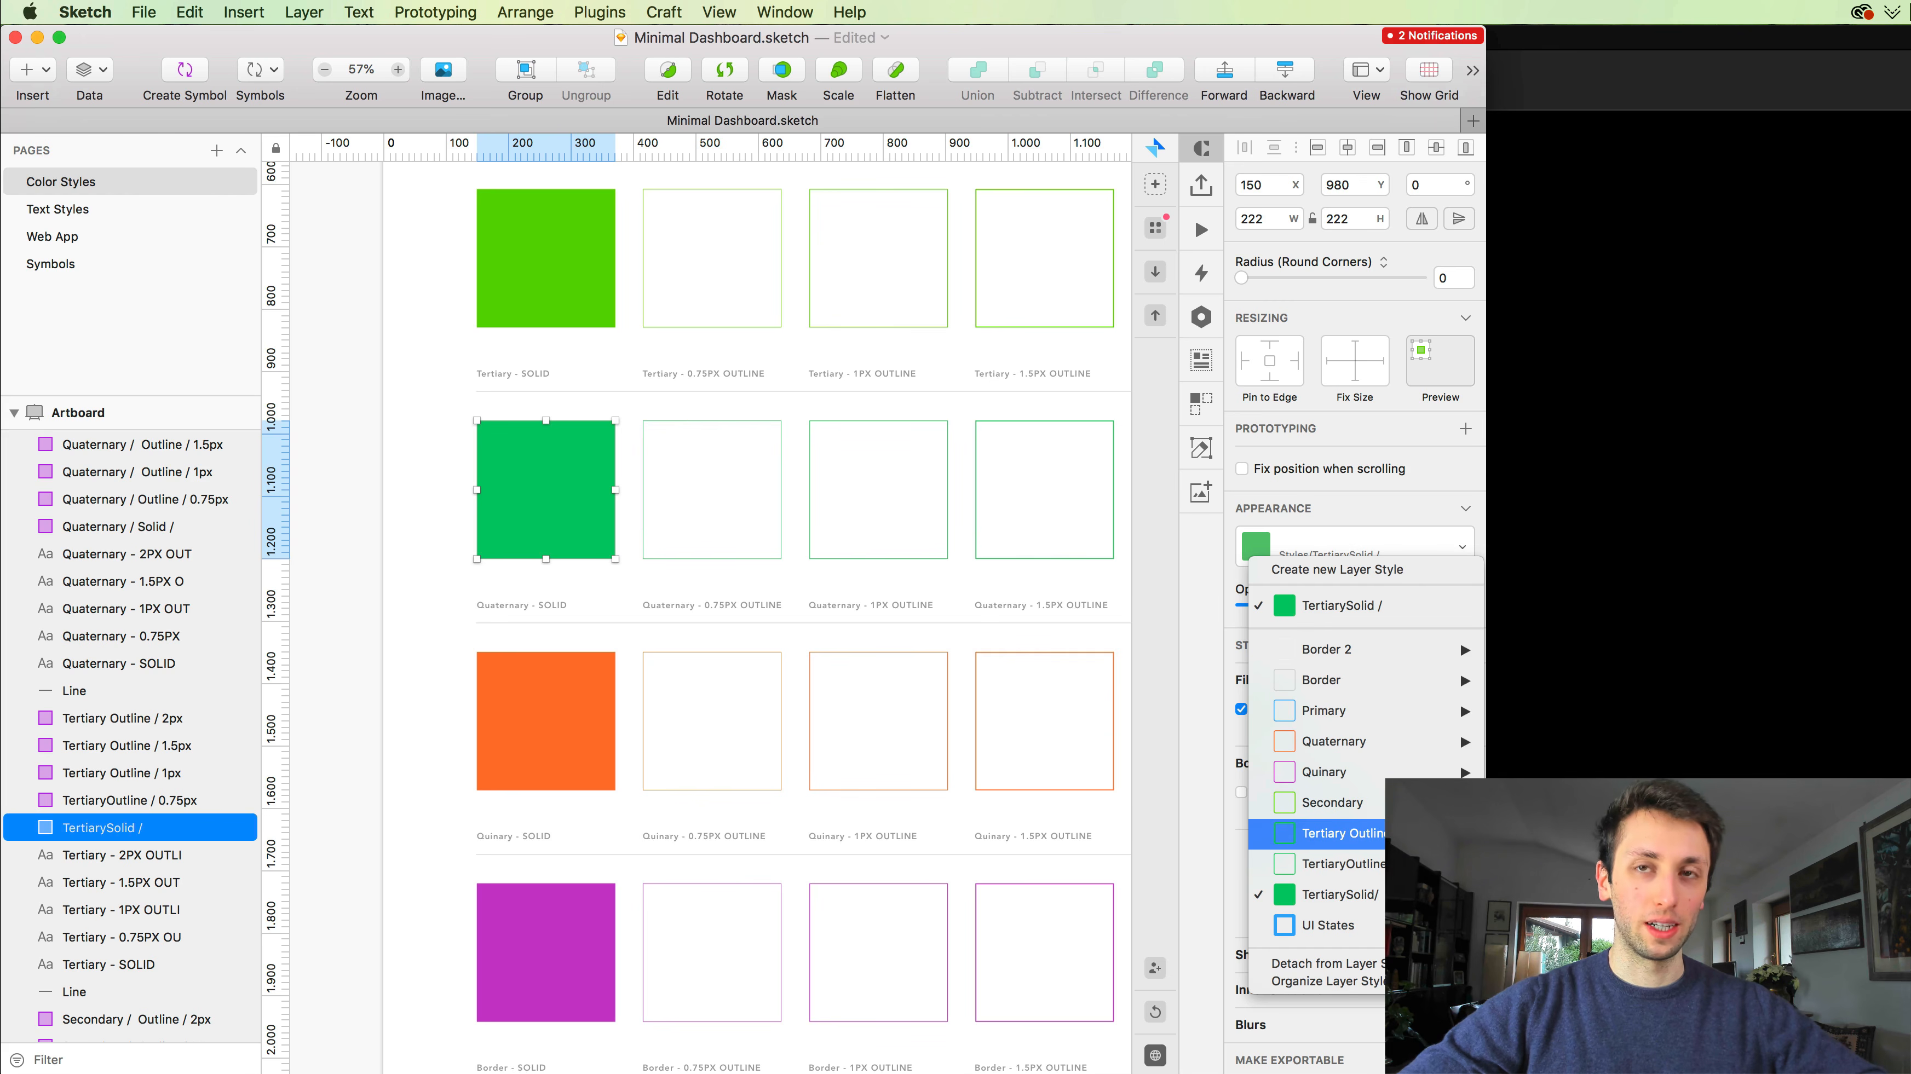
{"action": "left_click", "coordinate": [378, 505]}
Step: Rename the five rectangles in the dark green Tertiary row as "Tertiary /", then deselect them
{"action": "scroll", "coordinate": [379, 504], "scroll_direction": "right", "scroll_amount": 2}
{"action": "scroll", "coordinate": [378, 505], "scroll_direction": "up", "scroll_amount": 3}
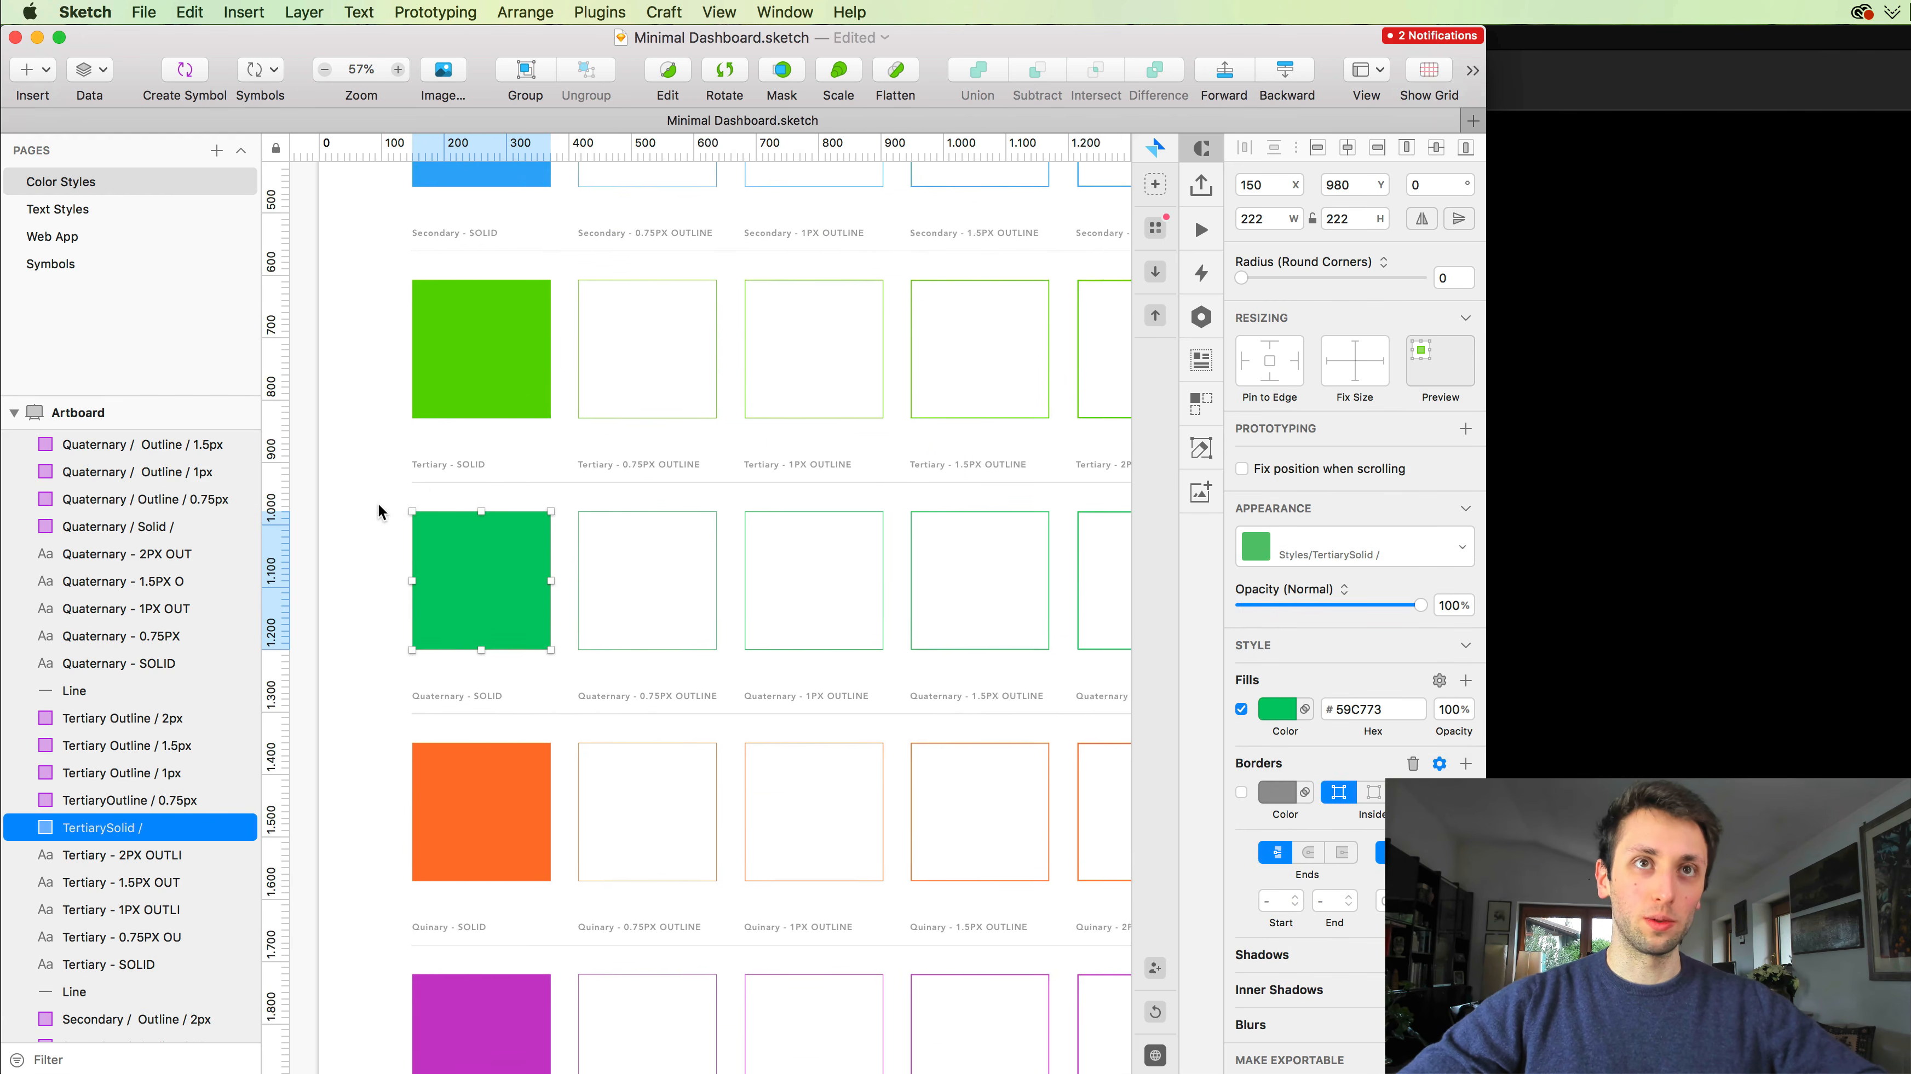
{"action": "scroll", "coordinate": [378, 503], "scroll_direction": "down", "scroll_amount": 2}
{"action": "left_click_drag", "start_coordinate": [341, 523], "coordinate": [1060, 584]}
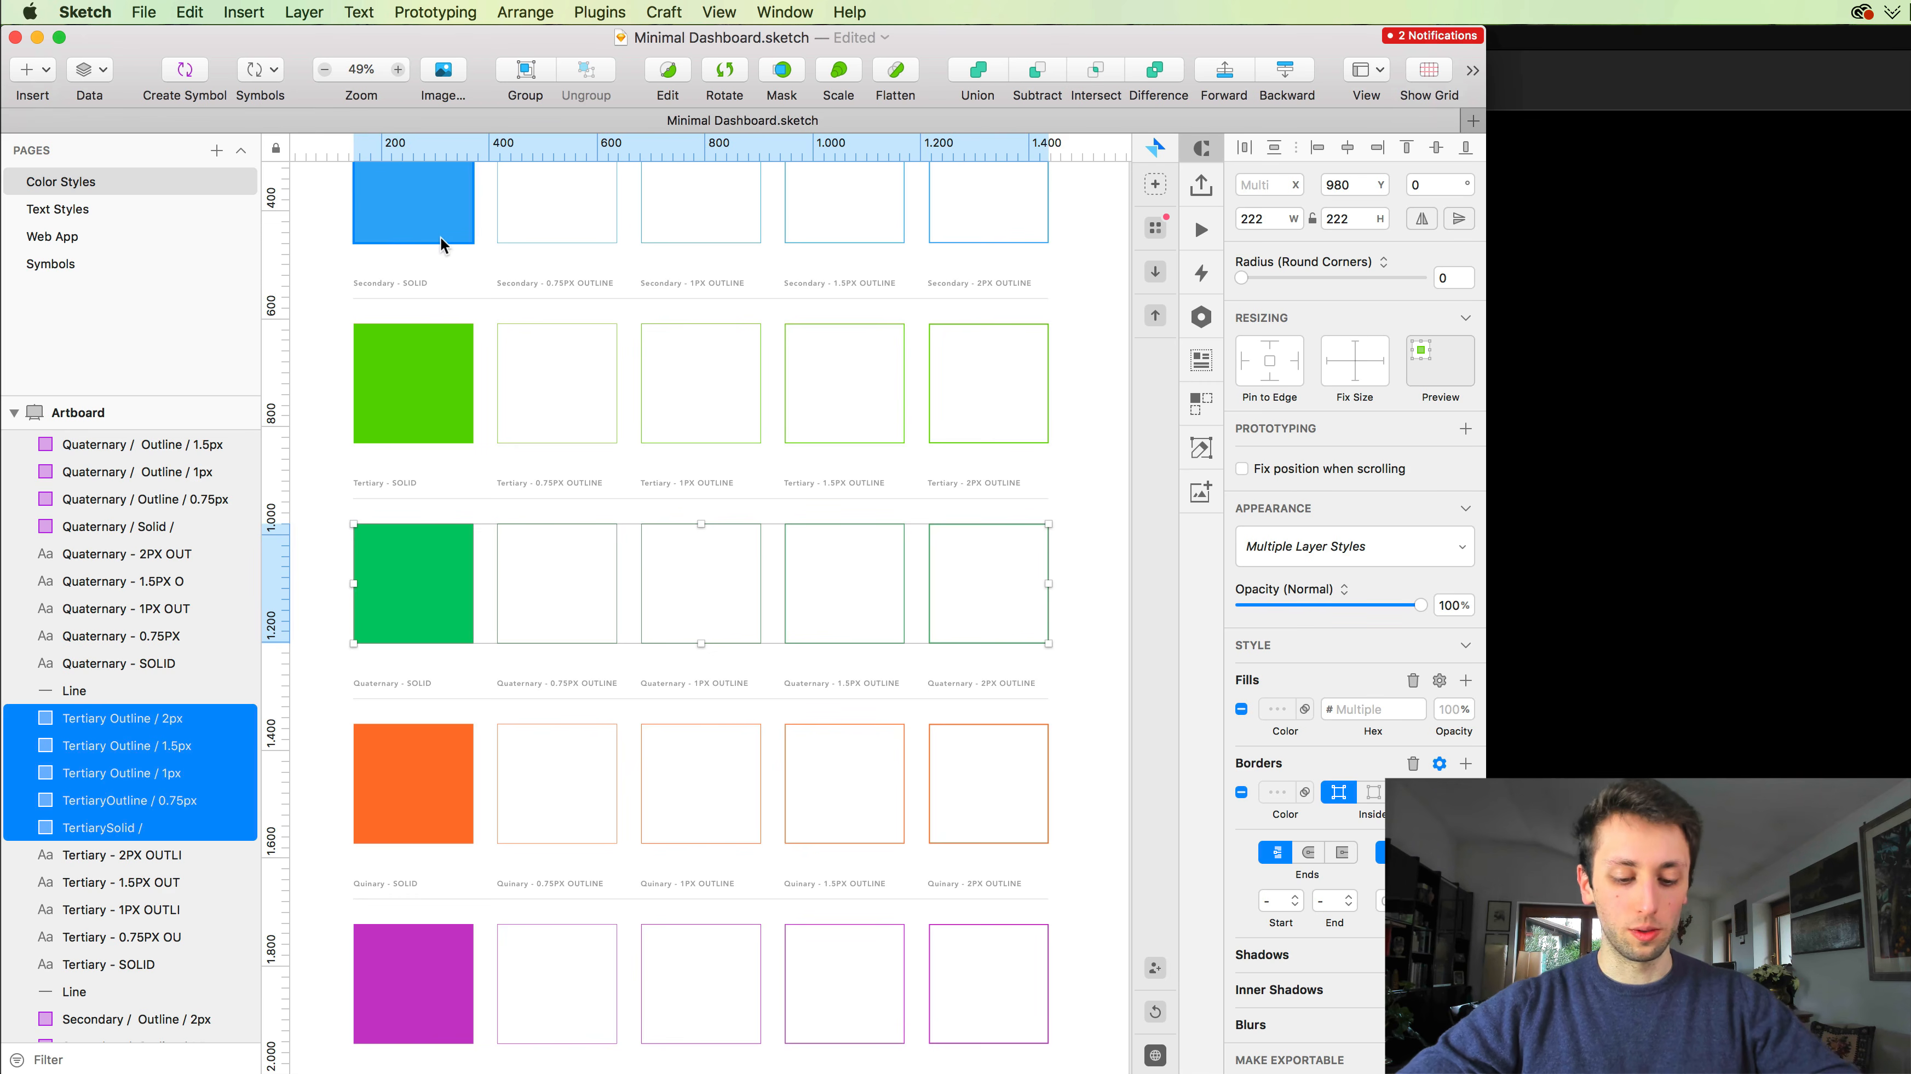
{"action": "key", "text": "super+shift+r"}
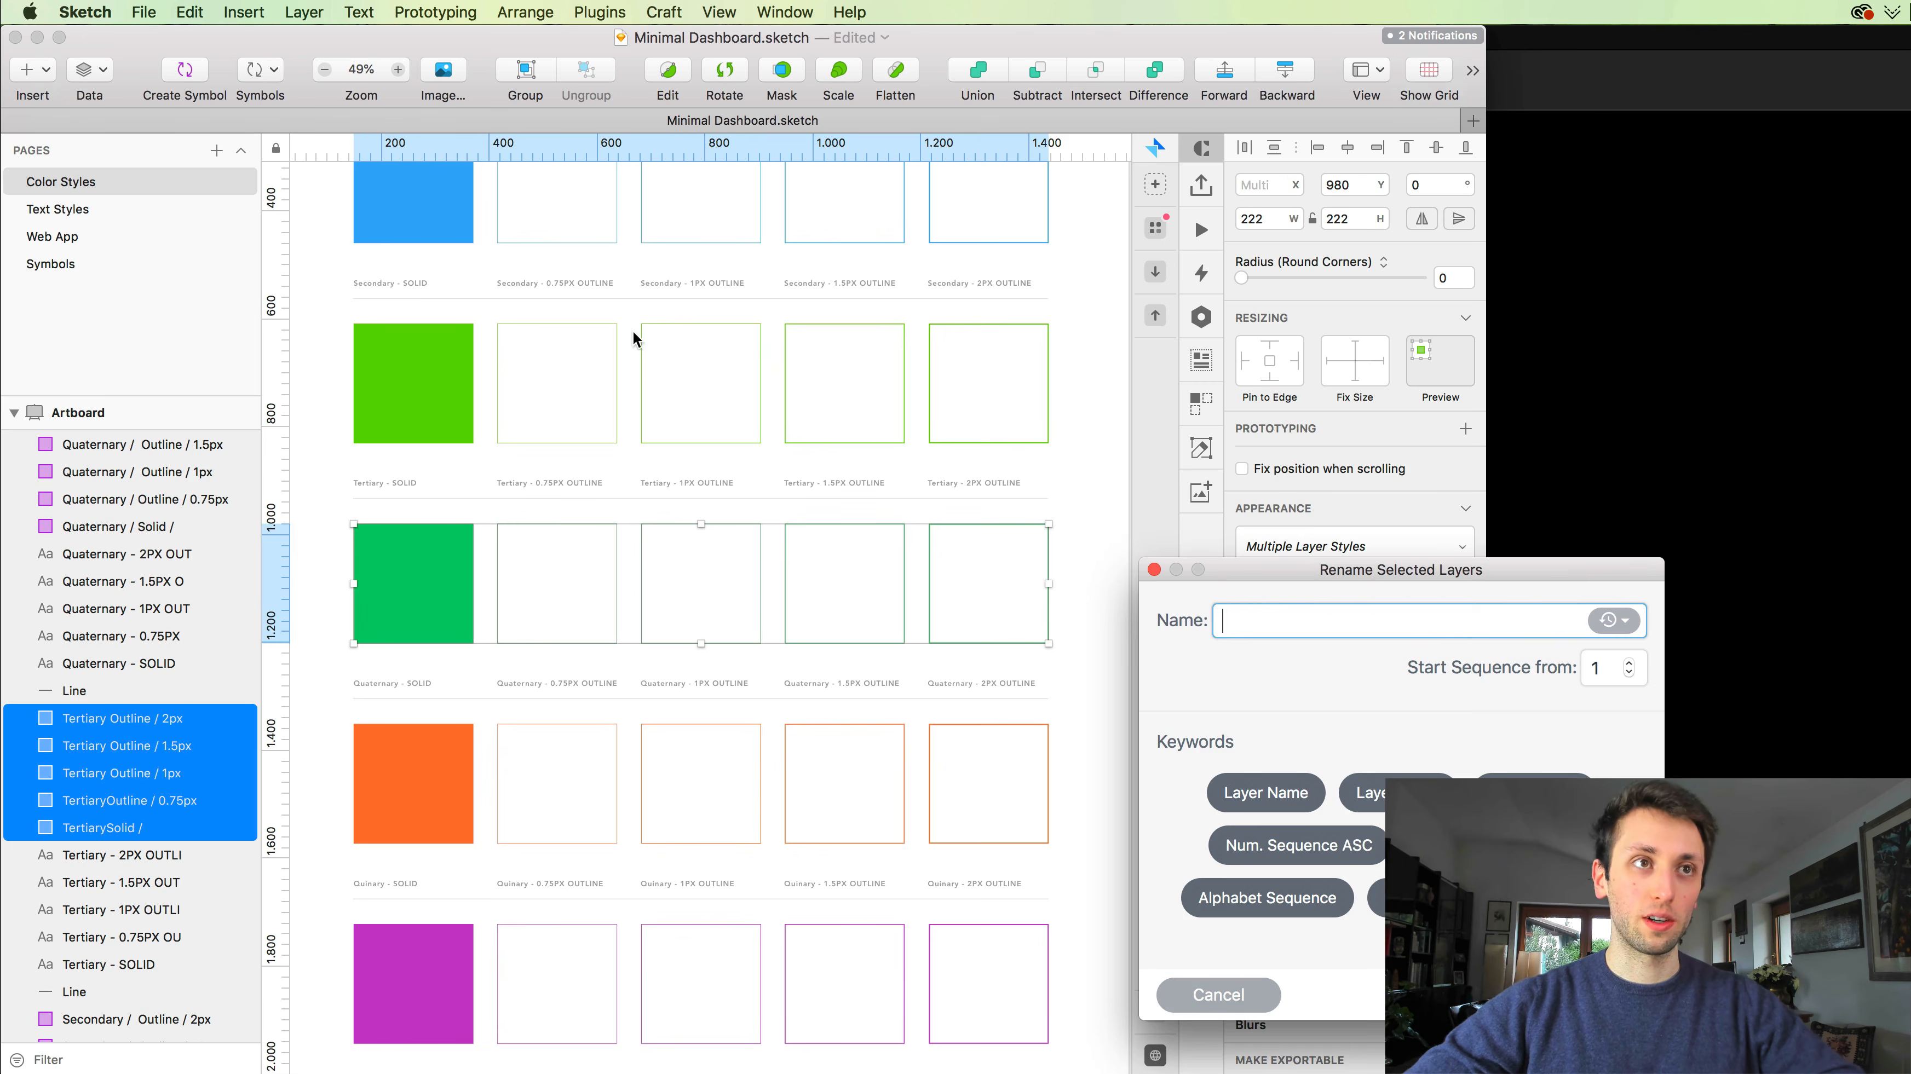
{"action": "type", "text": "Tertiary /"}
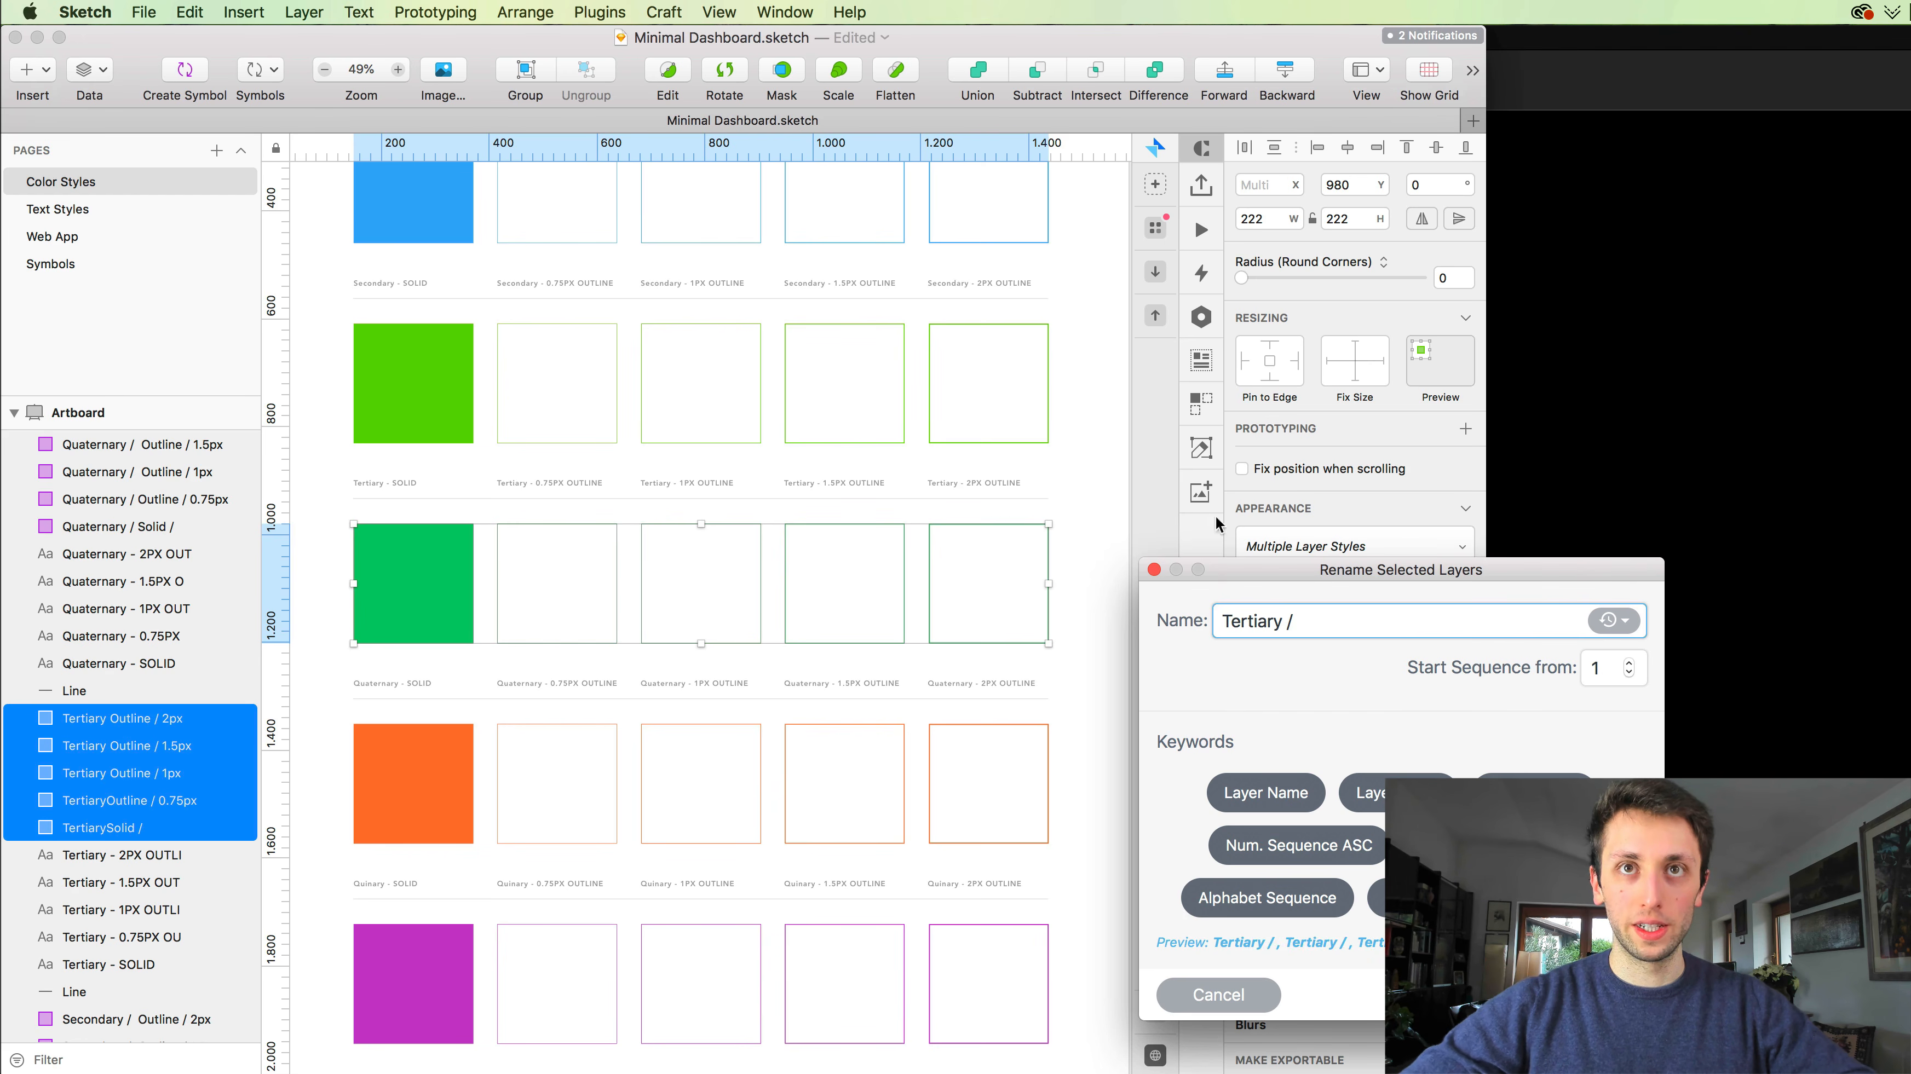
{"action": "key", "text": "Return"}
{"action": "left_click", "coordinate": [327, 518]}
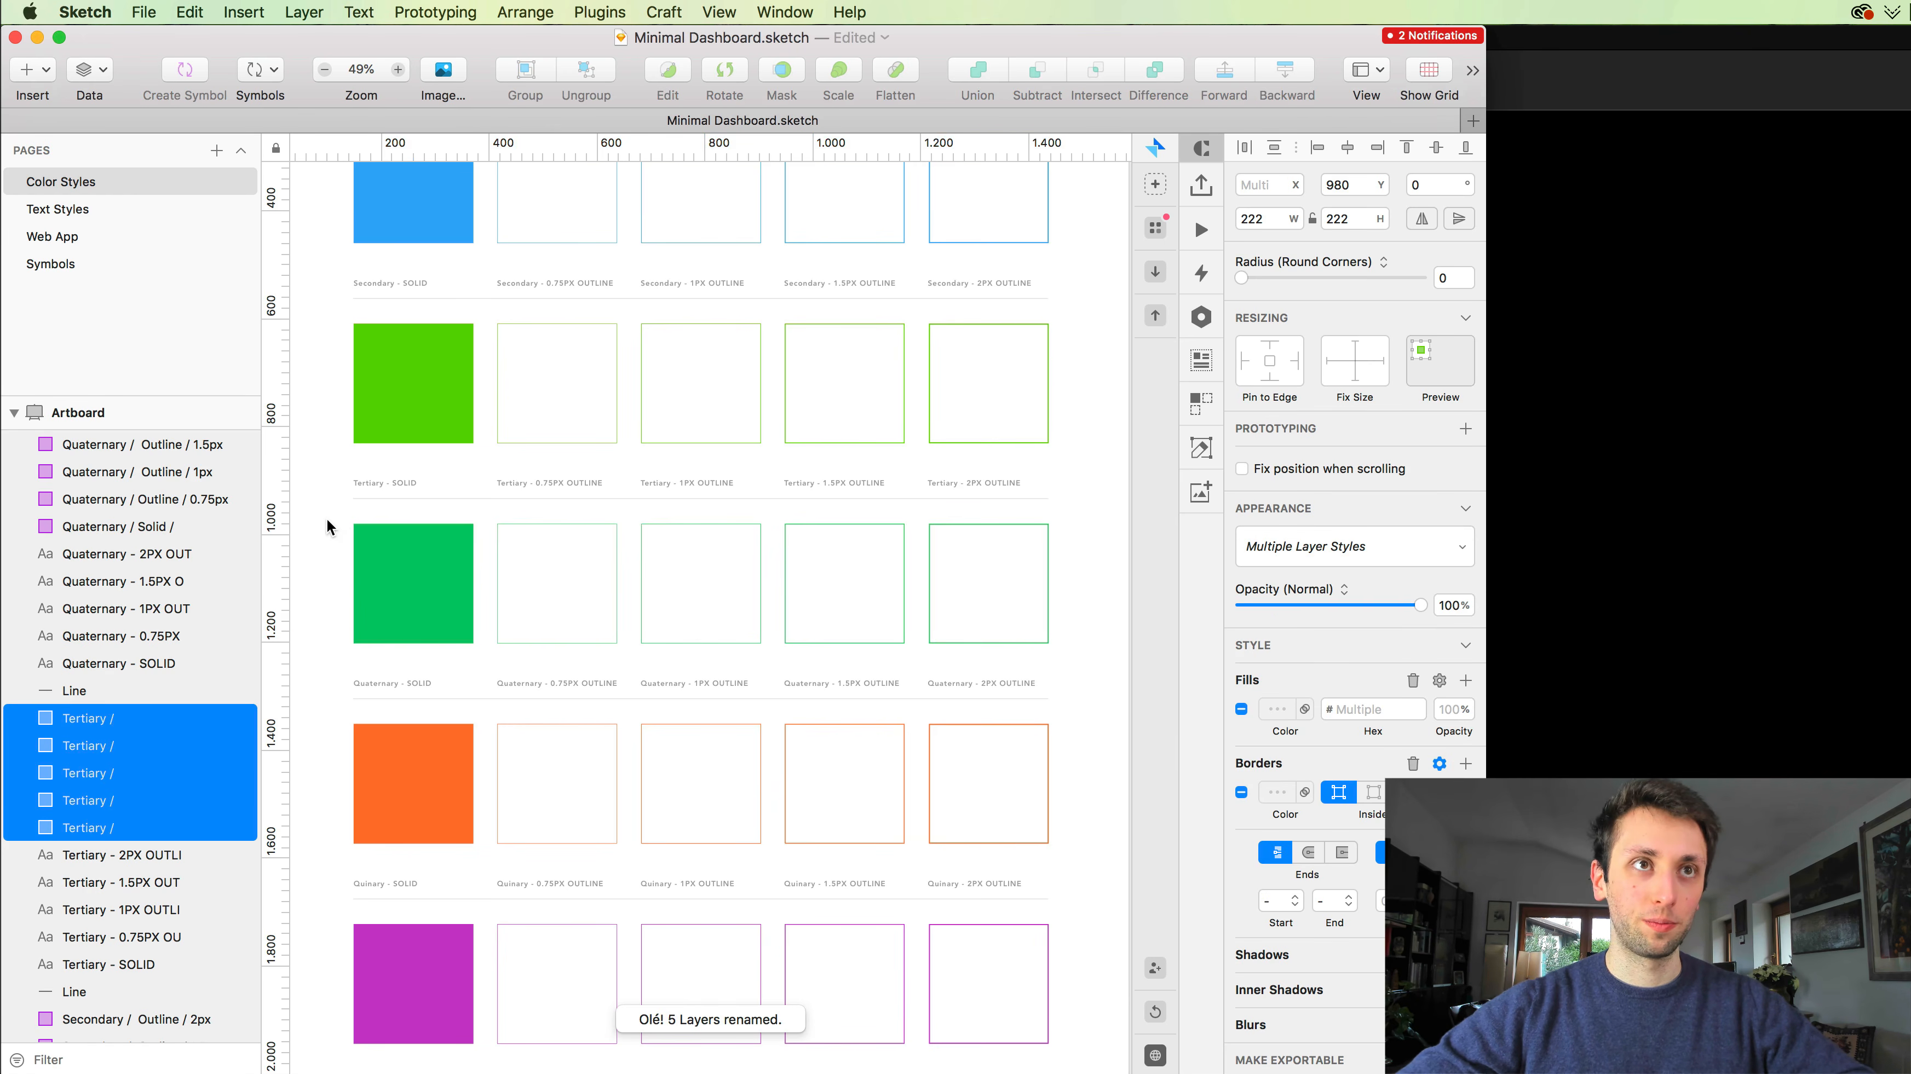
Step: Rename the solid dark green rectangle in the Tertiary row as "Tertiary / Solid"
{"action": "left_click", "coordinate": [368, 536]}
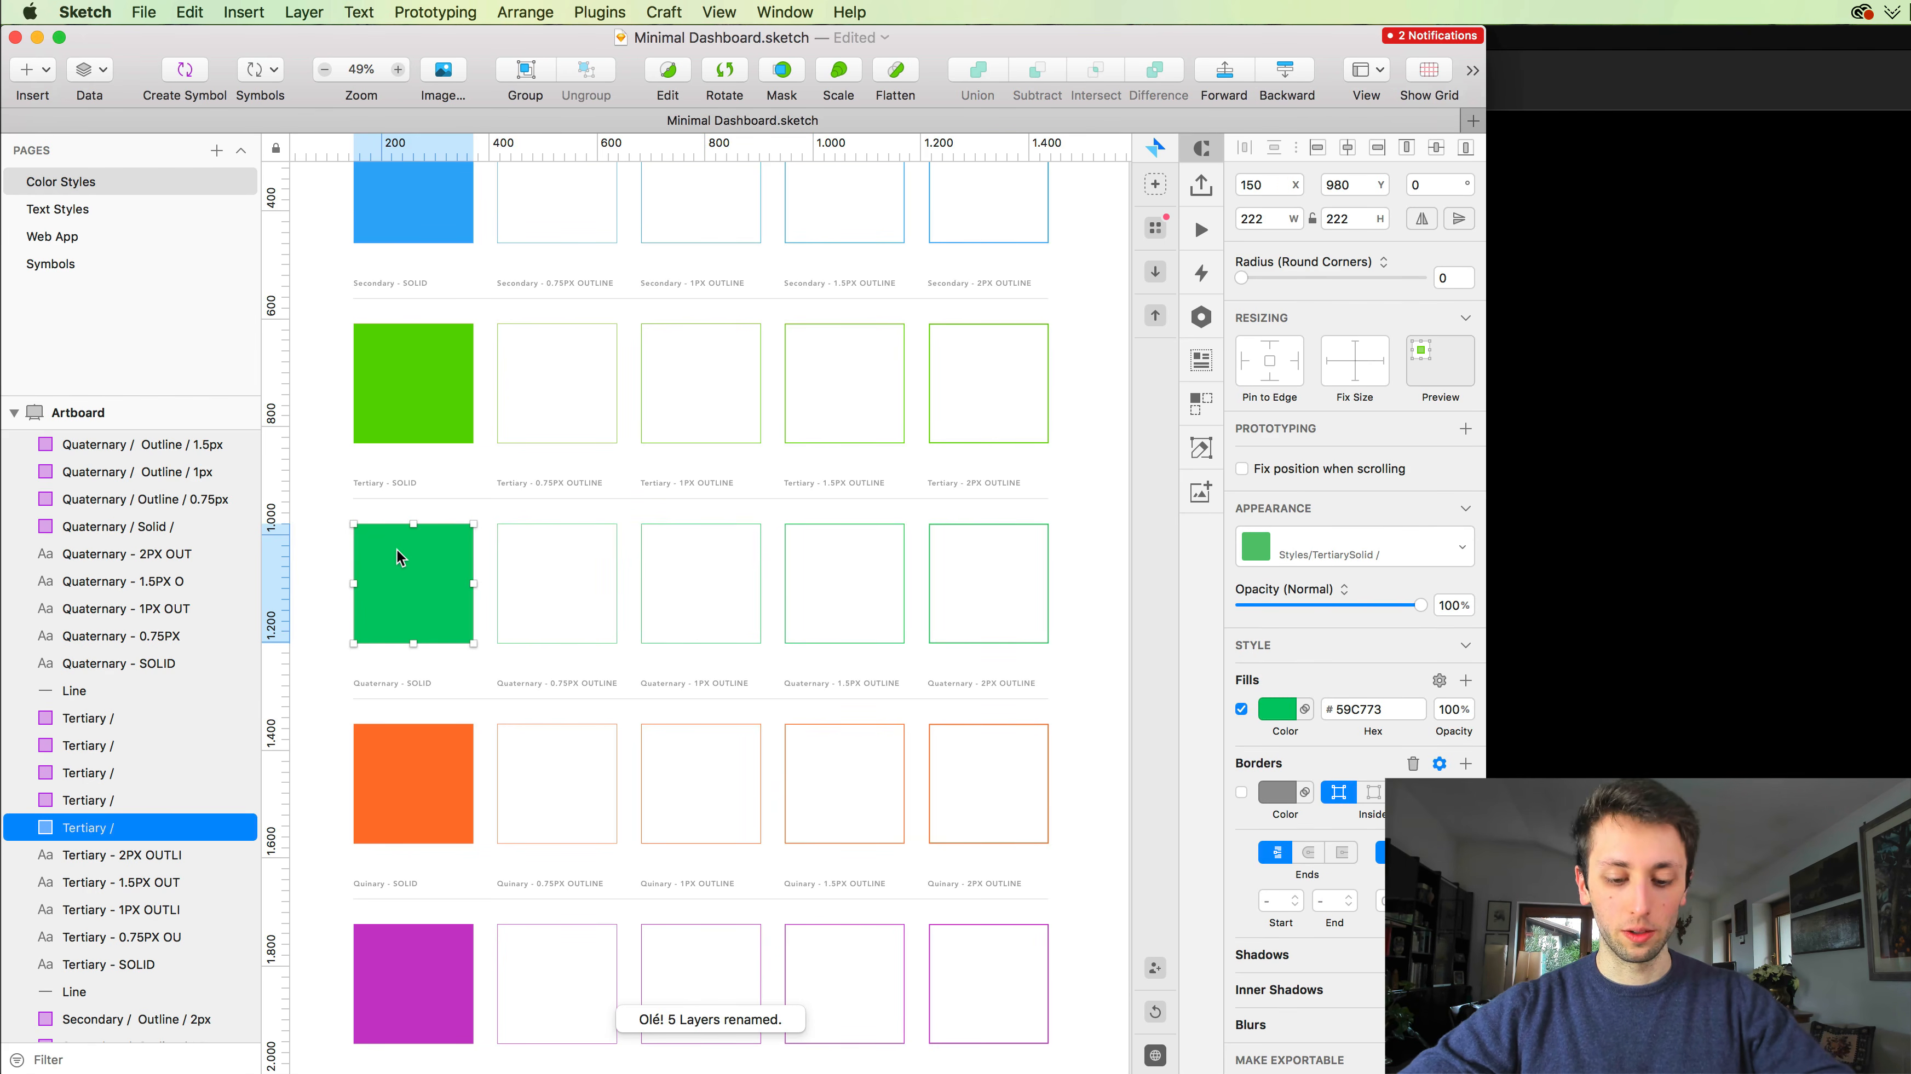
{"action": "key", "text": "super+r"}
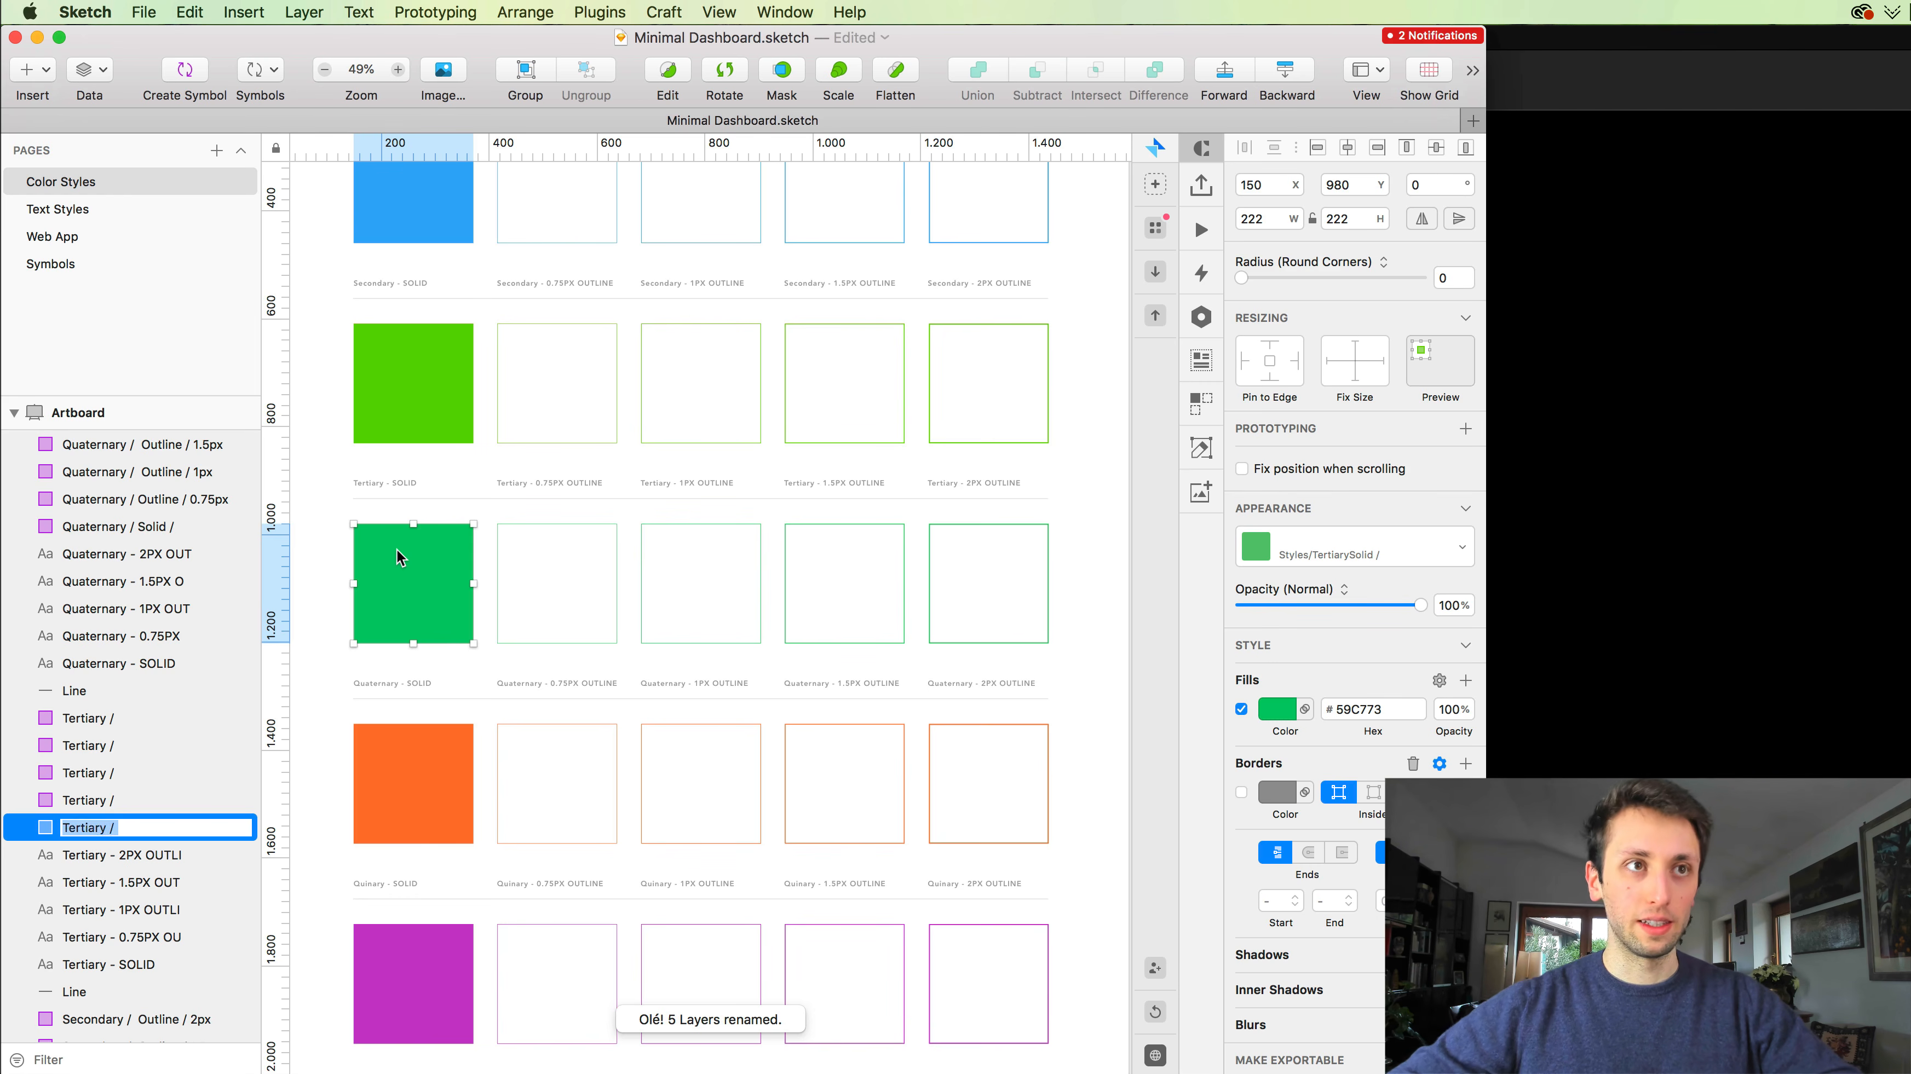
{"action": "key", "text": "Right"}
{"action": "type", "text": "Solid"}
{"action": "key", "text": "Return"}
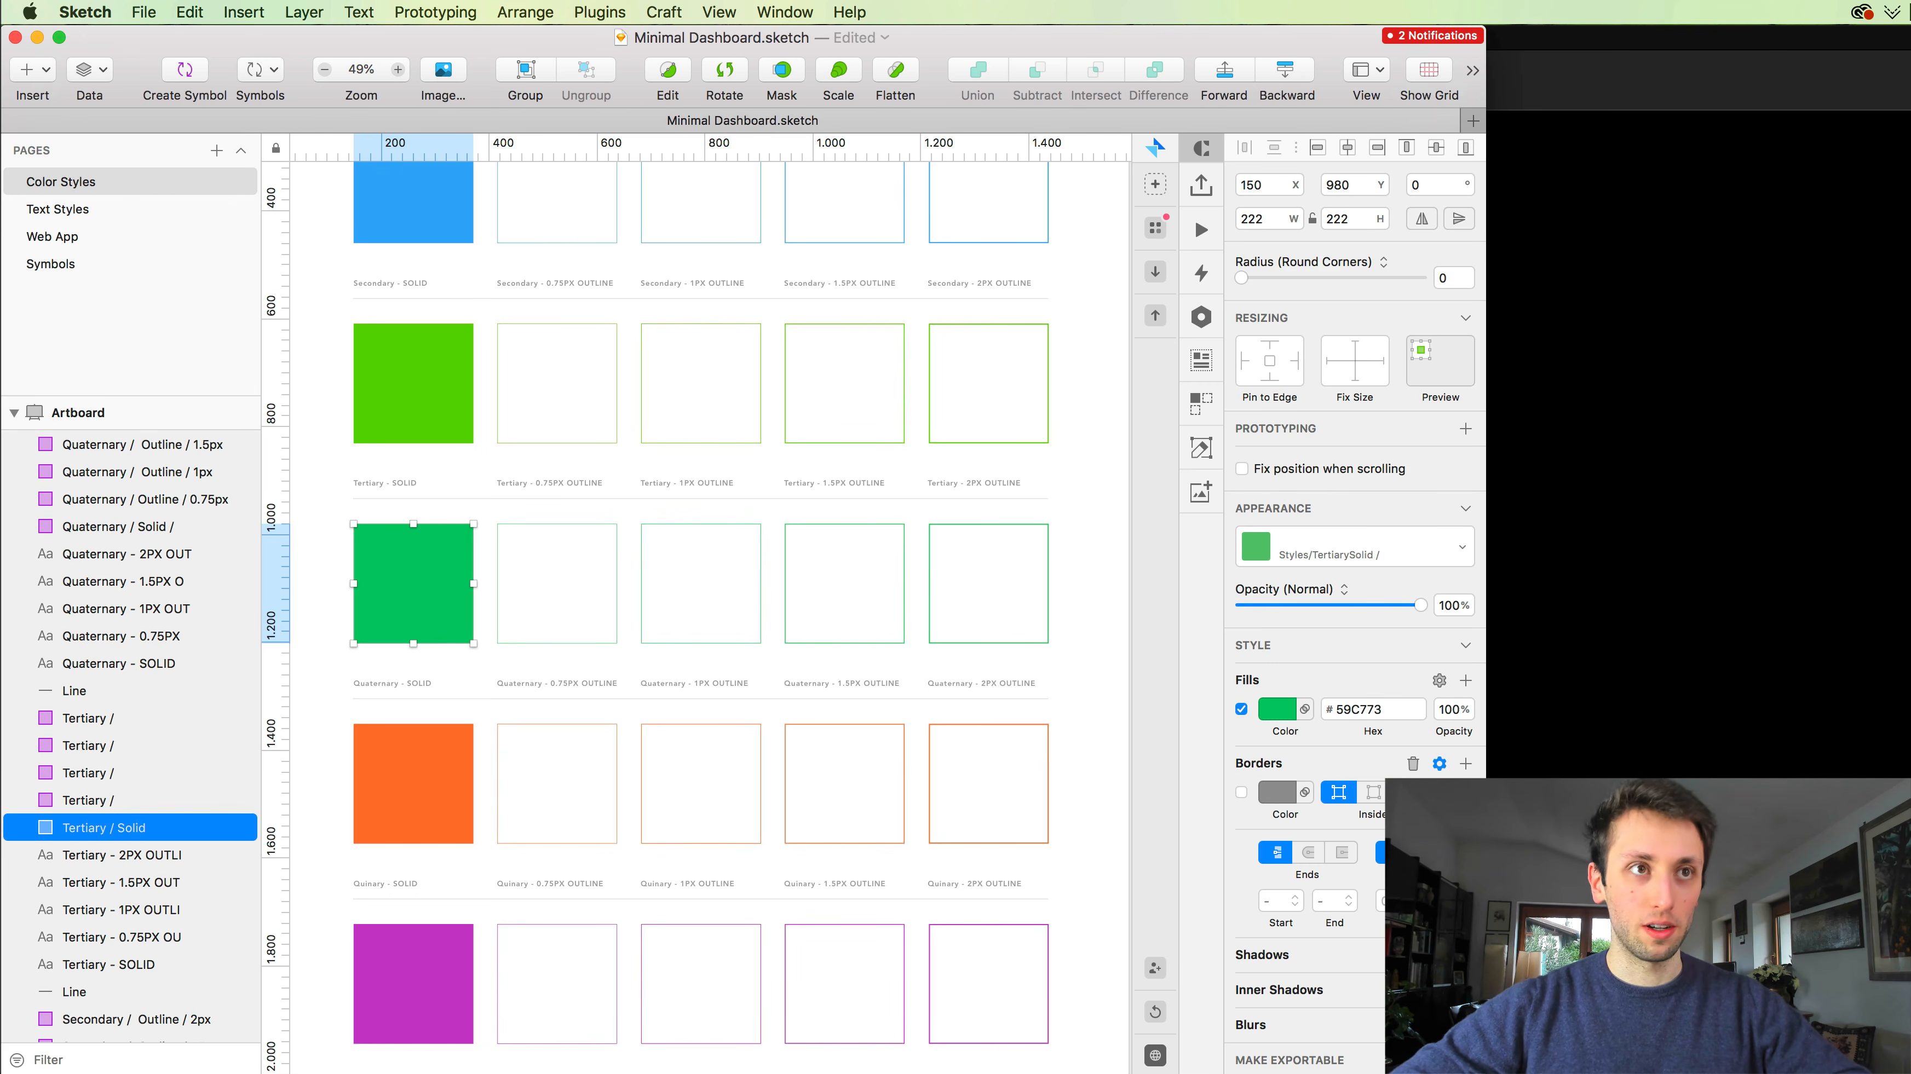
Step: Batch rename the four dark green outline rectangles, keeping their layer name and appending "Outline / "
{"action": "left_click_drag", "start_coordinate": [521, 505], "coordinate": [1036, 582]}
{"action": "scroll", "coordinate": [1012, 576], "scroll_direction": "up", "scroll_amount": 1}
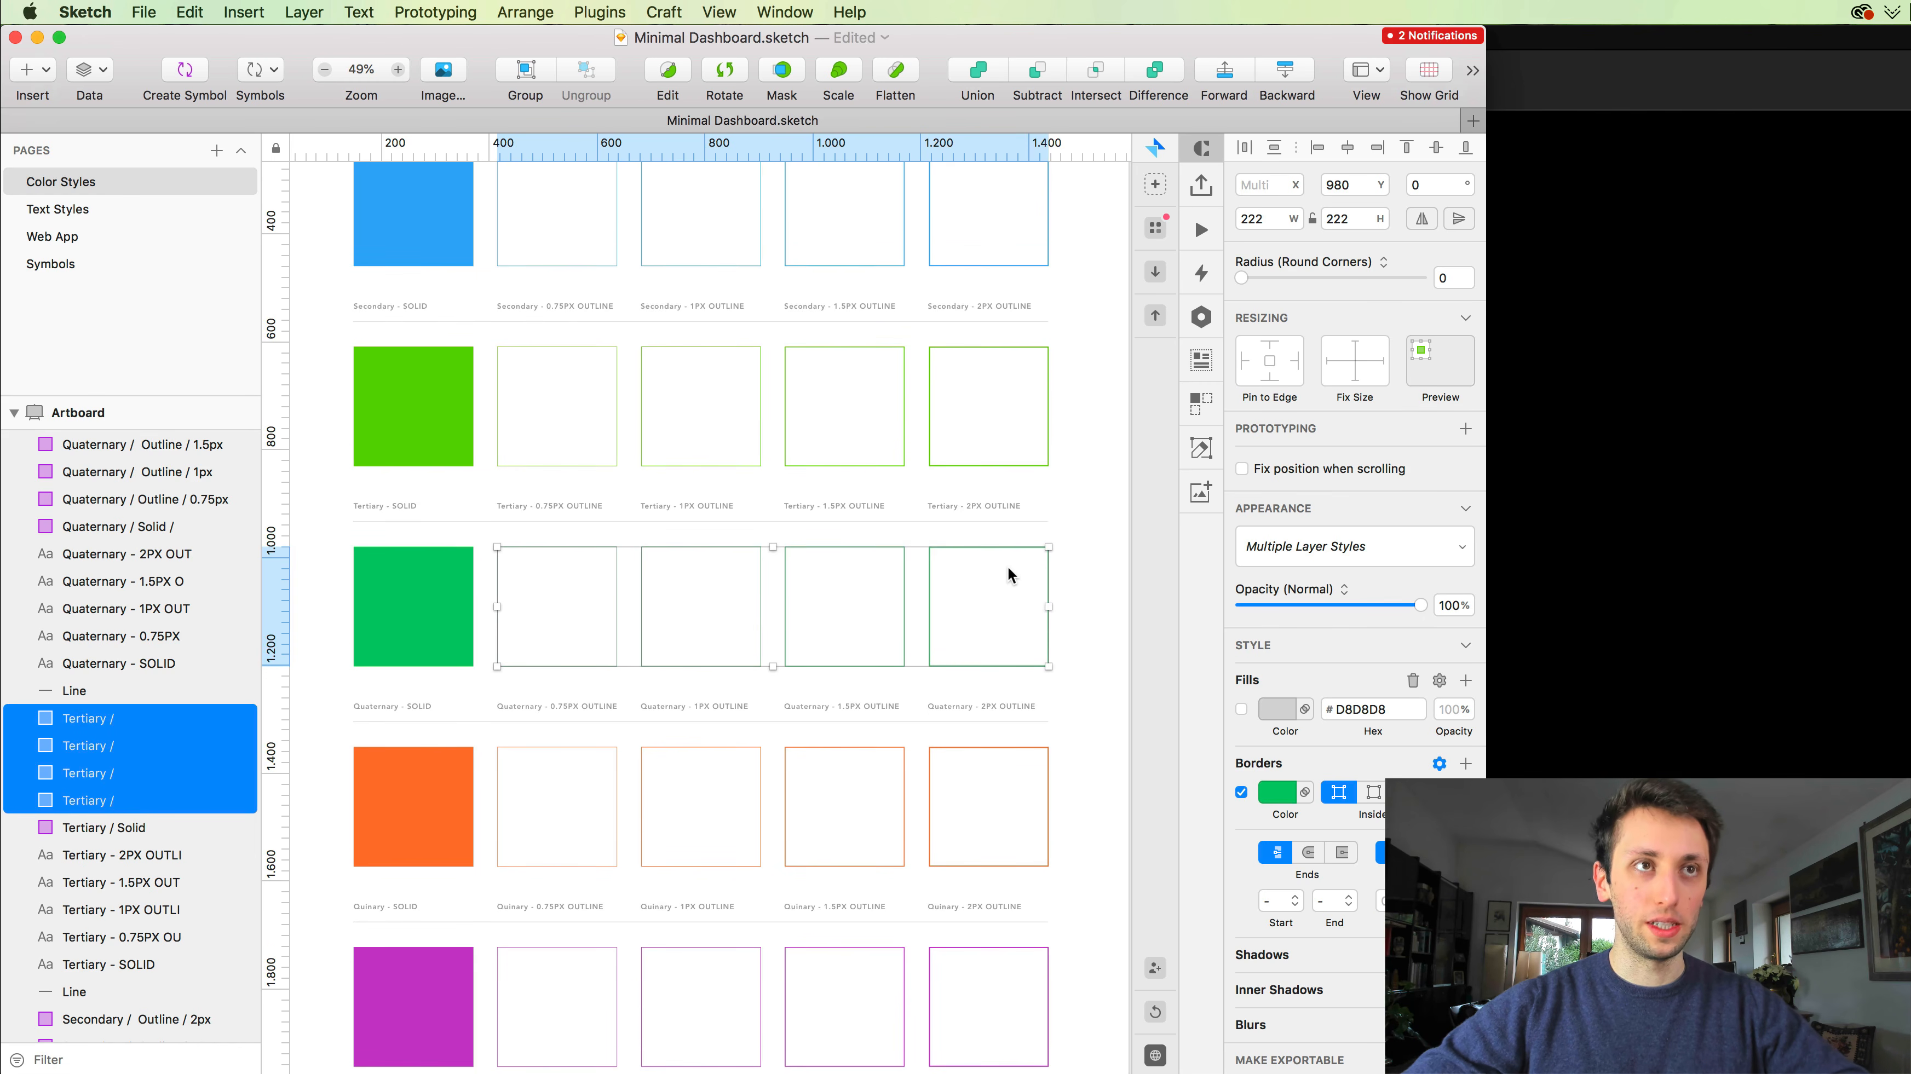
{"action": "key", "text": "super+r"}
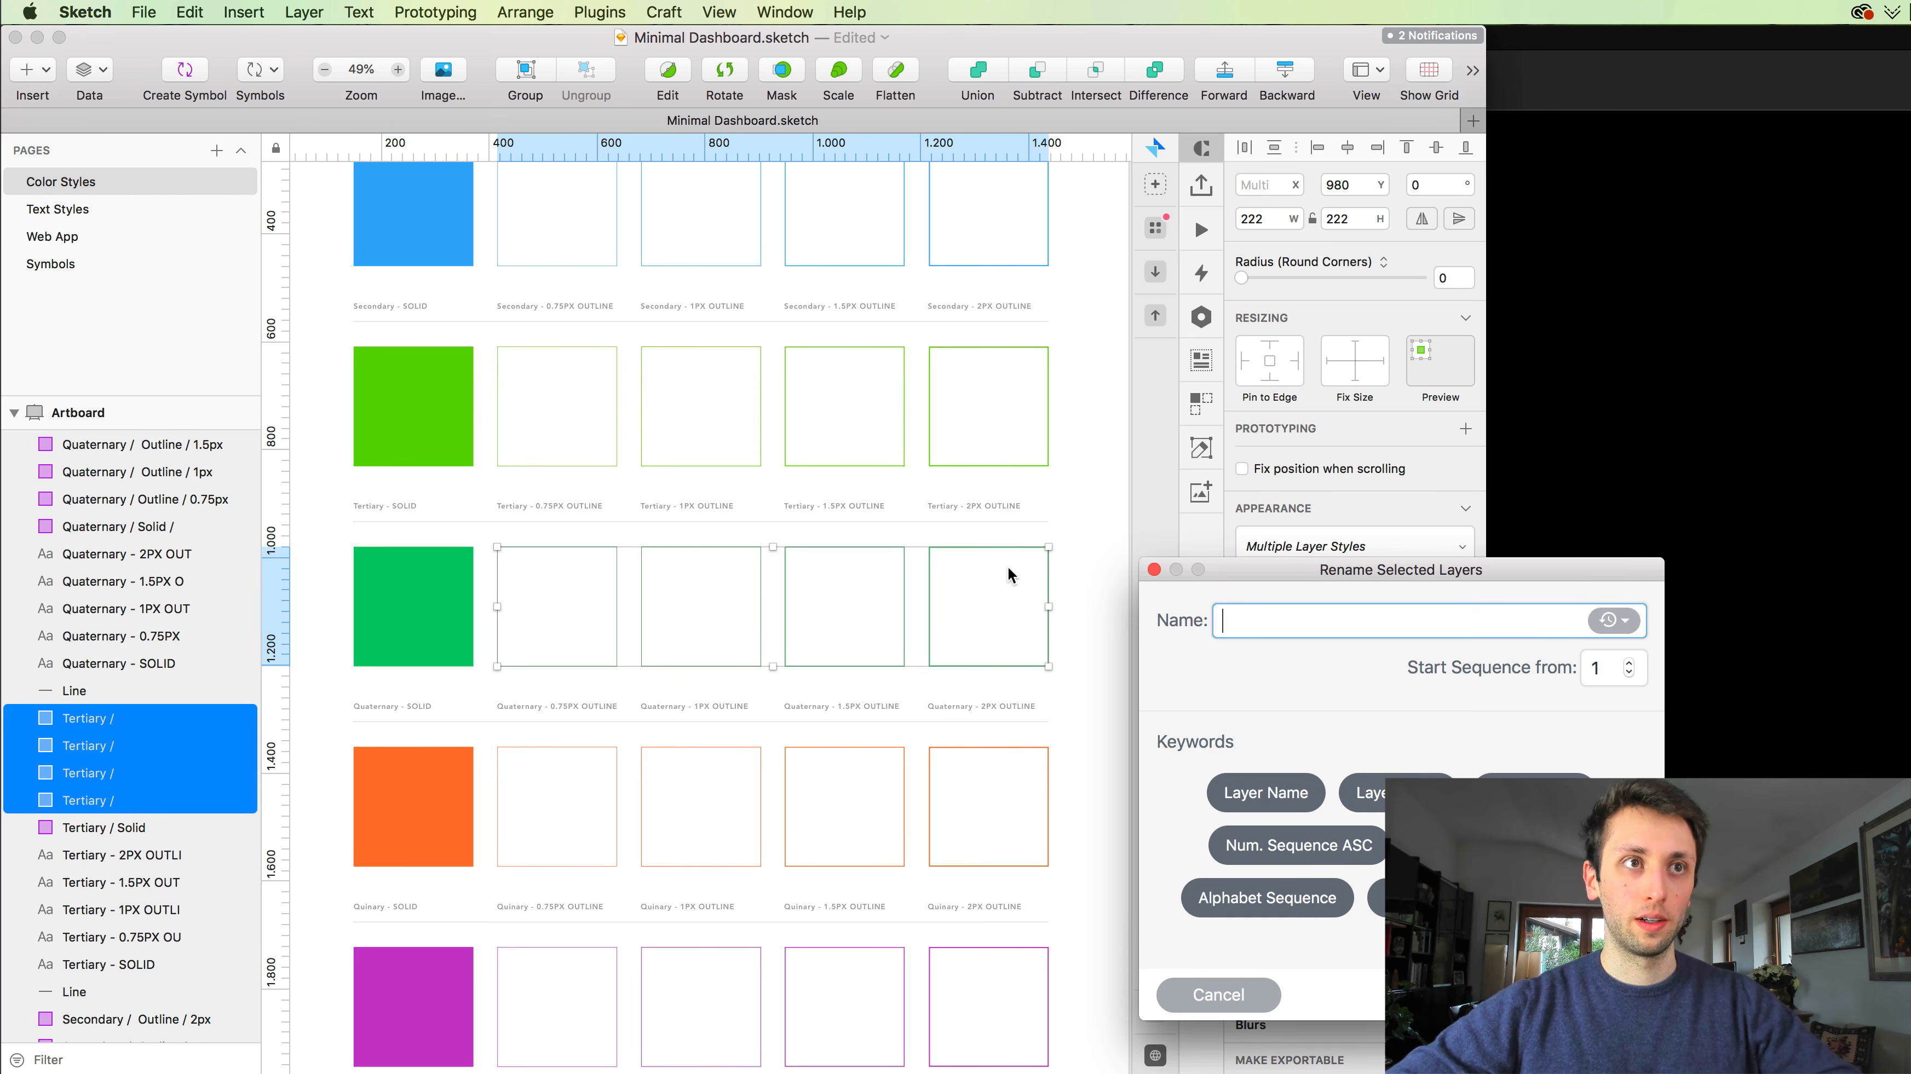
{"action": "left_click", "coordinate": [1267, 794]}
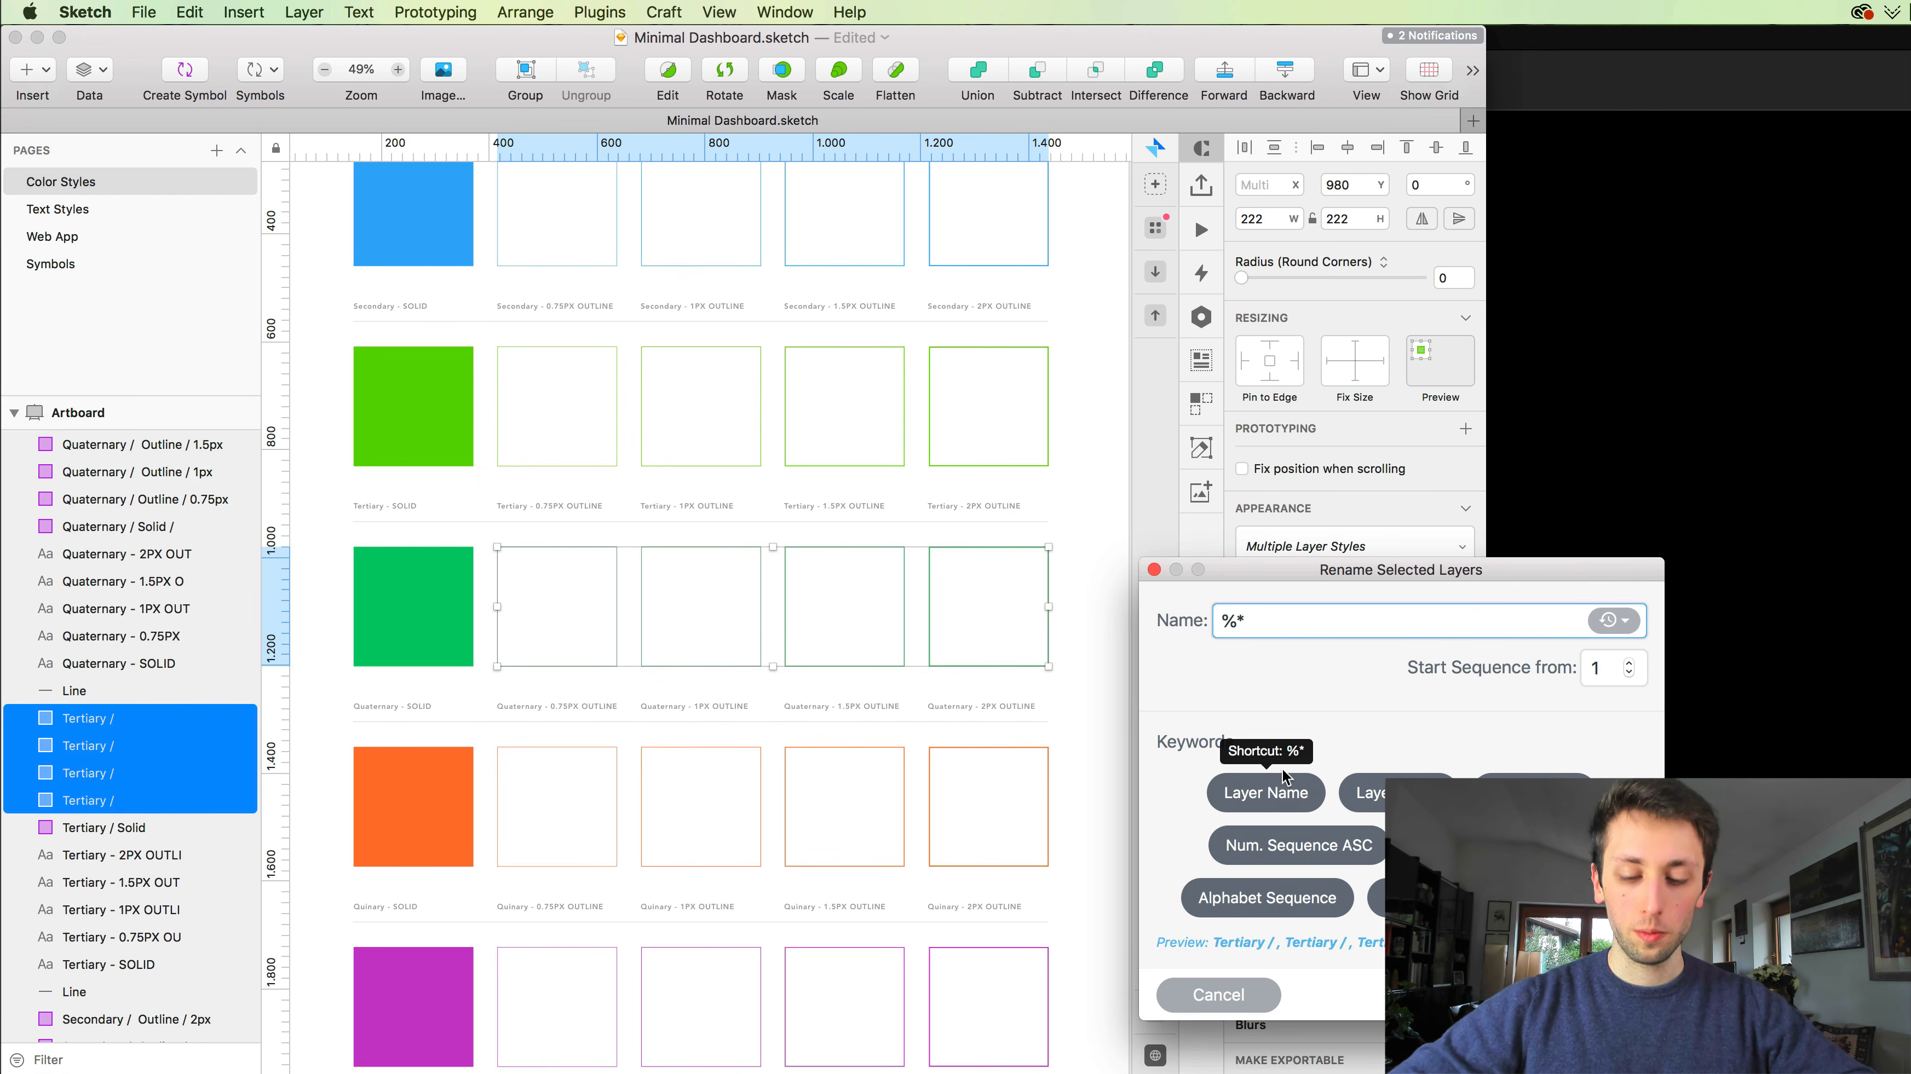
{"action": "type", "text": "Outline"}
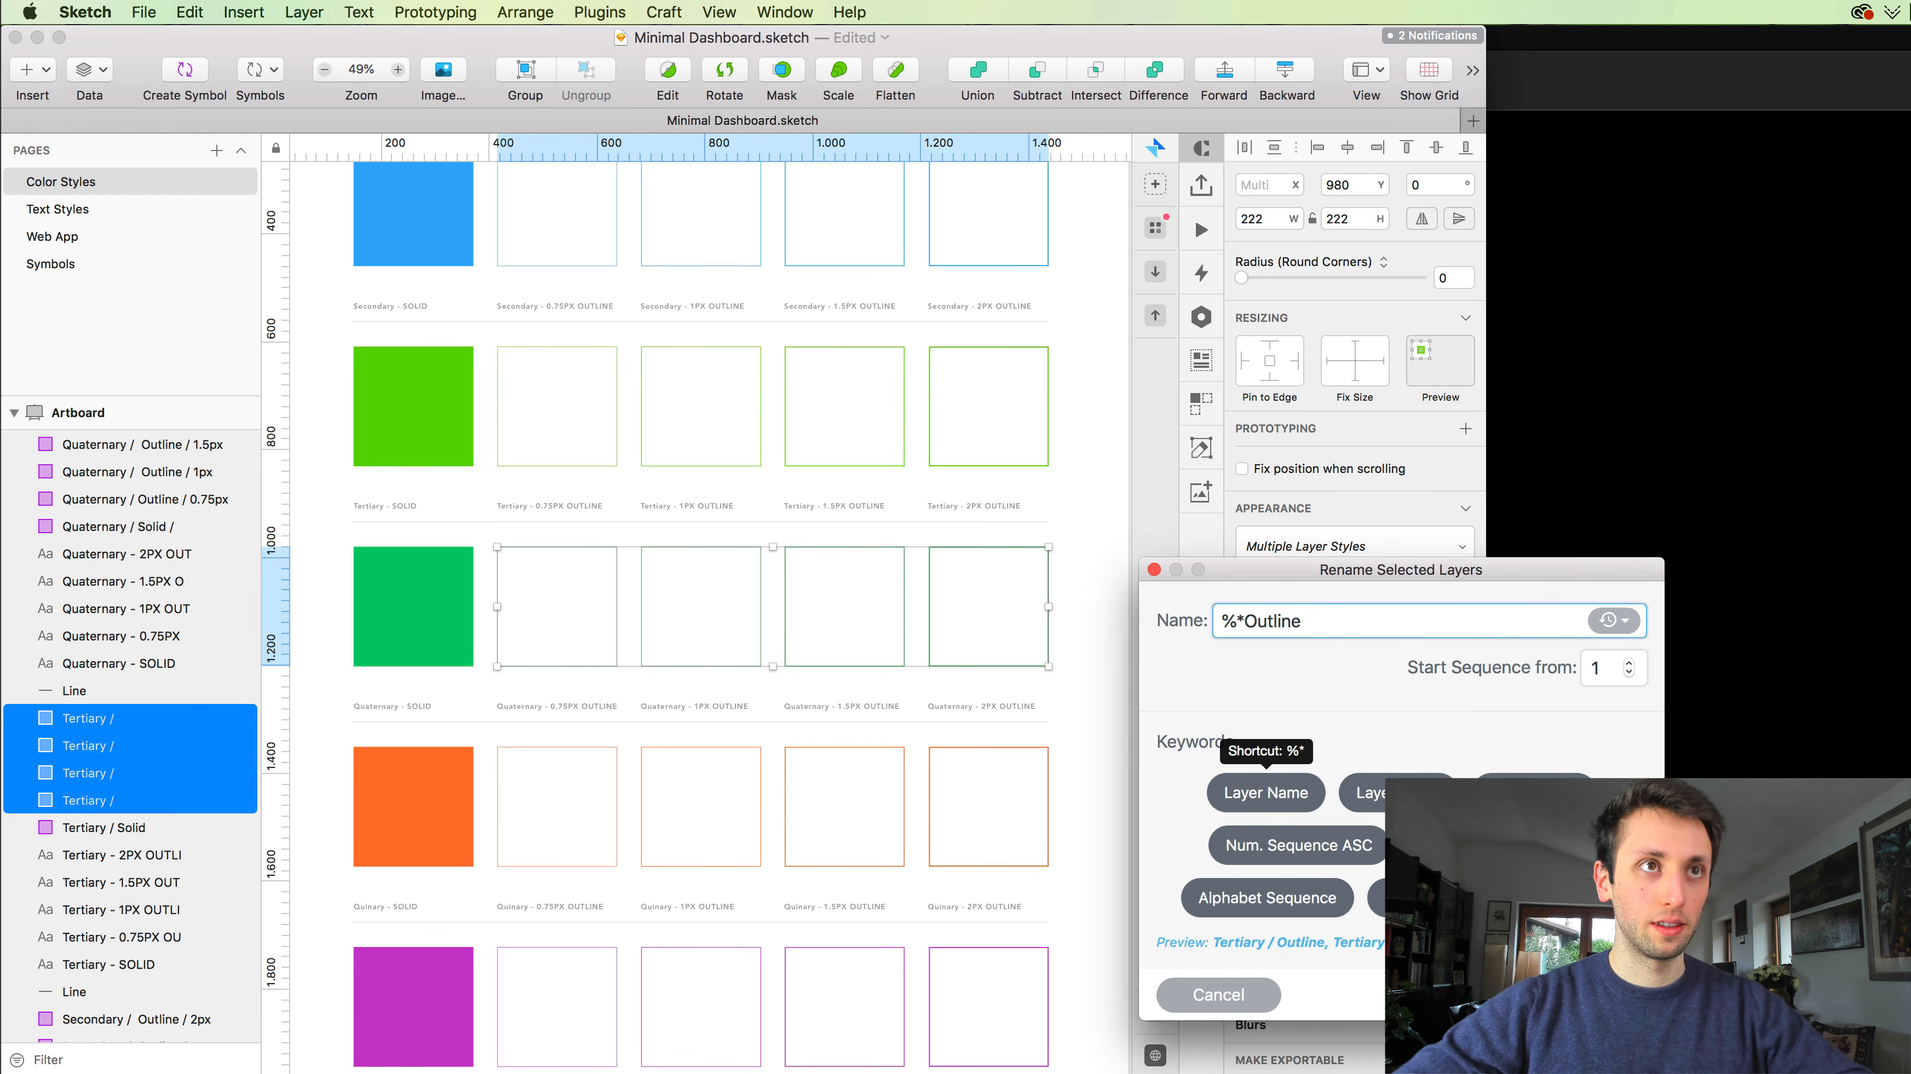
{"action": "type", "text": " /"}
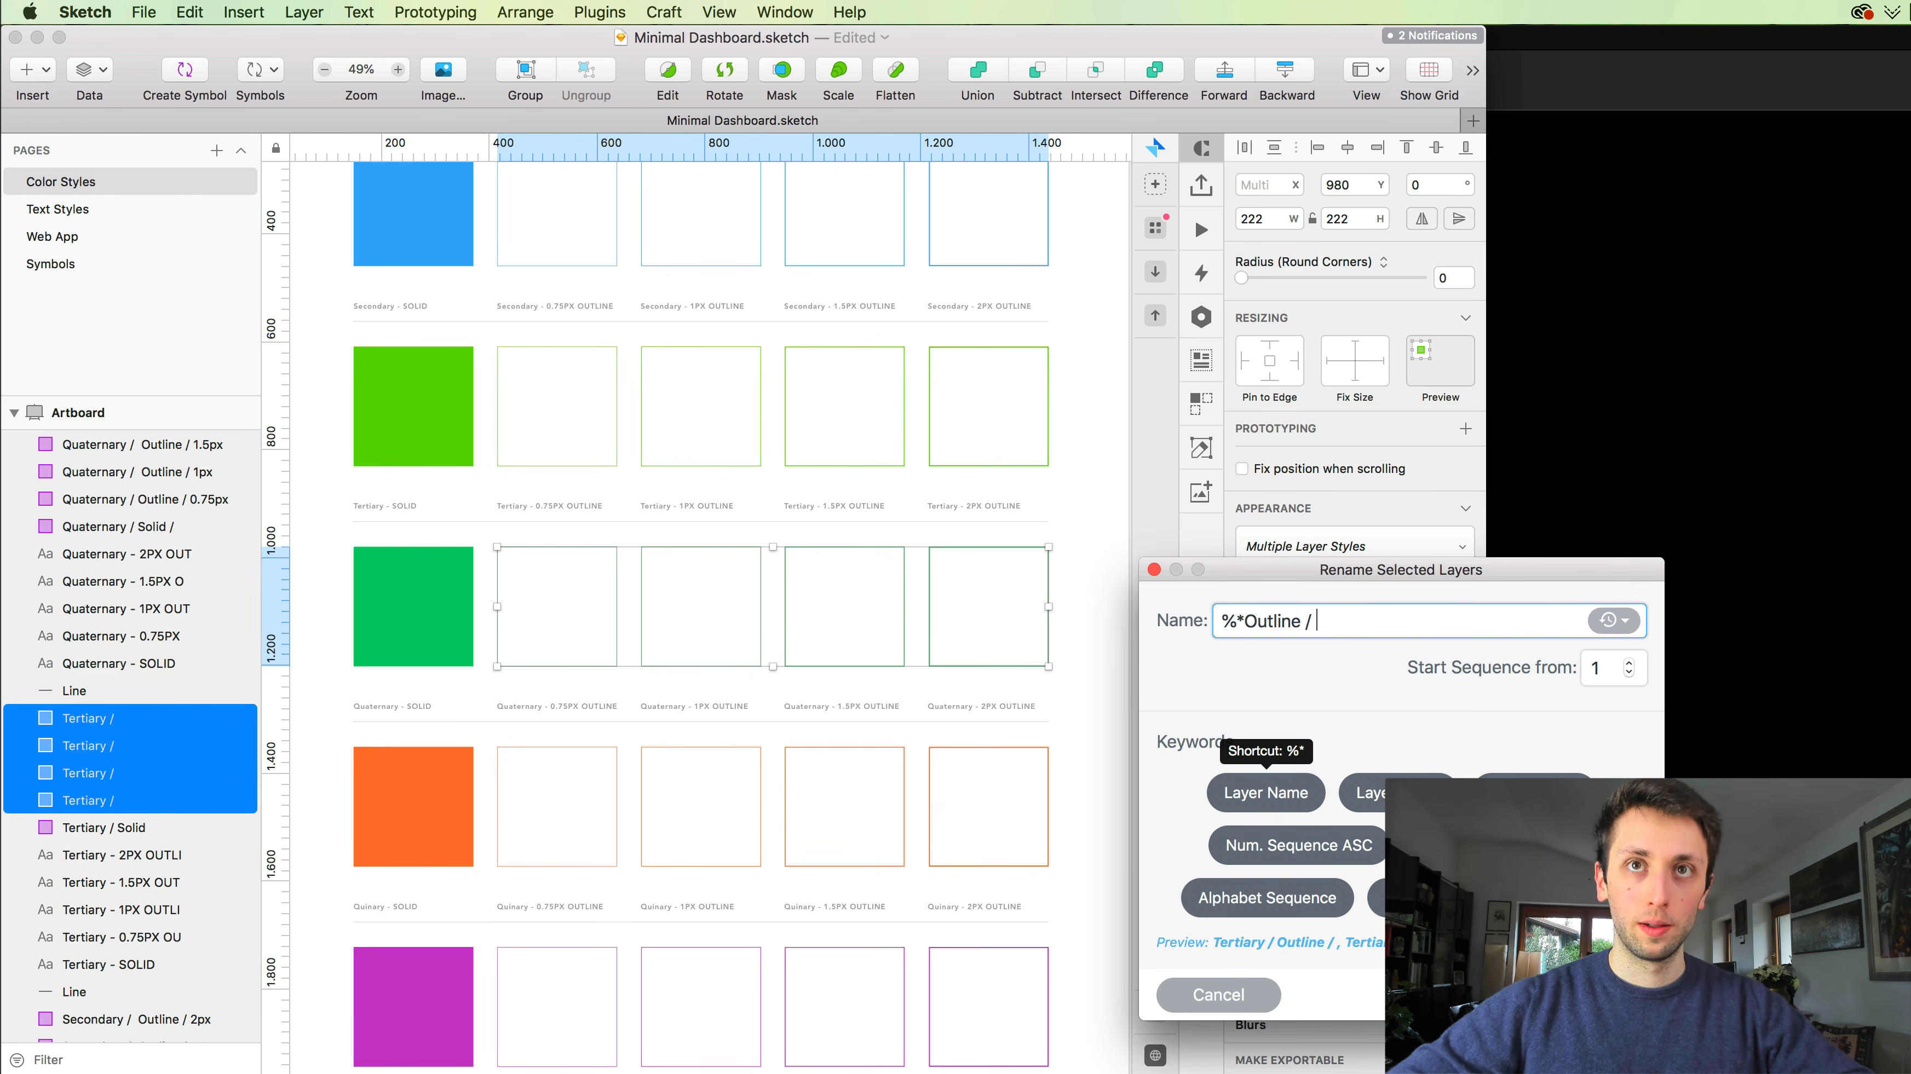
{"action": "key", "text": "Return"}
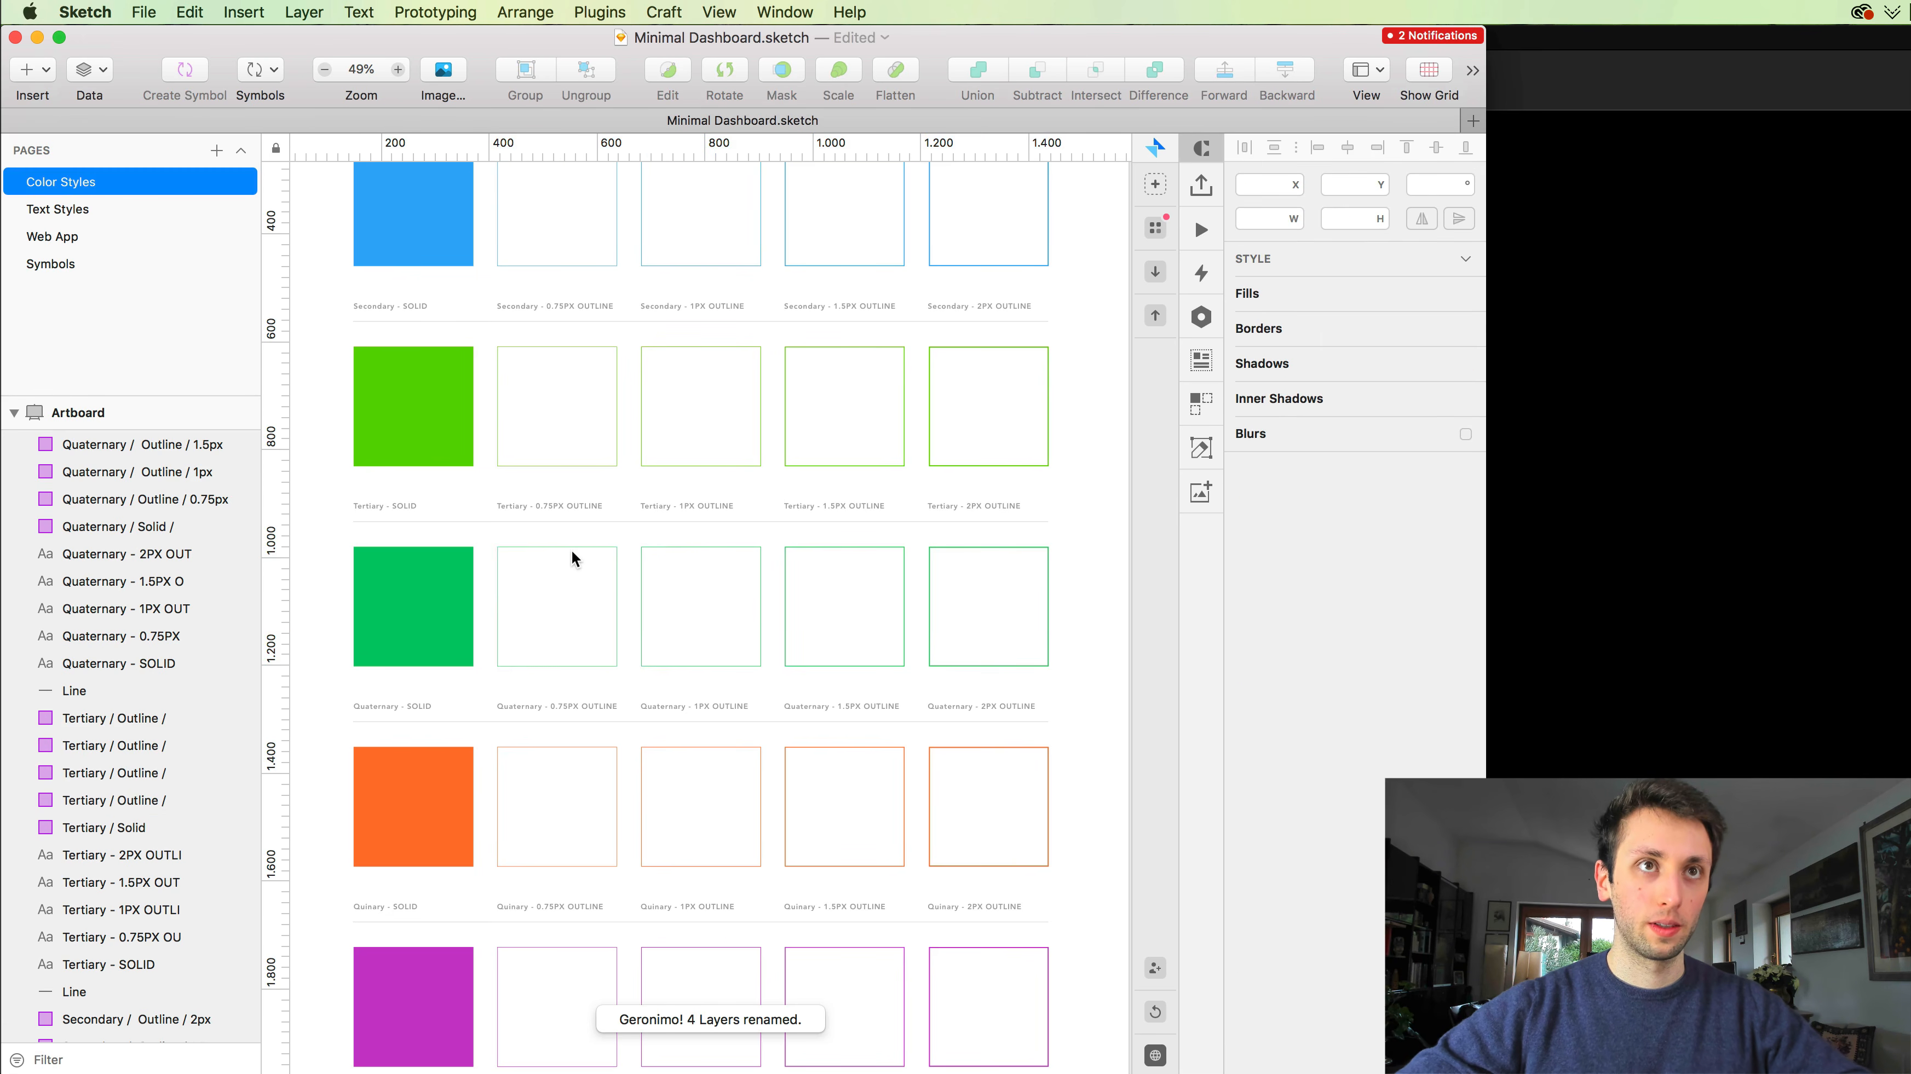
Step: Rename the first dark green outline rectangle beside the solid swatch as "Tertiary / Outline / 0.75px"
{"action": "left_click", "coordinate": [575, 545]}
{"action": "scroll", "coordinate": [574, 546], "scroll_direction": "up", "scroll_amount": 3}
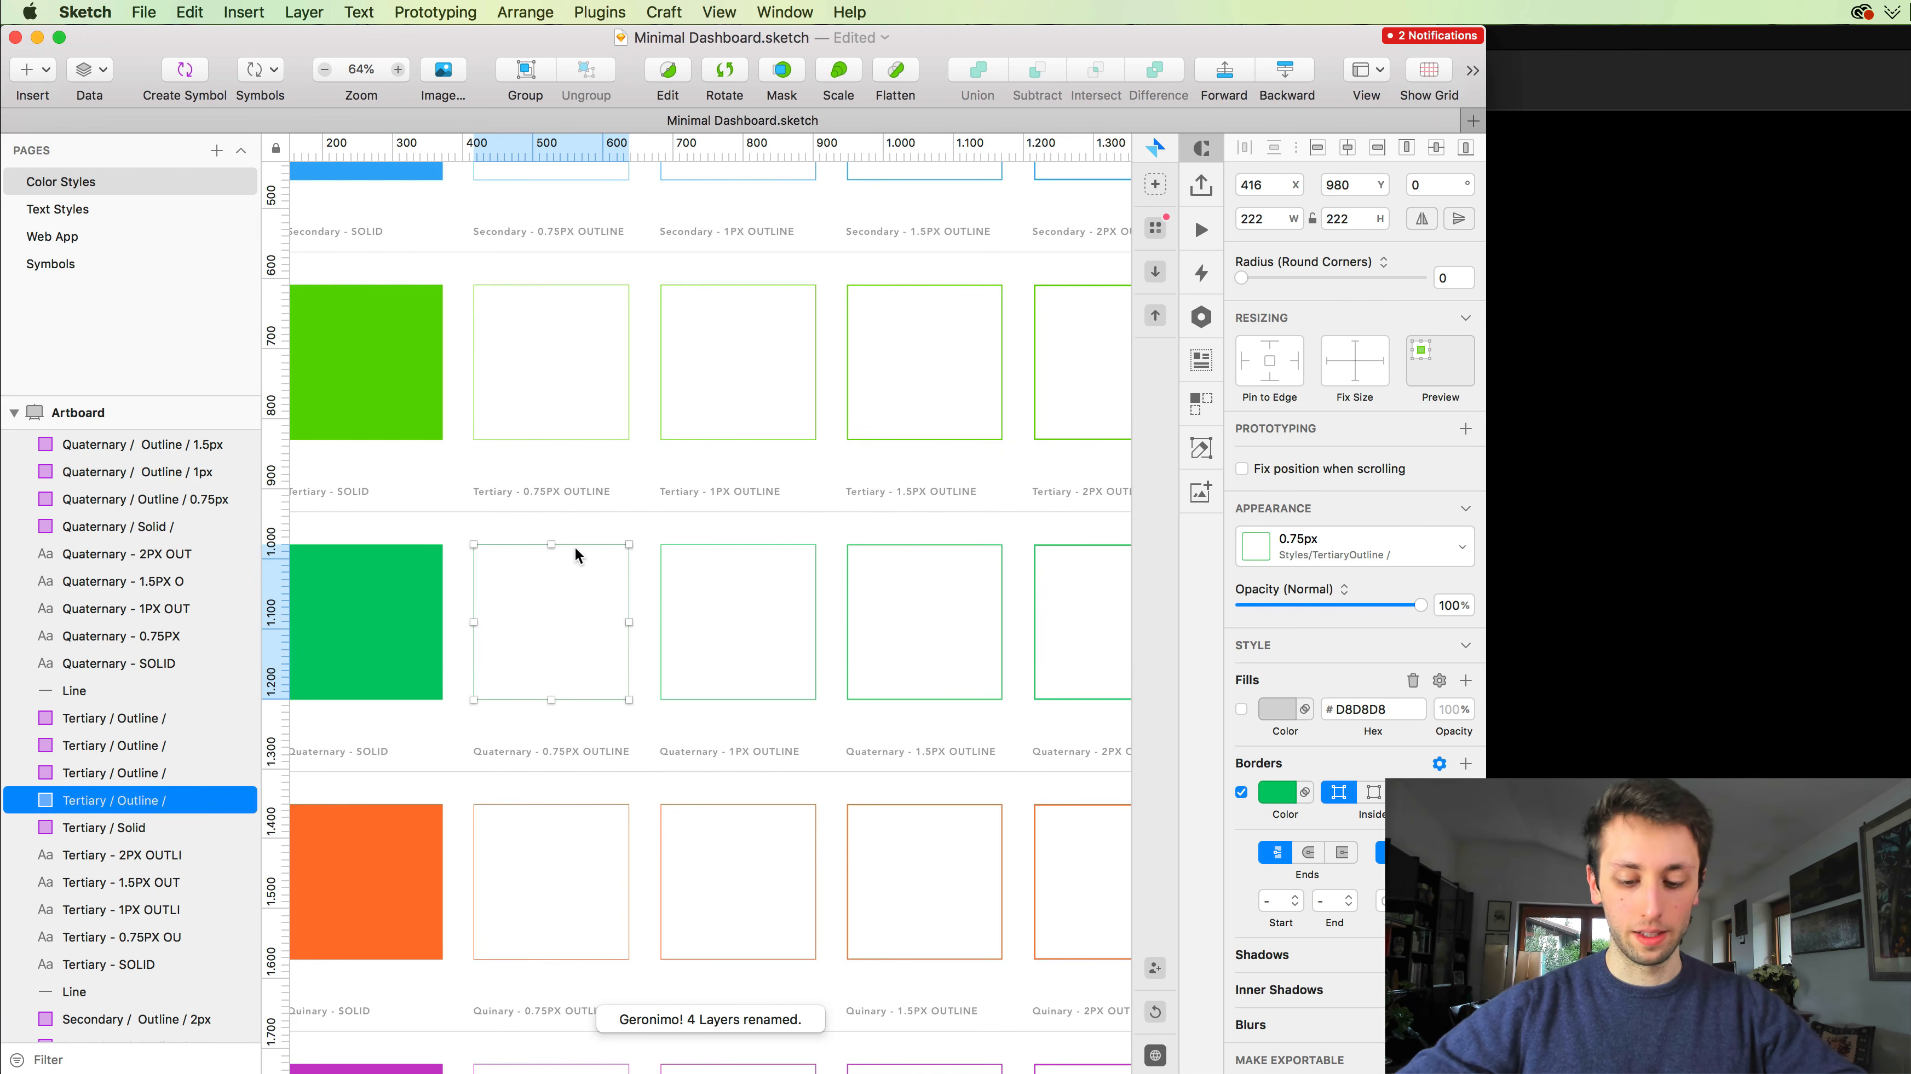
{"action": "key", "text": "super+r"}
{"action": "key", "text": "Right"}
{"action": "type", "text": "0."}
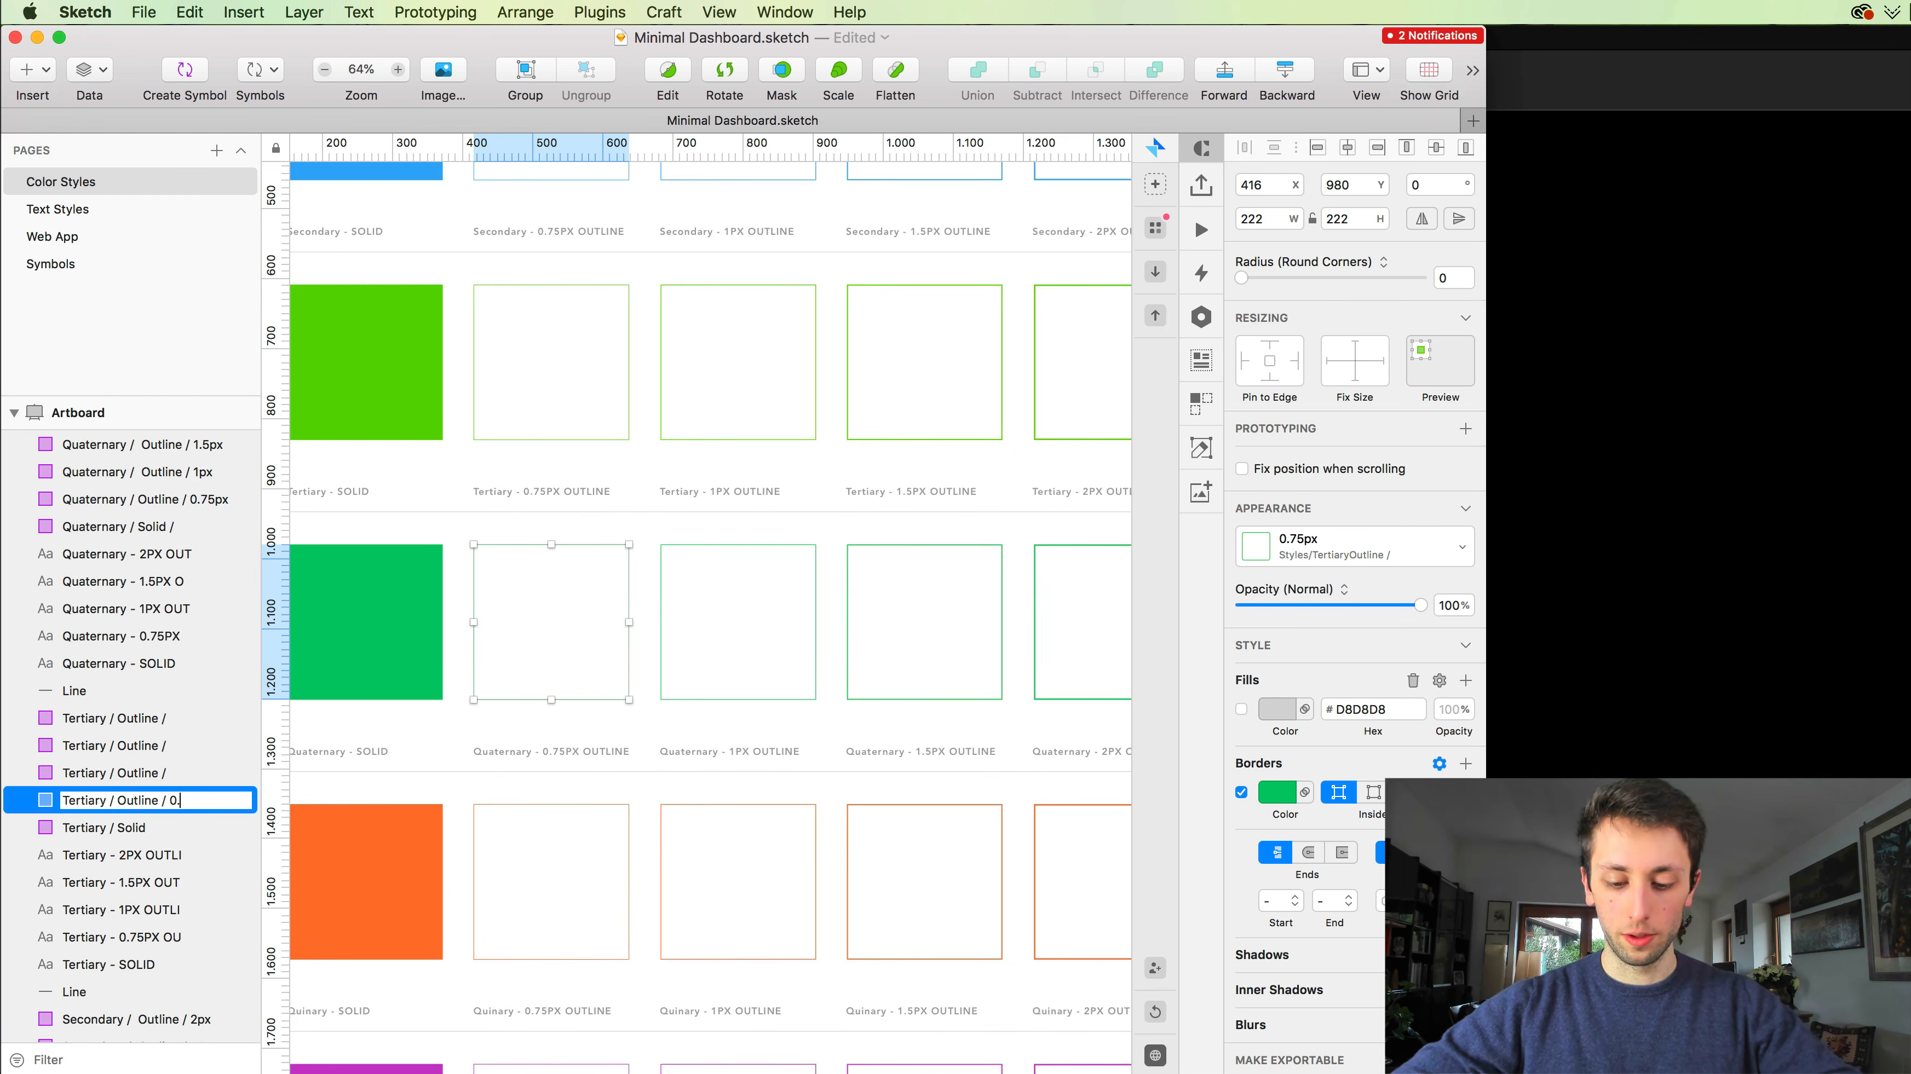
{"action": "type", "text": "75px"}
{"action": "key", "text": "Return"}
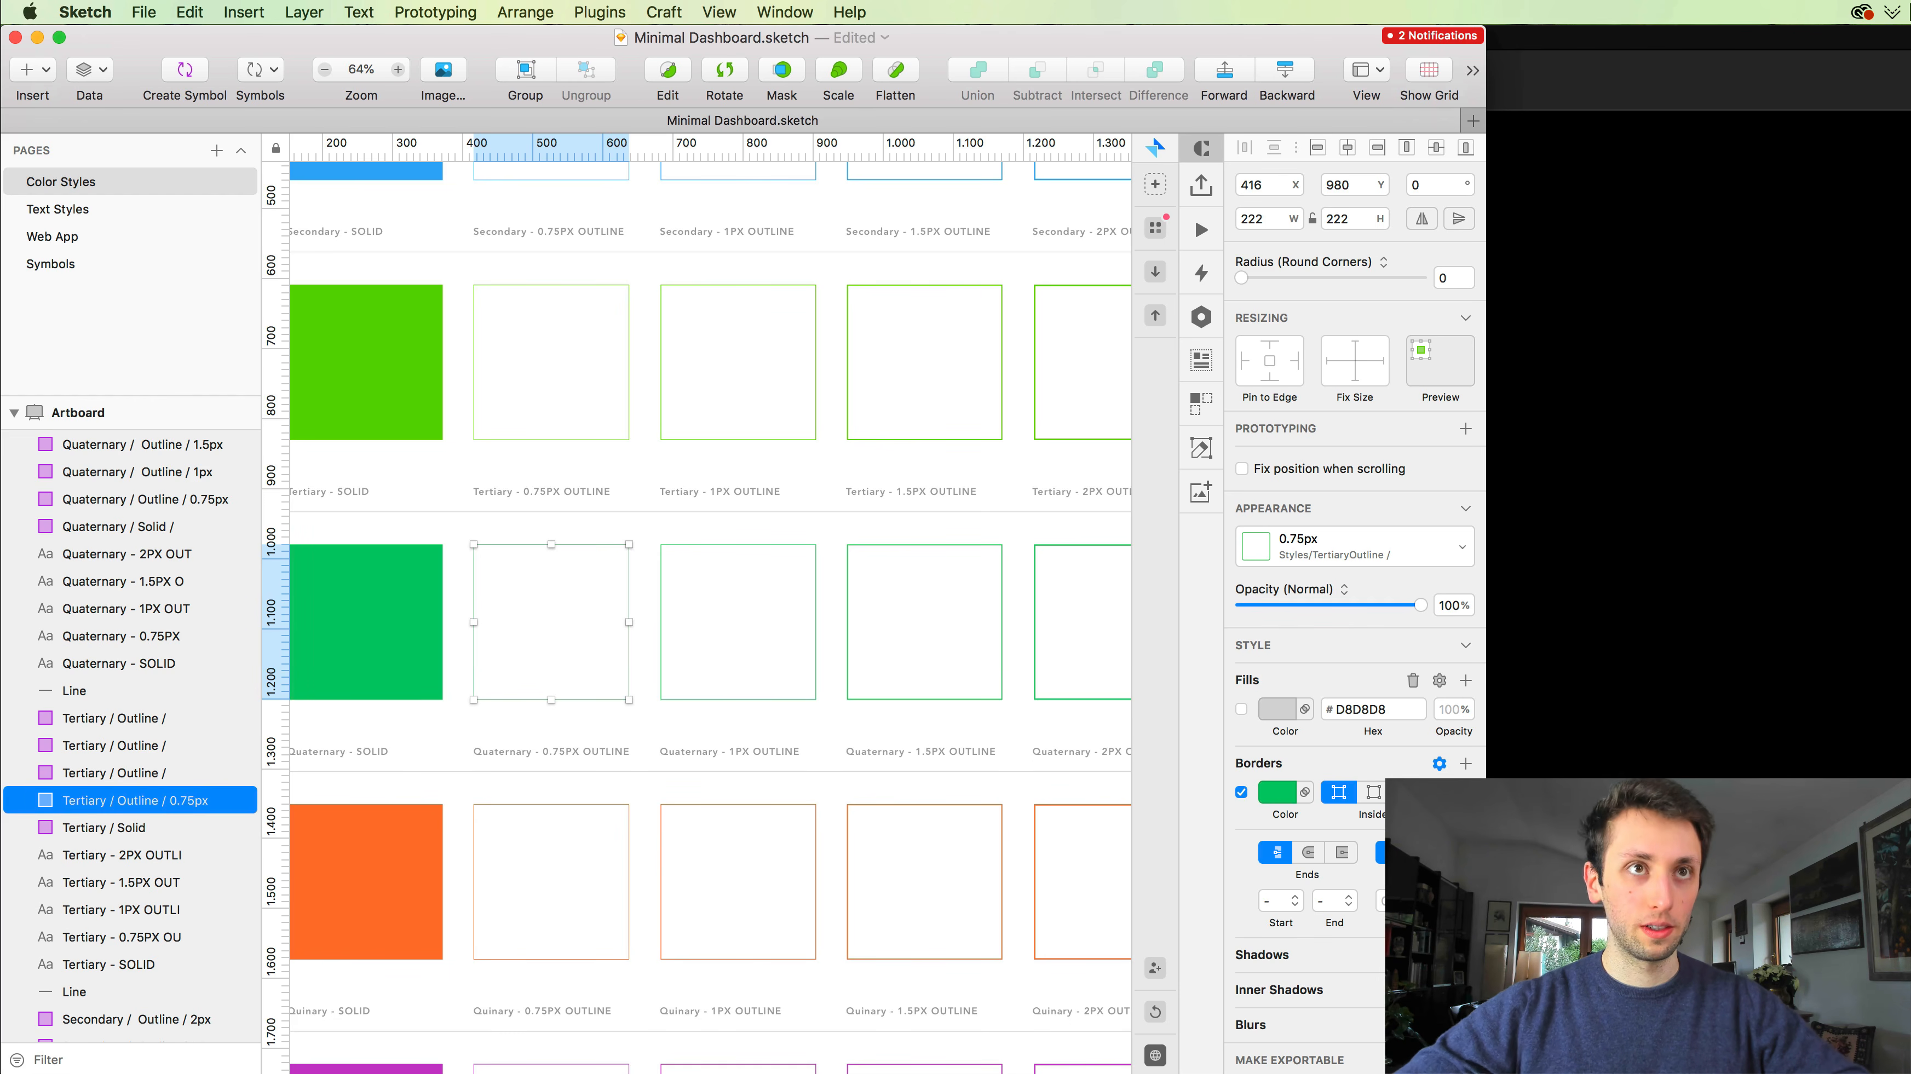
Step: Rename the second dark green outline rectangle as "Tertiary / Outline / 1px"
{"action": "left_click", "coordinate": [714, 561]}
{"action": "key", "text": "super+r"}
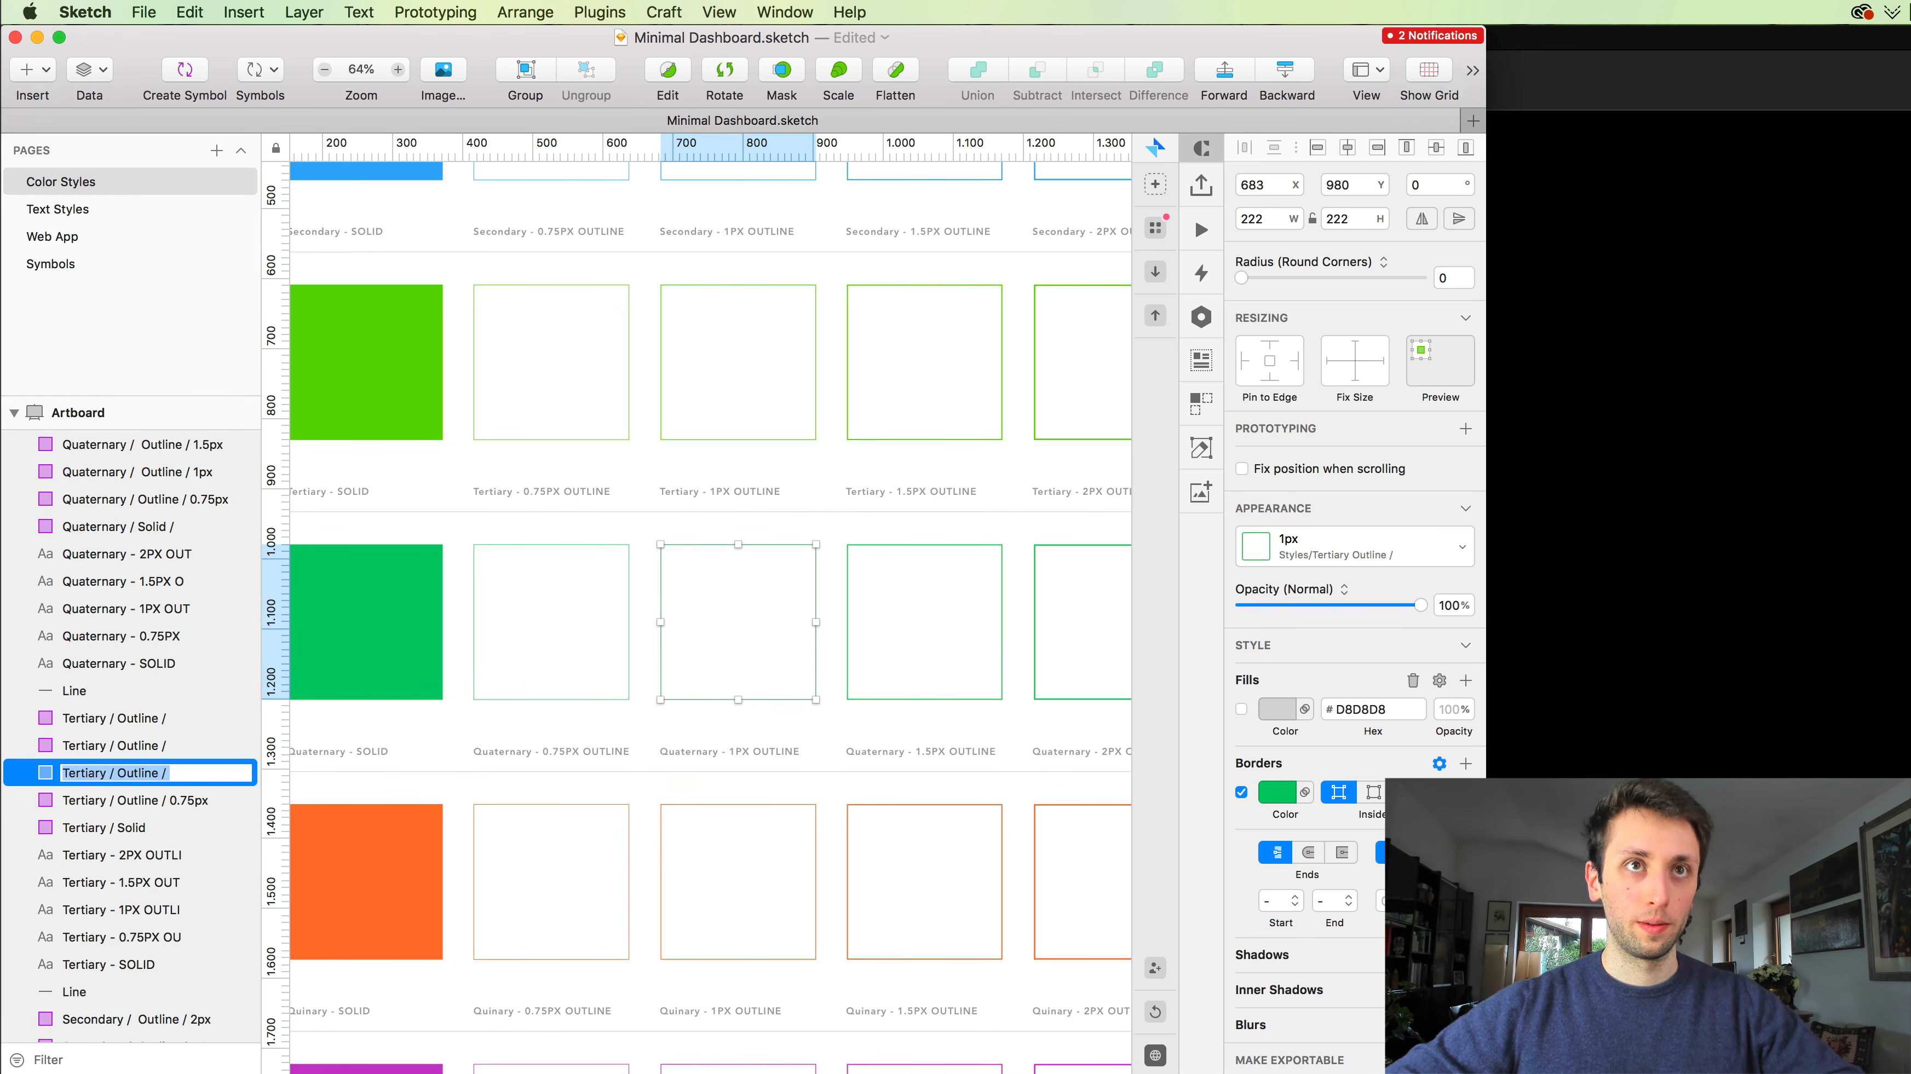
{"action": "key", "text": "Right"}
{"action": "type", "text": "1p"}
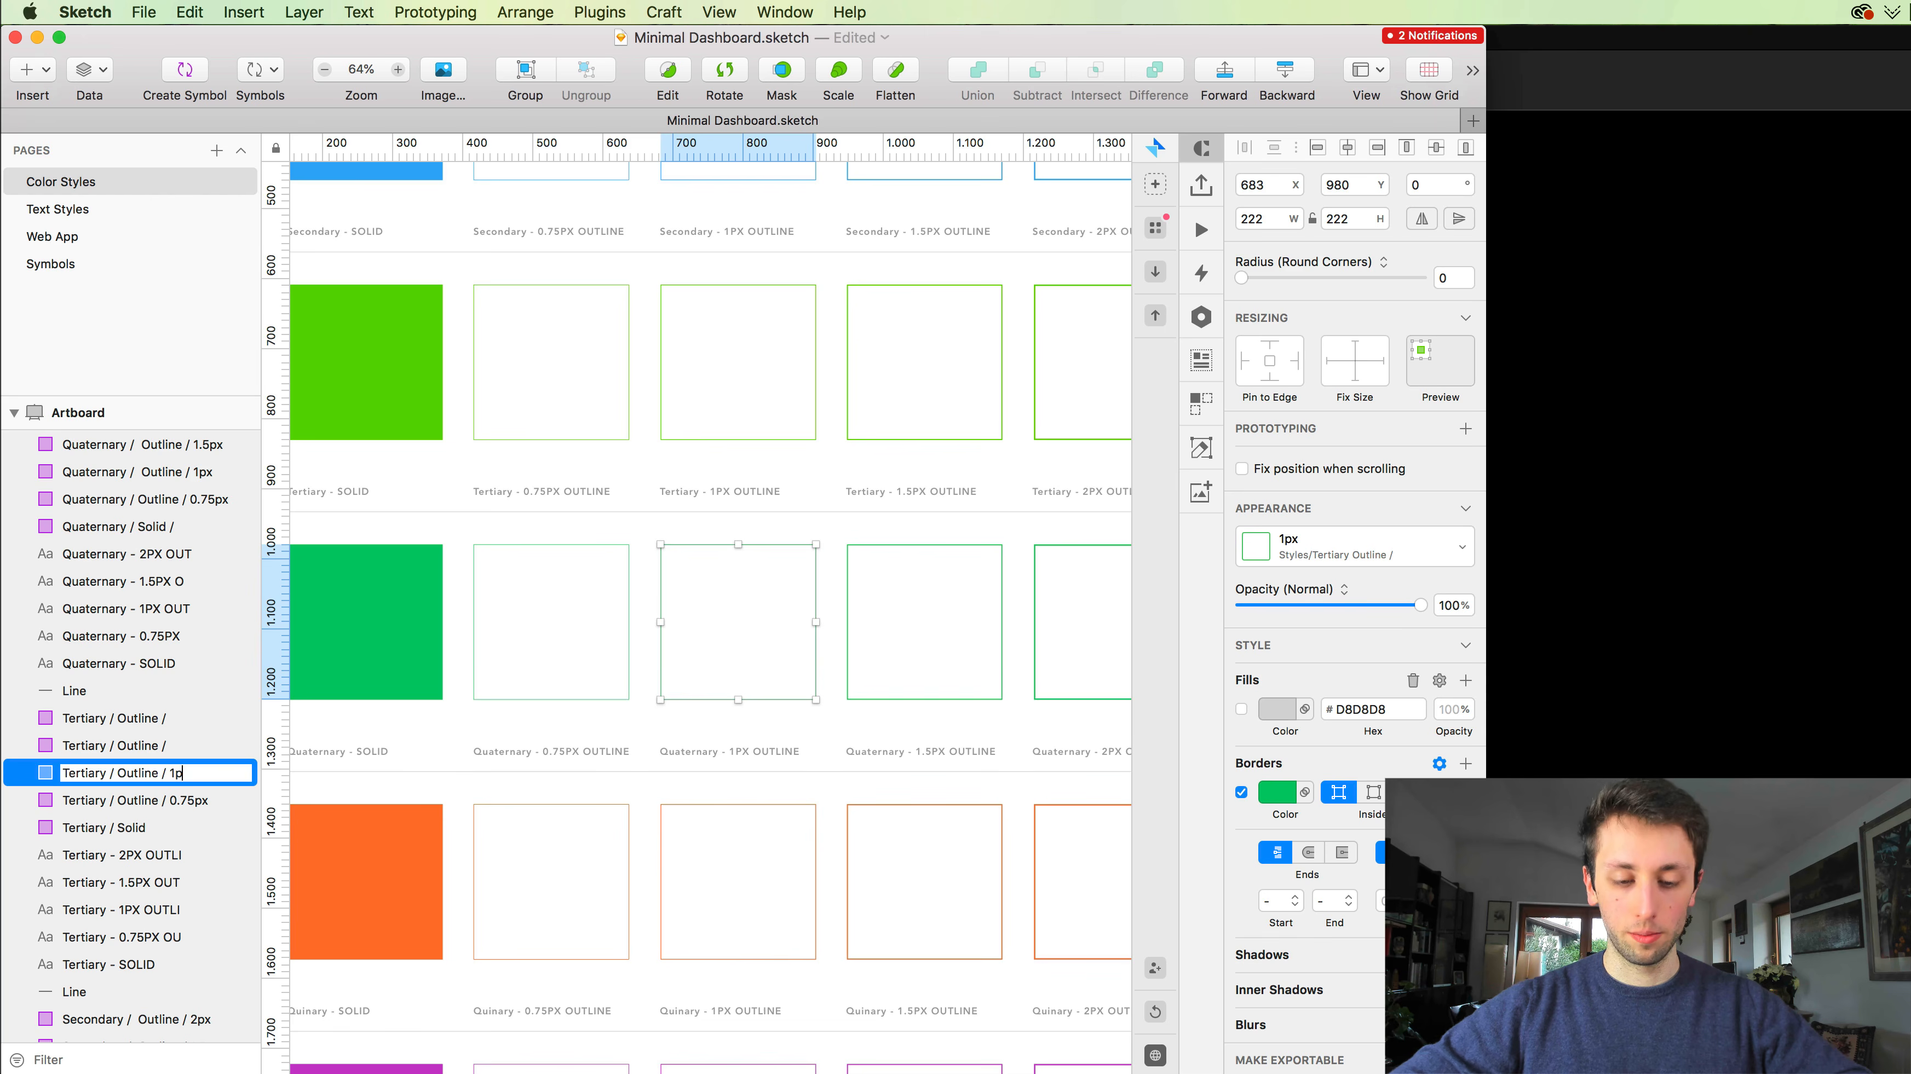
{"action": "type", "text": "x"}
{"action": "key", "text": "Return"}
Step: Rename the third dark green outline rectangle as "Tertiary / Outline / 1.5px"
{"action": "left_click", "coordinate": [907, 538]}
{"action": "key", "text": "super+r"}
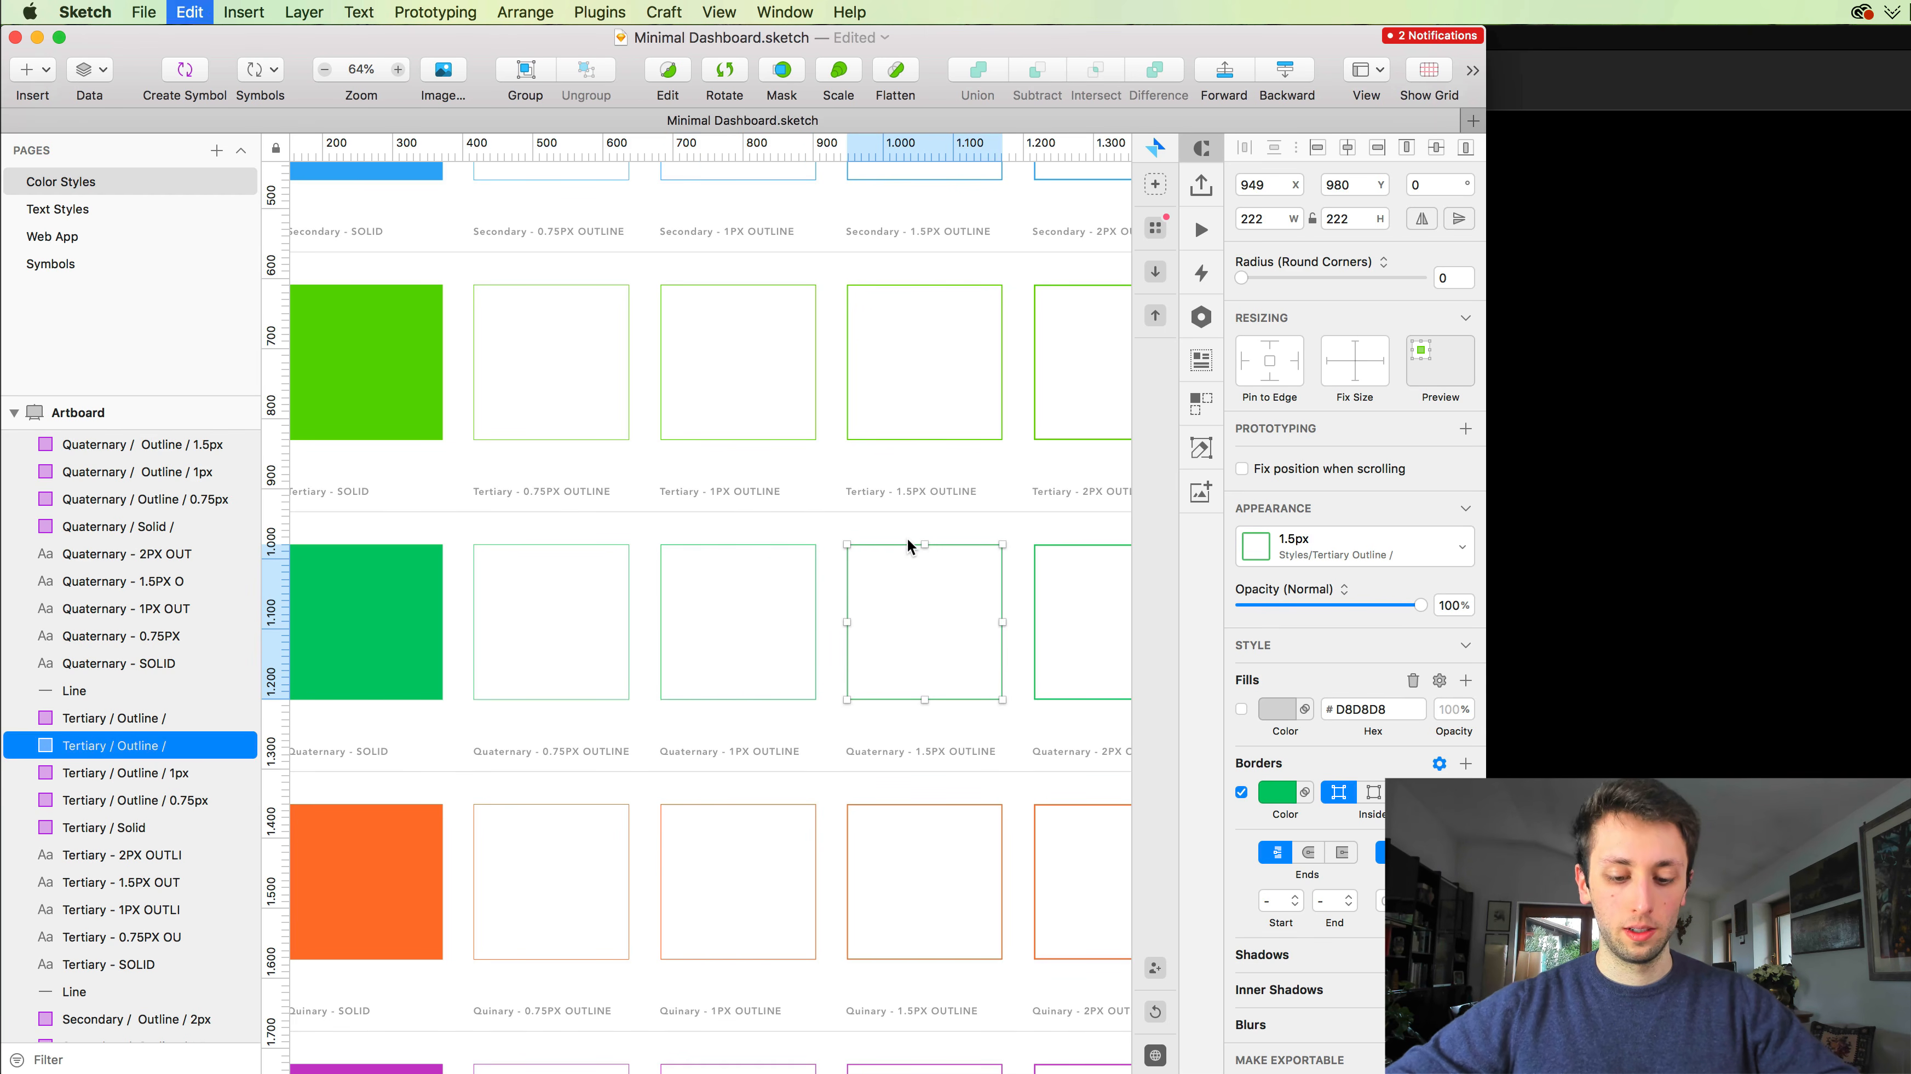
{"action": "key", "text": "Right"}
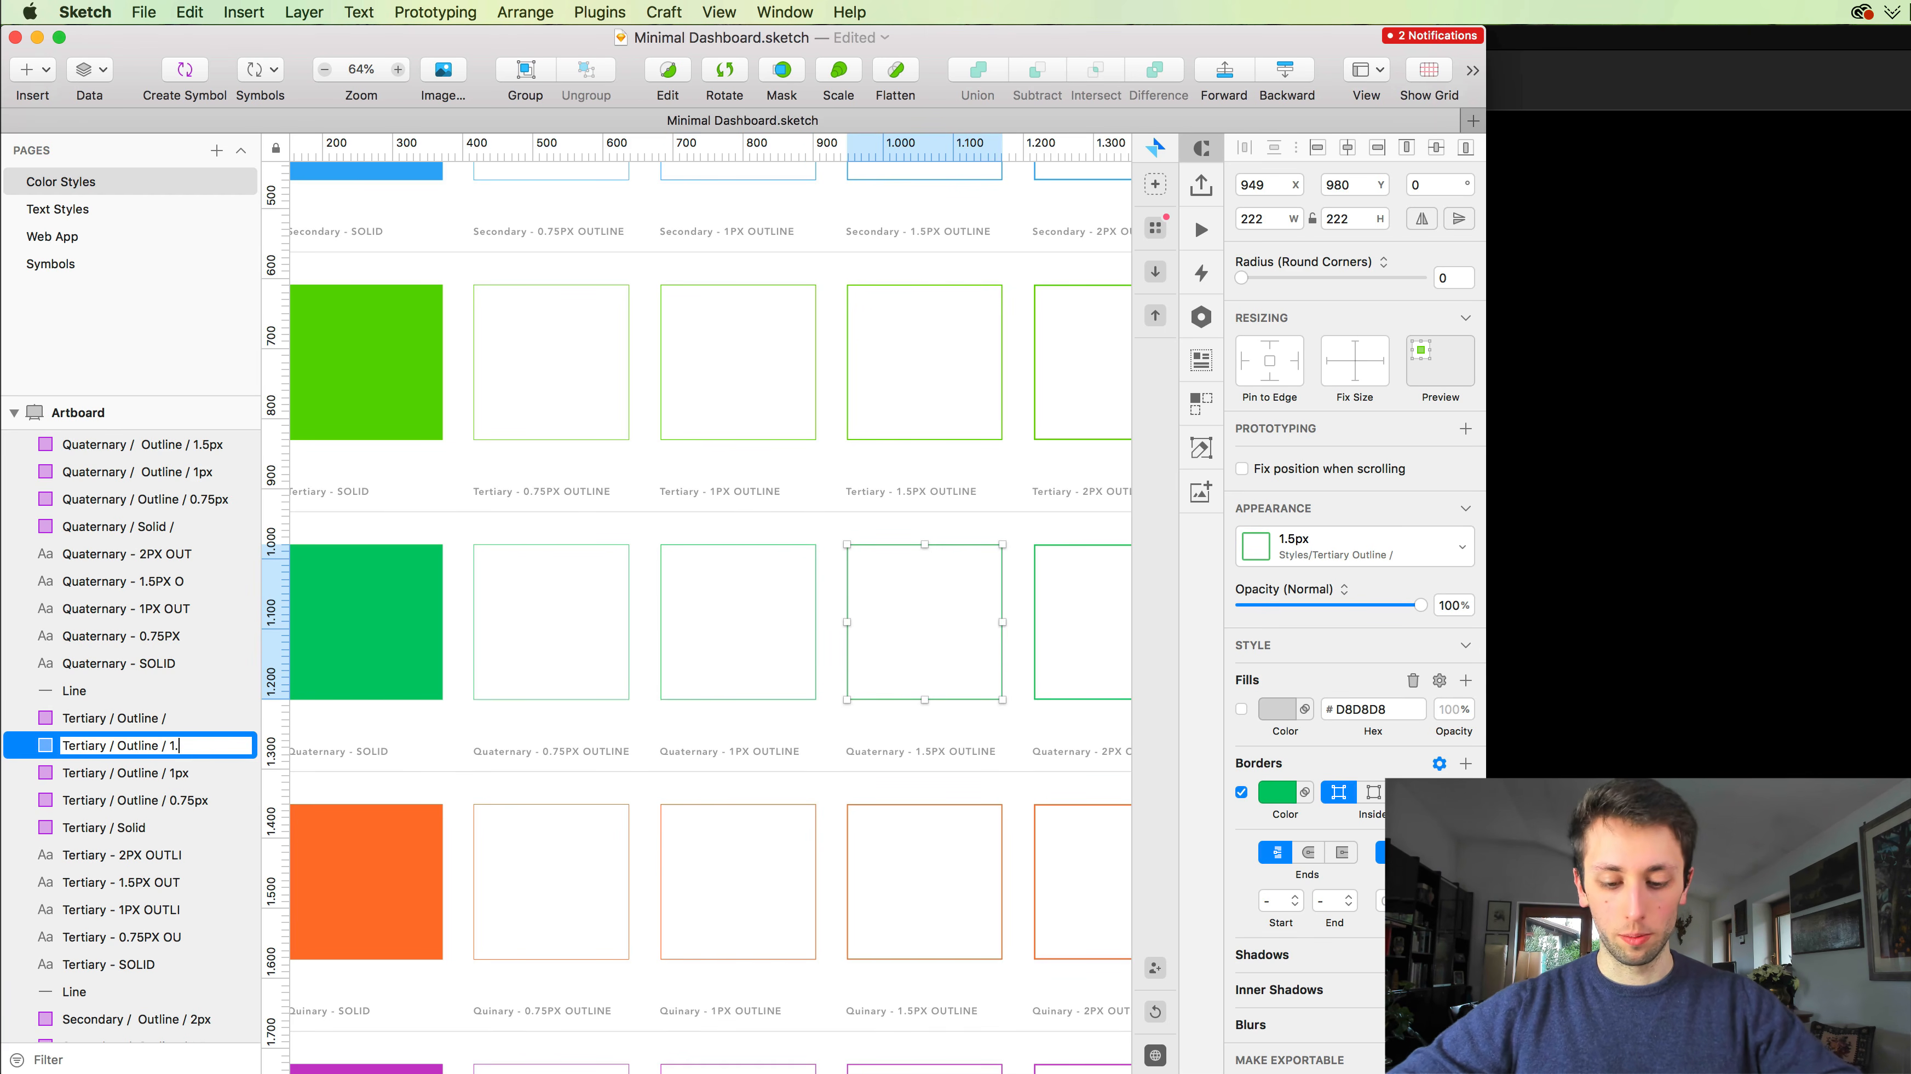
{"action": "type", "text": "1.5px"}
{"action": "key", "text": "Return"}
Step: Rename the last dark green outline rectangle in the row as "Tertiary / Outline / 2px"
{"action": "scroll", "coordinate": [848, 564], "scroll_direction": "right", "scroll_amount": 5}
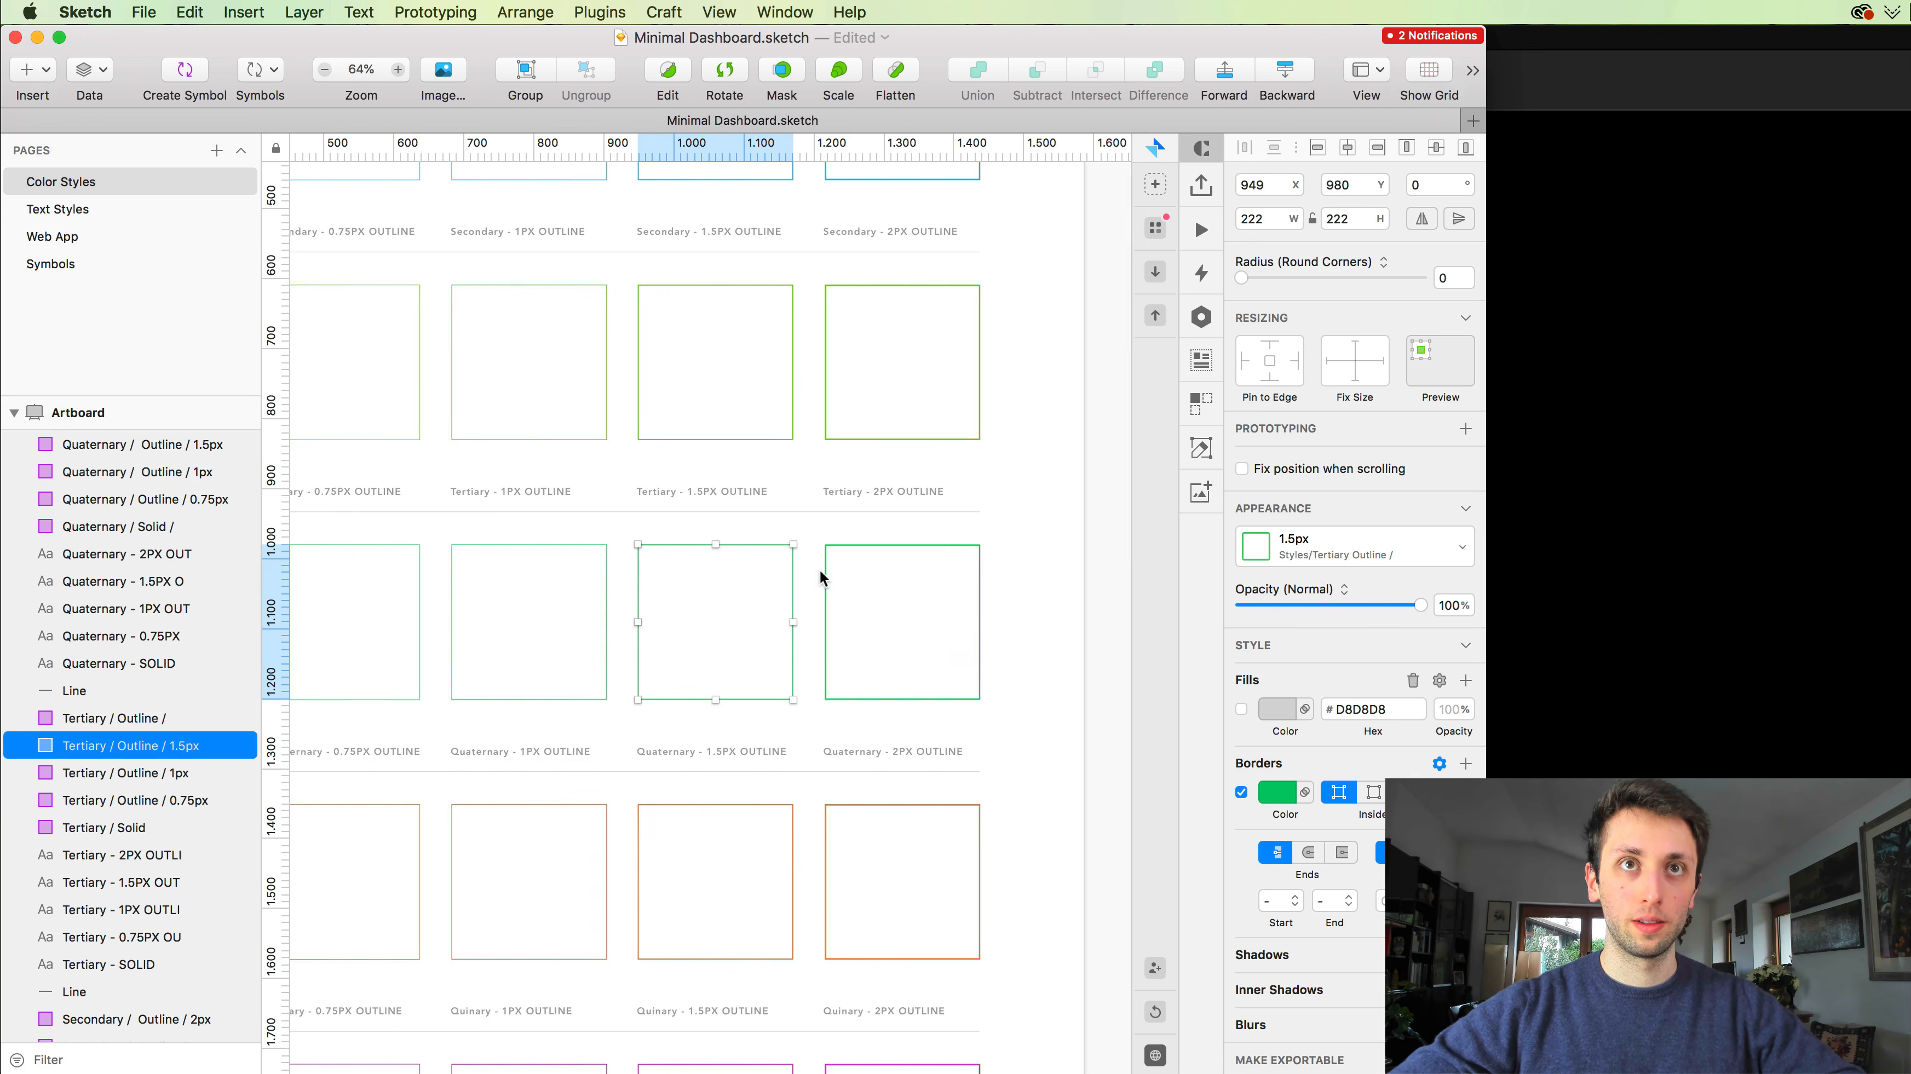
{"action": "left_click", "coordinate": [851, 543]}
{"action": "key", "text": "super+r"}
{"action": "key", "text": "Right"}
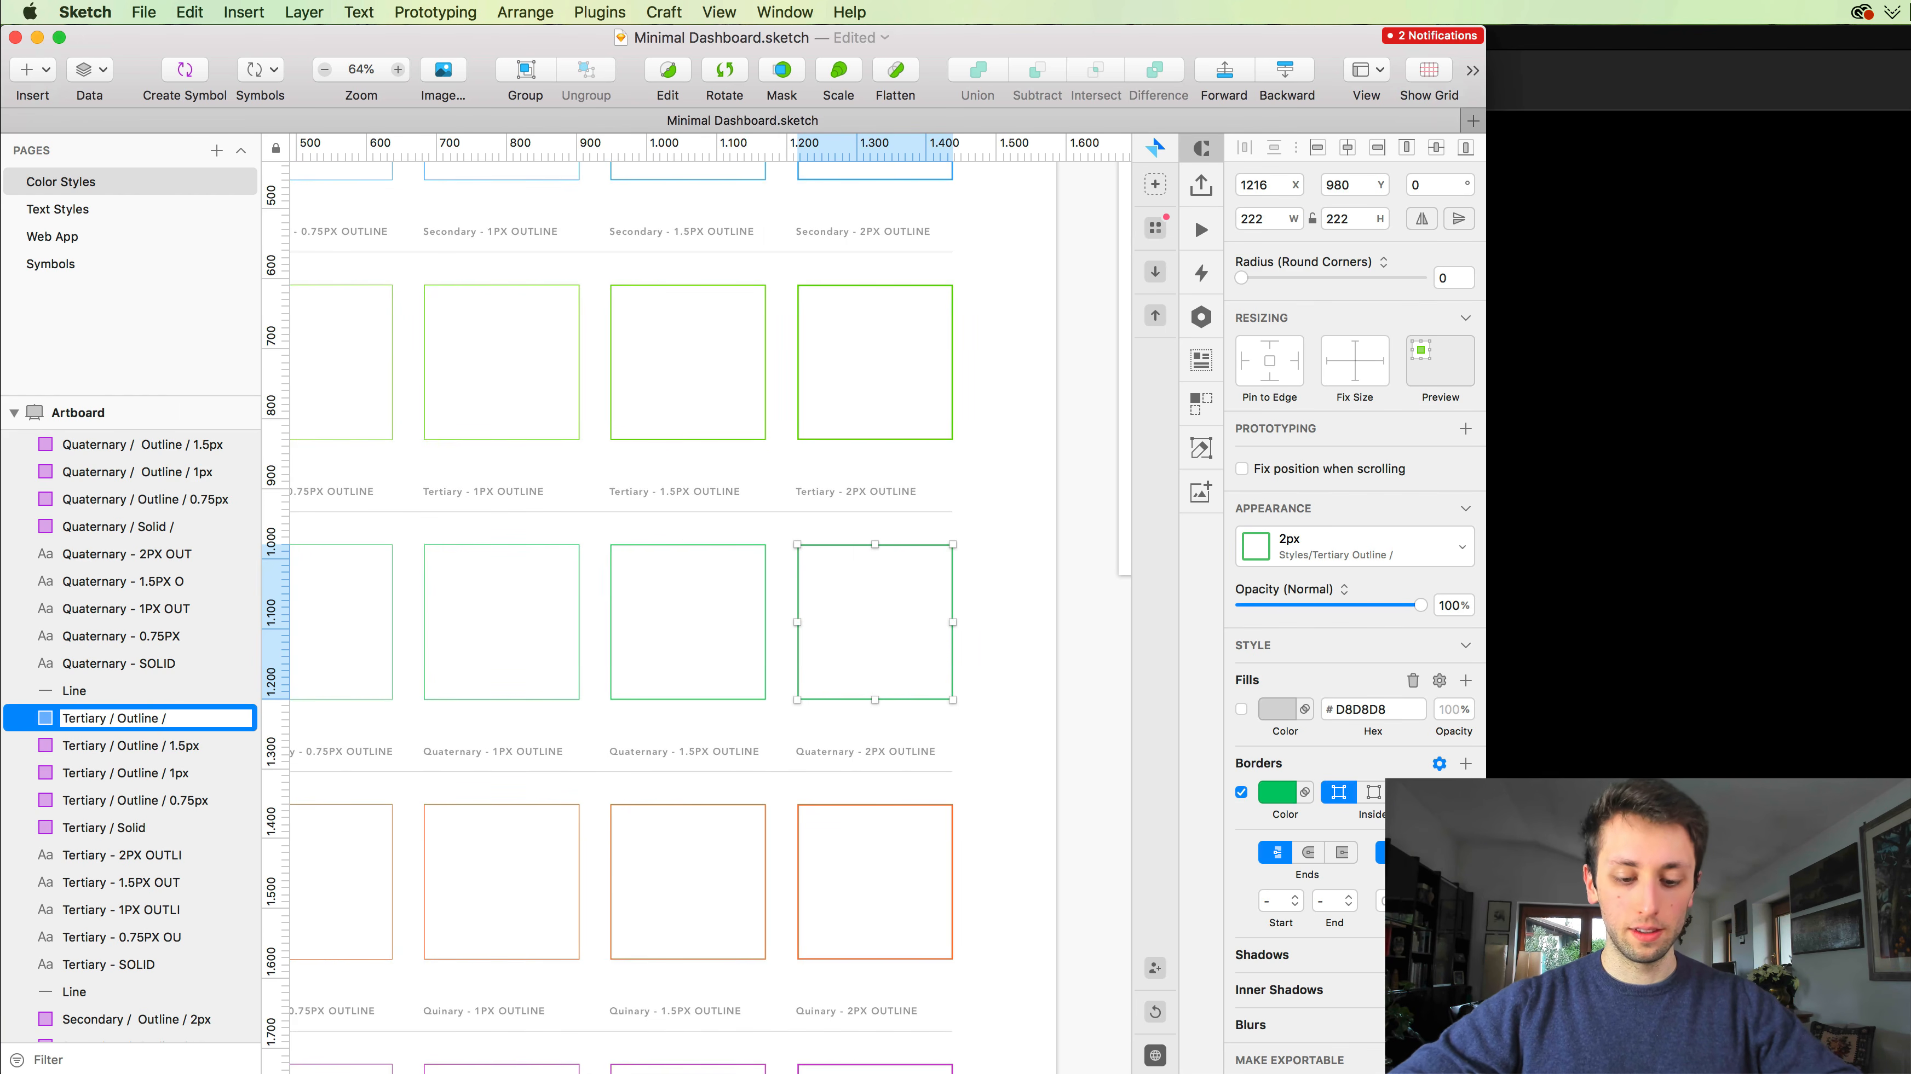
{"action": "type", "text": "2px"}
{"action": "key", "text": "Return"}
Step: Detach all five dark green Tertiary rectangles from their current layer styles
{"action": "scroll", "coordinate": [812, 481], "scroll_direction": "down", "scroll_amount": 3}
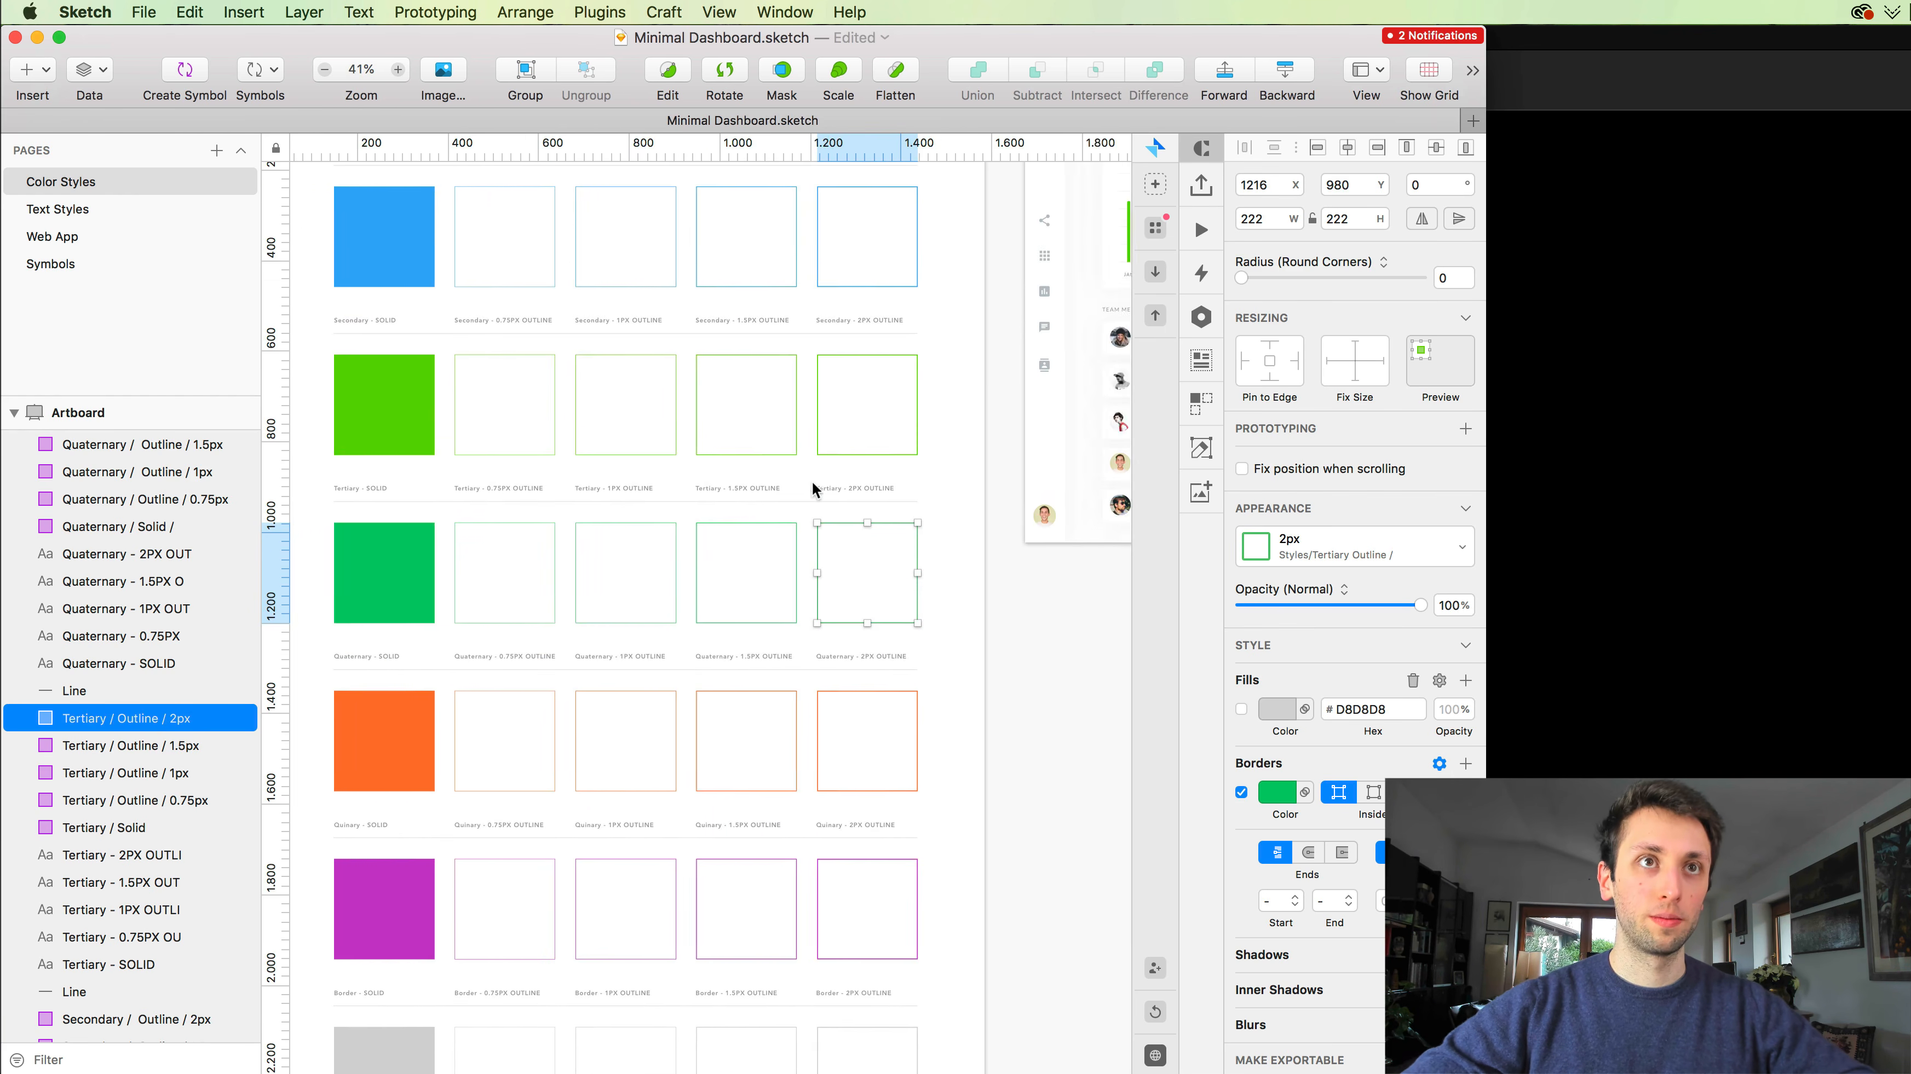
{"action": "left_click_drag", "start_coordinate": [343, 527], "coordinate": [962, 603]}
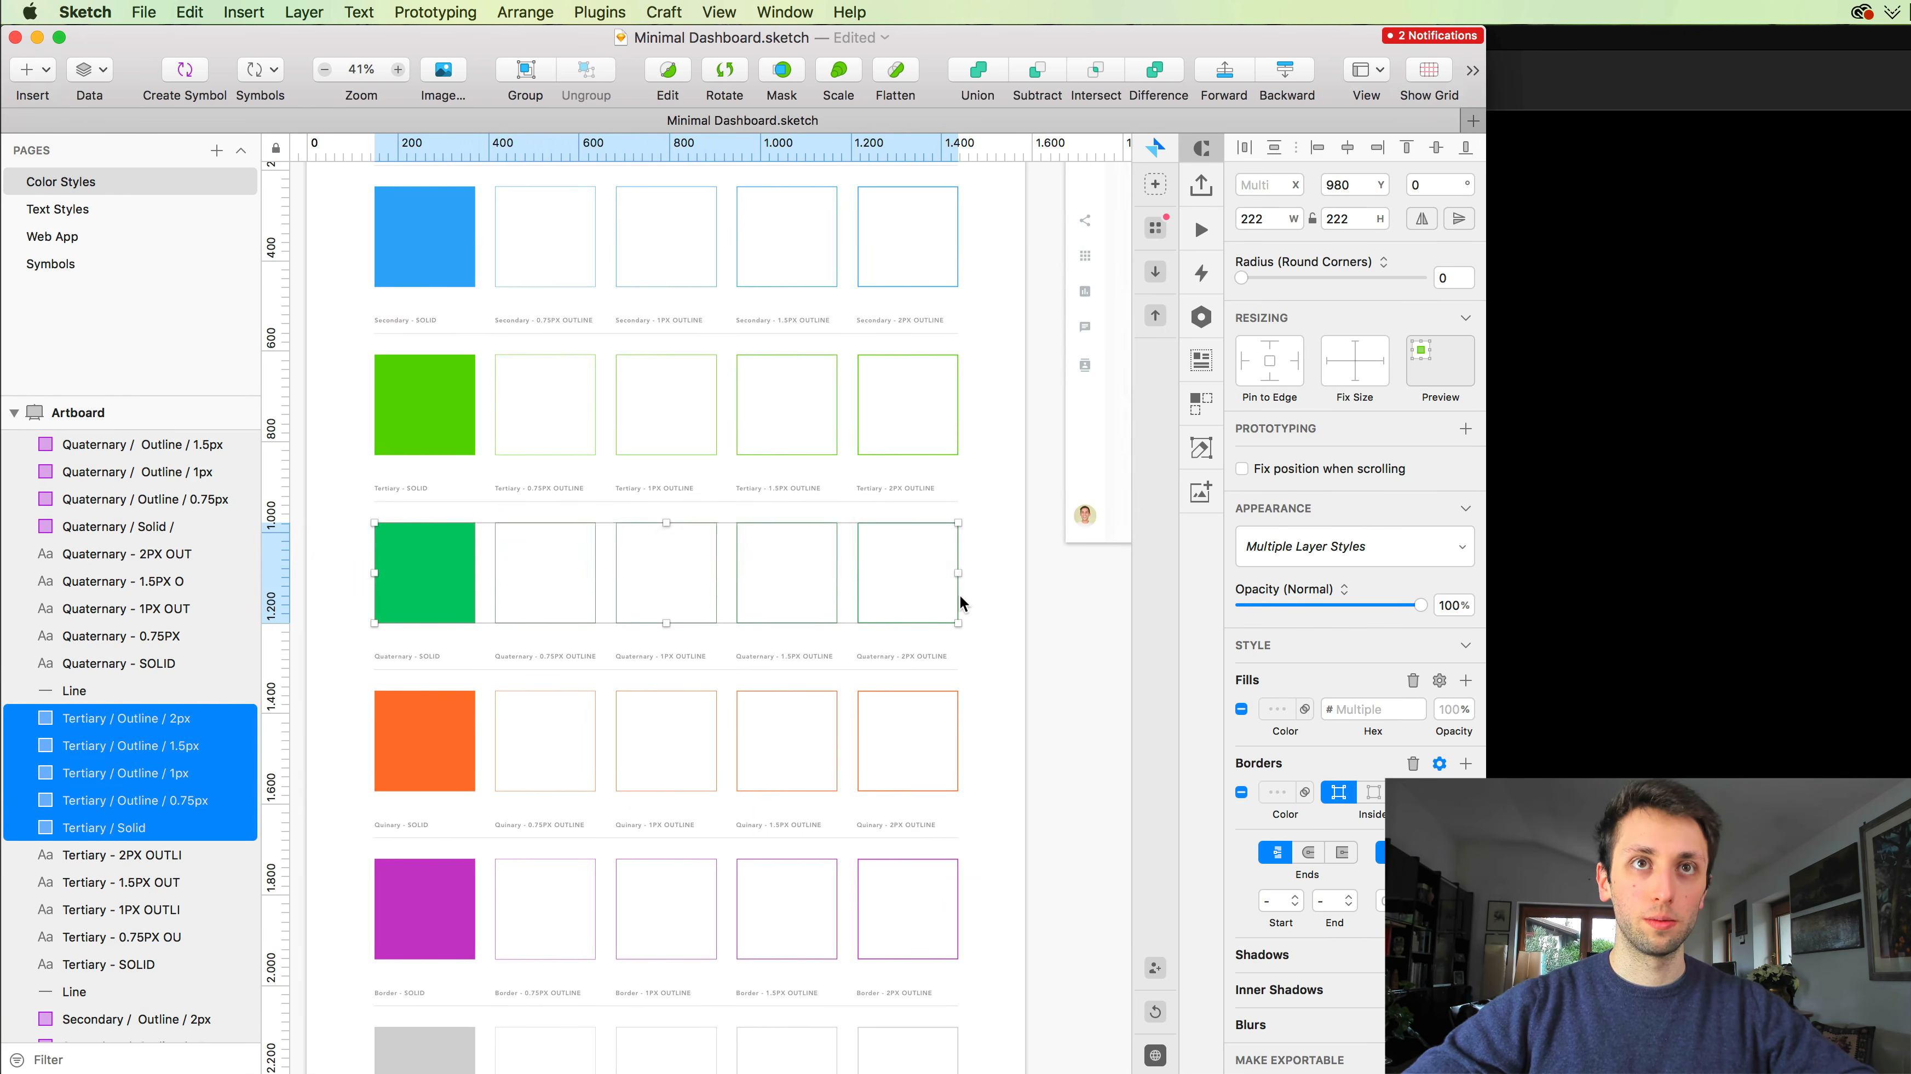
{"action": "left_click", "coordinate": [1299, 549]}
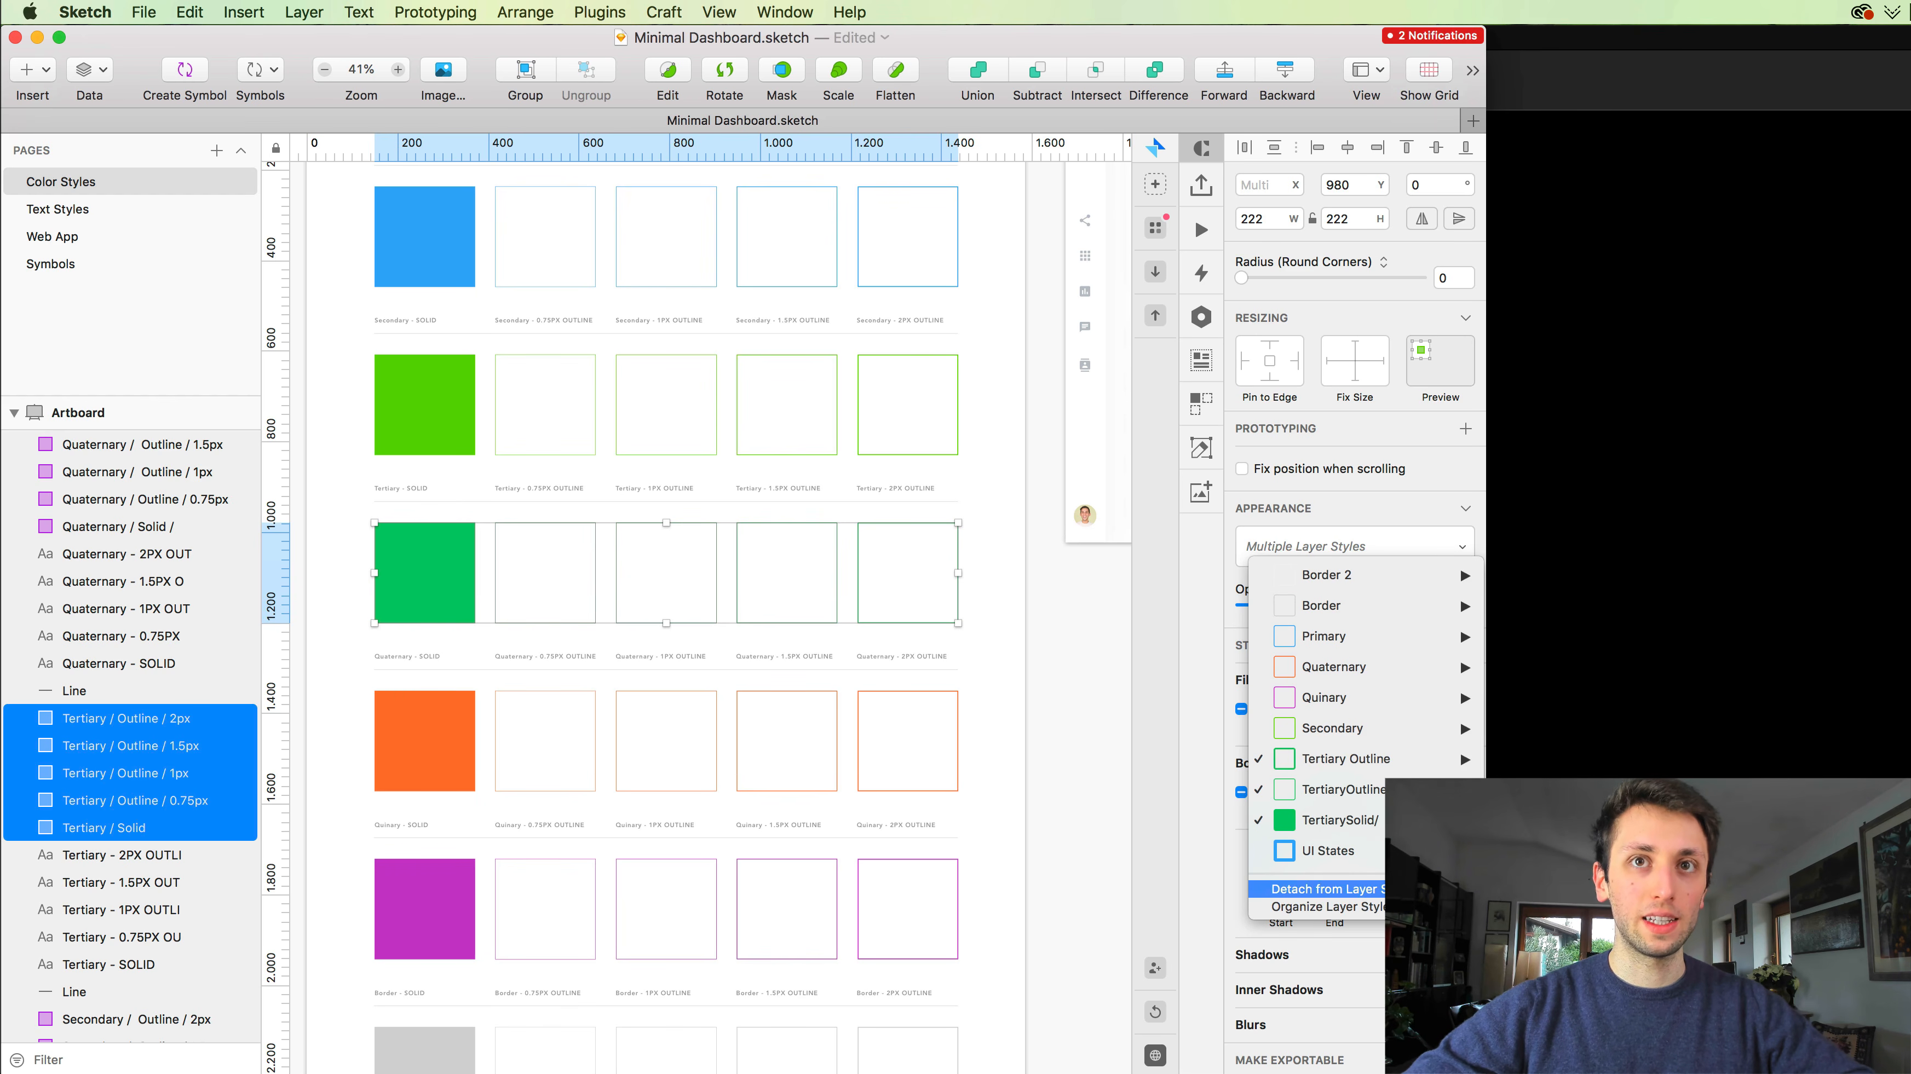
{"action": "left_click", "coordinate": [1317, 889]}
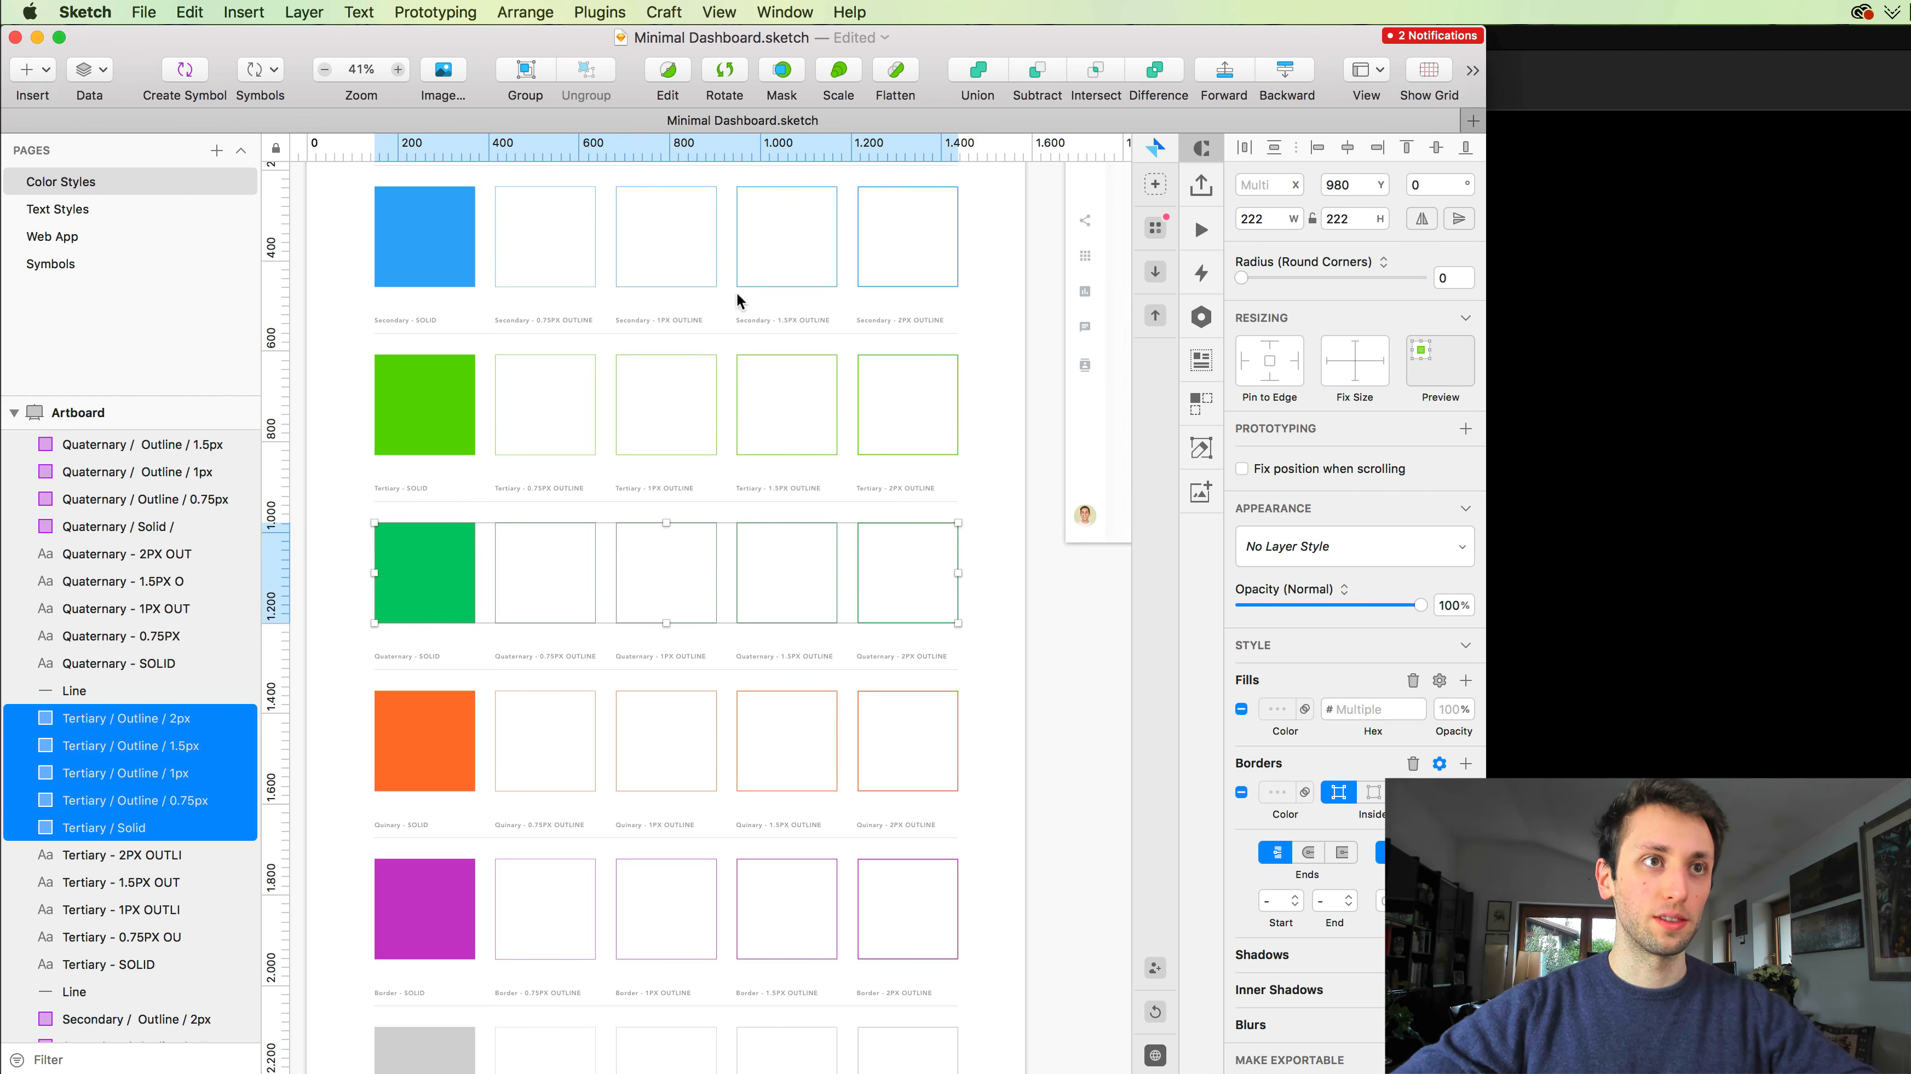
Step: Generate shared styles from the five renamed Tertiary rectangles with the Styles Generator plugin and deselect them
{"action": "left_click", "coordinate": [611, 12]}
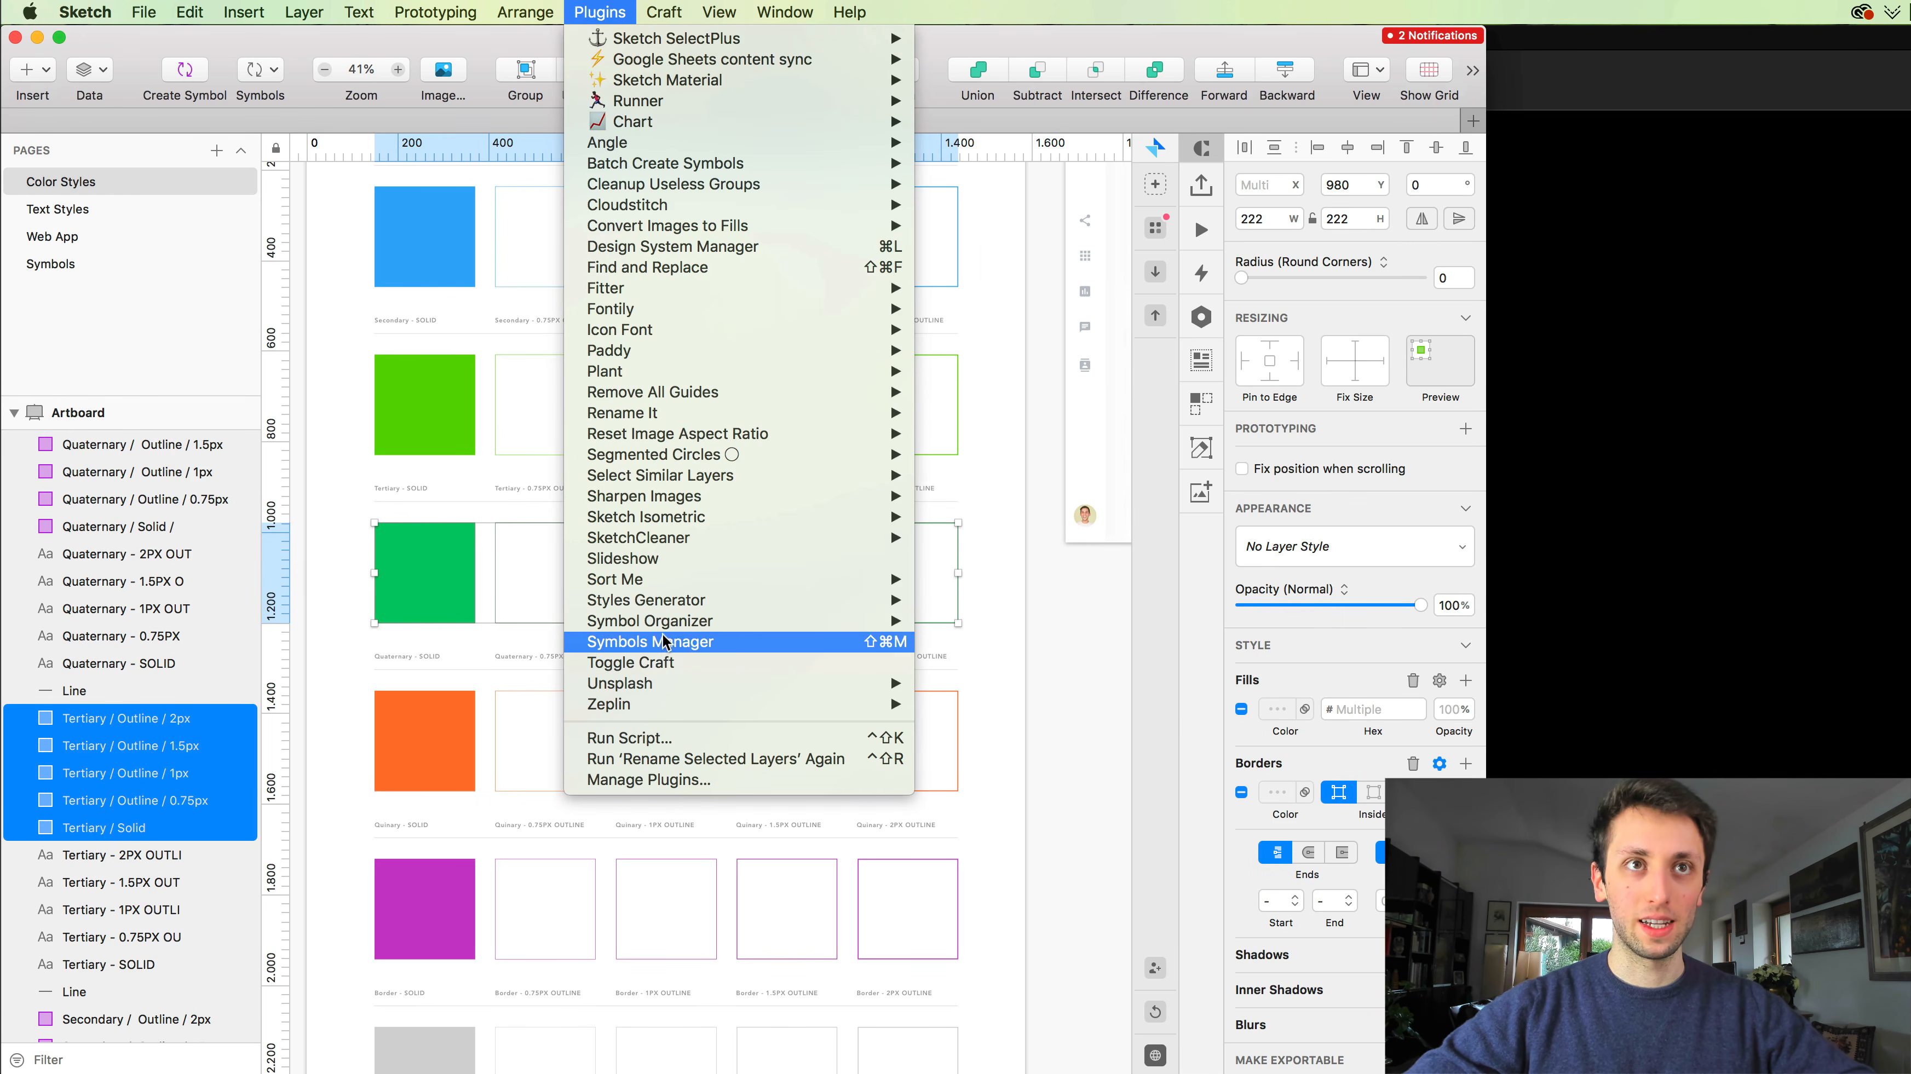
{"action": "mouse_move", "coordinate": [662, 600]}
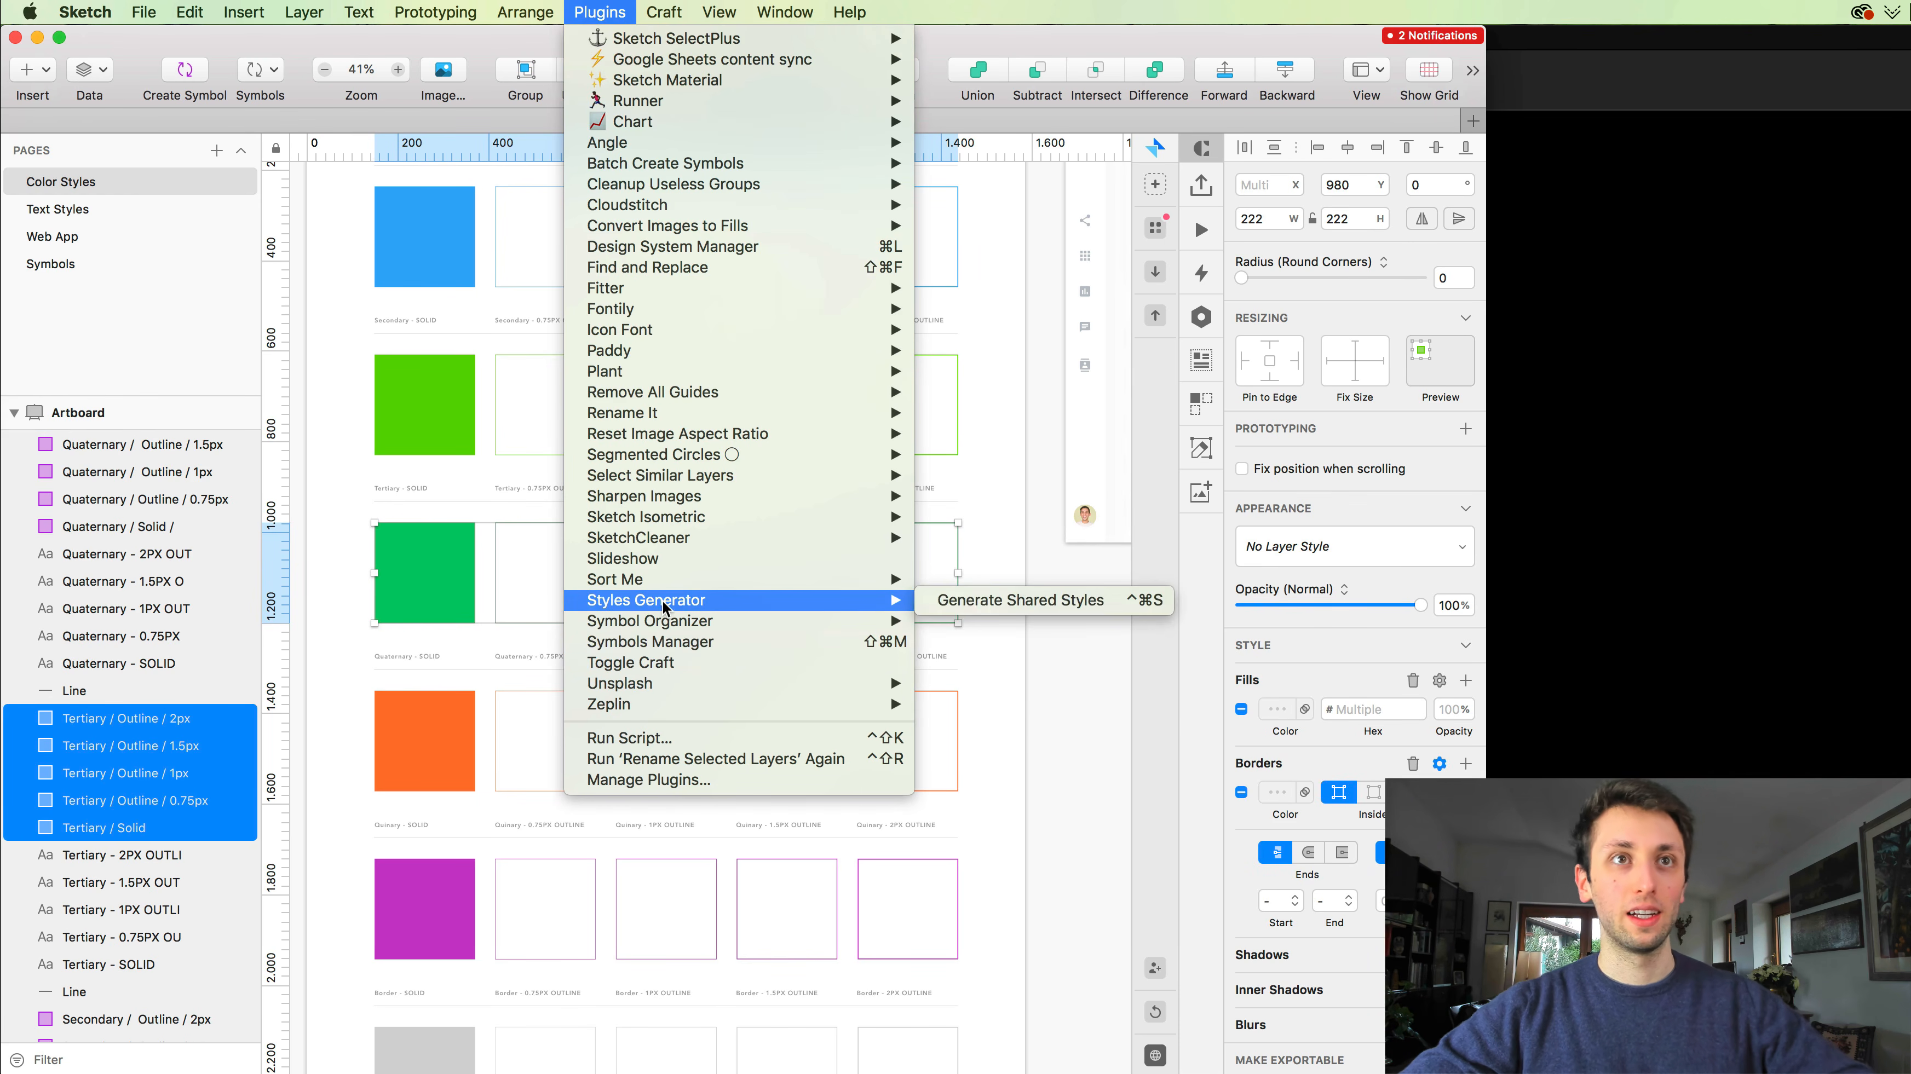
{"action": "left_click", "coordinate": [1002, 599]}
{"action": "left_click", "coordinate": [1044, 633]}
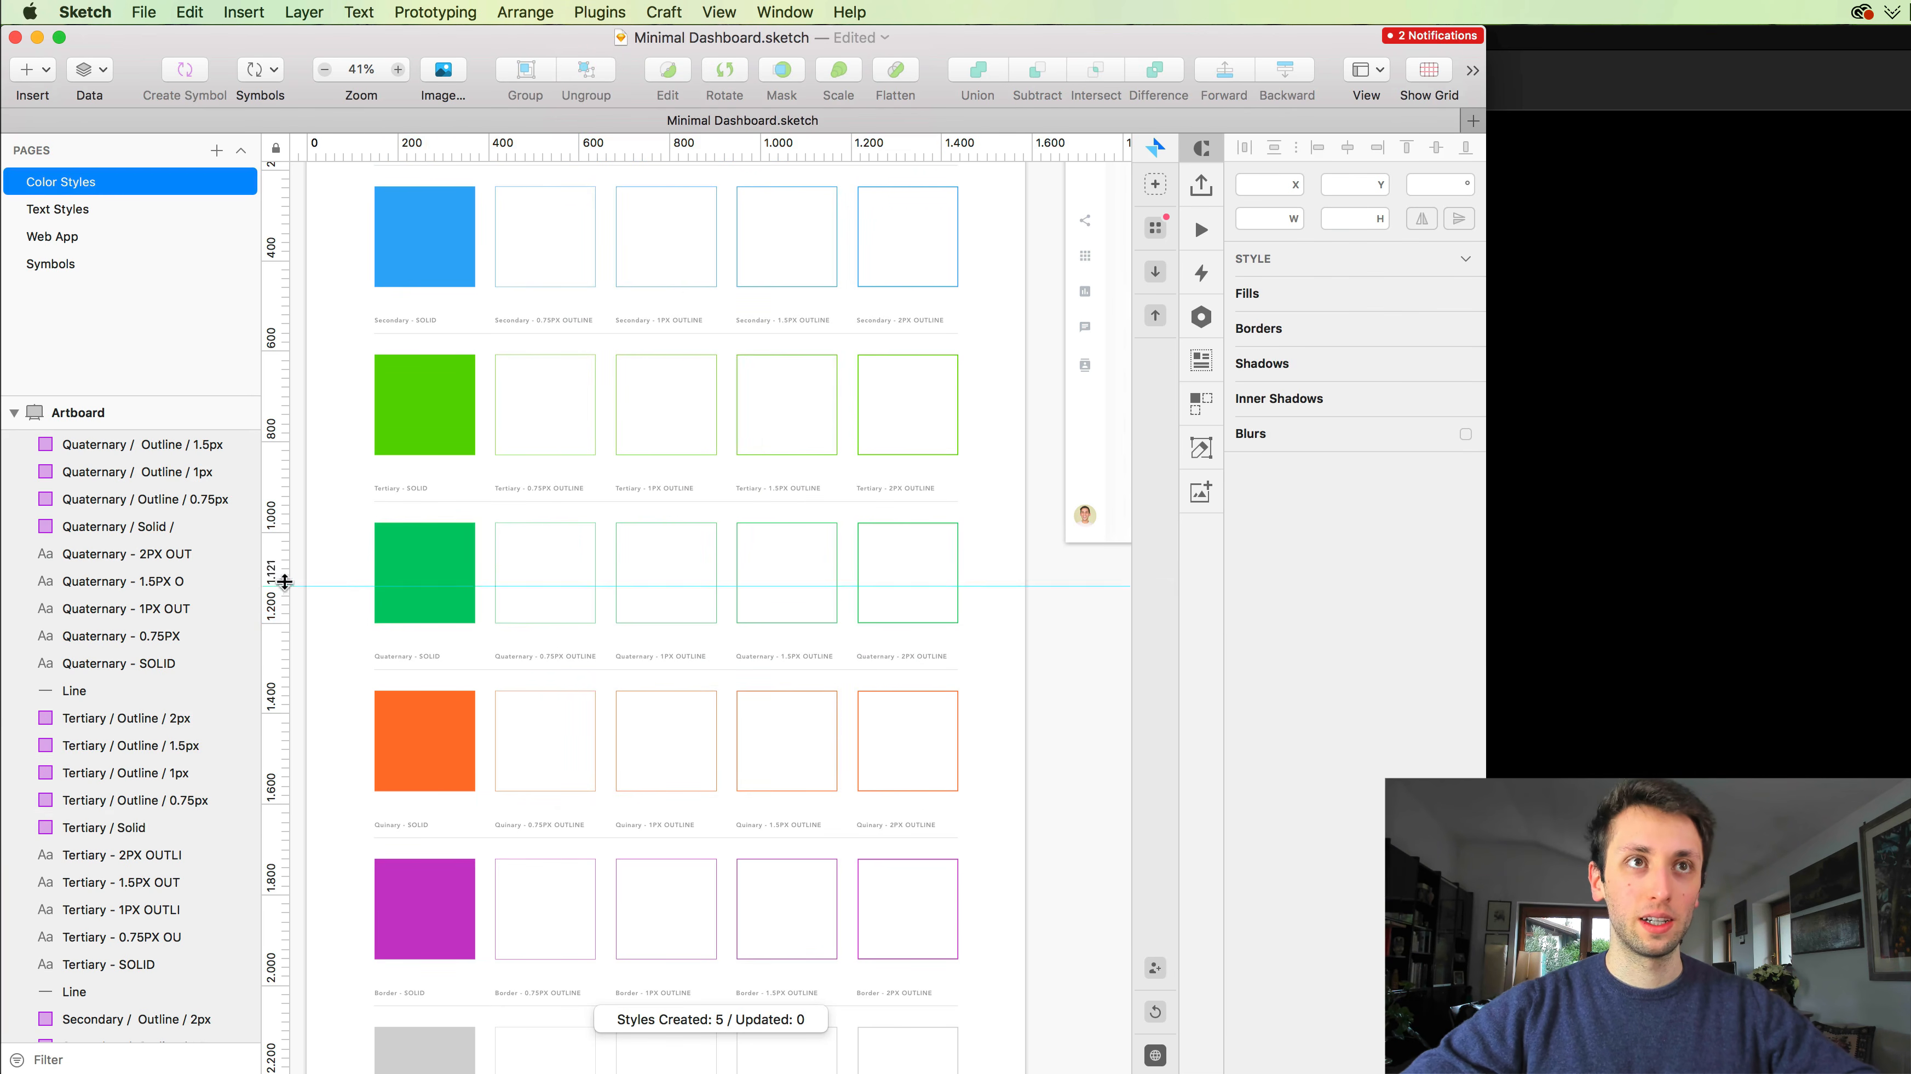
Step: Organize the layer styles and remove the obsolete "Tertiary Outline", "TertiaryOutline" and "TertiarySolid" entries
{"action": "left_click", "coordinate": [425, 572]}
{"action": "left_click", "coordinate": [1315, 541]}
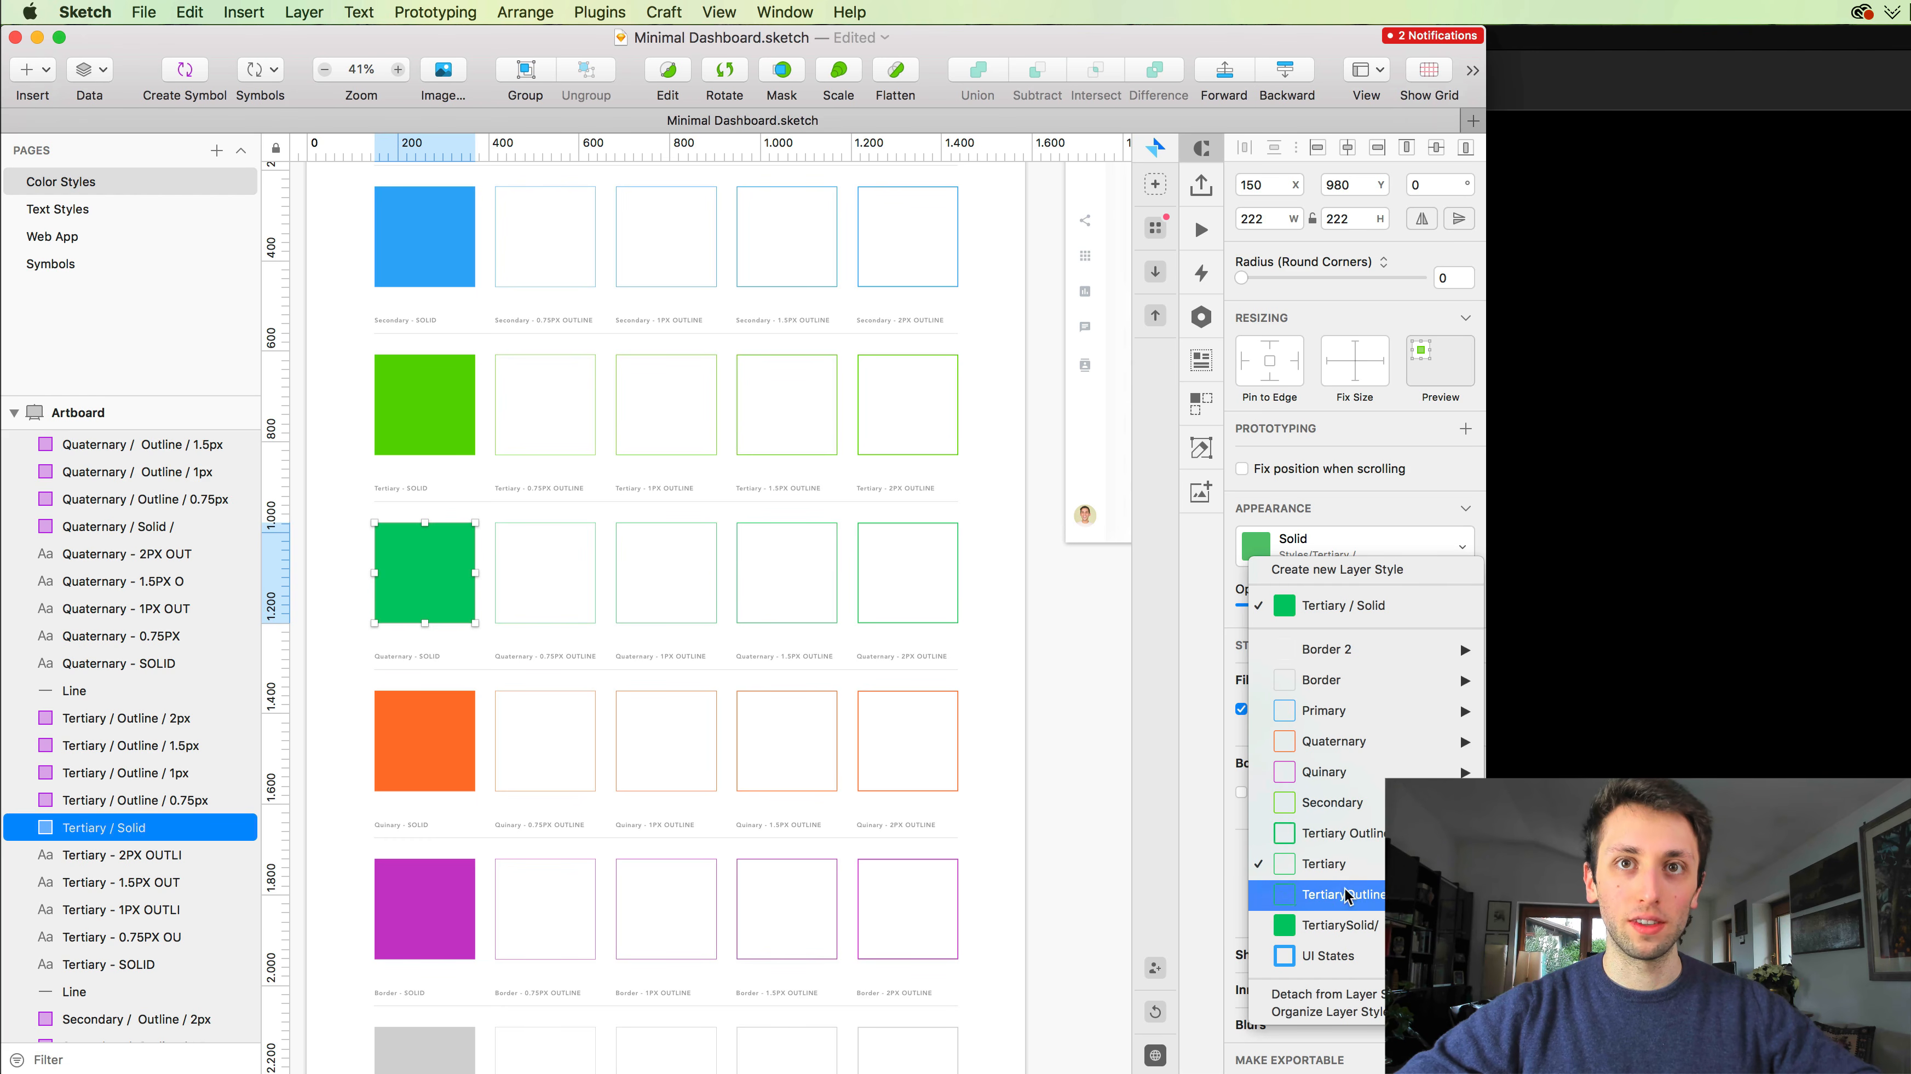
{"action": "left_click", "coordinate": [1330, 1013]}
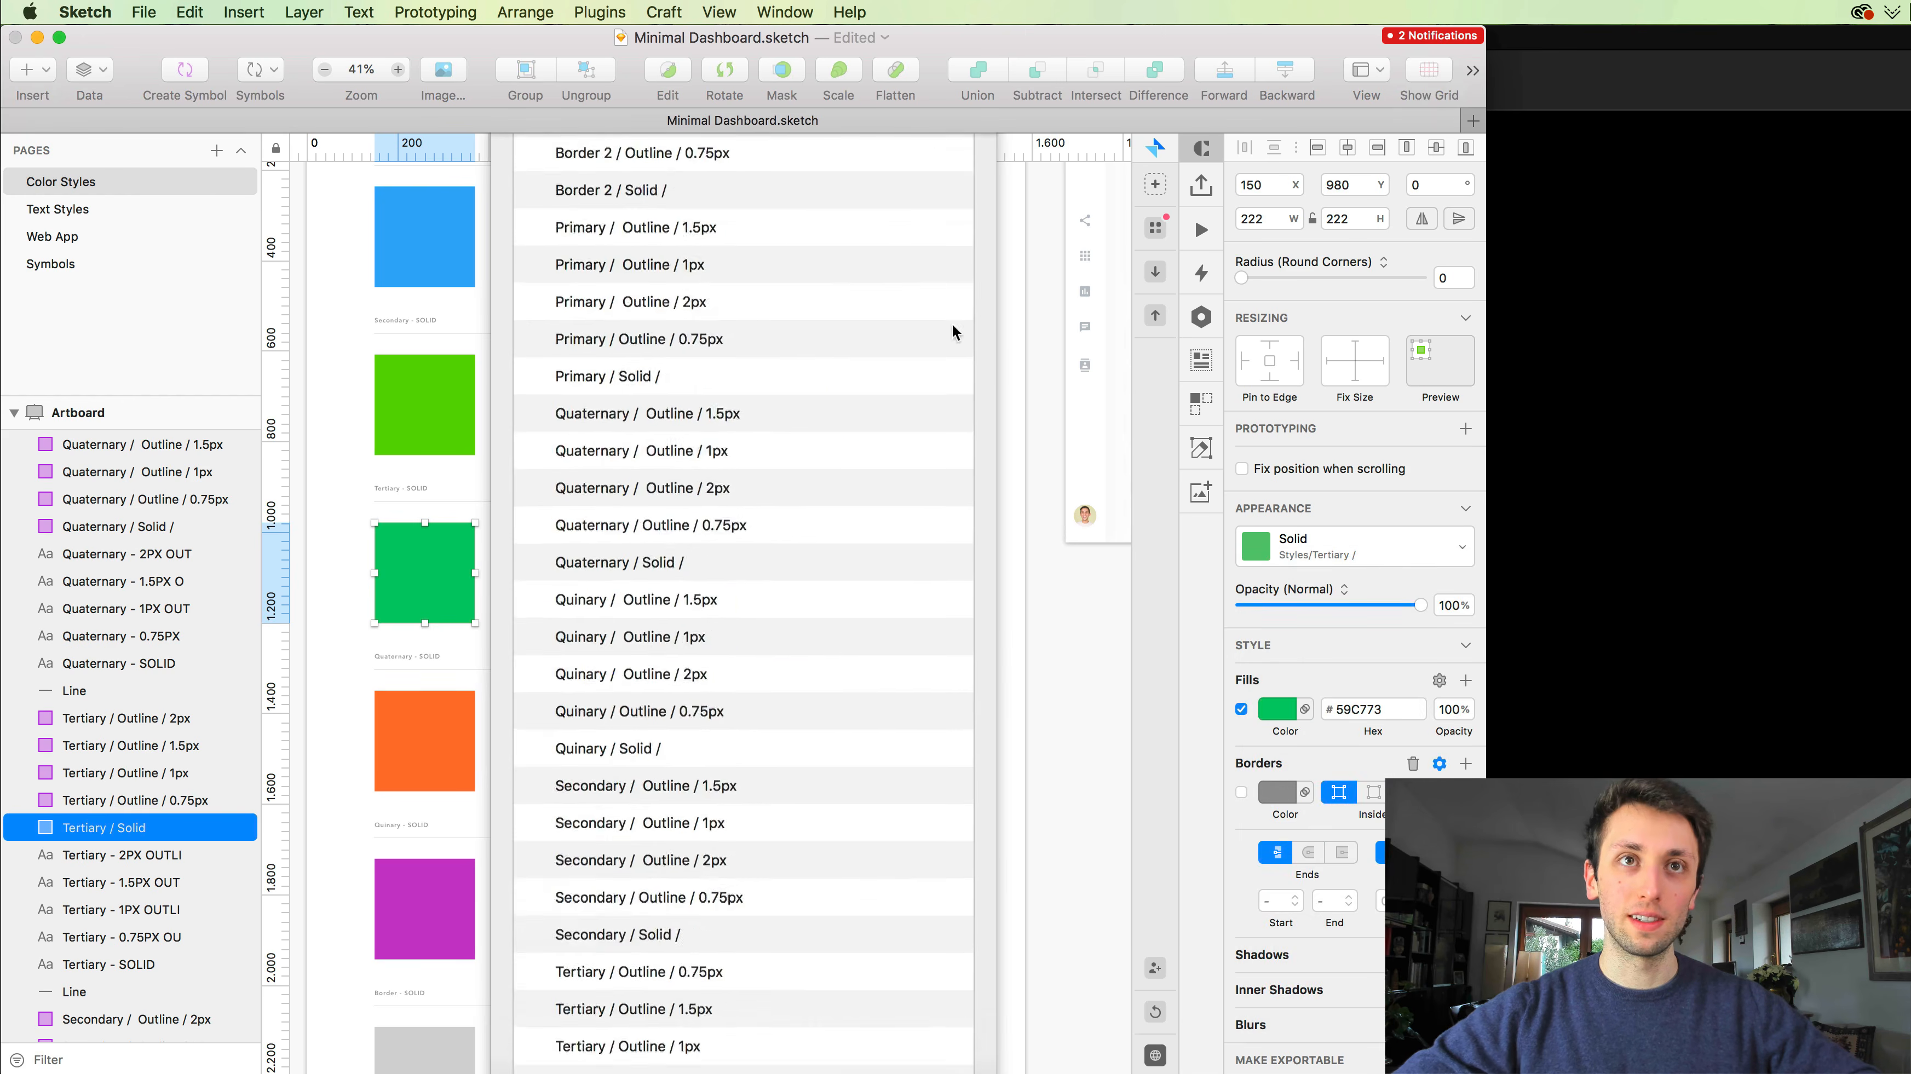
{"action": "scroll", "coordinate": [783, 613], "scroll_direction": "down", "scroll_amount": 2}
{"action": "scroll", "coordinate": [783, 613], "scroll_direction": "down", "scroll_amount": 5}
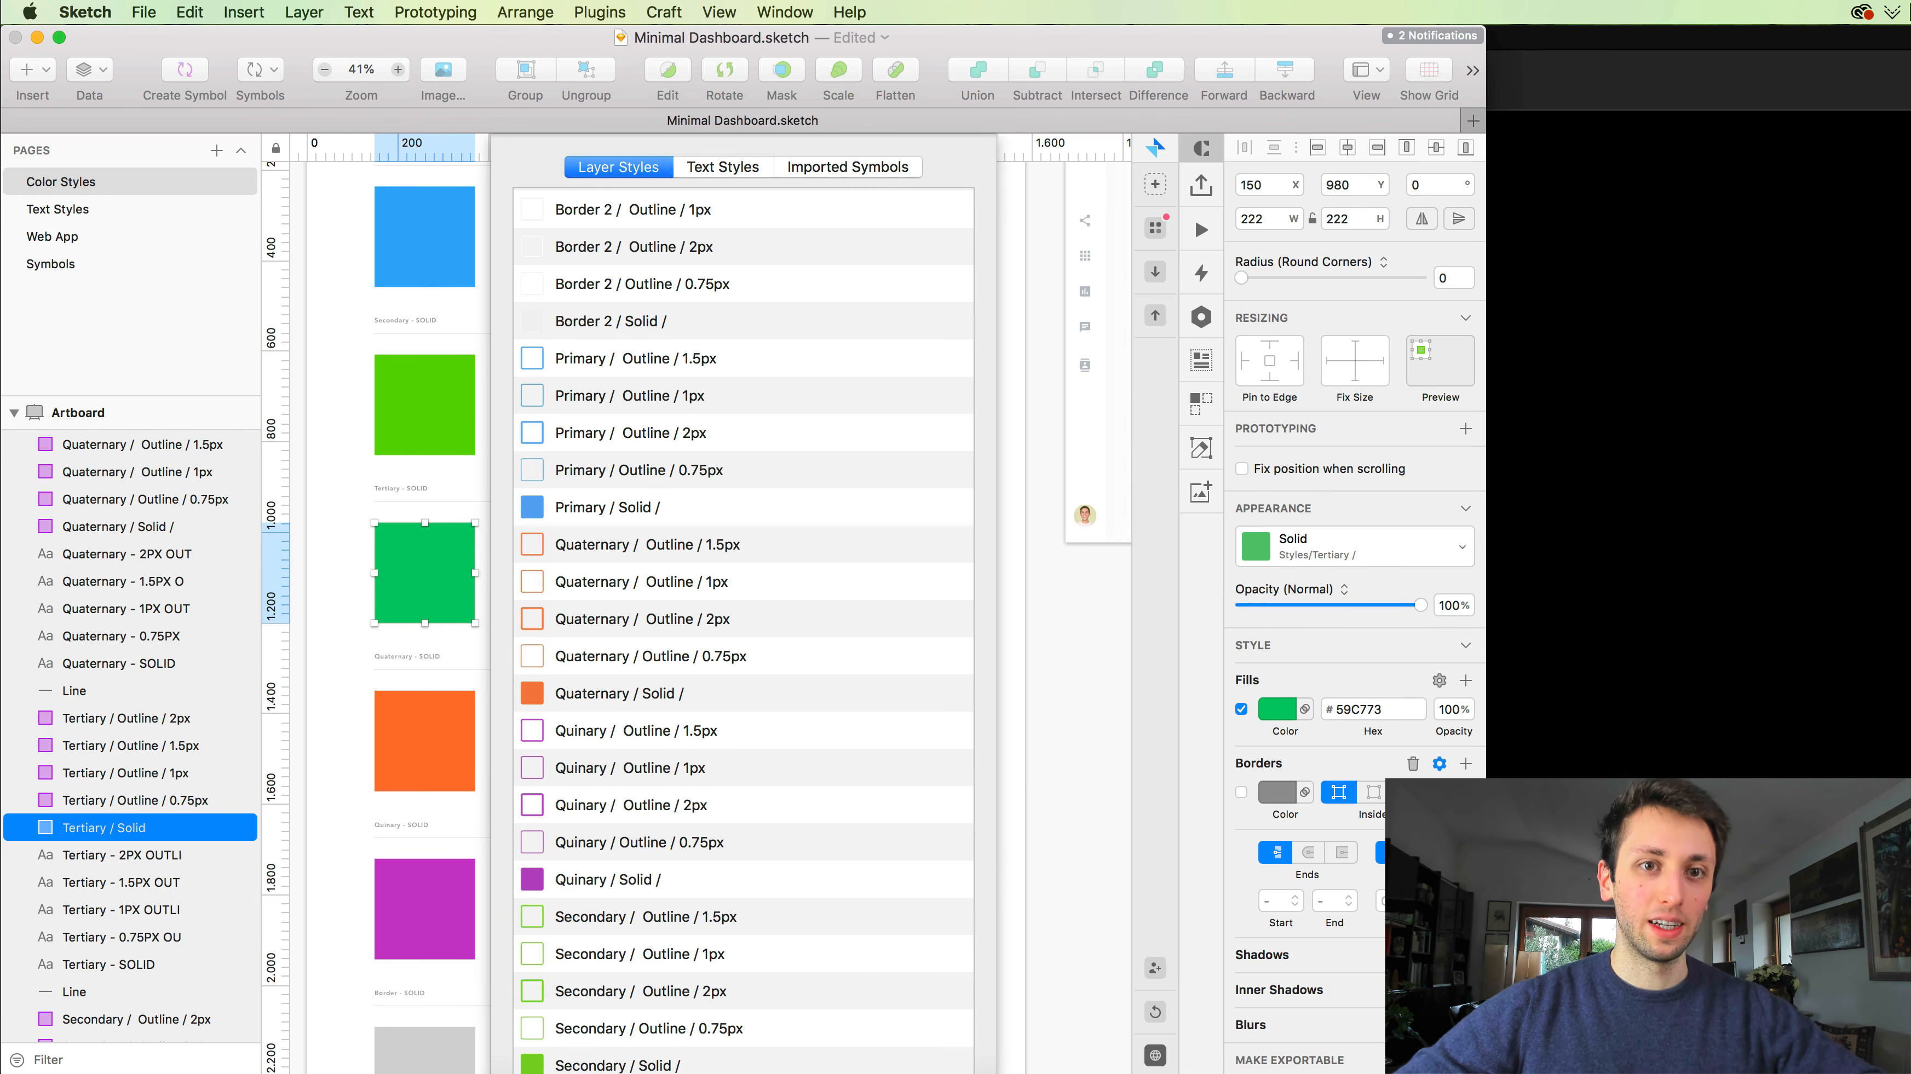
{"action": "key", "text": "Return"}
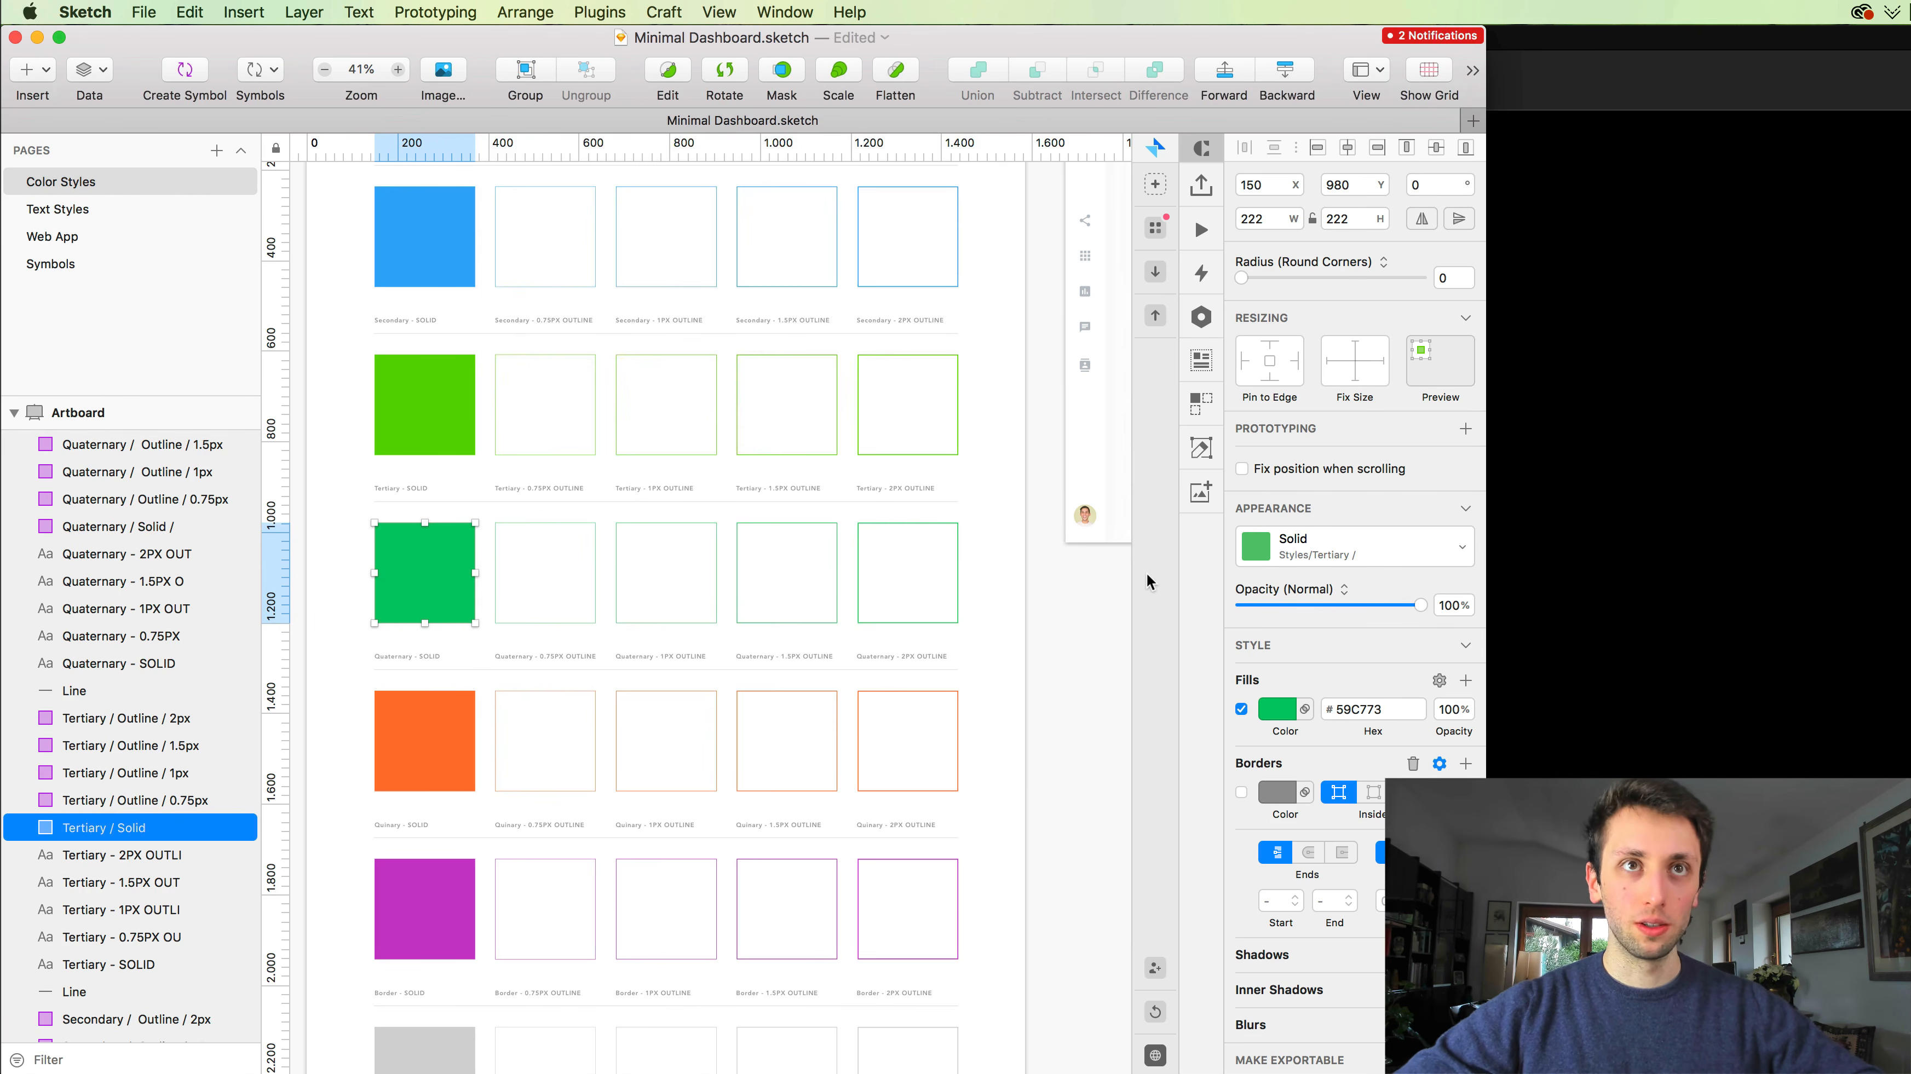
Step: Check the Tertiary group in the layer style list of the solid dark green rectangle, and deselect the rectangle
{"action": "left_click", "coordinate": [444, 543]}
{"action": "scroll", "coordinate": [442, 542], "scroll_direction": "up", "scroll_amount": 5}
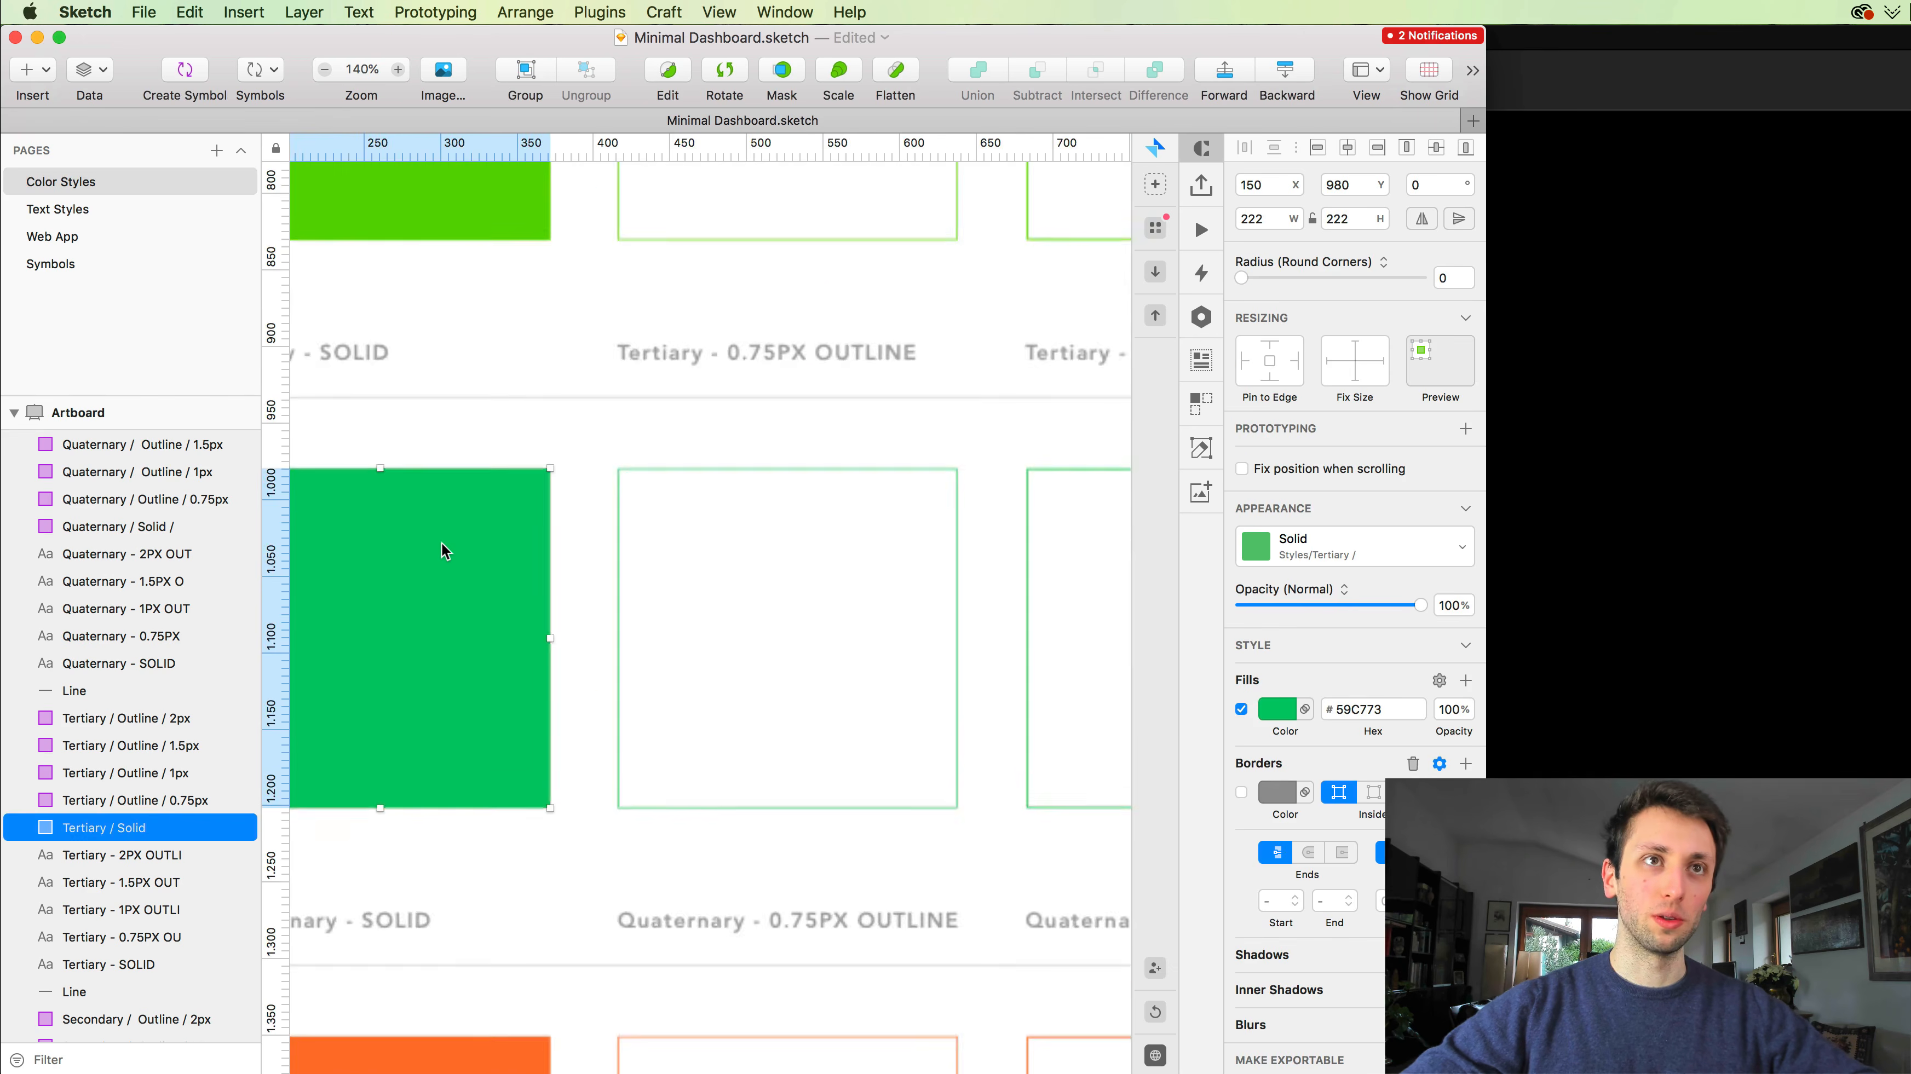
{"action": "scroll", "coordinate": [442, 542], "scroll_direction": "down", "scroll_amount": 2}
{"action": "scroll", "coordinate": [442, 541], "scroll_direction": "left", "scroll_amount": 3}
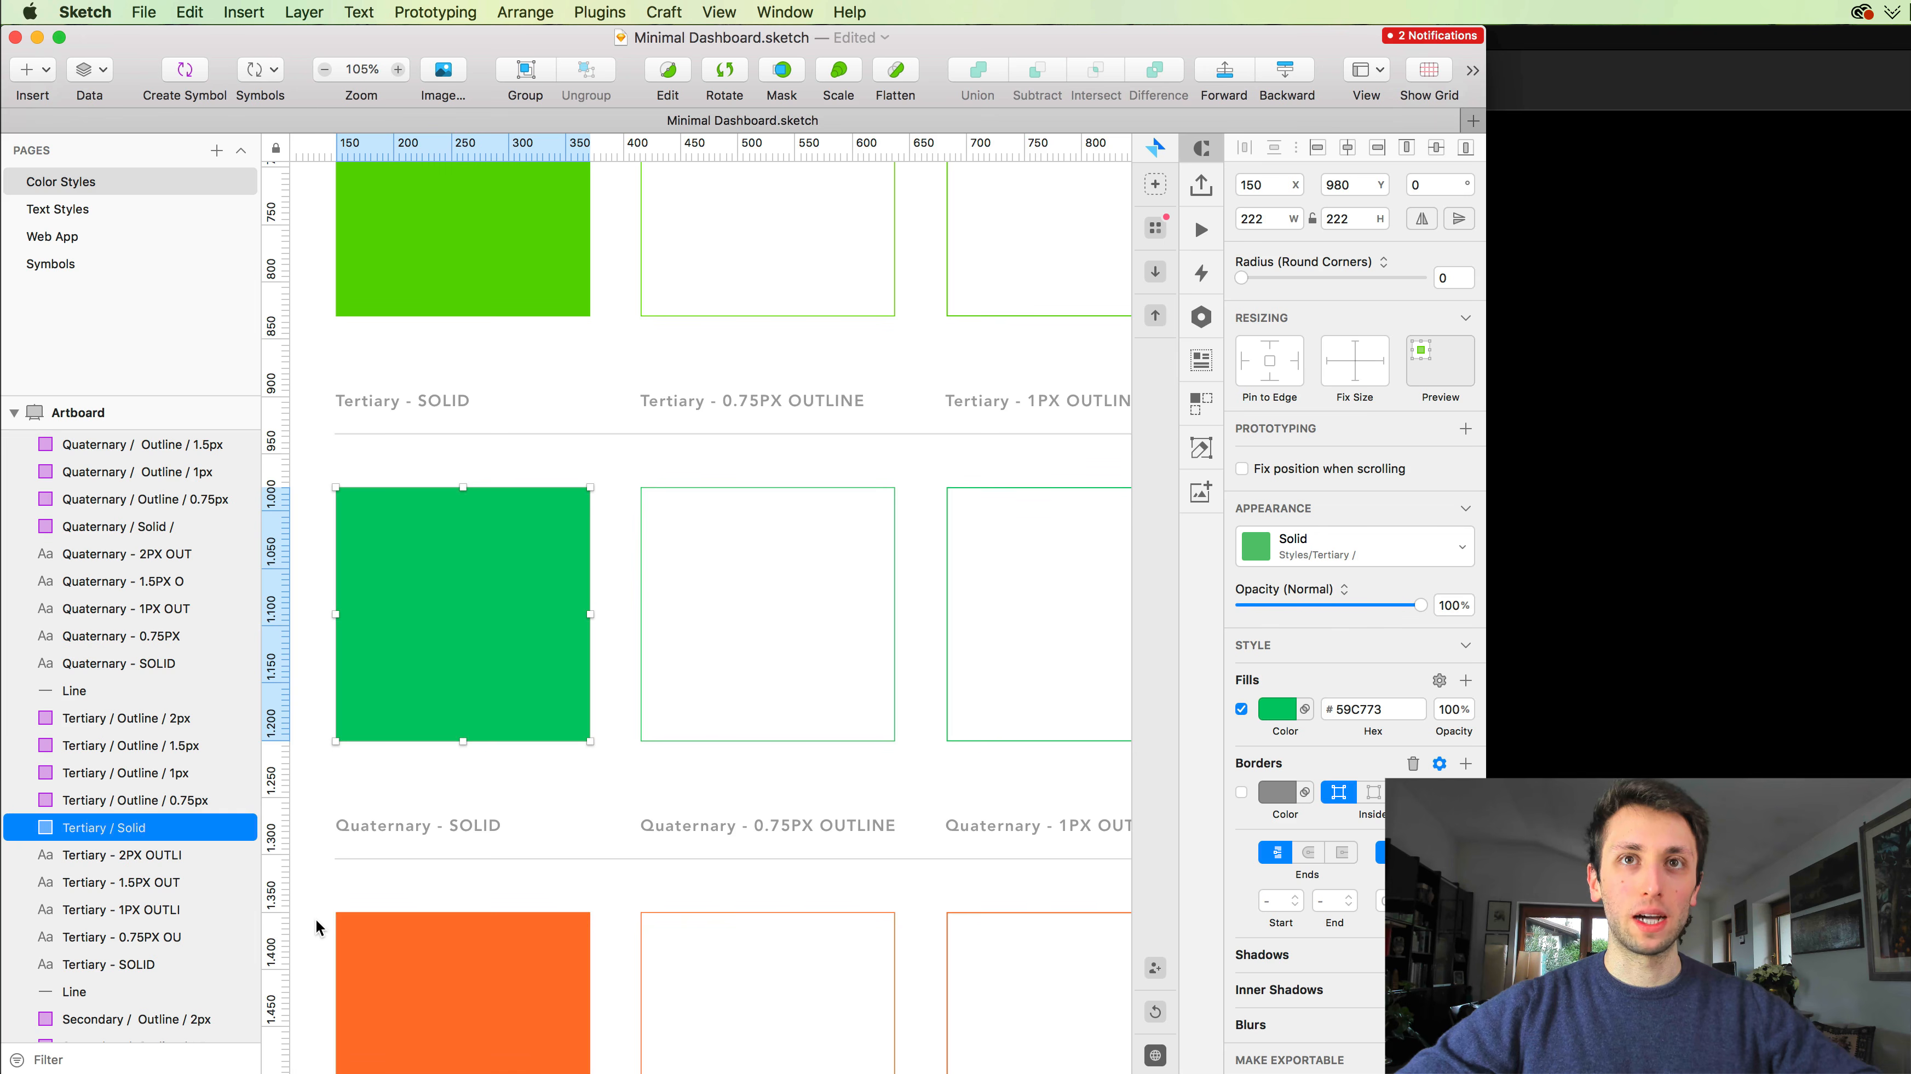
{"action": "left_click", "coordinate": [1345, 553]}
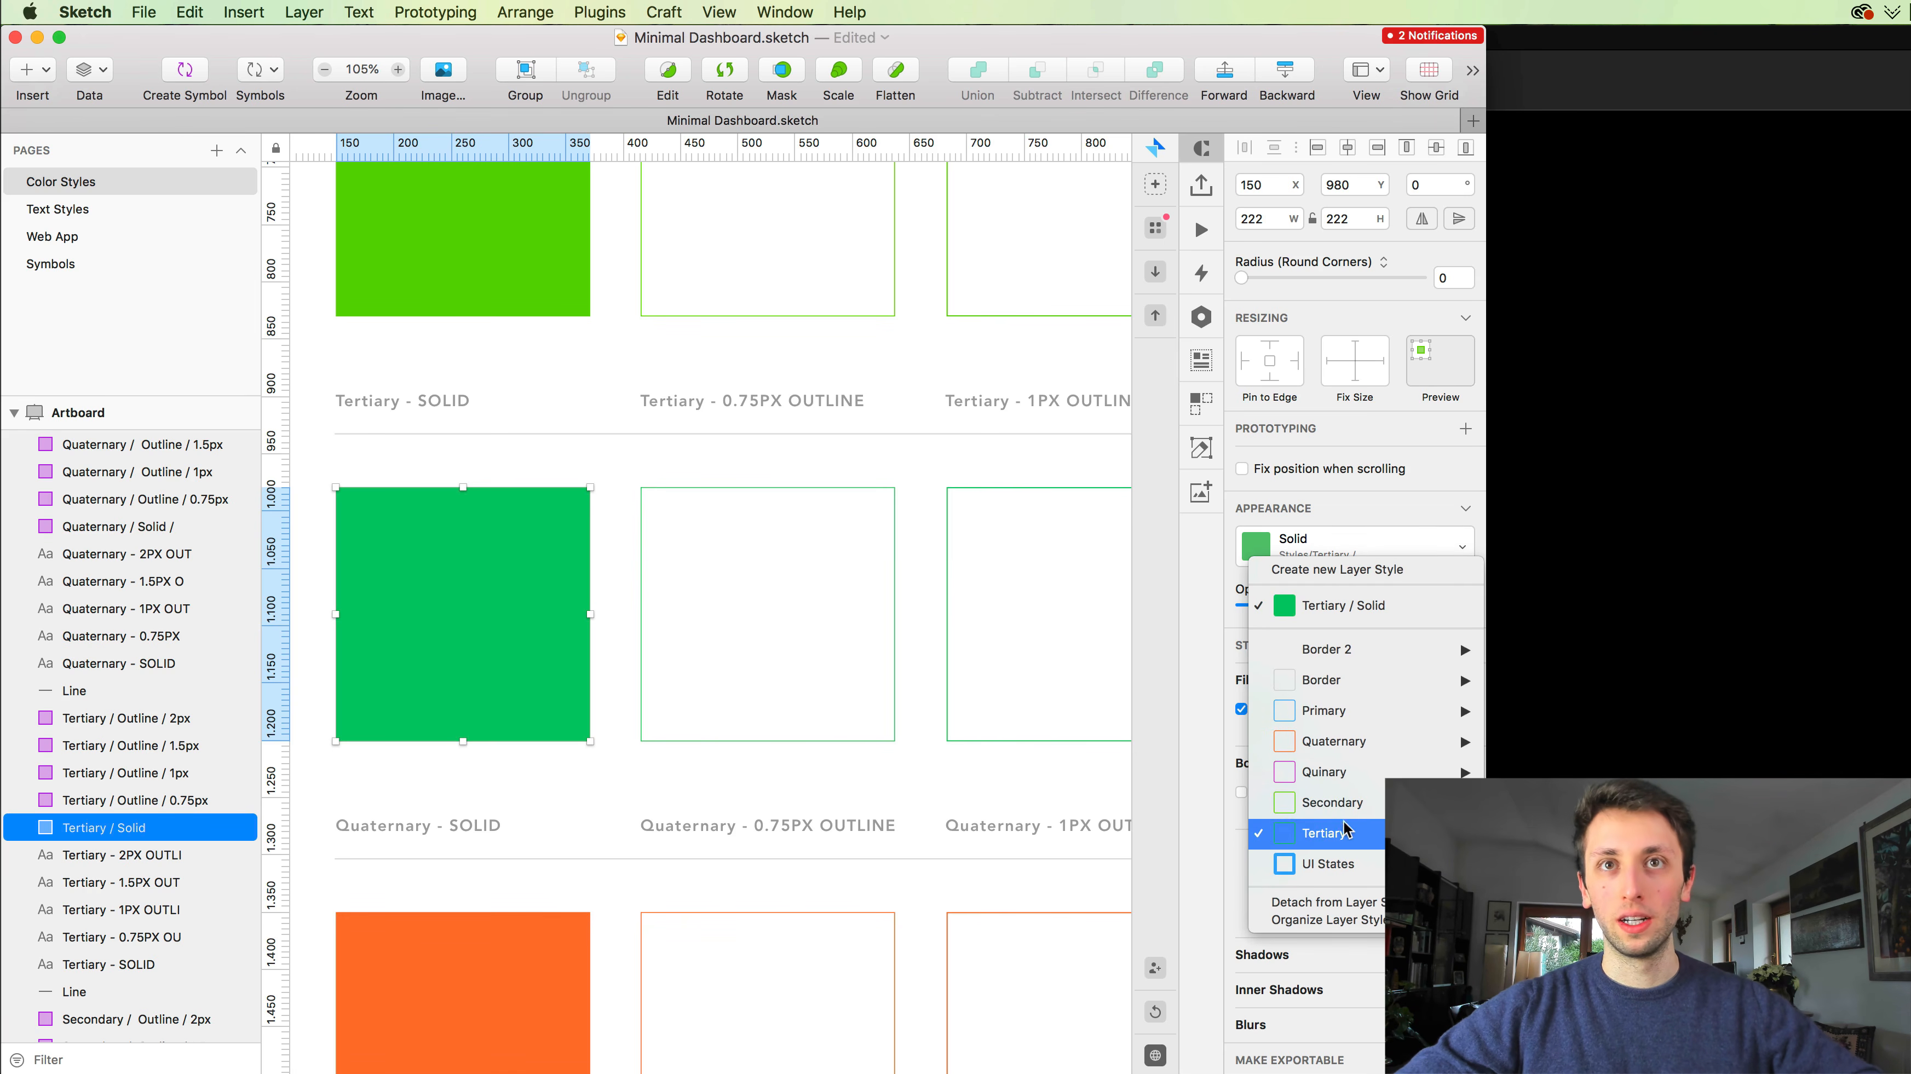
{"action": "left_click", "coordinate": [930, 453]}
{"action": "scroll", "coordinate": [933, 459], "scroll_direction": "down", "scroll_amount": 6}
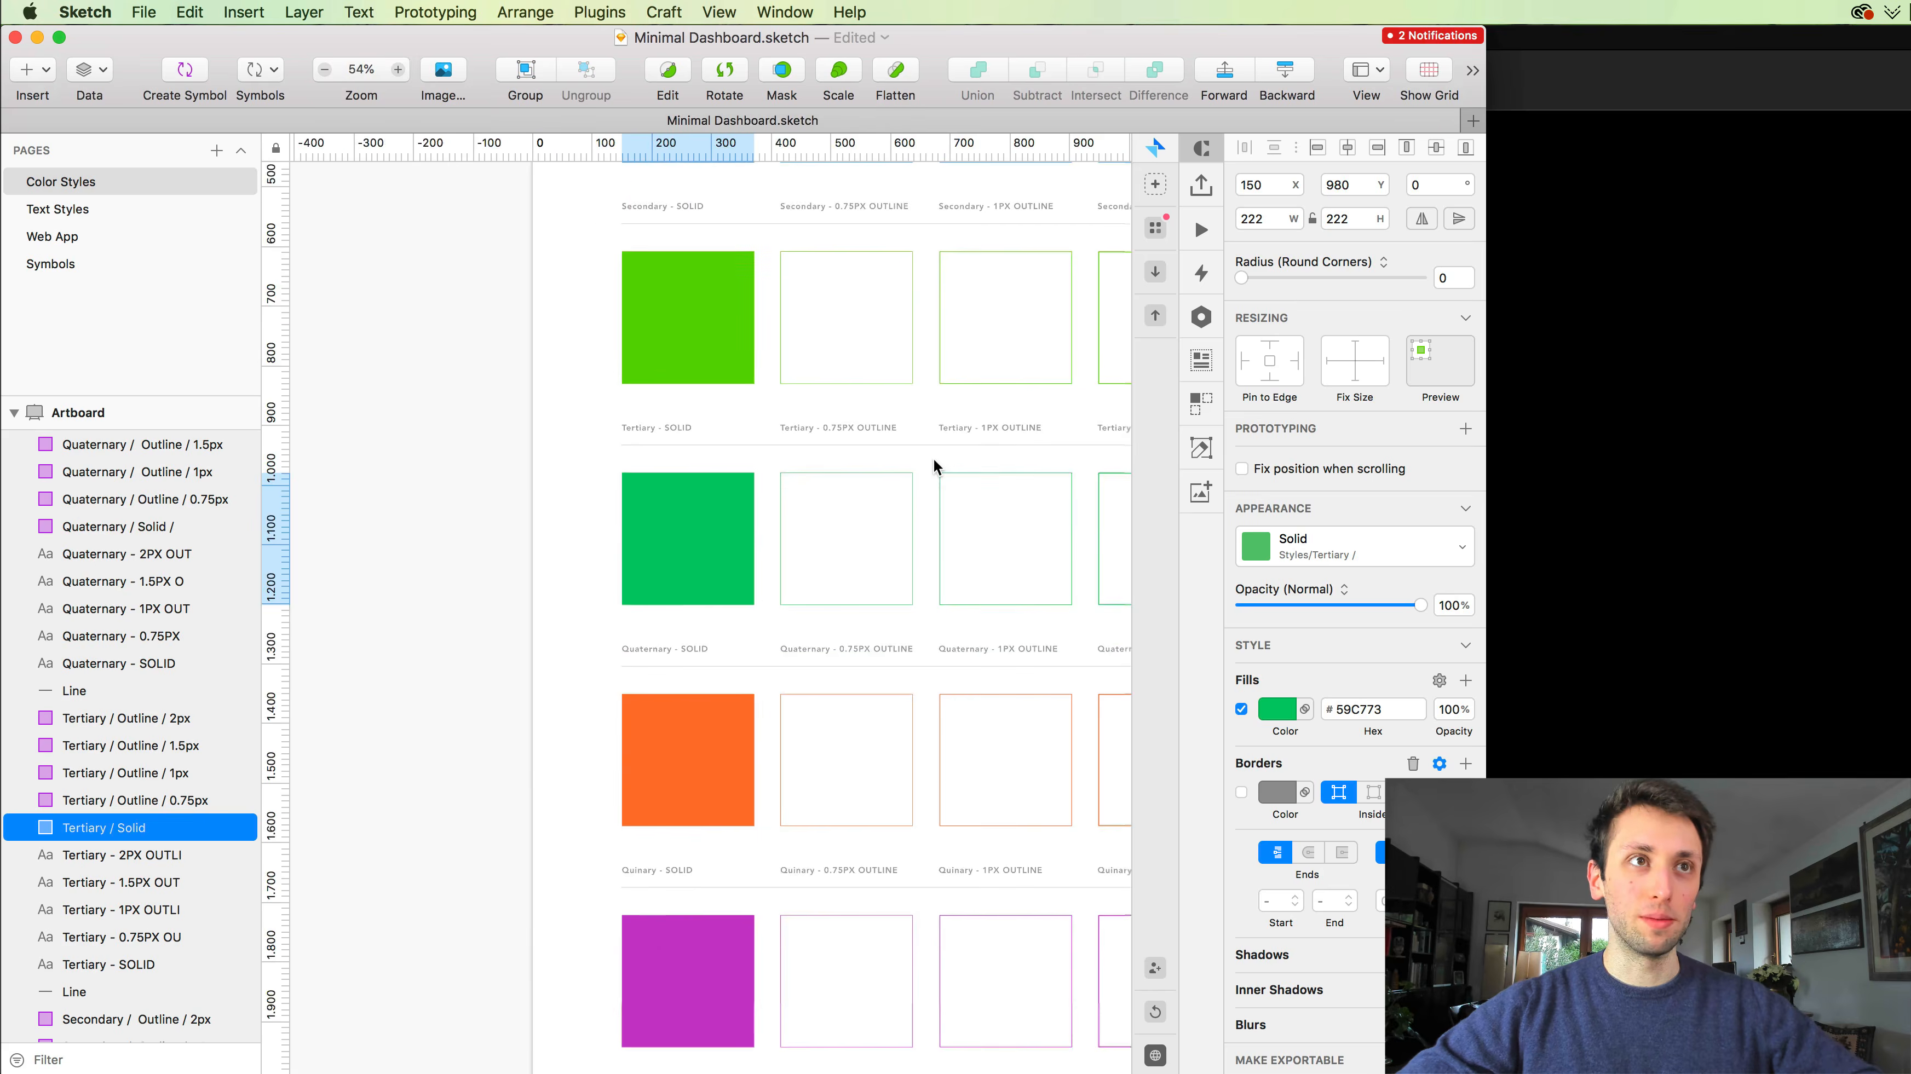
{"action": "scroll", "coordinate": [933, 458], "scroll_direction": "right", "scroll_amount": 5}
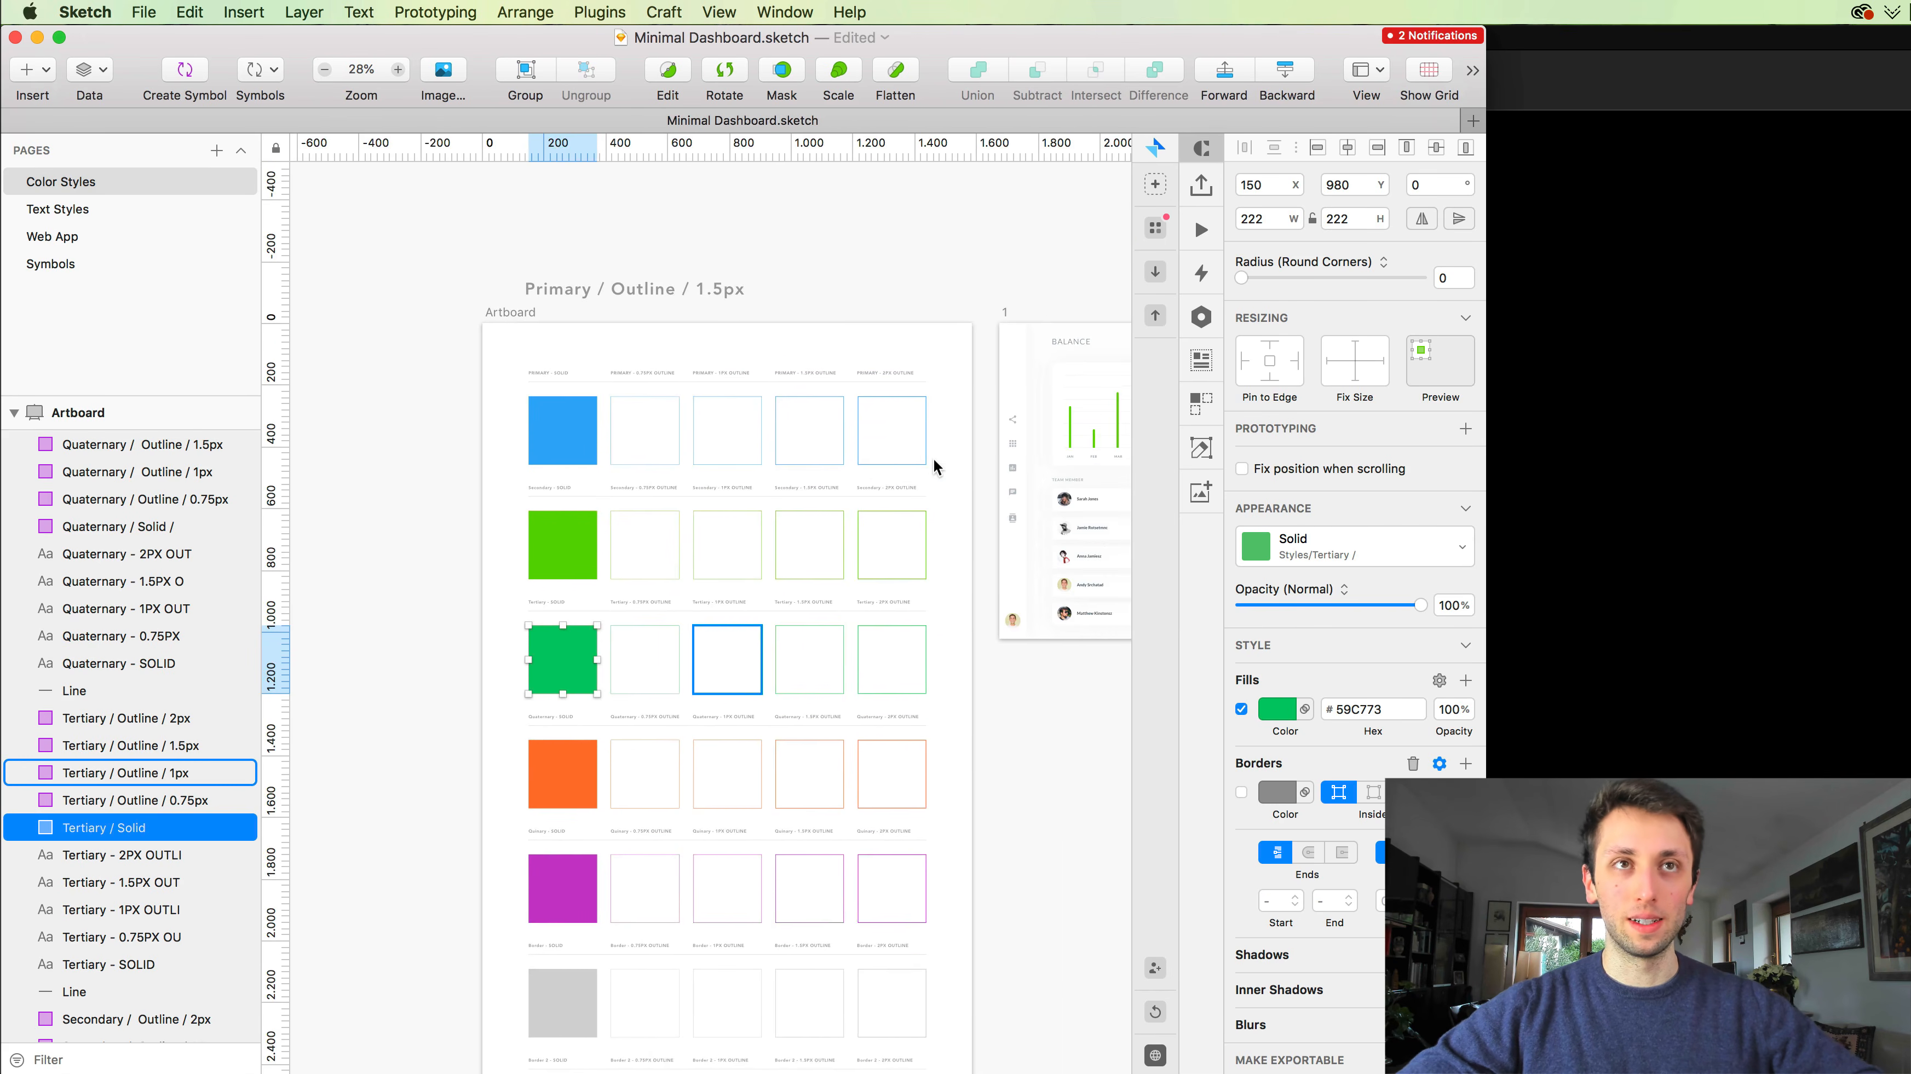
{"action": "left_click", "coordinate": [1005, 842]}
{"action": "scroll", "coordinate": [1006, 847], "scroll_direction": "down", "scroll_amount": 3}
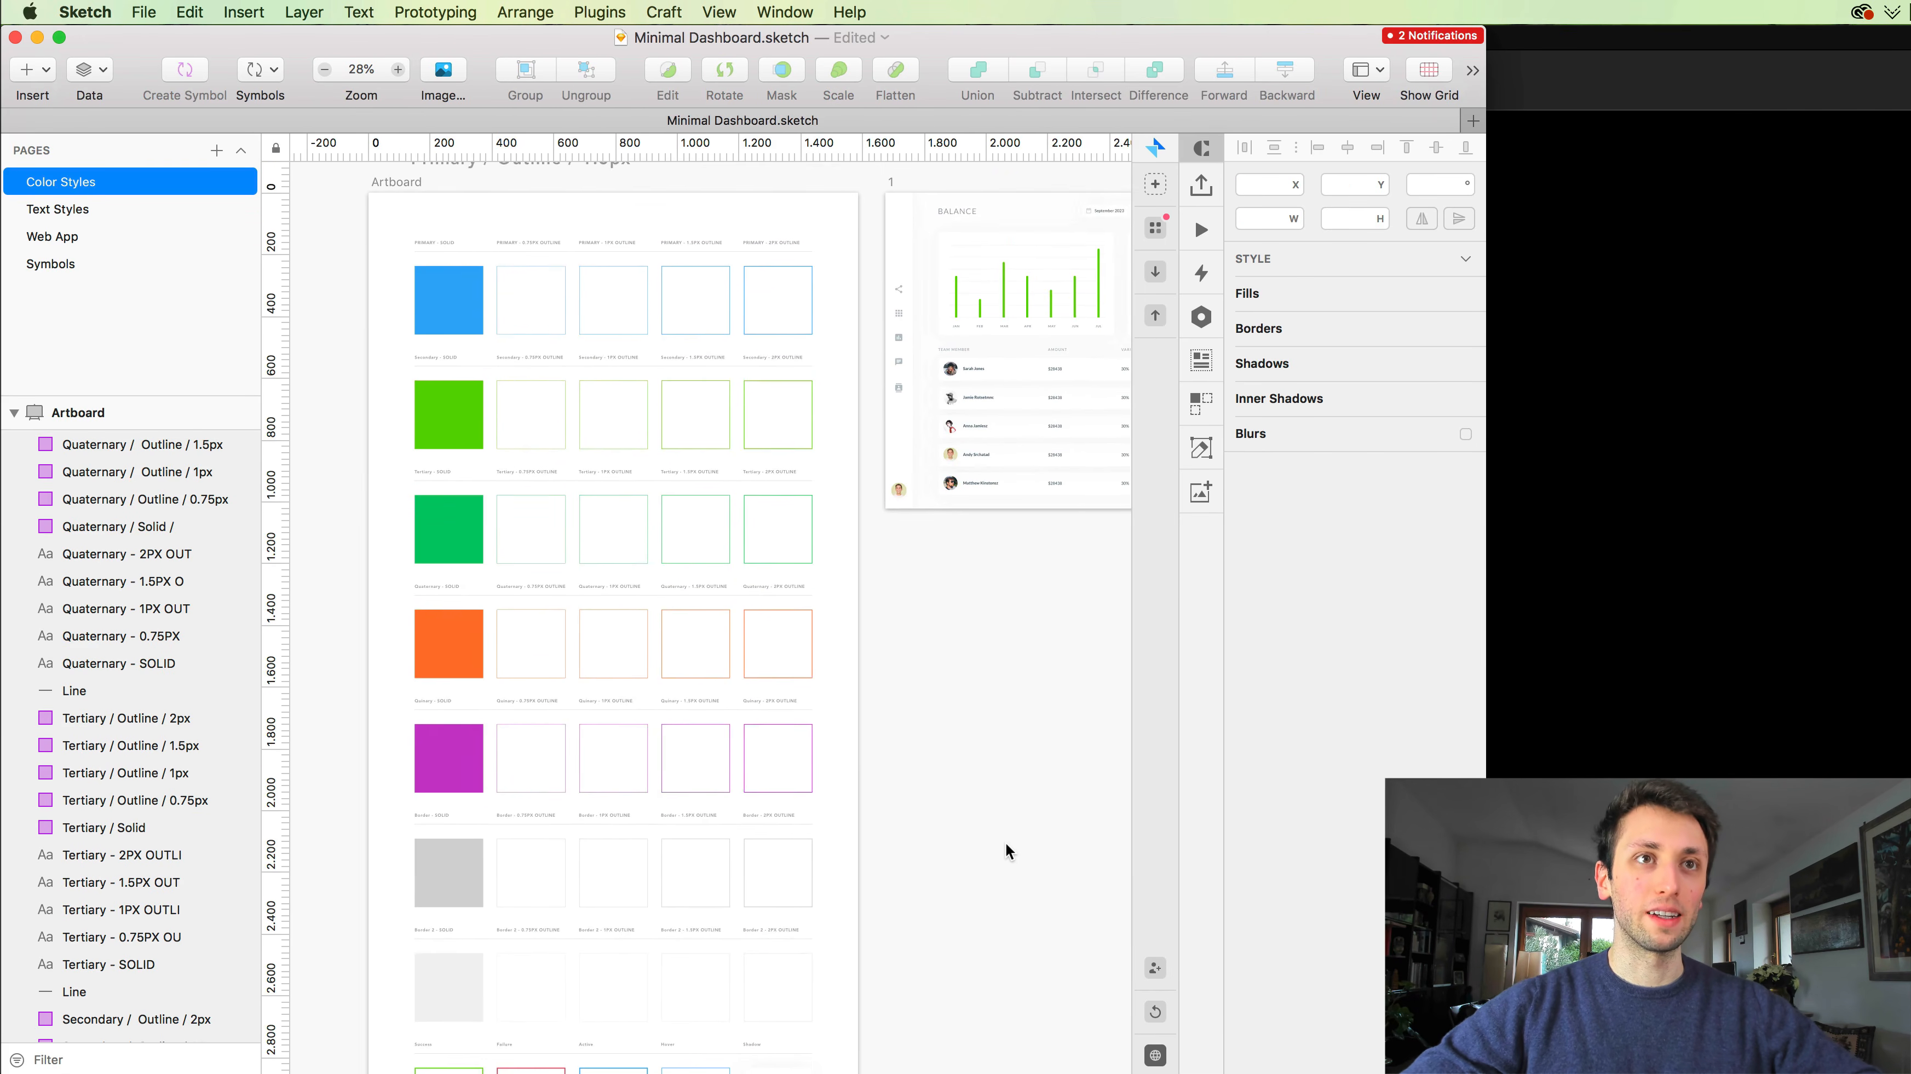
Step: Open the source symbol of the green bar chart on the Balance dashboard for editing
{"action": "scroll", "coordinate": [1006, 847], "scroll_direction": "left", "scroll_amount": 1}
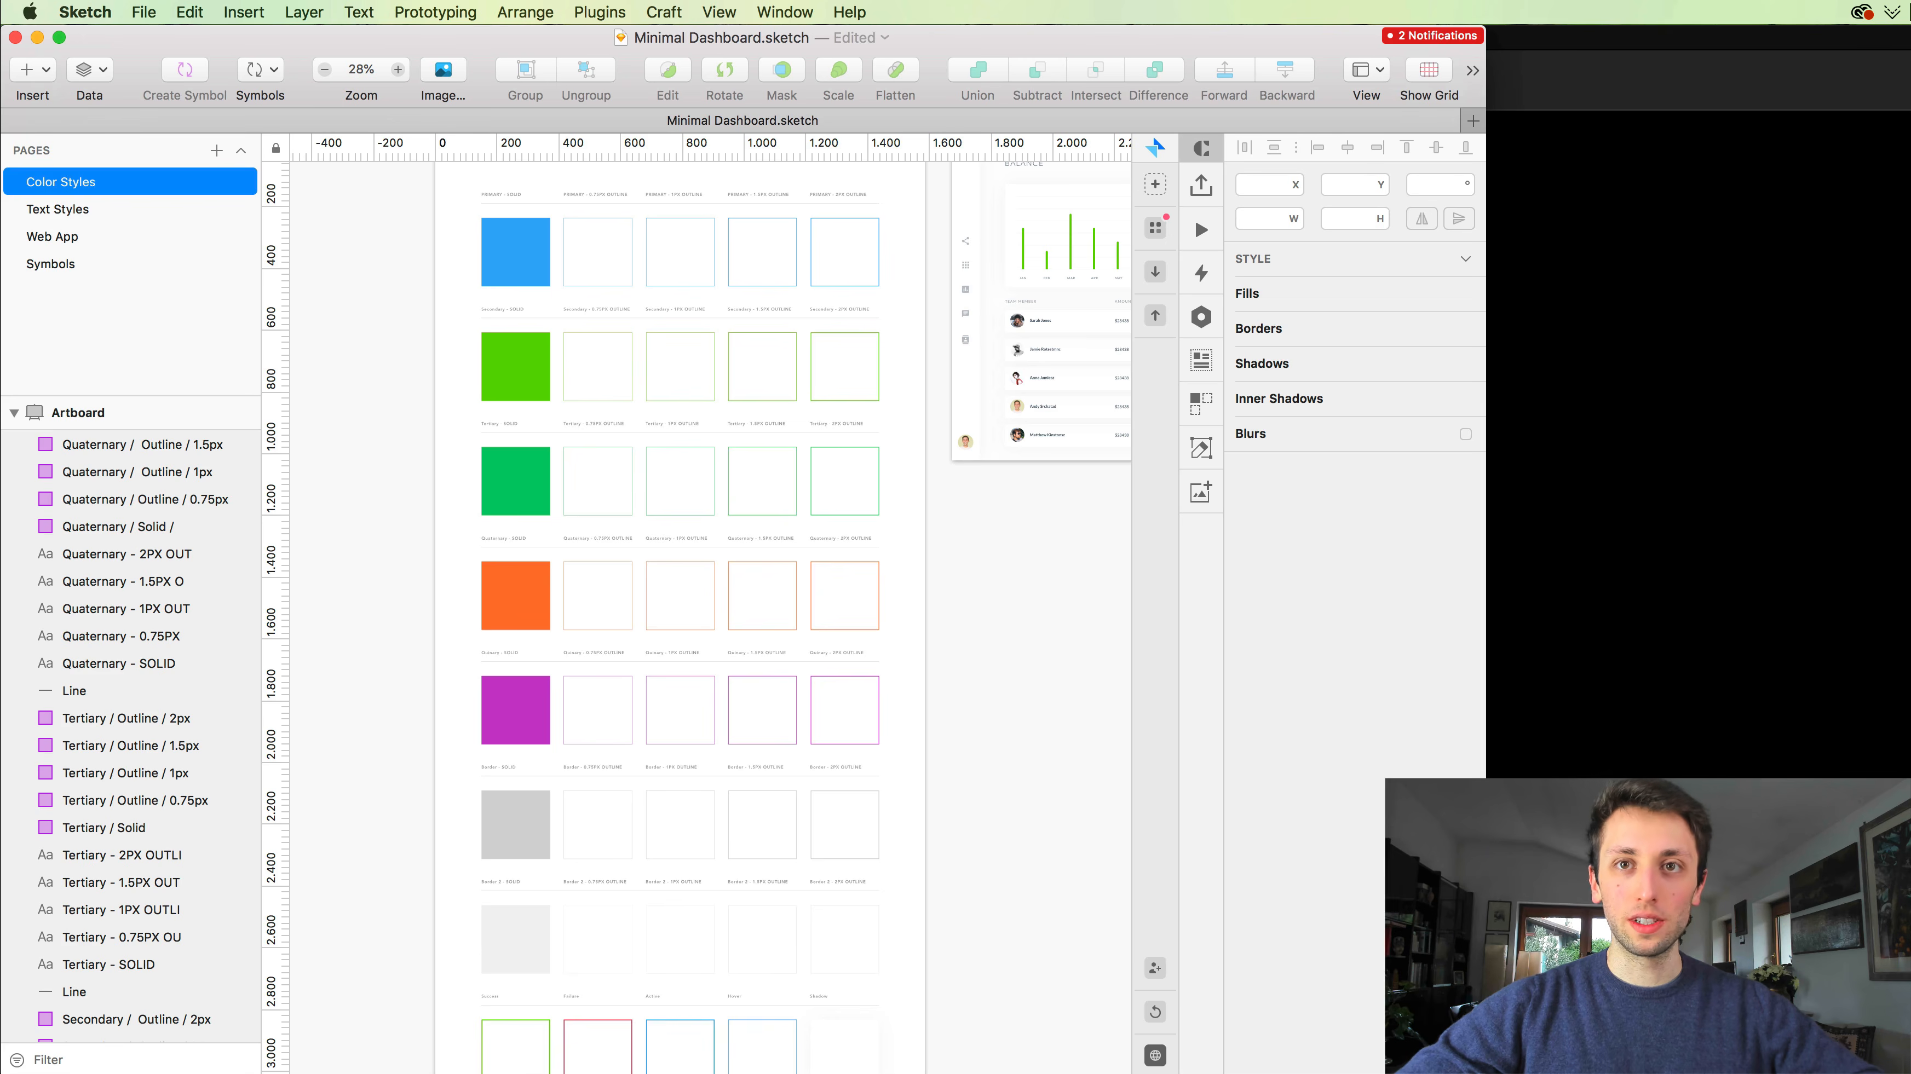
{"action": "key", "text": "ctrl+alt+Return"}
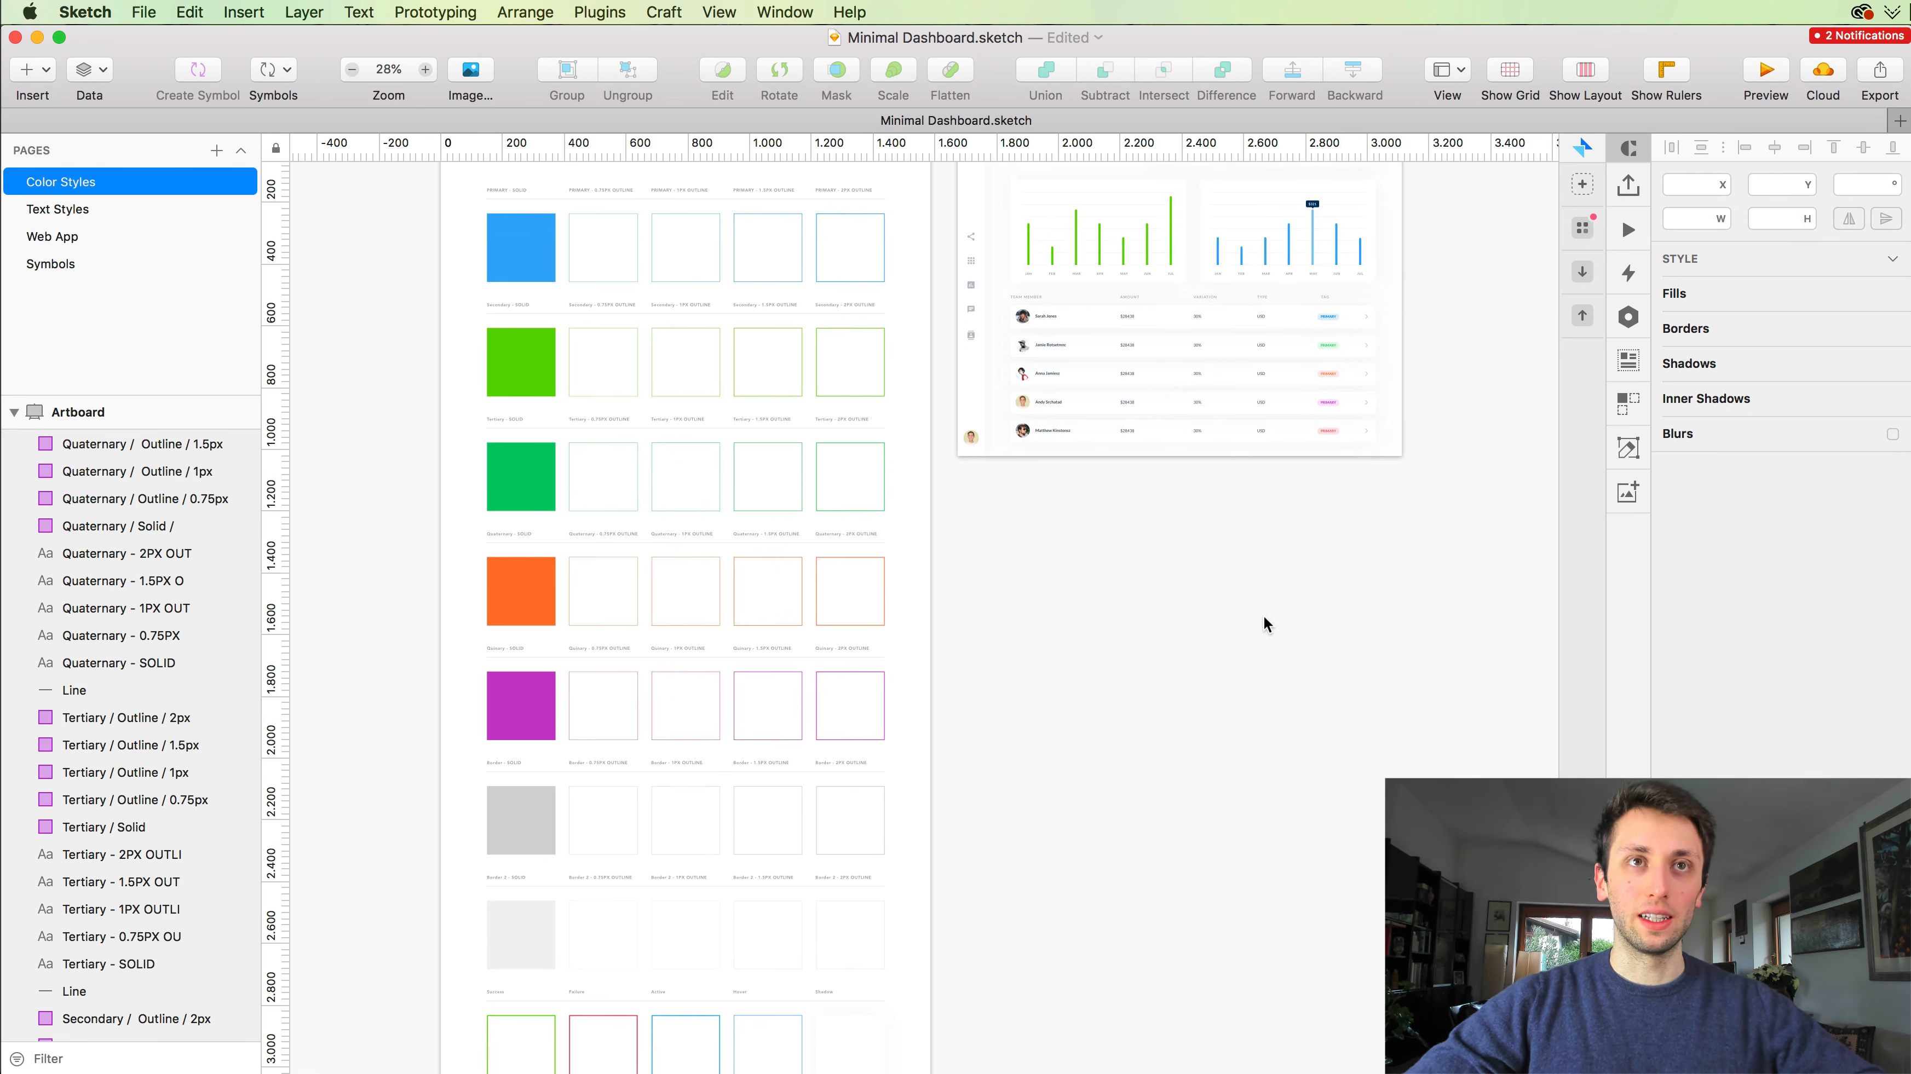
{"action": "scroll", "coordinate": [1263, 615], "scroll_direction": "up", "scroll_amount": 3}
{"action": "scroll", "coordinate": [1170, 379], "scroll_direction": "up", "scroll_amount": 5}
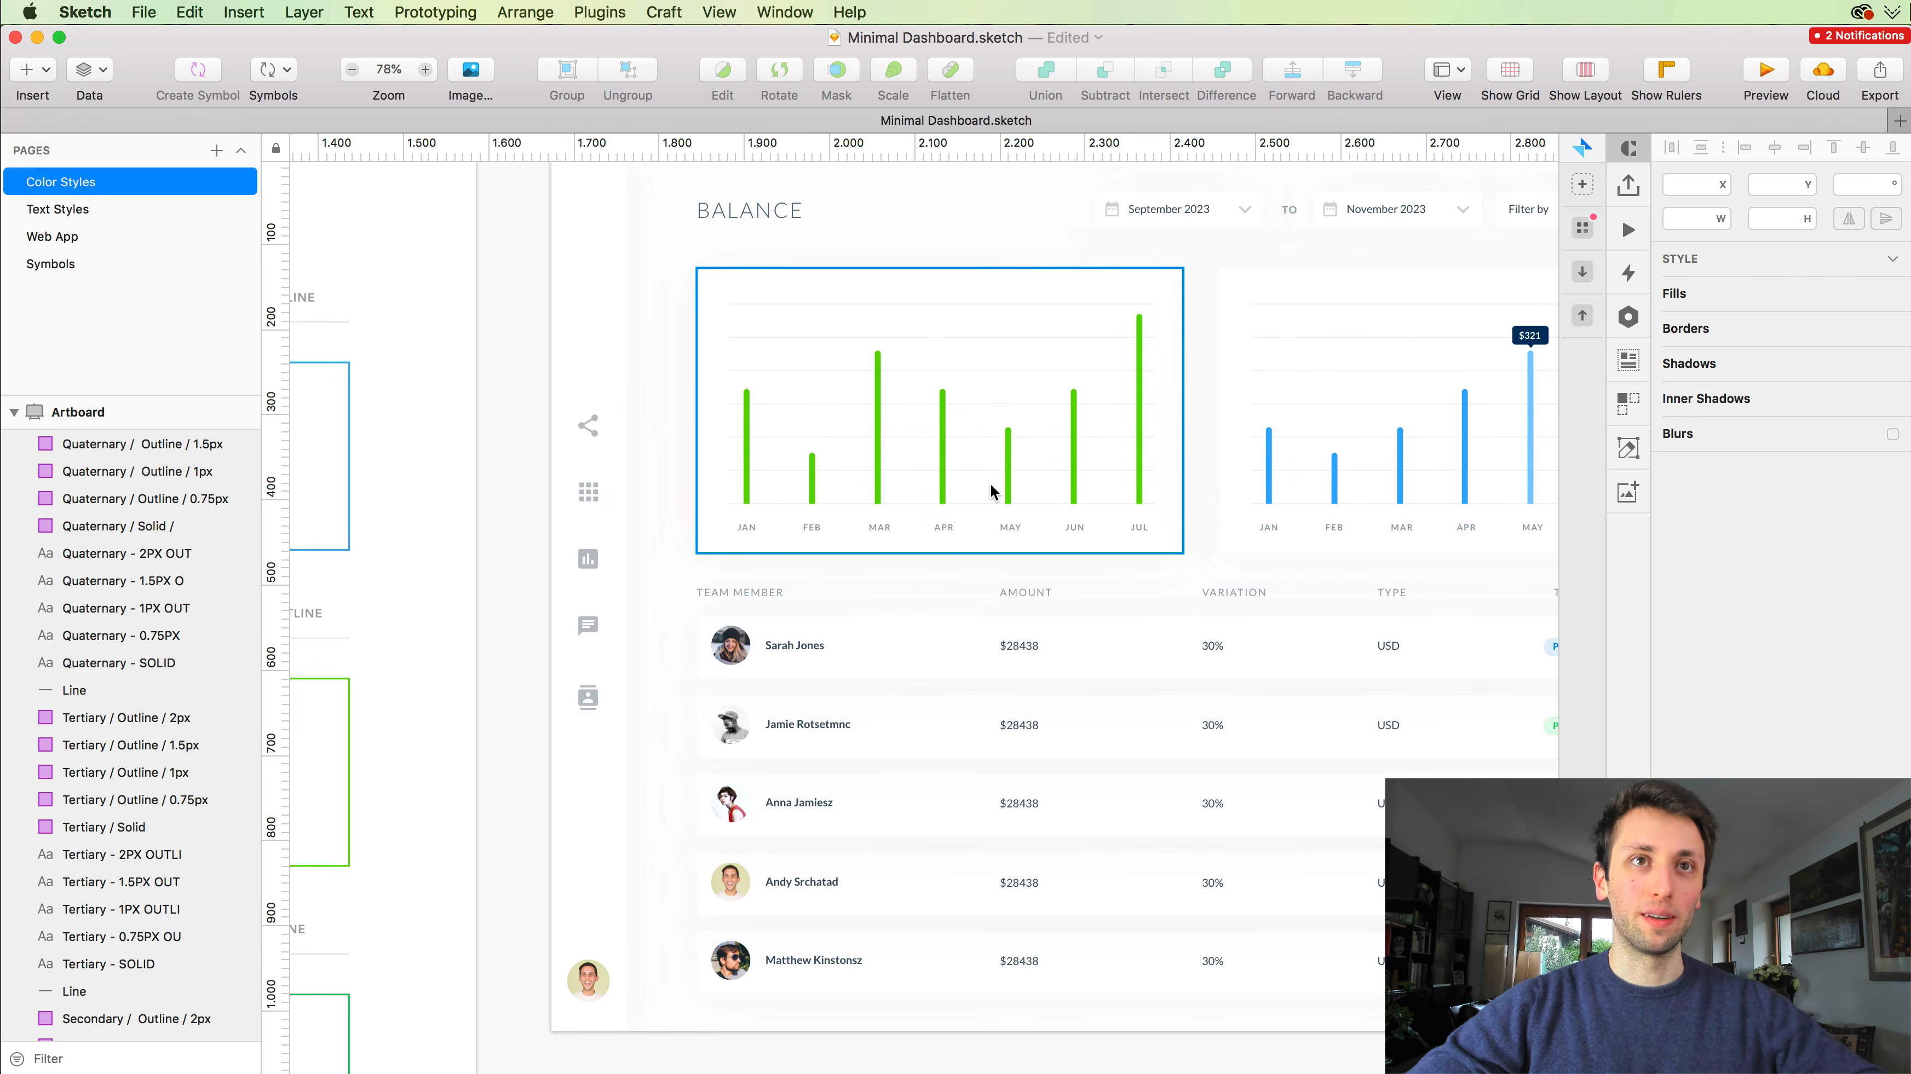
{"action": "scroll", "coordinate": [954, 407], "scroll_direction": "up", "scroll_amount": 2}
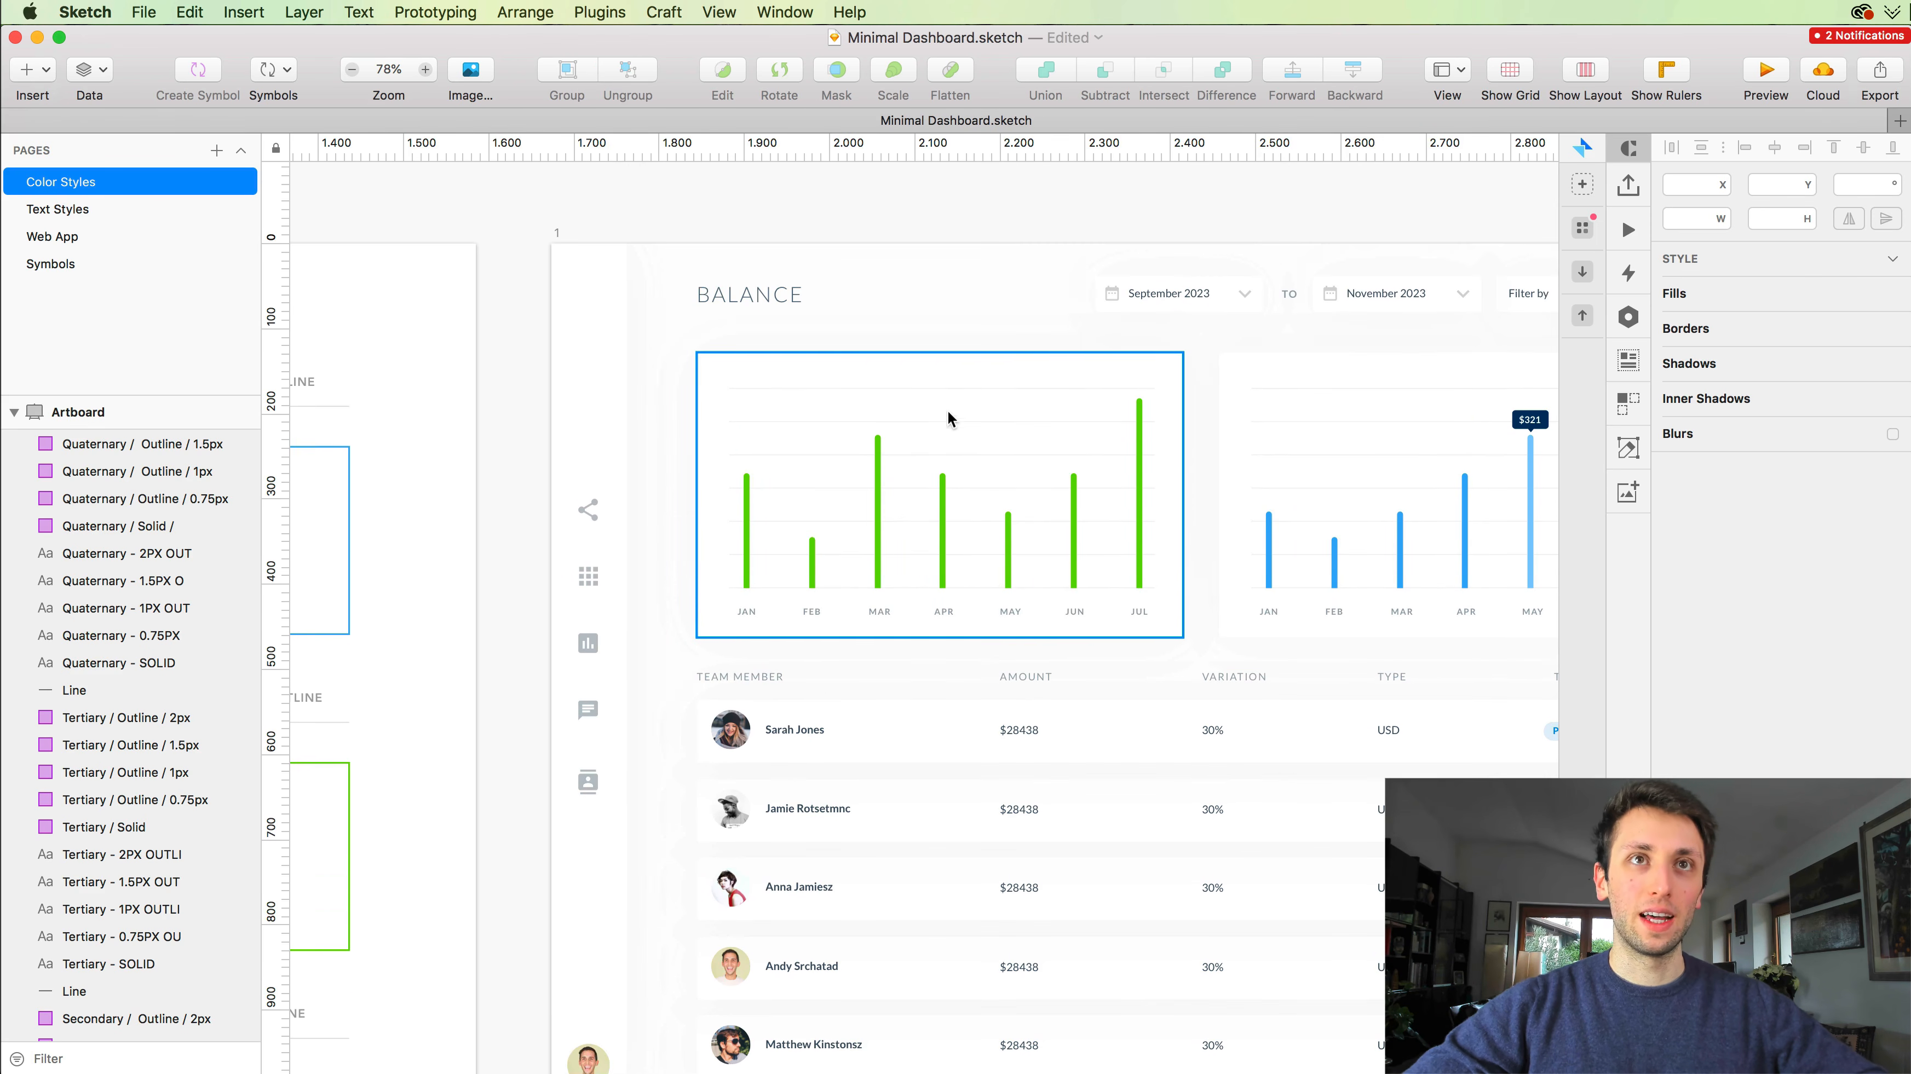
{"action": "double_click", "coordinate": [915, 472]}
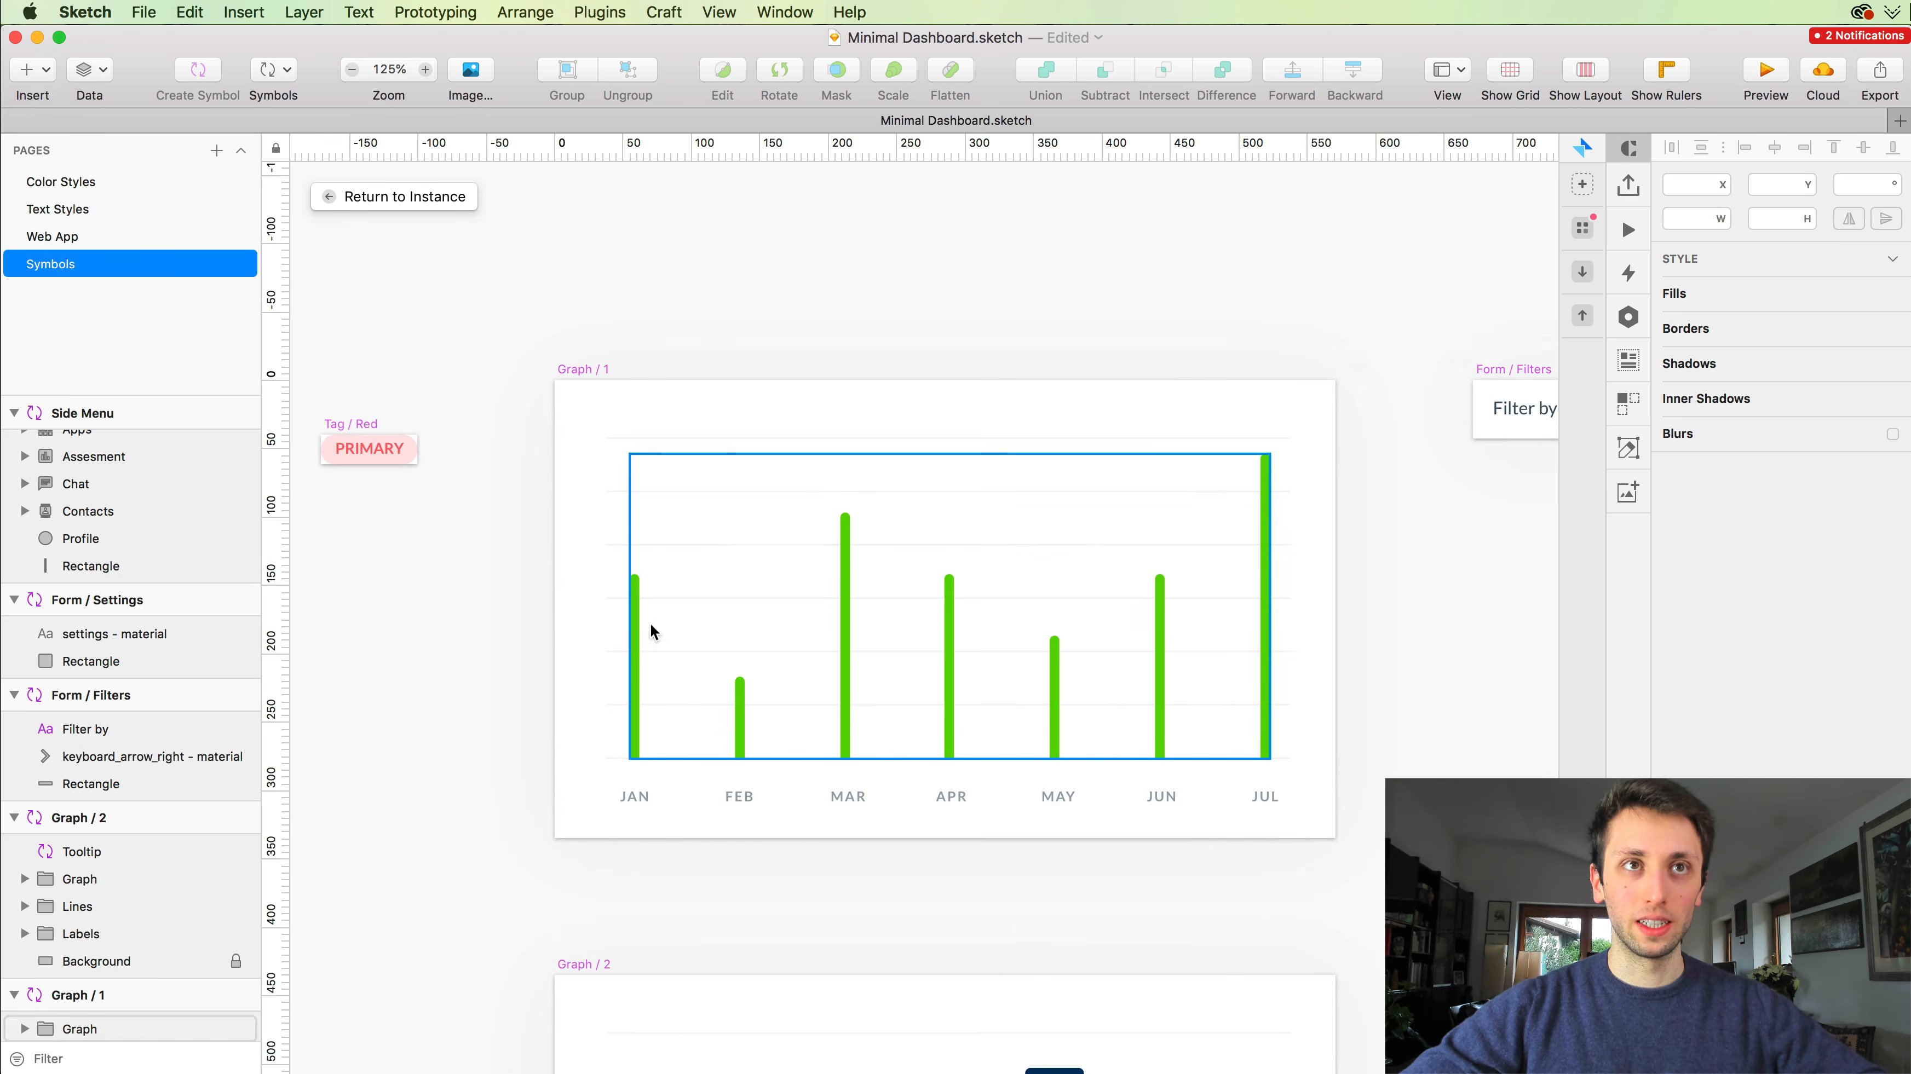
Step: Apply the Secondary / Solid layer style to all seven green bars in the Graph / 1 symbol and check the April bar
{"action": "double_click", "coordinate": [636, 636]}
{"action": "left_click", "coordinate": [738, 728], "text": "shift"}
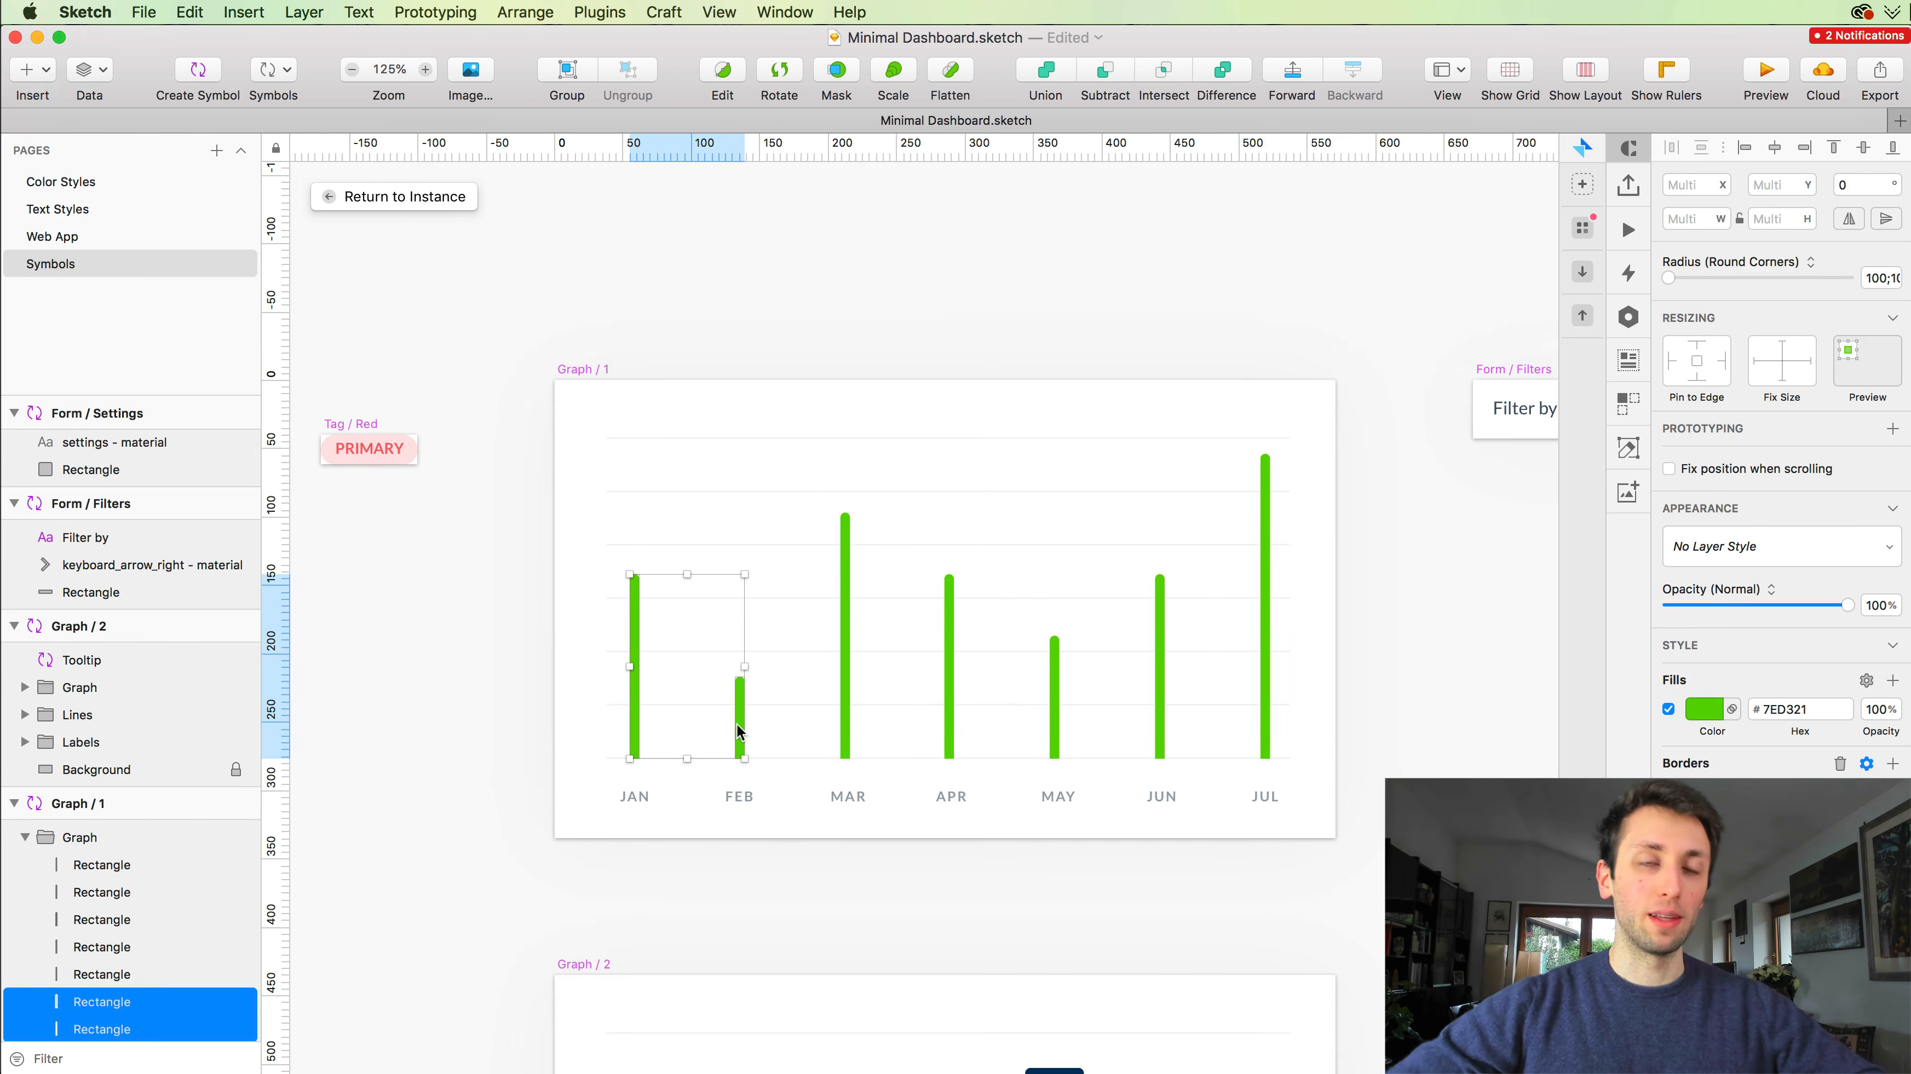
{"action": "left_click", "coordinate": [845, 660], "text": "shift"}
{"action": "left_click", "coordinate": [947, 688], "text": "shift"}
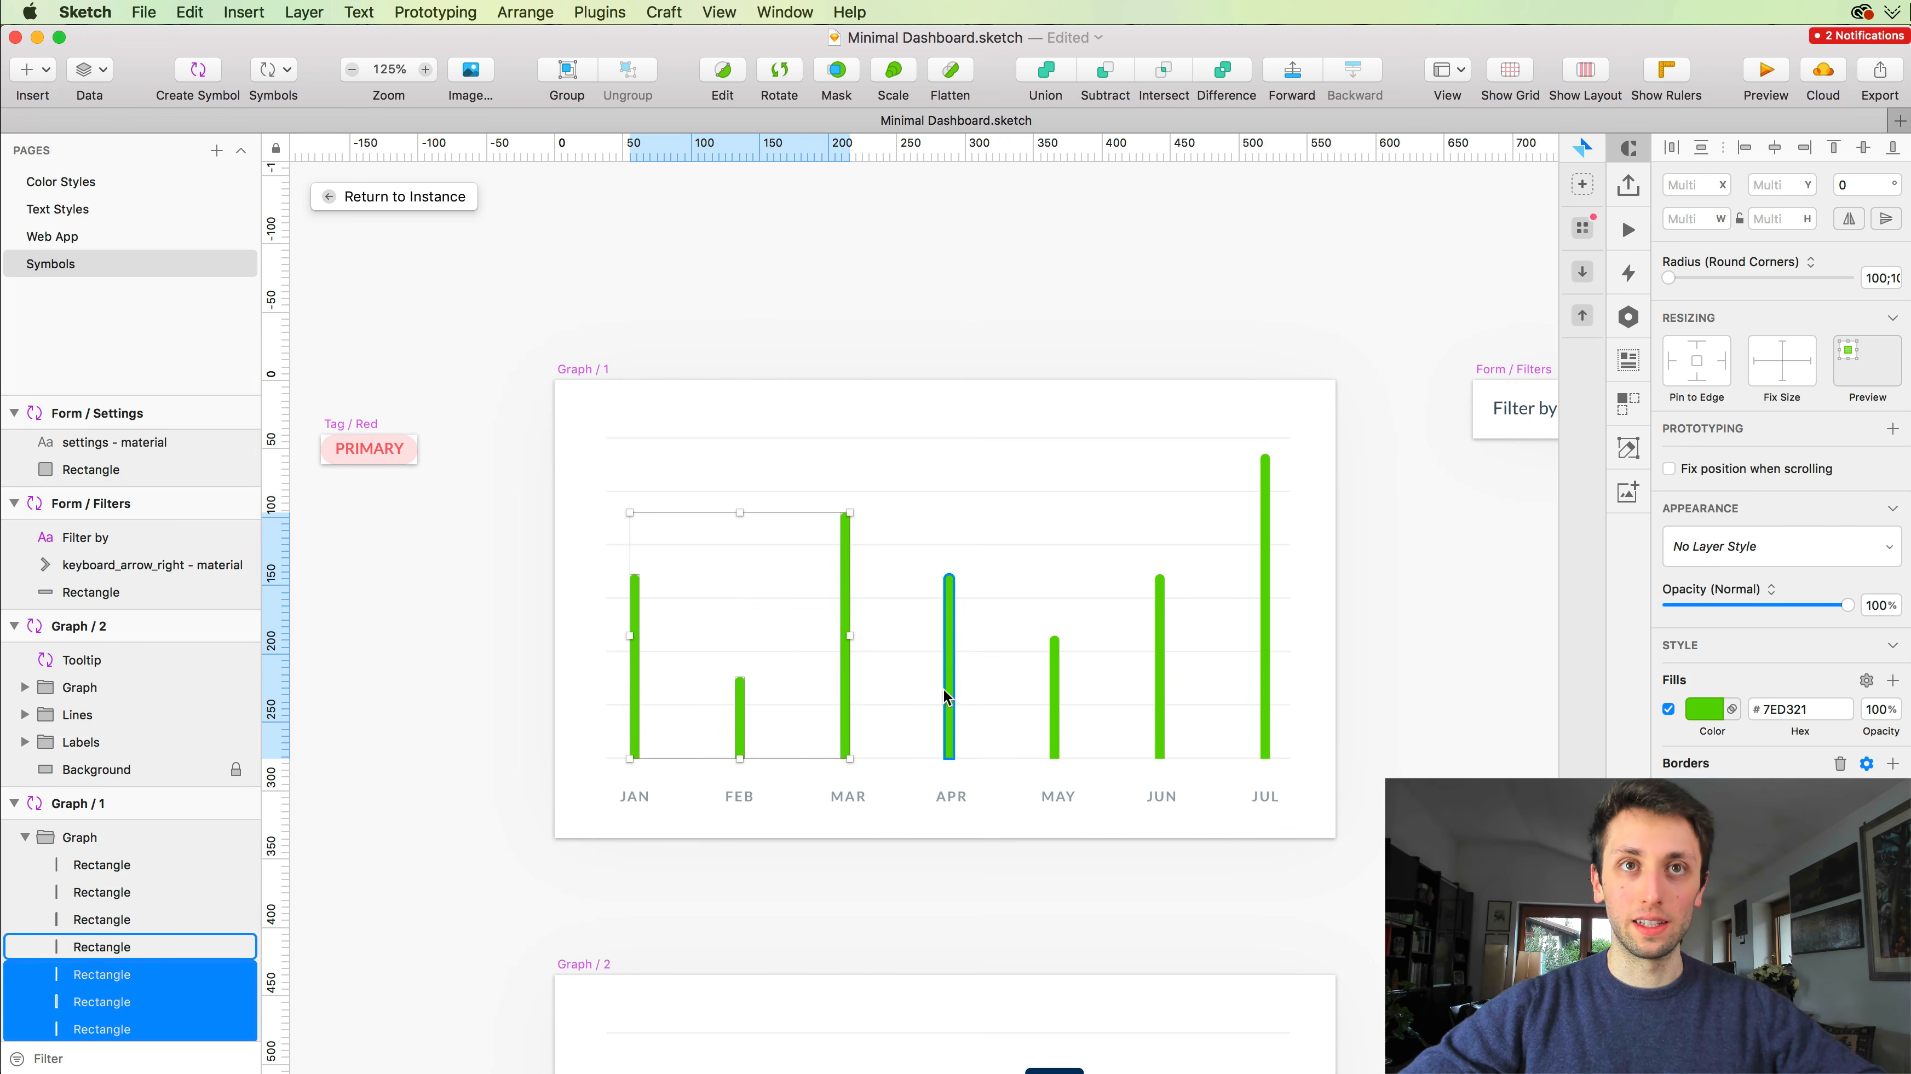
{"action": "left_click", "coordinate": [1052, 704], "text": "shift"}
{"action": "left_click", "coordinate": [1163, 683], "text": "shift"}
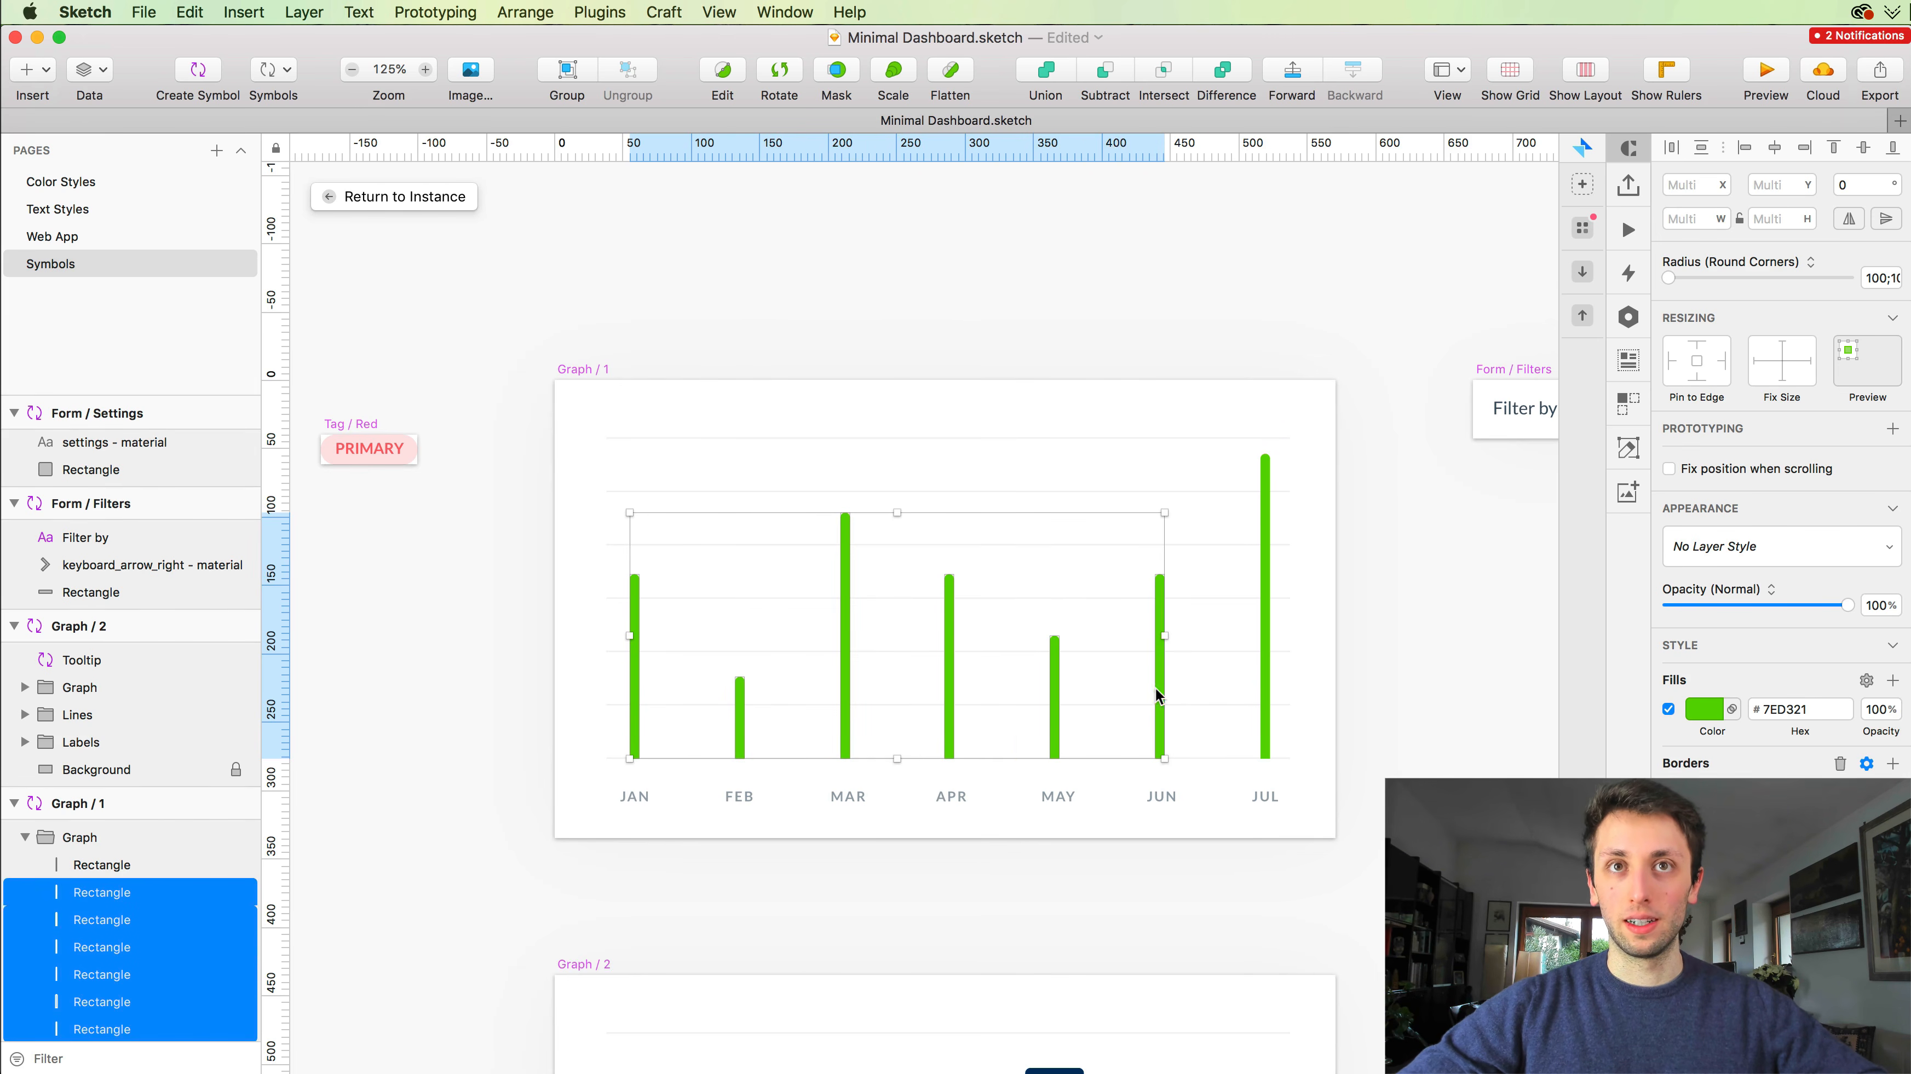
{"action": "left_click", "coordinate": [1261, 678], "text": "shift"}
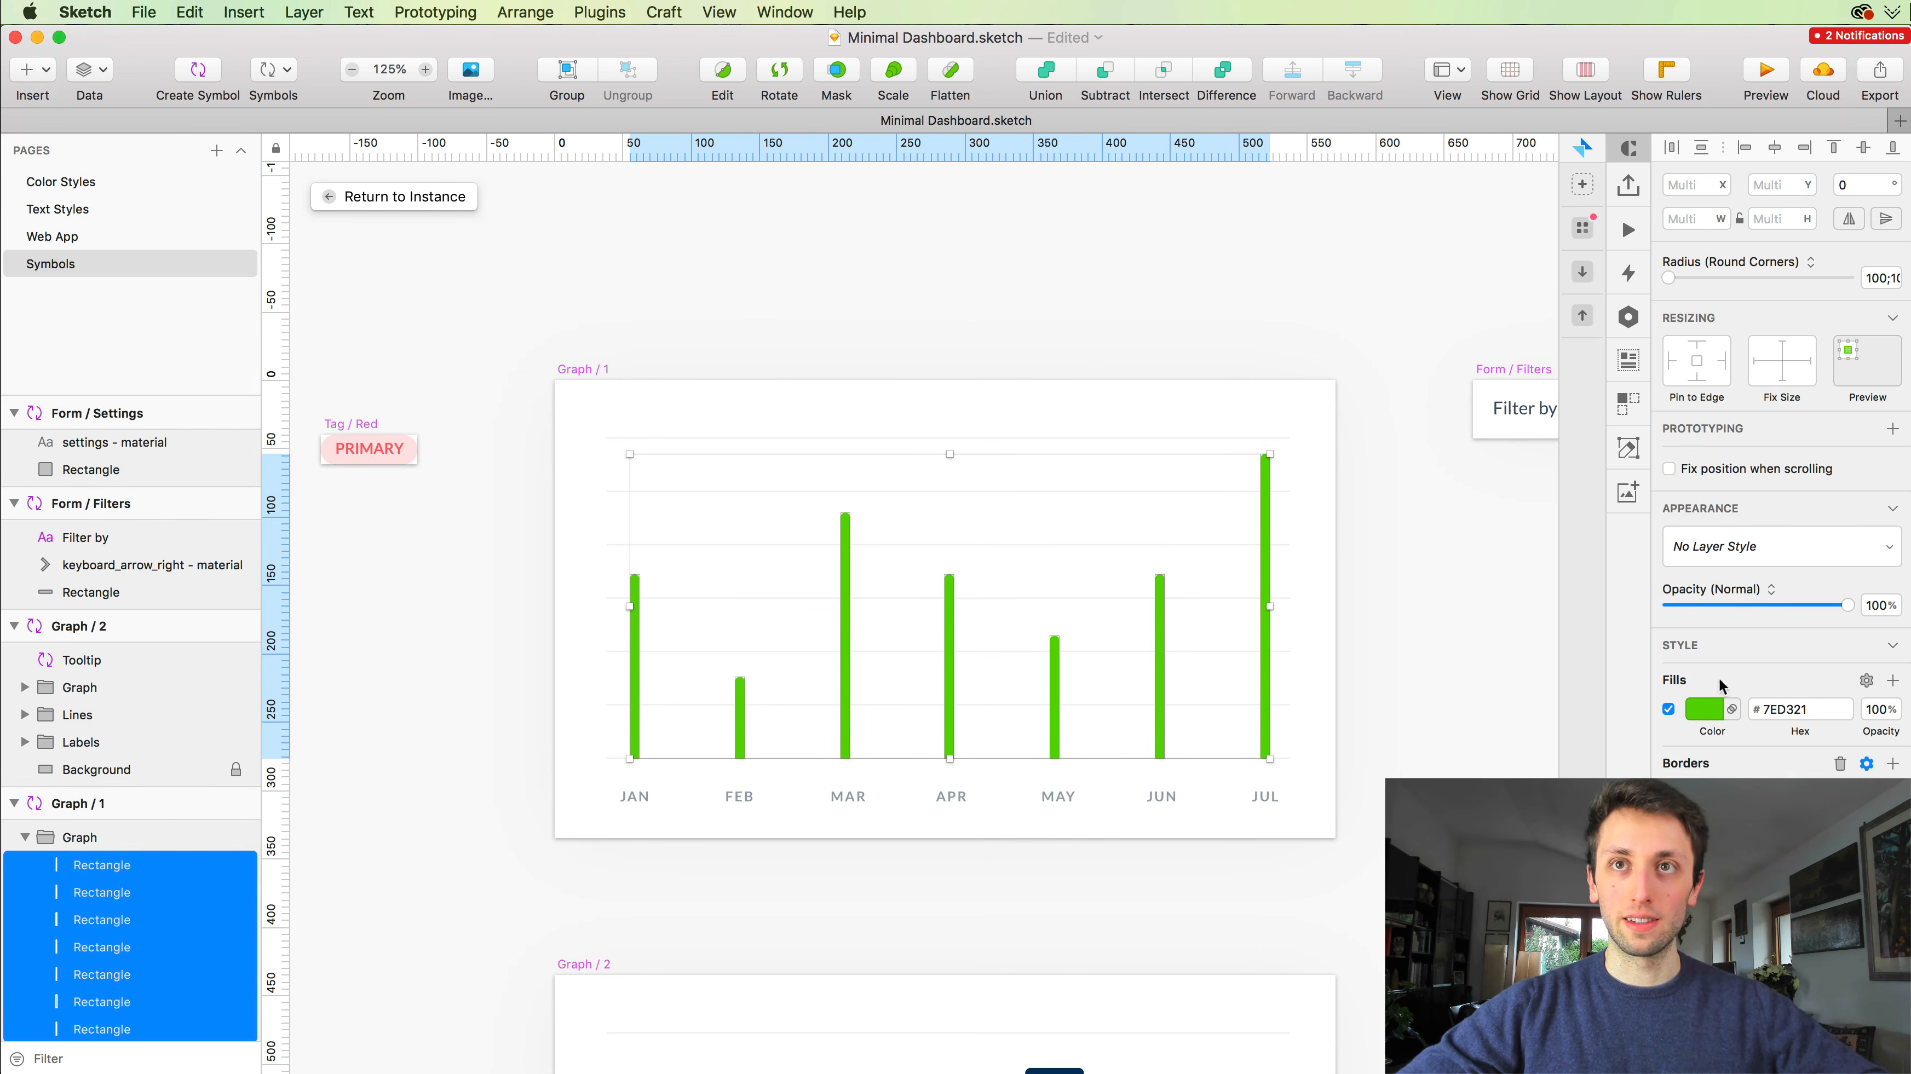
{"action": "left_click", "coordinate": [1726, 545]}
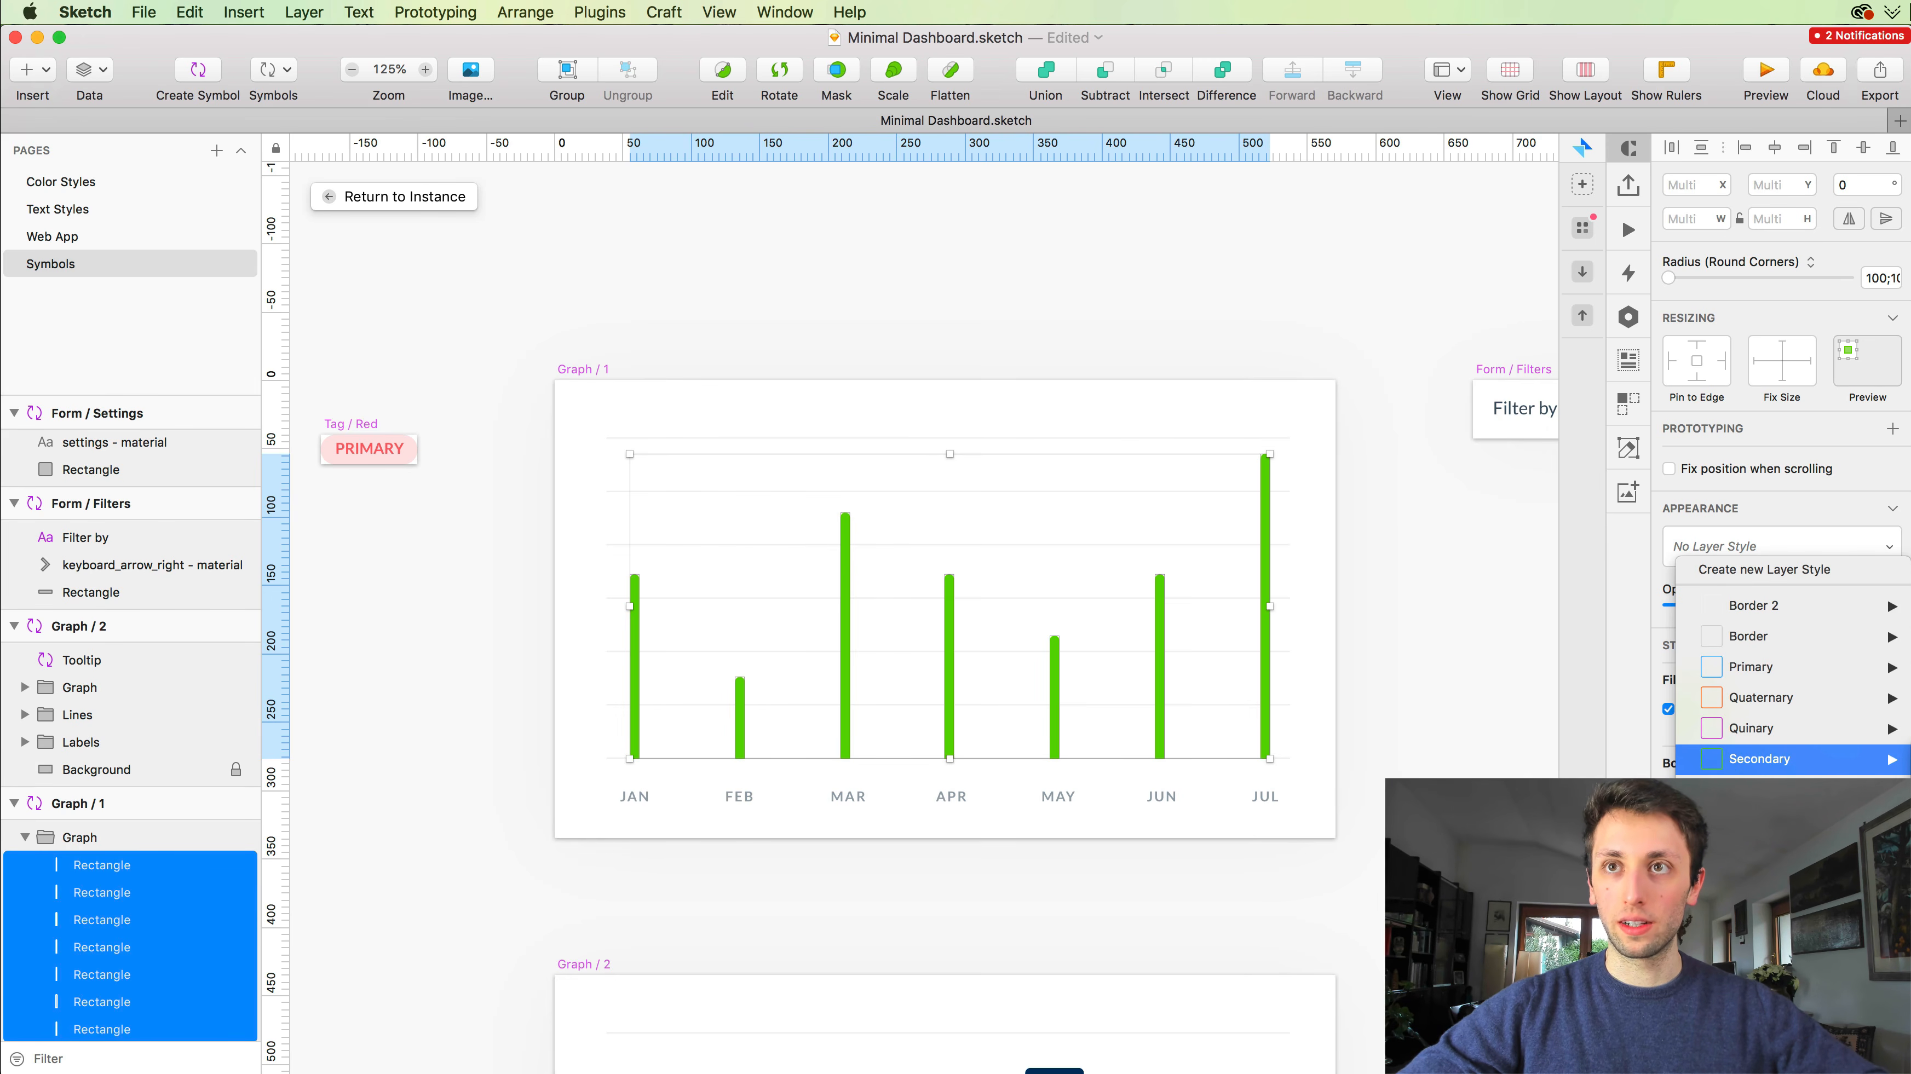
{"action": "left_click", "coordinate": [1907, 790]}
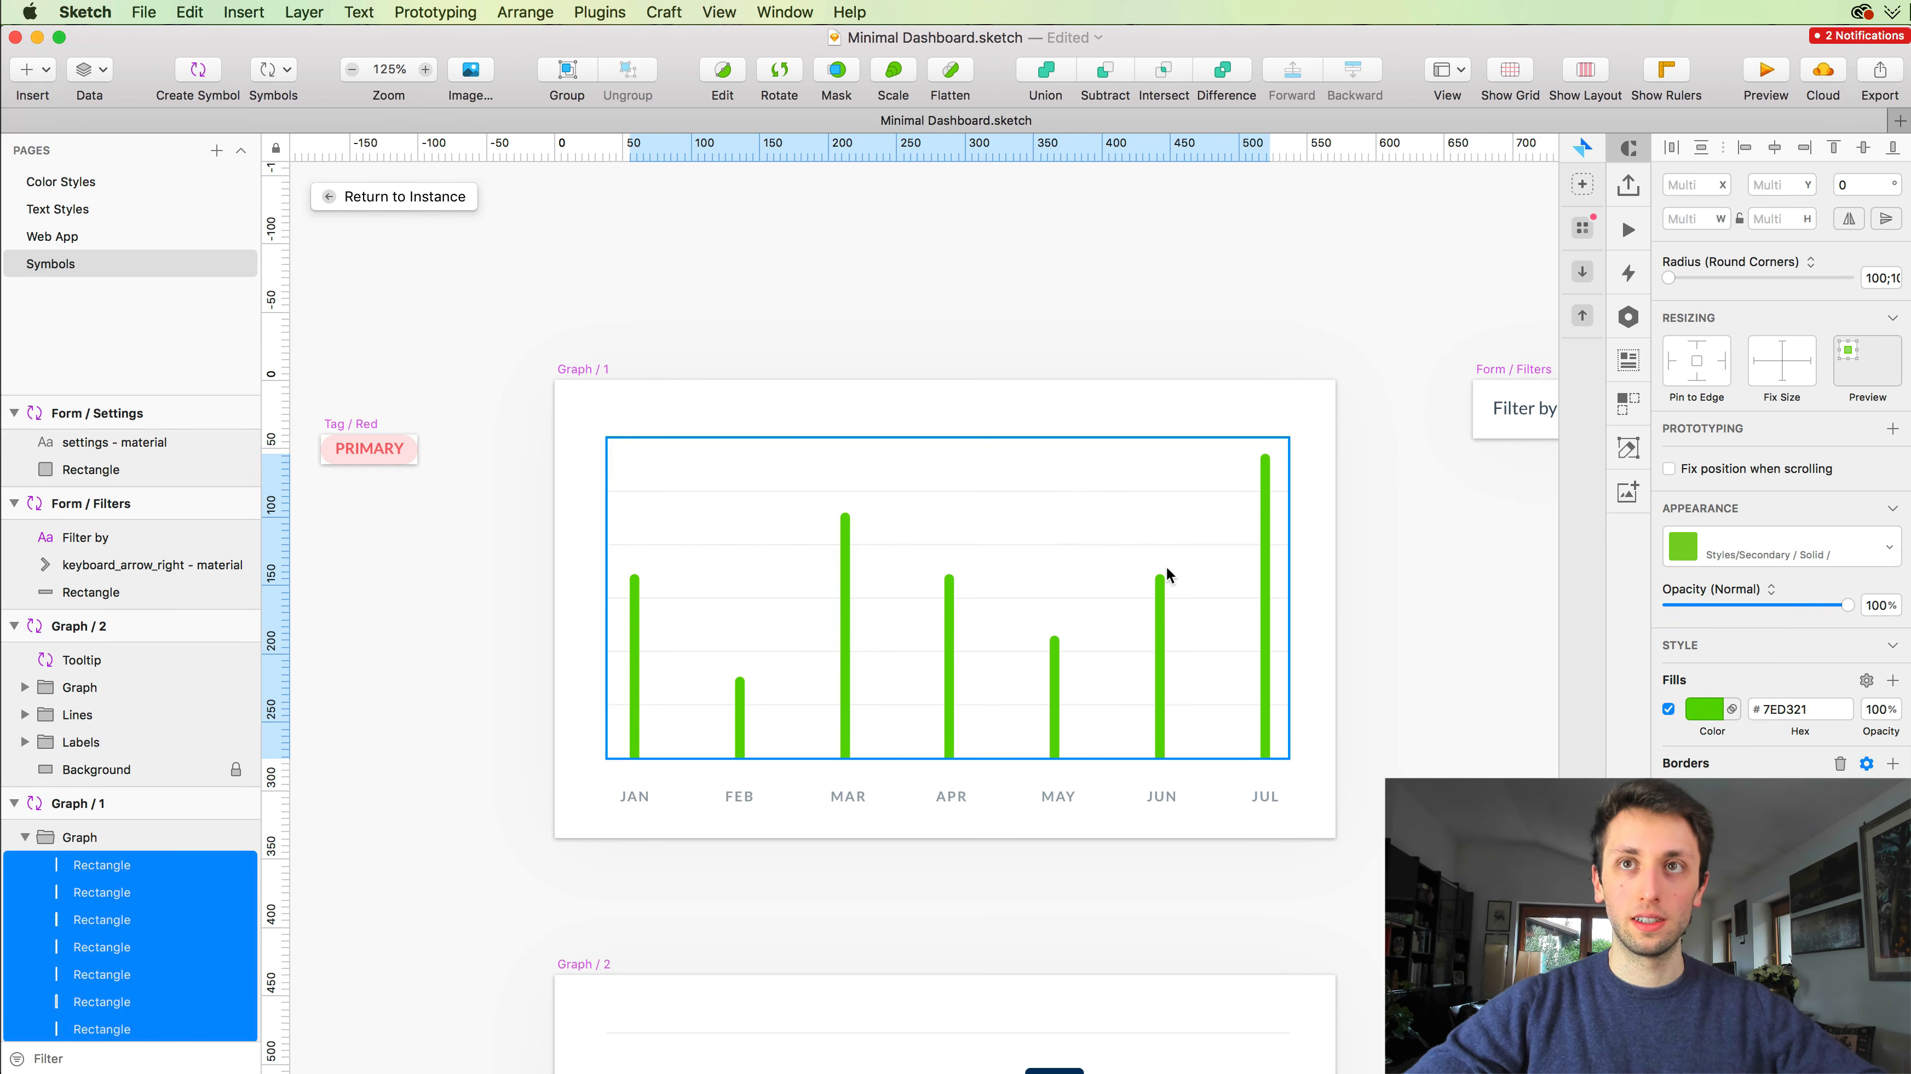
{"action": "left_click", "coordinate": [1378, 649]}
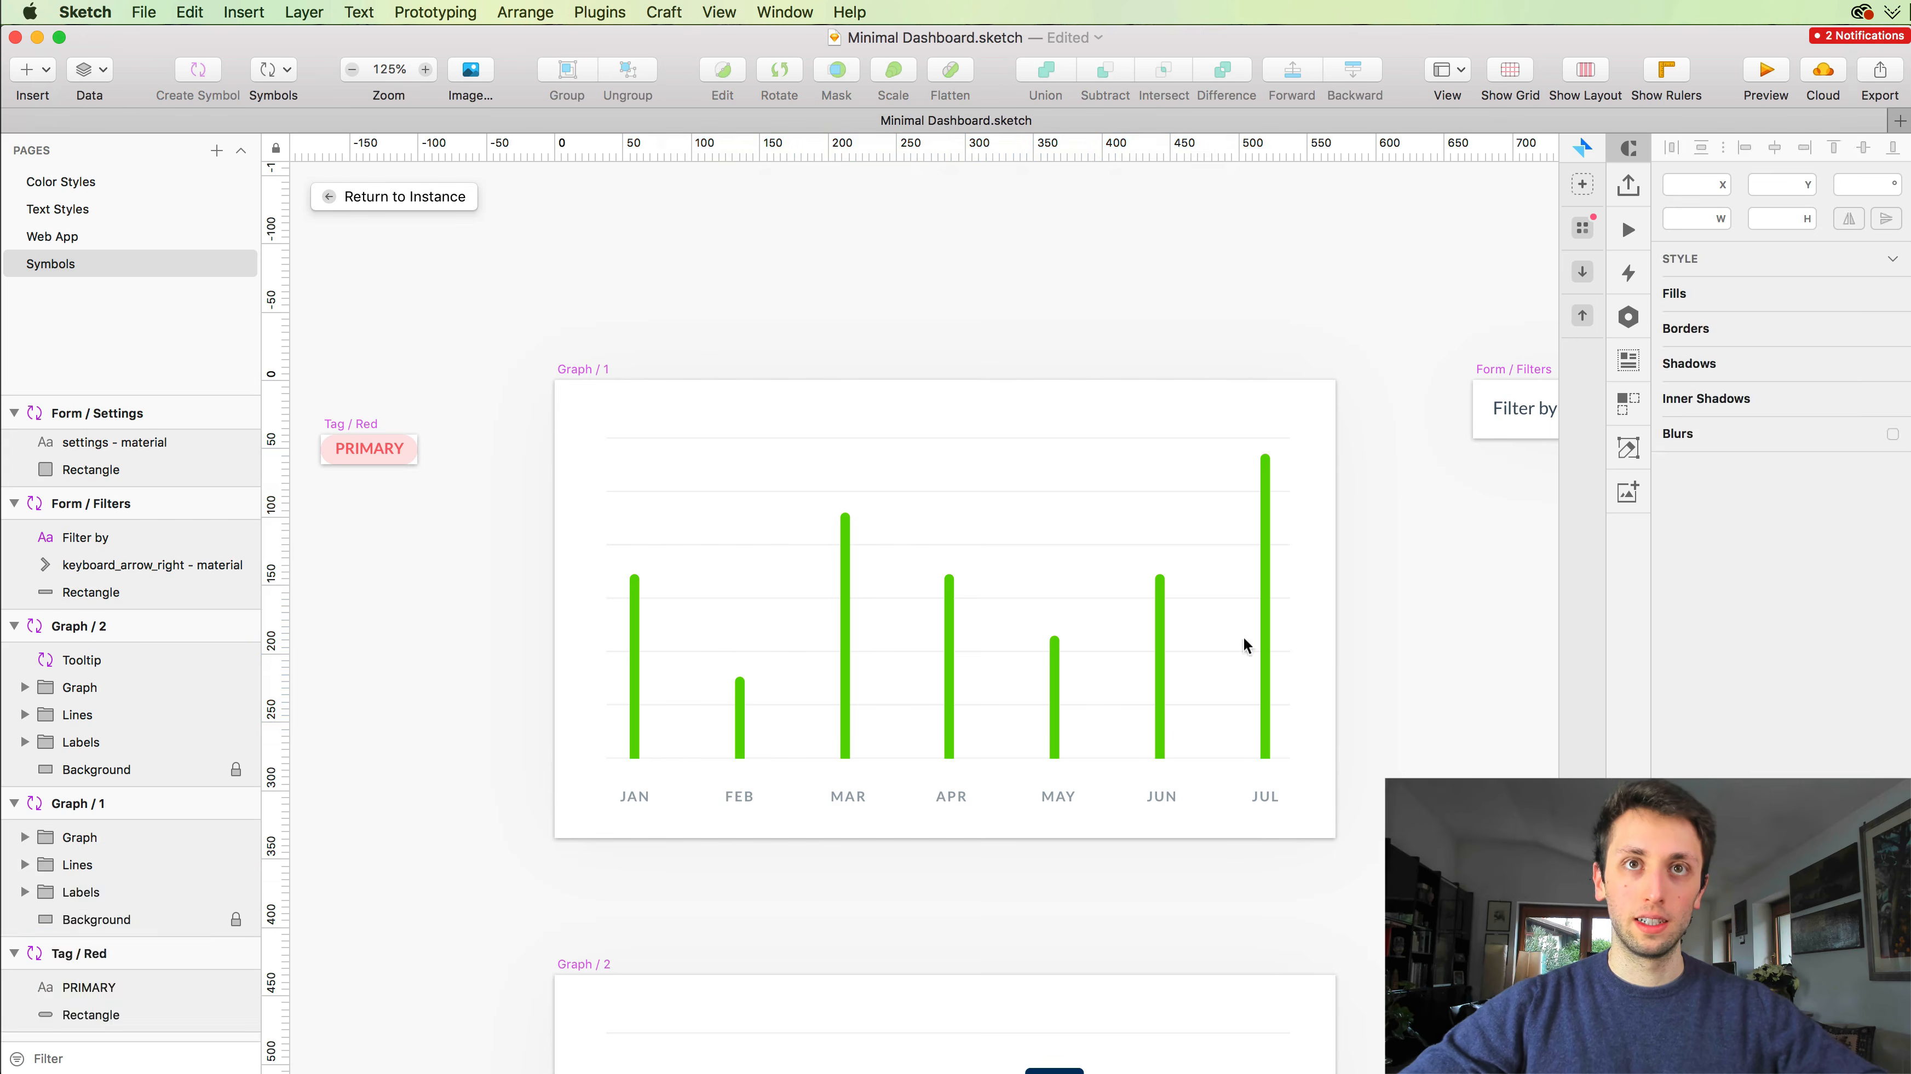
{"action": "double_click", "coordinate": [951, 620]}
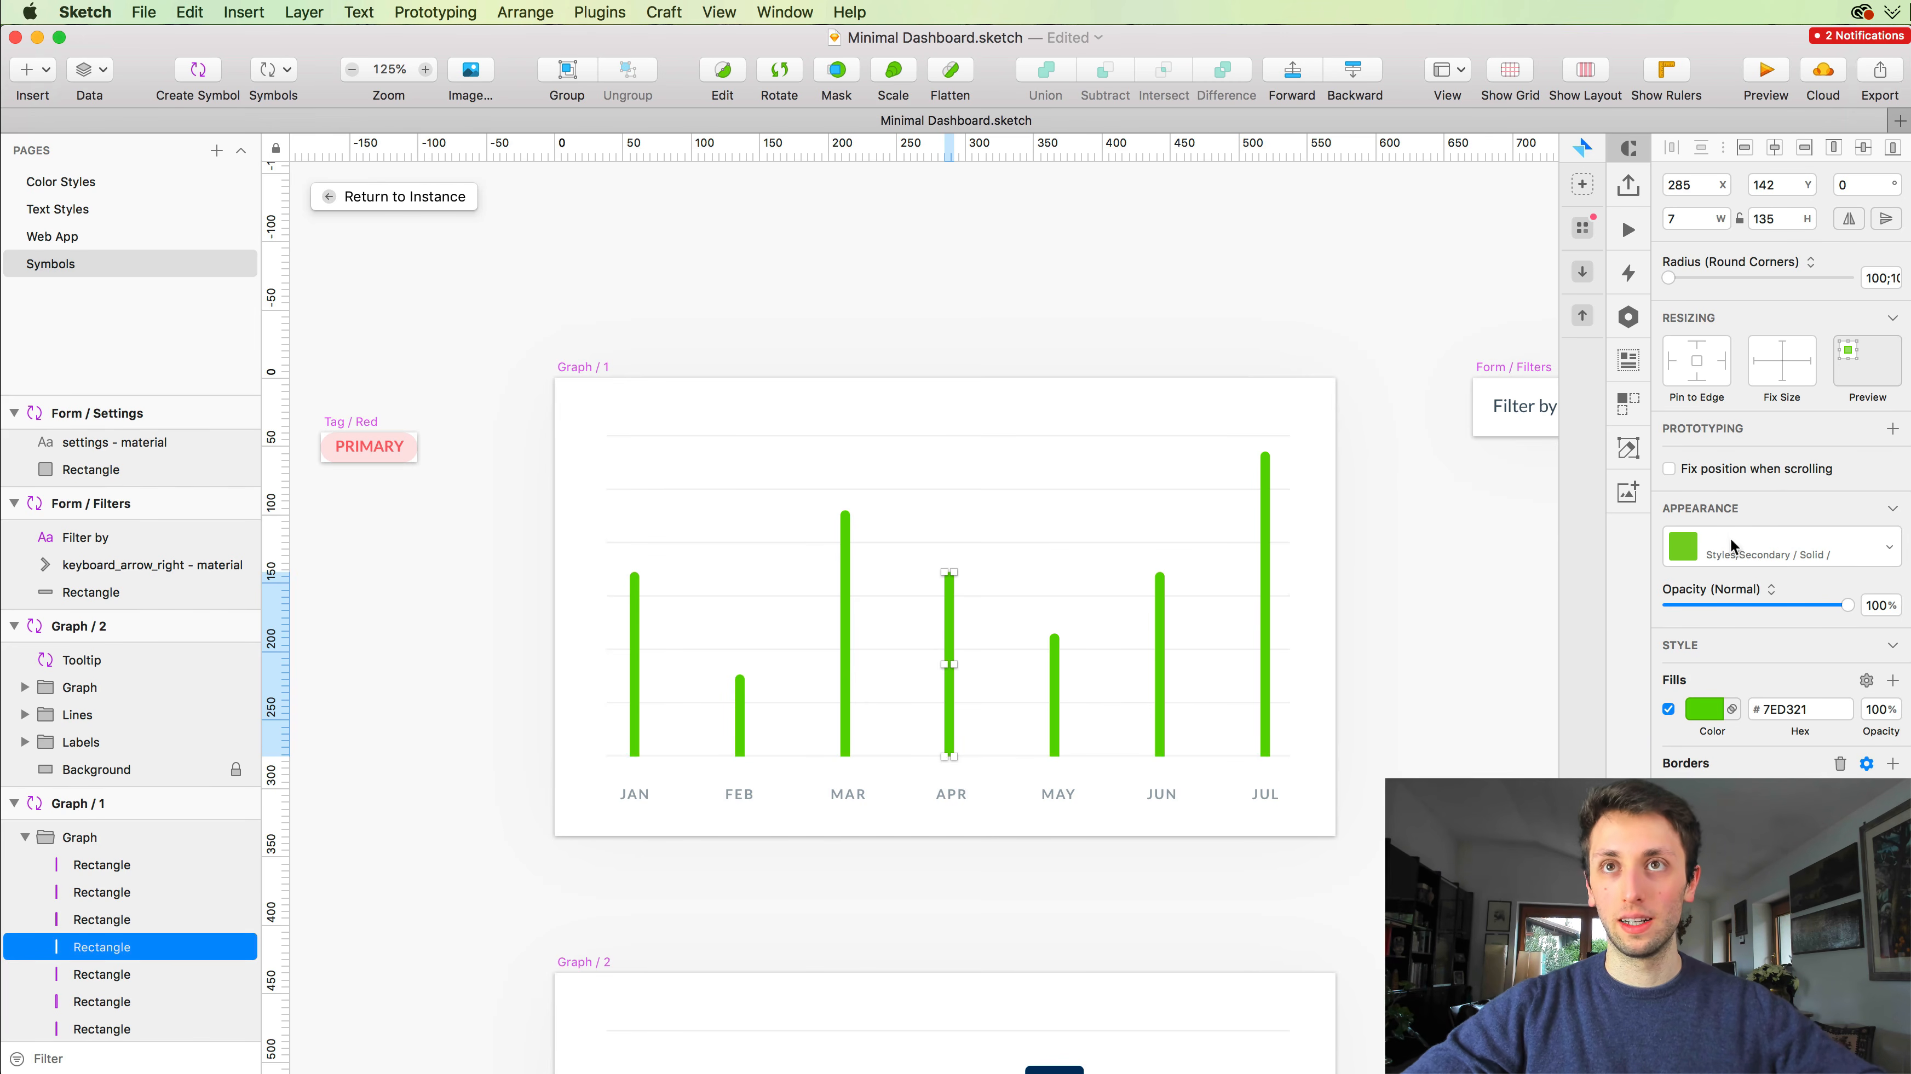
{"action": "left_click", "coordinate": [1430, 700]}
Step: Apply the Primary / Solid layer style to all seven blue bars in the Graph / 2 symbol
{"action": "scroll", "coordinate": [1430, 702], "scroll_direction": "down", "scroll_amount": 5}
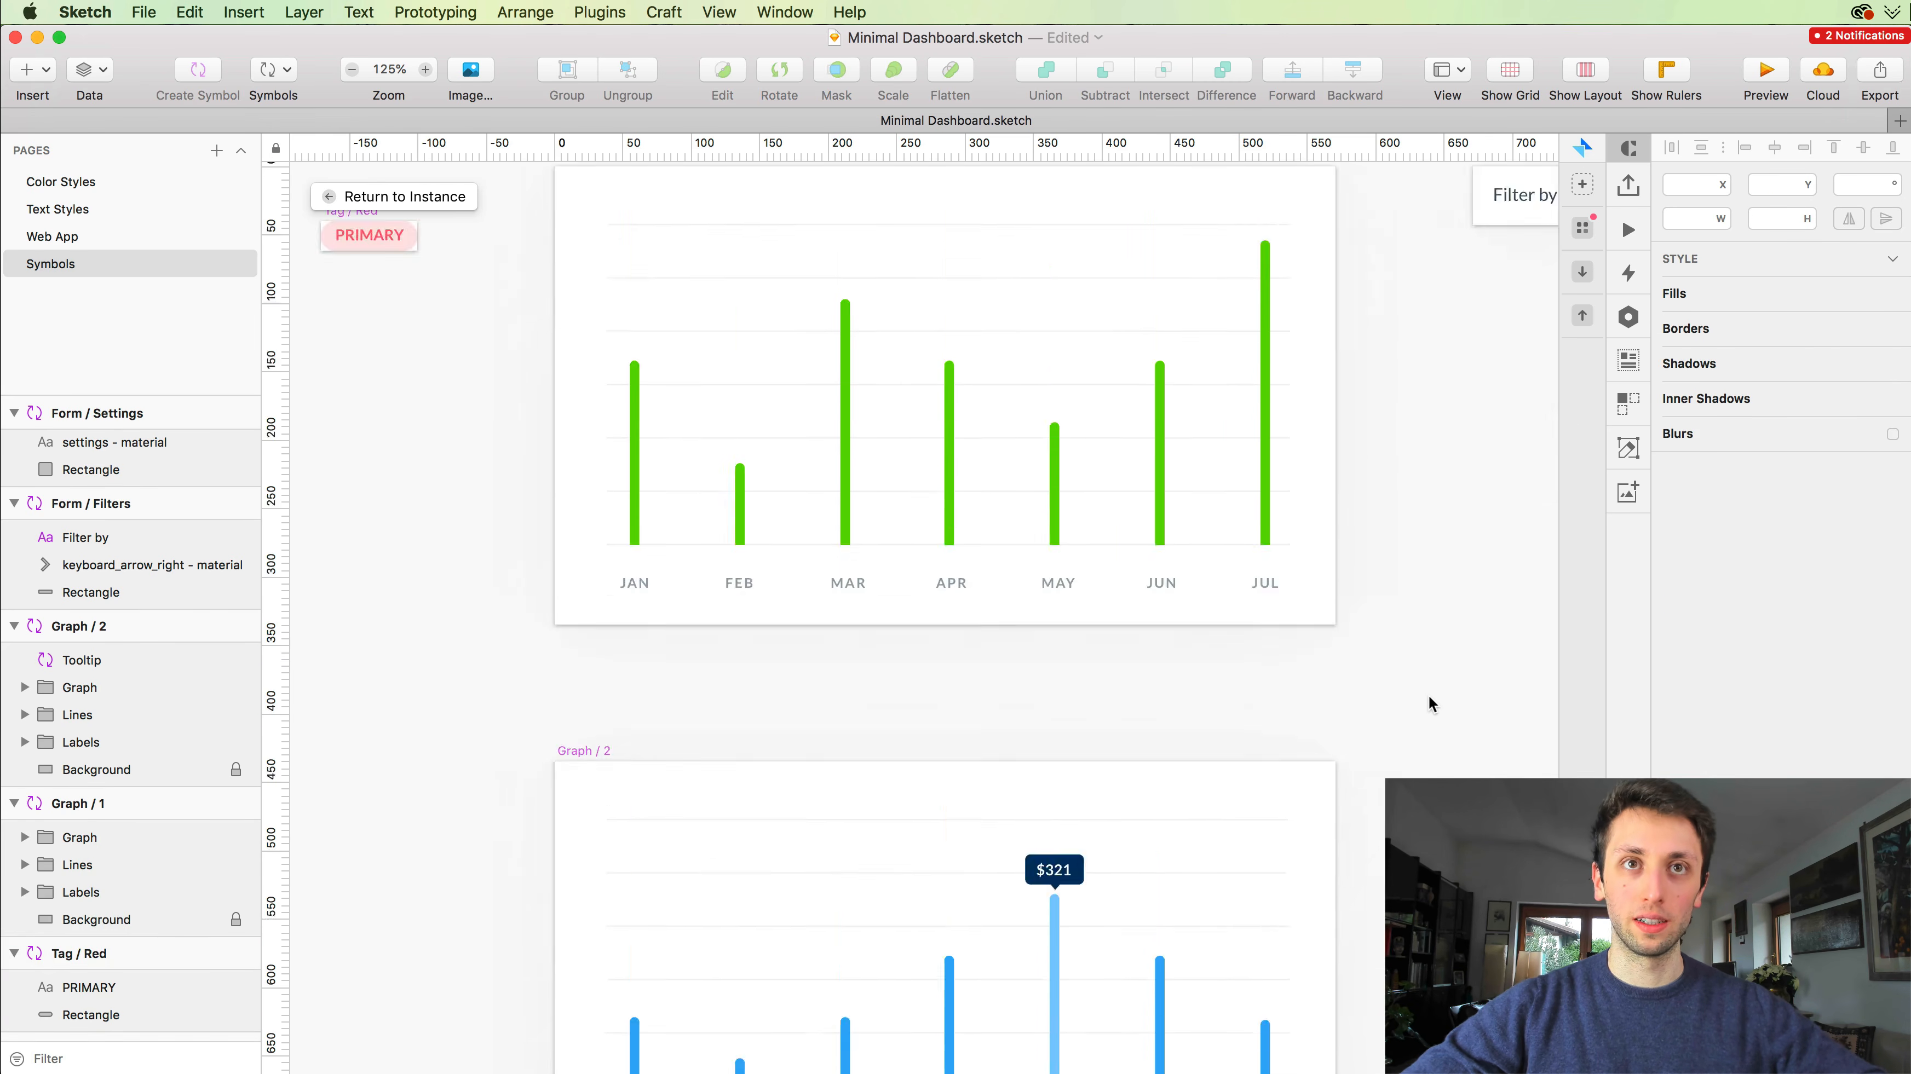
{"action": "scroll", "coordinate": [1429, 694], "scroll_direction": "down", "scroll_amount": 8}
{"action": "double_click", "coordinate": [635, 711]}
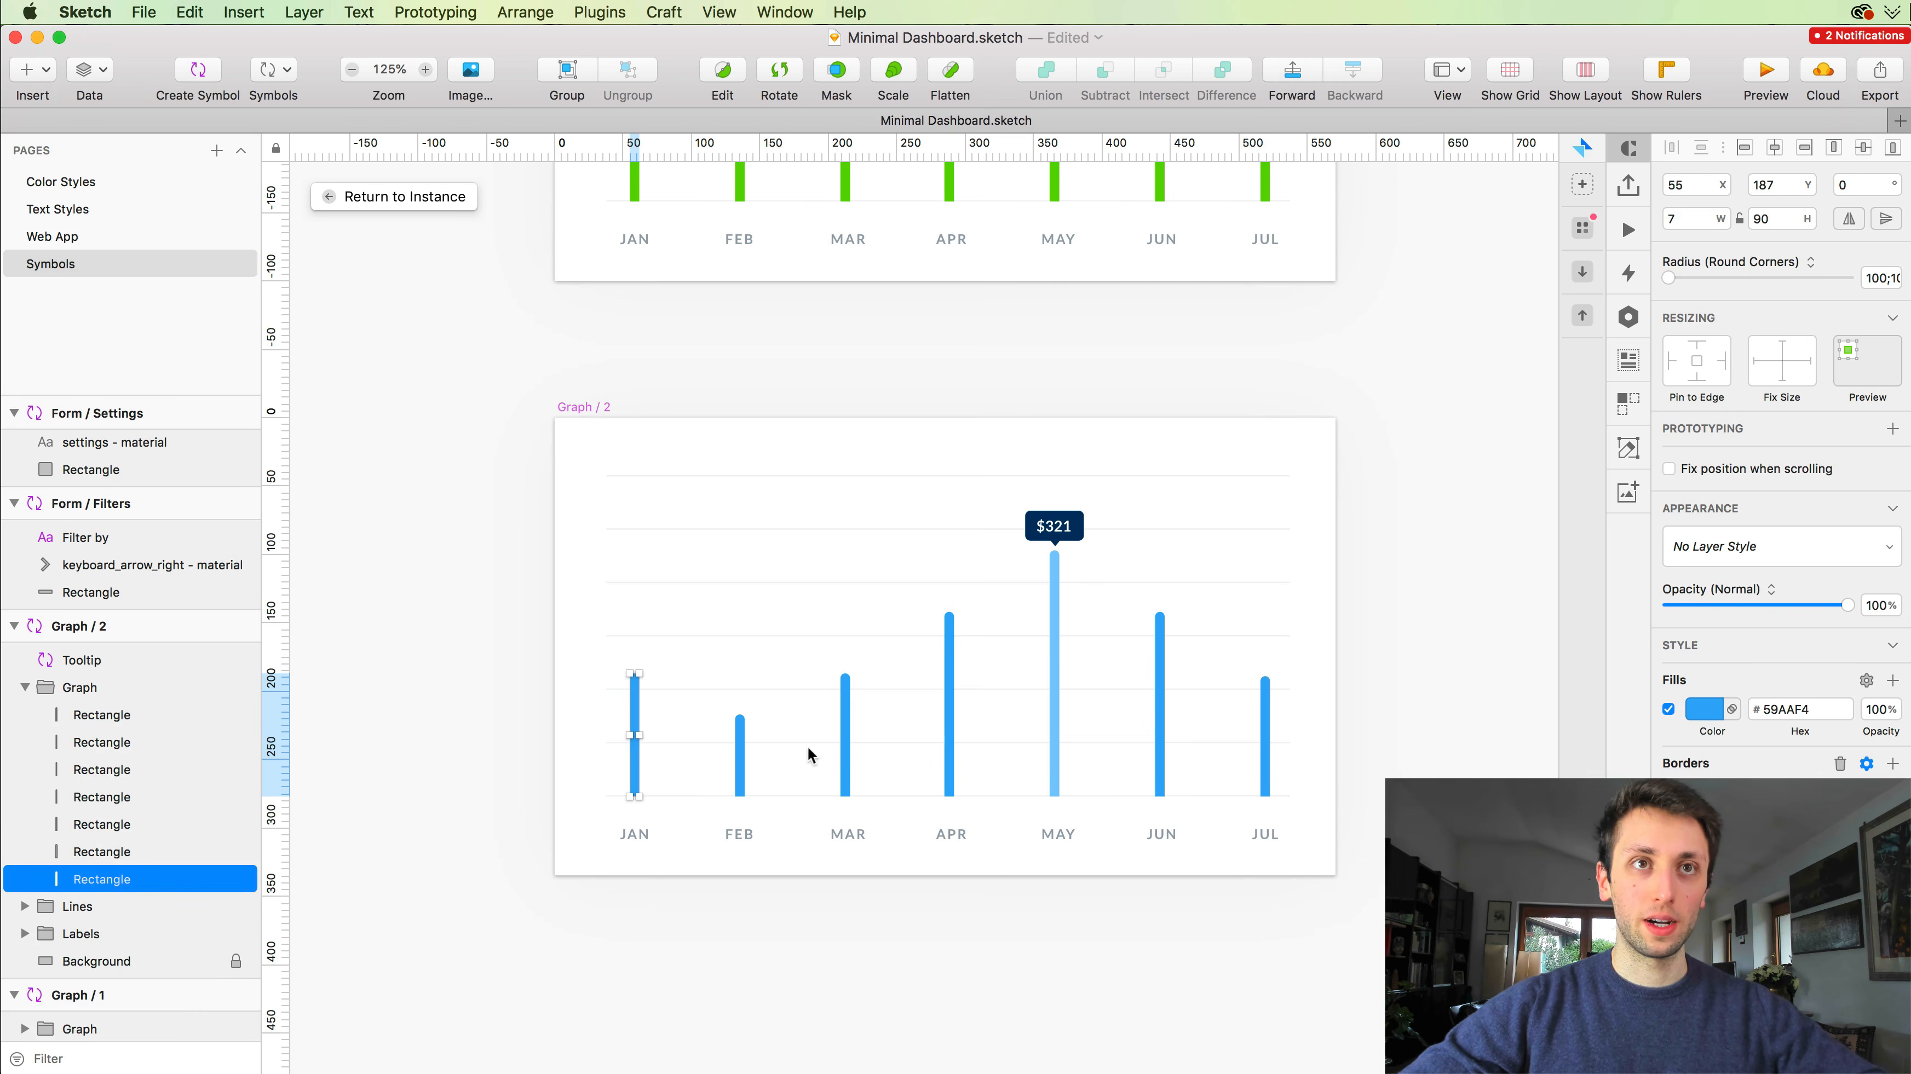
{"action": "left_click", "coordinate": [740, 756], "text": "shift"}
{"action": "left_click", "coordinate": [848, 741], "text": "shift"}
{"action": "left_click", "coordinate": [947, 714], "text": "shift"}
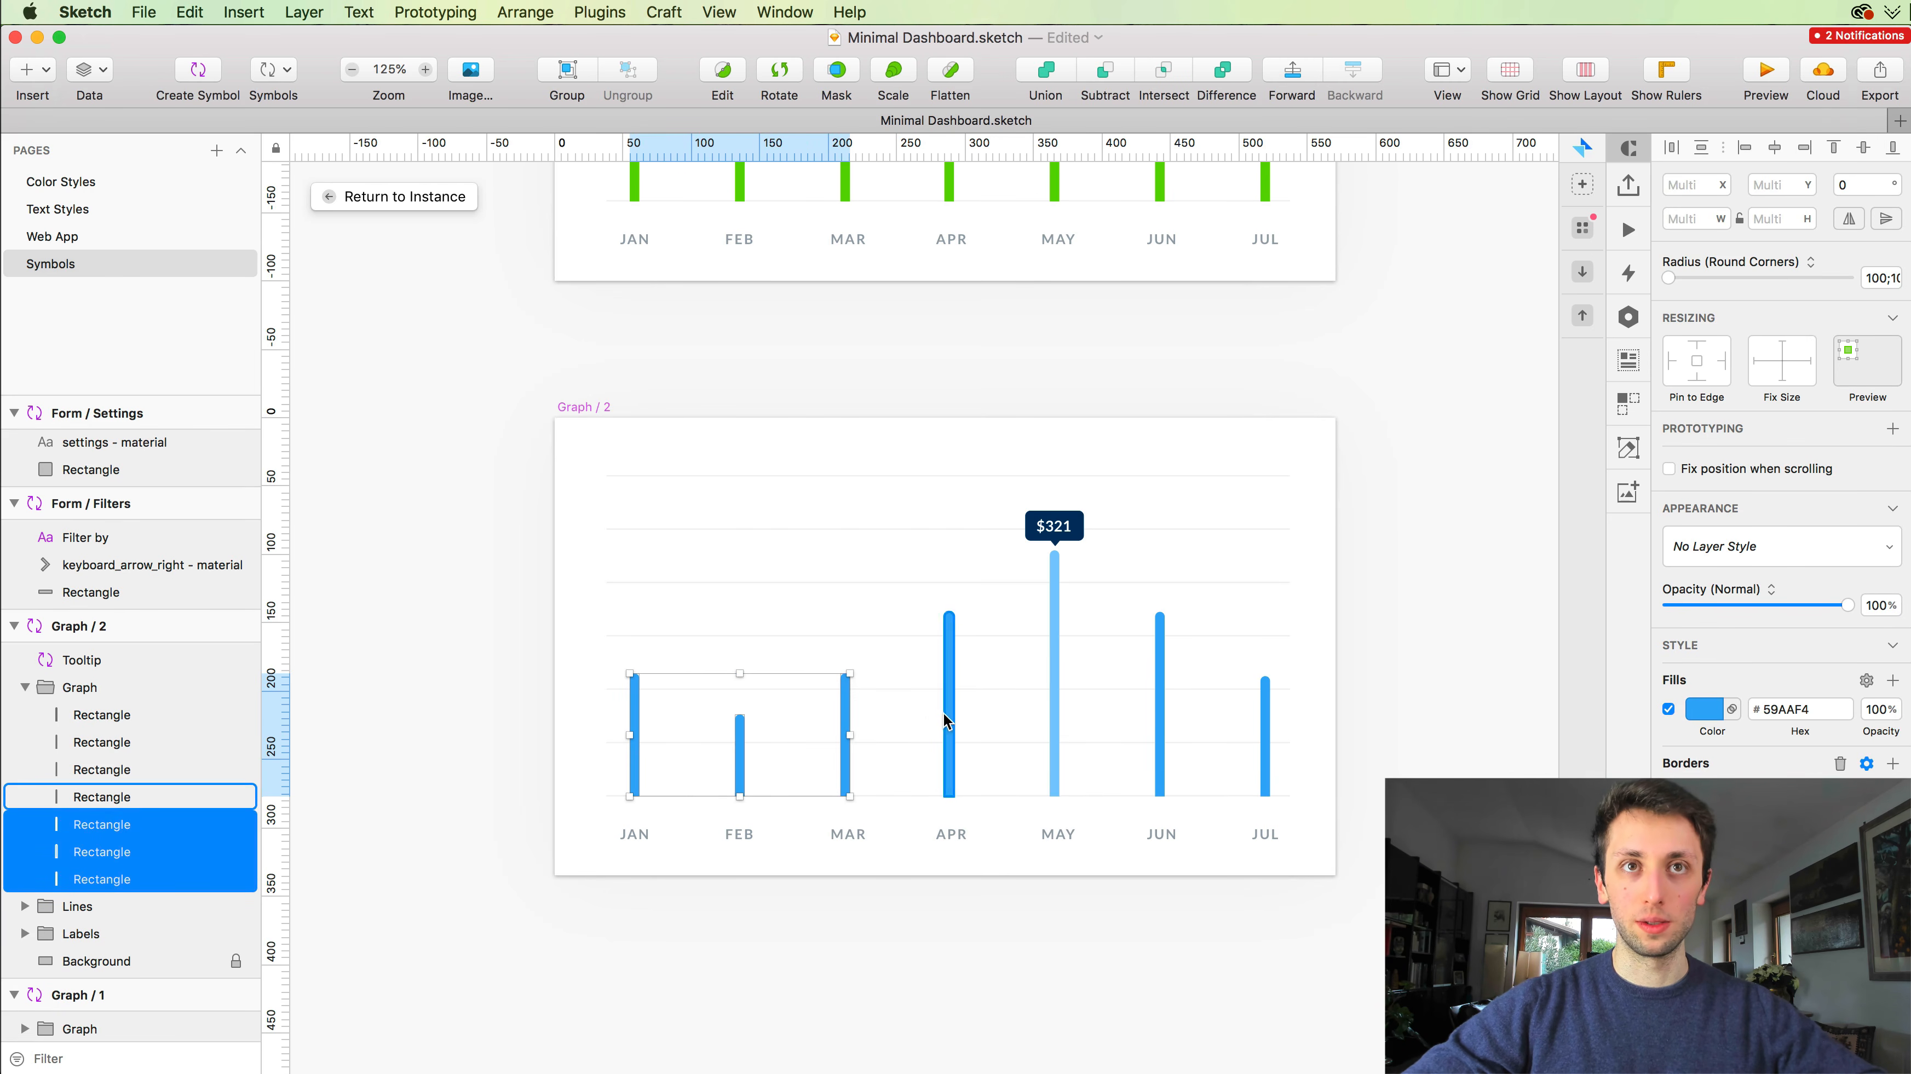
{"action": "left_click", "coordinate": [1055, 680], "text": "shift"}
{"action": "left_click", "coordinate": [1162, 685], "text": "shift"}
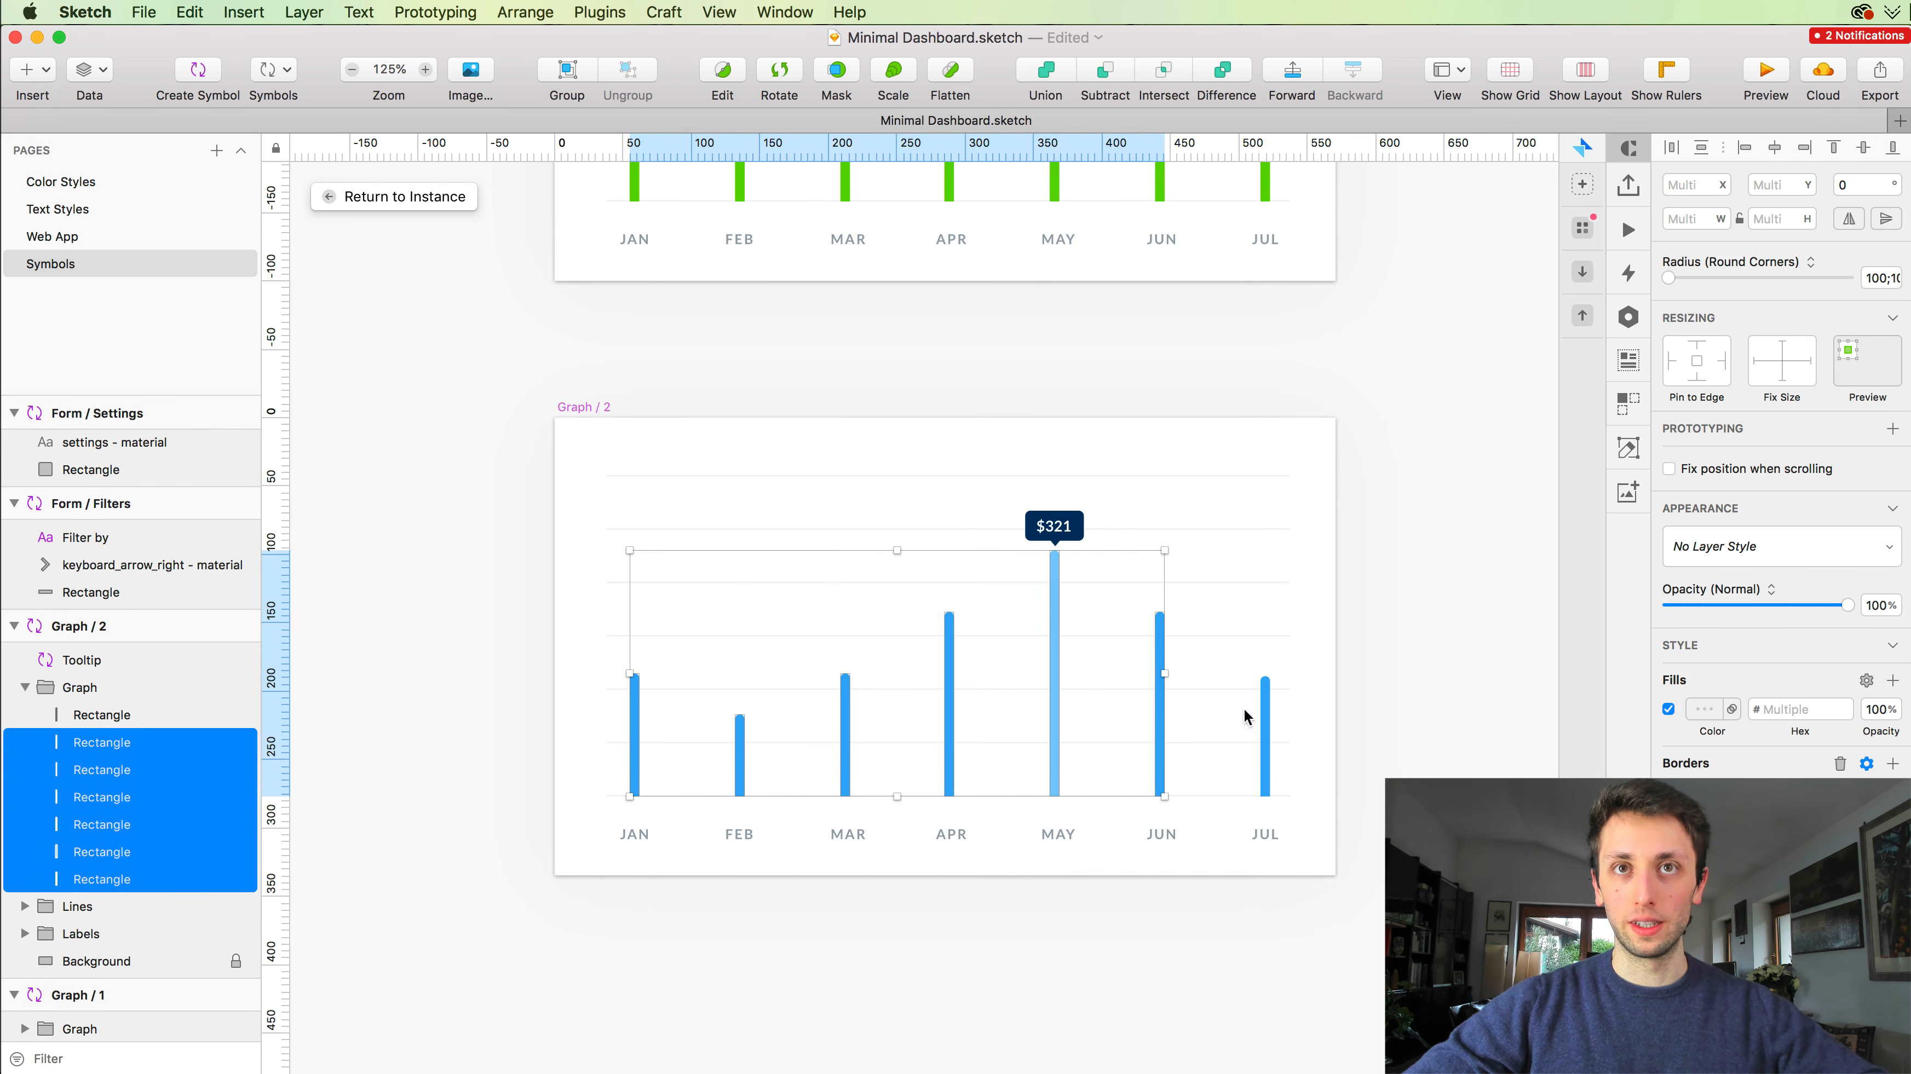
{"action": "left_click", "coordinate": [1266, 728], "text": "shift"}
{"action": "left_click", "coordinate": [1706, 557]}
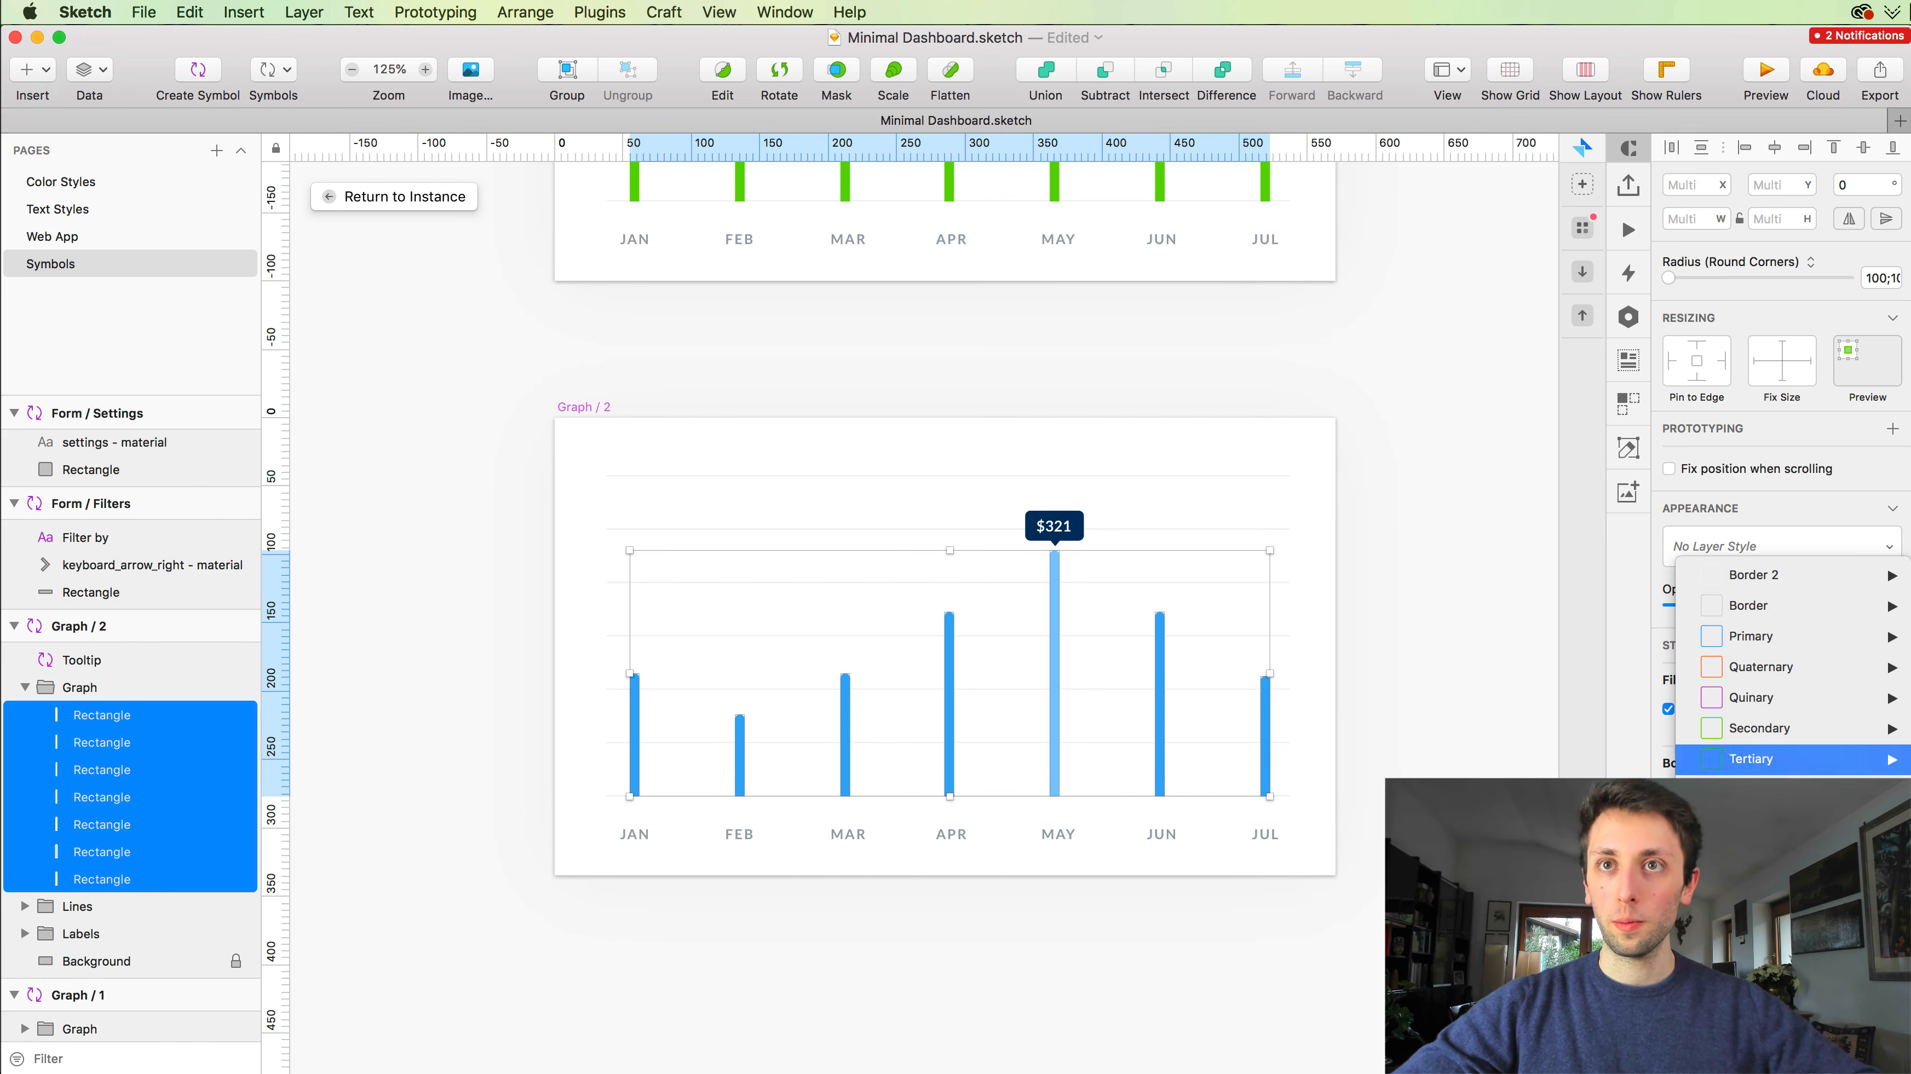
{"action": "left_click", "coordinate": [1908, 638]}
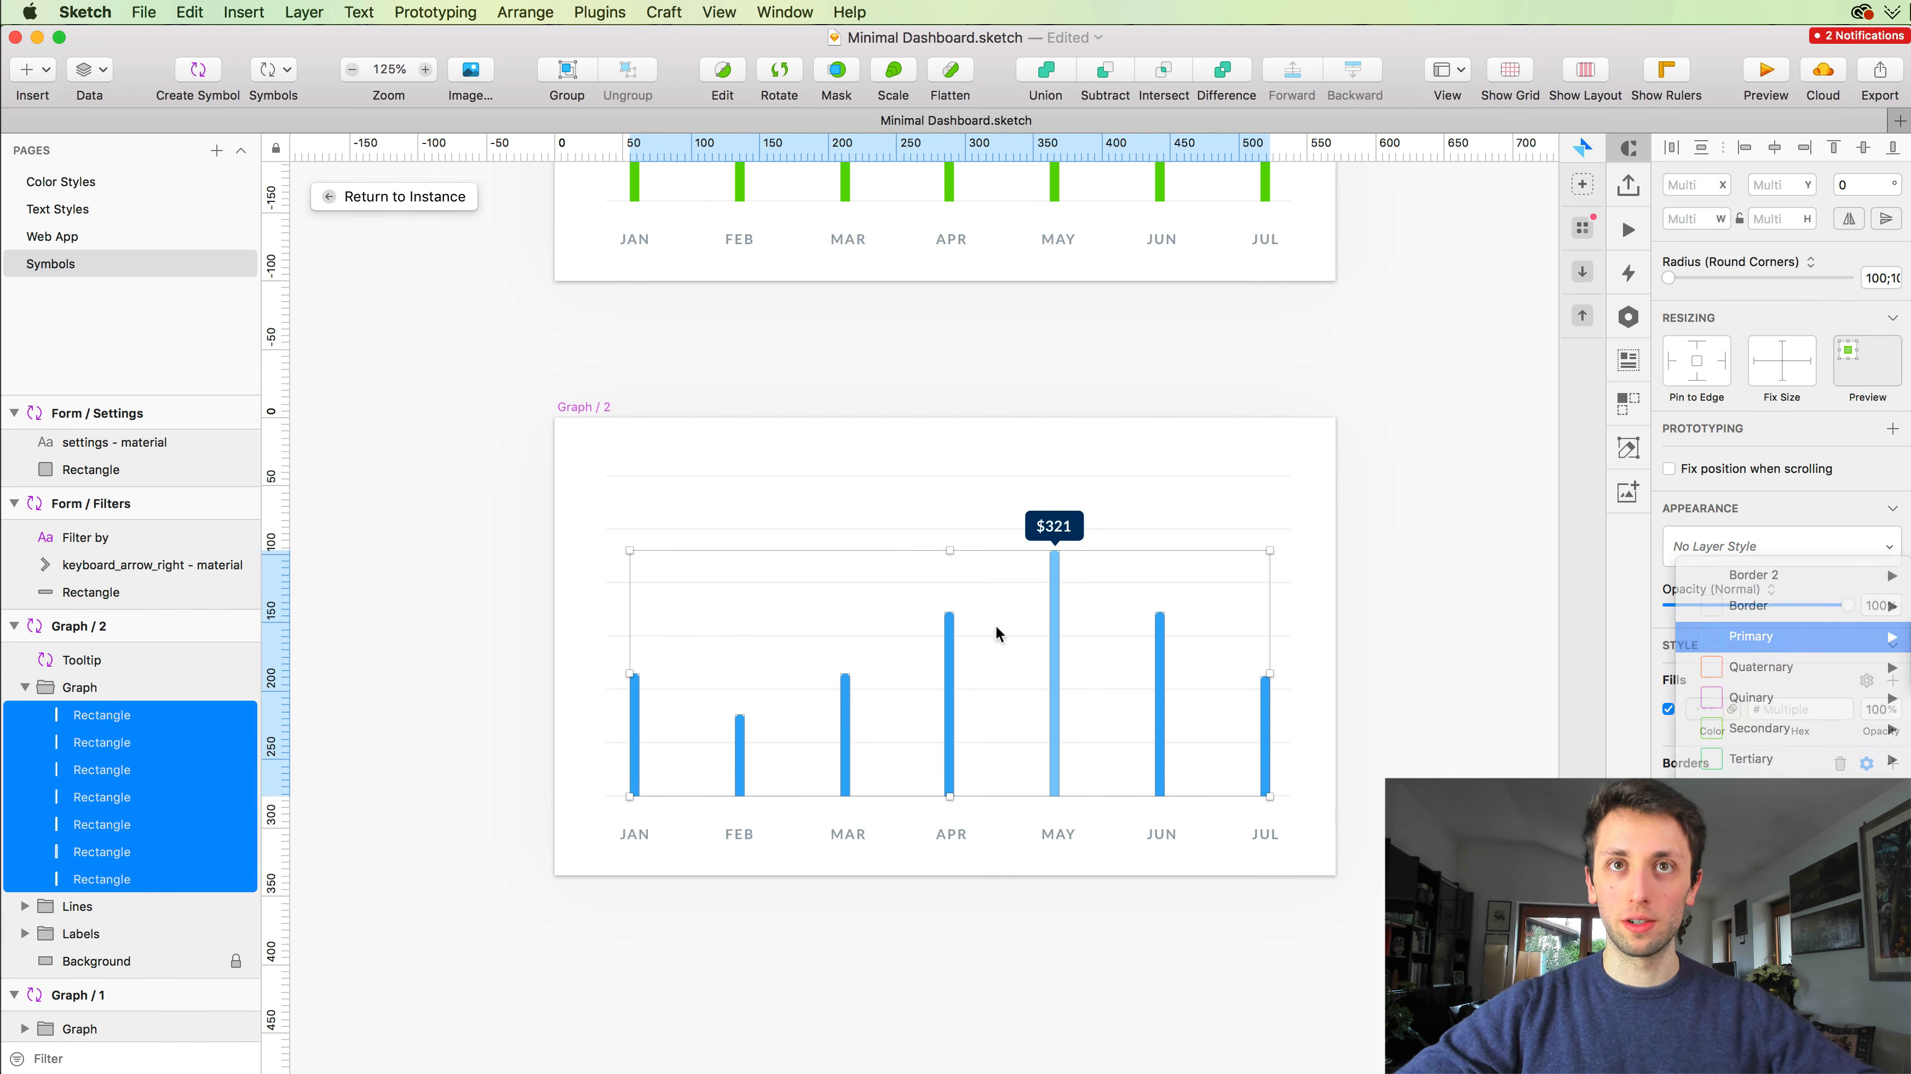
{"action": "left_click", "coordinate": [1315, 617]}
Step: Set the opacity of the May bar in Graph / 2 to 50%
{"action": "left_click", "coordinate": [1053, 620], "text": "super"}
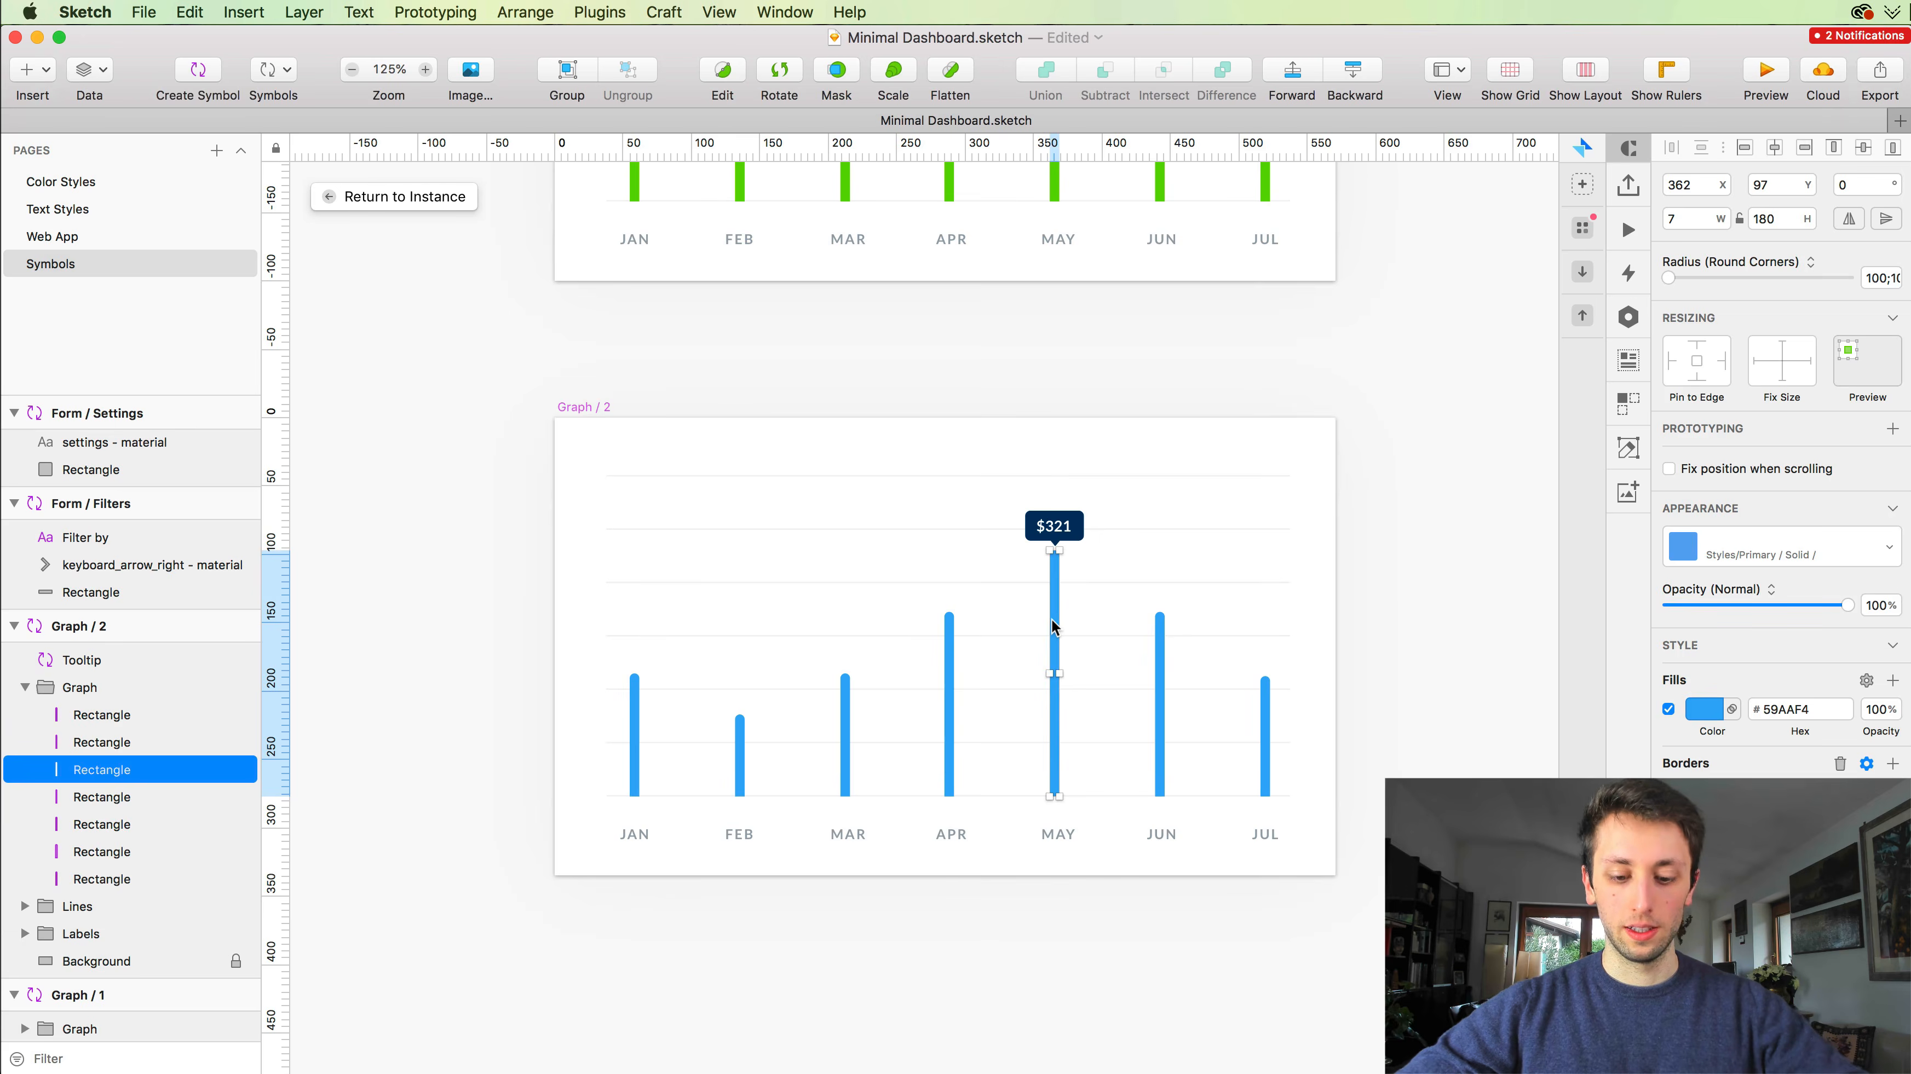
{"action": "key", "text": "5"}
{"action": "left_click", "coordinate": [1396, 624]}
Step: Link the locked white Background layer of the Graph / 1 symbol to a shared layer style
{"action": "key", "text": "super+1"}
{"action": "scroll", "coordinate": [1396, 622], "scroll_direction": "right", "scroll_amount": 10}
{"action": "scroll", "coordinate": [1396, 622], "scroll_direction": "up", "scroll_amount": 5}
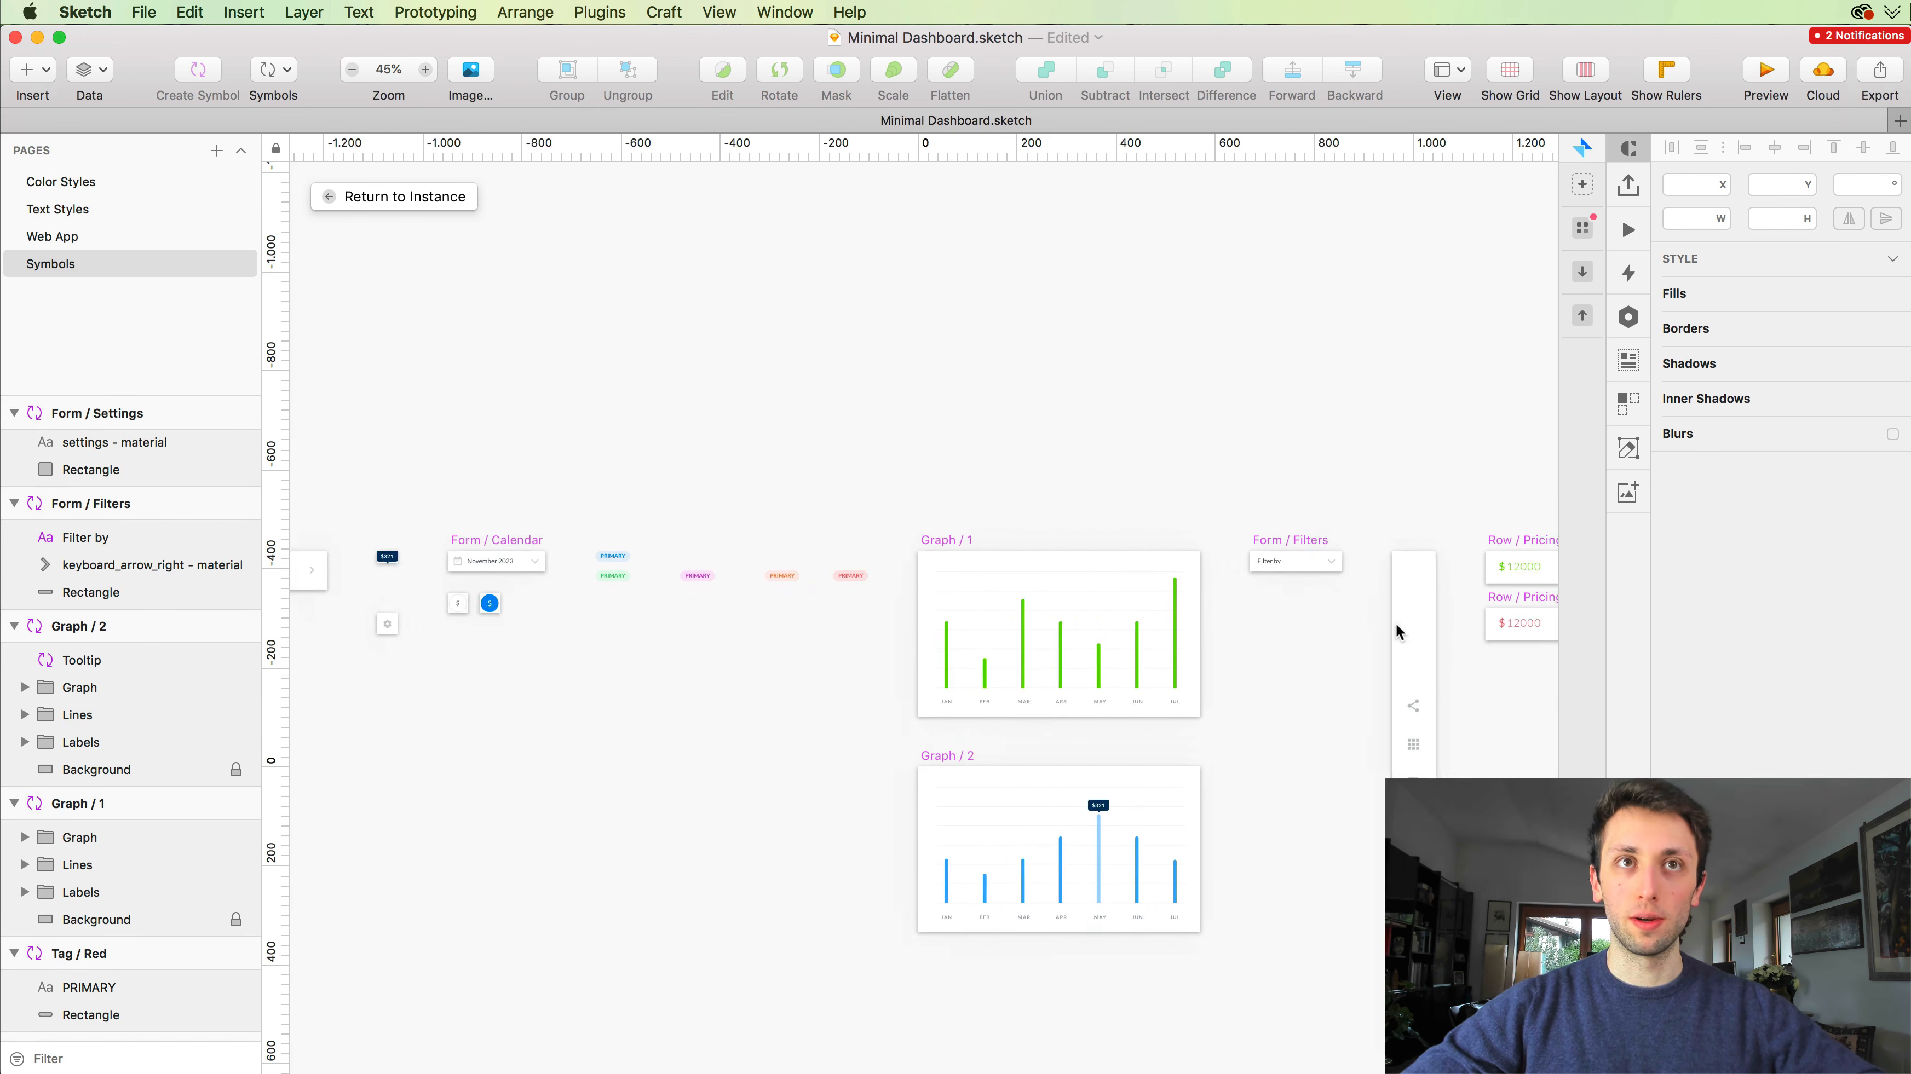
{"action": "scroll", "coordinate": [1051, 536], "scroll_direction": "down", "scroll_amount": 1}
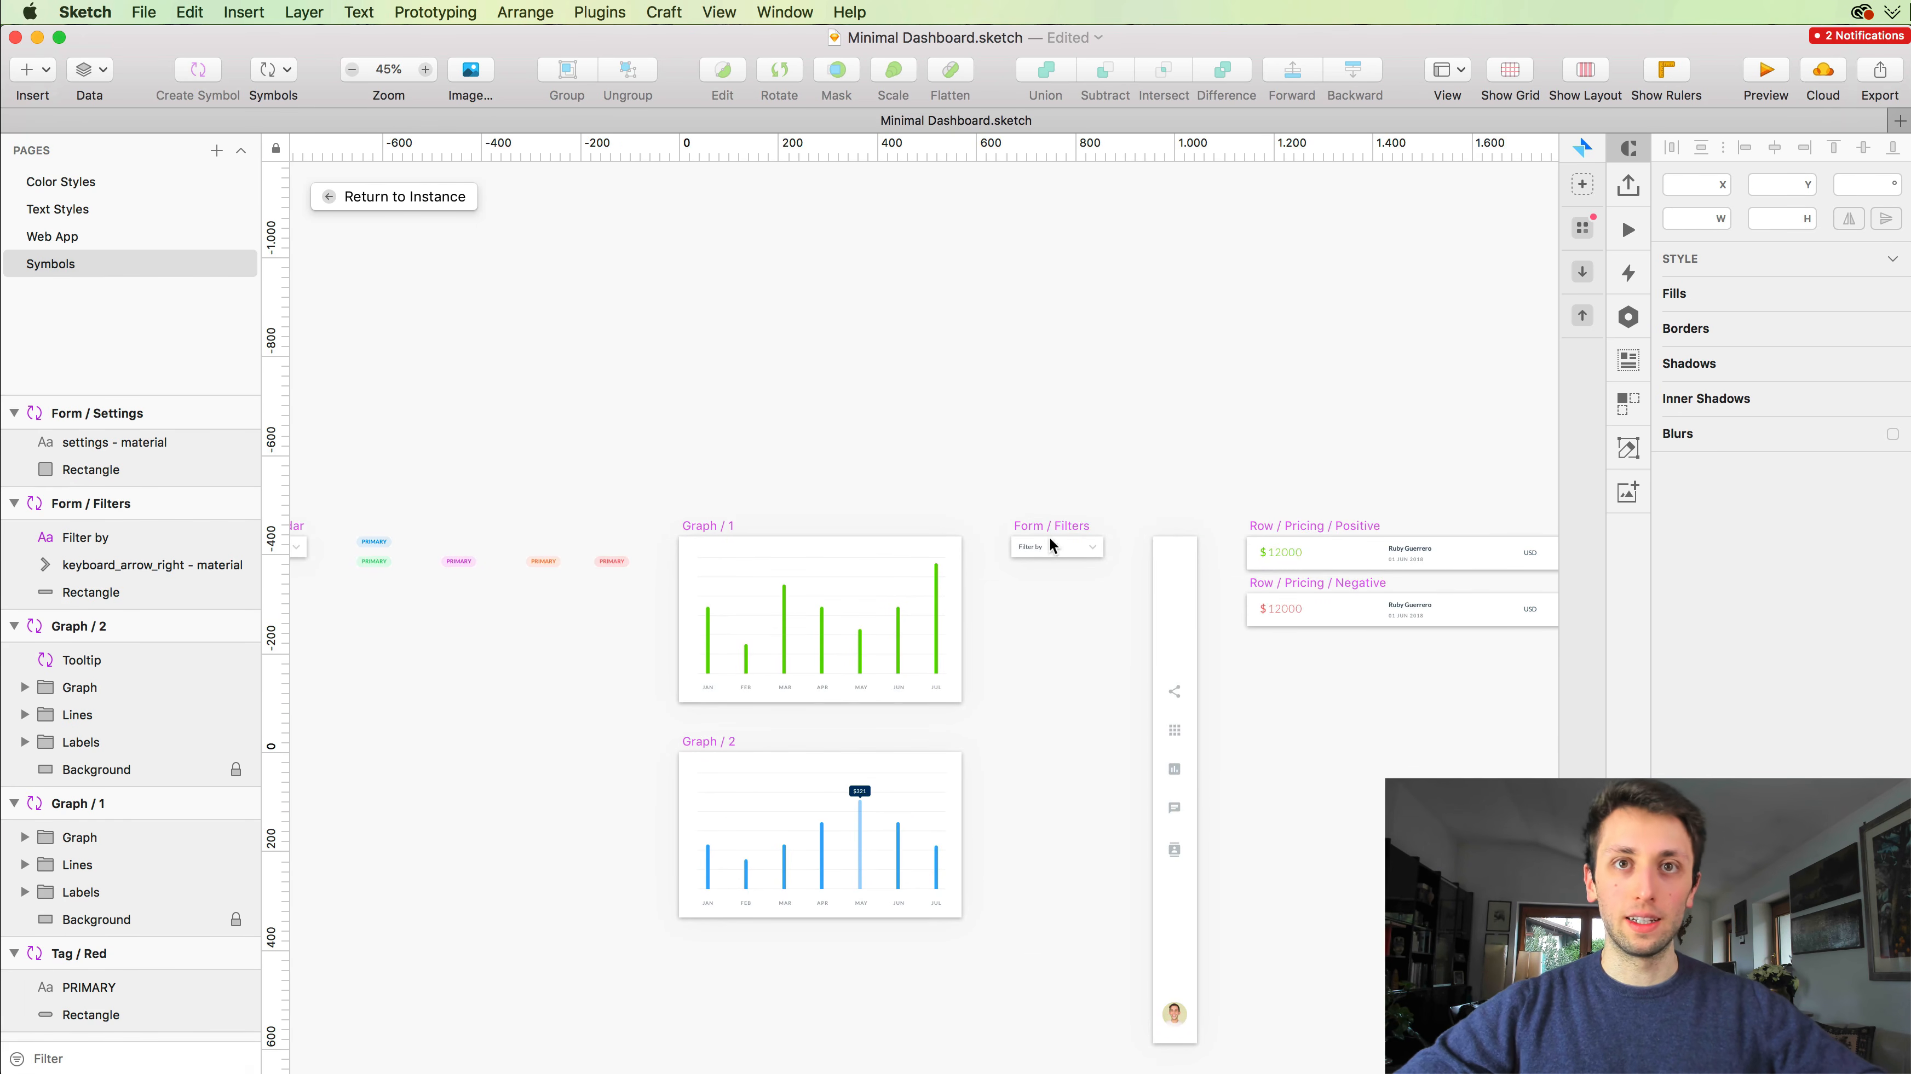
{"action": "scroll", "coordinate": [833, 564], "scroll_direction": "up", "scroll_amount": 5}
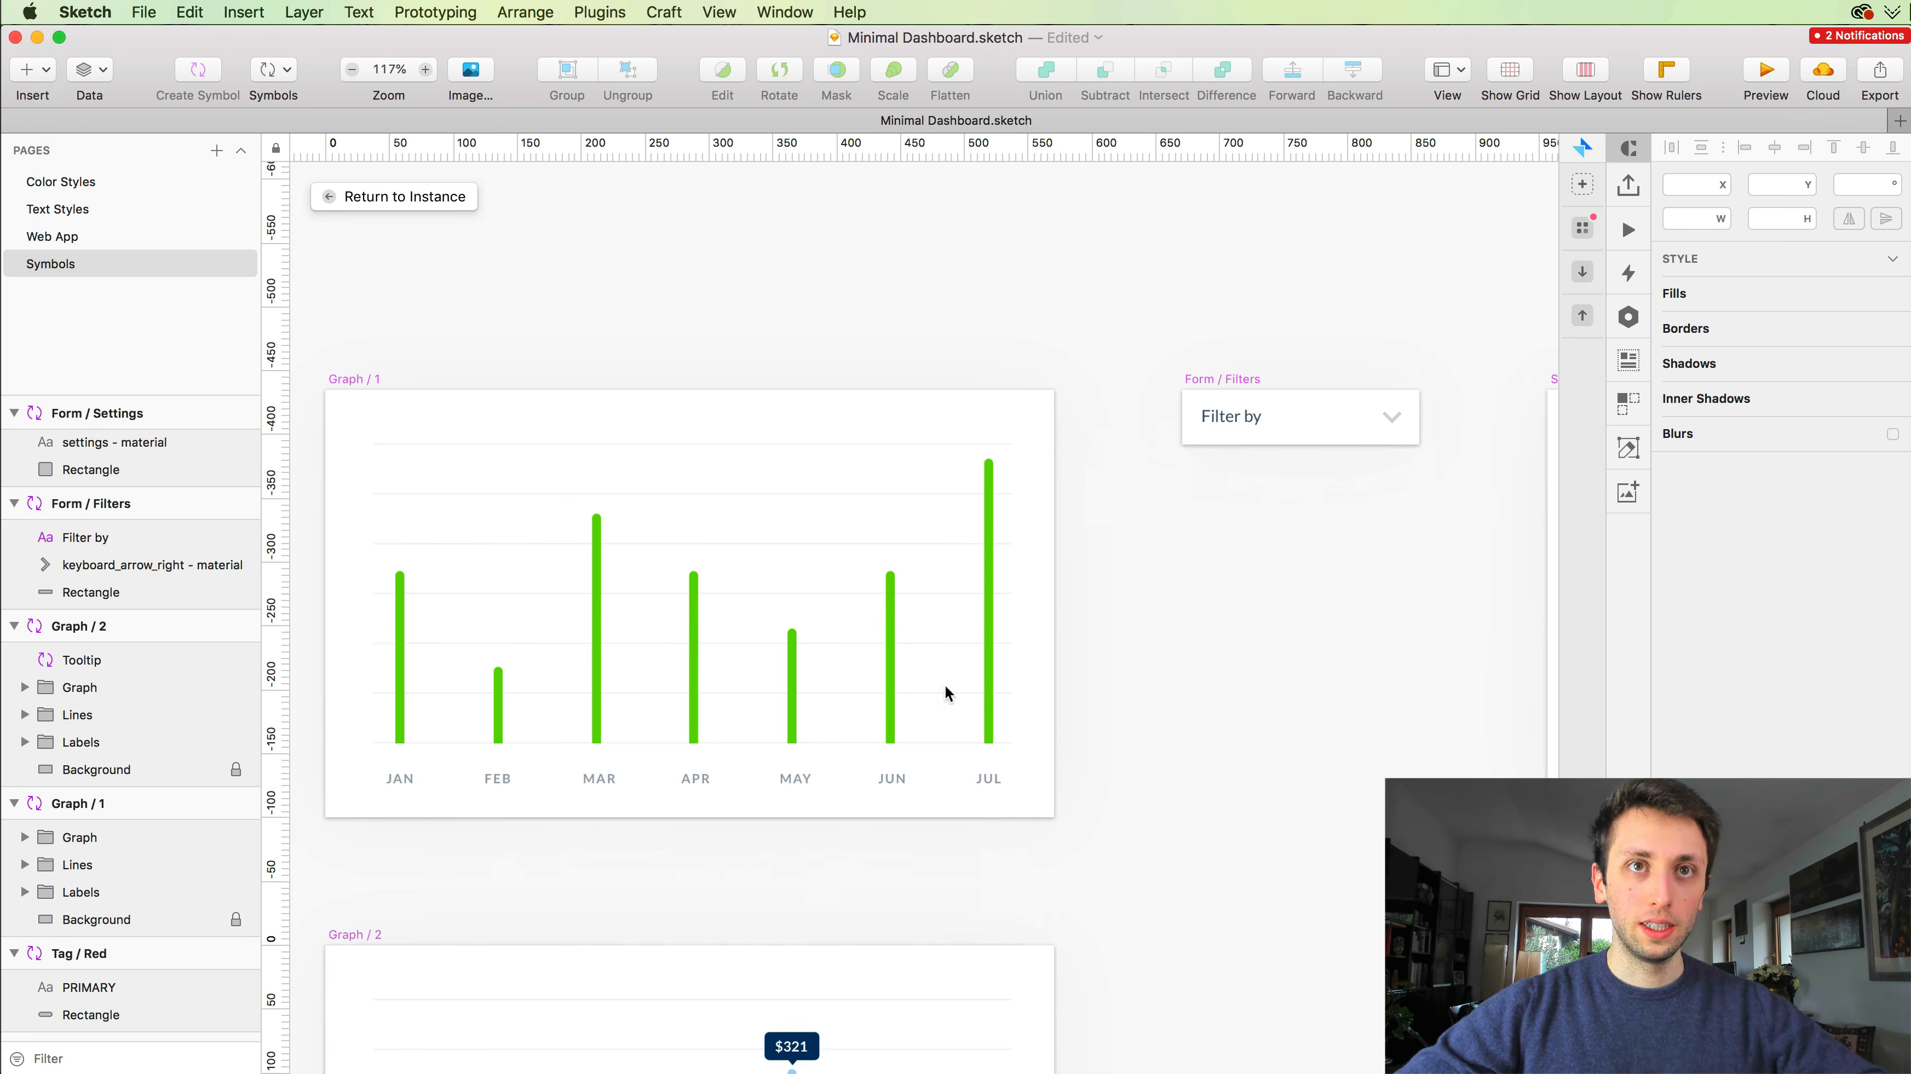
{"action": "right_click", "coordinate": [1028, 799]}
{"action": "mouse_move", "coordinate": [1136, 823]}
{"action": "left_click", "coordinate": [1239, 838]}
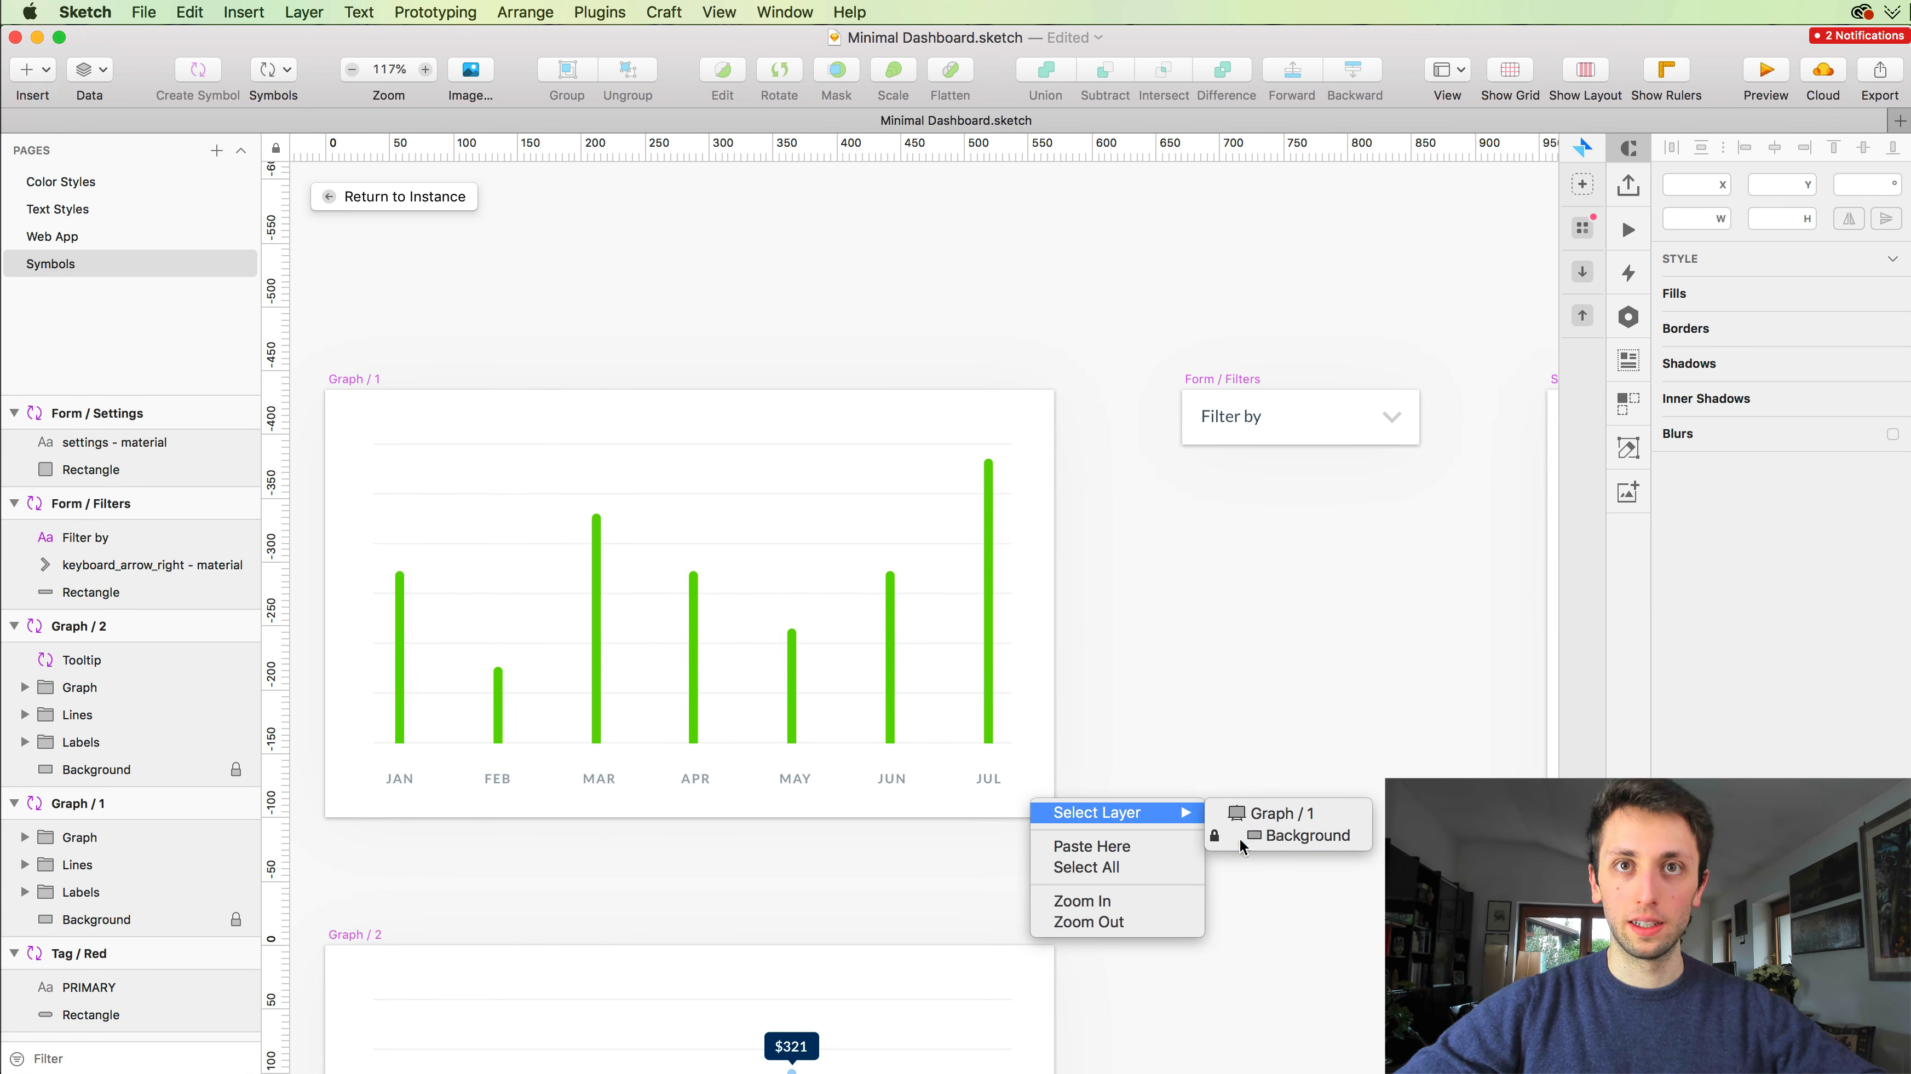
{"action": "scroll", "coordinate": [1236, 681], "scroll_direction": "down", "scroll_amount": 5}
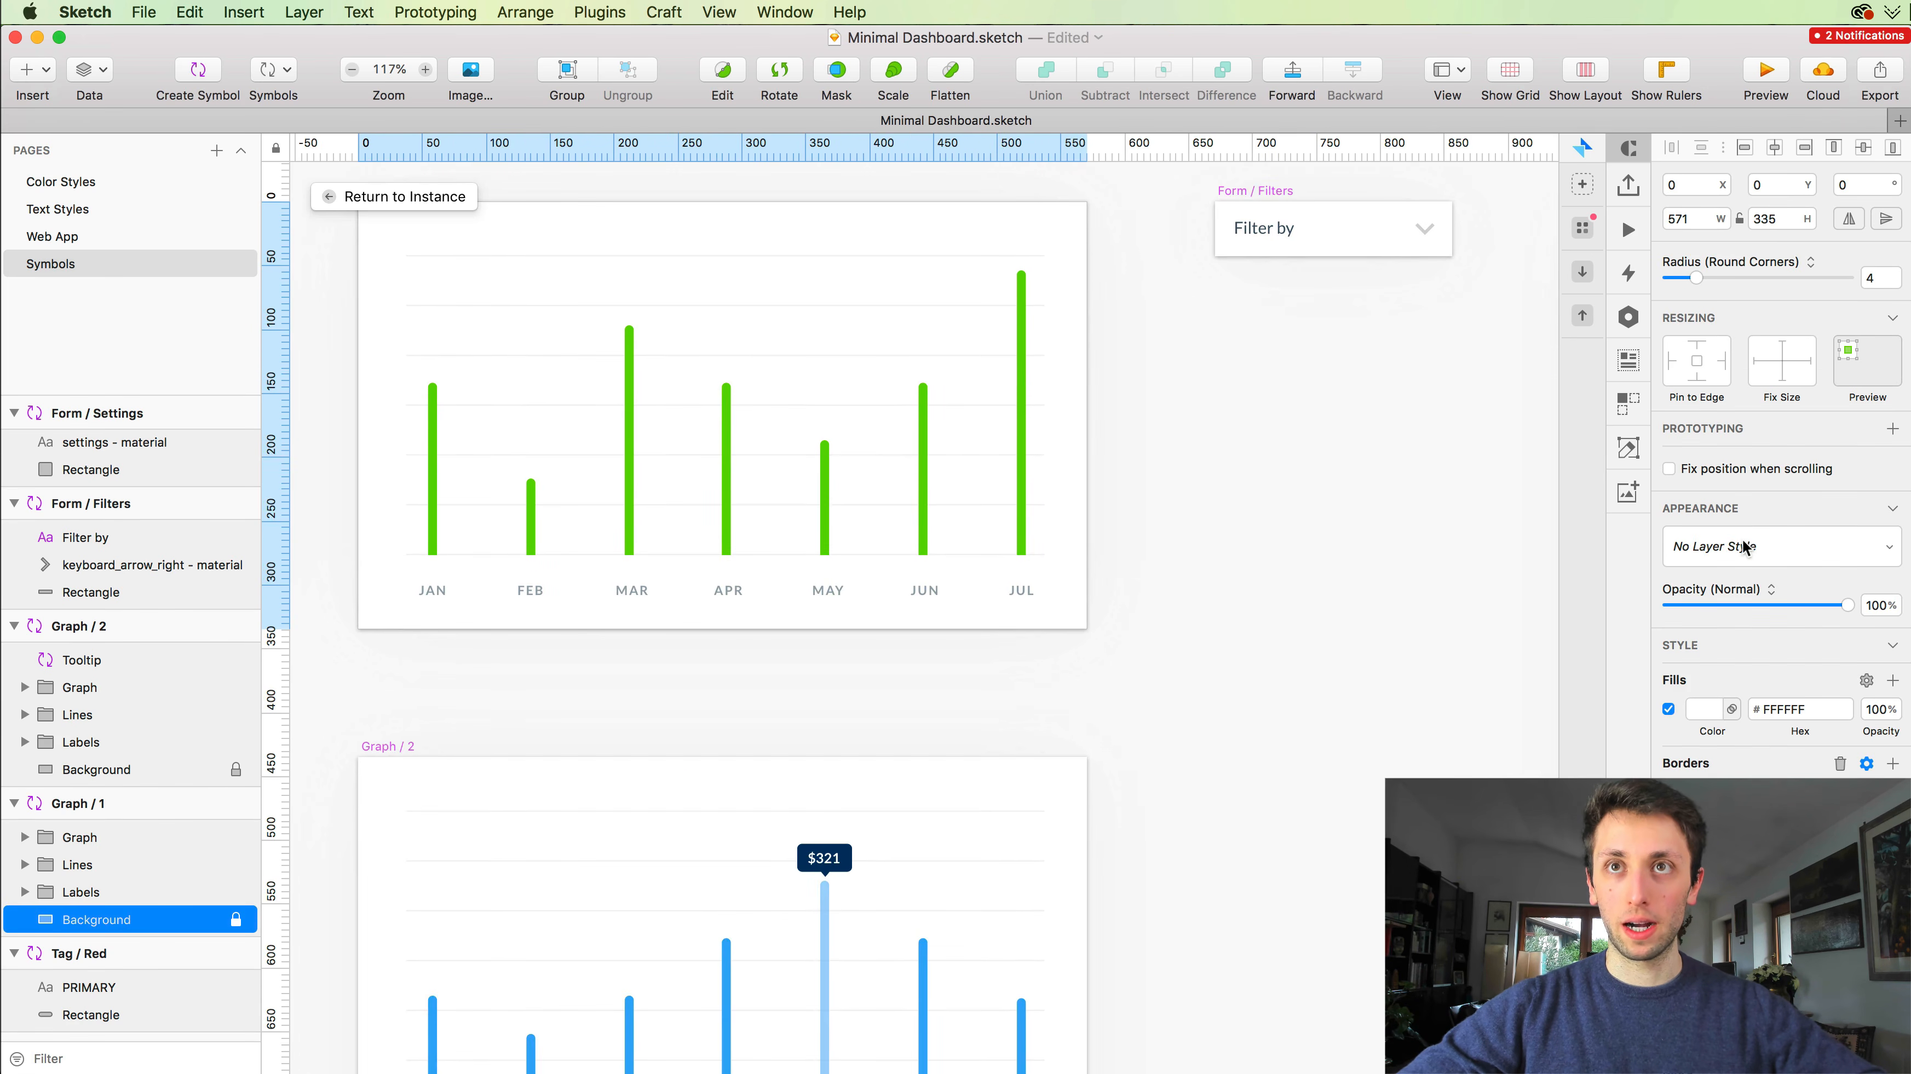
{"action": "left_click", "coordinate": [1752, 546]}
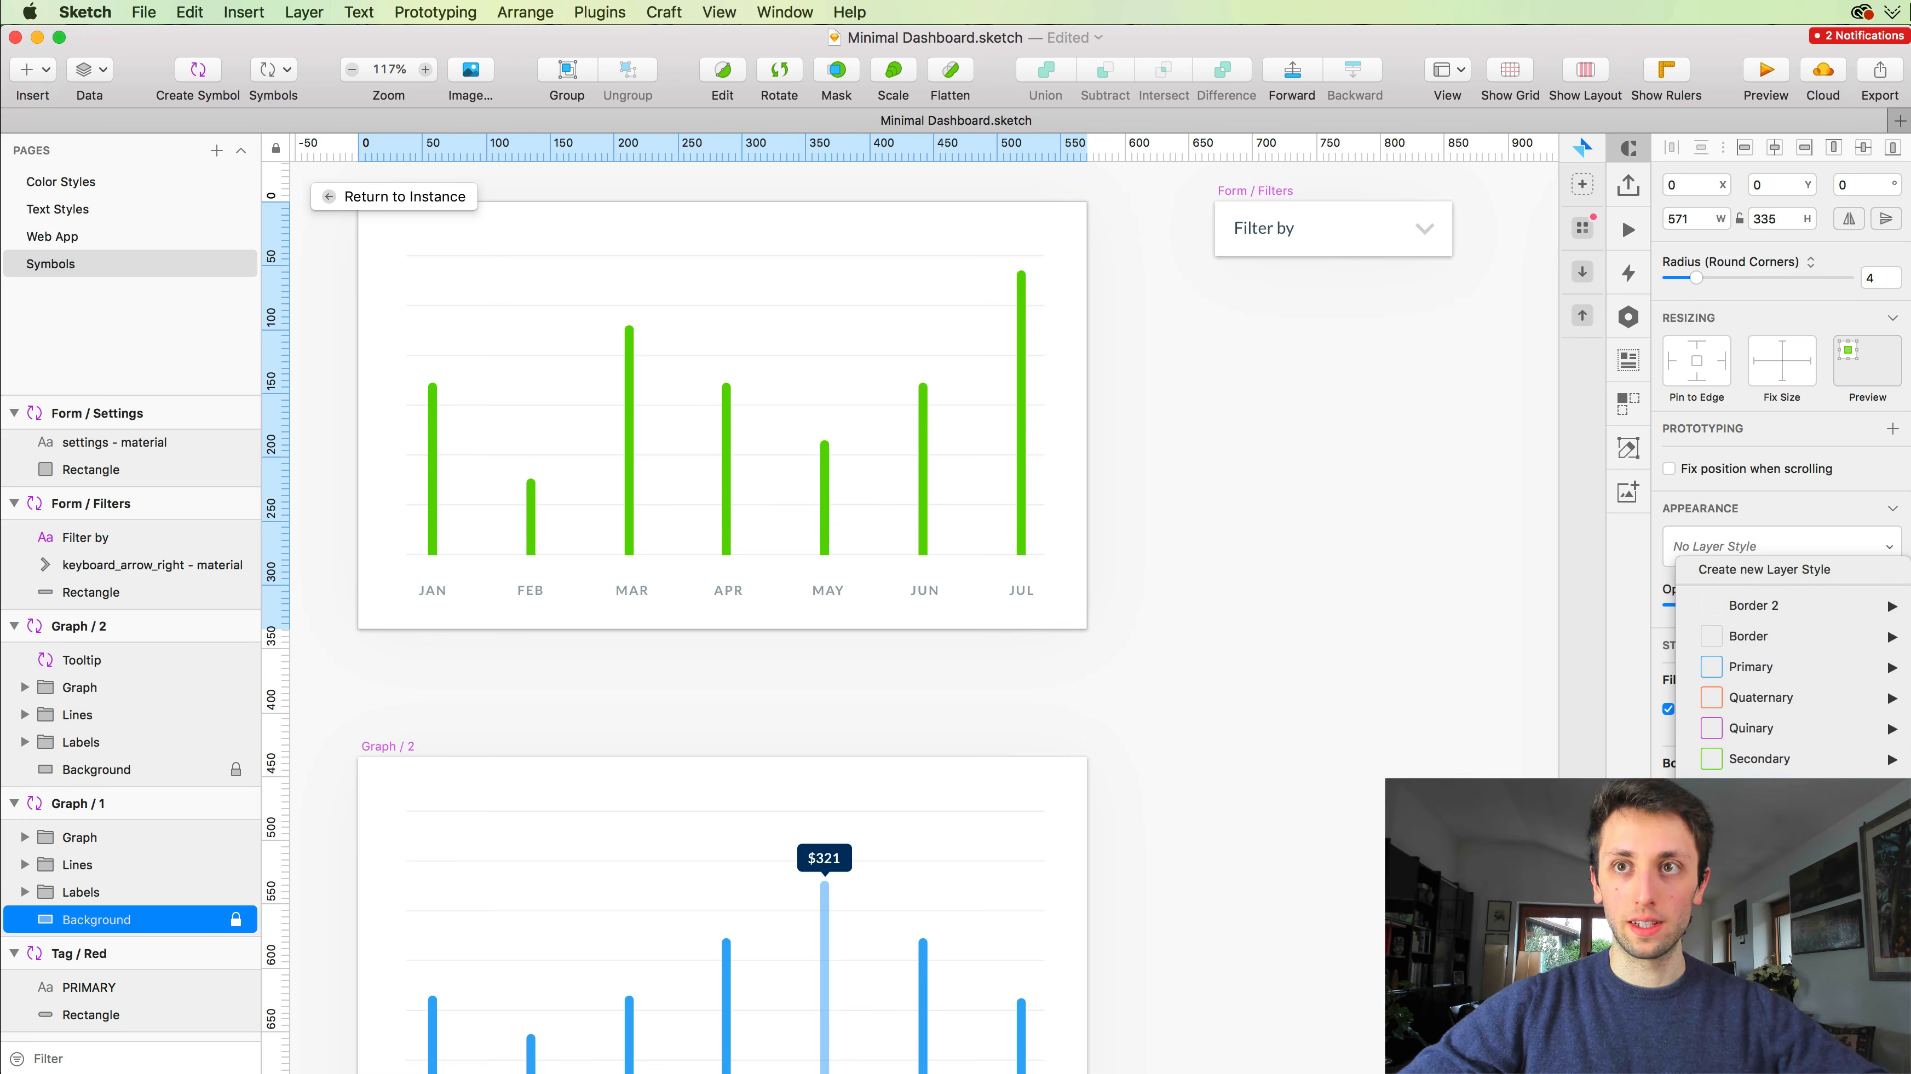
{"action": "left_click", "coordinate": [996, 612]}
Step: Link the locked white Background layer of the Graph / 2 symbol to a shared layer style
{"action": "scroll", "coordinate": [1066, 646], "scroll_direction": "down", "scroll_amount": 3}
{"action": "right_click", "coordinate": [1057, 669]}
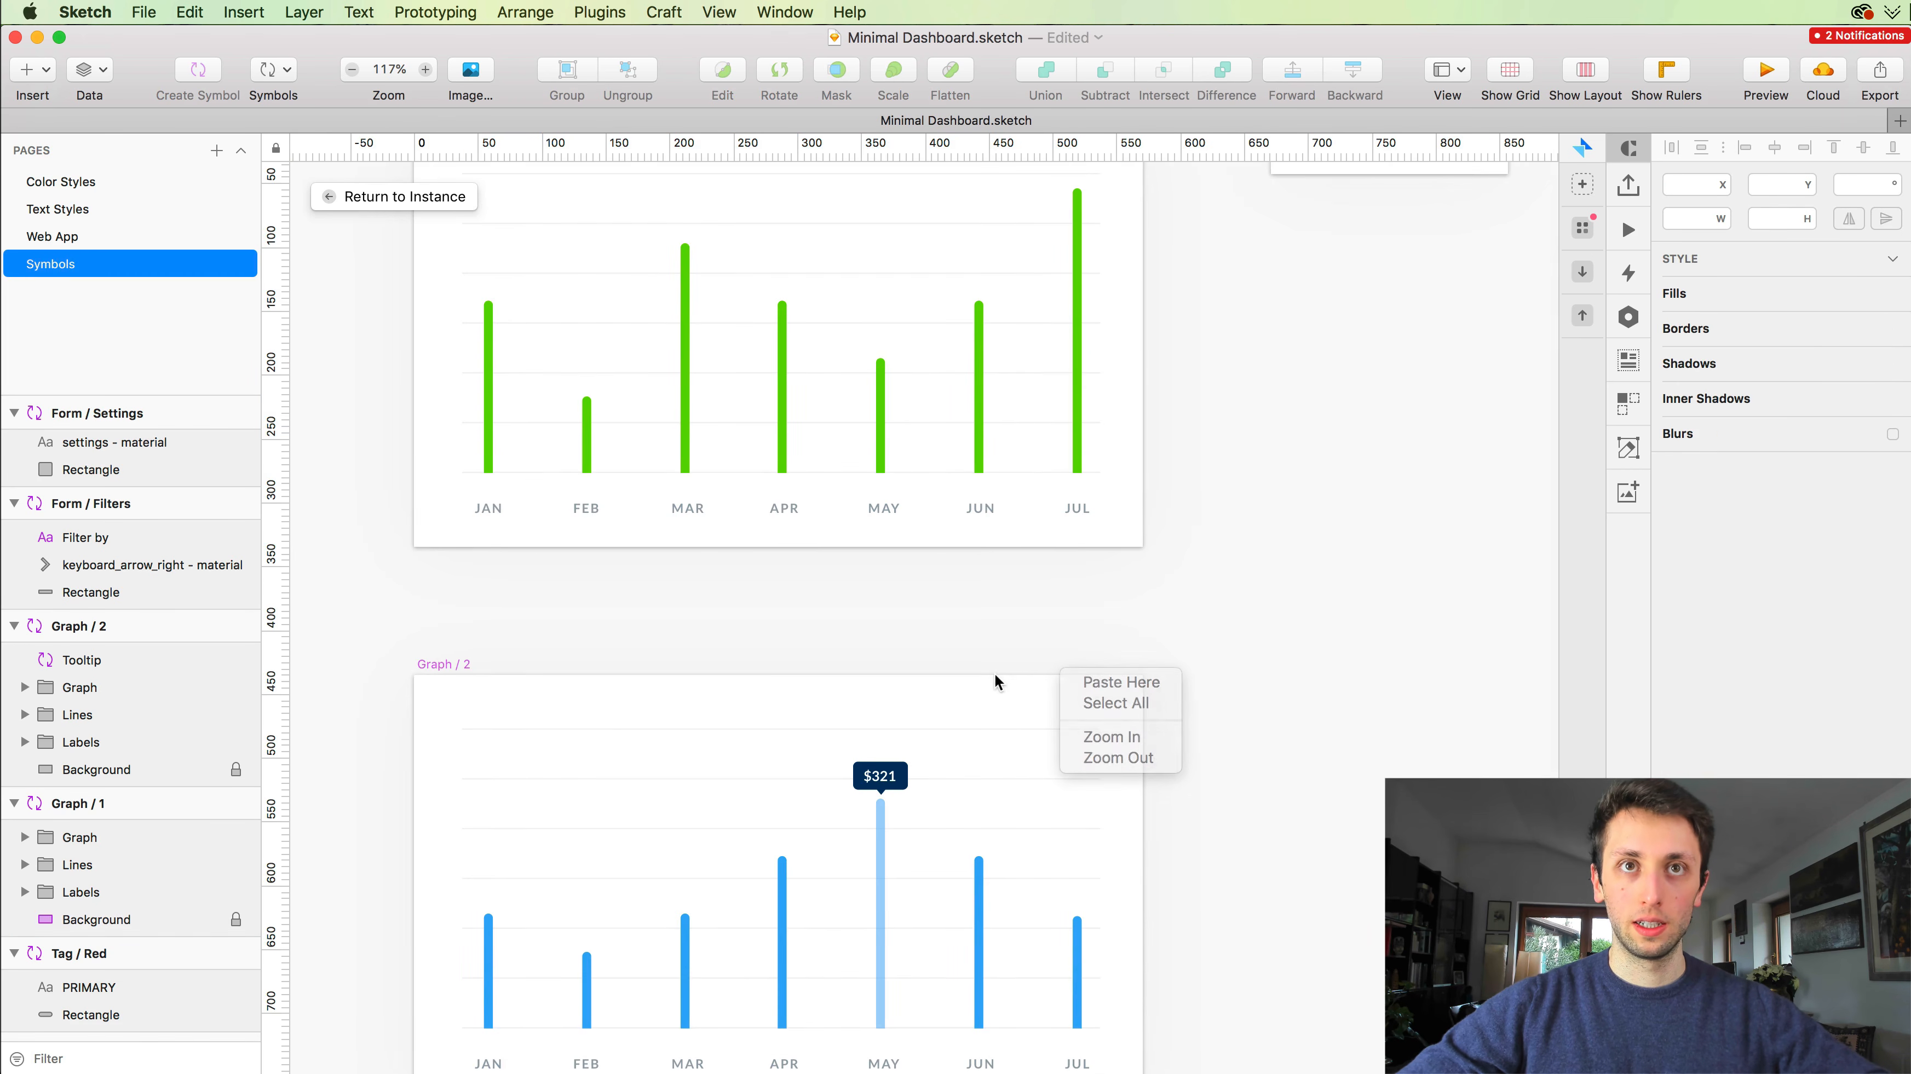
{"action": "mouse_move", "coordinate": [1078, 702]}
{"action": "left_click", "coordinate": [1237, 730]}
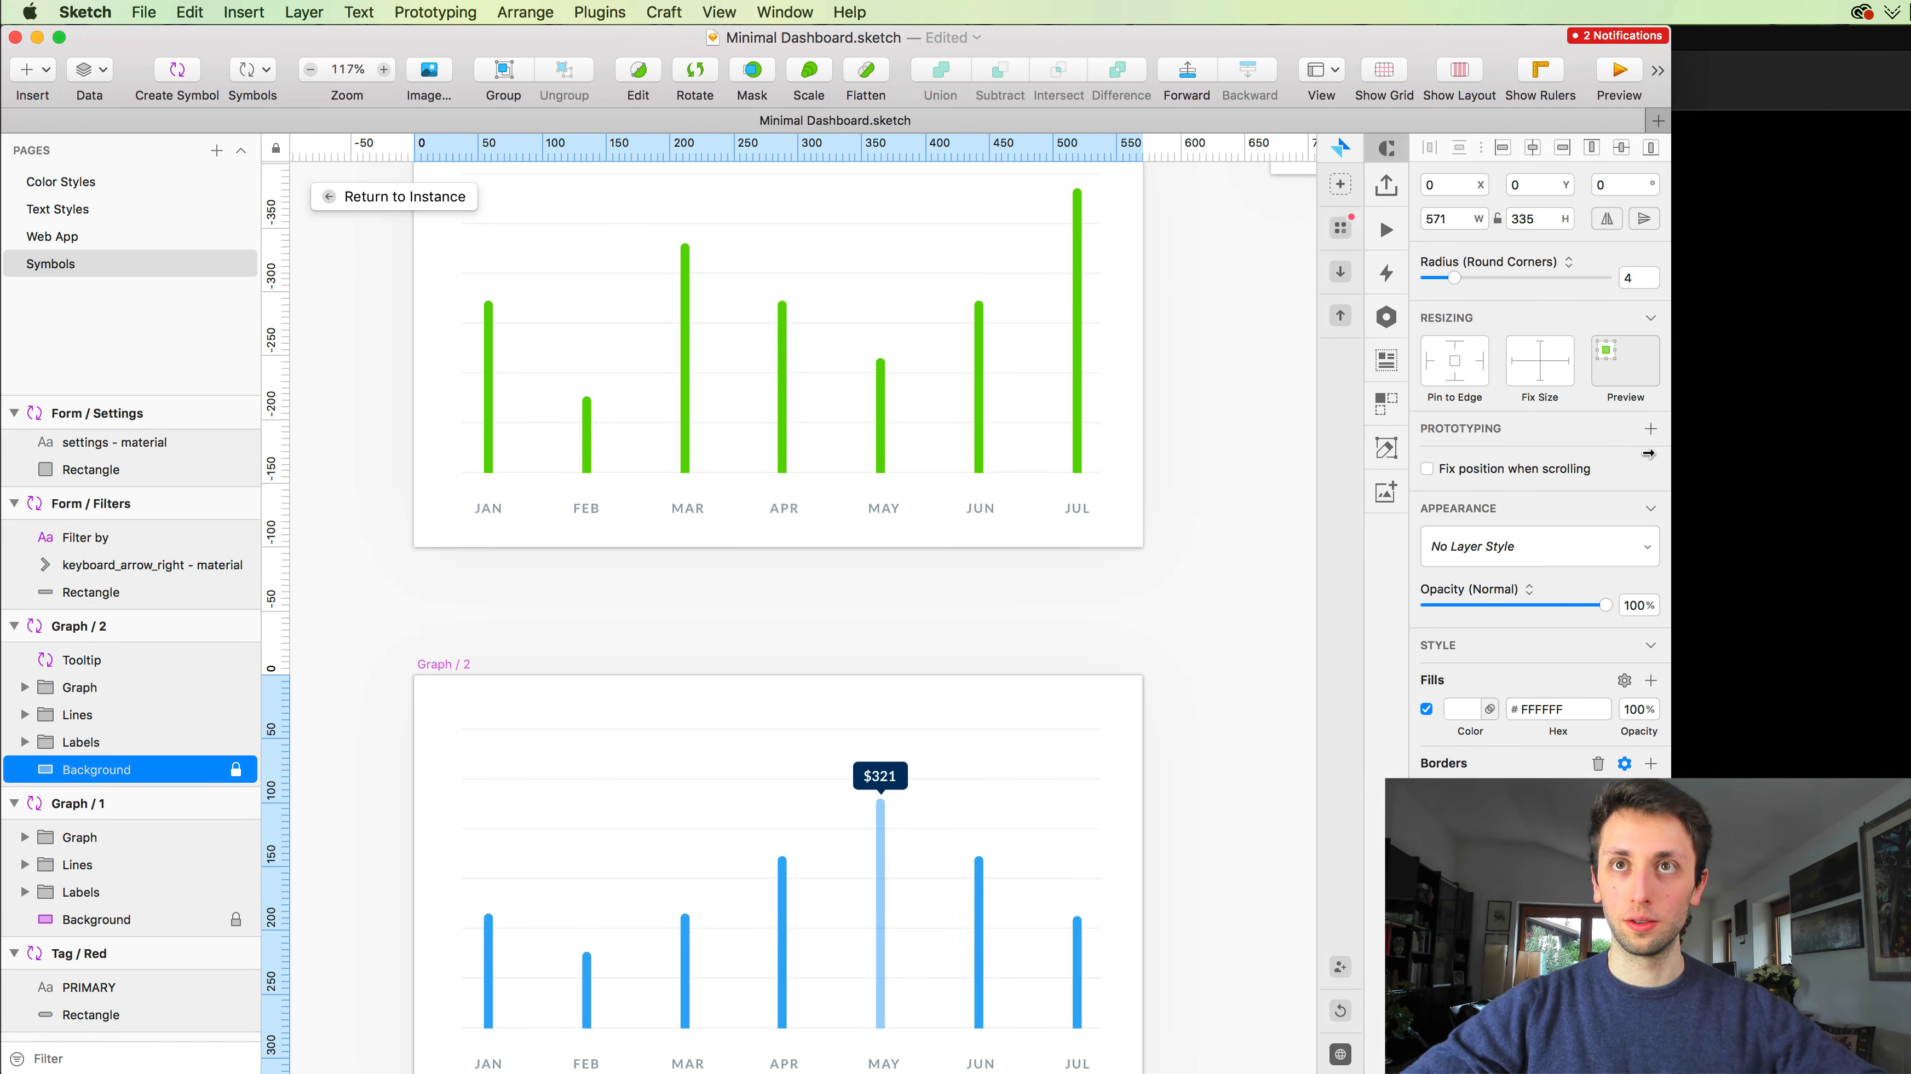
{"action": "left_click", "coordinate": [1537, 547]}
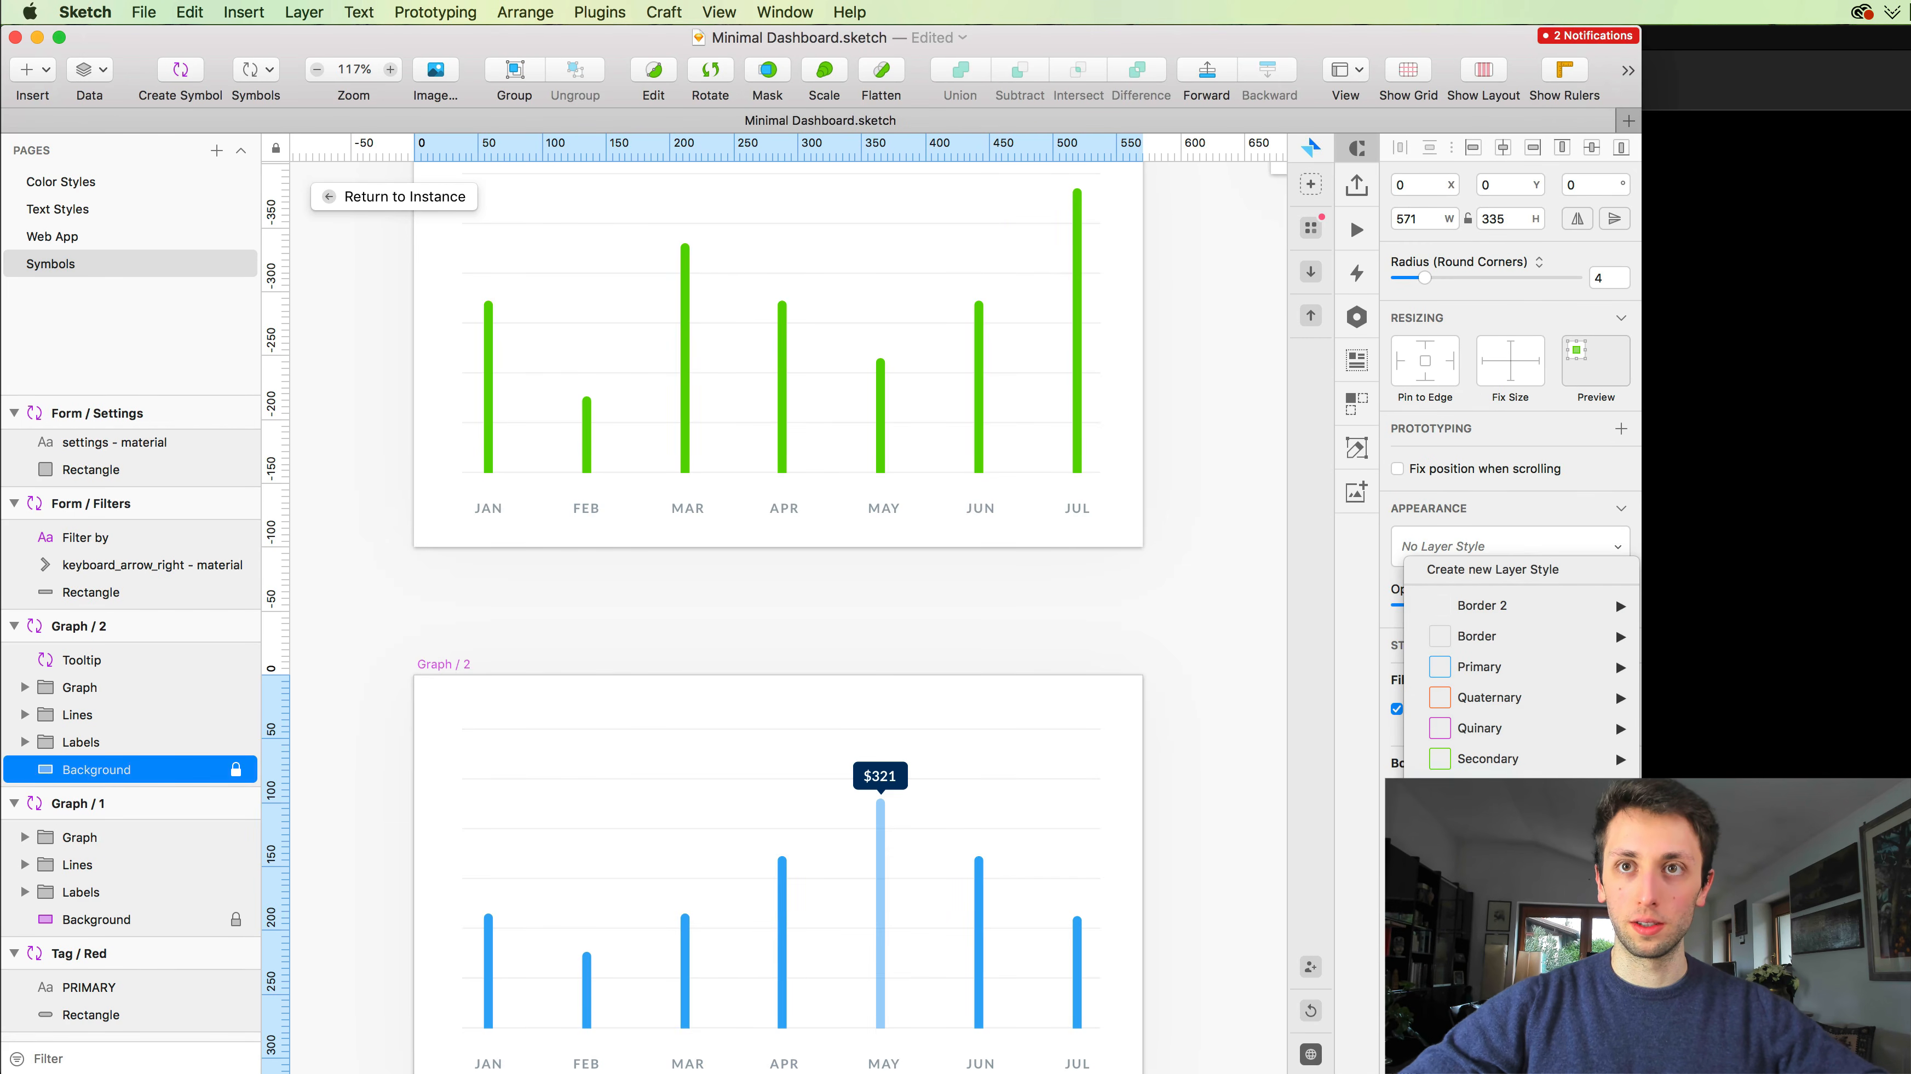
{"action": "left_click", "coordinate": [1693, 835]}
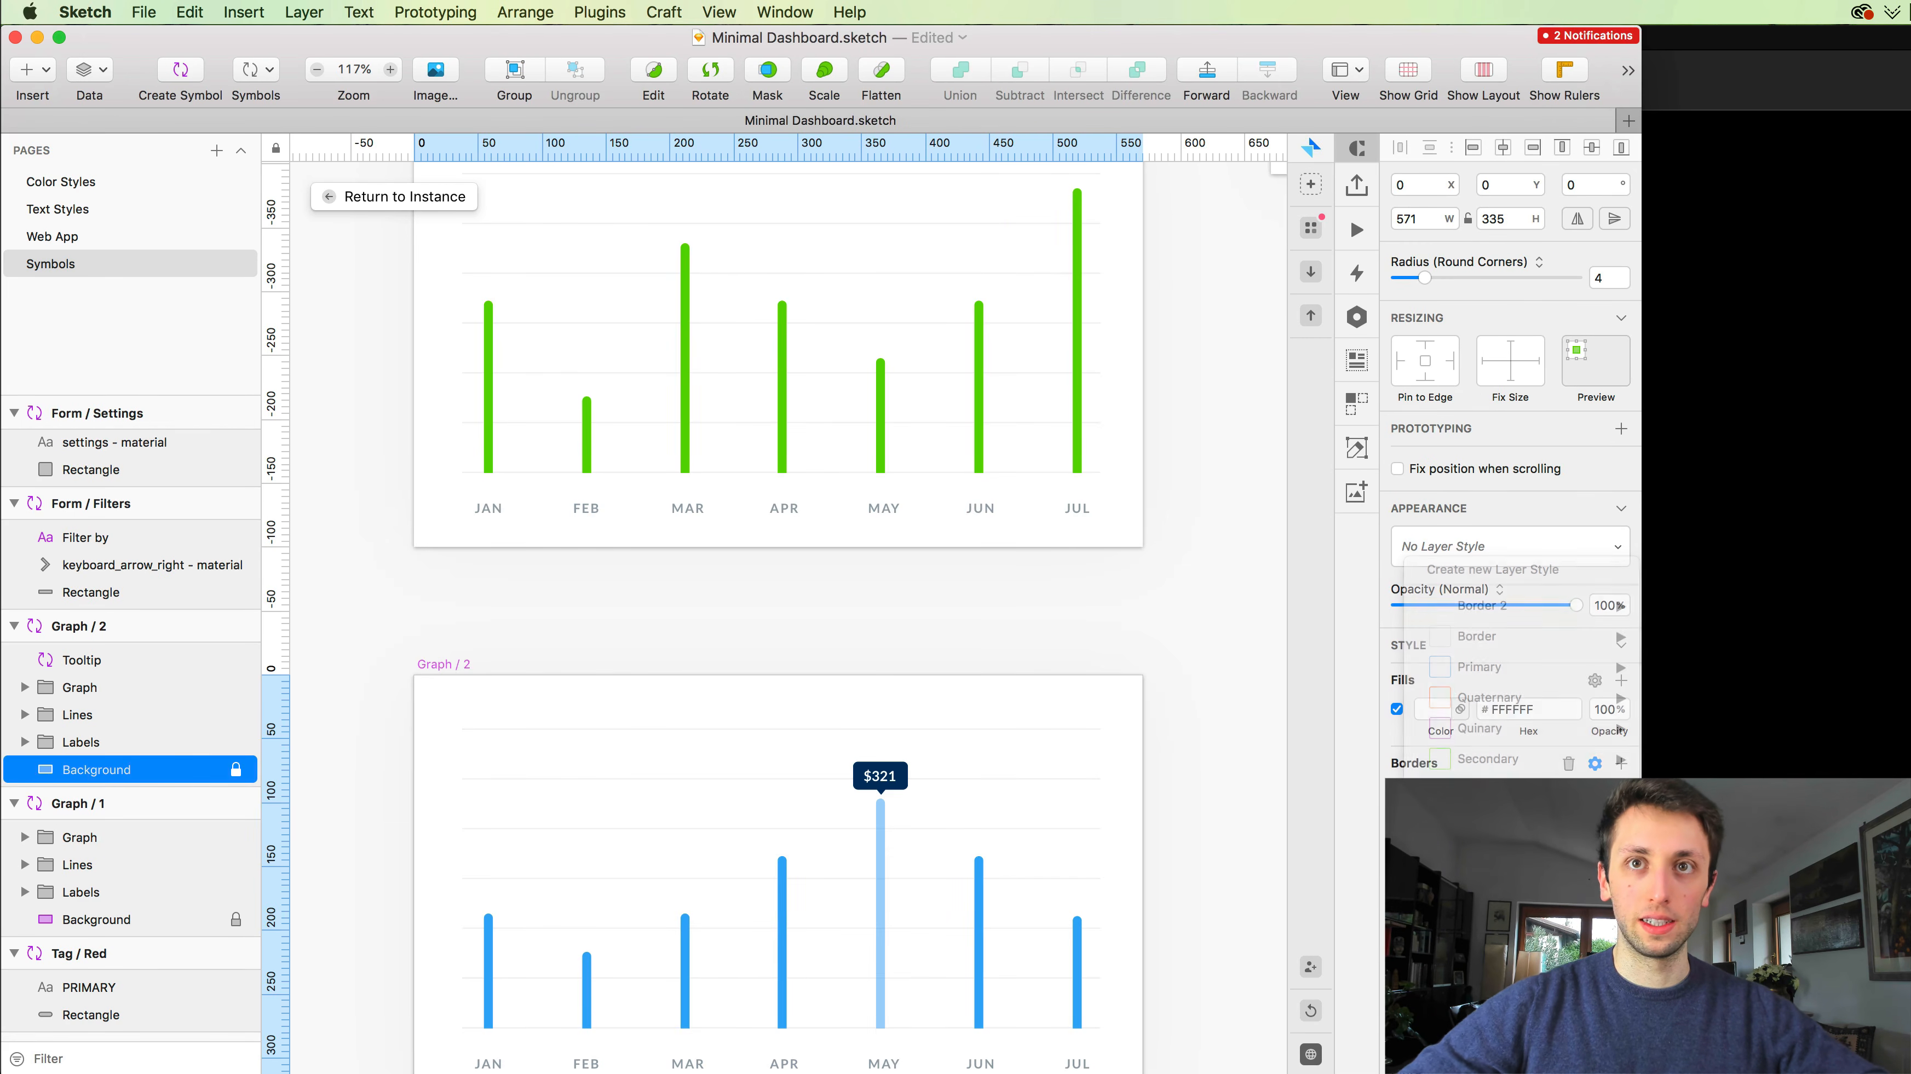
{"action": "left_click", "coordinate": [907, 564]}
Step: Link the white background rectangle of the Side Menu symbol to a shared layer style and deselect it
{"action": "scroll", "coordinate": [907, 564], "scroll_direction": "down", "scroll_amount": 5}
{"action": "scroll", "coordinate": [907, 564], "scroll_direction": "right", "scroll_amount": 4}
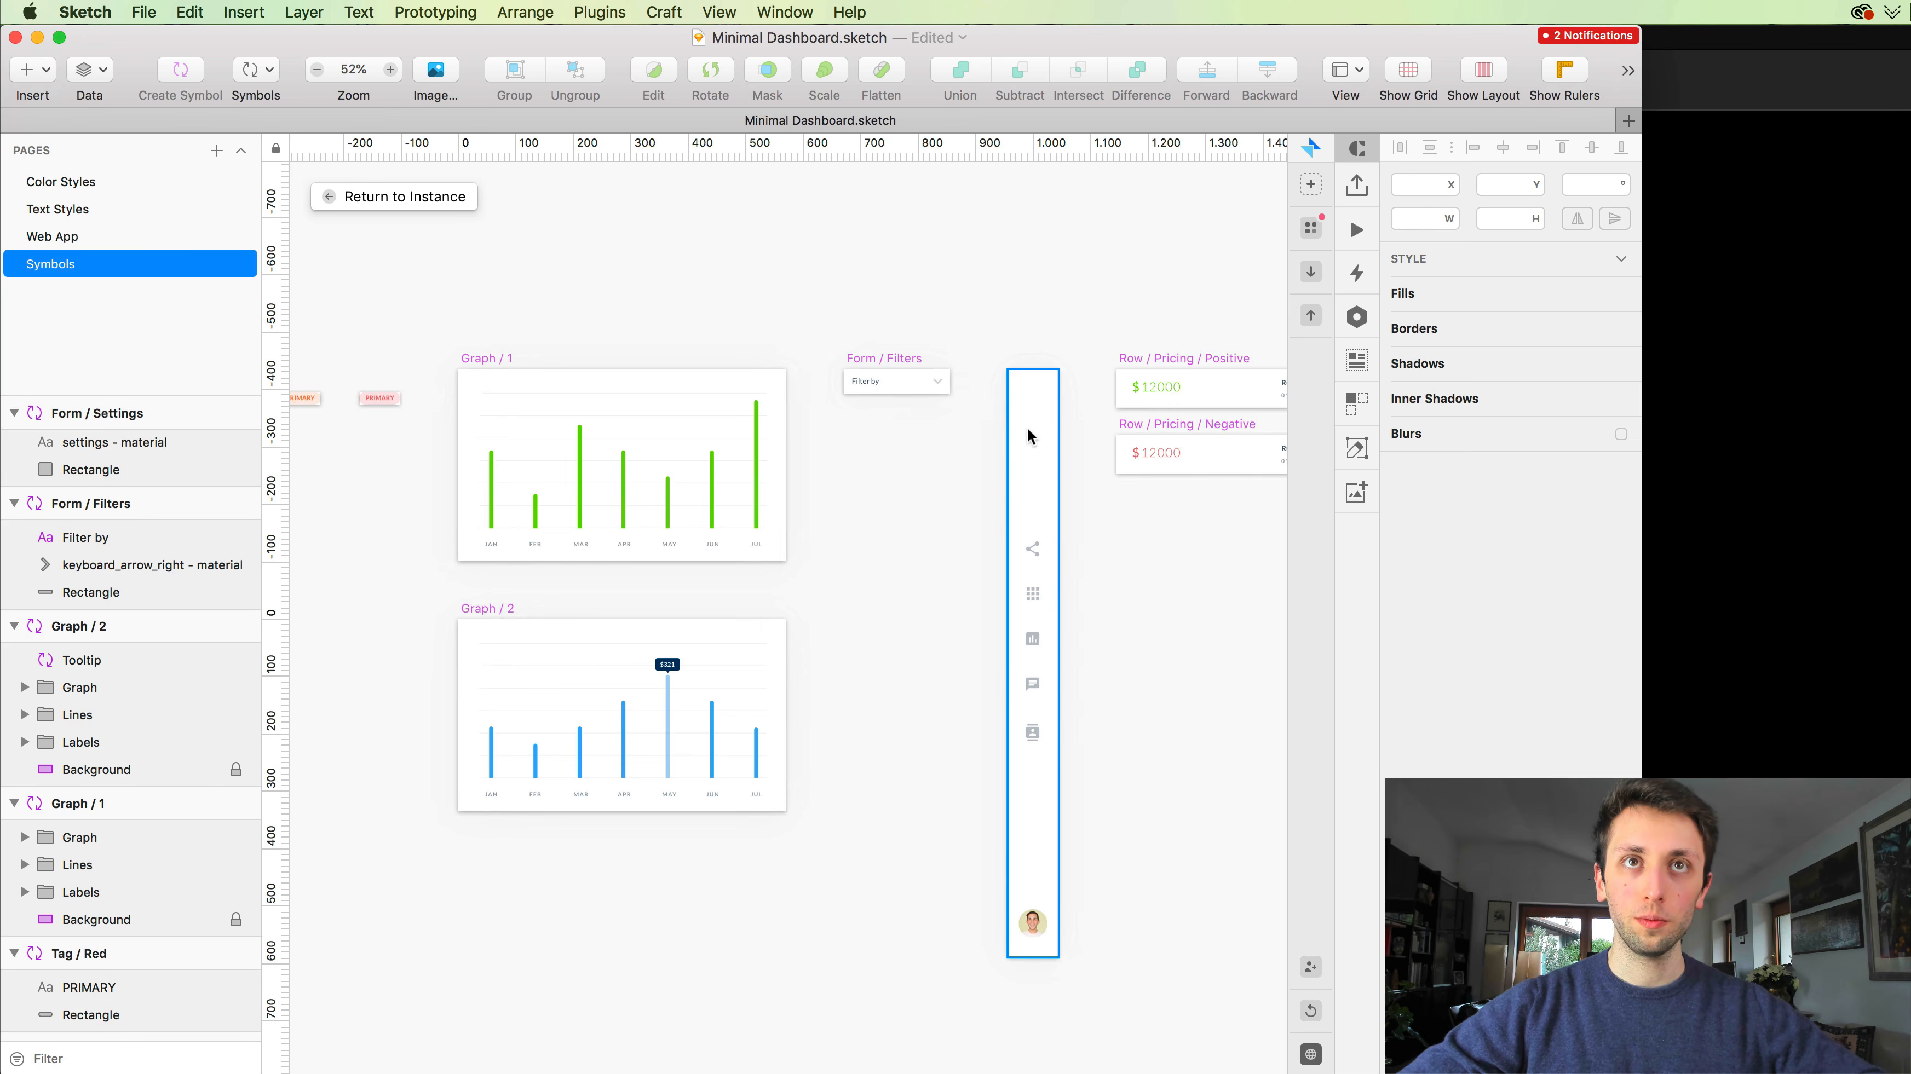
{"action": "right_click", "coordinate": [1028, 437]}
{"action": "mouse_move", "coordinate": [1204, 440]}
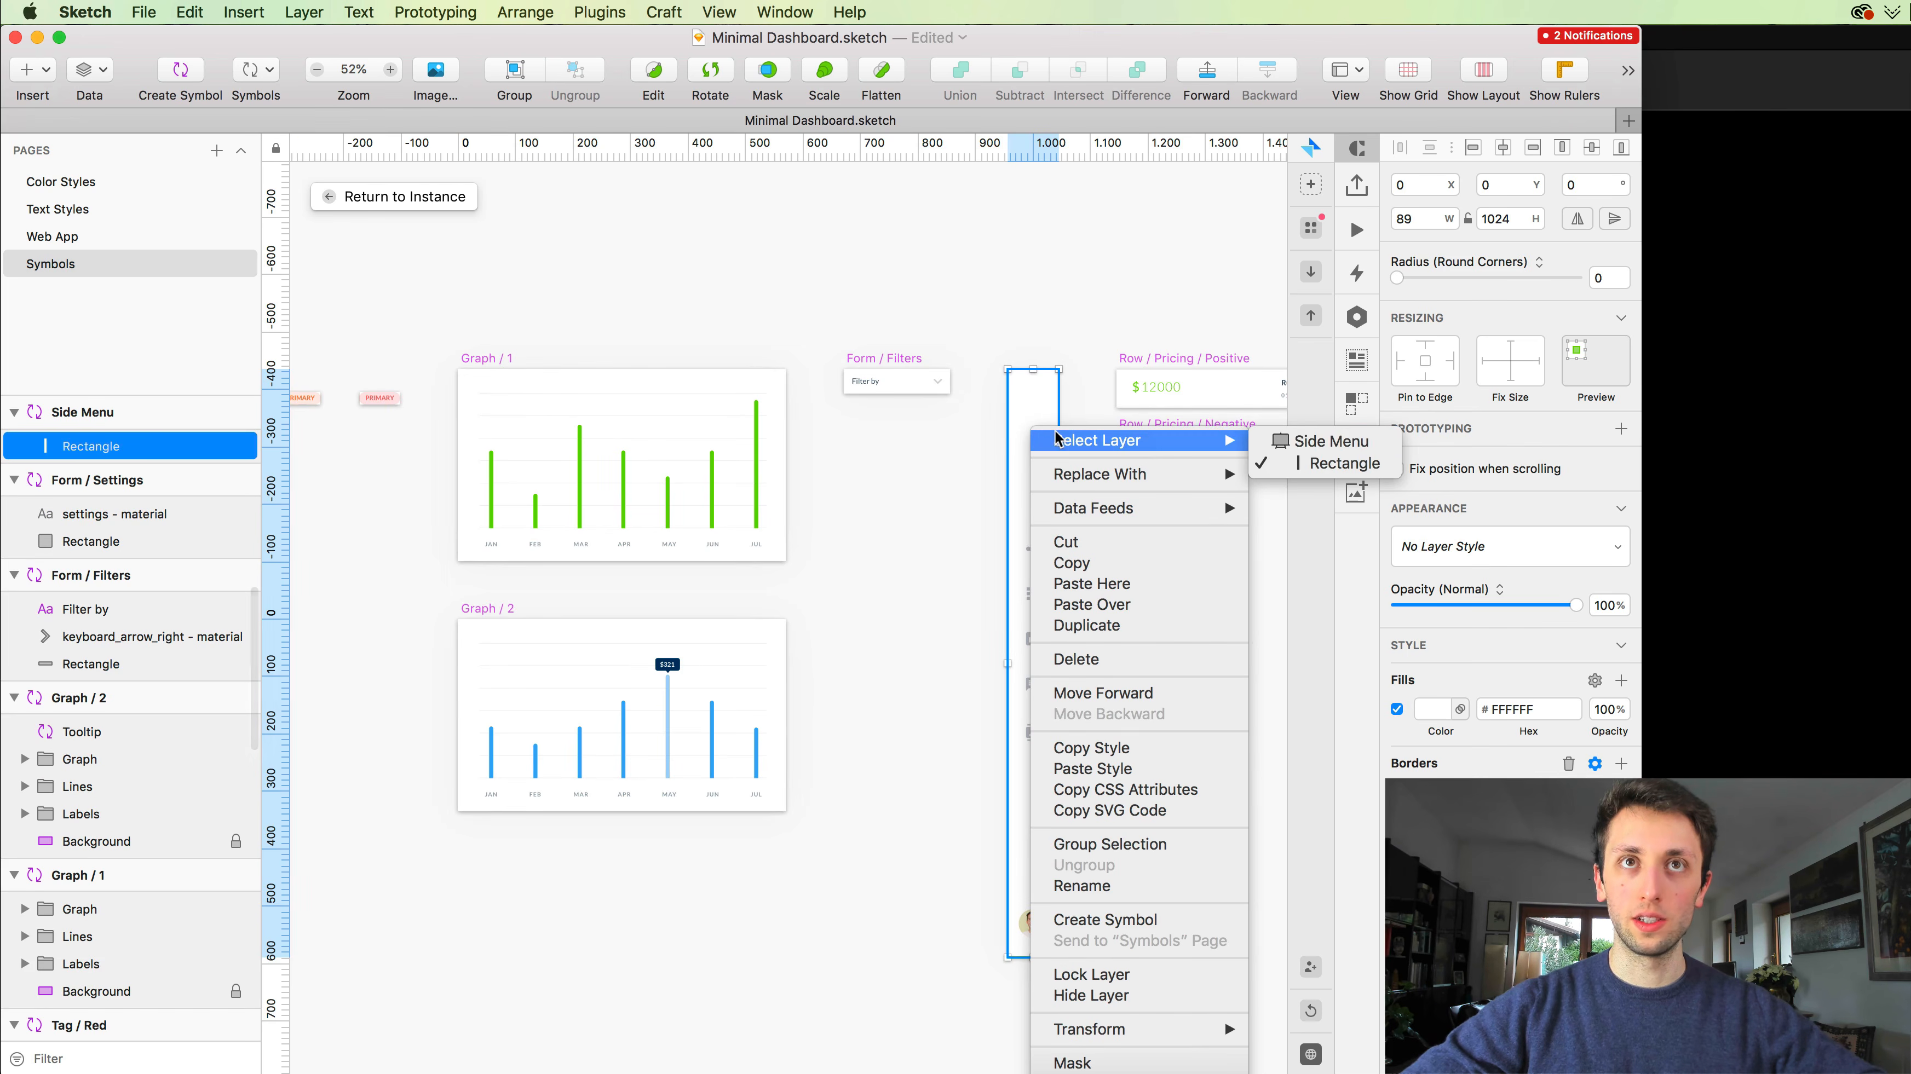
{"action": "left_click", "coordinate": [1293, 468]}
{"action": "left_click", "coordinate": [1494, 546]}
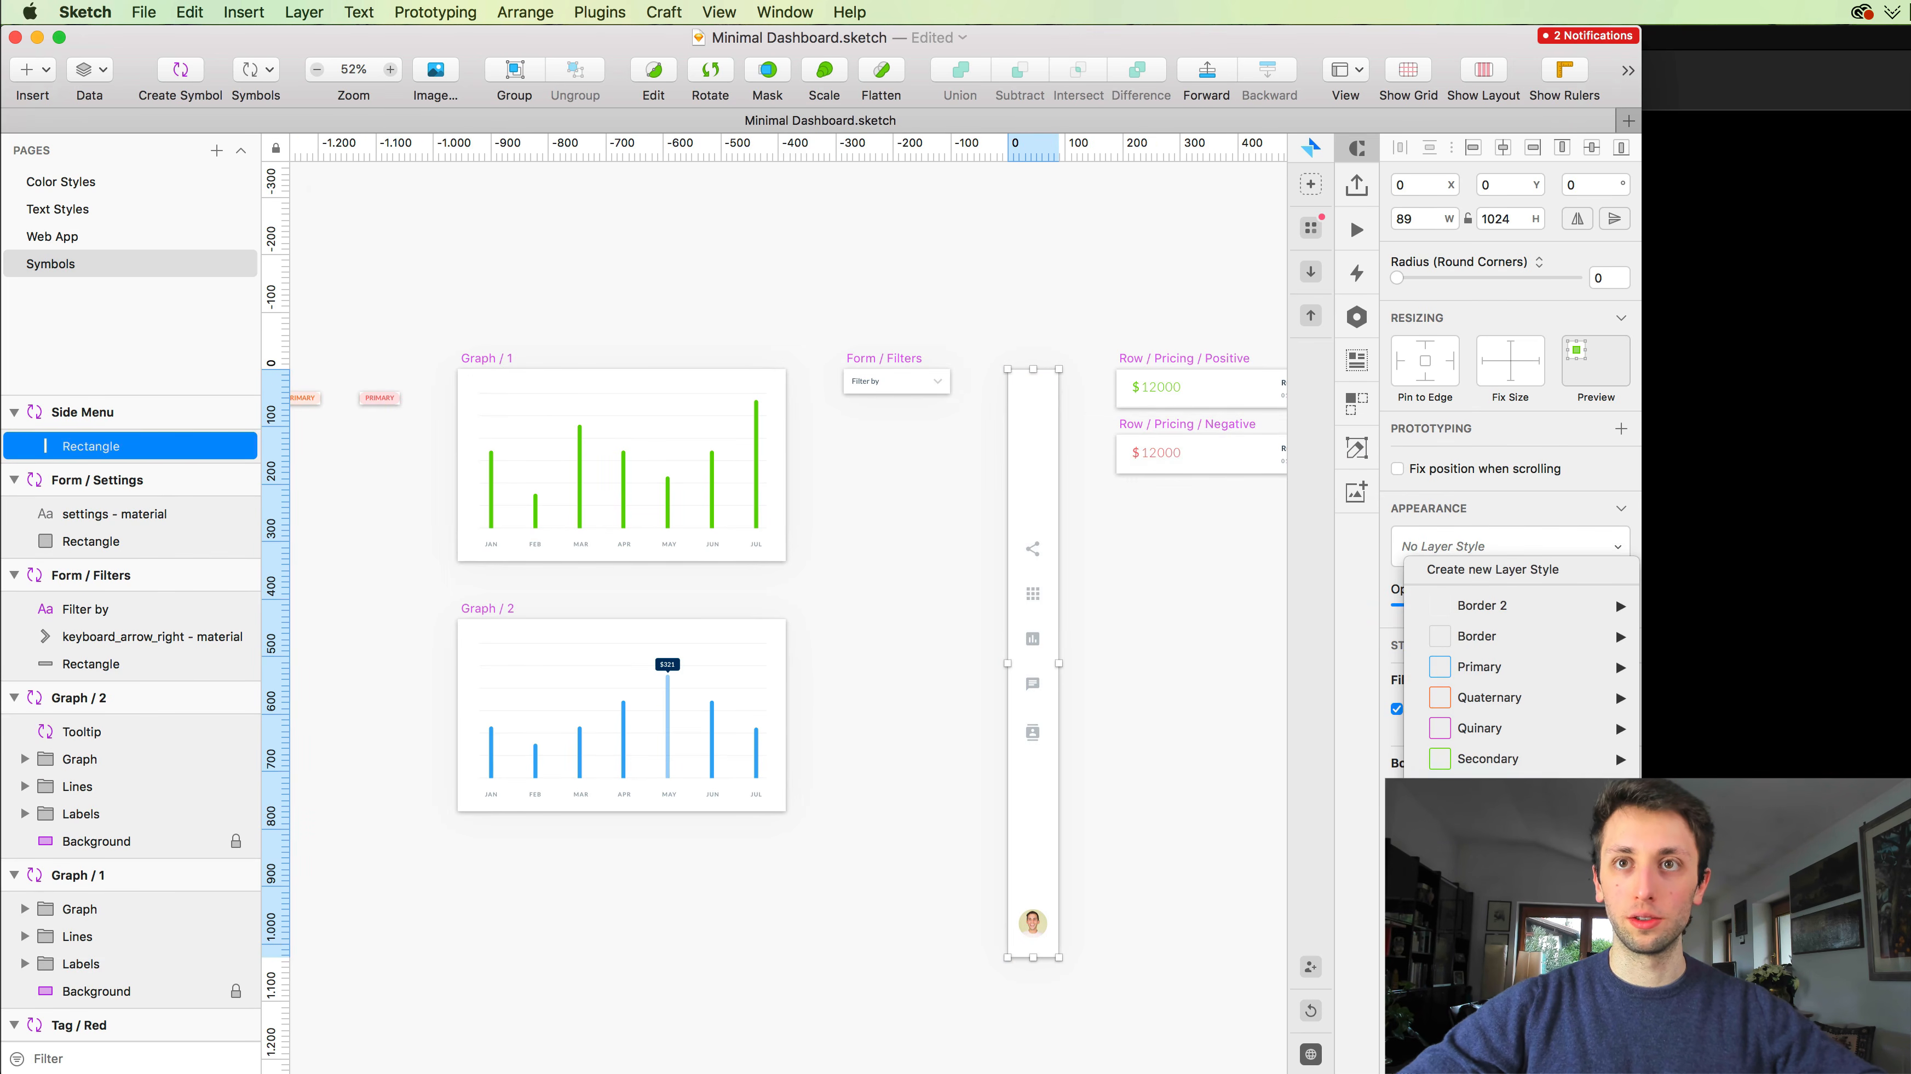
{"action": "key", "text": "Escape"}
{"action": "left_click", "coordinate": [973, 469]}
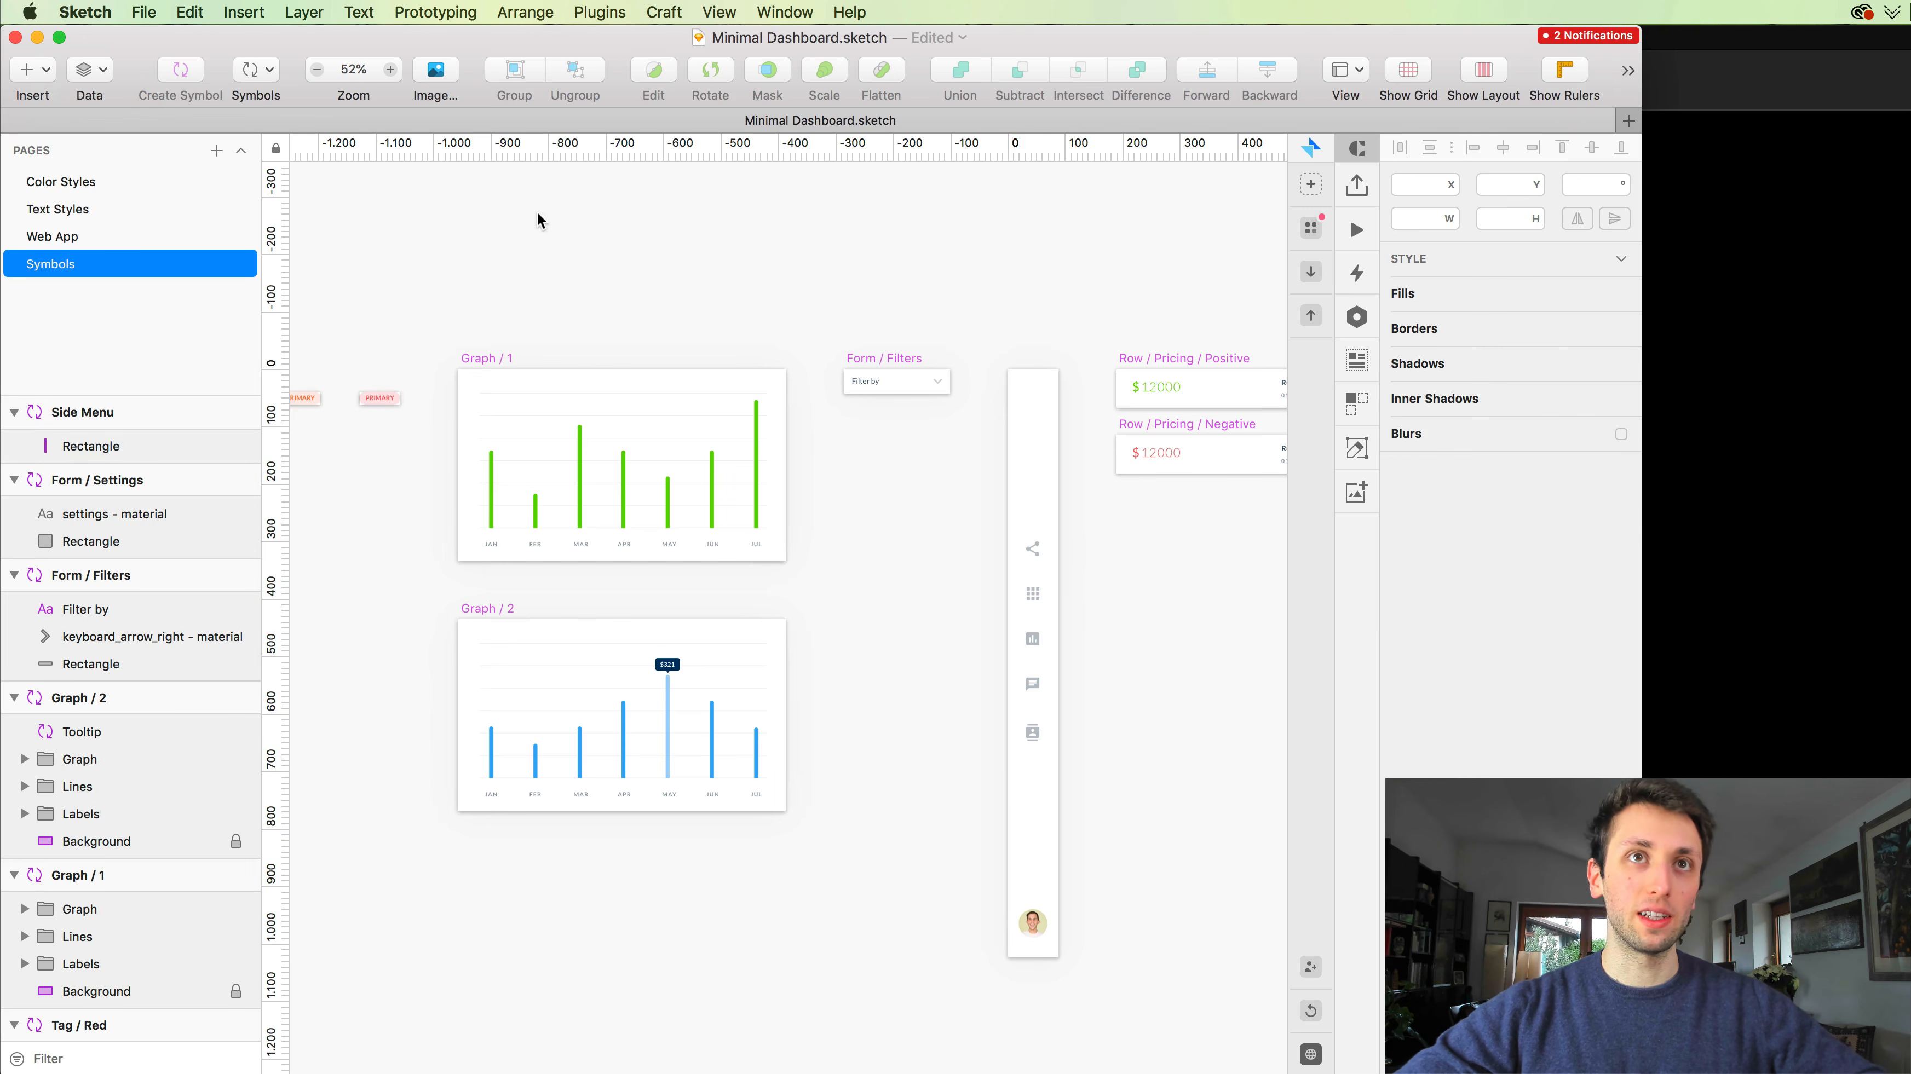
{"action": "scroll", "coordinate": [770, 311], "scroll_direction": "up", "scroll_amount": 5}
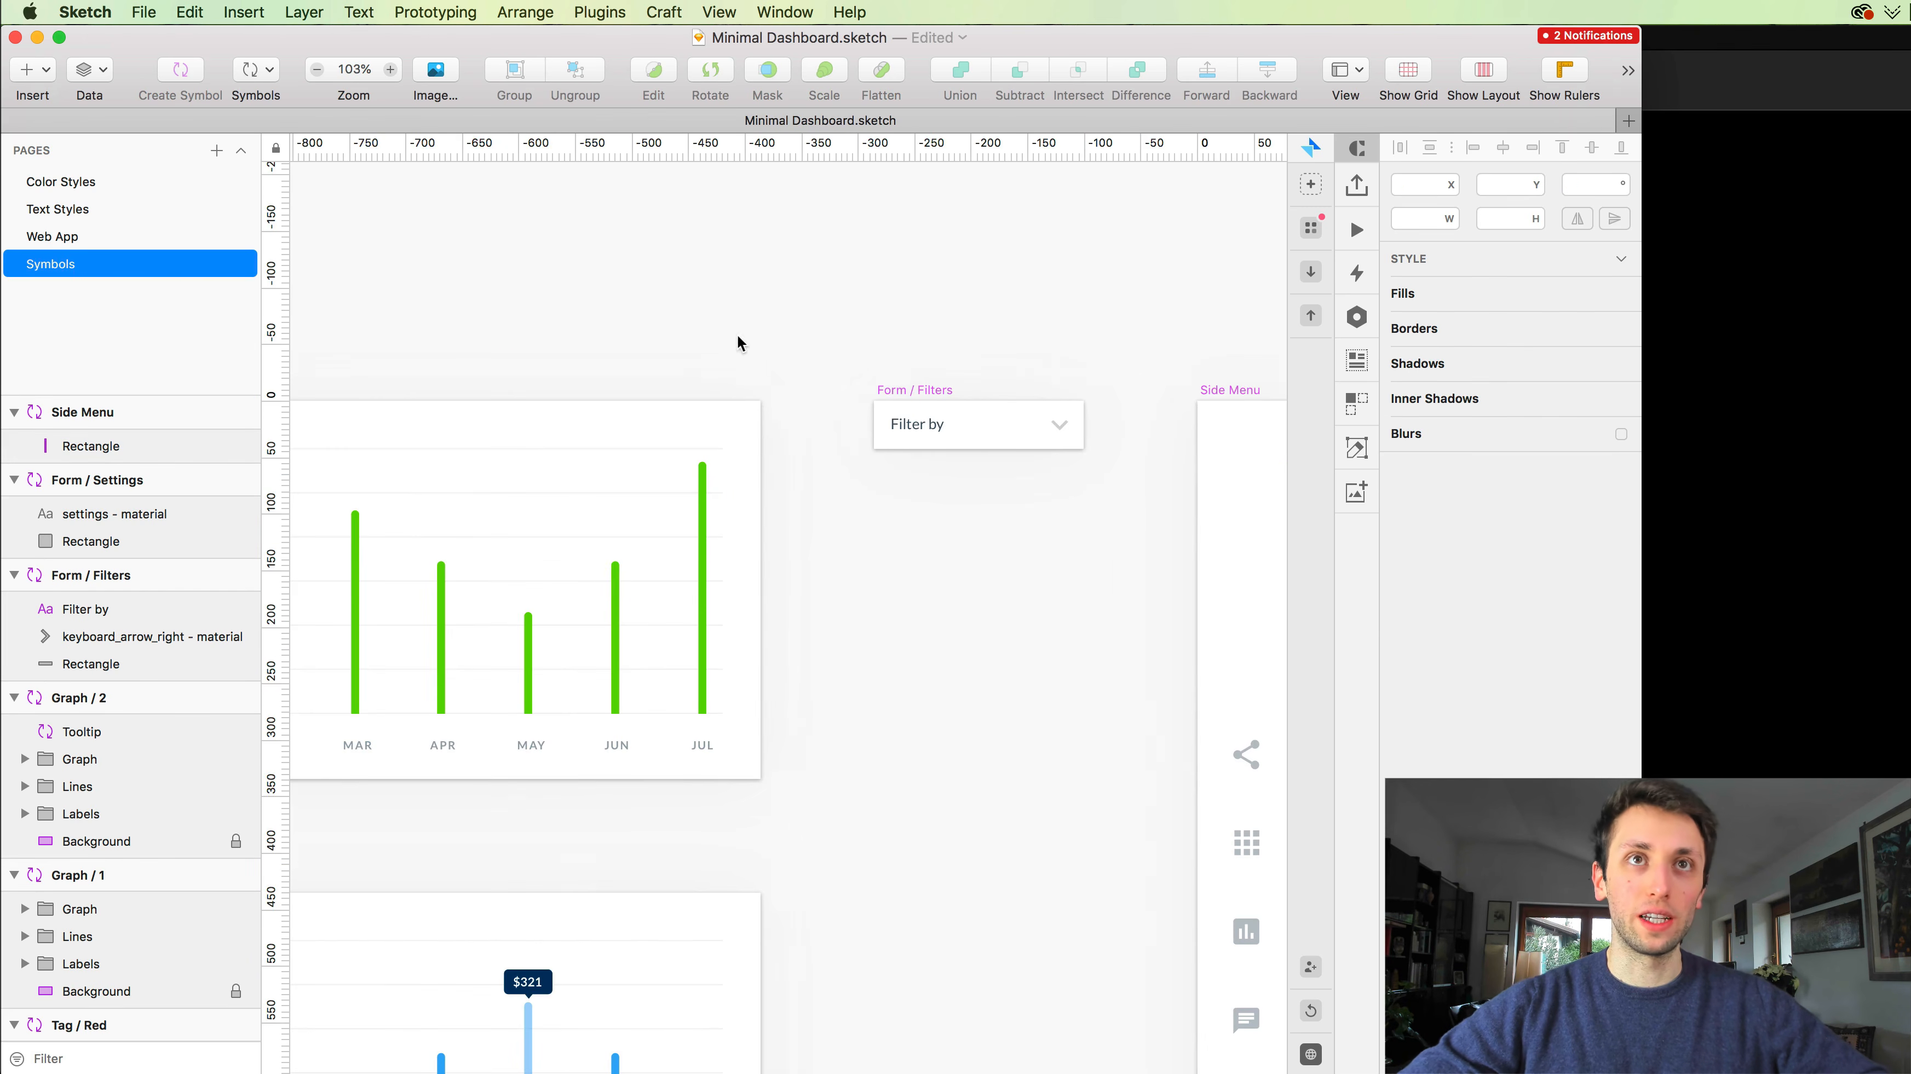
Step: Open the first table row's source symbol on the Color Styles page, check the layer styles available for its white background rectangle, and return to the instance
{"action": "left_click", "coordinate": [60, 182]}
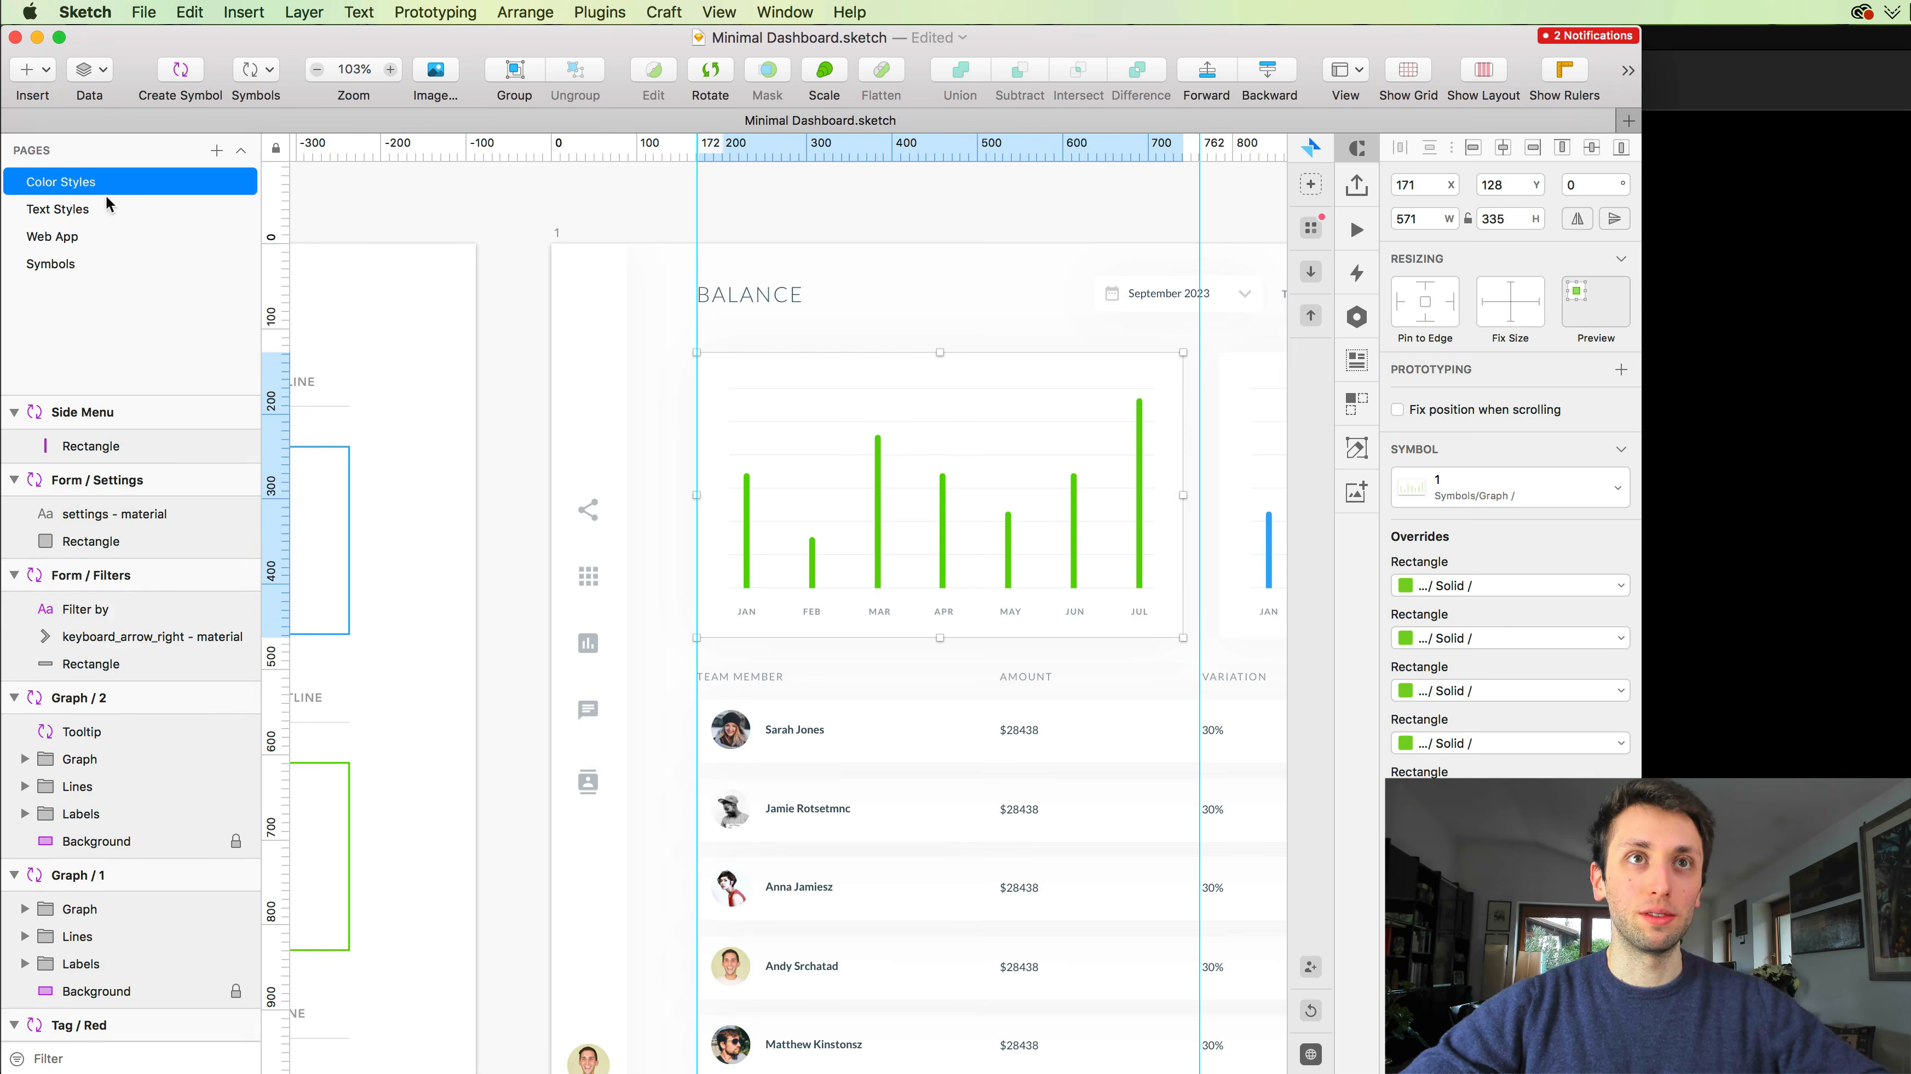
{"action": "scroll", "coordinate": [567, 540], "scroll_direction": "right", "scroll_amount": 5}
{"action": "left_click", "coordinate": [721, 702]}
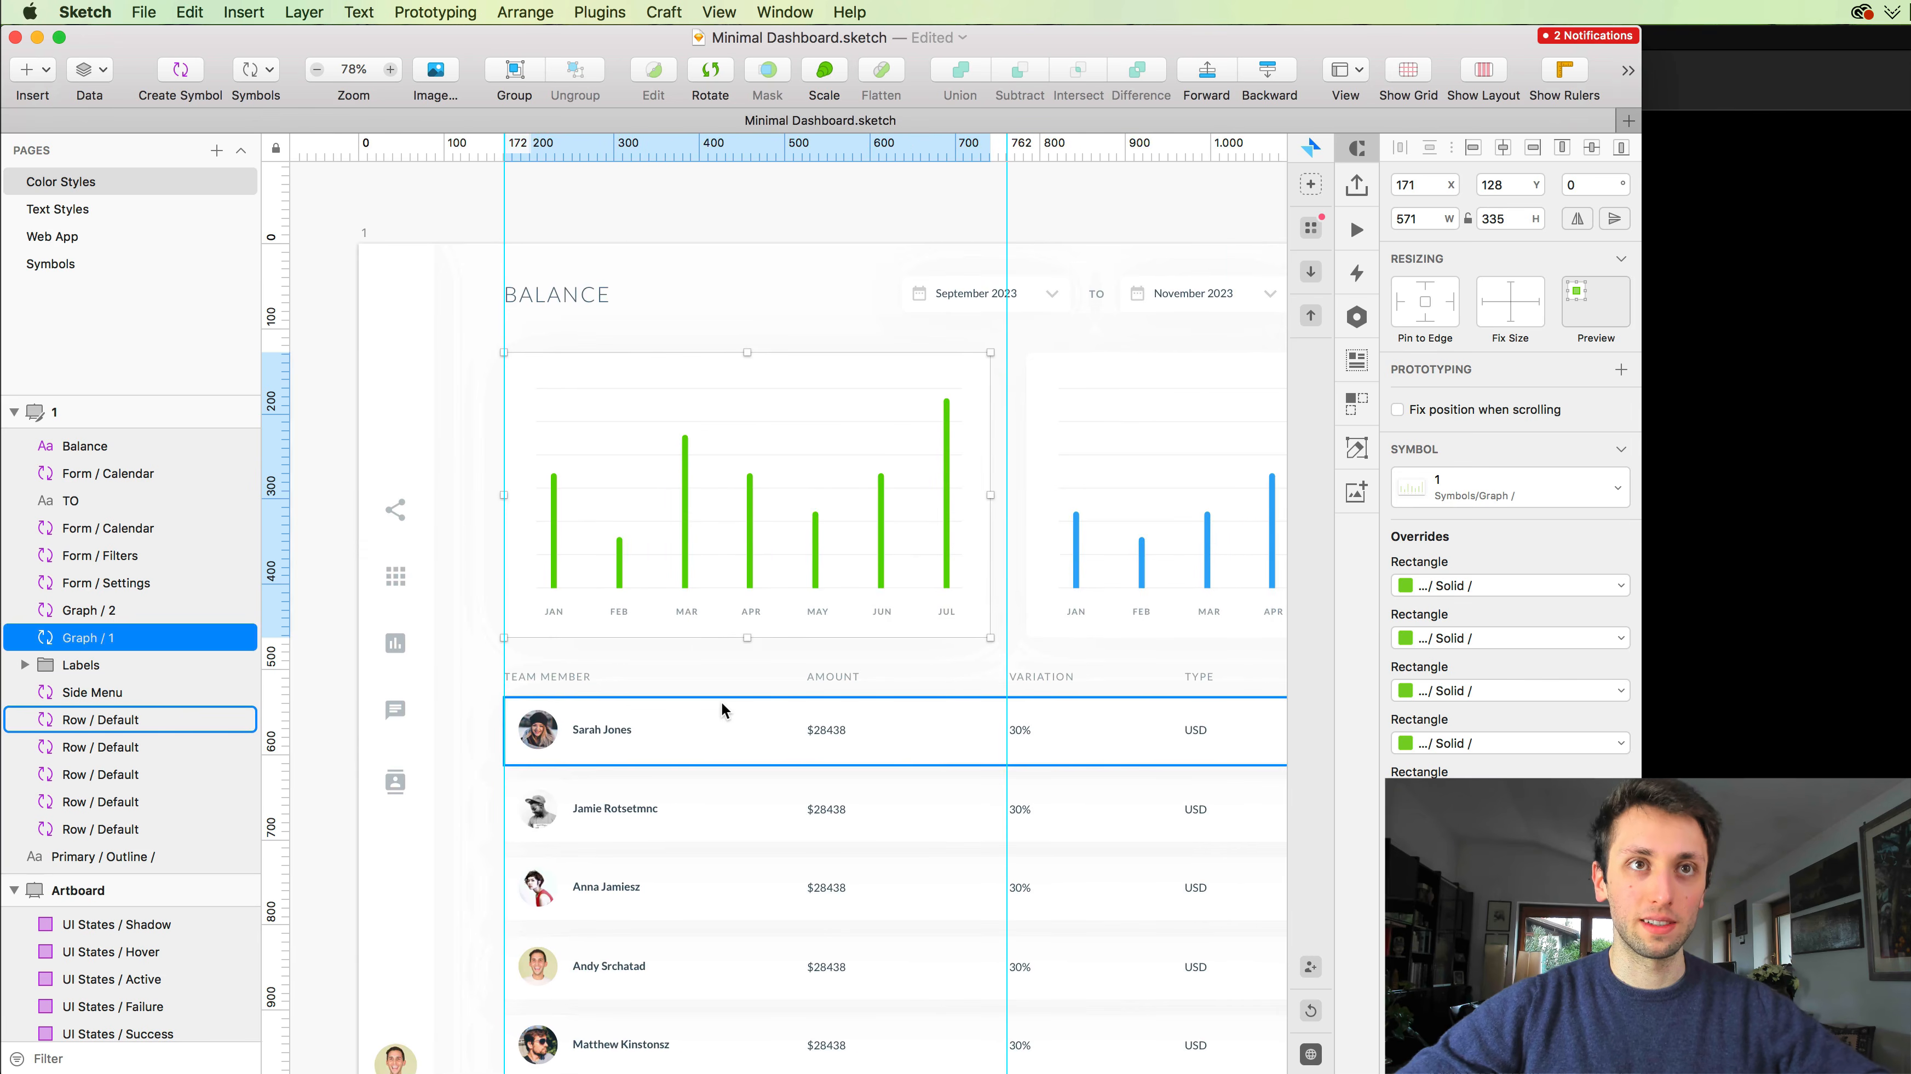
{"action": "double_click", "coordinate": [721, 702]}
{"action": "left_click", "coordinate": [738, 702]}
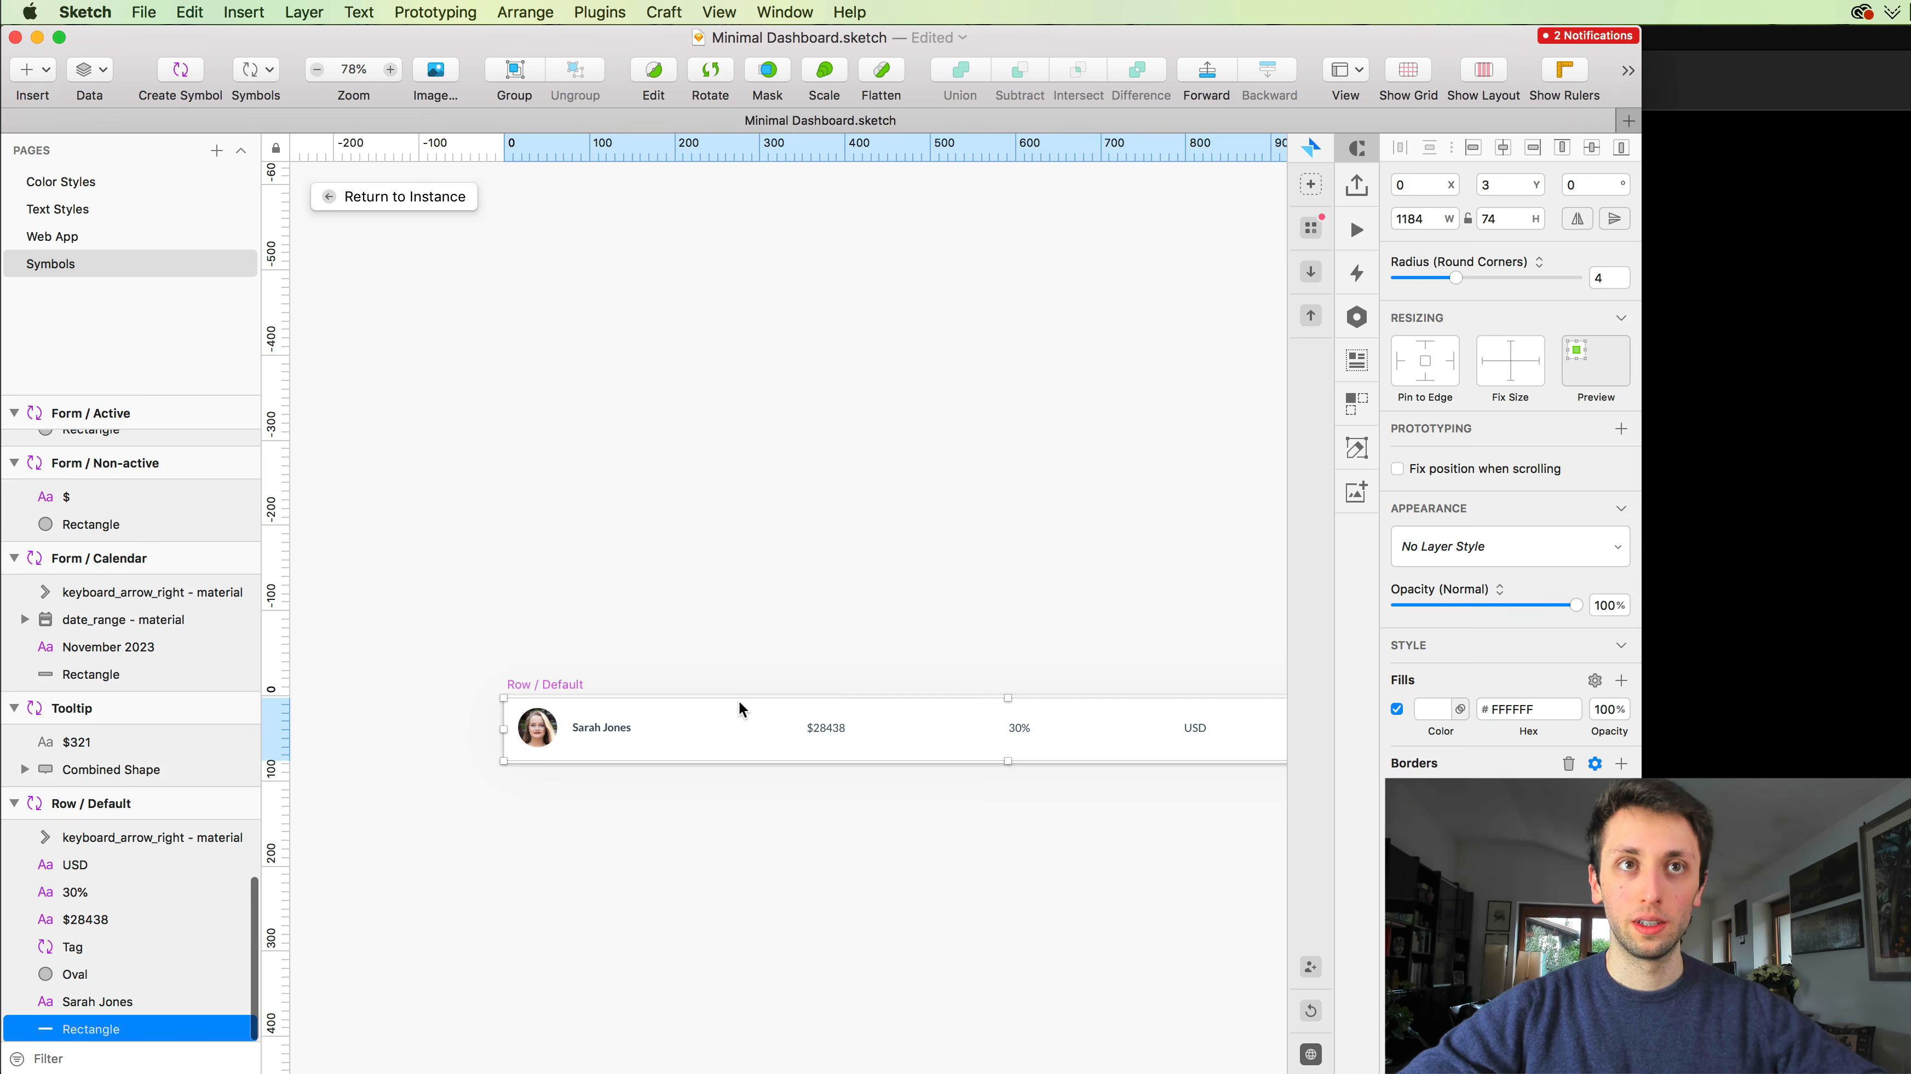
{"action": "left_click", "coordinate": [1475, 547]}
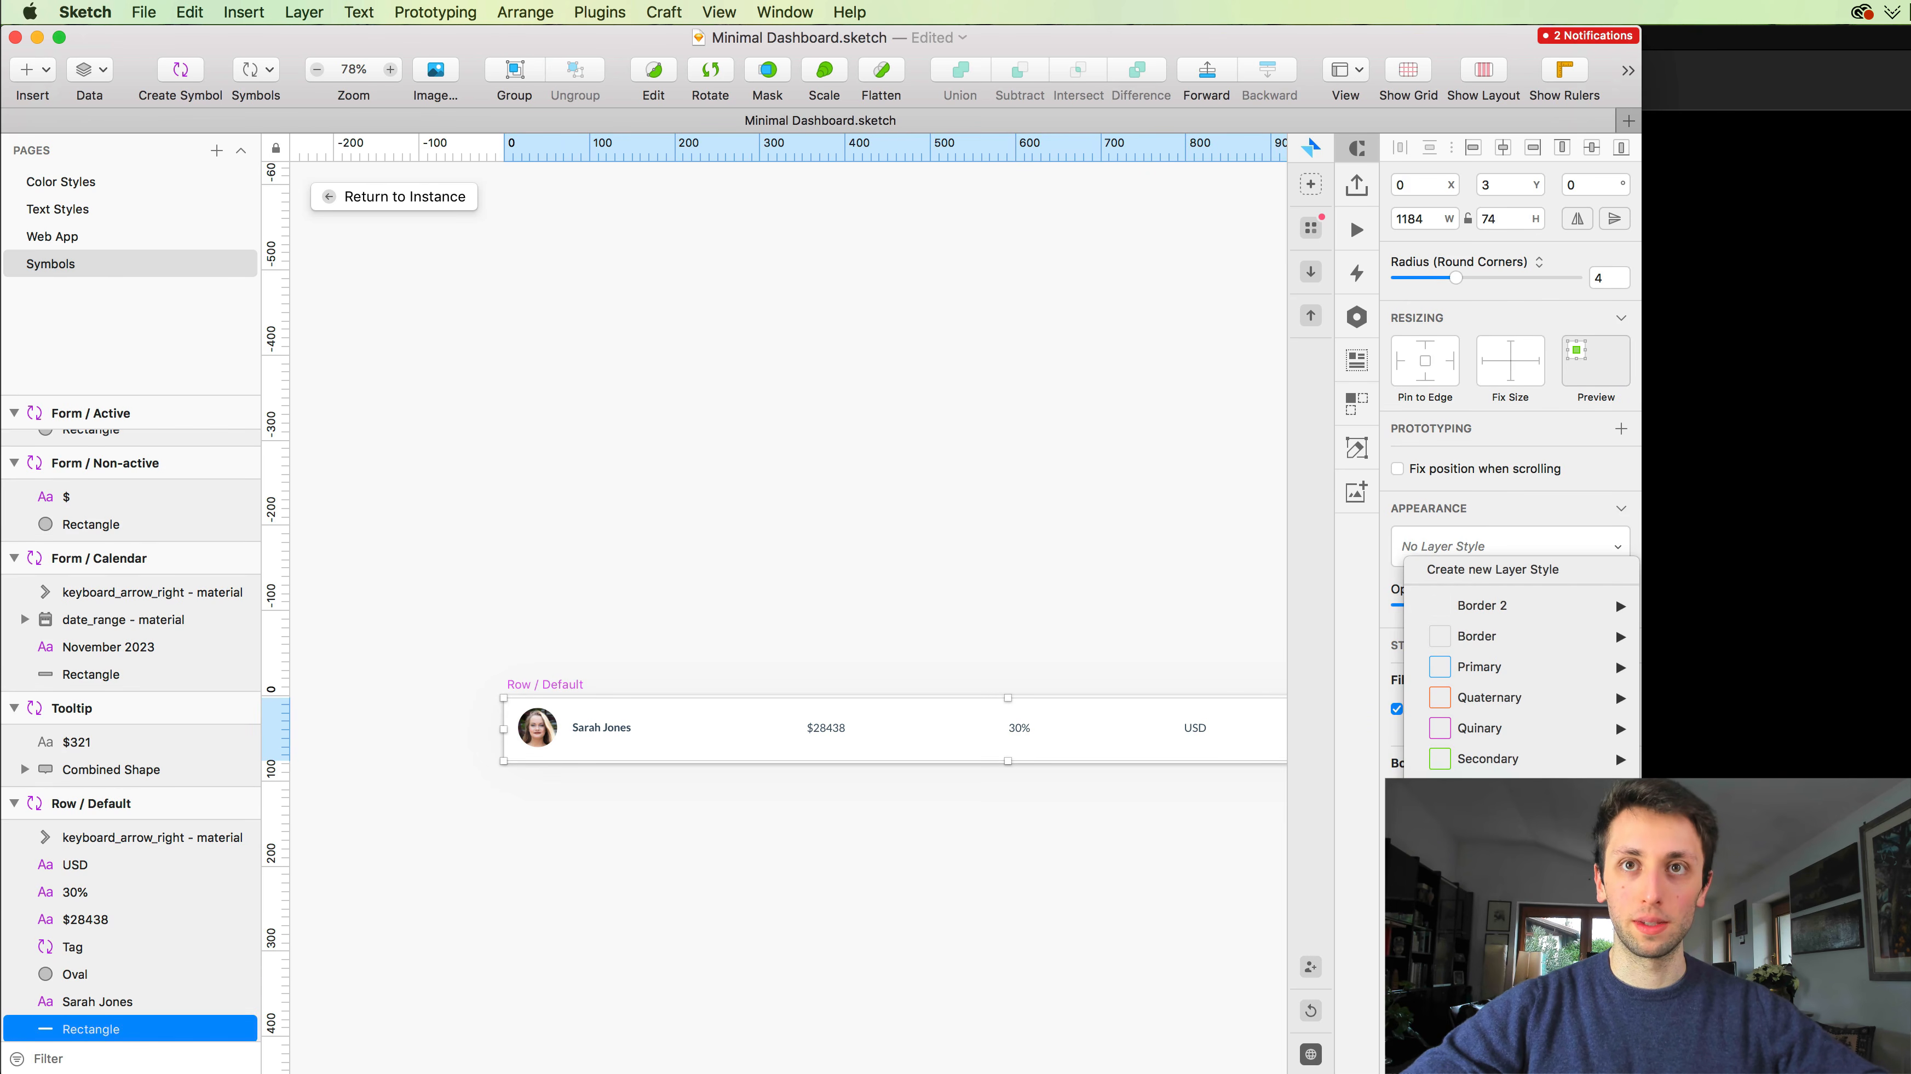
{"action": "left_click", "coordinate": [958, 662]}
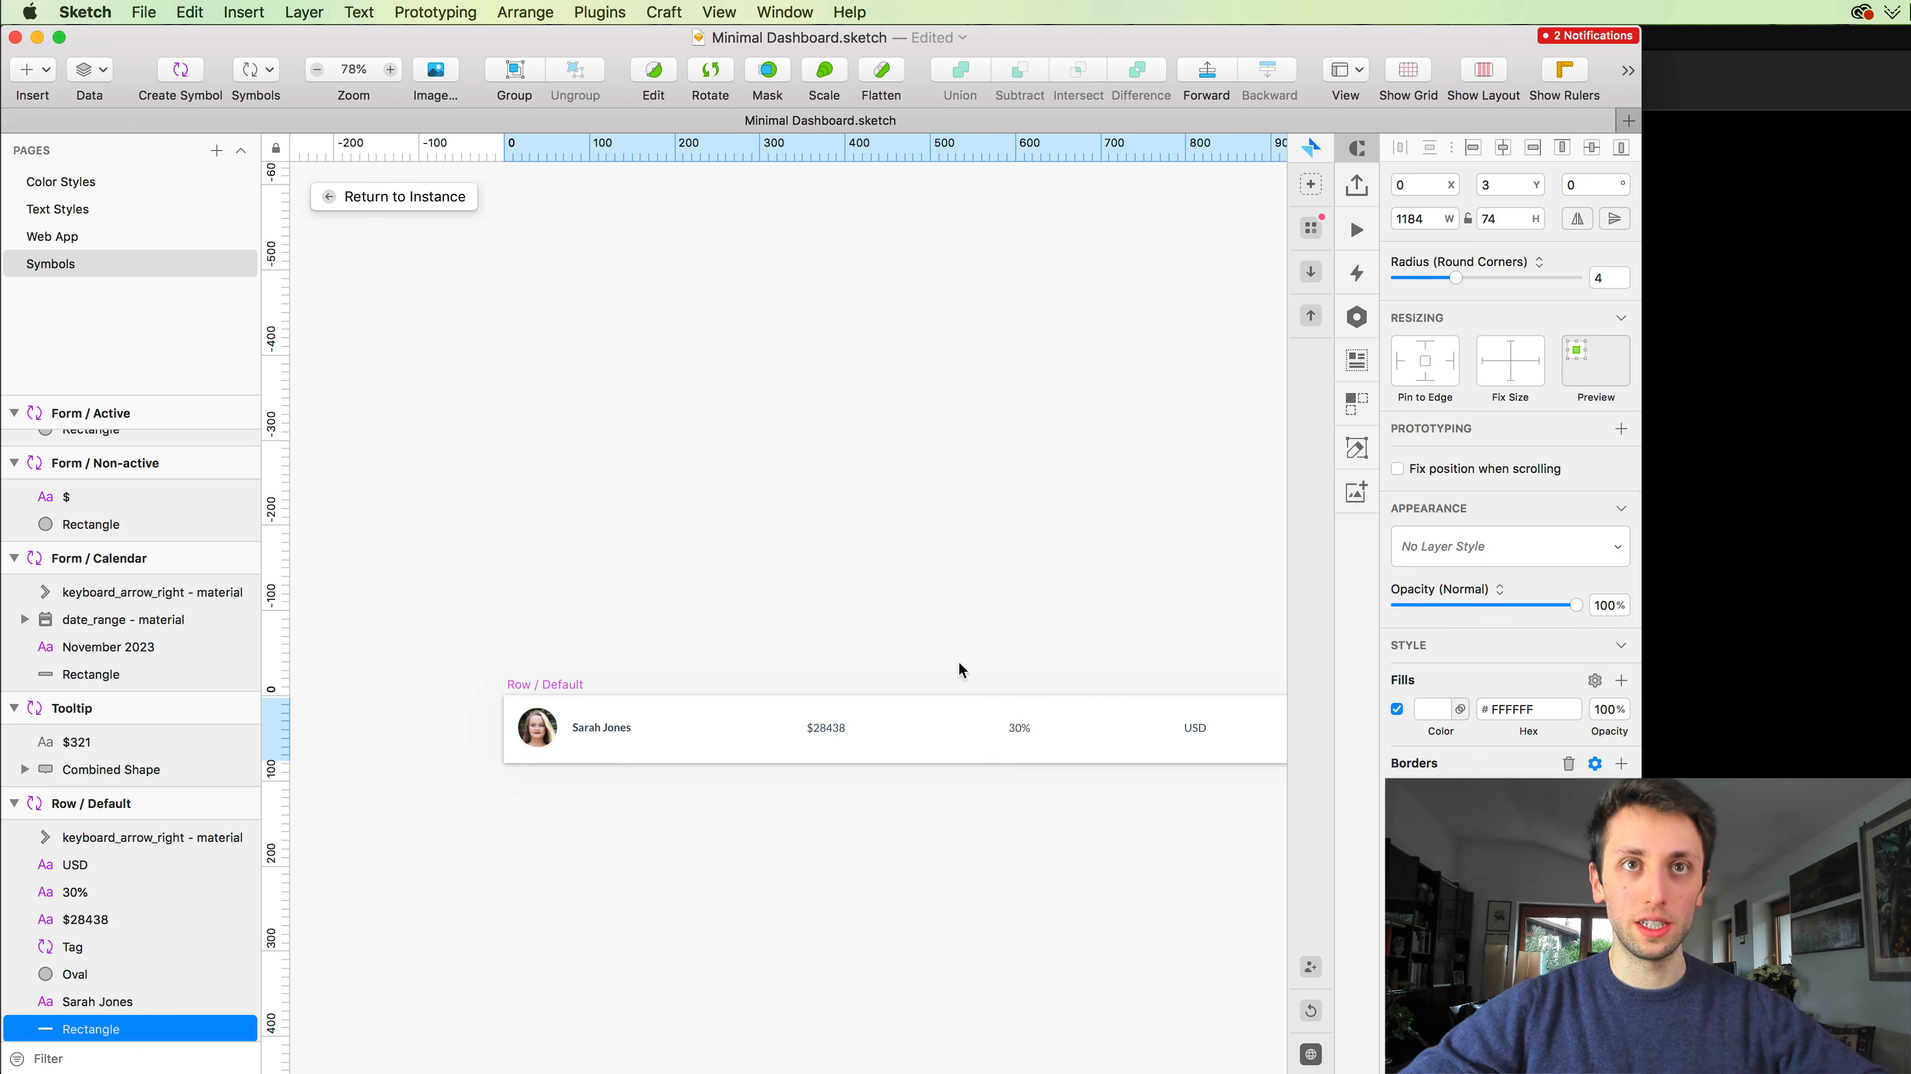
{"action": "left_click", "coordinate": [404, 197]}
Step: Deselect the row and examine the dashboard's filters, charts and table rows up close and as a whole
{"action": "scroll", "coordinate": [676, 675], "scroll_direction": "down", "scroll_amount": 4}
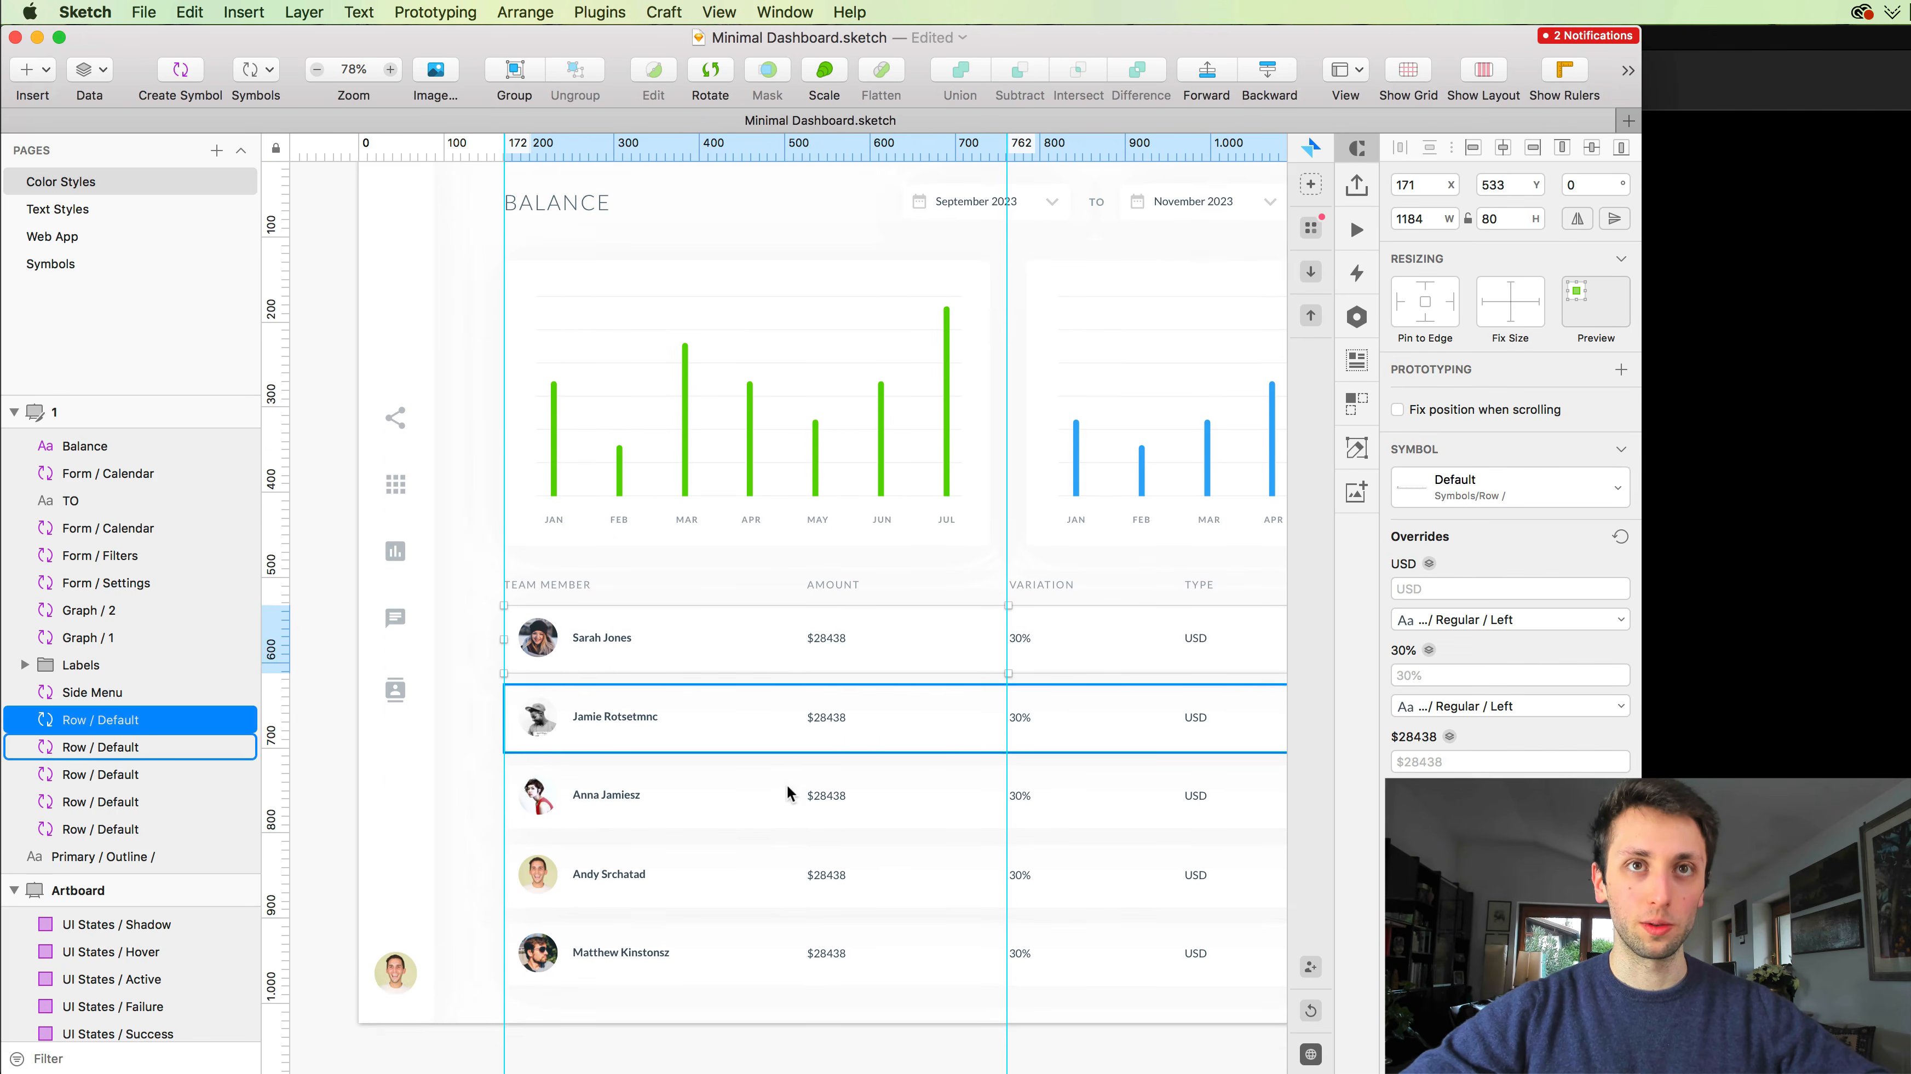
{"action": "scroll", "coordinate": [676, 674], "scroll_direction": "right", "scroll_amount": 2}
{"action": "scroll", "coordinate": [676, 675], "scroll_direction": "down", "scroll_amount": 3}
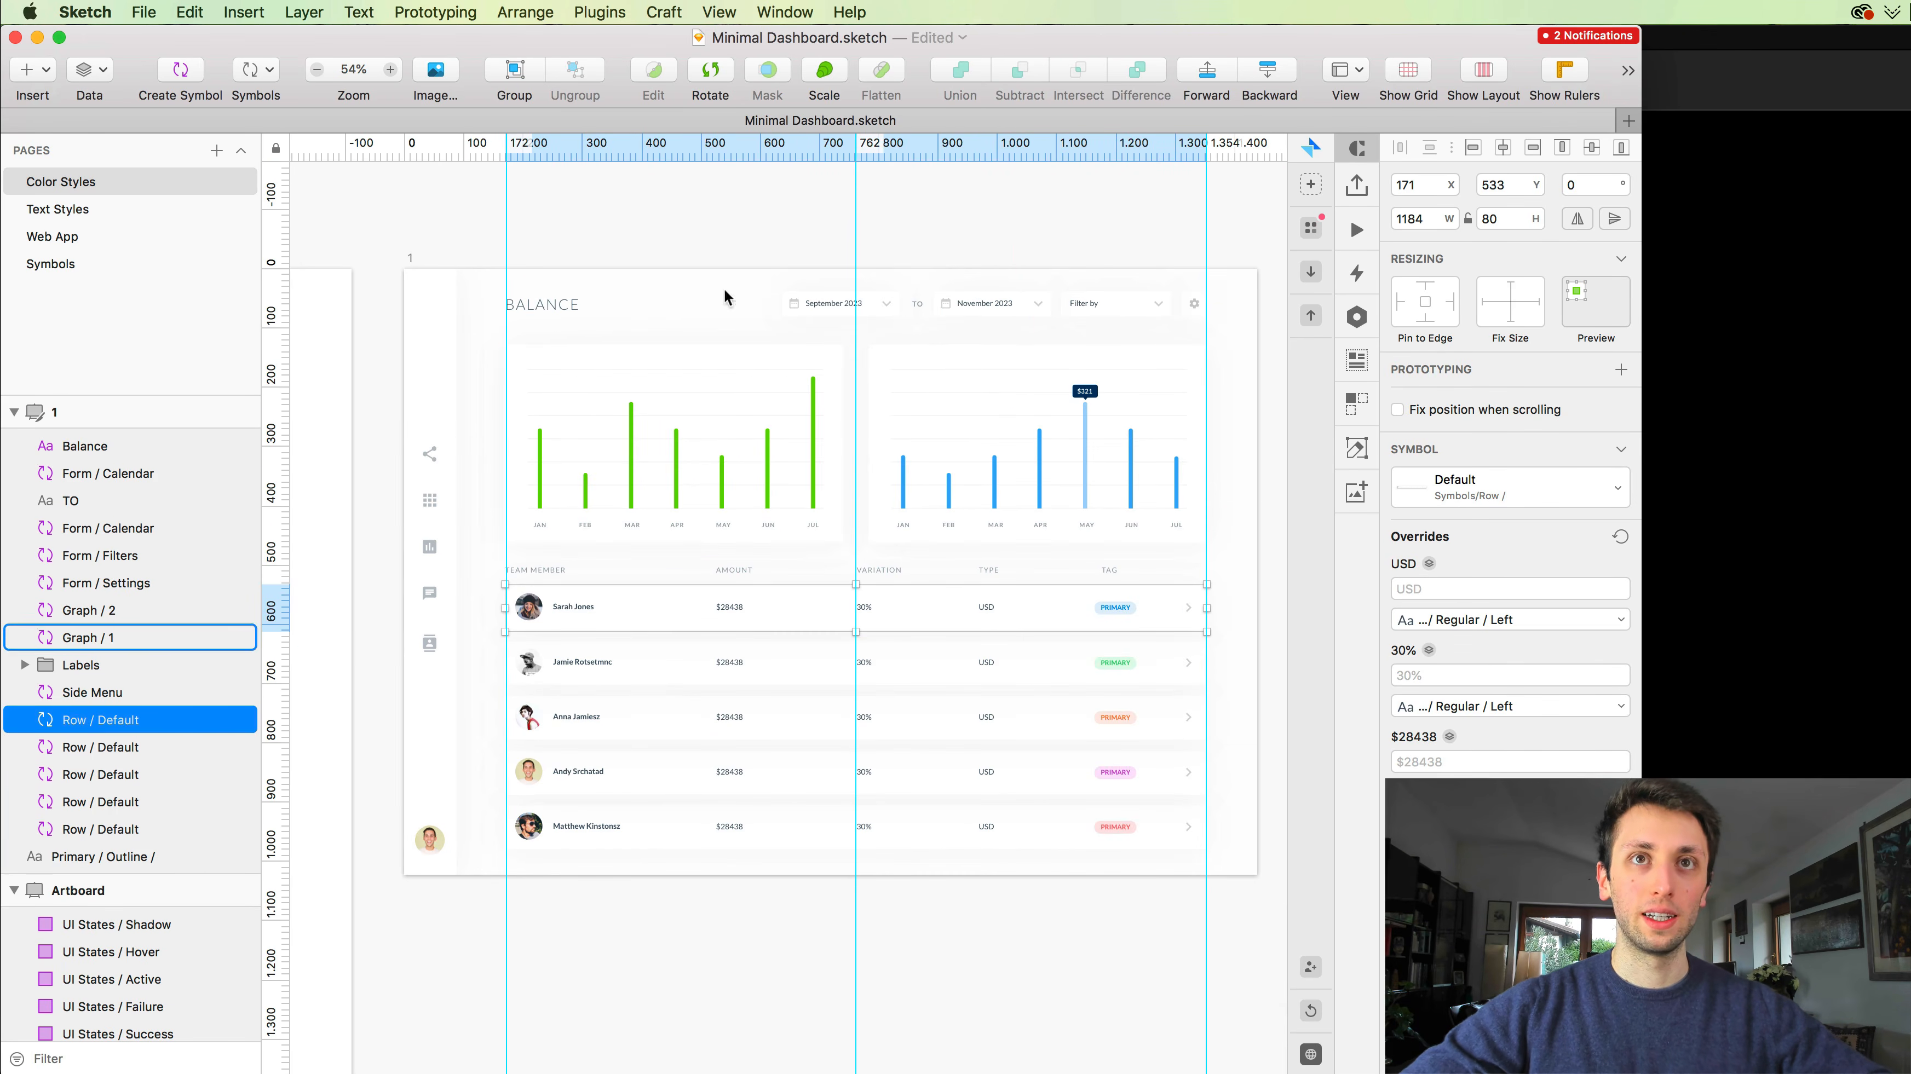
{"action": "left_click", "coordinate": [913, 239]}
{"action": "scroll", "coordinate": [914, 241], "scroll_direction": "up", "scroll_amount": 5}
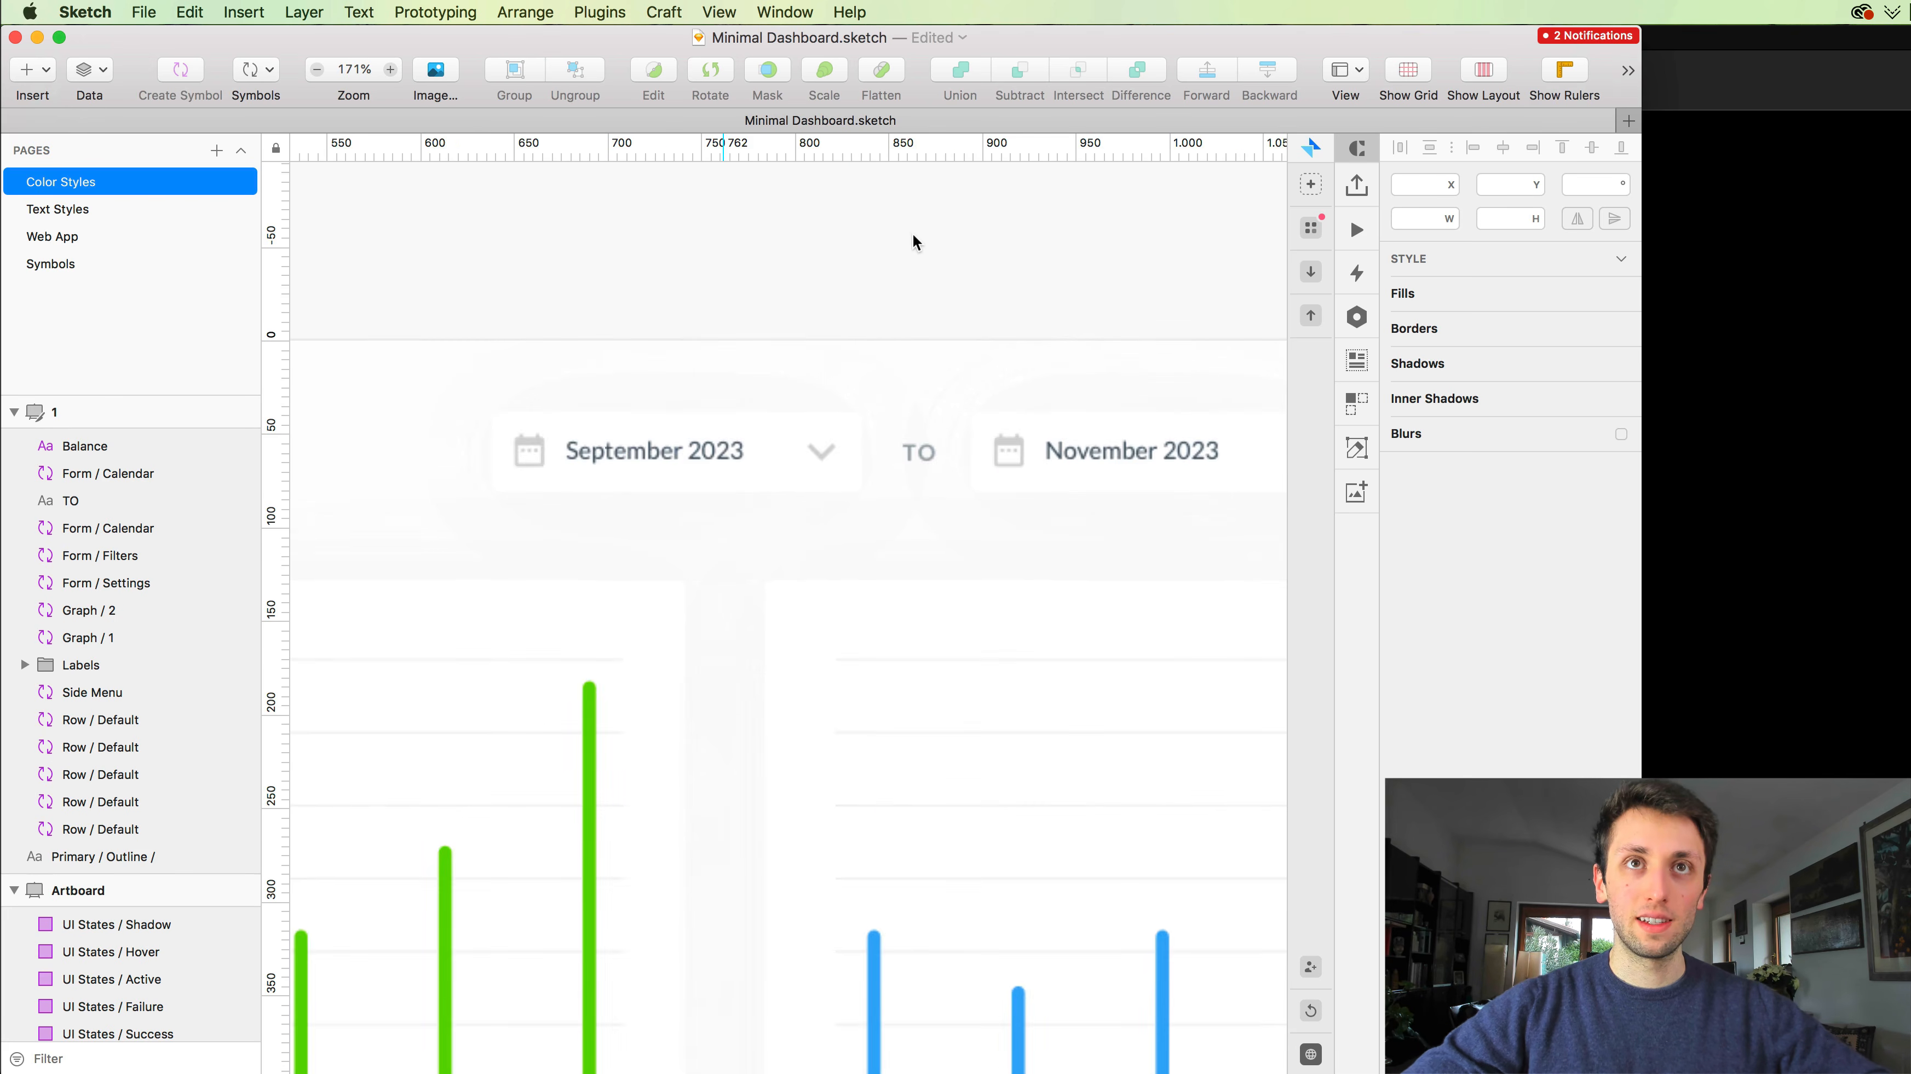
{"action": "scroll", "coordinate": [913, 241], "scroll_direction": "down", "scroll_amount": 5}
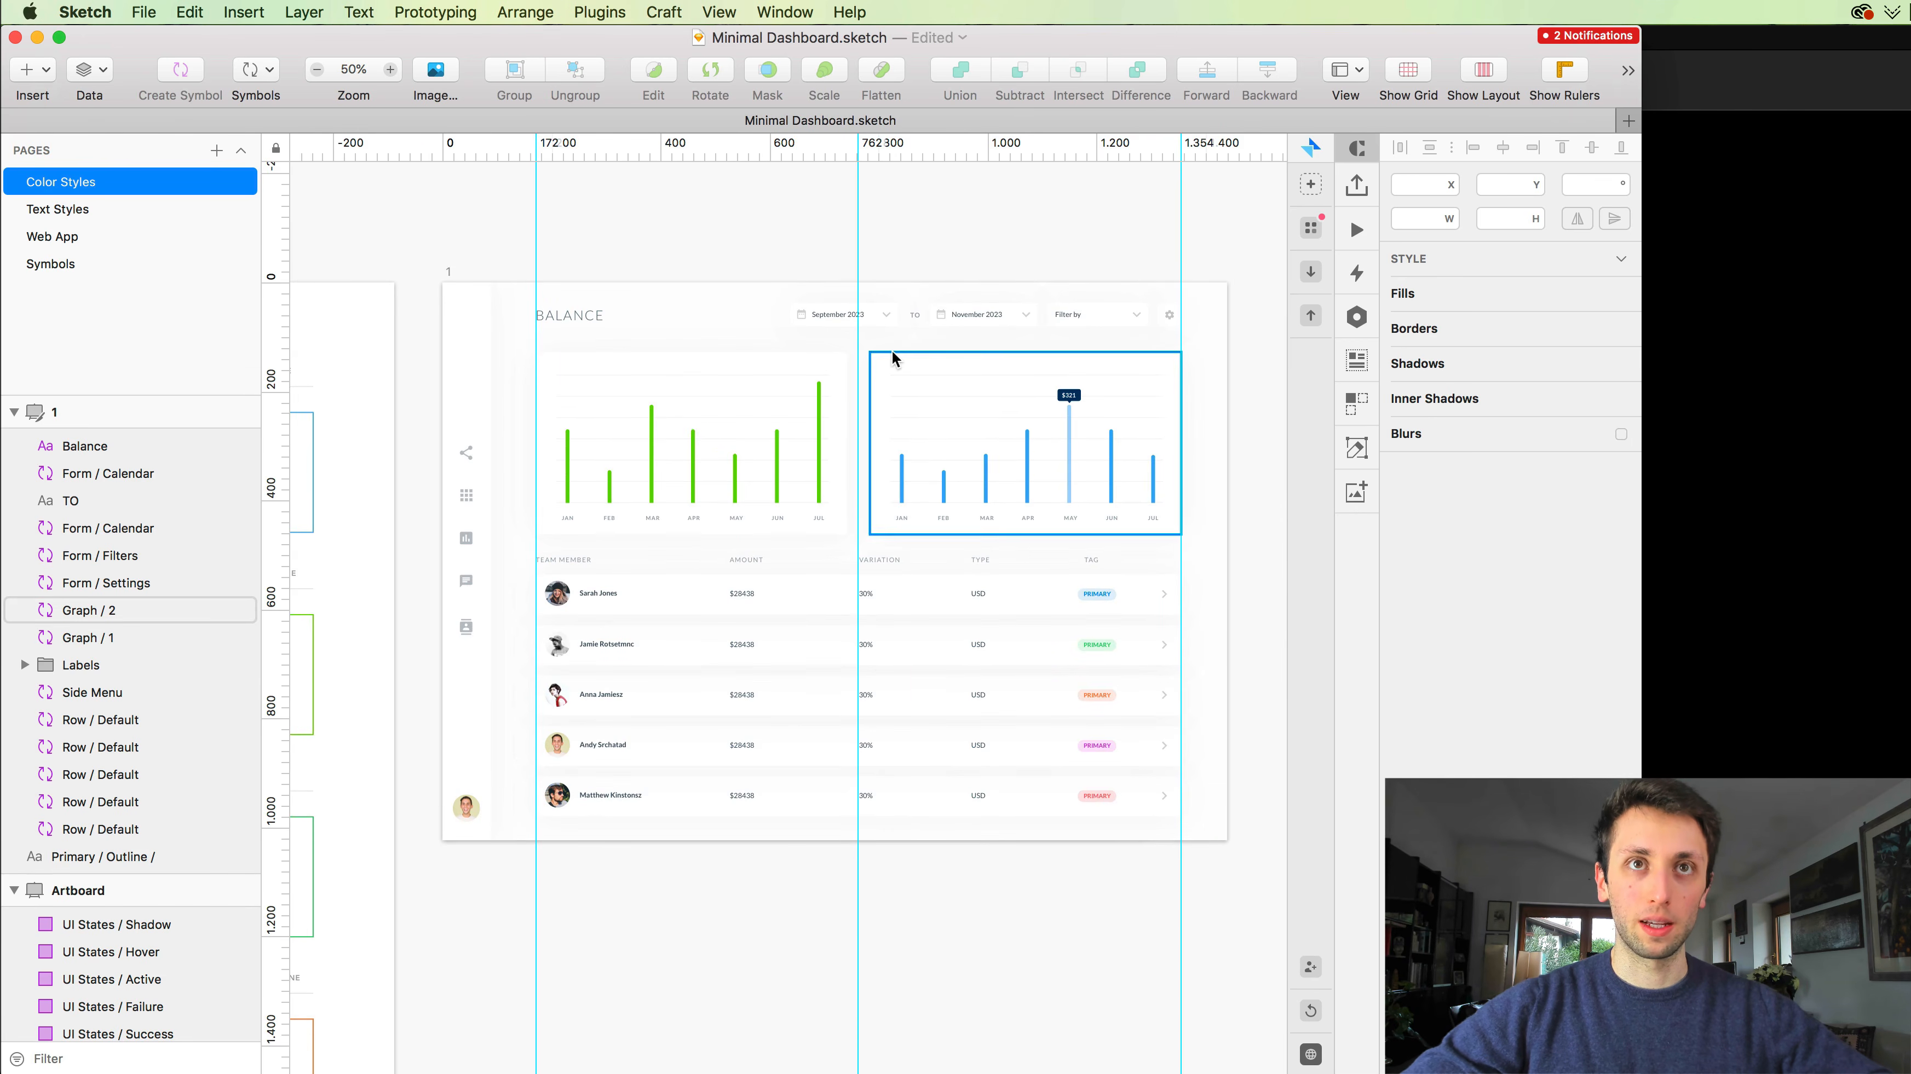
{"action": "scroll", "coordinate": [903, 334], "scroll_direction": "up", "scroll_amount": 2}
{"action": "scroll", "coordinate": [924, 230], "scroll_direction": "right", "scroll_amount": 2}
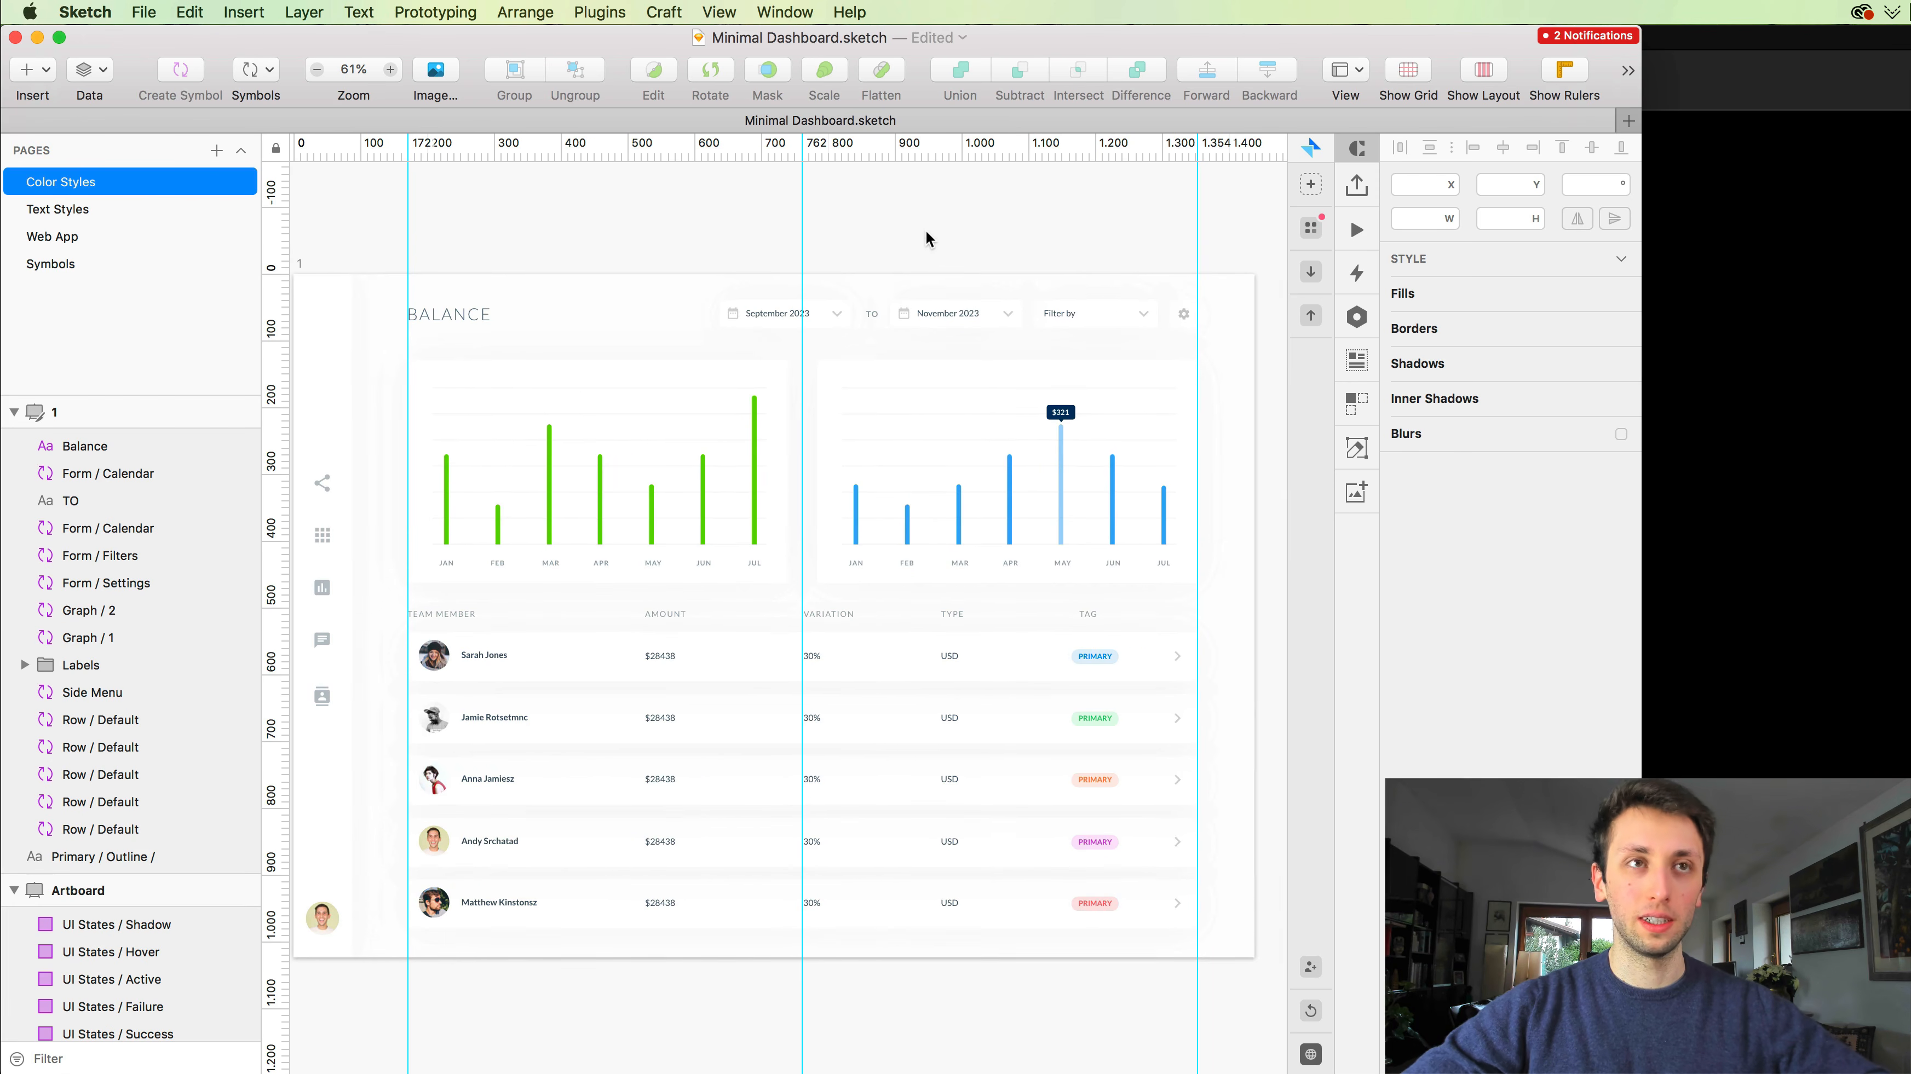
{"action": "scroll", "coordinate": [925, 230], "scroll_direction": "down", "scroll_amount": 2}
{"action": "scroll", "coordinate": [925, 230], "scroll_direction": "right", "scroll_amount": 3}
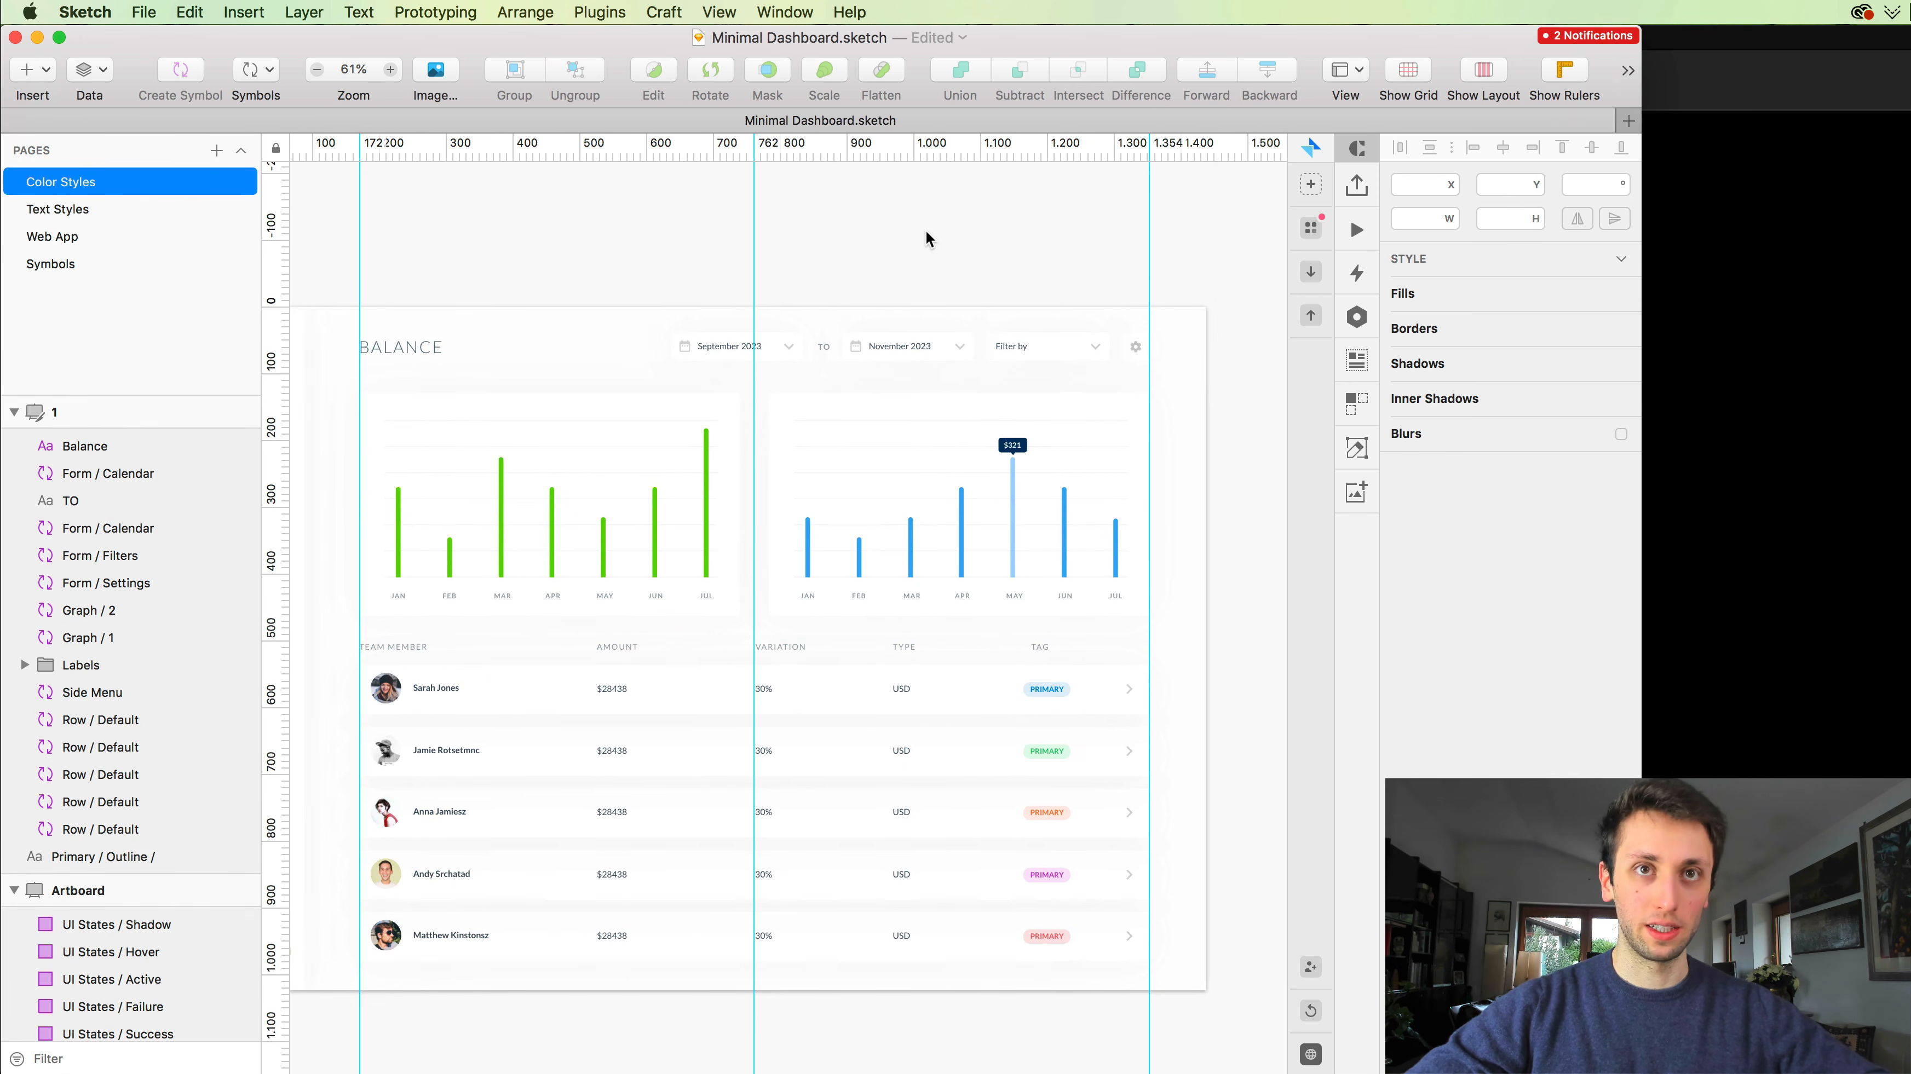
{"action": "scroll", "coordinate": [893, 290], "scroll_direction": "left", "scroll_amount": 5}
{"action": "scroll", "coordinate": [894, 290], "scroll_direction": "down", "scroll_amount": 2}
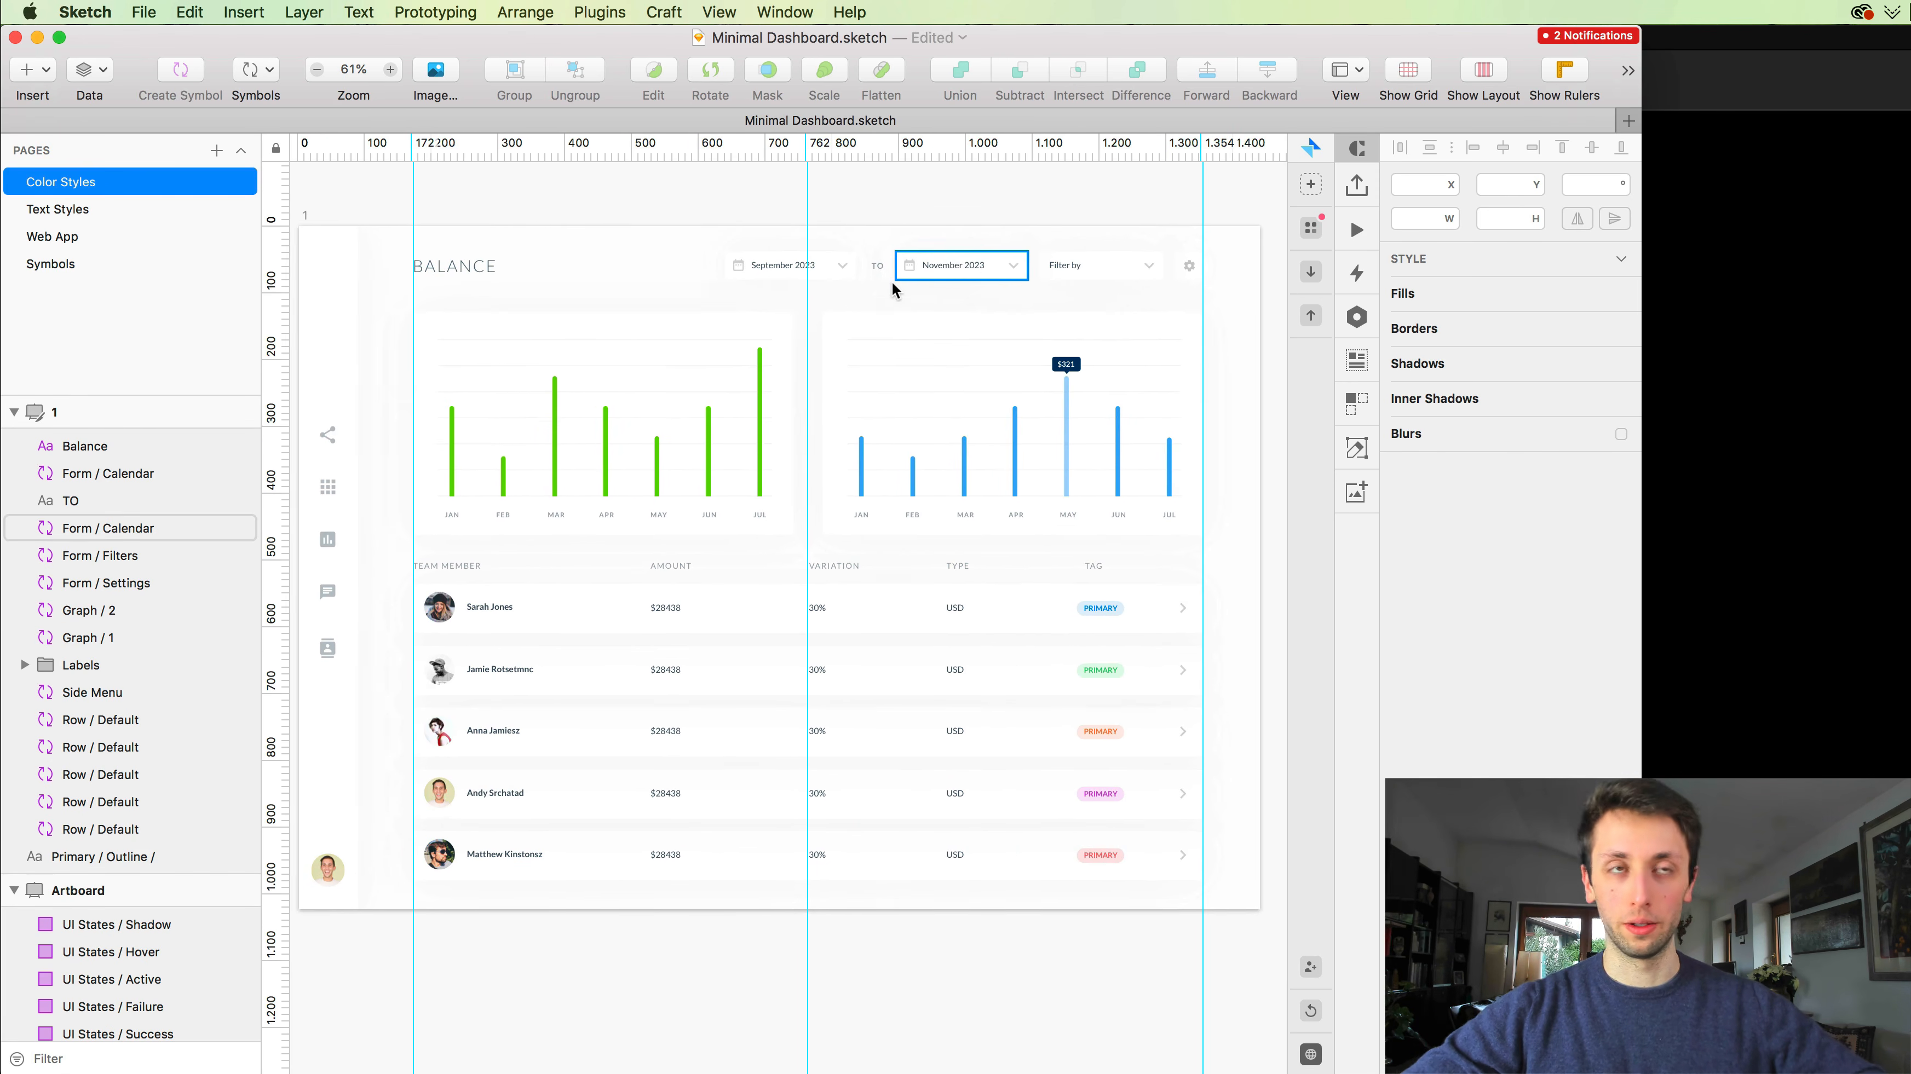
{"action": "scroll", "coordinate": [891, 289], "scroll_direction": "up", "scroll_amount": 2}
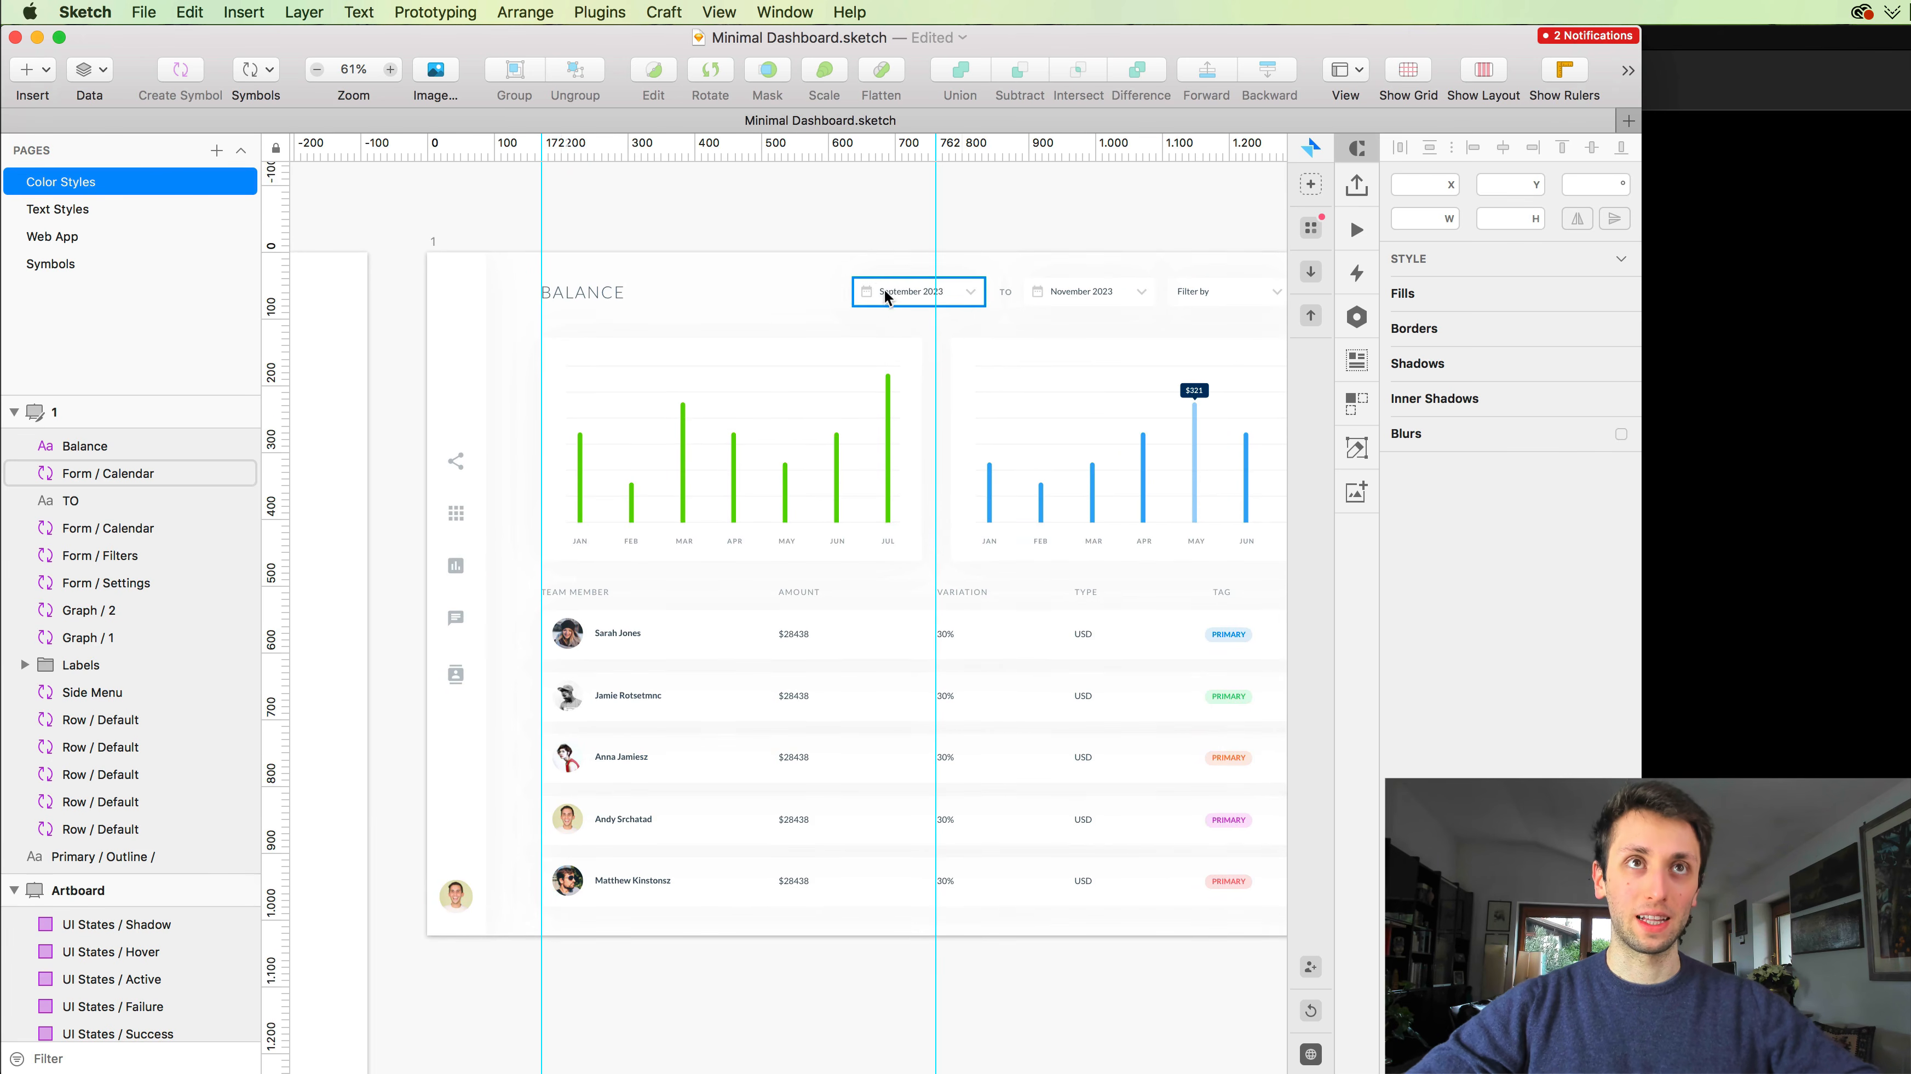
Step: Examine the style artboard's solid, outline and UI state swatches beside the dashboard
{"action": "scroll", "coordinate": [876, 288], "scroll_direction": "left", "scroll_amount": 2}
{"action": "scroll", "coordinate": [871, 284], "scroll_direction": "down", "scroll_amount": 5}
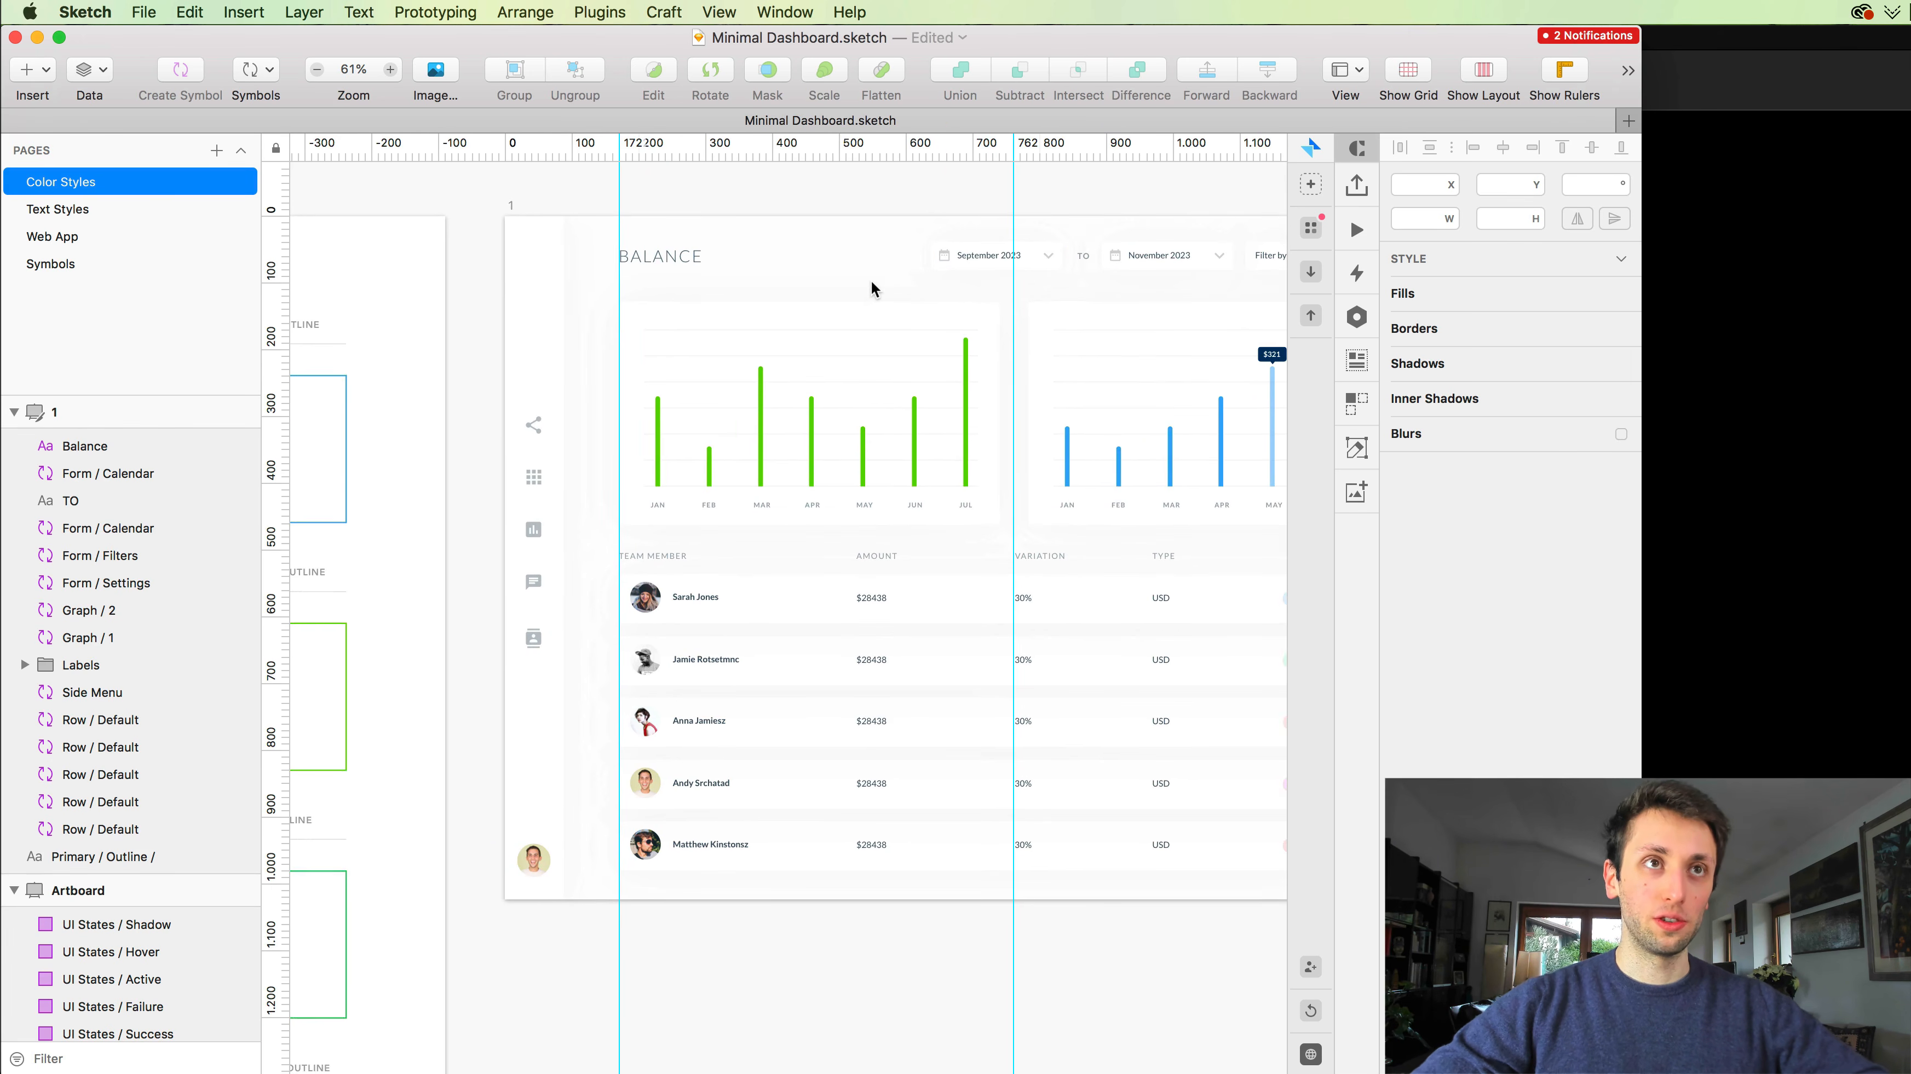
{"action": "scroll", "coordinate": [871, 279], "scroll_direction": "left", "scroll_amount": 10}
{"action": "scroll", "coordinate": [870, 280], "scroll_direction": "down", "scroll_amount": 5}
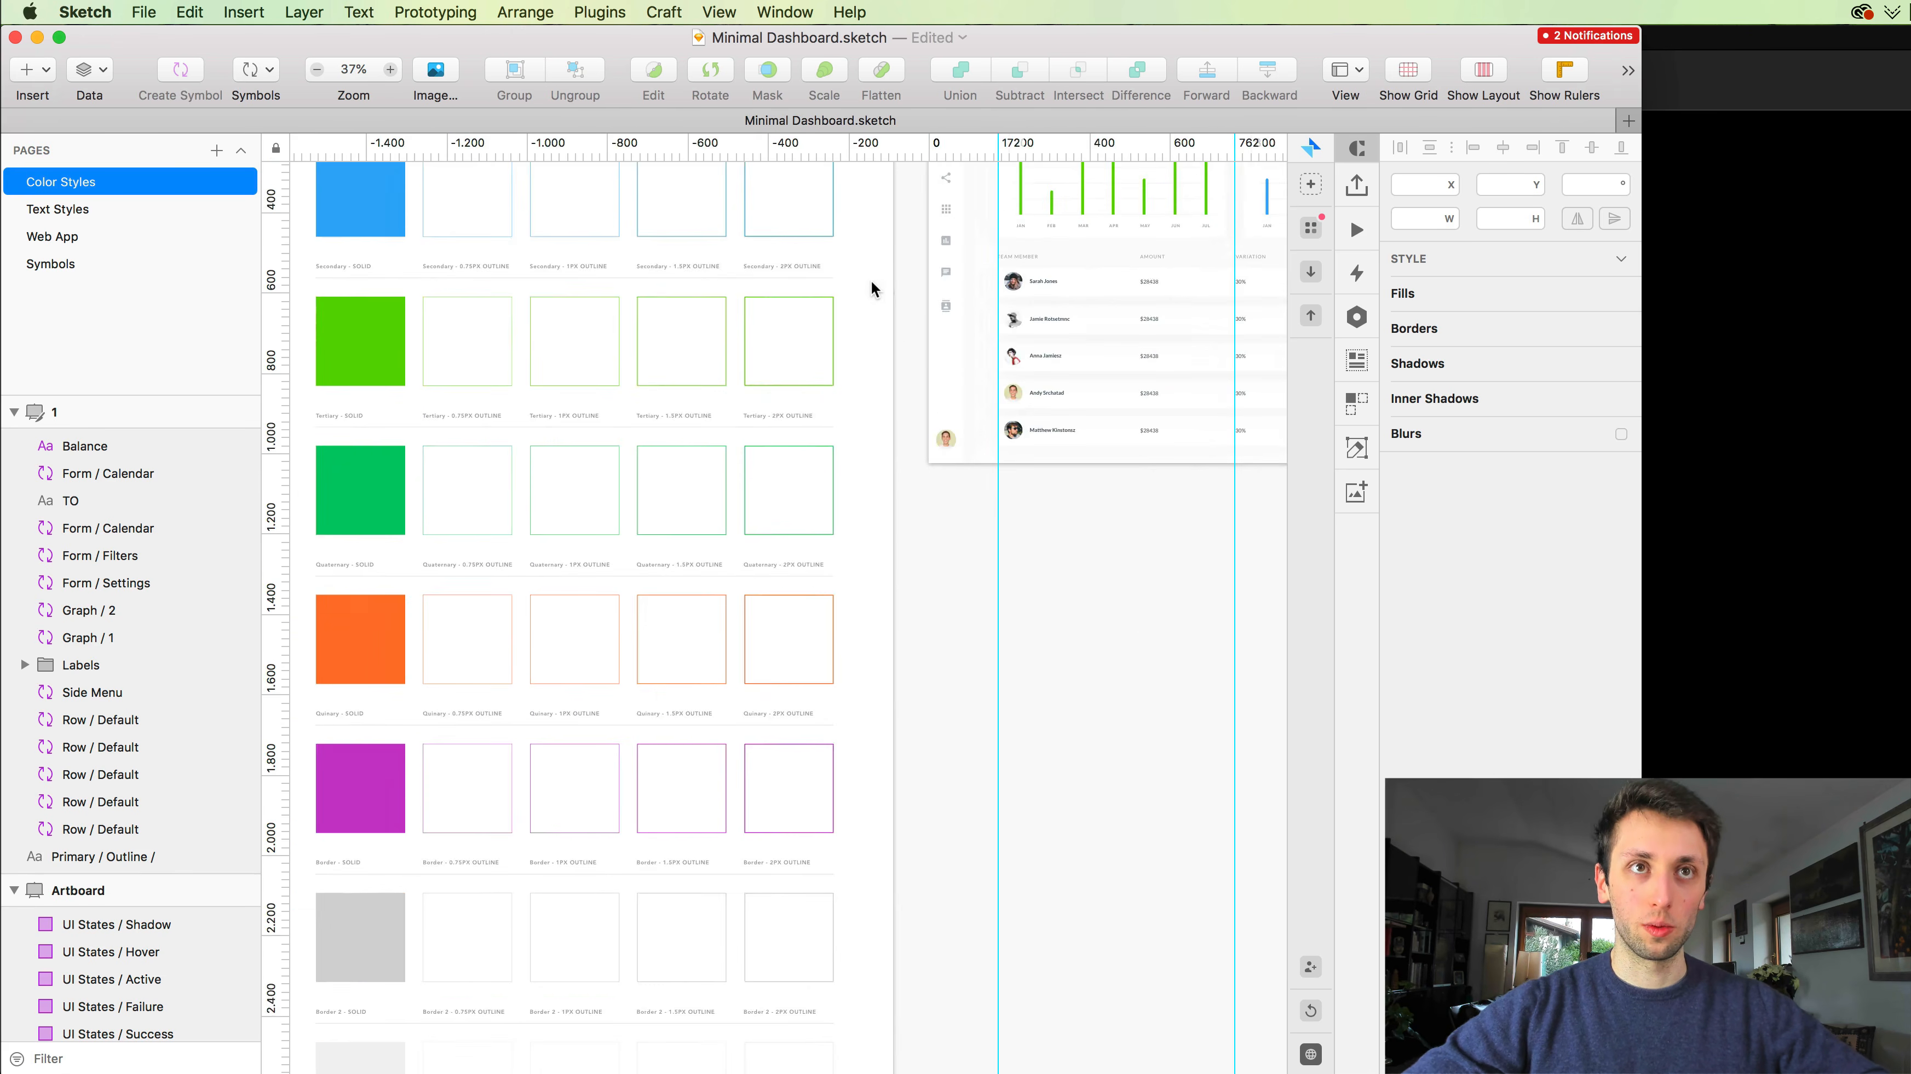
{"action": "scroll", "coordinate": [870, 279], "scroll_direction": "up", "scroll_amount": 5}
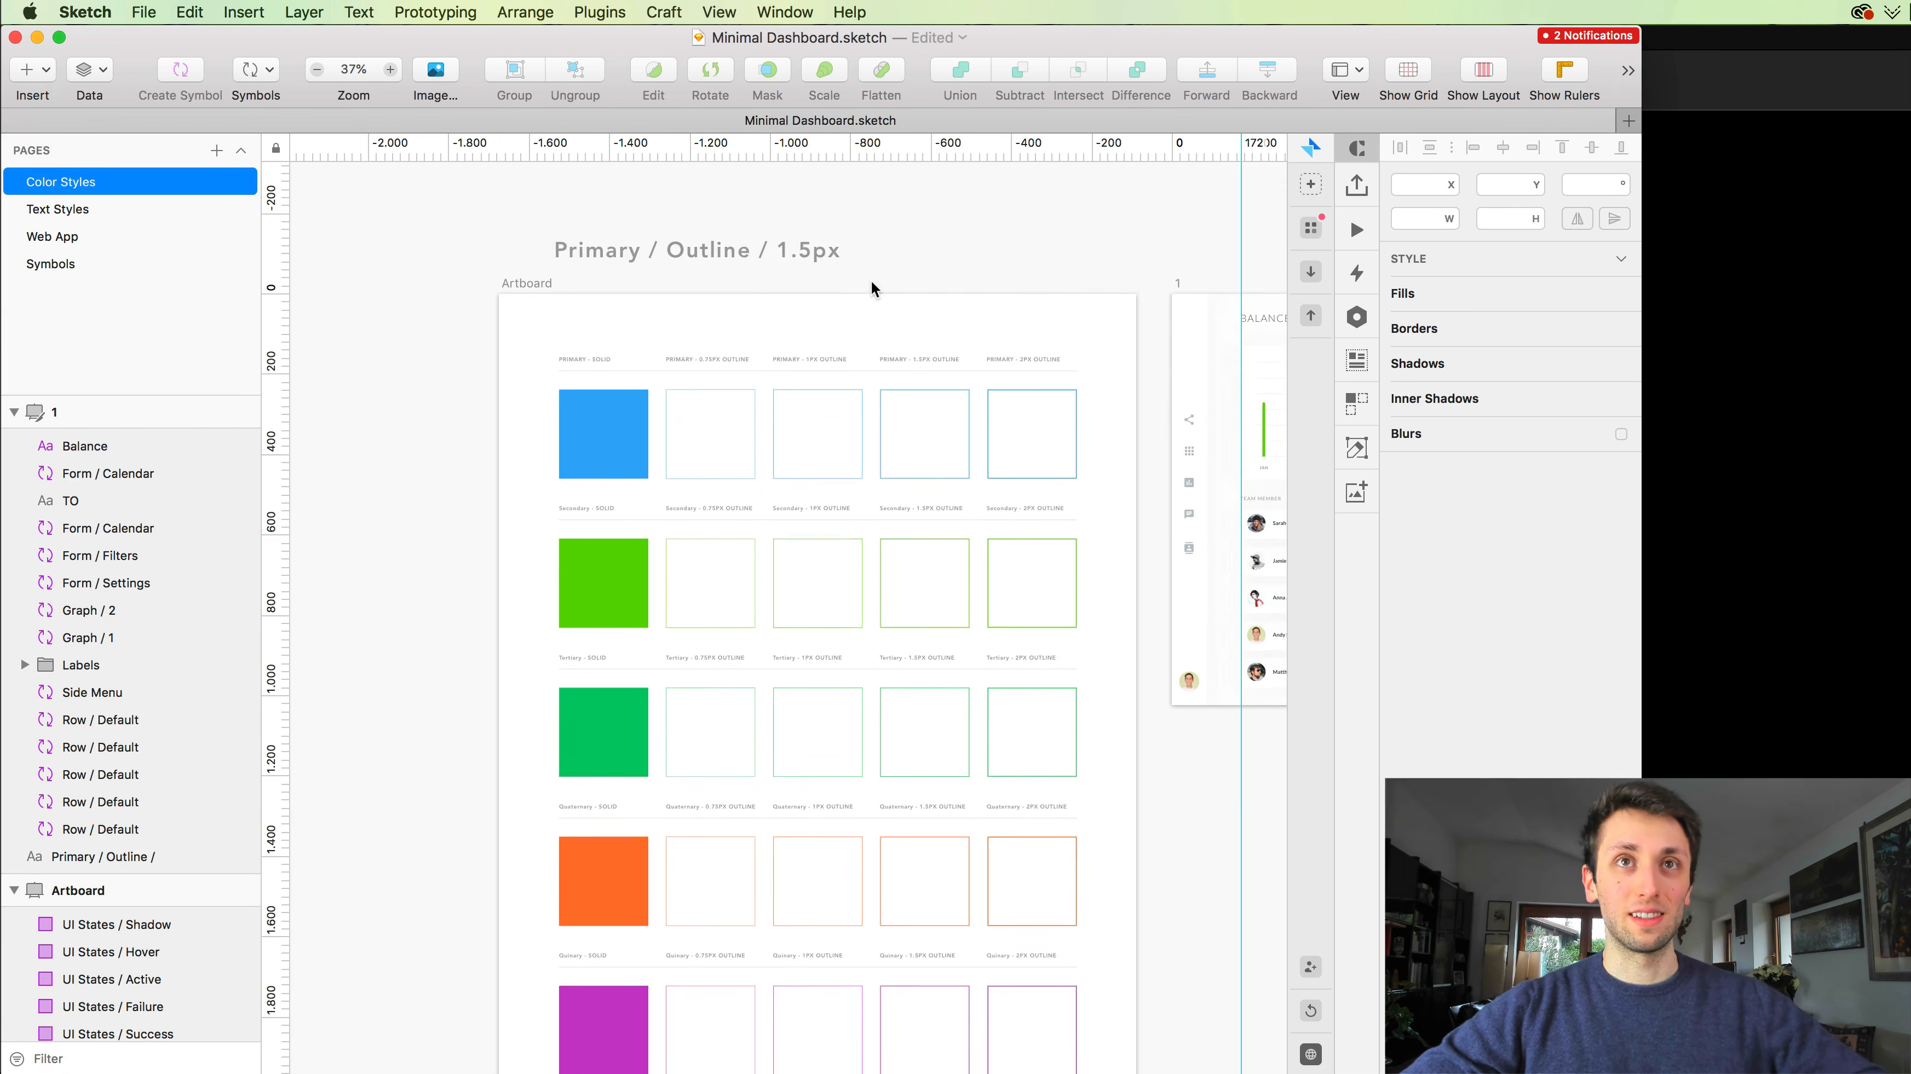
{"action": "scroll", "coordinate": [889, 296], "scroll_direction": "right", "scroll_amount": 10}
{"action": "scroll", "coordinate": [889, 298], "scroll_direction": "down", "scroll_amount": 10}
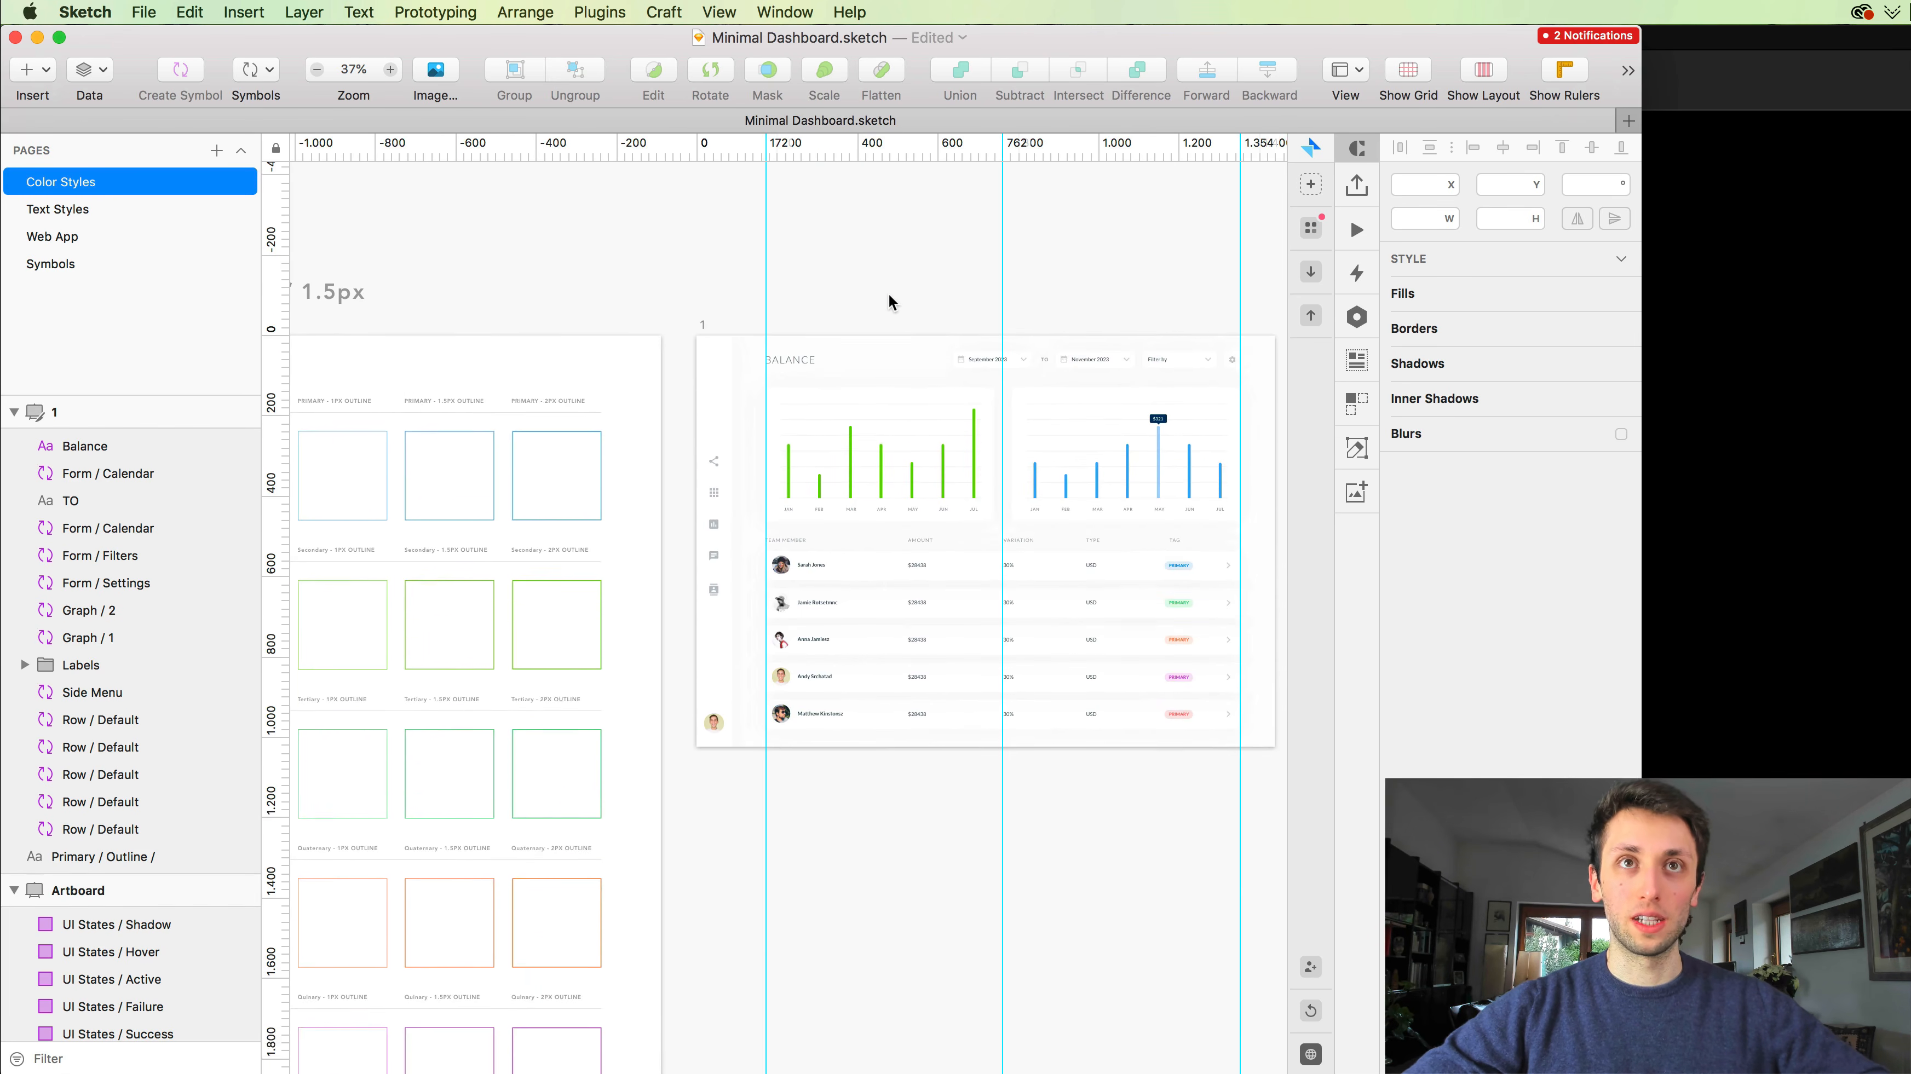
{"action": "scroll", "coordinate": [889, 298], "scroll_direction": "left", "scroll_amount": 8}
{"action": "scroll", "coordinate": [889, 301], "scroll_direction": "up", "scroll_amount": 5}
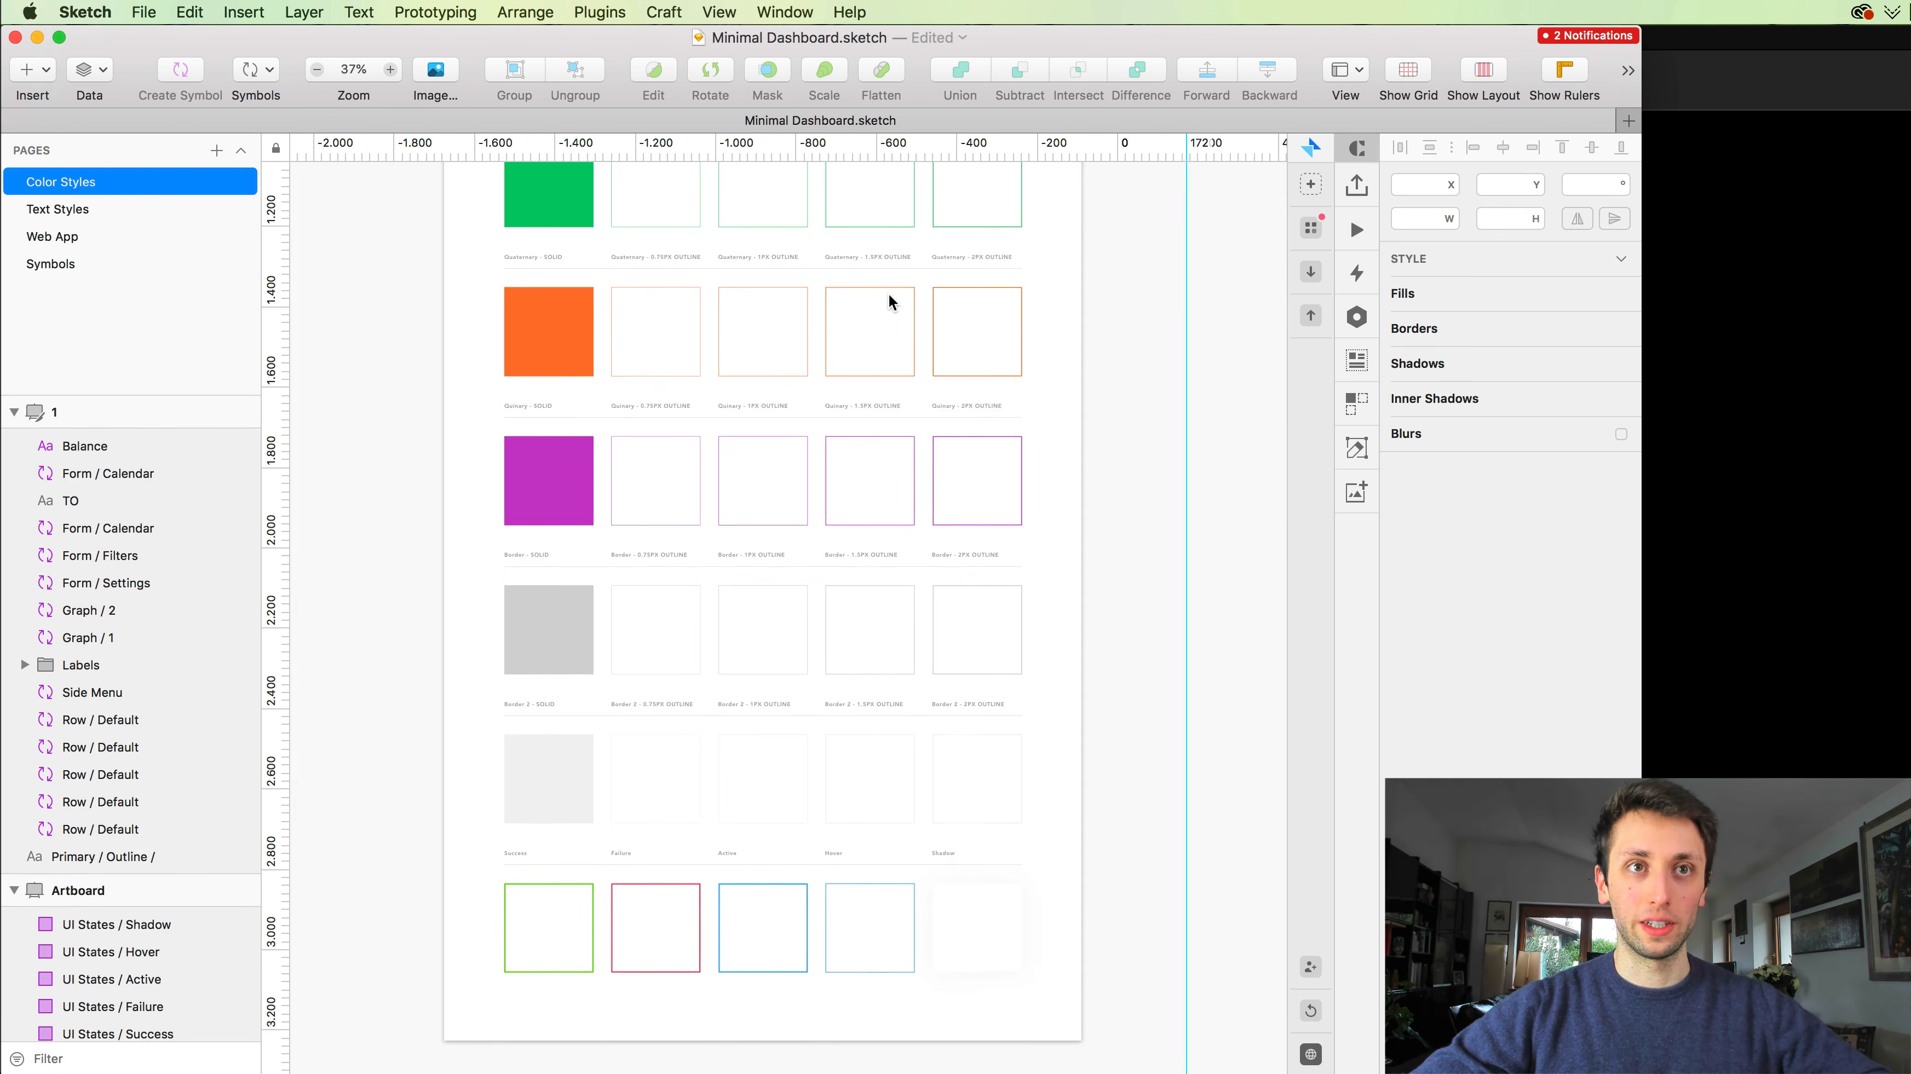
{"action": "scroll", "coordinate": [785, 319], "scroll_direction": "up", "scroll_amount": 3}
{"action": "scroll", "coordinate": [785, 312], "scroll_direction": "left", "scroll_amount": 2}
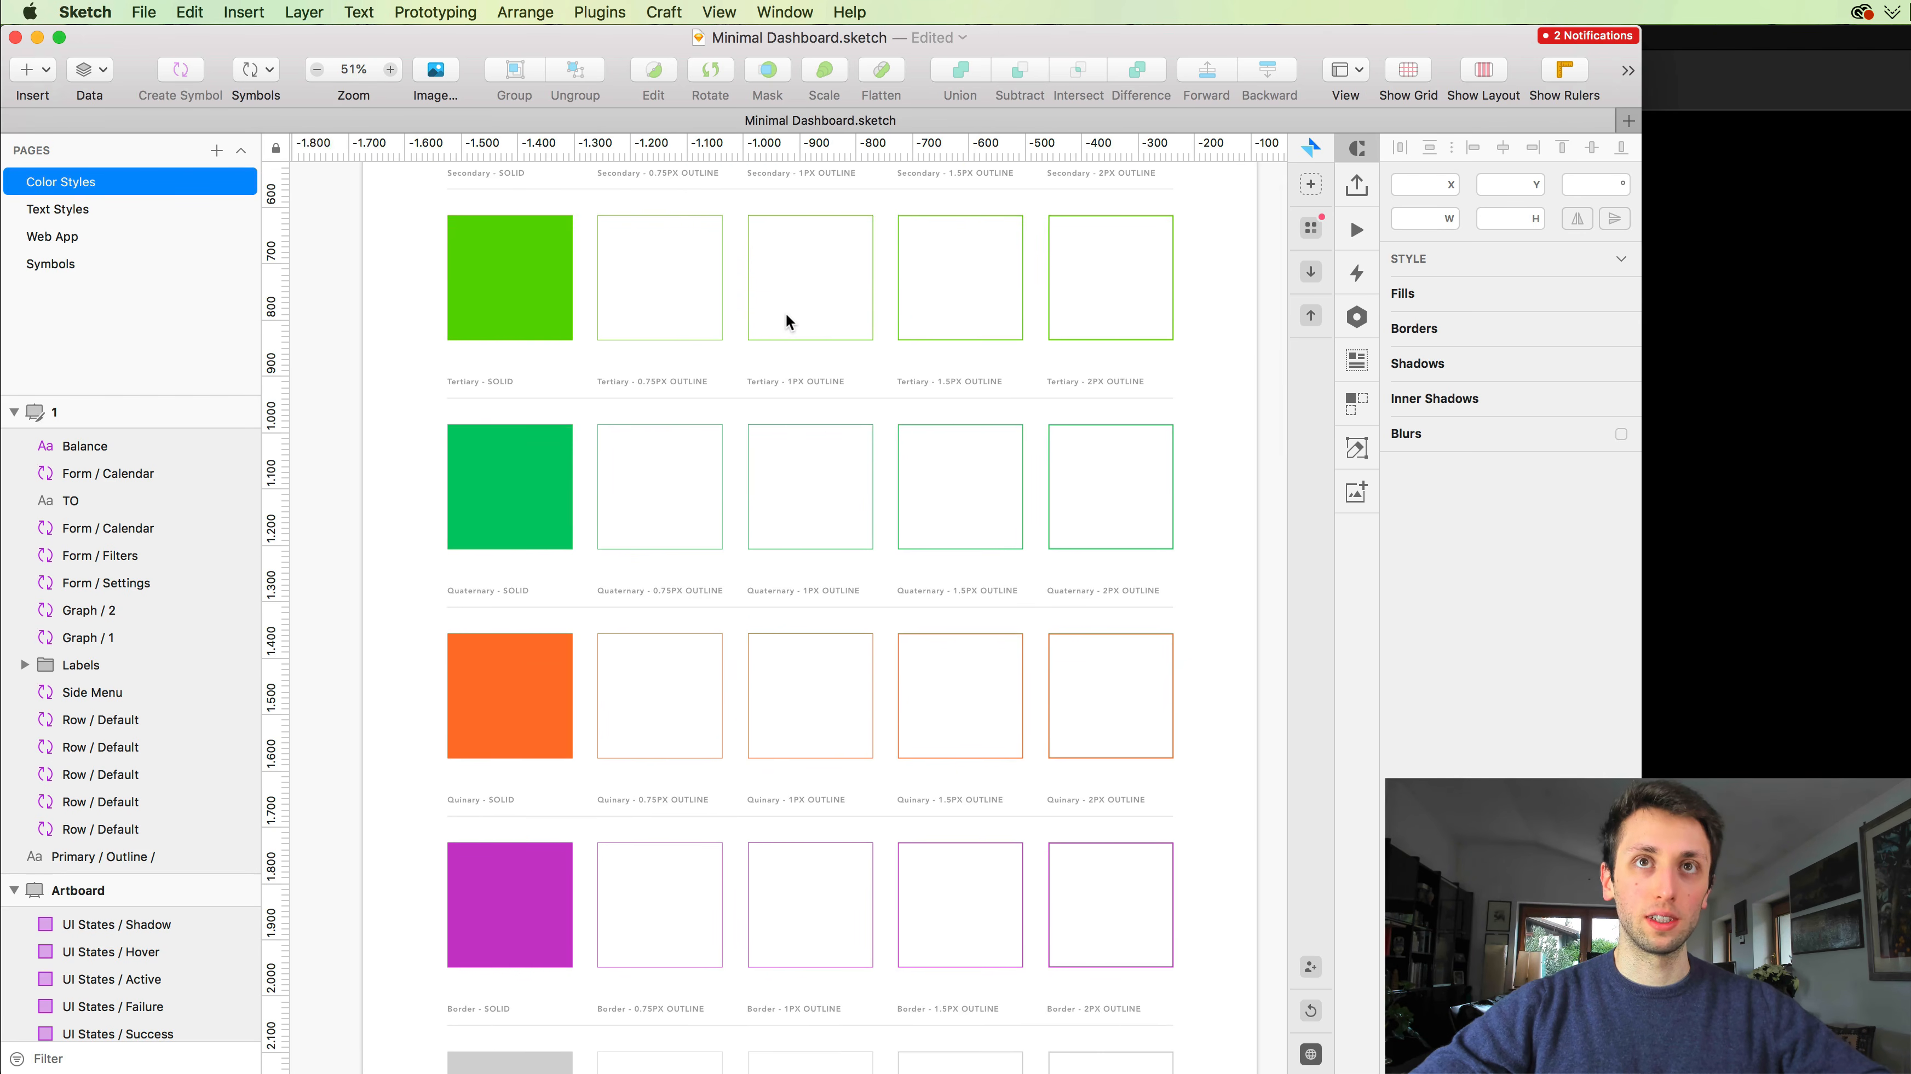
Step: Widen the document window to the full width of the screen
{"action": "scroll", "coordinate": [785, 312], "scroll_direction": "up", "scroll_amount": 4}
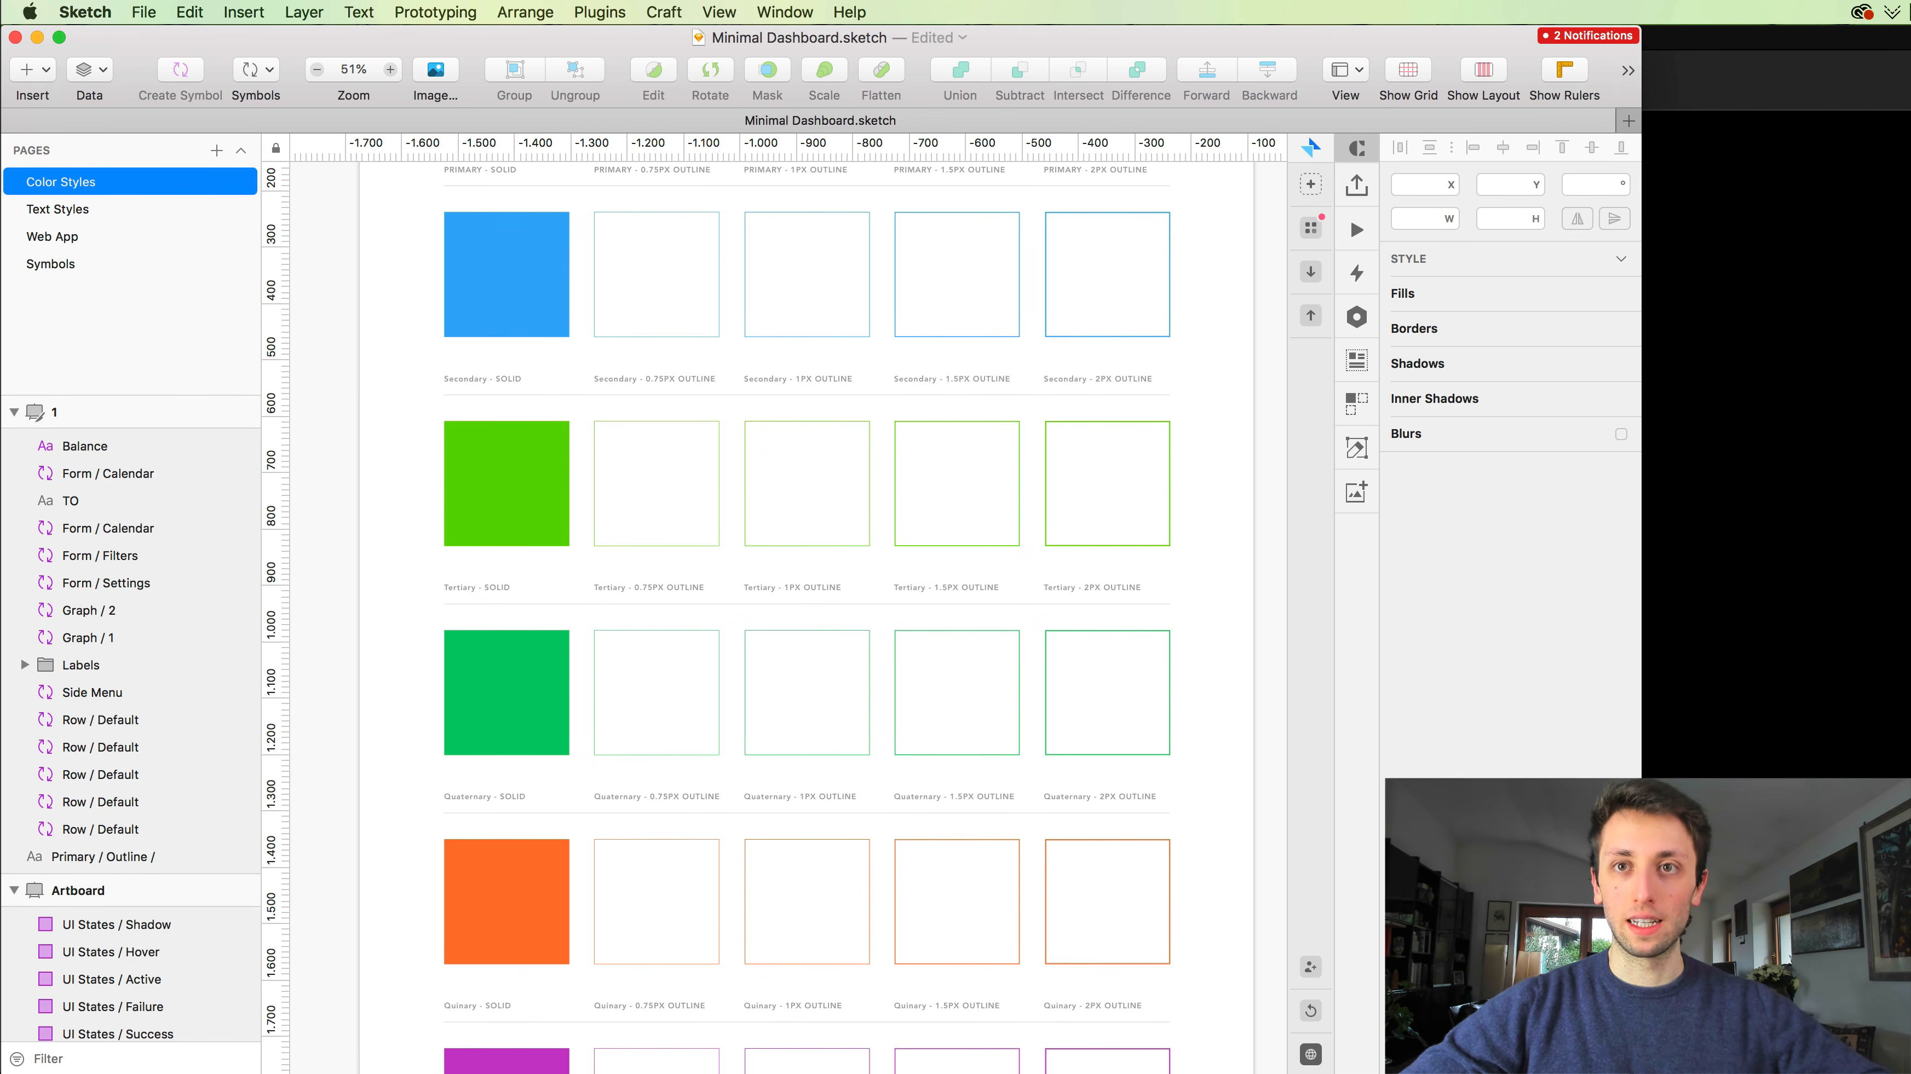
{"action": "left_click_drag", "start_coordinate": [1642, 376], "coordinate": [1910, 376]}
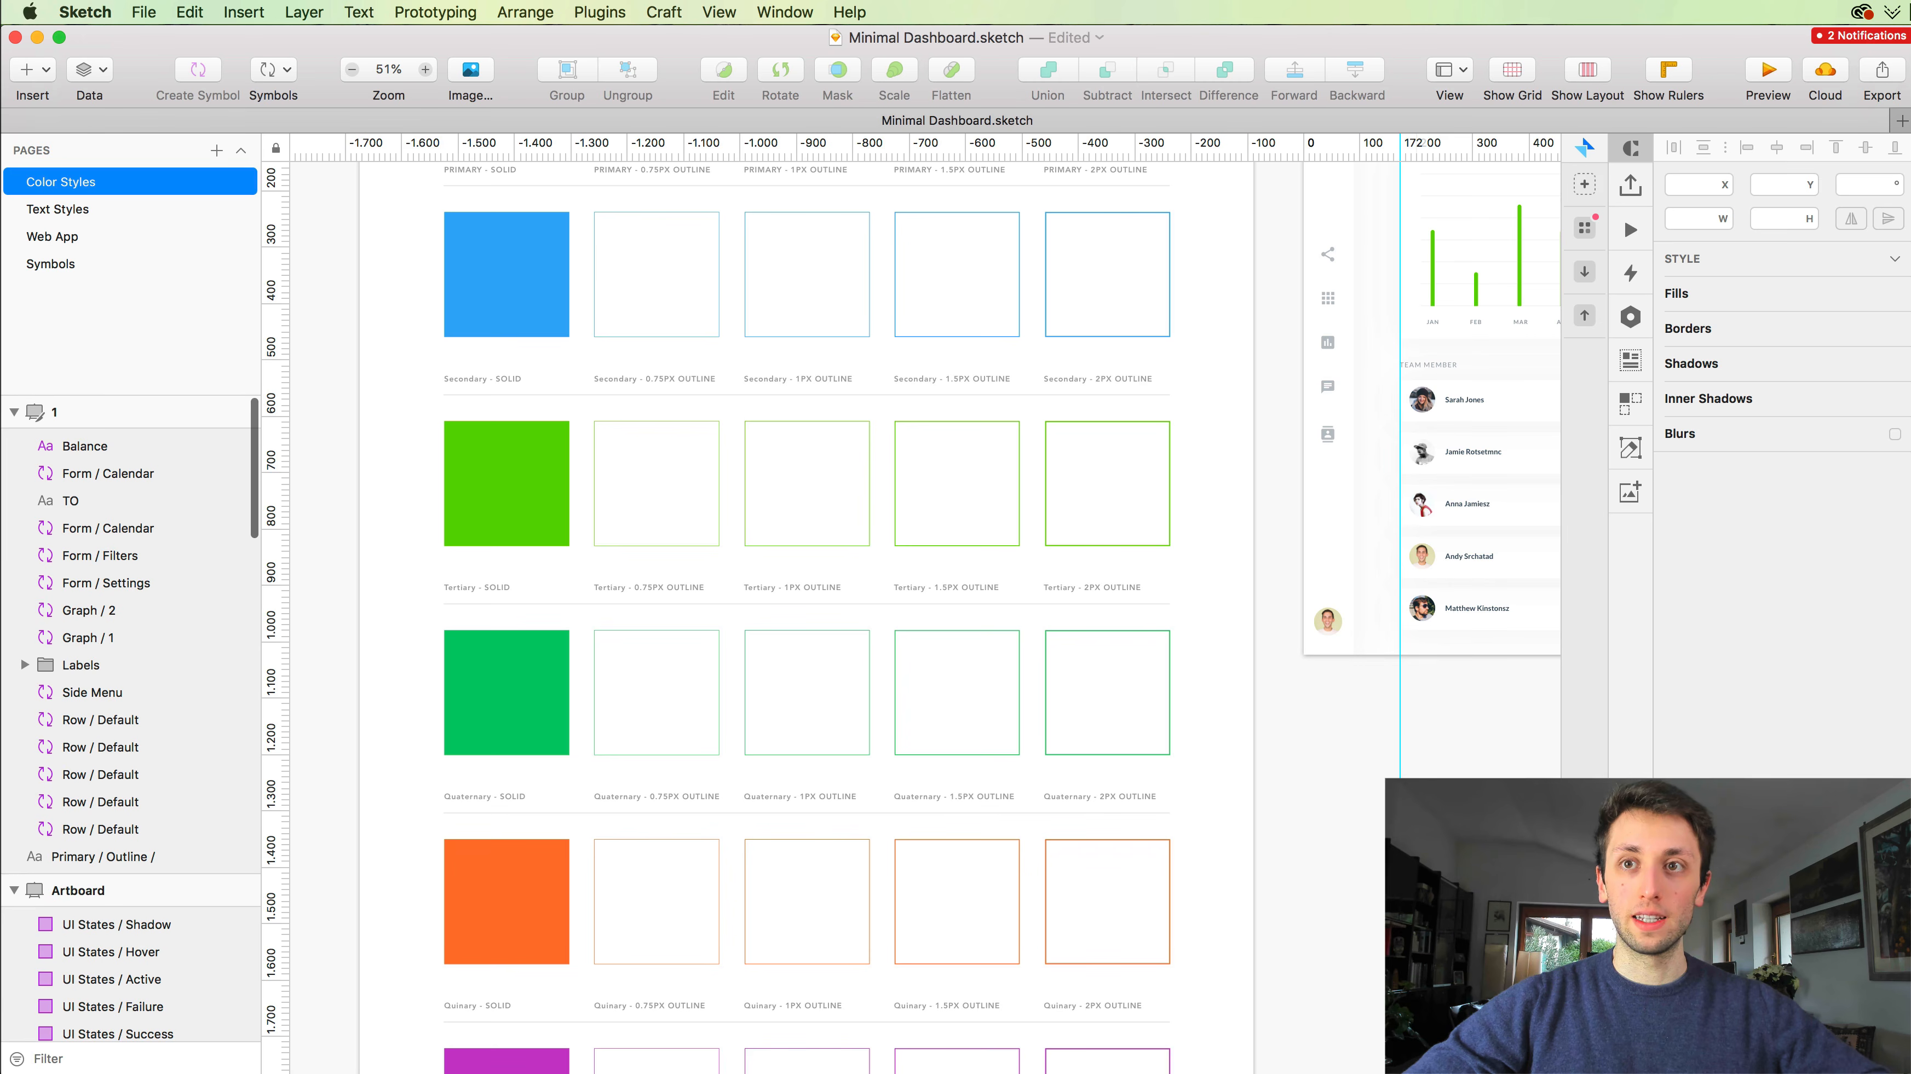
{"action": "left_click_drag", "start_coordinate": [1910, 1071], "coordinate": [1909, 1073]}
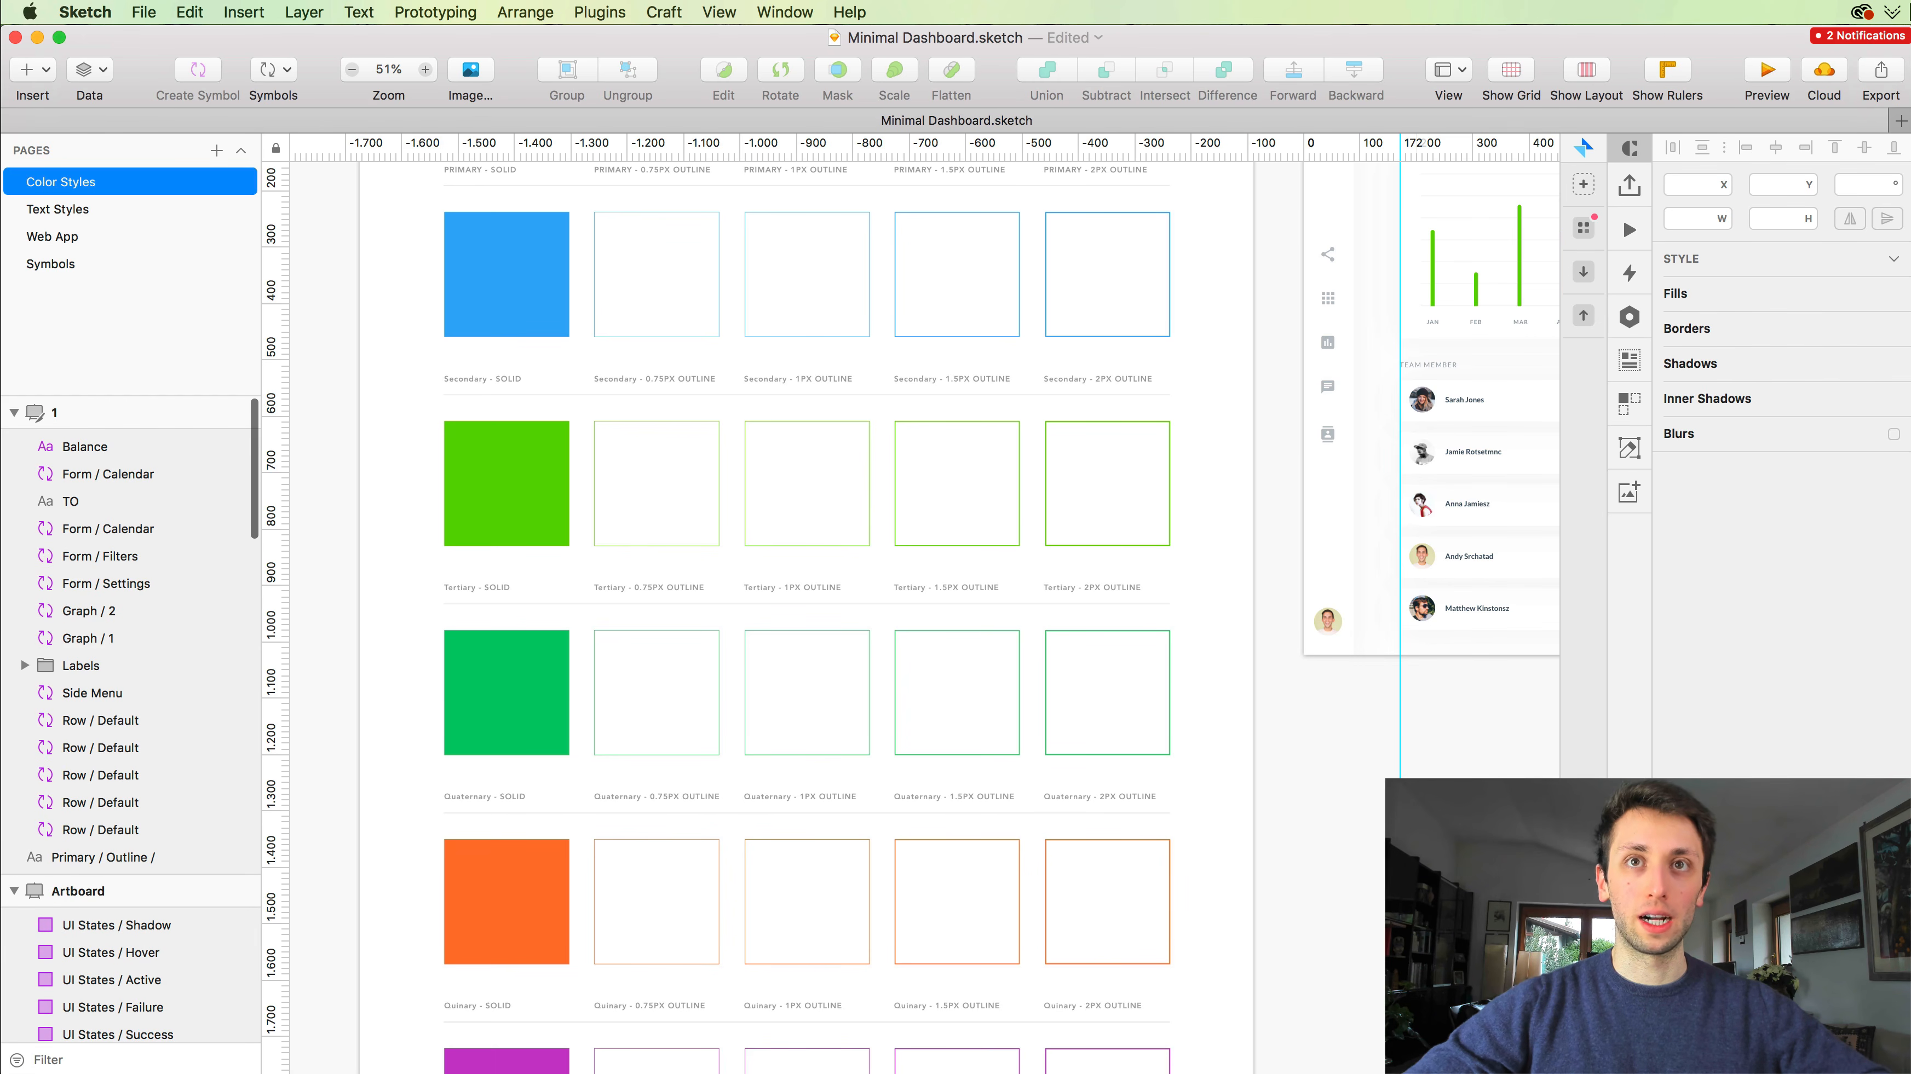
Step: Compare the colour swatch artboard with the dashboard elements that use its styles
{"action": "scroll", "coordinate": [1455, 775], "scroll_direction": "down", "scroll_amount": 4}
{"action": "scroll", "coordinate": [1454, 775], "scroll_direction": "right", "scroll_amount": 6}
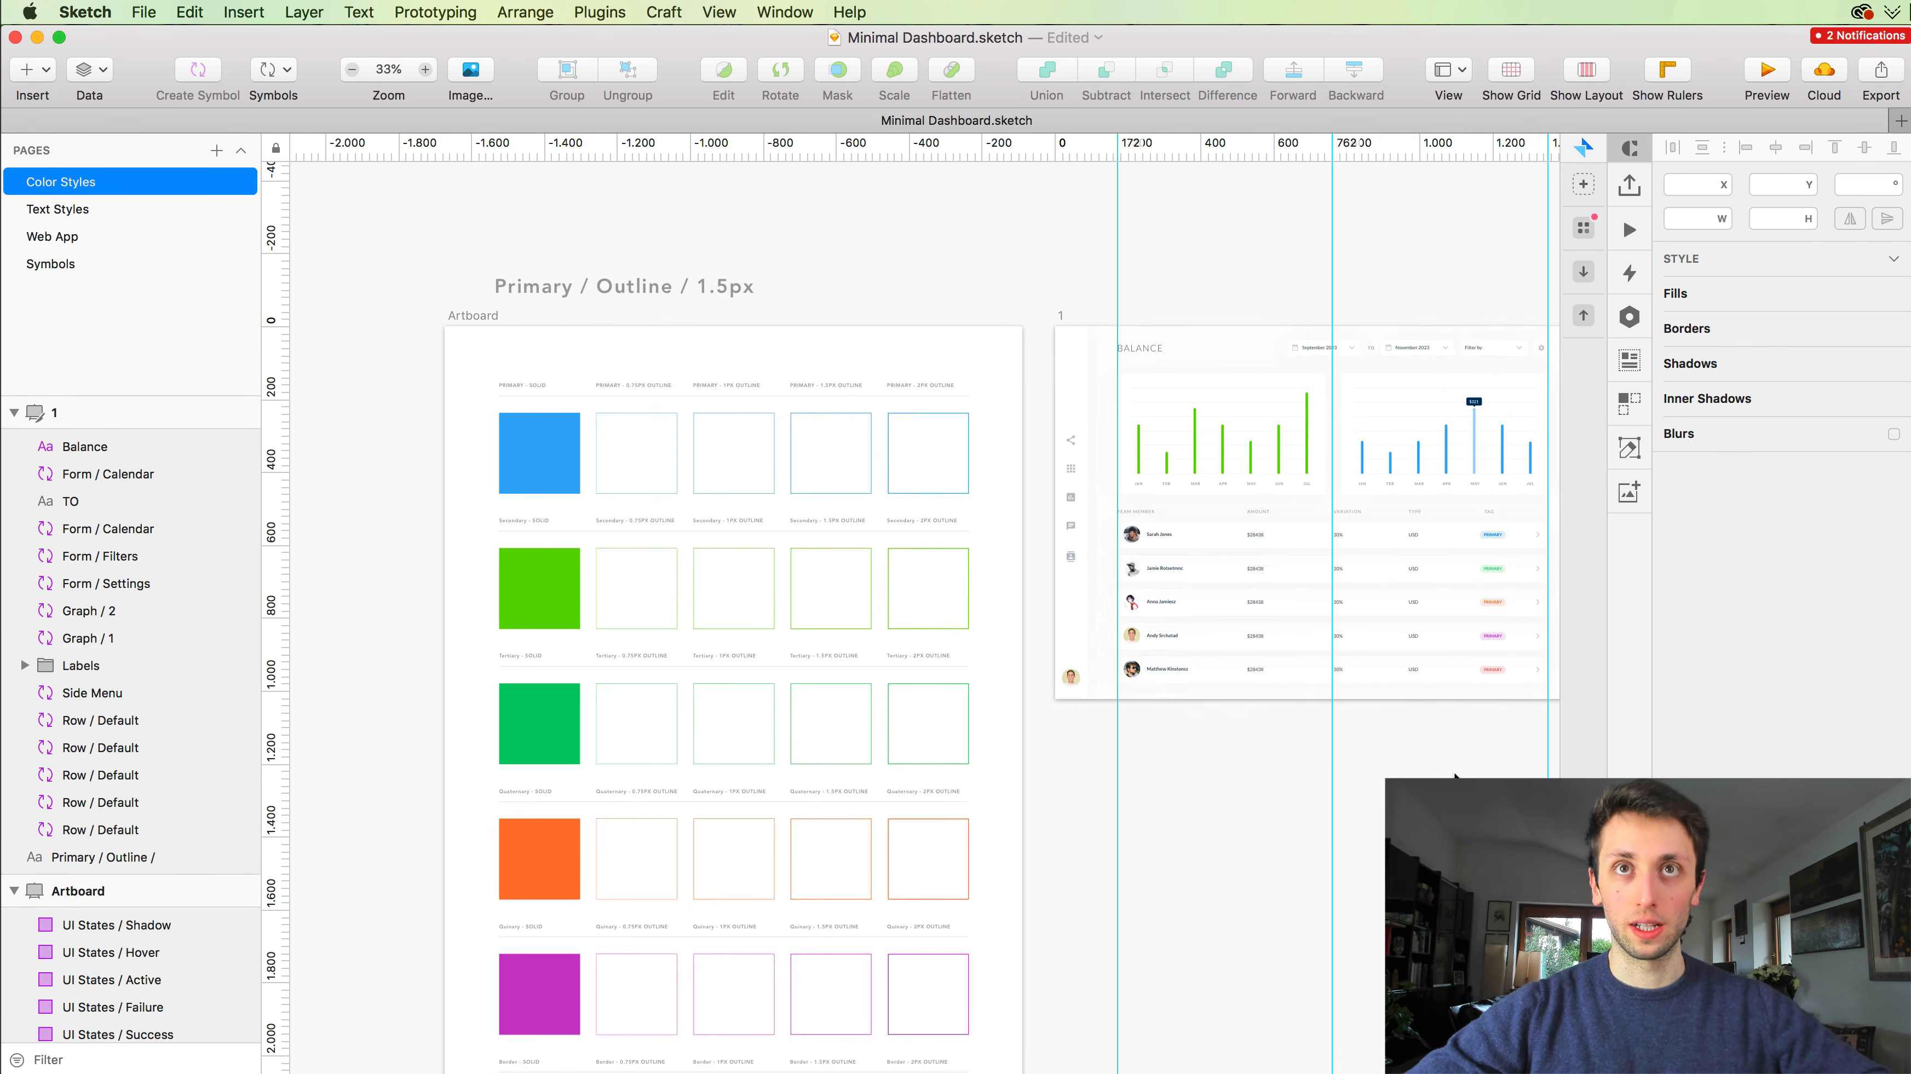
{"action": "scroll", "coordinate": [1455, 775], "scroll_direction": "down", "scroll_amount": 1}
{"action": "scroll", "coordinate": [1454, 775], "scroll_direction": "down", "scroll_amount": 5}
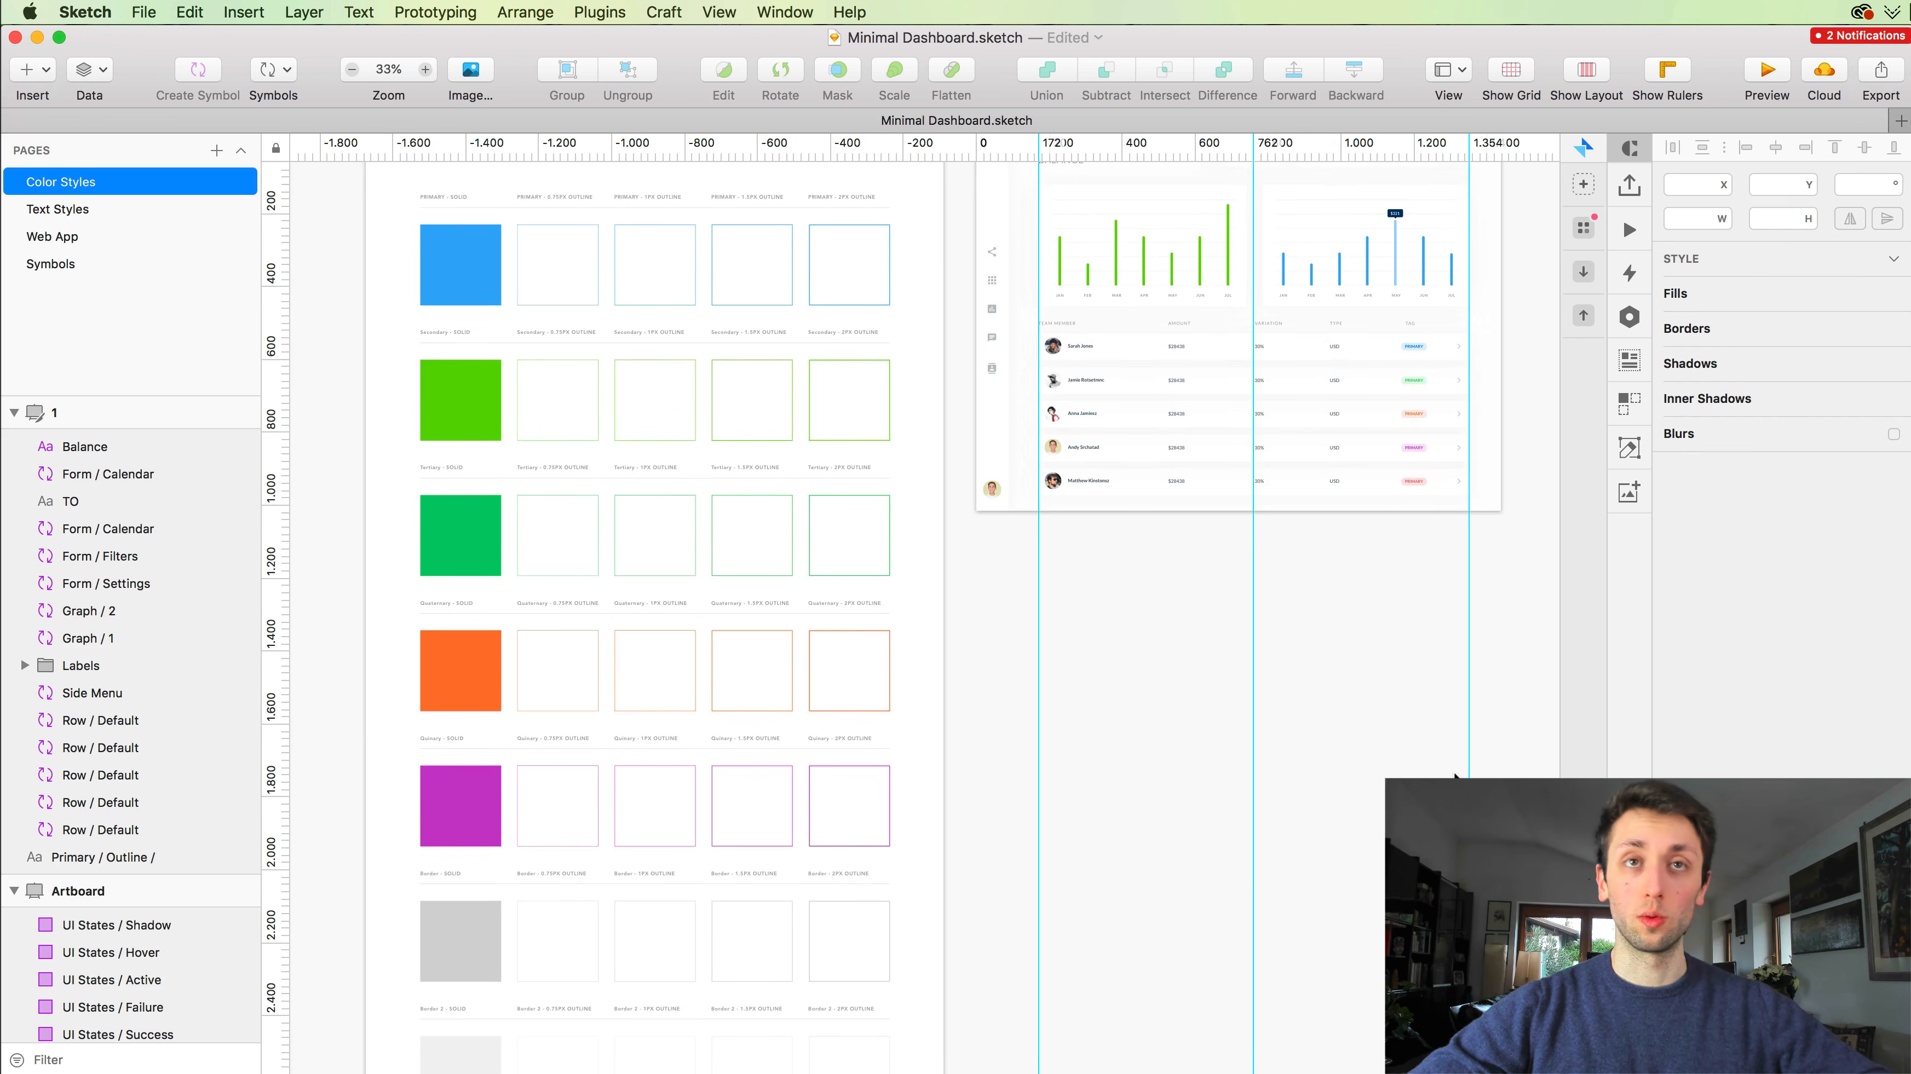
{"action": "scroll", "coordinate": [1248, 835], "scroll_direction": "up", "scroll_amount": 4}
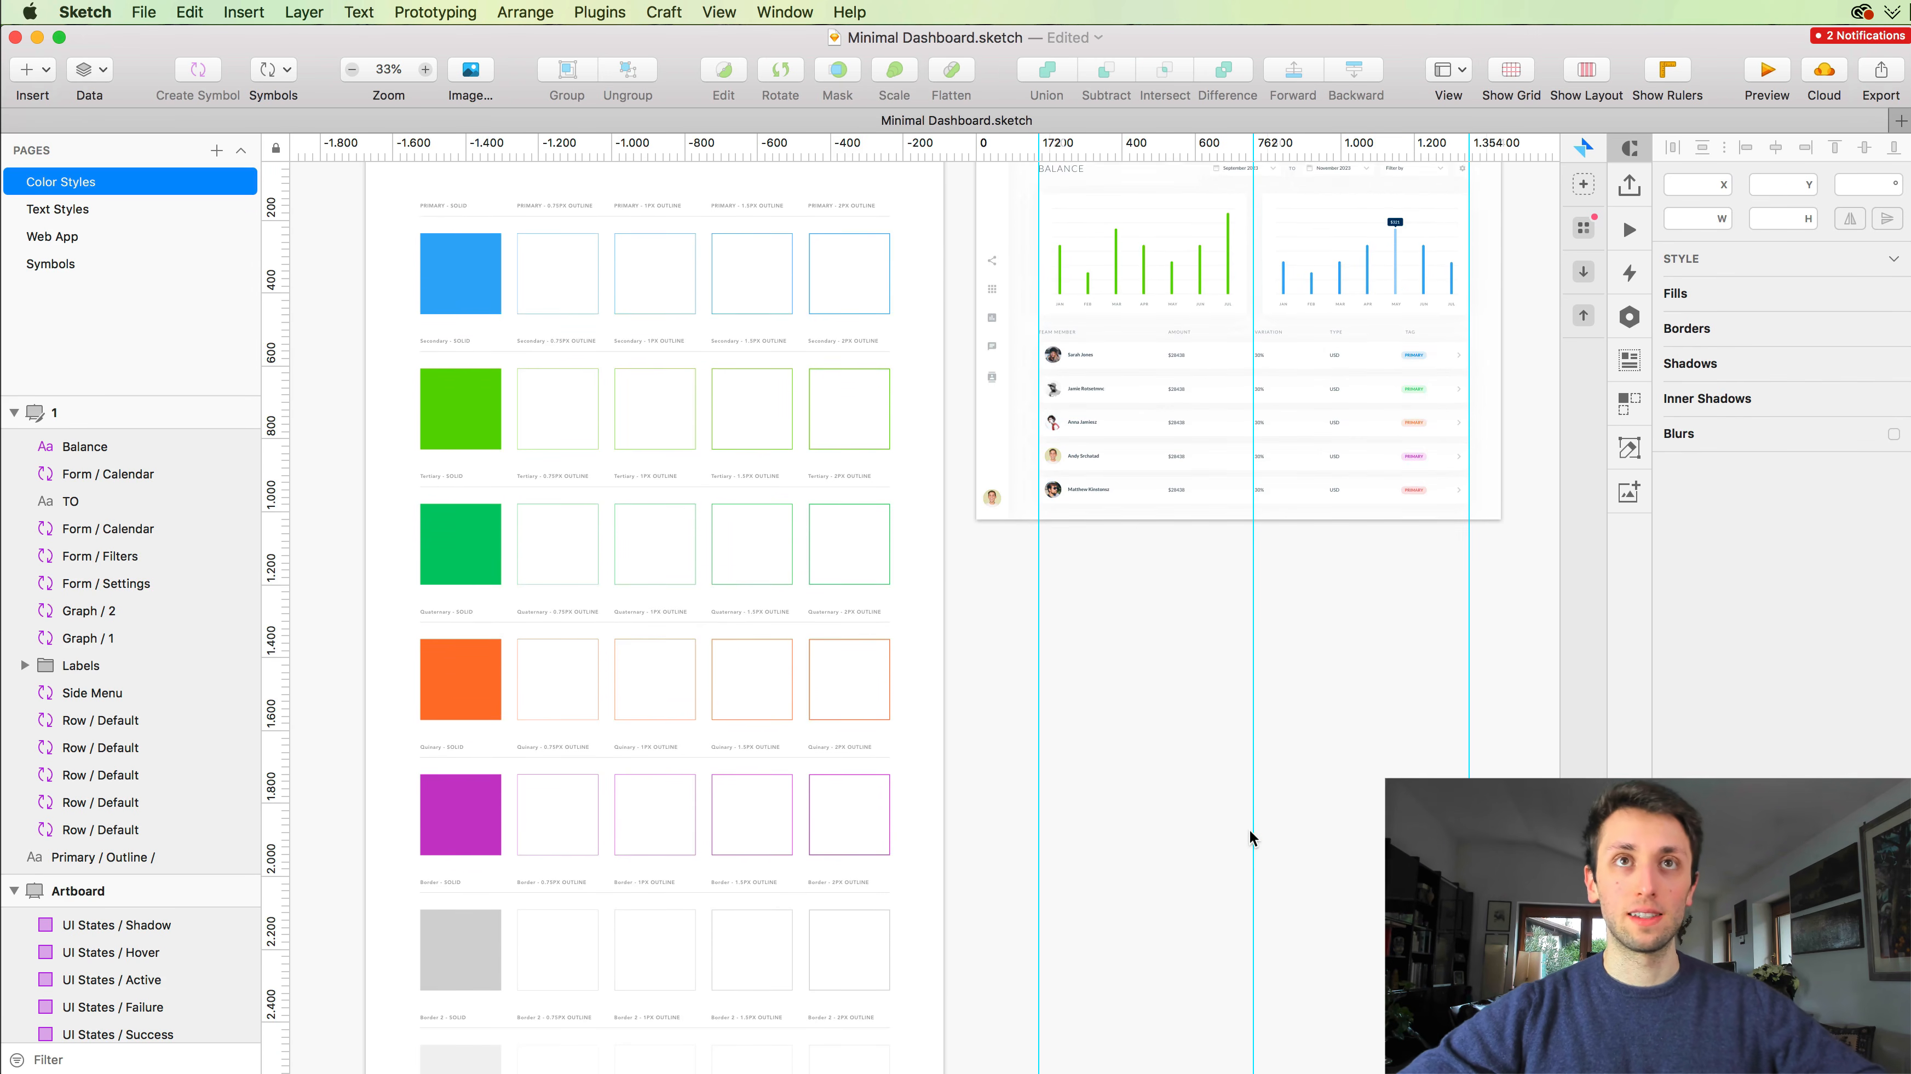
{"action": "scroll", "coordinate": [1211, 798], "scroll_direction": "up", "scroll_amount": 4}
{"action": "scroll", "coordinate": [1211, 797], "scroll_direction": "up", "scroll_amount": 3}
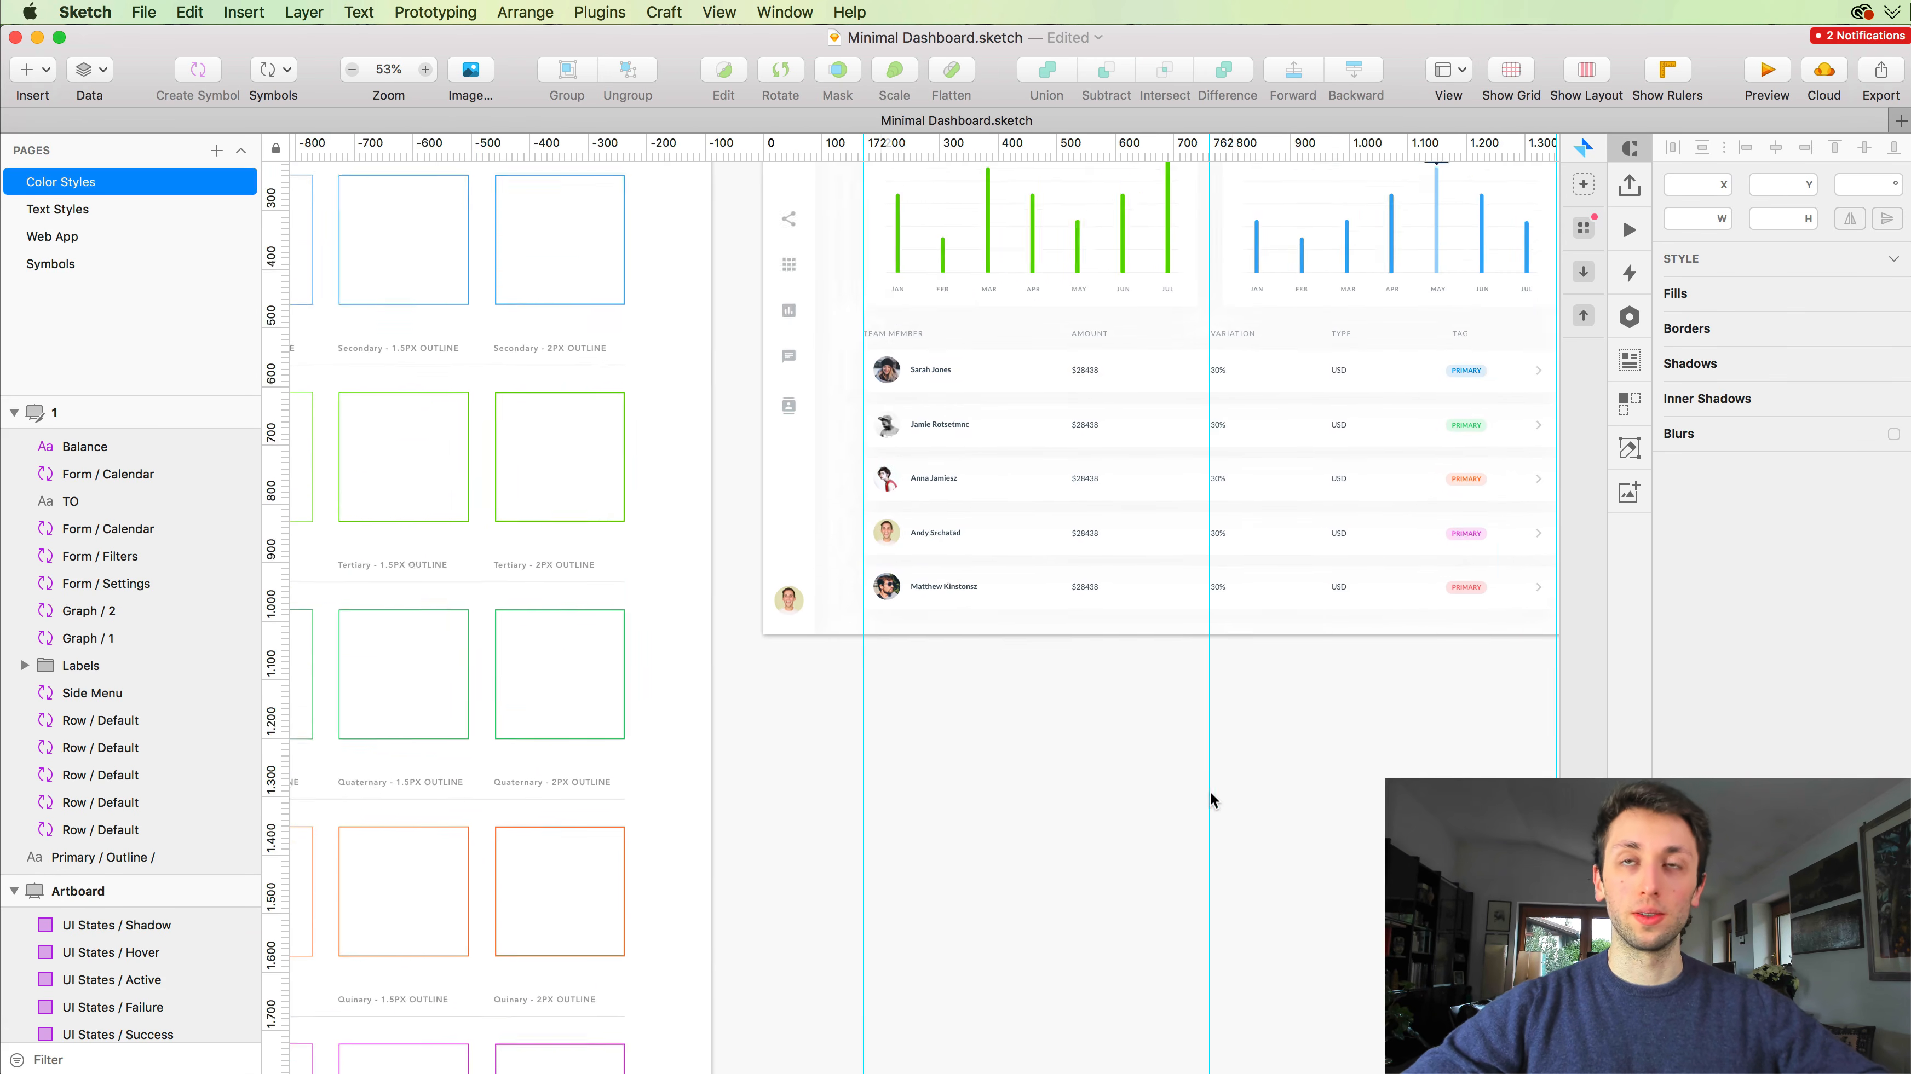
{"action": "scroll", "coordinate": [1209, 791], "scroll_direction": "left", "scroll_amount": 9}
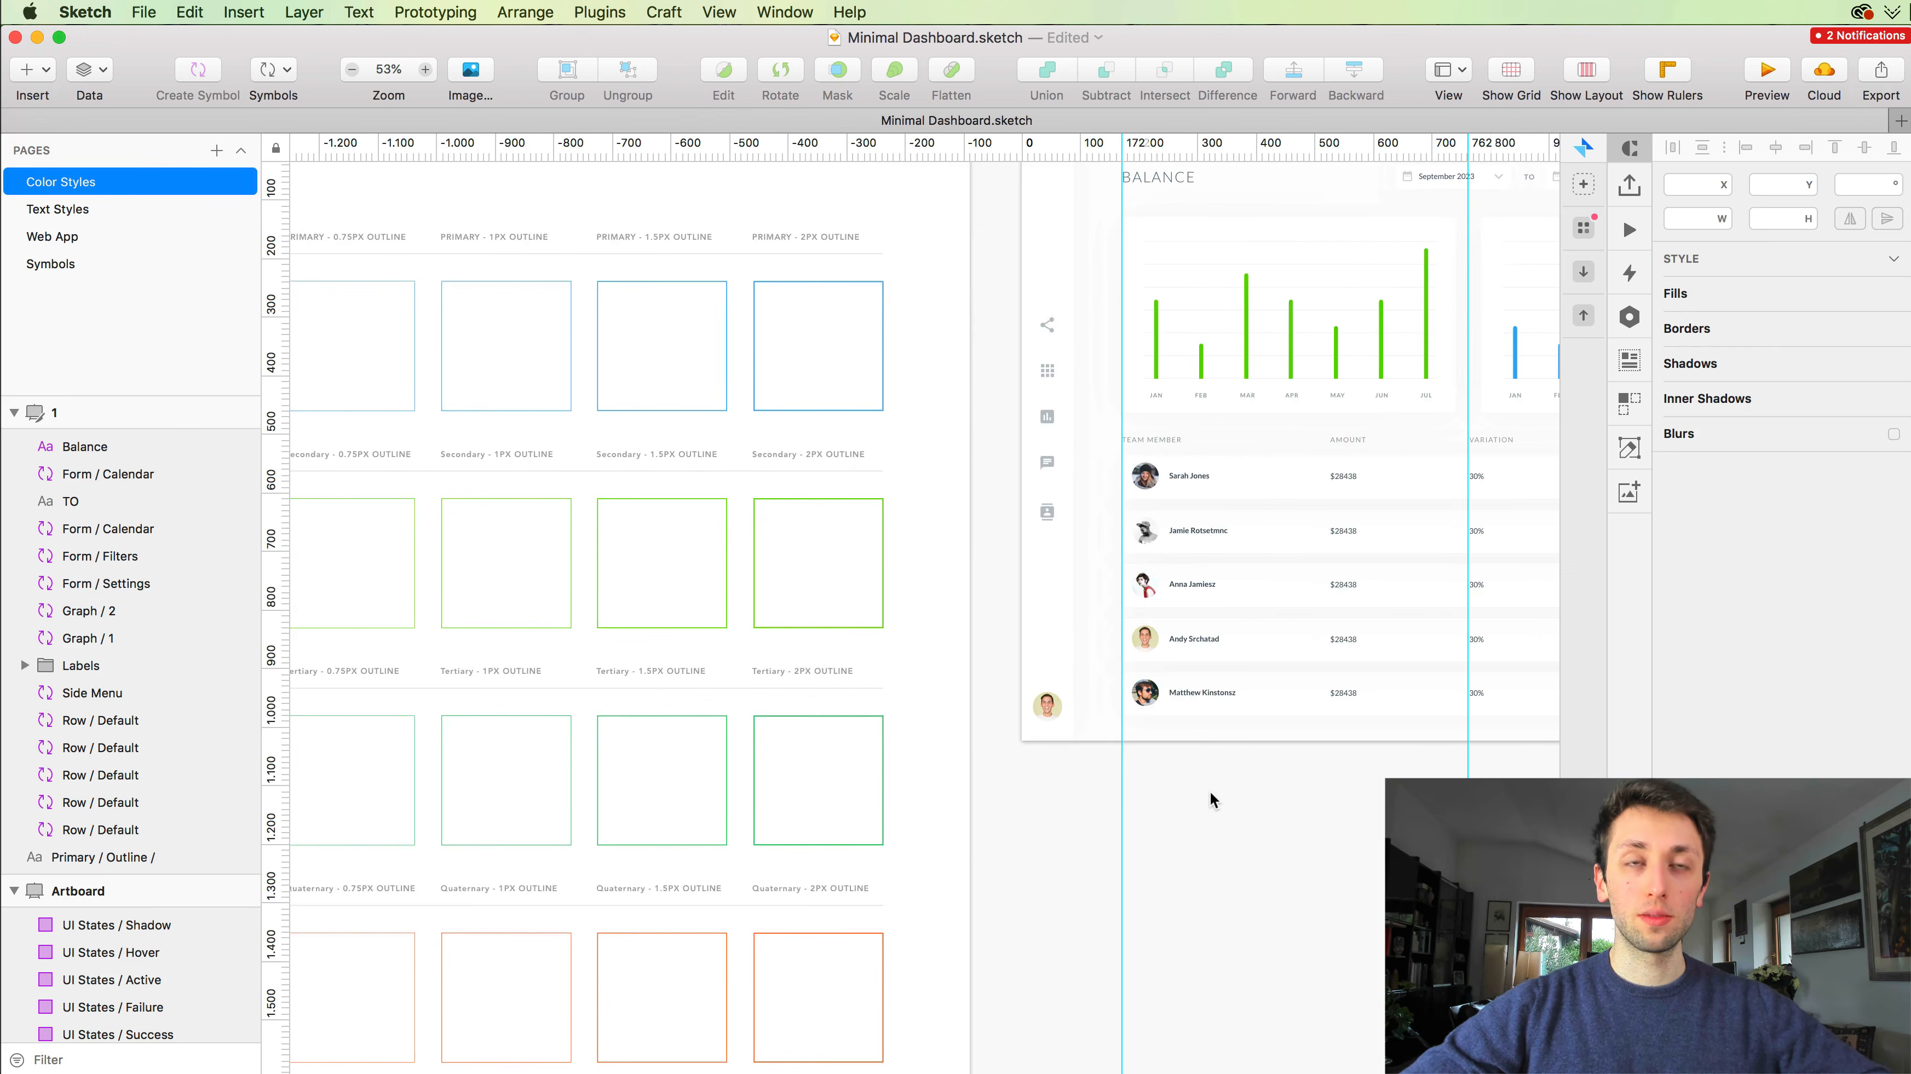
{"action": "scroll", "coordinate": [1209, 791], "scroll_direction": "down", "scroll_amount": 4}
{"action": "scroll", "coordinate": [1209, 791], "scroll_direction": "down", "scroll_amount": 5}
{"action": "scroll", "coordinate": [1118, 308], "scroll_direction": "up", "scroll_amount": 4}
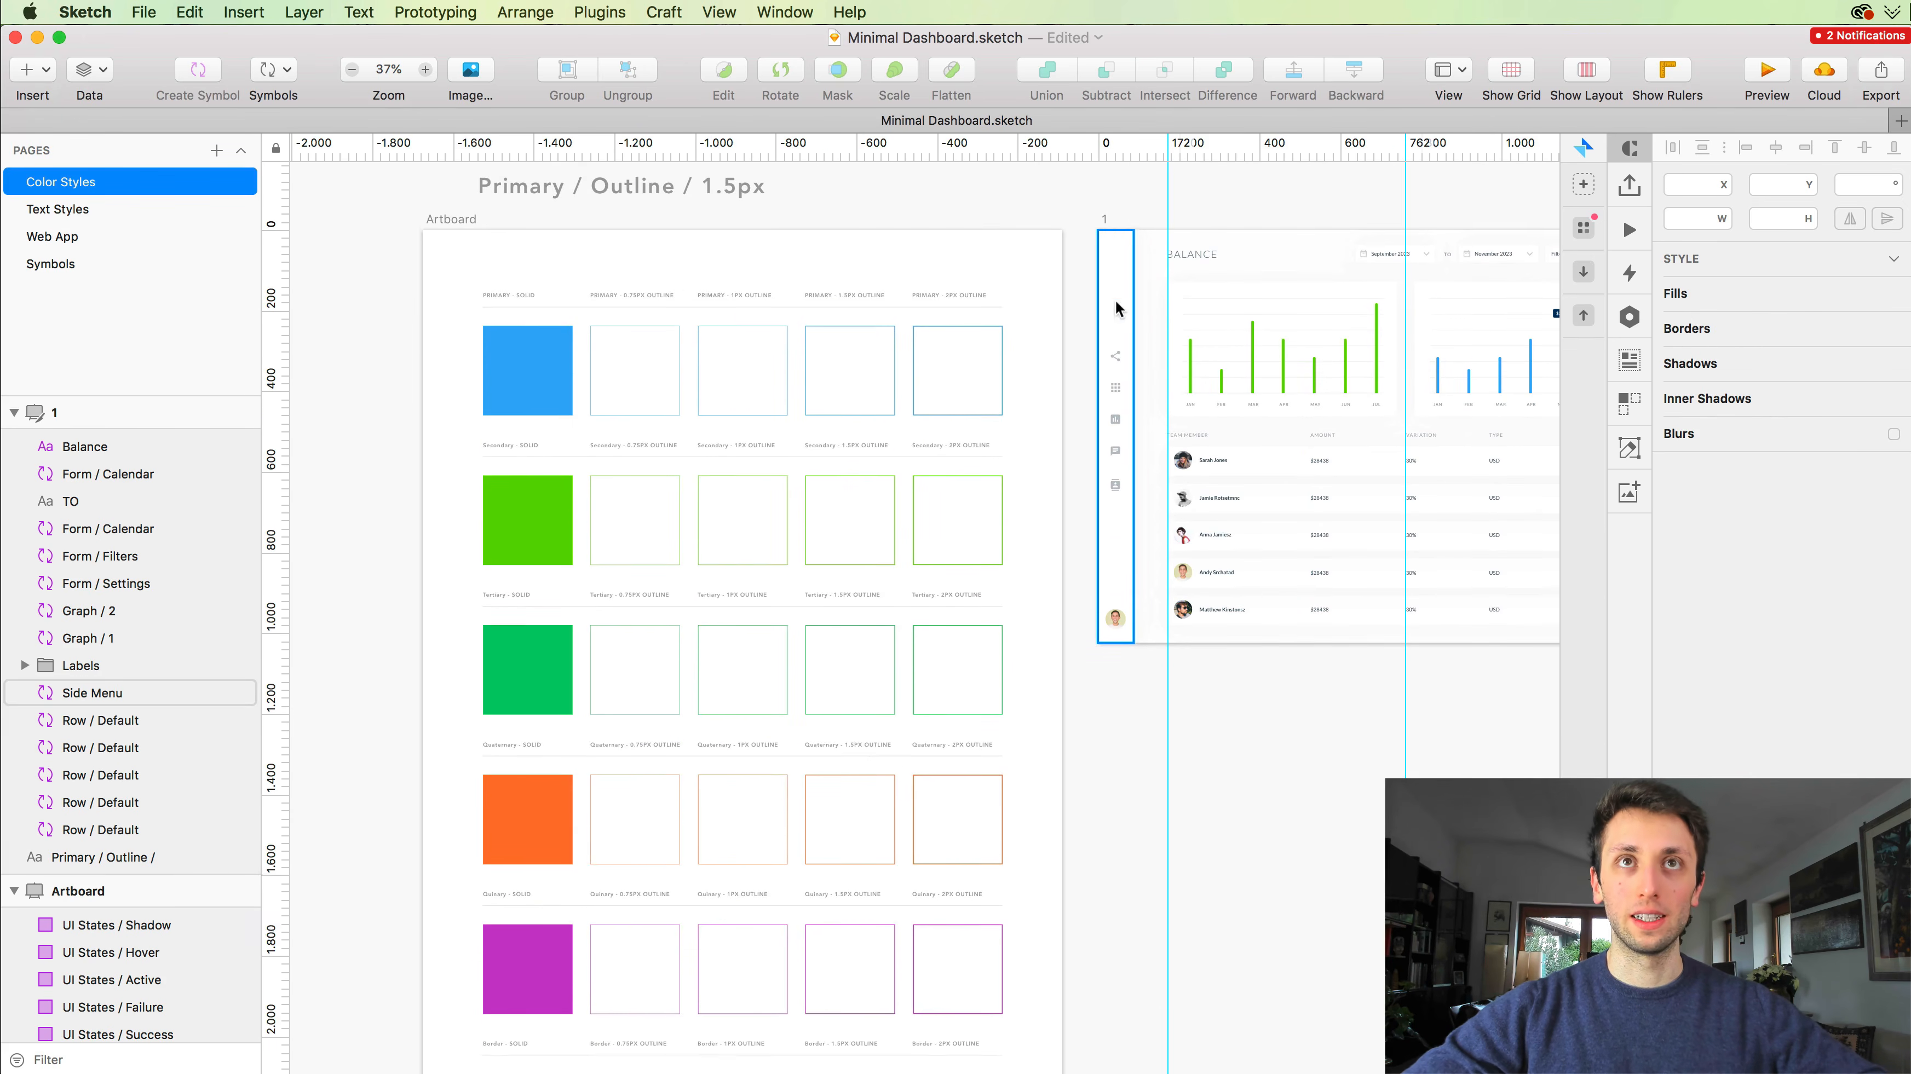
Step: Set the fill of the Shadow swatch in the UI states row to red FF0000
{"action": "scroll", "coordinate": [1161, 683], "scroll_direction": "down", "scroll_amount": 15}
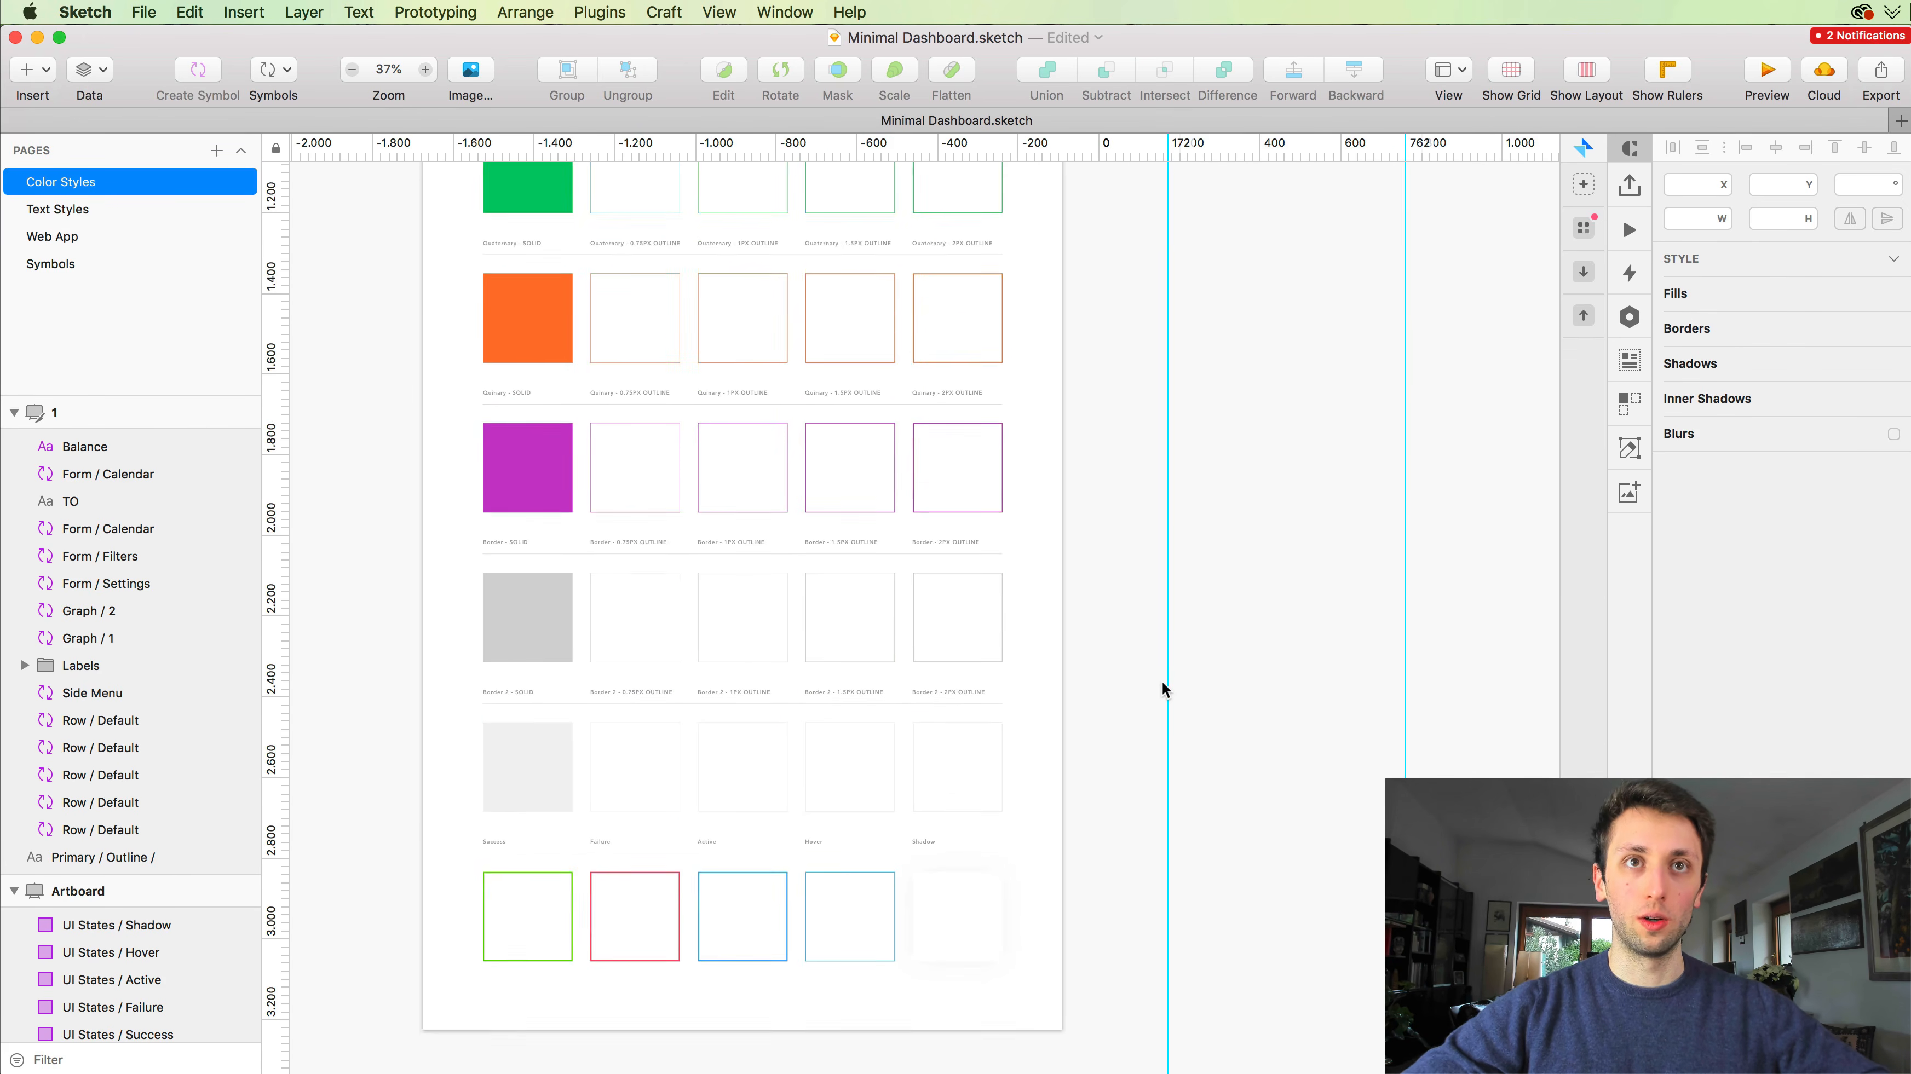
{"action": "left_click", "coordinate": [965, 851]}
{"action": "scroll", "coordinate": [963, 850], "scroll_direction": "up", "scroll_amount": 6}
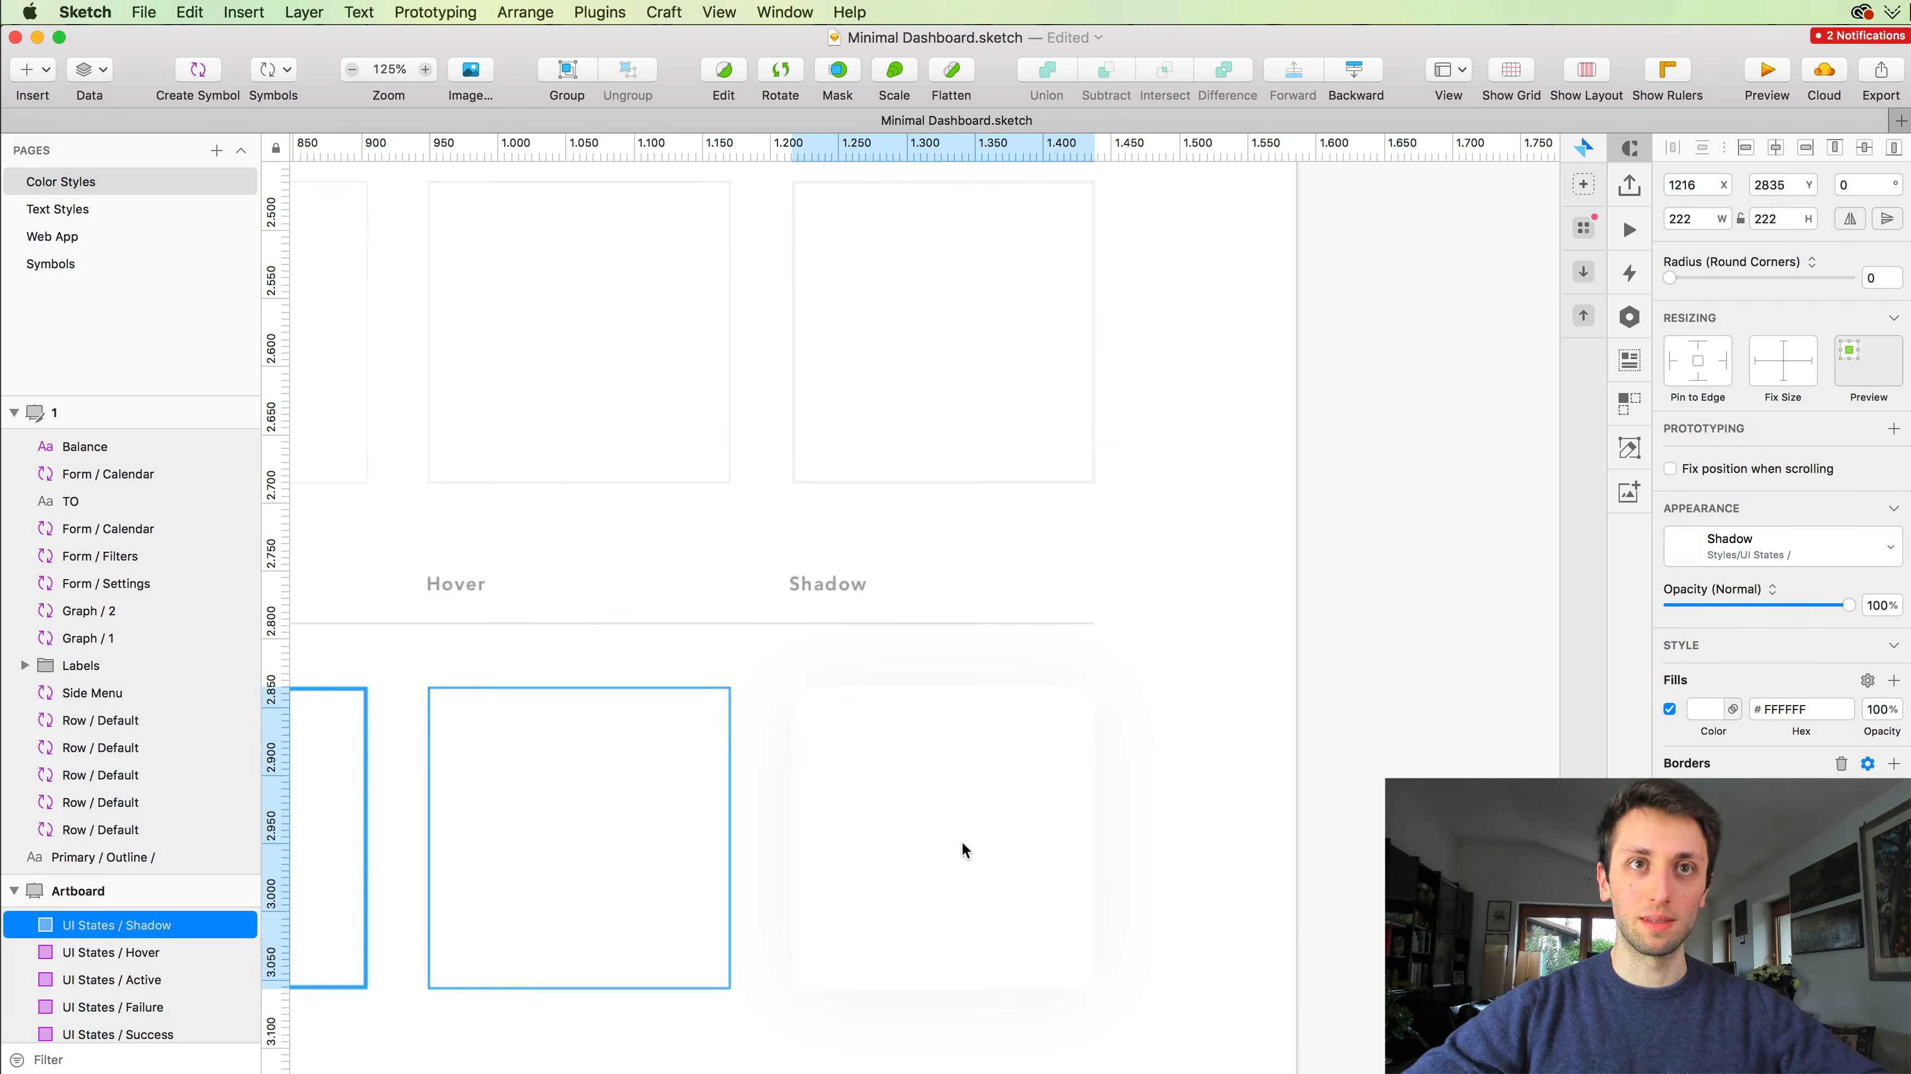
{"action": "scroll", "coordinate": [978, 745], "scroll_direction": "down", "scroll_amount": 1}
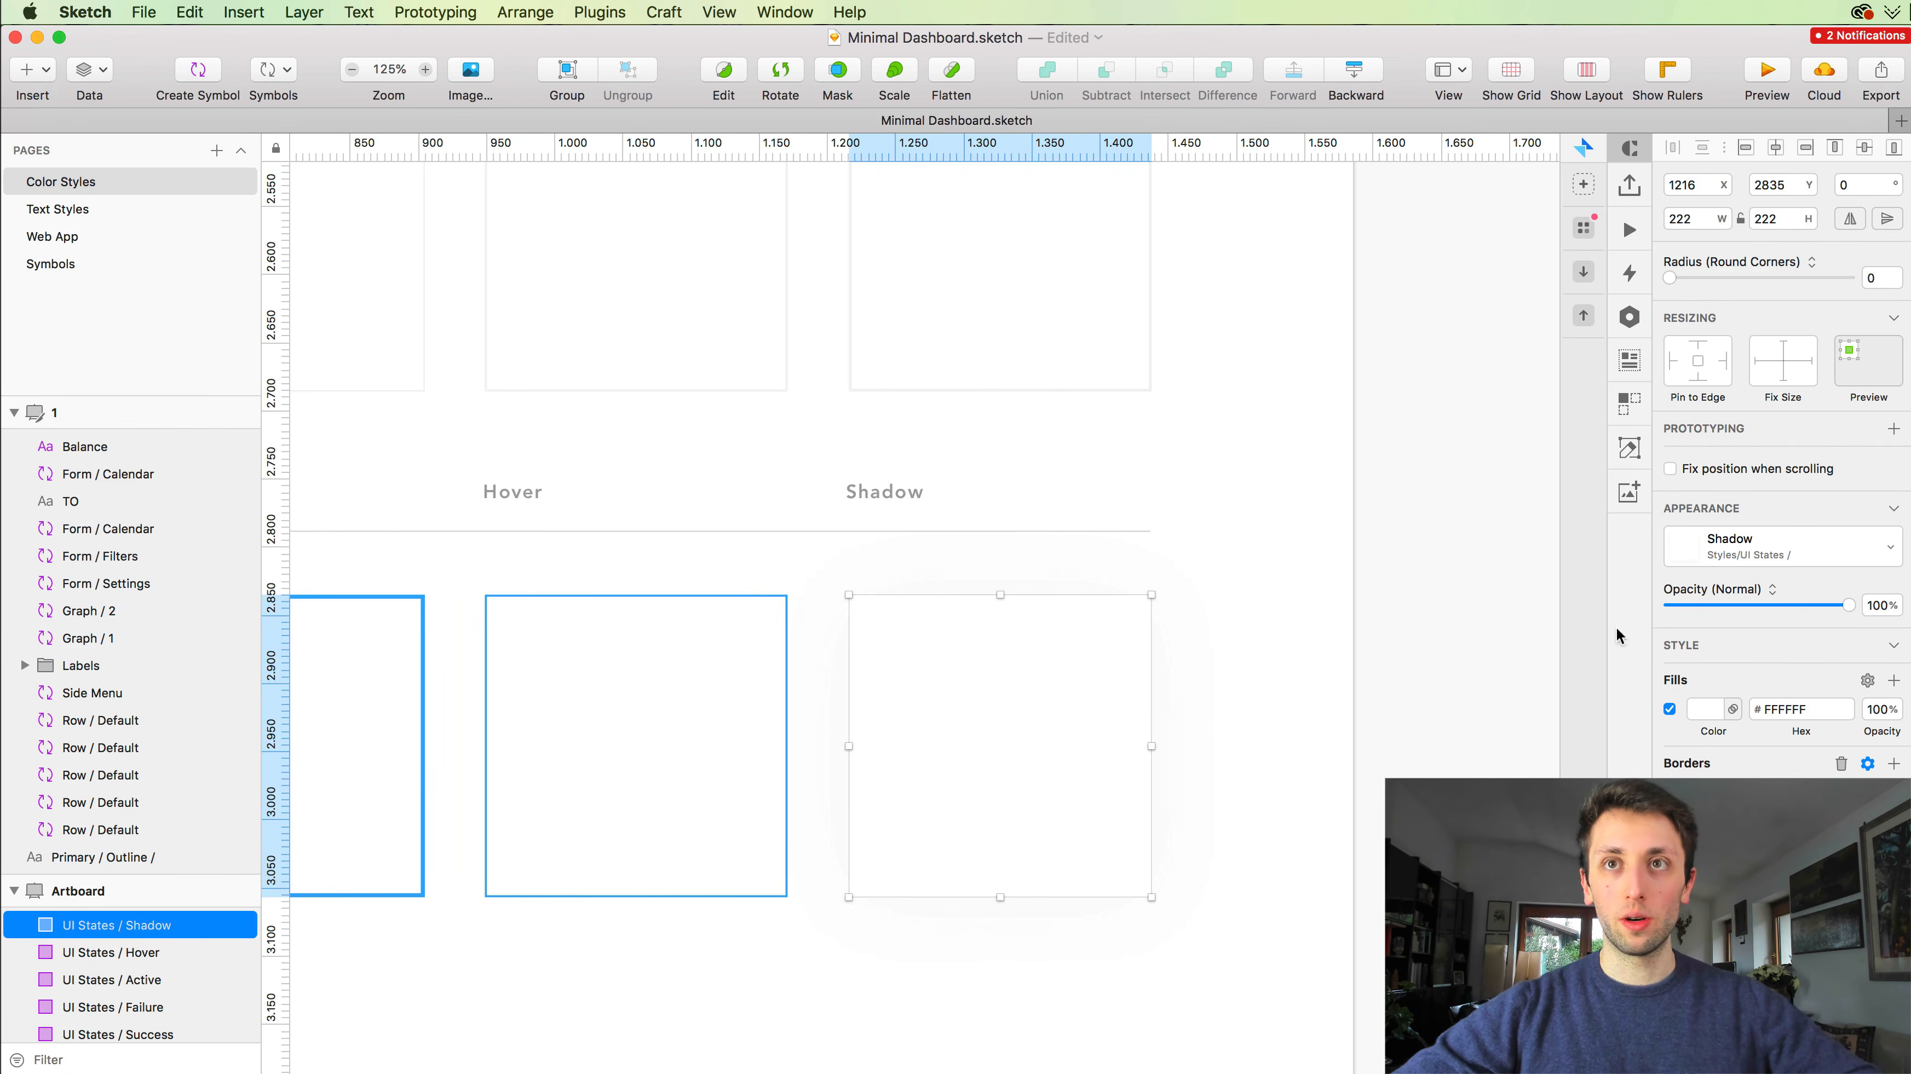
{"action": "left_click", "coordinate": [1704, 713]}
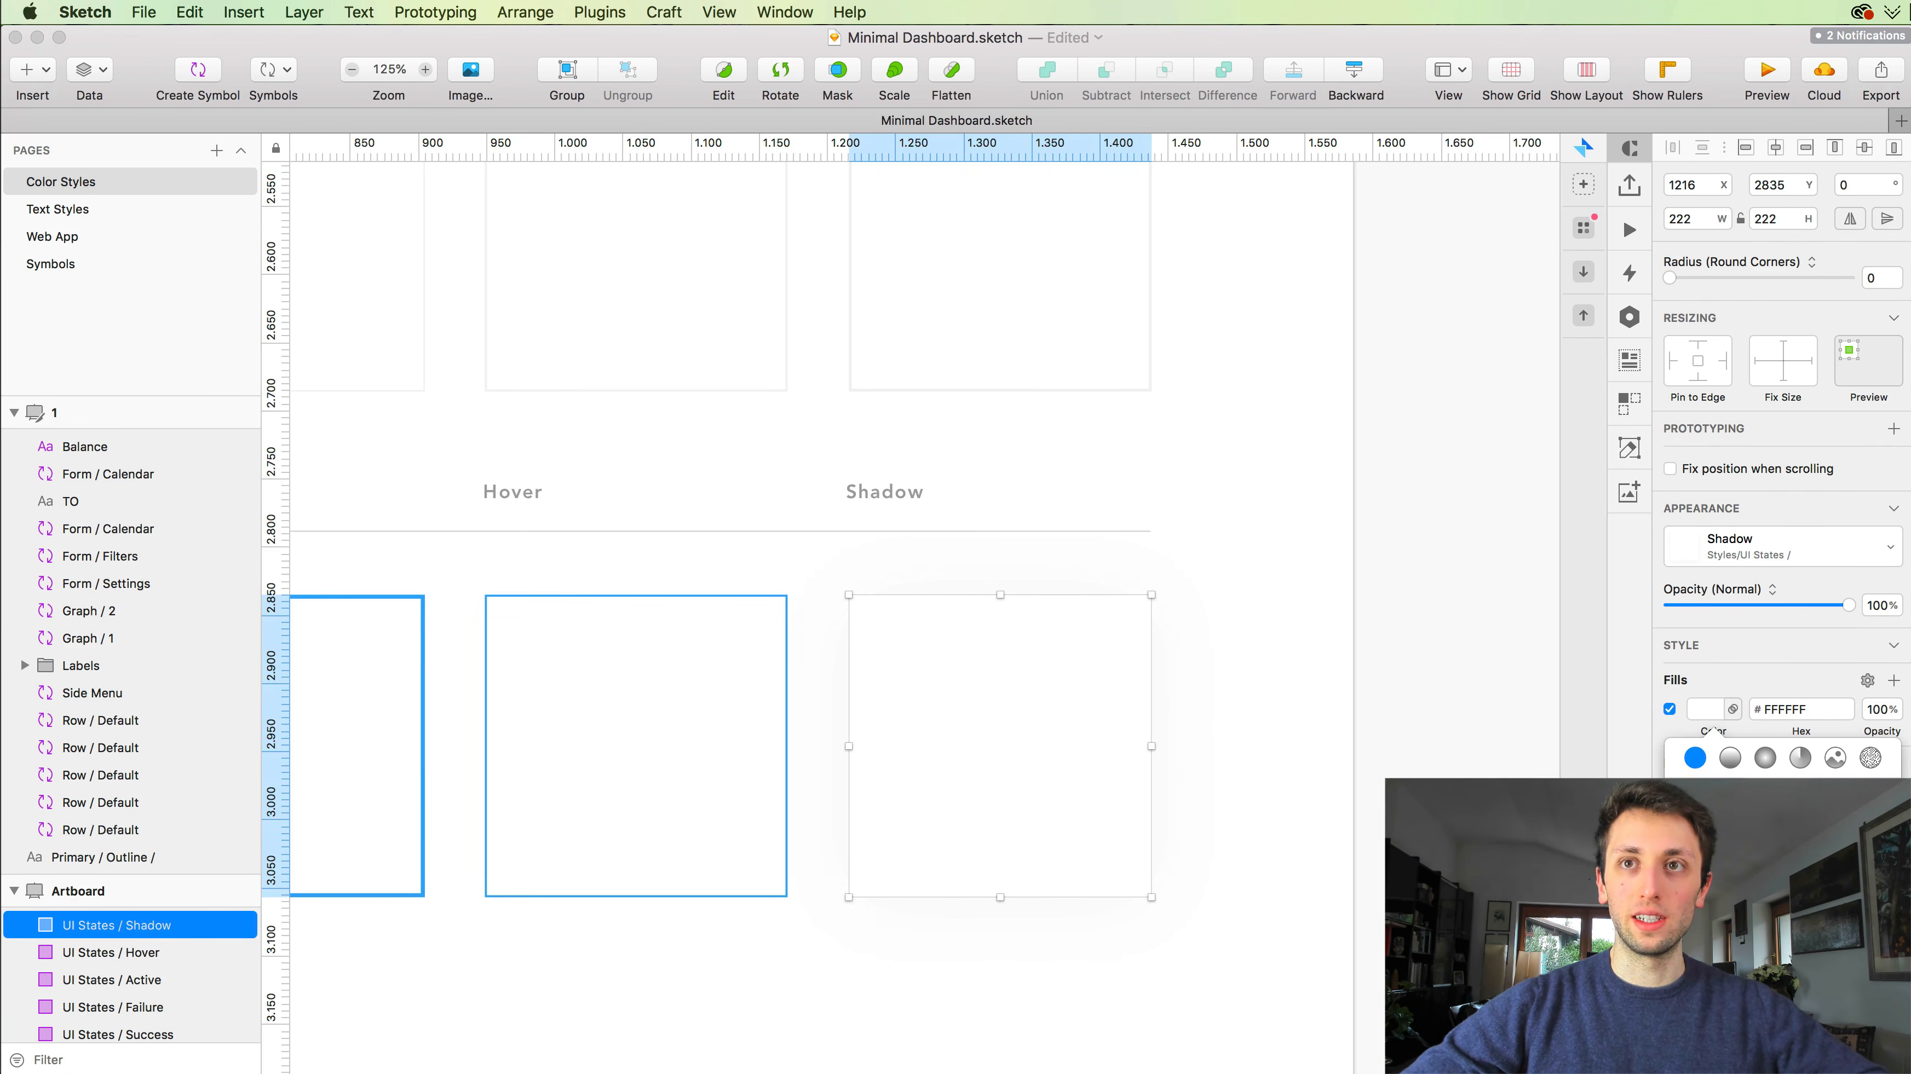
{"action": "left_click_drag", "start_coordinate": [1836, 821], "coordinate": [1899, 780]}
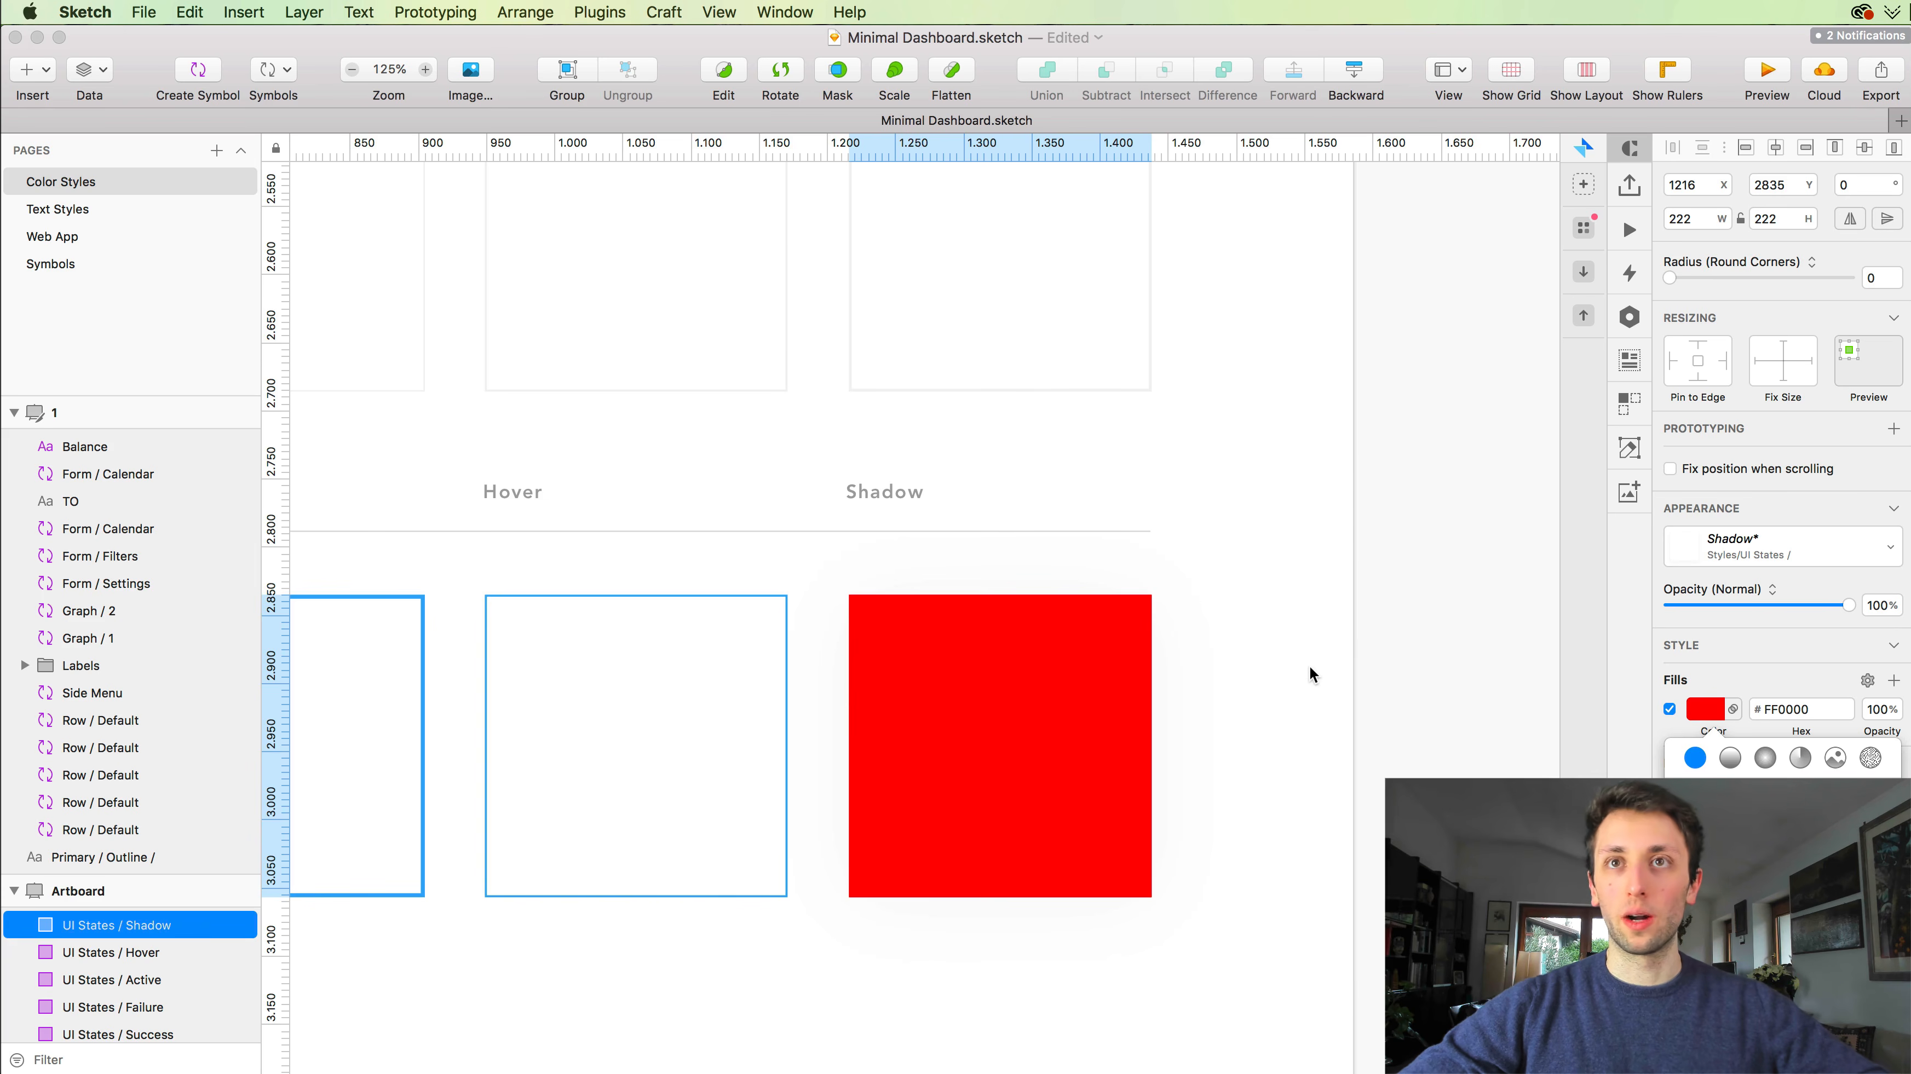
Step: Set the fill of the Primary Solid and Secondary Solid swatches to red FF0000
{"action": "scroll", "coordinate": [1309, 666], "scroll_direction": "down", "scroll_amount": 6}
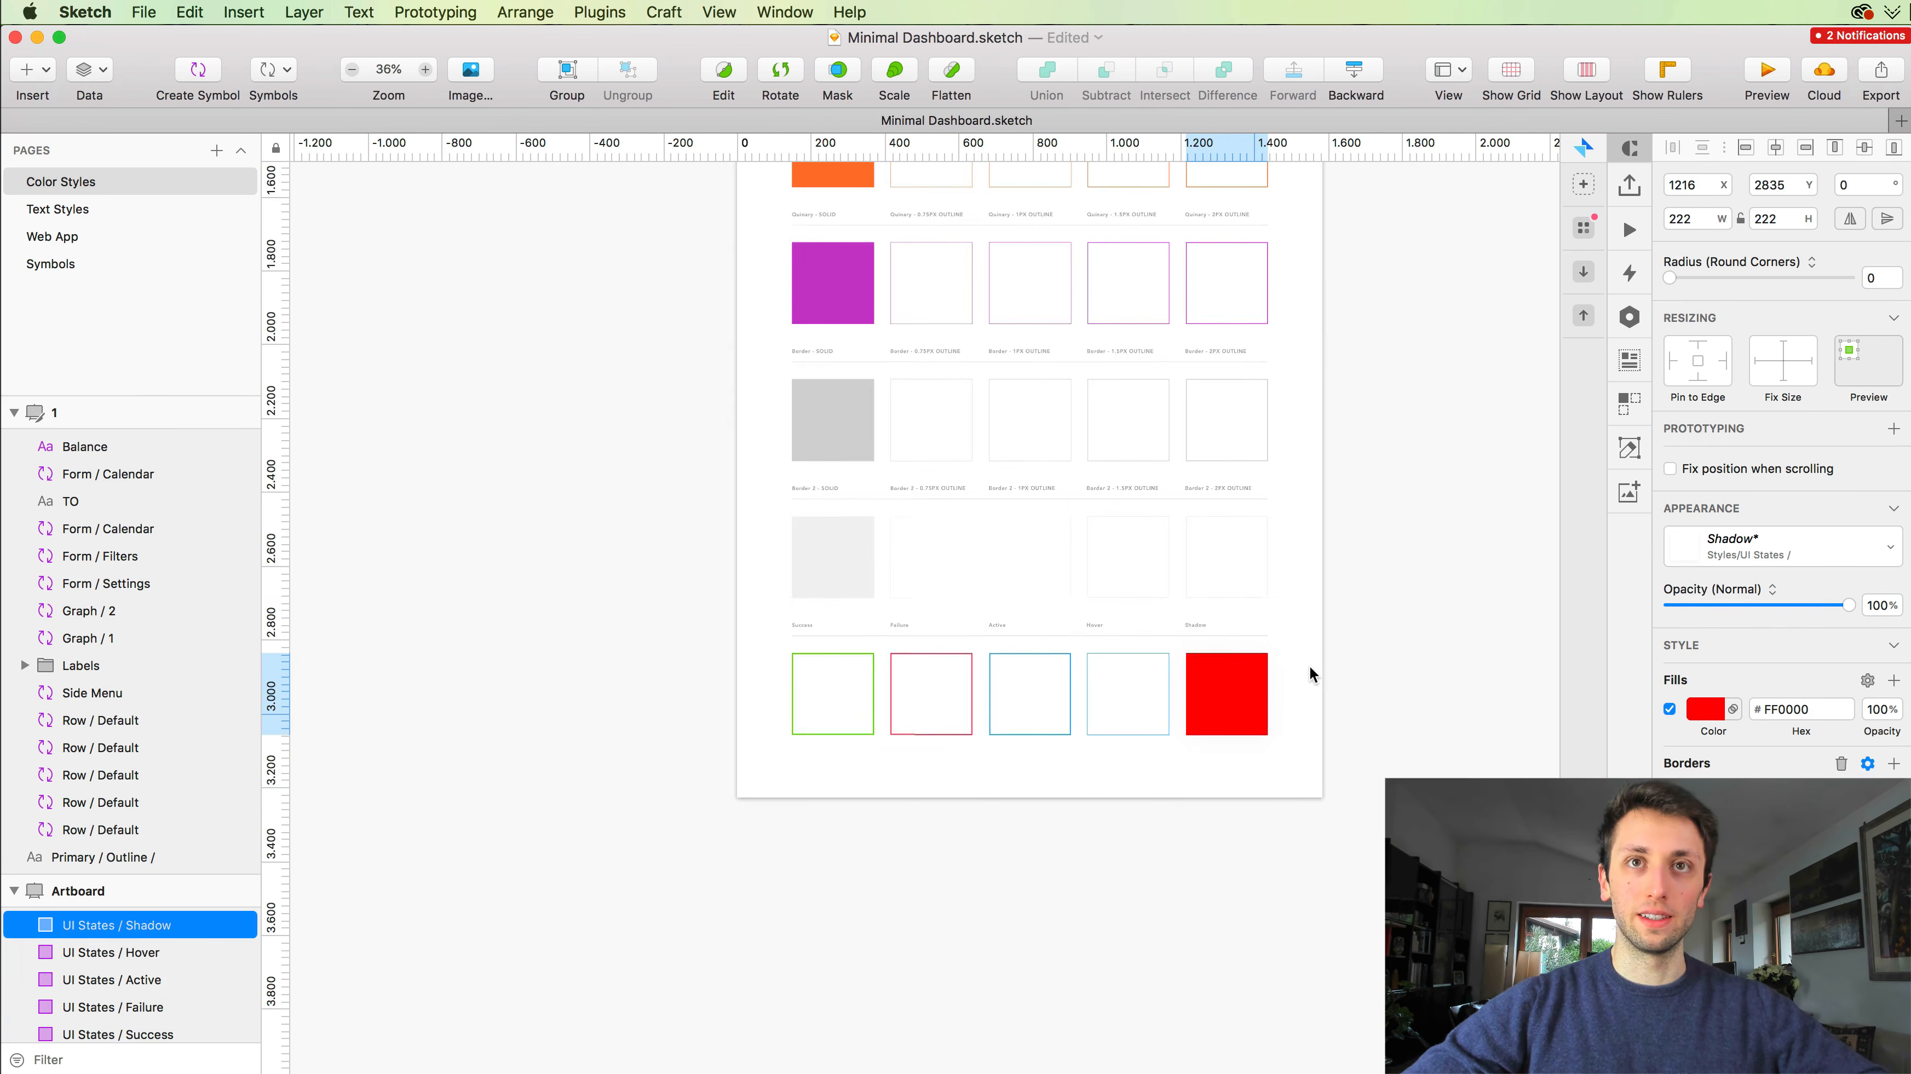
{"action": "scroll", "coordinate": [1309, 666], "scroll_direction": "up", "scroll_amount": 10}
{"action": "left_click", "coordinate": [826, 513]}
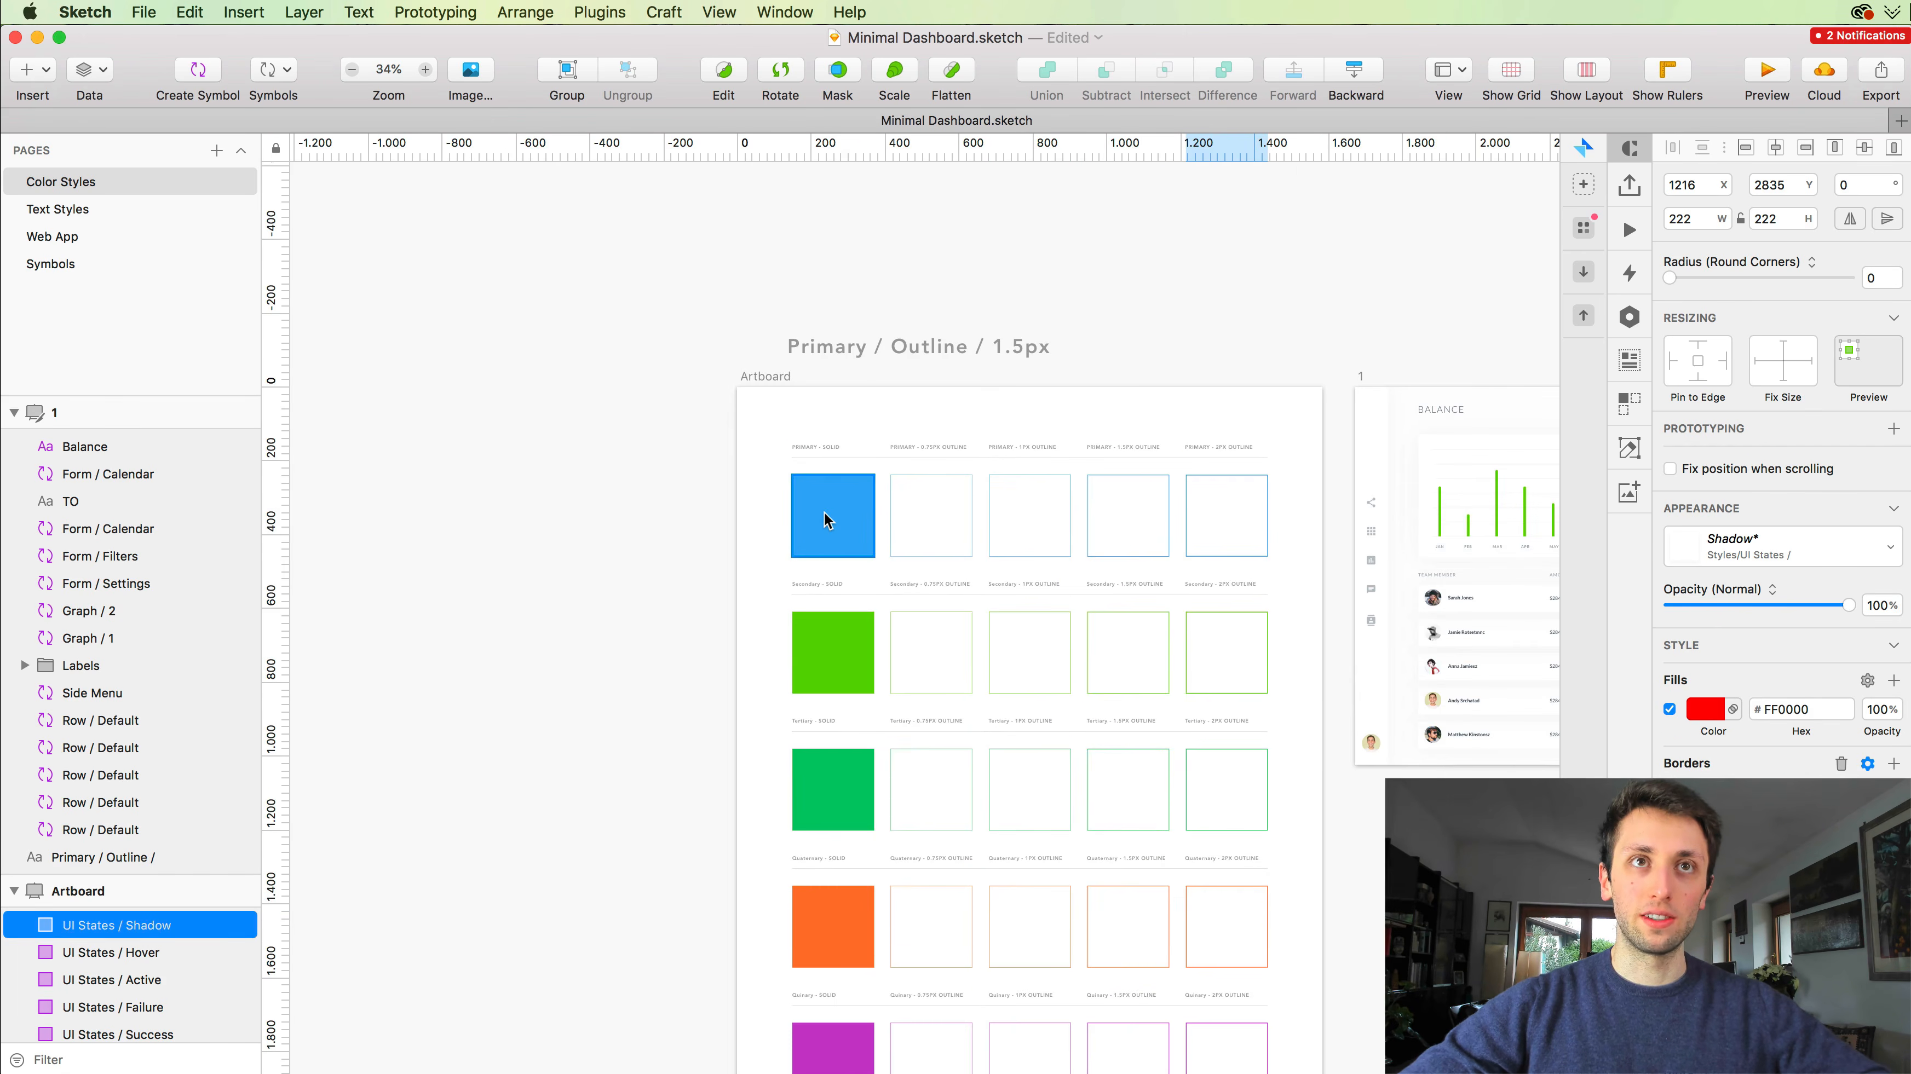
{"action": "left_click", "coordinate": [843, 658], "text": "shift"}
{"action": "left_click", "coordinate": [1750, 548]}
{"action": "key", "text": "Escape"}
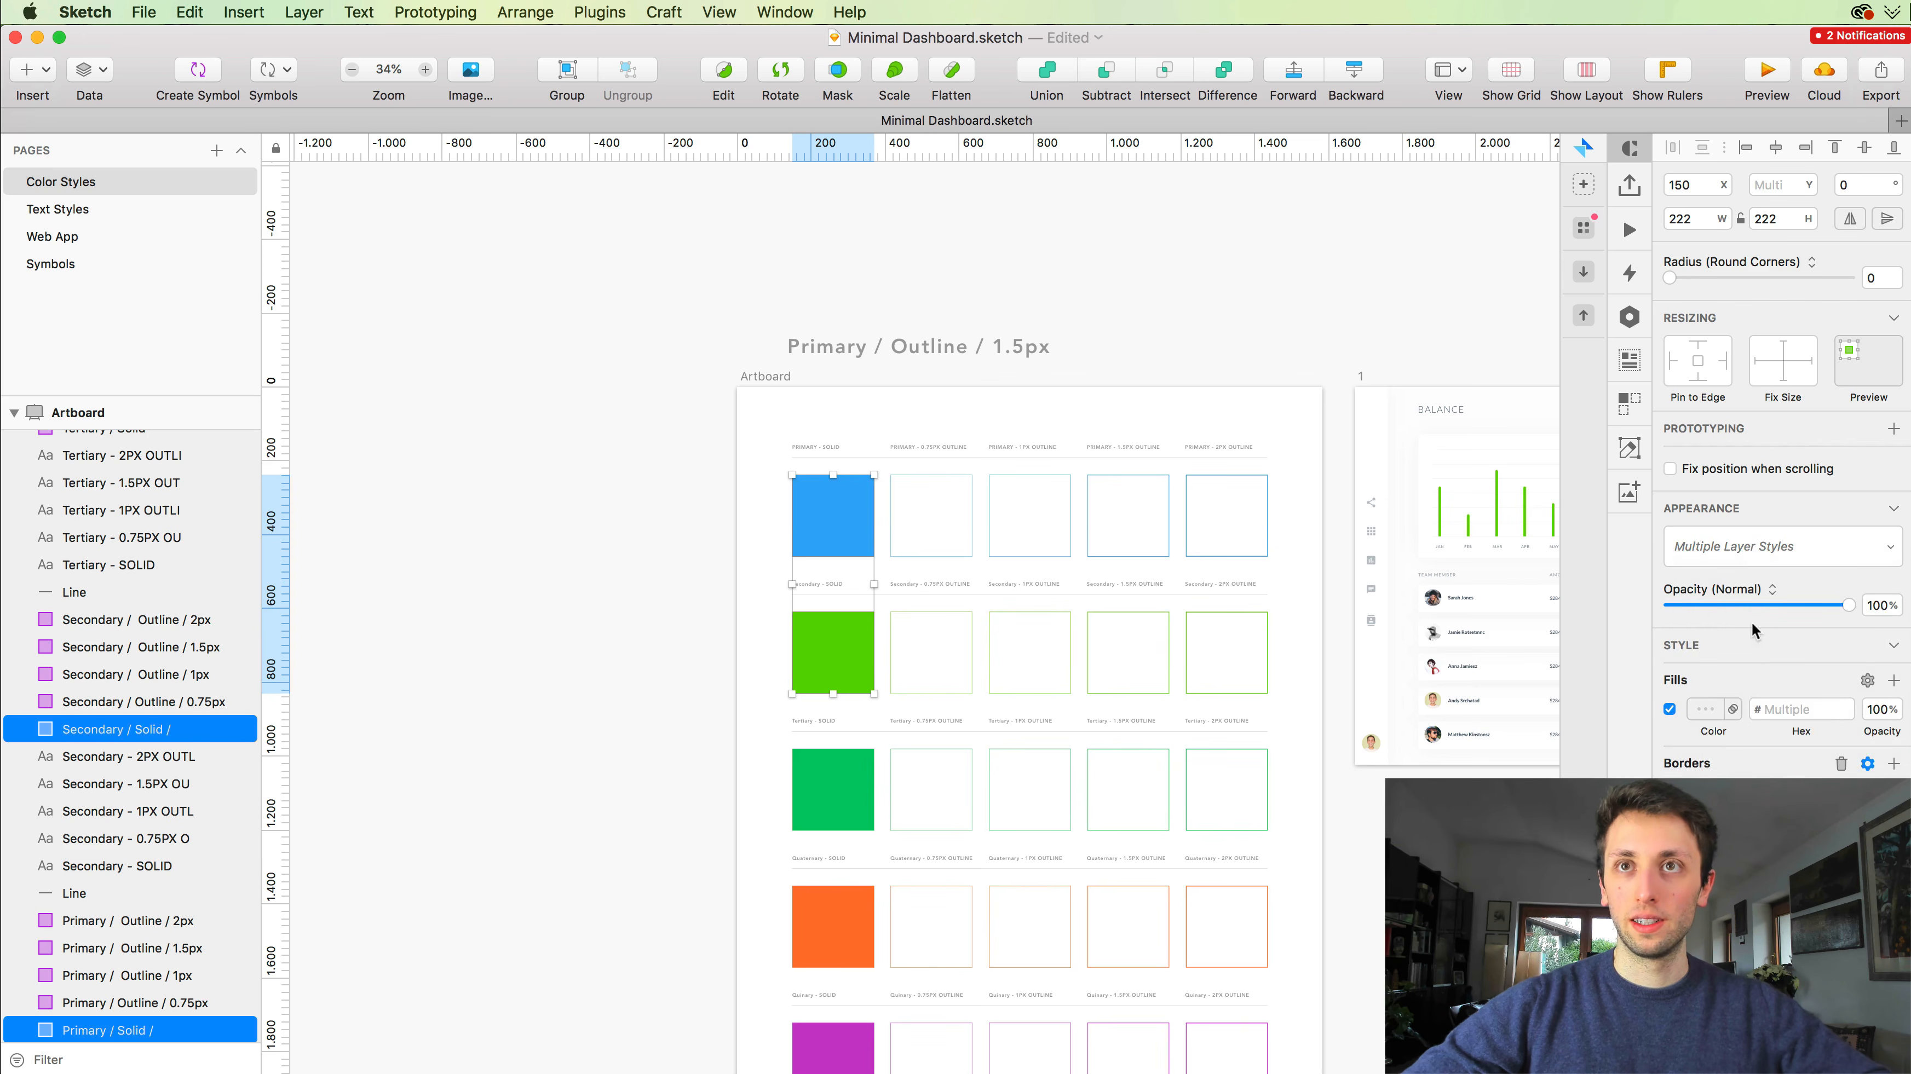
{"action": "left_click", "coordinate": [1702, 711]}
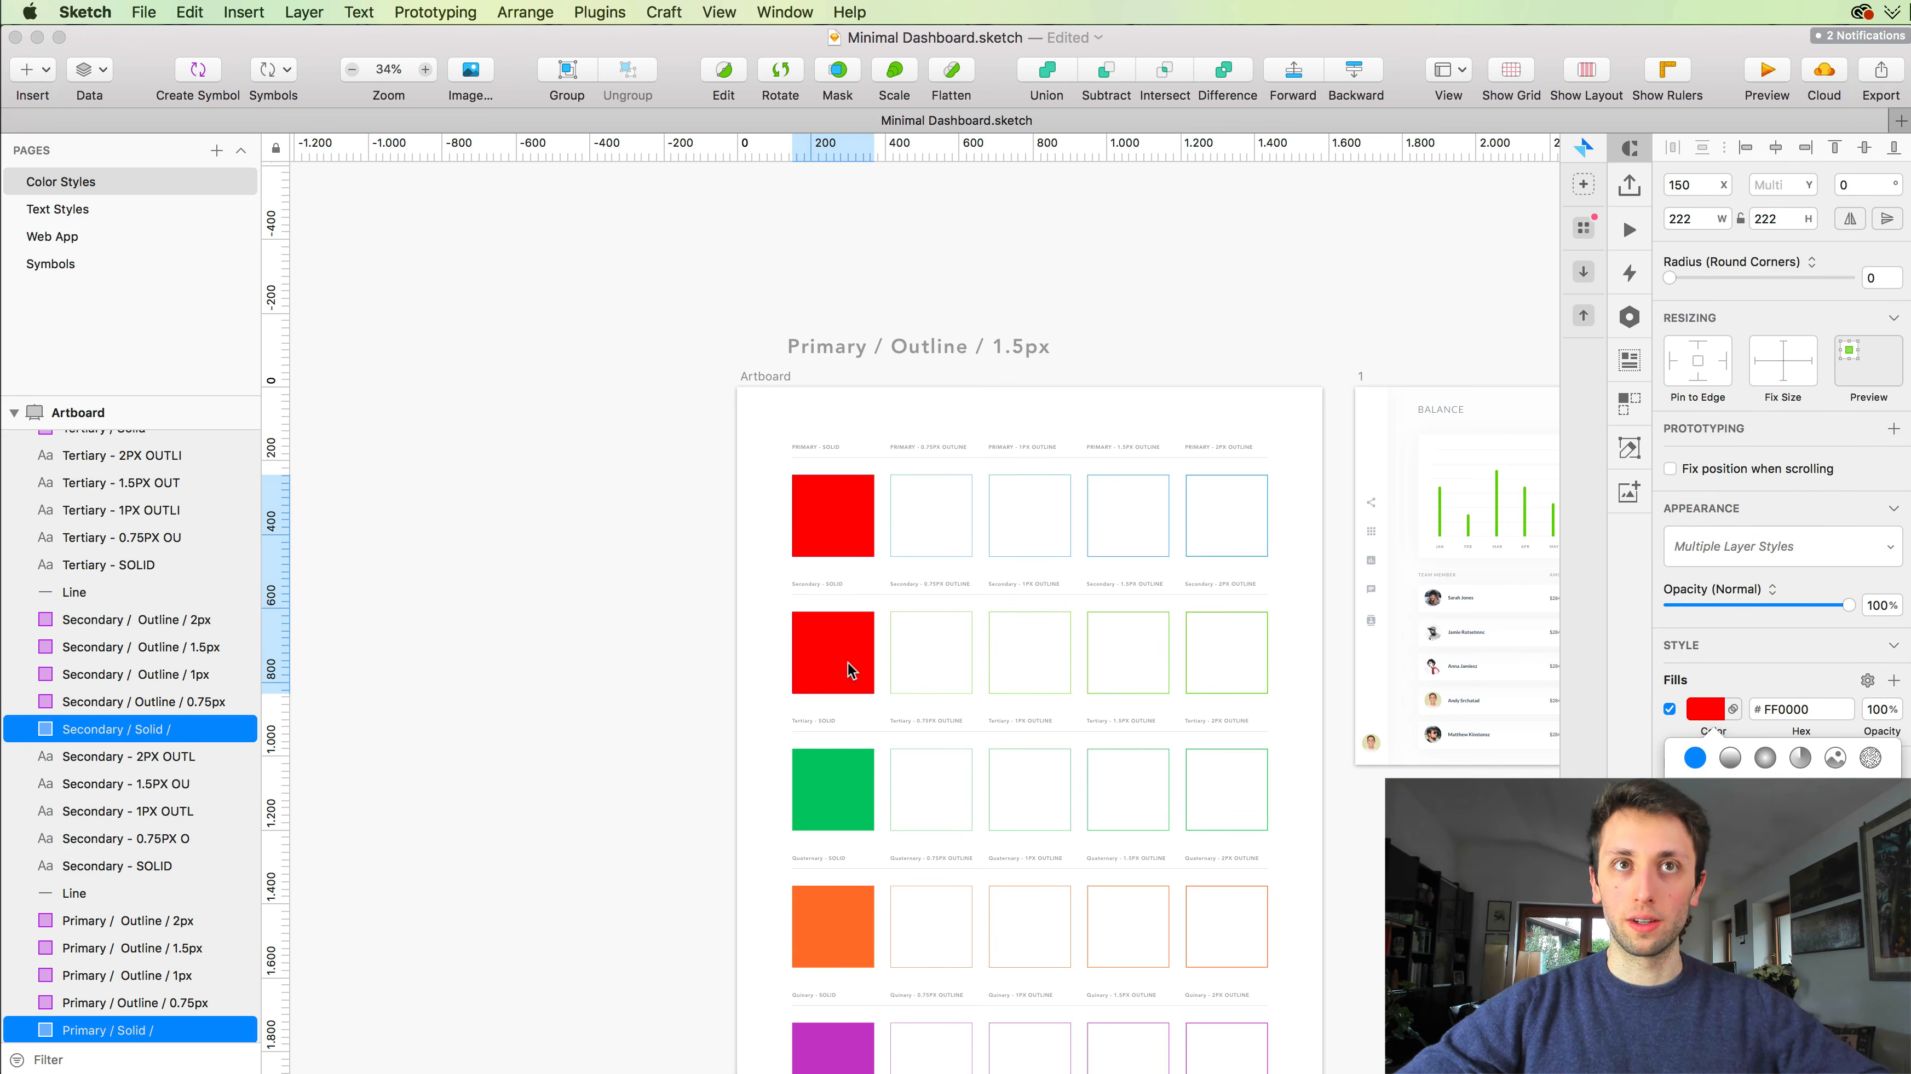
Step: Add the Shadow swatch to the Primary and Secondary solid selection and update the layer styles of all three
{"action": "scroll", "coordinate": [835, 521], "scroll_direction": "down", "scroll_amount": 15}
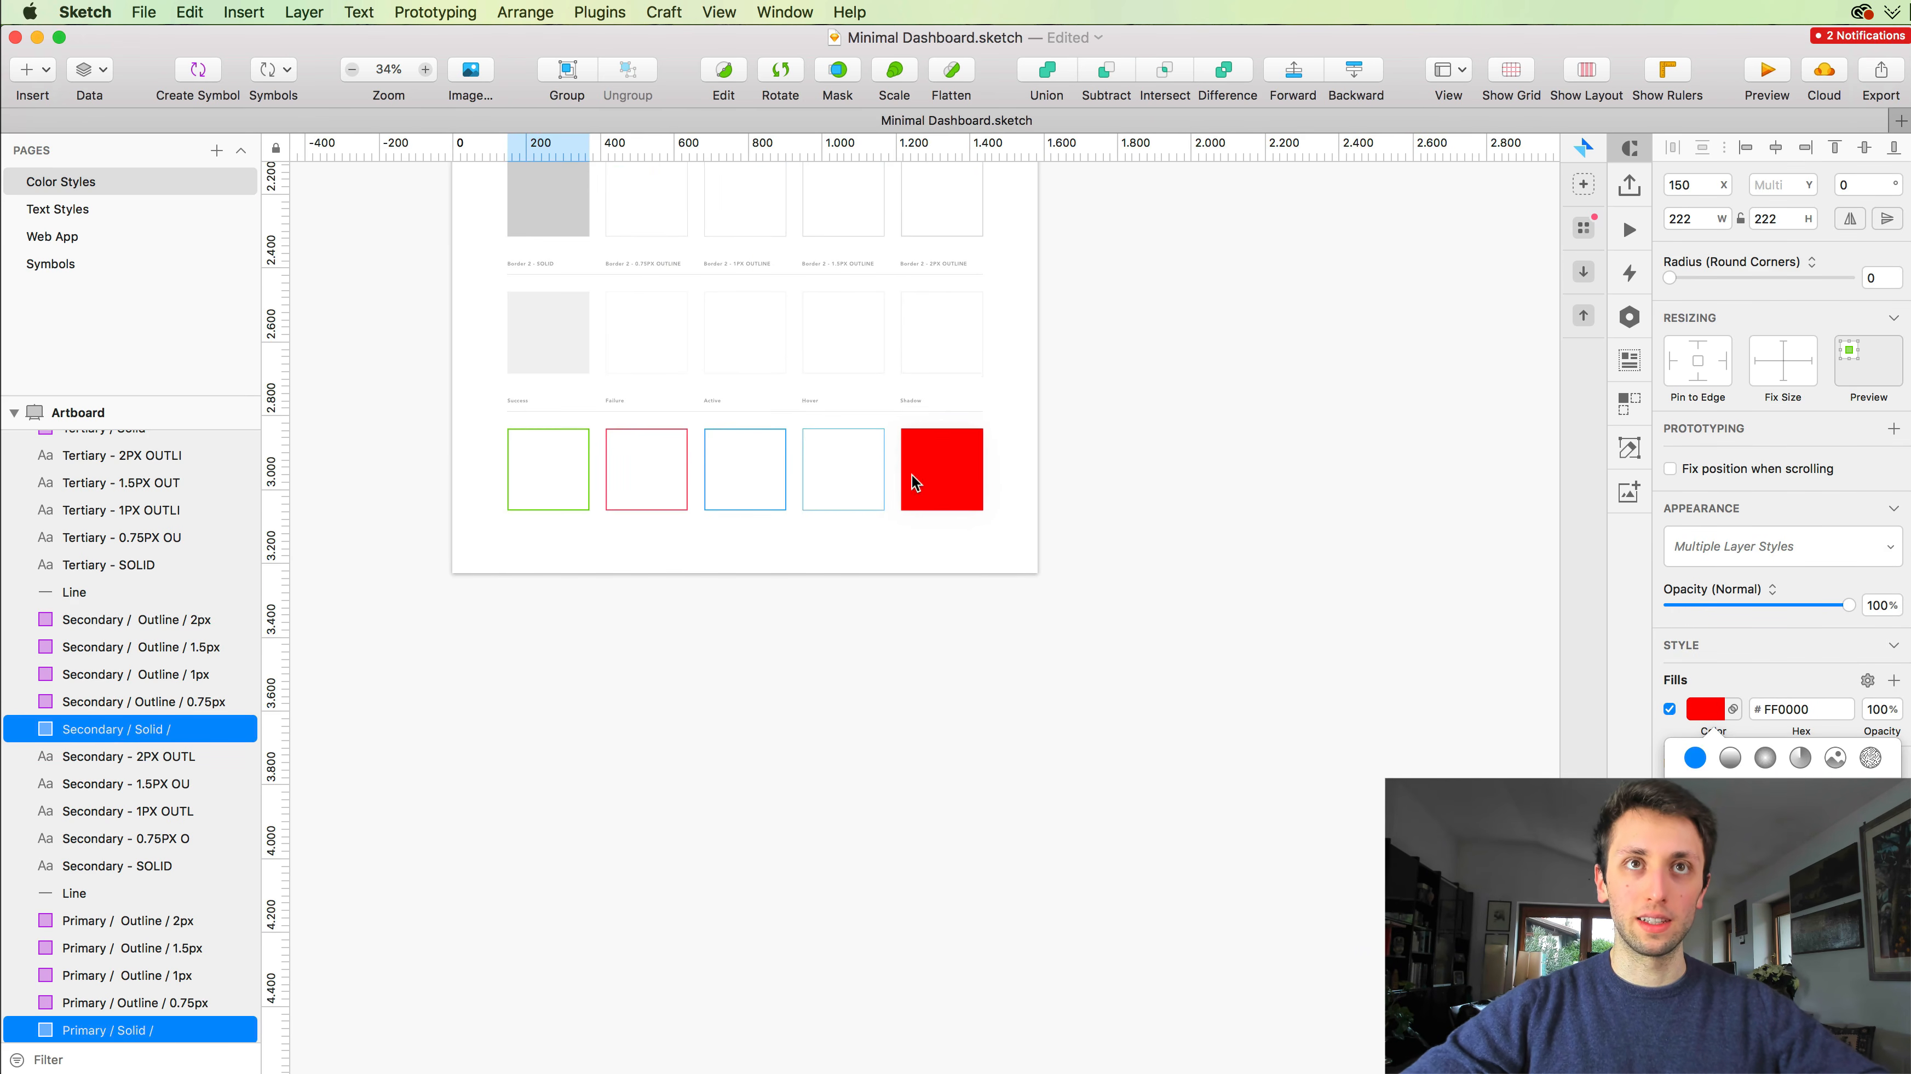
{"action": "left_click", "coordinate": [911, 473], "text": "shift"}
{"action": "scroll", "coordinate": [942, 422], "scroll_direction": "up", "scroll_amount": 5}
{"action": "left_click", "coordinate": [1737, 529]}
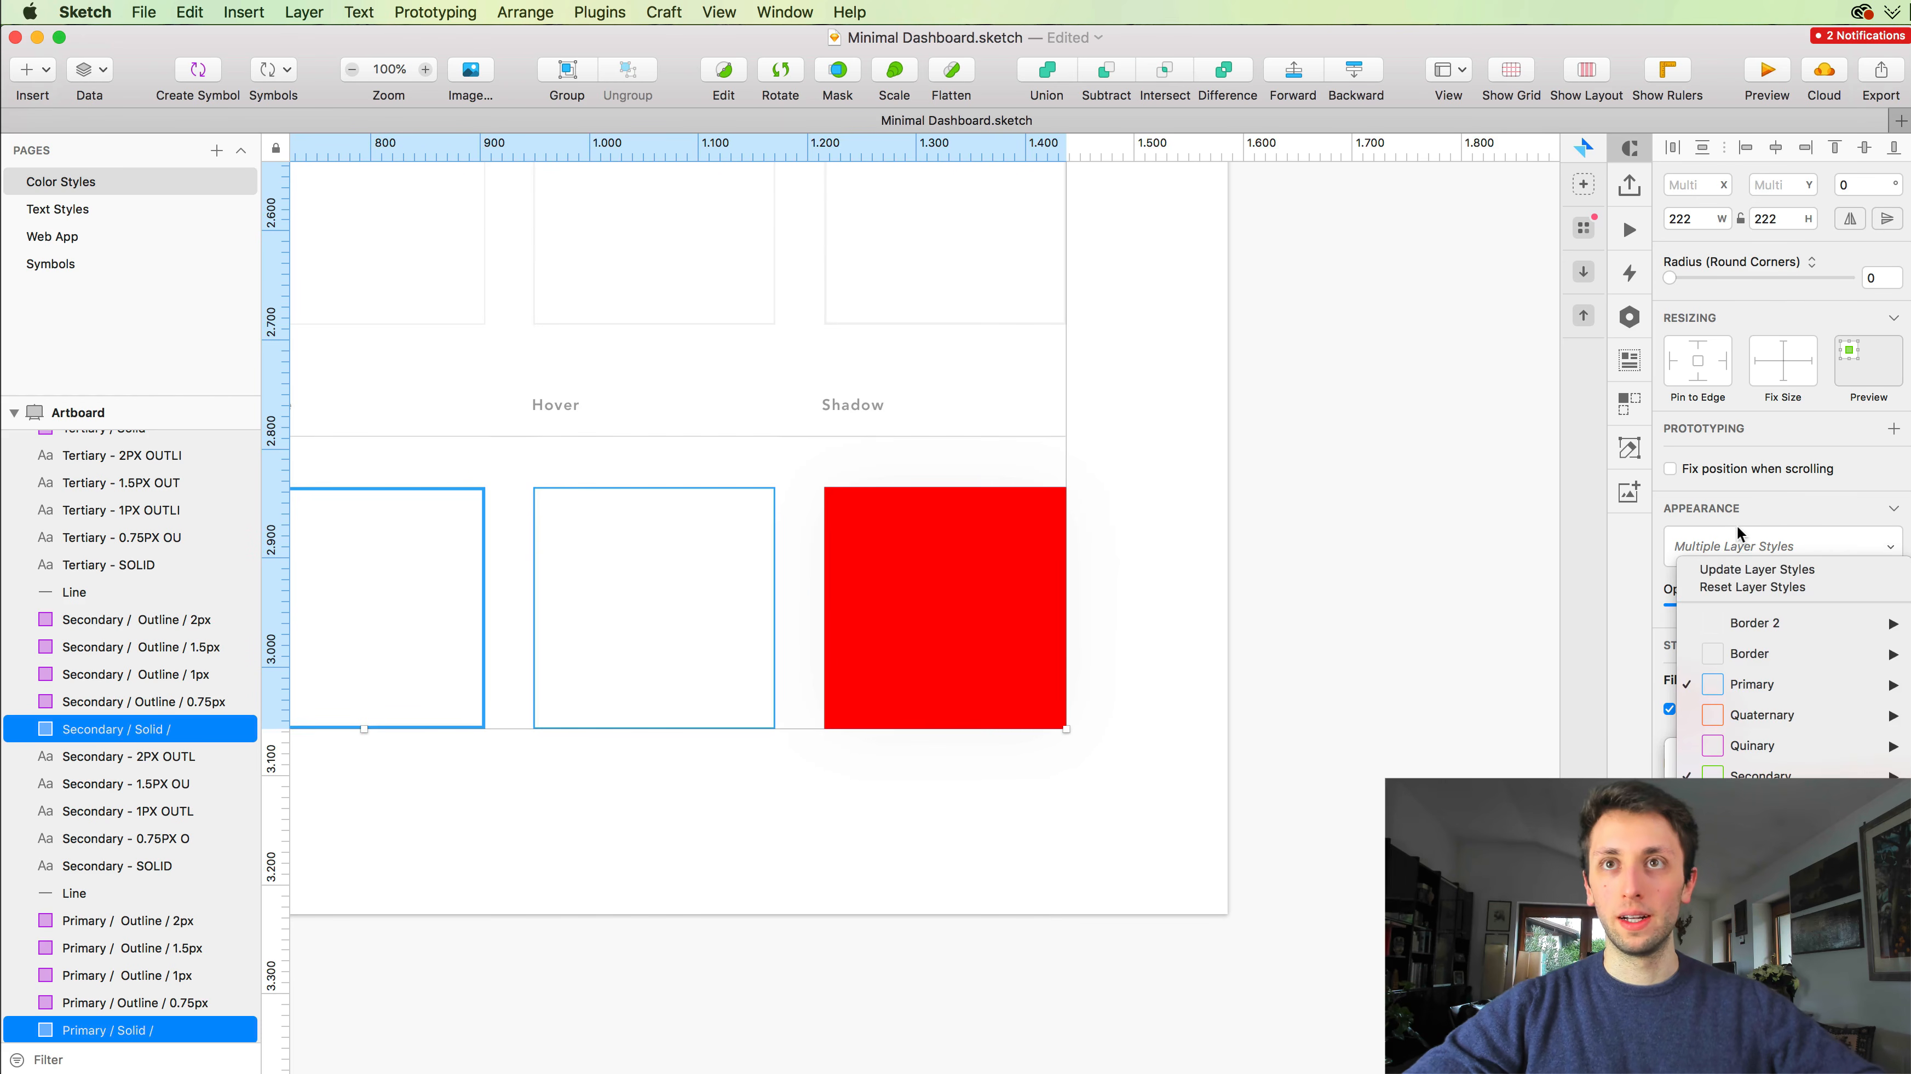
{"action": "left_click", "coordinate": [1753, 572]}
Step: Check how the updated layer styles affect the Balance dashboard beside the swatch artboard
{"action": "scroll", "coordinate": [1093, 457], "scroll_direction": "down", "scroll_amount": 6}
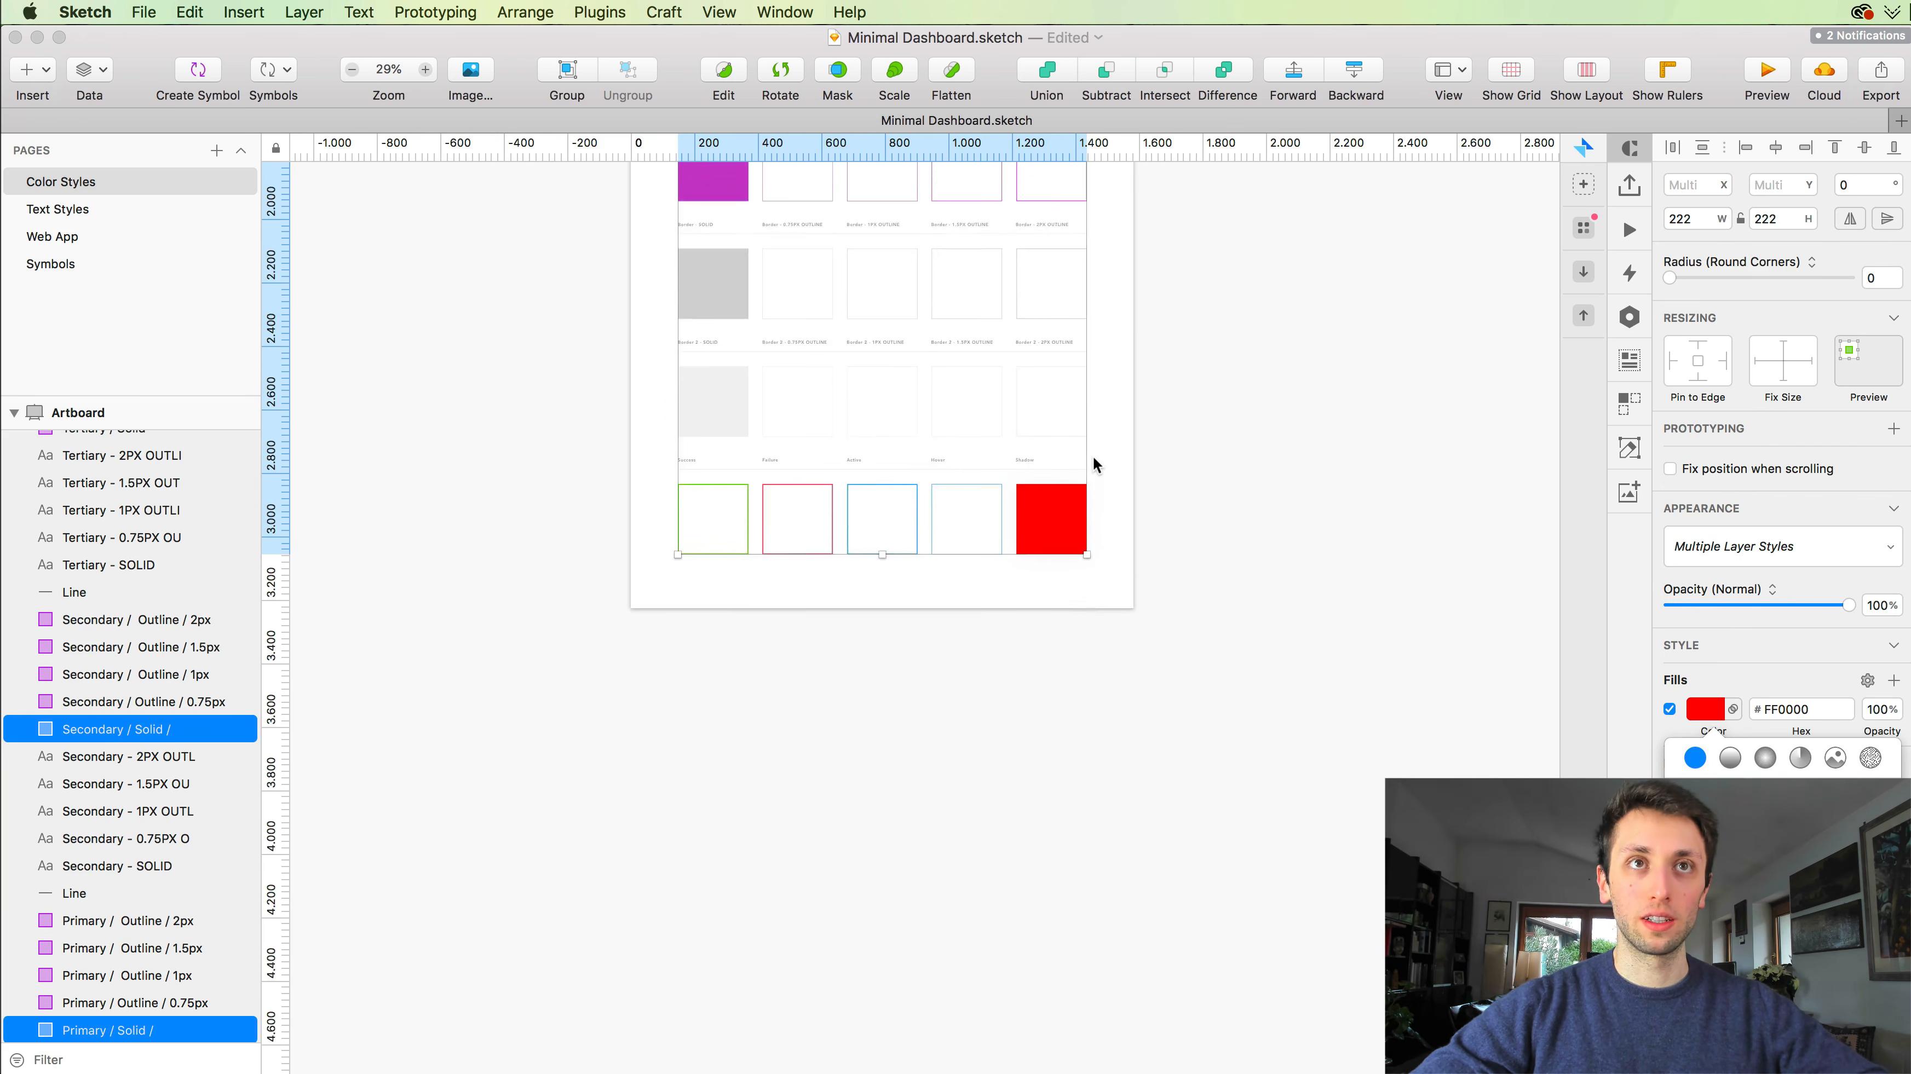
{"action": "scroll", "coordinate": [1093, 457], "scroll_direction": "right", "scroll_amount": 10}
{"action": "scroll", "coordinate": [1096, 396], "scroll_direction": "up", "scroll_amount": 5}
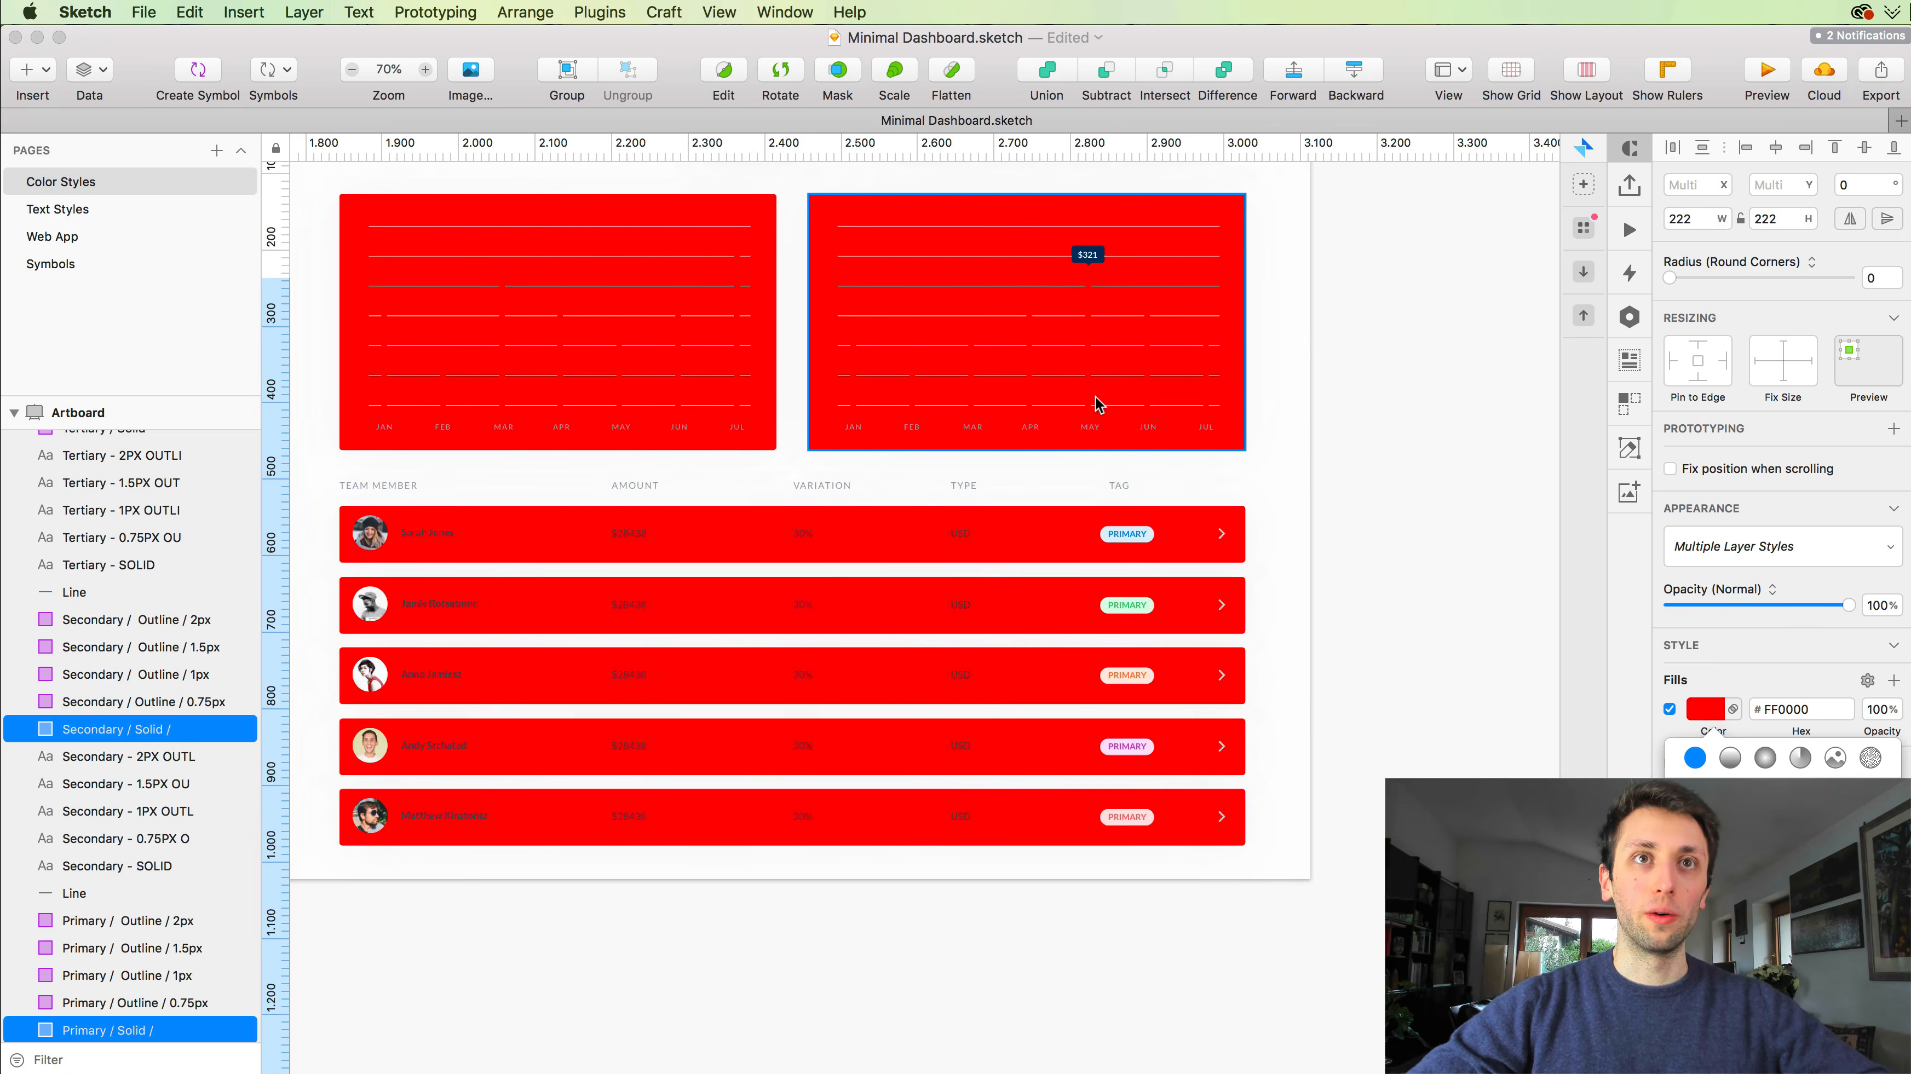
{"action": "scroll", "coordinate": [1096, 404], "scroll_direction": "left", "scroll_amount": 5}
Step: Examine the Balance and Bank Accounts screens on the Web App page for the effect of the updated styles
{"action": "left_click", "coordinate": [73, 184]}
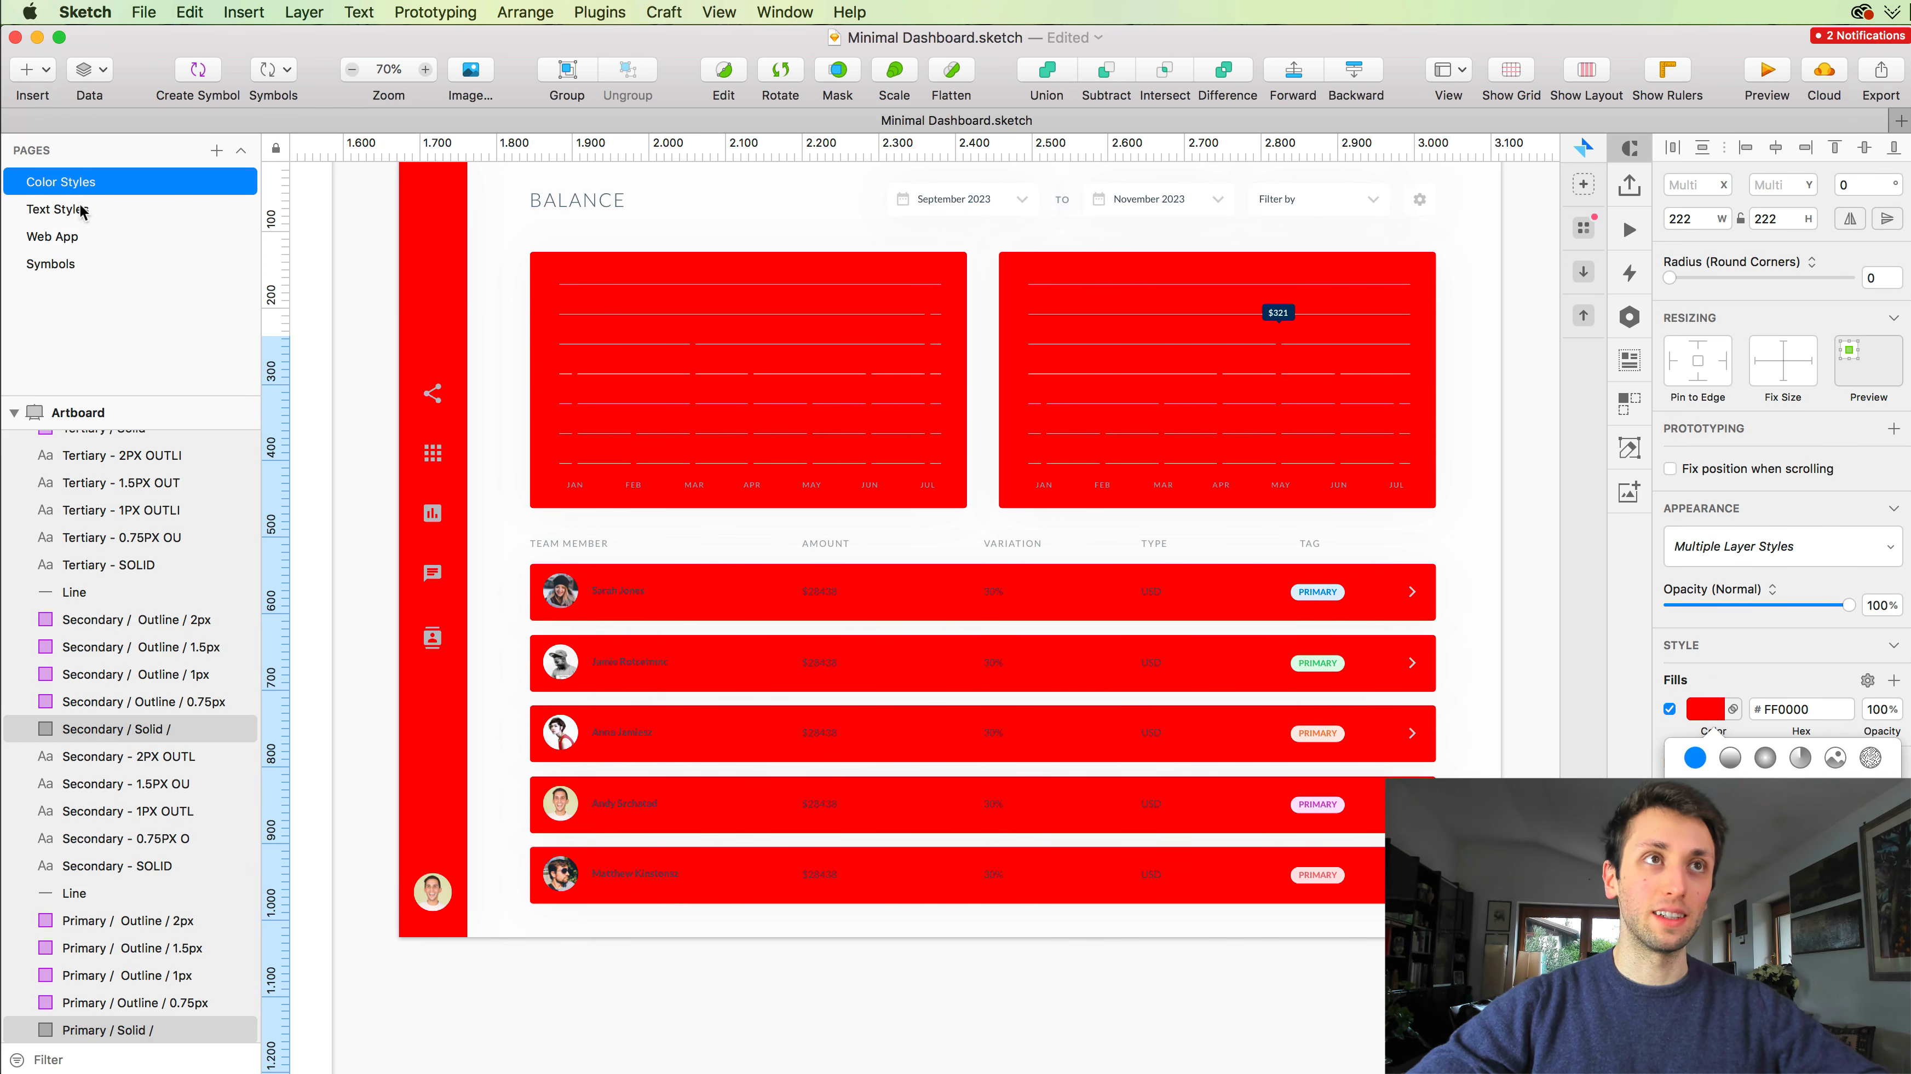
{"action": "left_click", "coordinate": [67, 237]}
{"action": "scroll", "coordinate": [825, 234], "scroll_direction": "right", "scroll_amount": 8}
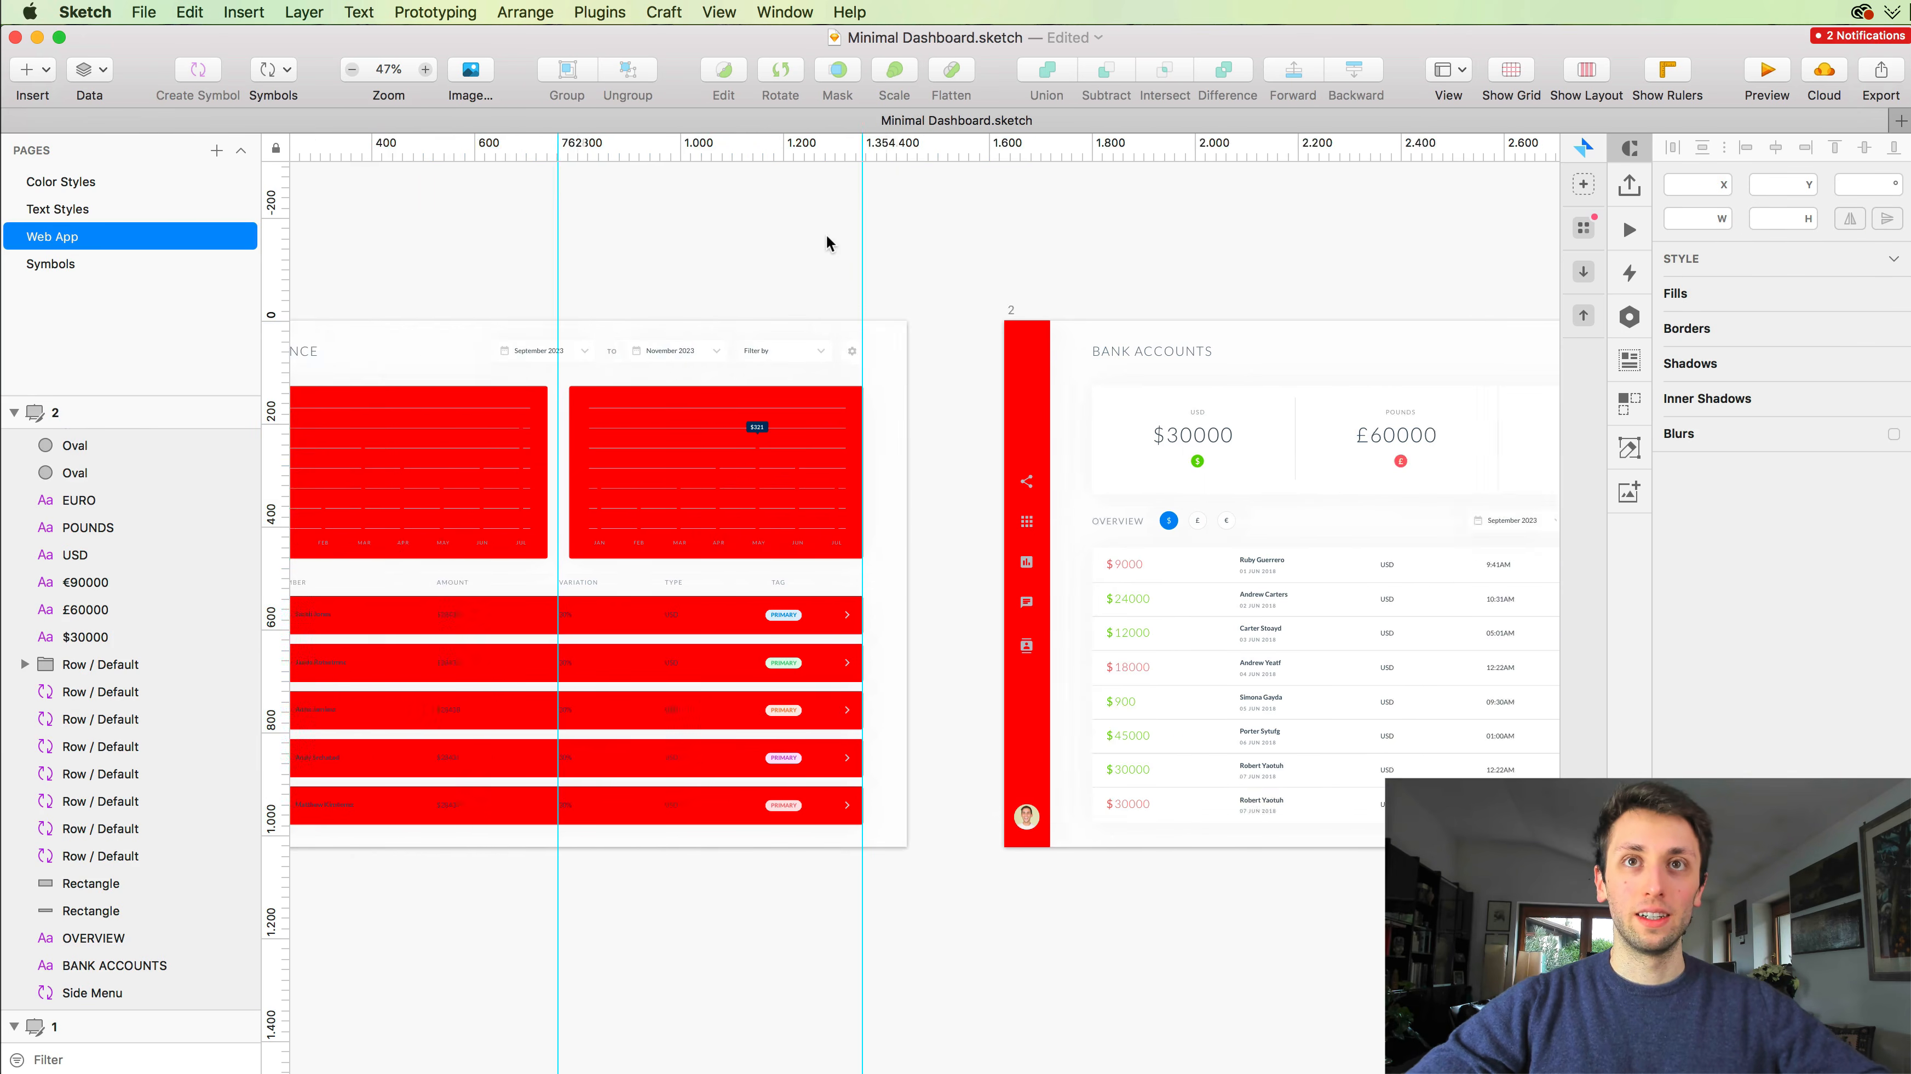
{"action": "scroll", "coordinate": [825, 235], "scroll_direction": "left", "scroll_amount": 10}
{"action": "scroll", "coordinate": [808, 399], "scroll_direction": "up", "scroll_amount": 2}
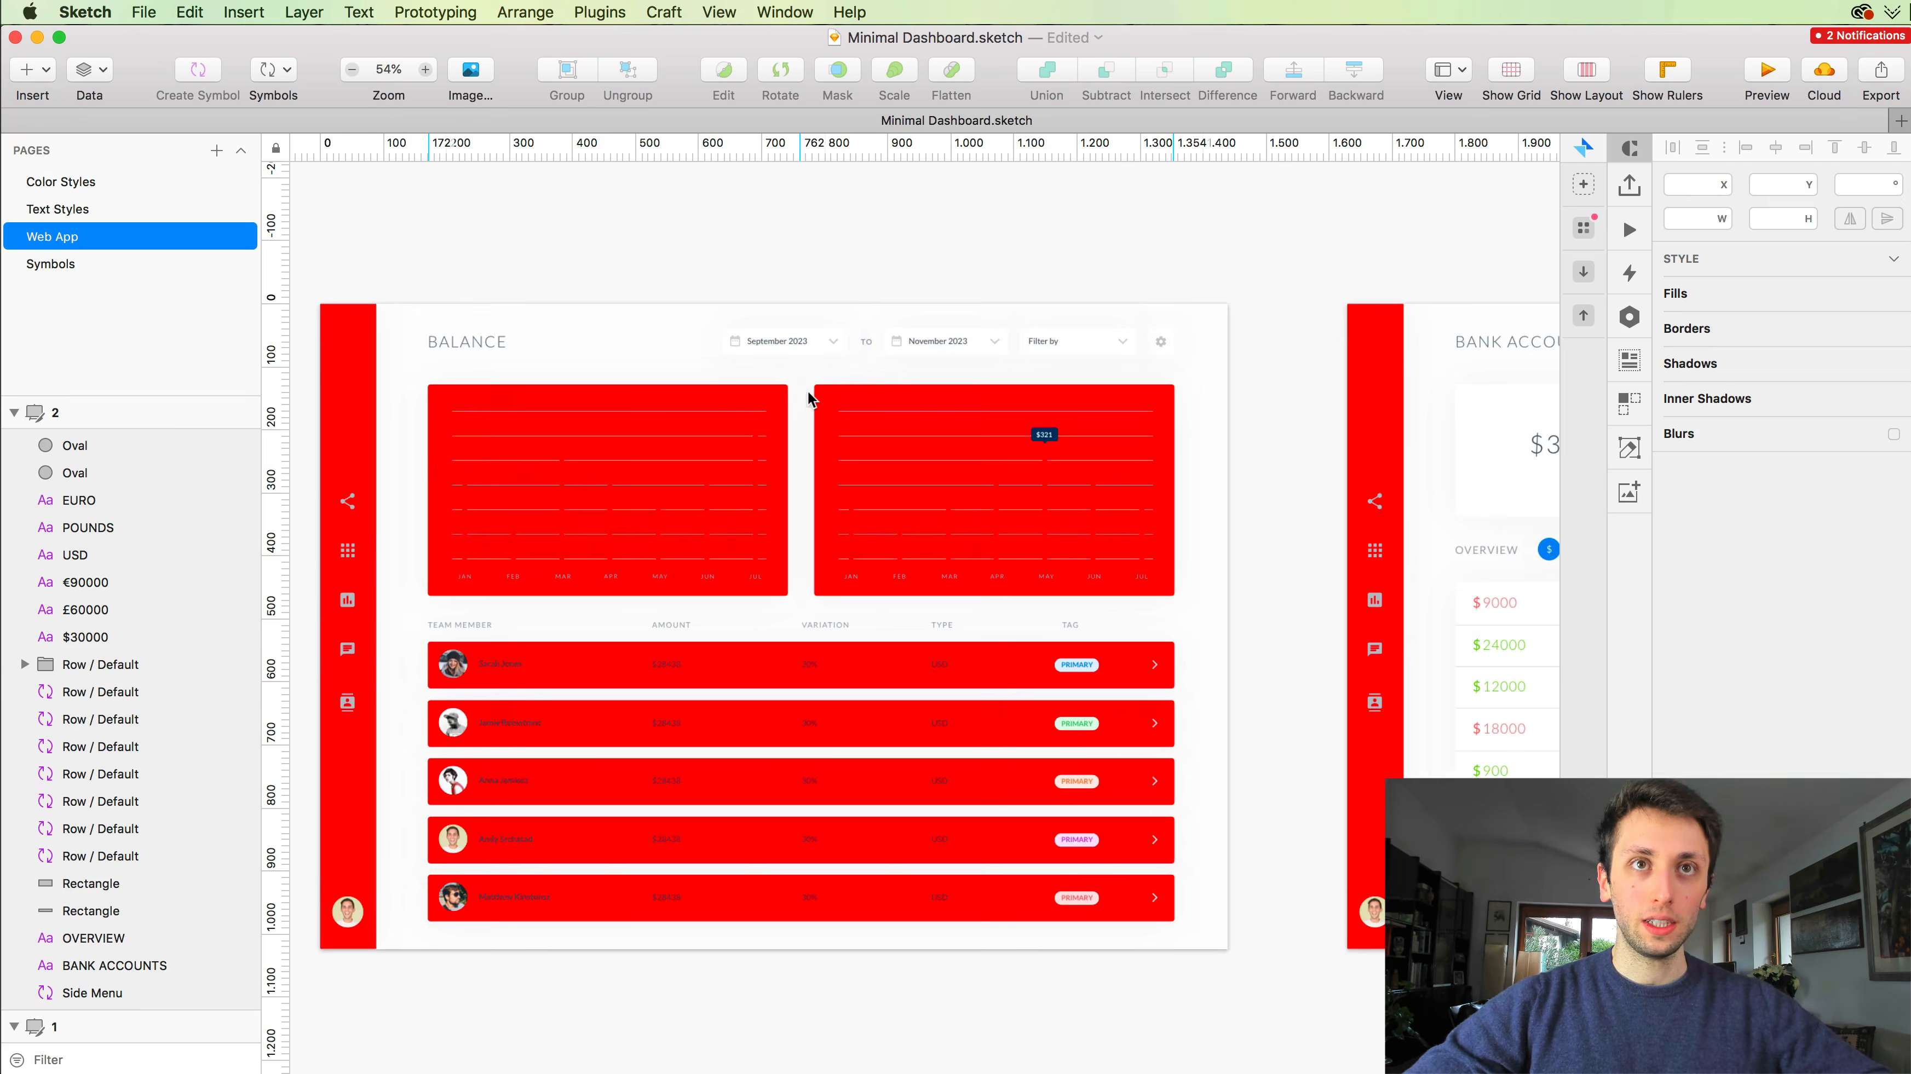
{"action": "scroll", "coordinate": [808, 399], "scroll_direction": "left", "scroll_amount": 3}
{"action": "scroll", "coordinate": [899, 516], "scroll_direction": "up", "scroll_amount": 3}
{"action": "scroll", "coordinate": [781, 516], "scroll_direction": "down", "scroll_amount": 4}
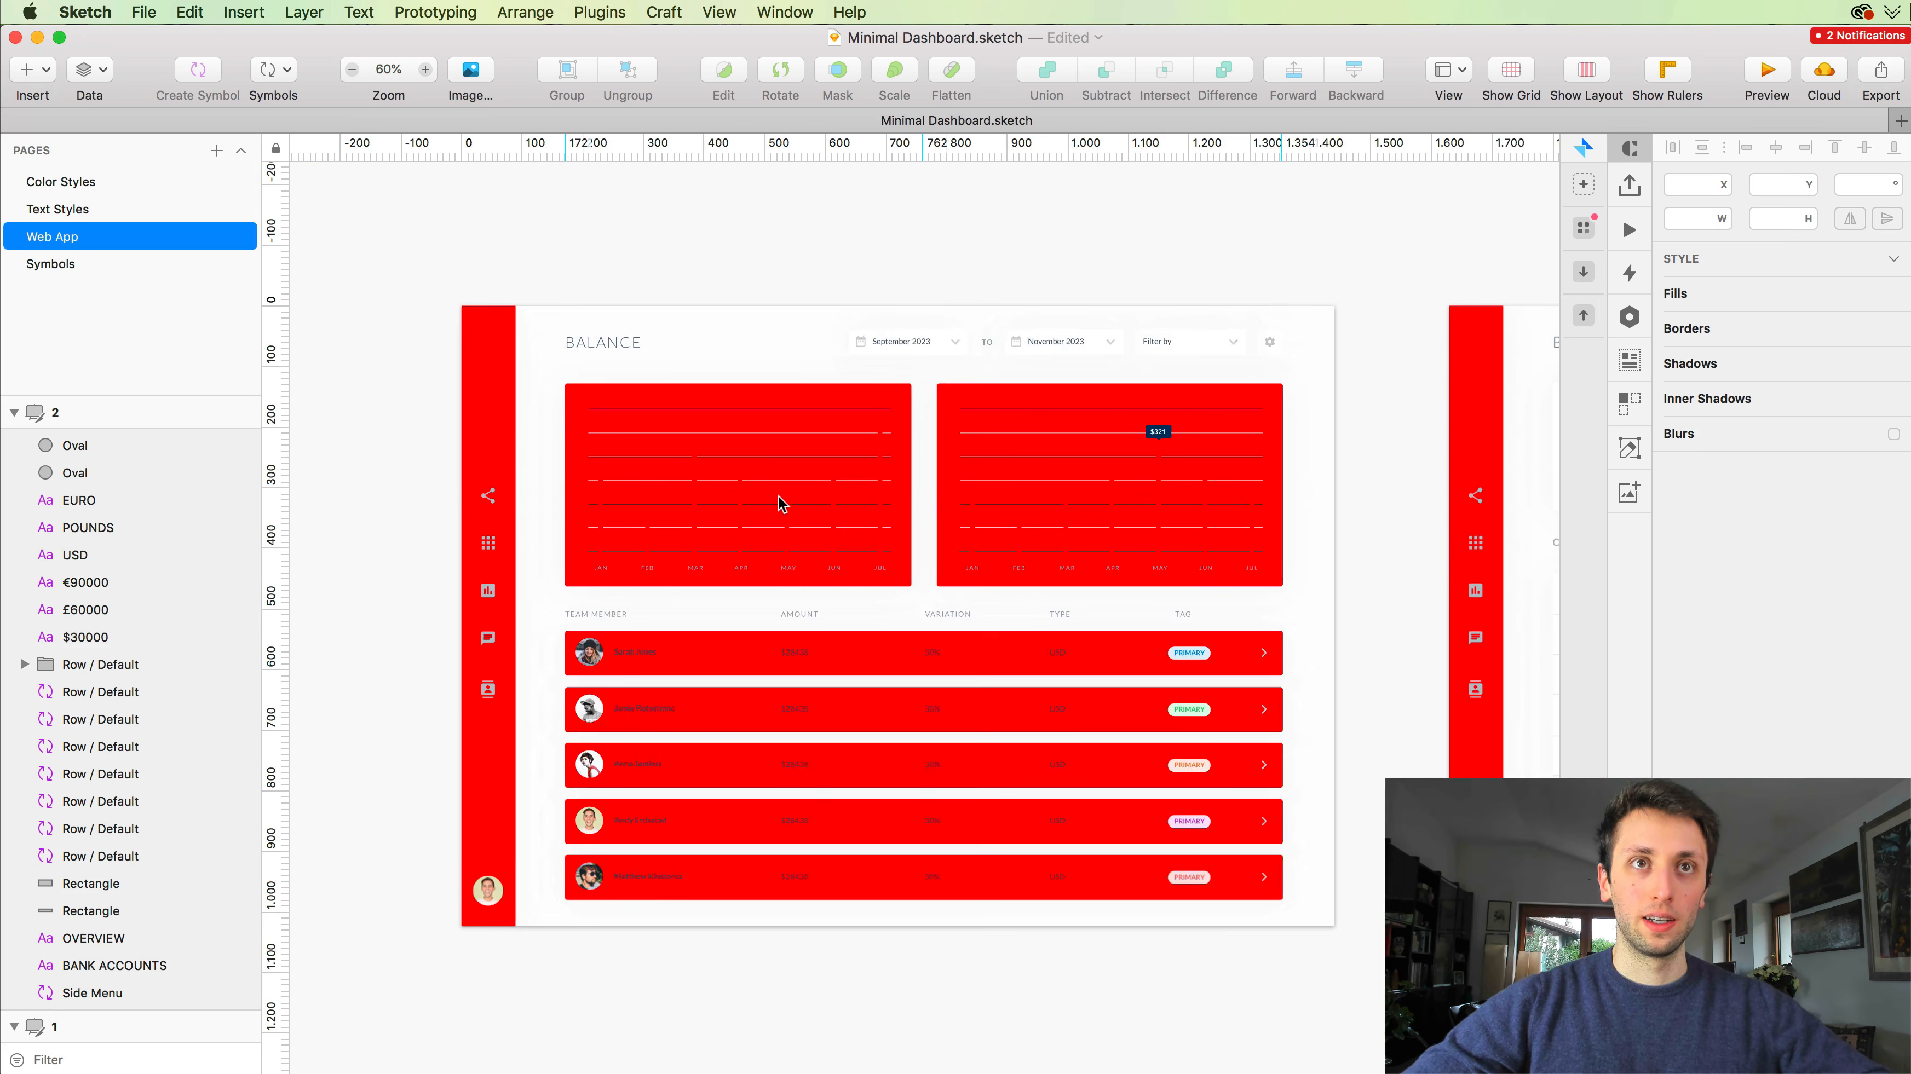
{"action": "scroll", "coordinate": [811, 381], "scroll_direction": "down", "scroll_amount": 1}
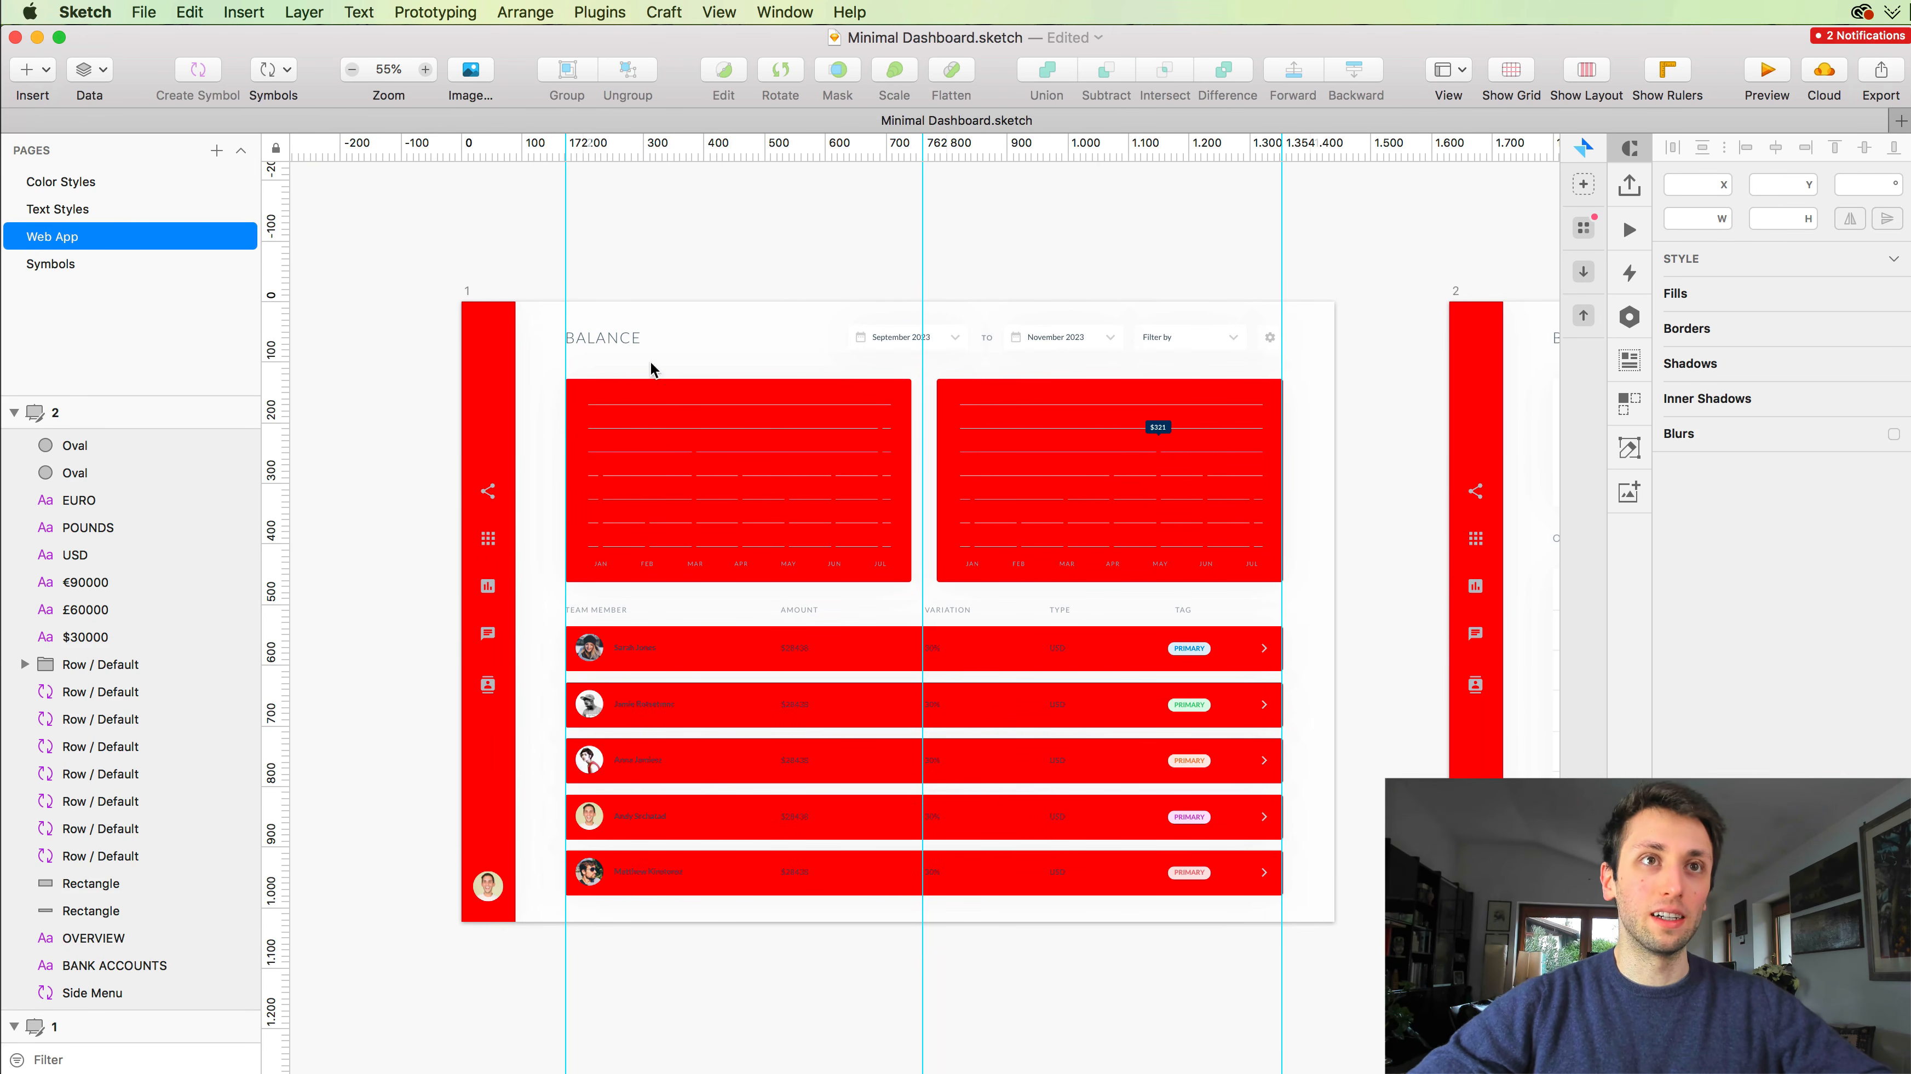
Step: Review the Color Styles, Text Styles and Symbols pages of the document
{"action": "left_click", "coordinate": [64, 188]}
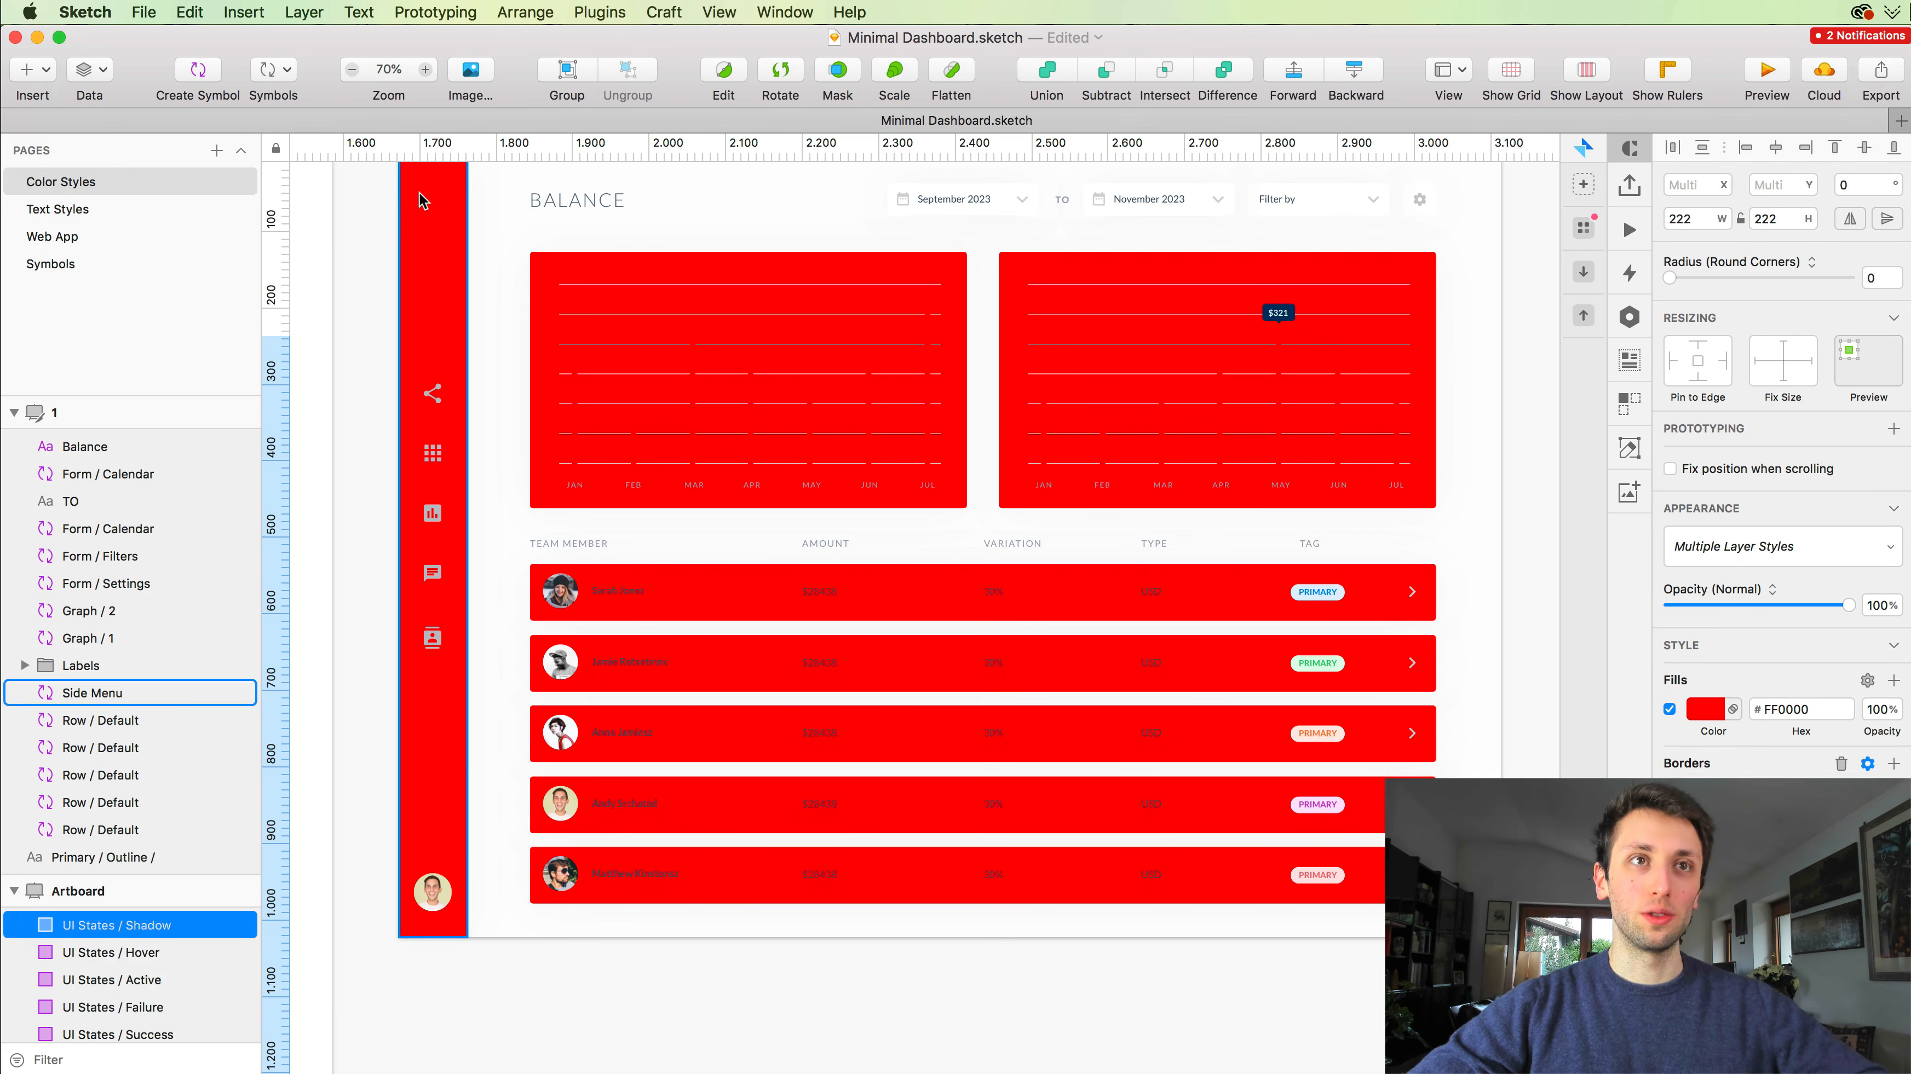
{"action": "left_click", "coordinate": [60, 210]}
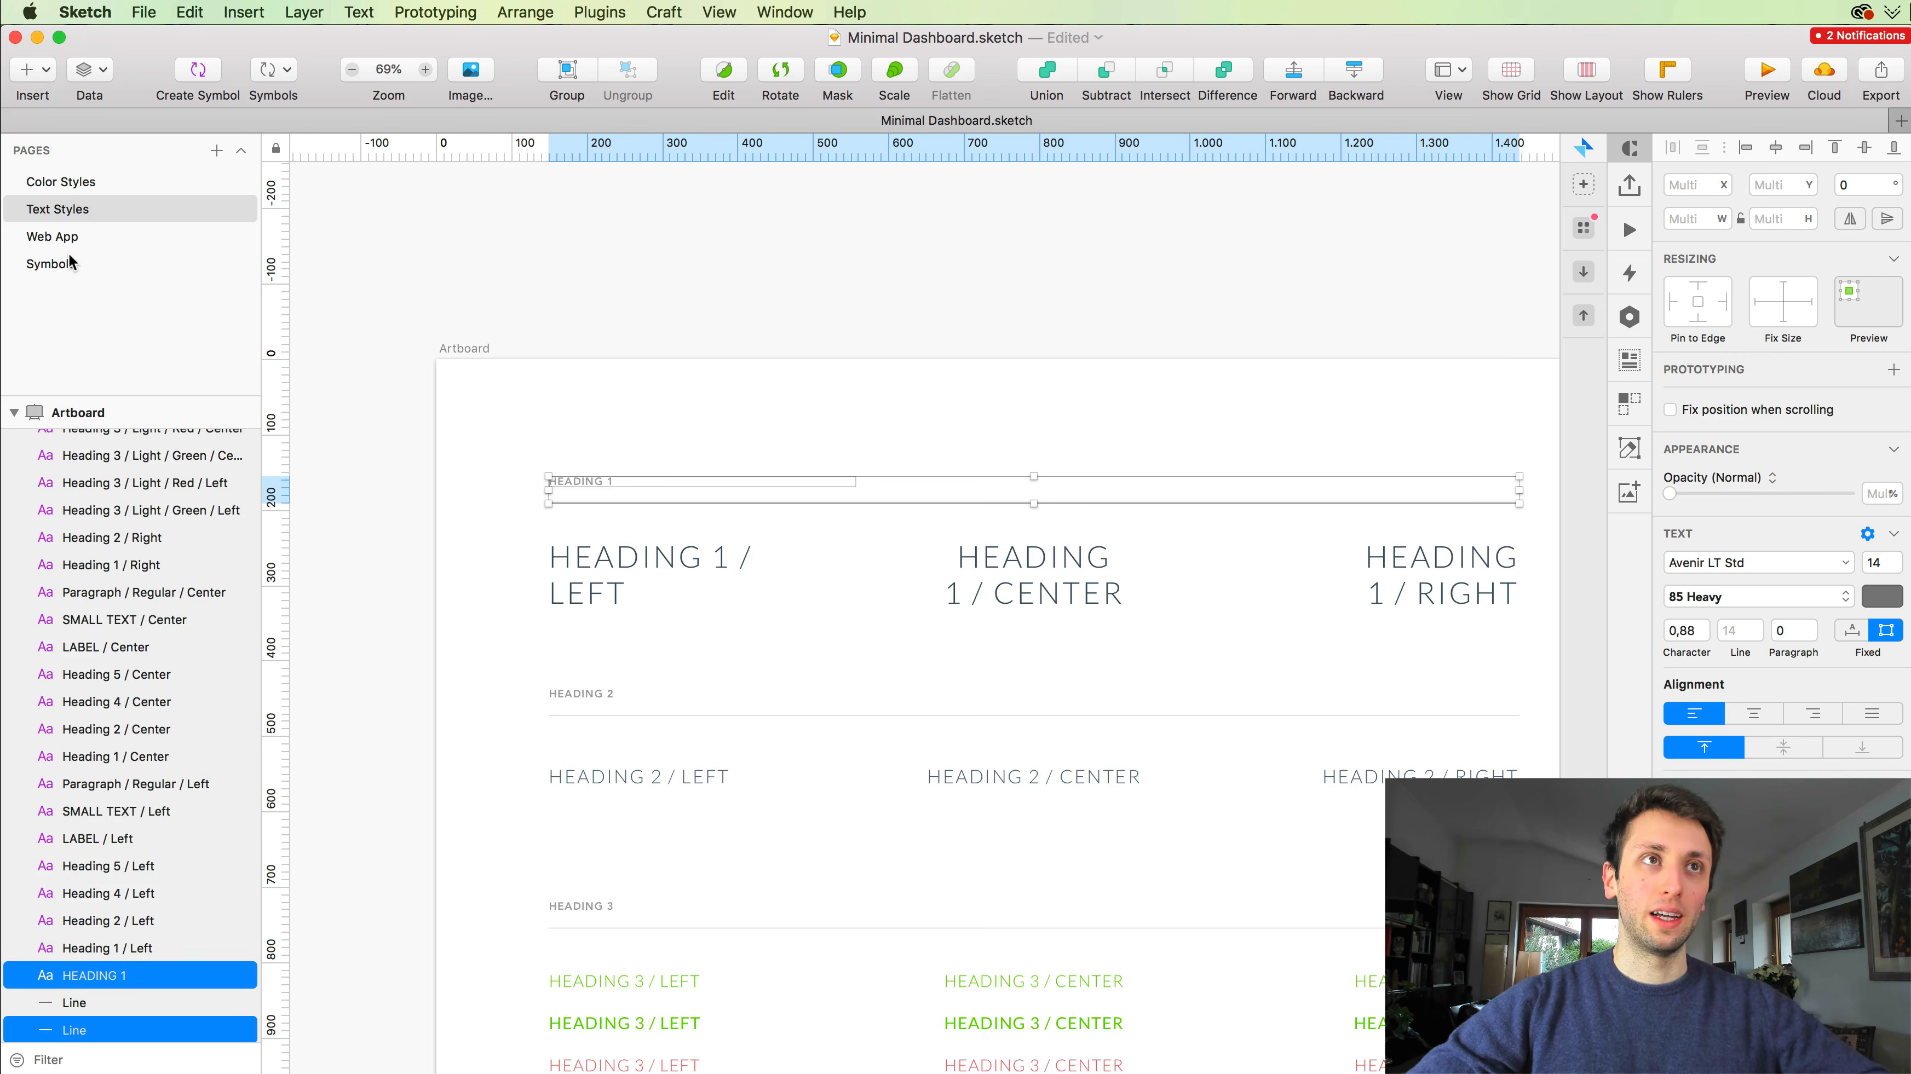
{"action": "left_click", "coordinate": [72, 237]}
{"action": "left_click", "coordinate": [74, 255]}
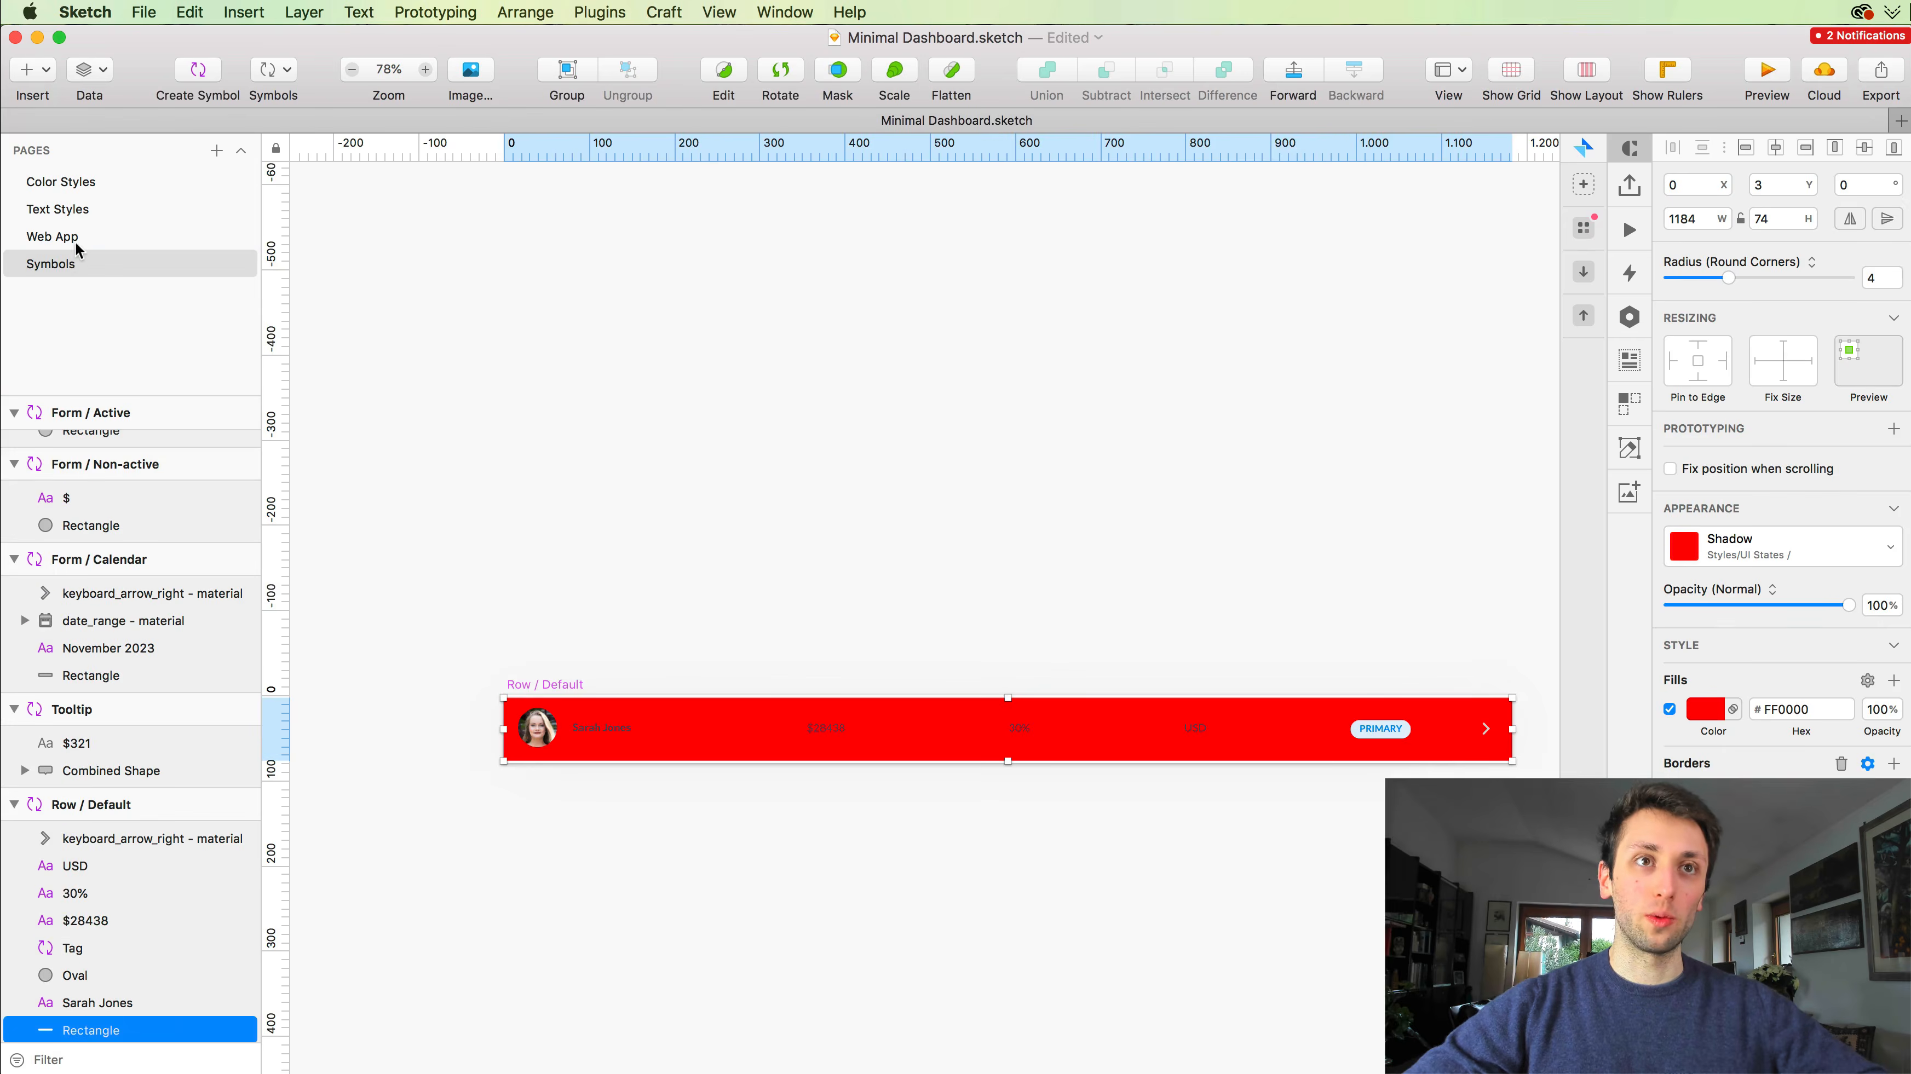
Step: Undo the layer style update and the red fills of the Primary, Secondary and Shadow swatches on the Color Styles page
{"action": "left_click", "coordinate": [66, 180]}
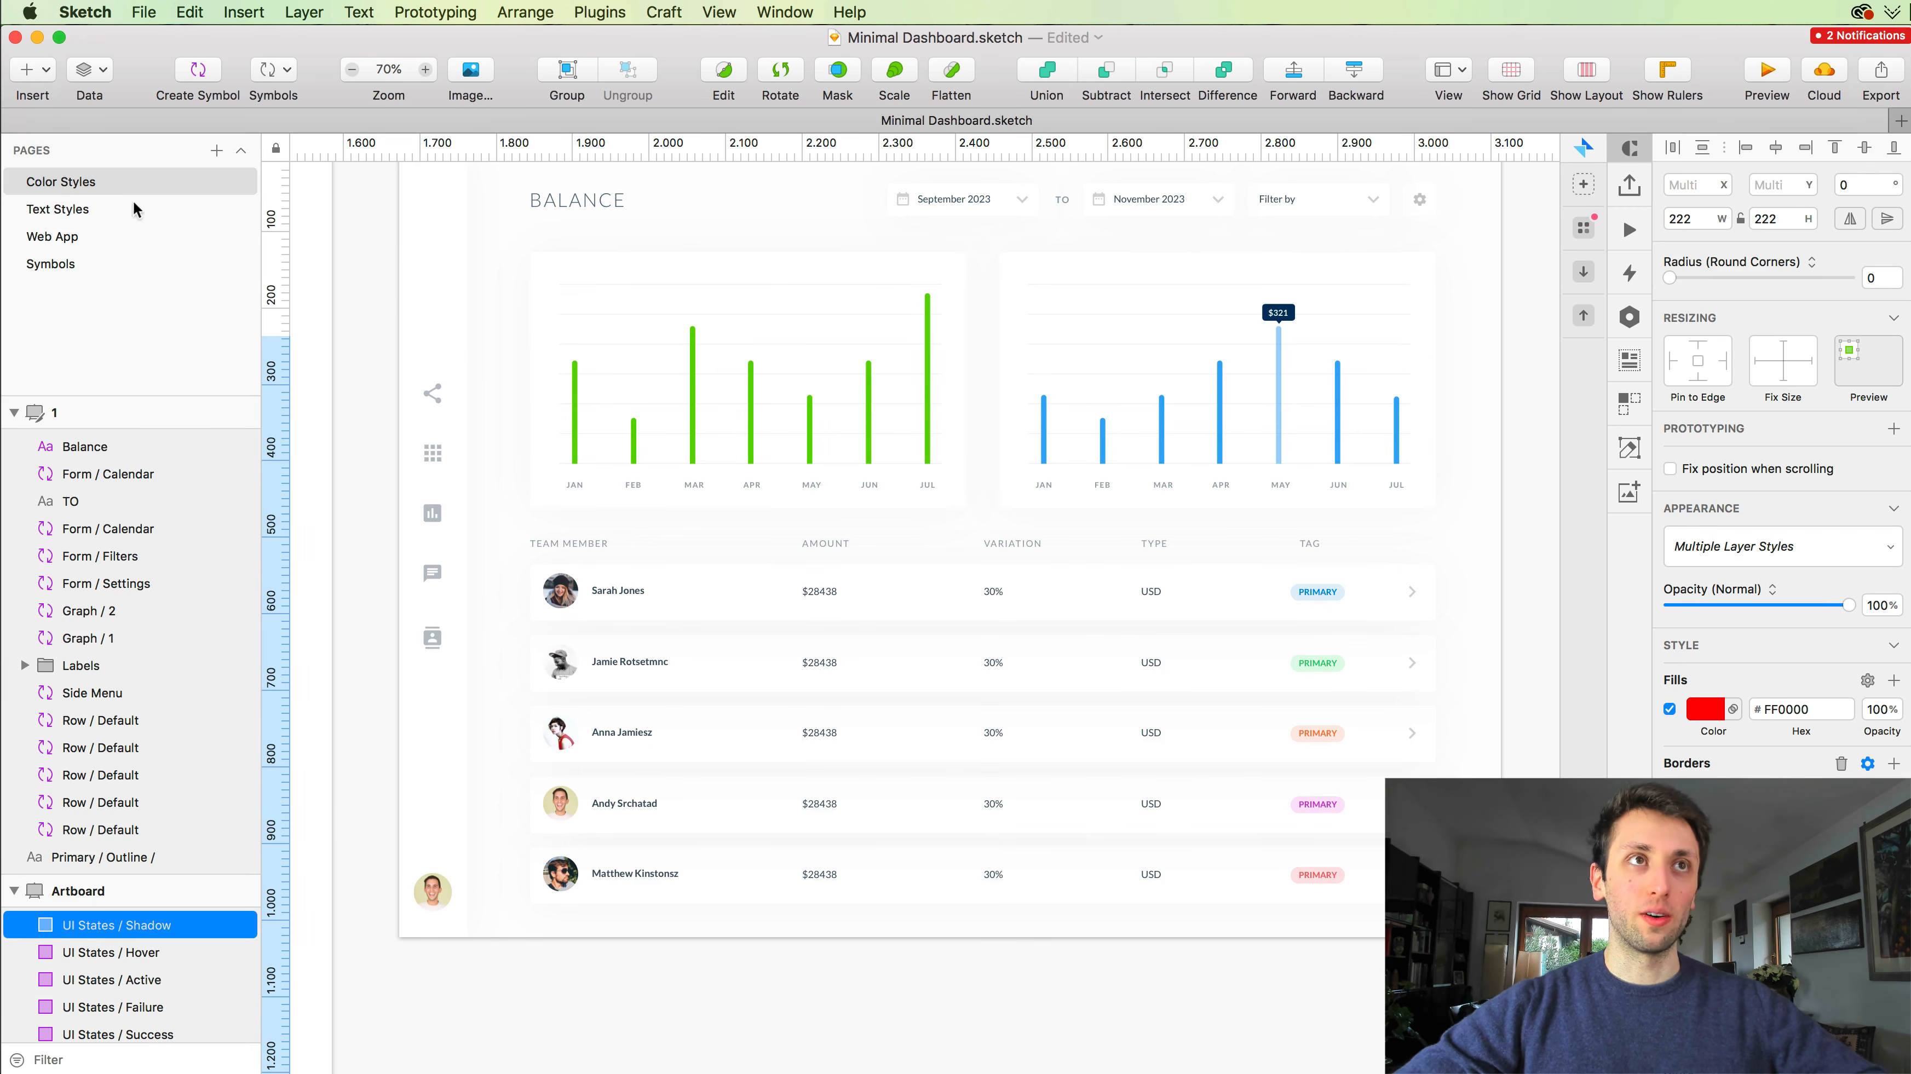
{"action": "scroll", "coordinate": [555, 350], "scroll_direction": "down", "scroll_amount": 5}
{"action": "scroll", "coordinate": [555, 349], "scroll_direction": "down", "scroll_amount": 5}
{"action": "scroll", "coordinate": [555, 350], "scroll_direction": "left", "scroll_amount": 5}
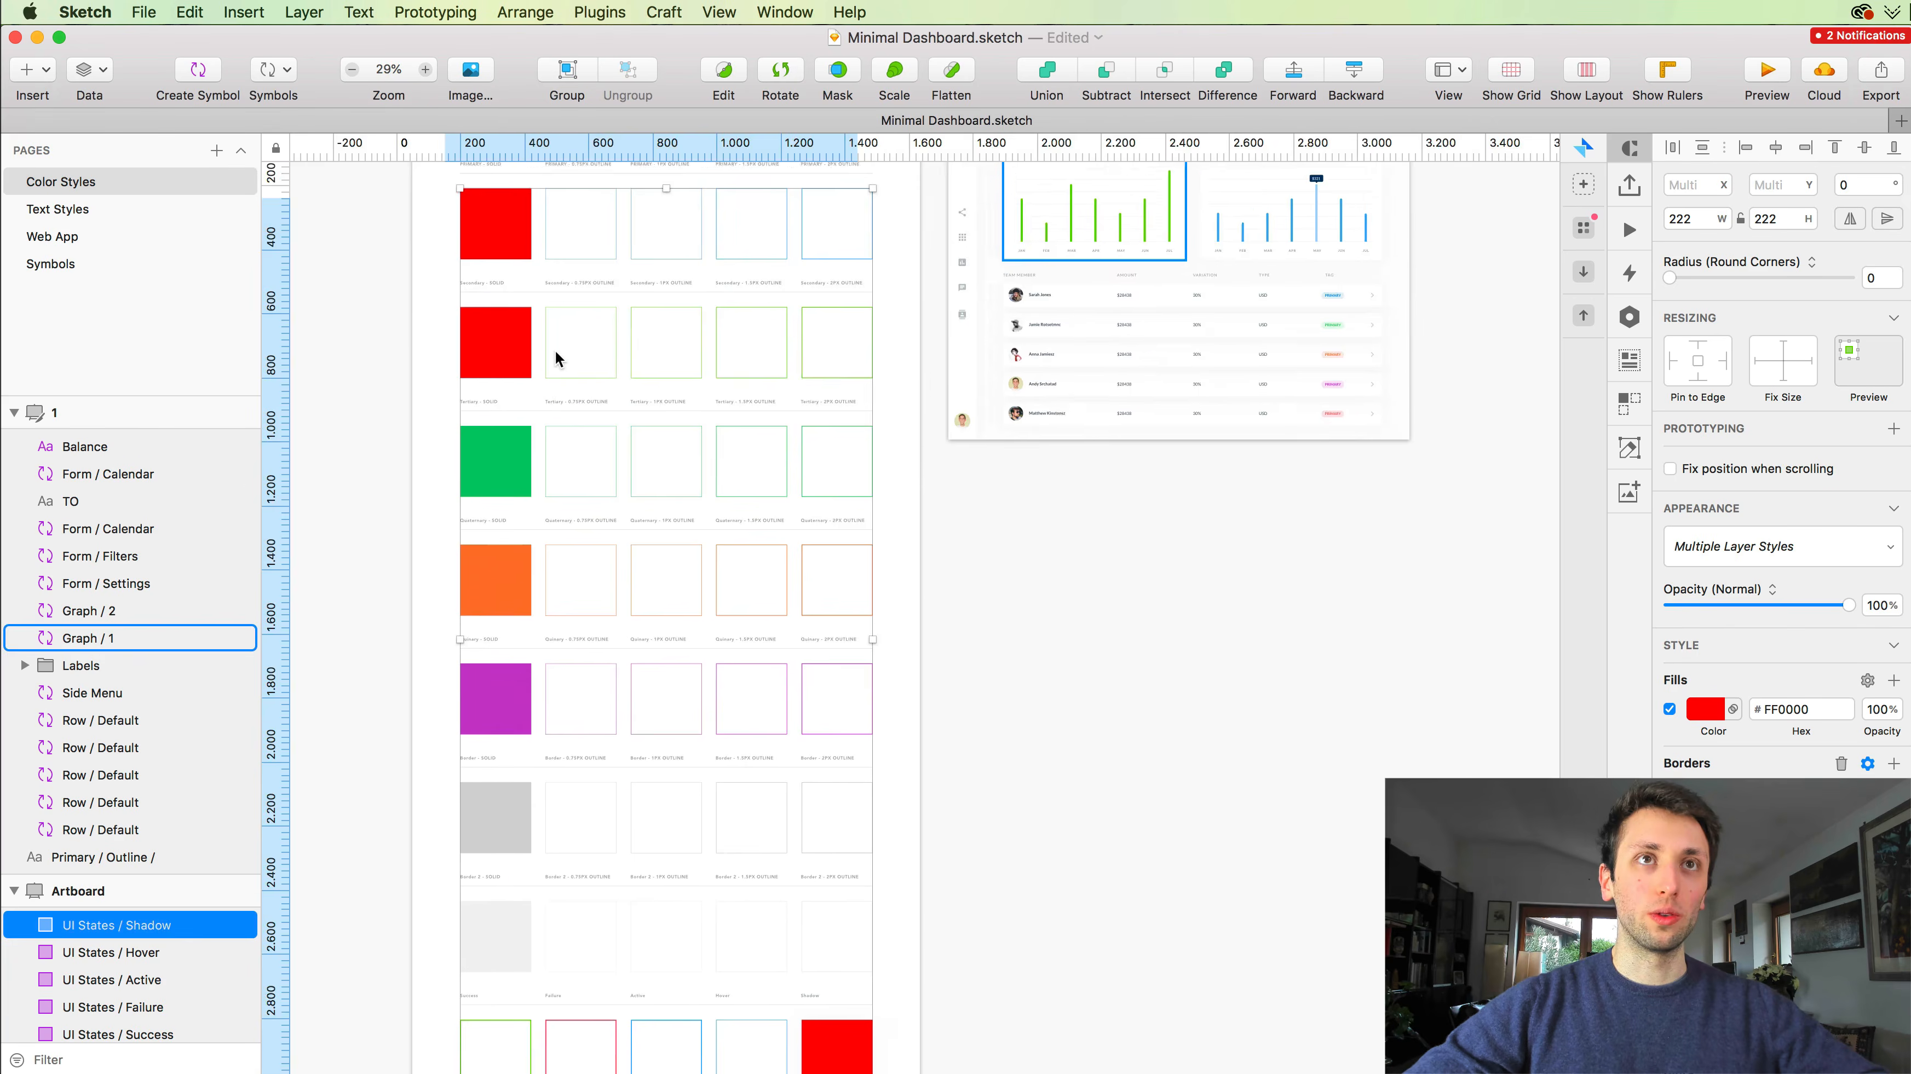
{"action": "scroll", "coordinate": [555, 349], "scroll_direction": "down", "scroll_amount": 2}
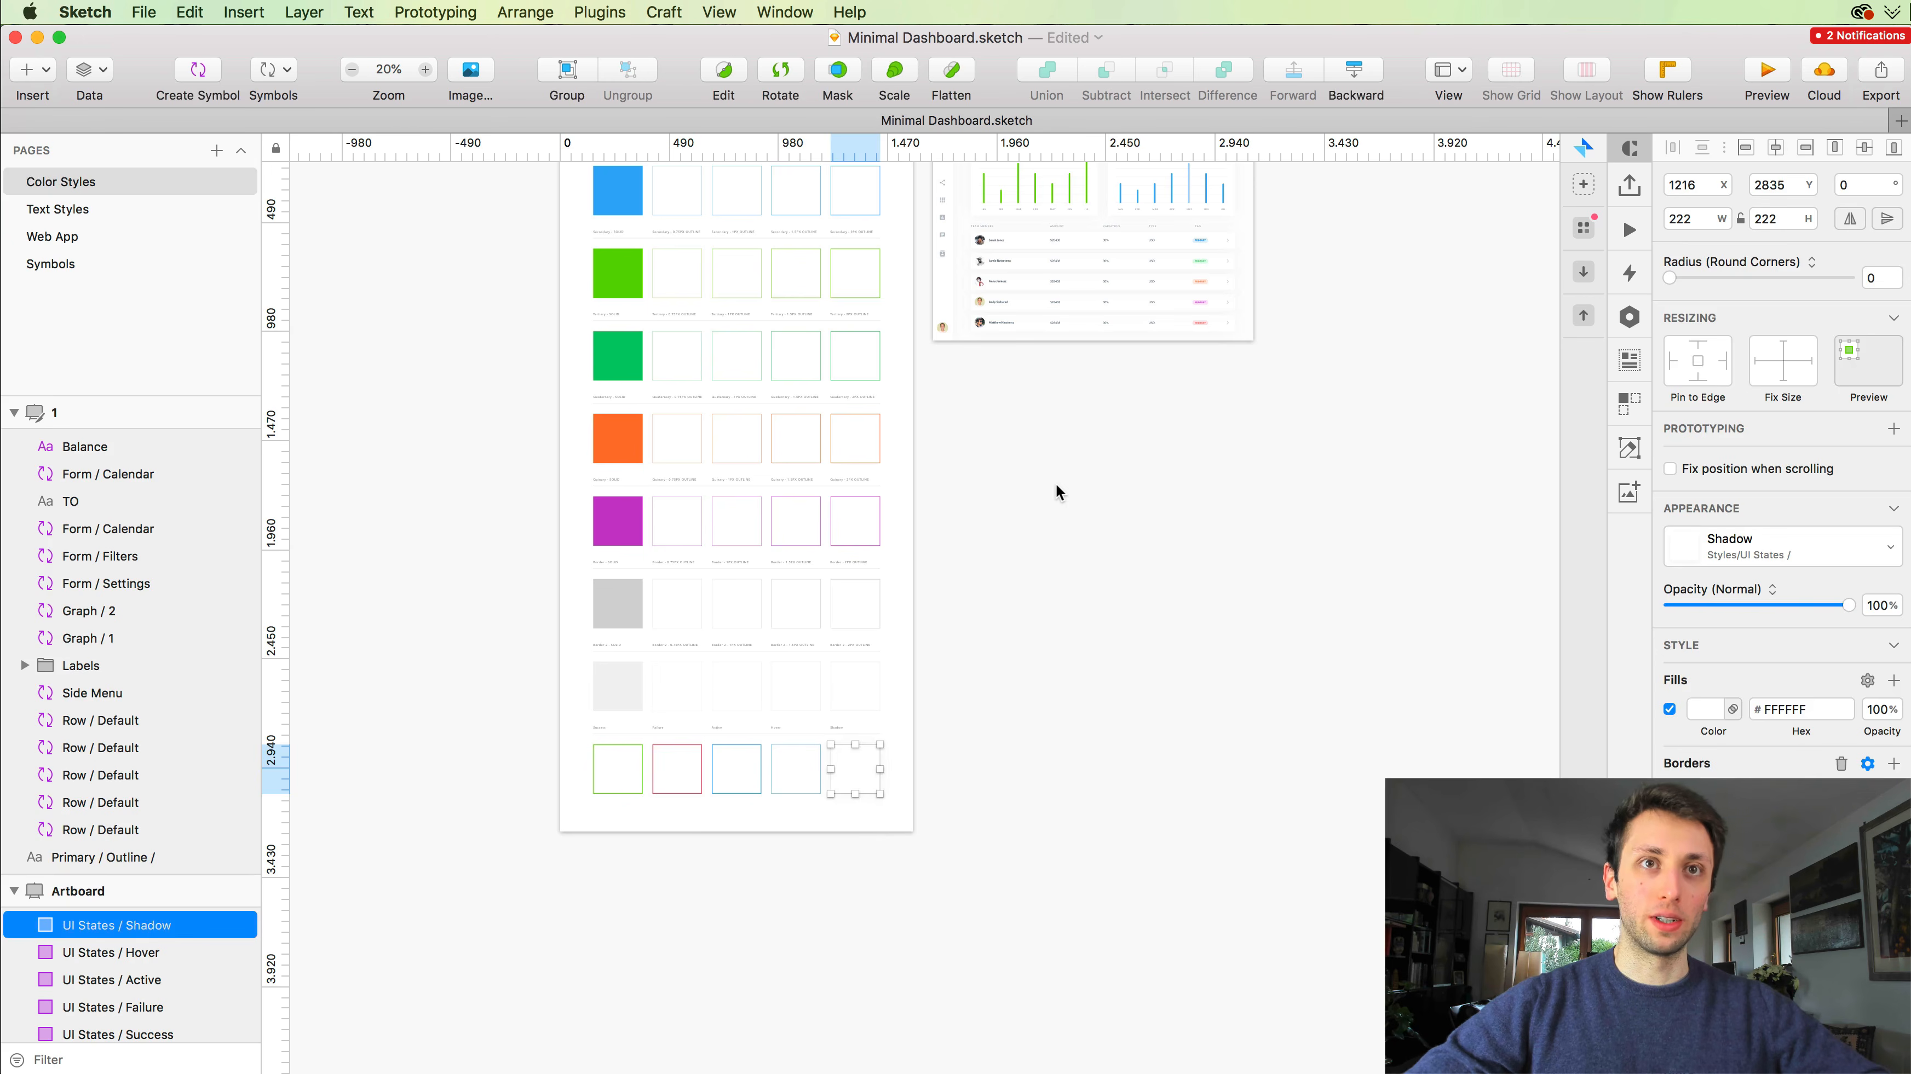
{"action": "left_click", "coordinate": [1056, 487]}
{"action": "scroll", "coordinate": [1058, 487], "scroll_direction": "left", "scroll_amount": 3}
{"action": "scroll", "coordinate": [1058, 487], "scroll_direction": "up", "scroll_amount": 3}
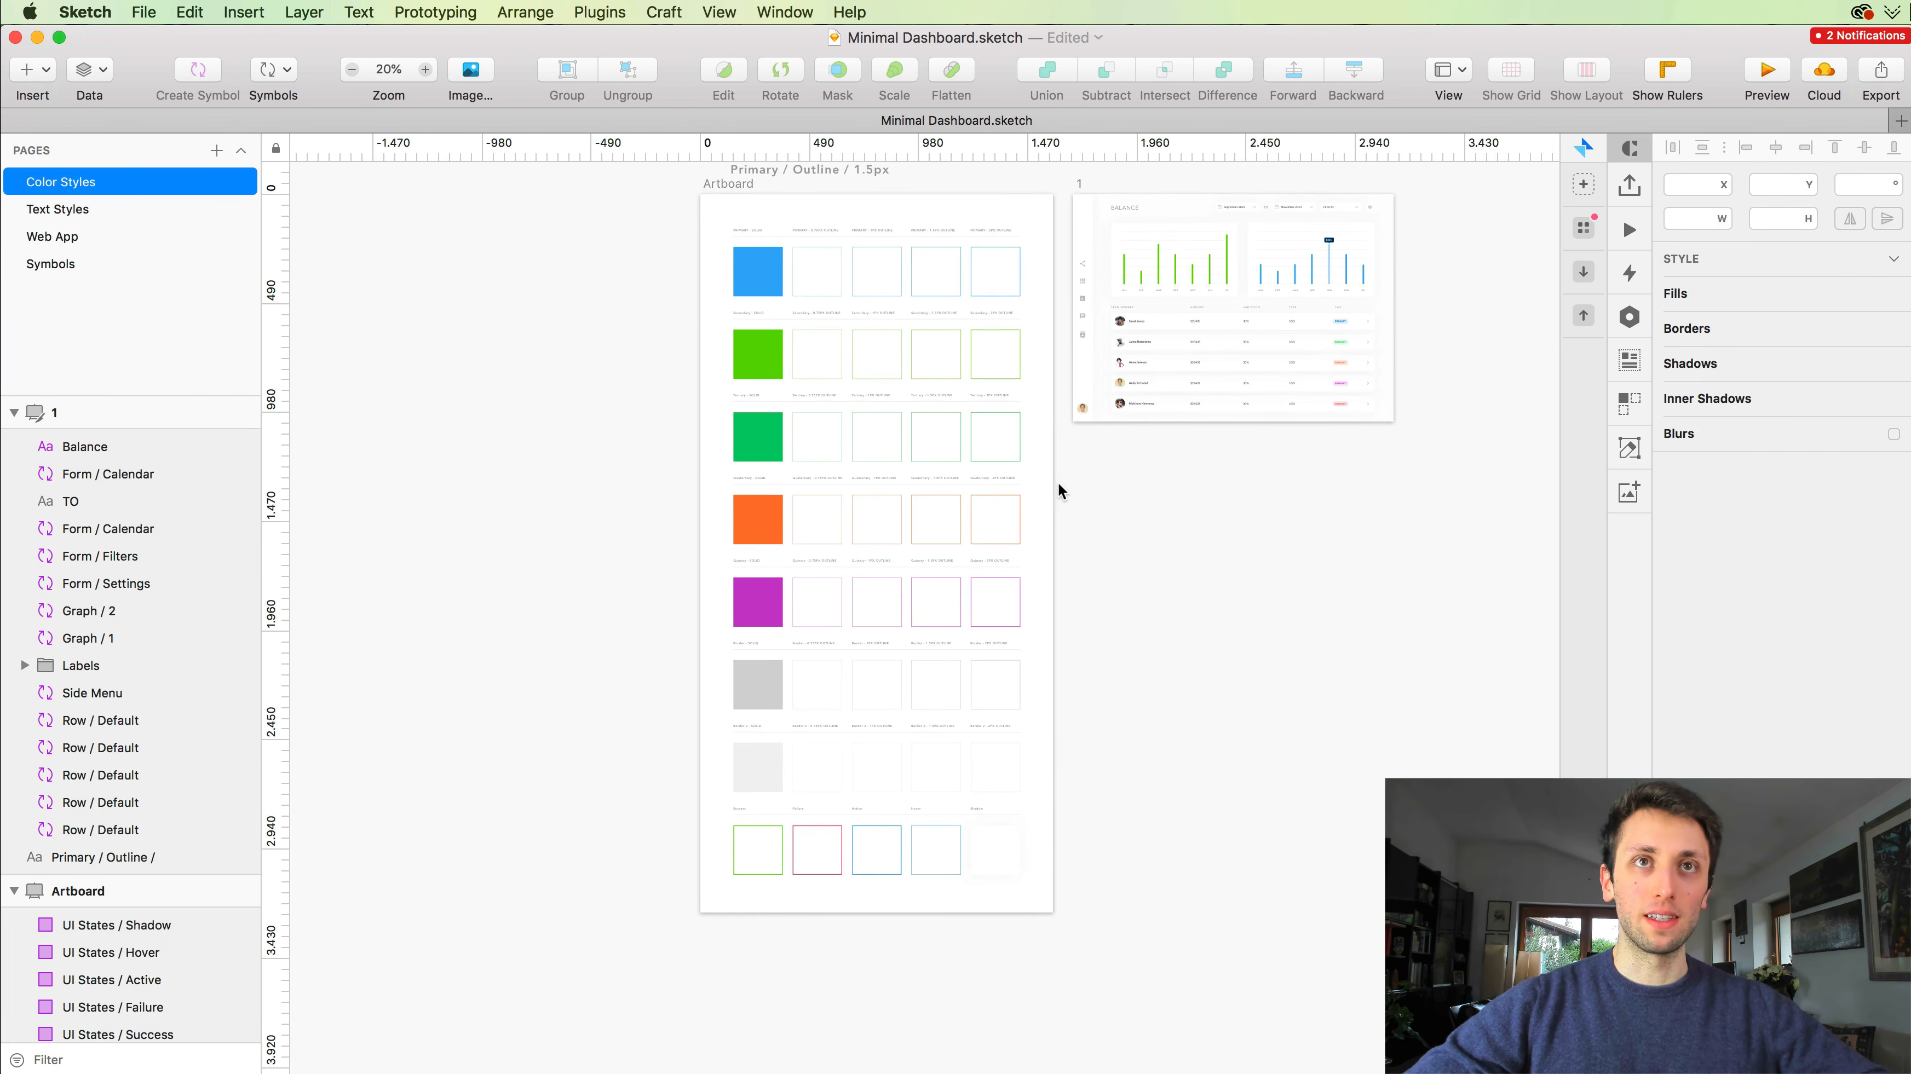
{"action": "scroll", "coordinate": [1058, 484], "scroll_direction": "up", "scroll_amount": 1}
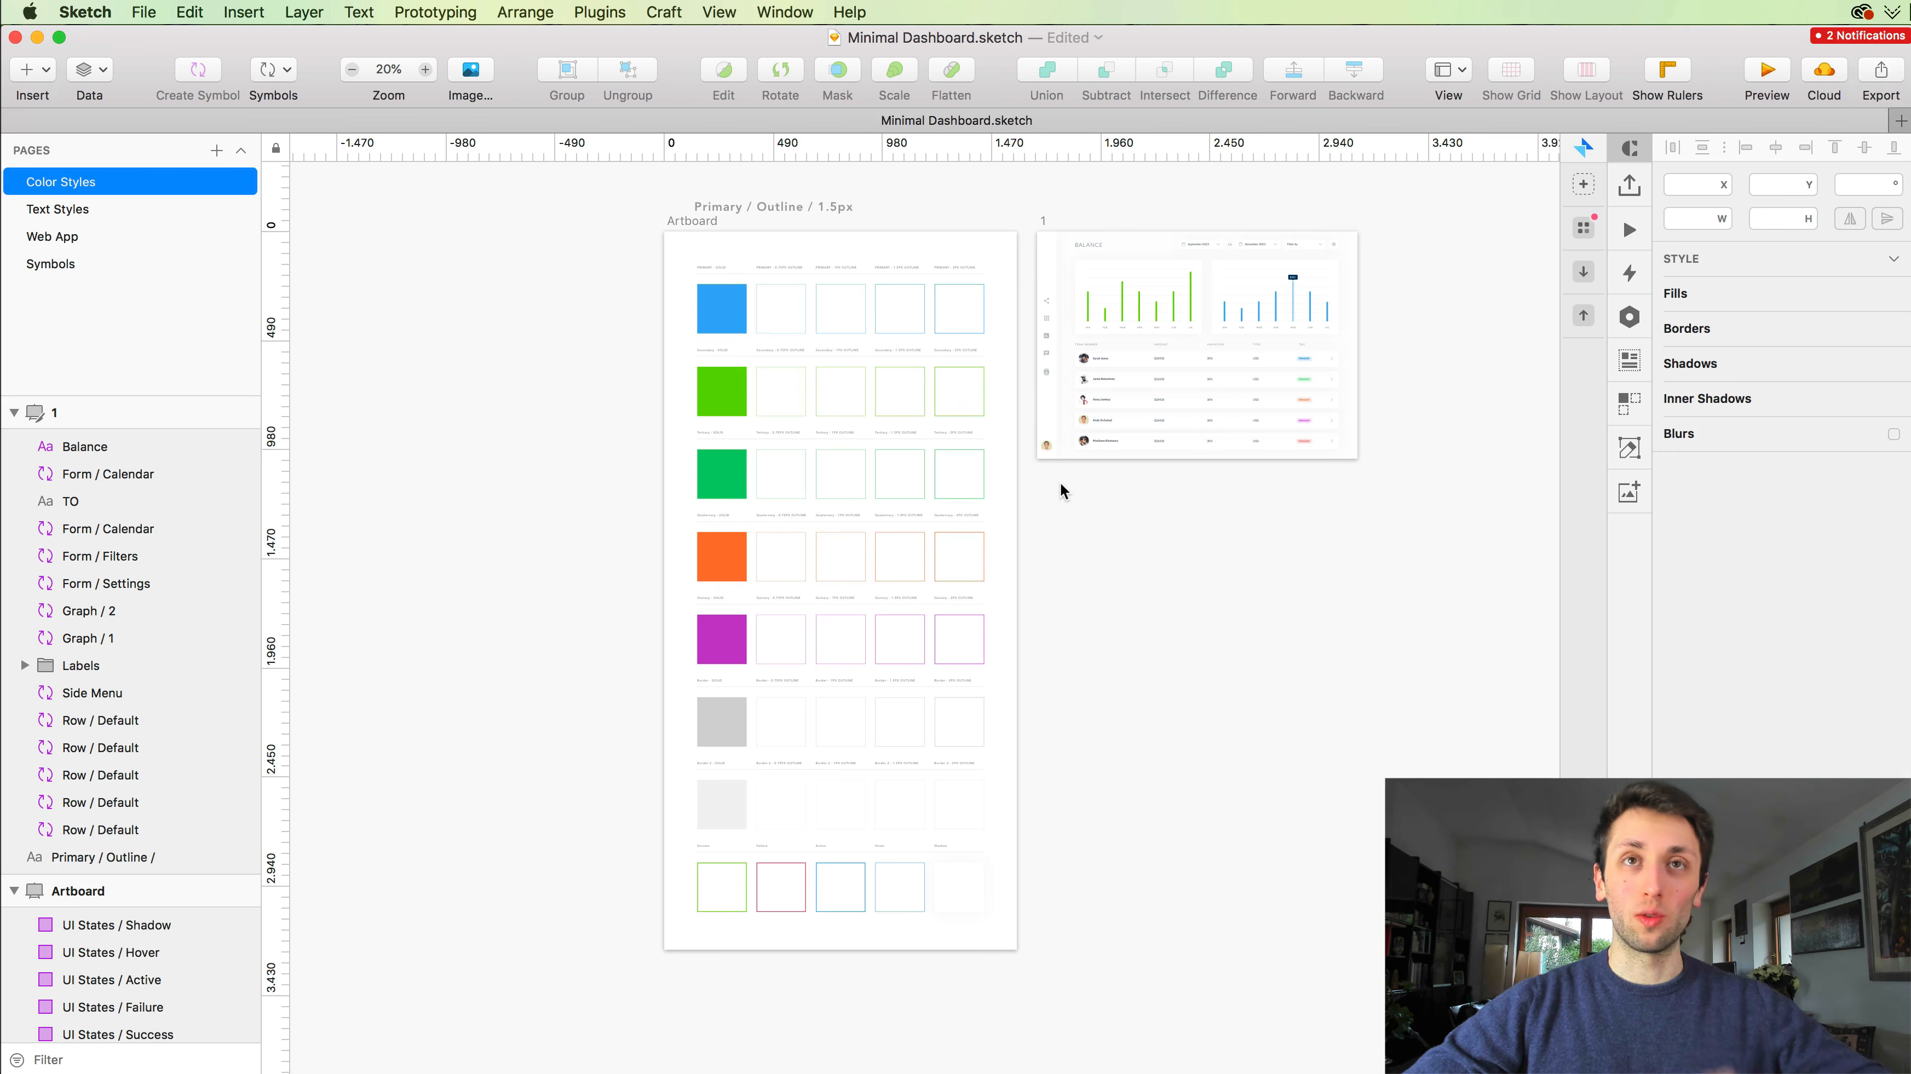
{"action": "scroll", "coordinate": [1060, 490], "scroll_direction": "down", "scroll_amount": 1}
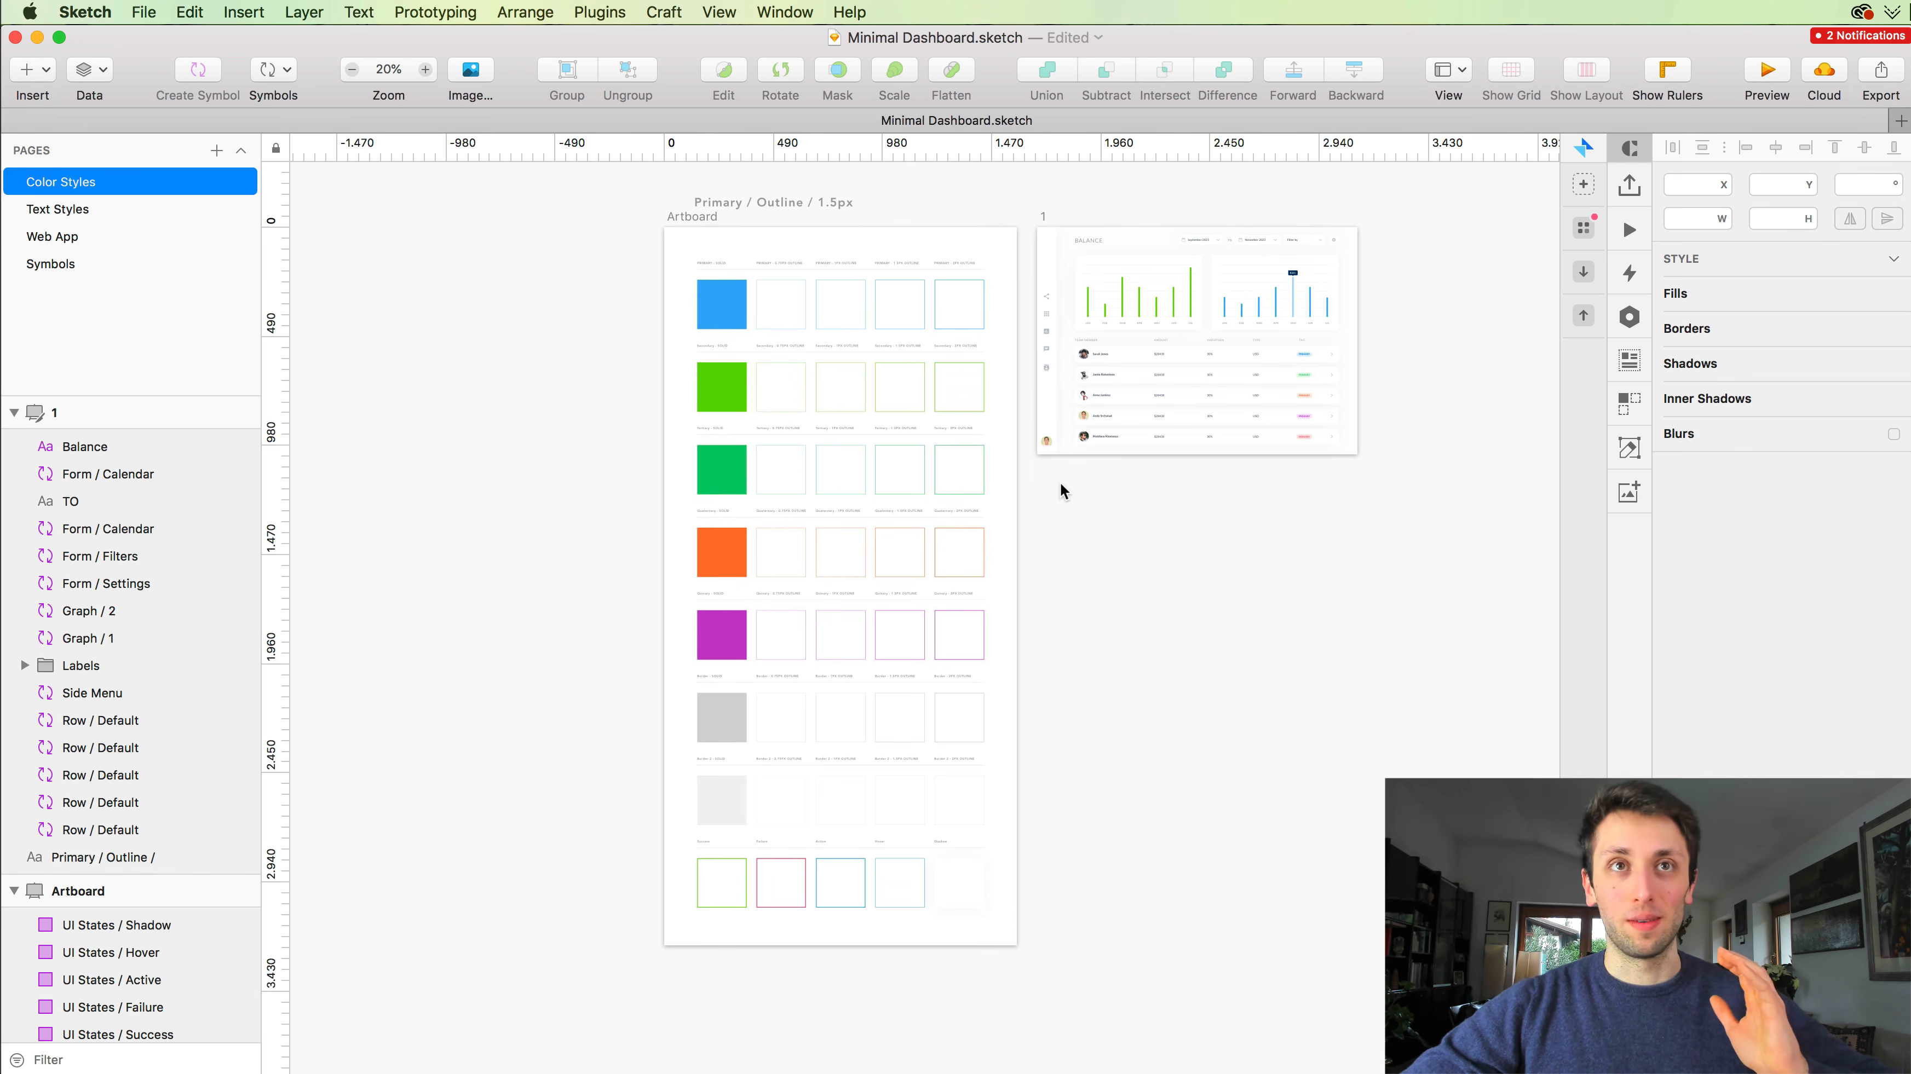
{"action": "scroll", "coordinate": [1060, 491], "scroll_direction": "right", "scroll_amount": 1}
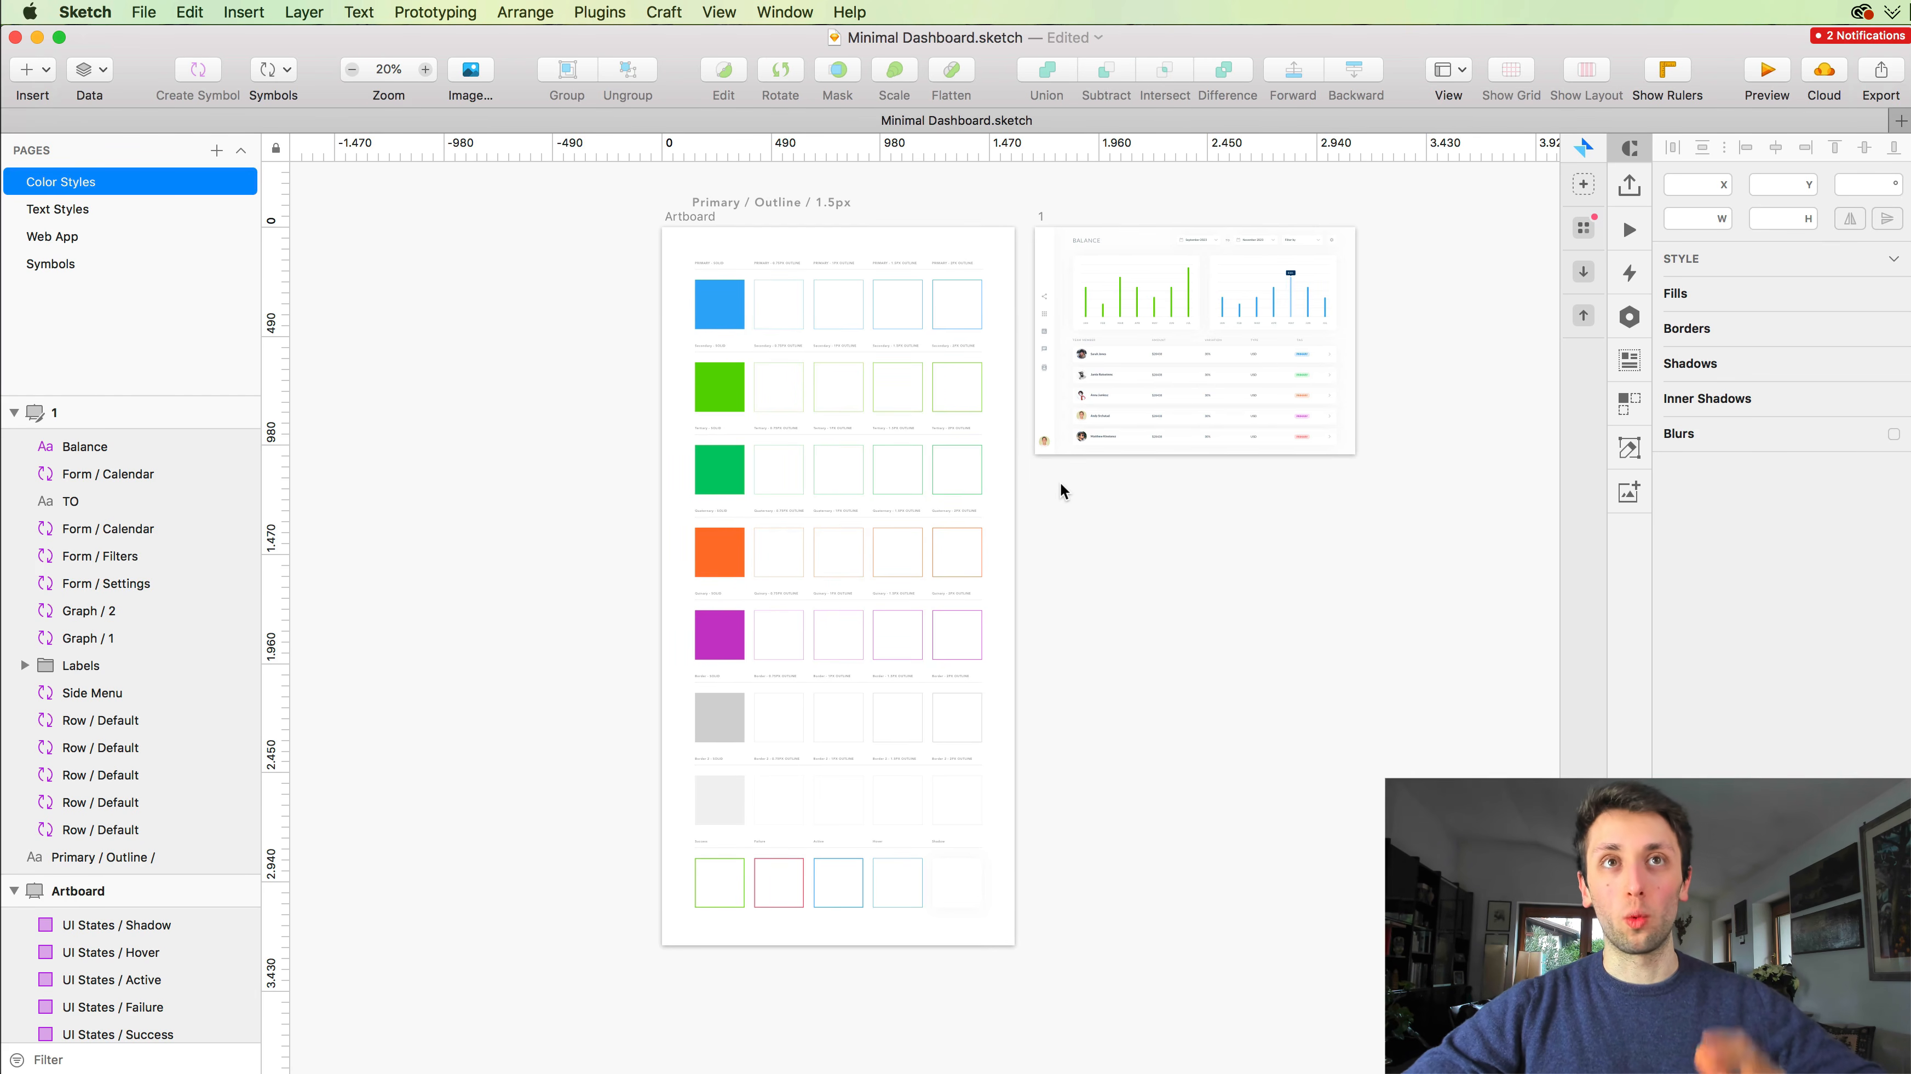
{"action": "scroll", "coordinate": [1060, 489], "scroll_direction": "down", "scroll_amount": 1}
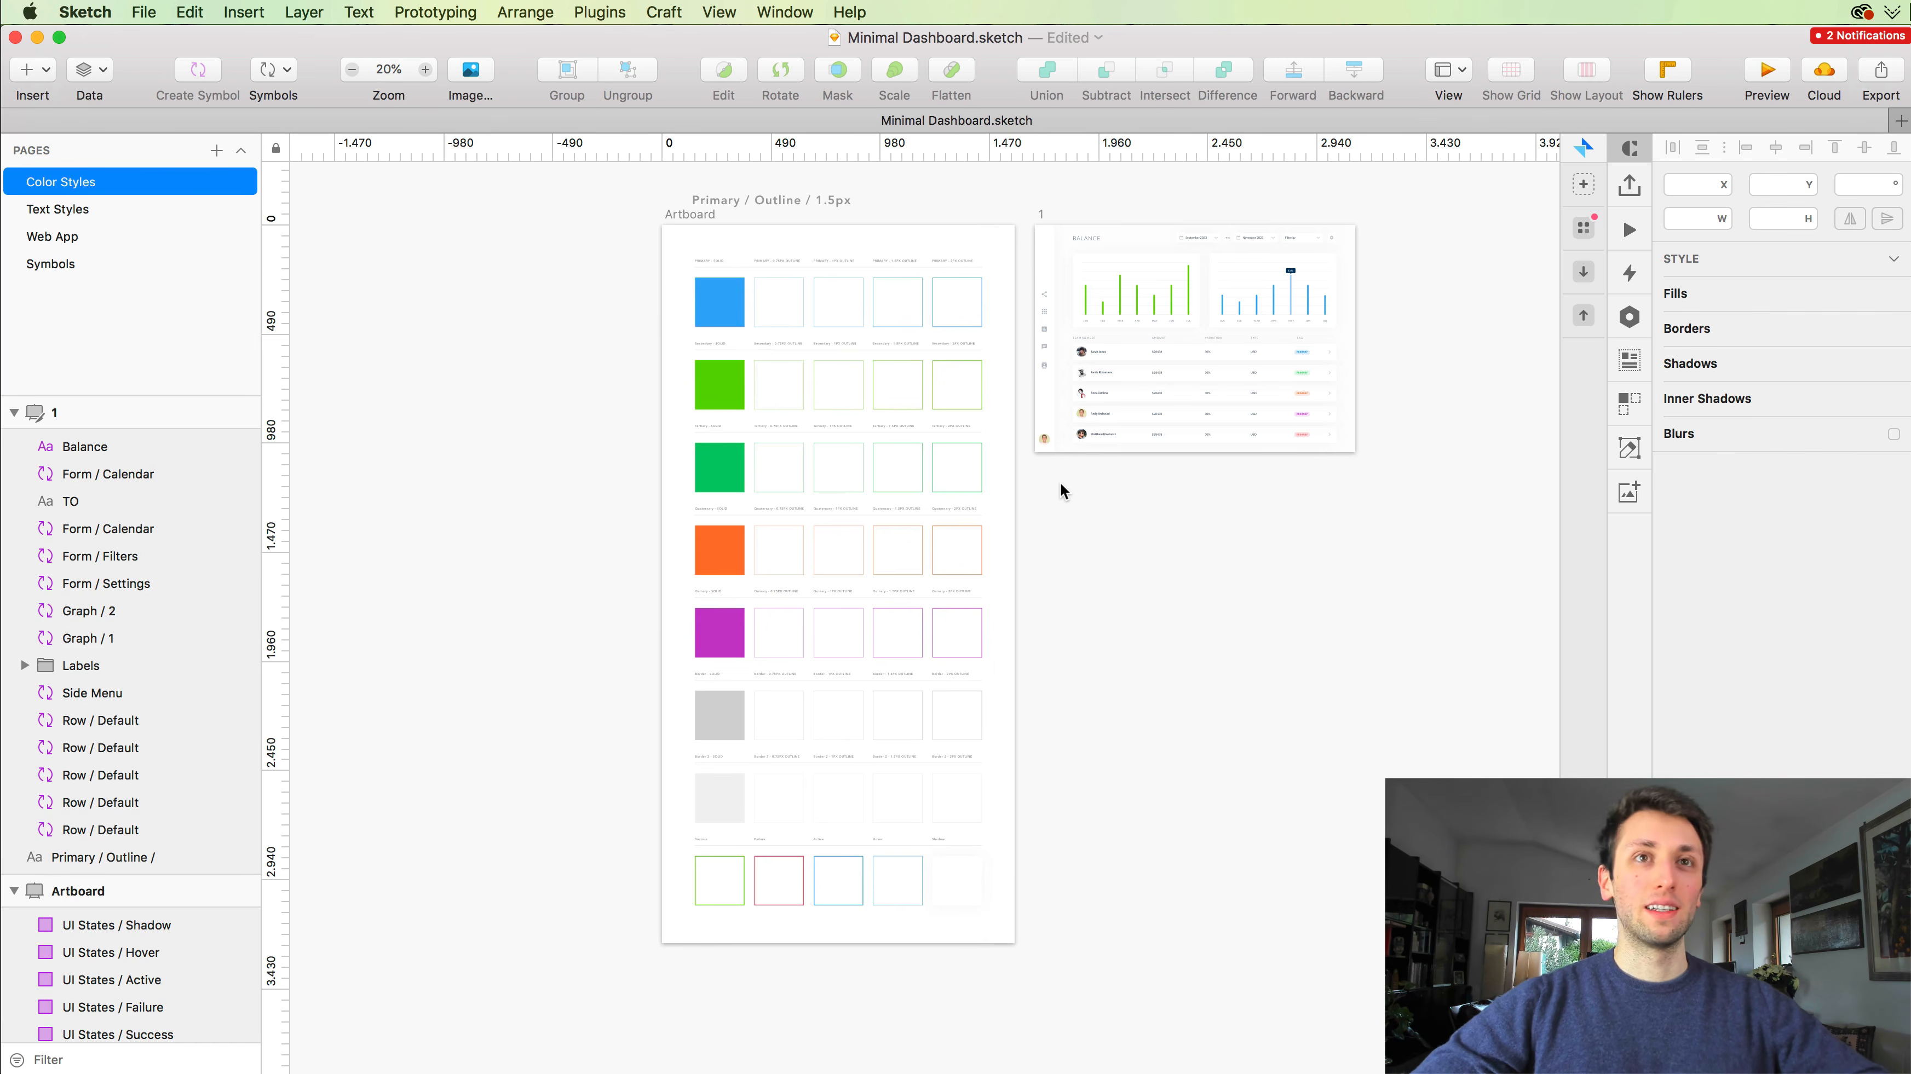
{"action": "scroll", "coordinate": [1060, 484], "scroll_direction": "up", "scroll_amount": 2}
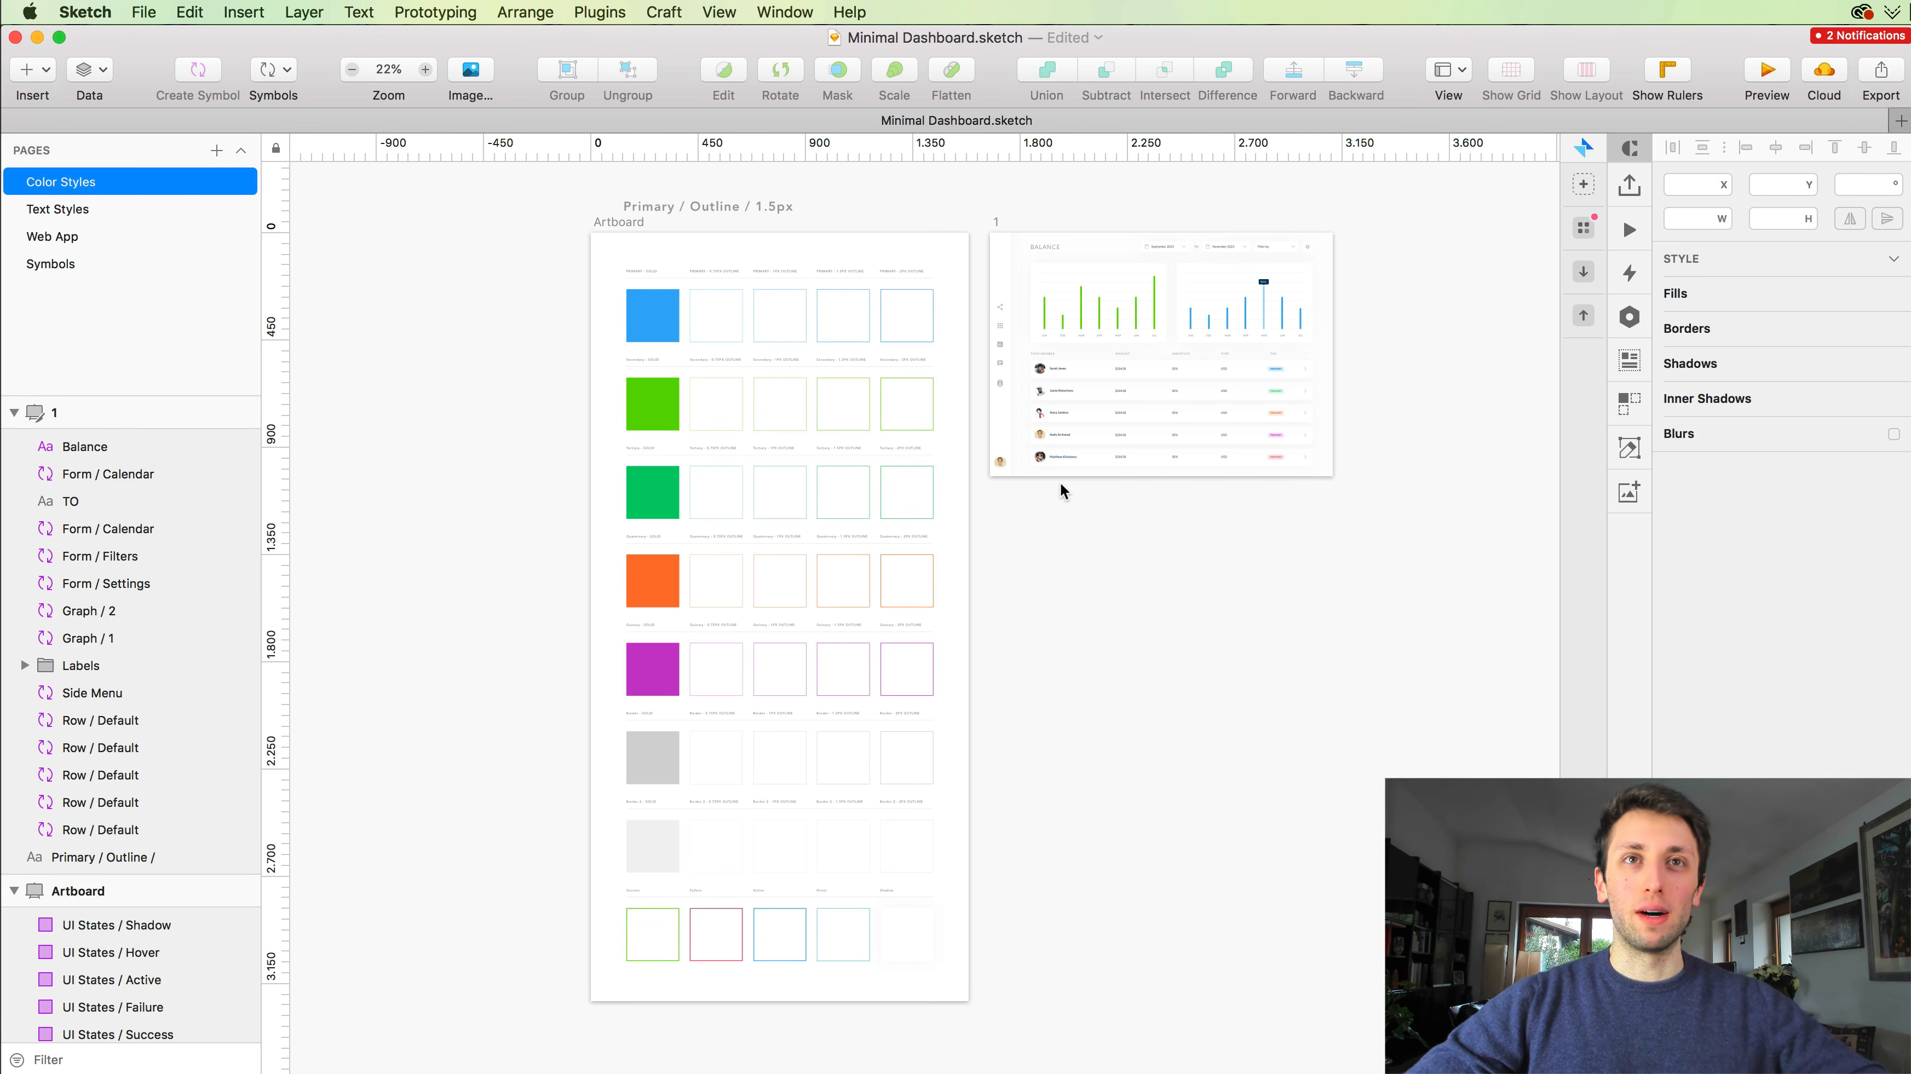
Step: Examine the rows of solid, outline and UI state swatches together with the Balance dashboard that uses them
{"action": "scroll", "coordinate": [1063, 484], "scroll_direction": "left", "scroll_amount": 5}
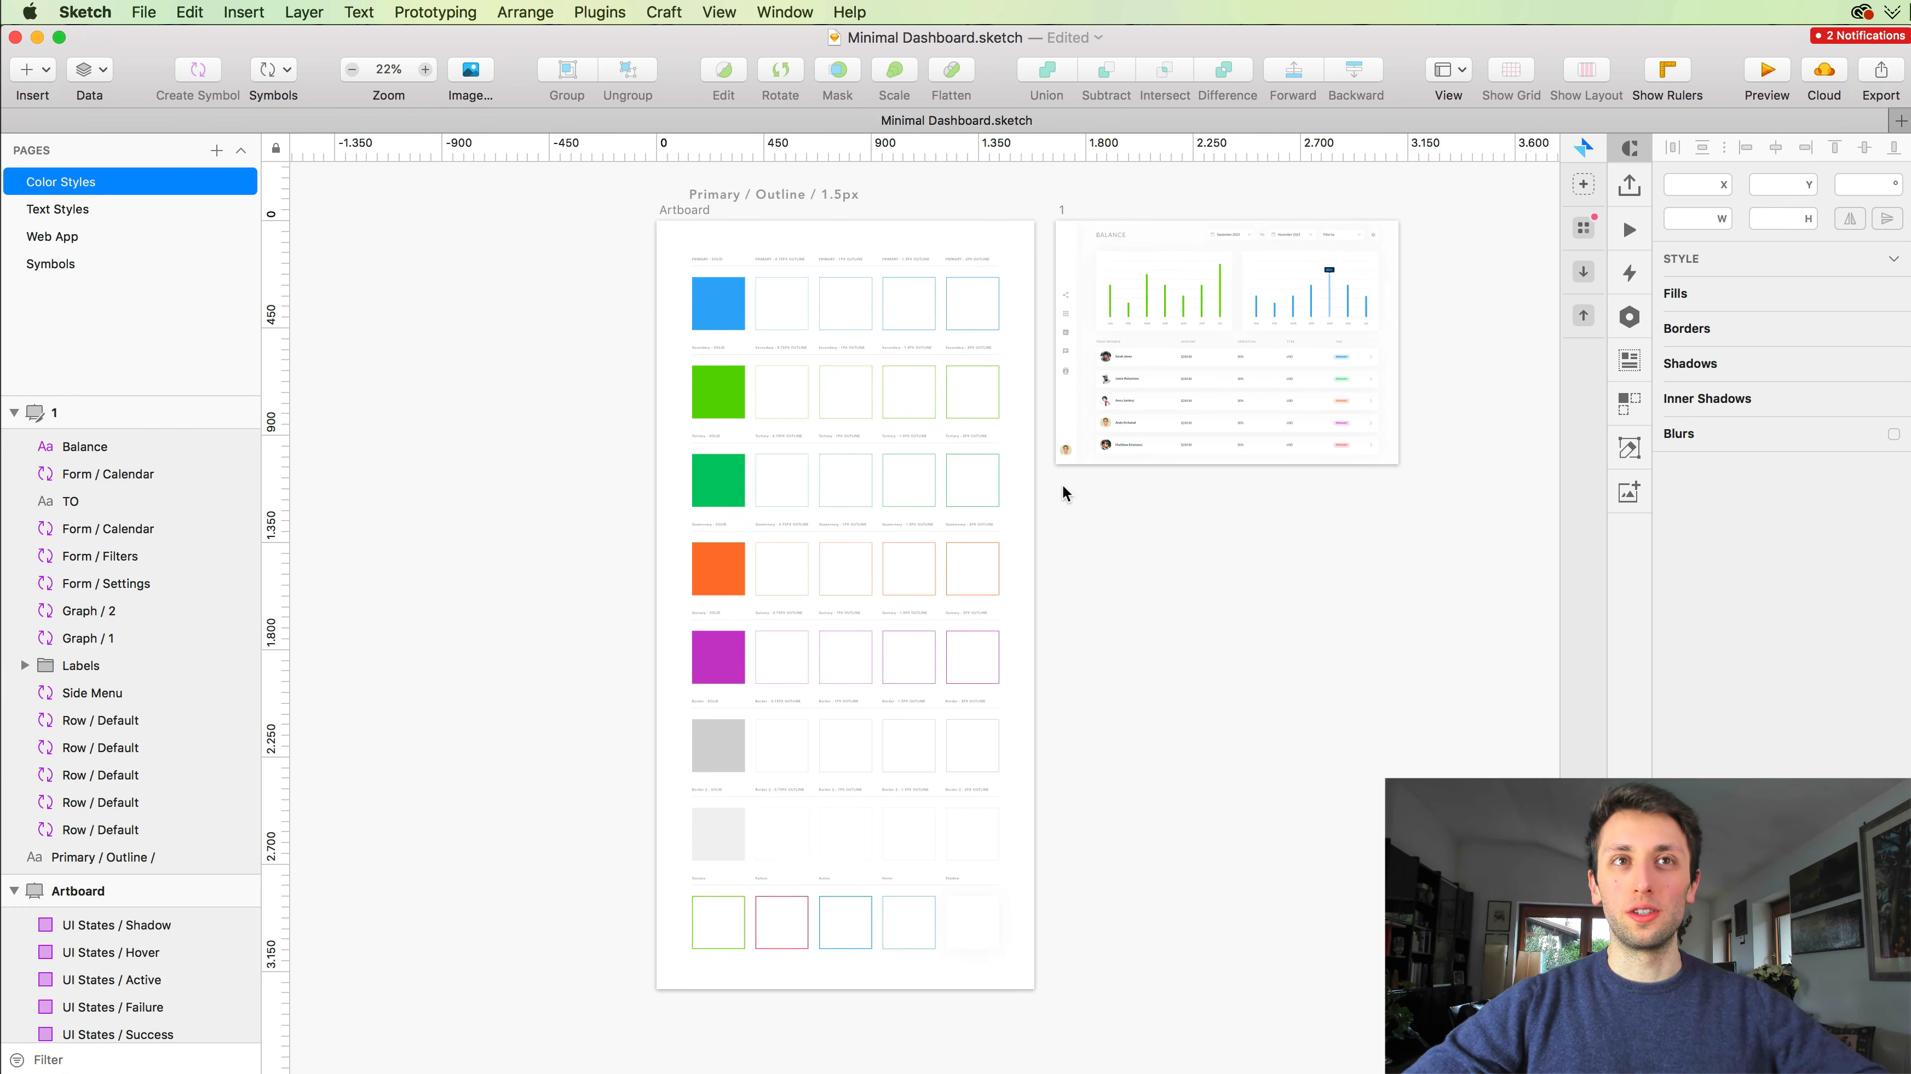
{"action": "scroll", "coordinate": [951, 672], "scroll_direction": "up", "scroll_amount": 2}
{"action": "scroll", "coordinate": [952, 672], "scroll_direction": "down", "scroll_amount": 3}
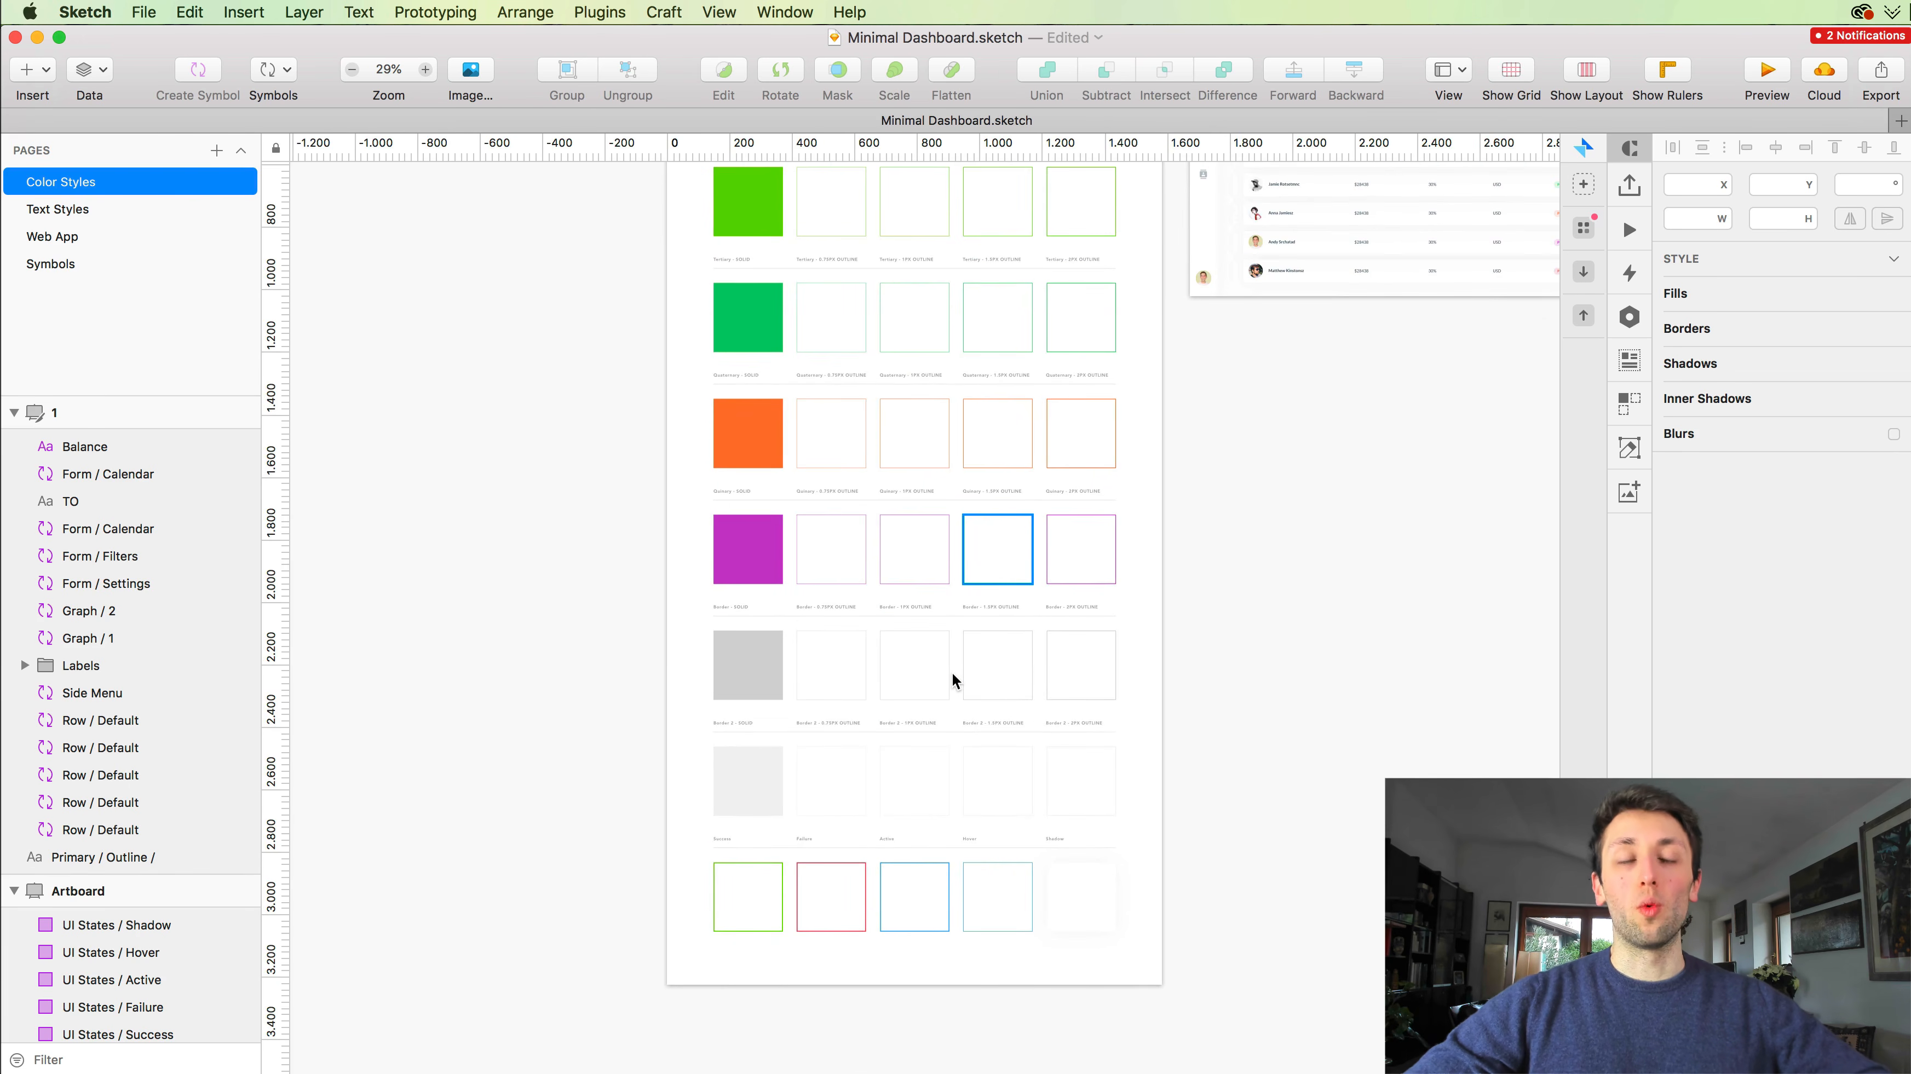
{"action": "scroll", "coordinate": [951, 672], "scroll_direction": "down", "scroll_amount": 1}
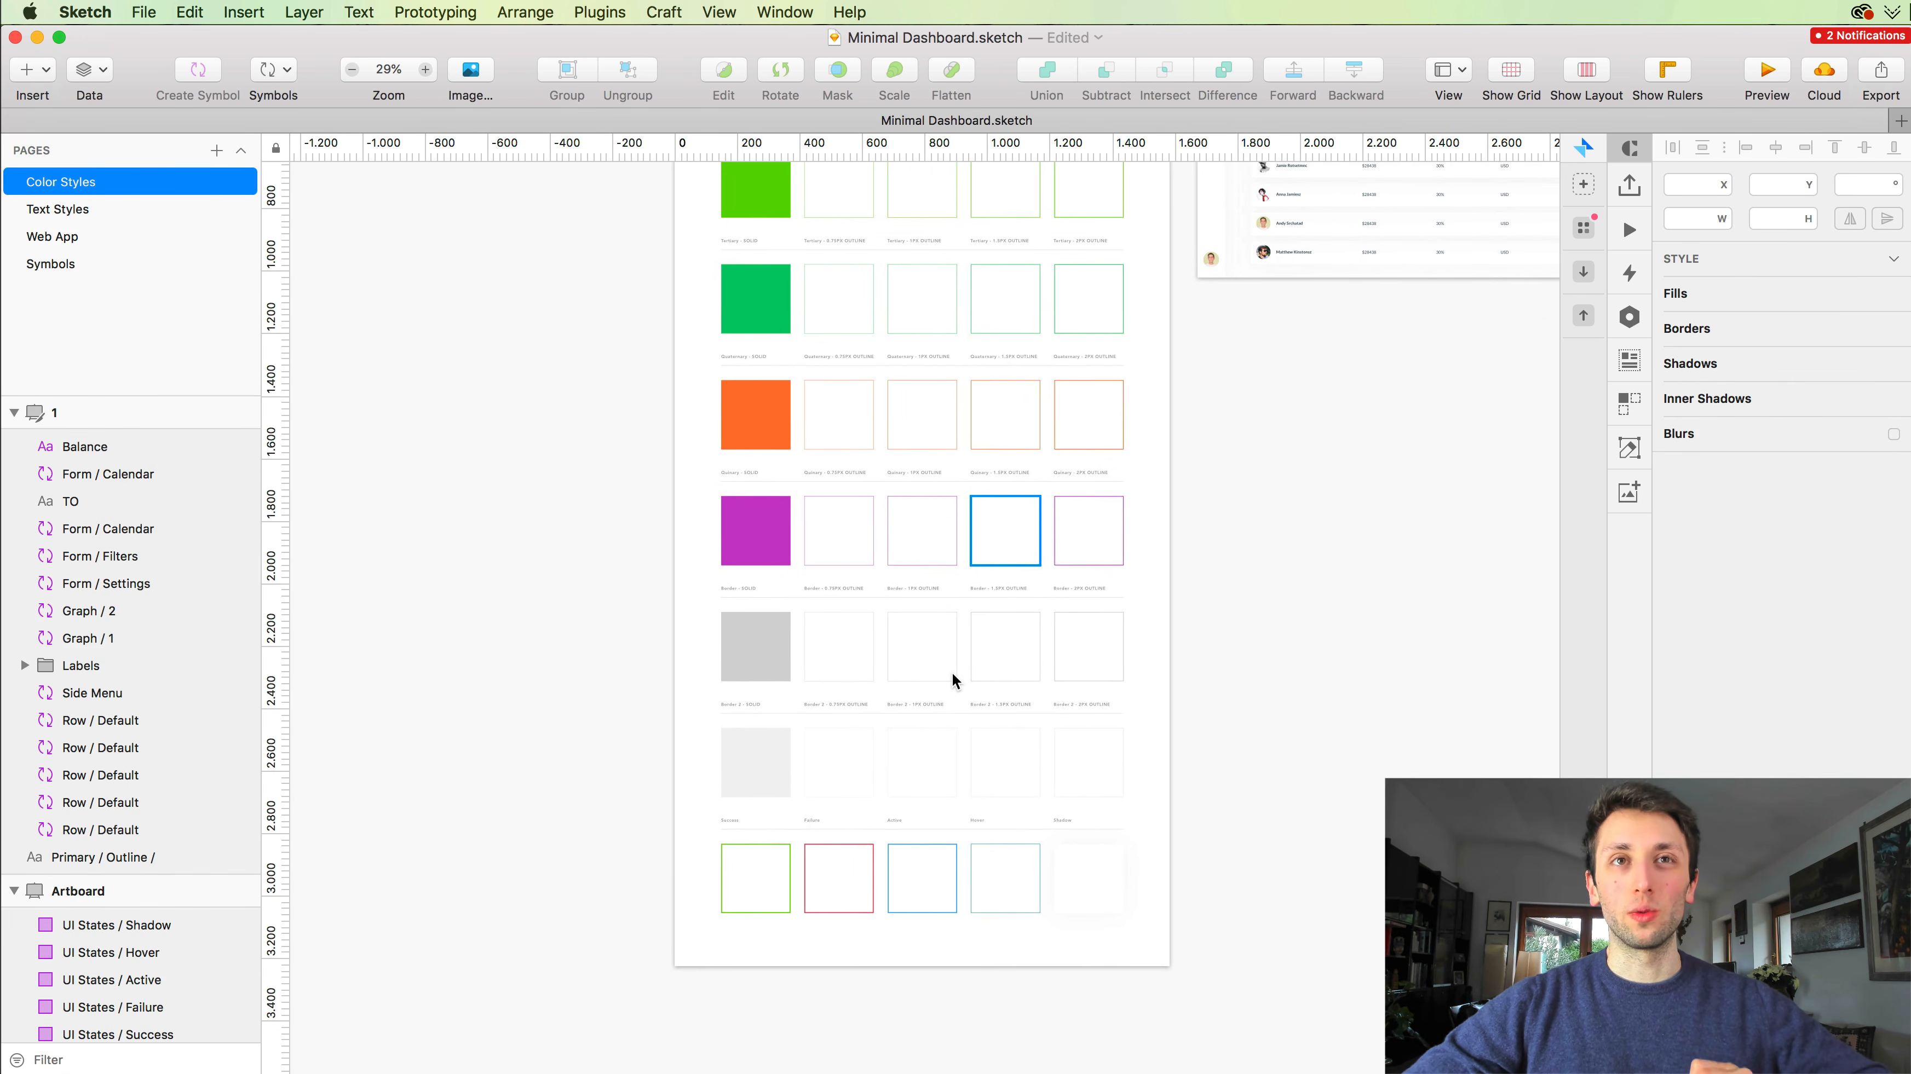
{"action": "scroll", "coordinate": [952, 672], "scroll_direction": "down", "scroll_amount": 2}
{"action": "scroll", "coordinate": [951, 672], "scroll_direction": "up", "scroll_amount": 5}
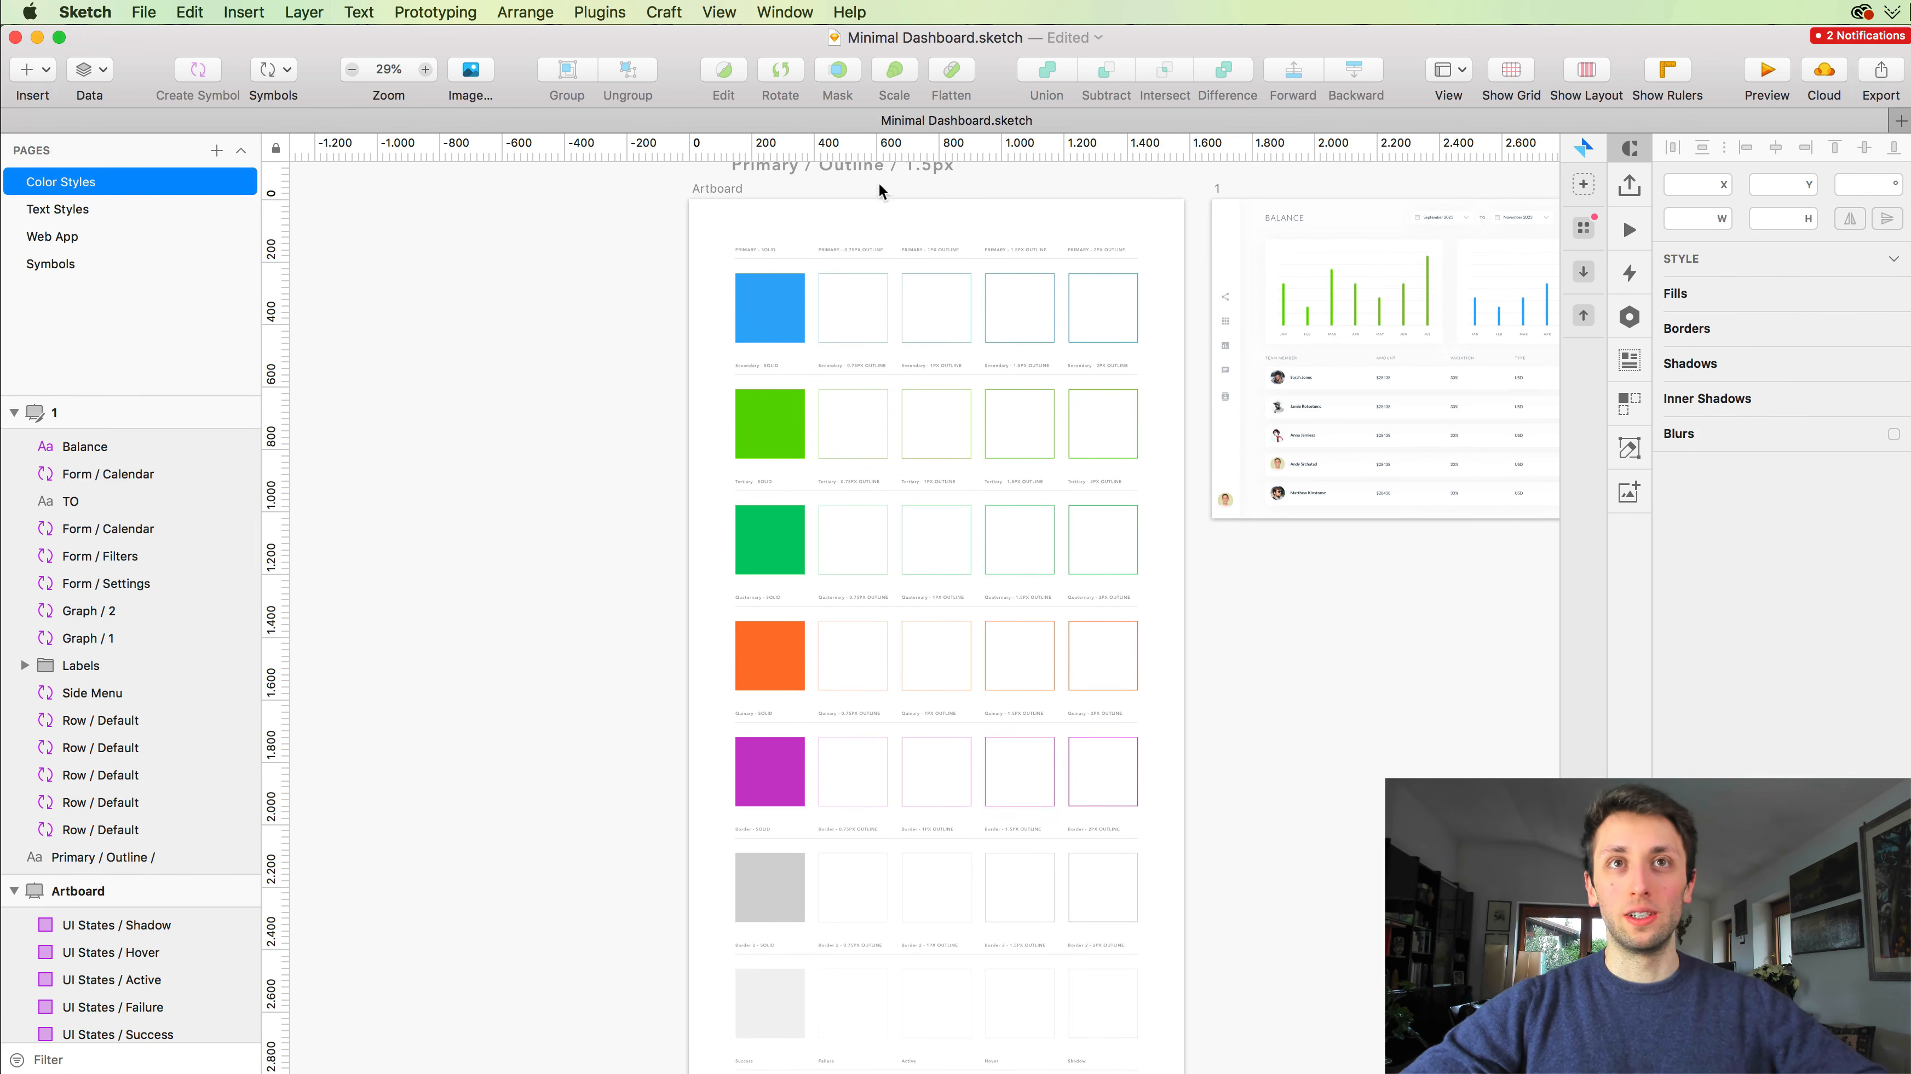
{"action": "scroll", "coordinate": [1100, 598], "scroll_direction": "up", "scroll_amount": 2}
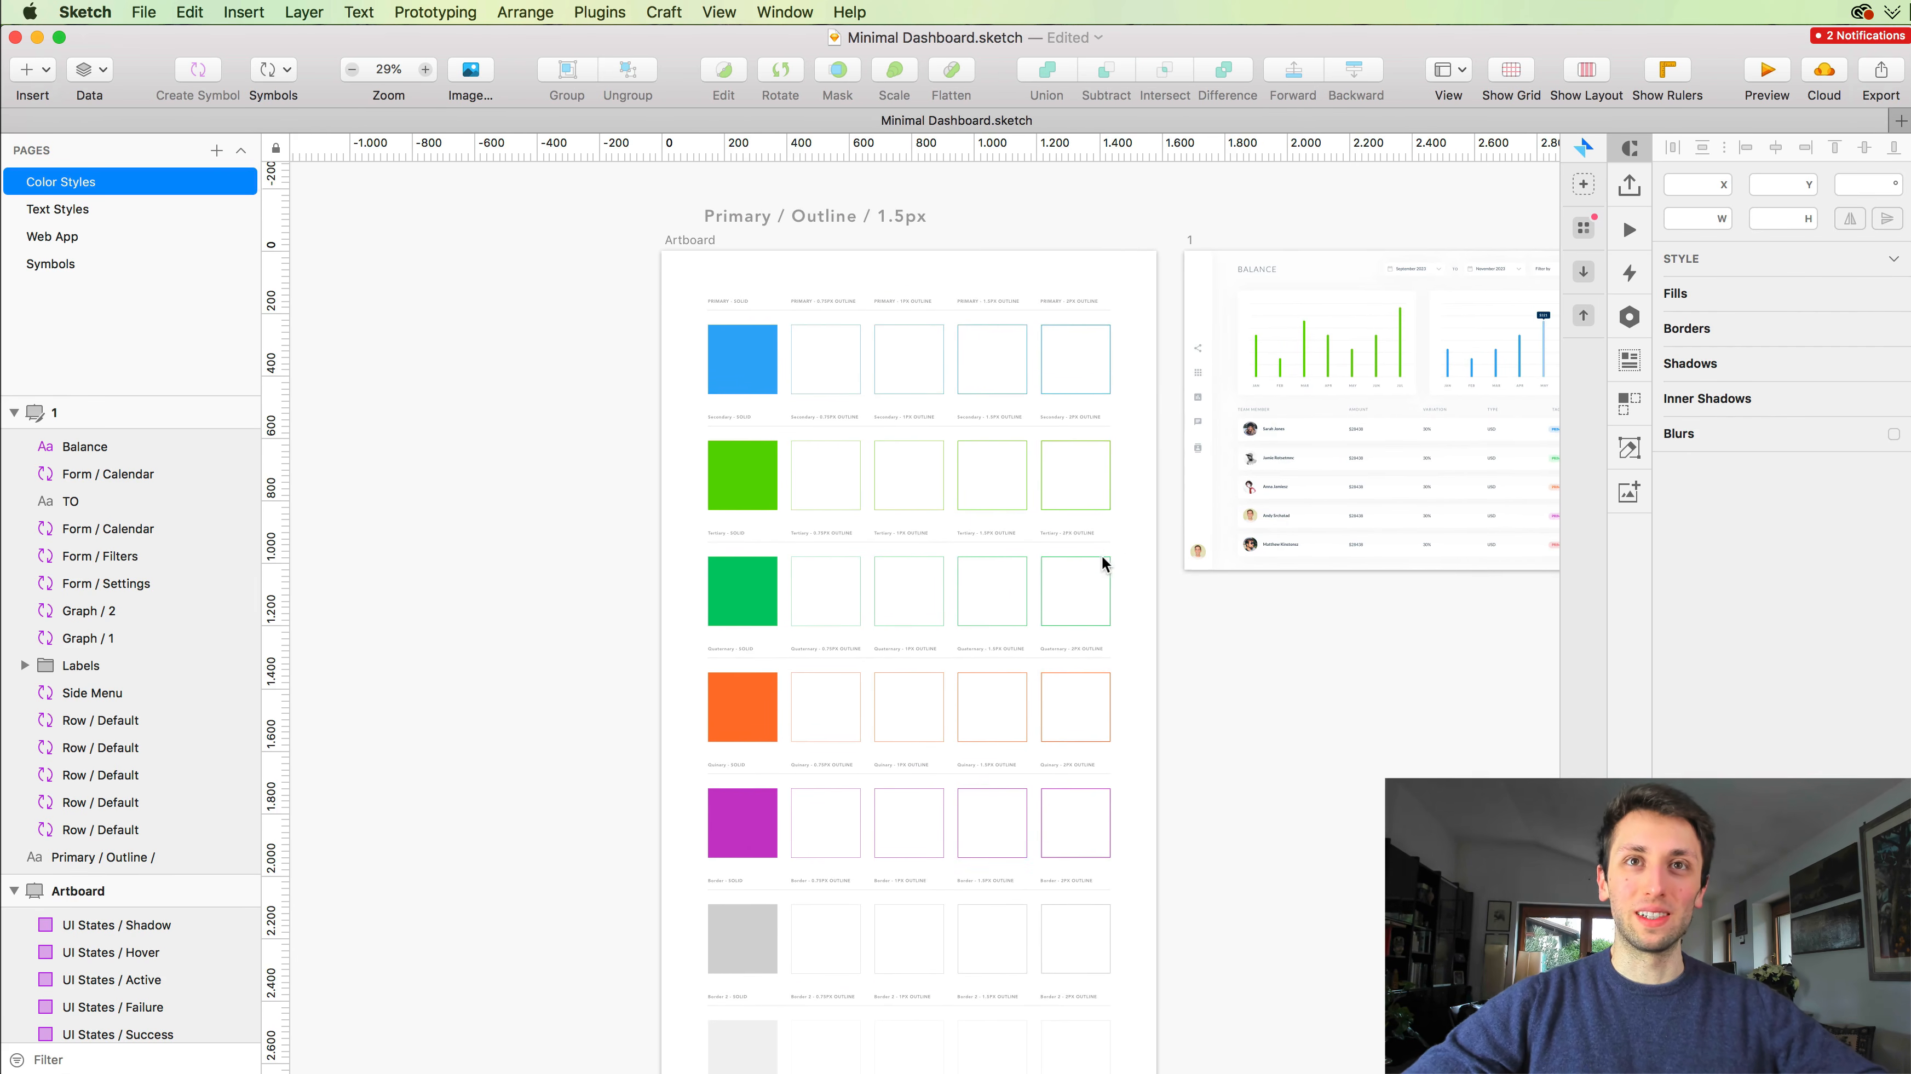
{"action": "scroll", "coordinate": [1140, 578], "scroll_direction": "up", "scroll_amount": 3}
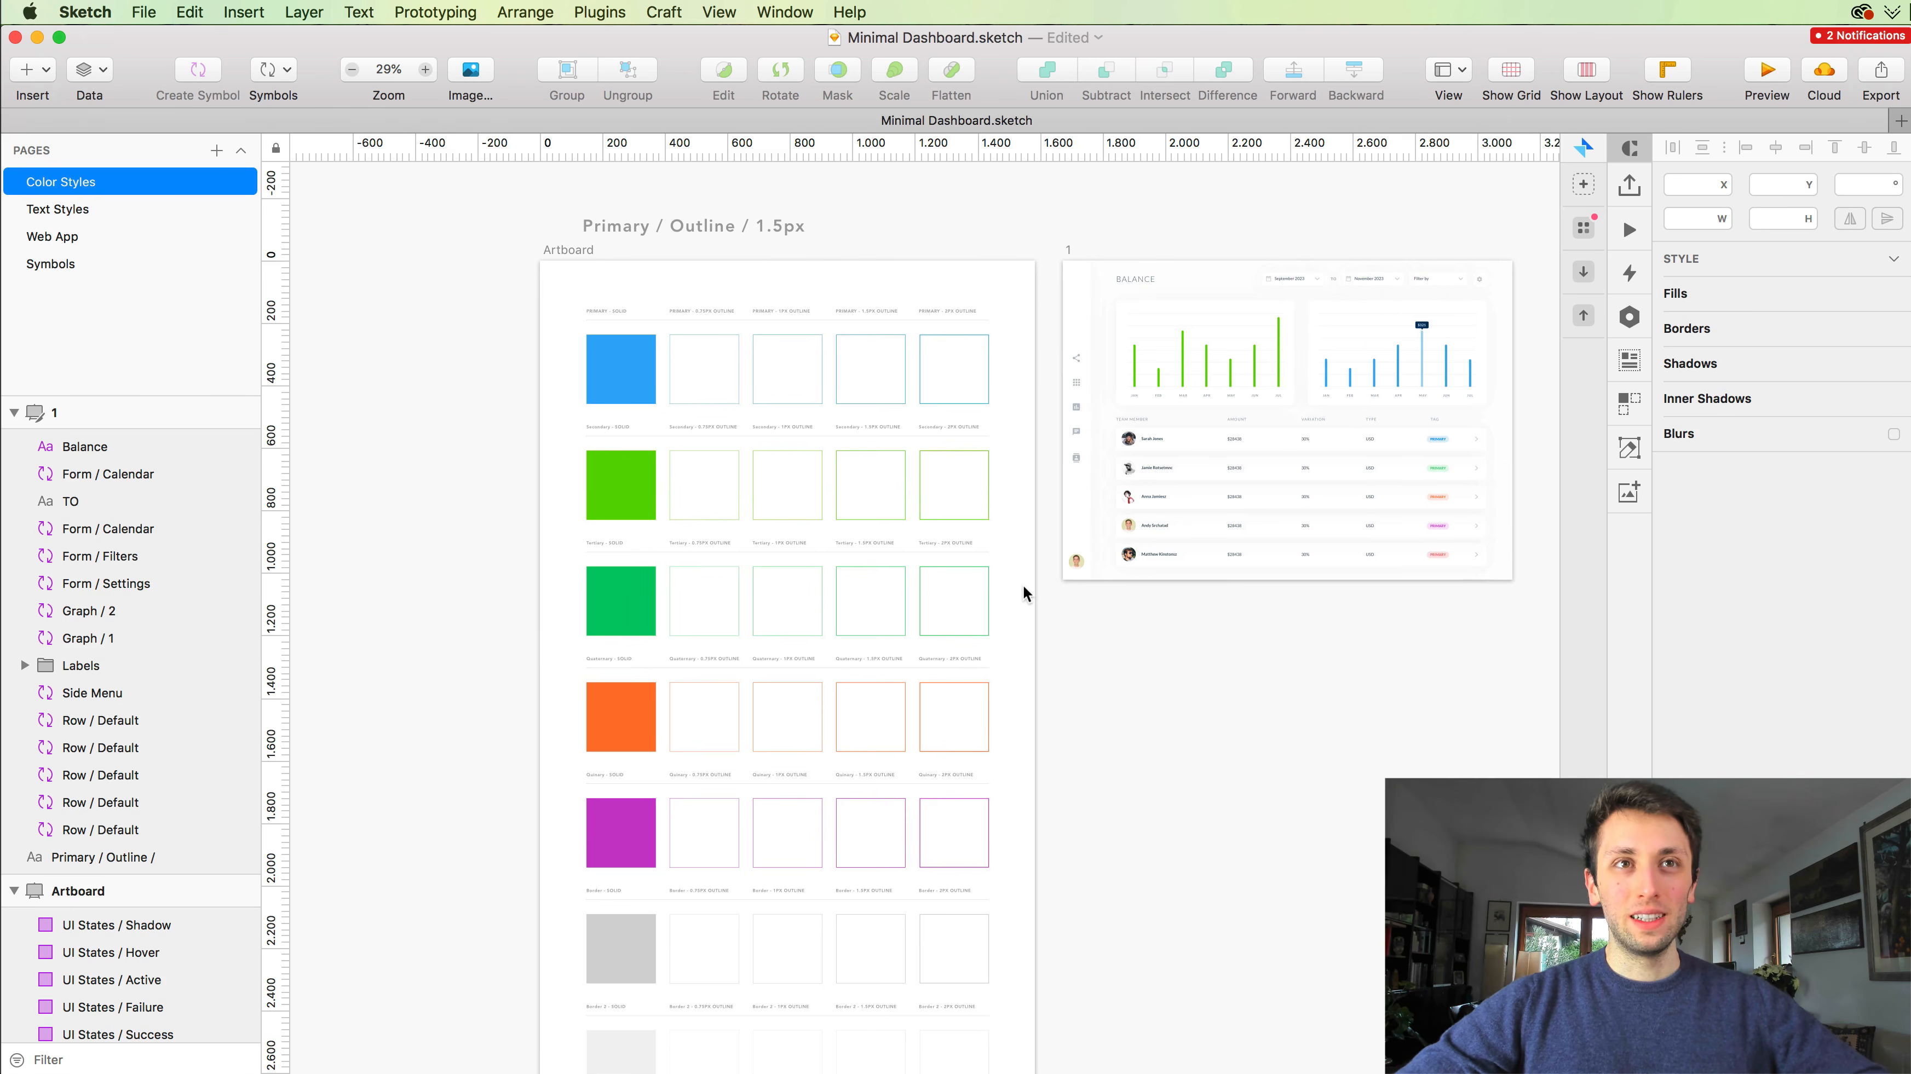
{"action": "scroll", "coordinate": [1023, 587], "scroll_direction": "up", "scroll_amount": 2}
{"action": "scroll", "coordinate": [1023, 587], "scroll_direction": "right", "scroll_amount": 2}
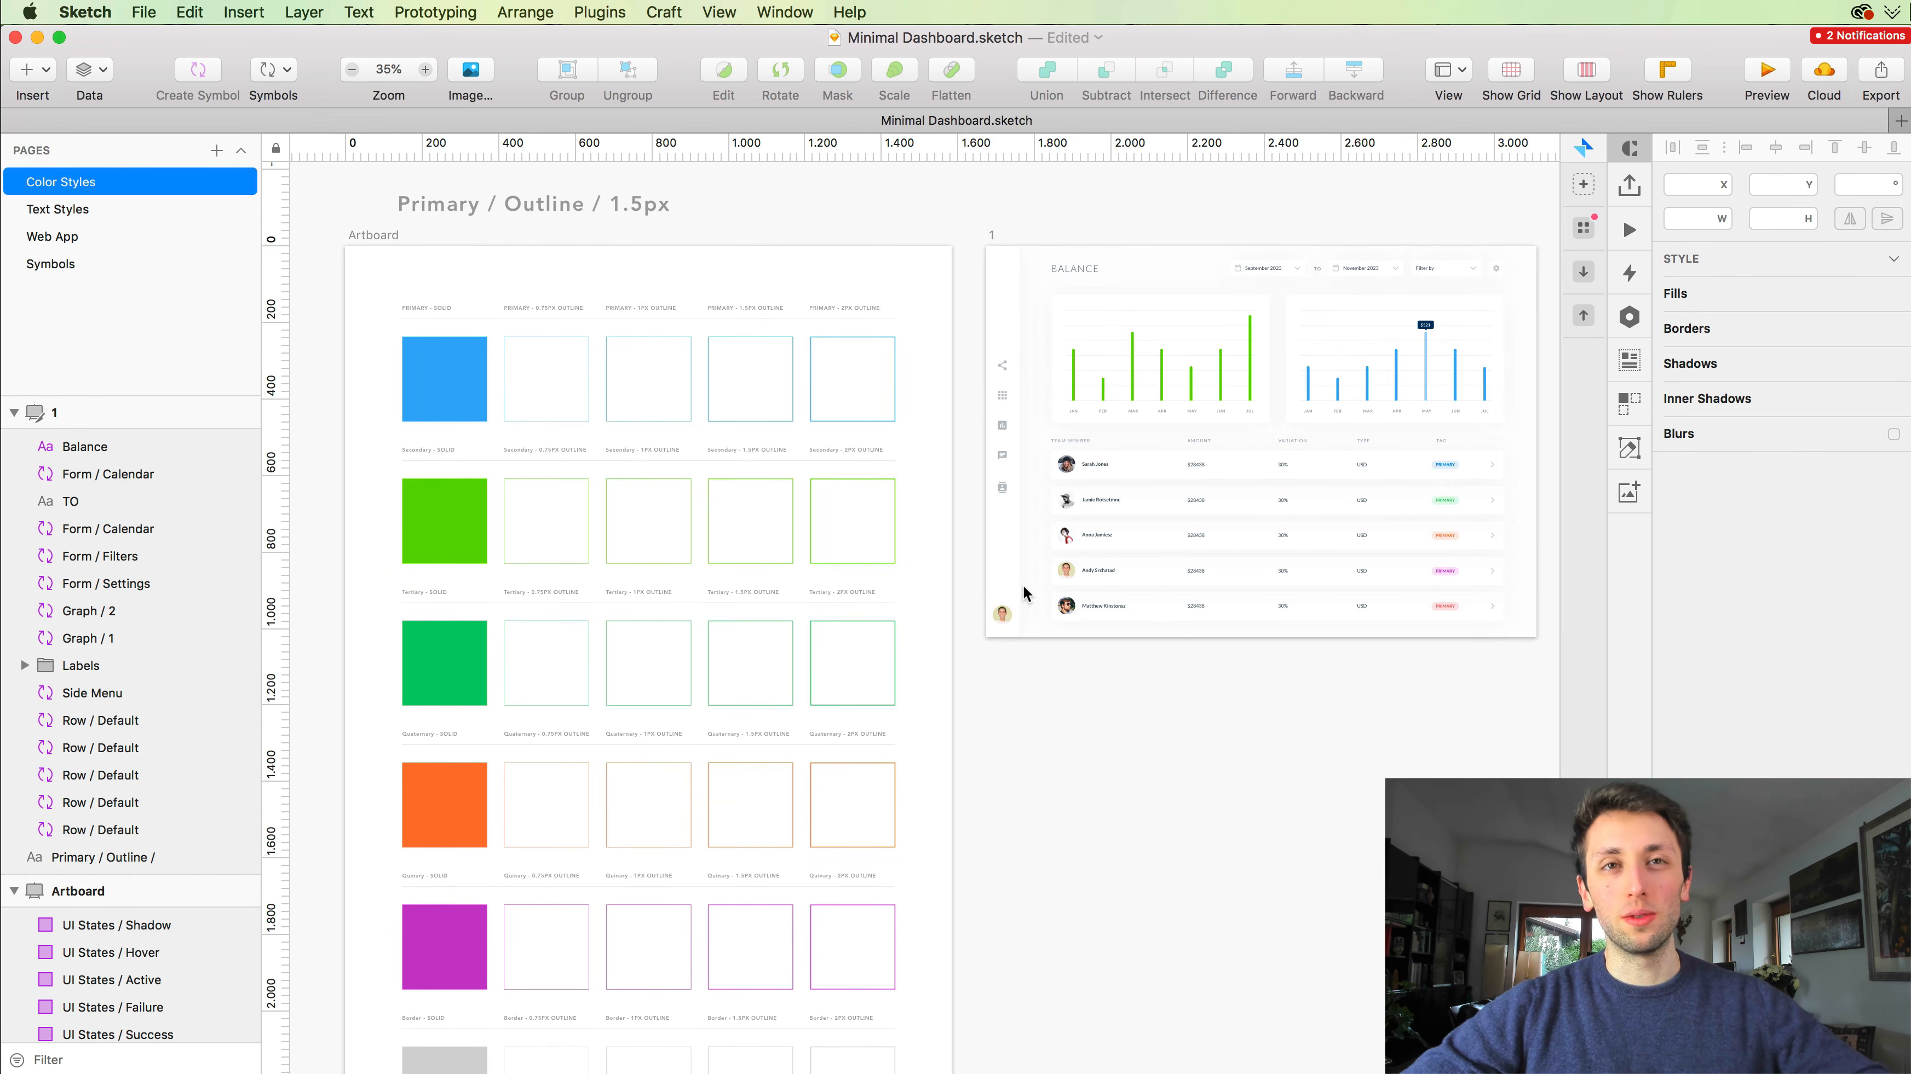
{"action": "scroll", "coordinate": [1022, 585], "scroll_direction": "right", "scroll_amount": 1}
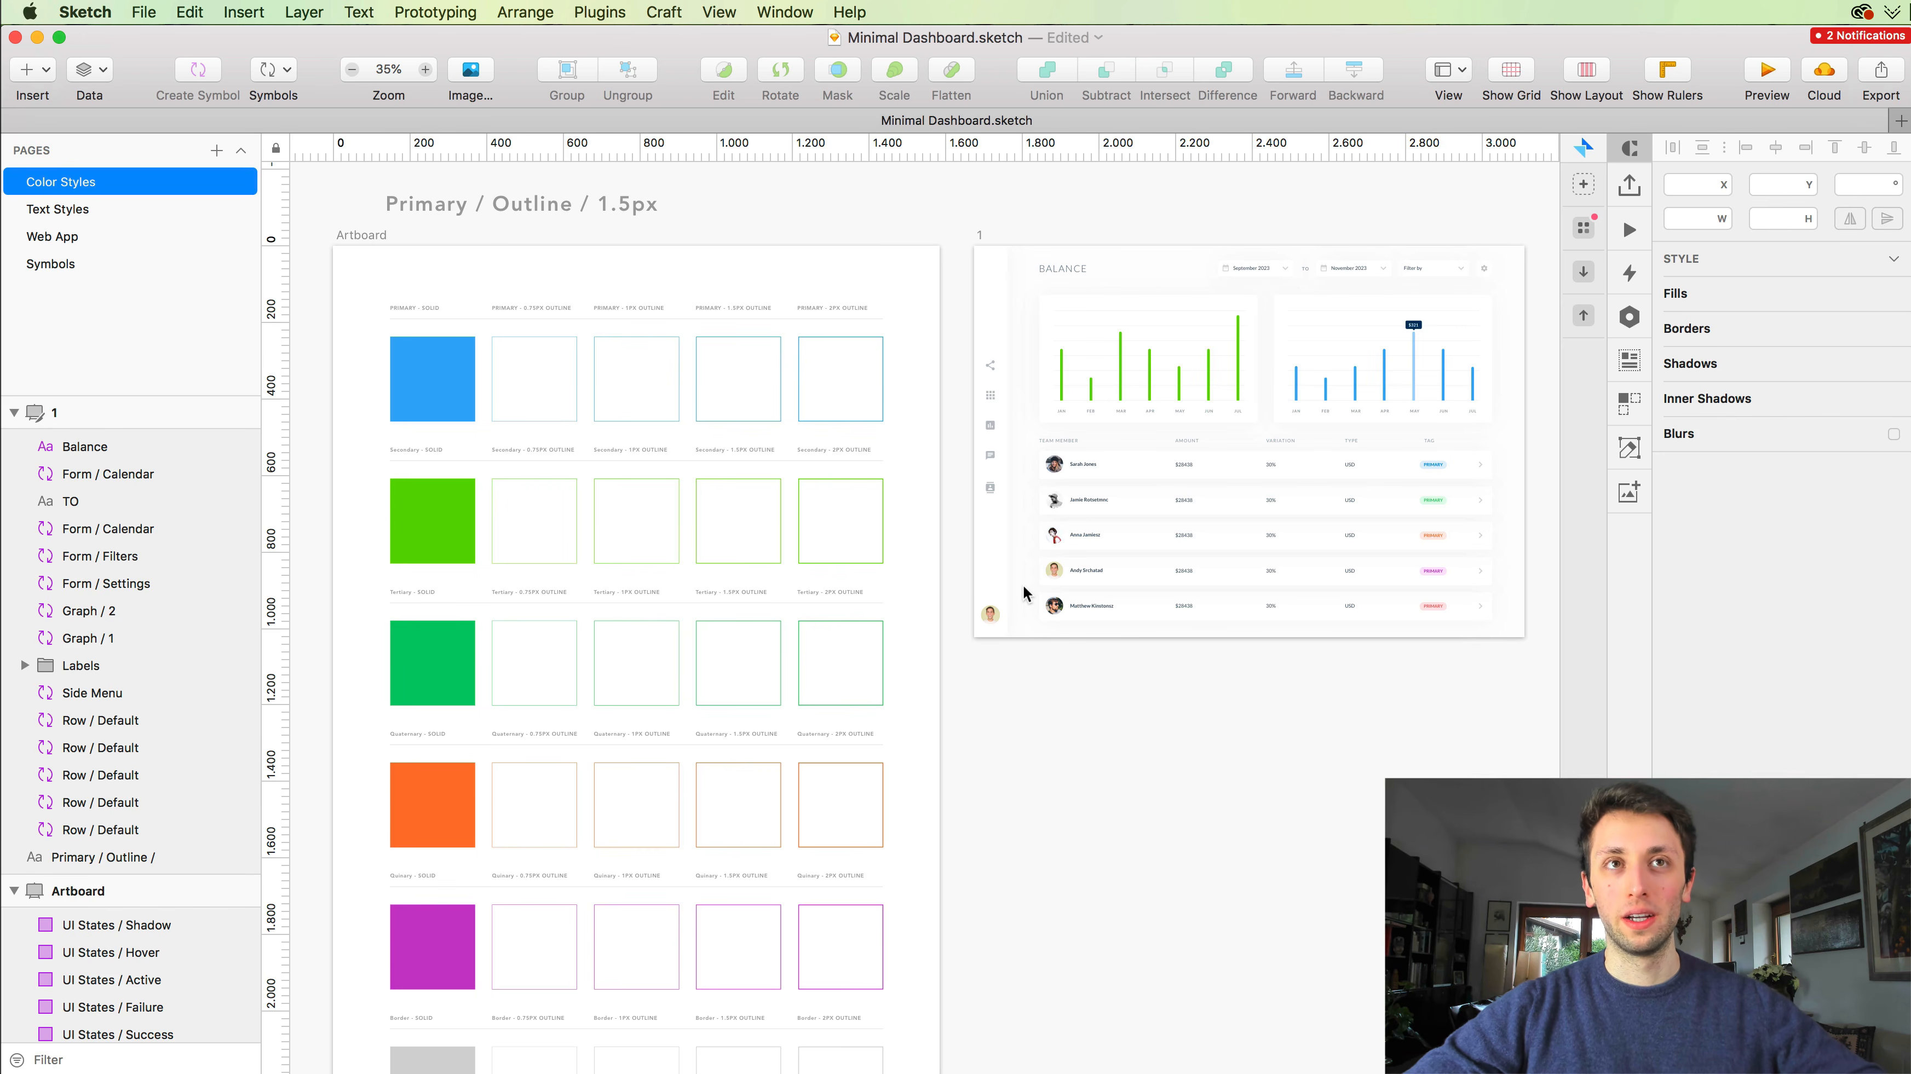
{"action": "scroll", "coordinate": [1024, 591], "scroll_direction": "down", "scroll_amount": 1}
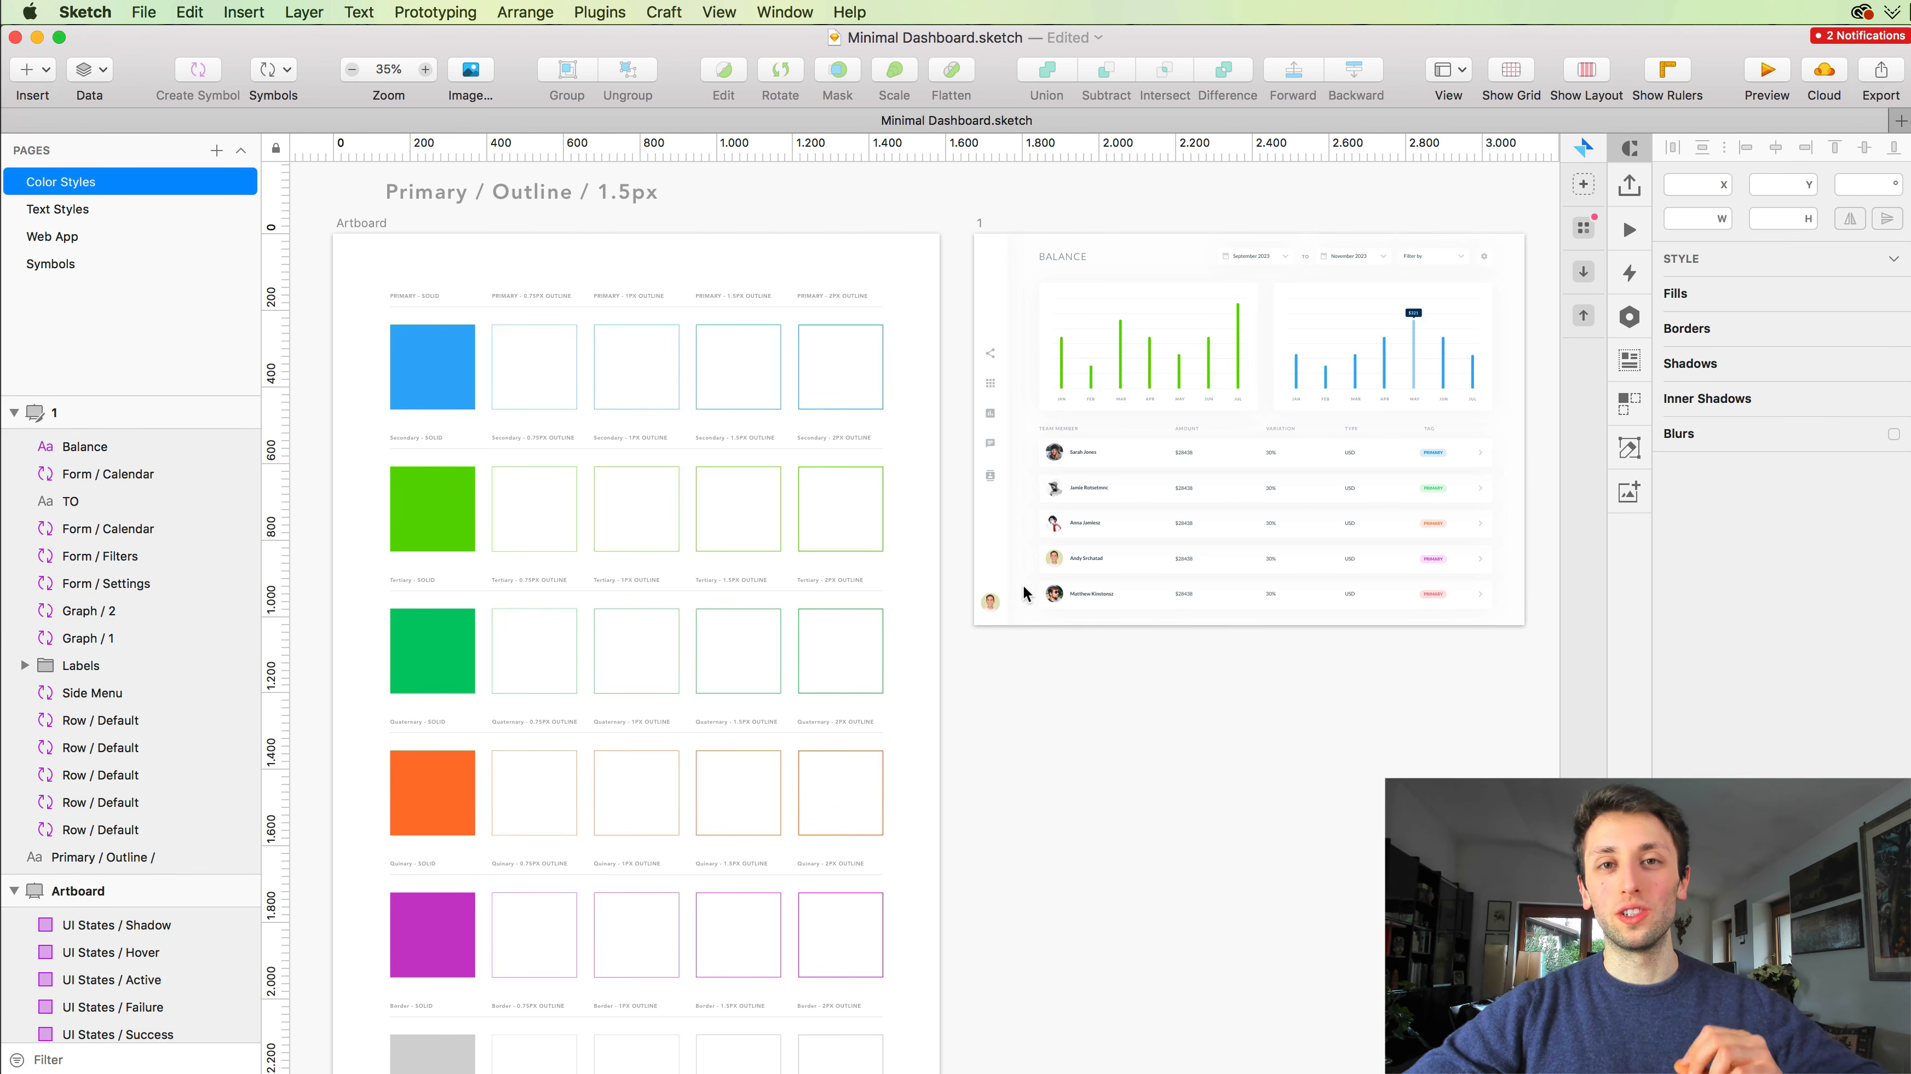
{"action": "scroll", "coordinate": [1024, 593], "scroll_direction": "right", "scroll_amount": 1}
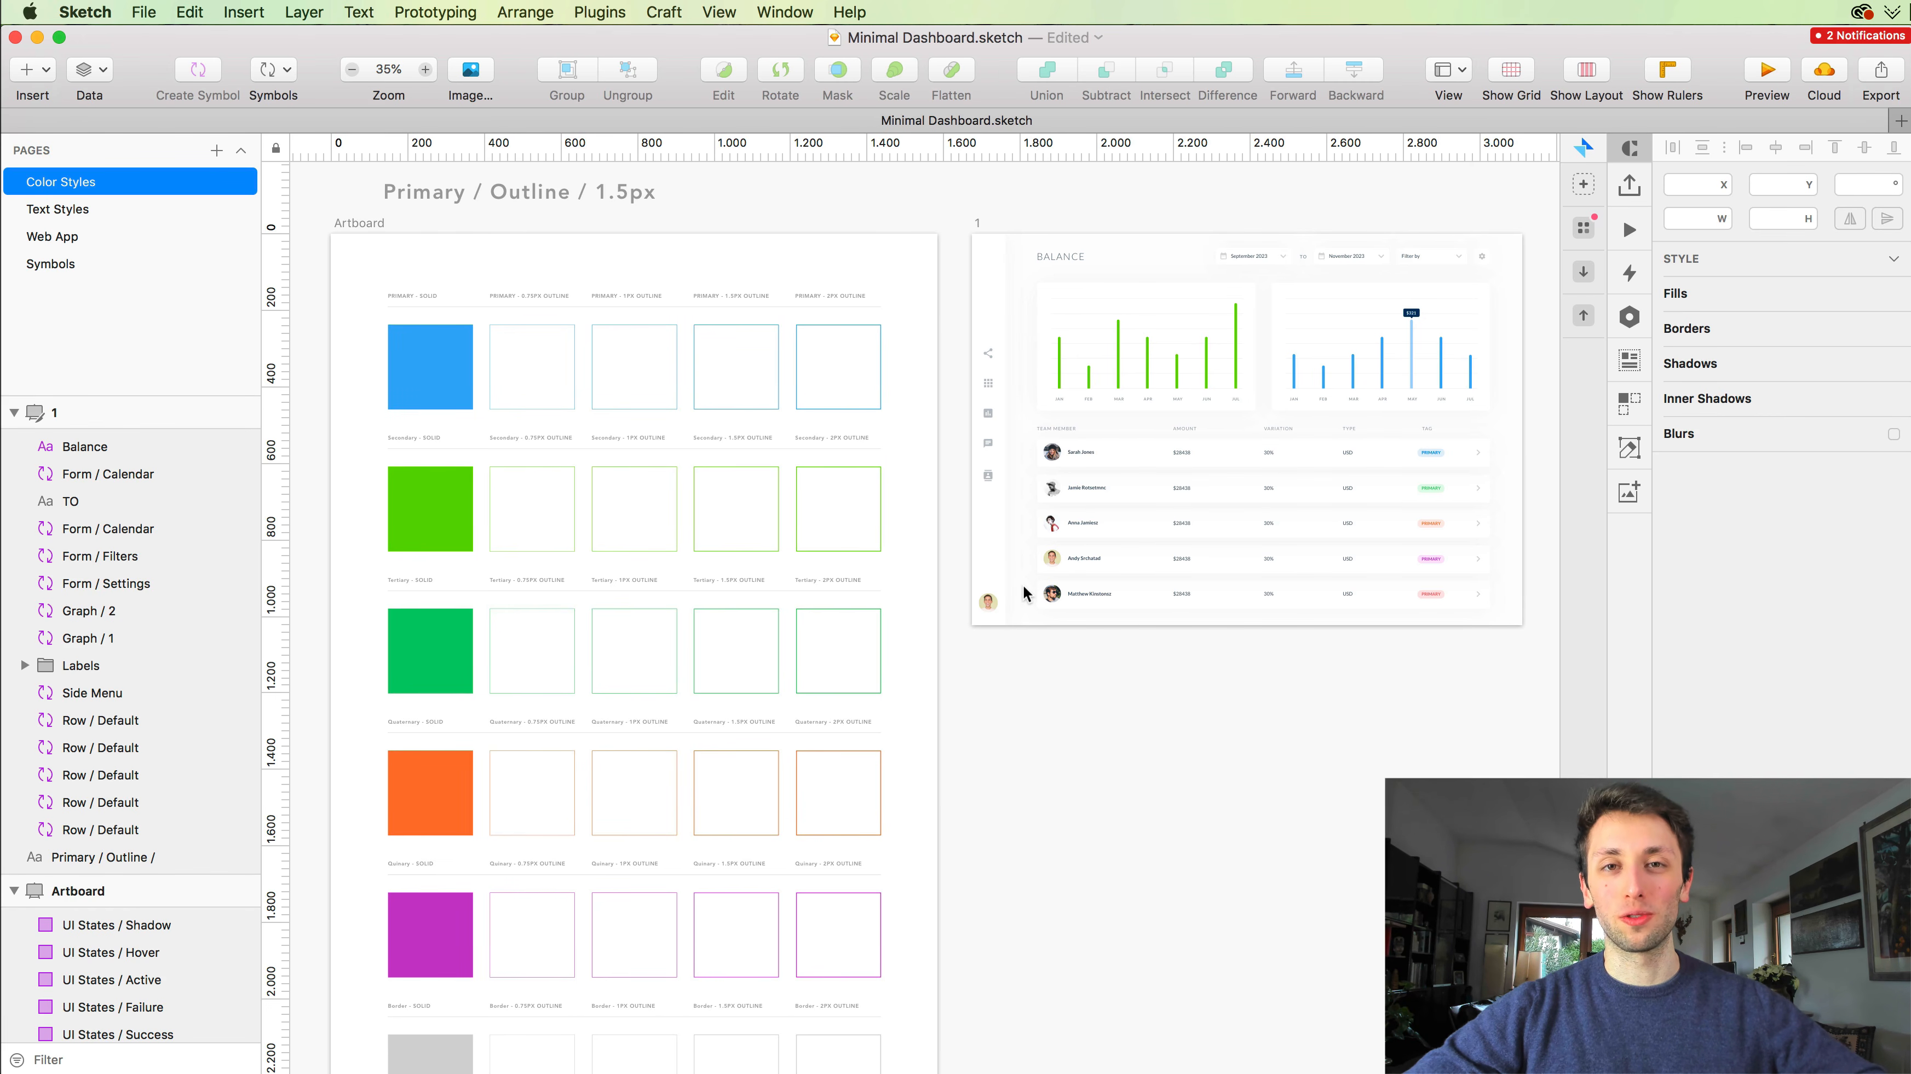